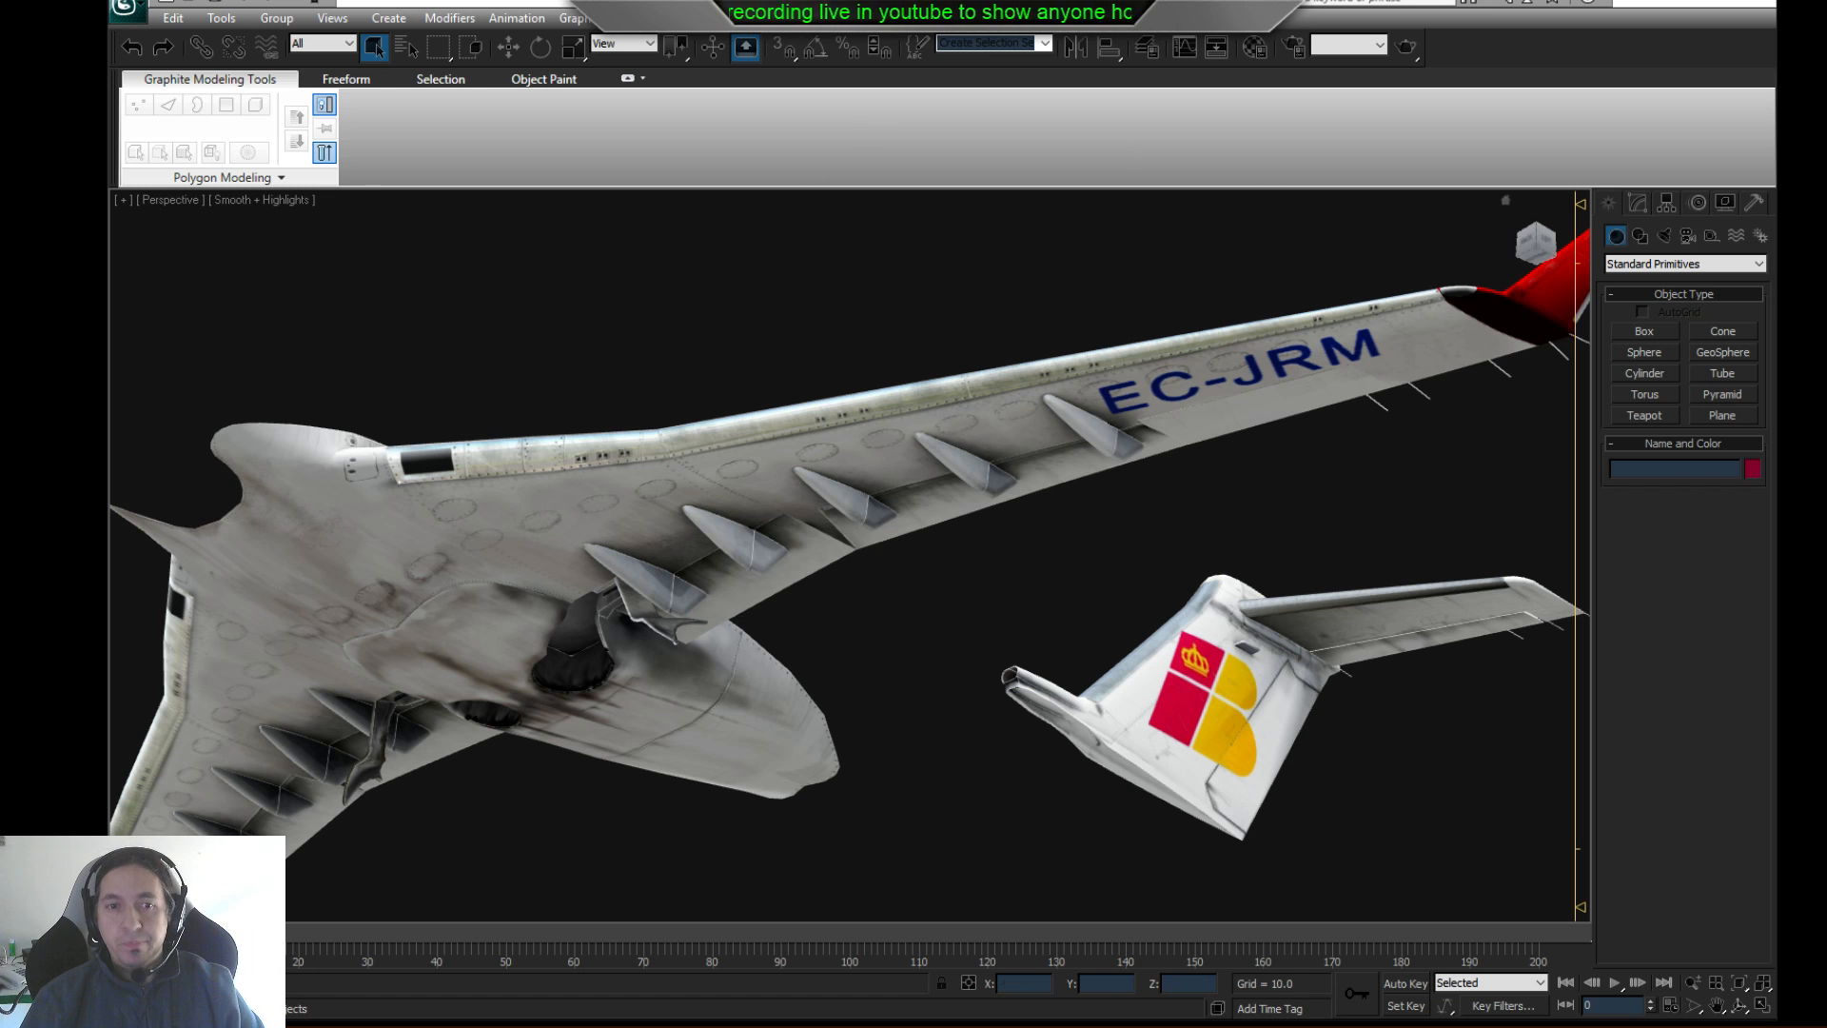
- Turn on edged faces over the shaded aircraft model and inspect the two wheel well openings in the belly
scroll(957, 502, up, 5)
scroll(956, 503, up, 6)
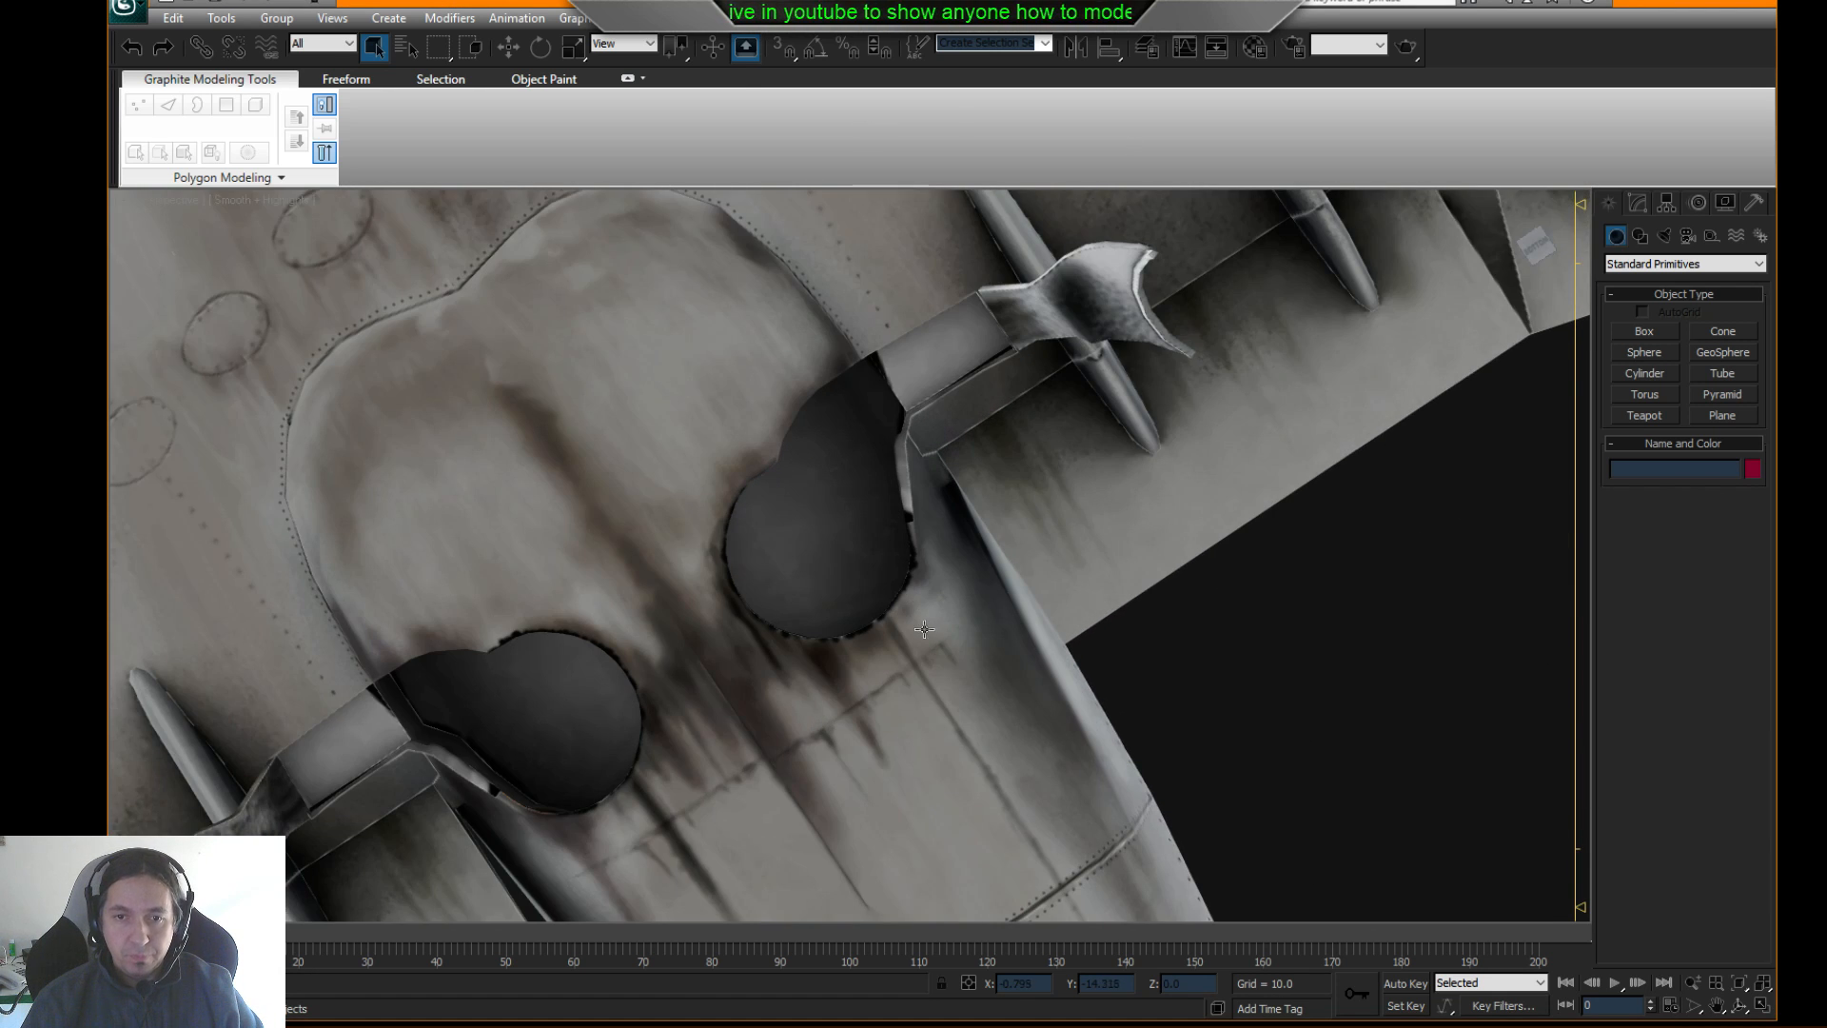
scroll(975, 507, down, 4)
scroll(976, 507, up, 4)
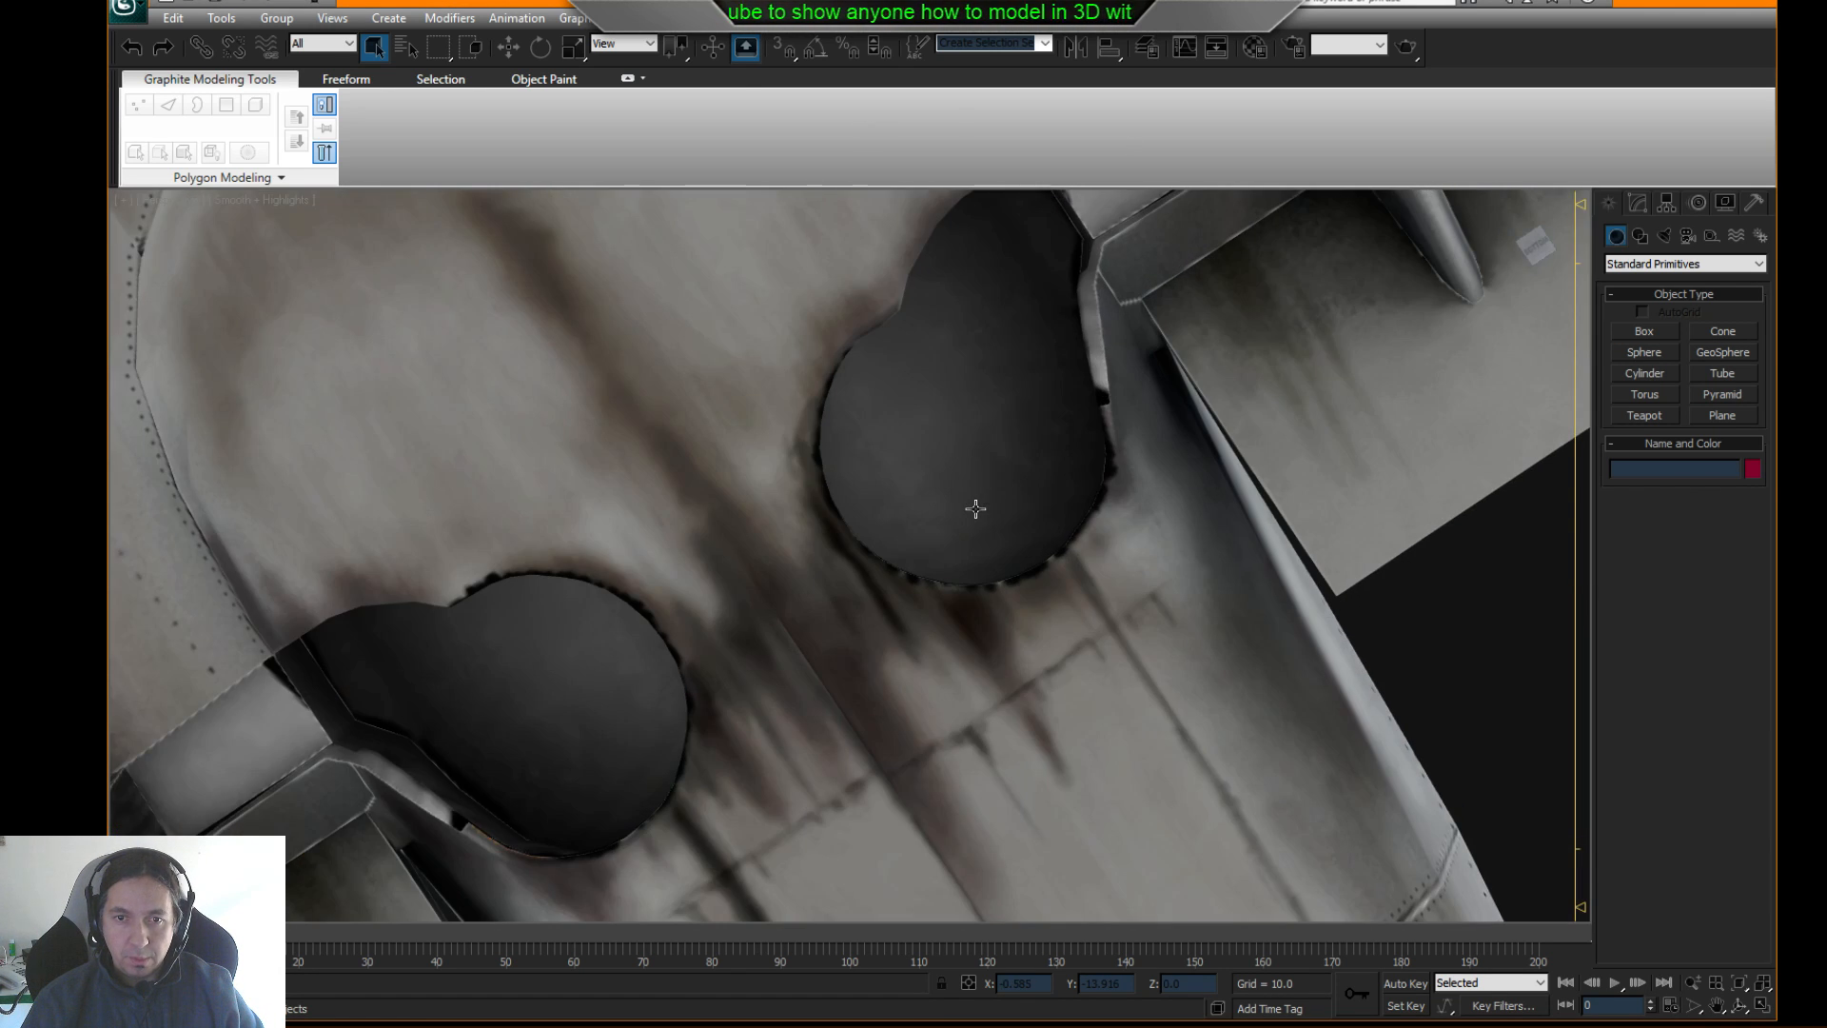
key(F3)
key(F3)
key(F4)
mouse_move(853, 542)
alt+middle_down()
mouse_move(902, 493)
mouse_move(938, 533)
alt+middle_up()
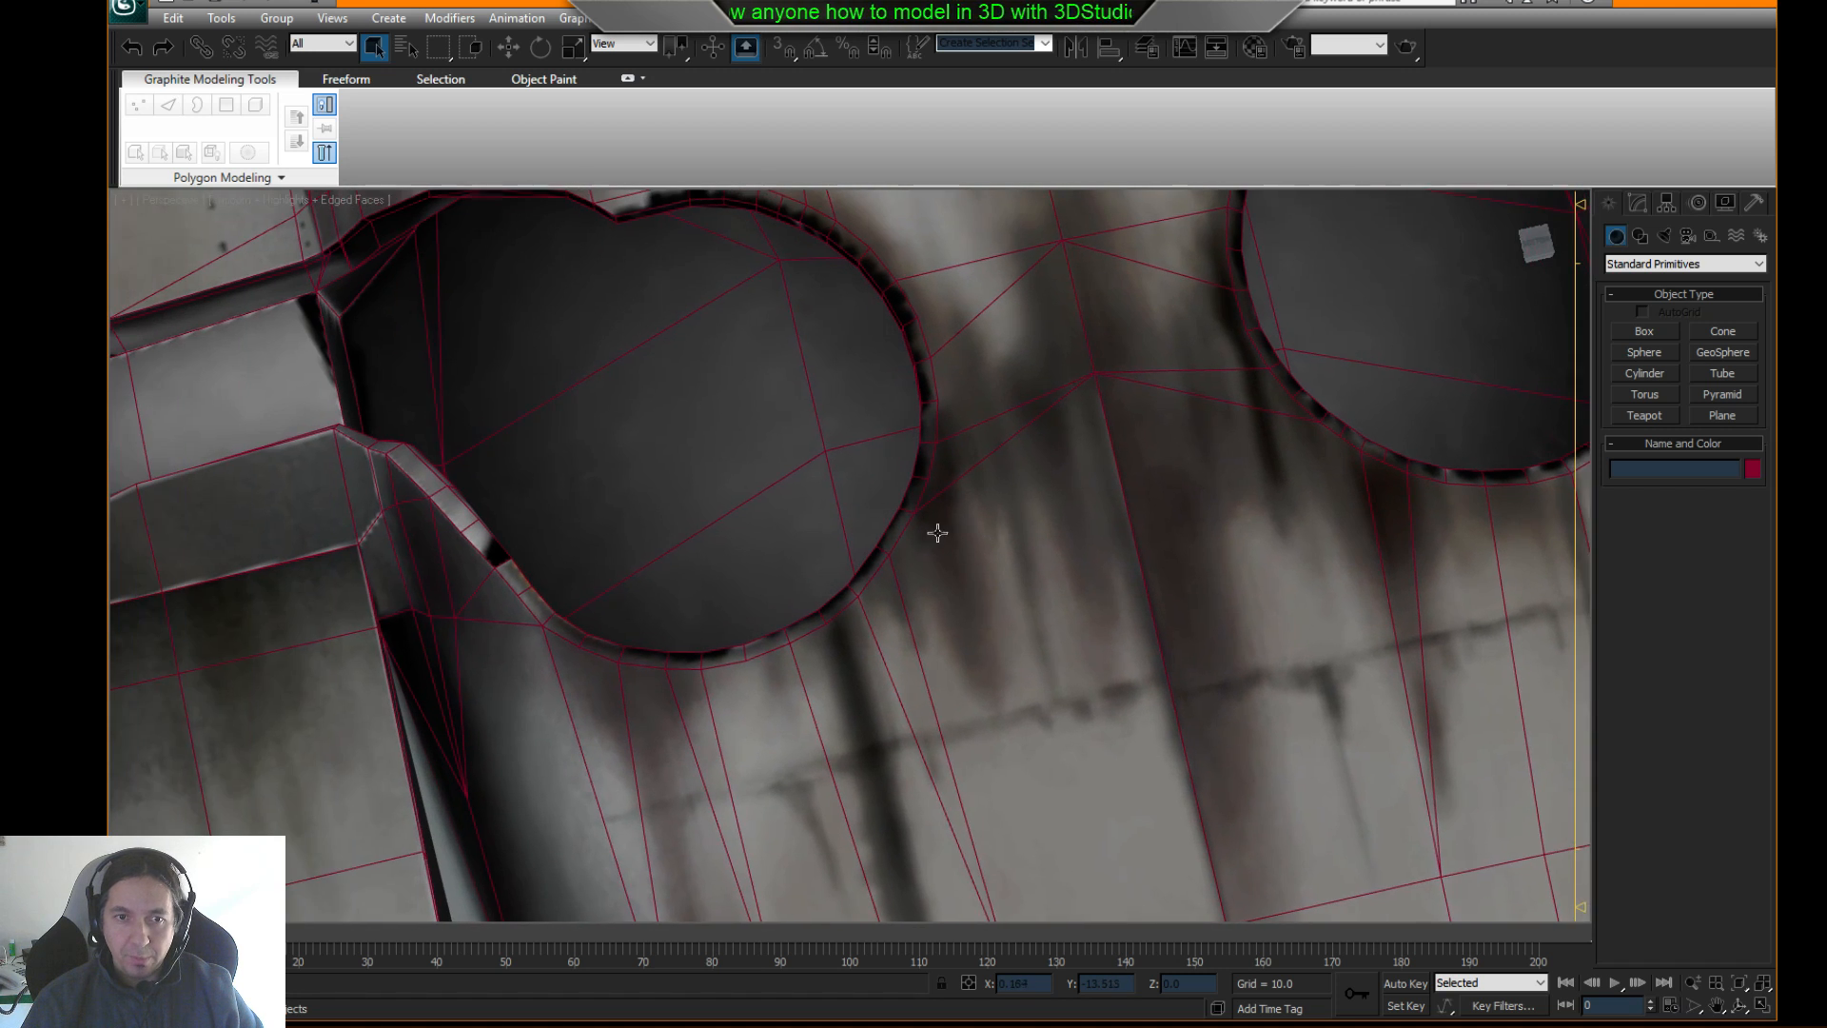
middle_drag(884, 435, 919, 487)
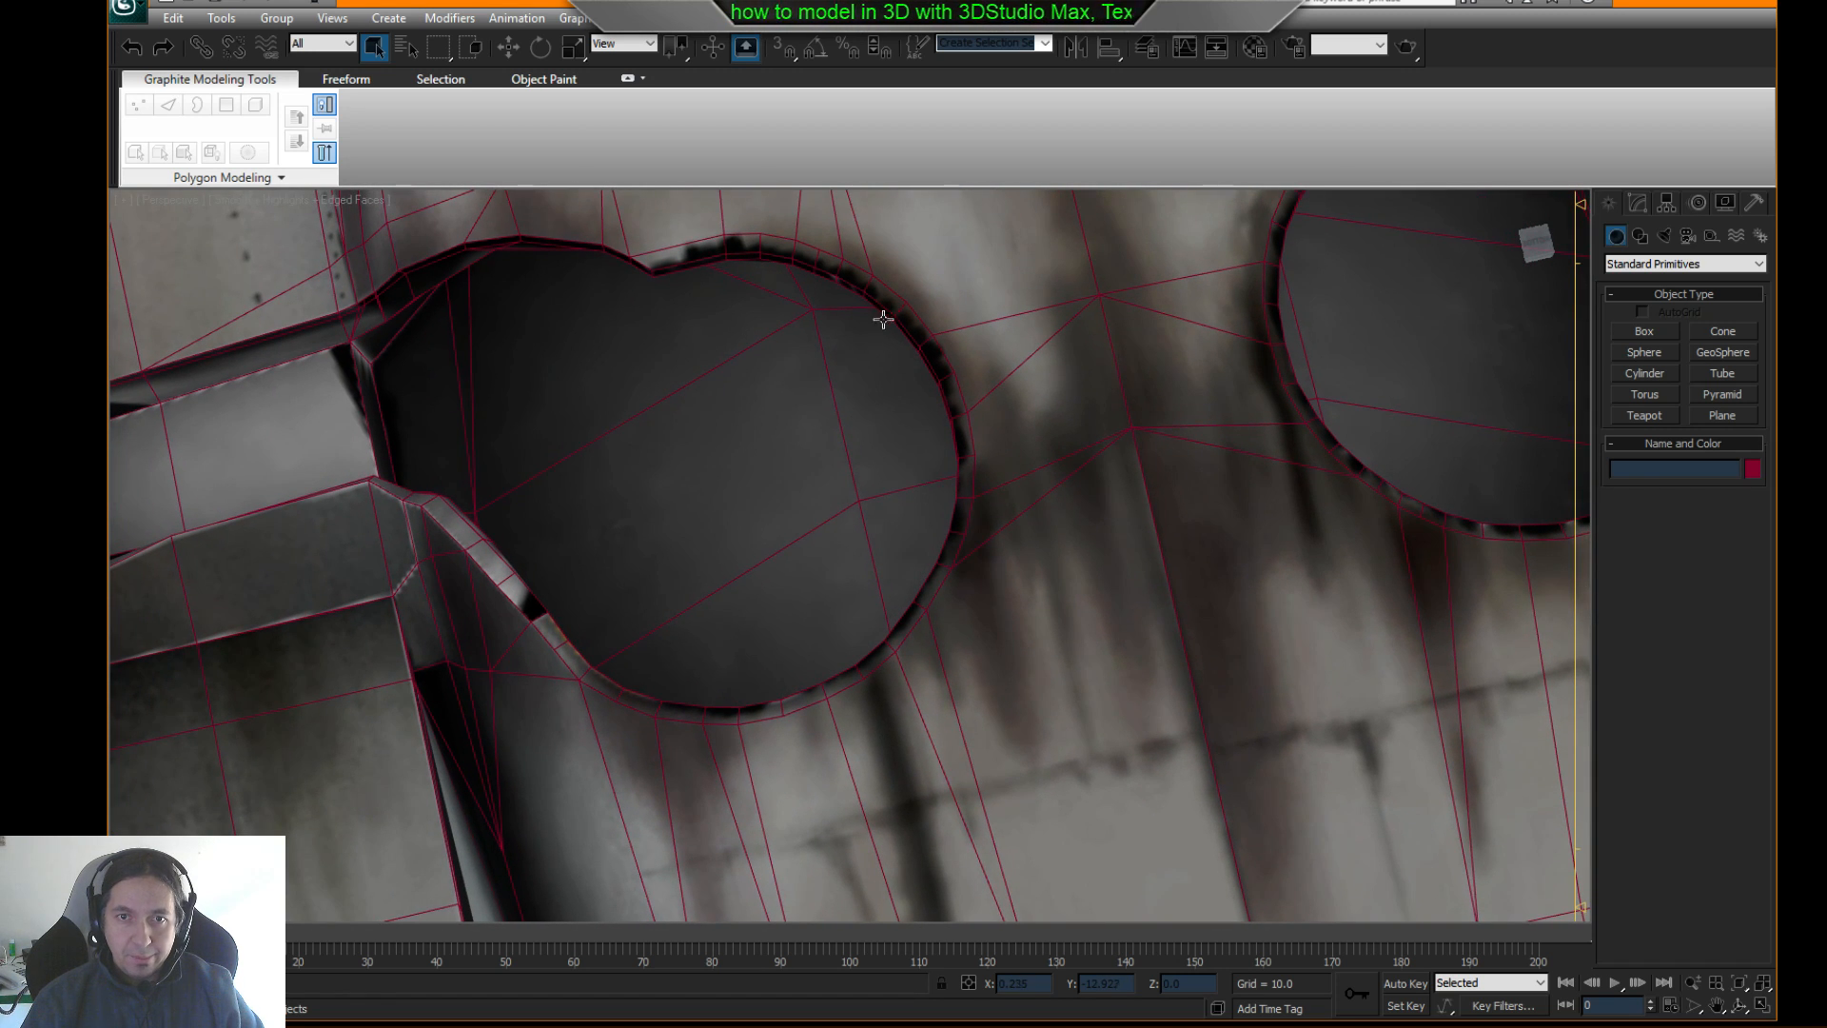
- Select the landing gear door PortonTre and examine its shape and open position under the wing
scroll(887, 318, down, 3)
middle_drag(1419, 341, 1187, 475)
click(1422, 349)
middle_drag(1188, 475, 1168, 509)
scroll(999, 477, up, 10)
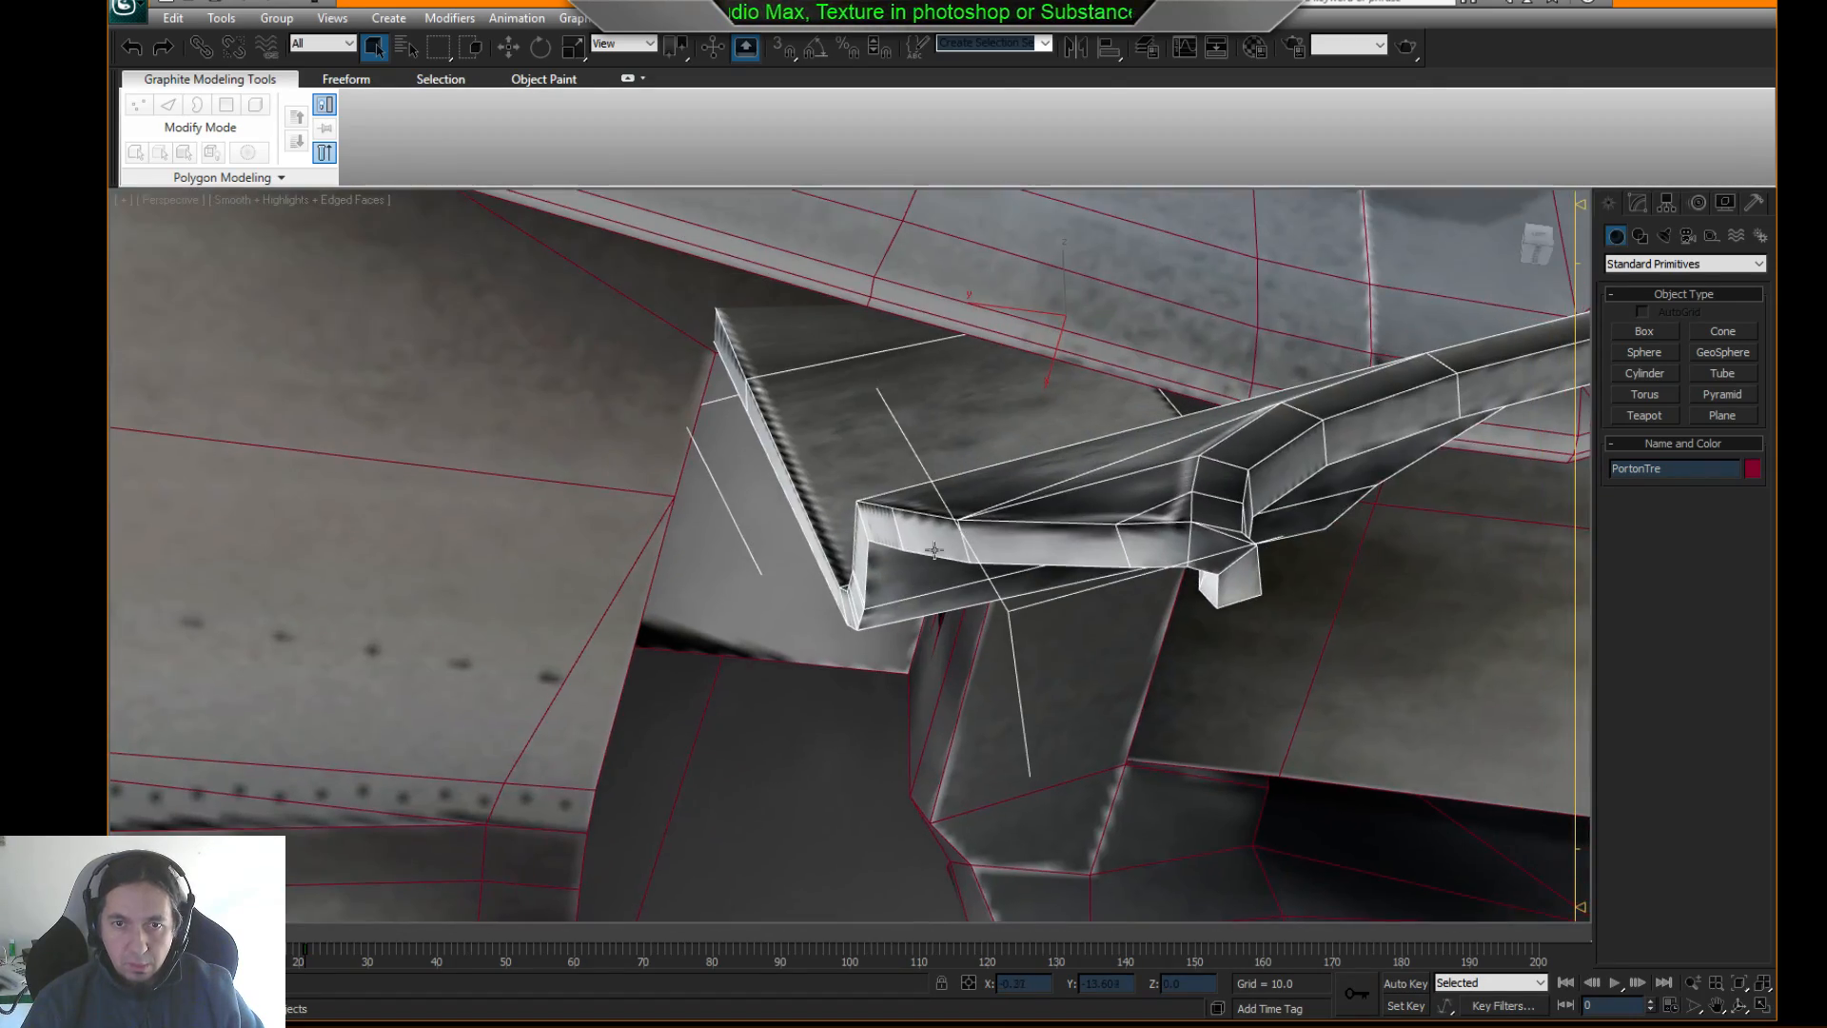
scroll(955, 473, down, 5)
alt+middle_drag(955, 473, 1128, 495)
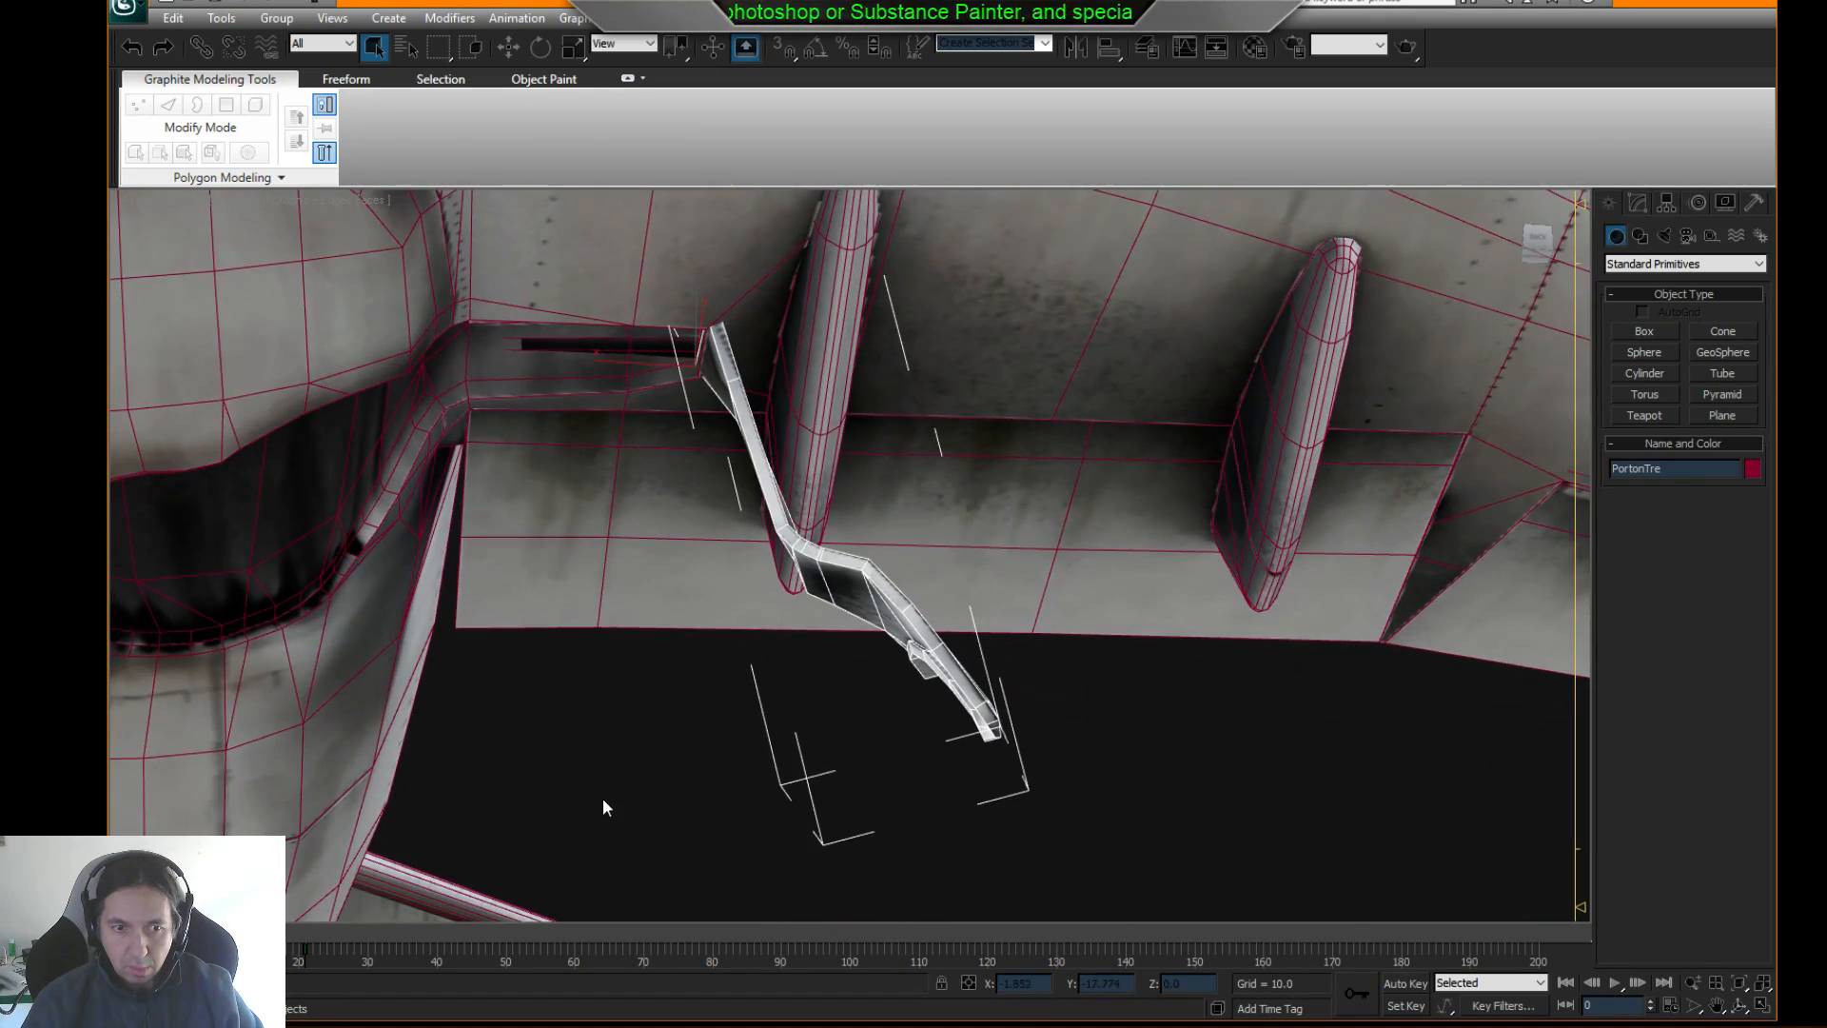
mouse_move(175, 932)
mouse_down()
mouse_move(424, 938)
mouse_move(179, 936)
mouse_up()
alt+middle_drag(1003, 336, 828, 282)
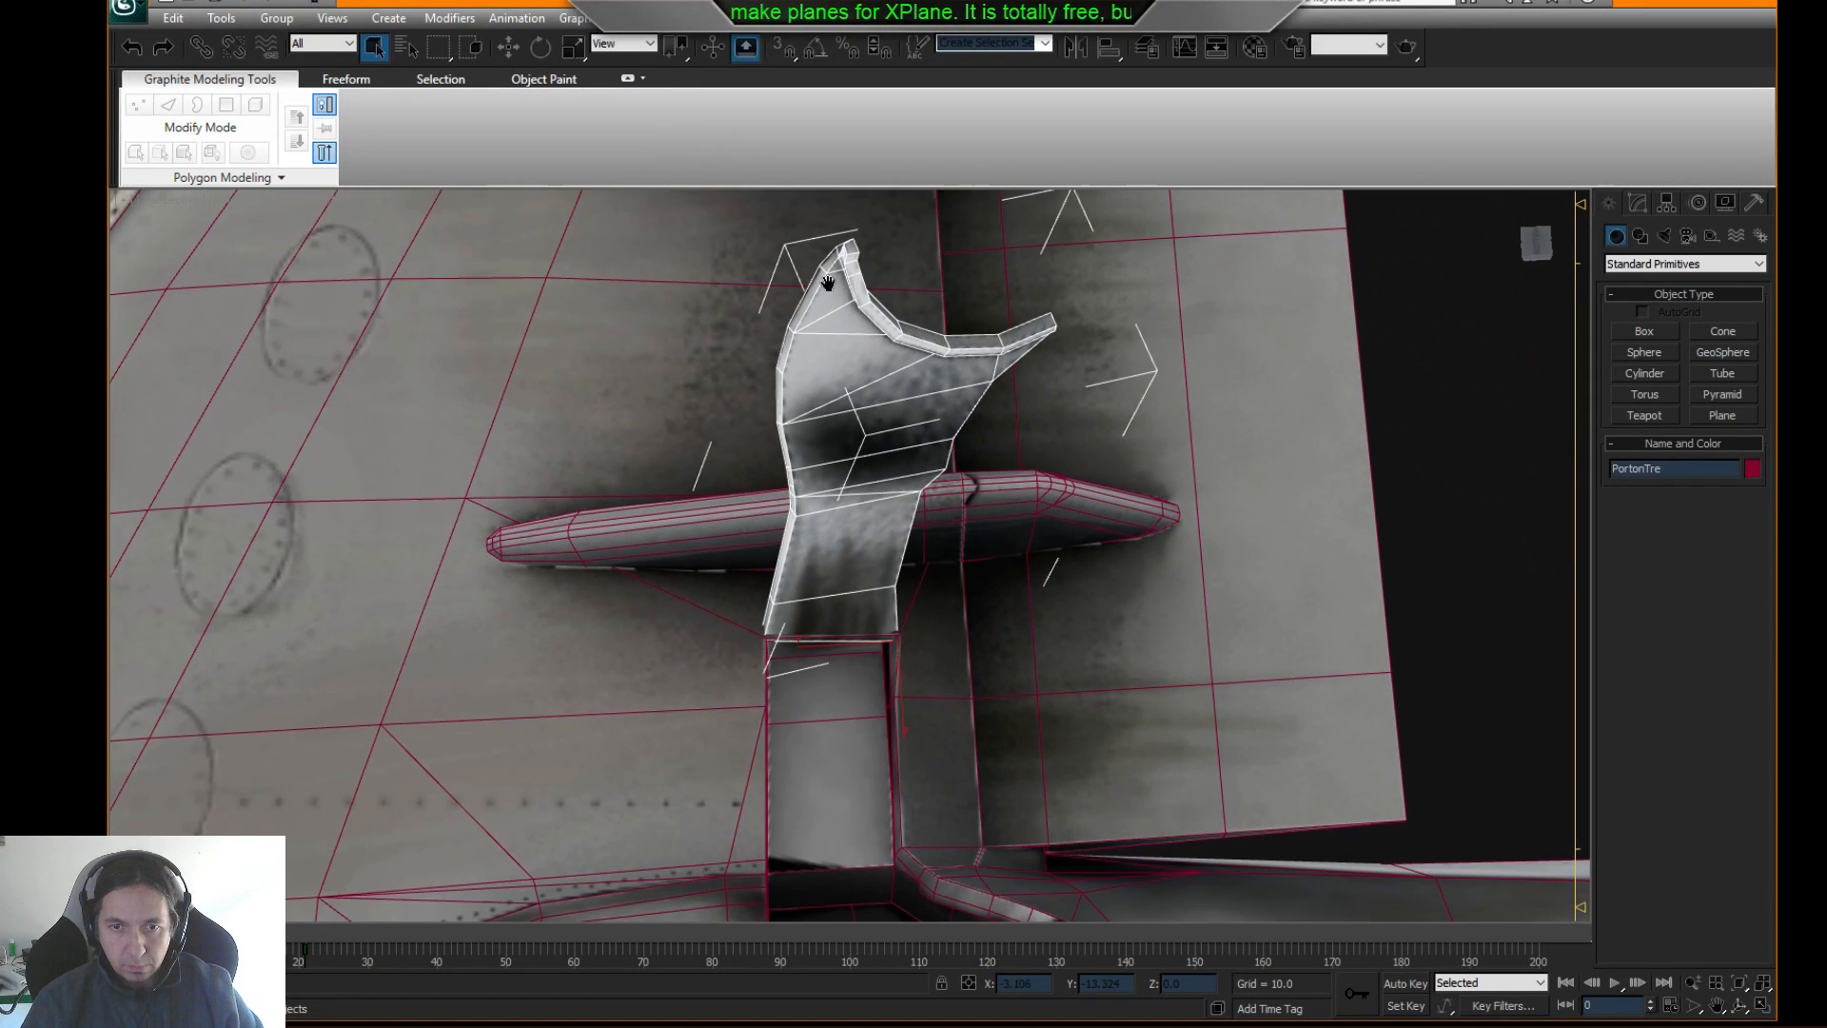
- Select the two corner vertices at the door's hinge end in wireframe to check the hinge line, and leave vertex editing
click(1643, 201)
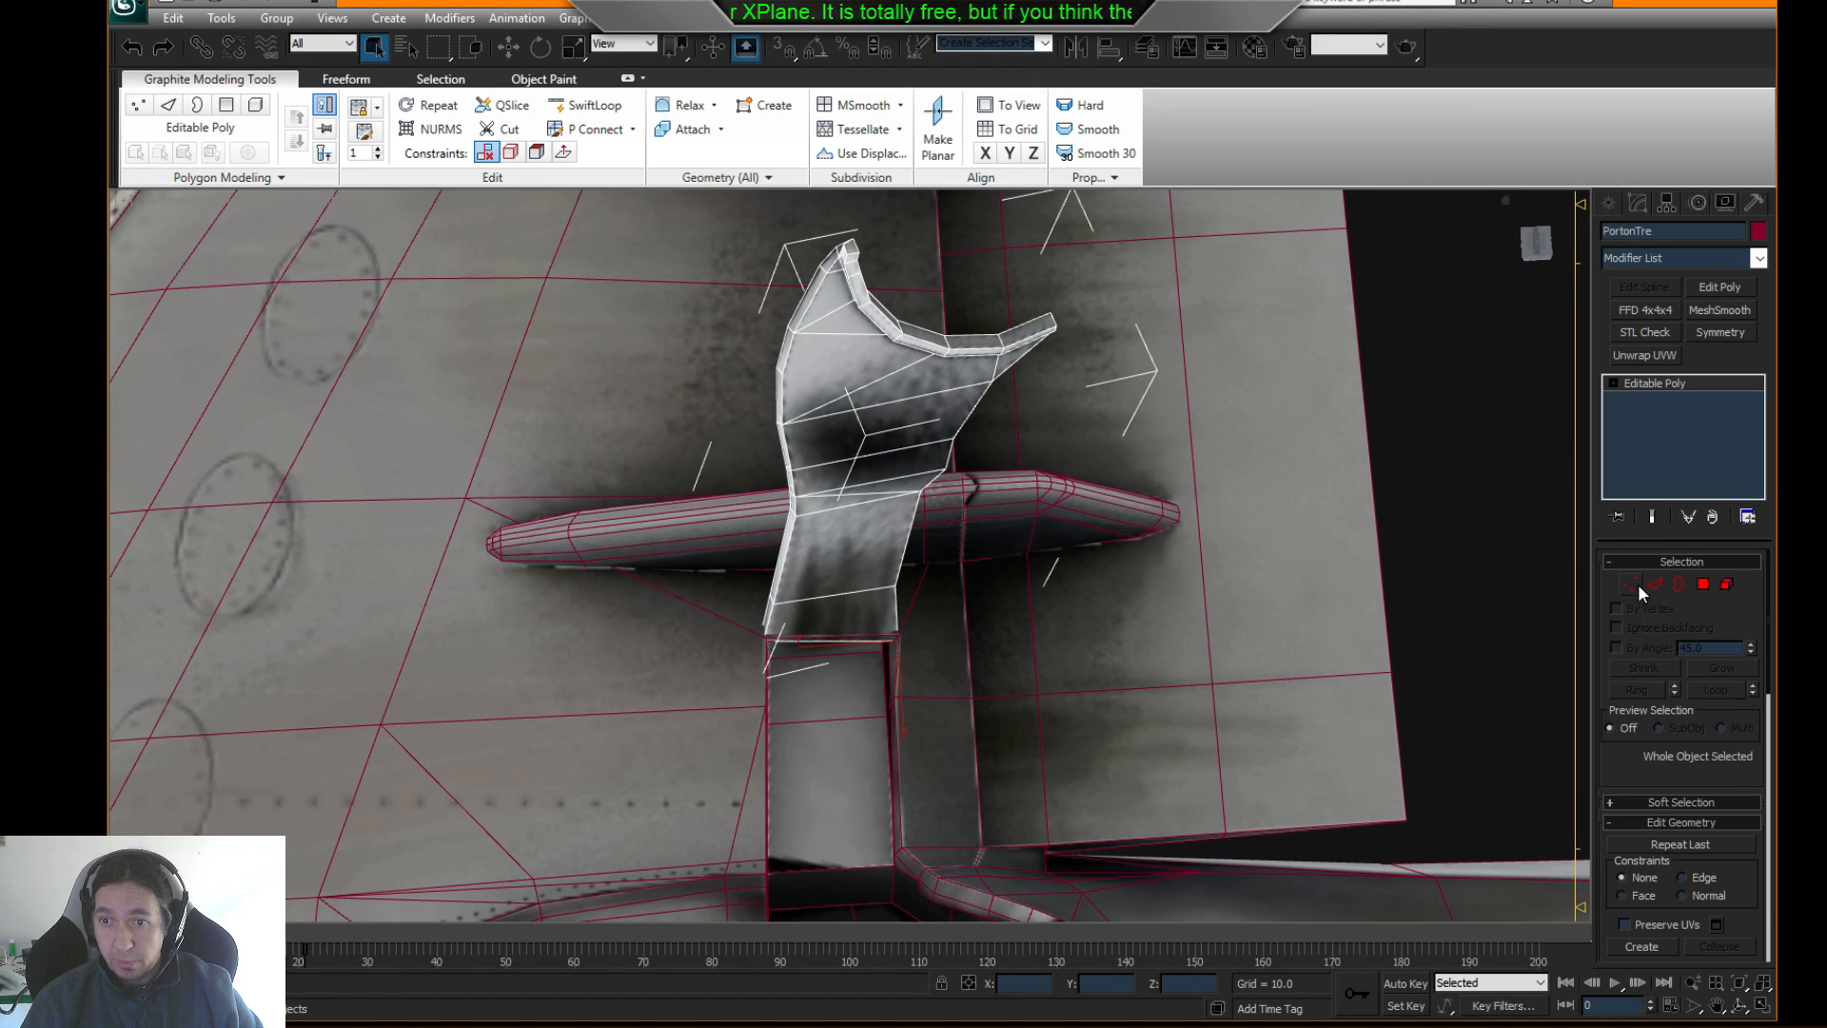
click(1631, 584)
scroll(888, 630, up, 5)
key(F3)
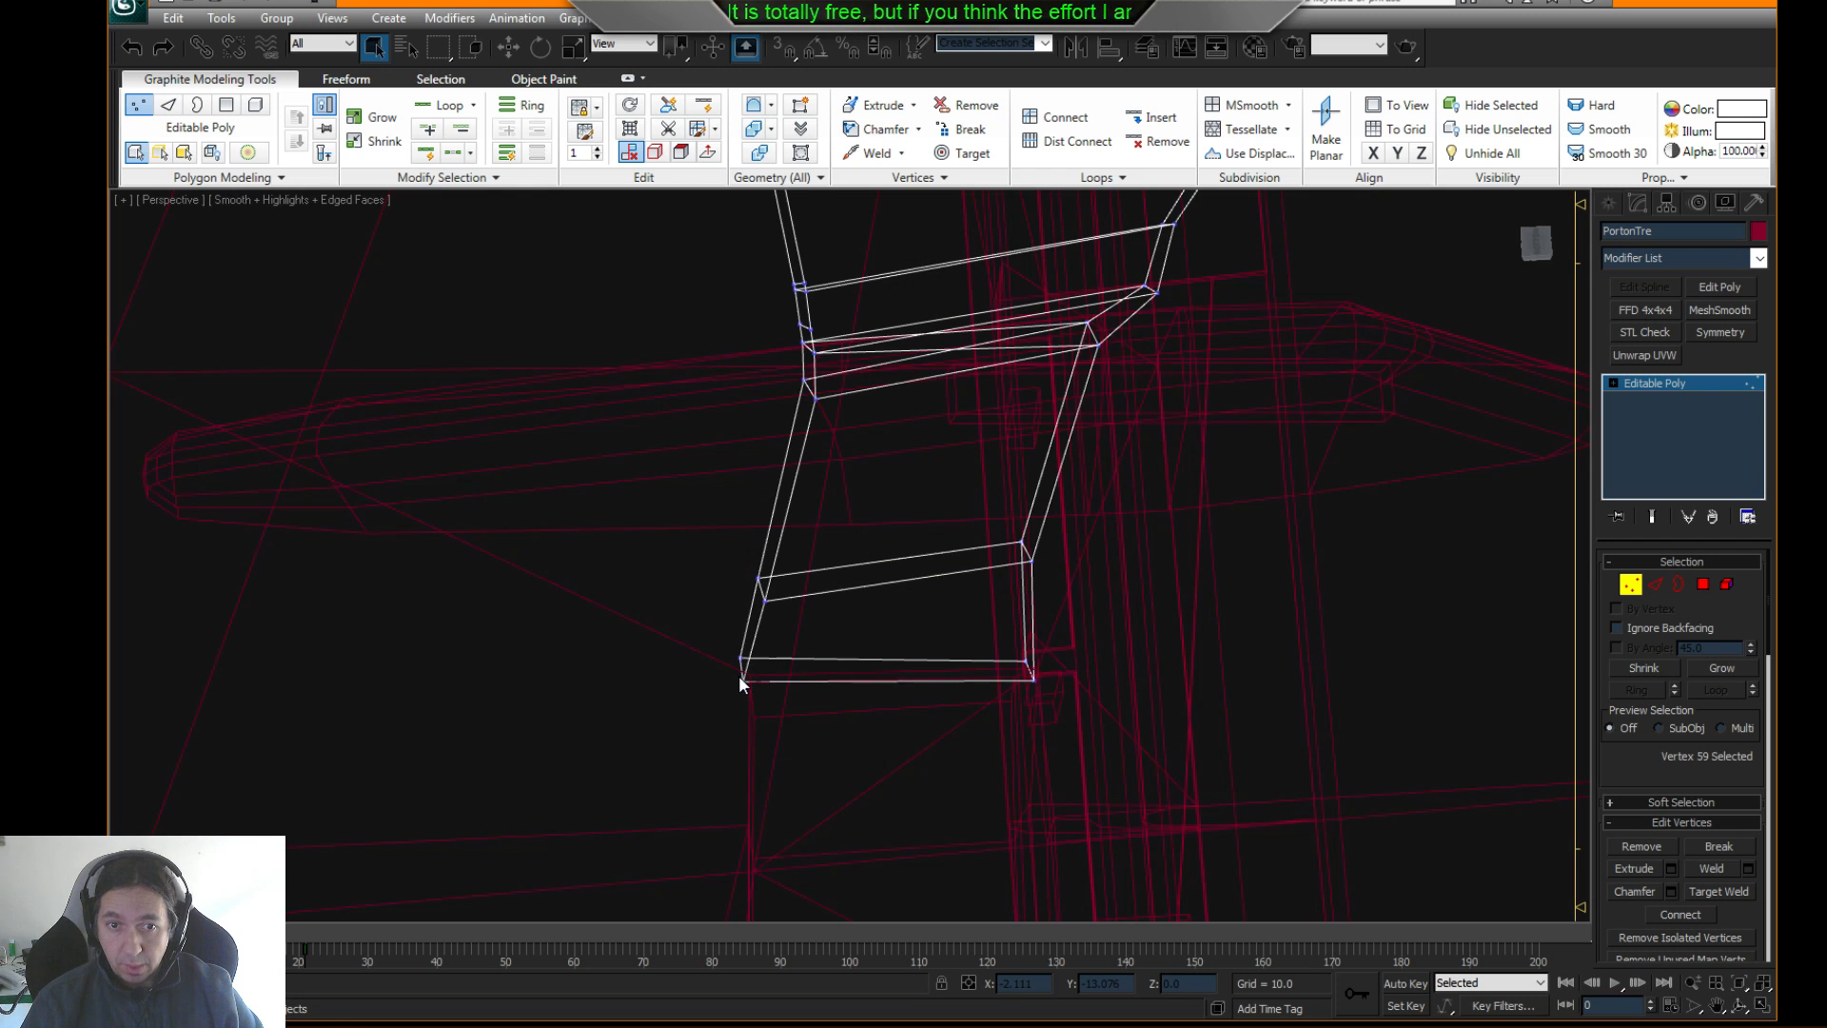
click(742, 678)
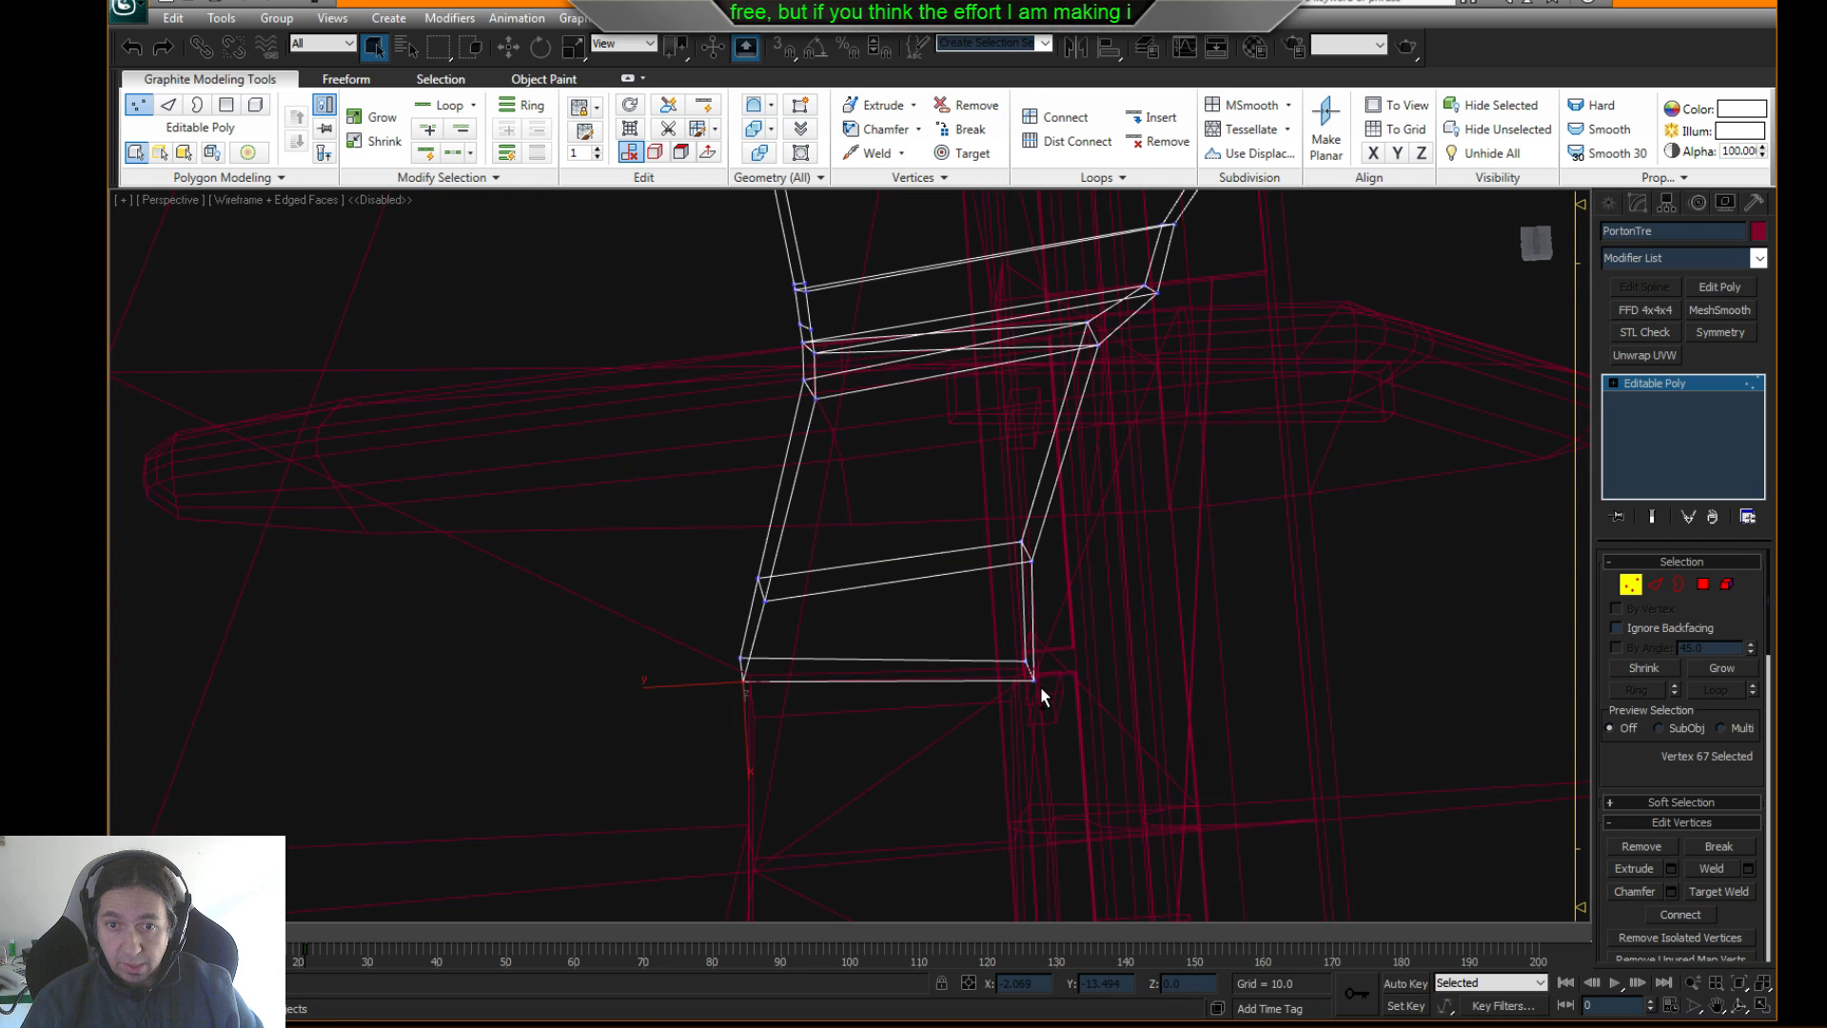
alt+middle_drag(1037, 685, 1074, 667)
right_click(1038, 715)
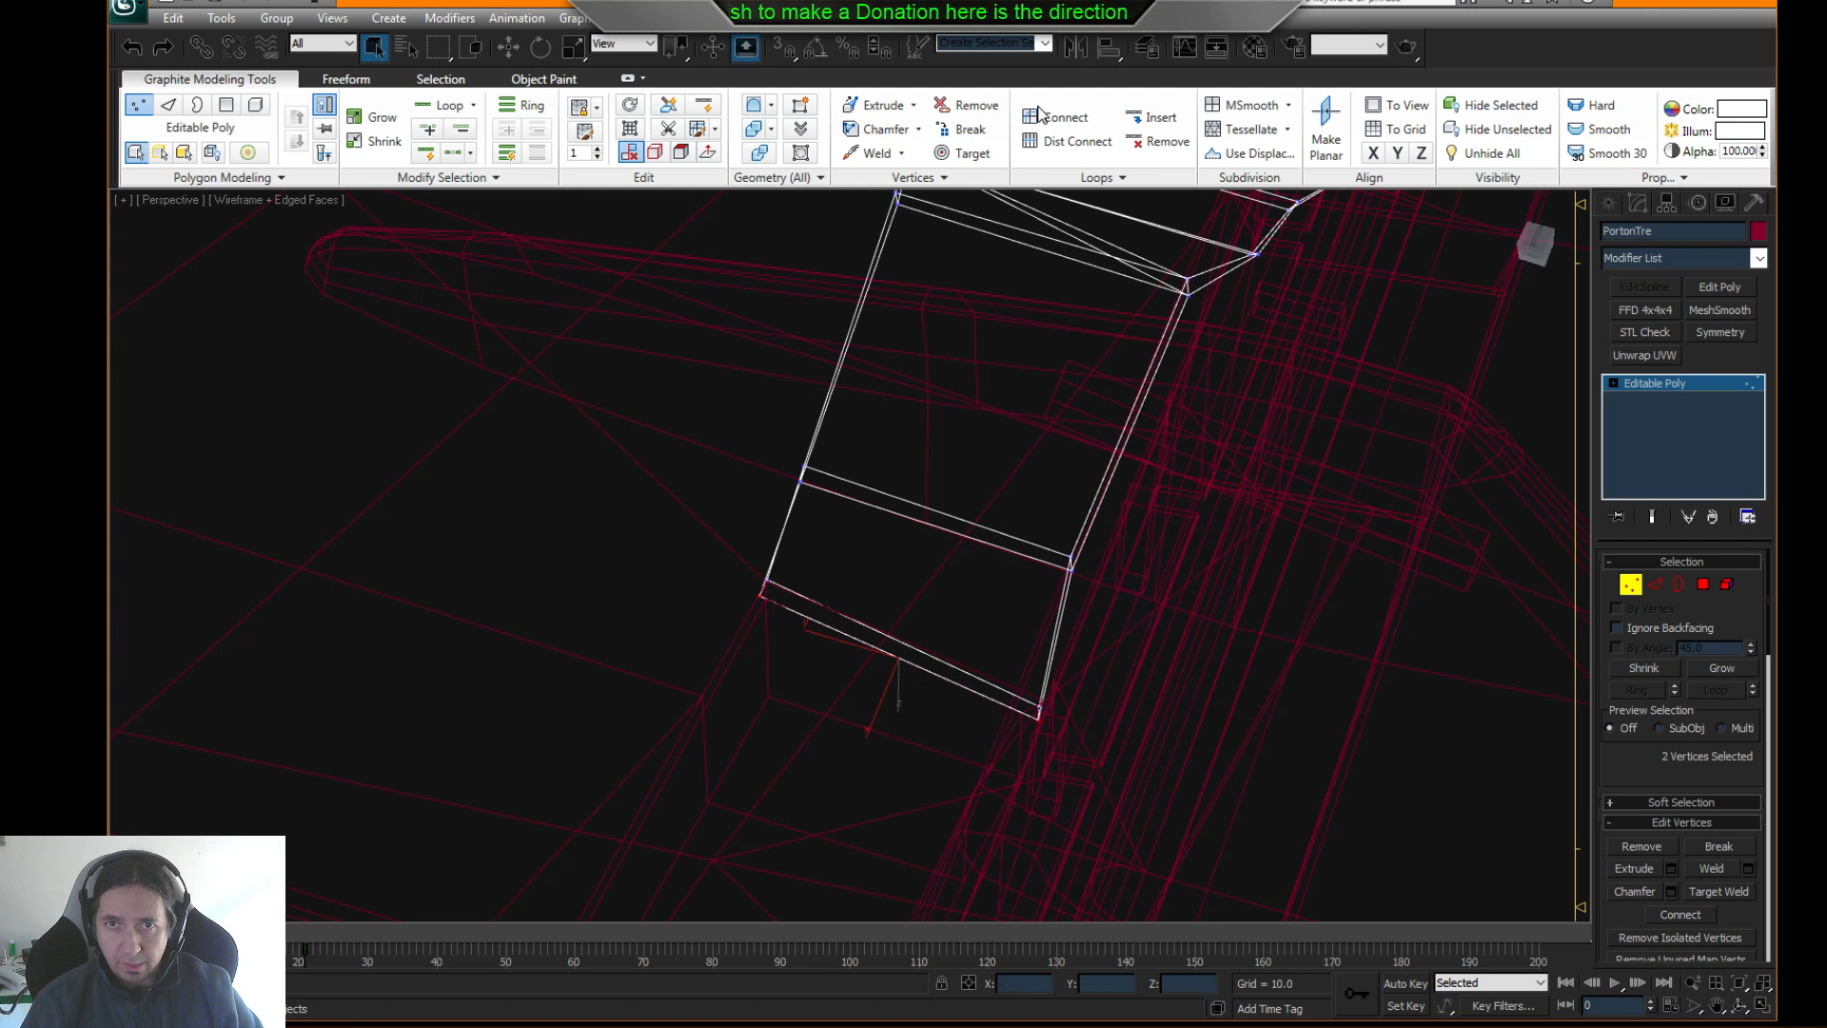
alt+middle_drag(1169, 581, 1114, 521)
click(1630, 585)
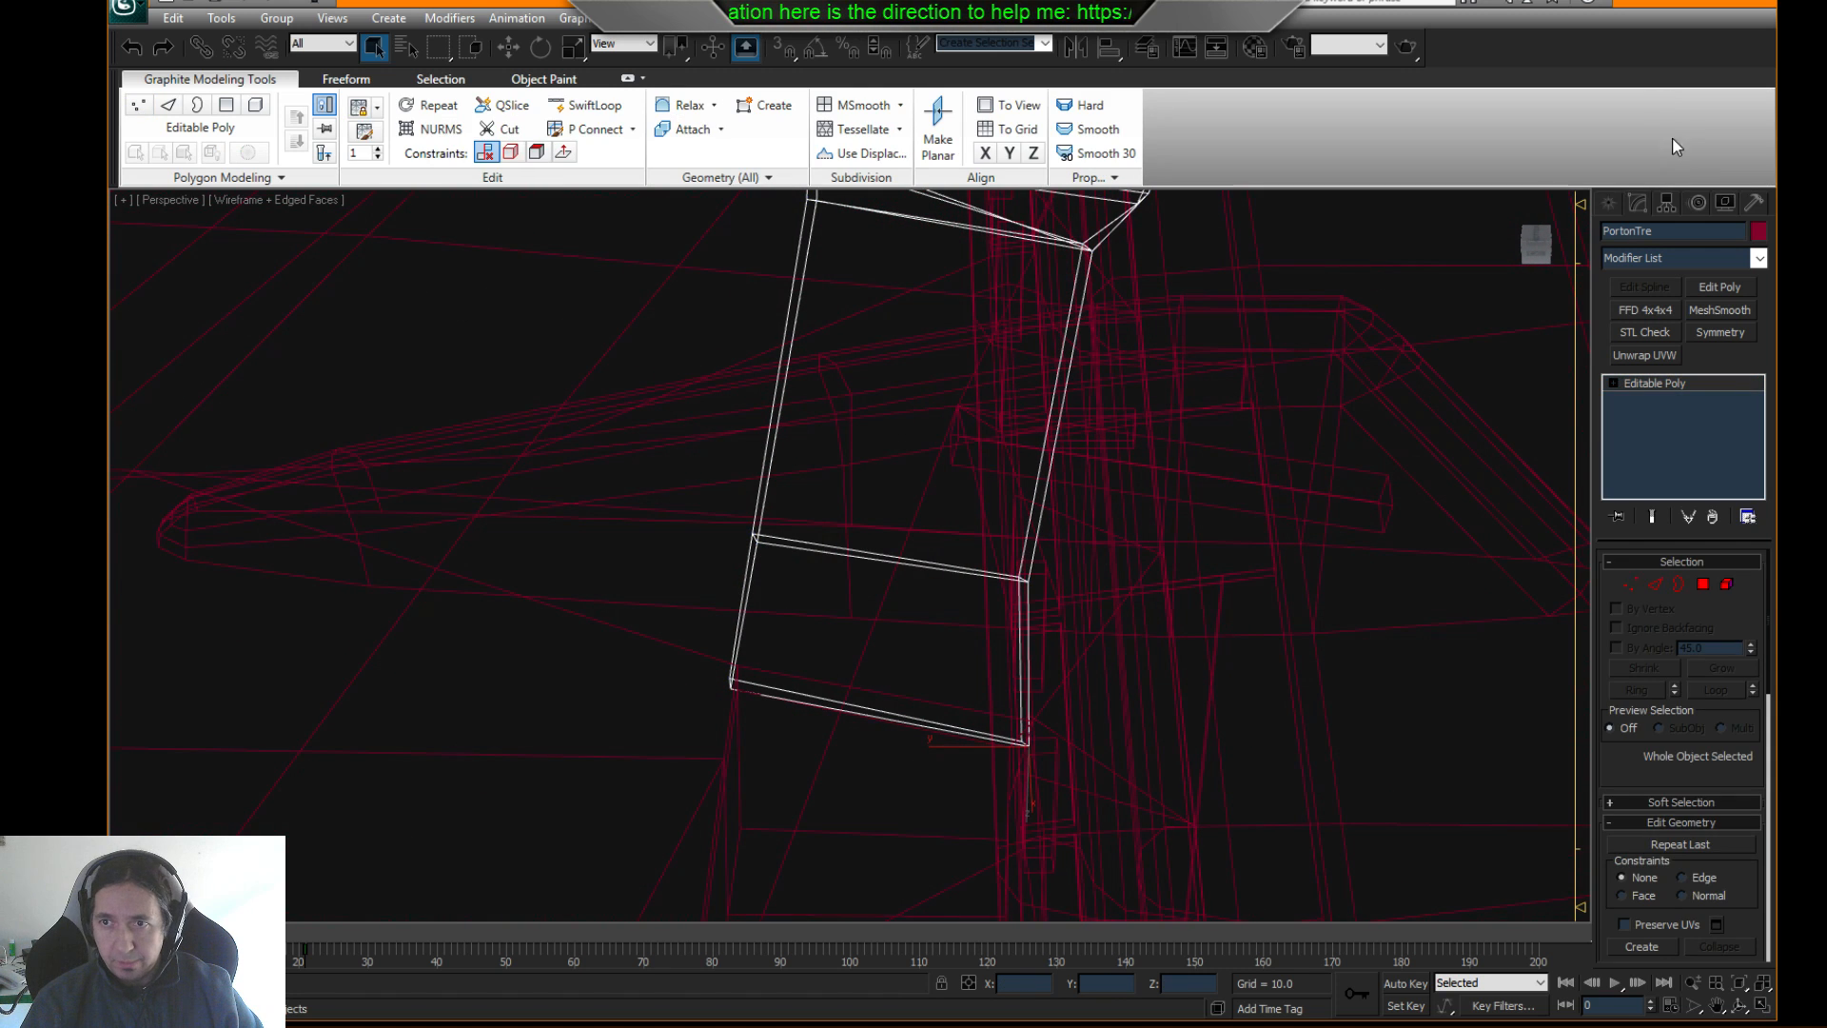
- Check the door's pivot orientation in Affect Pivot Only mode with the Local reference coordinate system, and switch to Rotate
click(1668, 202)
click(1649, 333)
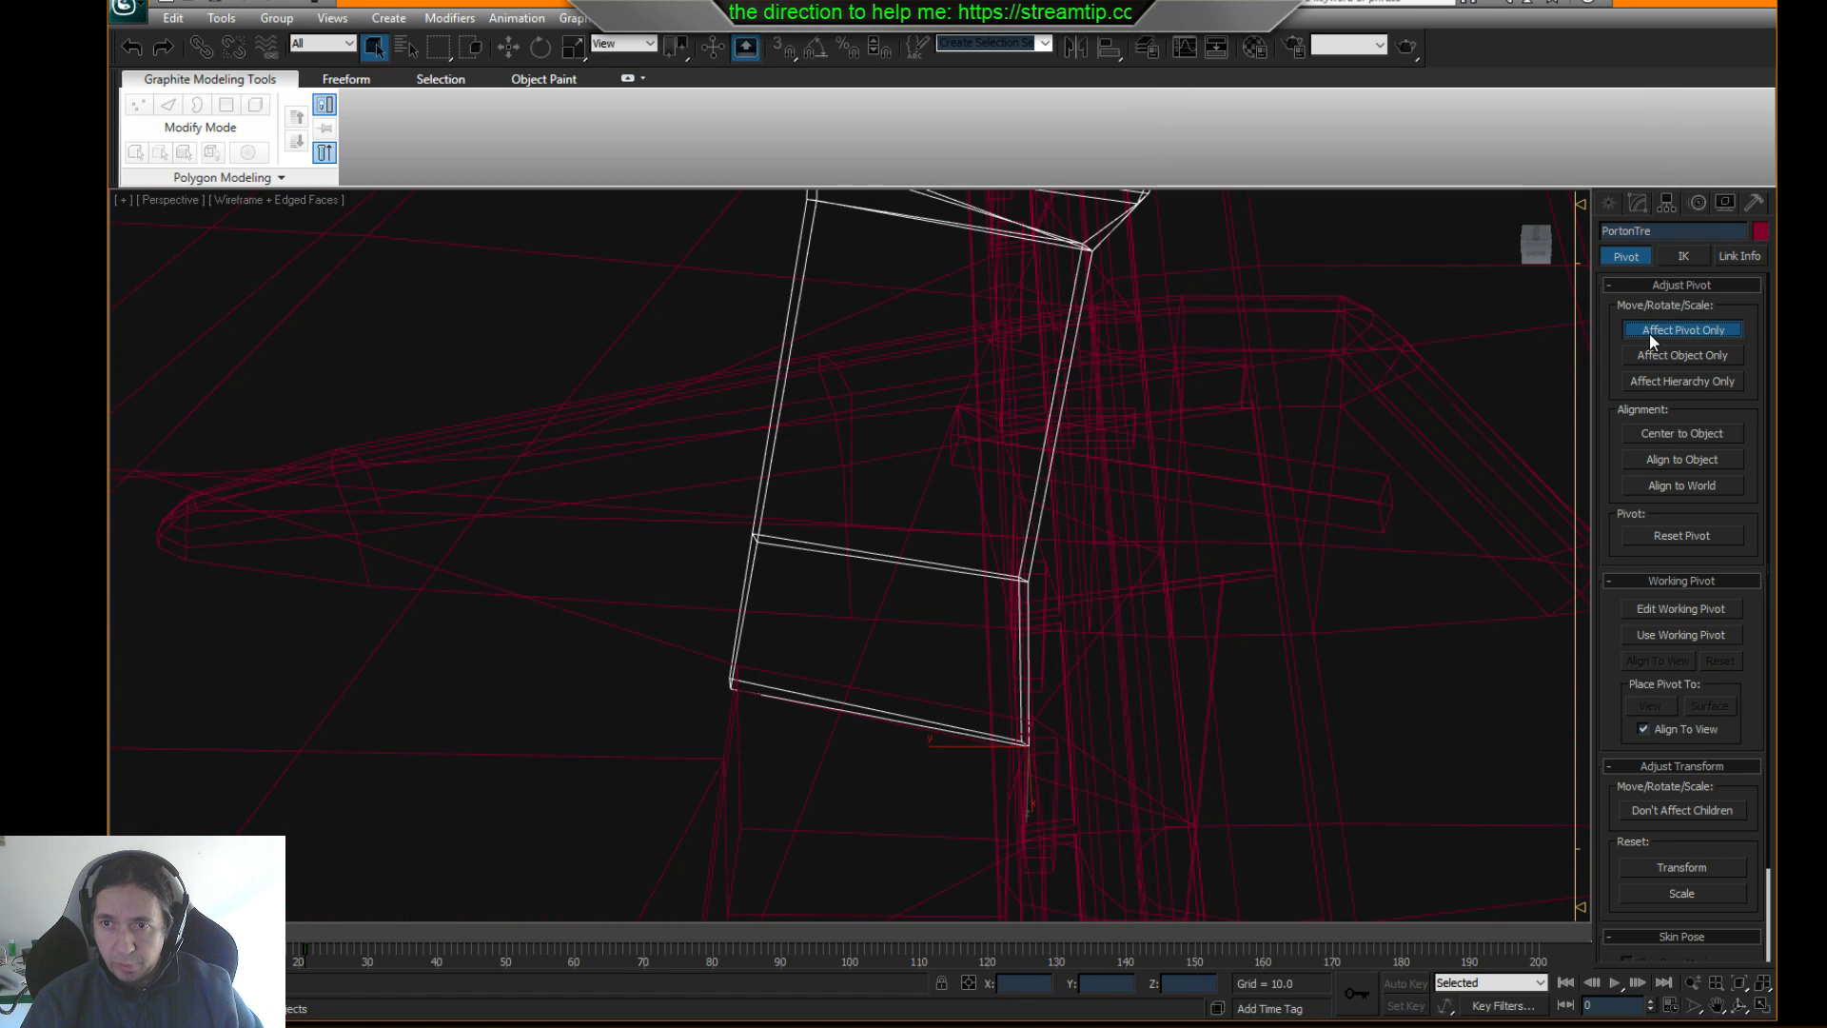
scroll(974, 489, down, 2)
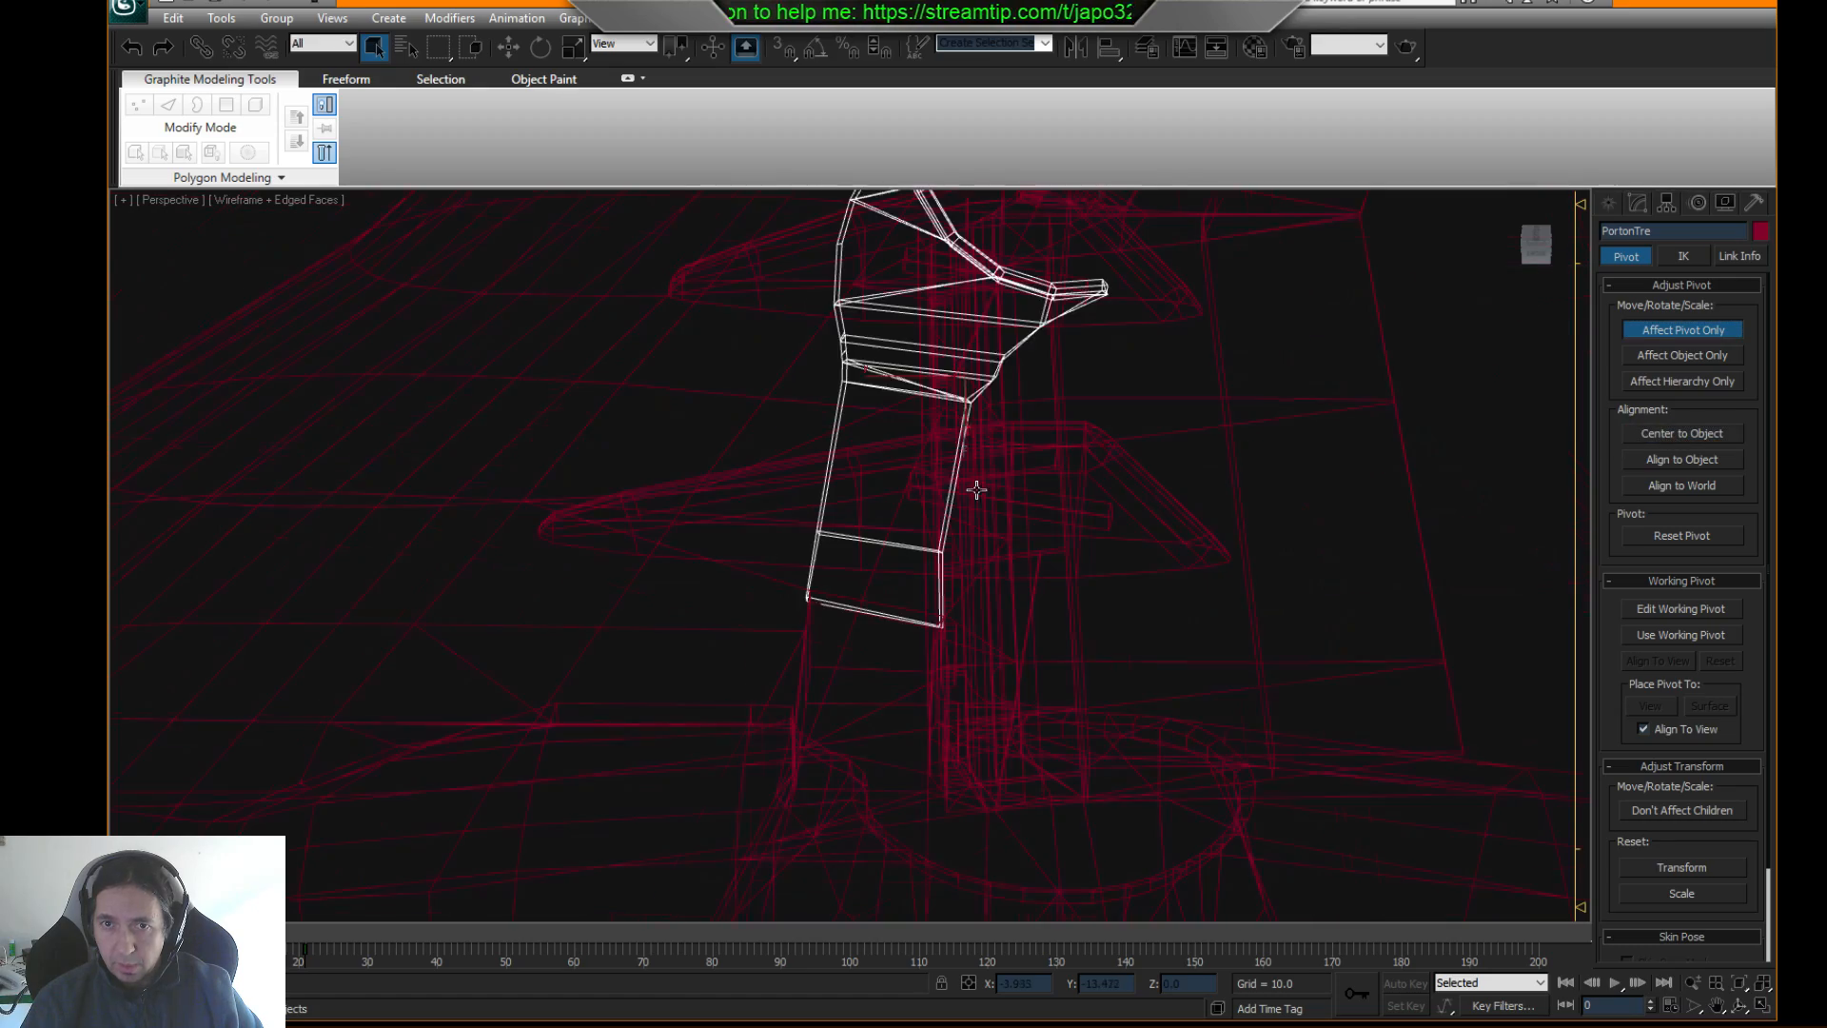
scroll(985, 472, up, 1)
alt+middle_drag(1019, 603, 990, 571)
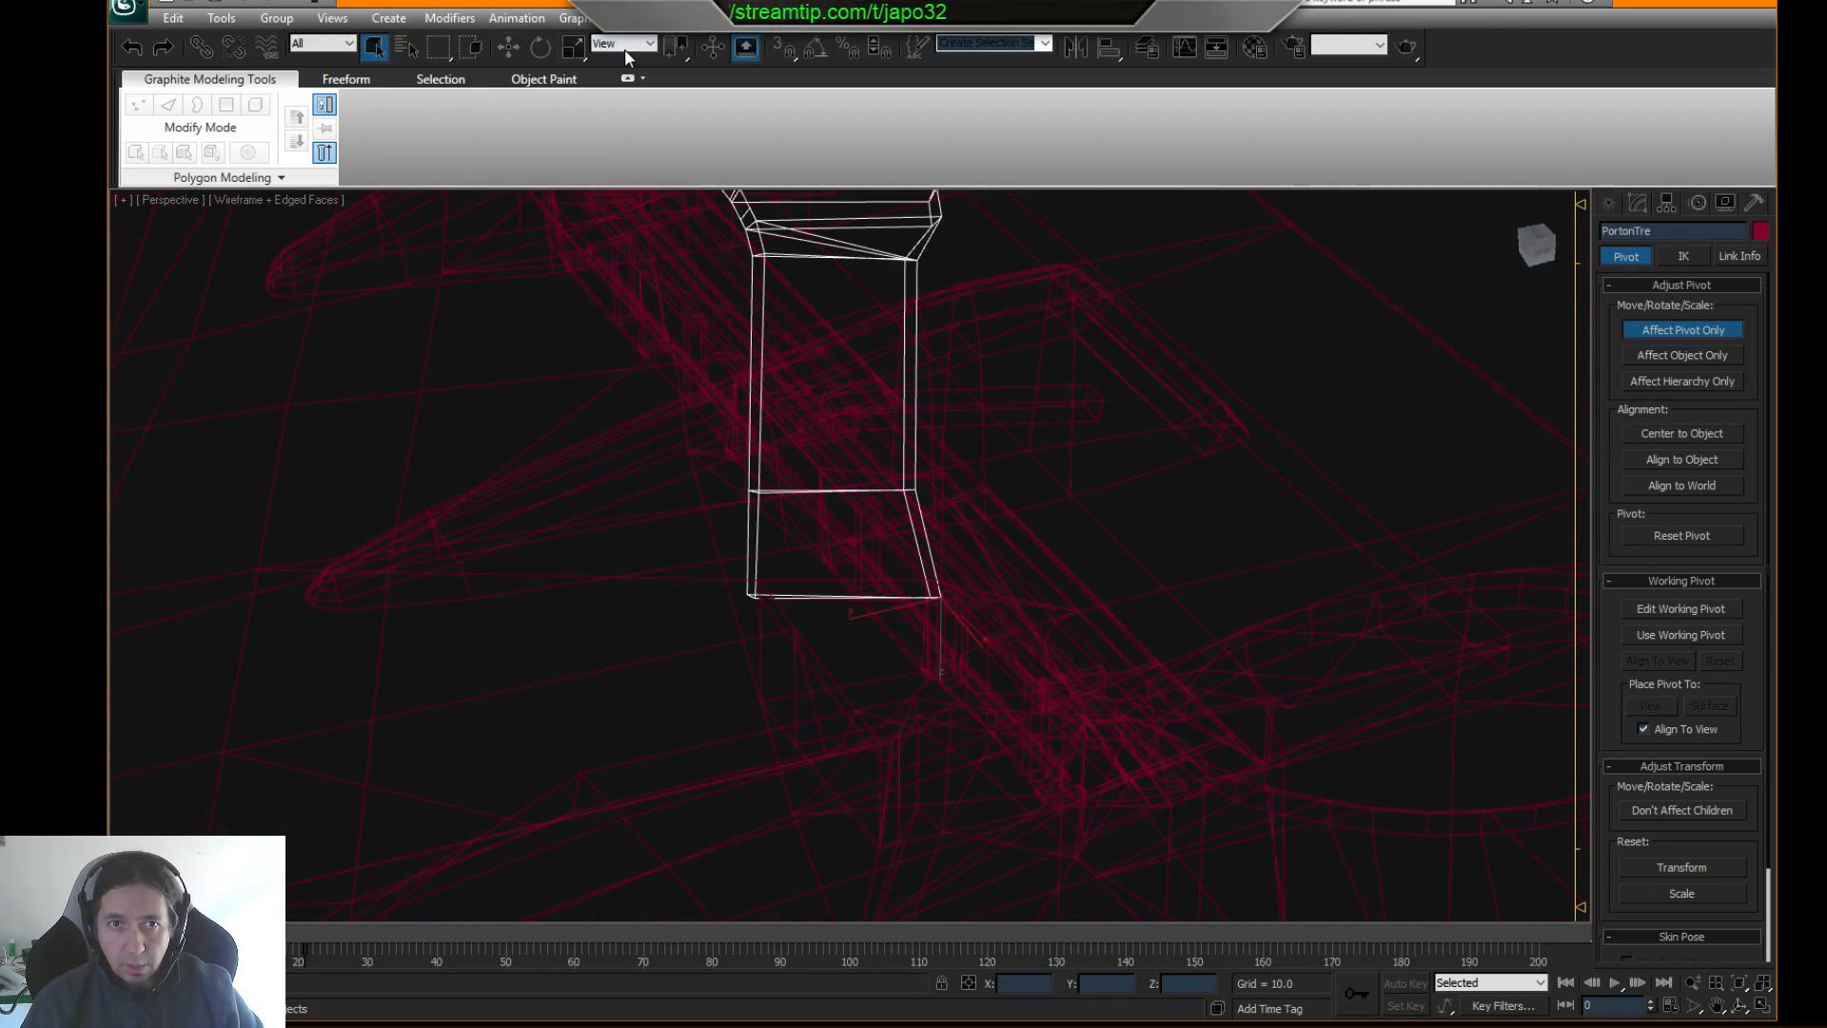
click(624, 44)
click(625, 111)
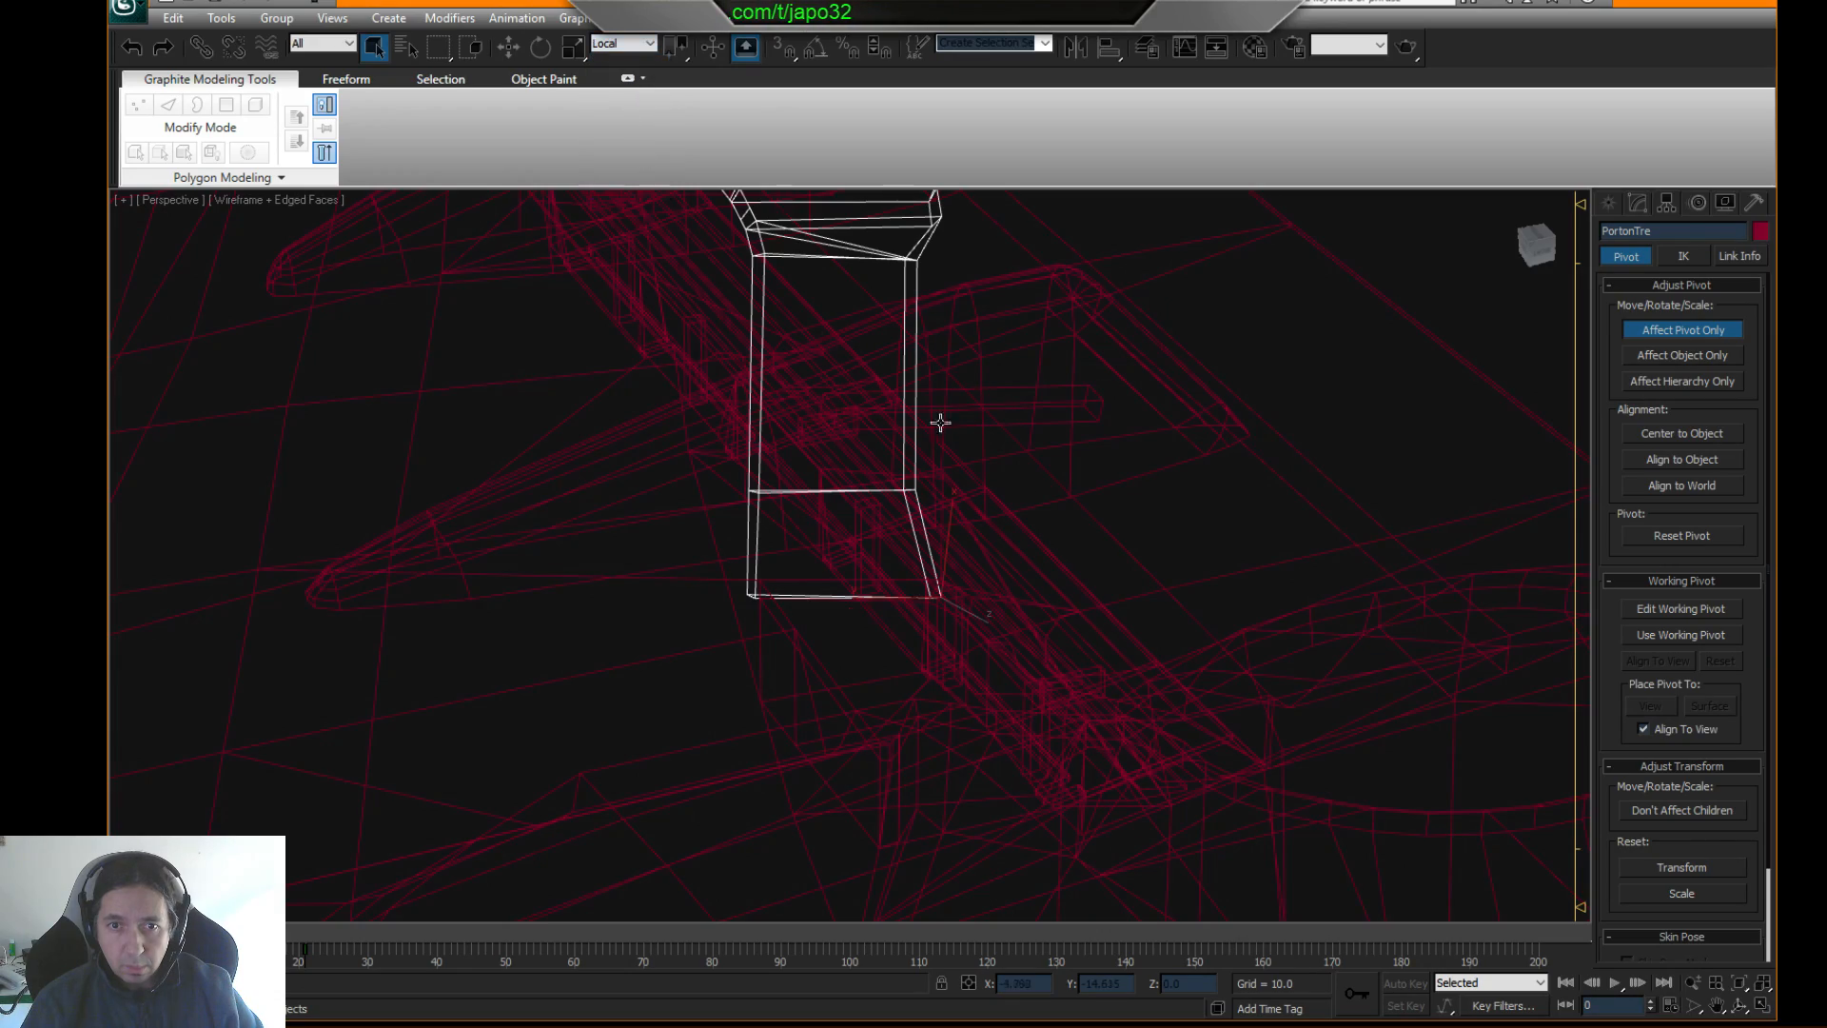
mouse_move(940, 423)
middle_down()
mouse_move(1085, 441)
mouse_move(918, 419)
mouse_move(922, 396)
middle_up()
key(e)
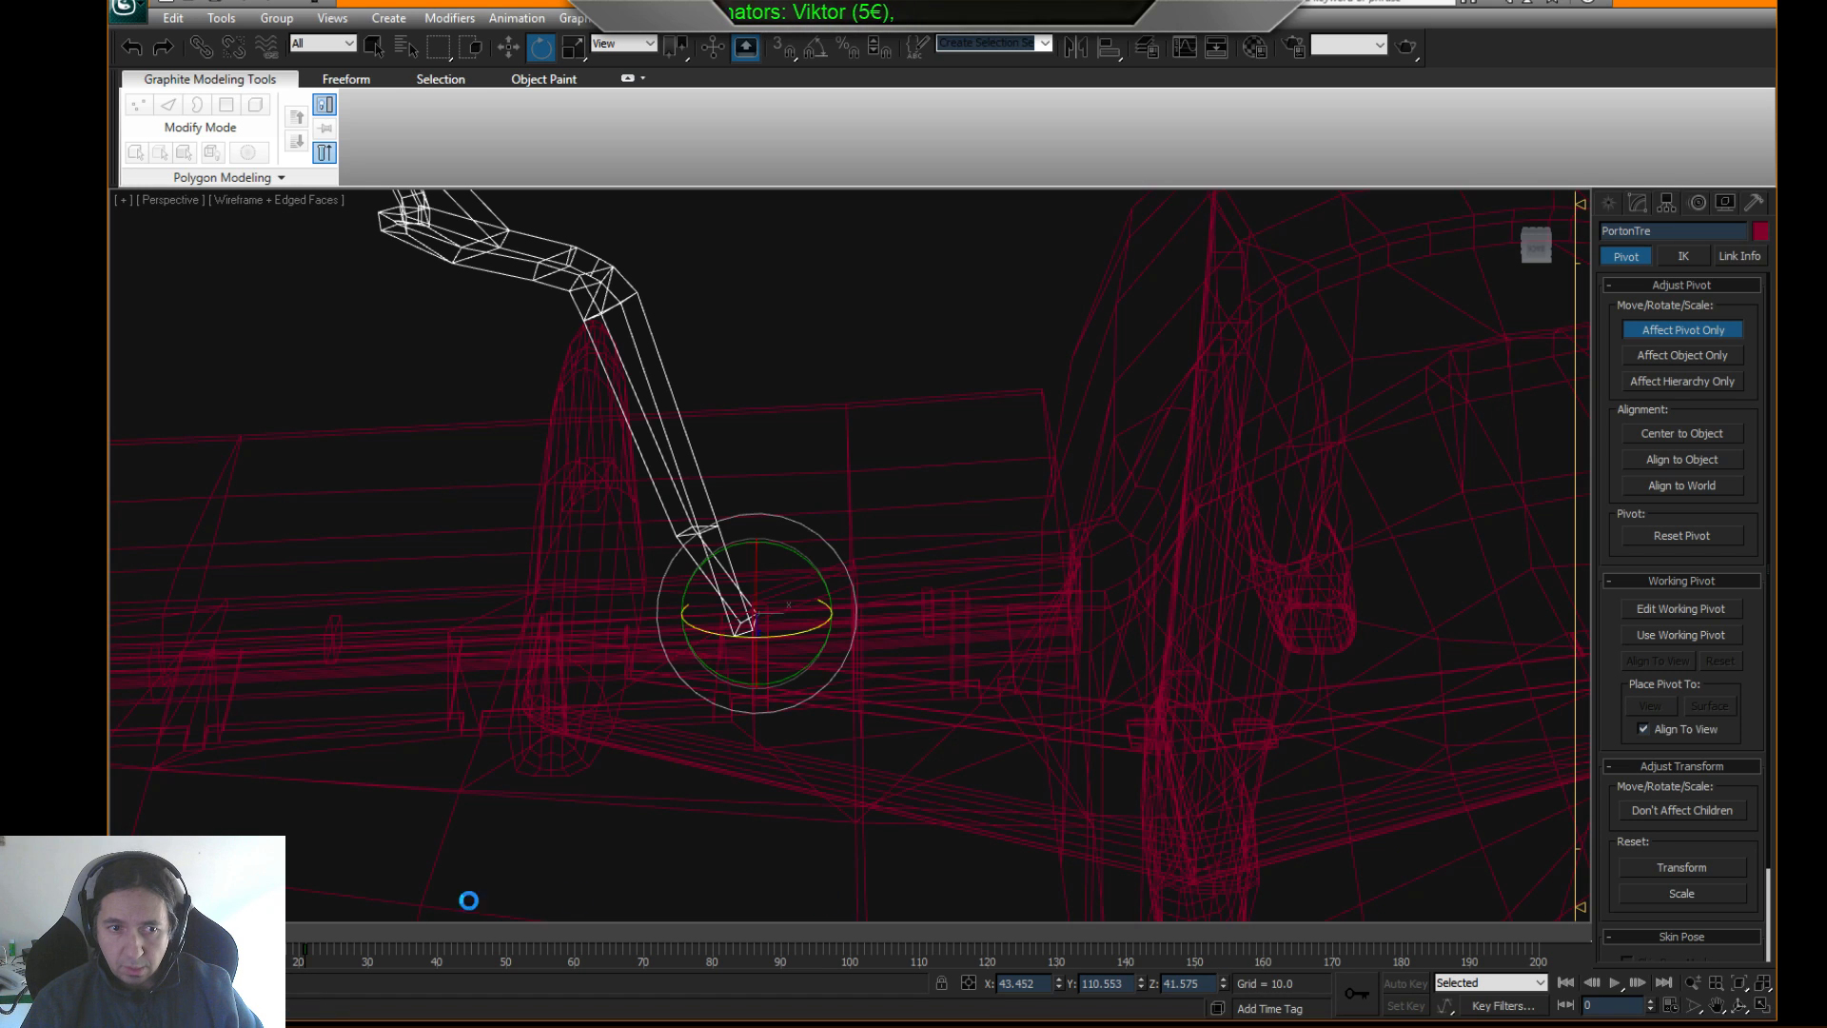
- Leave Affect Pivot Only mode and turn on Auto Key to animate the door
click(1661, 330)
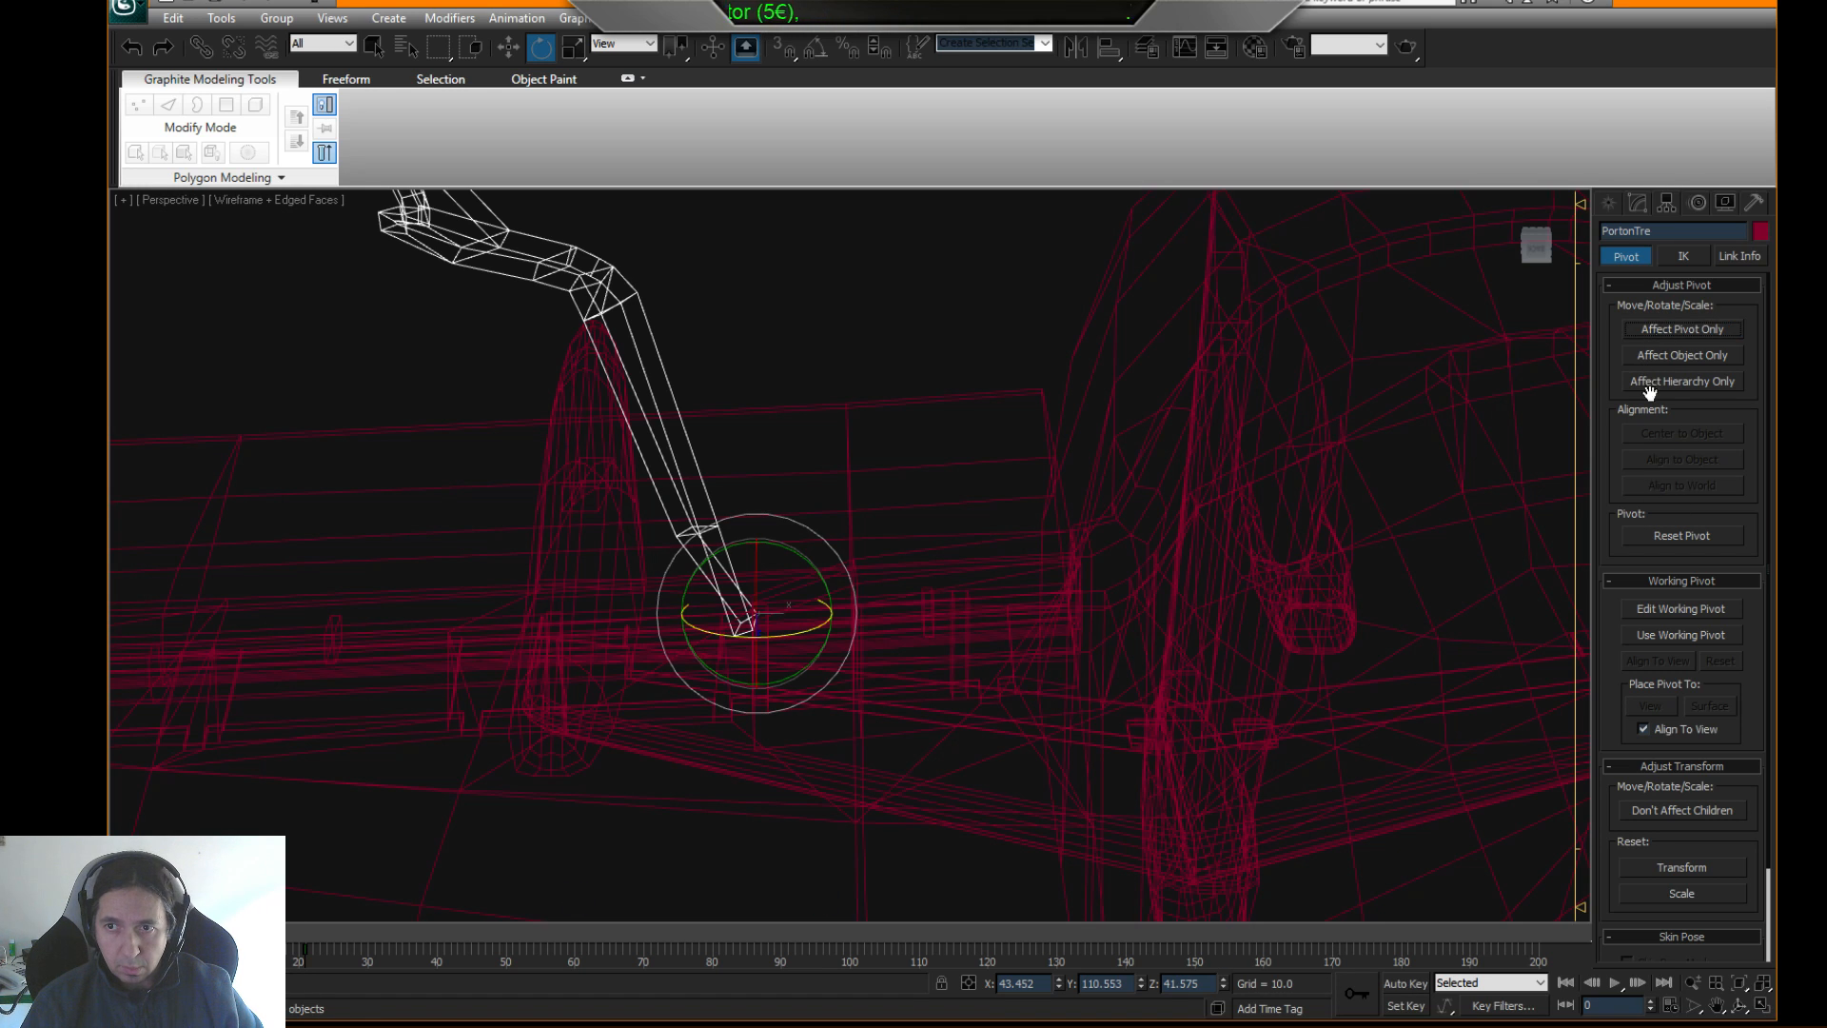
click(1405, 984)
alt+middle_drag(751, 557, 839, 573)
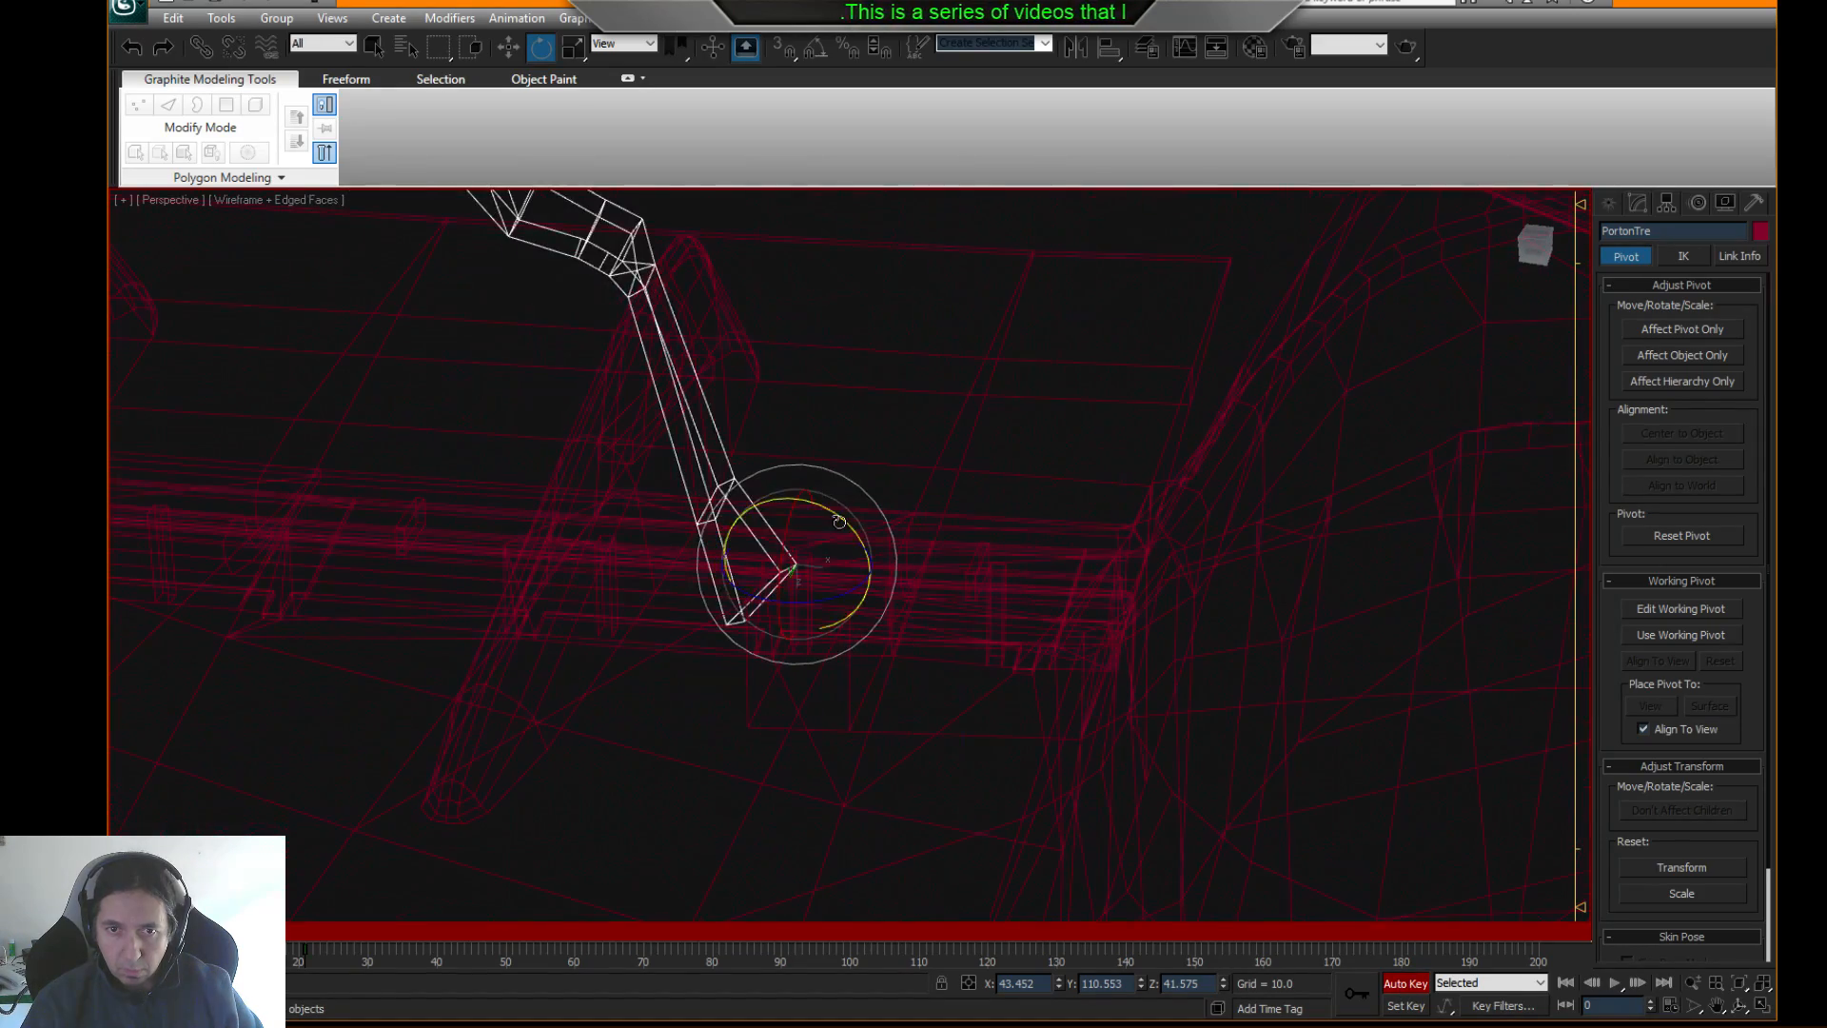
- Try to swing the door closed with a rotation of about -109° around Y in the View coordinate system
drag(837, 571, 1040, 622)
key(F3)
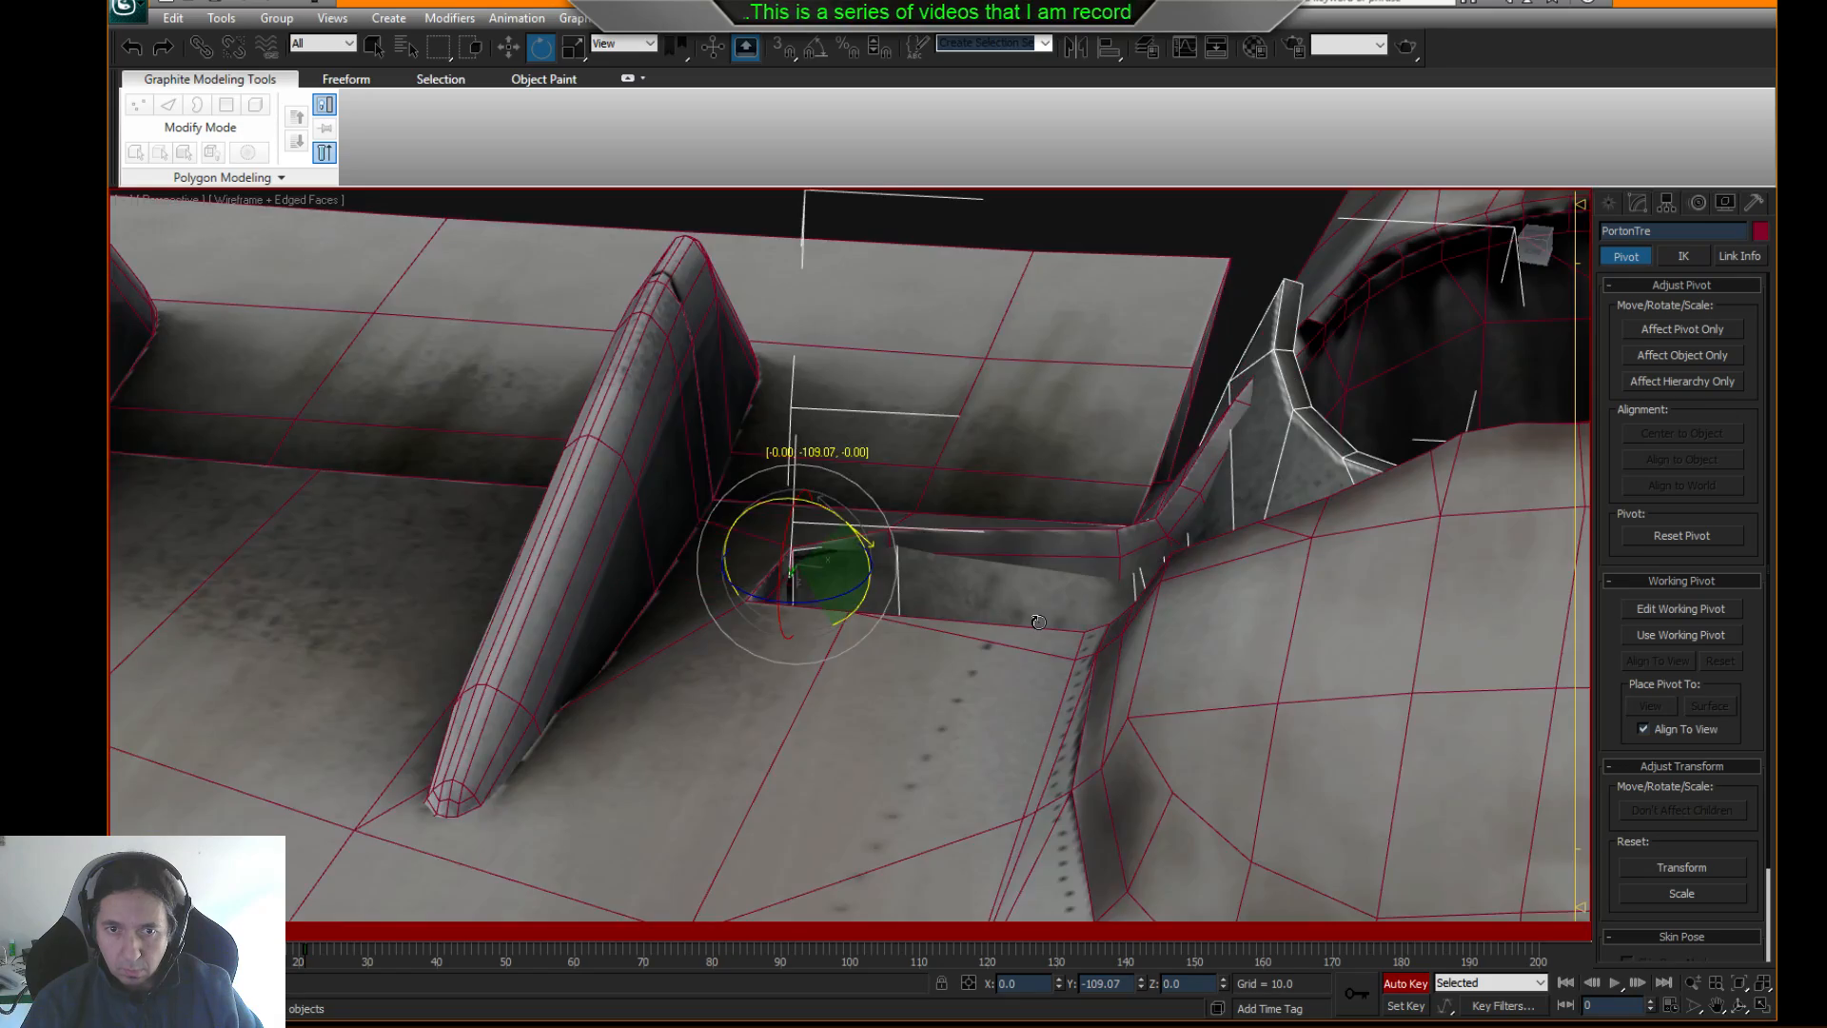
mouse_move(1041, 622)
alt+middle_down()
mouse_move(991, 713)
mouse_move(1021, 678)
mouse_move(1316, 645)
mouse_move(1265, 657)
alt+middle_up()
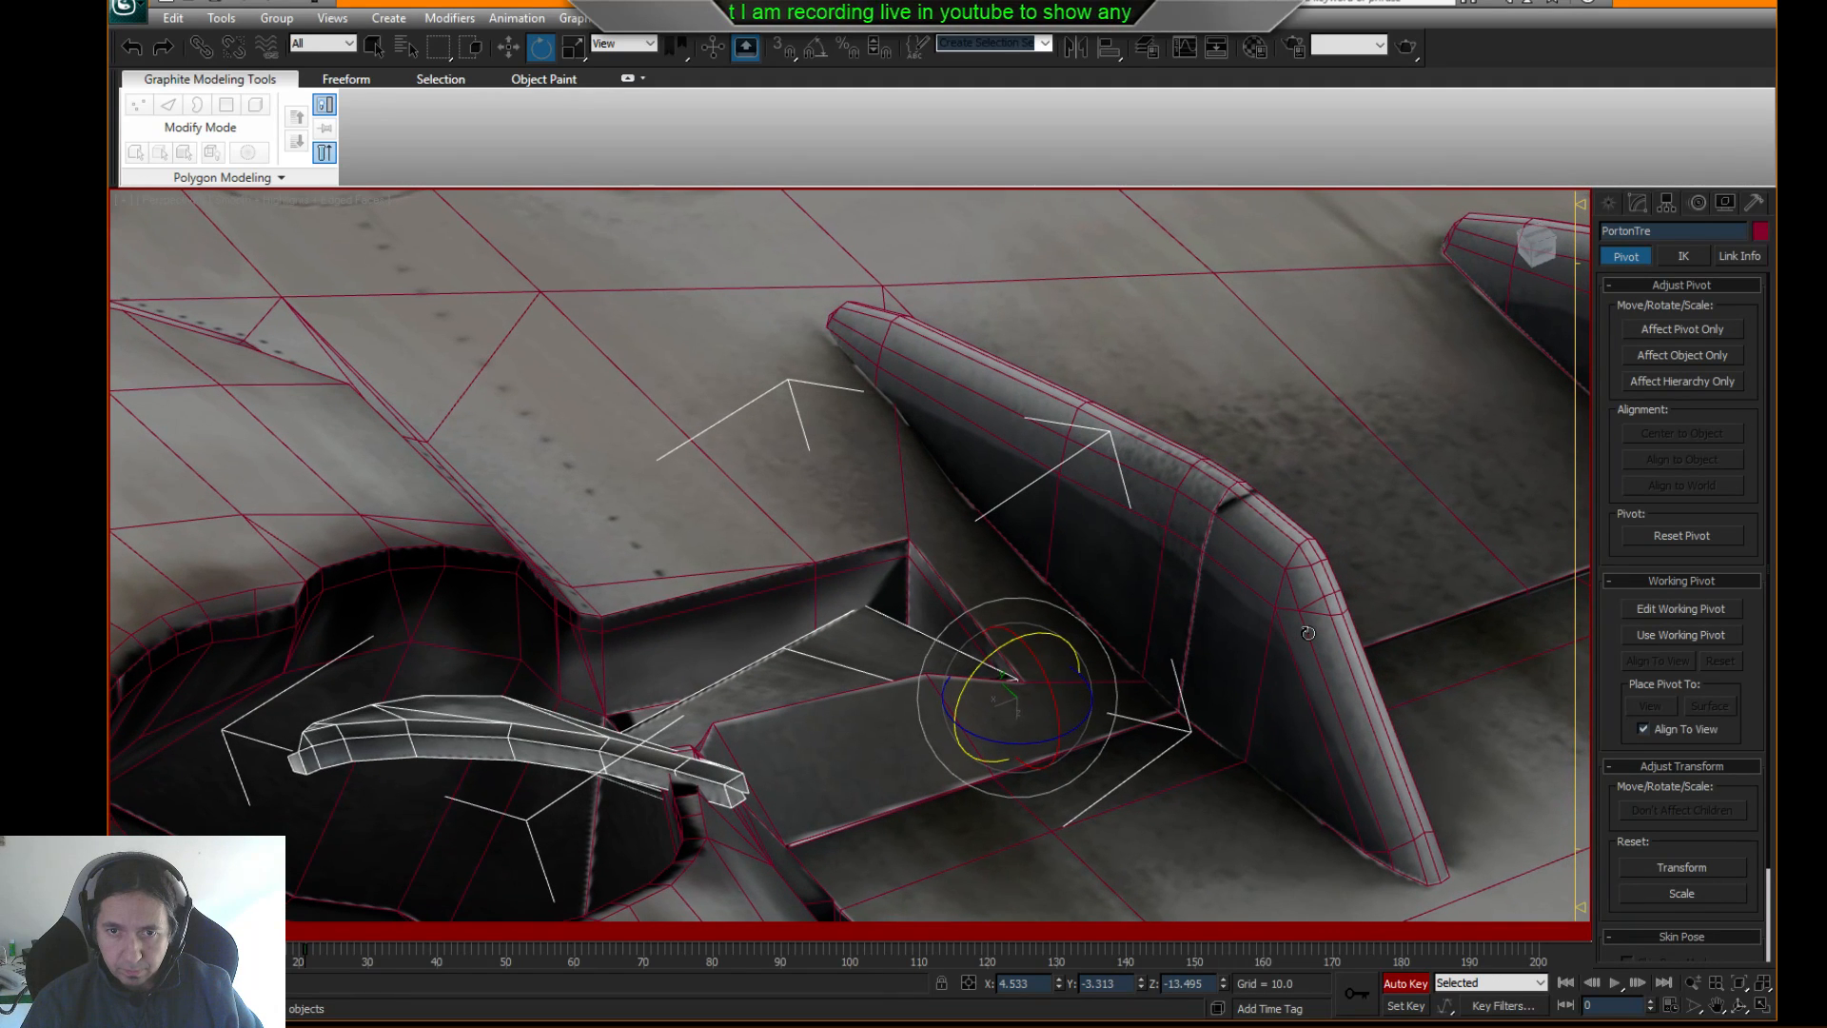
- Switch to Local coordinates and rotate the door about -105° around its Y axis to close it over the well
click(624, 43)
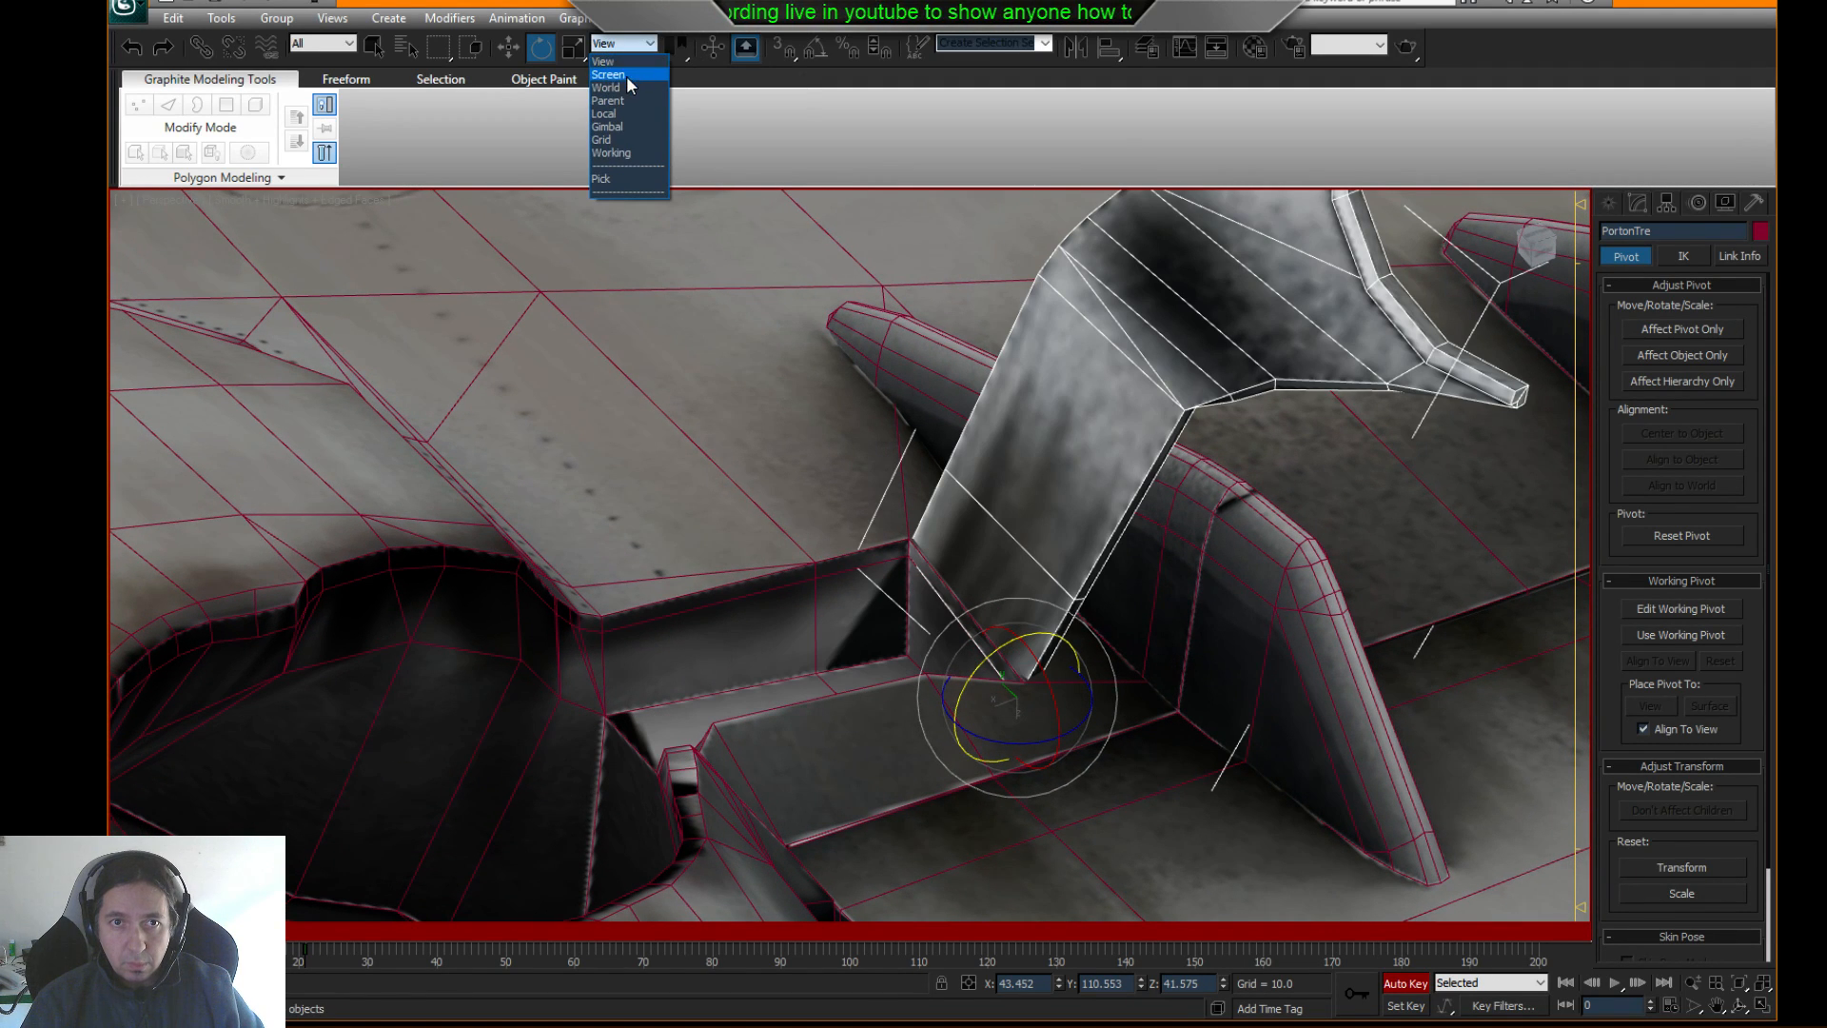
click(625, 112)
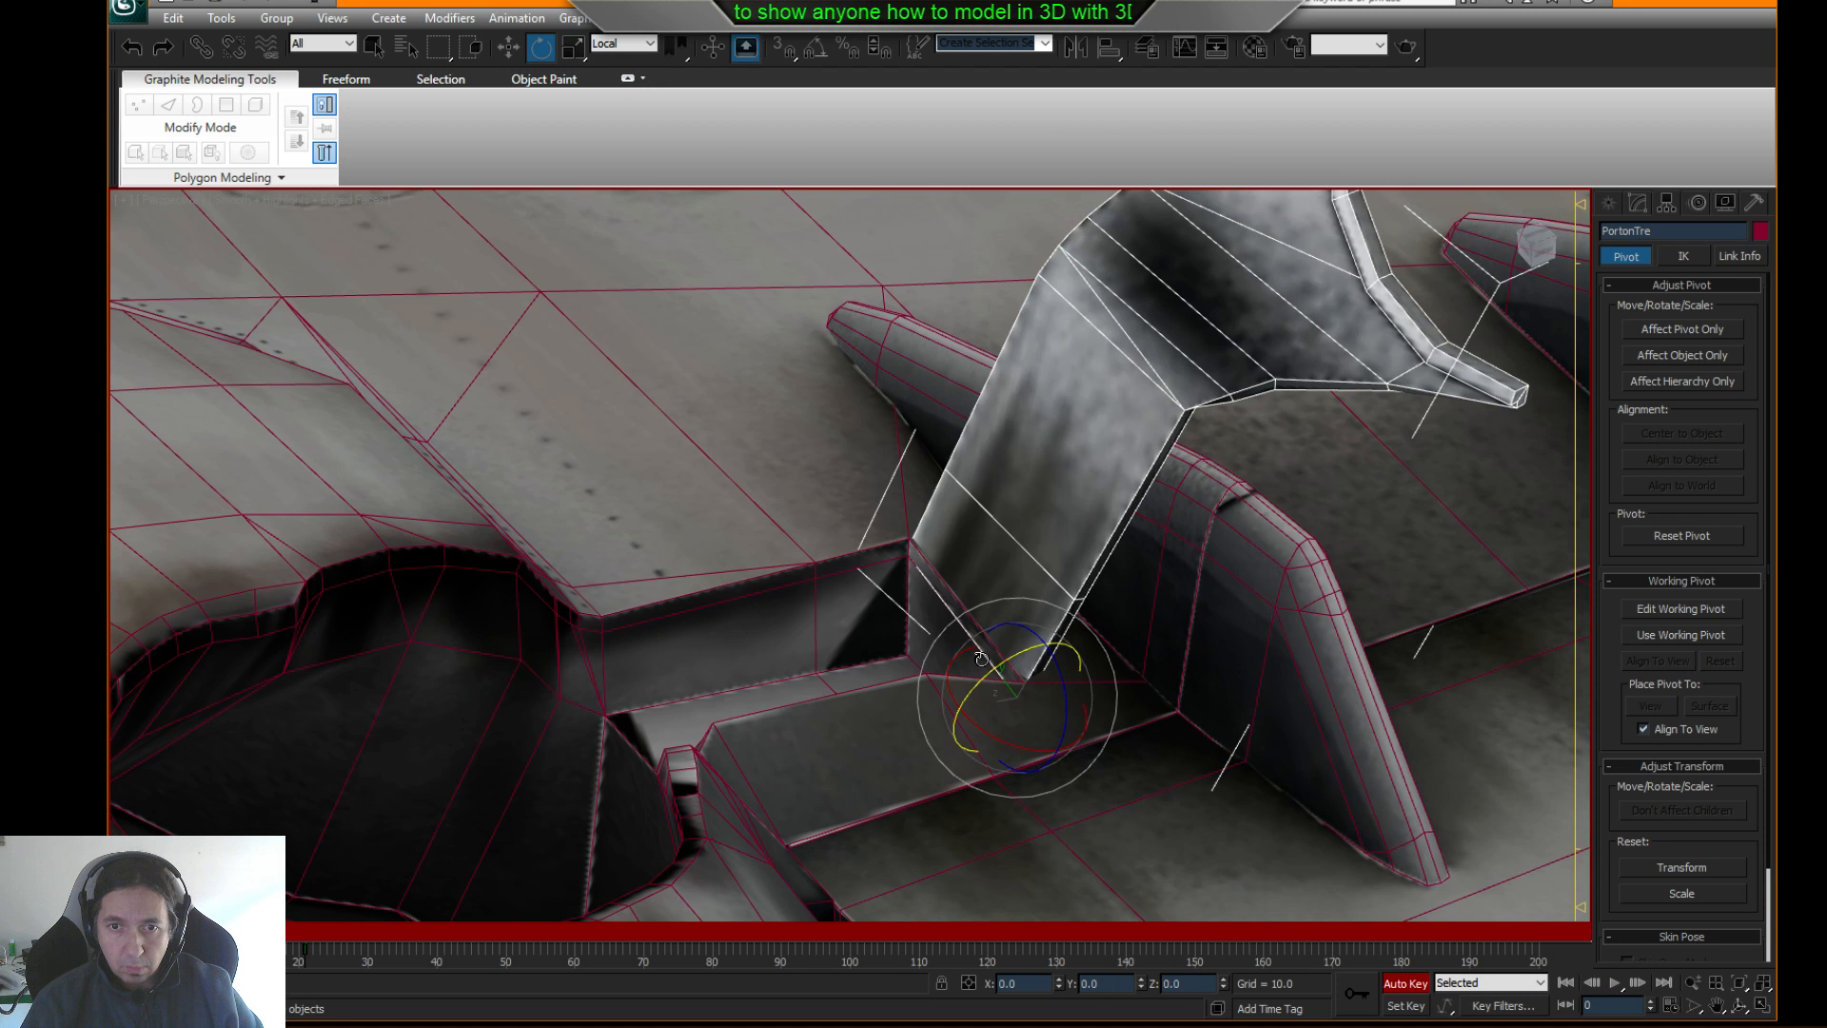
drag(996, 667, 772, 718)
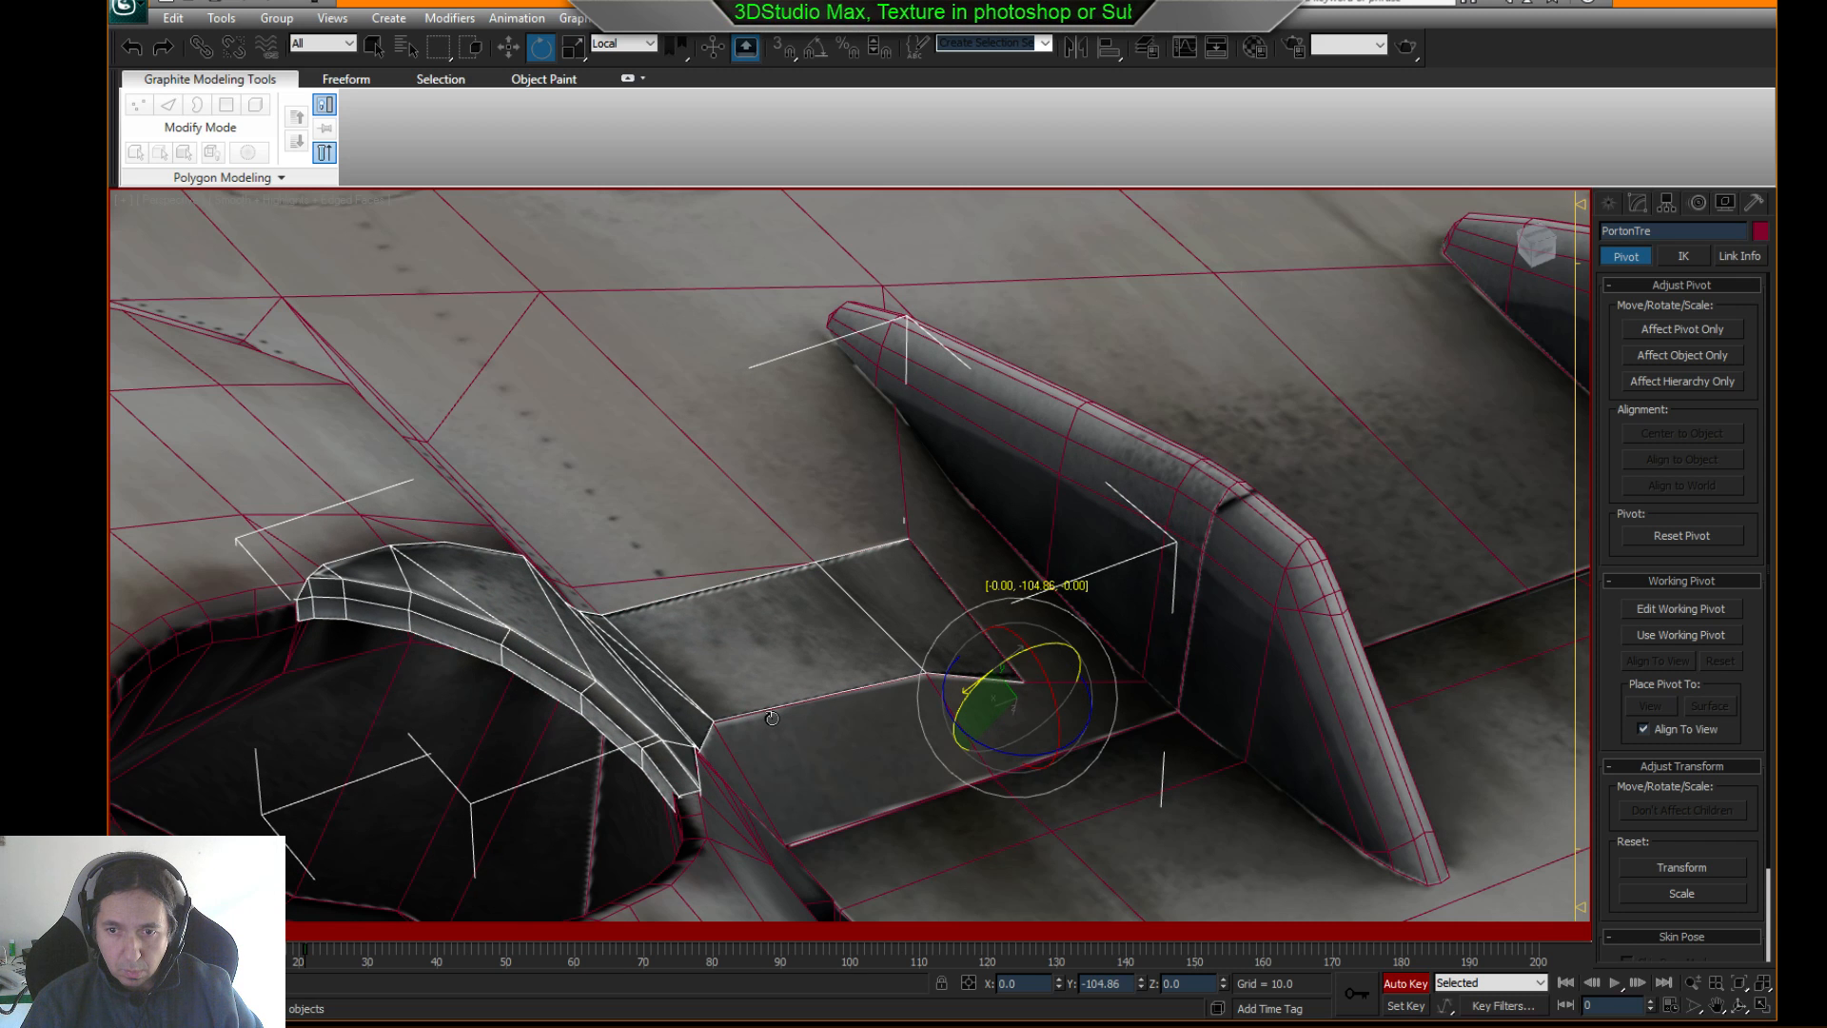
drag(772, 718, 771, 719)
- Scrub the timeline to check the door's motion, inspect its closed fit, and turn off Auto Key
mouse_move(161, 933)
mouse_down()
mouse_move(305, 933)
mouse_move(162, 933)
mouse_up()
key(e)
alt+middle_drag(172, 619, 717, 529)
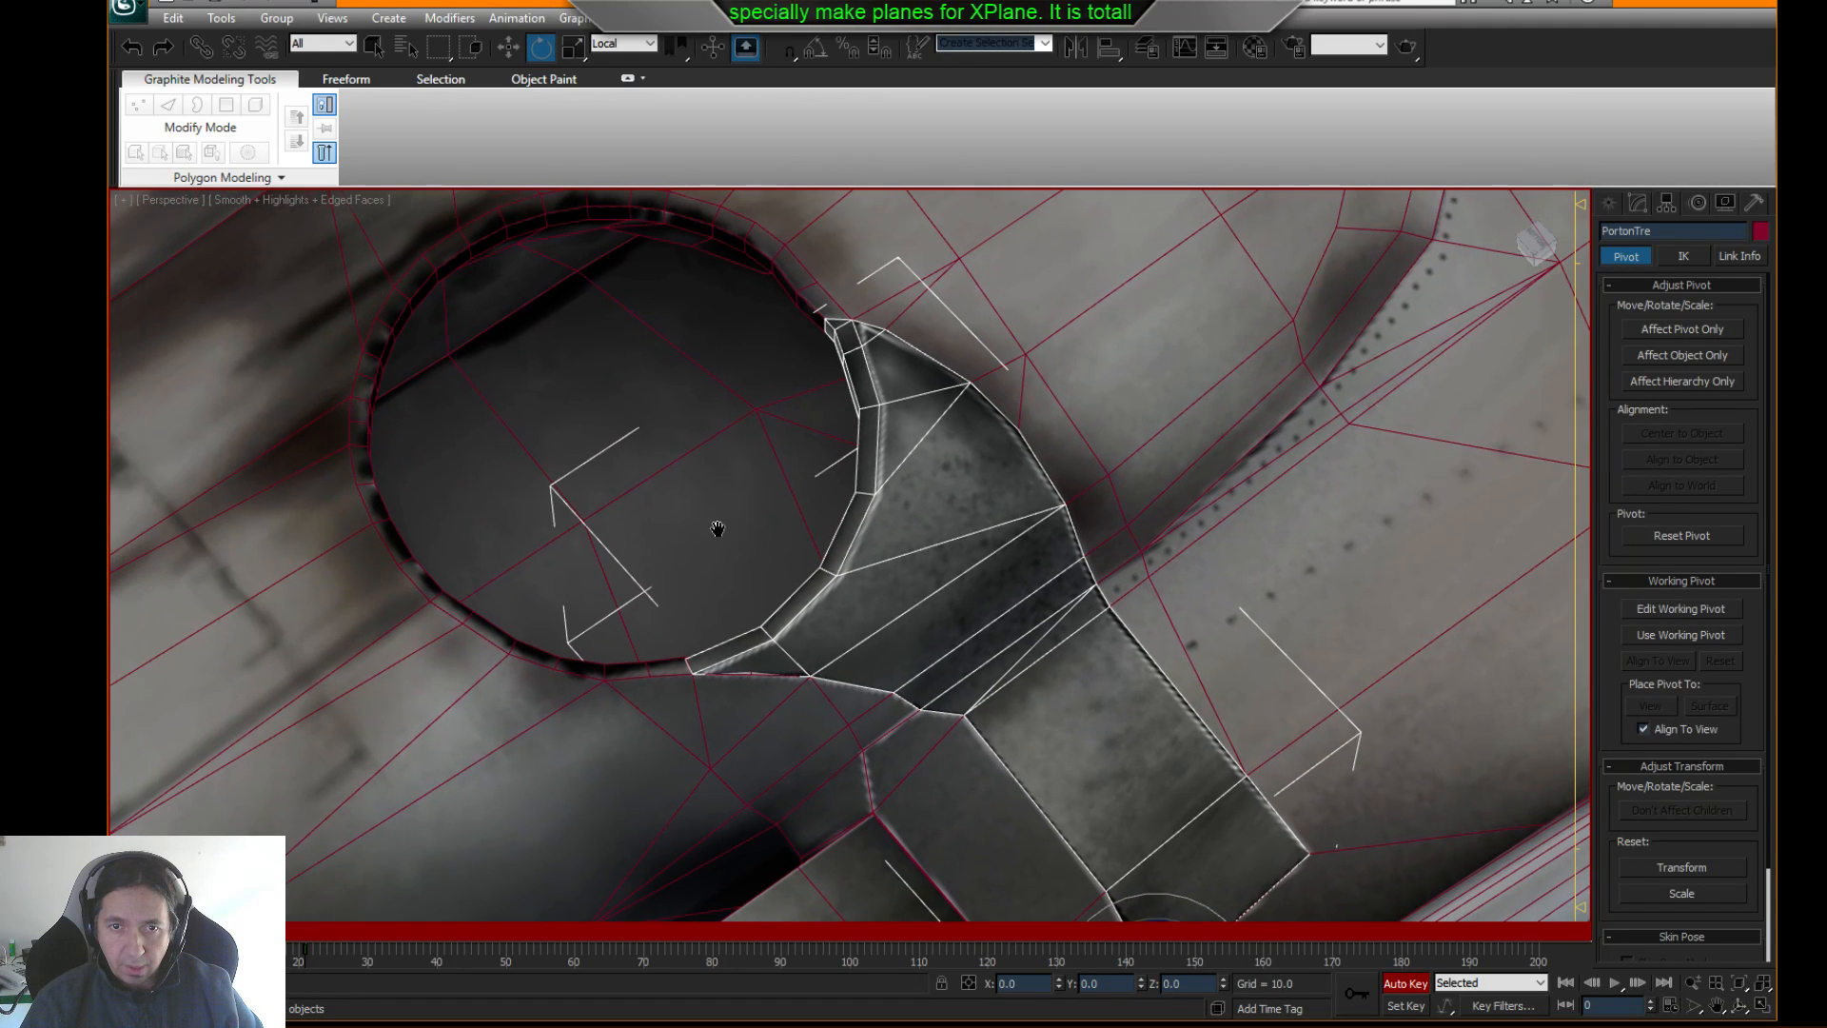
click(1418, 986)
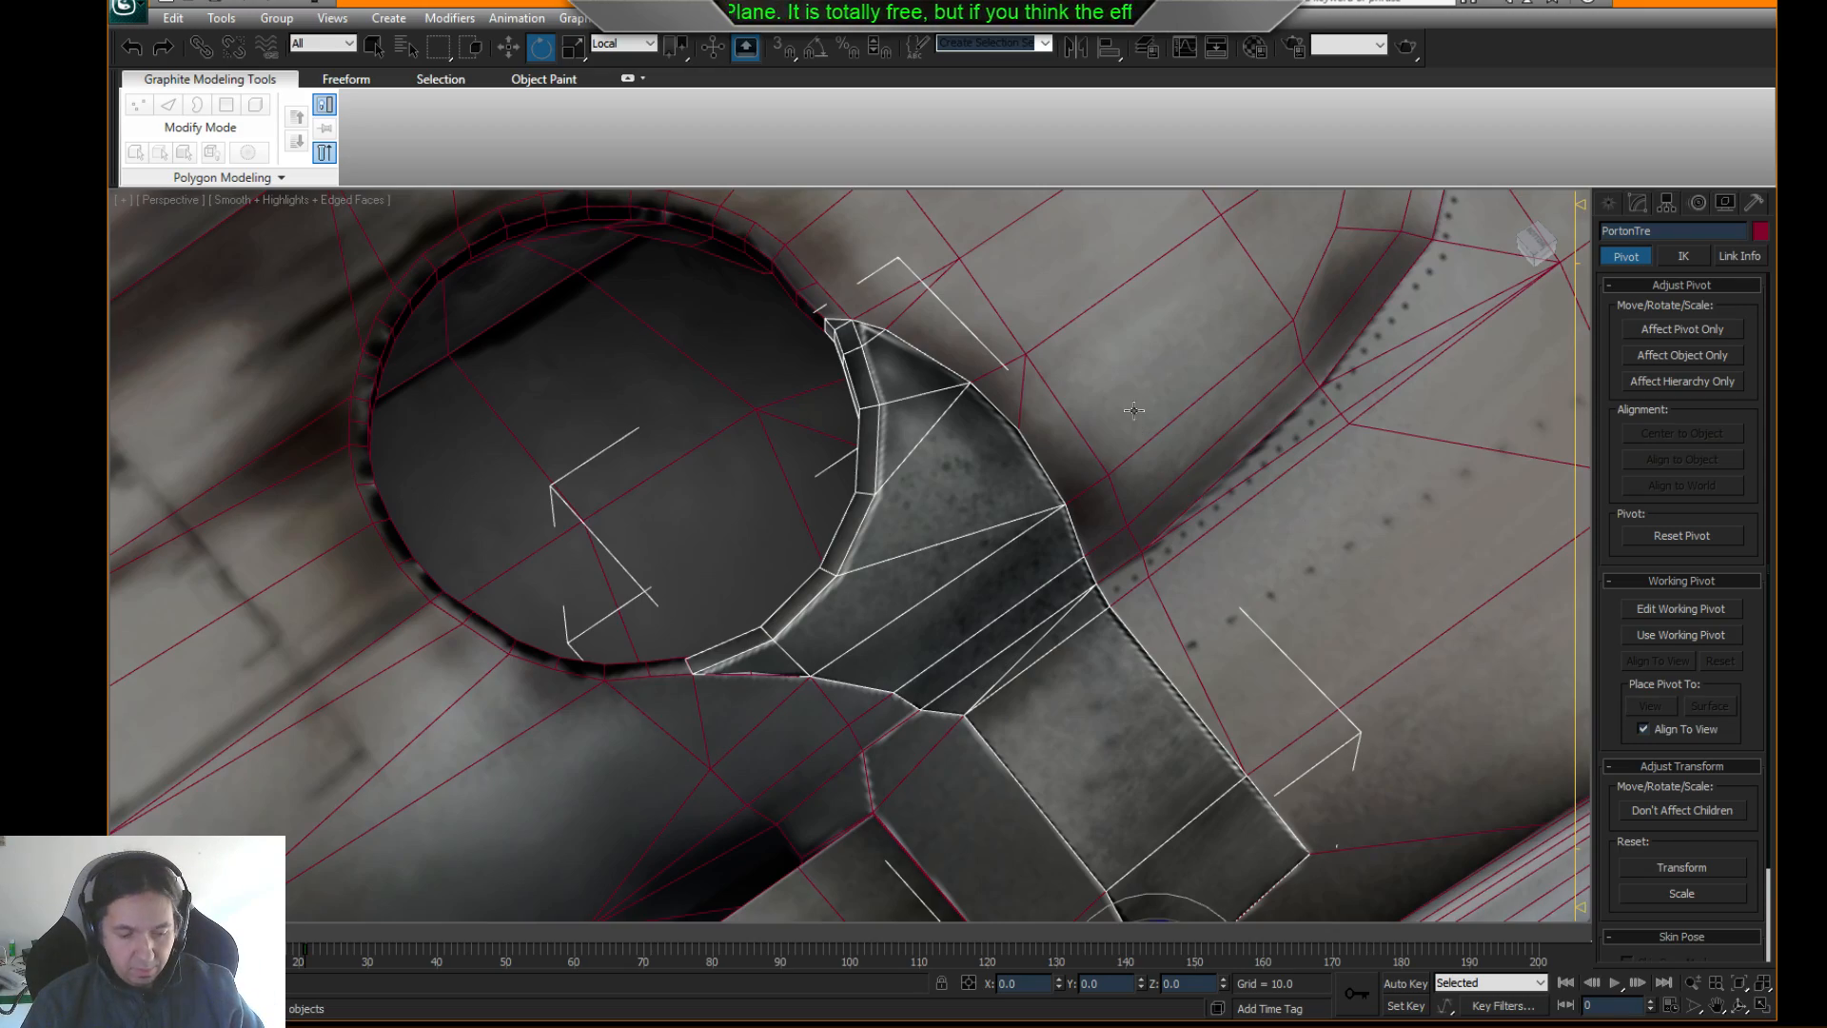
- In edge editing, select the lengthwise edges of the second segment of the door's curved rim and subdivide it with Flow Connect
alt+middle_drag(1133, 410, 1228, 458)
middle_drag(1129, 574, 1151, 536)
scroll(1153, 535, up, 4)
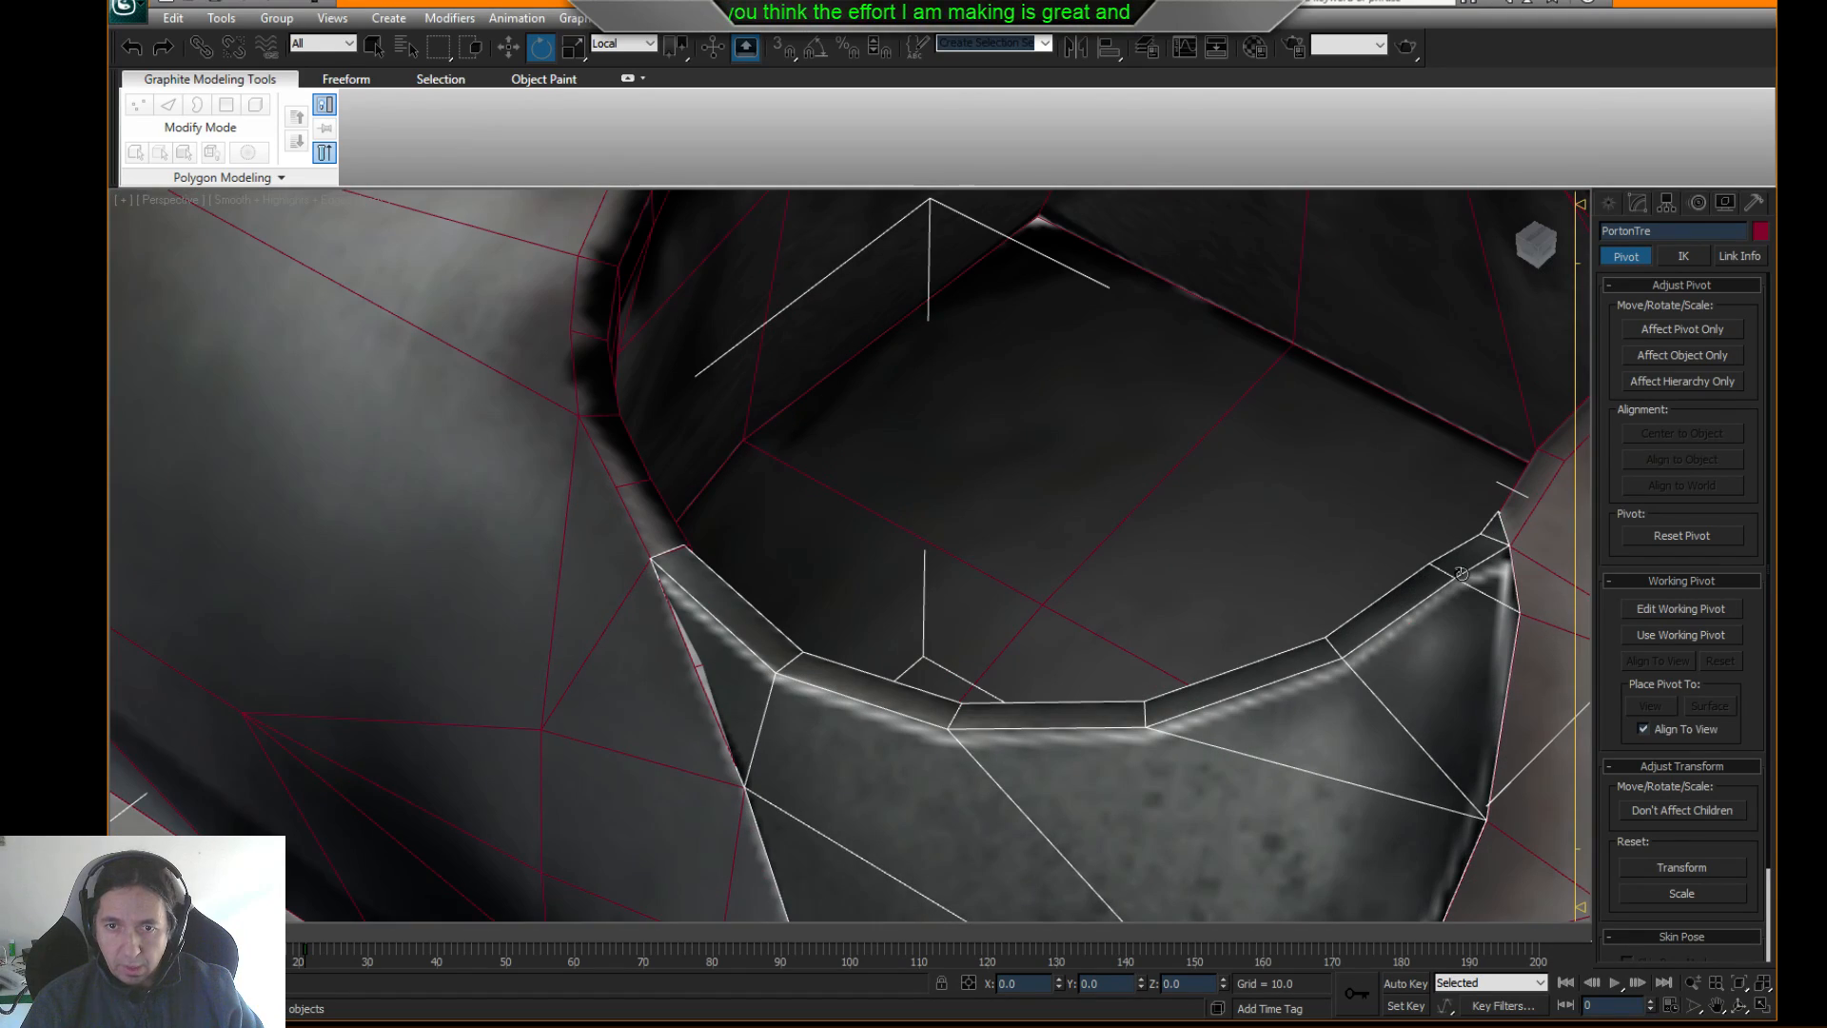
click(1635, 203)
click(1655, 584)
key(F3)
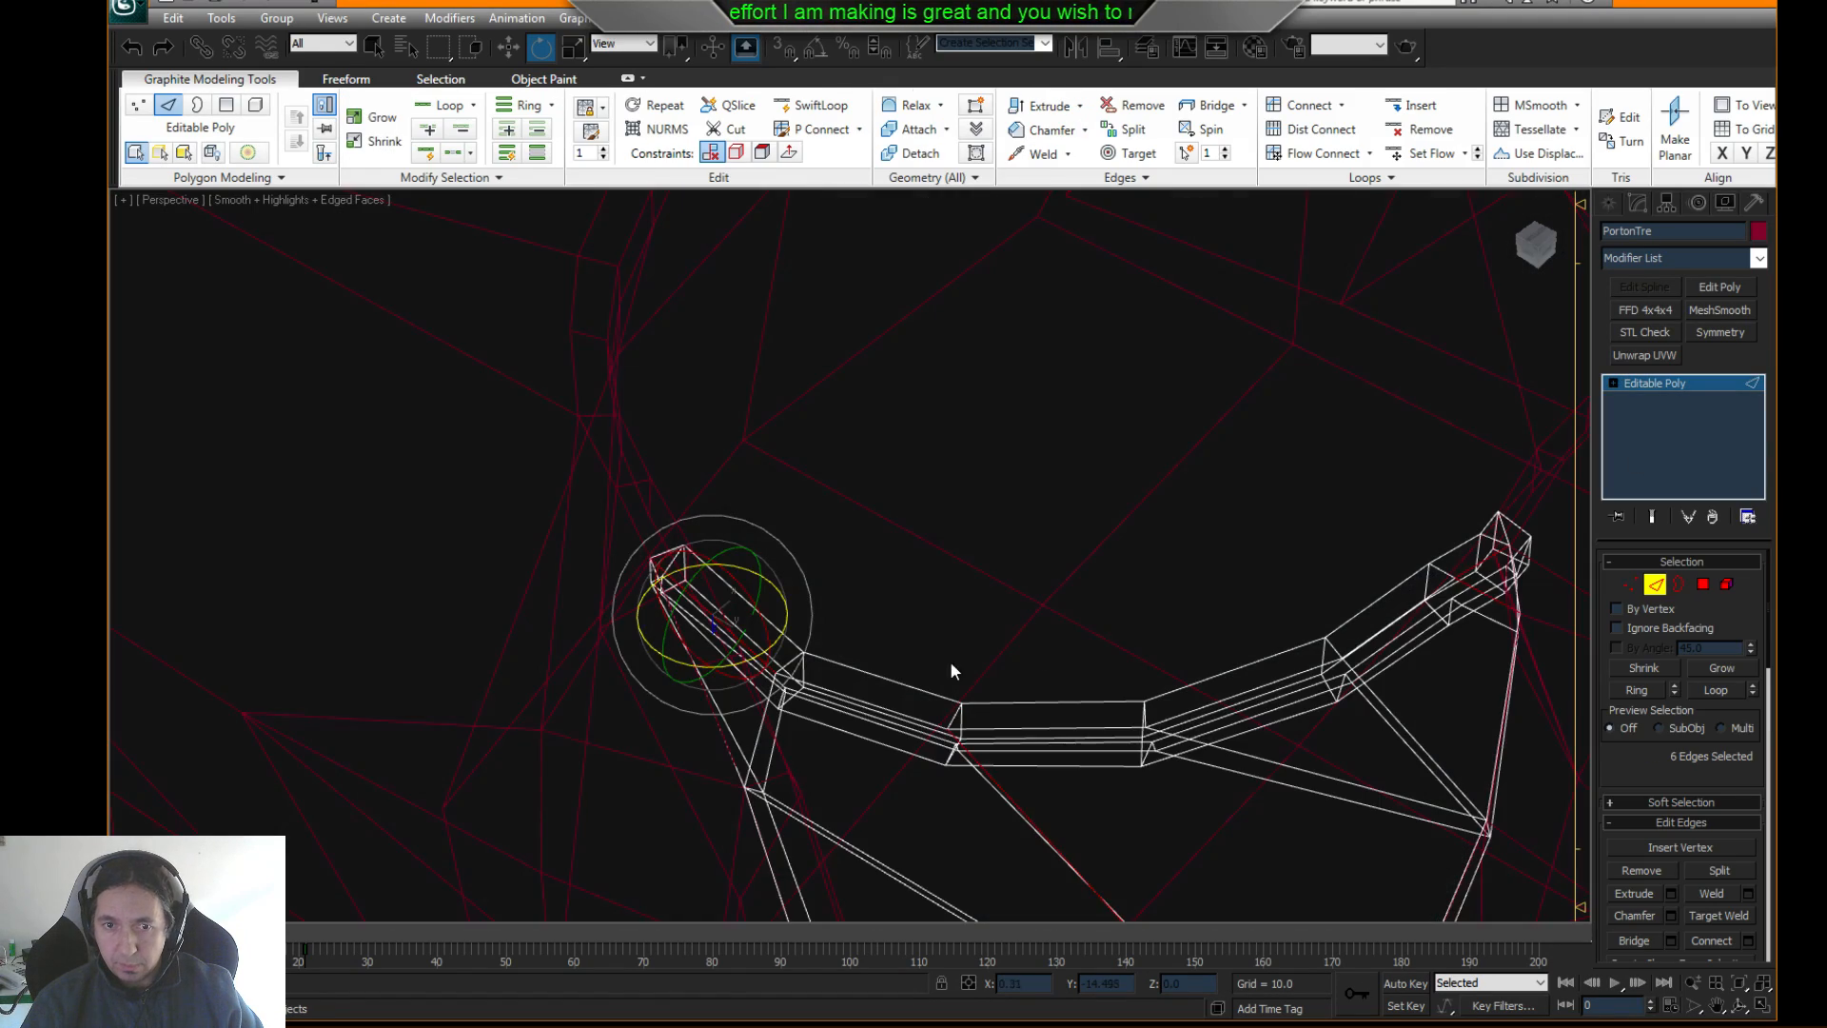
alt+middle_drag(906, 684, 833, 467)
key(F3)
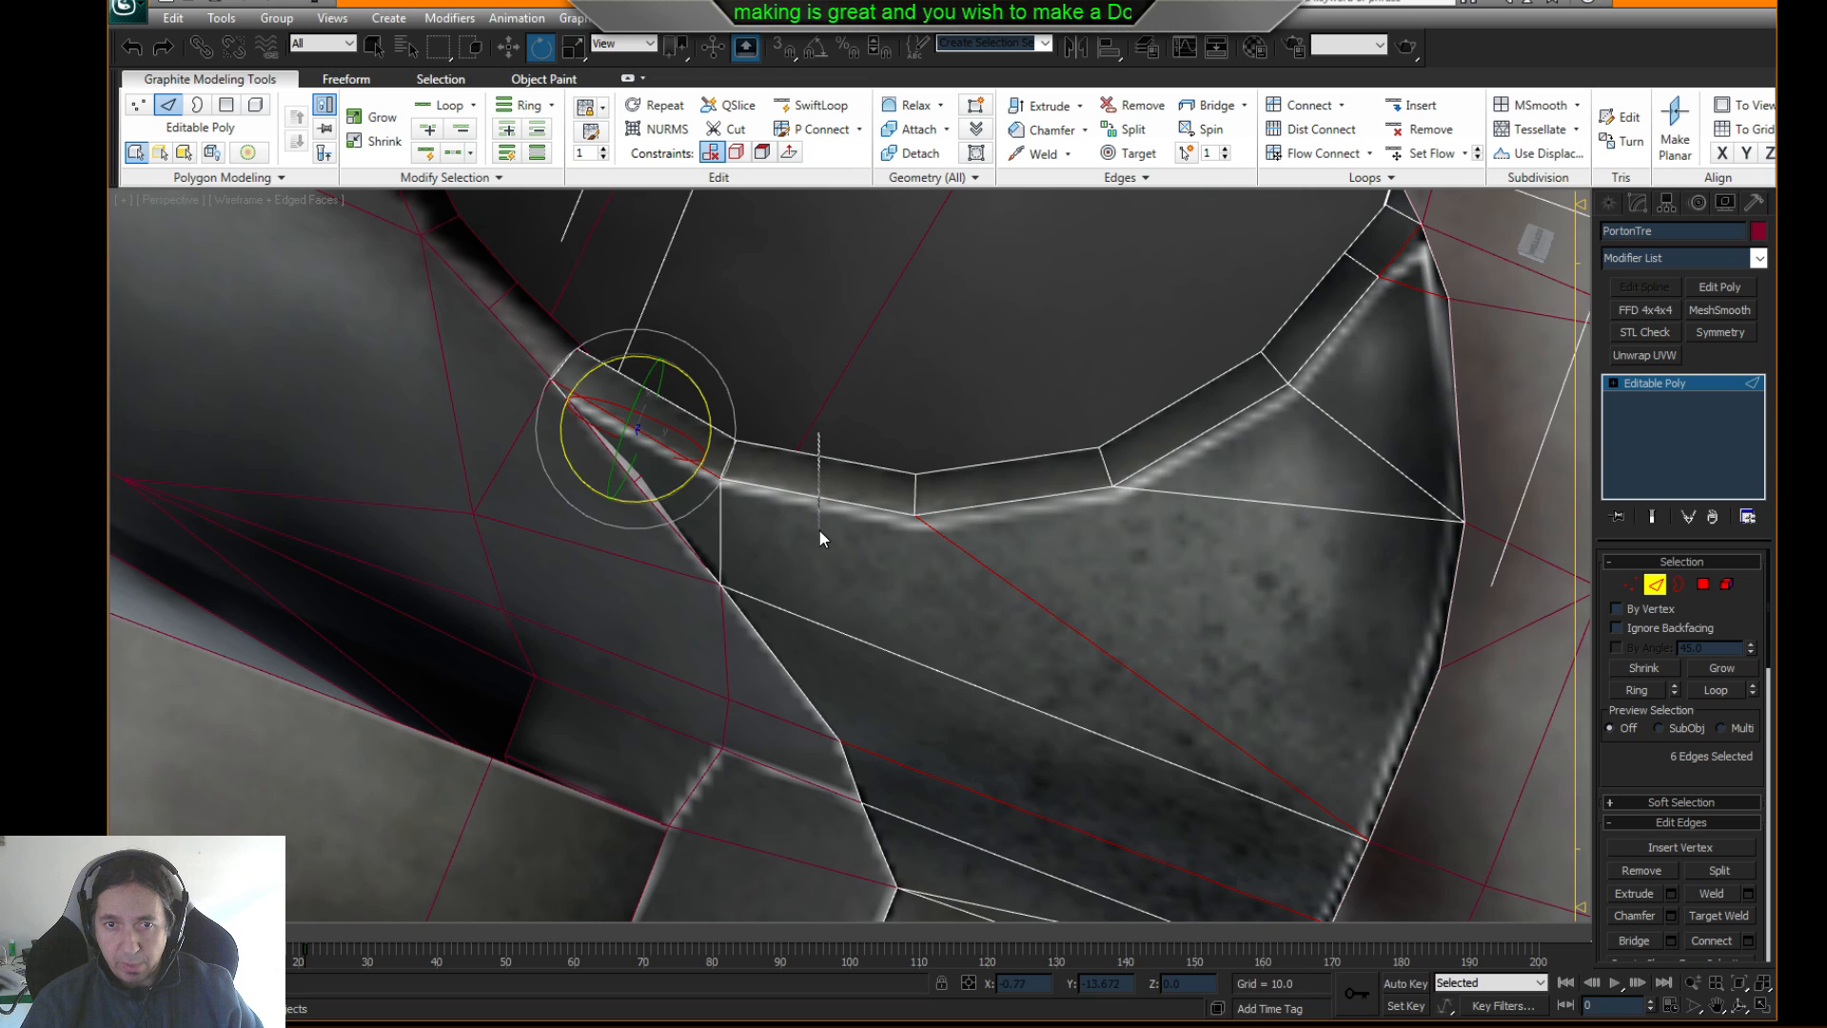
drag(819, 433, 820, 529)
key(F3)
middle_drag(820, 529, 846, 535)
key(F3)
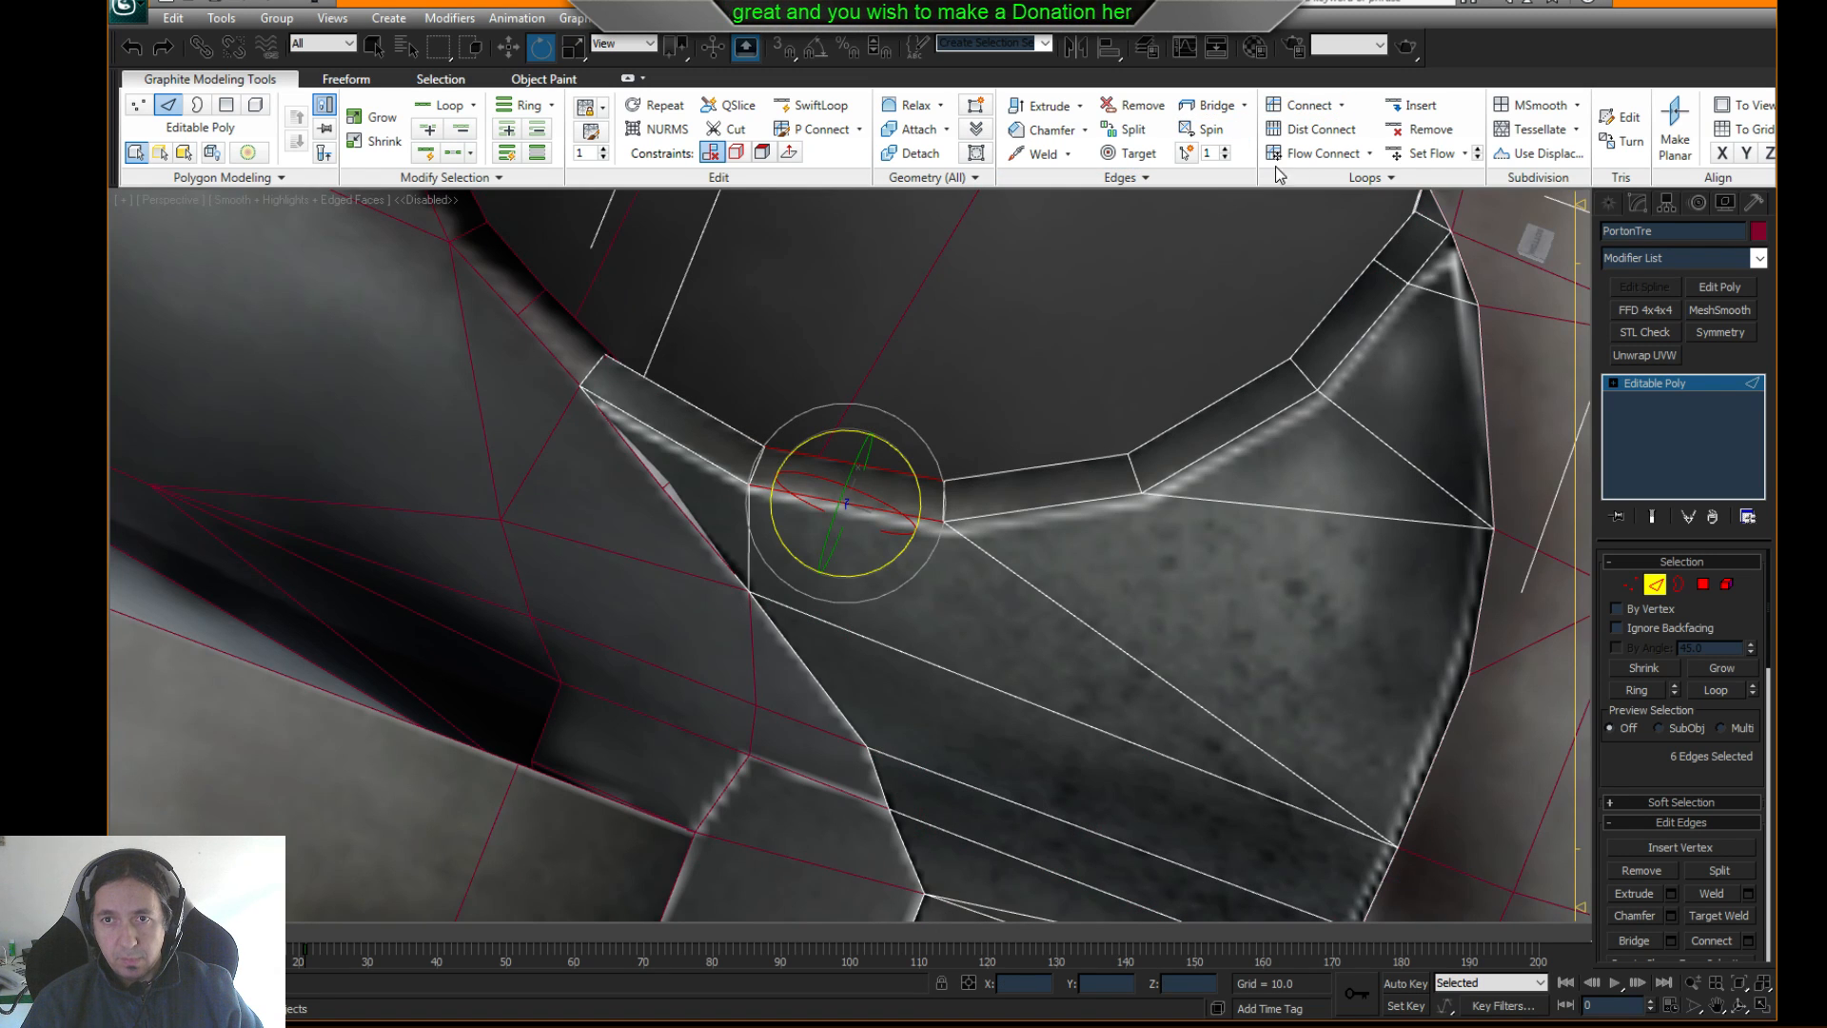
click(1315, 155)
- Subdivide the next segments along the door's curved rim by selecting their lengthwise edges and applying Flow Connect
drag(1066, 522, 1068, 526)
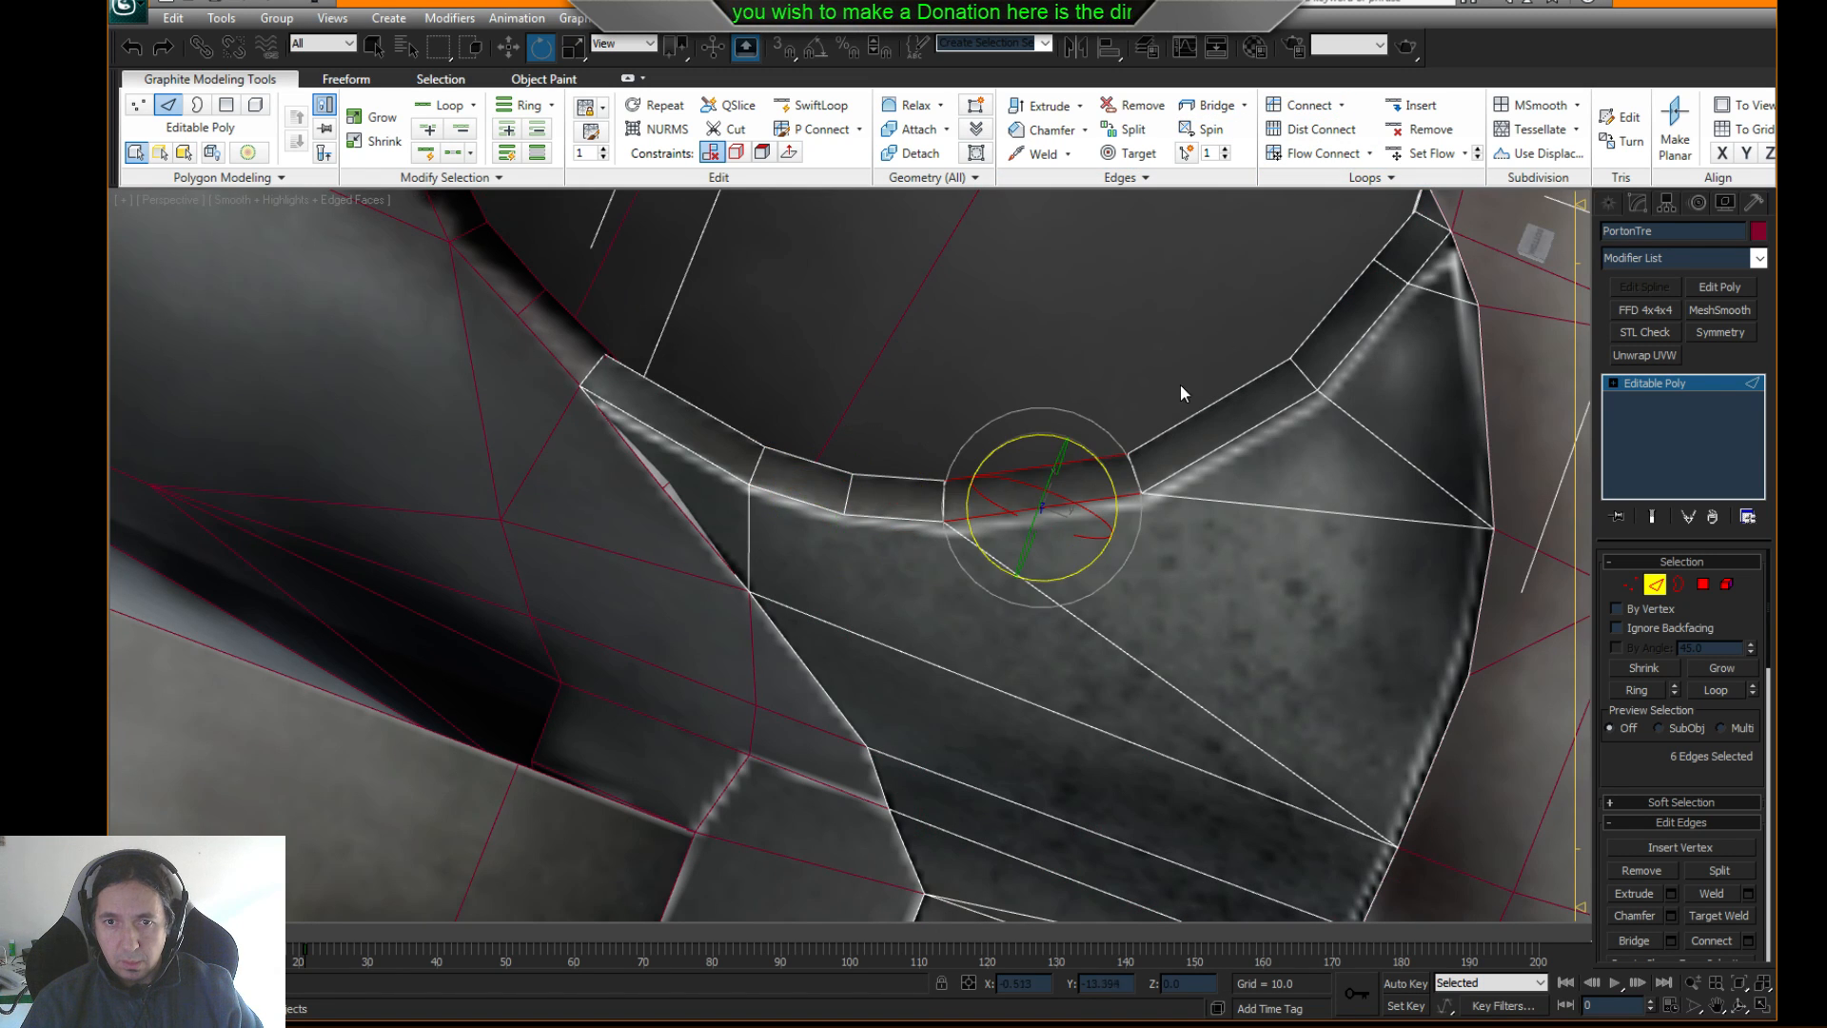
alt+middle_drag(1292, 349, 1245, 468)
drag(1222, 491, 1246, 602)
click(1321, 154)
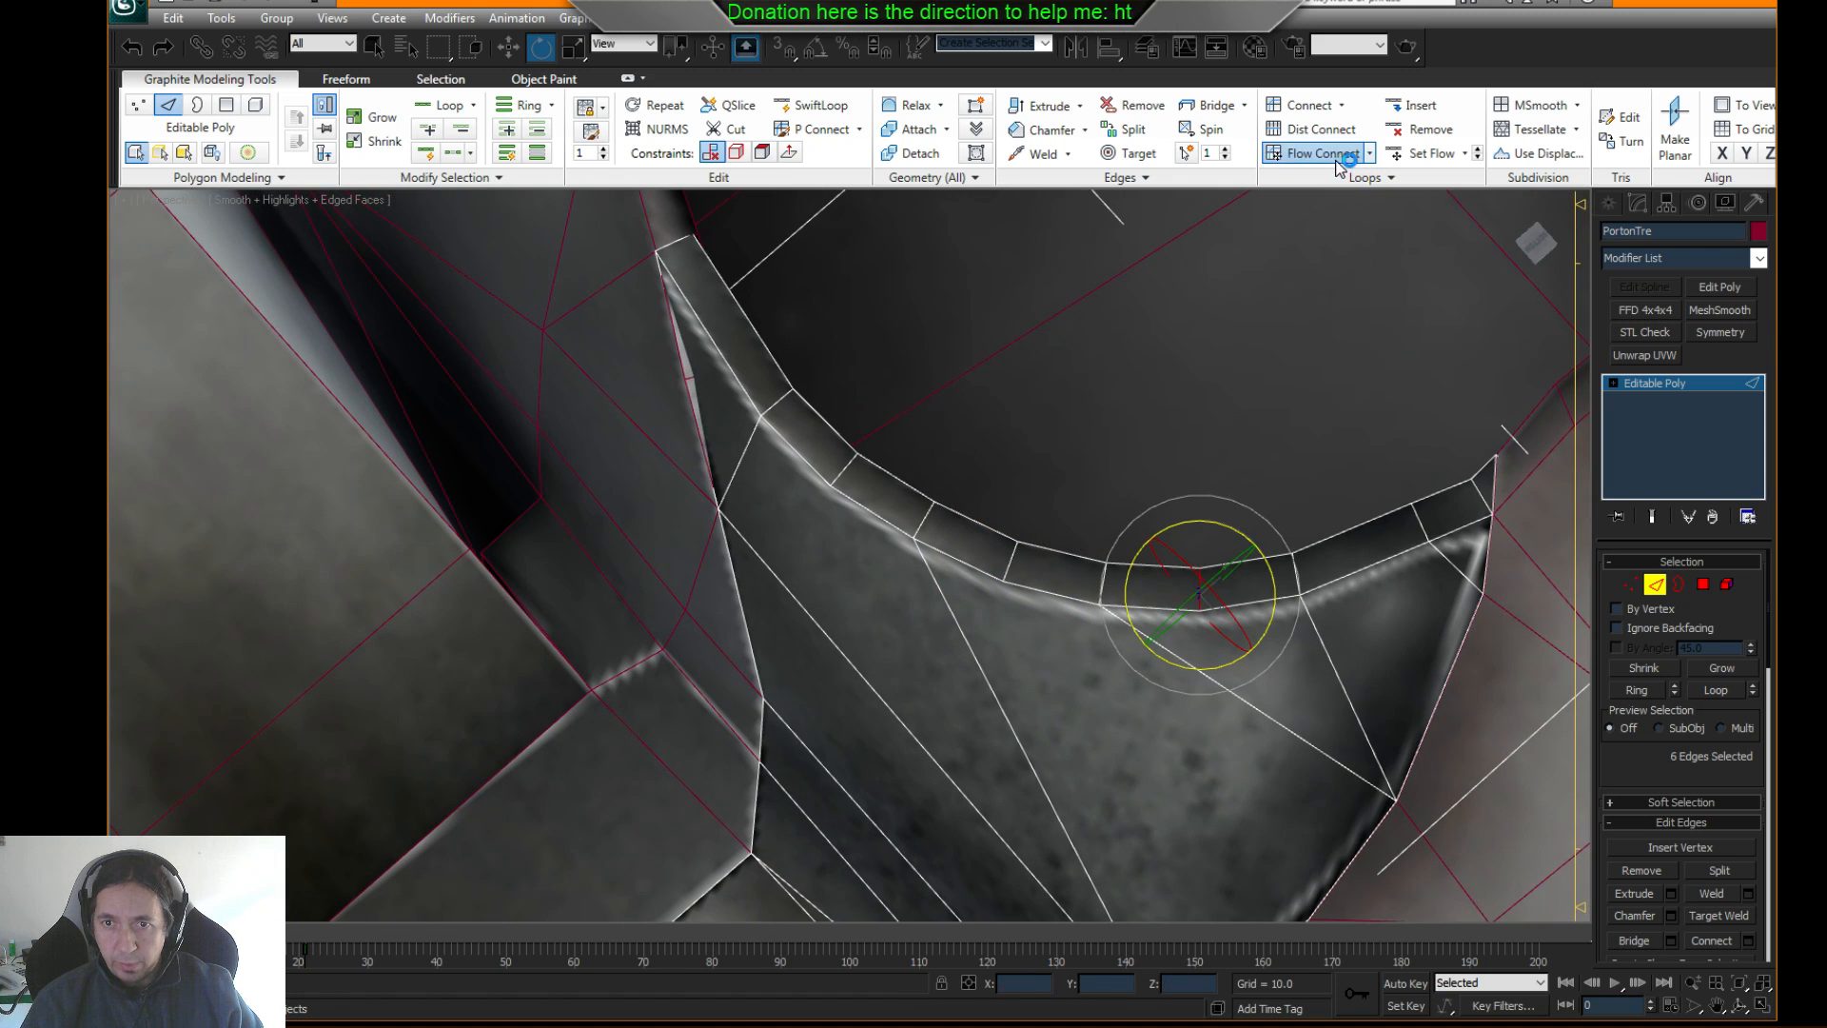
- Subdivide the next segment of the door's curved rim with Flow Connect and nudge the new edge loop in Screen coordinates
drag(1384, 585, 1386, 586)
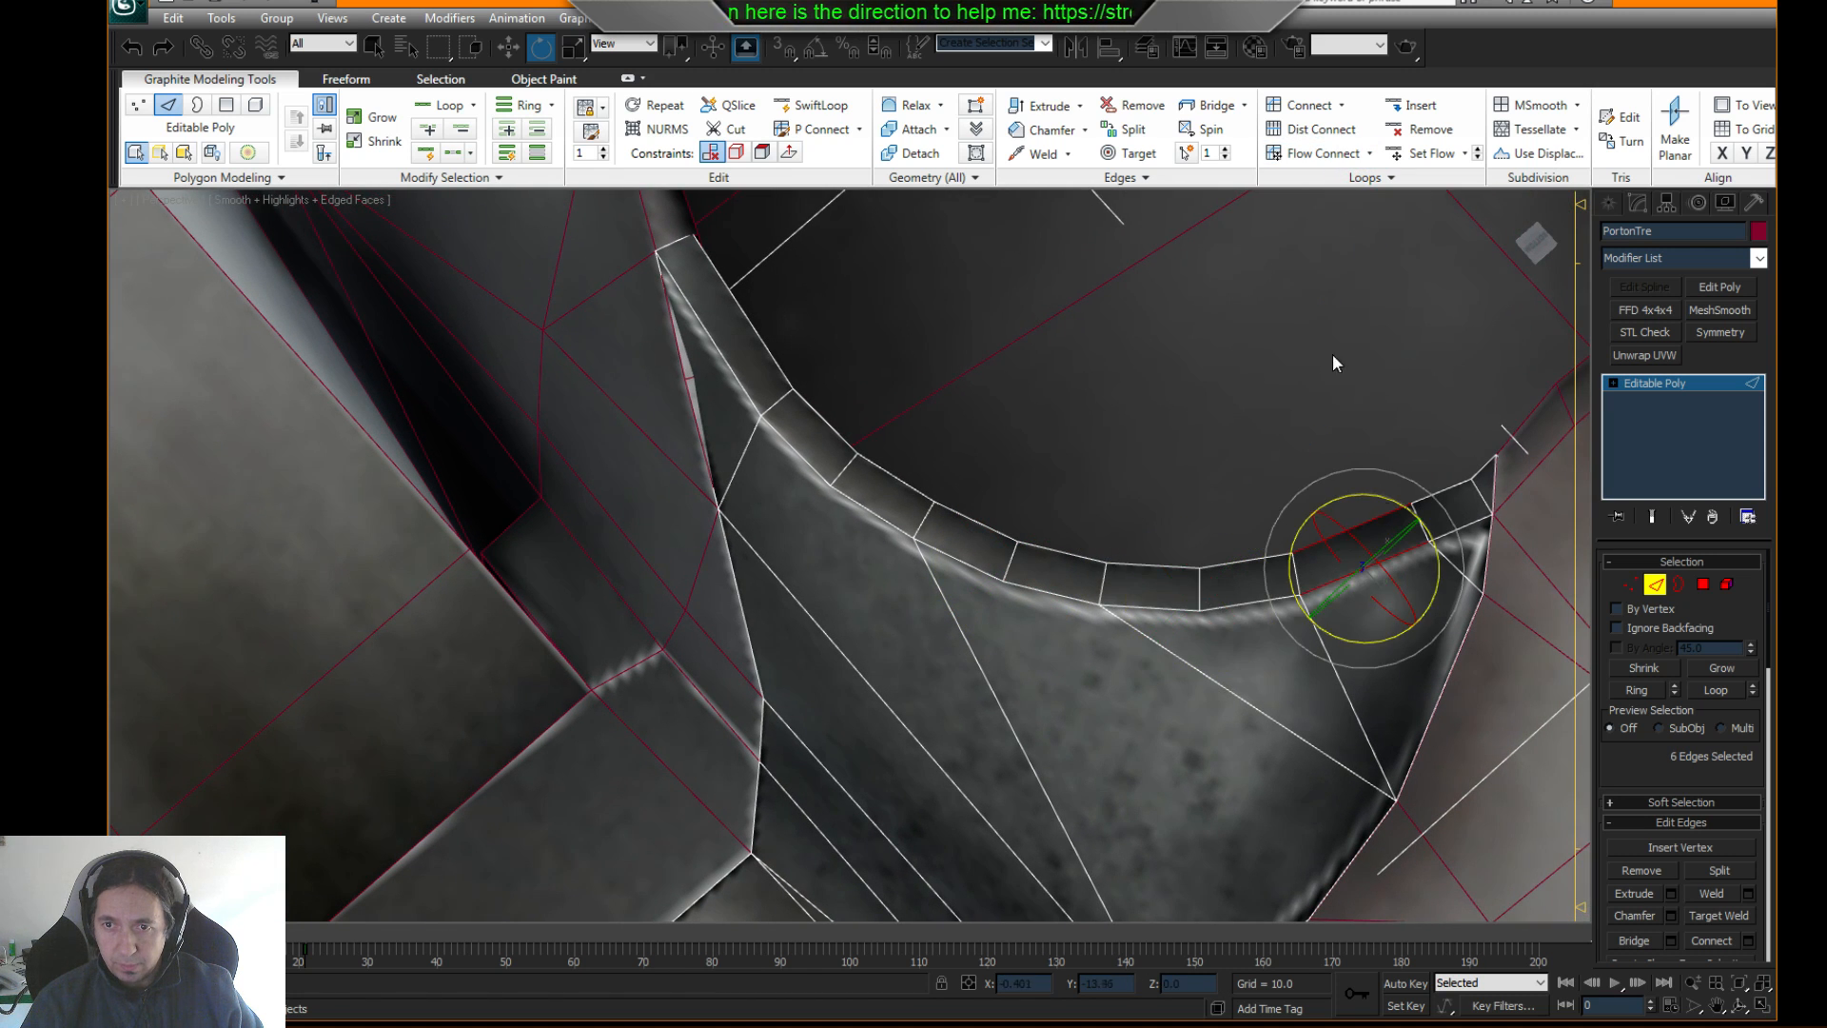
click(1312, 157)
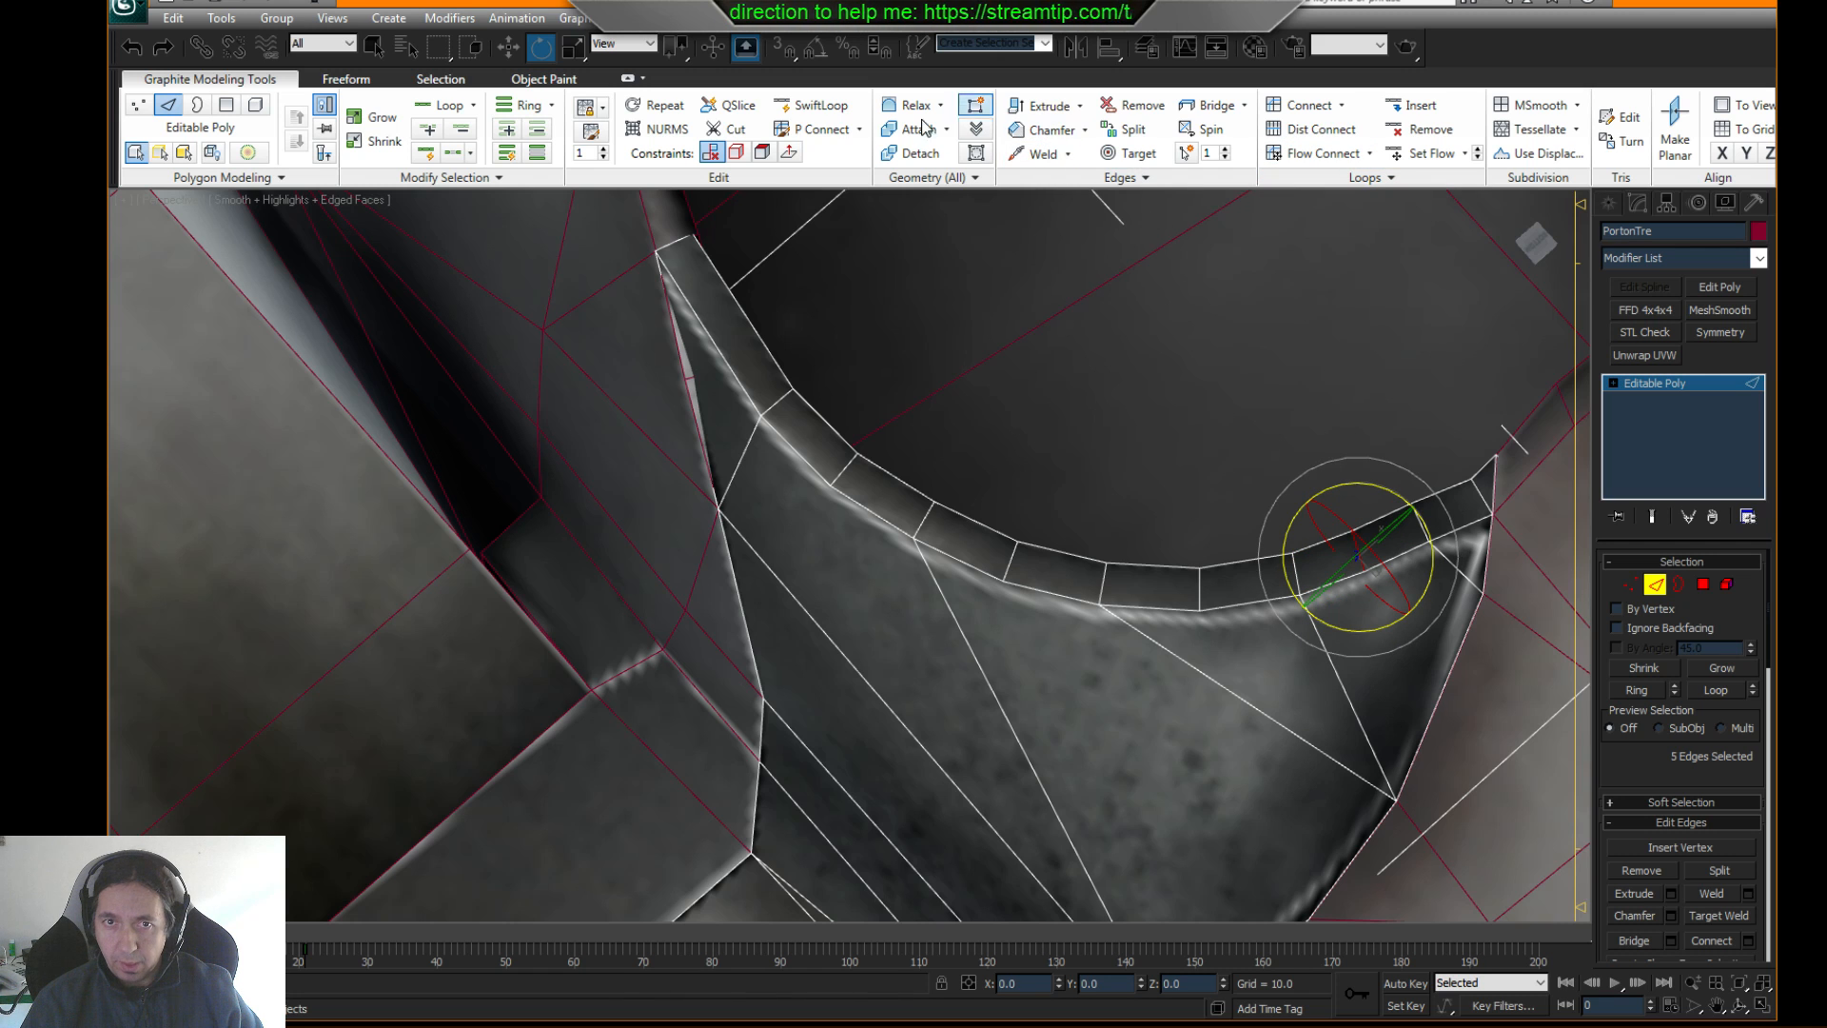
click(513, 46)
scroll(1342, 466, down, 2)
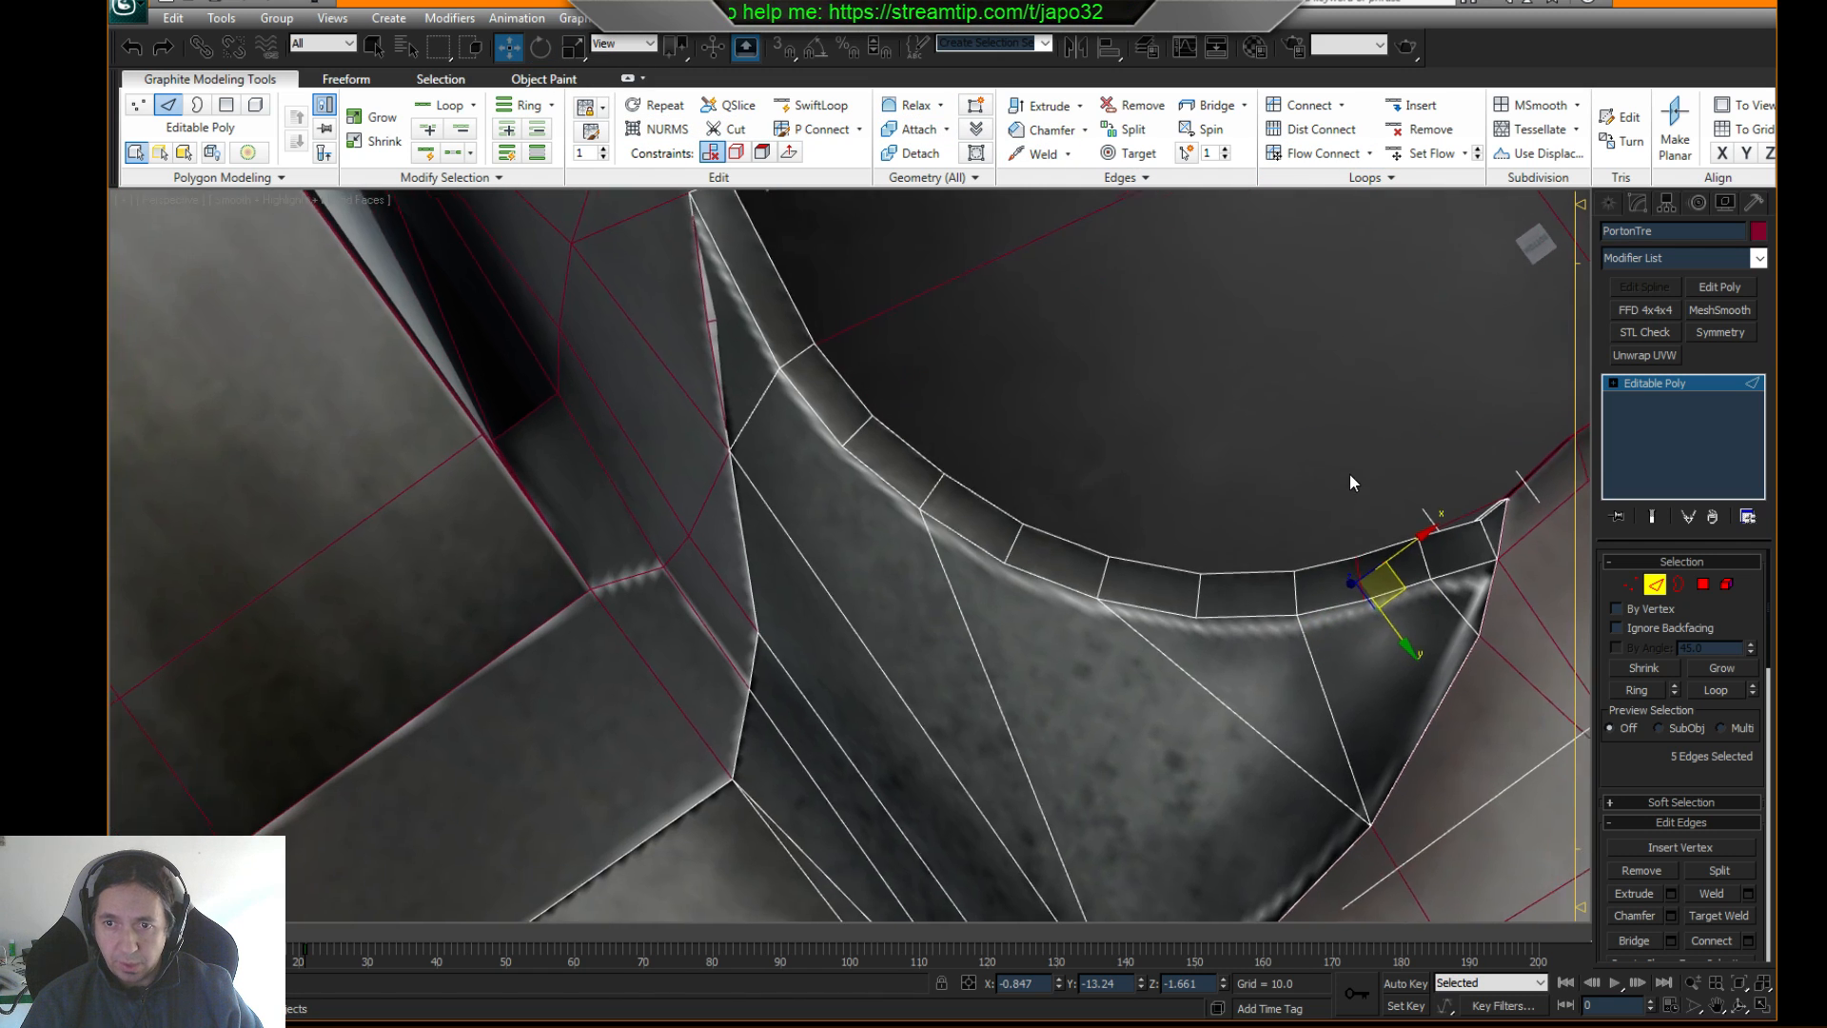
middle_drag(1350, 472, 1170, 423)
click(623, 43)
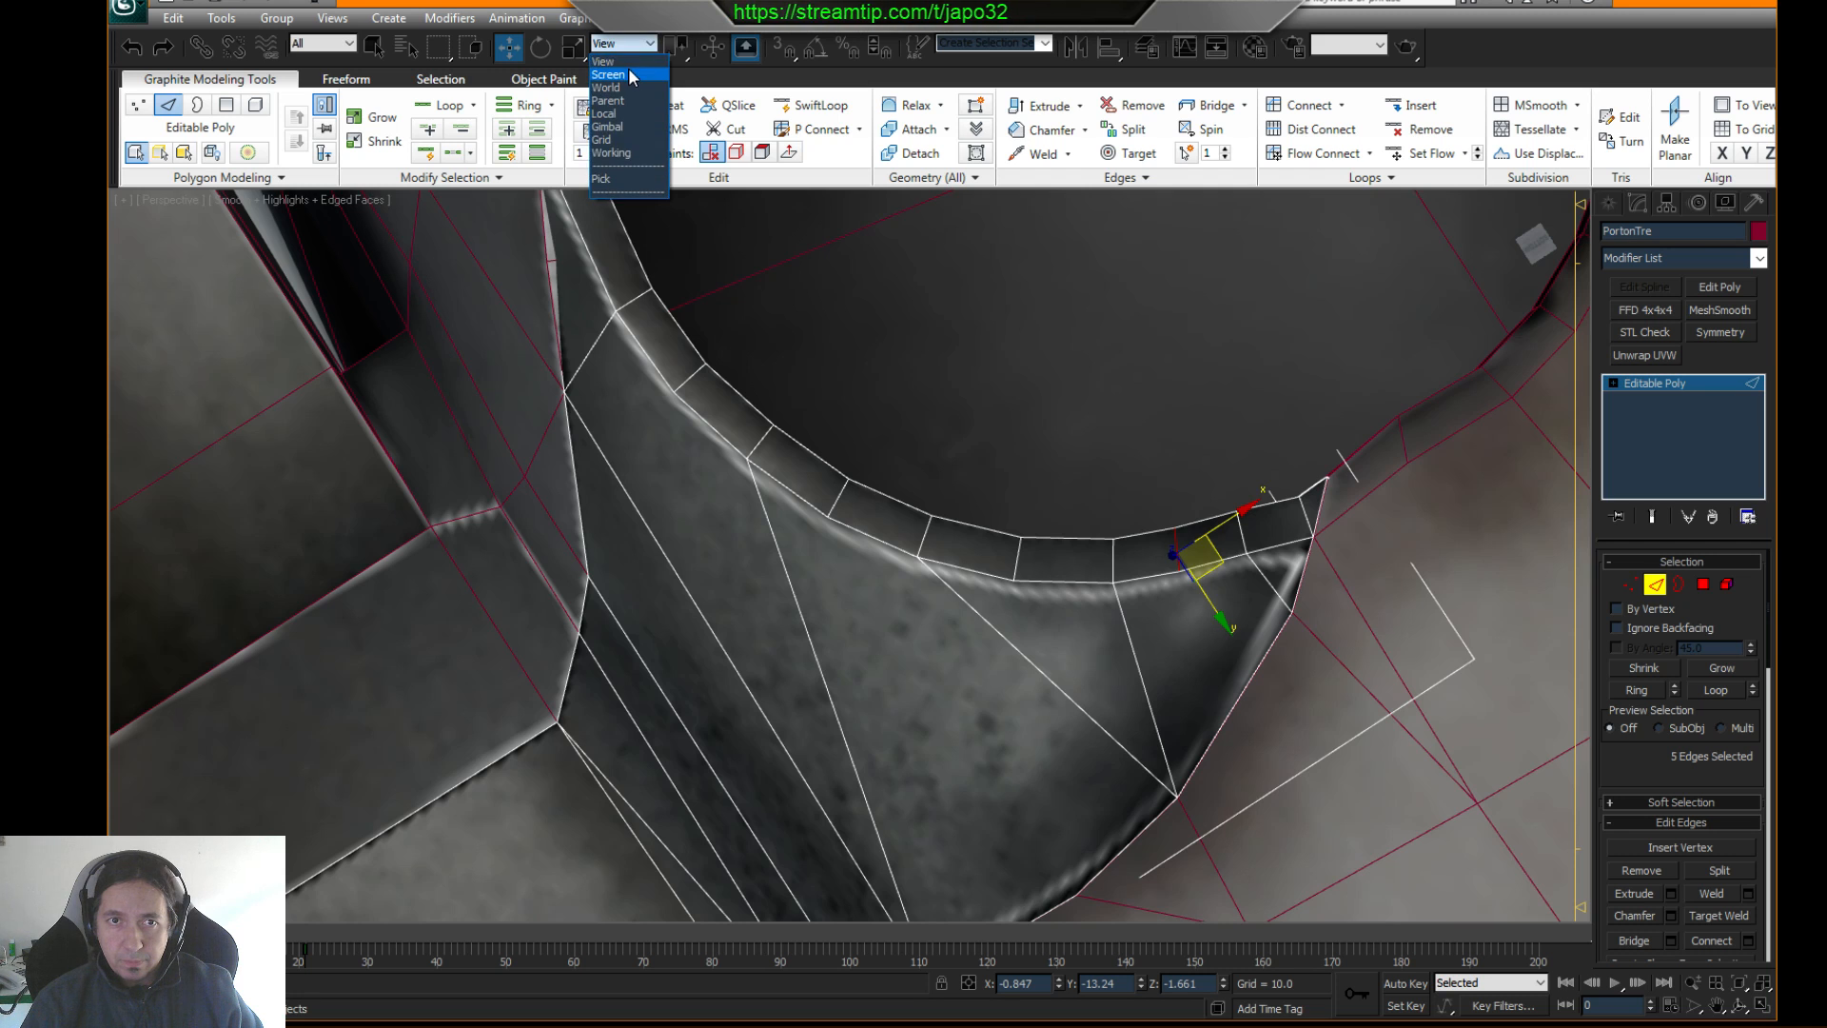
click(610, 72)
drag(1215, 524, 1216, 526)
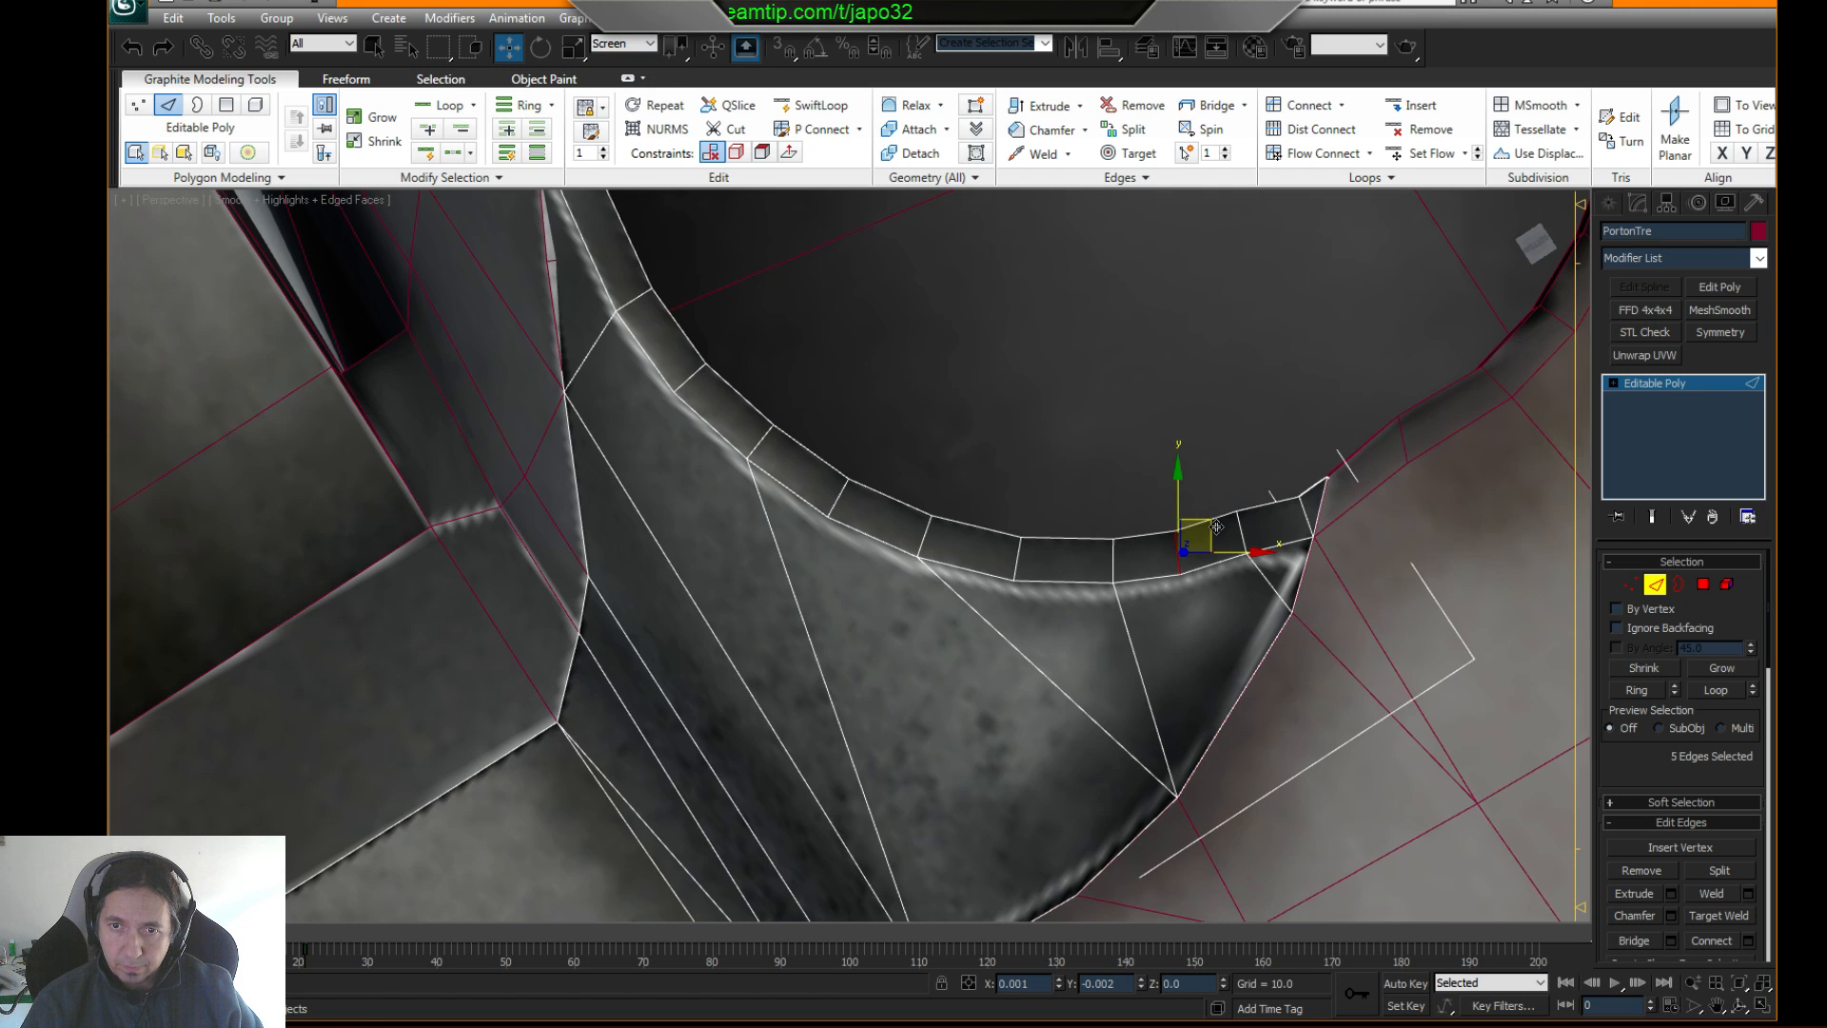
- In vertex editing, select the vertices of the cross-section near the rim's pointed tip and nudge them toward the well's edge
key(F3)
alt+middle_drag(1233, 480, 1274, 496)
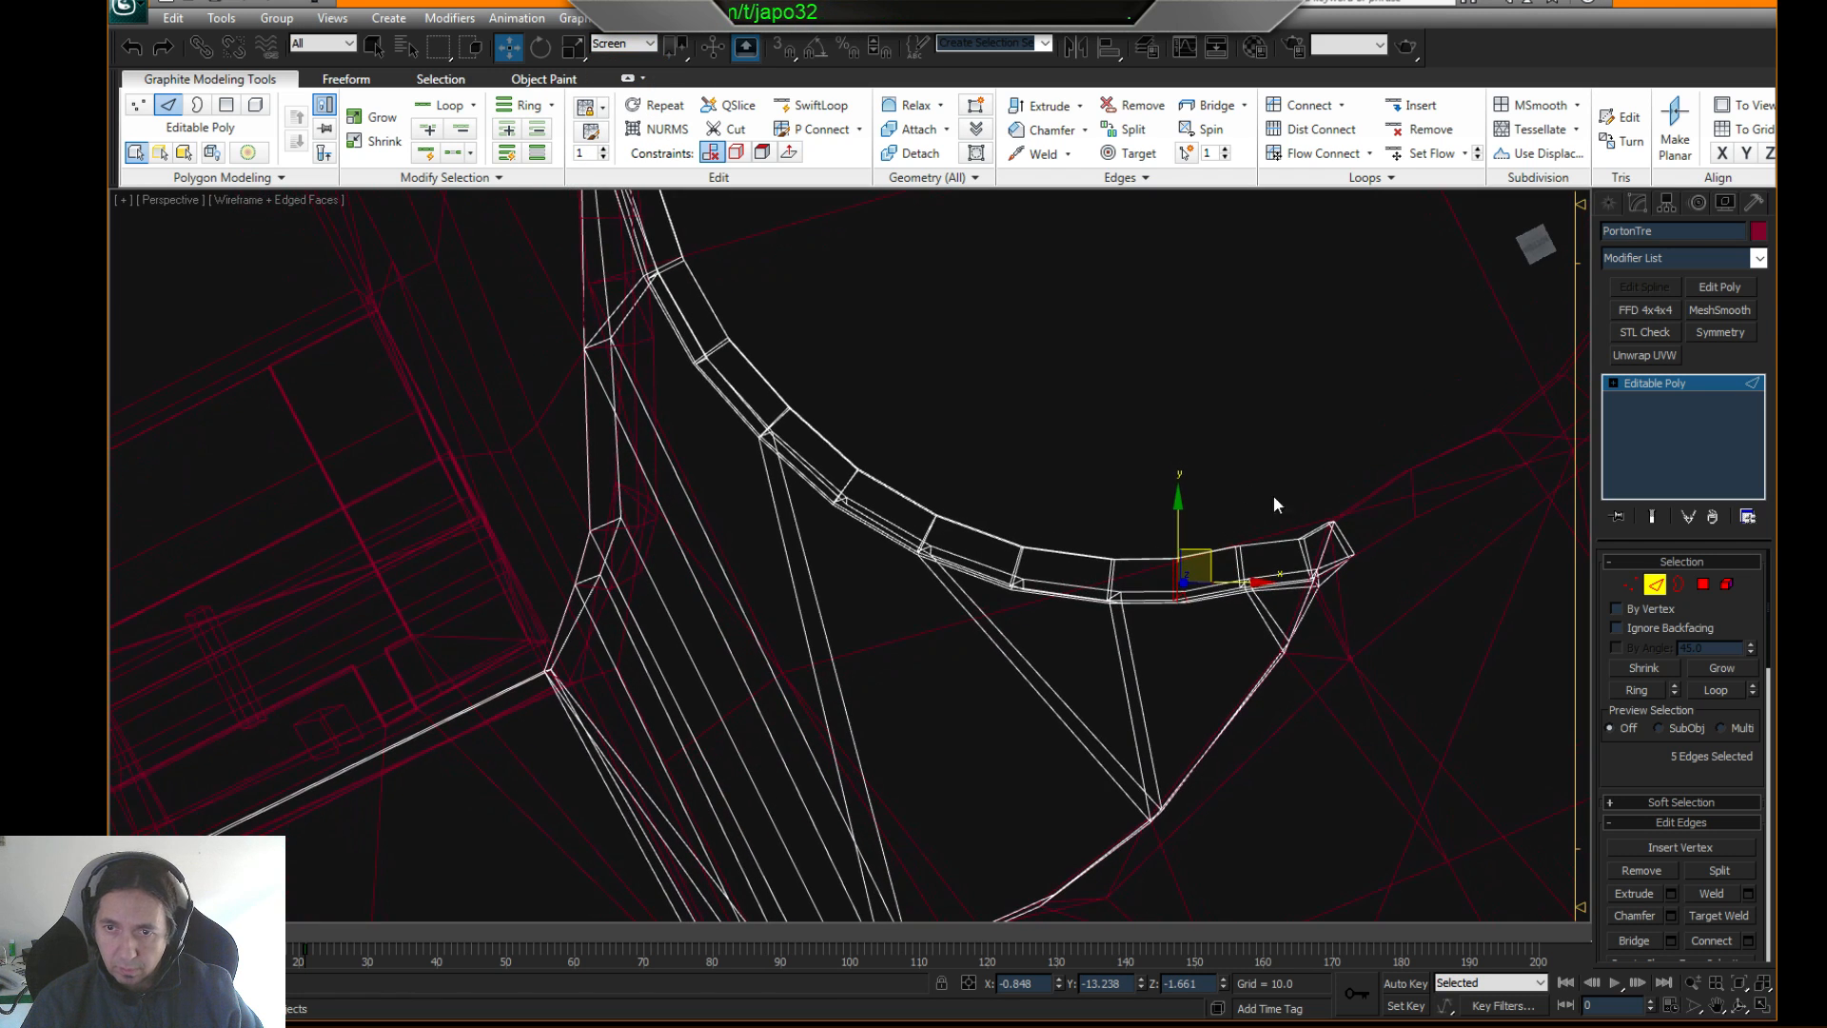
click(1632, 584)
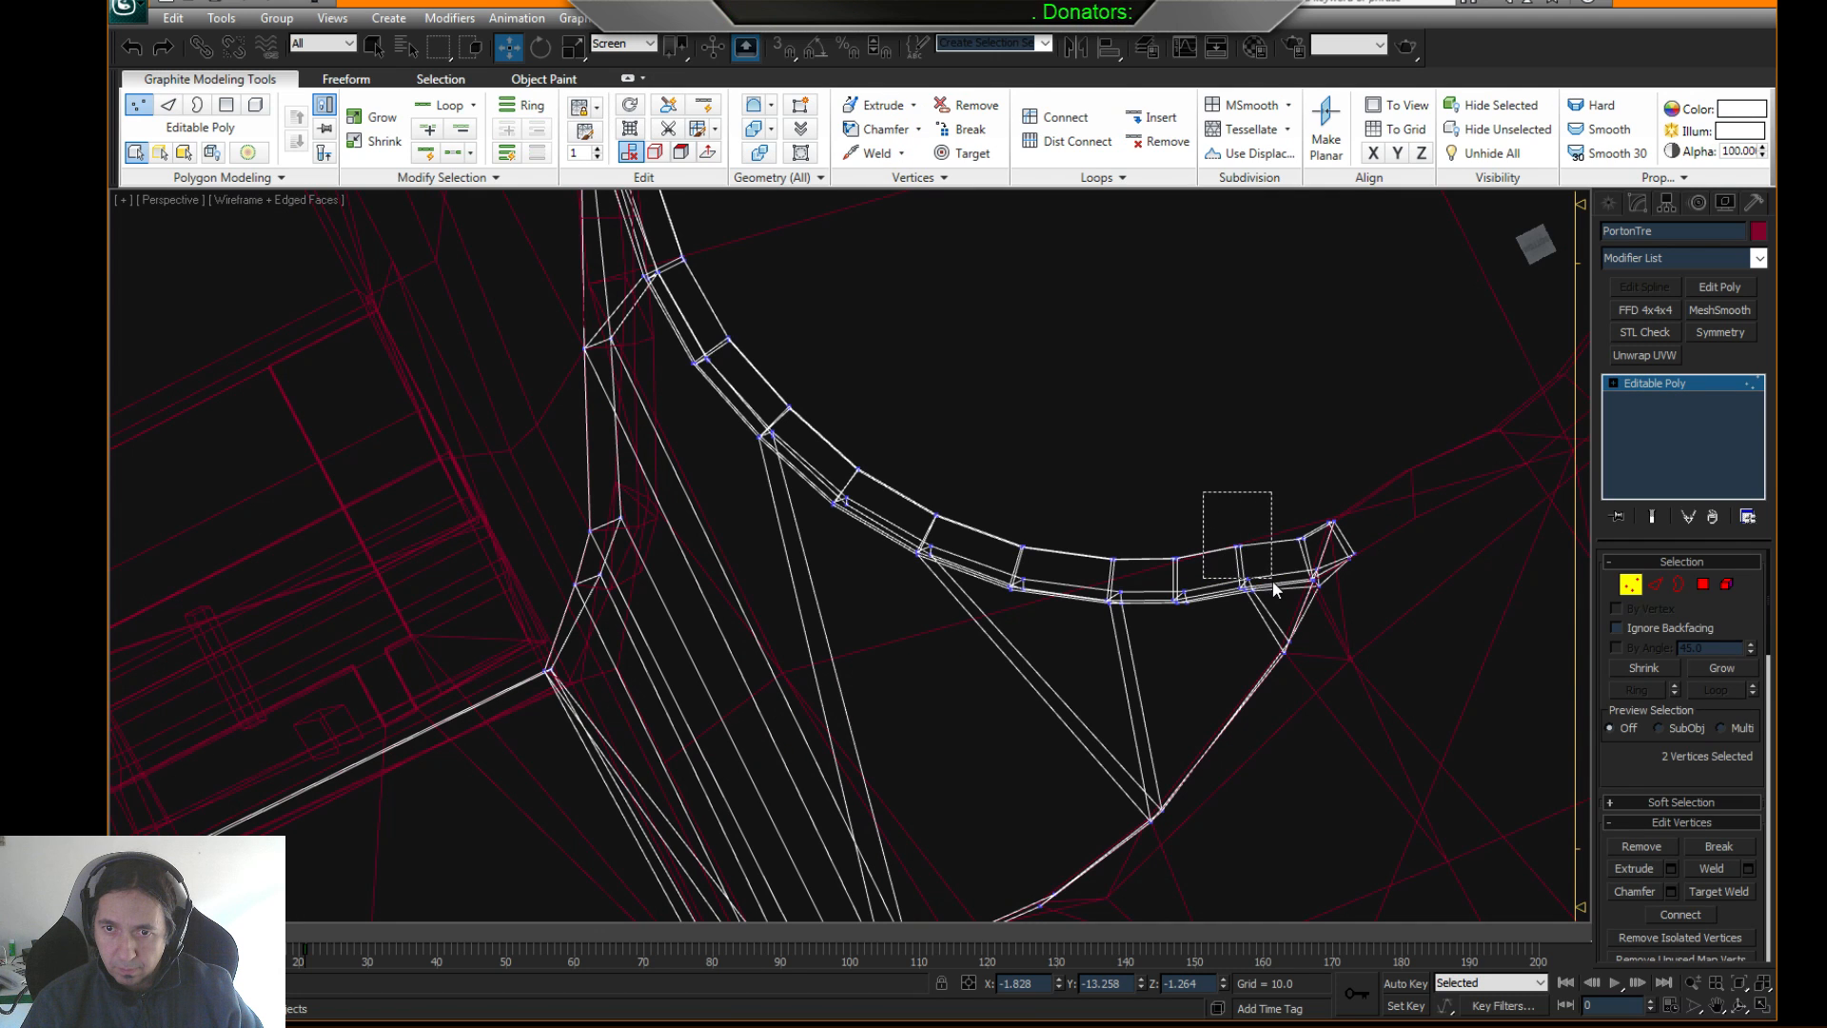
key(F3)
drag(1264, 540, 1267, 543)
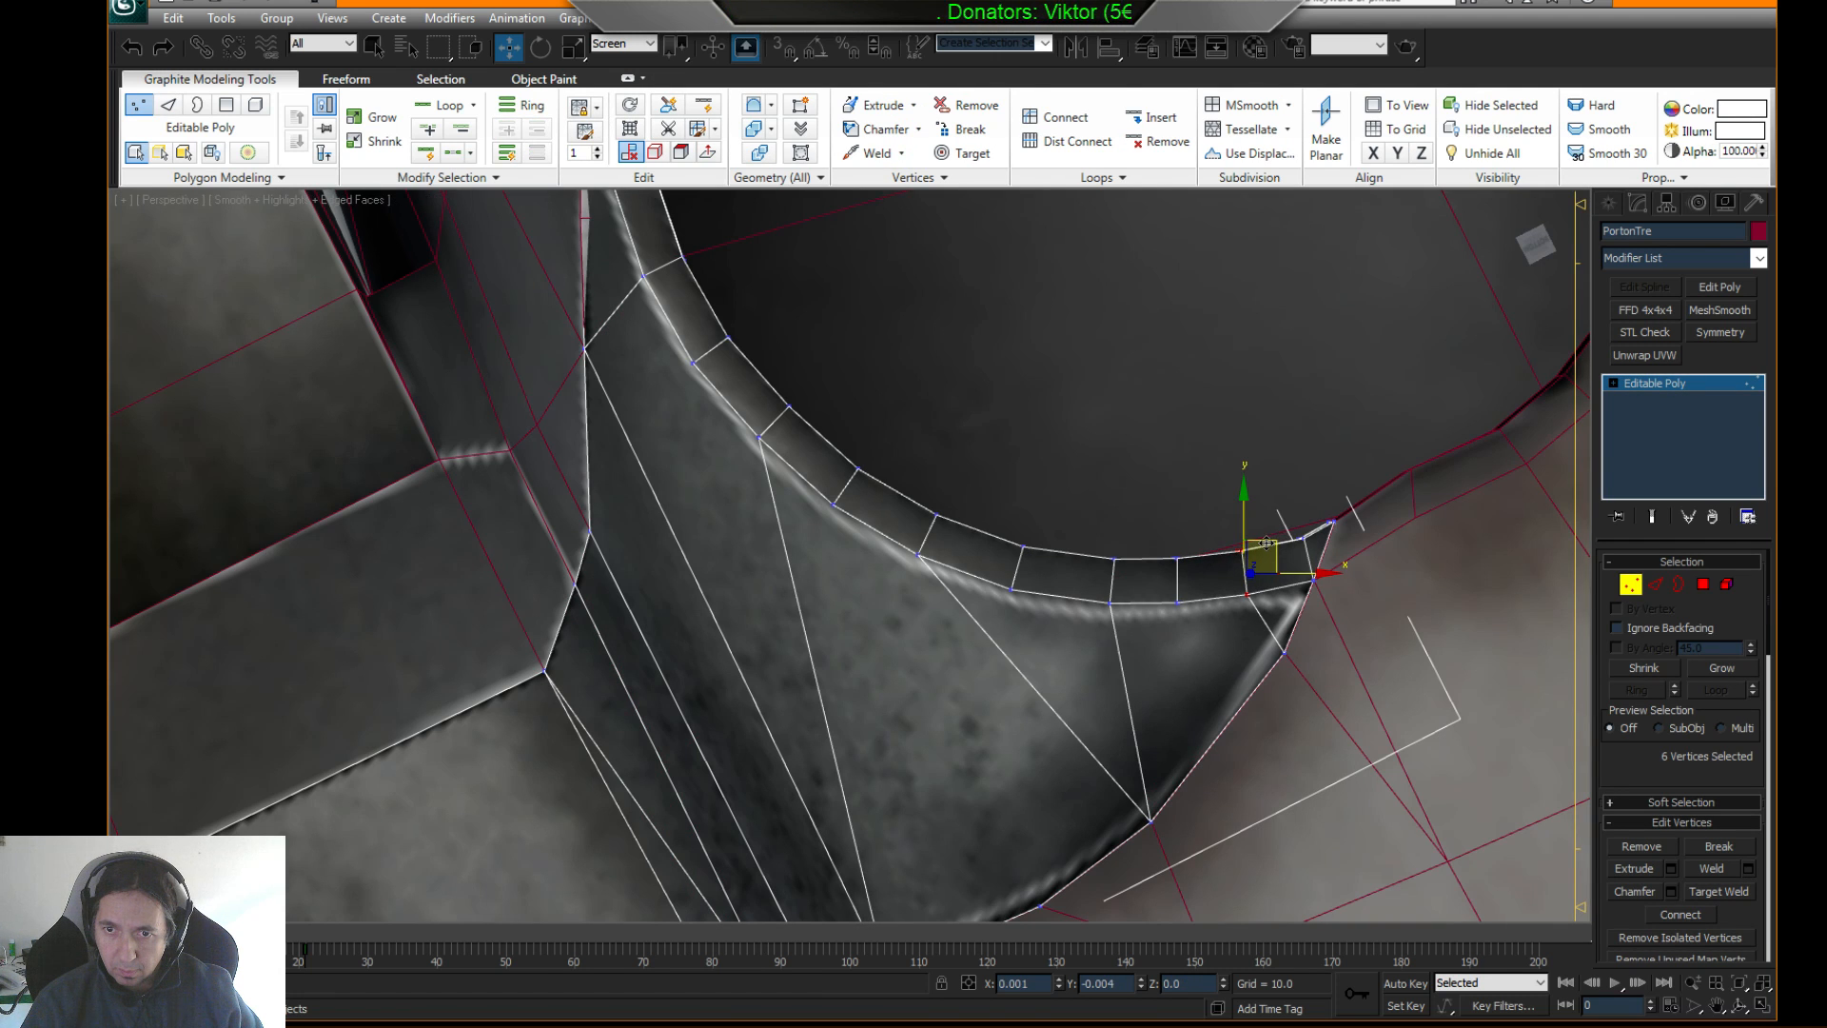
alt+middle_drag(1267, 540, 1422, 556)
- Select the lengthwise edges of the end segment at the rim's opposite tip and subdivide it with Flow Connect
click(1656, 583)
key(F3)
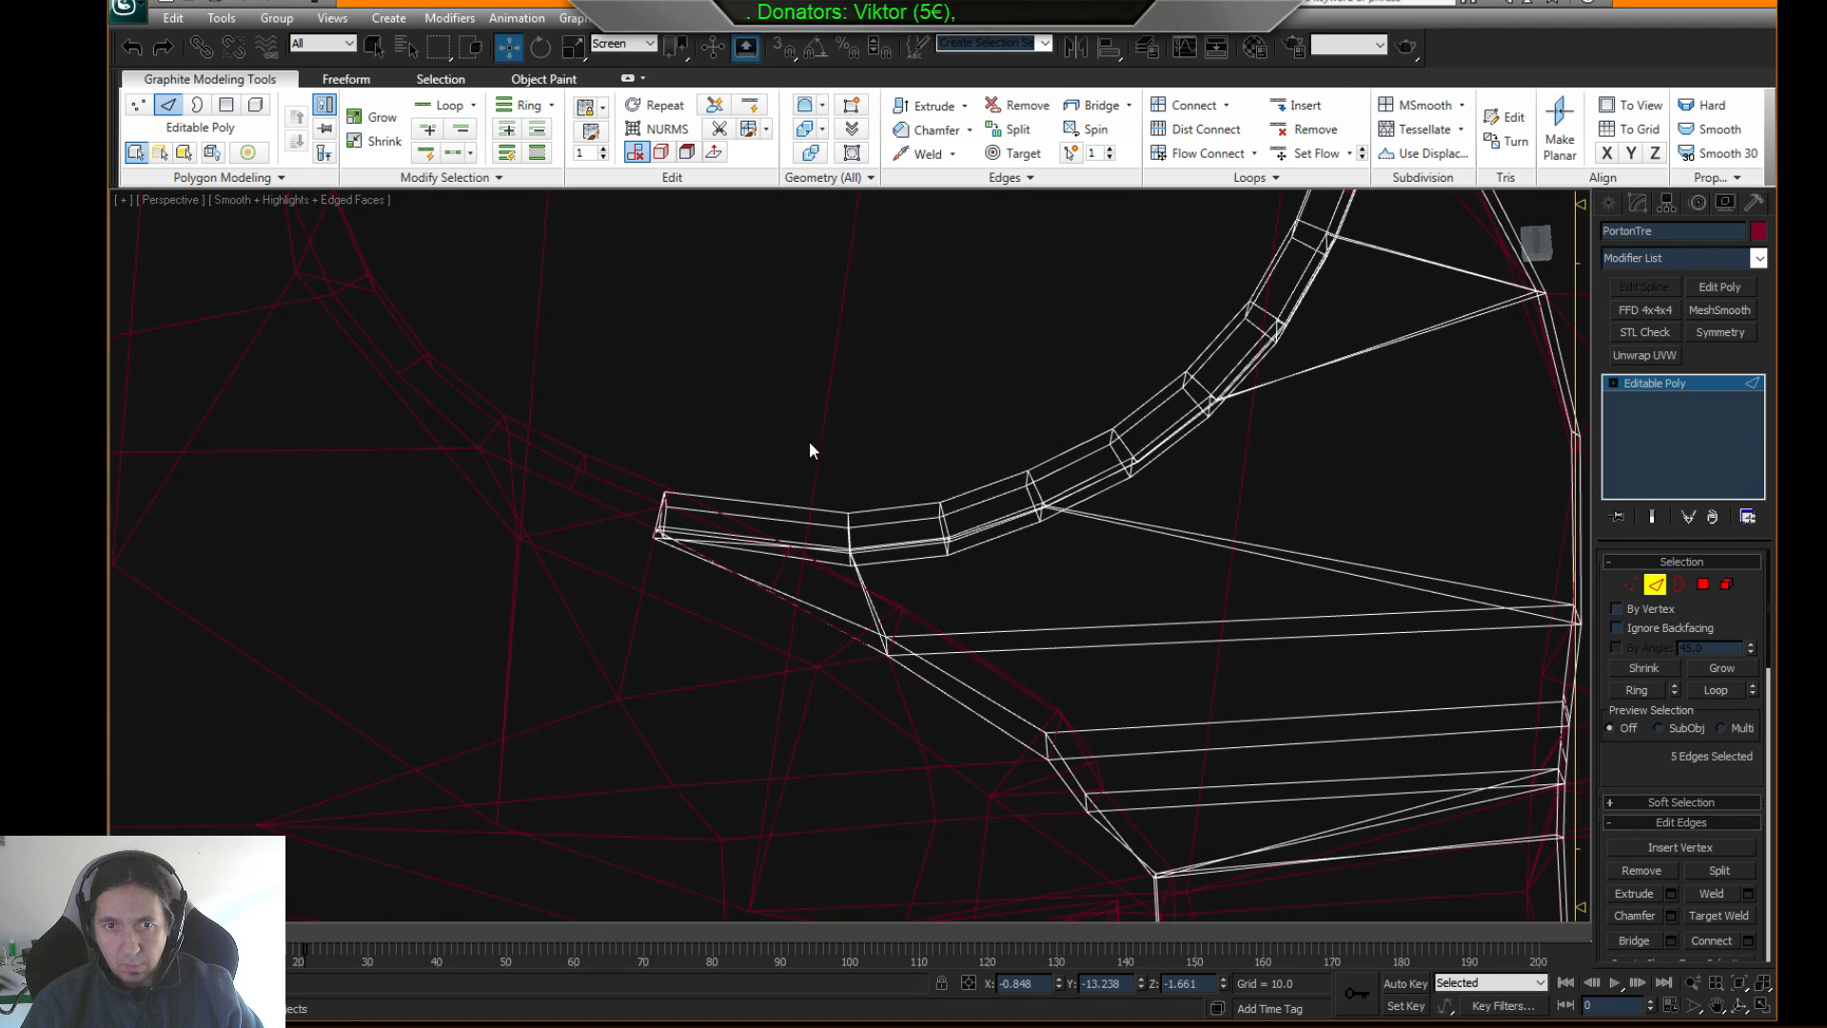
ctrl+drag(808, 558, 808, 559)
key(F3)
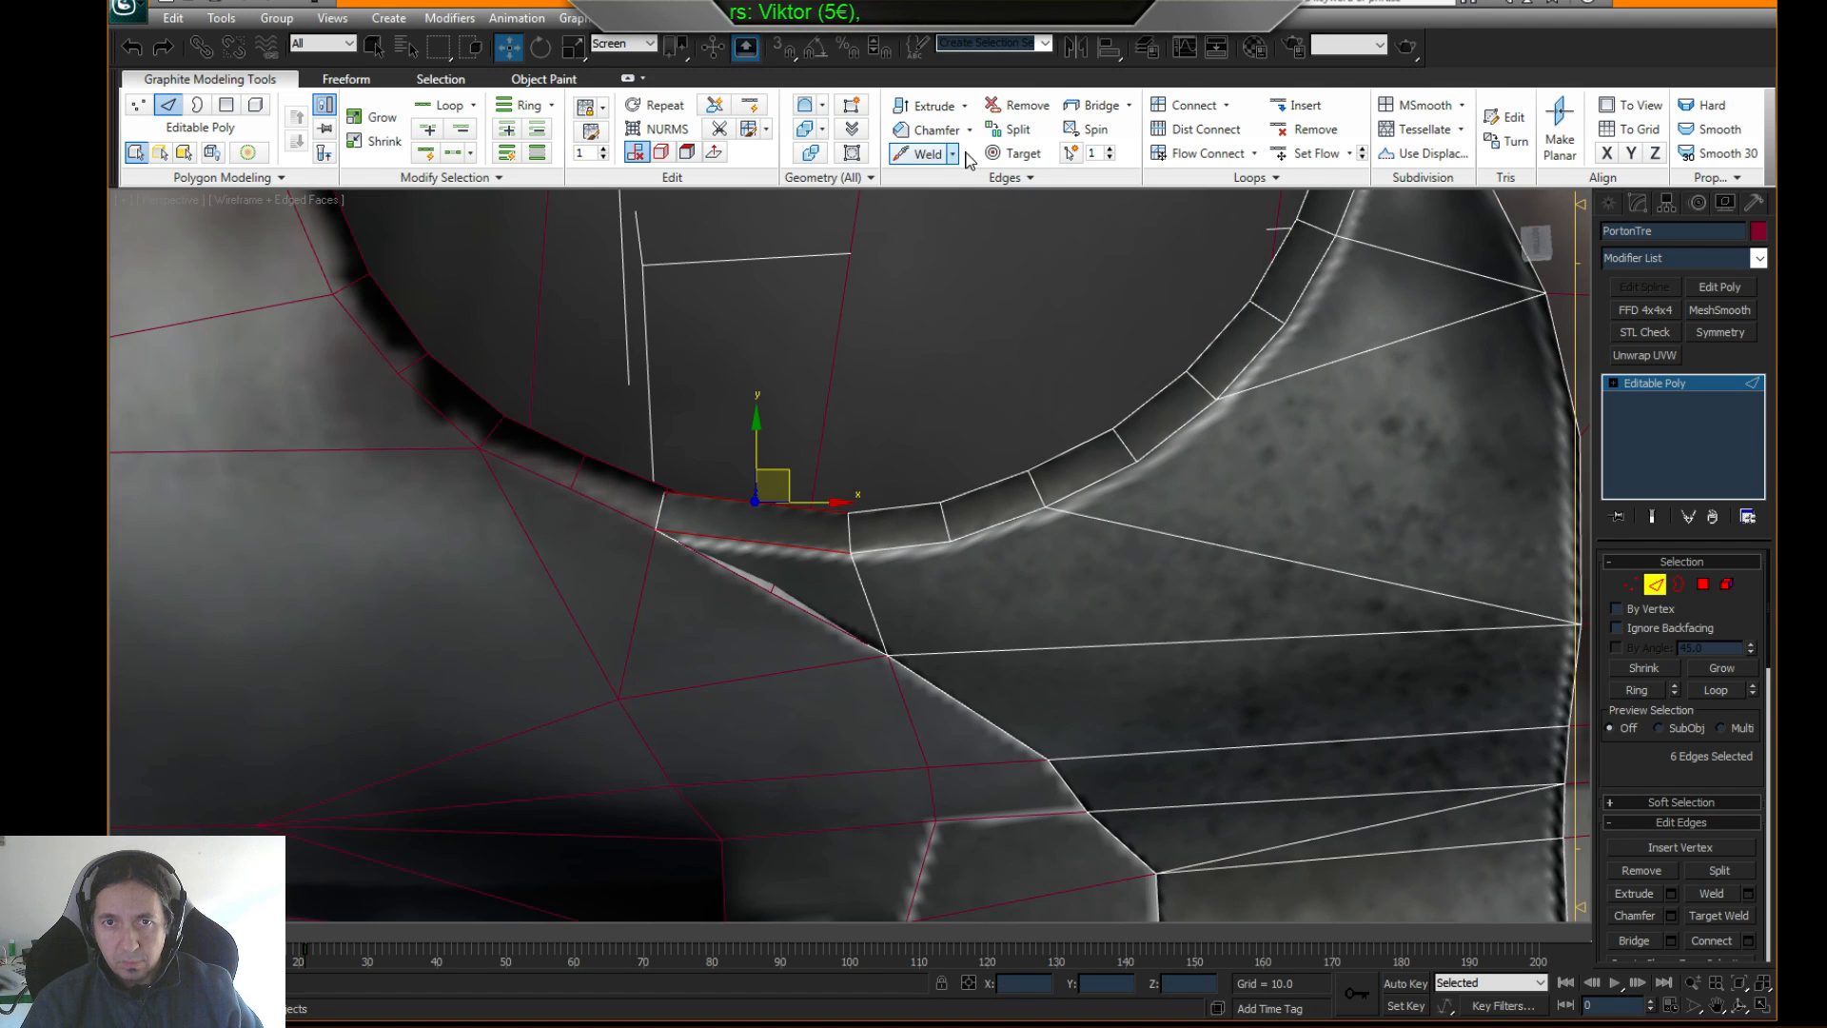
click(1201, 153)
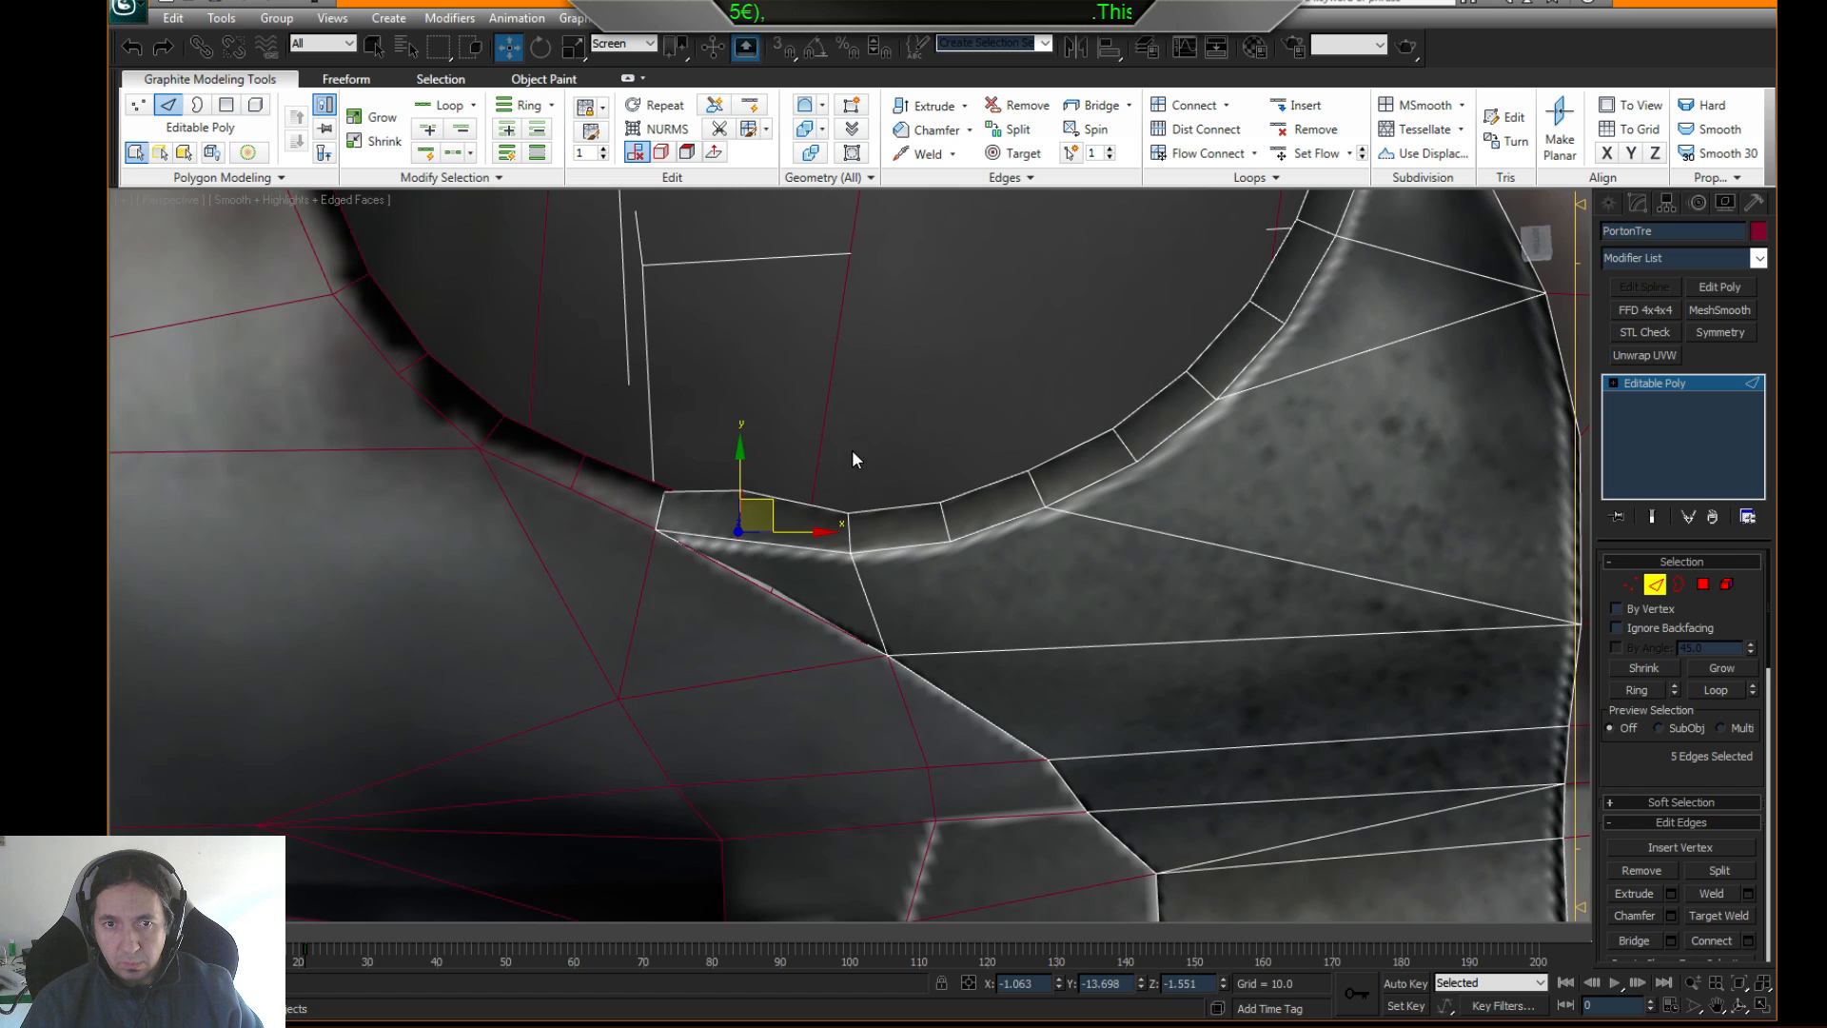
- Select the upper vertex of the end segment's new cross-section and shift it to smooth the rim's curve
middle_drag(853, 451, 1051, 486)
ctrl+click(1631, 586)
scroll(1023, 457, up, 4)
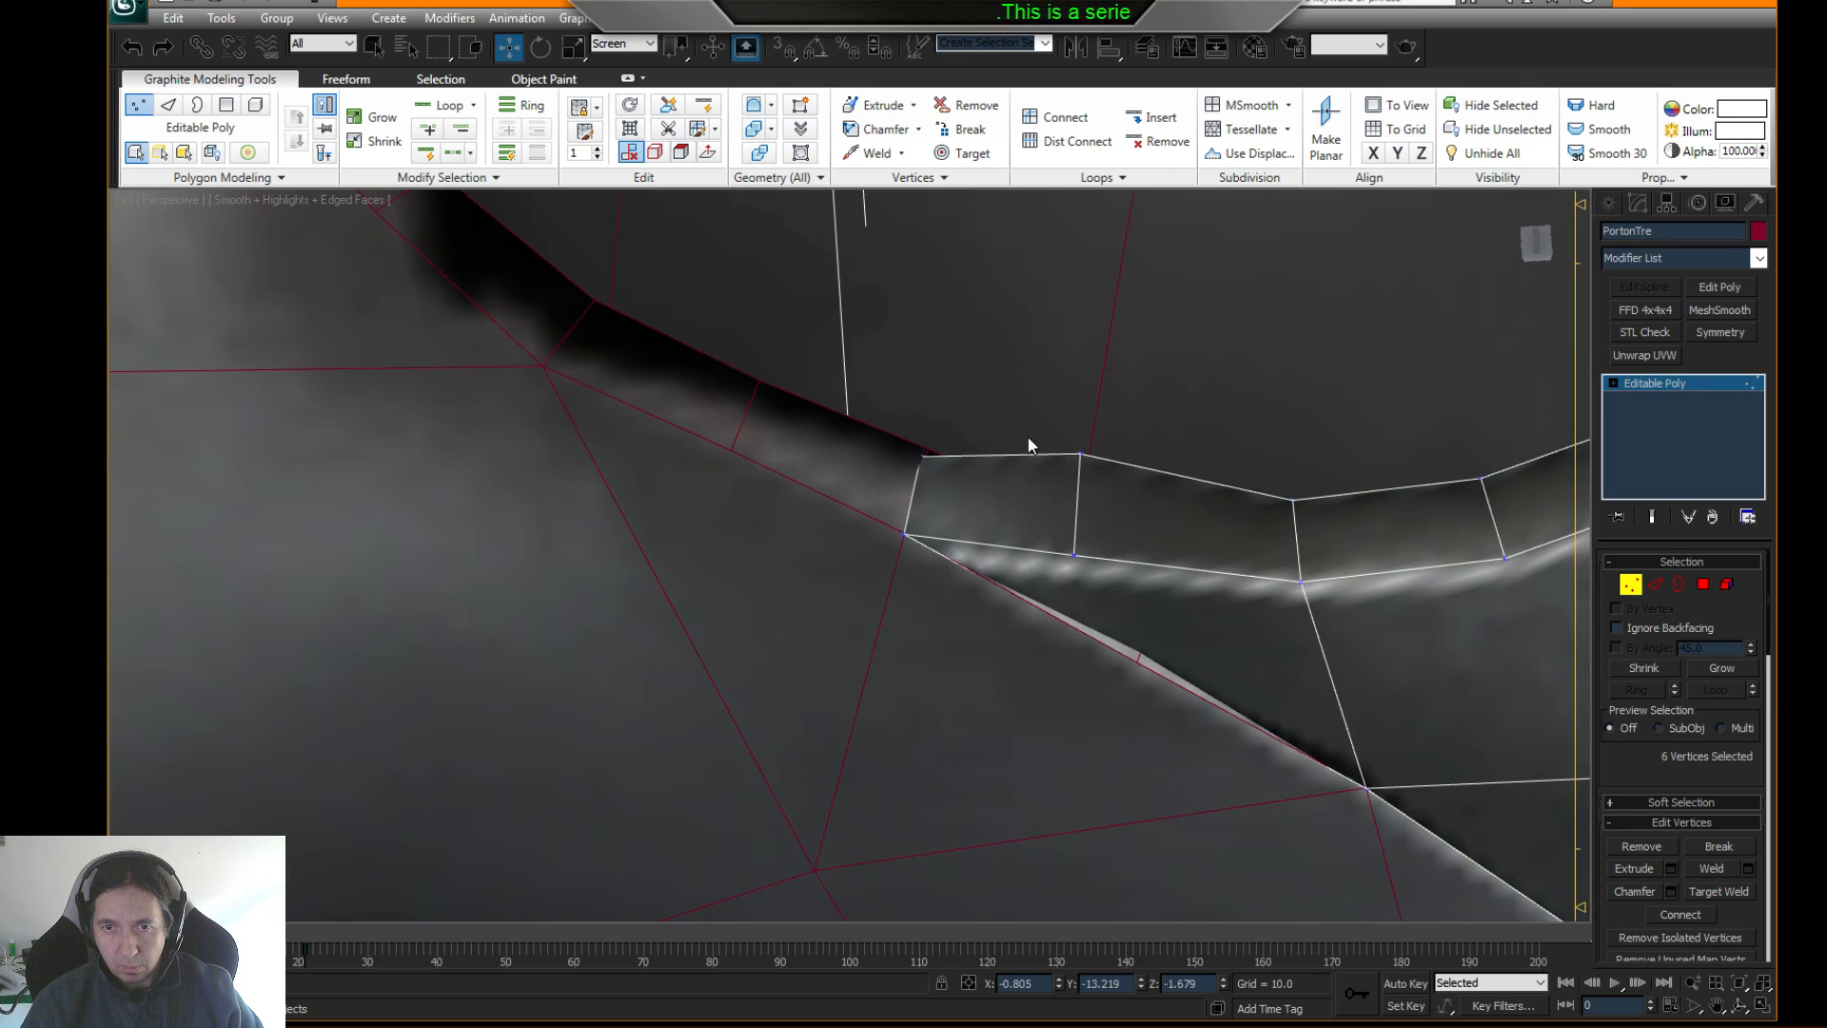
key(F3)
drag(1064, 419, 1114, 504)
key(F3)
scroll(1082, 462, up, 3)
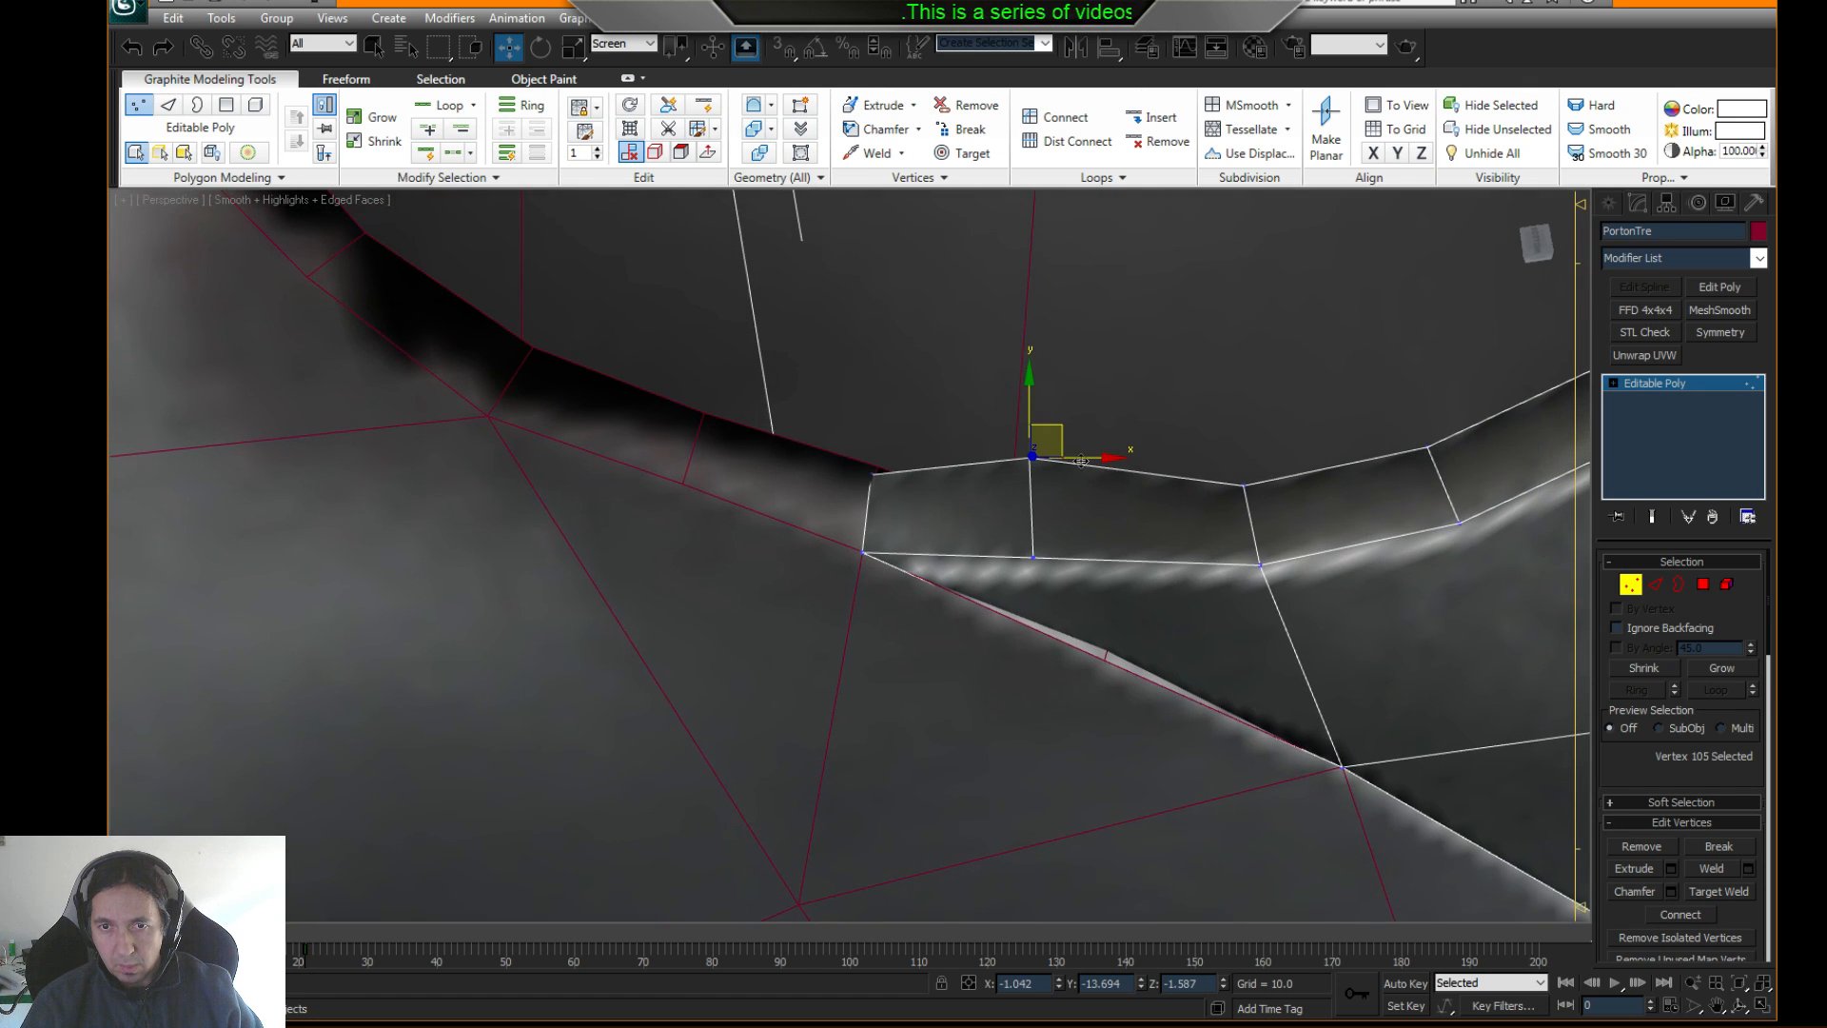
drag(1066, 427, 1071, 449)
alt+middle_drag(1071, 449, 1065, 462)
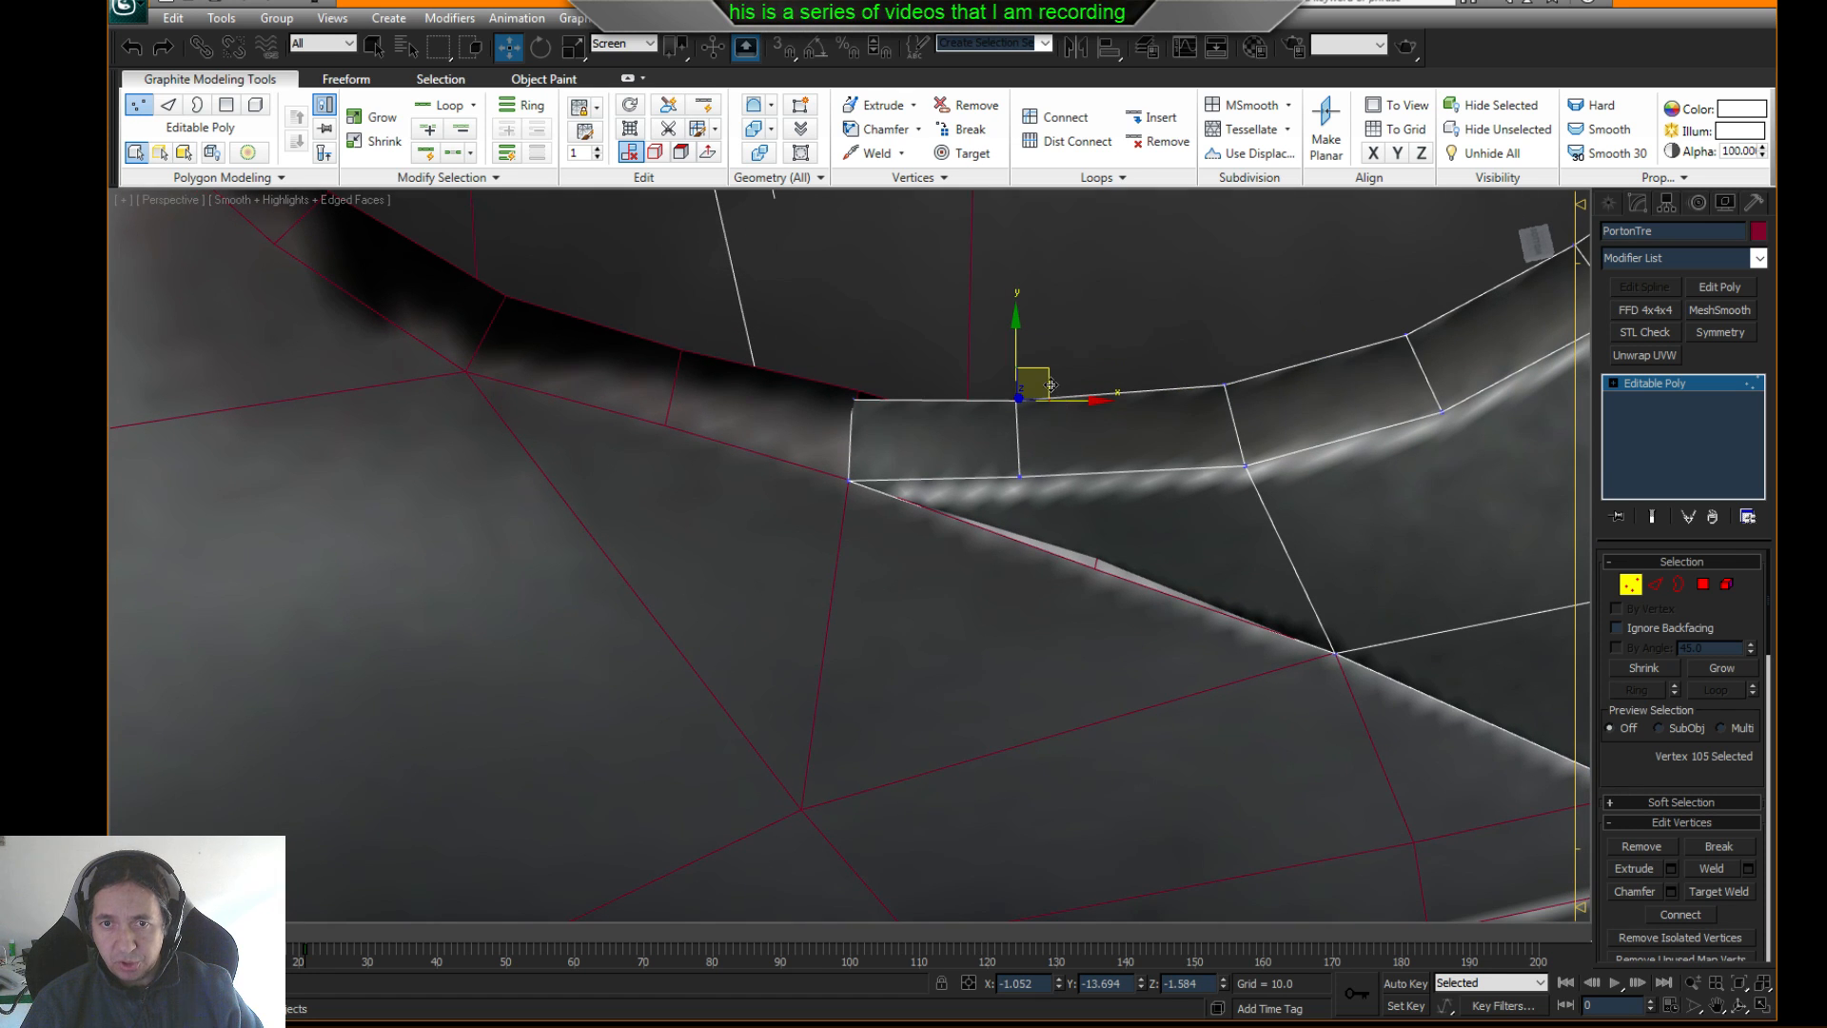
drag(1051, 385, 1046, 375)
key(F3)
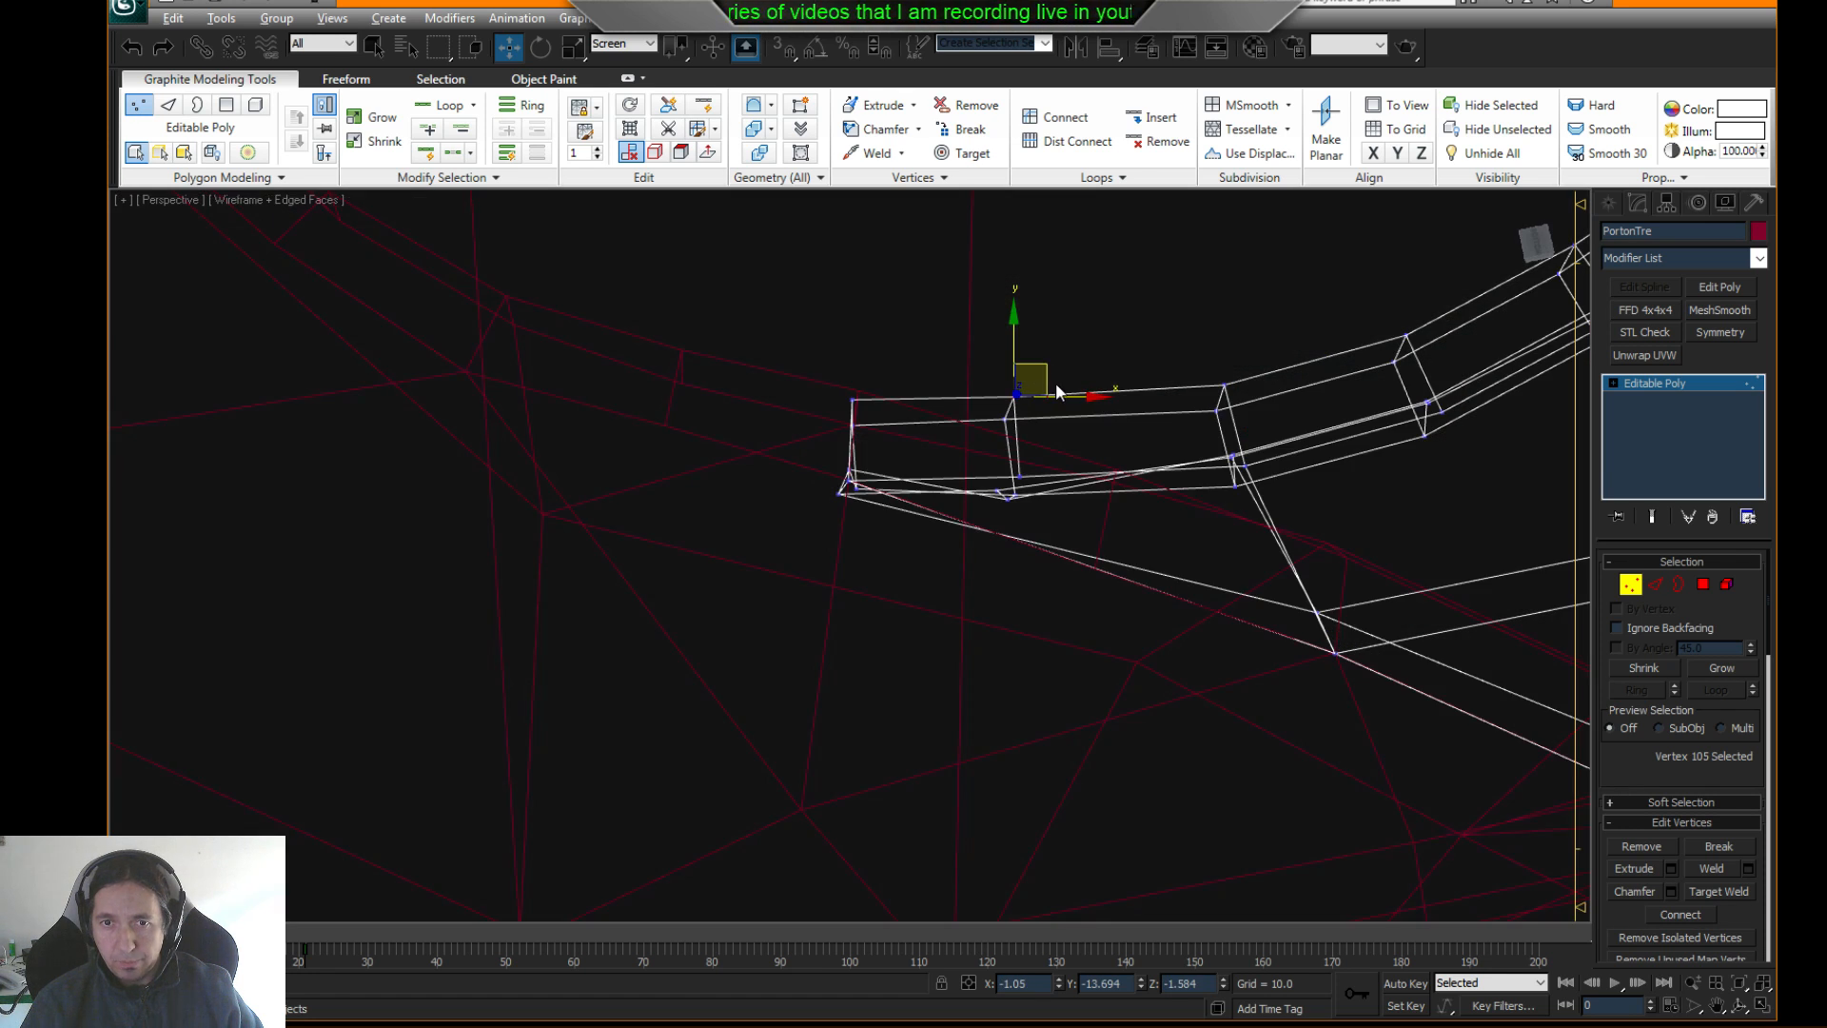
- Move the remaining vertices of the new cross-section vertically so the rim strip runs straight to its tip
mouse_move(1056, 385)
alt+middle_down()
mouse_move(1071, 403)
mouse_move(1051, 444)
mouse_move(880, 490)
mouse_move(844, 607)
mouse_move(713, 601)
mouse_move(820, 638)
mouse_move(771, 599)
mouse_move(722, 600)
mouse_move(759, 611)
mouse_move(710, 306)
mouse_move(758, 424)
mouse_move(870, 495)
alt+middle_up()
key(z)
key(F3)
key(F3)
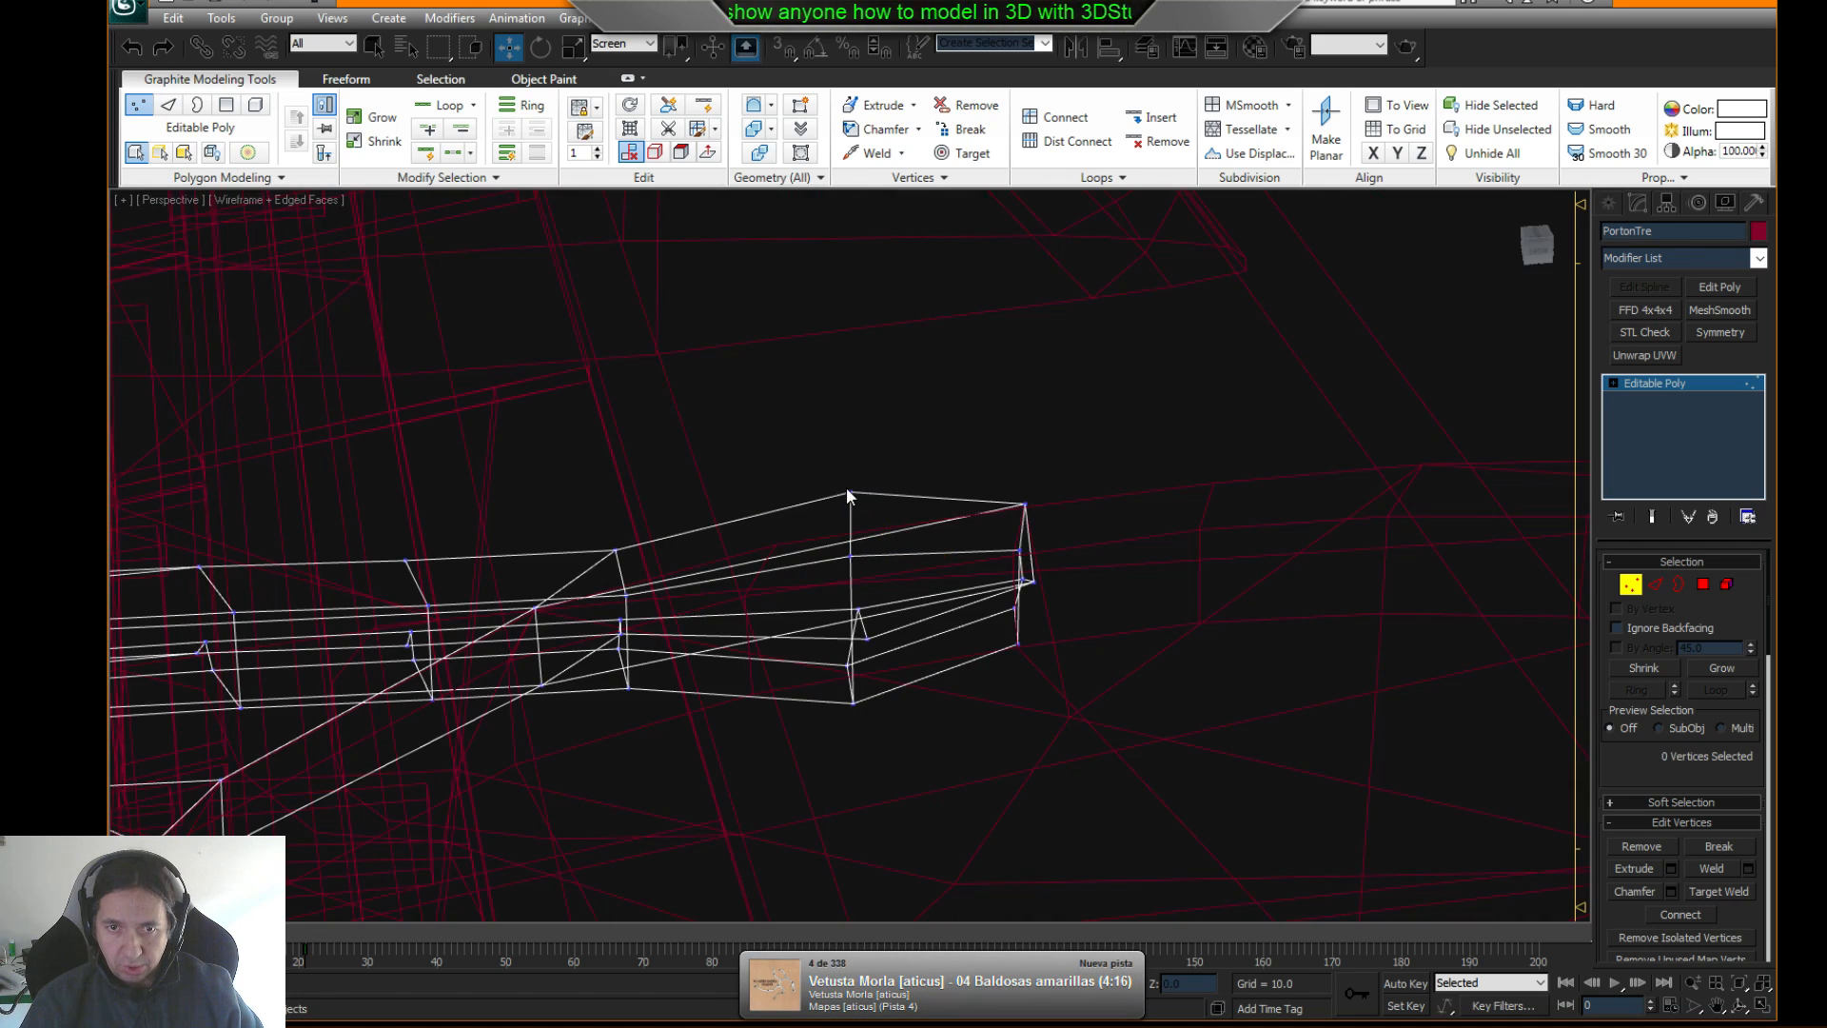
click(851, 492)
drag(851, 444, 854, 470)
key(F3)
alt+middle_drag(847, 530, 857, 682)
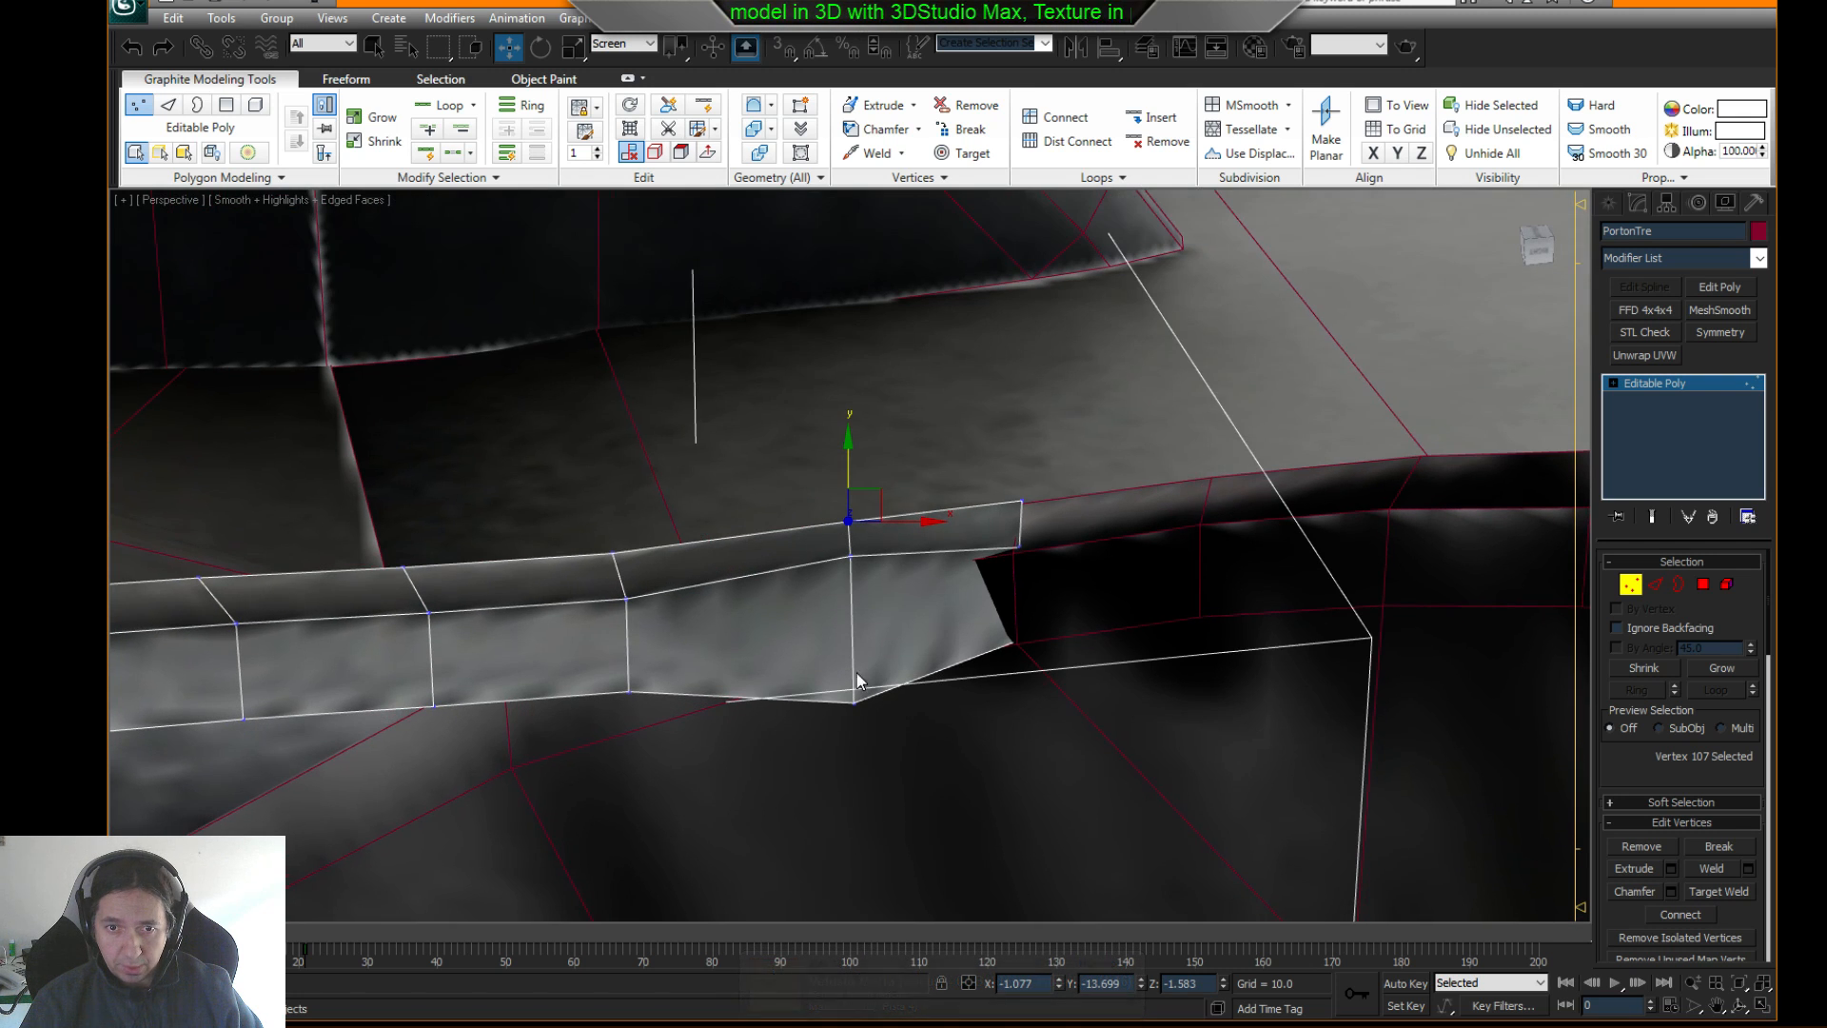
click(852, 701)
drag(850, 641, 855, 580)
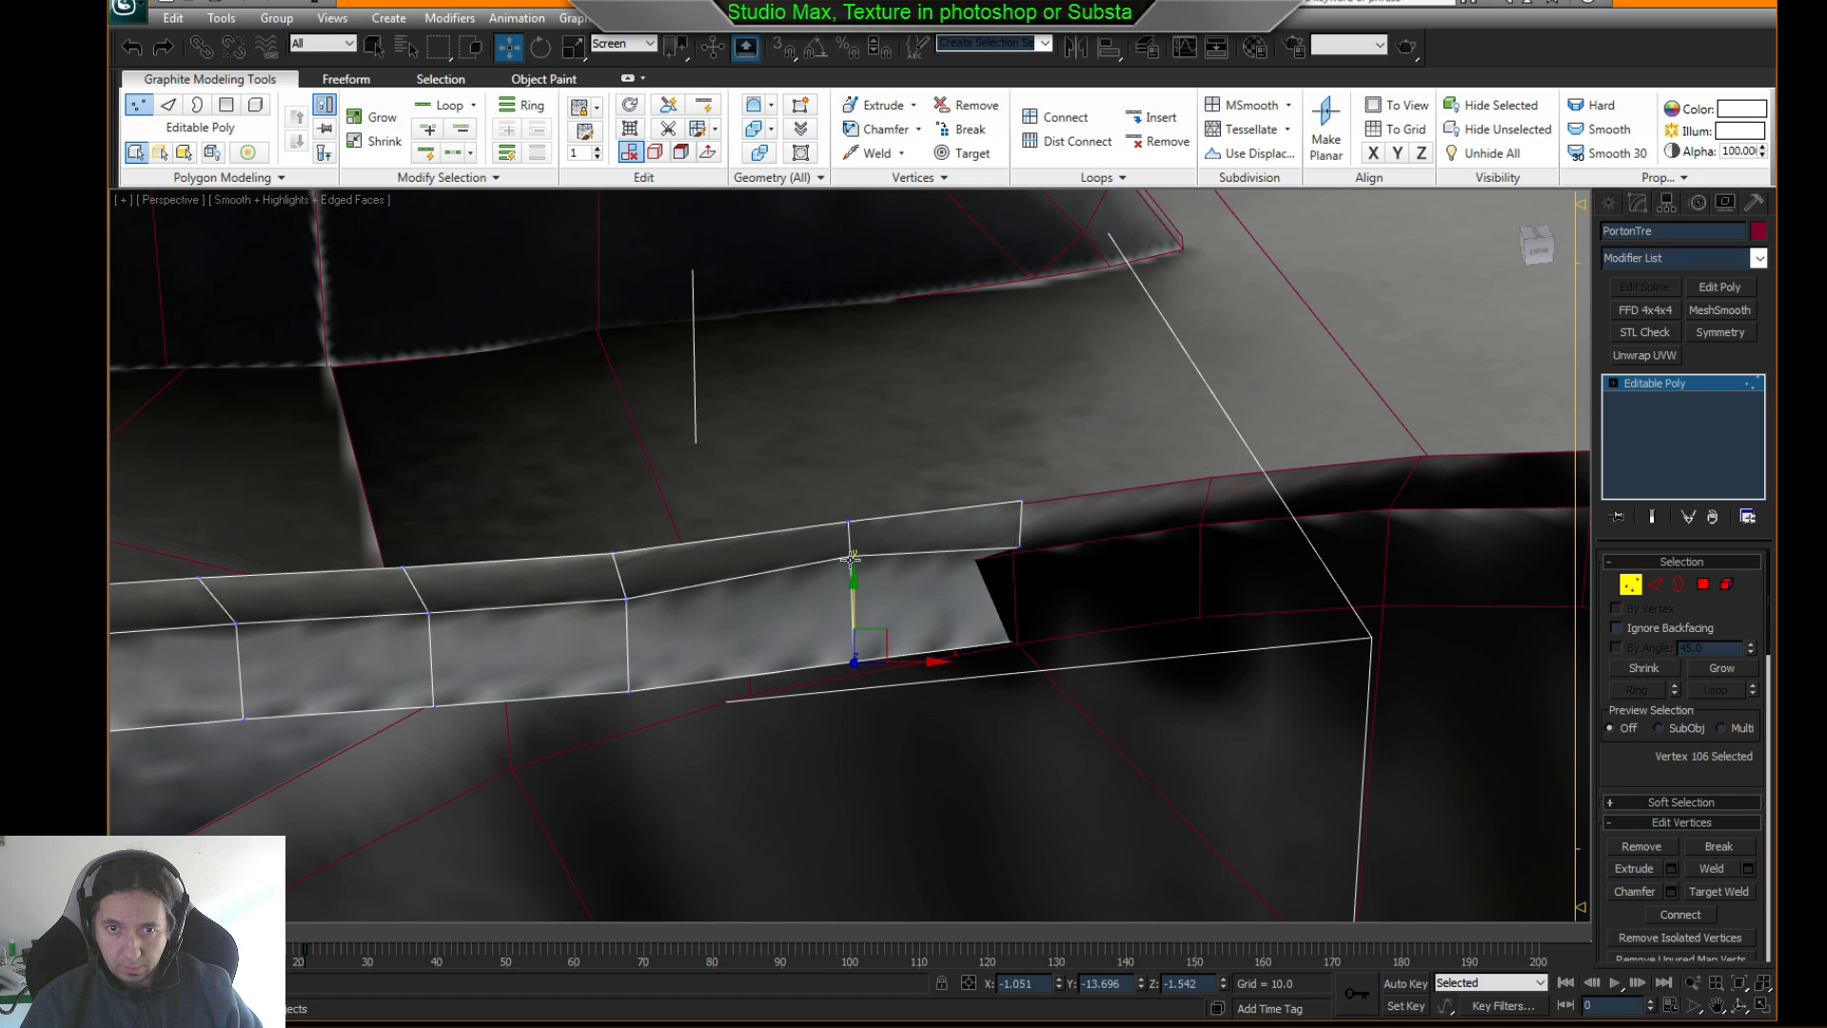
click(851, 559)
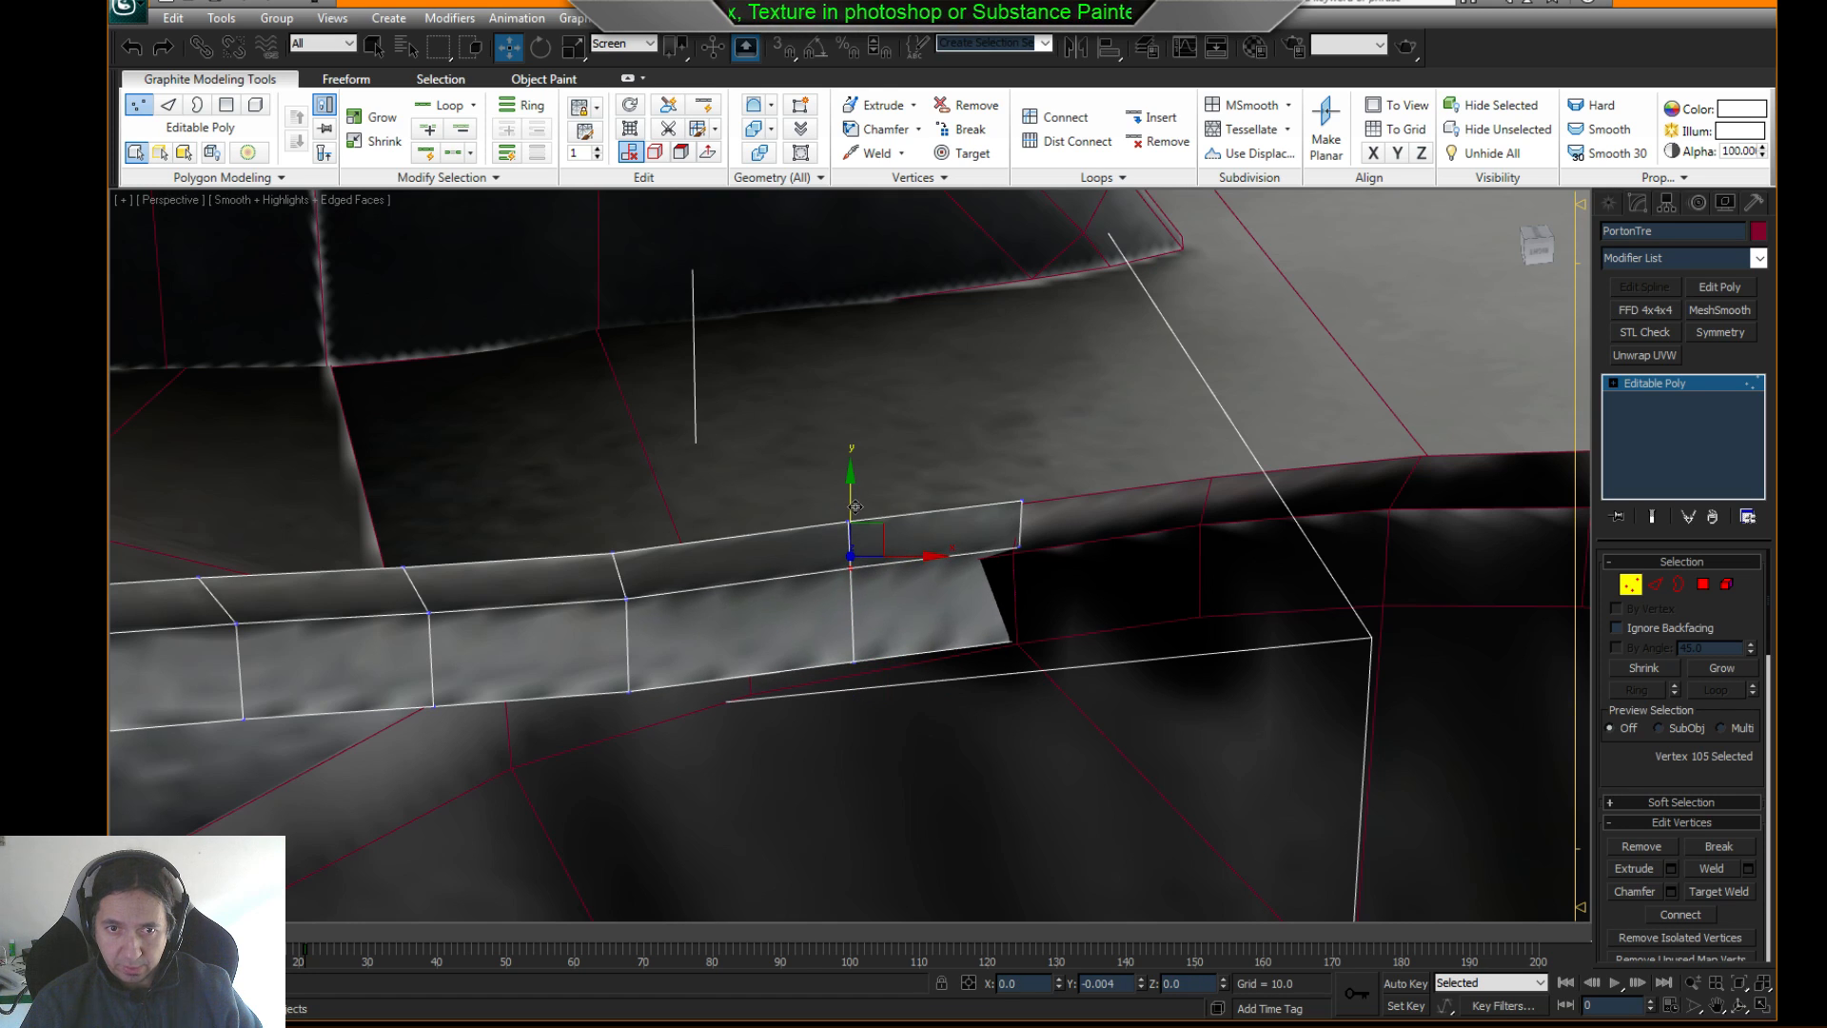
drag(856, 506, 757, 580)
- Nudge the middle vertex of the neighbouring rim cross-section into line and check the strip in wireframe and shaded display
click(629, 598)
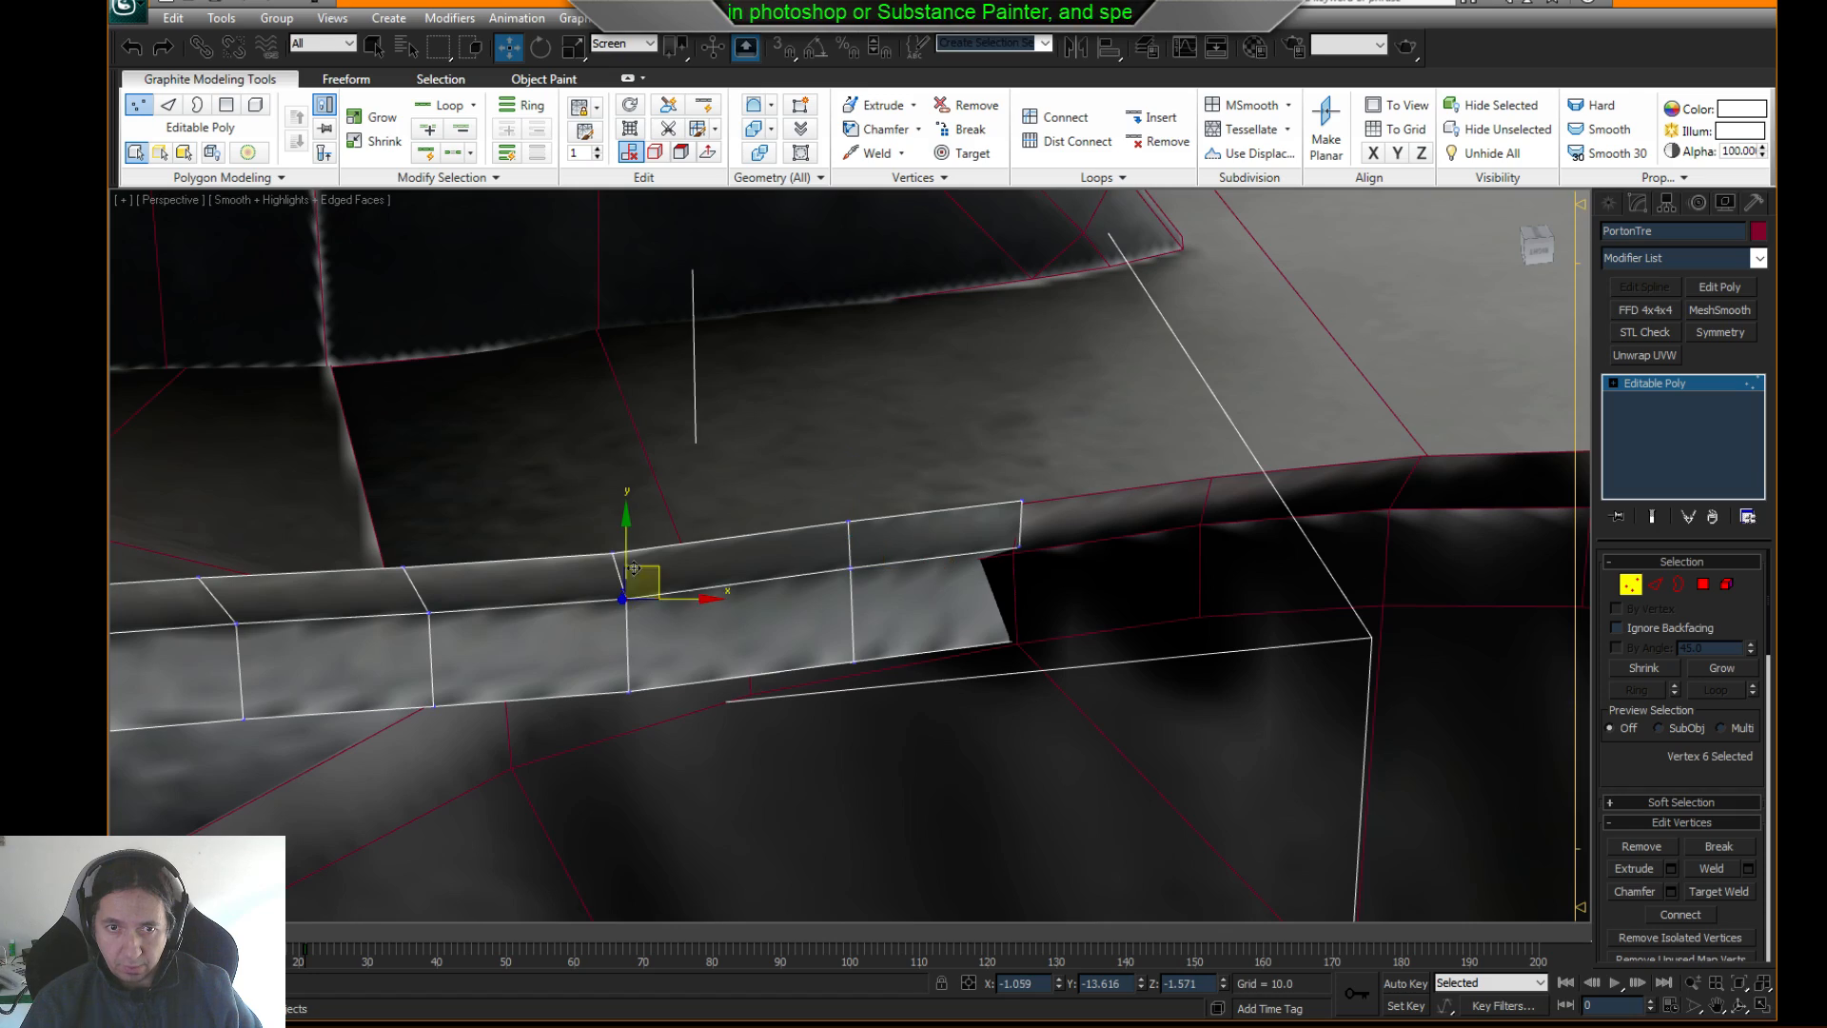
mouse_move(629, 598)
alt+middle_down()
mouse_move(651, 613)
mouse_move(894, 533)
mouse_move(875, 550)
alt+middle_up()
key(F3)
scroll(942, 547, up, 3)
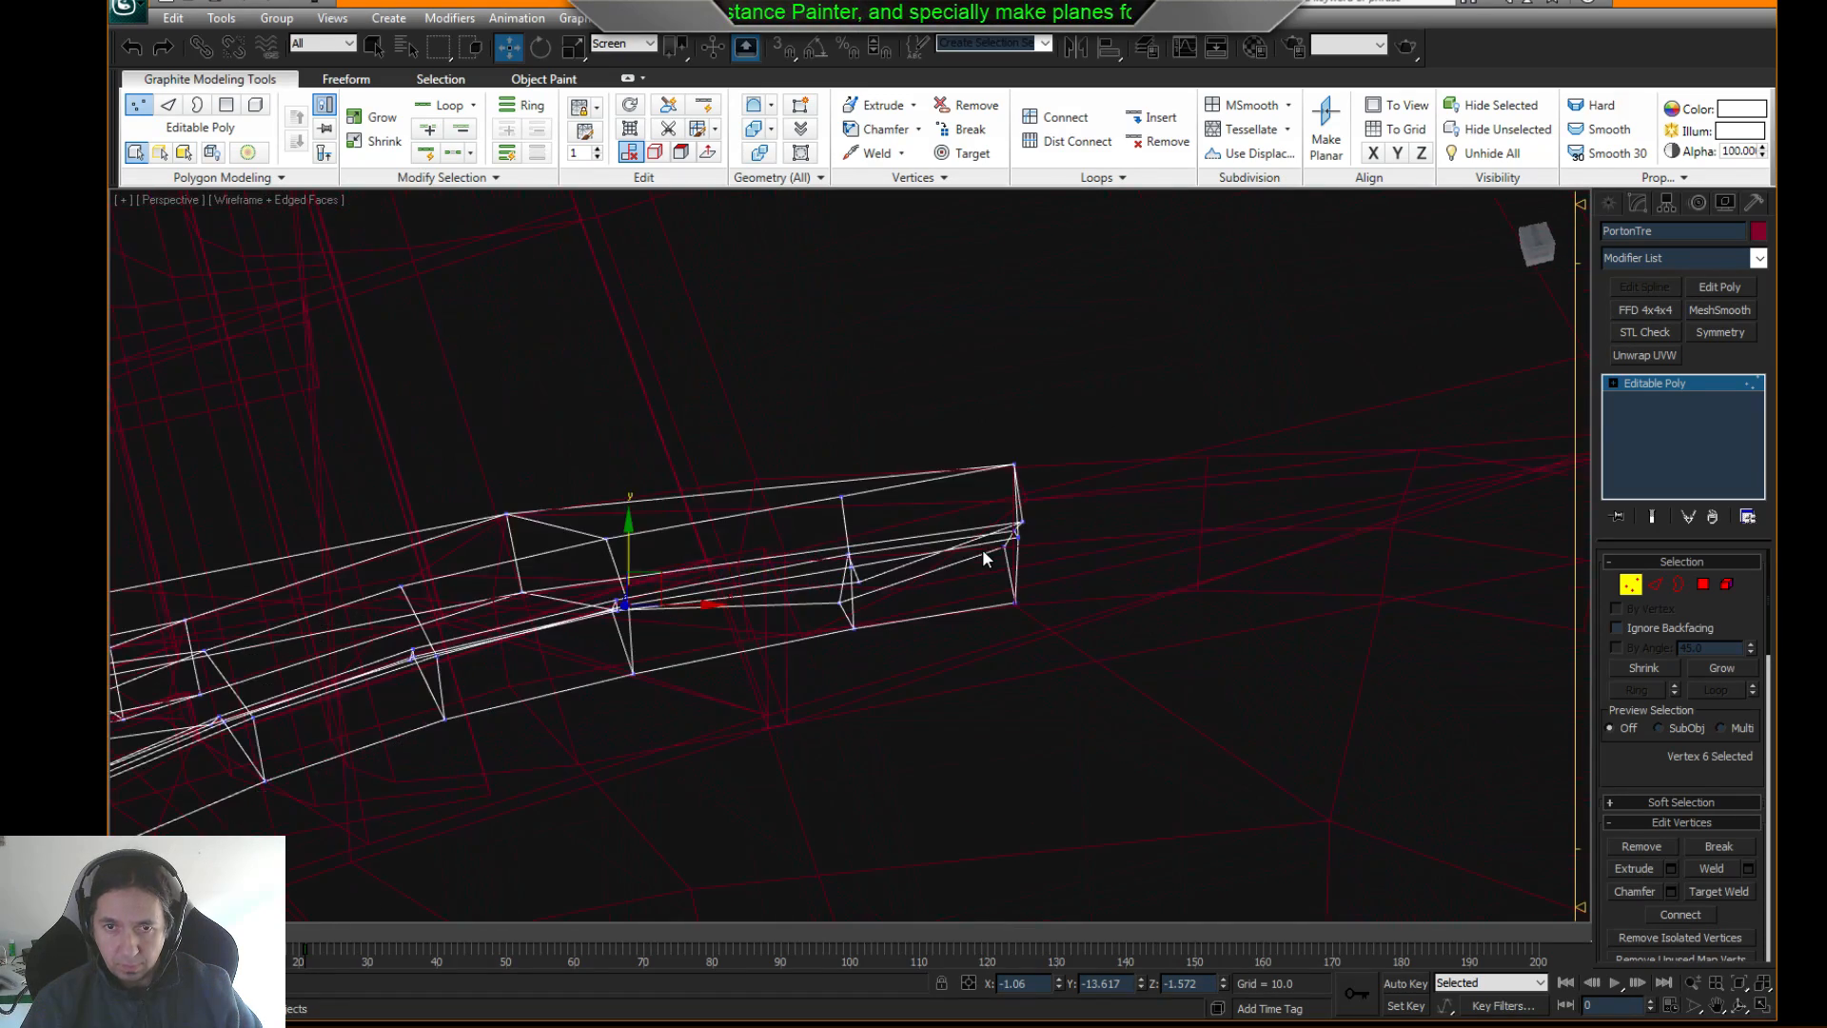
key(F3)
scroll(1047, 540, up, 2)
key(F3)
key(F3)
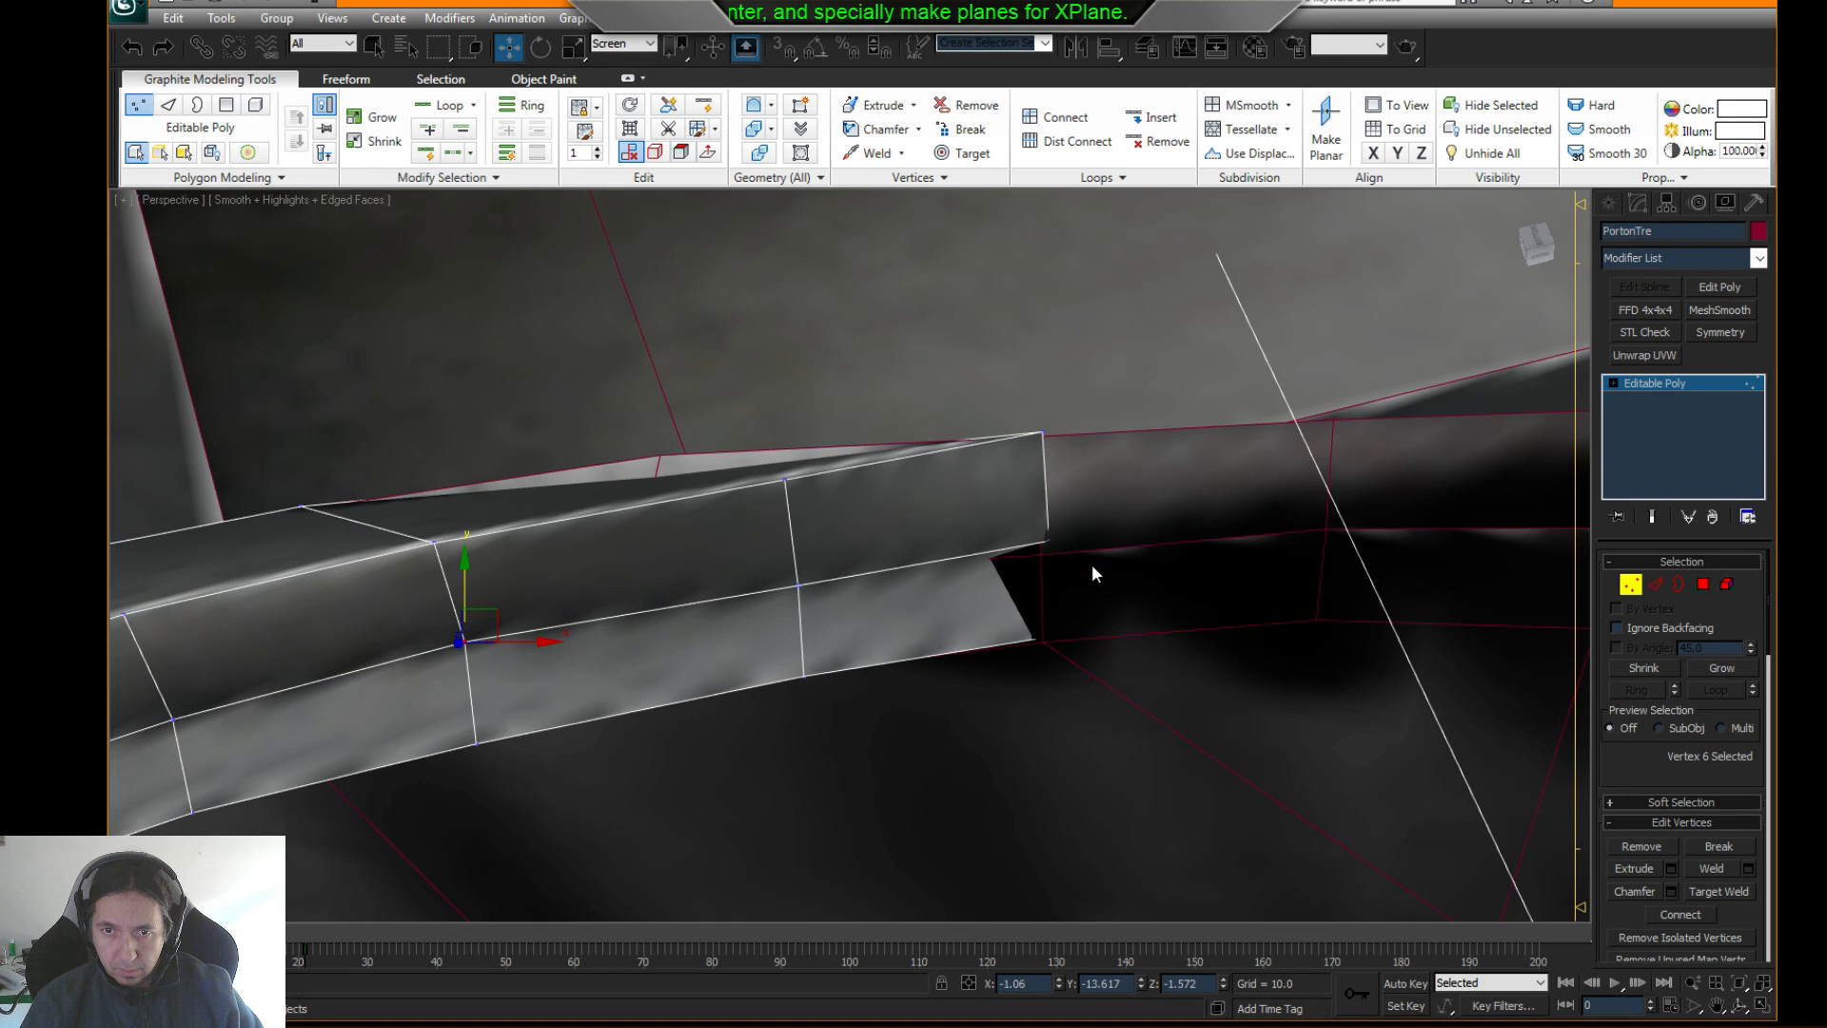
alt+middle_drag(1053, 539, 1072, 573)
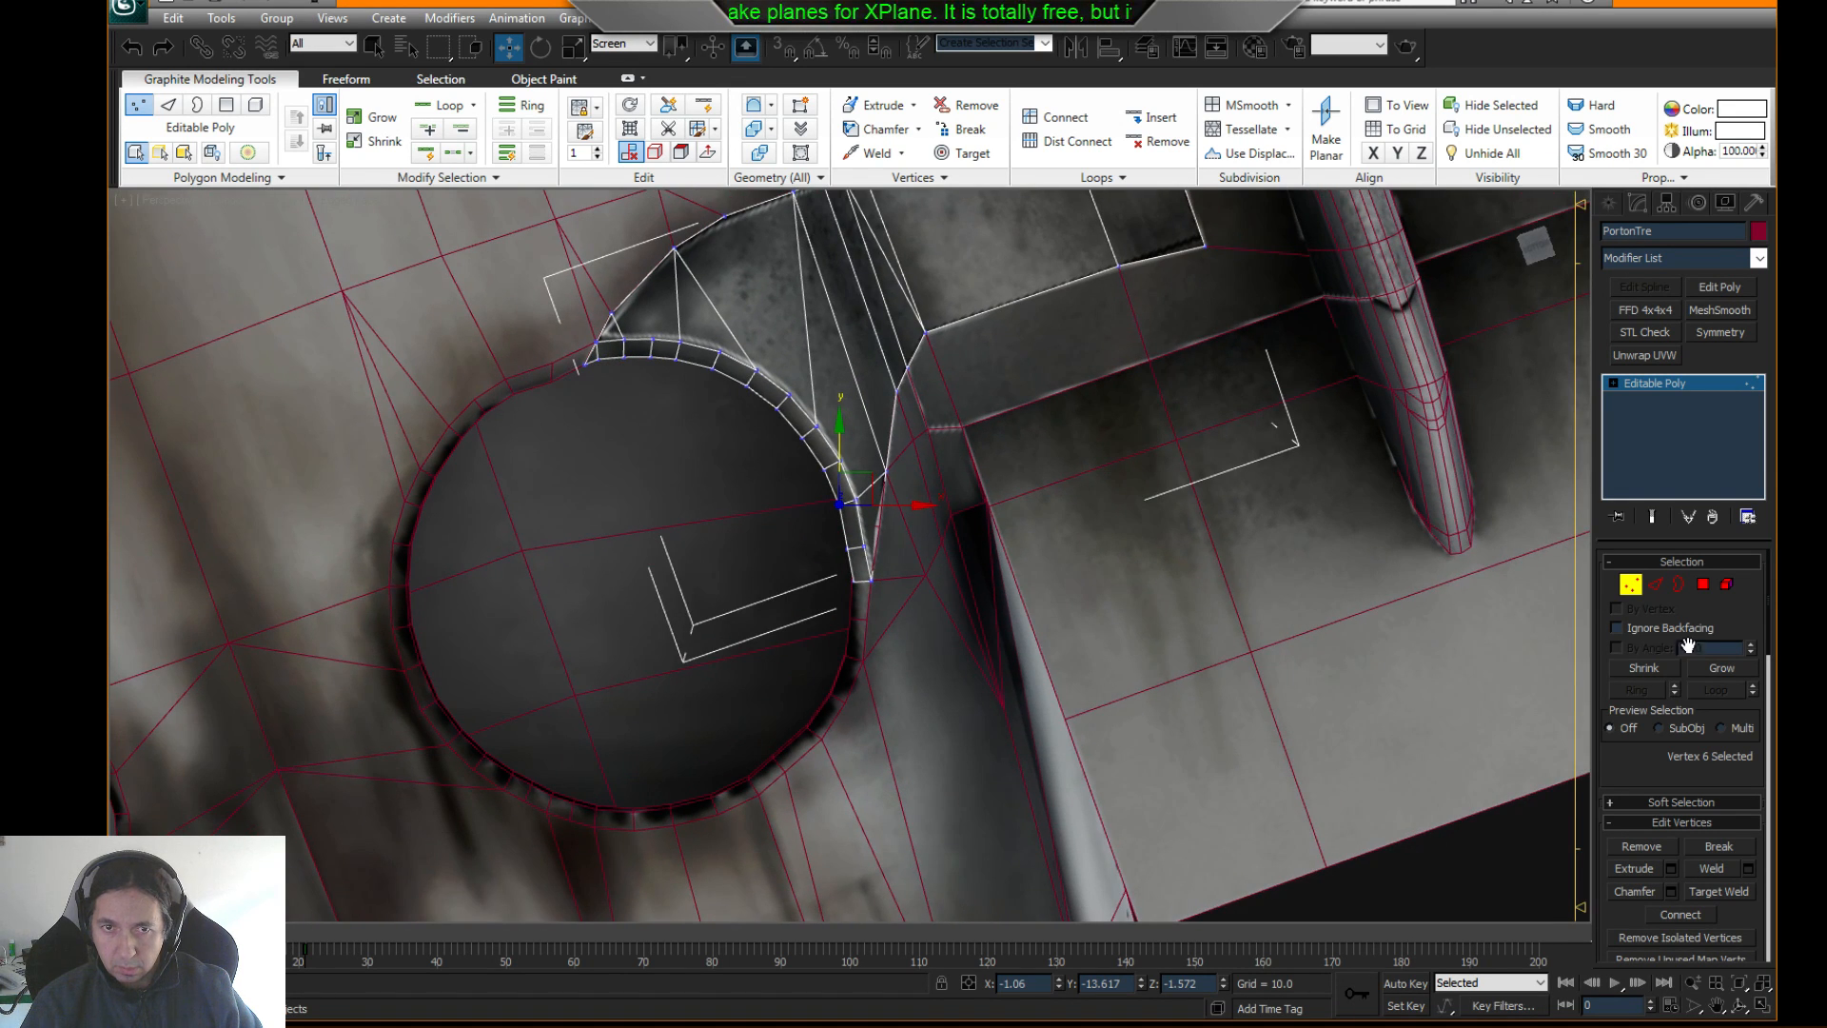
- Leave vertex editing and examine how the reshaped door fits the wheel well, with and without edges displayed
click(1630, 585)
alt+middle_drag(1112, 516, 974, 567)
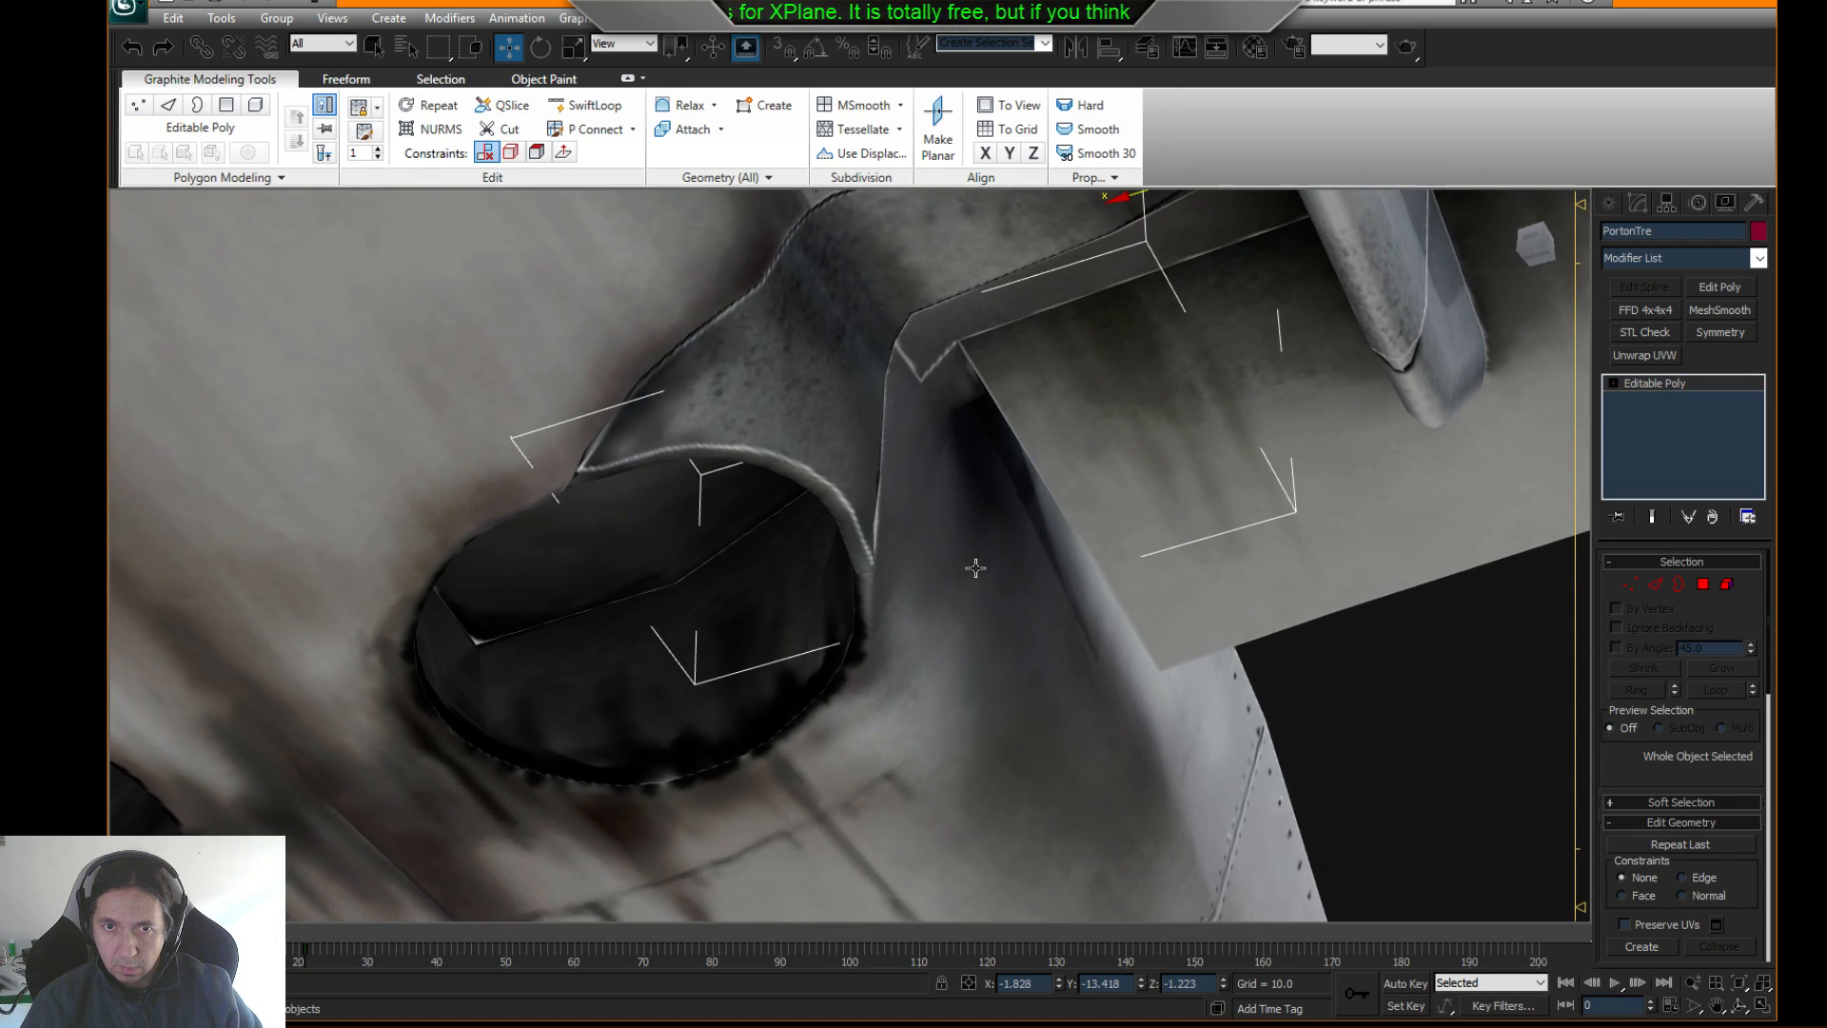
scroll(974, 567, down, 3)
mouse_move(842, 451)
middle_down()
mouse_move(869, 575)
mouse_move(807, 558)
mouse_move(772, 515)
mouse_move(778, 549)
mouse_move(870, 569)
mouse_move(660, 562)
mouse_move(858, 491)
middle_up()
scroll(869, 574, down, 4)
scroll(772, 515, up, 4)
key(F3)
key(F3)
key(F4)
key(F3)
key(F3)
scroll(705, 562, down, 3)
right_click(670, 510)
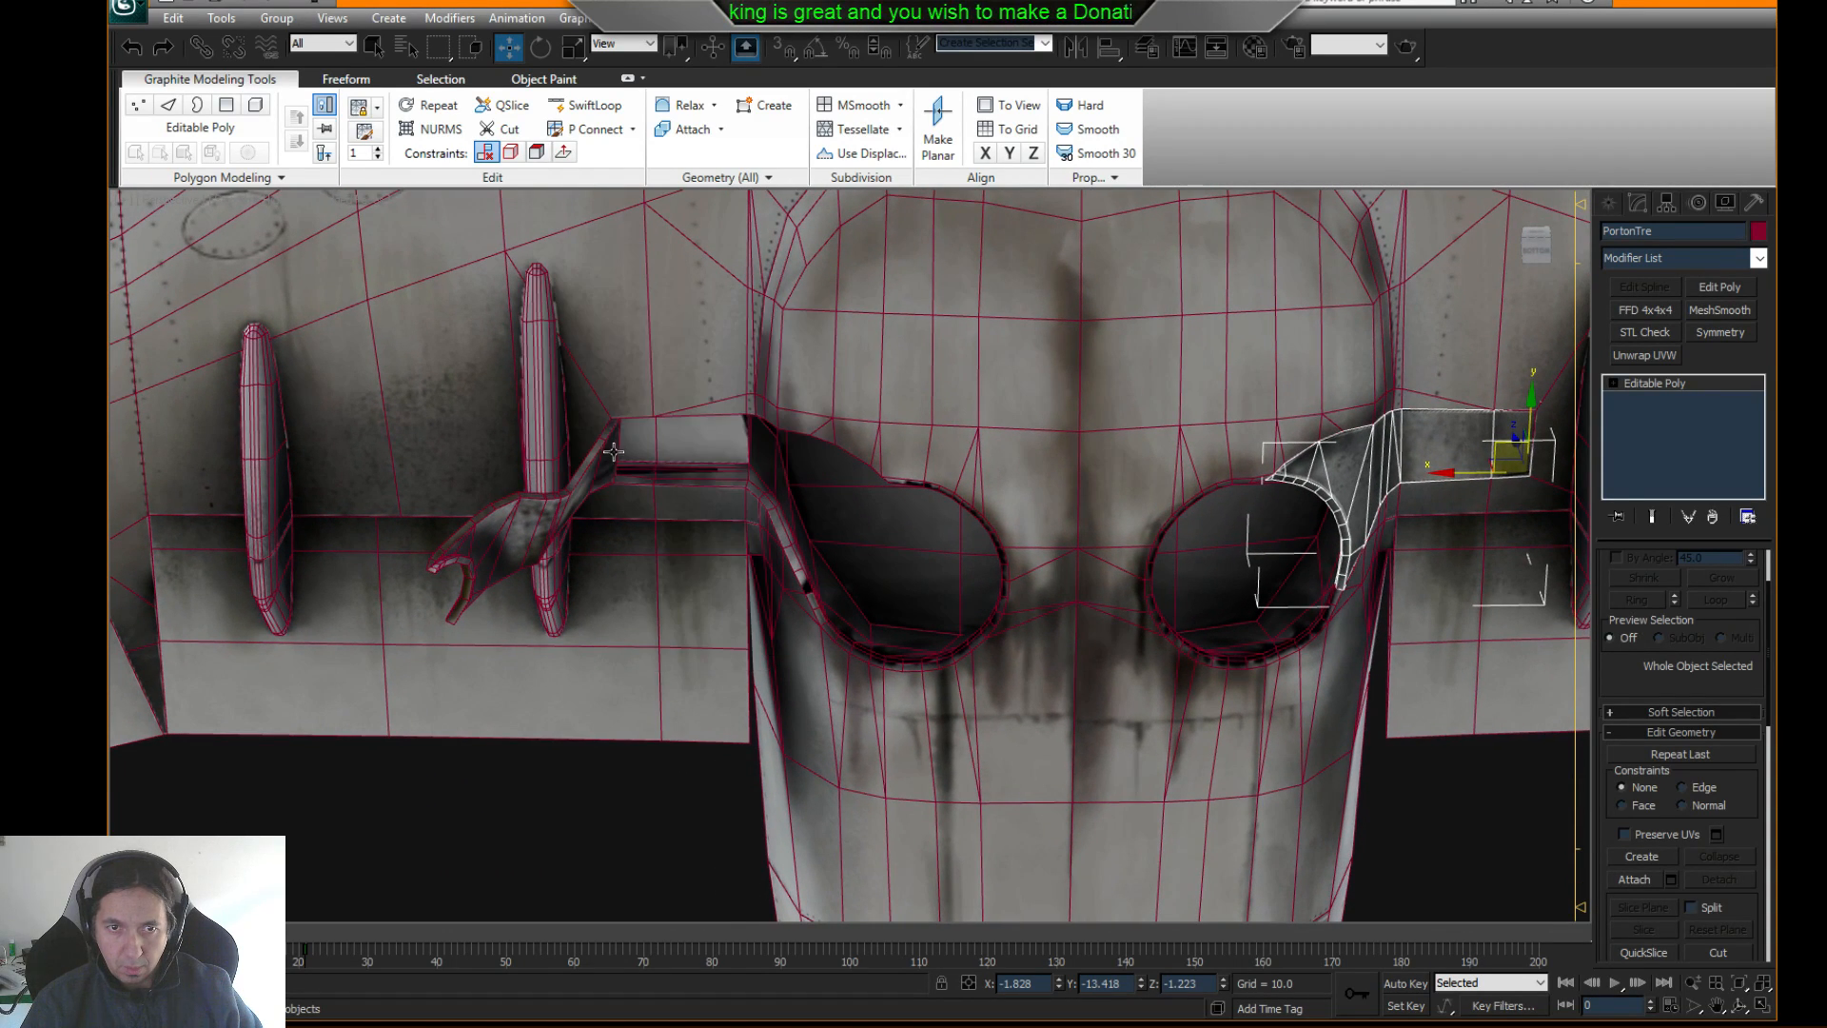
- Select the opposite gear door, turn on Auto Key, and rotate it in Local coordinates to close over its well
click(606, 470)
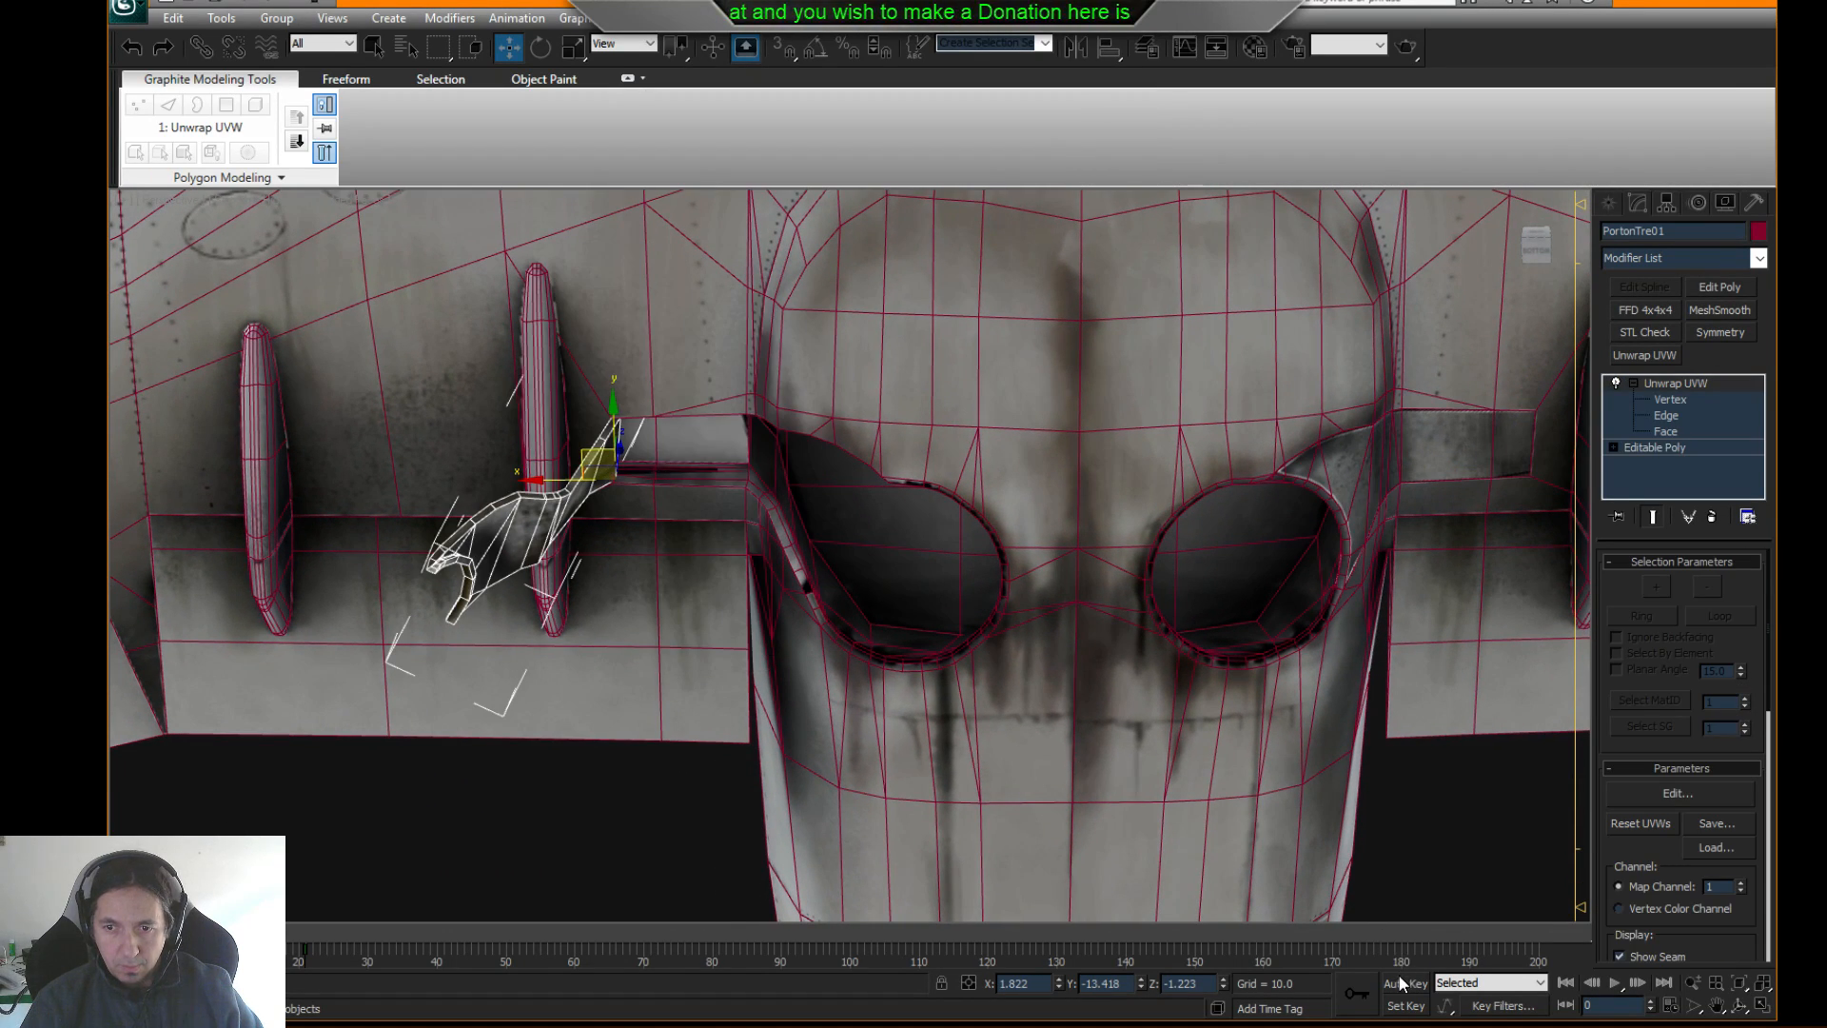
click(1405, 983)
scroll(592, 452, up, 8)
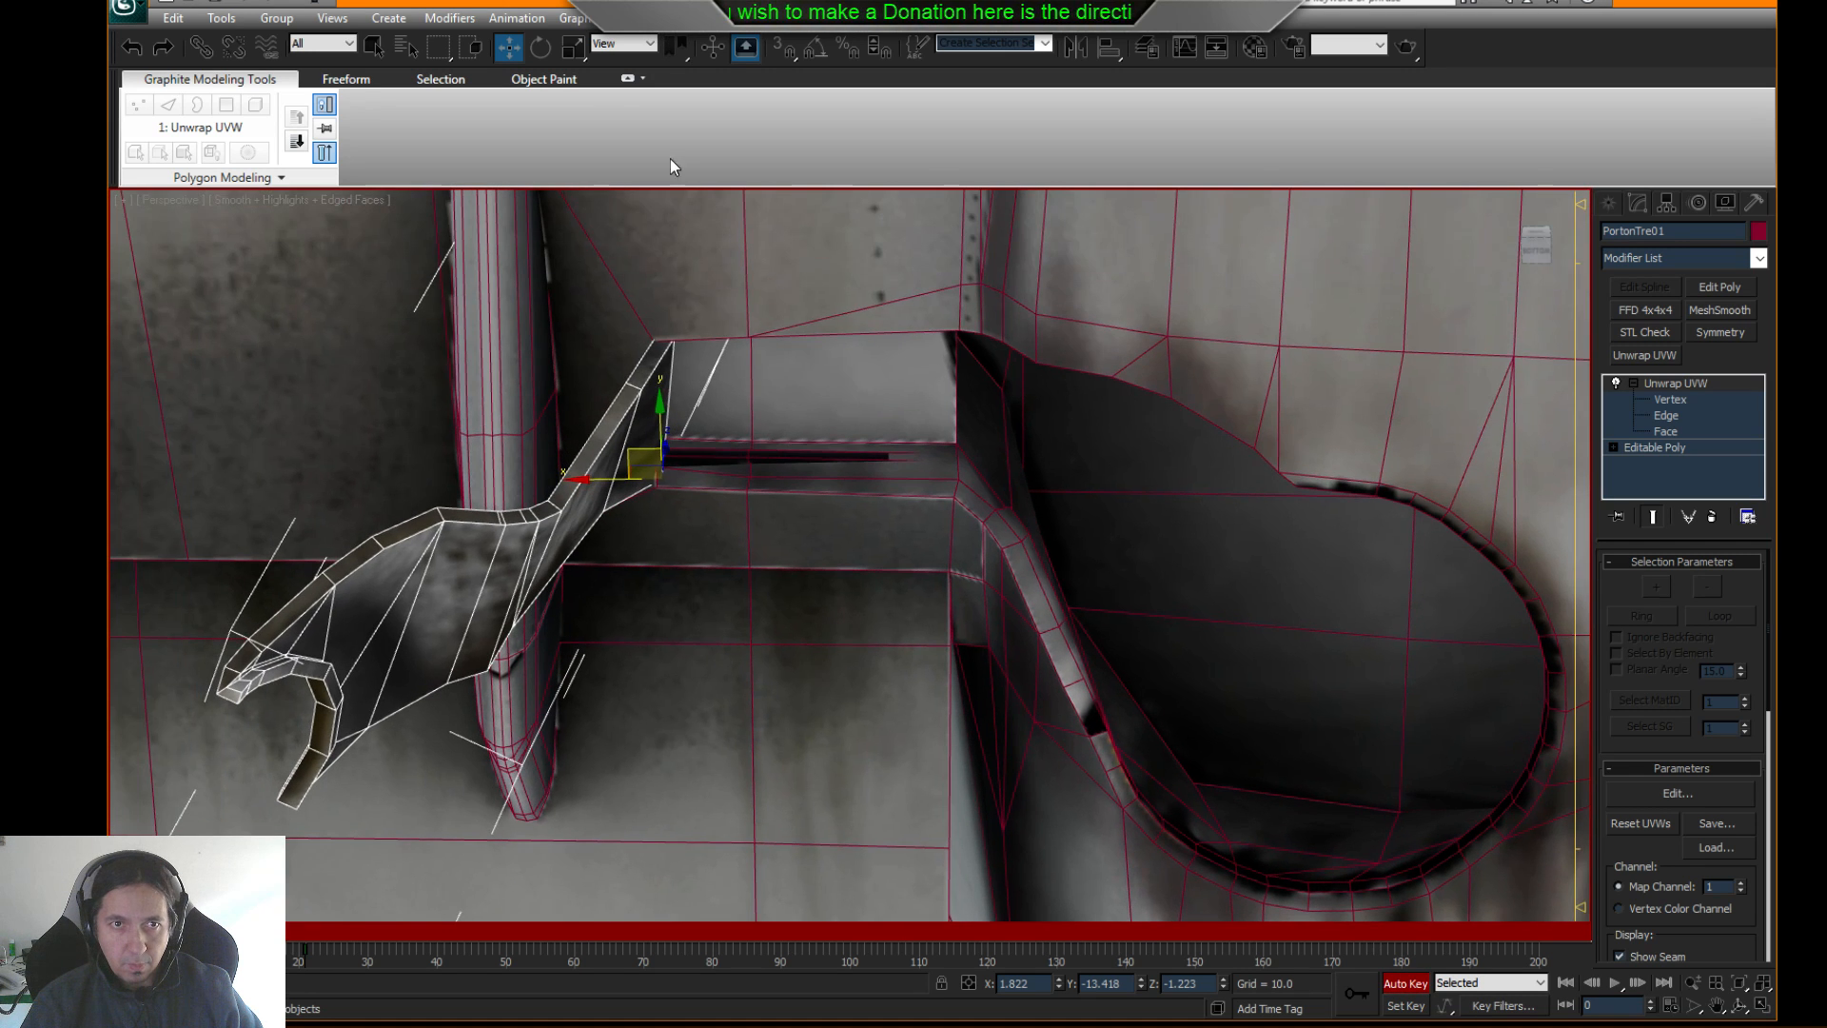
click(537, 48)
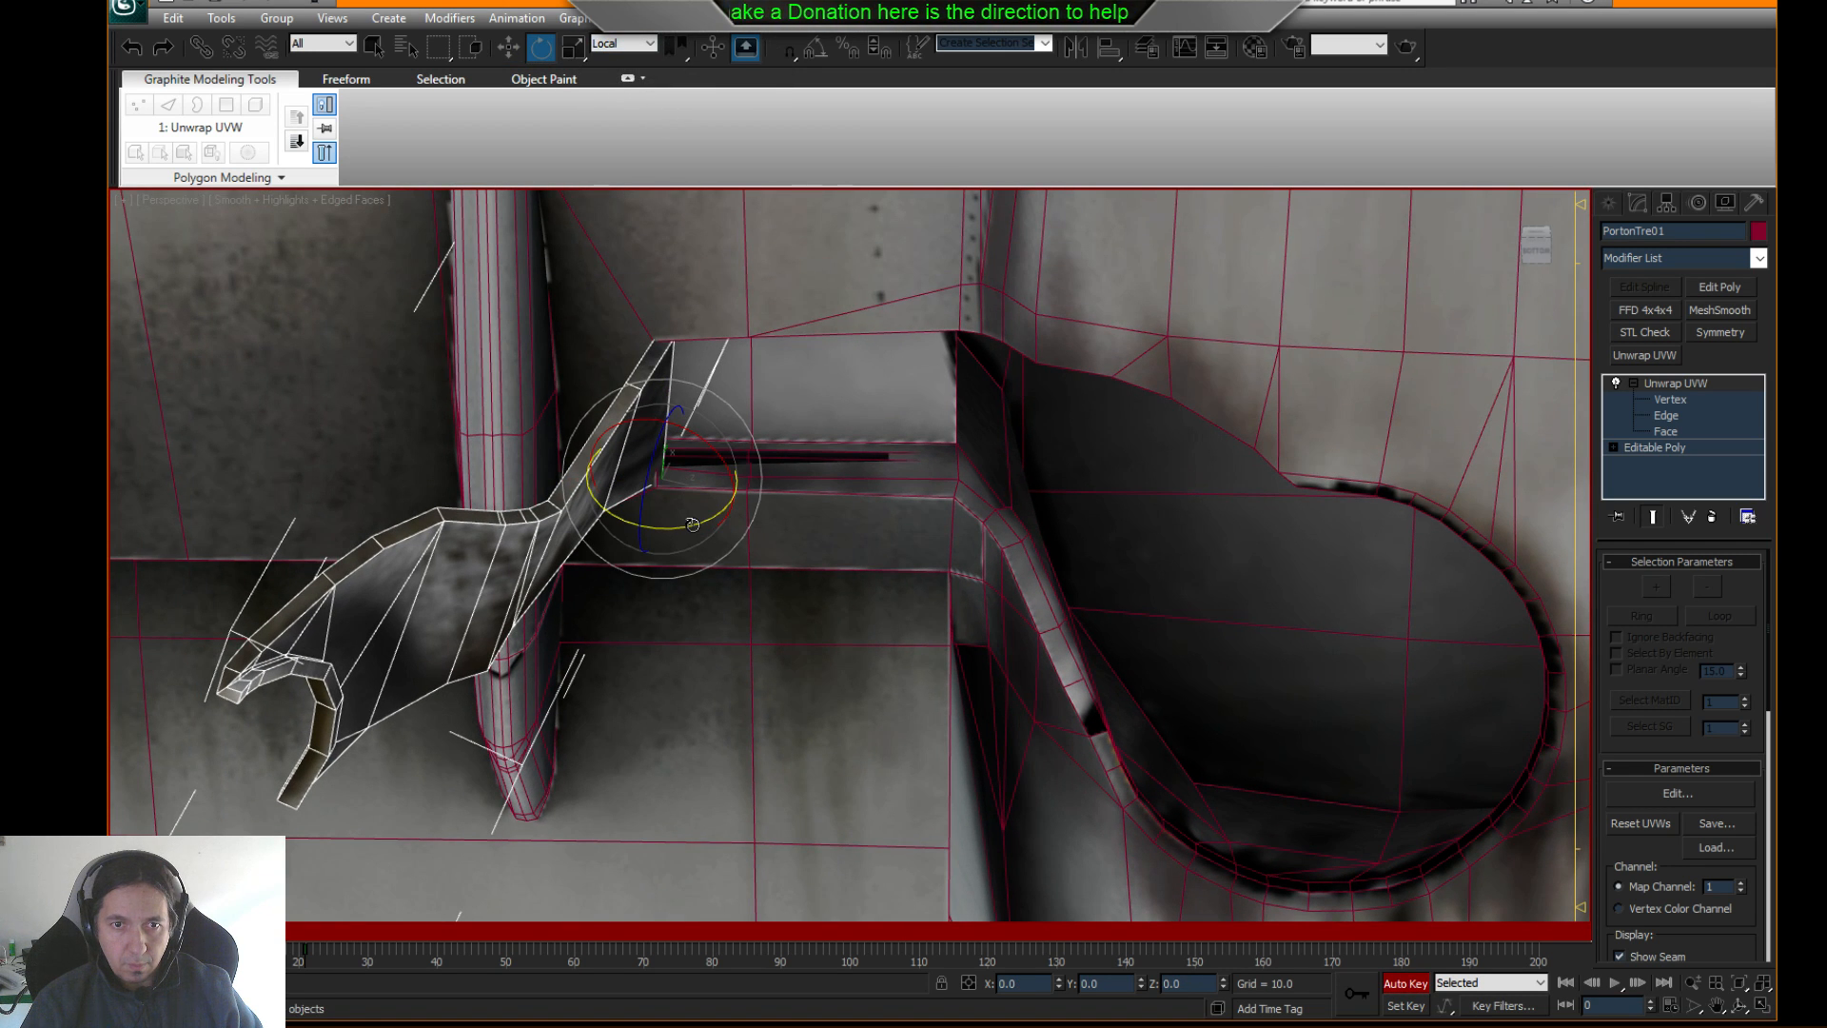
drag(691, 524, 922, 528)
alt+middle_drag(922, 529, 940, 524)
- Rotate the opposite gear door about its local Y and Z axes to swing it closed over its wheel well
drag(714, 617, 703, 602)
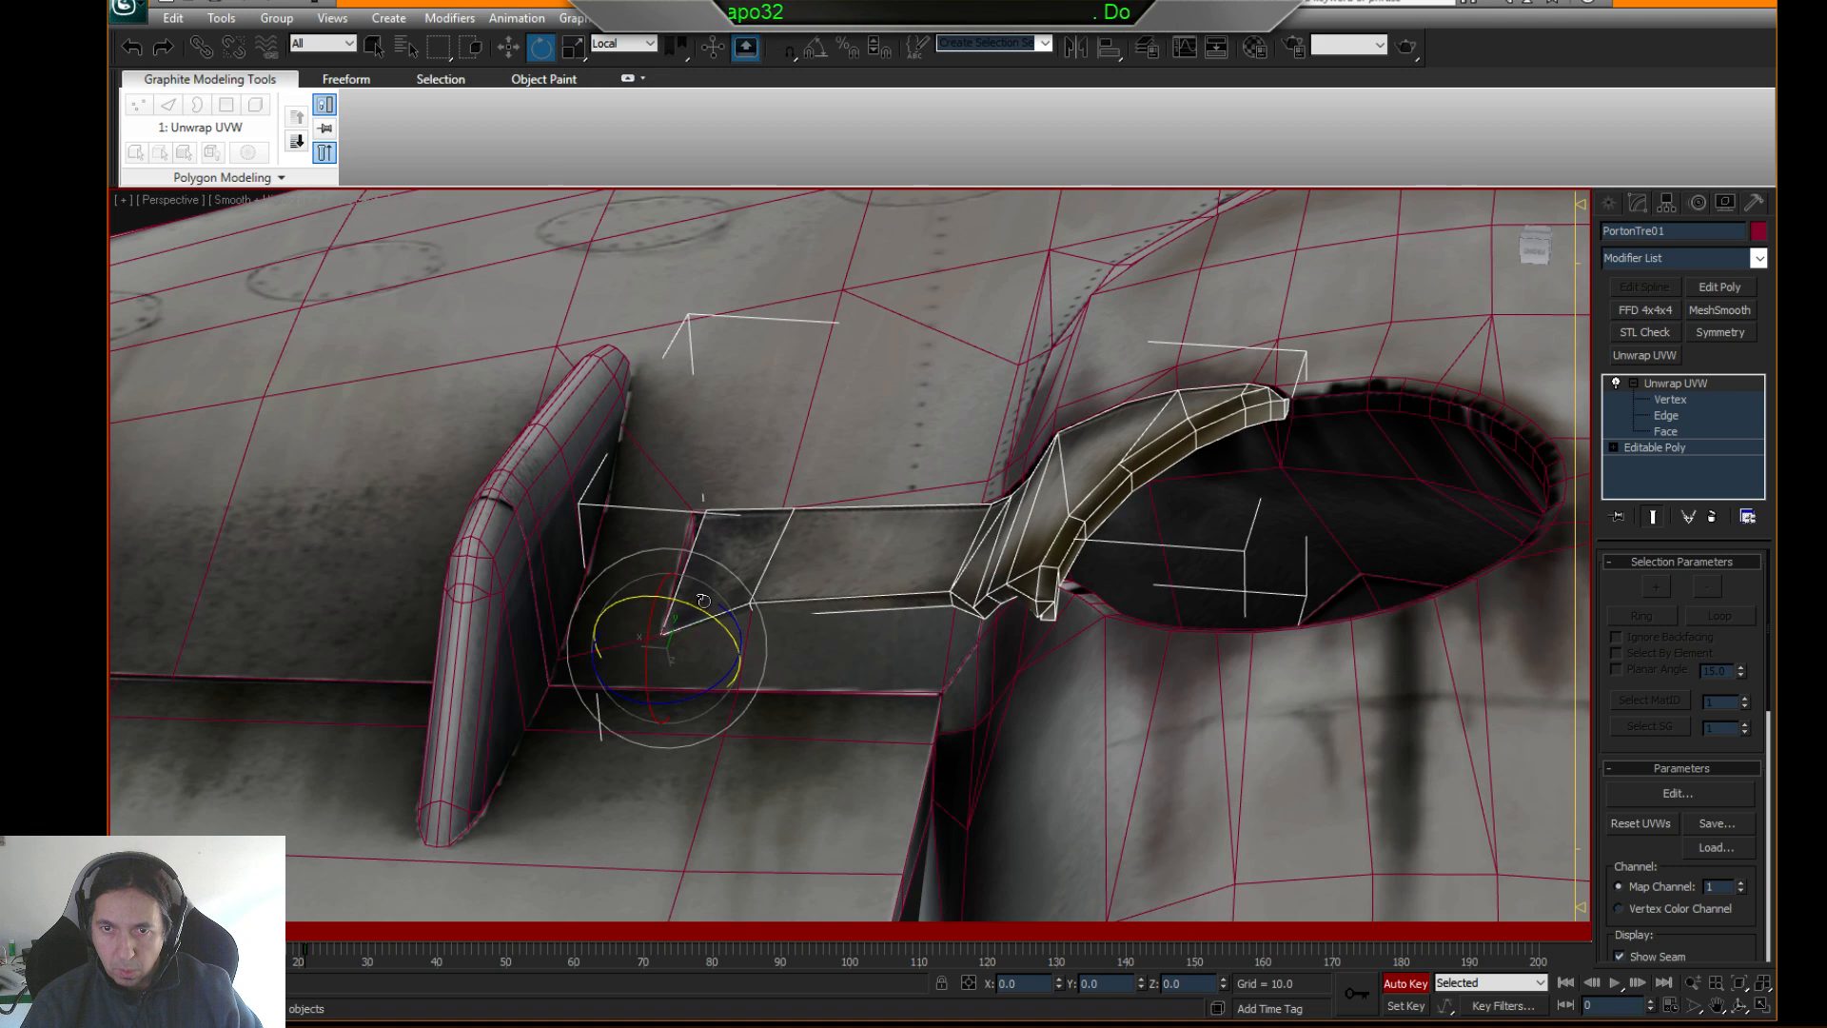
alt+middle_drag(703, 602, 710, 709)
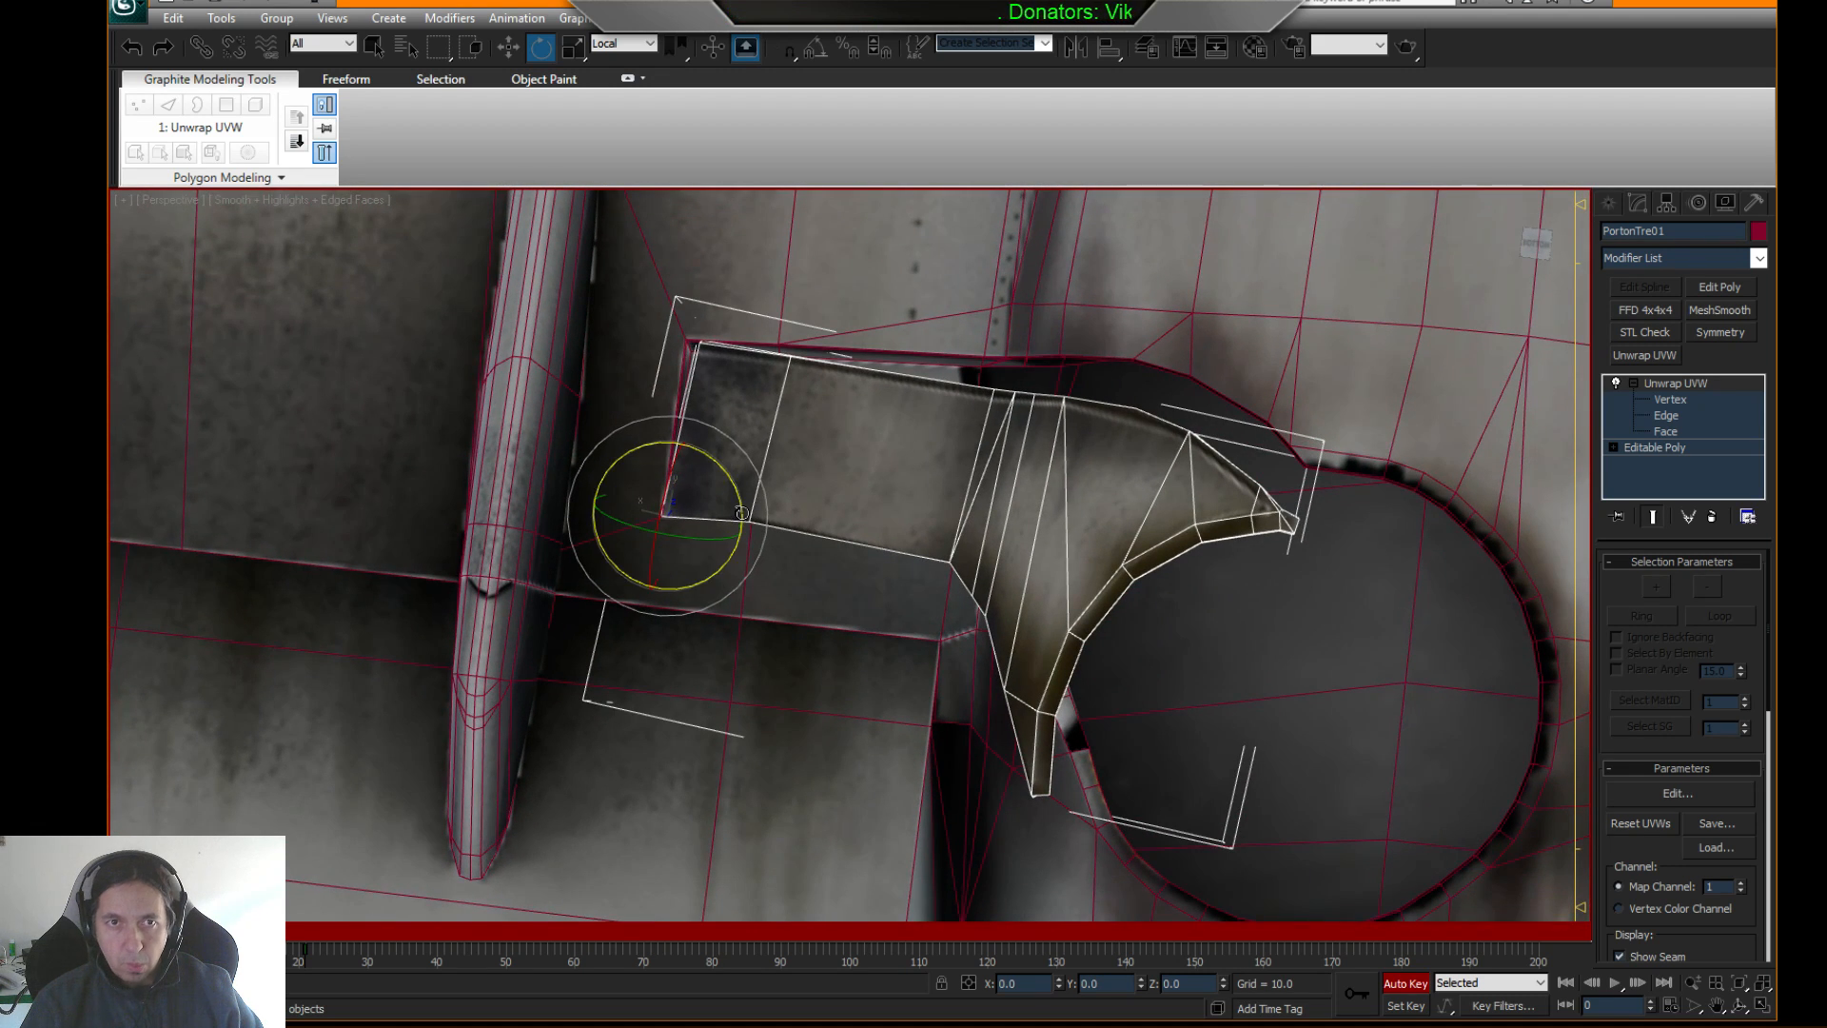
drag(738, 493, 740, 476)
alt+middle_drag(740, 476, 819, 448)
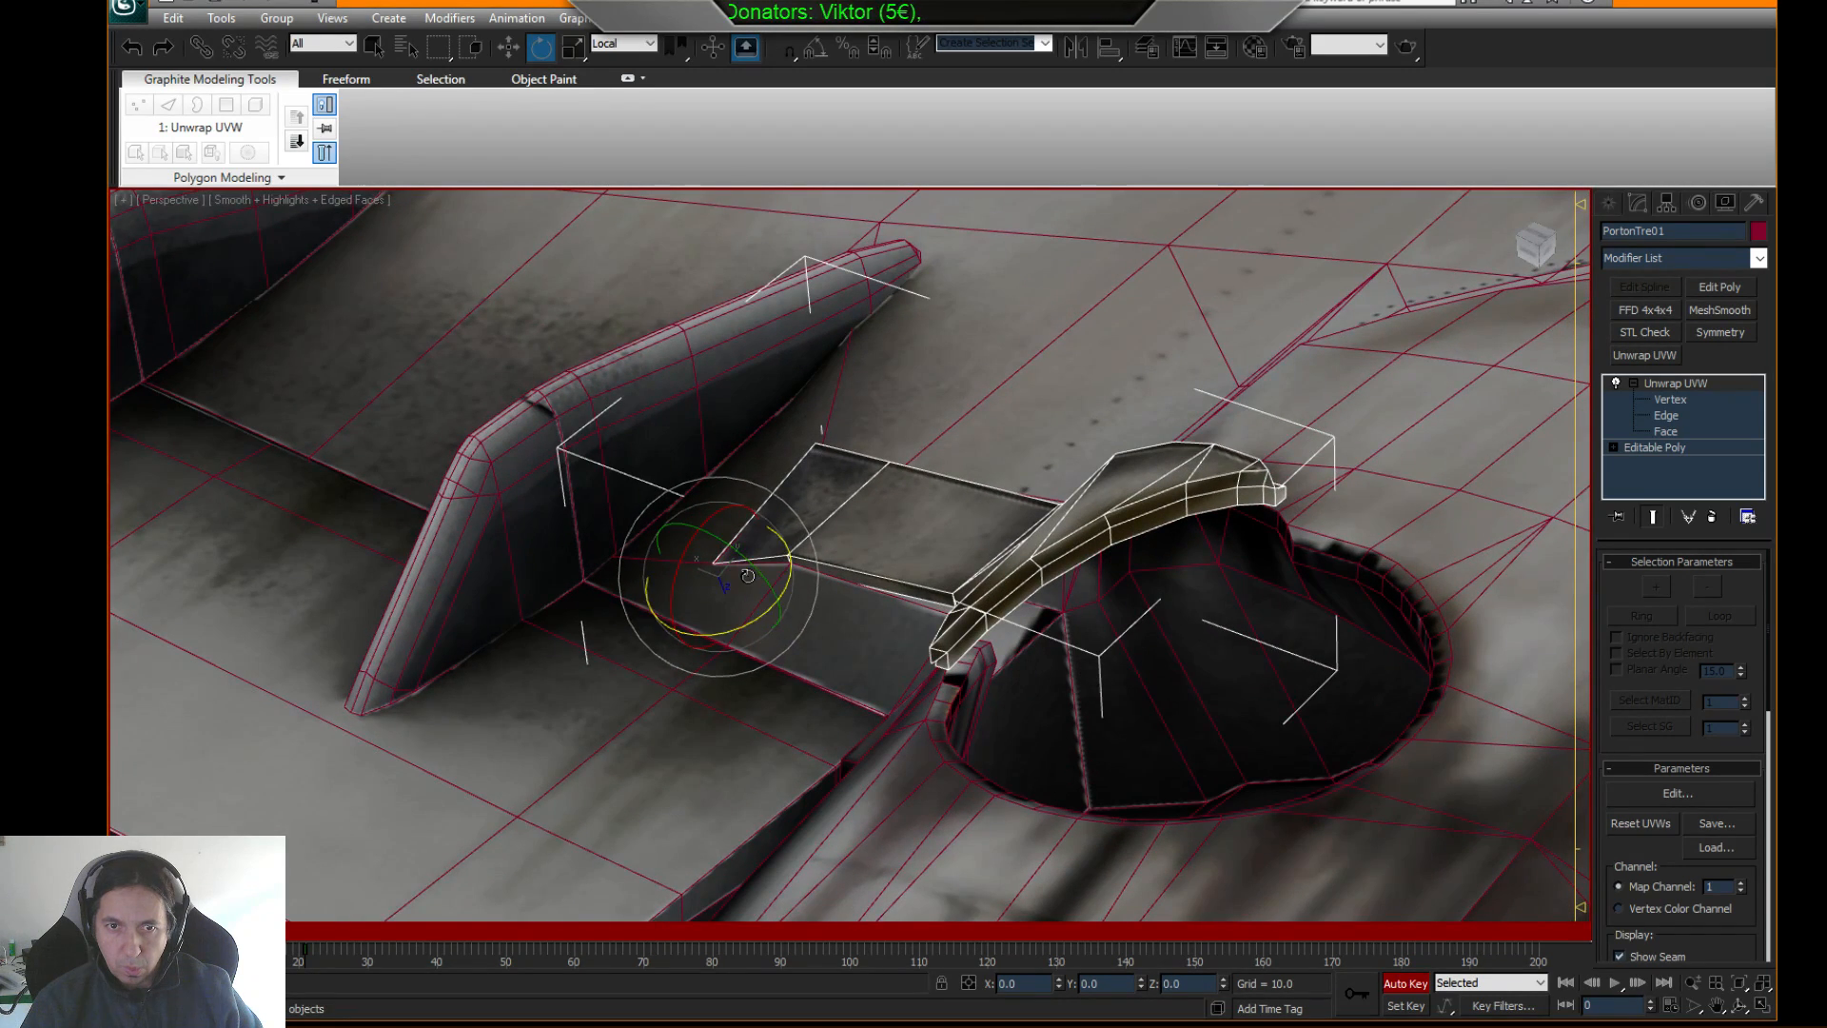
drag(752, 568, 755, 572)
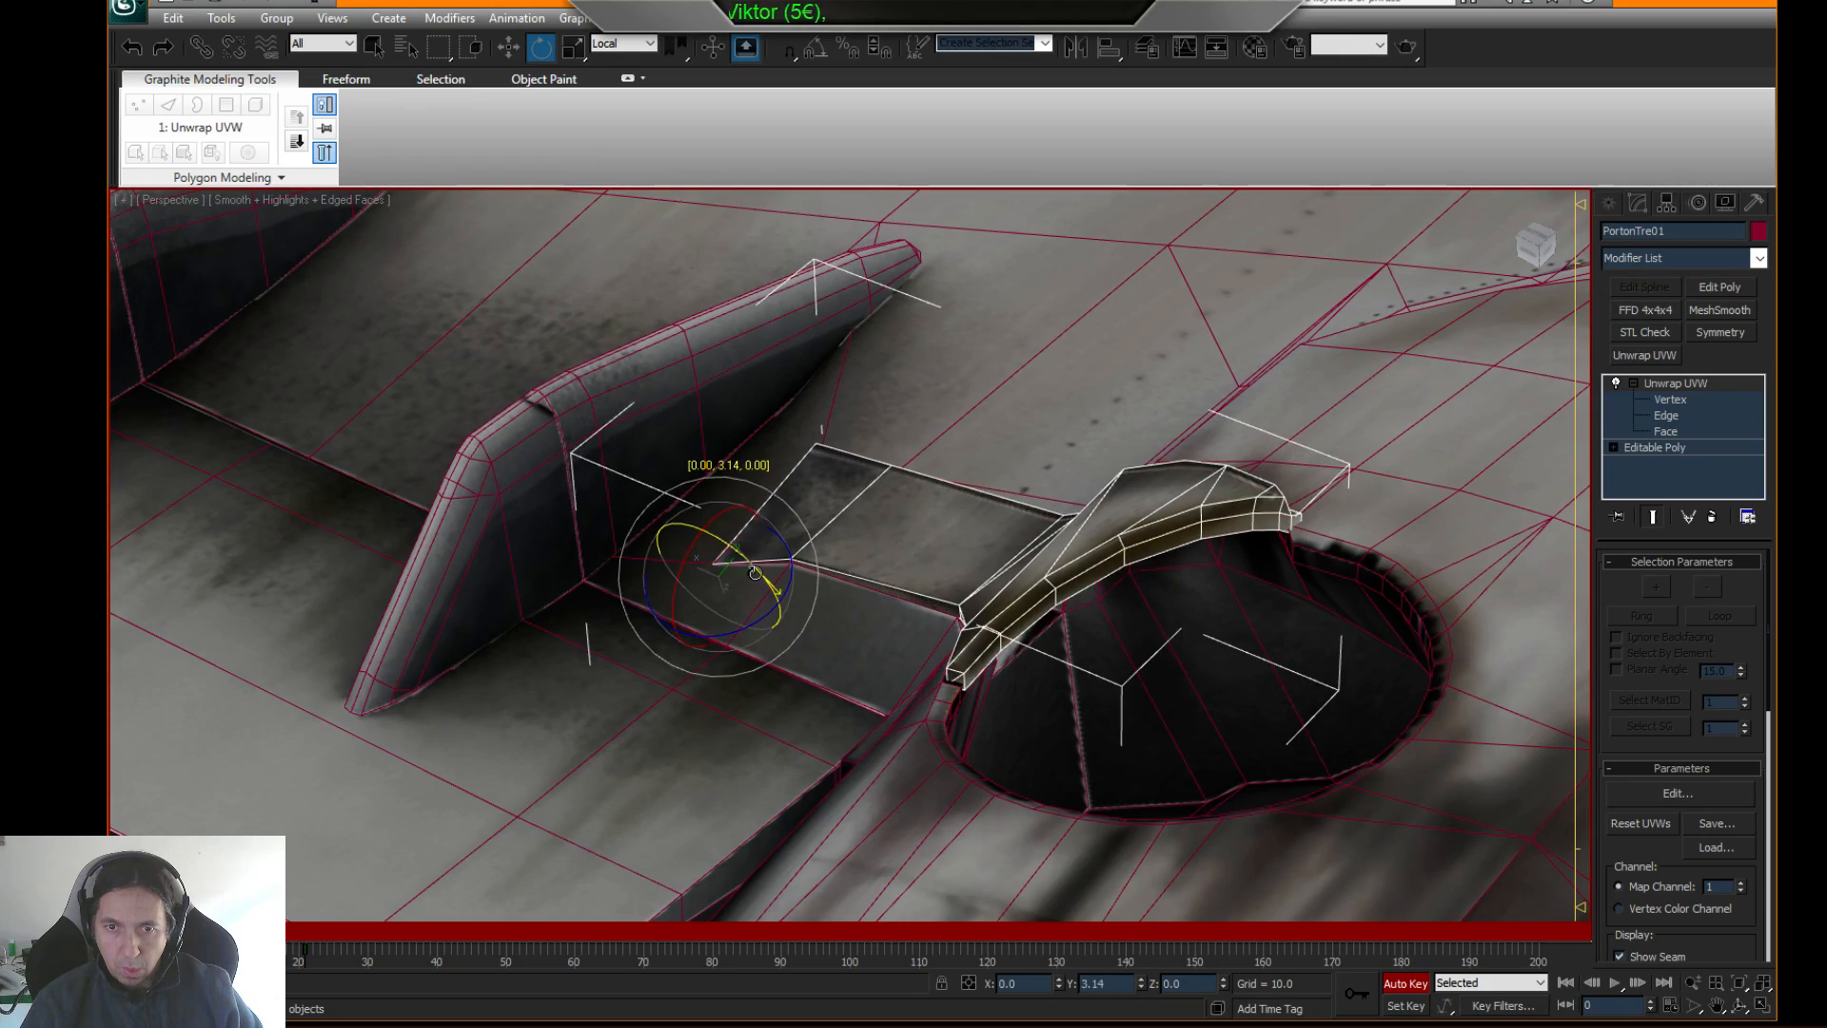
alt+middle_drag(764, 575, 451, 546)
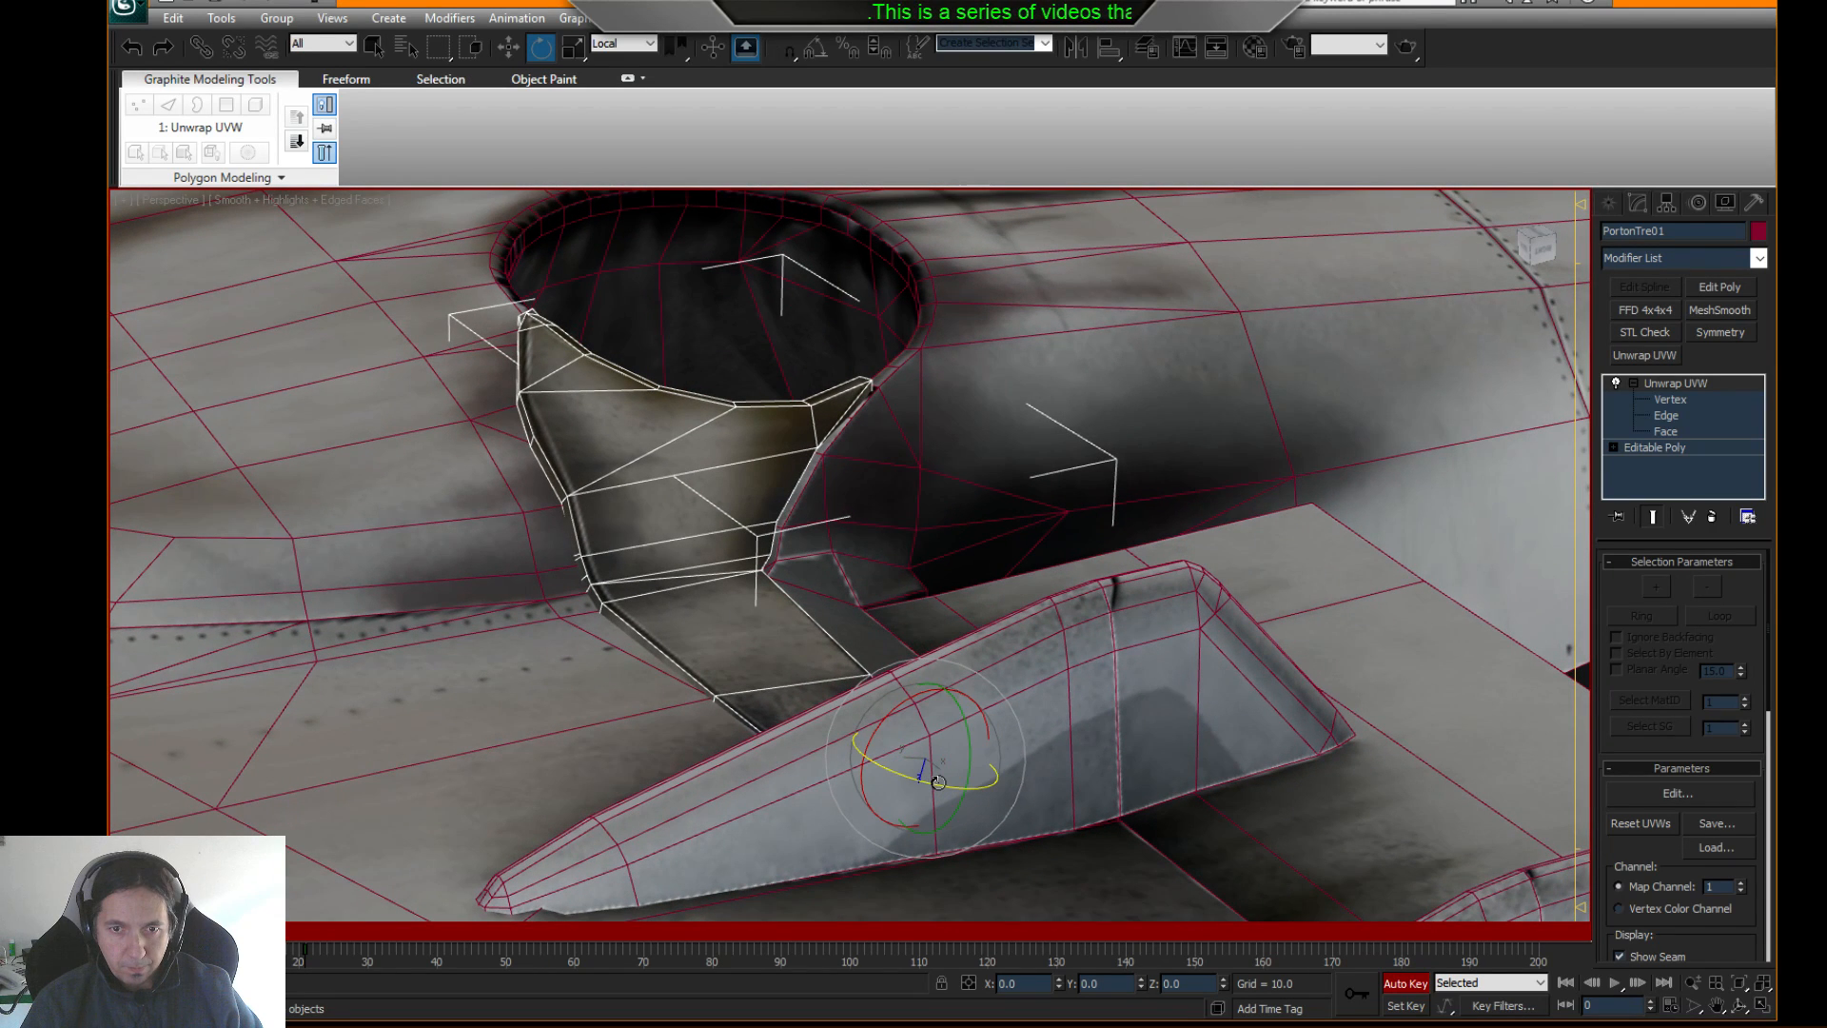
- Fine-tune the door's closing angle about its local Y axis so its rim sits against the well
drag(937, 781, 960, 730)
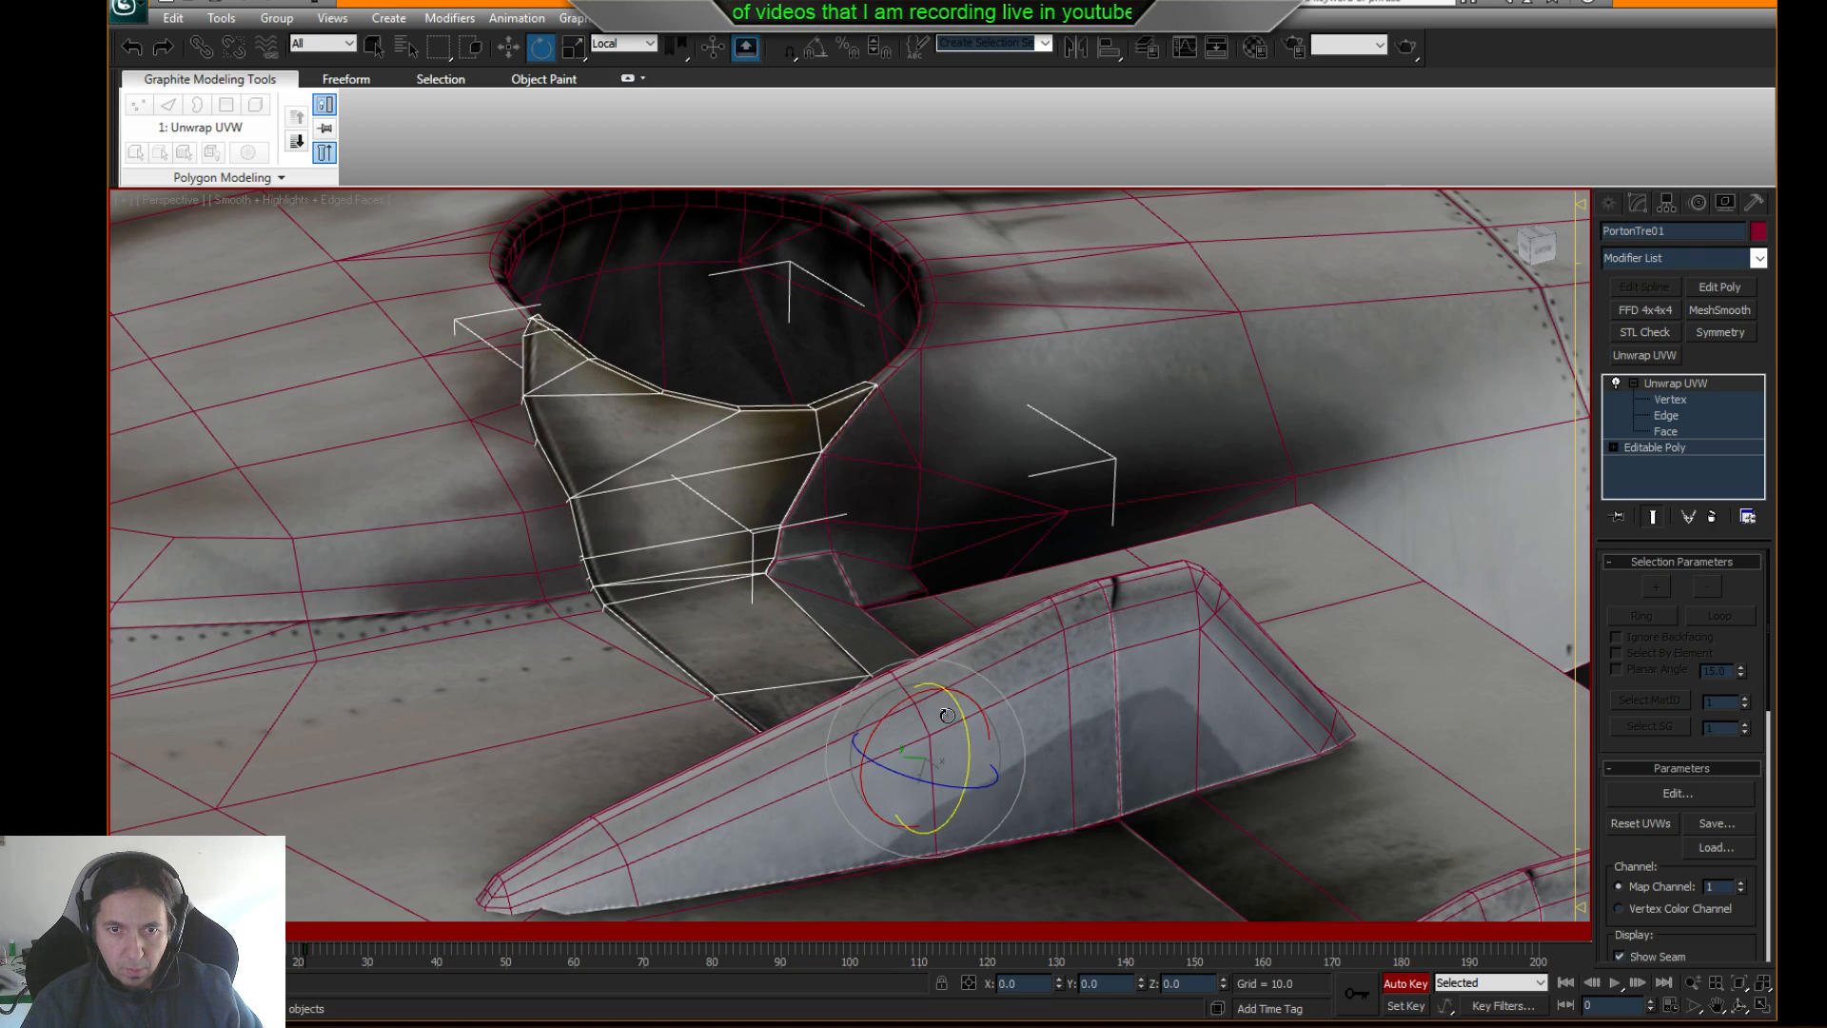
alt+middle_drag(950, 718, 900, 759)
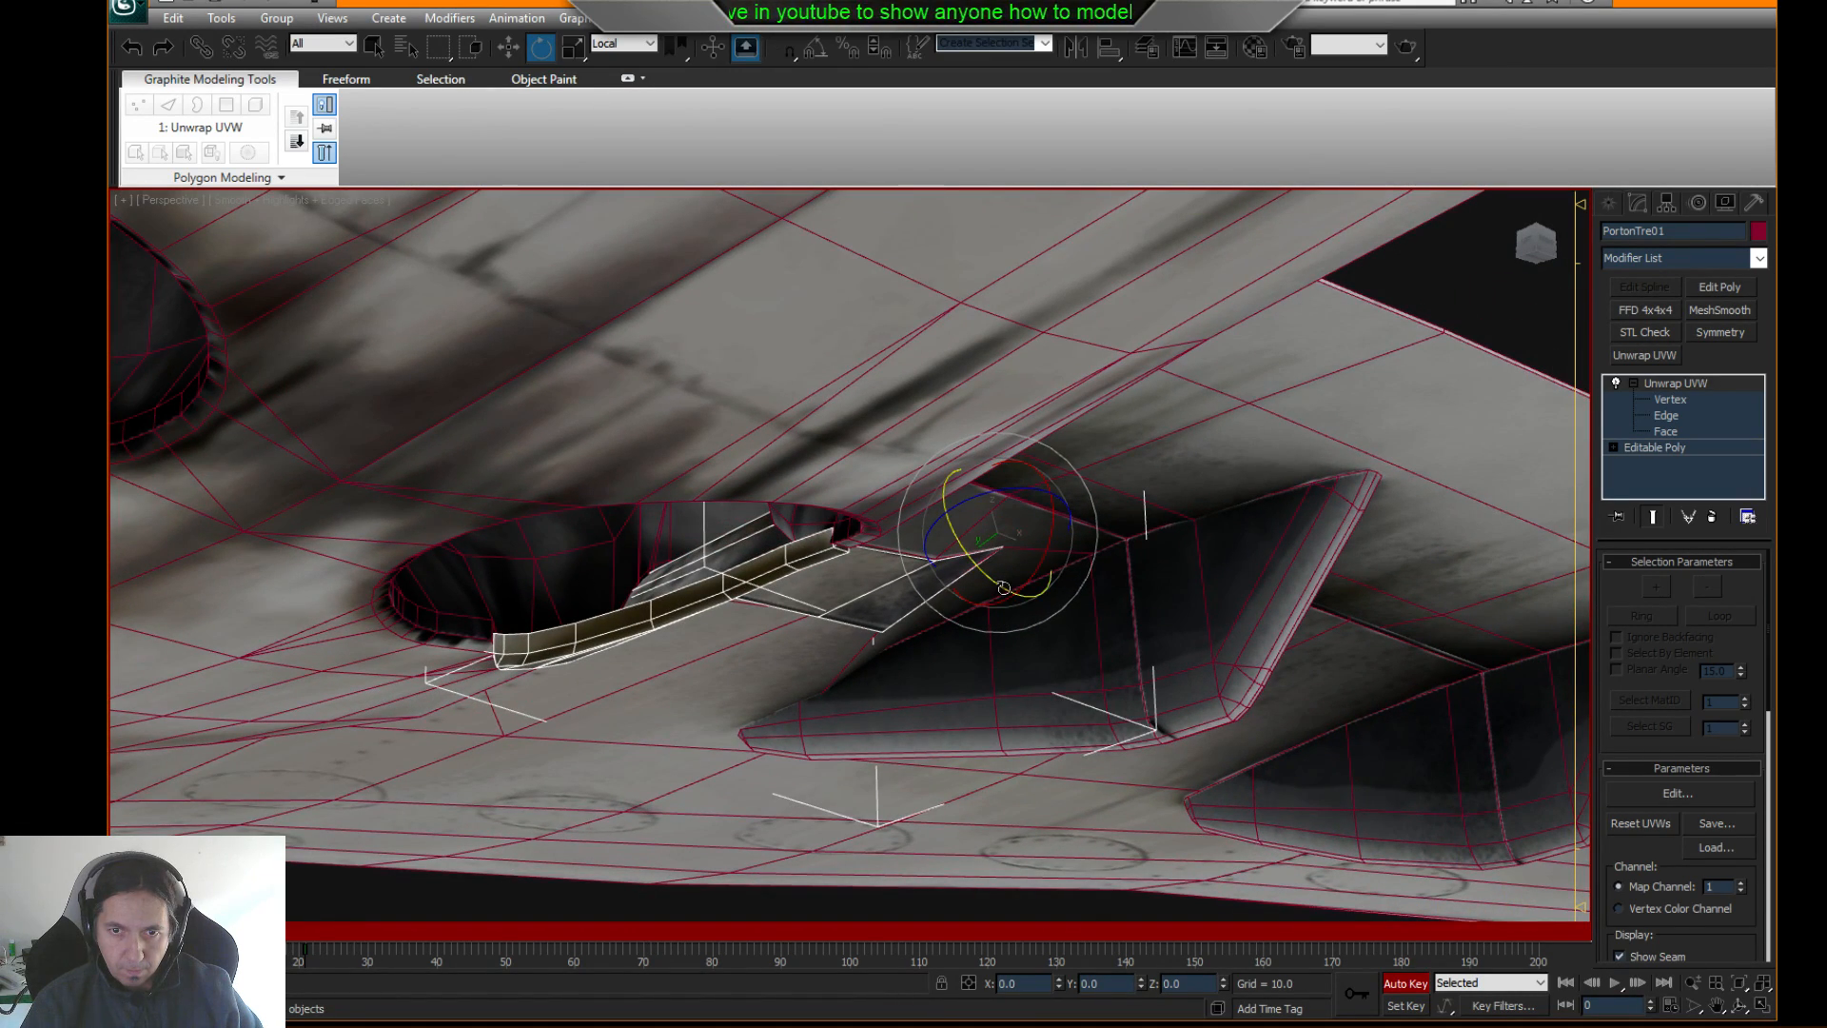
drag(1003, 586, 1005, 587)
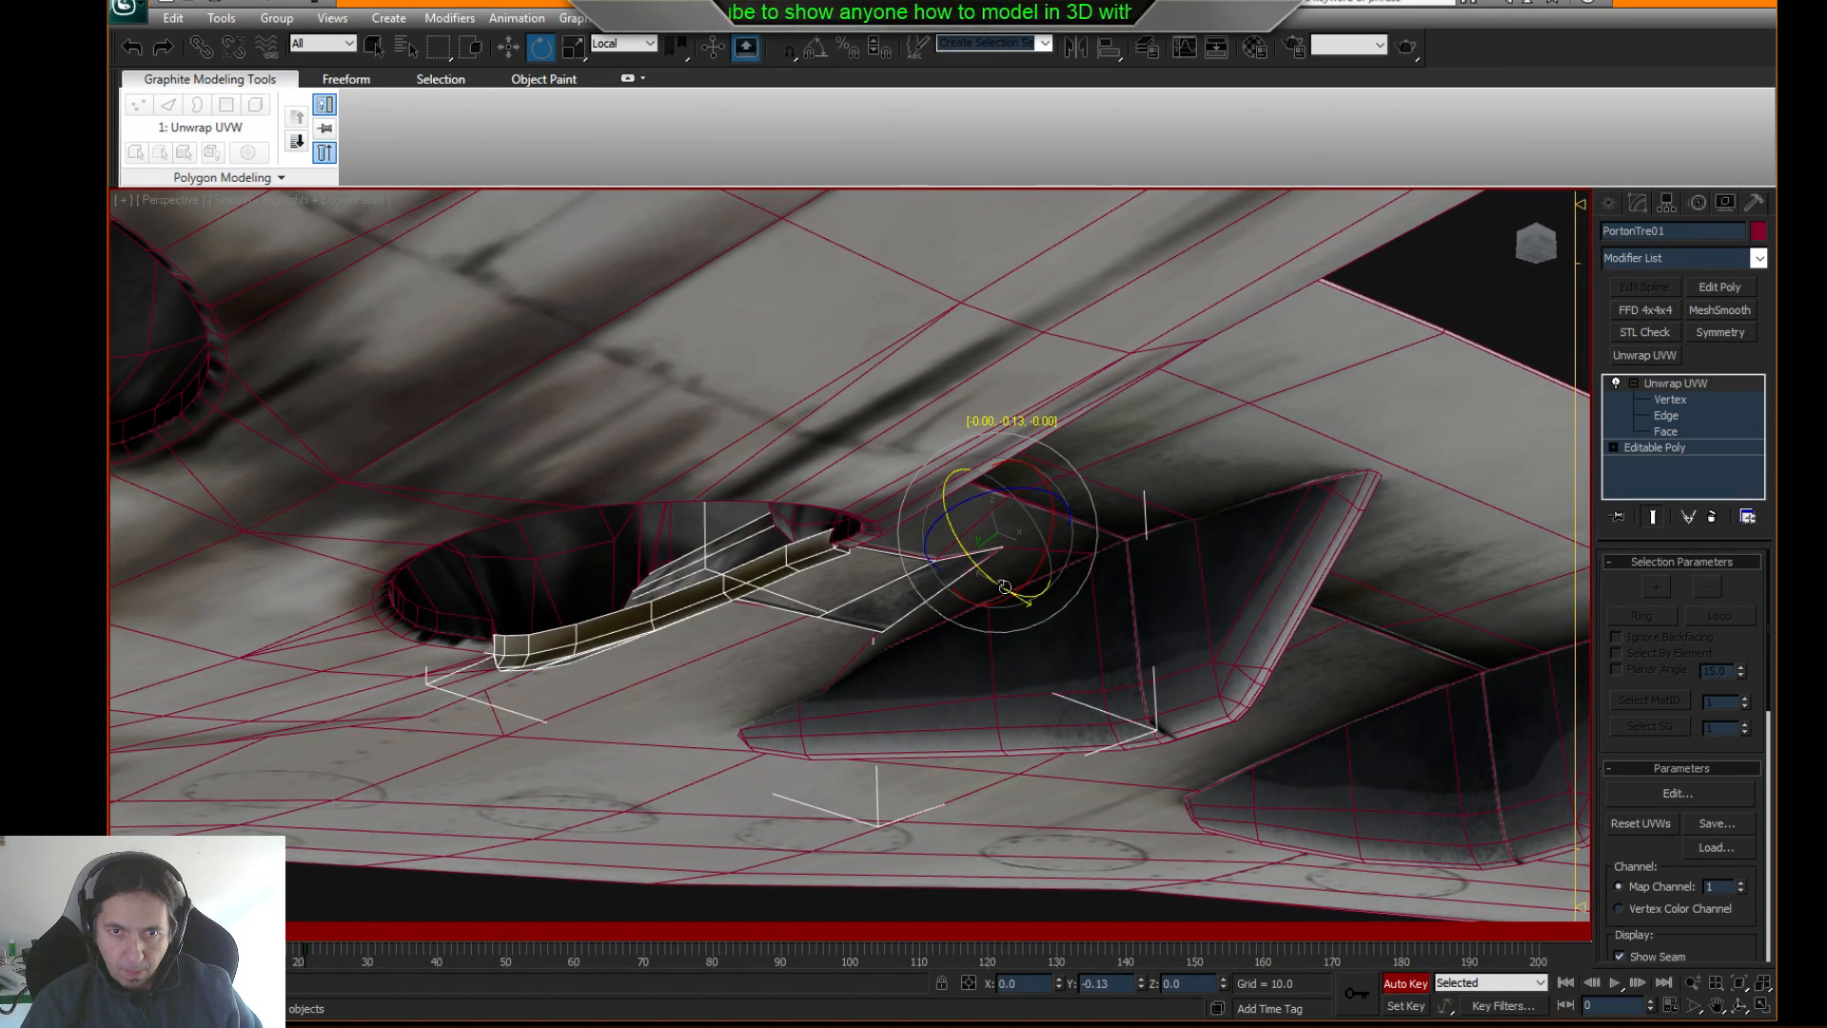
right_click(1005, 587)
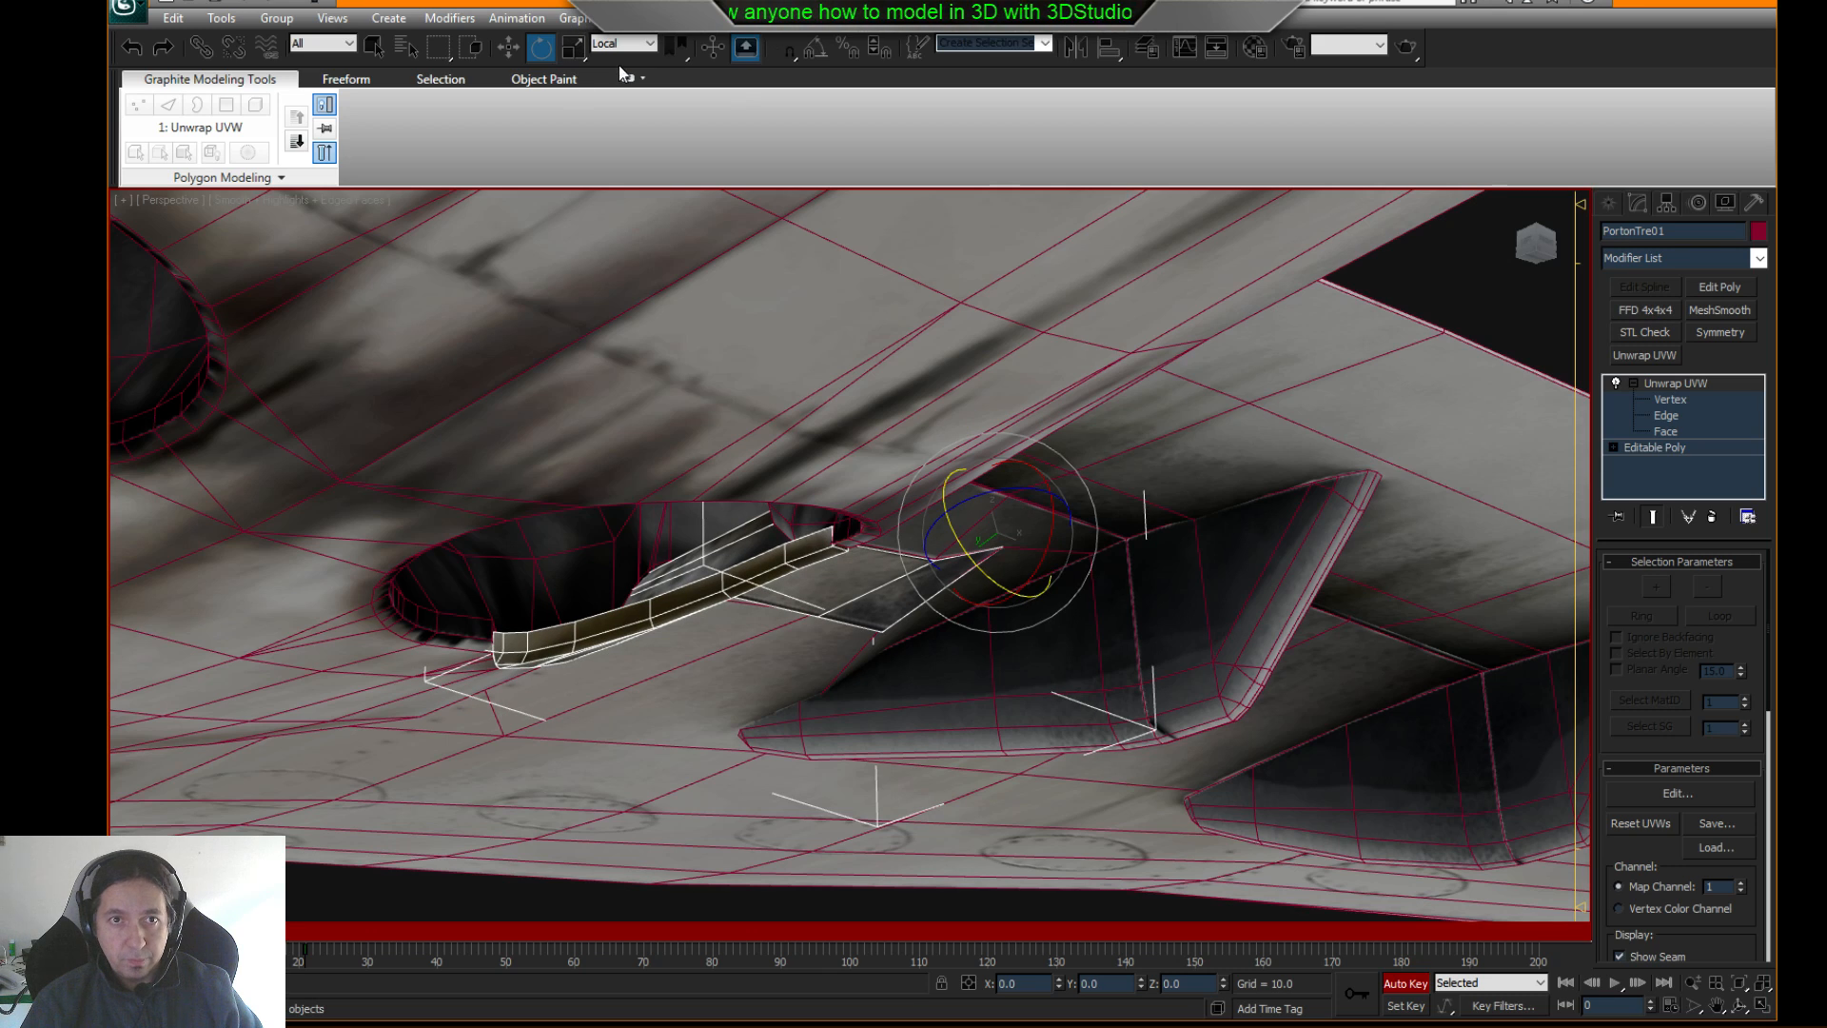
- Set the rotation reference to Screen and slightly rotate the closed door to lie flush with the wing, checking it in wireframe
click(634, 45)
click(626, 74)
alt+middle_drag(704, 562, 980, 428)
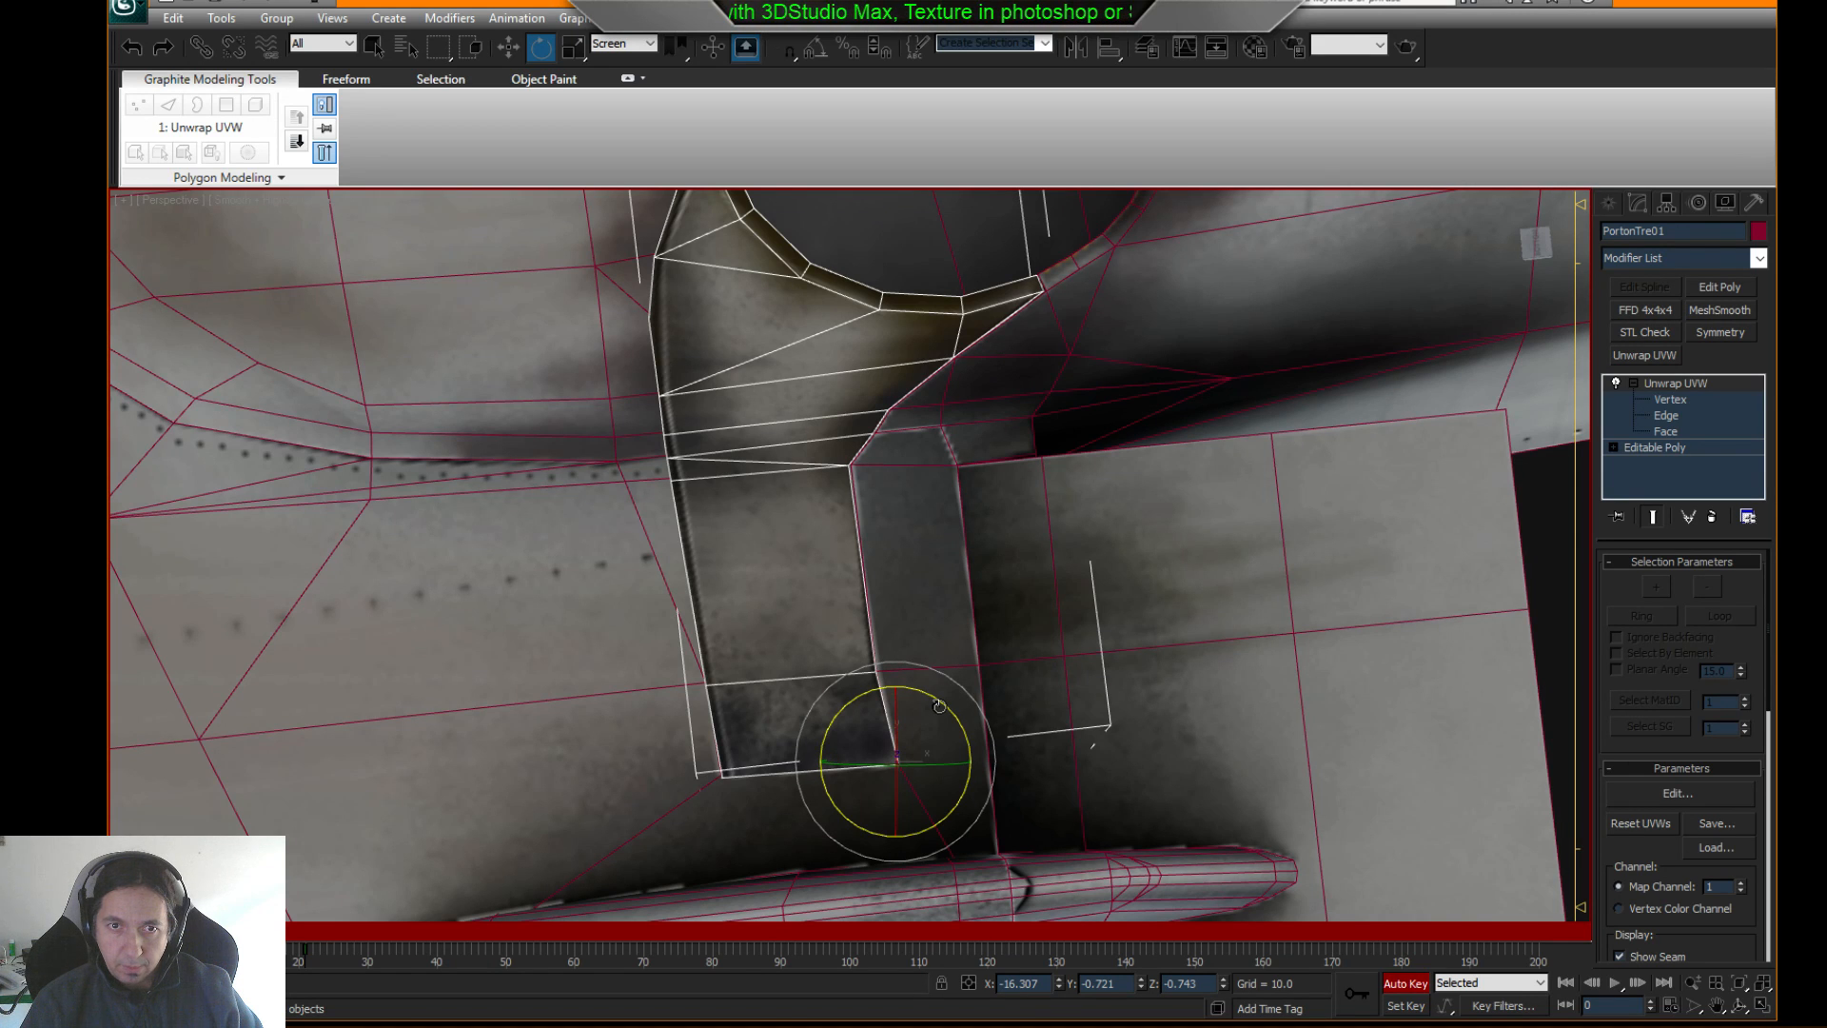
drag(939, 705, 941, 704)
alt+middle_drag(940, 705, 767, 468)
key(F3)
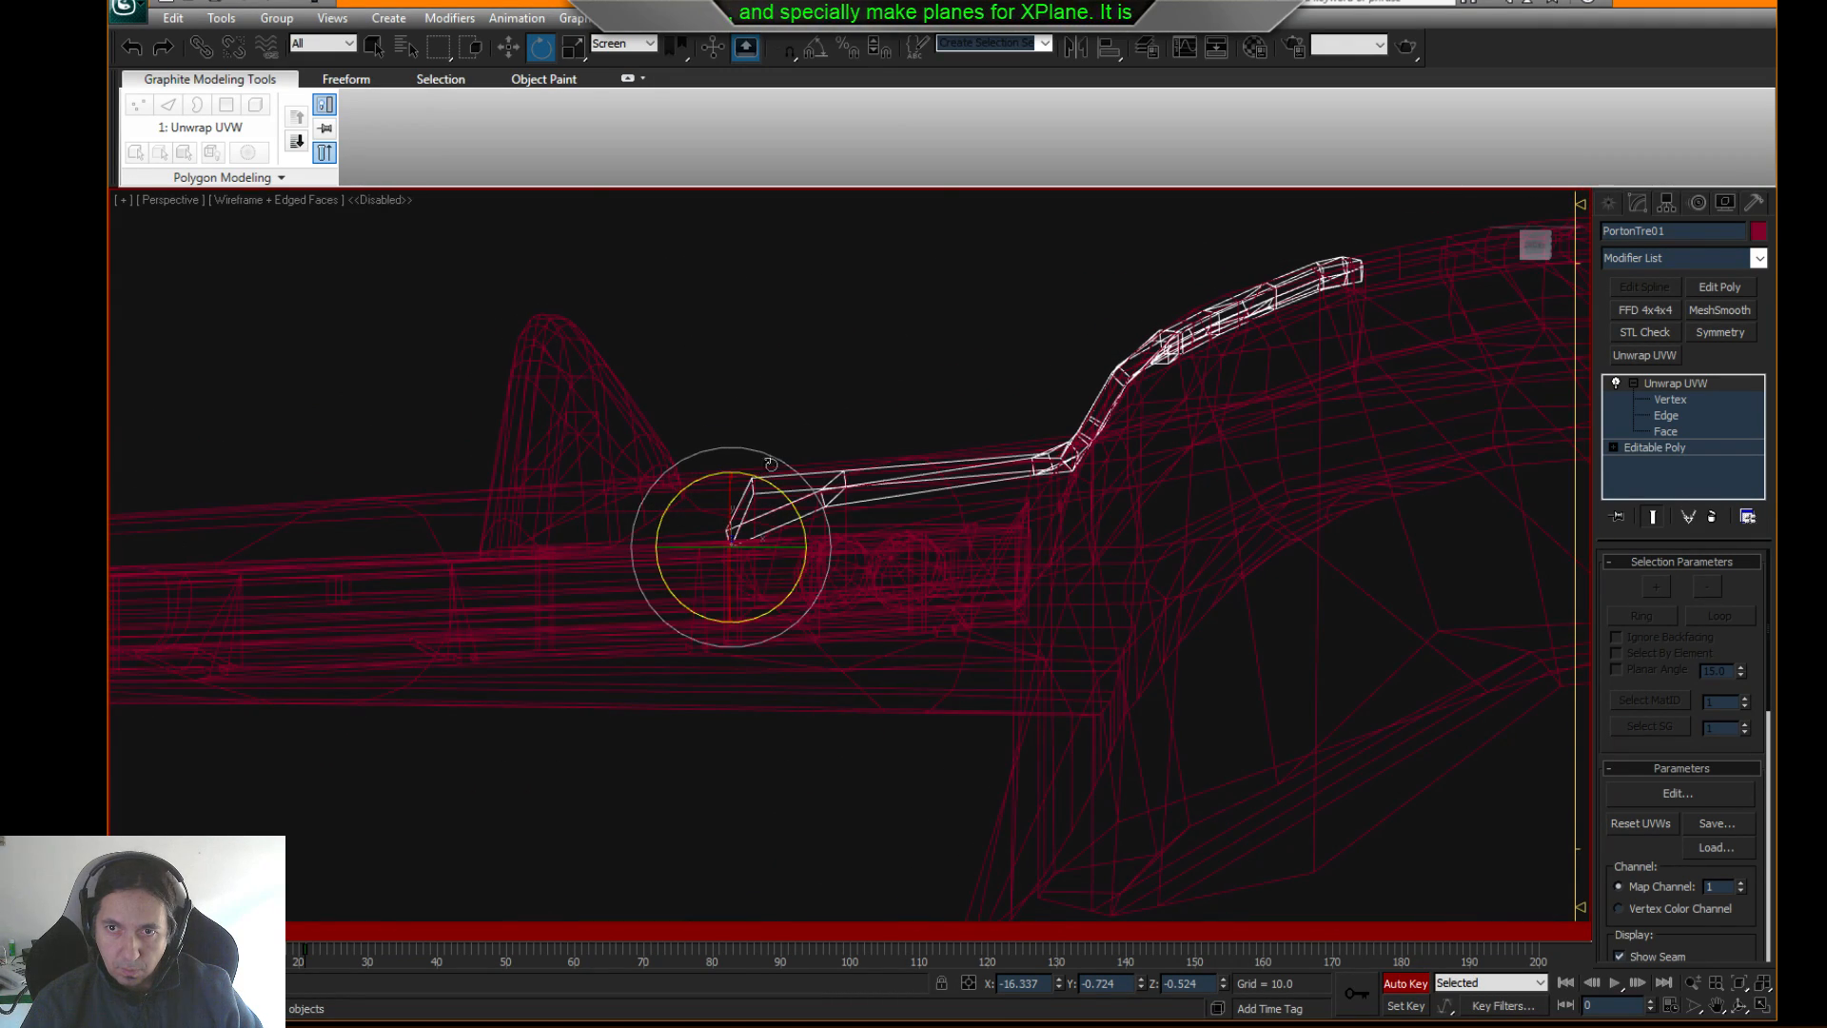
drag(762, 484, 766, 478)
key(F3)
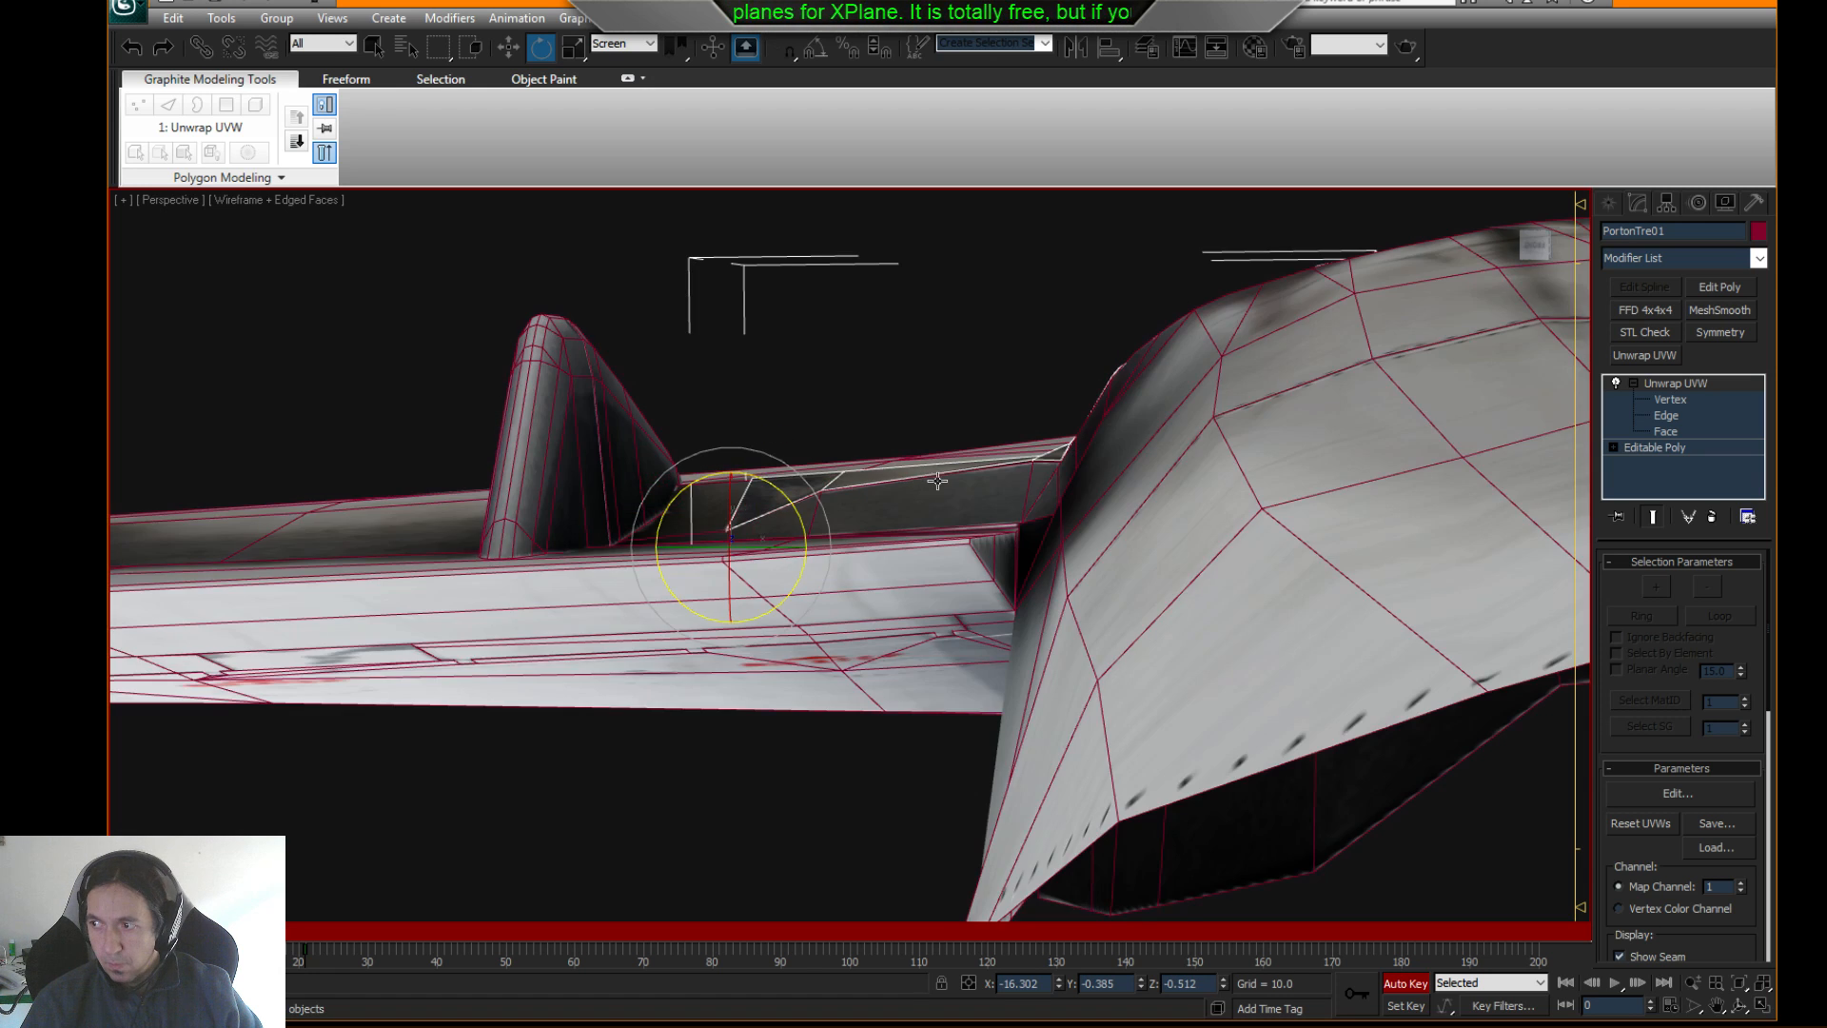
alt+middle_drag(766, 479, 1037, 476)
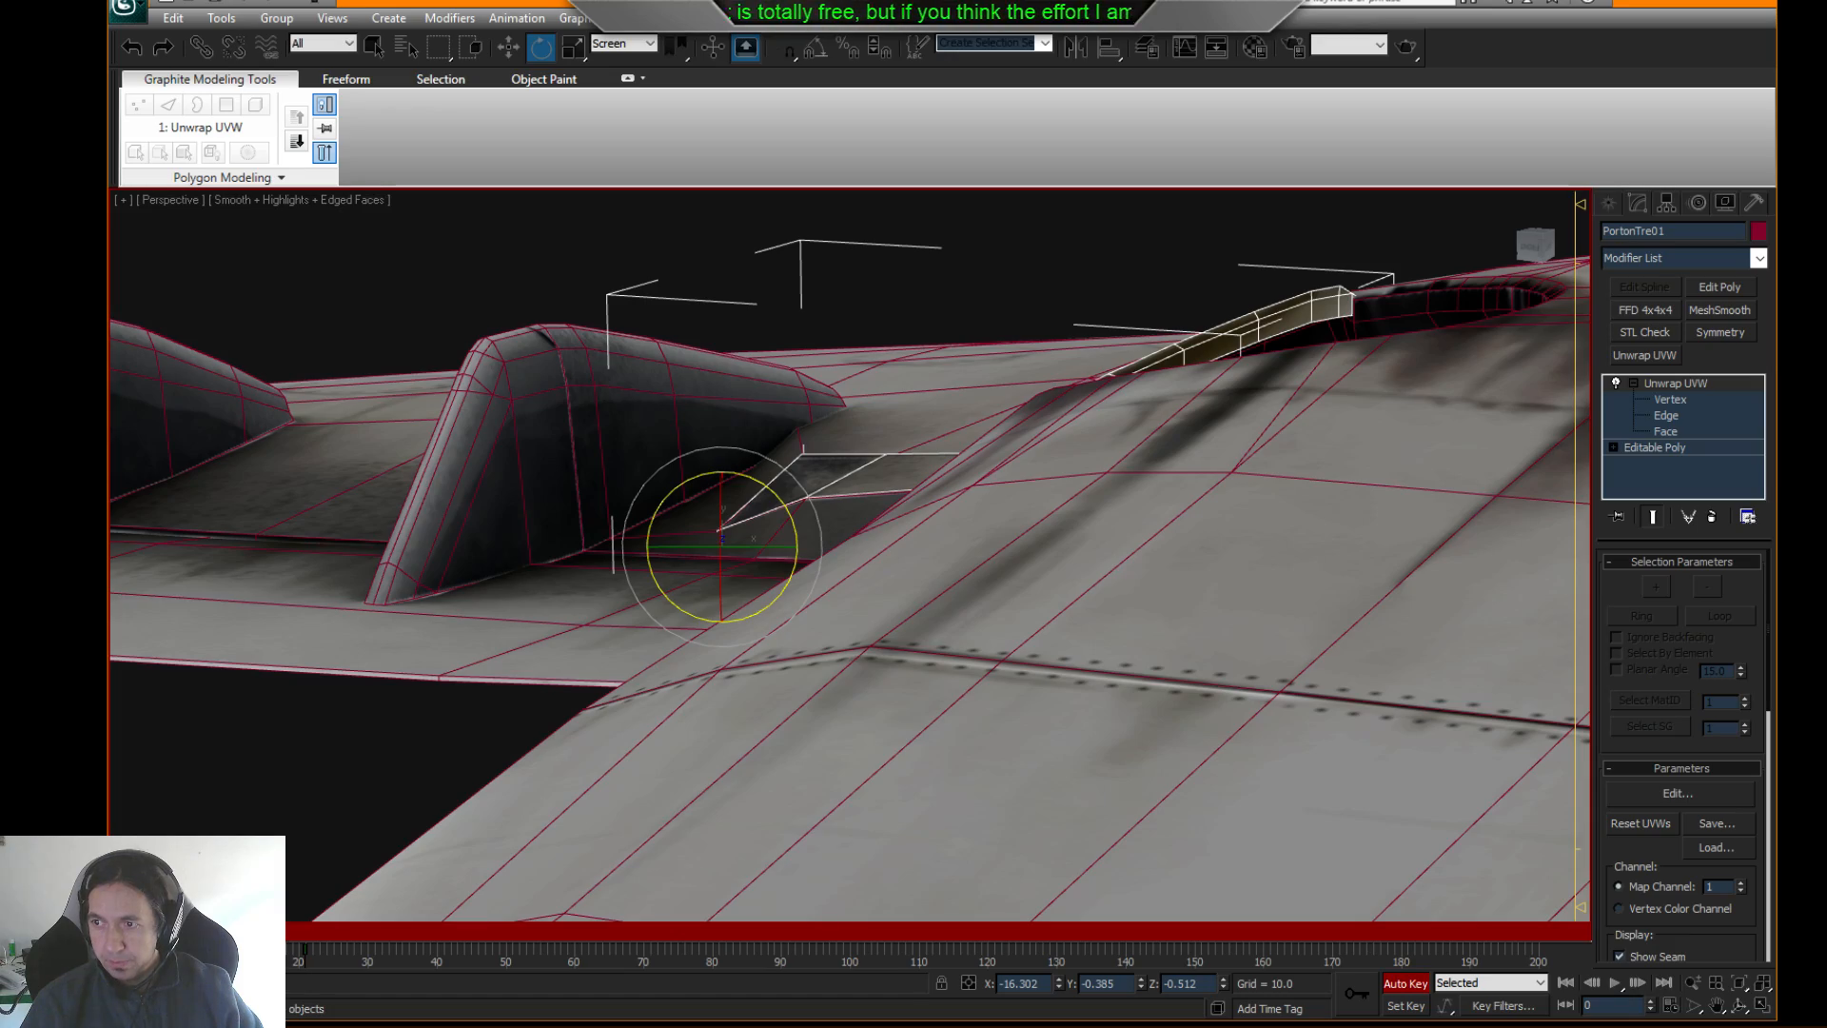
- Add an Edit Poly modifier to the door, select the lengthwise edges of a curved rim segment and subdivide them with Flow Connect
alt+middle_drag(1095, 295, 961, 475)
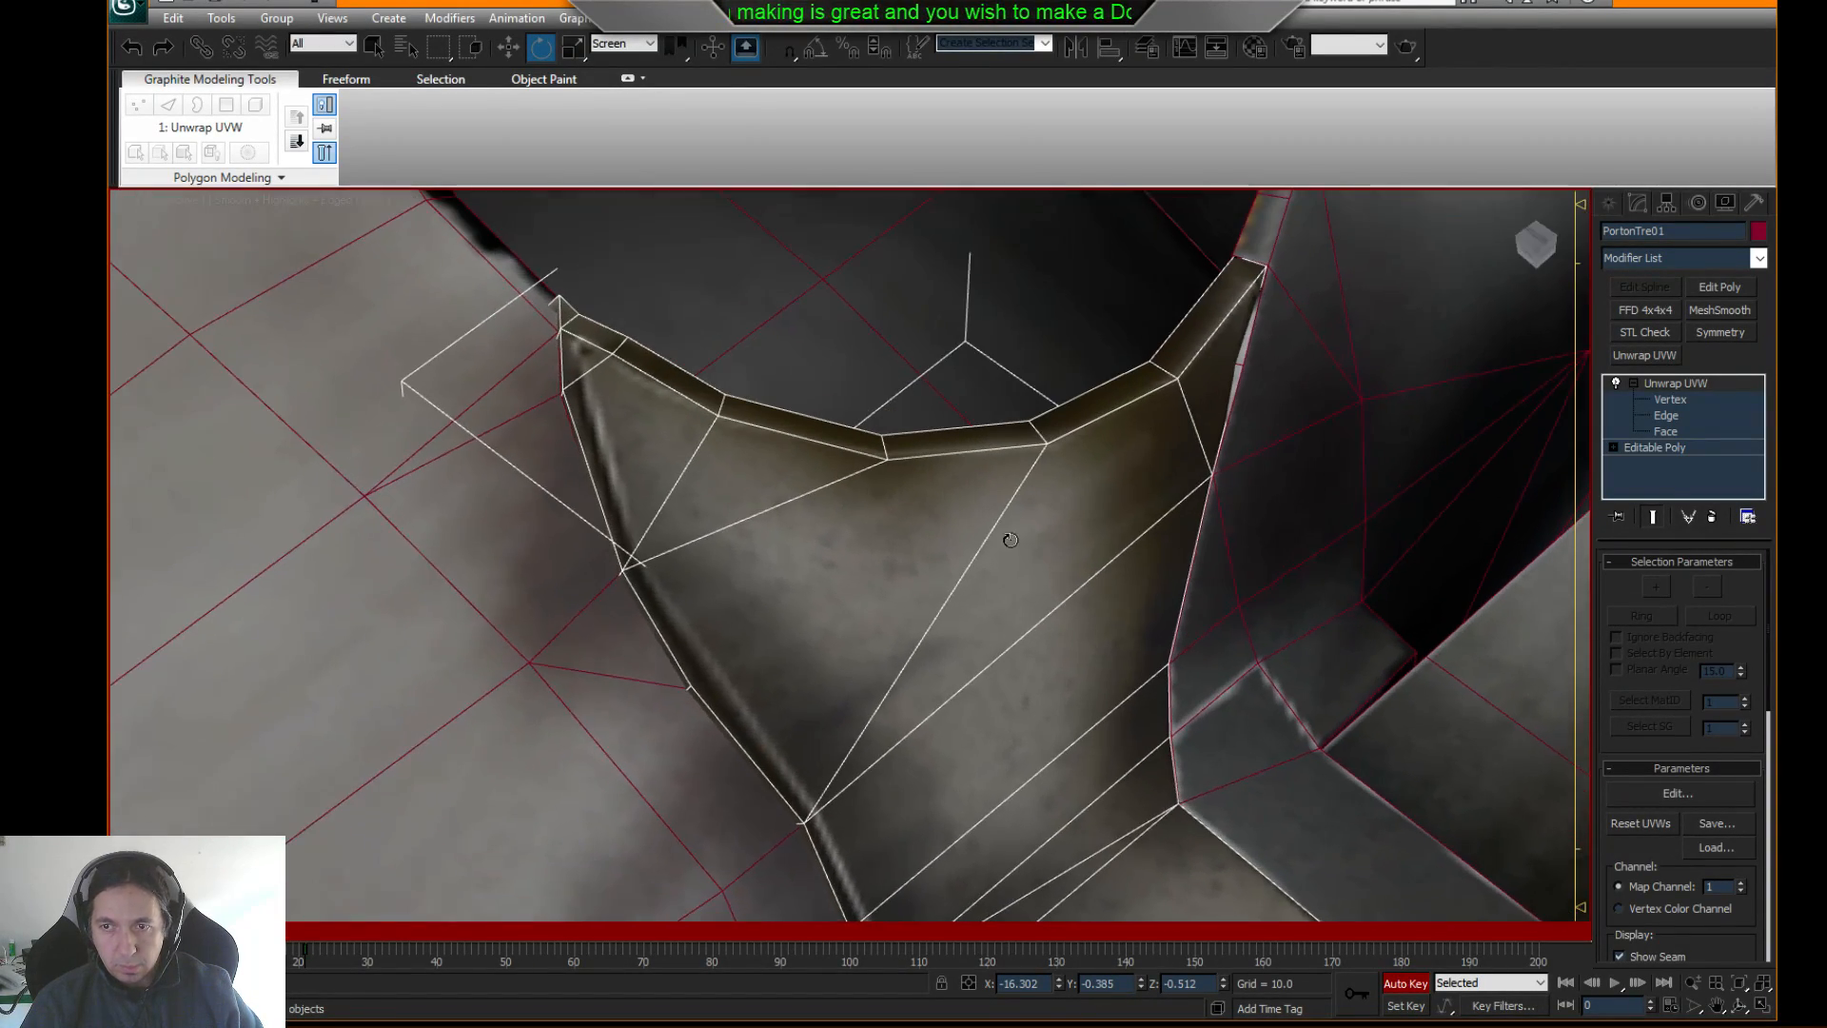
click(1721, 287)
click(1655, 717)
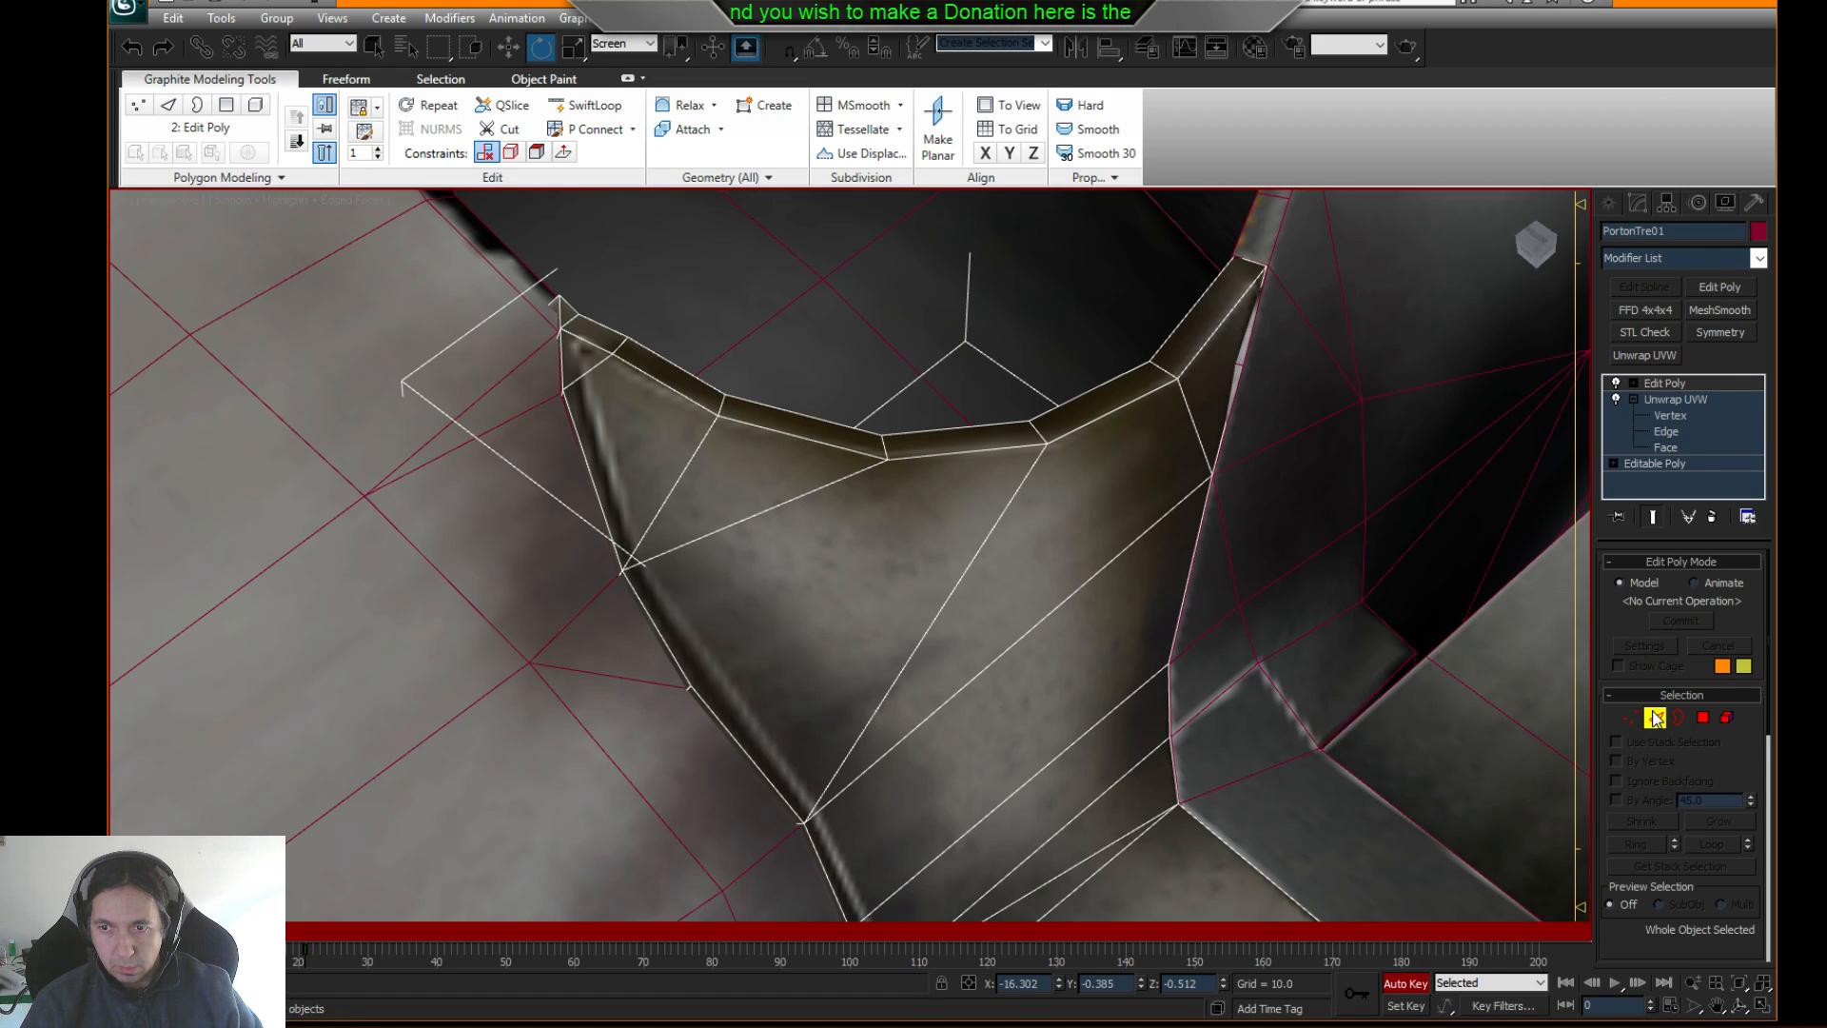
key(F3)
drag(786, 364, 781, 489)
alt+middle_drag(786, 514, 804, 486)
key(F3)
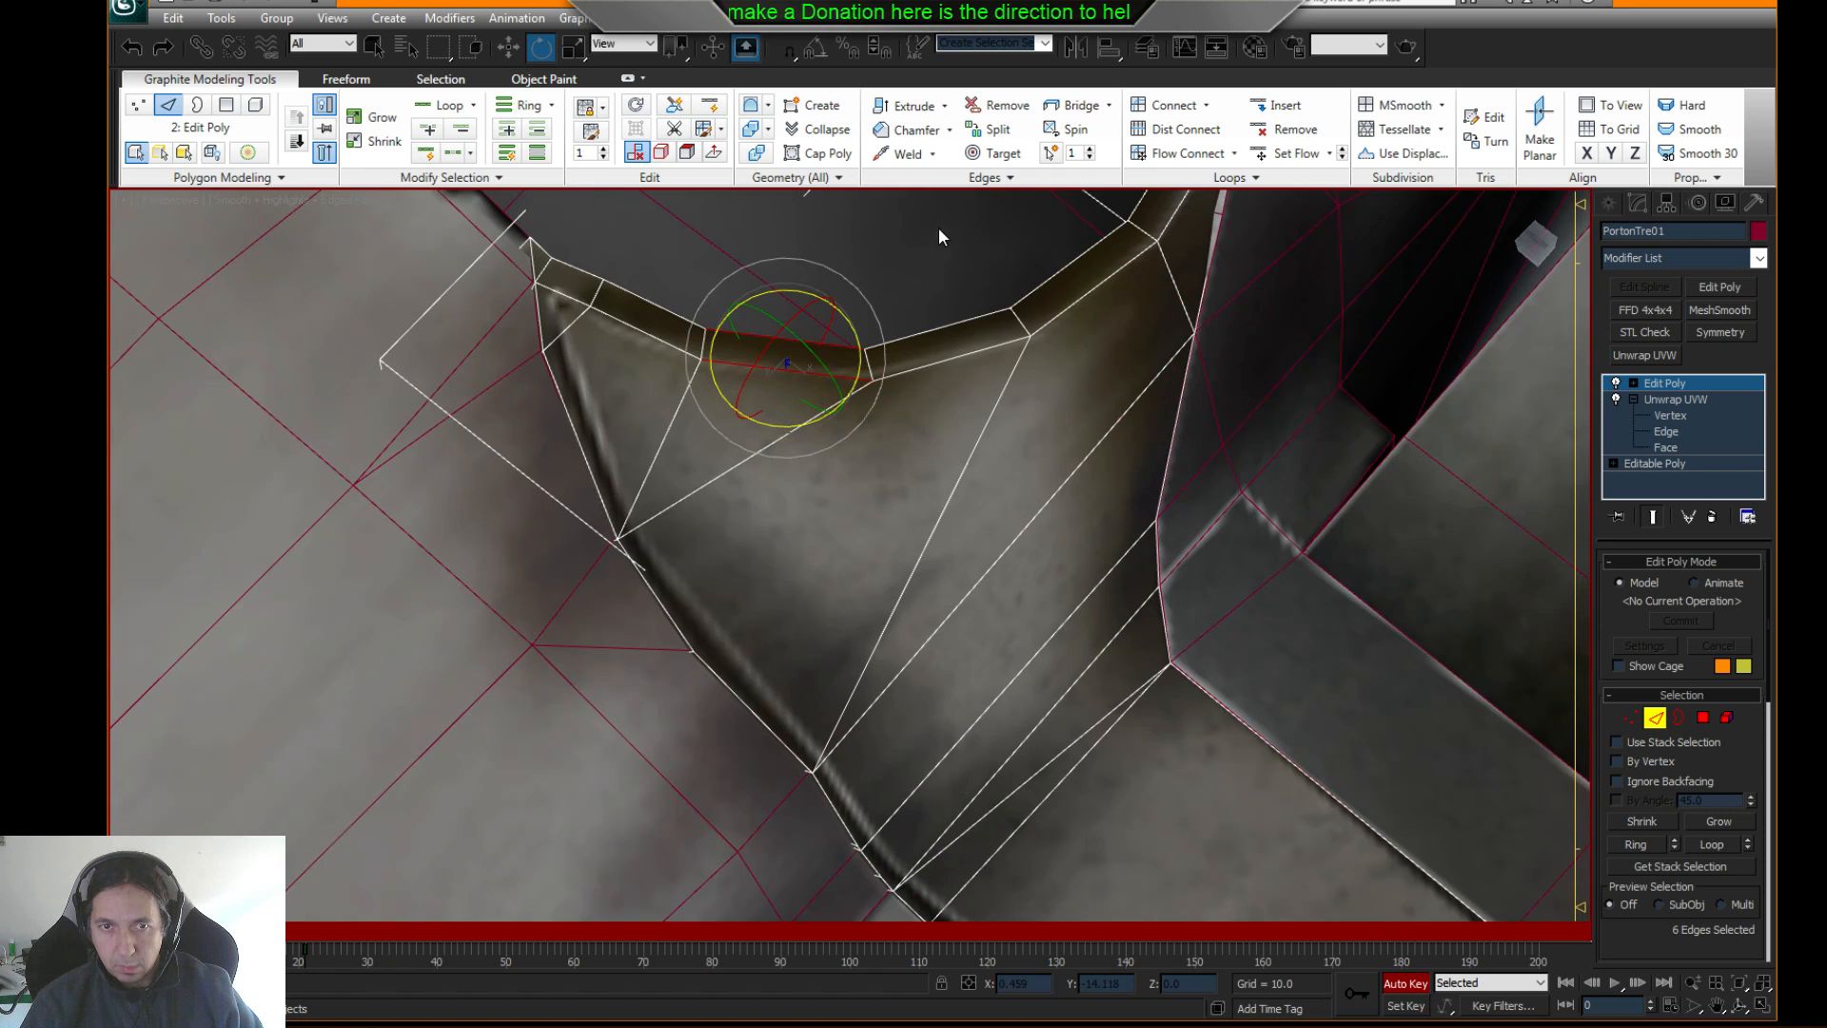
click(1158, 154)
- Select the lengthwise edges of the rim segment nearer the door's pointed tip and subdivide them with Flow Connect
middle_drag(657, 289, 567, 341)
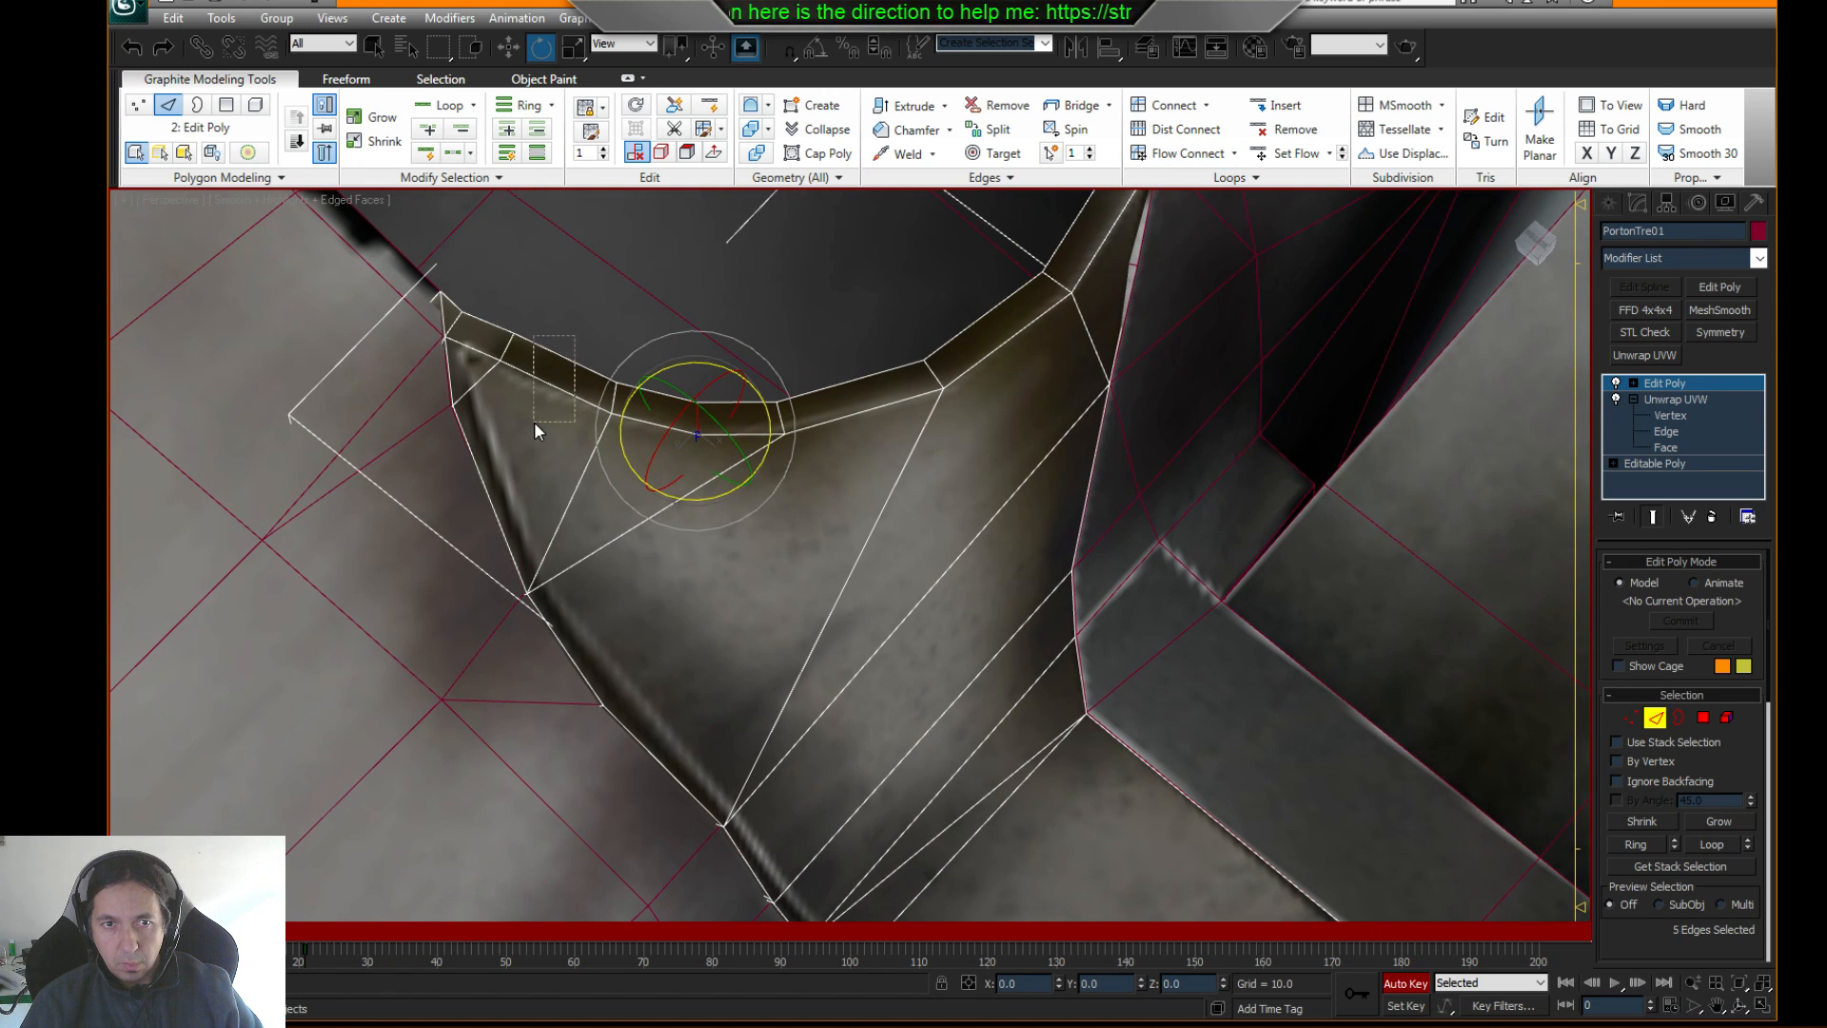
ctrl+drag(534, 422, 551, 400)
click(591, 347)
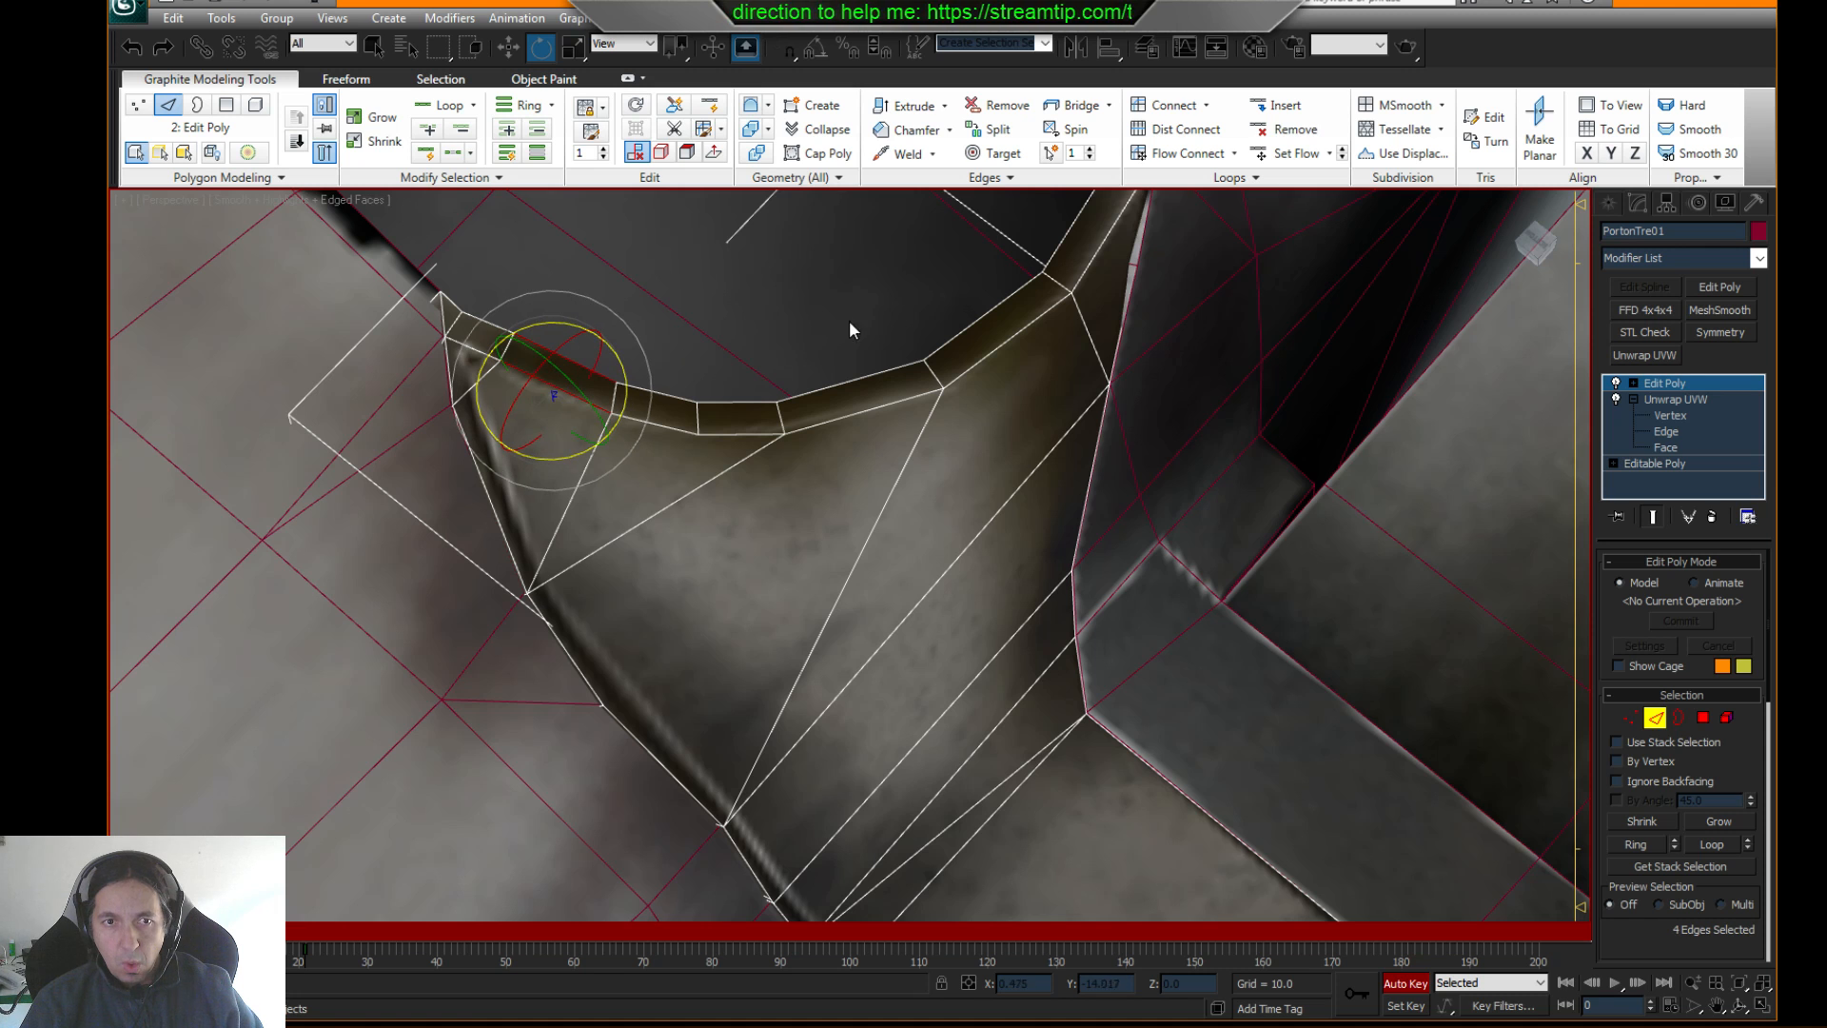
click(1155, 145)
- Subdivide the next two rim segments on the other side of the curve with Flow Connect, one after the other
alt+middle_drag(792, 338, 837, 348)
drag(864, 339, 893, 438)
key(F3)
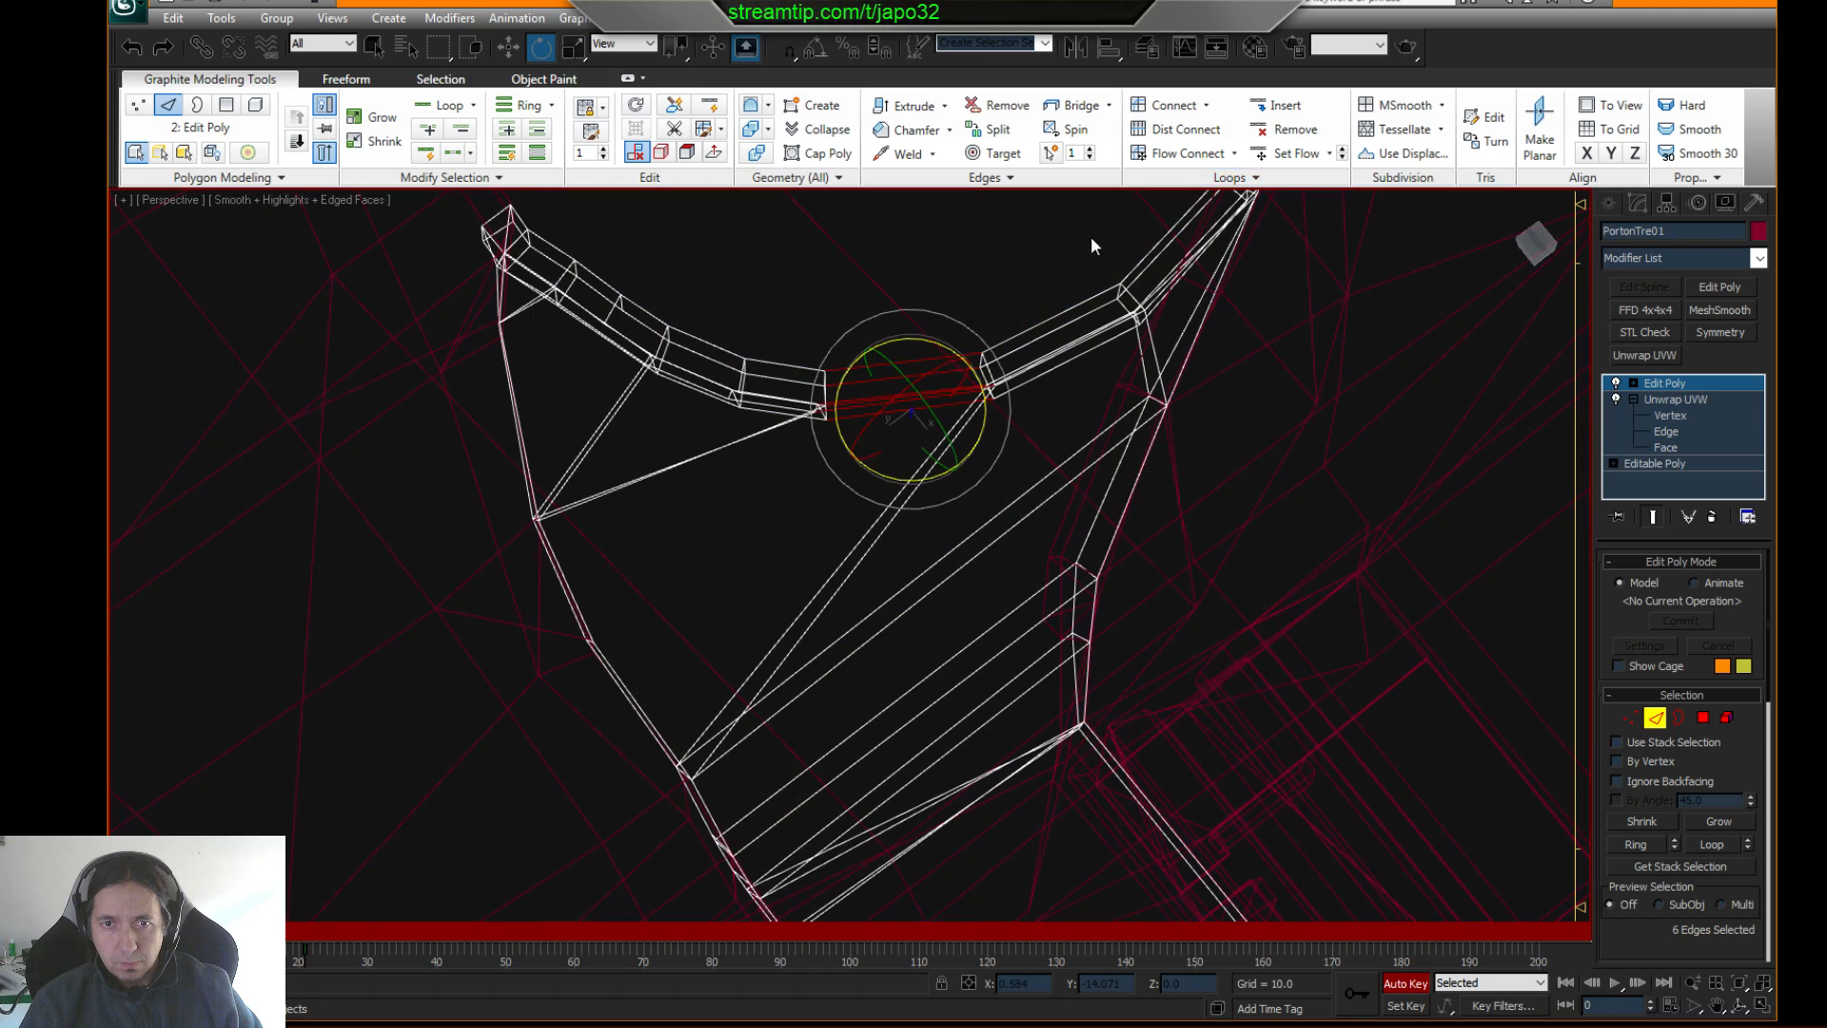
click(1161, 162)
alt+middle_drag(1093, 260, 890, 405)
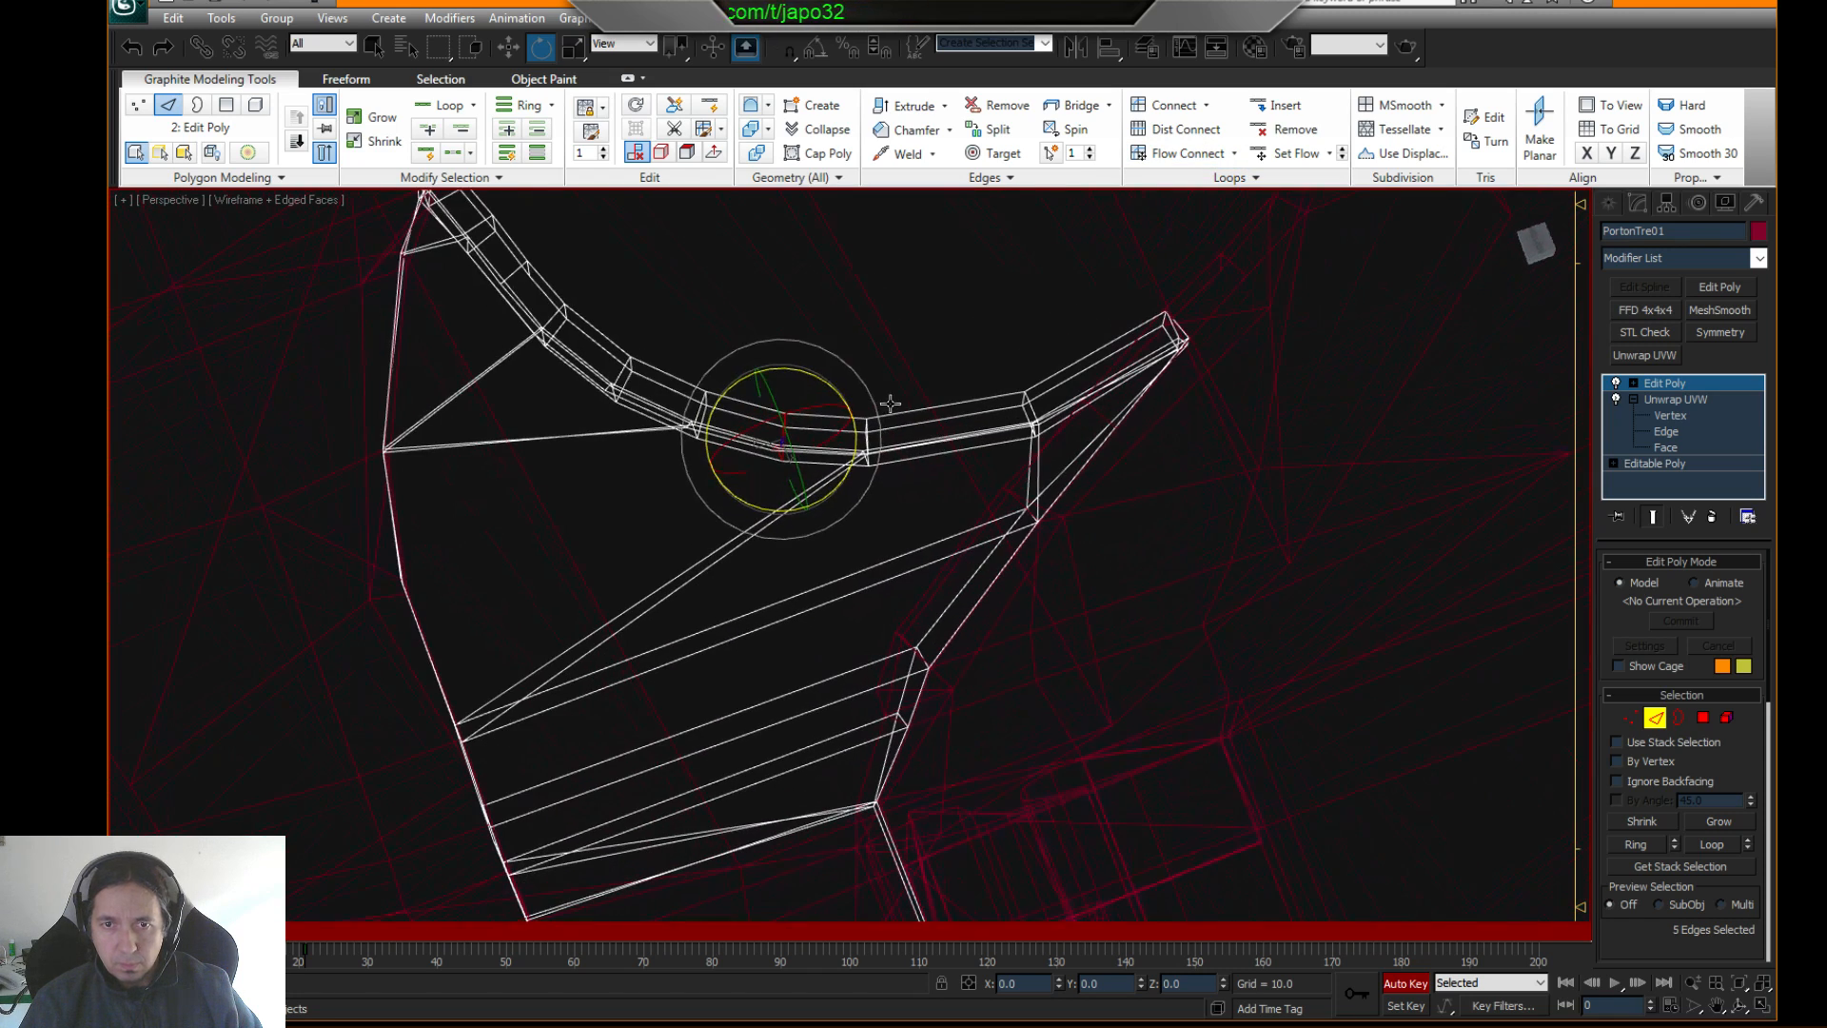
drag(956, 465, 958, 466)
click(1170, 155)
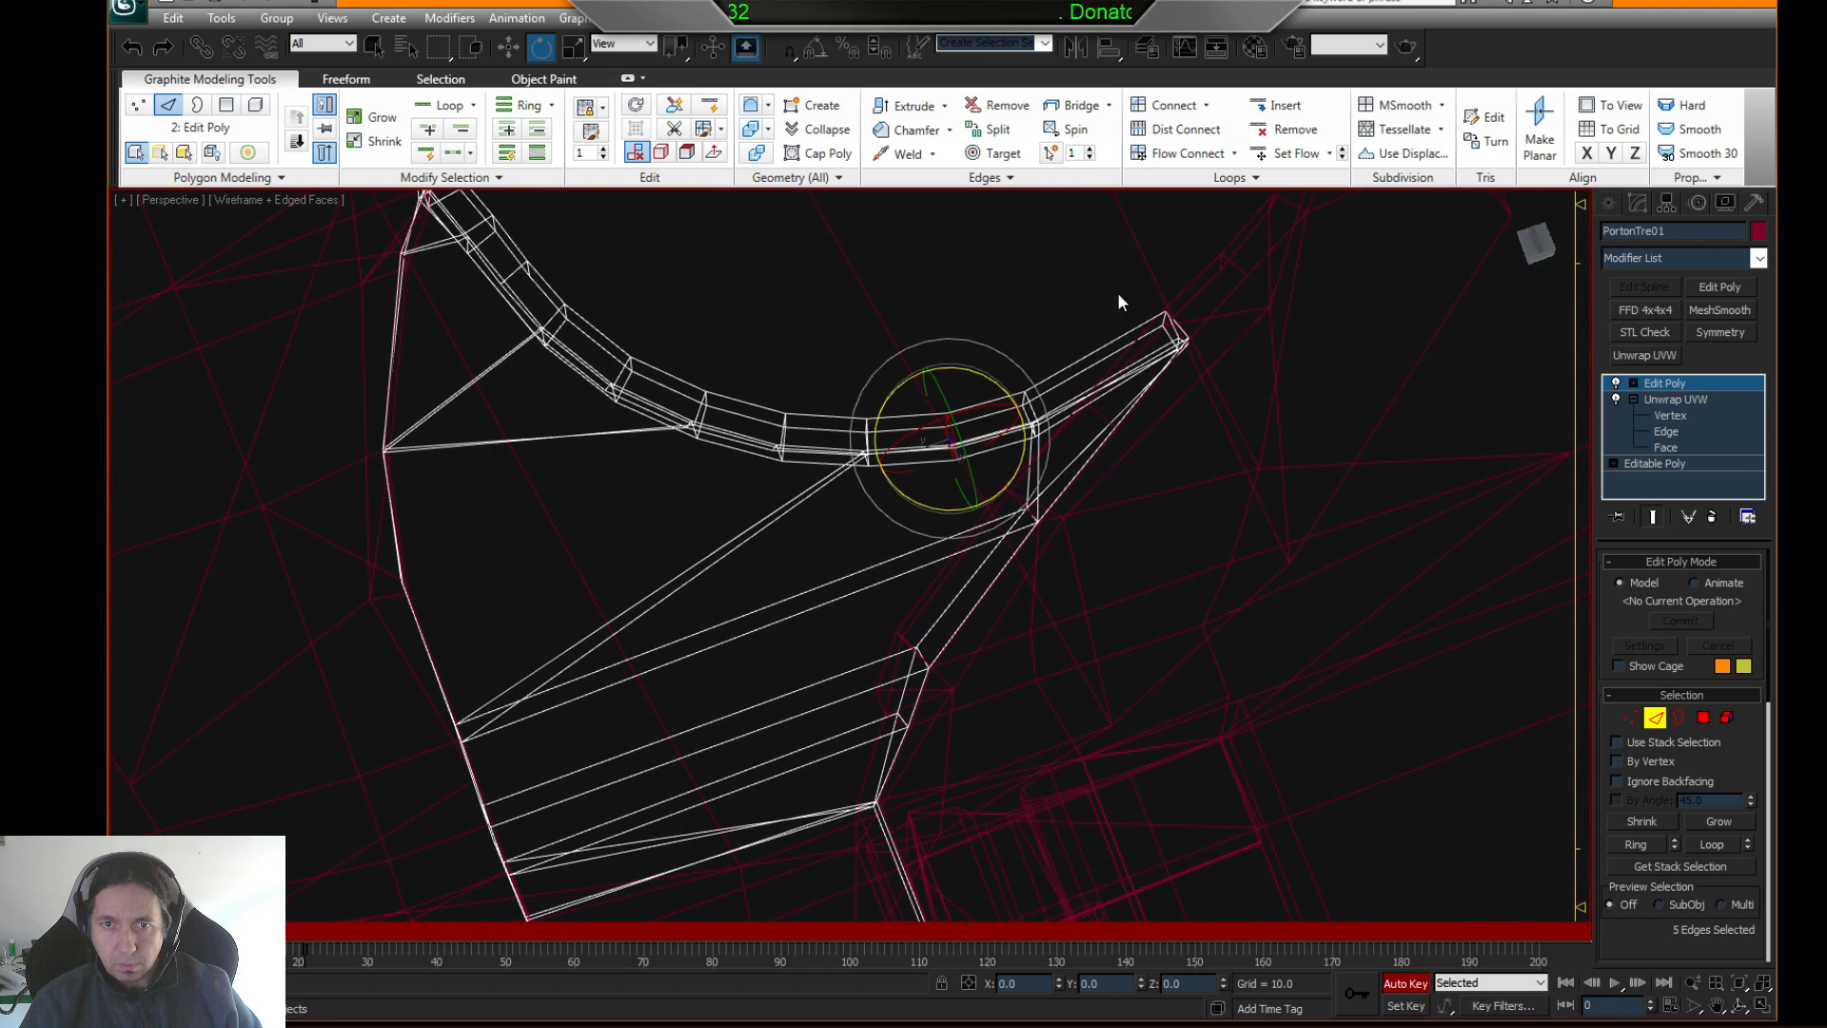
alt+middle_drag(1118, 293, 1139, 375)
key(F3)
key(F3)
drag(1124, 371, 1139, 445)
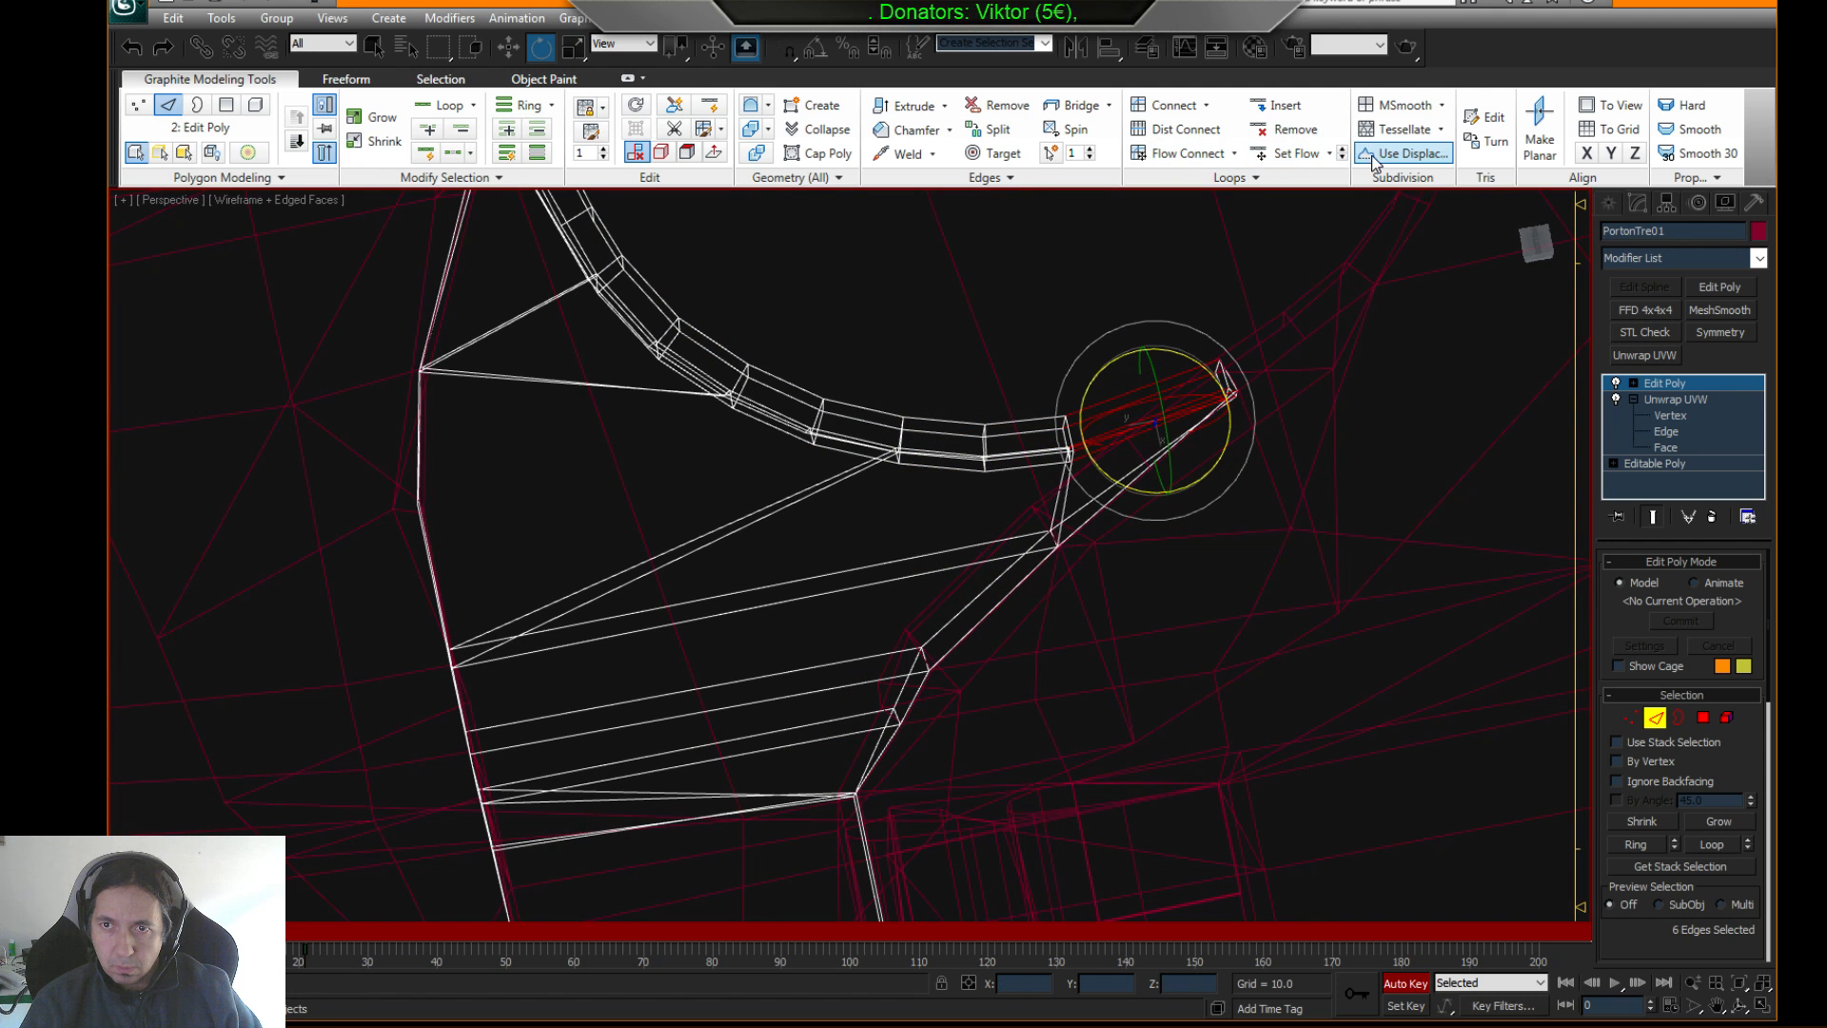
click(875, 308)
mouse_move(875, 308)
alt+middle_down()
mouse_move(1133, 489)
mouse_move(1053, 464)
alt+middle_up()
key(F3)
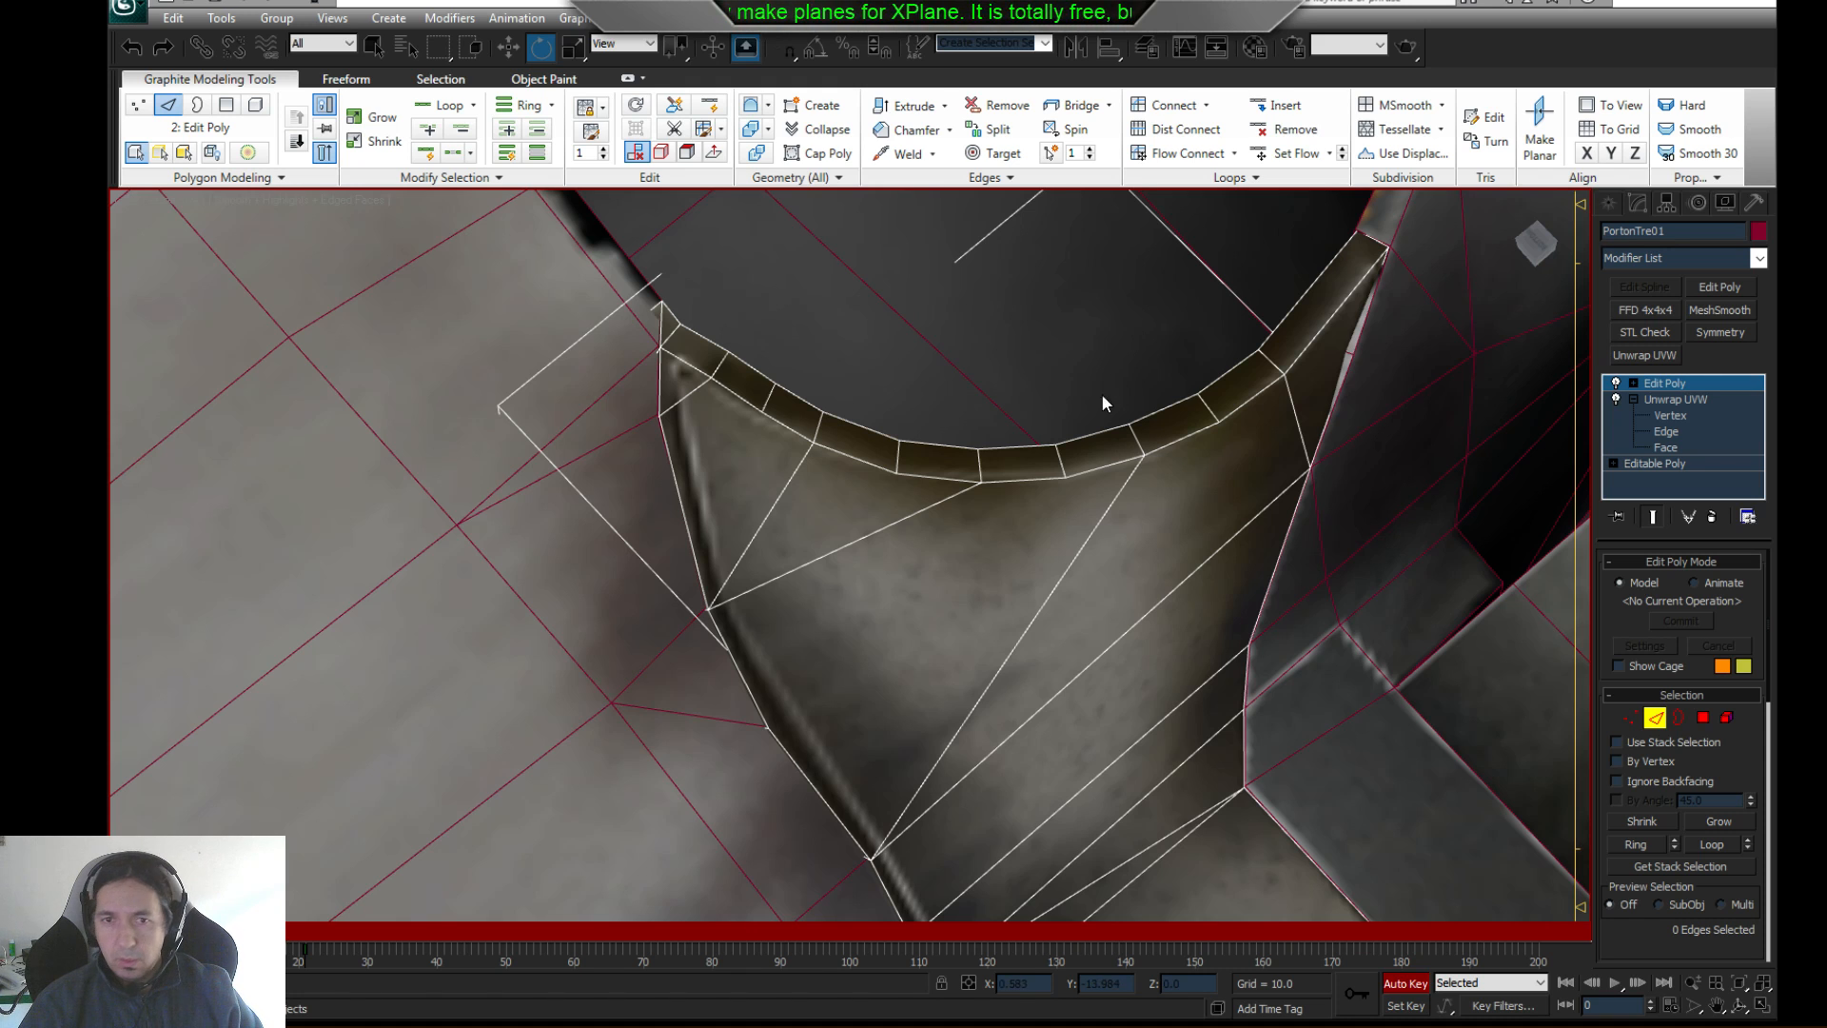
- Select the nine rim vertices near the door's tip and nudge them in Screen coordinates to smooth the curve along the well
middle_drag(1102, 396, 1117, 392)
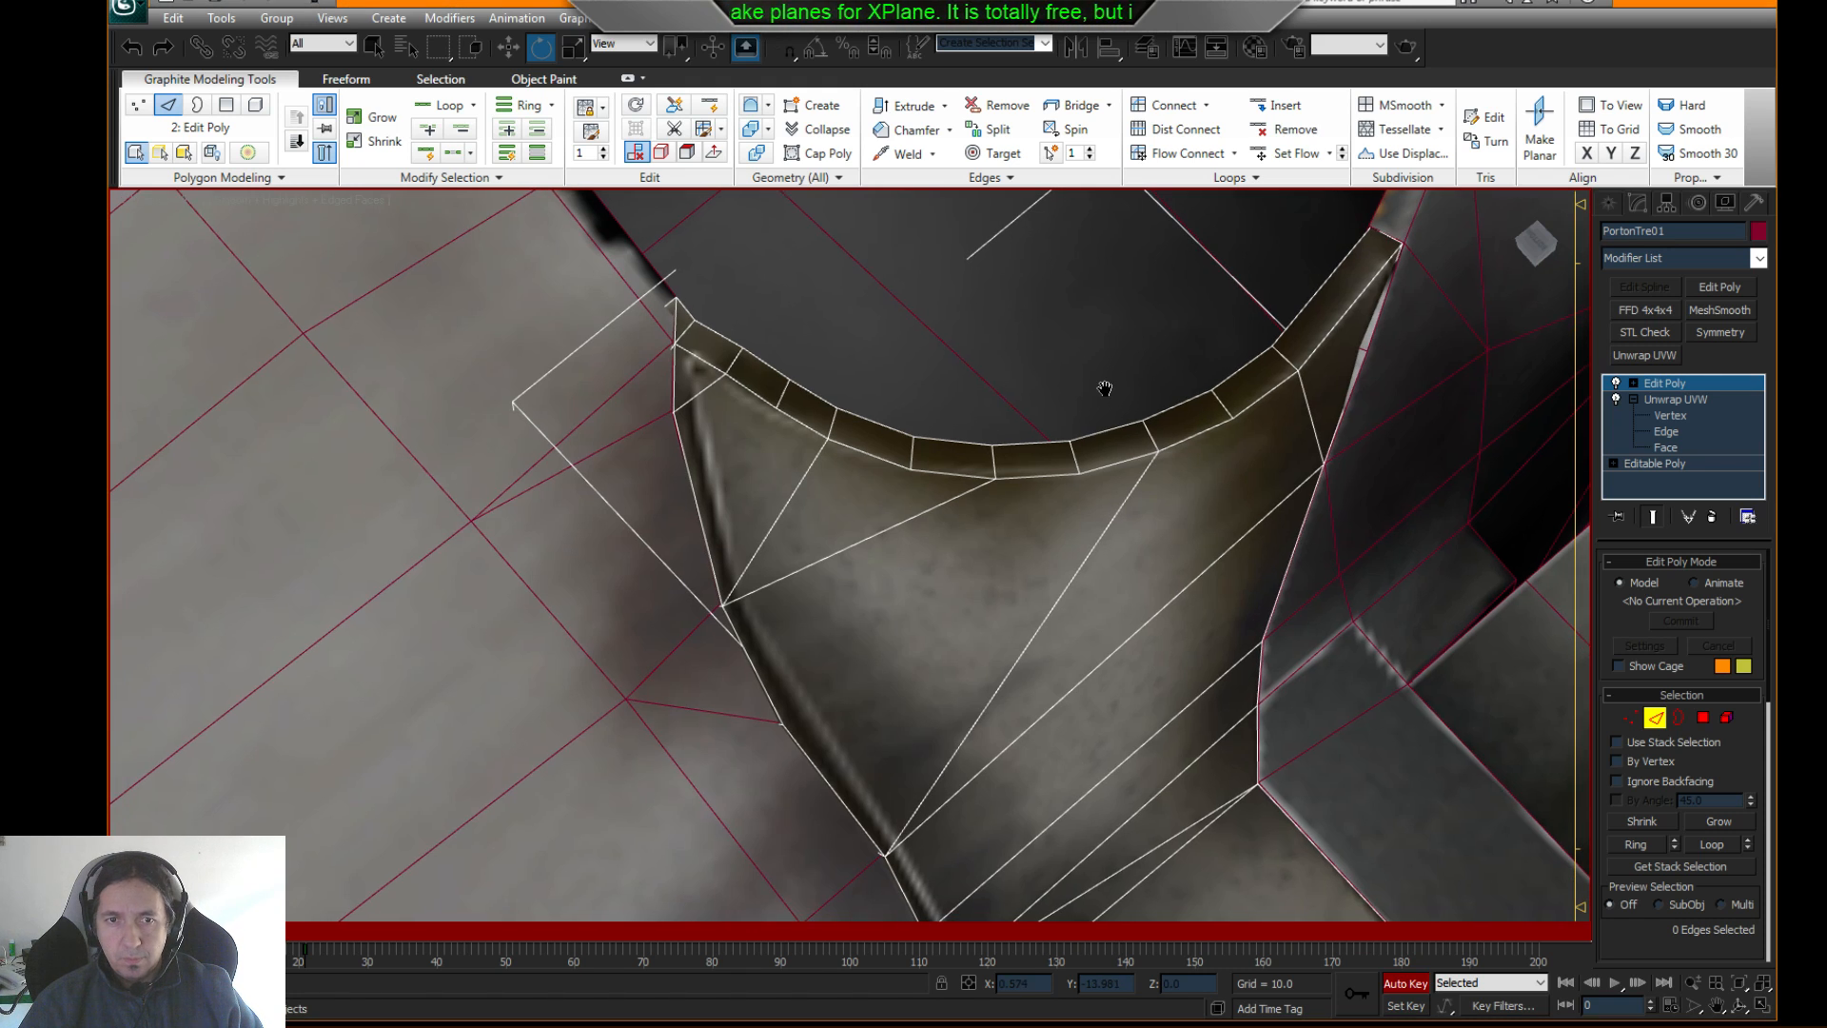
click(1637, 725)
middle_drag(1069, 491, 941, 430)
middle_drag(784, 404, 999, 455)
alt+middle_drag(1000, 455, 1012, 498)
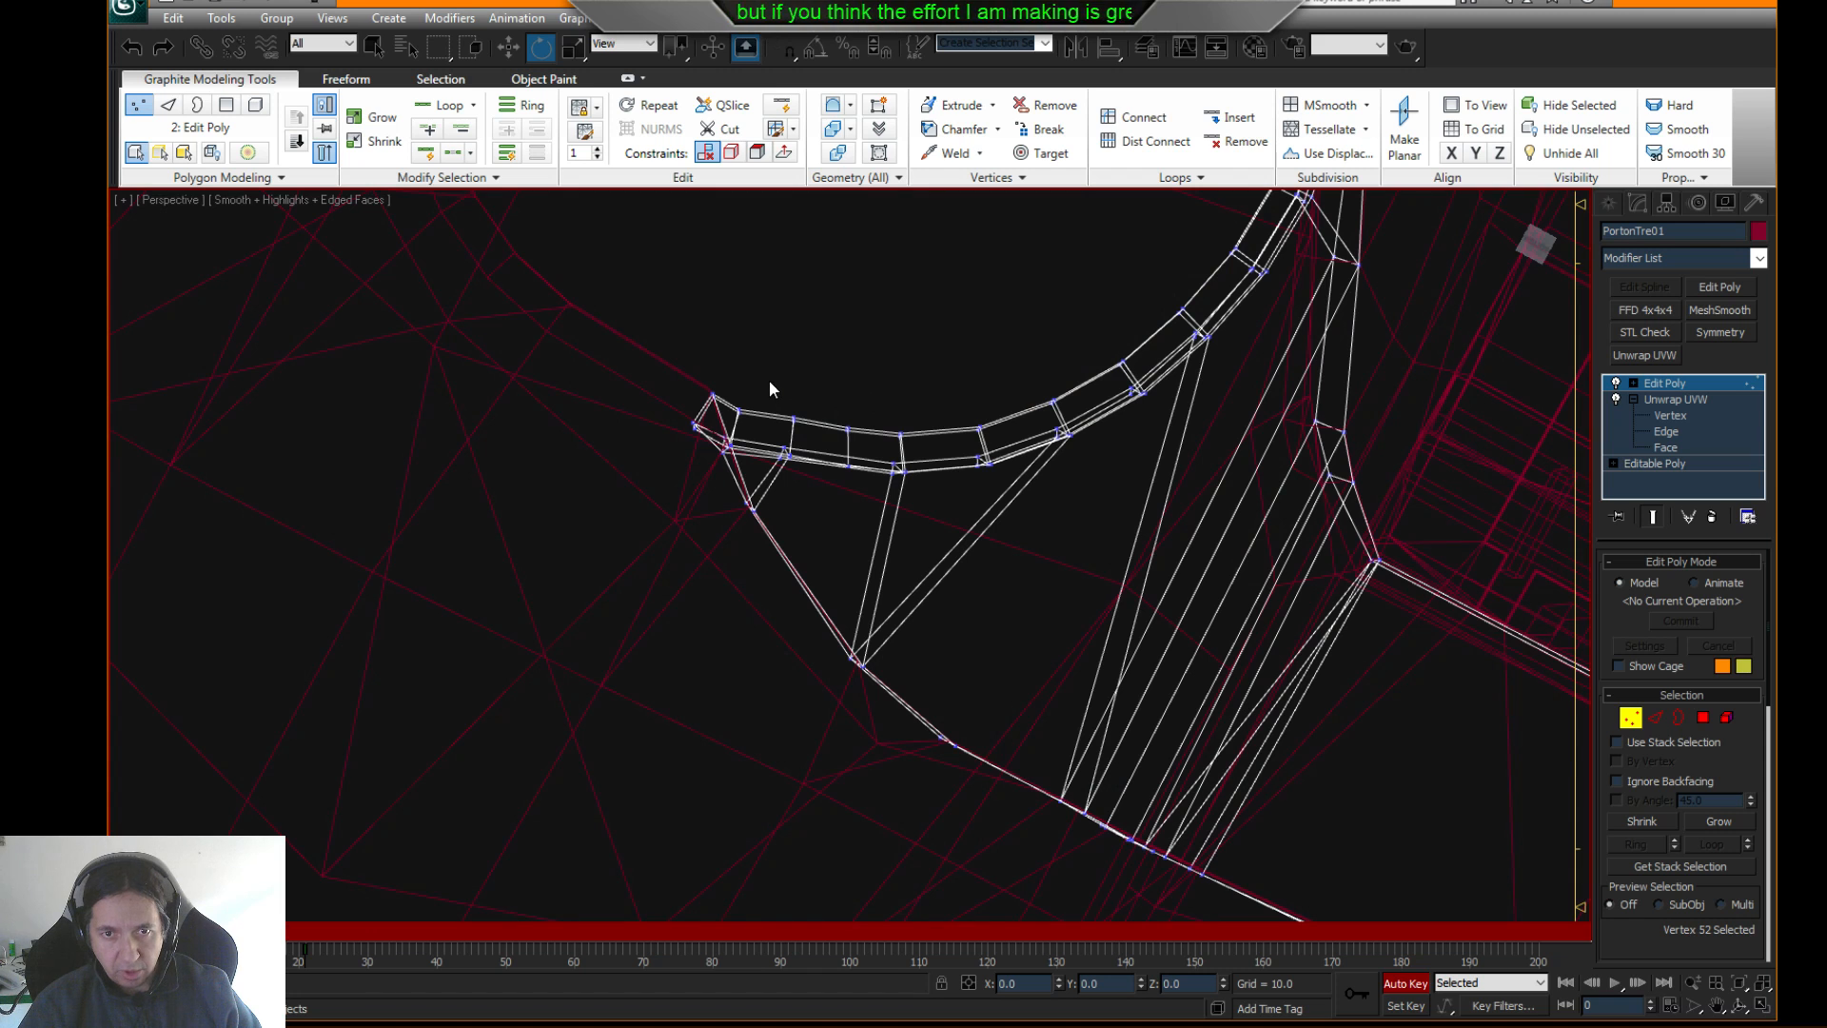
drag(770, 382, 861, 474)
key(F3)
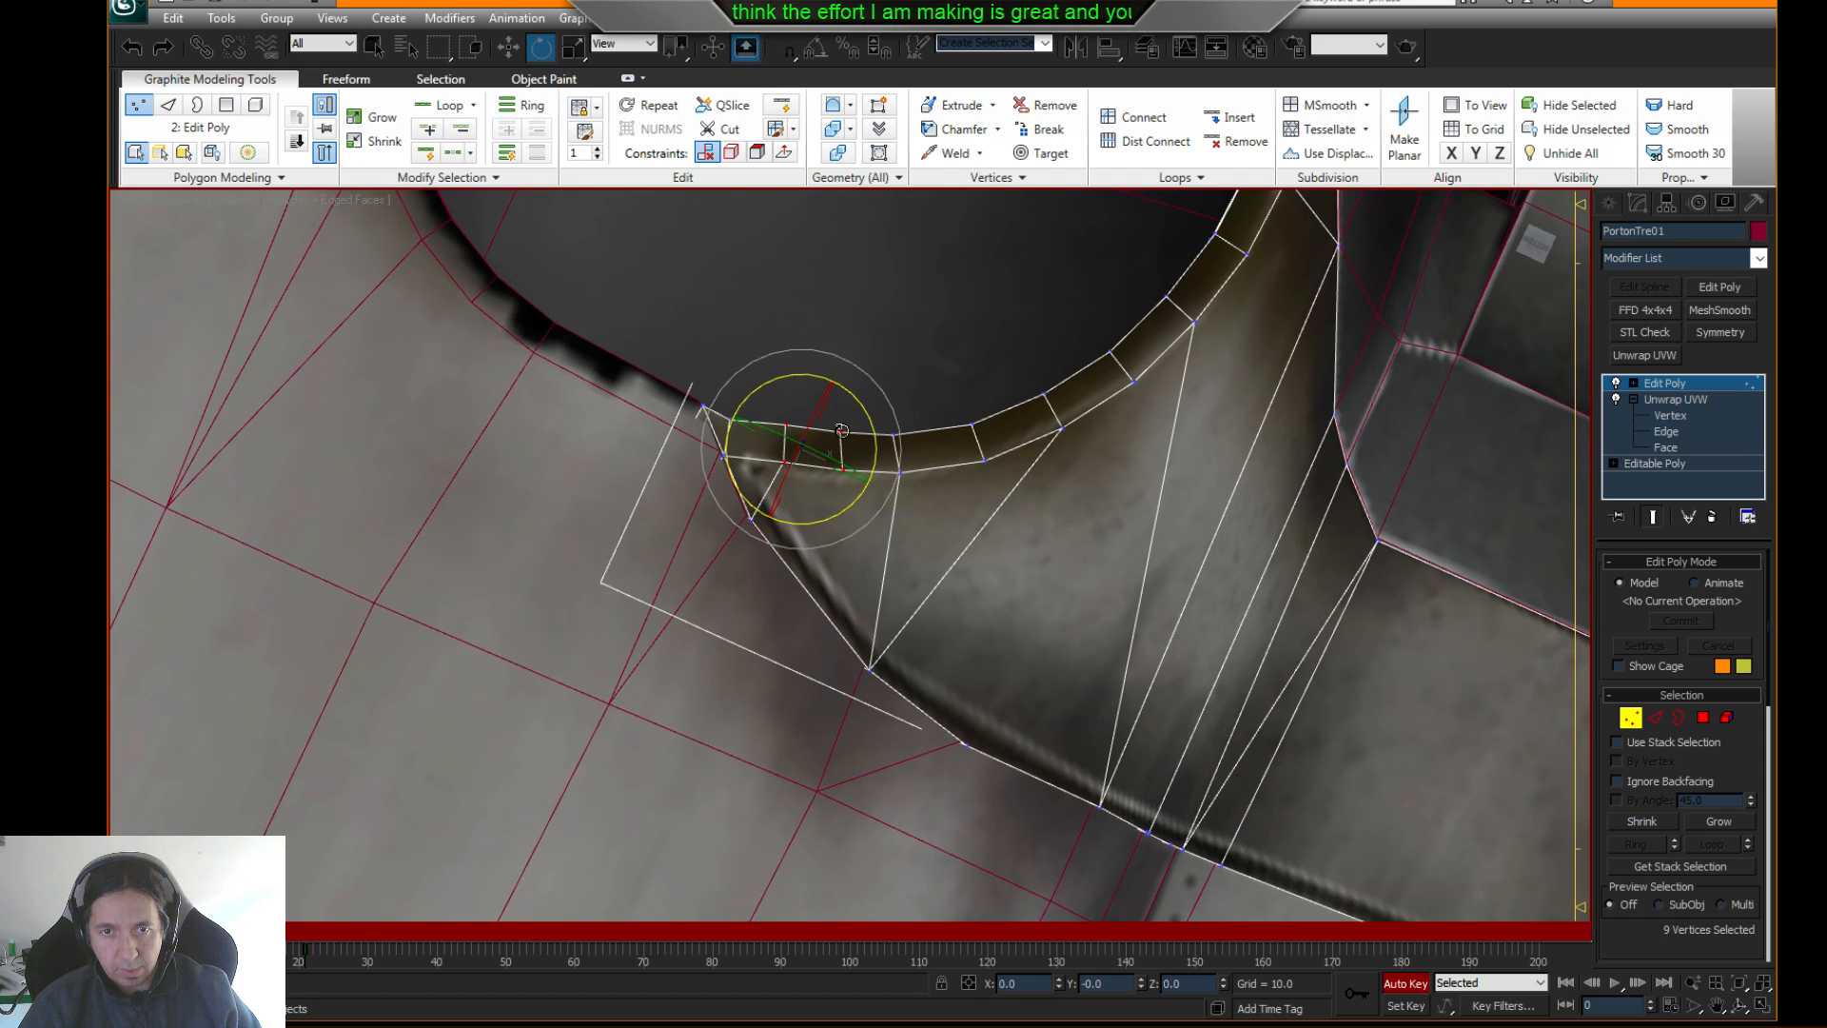
key(w)
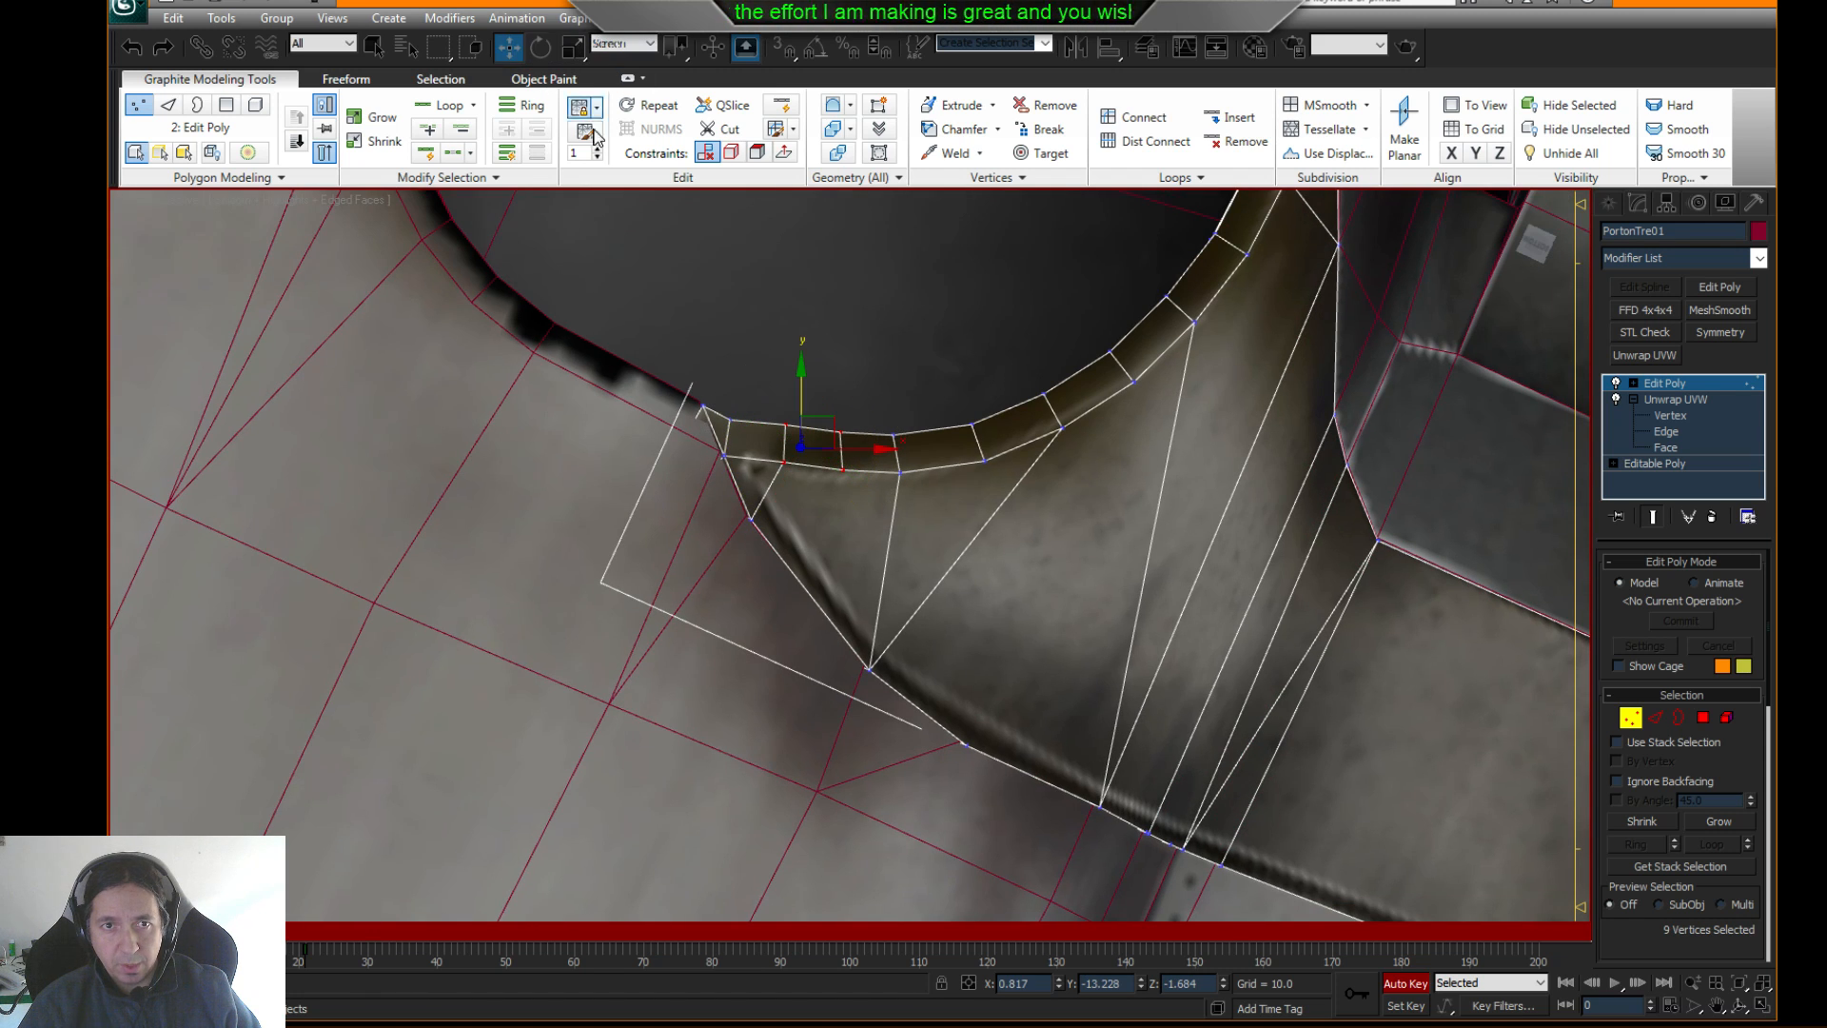
click(819, 416)
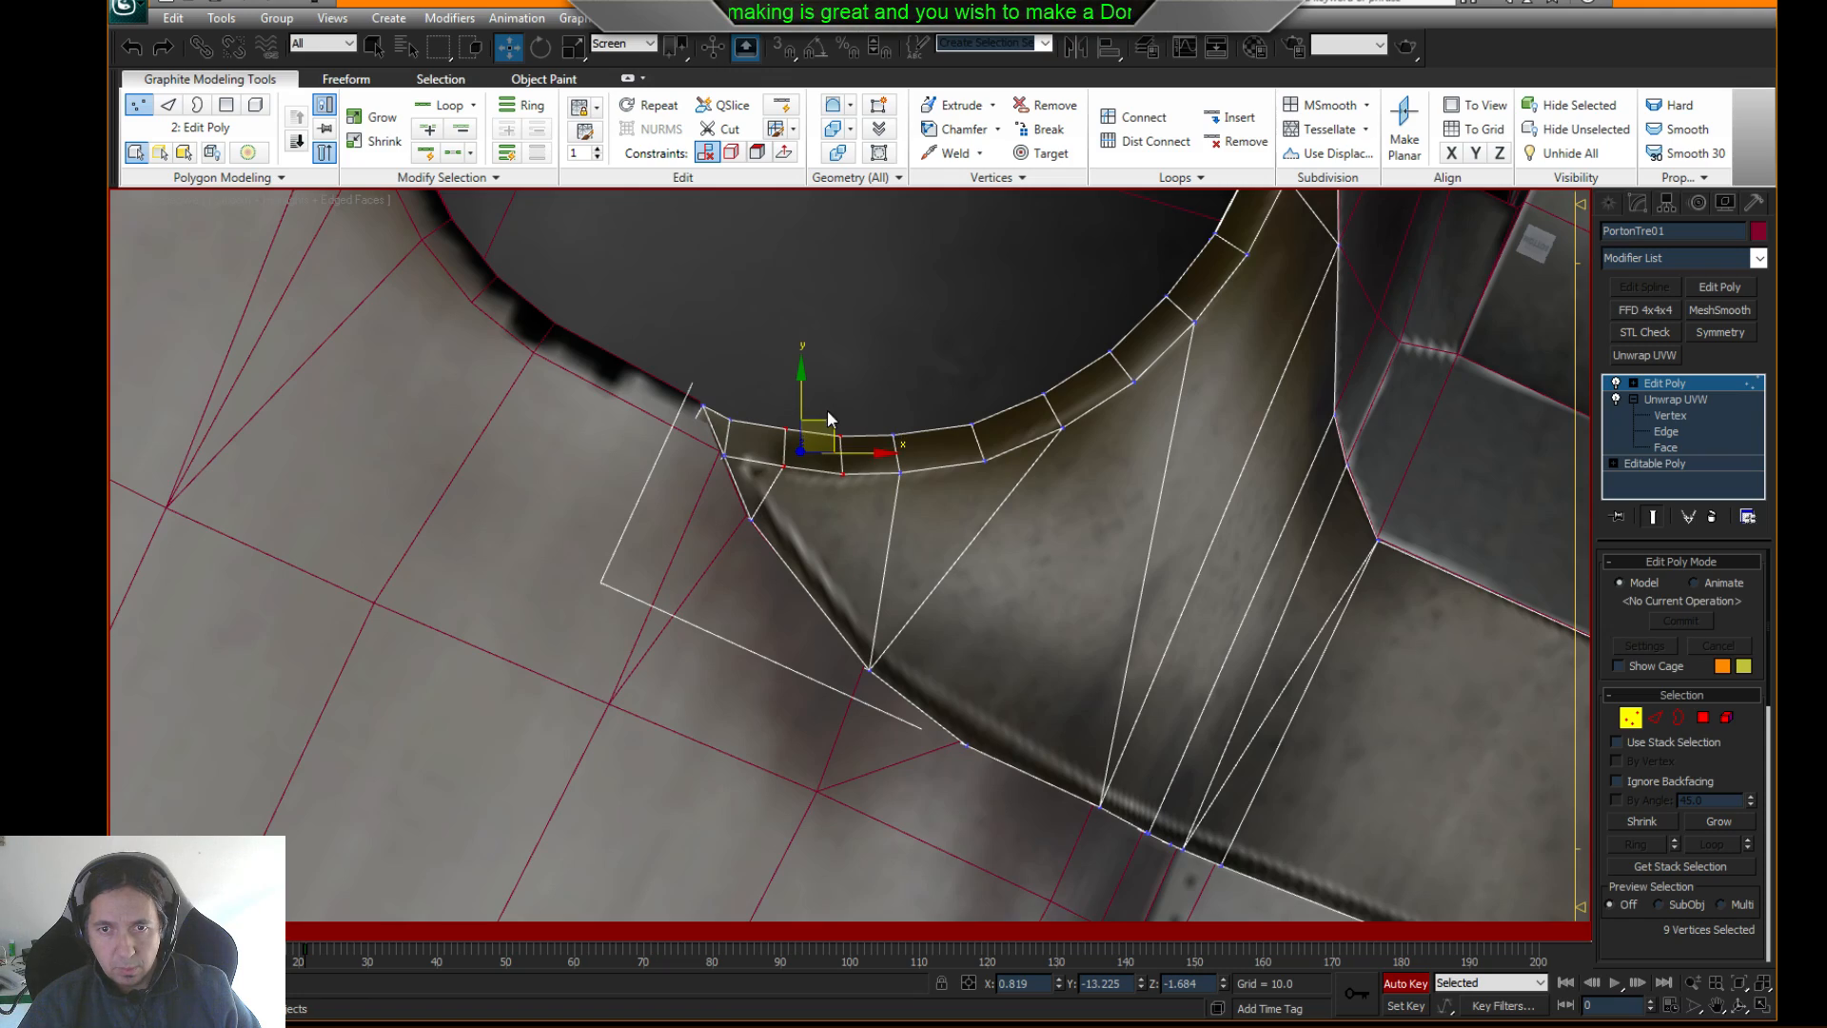
- Examine the closed door's fit around the wheel well with edges hidden and compare it with the door on the other side
scroll(826, 417, down, 3)
alt+middle_drag(826, 417, 1324, 527)
key(F4)
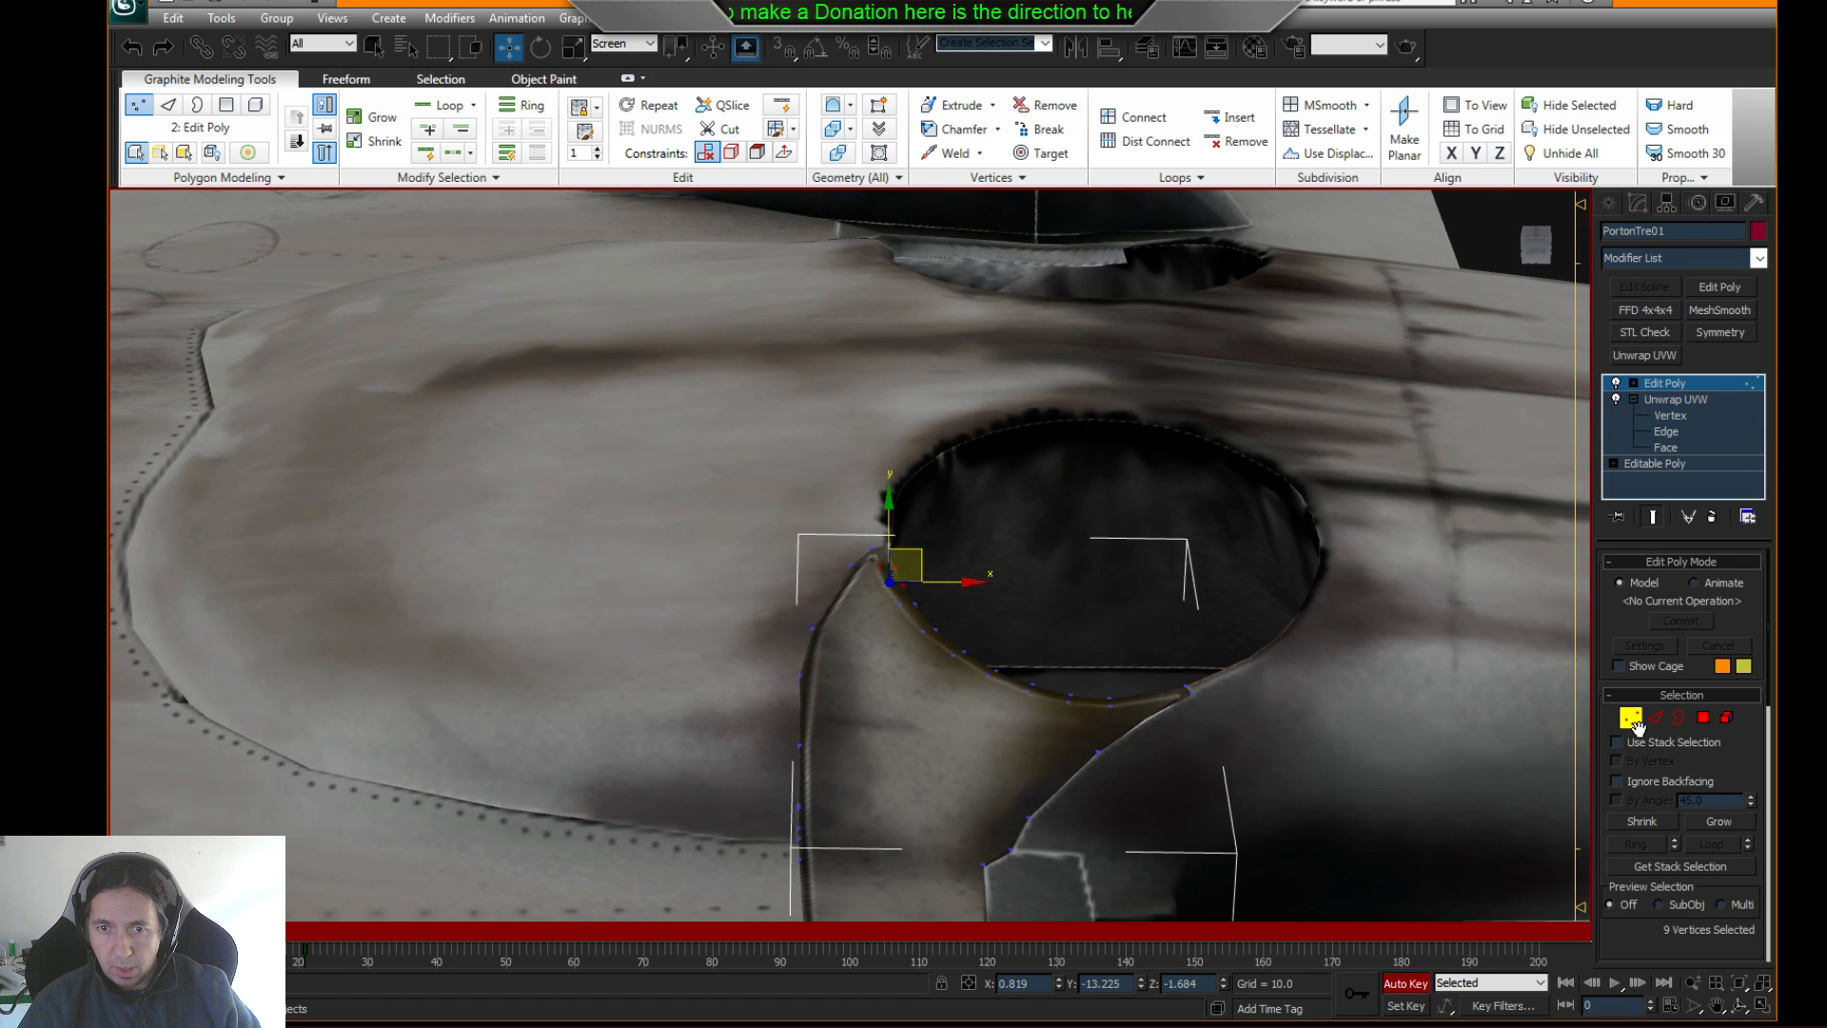
scroll(1188, 537, down, 8)
alt+middle_drag(1131, 466, 1136, 573)
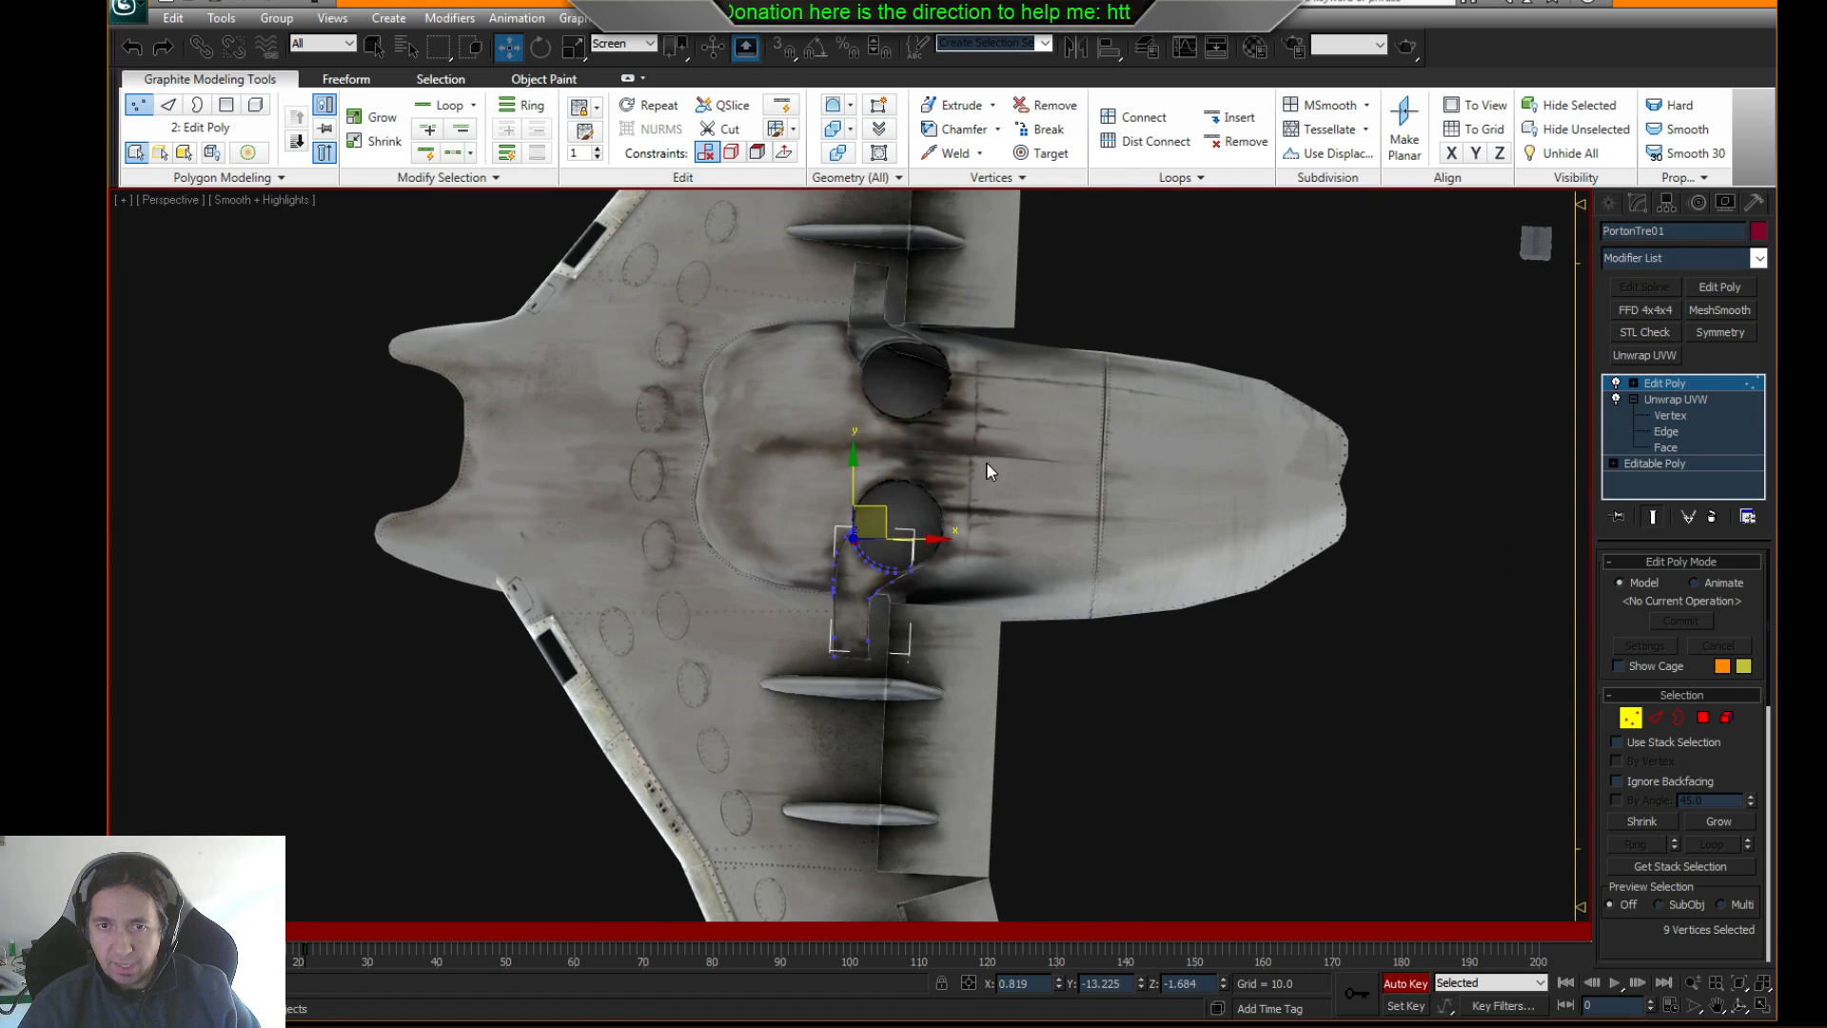
alt+middle_drag(987, 465, 1171, 493)
scroll(1123, 476, up, 5)
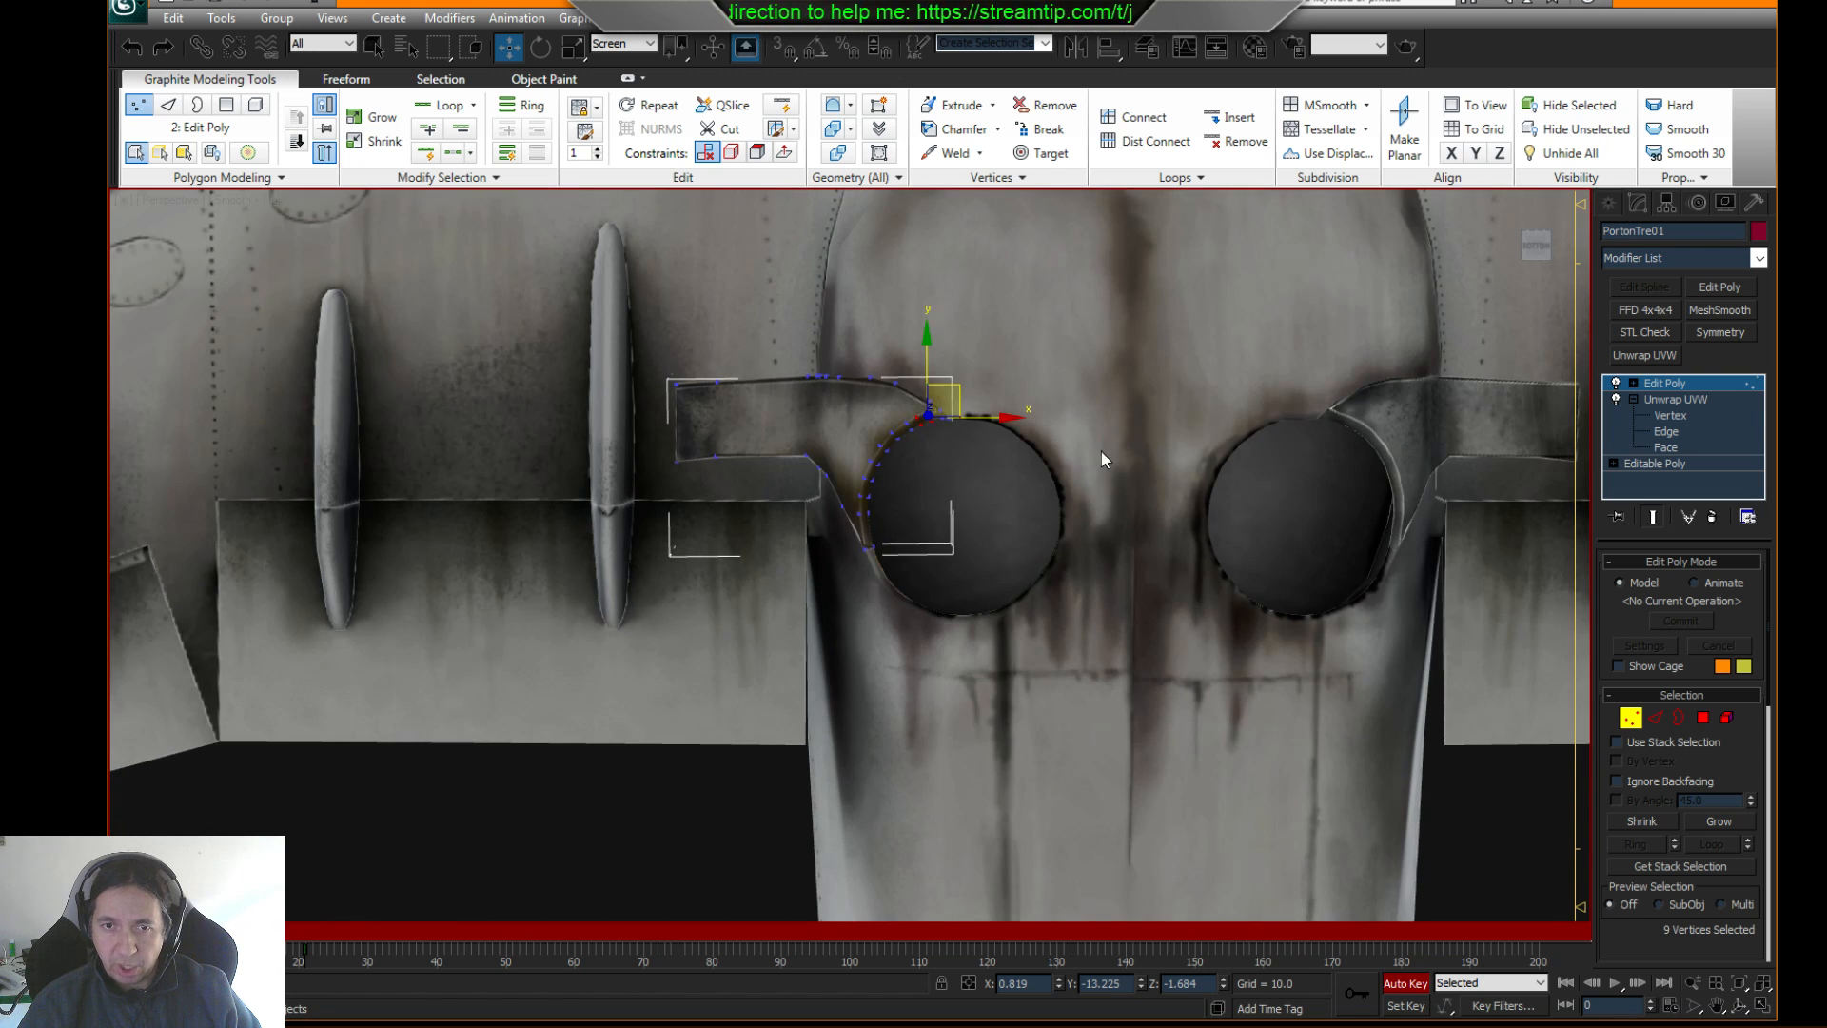
- Leave vertex editing and collapse the door's whole modifier stack into an Editable Poly, accepting the warning
click(1632, 718)
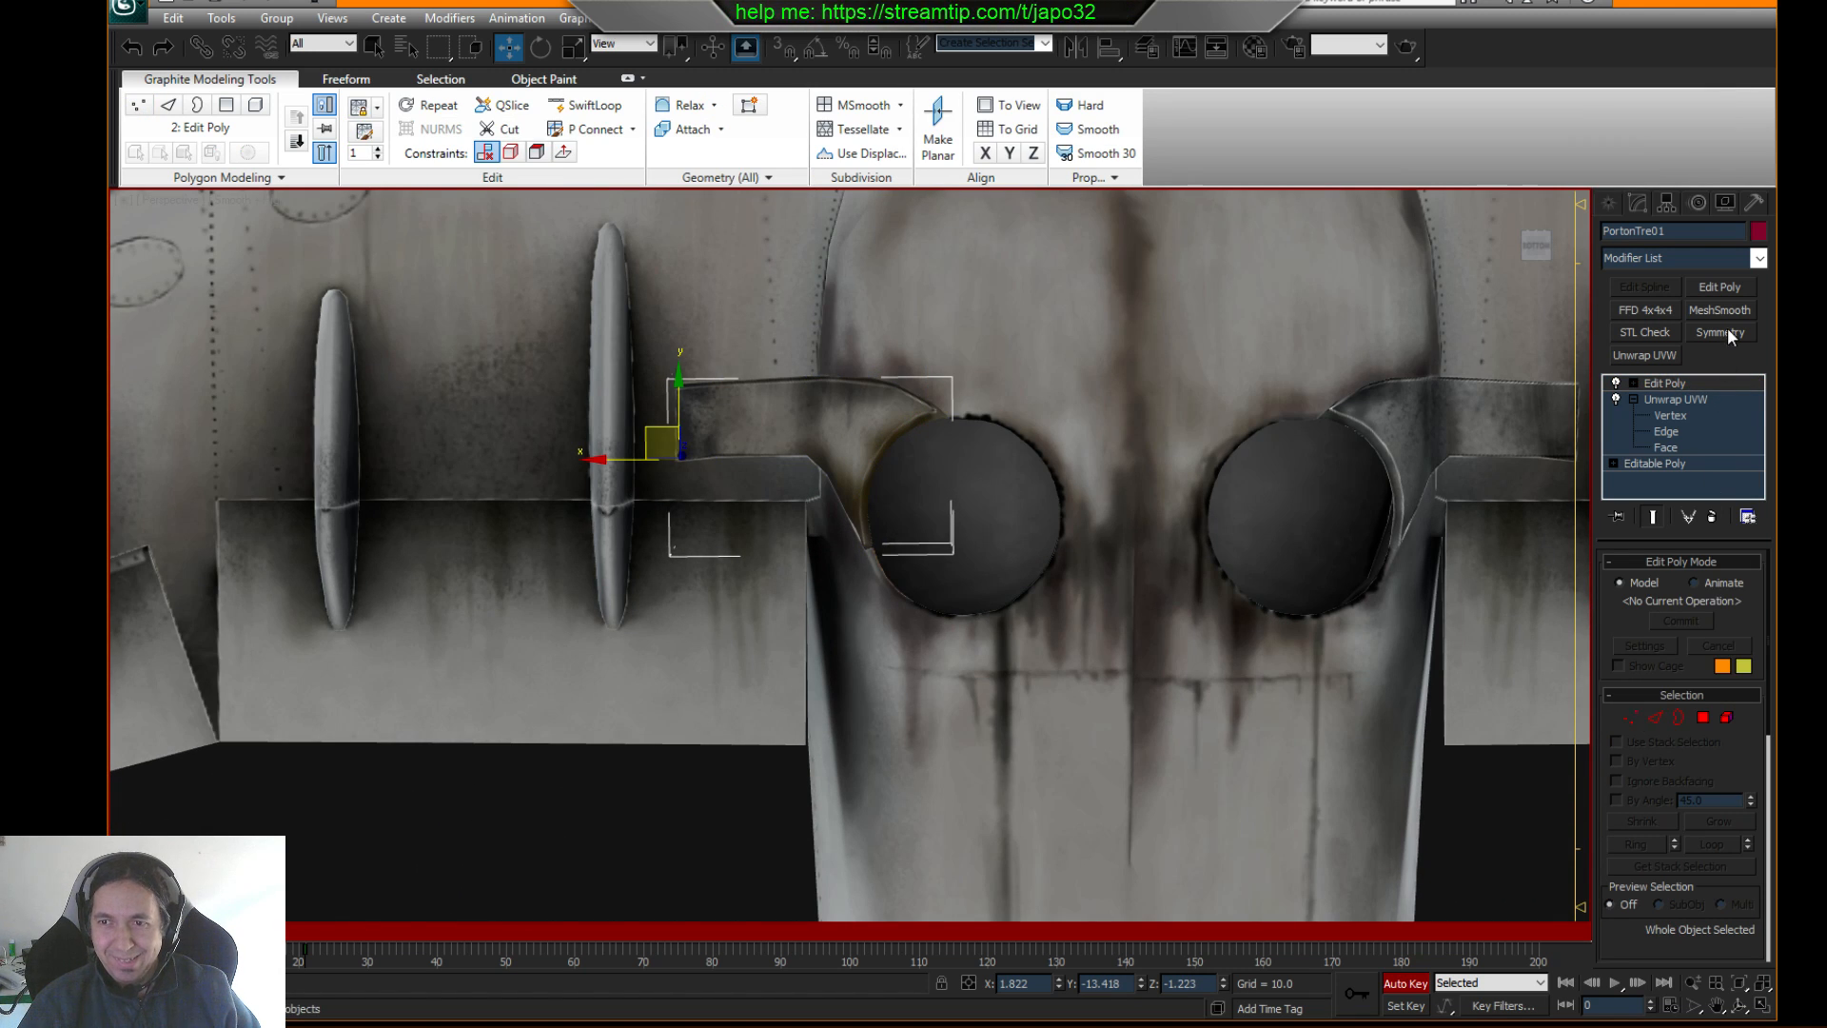
right_click(1672, 393)
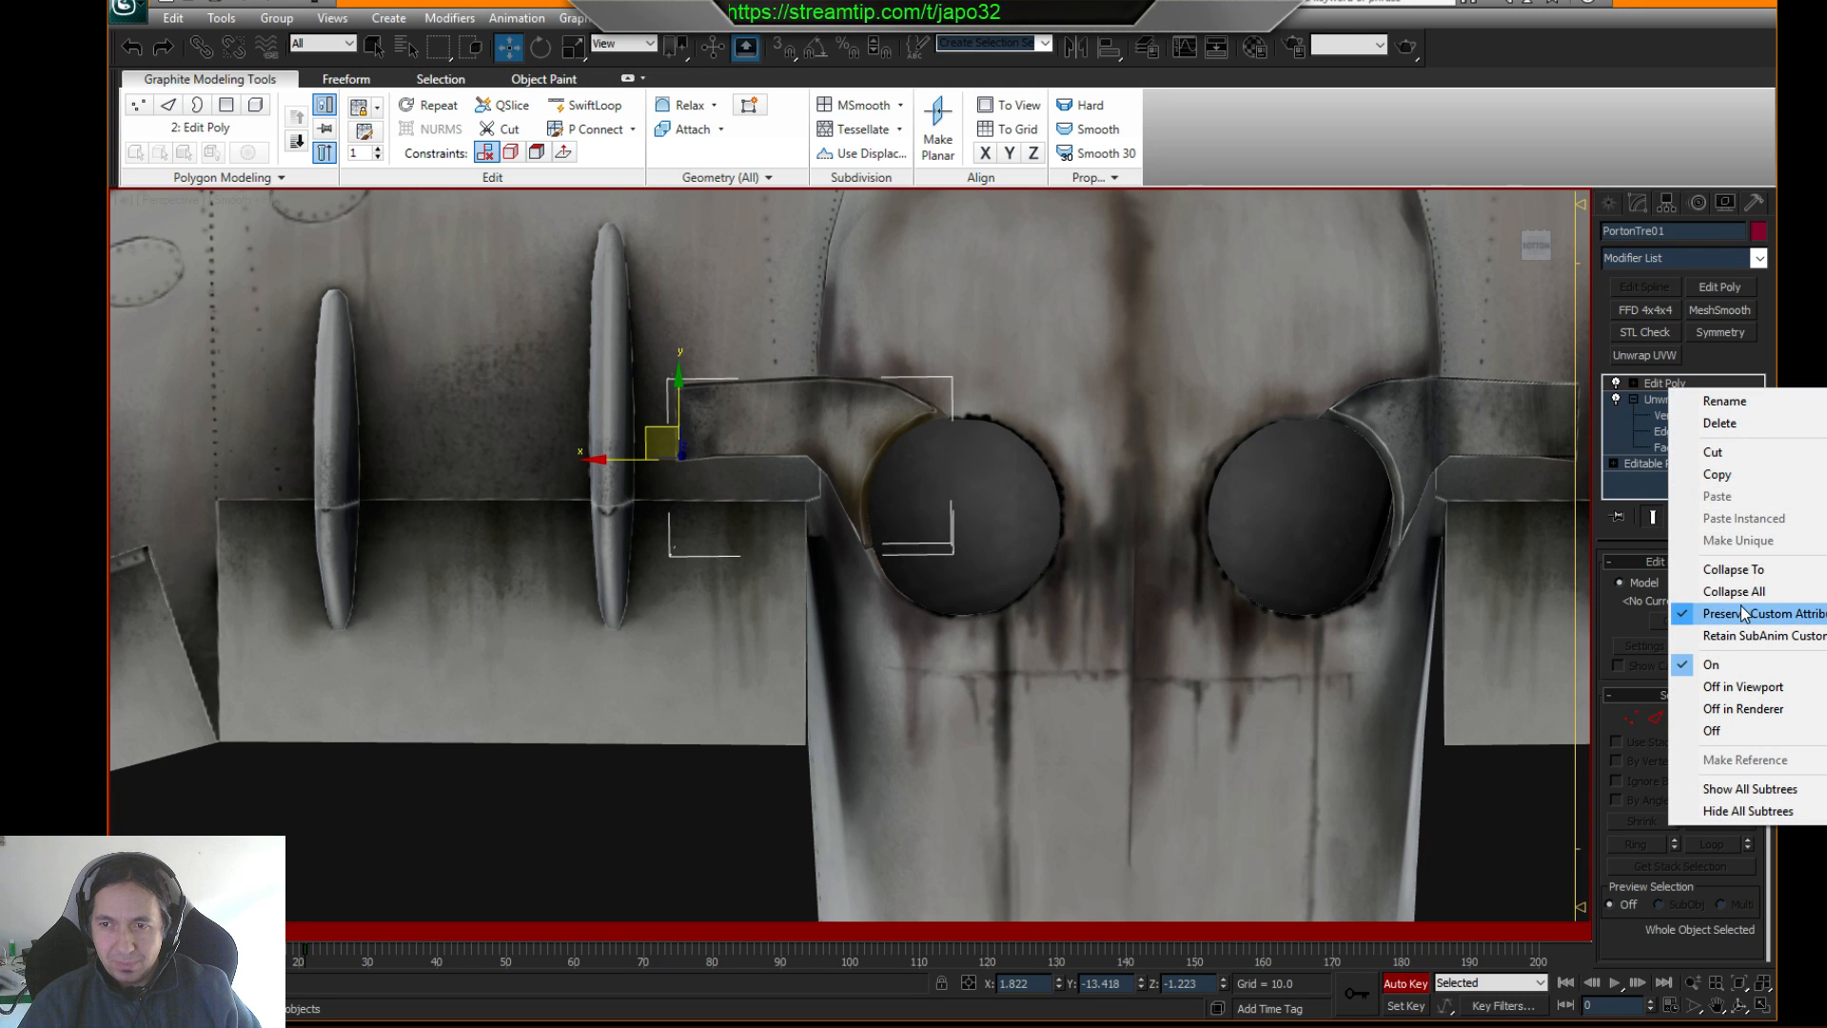
click(1734, 592)
click(1056, 570)
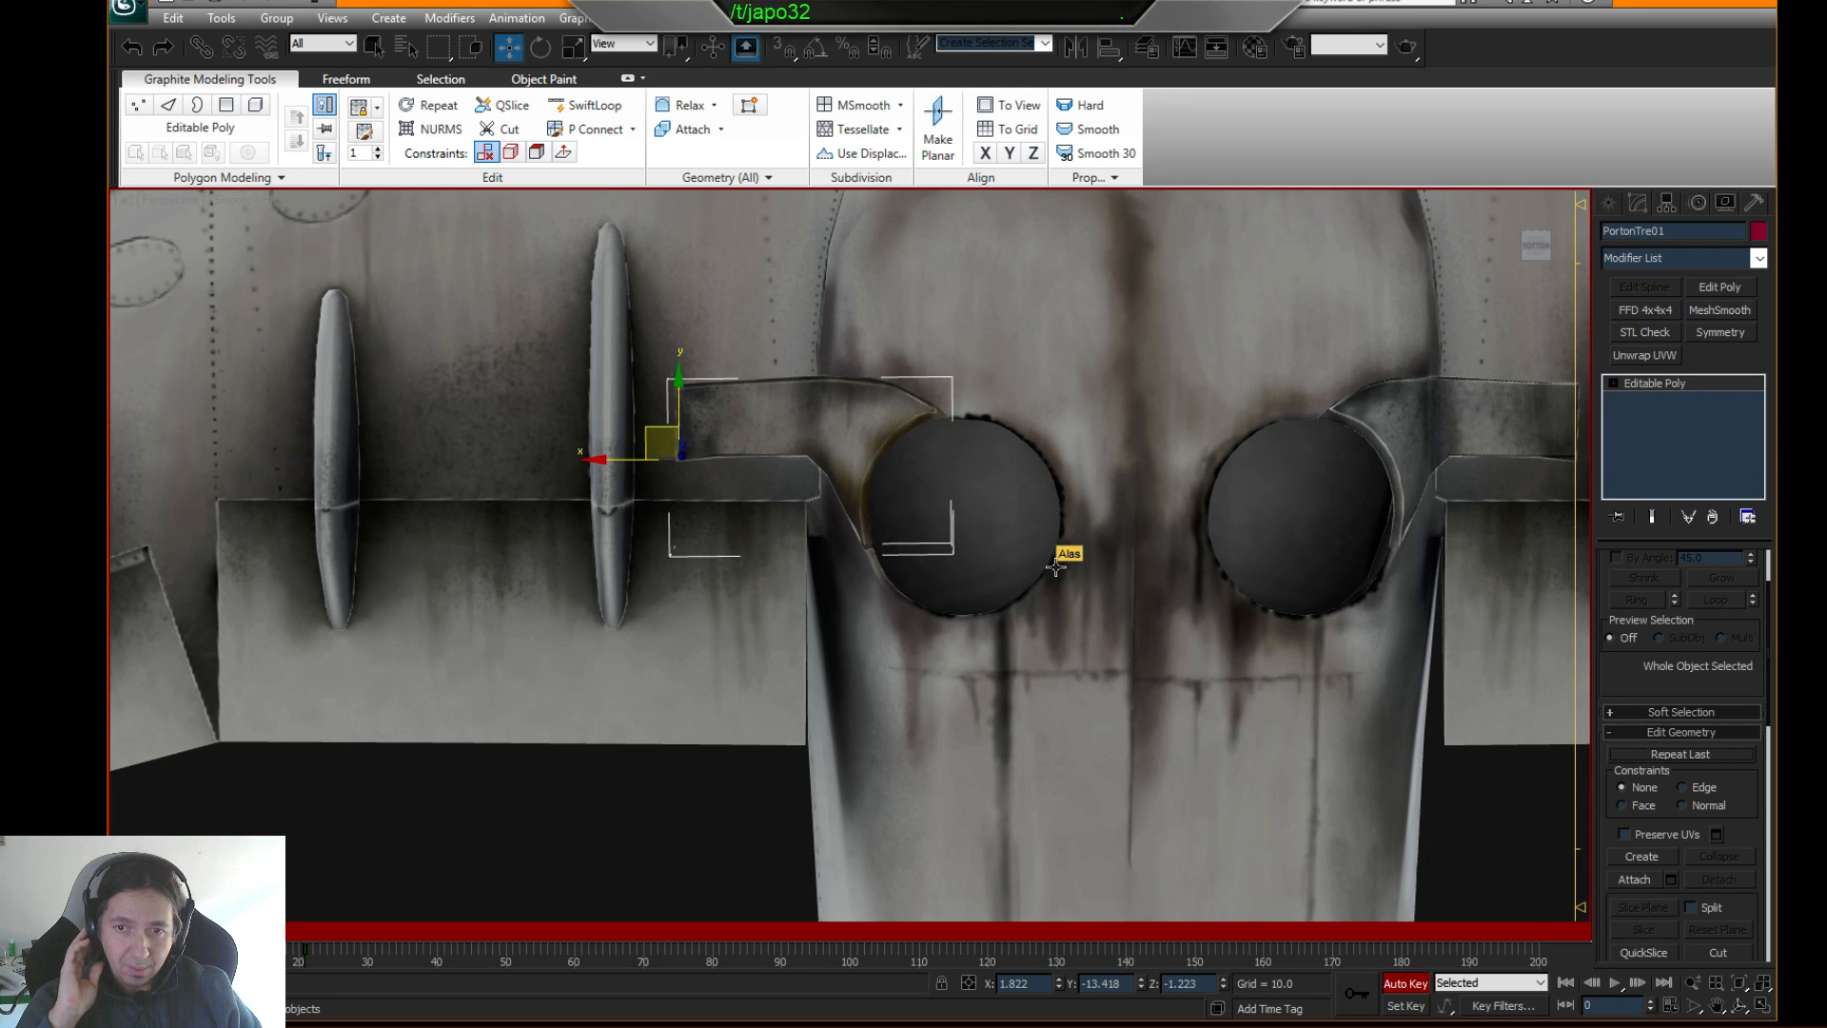
scroll(1011, 526, up, 5)
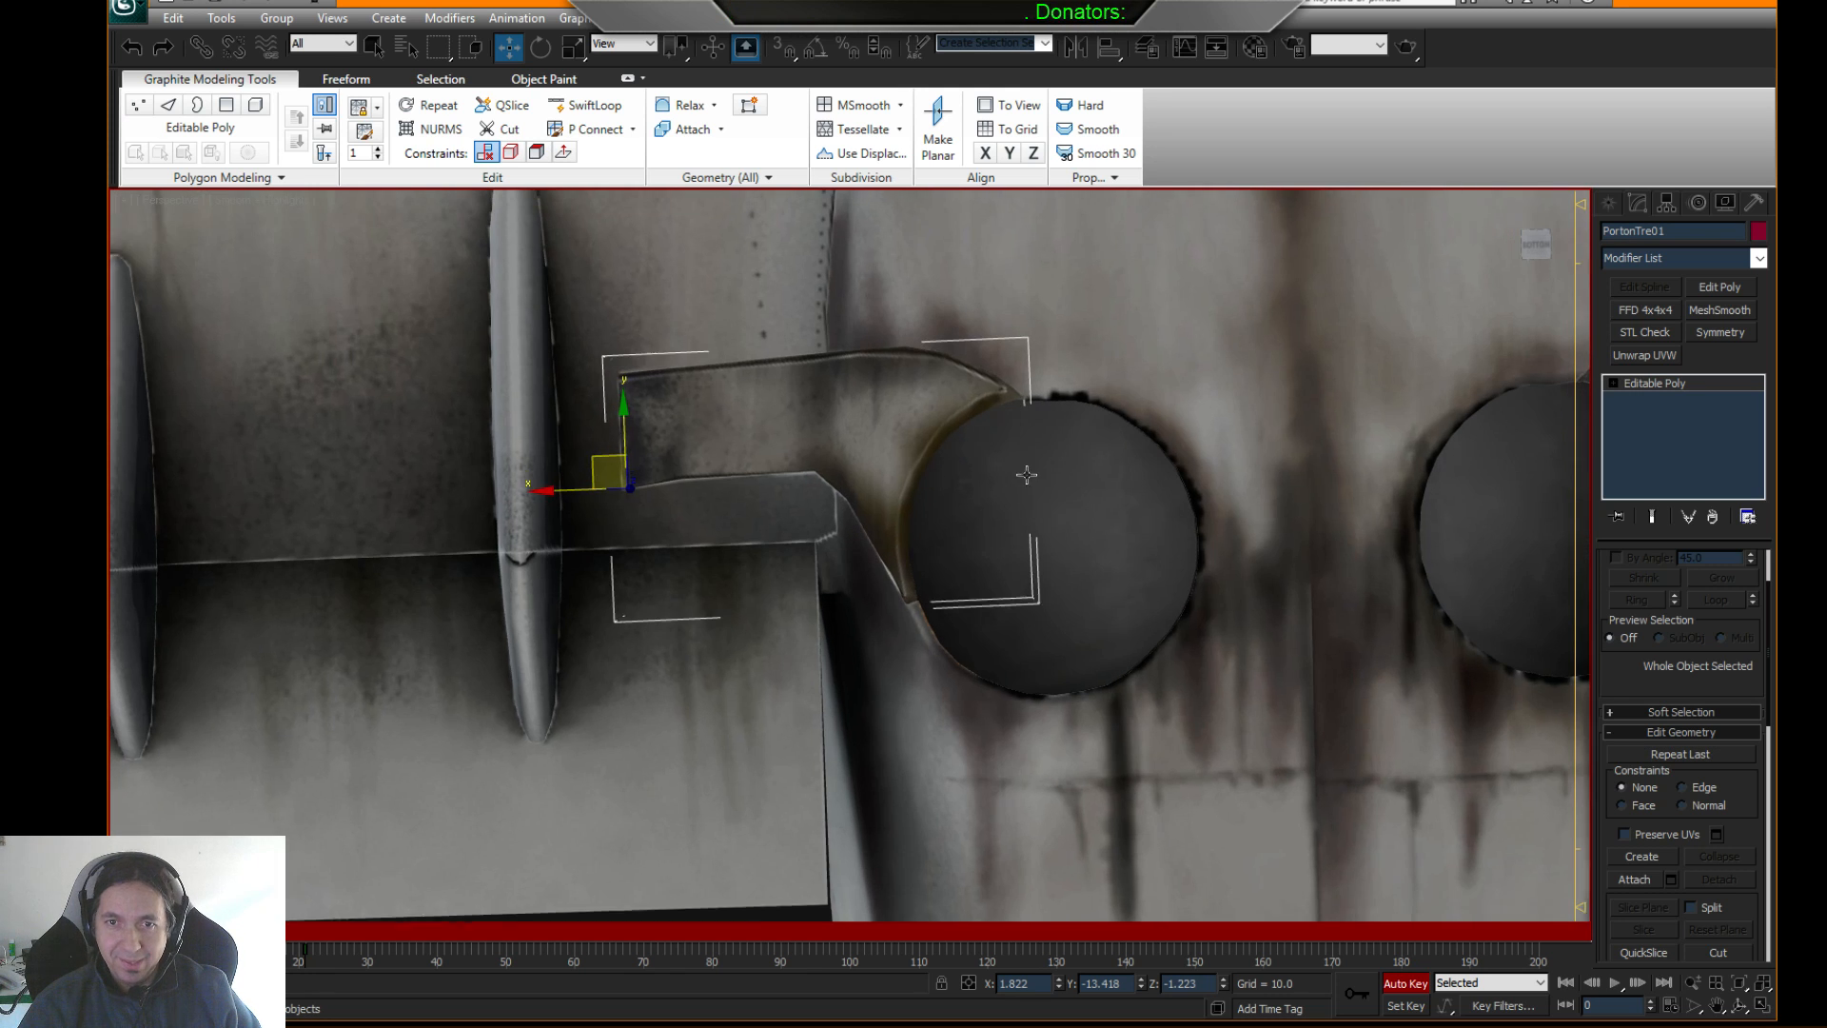
- Add an Unwrap UVW modifier to the collapsed door, open its UV editor and show the CRJ_Alas.psd map as background
alt+middle_drag(1027, 475, 1022, 473)
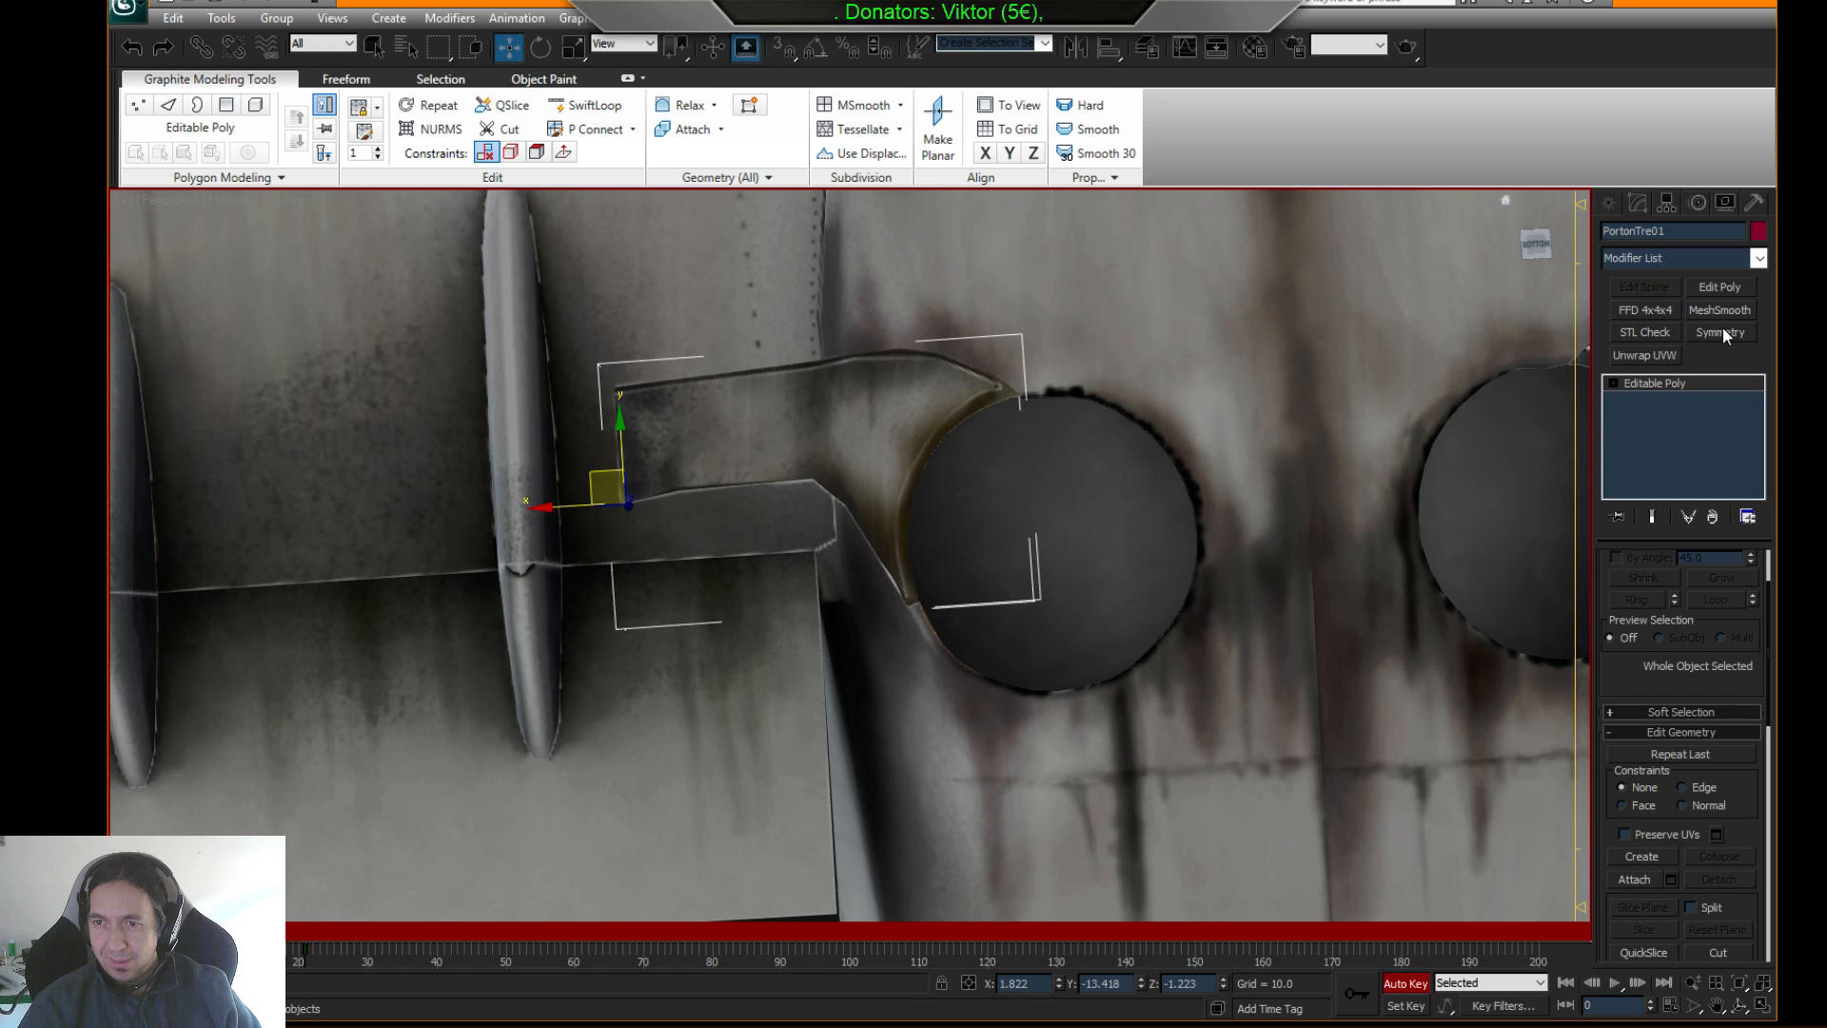
click(1663, 354)
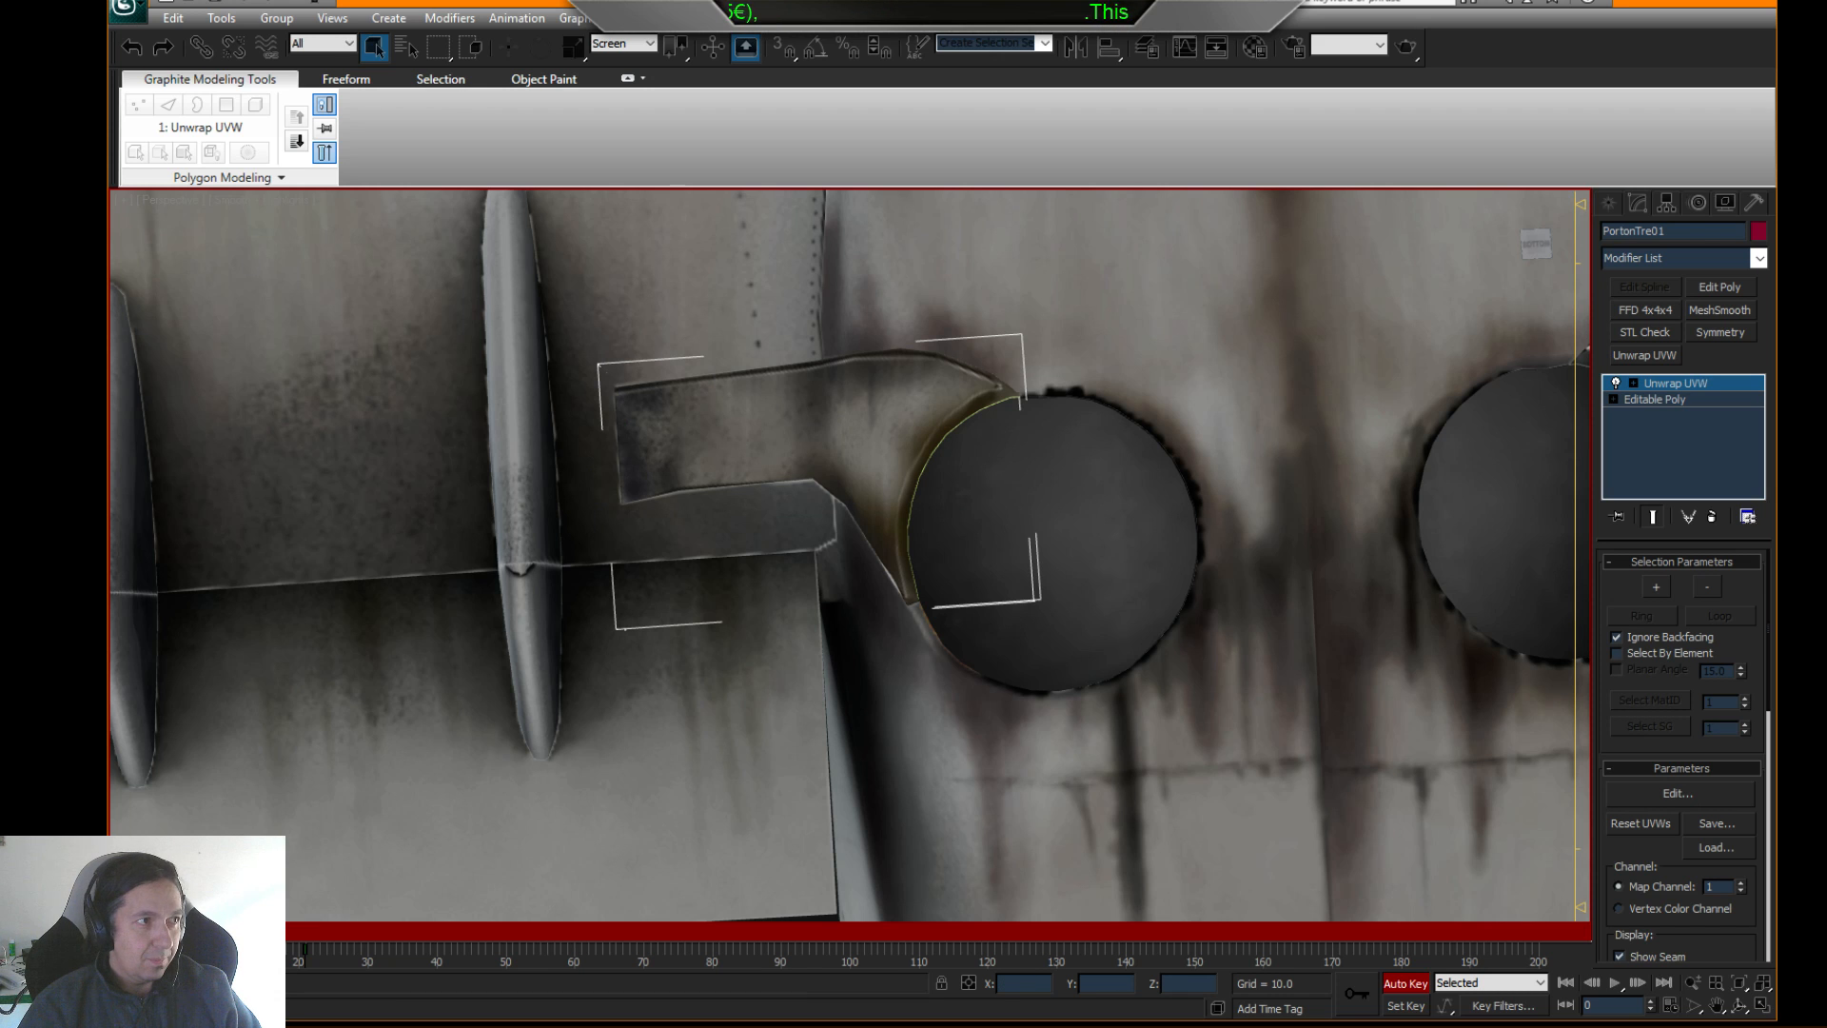
drag(632, 178, 548, 130)
scroll(1133, 392, up, 4)
middle_drag(945, 381, 1290, 541)
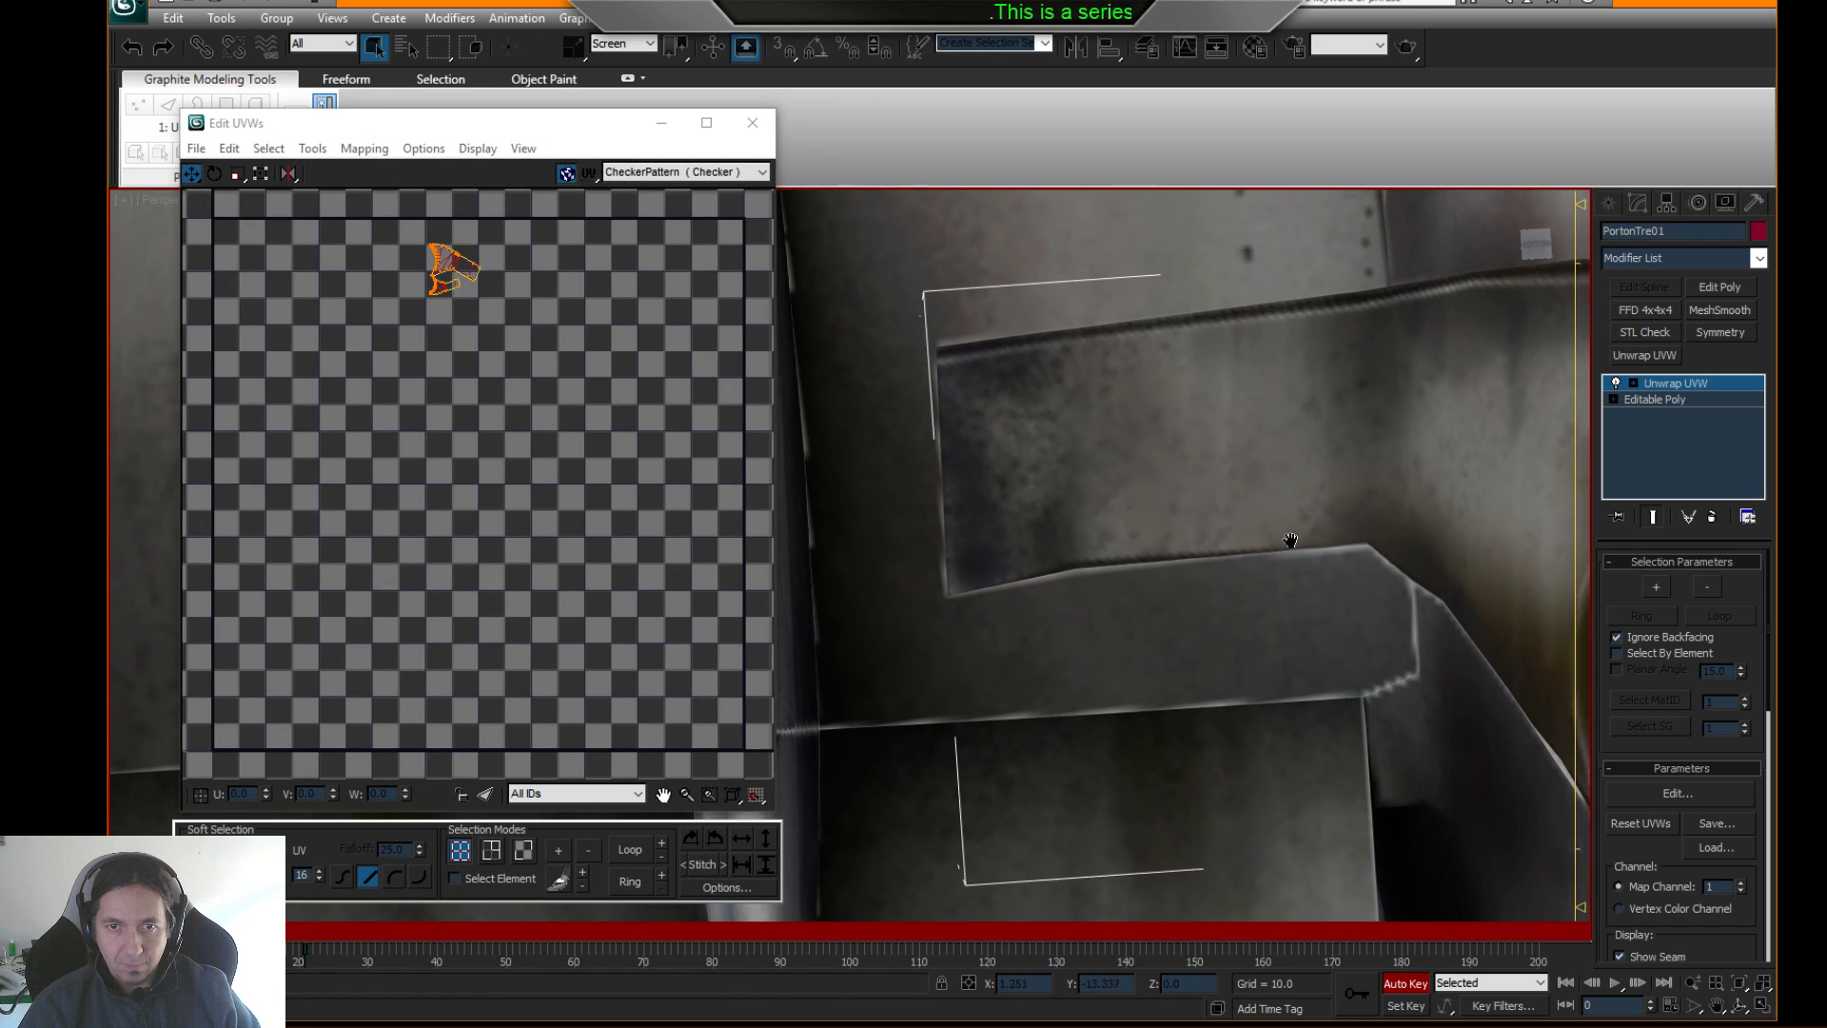
middle_drag(416, 318, 450, 436)
click(655, 174)
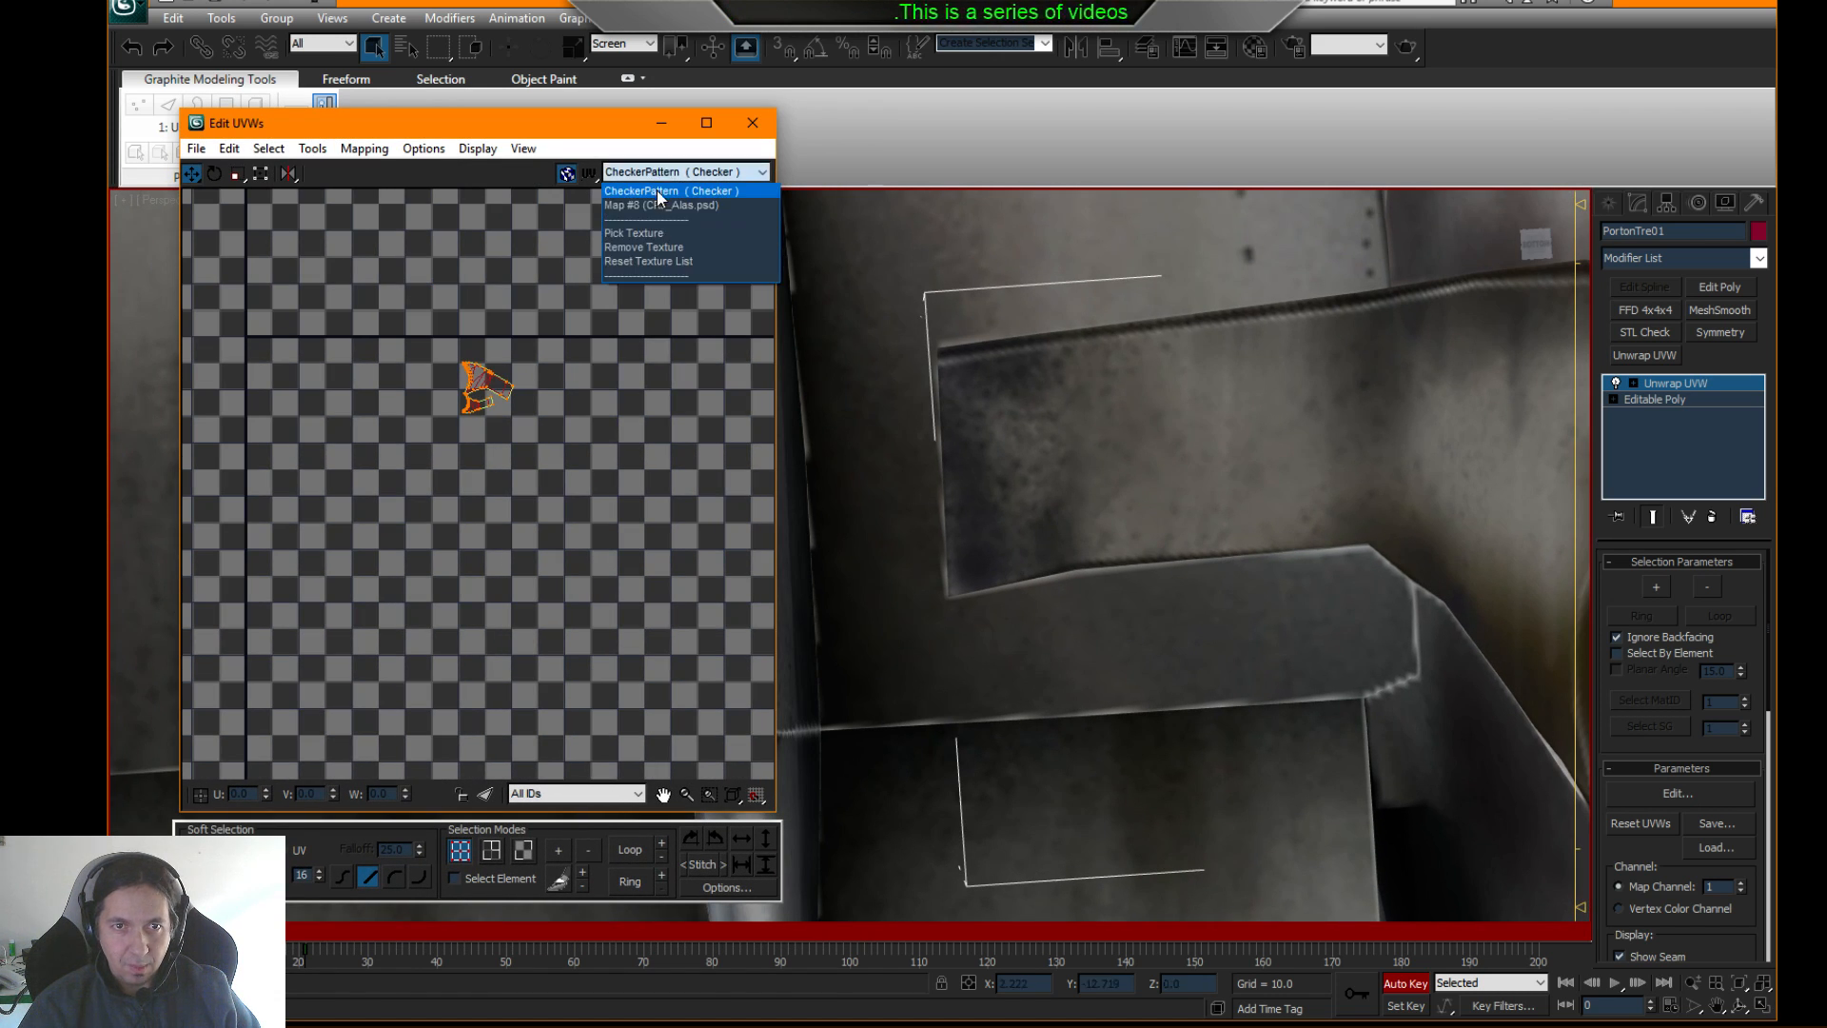
click(652, 202)
- Turn off Tile Bitmap and turn on Constant Update in the UV editor's options
click(703, 886)
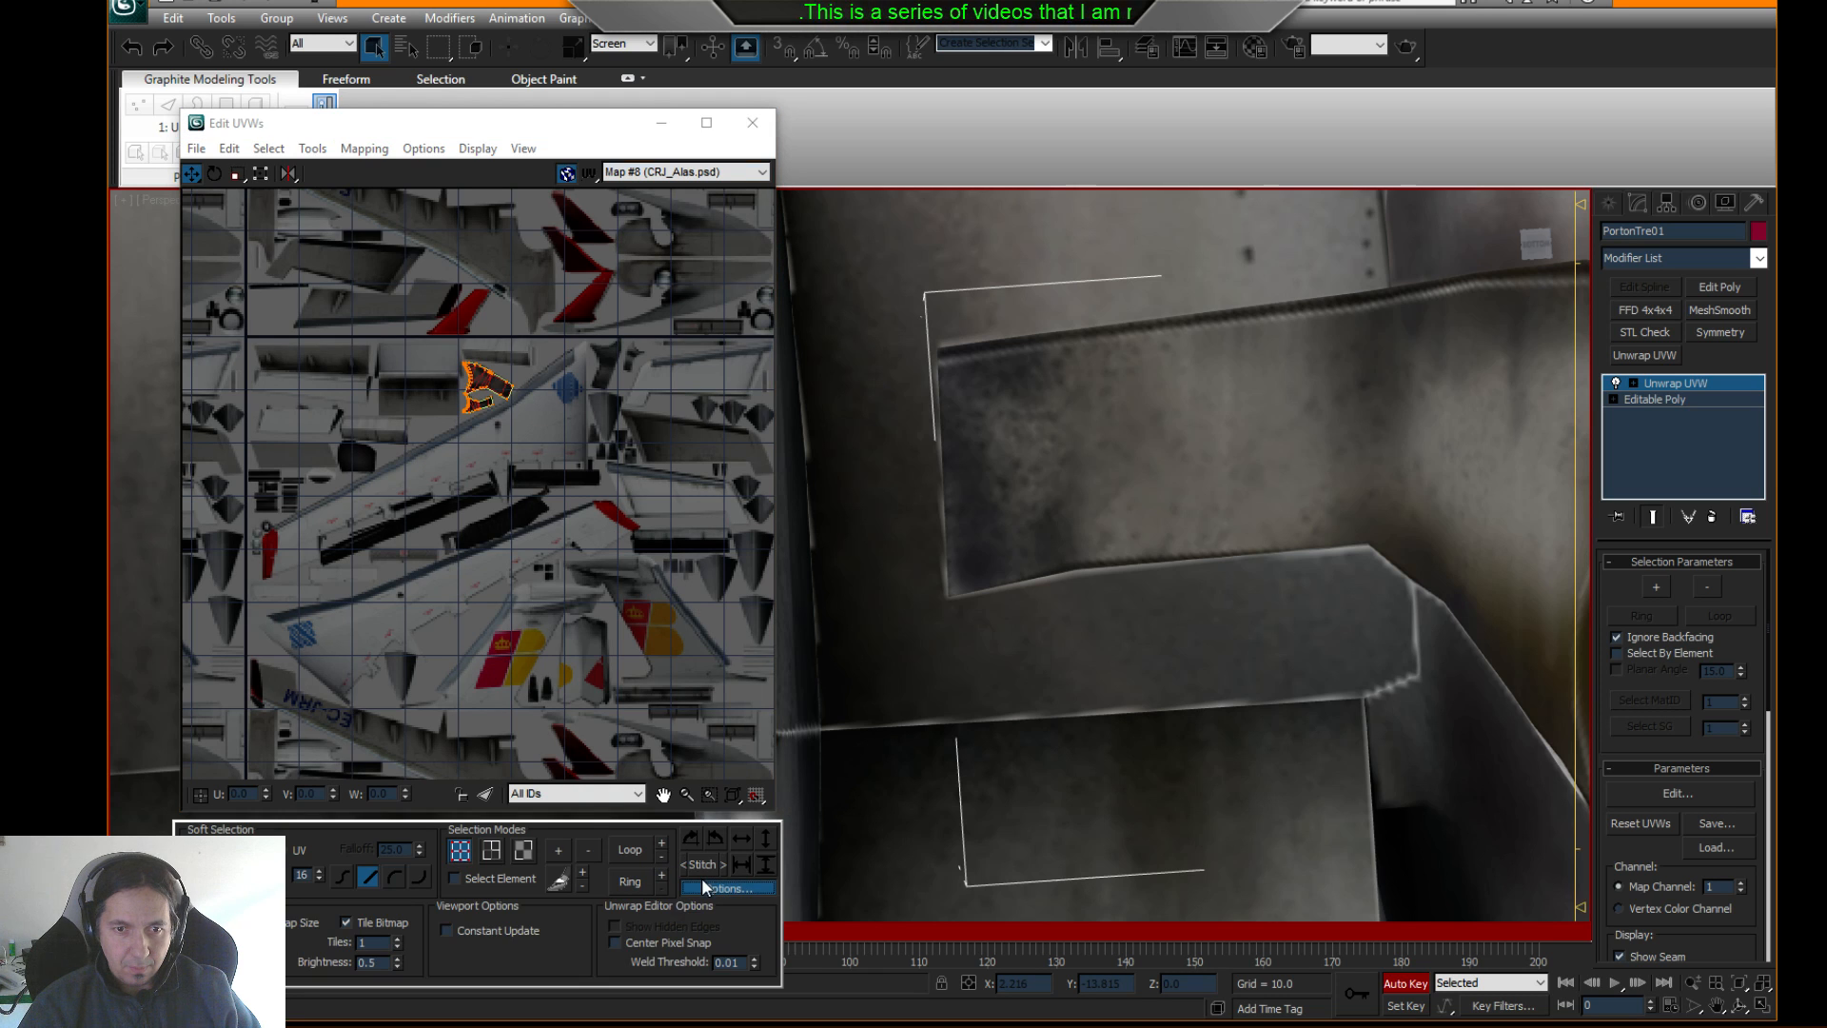
click(347, 921)
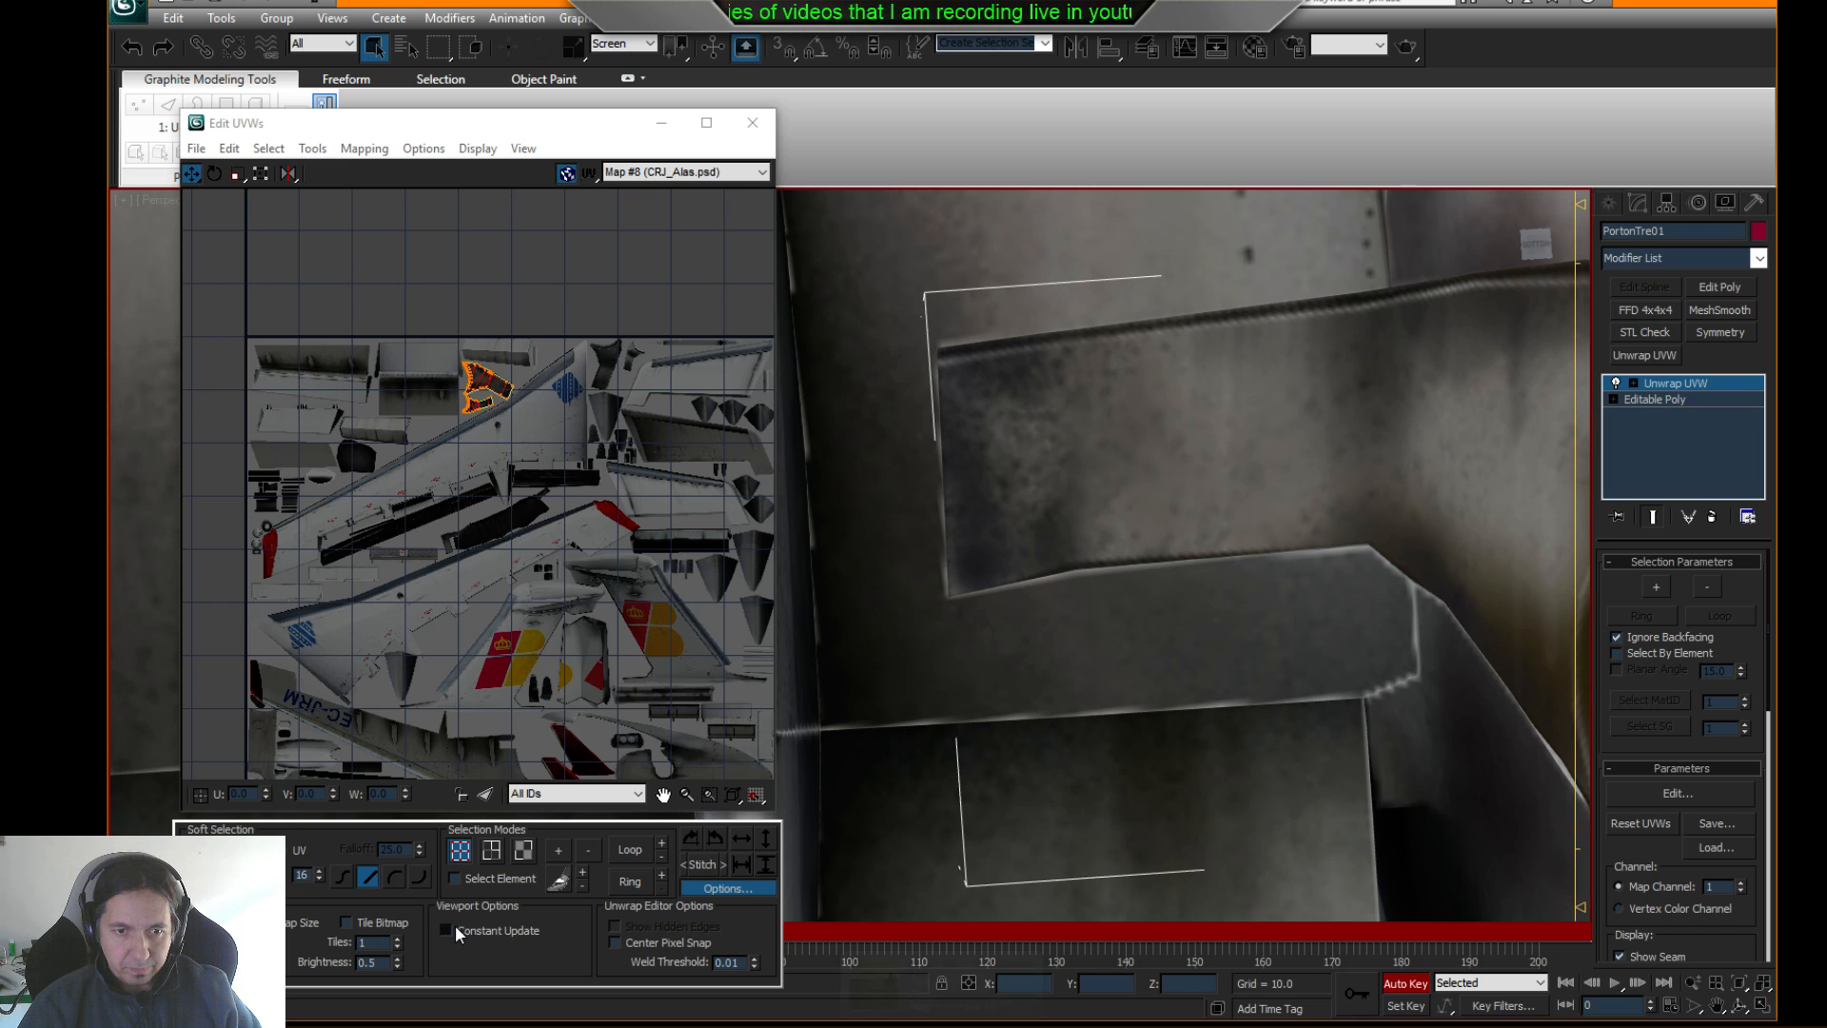
click(447, 930)
- Move the inner UV vertices at the upper corner of the large shell's straight end onto the painted border line
scroll(529, 410, up, 6)
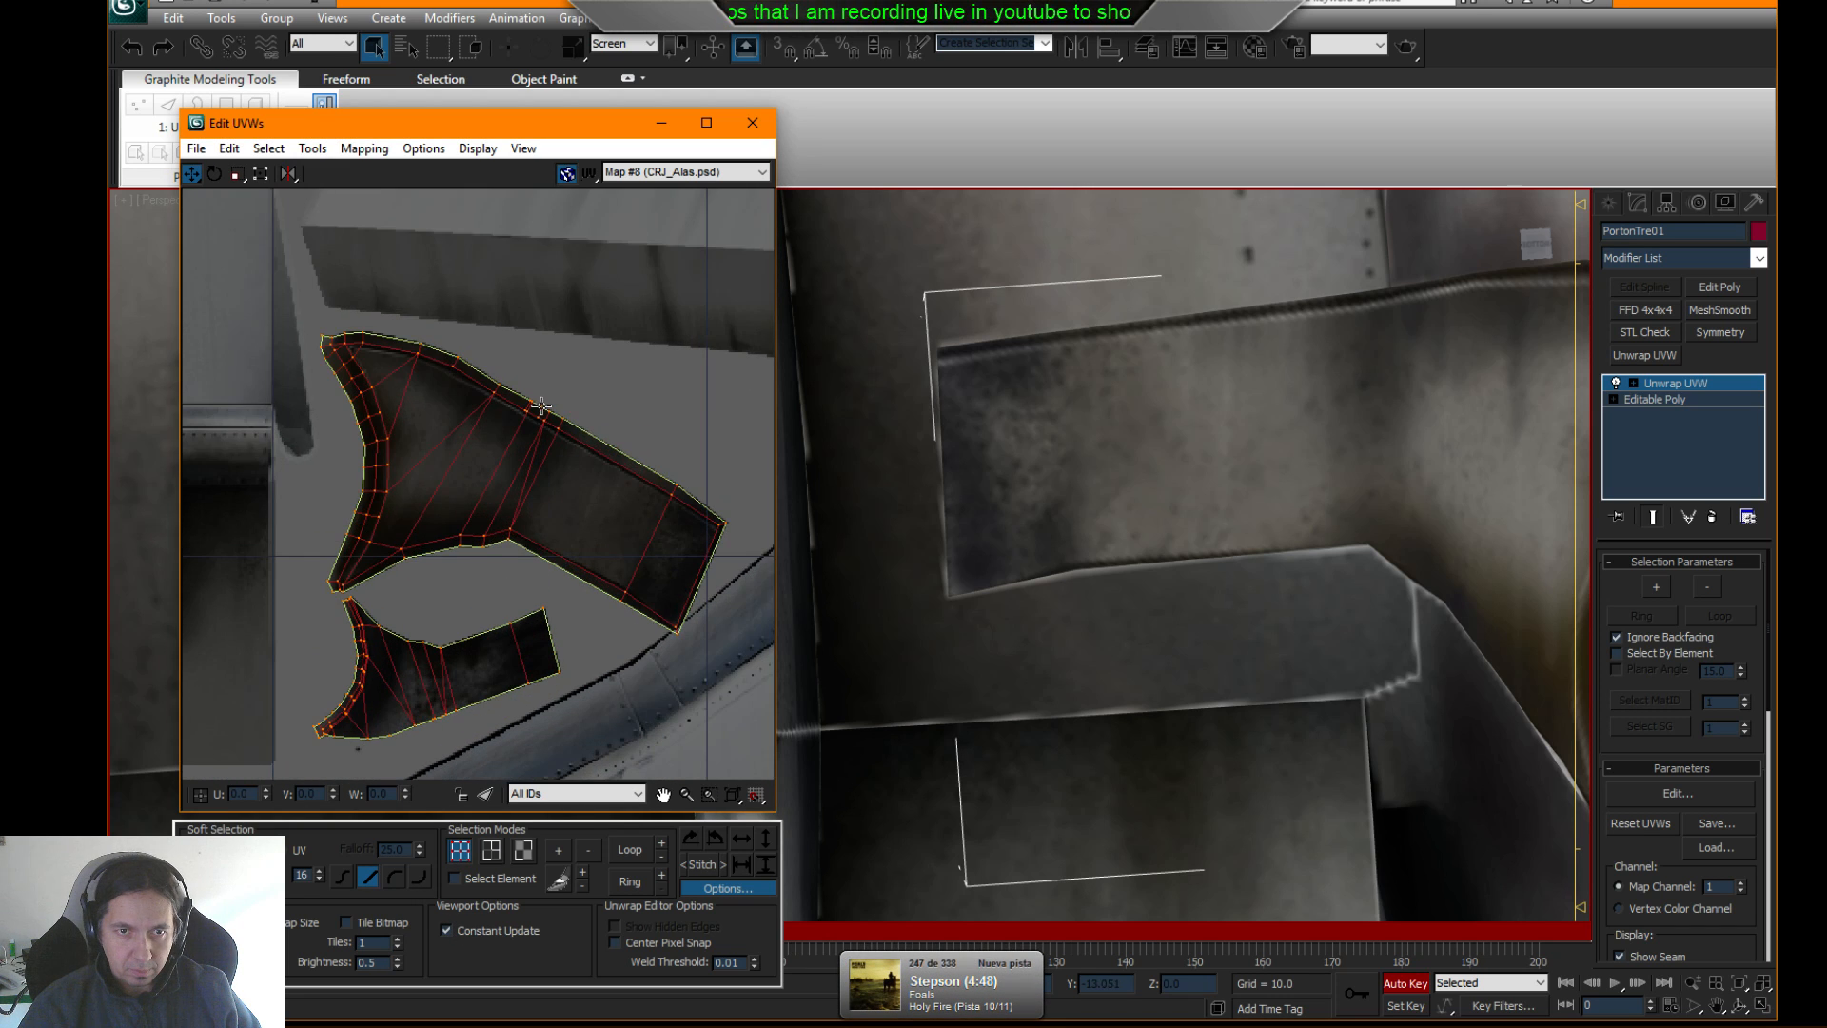
scroll(571, 403, up, 3)
scroll(602, 400, up, 4)
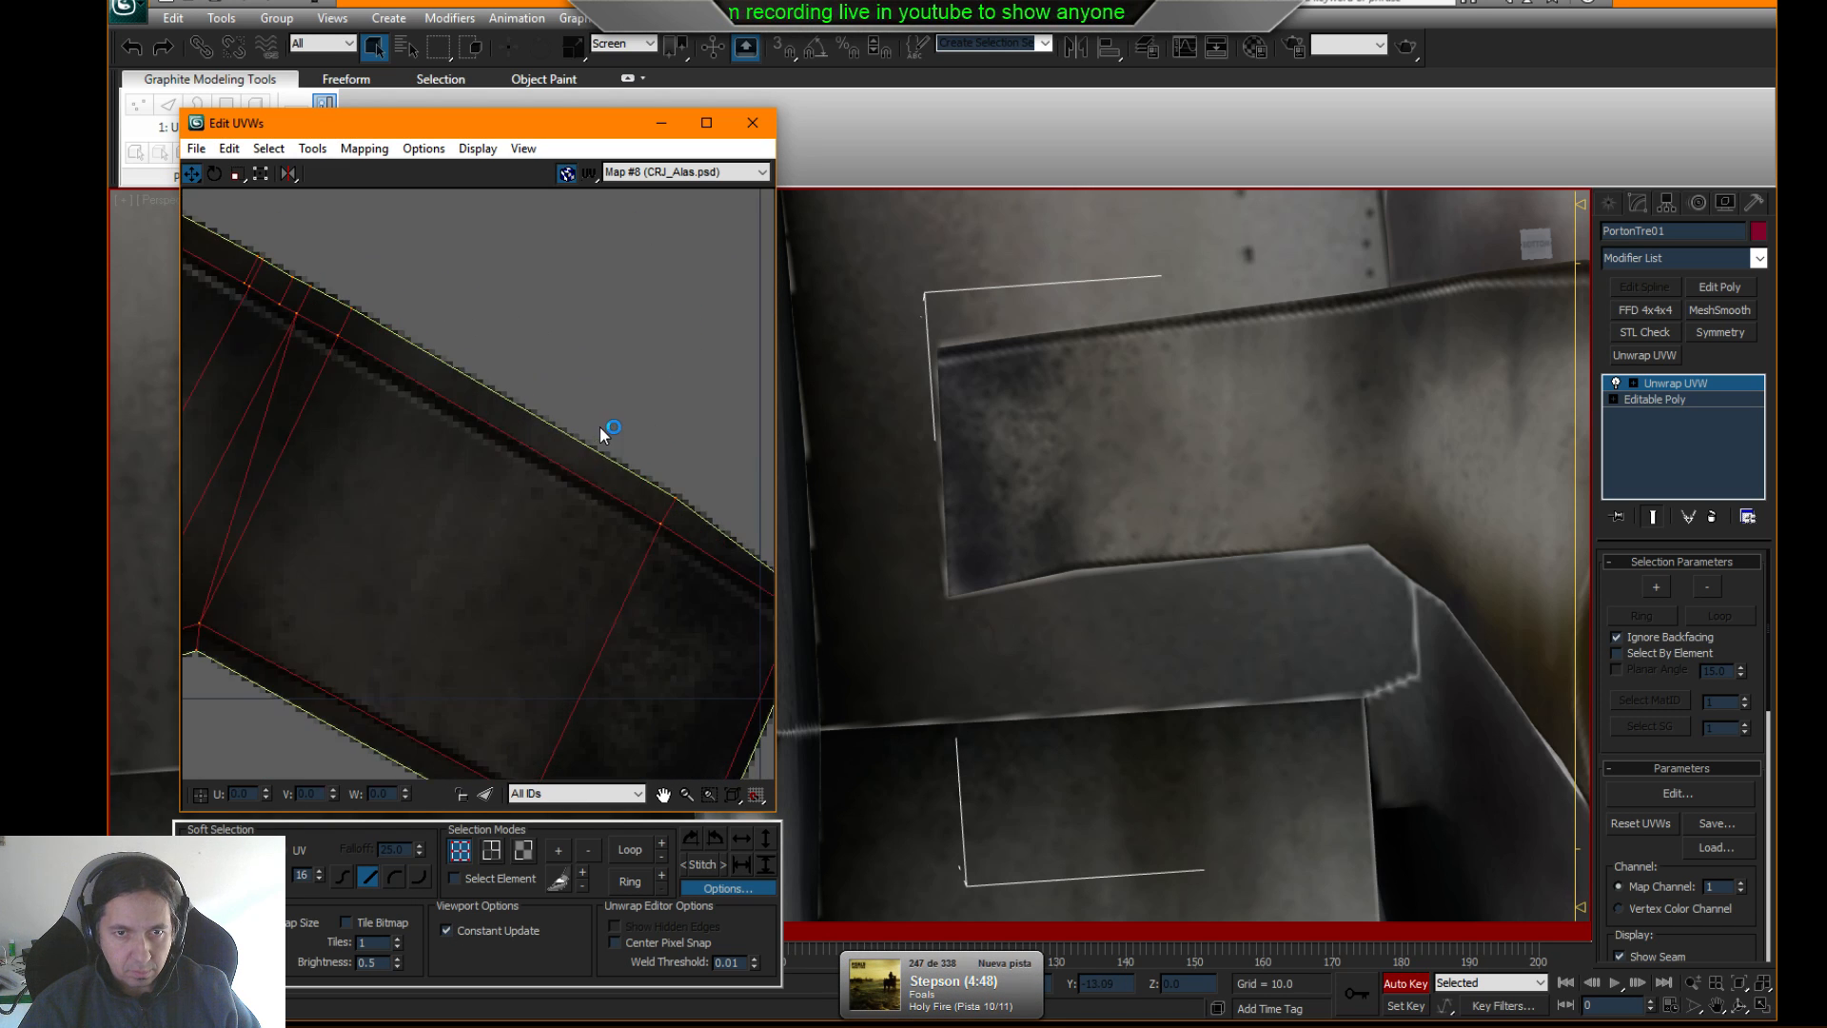
middle_drag(600, 427, 543, 391)
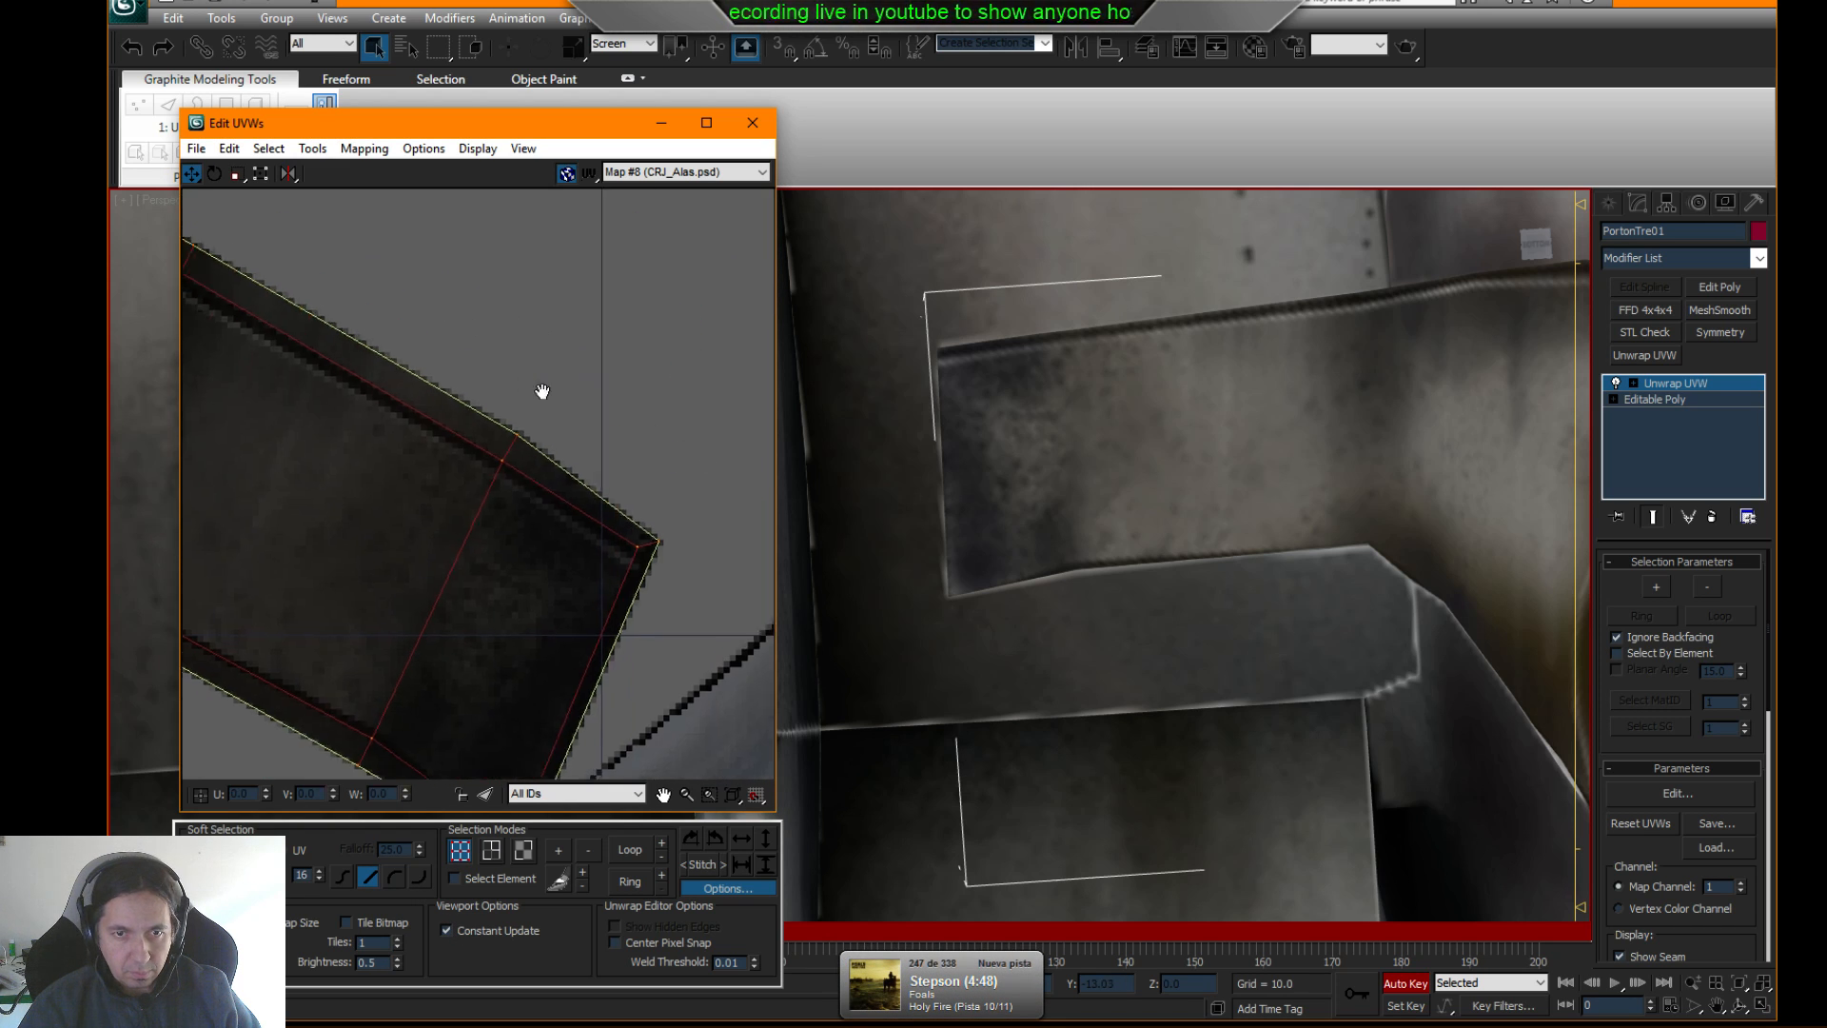
click(636, 568)
drag(636, 571, 635, 591)
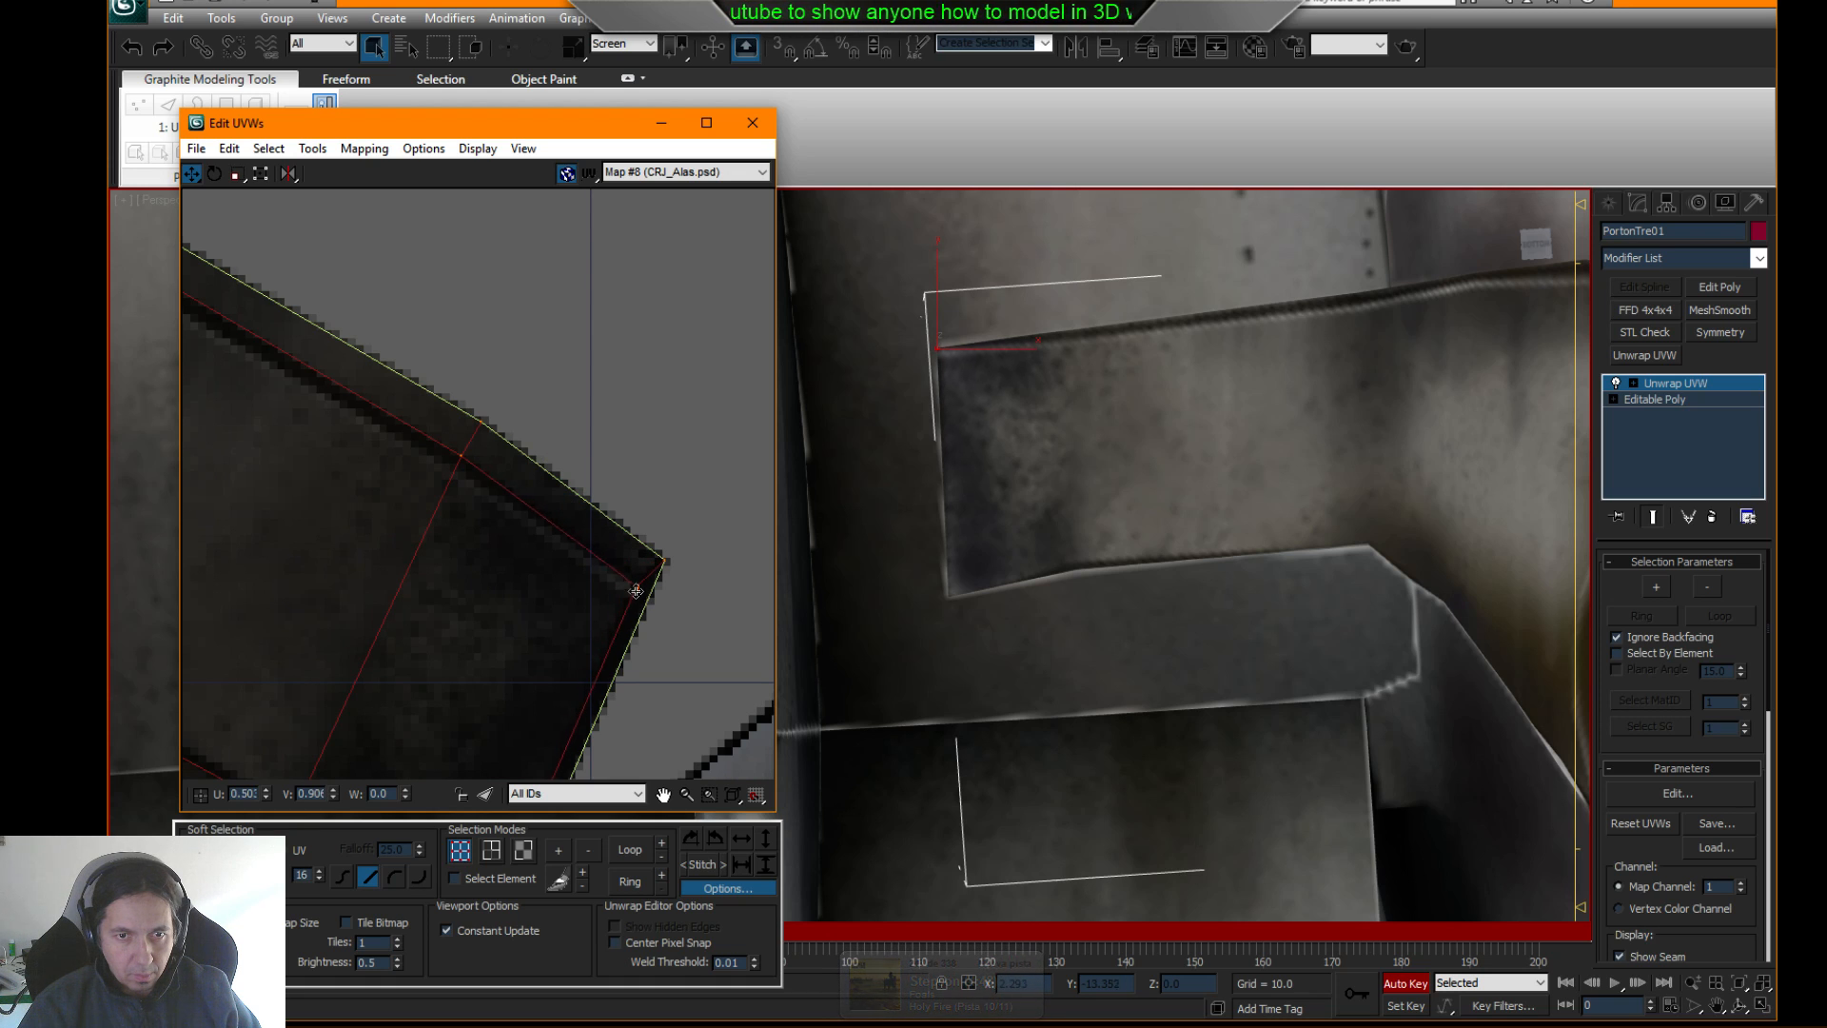
middle_drag(497, 475, 555, 497)
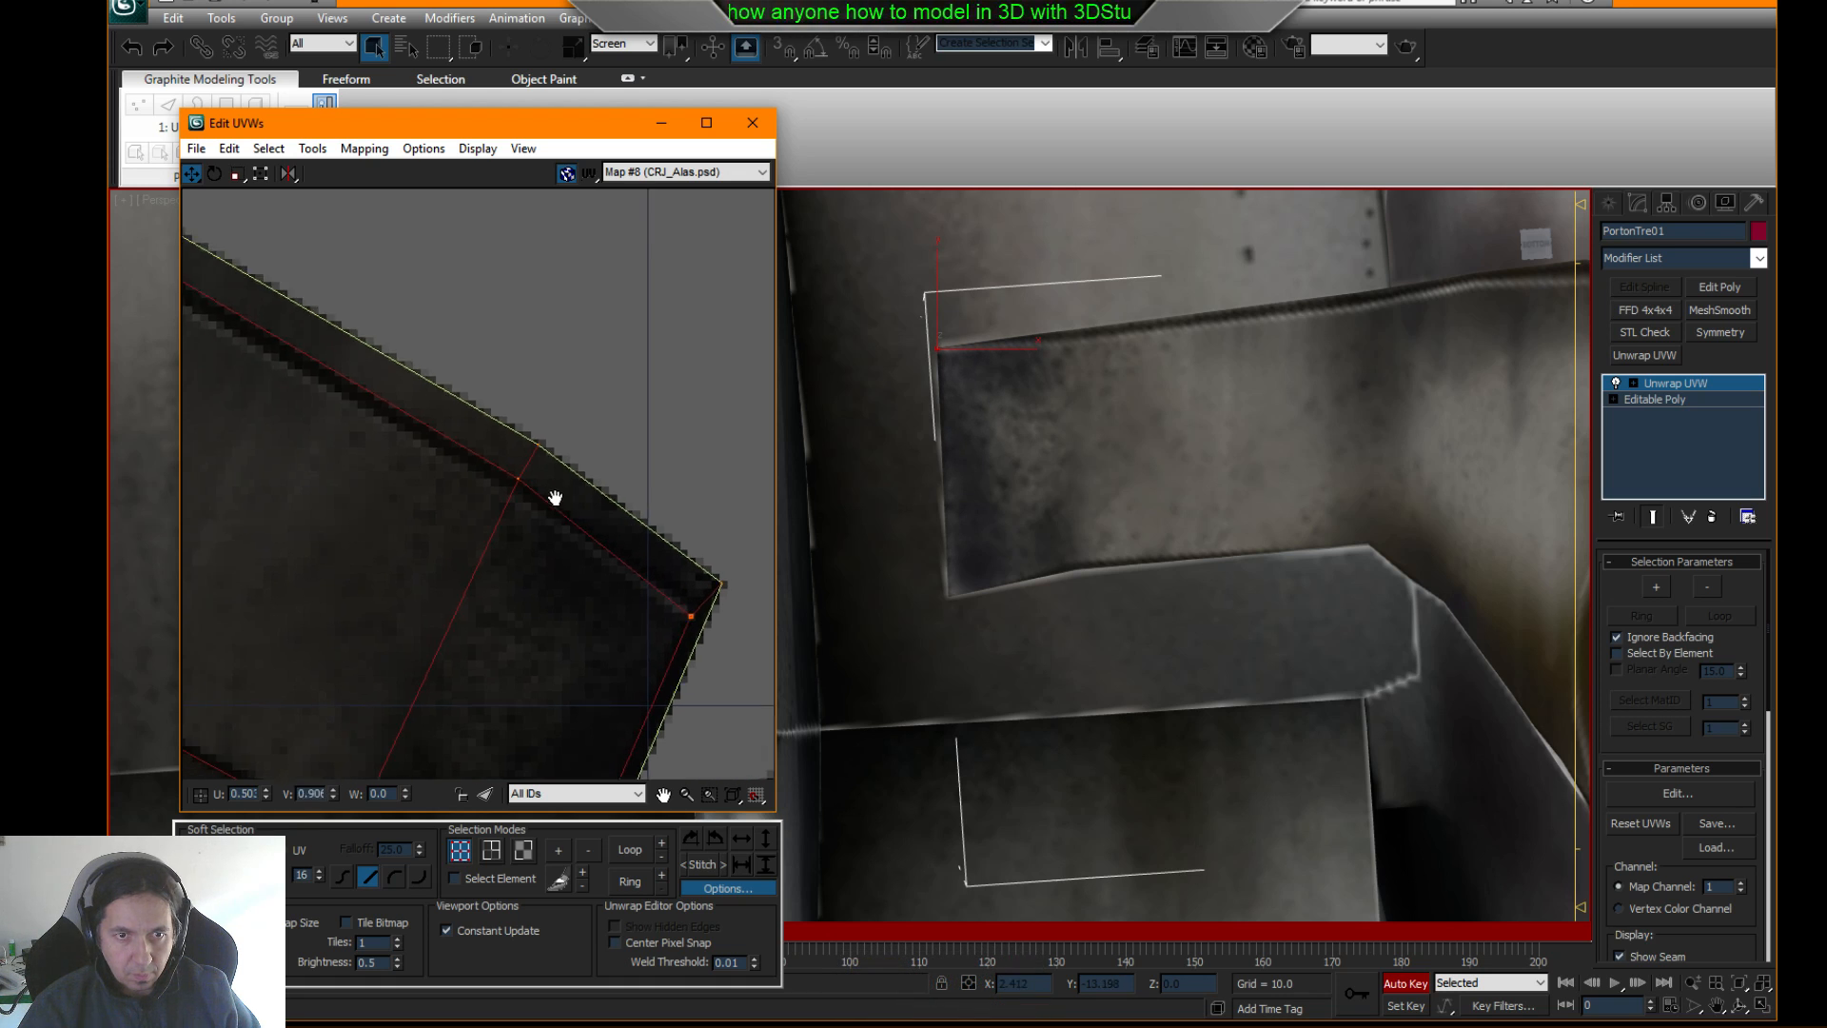
drag(514, 479, 508, 500)
- Shift the inner UV vertices along the middle of the large shell's upper edge onto the painted border line
middle_drag(441, 457, 702, 528)
drag(530, 408, 466, 402)
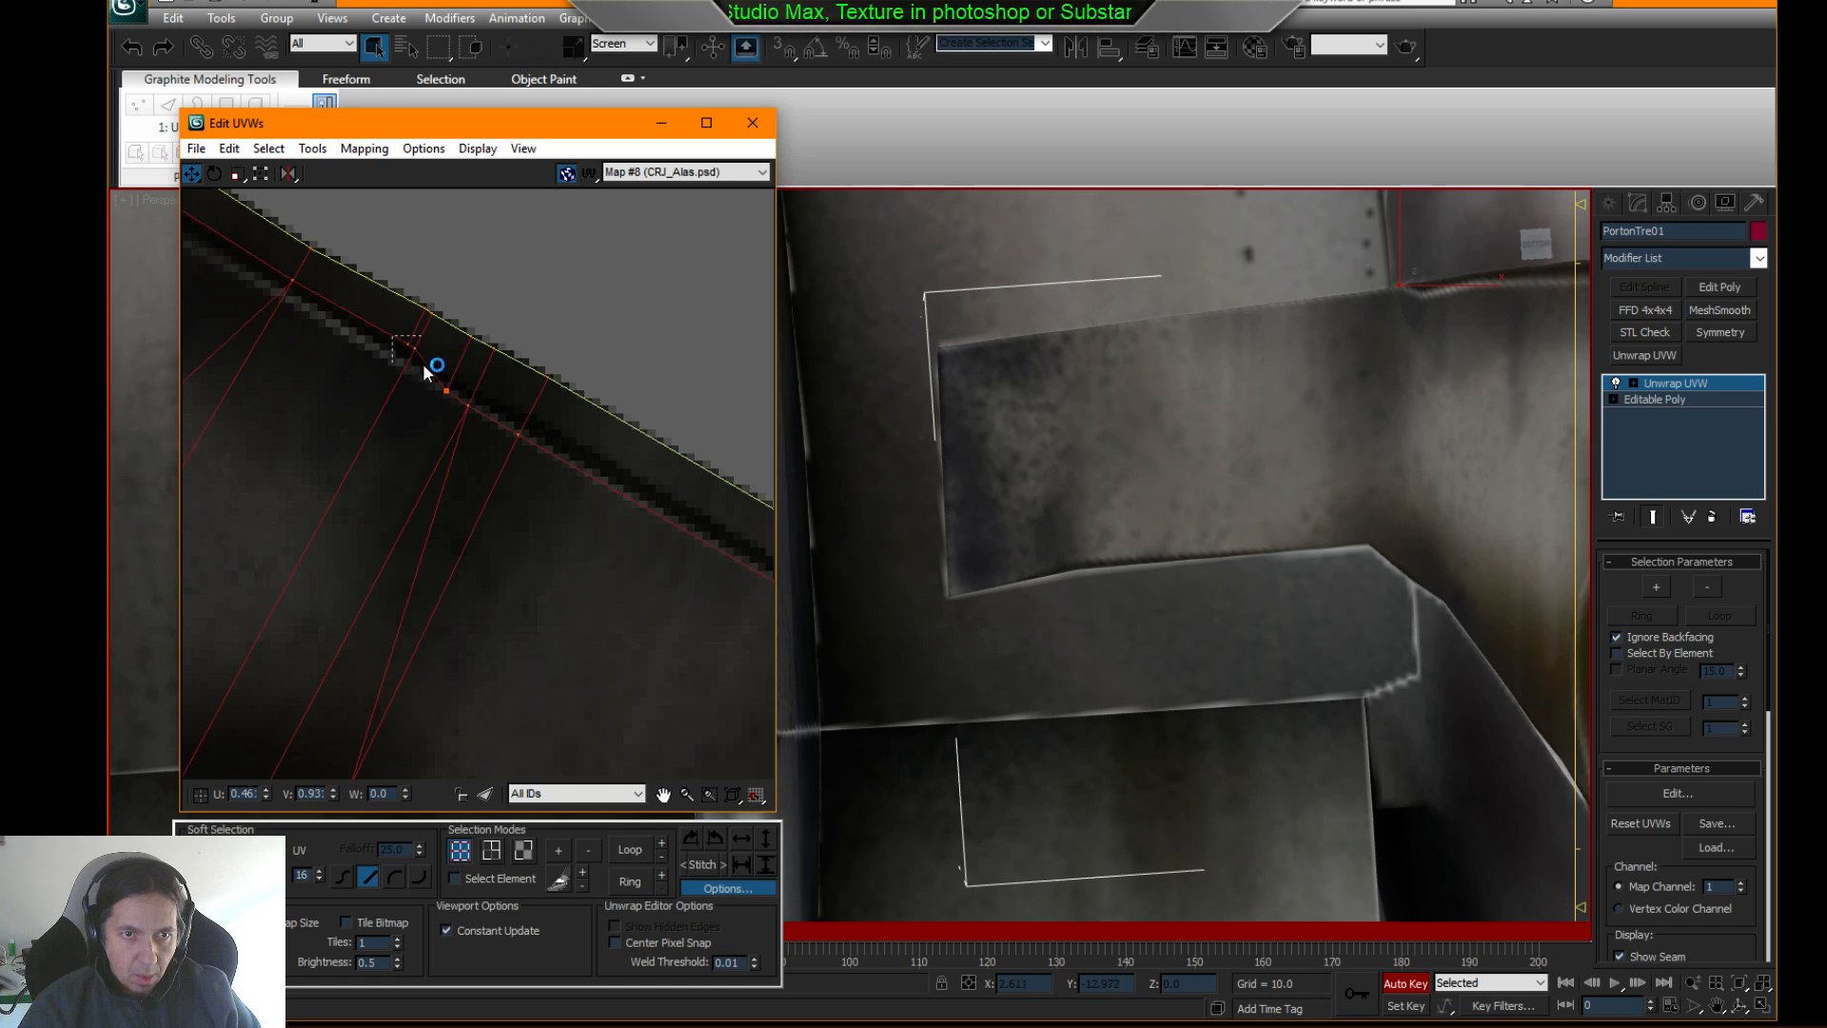
drag(425, 371, 494, 396)
mouse_move(391, 343)
mouse_down()
mouse_move(380, 326)
mouse_move(371, 343)
mouse_up()
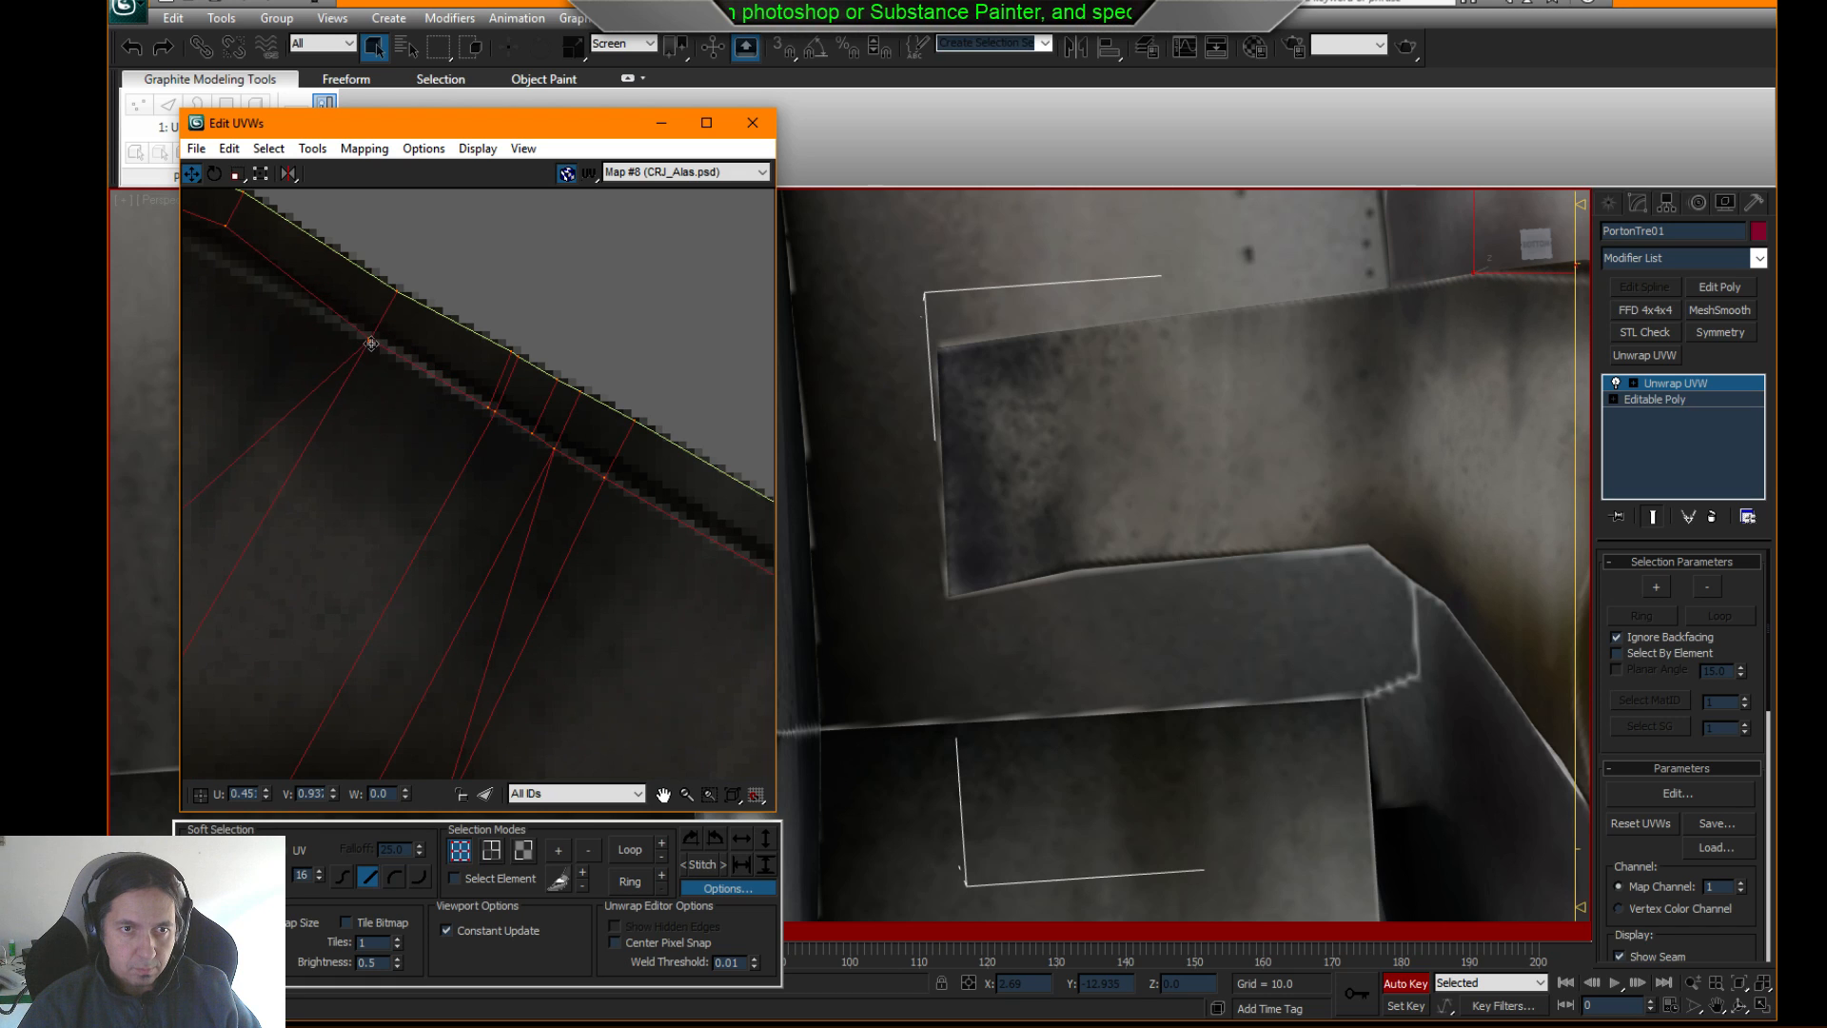
middle_drag(372, 343, 413, 332)
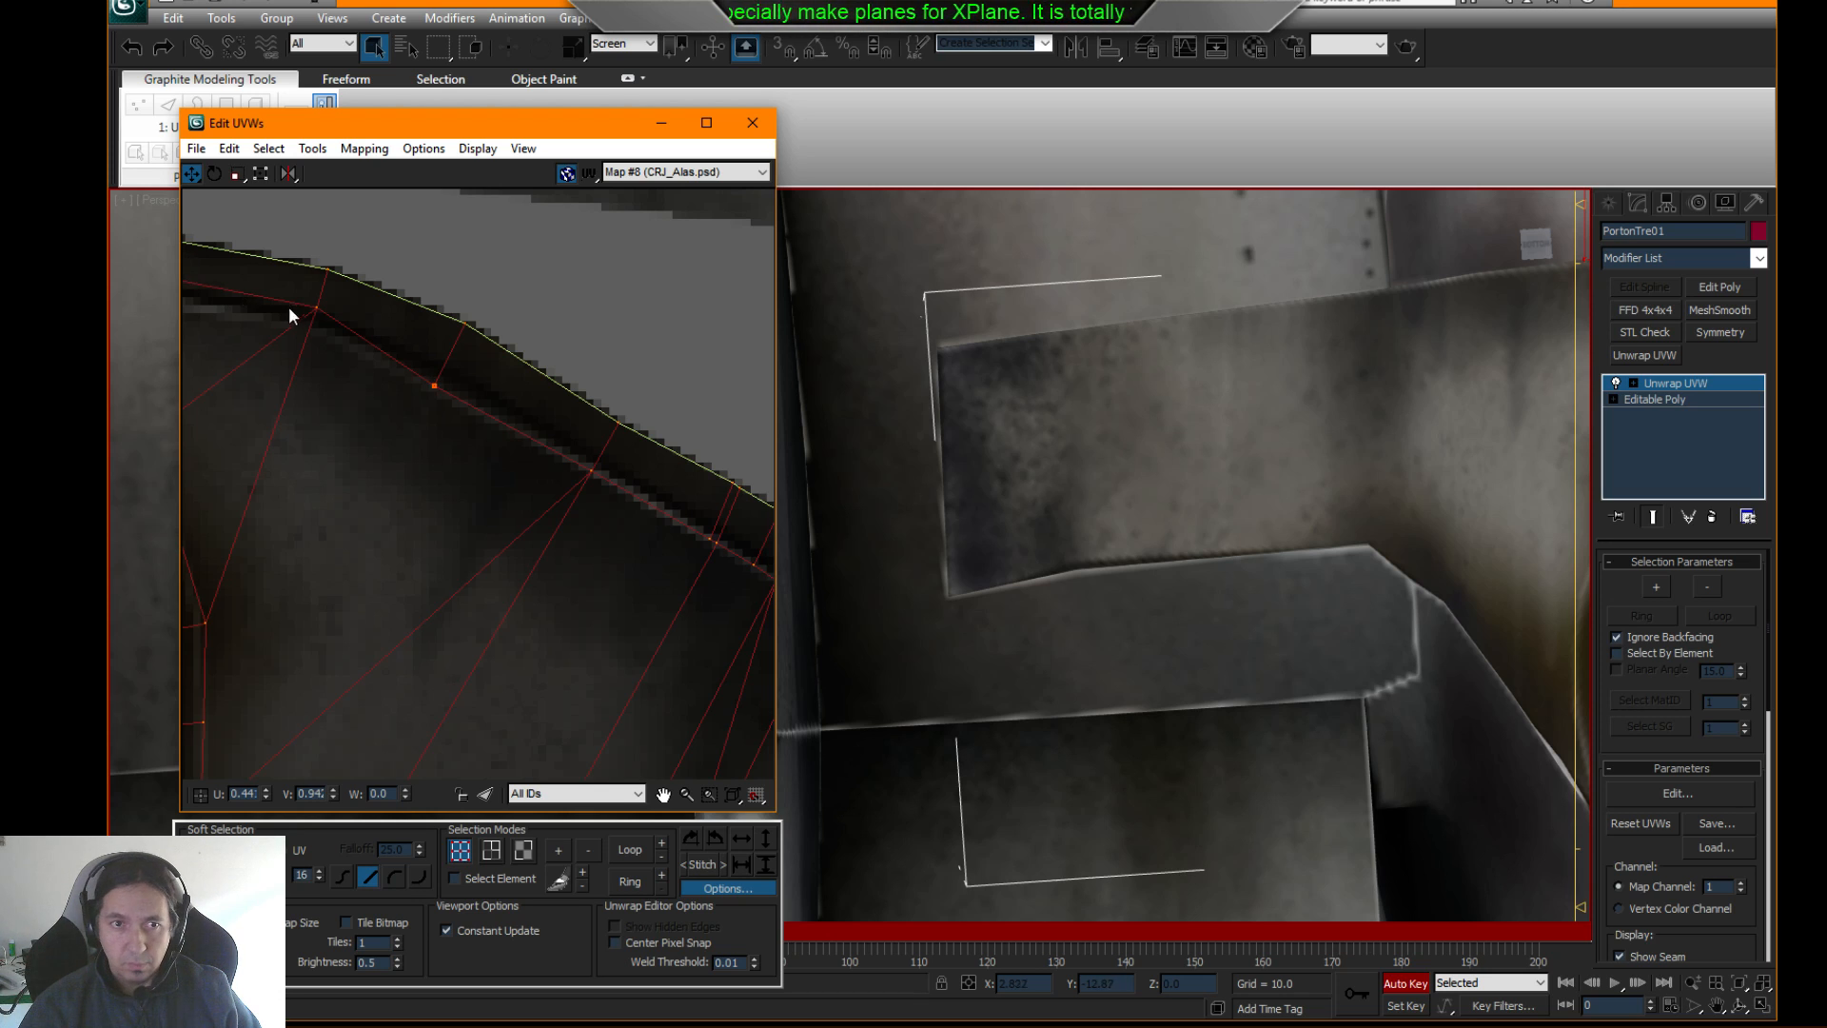
- Adjust the inner UV vertices around the large shell's upper tip to follow the painted border
scroll(528, 344, down, 2)
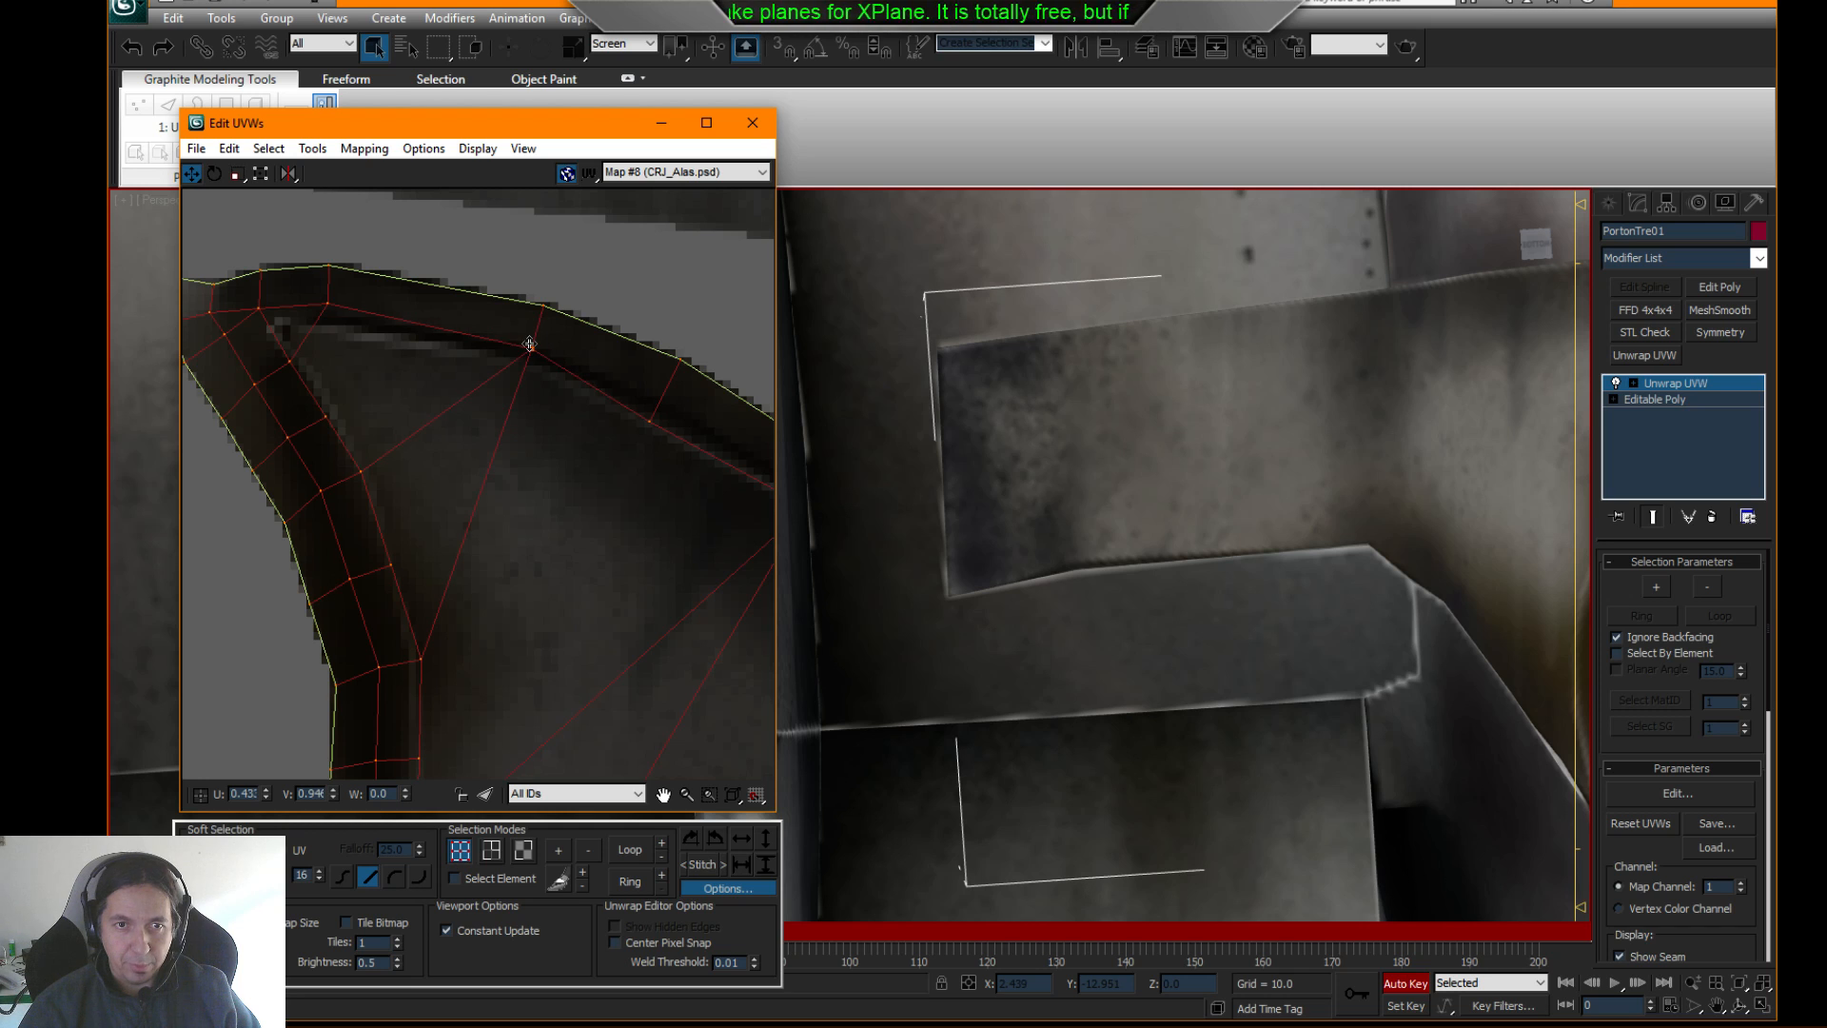
middle_drag(529, 363, 570, 388)
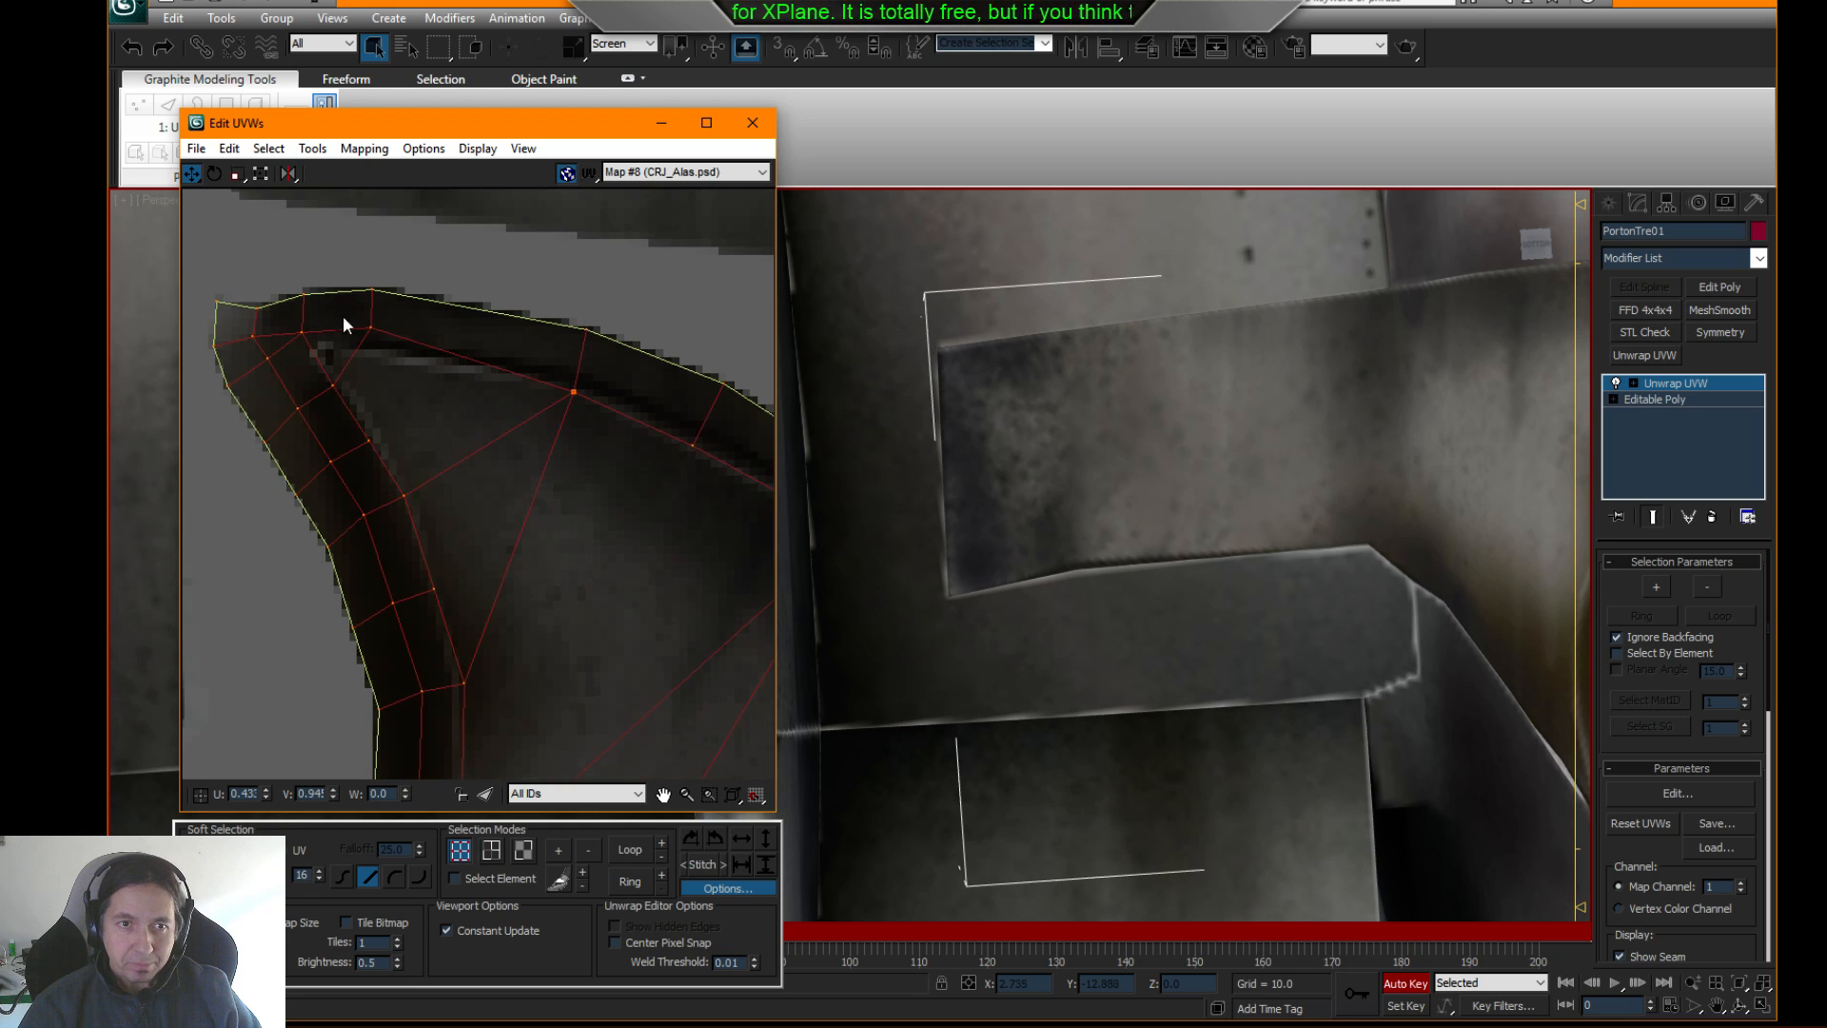
drag(395, 346, 375, 337)
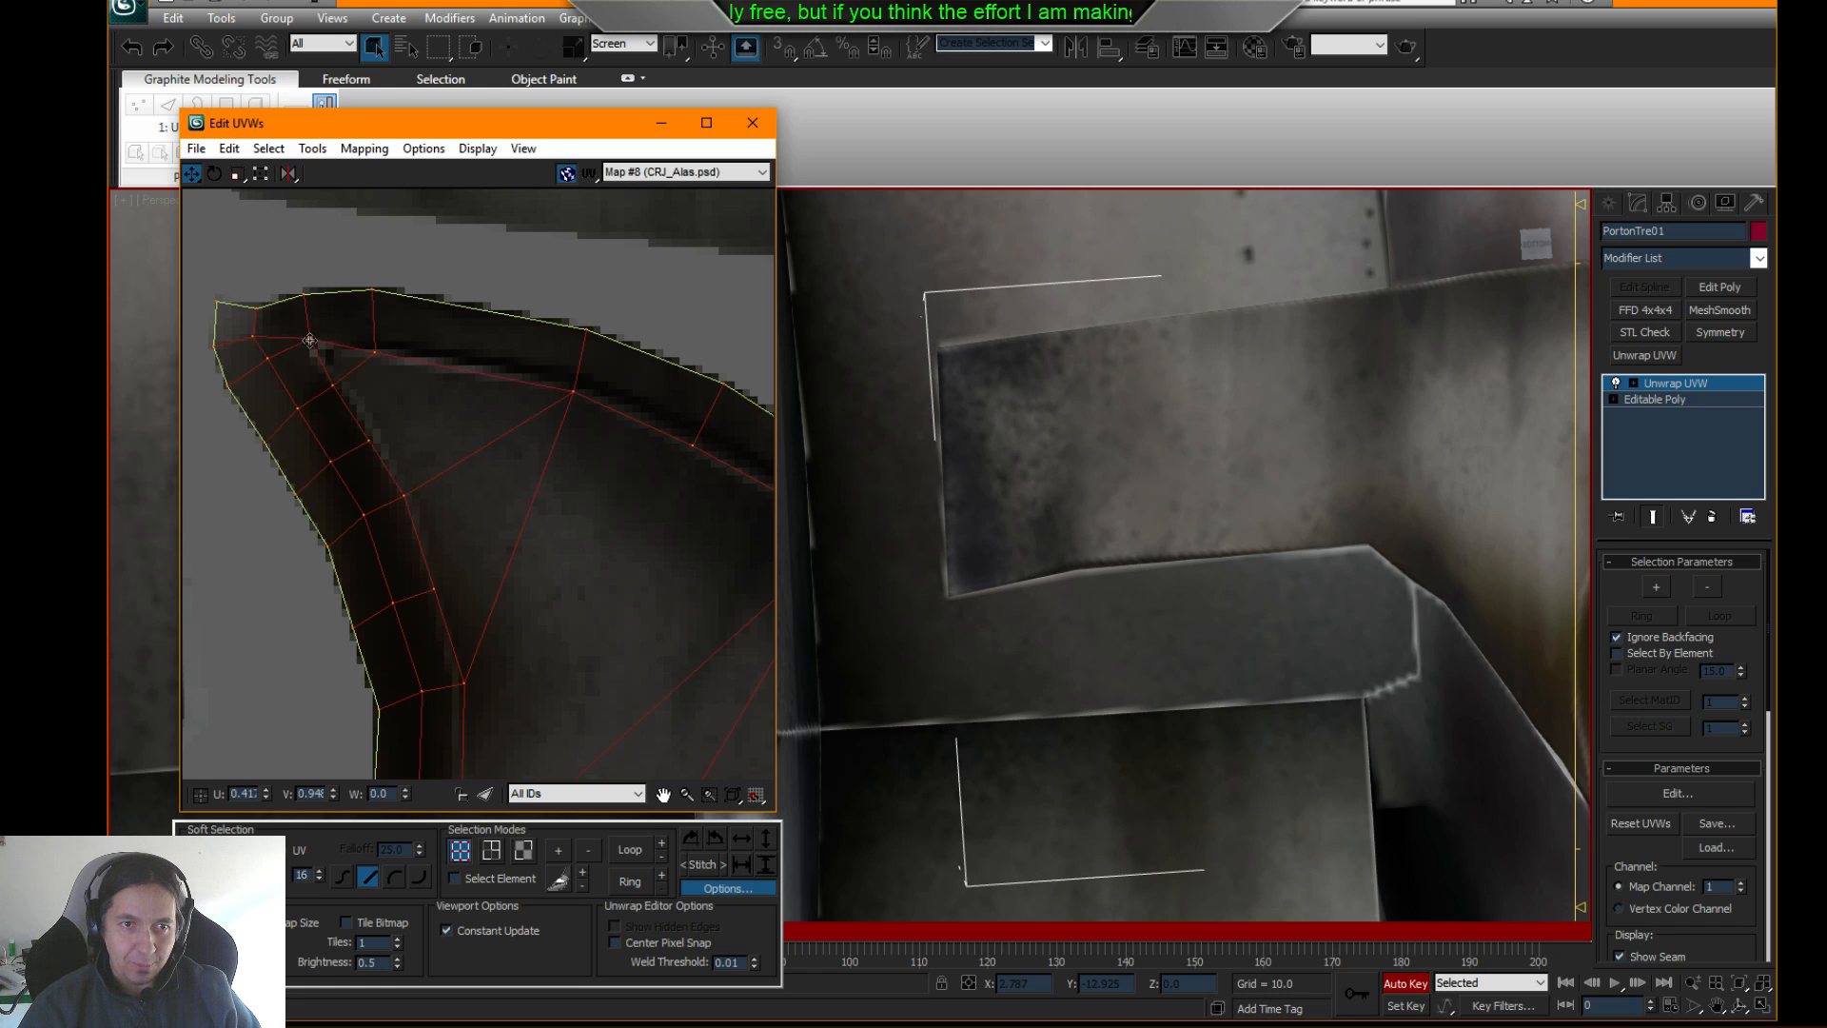
drag(301, 335, 310, 345)
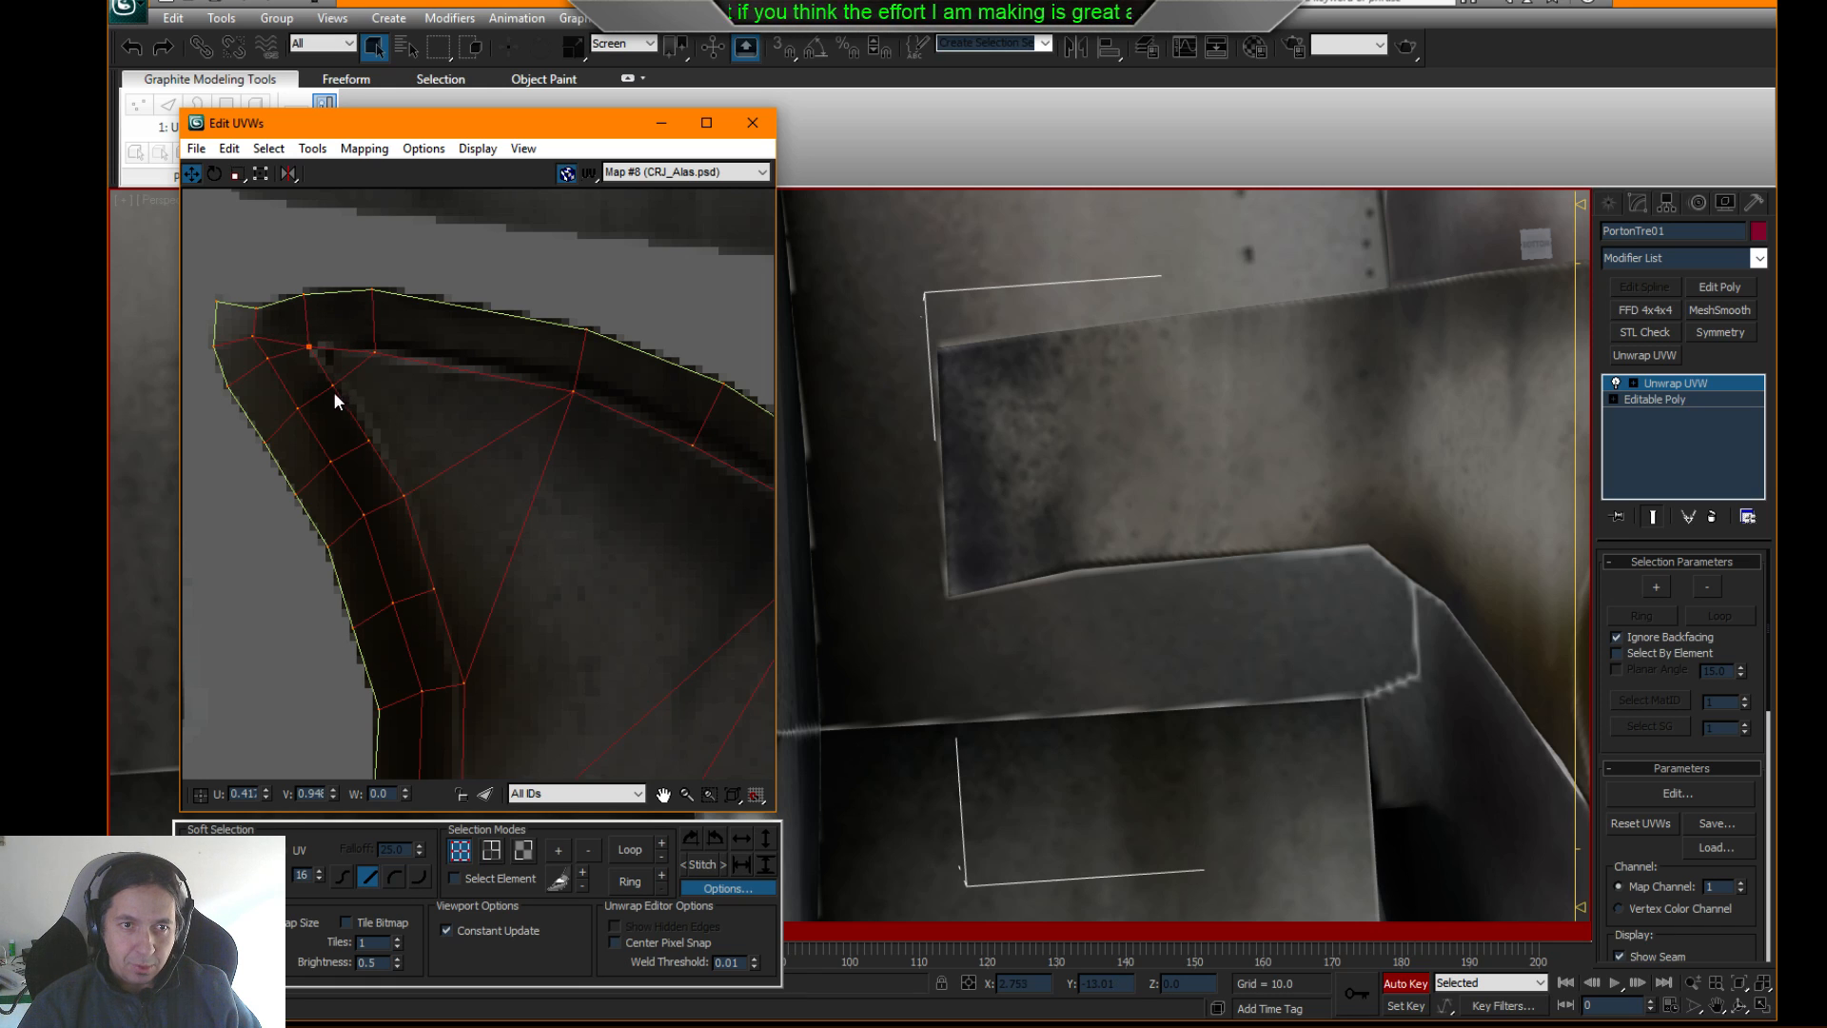
middle_drag(340, 388, 397, 365)
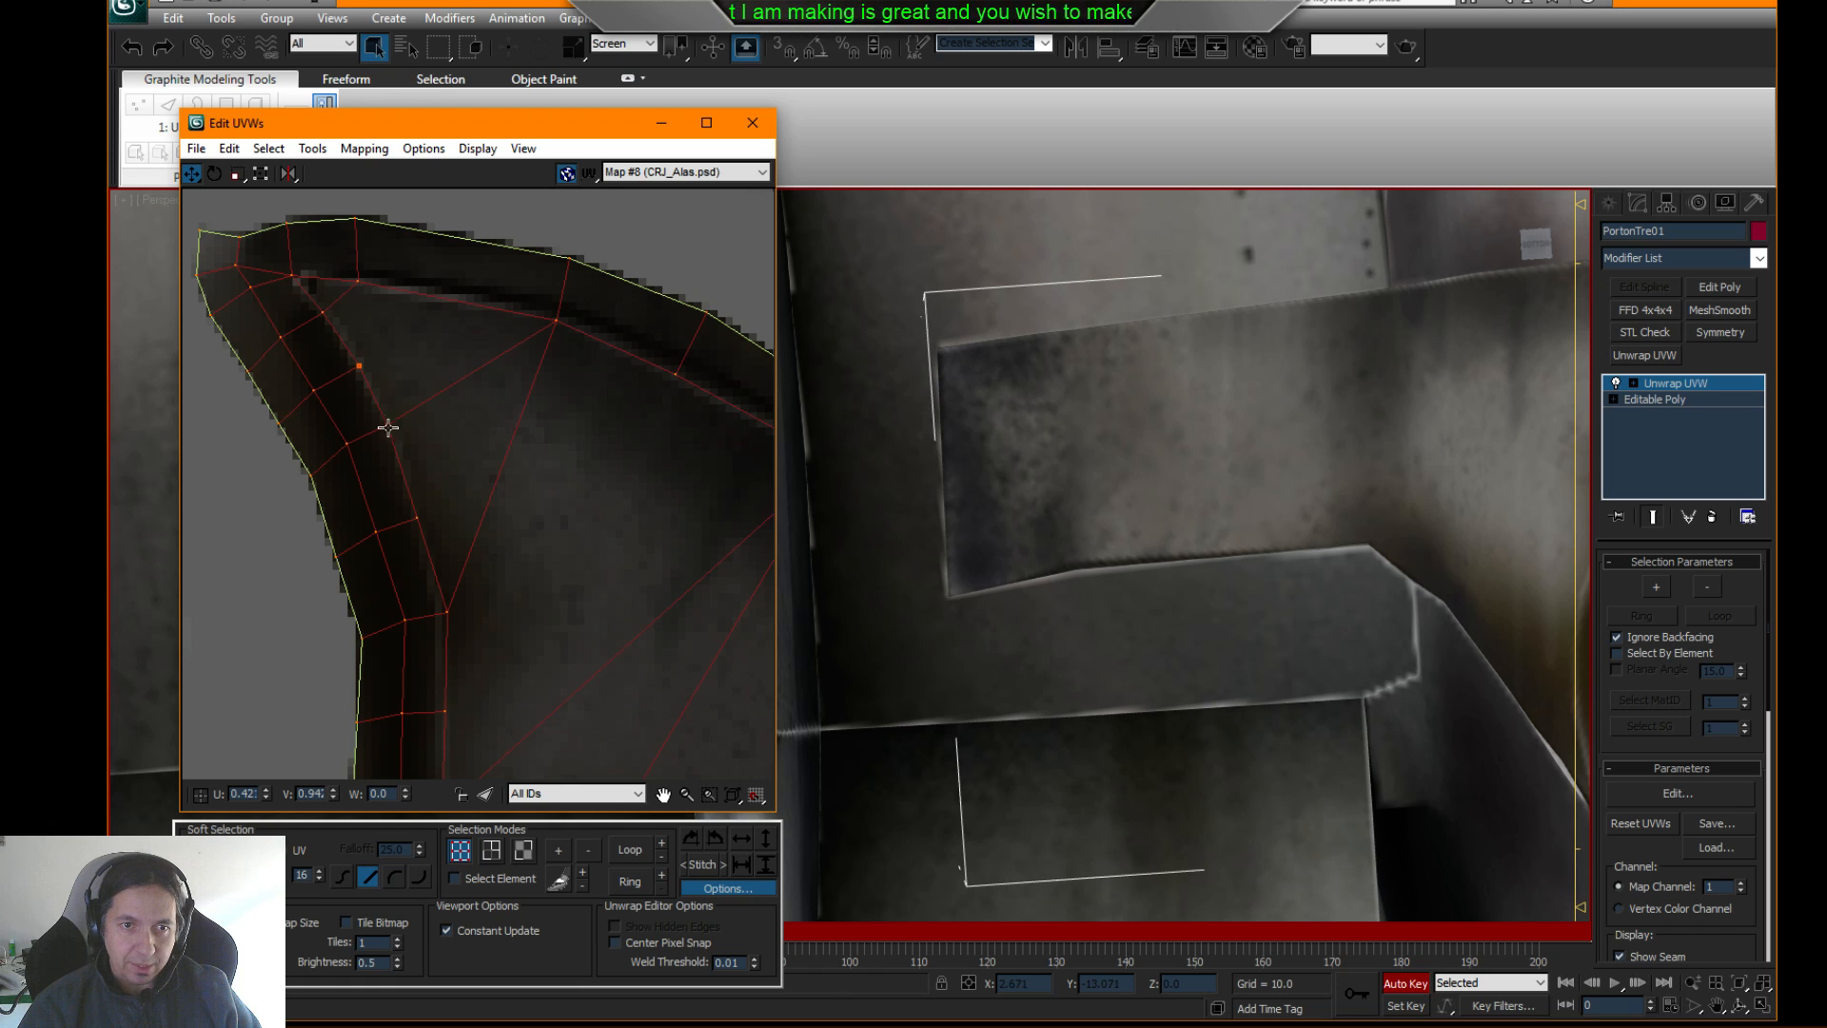
- Align the three inner UV vertices in the middle of the large shell's curved rim with the painted rim line
middle_drag(408, 435, 409, 326)
scroll(511, 529, down, 2)
scroll(514, 535, up, 2)
middle_drag(521, 546, 499, 434)
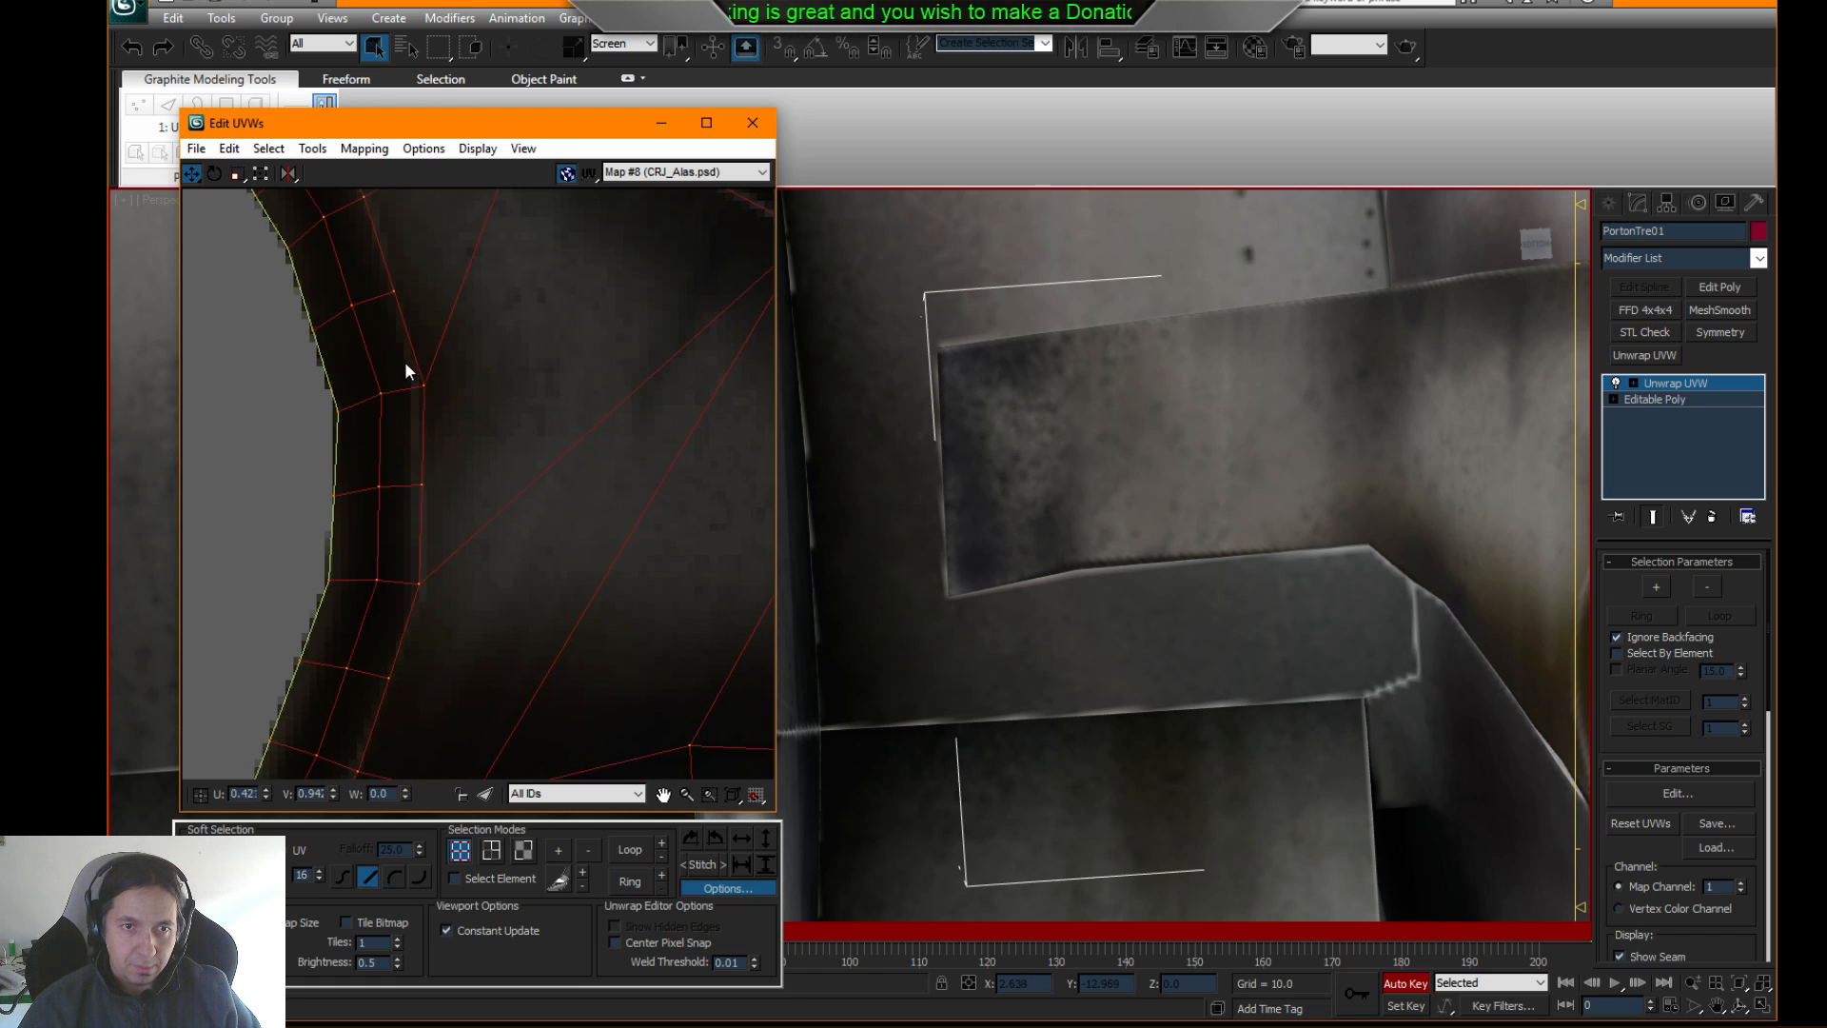
drag(408, 372, 510, 642)
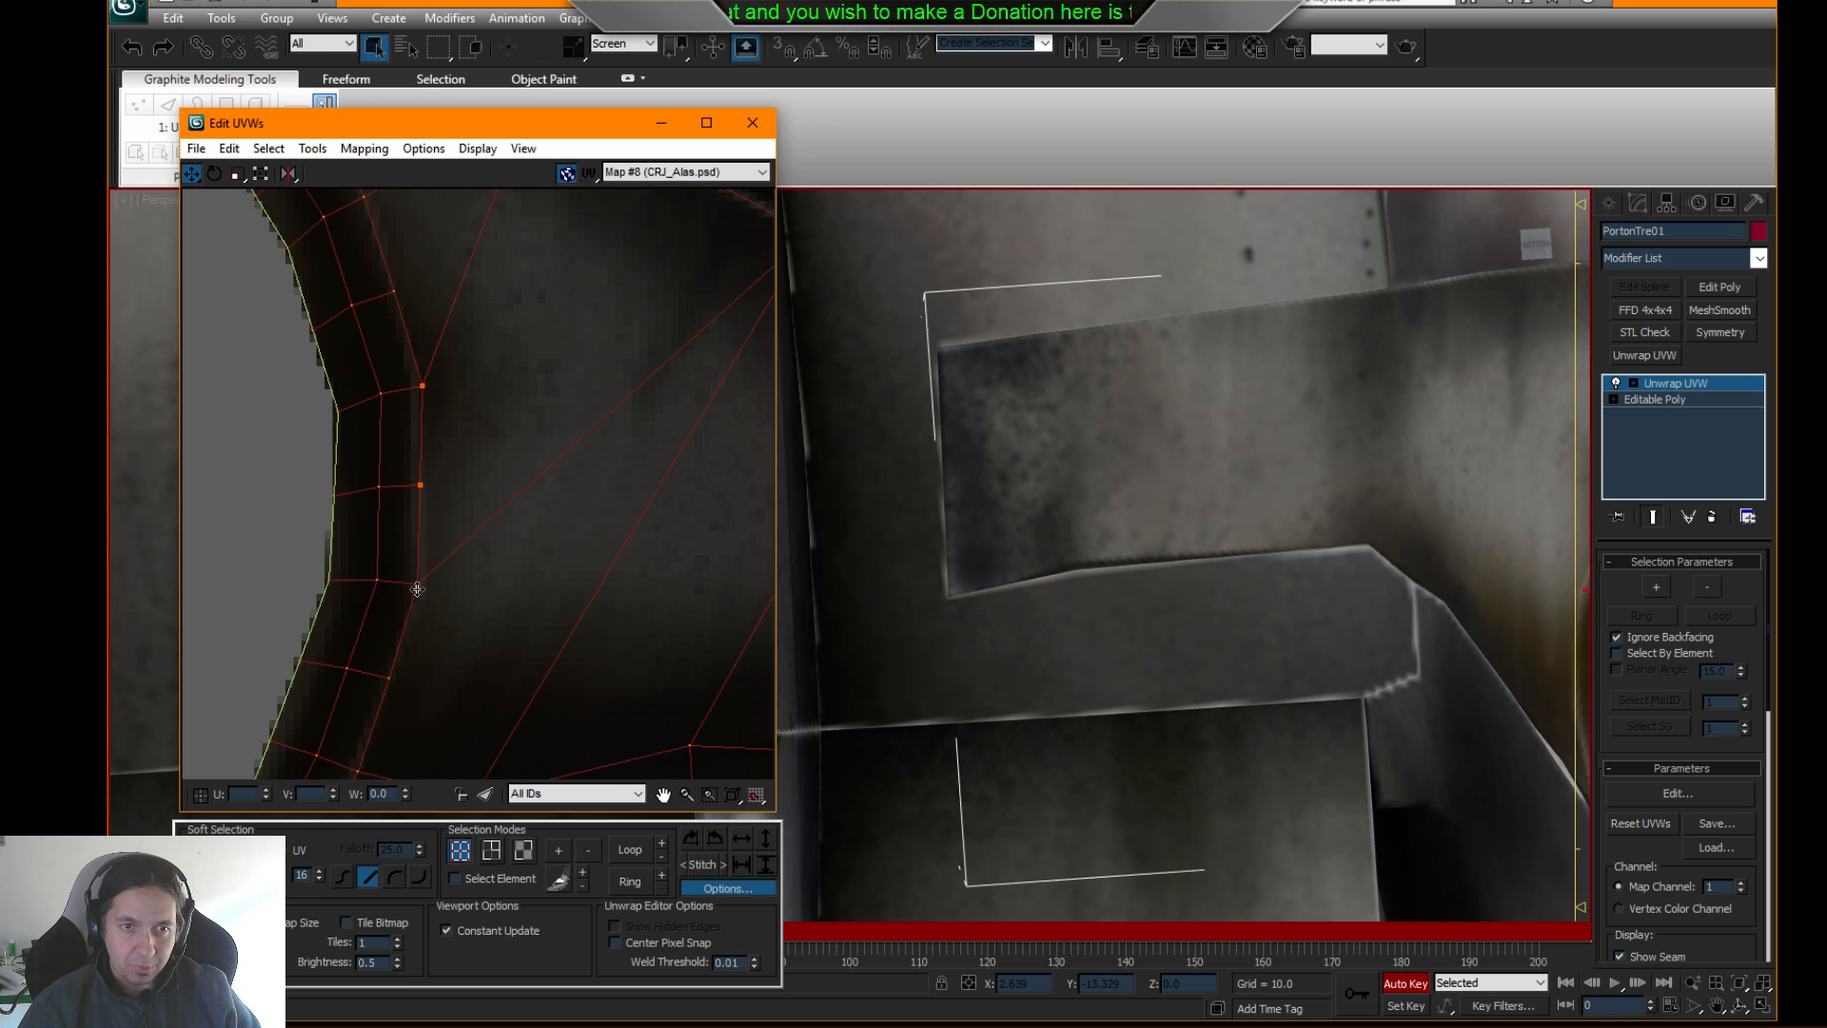
- Move the inner UV vertex on the large shell's lower edge near the straight end onto the painted border
scroll(484, 609, down, 2)
middle_drag(539, 605, 550, 418)
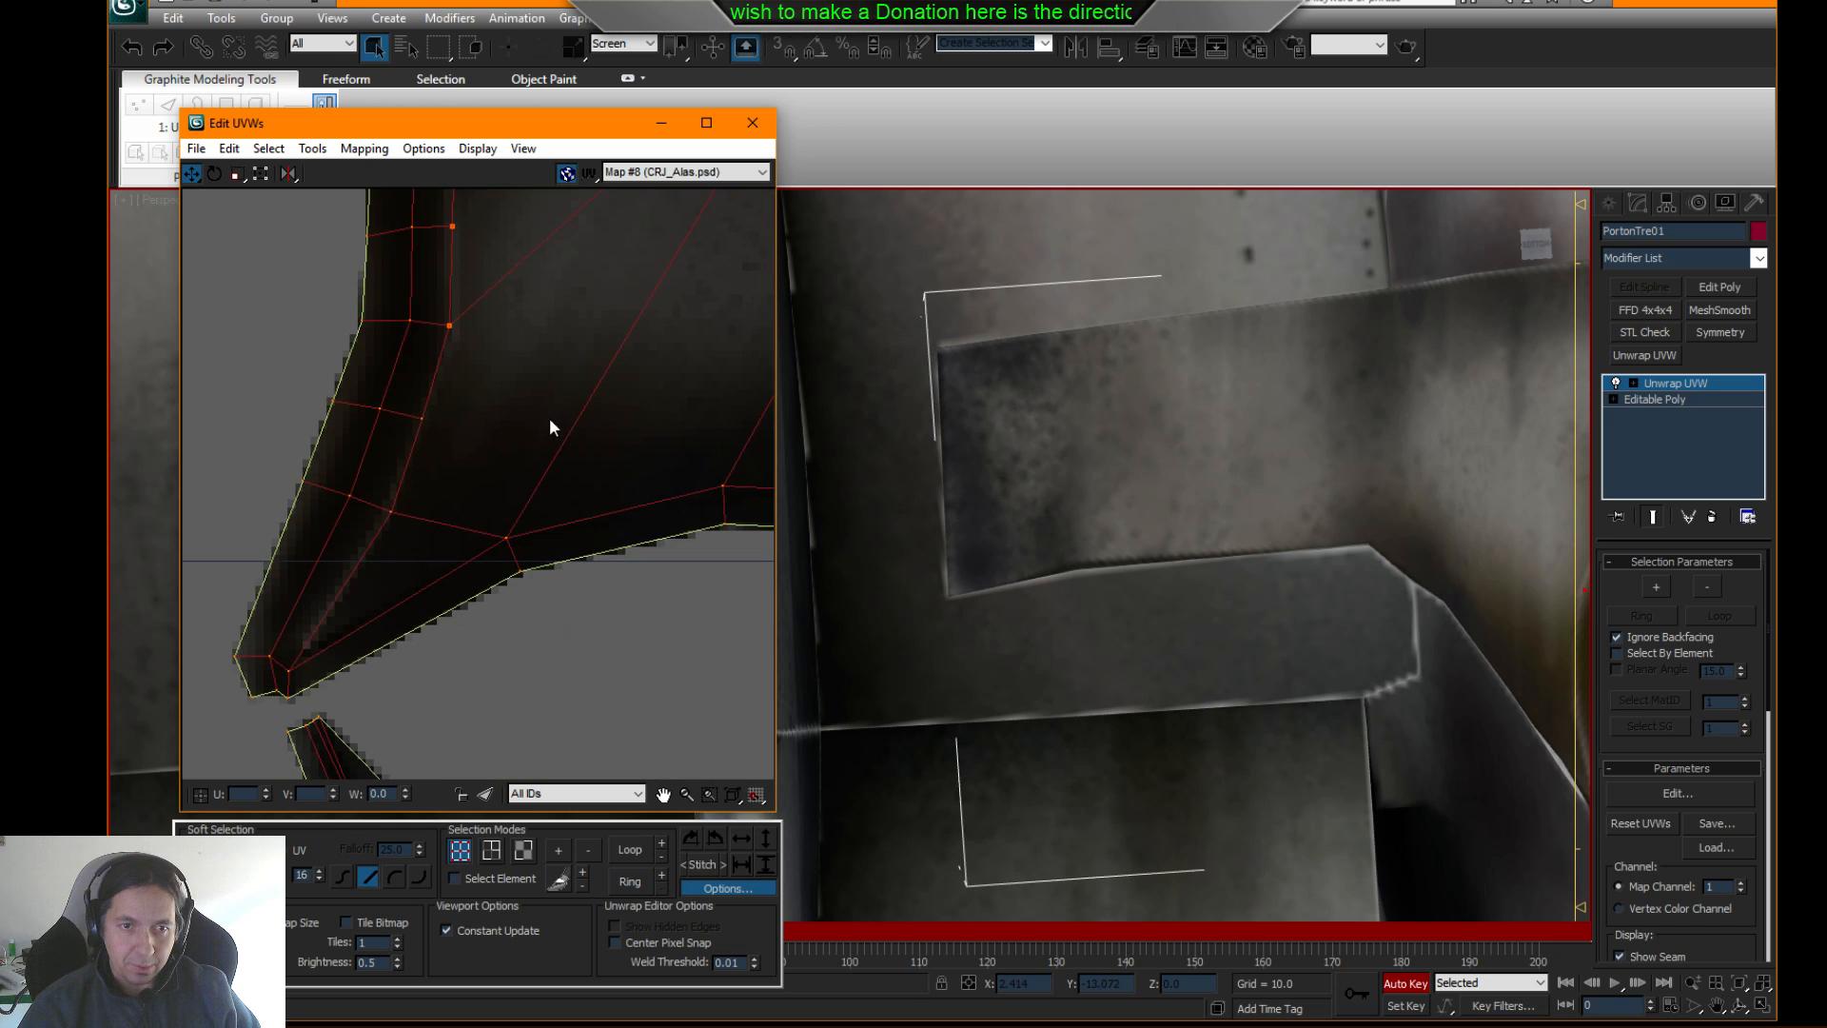
middle_drag(556, 495, 364, 410)
middle_drag(561, 416, 464, 360)
scroll(637, 476, up, 1)
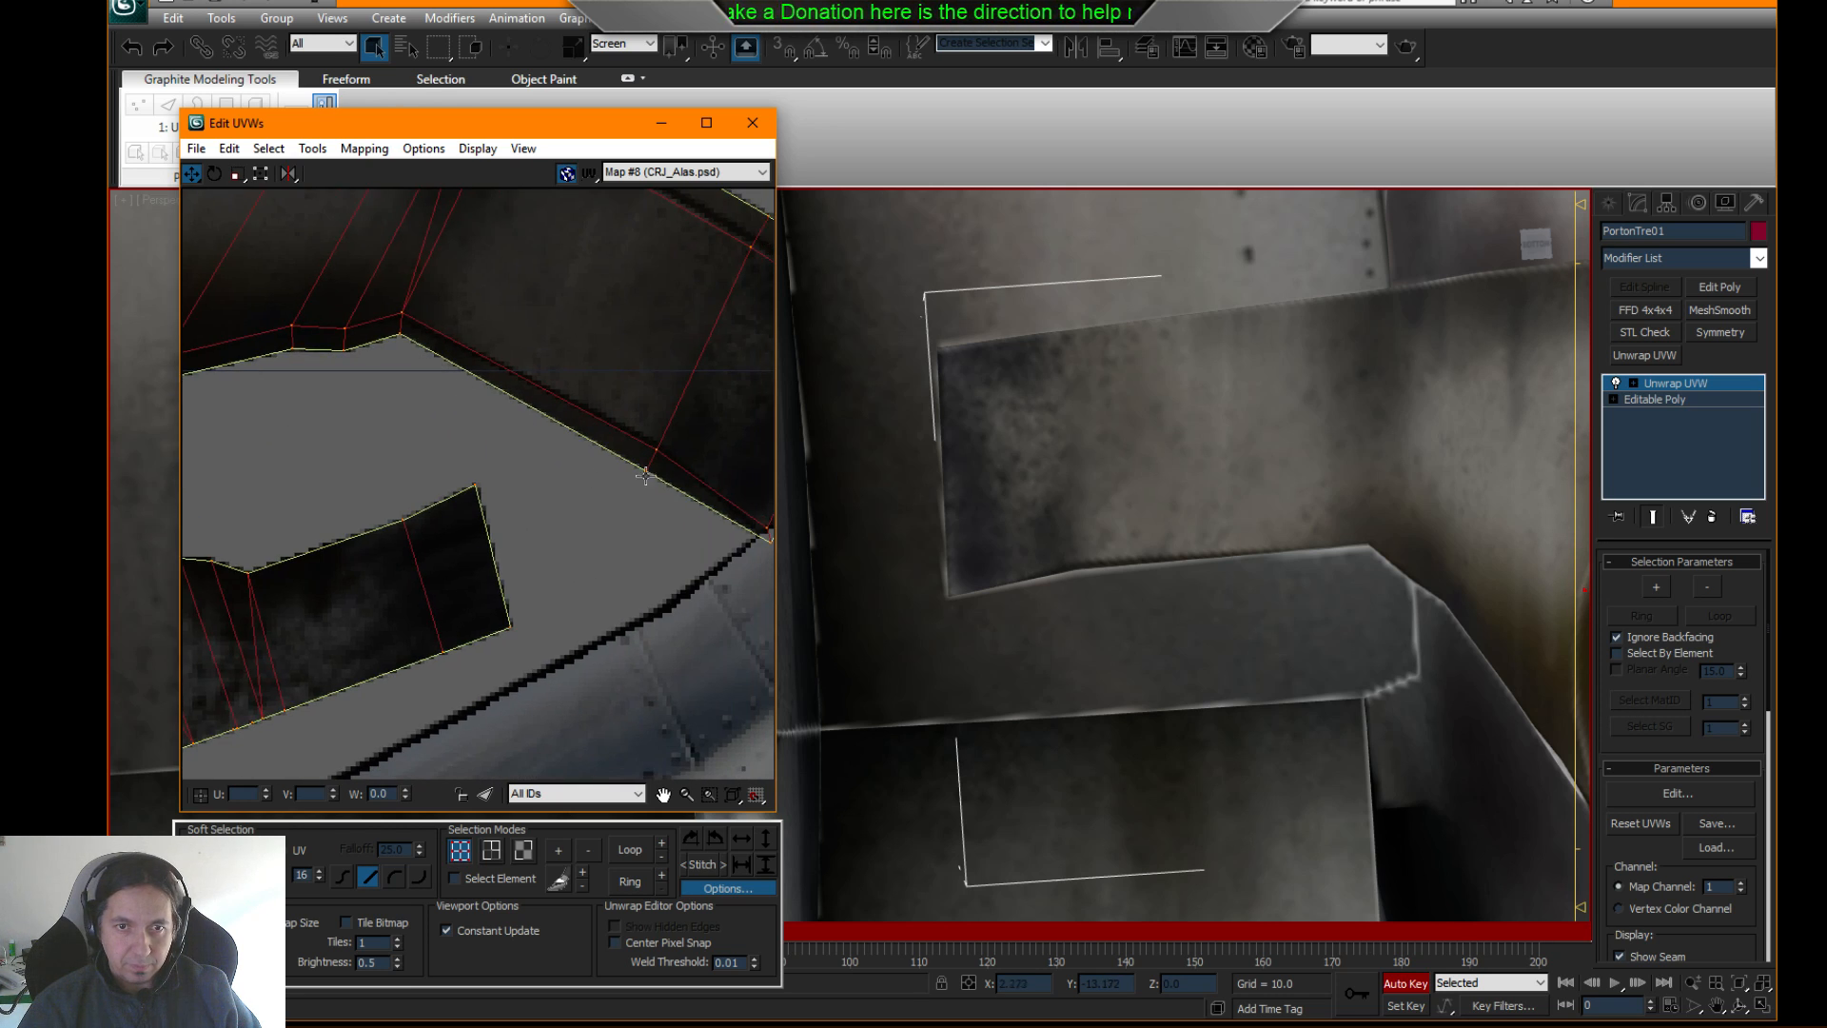
scroll(636, 479, up, 2)
click(544, 421)
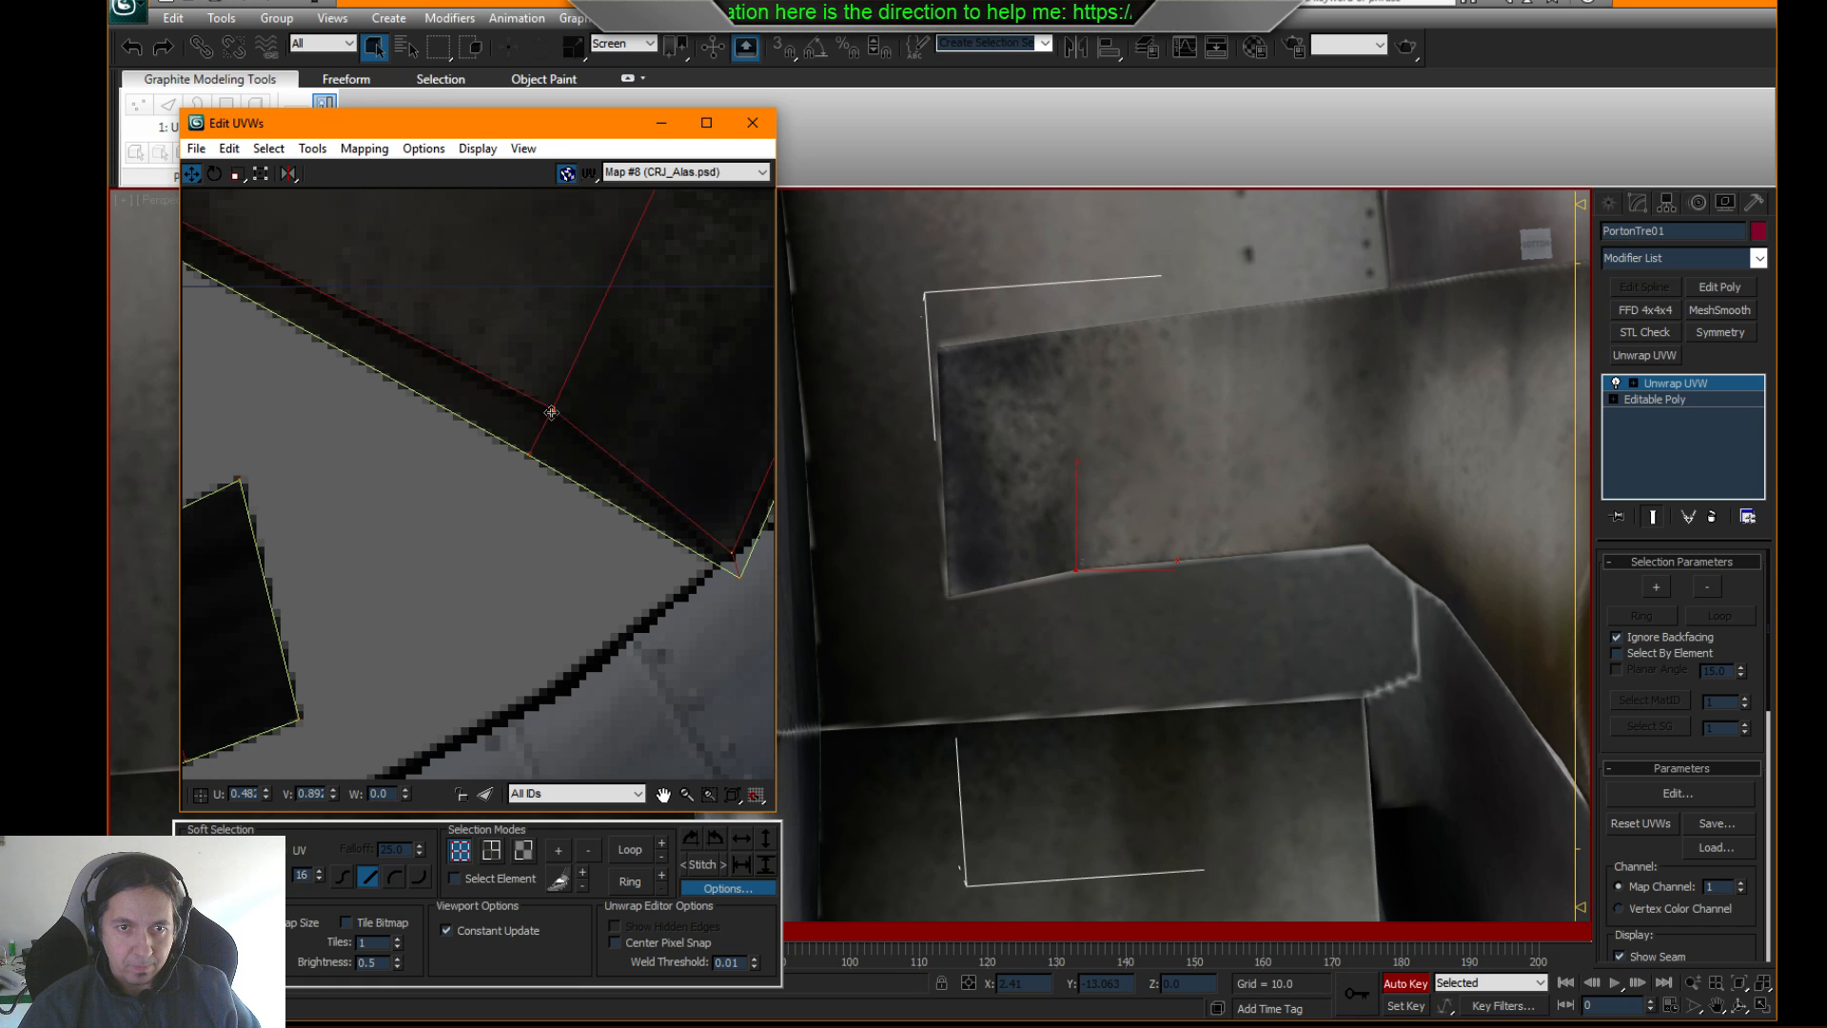
- Pull the UV vertices at the large shell's lower end corner inward, inside the dark painted door area
scroll(571, 447, down, 2)
middle_drag(620, 477, 638, 462)
scroll(640, 467, up, 3)
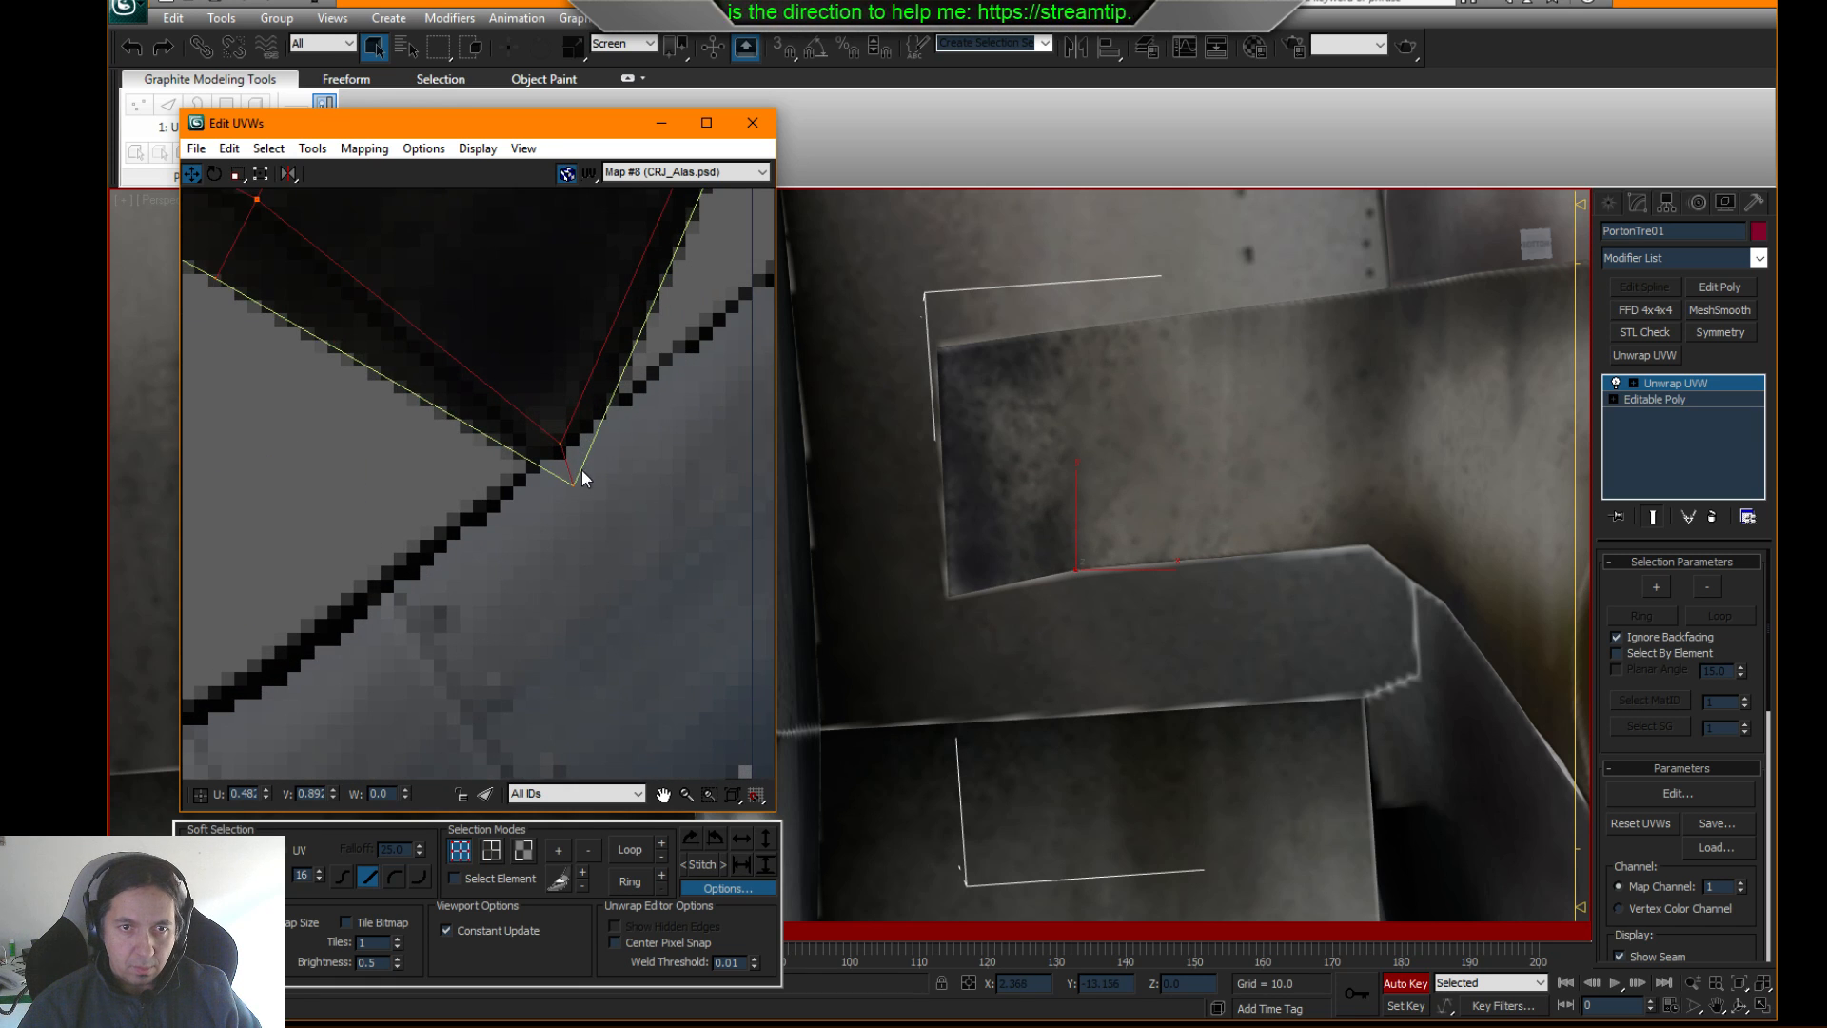
drag(572, 482, 553, 437)
scroll(624, 396, down, 6)
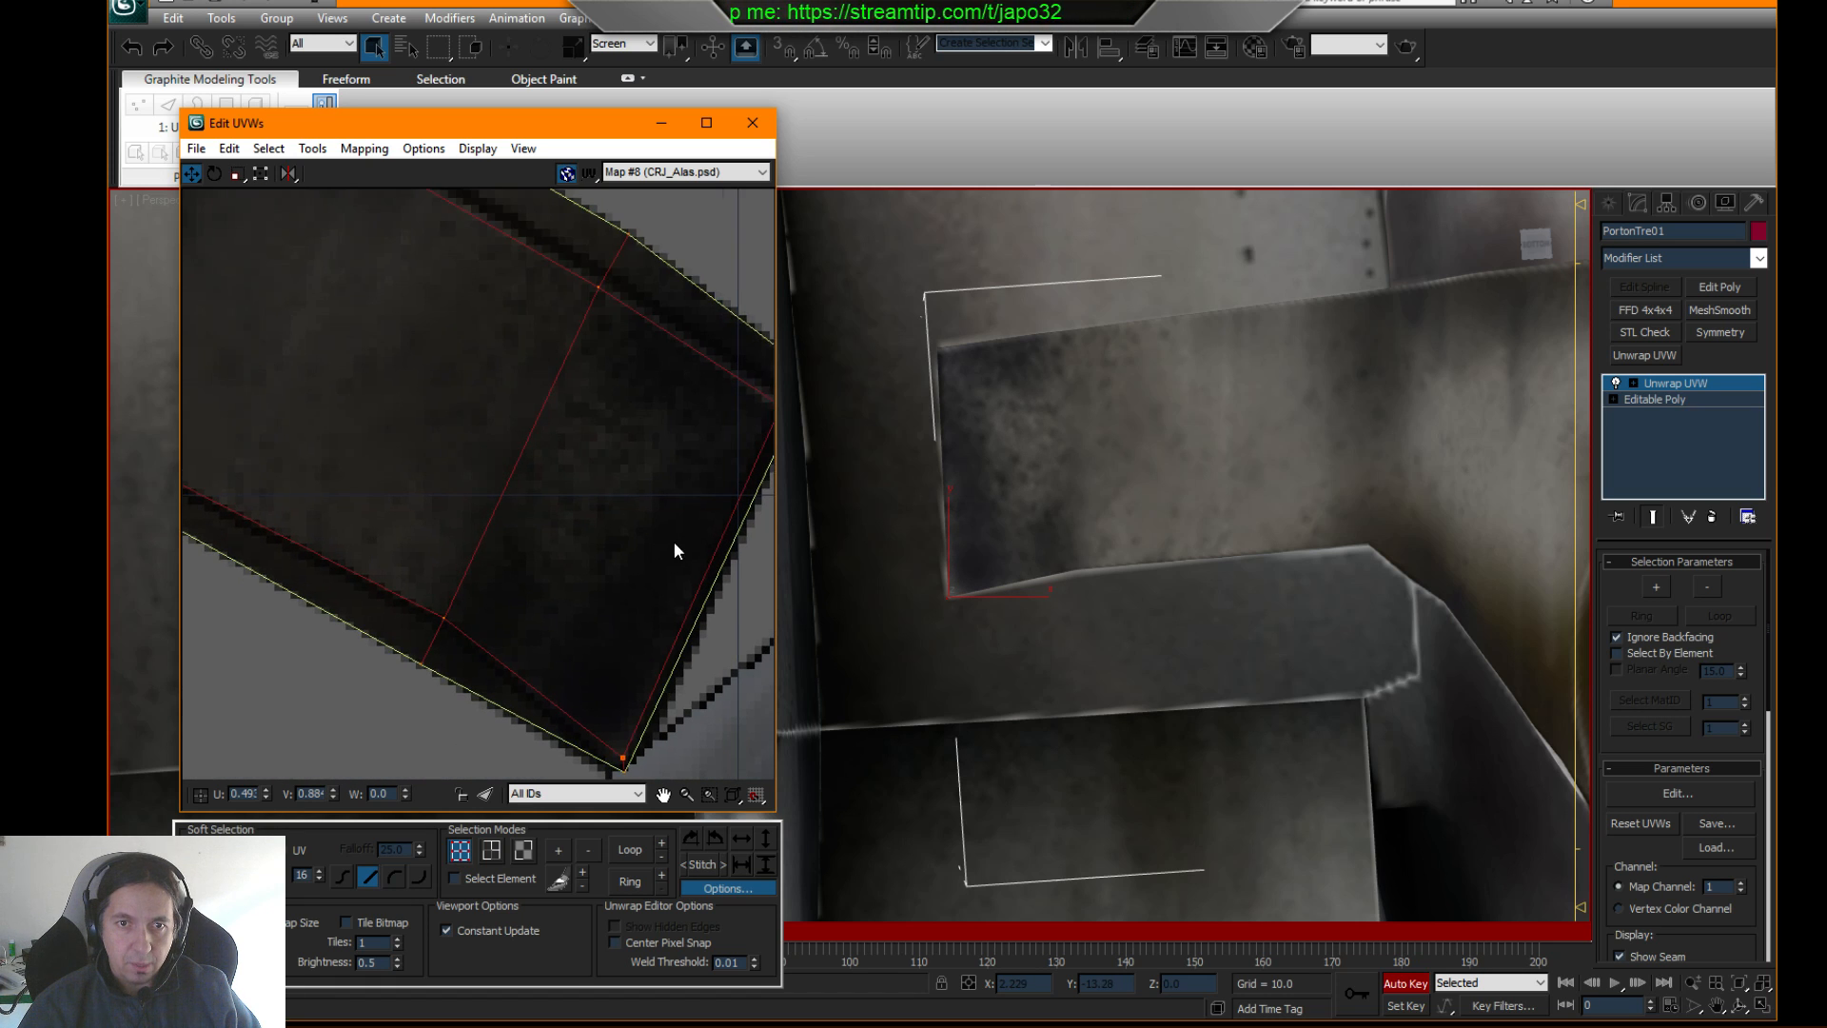
- Check the smaller UV shell and the door's texture, close the UV editor and leave the modifier's Vertex level
middle_drag(477, 460, 617, 442)
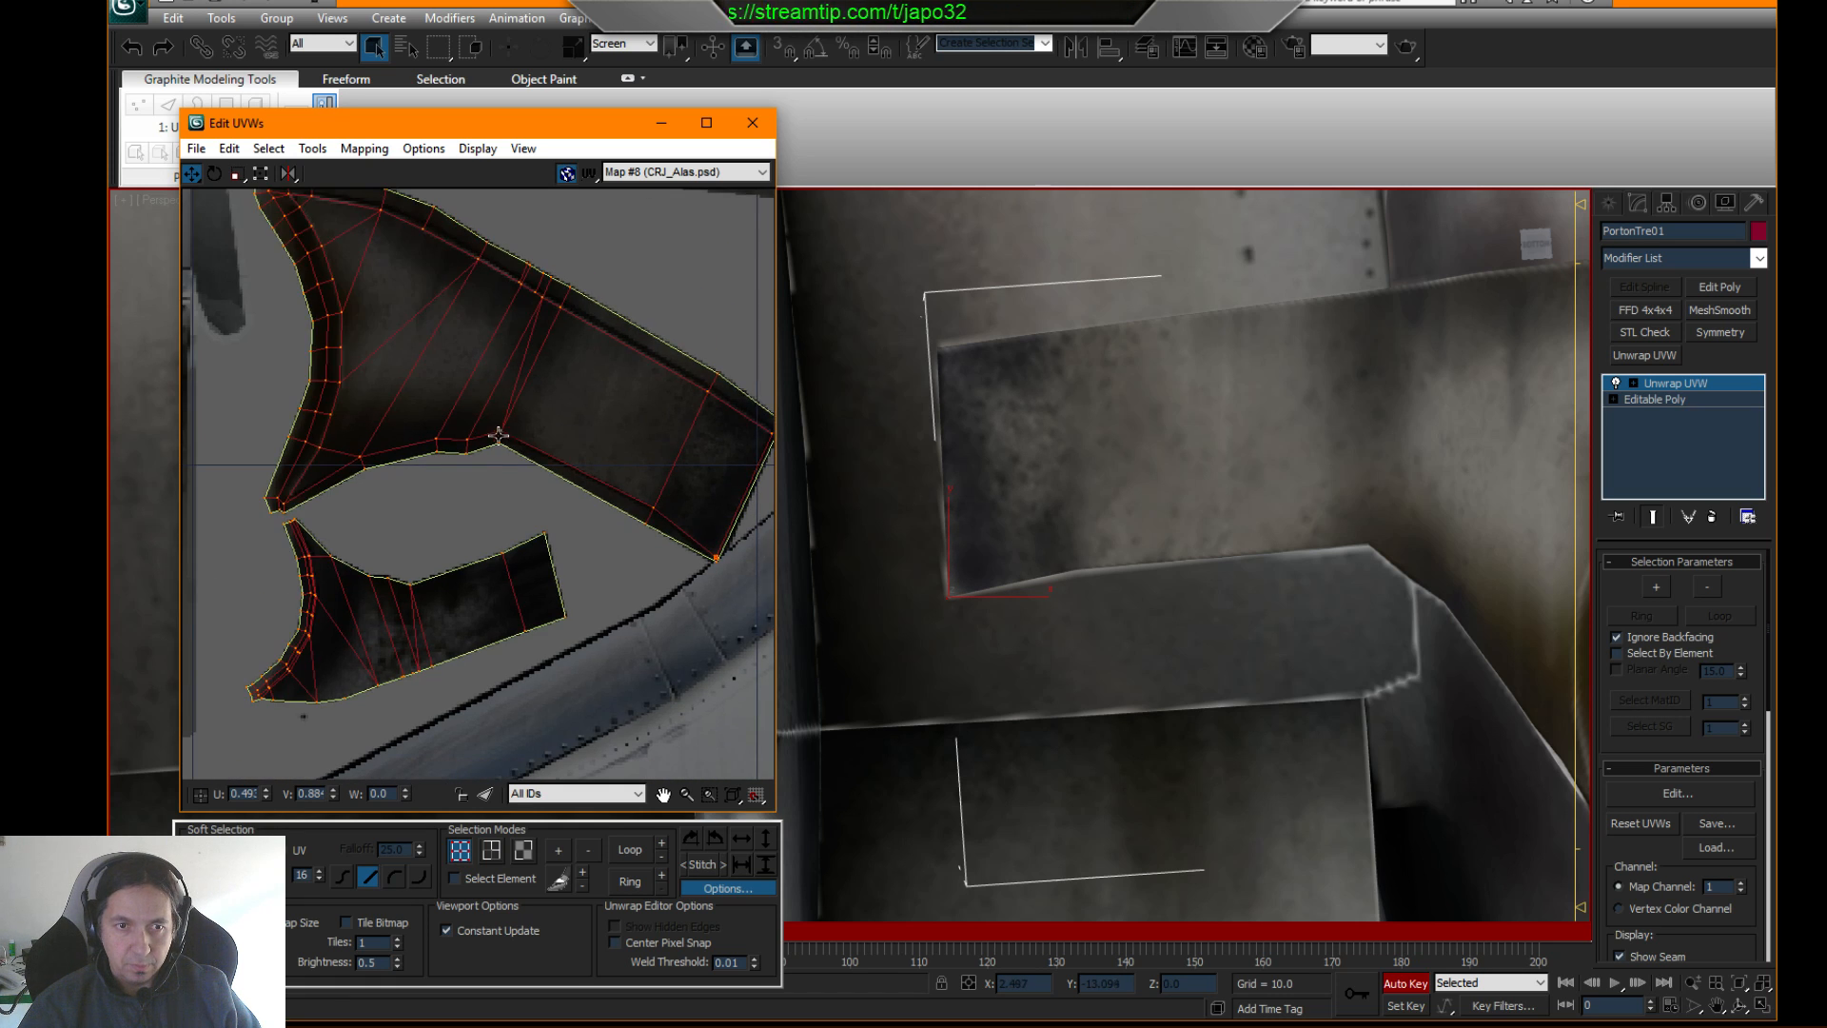
middle_drag(420, 565, 459, 459)
scroll(466, 495, up, 3)
scroll(468, 499, down, 2)
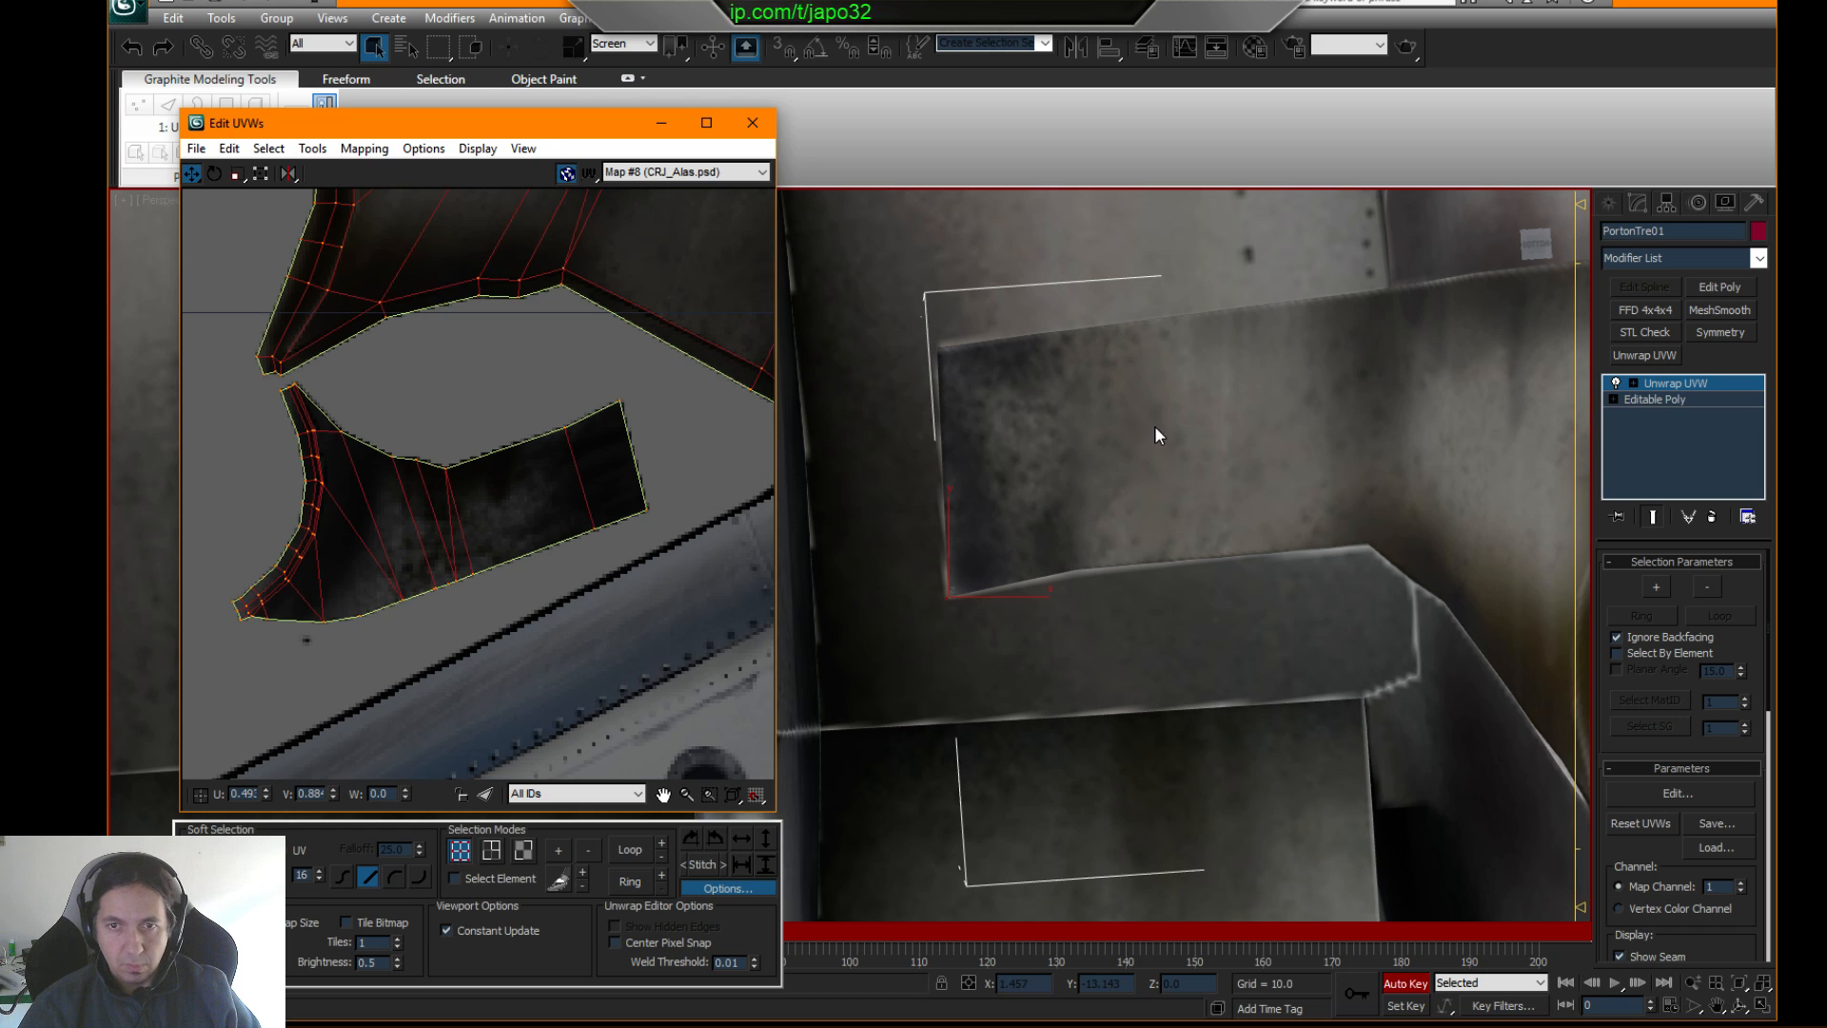
scroll(1156, 426, down, 10)
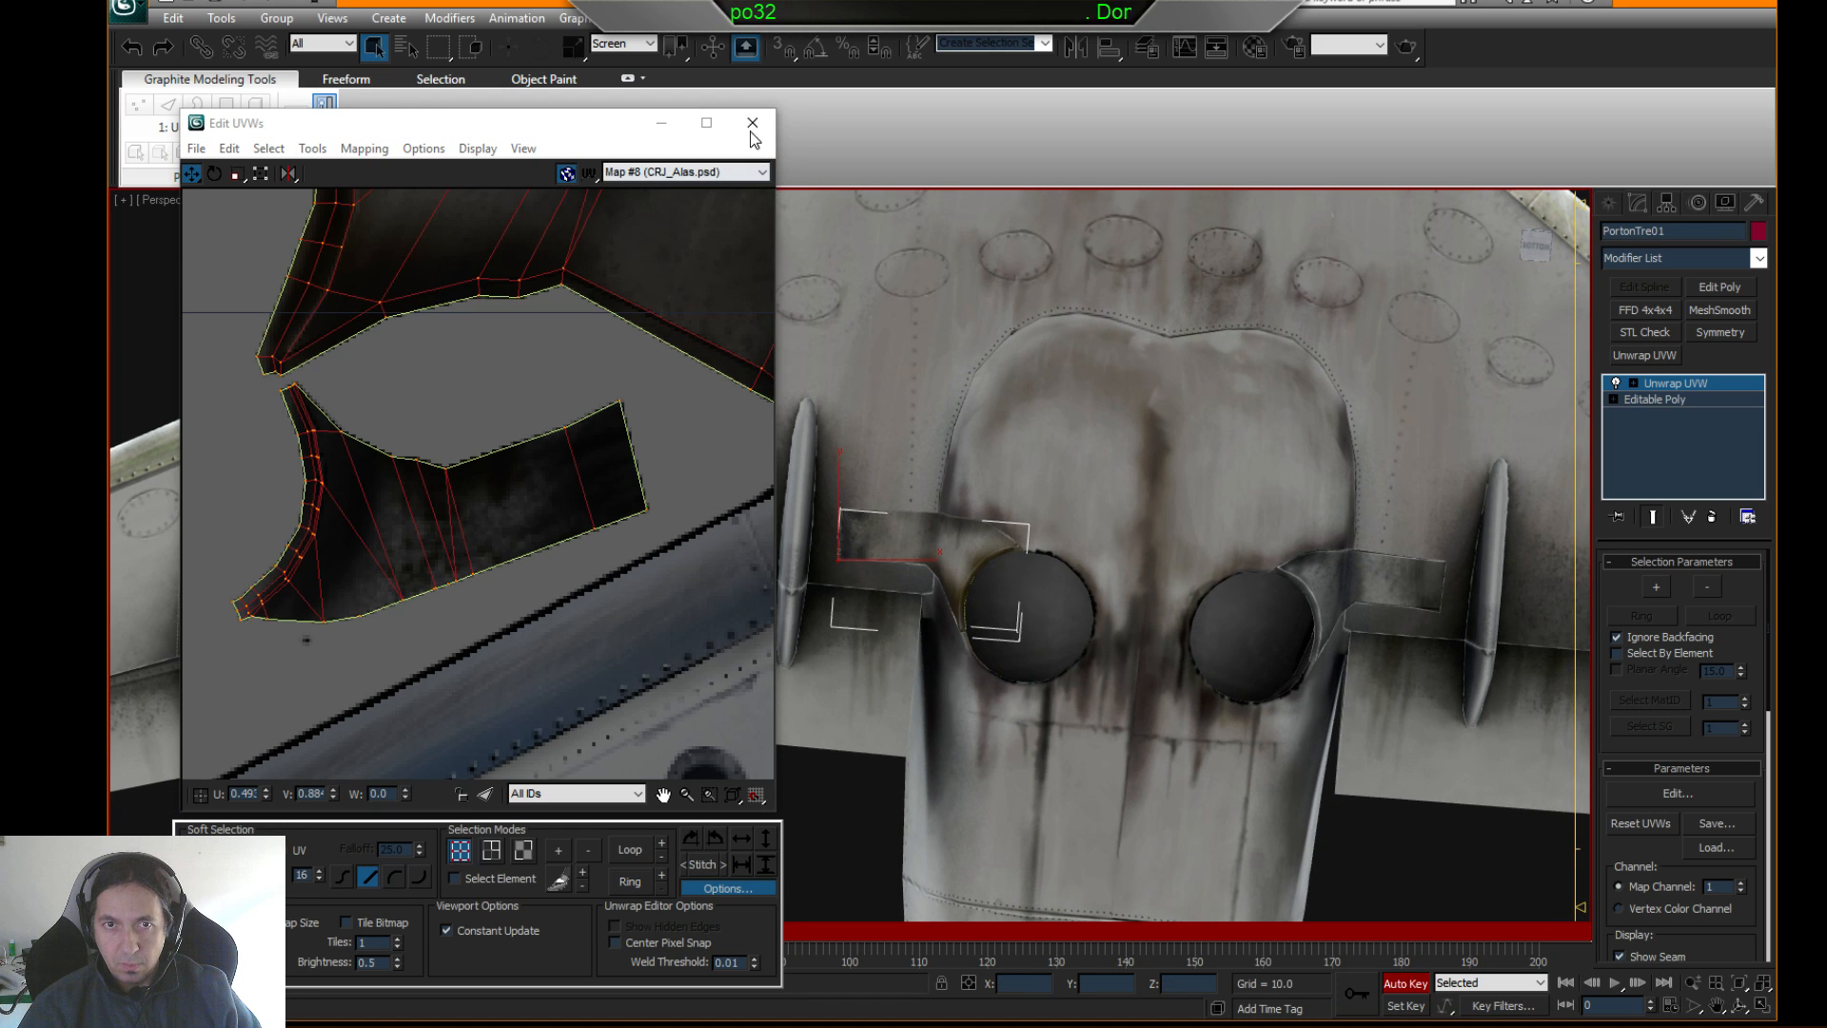
click(752, 125)
click(1635, 384)
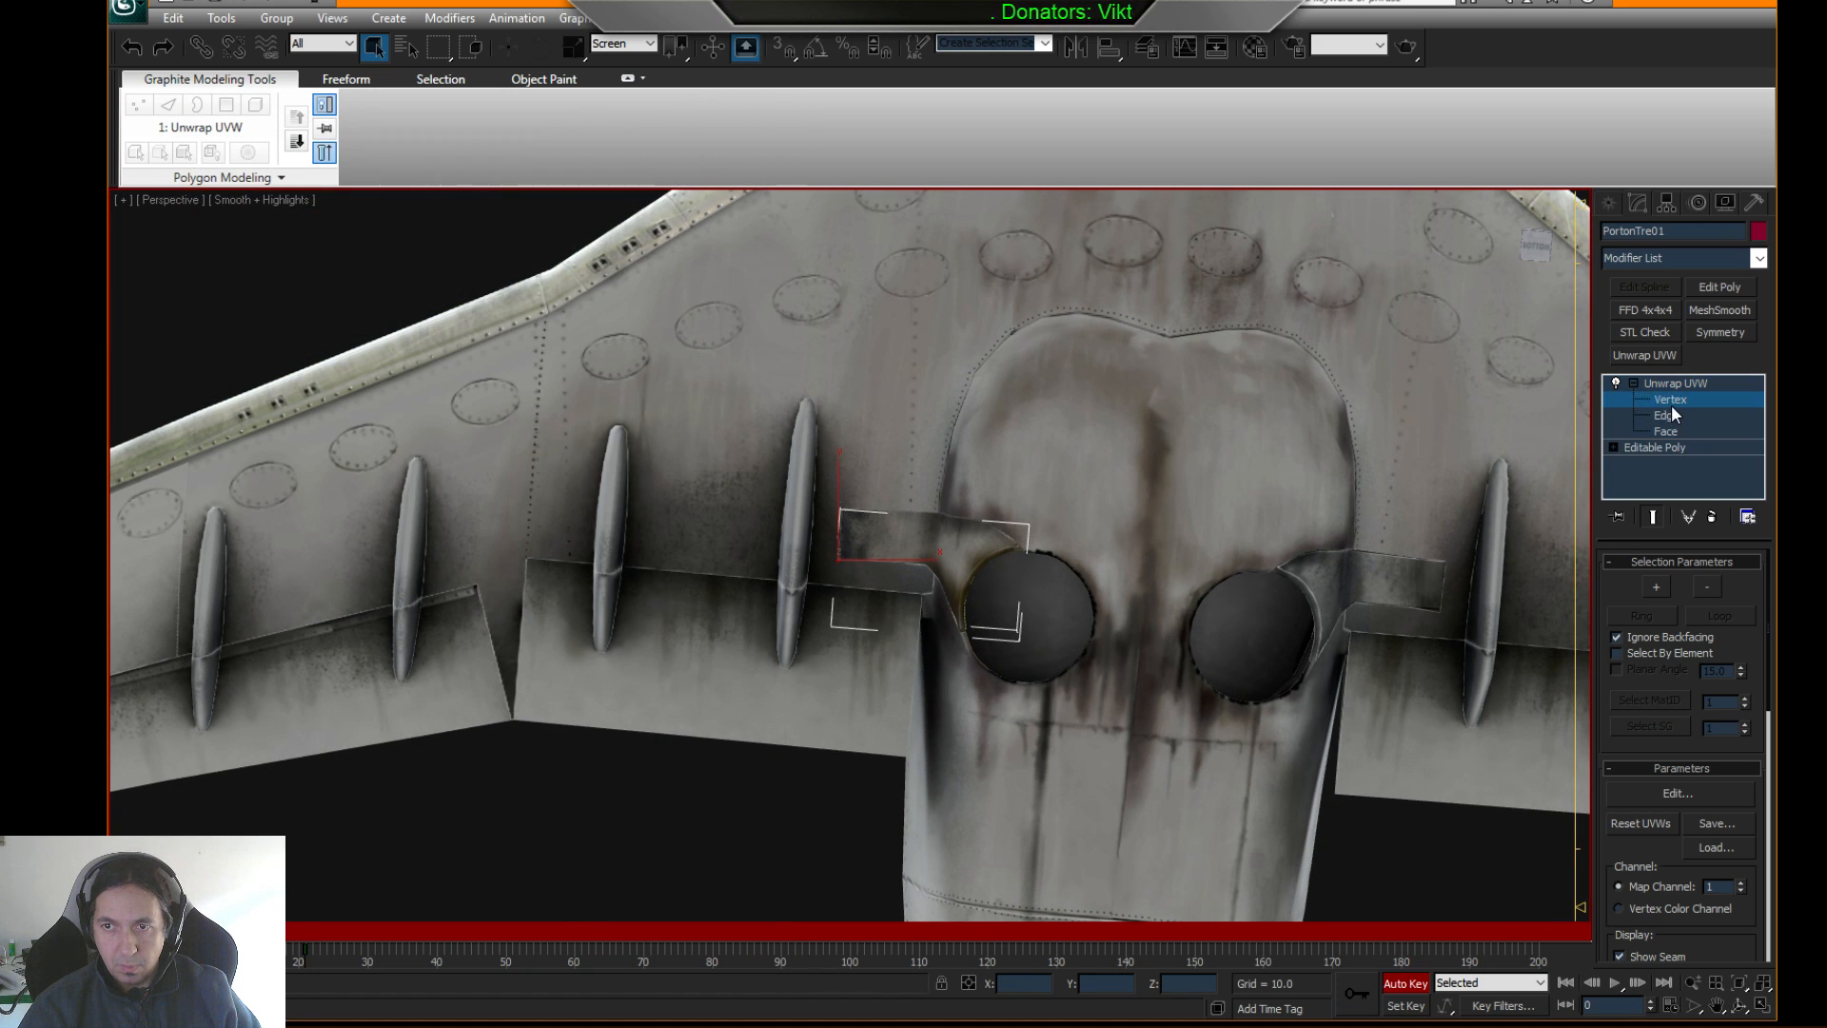
click(1672, 401)
- Check the retextured door against its wheel well, select the opposite door PortonTre and add an Unwrap UVW modifier to it
scroll(914, 517, up, 6)
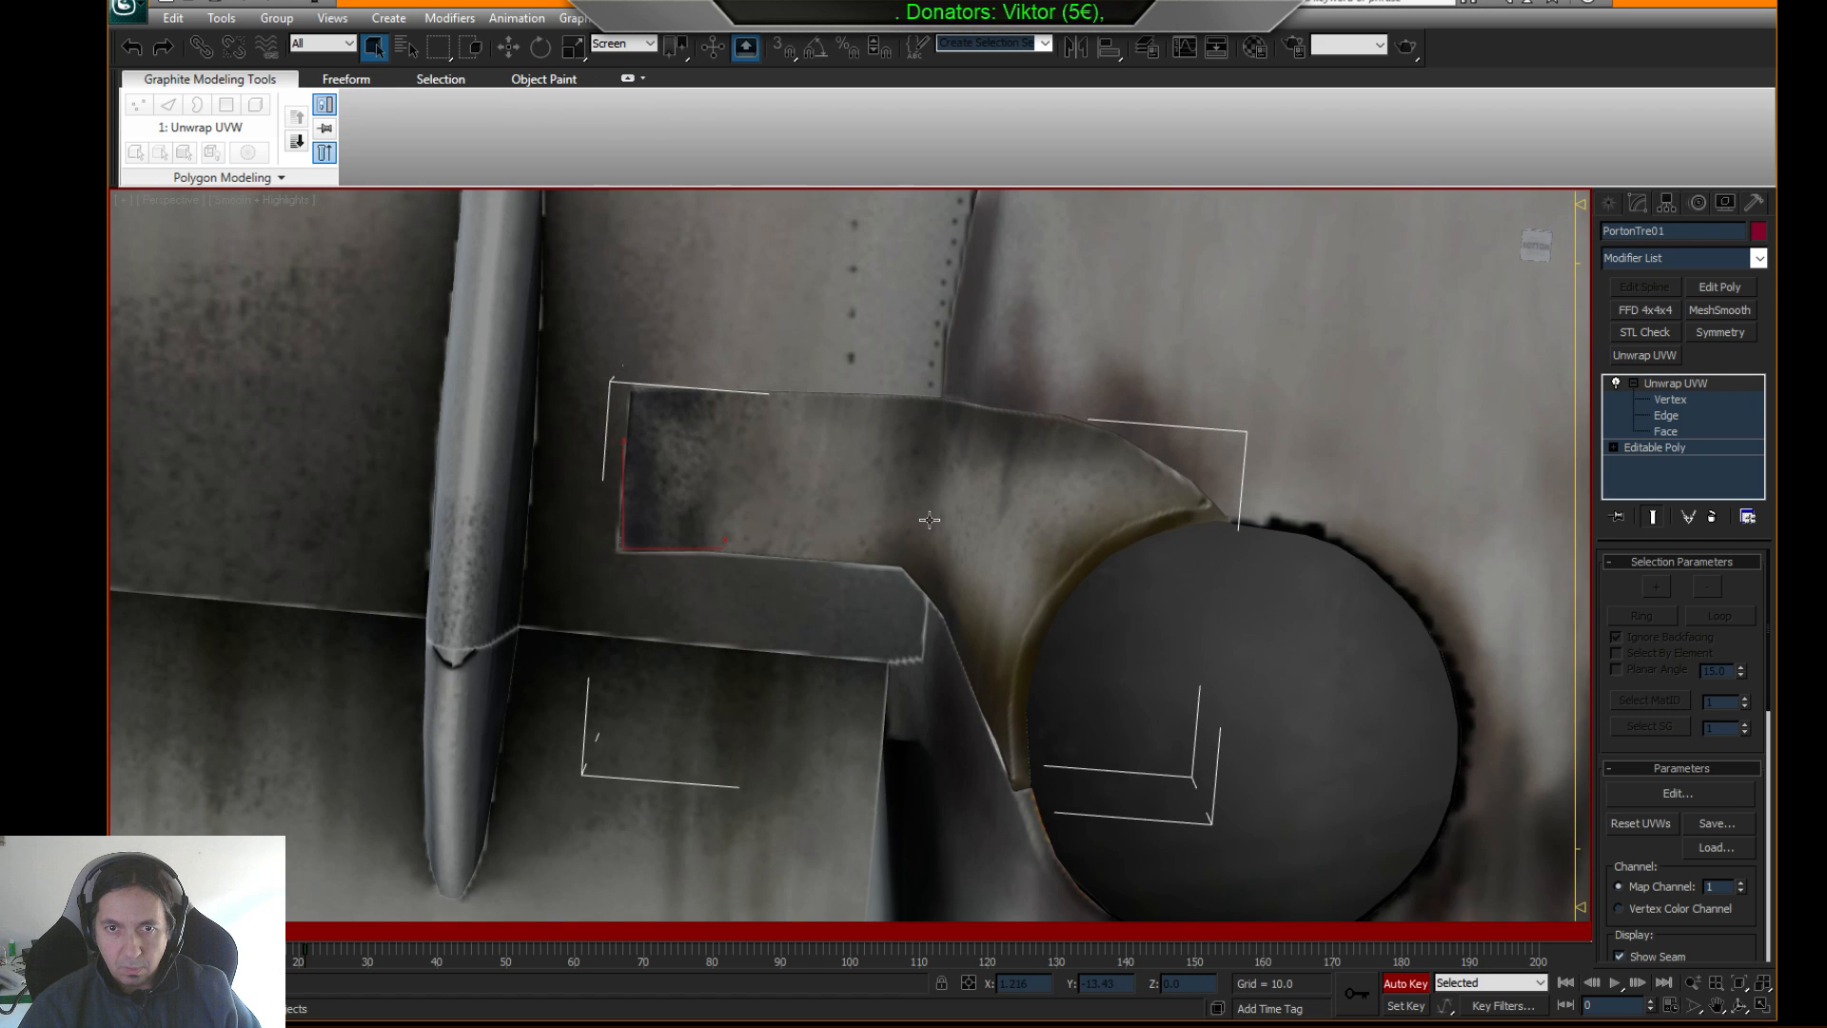
scroll(929, 520, down, 4)
middle_drag(1228, 505, 494, 328)
scroll(871, 394, up, 6)
middle_drag(860, 419, 1024, 507)
click(1048, 587)
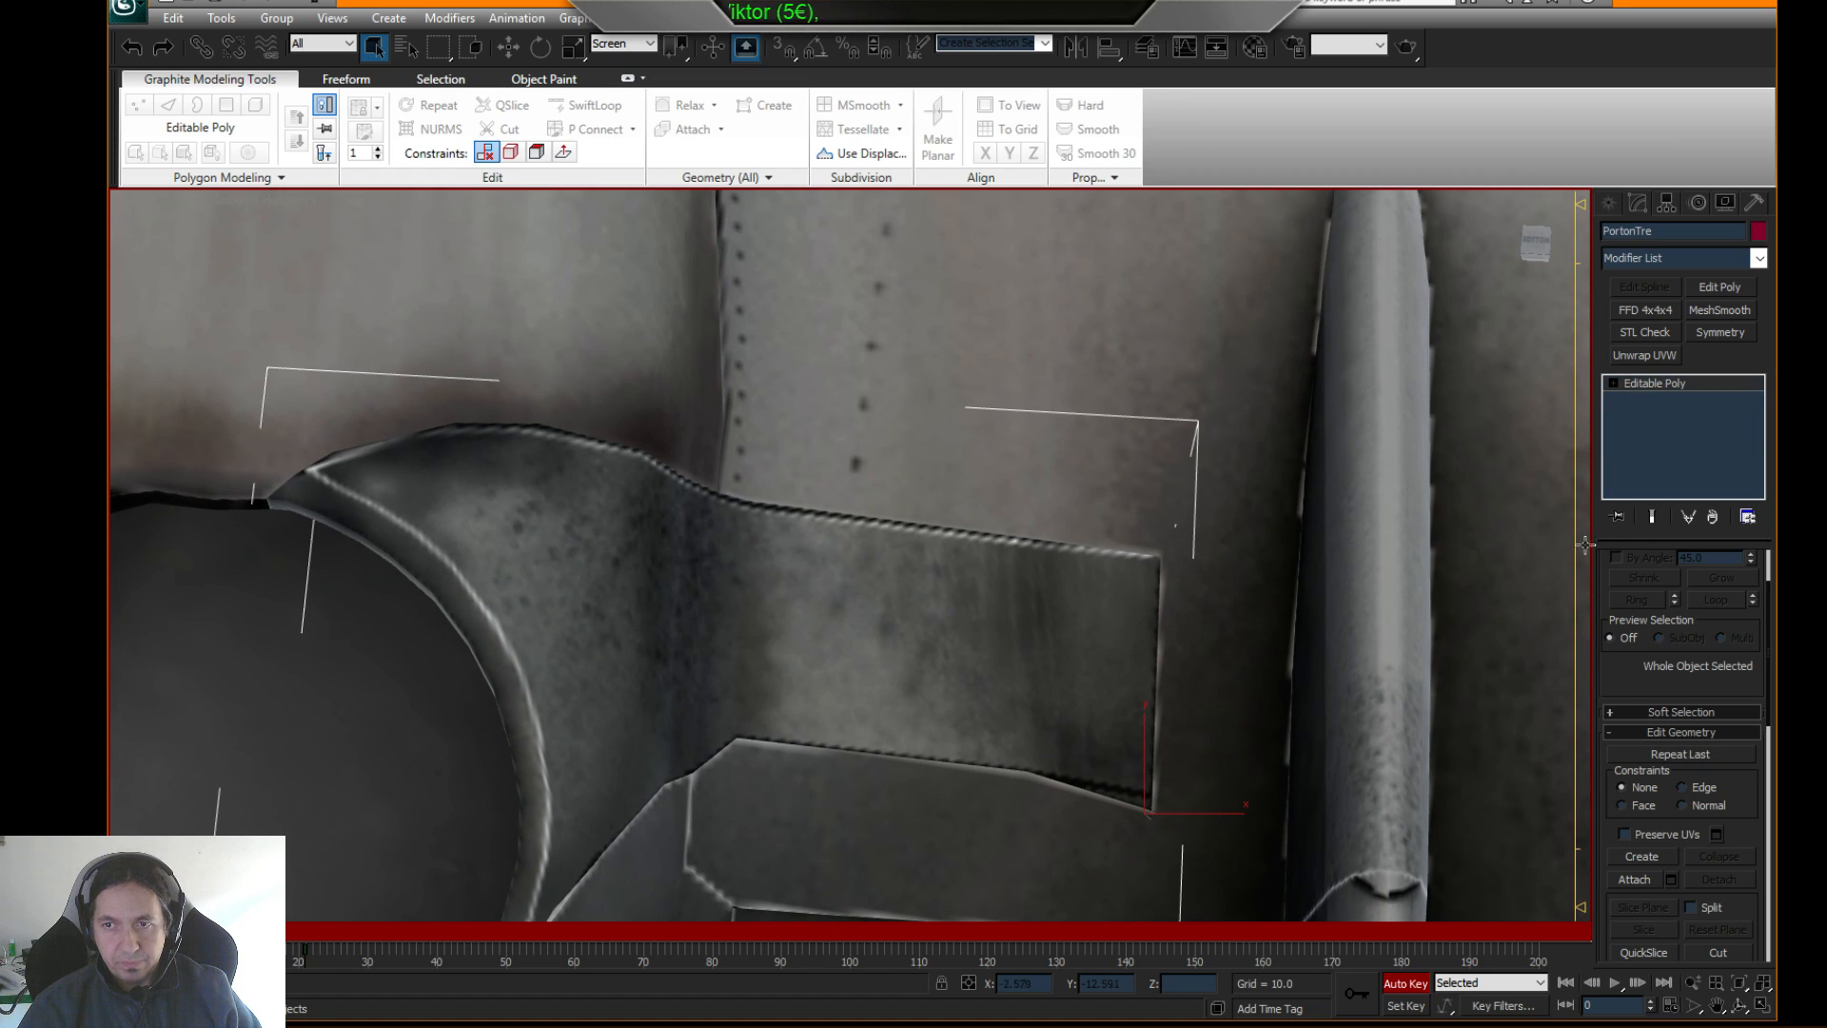
click(1671, 352)
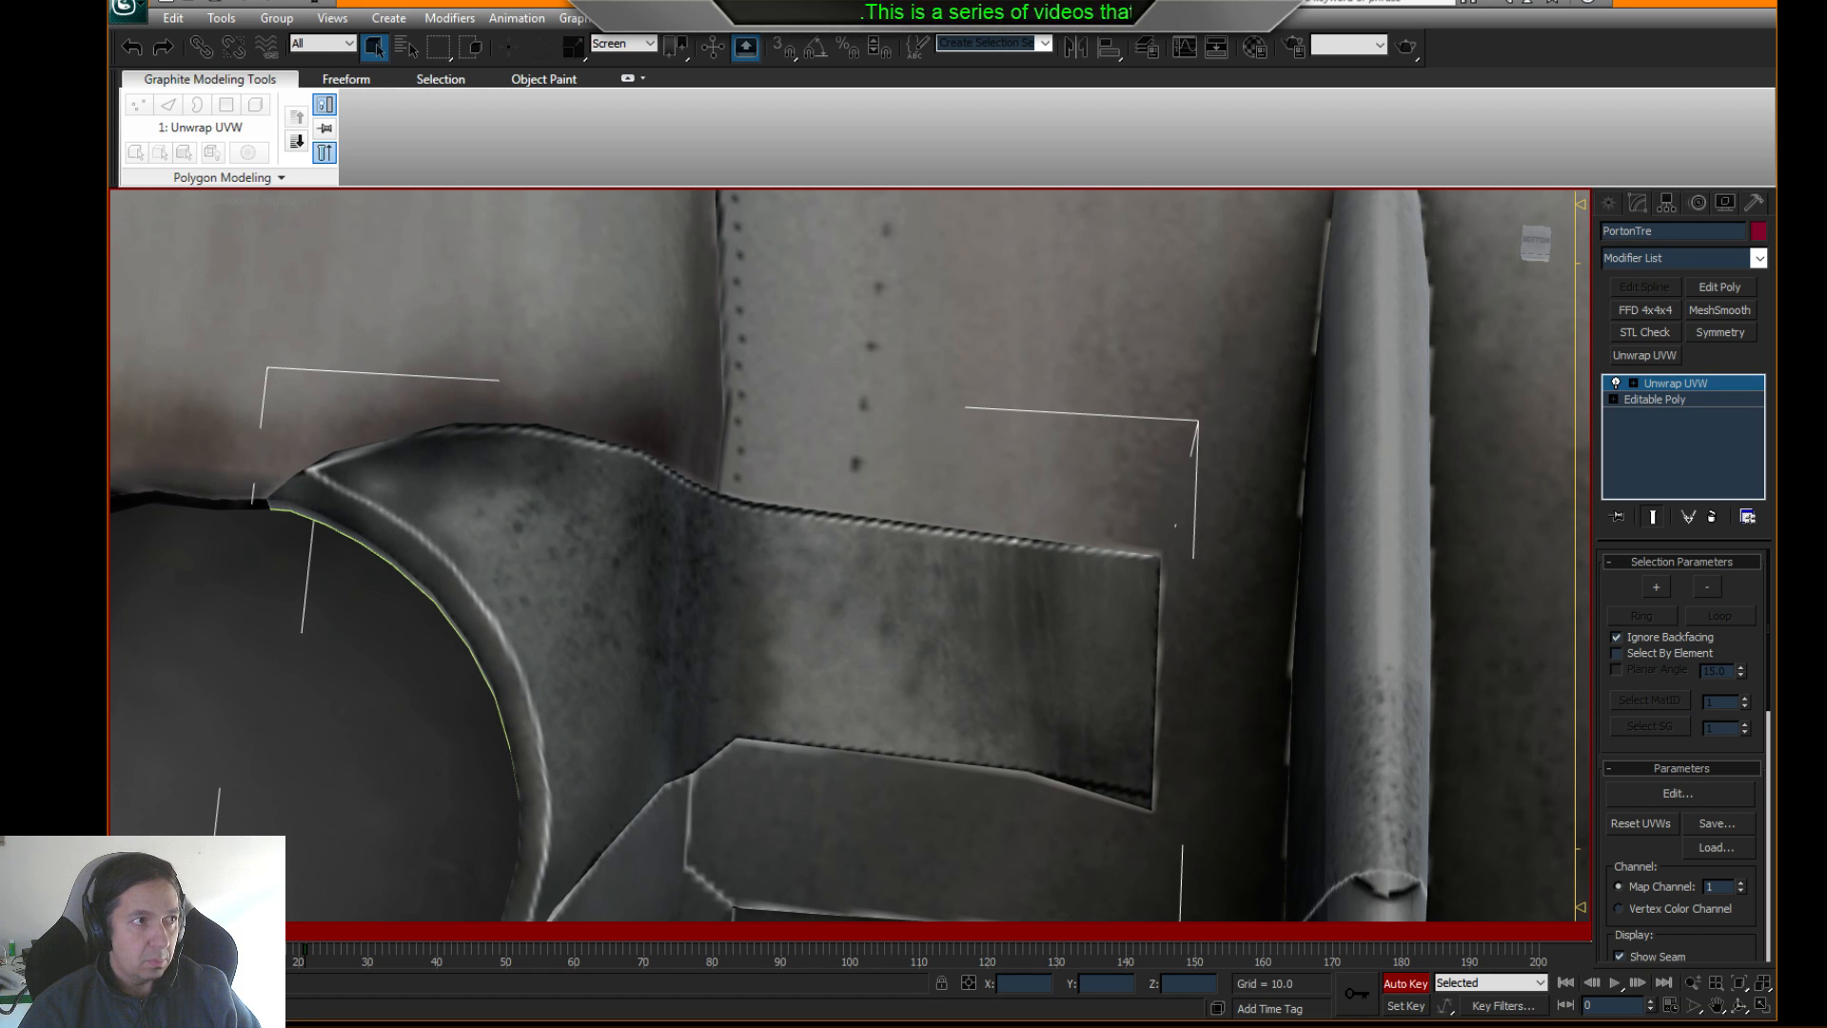
- Open the UV editor for the opposite door and display the CRJ_Alas.psd map behind its shells
click(1678, 793)
drag(691, 189, 668, 157)
scroll(732, 233, up, 4)
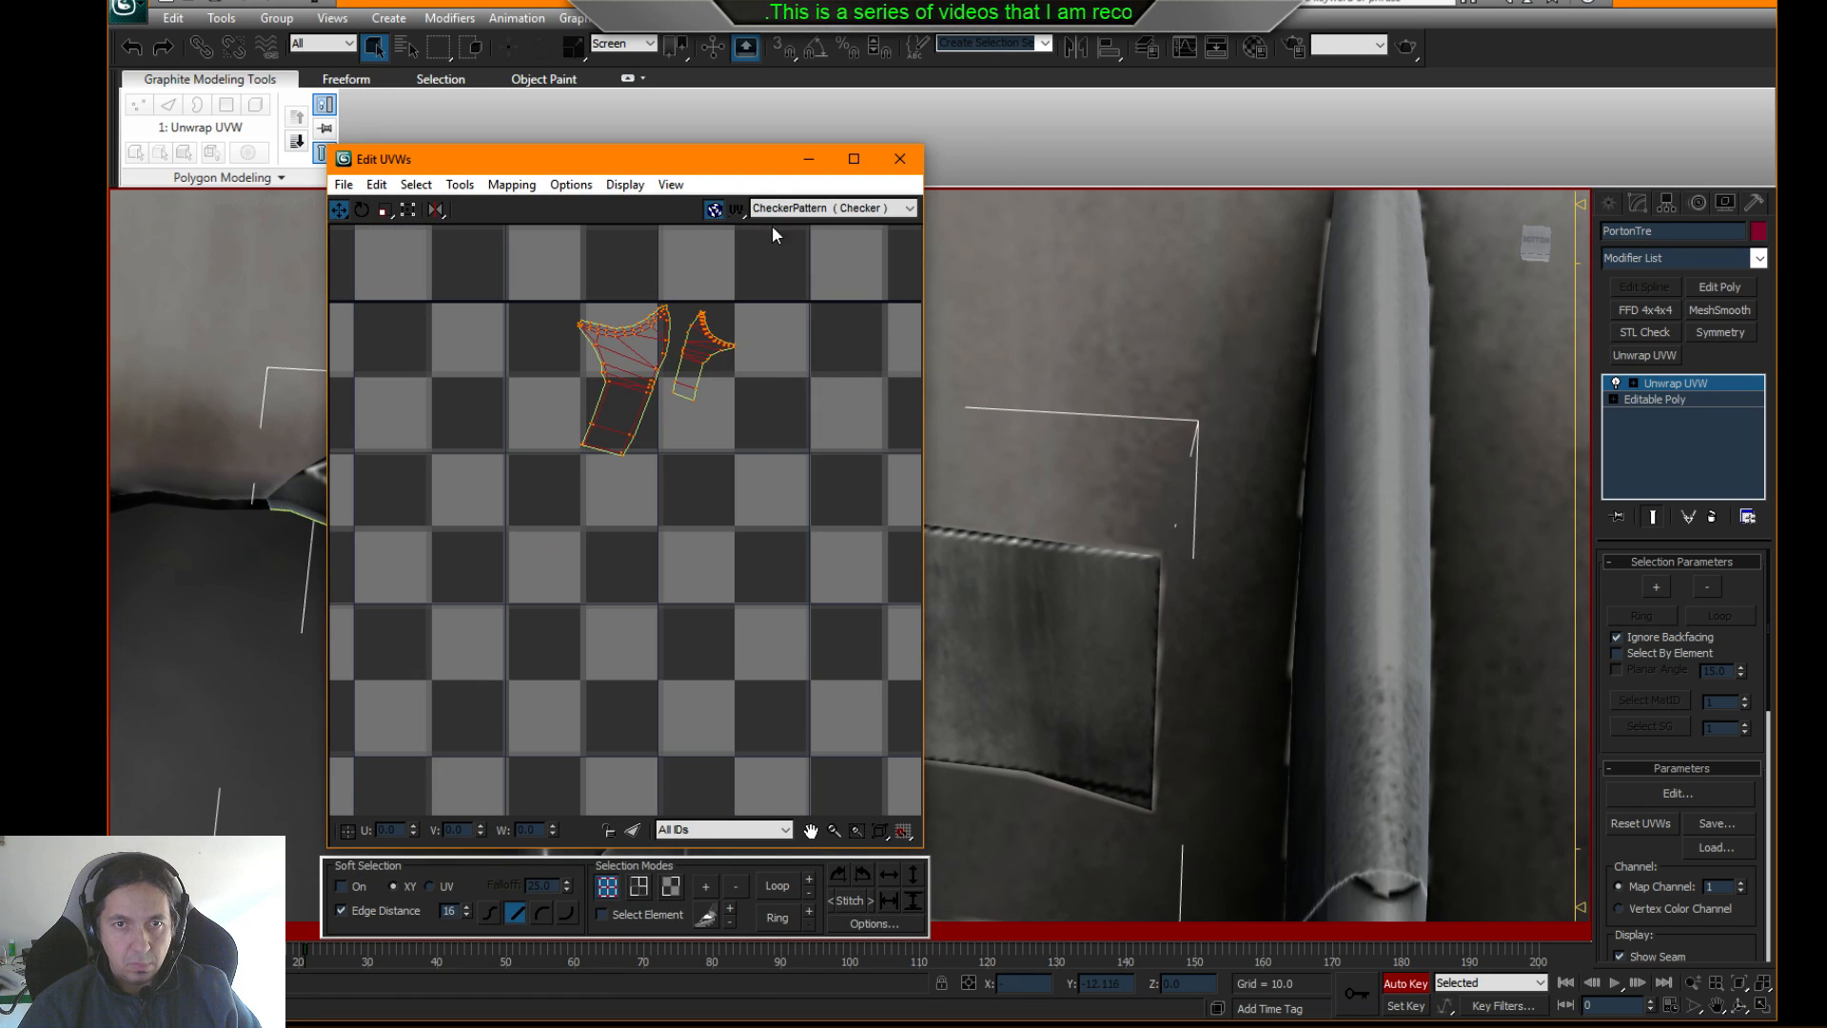
click(818, 207)
click(789, 237)
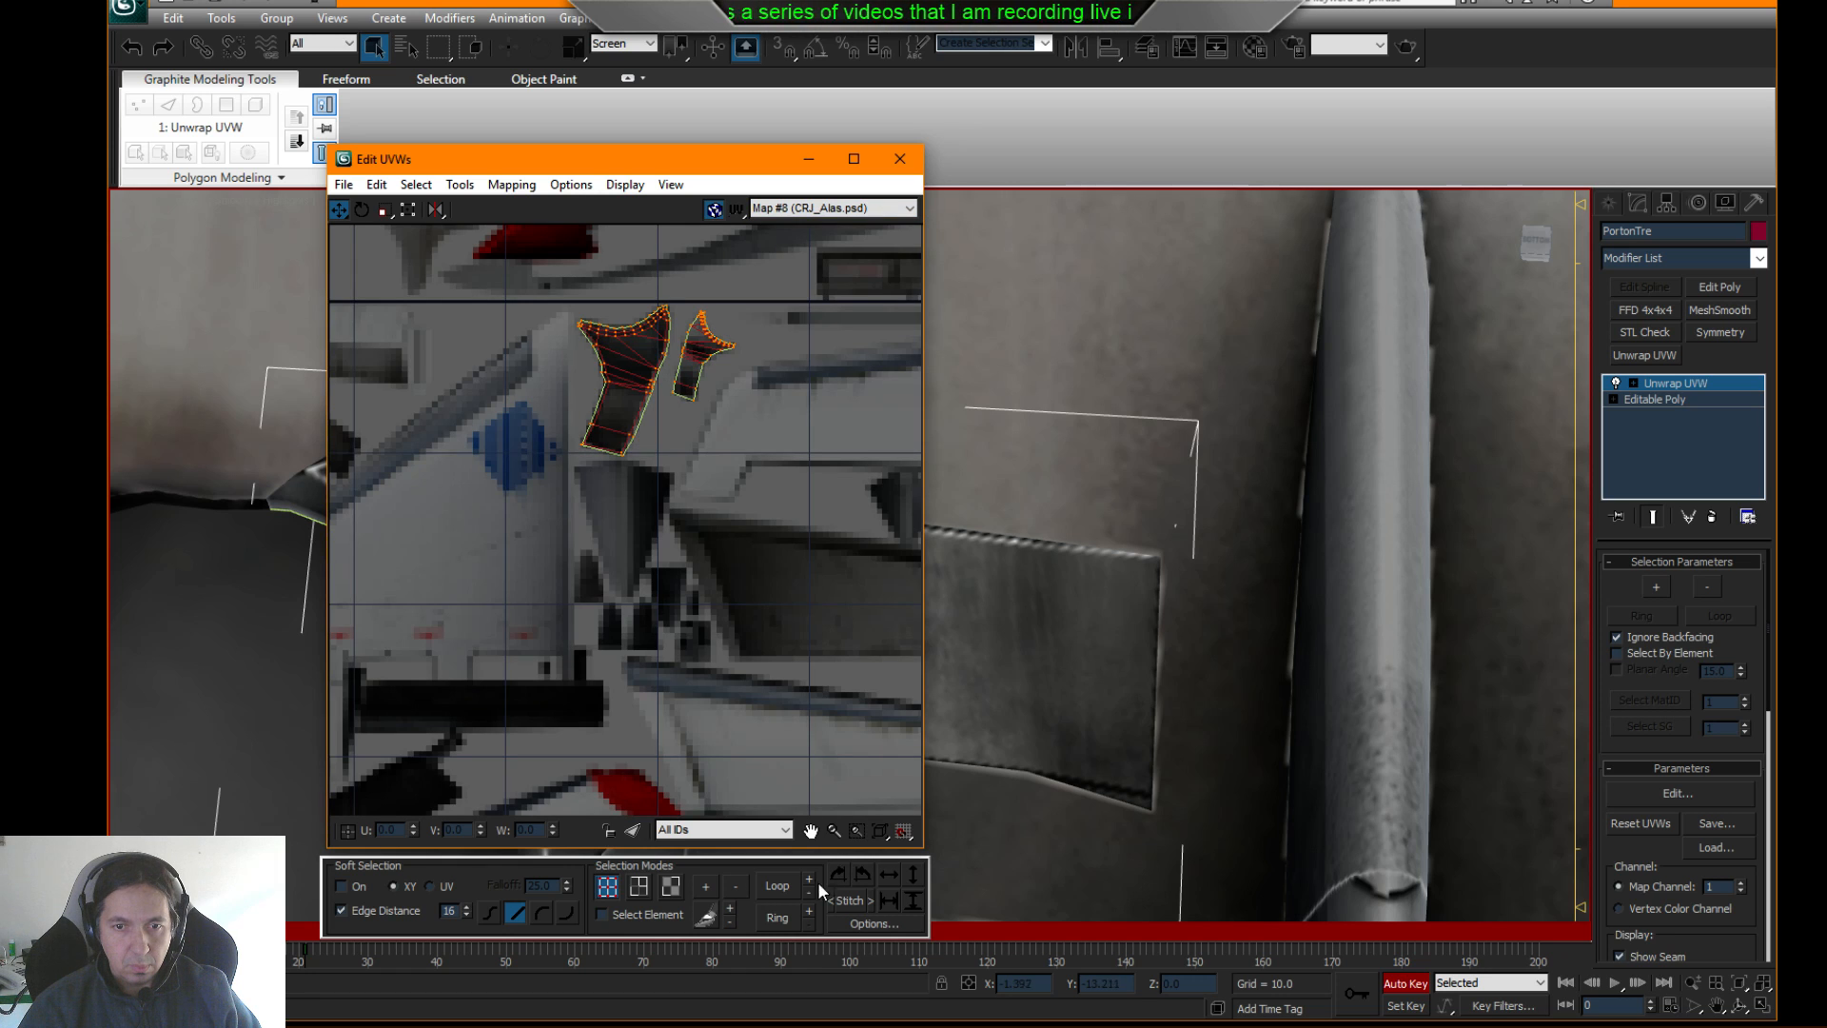
- Turn off the custom bitmap size and bitmap tiling for the UV editor's background, and turn on Constant Update
click(857, 924)
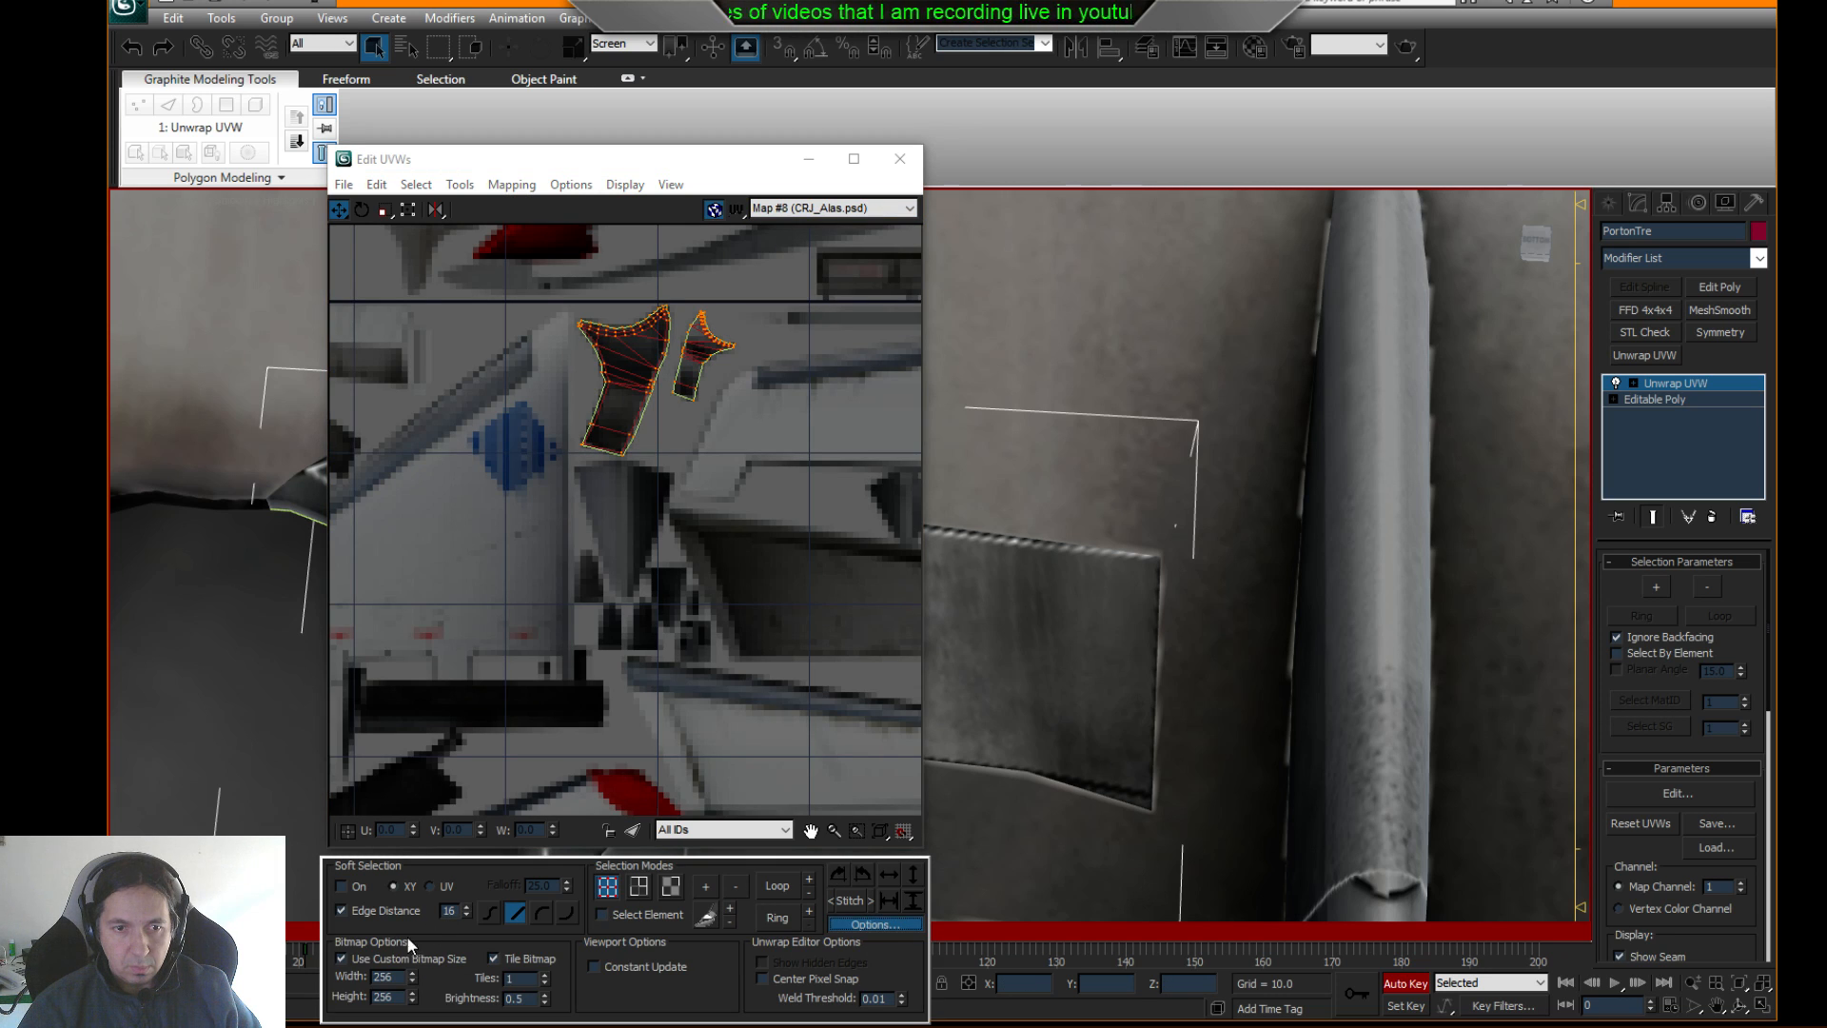
click(353, 957)
click(495, 958)
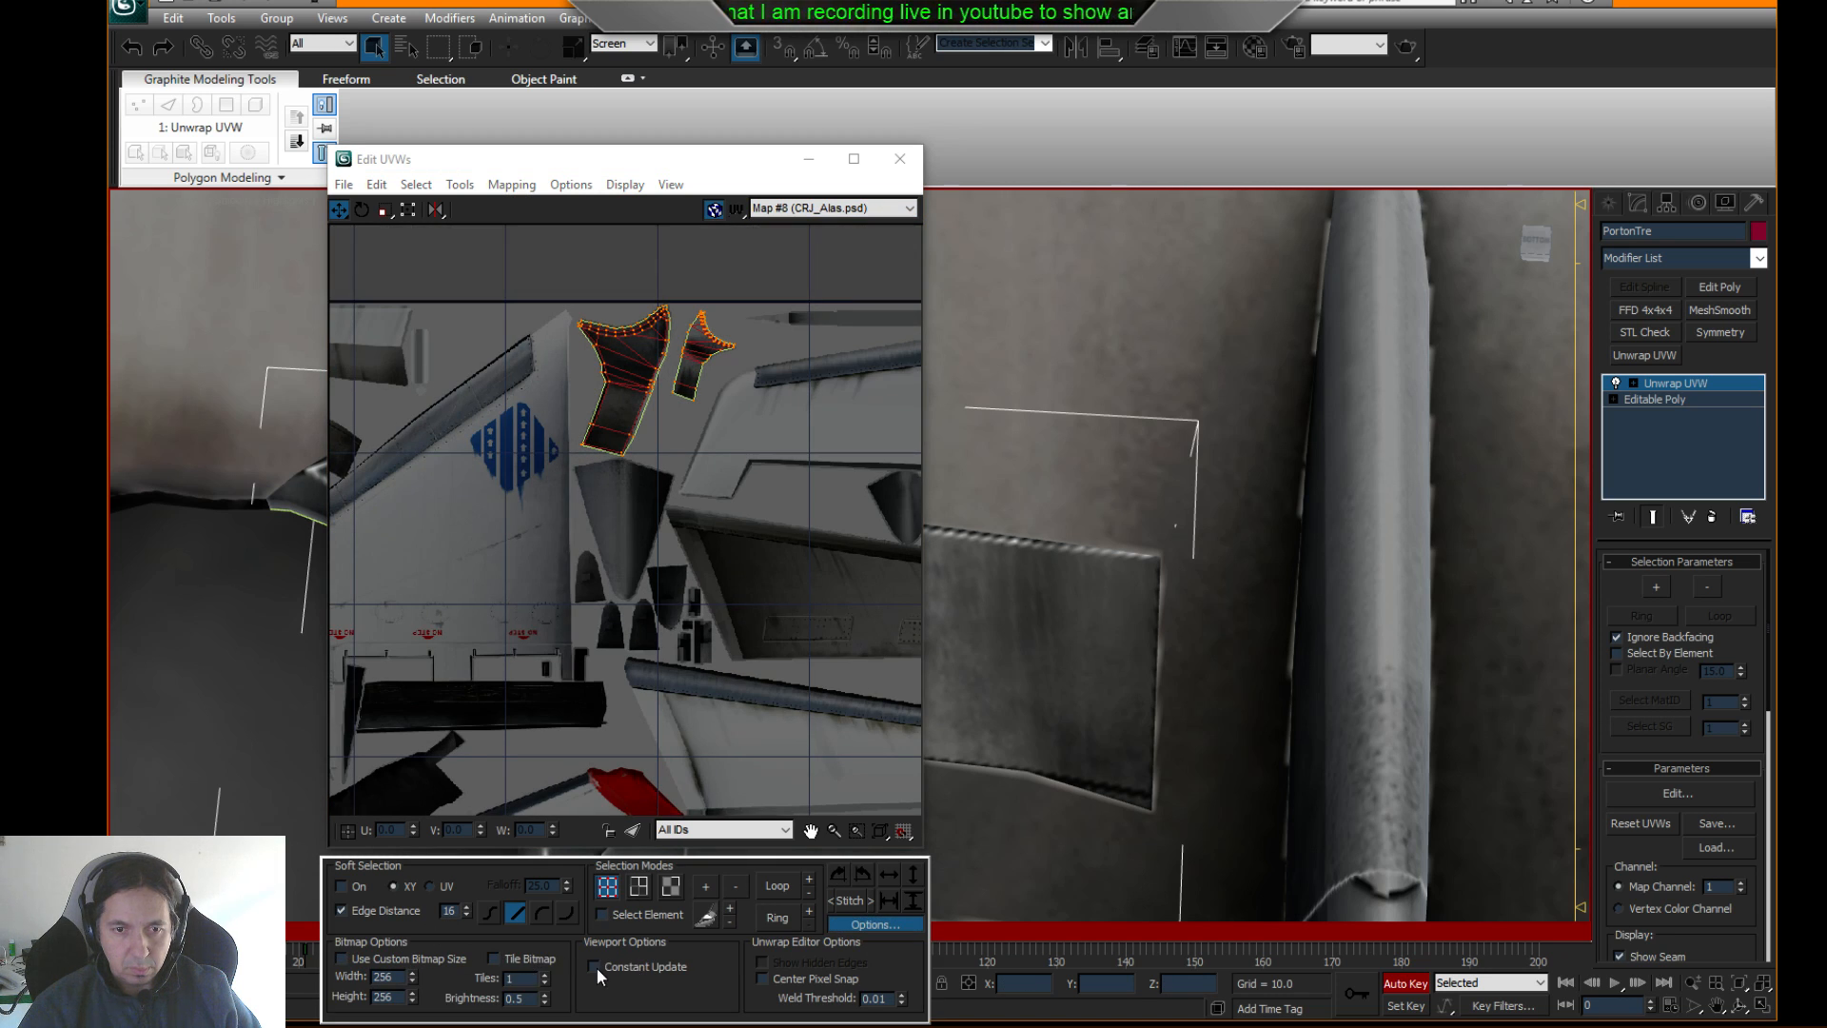
- Align the large shell's inner border vertices with the painted door edge on the side facing the small shell
scroll(654, 283, up, 10)
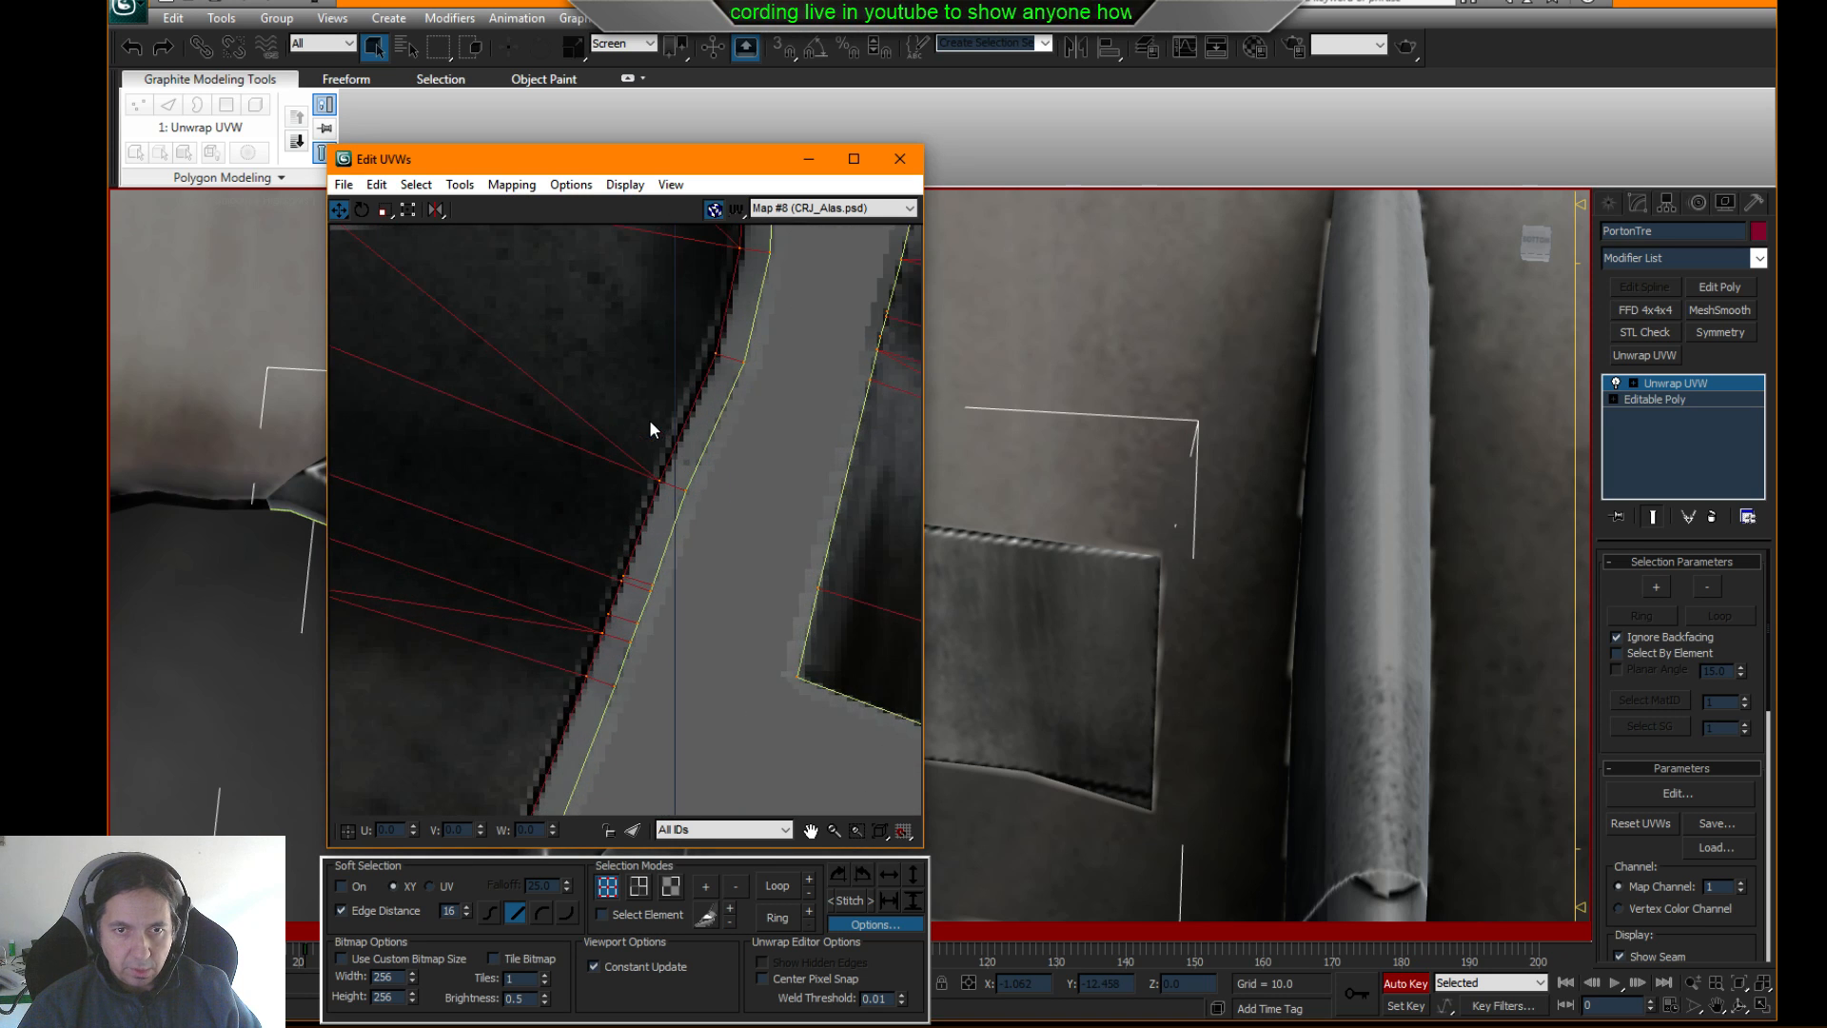
scroll(694, 438, up, 1)
scroll(694, 438, down, 3)
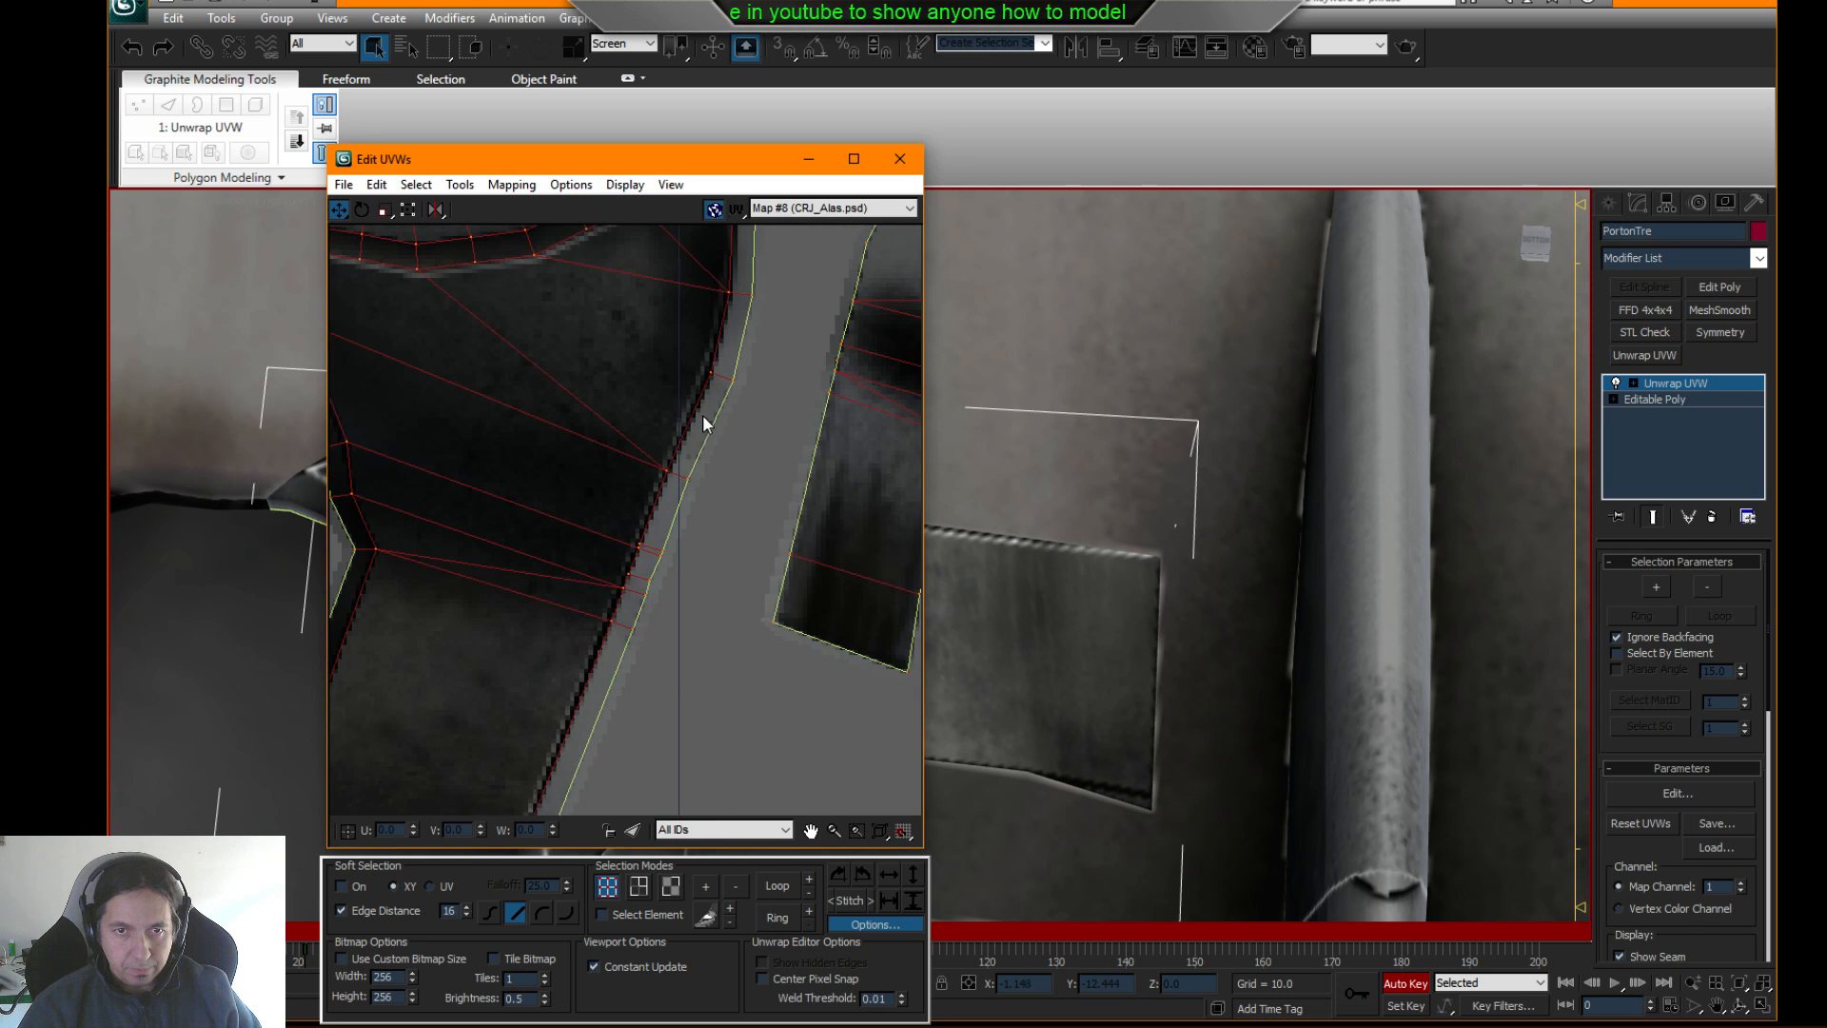
scroll(726, 398, up, 2)
middle_drag(727, 396, 721, 469)
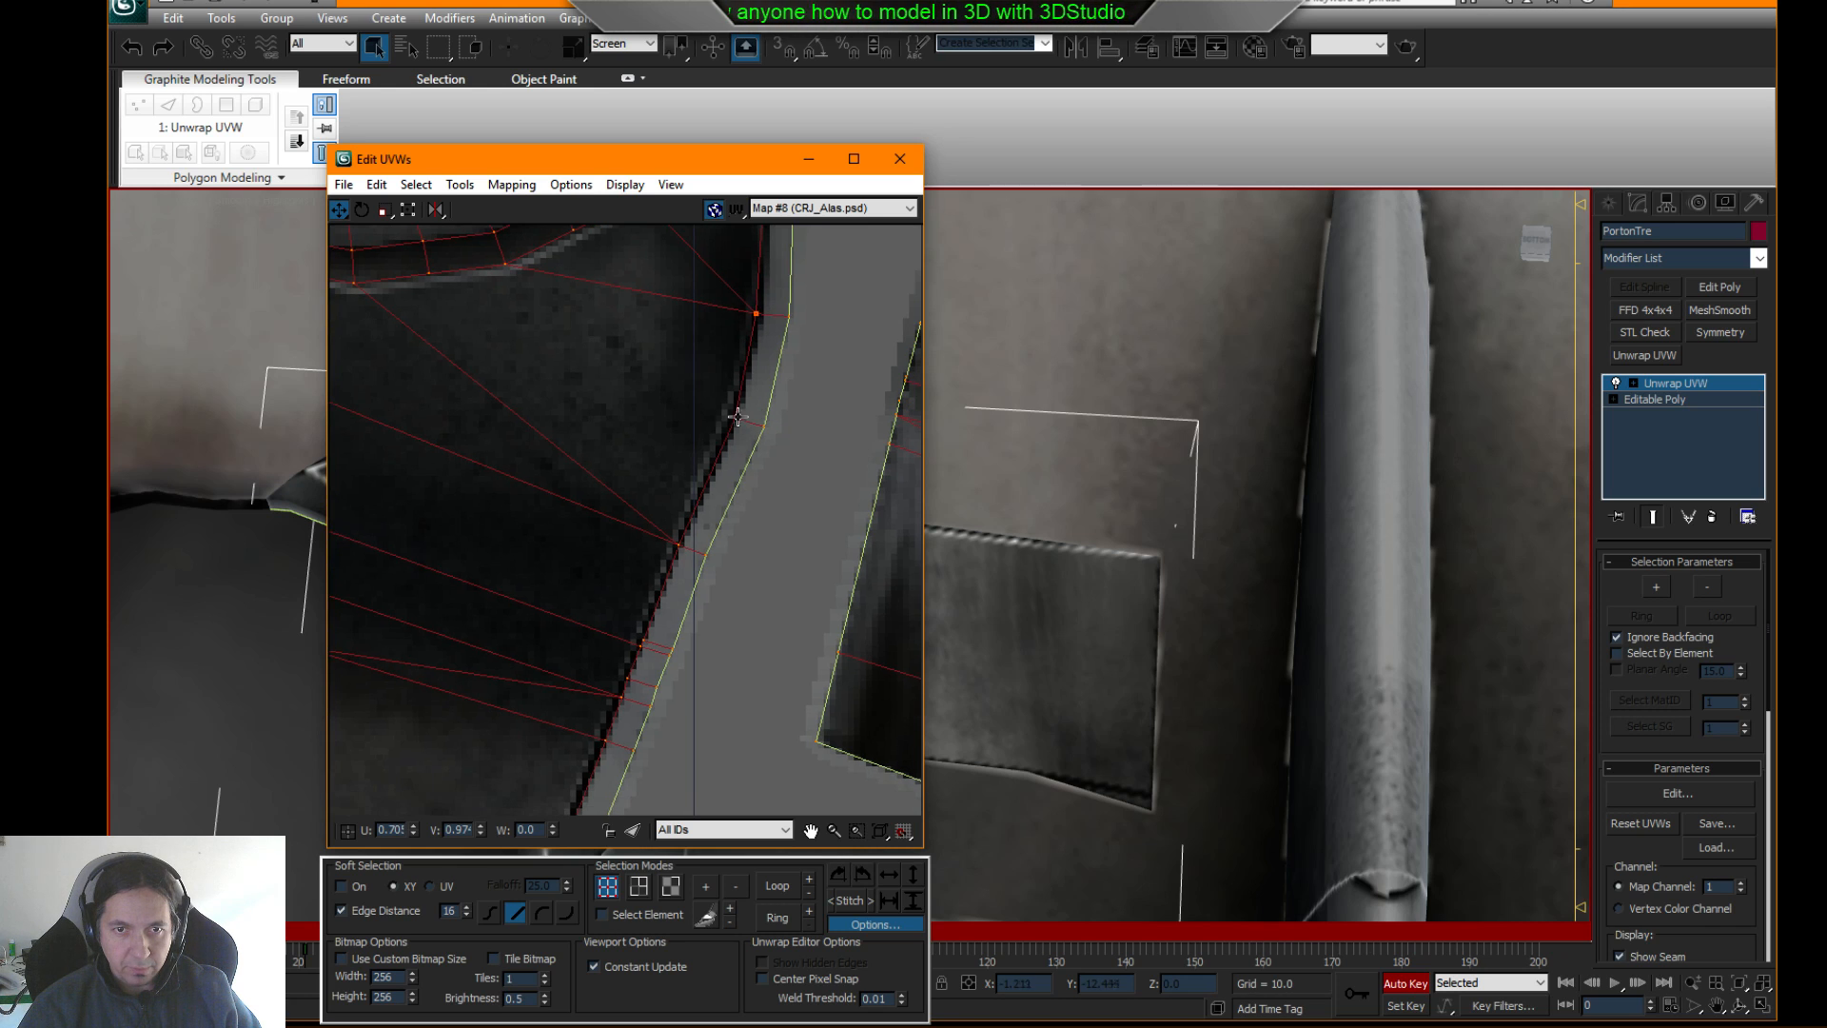
middle_drag(717, 443, 687, 487)
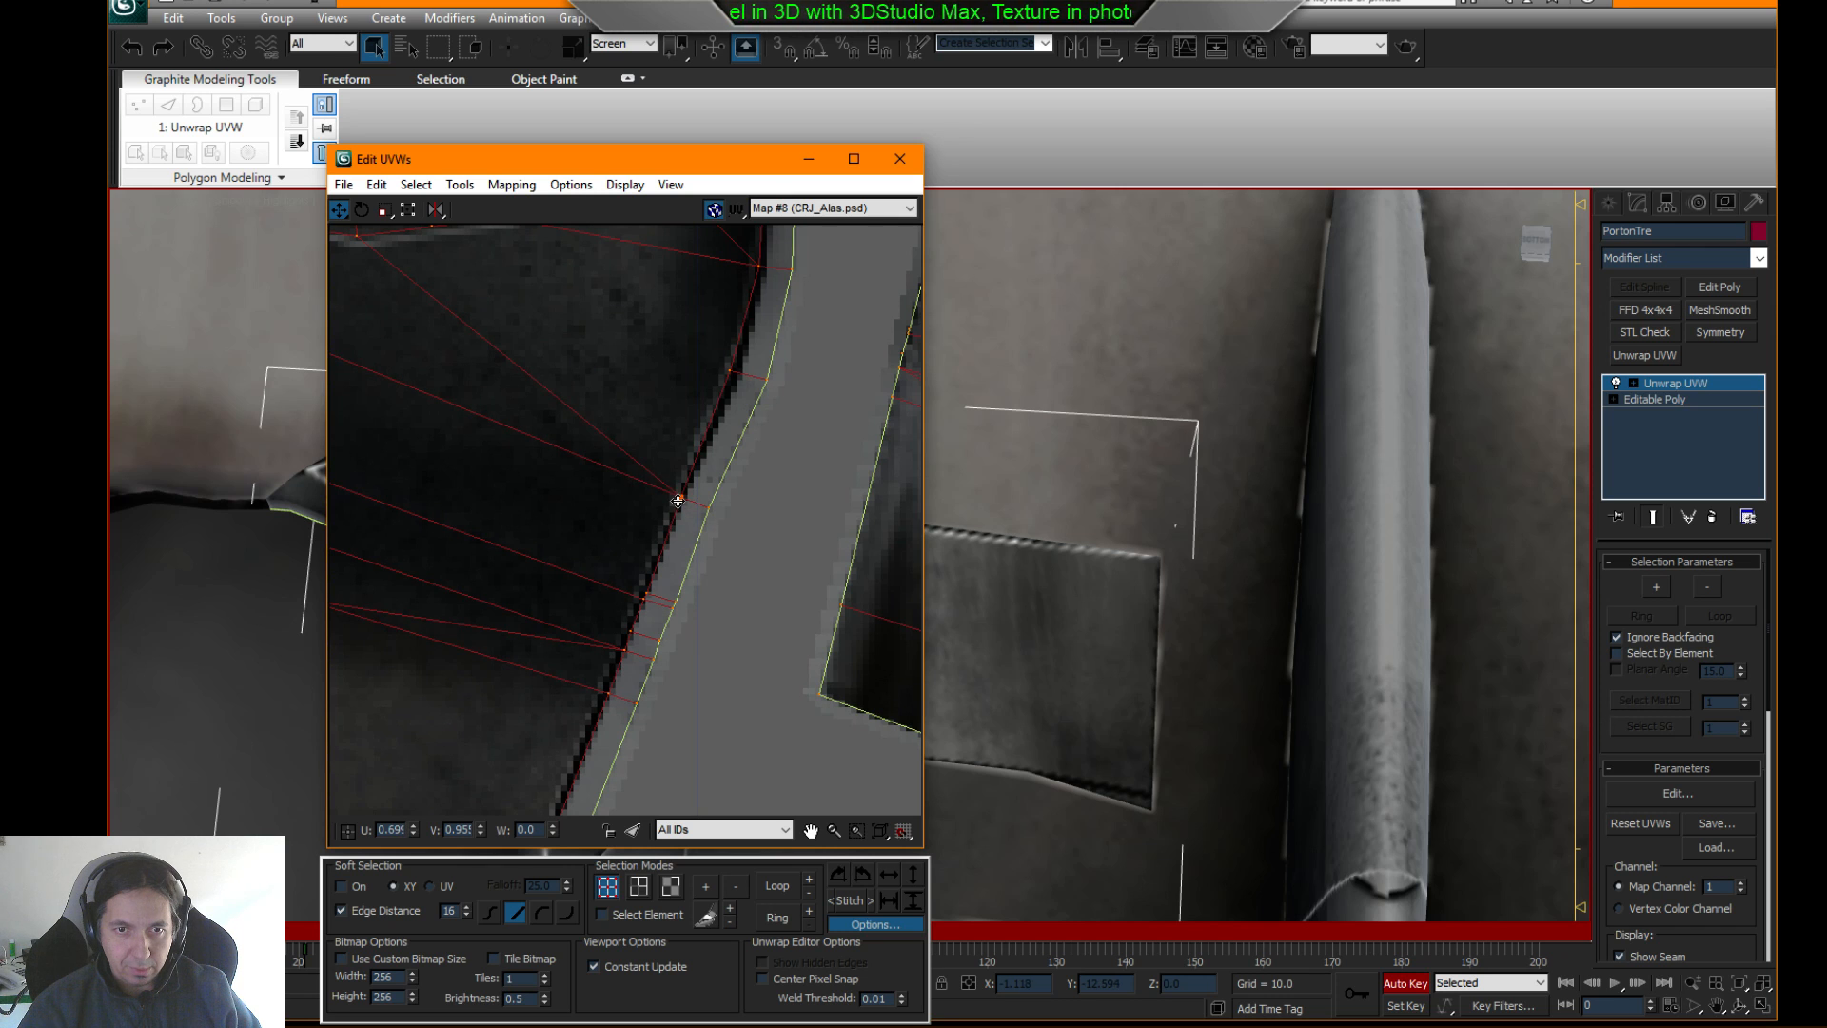
- Move the inner UV vertex at the large shell's lower outer corner inward, onto the dark painted door border
middle_drag(628, 638, 643, 312)
middle_drag(394, 776, 508, 453)
scroll(526, 562, up, 3)
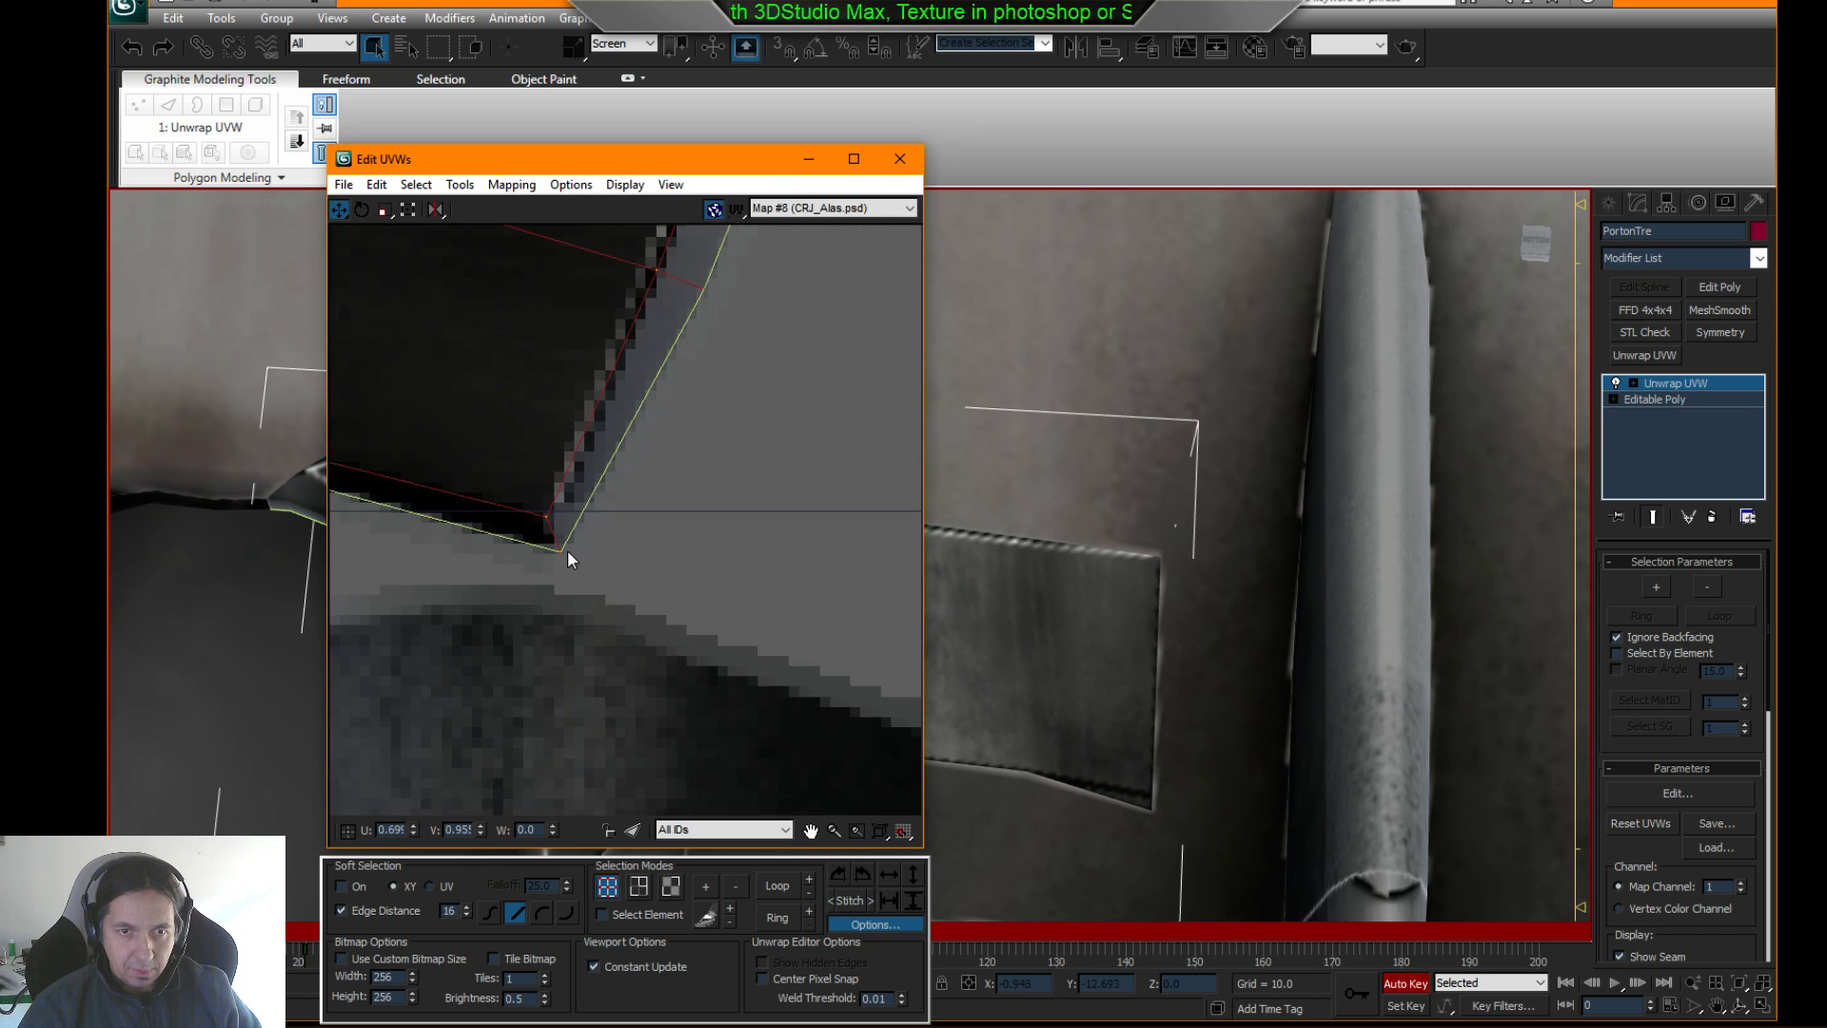
middle_drag(568, 550, 563, 423)
scroll(602, 526, down, 5)
scroll(662, 523, up, 2)
scroll(604, 701, up, 4)
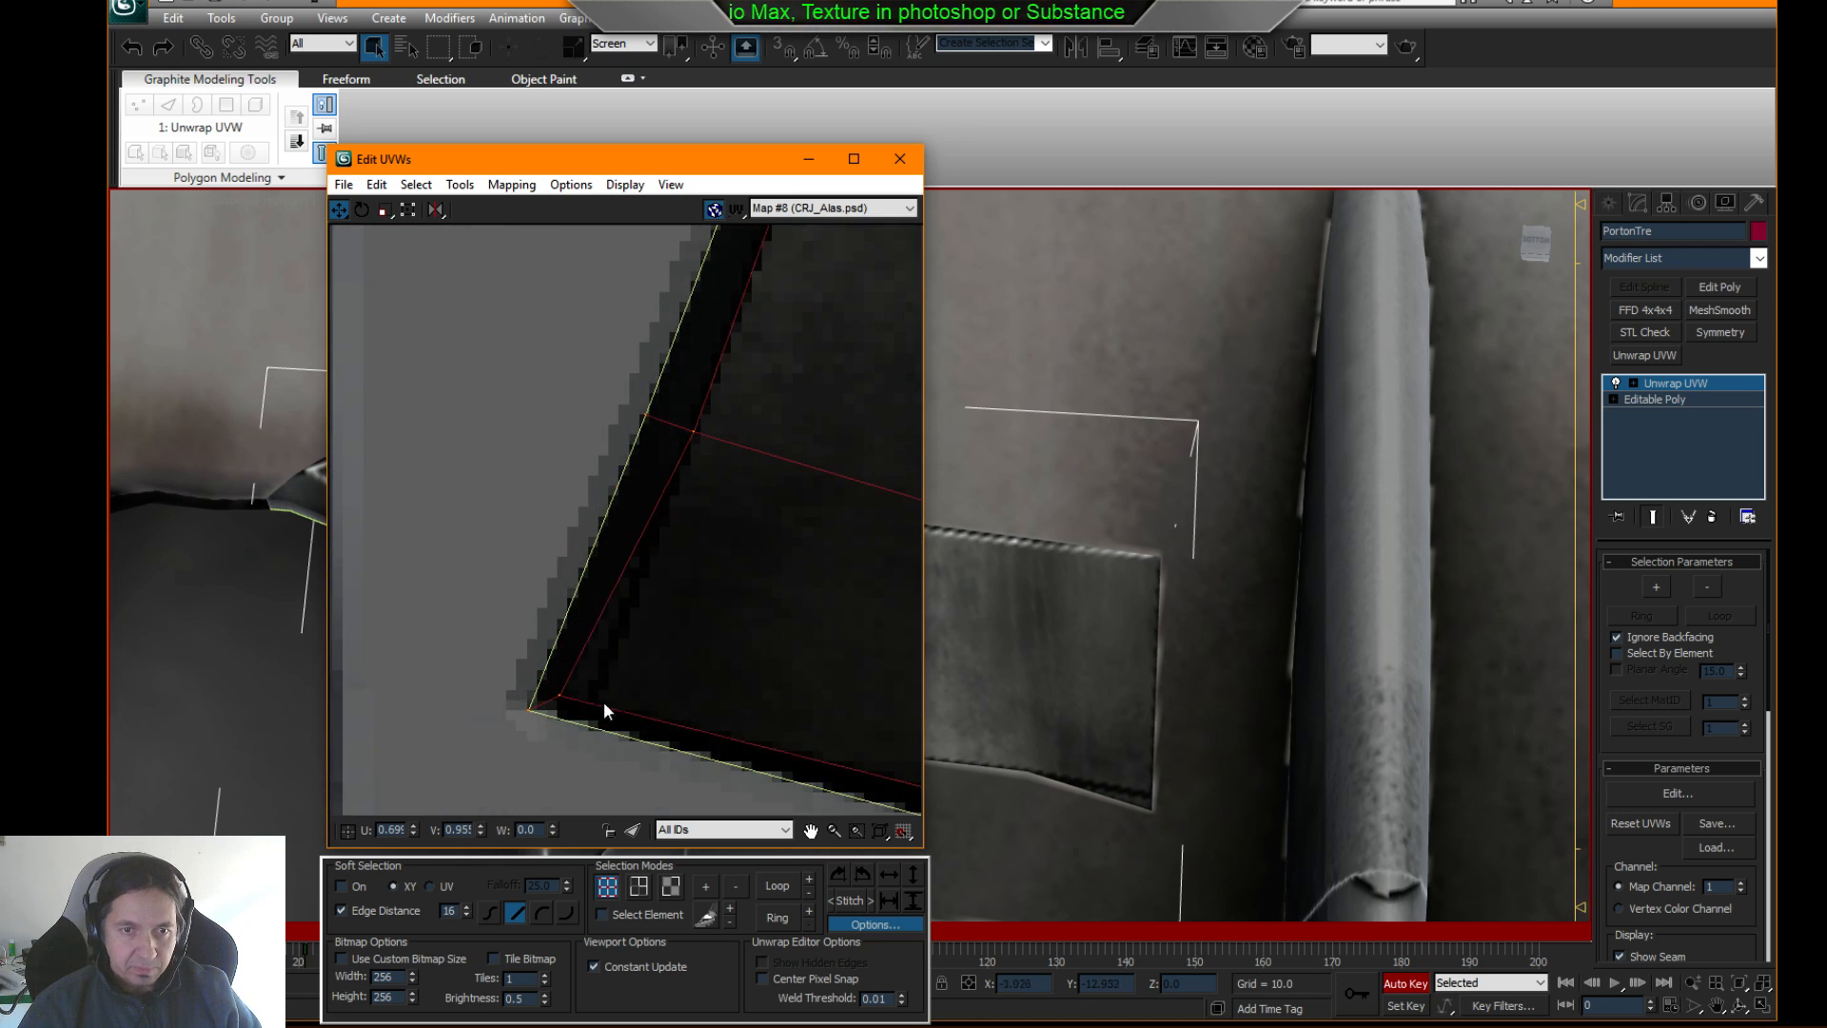
drag(559, 696, 589, 705)
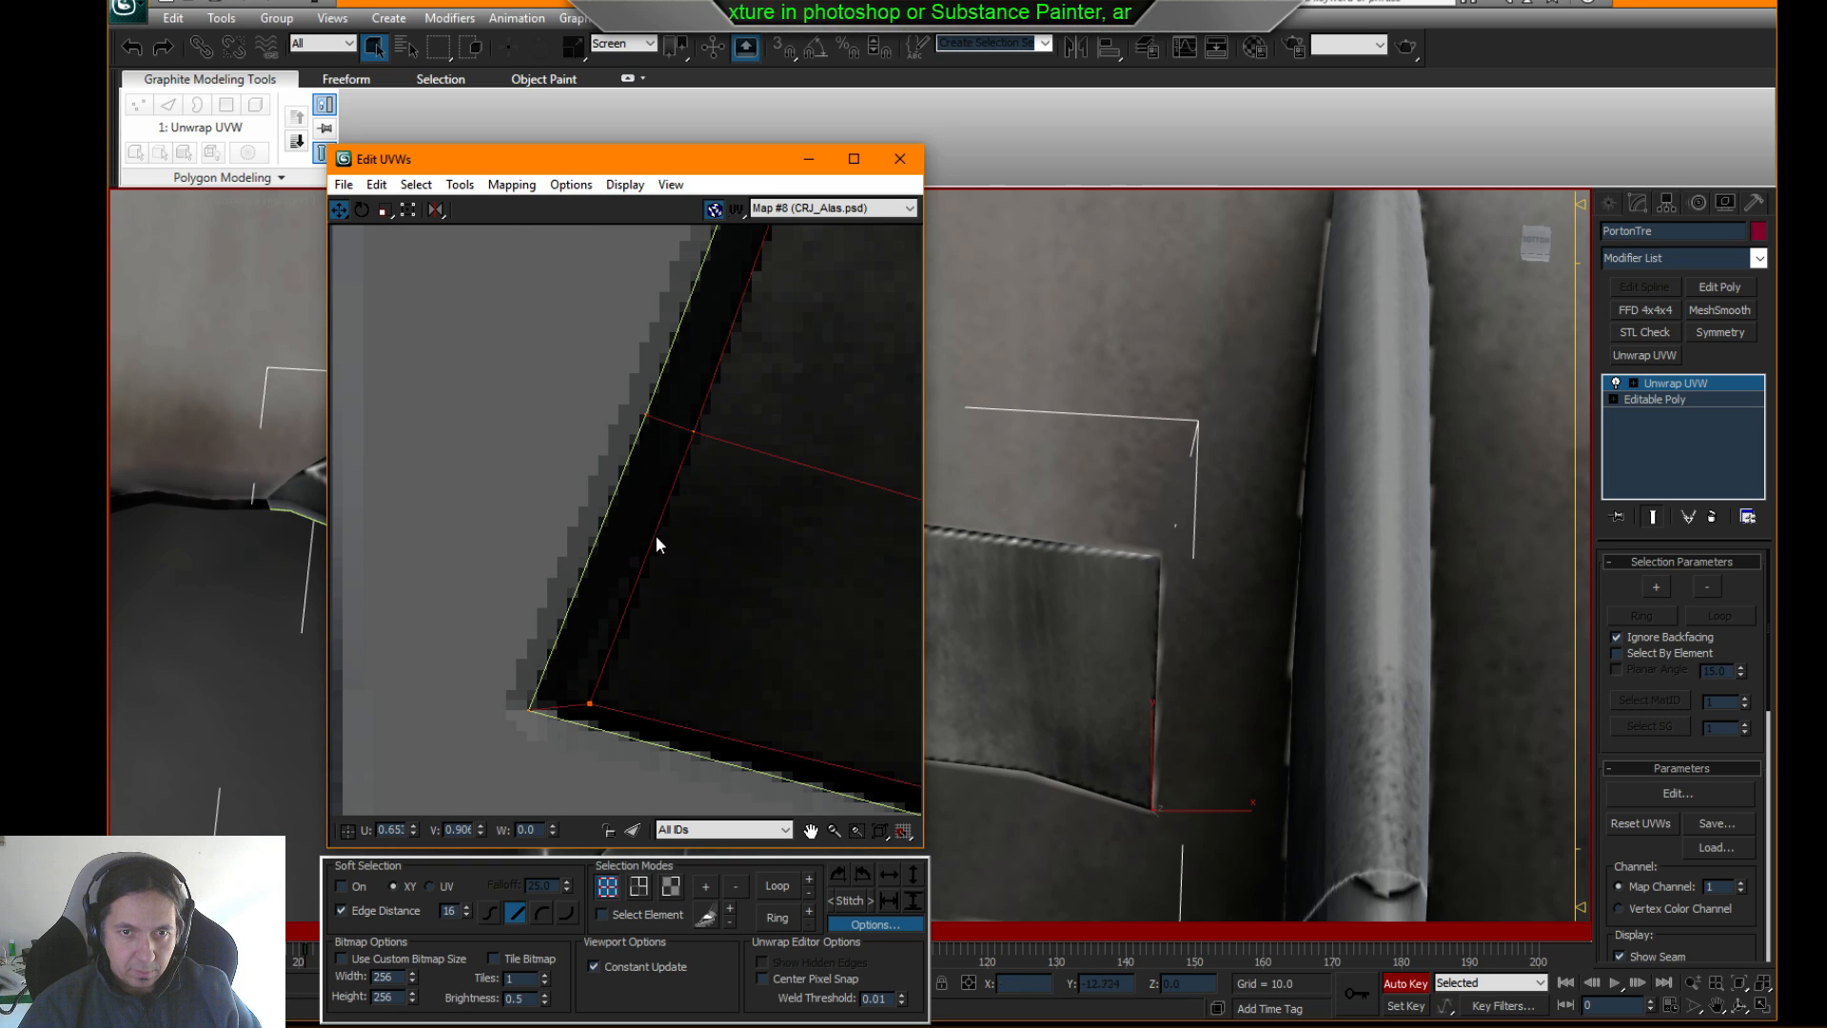
- Check the large shell's upper border, close the UV editor and leave the Vertex level of PortonTre's Unwrap UVW modifier
middle_drag(798, 342, 702, 610)
scroll(701, 609, down, 4)
middle_drag(728, 434, 636, 647)
middle_drag(700, 516, 716, 659)
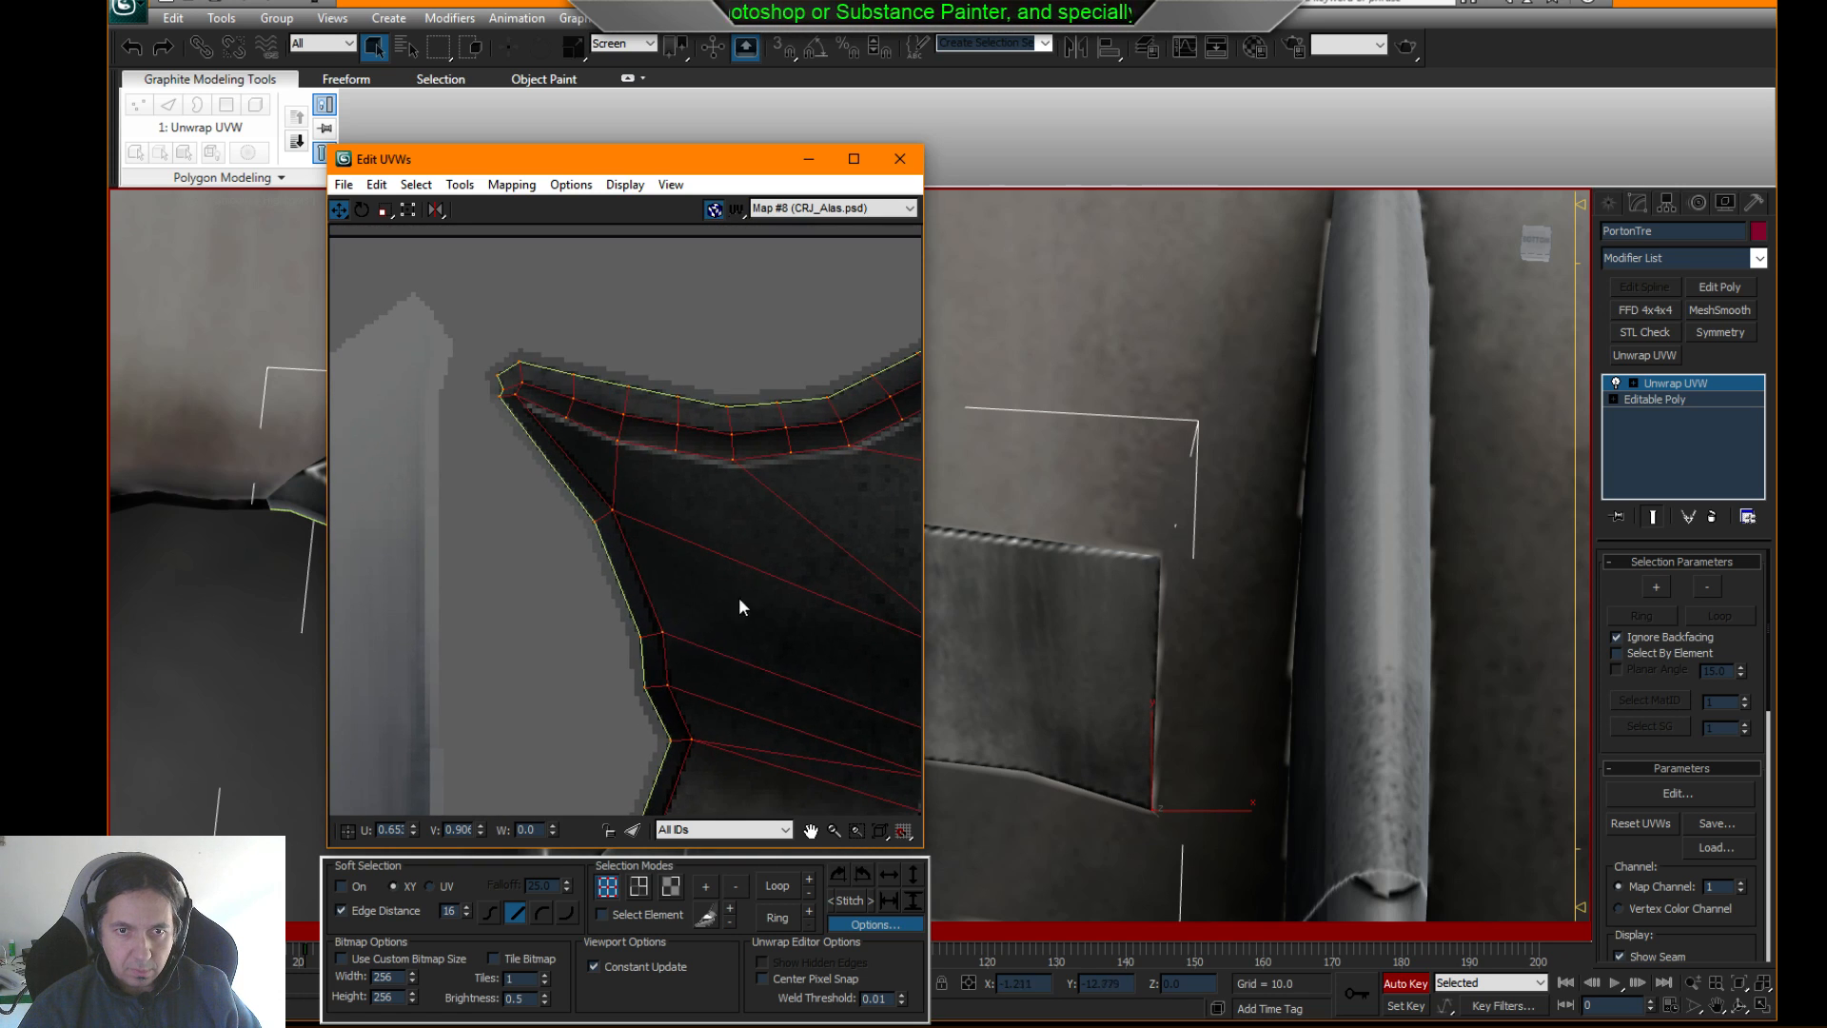
mouse_move(765, 487)
middle_down()
mouse_move(747, 478)
mouse_move(739, 502)
middle_up()
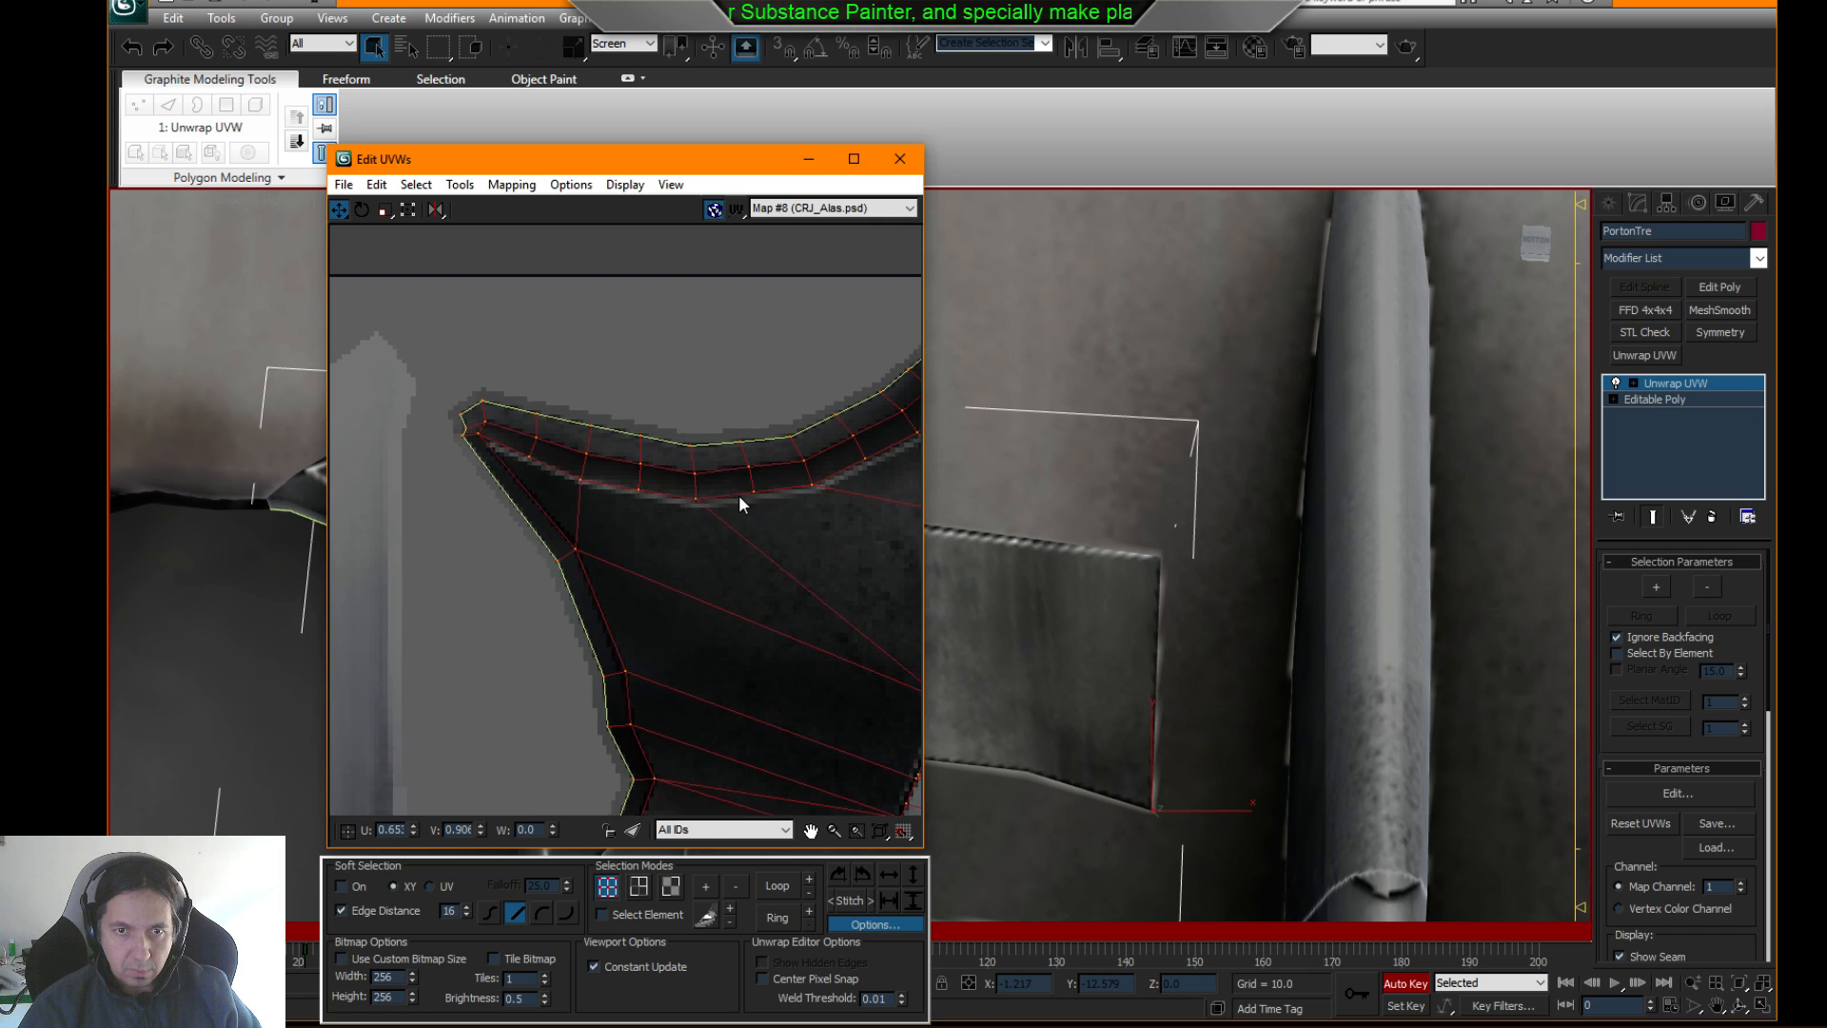
scroll(739, 502, down, 2)
click(899, 158)
scroll(1064, 466, down, 5)
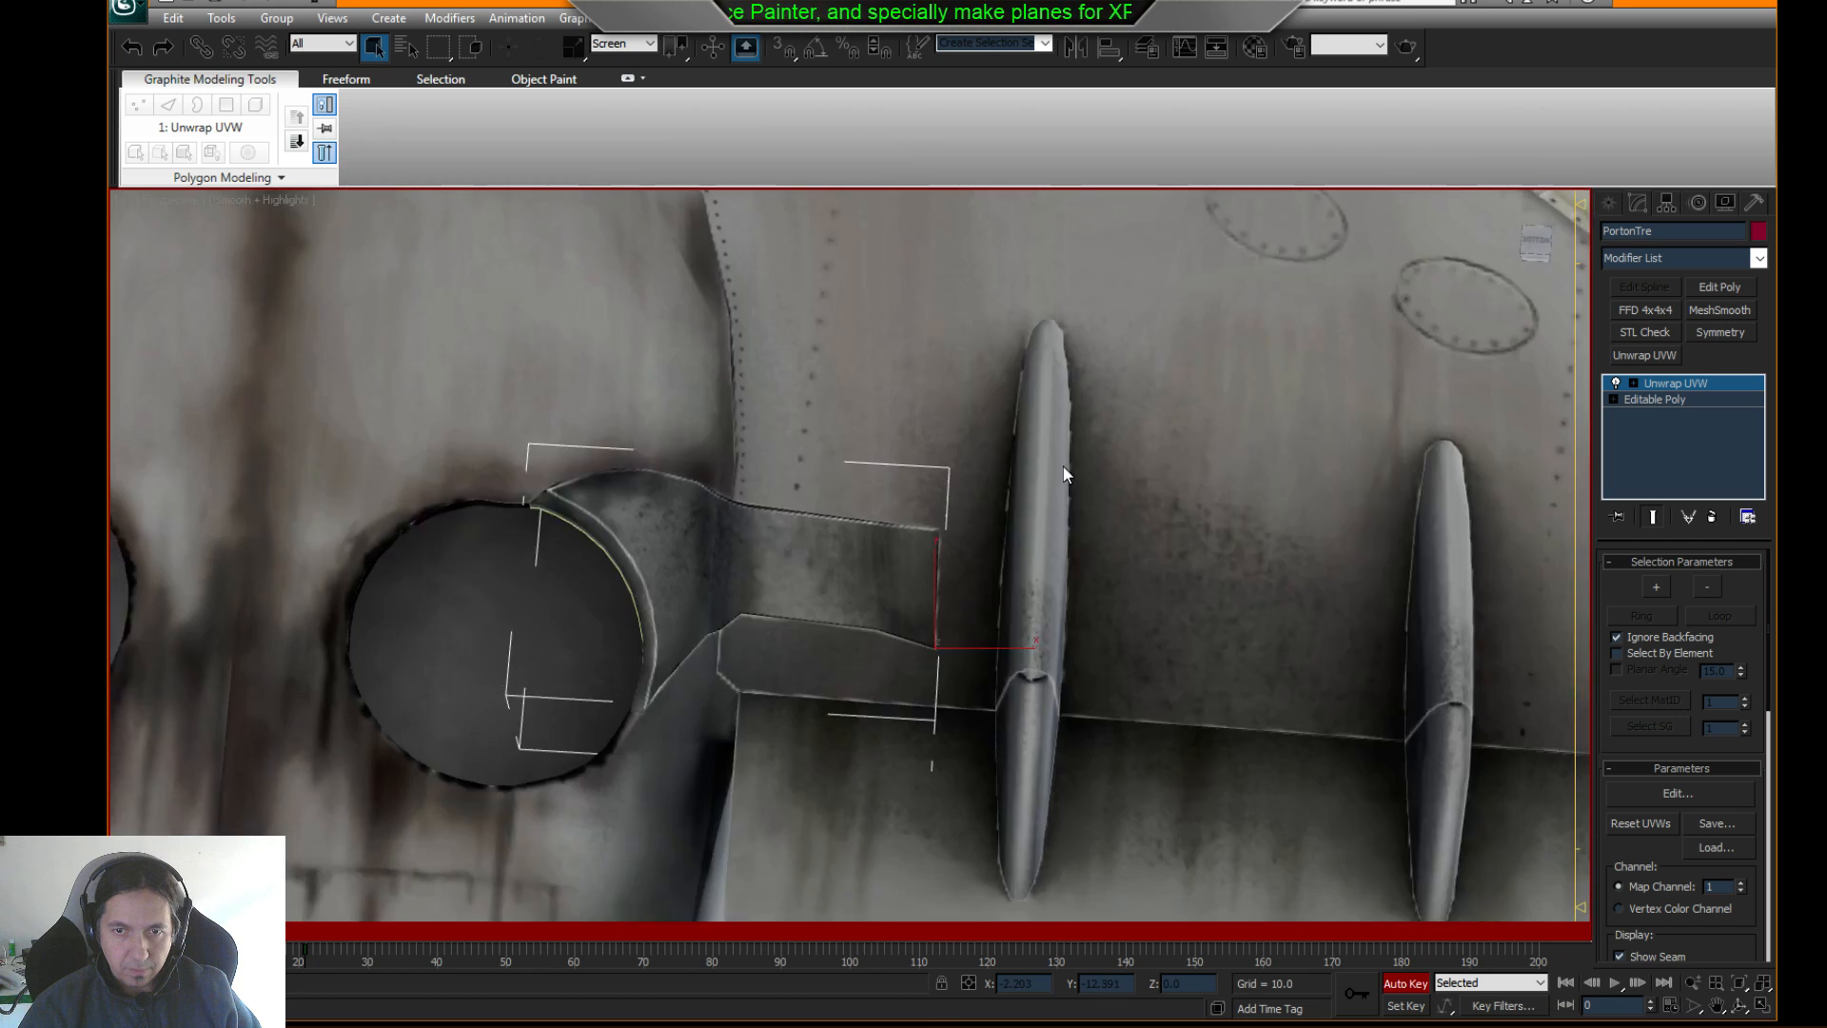
scroll(1005, 565, down, 2)
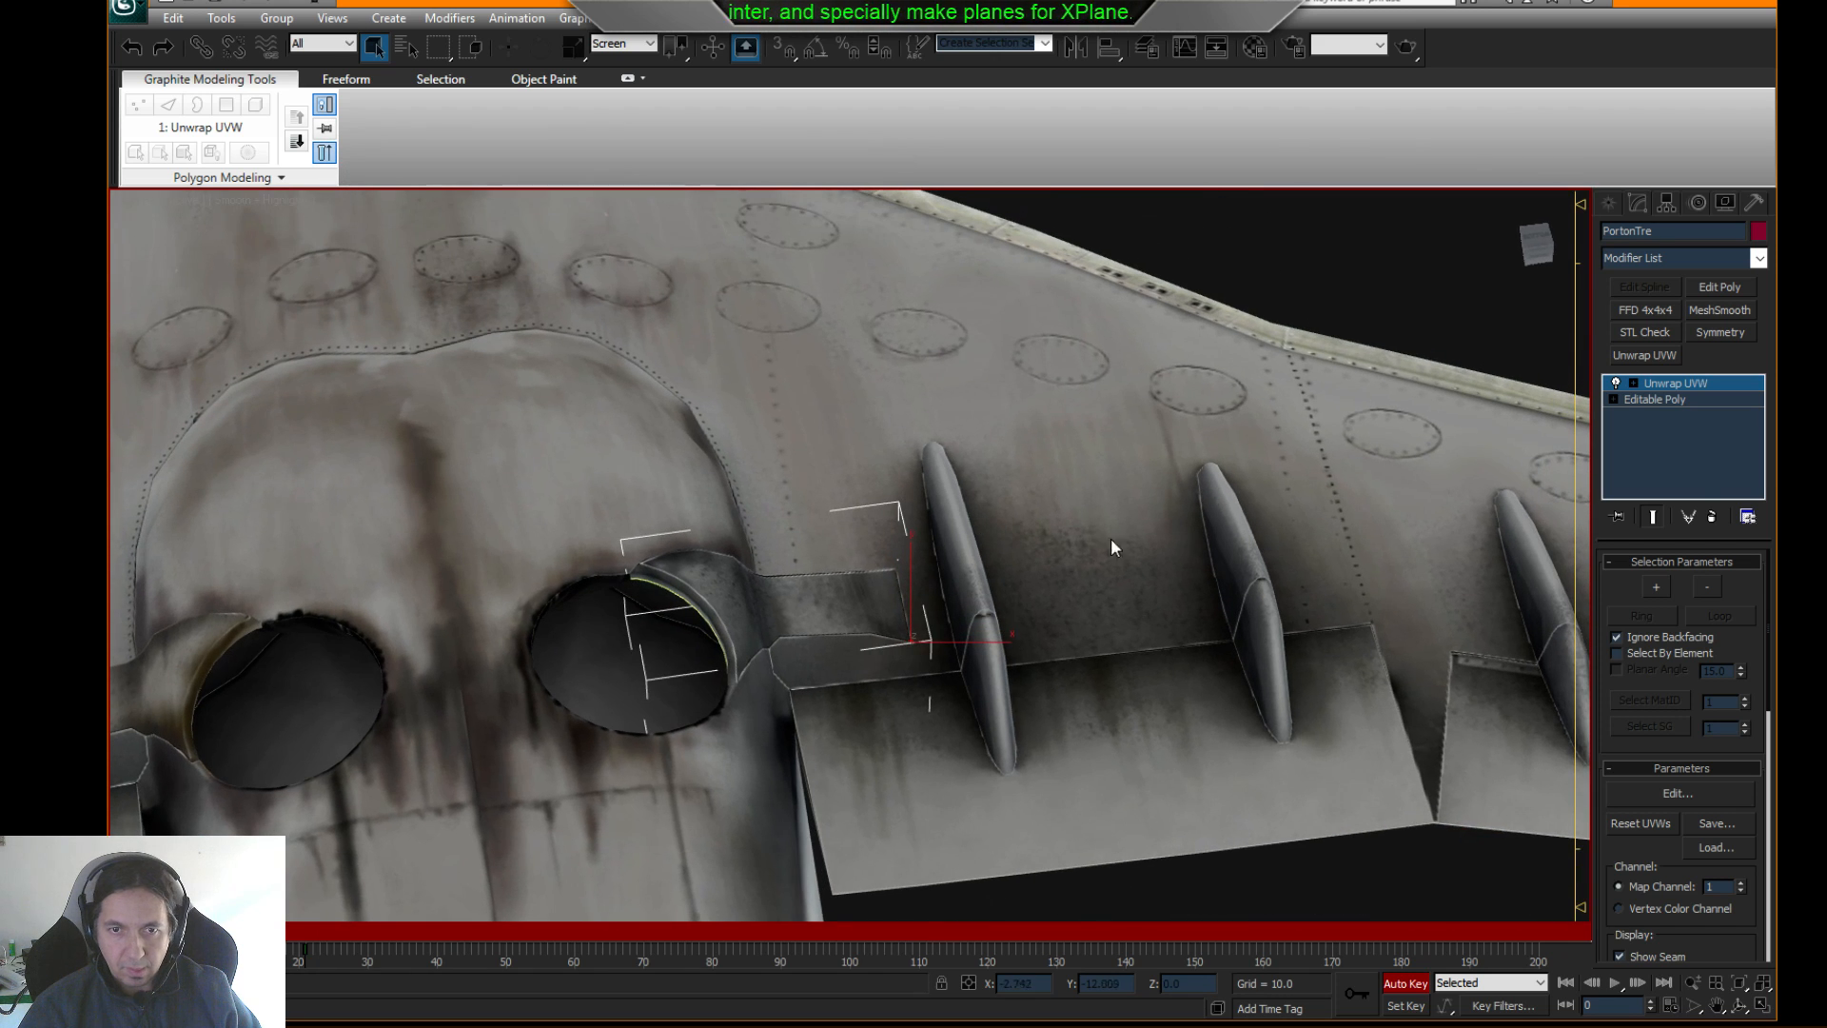
click(1634, 384)
click(1671, 401)
- Display edged faces in the viewport and examine the wing's leading edge from the root to the winglet
scroll(1006, 501, down, 5)
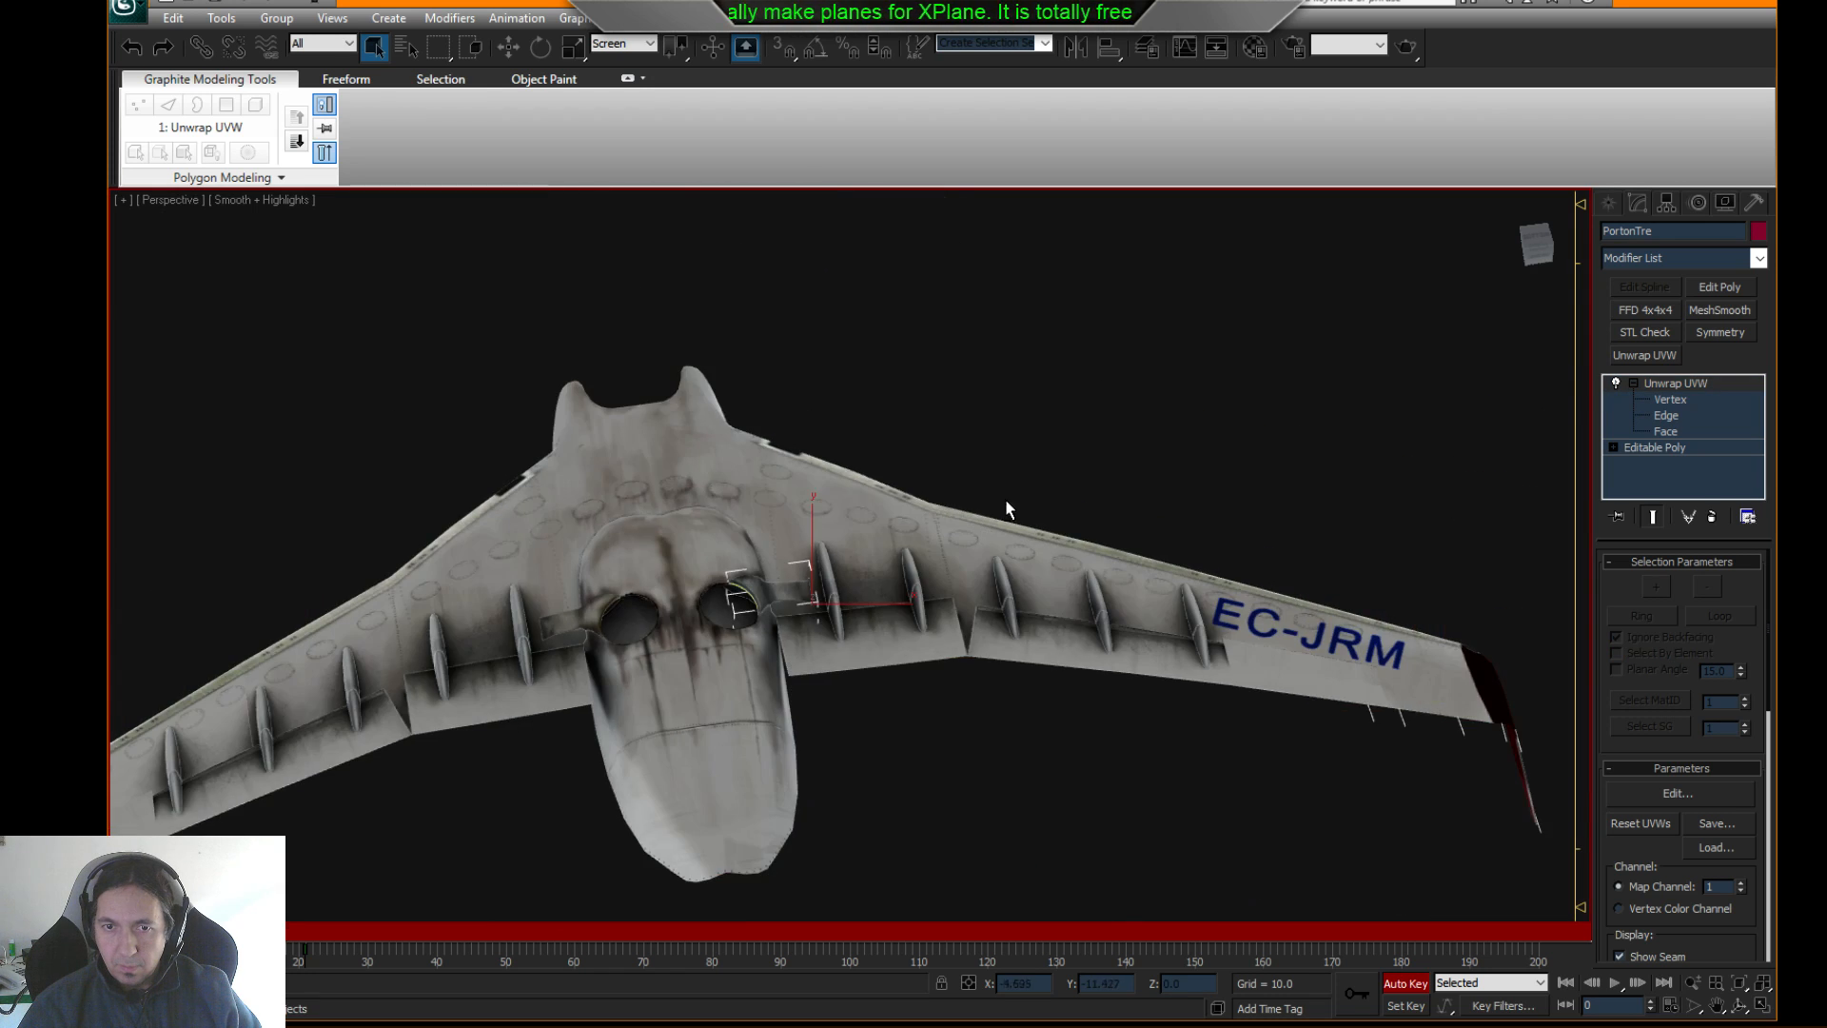
alt+middle_drag(1005, 501, 860, 701)
scroll(861, 702, up, 6)
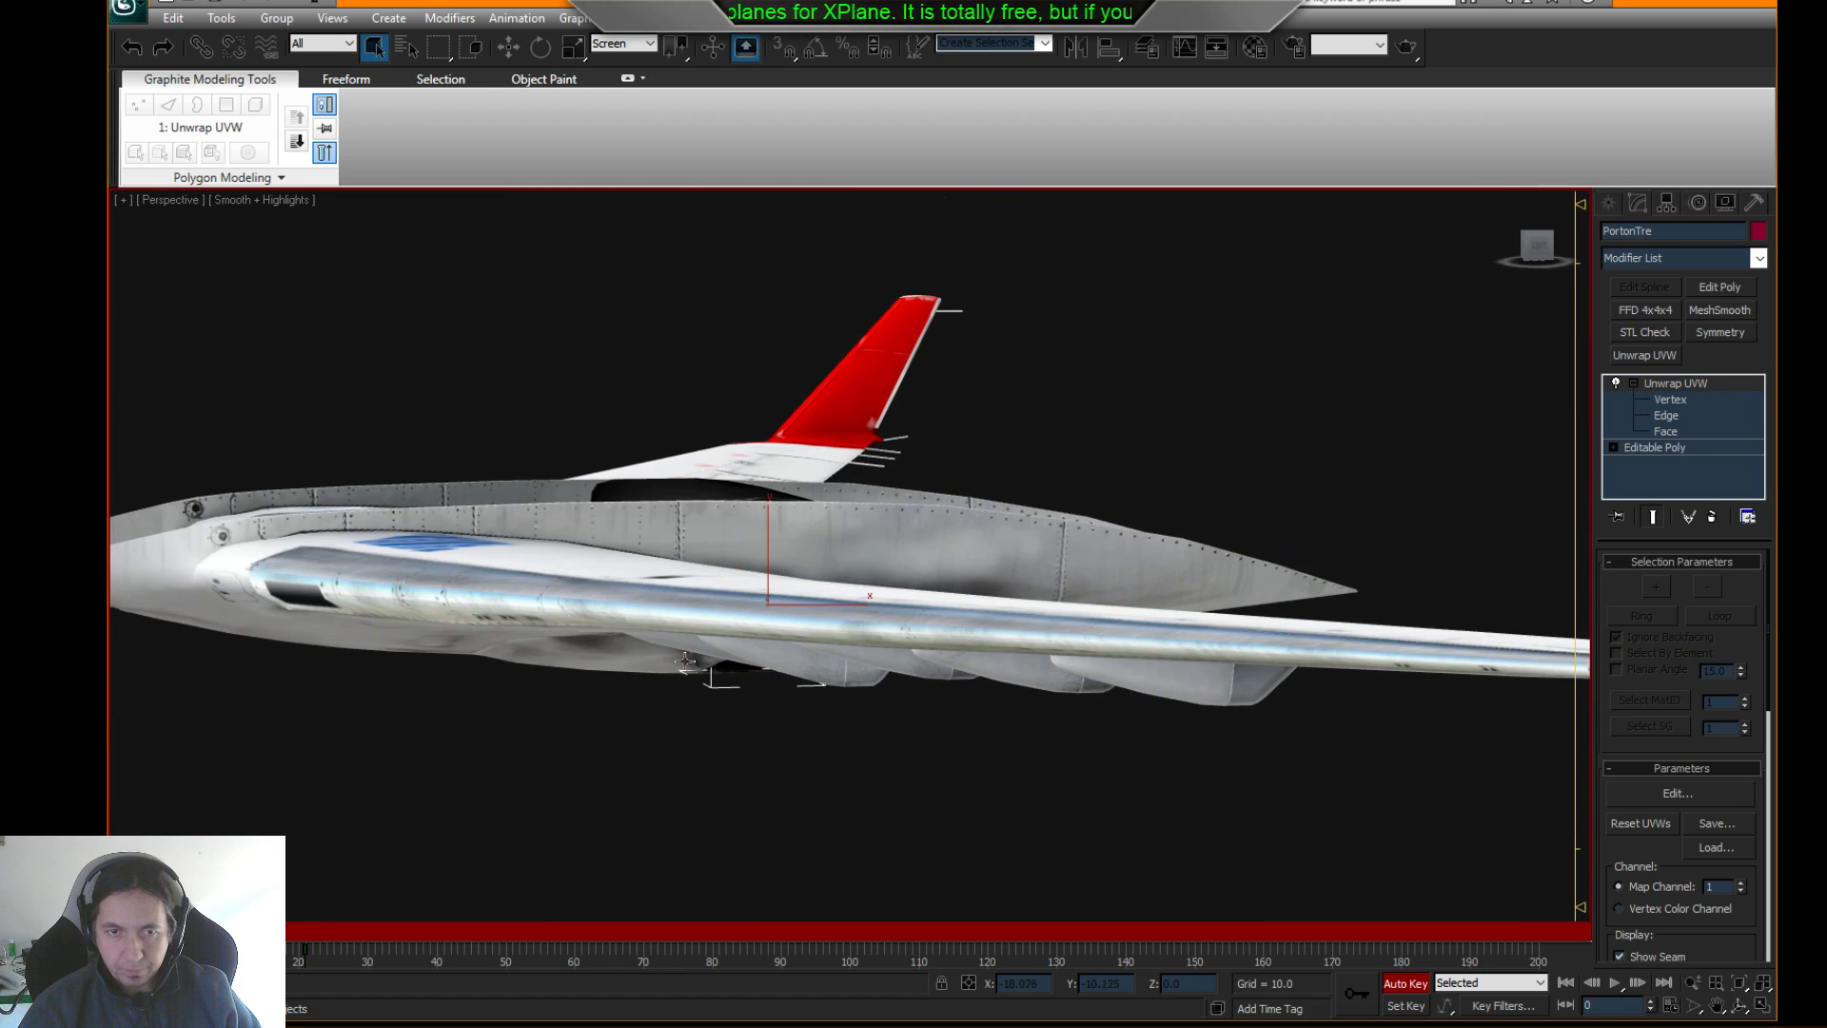
key(F3)
key(F3)
key(F4)
alt+middle_drag(675, 662, 535, 643)
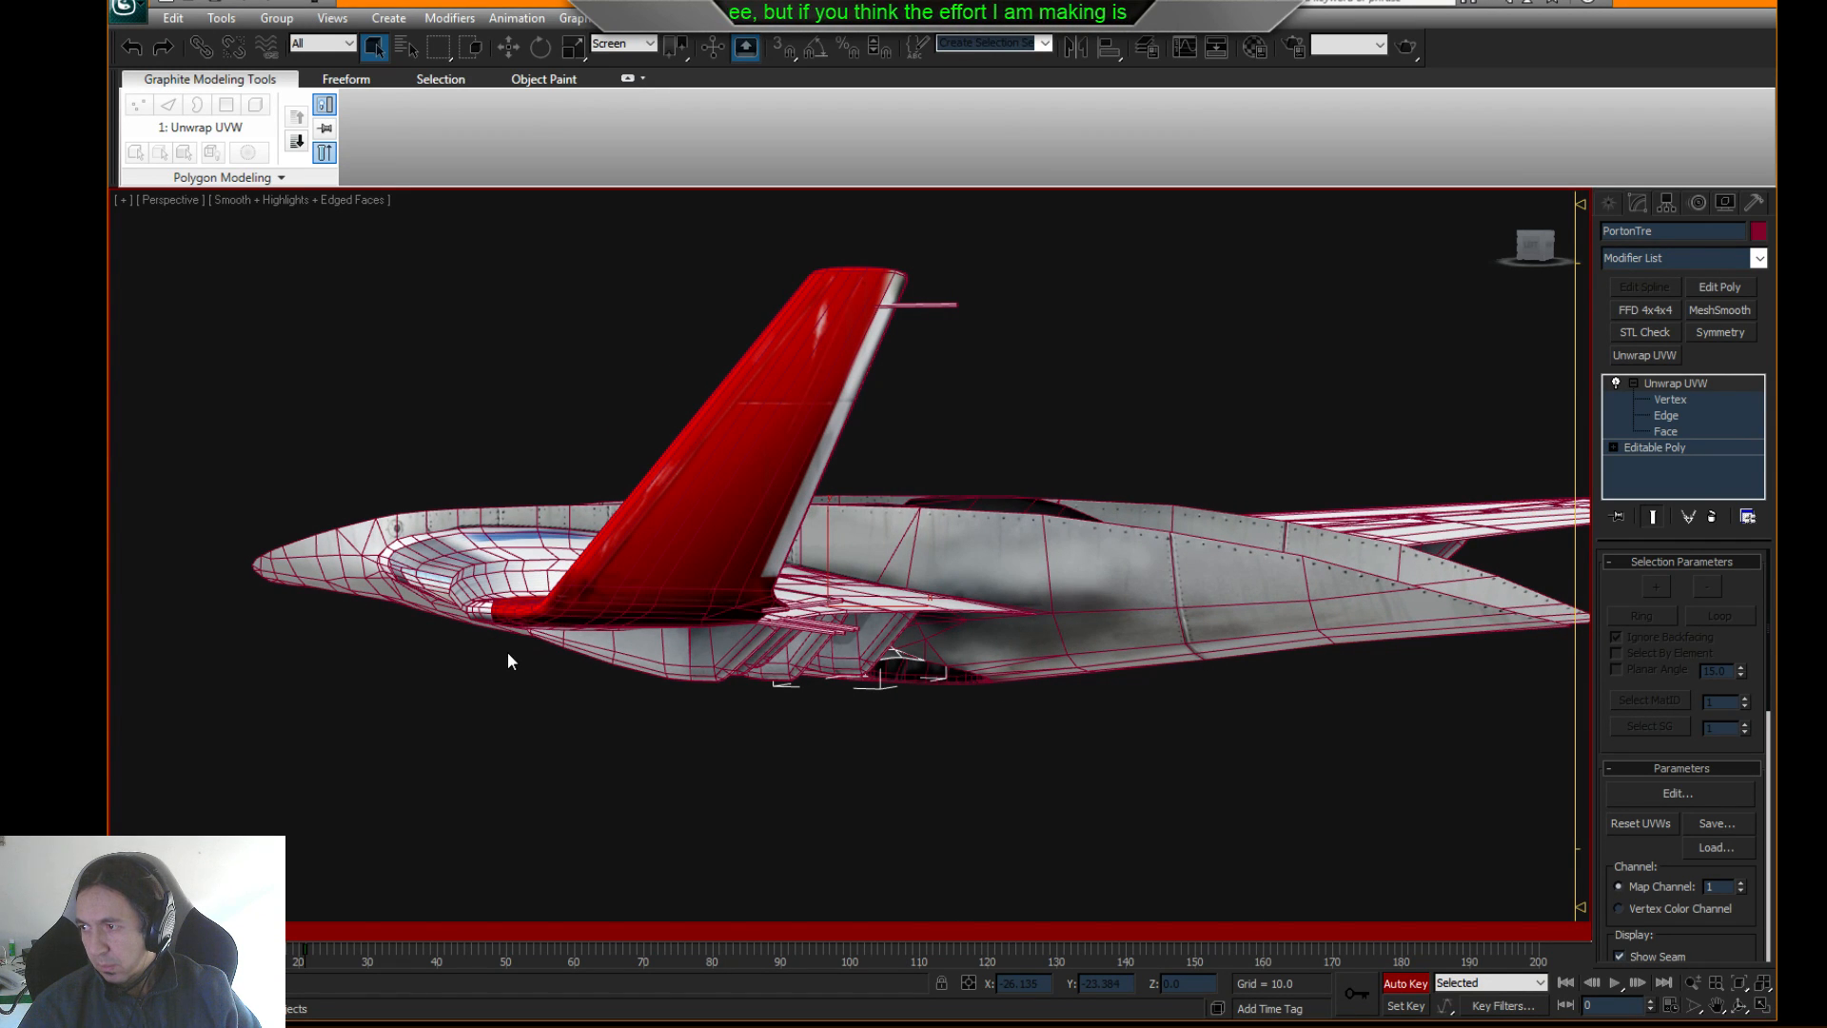
middle_drag(499, 655, 620, 564)
scroll(620, 563, up, 4)
scroll(533, 533, down, 1)
middle_drag(495, 524, 691, 581)
scroll(684, 581, up, 1)
scroll(688, 582, down, 2)
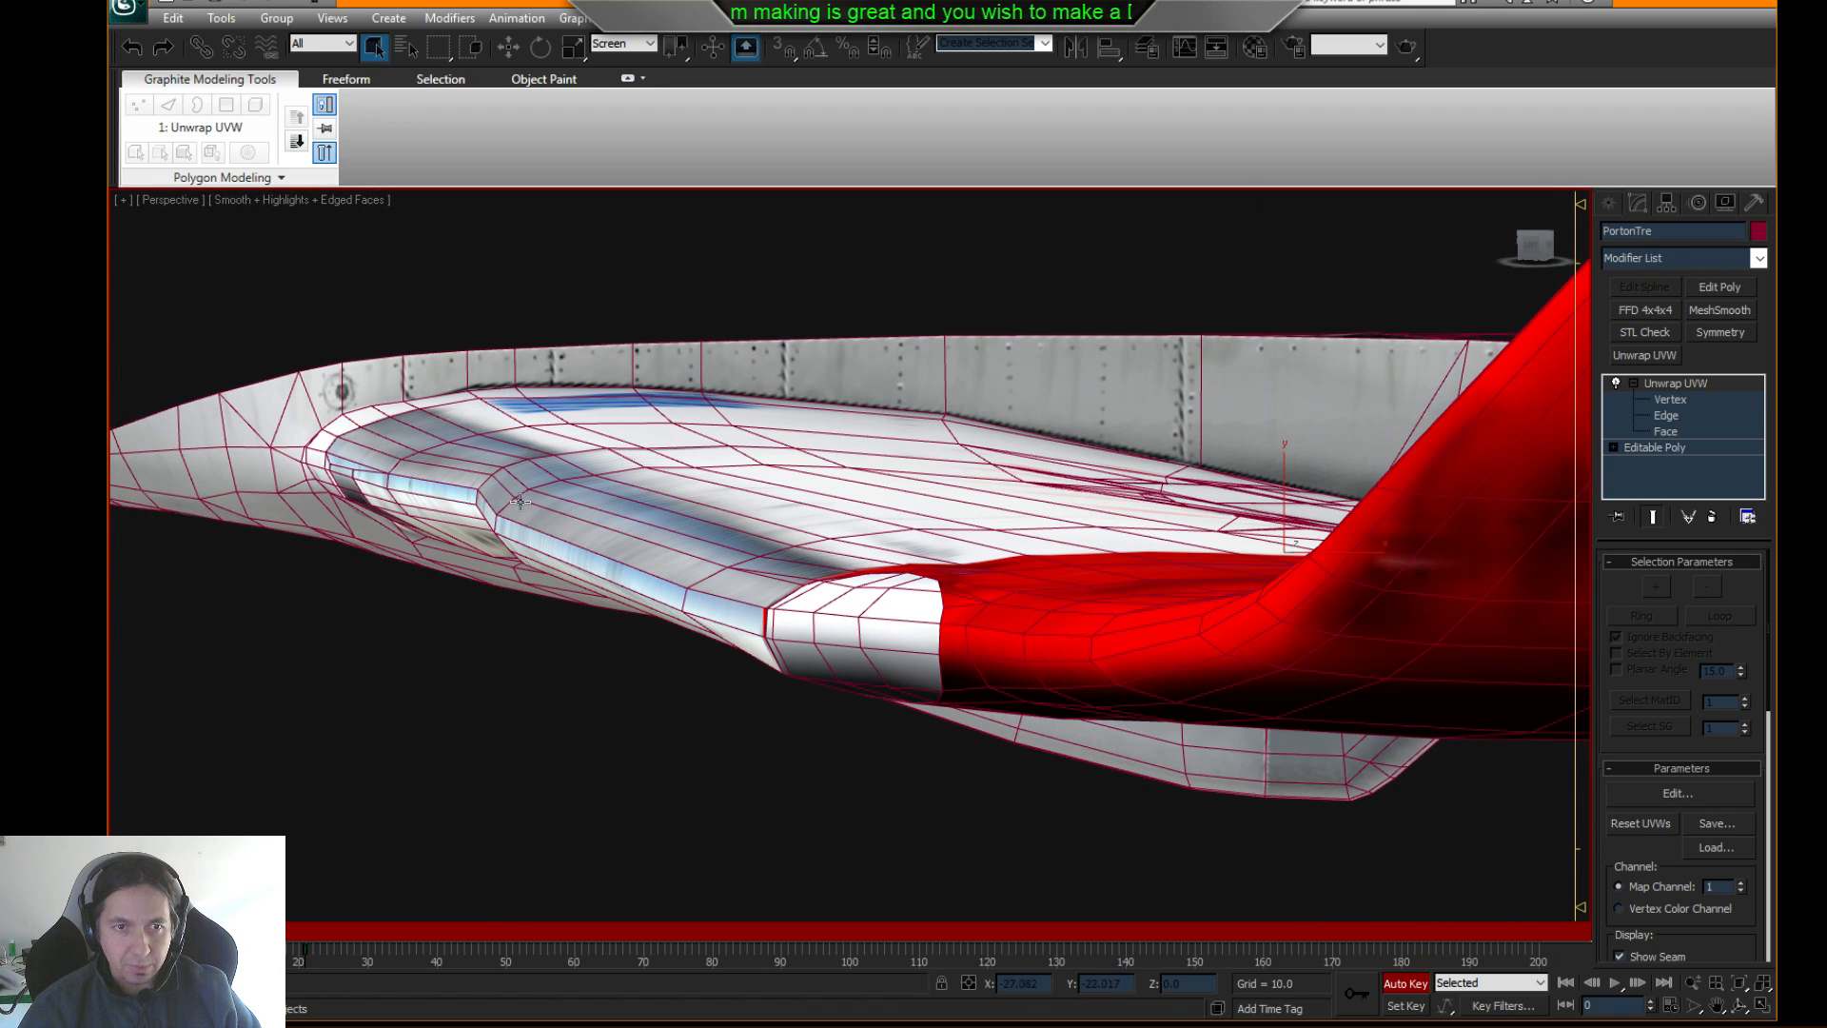
scroll(403, 479, up, 3)
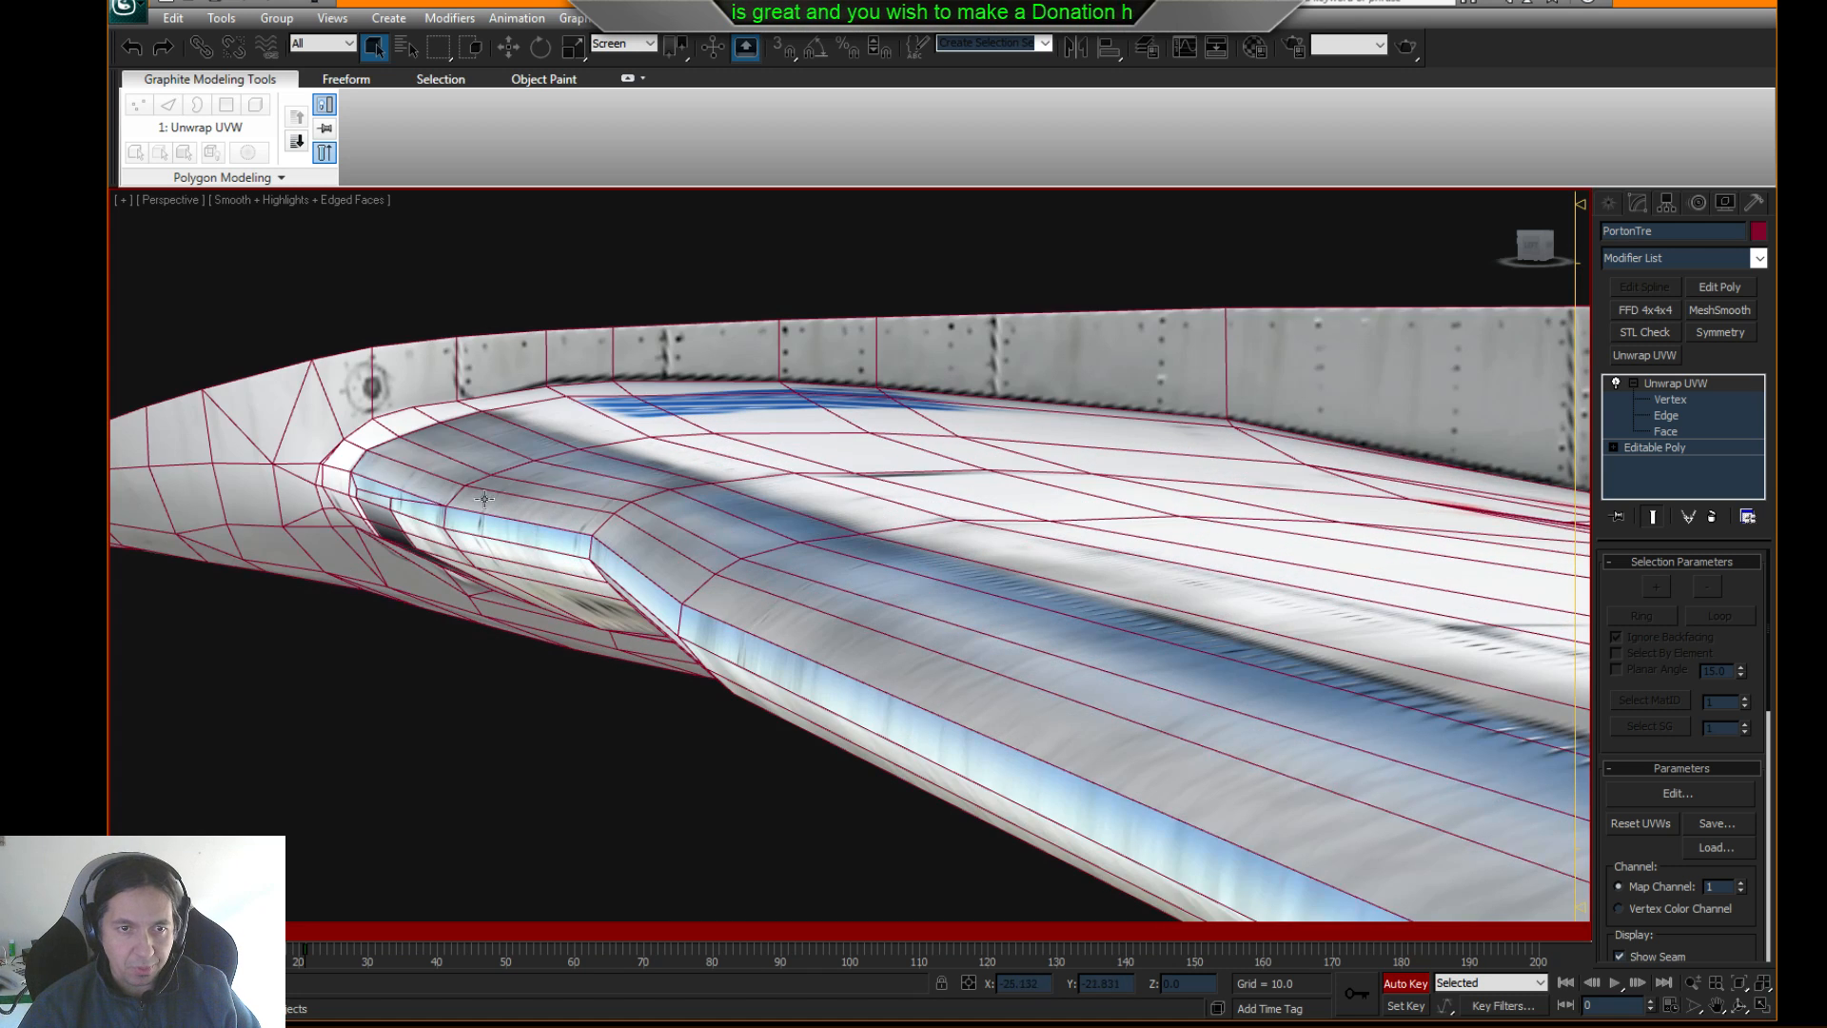
- Select the wing object Alas and enter the Edge level of its Edit Poly modifier
click(1421, 645)
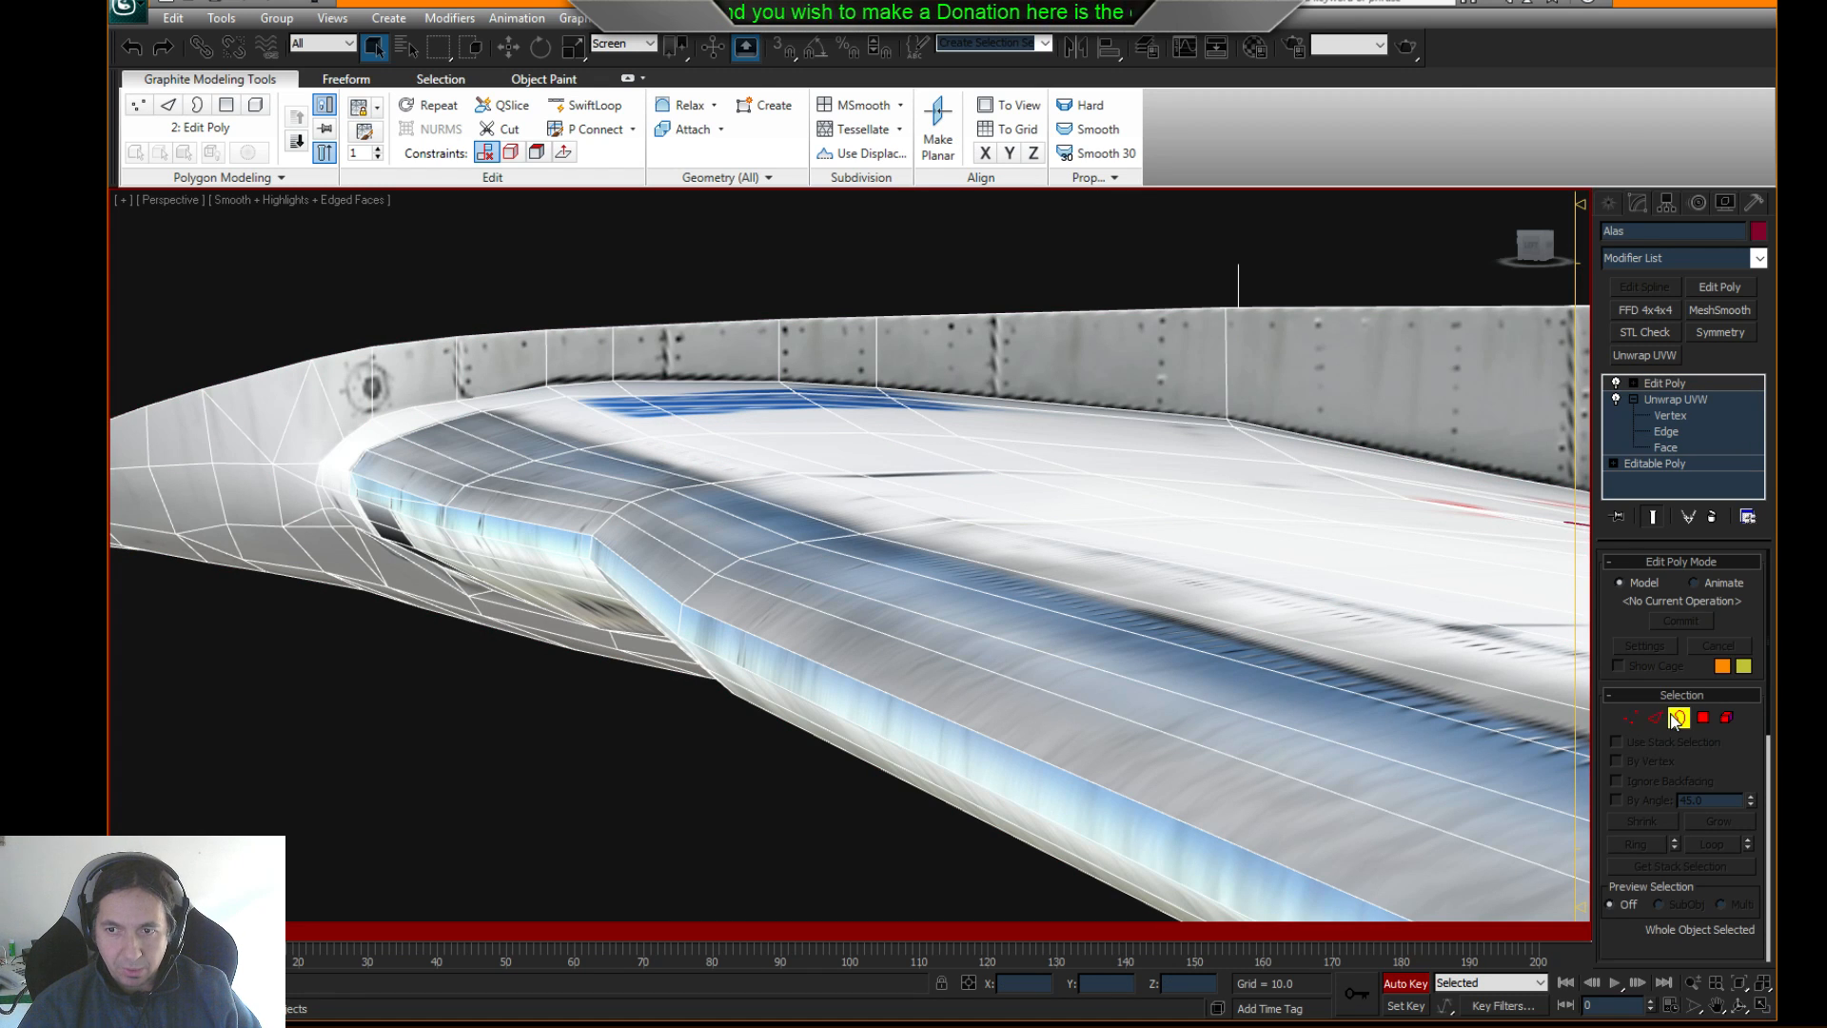
click(1658, 719)
key(F3)
key(F4)
key(F3)
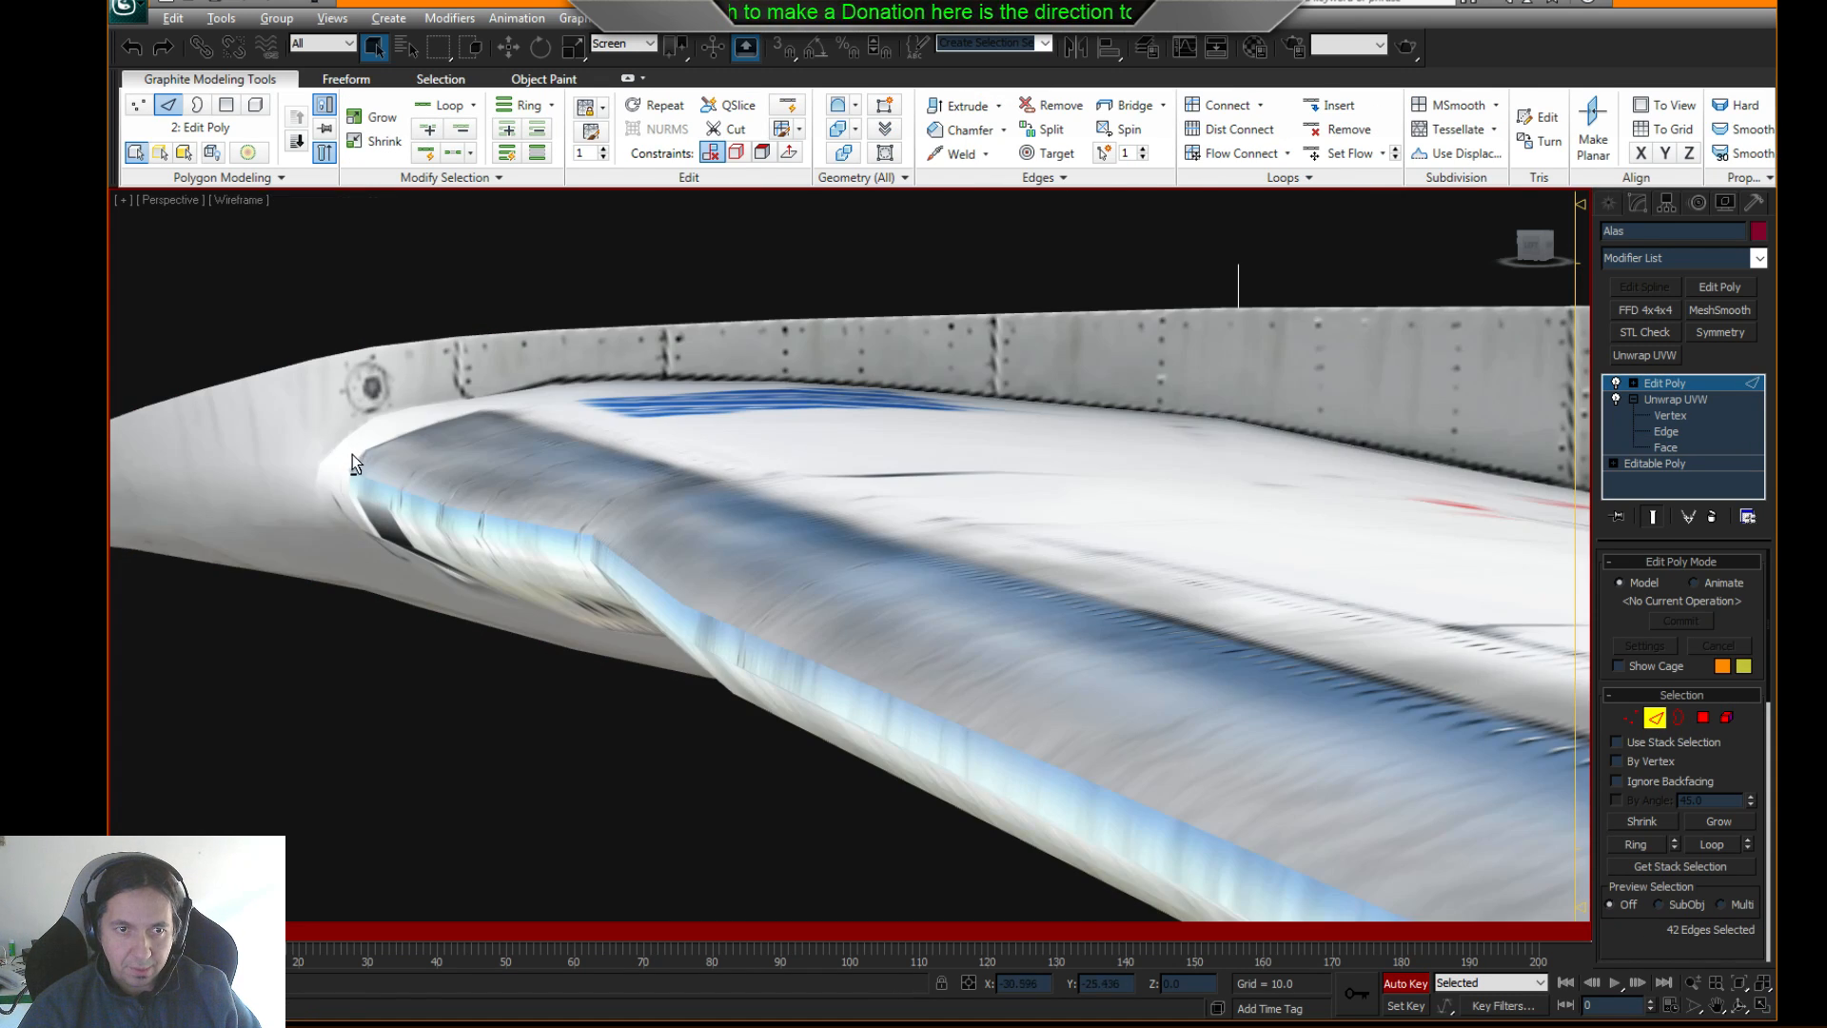
- Try a ring selection of edges across the wing's leading edge, starting from the edge at the wing root
click(352, 457)
key(F3)
key(F3)
key(F4)
mouse_move(352, 457)
middle_down()
mouse_move(421, 505)
mouse_move(547, 536)
middle_up()
key(alt+r)
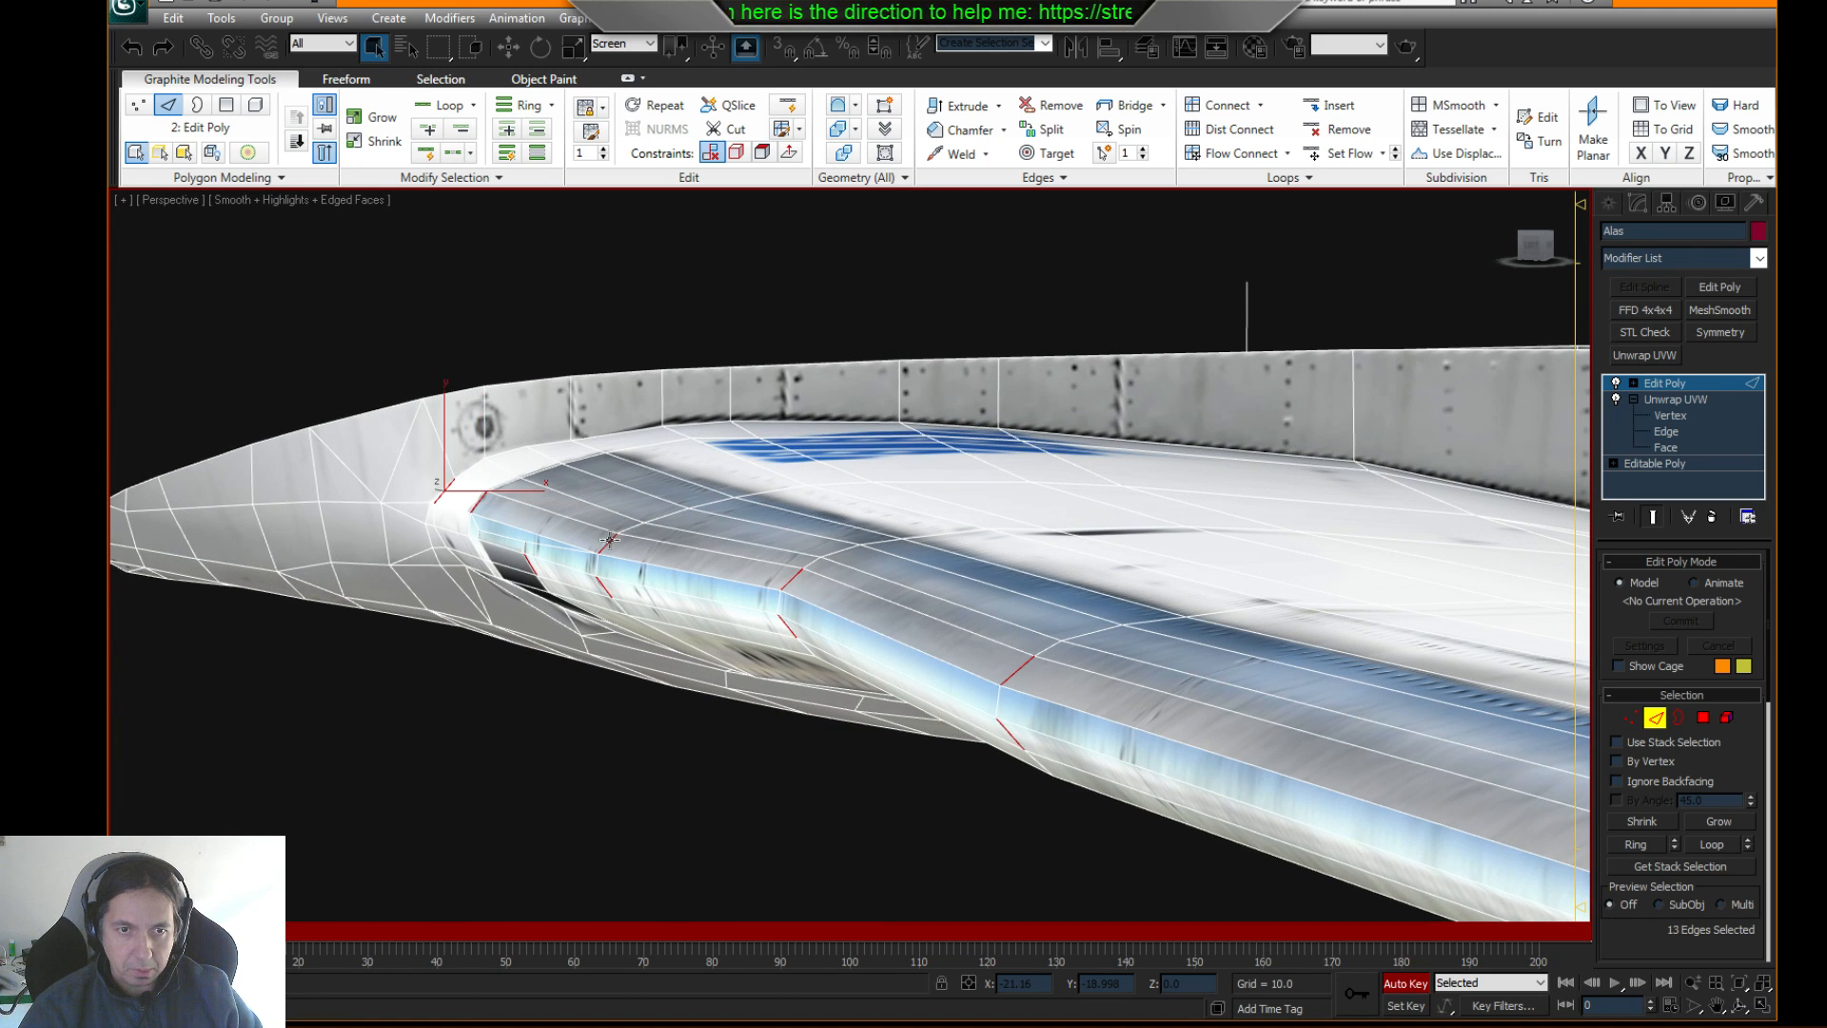
mouse_move(669, 595)
alt+middle_down()
mouse_move(616, 598)
mouse_move(654, 597)
alt+middle_up()
alt+middle_drag(453, 500, 550, 631)
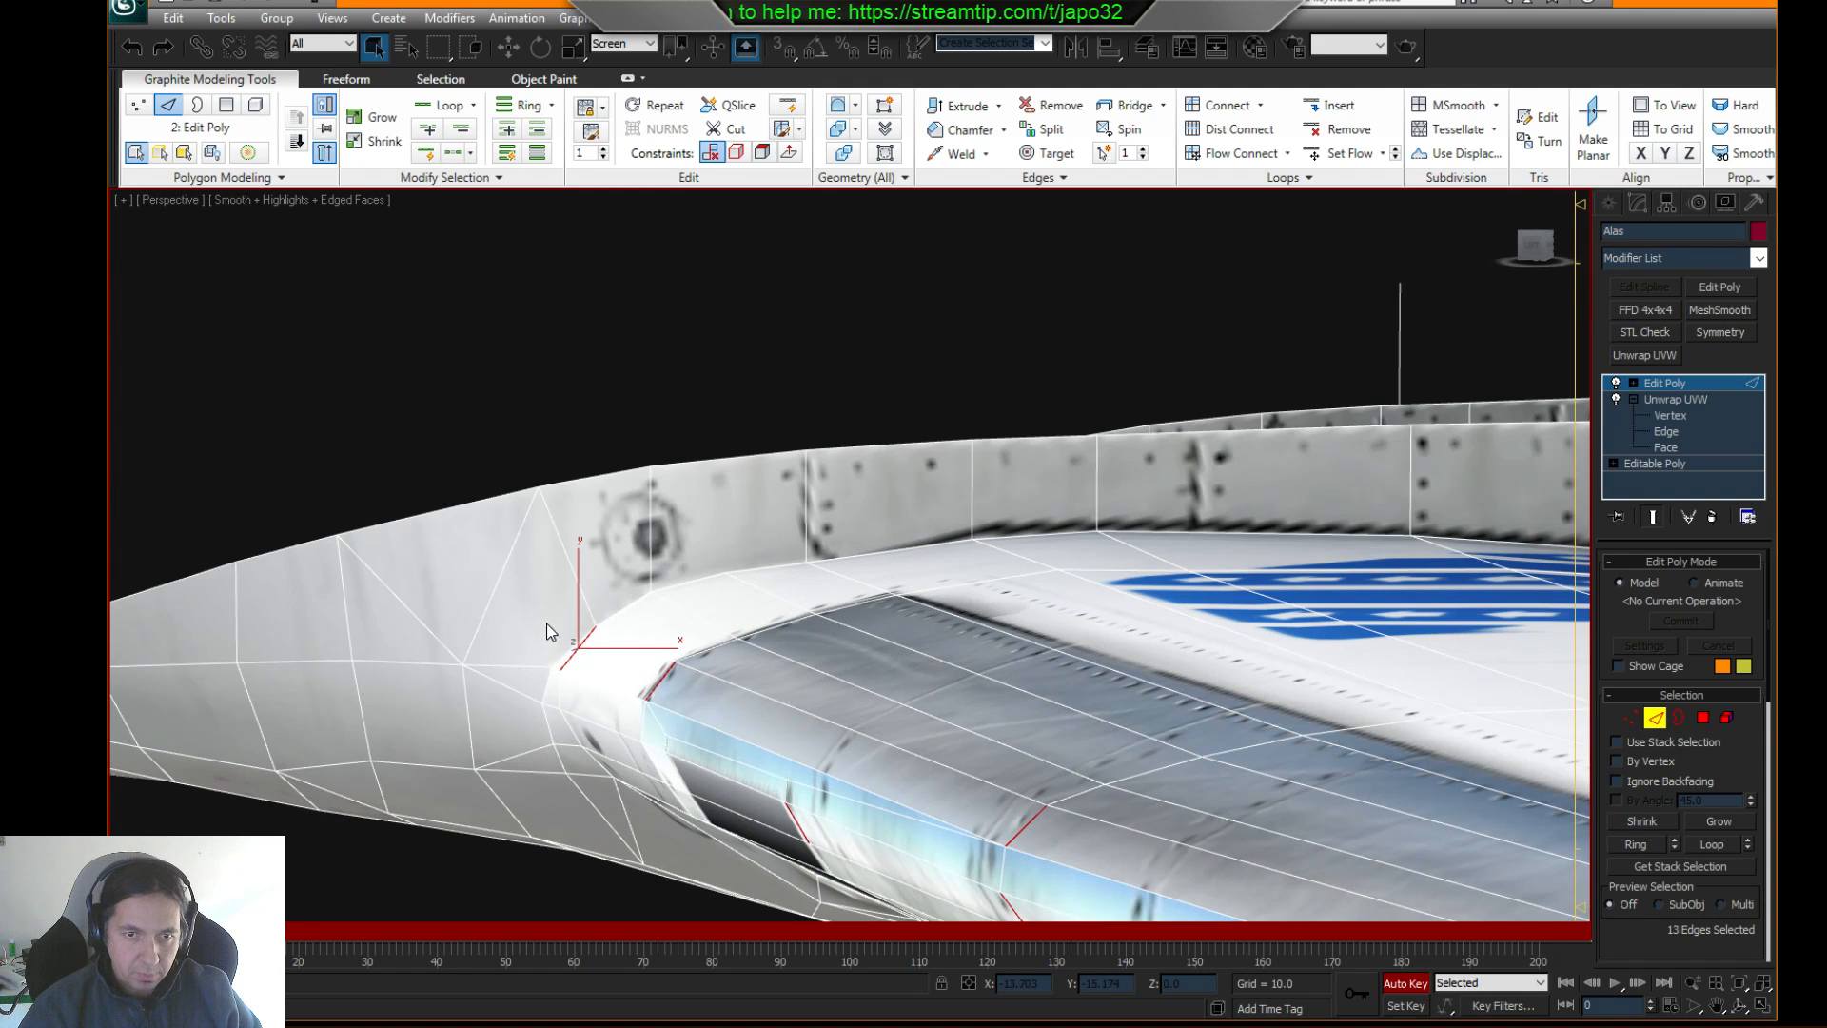
- Select the five short cross edges on the upper side of the leading edge, from the wing root outward past the kink
click(653, 685)
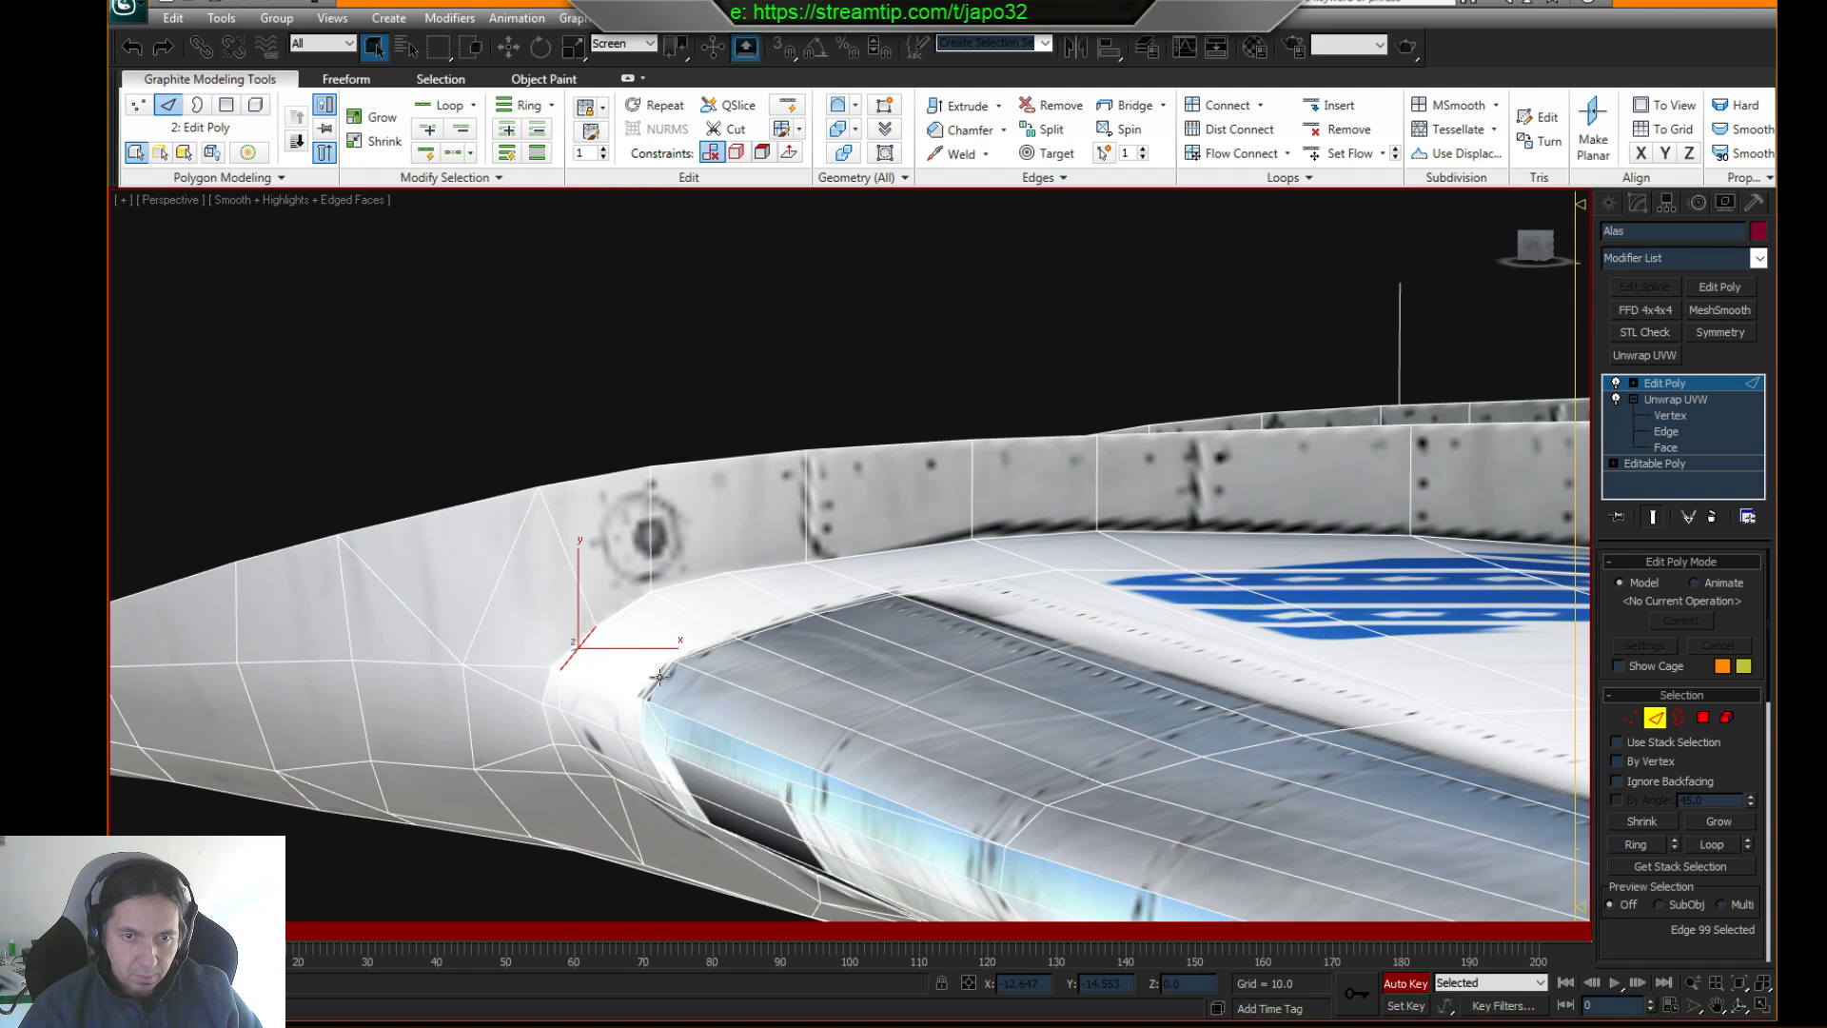
ctrl+click(660, 677)
key(F3)
key(F3)
alt+middle_drag(667, 678, 952, 711)
scroll(683, 686, up, 5)
alt+middle_drag(895, 712, 904, 731)
ctrl+click(1036, 683)
middle_drag(1306, 706, 1091, 586)
alt+middle_drag(1229, 686, 909, 530)
ctrl+click(902, 531)
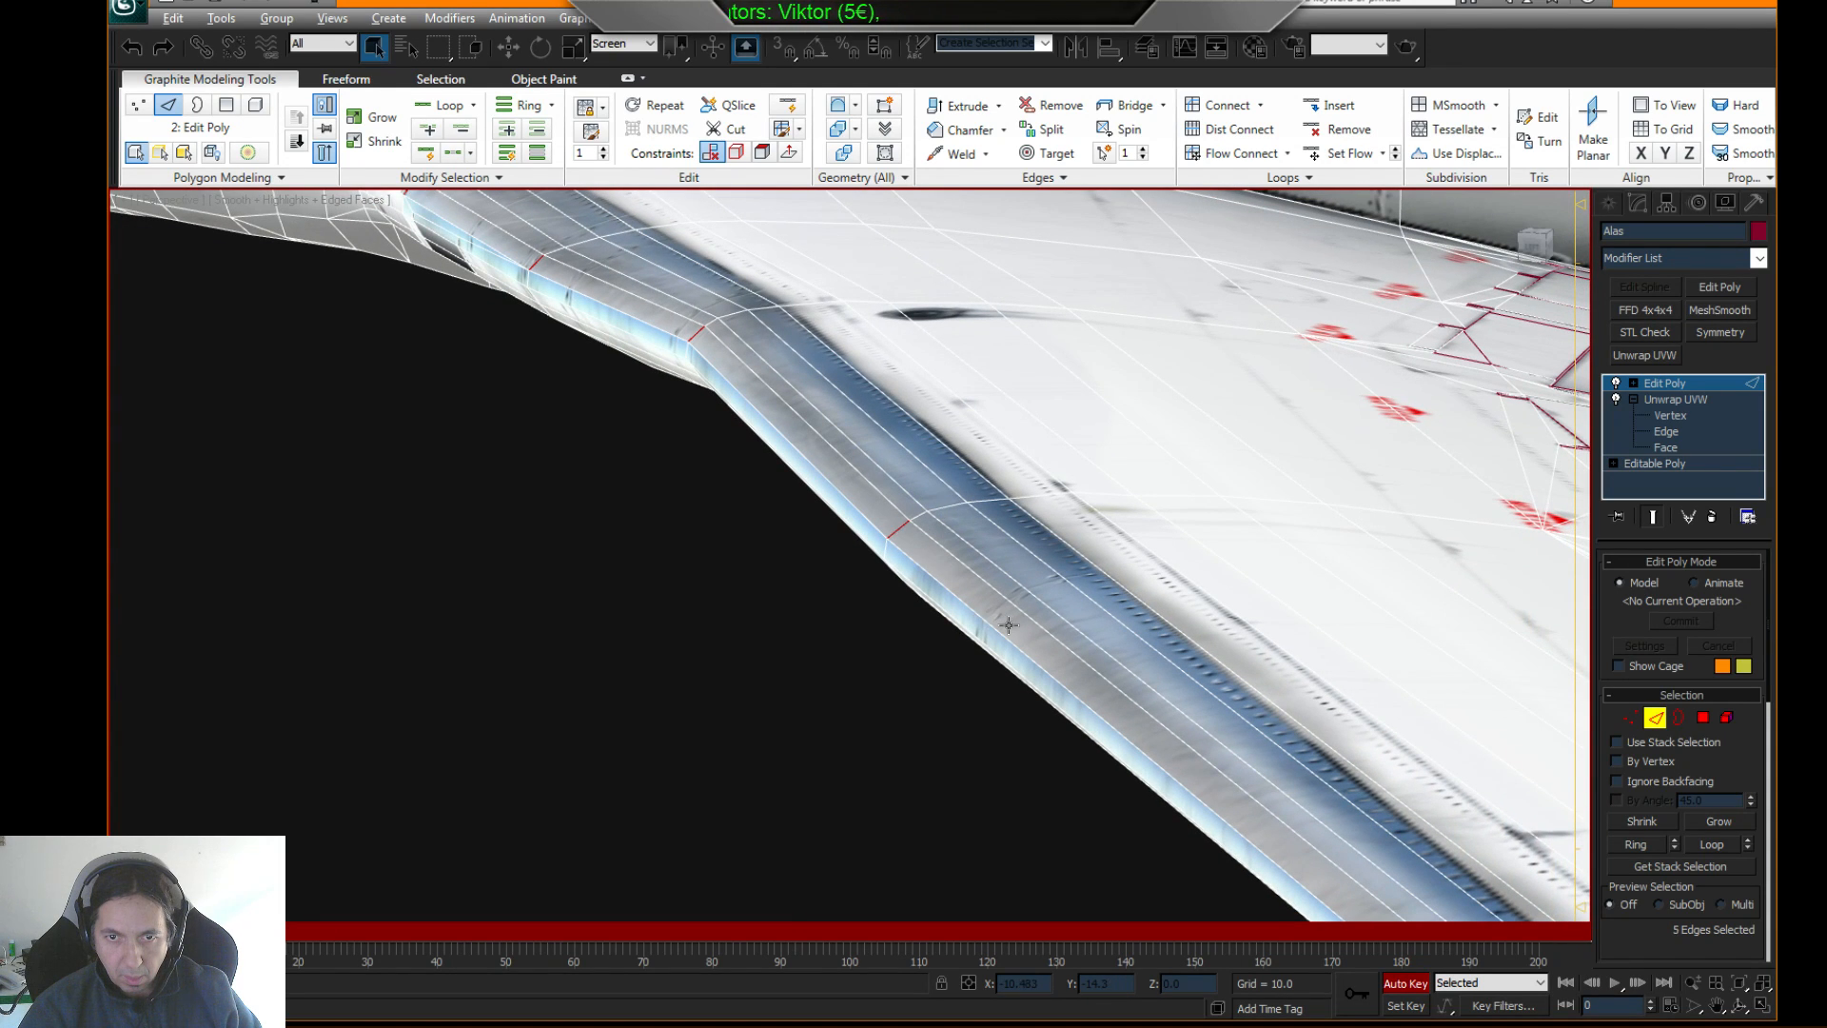
- Add the two outer cross edges up to the red winglet and join all selected leading-edge edges with Flow Connect
alt+middle_drag(1009, 626, 1024, 575)
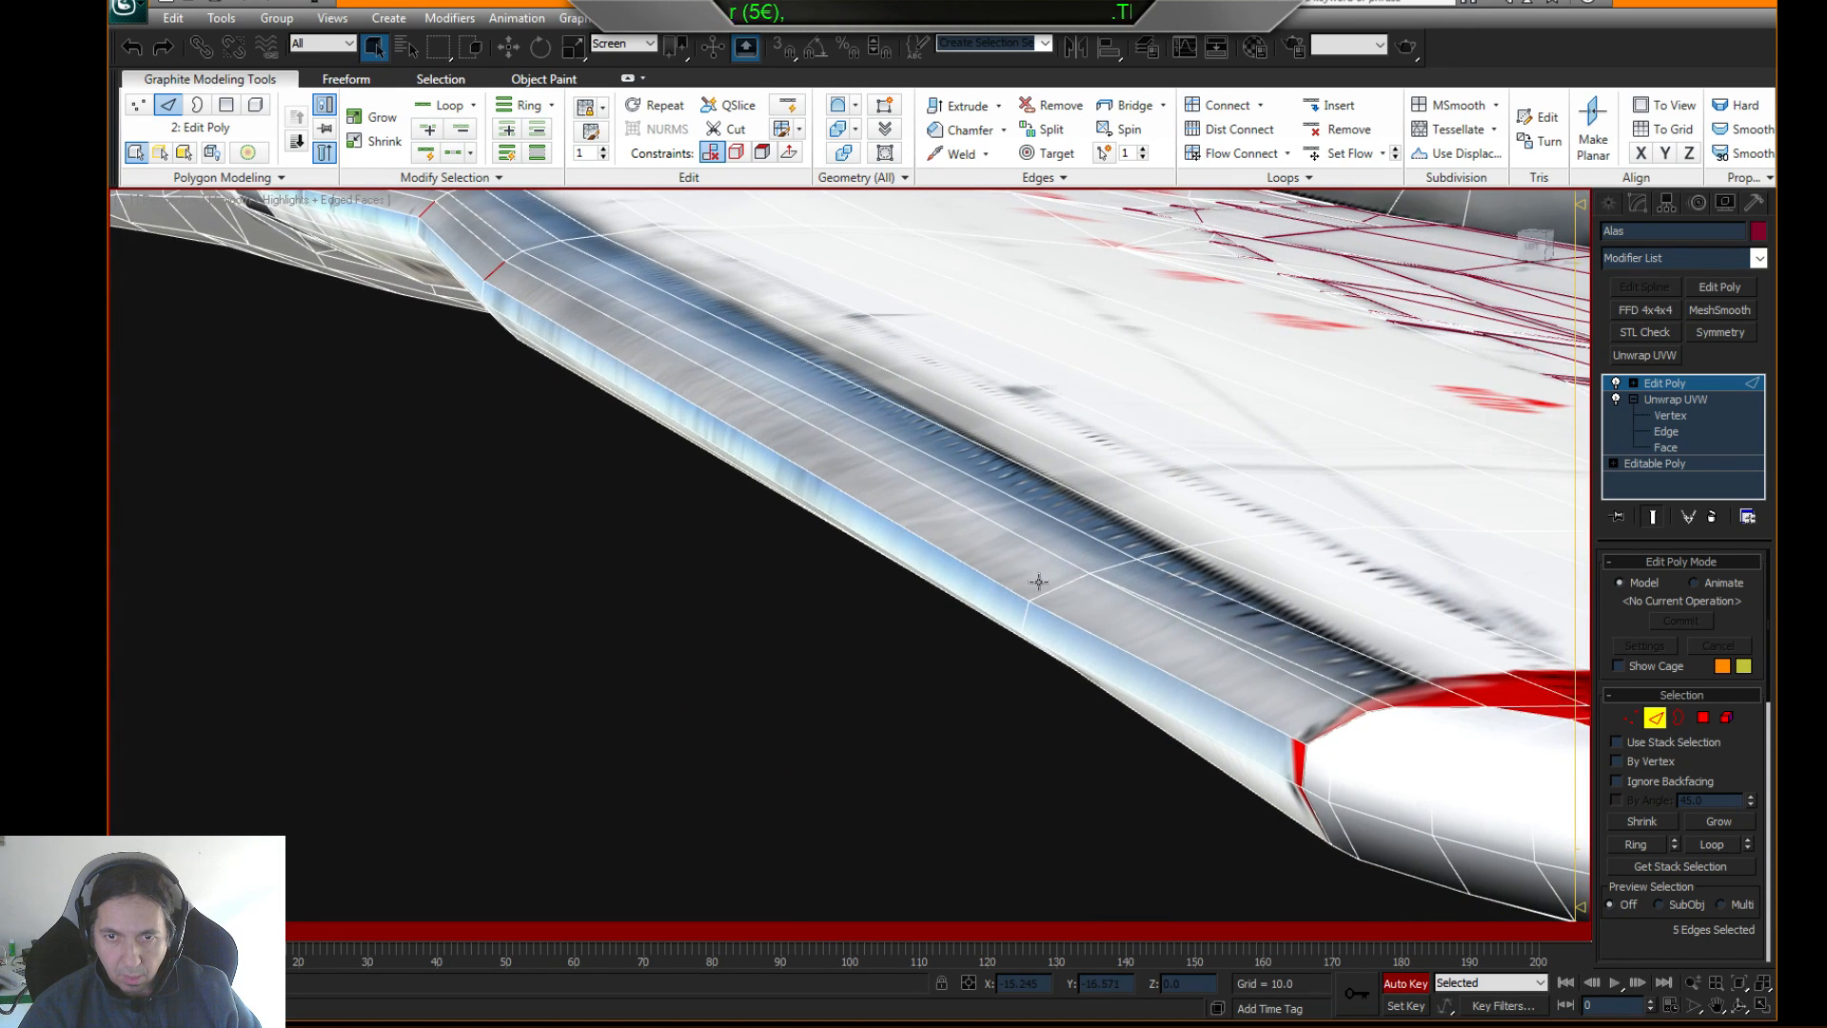
scroll(1075, 598, down, 5)
scroll(757, 490, up, 4)
alt+middle_drag(757, 495, 811, 520)
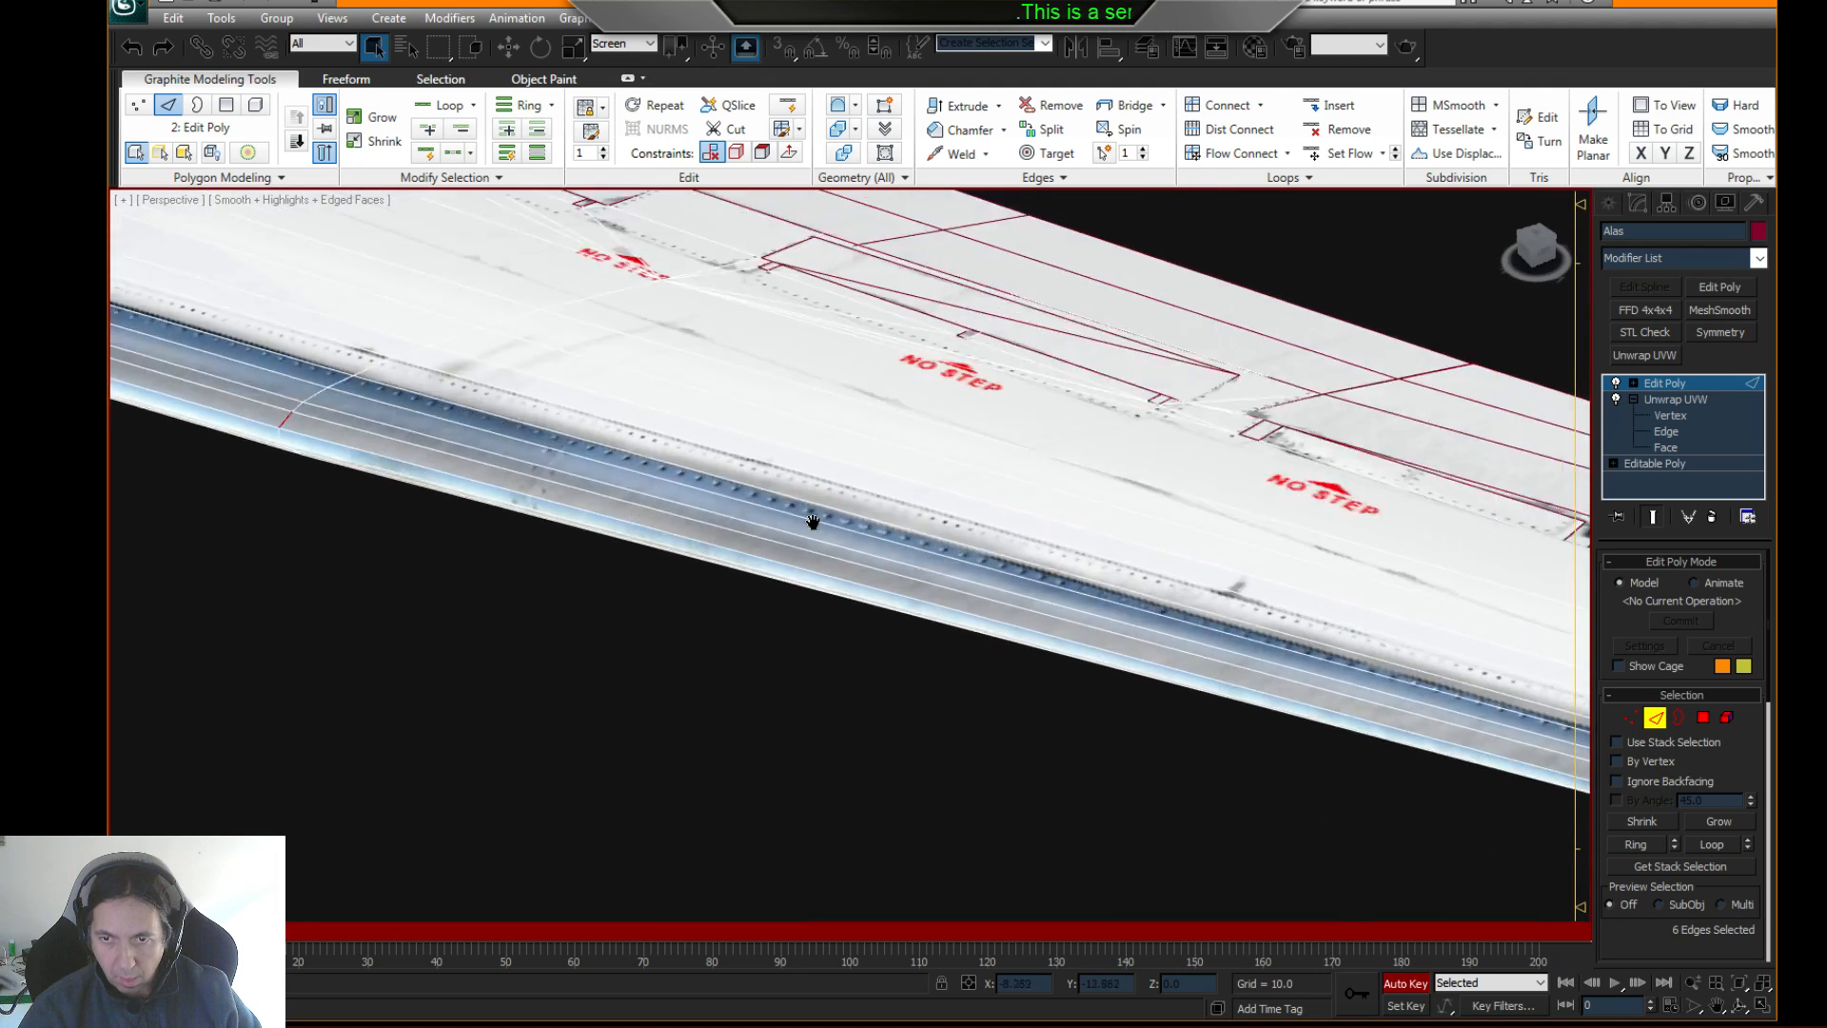
scroll(1186, 638, up, 2)
middle_drag(1186, 639, 880, 547)
scroll(893, 563, down, 3)
alt+middle_drag(1053, 623, 885, 595)
scroll(981, 624, up, 2)
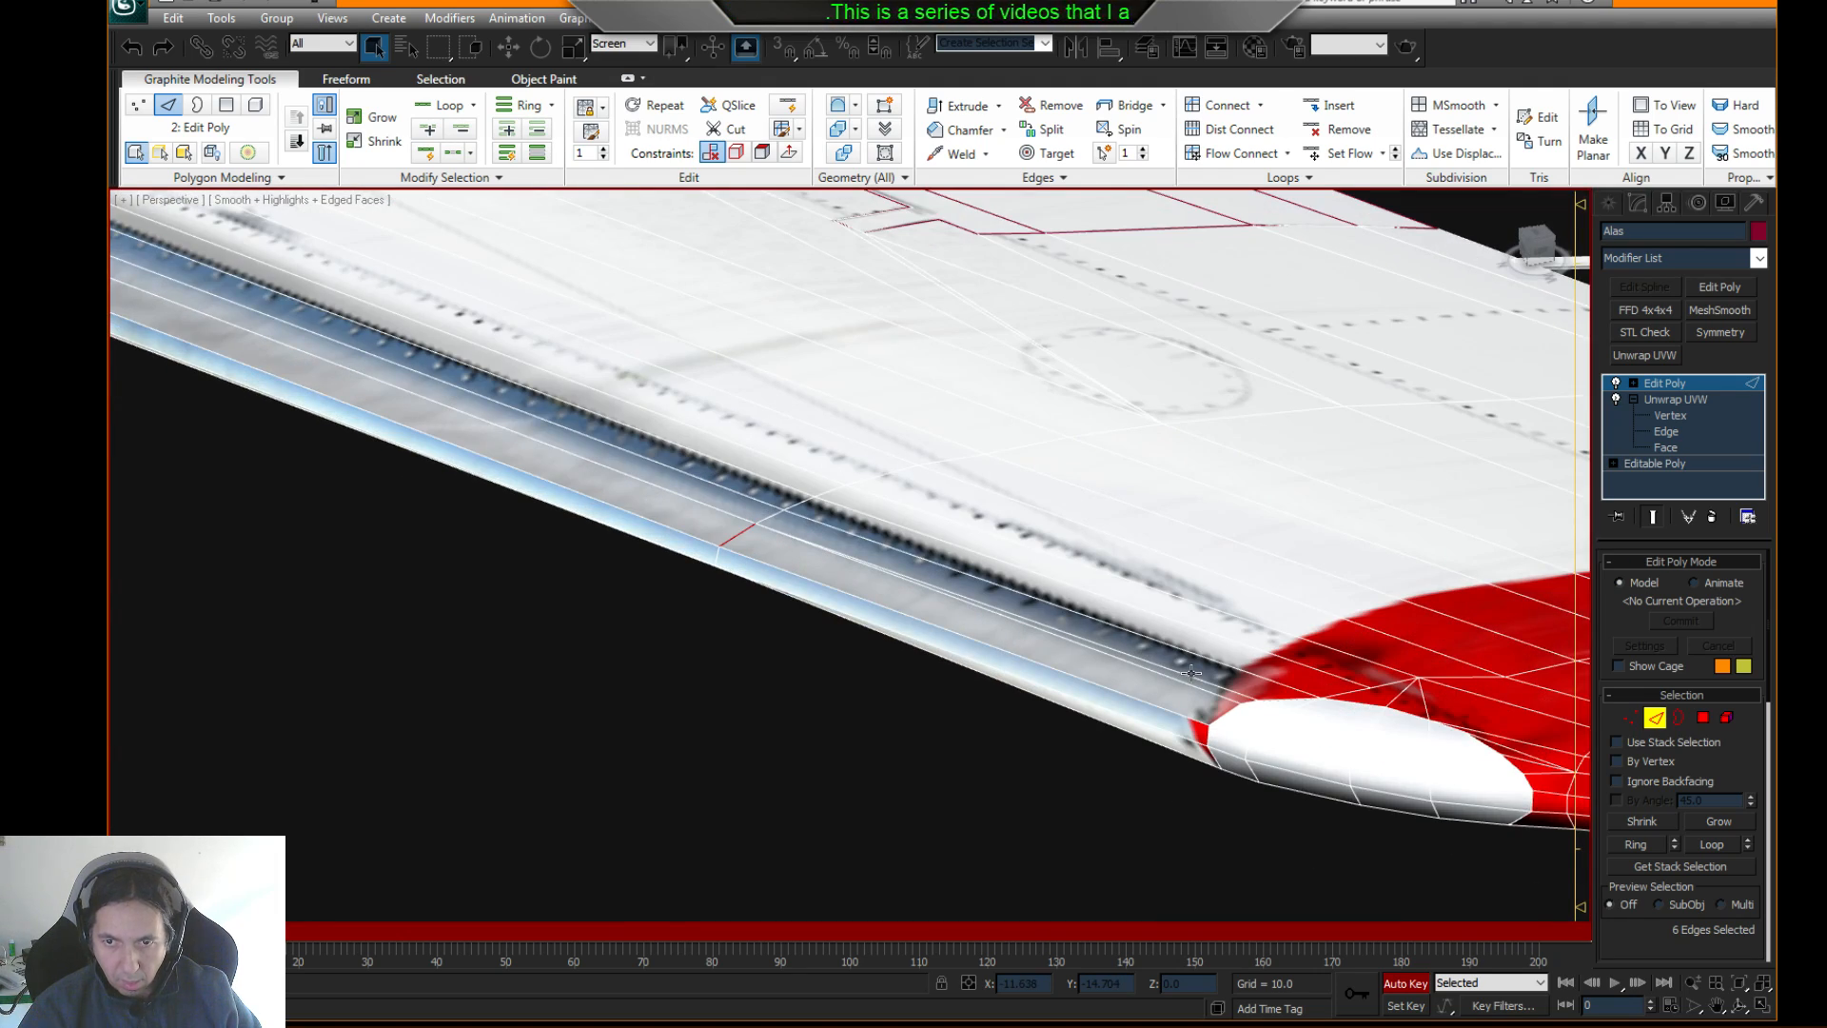
middle_drag(1191, 673, 1020, 661)
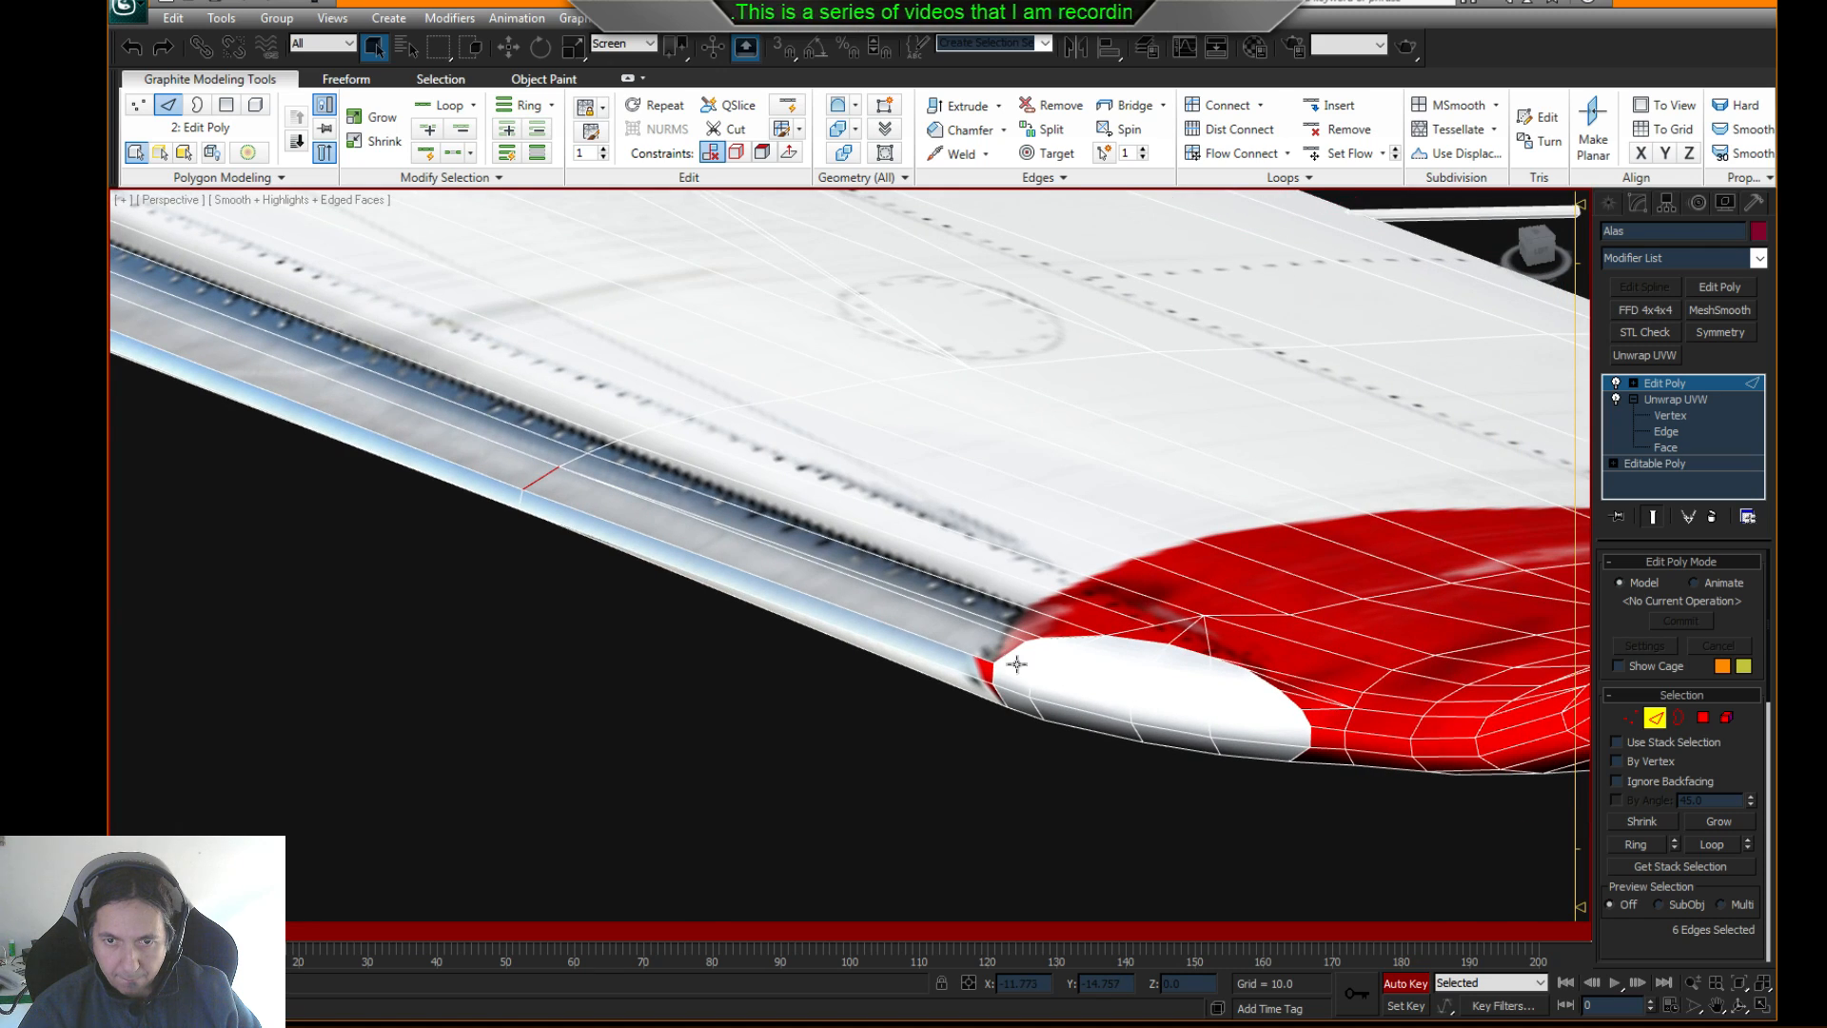
alt+middle_drag(895, 611, 832, 400)
scroll(809, 486, up, 4)
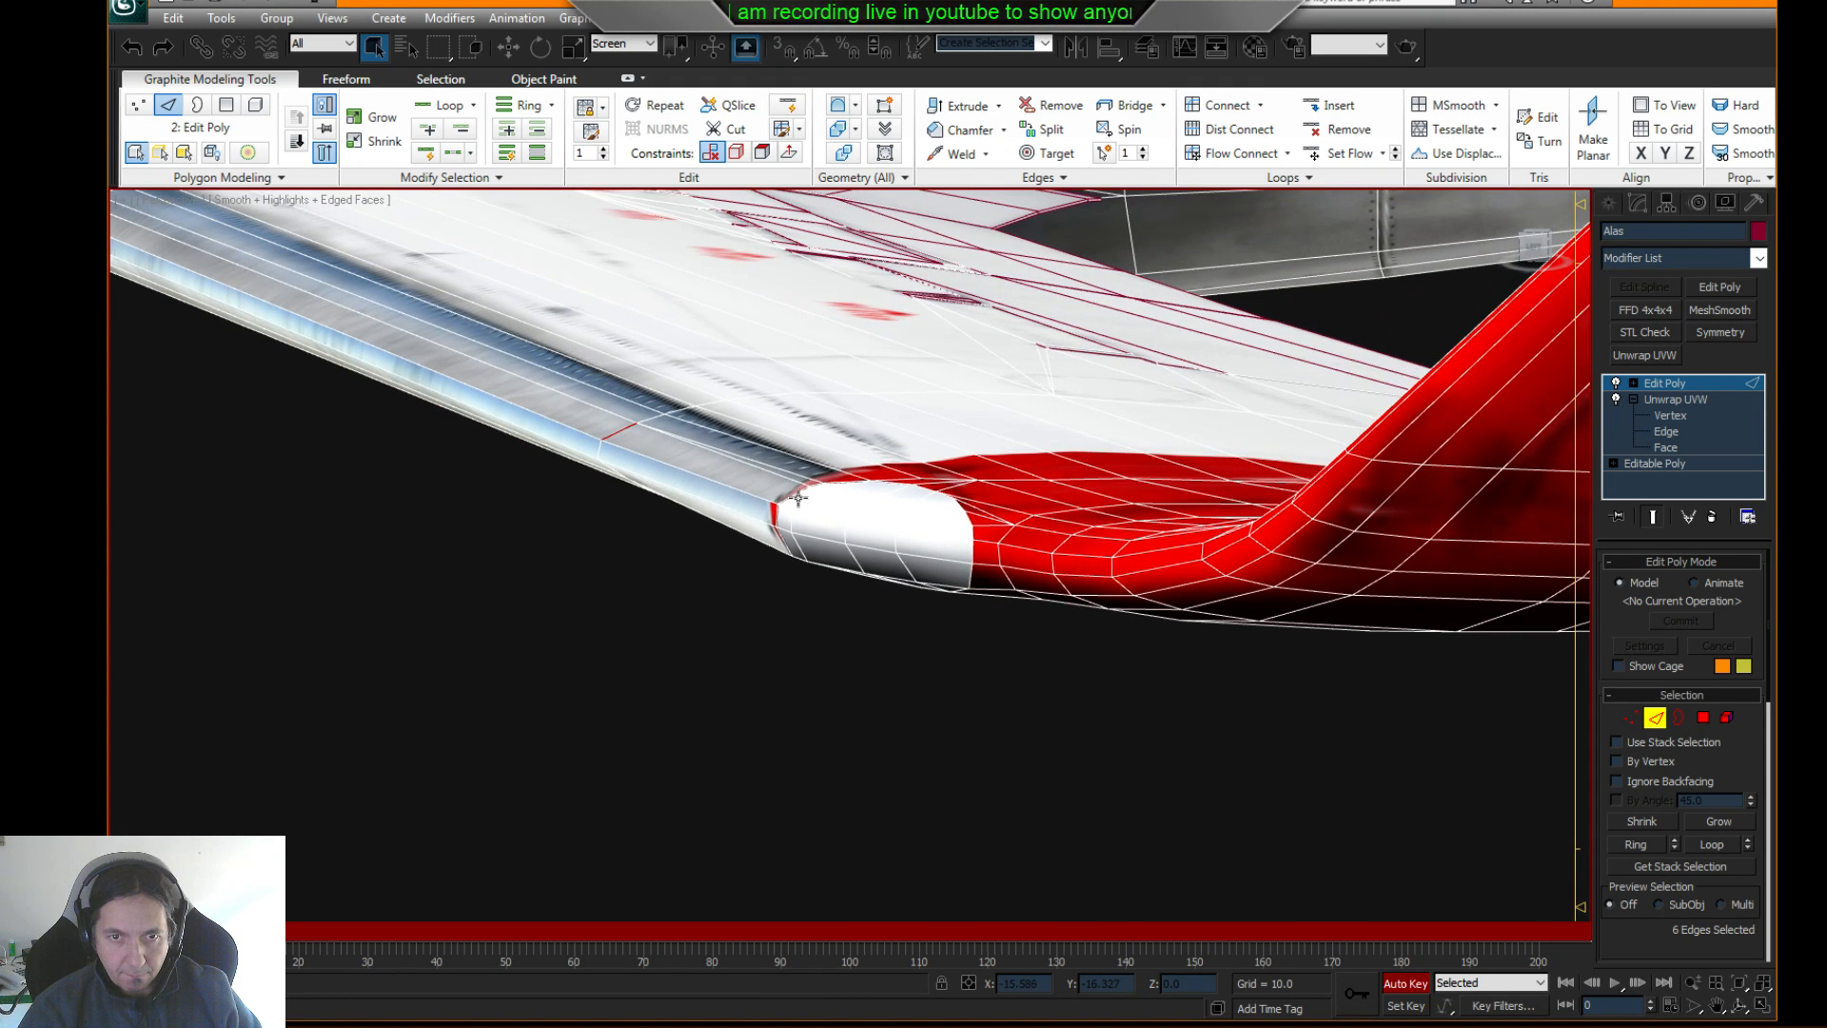
ctrl+click(786, 495)
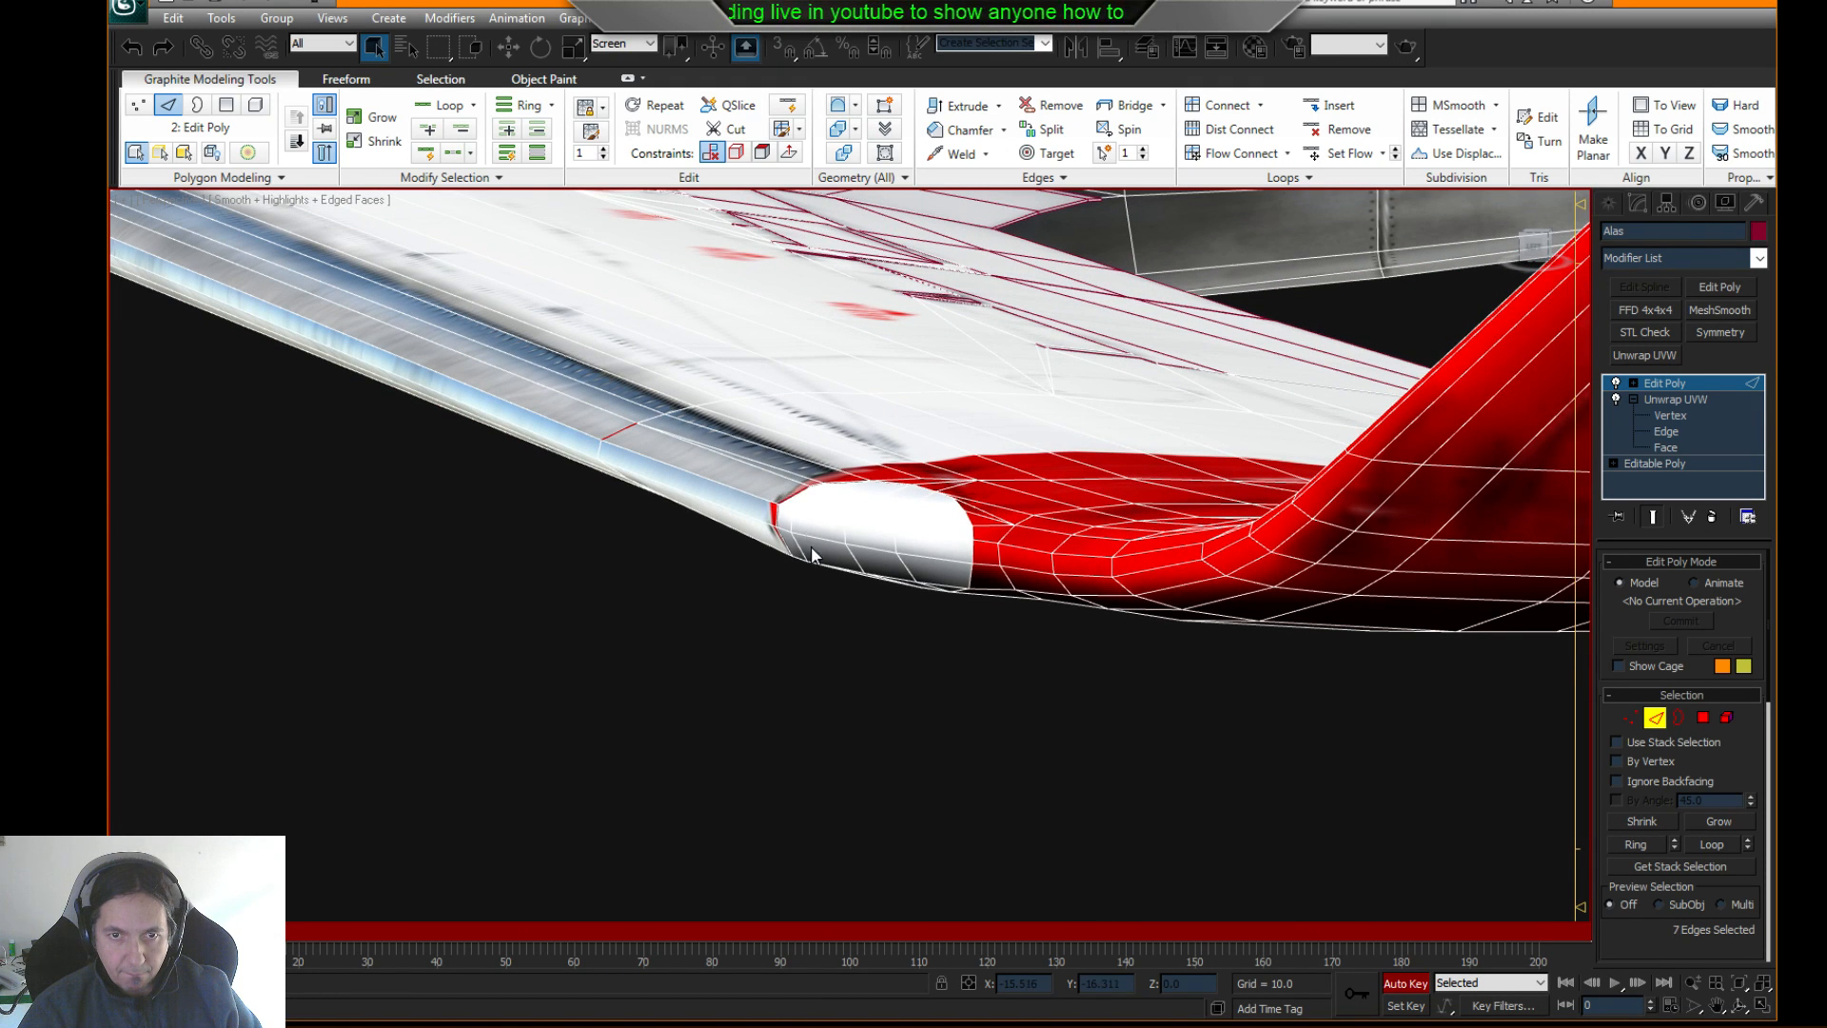
alt+middle_drag(812, 554, 681, 534)
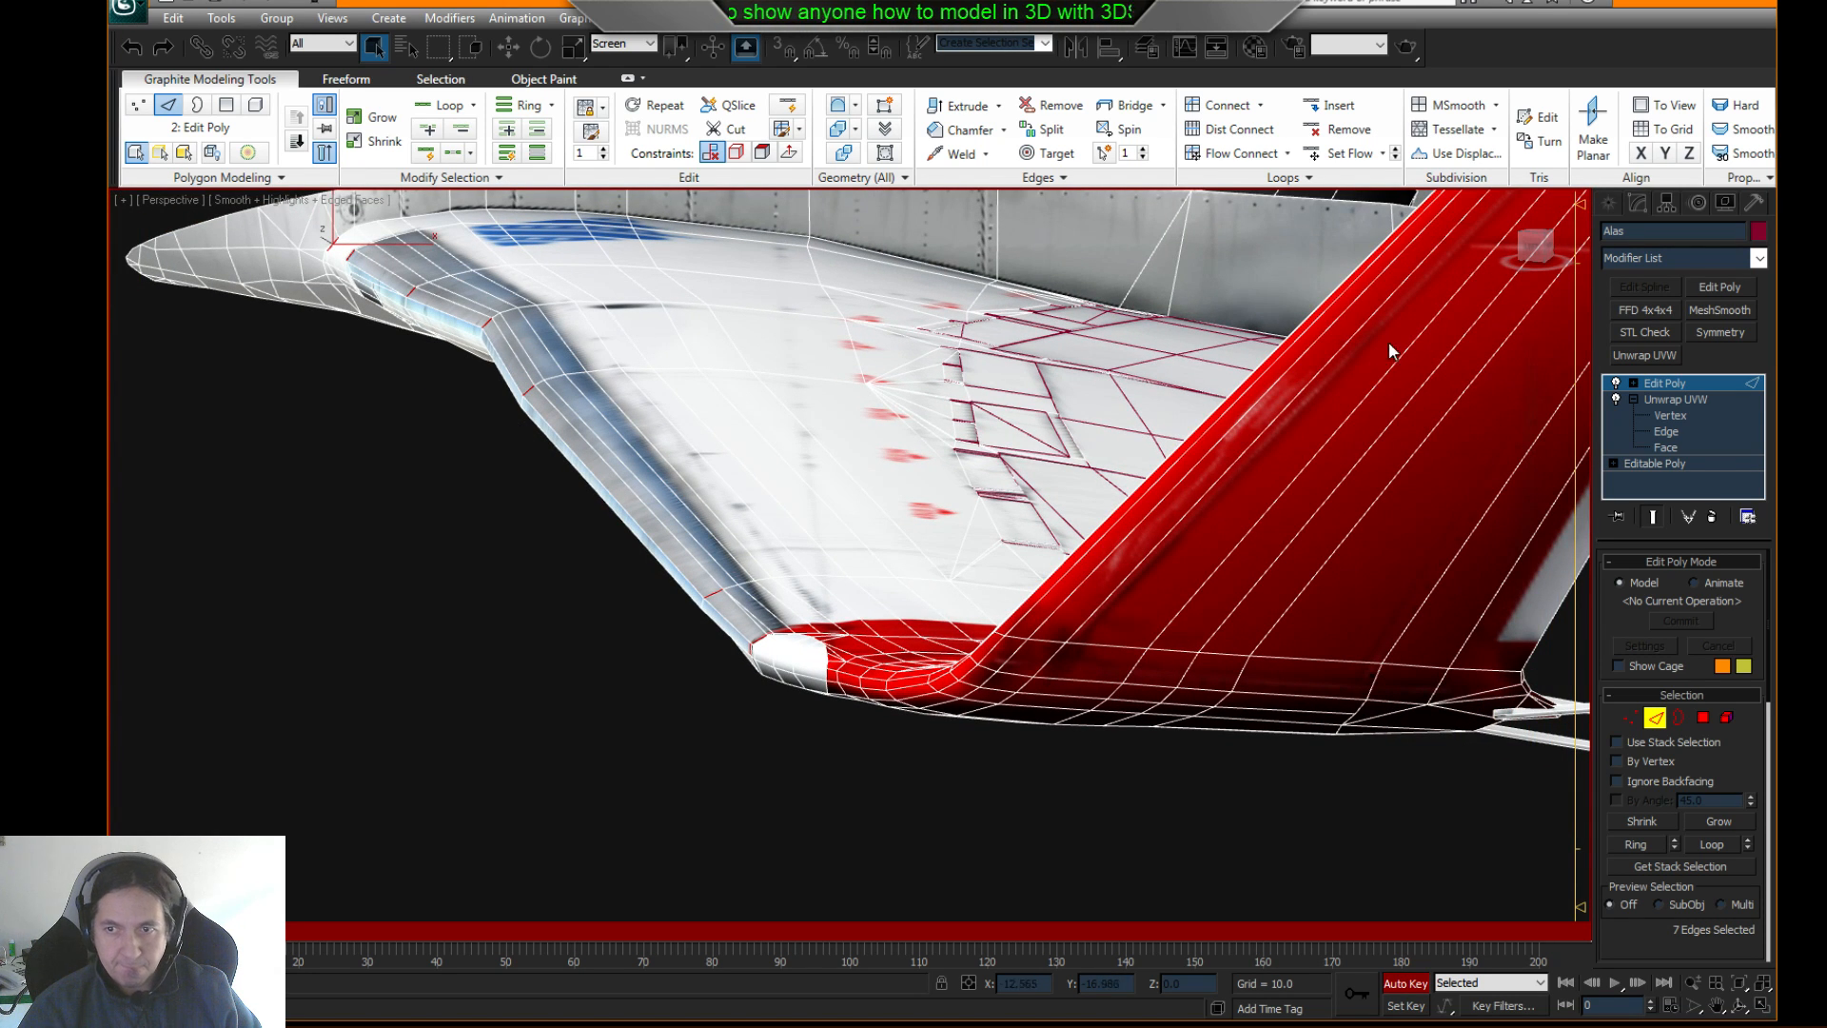
click(1242, 153)
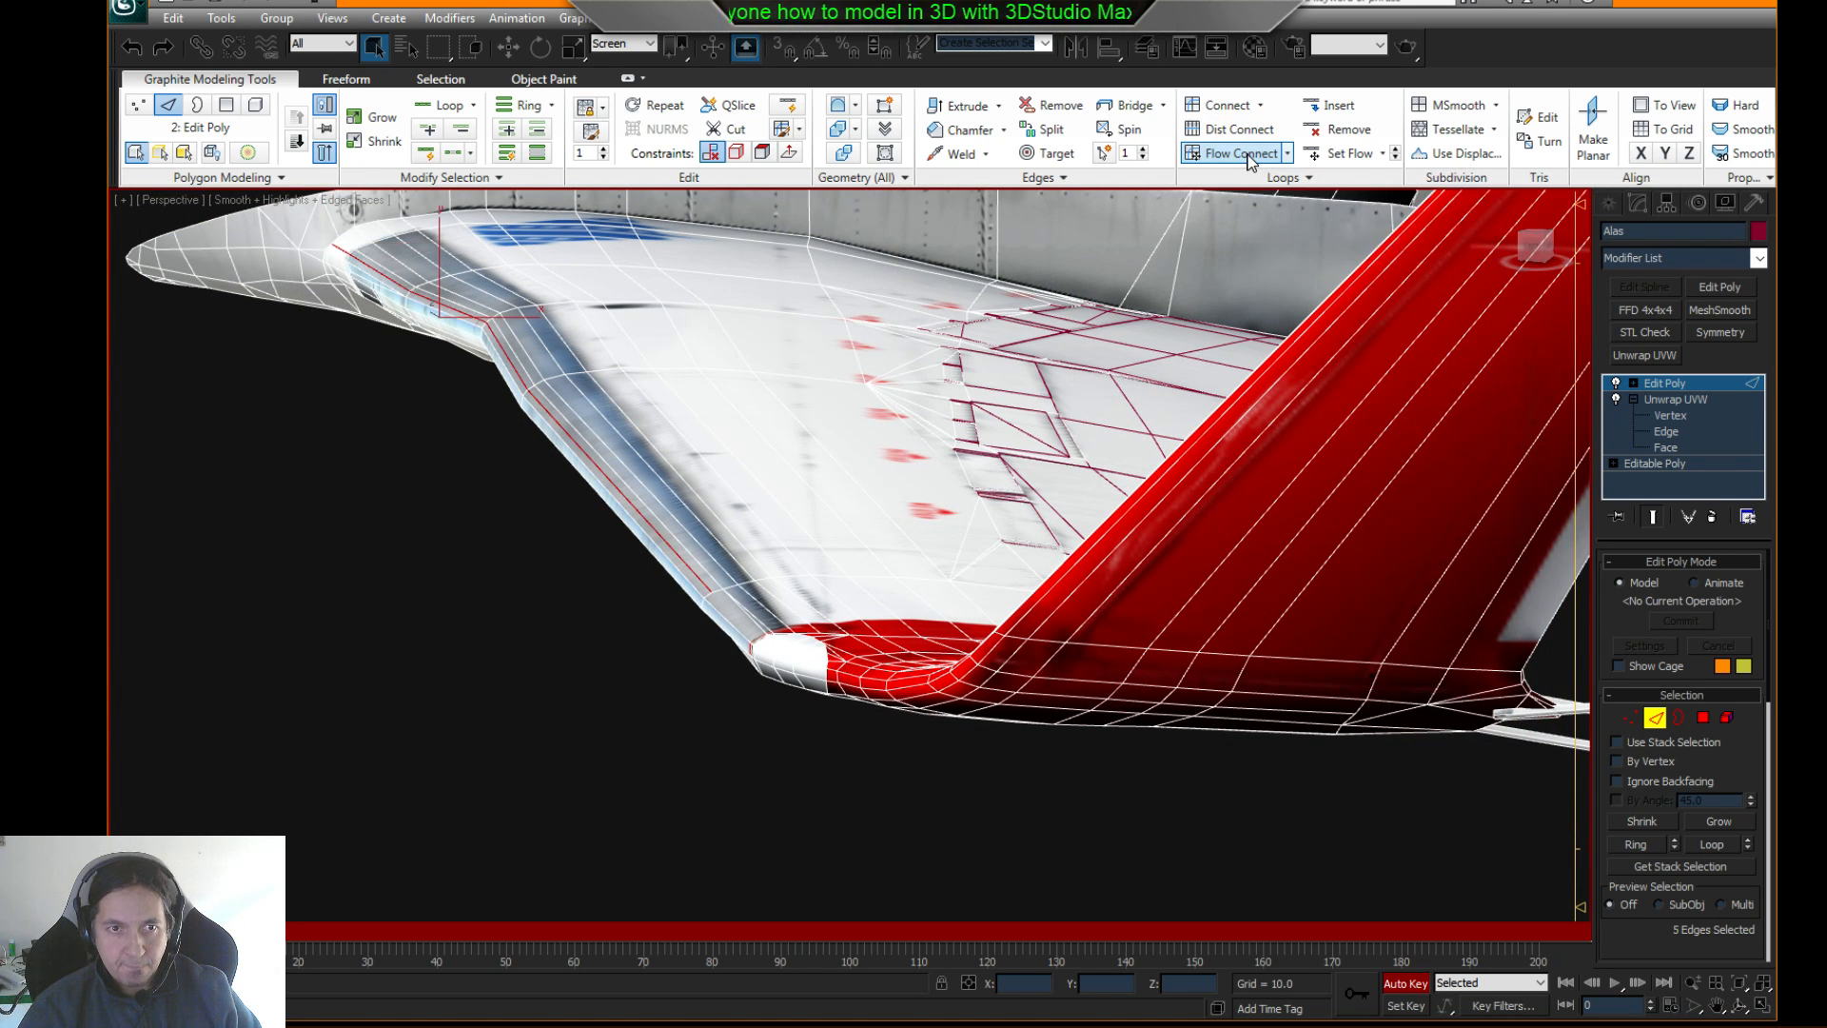
- Examine the new edge loop along the leading edge and the mesh around the black opening near the wing root
scroll(1047, 618, up, 5)
middle_drag(1047, 619, 848, 568)
scroll(1108, 683, down, 5)
scroll(729, 704, up, 10)
scroll(851, 501, down, 4)
alt+middle_drag(851, 500, 799, 524)
scroll(799, 525, down, 3)
alt+middle_drag(767, 596, 999, 624)
click(1011, 552)
scroll(1011, 552, up, 5)
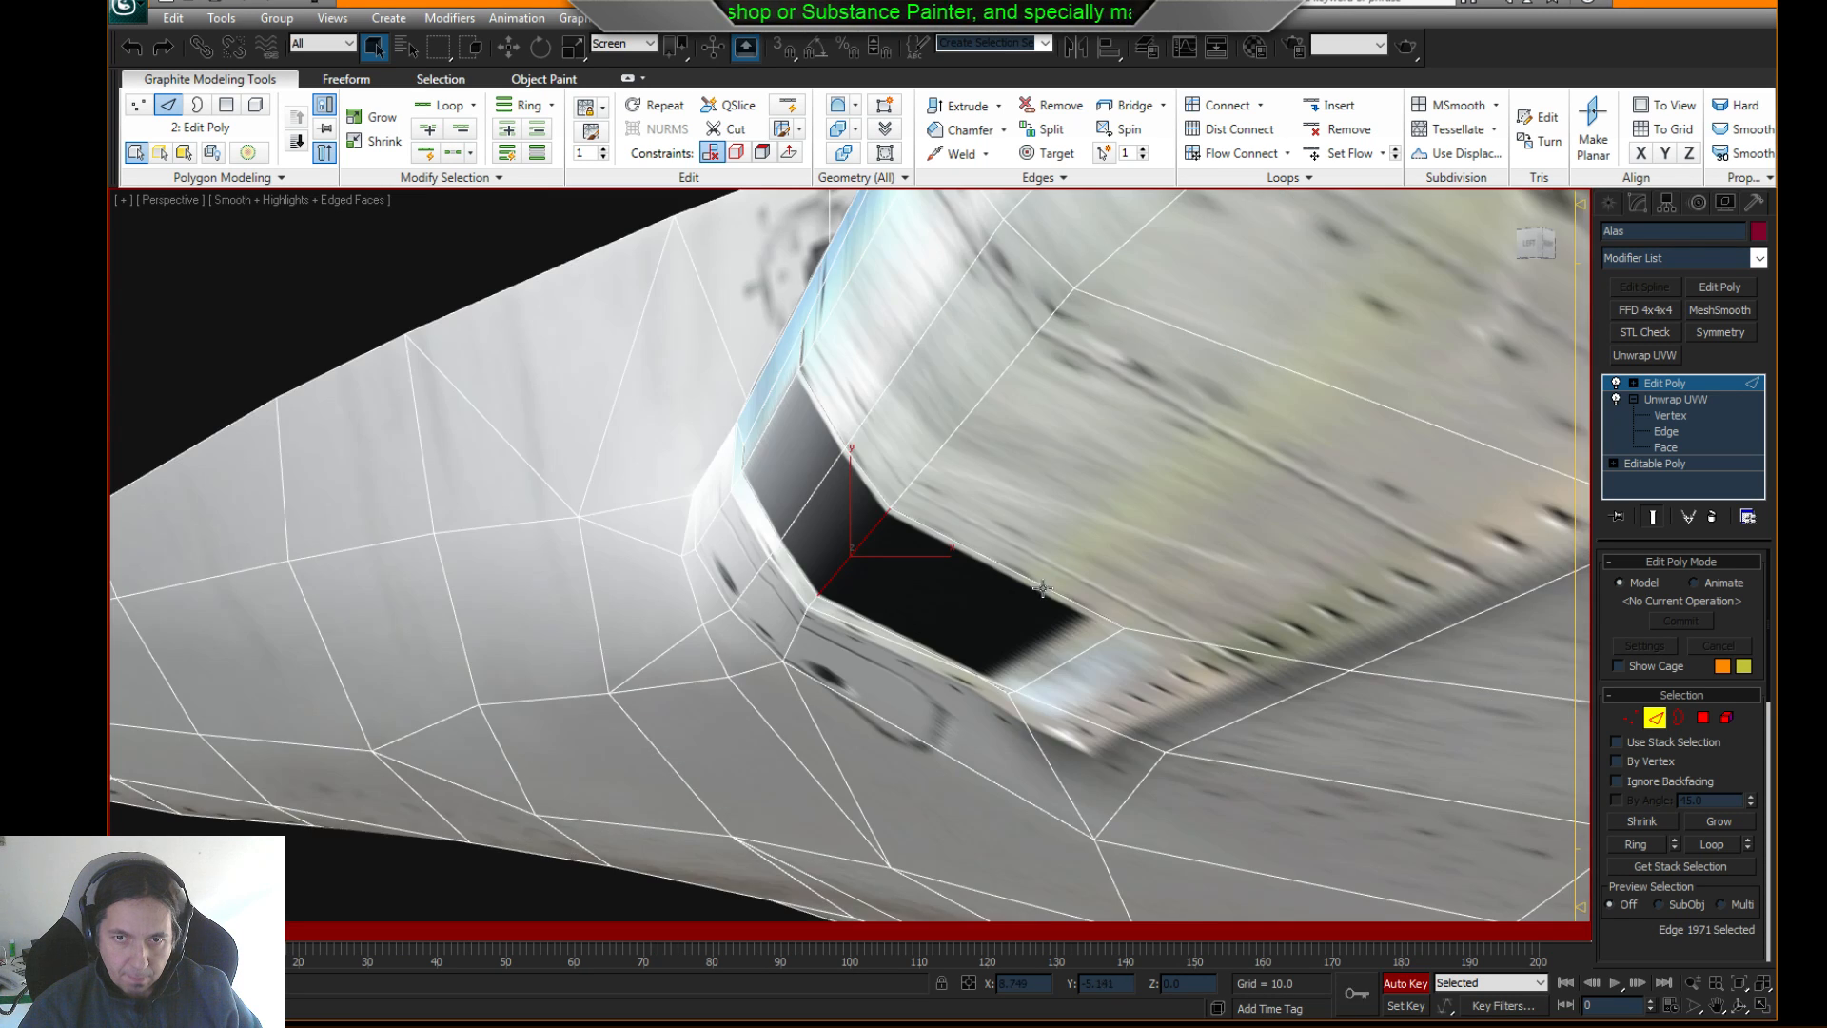
scroll(921, 530, down, 5)
alt+middle_drag(922, 530, 982, 516)
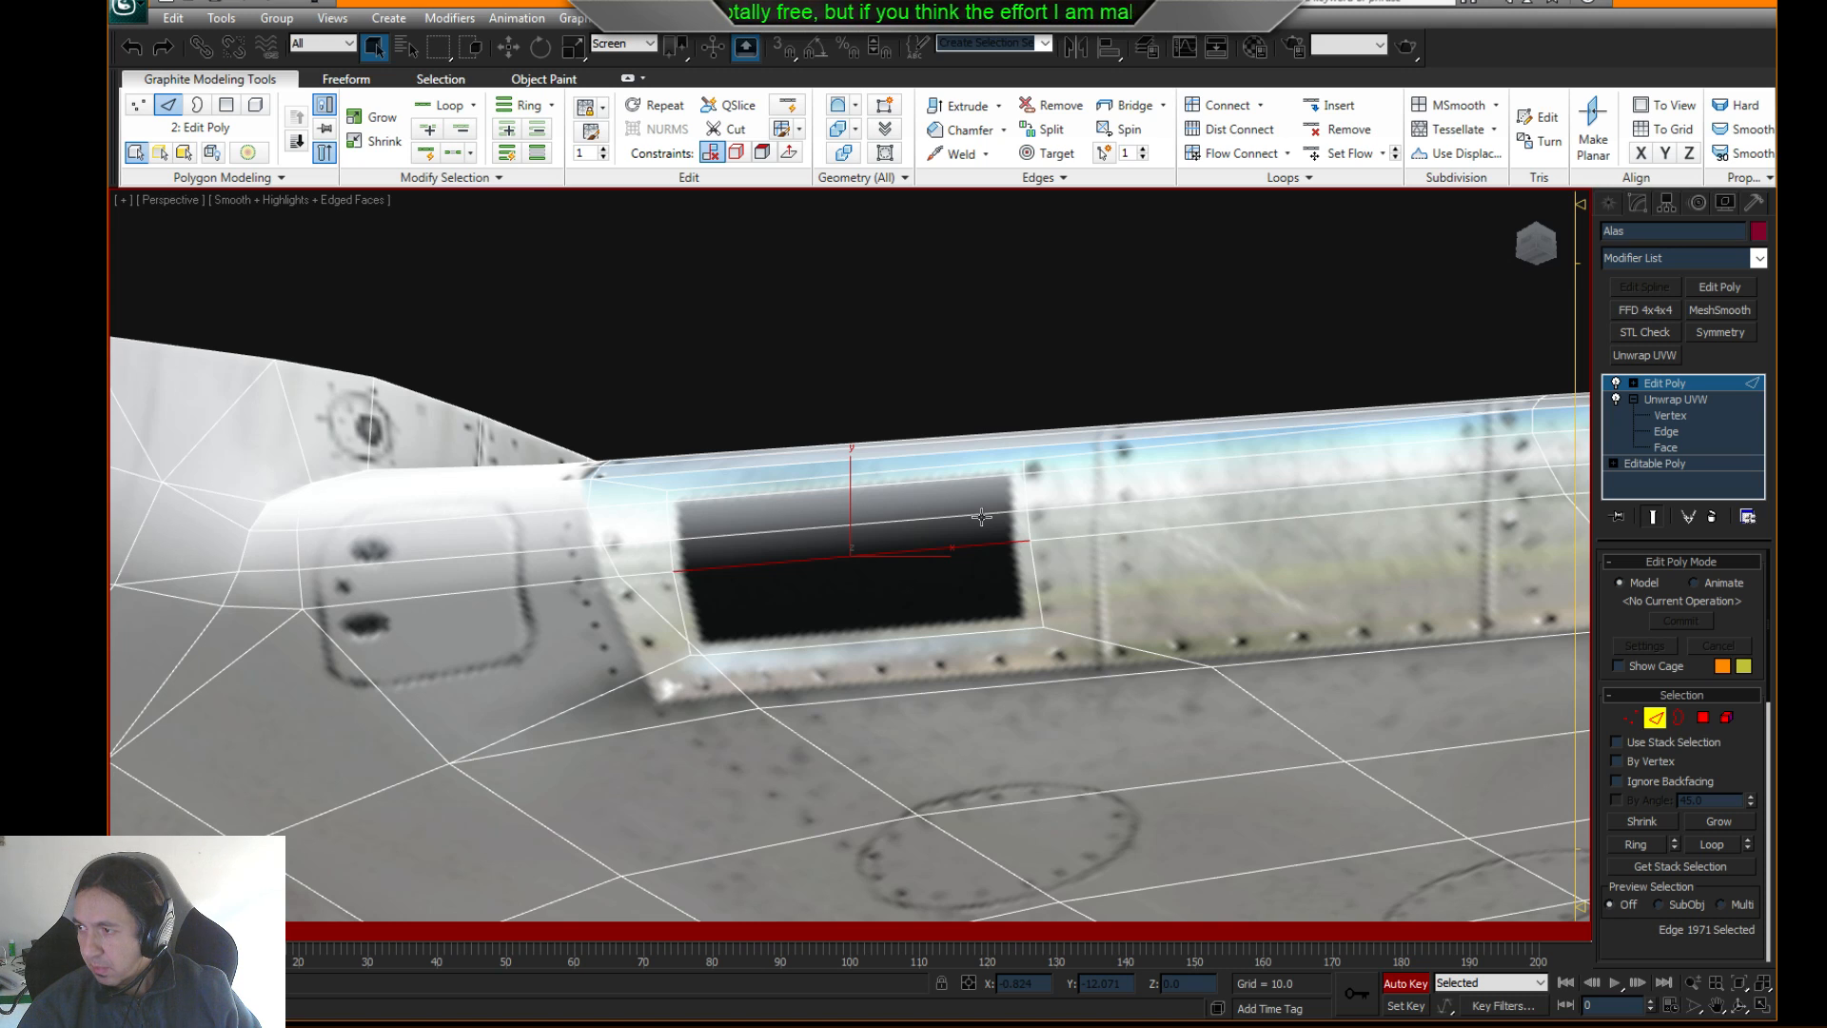
- Select the first three short cross edges on the upper leading edge of the other wing, starting at the wing root
alt+middle_drag(981, 516, 848, 448)
scroll(1209, 609, up, 4)
click(866, 421)
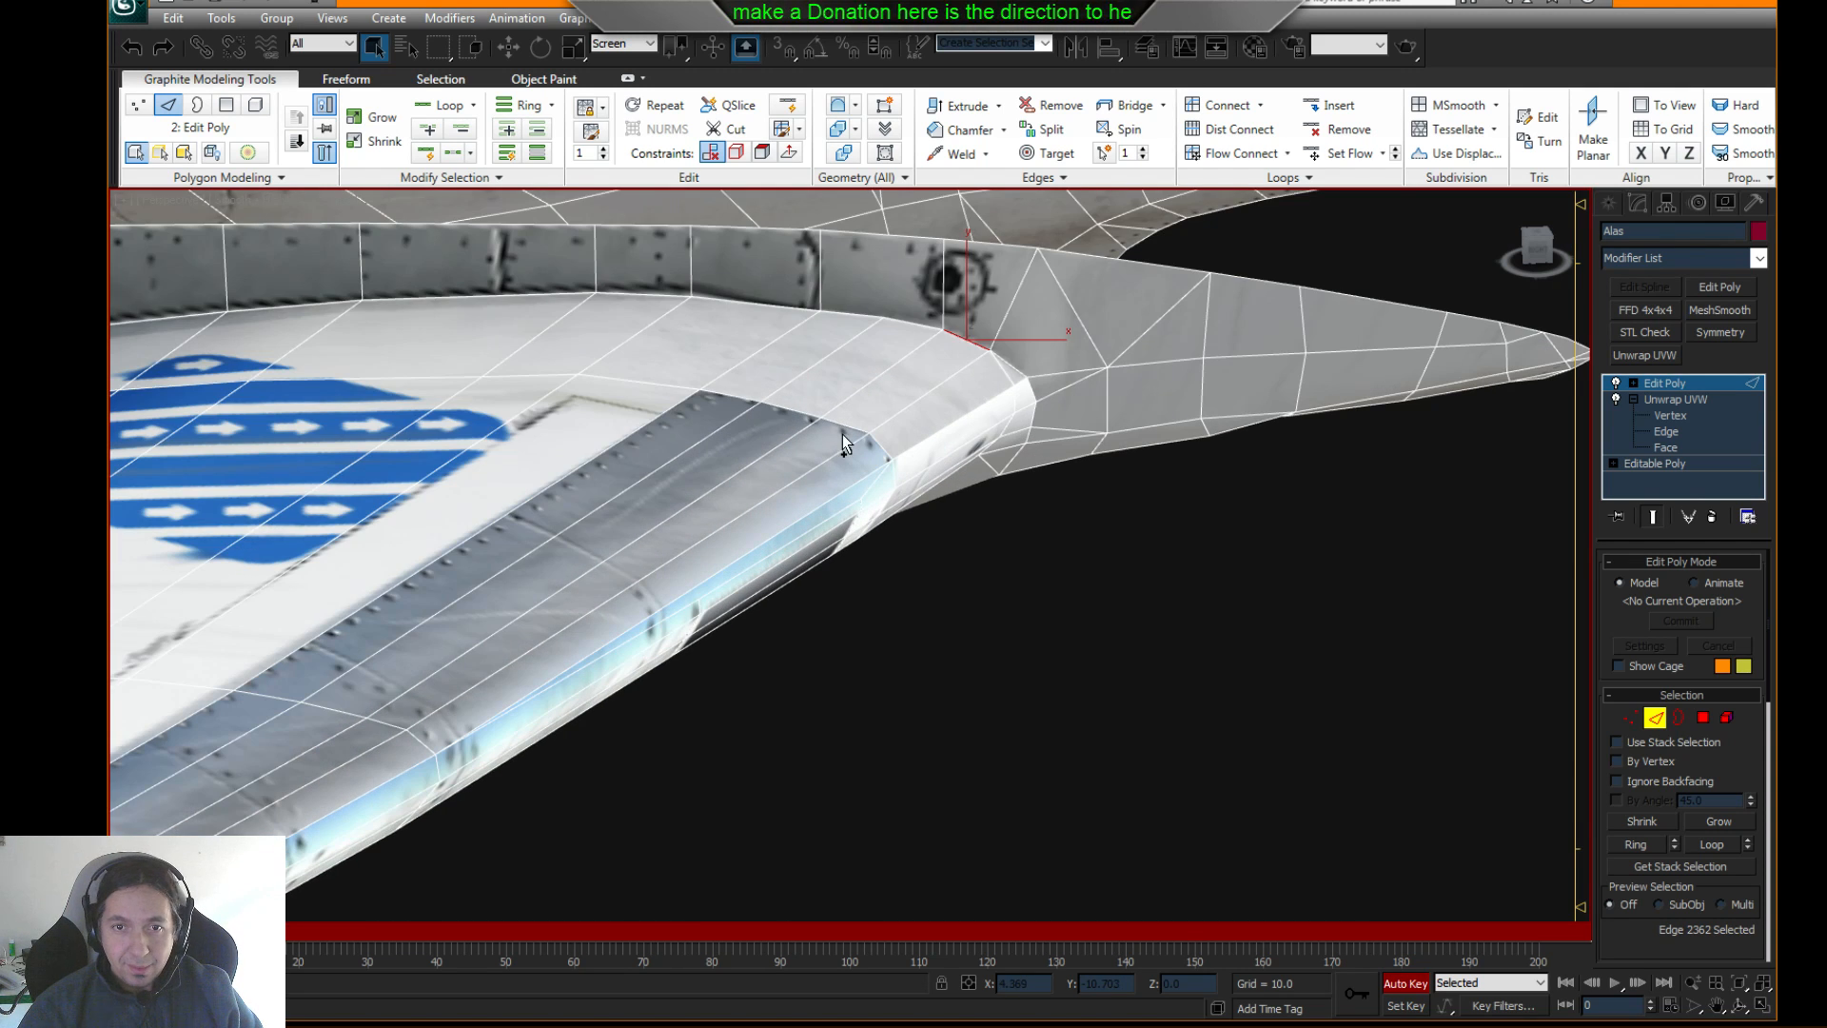
ctrl+click(842, 427)
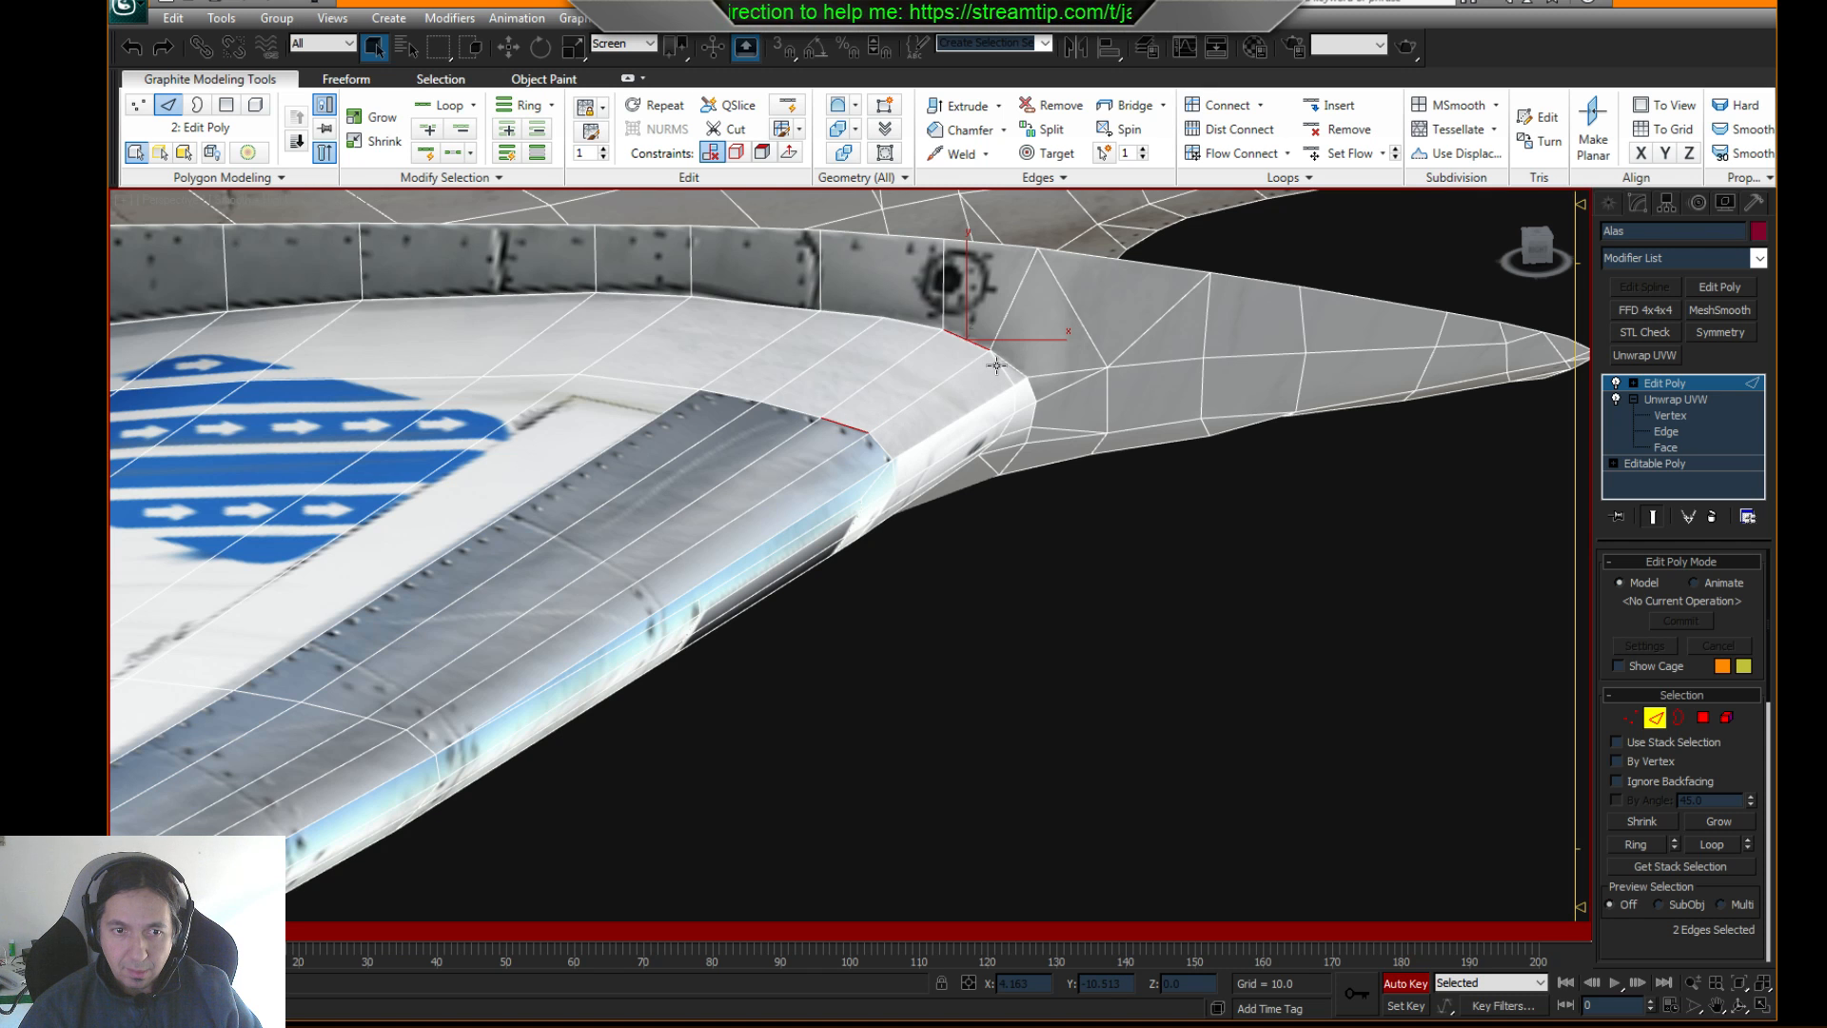
alt+middle_drag(996, 365, 976, 269)
alt+middle_drag(933, 422, 967, 385)
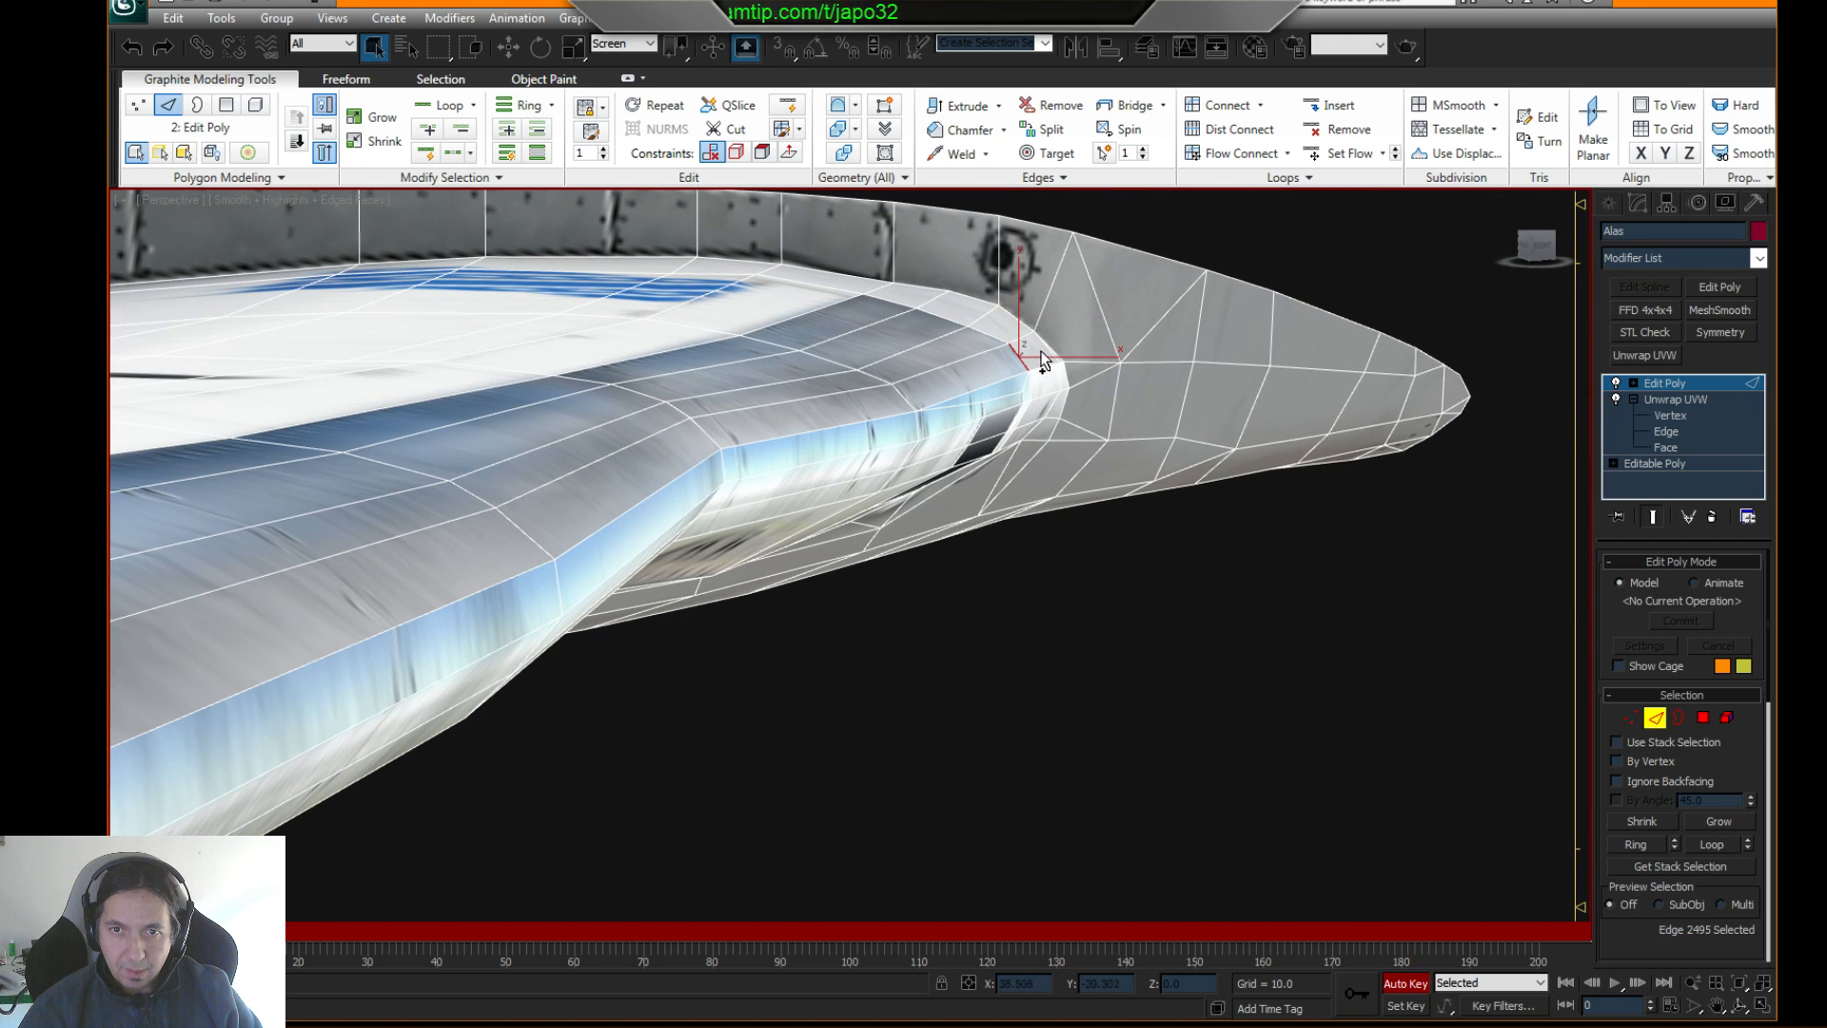
scroll(1042, 361, up, 3)
middle_drag(1416, 215, 1024, 396)
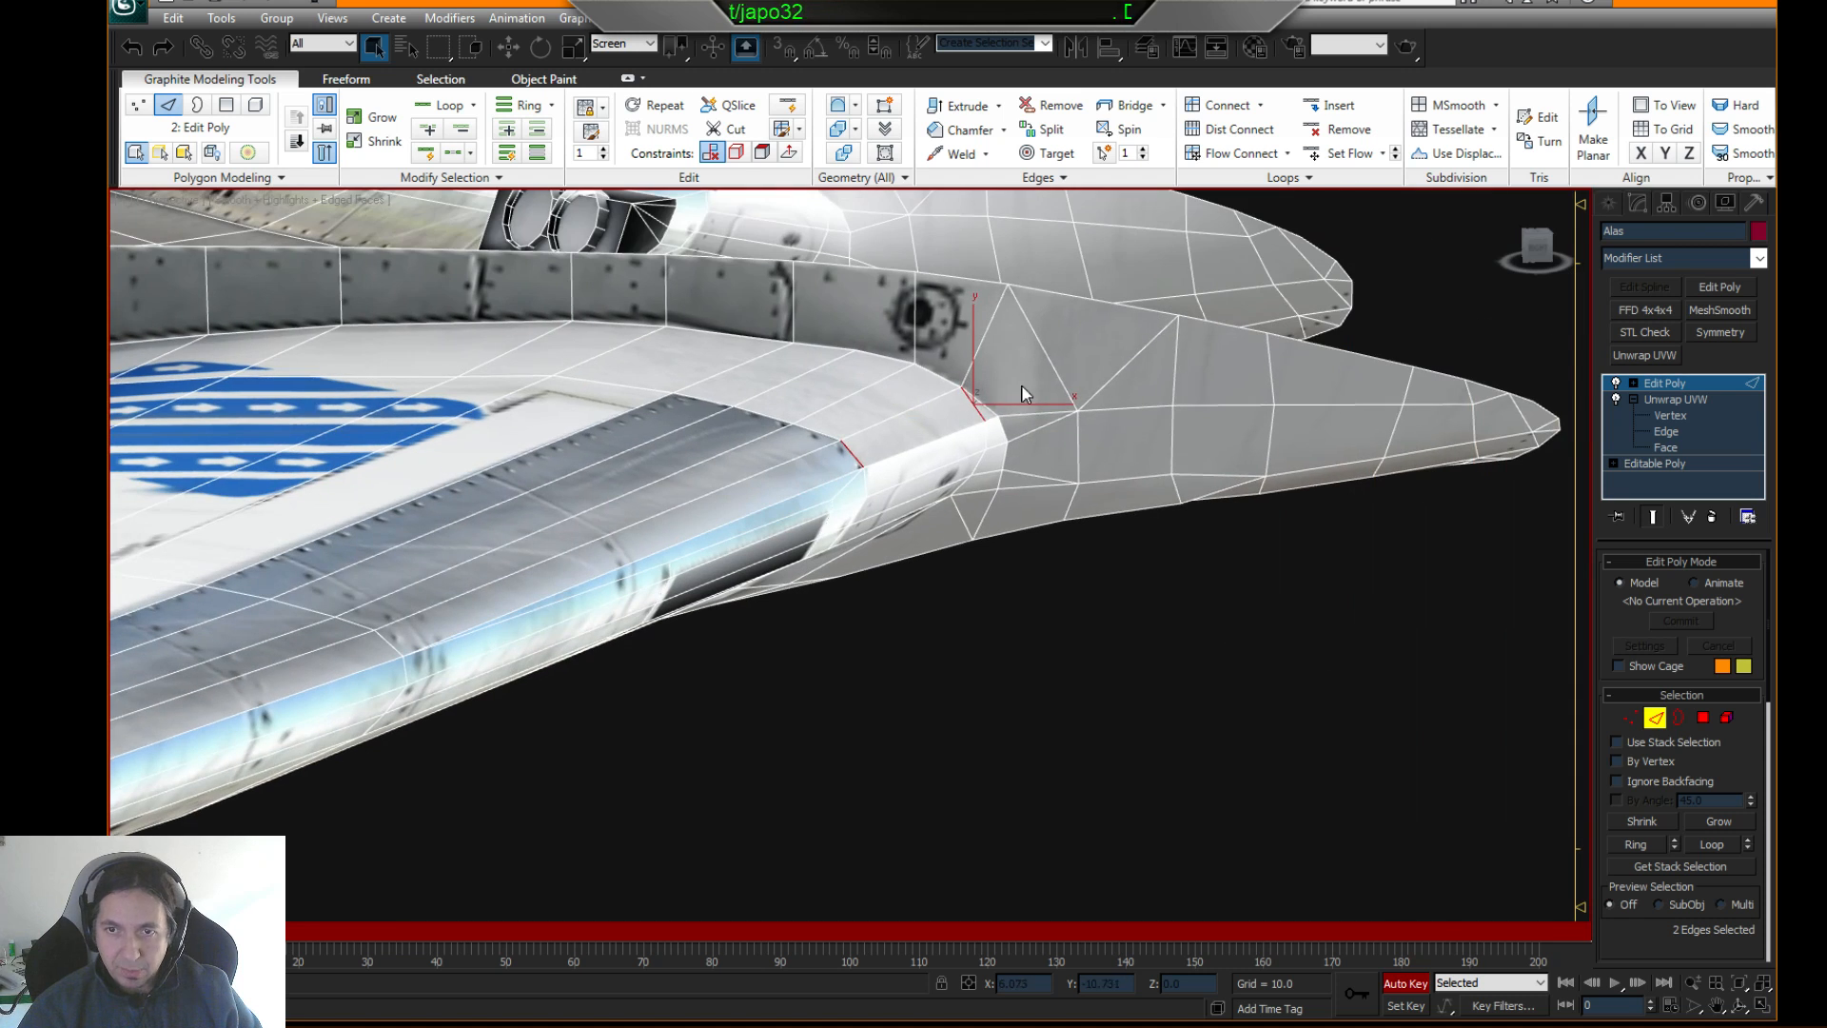
ctrl+click(980, 405)
- Extend the selection outward past the leading-edge kink to six short cross edges in the same strip
middle_drag(780, 566, 1046, 450)
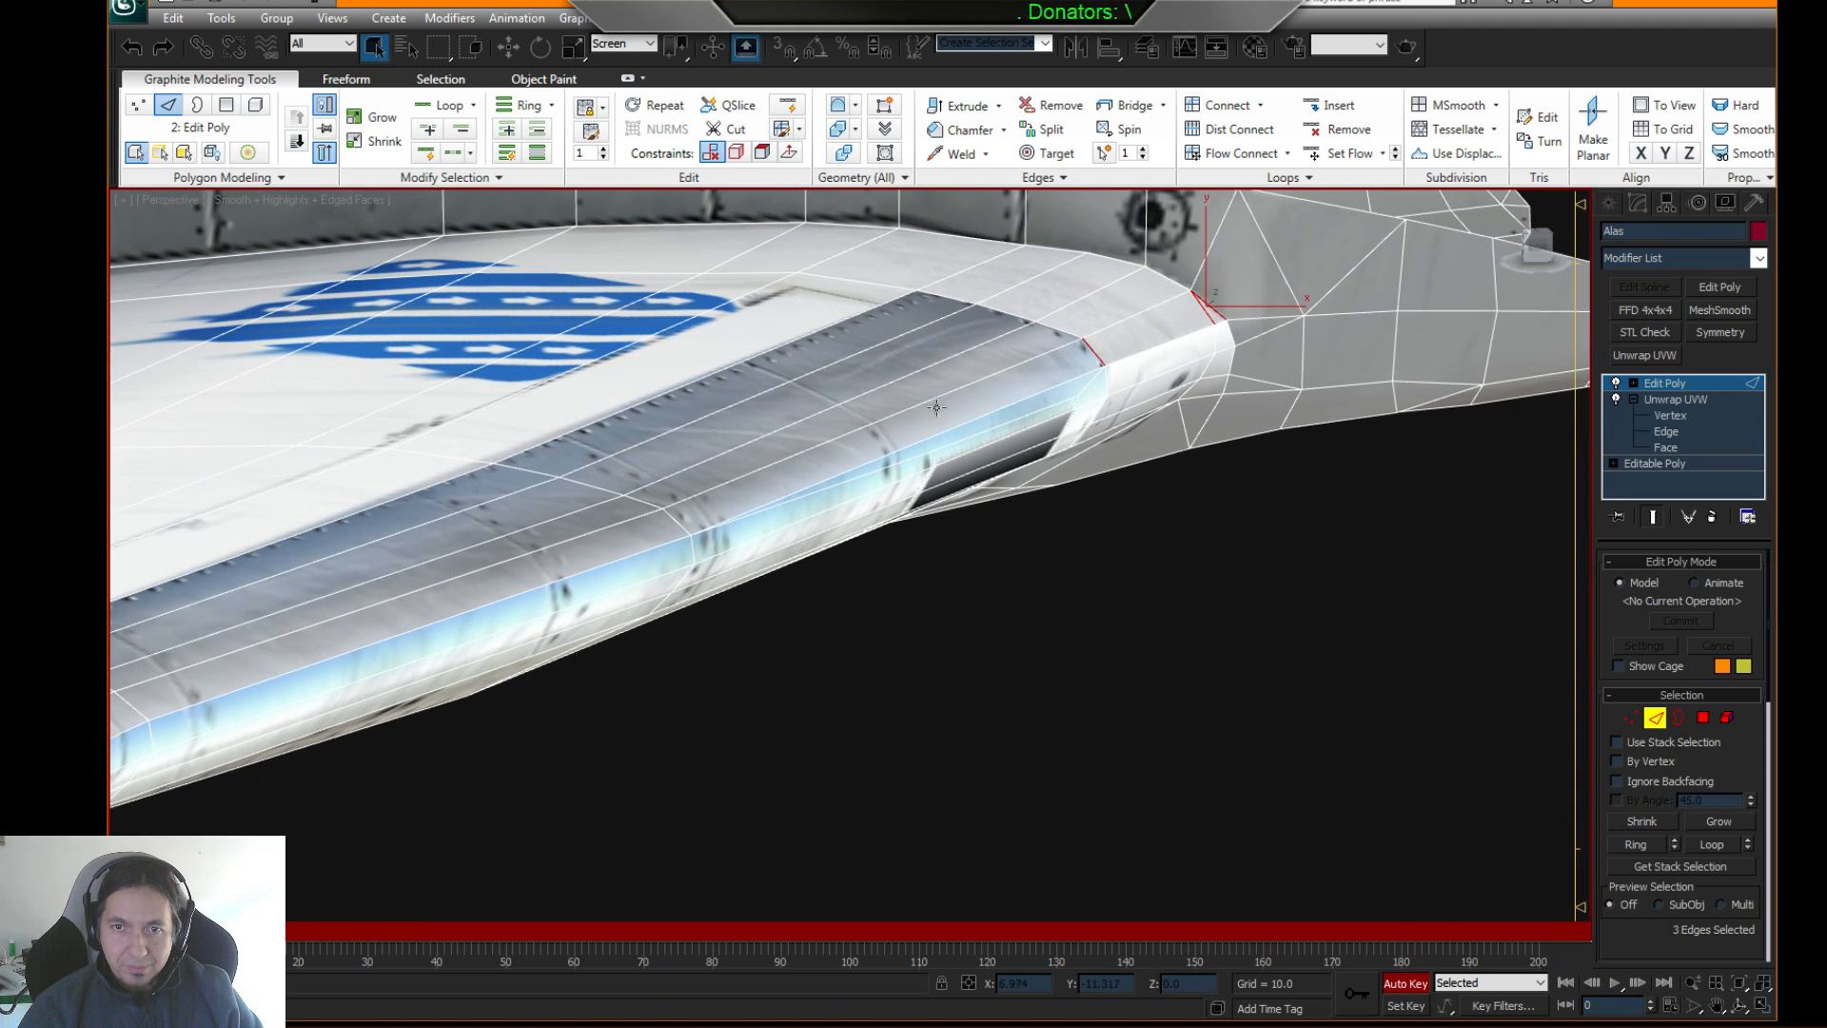
ctrl+click(680, 520)
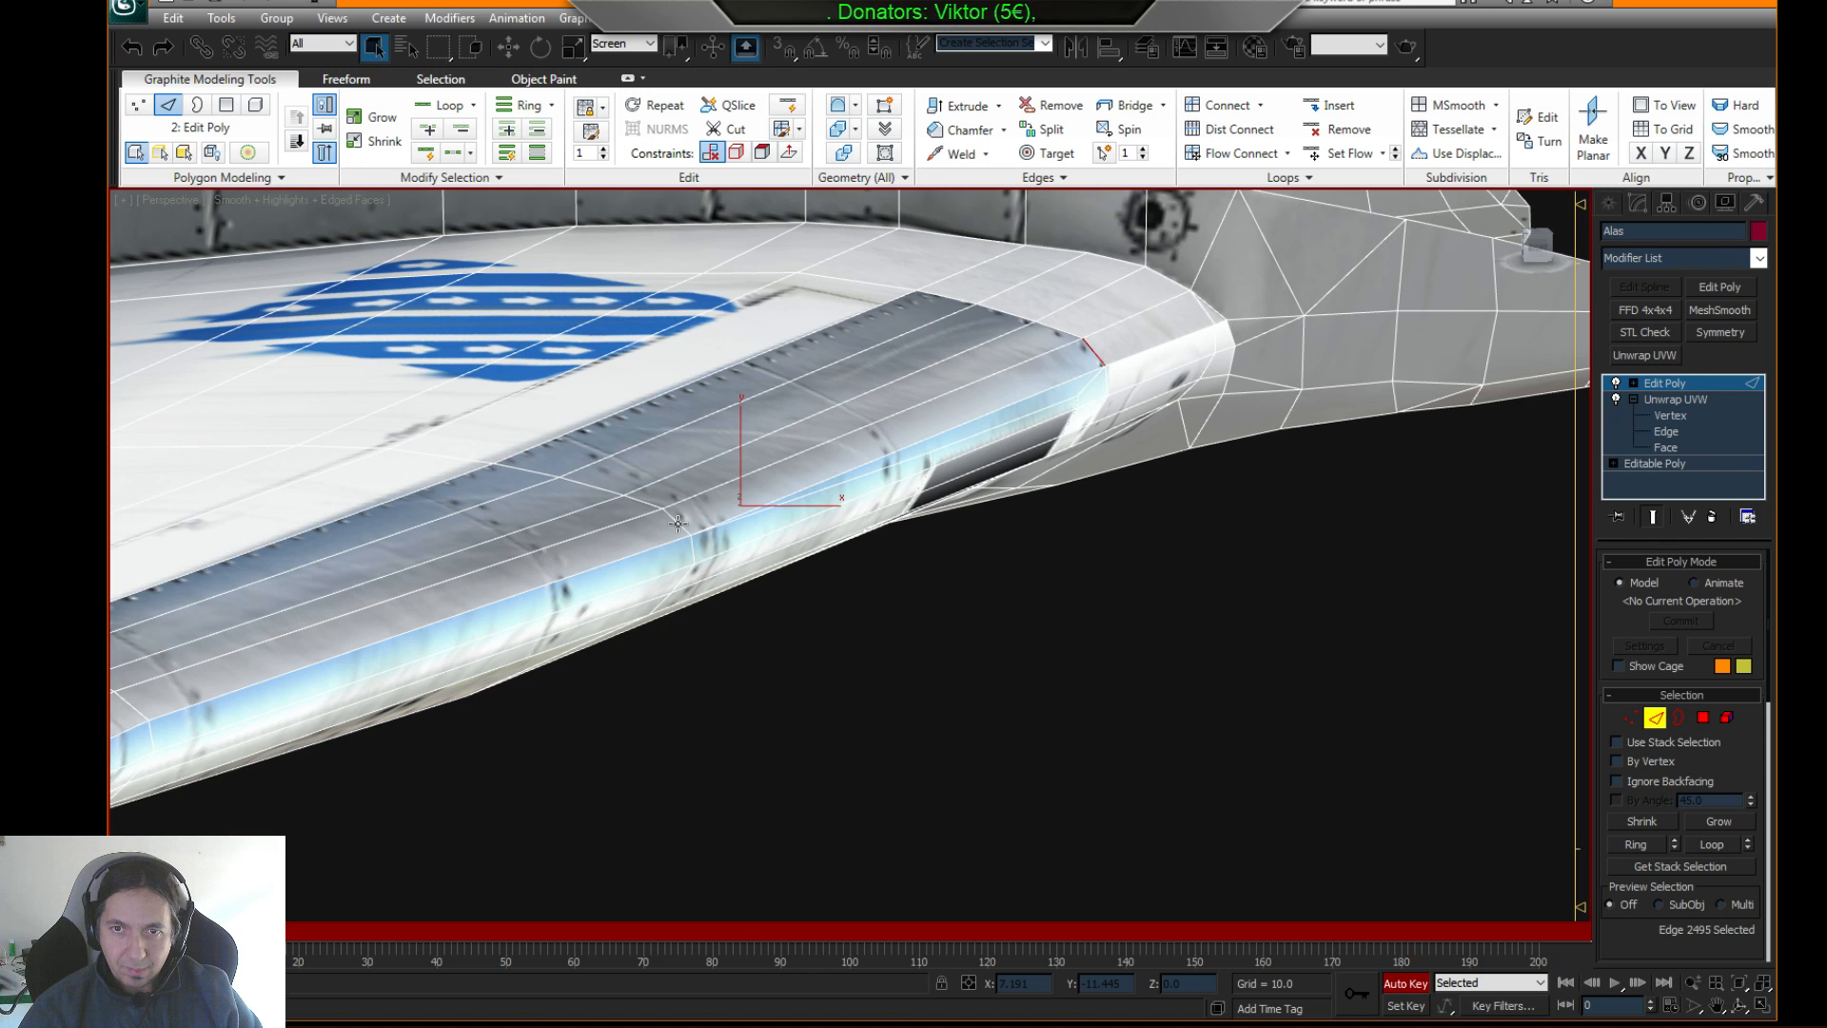
click(1097, 350)
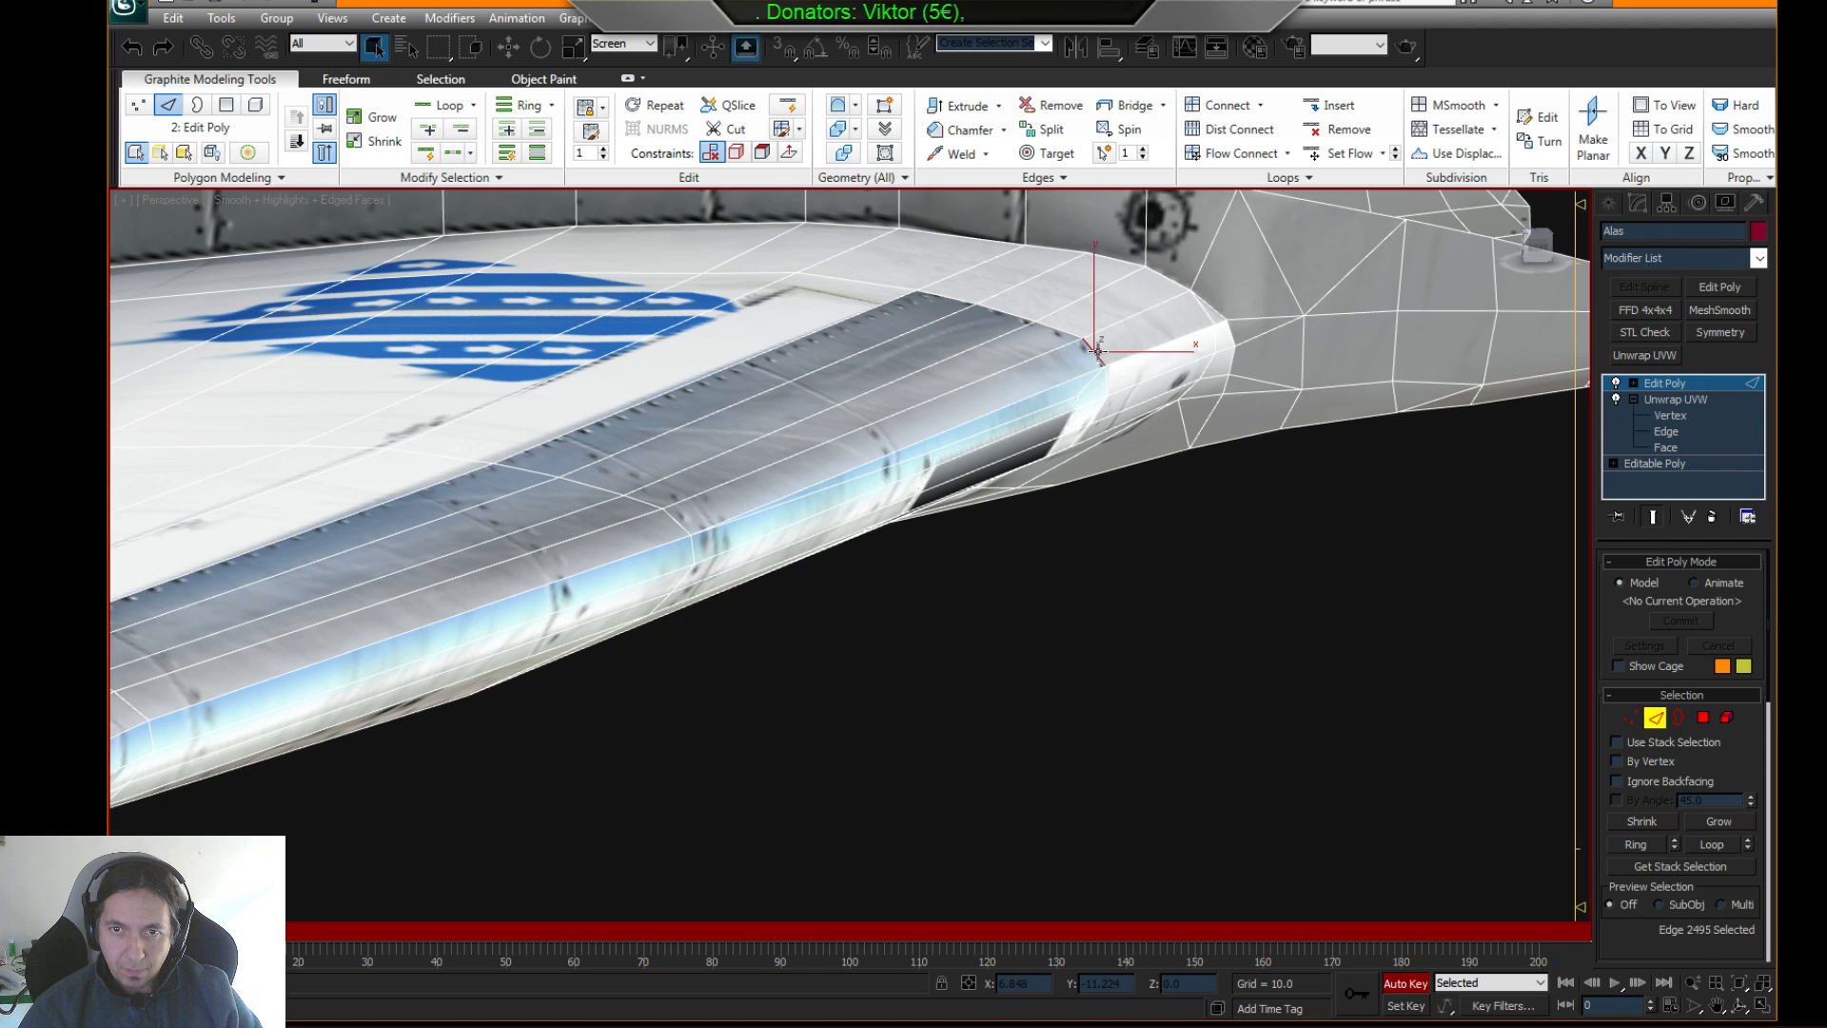
ctrl+click(1201, 306)
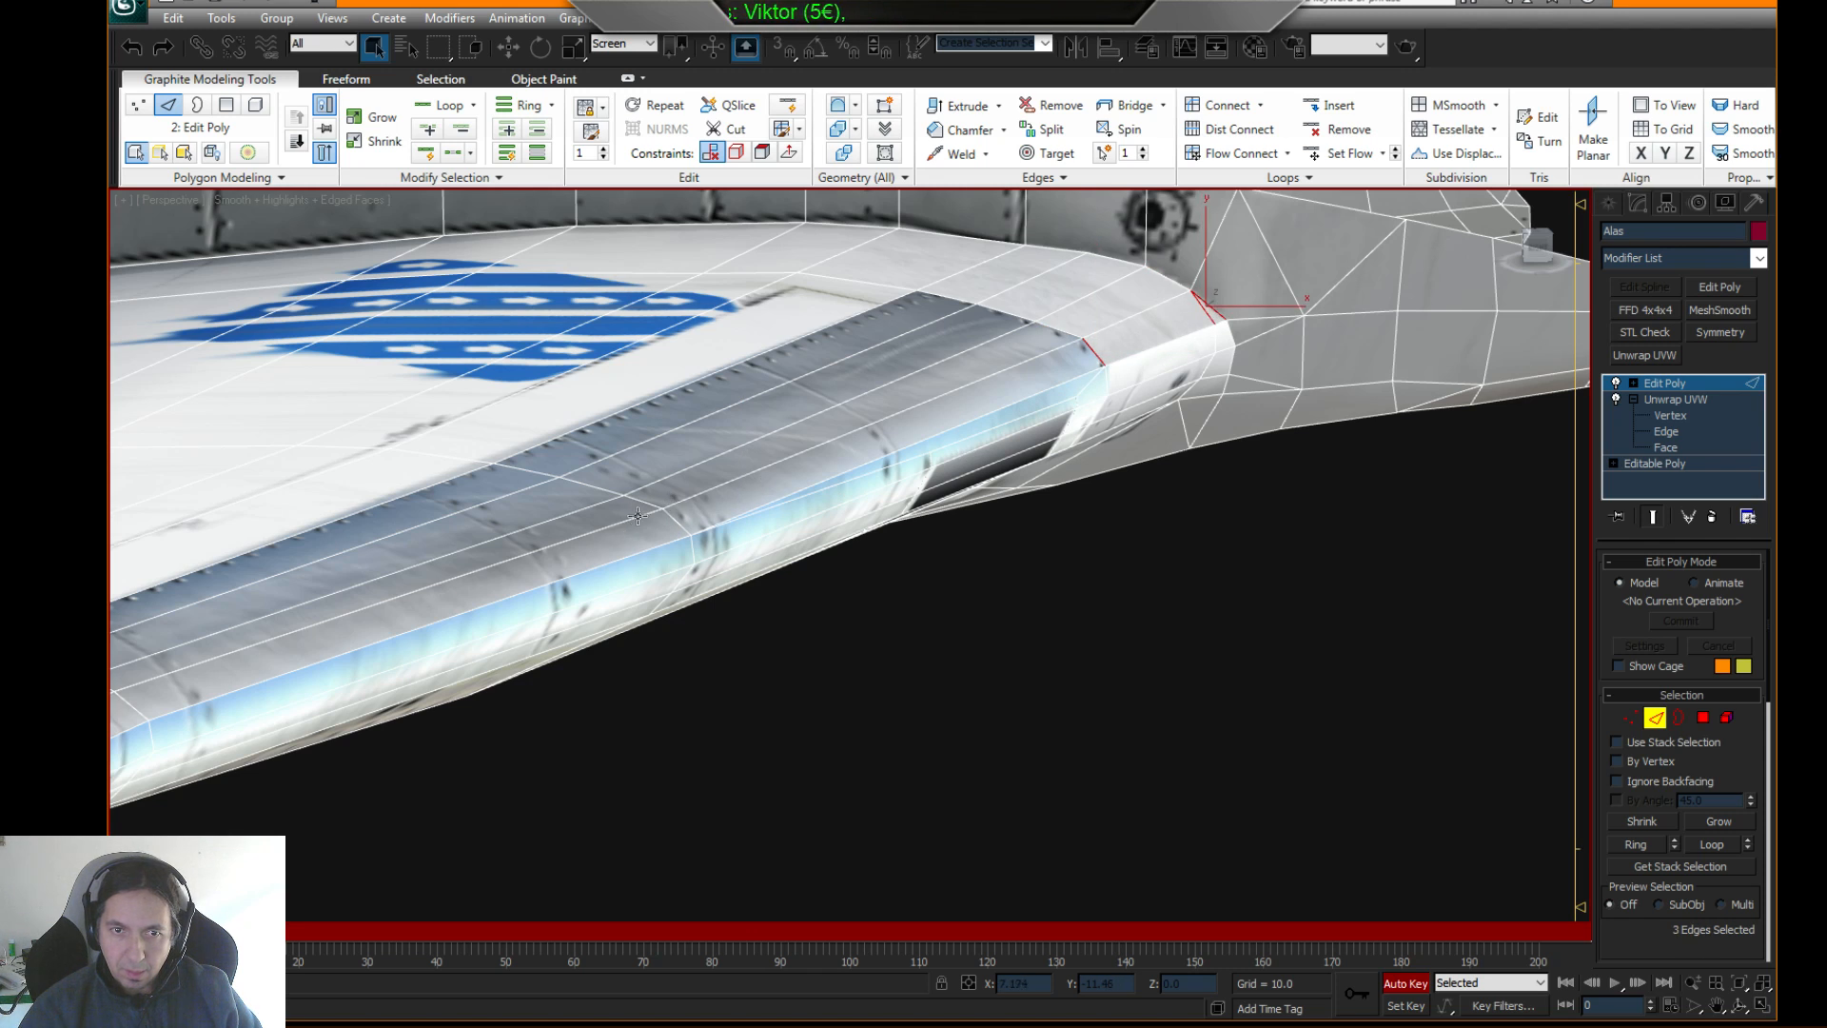
middle_drag(589, 607, 1083, 413)
middle_drag(628, 581, 991, 459)
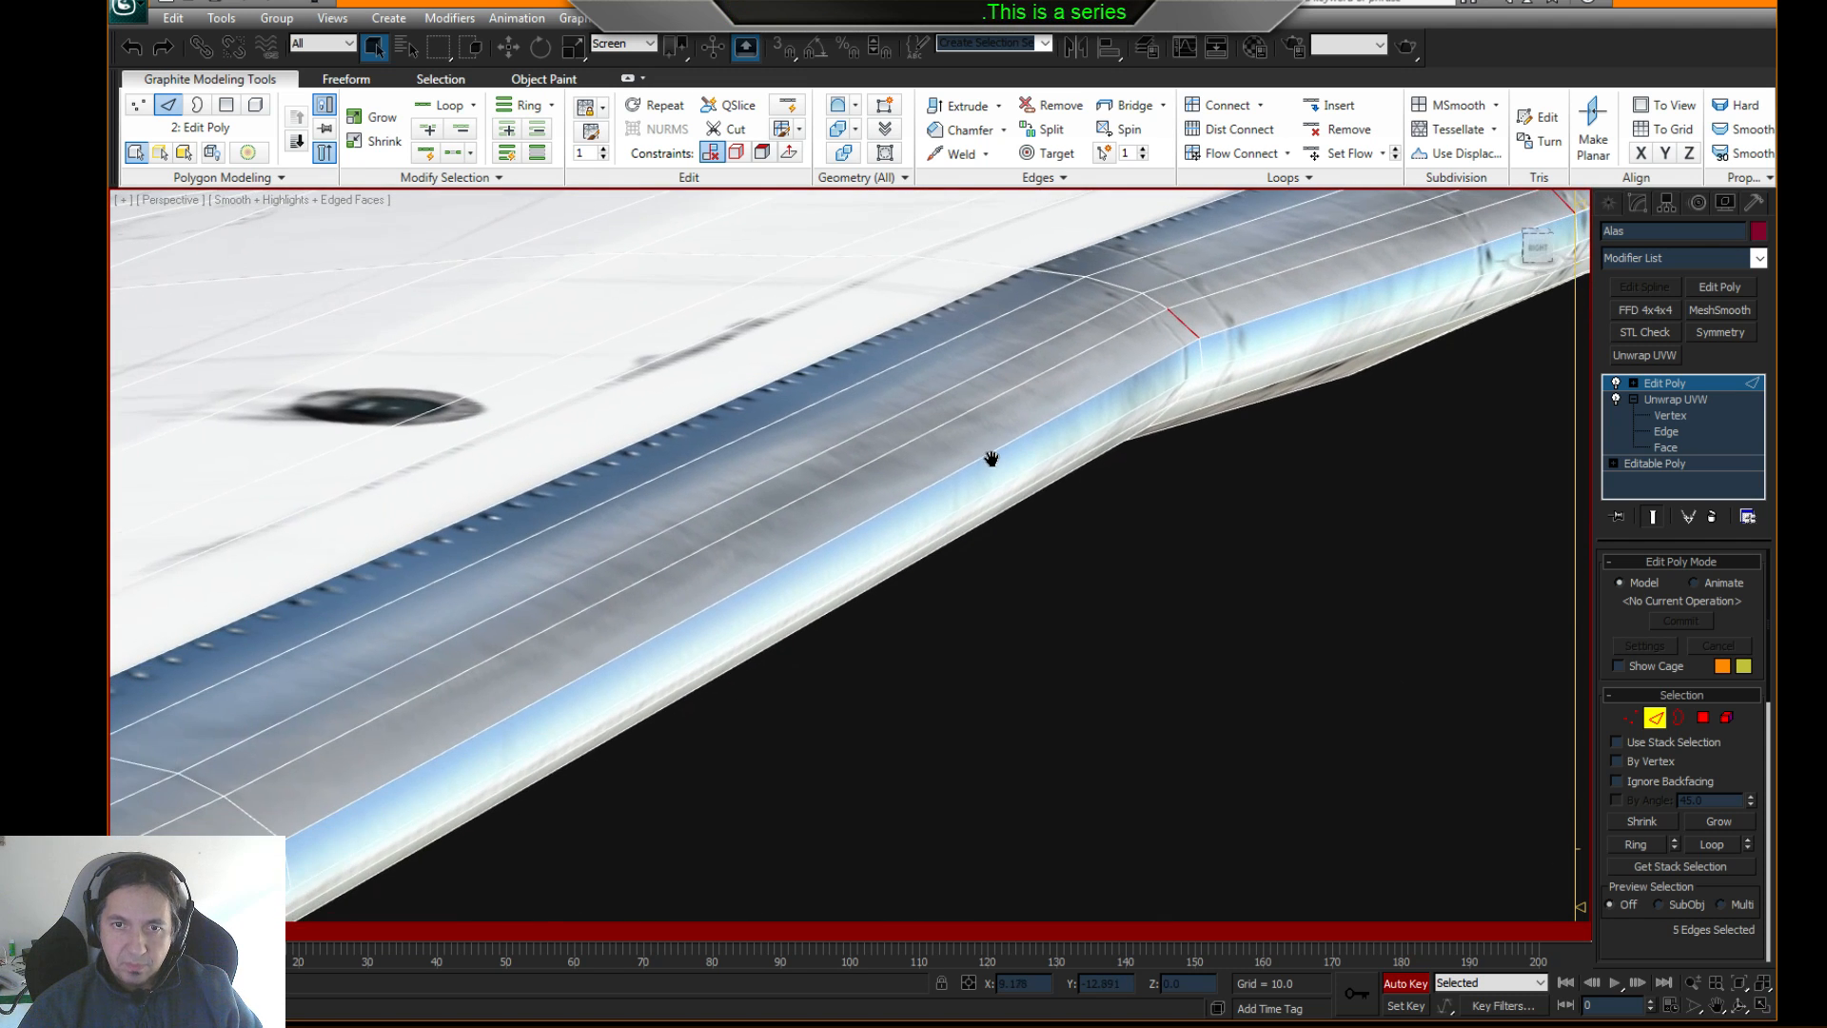
ctrl+click(255, 820)
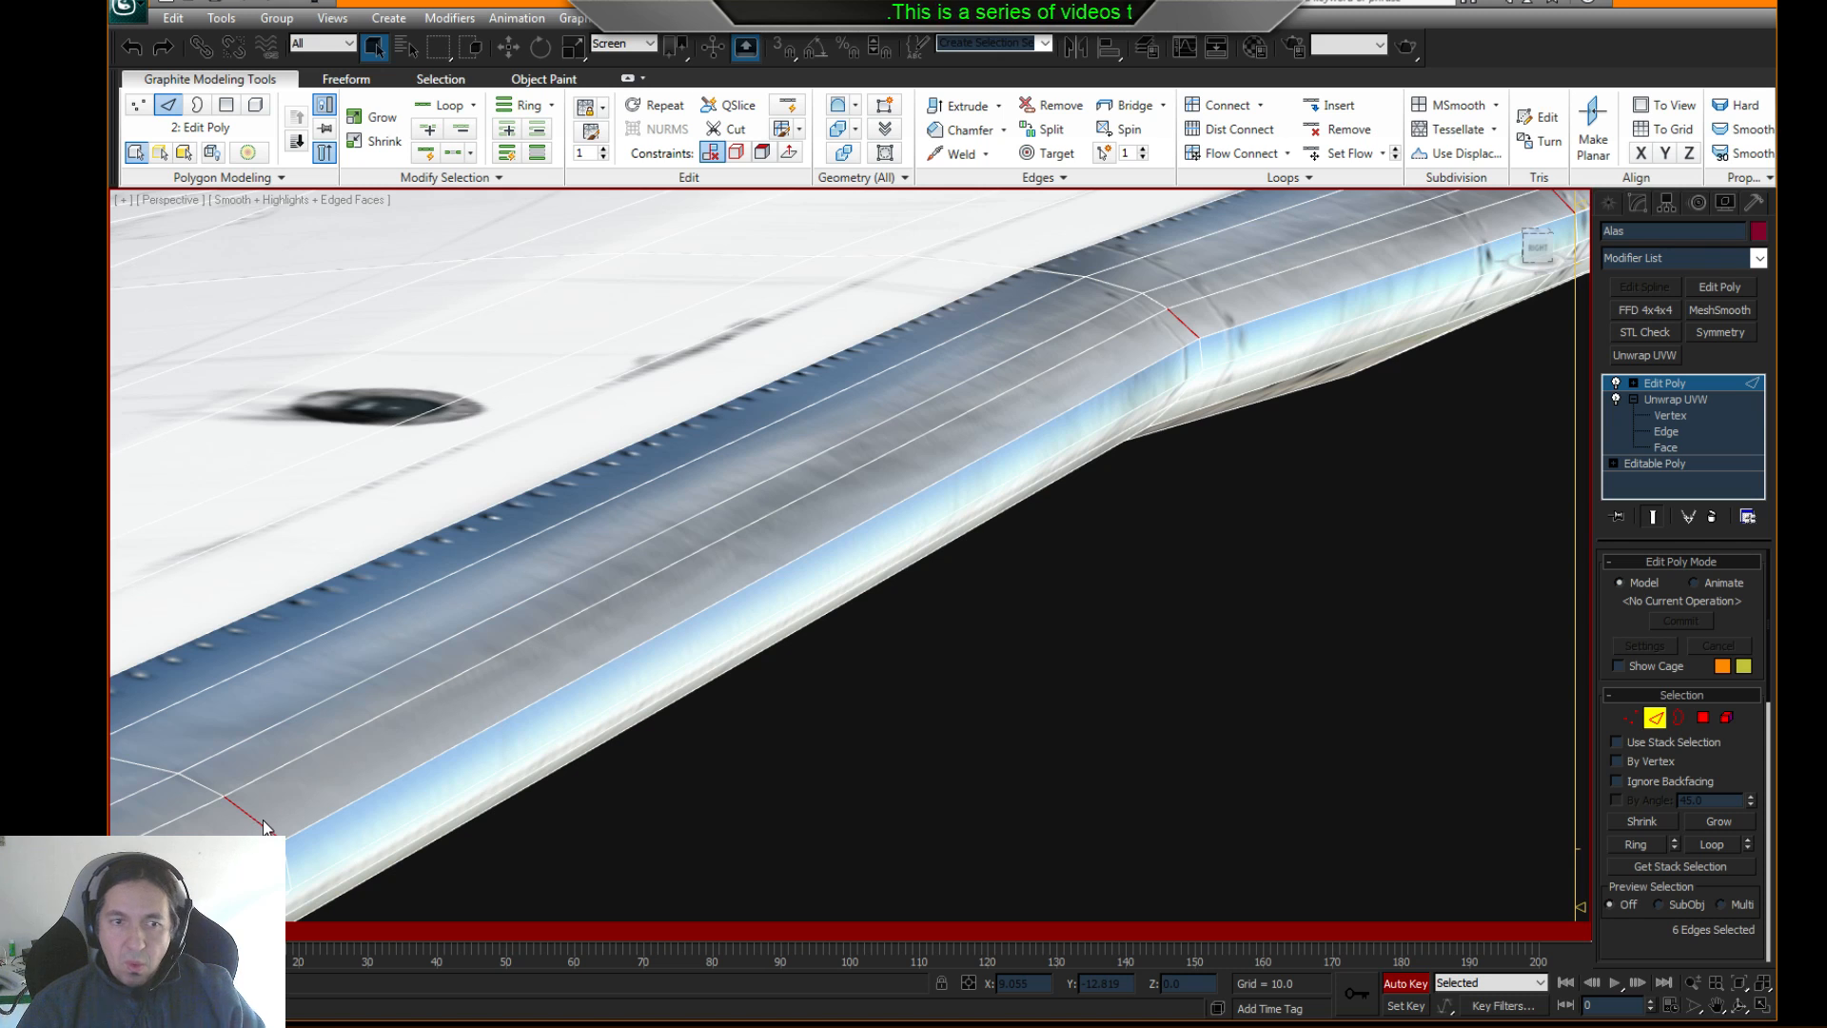
- Add the two outermost cross edges of the strip, including the one at the red winglet's white light fairing
middle_drag(500, 820, 898, 493)
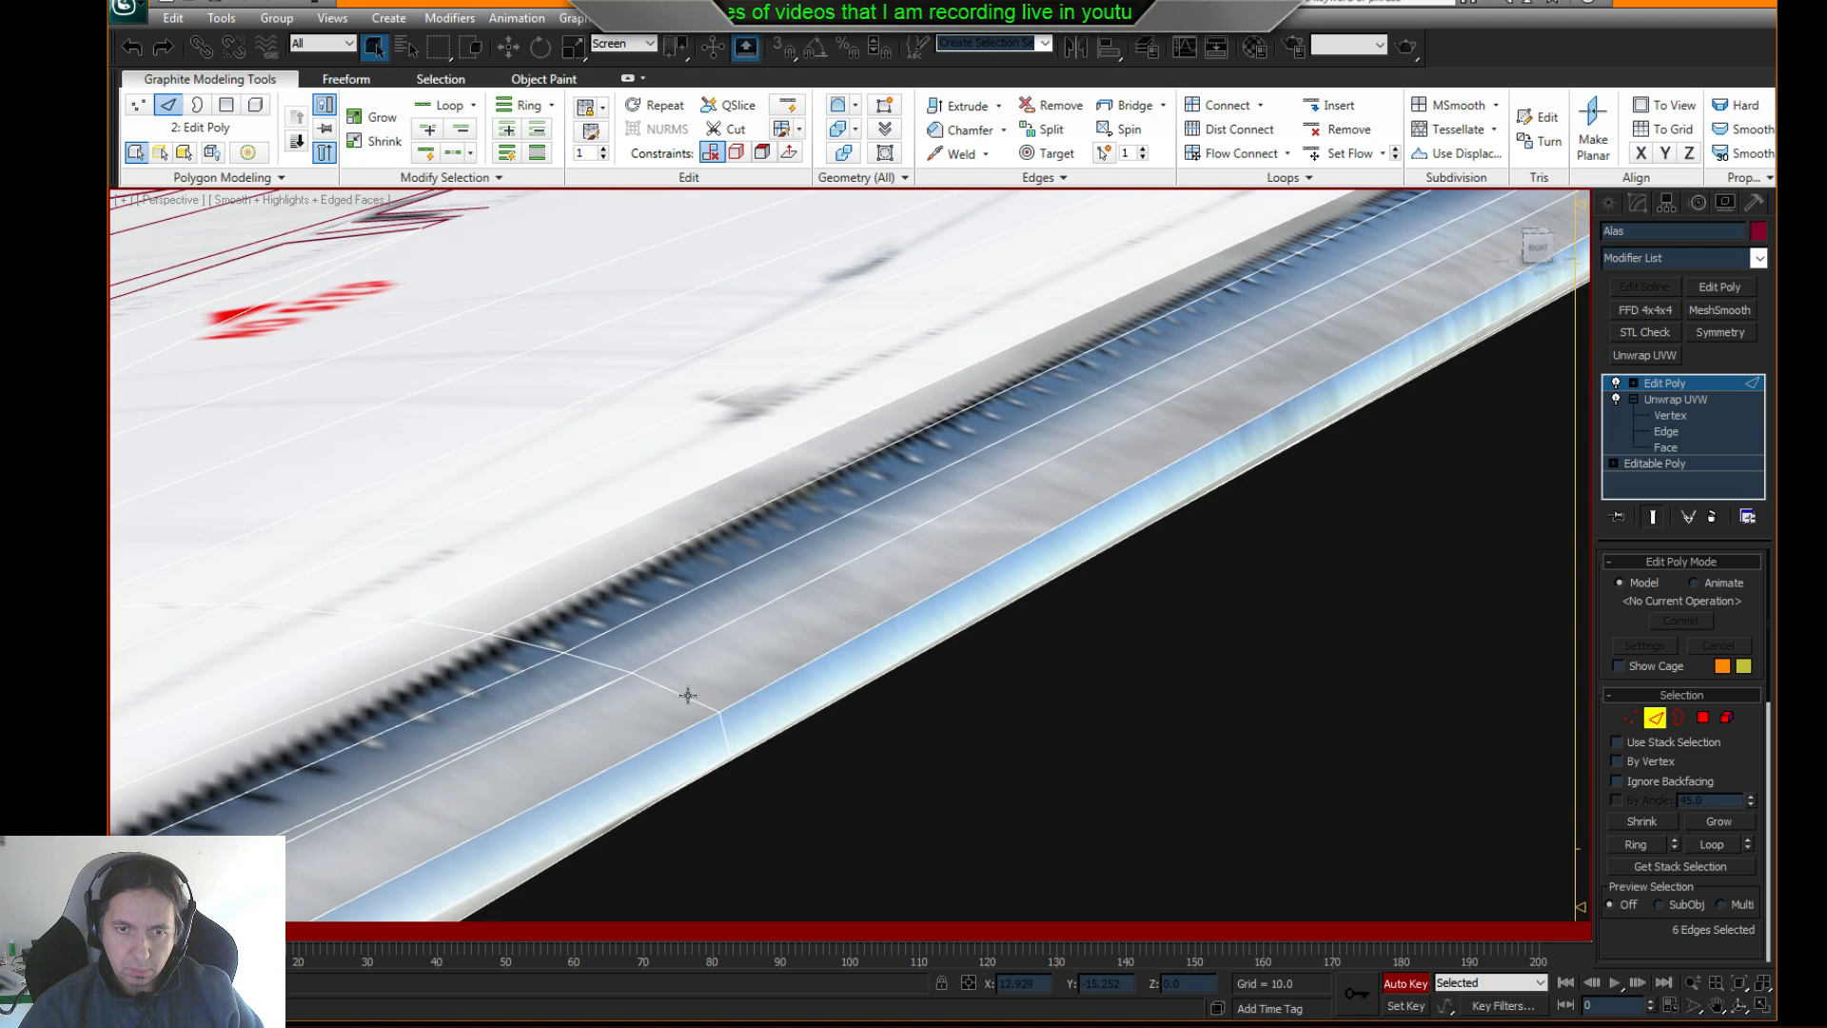
scroll(688, 695, down, 3)
ctrl+click(605, 683)
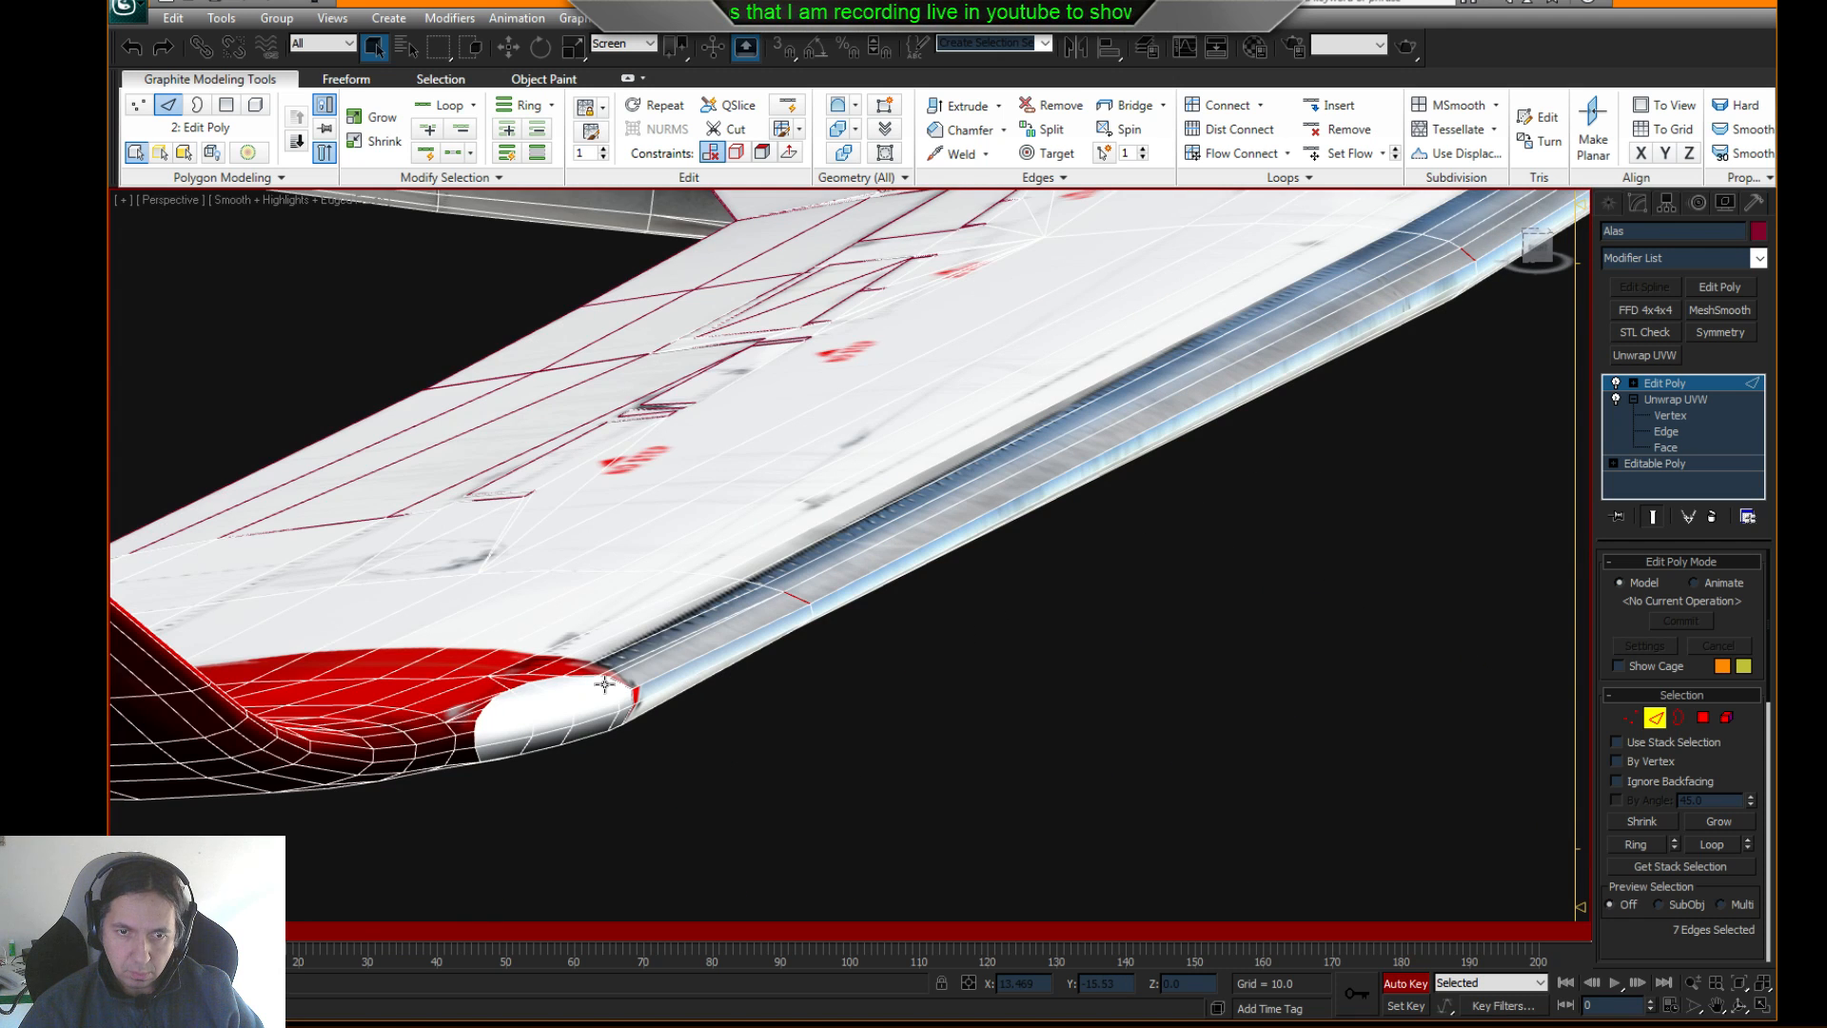
scroll(605, 683, up, 5)
scroll(637, 685, down, 2)
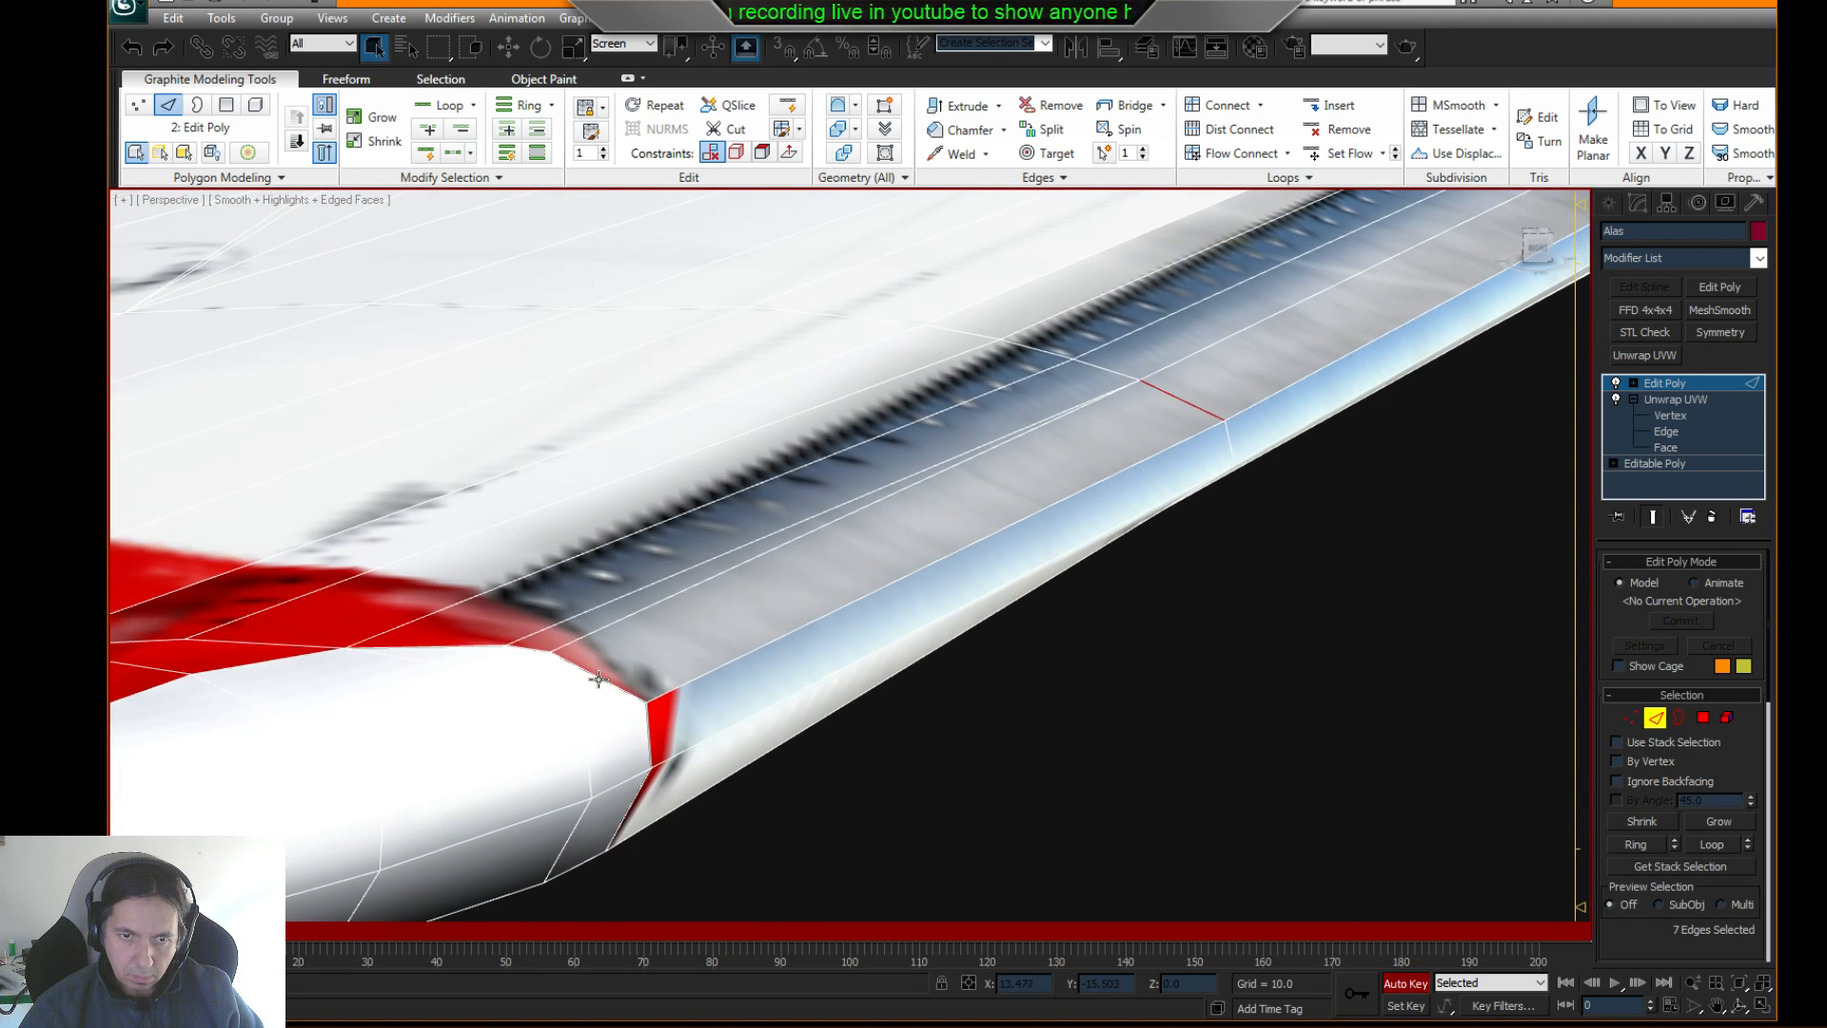
key(F3)
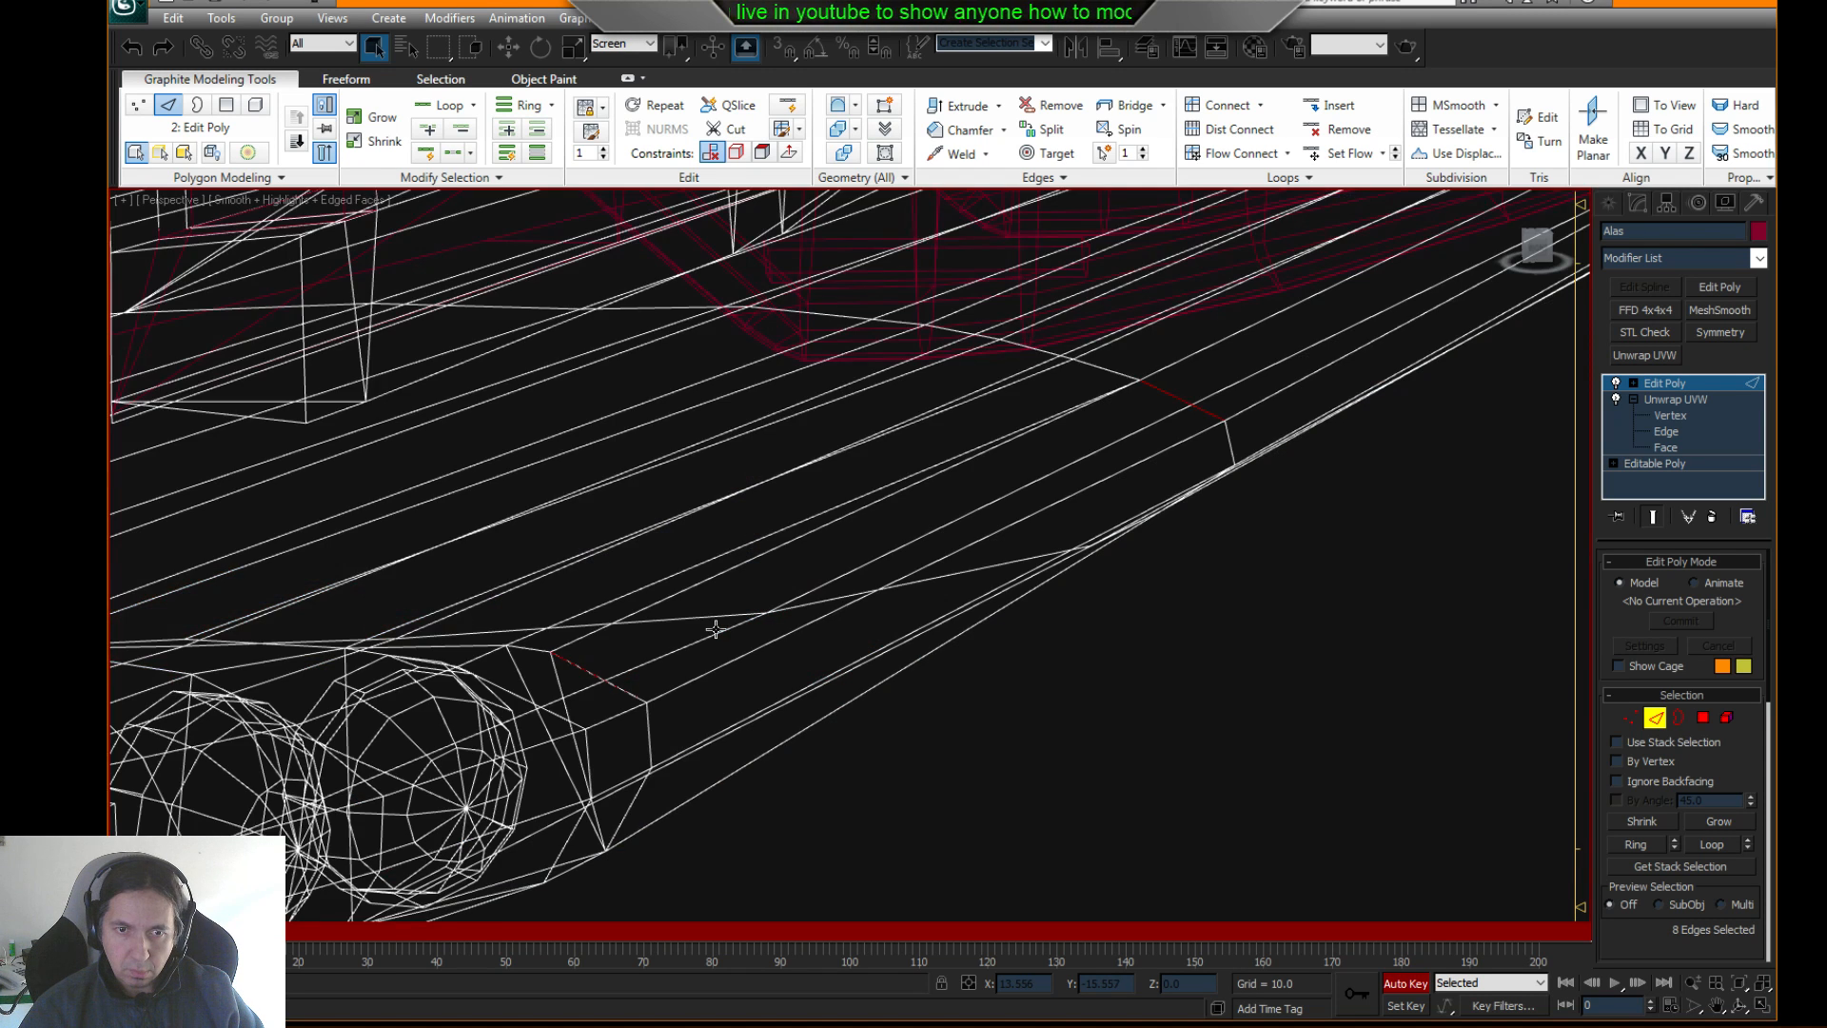
key(F3)
key(F3)
key(F3)
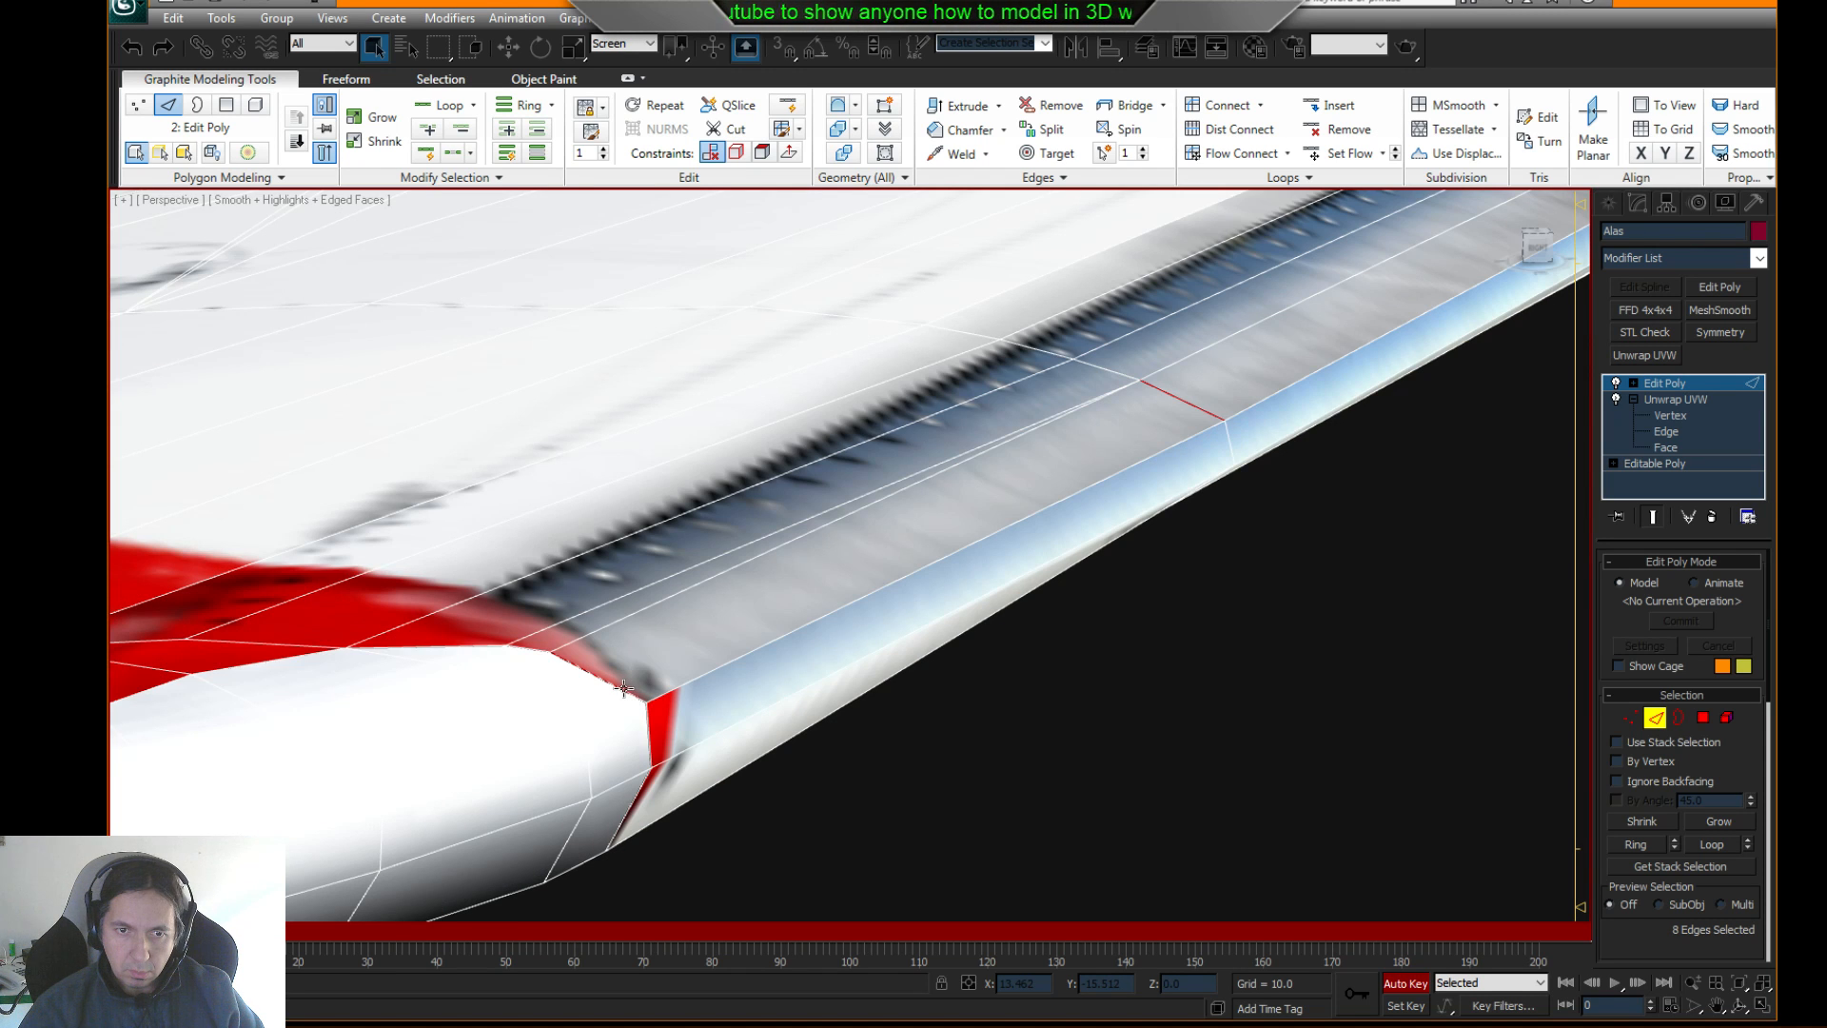
key(F3)
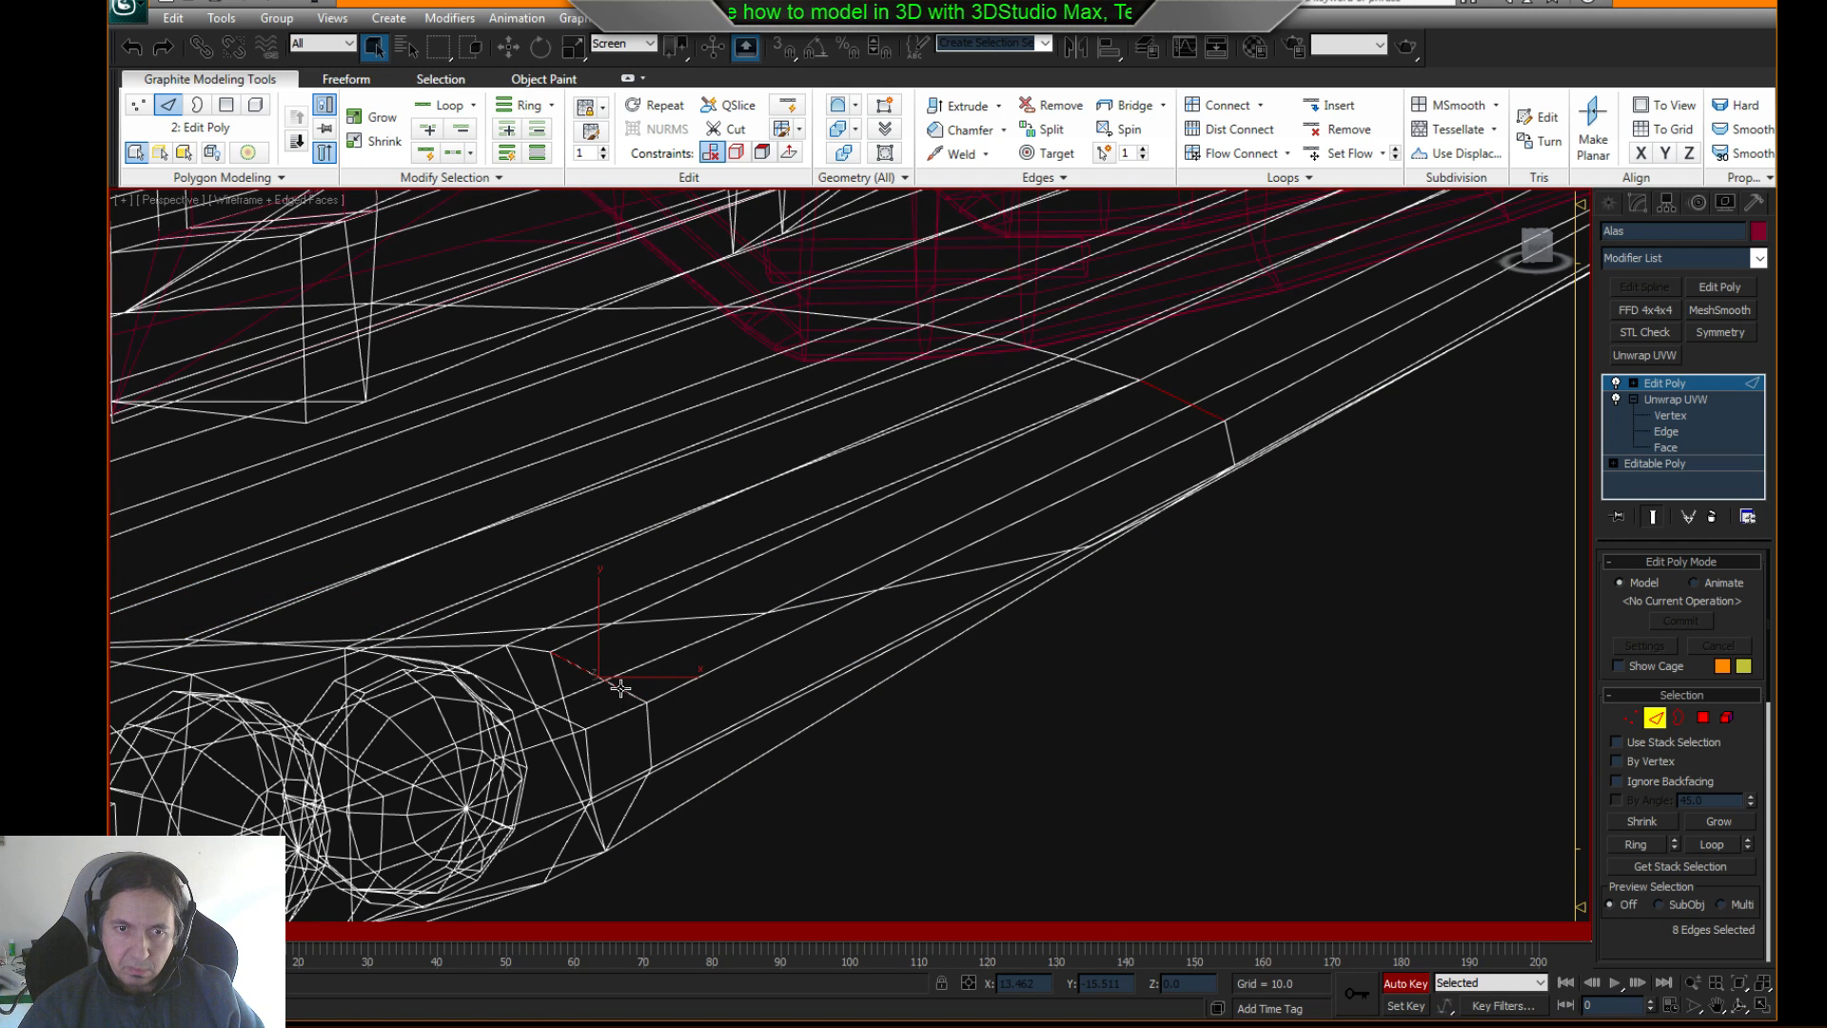
key(F3)
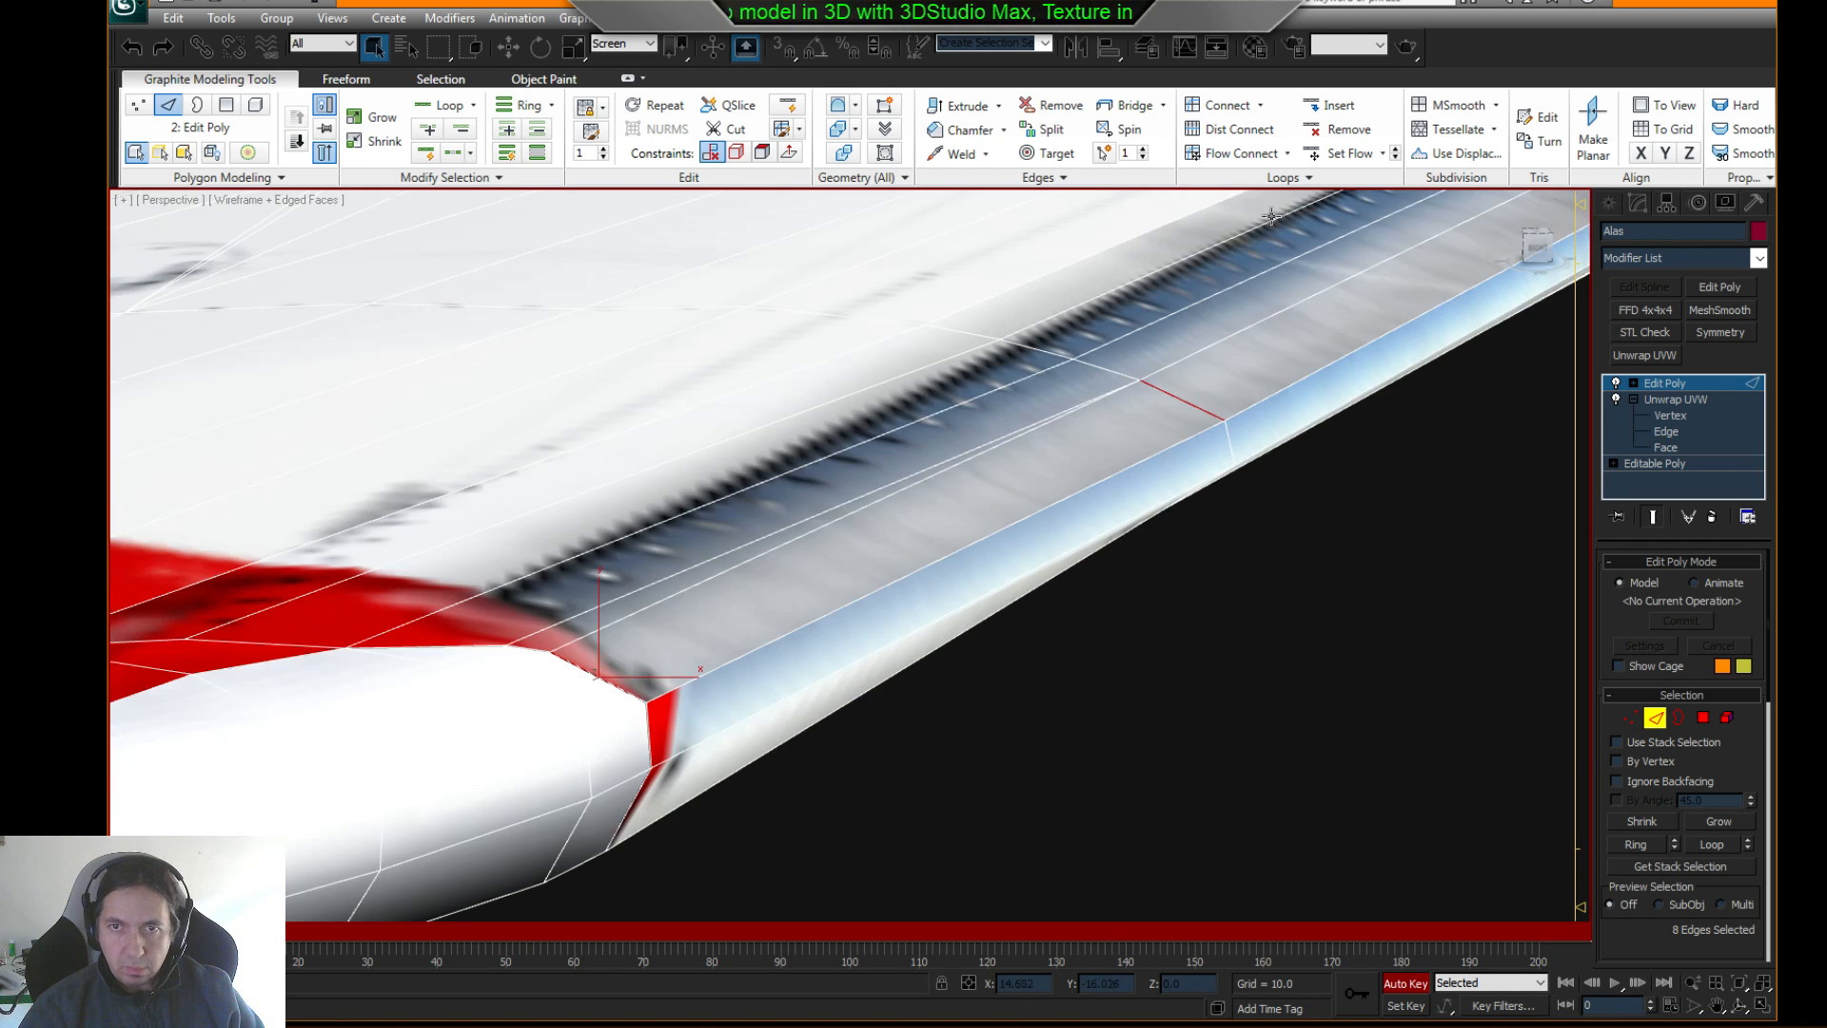
- Connect the selected leading-edge cross edges with Flow Connect, redoing it with the winglet-end edge included
click(1243, 158)
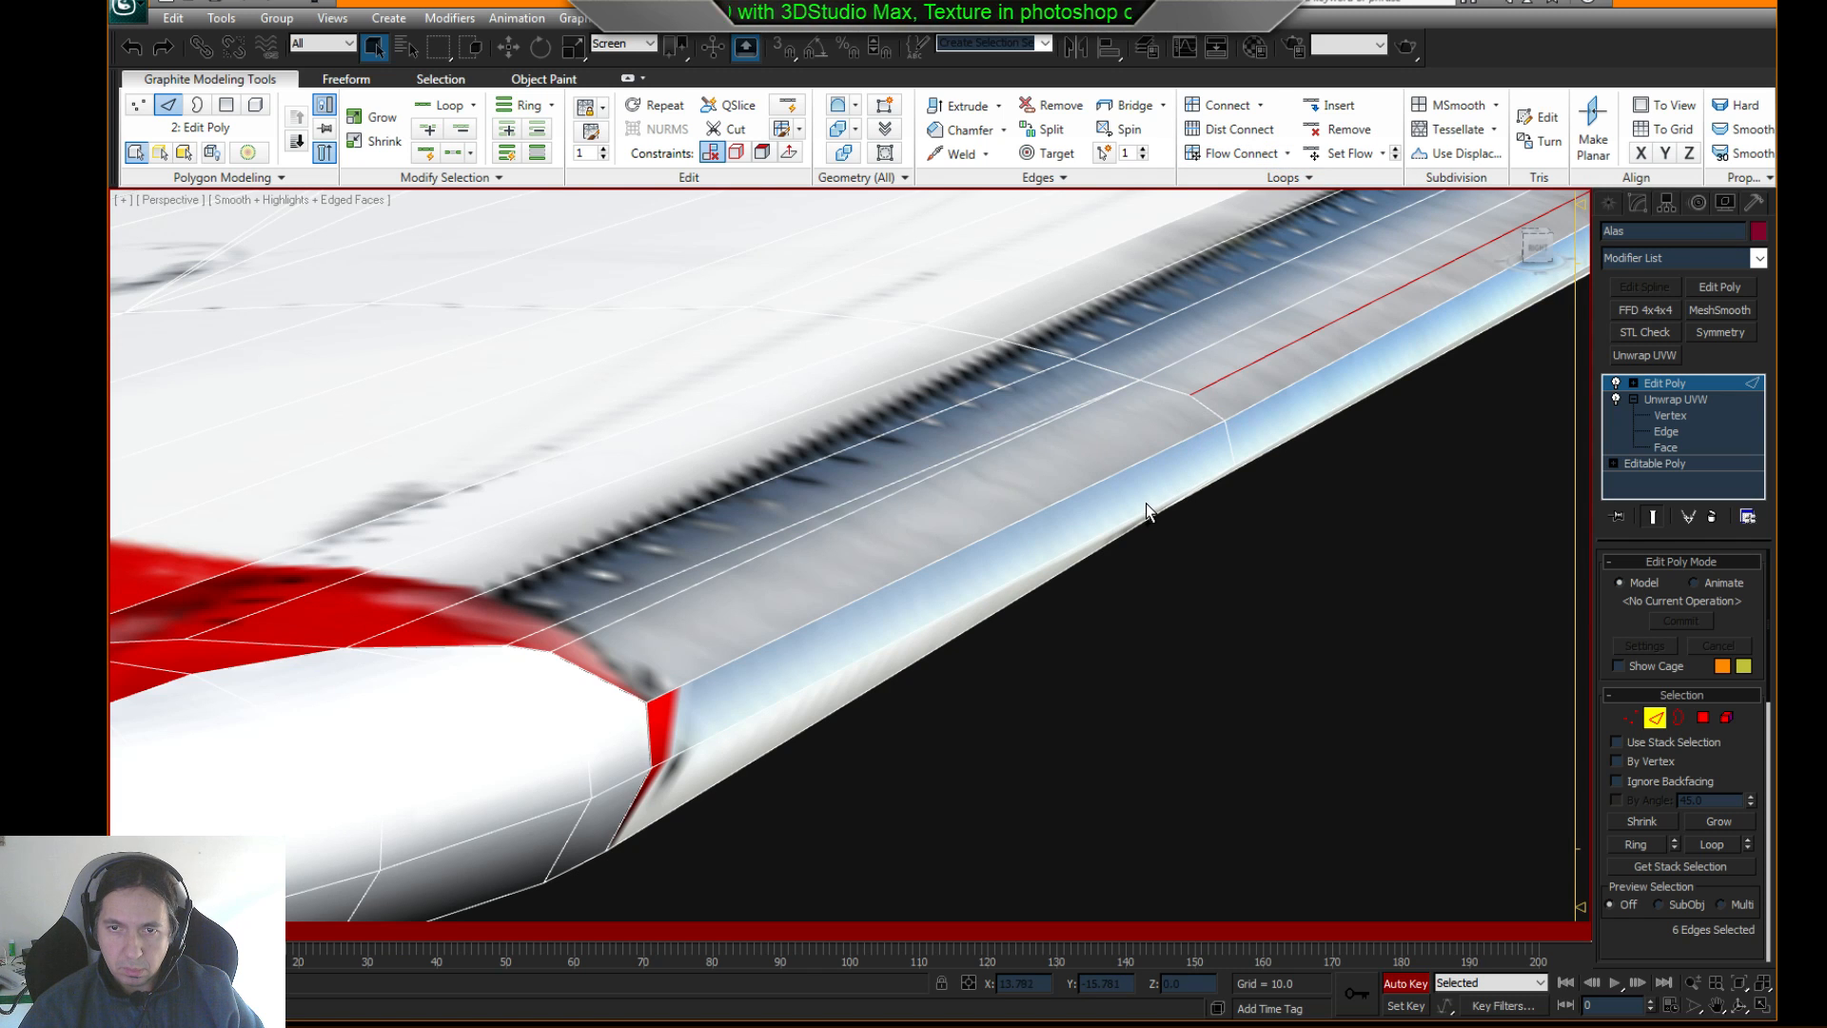
key(ctrl+z)
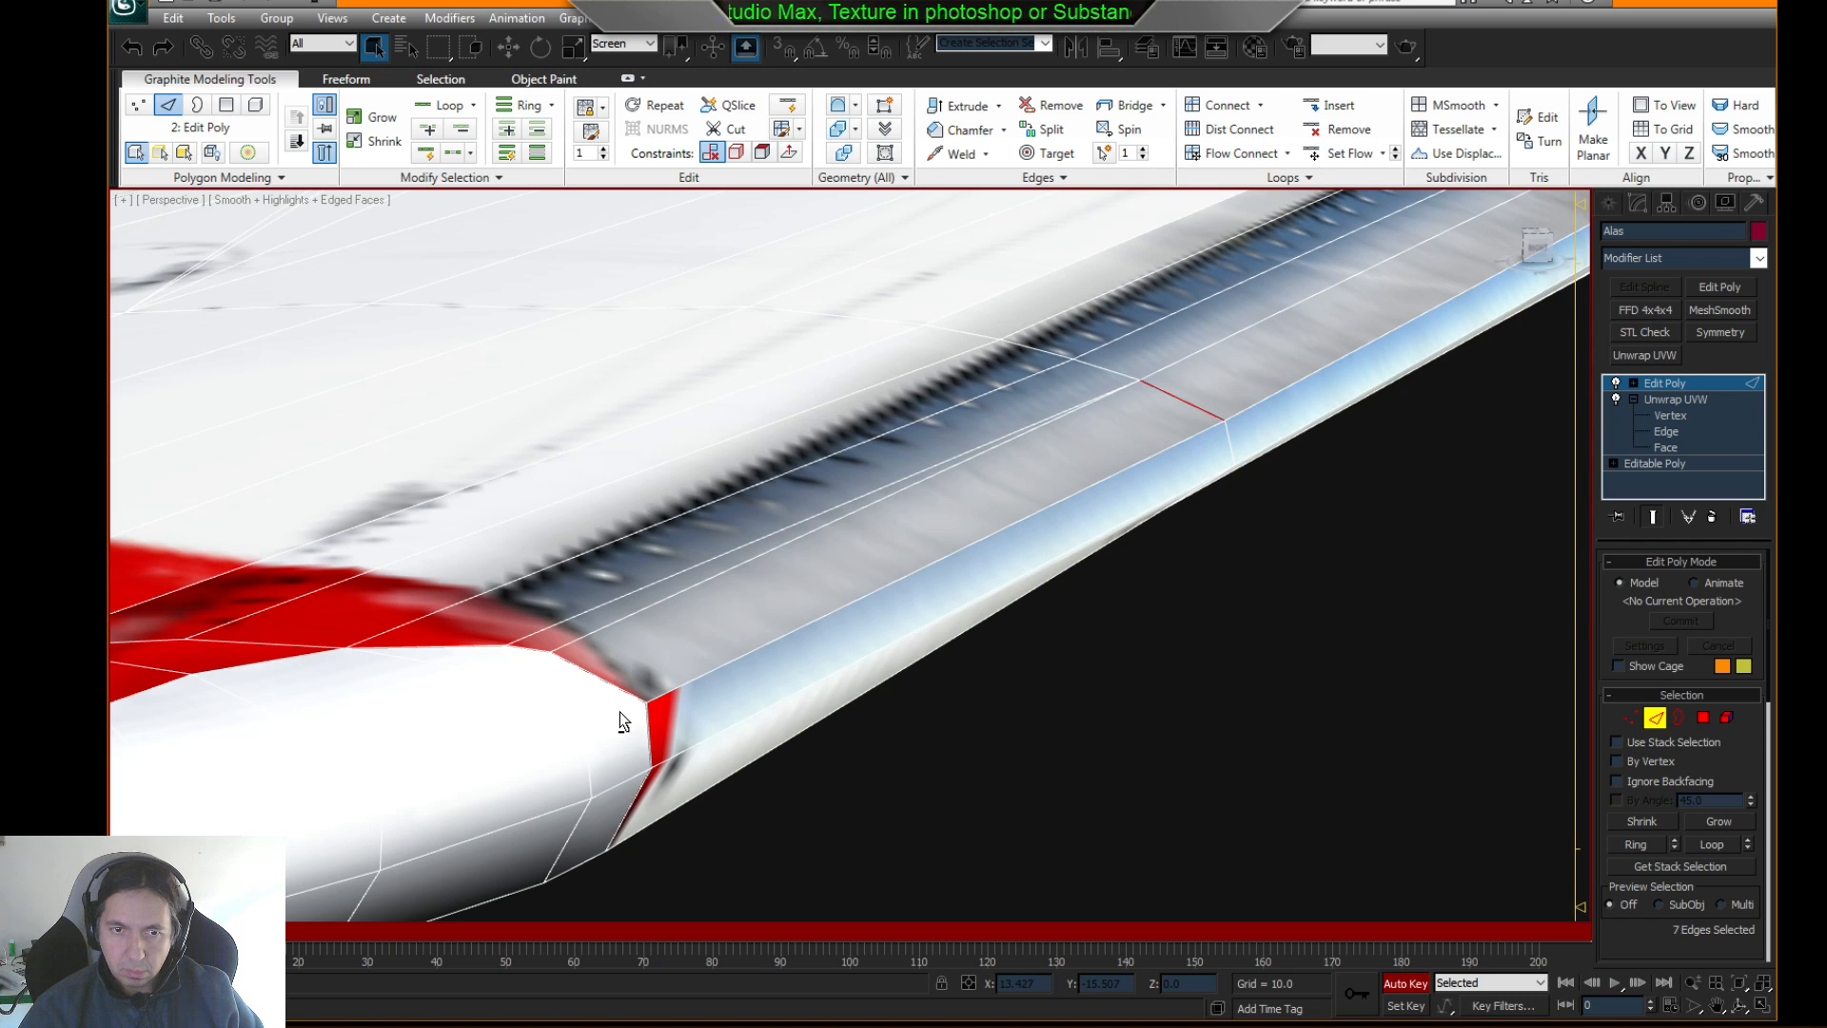
alt+click(619, 683)
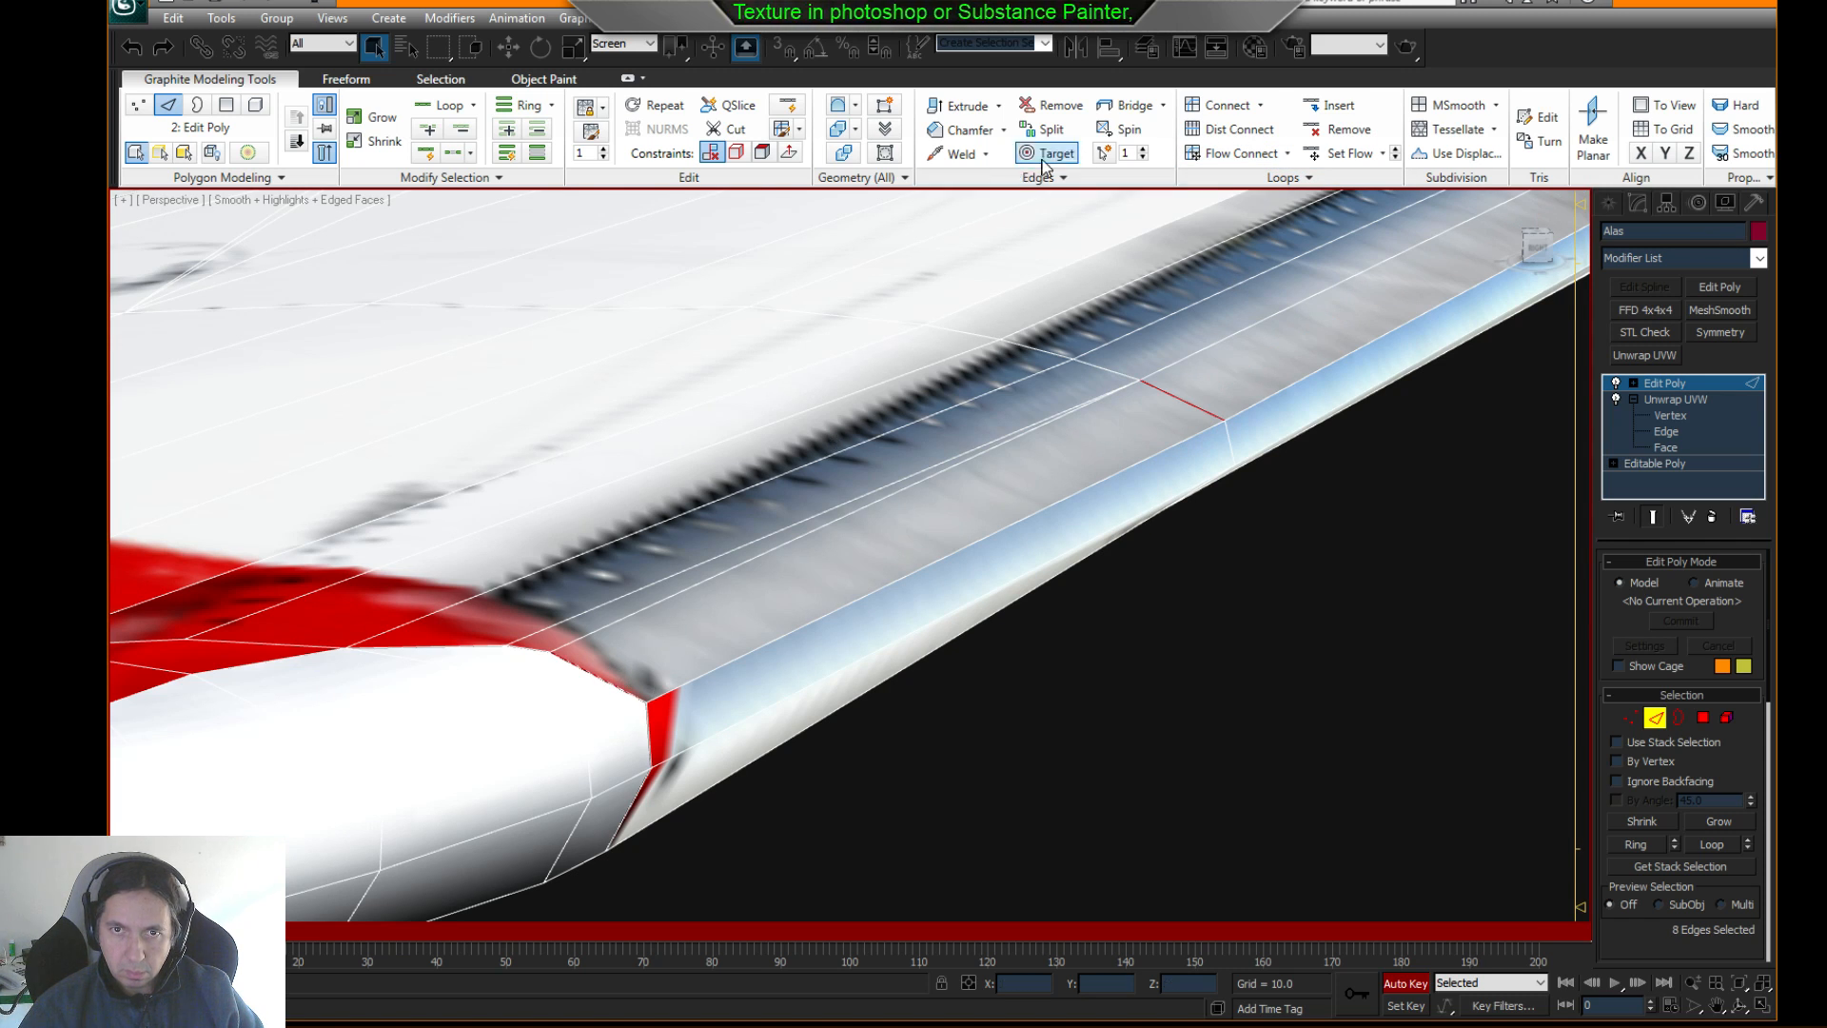
click(1228, 160)
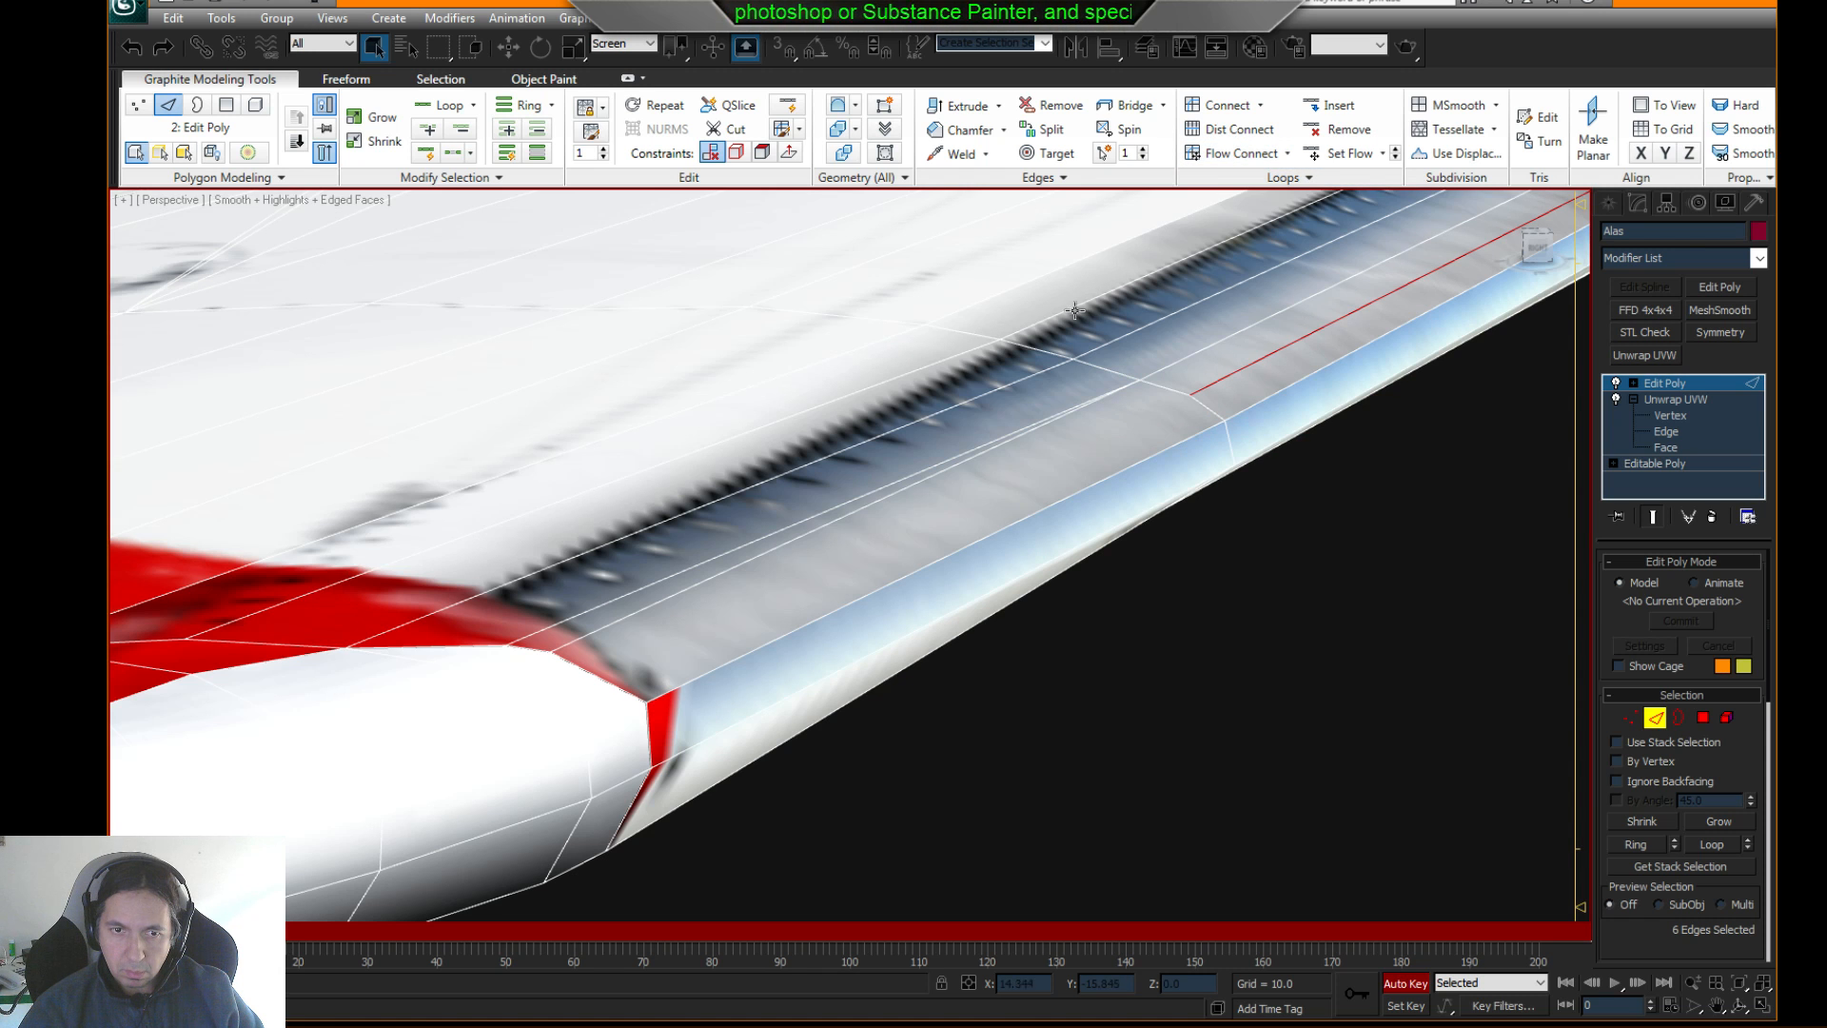
- Examine the new leading-edge loop and both wings from several angles, with and without the mesh edges shown
scroll(838, 520, up, 3)
scroll(848, 560, down, 8)
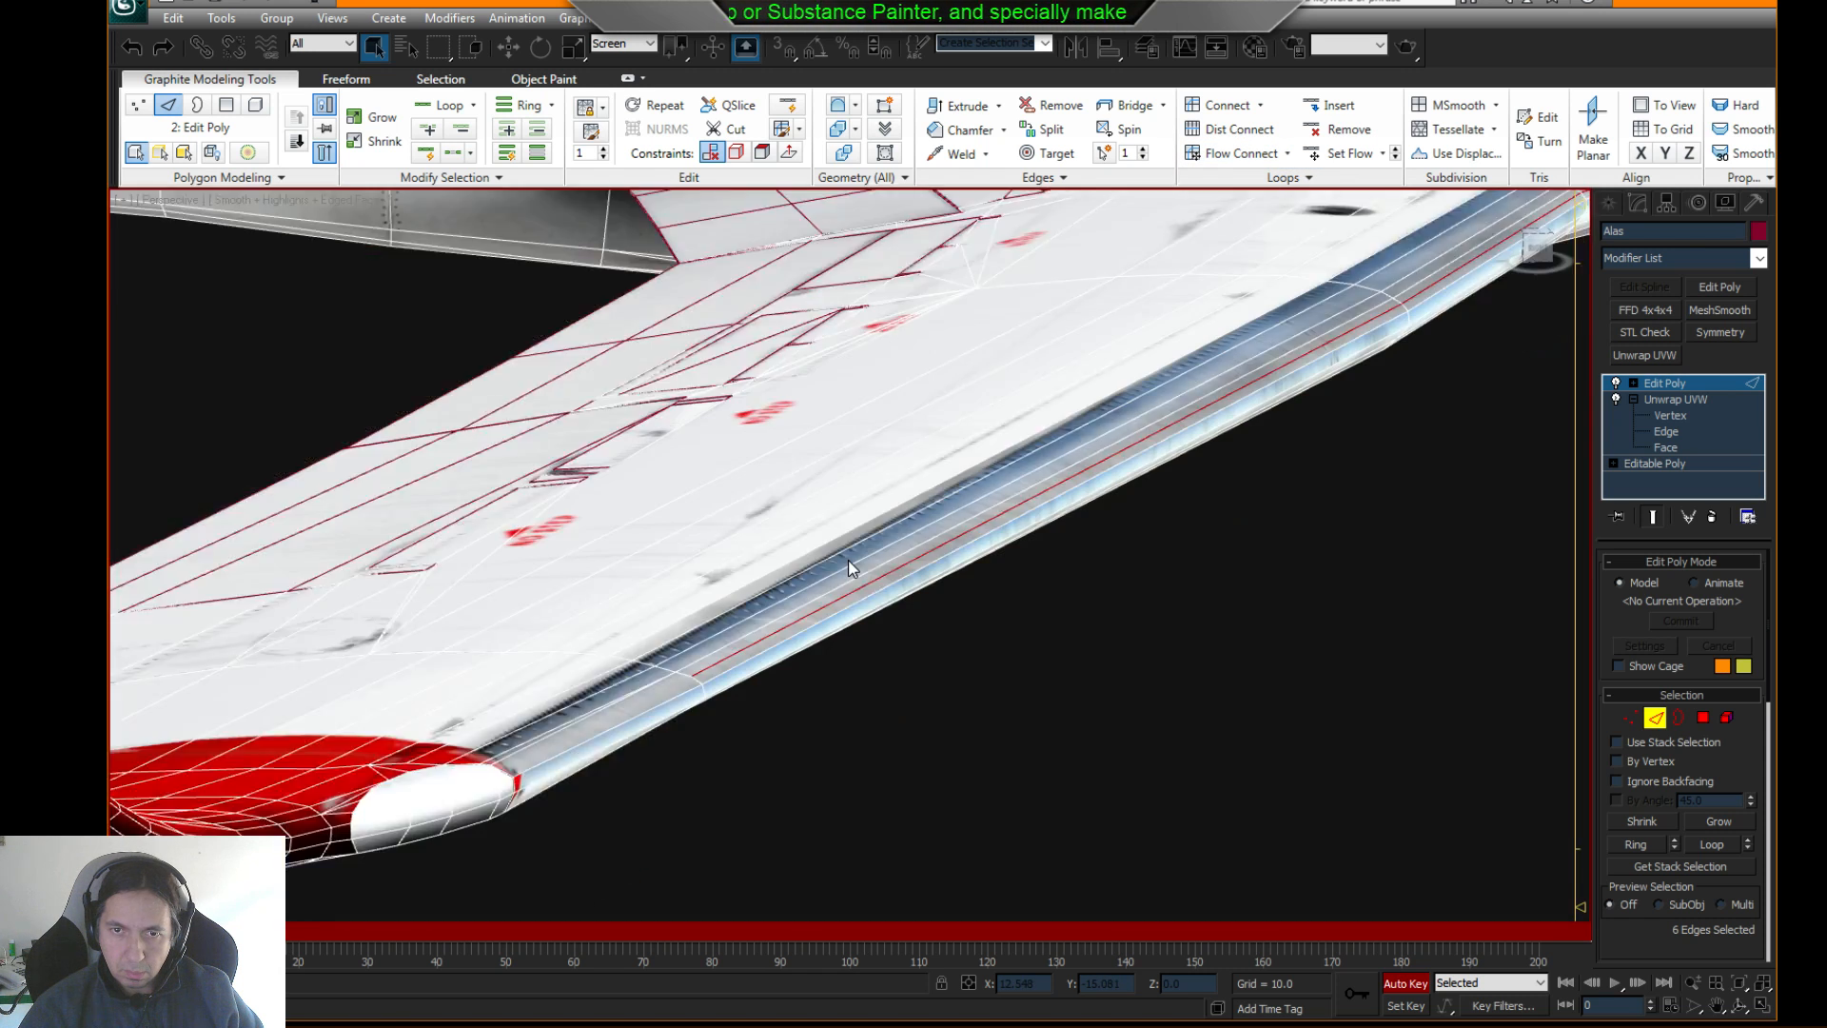
mouse_move(848, 560)
alt+middle_down()
mouse_move(1094, 543)
mouse_move(928, 571)
mouse_move(961, 538)
mouse_move(1008, 534)
alt+middle_up()
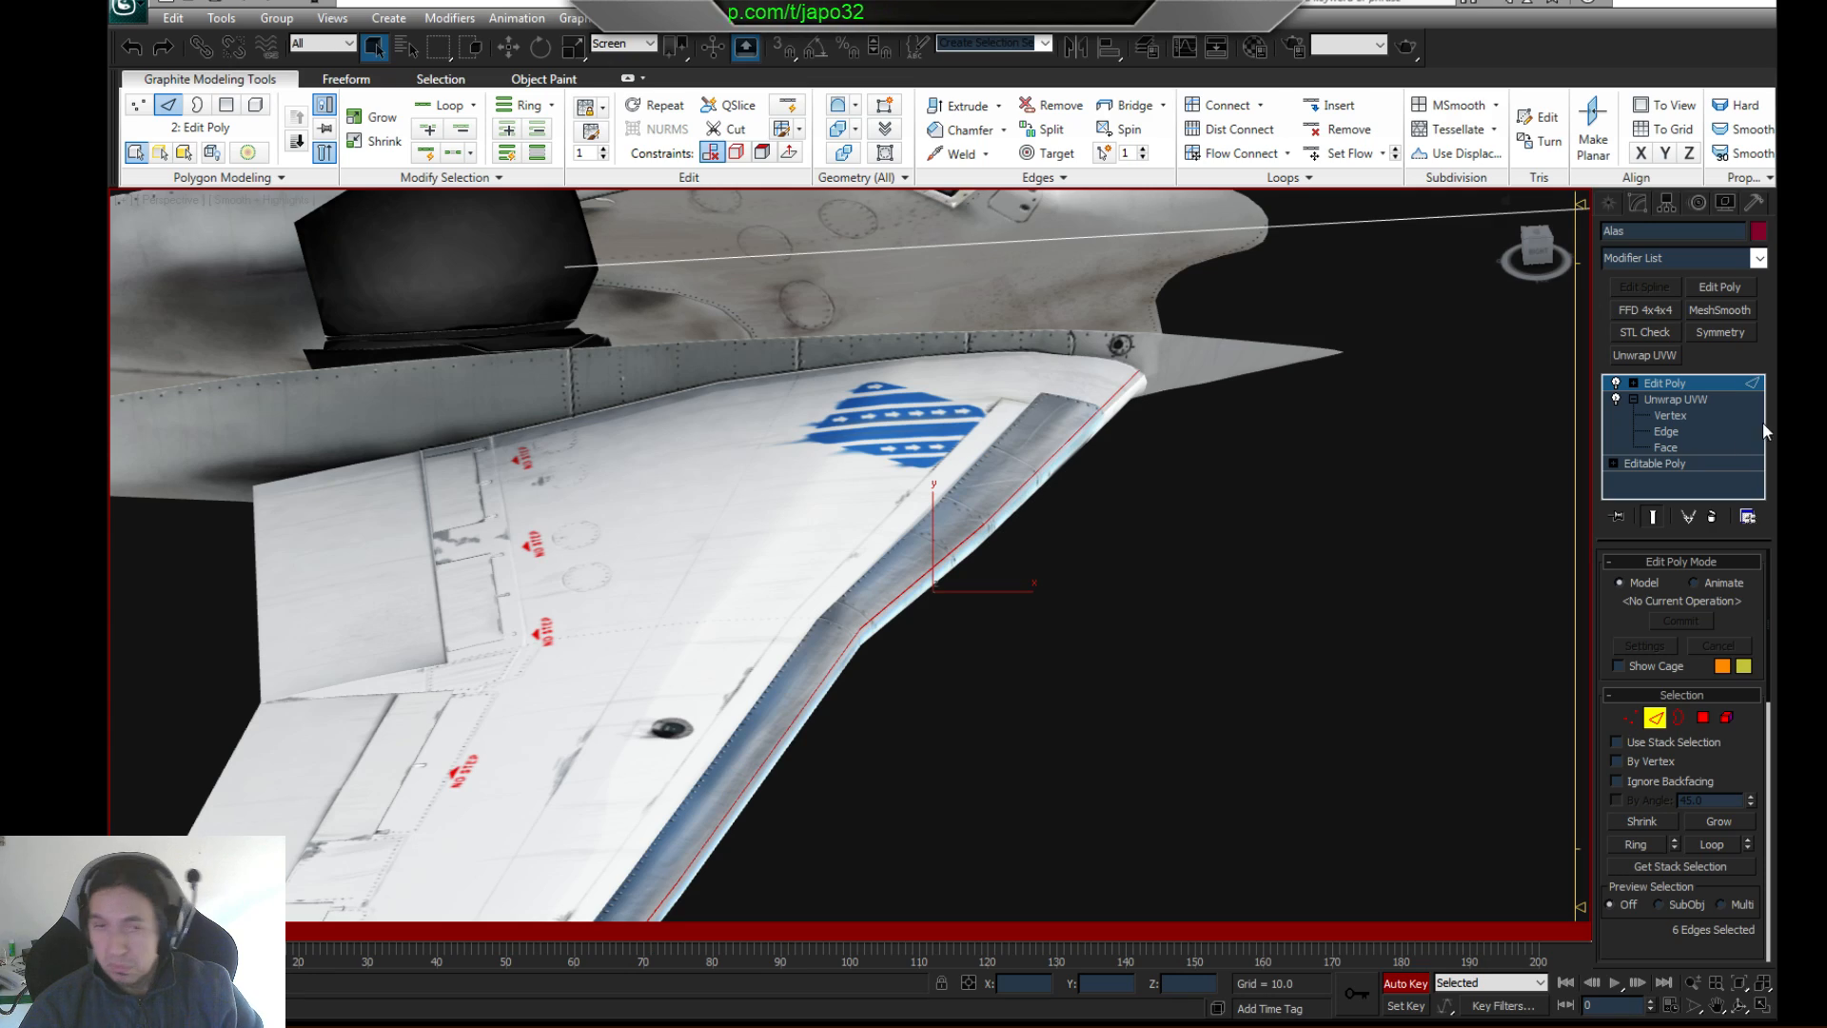
mouse_move(910, 512)
middle_down()
mouse_move(1024, 438)
mouse_move(999, 420)
mouse_move(1036, 420)
mouse_move(980, 520)
mouse_move(898, 506)
mouse_move(922, 456)
mouse_move(925, 472)
mouse_move(913, 379)
mouse_move(1015, 327)
mouse_move(860, 396)
middle_up()
key(F3)
key(F3)
key(F4)
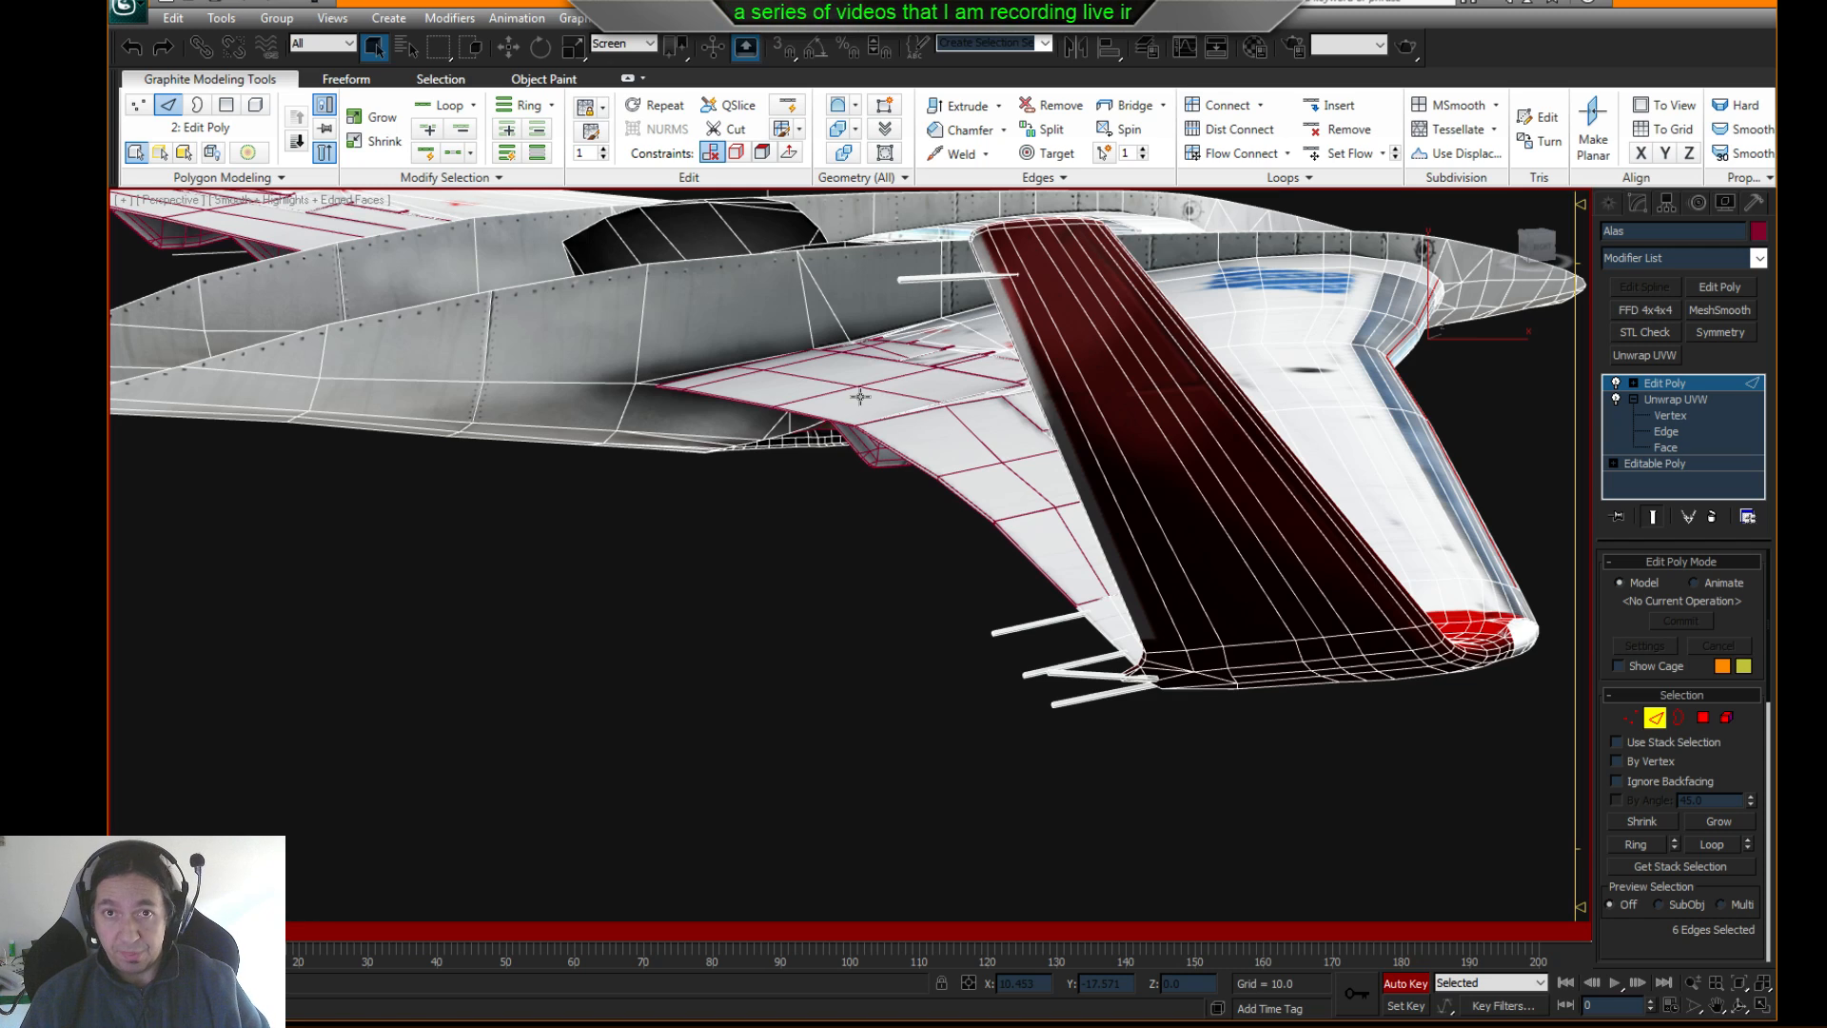
alt+middle_drag(686, 469, 1023, 452)
mouse_move(998, 432)
alt+middle_down()
mouse_move(985, 423)
mouse_move(1012, 472)
mouse_move(993, 360)
mouse_move(1157, 364)
mouse_move(1142, 411)
mouse_move(1112, 386)
mouse_move(1089, 398)
mouse_move(1134, 436)
mouse_move(1072, 454)
mouse_move(1018, 419)
mouse_move(1016, 360)
mouse_move(894, 425)
mouse_move(923, 460)
mouse_move(880, 538)
mouse_move(1065, 535)
mouse_move(1060, 566)
mouse_move(832, 573)
mouse_move(758, 620)
mouse_move(946, 506)
mouse_move(930, 544)
alt+middle_up()
key(F3)
key(F3)
key(F4)
- Examine the mesh of the air intake at the base of the tail fin in shaded and wireframe display
scroll(758, 620, up, 4)
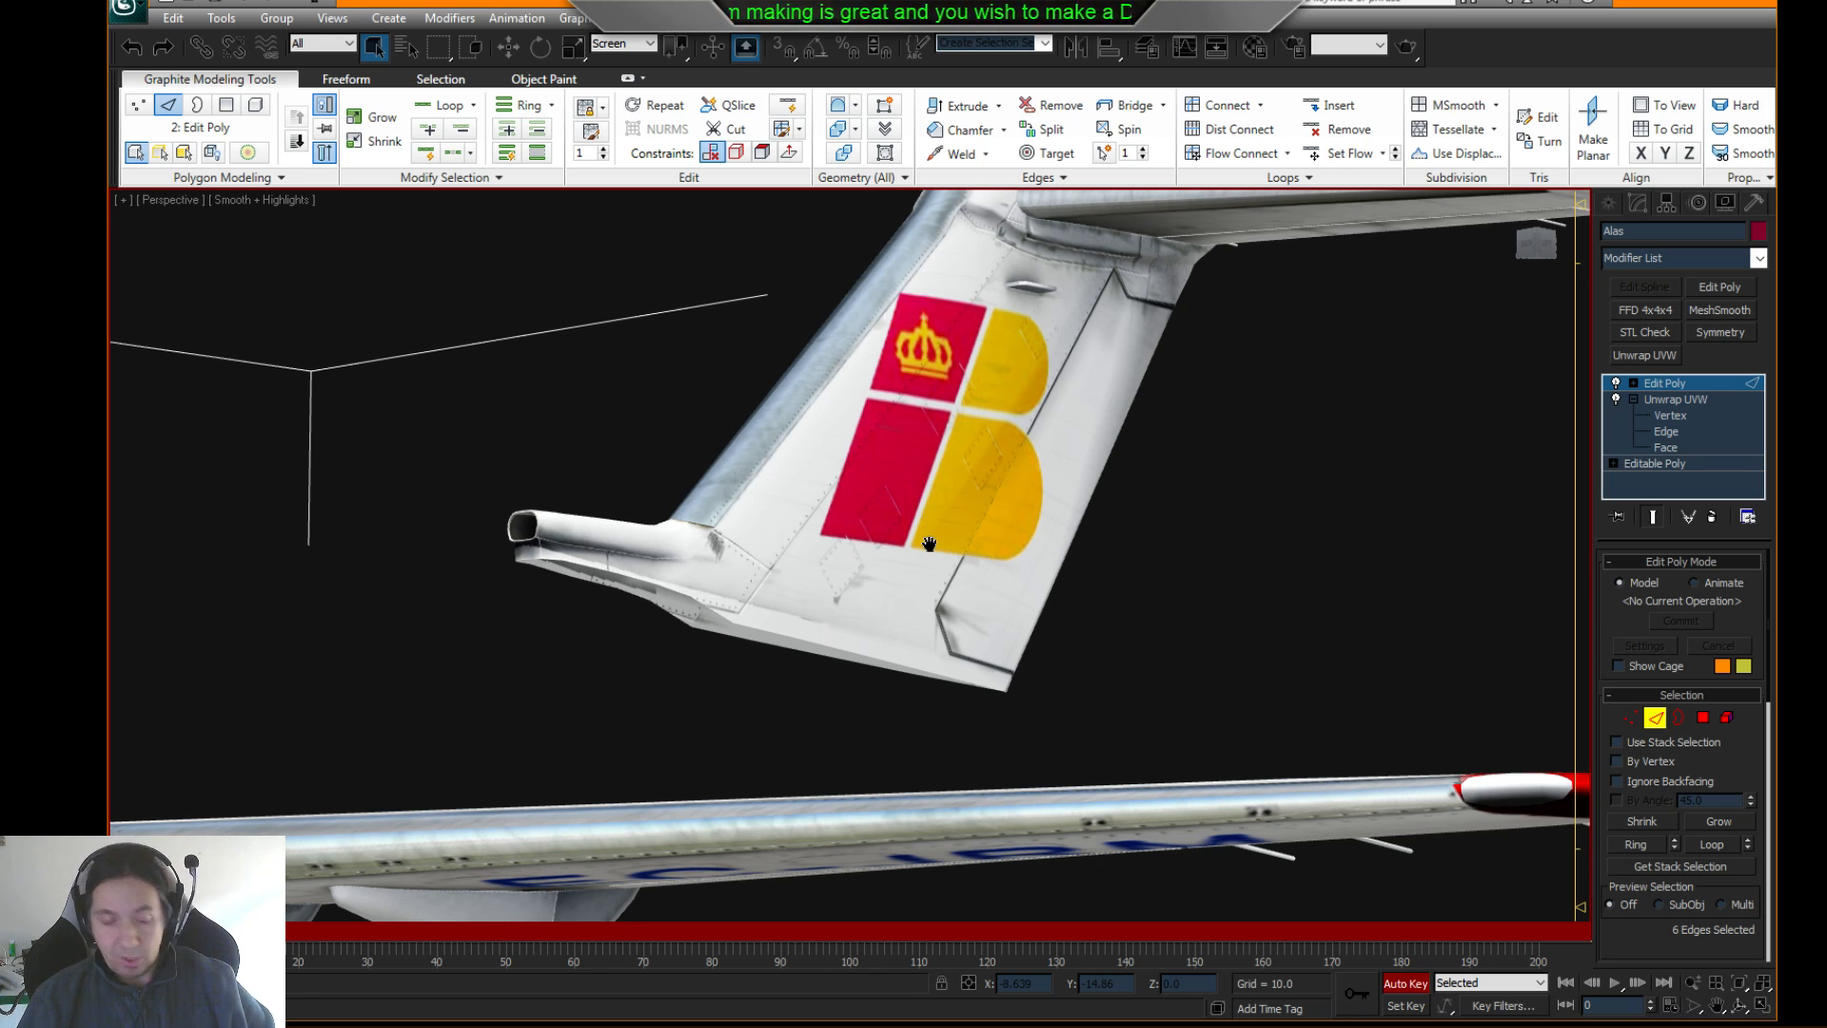
alt+middle_drag(930, 543, 1036, 682)
scroll(1035, 682, up, 6)
middle_drag(959, 734, 972, 637)
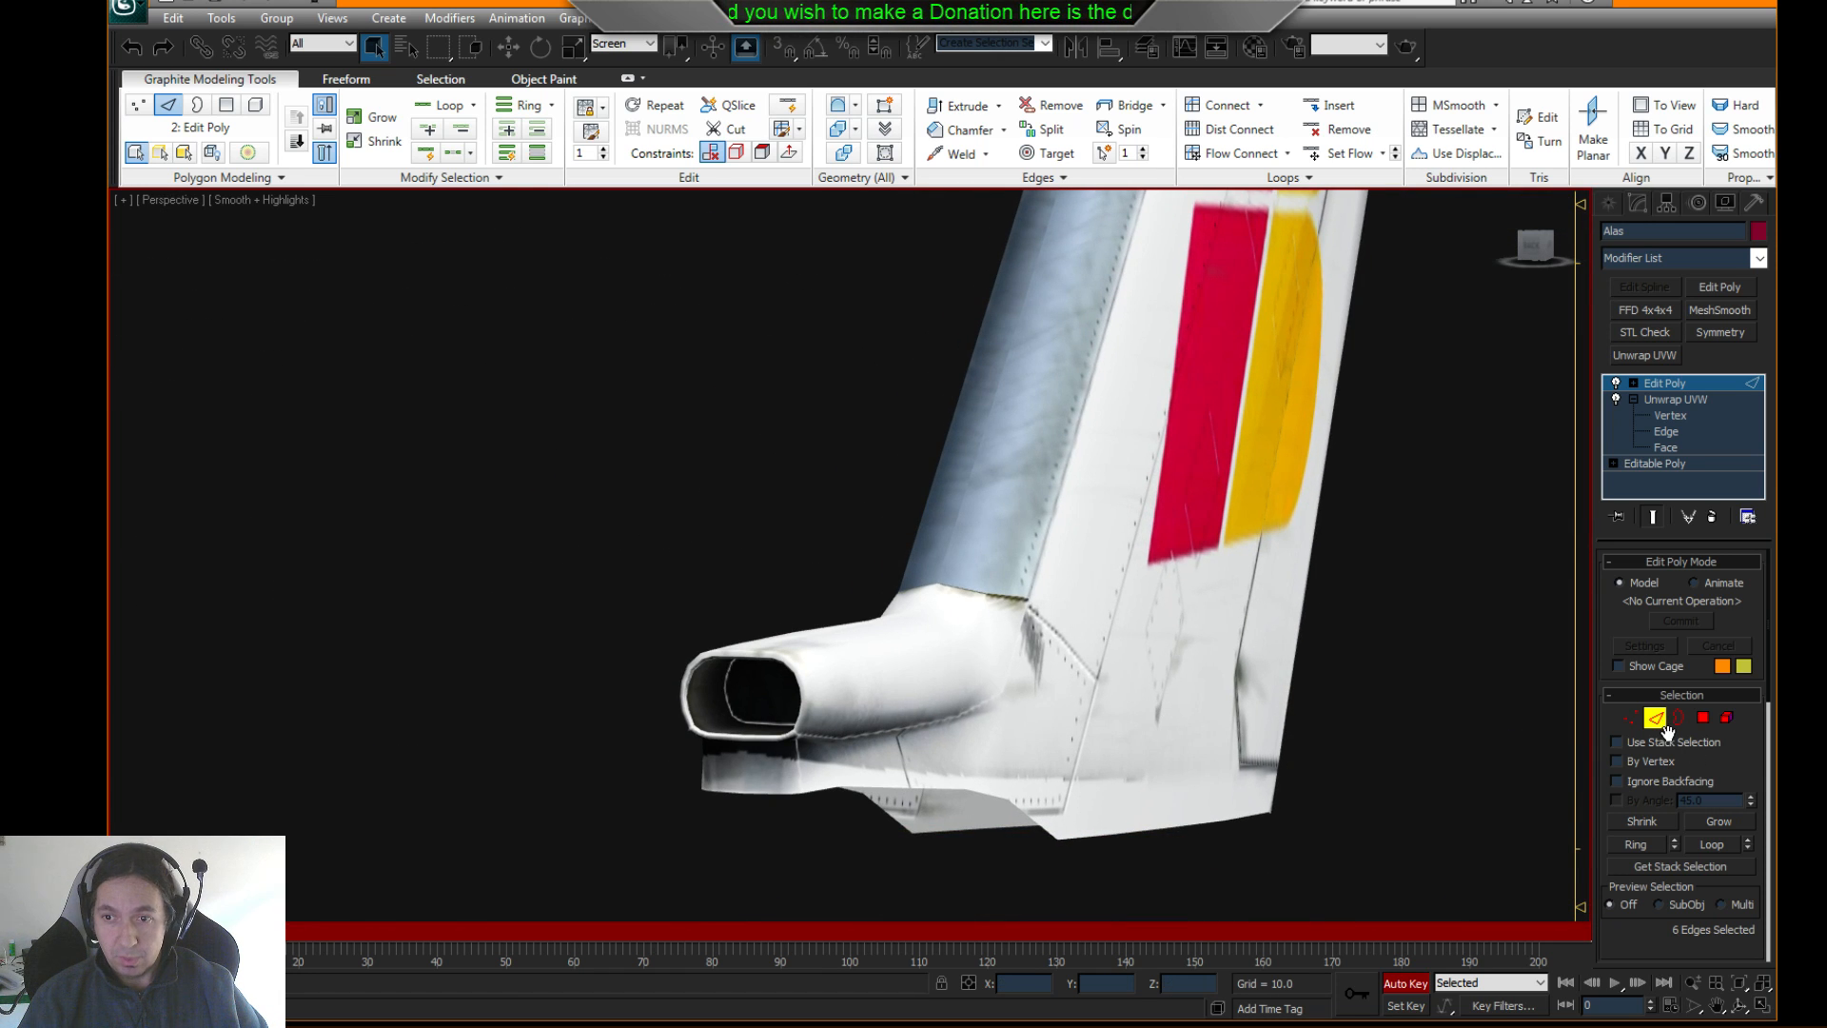
click(804, 680)
key(F3)
key(F4)
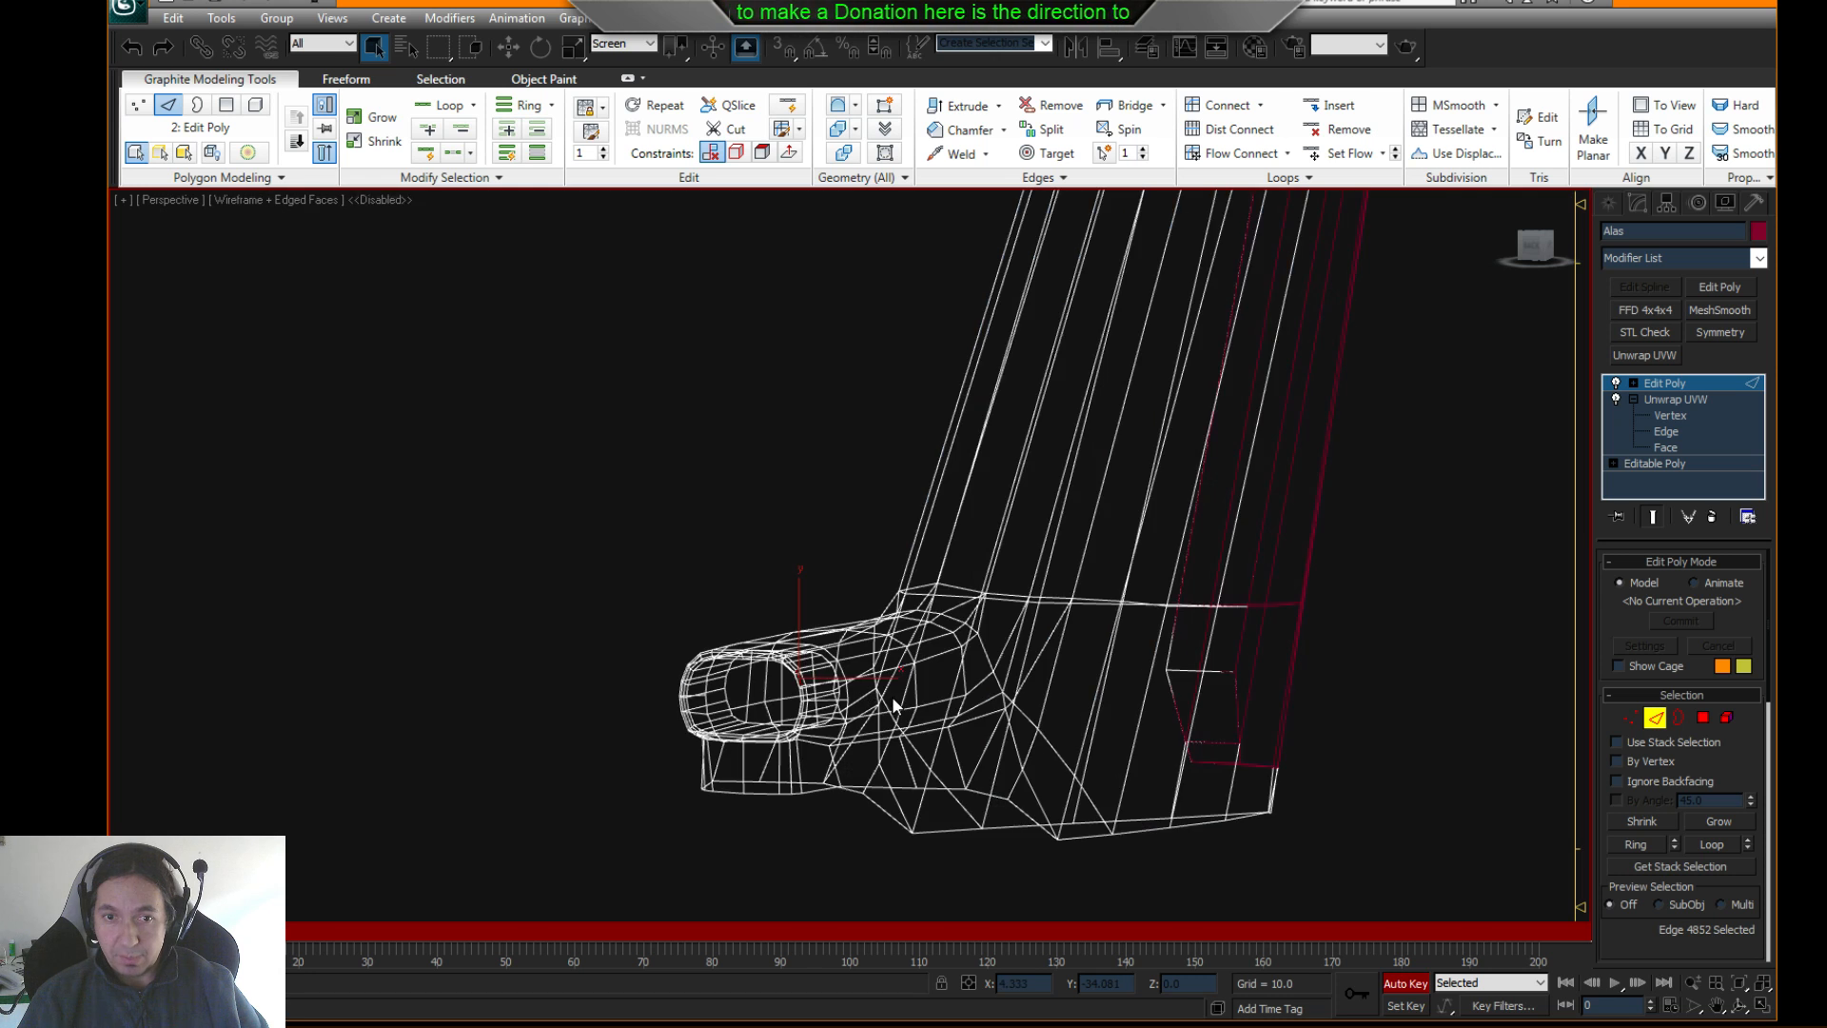
key(F3)
alt+middle_drag(875, 693, 817, 607)
scroll(898, 688, up, 8)
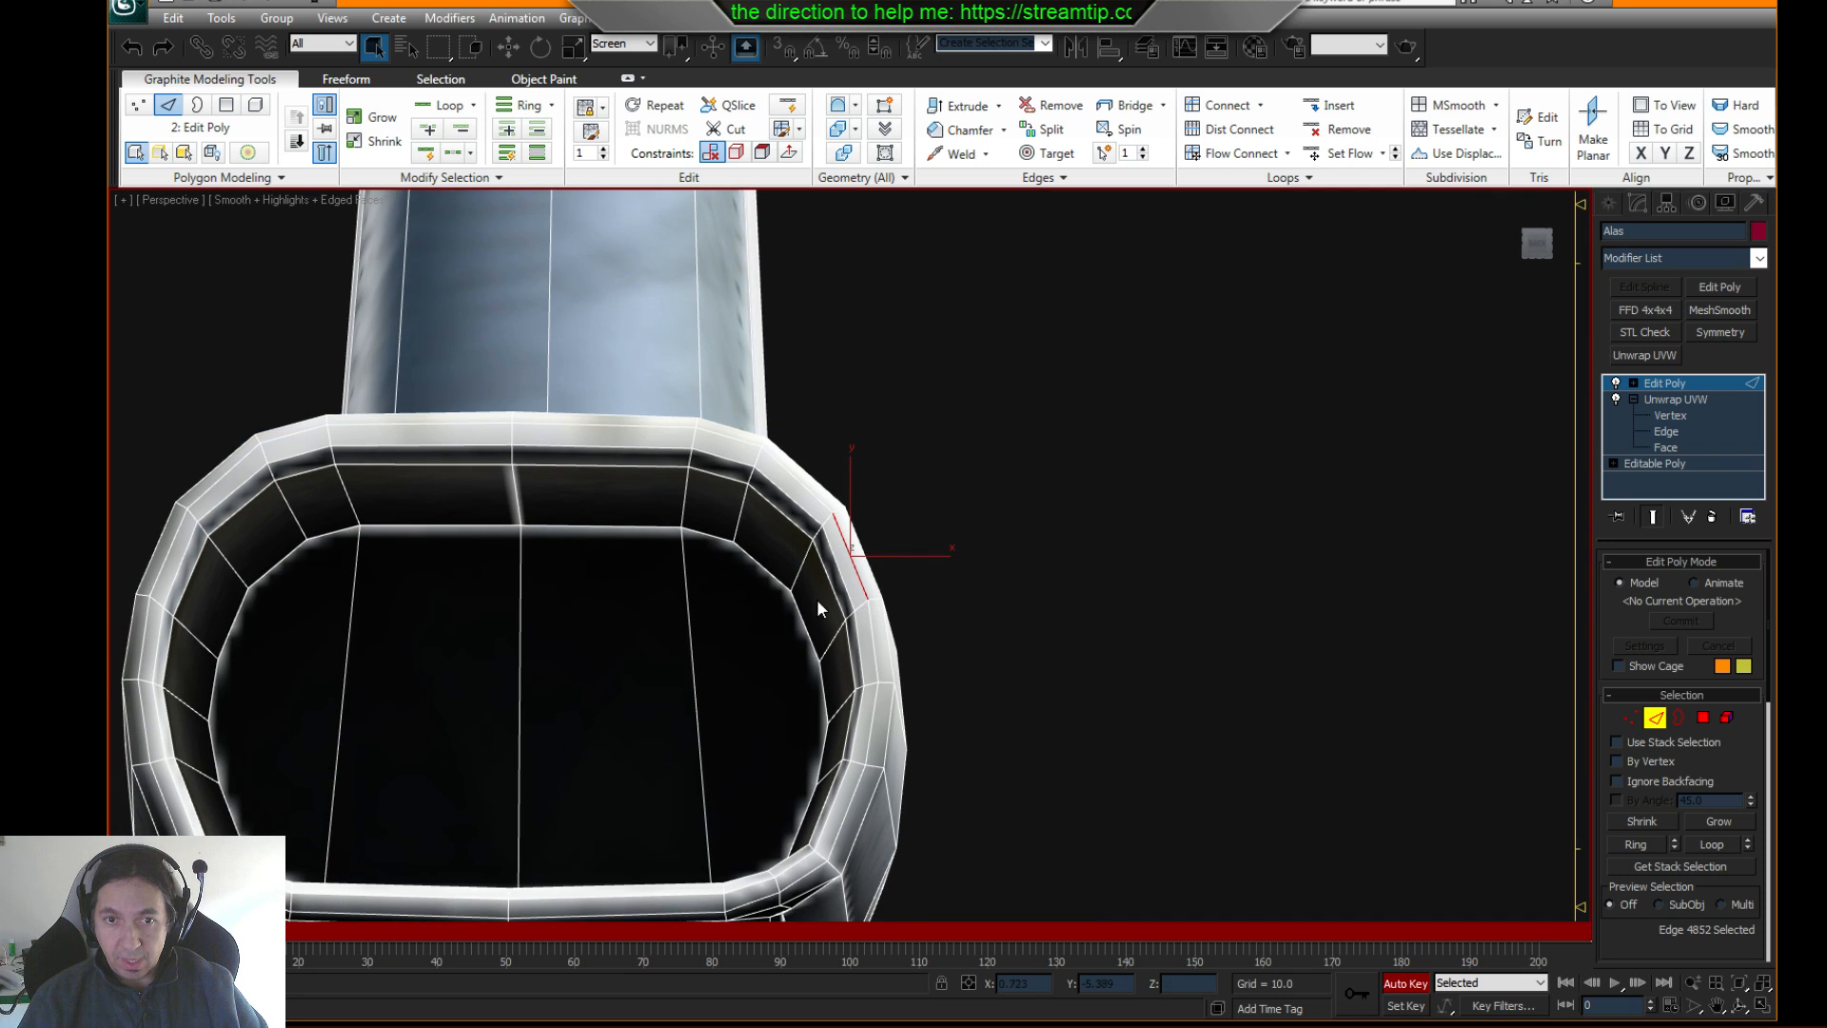
- Select the five edges crossing one upper corner of the intake, from inside the opening to the rim's outer side
click(771, 571)
ctrl+click(785, 515)
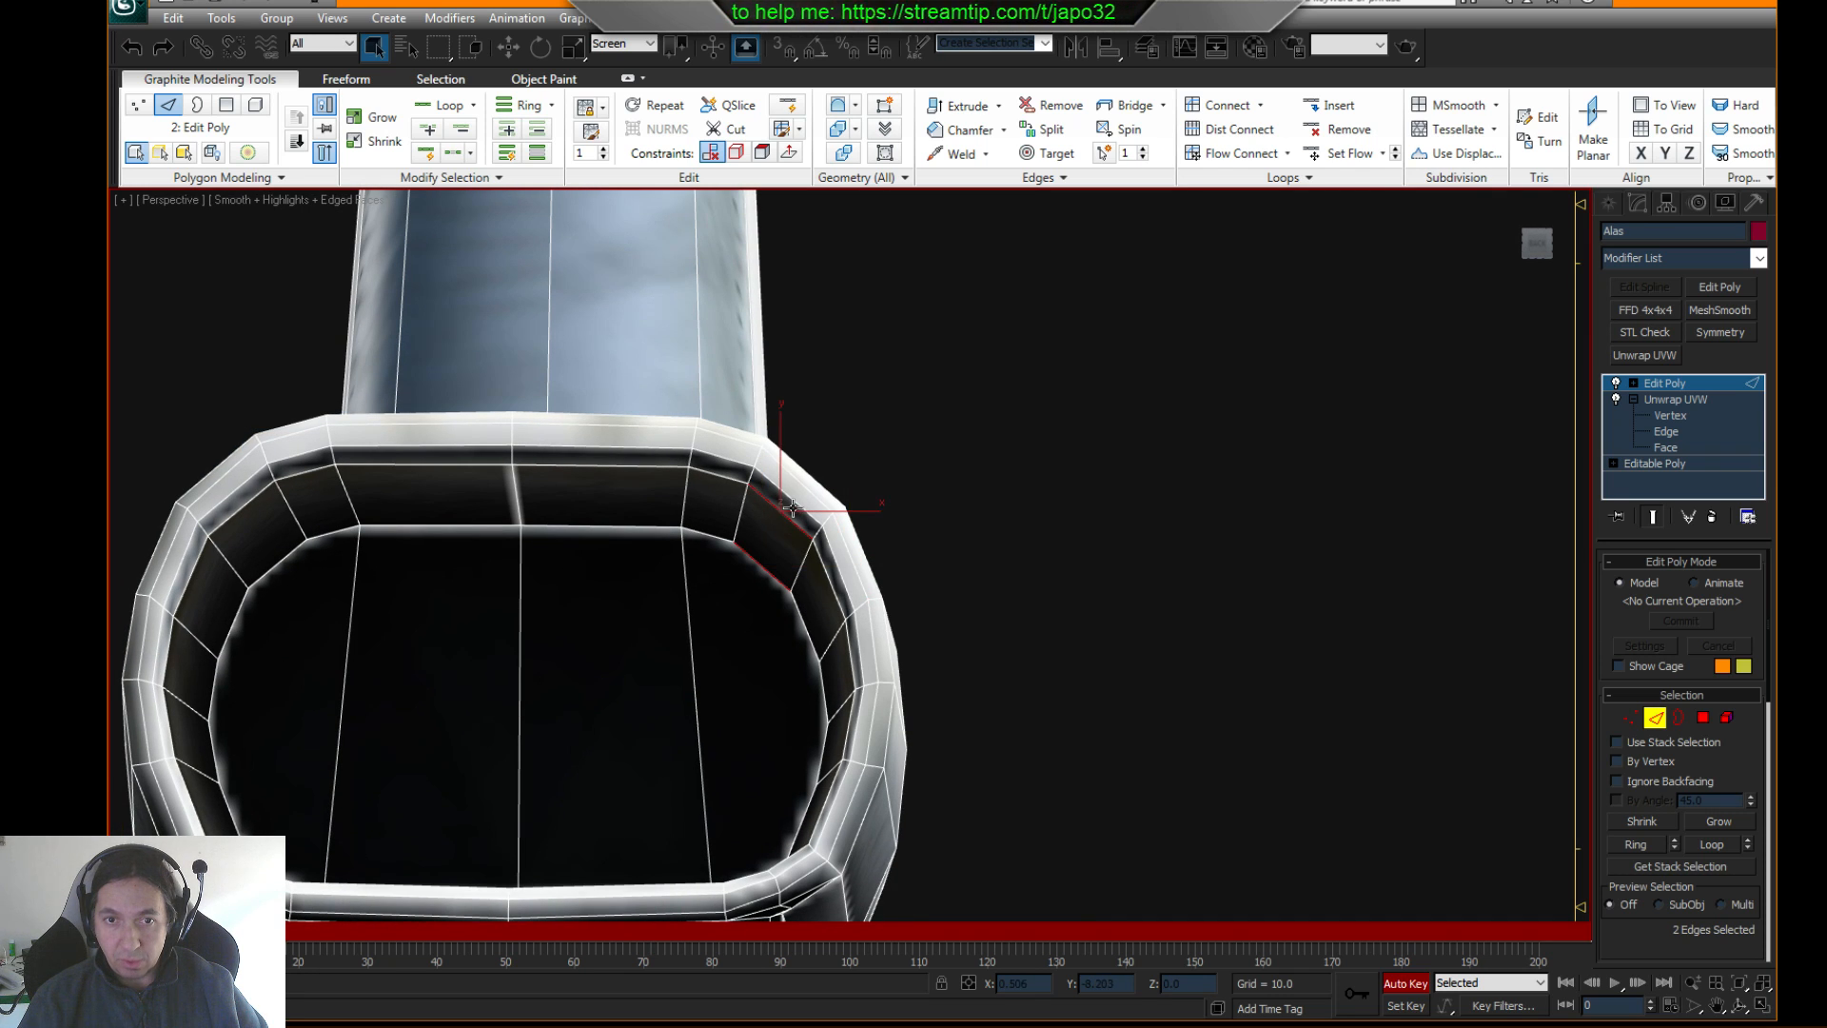
ctrl+click(800, 490)
ctrl+click(818, 497)
ctrl+click(817, 483)
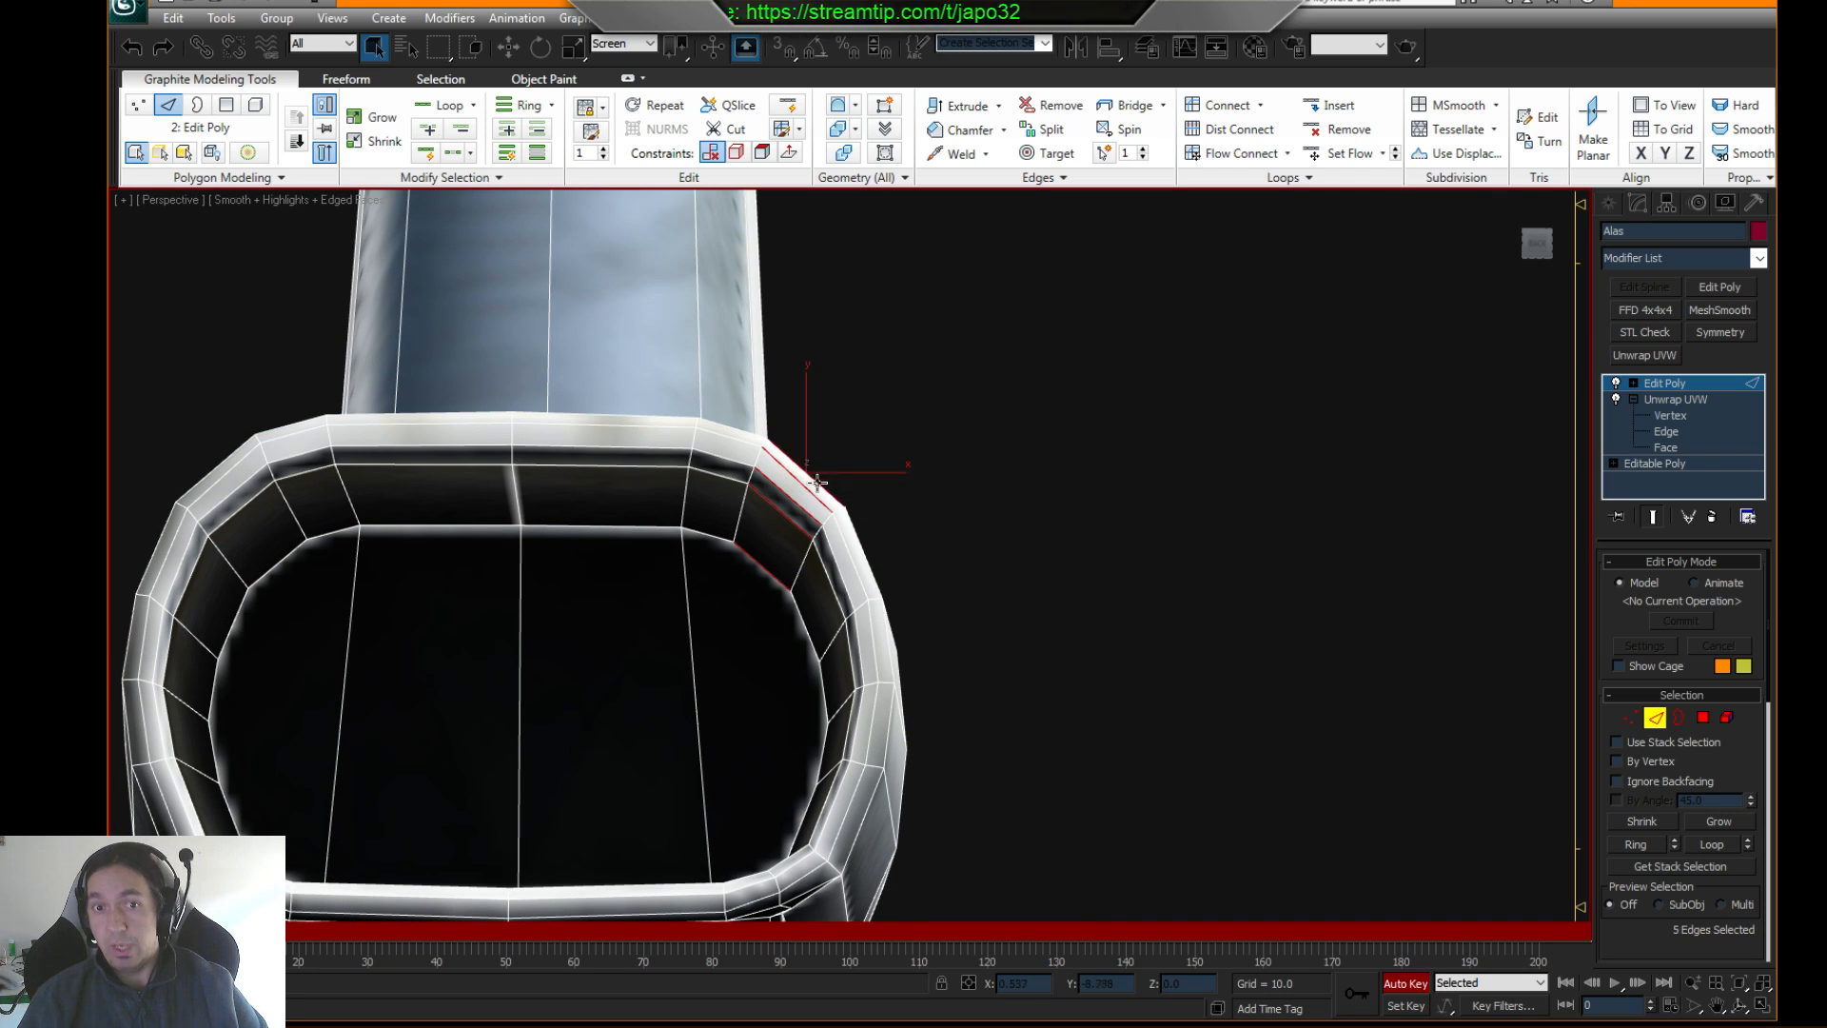
- Add the next edge behind the rim on the intake's outer surface to the corner selection
alt+middle_drag(821, 487, 917, 489)
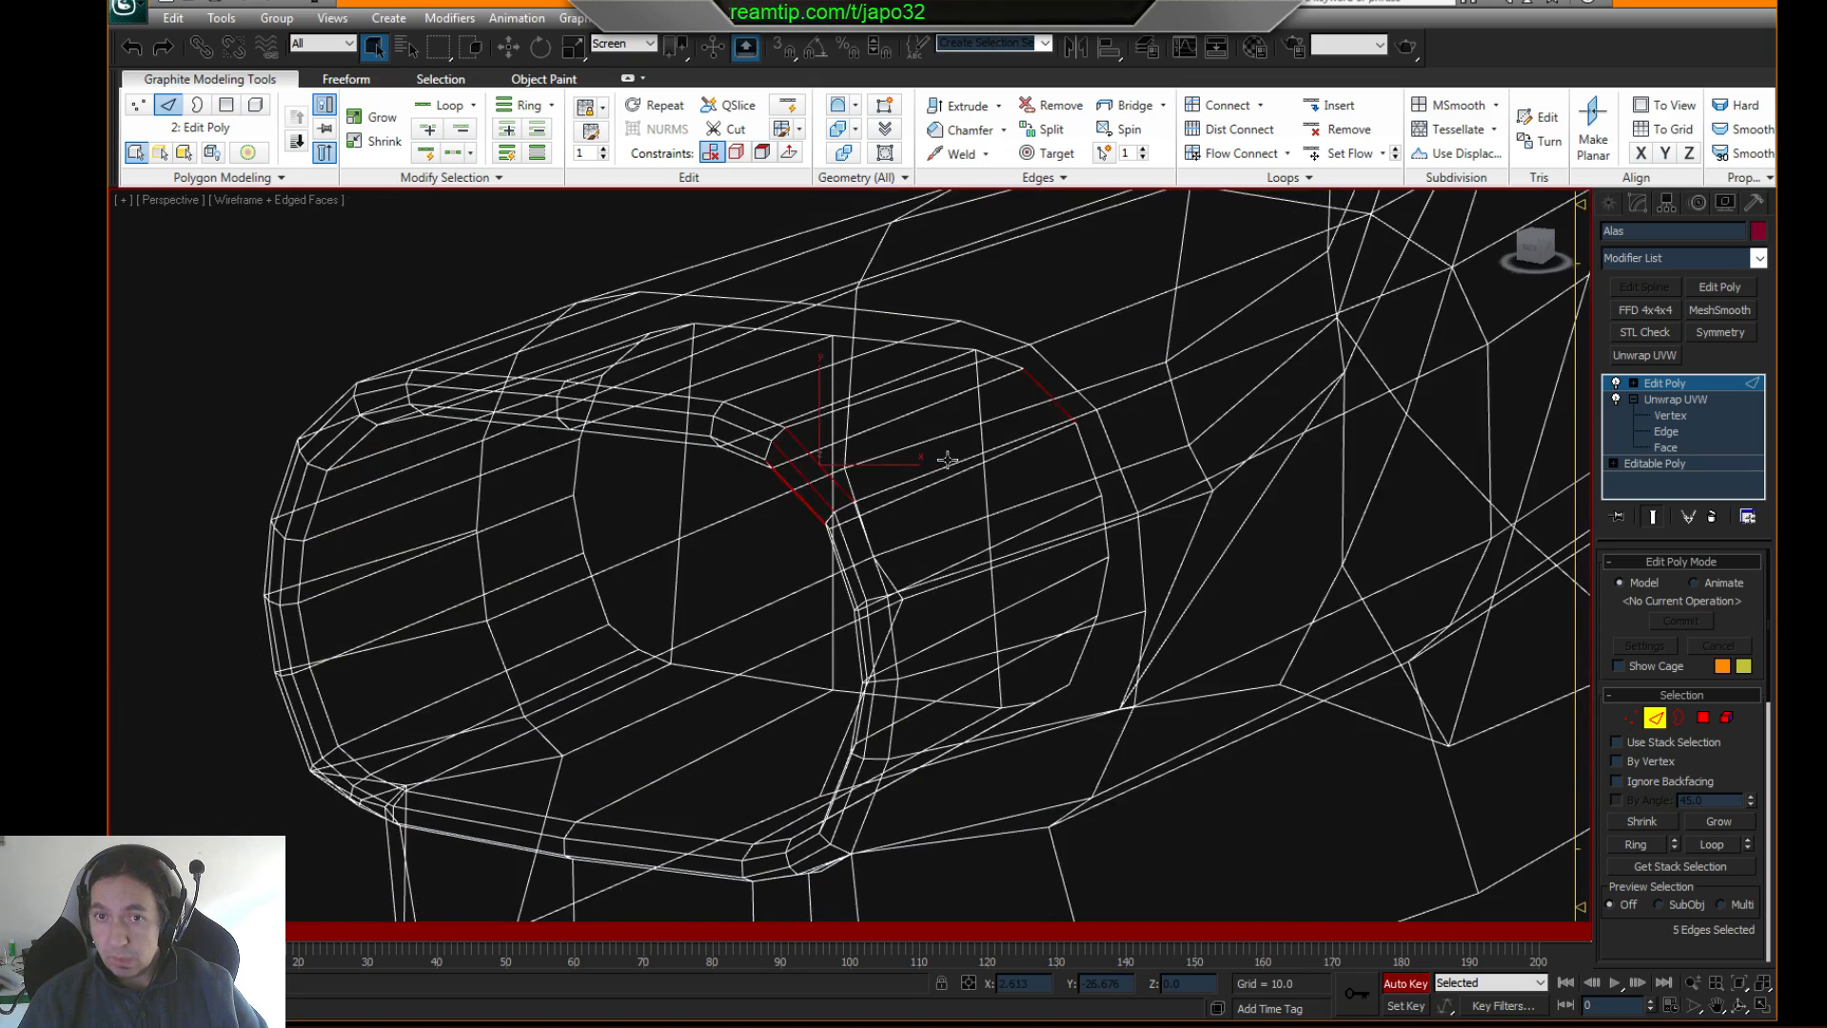
key(F3)
key(F3)
key(F3)
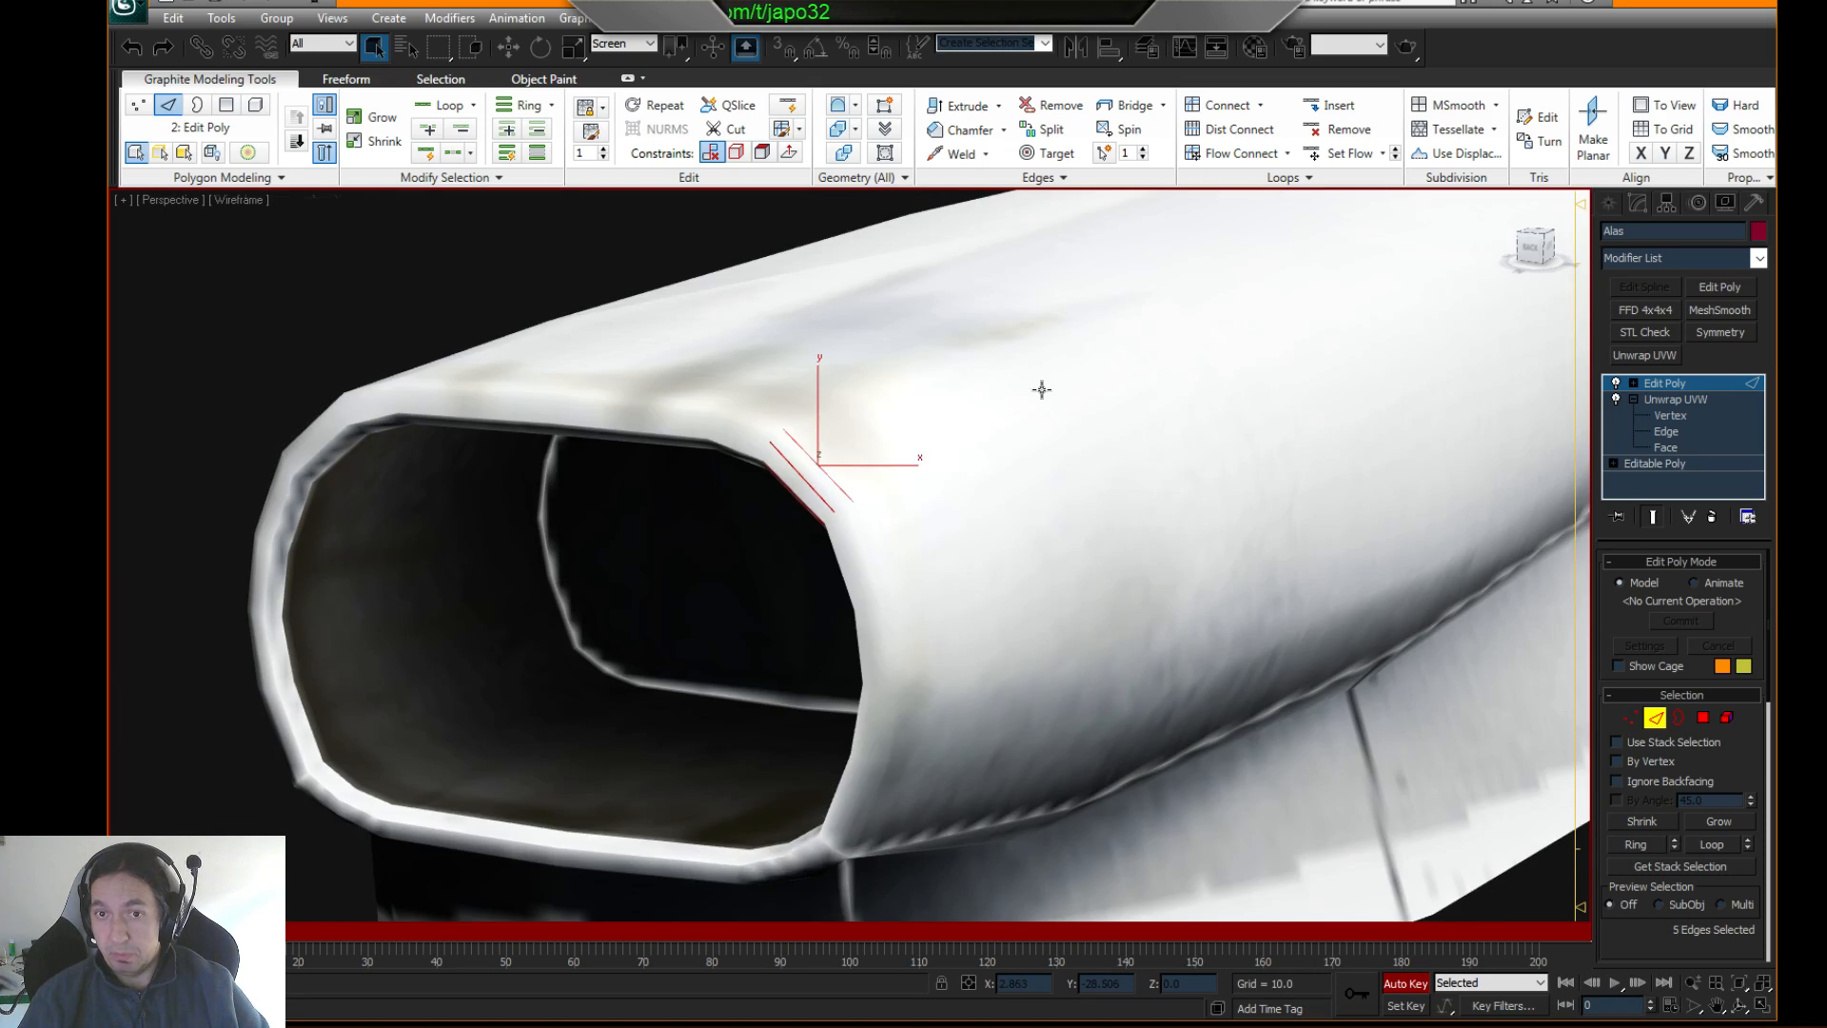
ctrl+click(1043, 389)
middle_drag(1064, 391, 917, 499)
scroll(840, 522, down, 3)
key(F3)
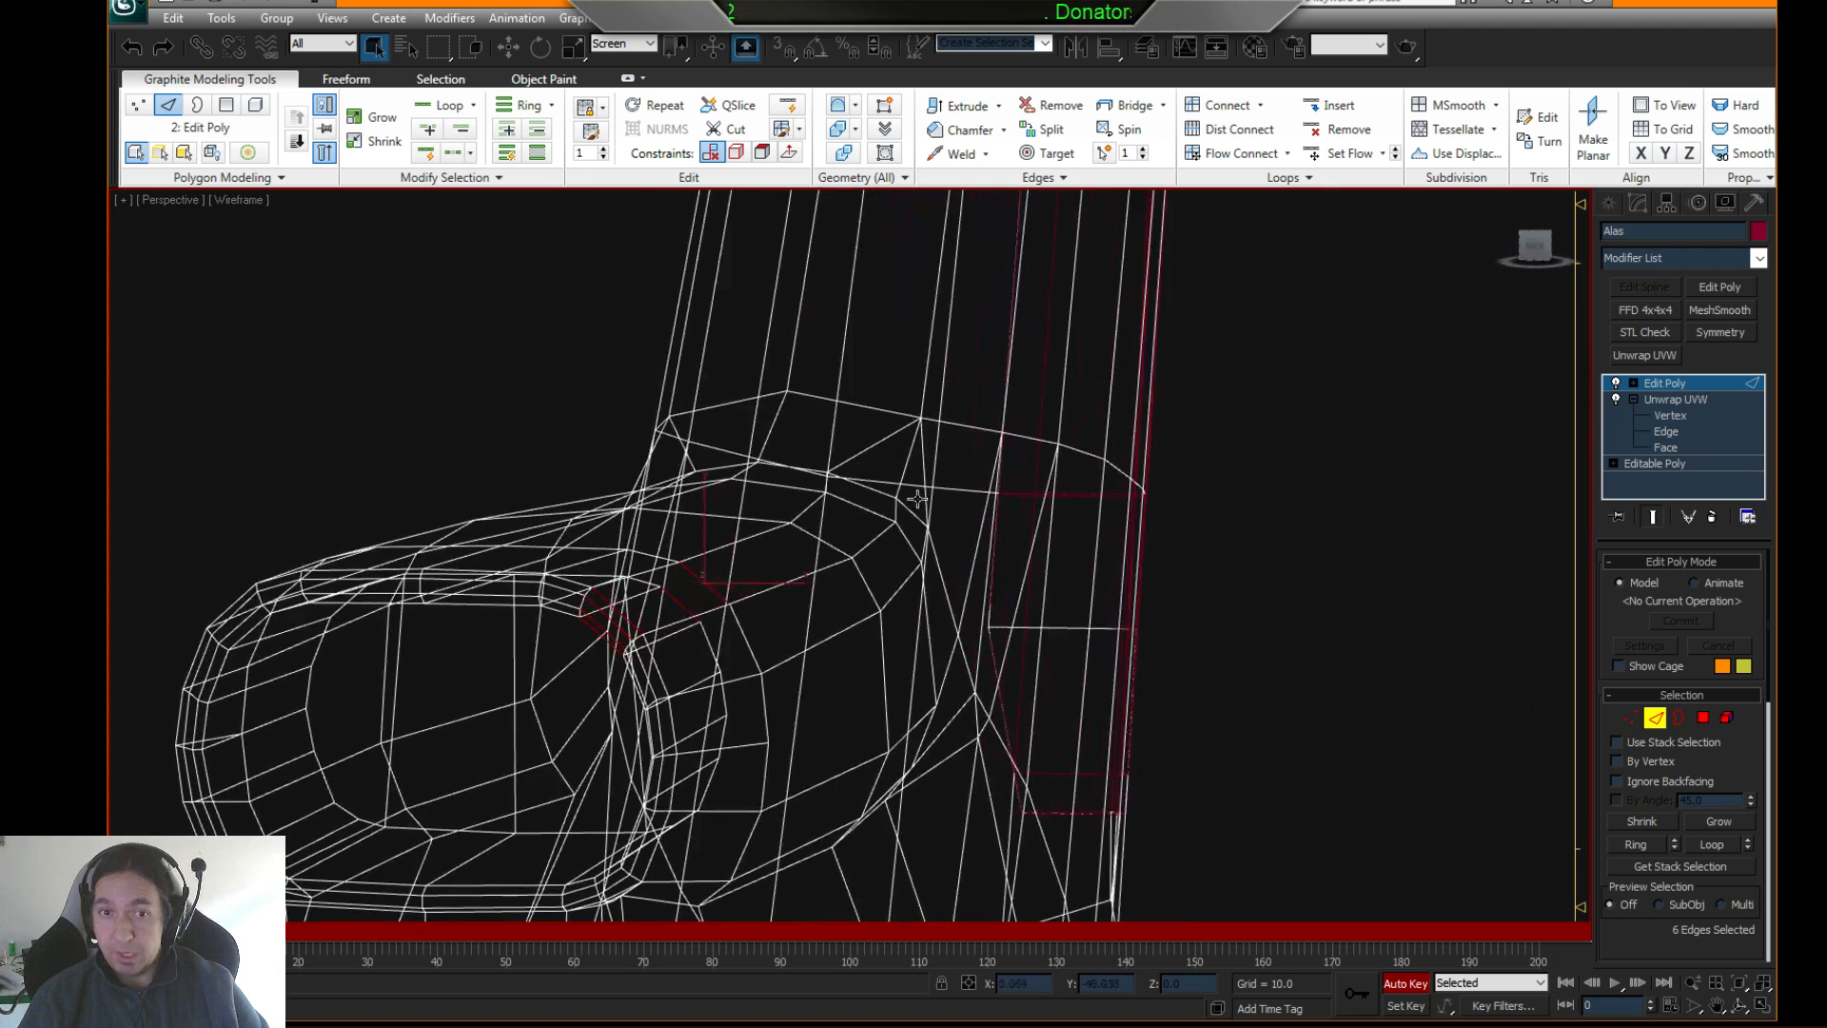
- Complete the ring selection across the intake's upper corner back to the fin and join its edges with Flow Connect
ctrl+click(869, 497)
key(F3)
mouse_move(875, 500)
alt+middle_down()
mouse_move(868, 551)
mouse_move(893, 538)
alt+middle_up()
key(F3)
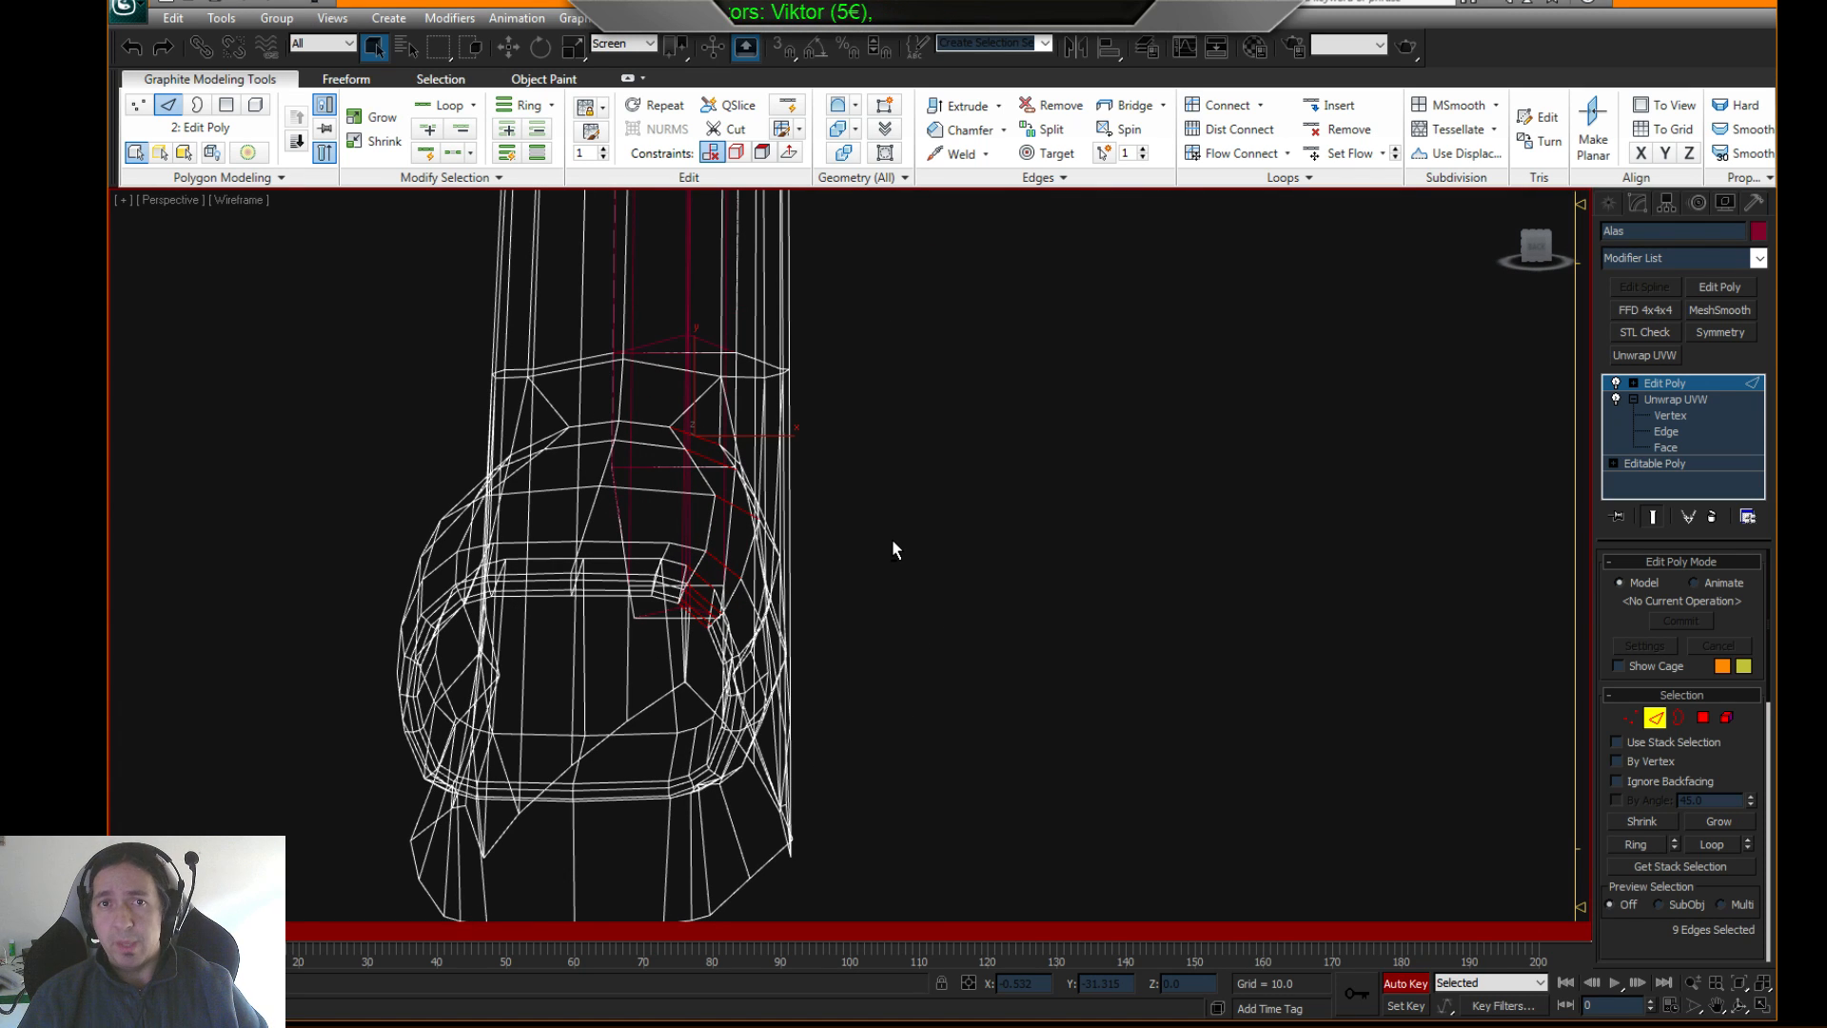
mouse_move(874, 649)
alt+middle_down()
mouse_move(906, 633)
mouse_move(873, 580)
mouse_move(883, 592)
mouse_move(958, 533)
alt+middle_up()
key(F3)
scroll(957, 533, up, 2)
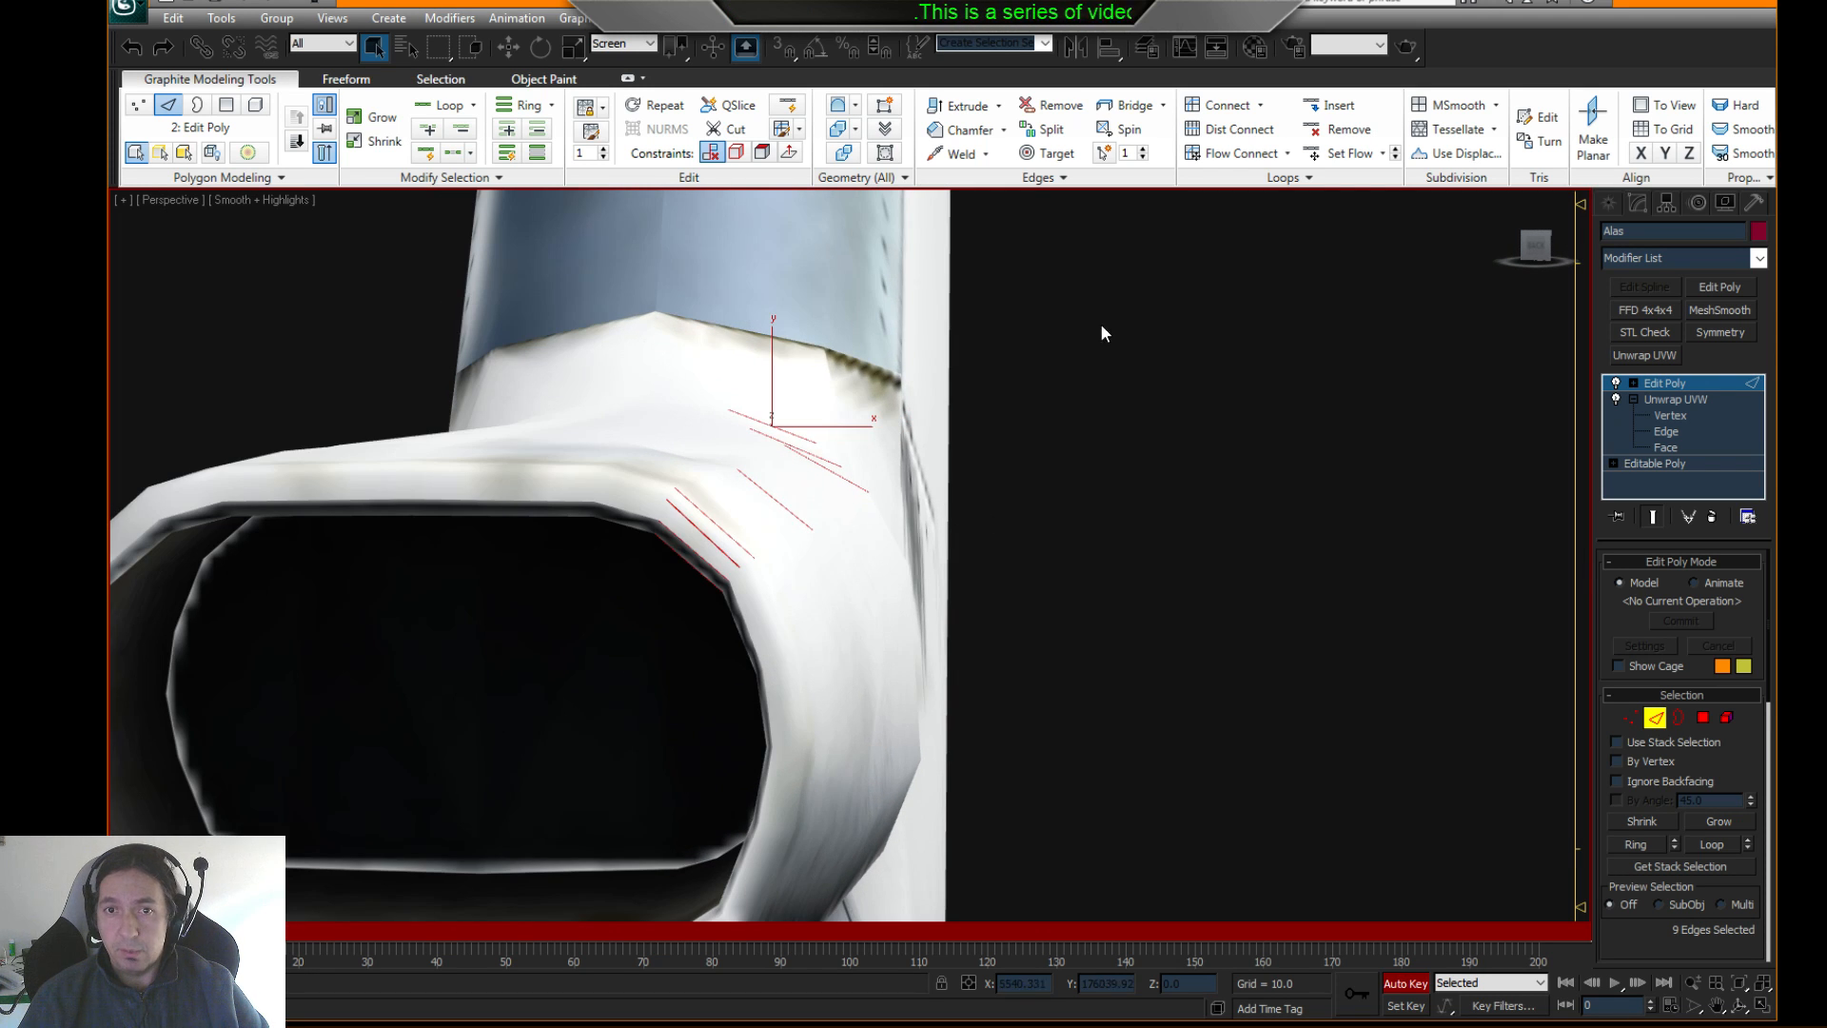
click(1230, 162)
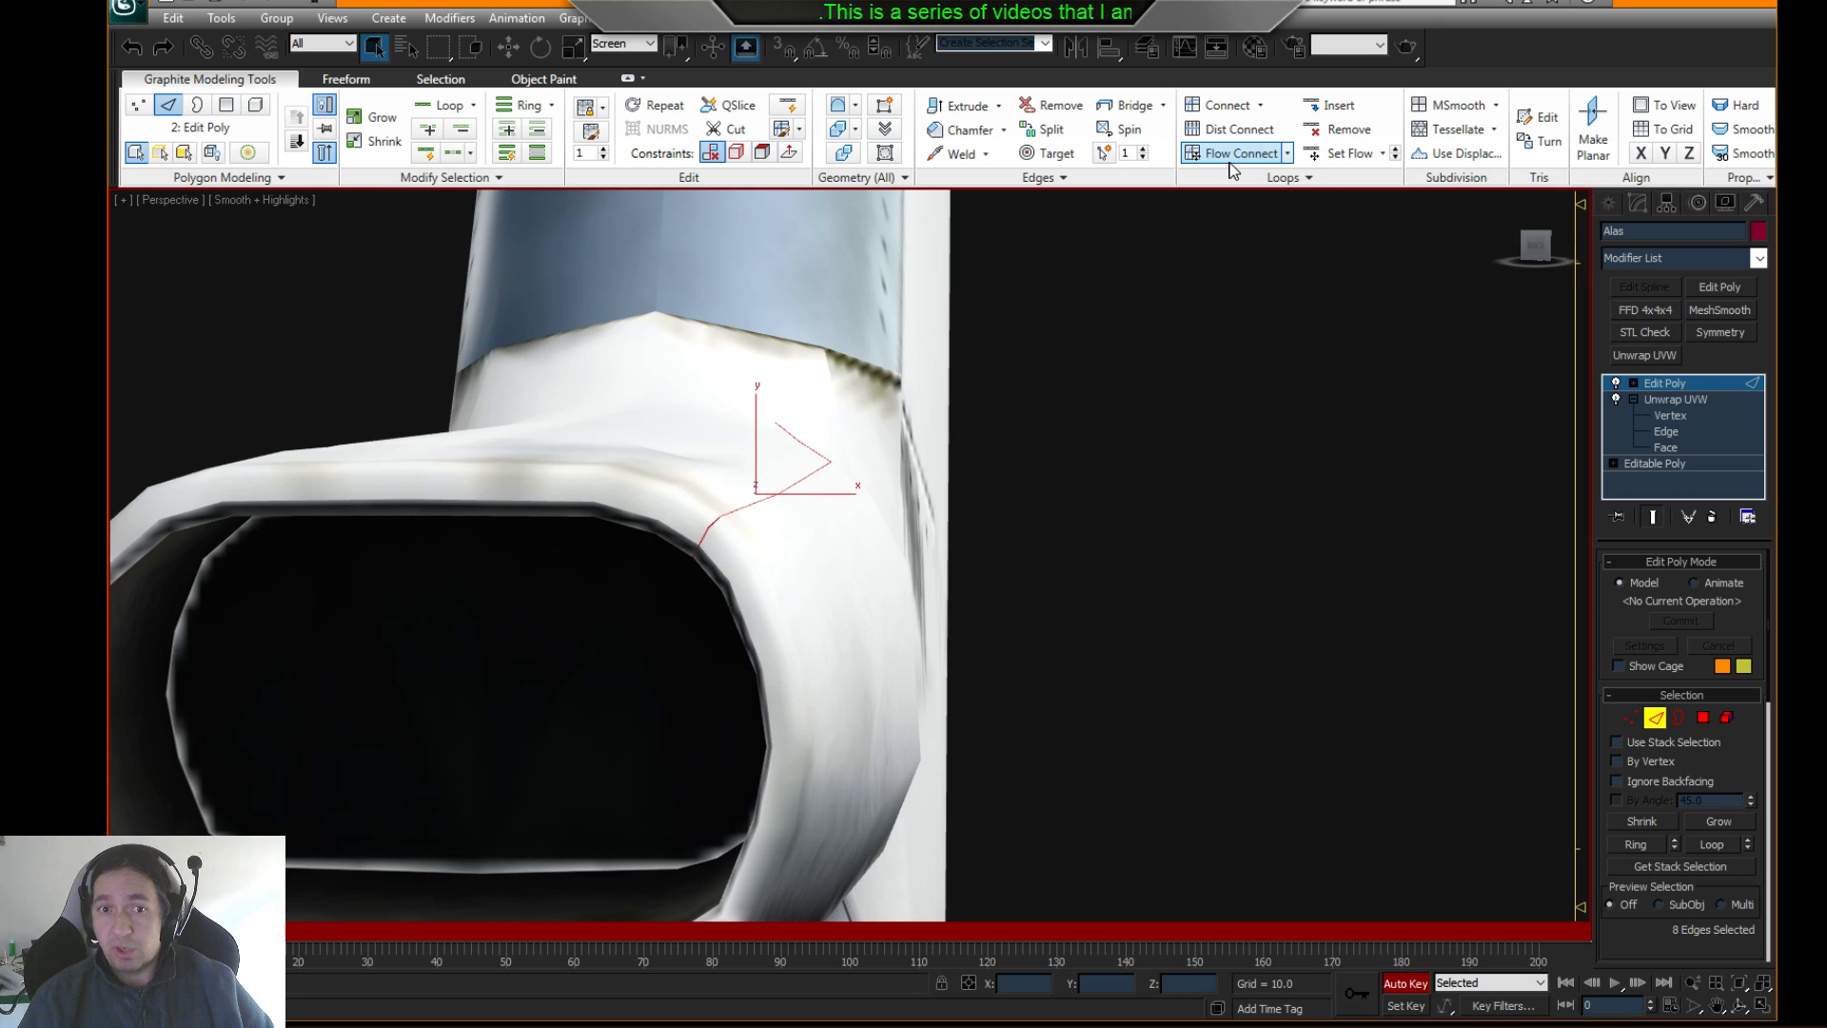
key(F3)
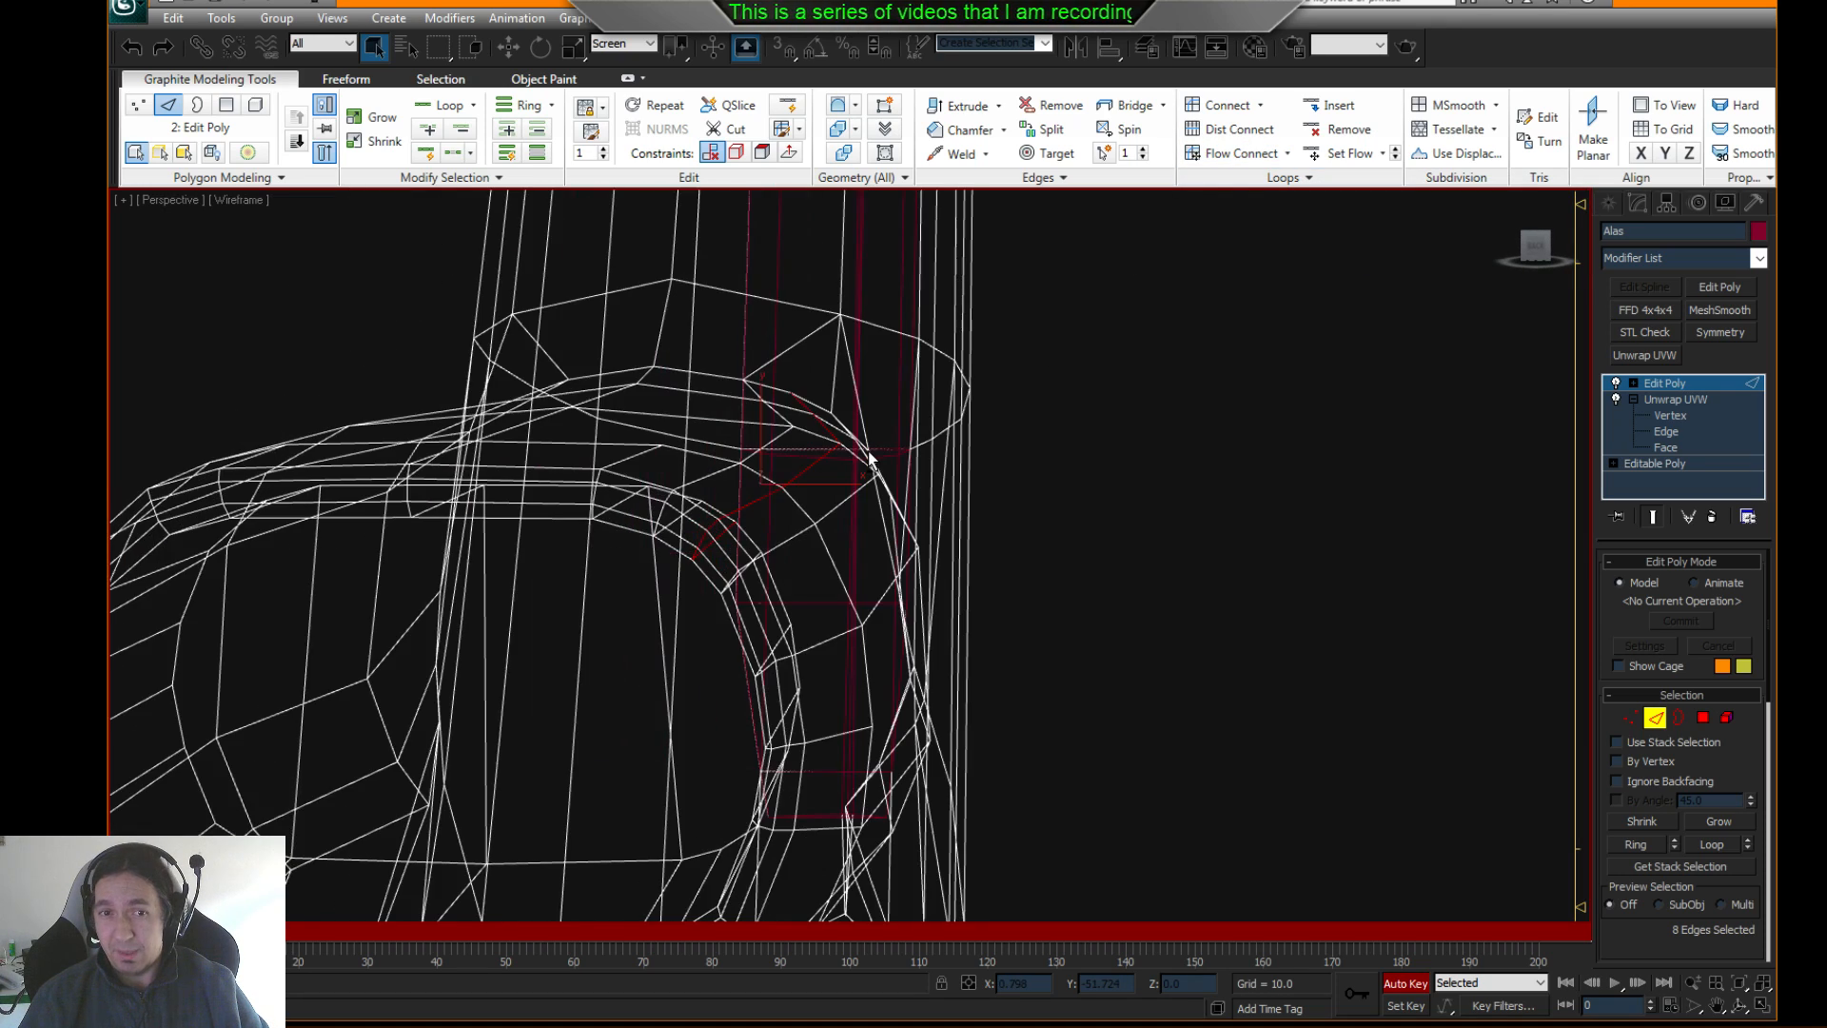
key(F3)
key(F3)
key(F3)
key(F3)
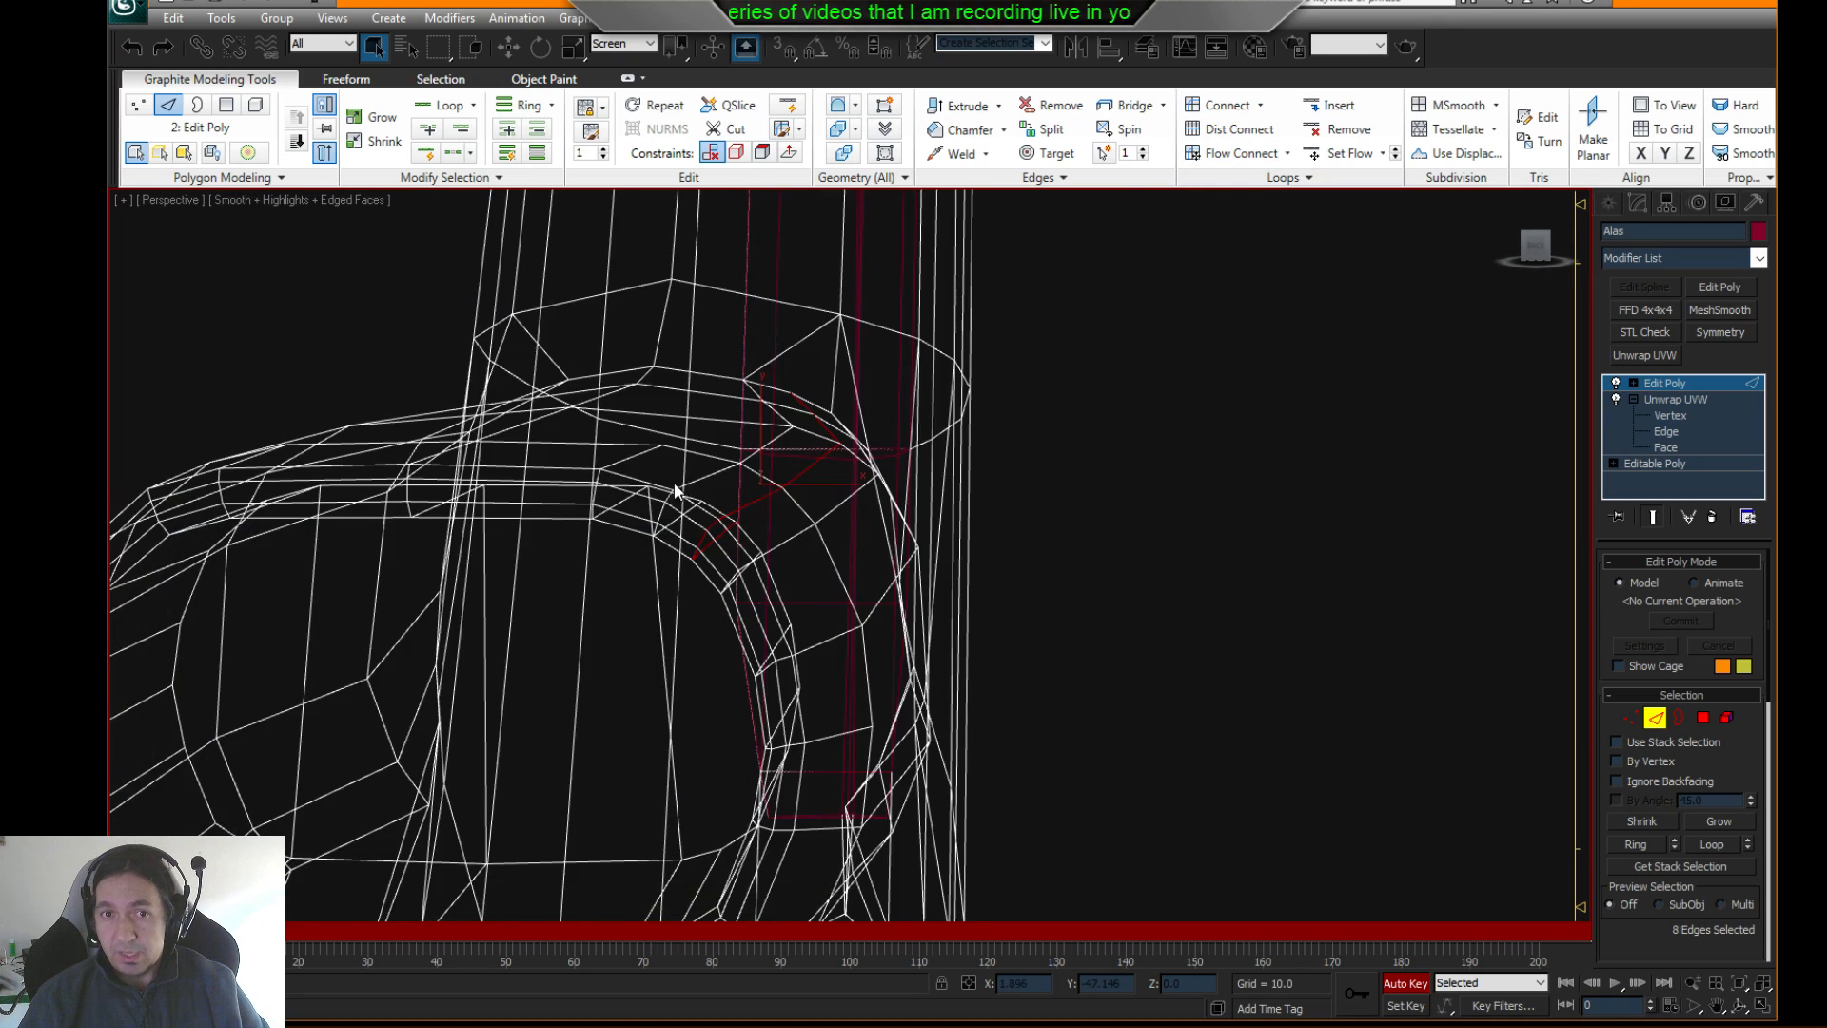
- Select the edge ring across the intake's opposite upper corner and add an edge loop through it with Flow Connect
alt+middle_drag(674, 490, 881, 493)
key(F3)
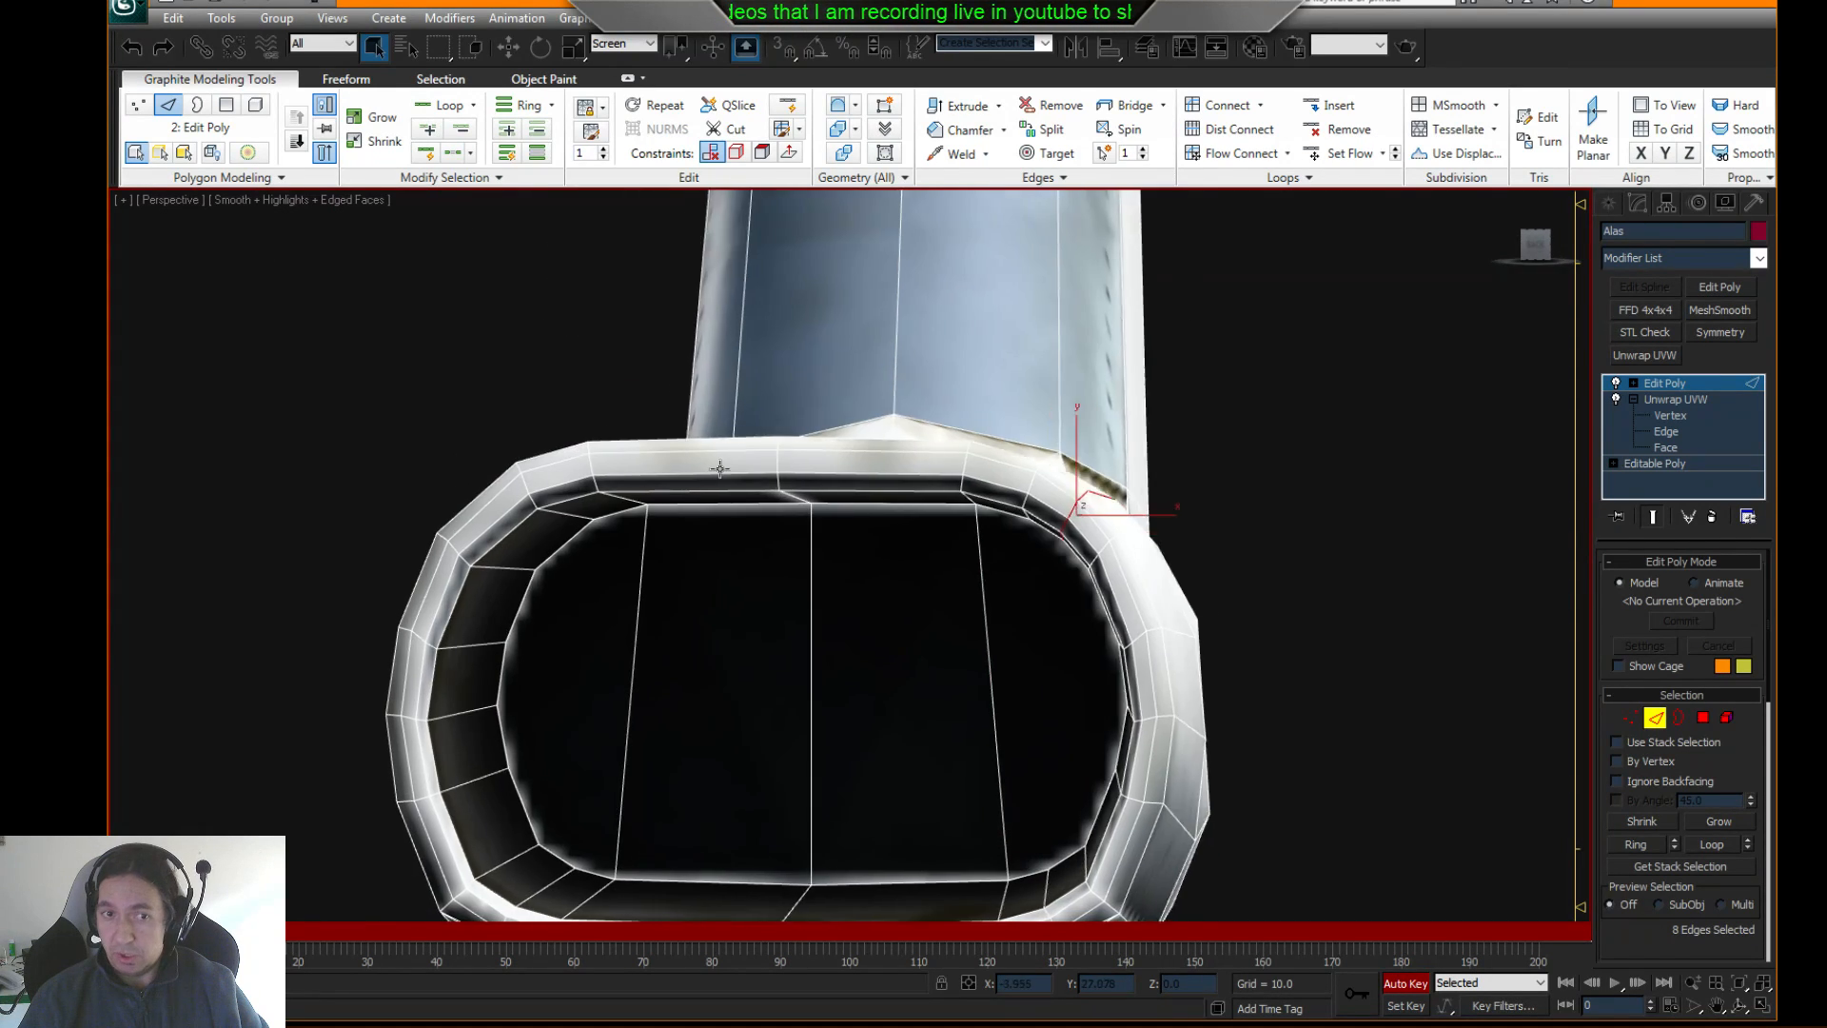
alt+middle_drag(720, 469, 740, 481)
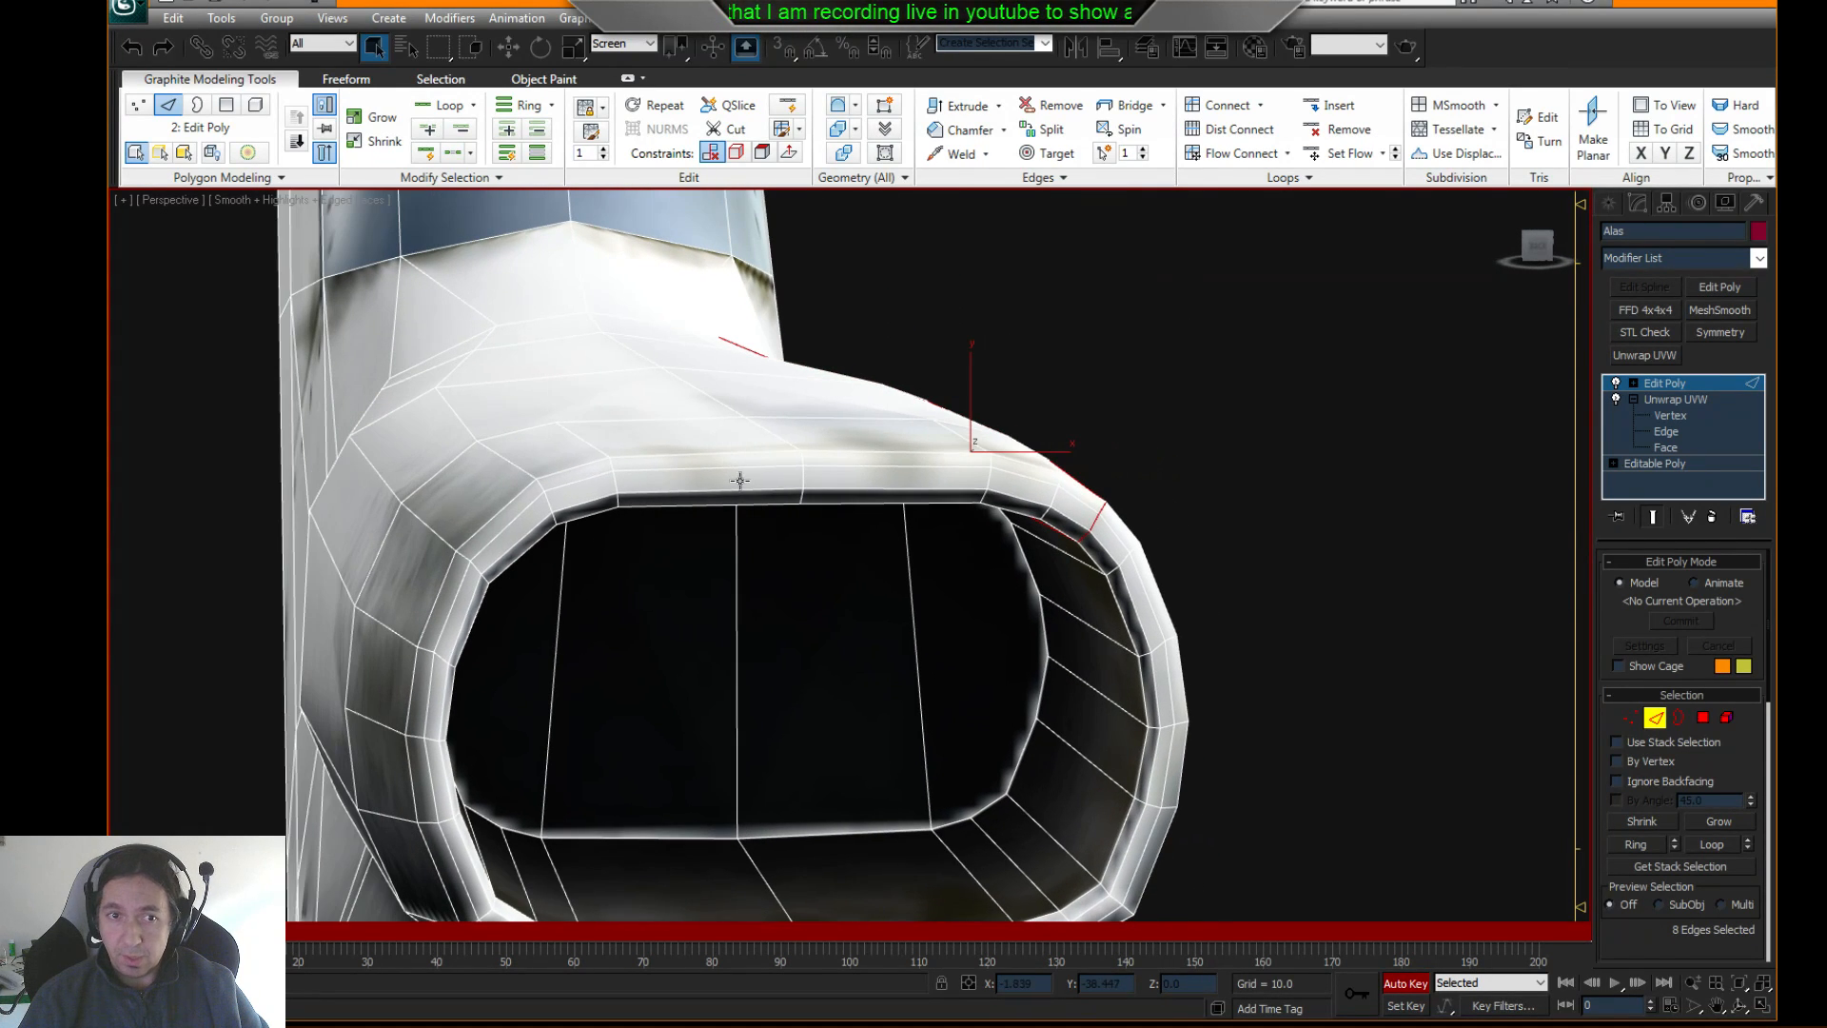
click(513, 552)
key(alt+r)
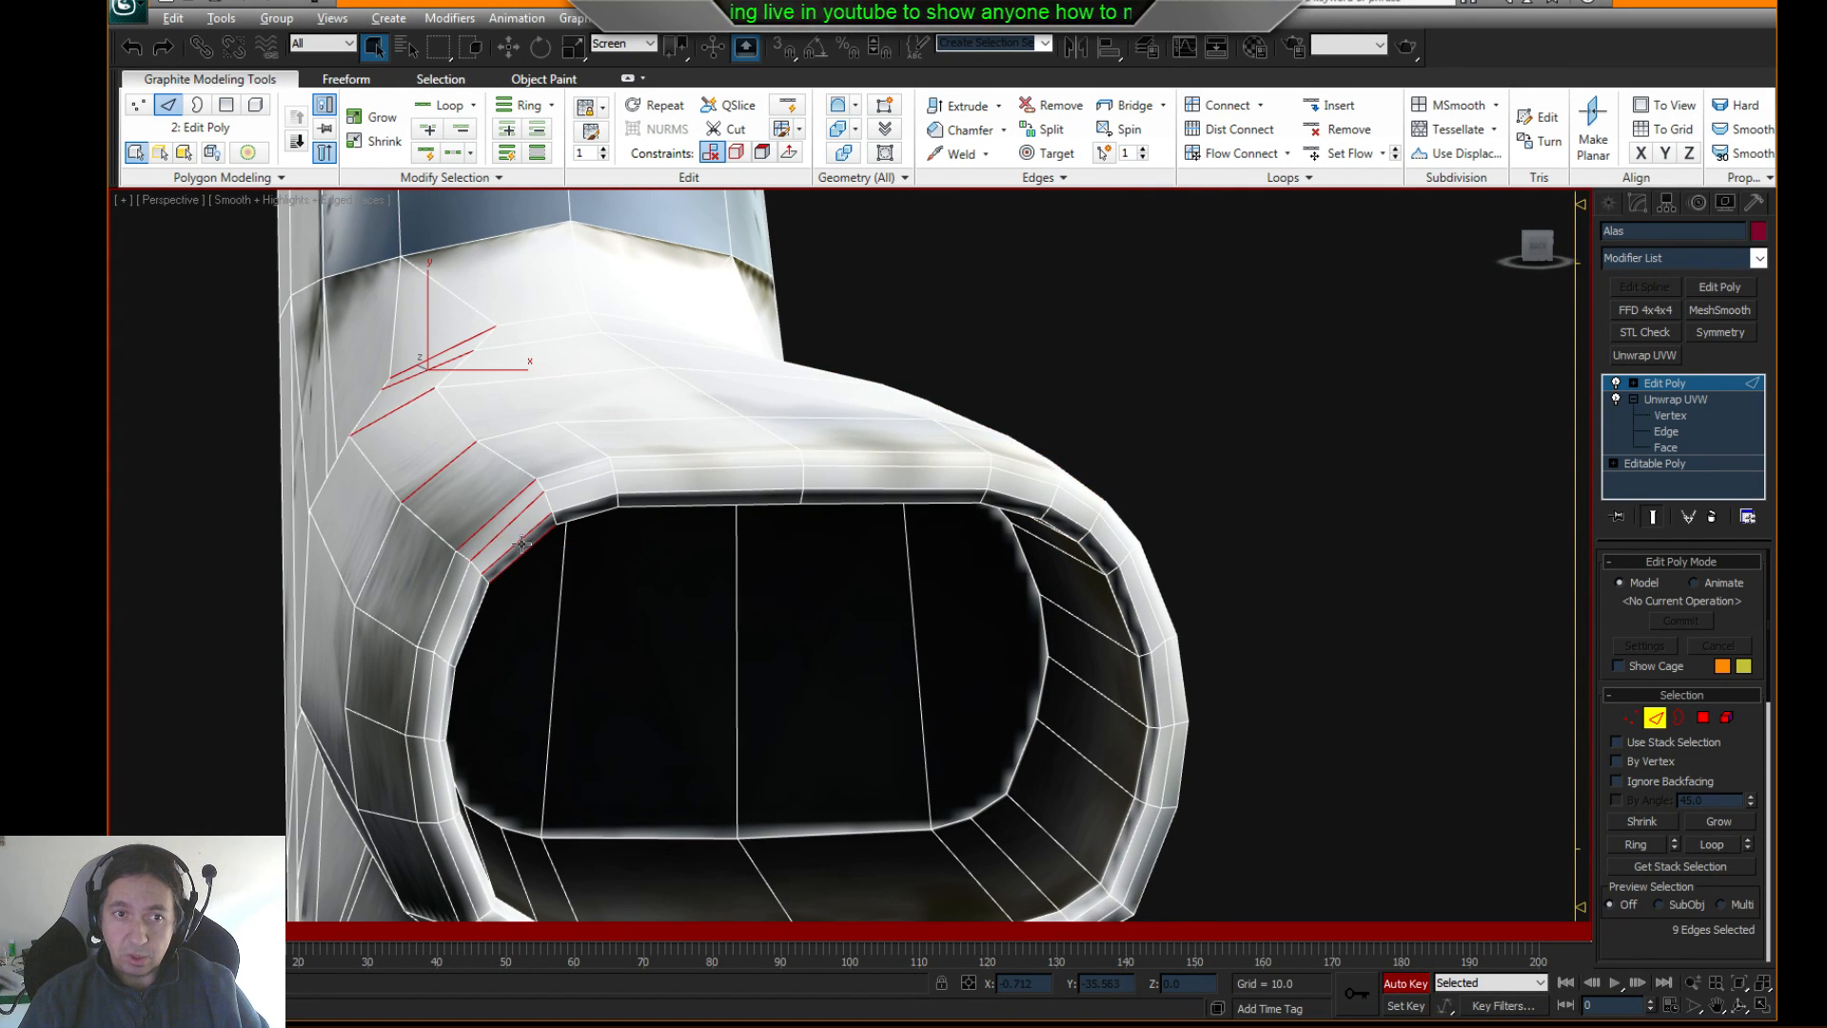
alt+middle_drag(522, 544, 514, 527)
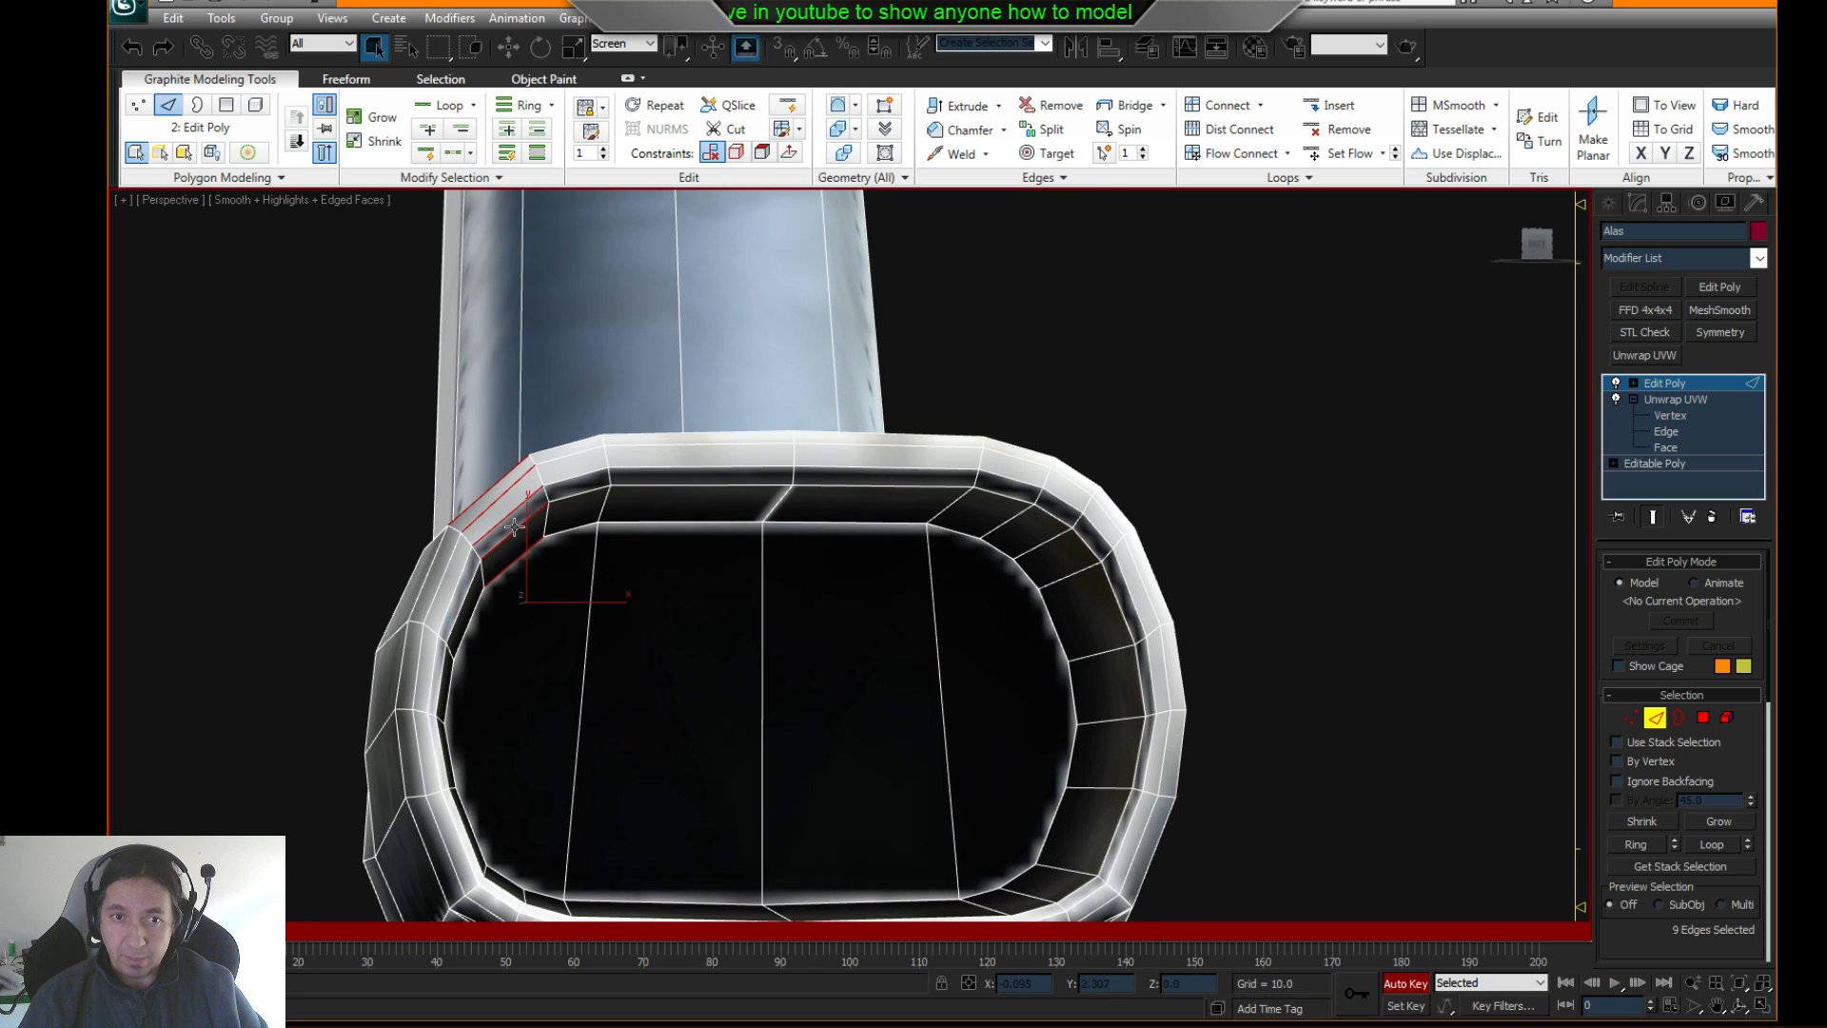
click(1201, 153)
- Select the edge ring along one lower corner of the intake and insert a loop through it with Flow Connect
alt+middle_drag(895, 380, 914, 571)
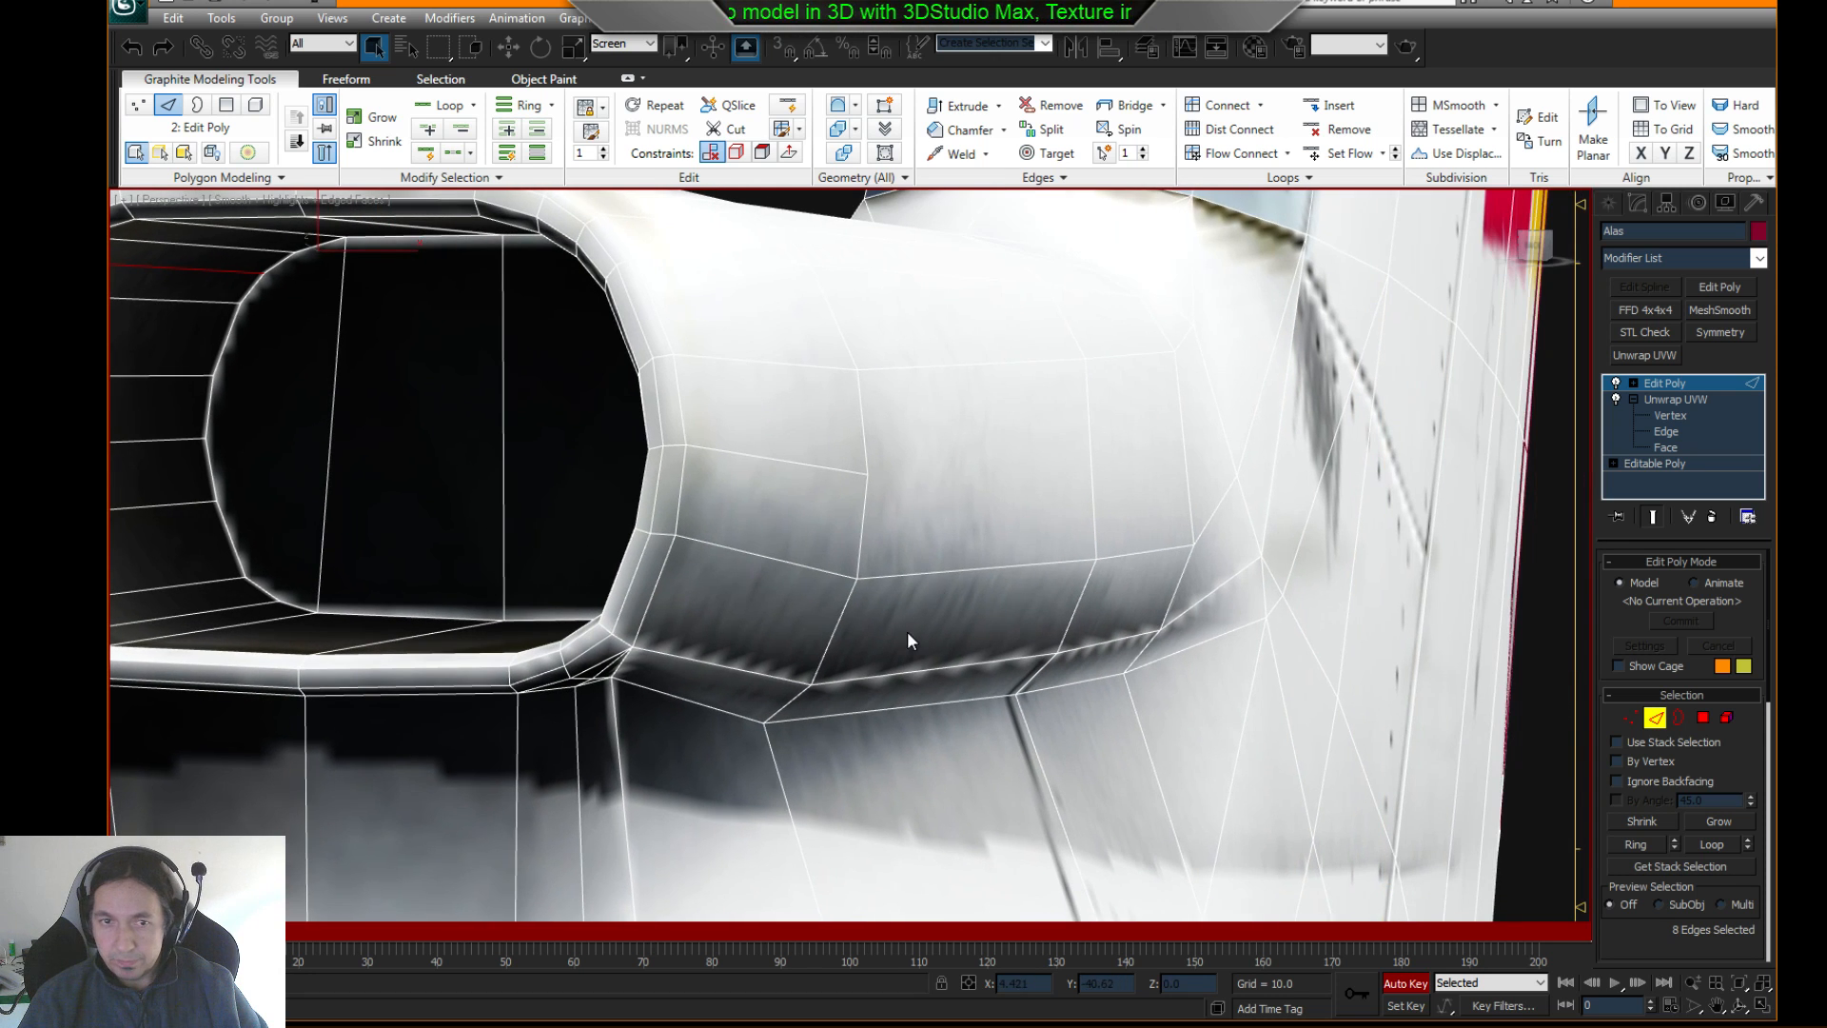
click(657, 596)
shift+click(828, 635)
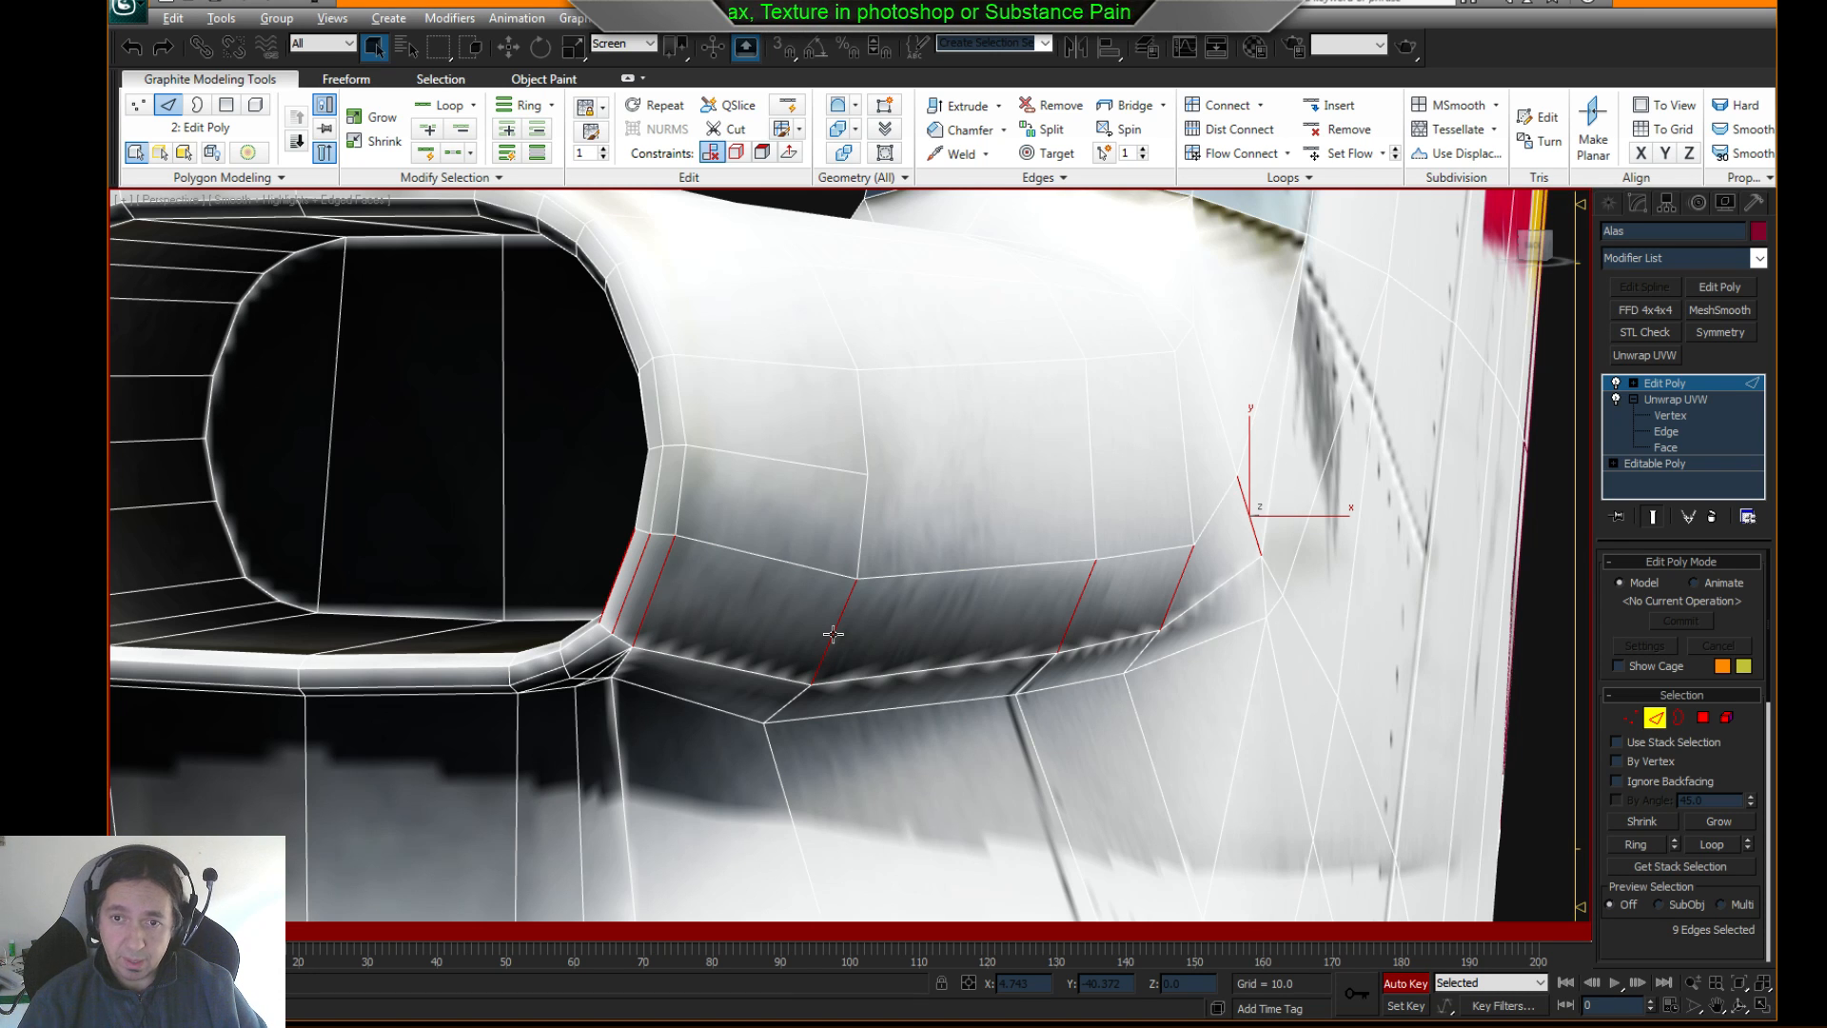
alt+middle_drag(833, 634, 946, 486)
scroll(847, 601, down, 2)
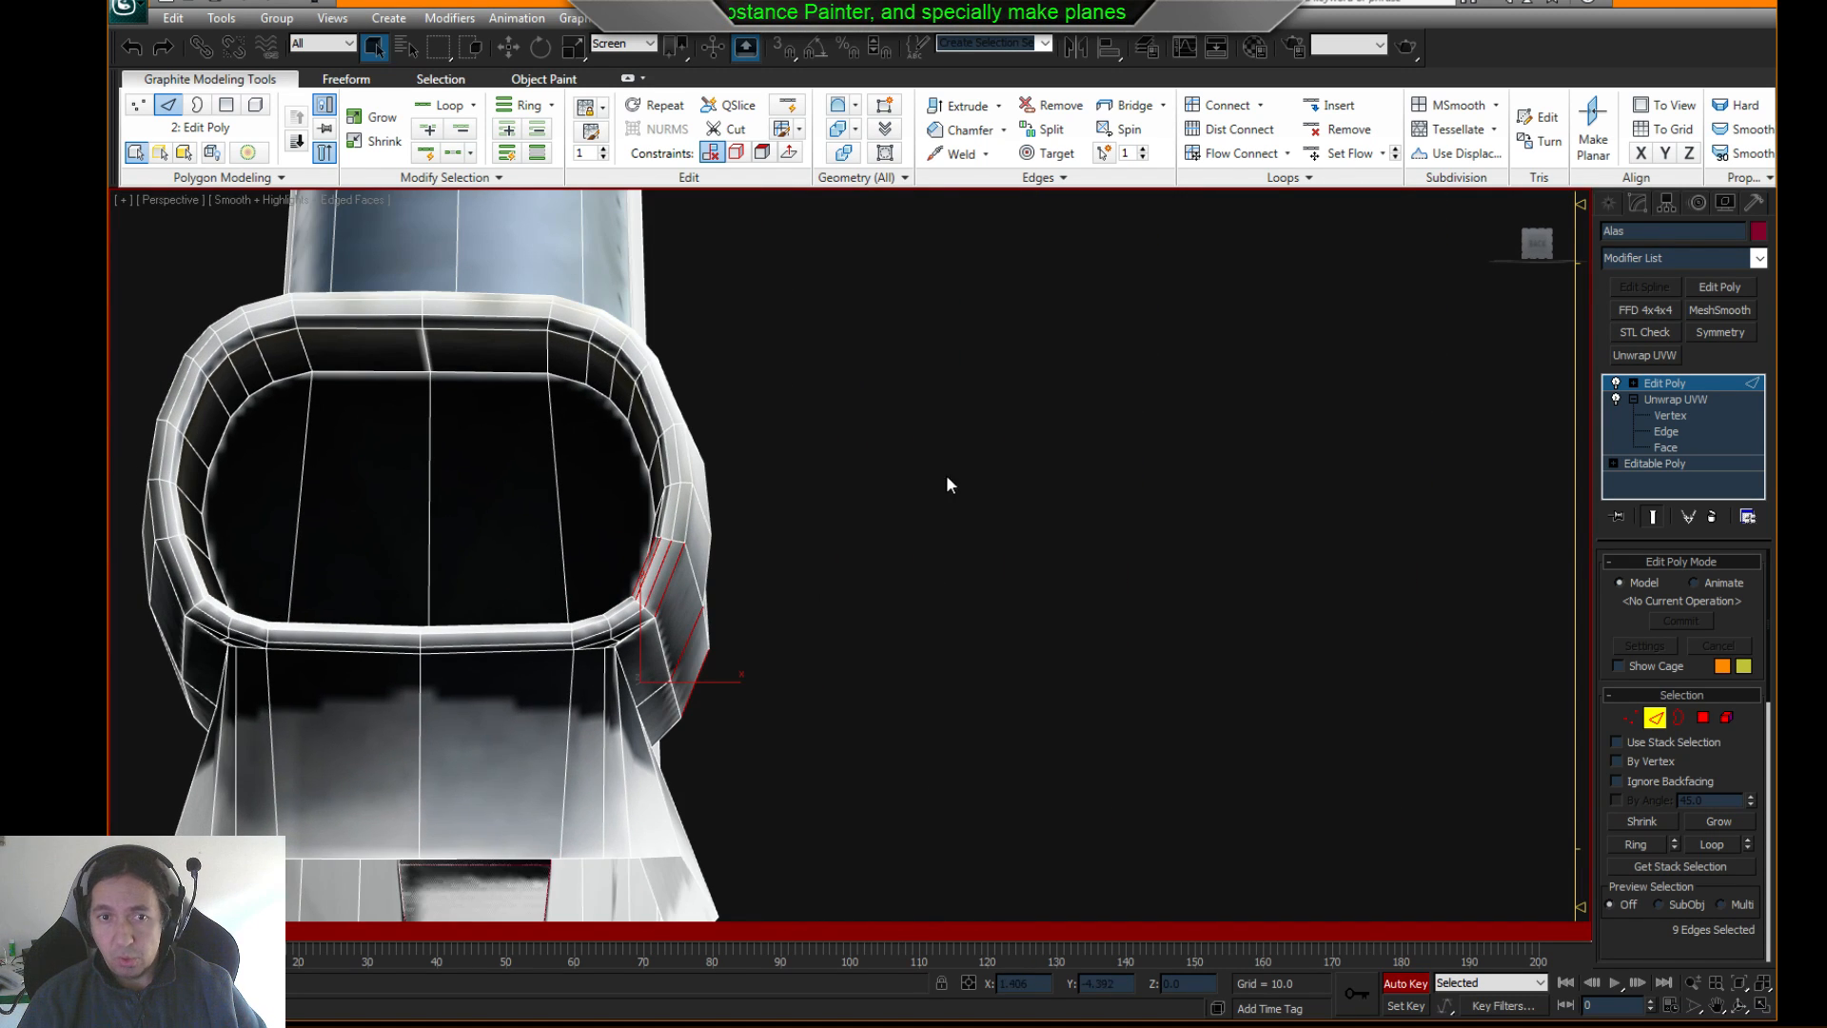
click(1226, 155)
- Apply Flow Connect to the matching edge ring along the intake's other lower corner
alt+middle_drag(591, 457, 686, 526)
scroll(685, 526, up, 2)
alt+middle_drag(436, 533, 987, 277)
ctrl+click(386, 568)
scroll(621, 604, down, 2)
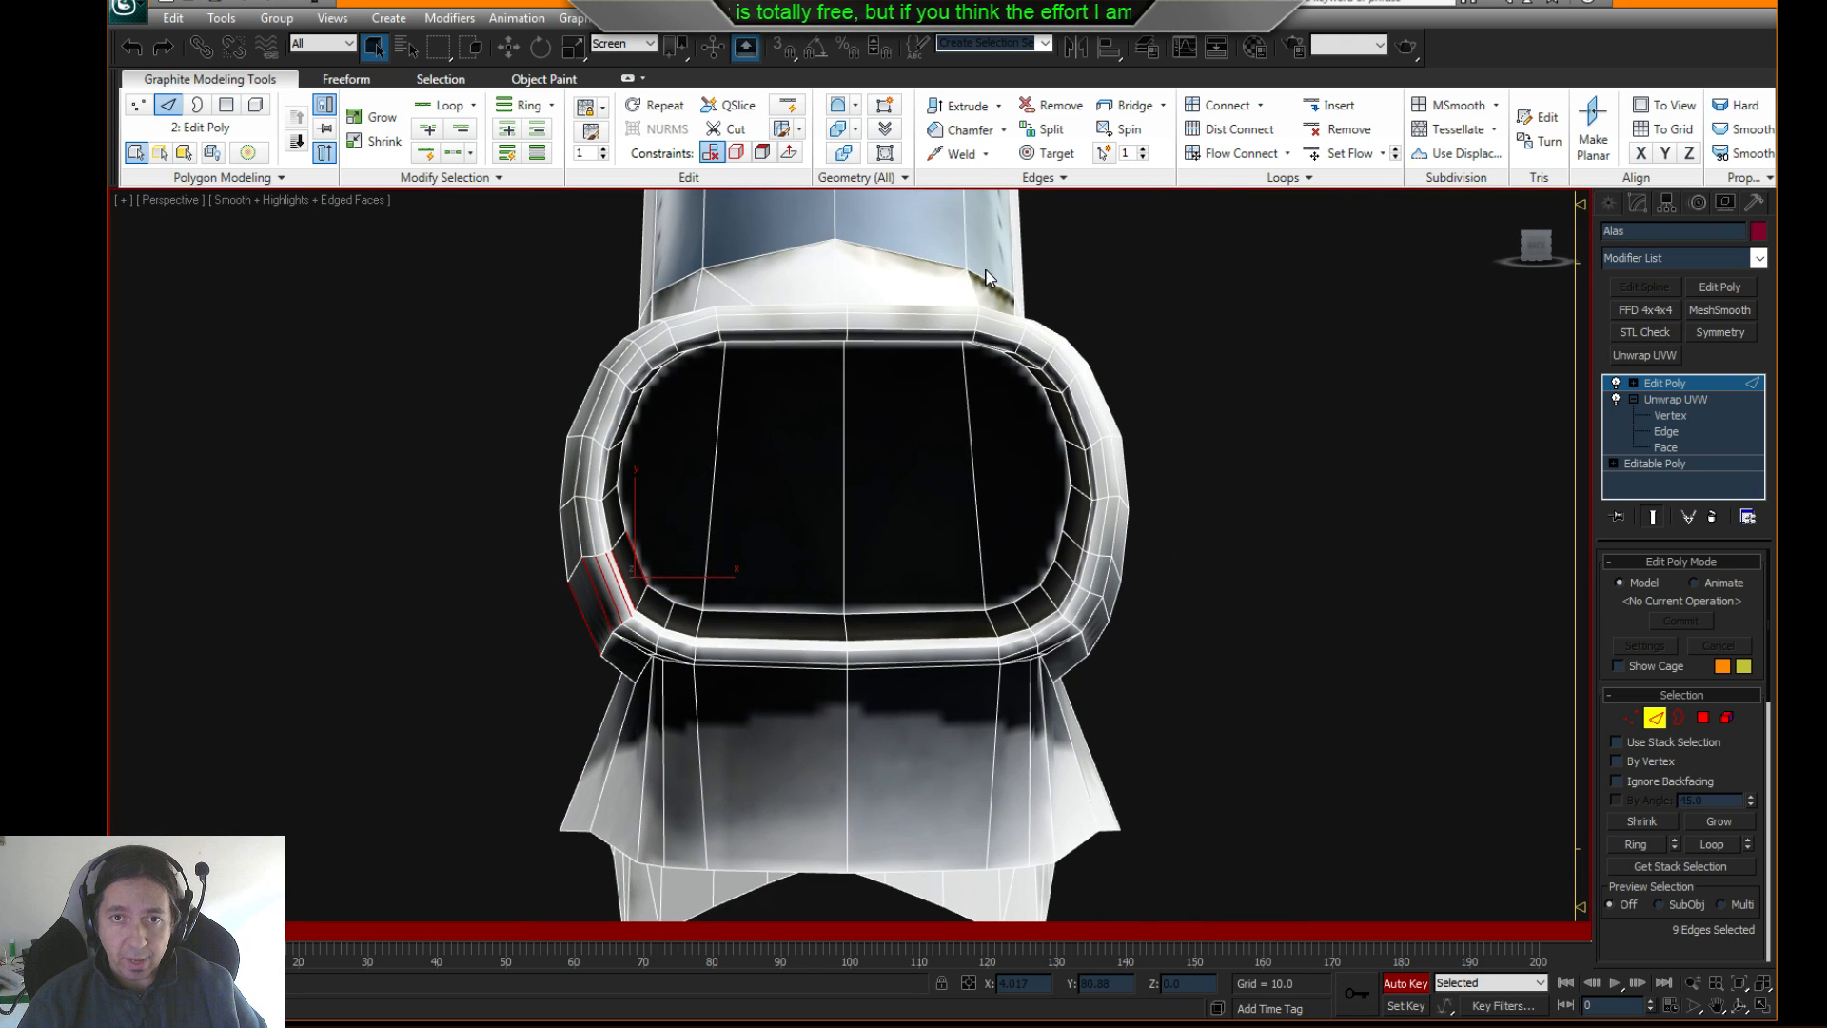
click(1201, 152)
- Examine the refined air intake and the base of the tail fin from both sides
alt+middle_drag(958, 385, 989, 596)
scroll(992, 613, down, 5)
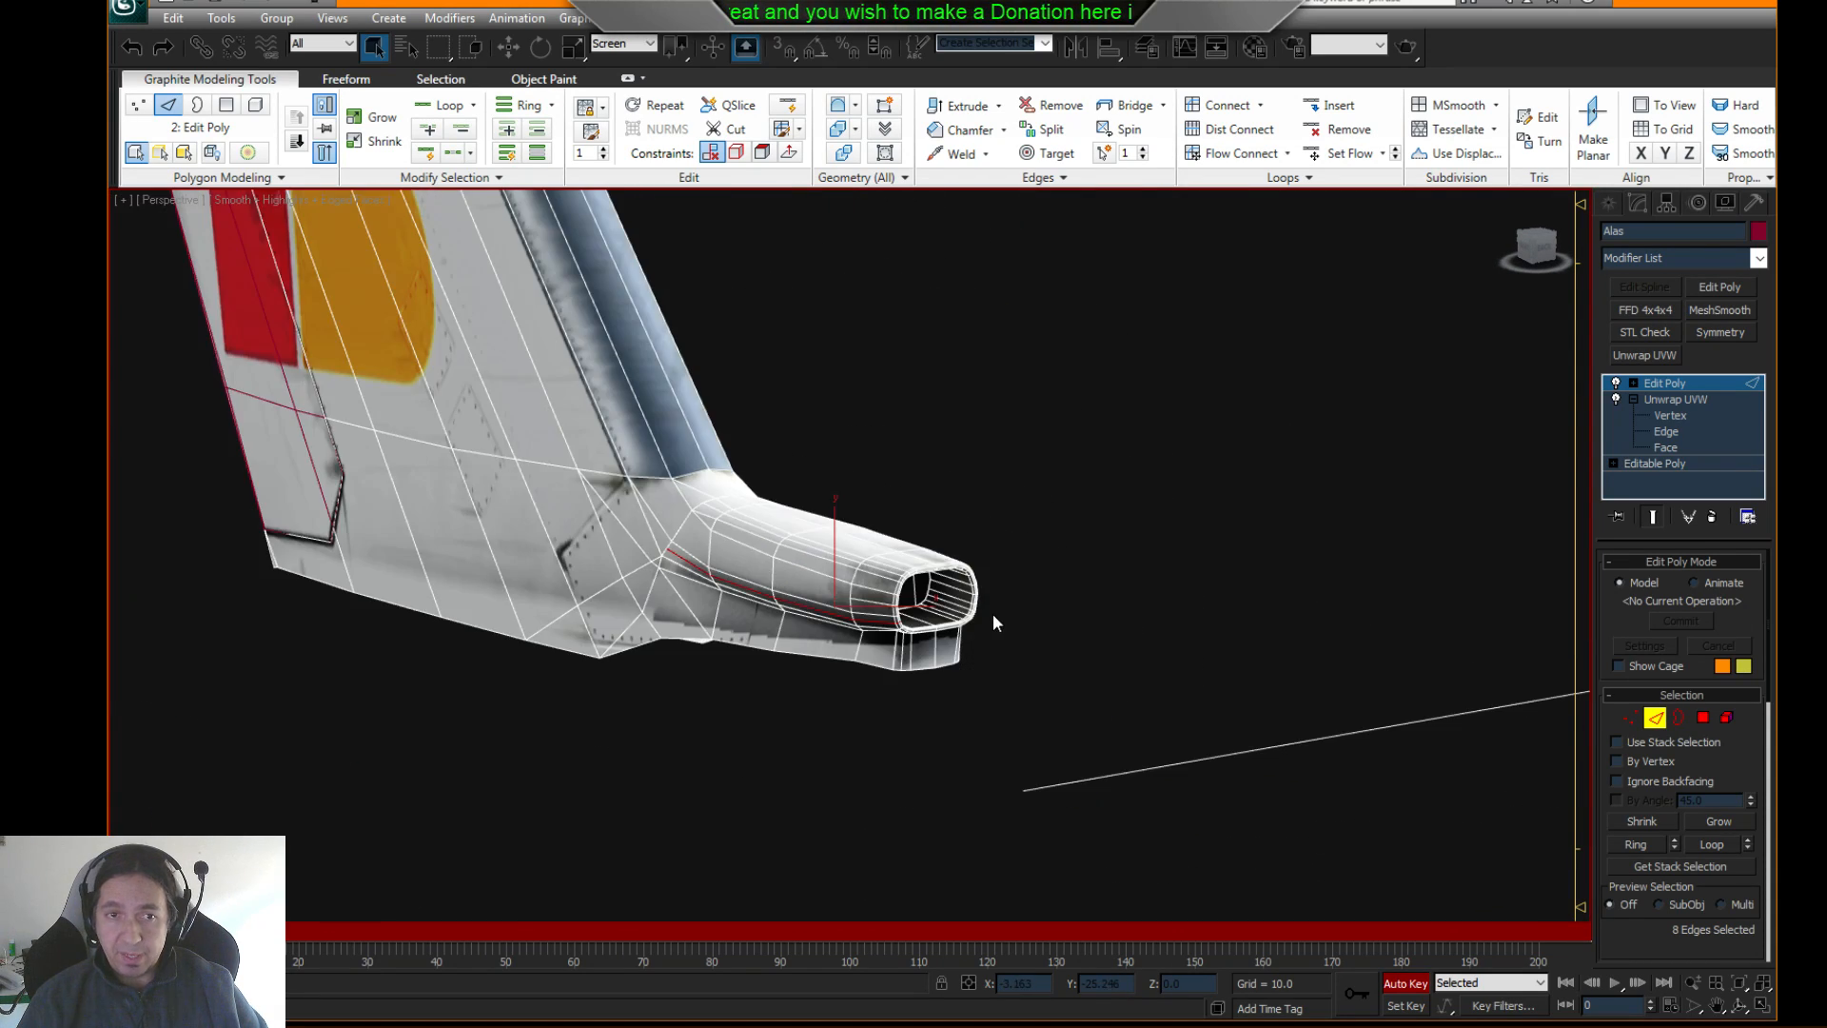
middle_drag(893, 546, 1019, 856)
scroll(902, 696, down, 3)
alt+middle_drag(864, 820, 850, 647)
scroll(963, 624, down, 2)
key(z)
scroll(883, 635, down, 4)
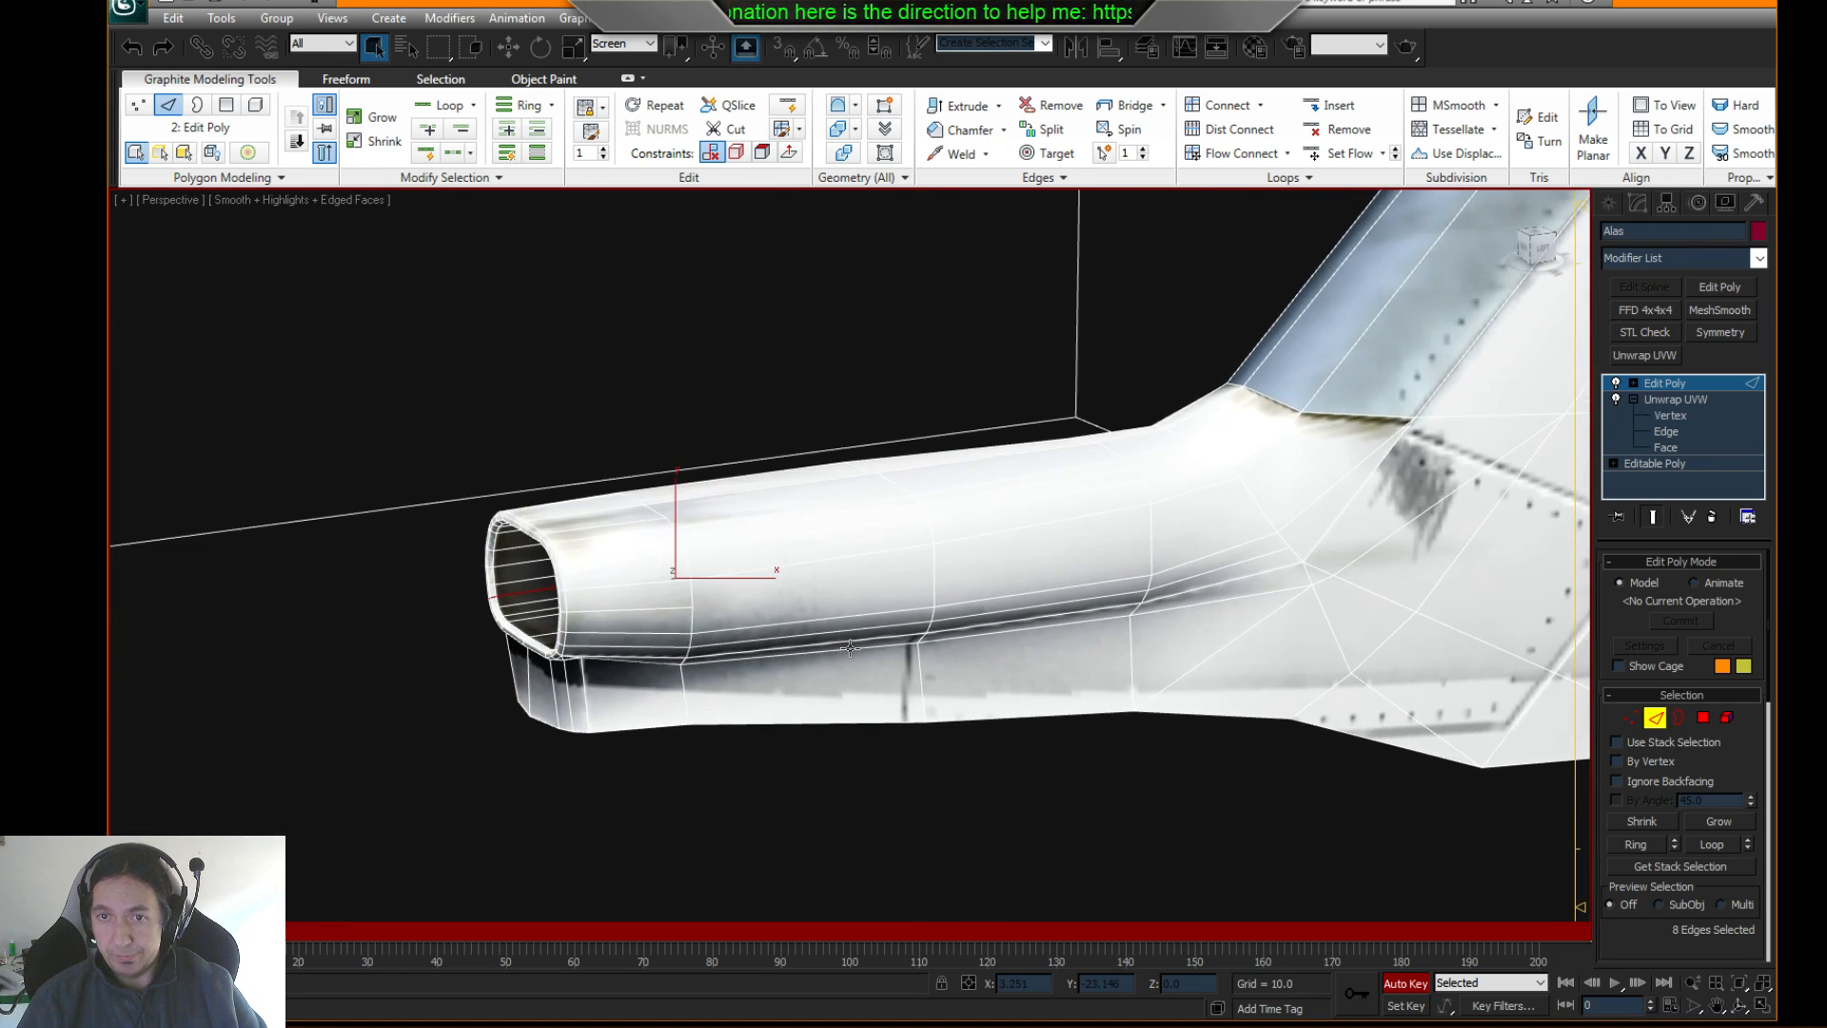
- Select the ring of crosswise edges on one half of the tail fin's leading edge, starting at the fin tip
middle_drag(1174, 470, 799, 665)
scroll(800, 666, down, 4)
middle_drag(1178, 335, 1123, 466)
scroll(995, 552, up, 2)
middle_drag(1280, 381, 1072, 534)
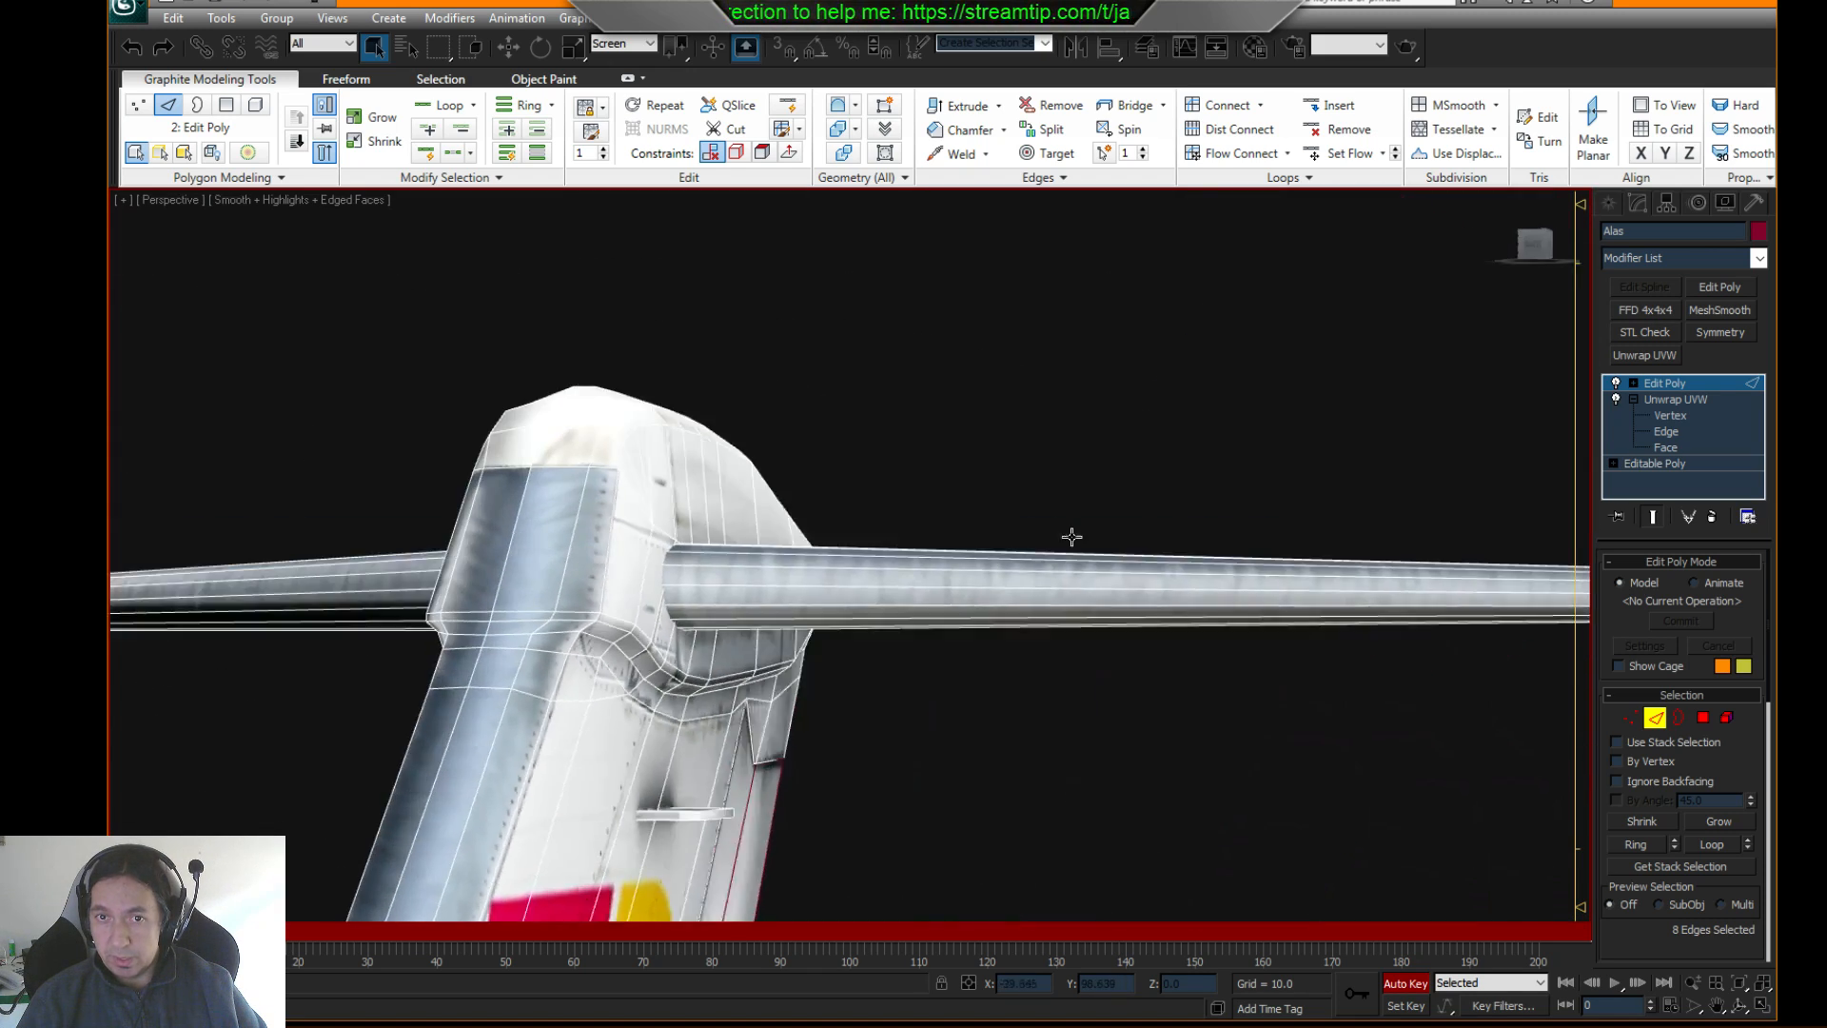
alt+middle_drag(828, 546, 899, 535)
middle_drag(685, 473, 774, 615)
click(672, 646)
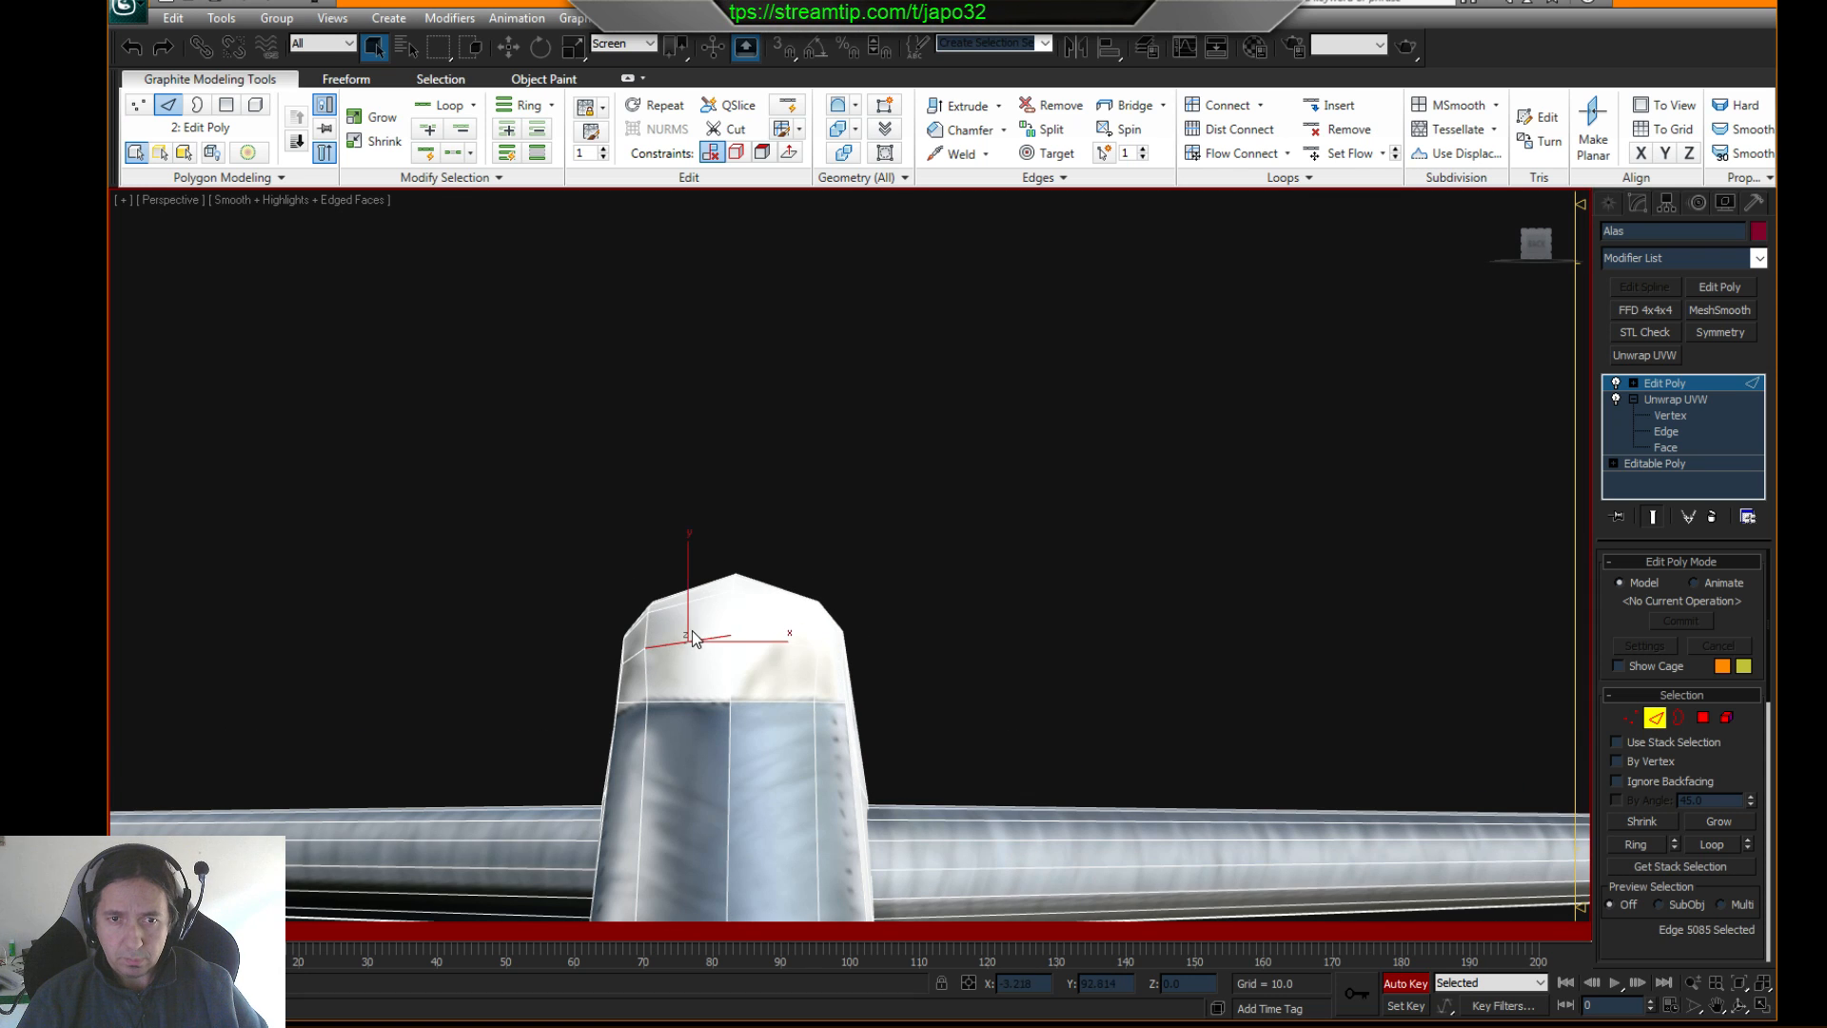
shift+click(694, 602)
- Examine how far the selected edge ring runs from the fin tip down to the air intake
middle_drag(772, 671, 798, 495)
scroll(763, 725, down, 8)
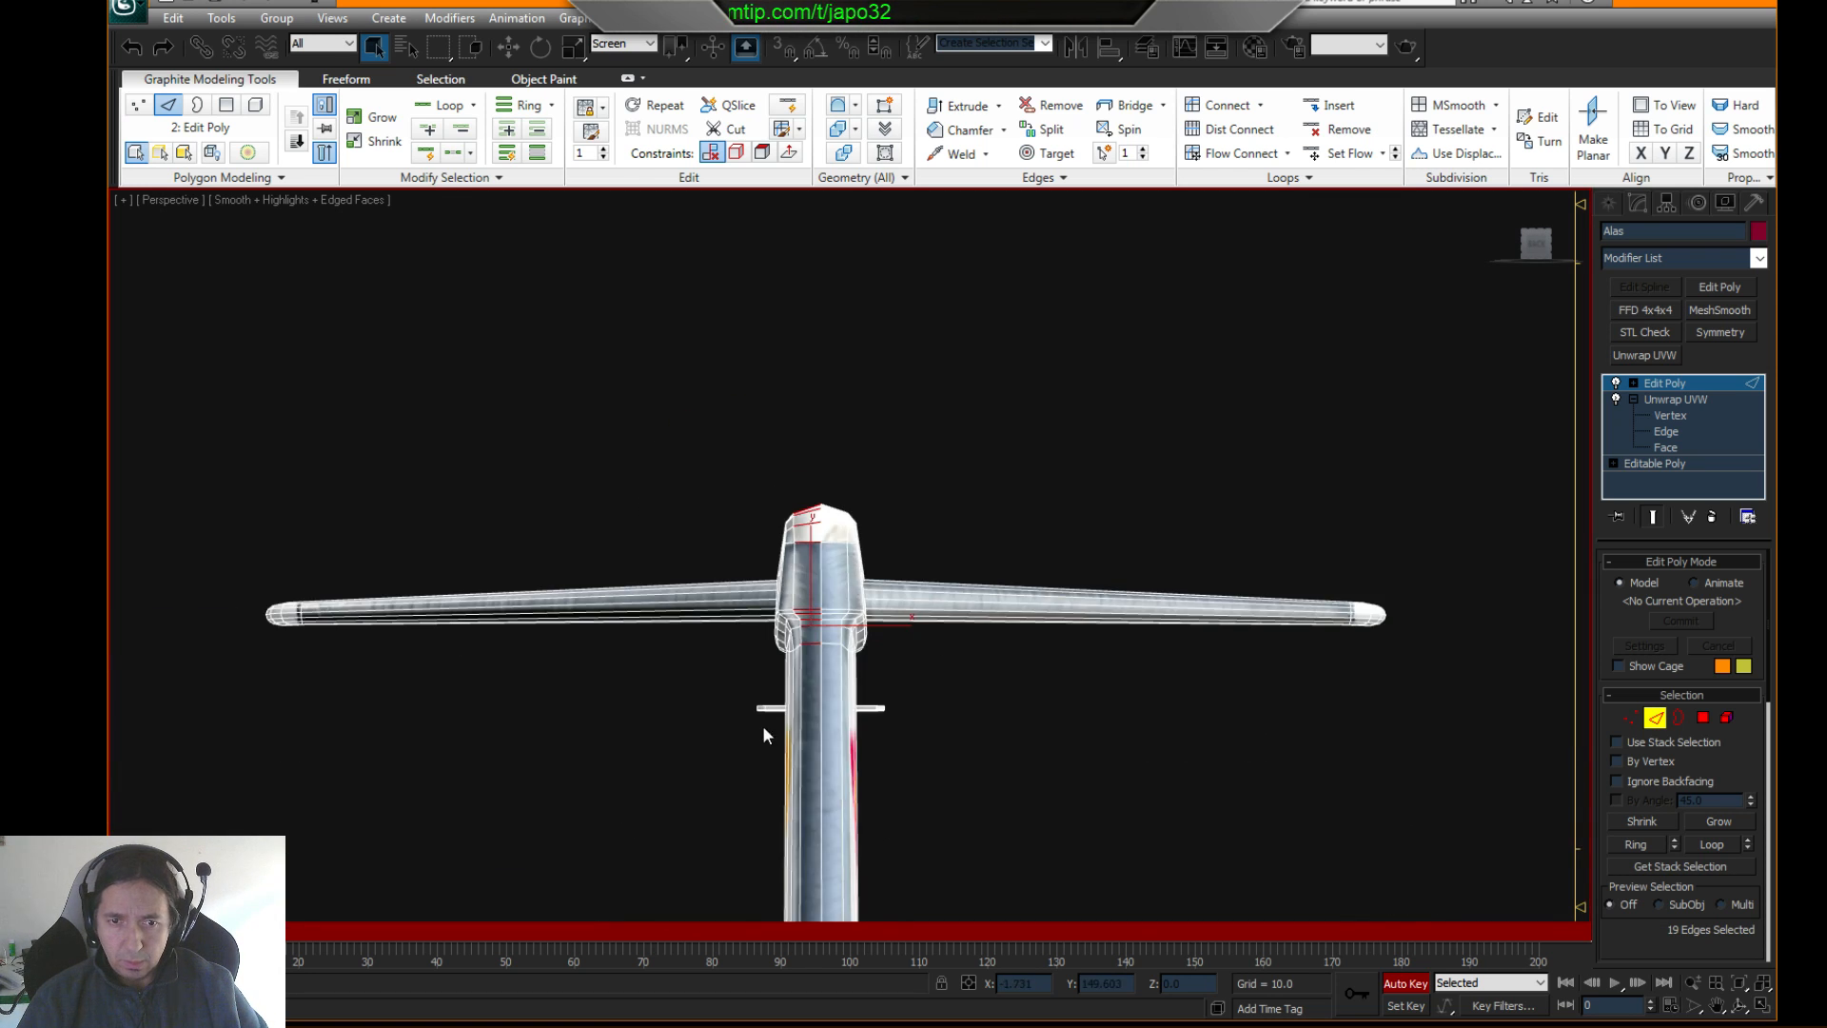
middle_drag(763, 725, 826, 437)
alt+middle_drag(826, 438, 864, 547)
scroll(942, 612, down, 1)
middle_drag(942, 612, 923, 576)
scroll(923, 576, up, 5)
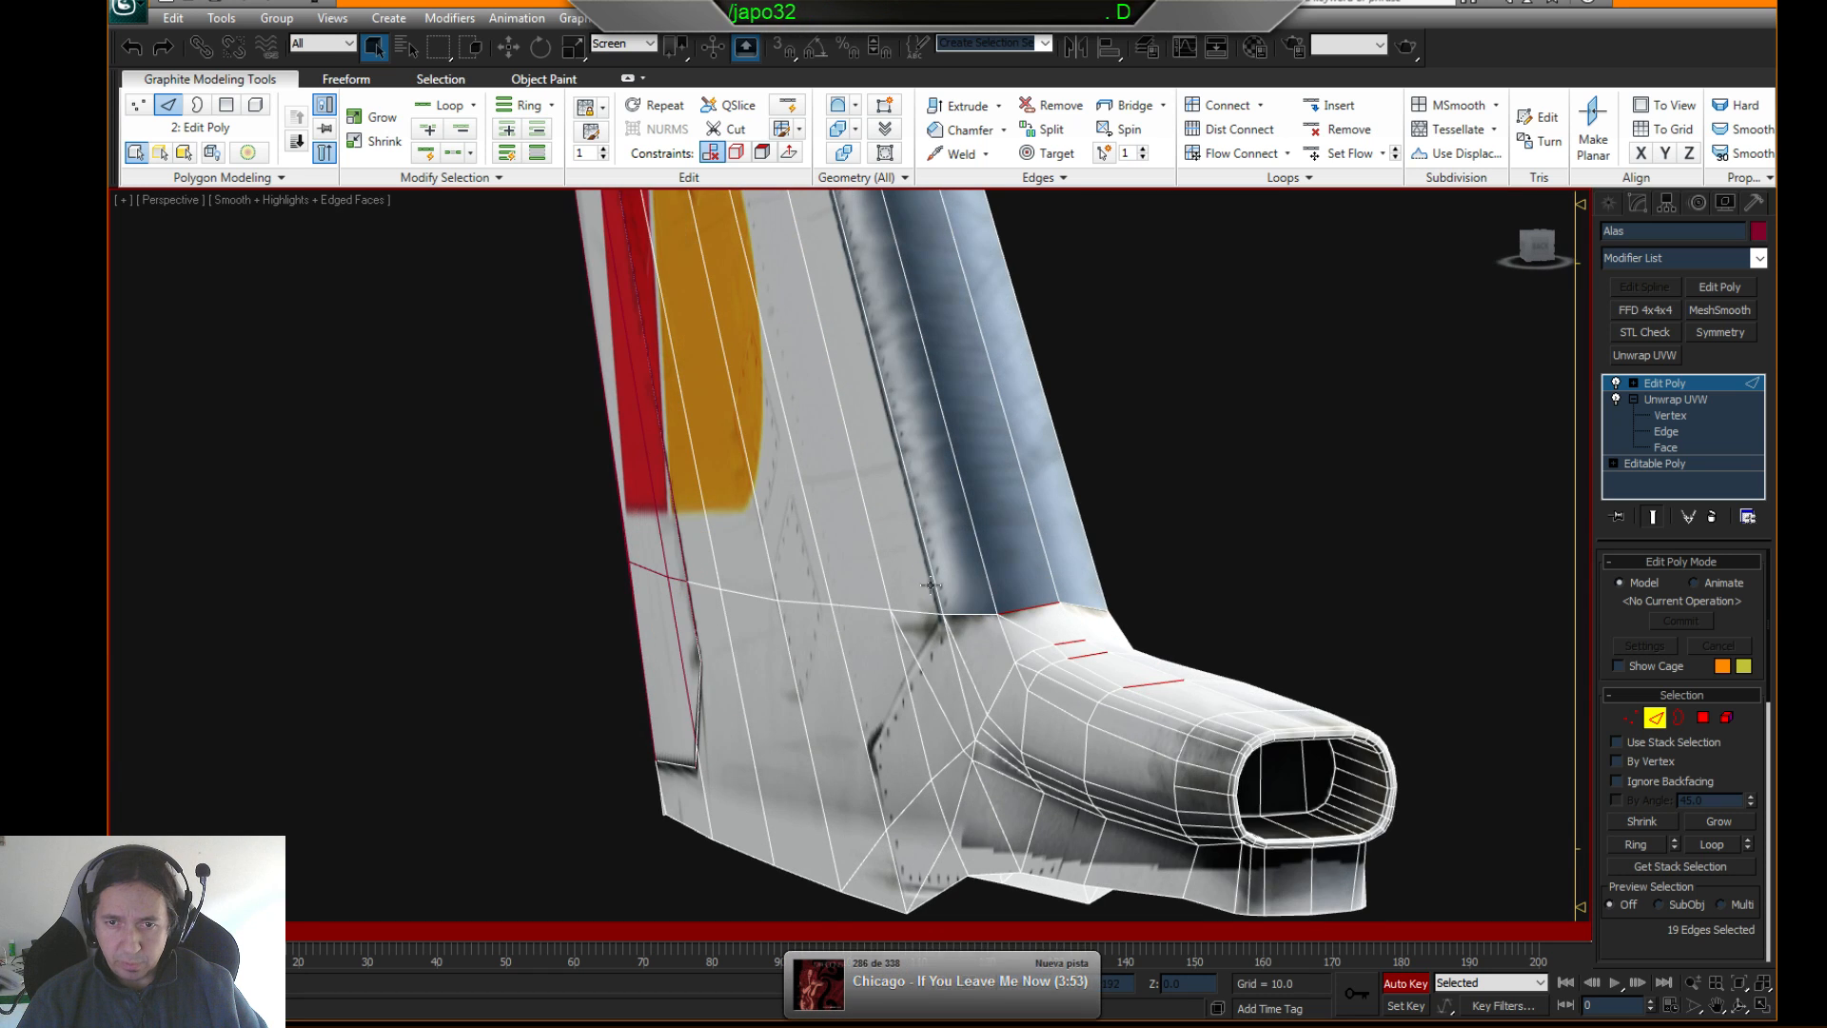
alt+middle_drag(1221, 716, 1200, 721)
middle_drag(1114, 782, 1076, 710)
scroll(1075, 710, up, 3)
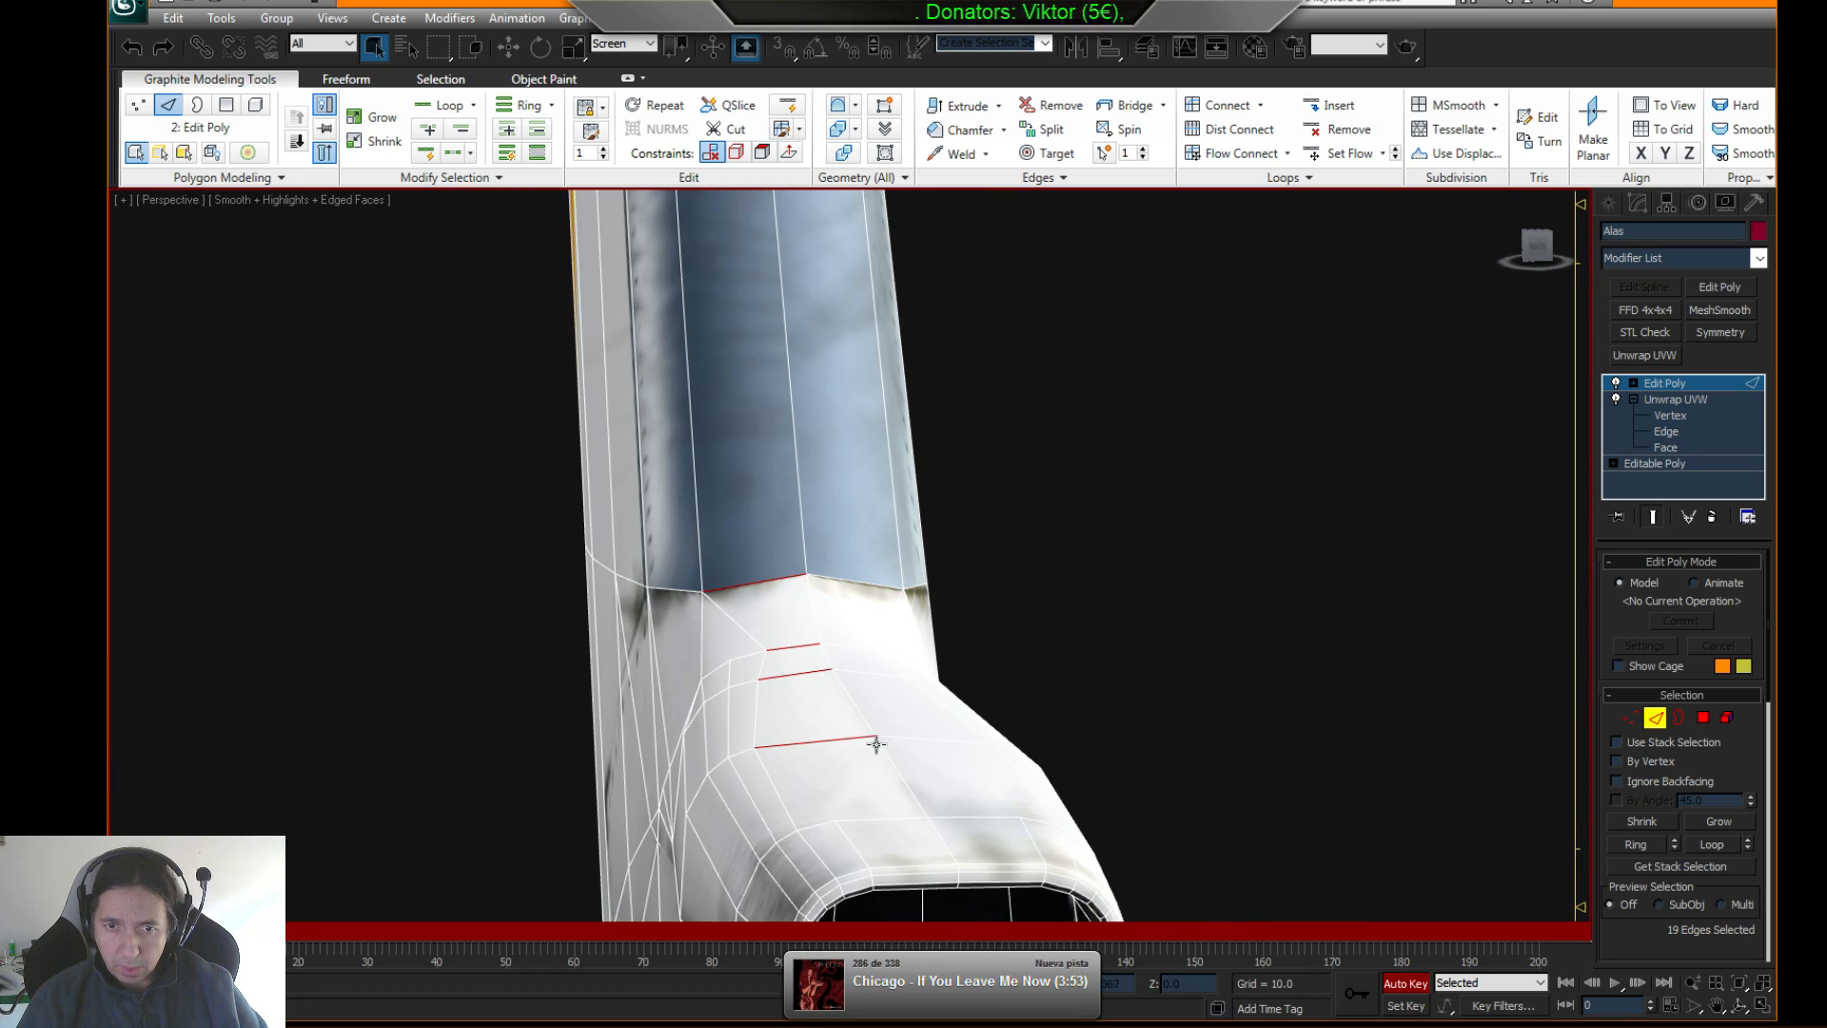
mouse_move(905, 589)
middle_down()
mouse_move(907, 660)
mouse_move(939, 604)
mouse_move(922, 481)
mouse_move(930, 556)
middle_up()
scroll(914, 643, down, 6)
scroll(929, 554, up, 3)
middle_drag(778, 358, 810, 601)
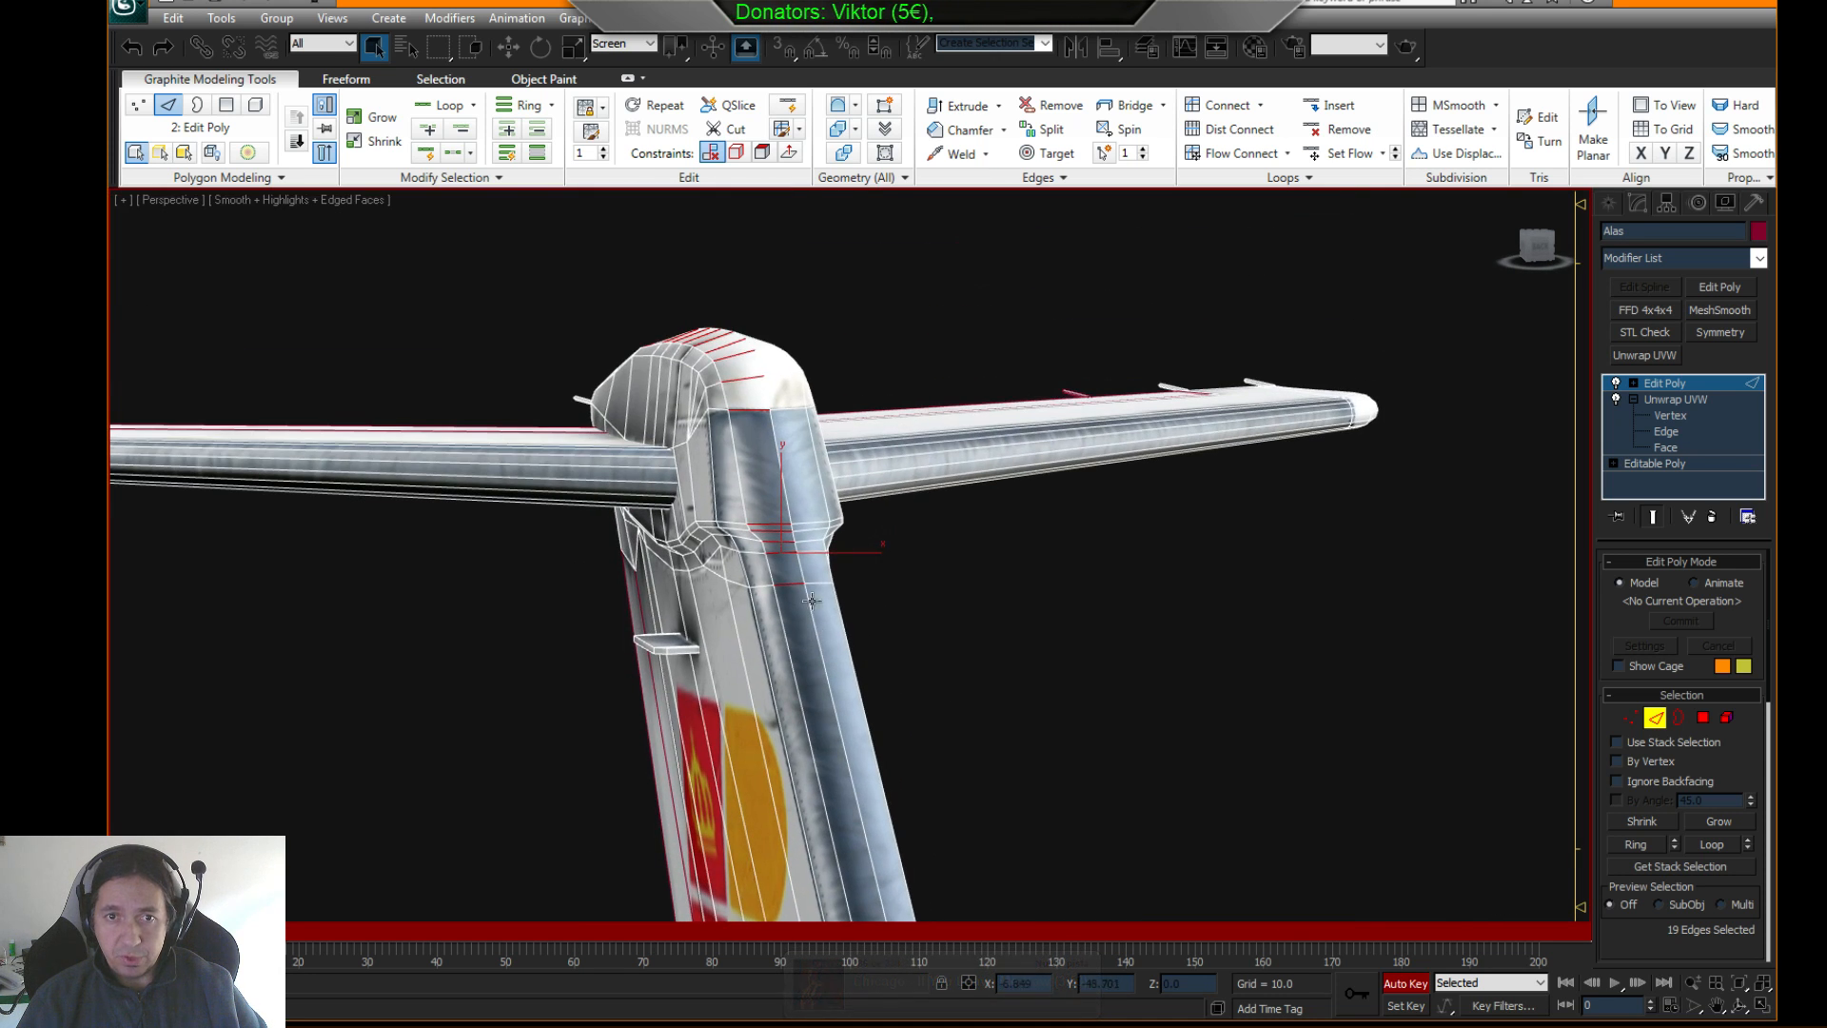
- Join the selected ring with Flow Connect to add a lengthwise loop along that half of the fin's leading edge
alt+middle_drag(1008, 461, 938, 572)
scroll(937, 572, up, 3)
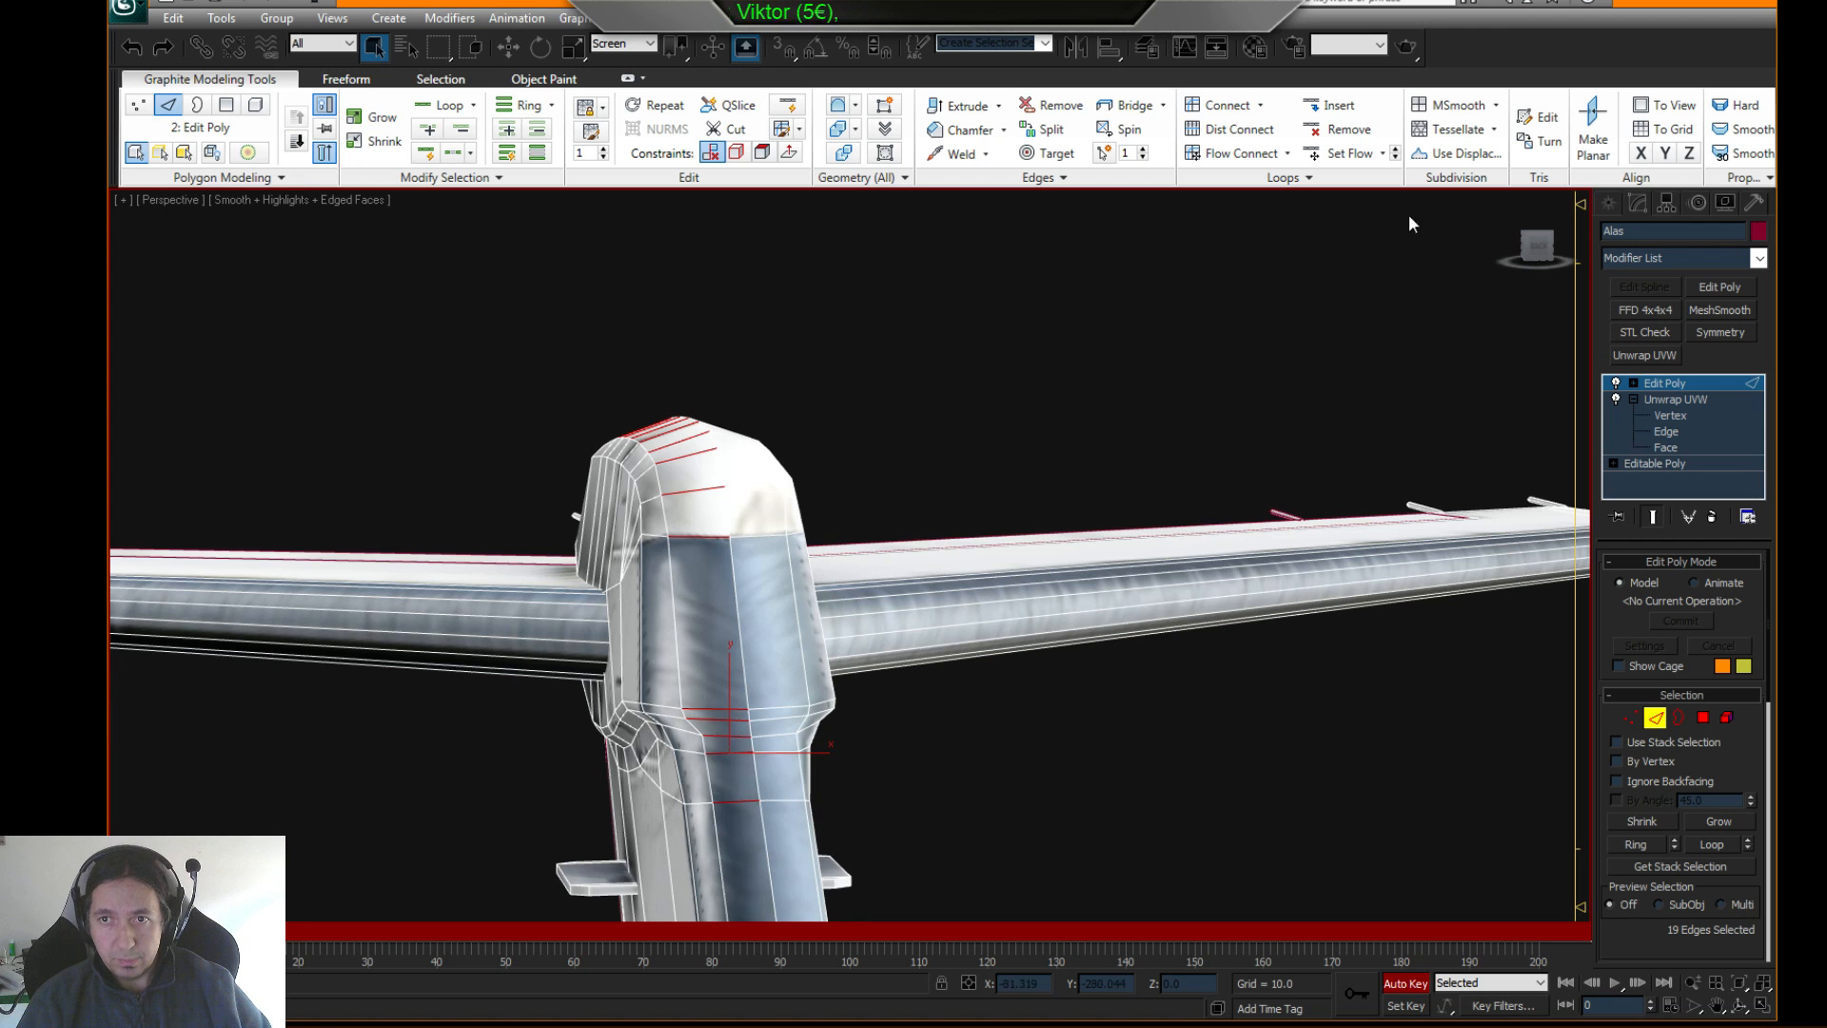
click(1255, 165)
- Select the edge ring on the other half of the fin's leading edge and add a matching lengthwise loop with Flow Connect
alt+middle_drag(1038, 428, 963, 438)
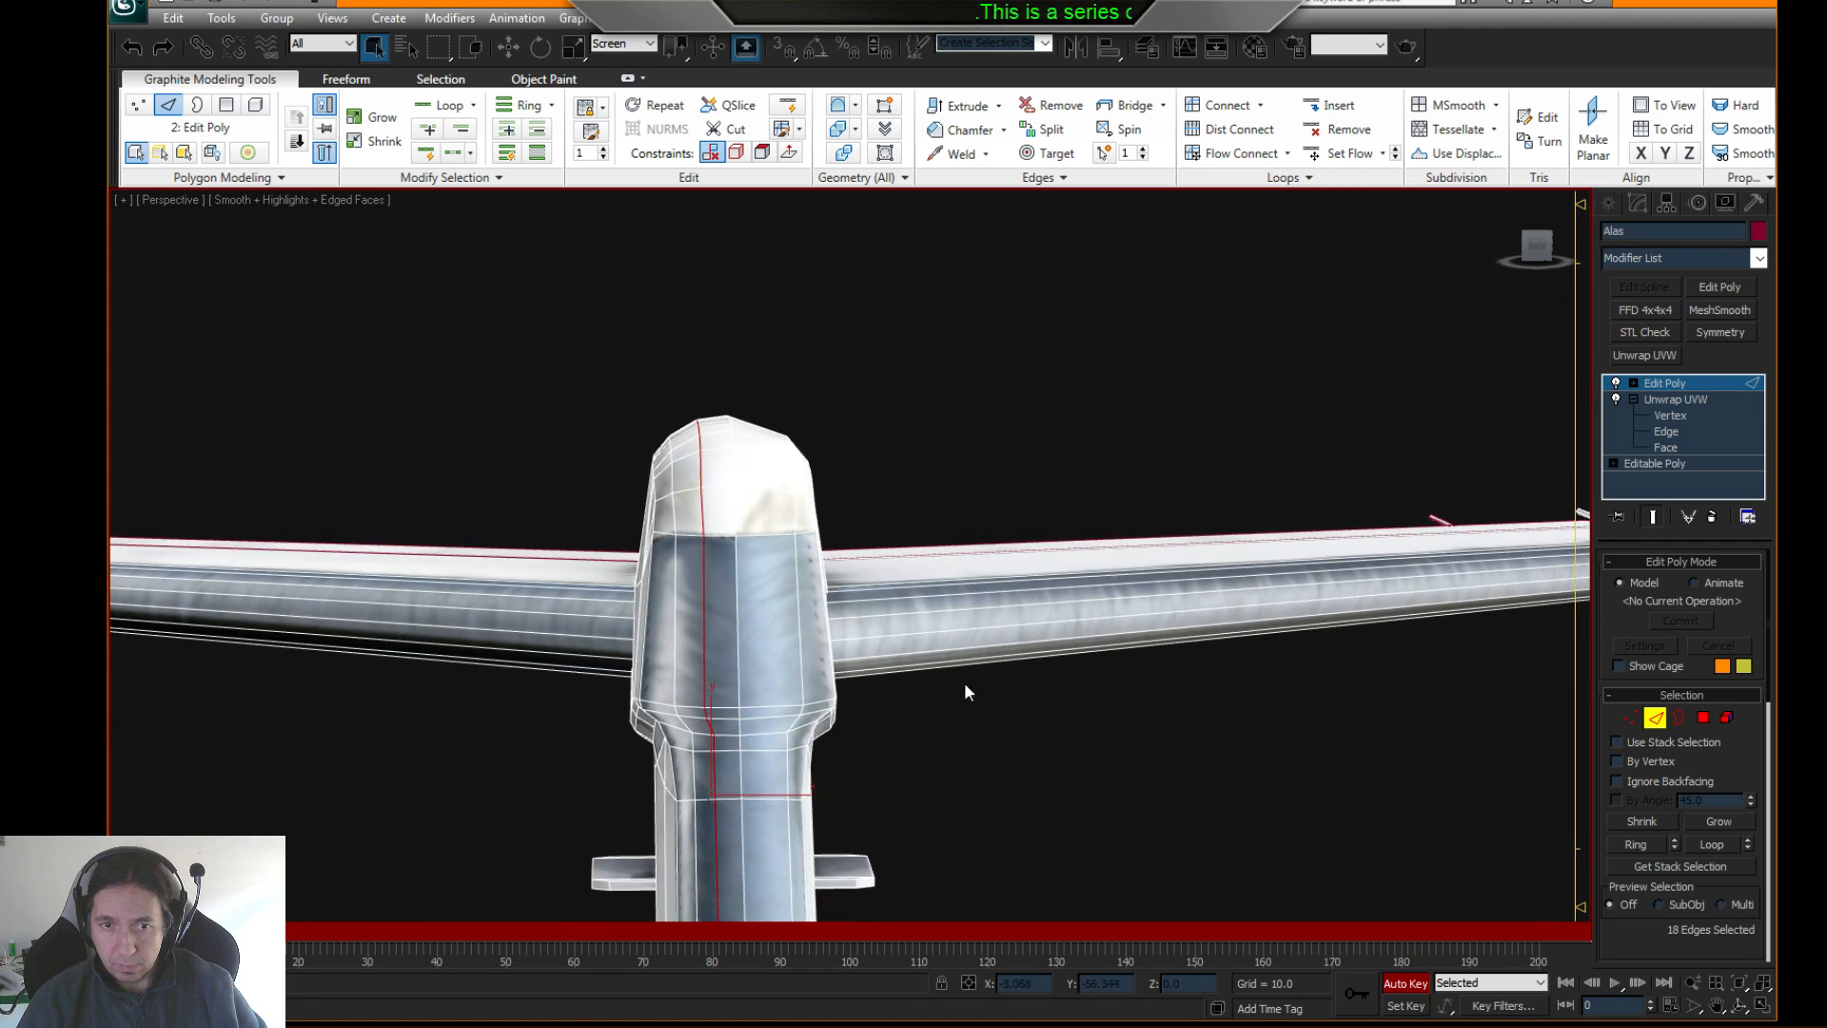
middle_drag(961, 713, 887, 587)
scroll(887, 587, down, 3)
middle_drag(859, 809, 843, 557)
middle_drag(842, 557, 849, 717)
scroll(838, 457, up, 4)
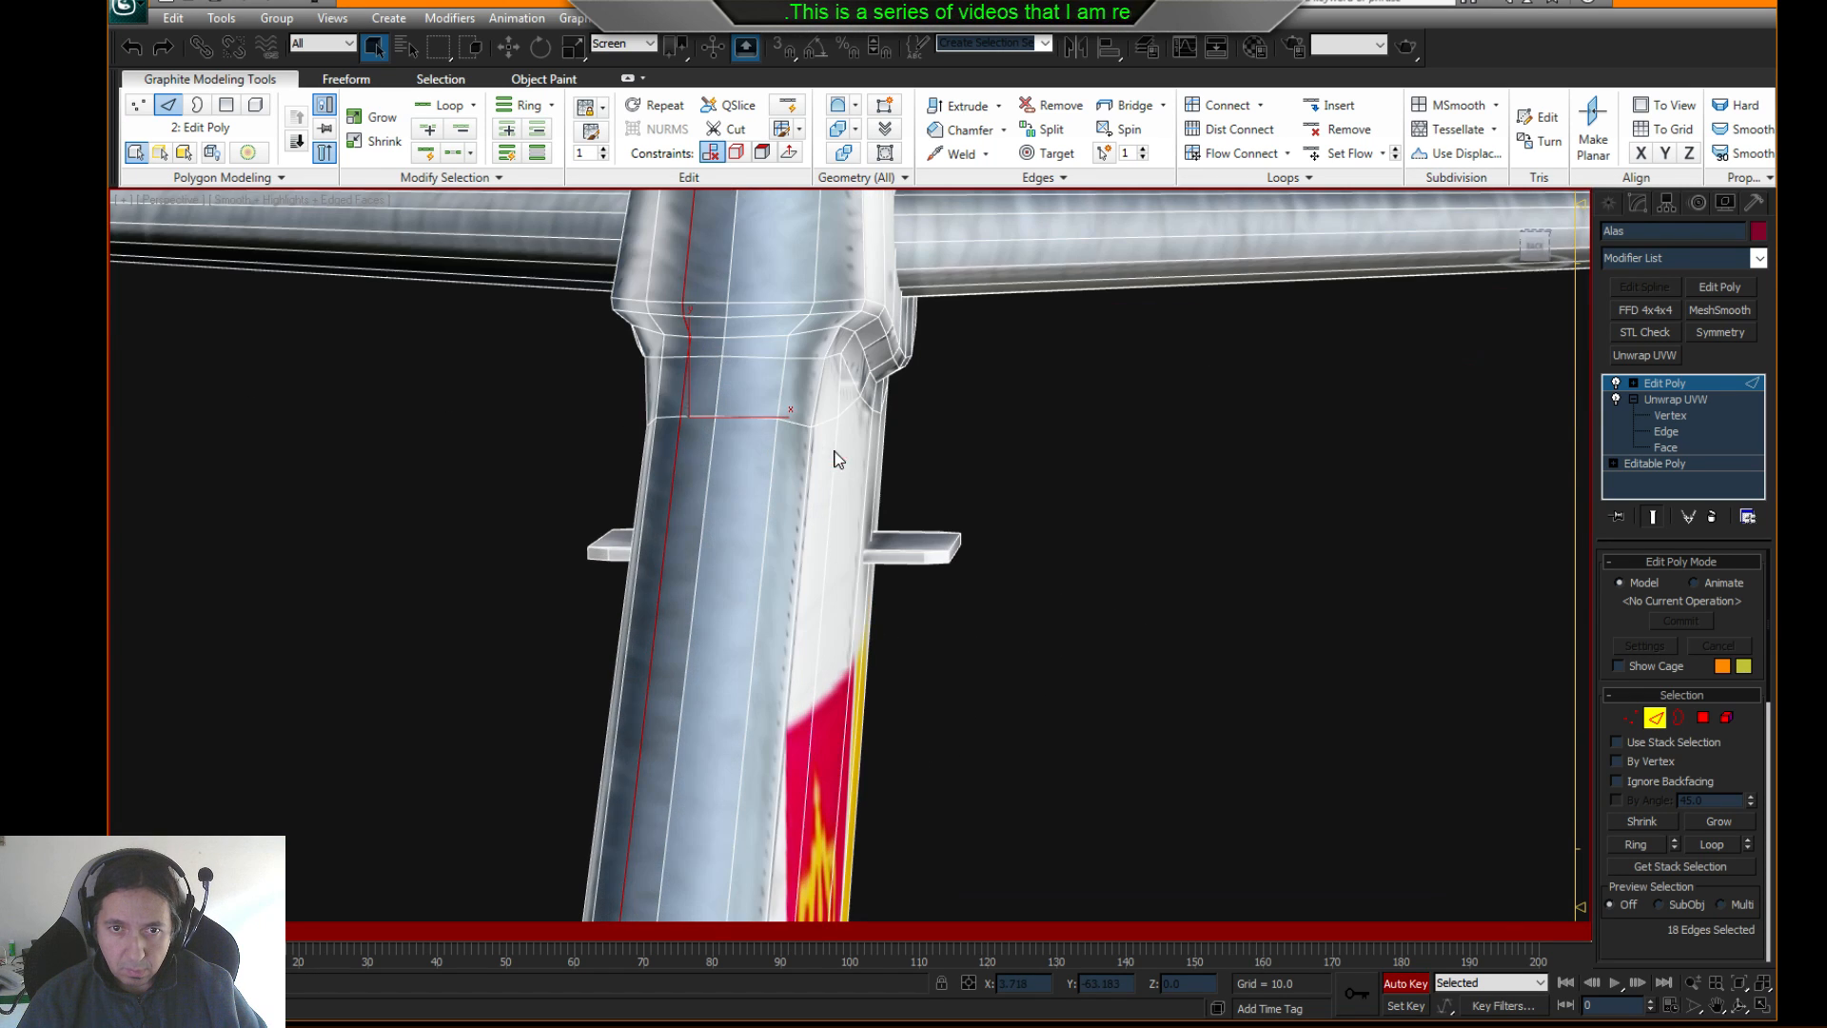
click(742, 415)
shift+click(757, 355)
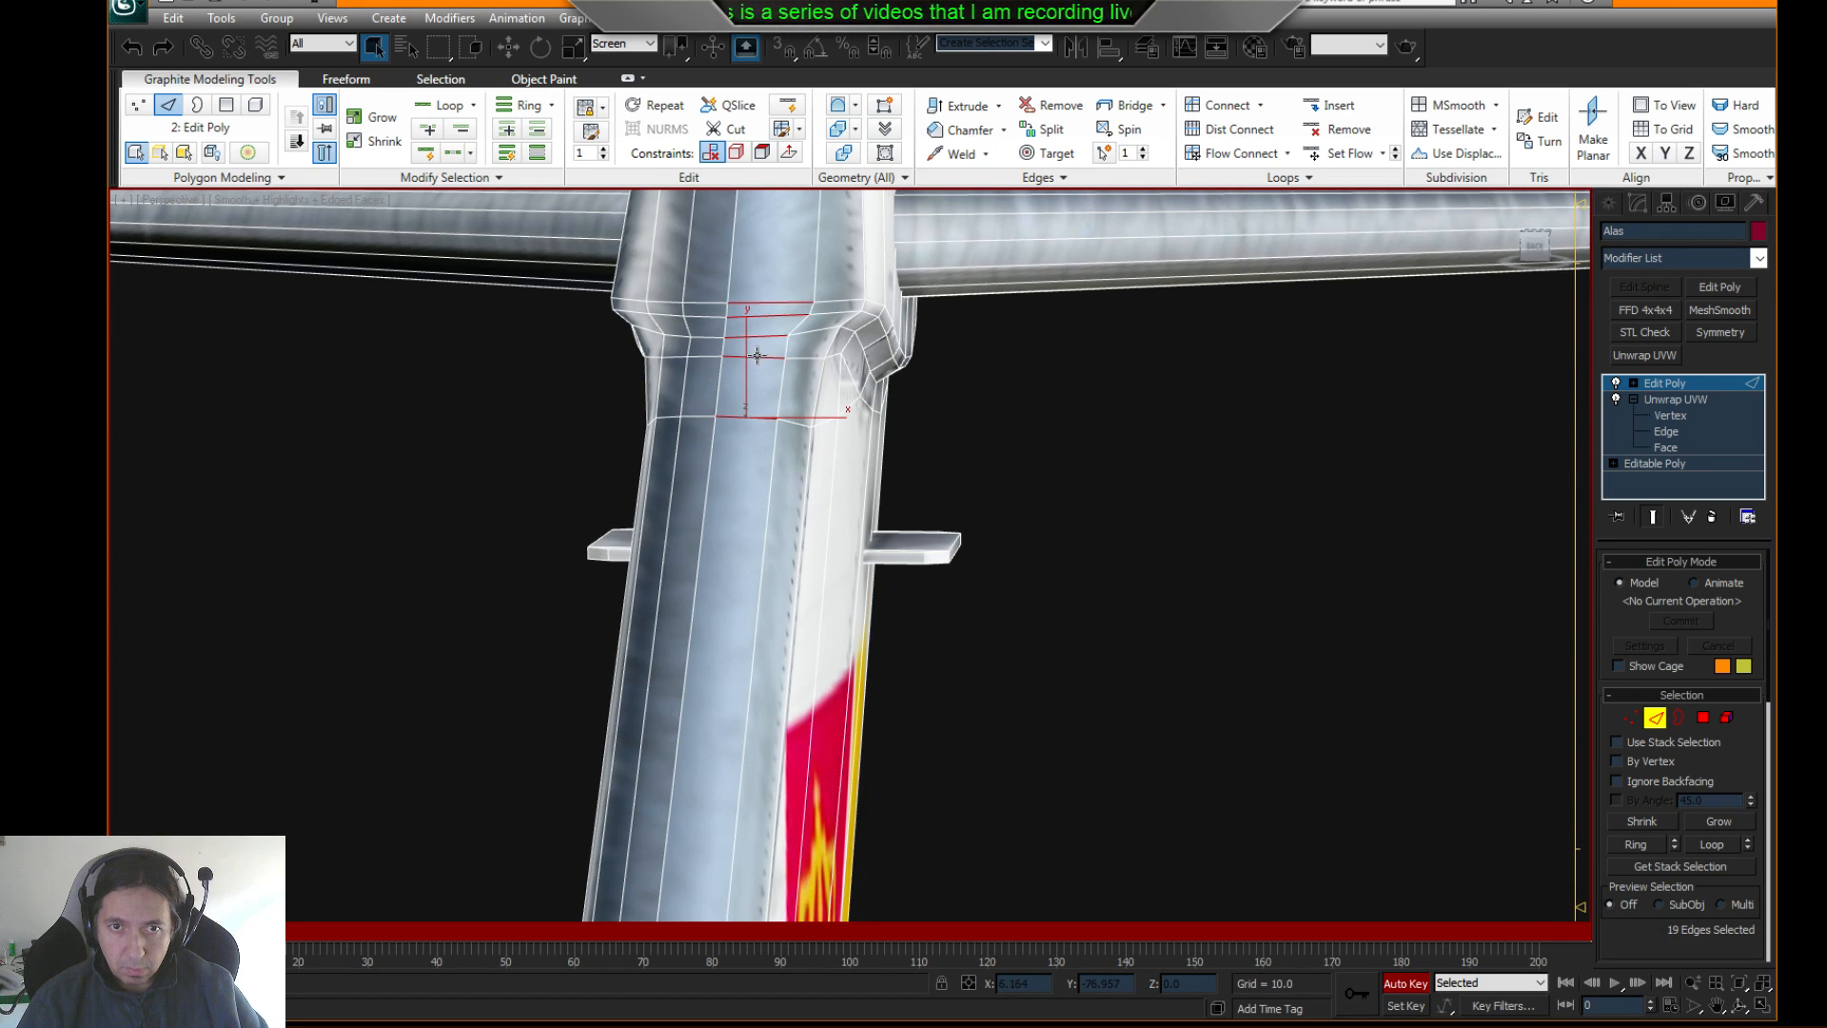
scroll(757, 356, down, 4)
alt+middle_drag(752, 401, 892, 351)
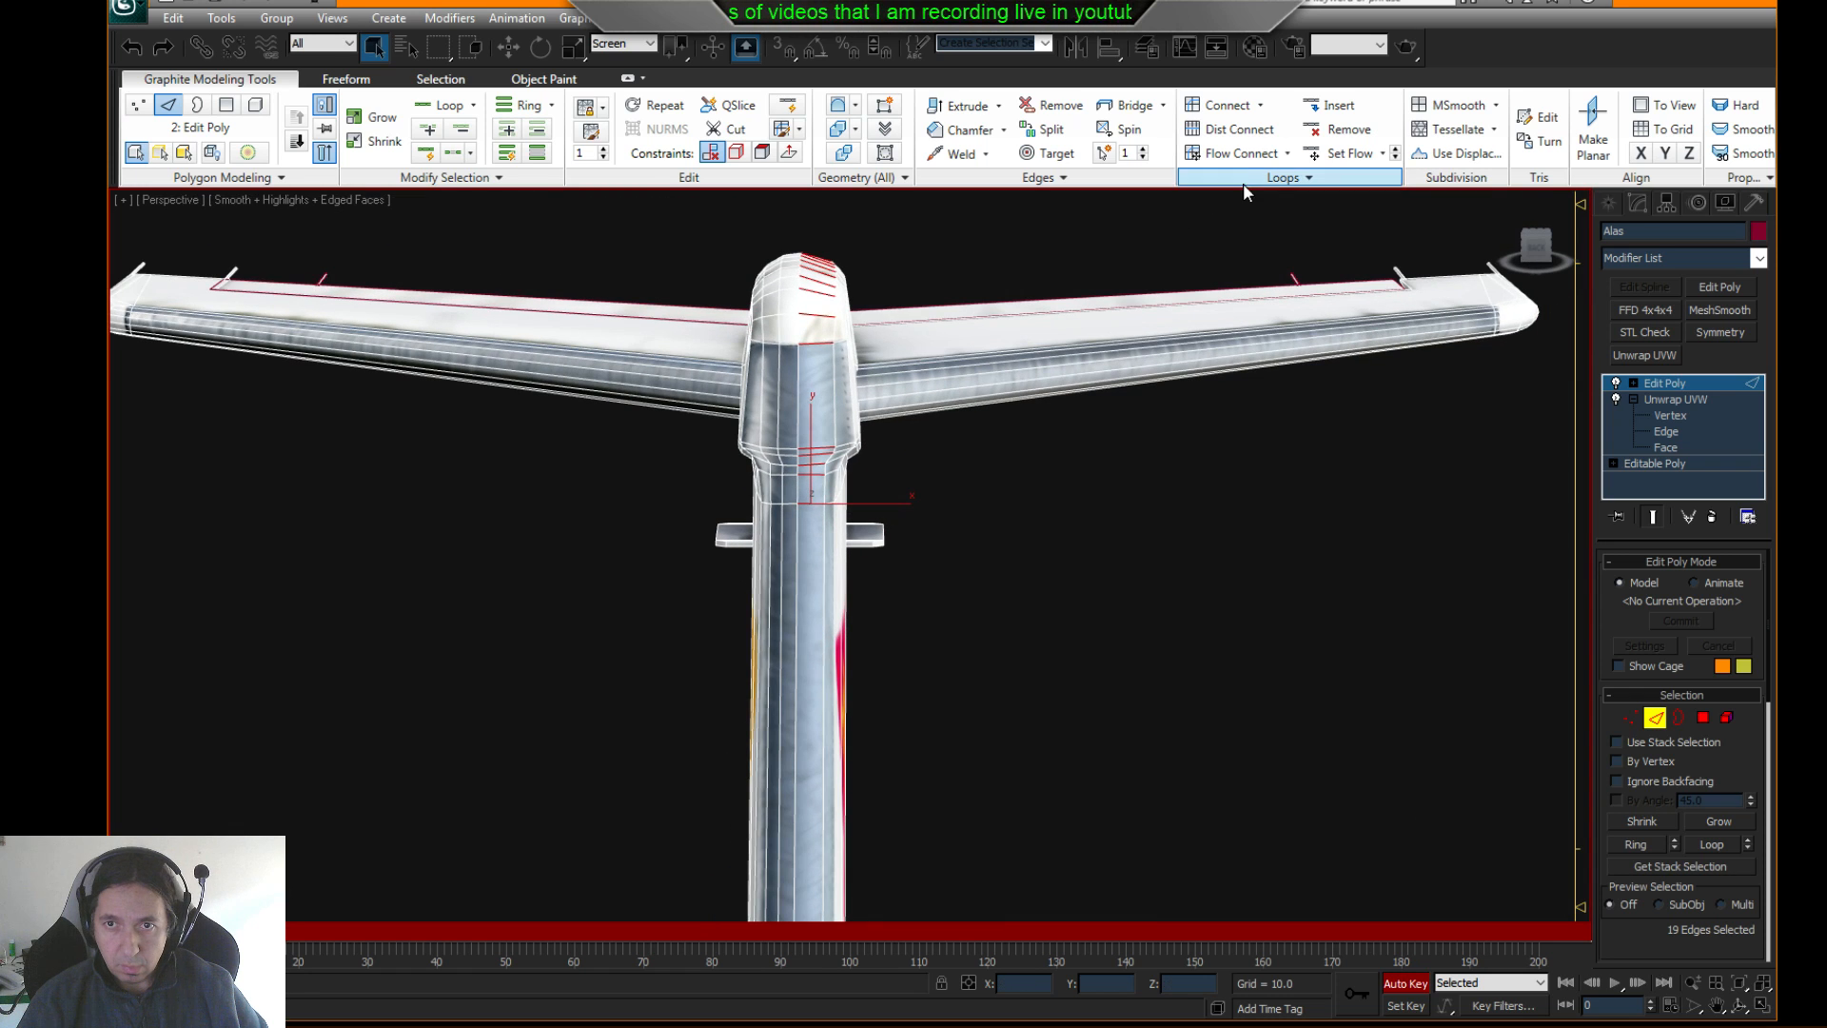
click(1241, 155)
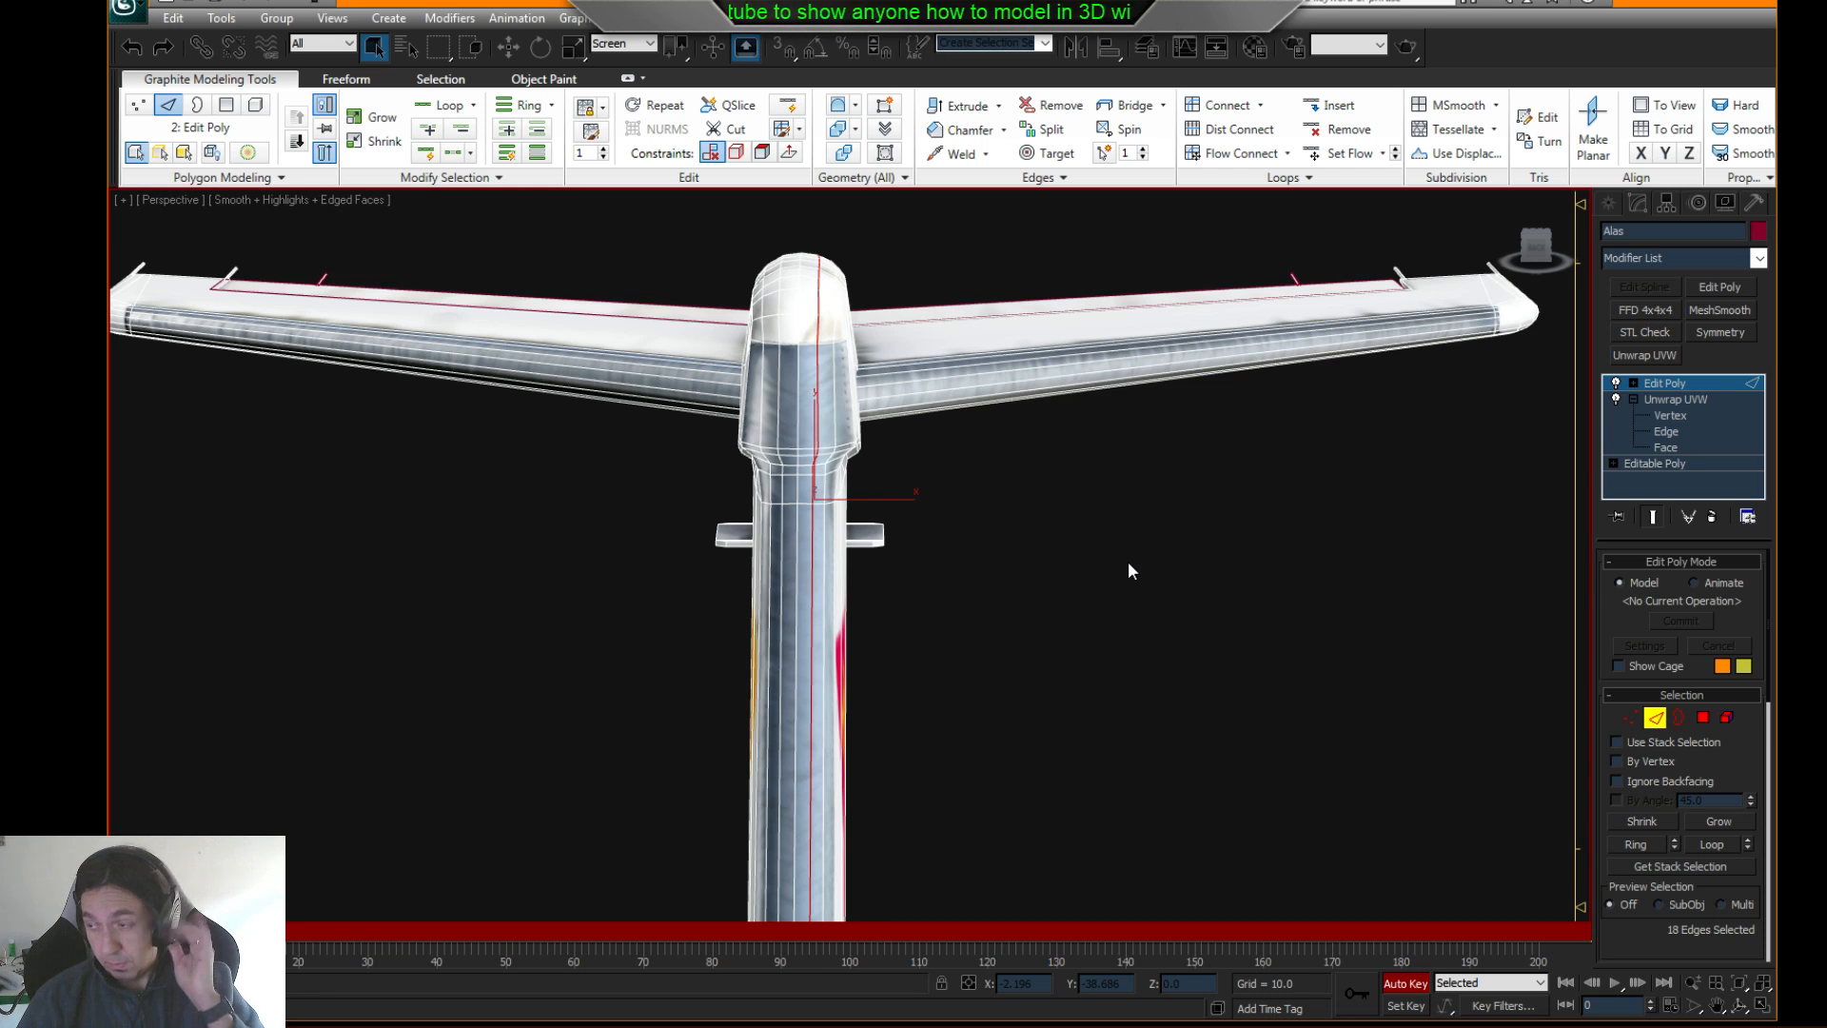
- Leave edge editing and examine the tail fin and rudder from both sides, with and without mesh edges shown
alt+middle_drag(1128, 562, 942, 609)
scroll(962, 591, up, 5)
click(911, 610)
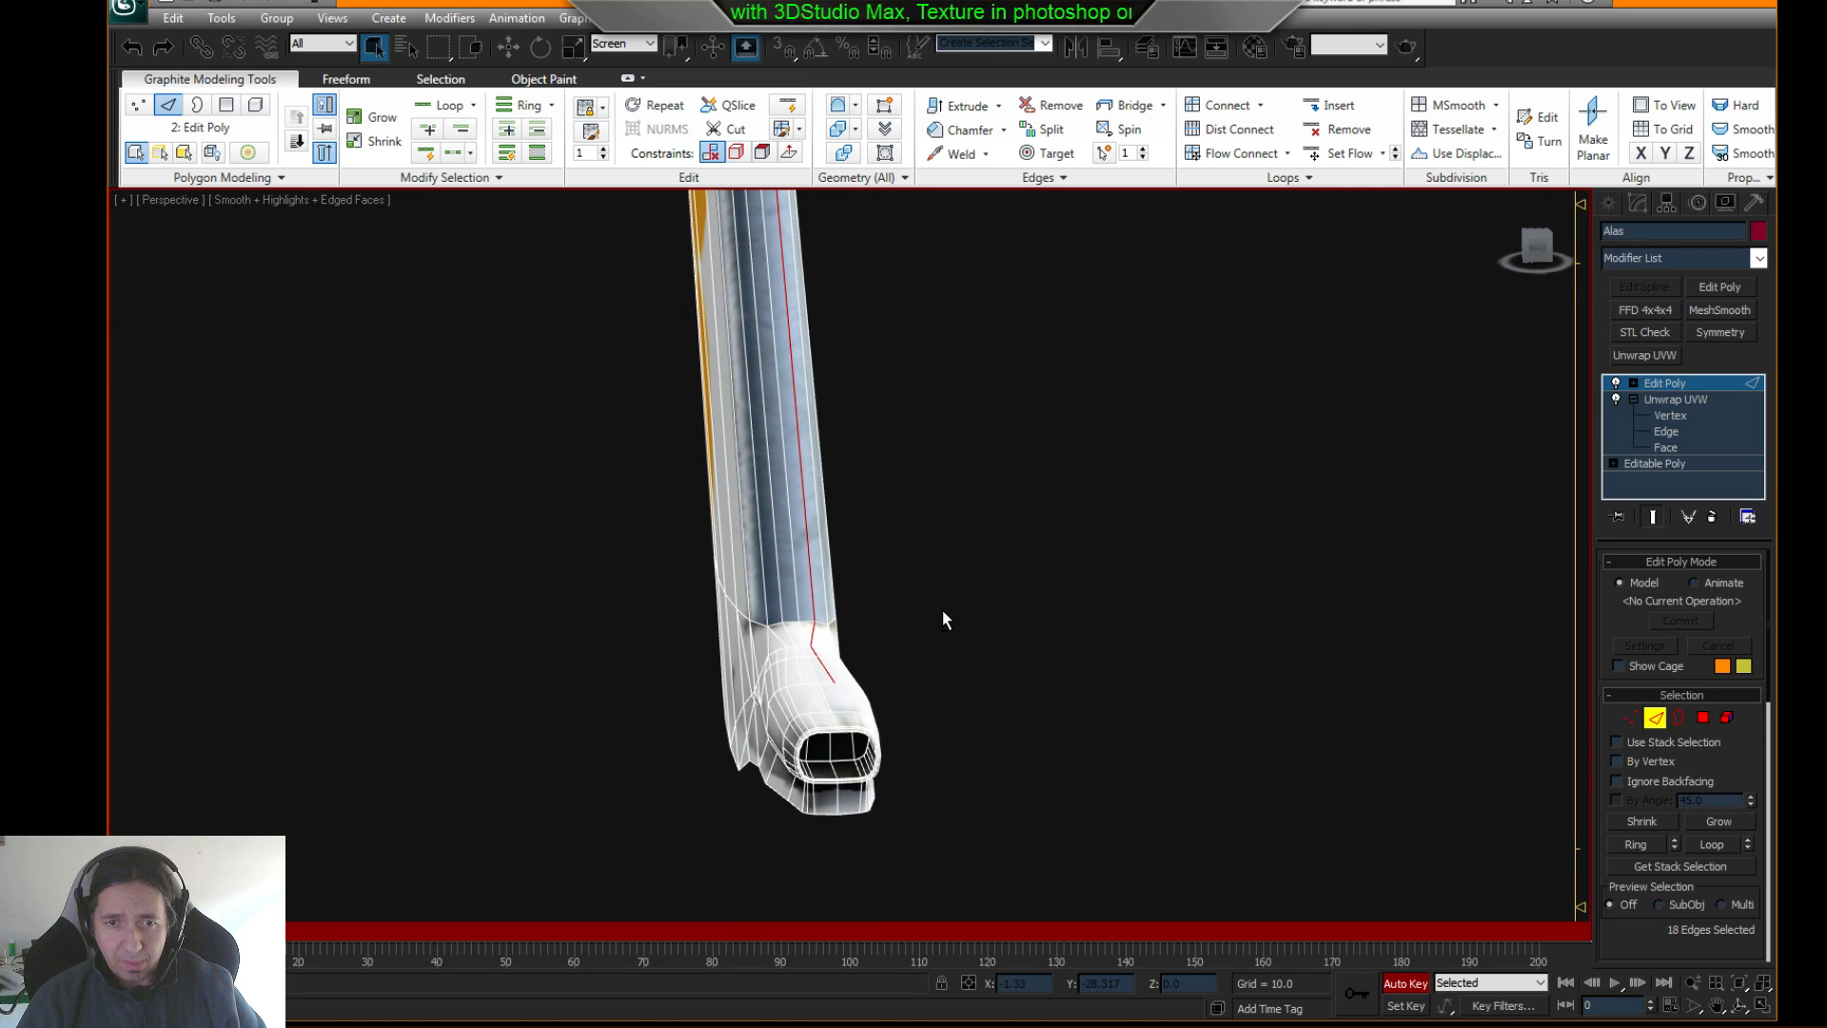
click(1655, 718)
alt+middle_drag(1252, 683, 935, 721)
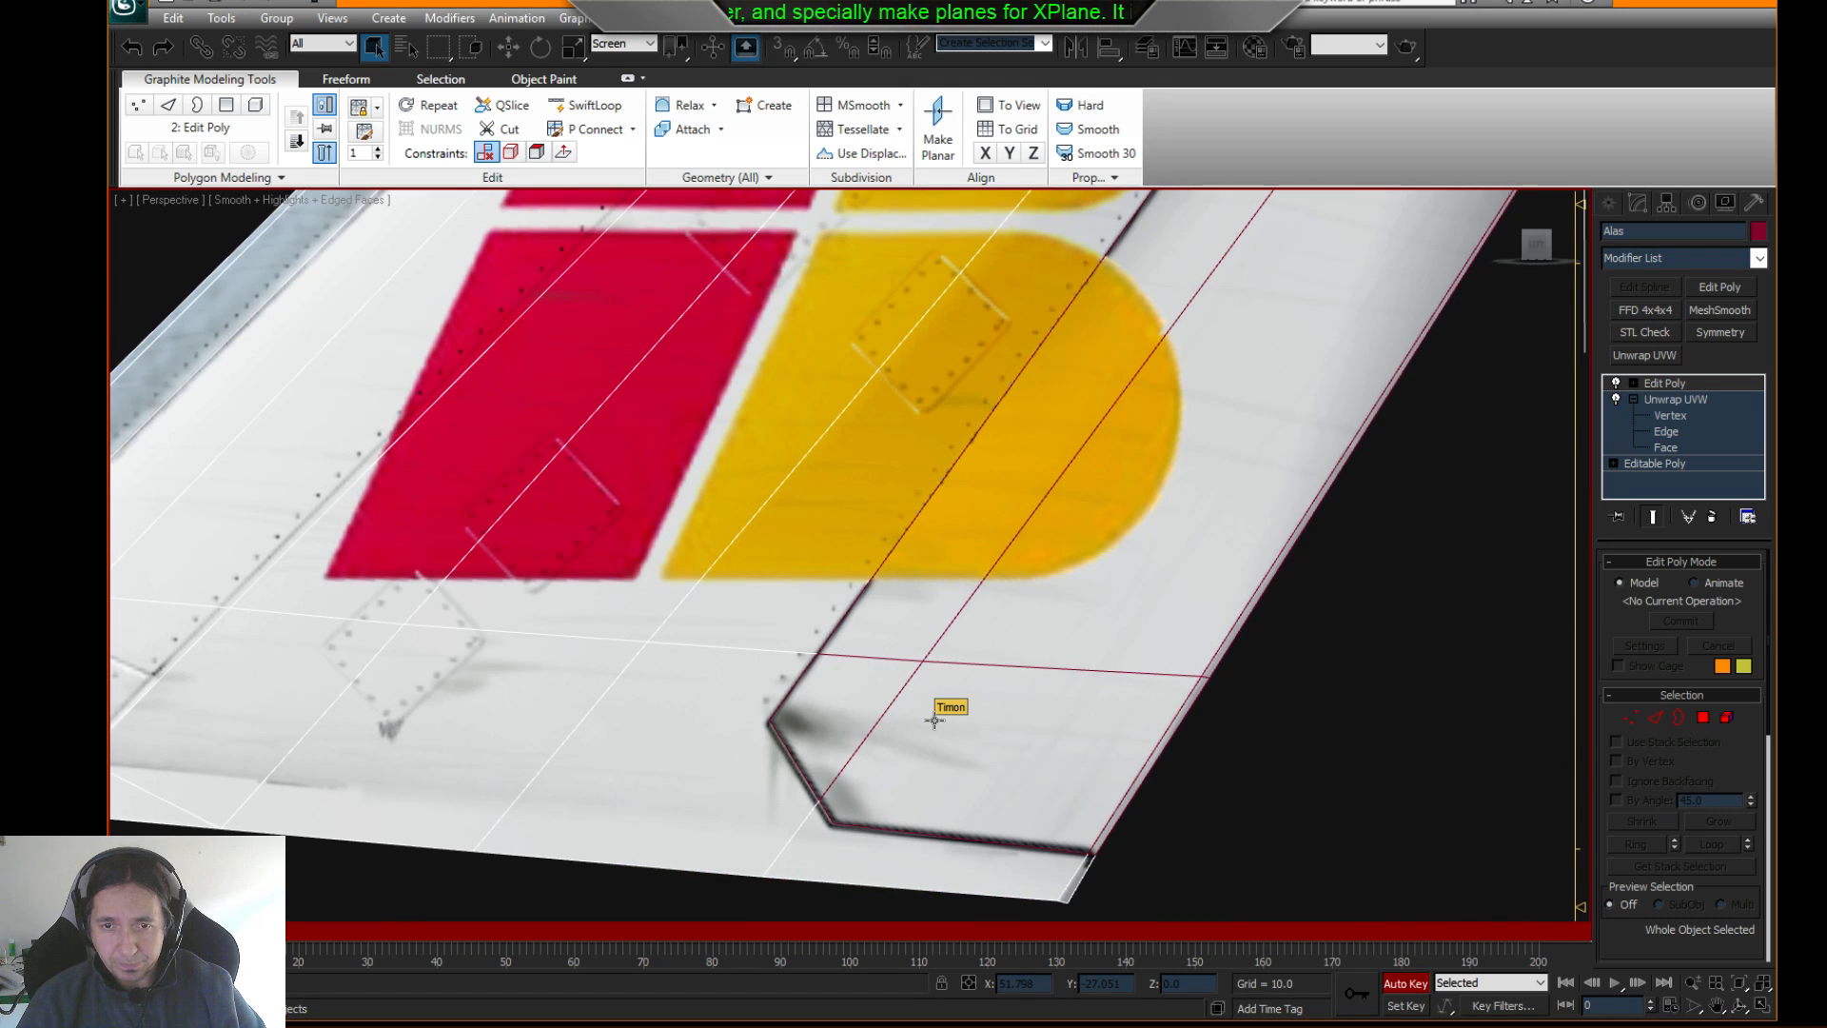
mouse_move(1084, 779)
middle_down()
mouse_move(1003, 608)
mouse_move(946, 579)
mouse_move(948, 623)
mouse_move(755, 625)
mouse_move(629, 598)
mouse_move(747, 559)
middle_up()
key(F4)
middle_drag(840, 436, 855, 640)
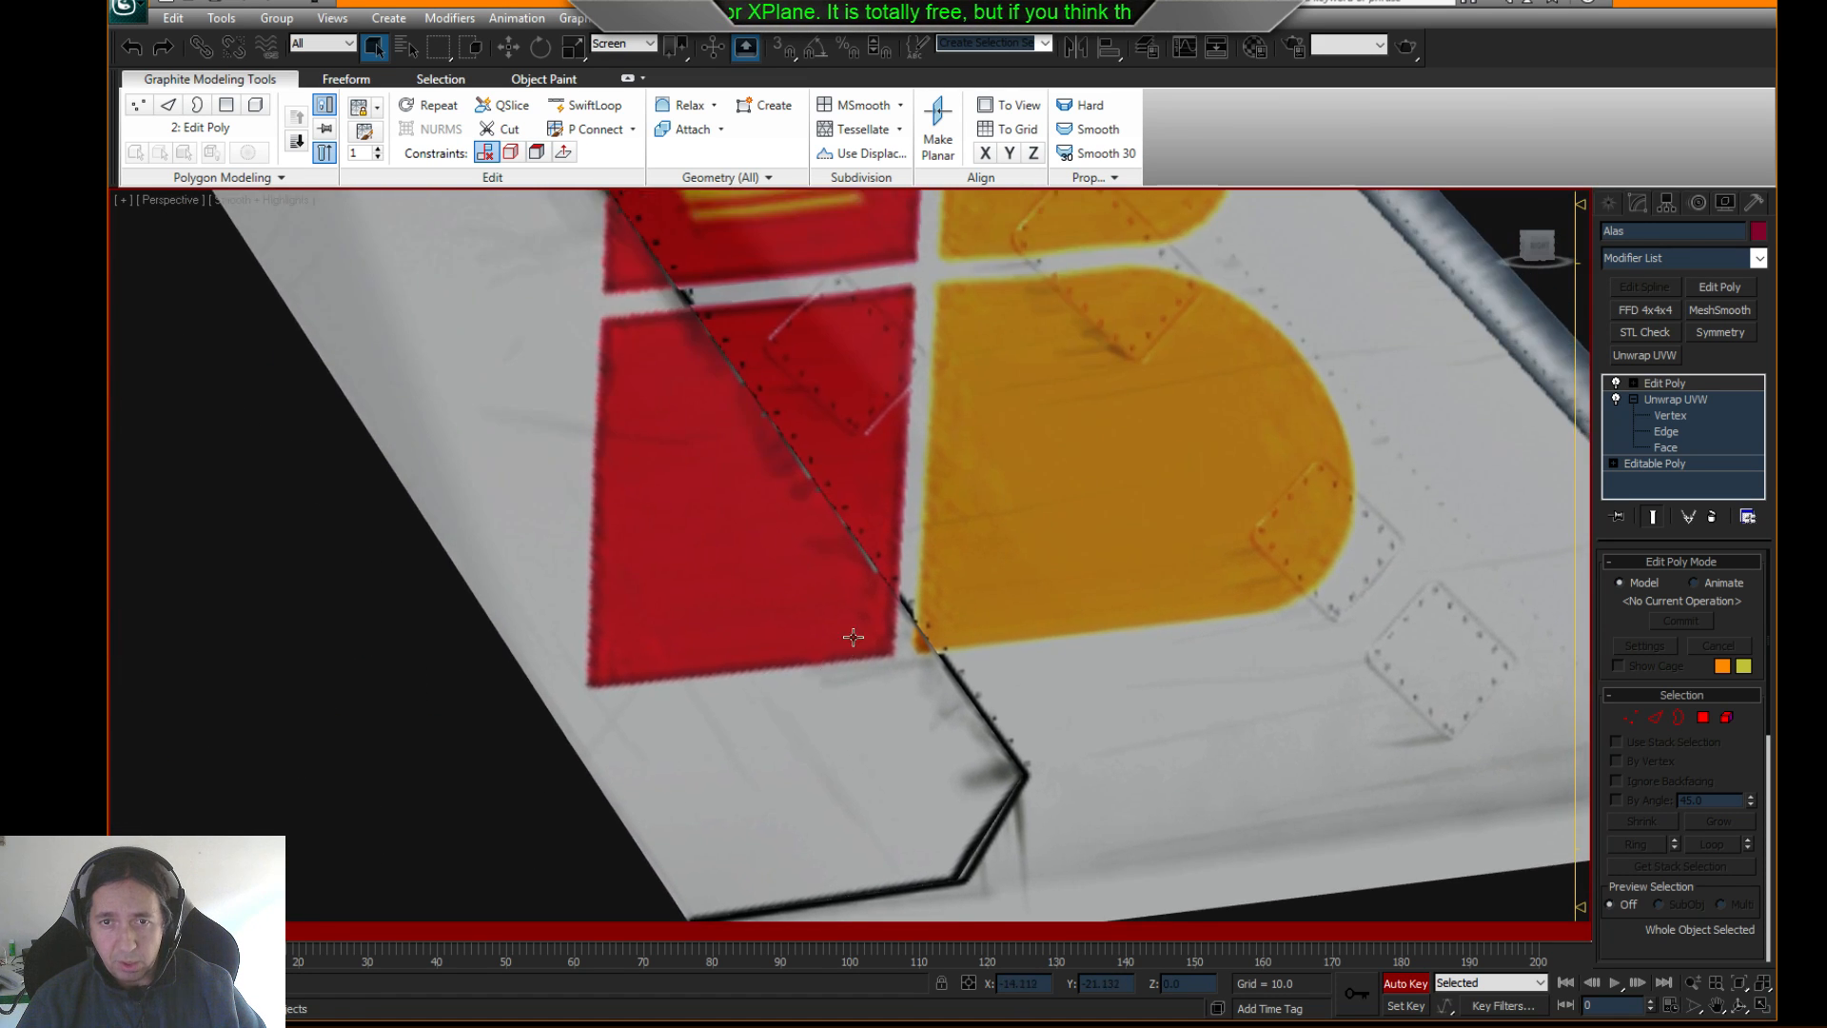
scroll(855, 639, down, 4)
middle_drag(791, 494, 834, 731)
mouse_move(834, 731)
alt+middle_down()
mouse_move(814, 626)
mouse_move(824, 694)
mouse_move(905, 685)
mouse_move(1012, 741)
mouse_move(938, 681)
mouse_move(975, 701)
mouse_move(1120, 709)
mouse_move(1324, 663)
alt+middle_up()
key(F3)
key(F3)
key(F4)
- Select the ring of upright edges along one side of the fin's top fairing, including the fanned edges at its front
scroll(951, 687, up, 3)
middle_drag(1226, 568, 1141, 720)
scroll(891, 558, up, 3)
alt+middle_drag(890, 542, 808, 544)
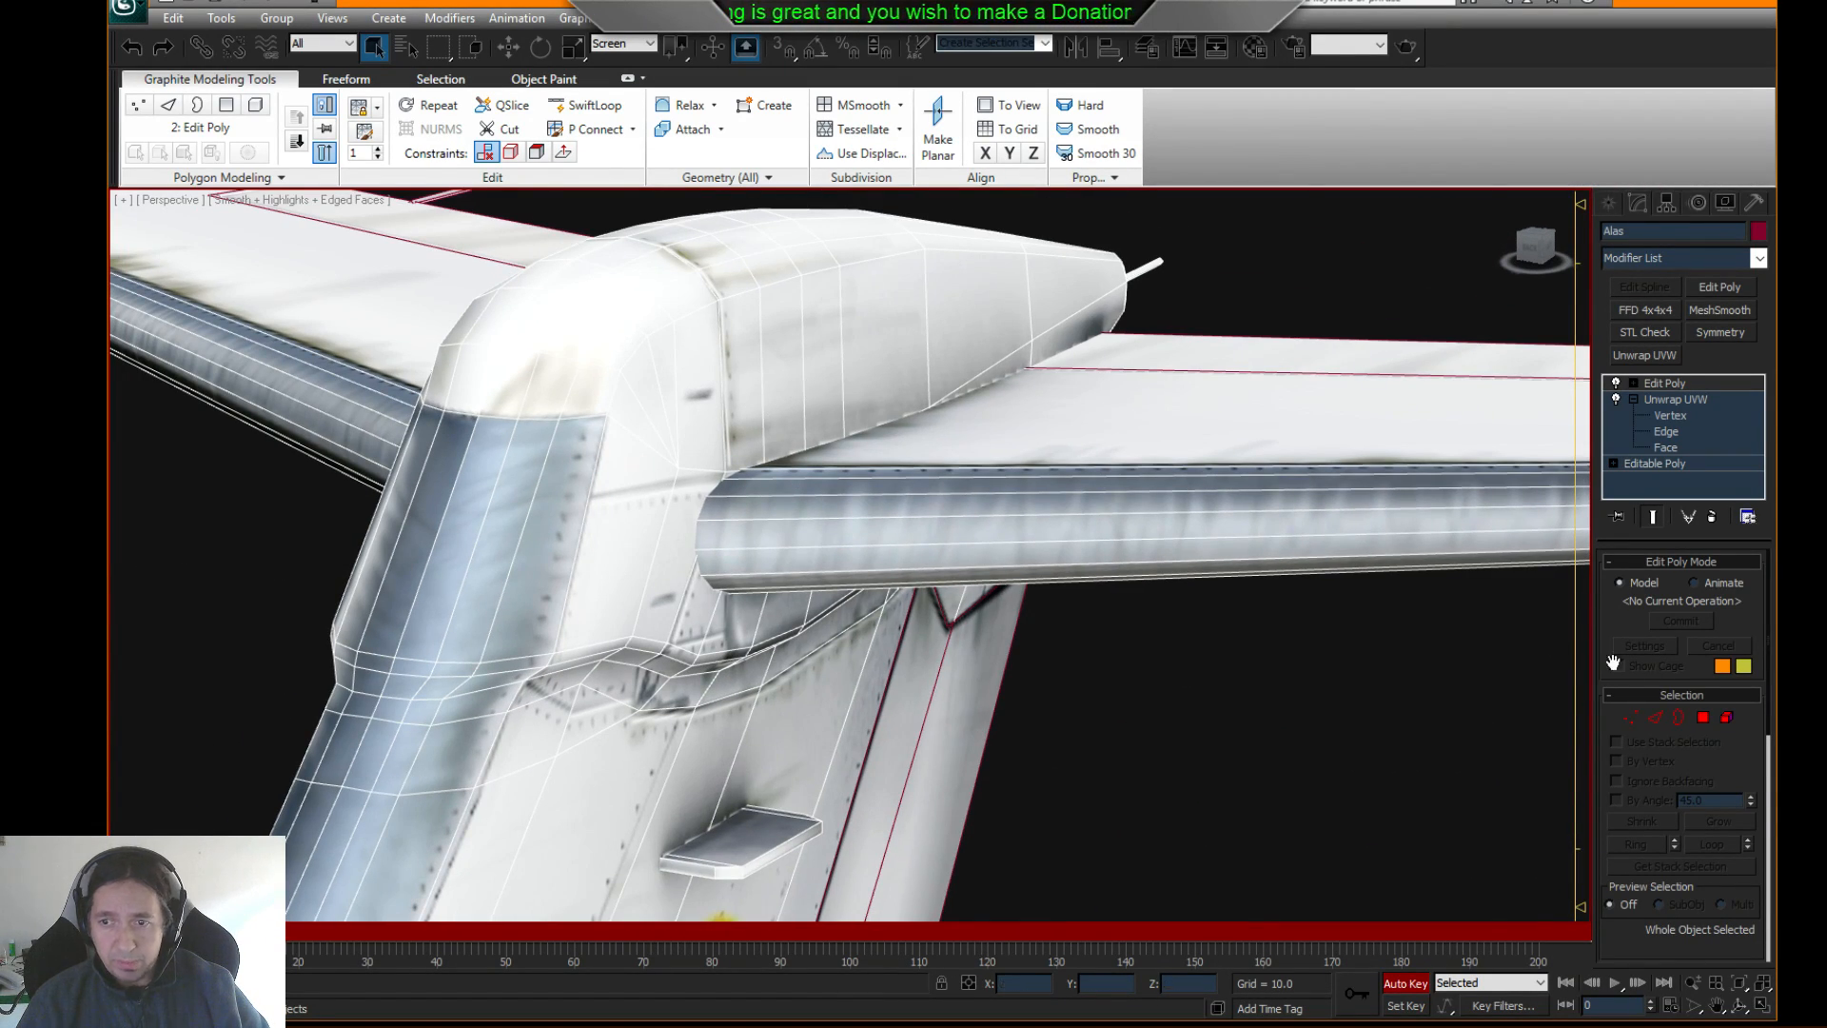
click(1655, 717)
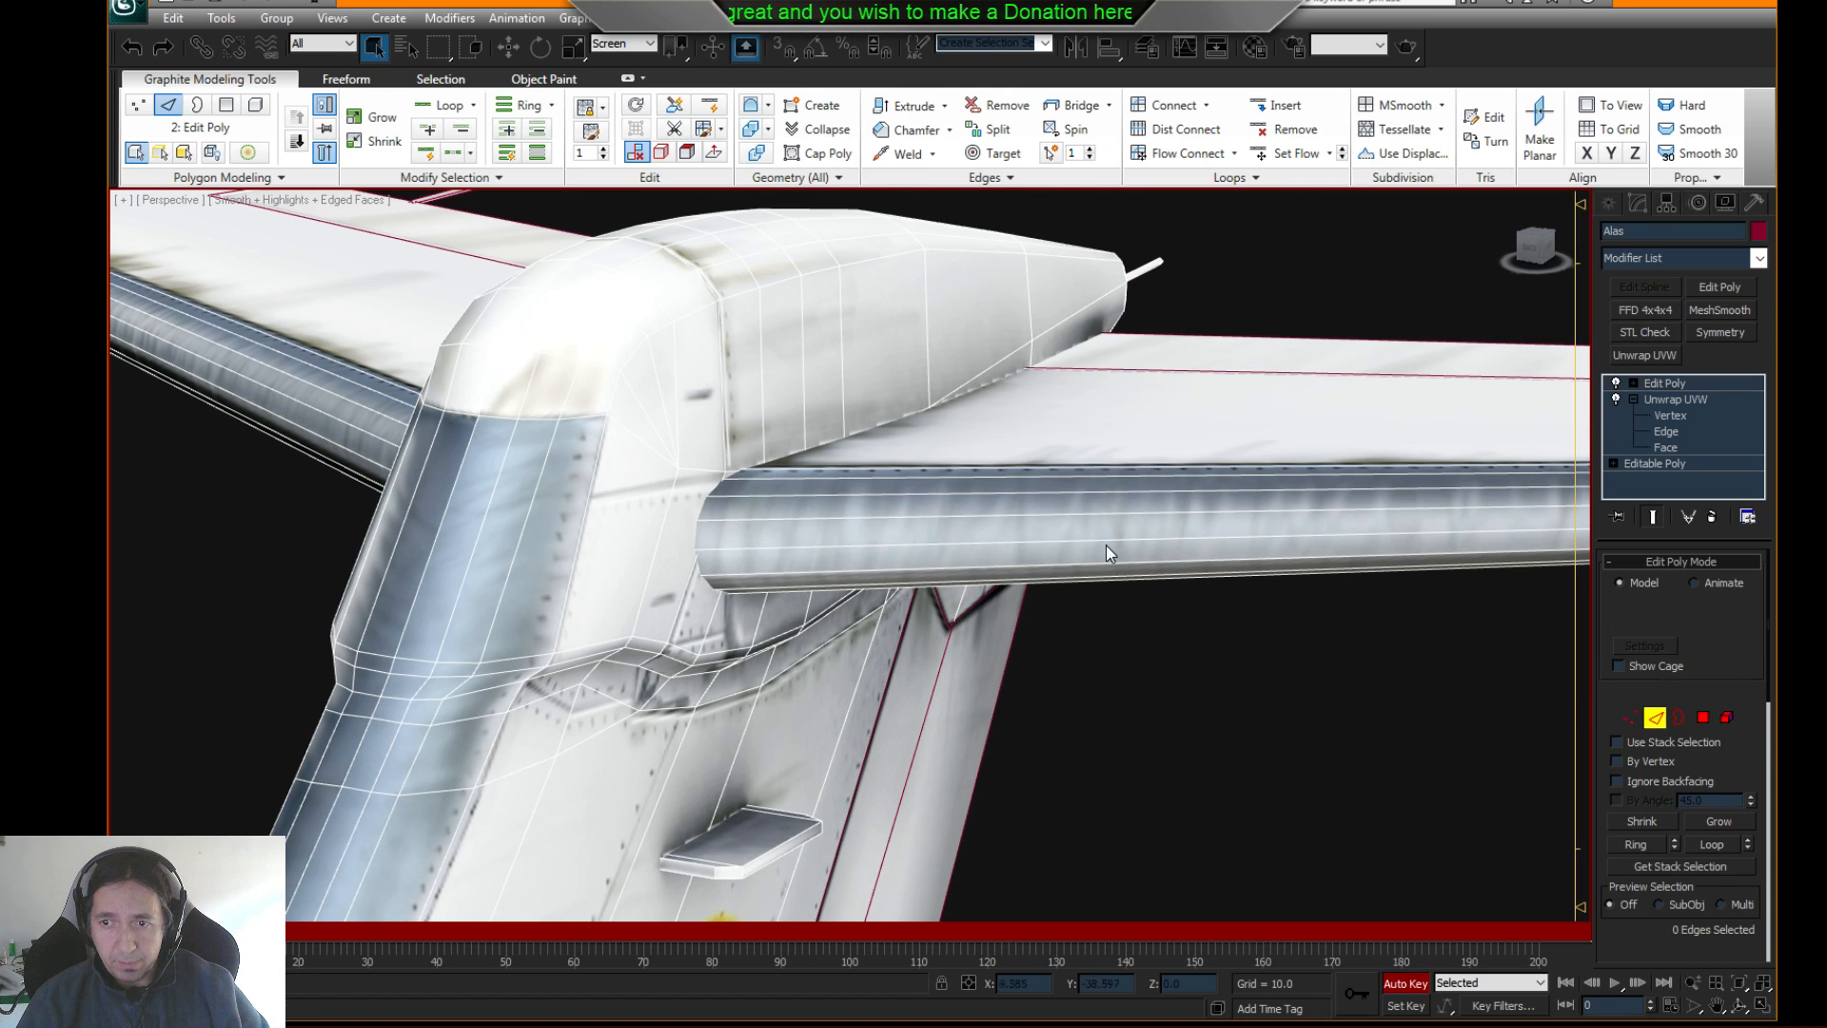
click(724, 403)
shift+click(762, 400)
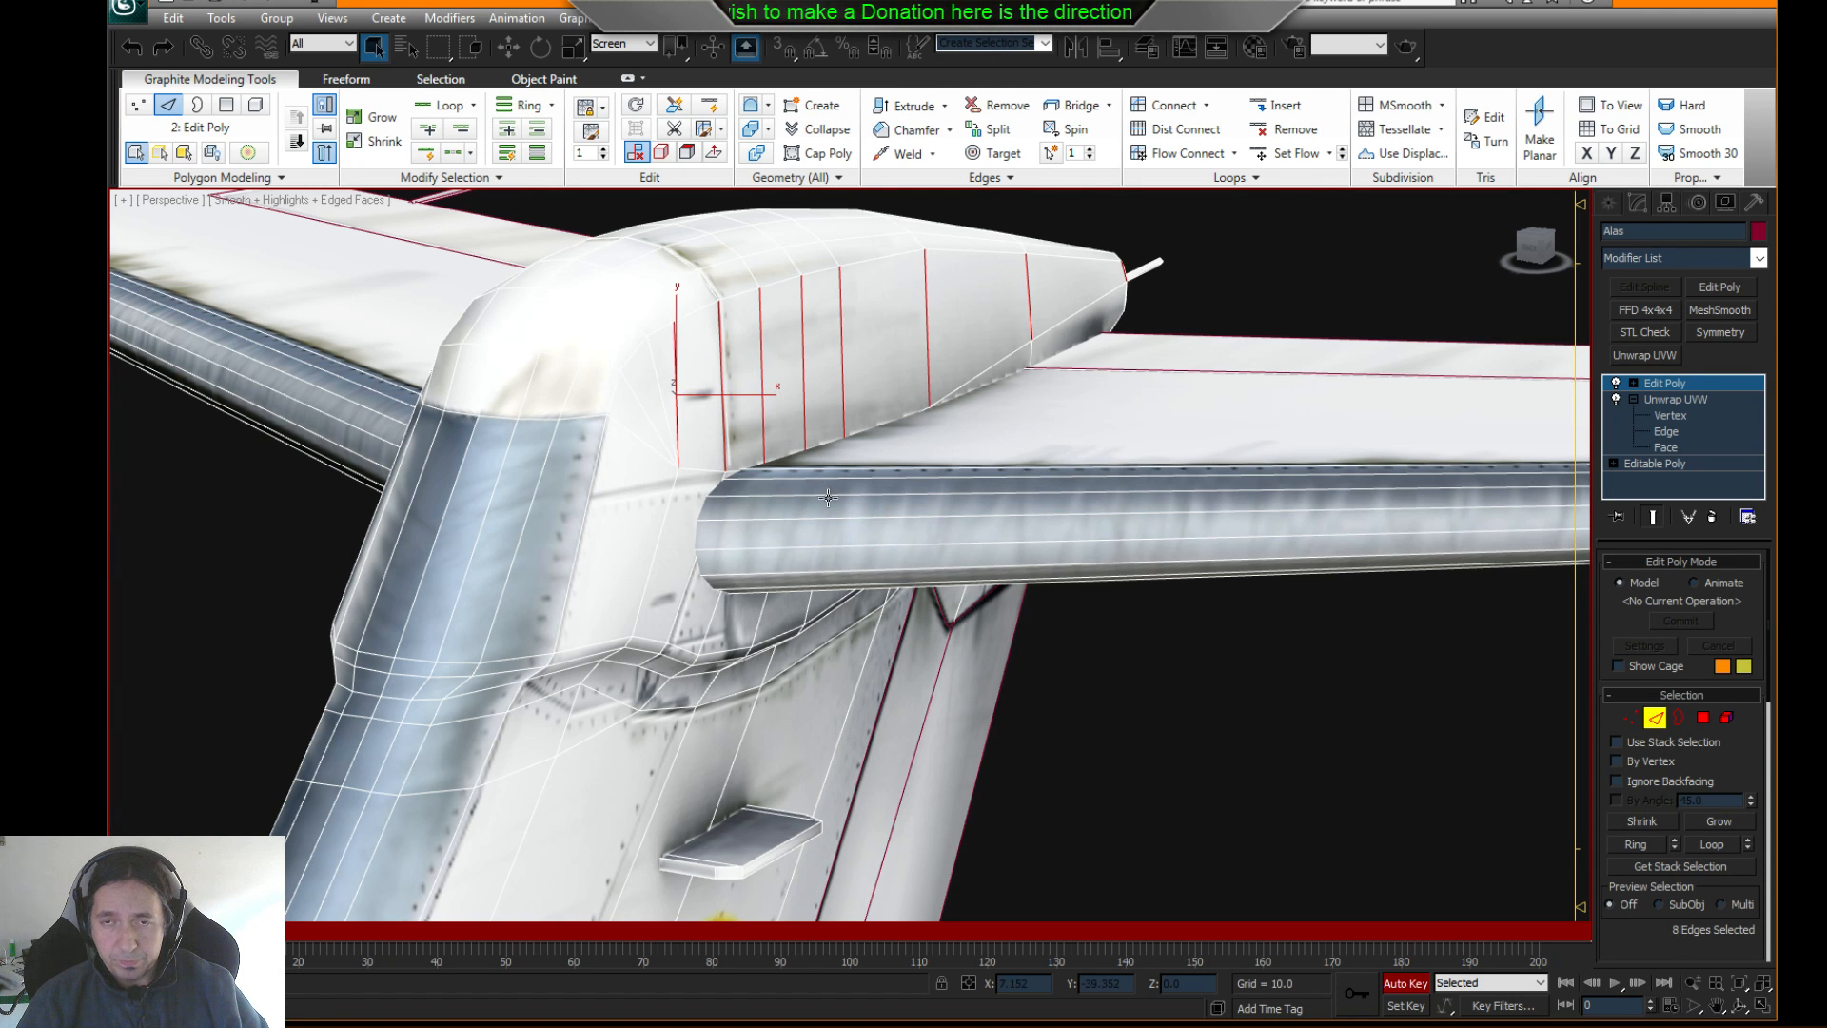
alt+middle_drag(828, 498, 716, 517)
ctrl+click(808, 354)
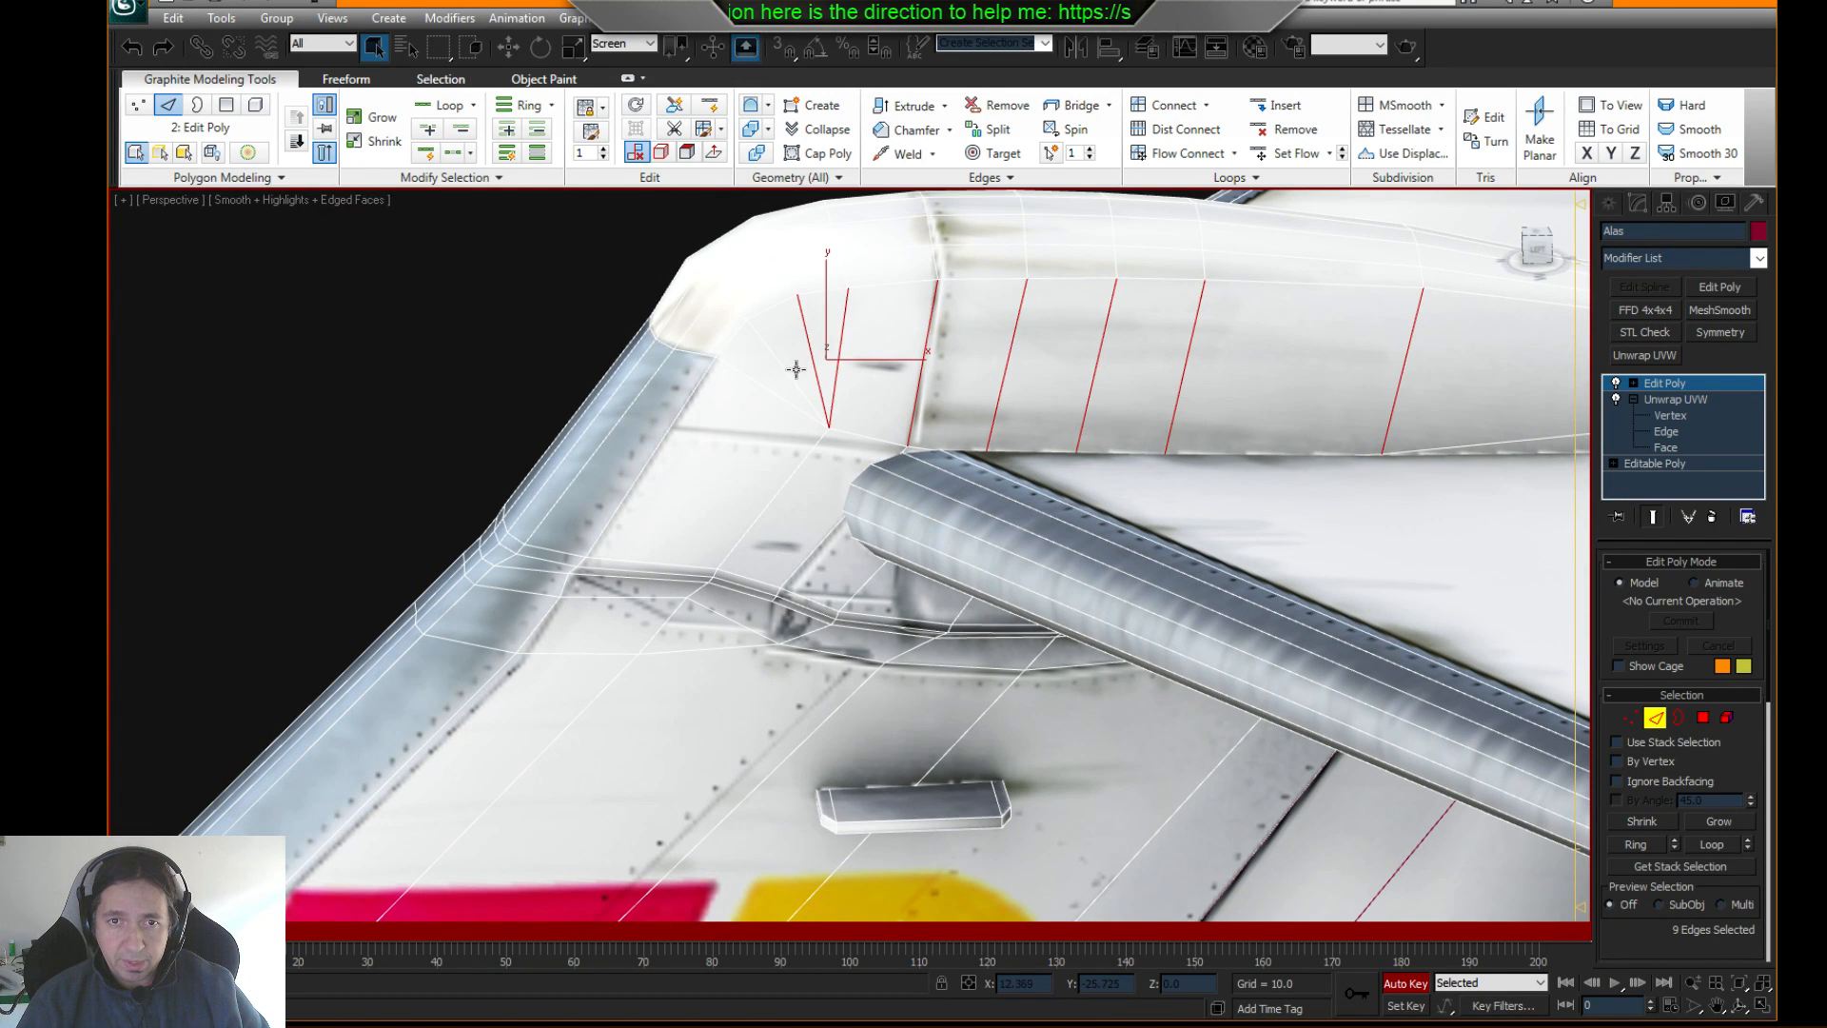
ctrl+click(795, 386)
ctrl+click(788, 416)
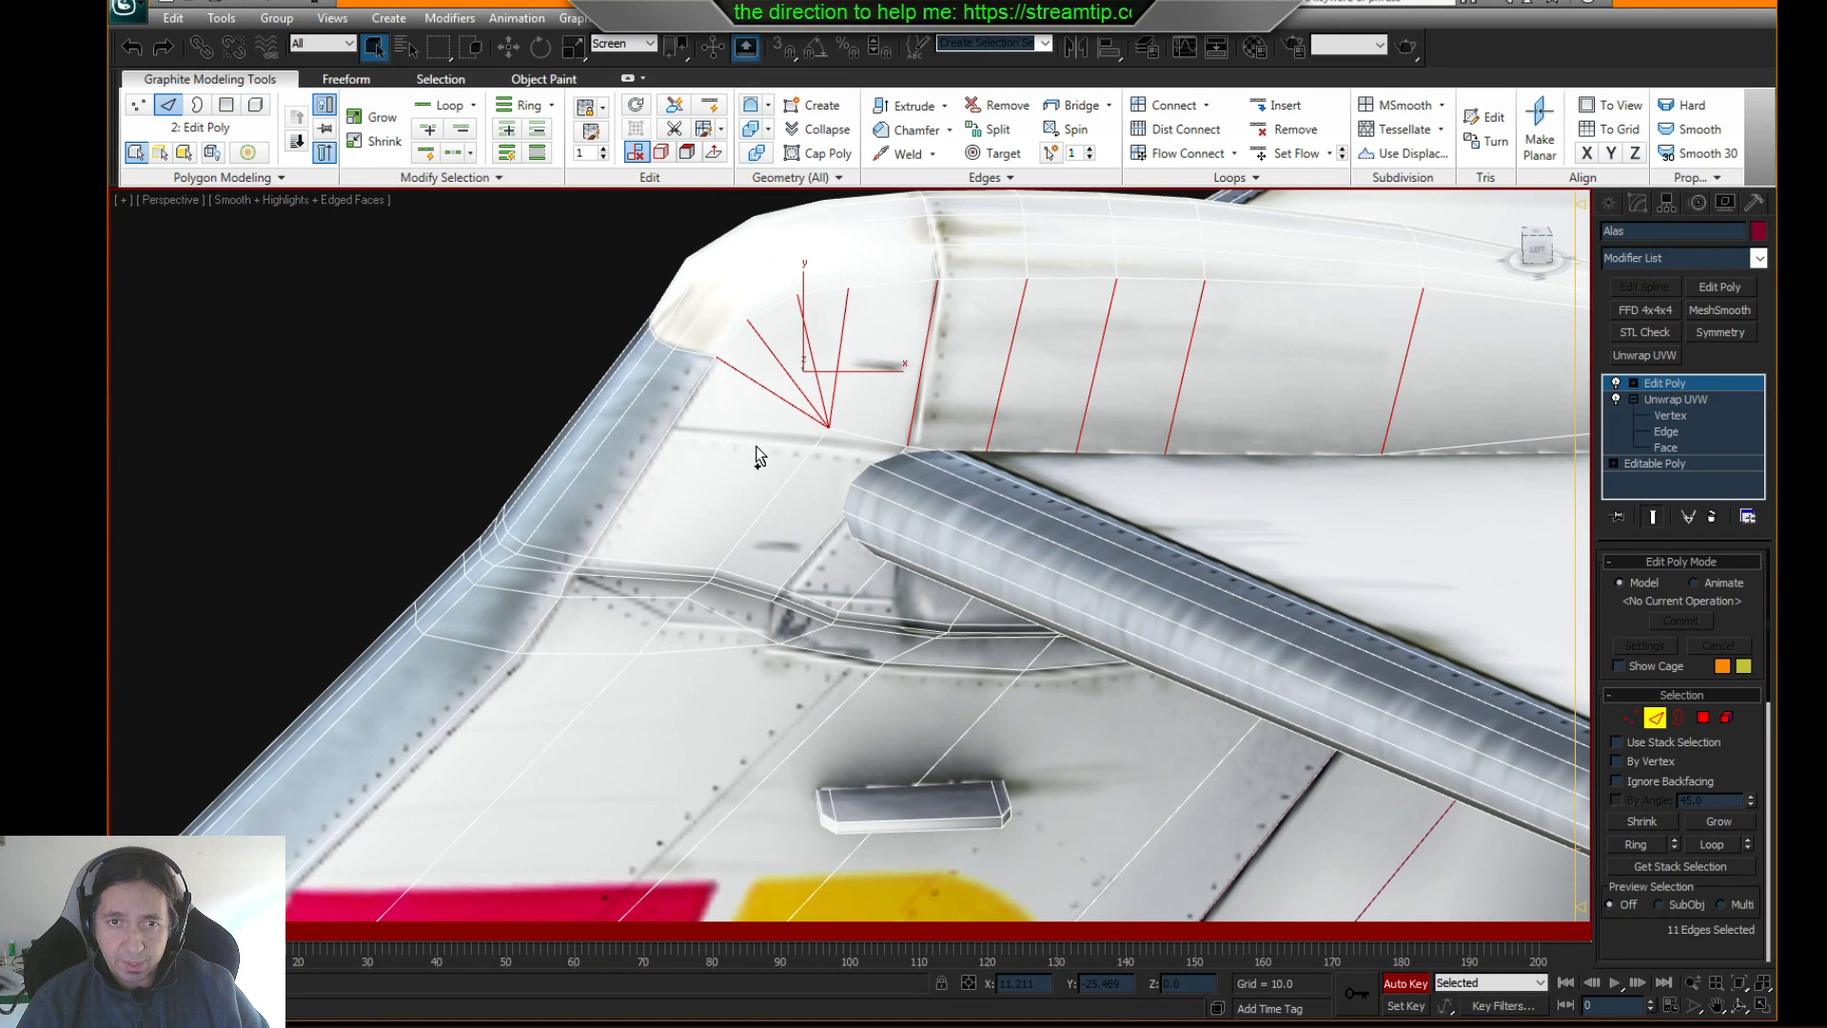
- Extend the edge selection across the collar beneath the fairing and down that fin side, leaving out the stray edge at the fin's base
alt+middle_drag(761, 449, 708, 502)
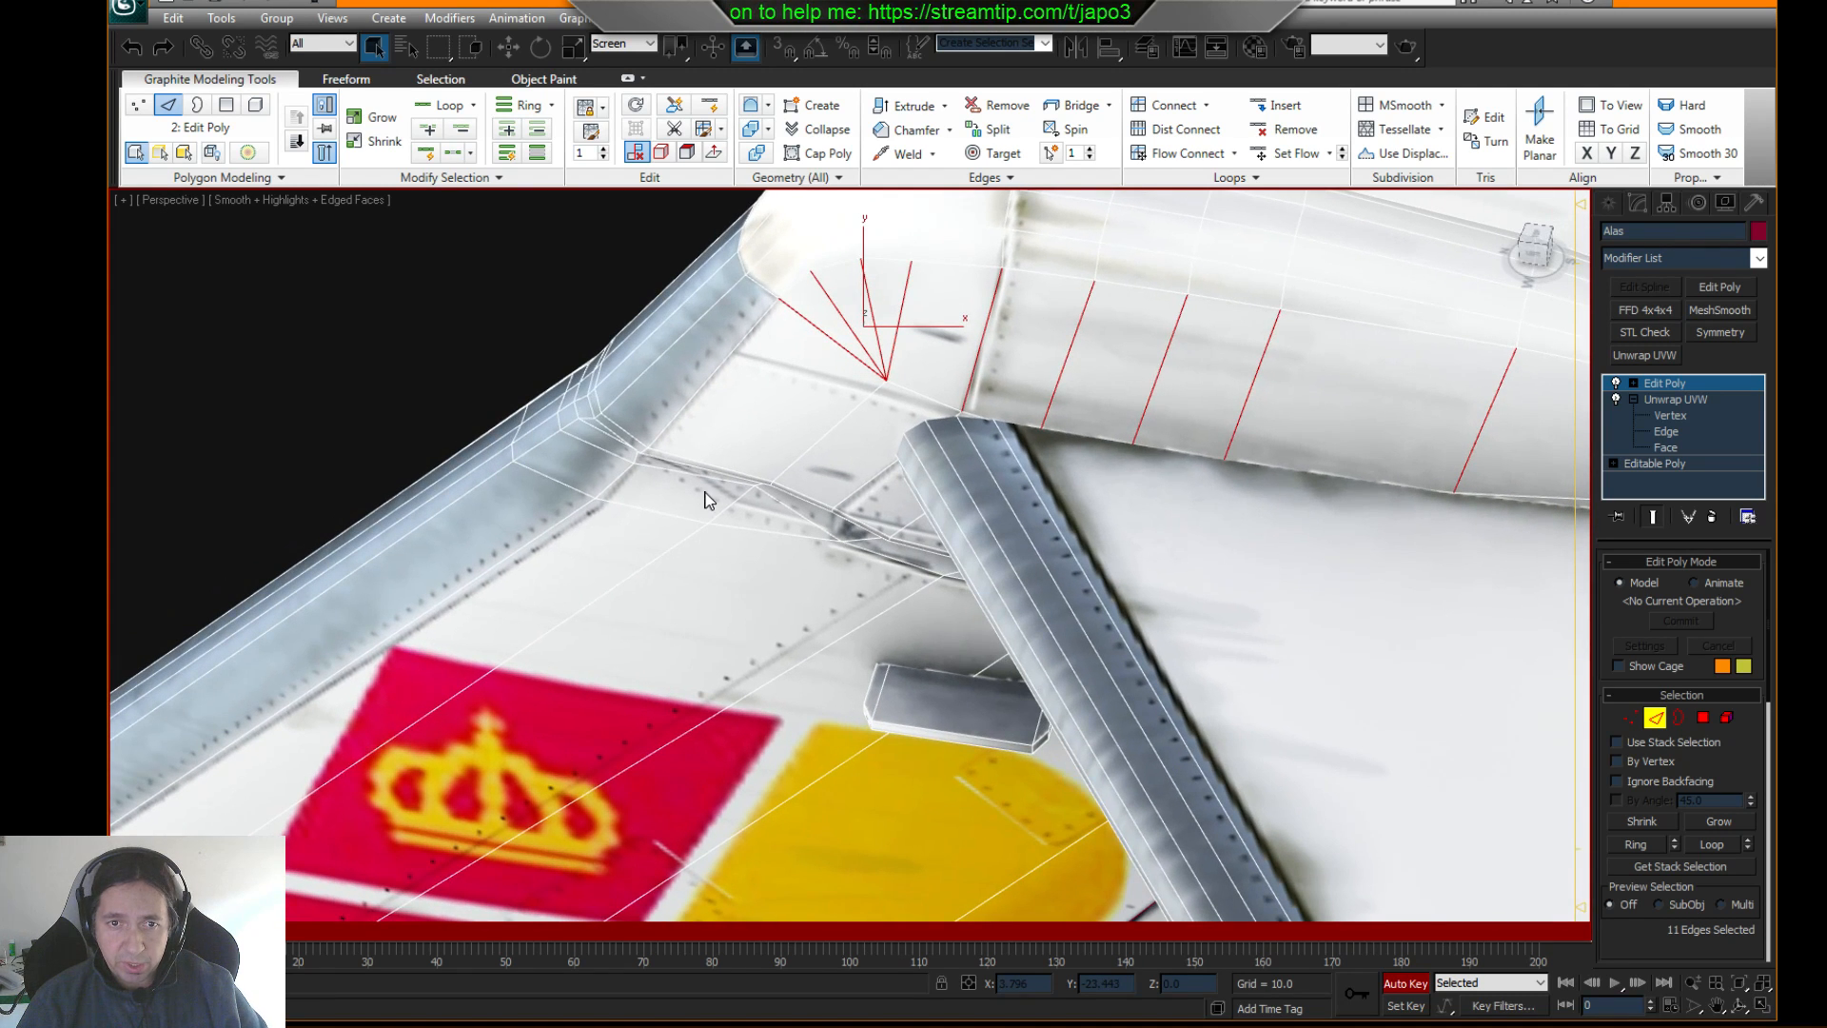
ctrl+click(710, 472)
ctrl+click(712, 476)
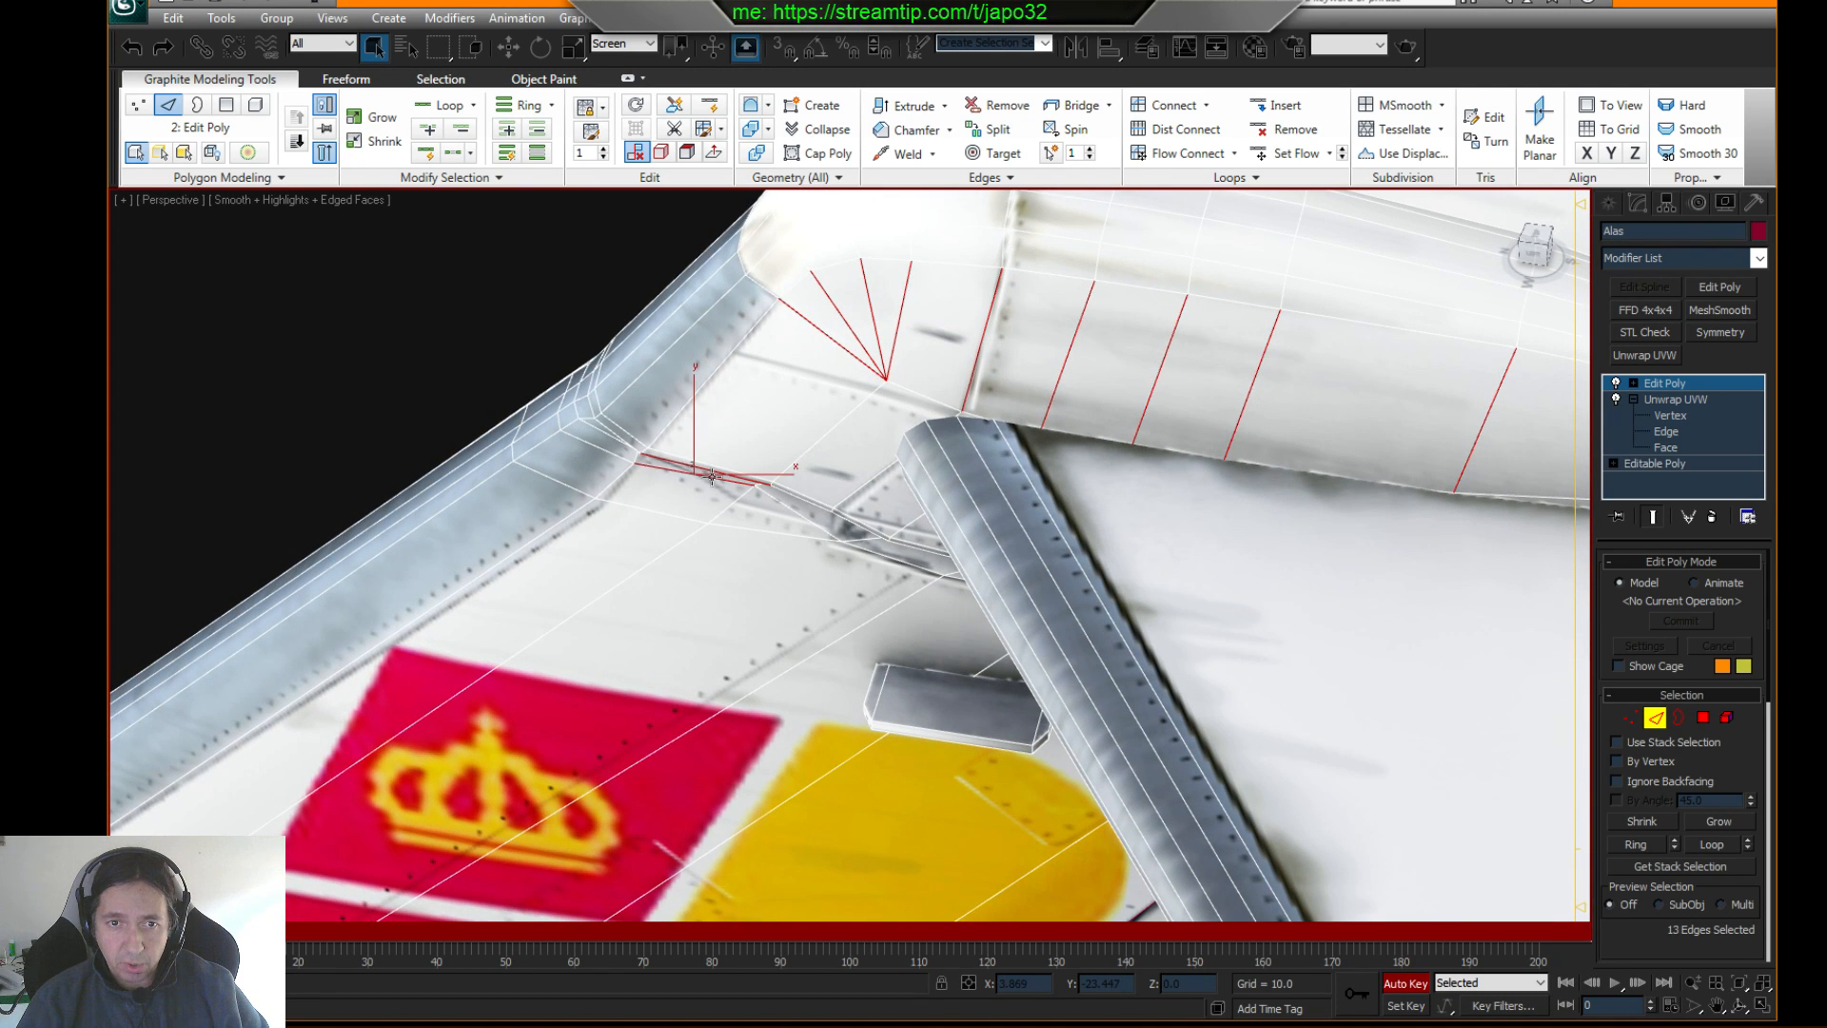
ctrl+click(684, 515)
alt+middle_drag(655, 588, 765, 606)
scroll(782, 515, up, 4)
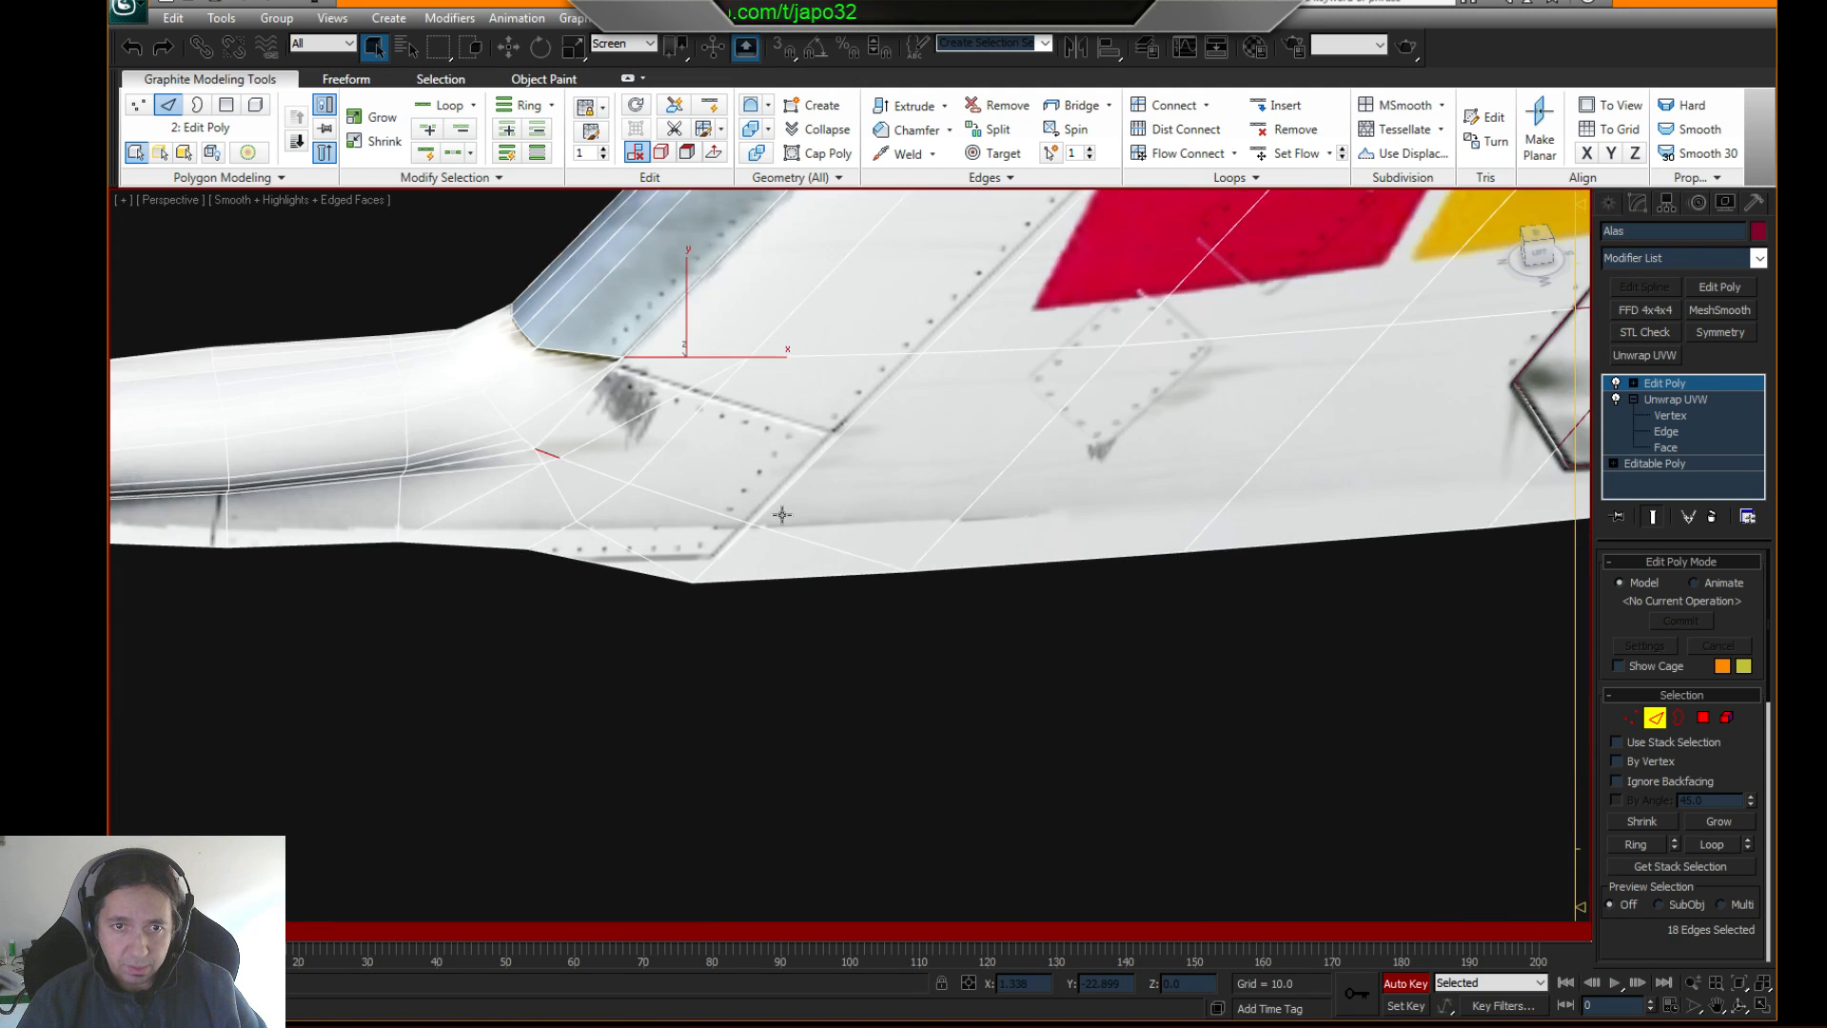
middle_drag(698, 468, 629, 564)
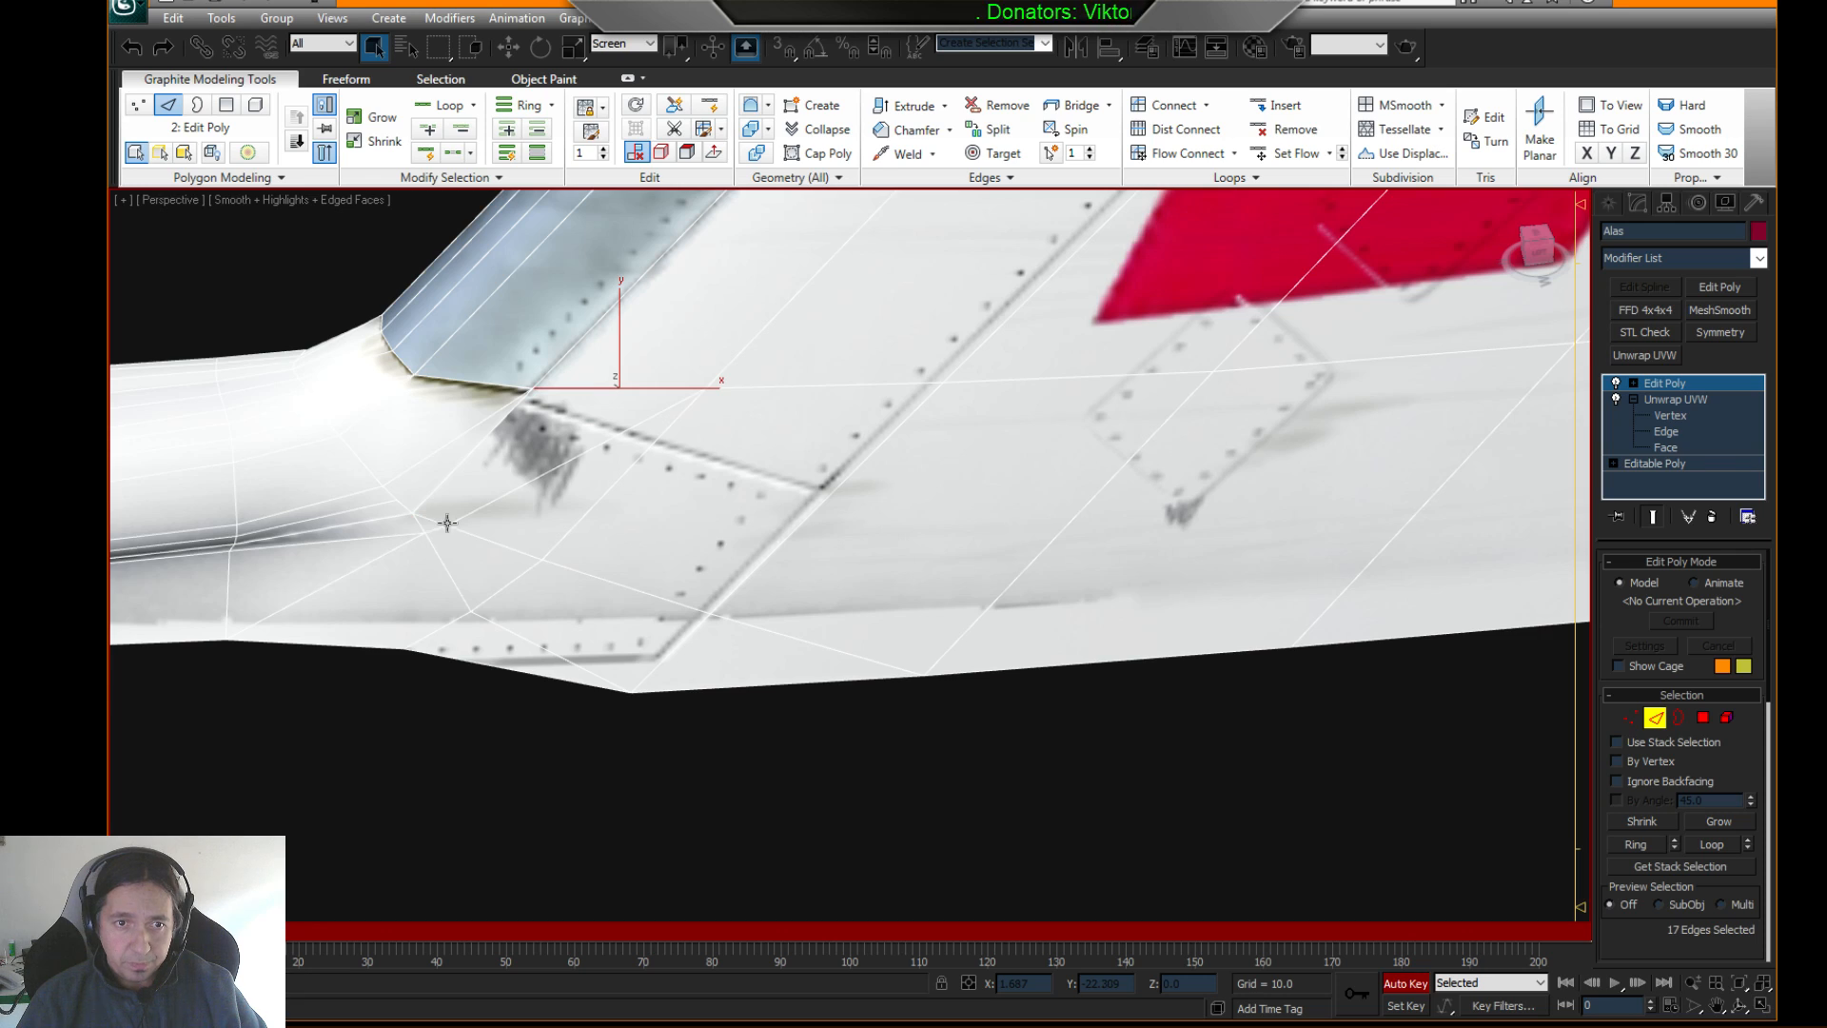
alt+middle_drag(448, 521, 1102, 425)
scroll(1102, 426, up, 3)
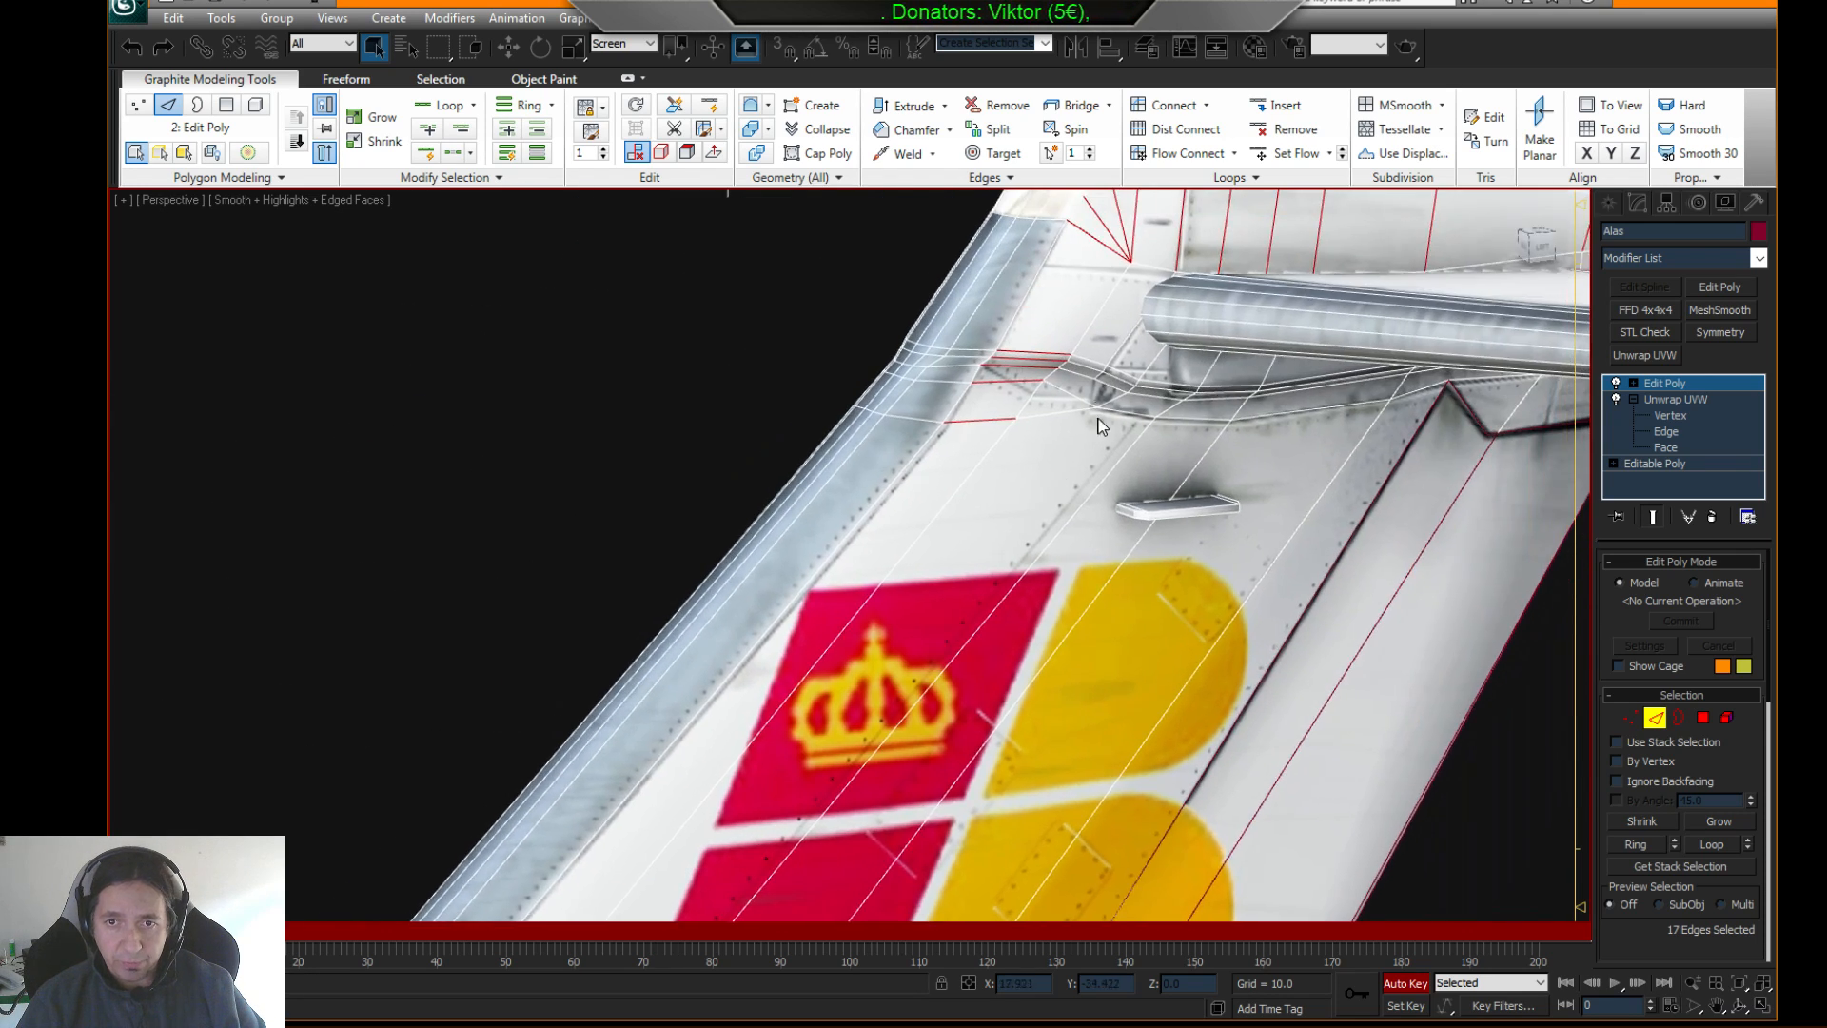
- Join the selected edges with Flow Connect to add a lengthwise loop along that side of the fin and top fairing
scroll(949, 565, down, 3)
alt+middle_drag(1146, 580, 951, 469)
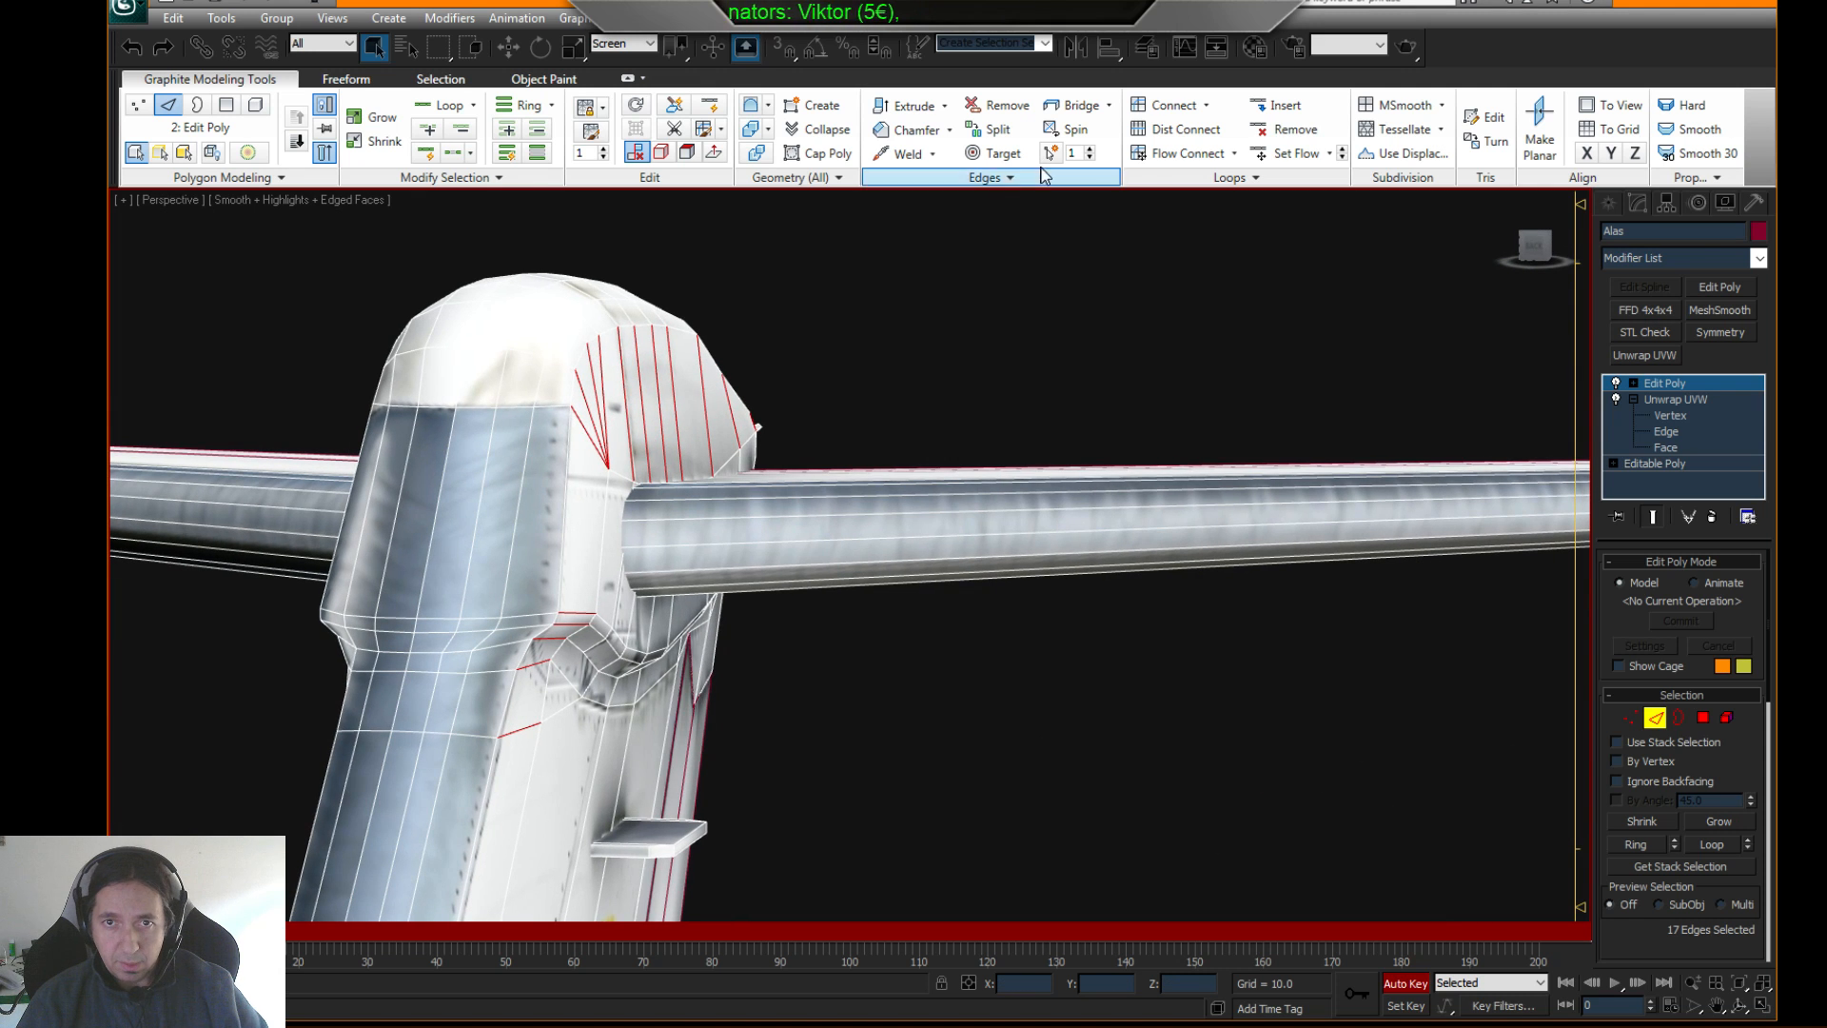
click(1157, 152)
alt+middle_drag(1028, 334, 759, 505)
scroll(773, 502, up, 3)
scroll(672, 507, down, 3)
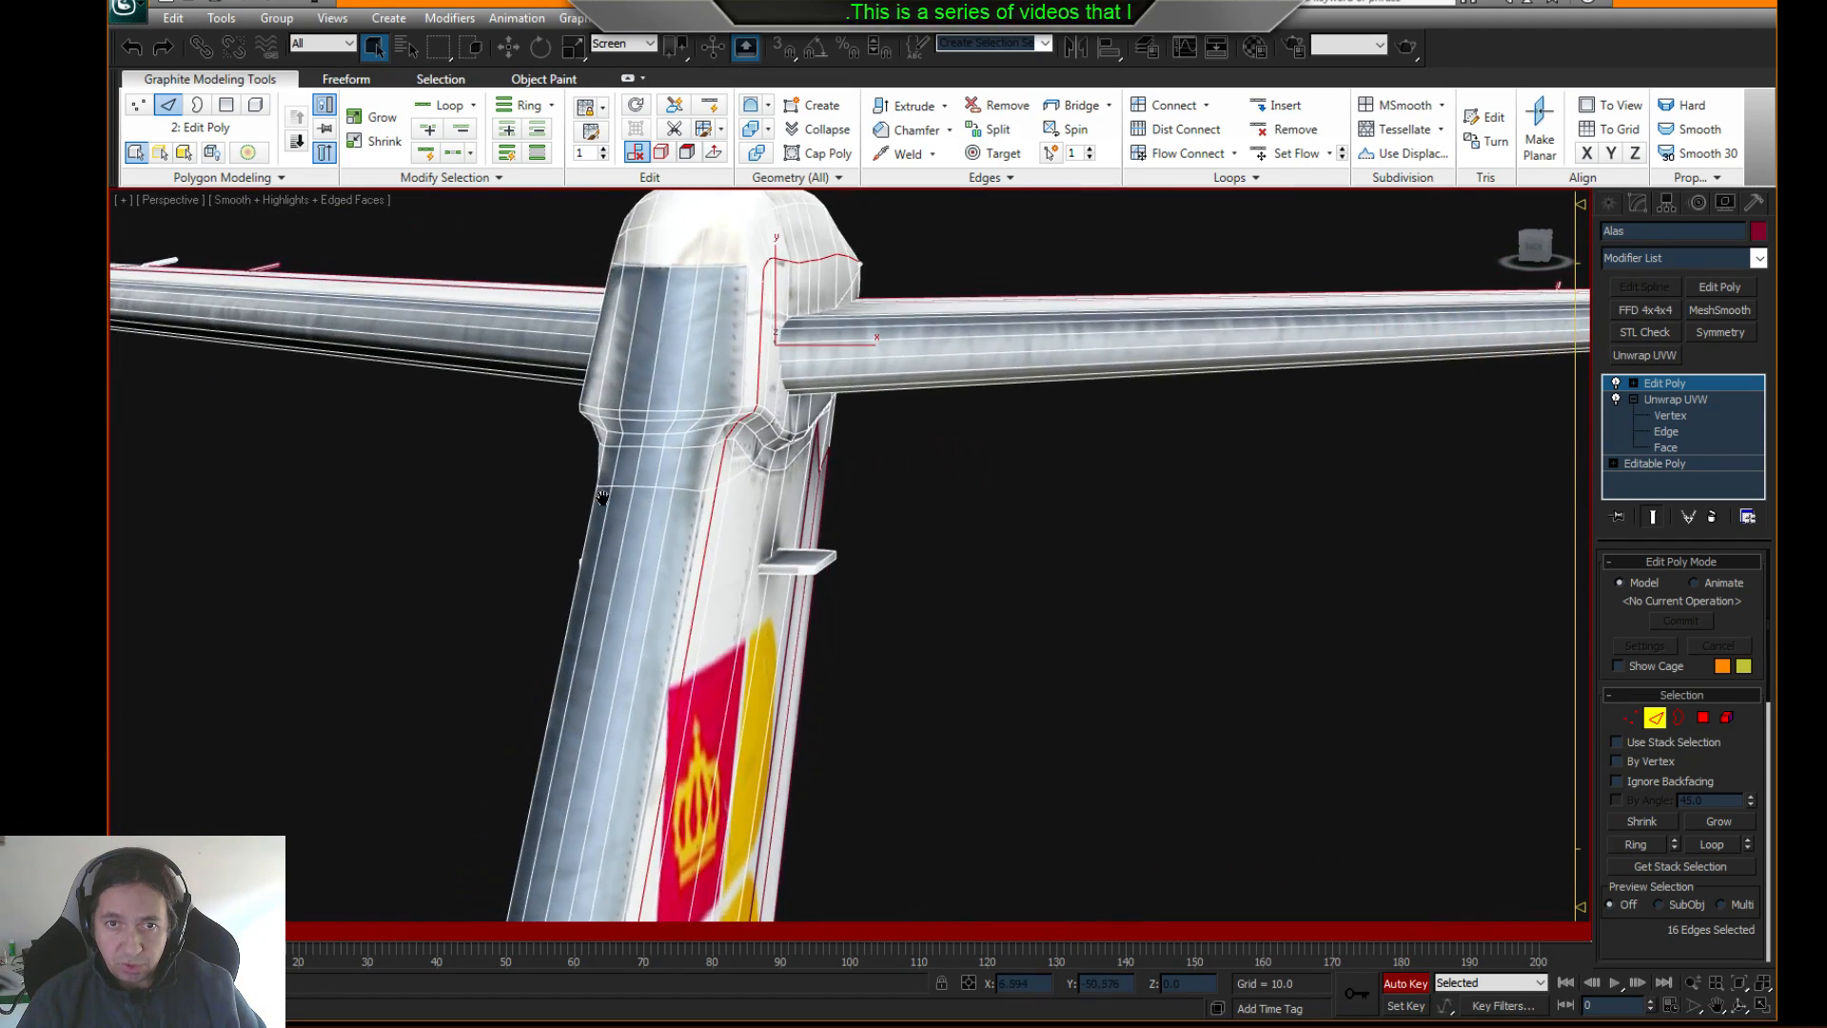
- Select the matching upright and fanned edges on the opposite side of the fin's top fairing
alt+middle_drag(608, 495, 790, 523)
scroll(790, 523, up, 2)
middle_drag(790, 524, 926, 592)
scroll(851, 452, up, 2)
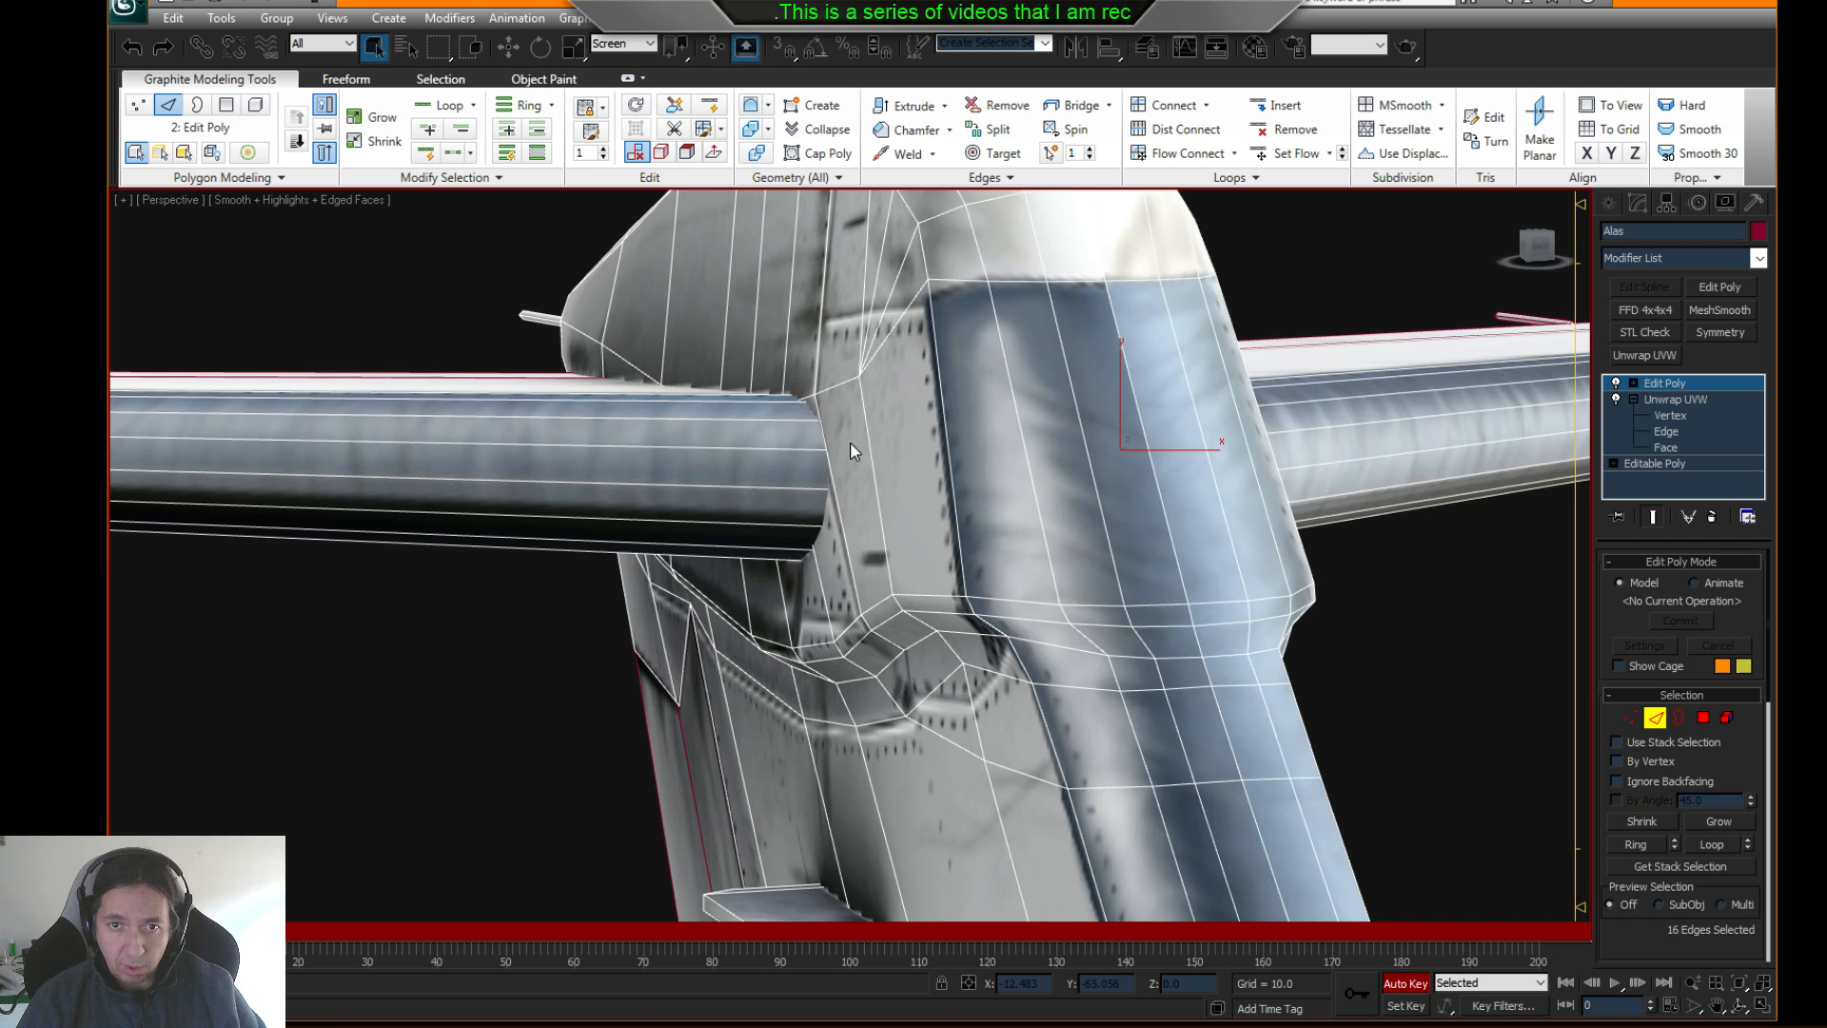
click(822, 284)
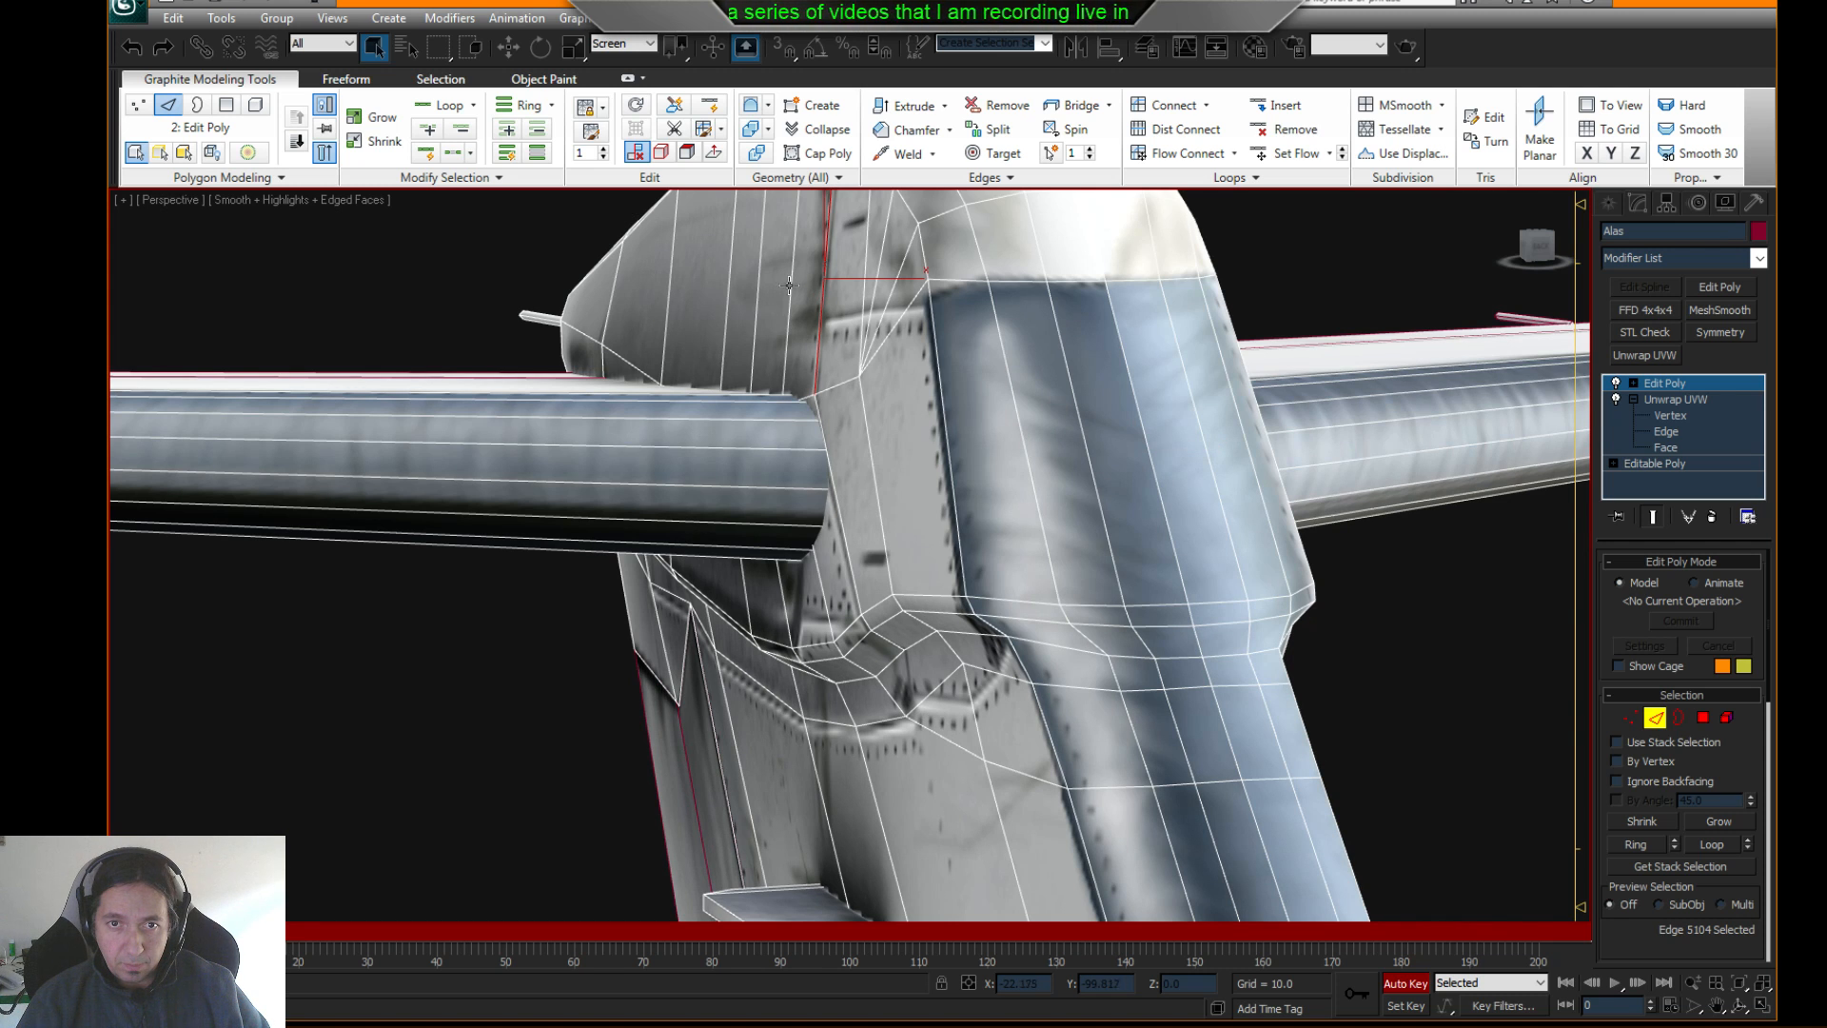
shift+click(789, 285)
alt+middle_drag(789, 284, 869, 310)
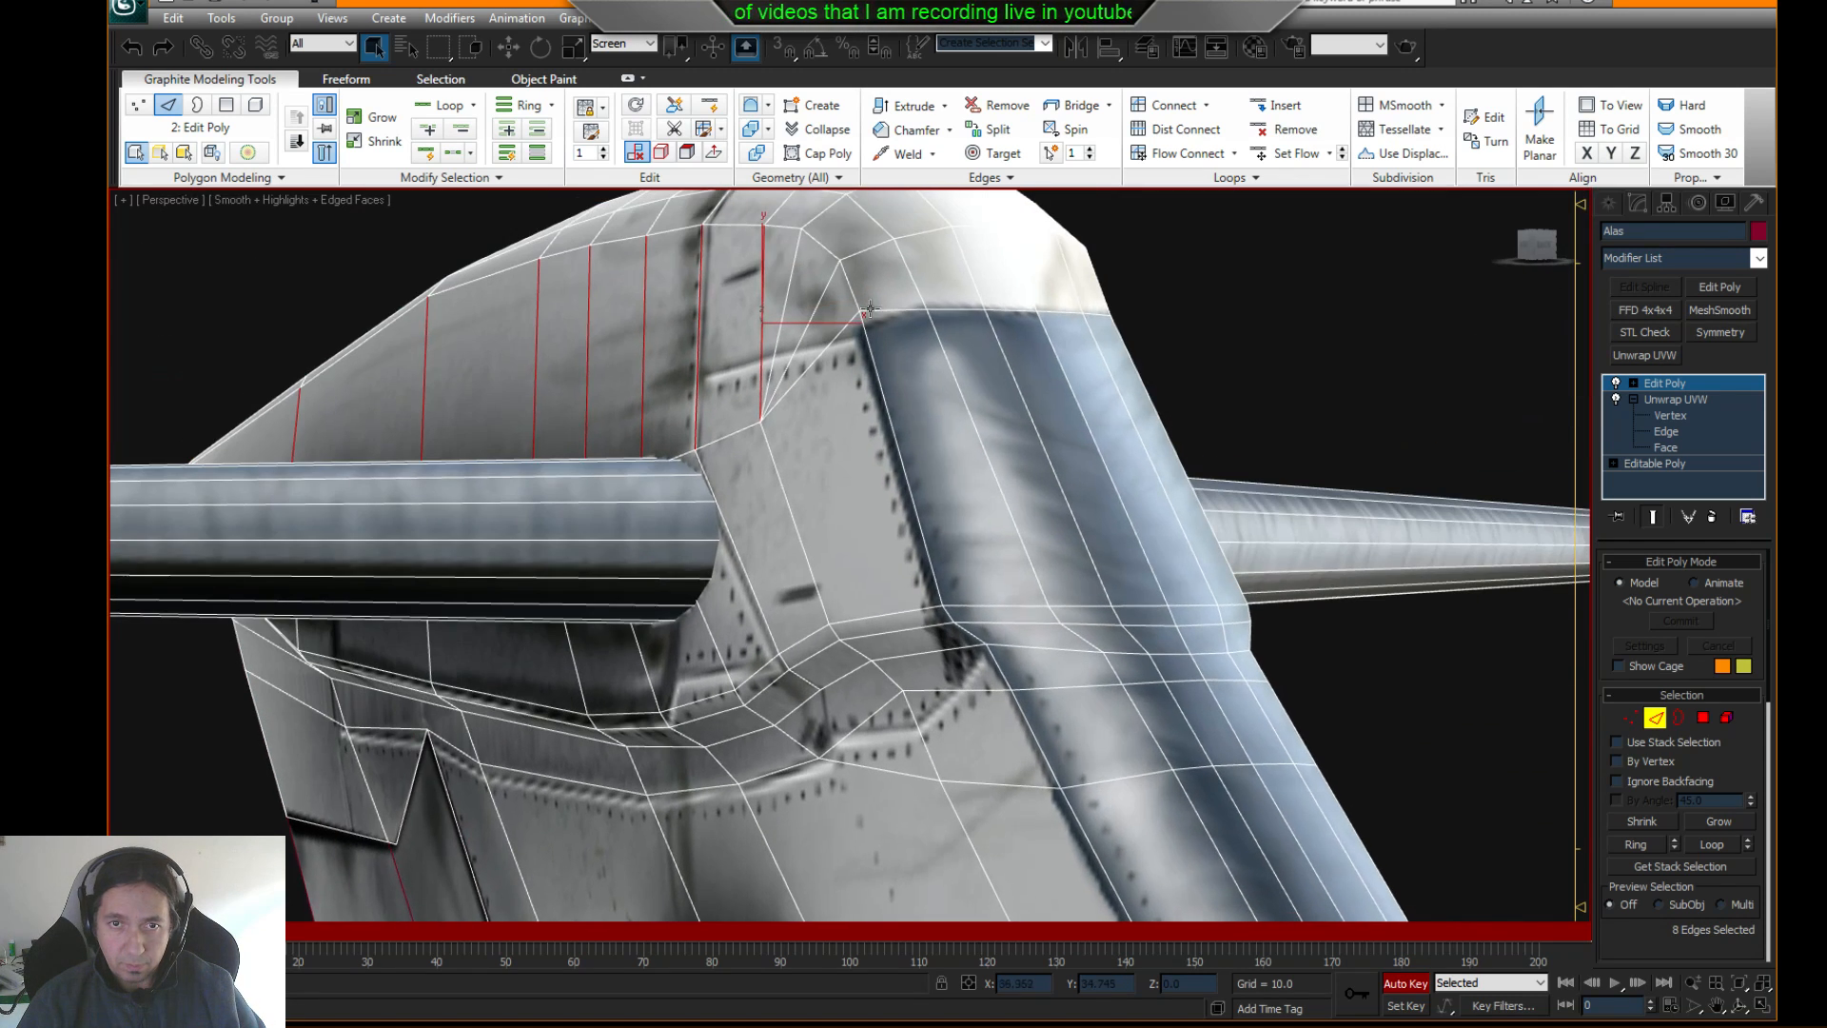
ctrl+click(789, 276)
ctrl+click(824, 338)
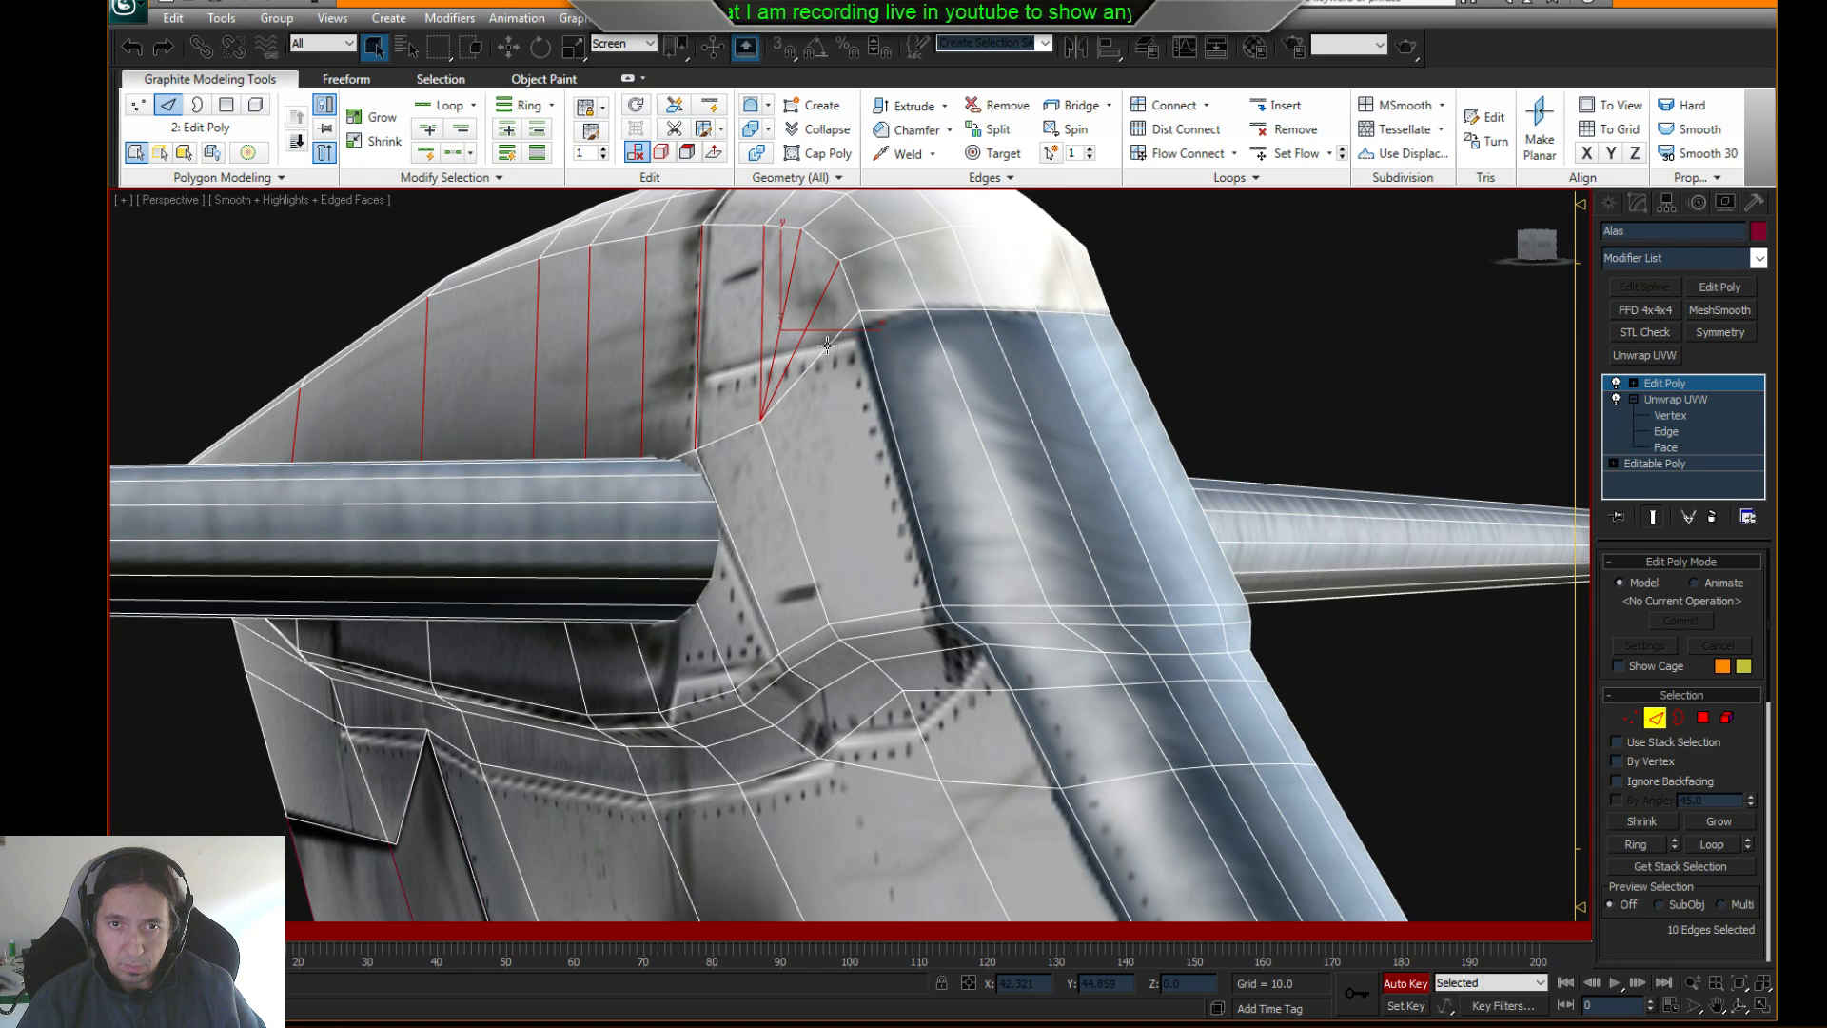
ctrl+click(788, 314)
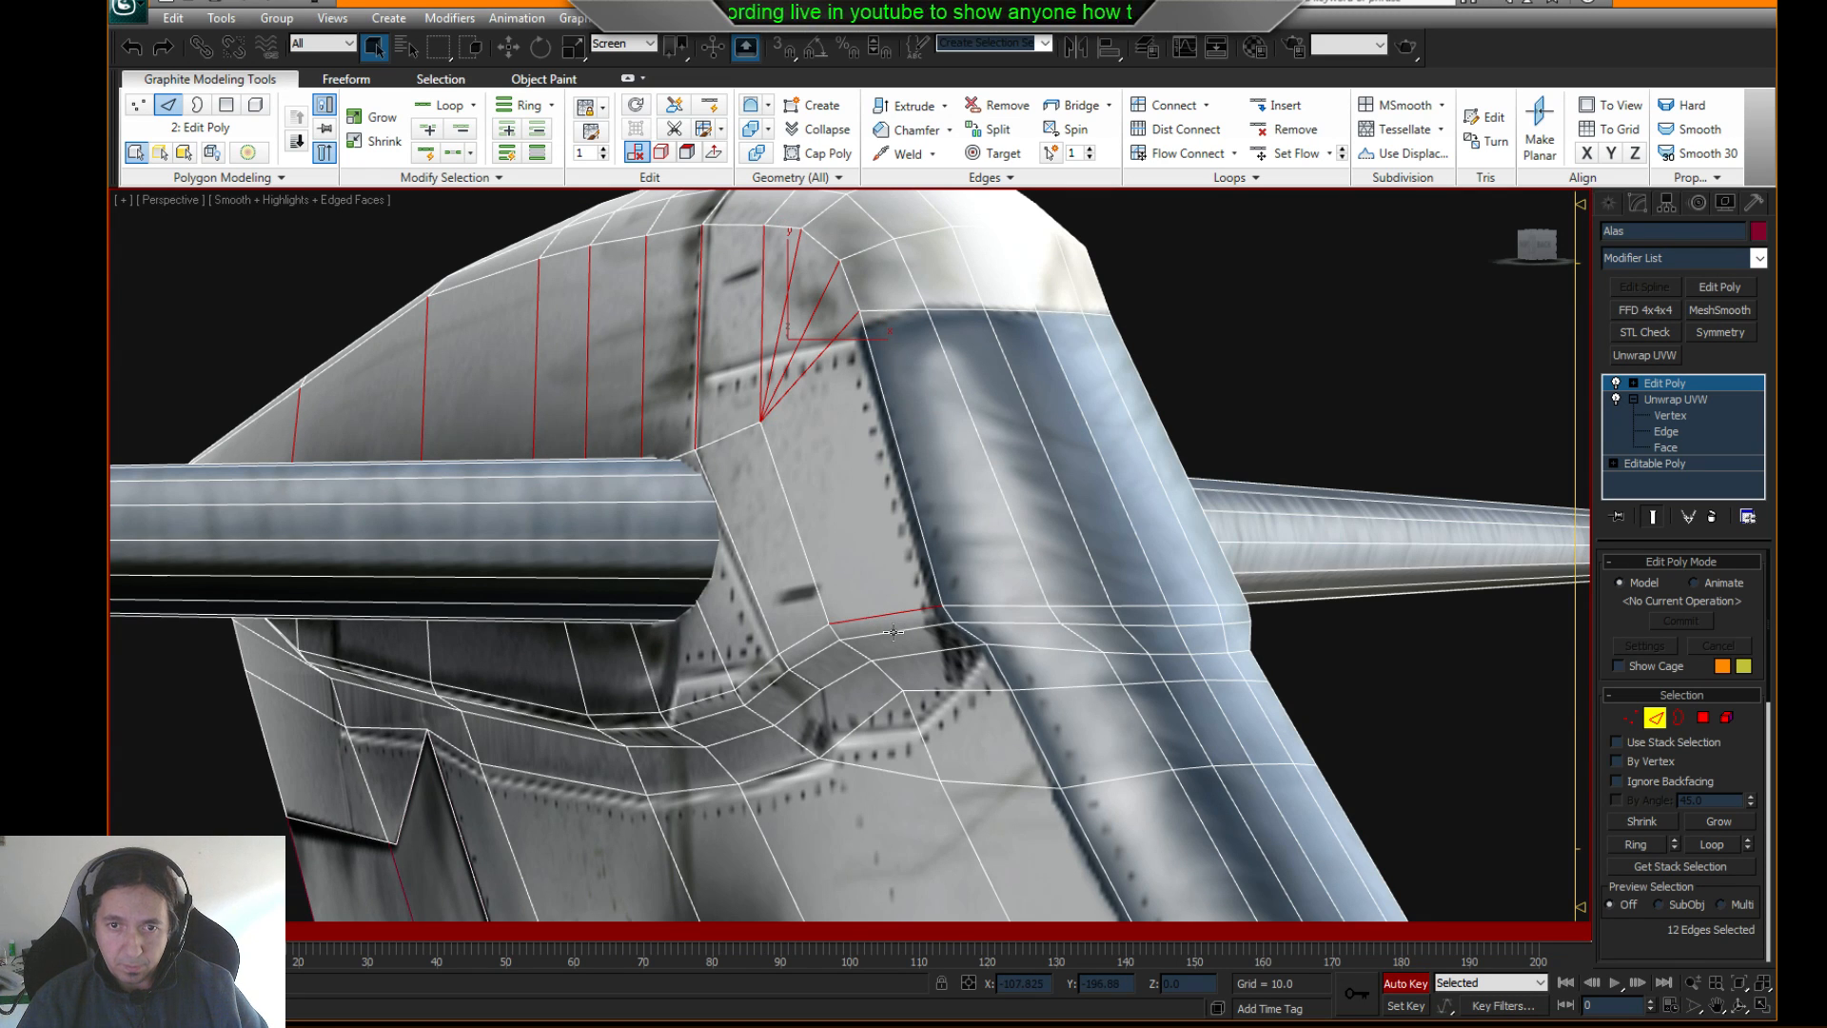
- Add the opposite side's collar and fin edges to the selection and drop the stray edge at the air intake's root
shift+click(893, 632)
scroll(808, 515, down, 5)
middle_drag(808, 515, 652, 396)
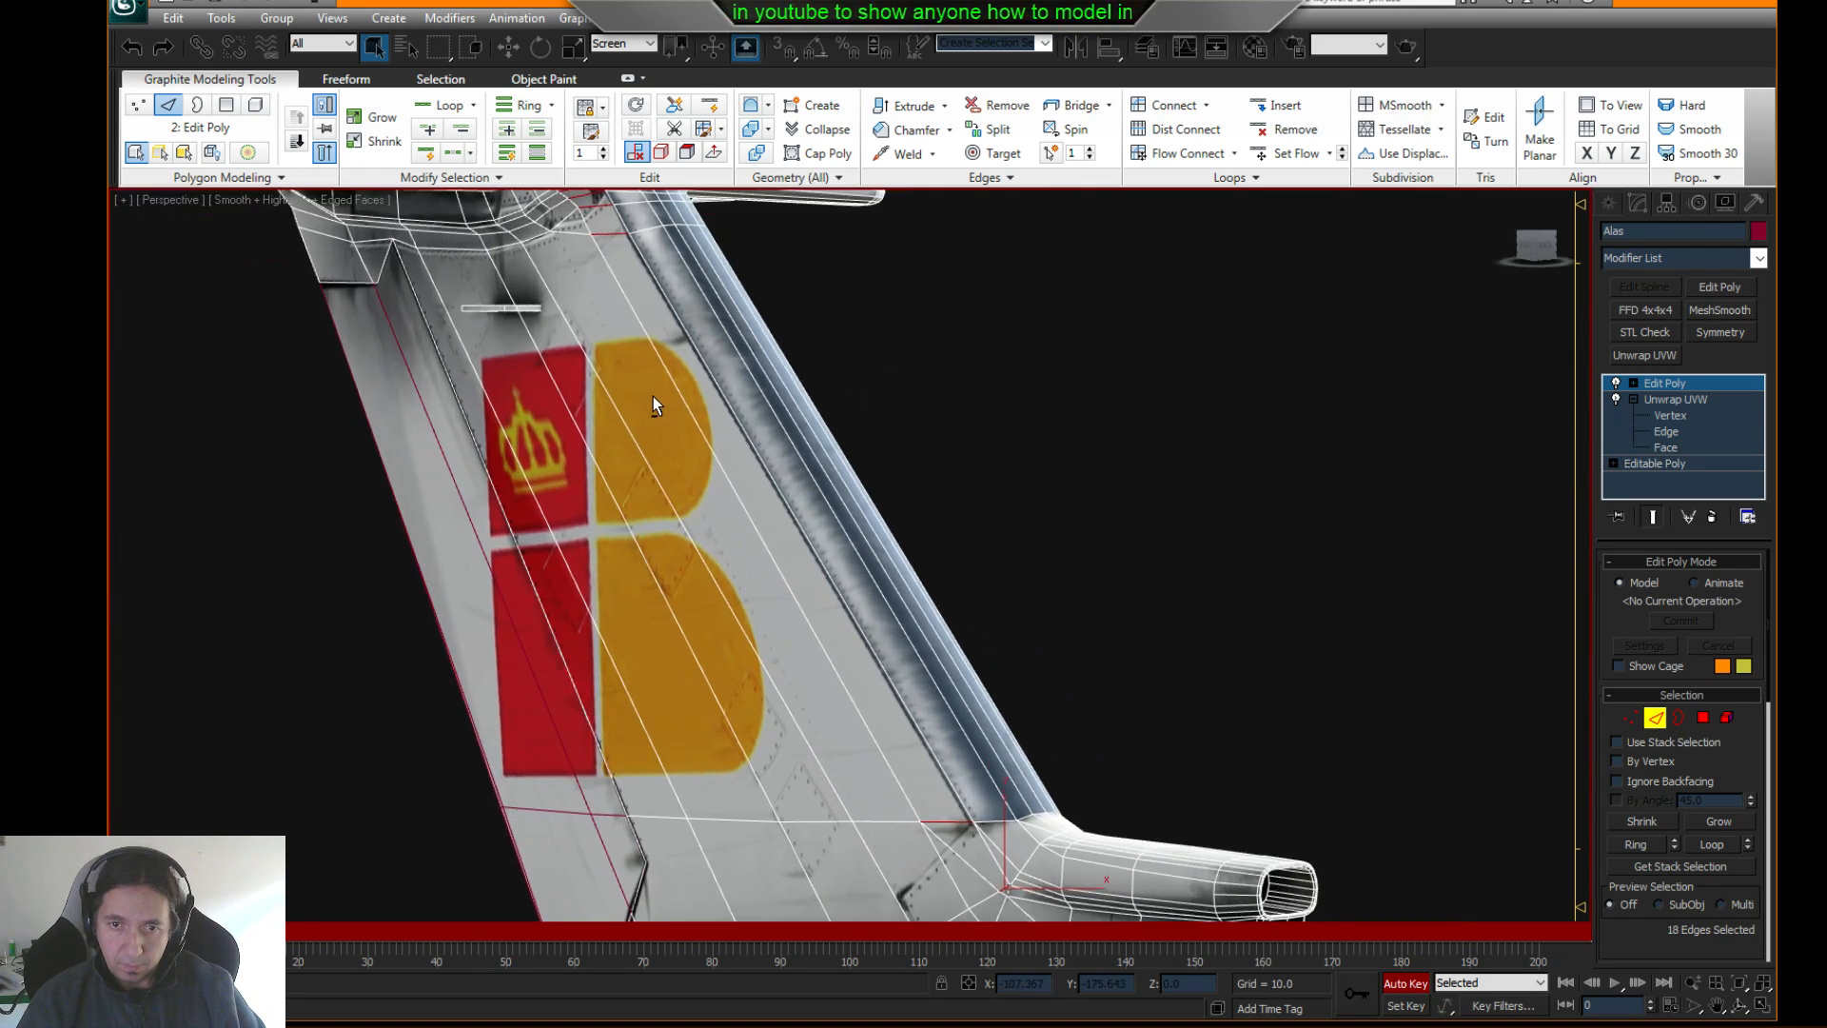
middle_drag(1094, 706, 763, 356)
scroll(762, 494, up, 3)
alt+middle_drag(630, 516, 672, 510)
scroll(672, 510, up, 3)
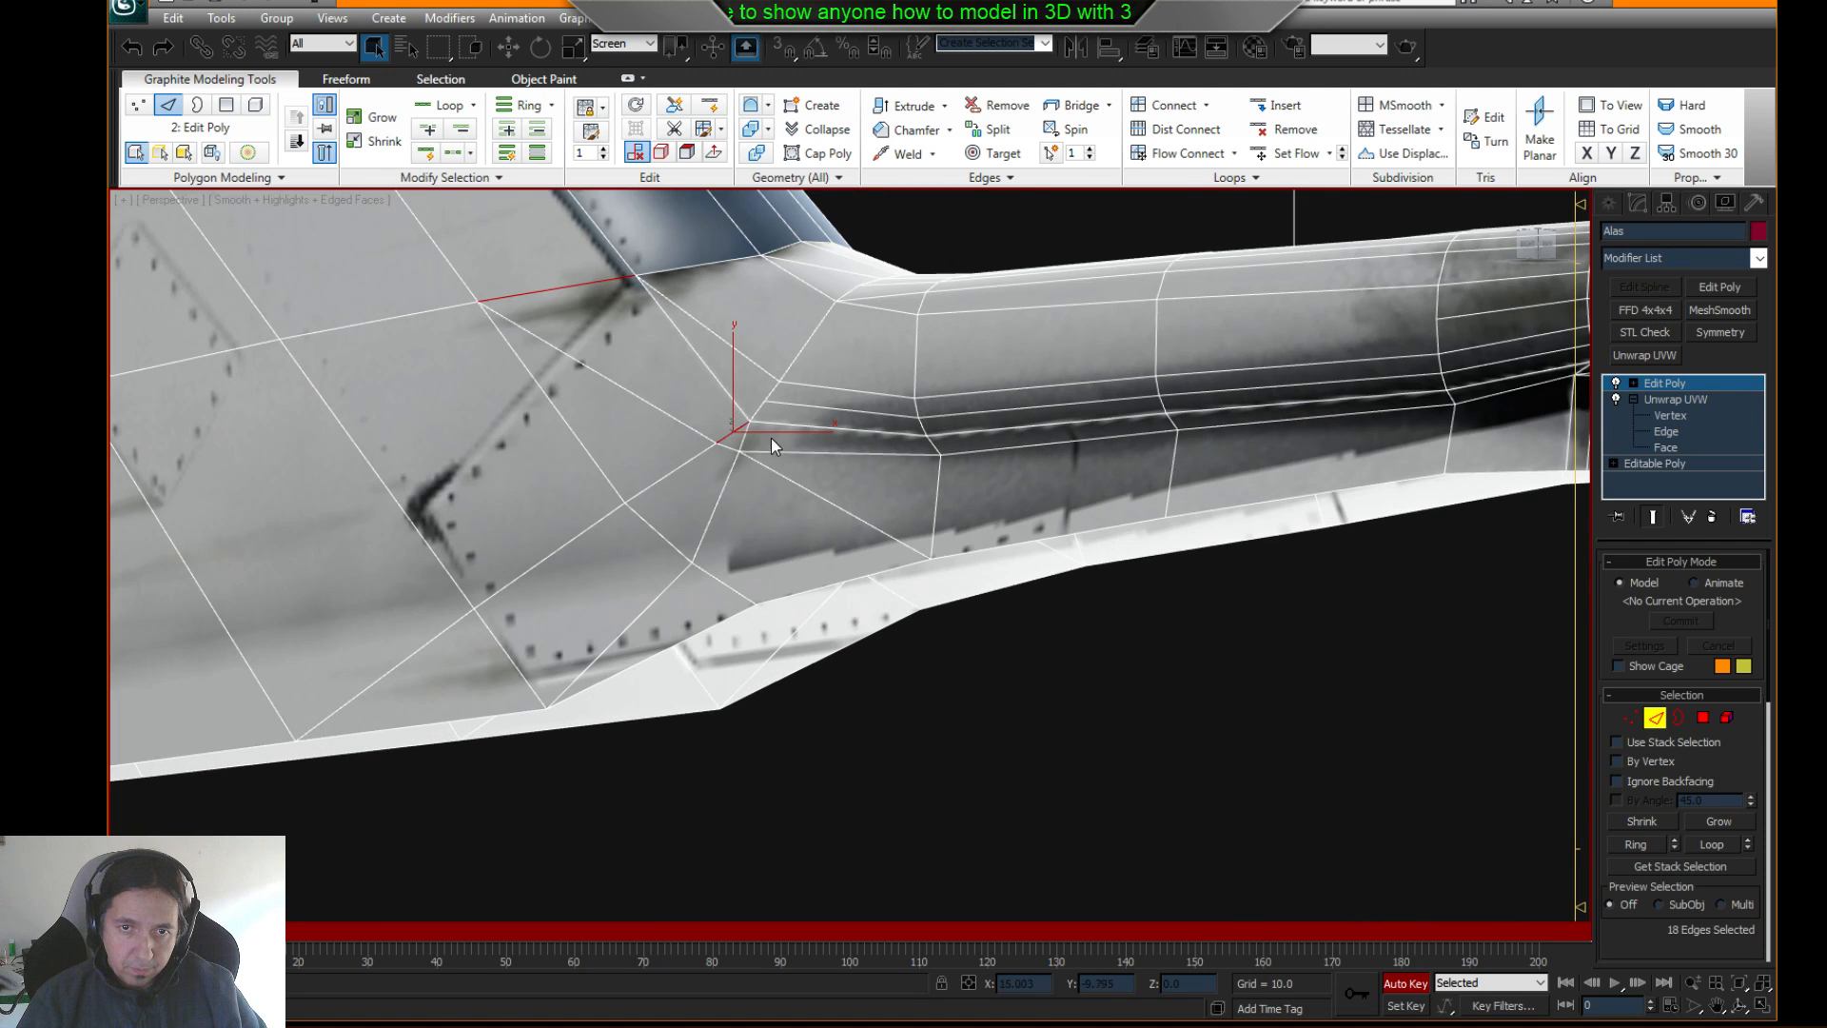
alt+click(748, 430)
scroll(666, 398, down, 5)
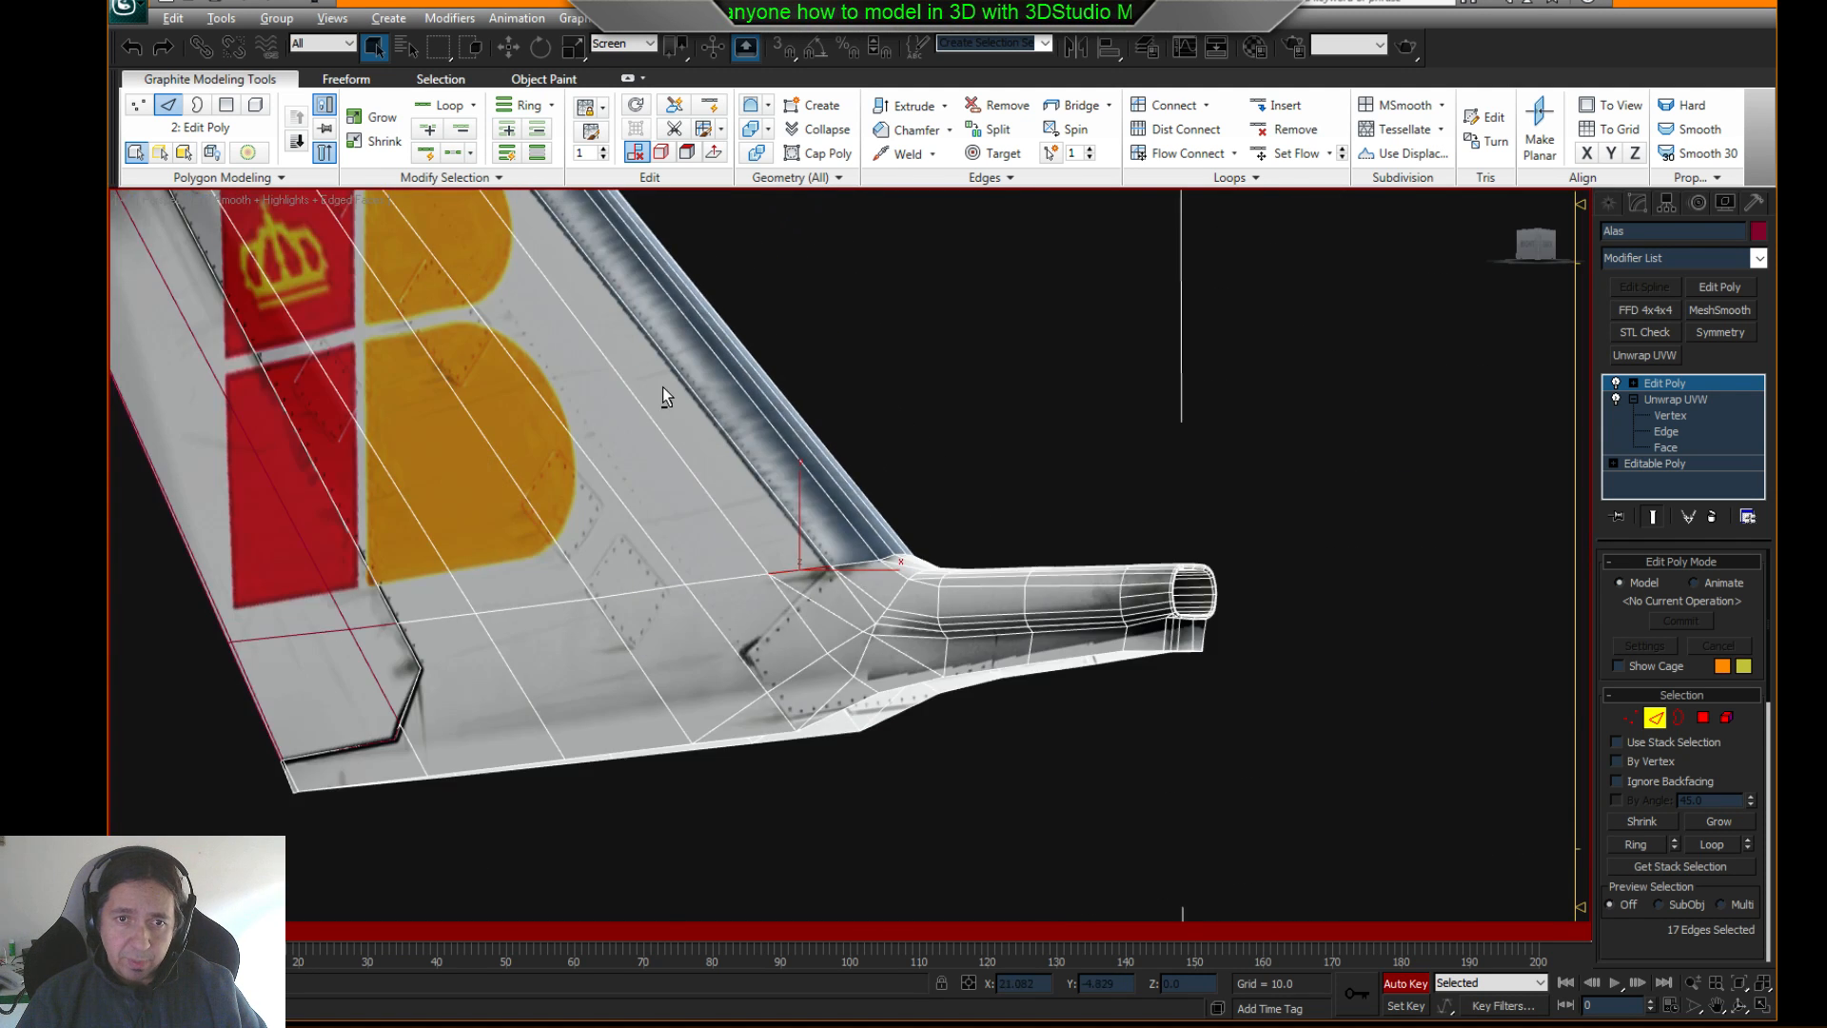
- Add the mirrored lengthwise loop on the opposite side of the fin and top fairing with Flow Connect
alt+middle_drag(664, 396, 1026, 281)
scroll(1026, 281, up, 3)
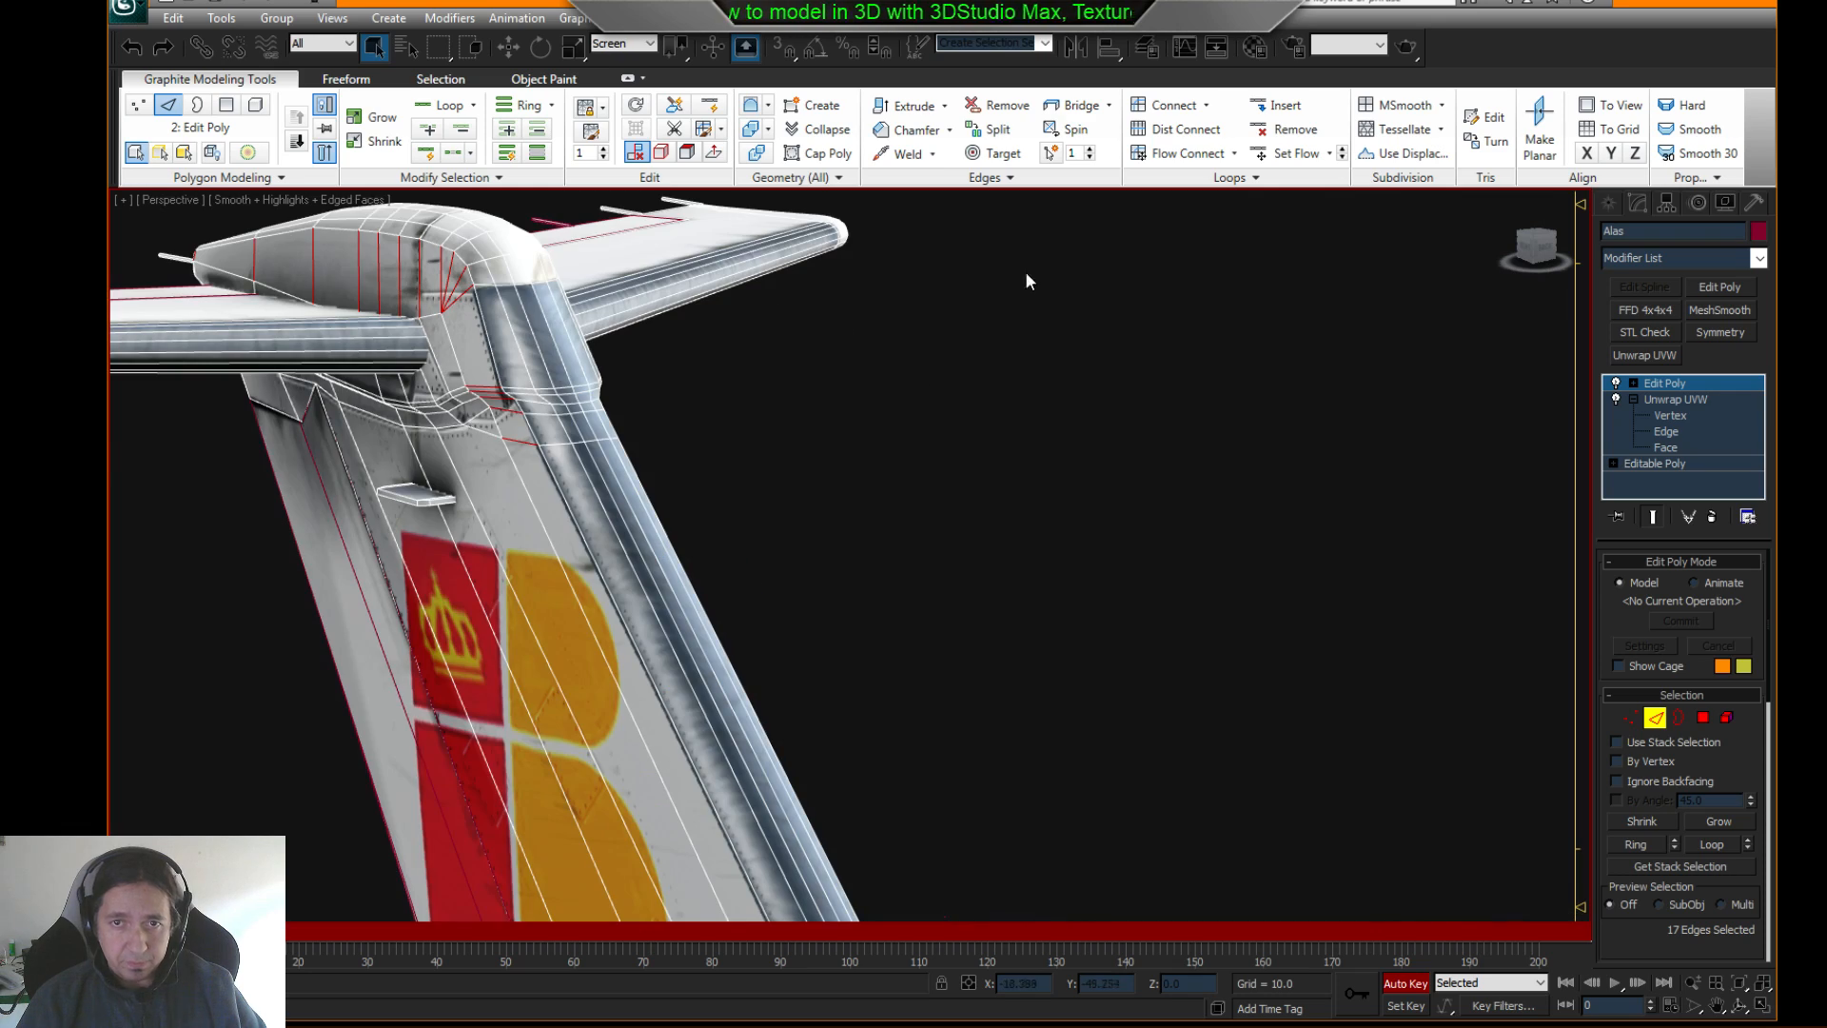
click(1184, 156)
alt+middle_drag(842, 466, 584, 455)
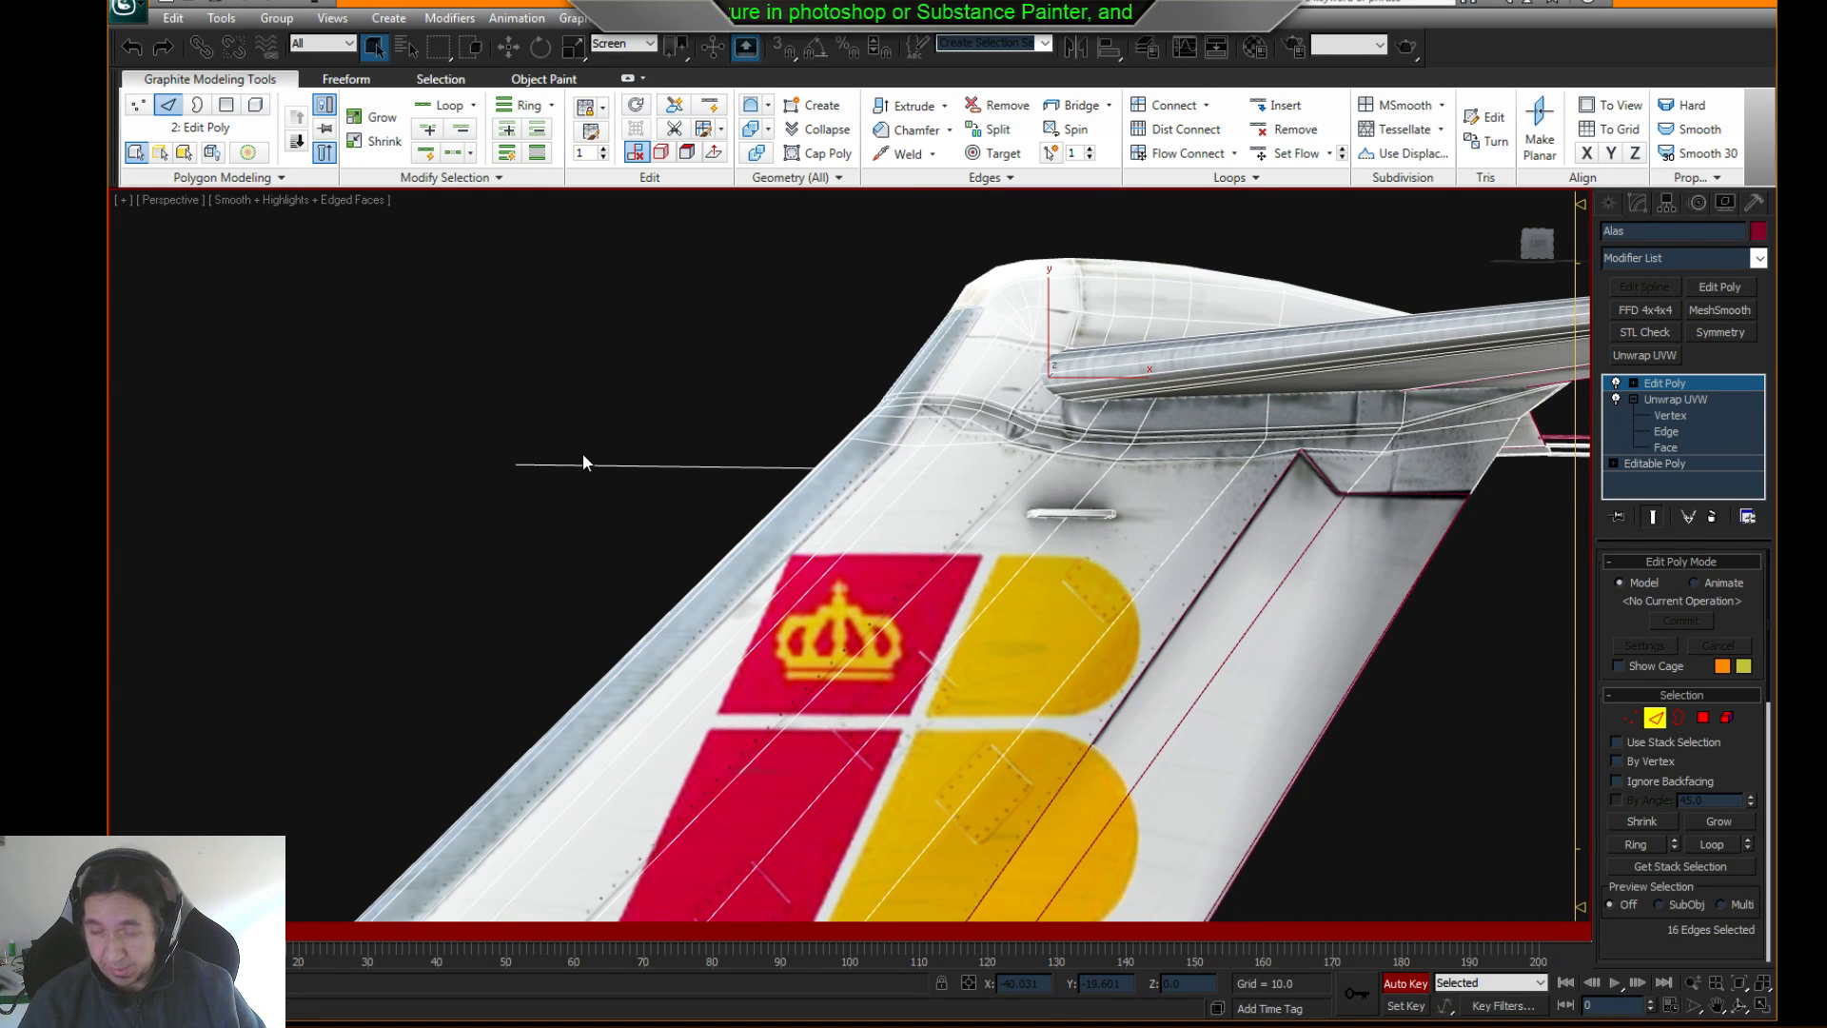
- Examine the tail fin, rudder and air intake from several angles with and without mesh edges, and leave edge editing
alt+middle_drag(583, 463, 808, 488)
middle_drag(1237, 652, 1158, 544)
scroll(1144, 546, up, 3)
key(F3)
key(F4)
key(F3)
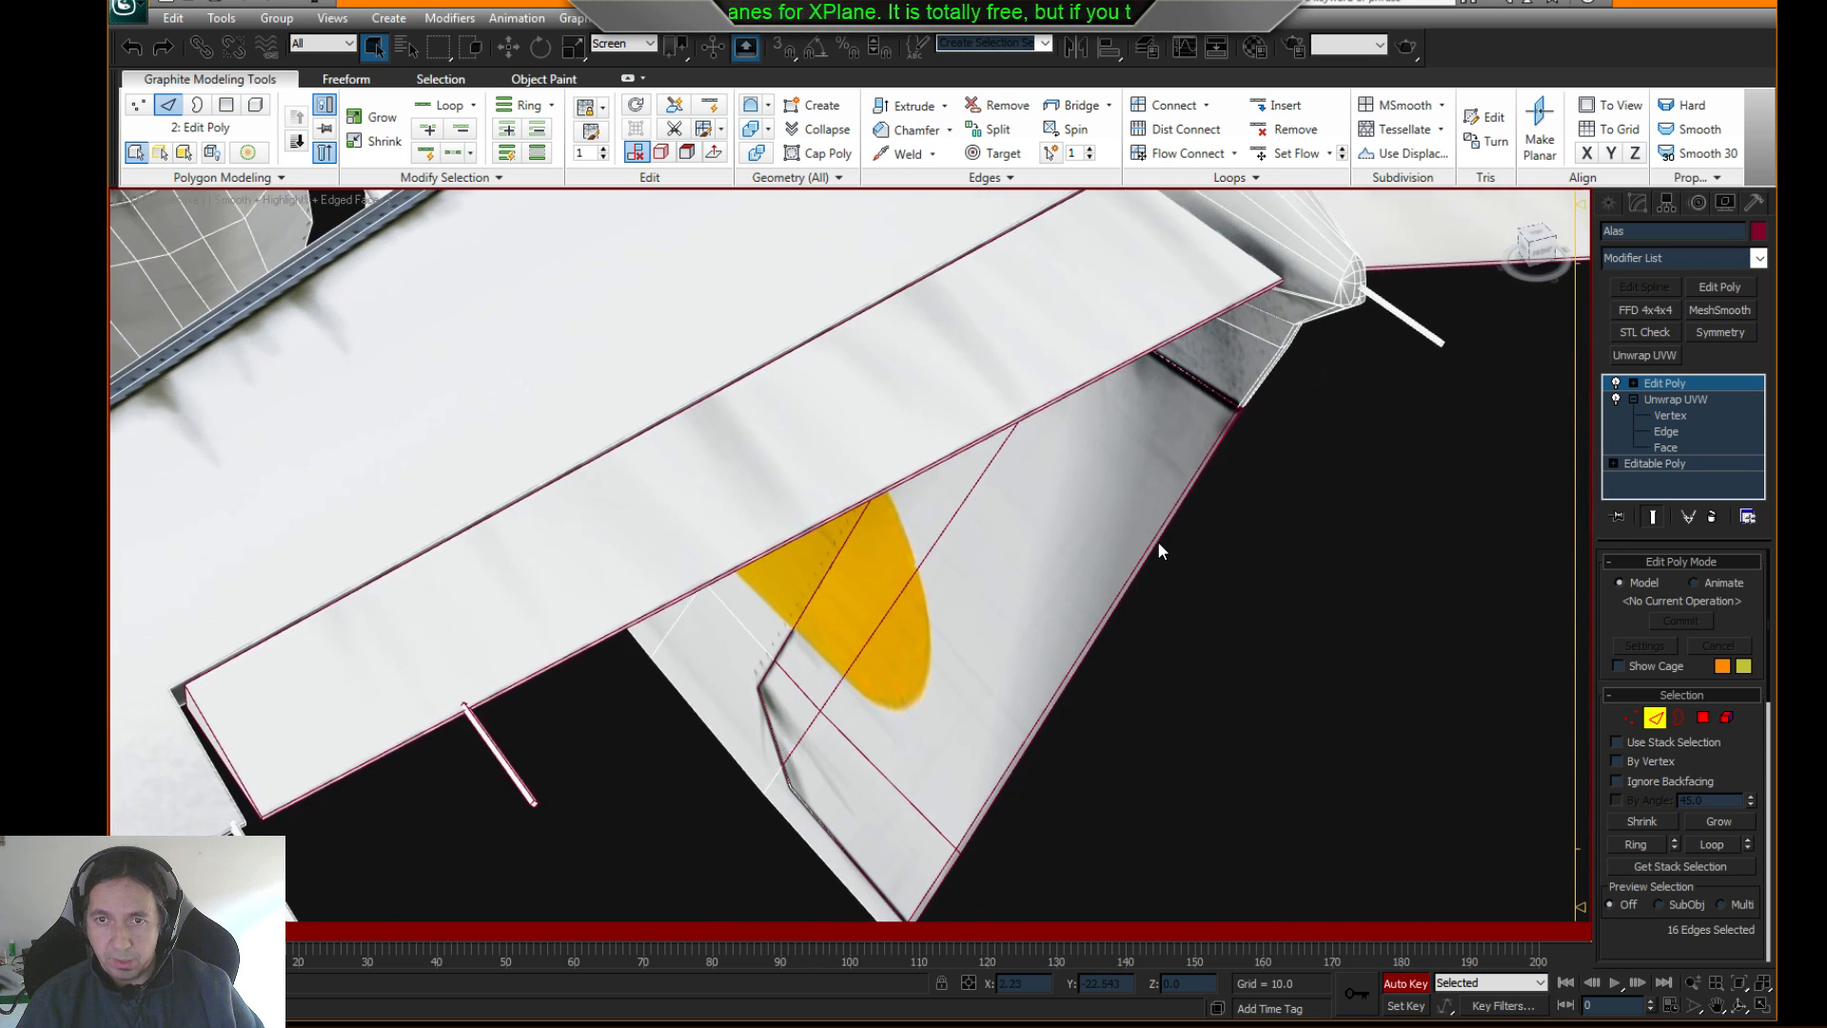
scroll(782, 620, down, 3)
alt+middle_drag(698, 701, 825, 625)
middle_drag(747, 623, 737, 416)
scroll(670, 590, up, 3)
key(F3)
alt+middle_drag(657, 606, 717, 616)
key(F4)
key(F3)
scroll(666, 514, down, 3)
middle_drag(638, 447, 951, 645)
scroll(933, 632, down, 3)
alt+middle_drag(737, 547, 916, 517)
scroll(882, 477, up, 3)
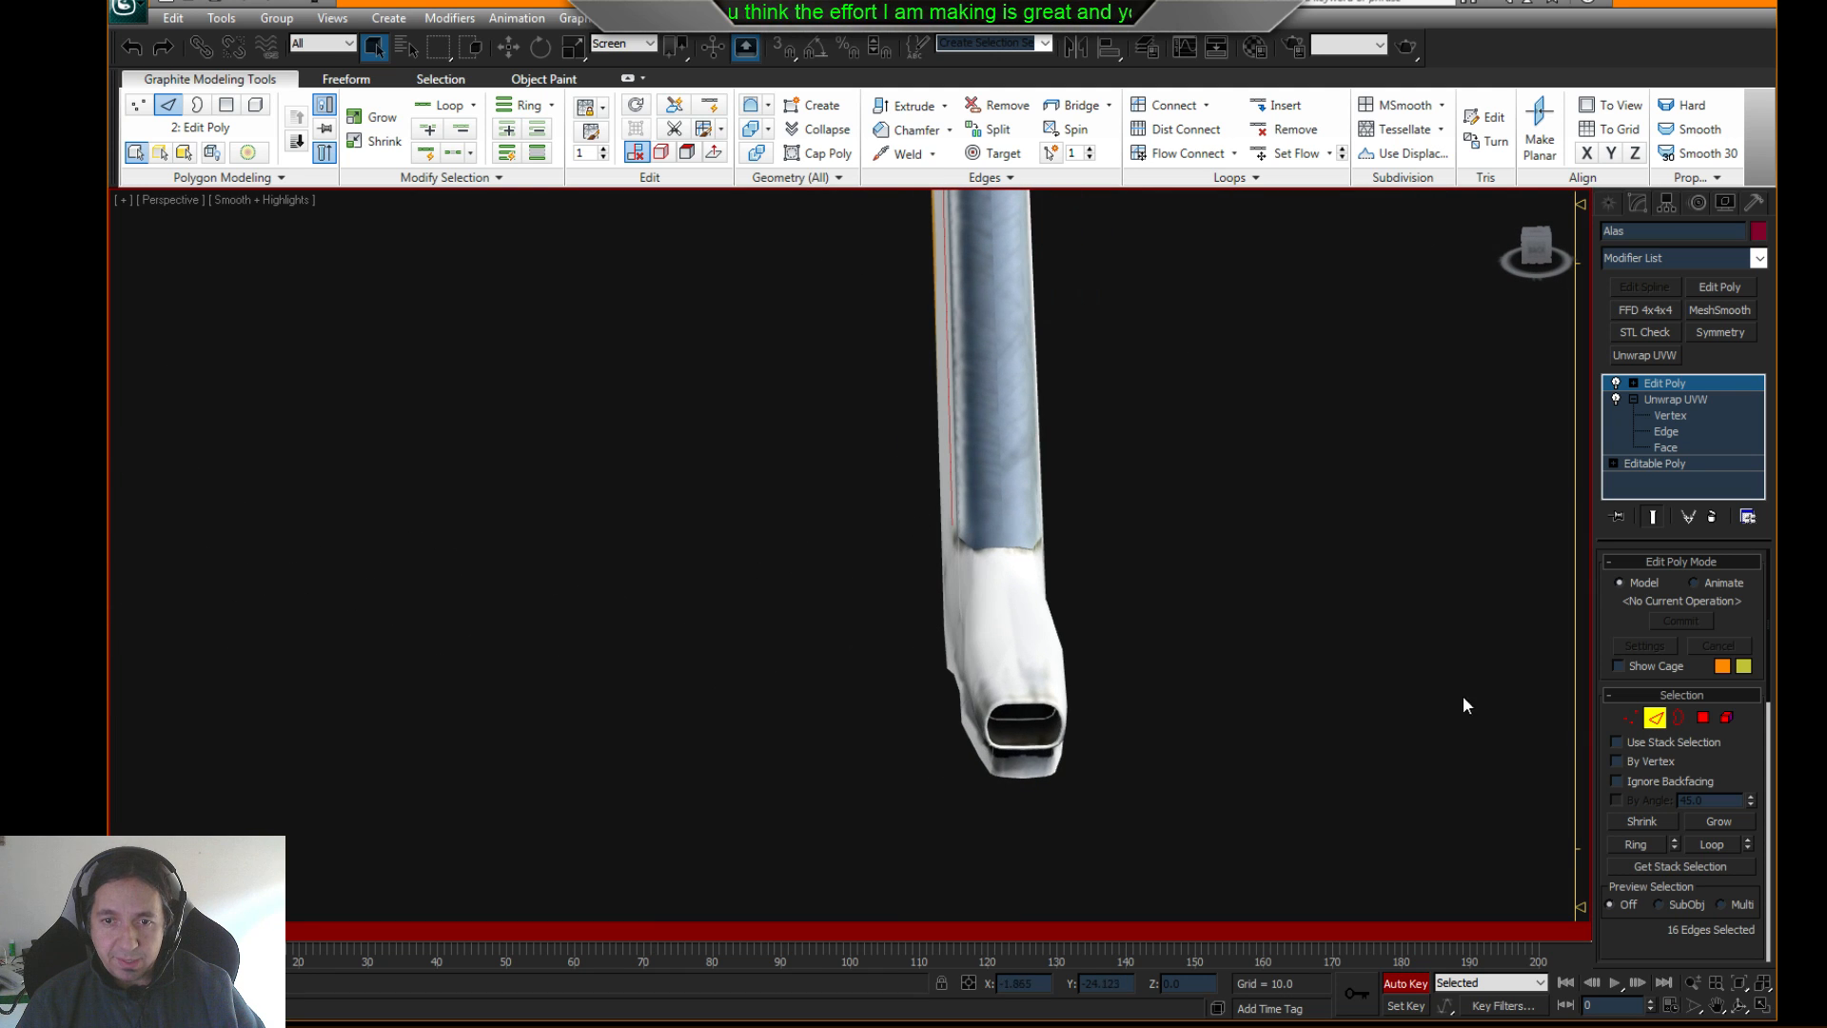
click(1657, 720)
- Inspect the wings, fuselage fairing and fin's air intake from the front and side, with and without mesh edges
scroll(1070, 614, down, 3)
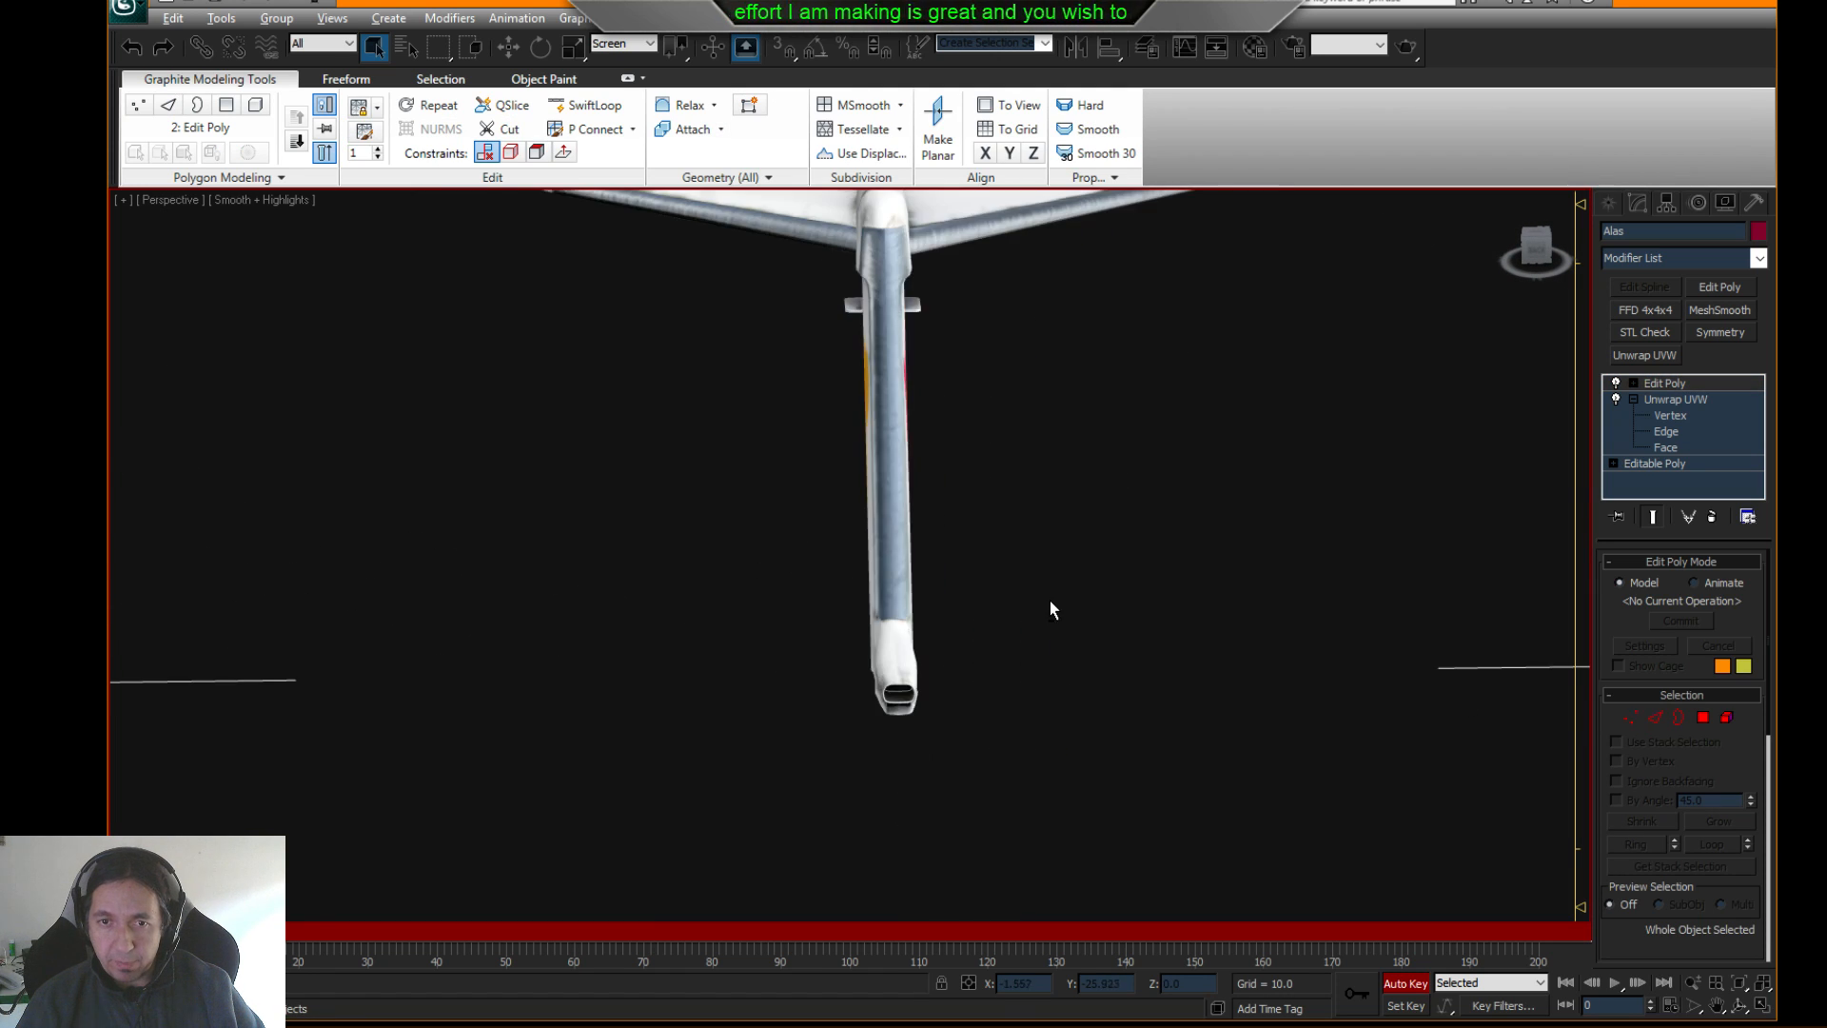
alt+middle_drag(1049, 602, 955, 638)
scroll(803, 683, down, 4)
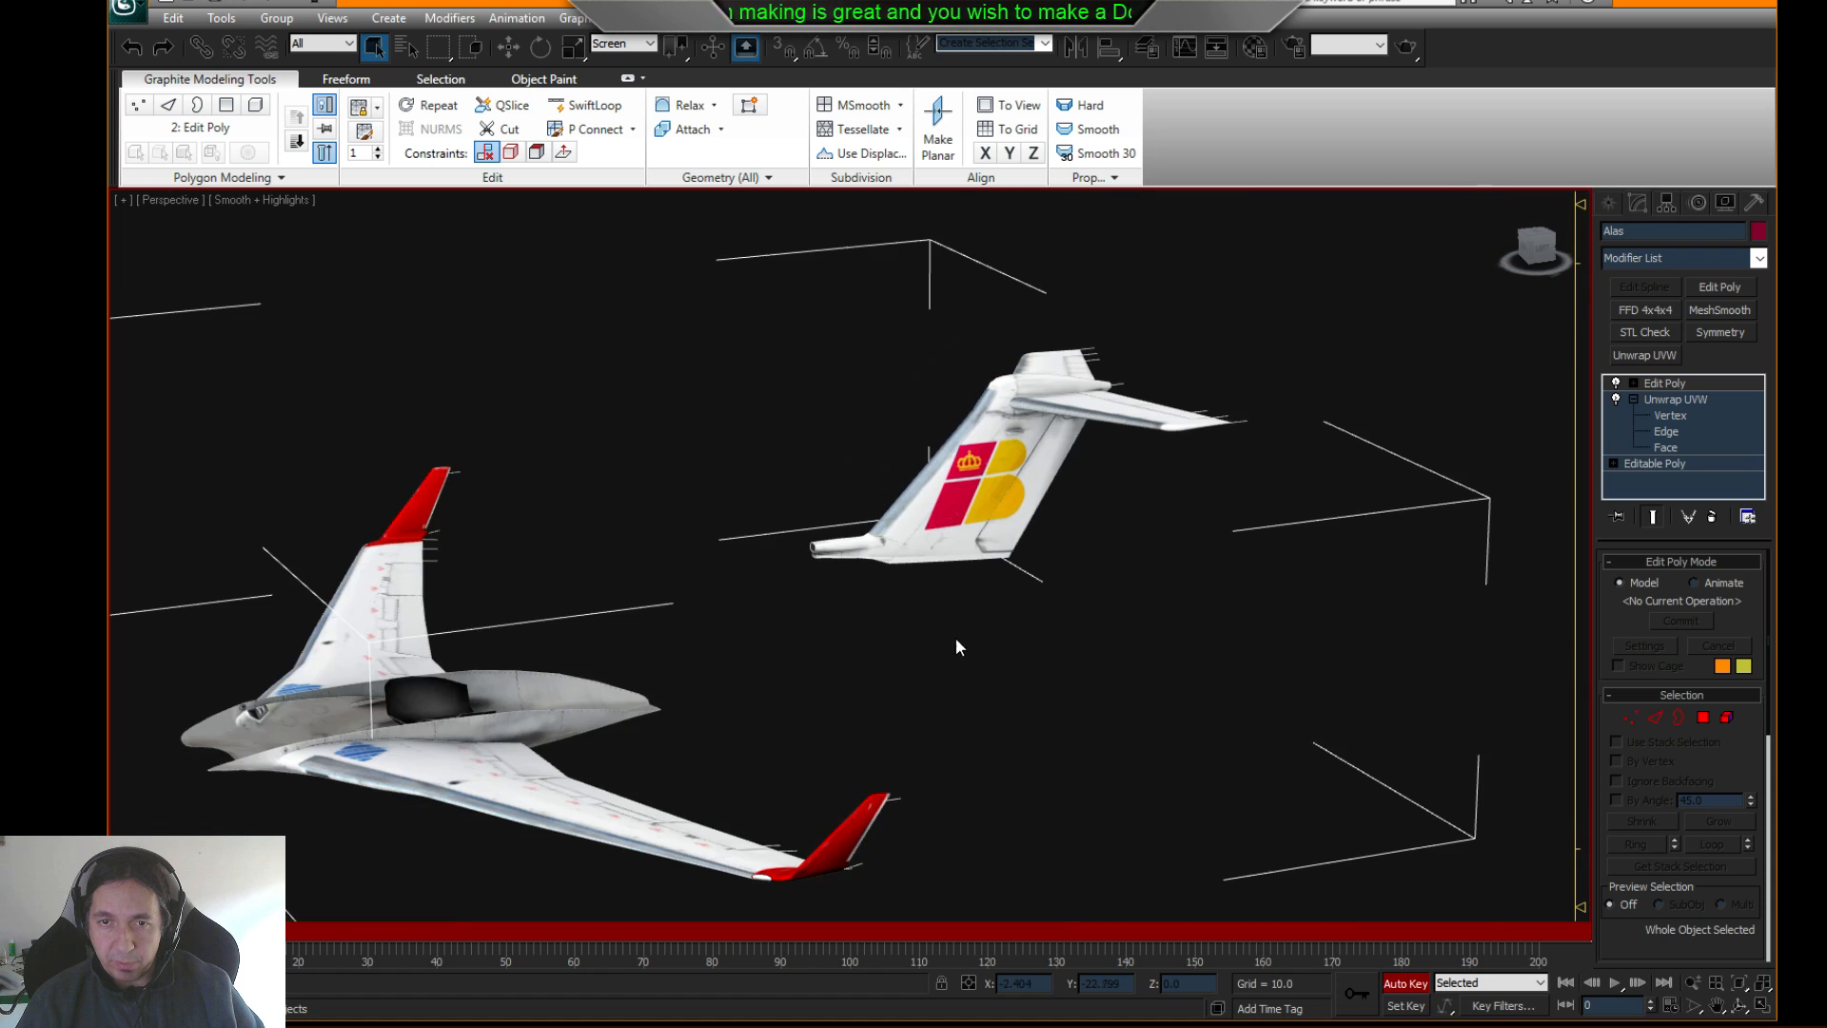
alt+middle_drag(723, 609, 975, 556)
scroll(857, 554, up, 4)
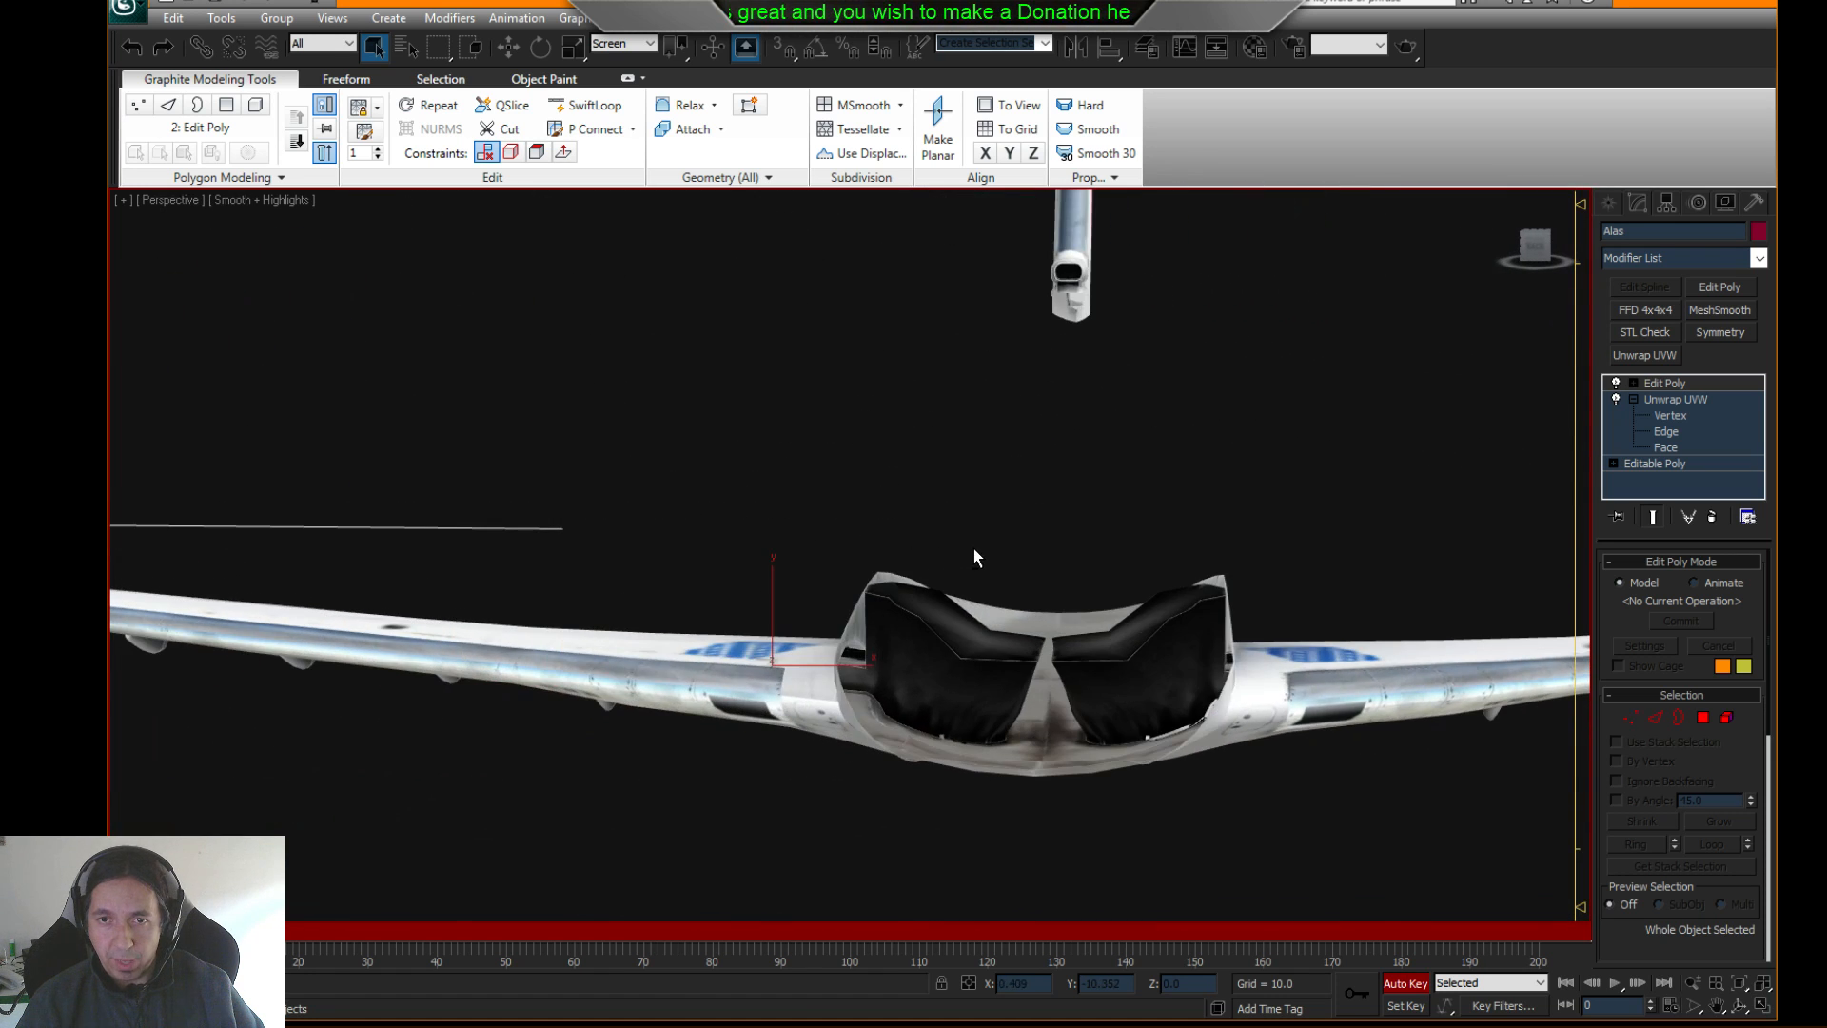
alt+drag(1283, 445, 1087, 470)
scroll(1087, 470, down, 4)
alt+middle_drag(1087, 471, 1200, 599)
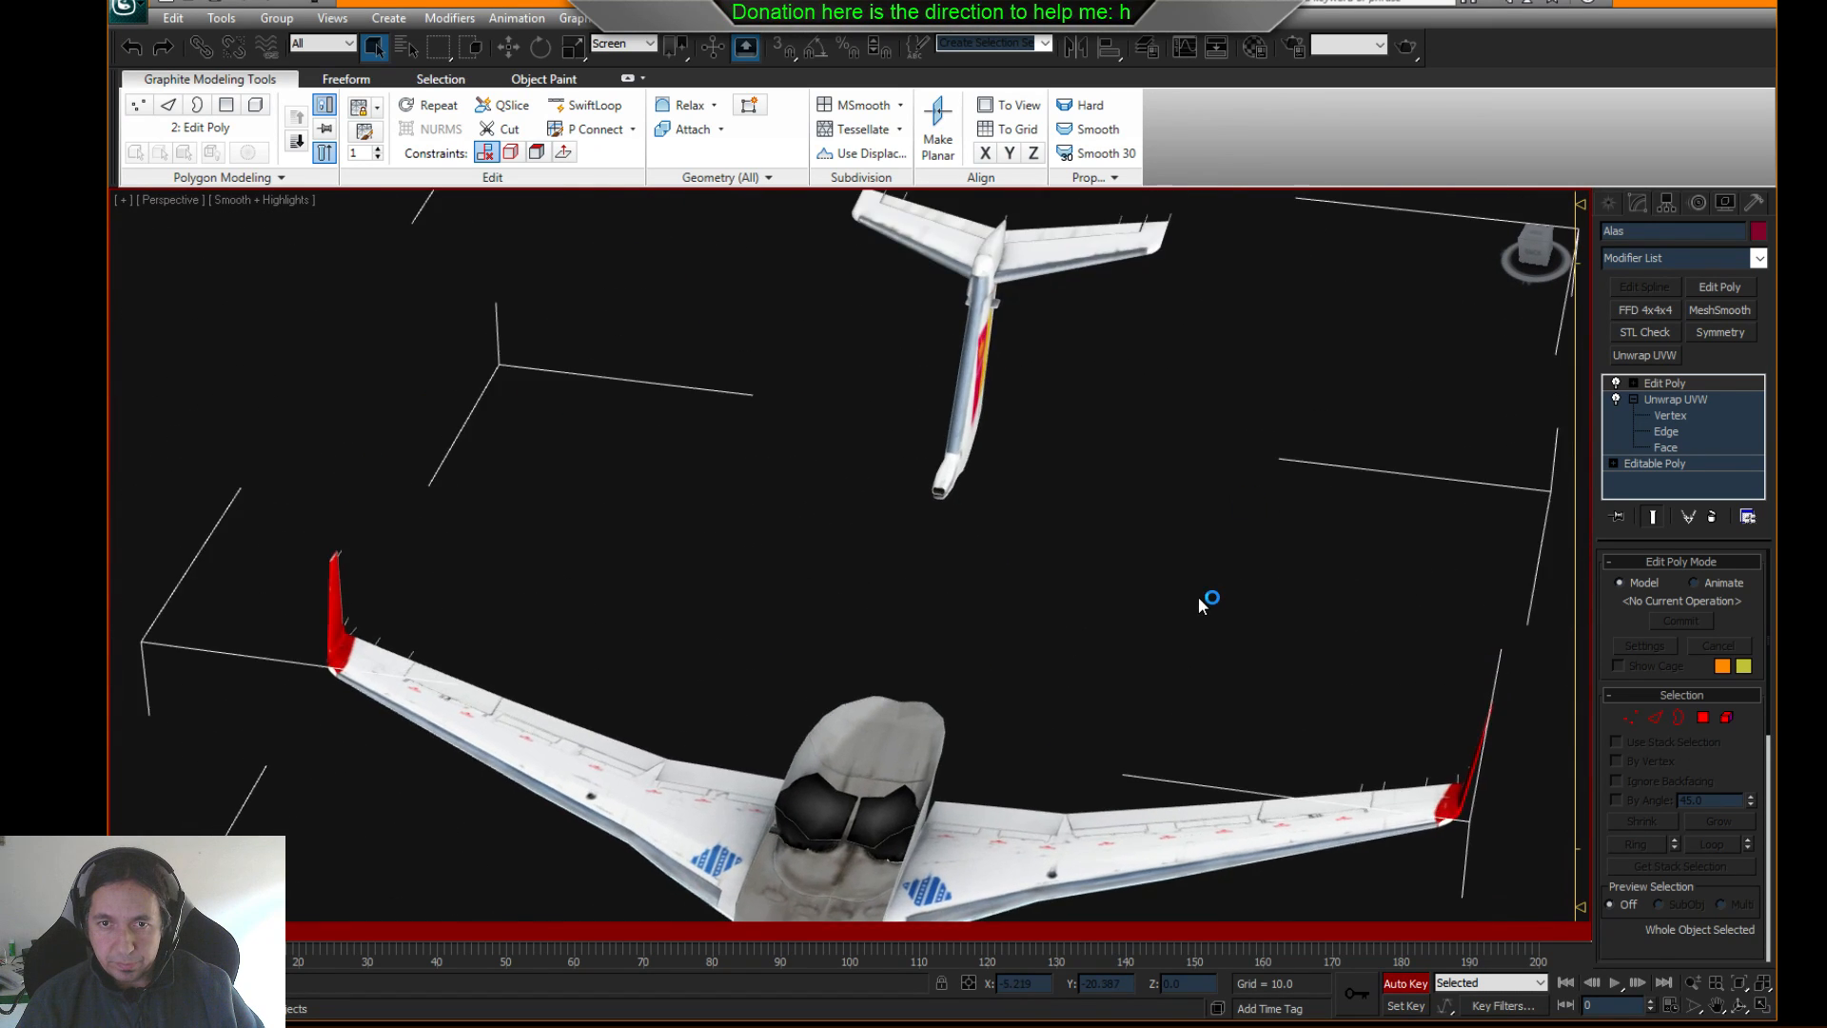
scroll(1196, 597, up, 4)
scroll(1202, 567, up, 2)
middle_drag(1245, 434, 1020, 668)
scroll(1019, 670, up, 4)
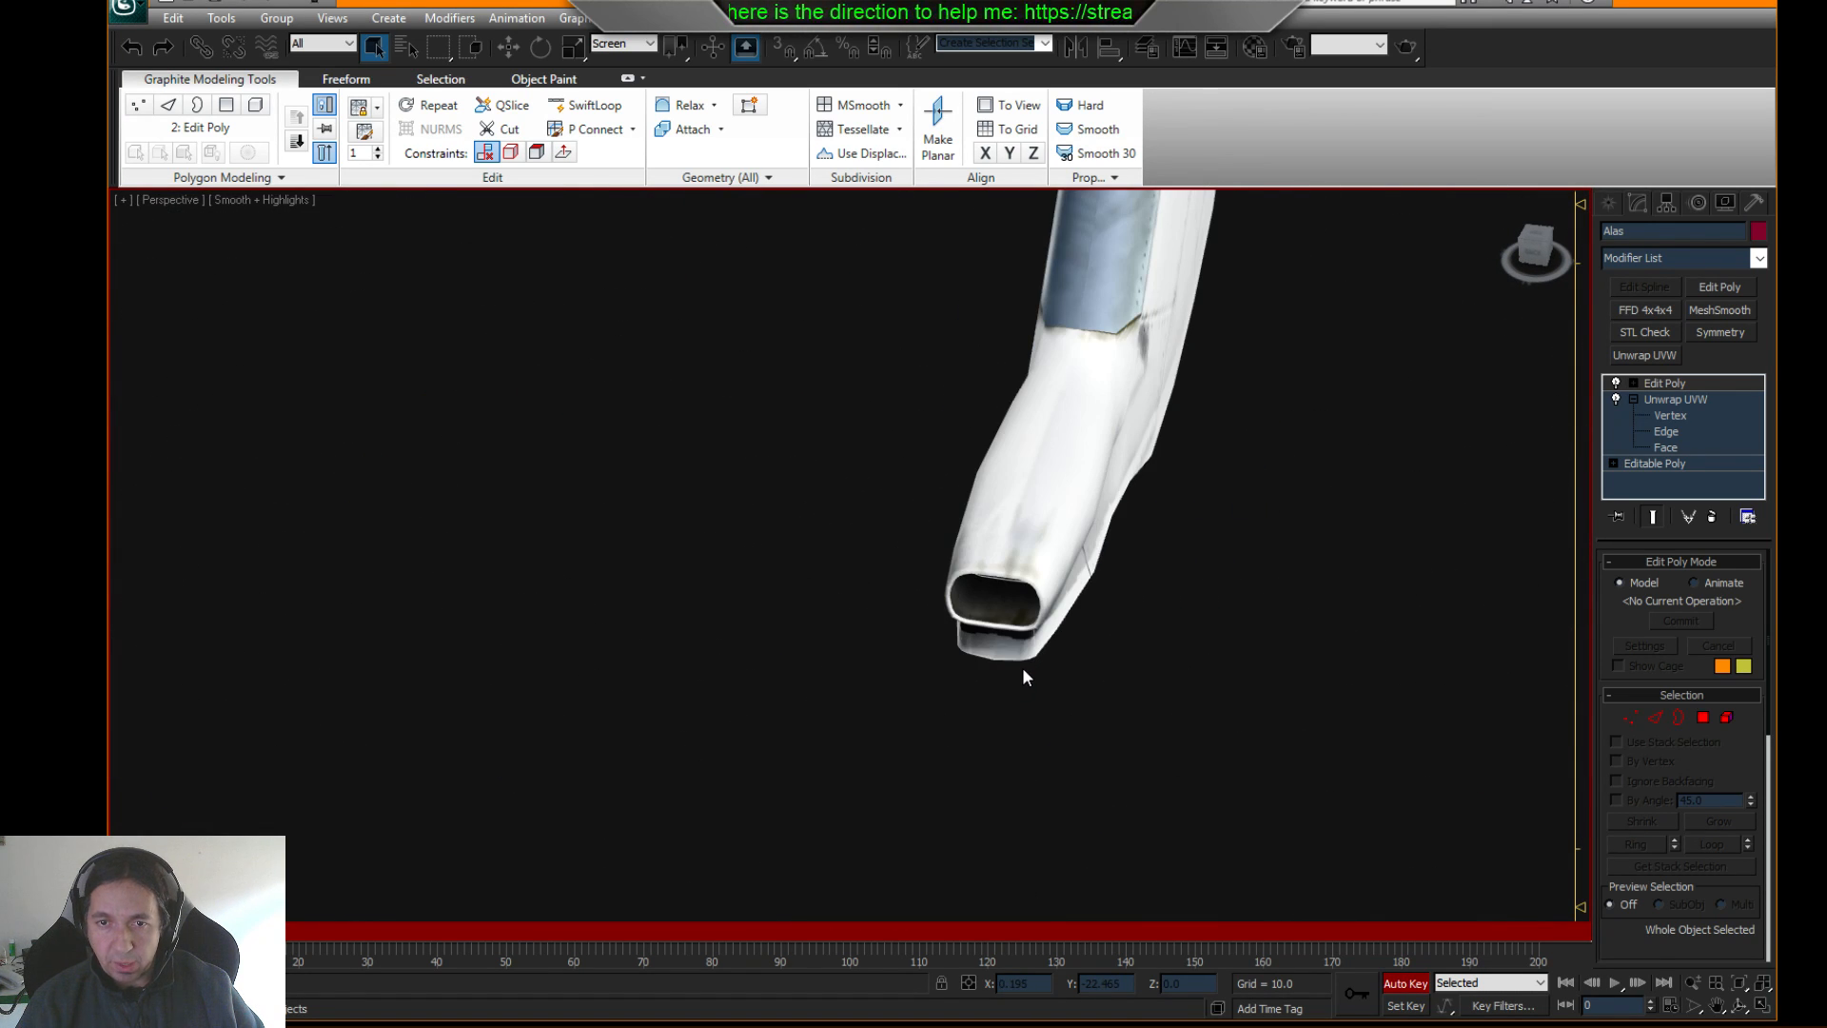
key(F3)
key(F4)
key(F3)
scroll(1017, 659, down, 4)
middle_drag(1056, 637, 1456, 859)
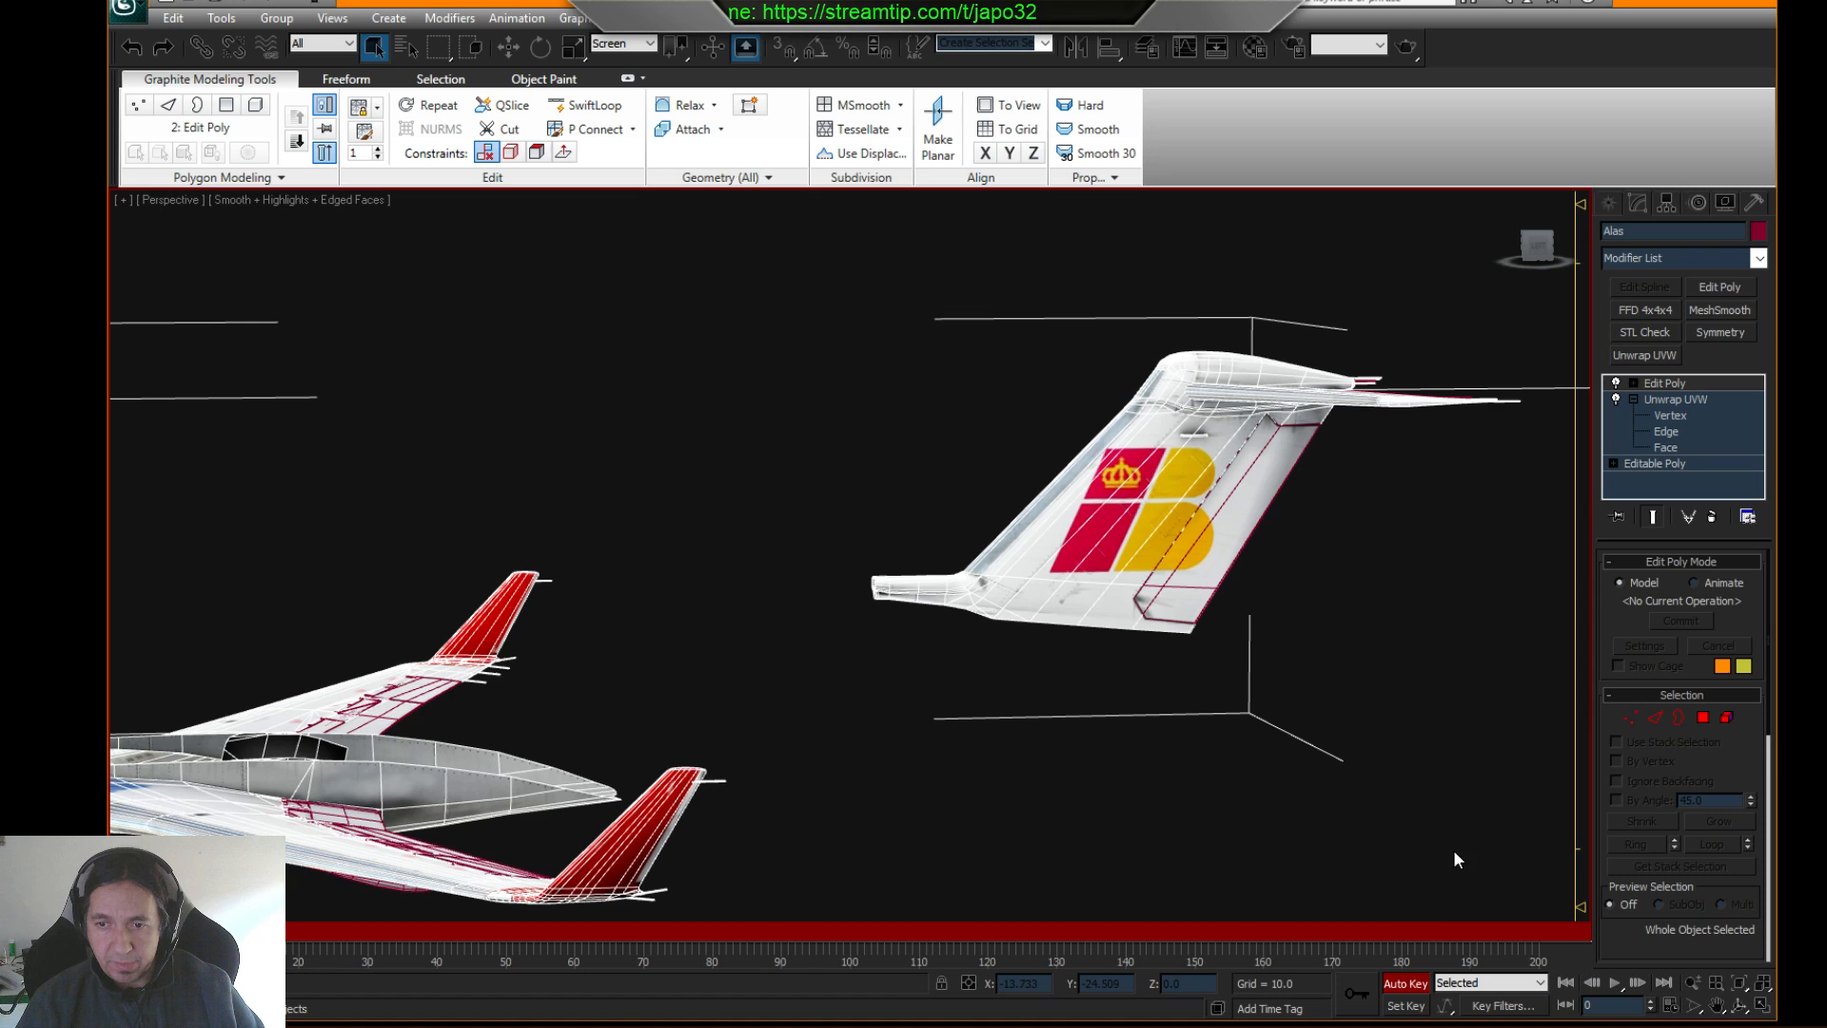
- Turn off Auto Key, deselect the aircraft mesh and display it shaded without edges
click(1415, 988)
click(1270, 812)
middle_drag(1056, 657, 1094, 645)
key(F3)
key(F4)
key(F3)
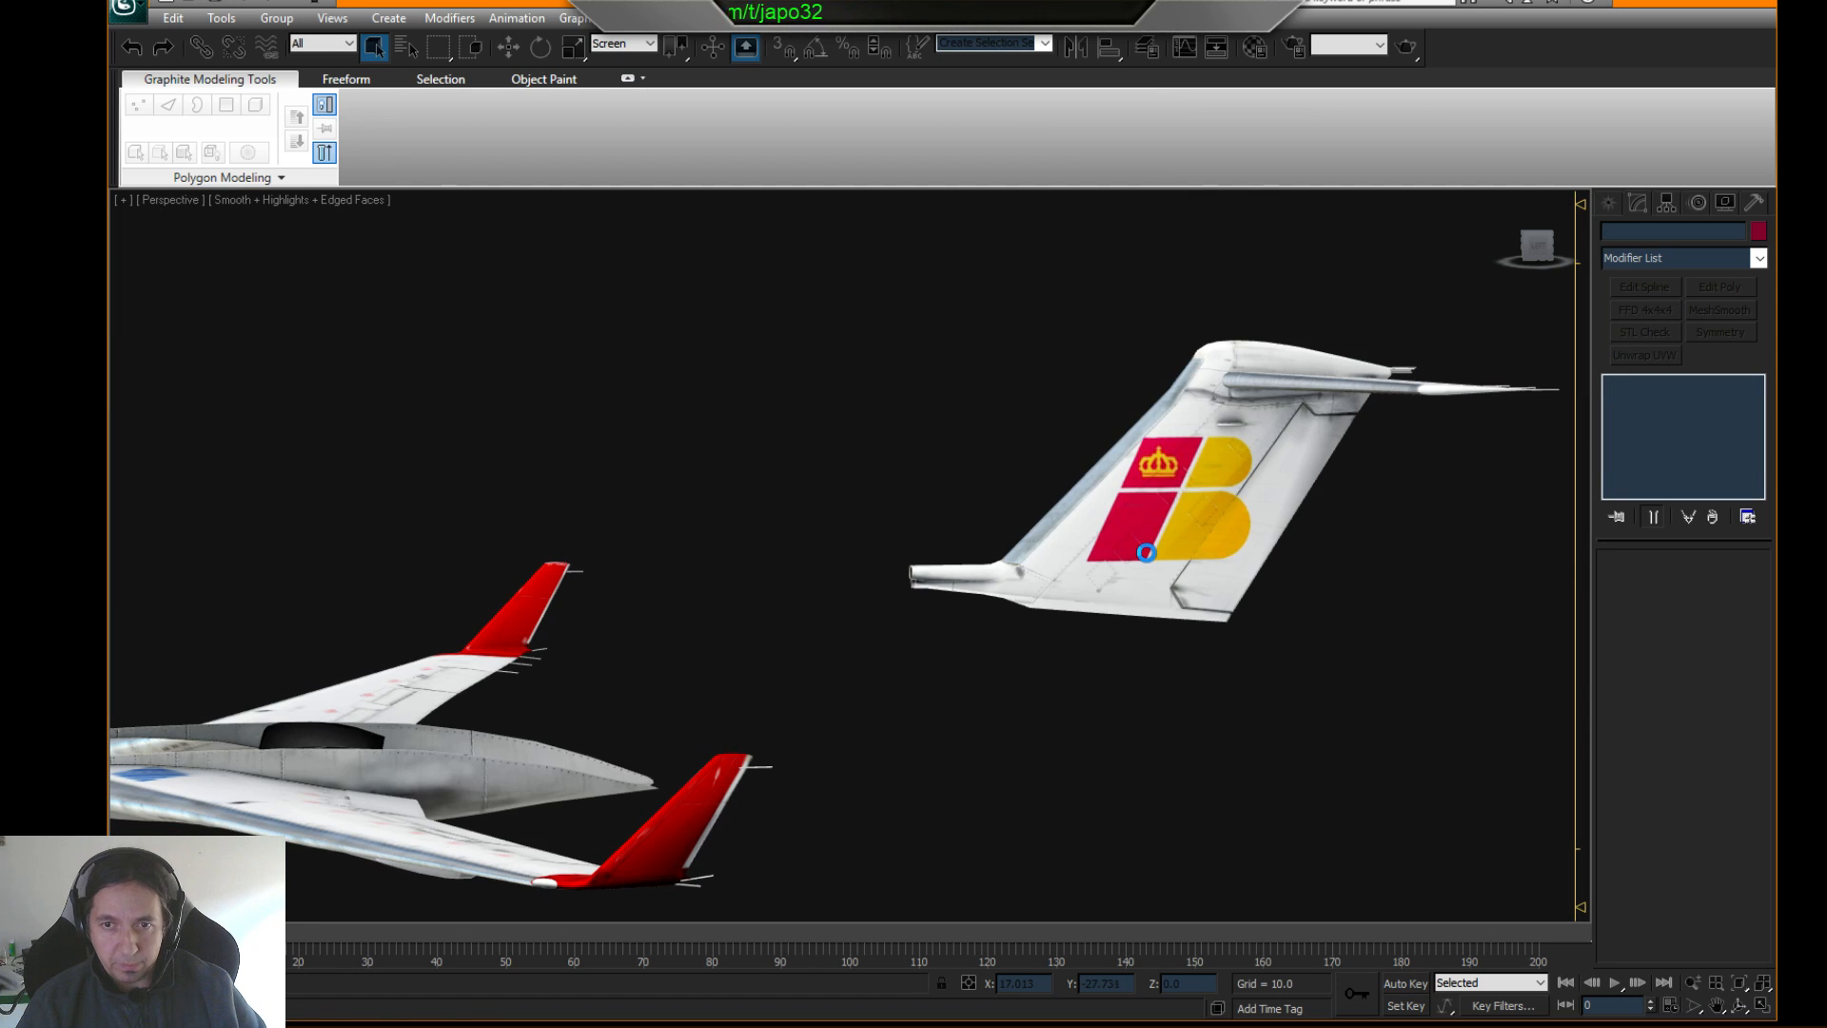
- Examine the shaded wings and tail from above and the wing's underside with its flap fairings
middle_drag(827, 601, 996, 523)
scroll(994, 523, down, 4)
alt+middle_drag(877, 541, 914, 598)
scroll(914, 599, up, 4)
scroll(999, 681, down, 4)
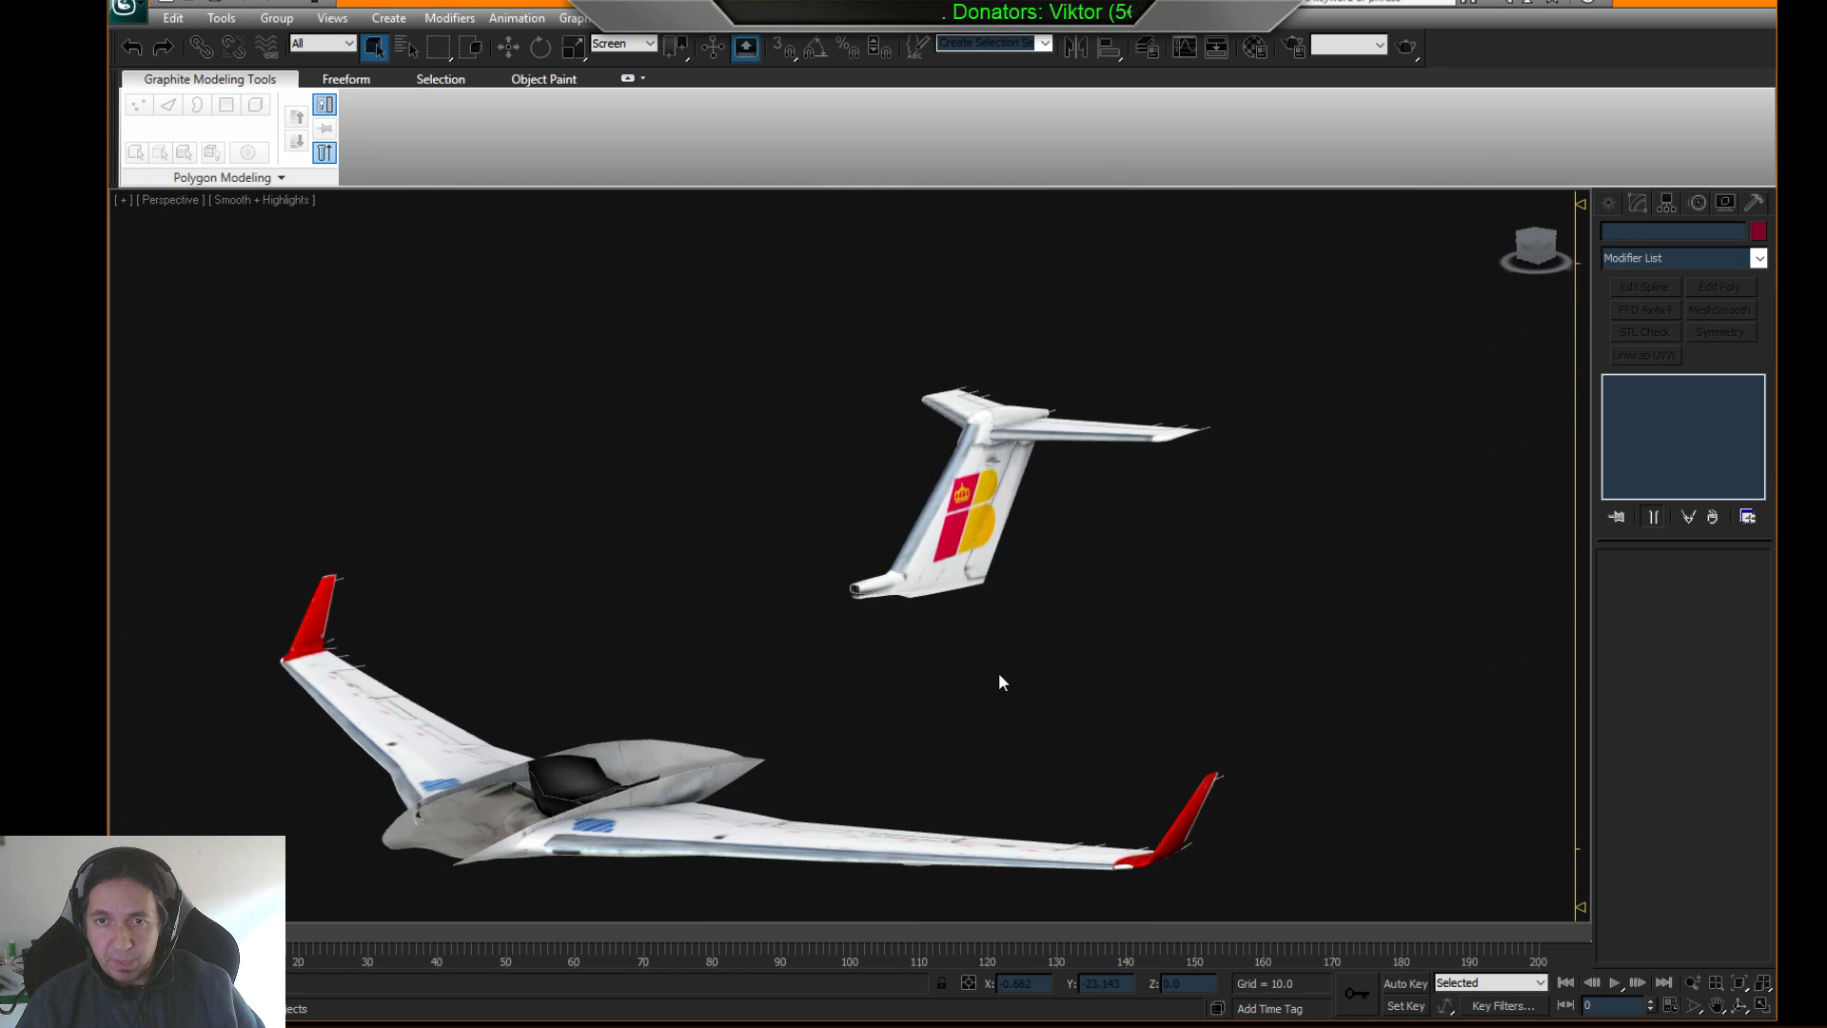
alt+middle_drag(816, 717, 763, 554)
scroll(831, 515, up, 3)
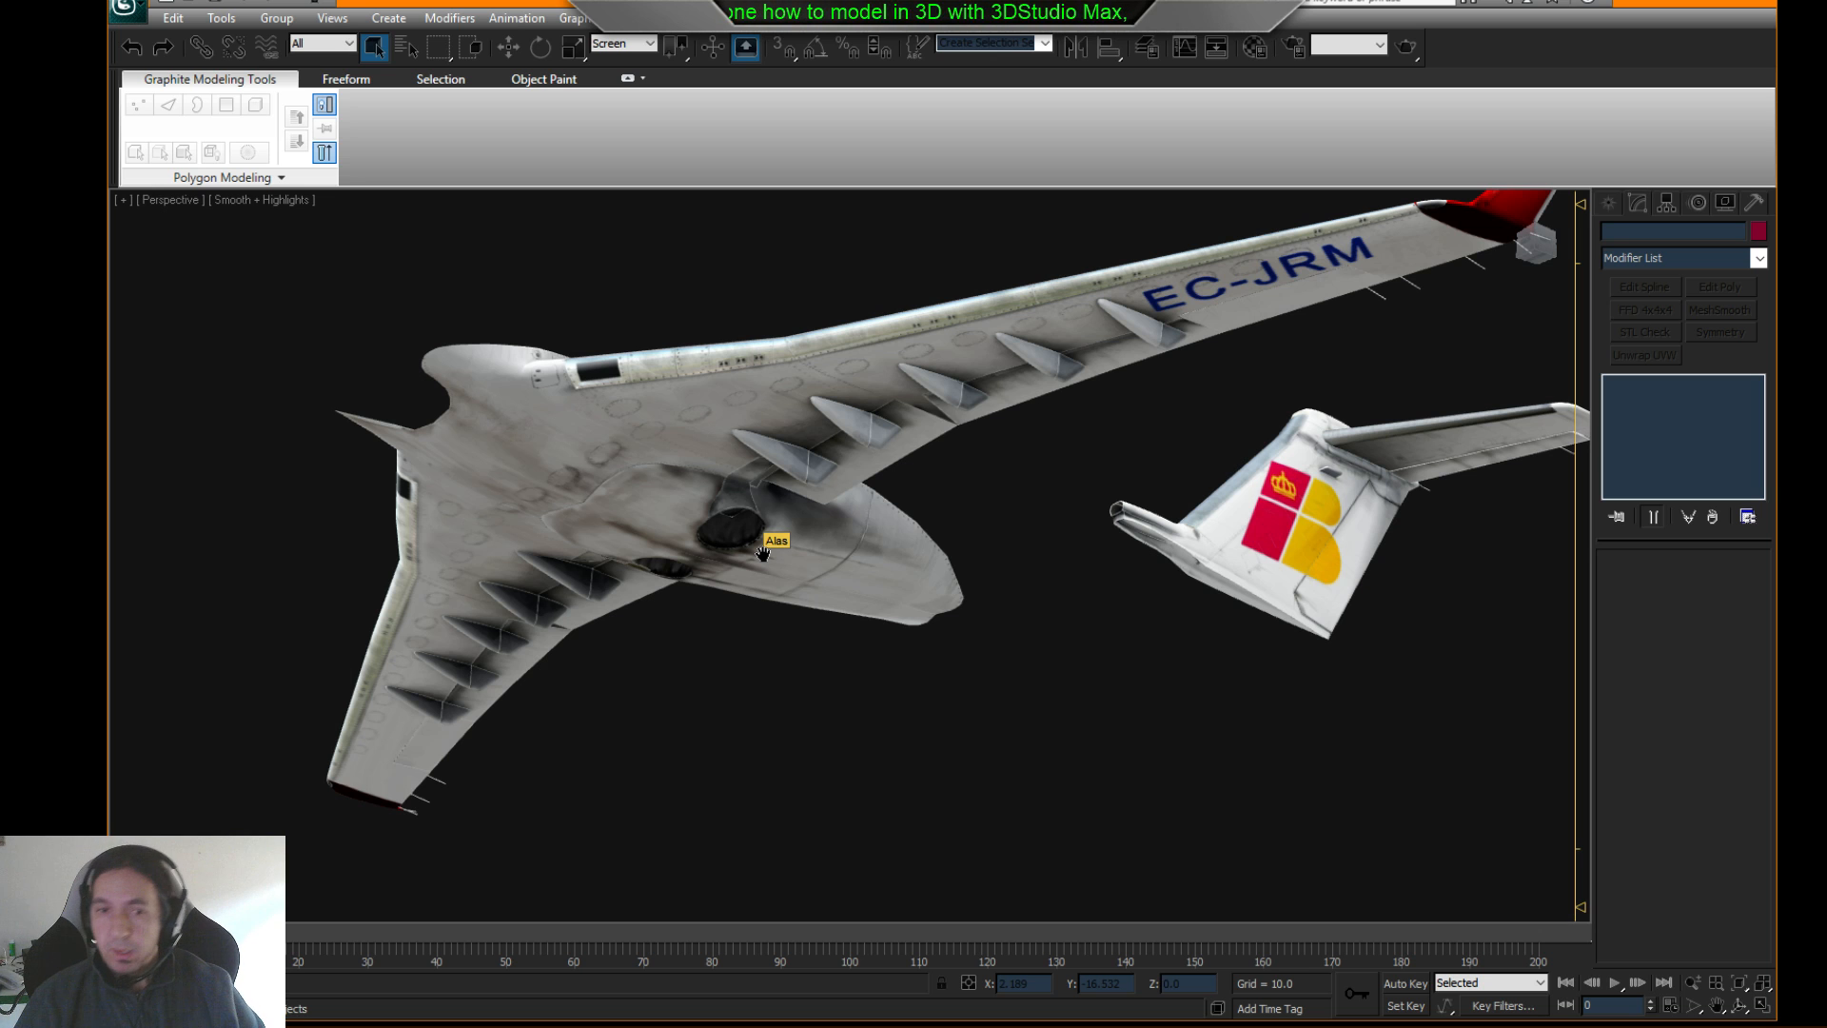
alt+middle_drag(912, 472, 851, 509)
- Save the scene as a 3ds Max file in the CRJ200 v2 folder using Save As
click(125, 9)
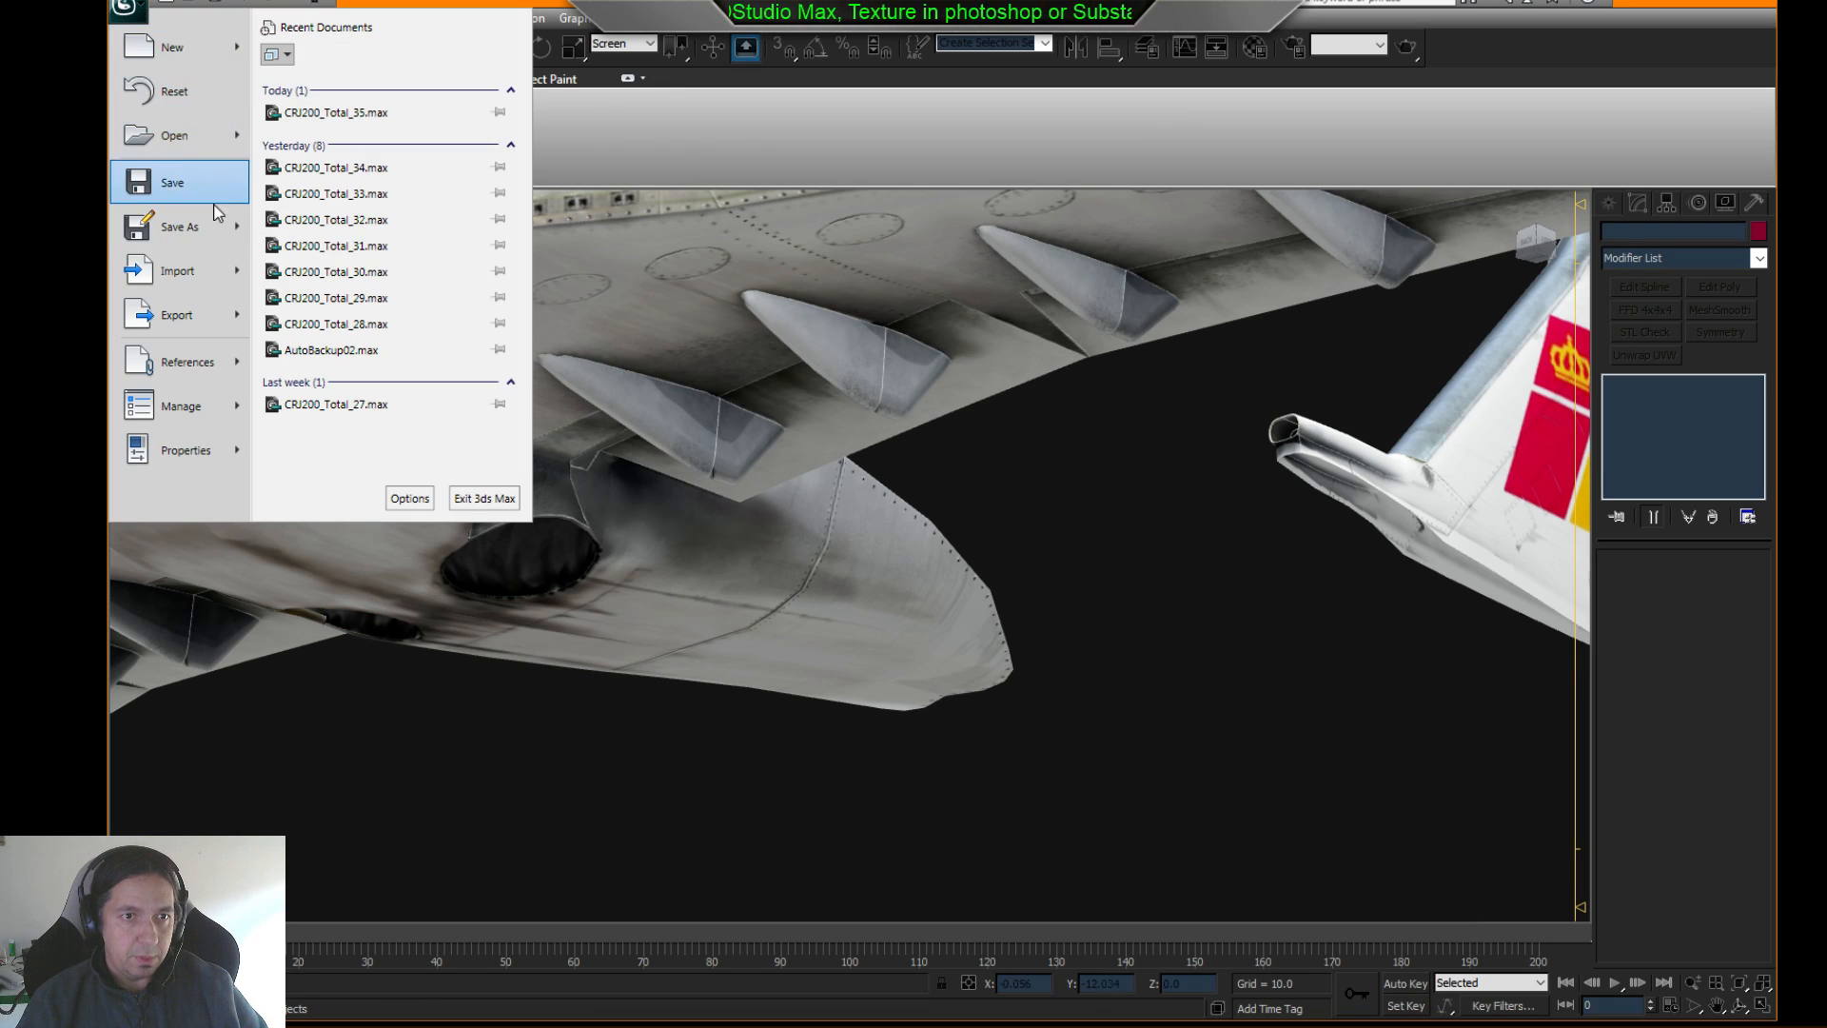
click(543, 297)
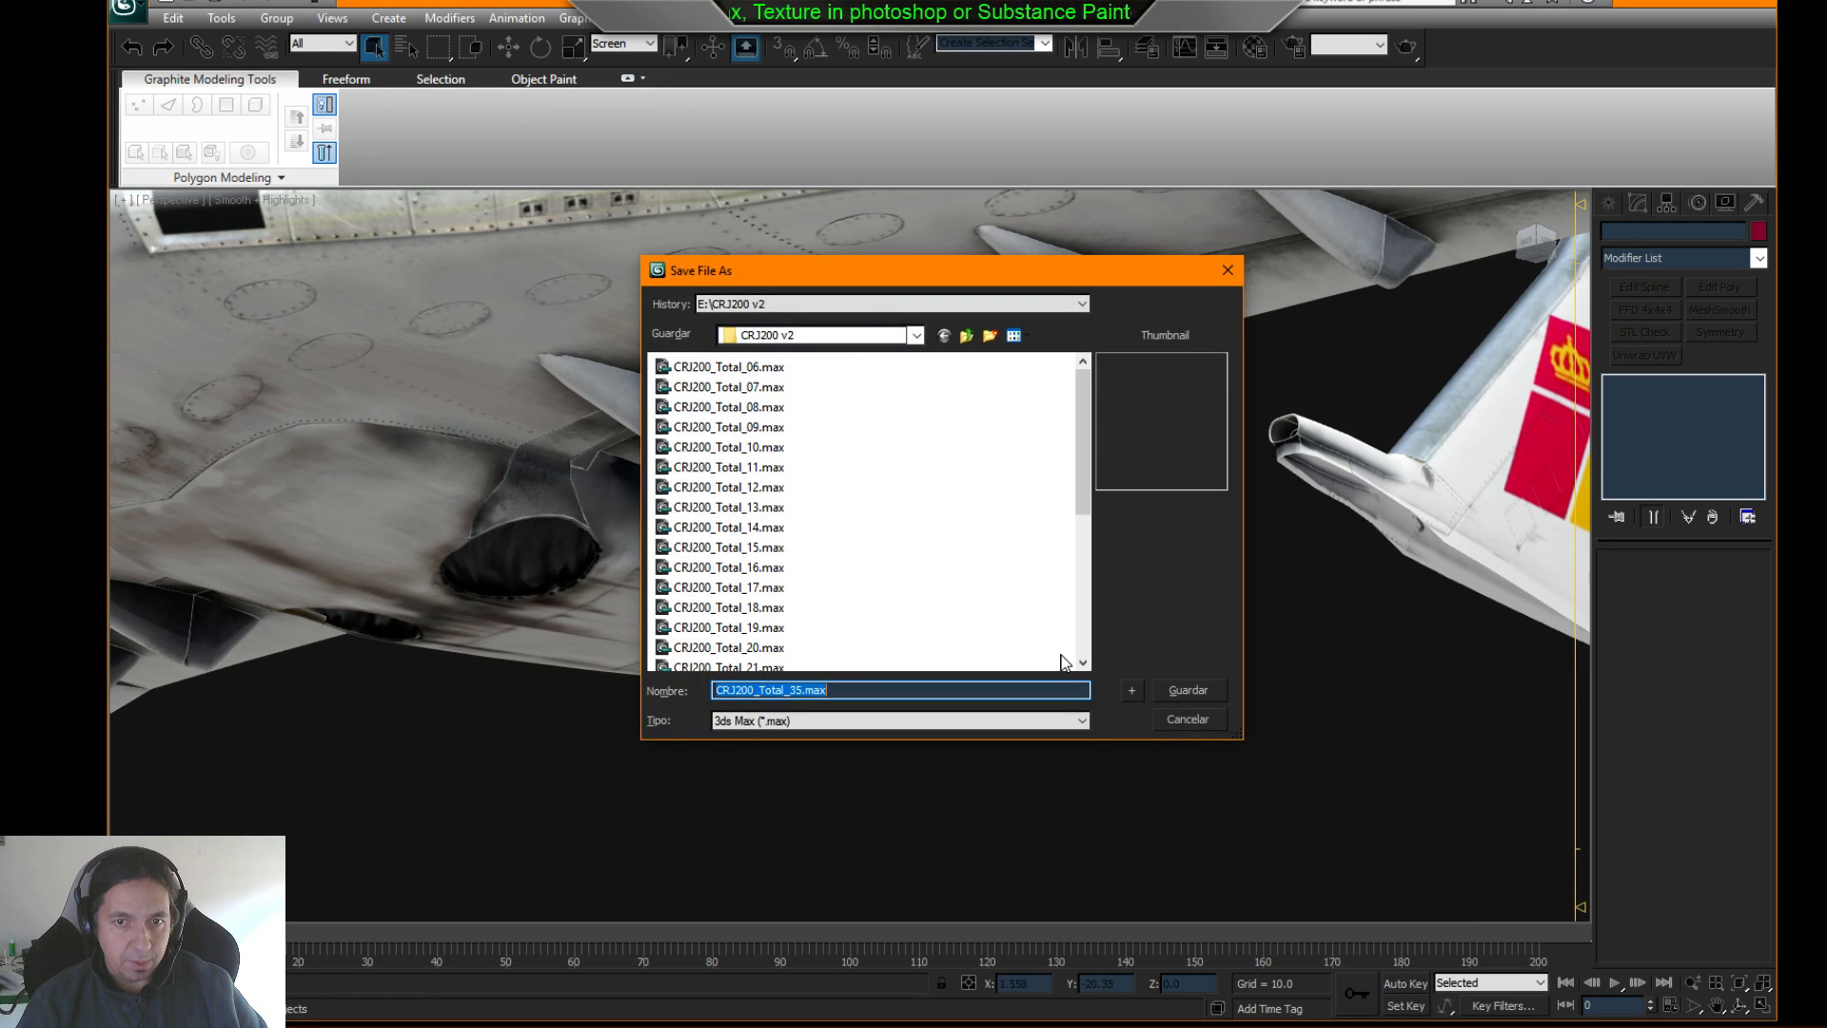
click(1154, 692)
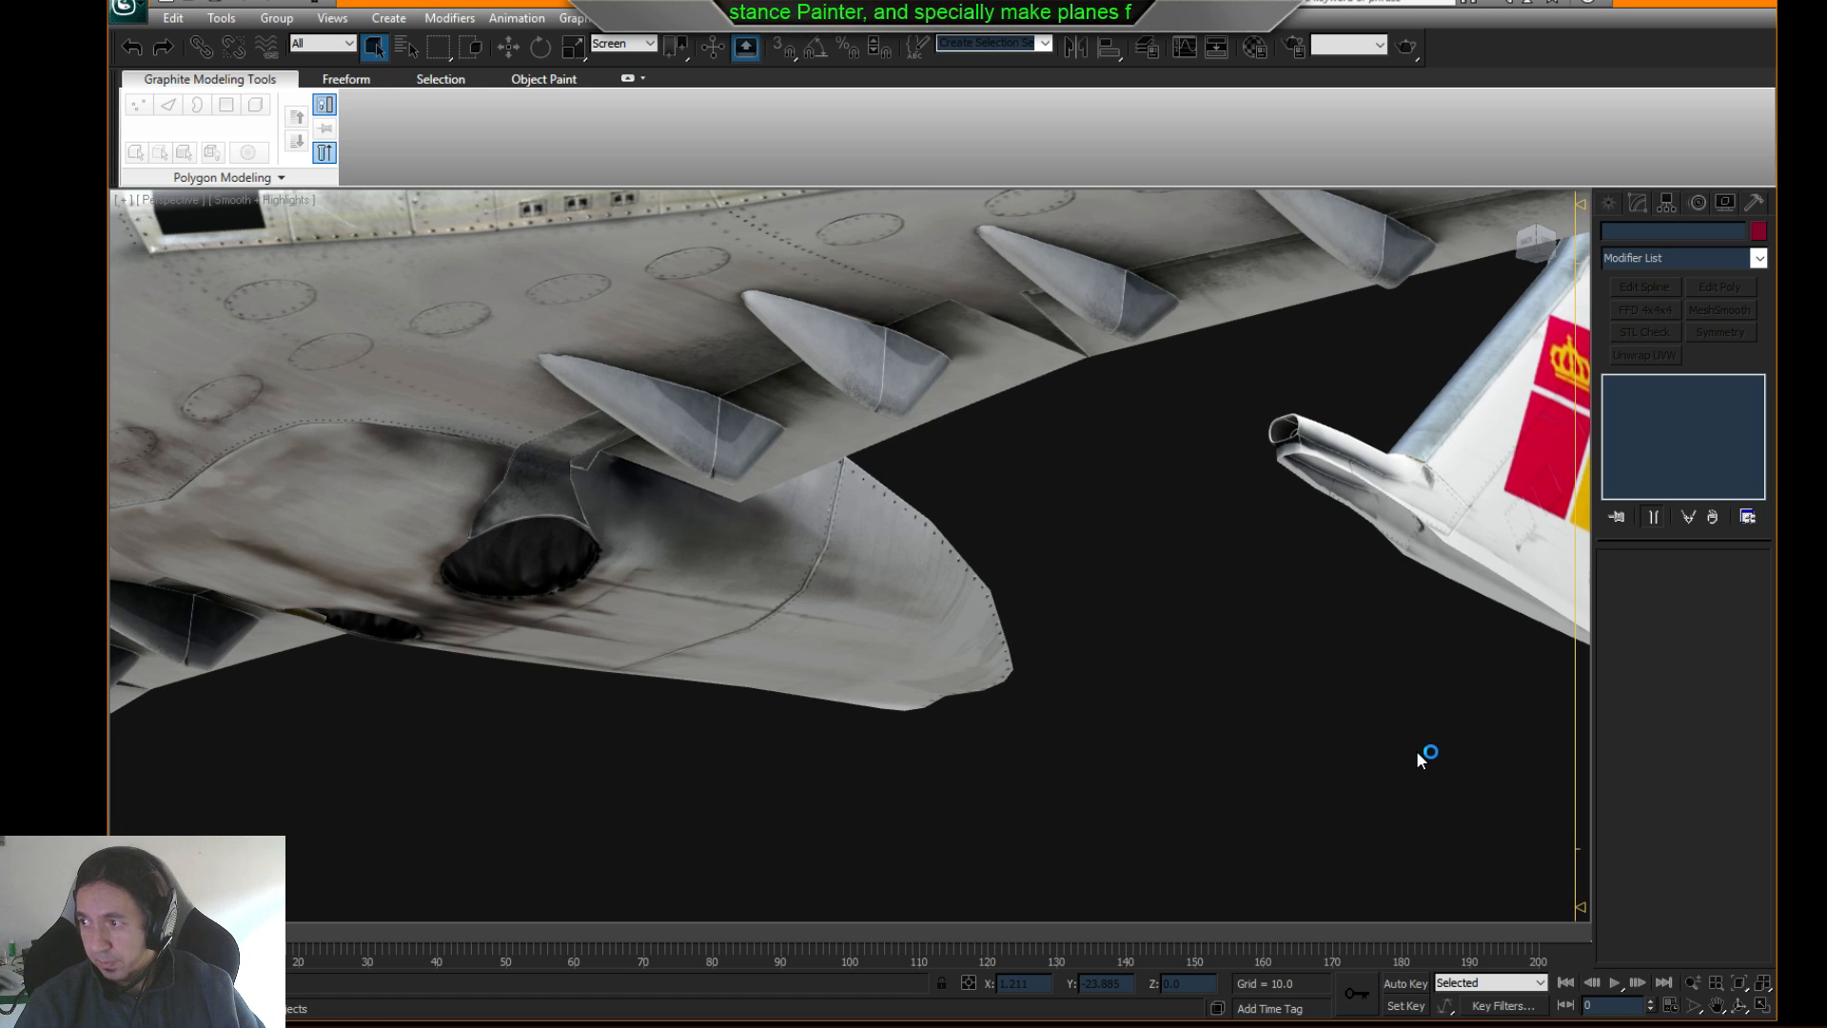
- Show the mesh edges at the tail fin's tip, select the Alas mesh and activate edge editing
alt+middle_drag(1289, 821, 974, 746)
scroll(1038, 790, down, 5)
mouse_move(1246, 400)
middle_down()
mouse_move(828, 533)
mouse_move(760, 596)
mouse_move(889, 571)
mouse_move(1113, 408)
mouse_move(856, 628)
mouse_move(738, 643)
mouse_move(702, 668)
mouse_move(726, 644)
mouse_move(612, 723)
mouse_move(562, 707)
mouse_move(714, 657)
mouse_move(767, 659)
mouse_move(797, 528)
middle_up()
scroll(814, 583, up, 3)
scroll(930, 568, up, 2)
key(F3)
key(F3)
key(F4)
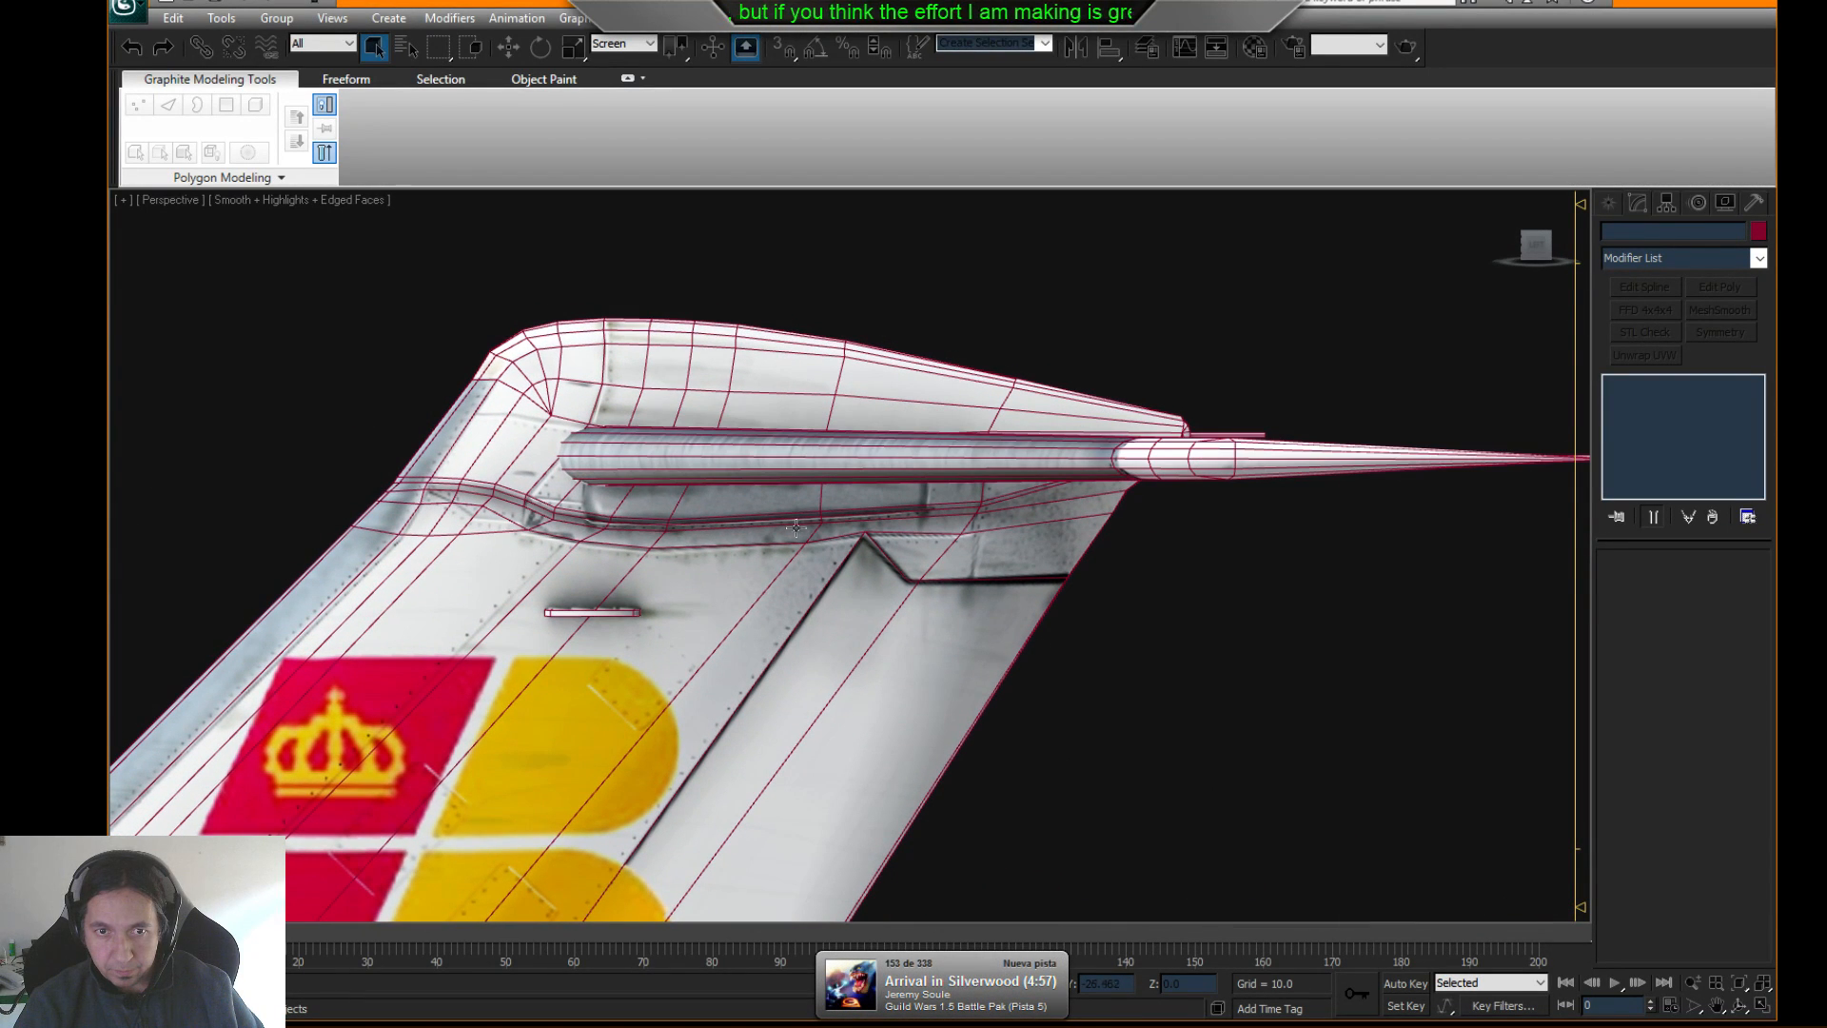
click(796, 353)
click(1656, 718)
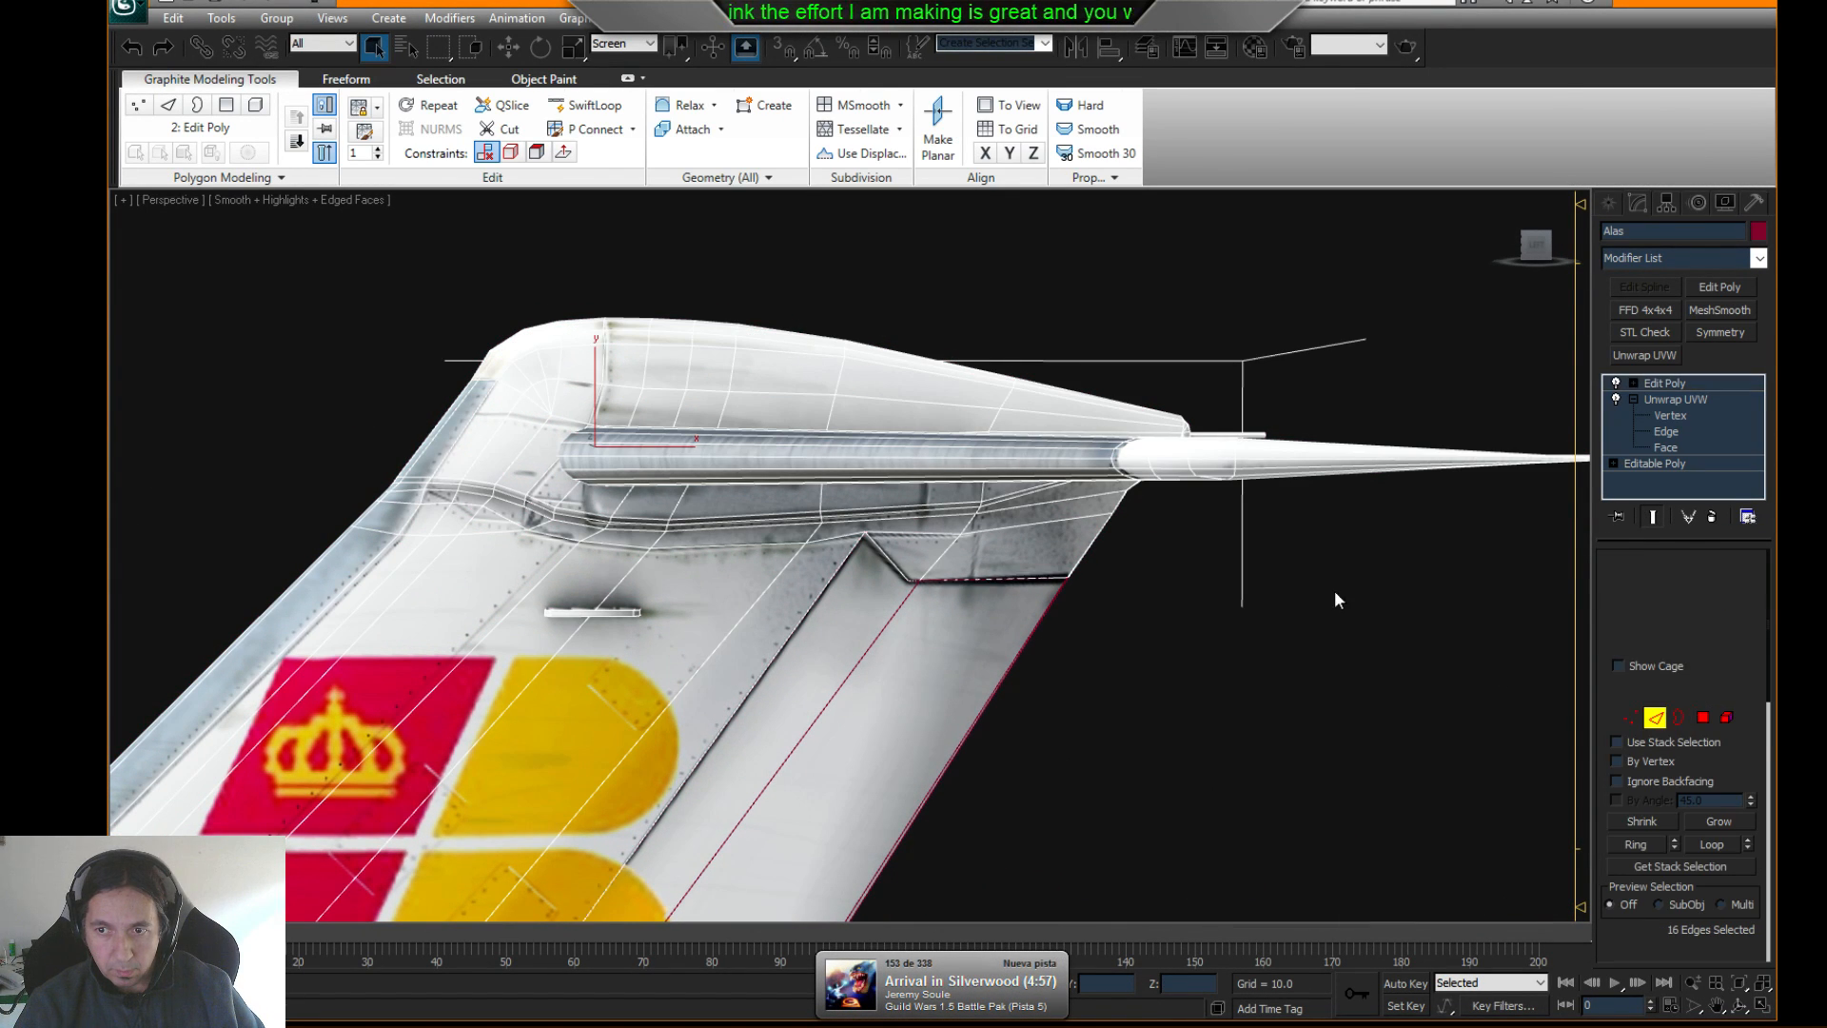
- Select the lengthwise edge ring in the middle of the fin-tip fairing and insert a loop with Flow Connect
click(788, 353)
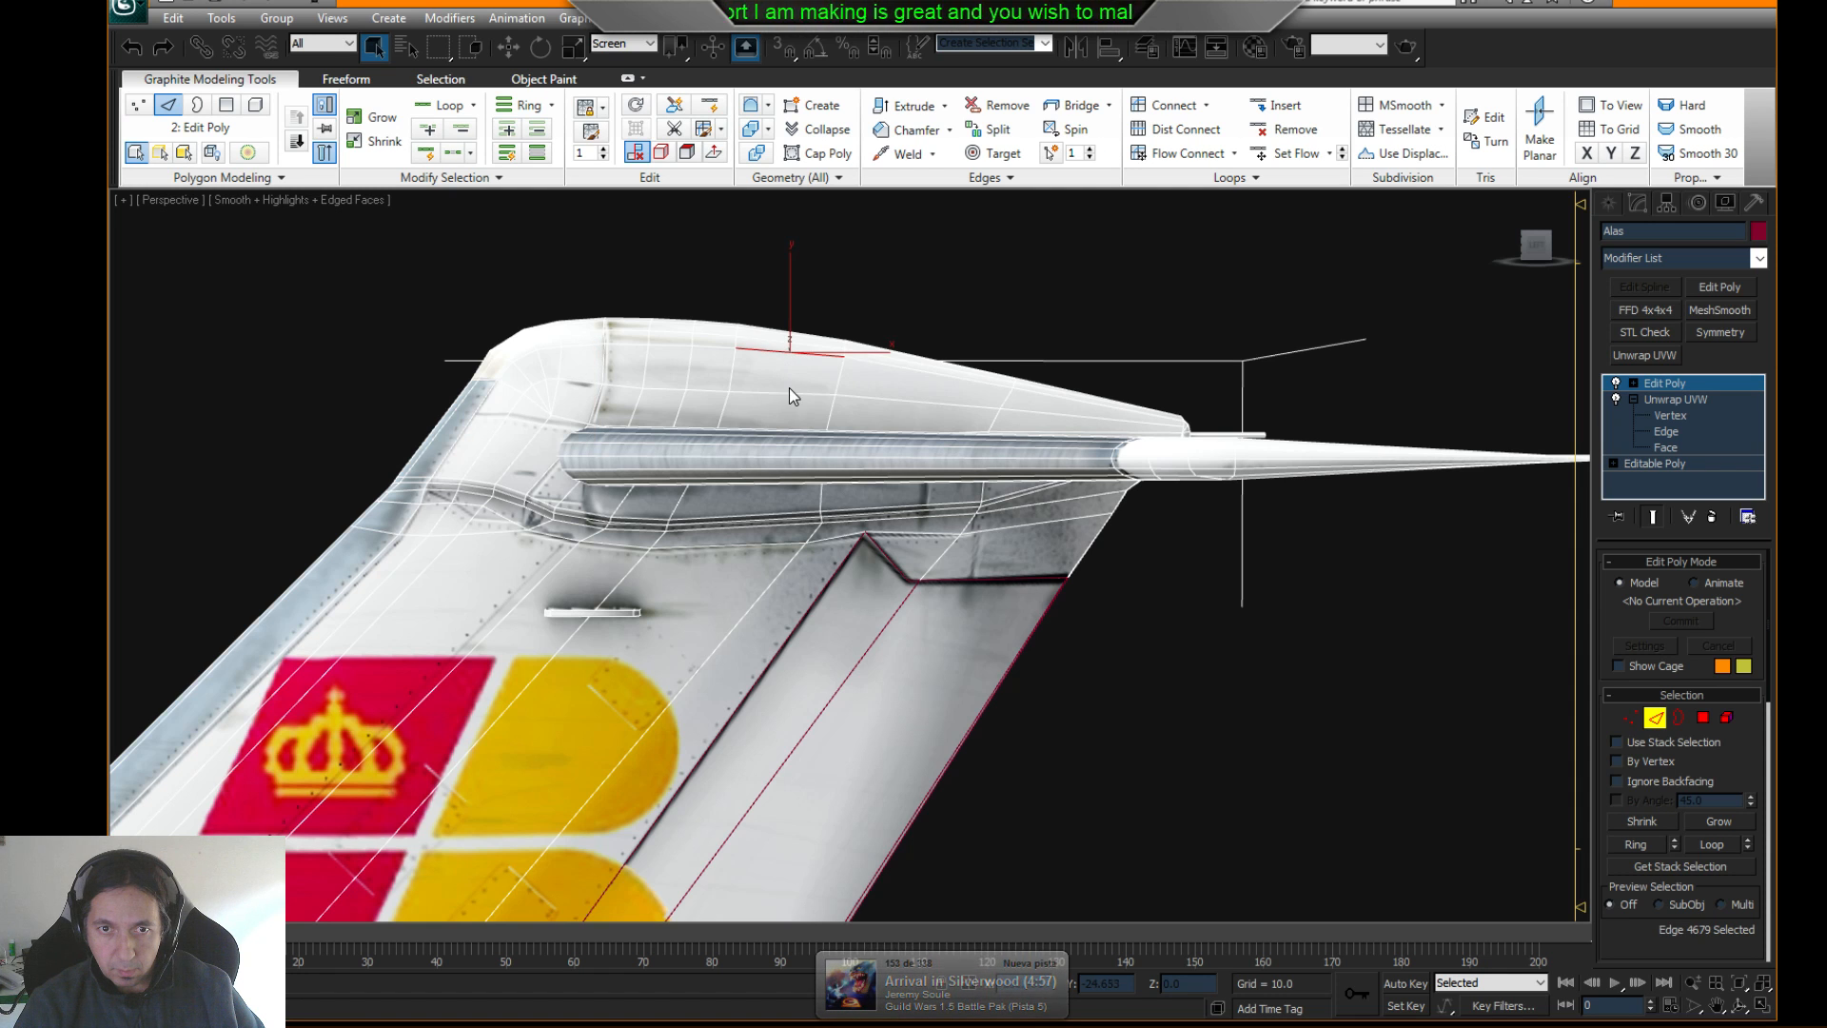
key(alt+r)
scroll(824, 399, down, 5)
middle_drag(653, 582, 745, 462)
scroll(746, 462, up, 3)
alt+middle_drag(730, 558, 727, 604)
middle_drag(585, 780, 1138, 644)
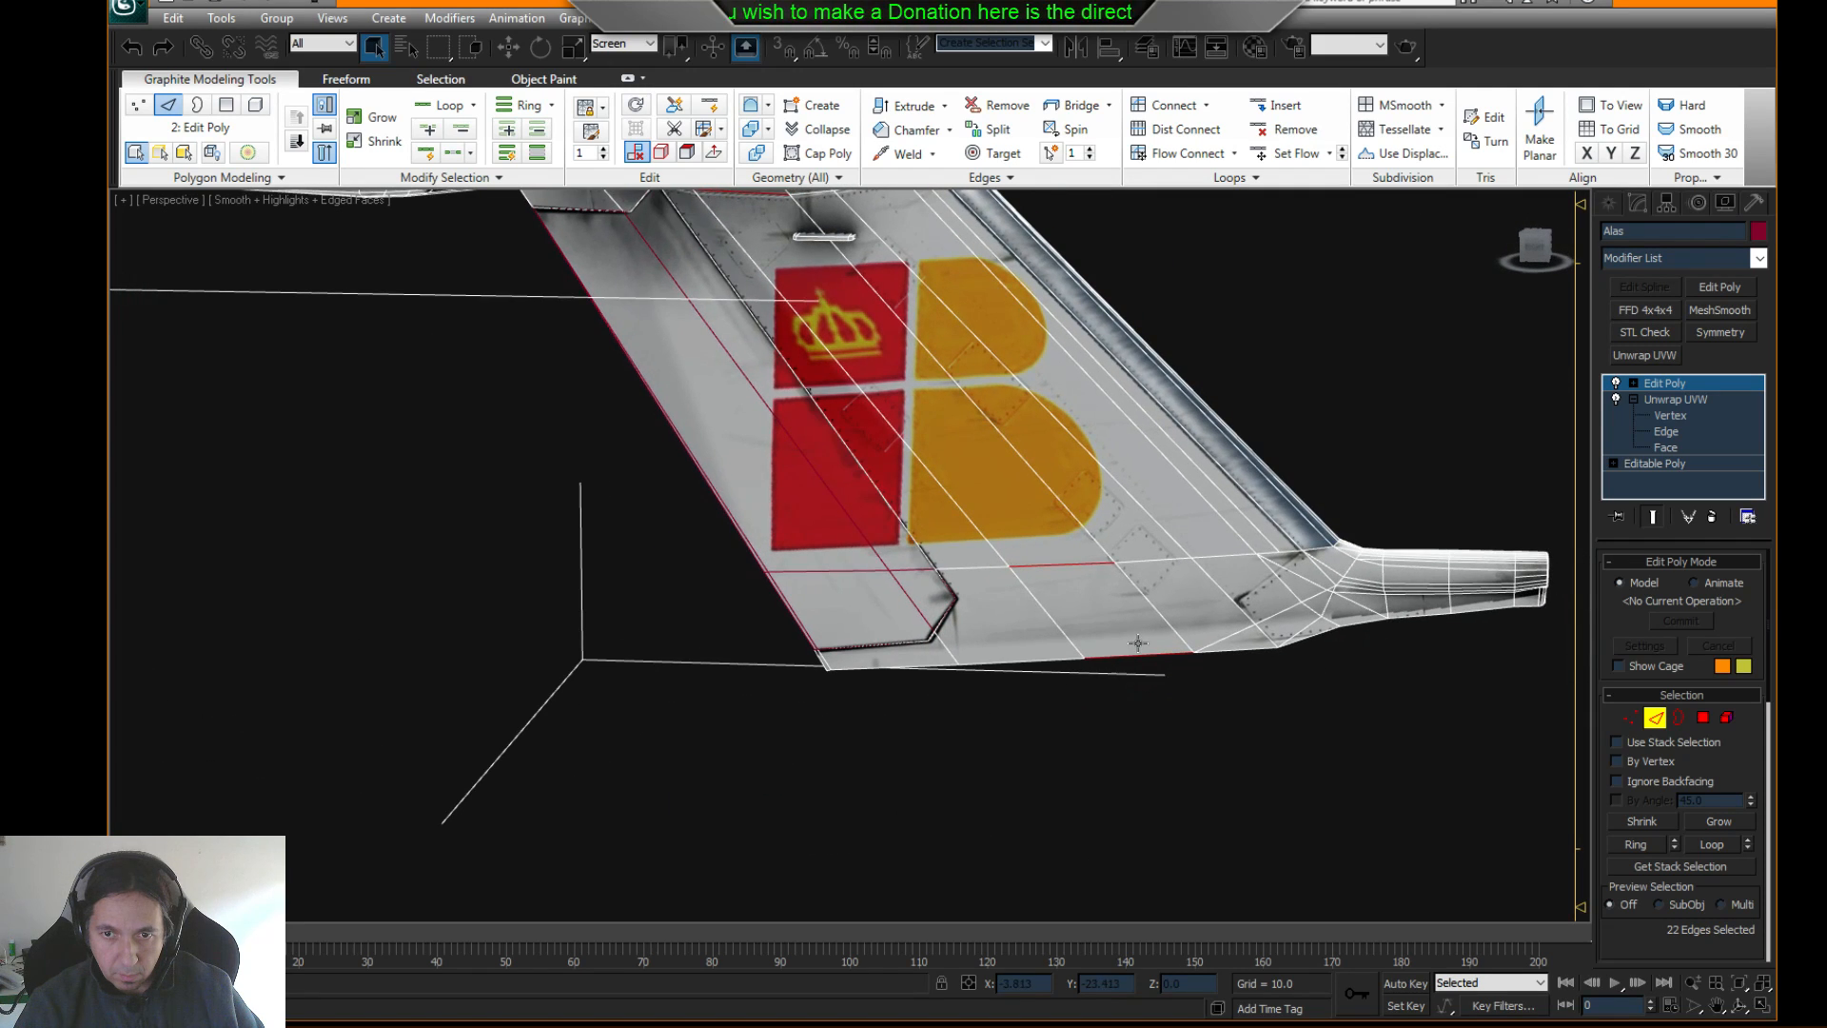
alt+middle_drag(1222, 580, 833, 618)
scroll(904, 587, down, 2)
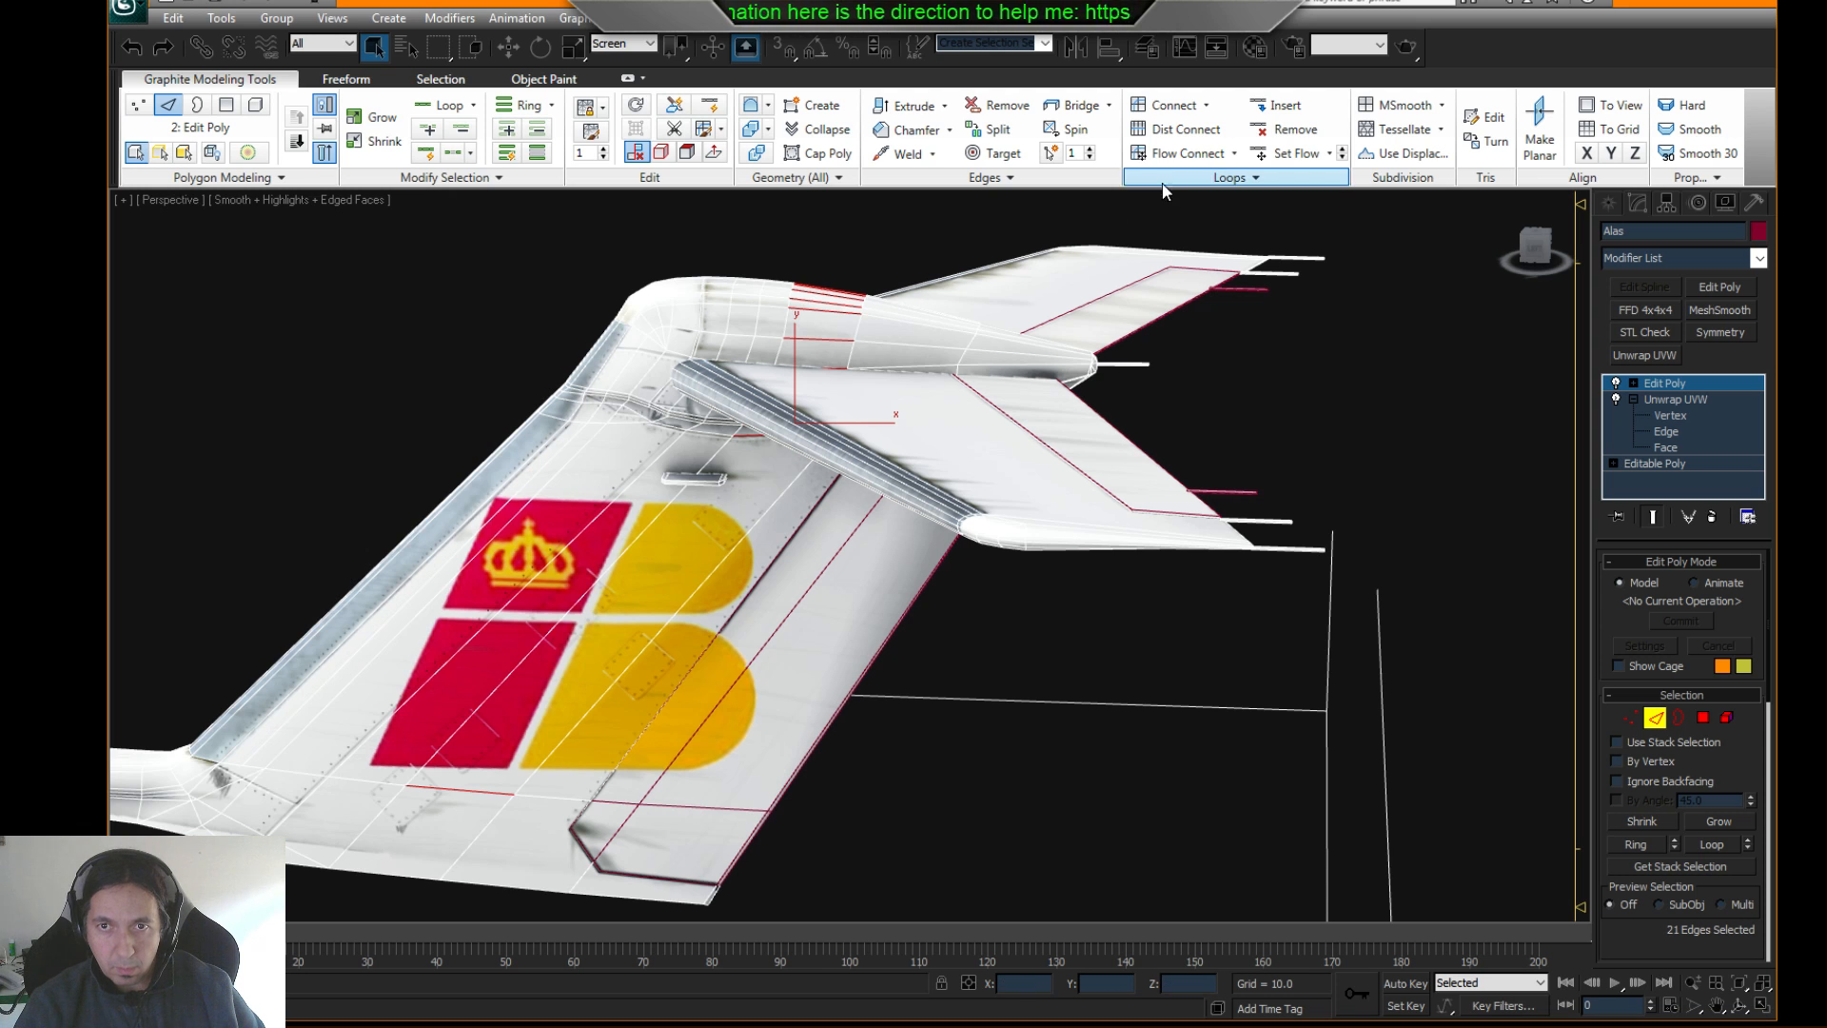
click(1180, 153)
- Select the lengthwise edge ring further back on the fin-tip fairing and insert another loop with Flow Connect
alt+middle_drag(1156, 199, 874, 434)
scroll(1281, 305, up, 6)
scroll(836, 334, up, 2)
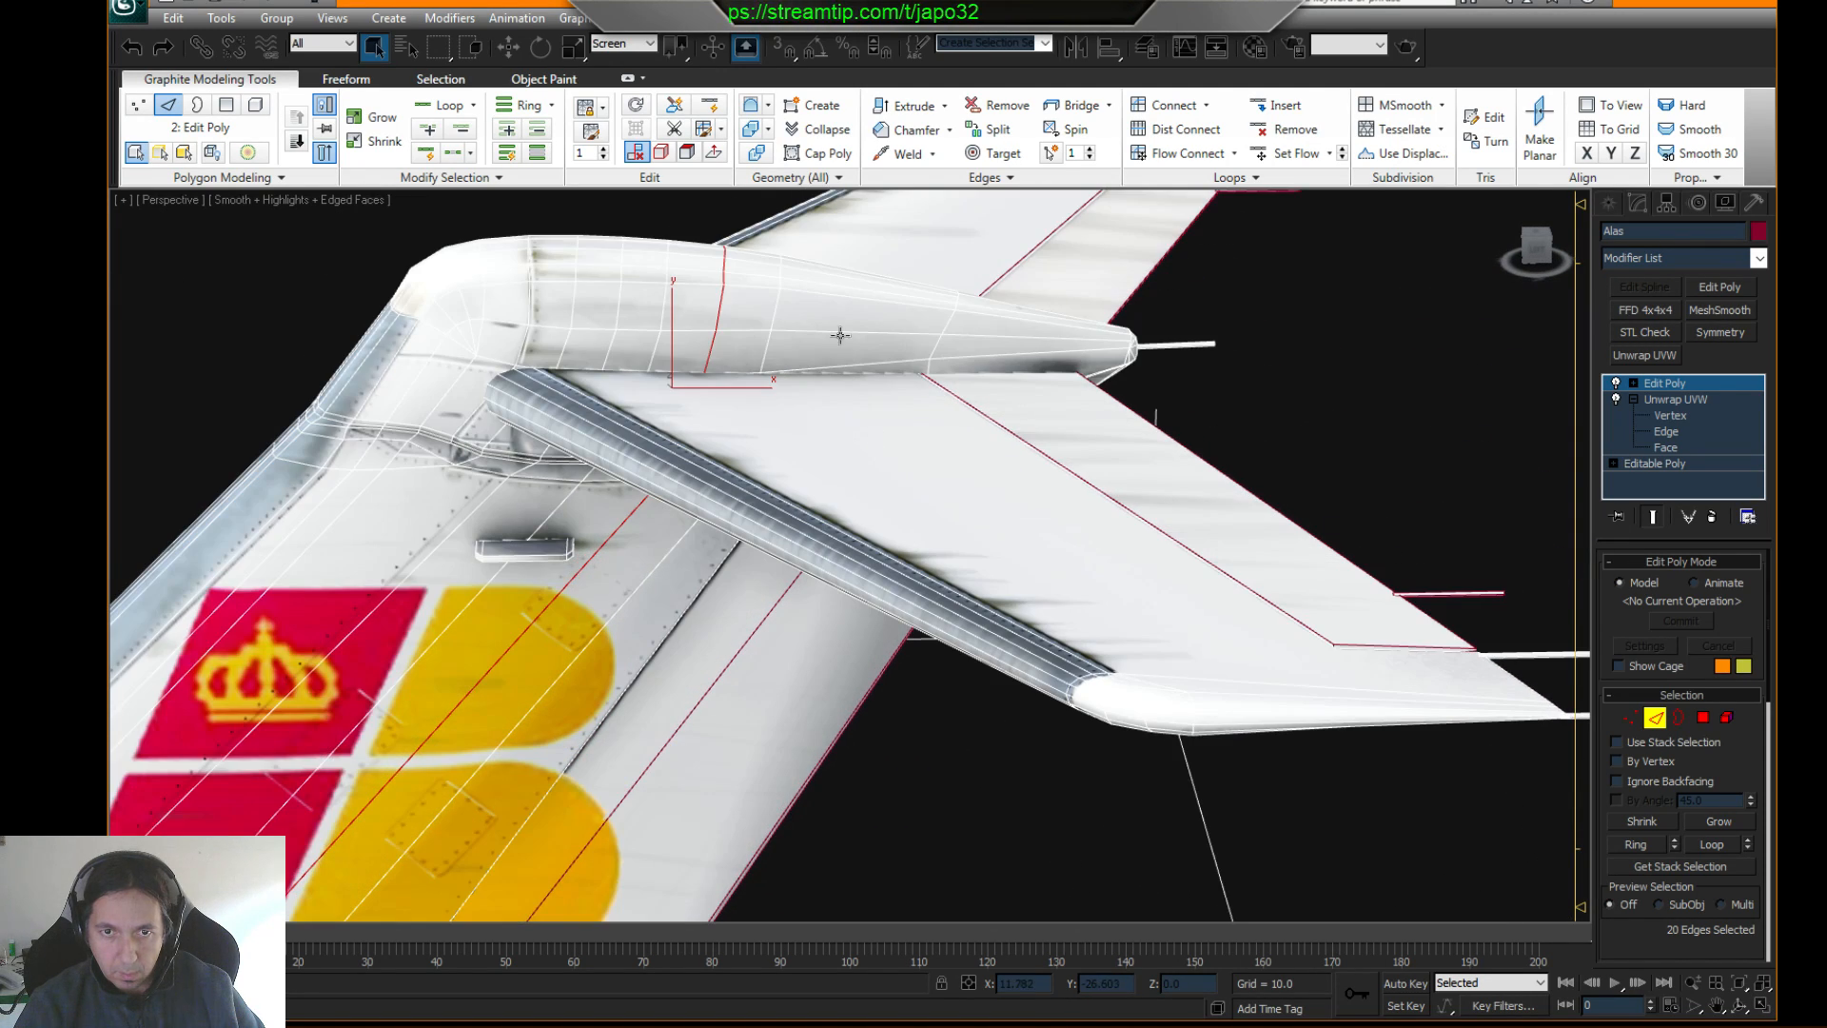
click(845, 332)
double_click(848, 362)
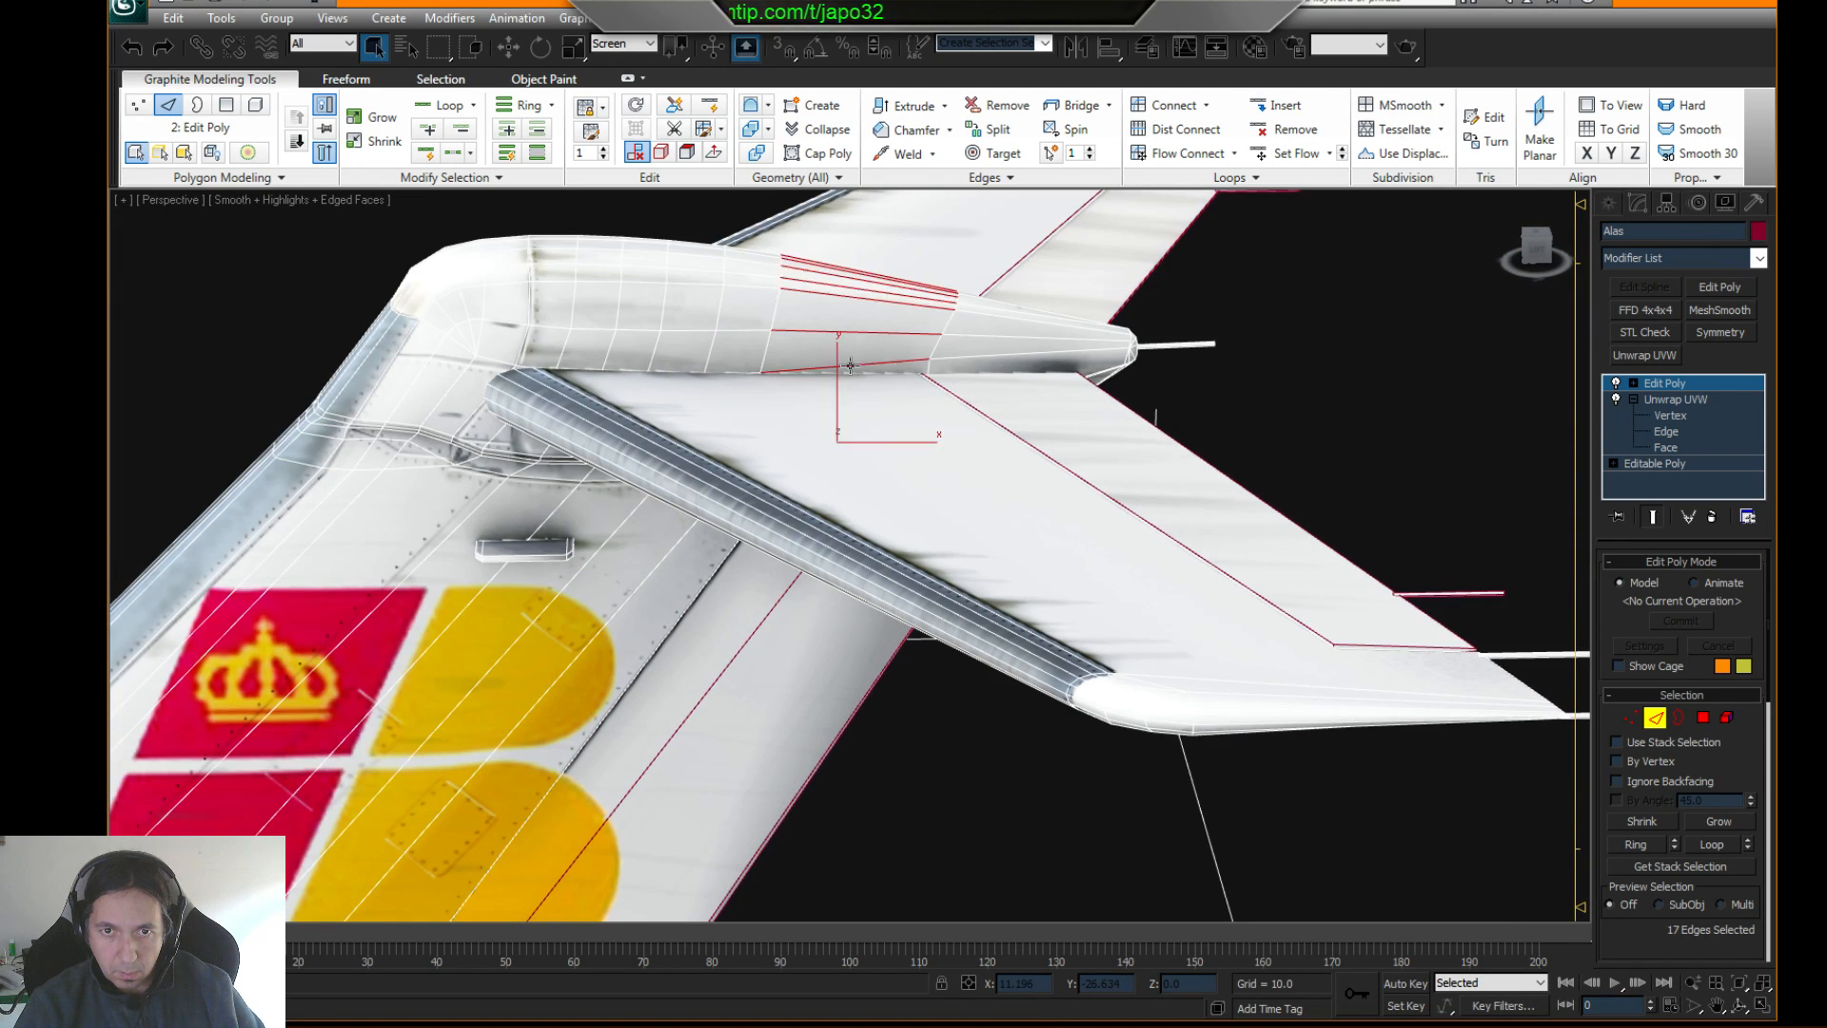
mouse_move(848, 361)
alt+middle_down()
mouse_move(784, 469)
mouse_move(604, 494)
mouse_move(583, 758)
mouse_move(608, 649)
mouse_move(628, 638)
alt+middle_up()
scroll(625, 510, down, 2)
key(F3)
key(F3)
alt+middle_drag(899, 469, 915, 386)
key(F3)
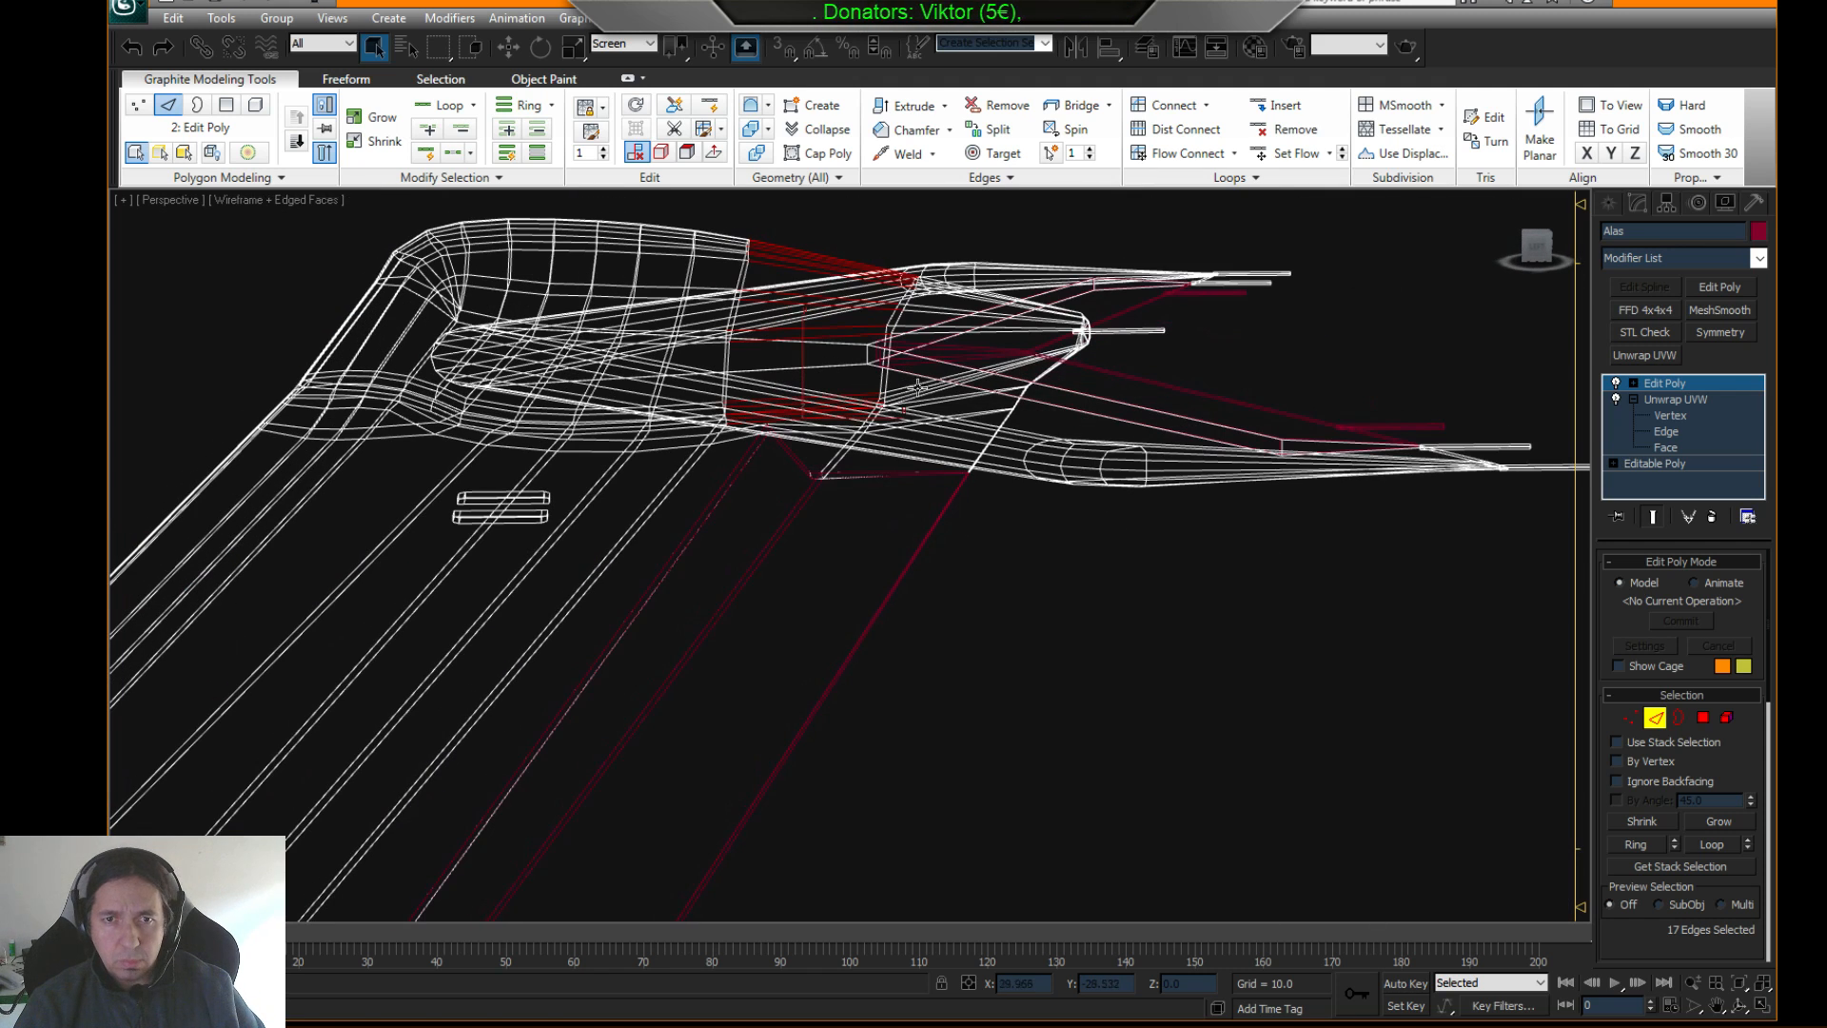
click(1169, 155)
- Select the edge ring at the fin-tip fairing's front corner and insert a loop with Flow Connect
key(F3)
mouse_move(1068, 247)
alt+middle_down()
mouse_move(1035, 289)
mouse_move(962, 306)
mouse_move(1076, 282)
mouse_move(1060, 294)
mouse_move(809, 437)
alt+middle_up()
key(F3)
scroll(692, 511, up, 5)
middle_drag(692, 511, 734, 518)
click(764, 540)
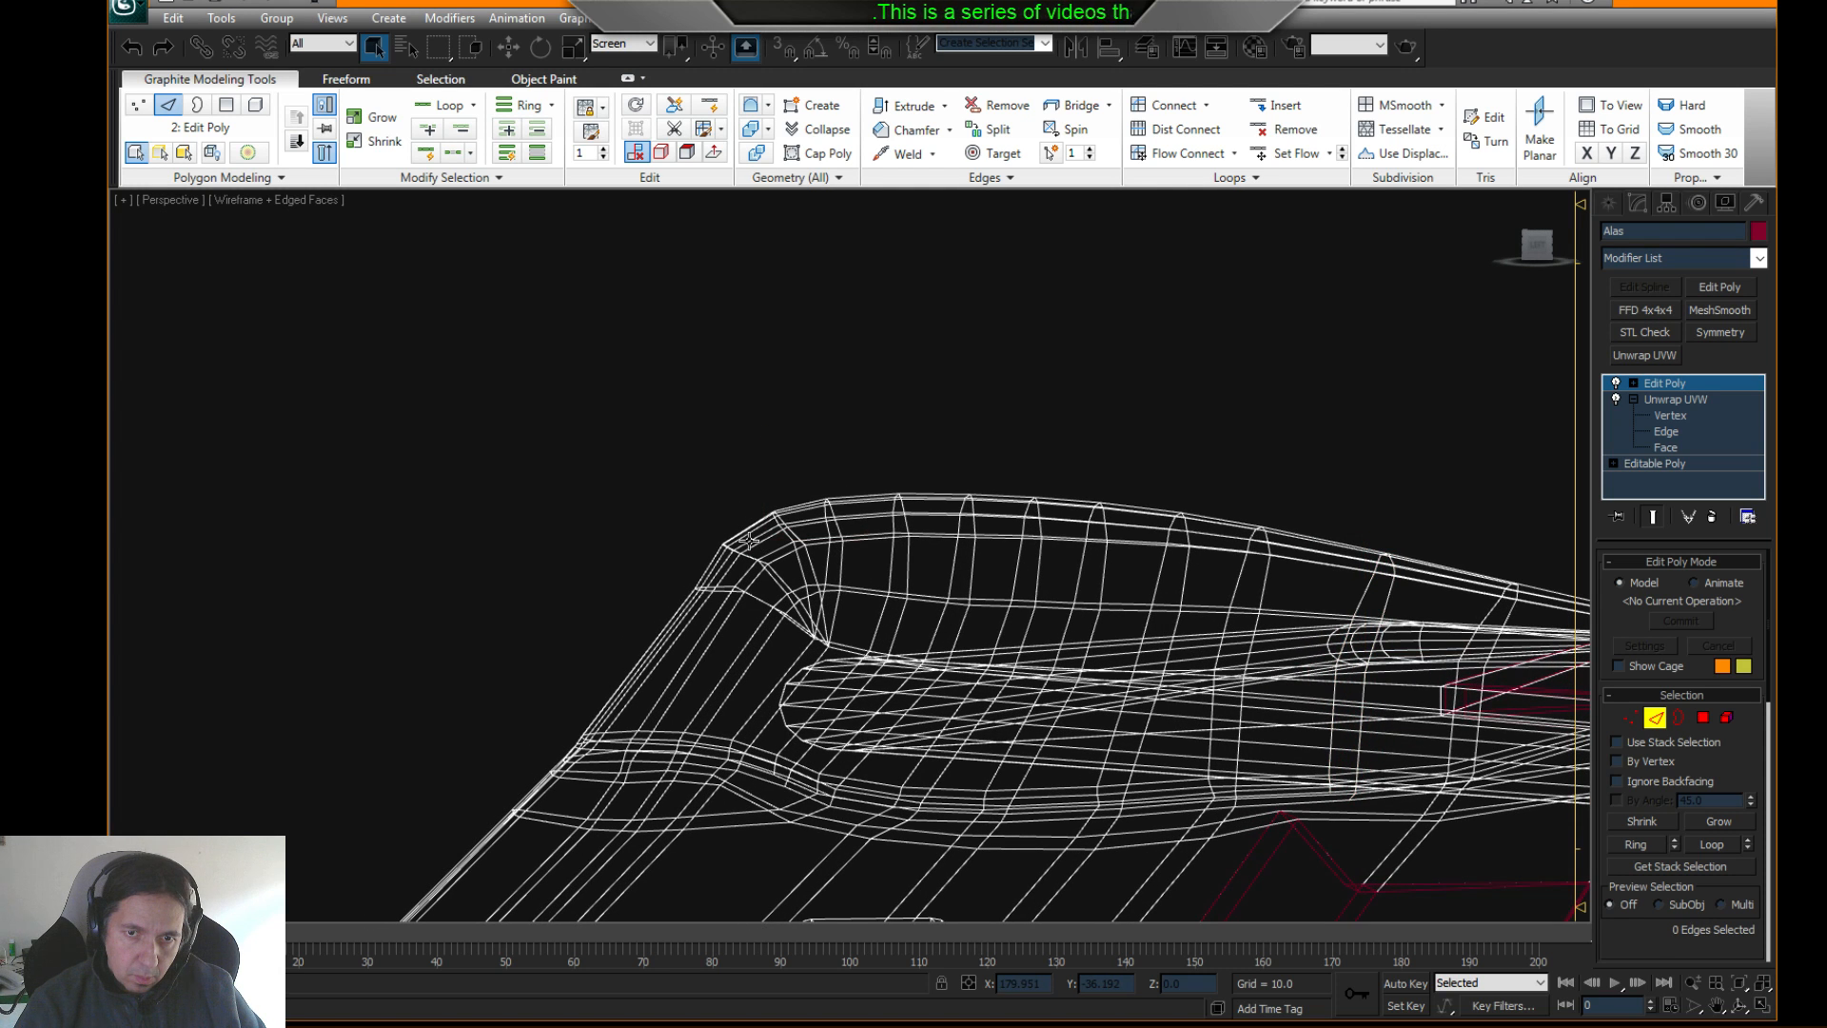
double_click(754, 533)
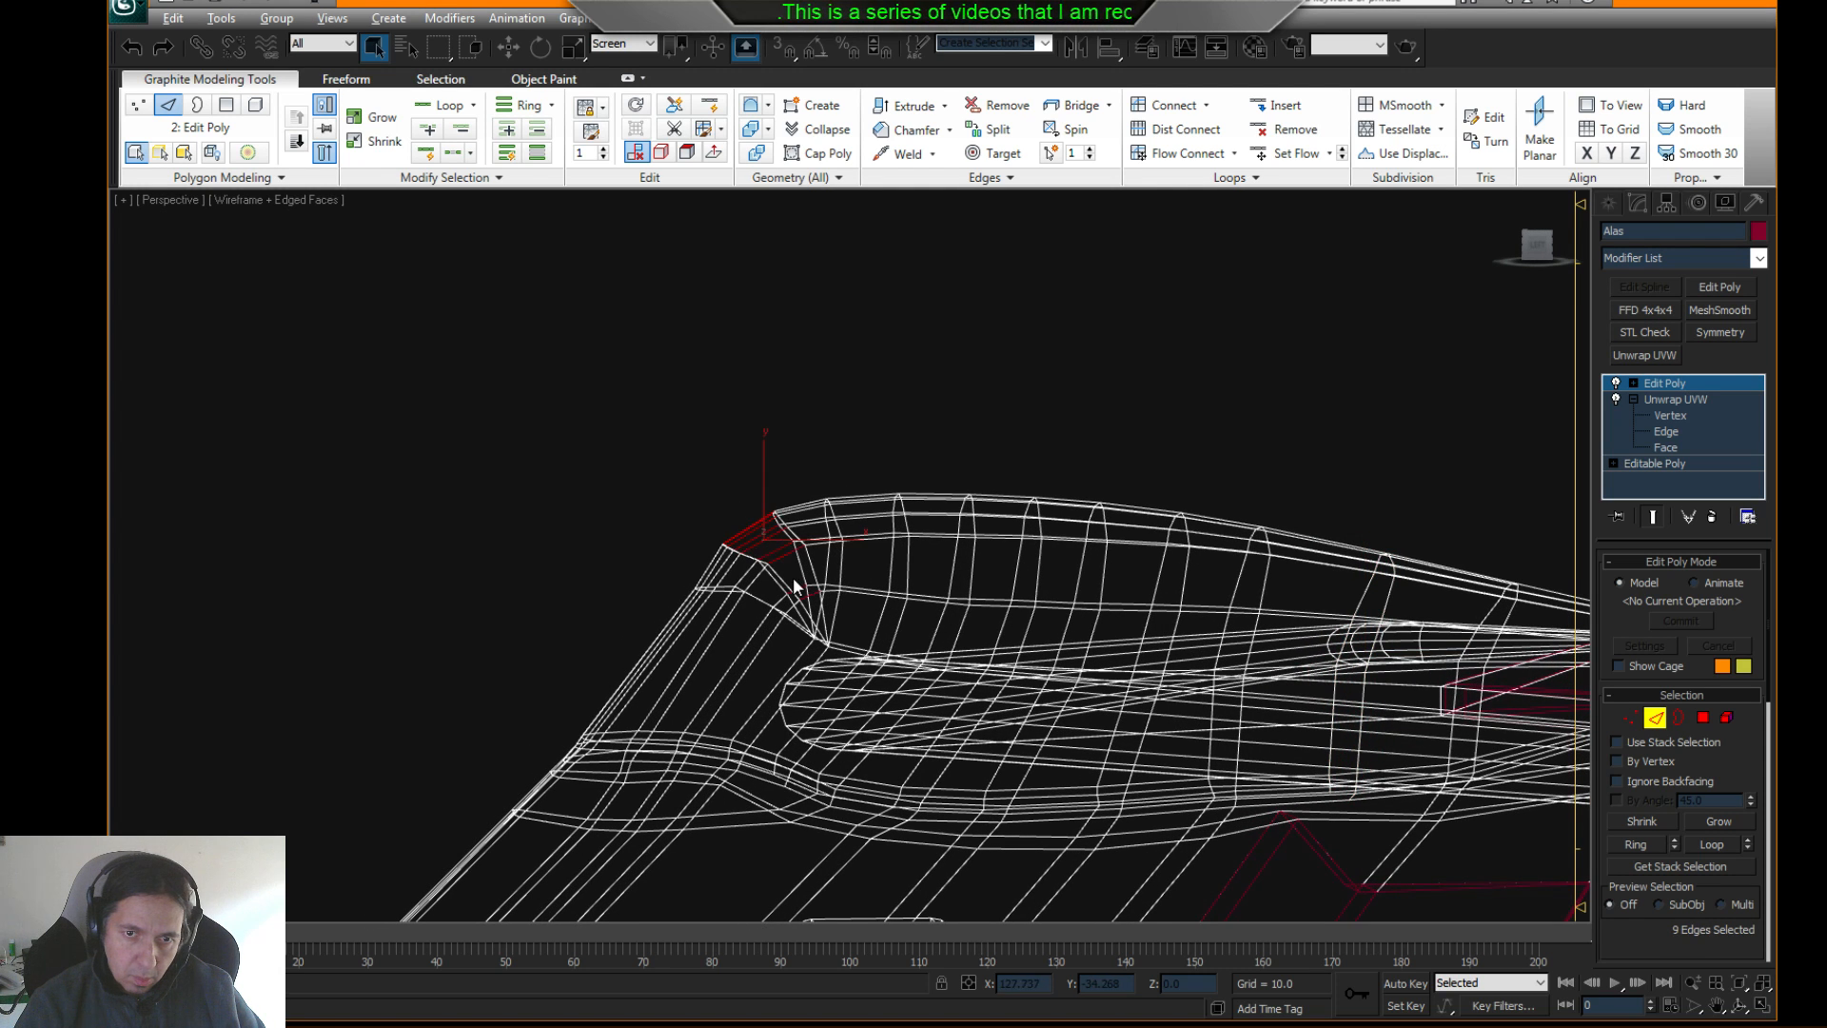
key(F3)
click(1186, 155)
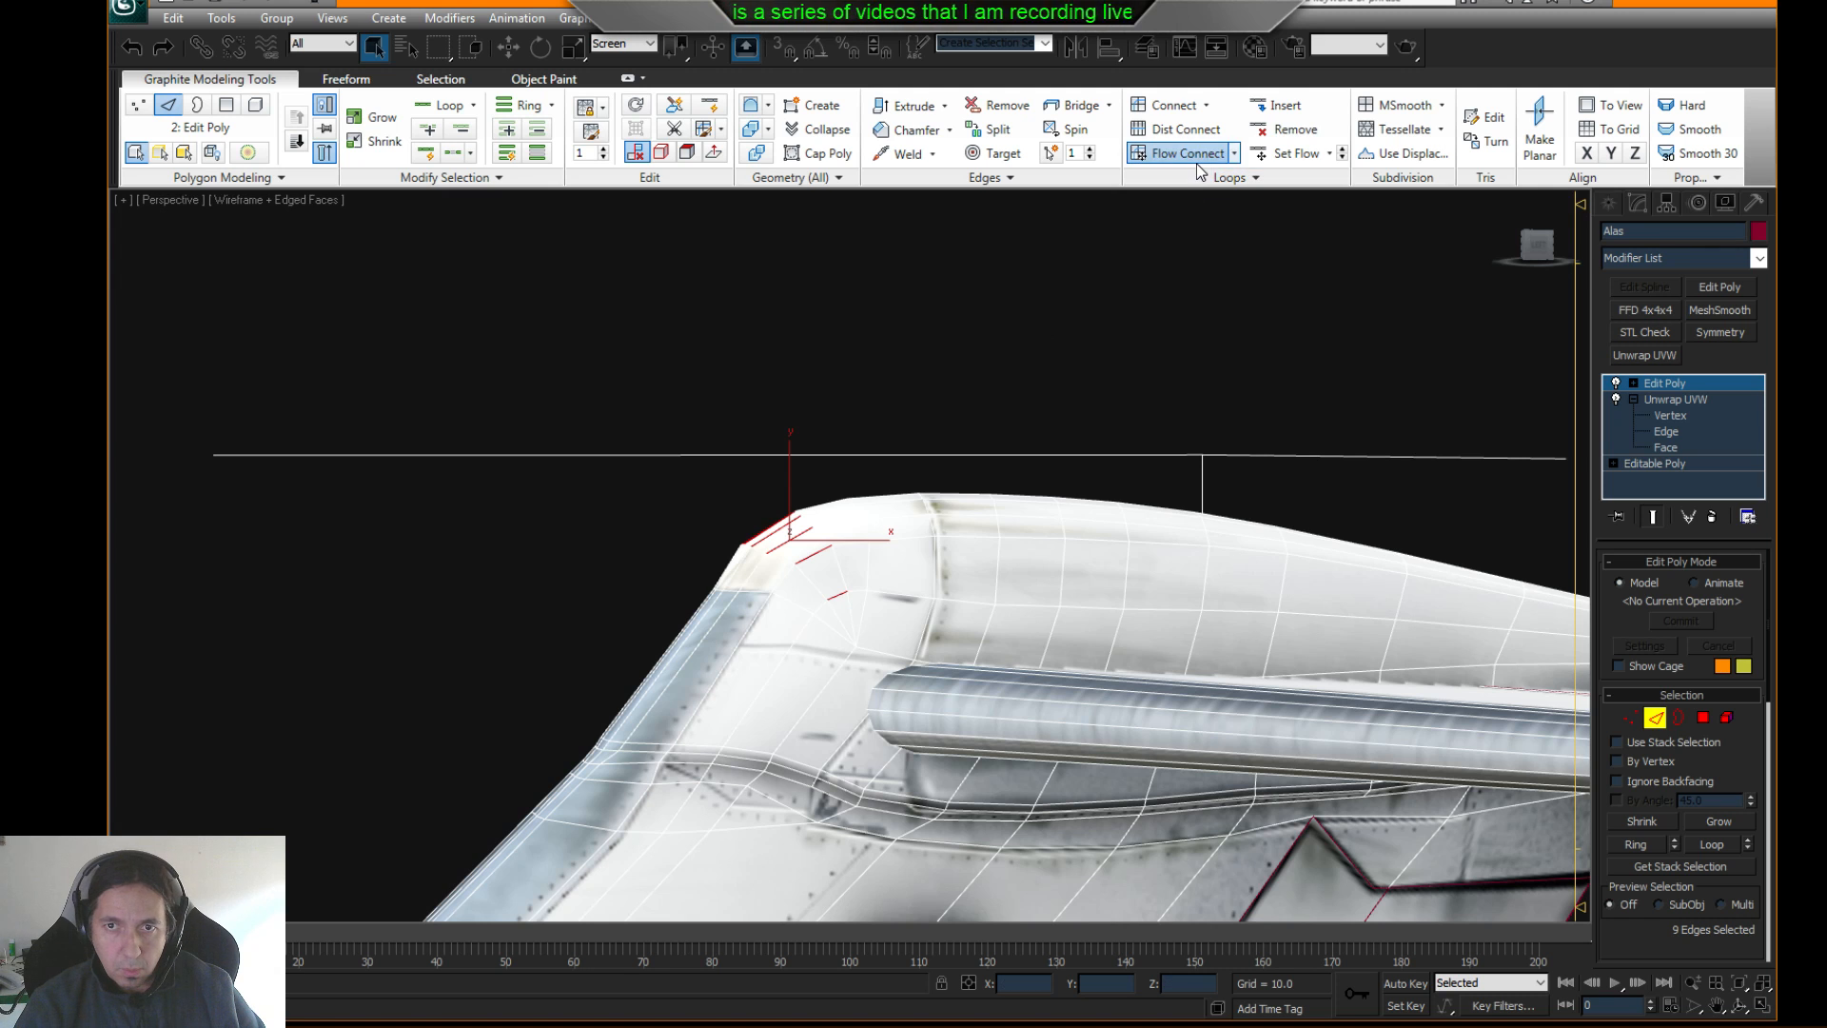
alt+middle_drag(1014, 458, 991, 455)
key(F3)
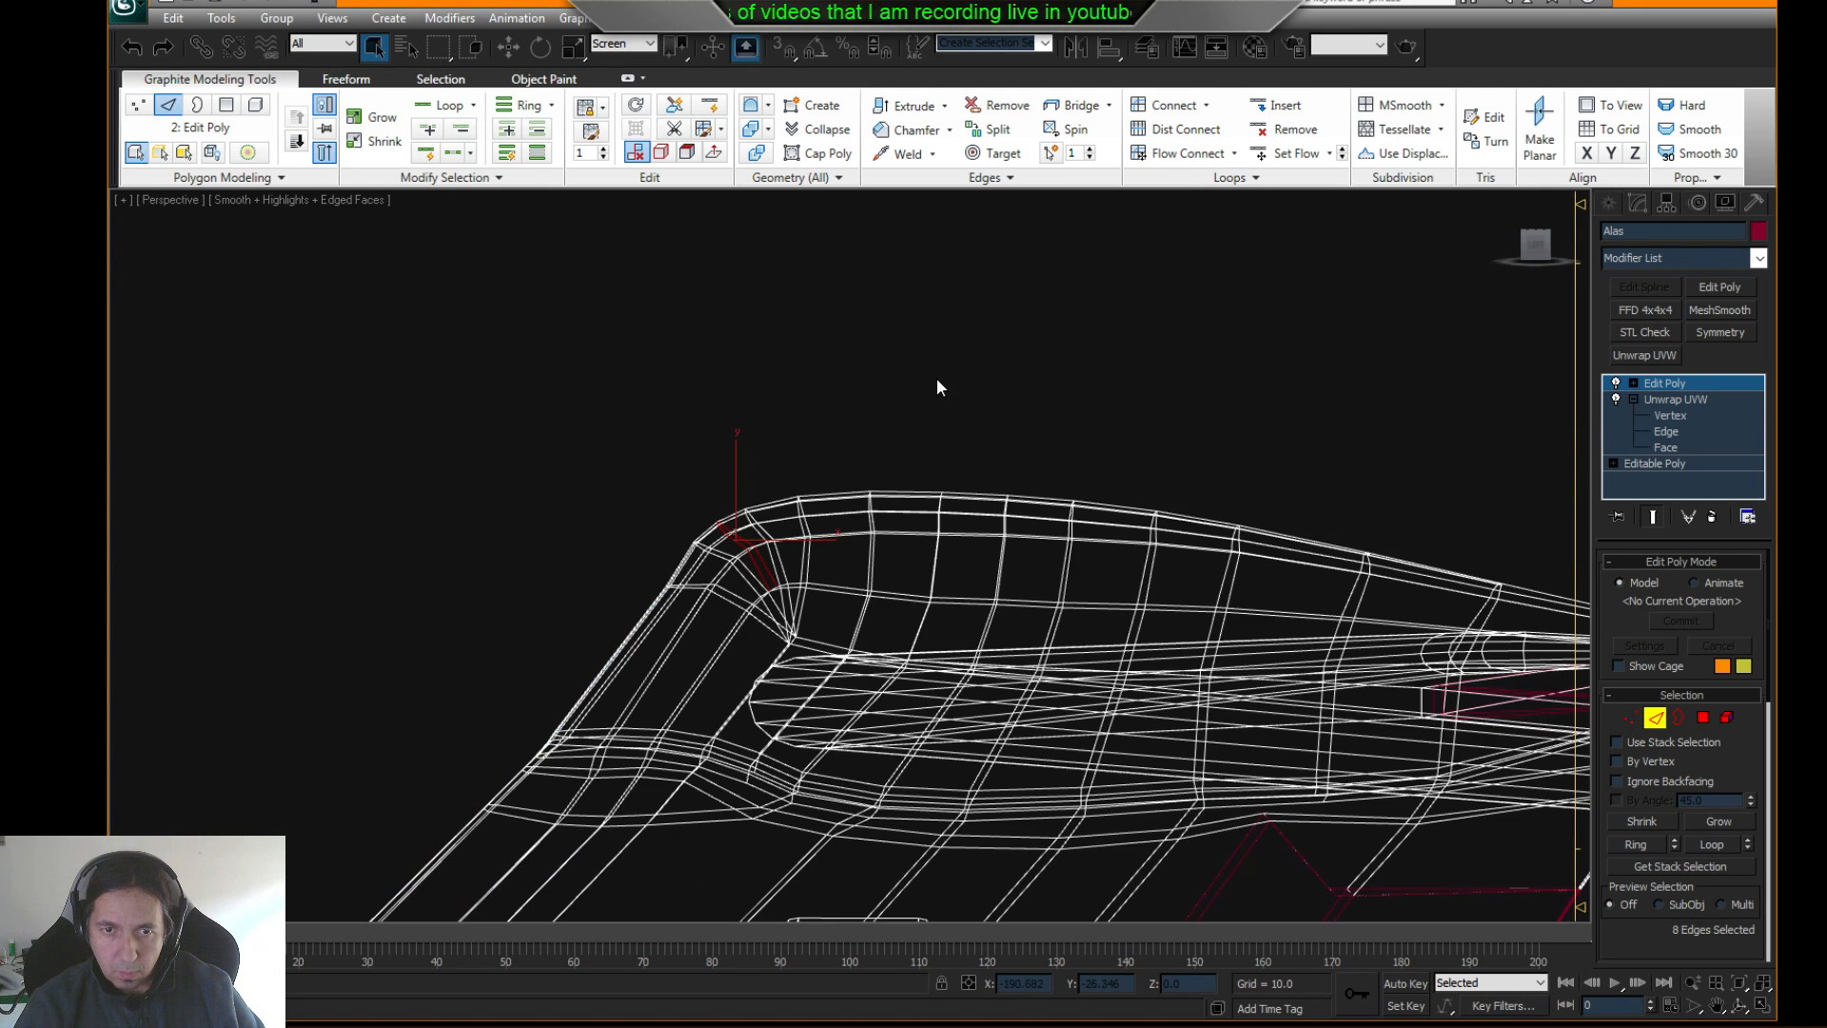
- Clear the edge selection and leave edge editing of the Alas mesh
click(899, 451)
key(F3)
alt+middle_drag(850, 487, 1026, 624)
scroll(857, 571, up, 5)
key(F4)
mouse_move(1026, 624)
middle_down()
mouse_move(1026, 659)
mouse_move(1017, 604)
mouse_move(1013, 705)
mouse_move(1005, 589)
mouse_move(1022, 609)
middle_up()
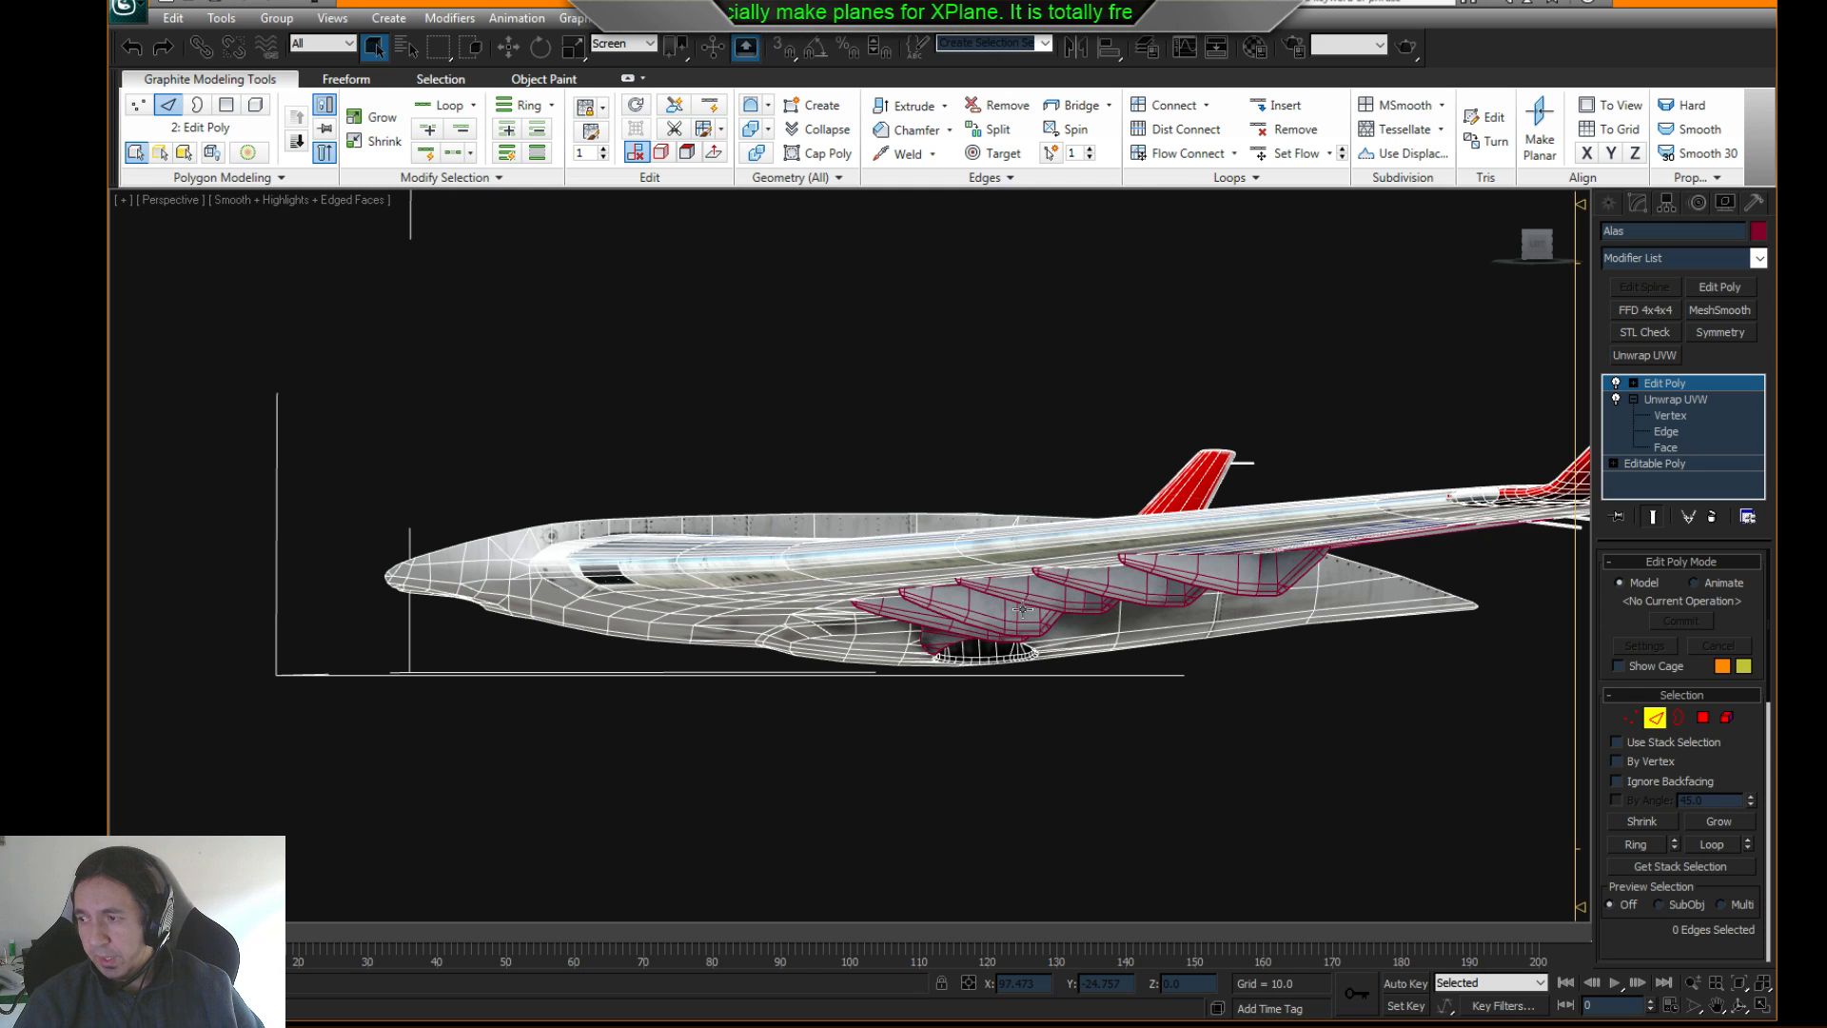
click(1656, 717)
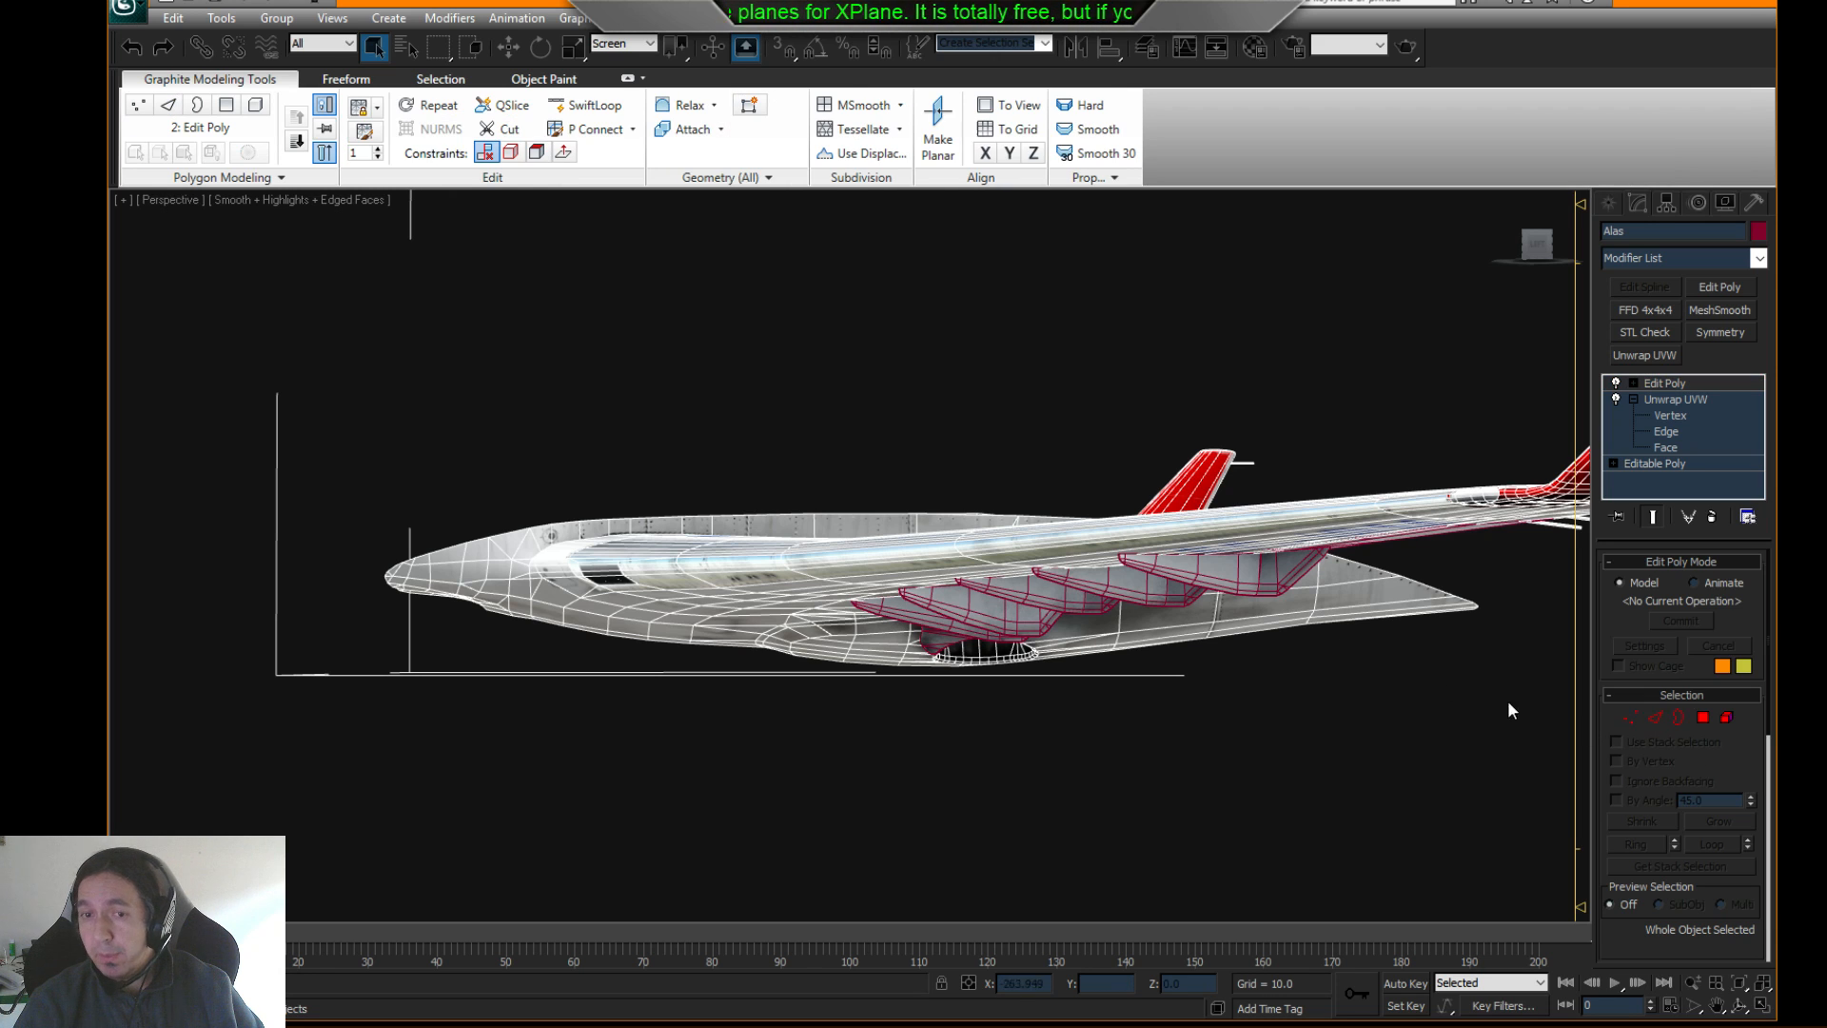
- Examine the wings and fuselage fairing from the front and above without mesh edges, and deselect the mesh
alt+middle_drag(1510, 710, 1132, 677)
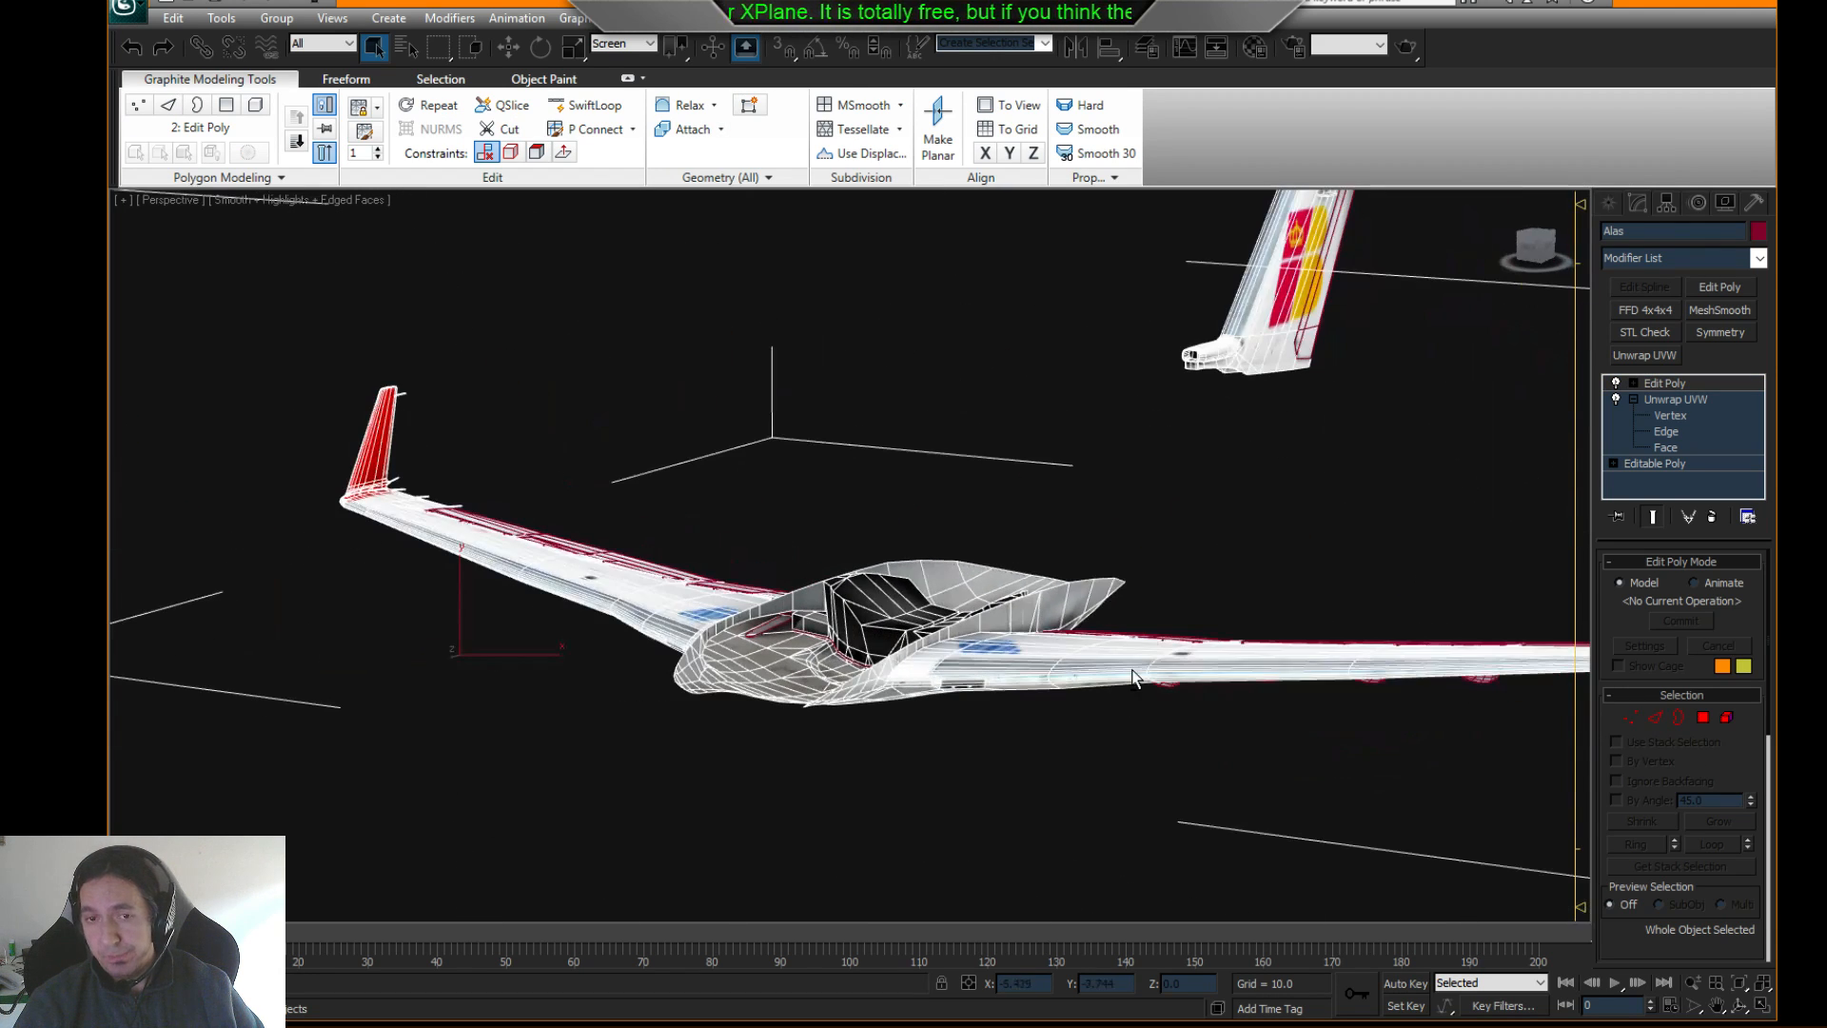
key(F3)
key(F3)
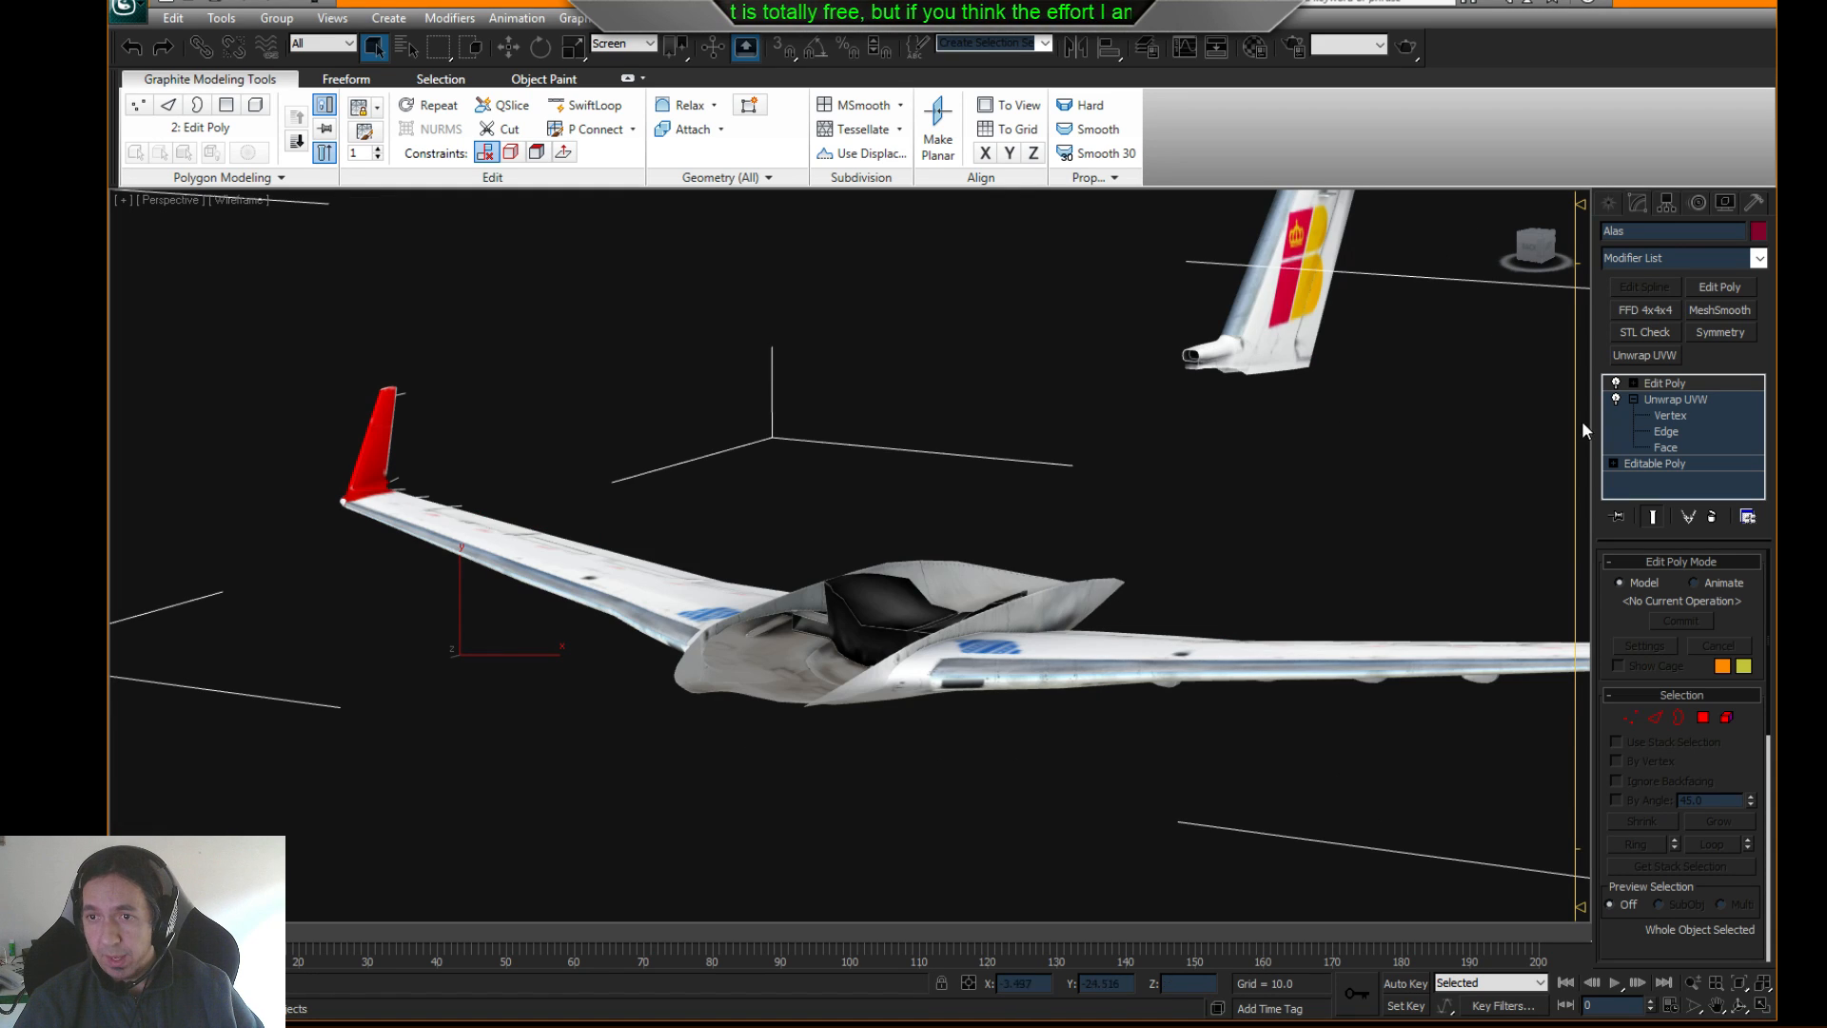
alt+middle_drag(1199, 590, 1007, 629)
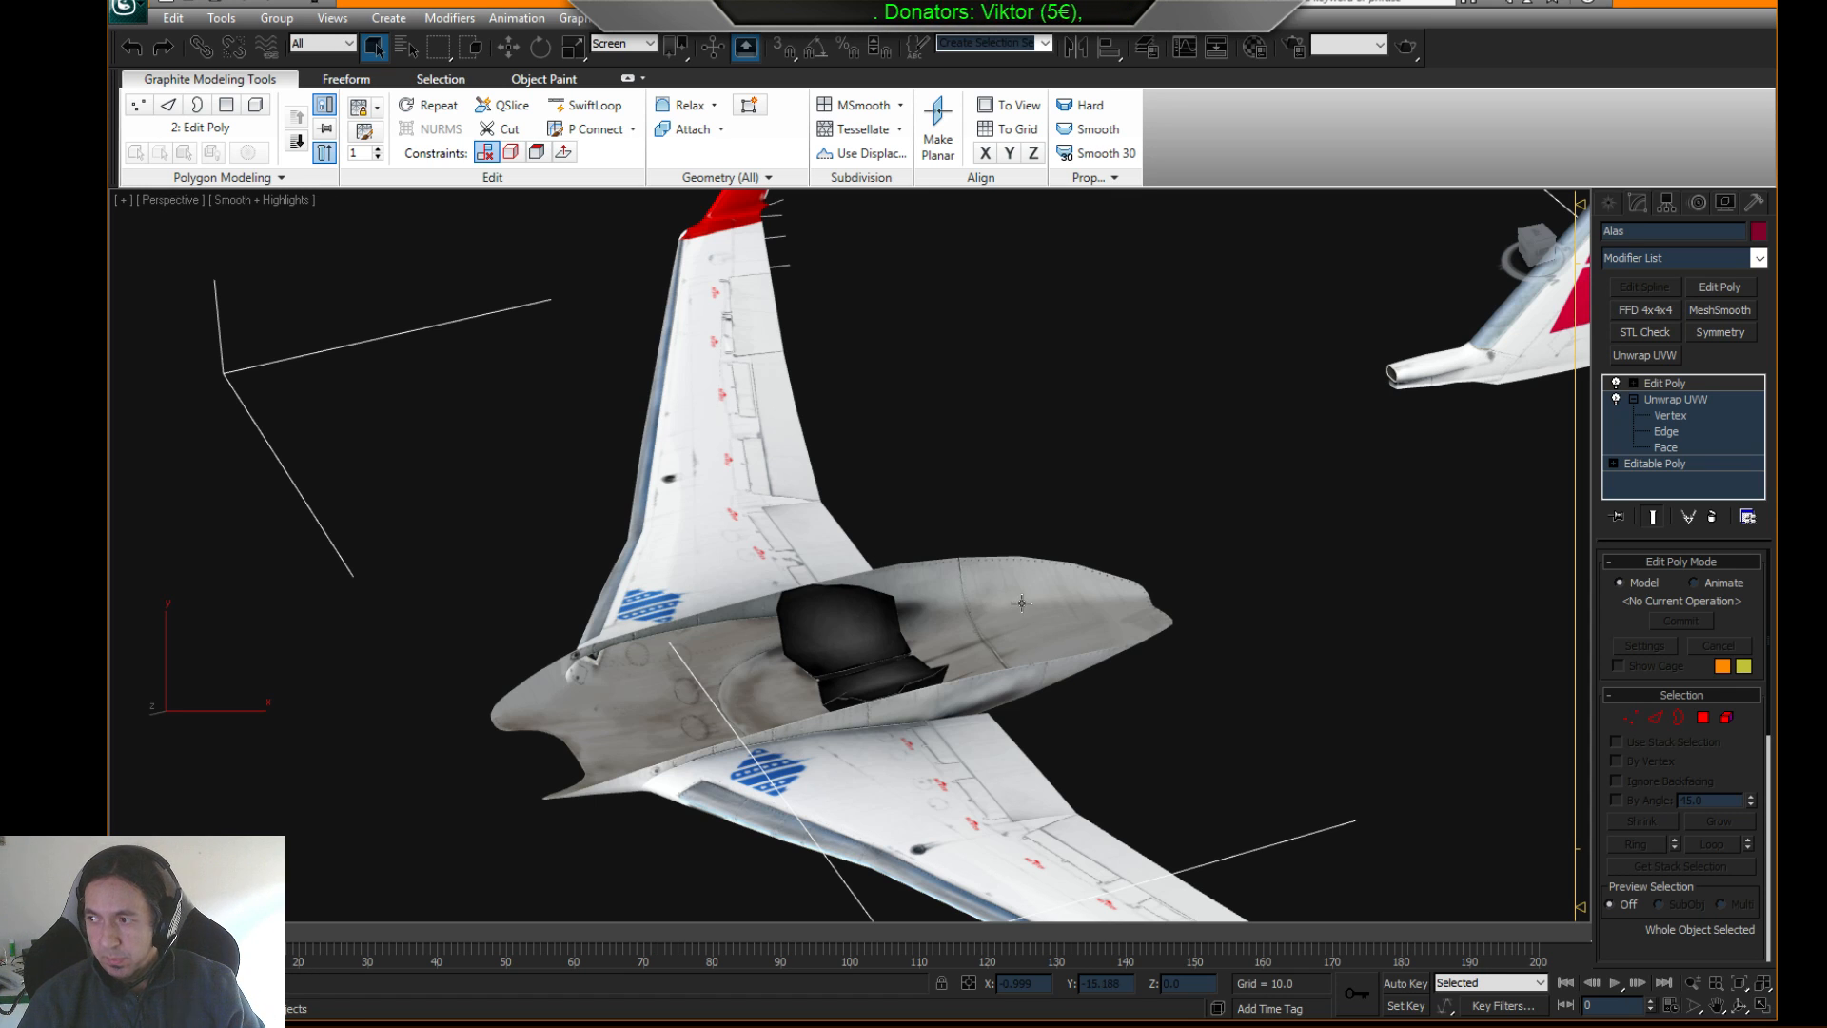
scroll(1072, 624, down, 6)
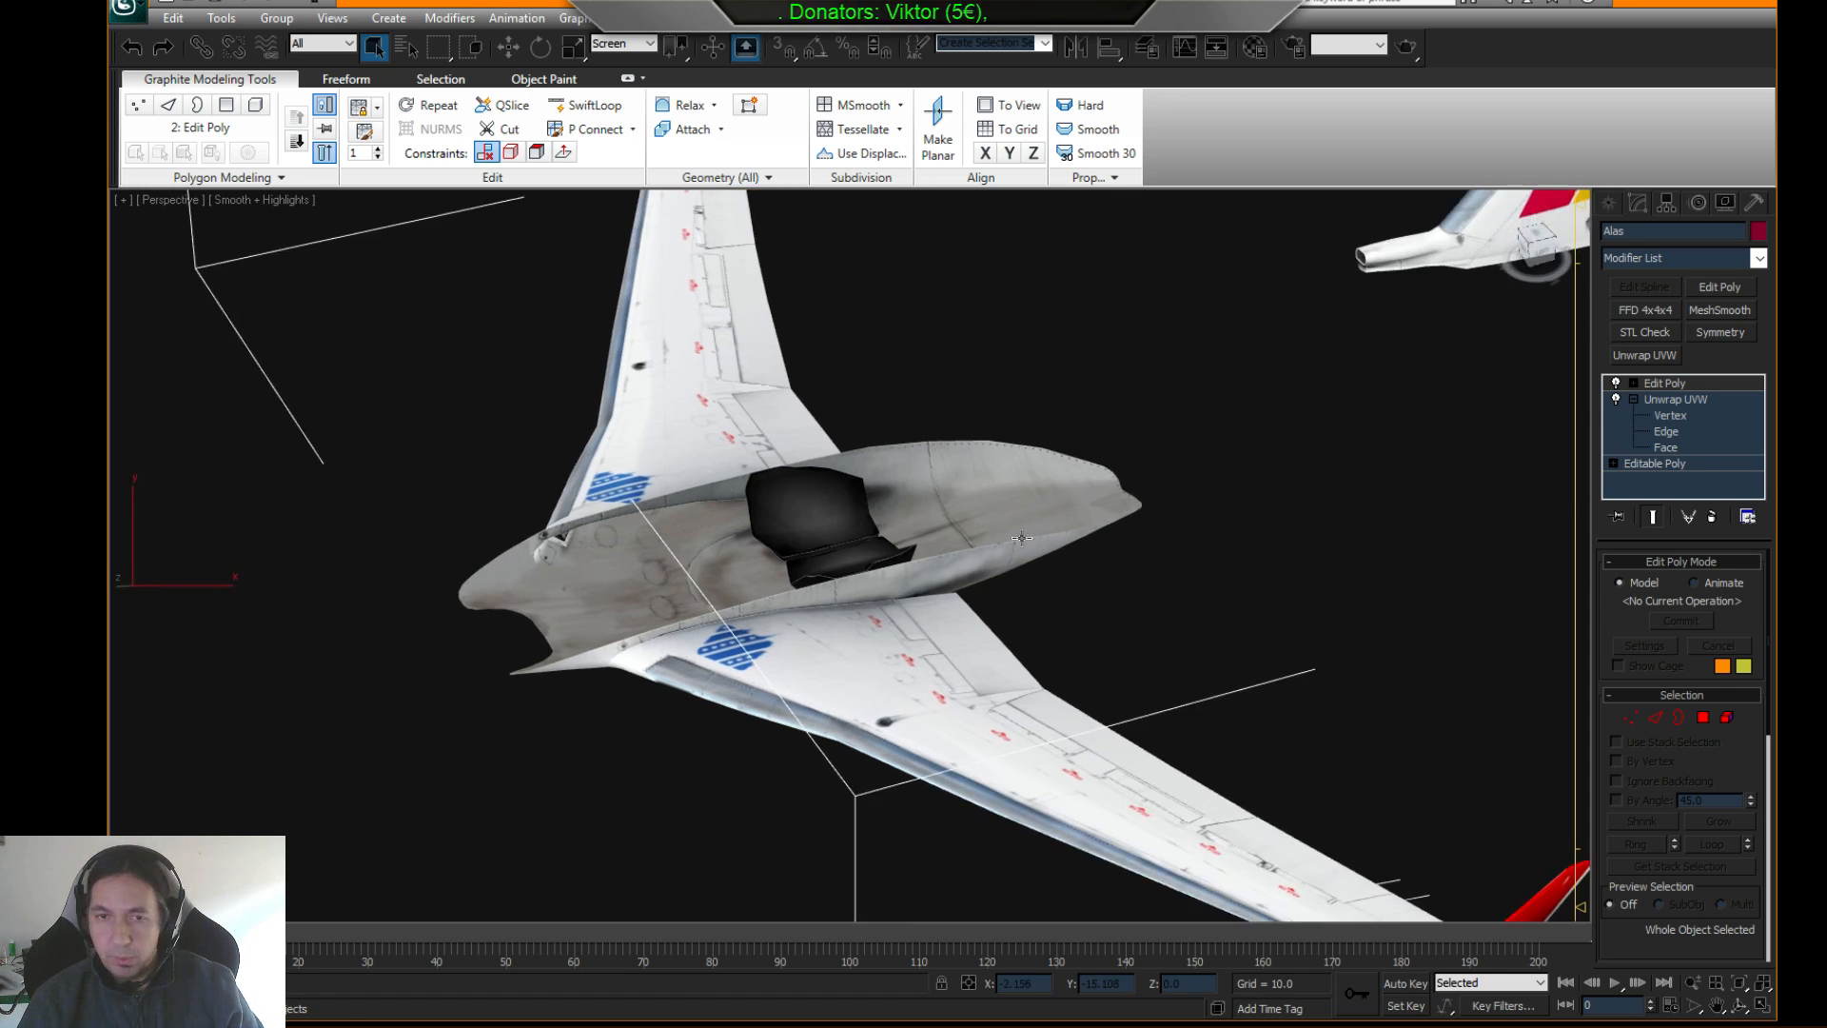
alt+middle_drag(1022, 535, 1085, 552)
click(1058, 516)
key(F4)
right_click(1053, 511)
click(1079, 486)
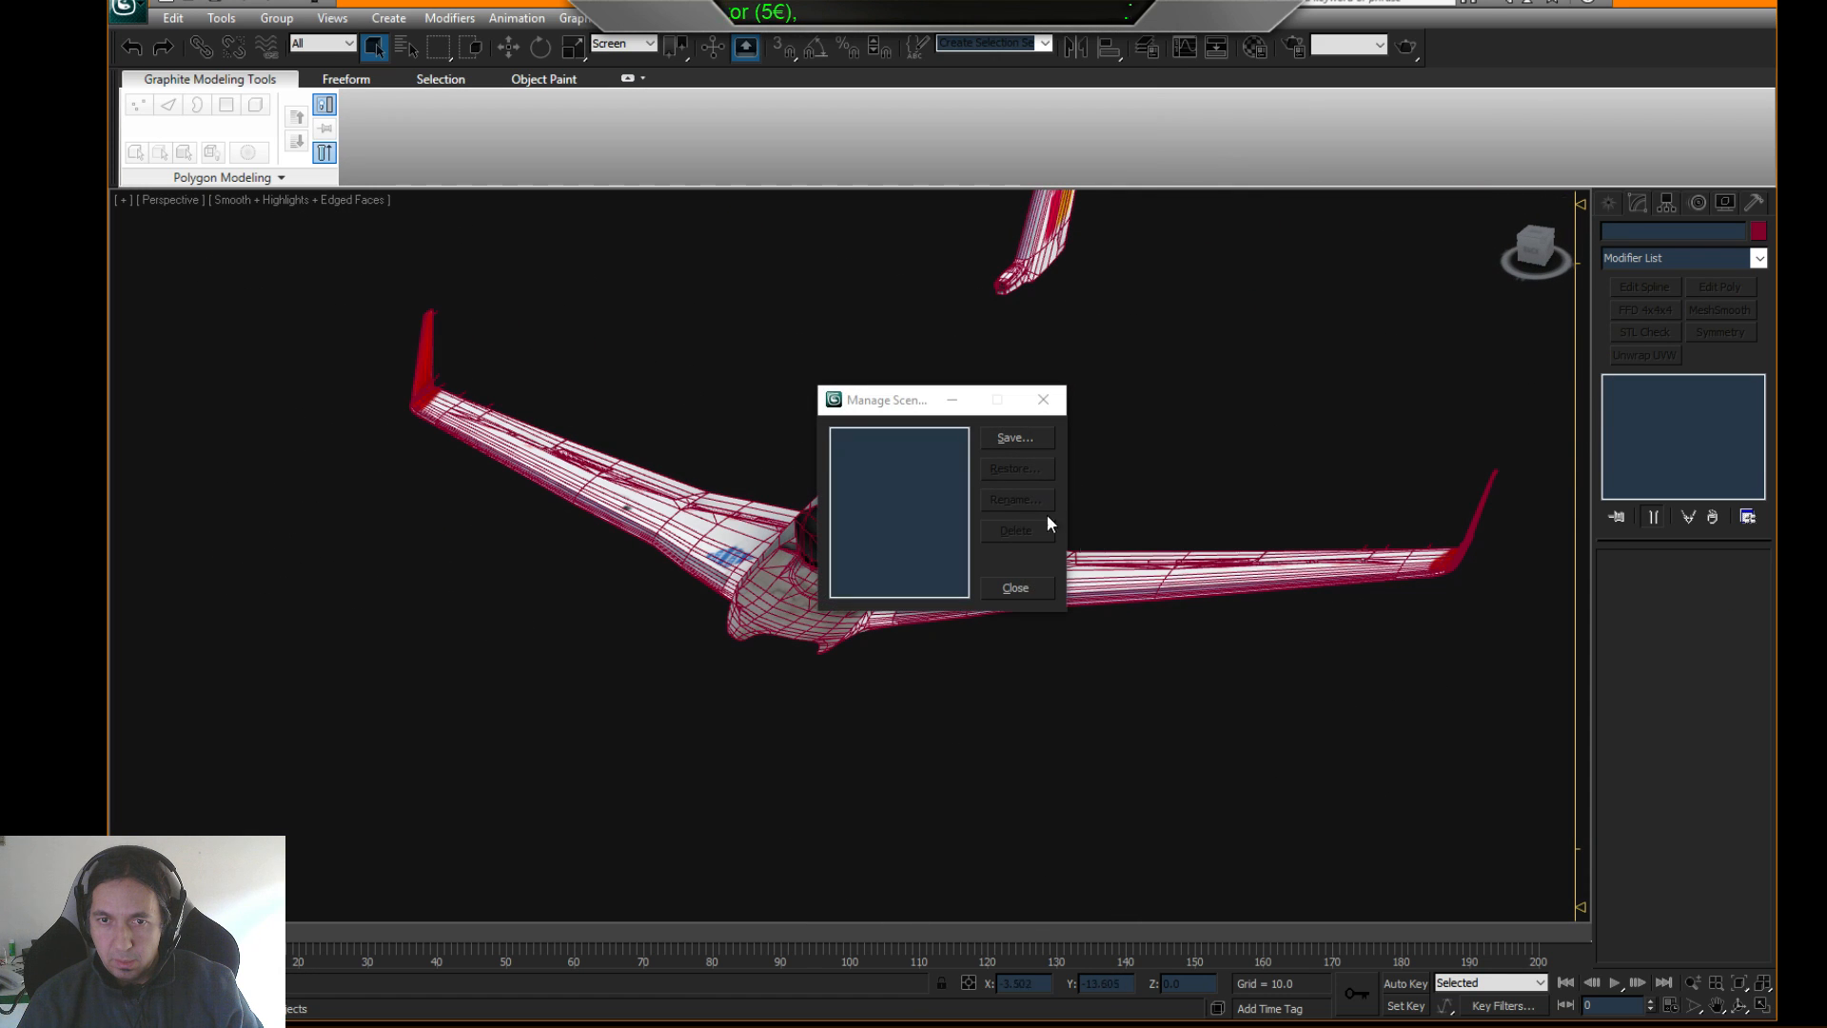
click(1043, 399)
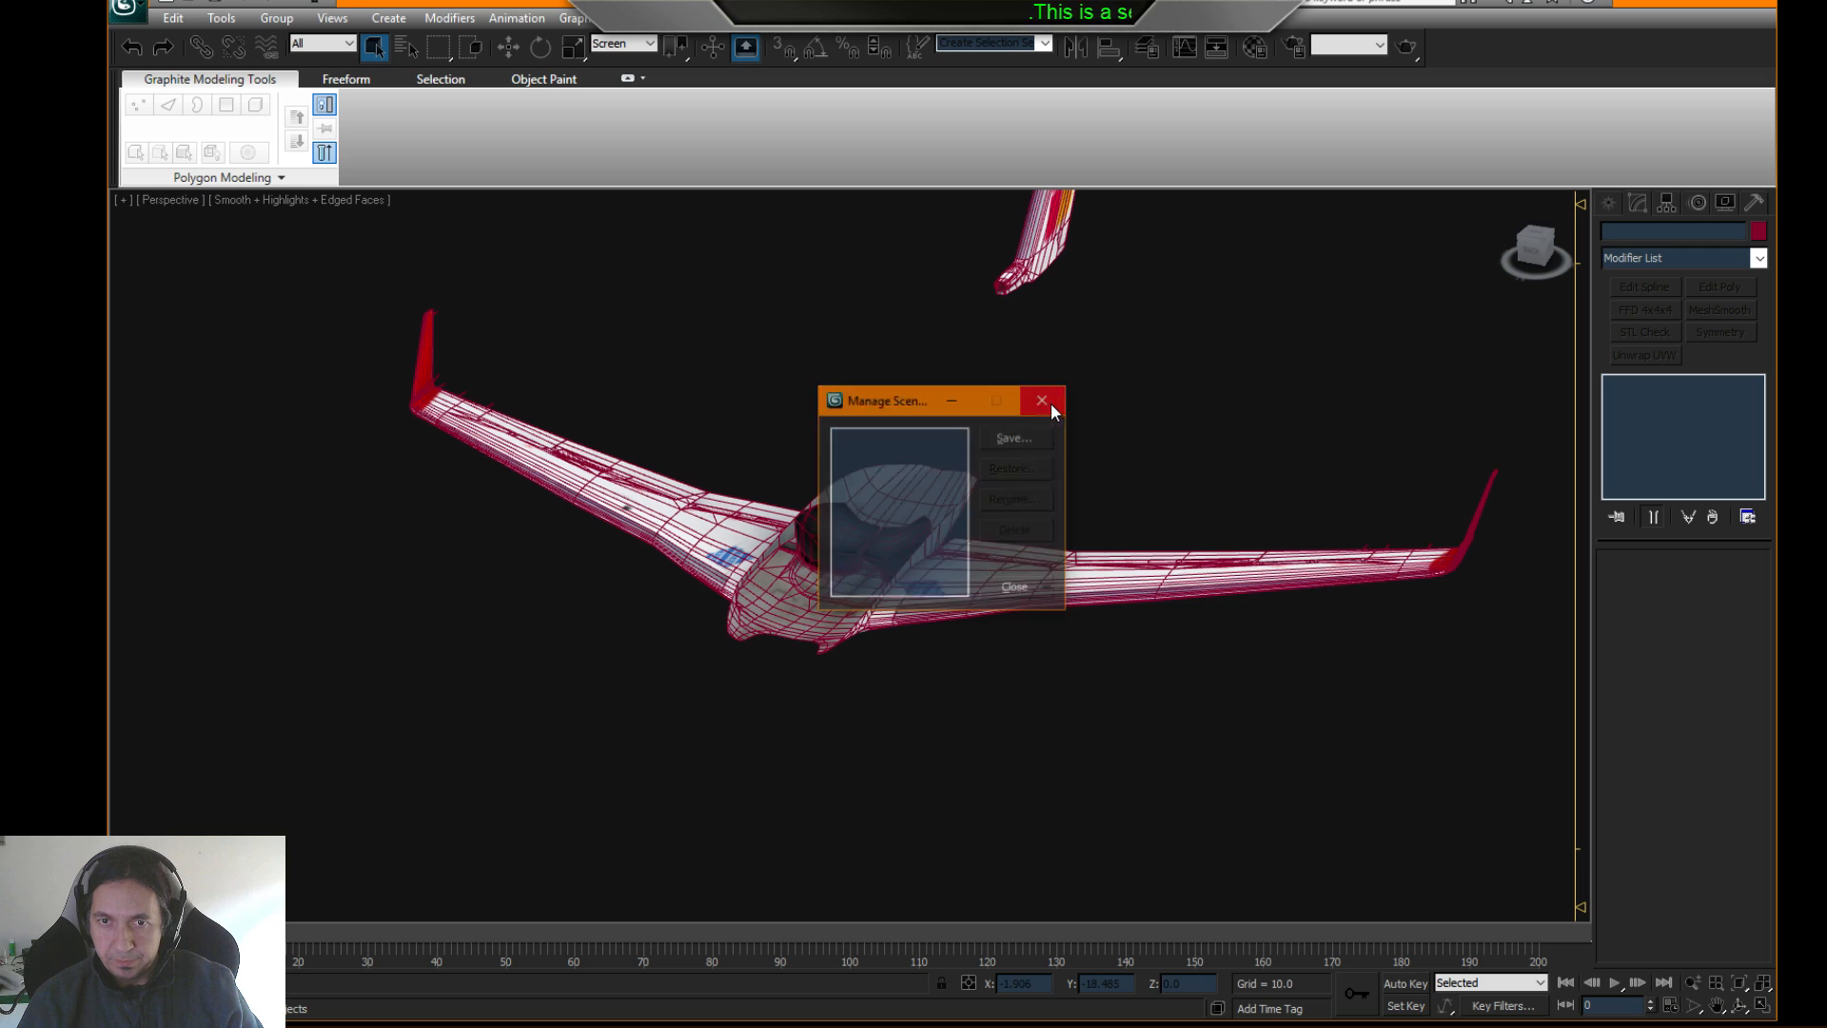
- Turn off the edge display, hide the CRJ200_Alas layer and show the Cockpit_Main layer
key(F4)
mouse_move(1128, 449)
alt+middle_down()
mouse_move(1014, 428)
mouse_move(1032, 494)
mouse_move(988, 535)
alt+middle_up()
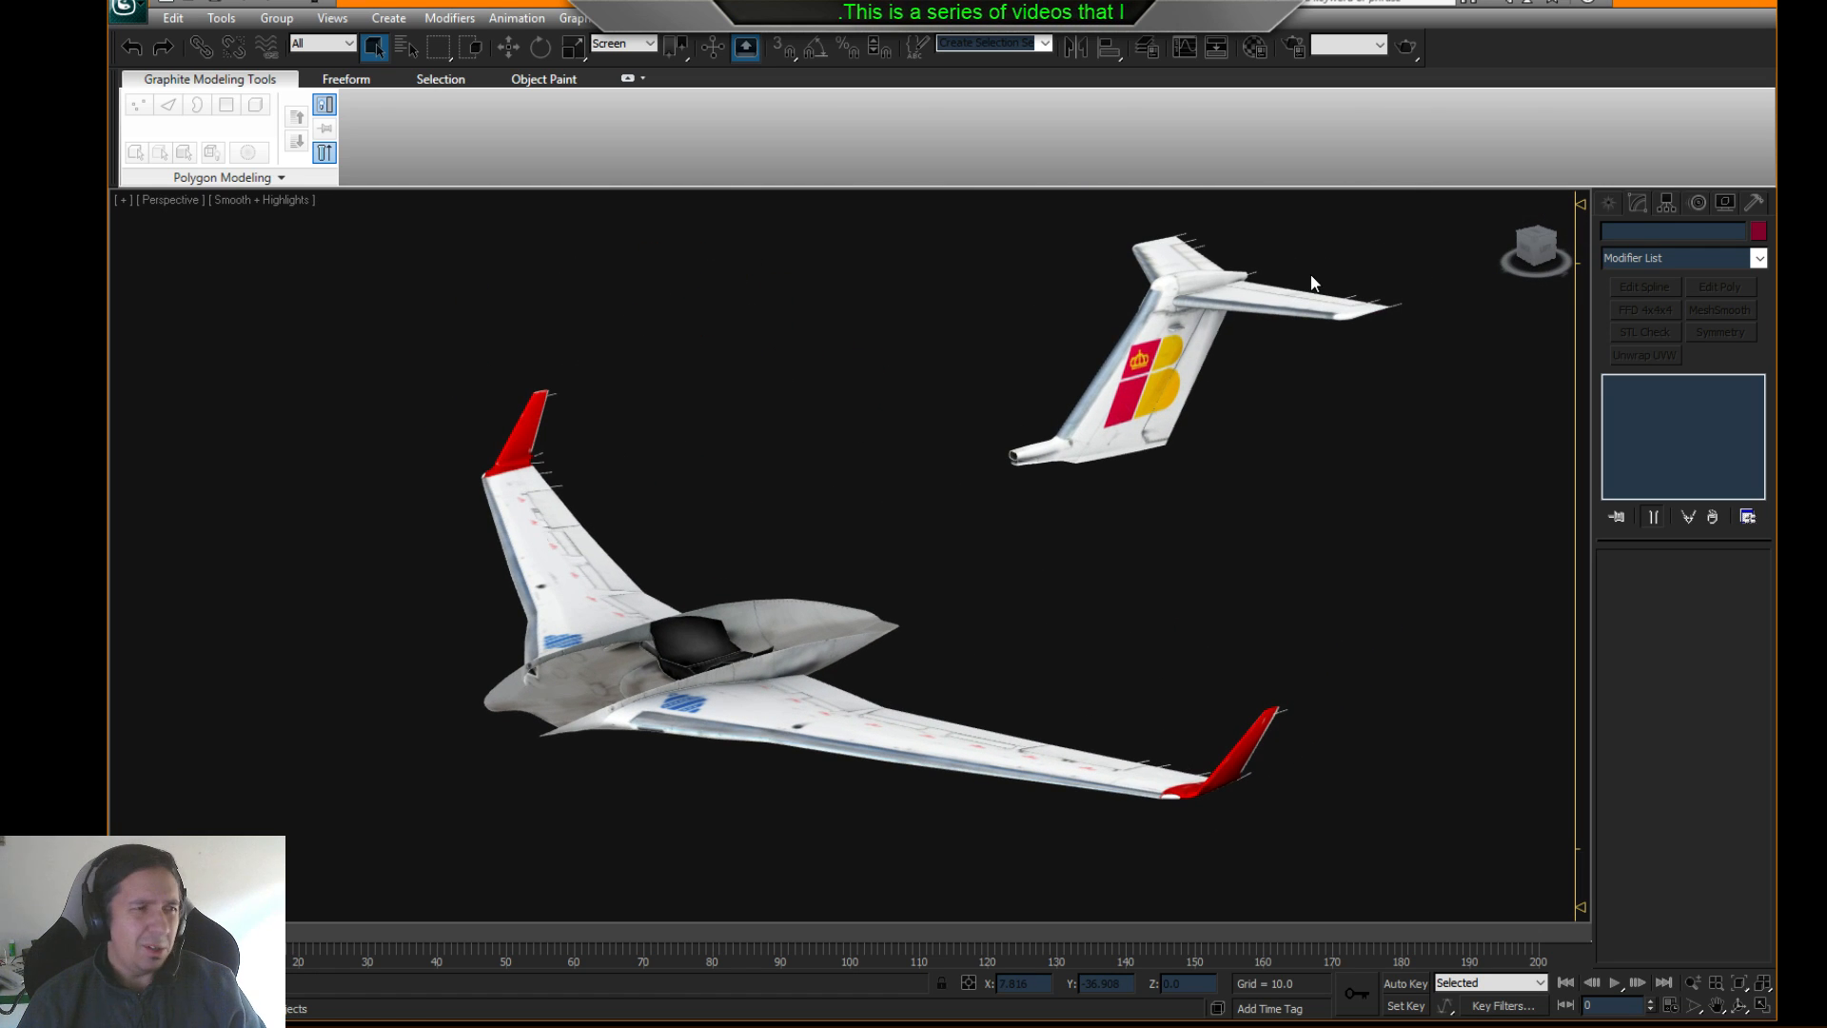
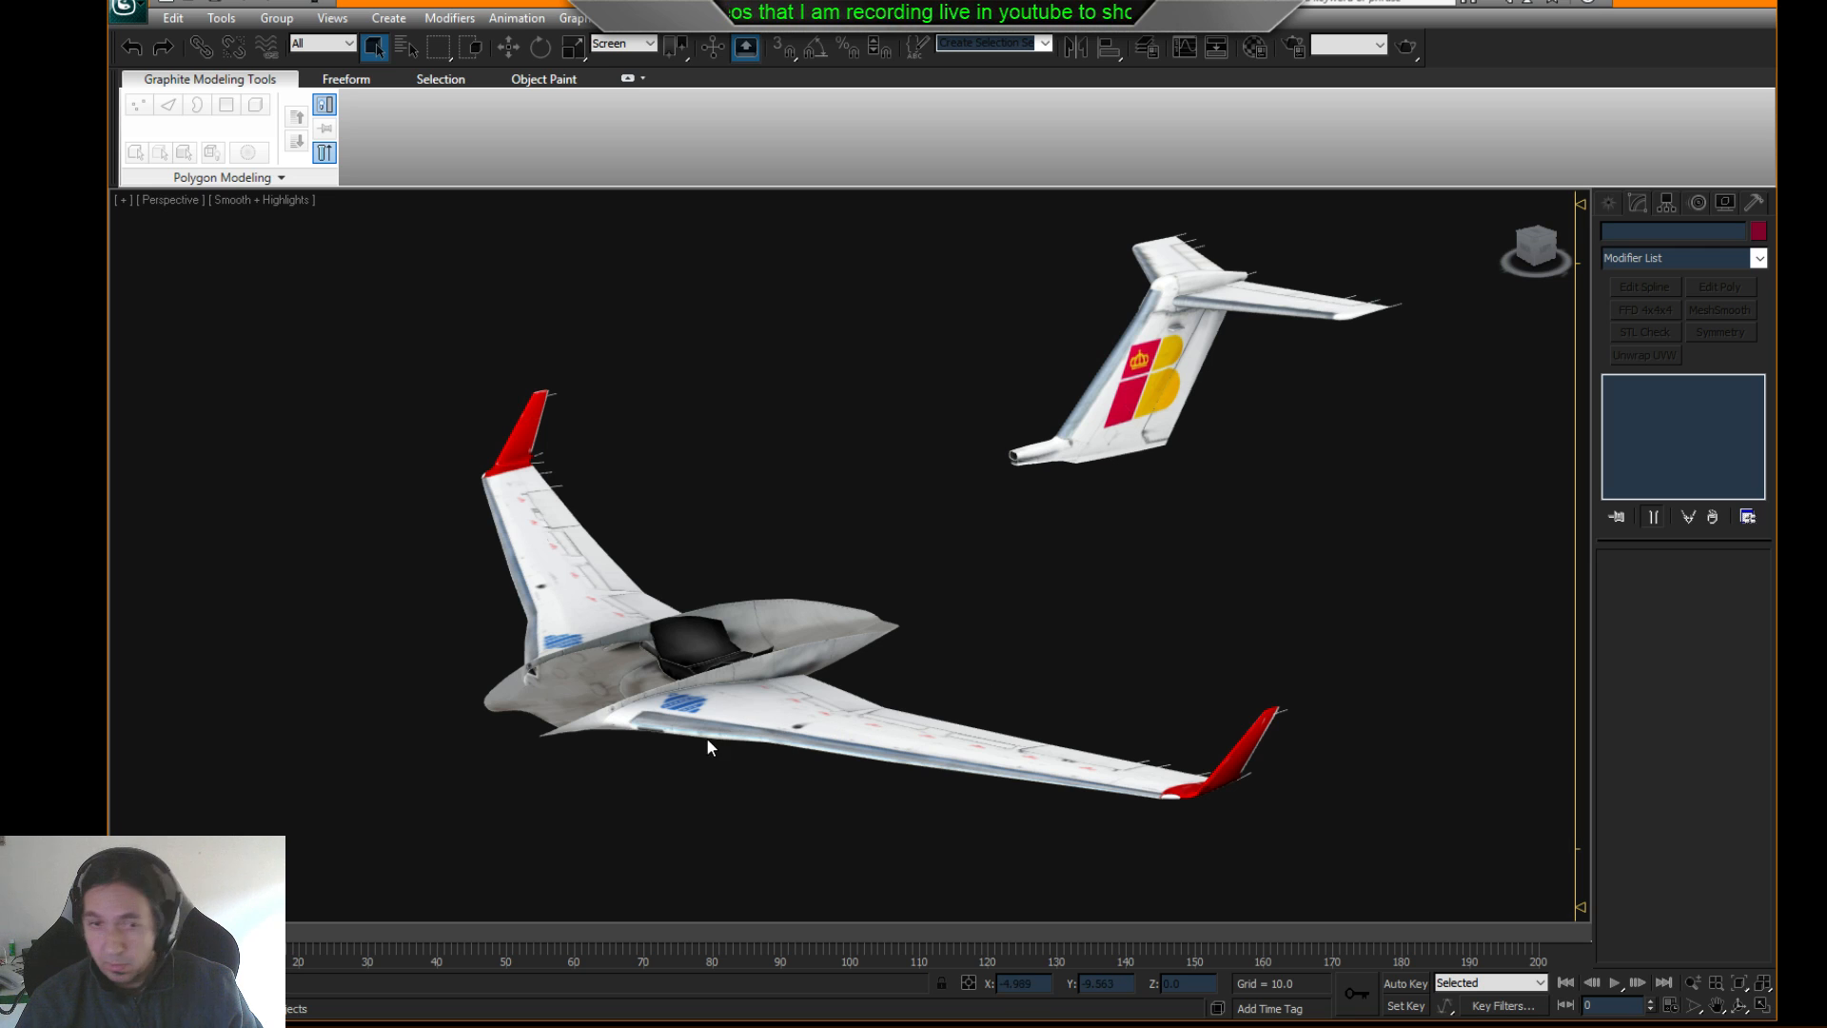
middle_drag(706, 739, 733, 681)
click(1152, 51)
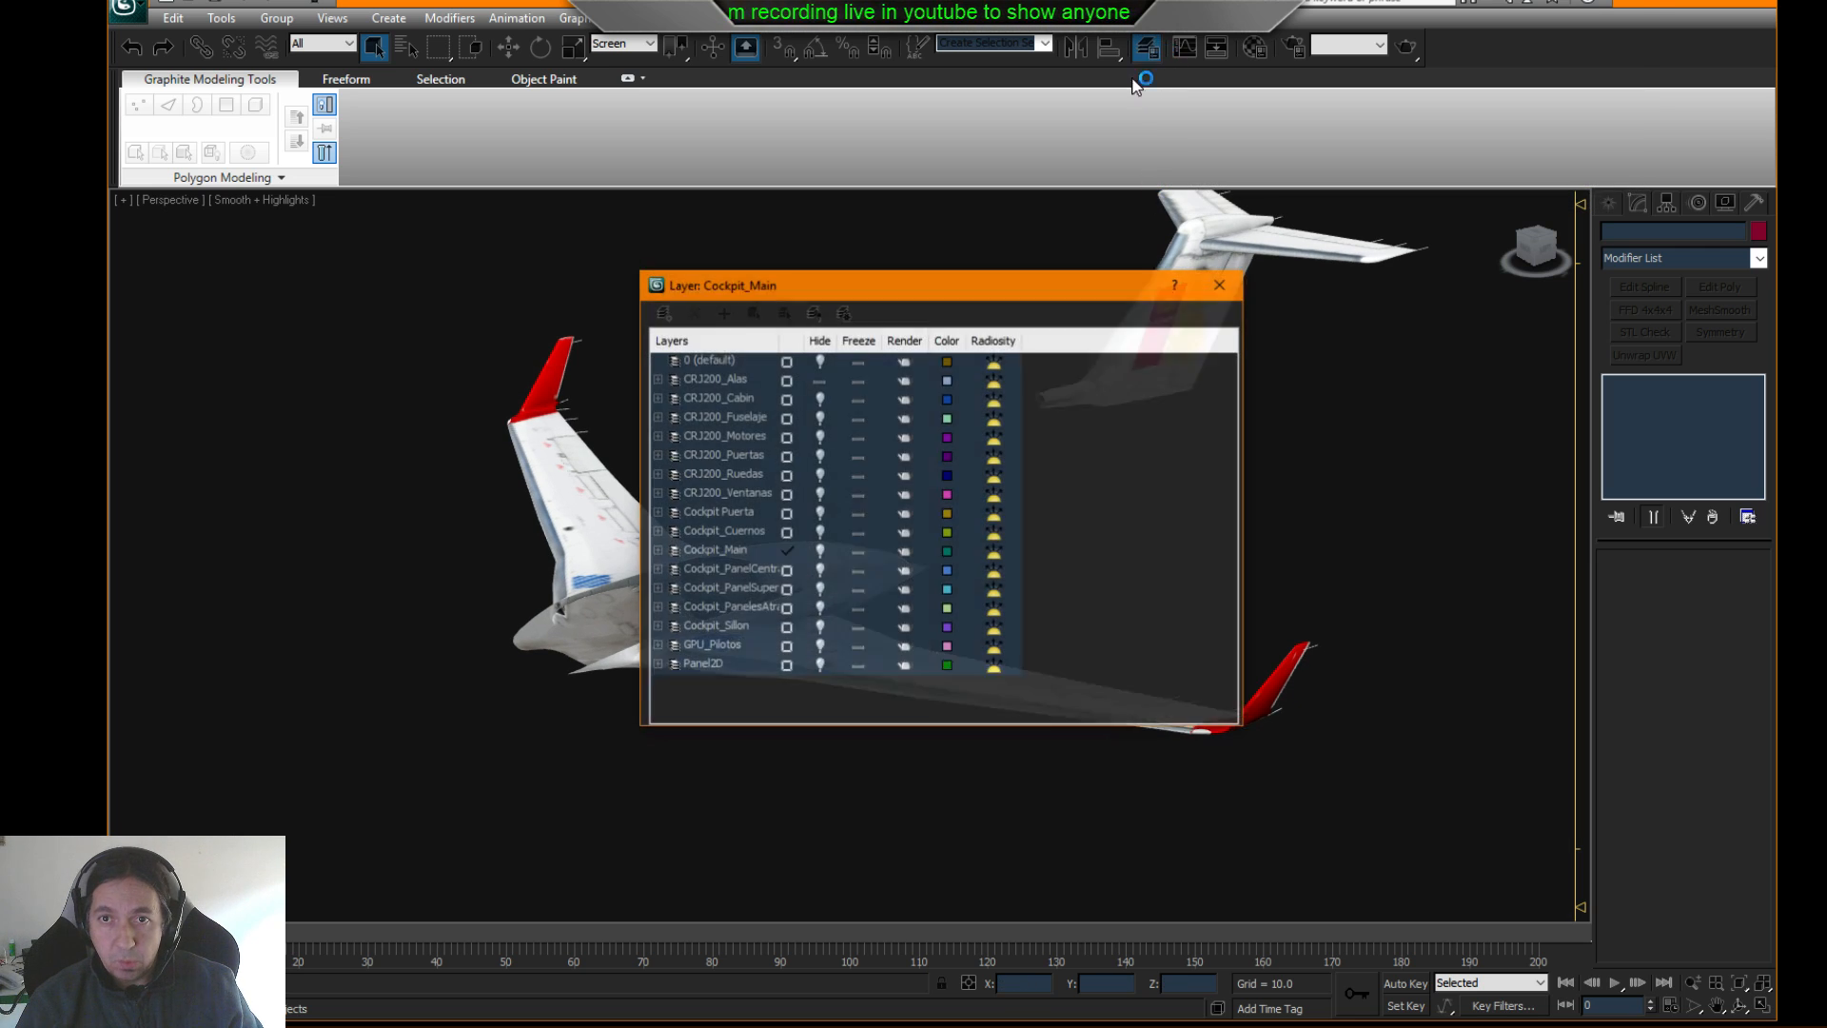
click(821, 381)
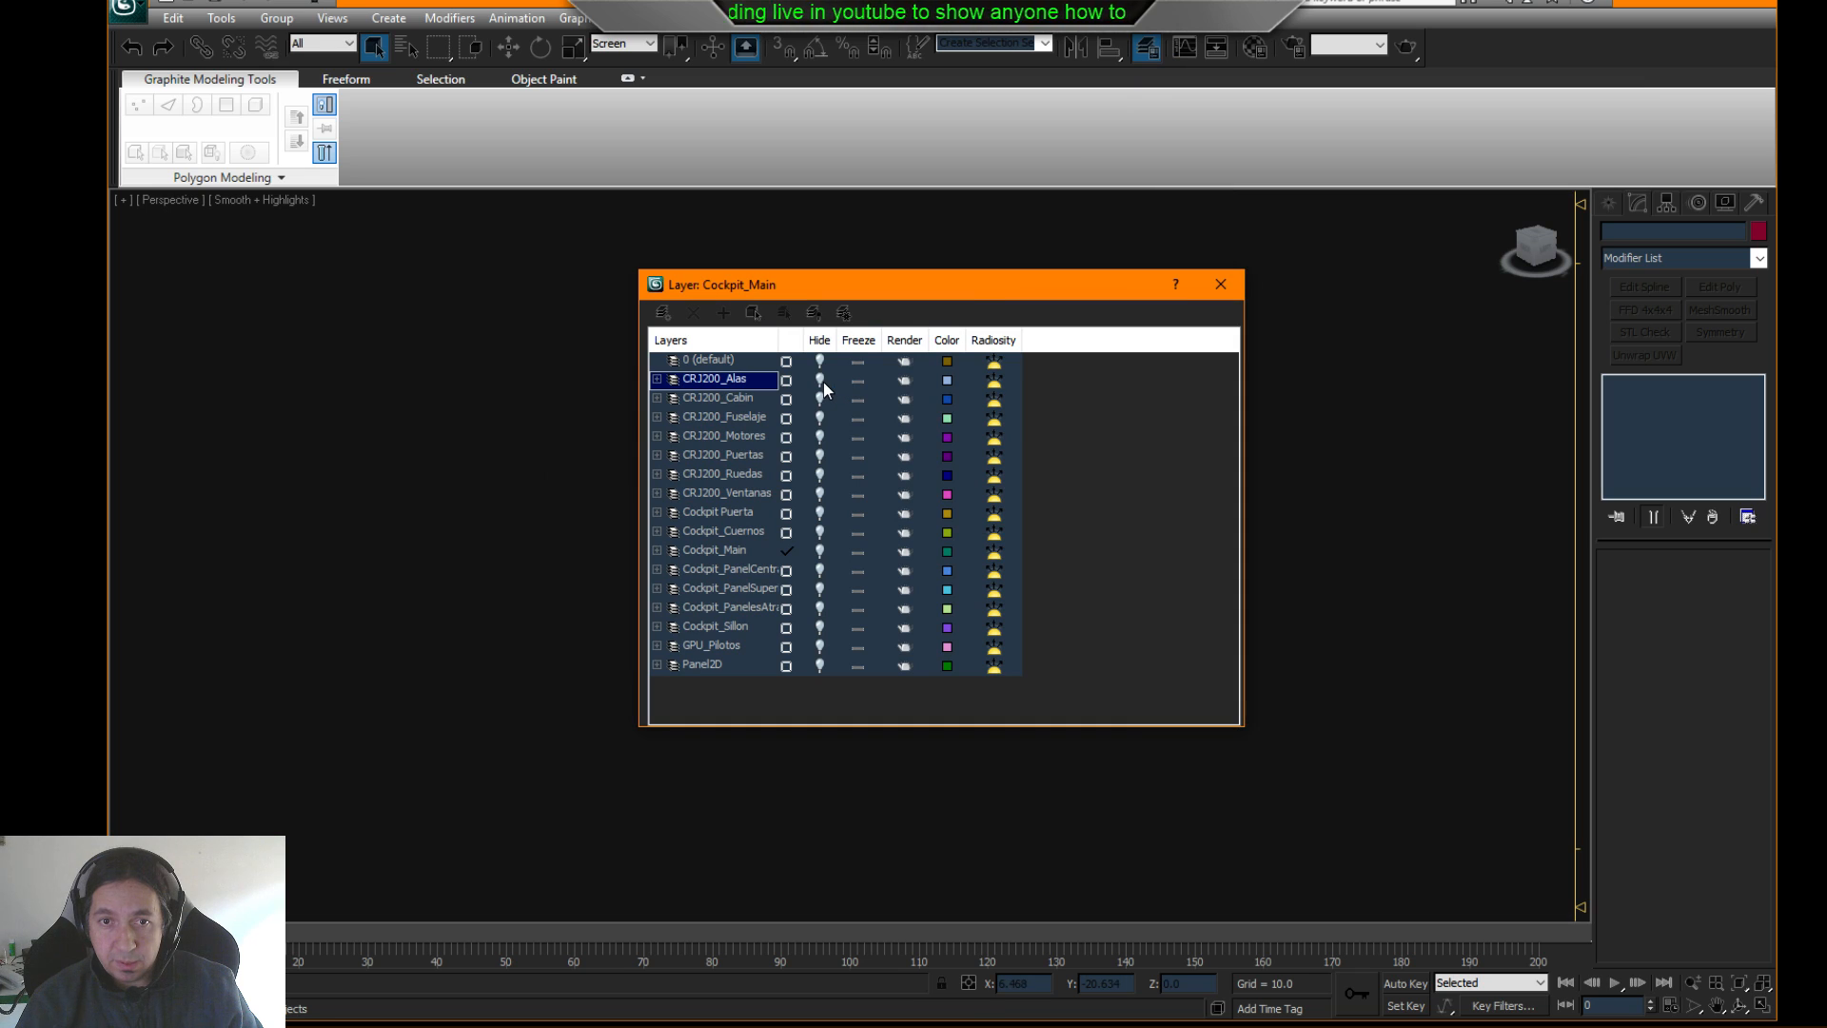
click(820, 552)
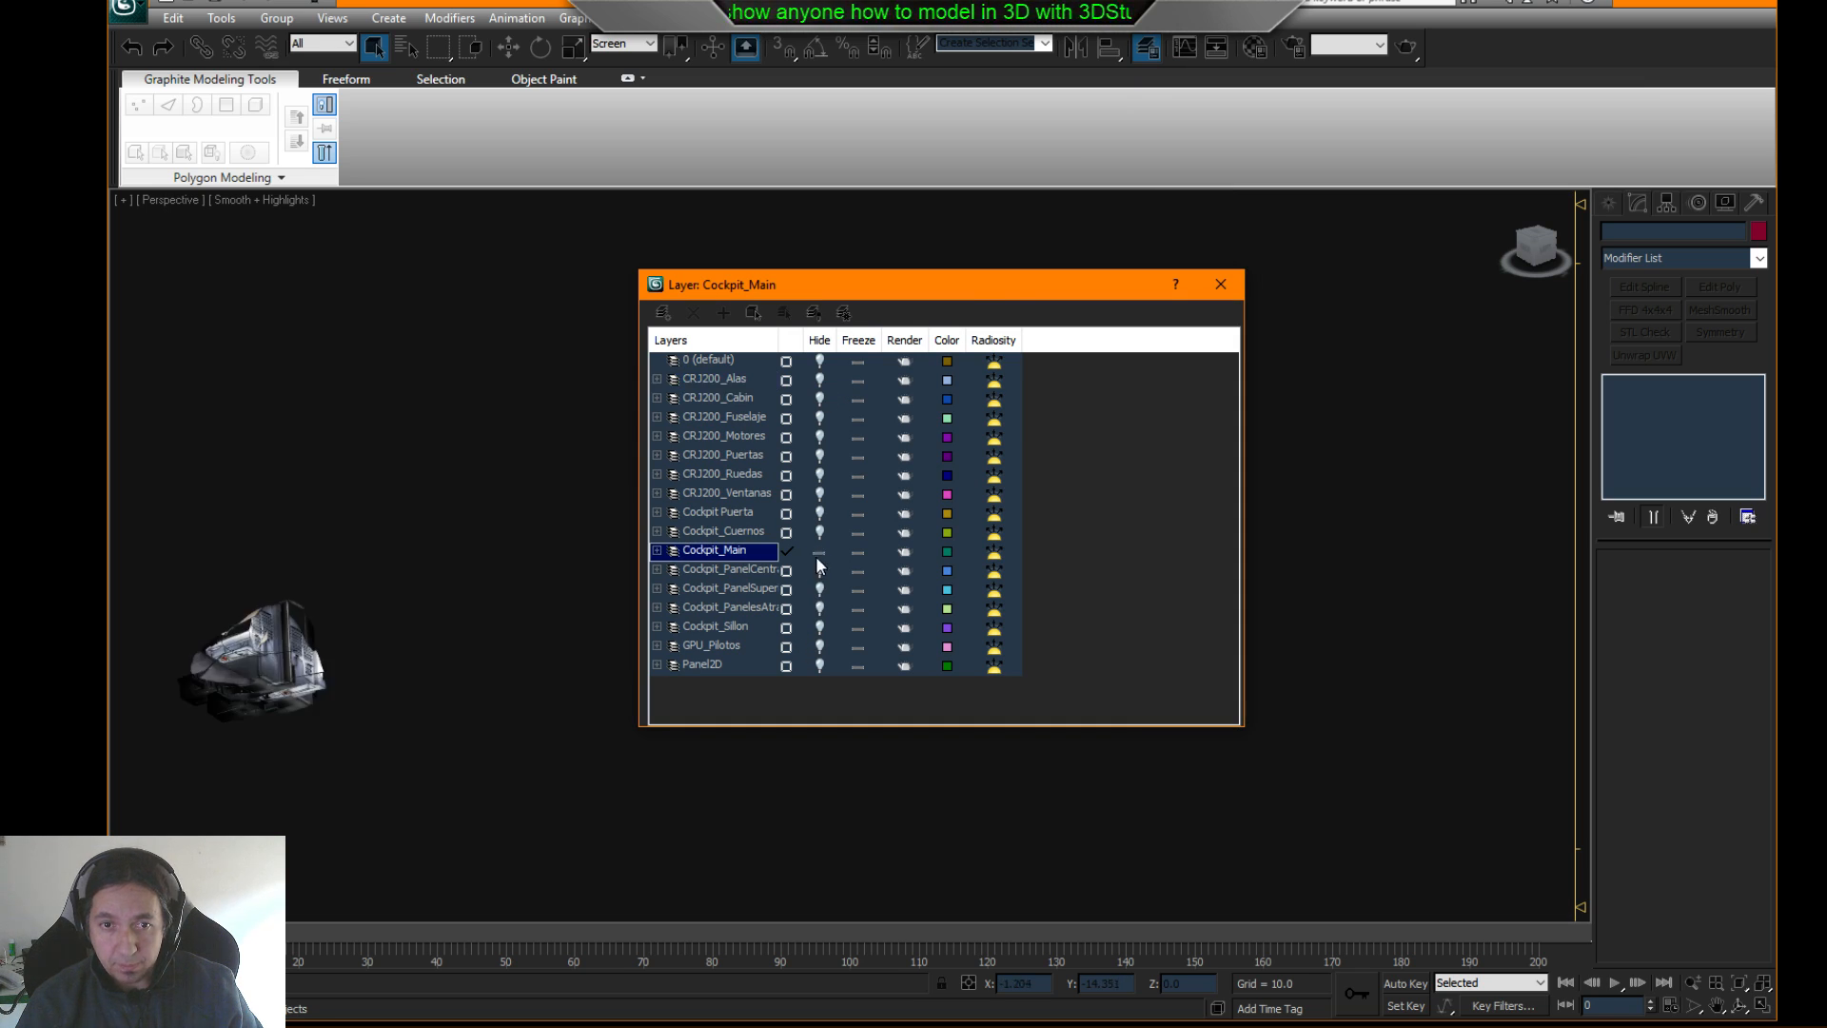
click(1232, 291)
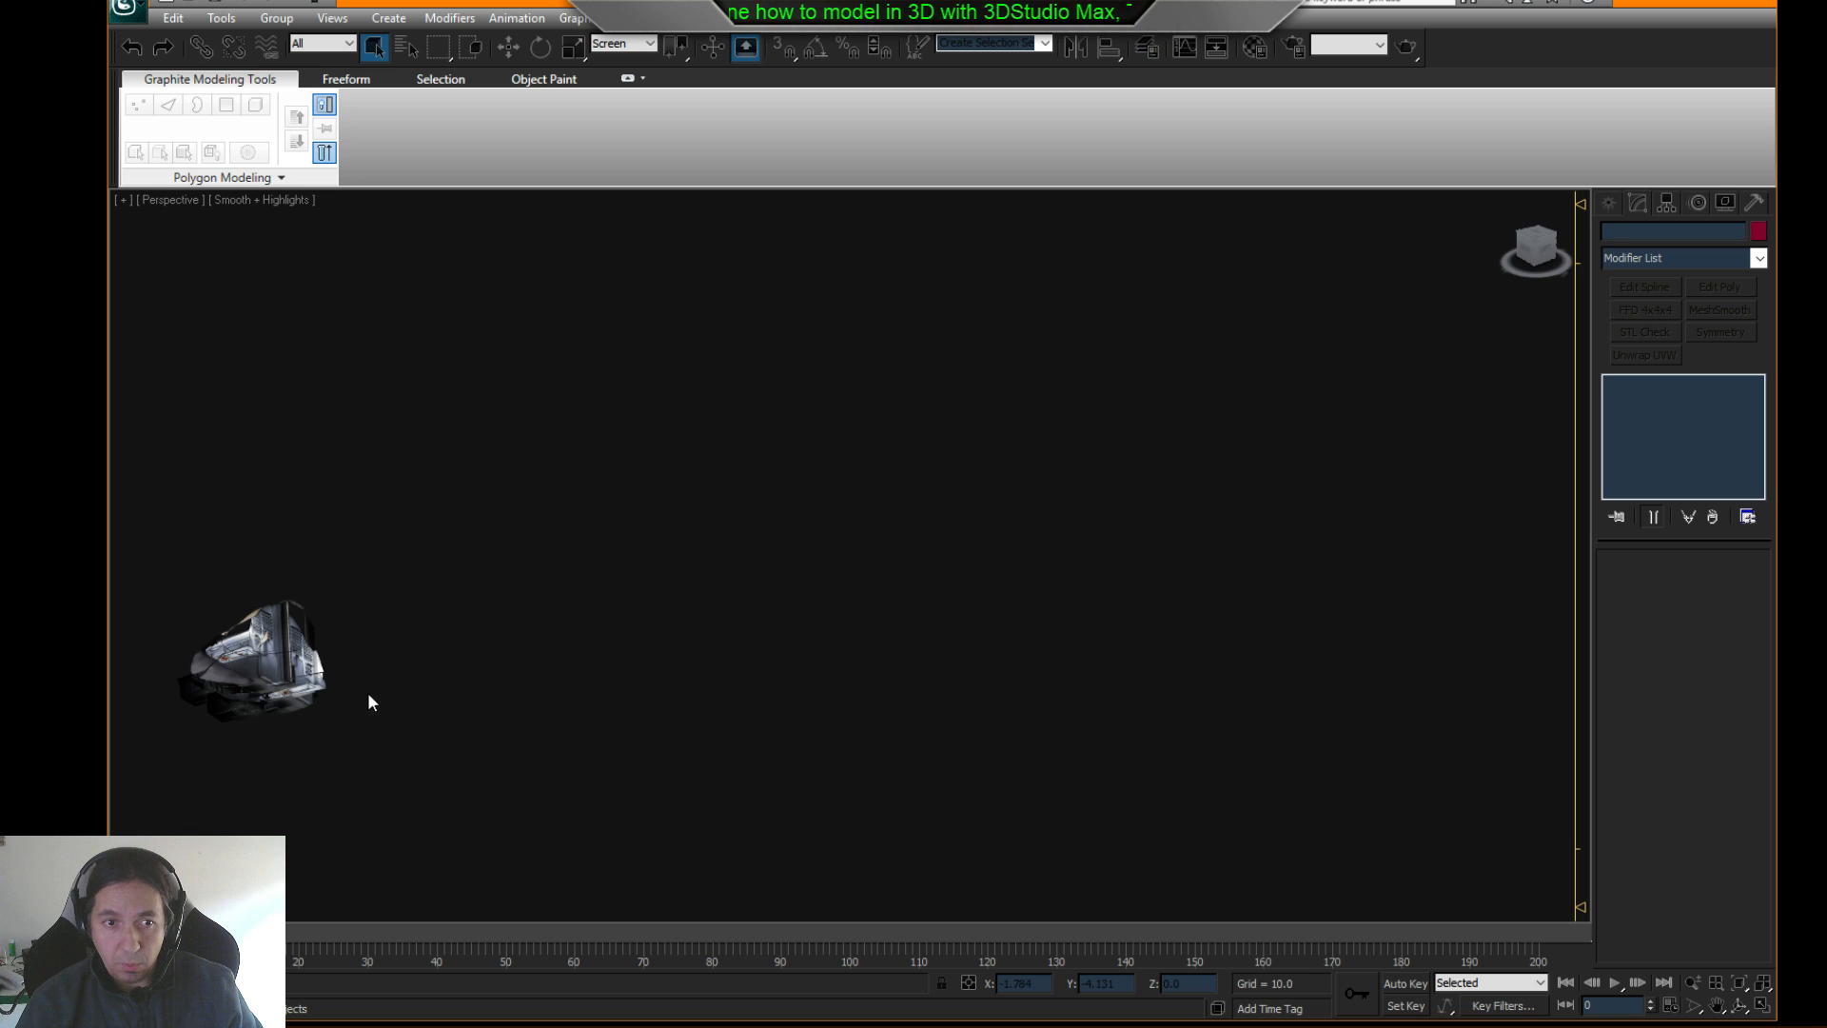
- Select the Cockpit_Main mesh and examine its interior up to the windshield's centre post
click(287, 658)
key(z)
alt+middle_drag(889, 727, 775, 673)
scroll(775, 672, up, 5)
scroll(986, 426, down, 6)
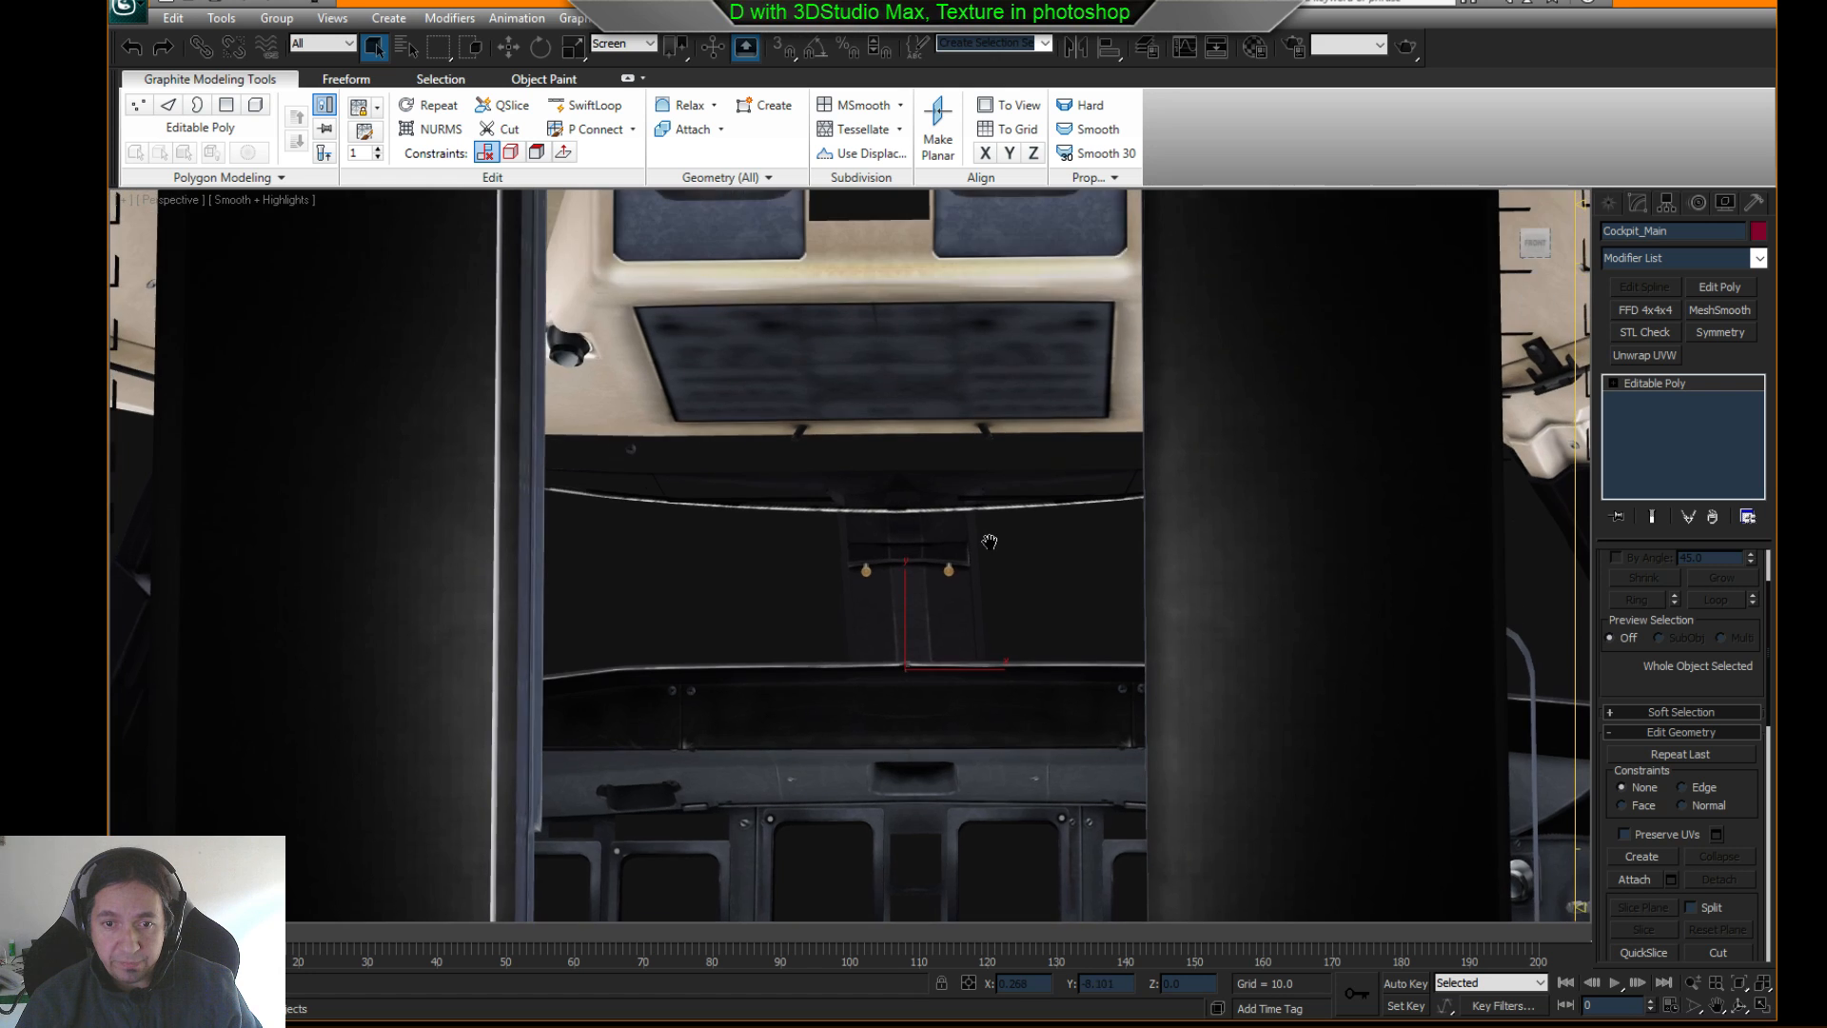
alt+middle_drag(950, 581, 1097, 592)
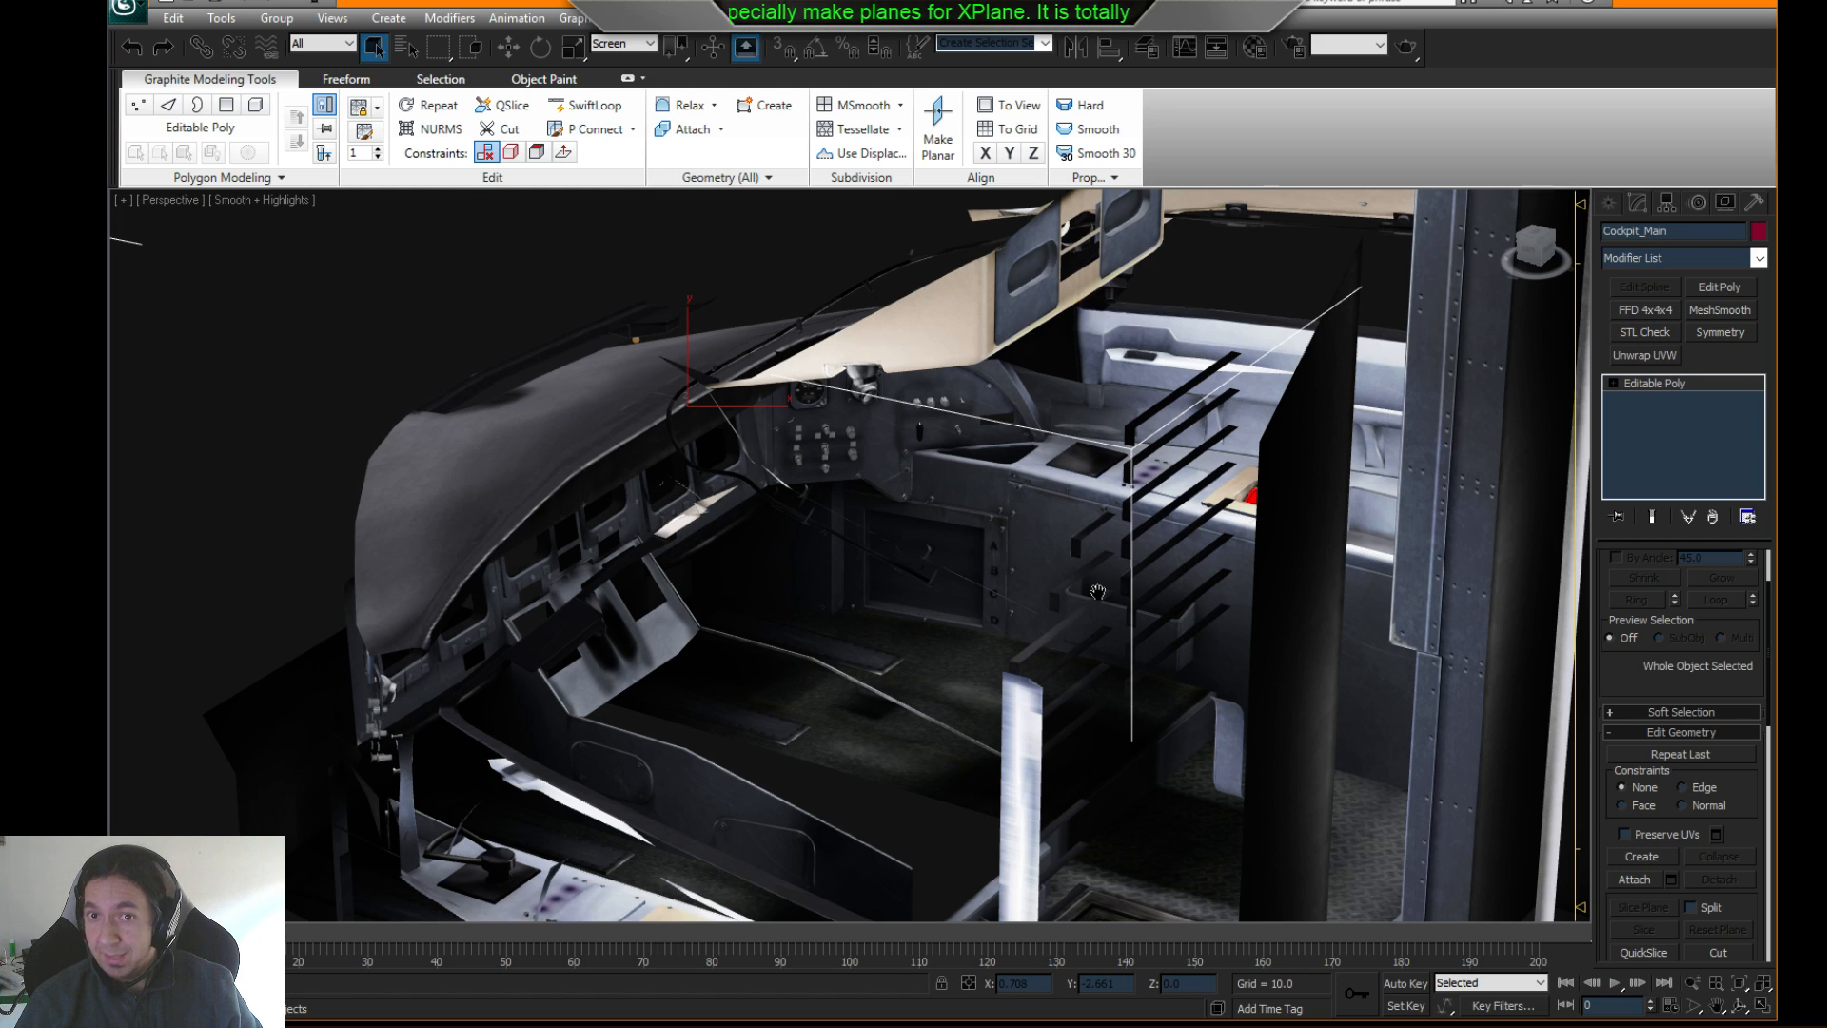
alt+middle_drag(1097, 592, 995, 423)
middle_drag(994, 424, 975, 460)
scroll(974, 461, up, 5)
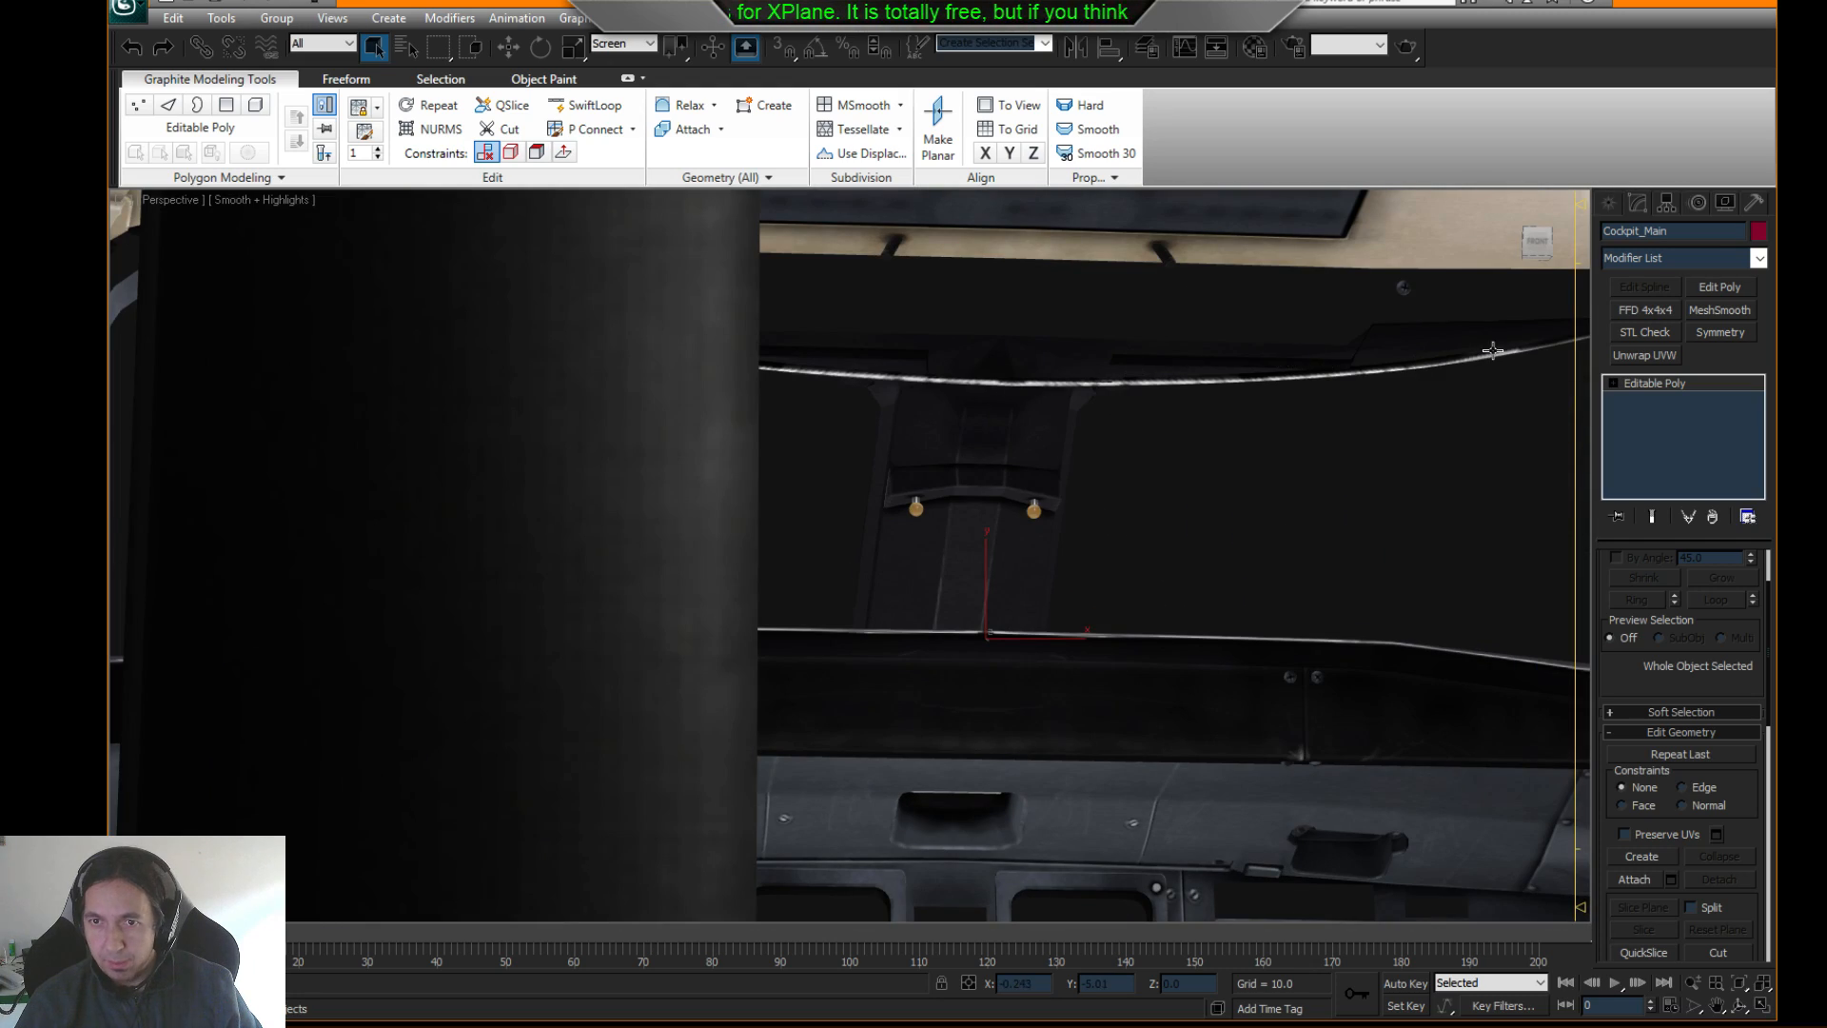
- In wireframe, add an Edit Poly modifier to Cockpit_Main and select the curved strip element along the windshield's upper edge
key(F3)
scroll(838, 409, down, 5)
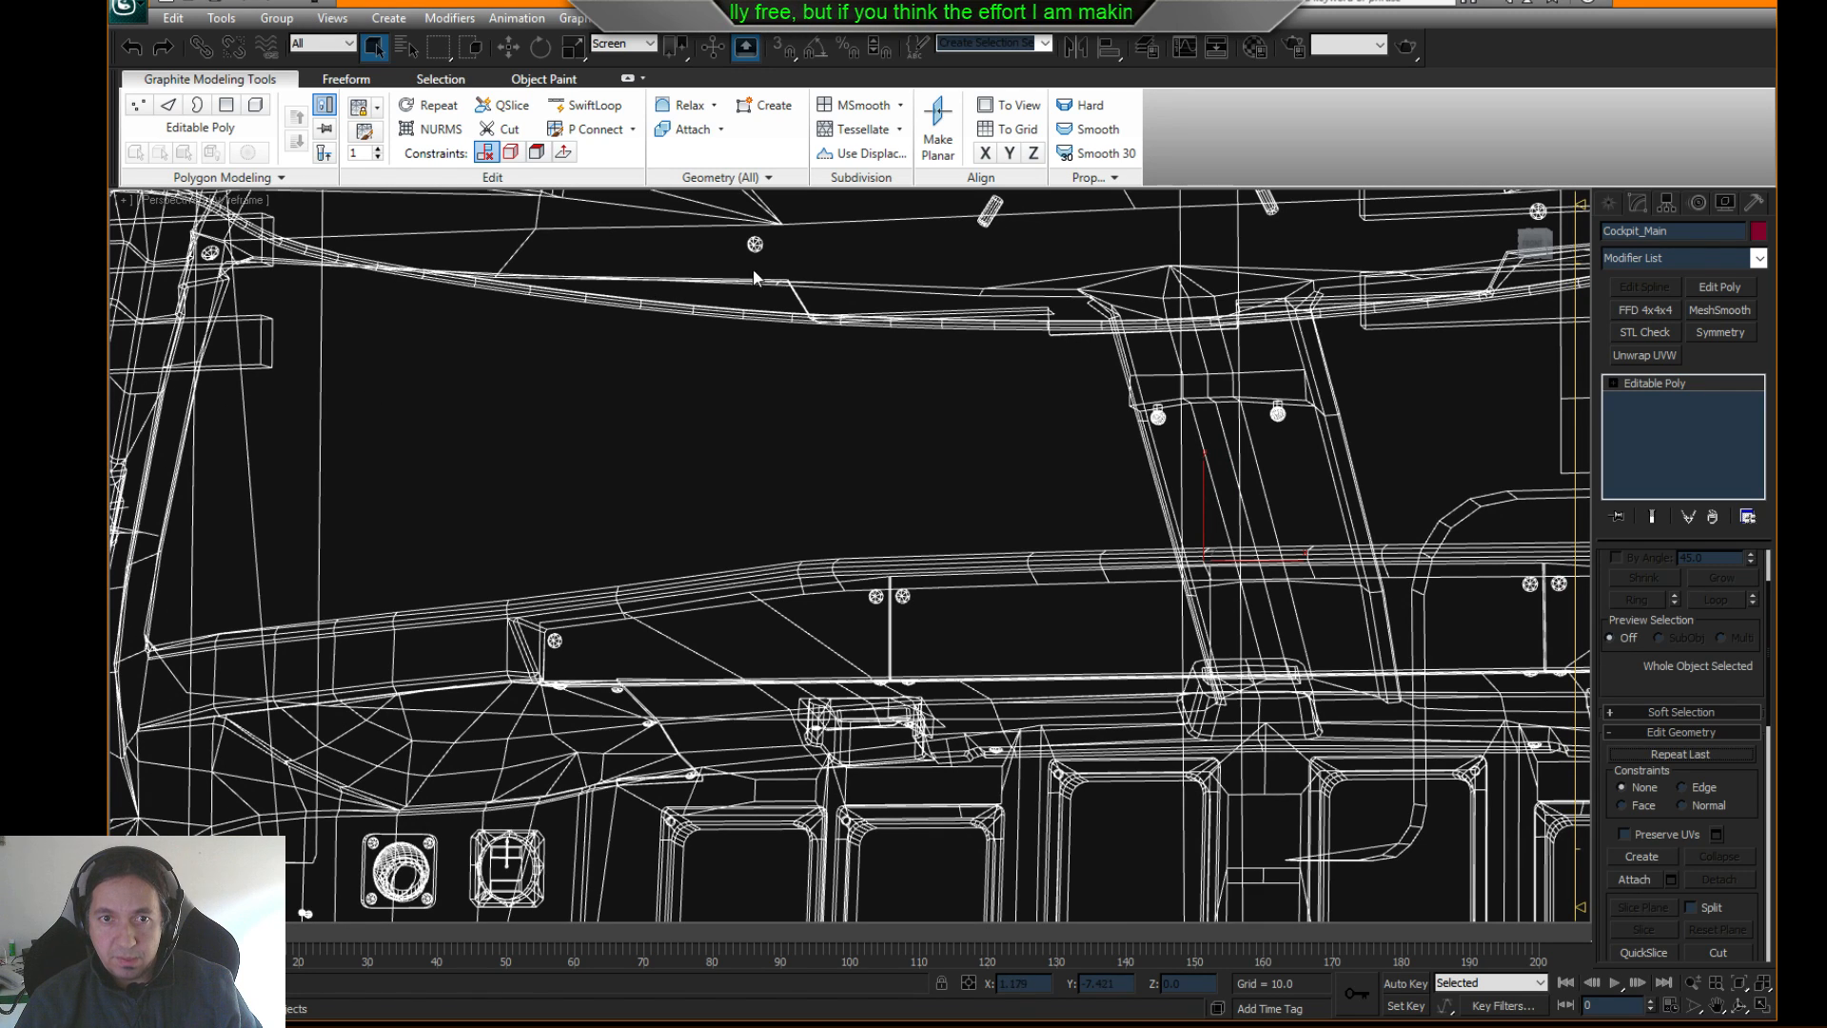
click(1719, 288)
click(1729, 718)
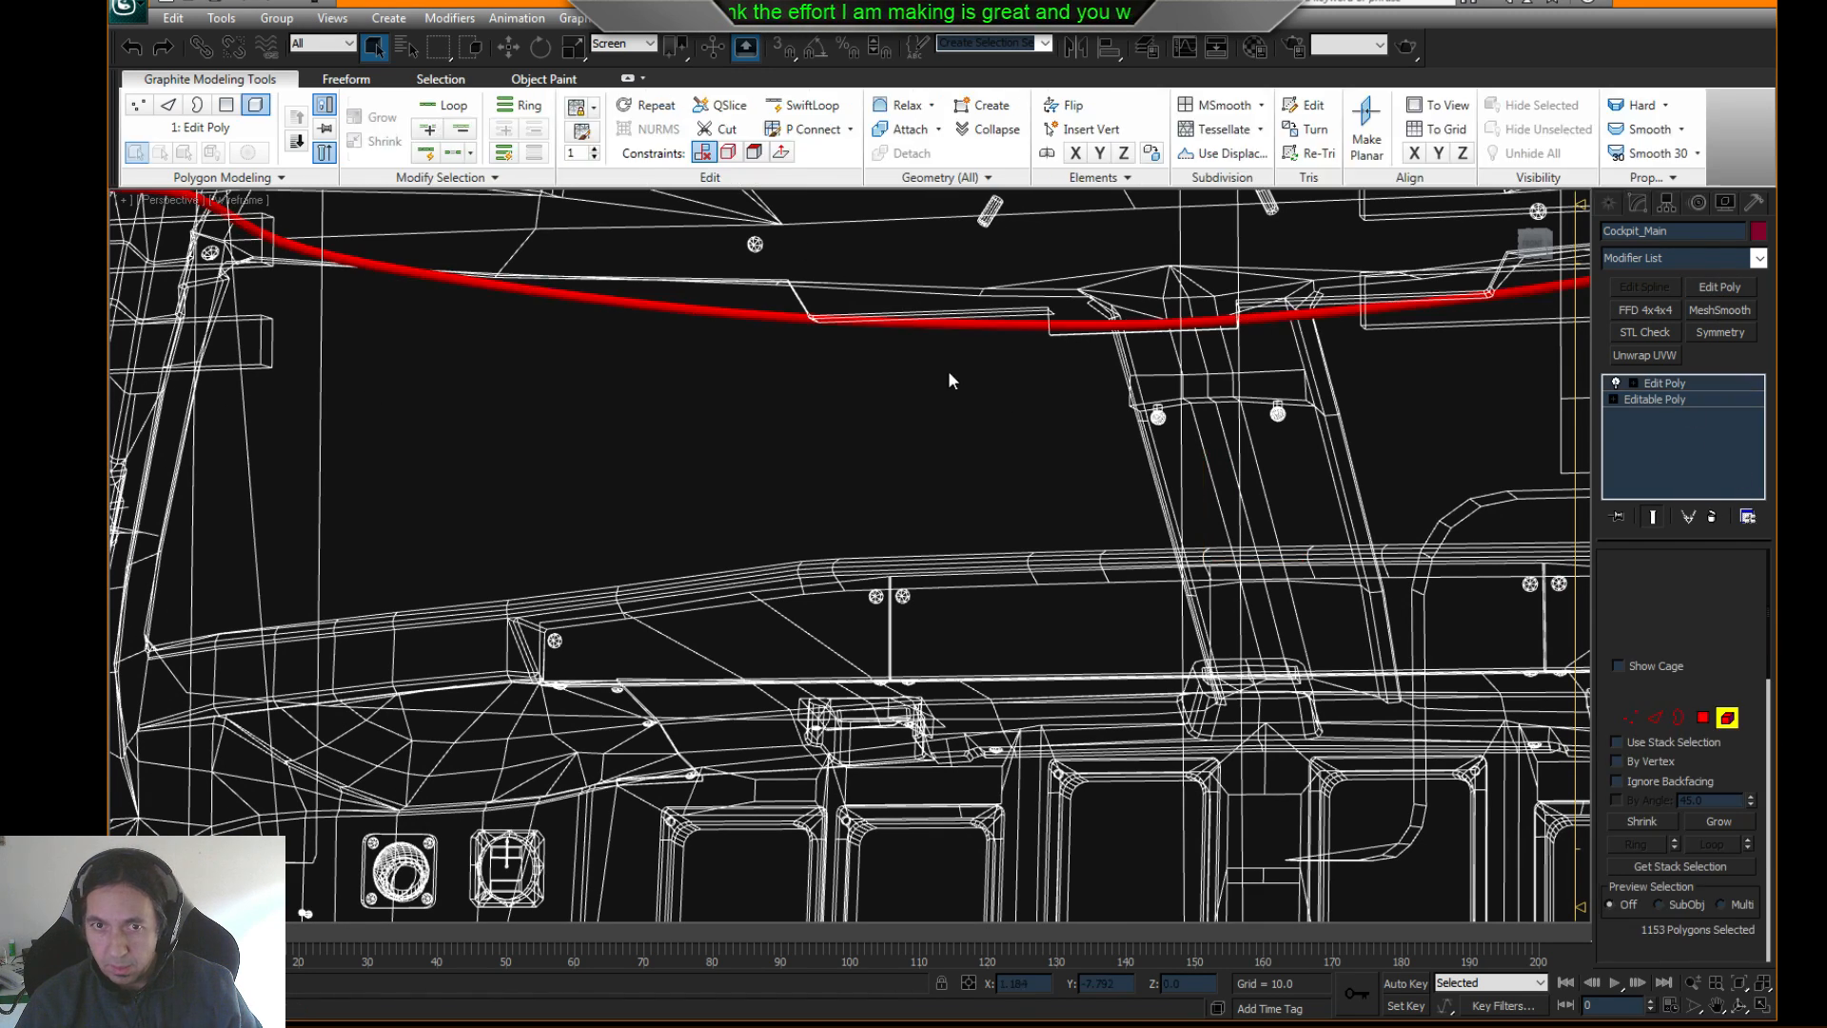
click(779, 324)
middle_drag(816, 366, 841, 421)
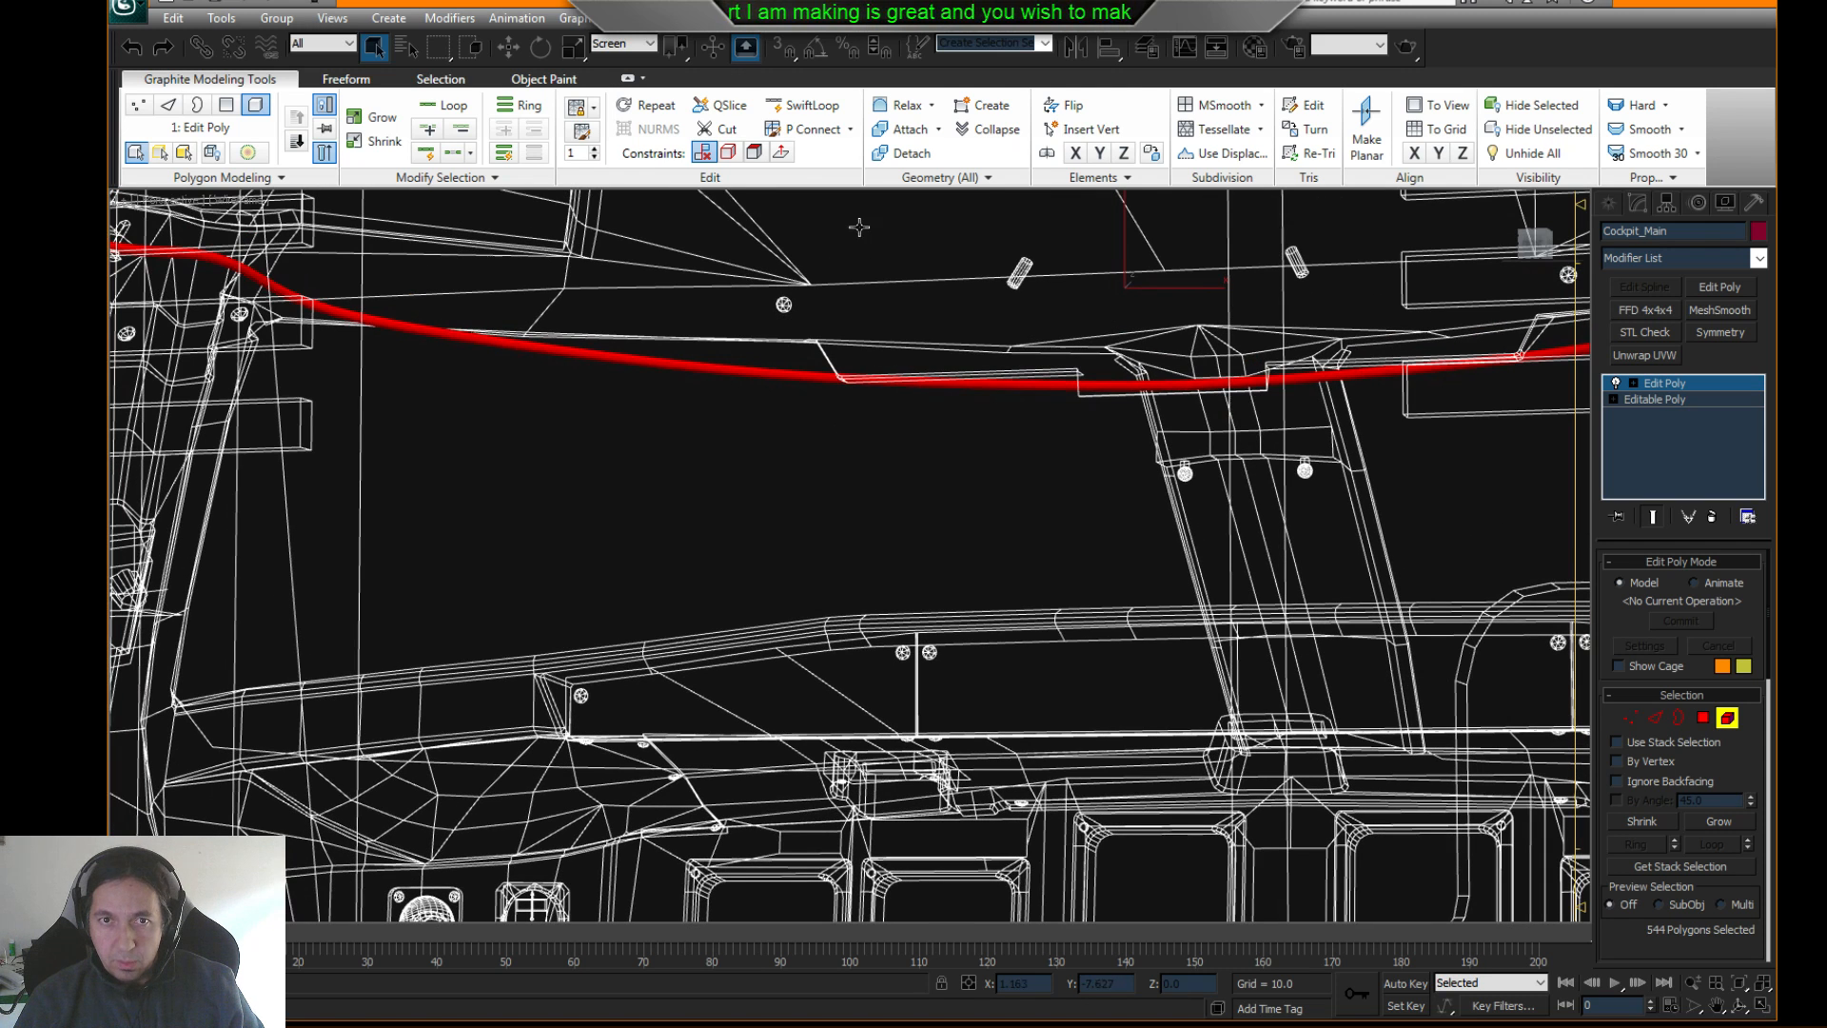
- Detach the curved strip above the windshield from Cockpit_Main as a separate object and deselect the cockpit
click(903, 153)
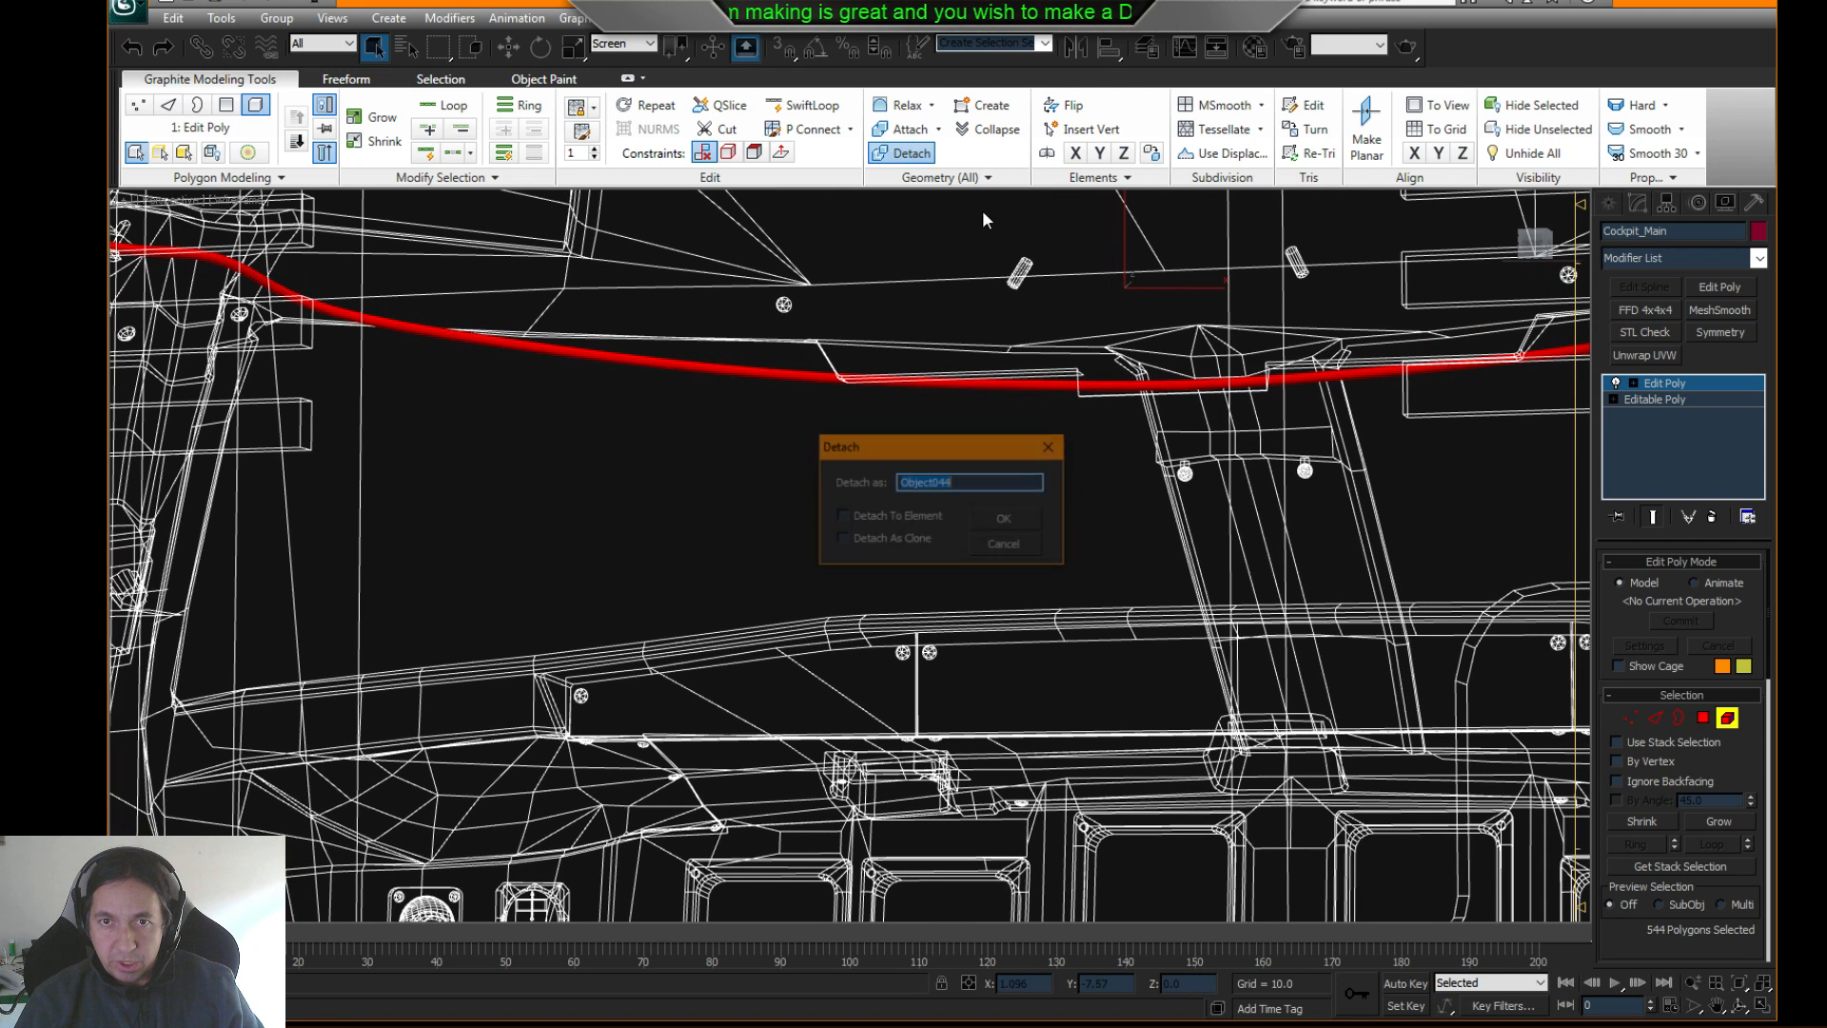
click(1007, 520)
click(1727, 717)
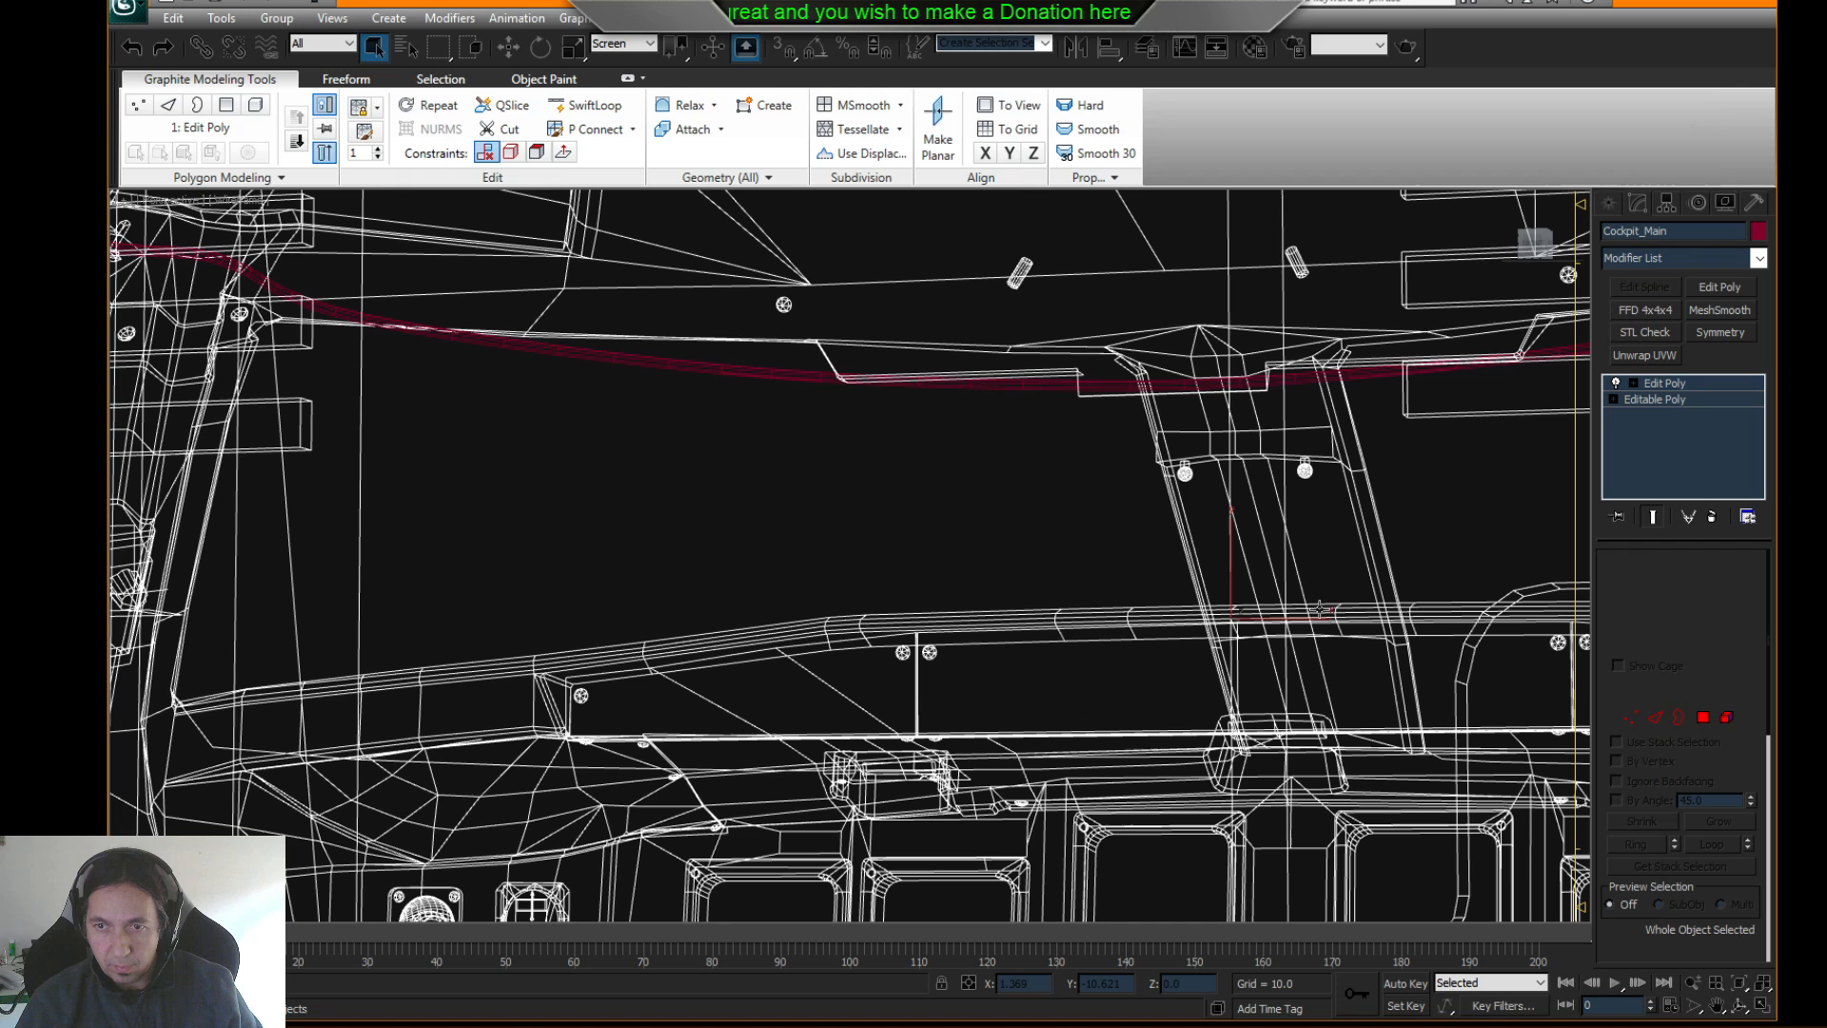
right_click(1059, 561)
click(1025, 539)
click(965, 539)
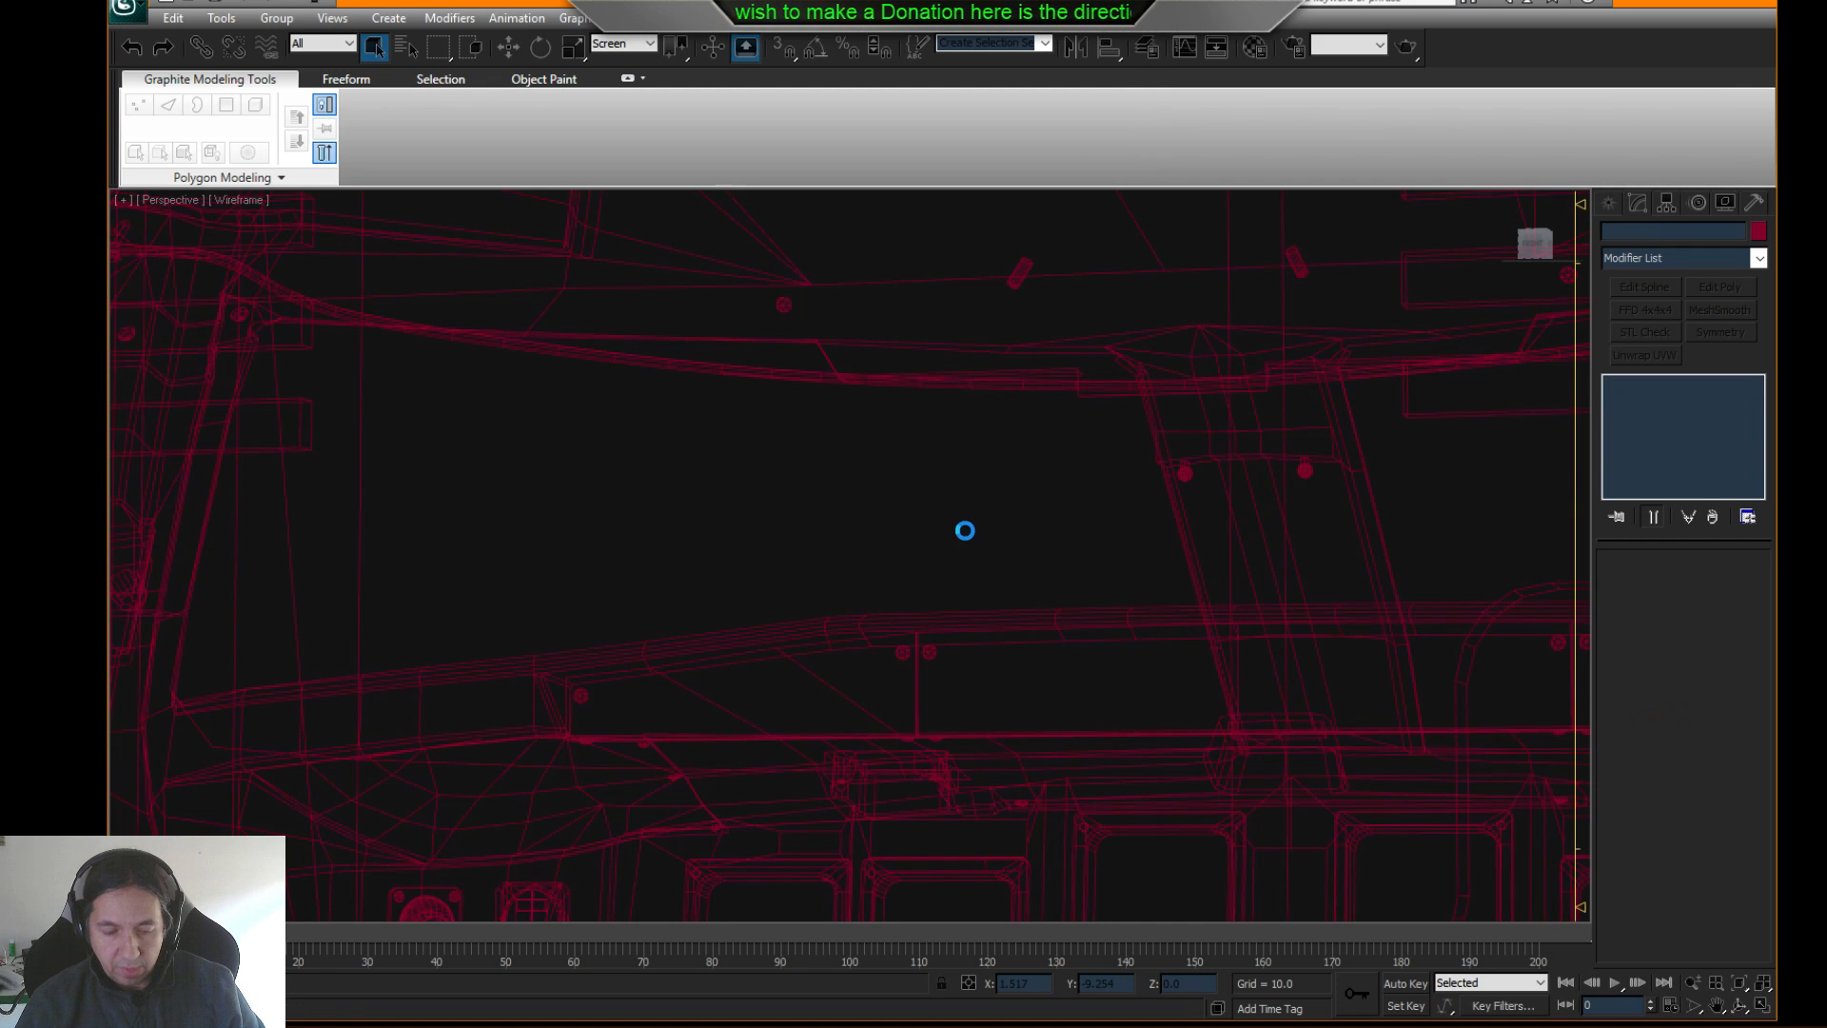
- Return to shaded display and examine the whole cockpit mesh from outside
scroll(965, 540, down, 10)
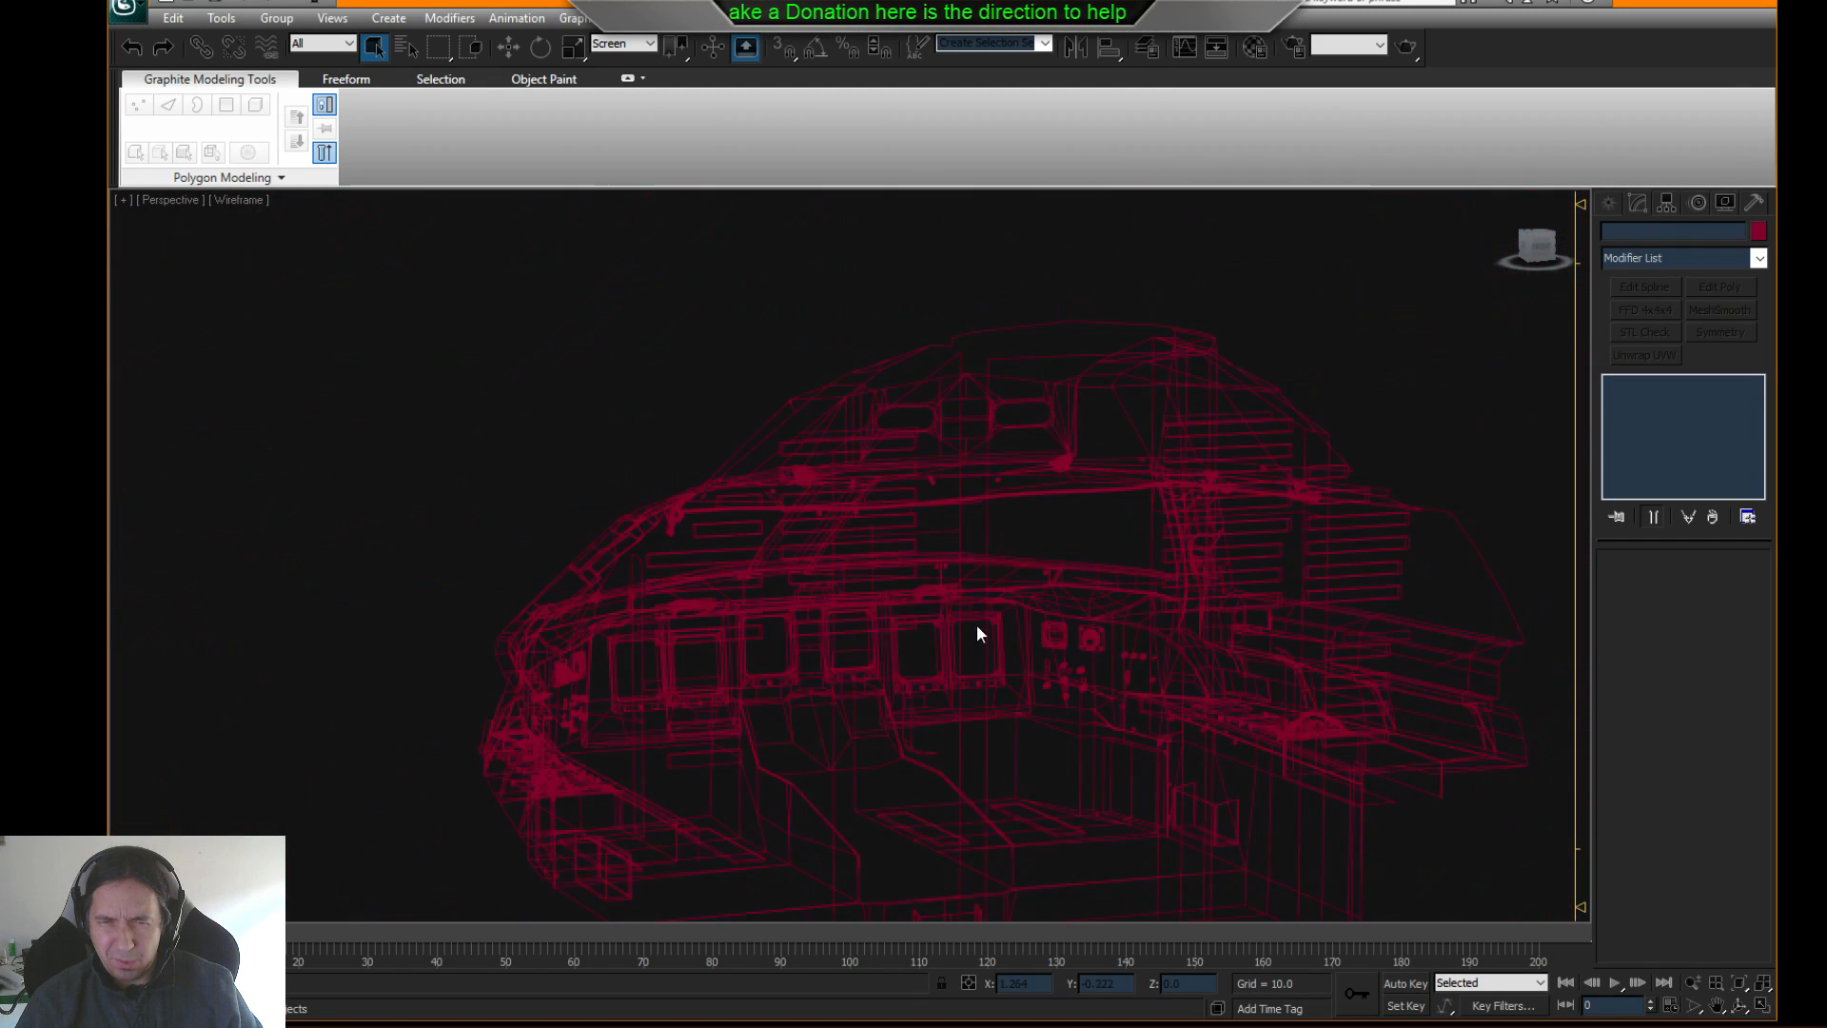
key(F3)
scroll(1064, 687, down, 5)
middle_drag(1064, 694, 1167, 714)
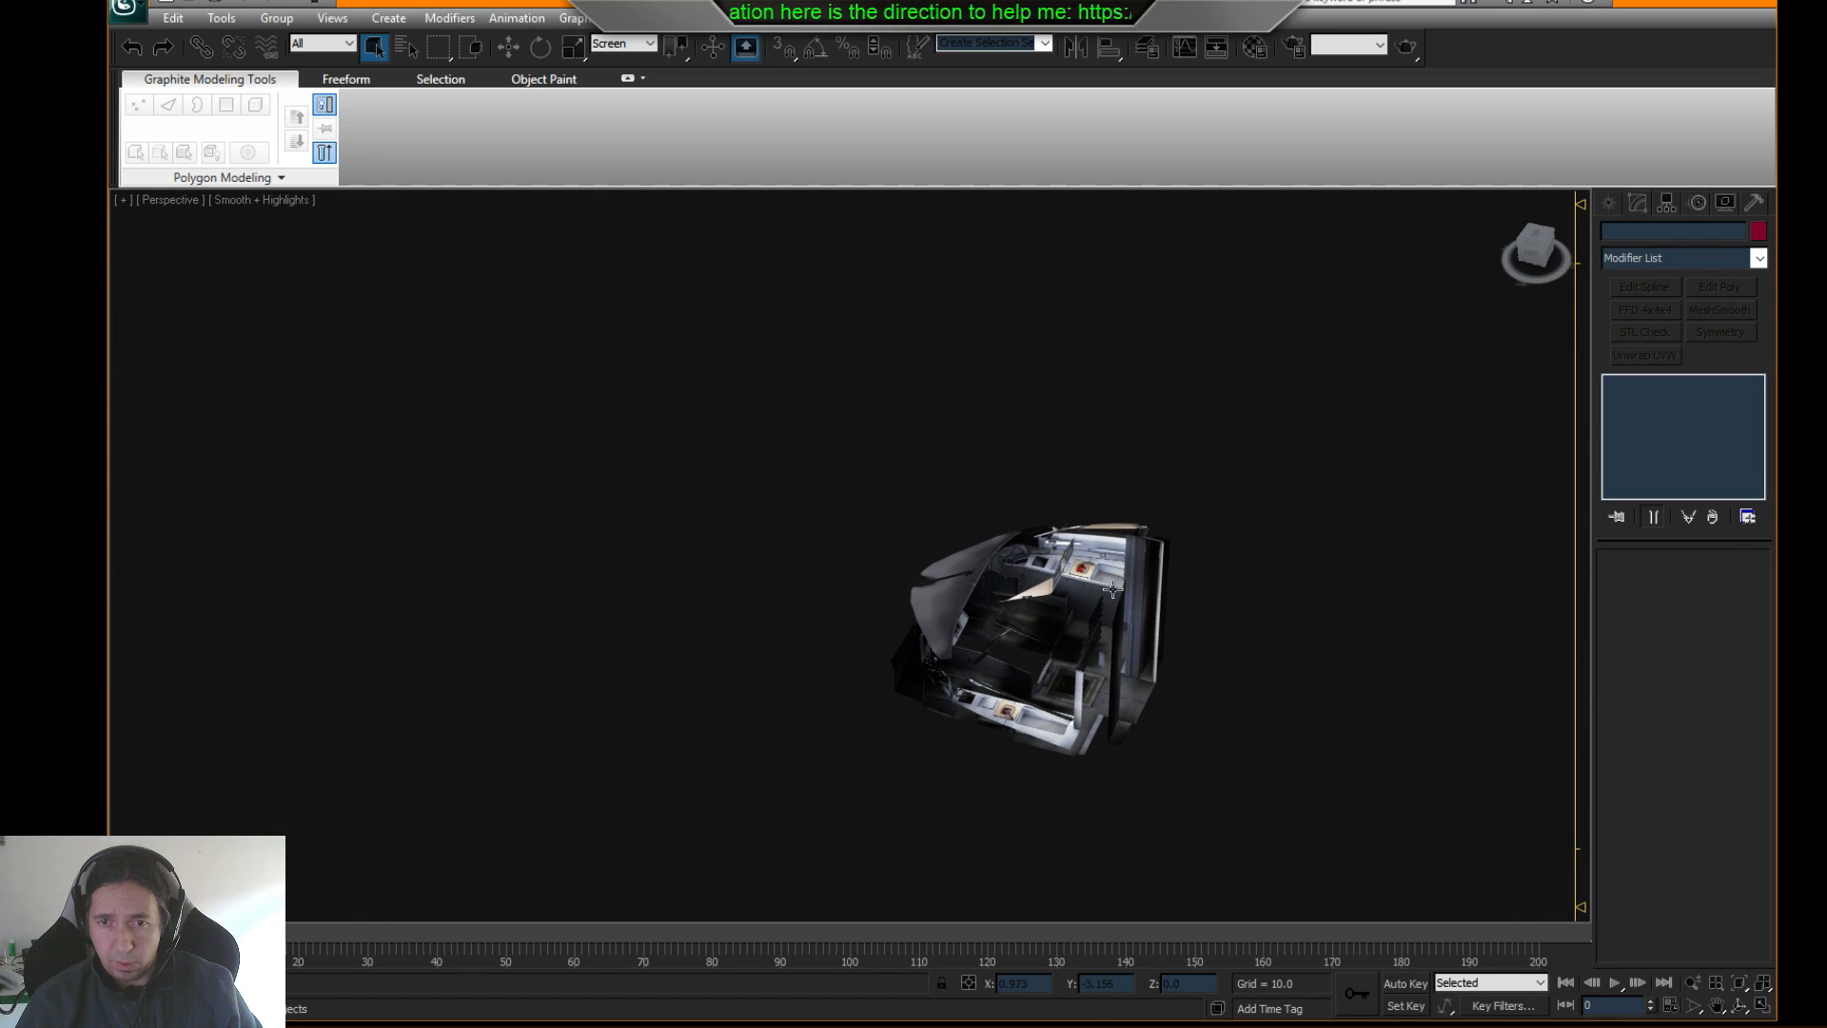
scroll(1114, 590, up, 2)
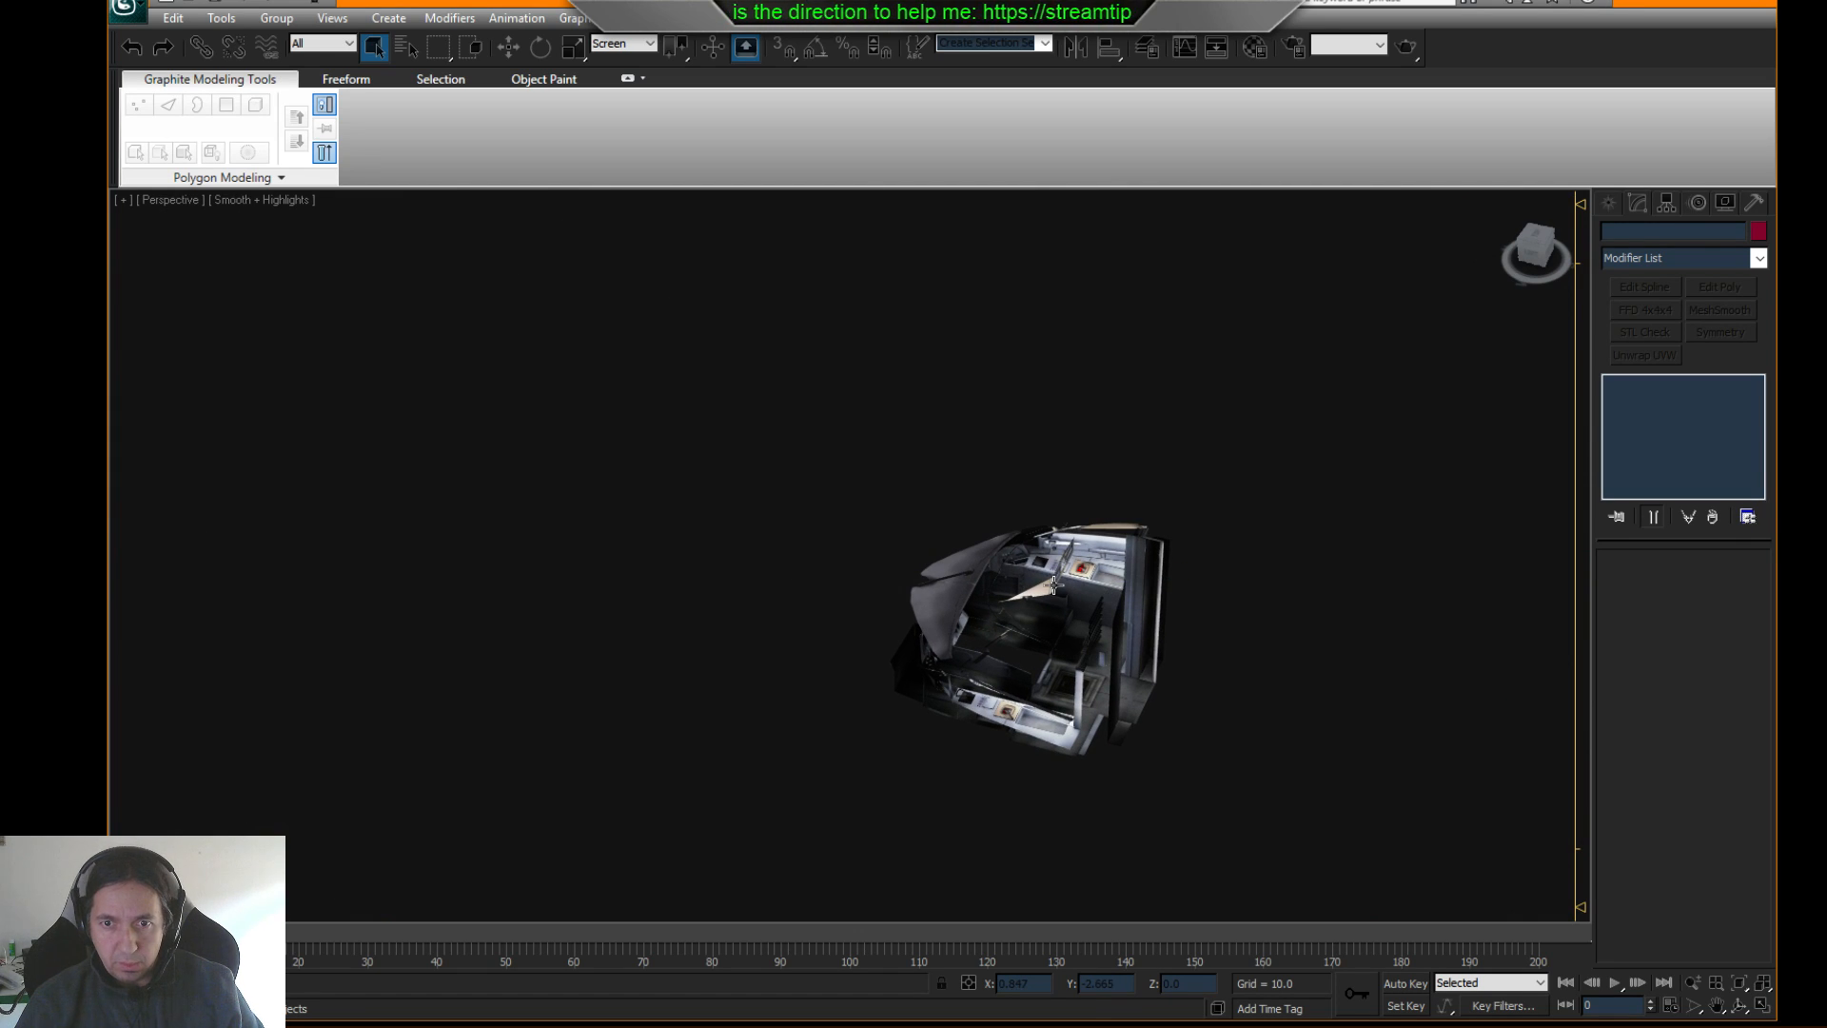
middle_drag(1053, 584, 1117, 530)
scroll(1088, 584, down, 8)
scroll(1091, 585, up, 1)
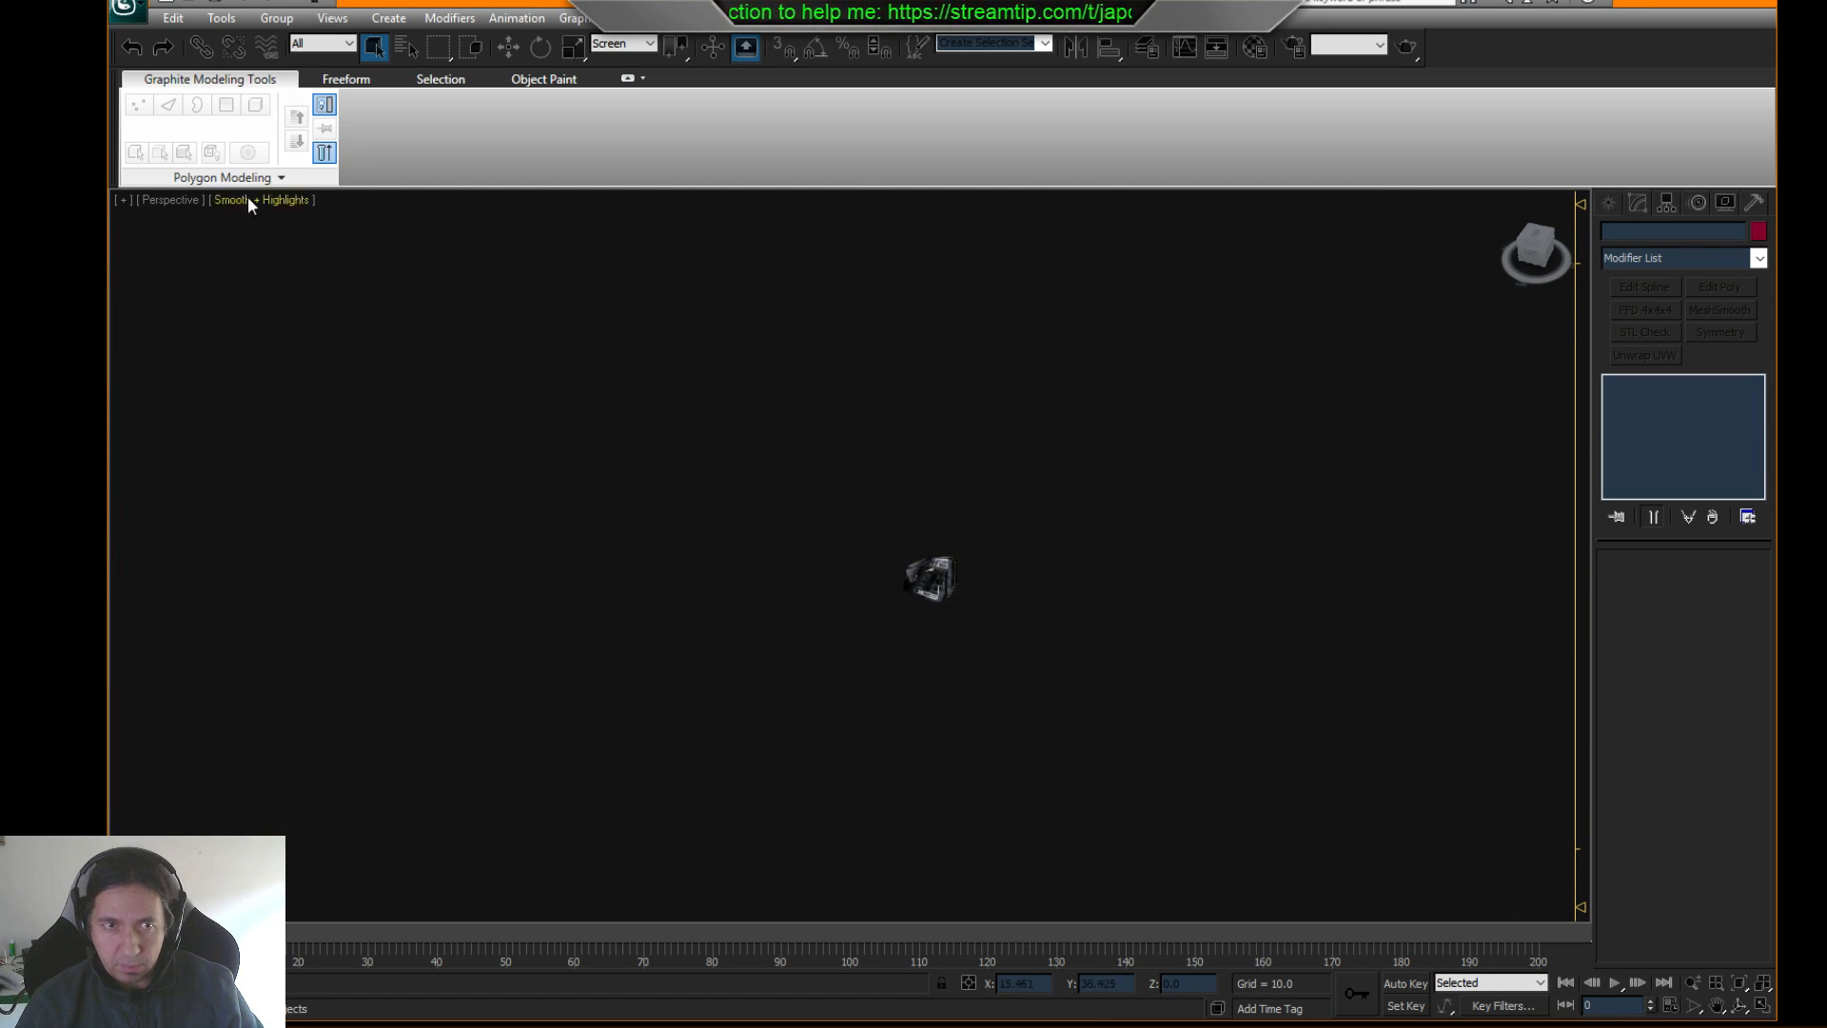
click(161, 201)
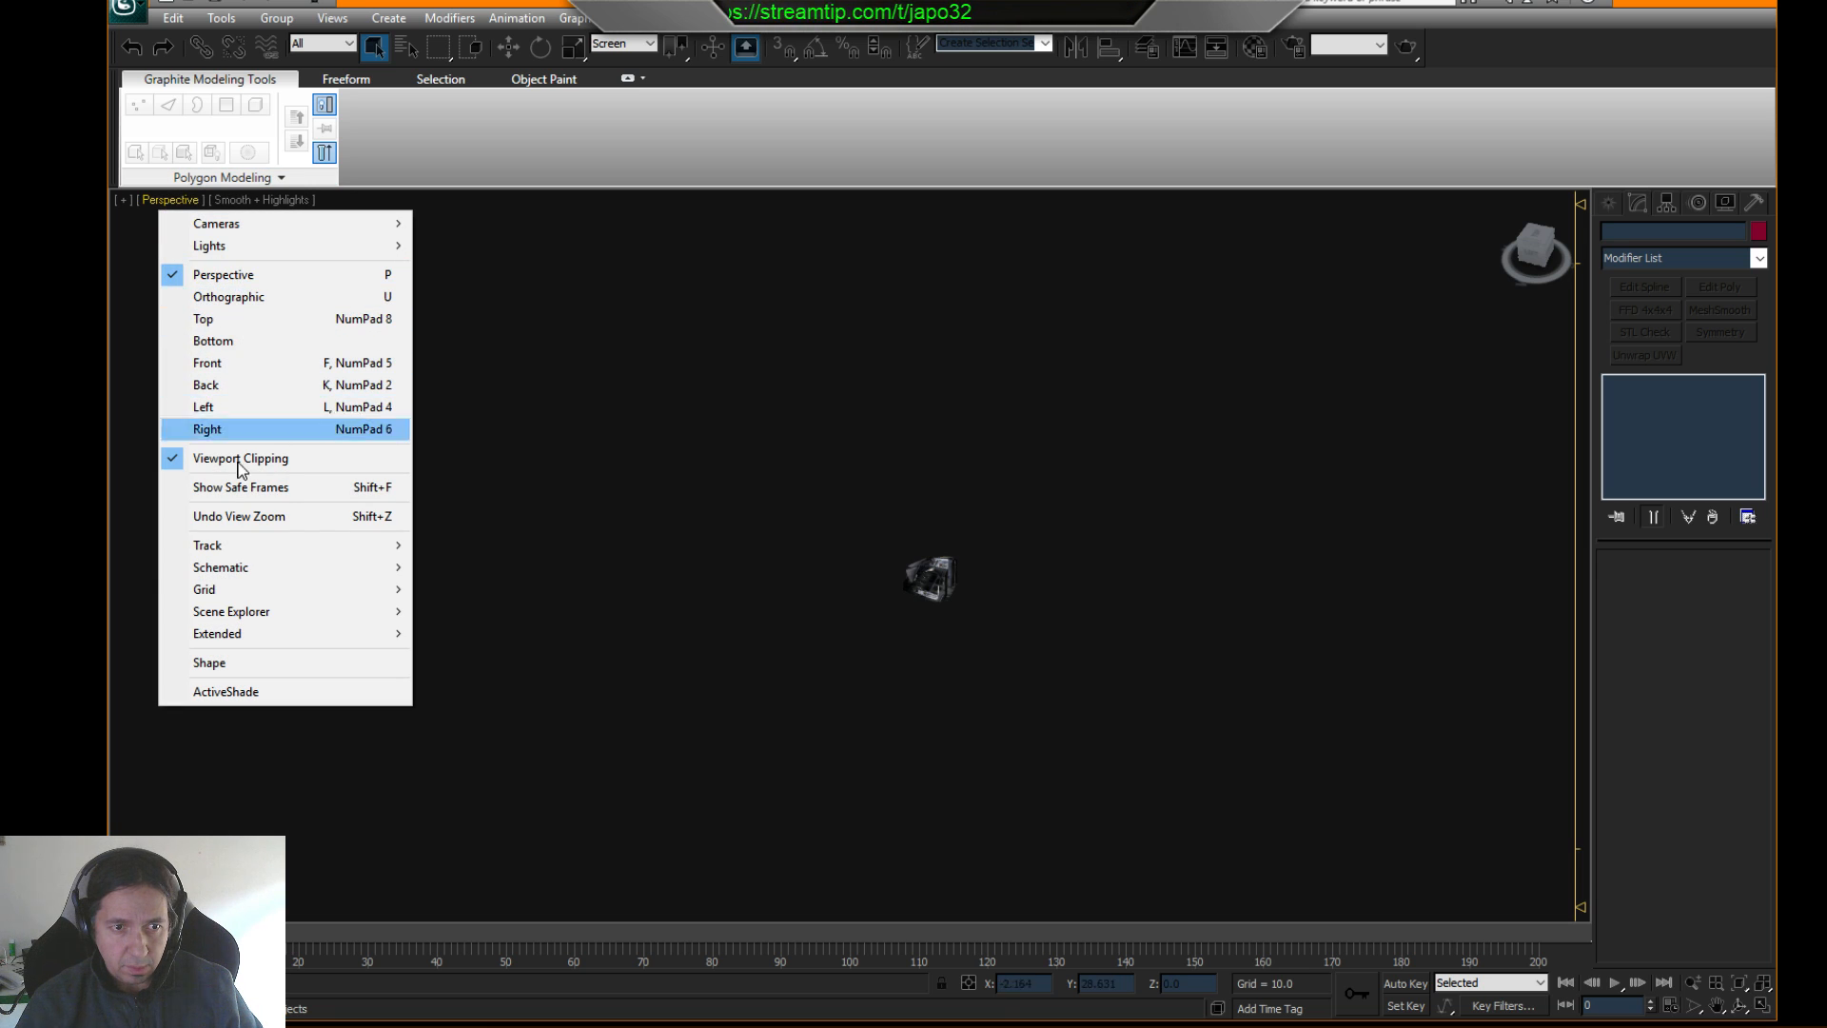
mouse_move(266, 590)
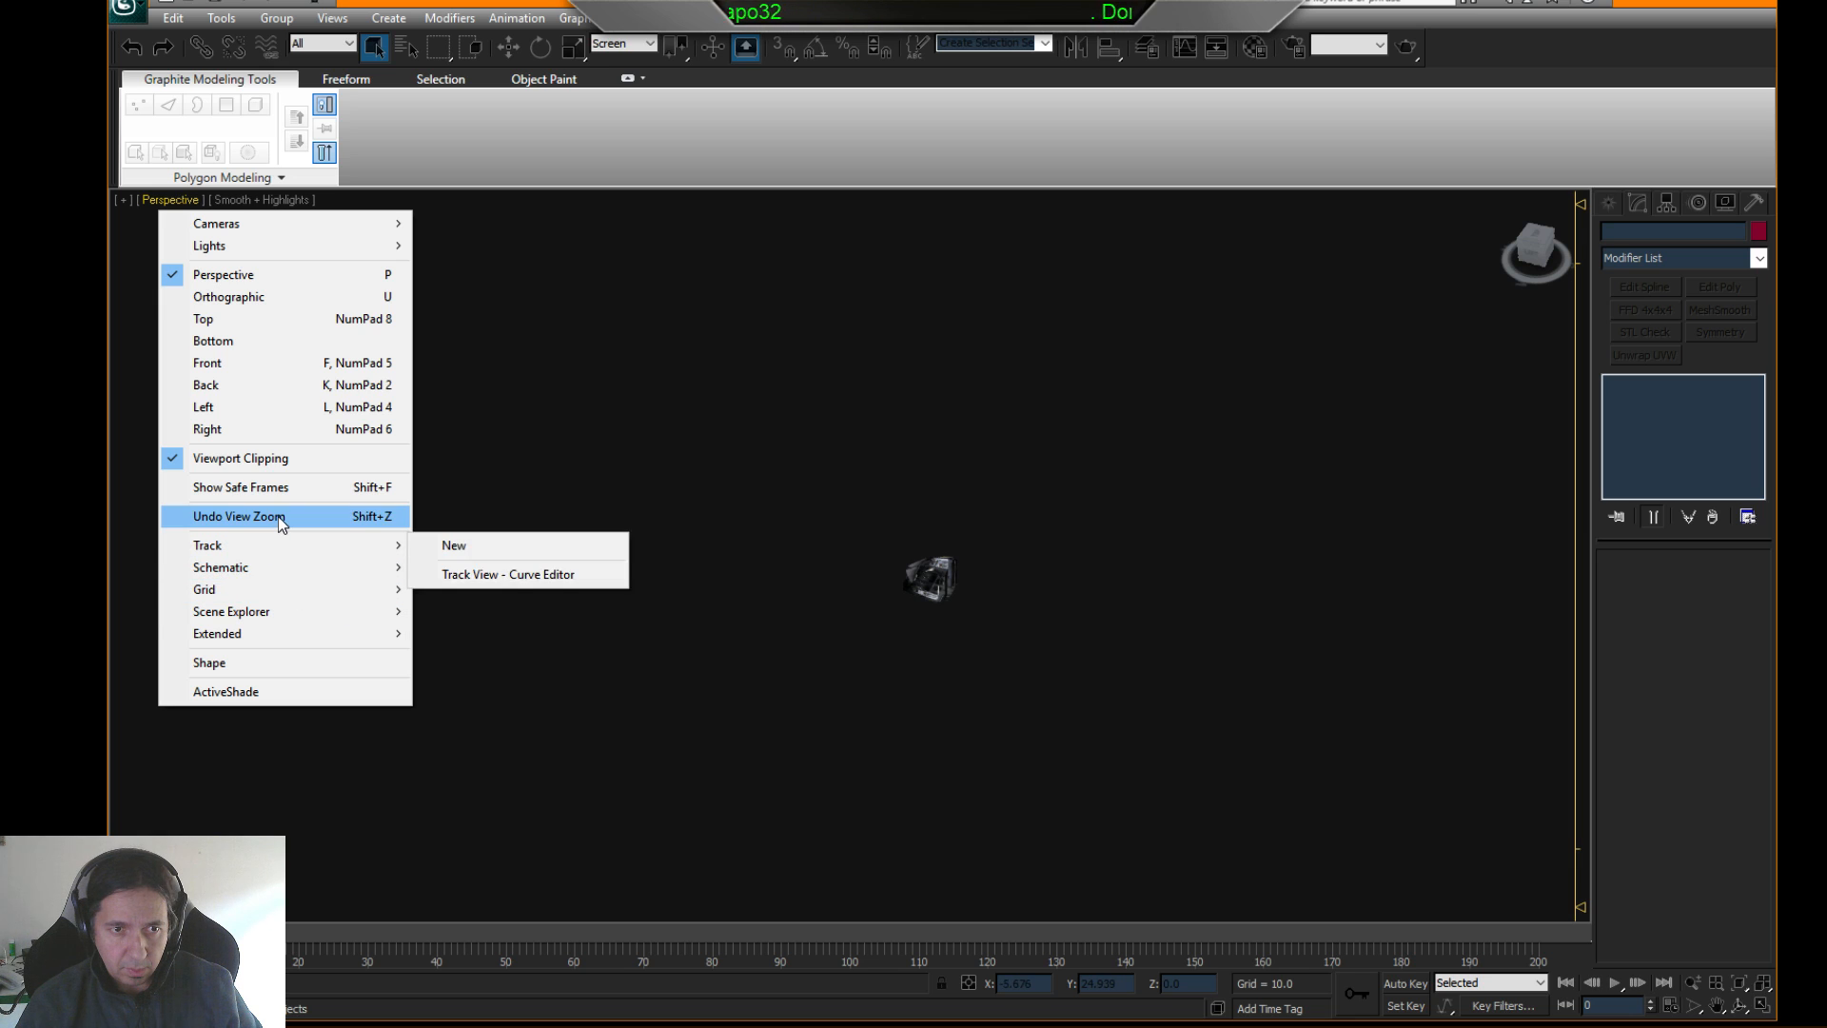
click(661, 470)
- Bring the cockpit into closer view and choose the X-Obj type from the X-Plane helper objects
middle_drag(659, 488, 876, 494)
scroll(876, 493, up, 3)
middle_drag(1248, 462, 1146, 540)
scroll(1146, 540, up, 3)
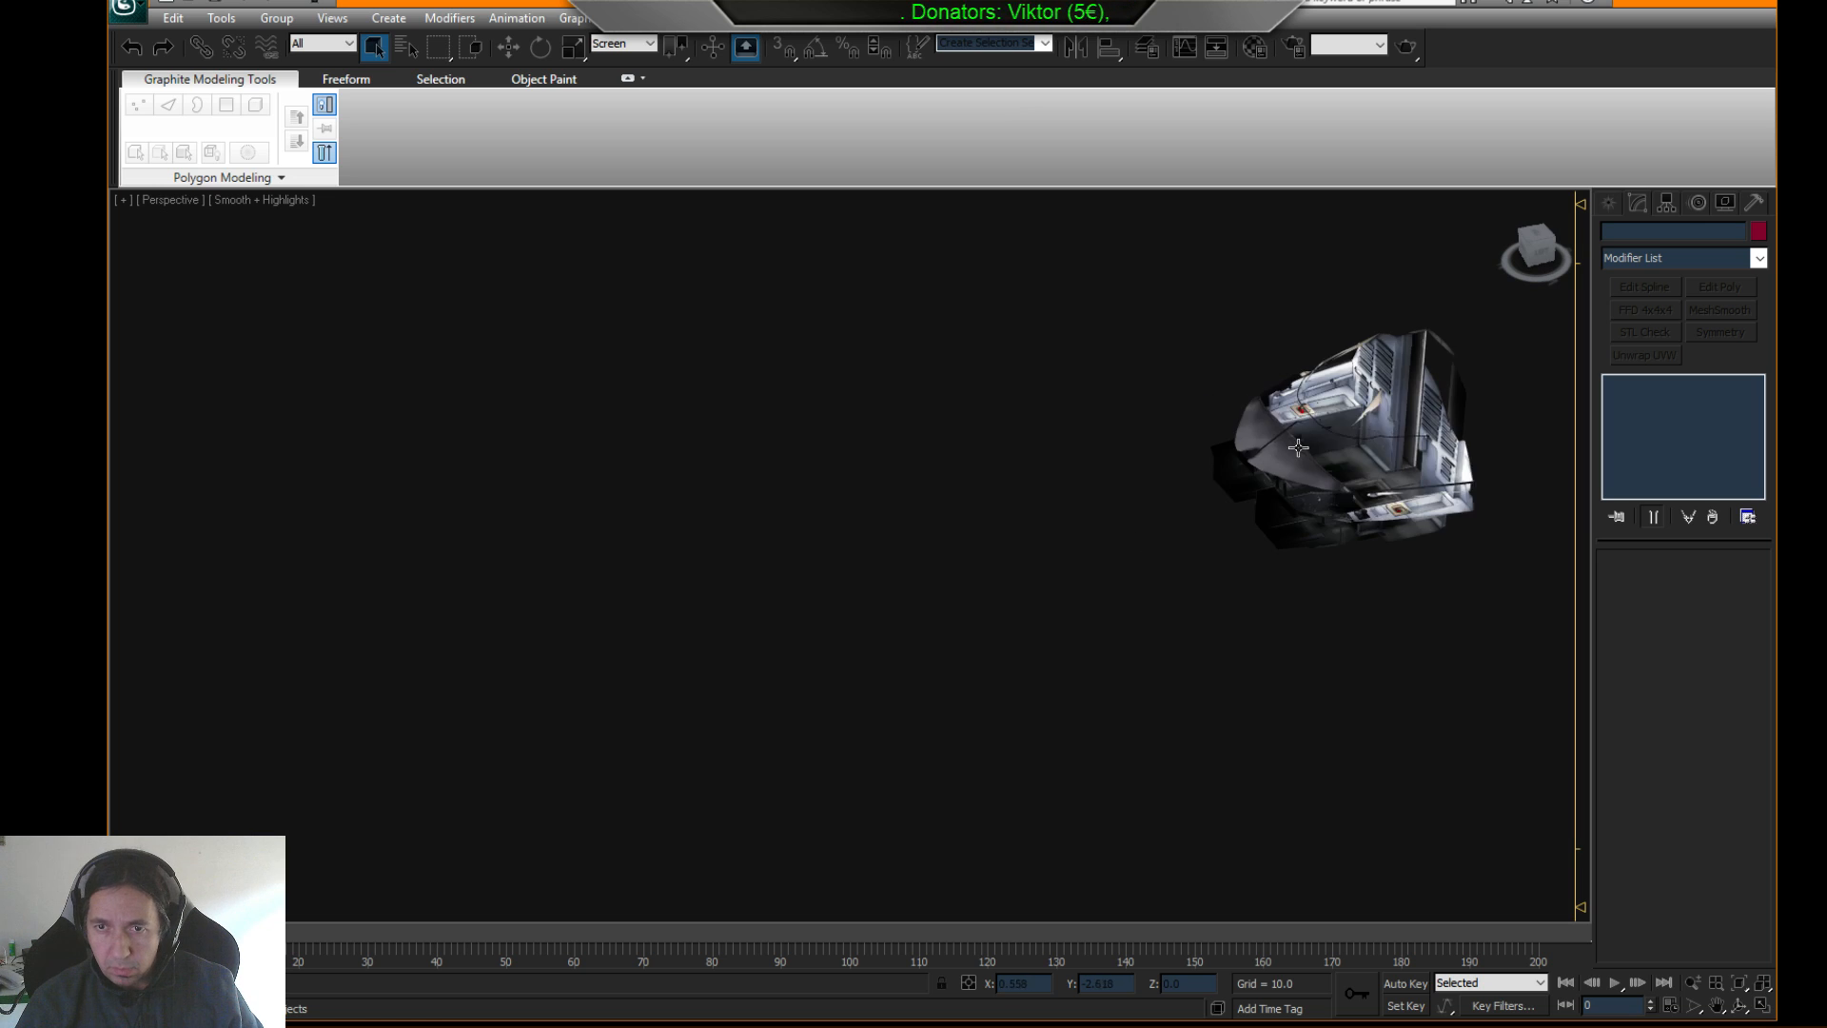
middle_drag(1412, 456, 945, 573)
scroll(945, 573, up, 3)
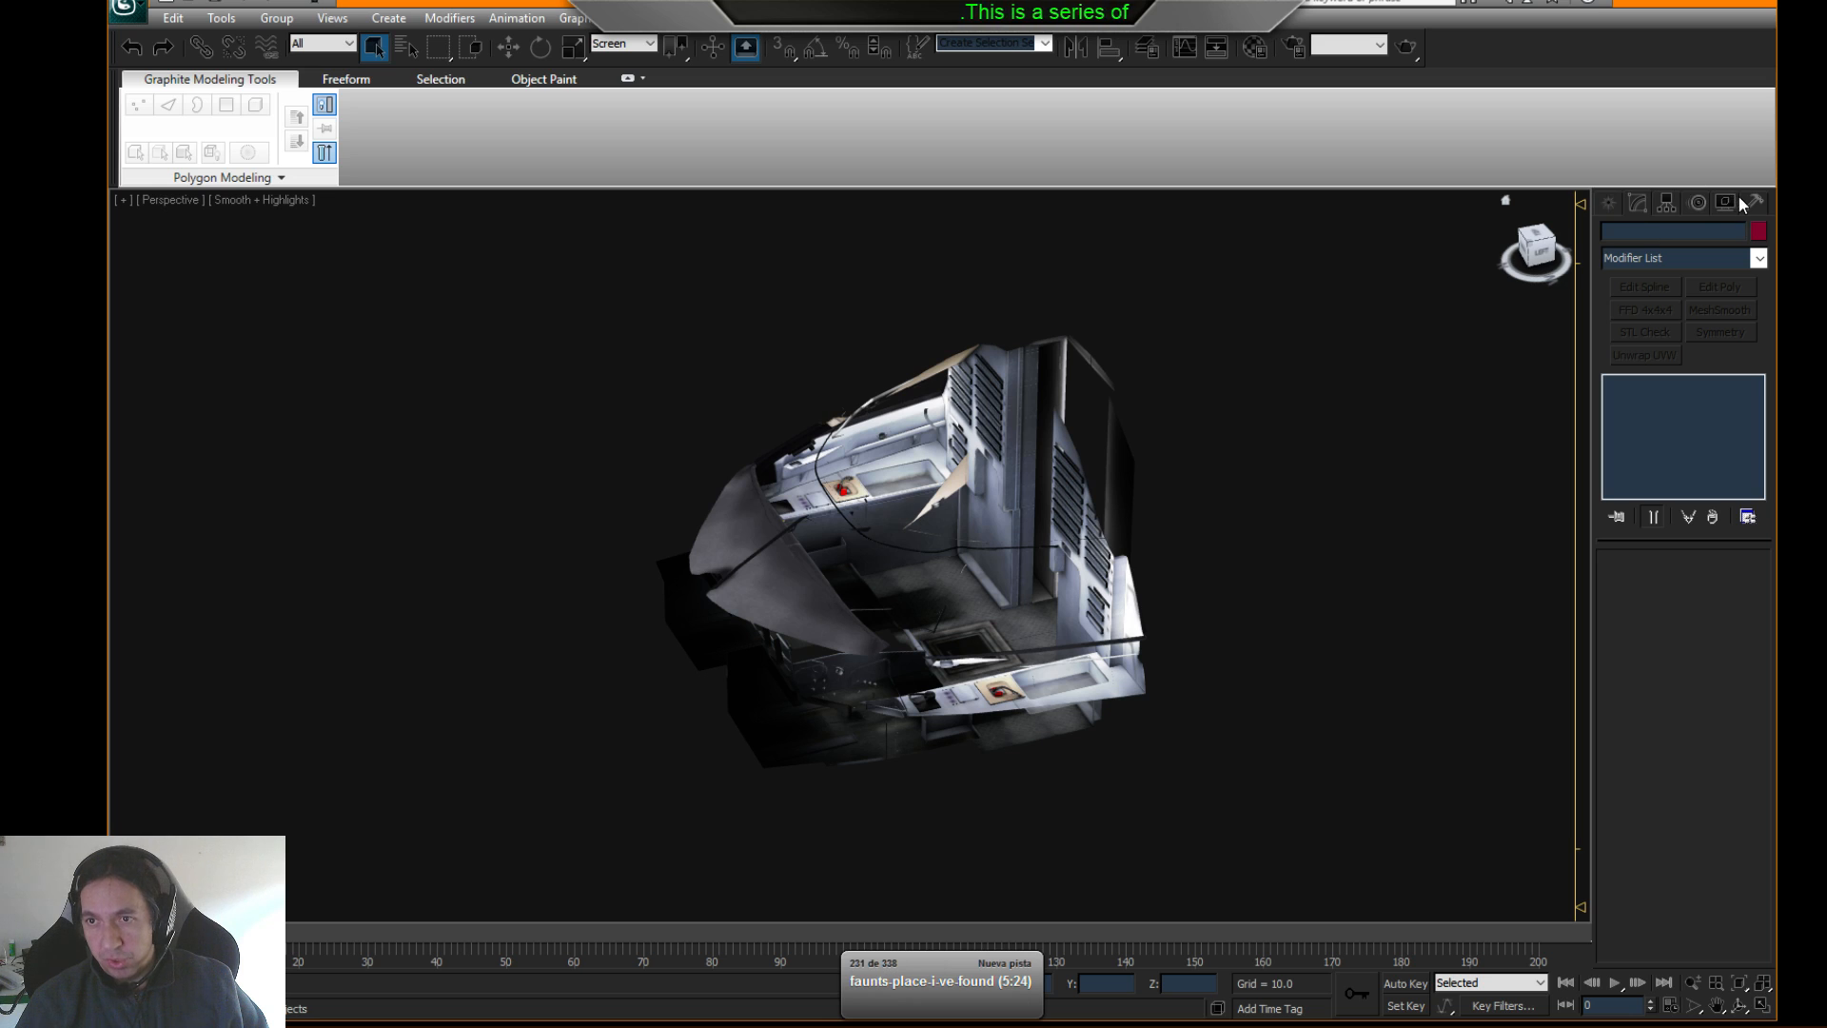
click(1610, 204)
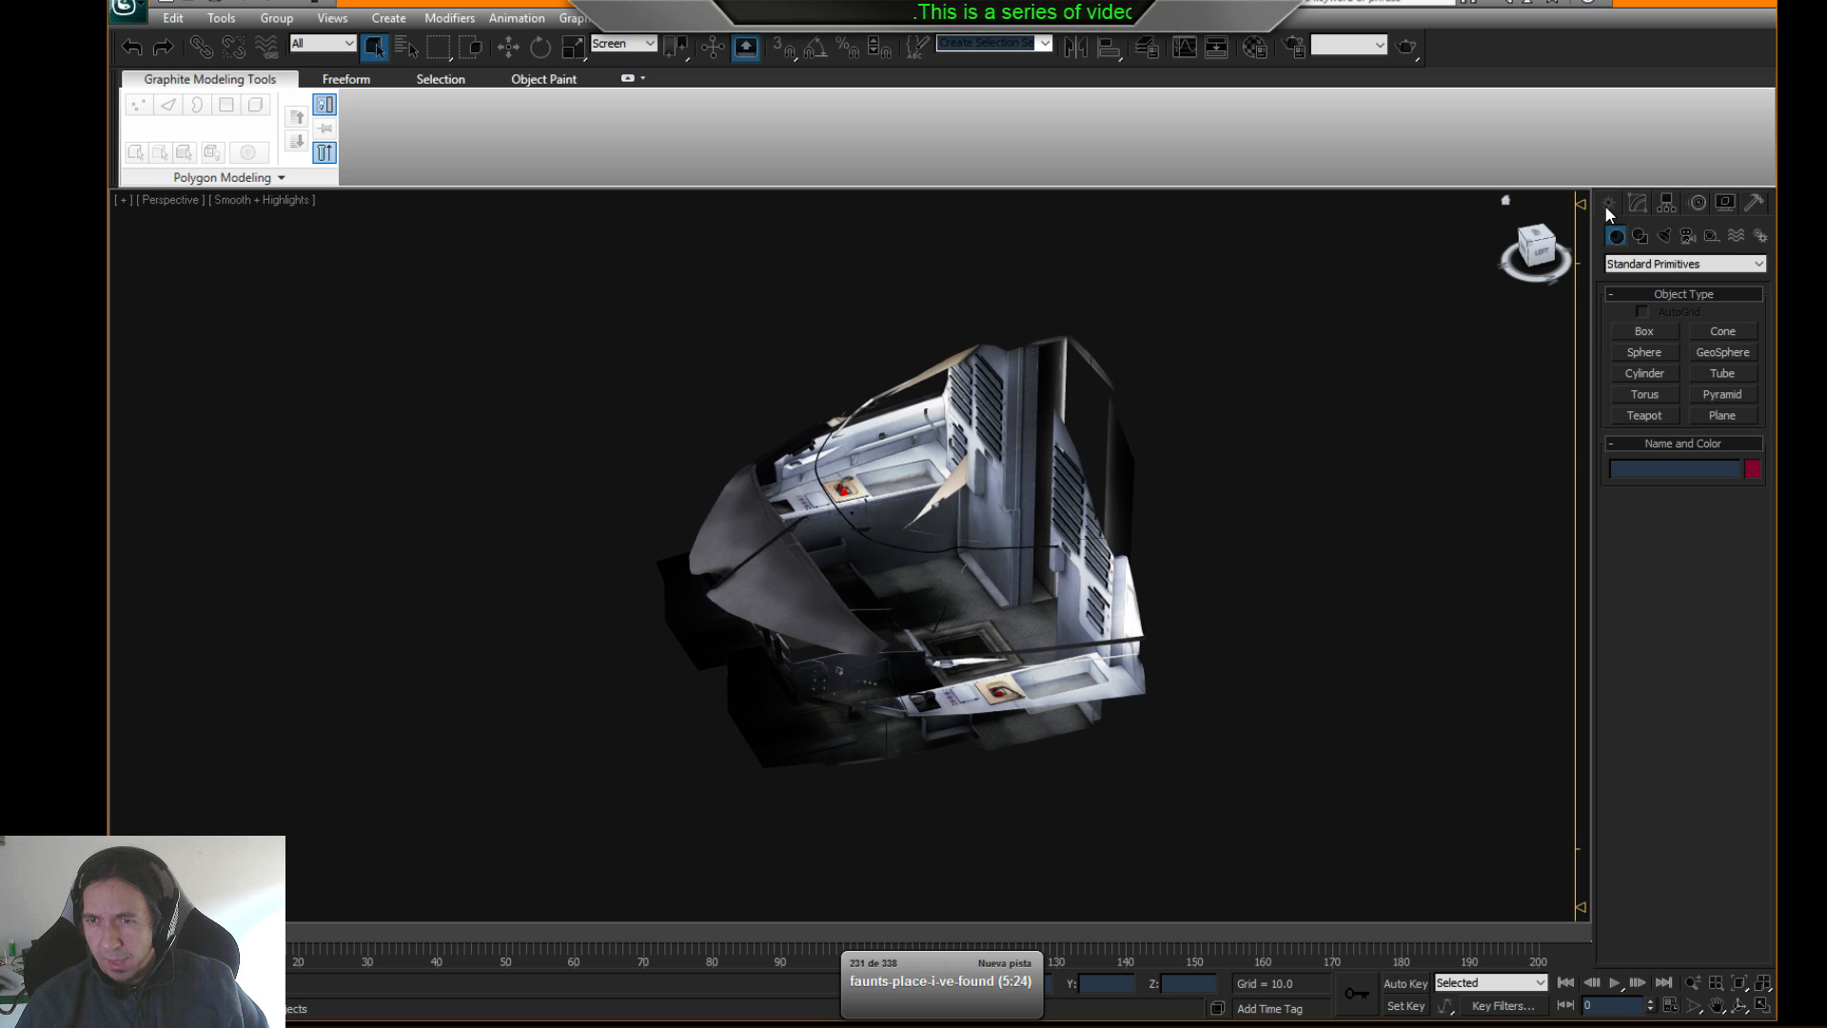
click(1714, 238)
click(1682, 264)
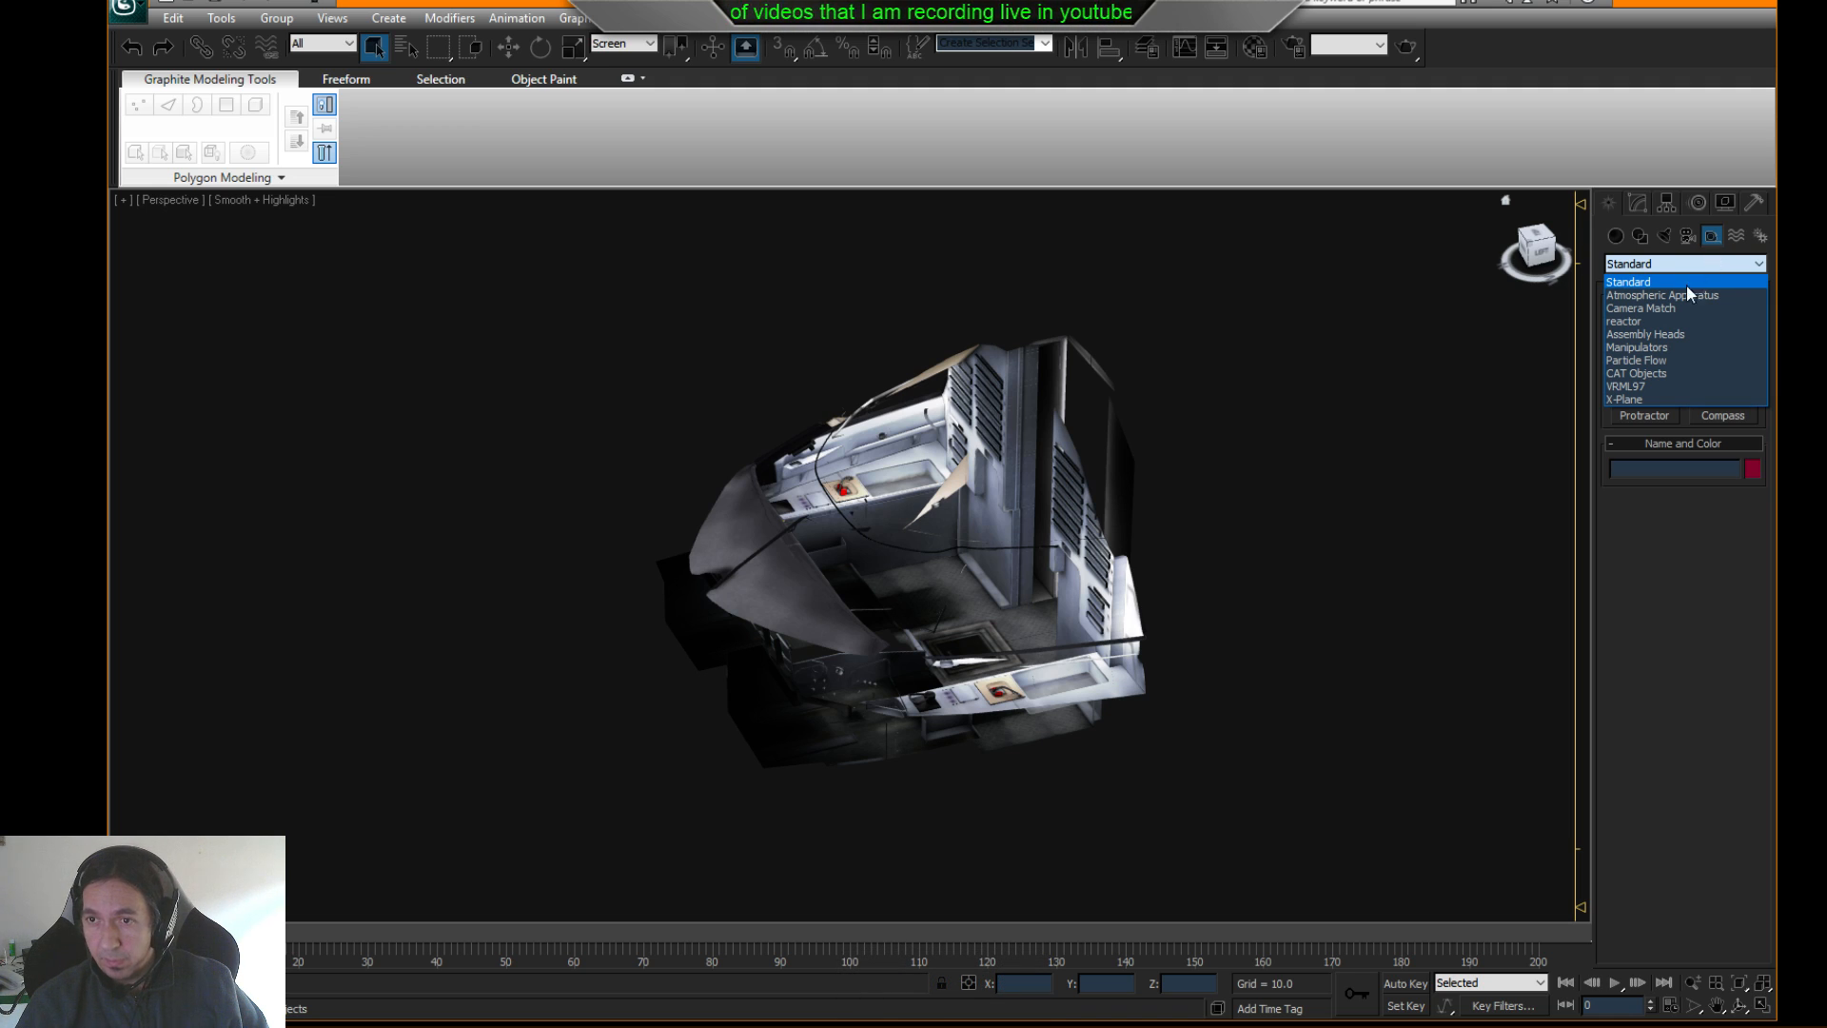
click(1639, 400)
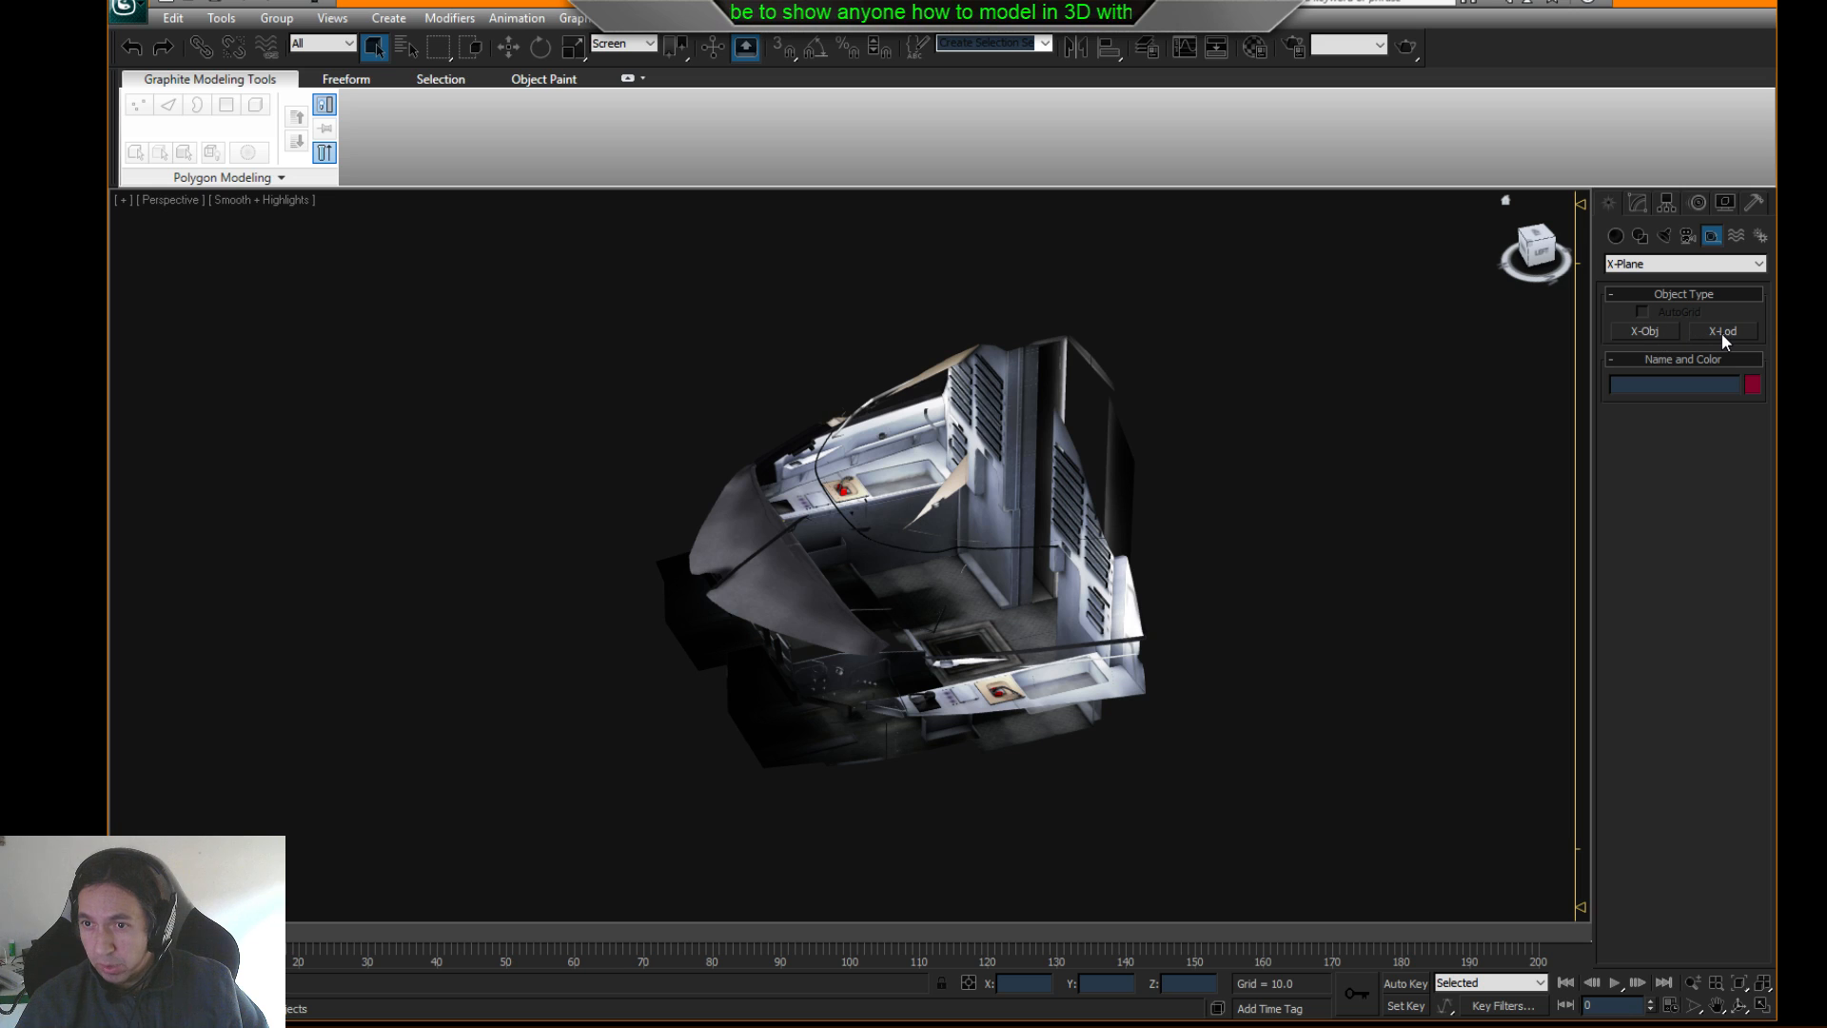
click(1647, 333)
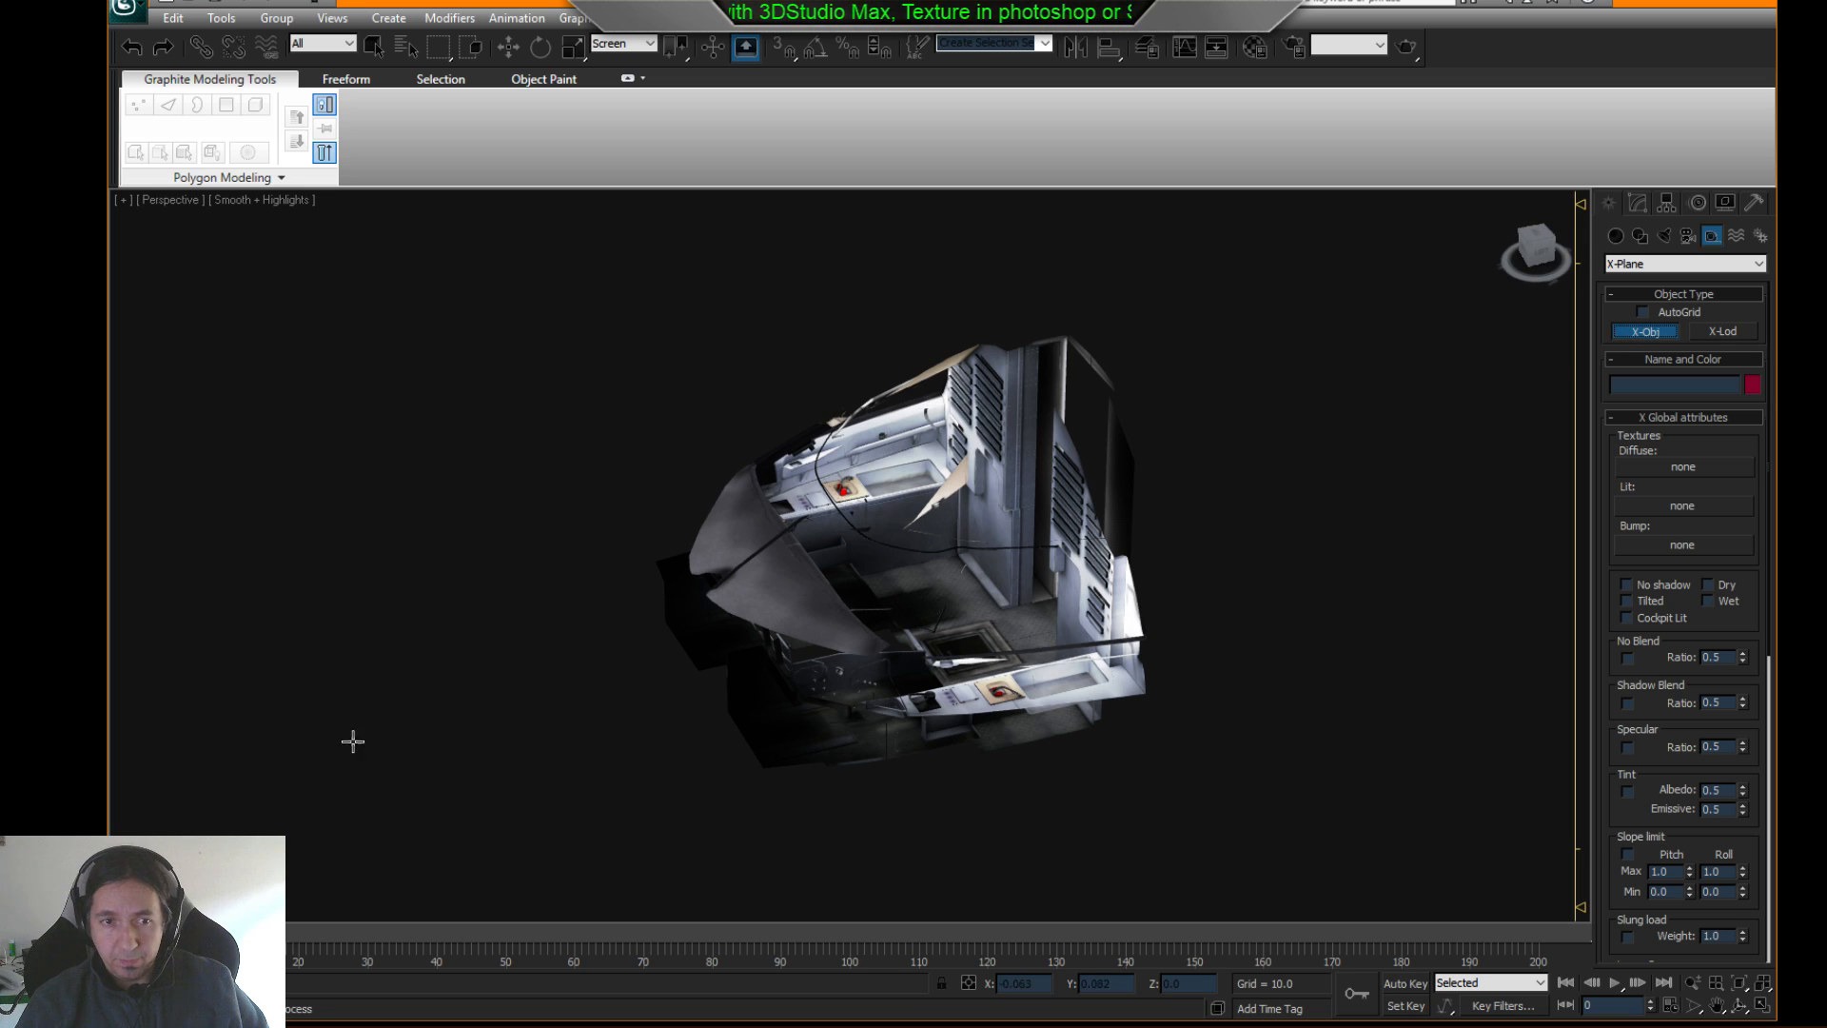
- Check the layer list and make Cockpit_Main the current layer
click(1149, 47)
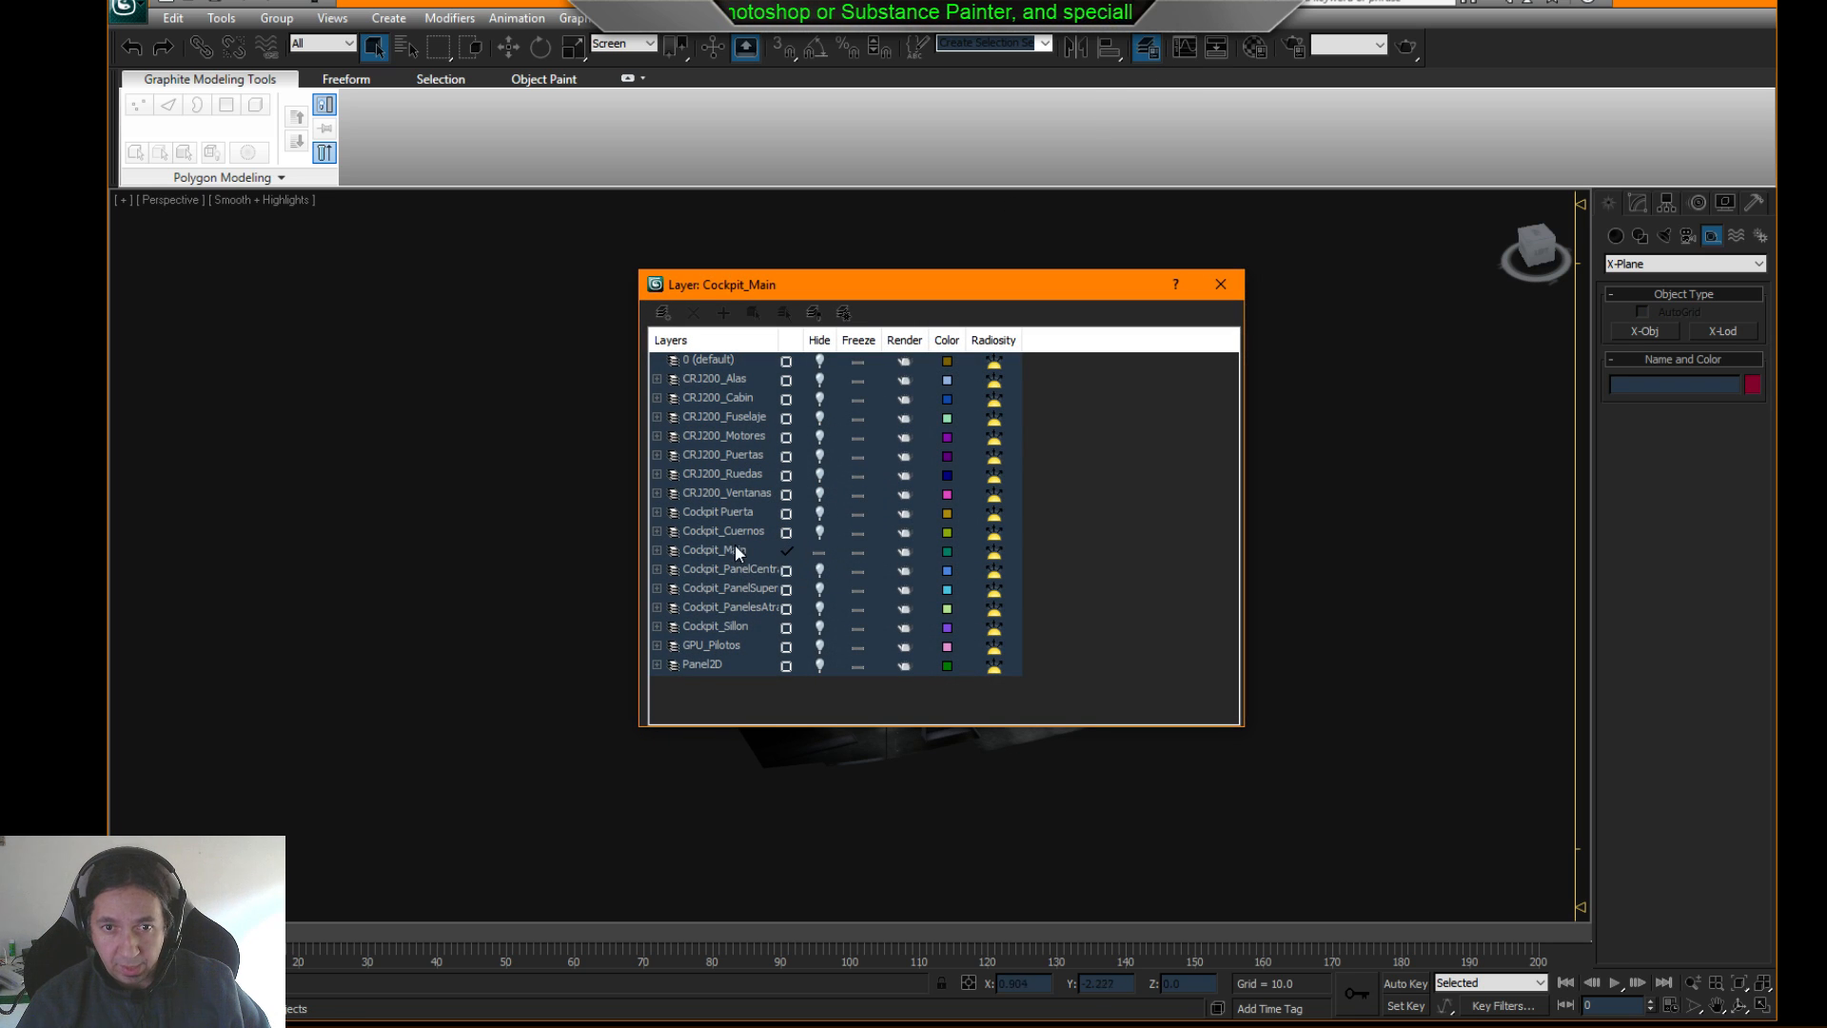
click(787, 532)
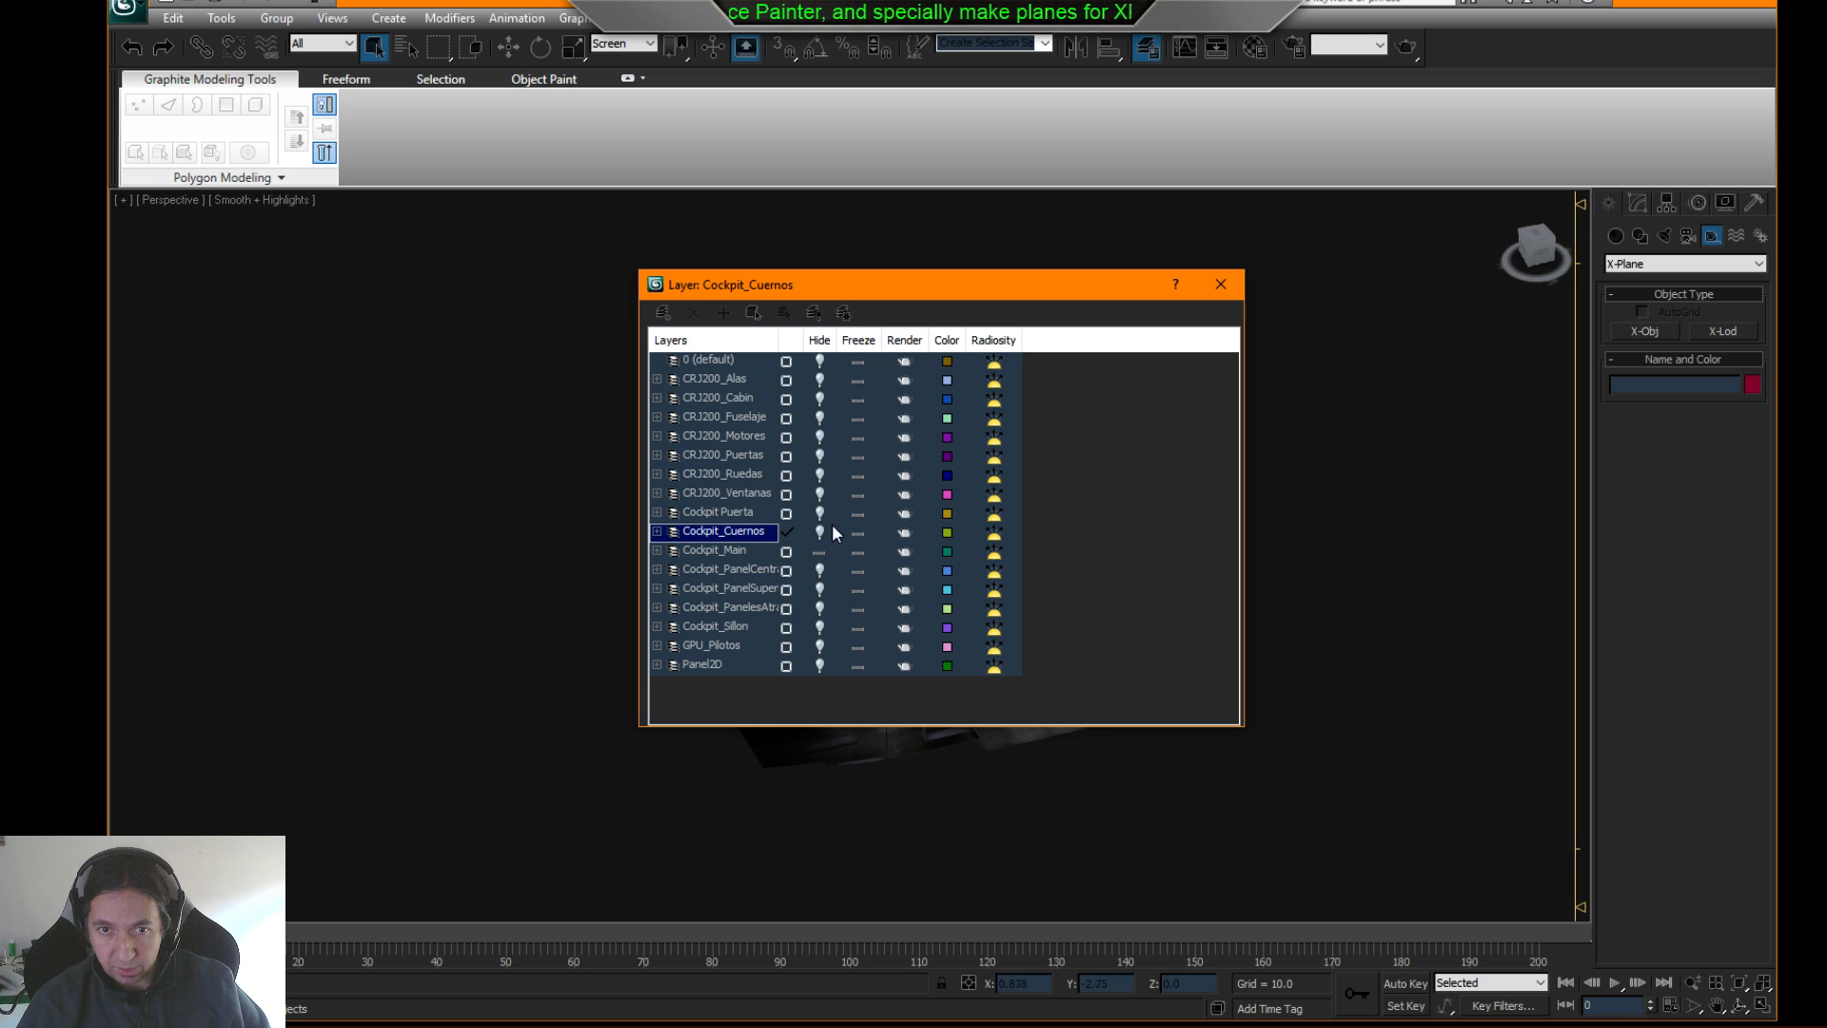
click(788, 549)
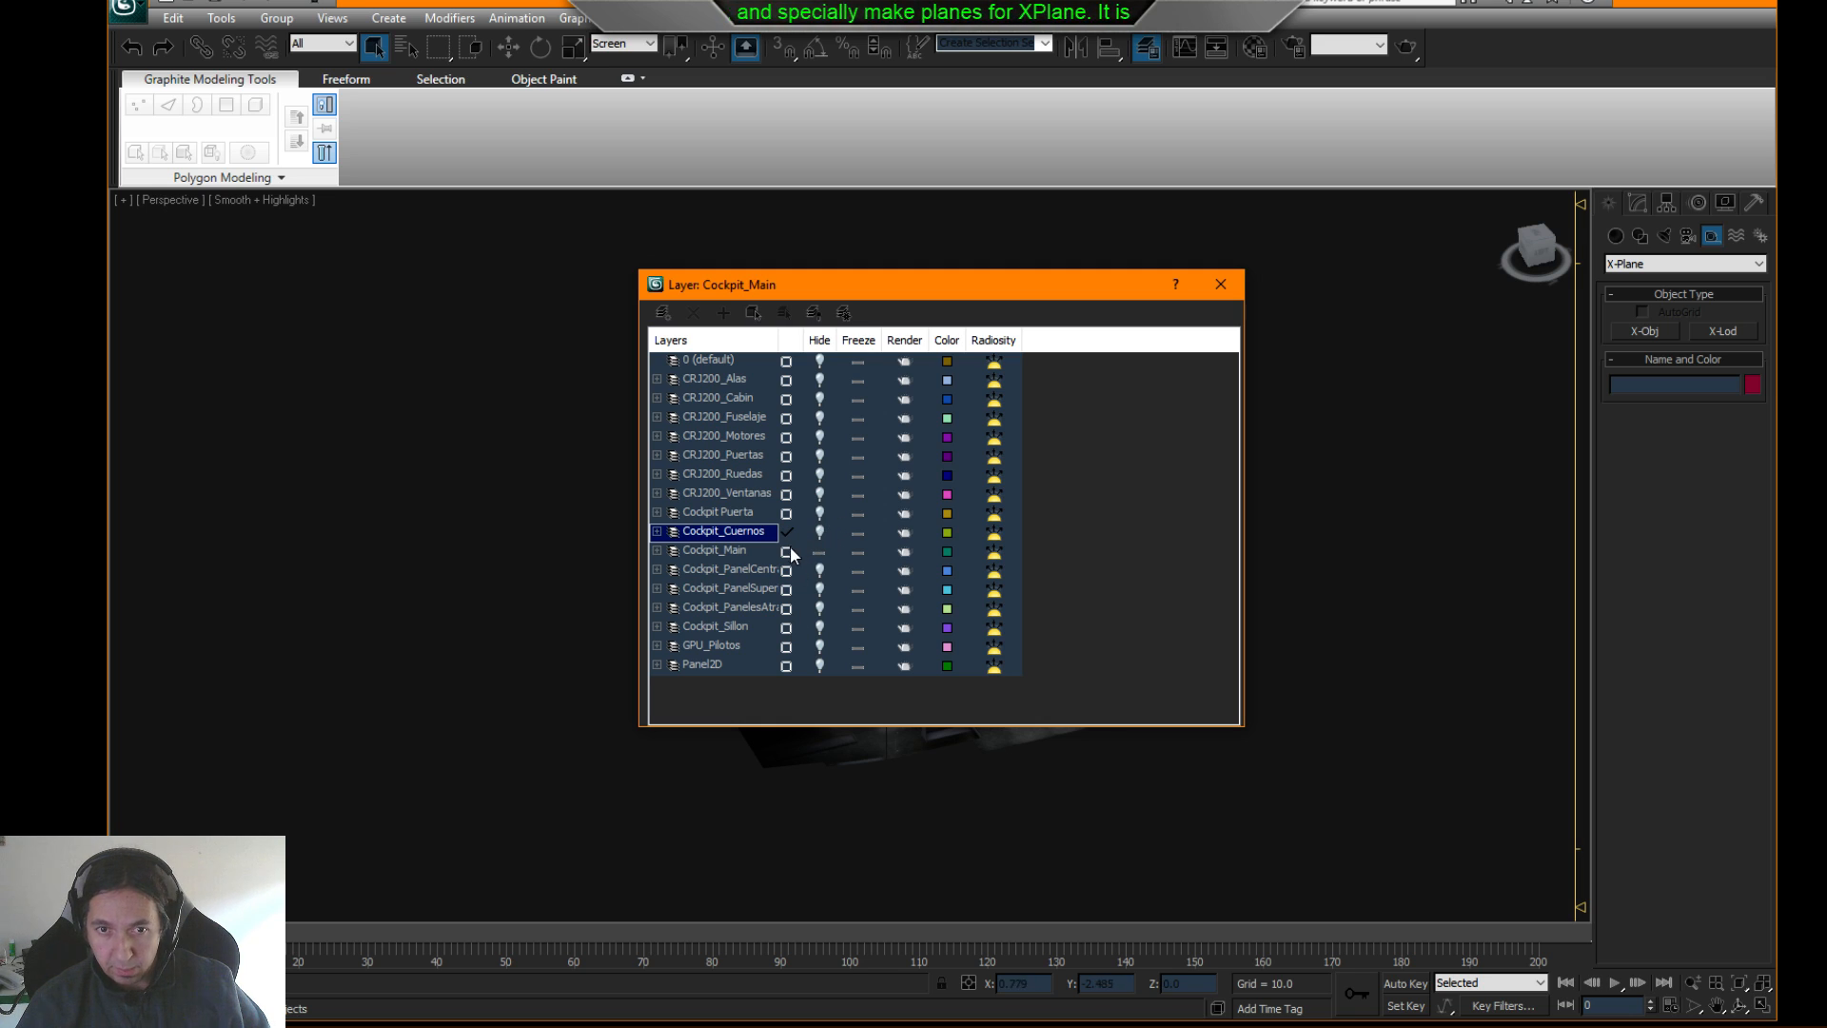
click(1221, 283)
- Place an X-Obj helper beside the cockpit and reduce its icon scale to 0
click(1646, 331)
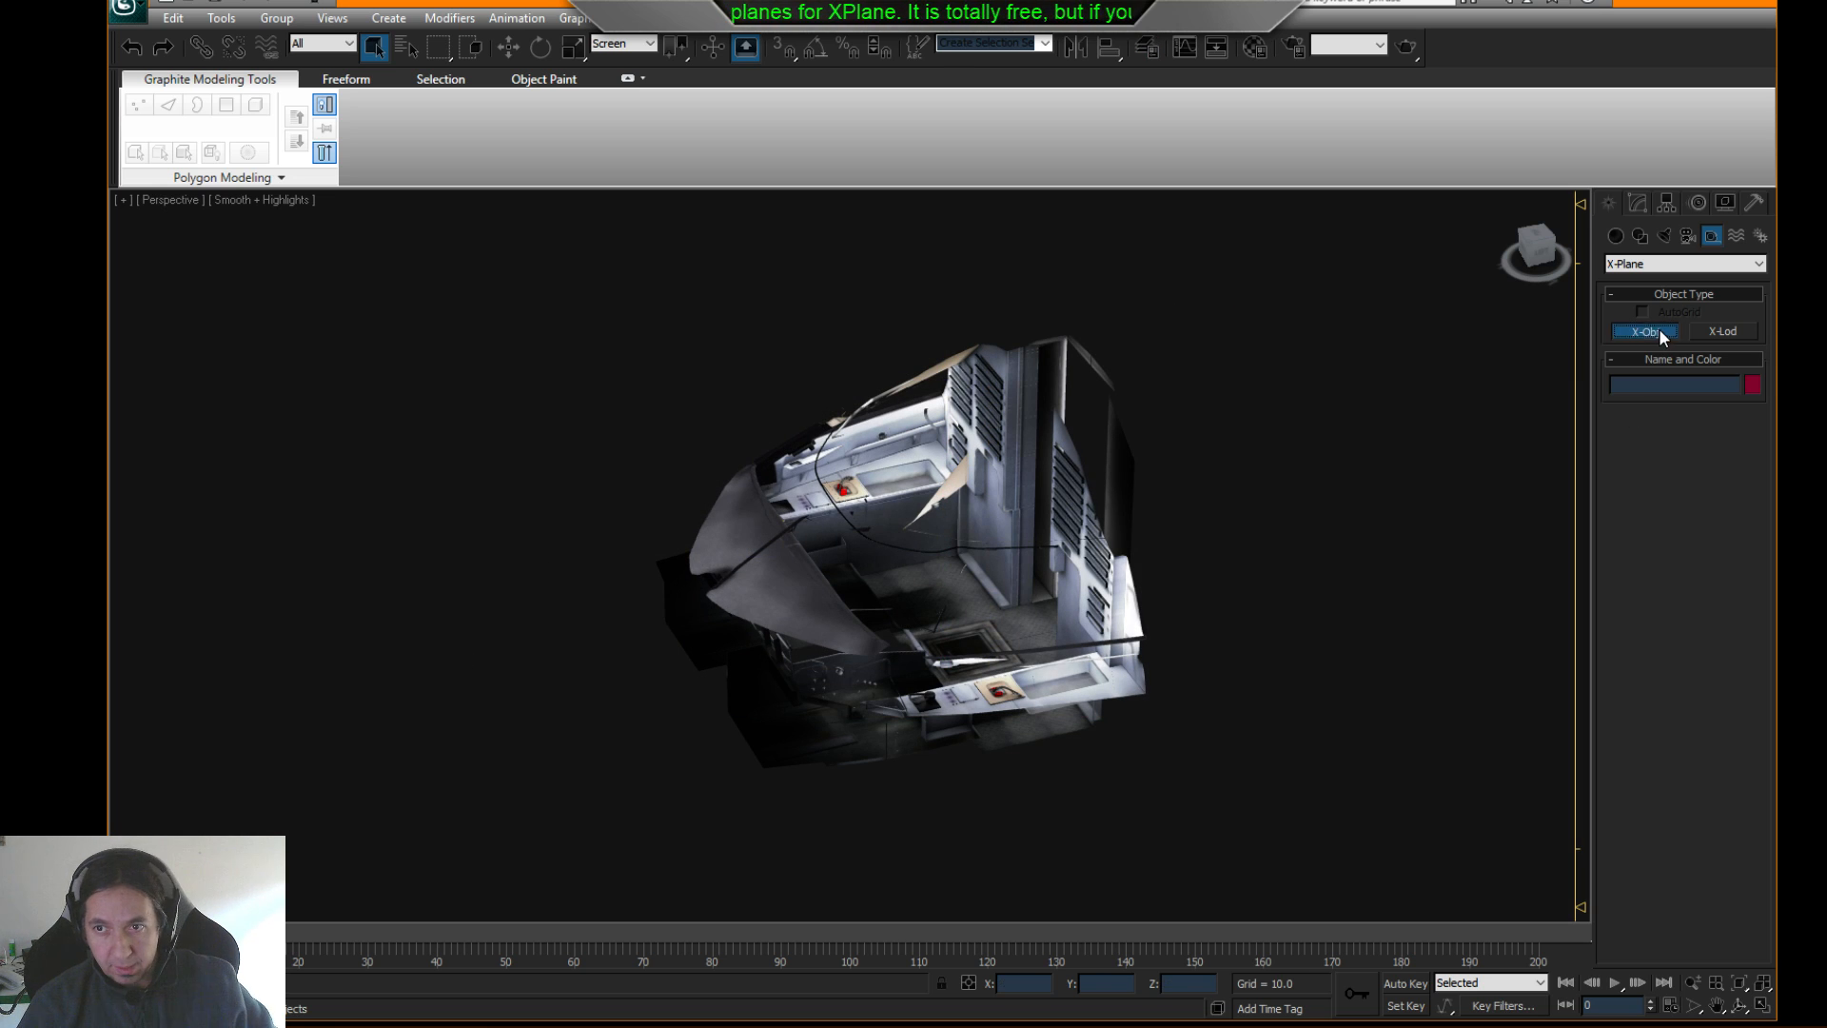
click(389, 709)
scroll(439, 728, down, 6)
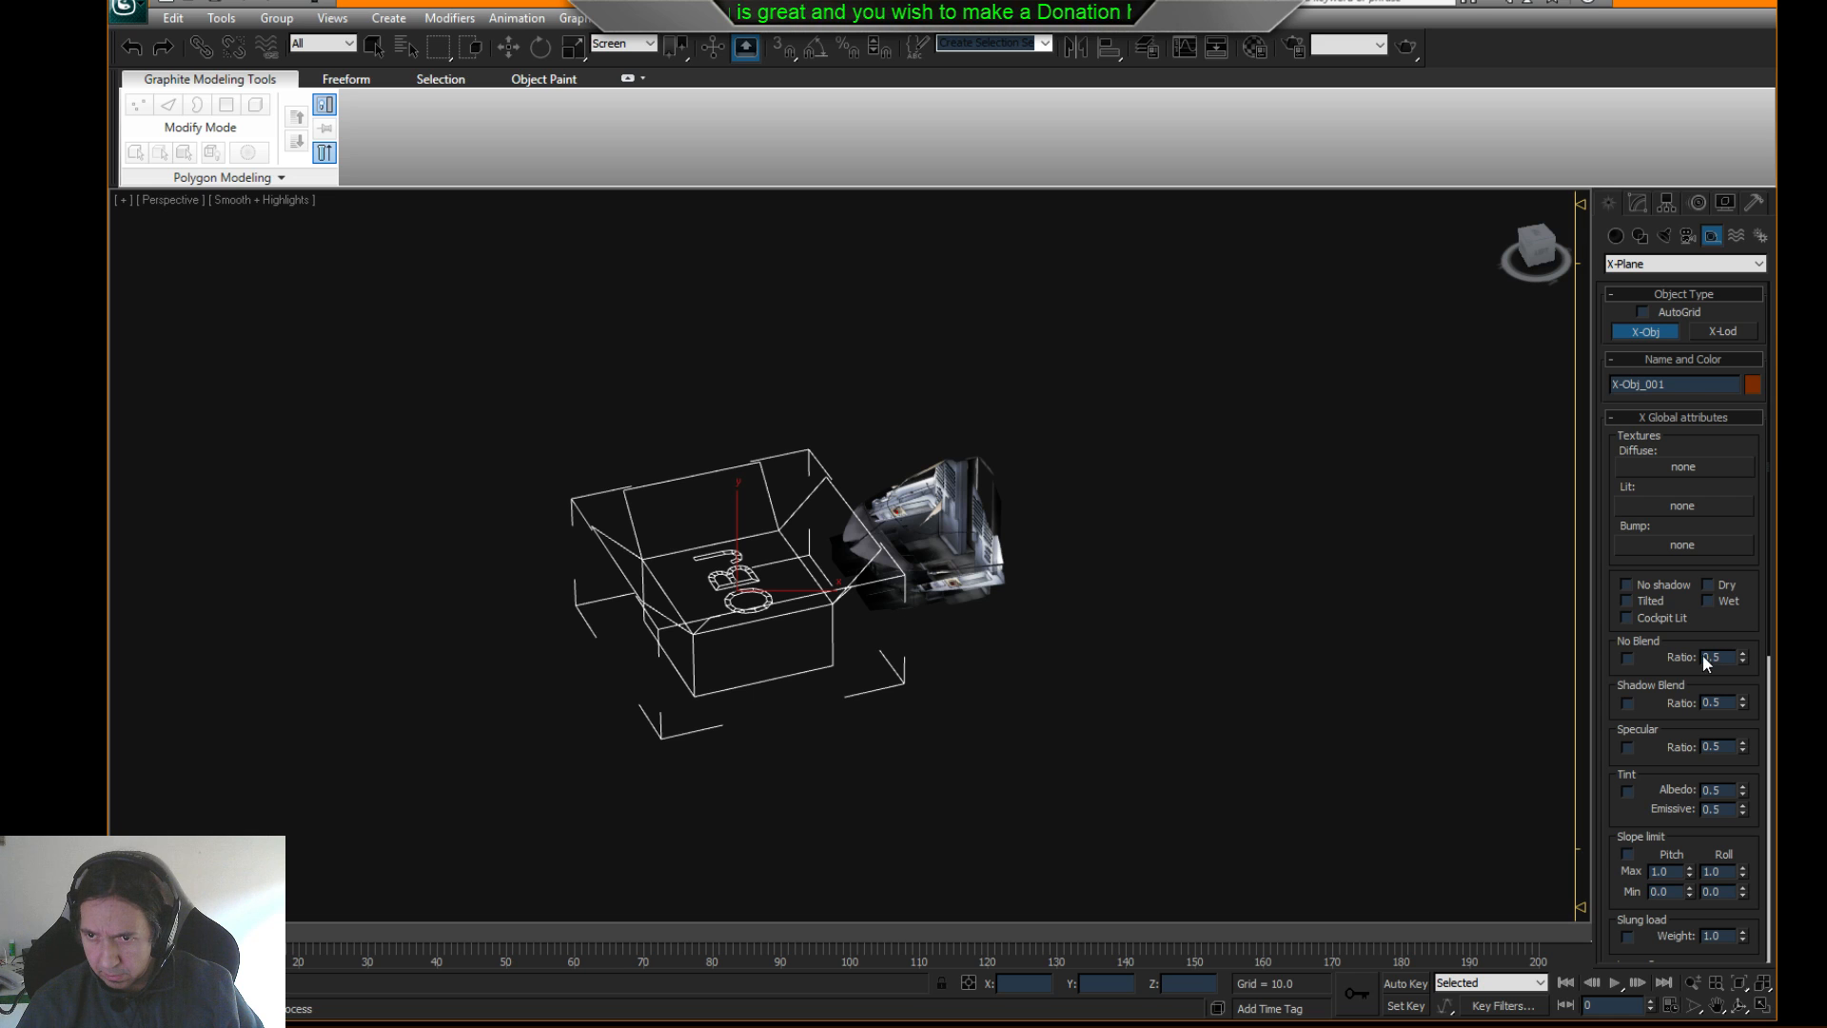
drag(1678, 842, 1726, 208)
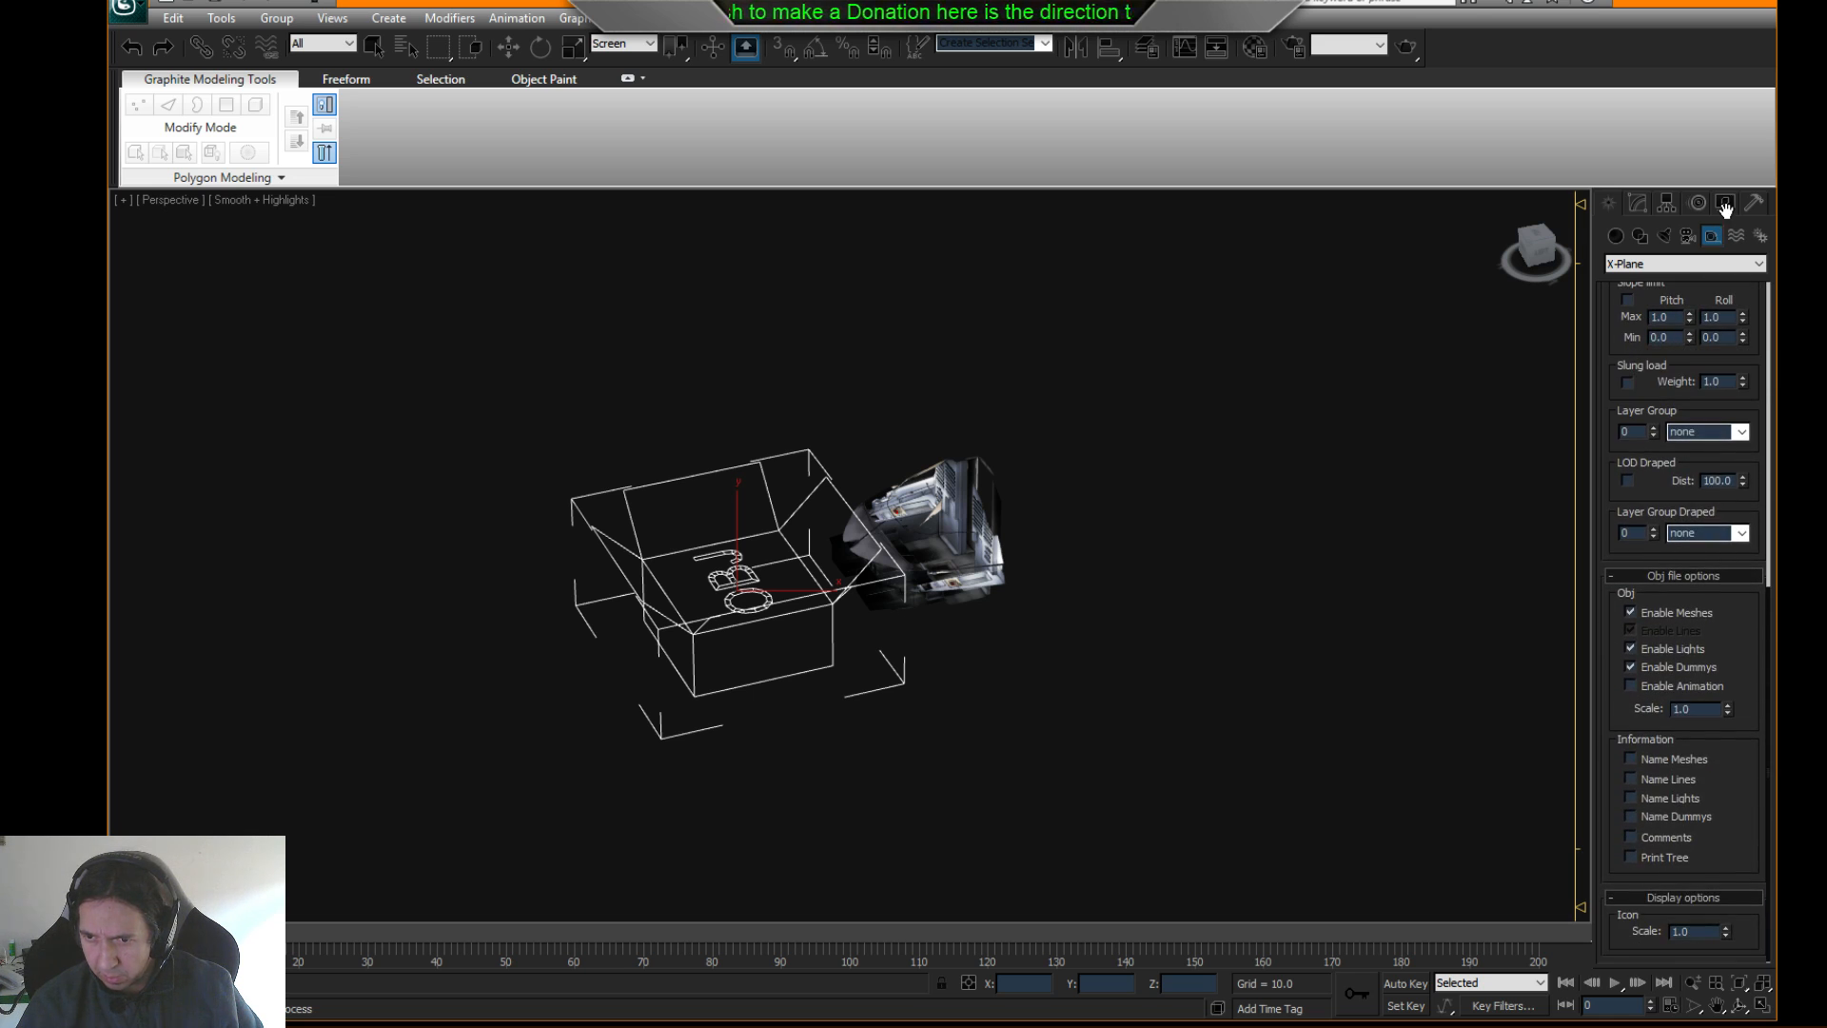
right_click(1726, 935)
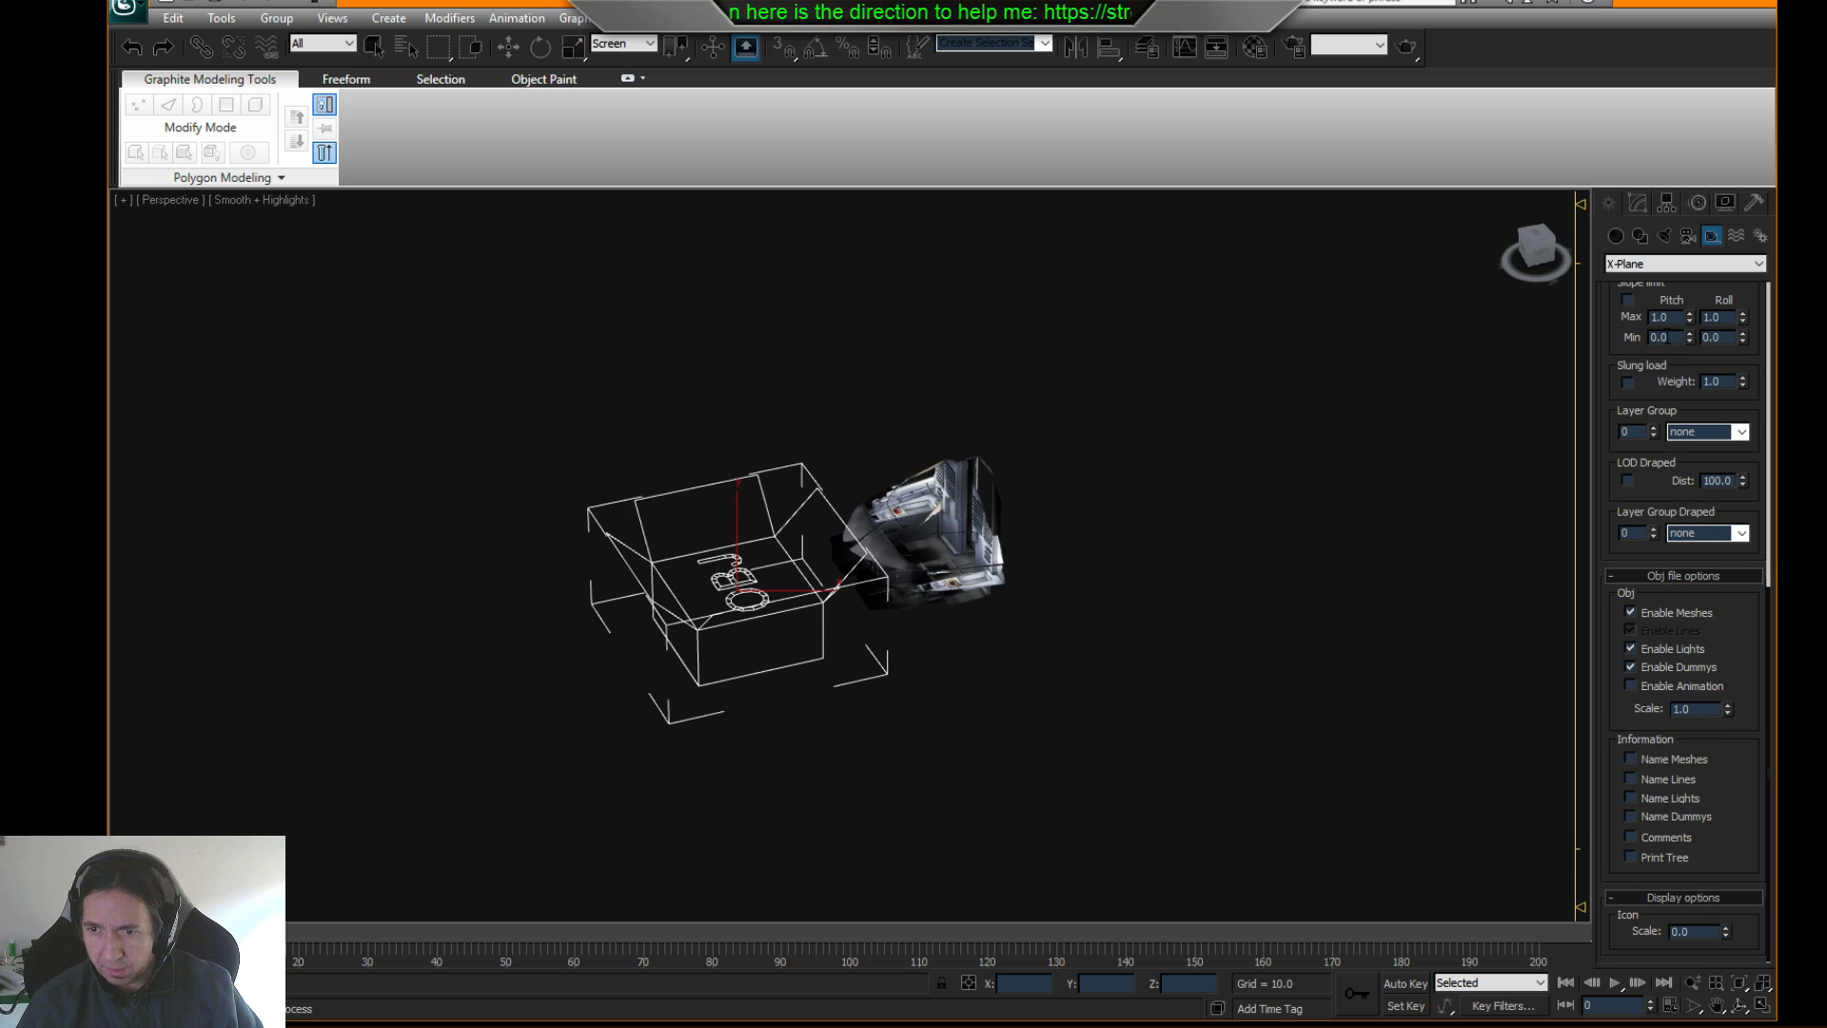
- Try an icon scale of 5.8 for the X-Obj helper in its display options
click(1637, 203)
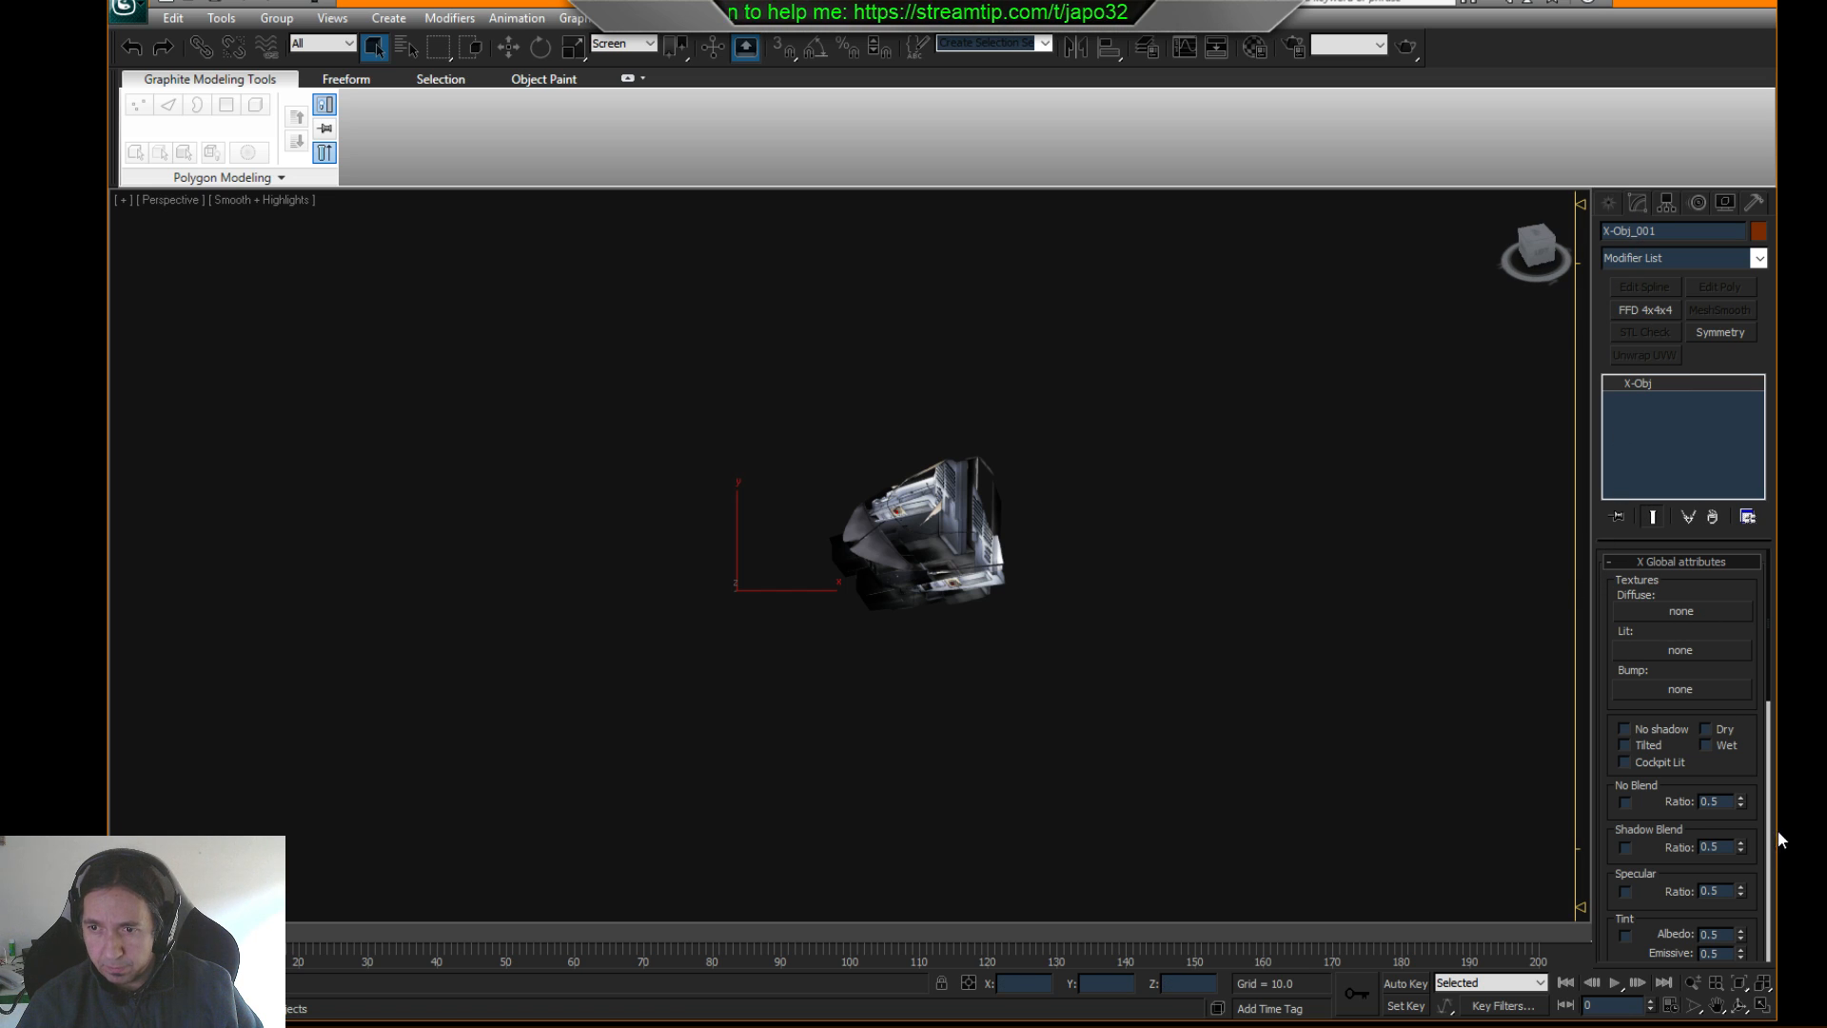
drag(1756, 829, 1718, 673)
drag(1722, 882, 1730, 693)
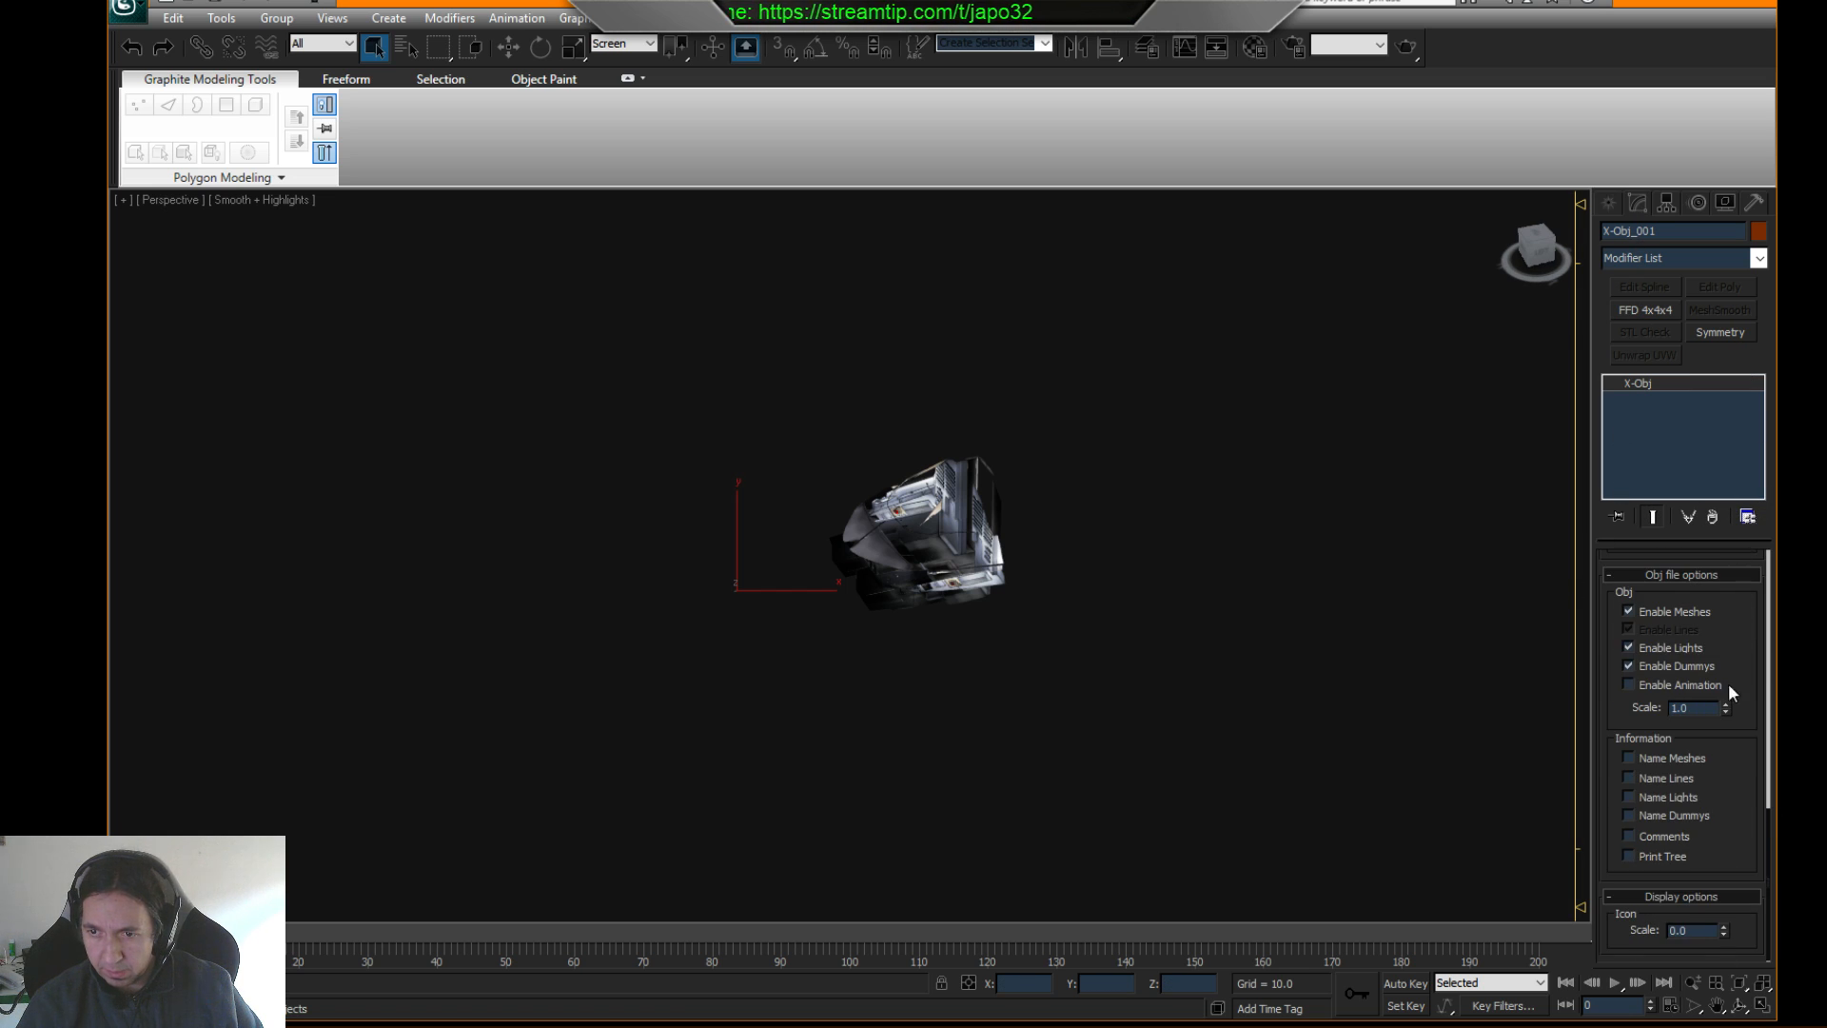
click(1724, 927)
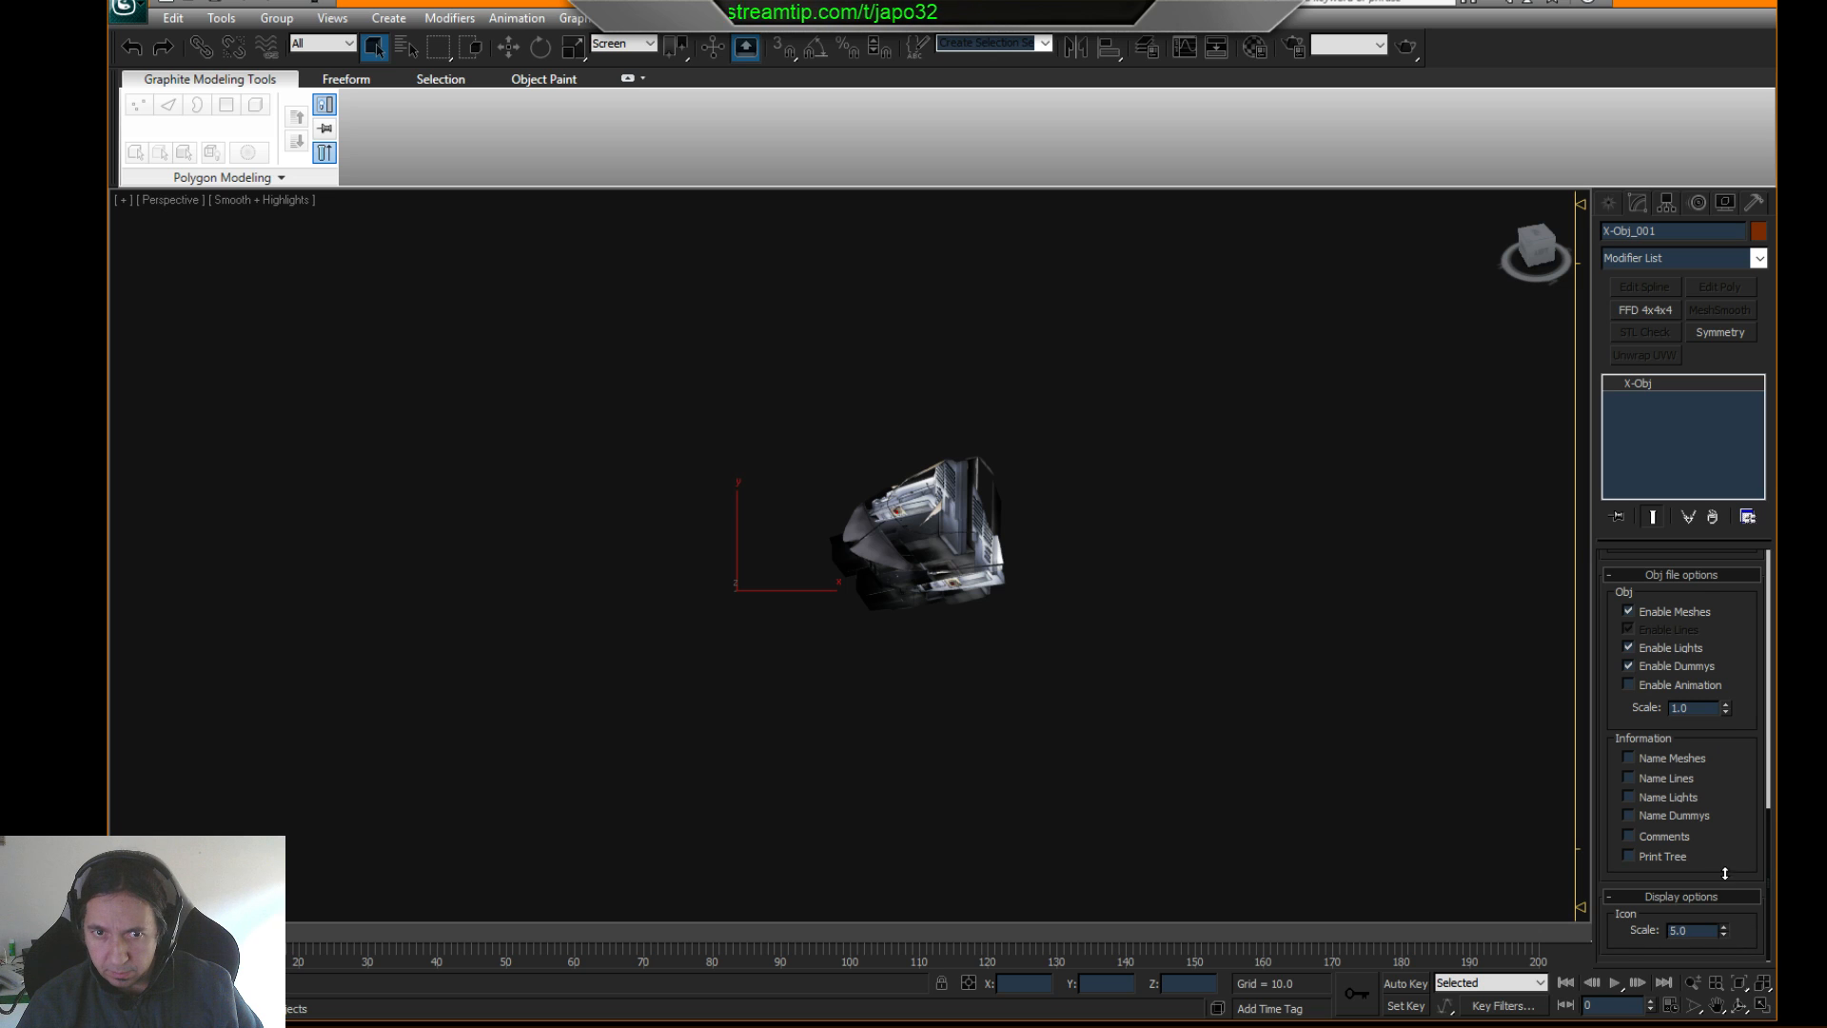
click(1724, 938)
middle_drag(1011, 651, 1035, 664)
scroll(1058, 659, down, 3)
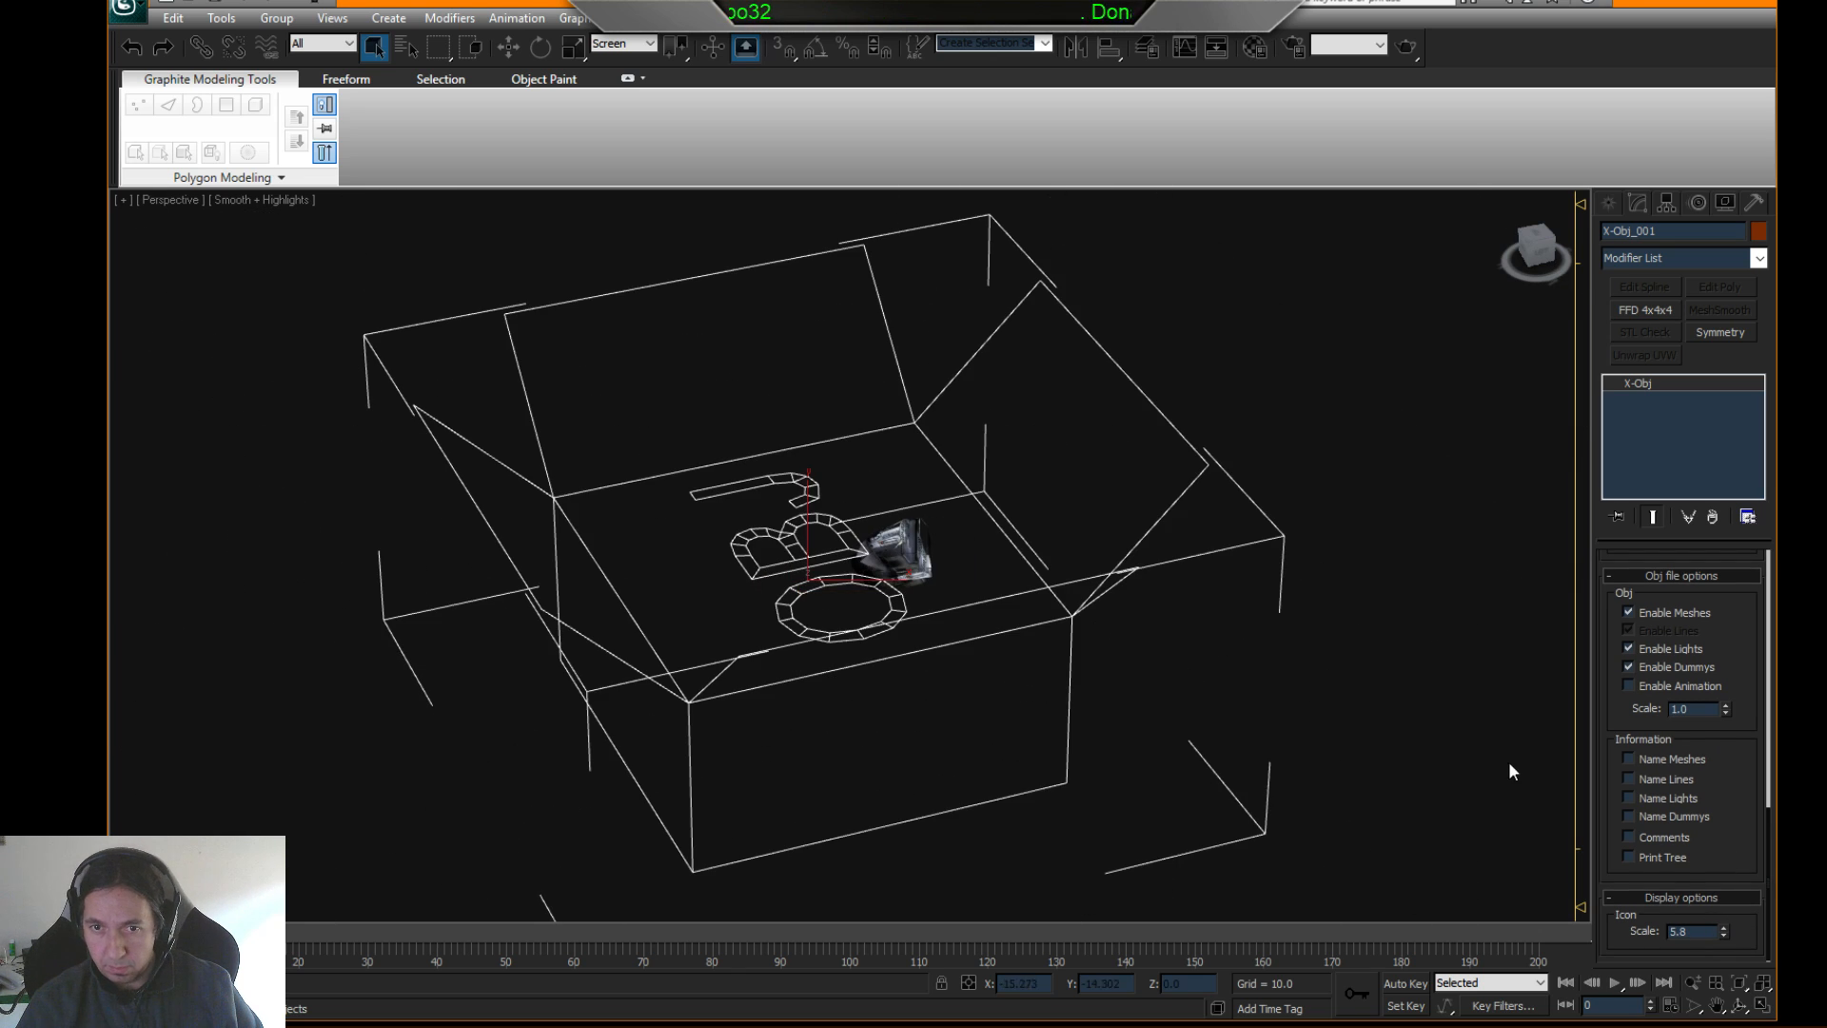
- Reduce the X-Obj helper's icon scale to 1 and further to 0.5, comparing its size with the cockpit
click(1712, 932)
text(1)
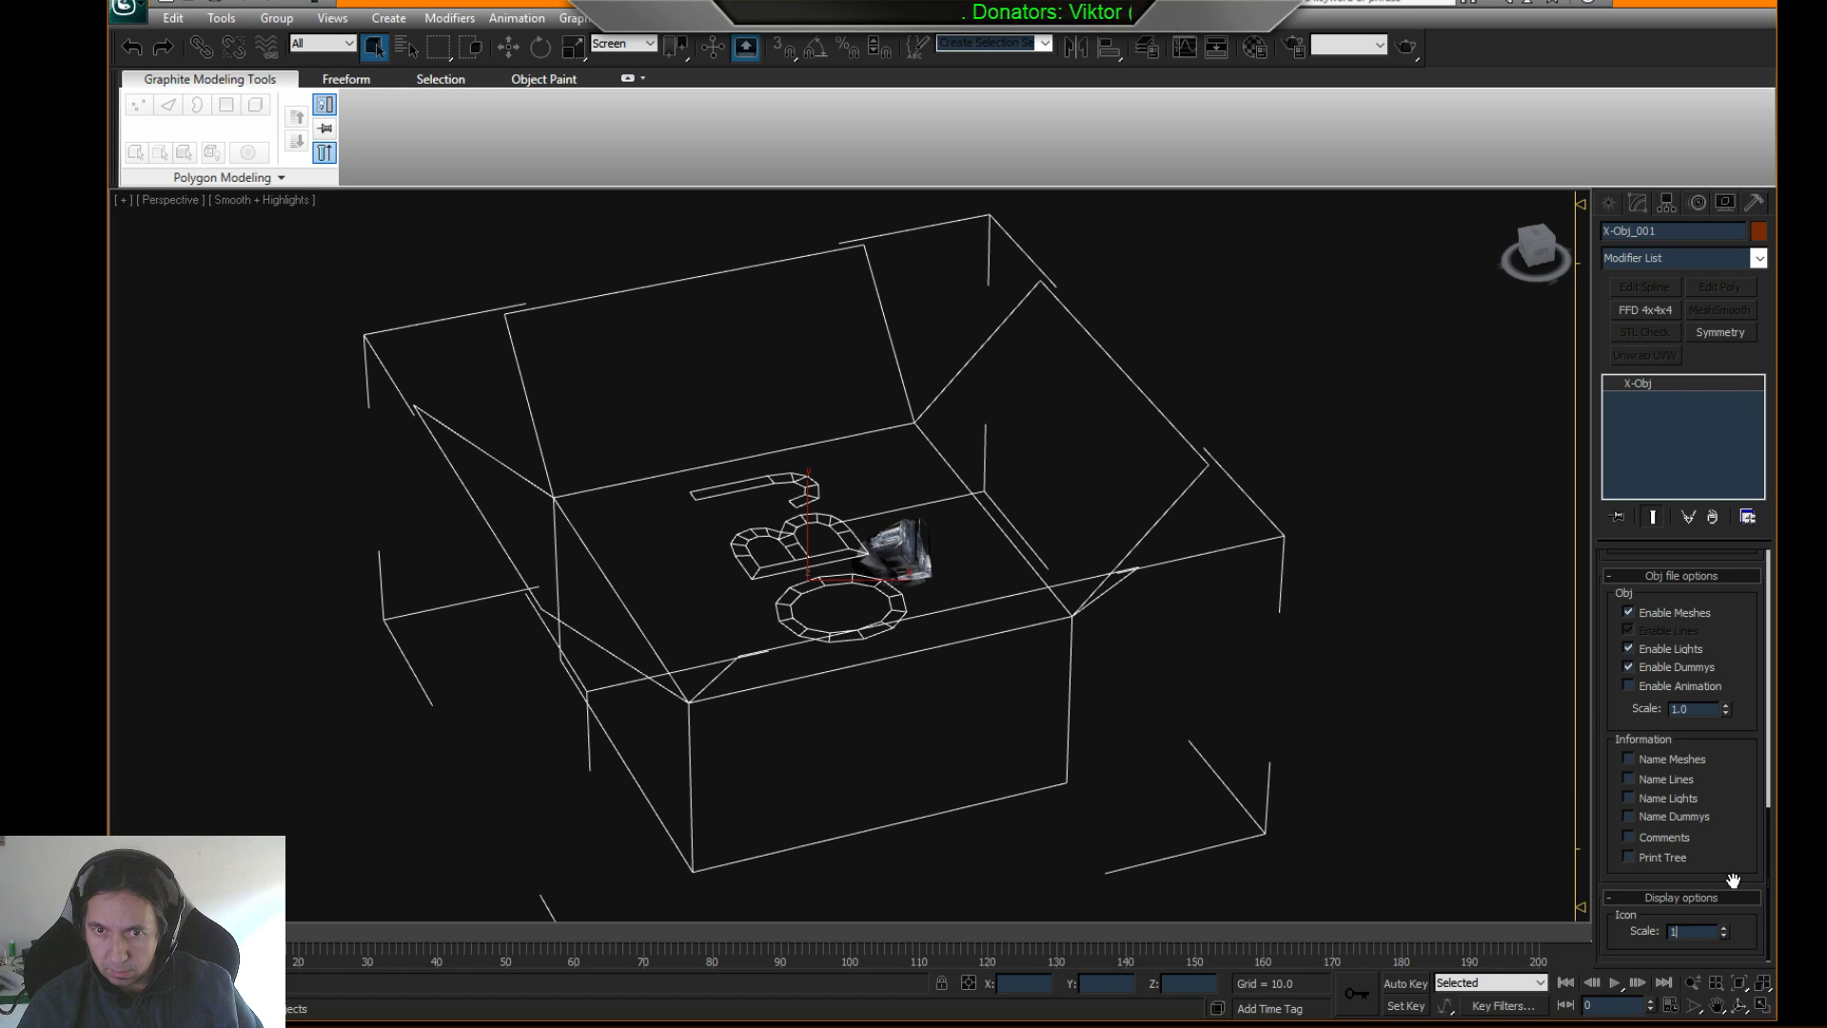
middle_drag(1310, 621, 1228, 616)
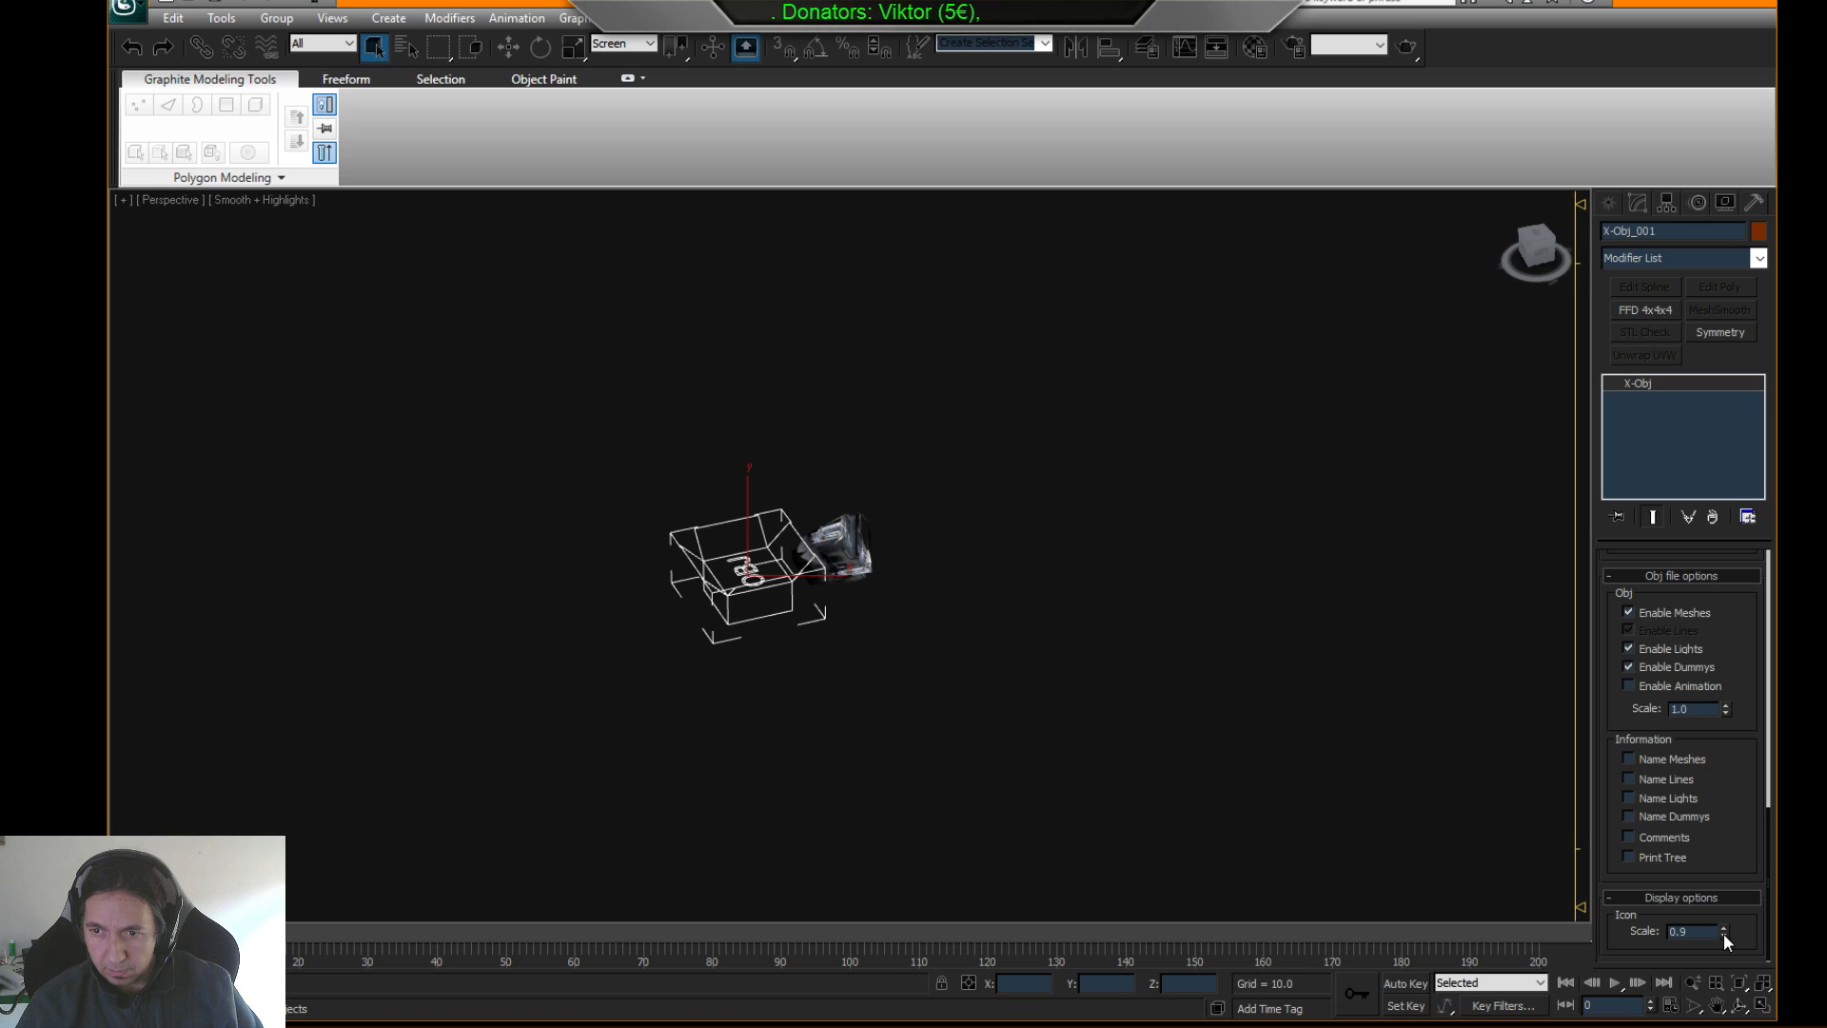
click(1093, 709)
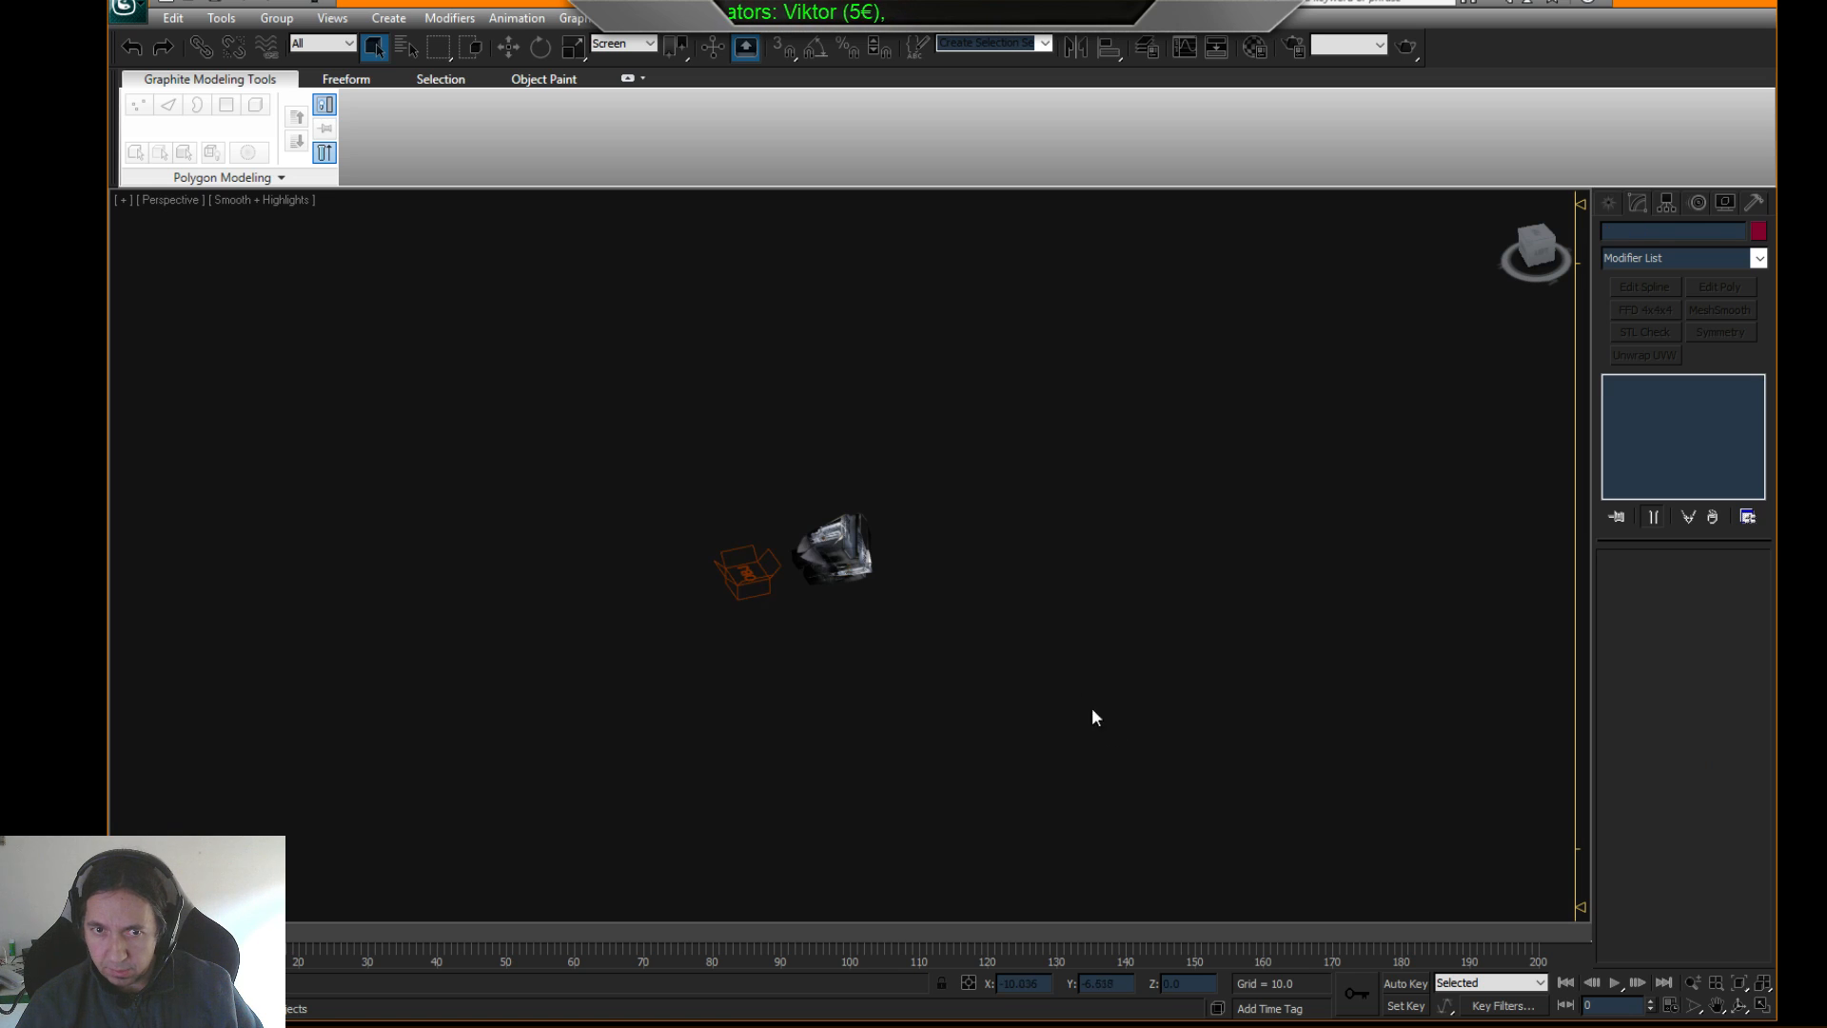
middle_drag(916, 604, 933, 612)
scroll(931, 612, up, 4)
click(707, 602)
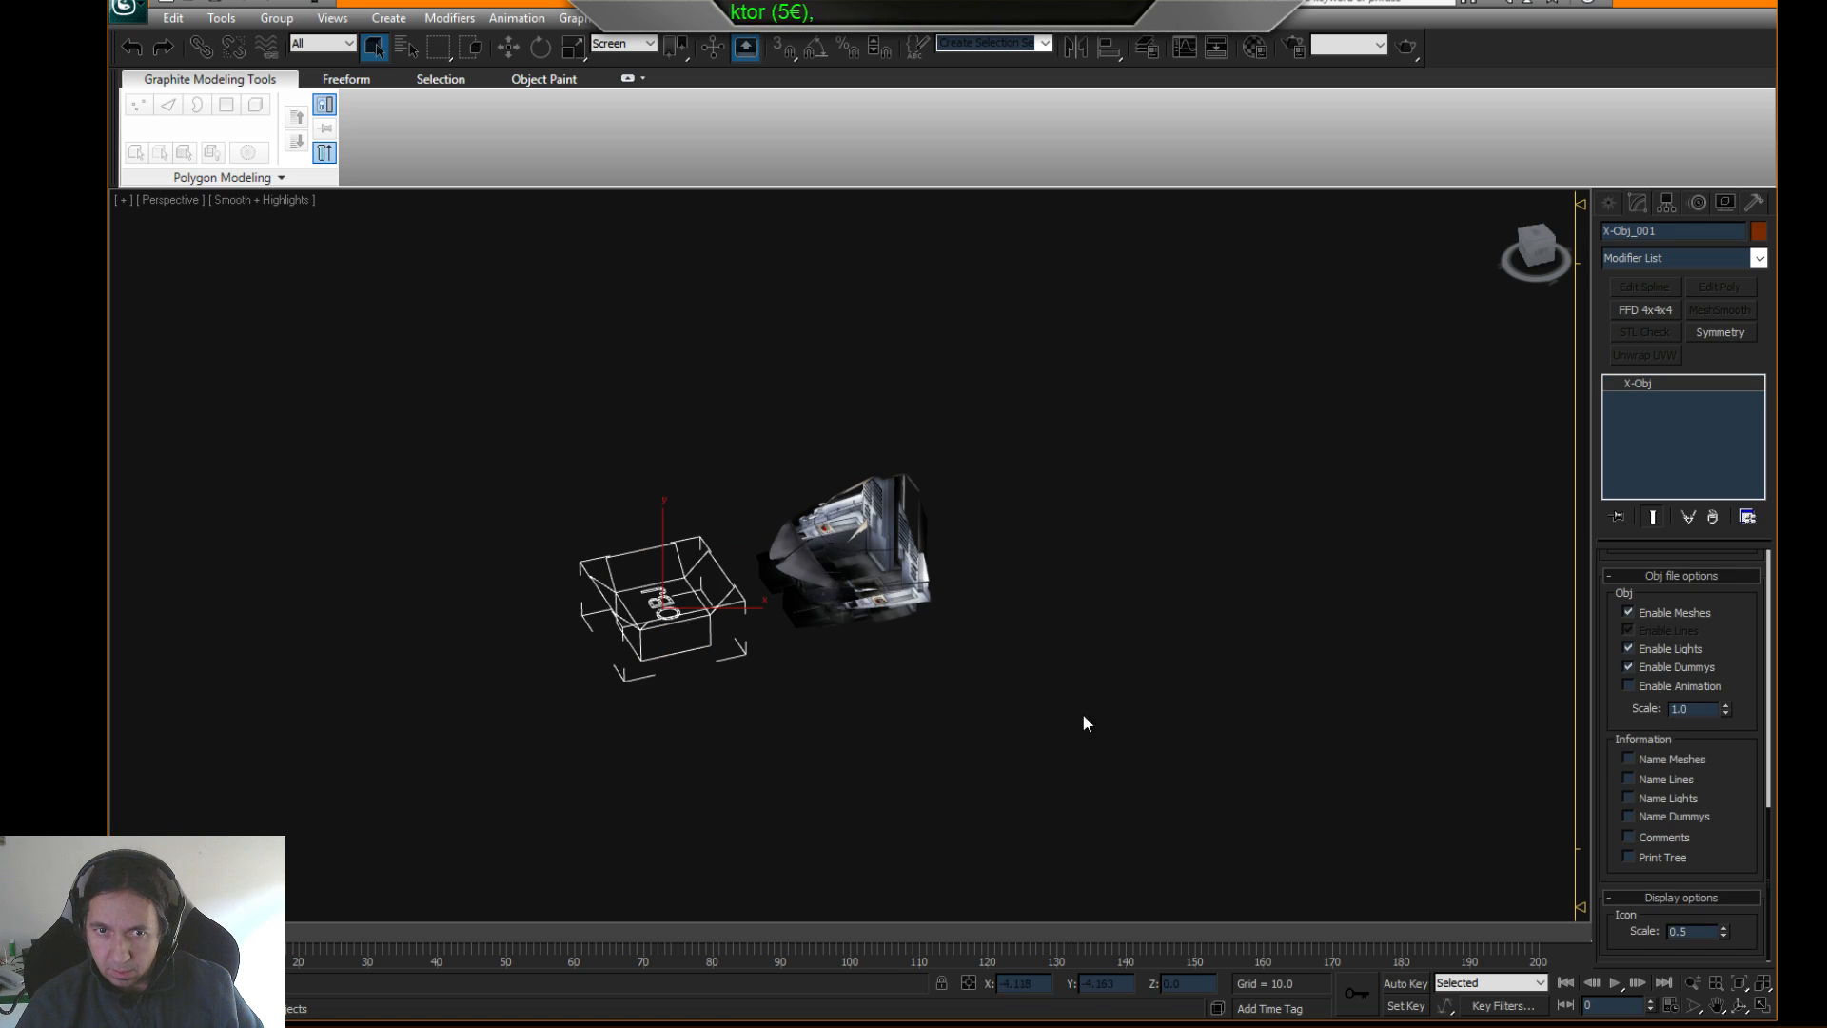
- Set the X-Obj helper's icon scale to 0.1 and enable animation in its obj file options
click(1724, 934)
click(1724, 935)
middle_drag(967, 729, 976, 687)
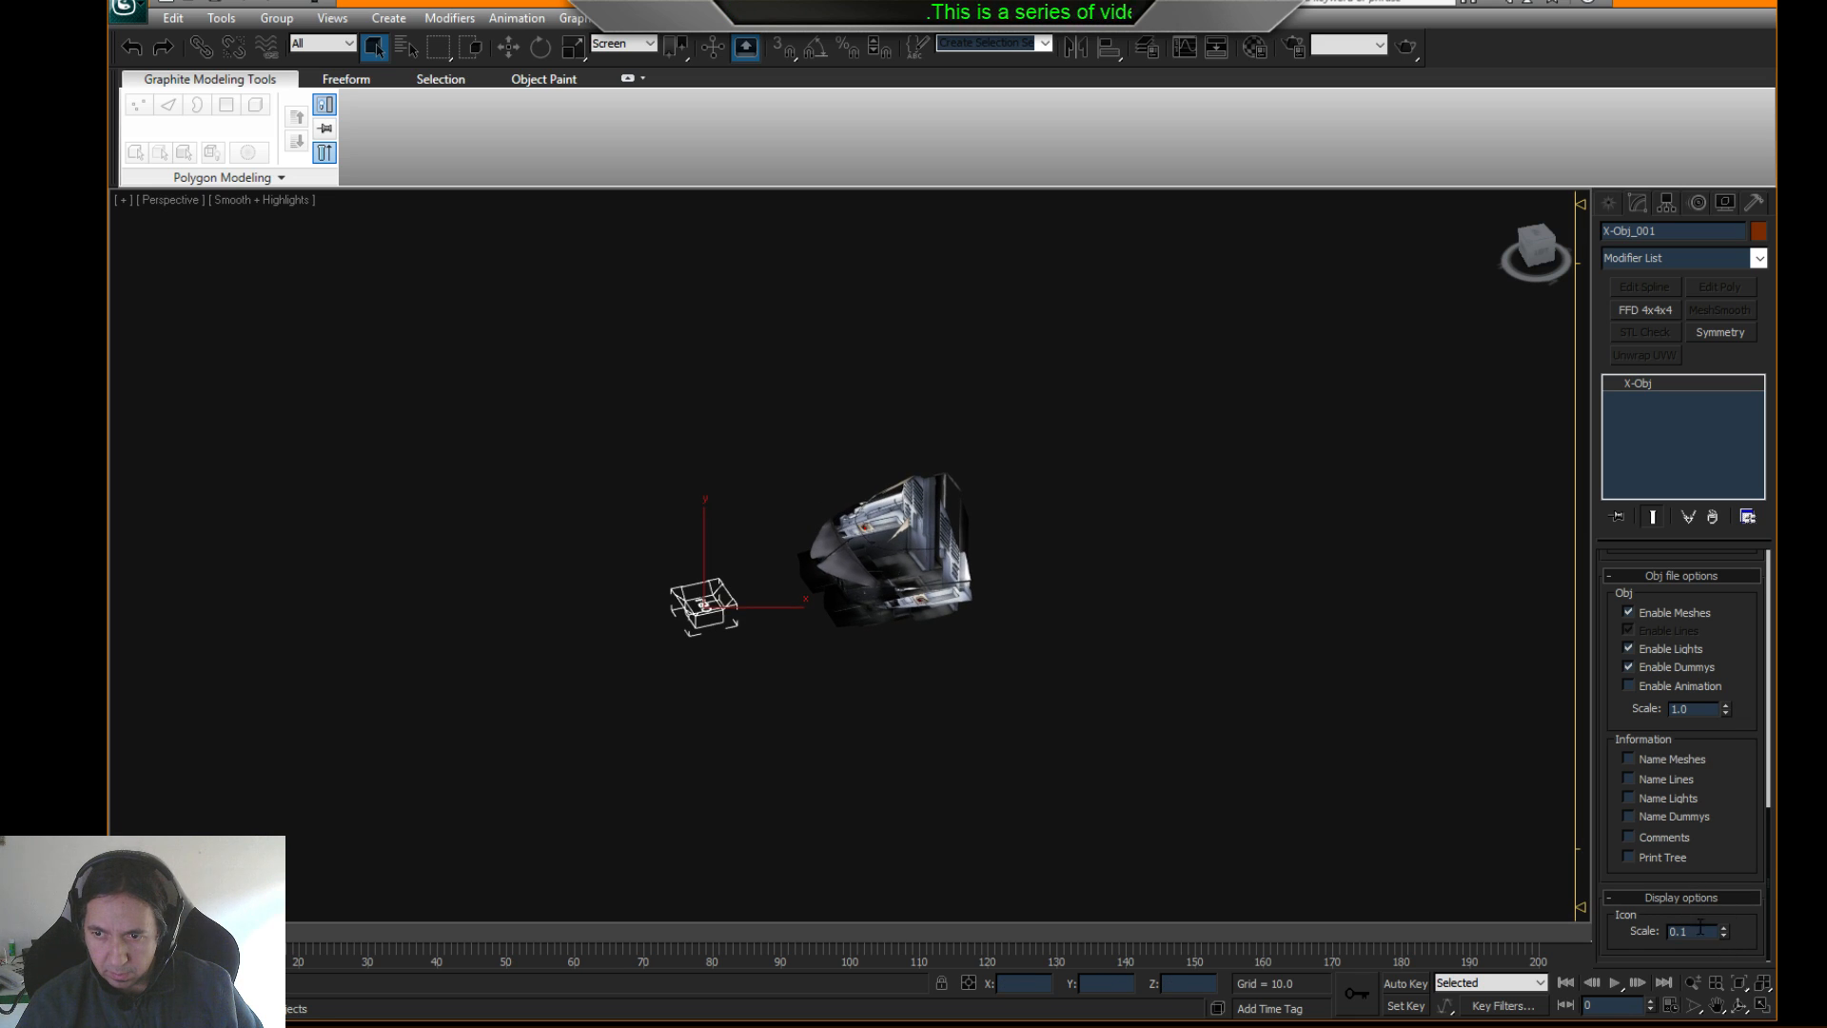
scroll(775, 660, up, 3)
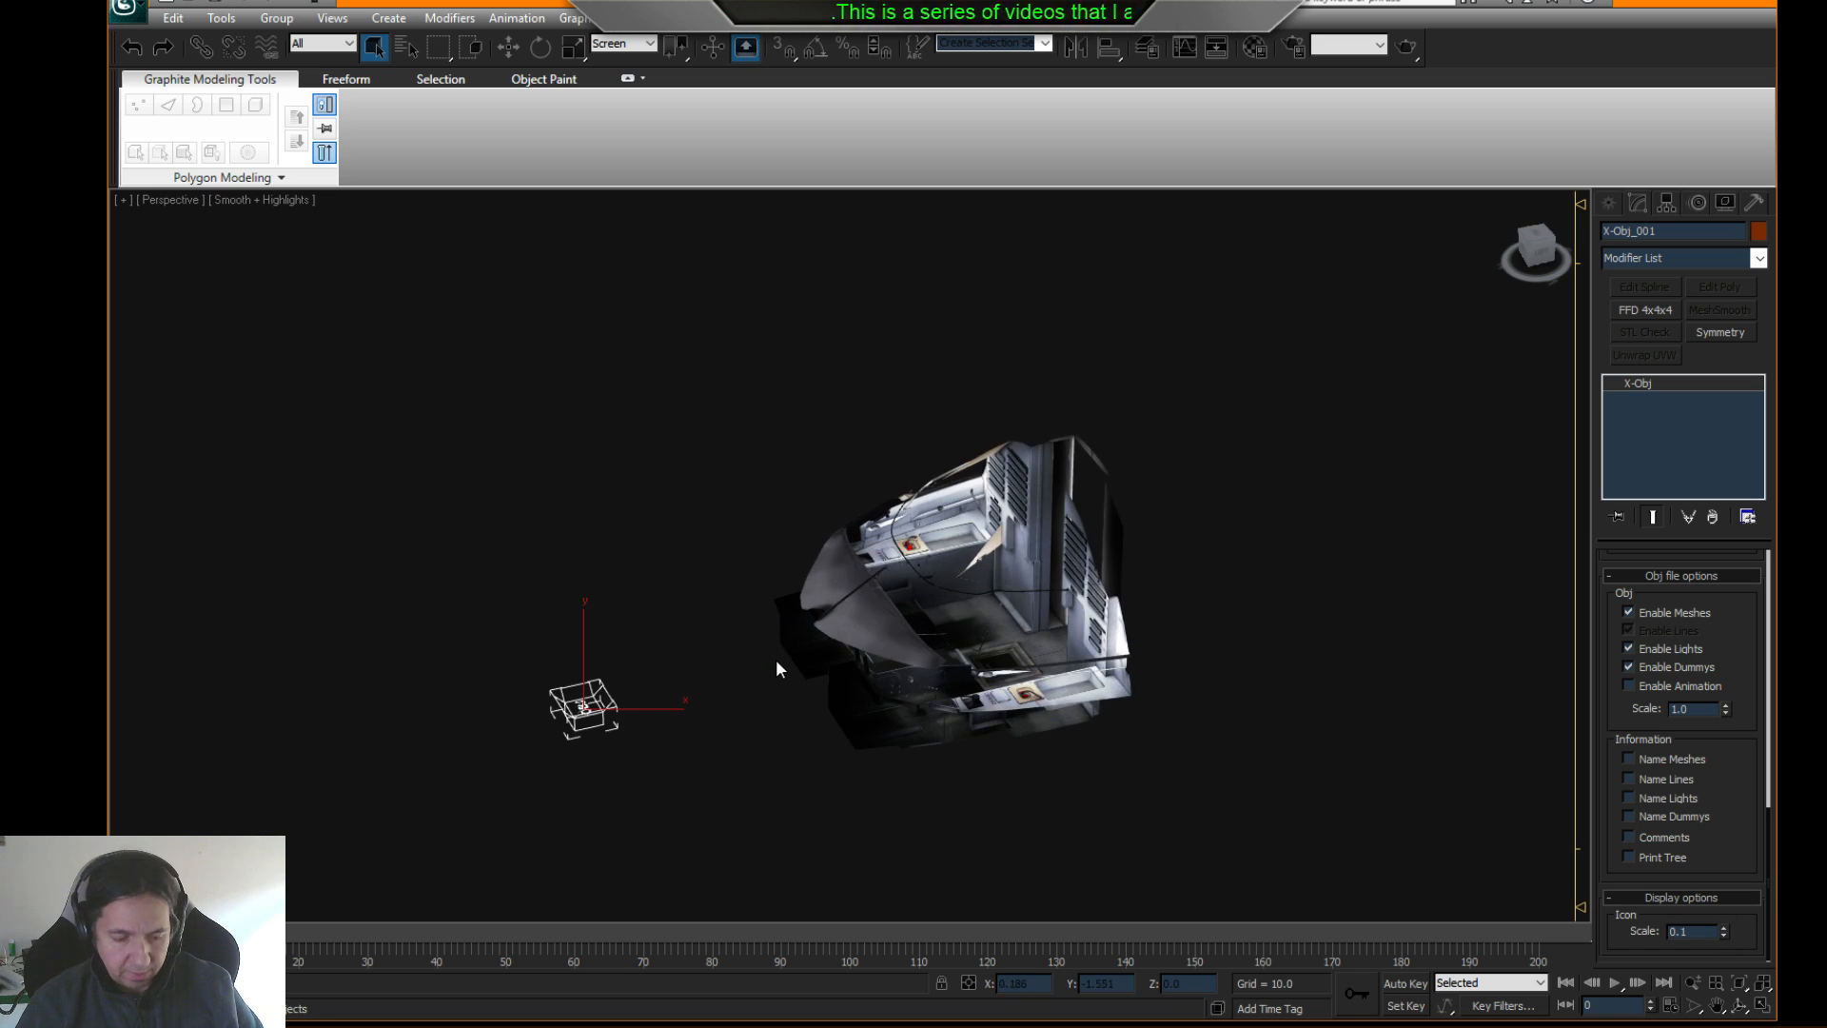
mouse_move(774, 659)
alt+middle_down()
mouse_move(821, 656)
mouse_move(783, 661)
alt+middle_up()
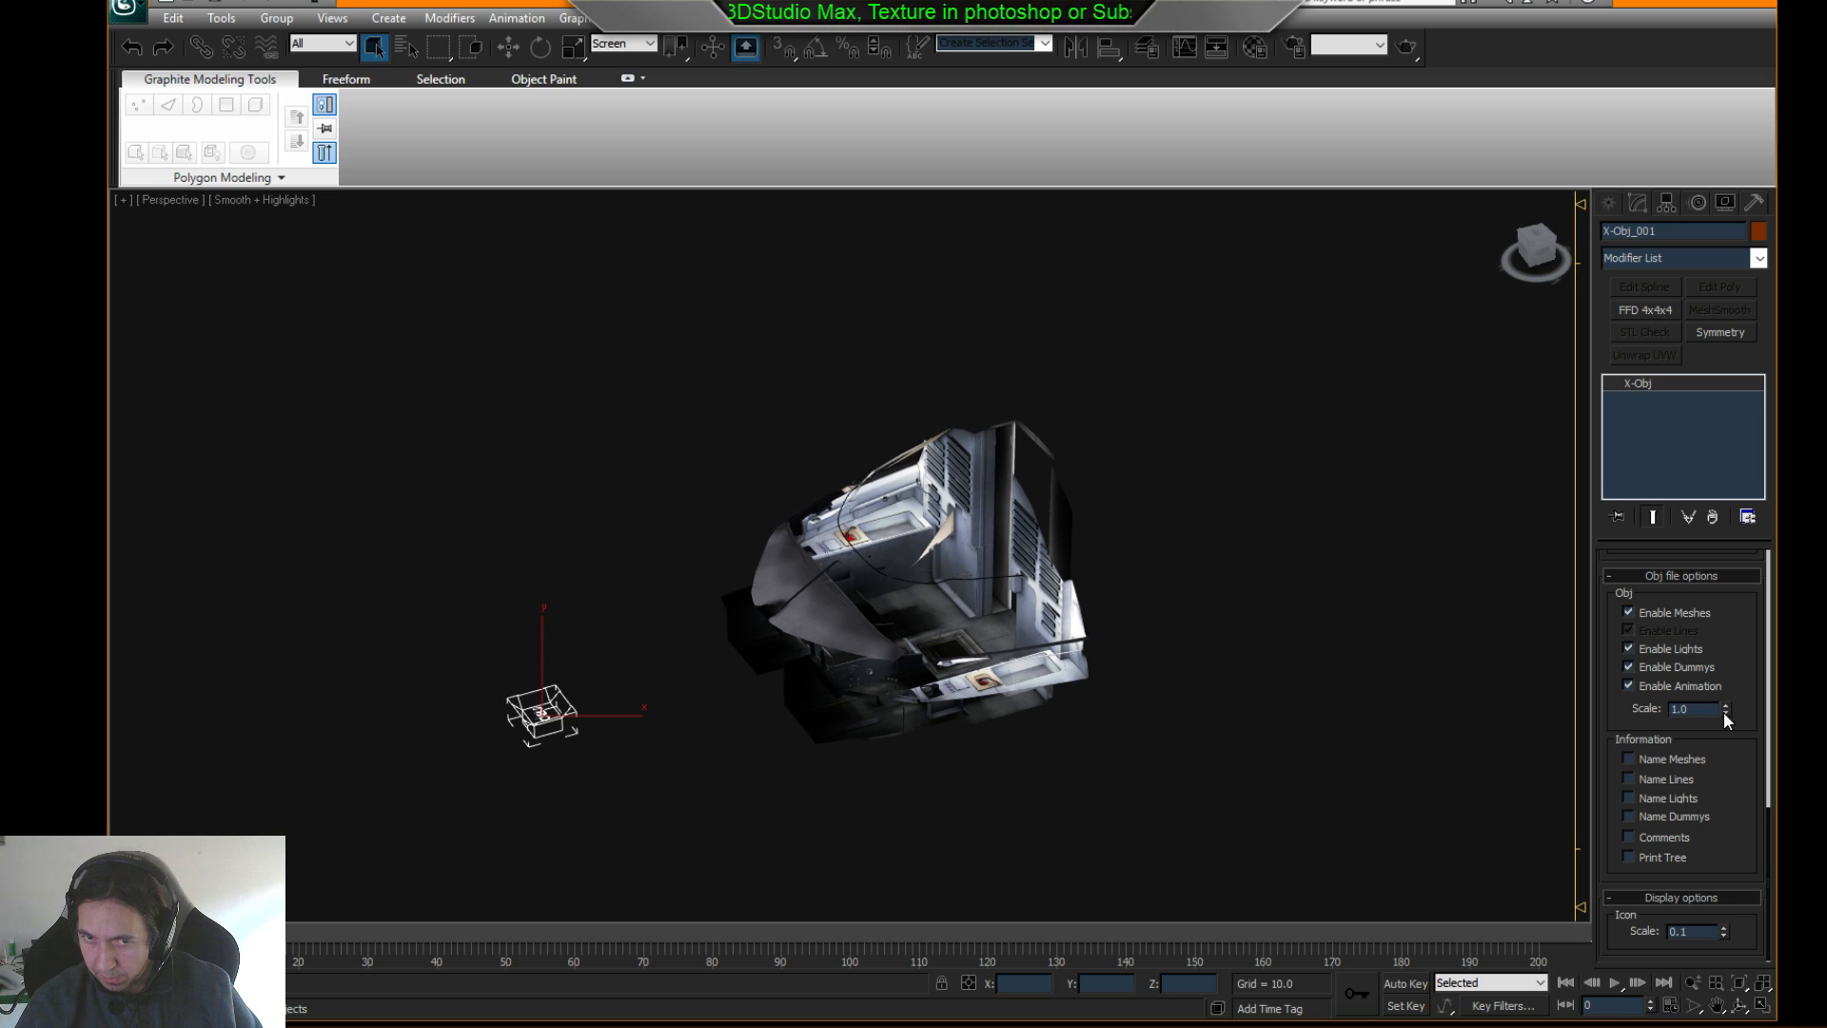
middle_drag(610, 702, 666, 631)
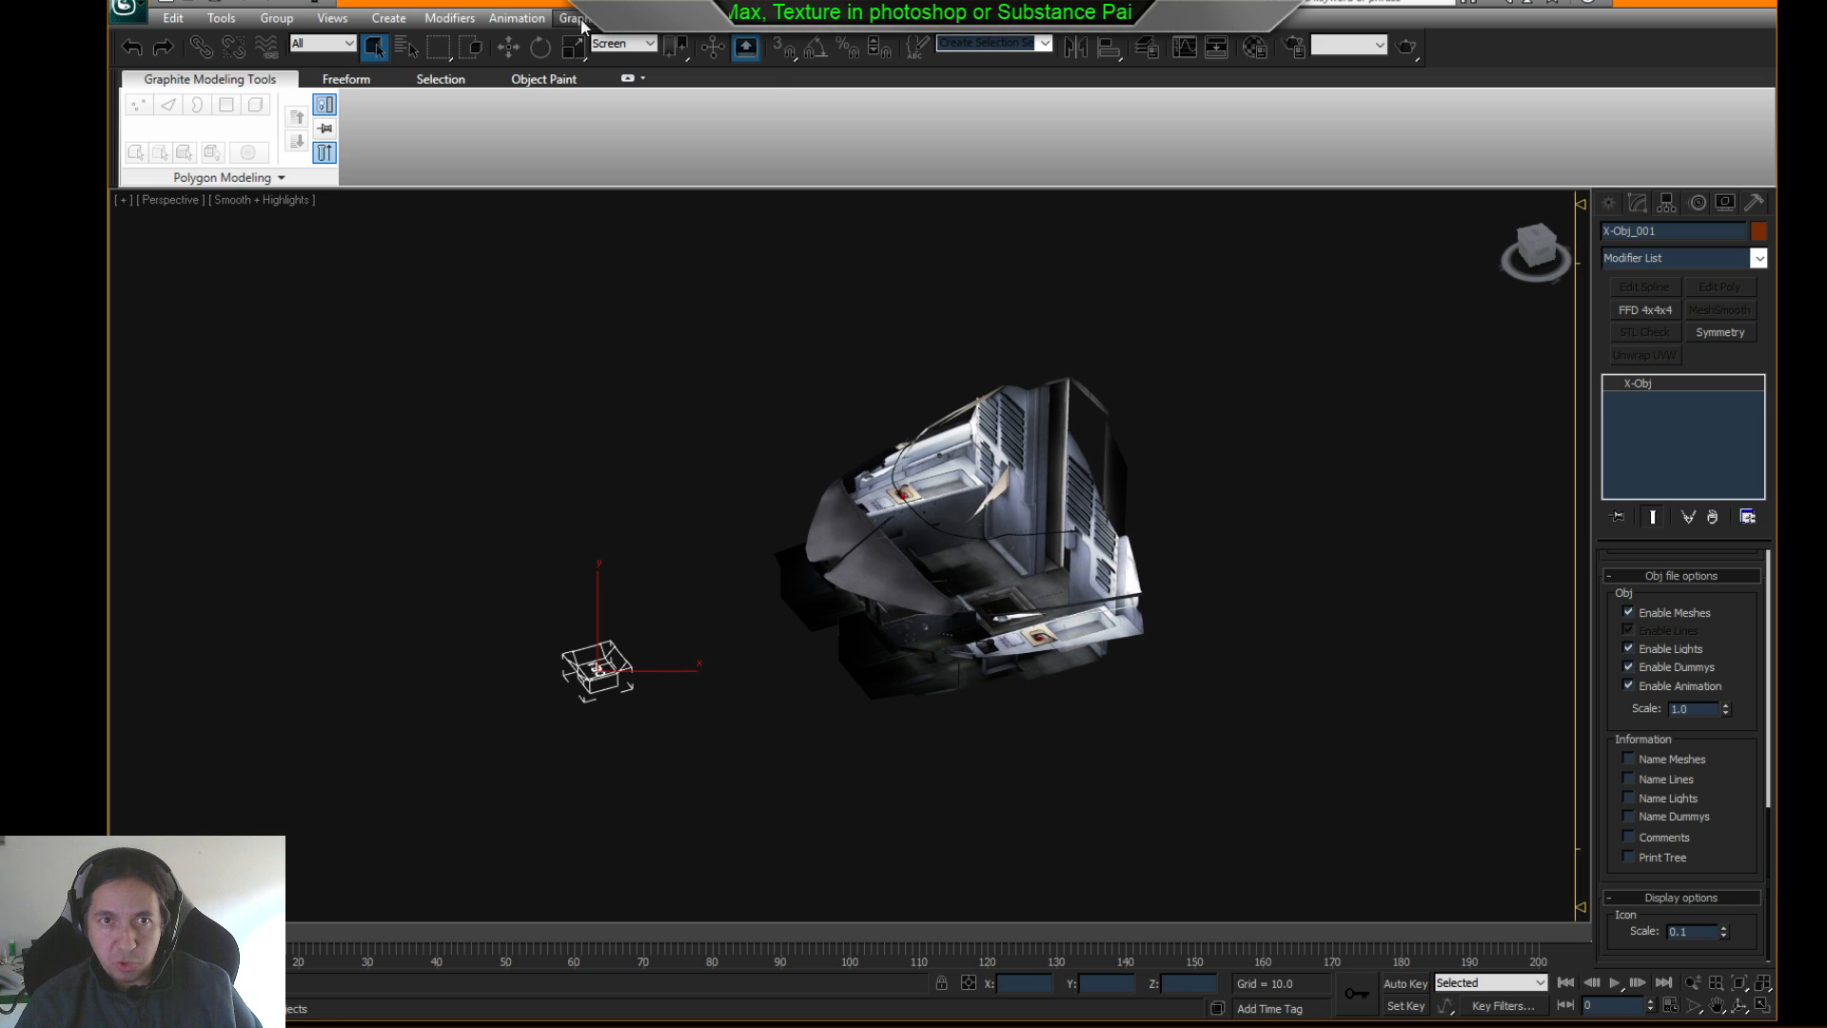
- Move the X-Obj helper to the world origin by setting its absolute X and Y positions to 0
click(510, 48)
right_click(510, 50)
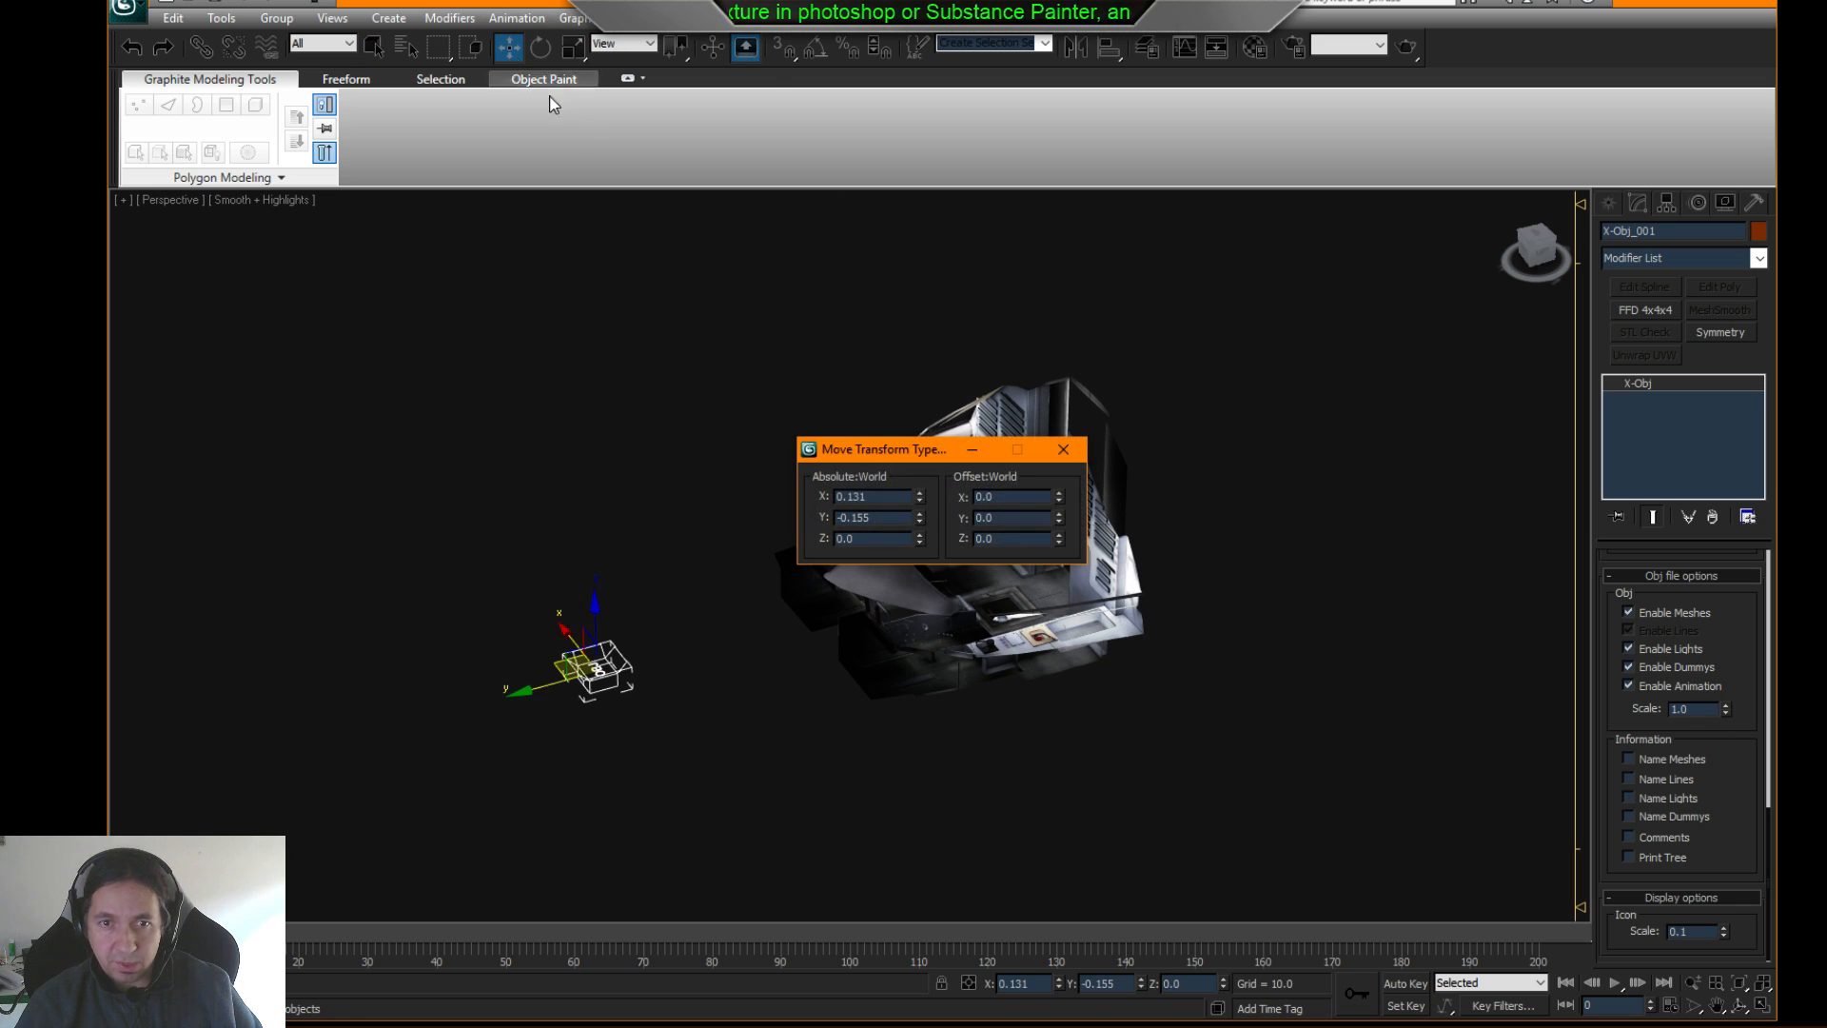
right_click(920, 499)
right_click(919, 519)
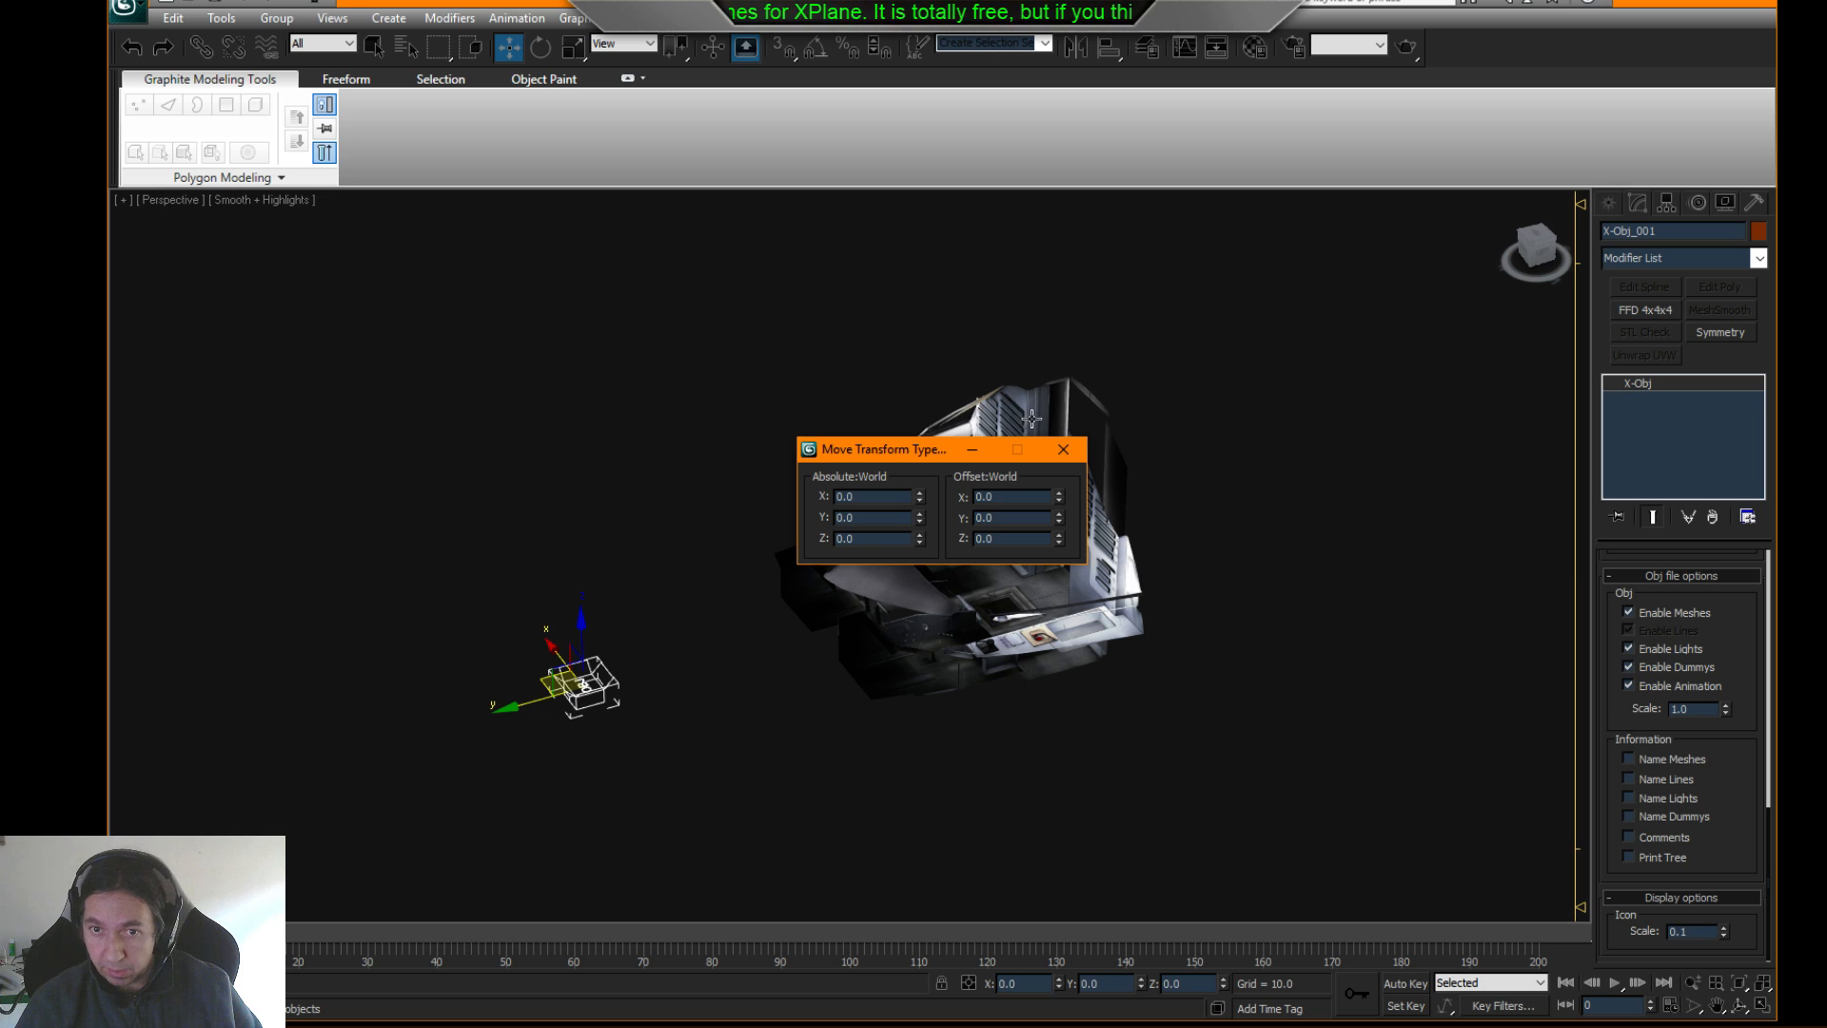
click(1058, 454)
- Review the X-Obj helper's options from the layer groups back to the texture and Cockpit Lit settings in its global attributes
middle_drag(704, 640, 910, 681)
scroll(838, 609, up, 1)
scroll(910, 681, up, 3)
middle_drag(657, 691, 809, 610)
alt+middle_drag(809, 609, 1244, 523)
key(z)
scroll(1201, 604, down, 8)
scroll(1747, 839, up, 5)
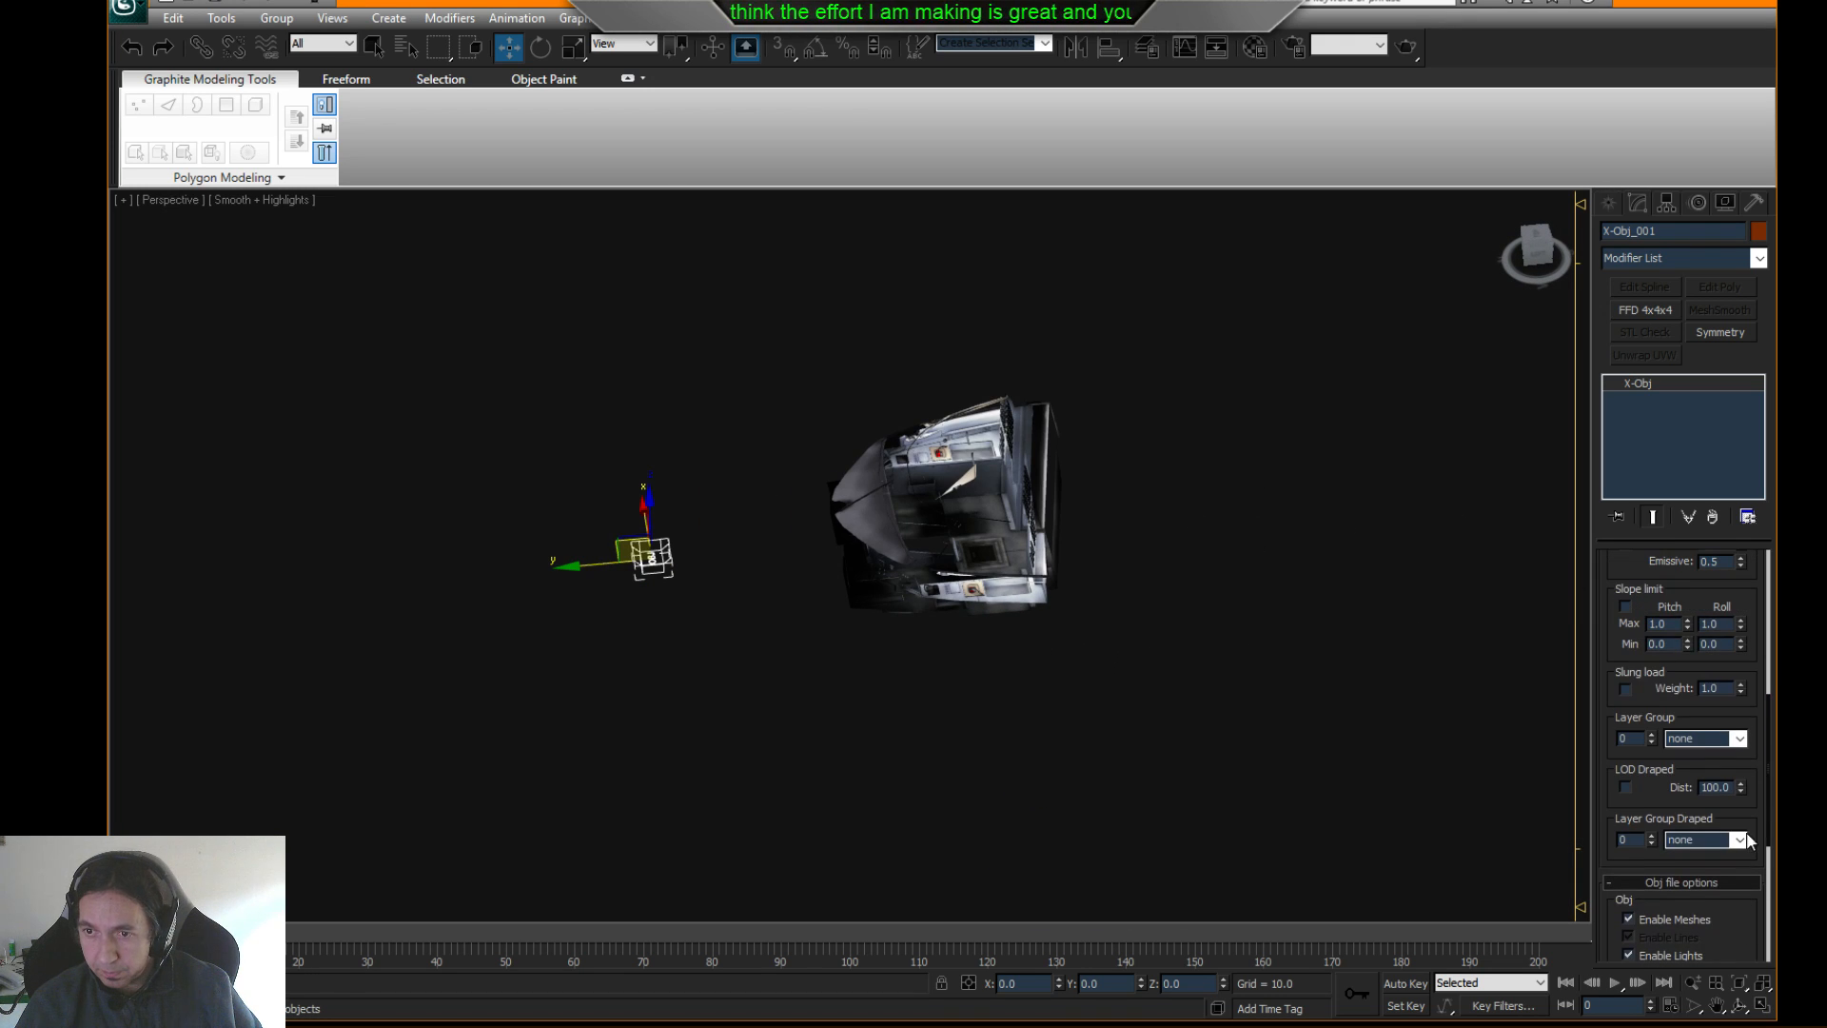
scroll(1665, 609, up, 5)
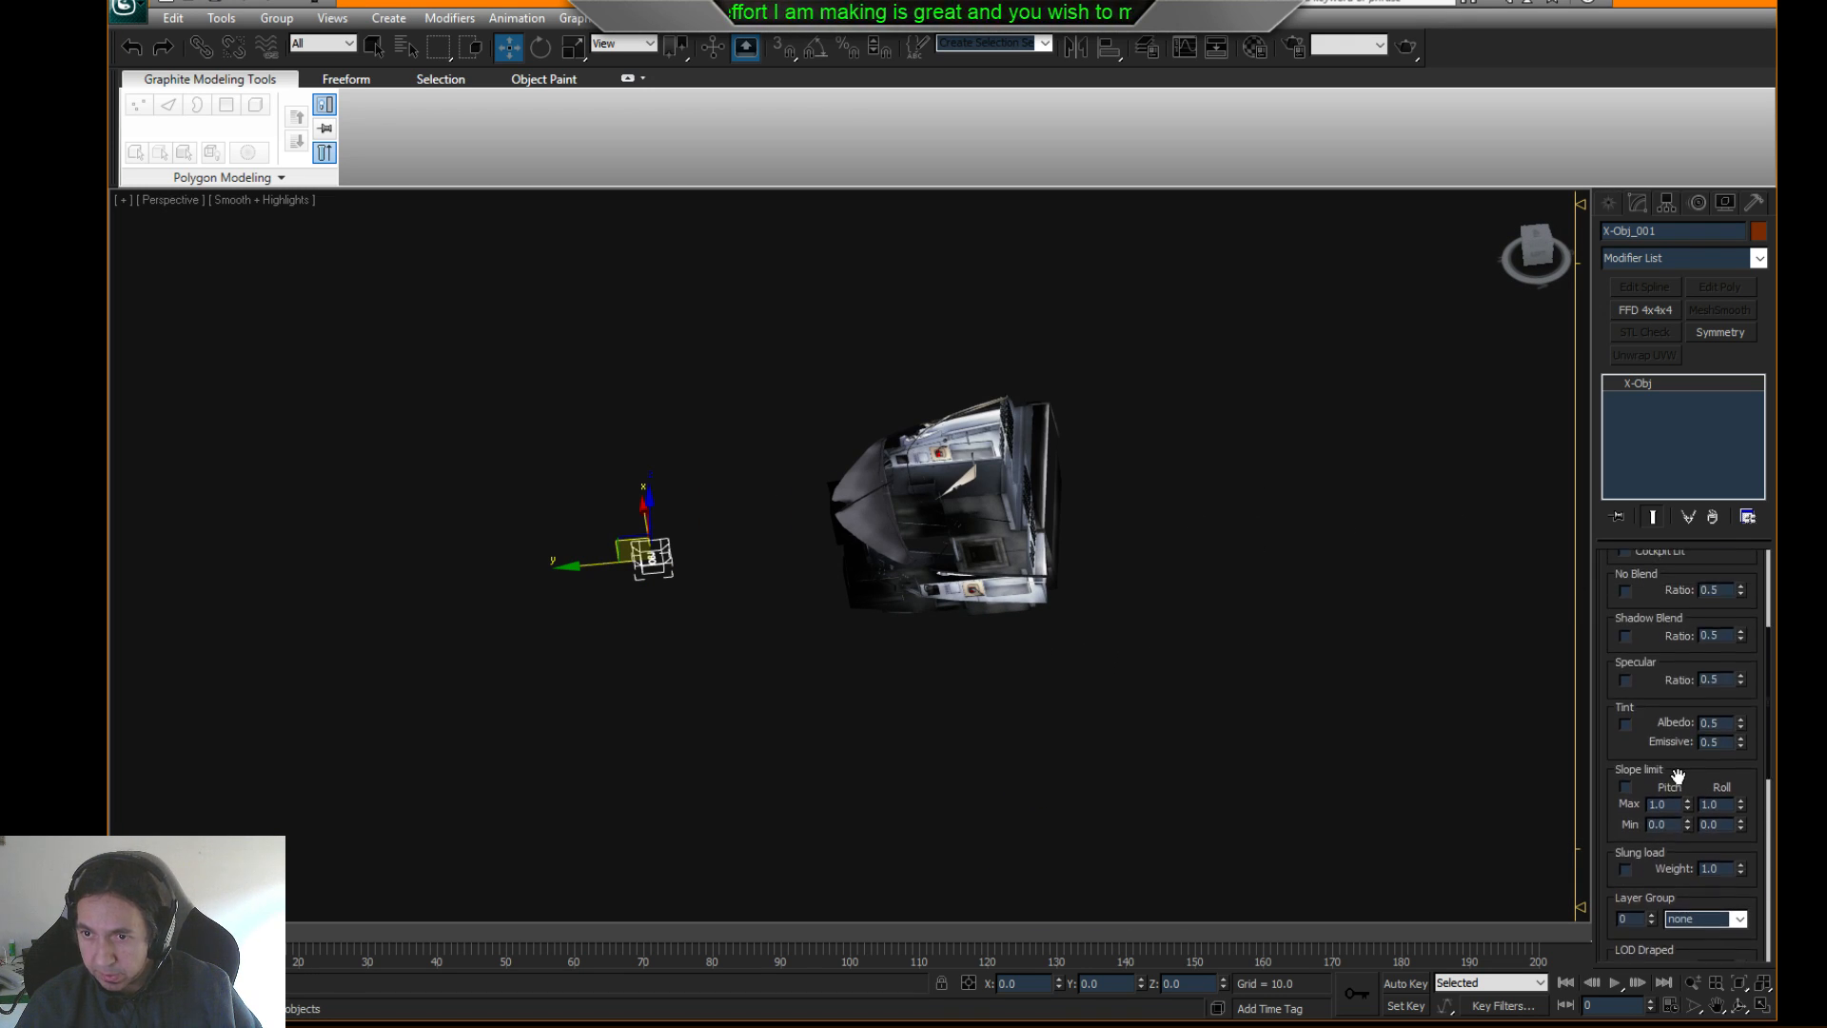
scroll(1713, 633, up, 2)
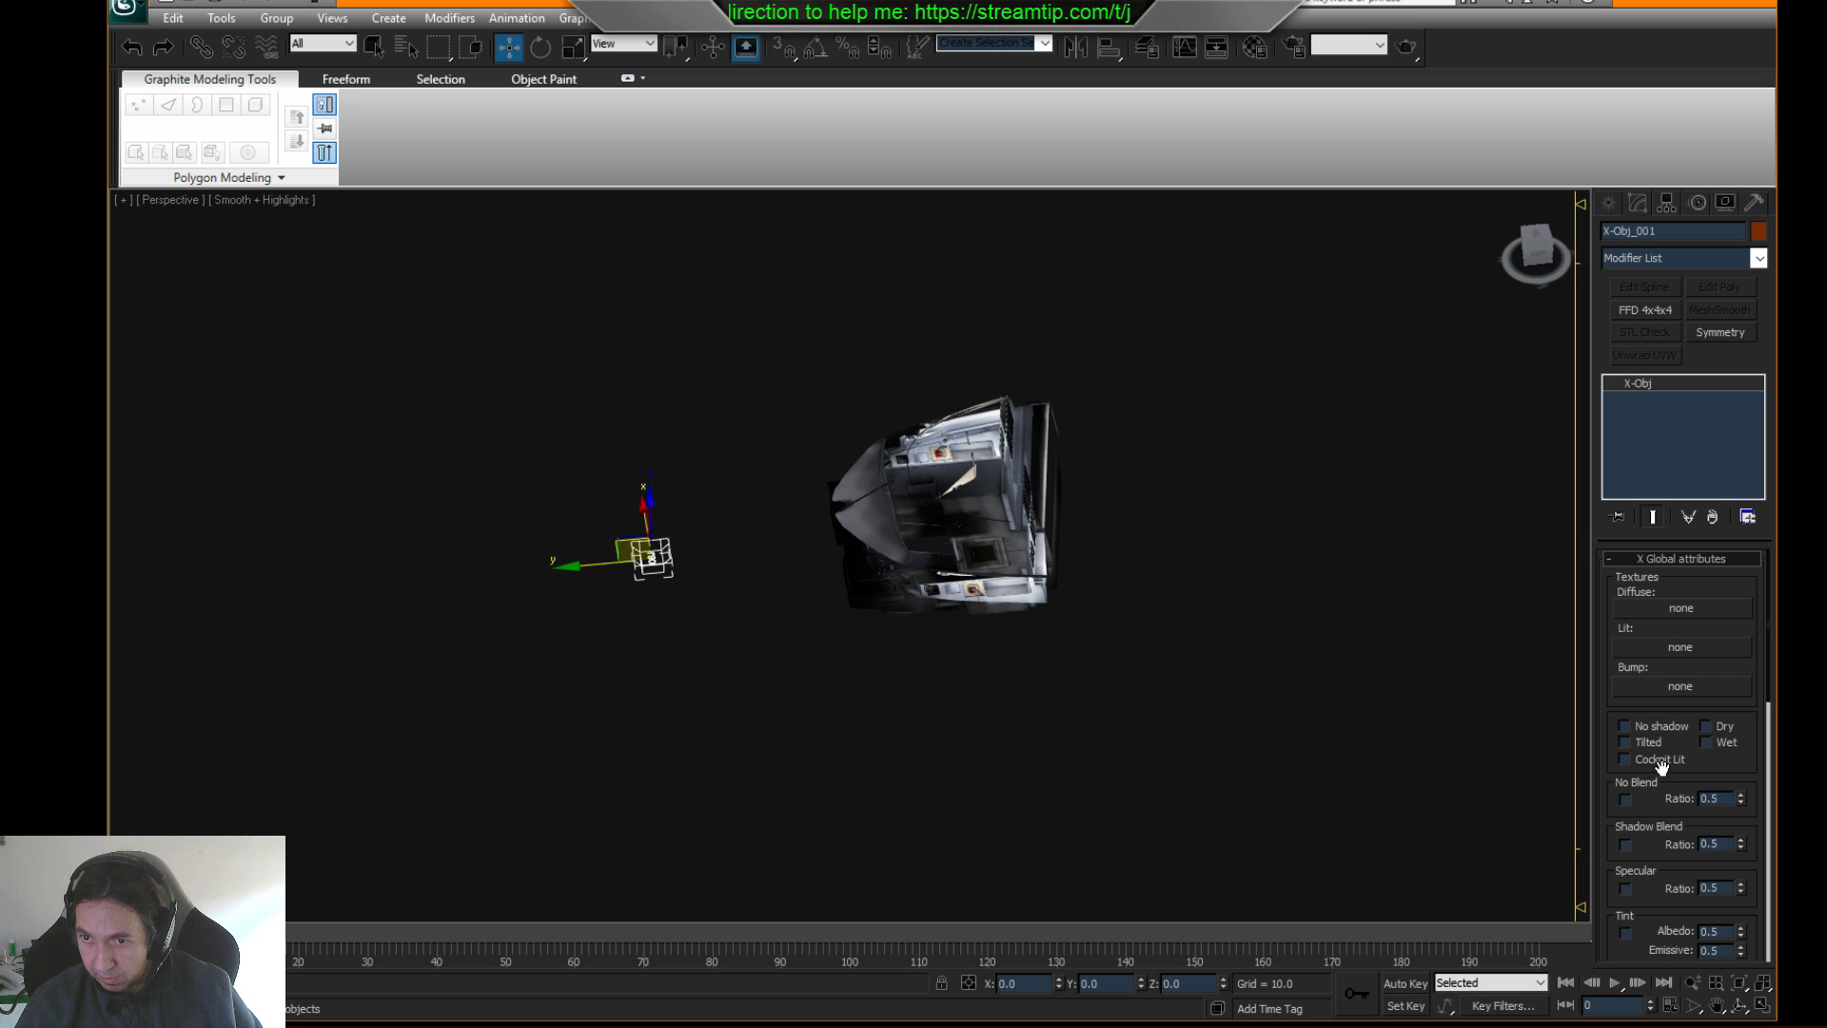
- Link the Cockpit_Main mesh to the X-Obj helper as its parent
middle_drag(982, 485, 992, 497)
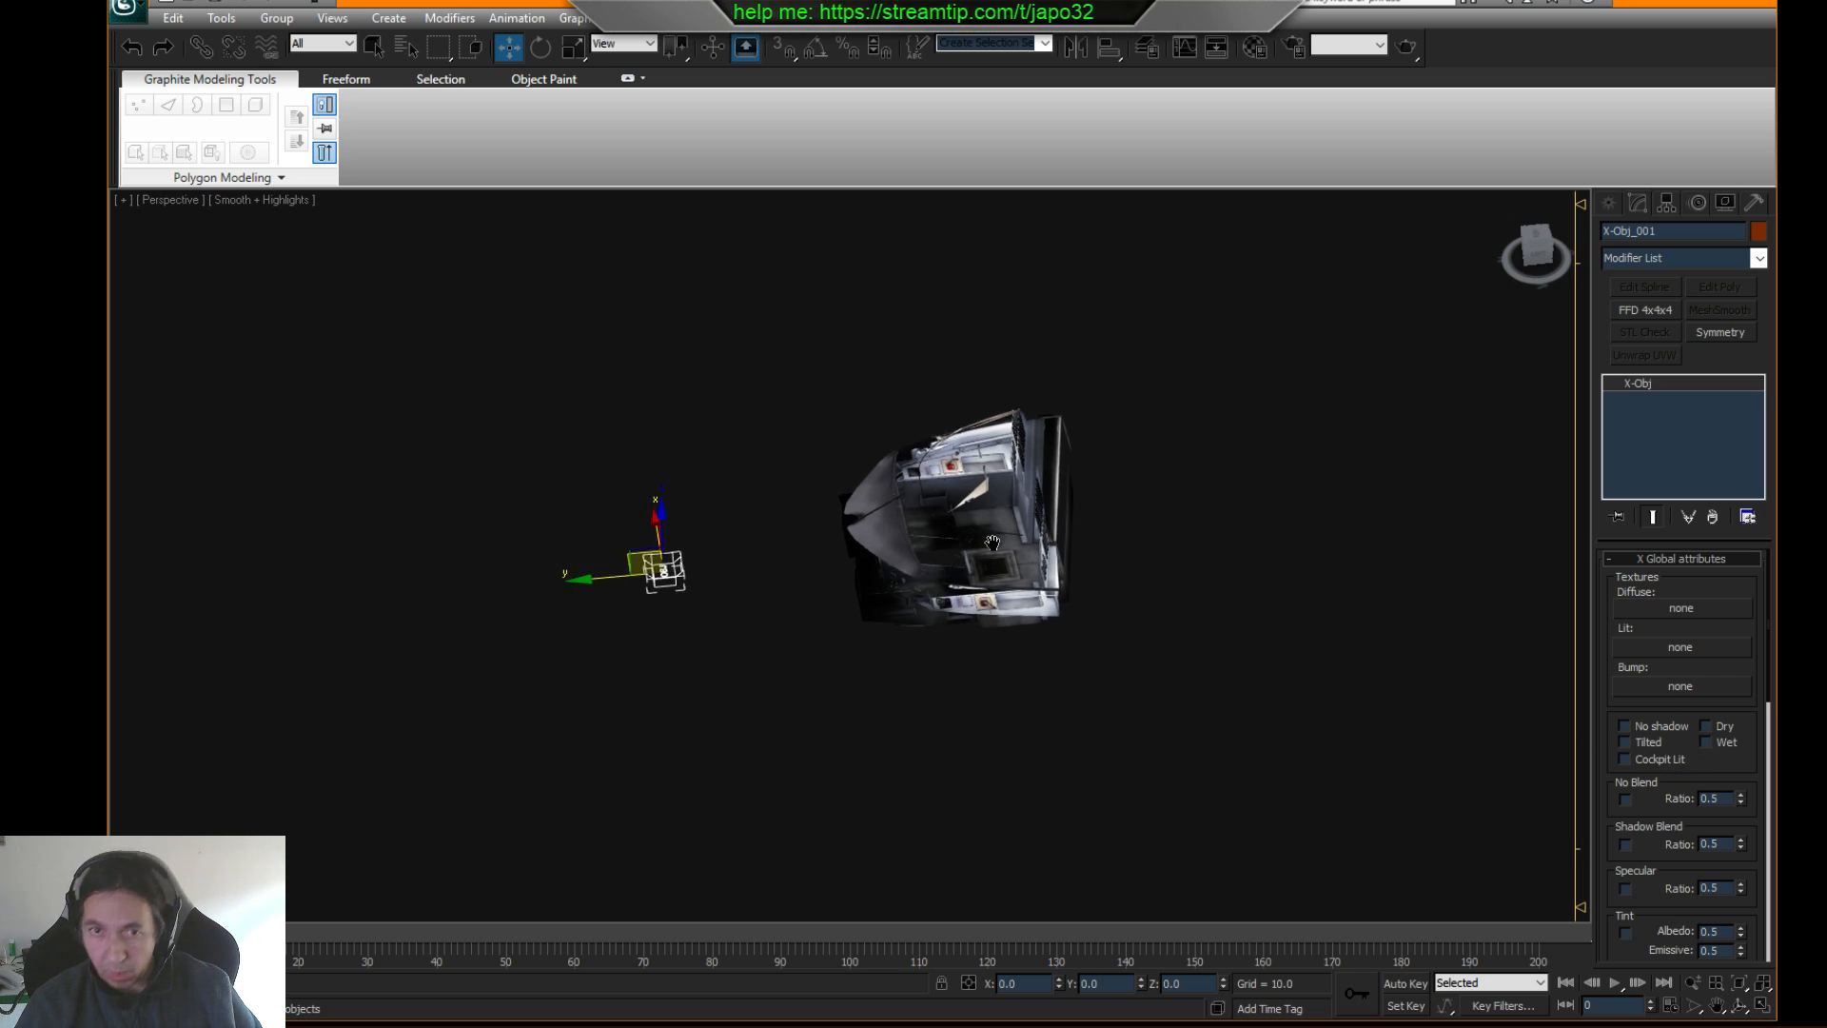
scroll(992, 498, up, 3)
click(992, 498)
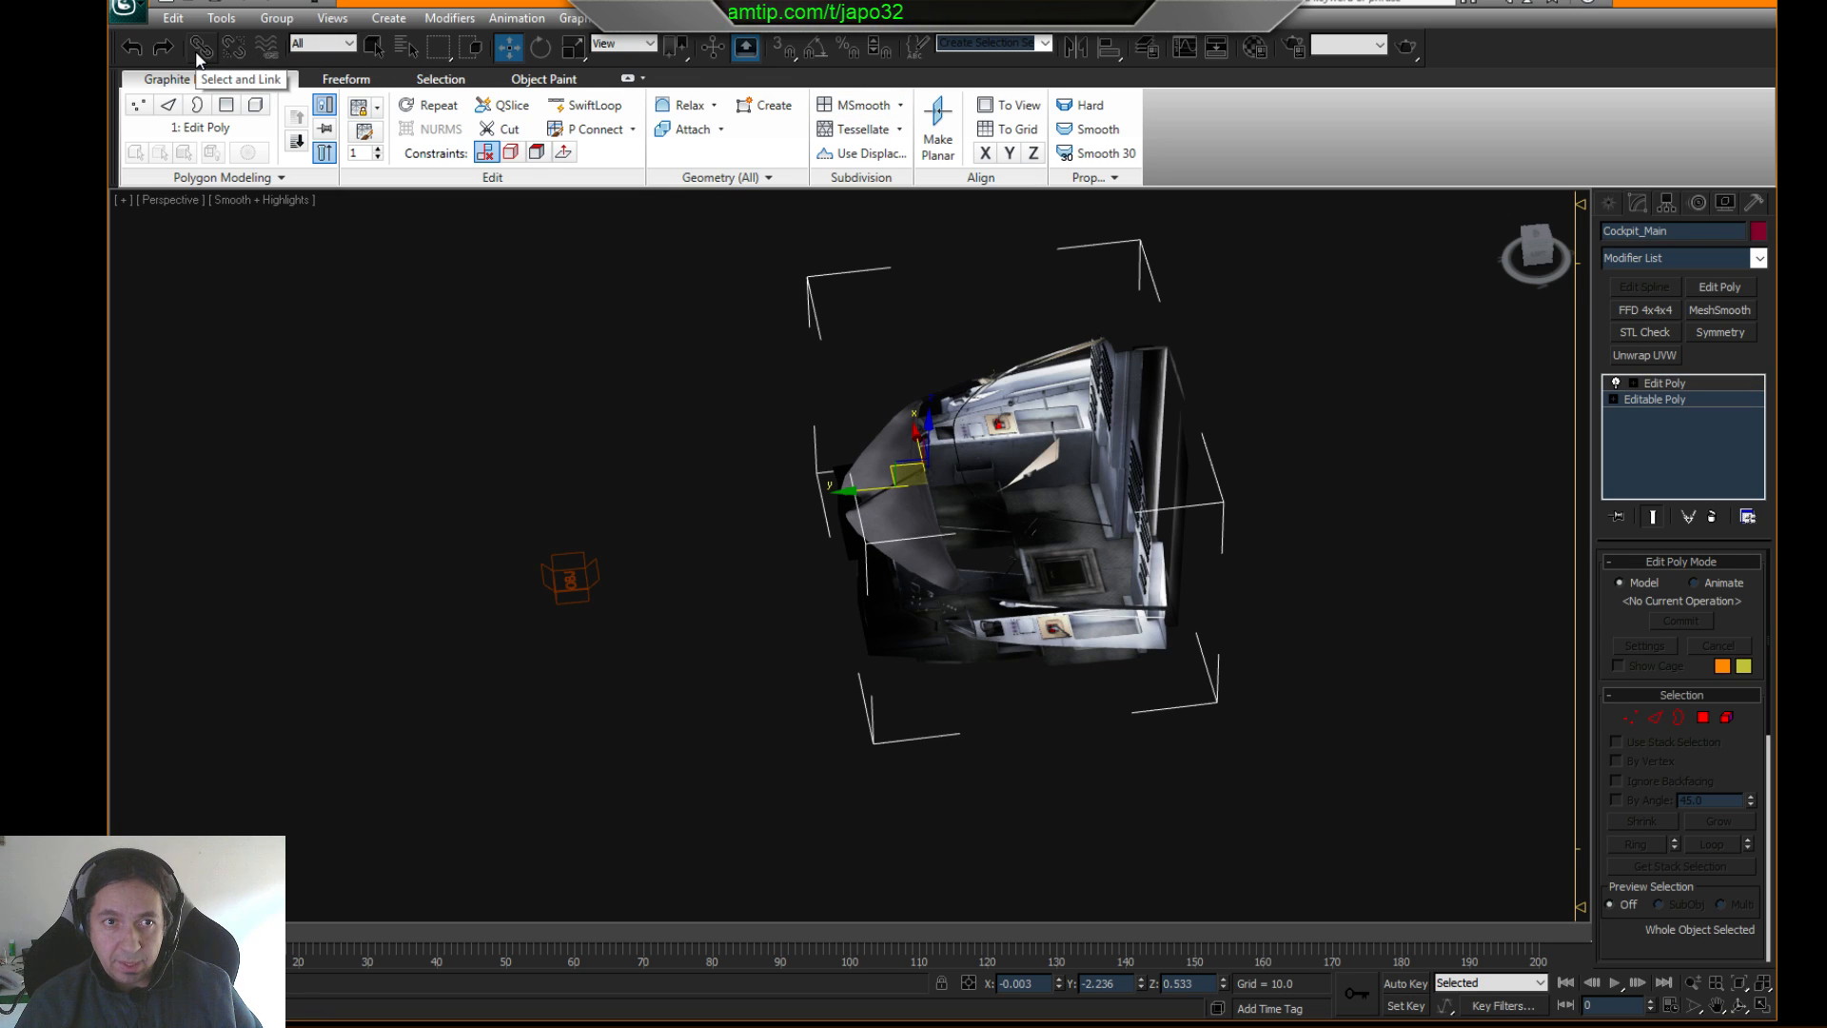
click(199, 46)
drag(925, 480, 559, 577)
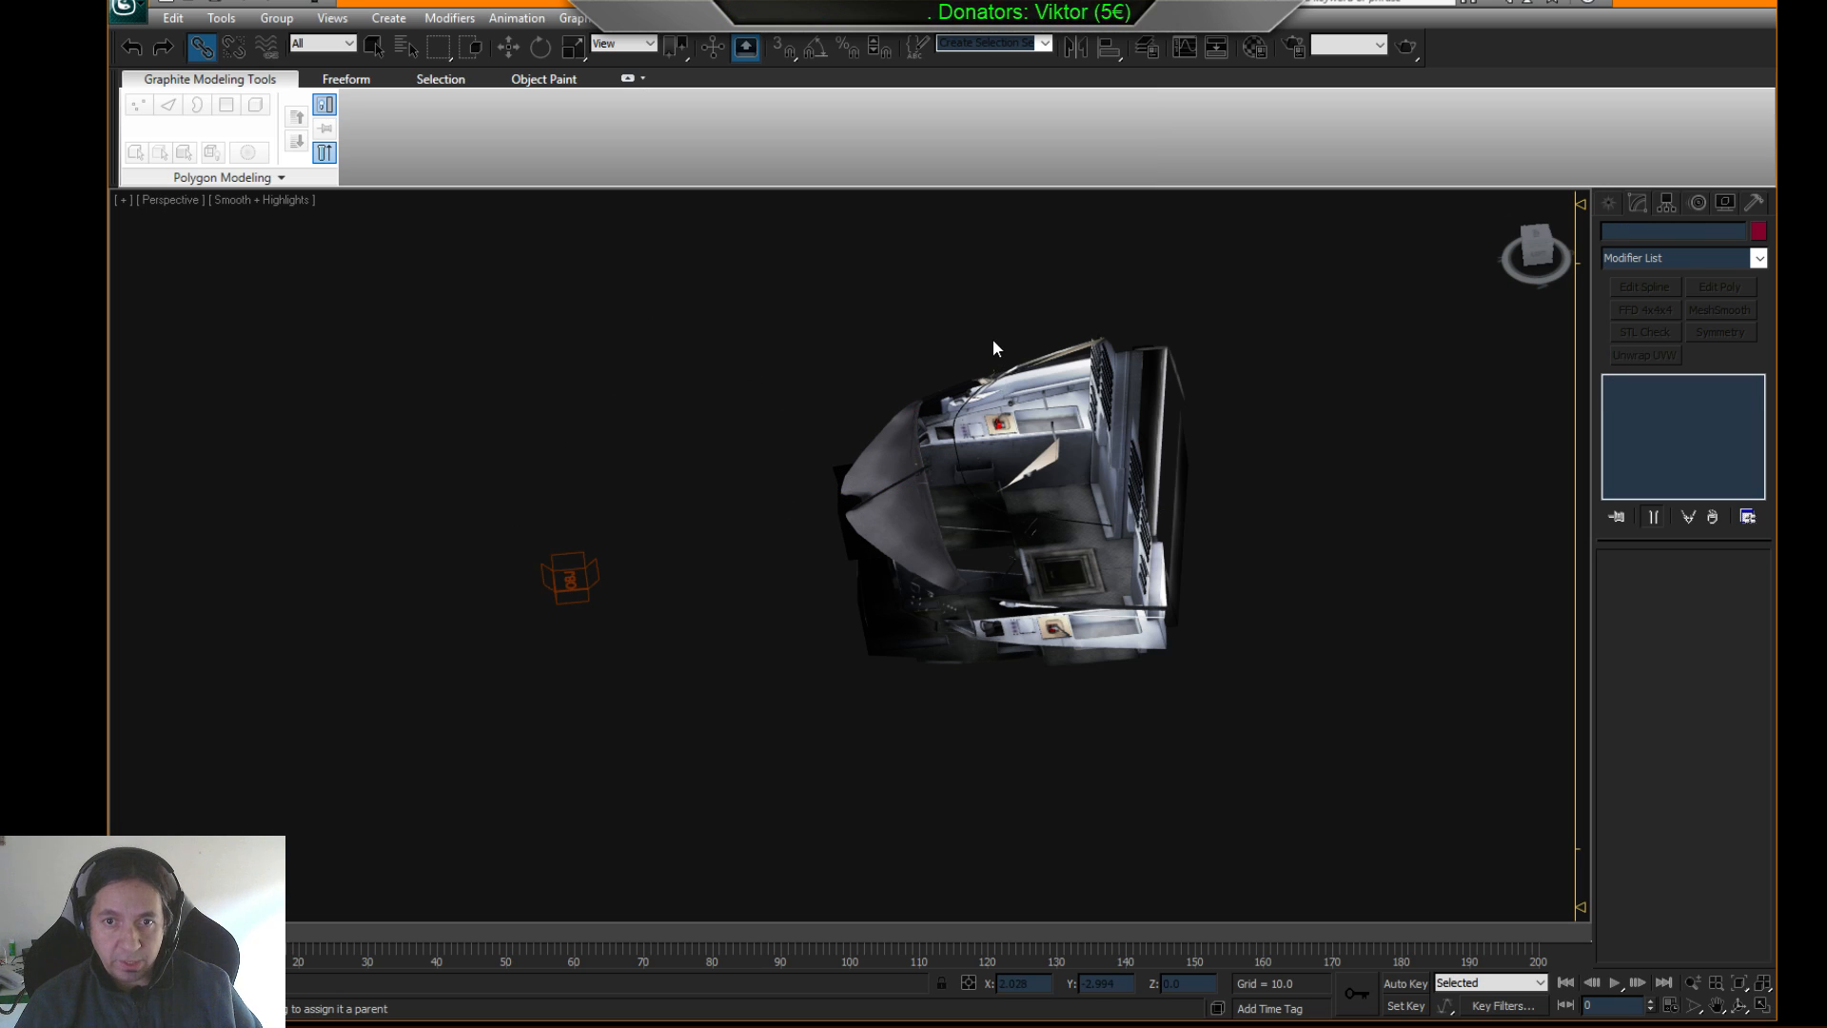
key(w)
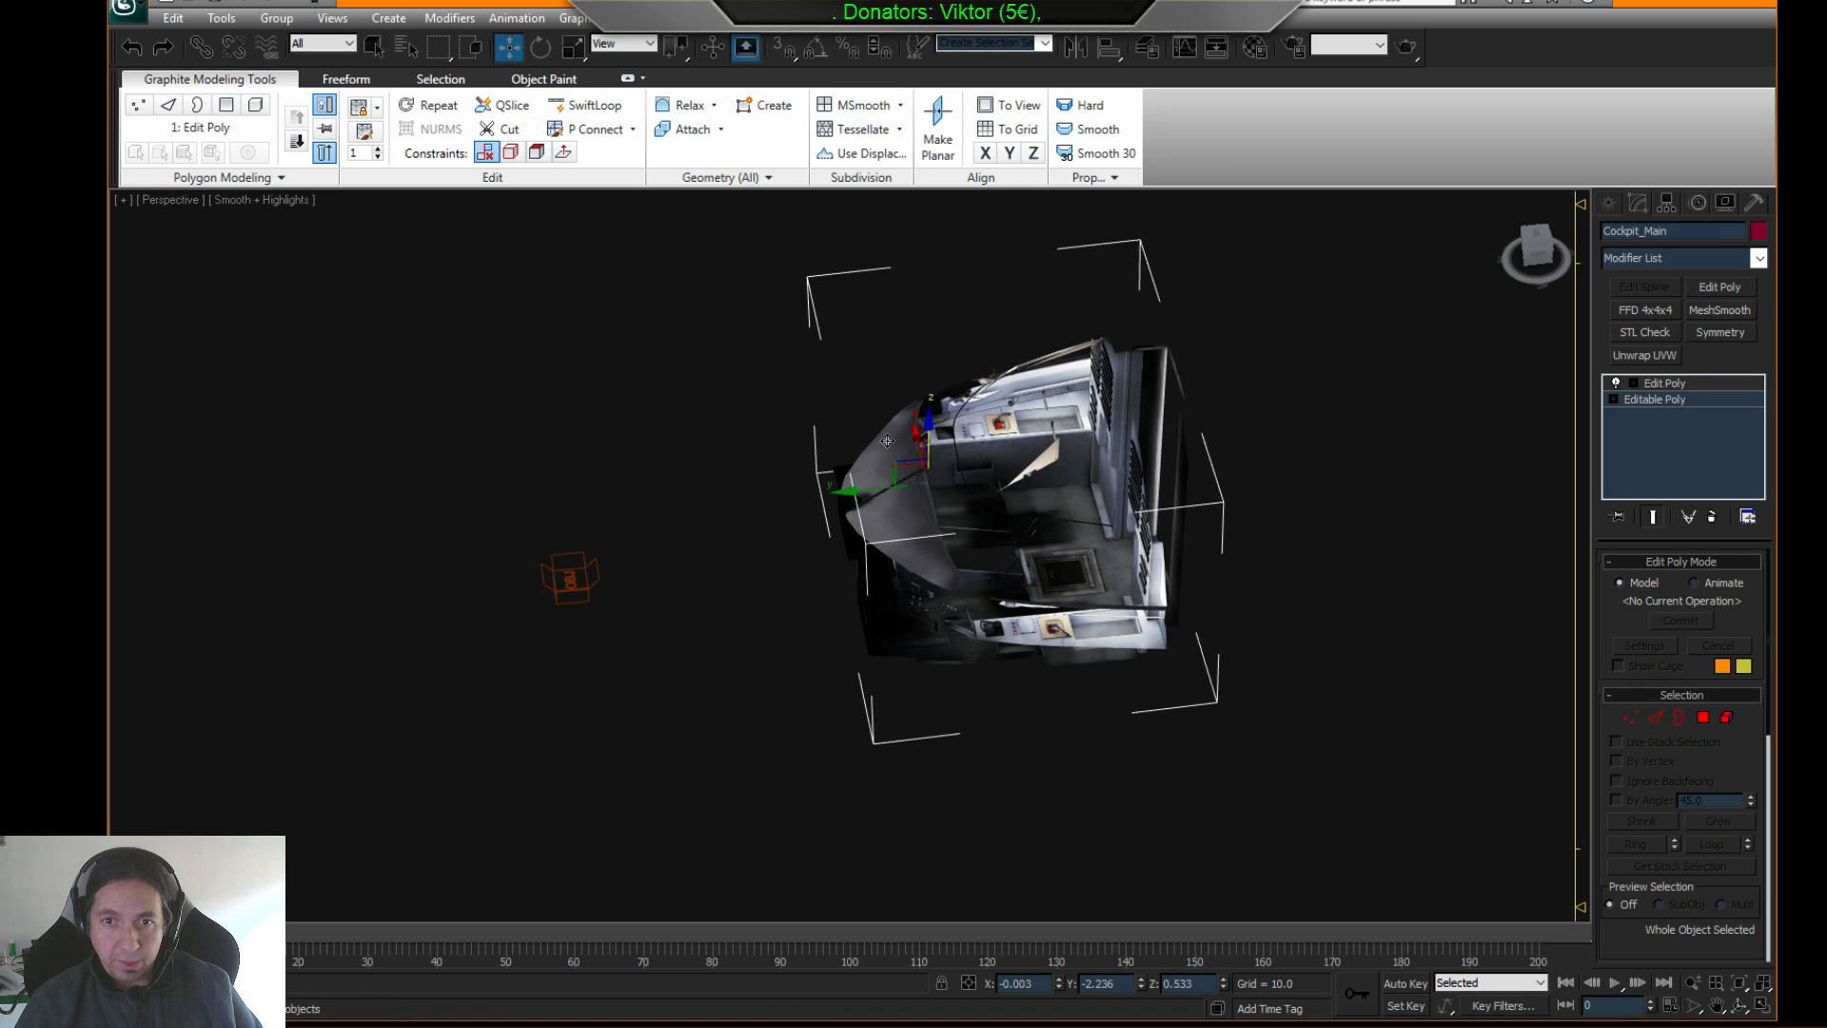
- Try moving the X-Obj helper to test the link with the cockpit, and cancel the move
mouse_move(890, 469)
mouse_down()
mouse_move(845, 390)
mouse_move(1089, 333)
mouse_move(1040, 371)
mouse_move(1142, 511)
mouse_move(909, 473)
mouse_up()
click(557, 573)
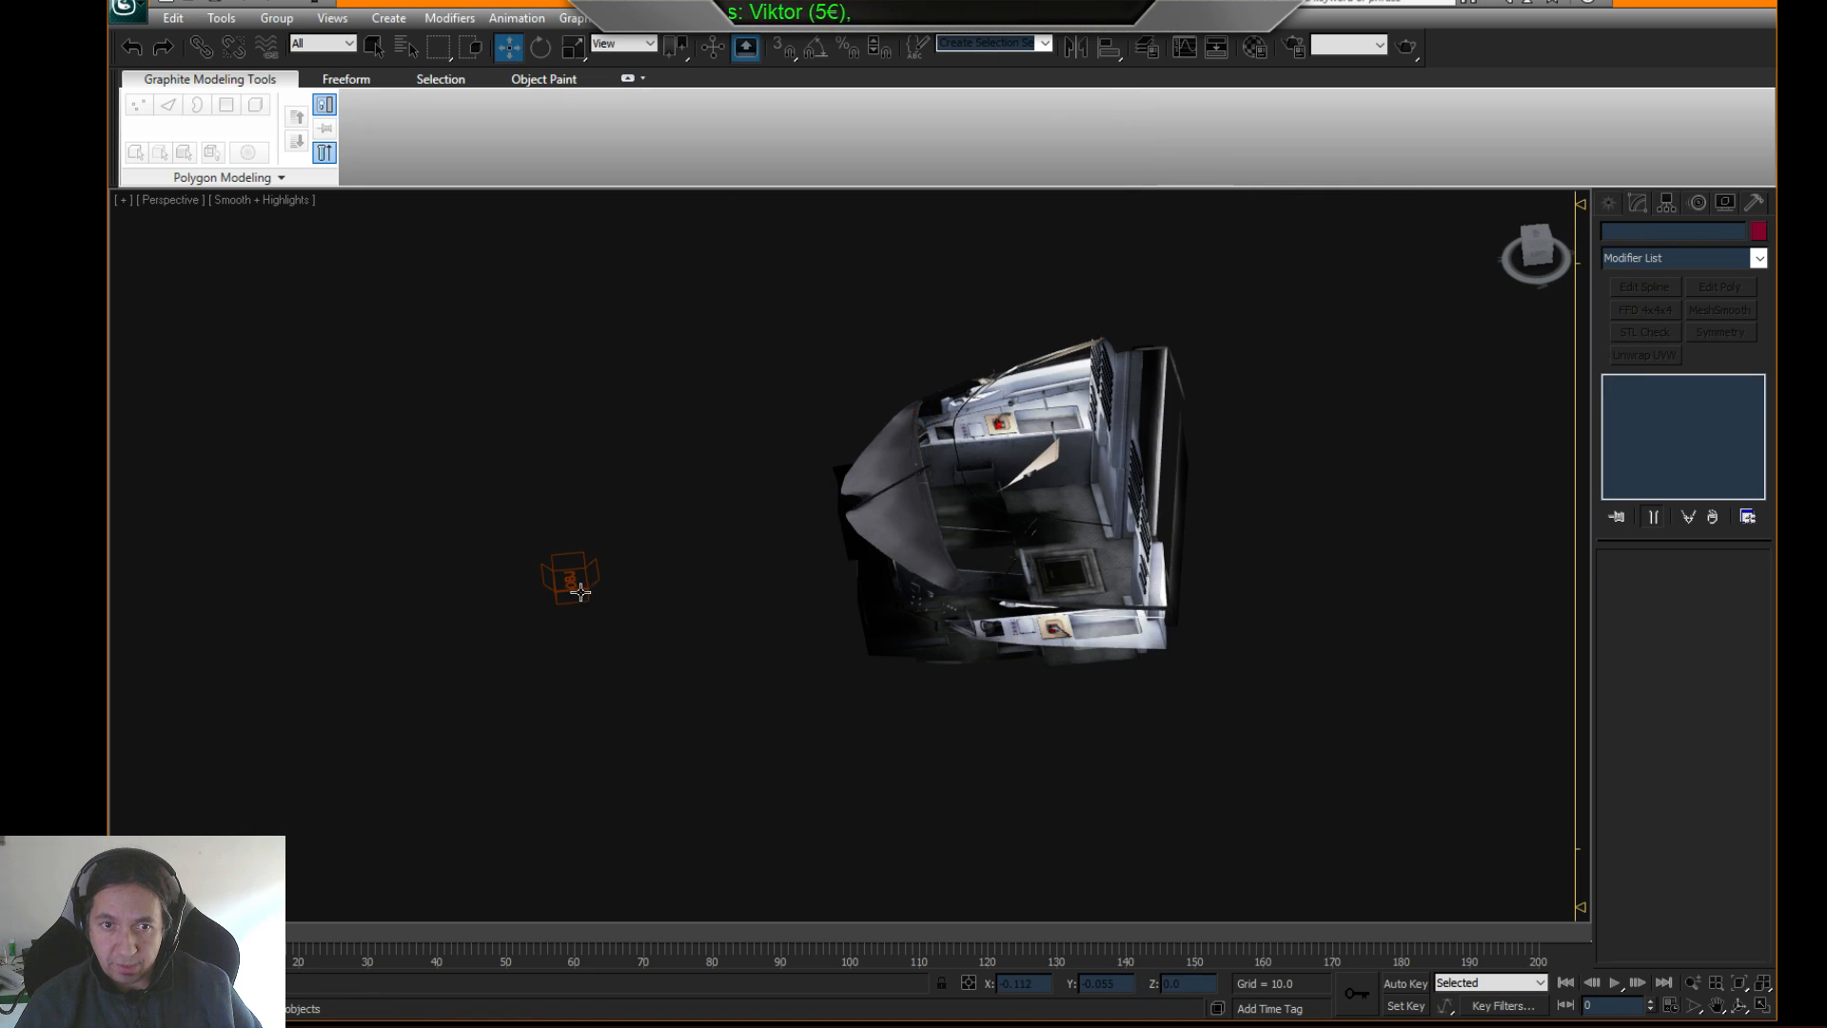
drag(541, 571, 750, 570)
right_click(751, 569)
click(833, 522)
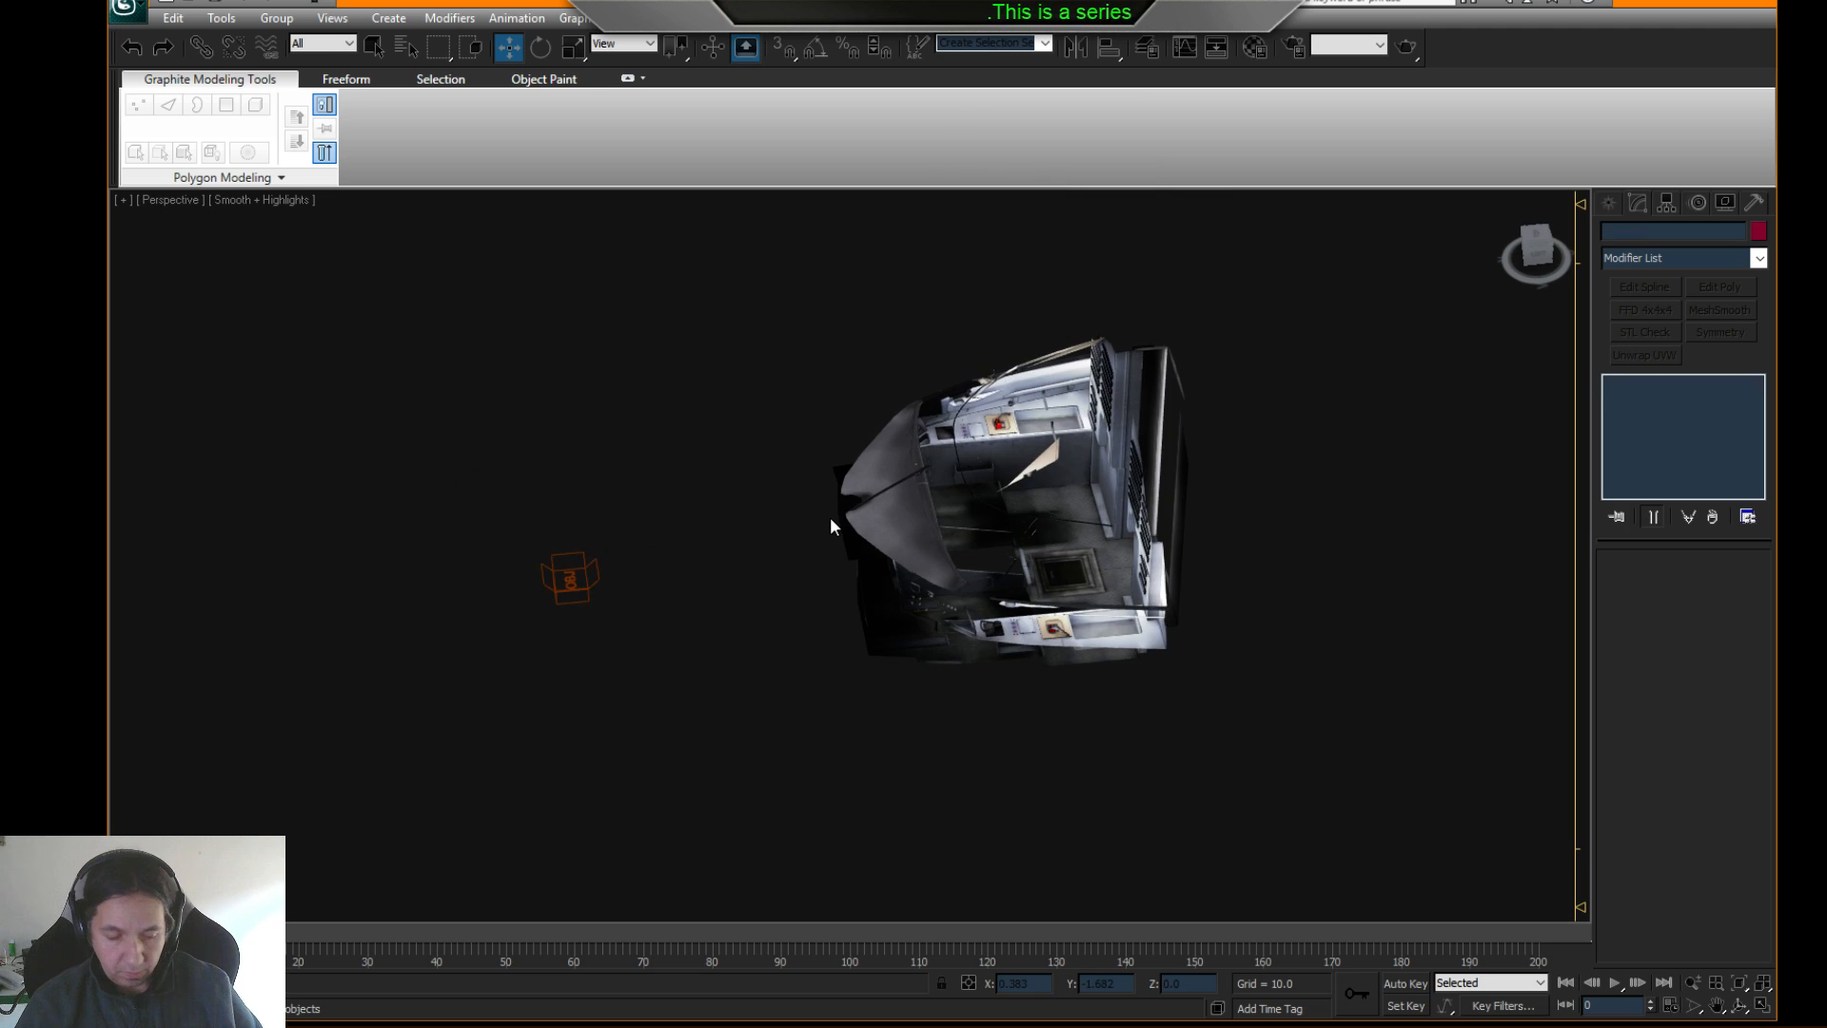
- Inspect the cockpit interior in wireframe and shaded display, and check the X-Obj helper's global attributes
alt+middle_drag(832, 522, 785, 452)
scroll(785, 452, up, 3)
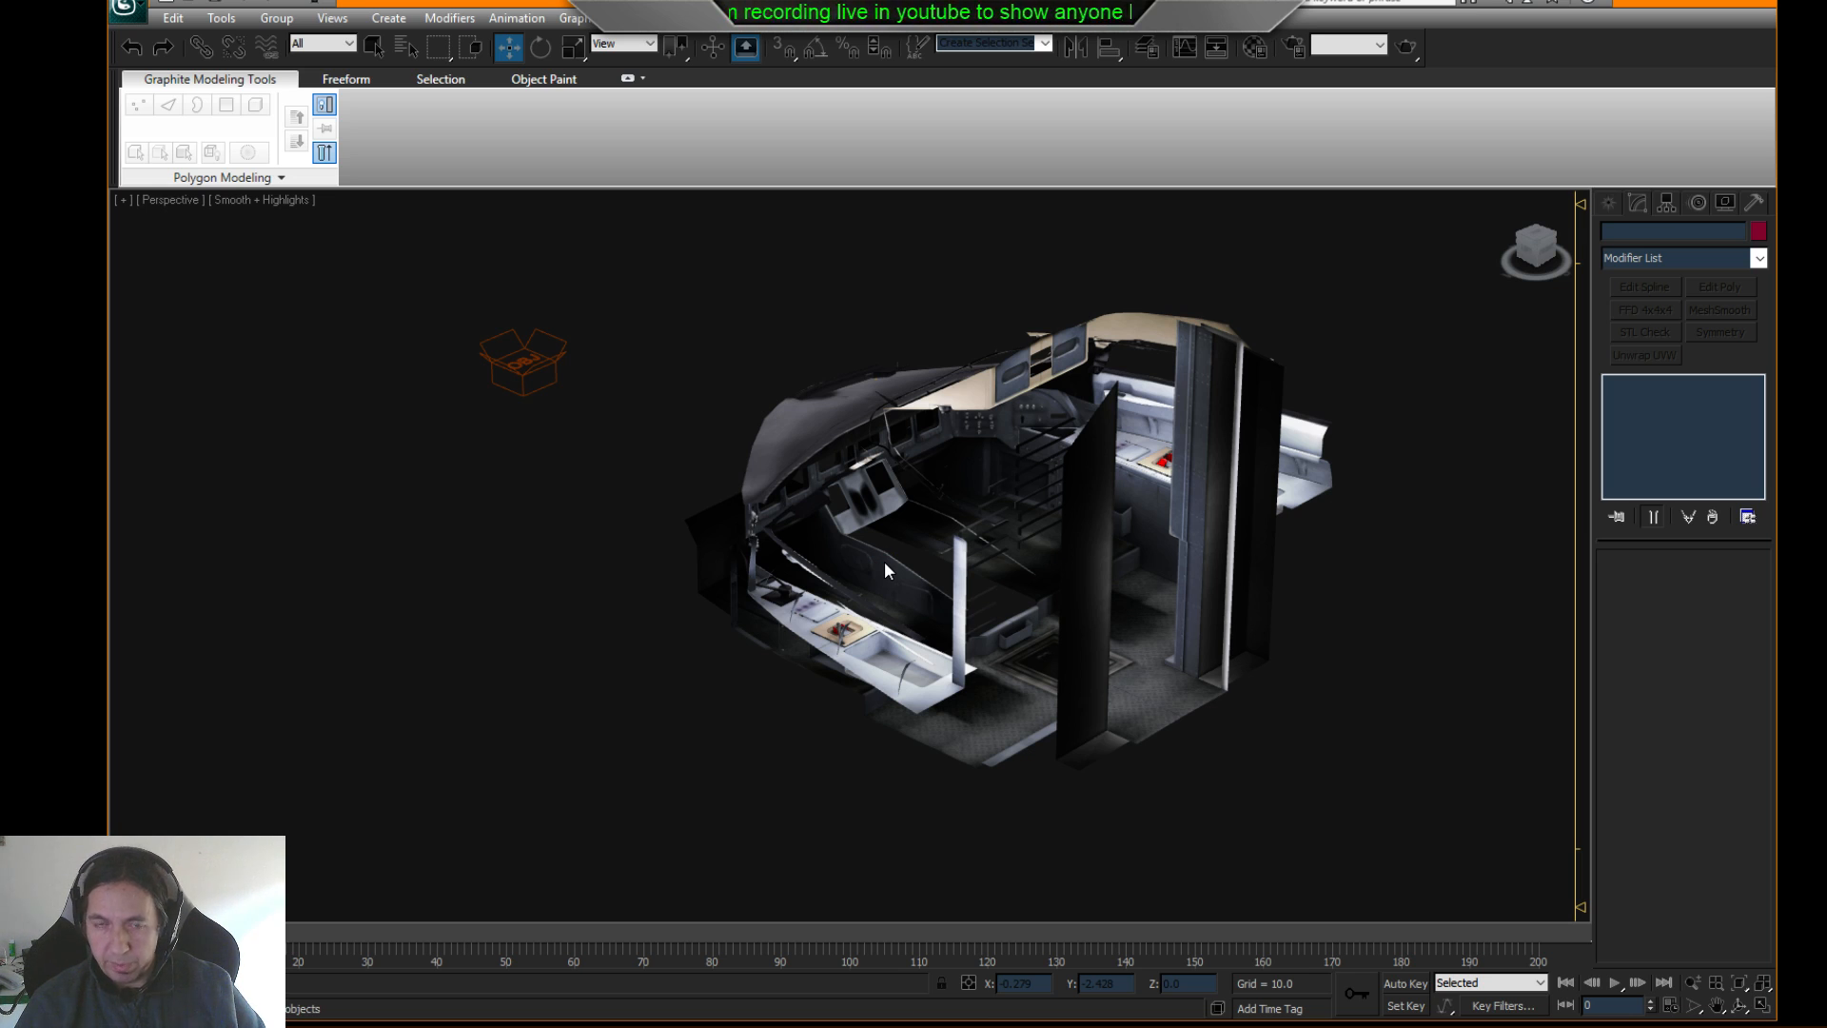
click(852, 440)
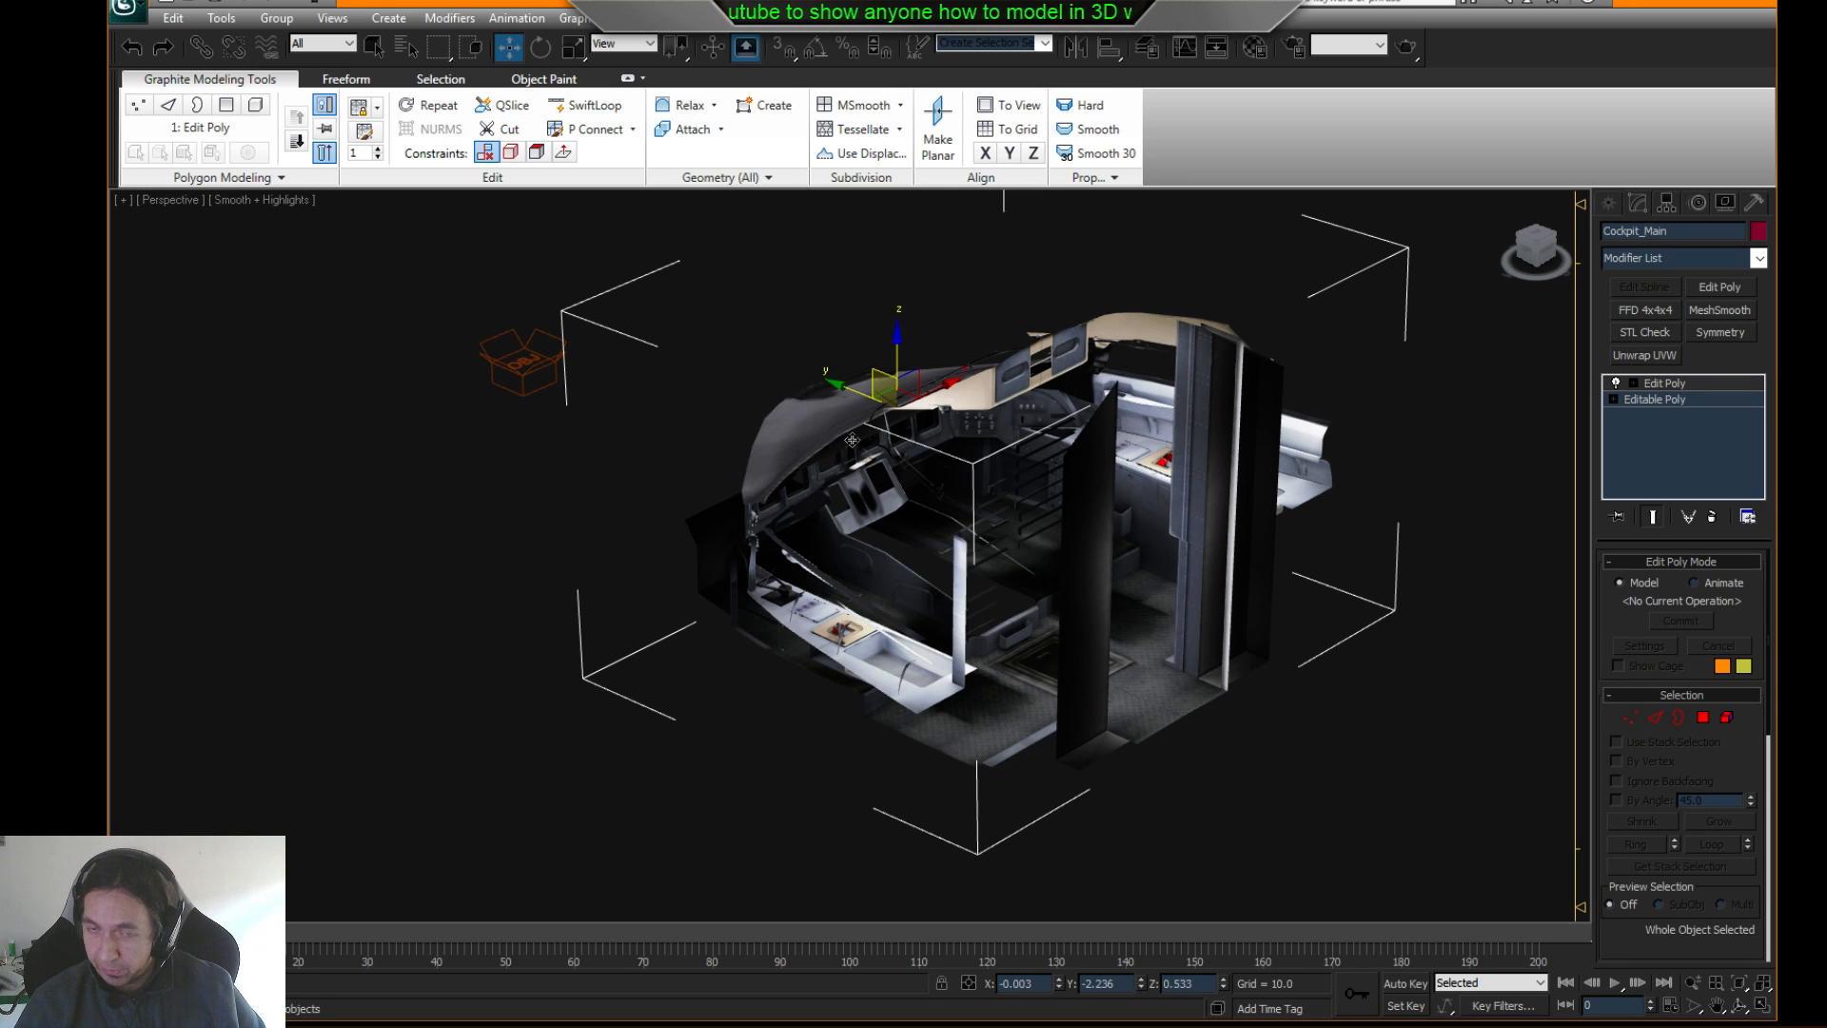
alt+middle_drag(852, 440, 955, 531)
key(F3)
key(F3)
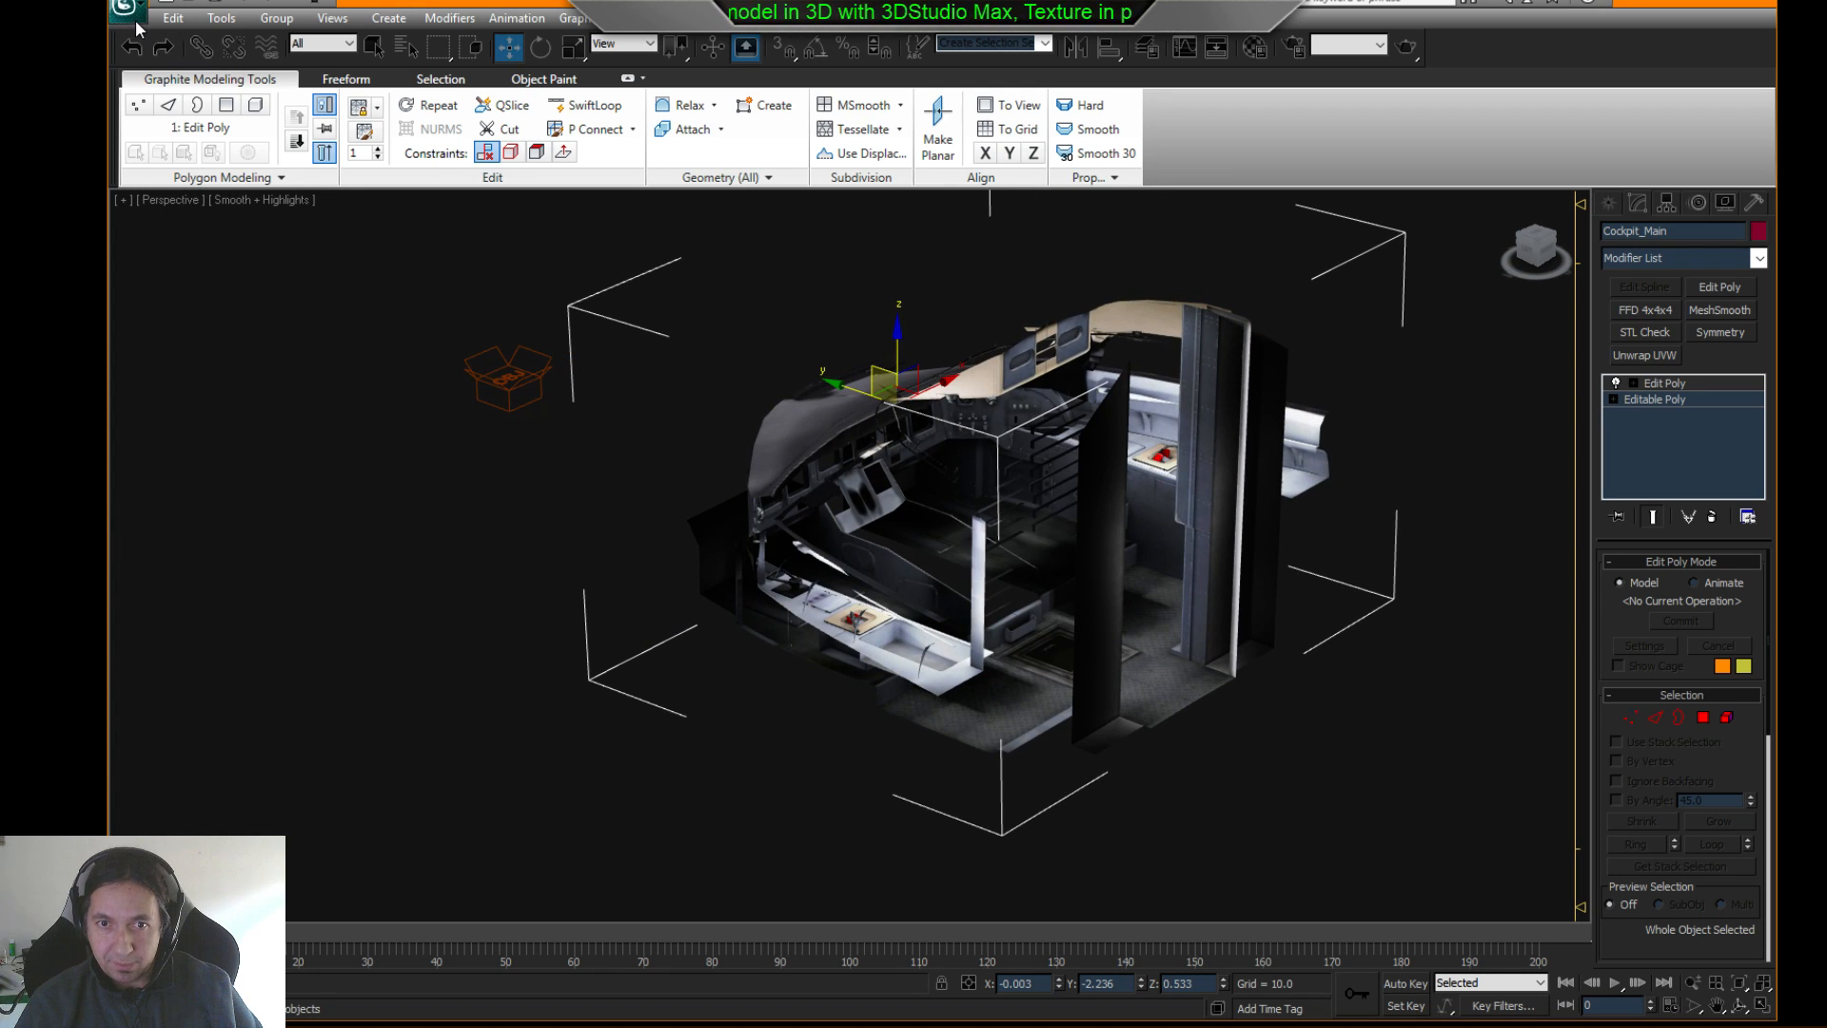
click(700, 309)
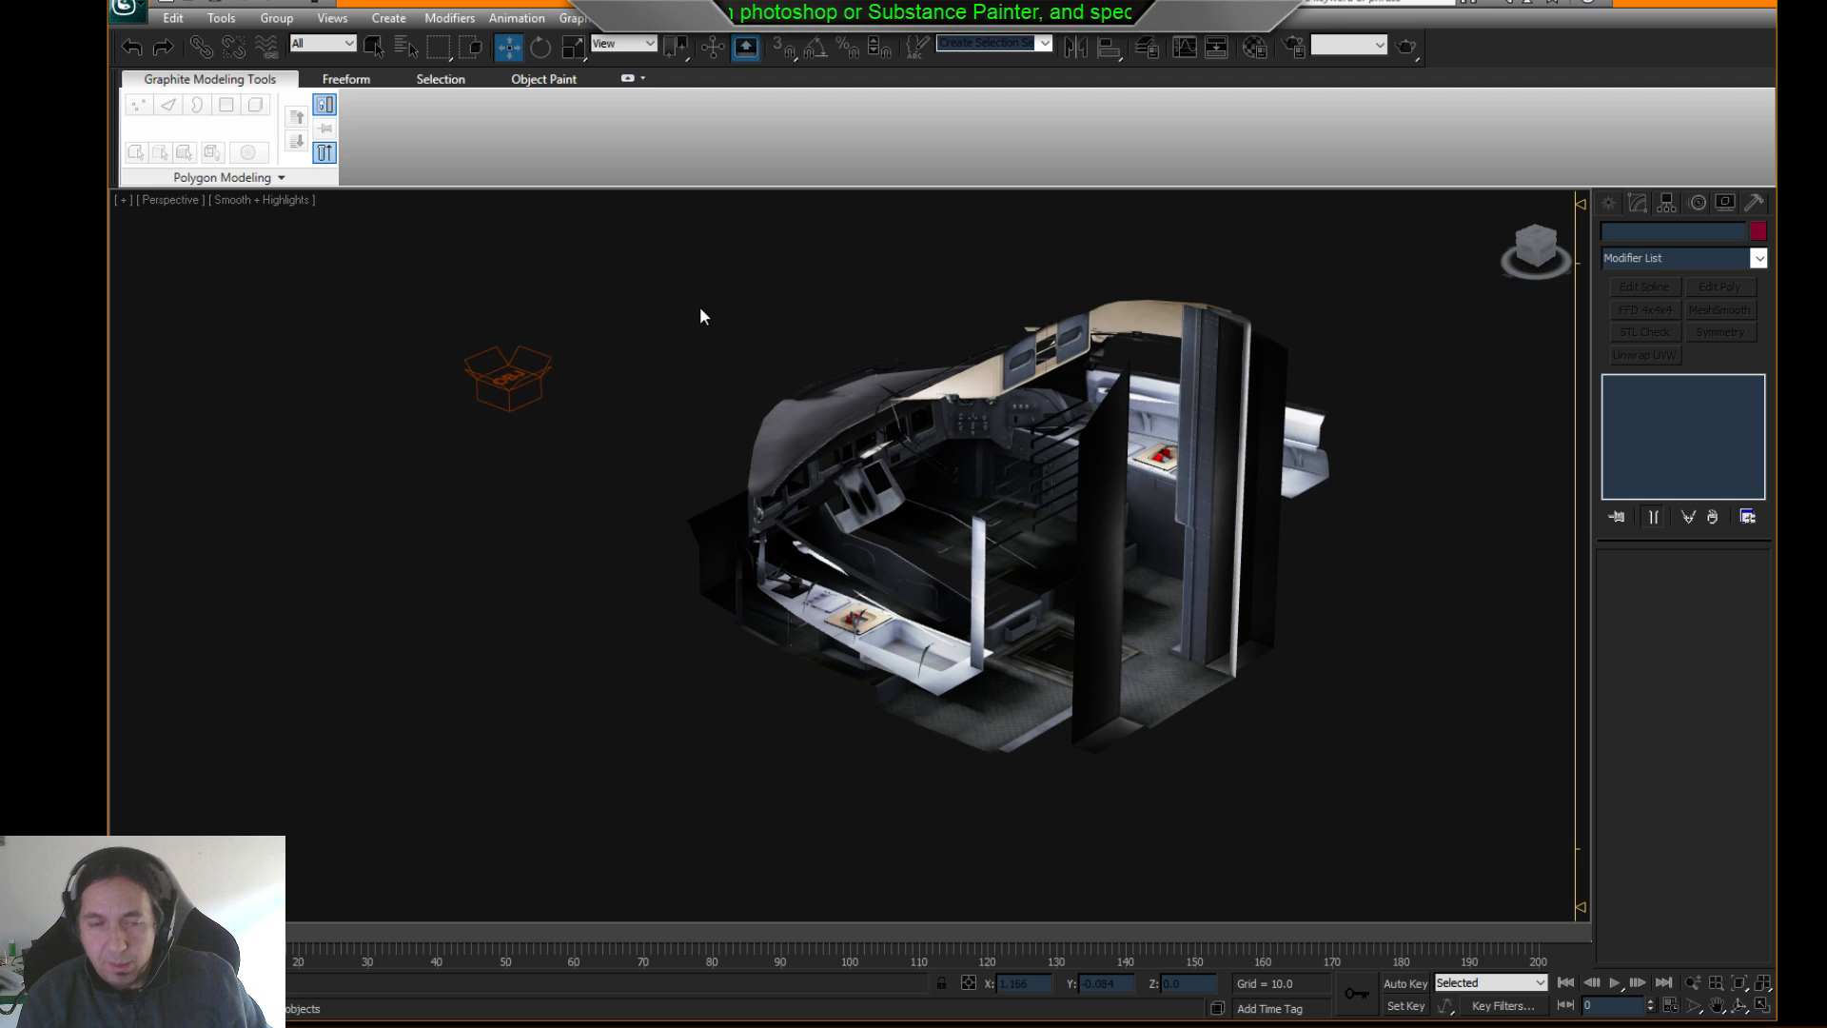
click(530, 391)
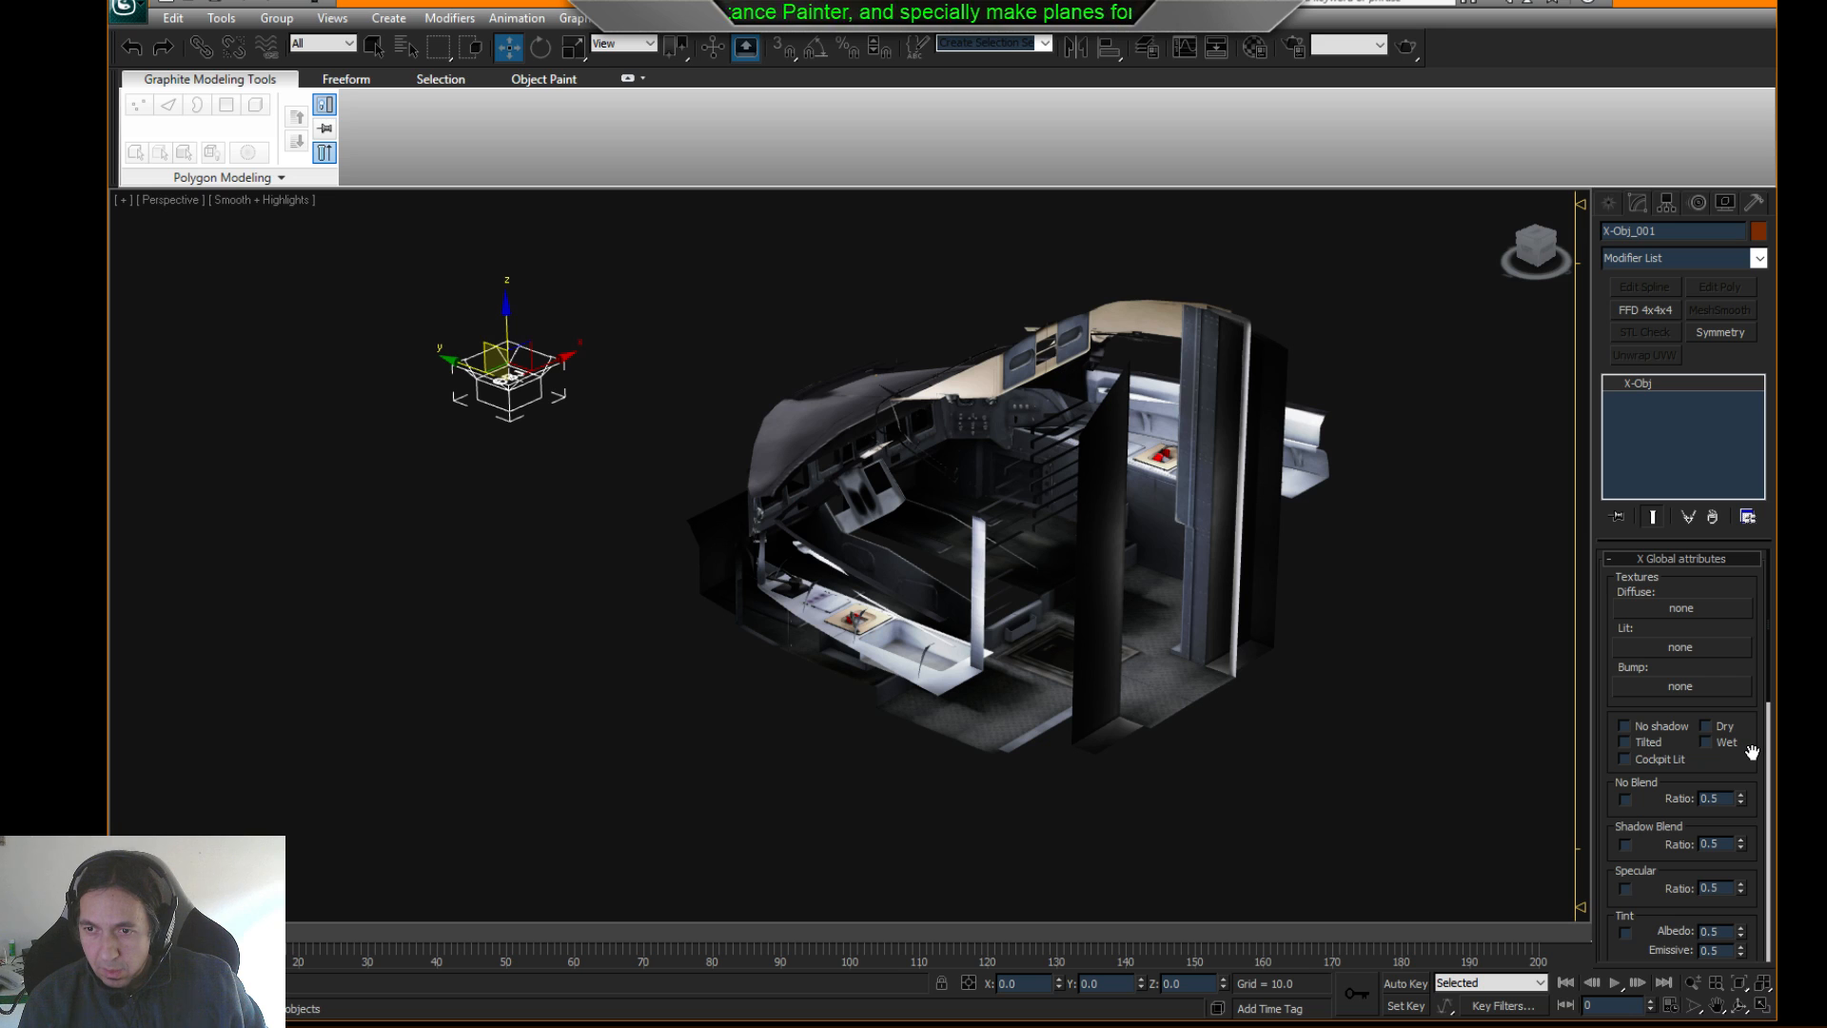
drag(1752, 752, 1716, 767)
middle_drag(698, 474, 648, 487)
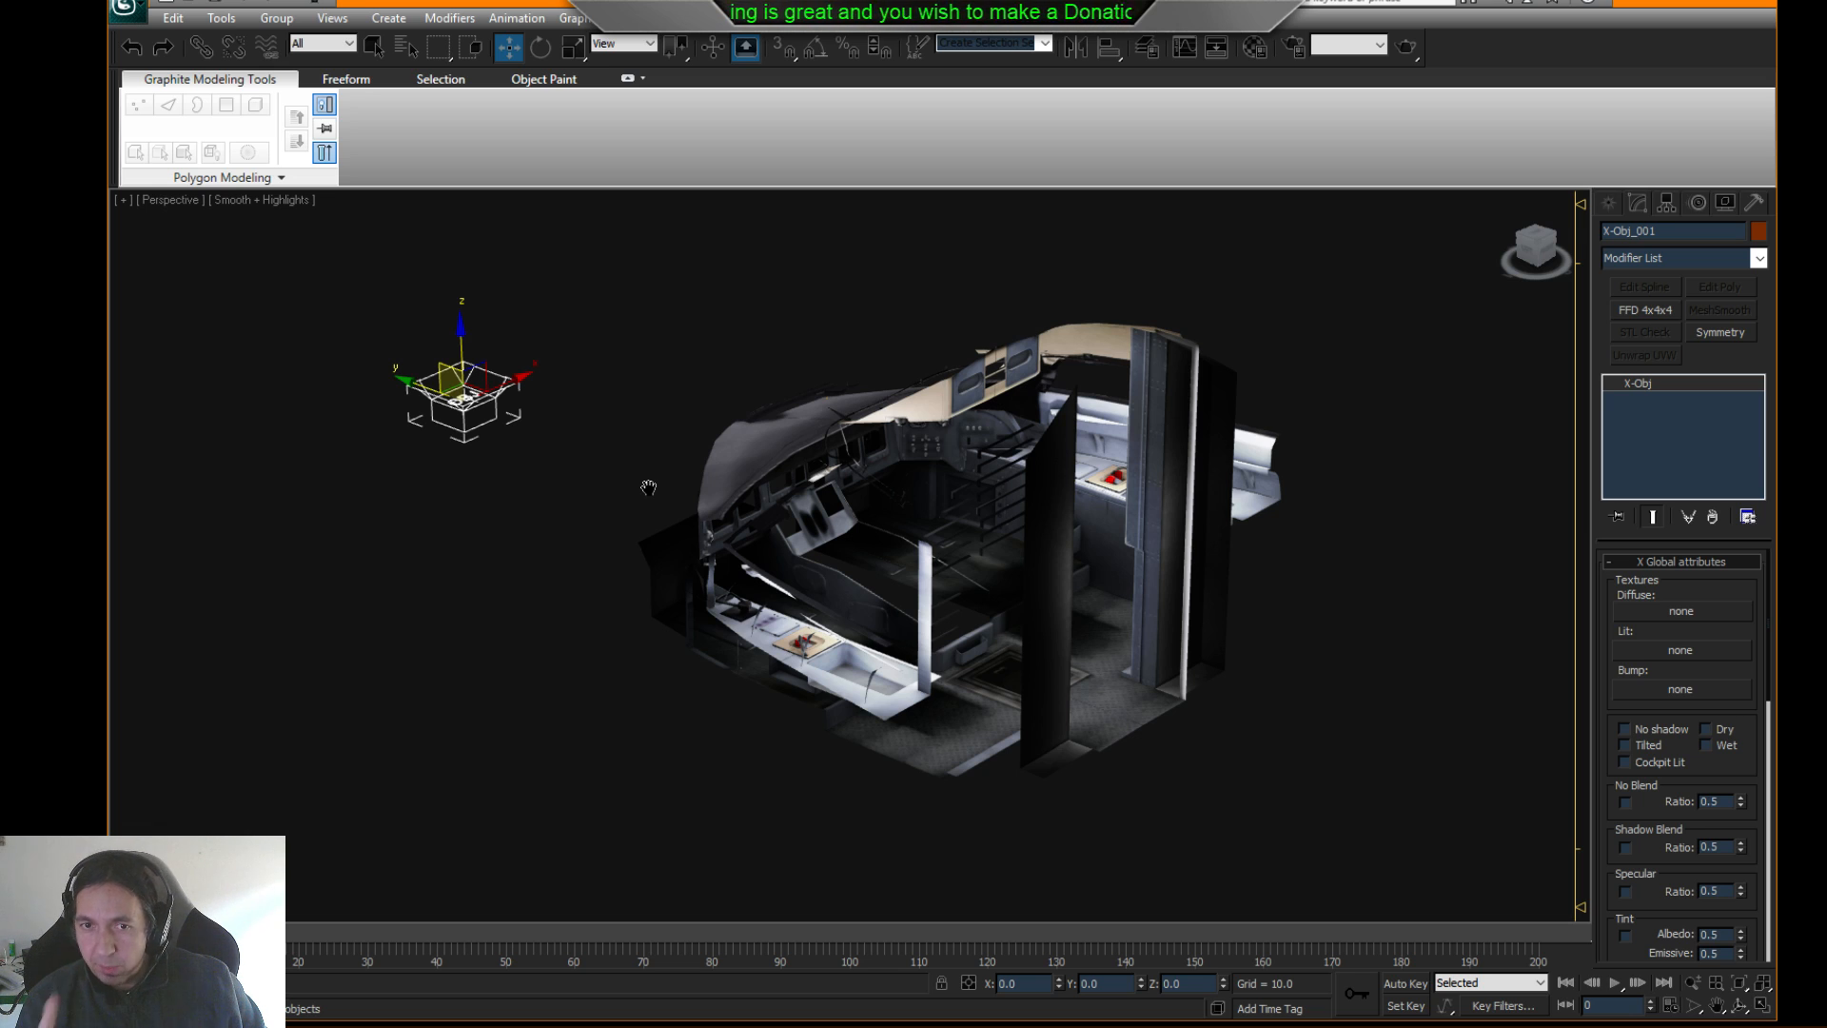
click(501, 281)
click(767, 455)
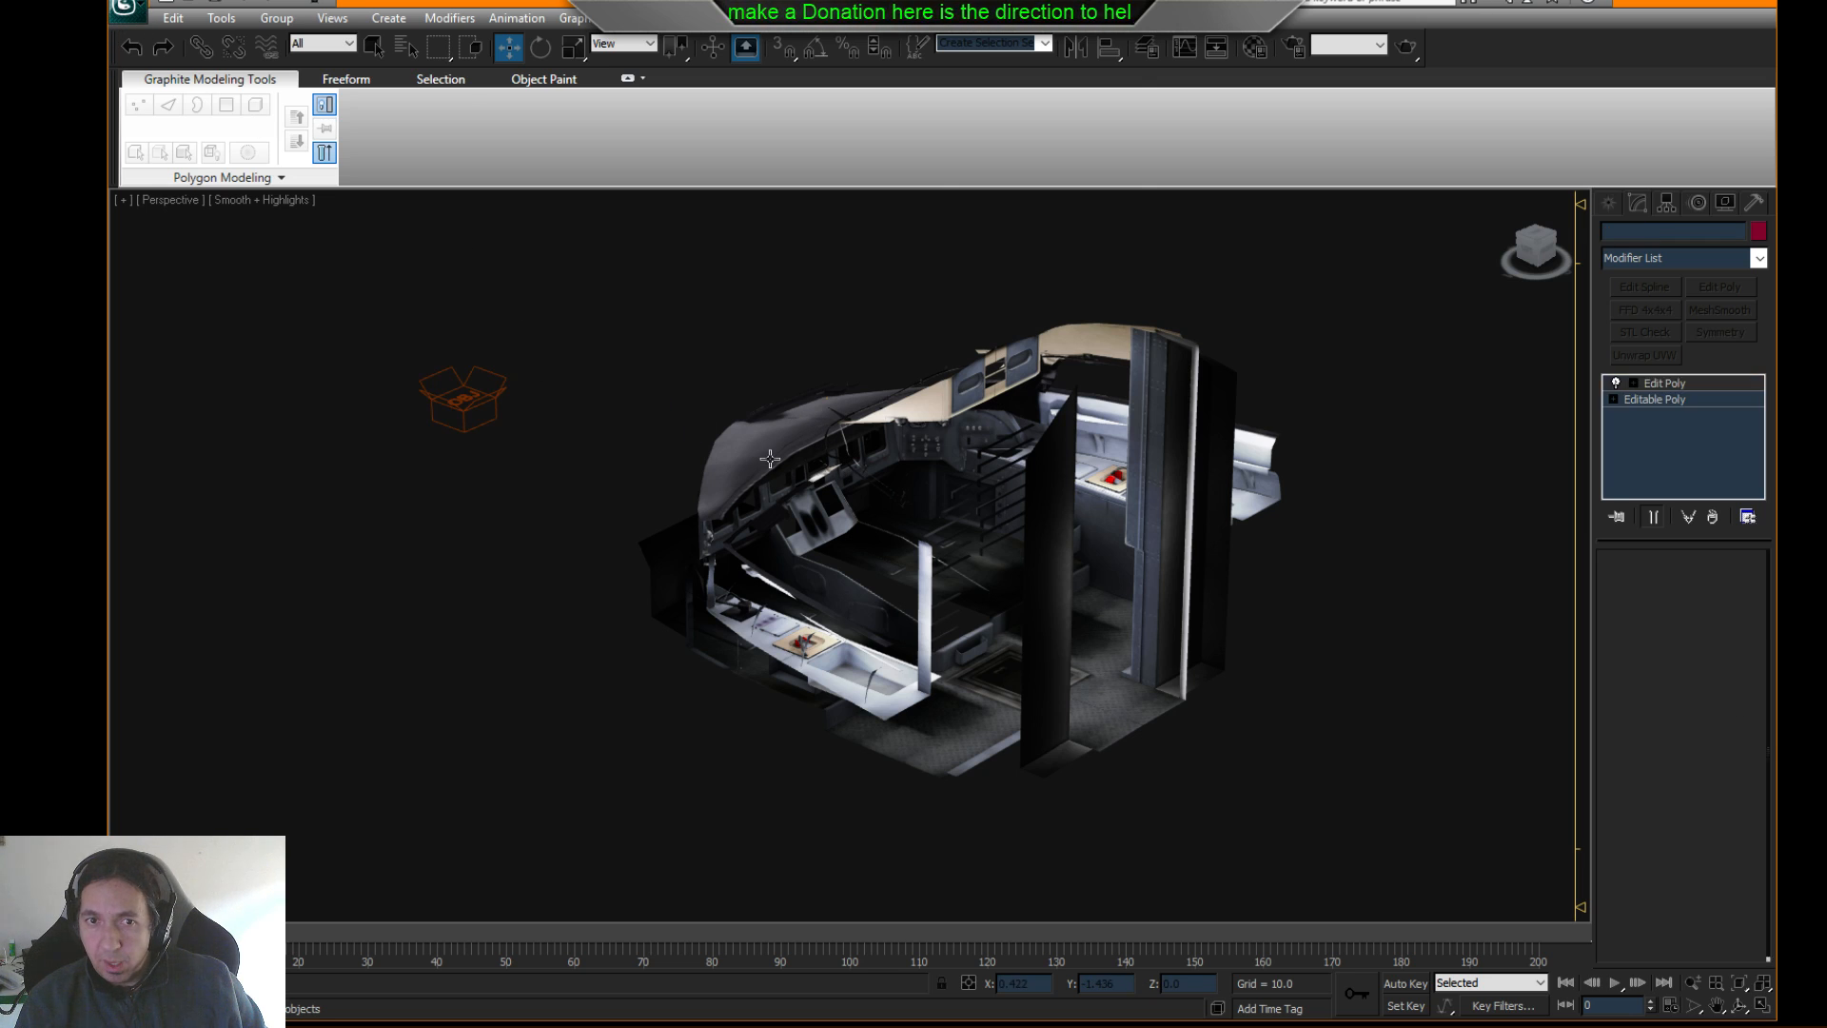
click(789, 347)
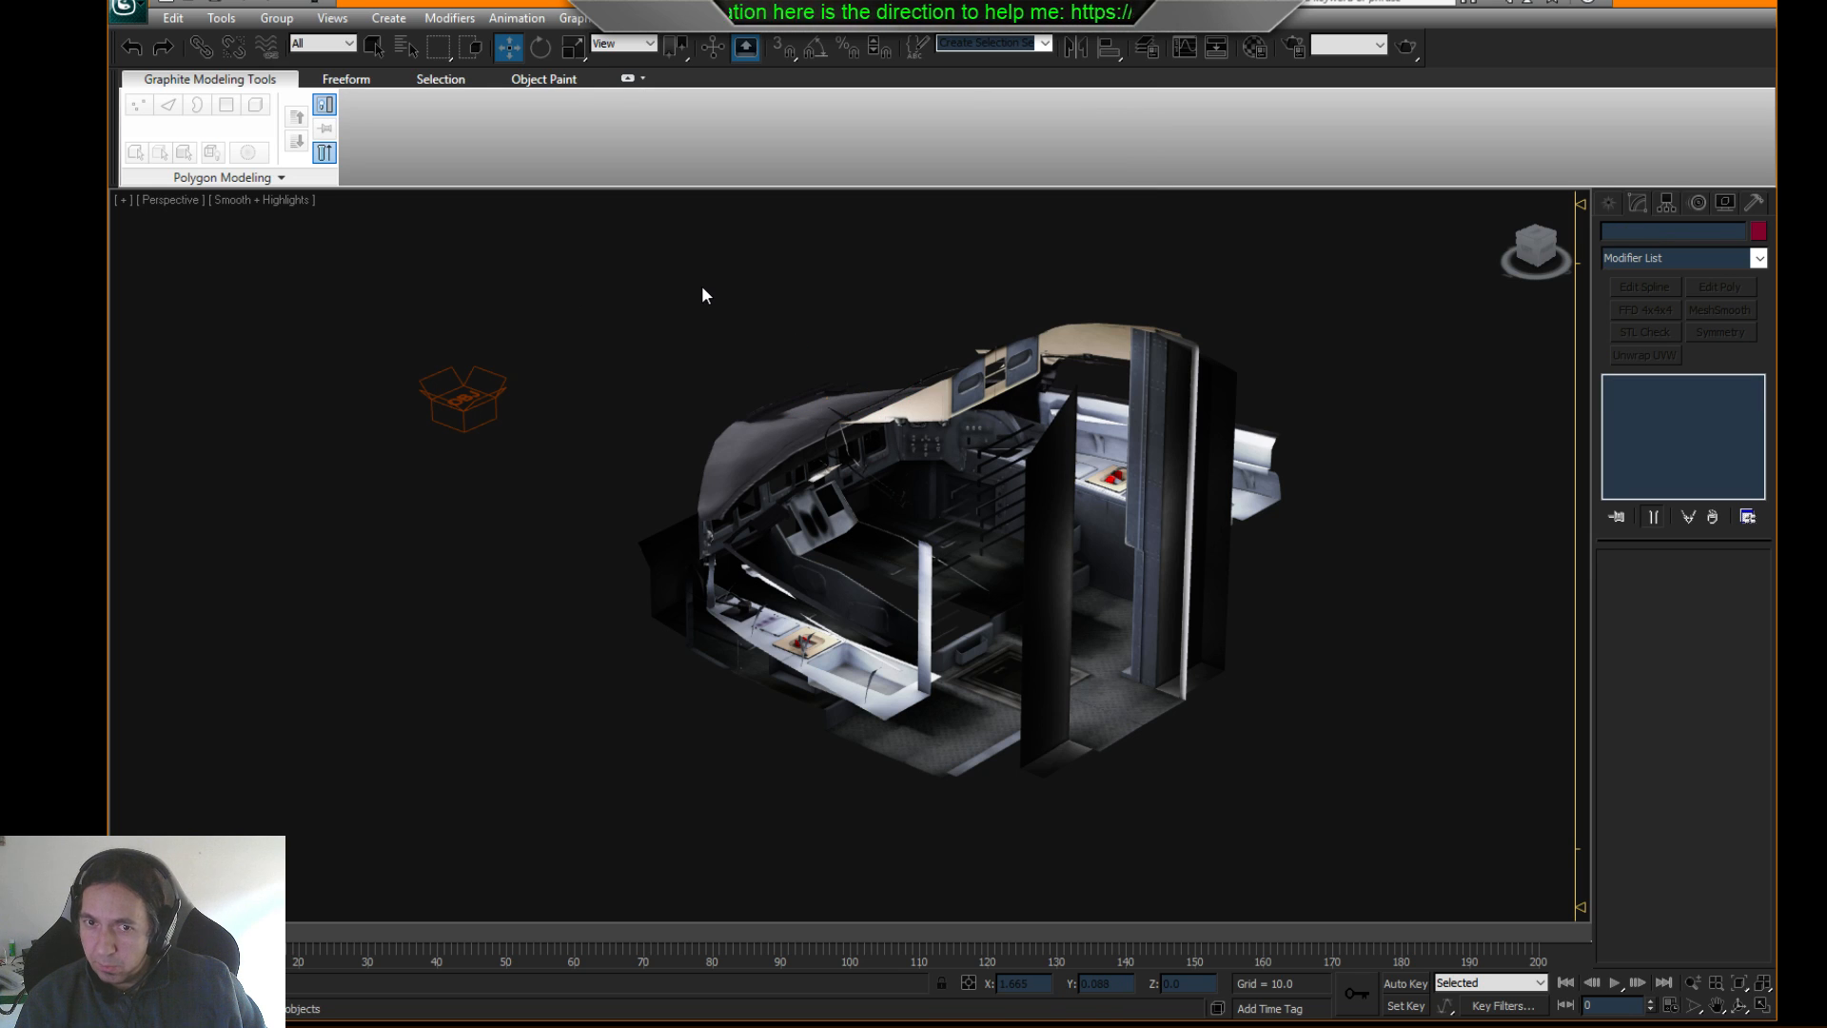
click(719, 447)
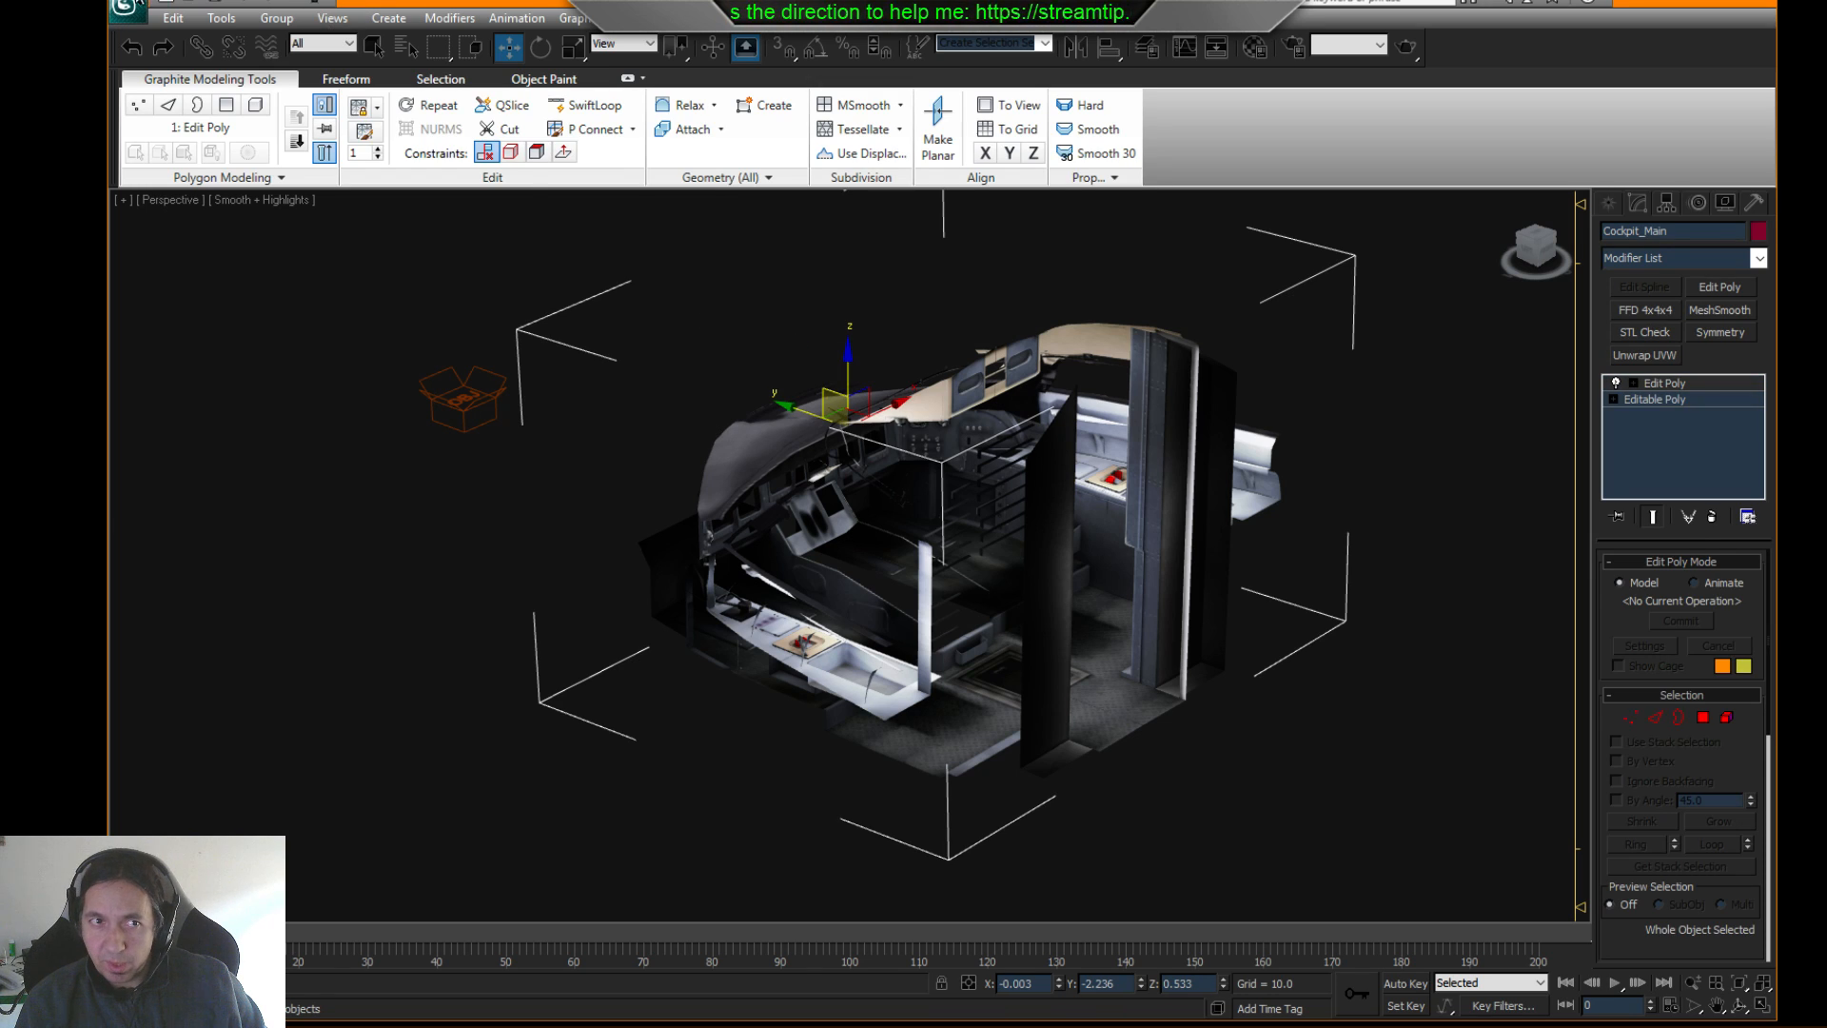
click(130, 8)
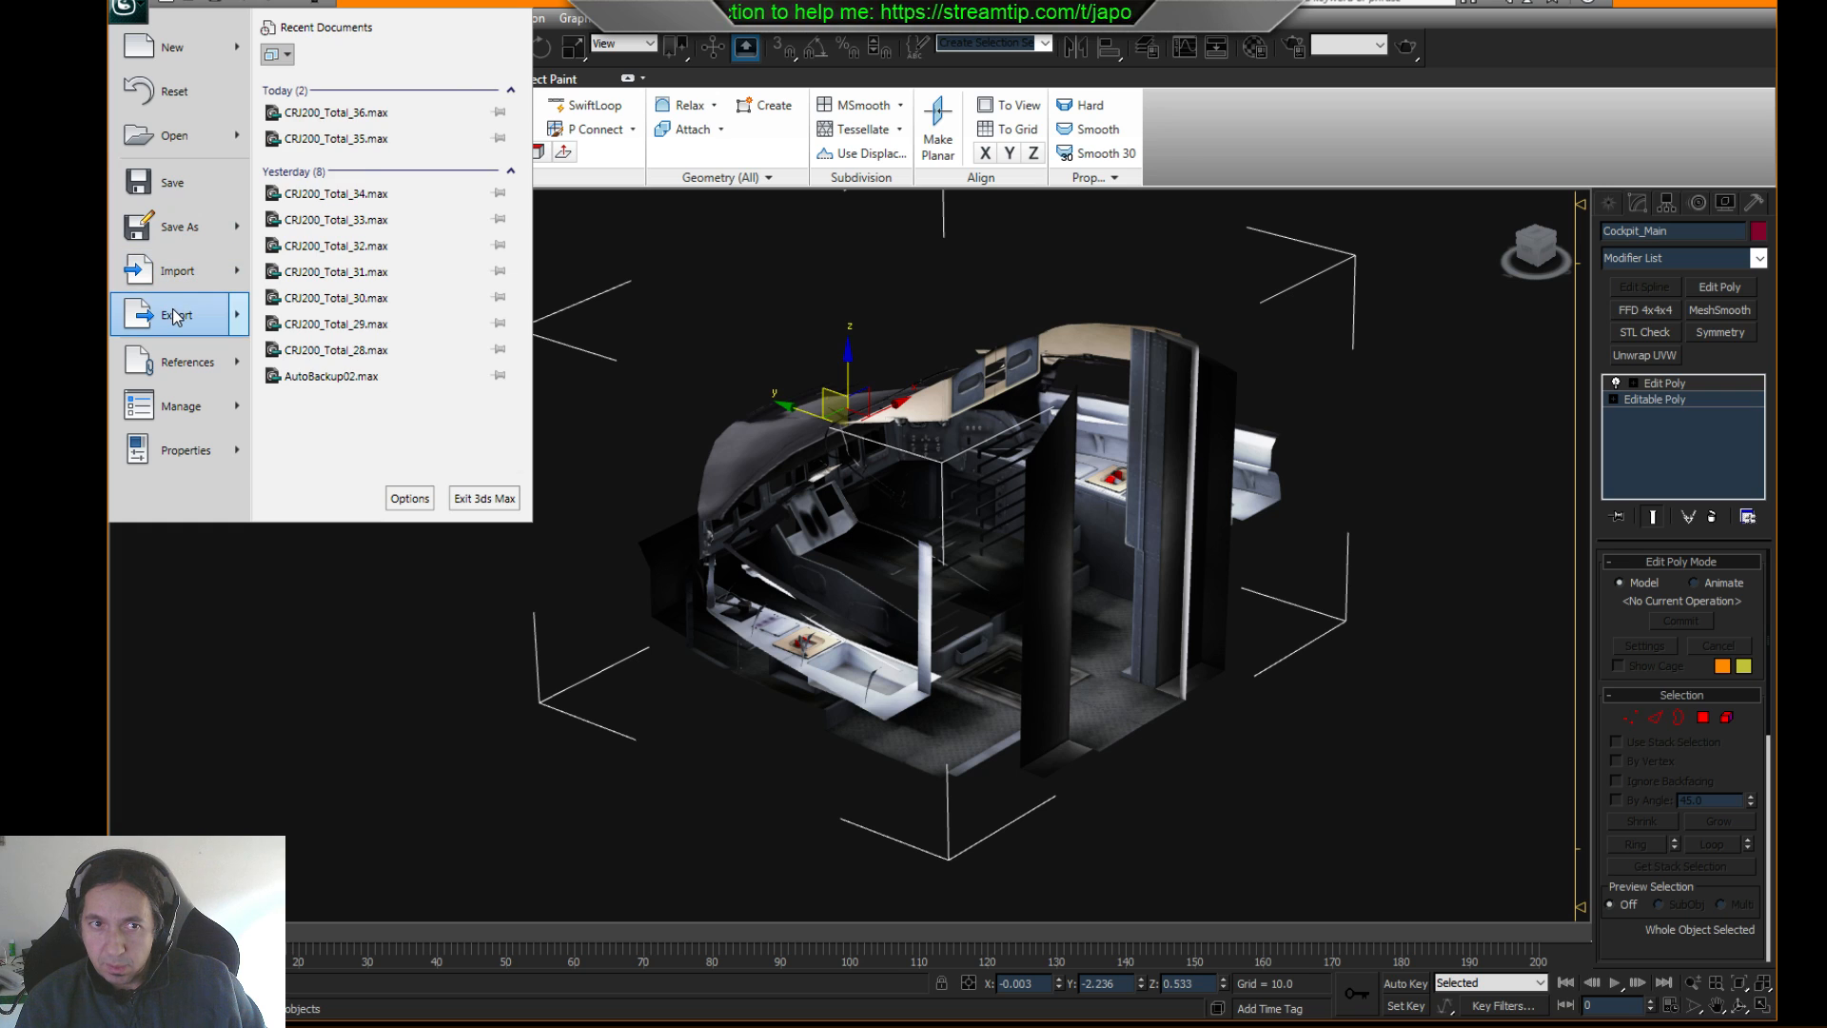
mouse_move(175, 316)
click(377, 175)
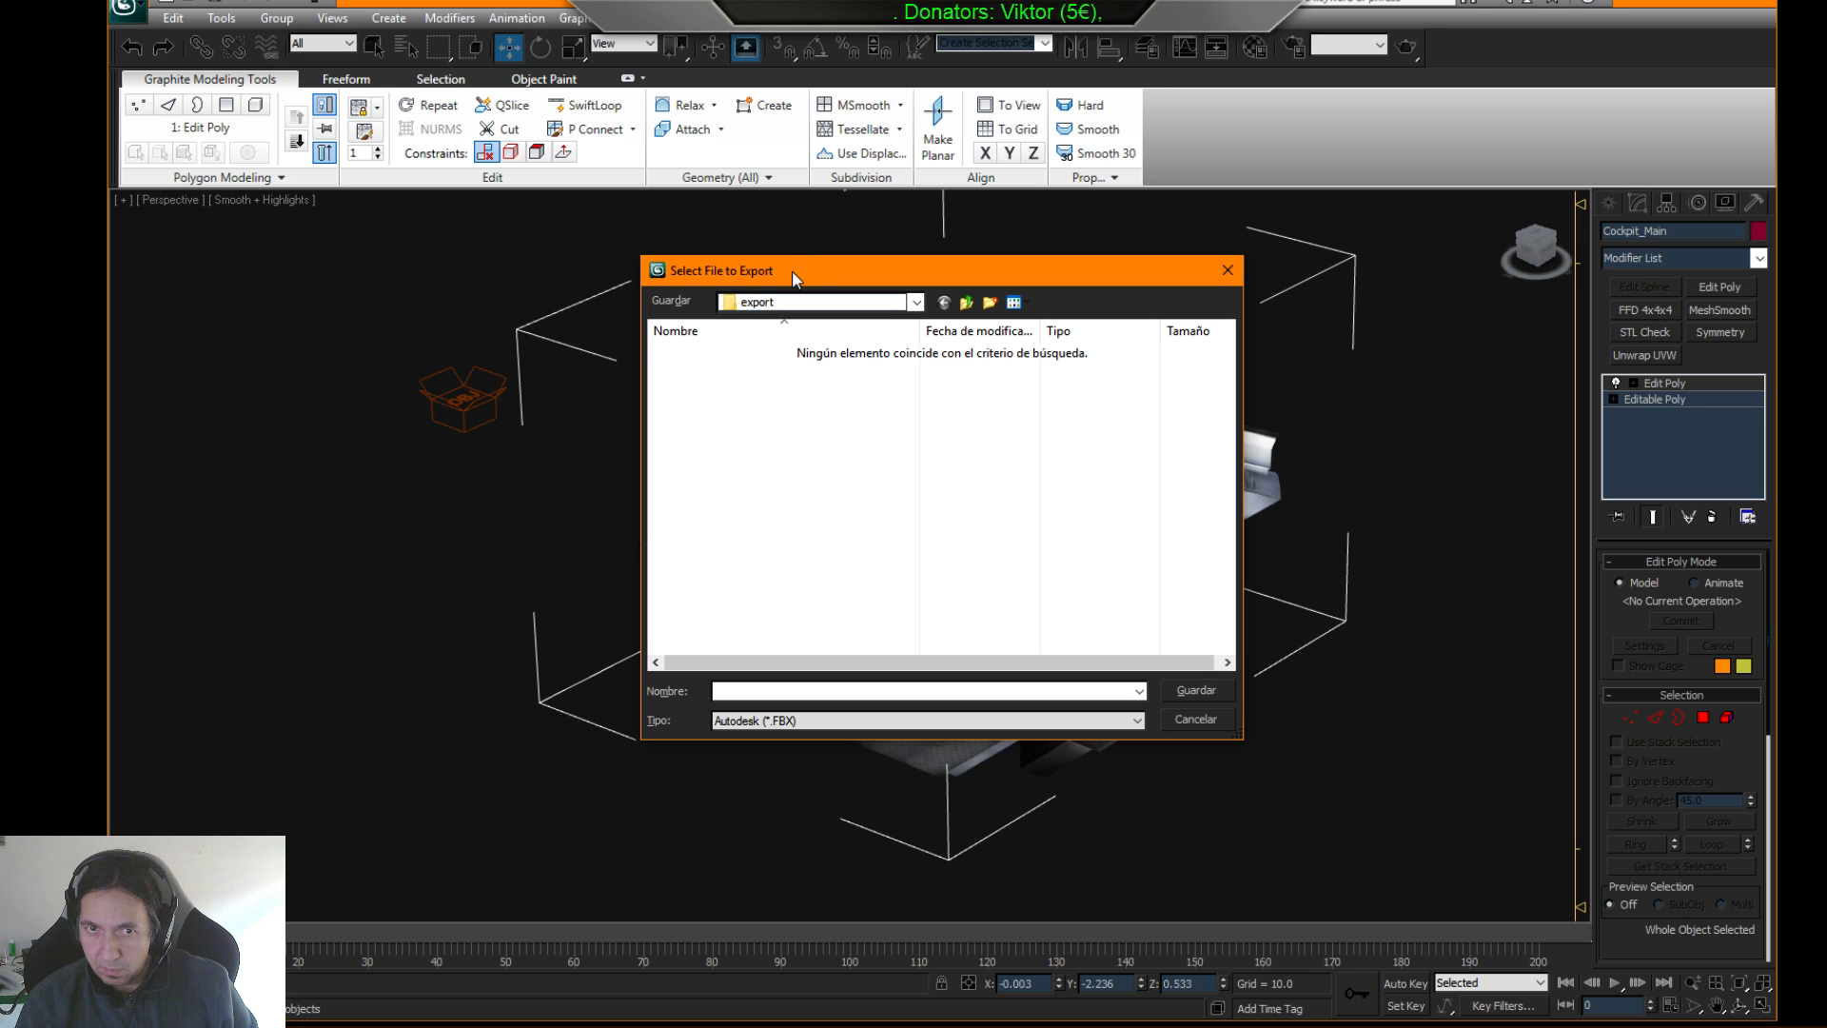
click(1173, 724)
- Check the X-Obj helper and reselect the Cockpit_Main mesh
click(490, 415)
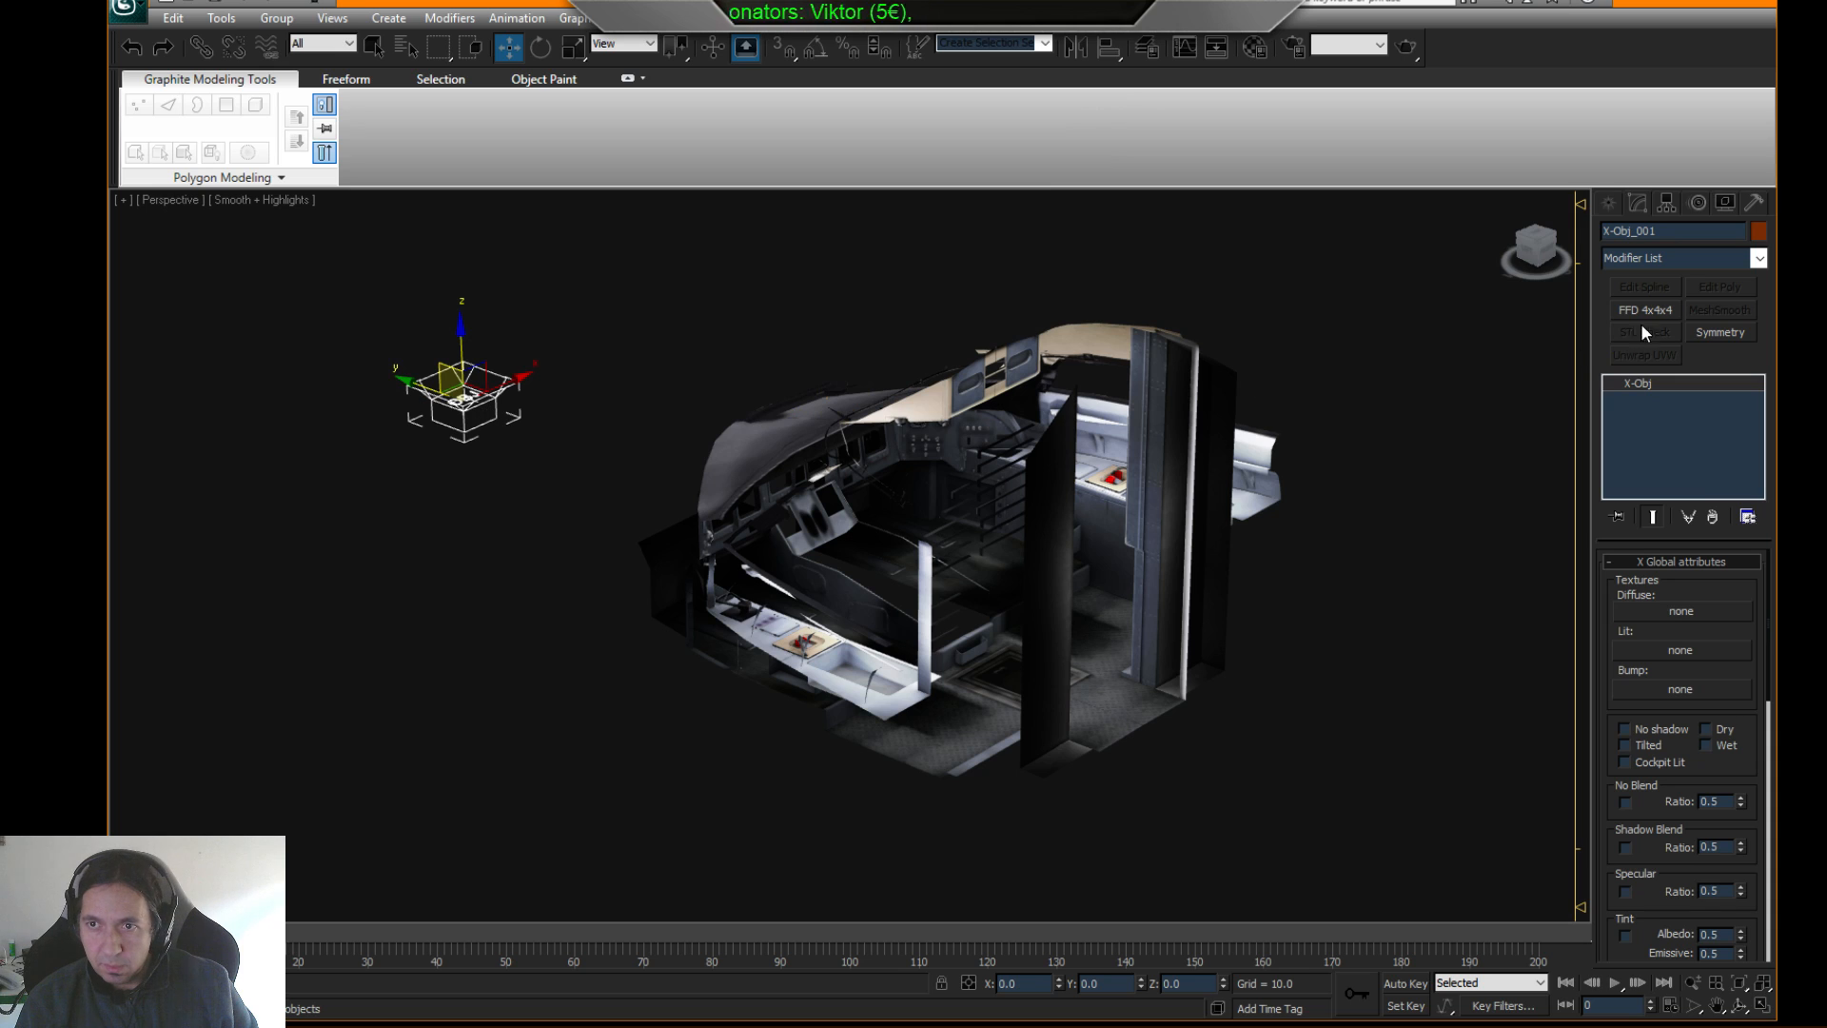
click(990, 514)
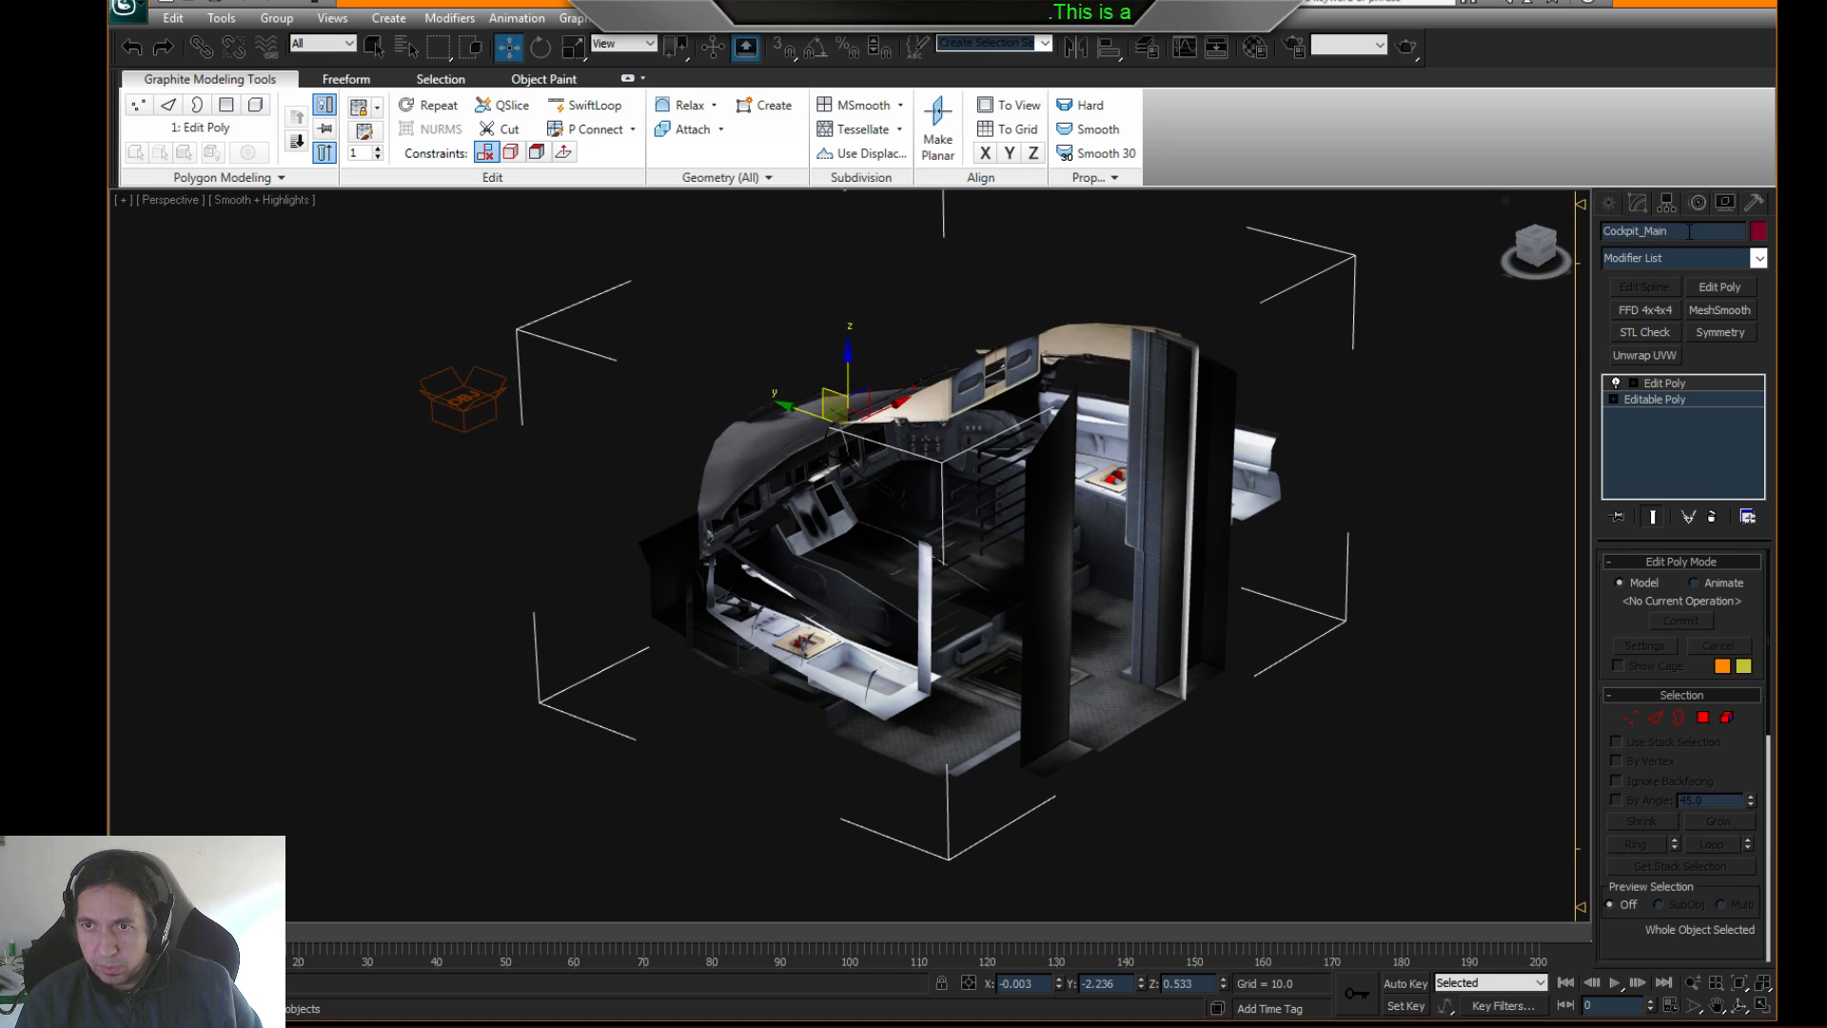
- Rename the X-Obj helper beside the cockpit model as Cockpit_Main
click(470, 413)
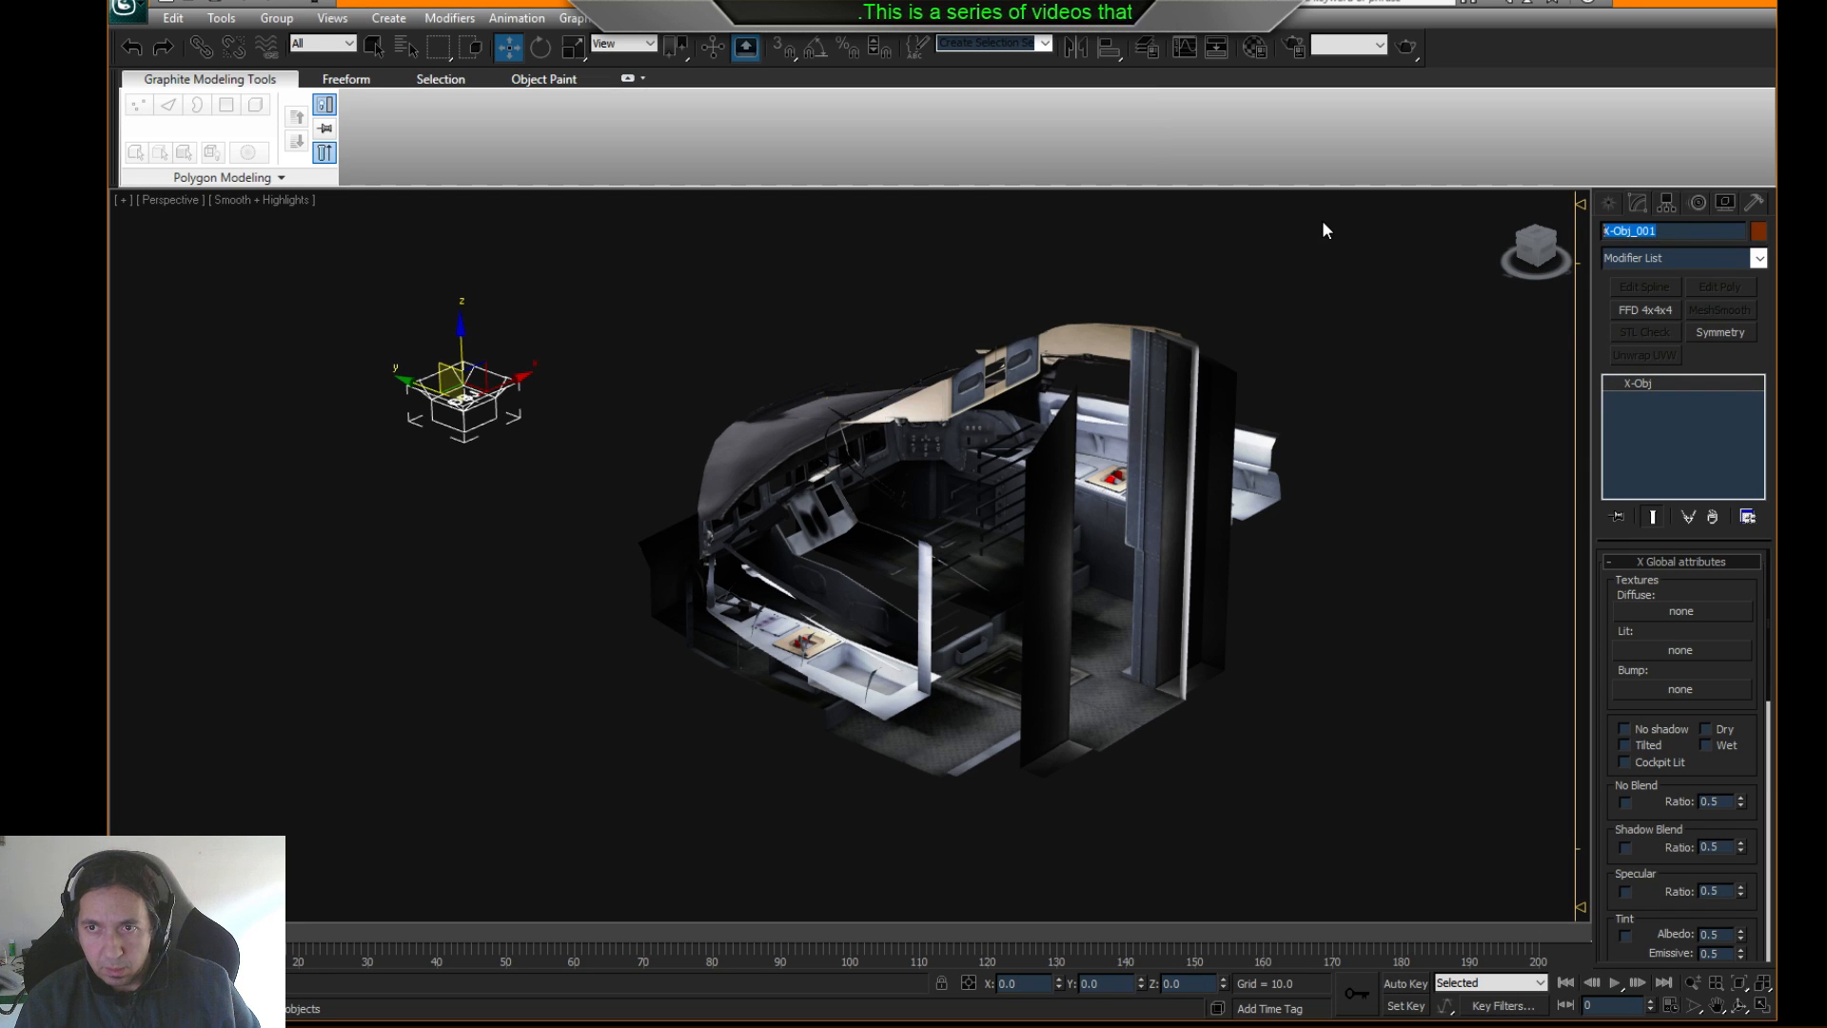
text(Cockpit_Main)
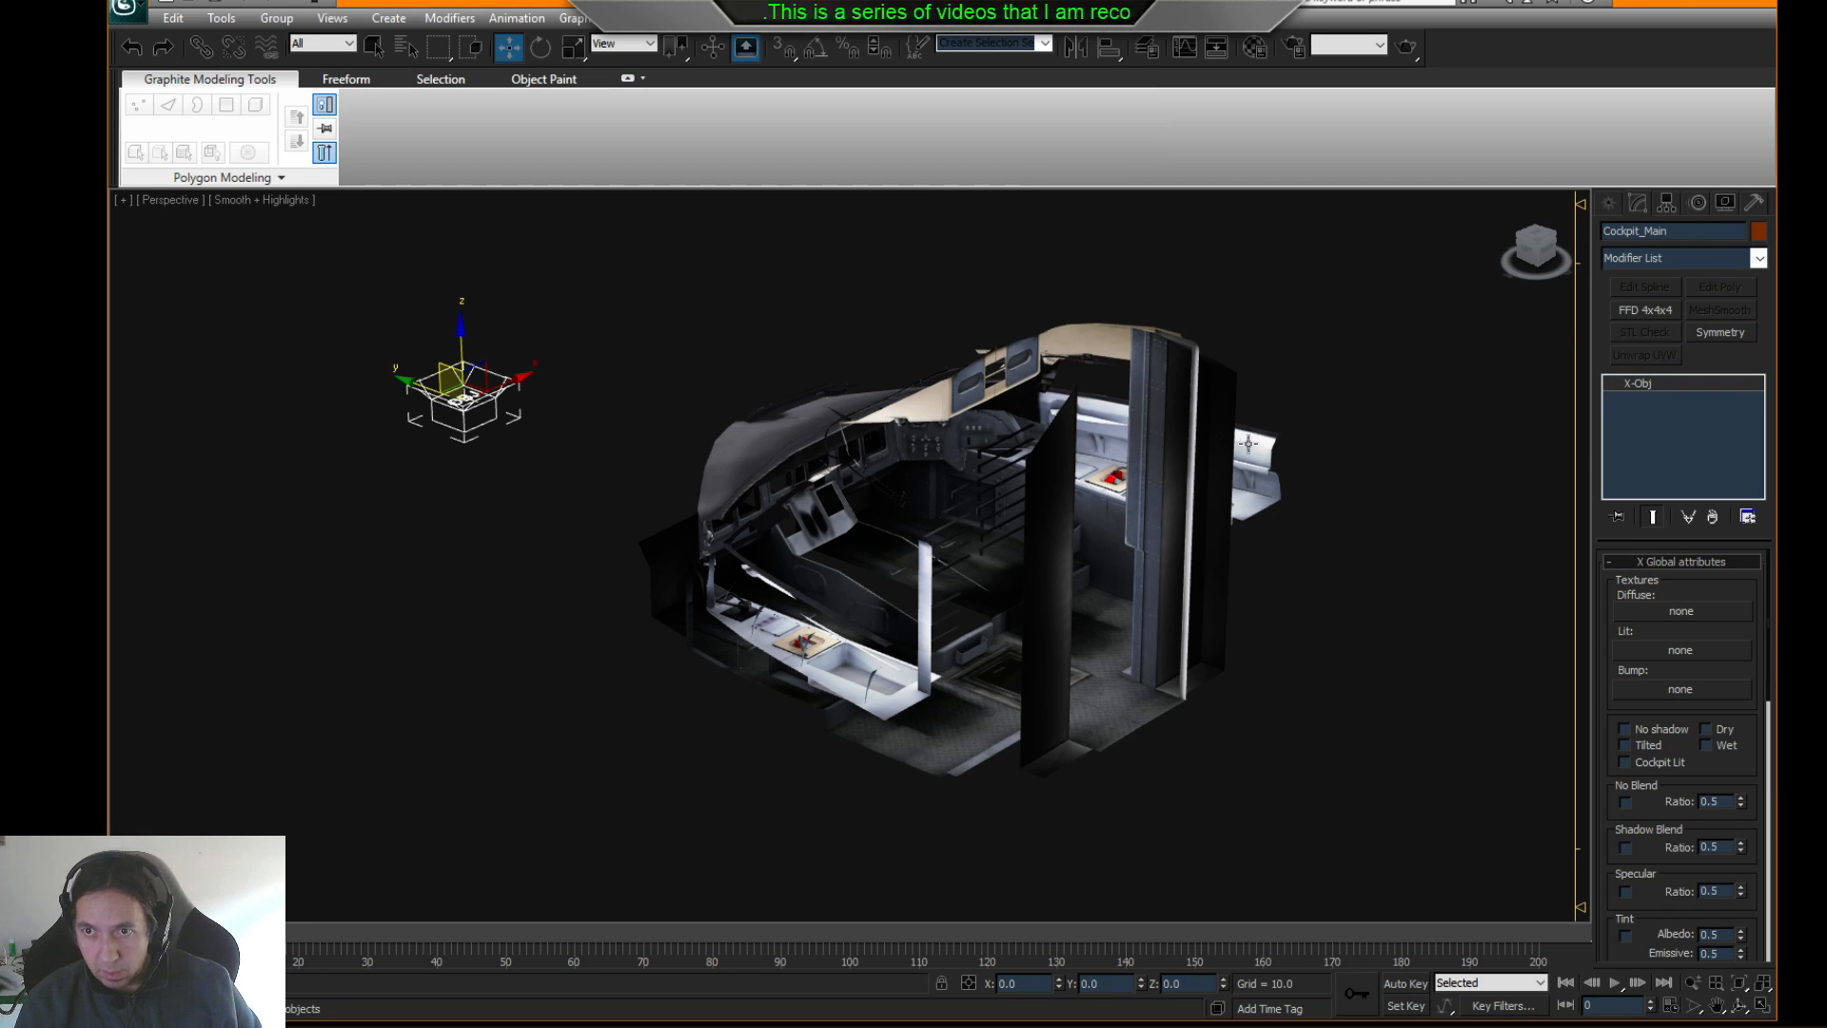
click(836, 352)
- Start exporting only the selected cockpit mesh and browse to the CRJ200 v2 folder on drive Japo3 (E:)
click(833, 405)
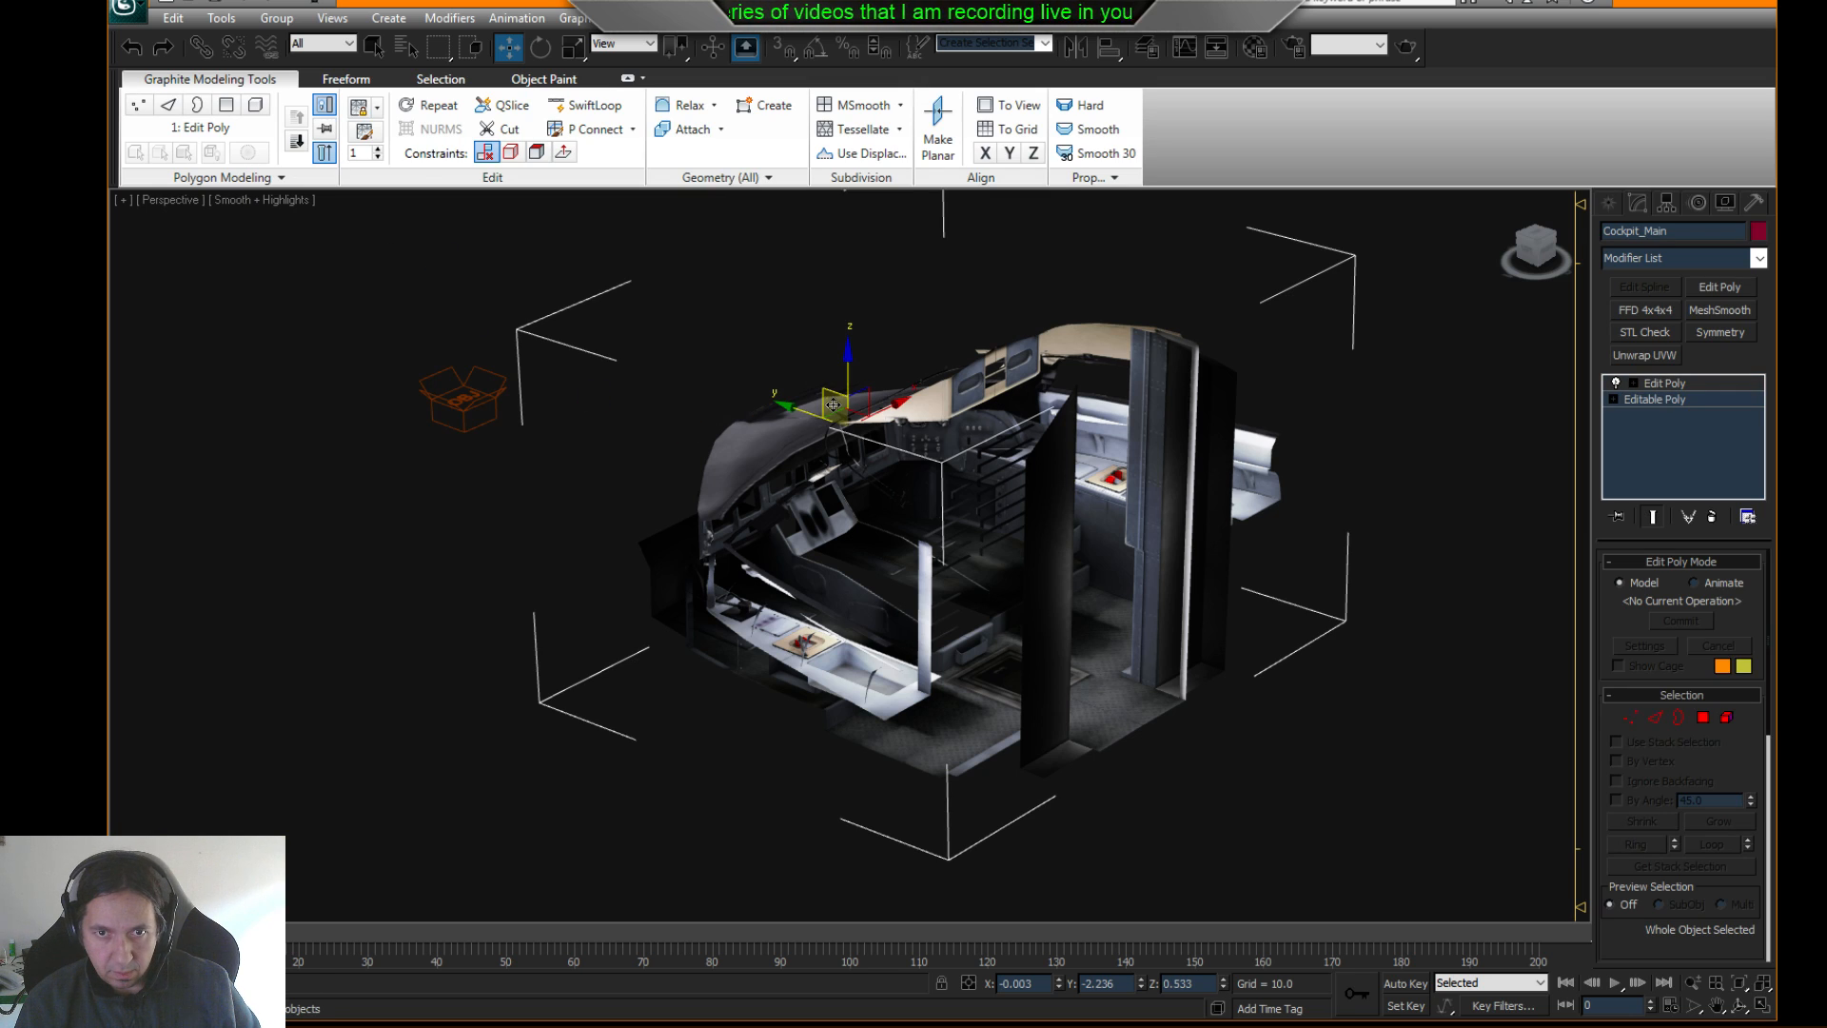
click(133, 10)
mouse_move(168, 302)
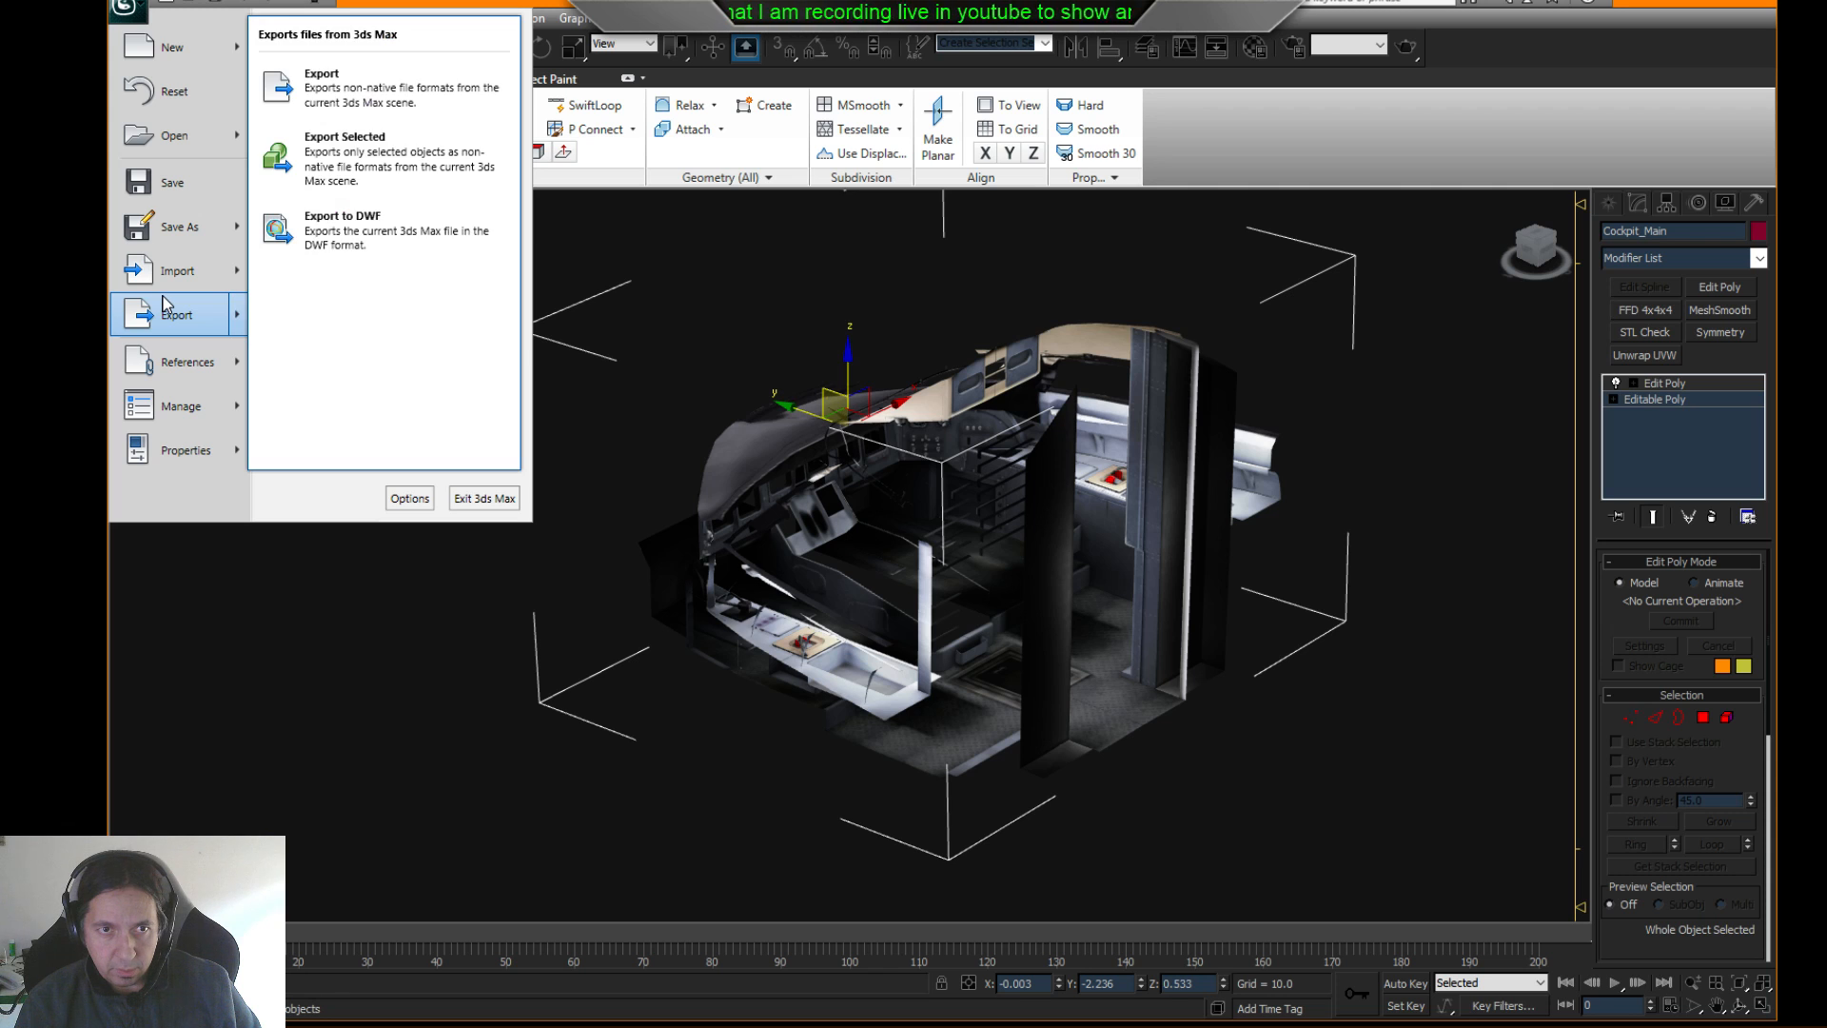
click(376, 170)
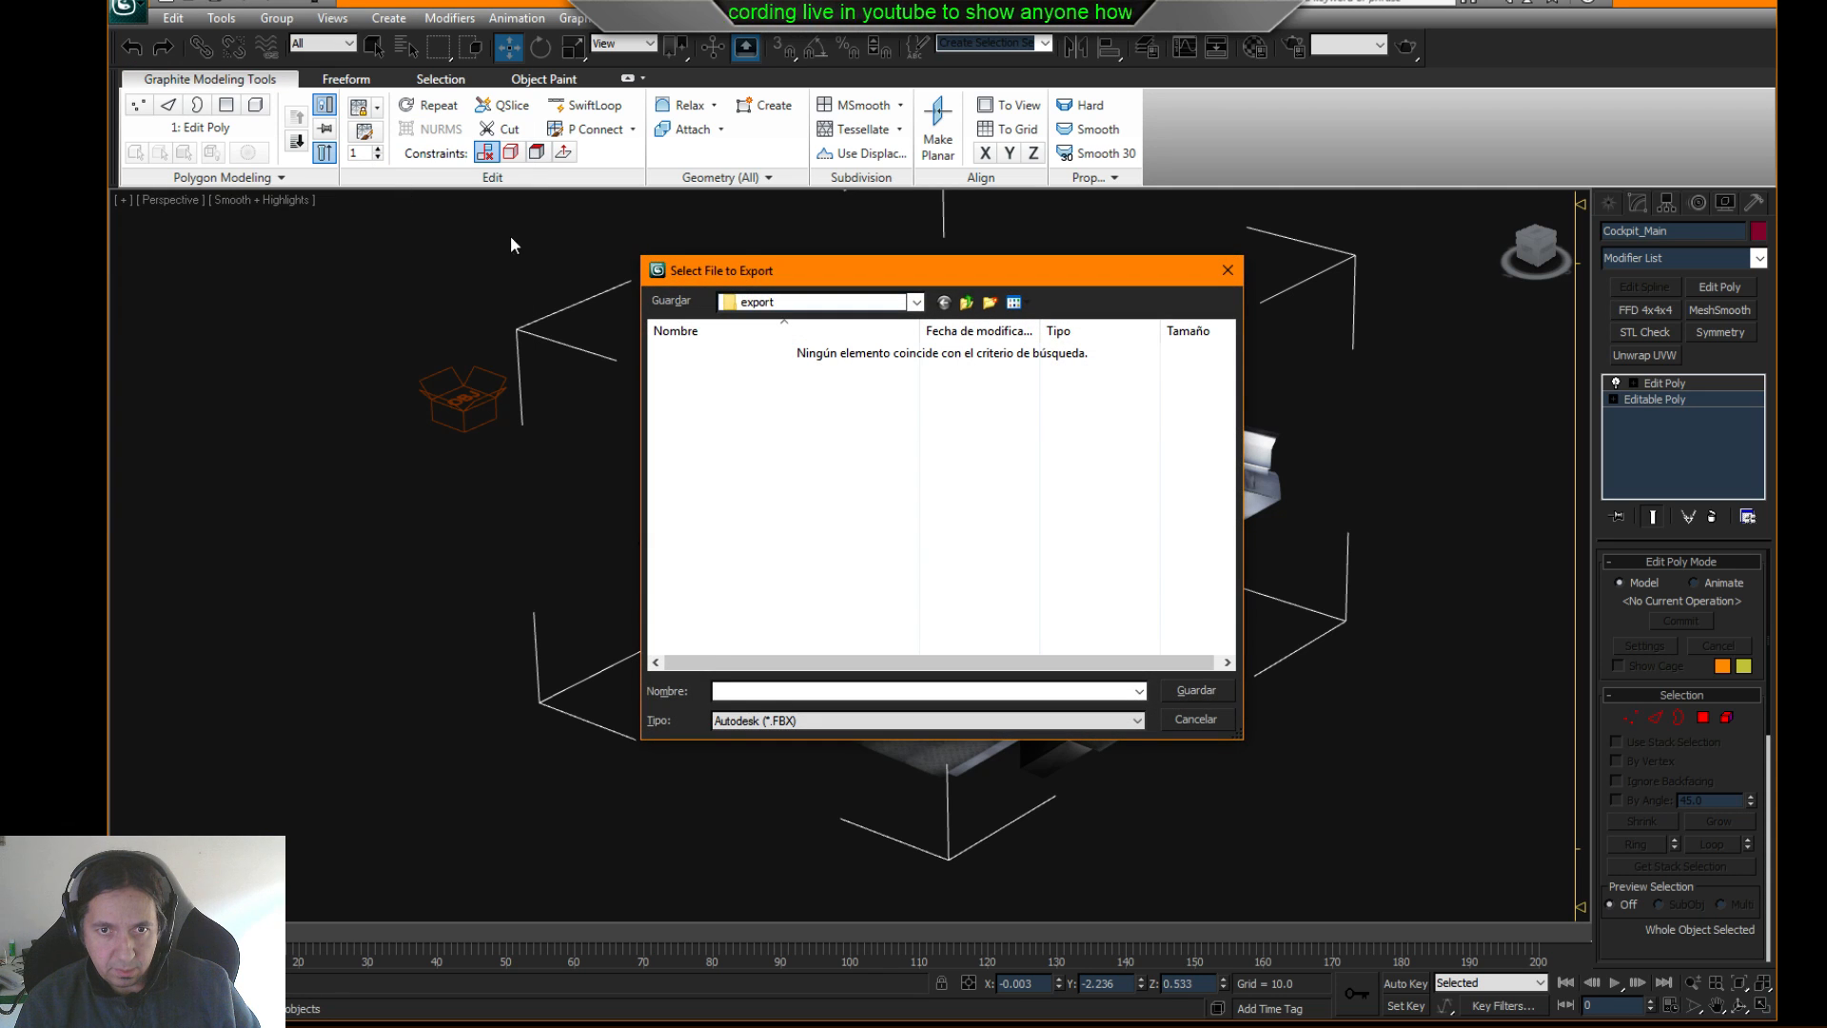
click(809, 302)
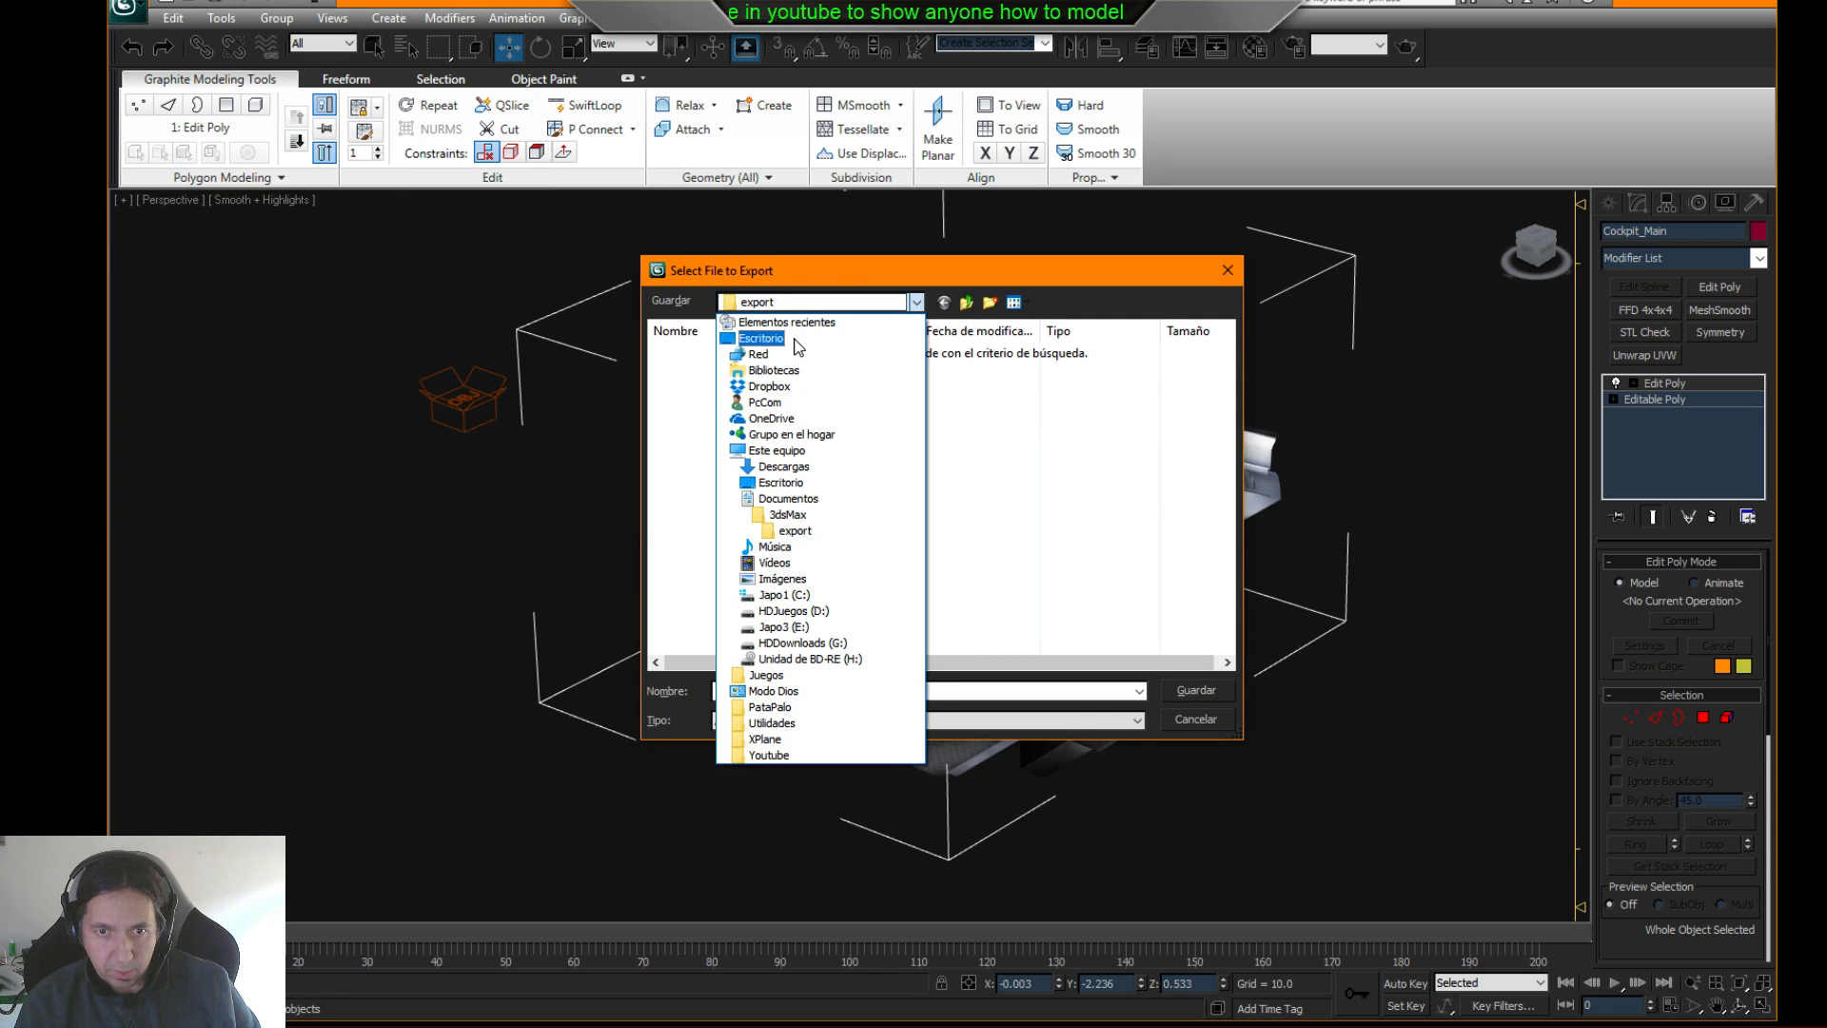
click(809, 303)
click(809, 303)
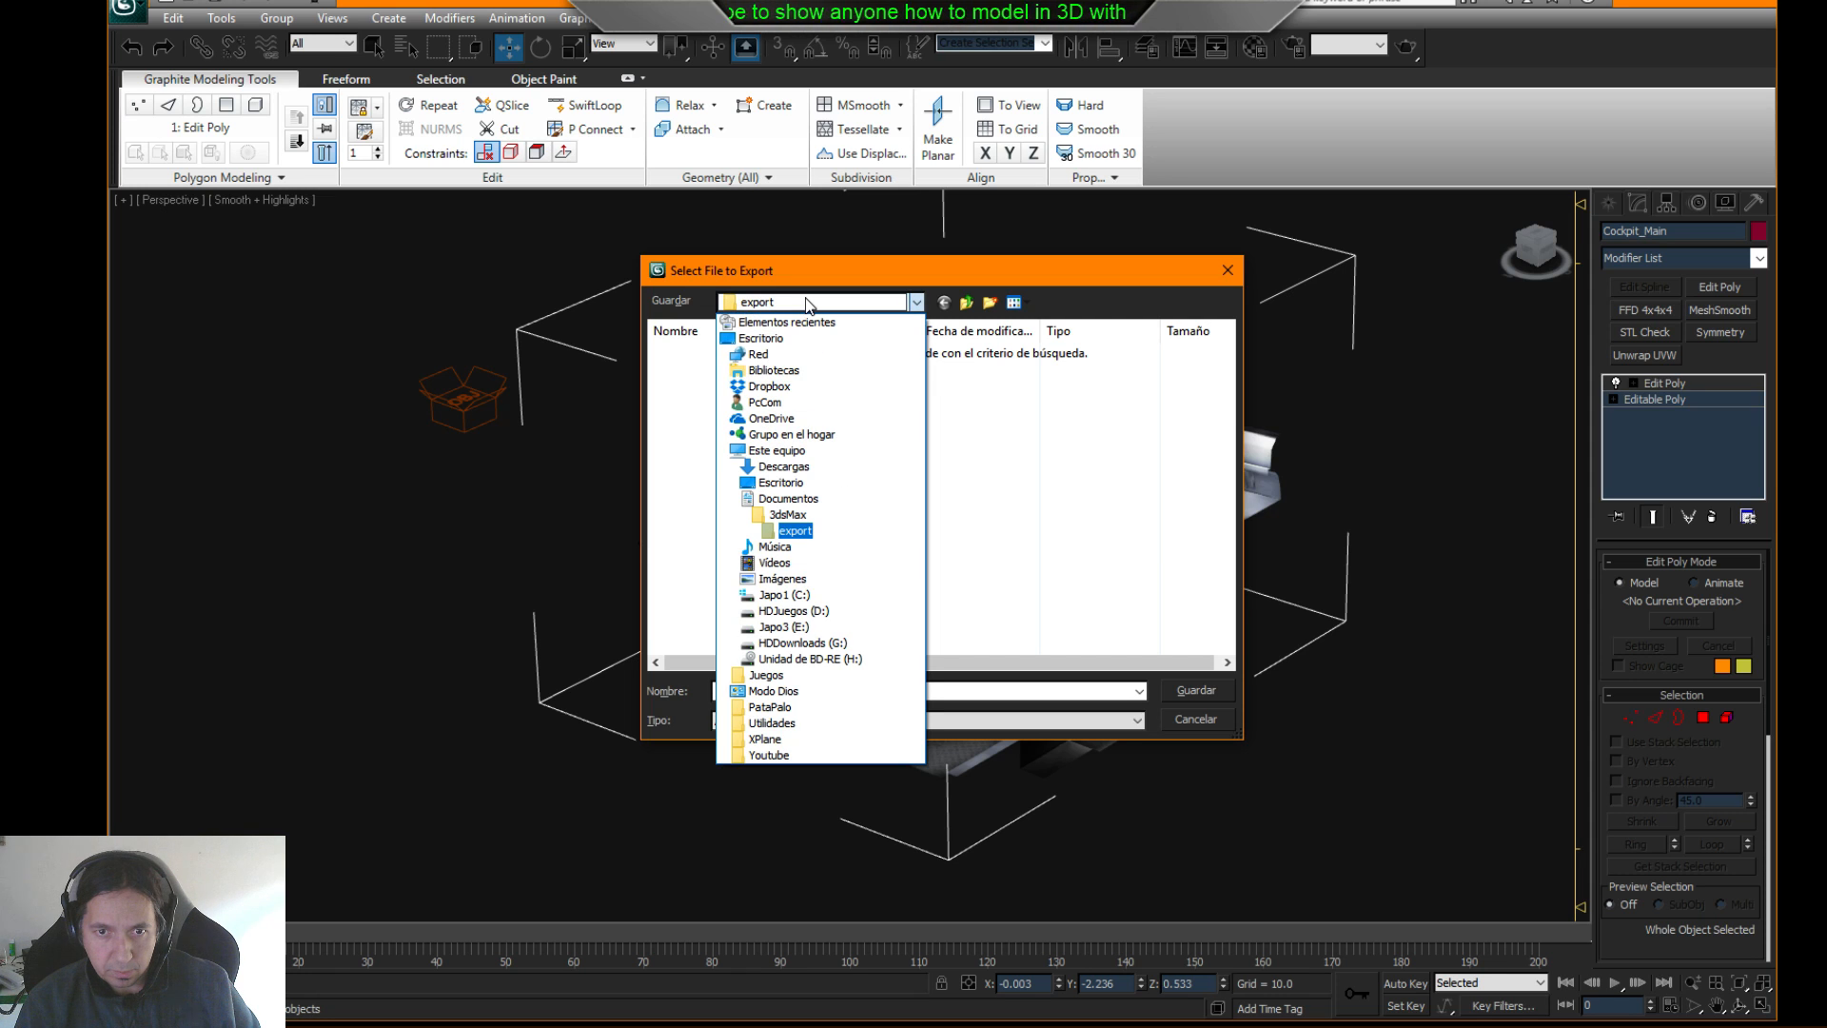
click(799, 611)
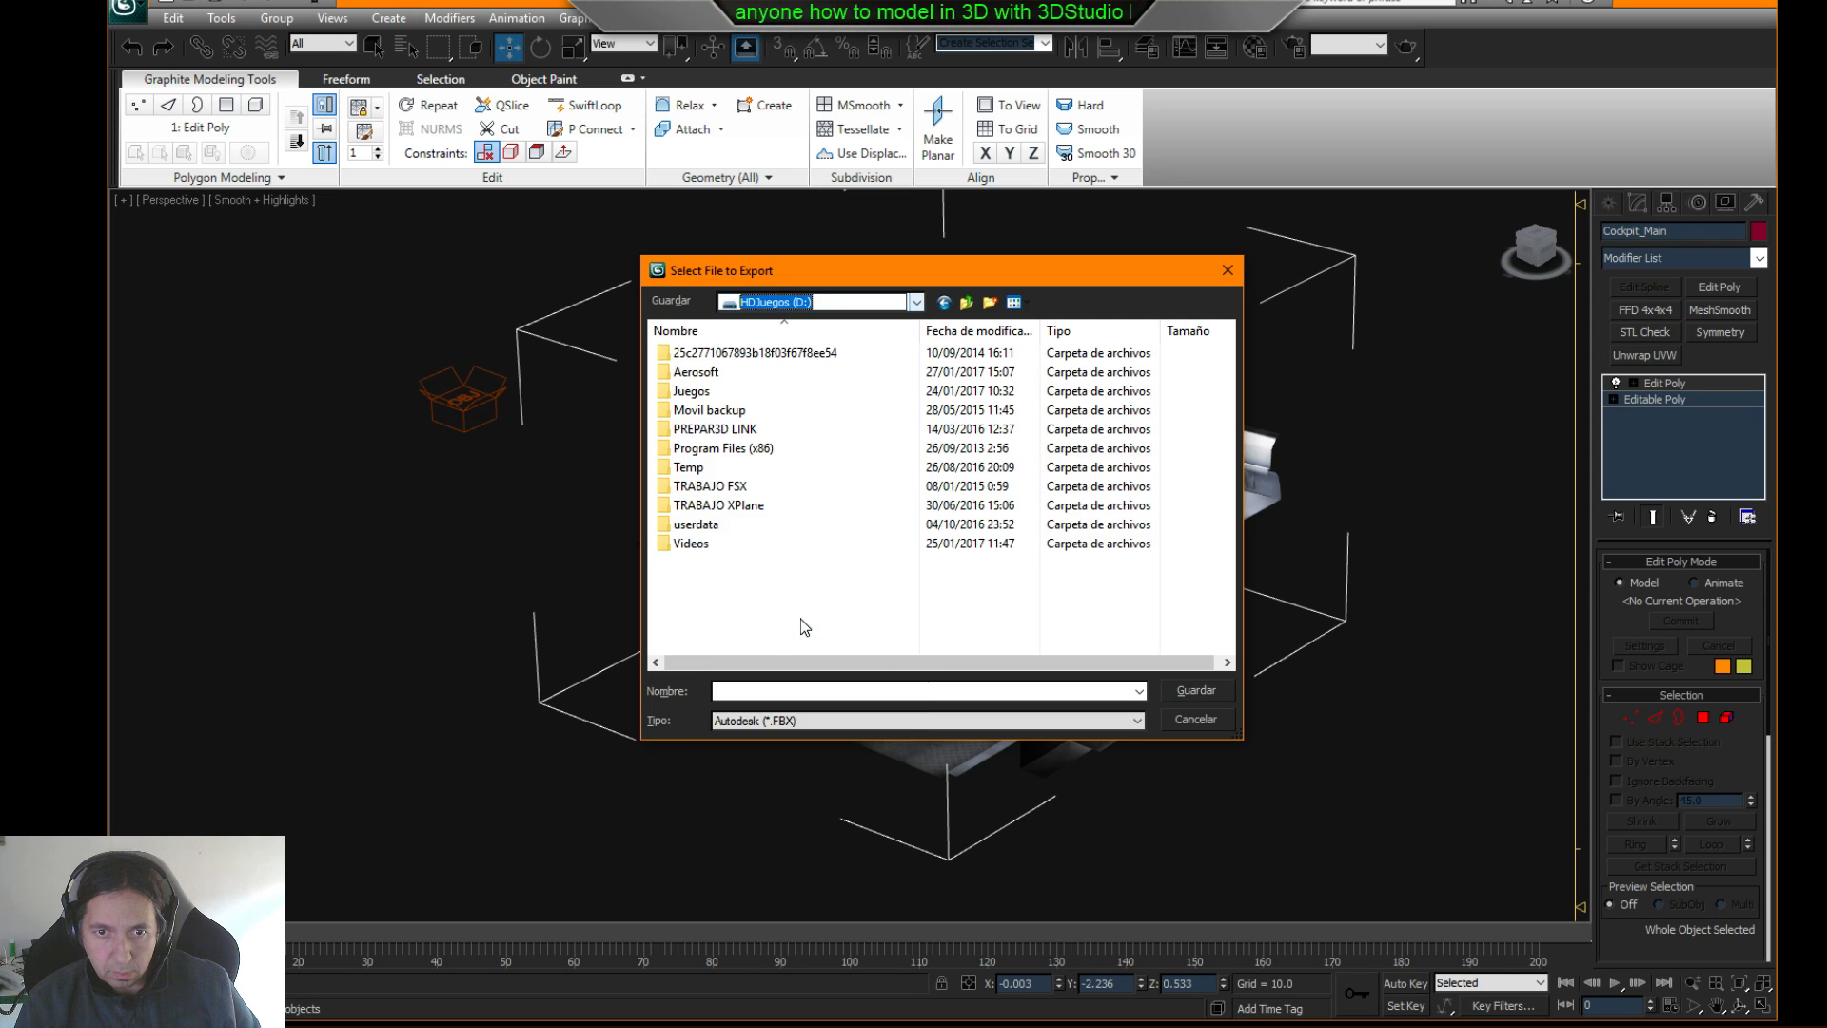
click(807, 302)
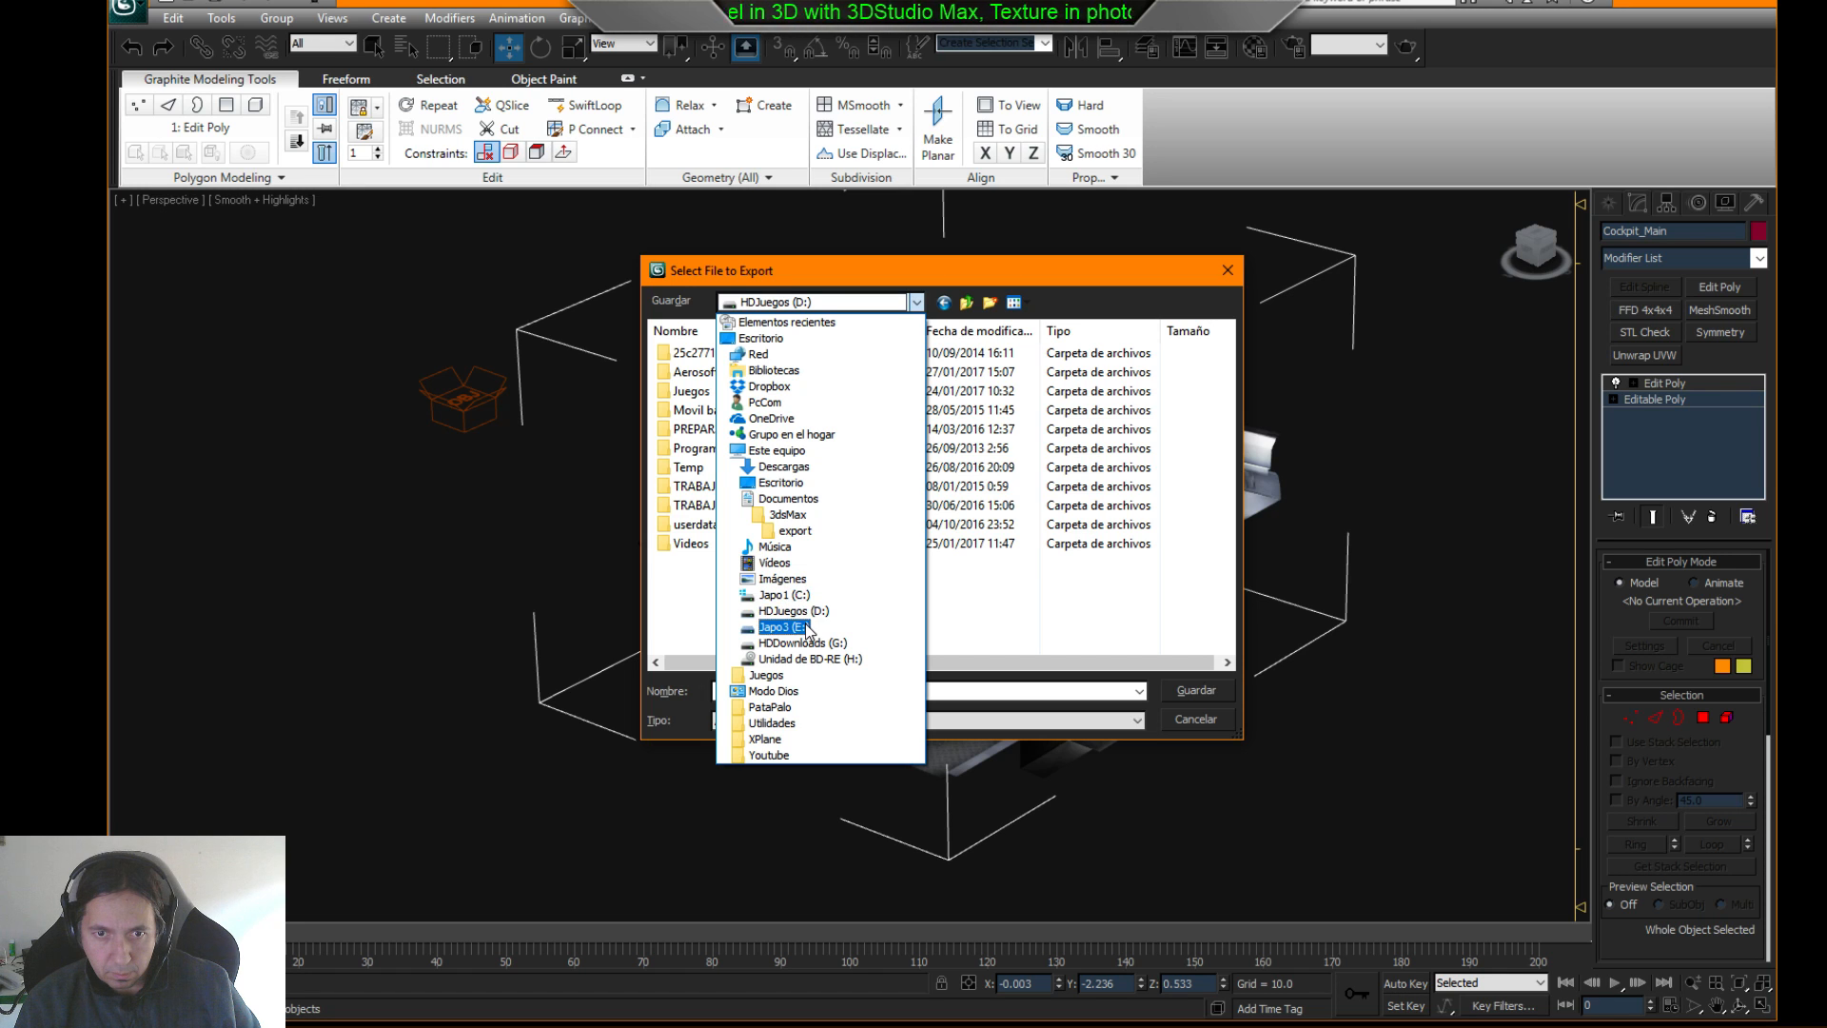
click(812, 628)
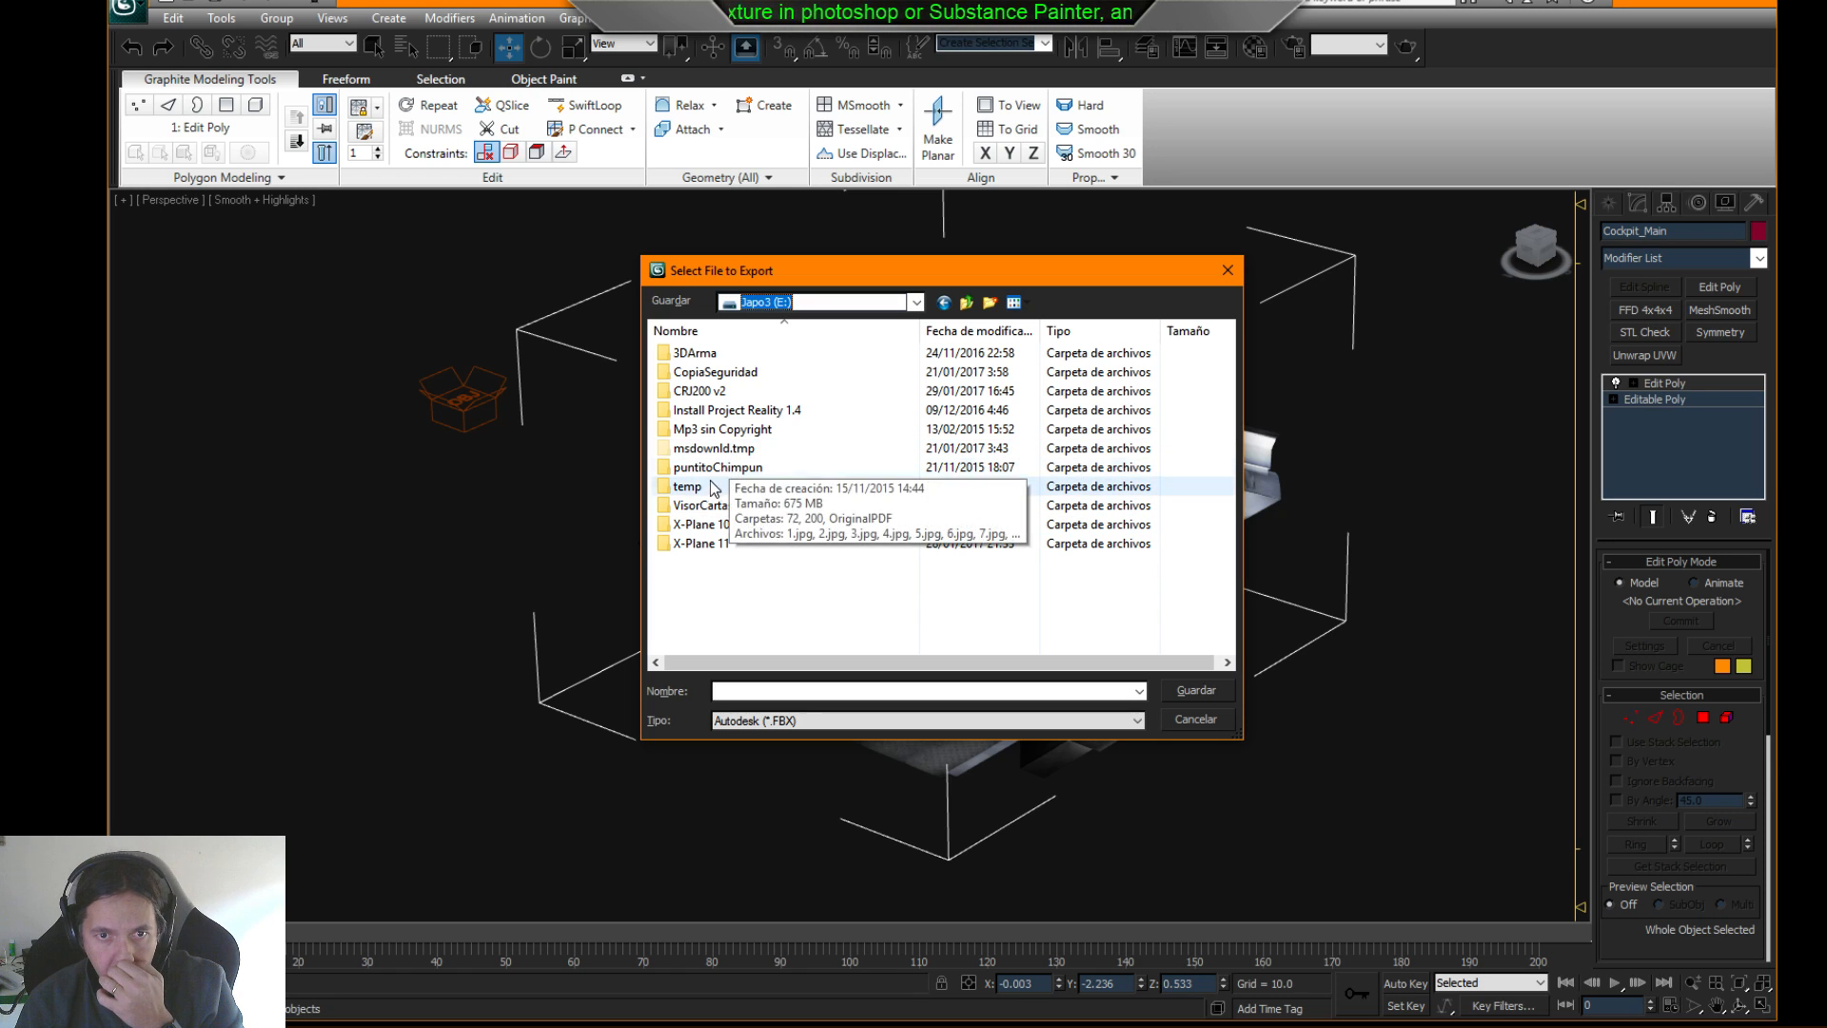
double_click(709, 398)
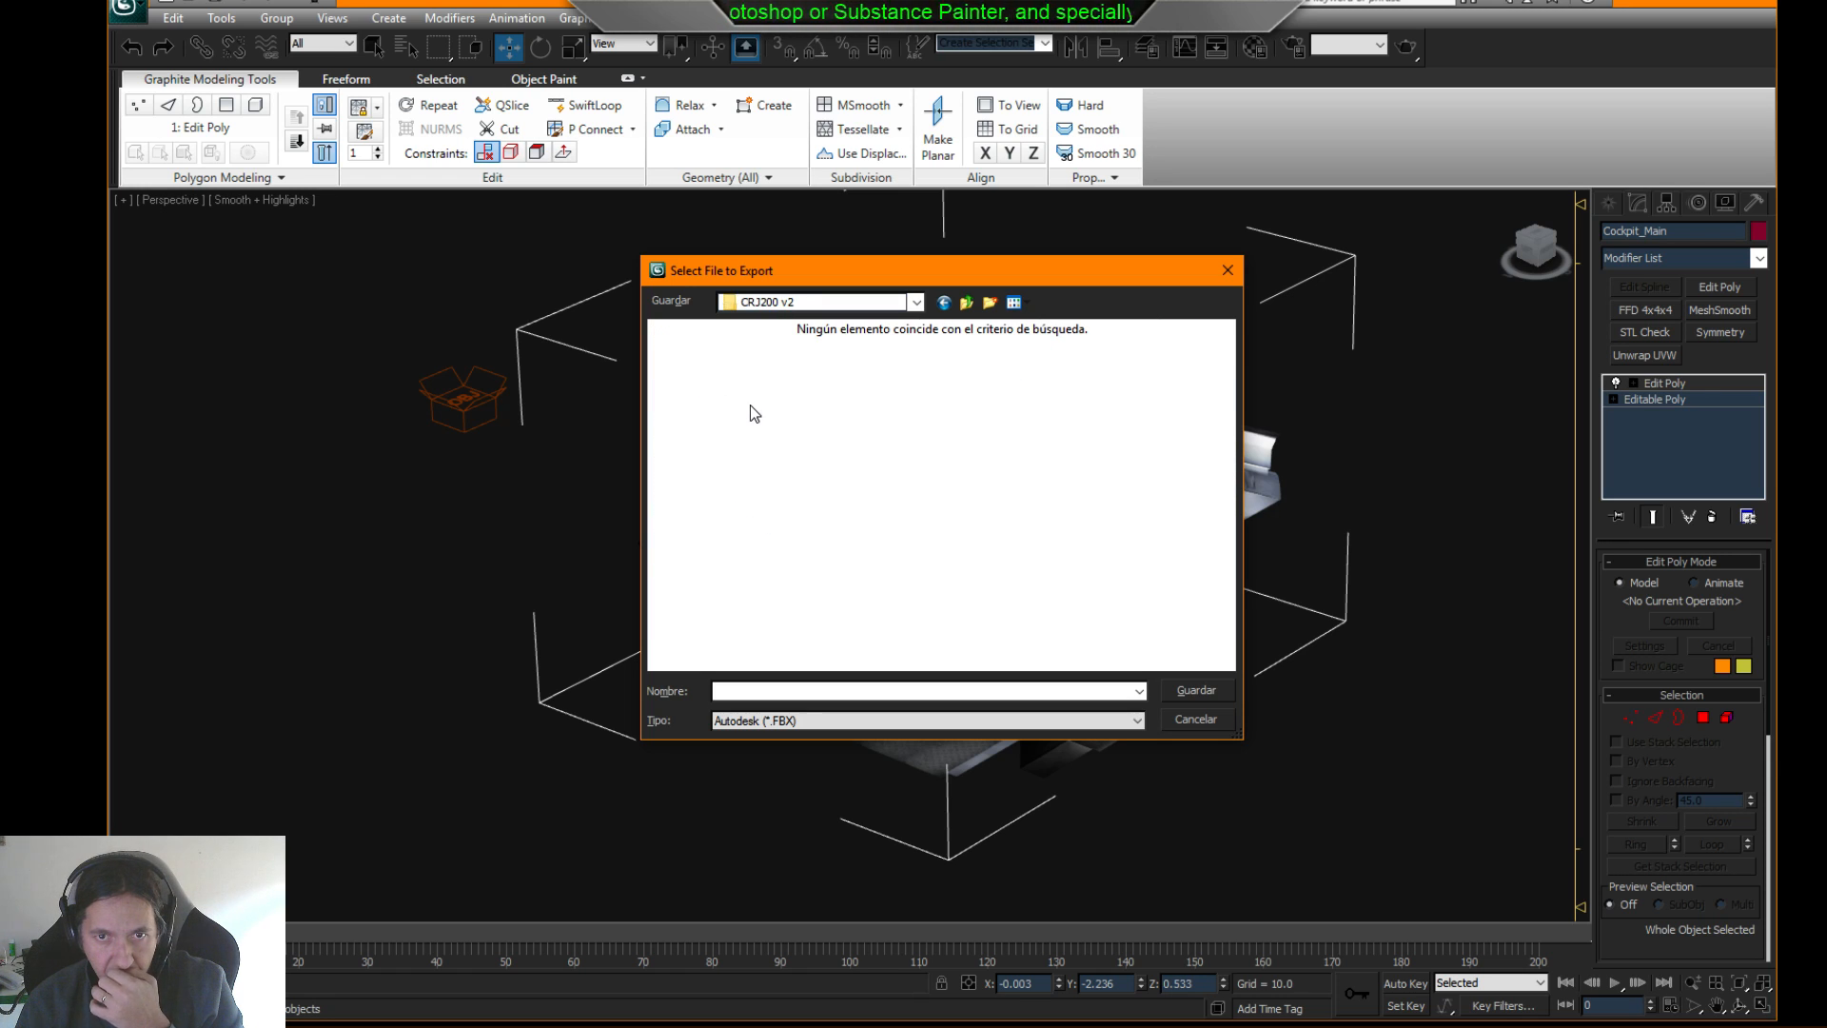
- Create a new folder named Objects inside the CRJ200 v2 folder
click(769, 721)
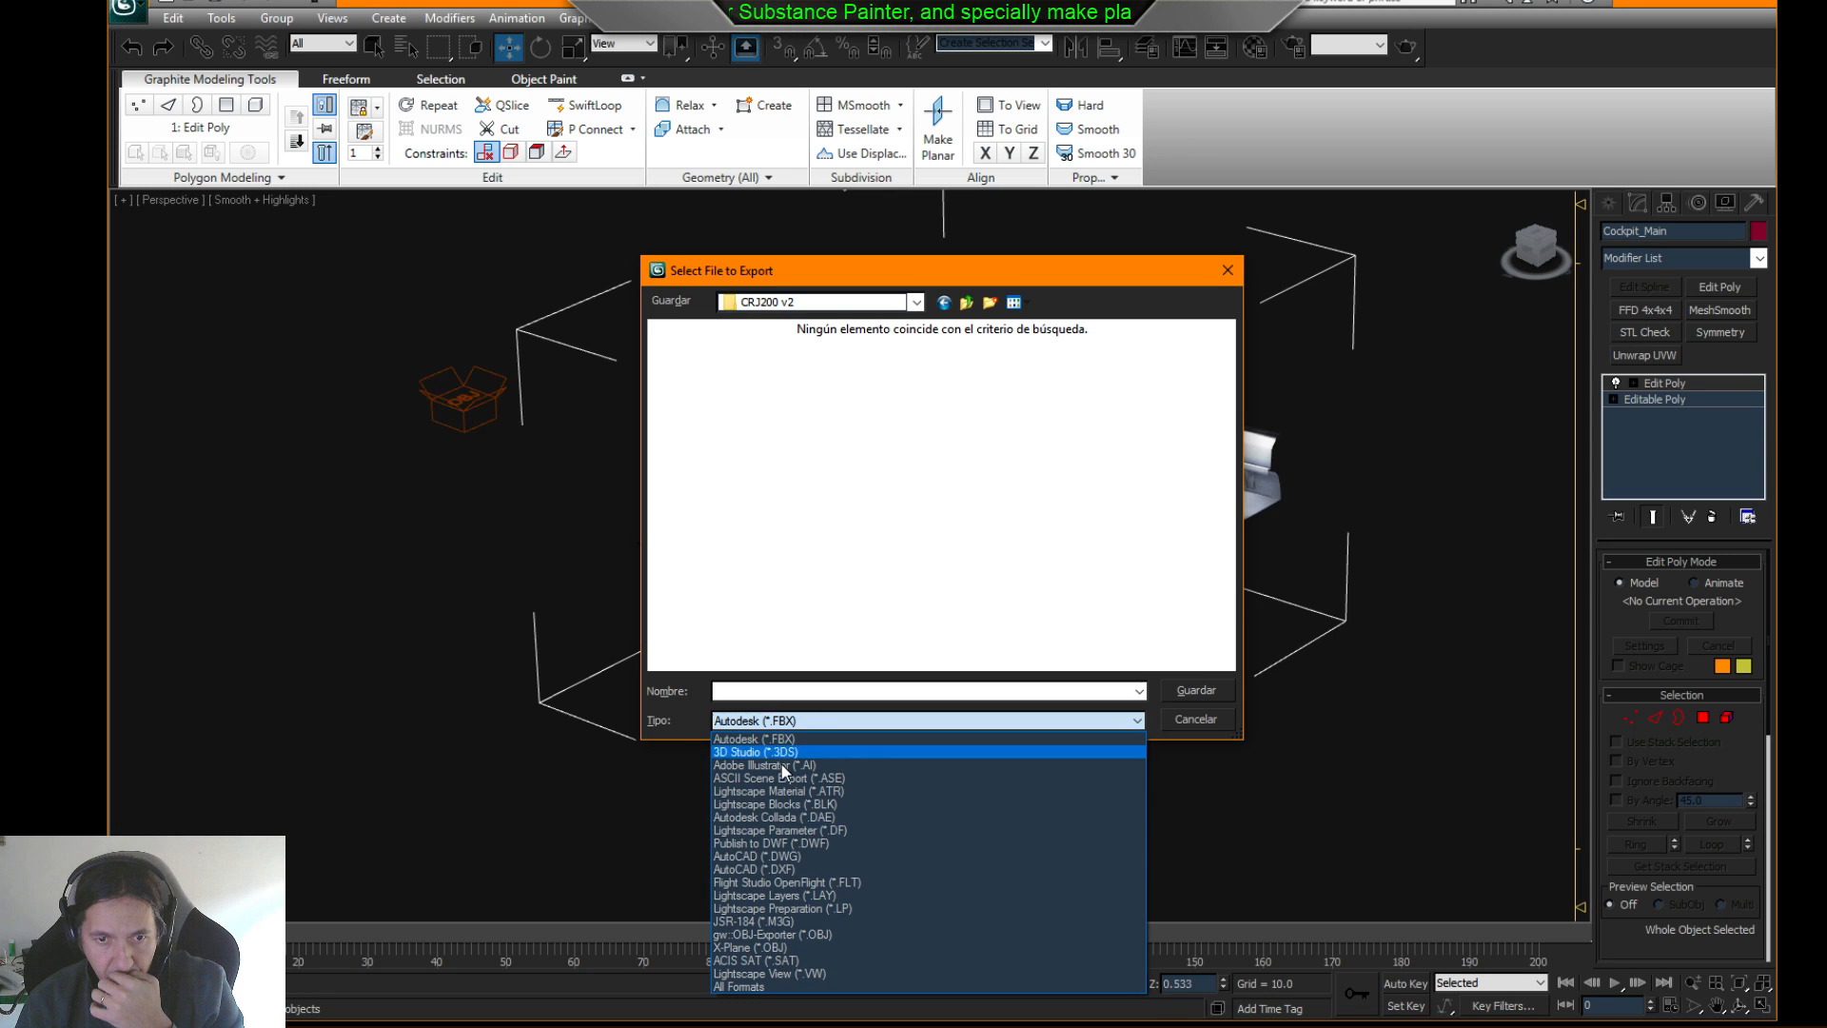
click(1000, 347)
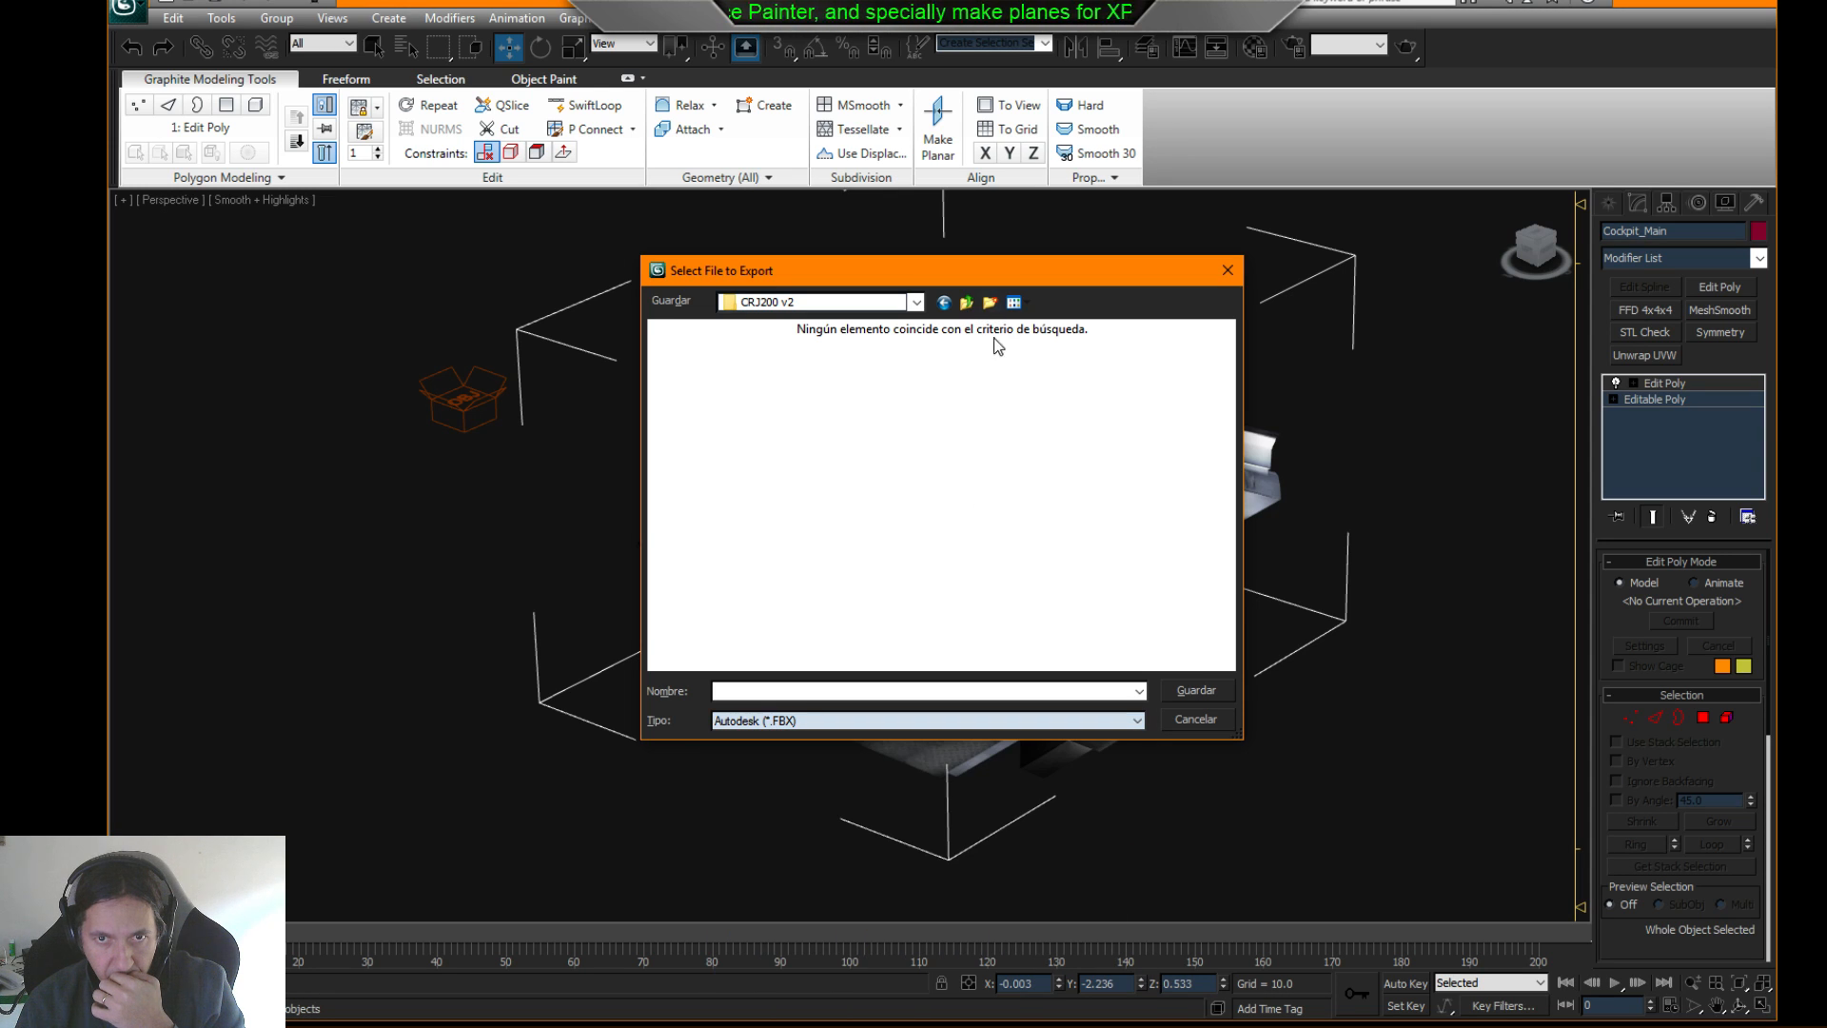
click(989, 305)
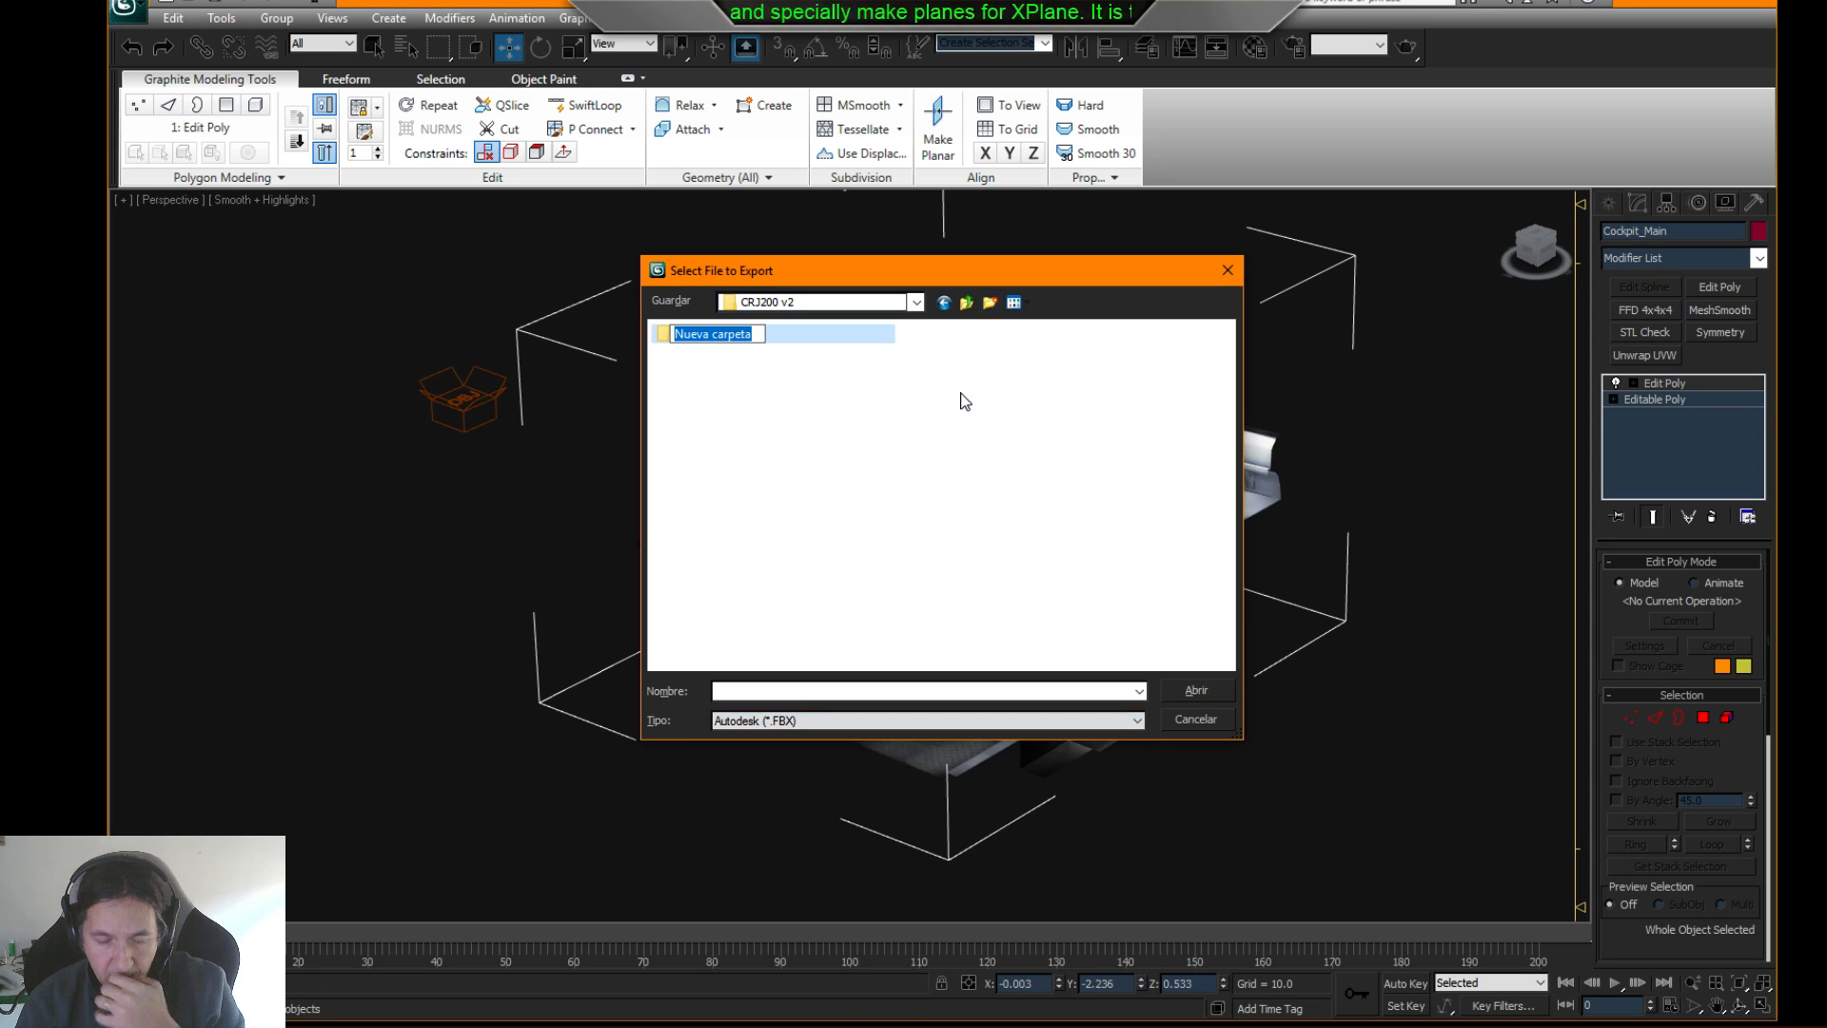
text(0bjects)
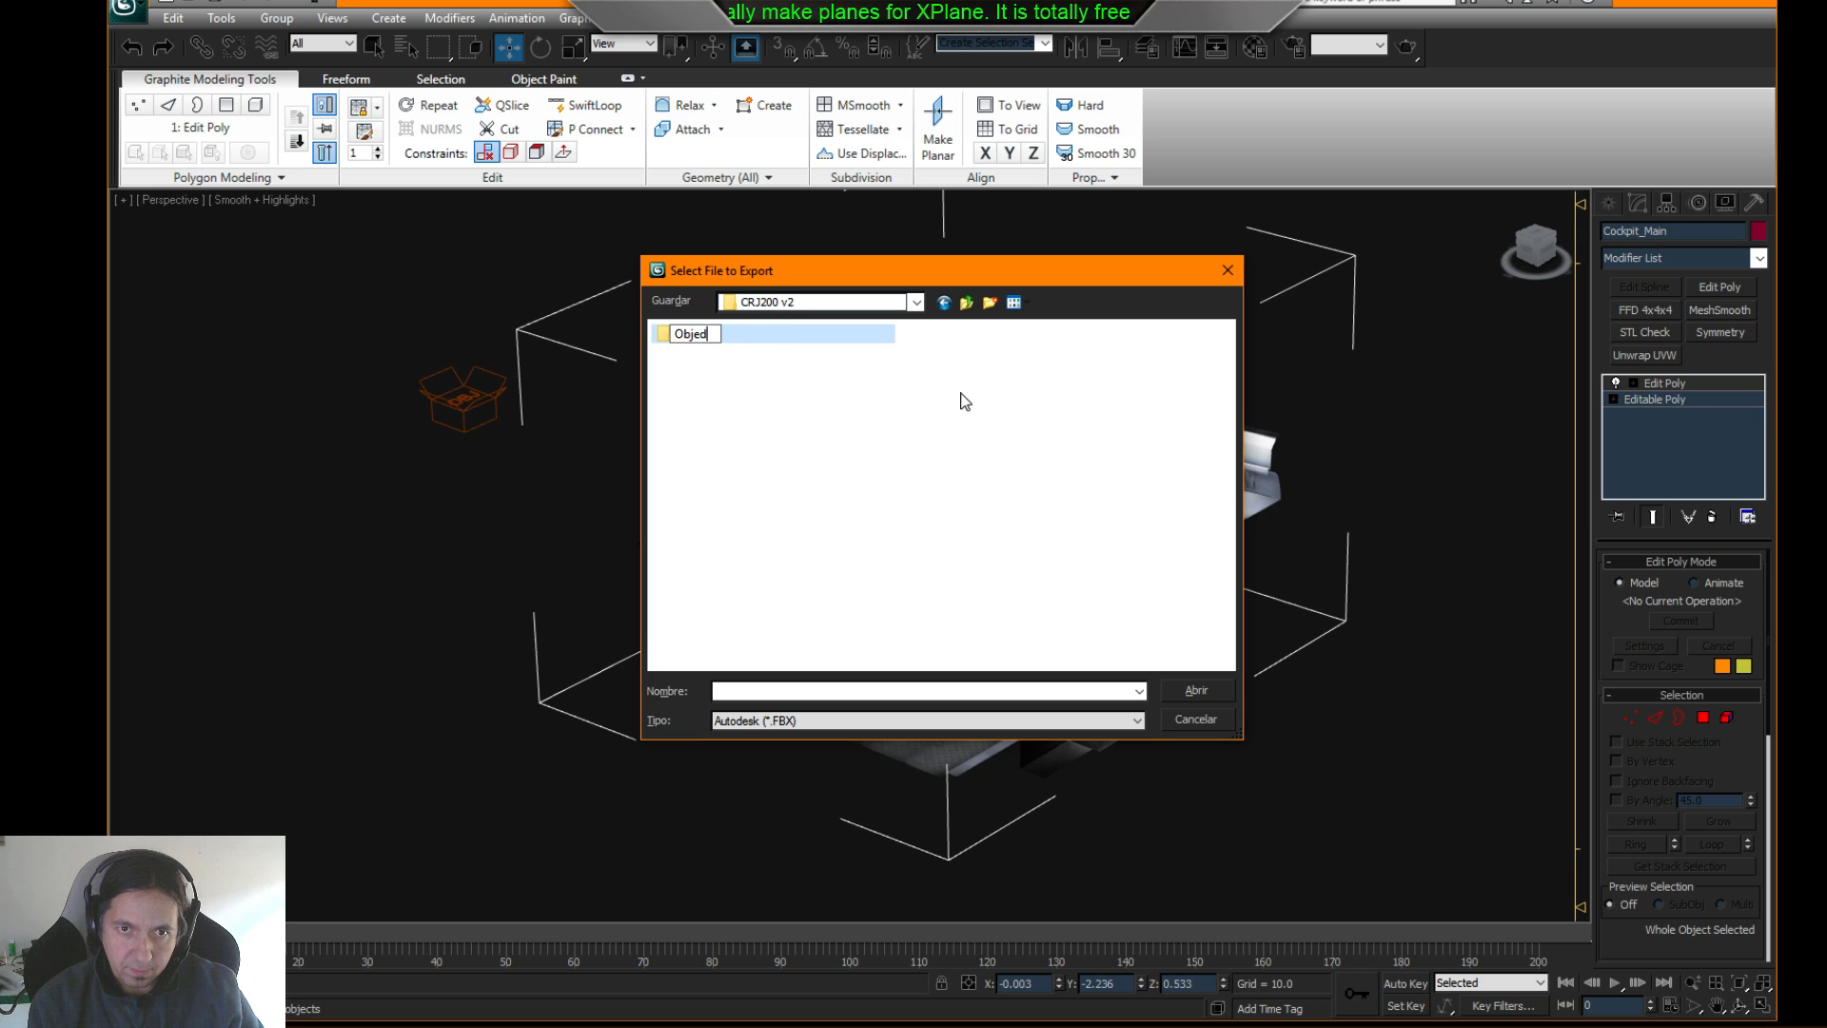
key(Return)
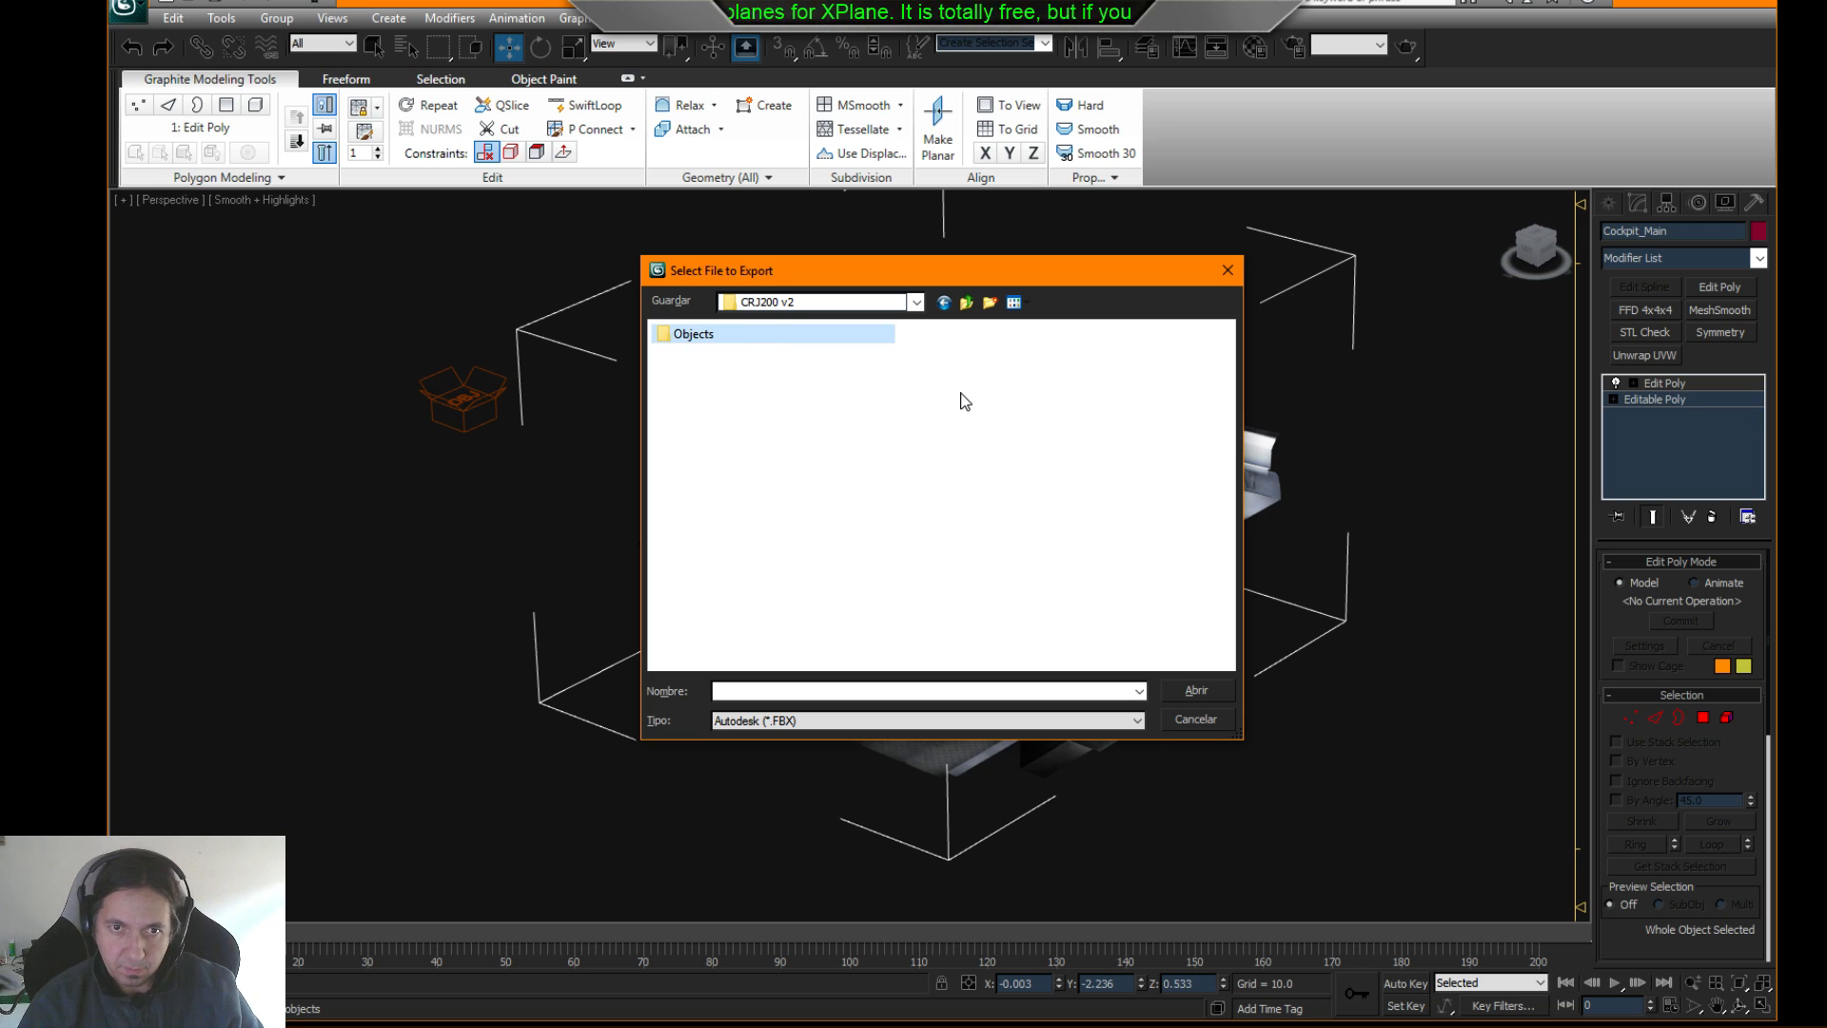
- Save the export as Cockpit_Main in the Objects folder, using the X-Plane (*.OBJ) file type
click(786, 722)
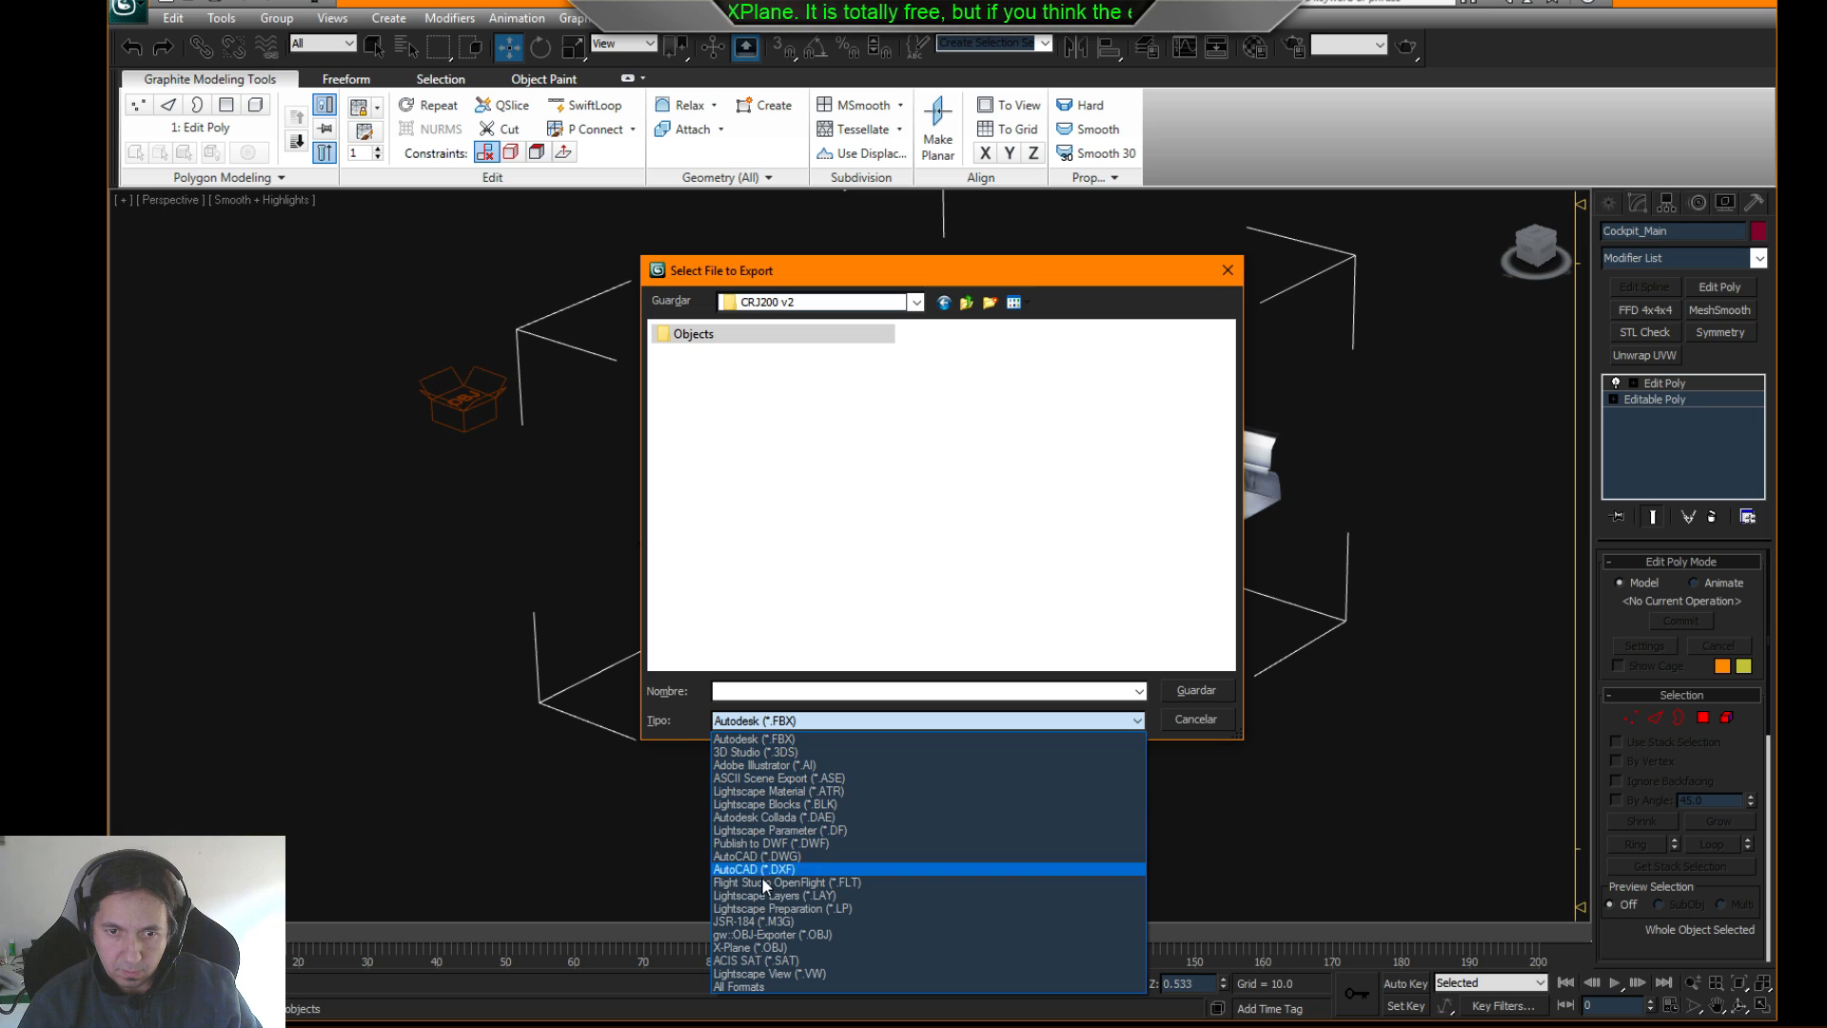
click(757, 948)
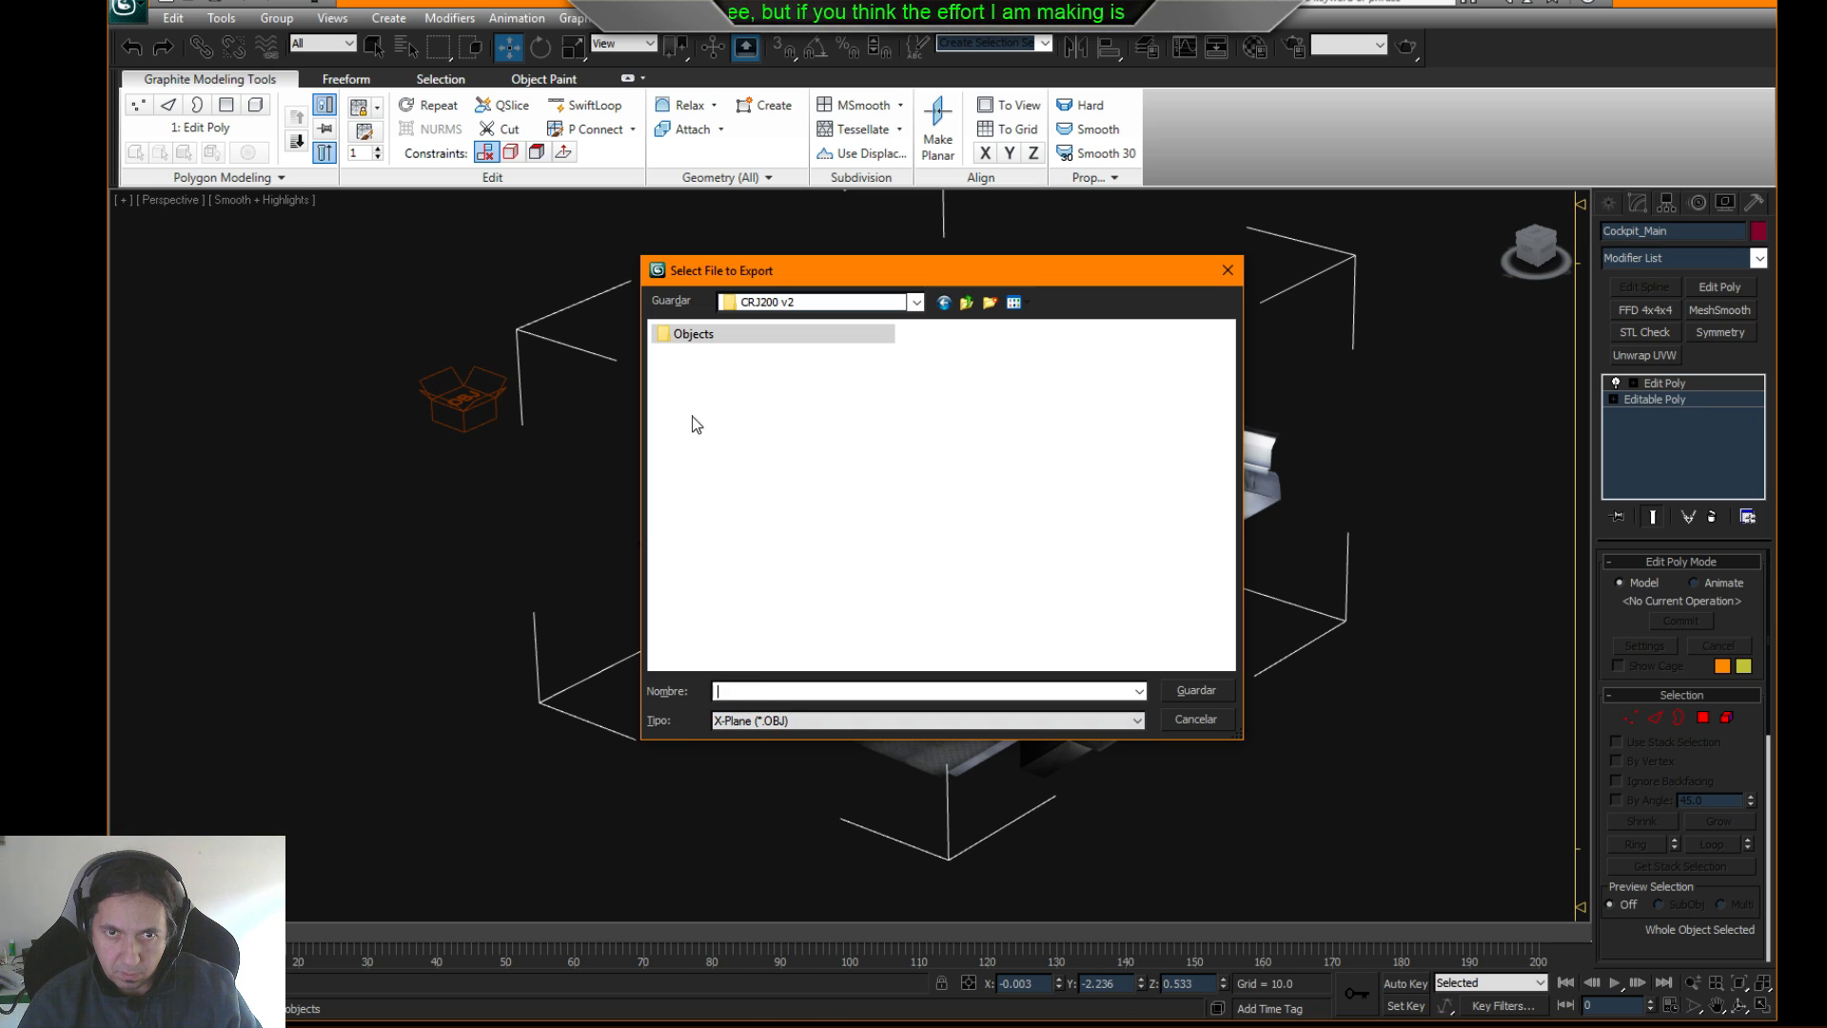
double_click(667, 335)
click(731, 690)
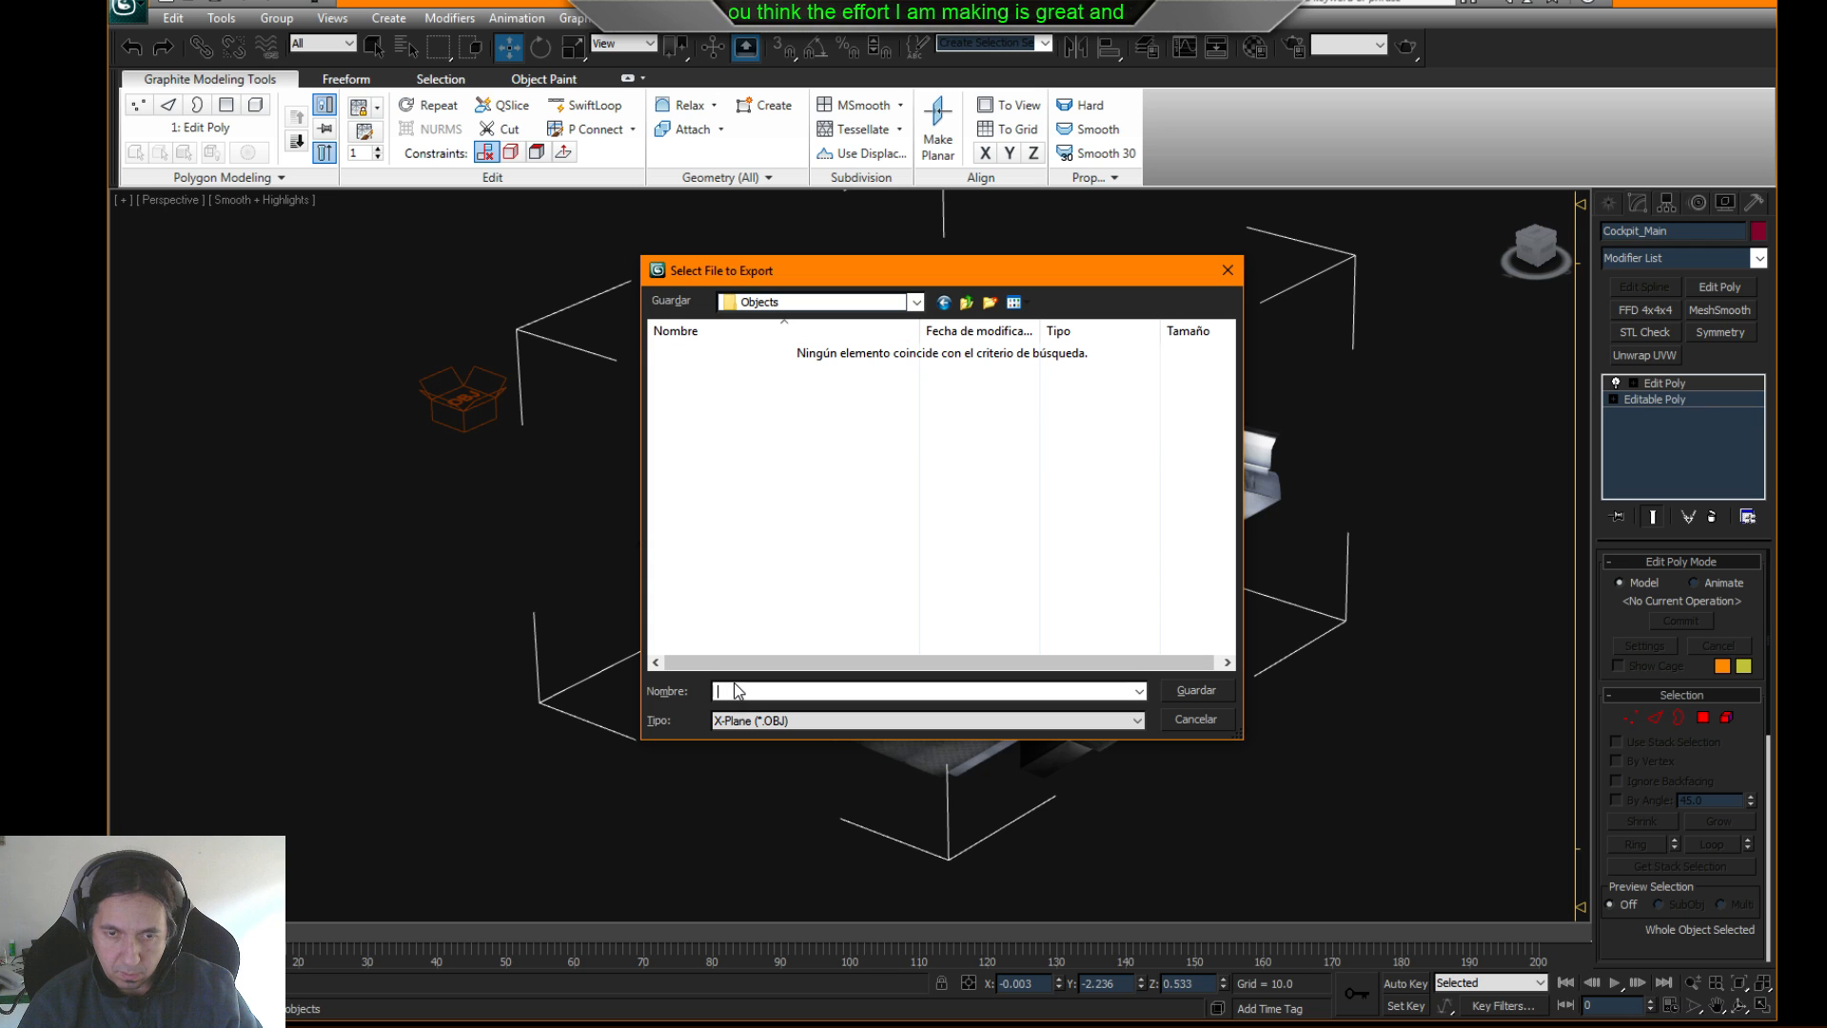
text(Cockpit_Main)
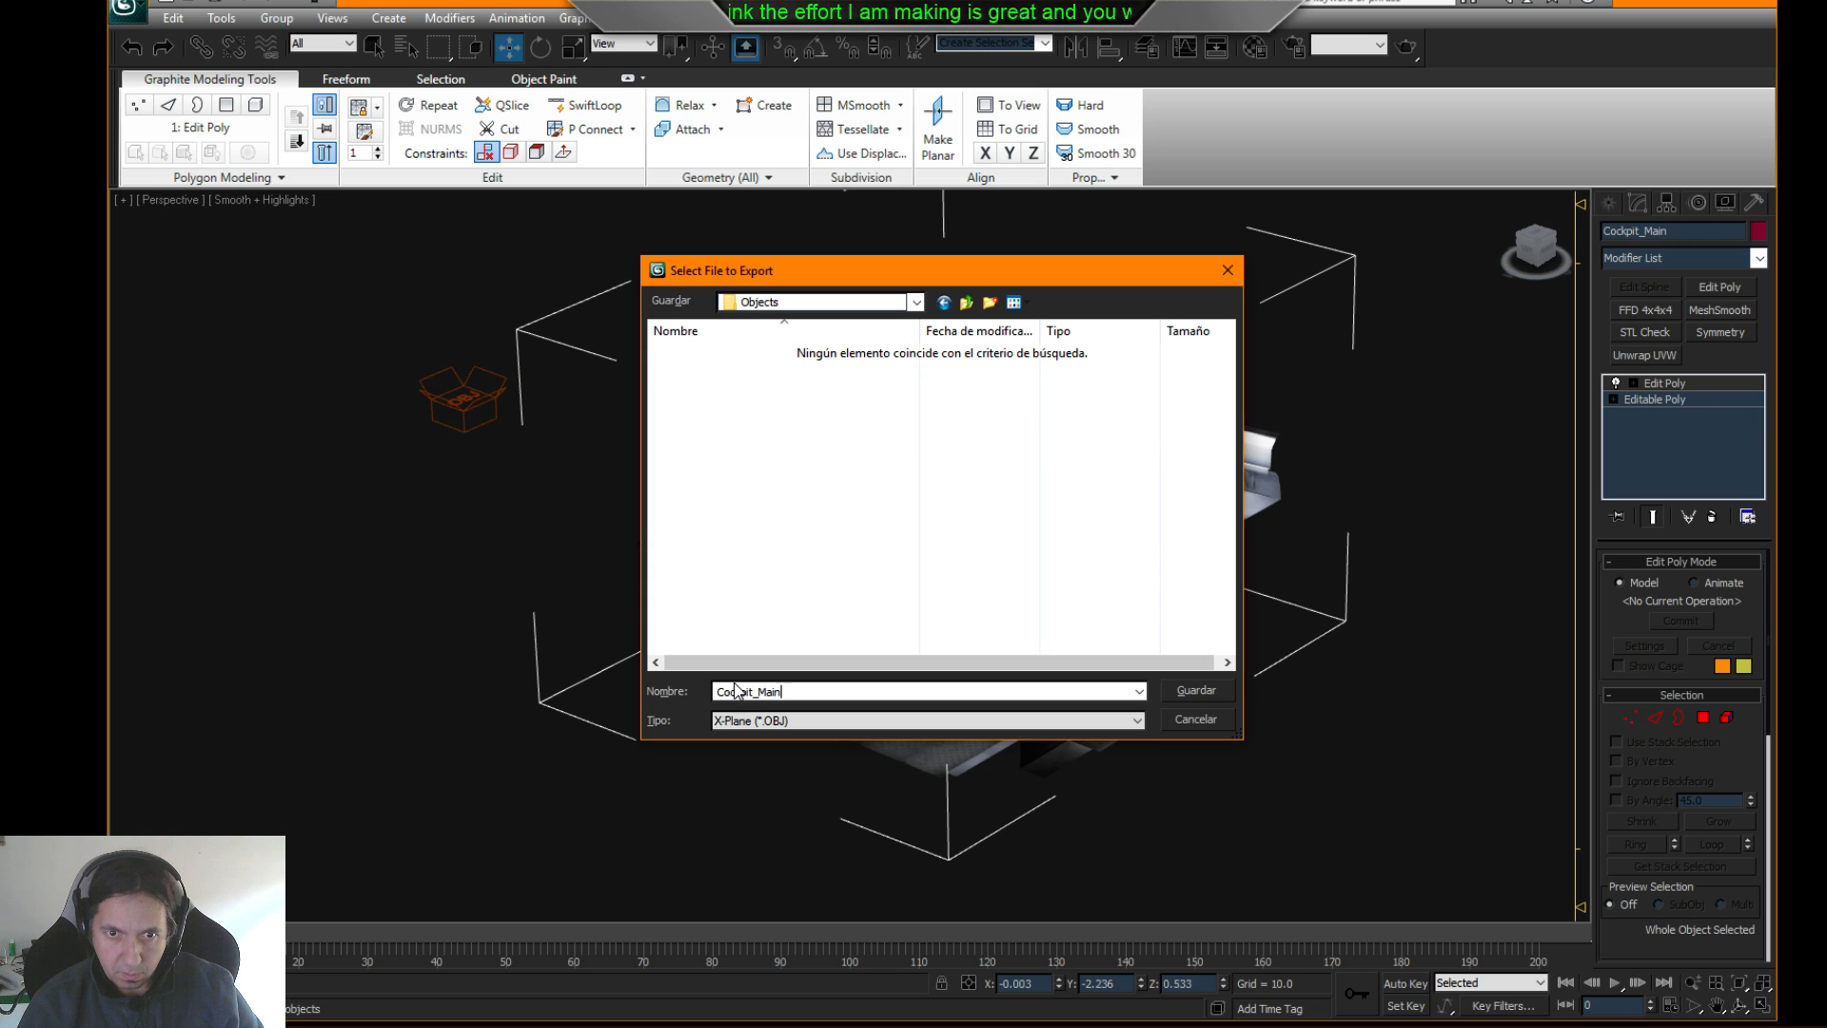
click(1196, 692)
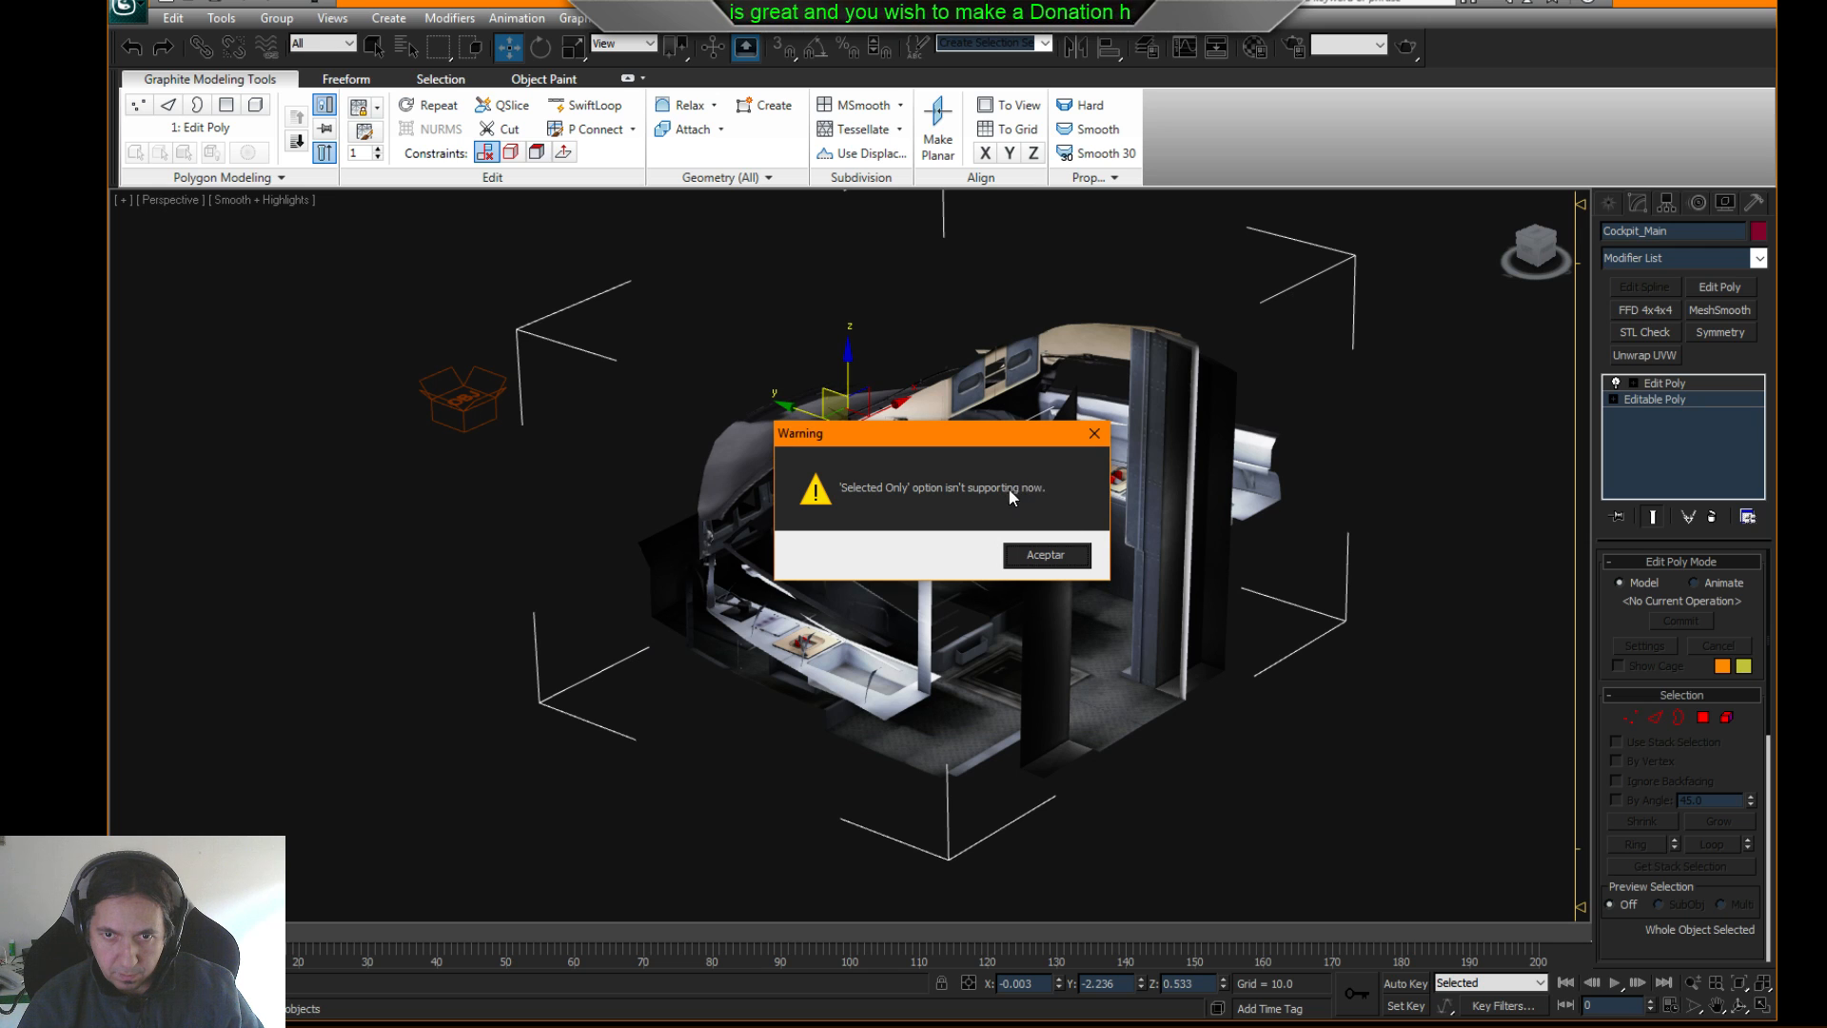
- Check for exporter plugin updates, run the export for X-Plane version 10, and review the export log to its end
click(1051, 560)
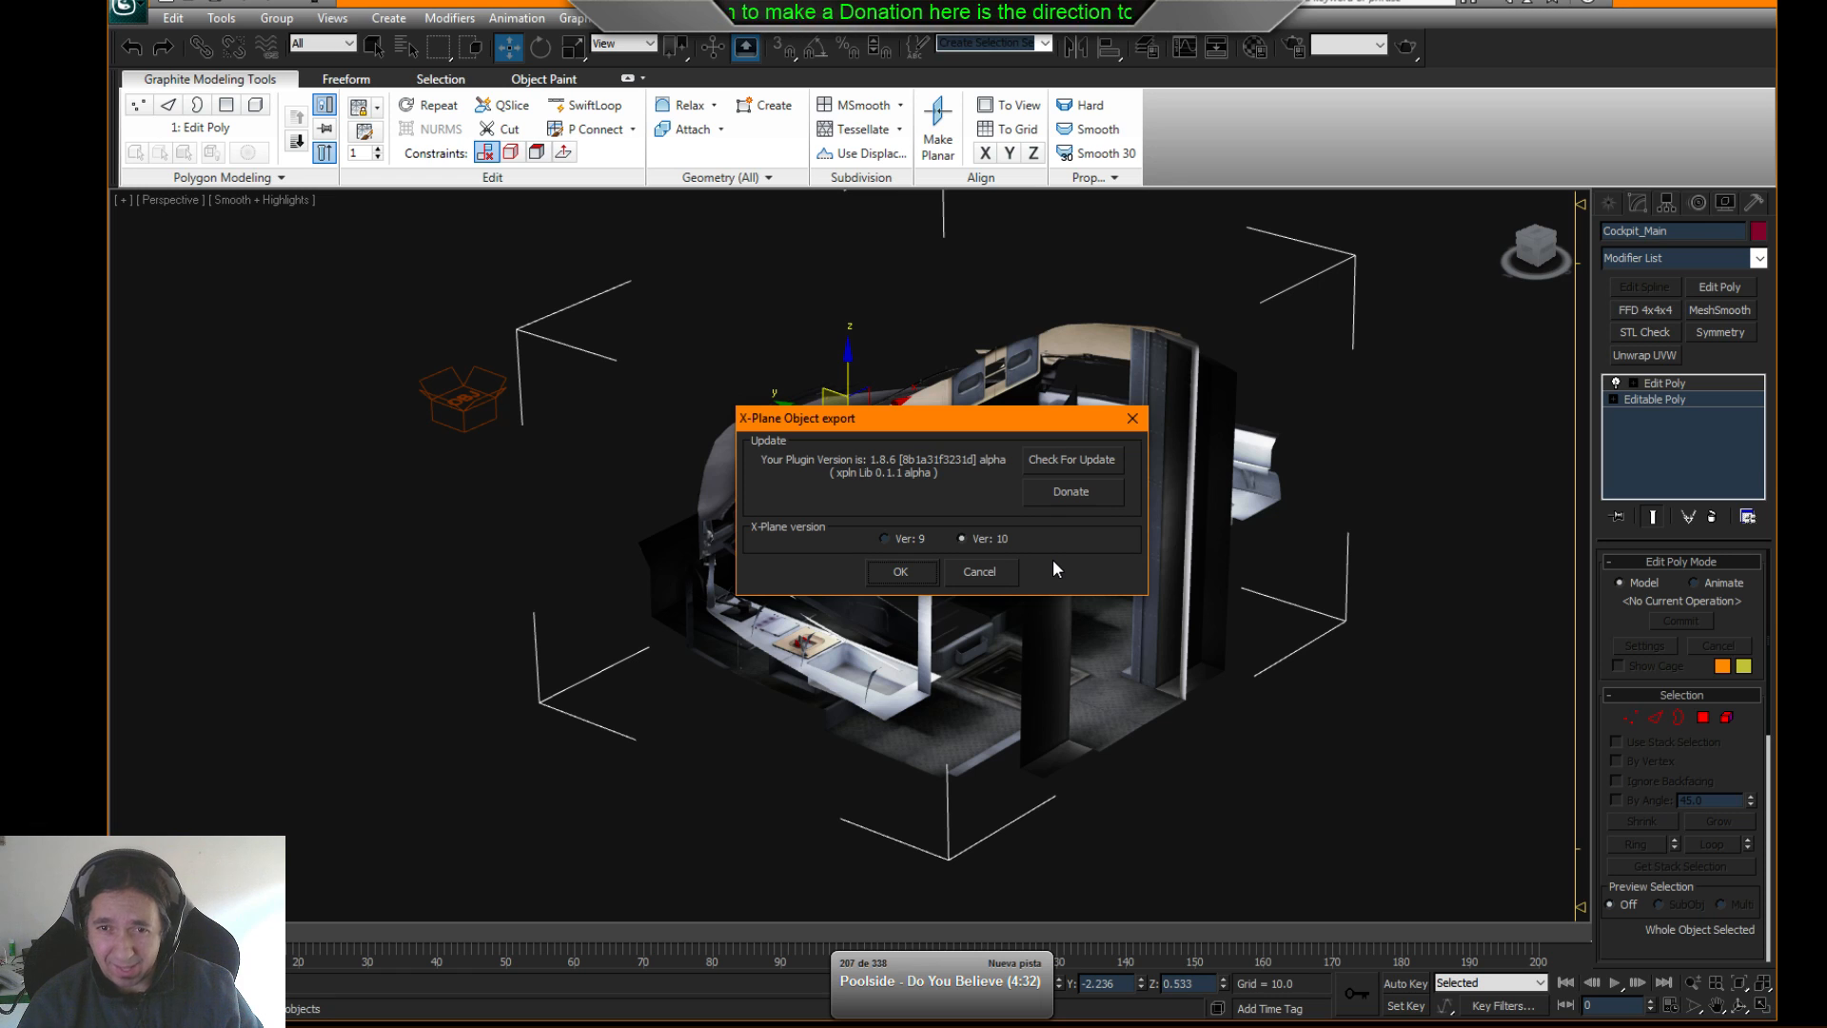
click(1081, 457)
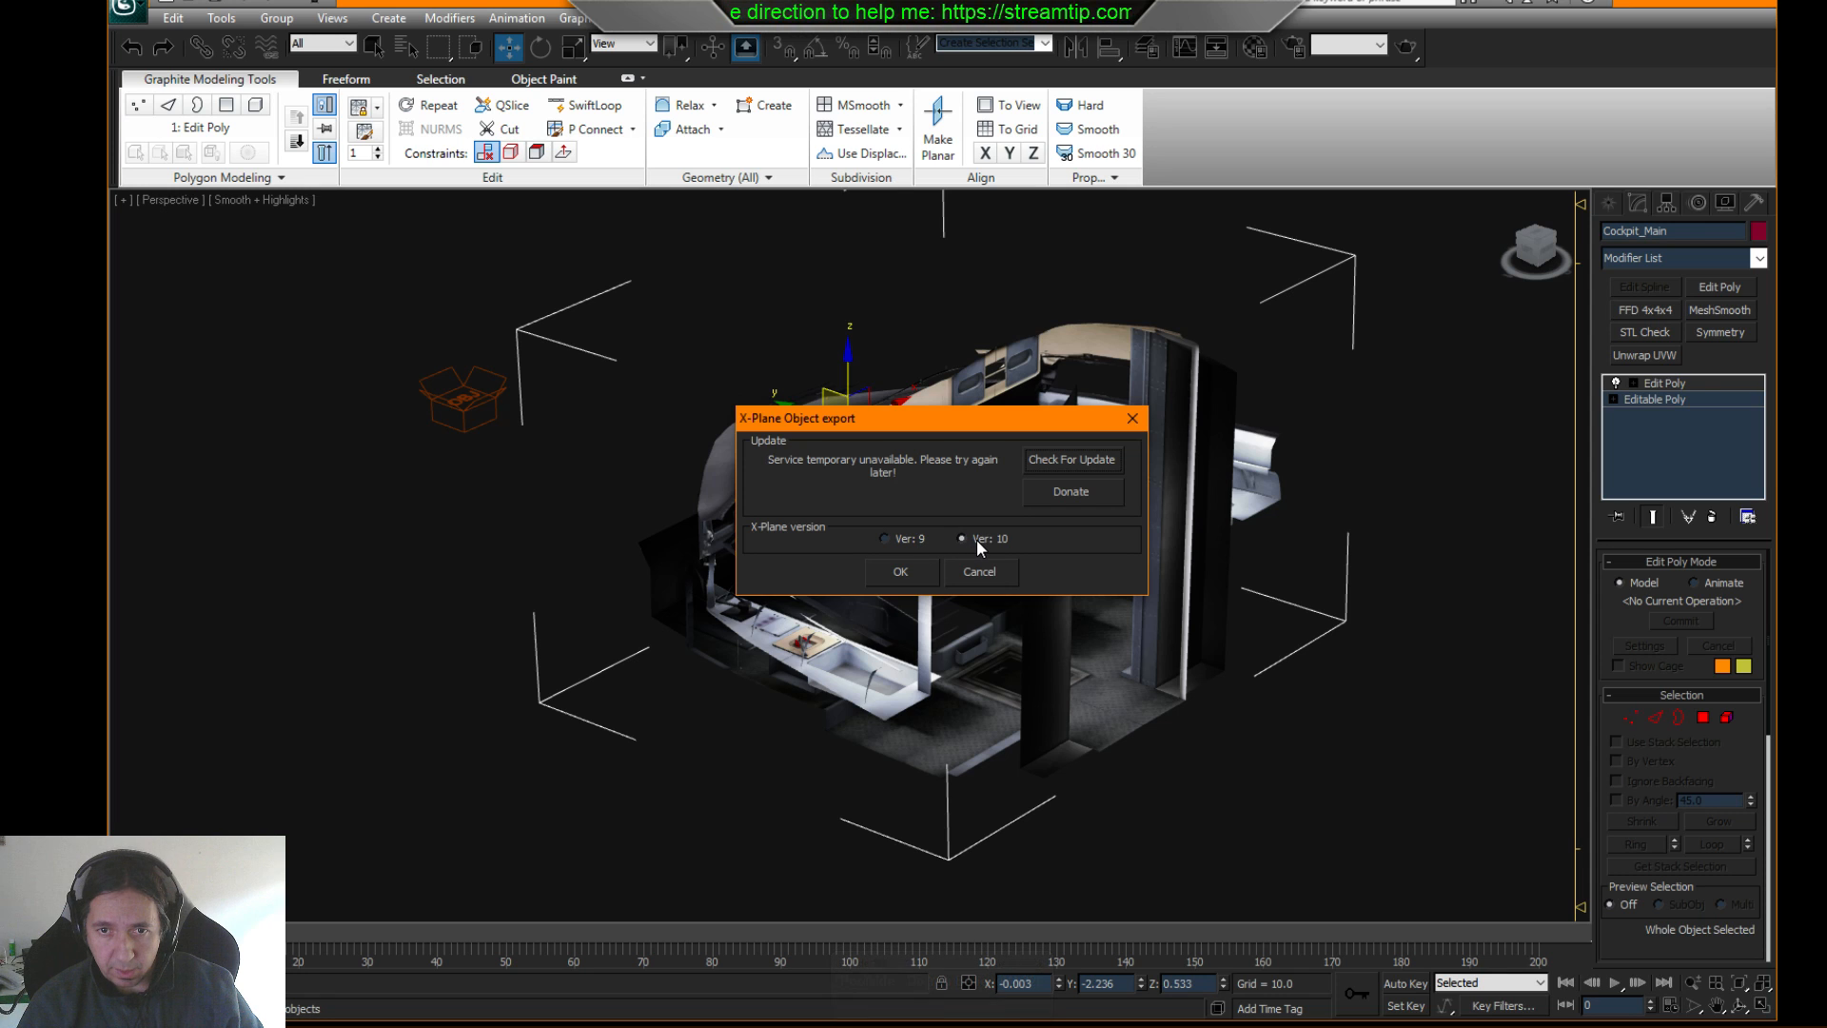
click(930, 569)
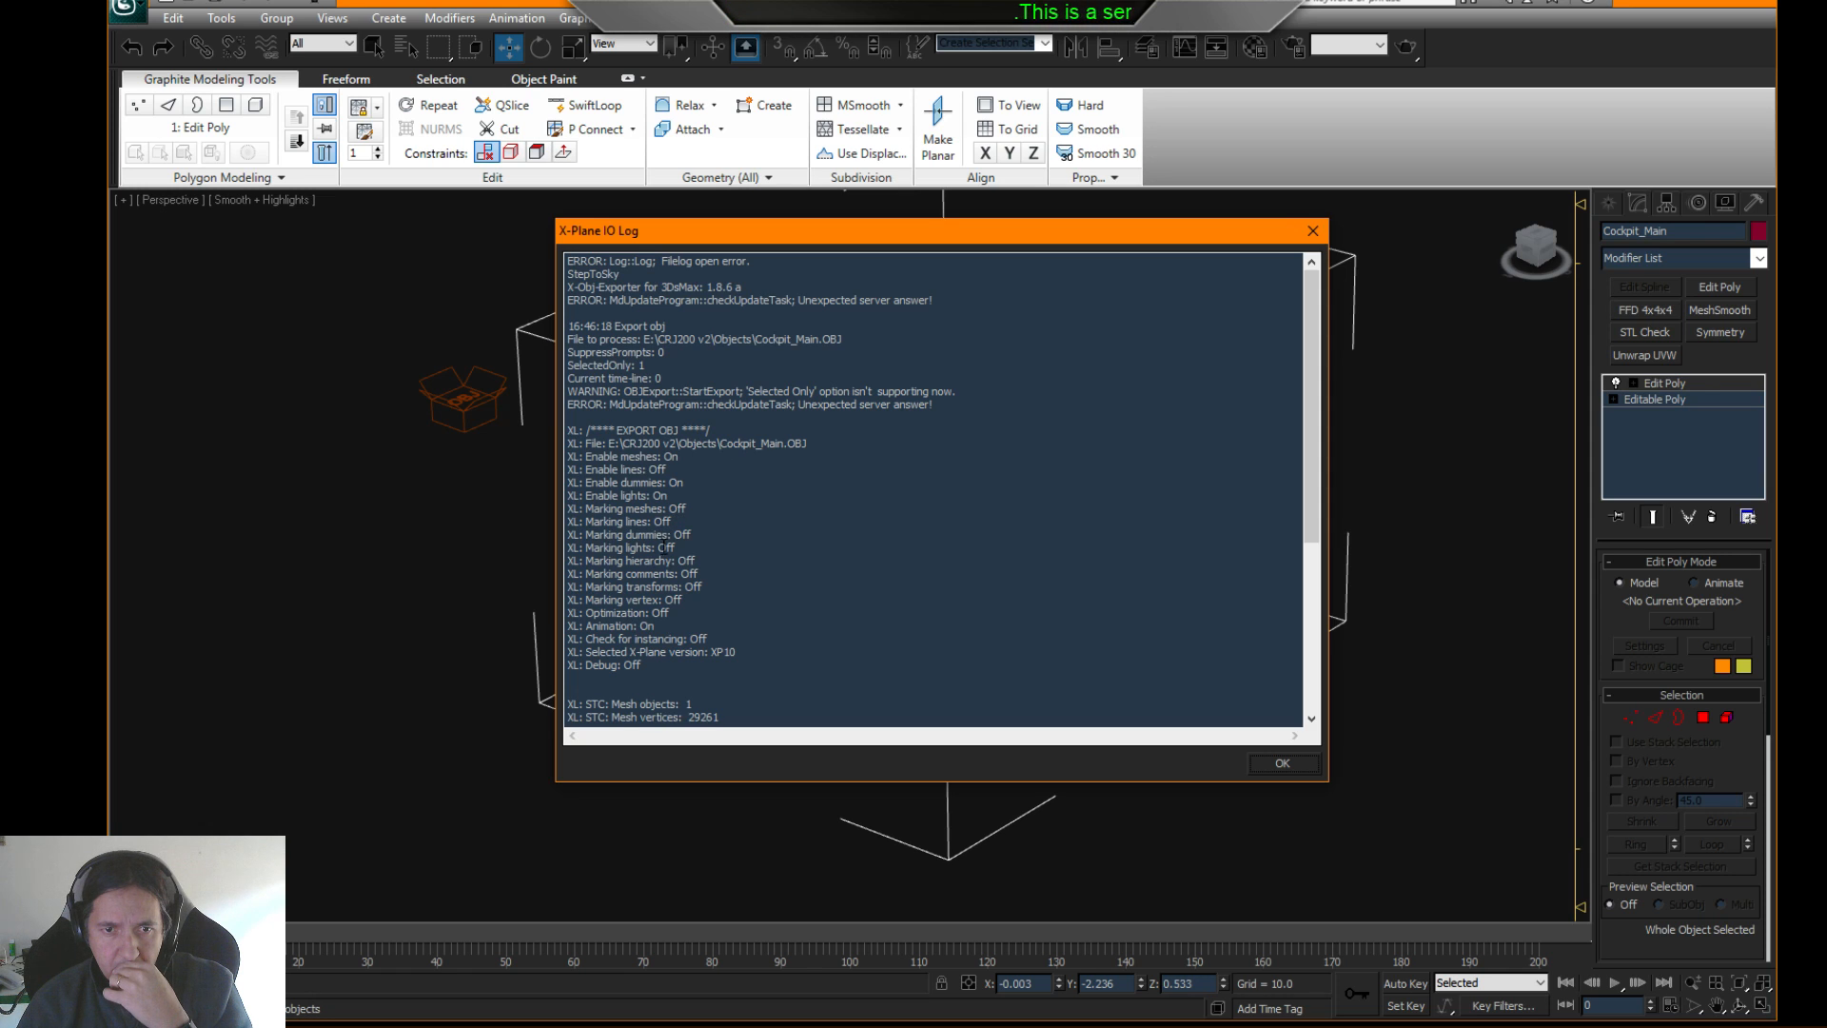
scroll(950, 584, down, 7)
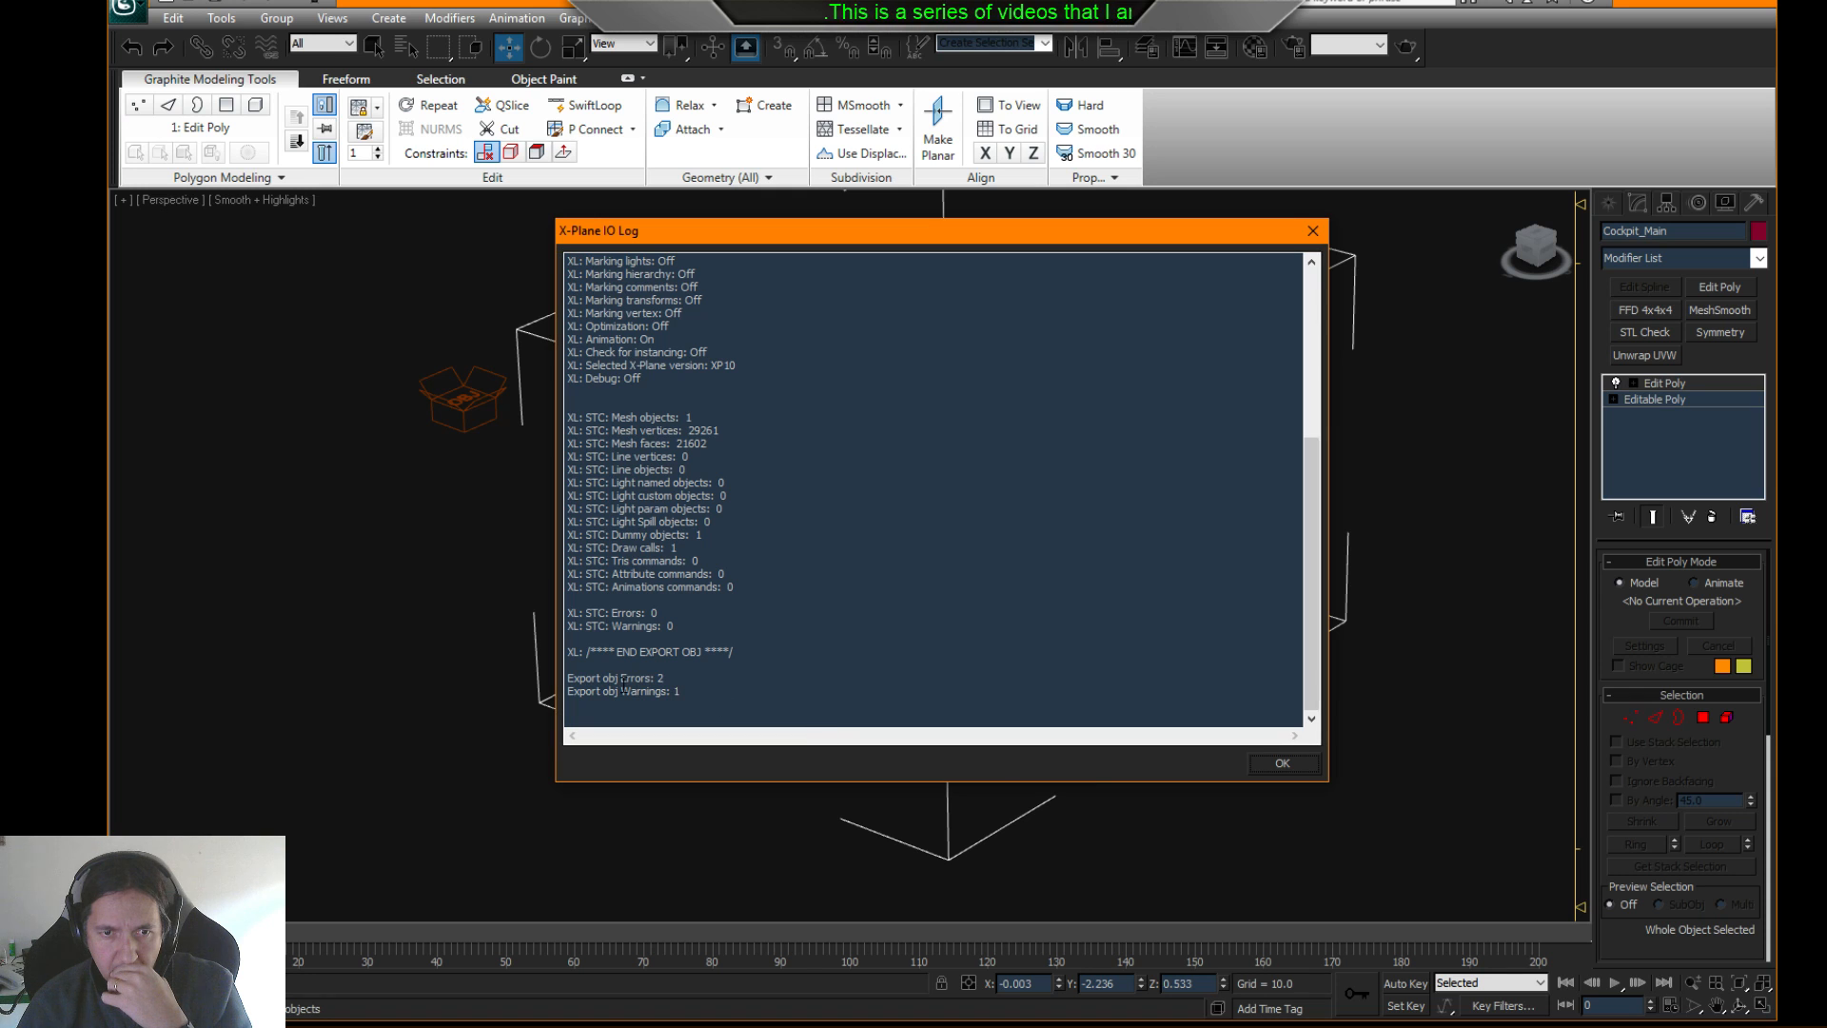
click(1282, 764)
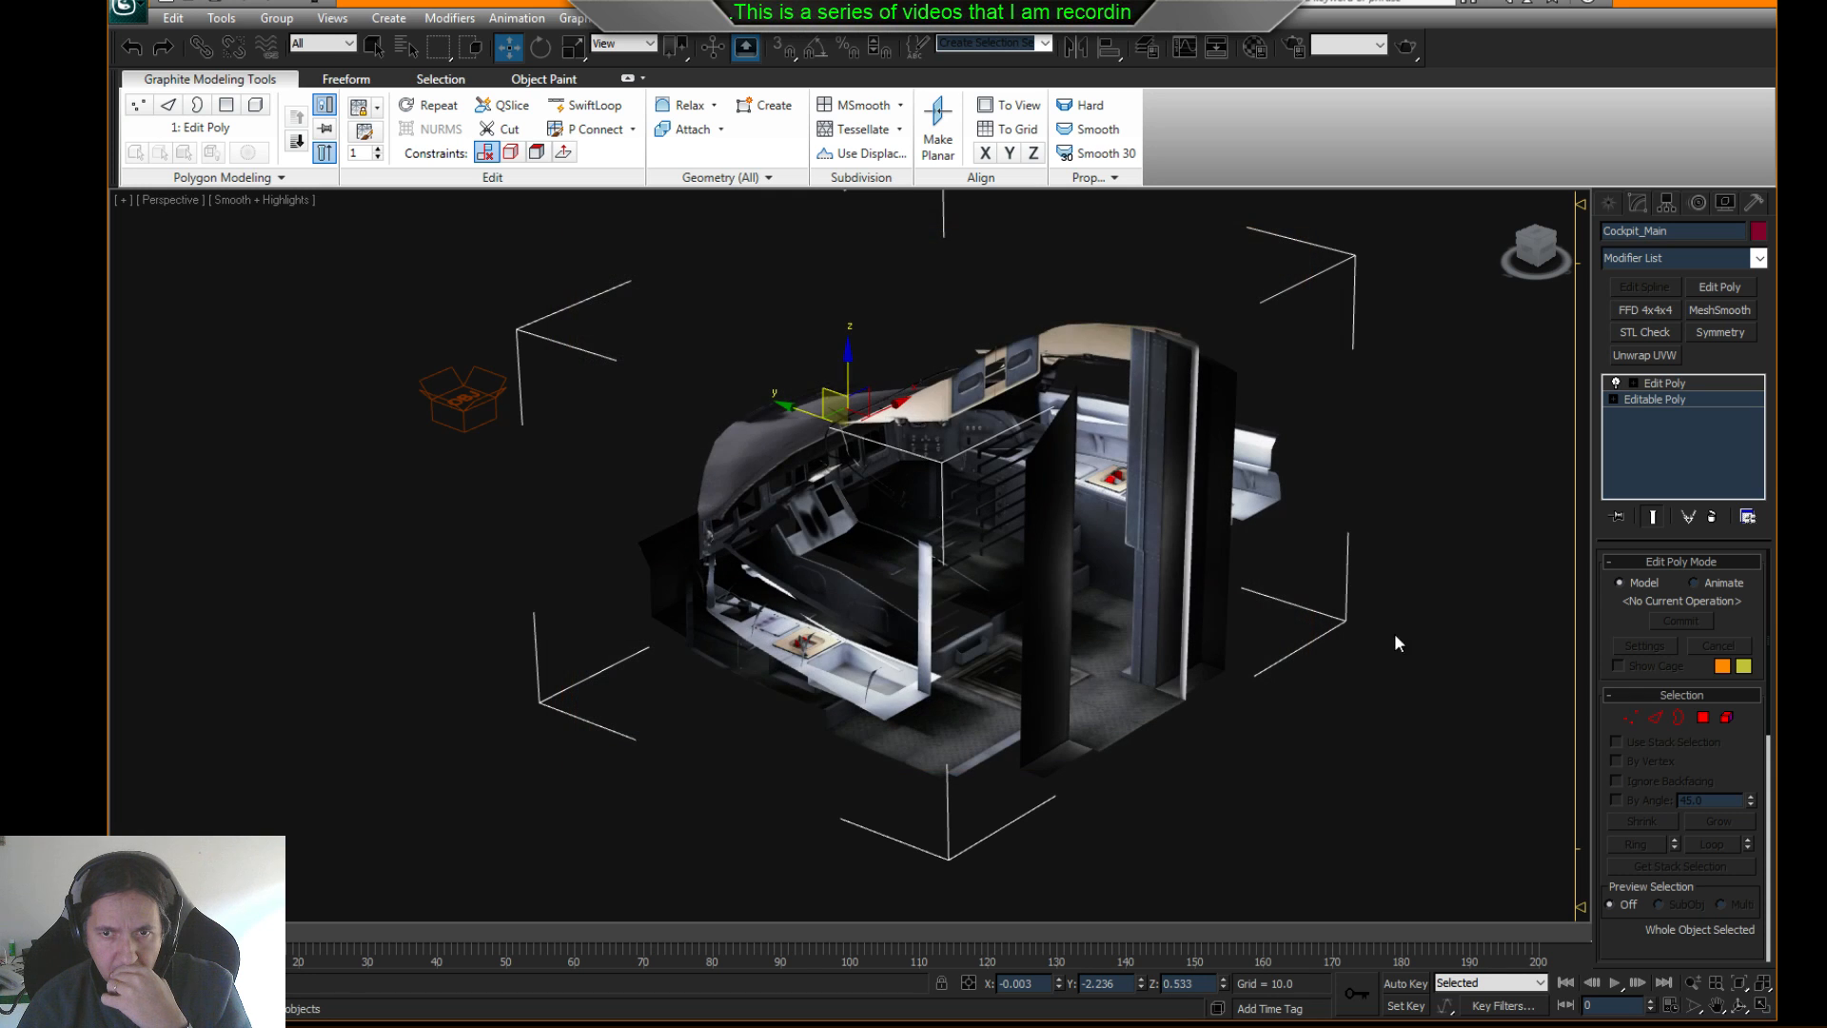
- Examine the exported Cockpit_Main.OBJ from start to end in Notepad++ and return to 3ds Max
click(1661, 4)
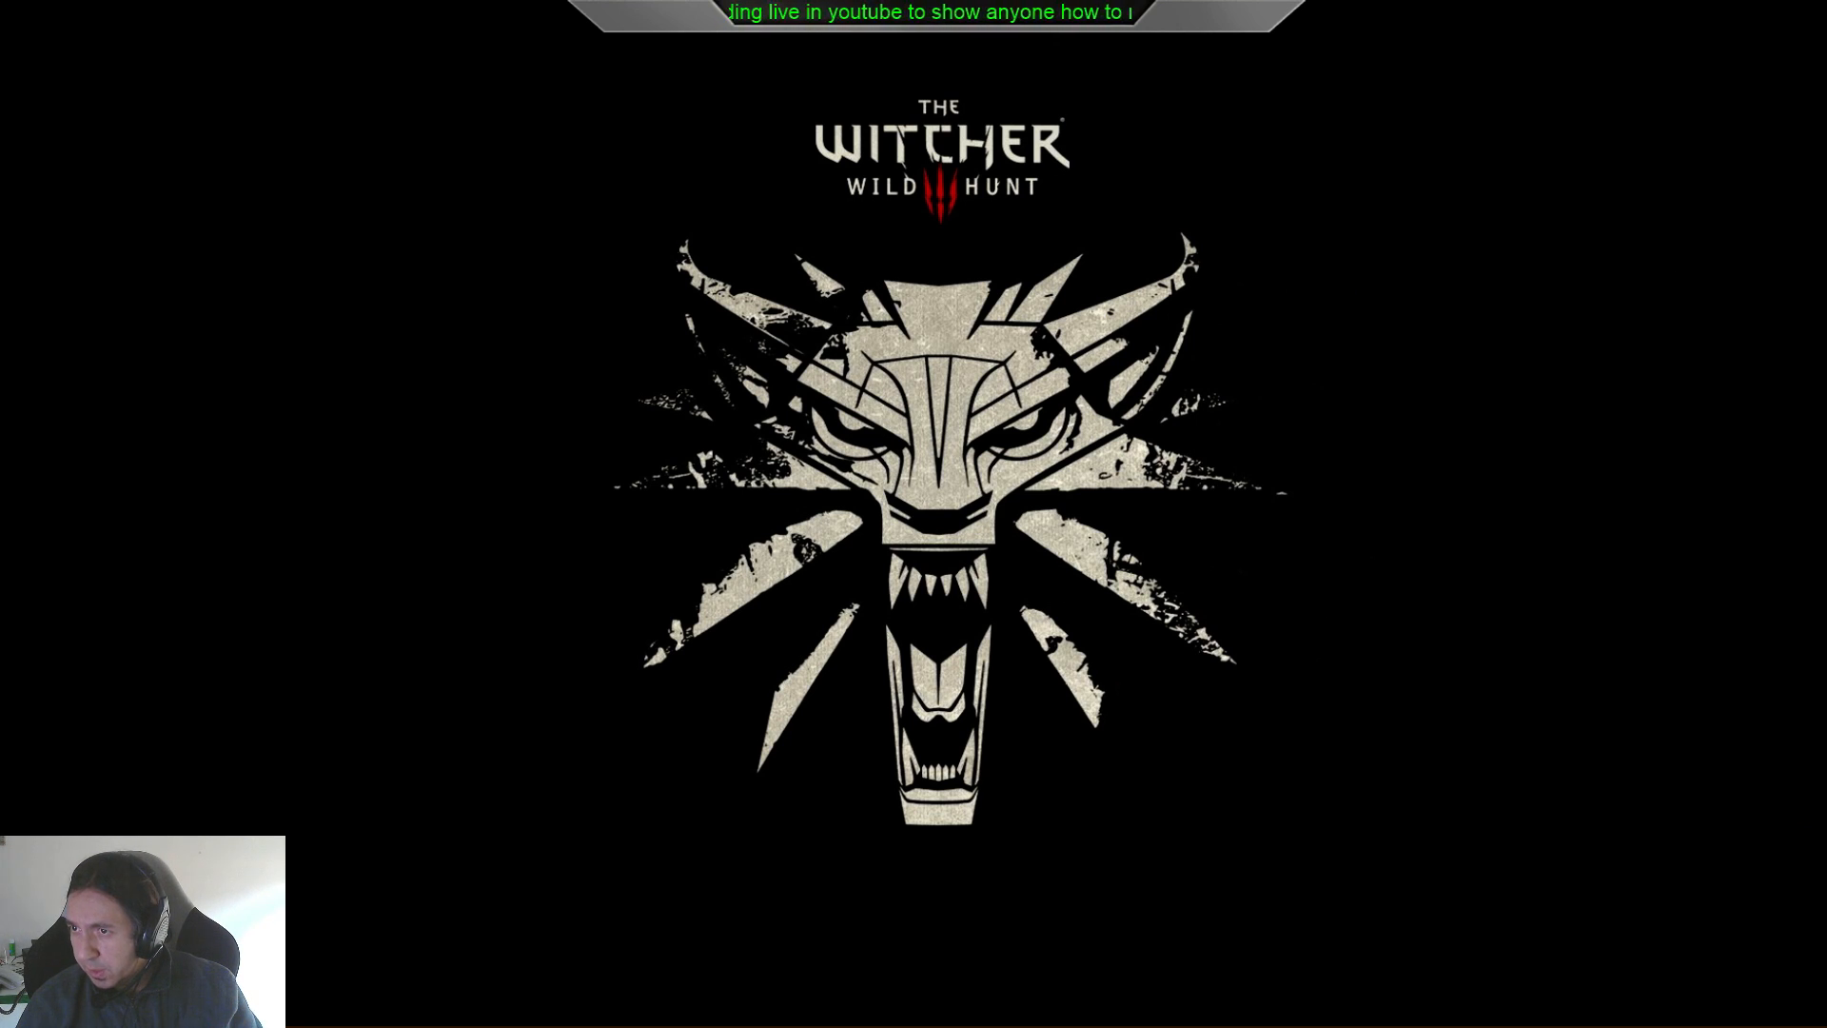
drag(1826, 80, 937, 81)
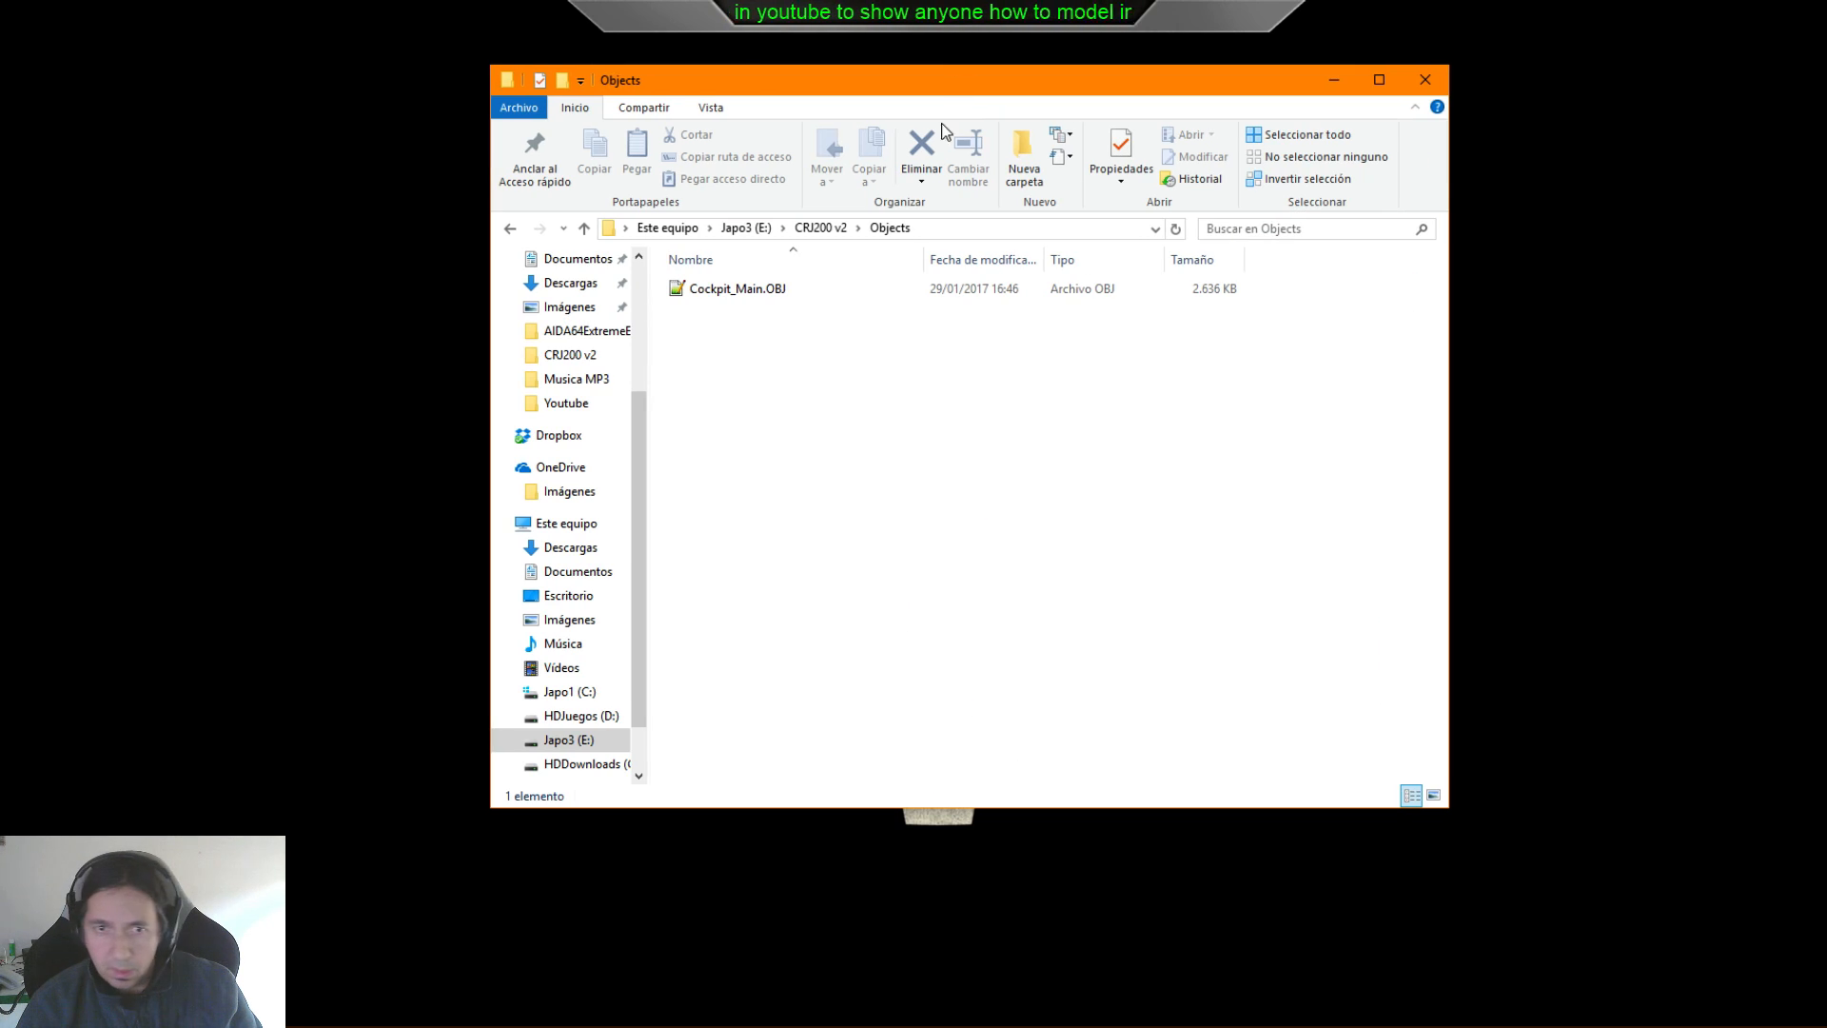
double_click(771, 291)
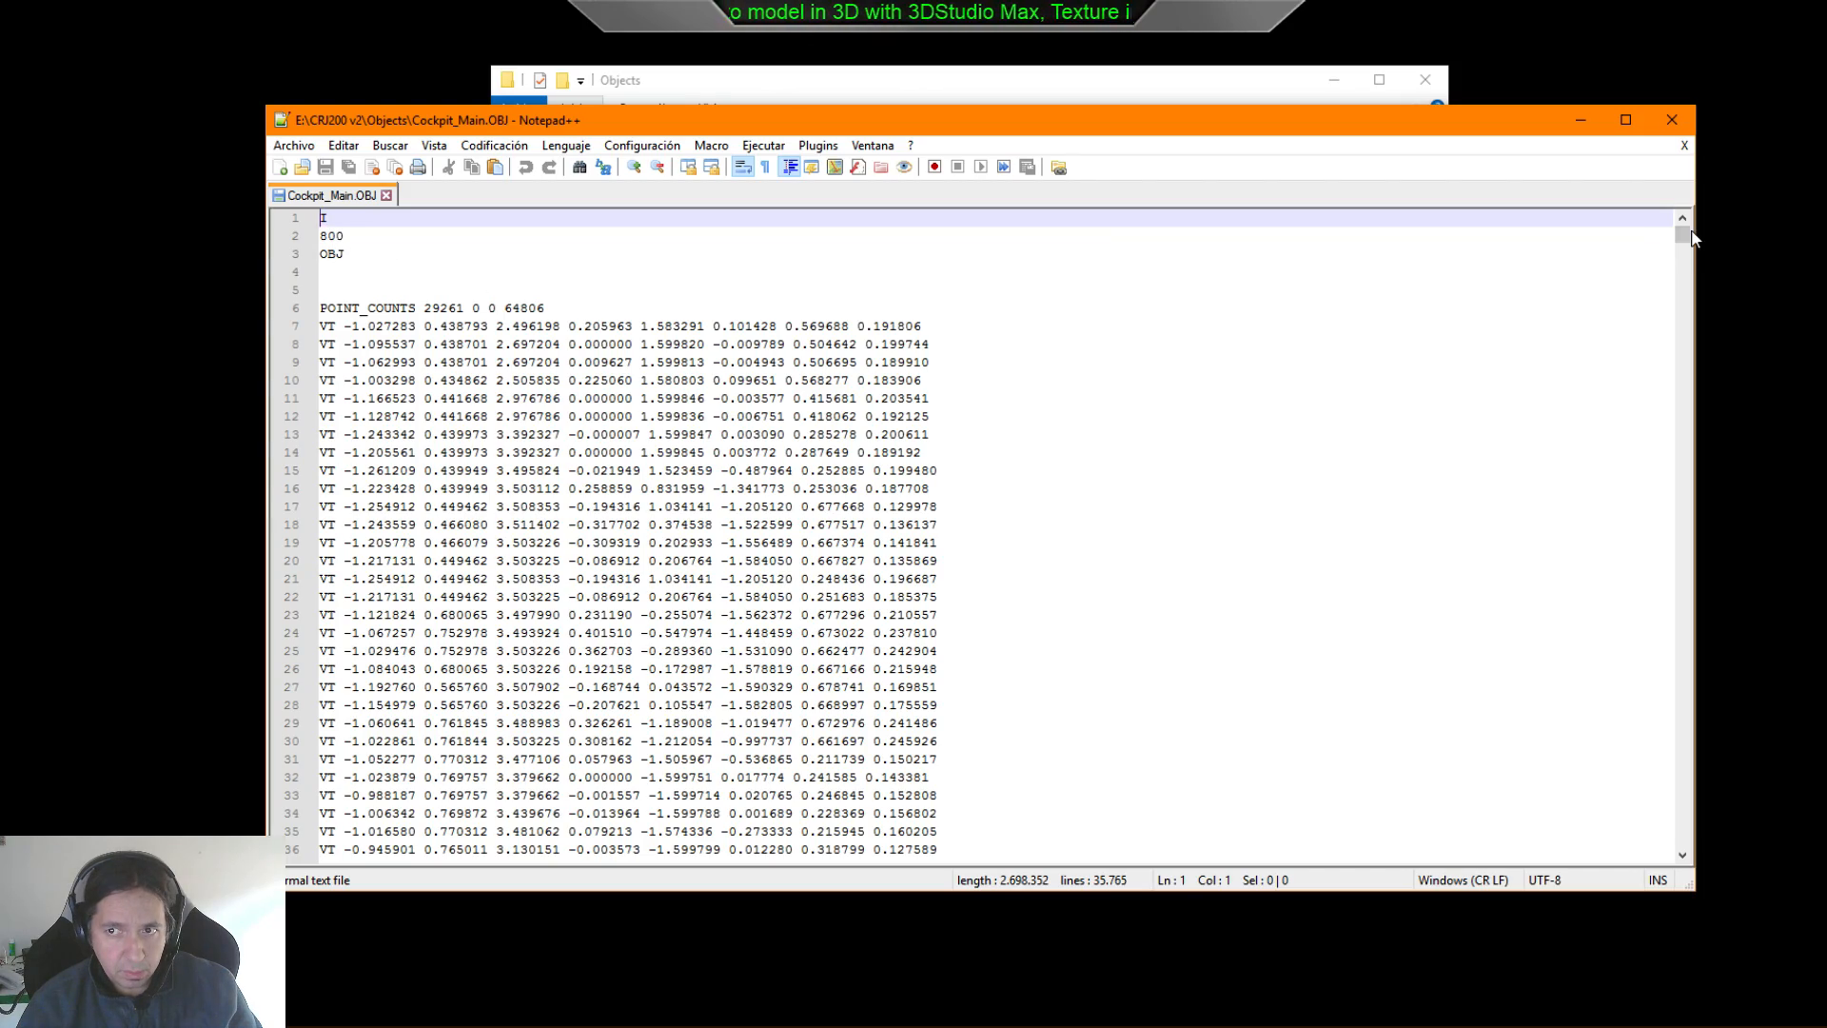
drag(1692, 238, 1701, 860)
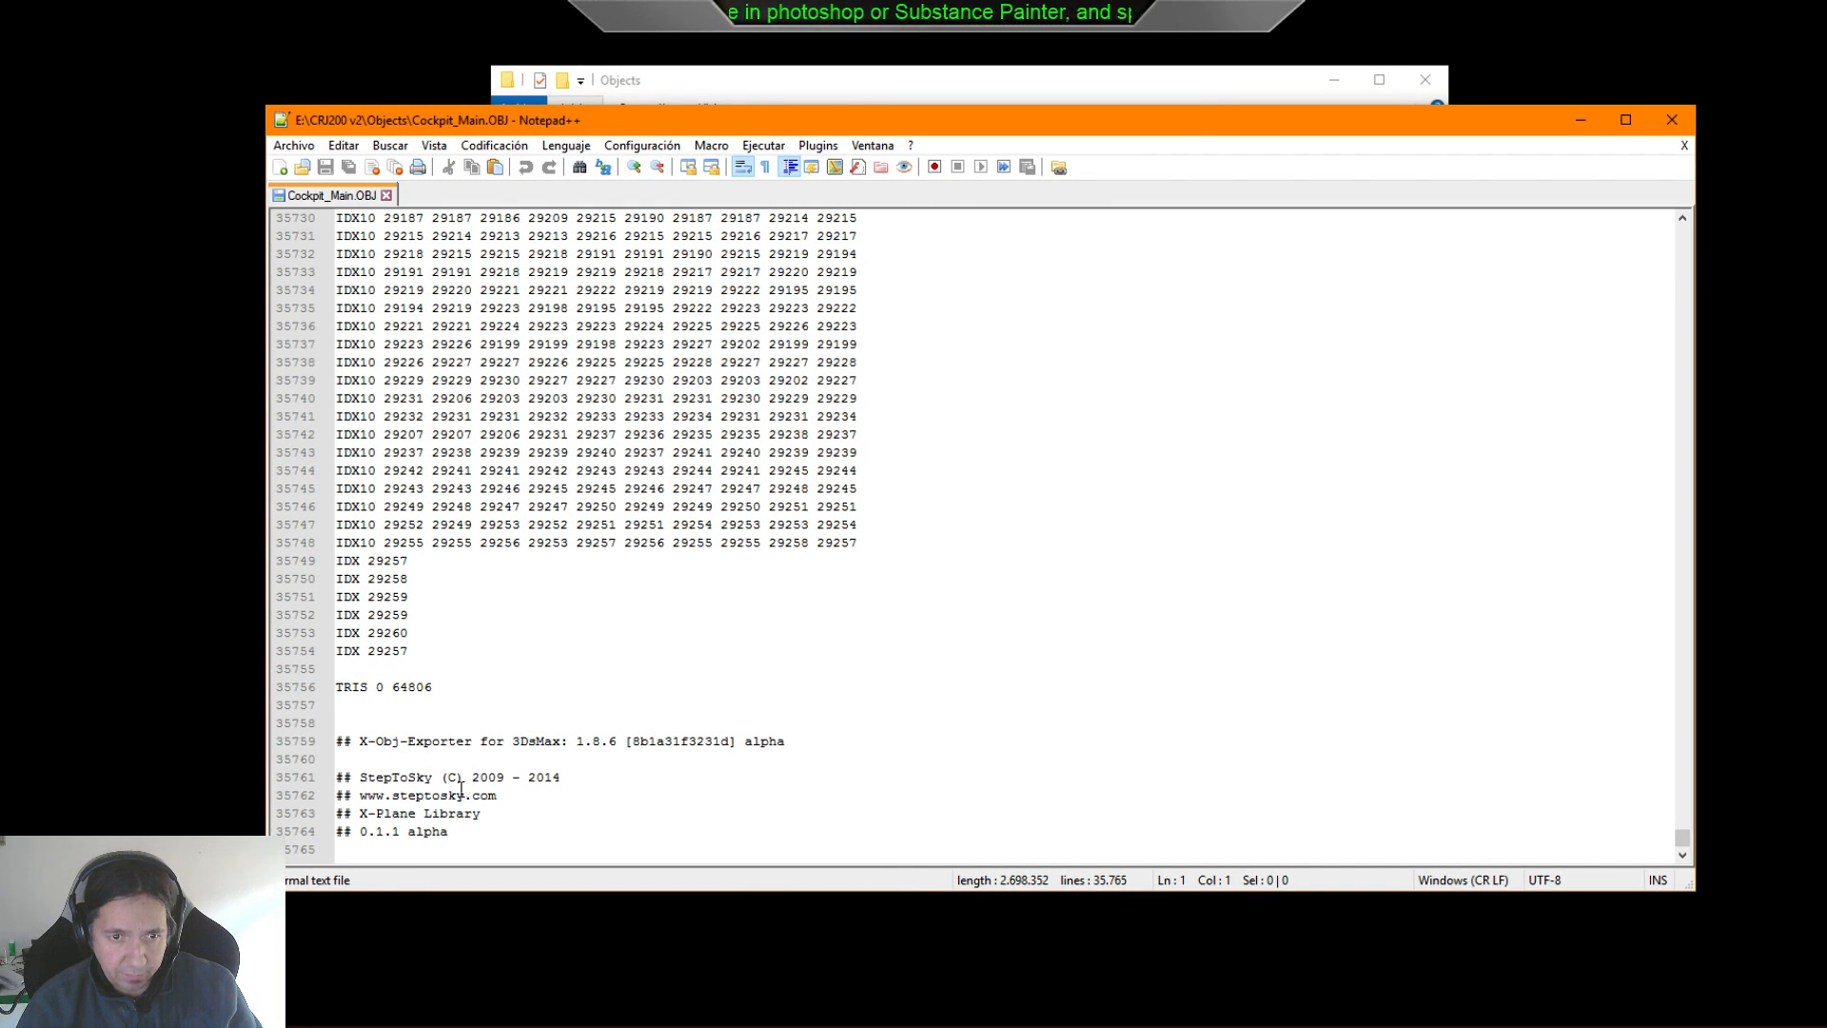
click(1677, 118)
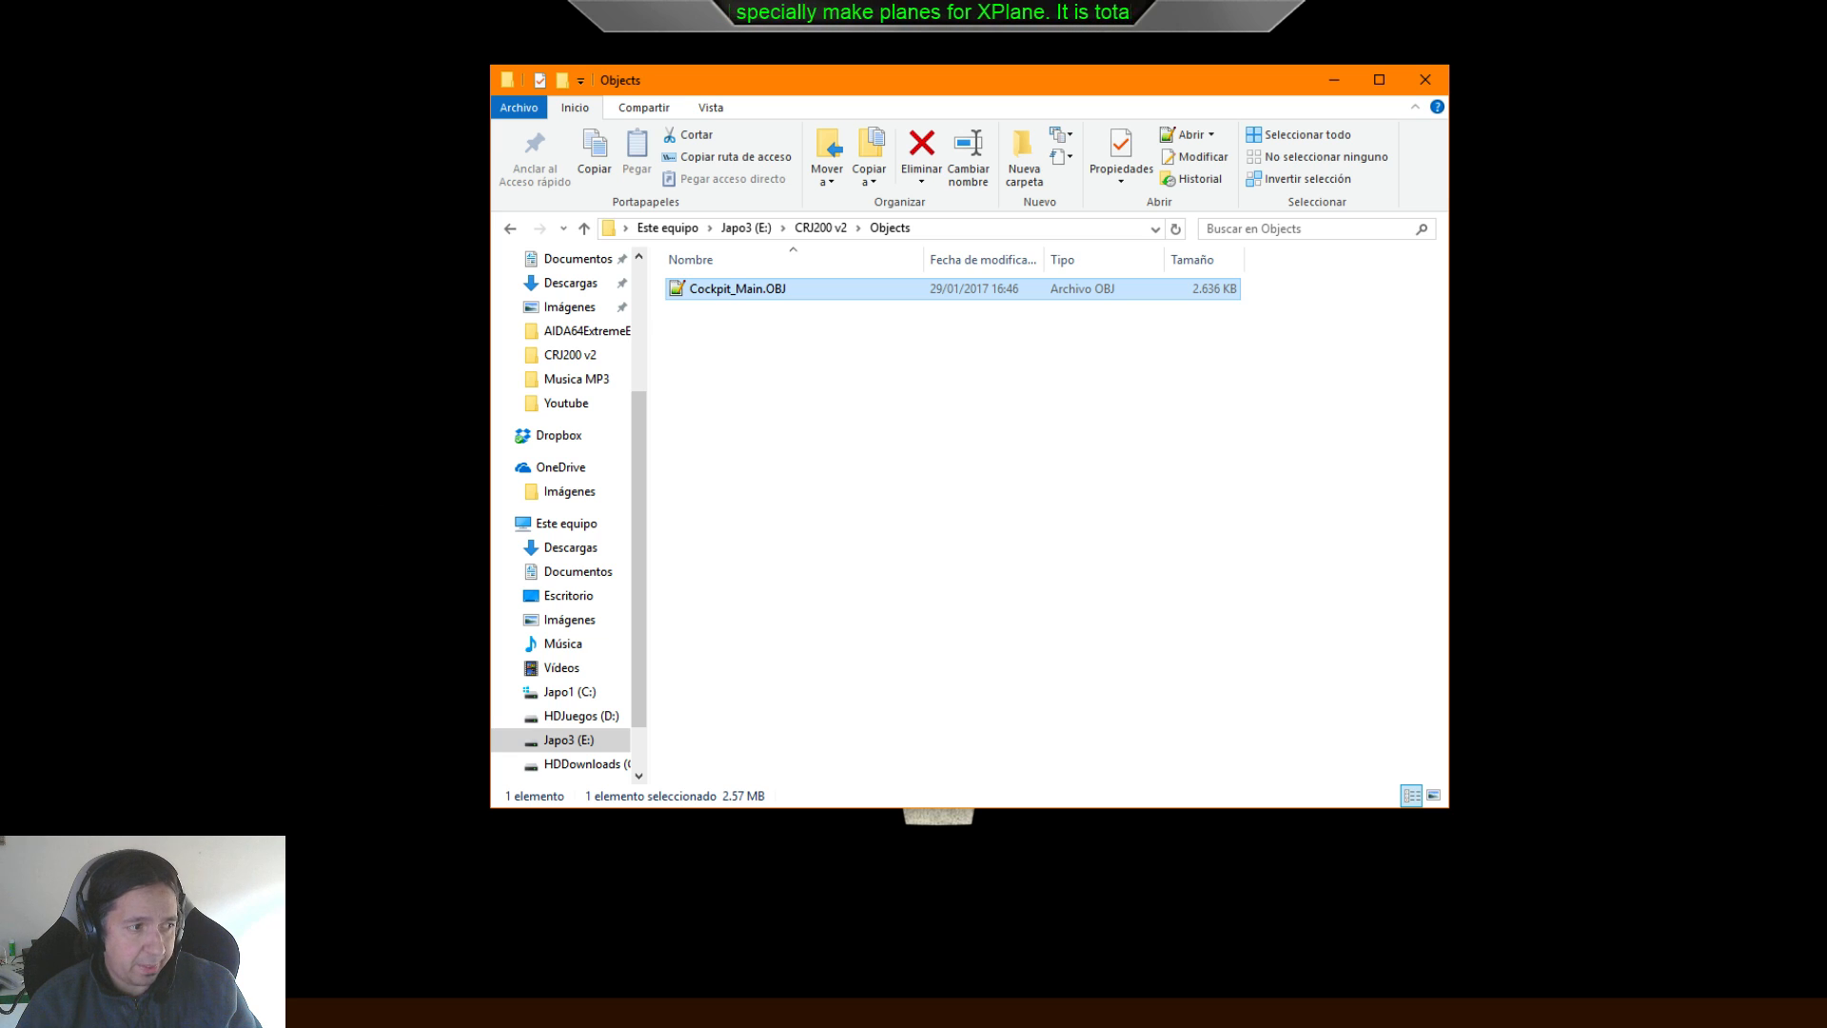
key(alt+Tab)
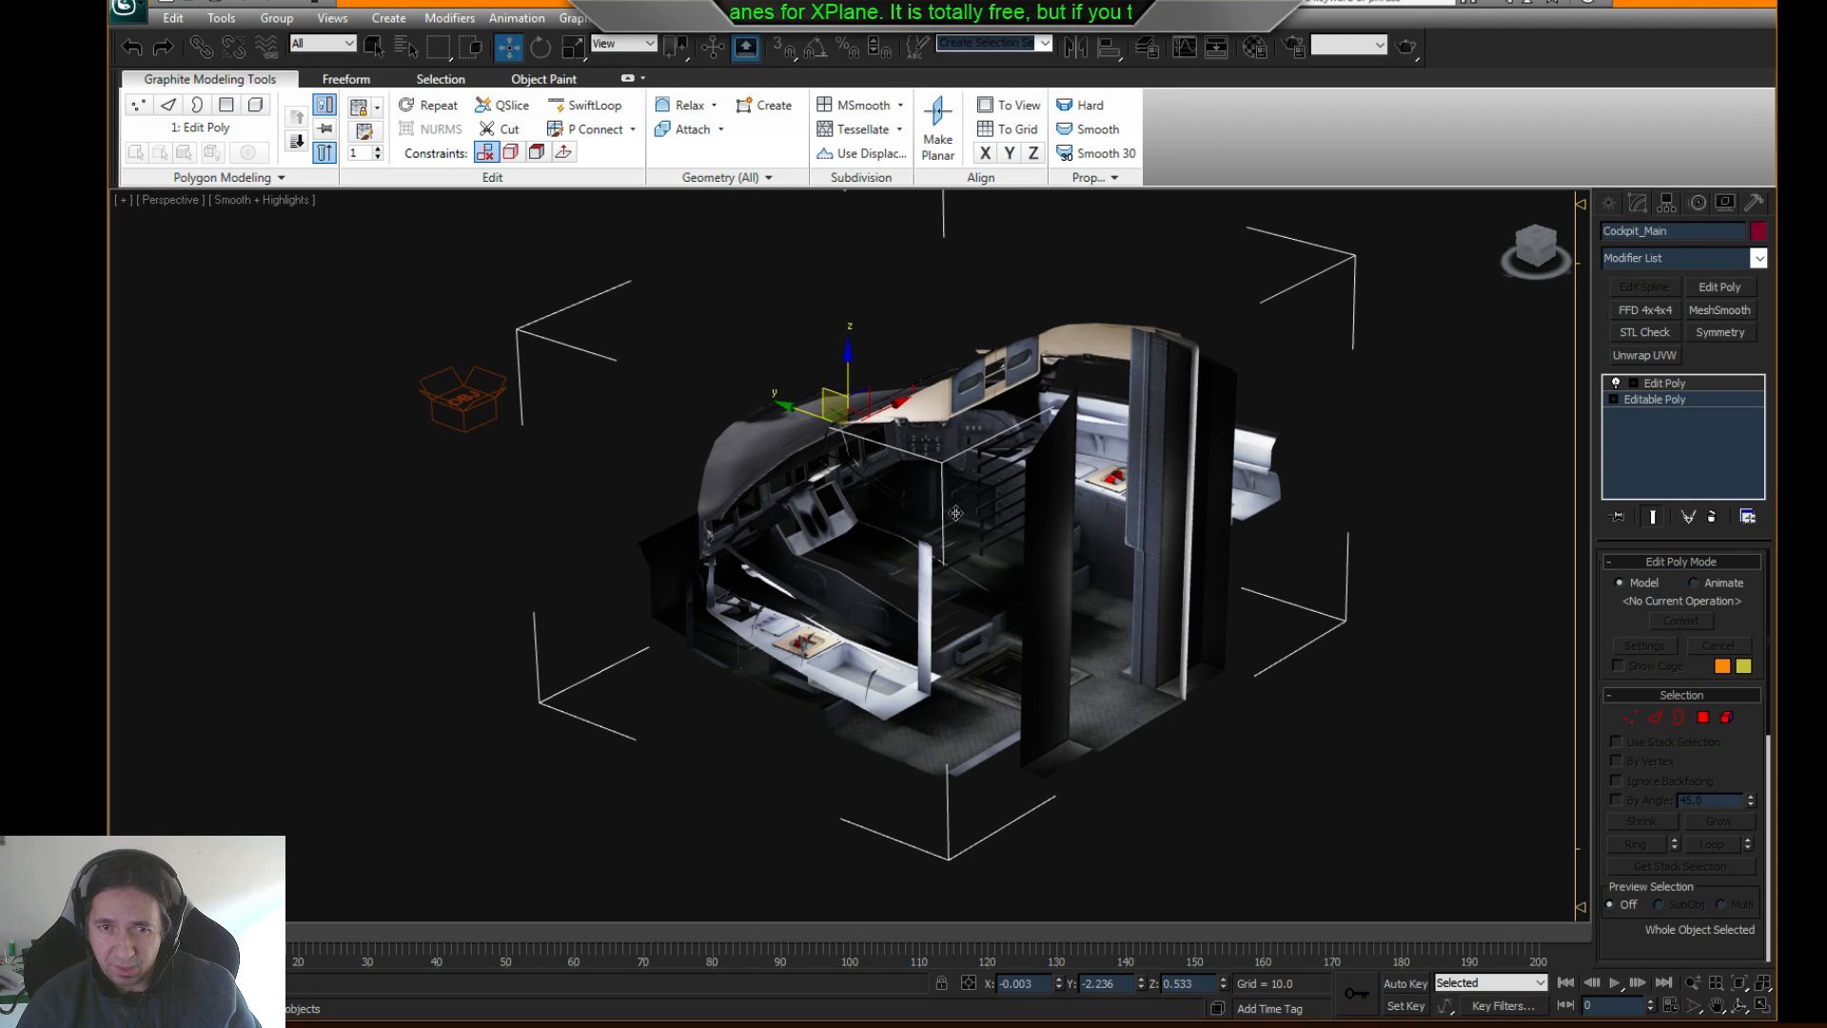
click(814, 335)
middle_drag(1048, 392, 990, 394)
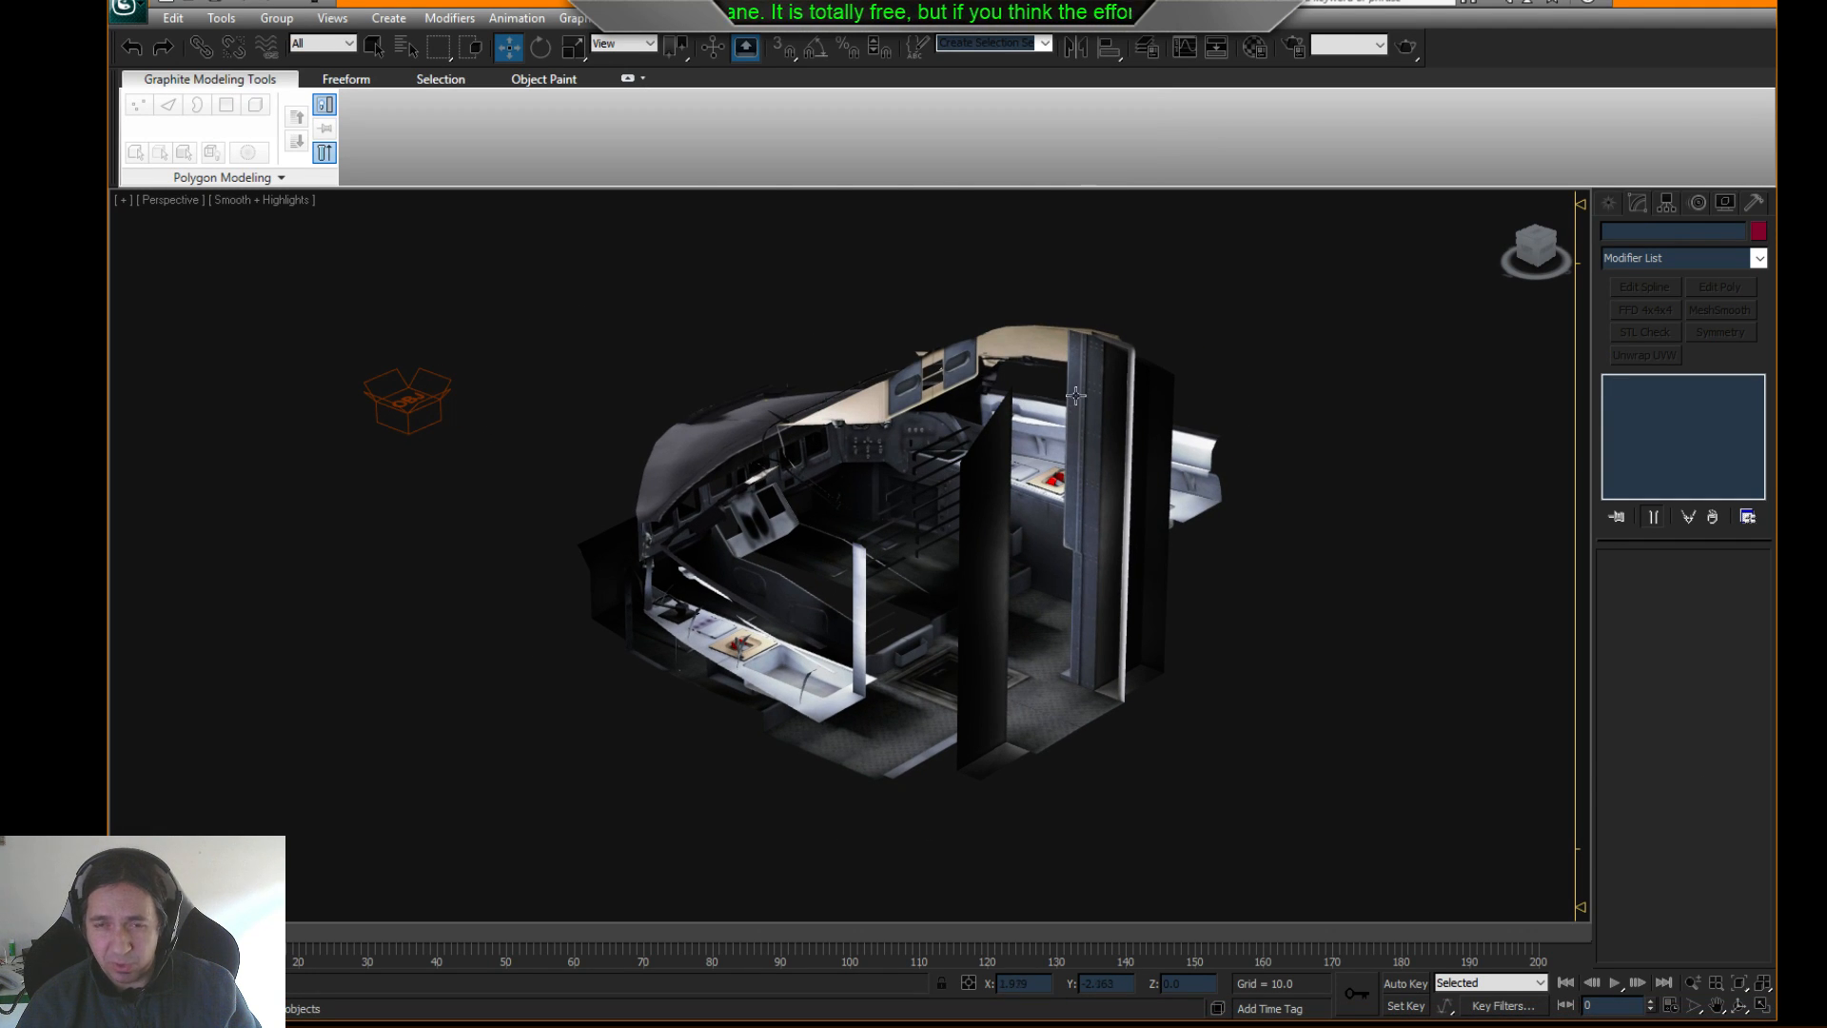
click(1154, 432)
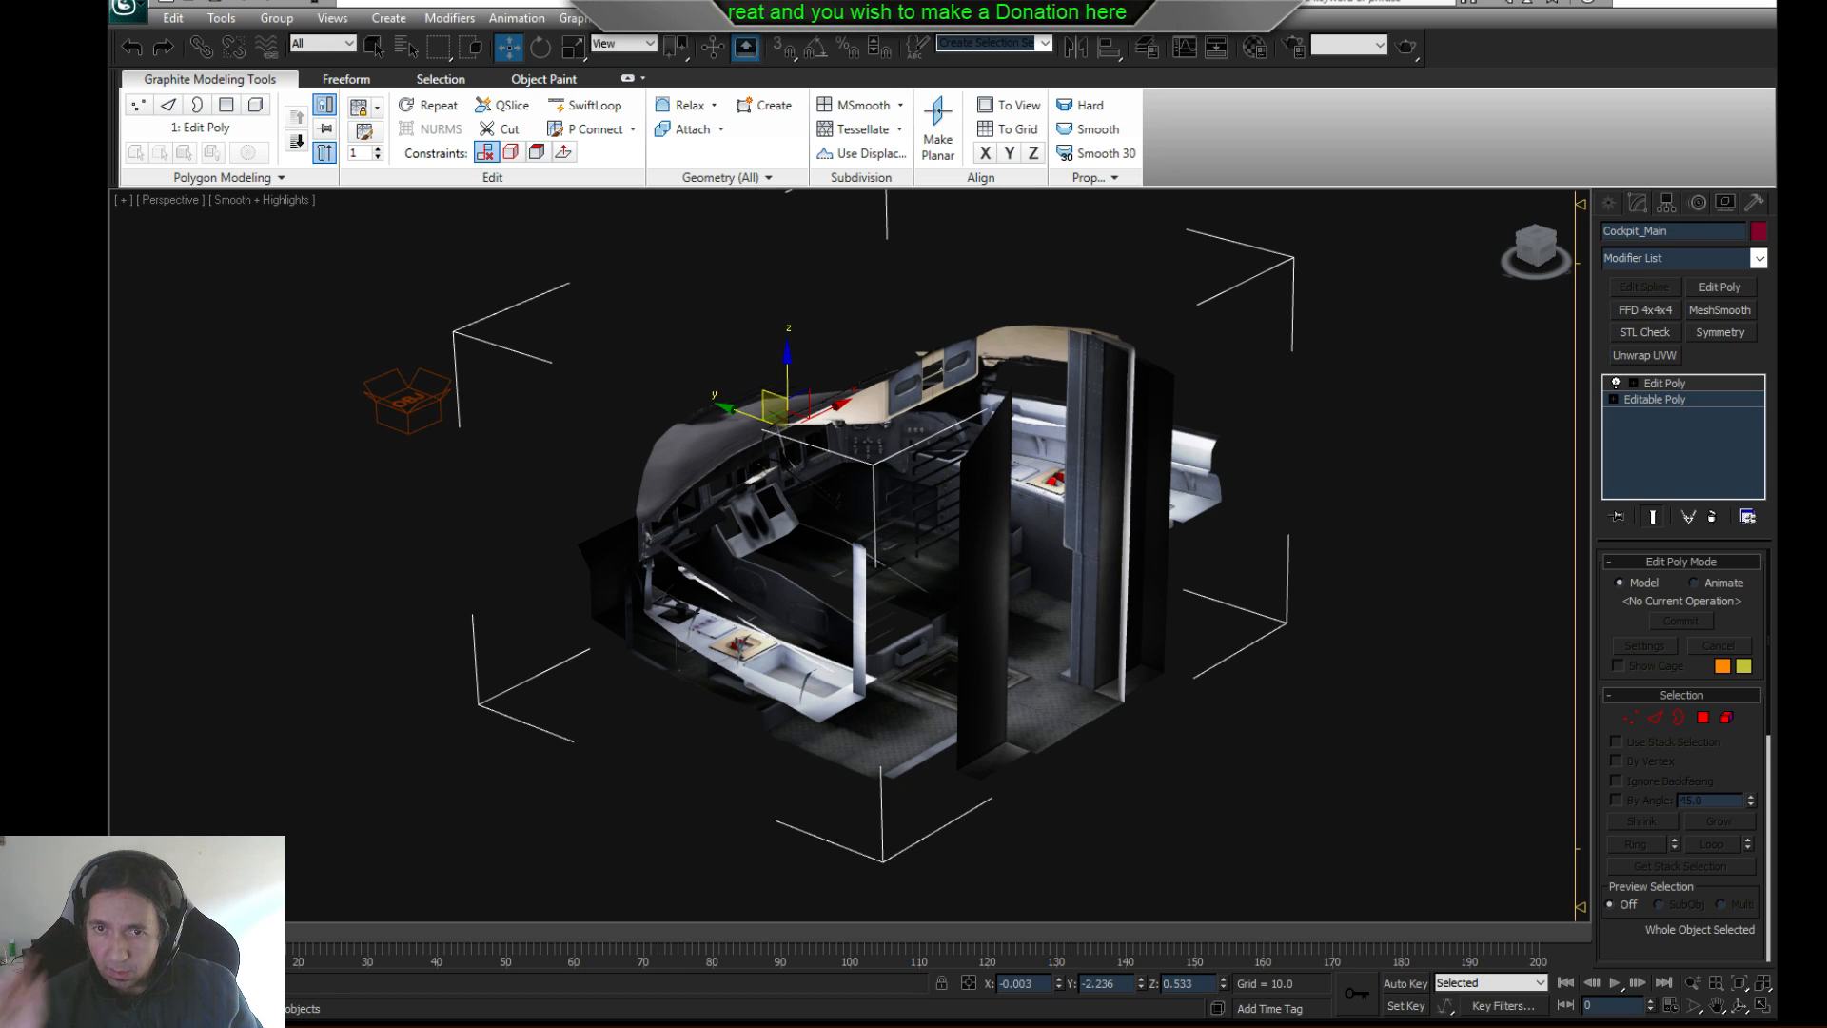
click(1341, 362)
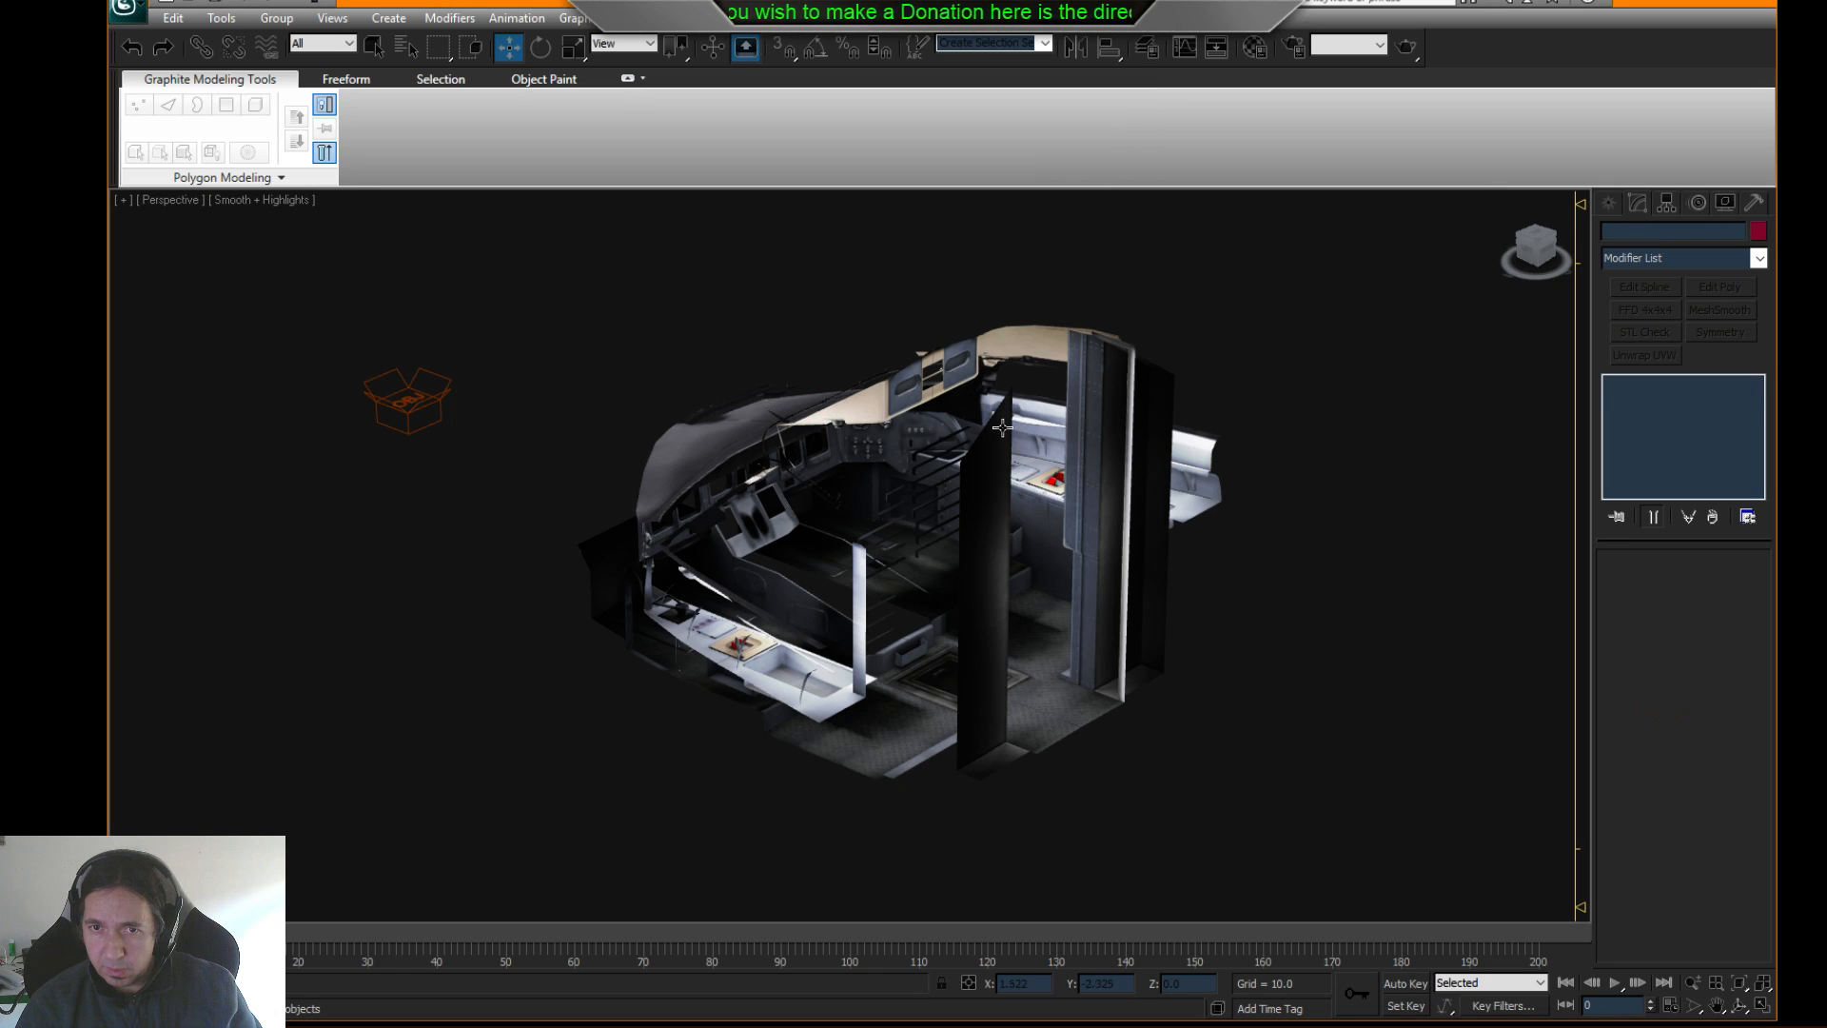
- Select the Cockpit_Main export helper and check the Objects folder for a diffuse texture without choosing one
click(385, 416)
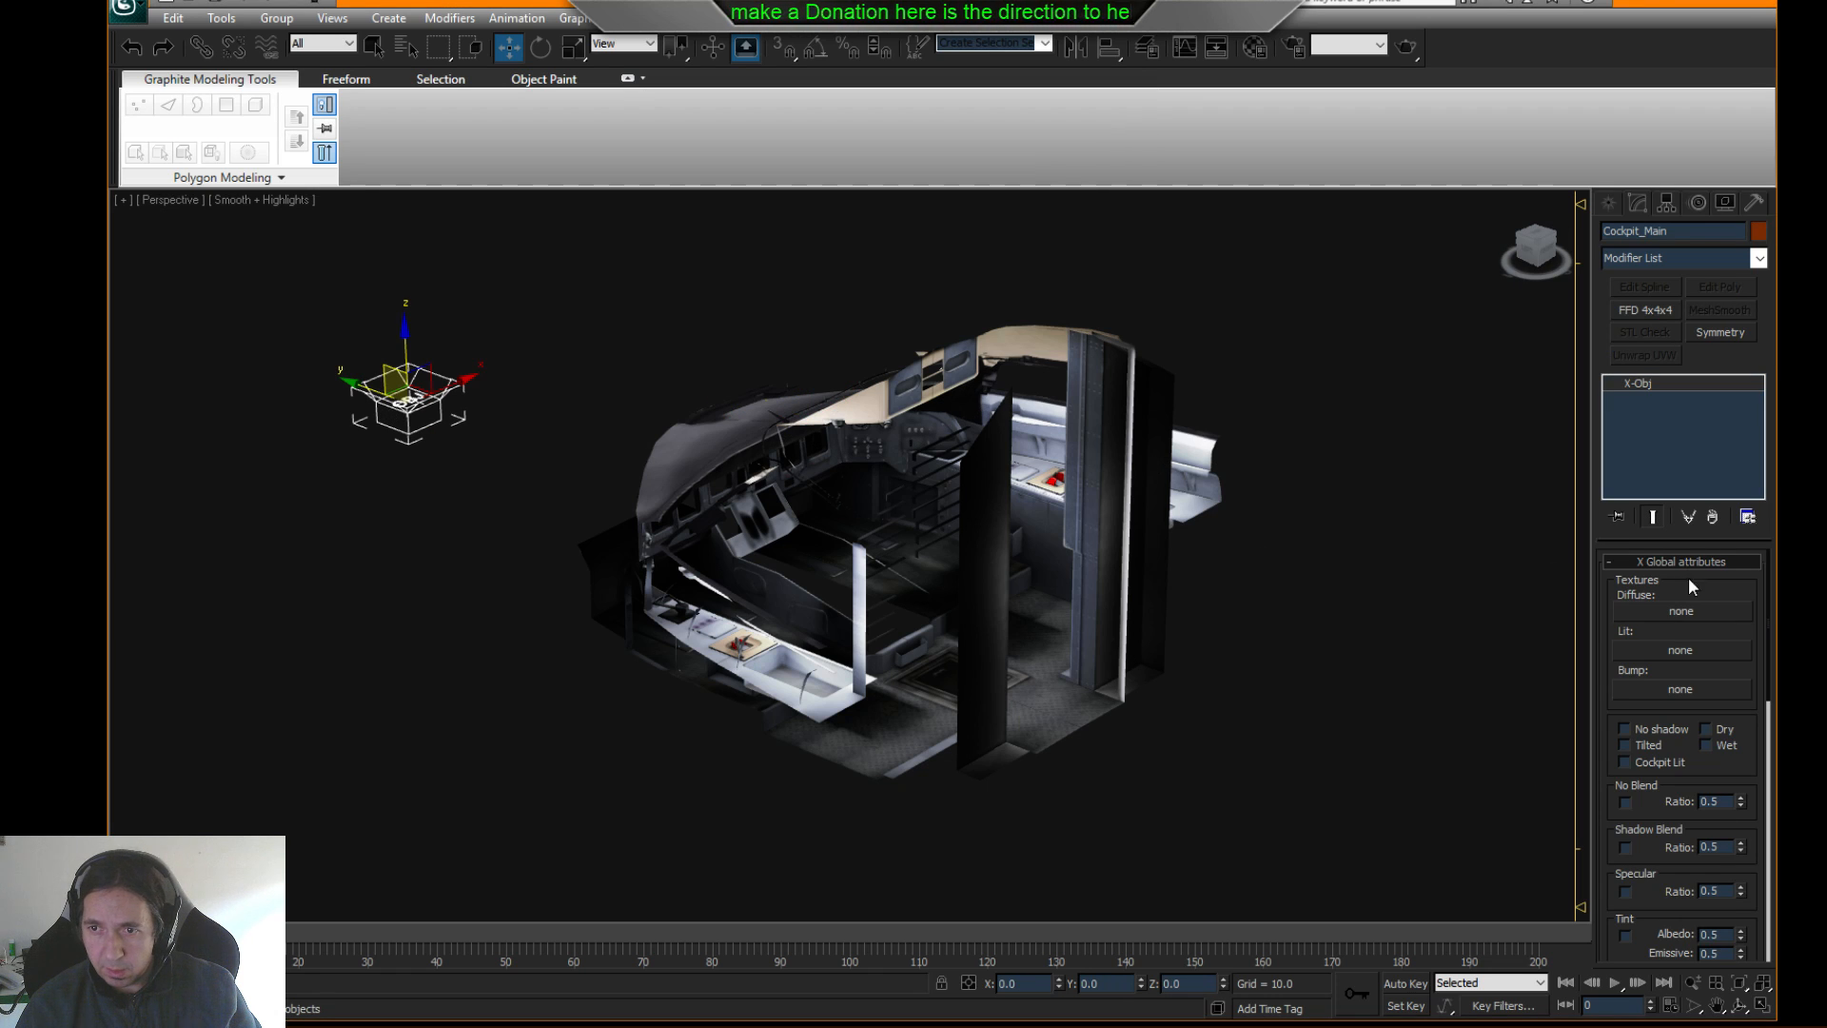
click(1677, 614)
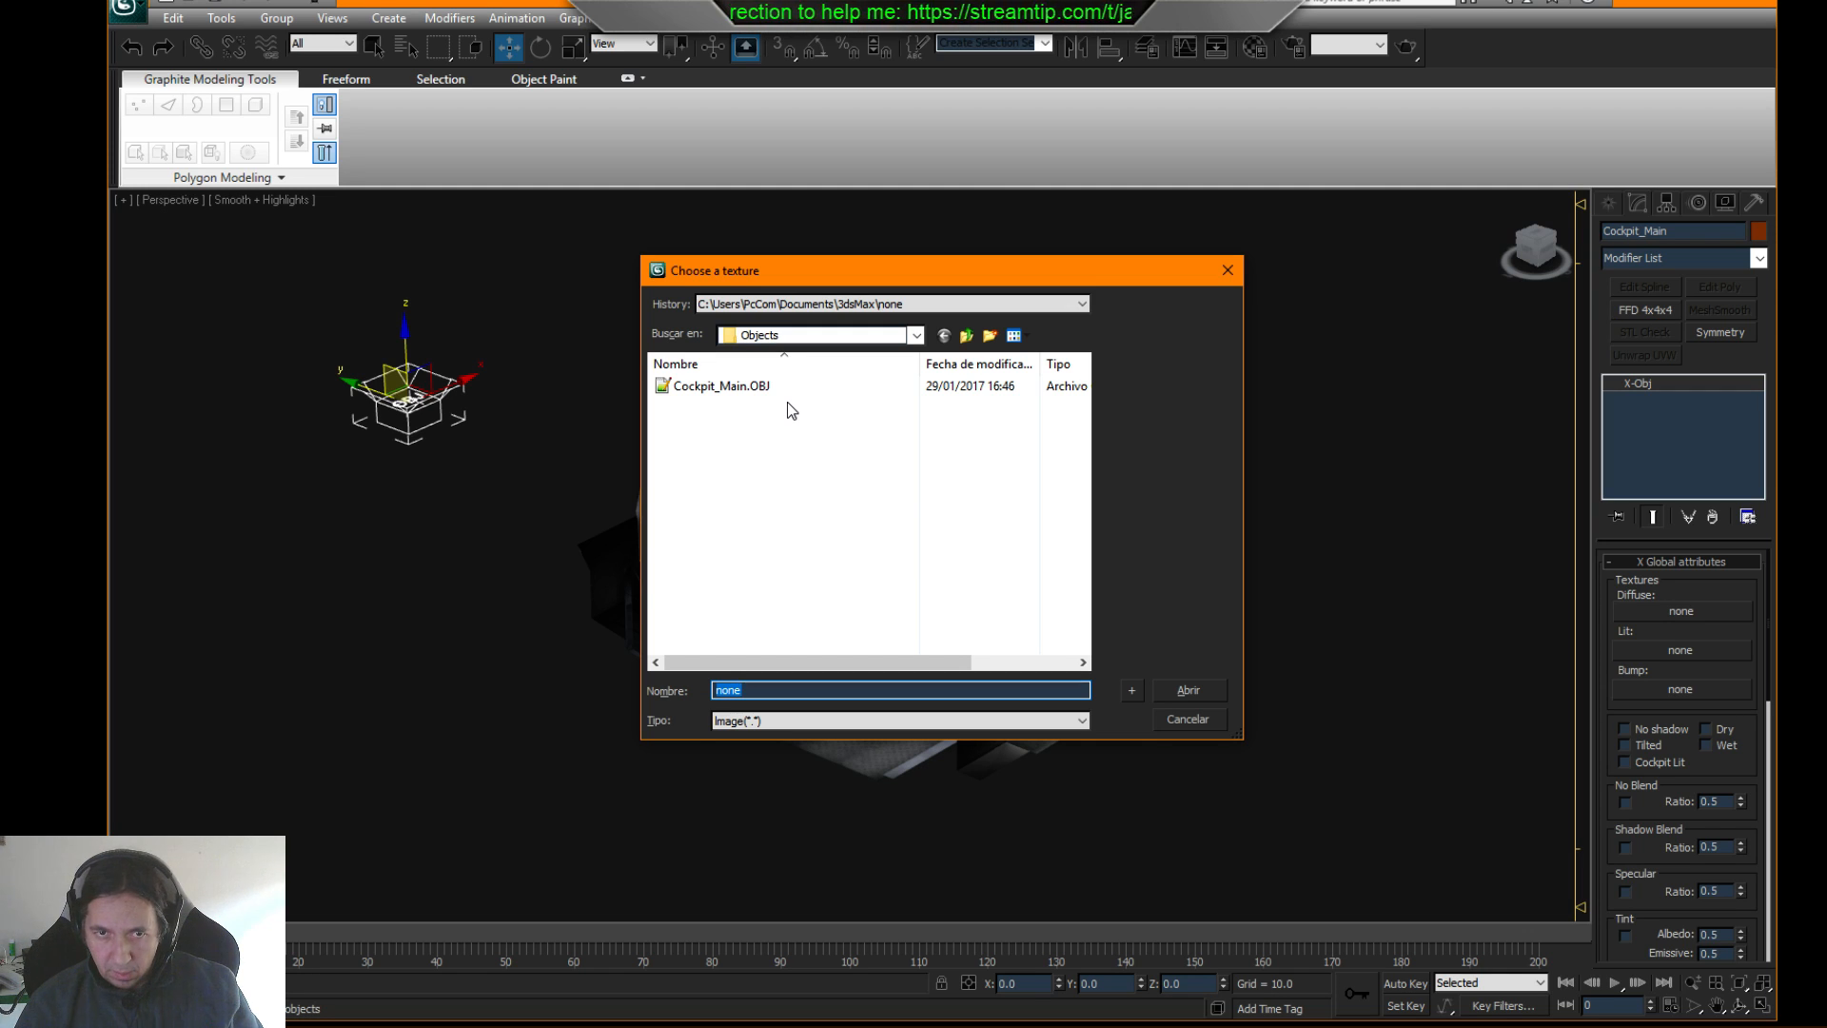
click(1174, 718)
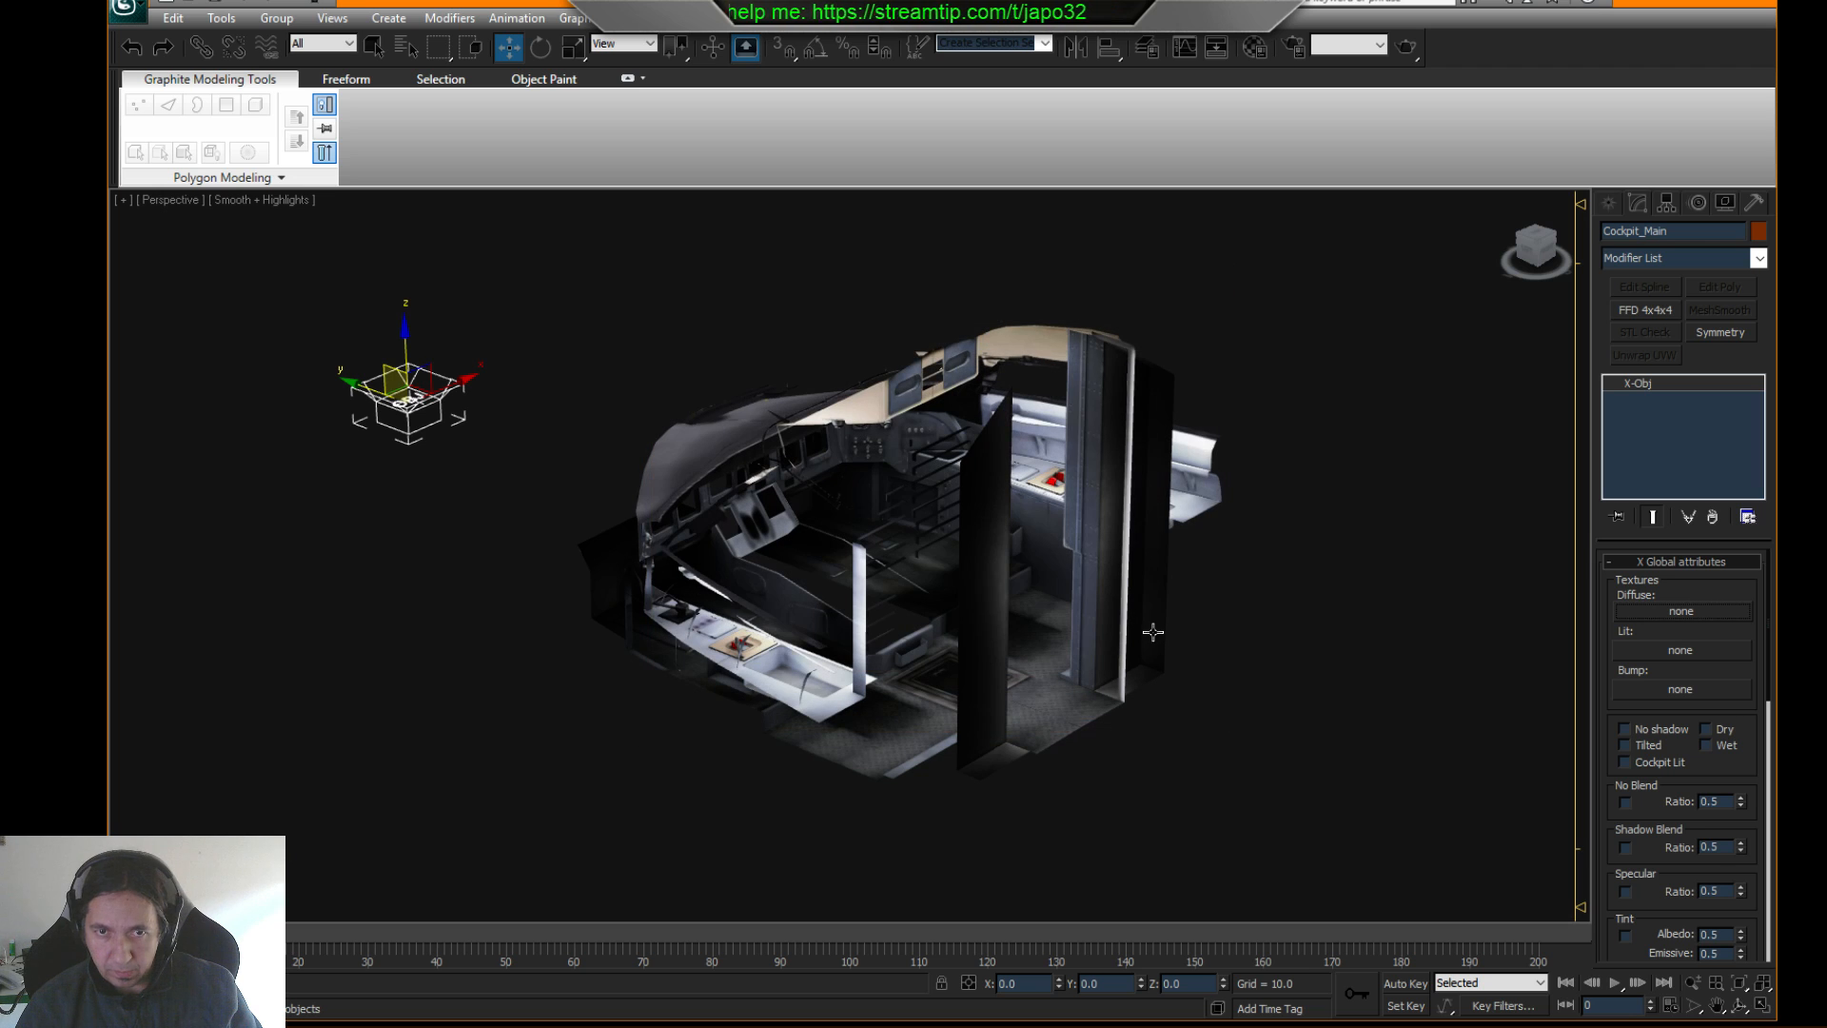
- Open the objects folder of the existing aircraft in File Explorer, at E:\X-Plane 11\Aircraft\CRJ-200
key(super+e)
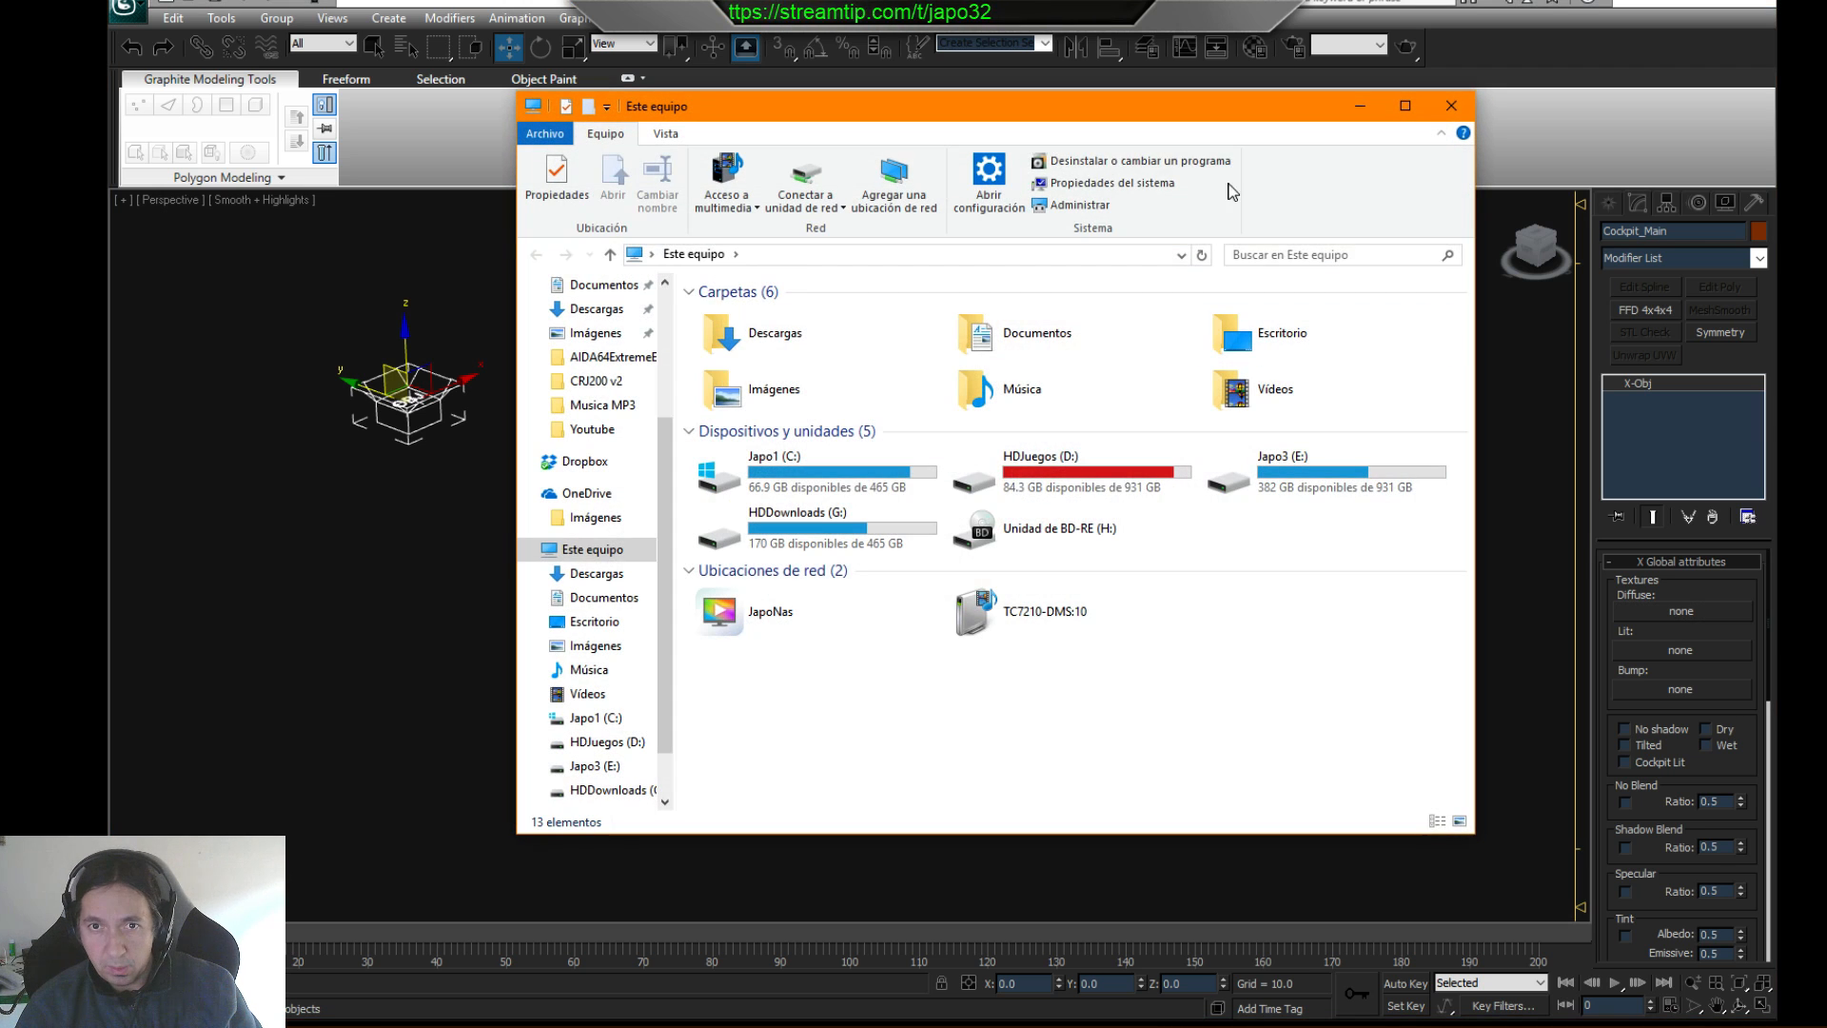
drag(1181, 115, 1826, 148)
double_click(1826, 512)
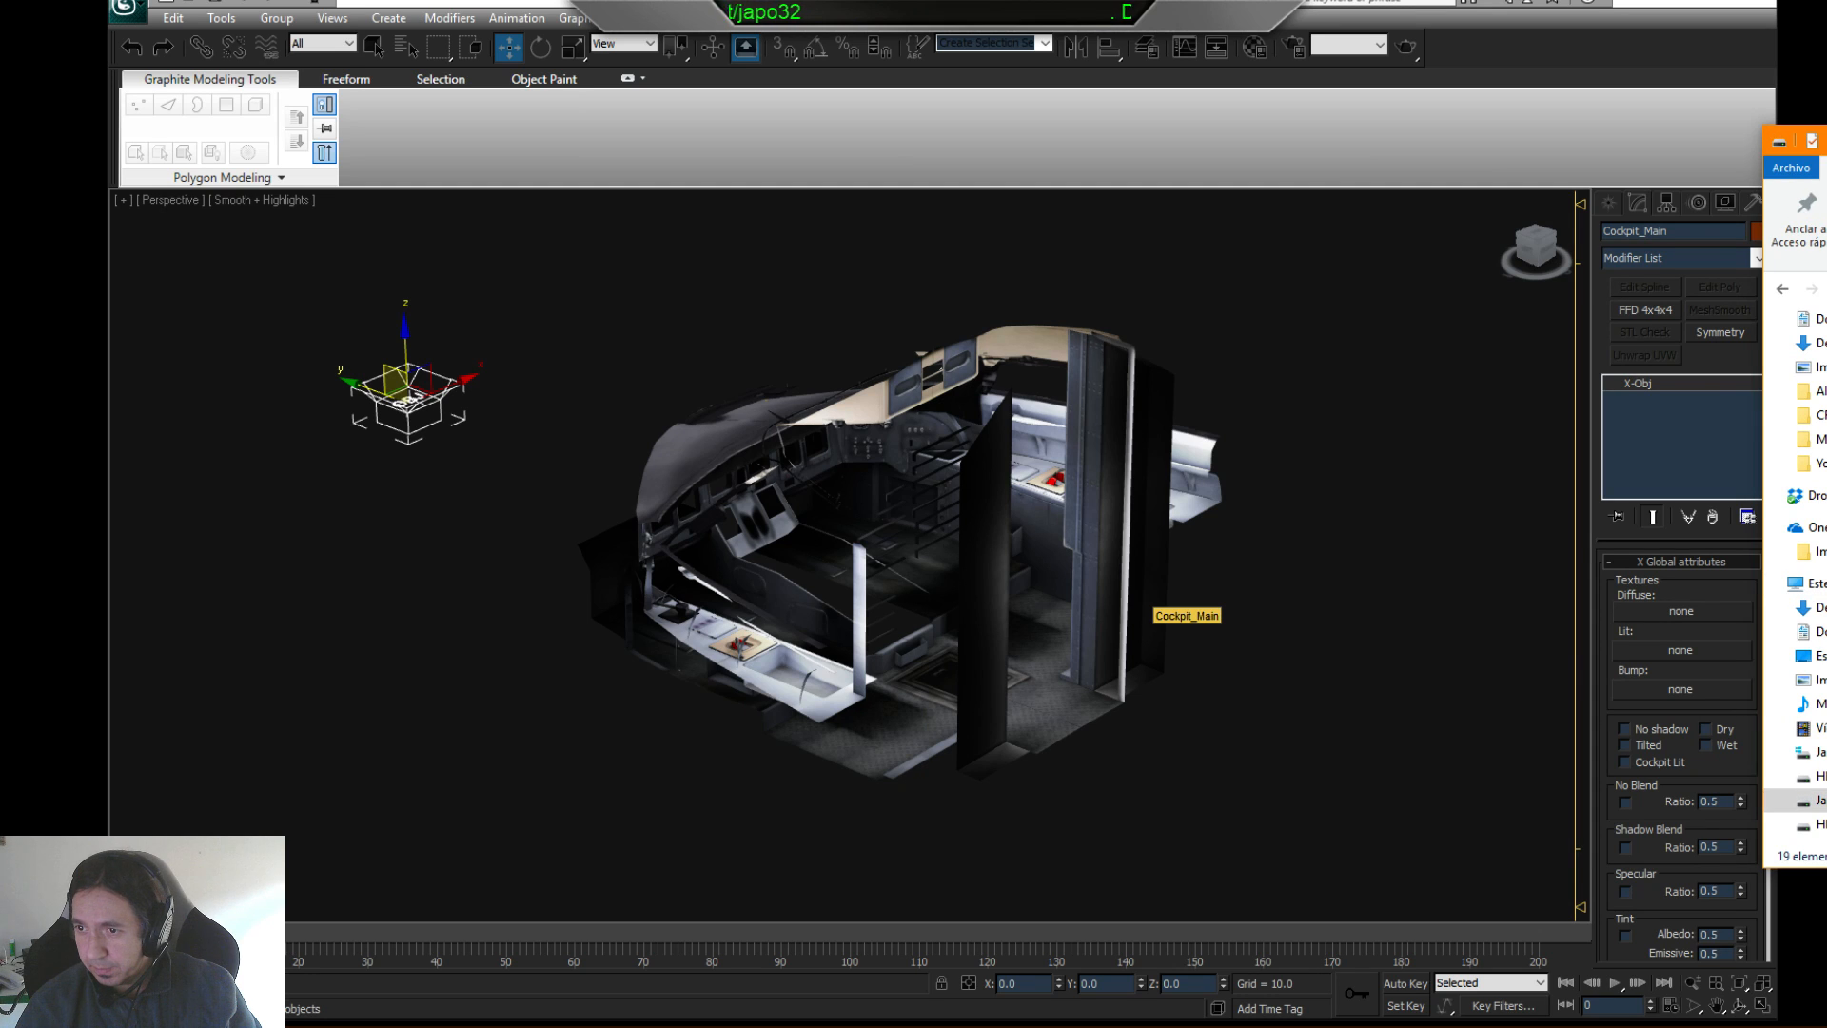
double_click(1826, 476)
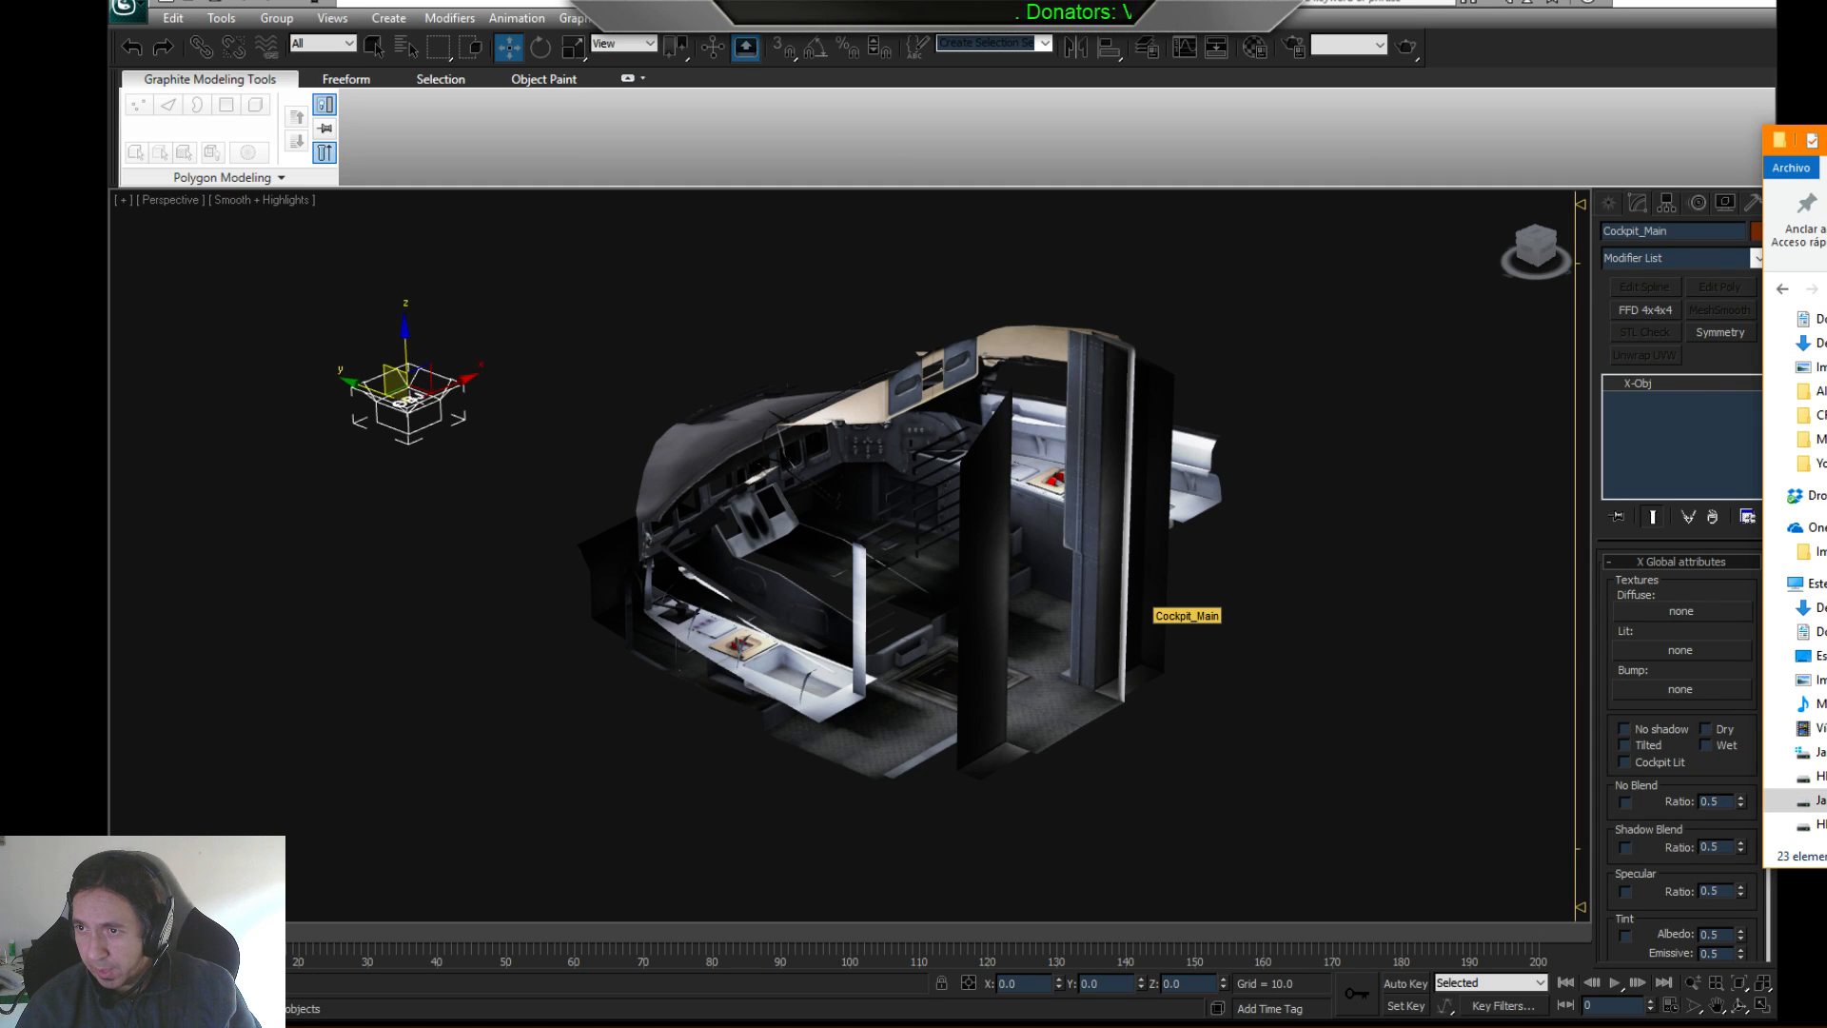
double_click(1826, 476)
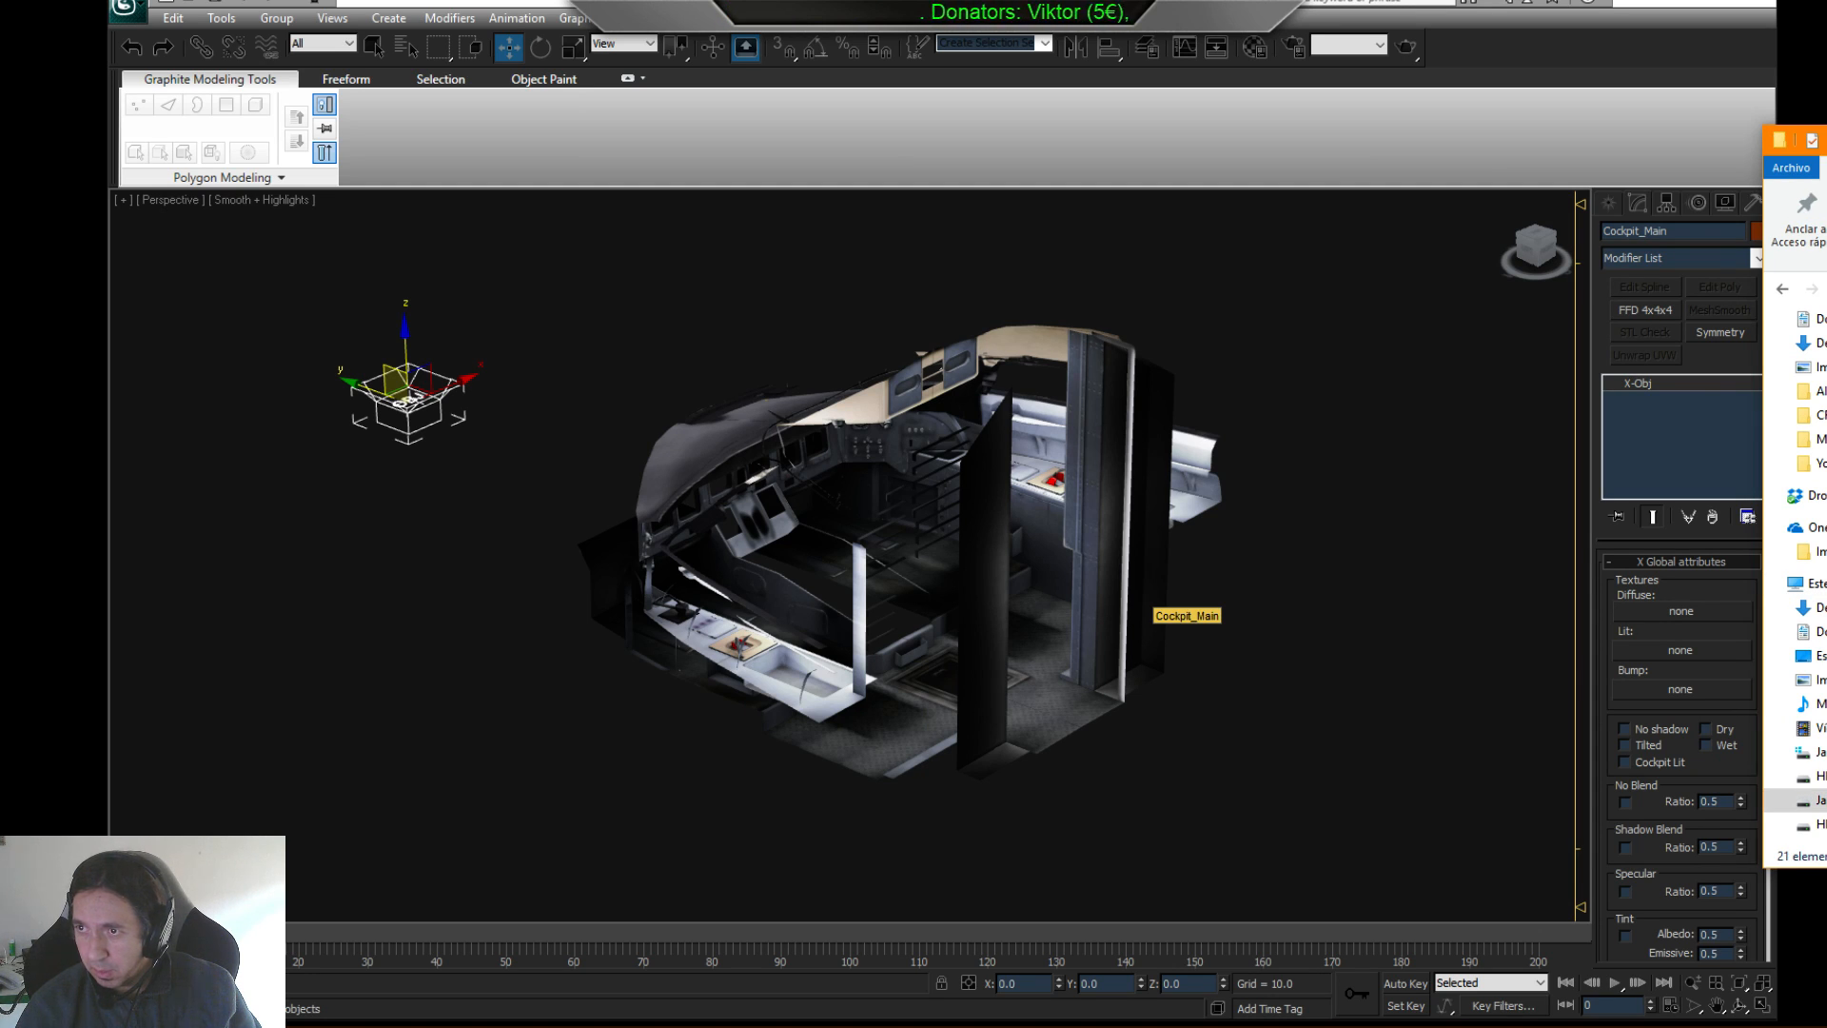
drag(1823, 143, 873, 143)
click(704, 440)
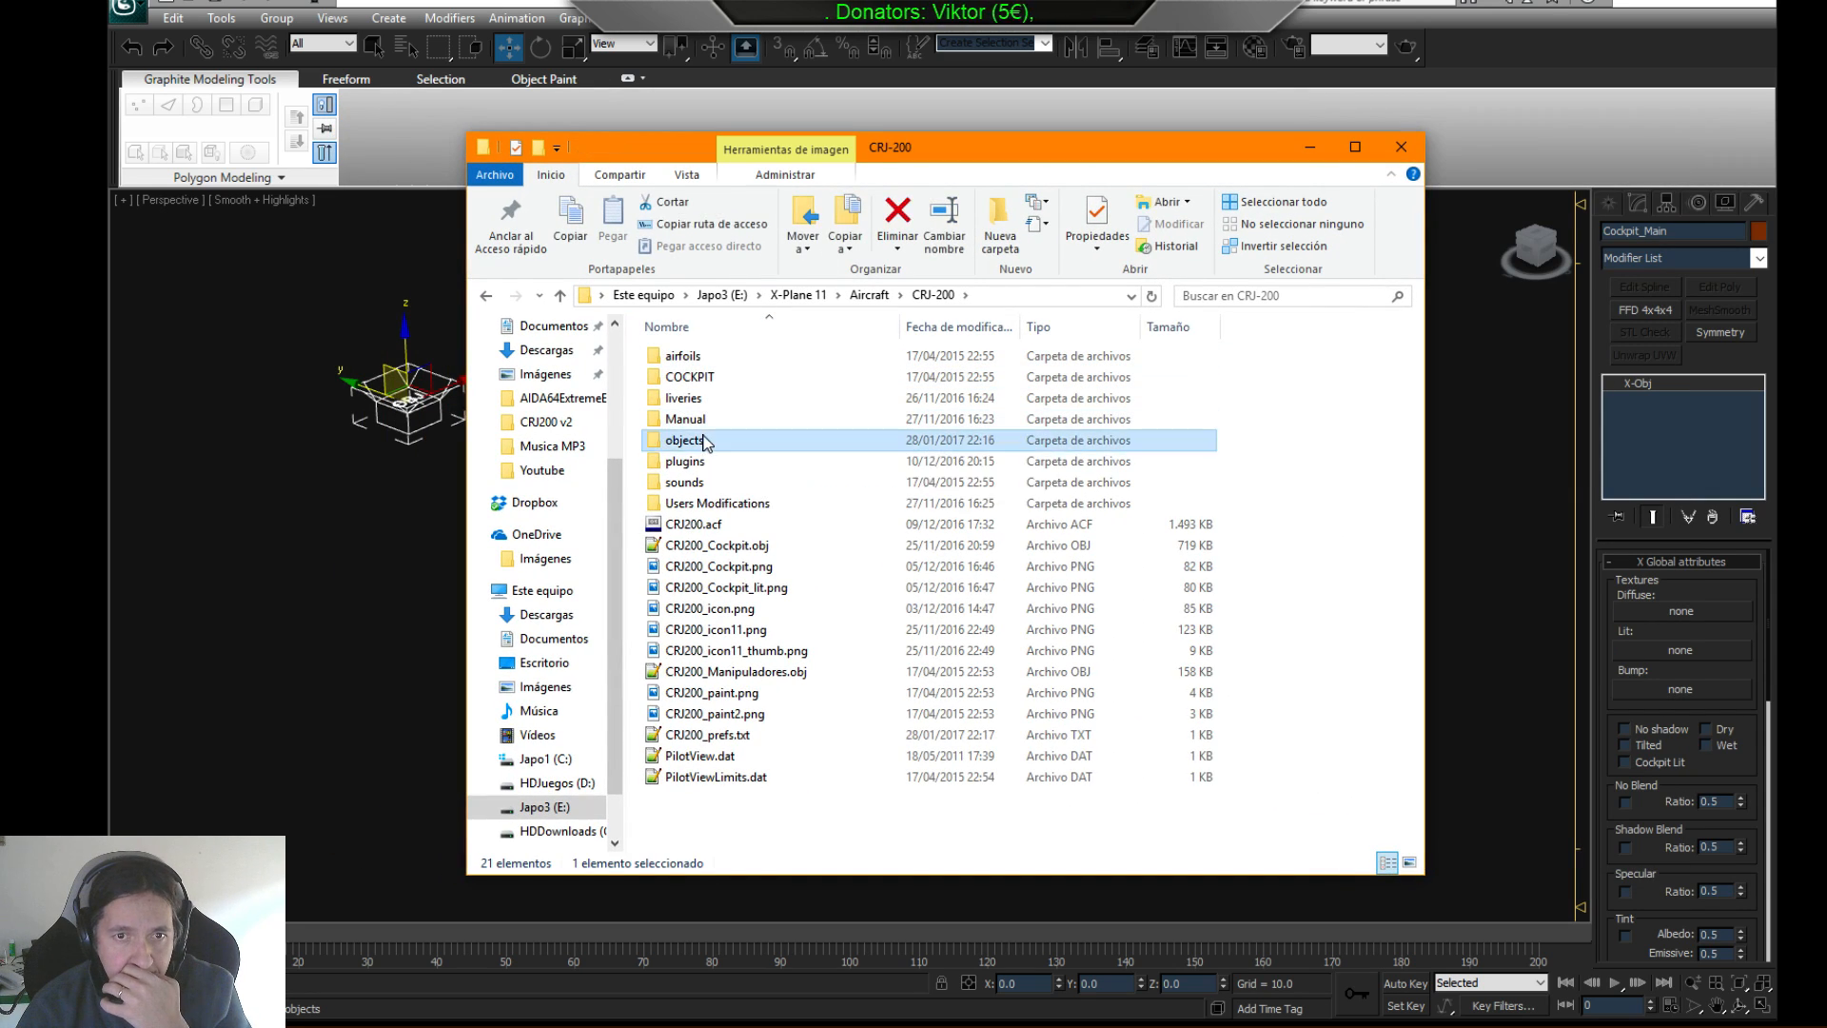
double_click(704, 439)
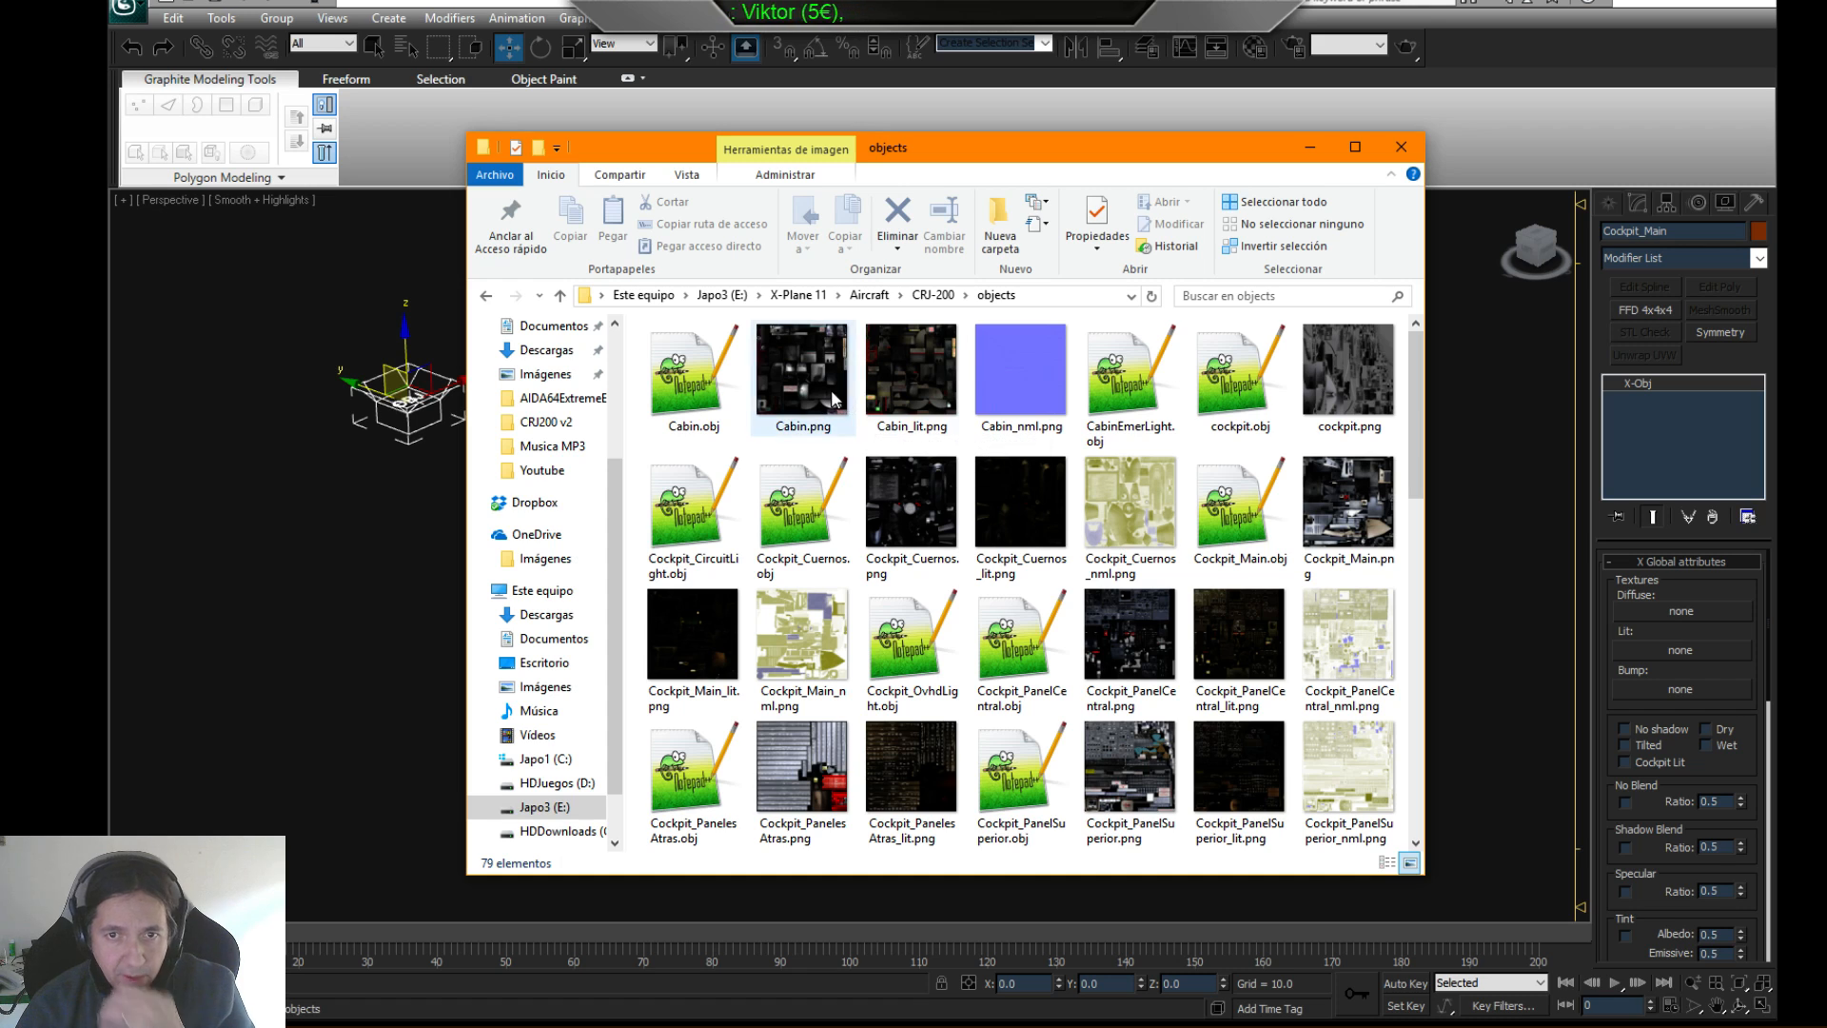
- Select the PNG textures for Cabin, cockpit, Cockpit_Cuernos, Cockpit_Main, Cockpit_PanelCentral, Cockpit_PanelesAtras and Cockpit_PanelSuperior, leaving out the OBJ files
click(834, 400)
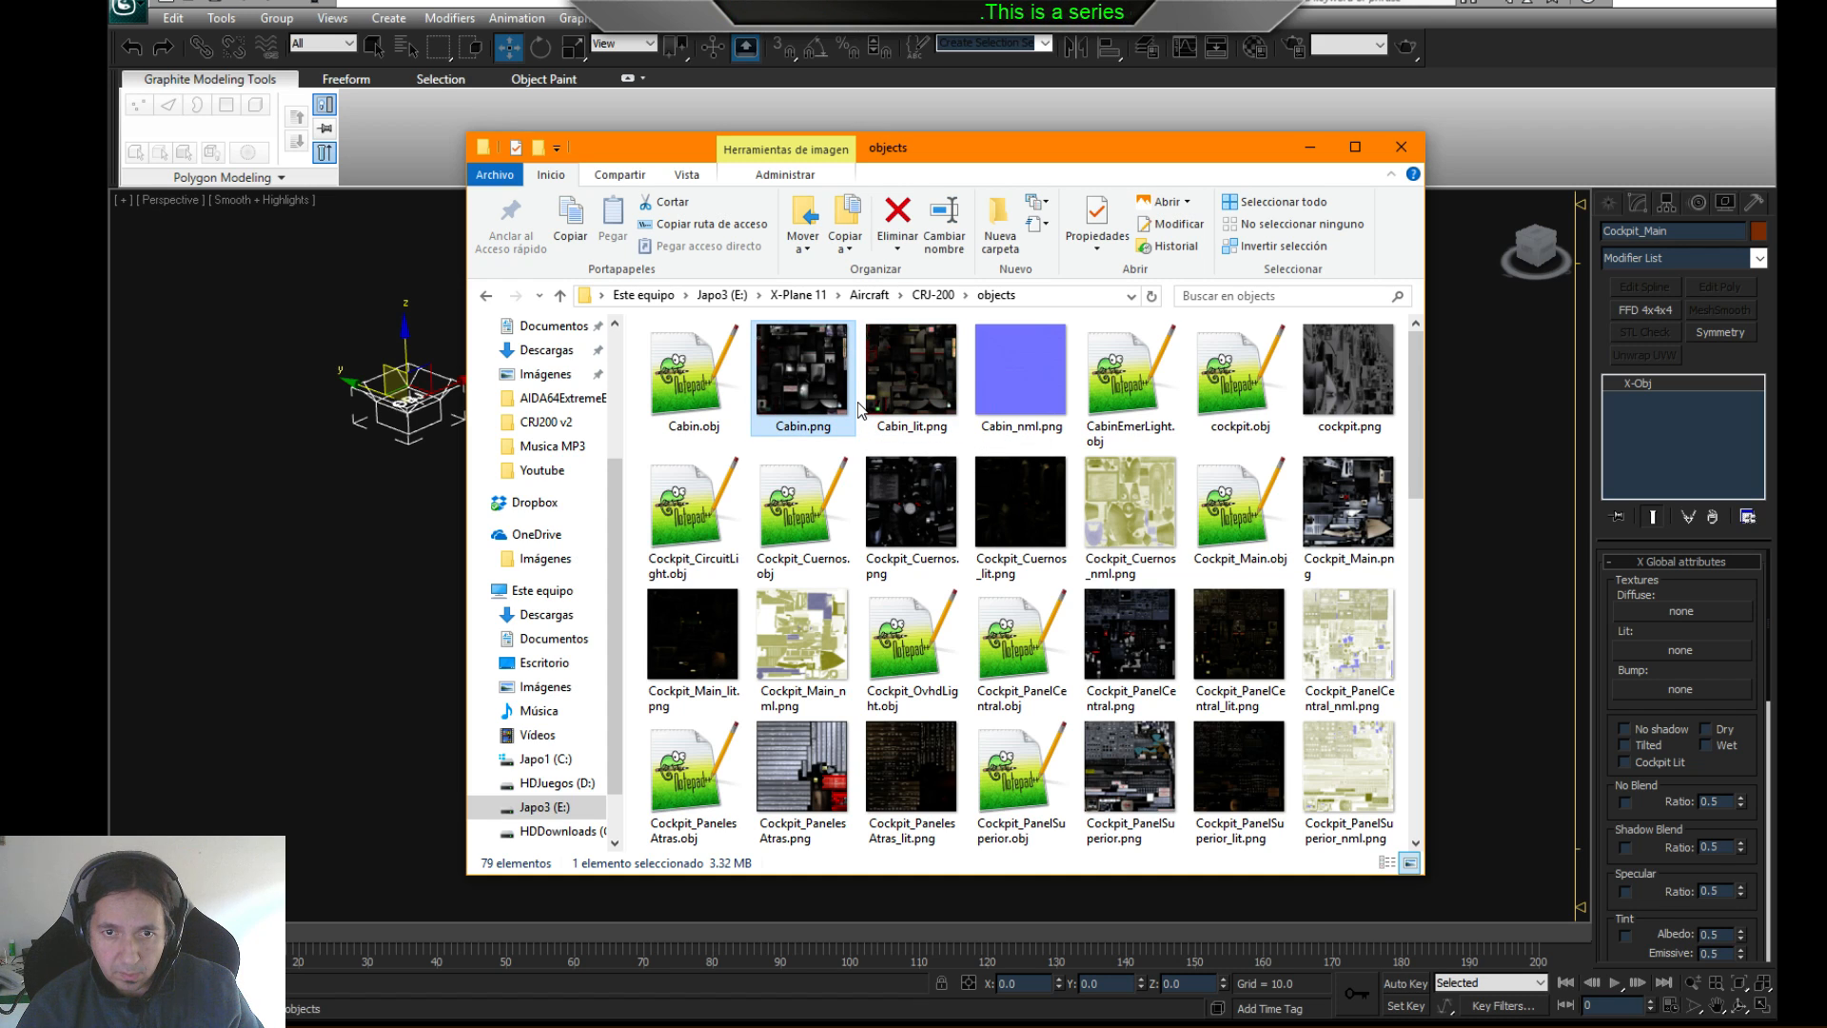
shift+click(1021, 381)
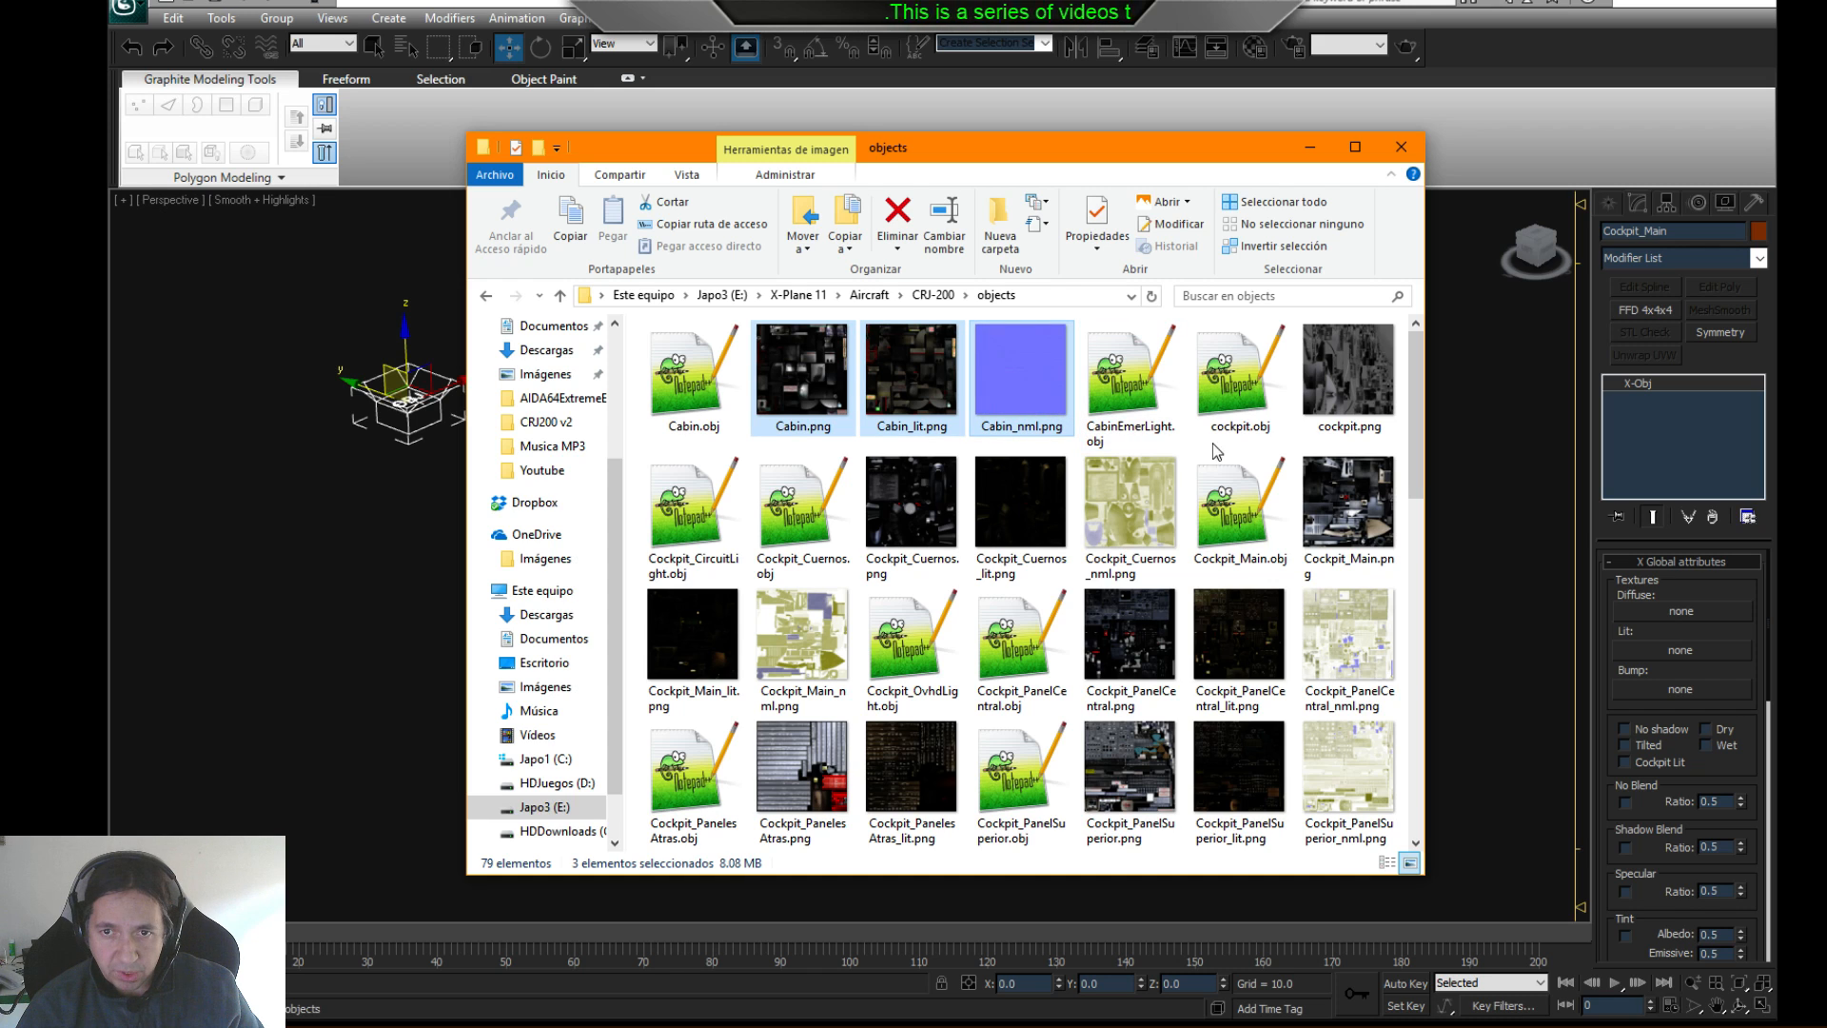
ctrl+click(1349, 373)
ctrl+click(1349, 505)
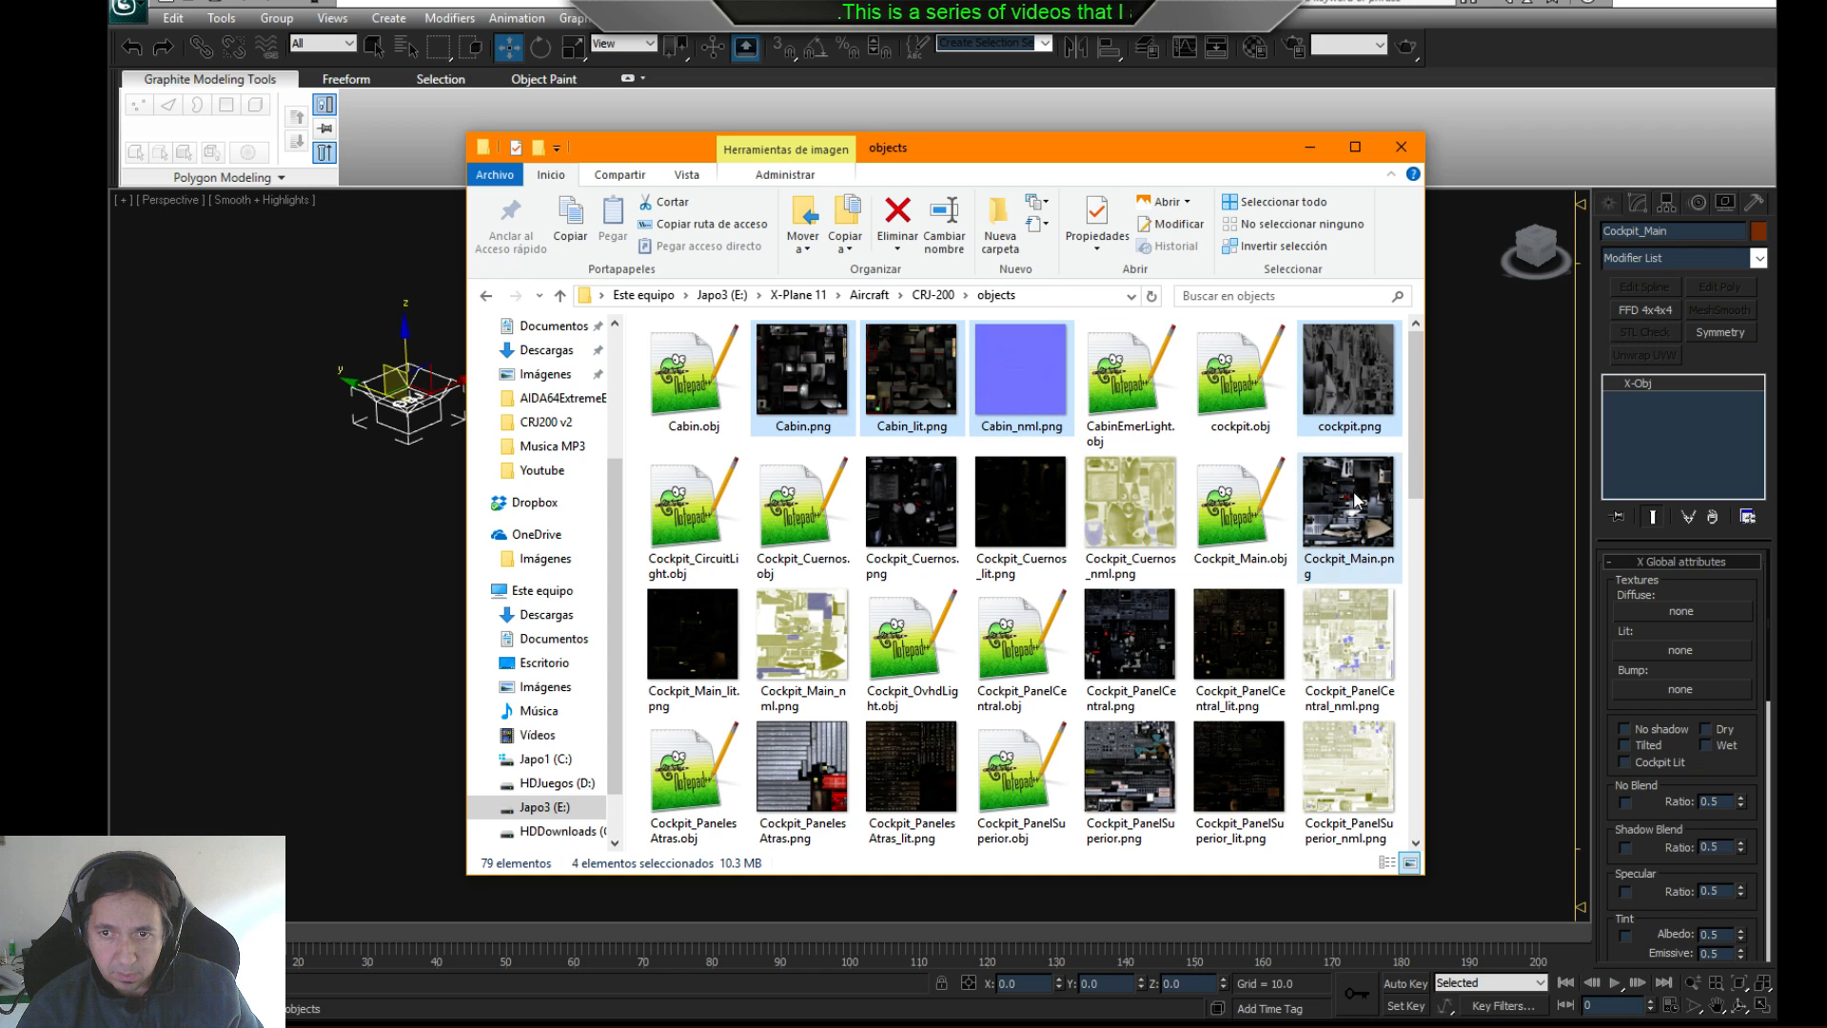
ctrl+click(1138, 511)
ctrl+click(911, 505)
ctrl+click(692, 636)
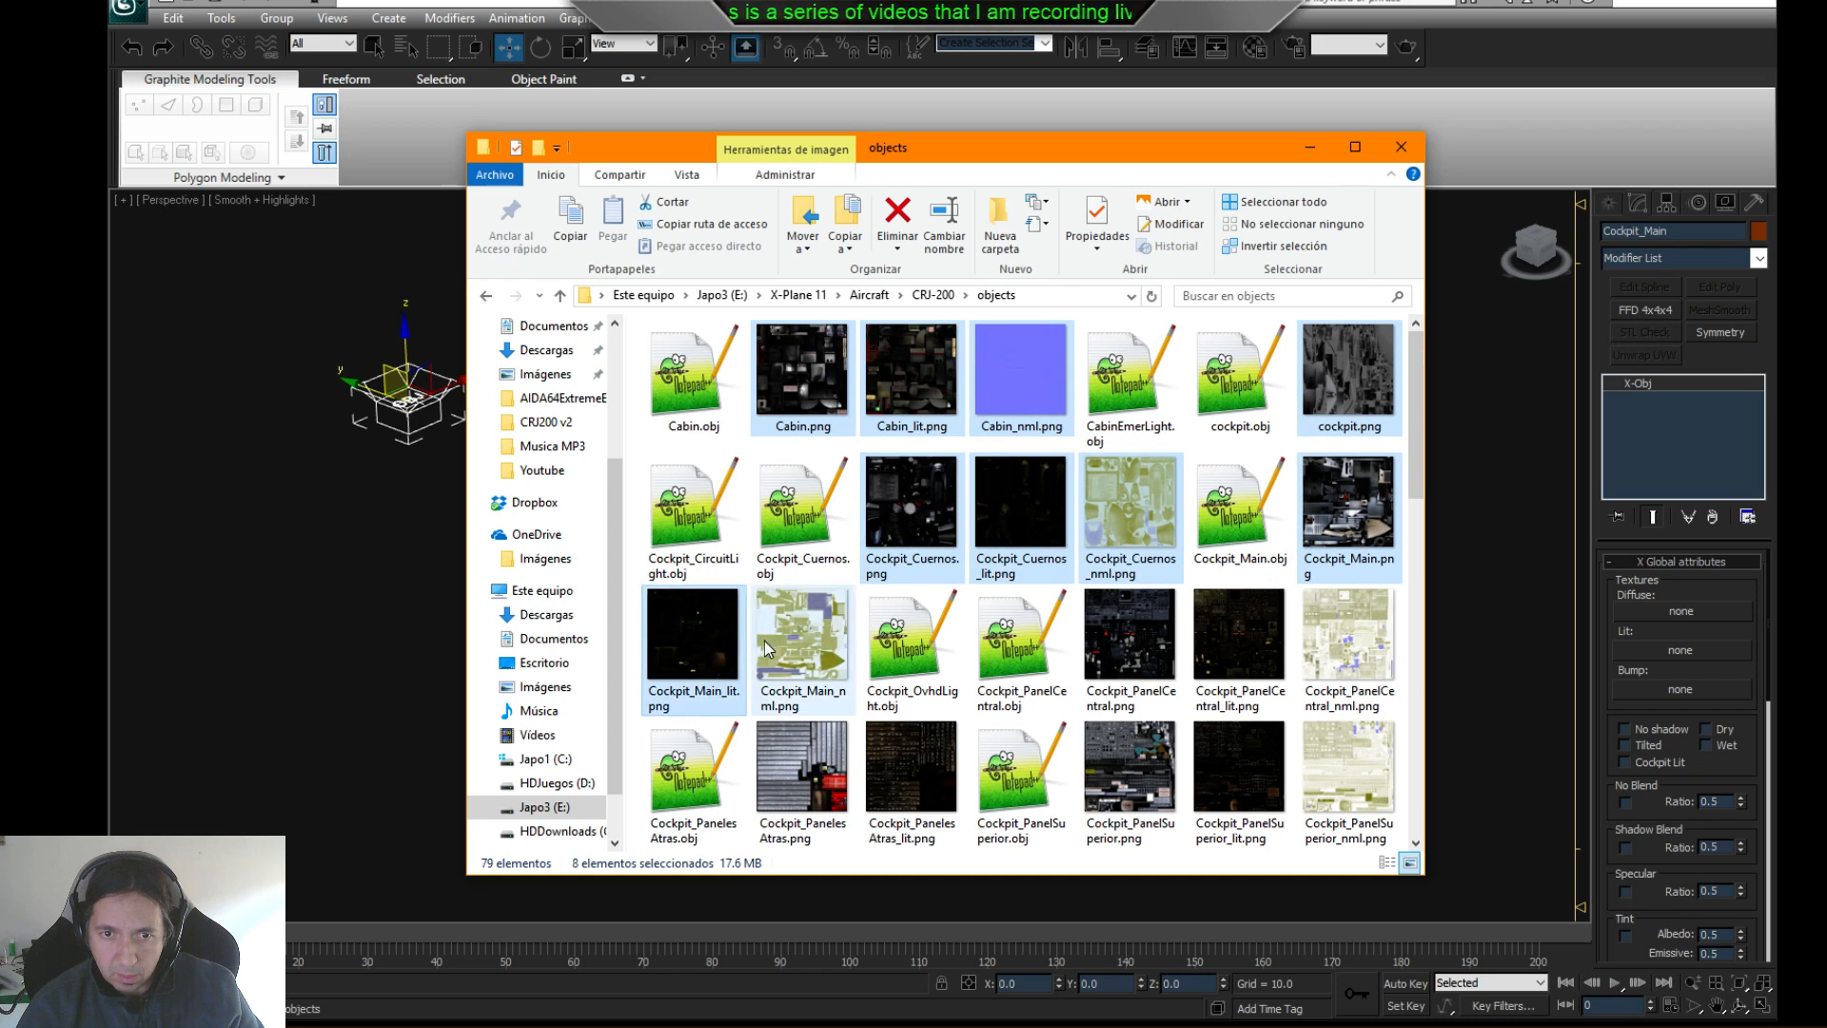
ctrl+click(769, 650)
ctrl+click(1106, 647)
ctrl+click(1237, 647)
ctrl+click(1327, 645)
ctrl+click(1342, 773)
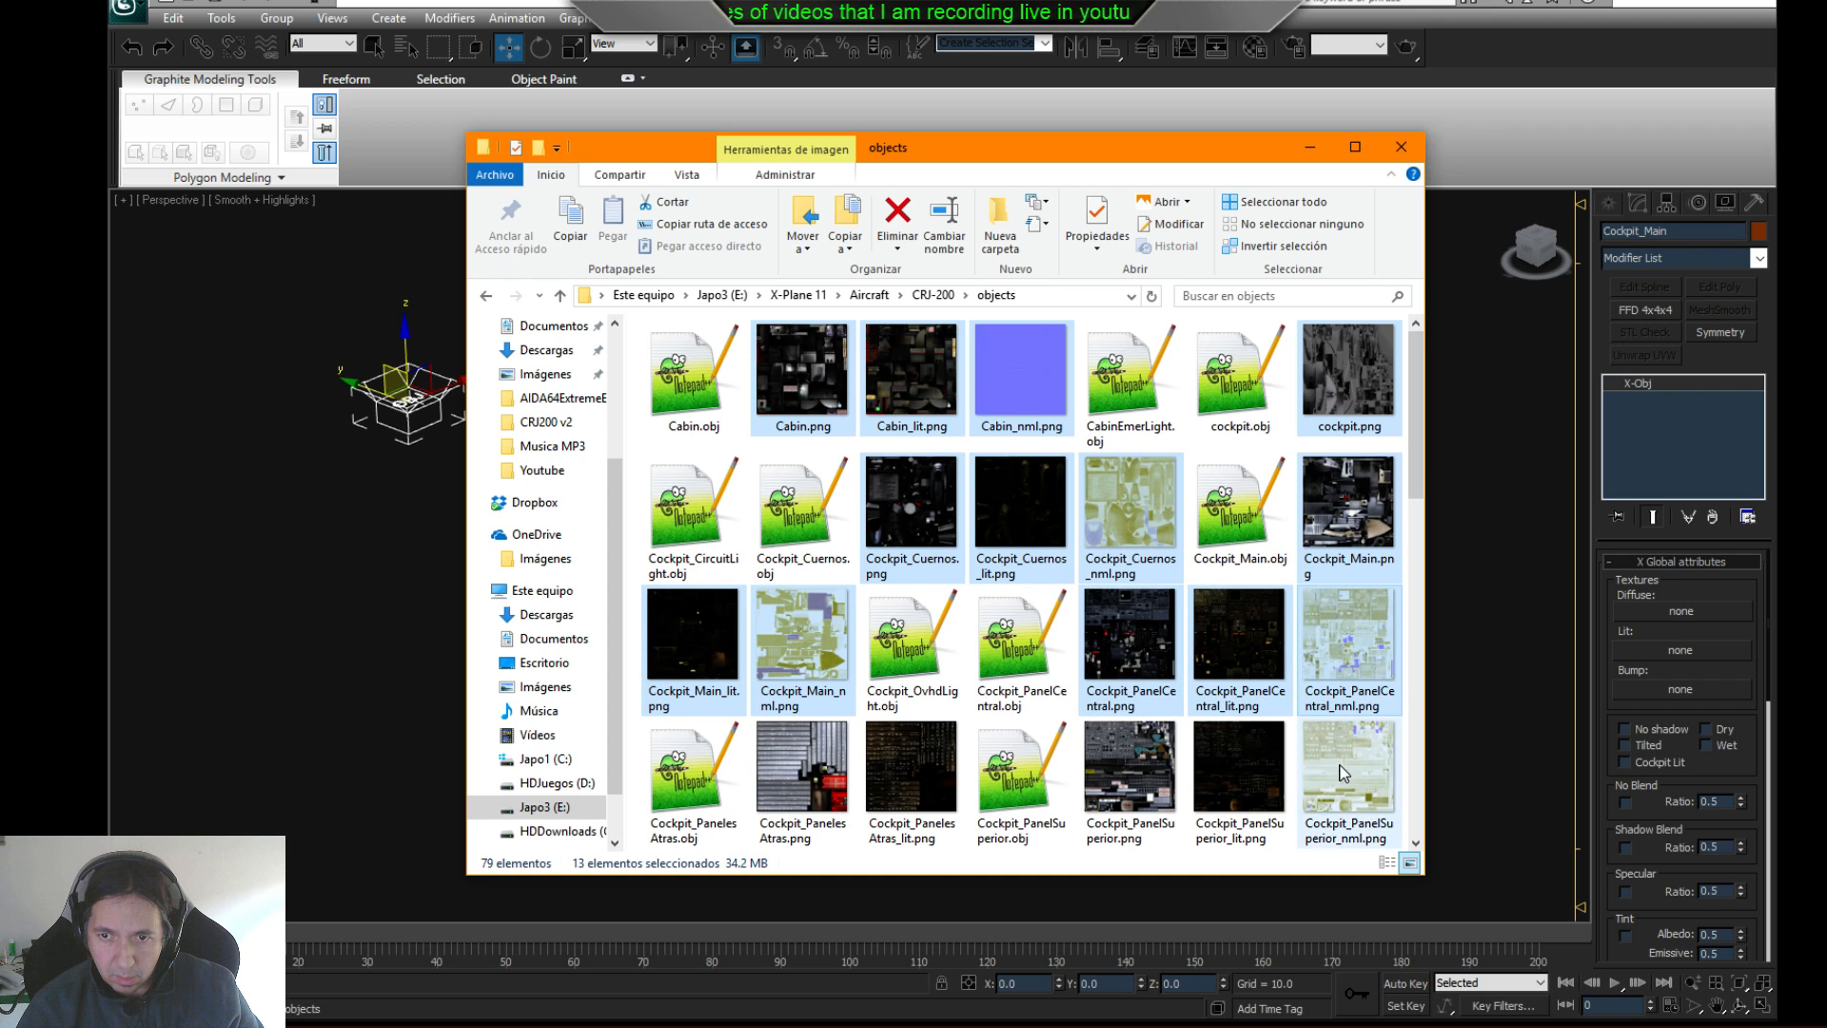
ctrl+click(1237, 769)
ctrl+click(1130, 769)
ctrl+click(911, 766)
ctrl+click(803, 754)
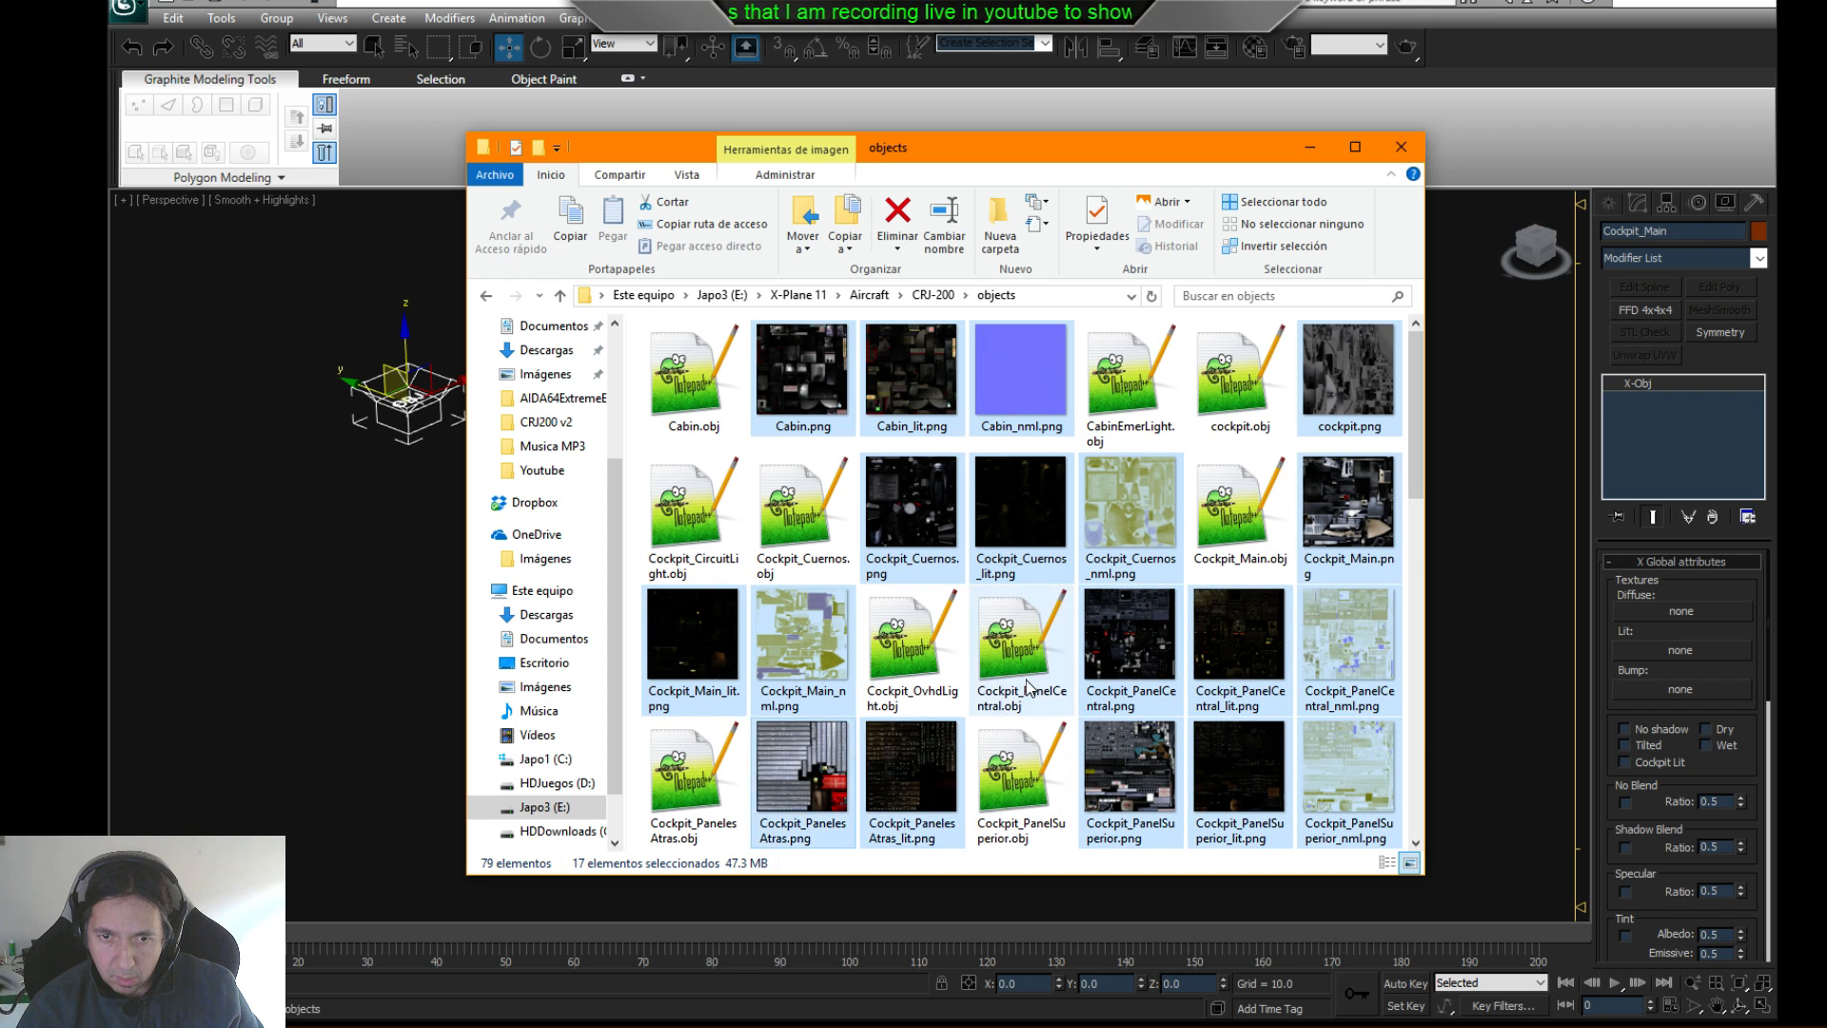
- Add the Cockpit_Puerta, Cockpit_Sillon, Cockpit_TextLight, Cockpit_Transparencia and CRJ_Alas PNG textures to the selection
scroll(1028, 688, down, 2)
scroll(1028, 688, up, 1)
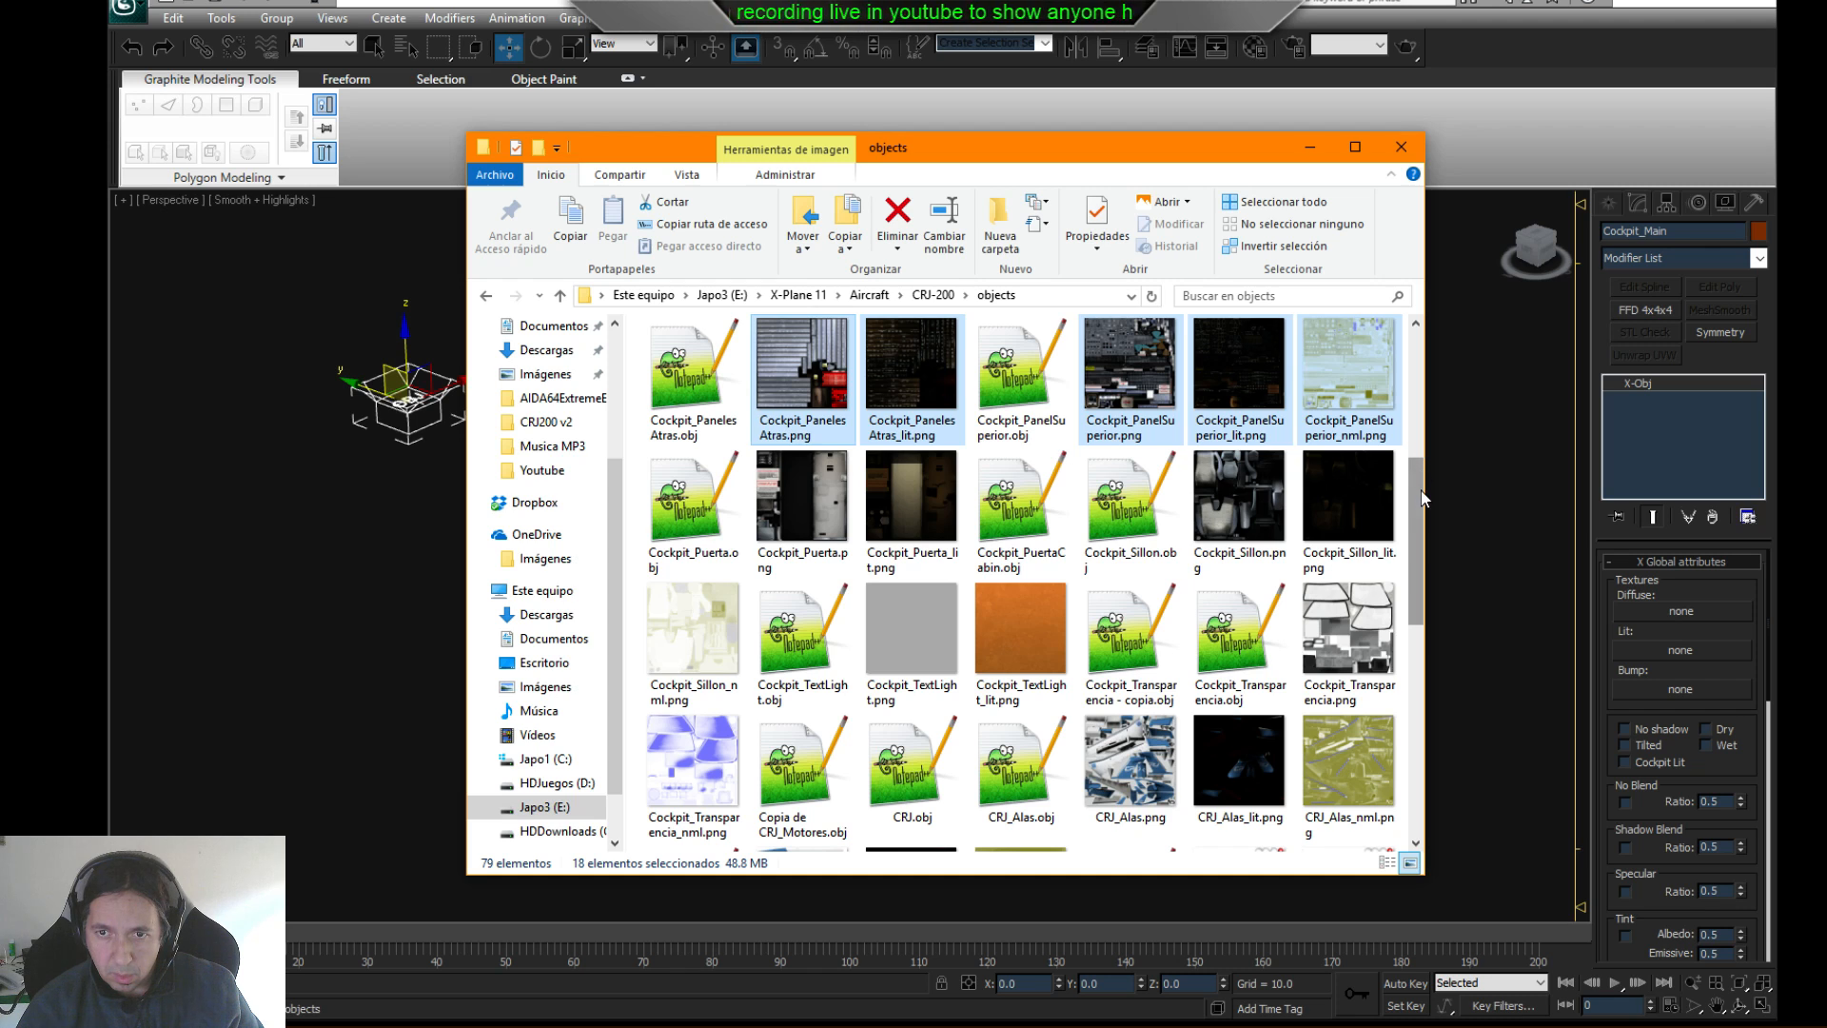
ctrl+click(1355, 506)
ctrl+click(1242, 512)
ctrl+click(911, 509)
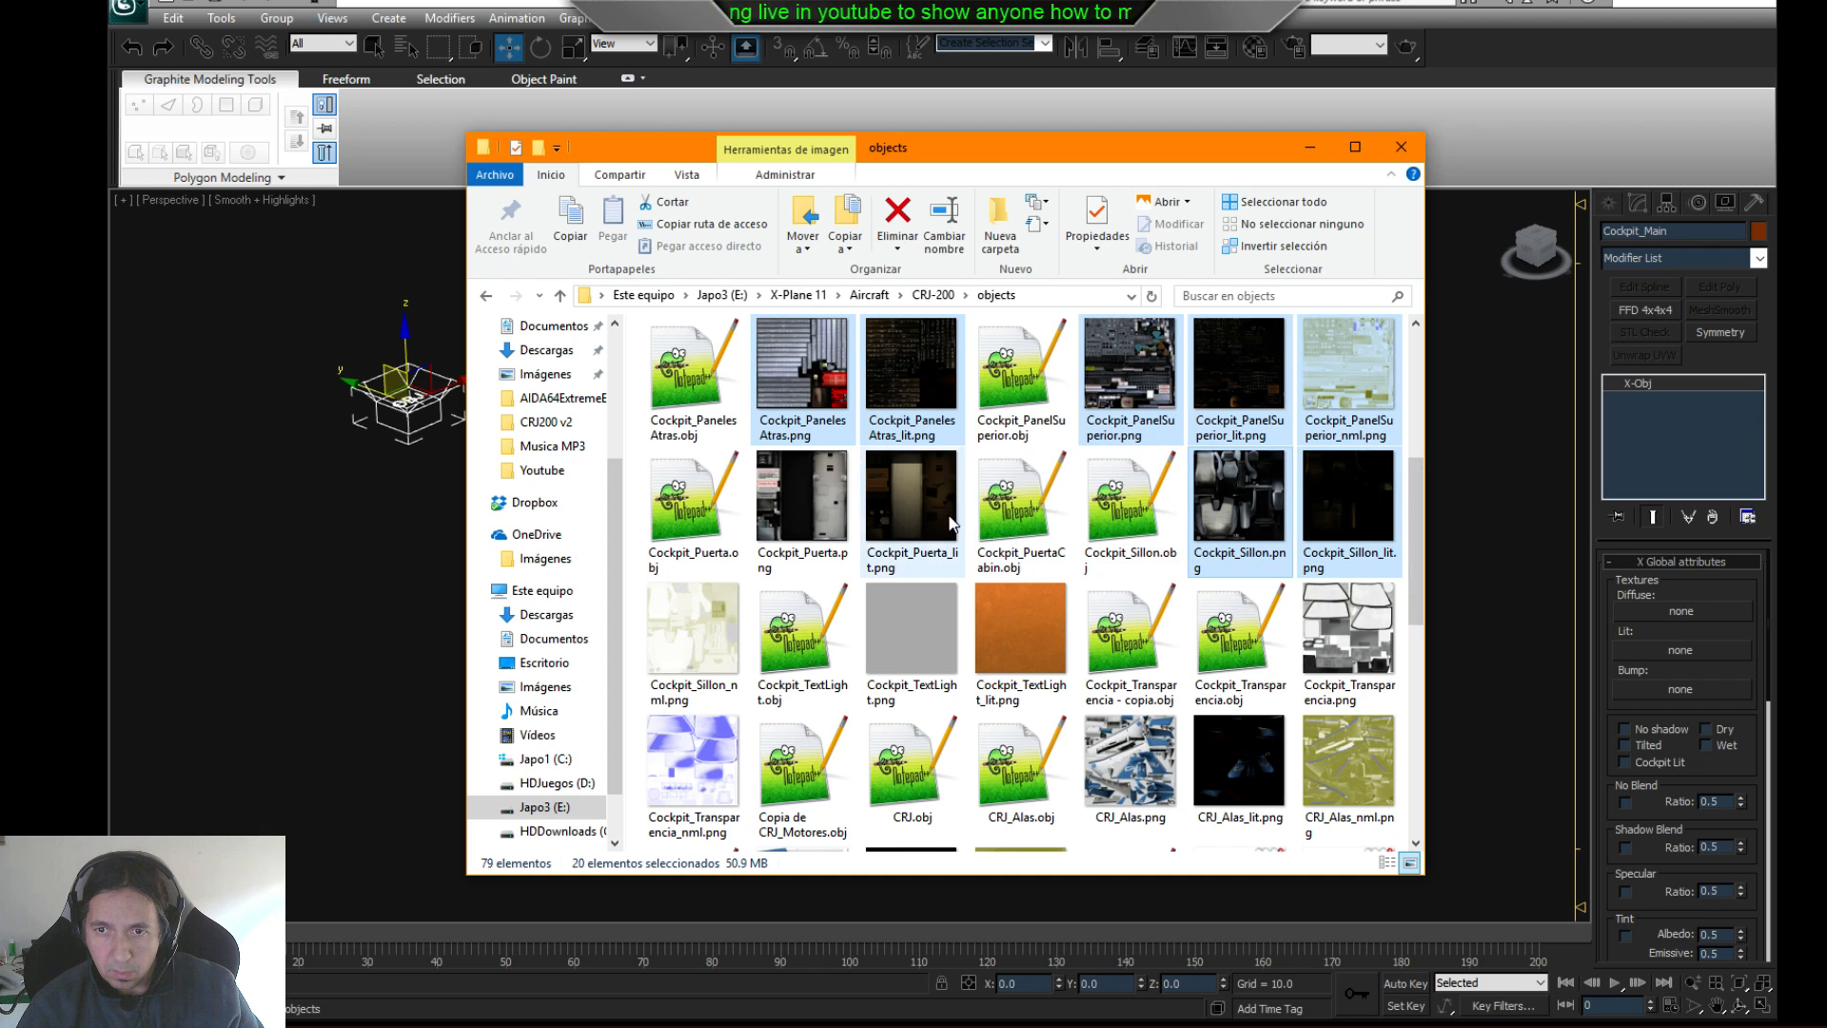
ctrl+click(826, 516)
ctrl+click(692, 633)
ctrl+click(914, 631)
ctrl+click(1015, 634)
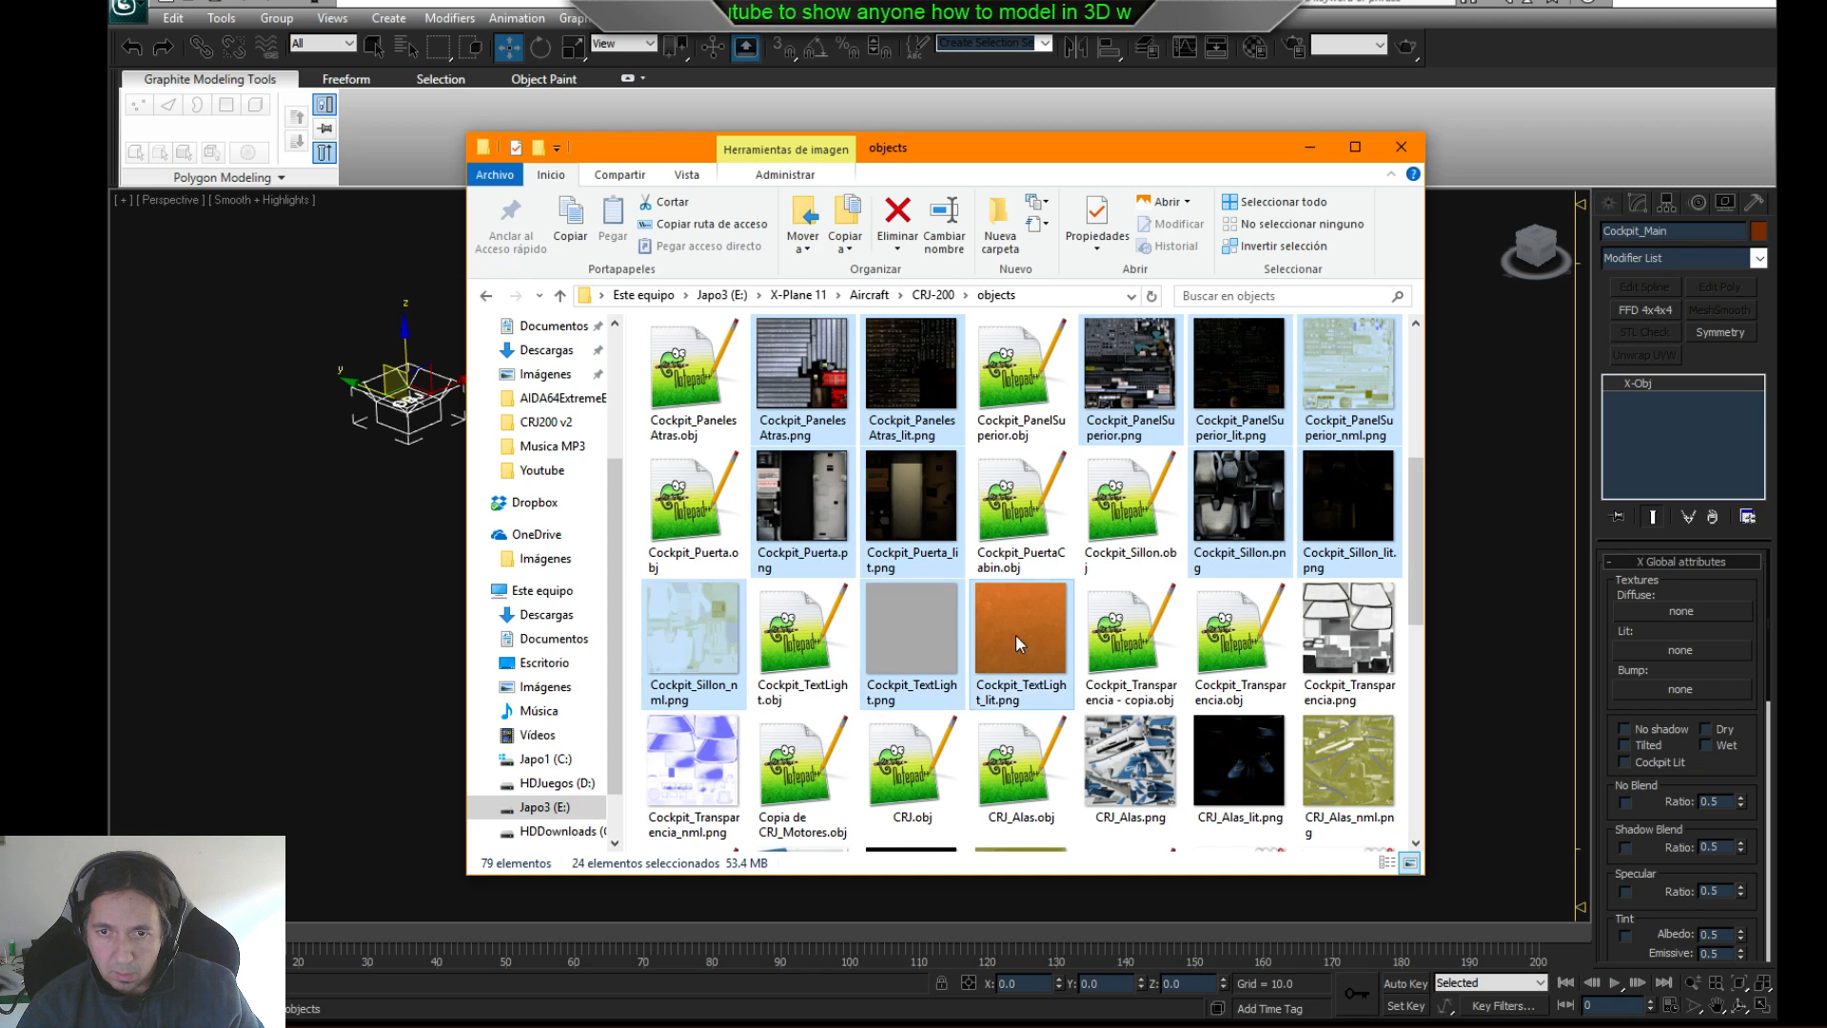
ctrl+click(1350, 642)
ctrl+click(1334, 769)
ctrl+click(1118, 776)
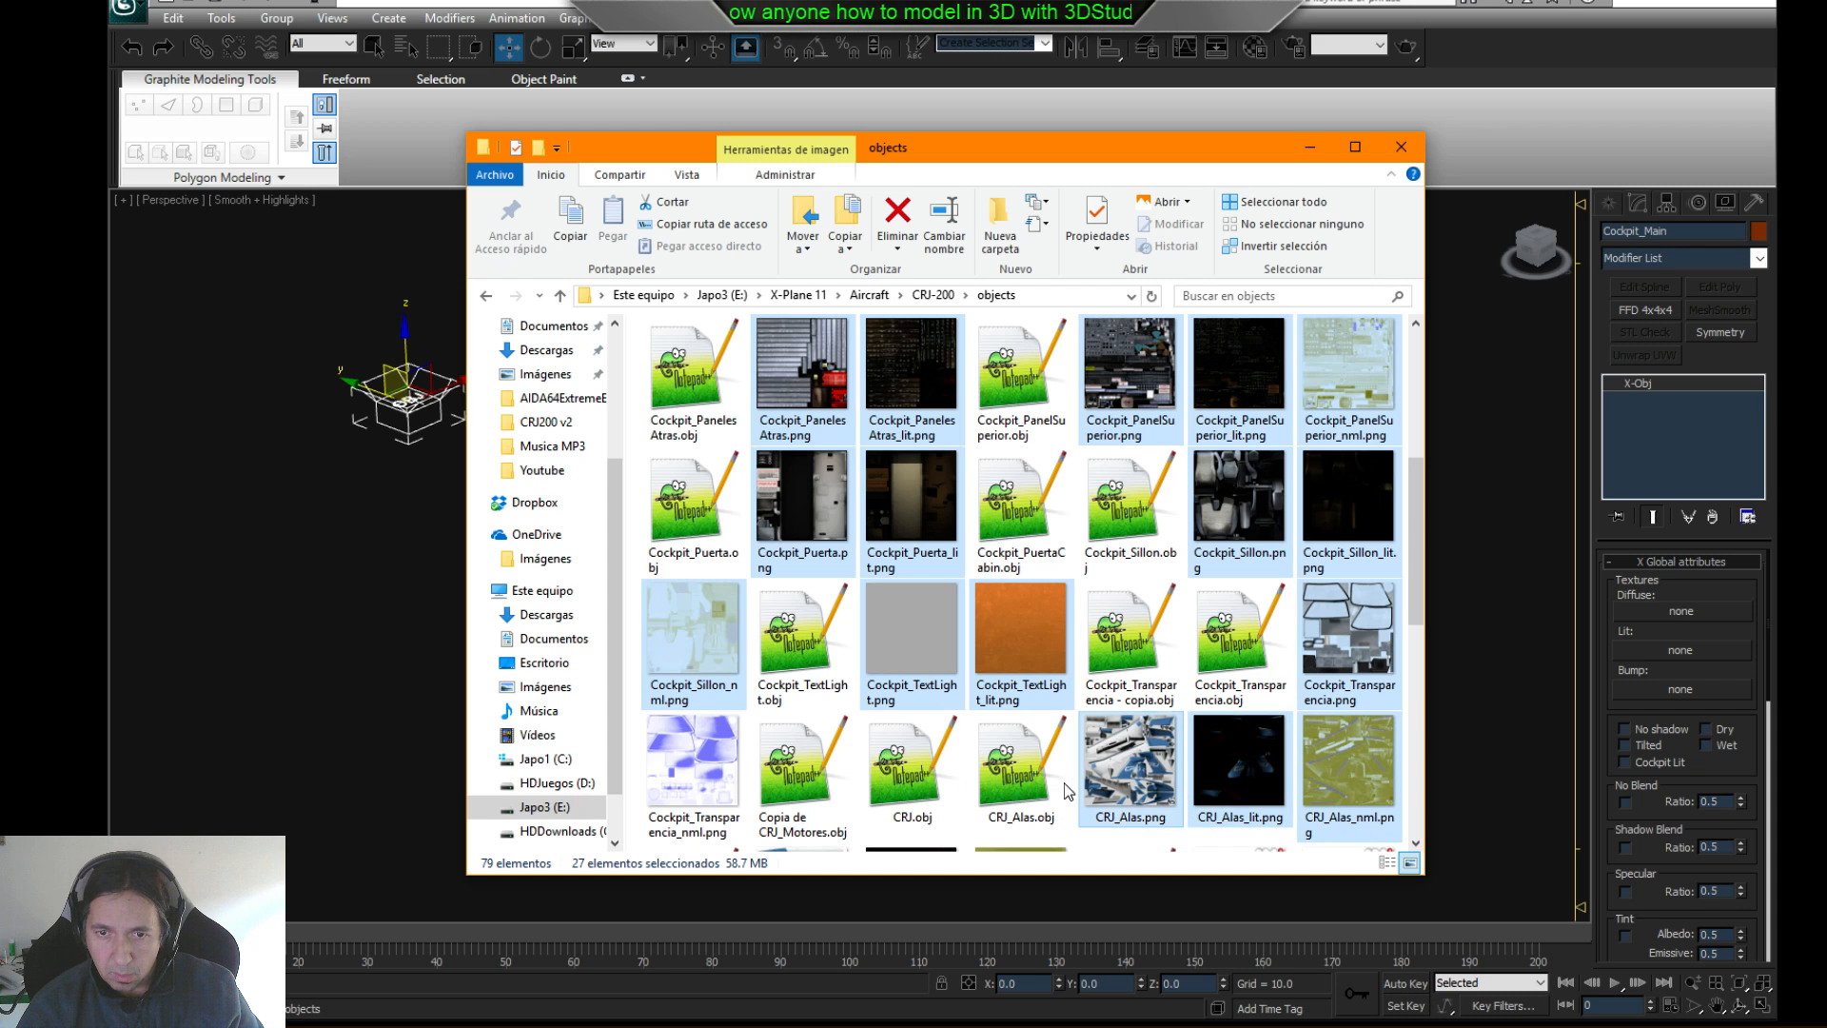
ctrl+click(692, 771)
- Add the CRJ_Fuselaje, CRJ_LandingLight, CRJ_Lluvia, CRJ_Motores, CRJ_Puertas and CRJ_Ruedas PNG textures to the selection
scroll(1059, 720, down, 3)
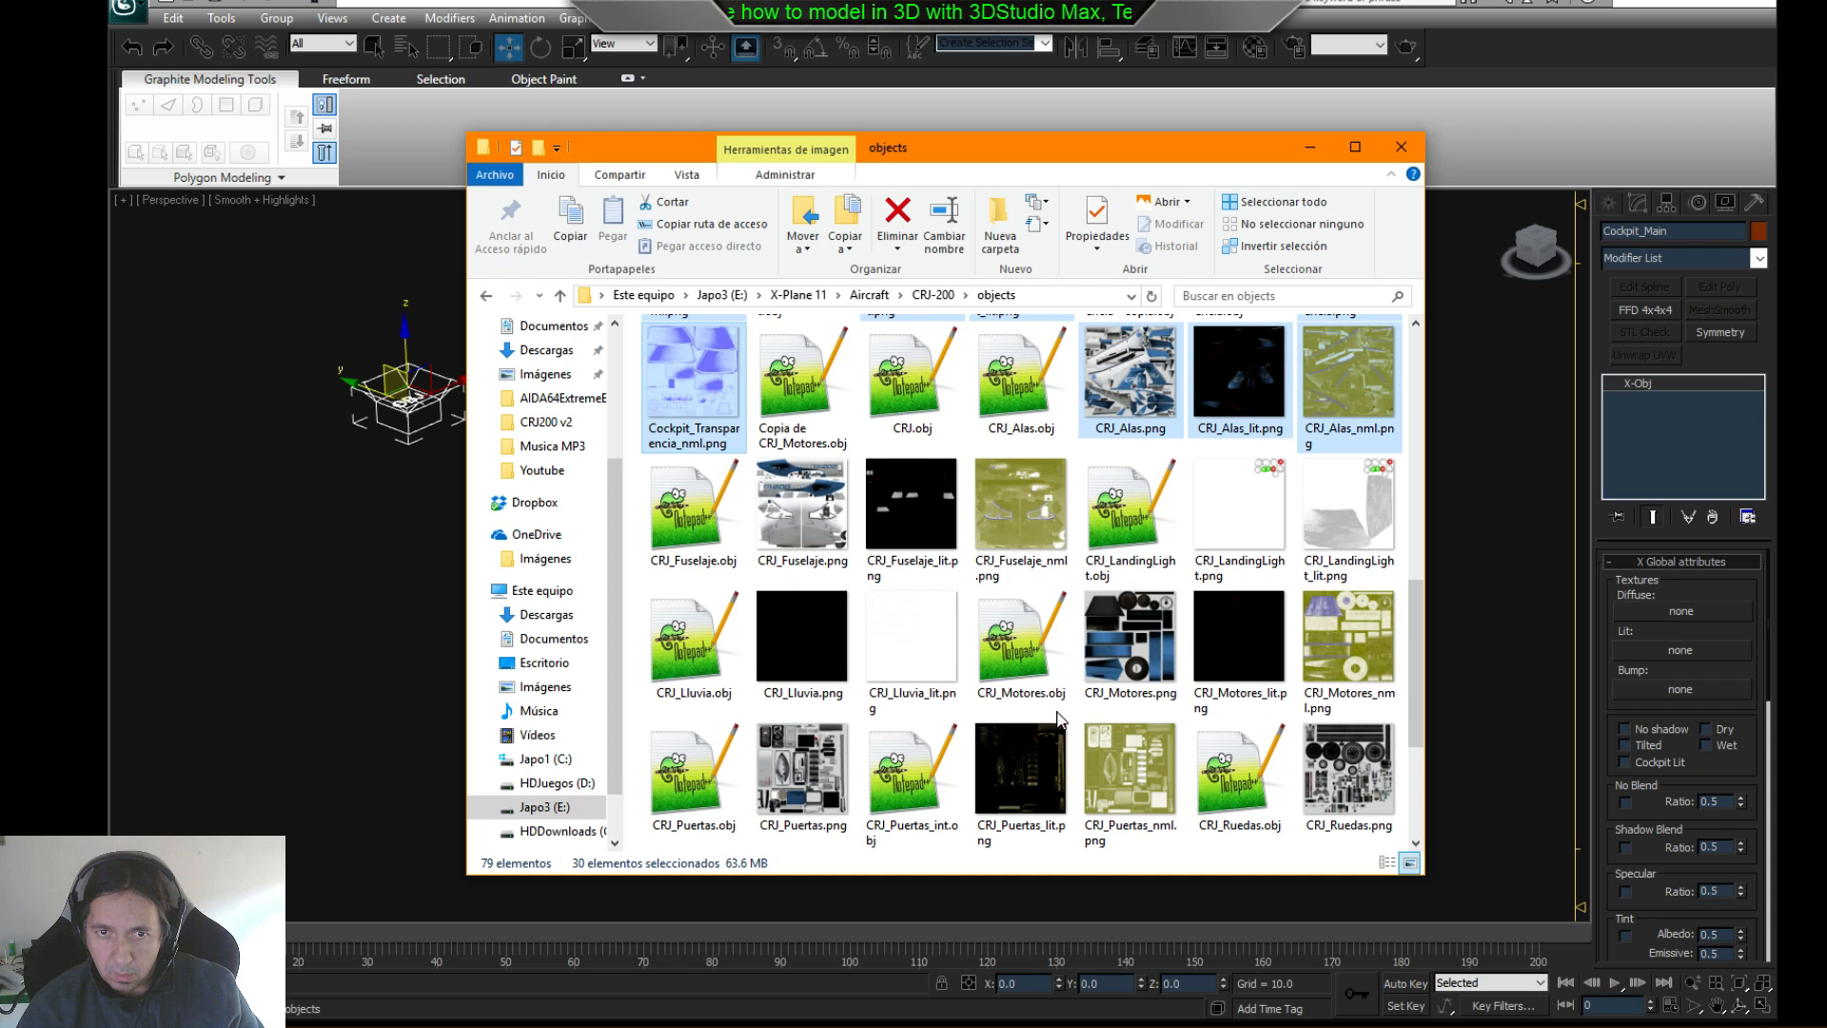
ctrl+click(803, 509)
ctrl+click(911, 511)
ctrl+click(1239, 514)
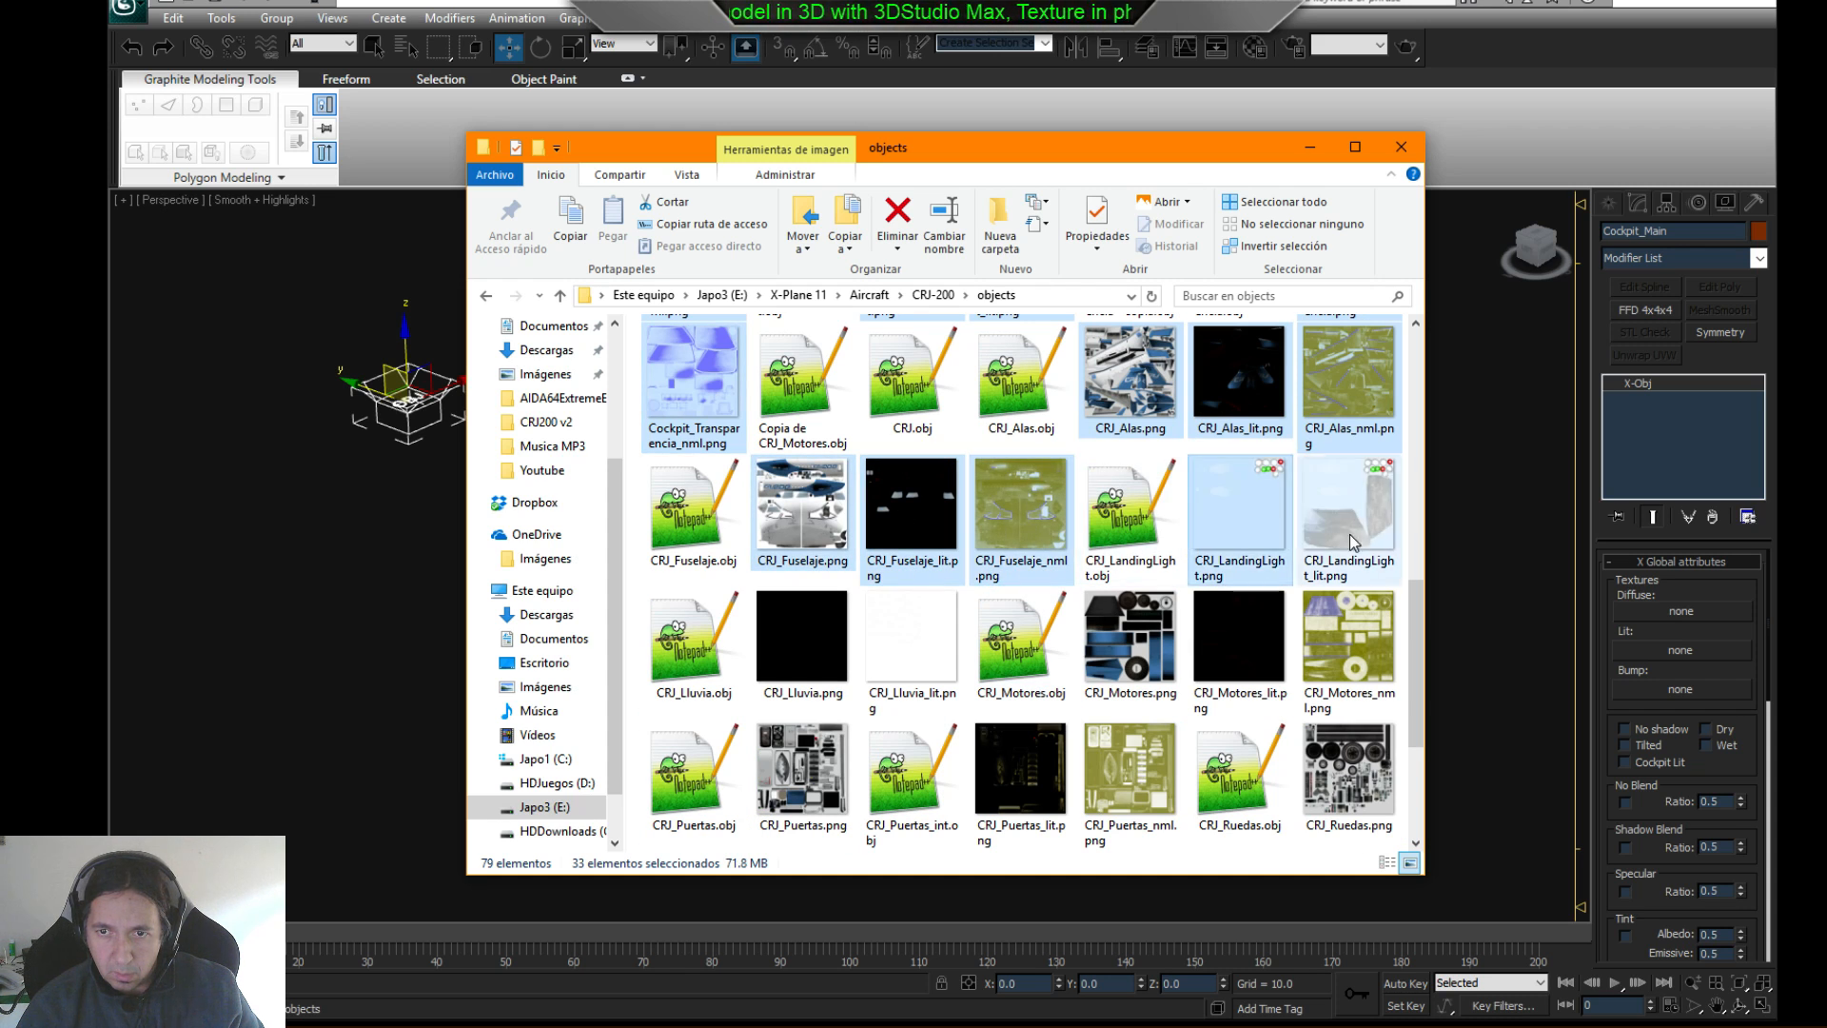
ctrl+click(1352, 538)
ctrl+click(1345, 620)
ctrl+click(1240, 633)
ctrl+click(1130, 637)
ctrl+click(919, 656)
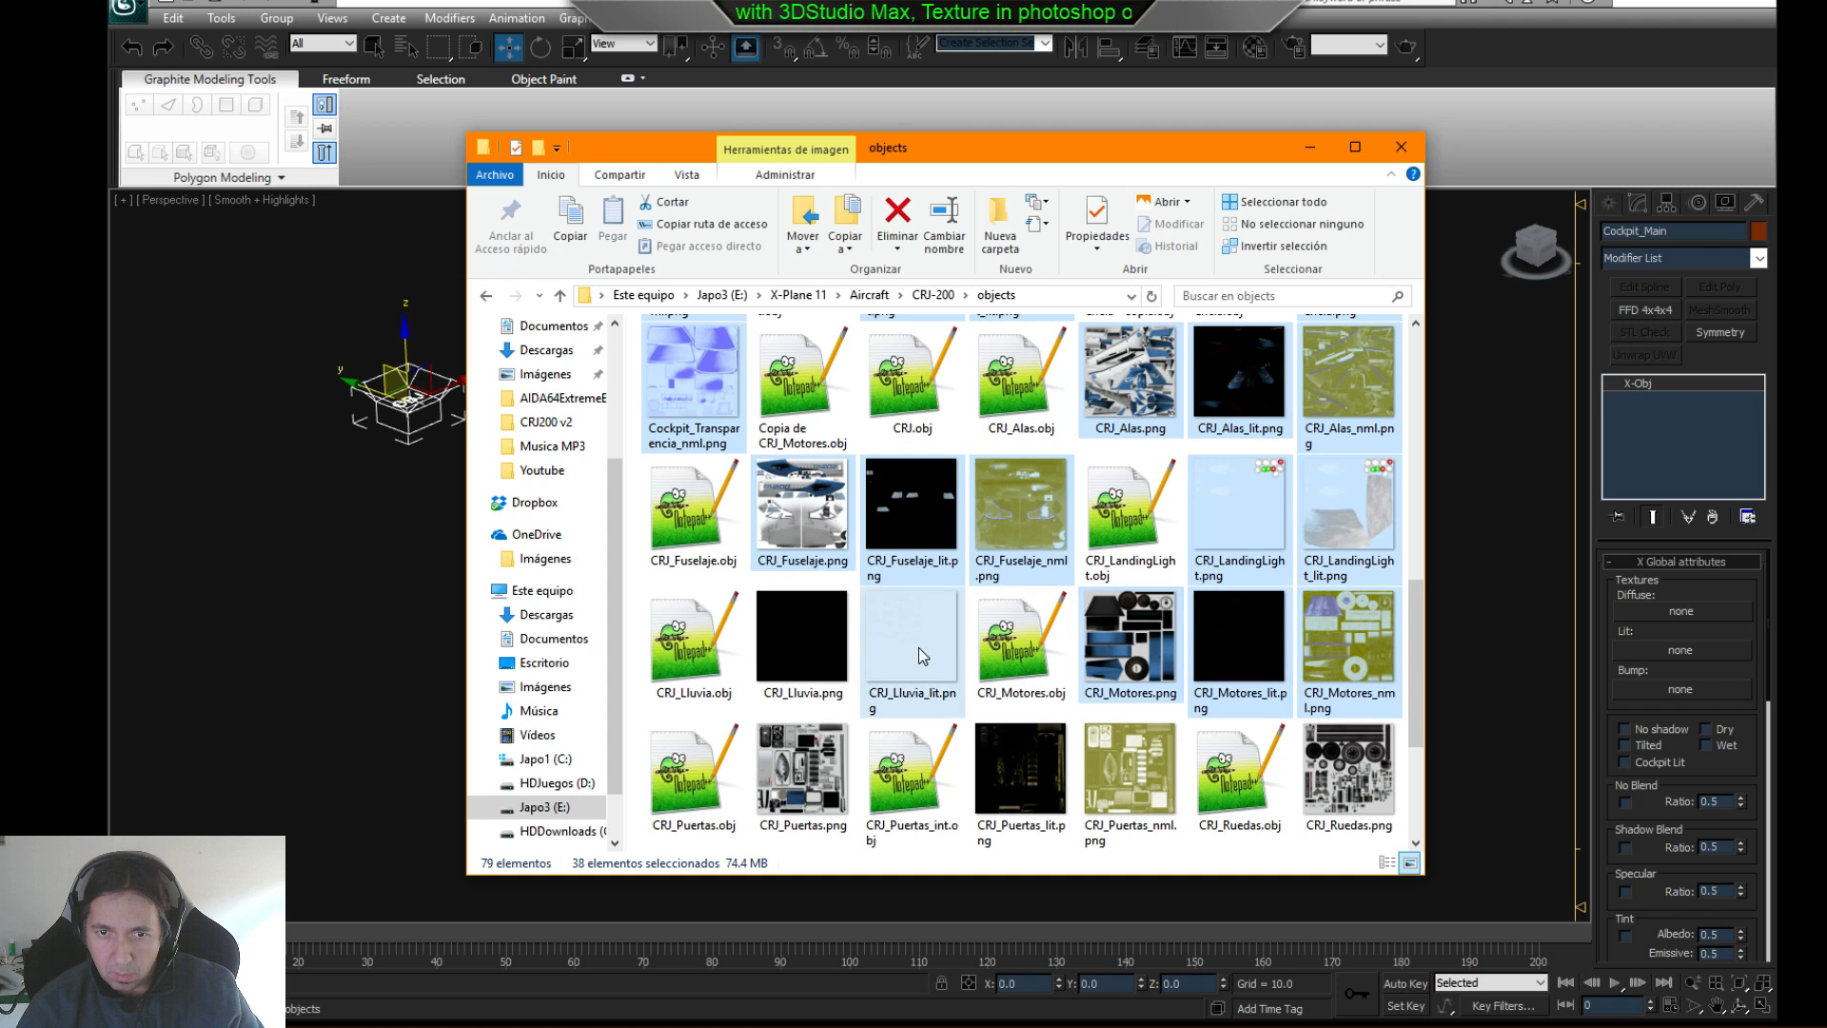
ctrl+click(802, 637)
ctrl+click(802, 771)
ctrl+click(1009, 763)
ctrl+click(1145, 780)
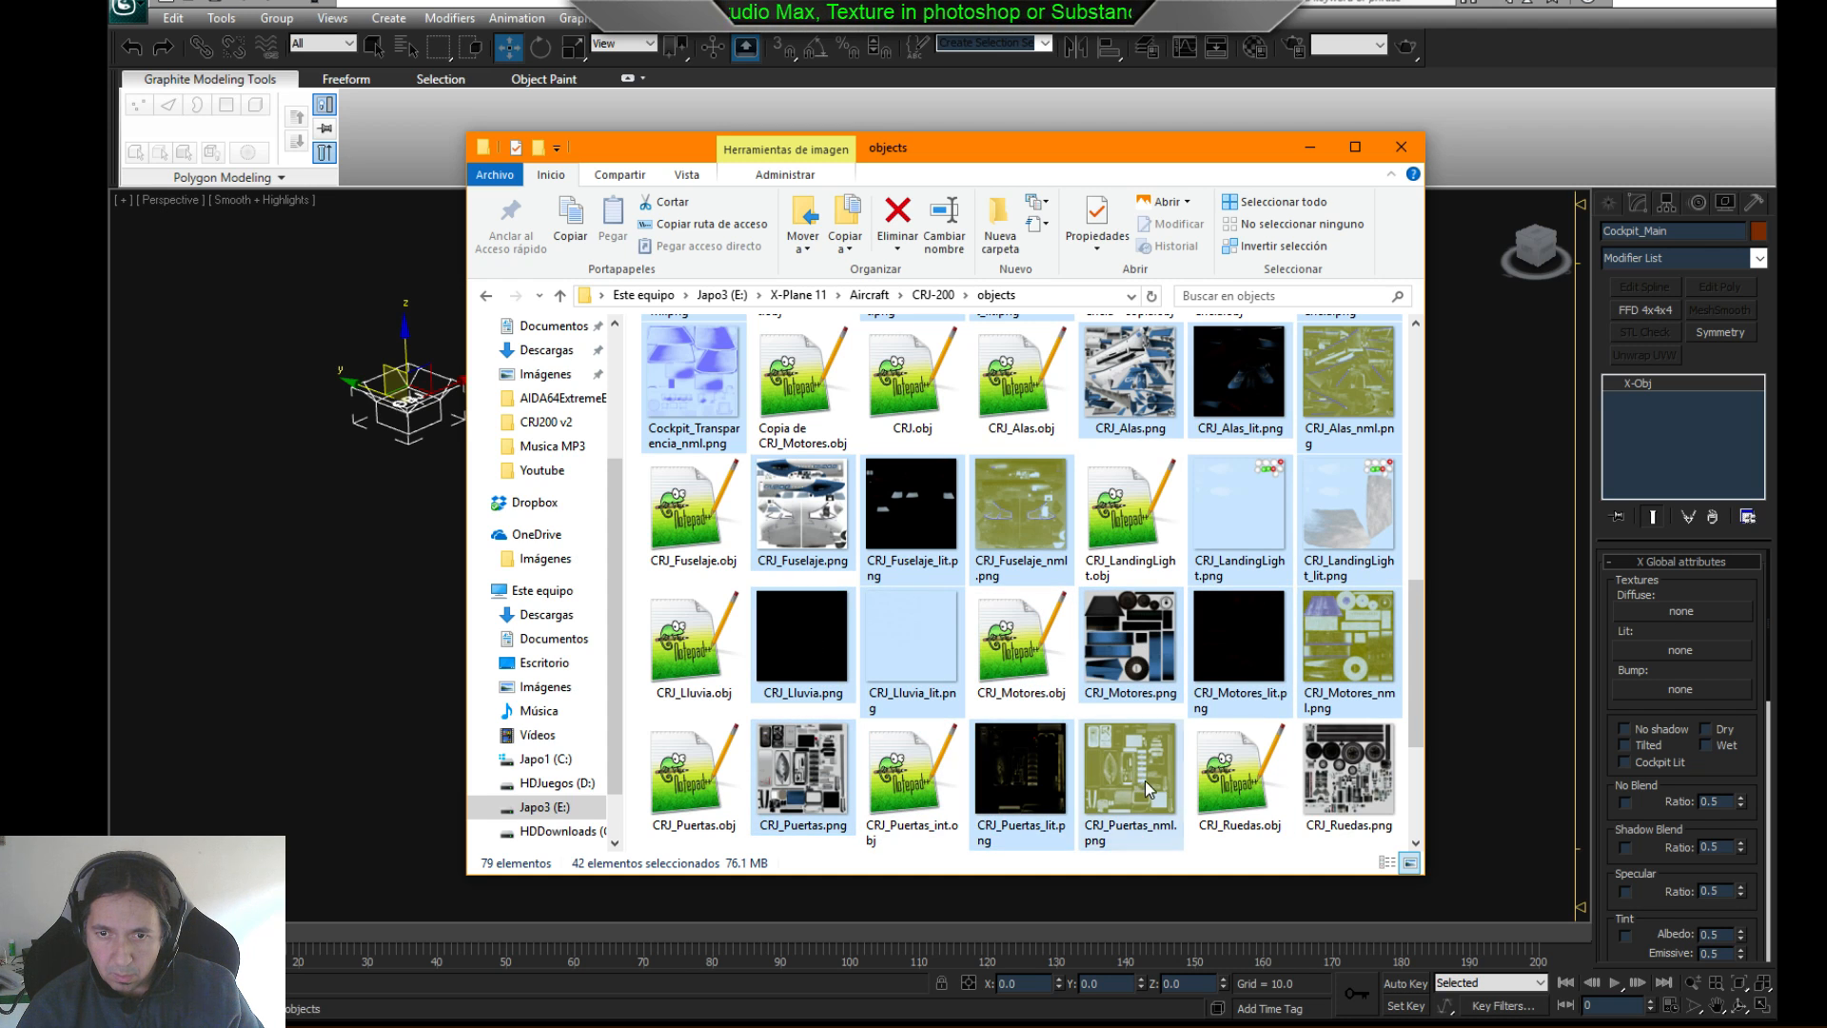
ctrl+click(1348, 776)
- Add the Pilotos, CRJ200_Cockpit and wiperTransp PNG textures to the selection and review the selected files in the detailed list
scroll(1270, 668, down, 2)
ctrl+click(1361, 671)
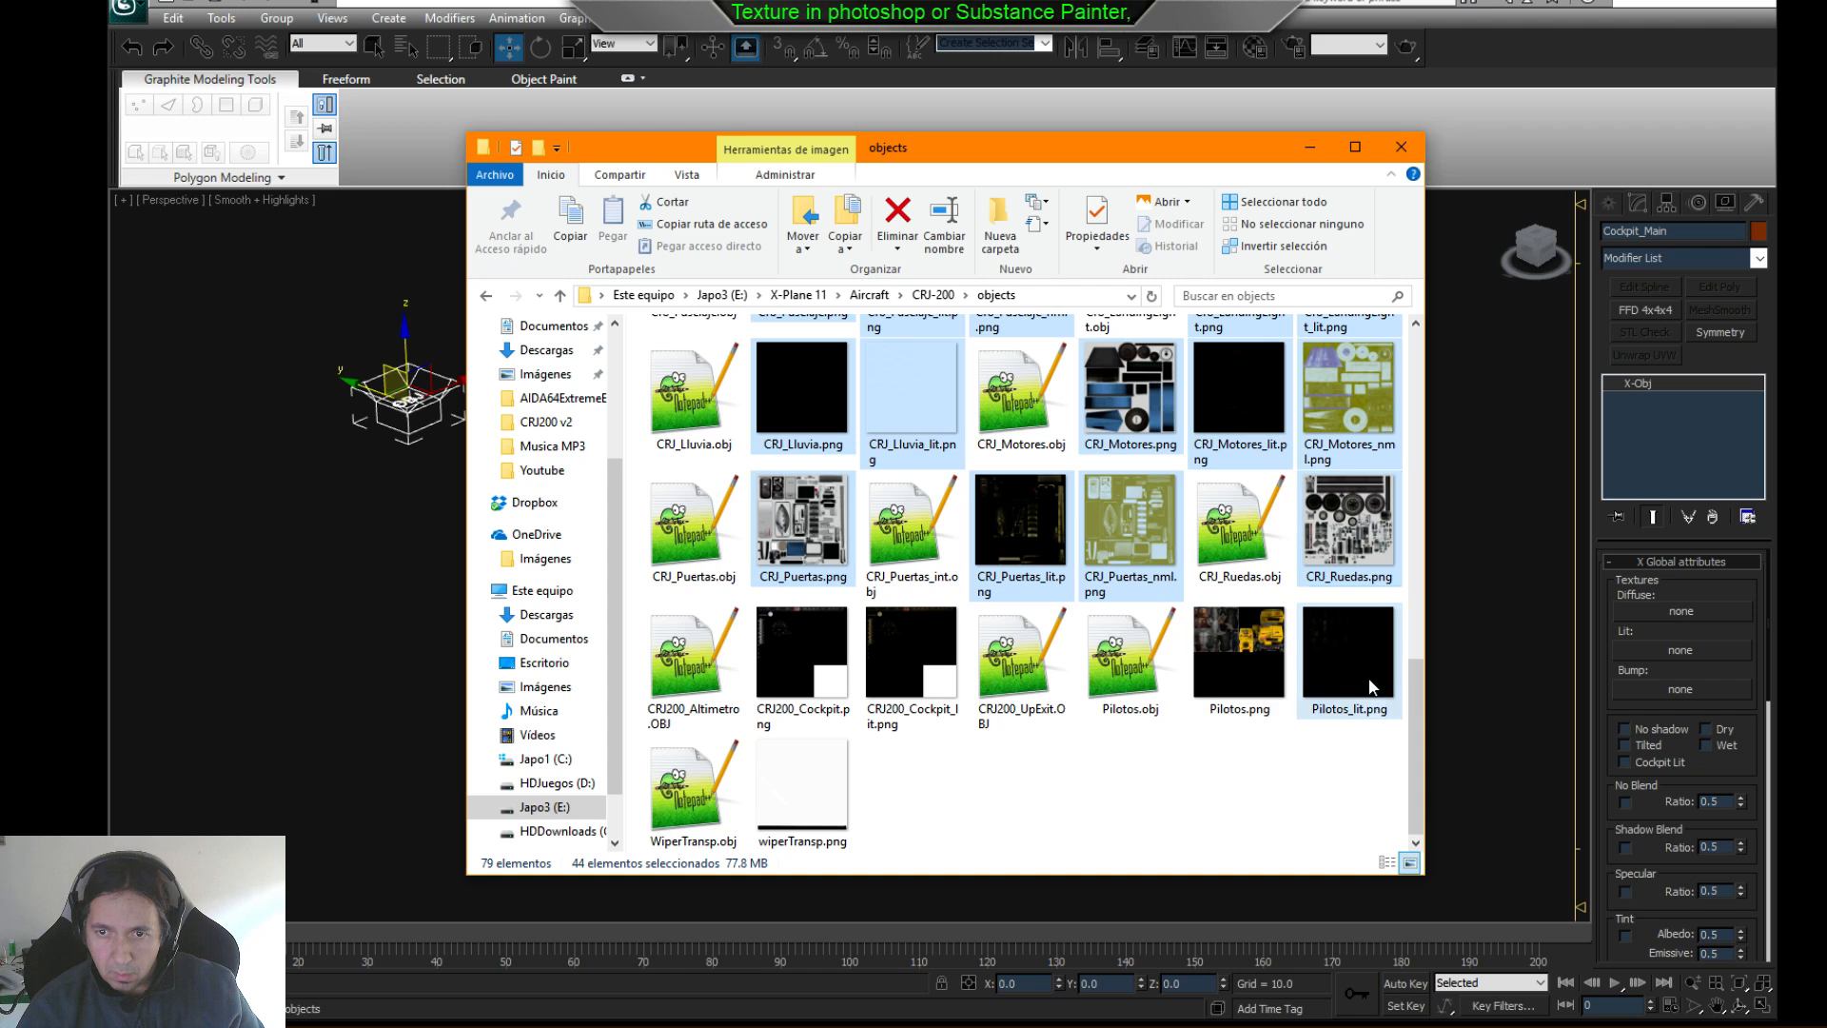
ctrl+click(1239, 657)
ctrl+click(912, 657)
ctrl+click(803, 656)
ctrl+click(803, 790)
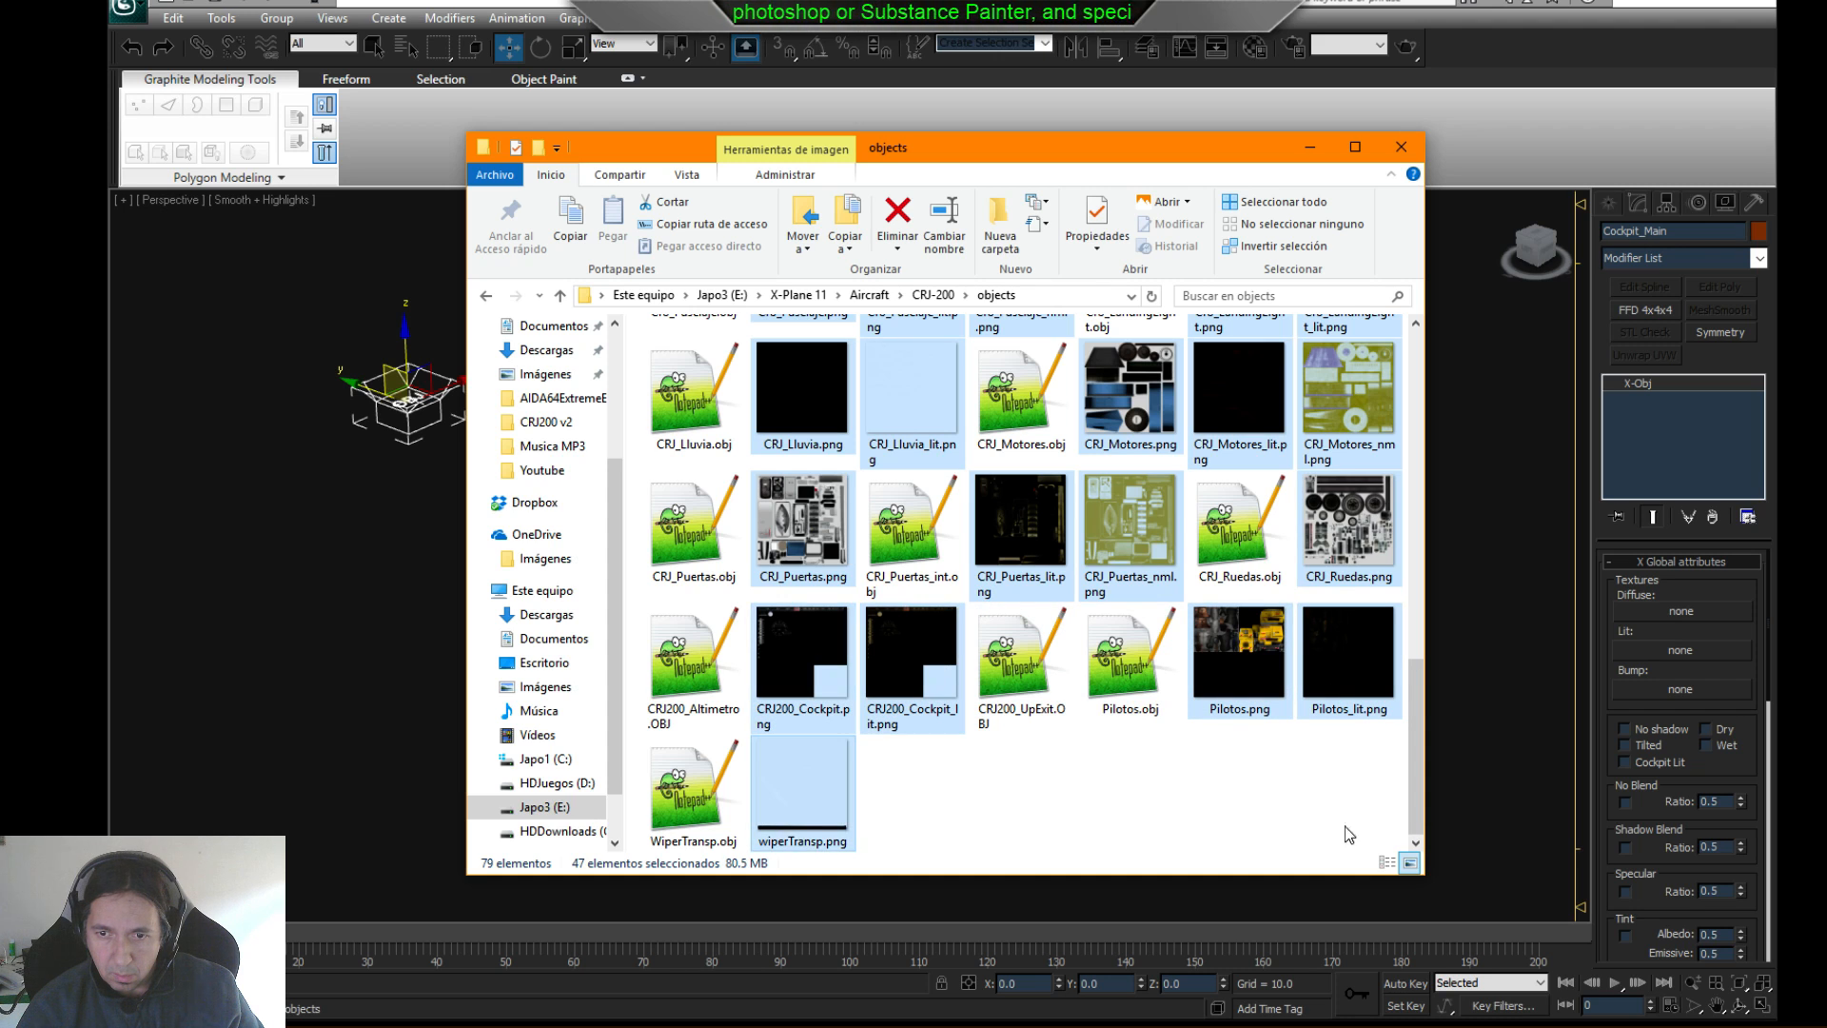
click(1386, 862)
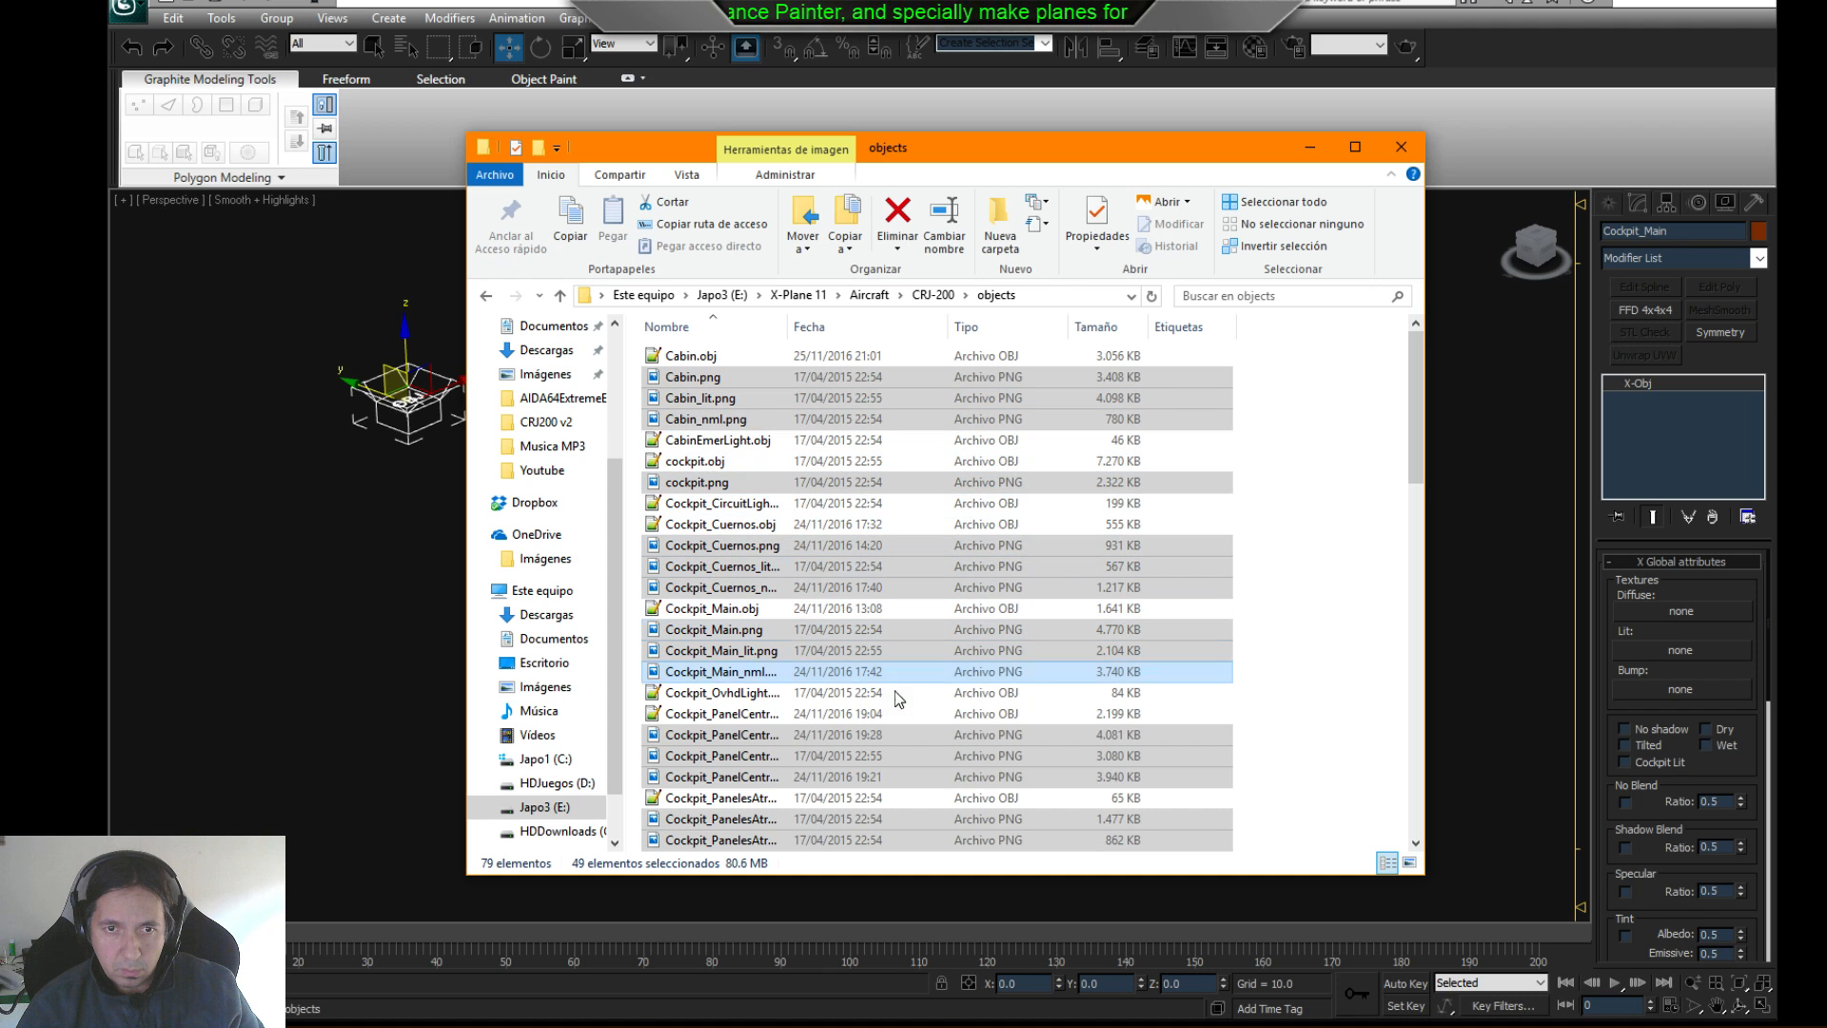
drag(1411, 427, 1403, 800)
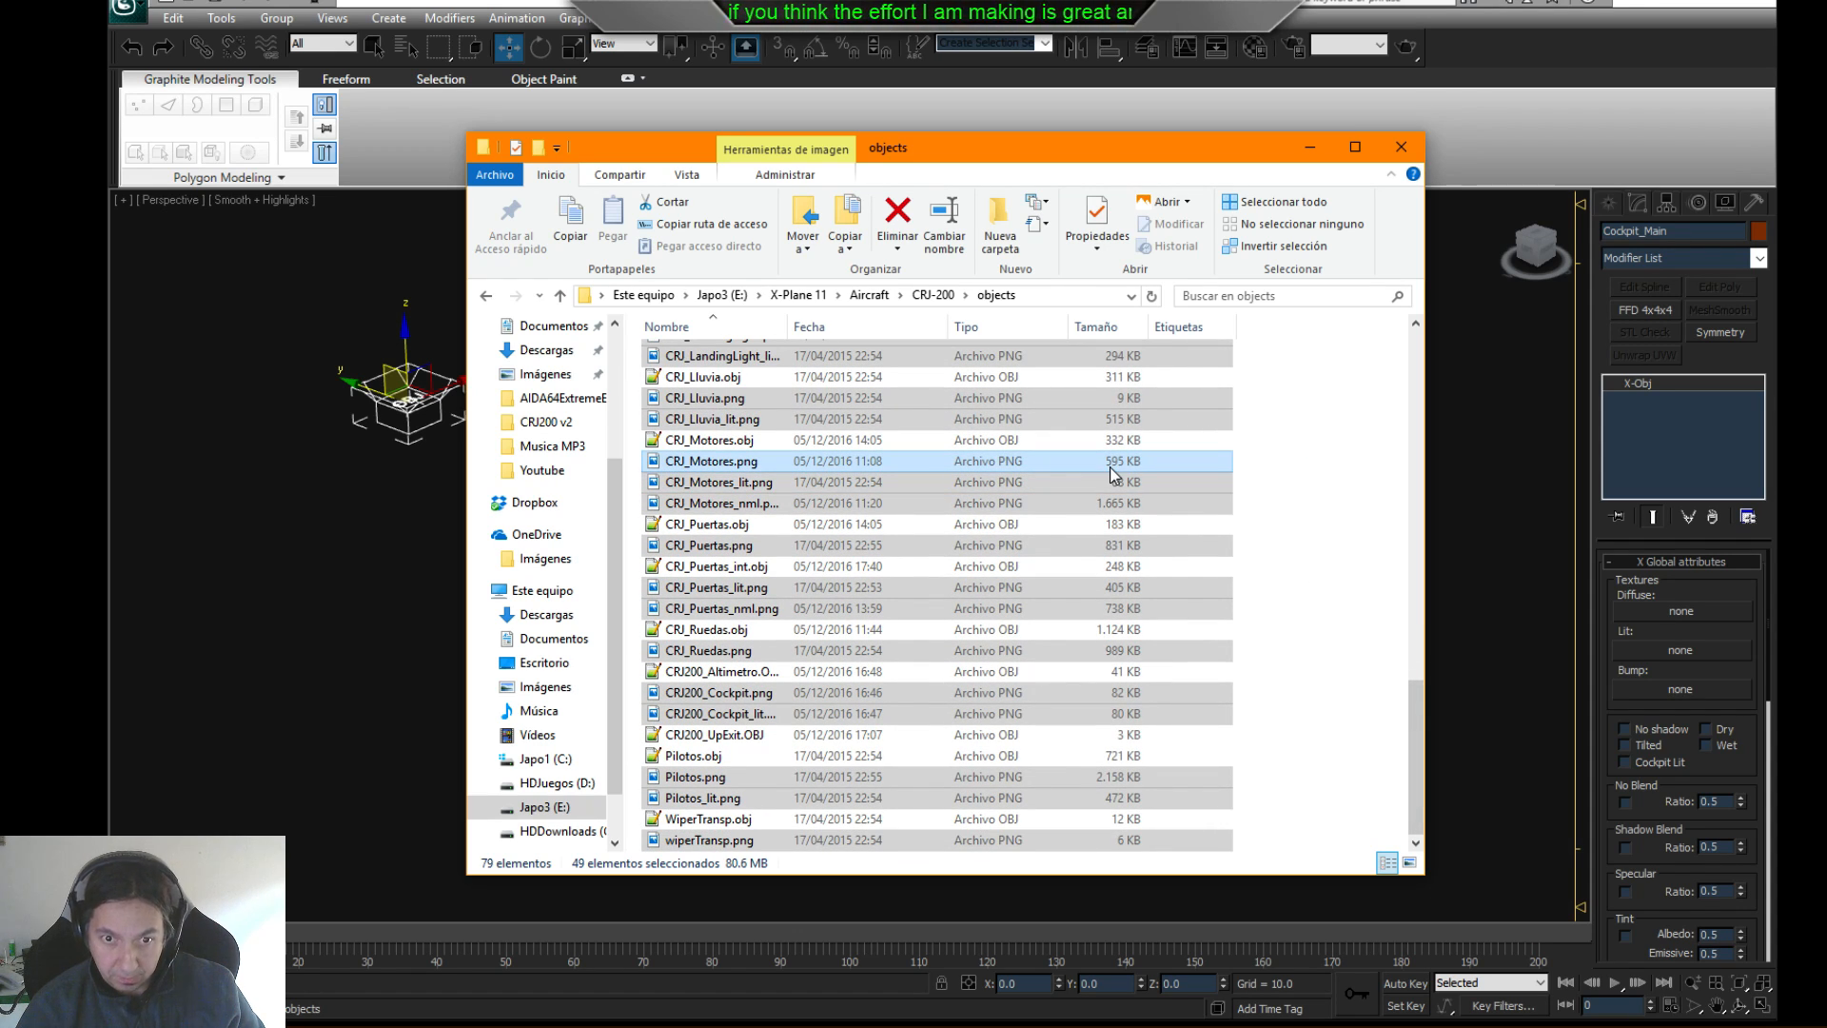
- Copy the selected texture files into the Objects folder of CRJ200 v2, alongside the exported Cockpit_Main.OBJ
drag(1076, 156, 1826, 238)
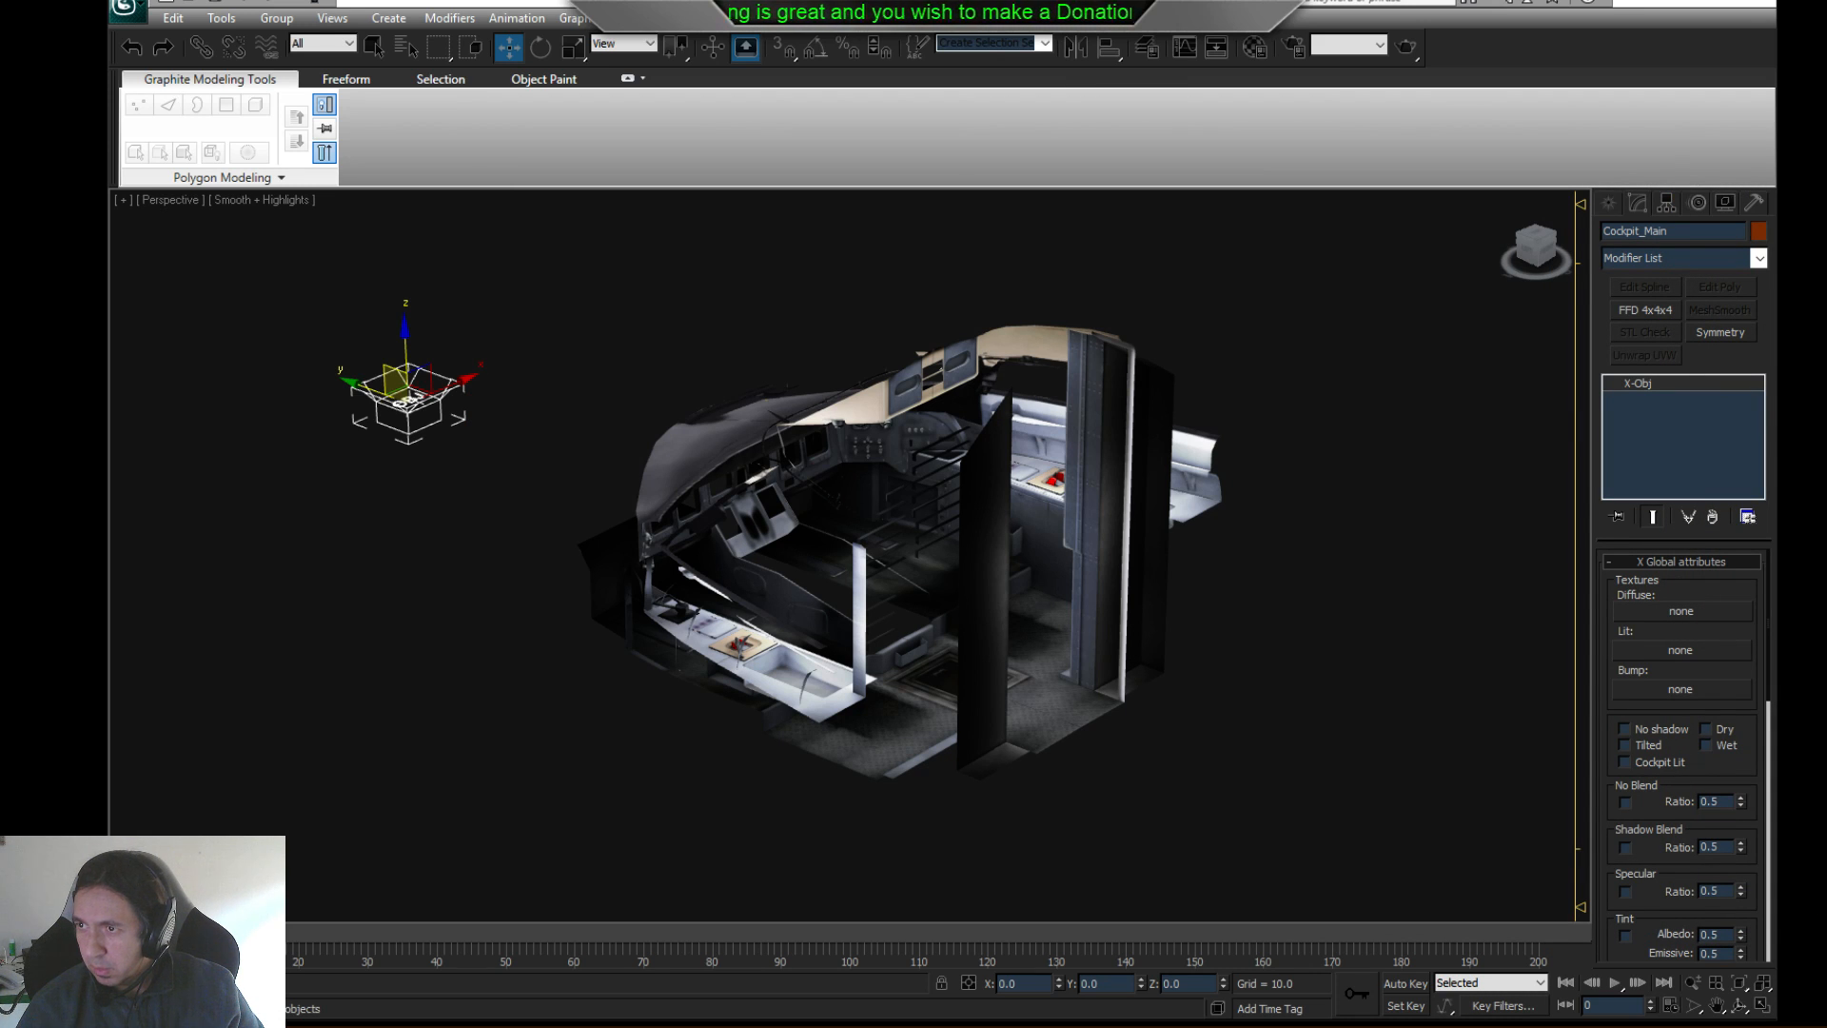
drag(1826, 245, 1086, 245)
double_click(870, 457)
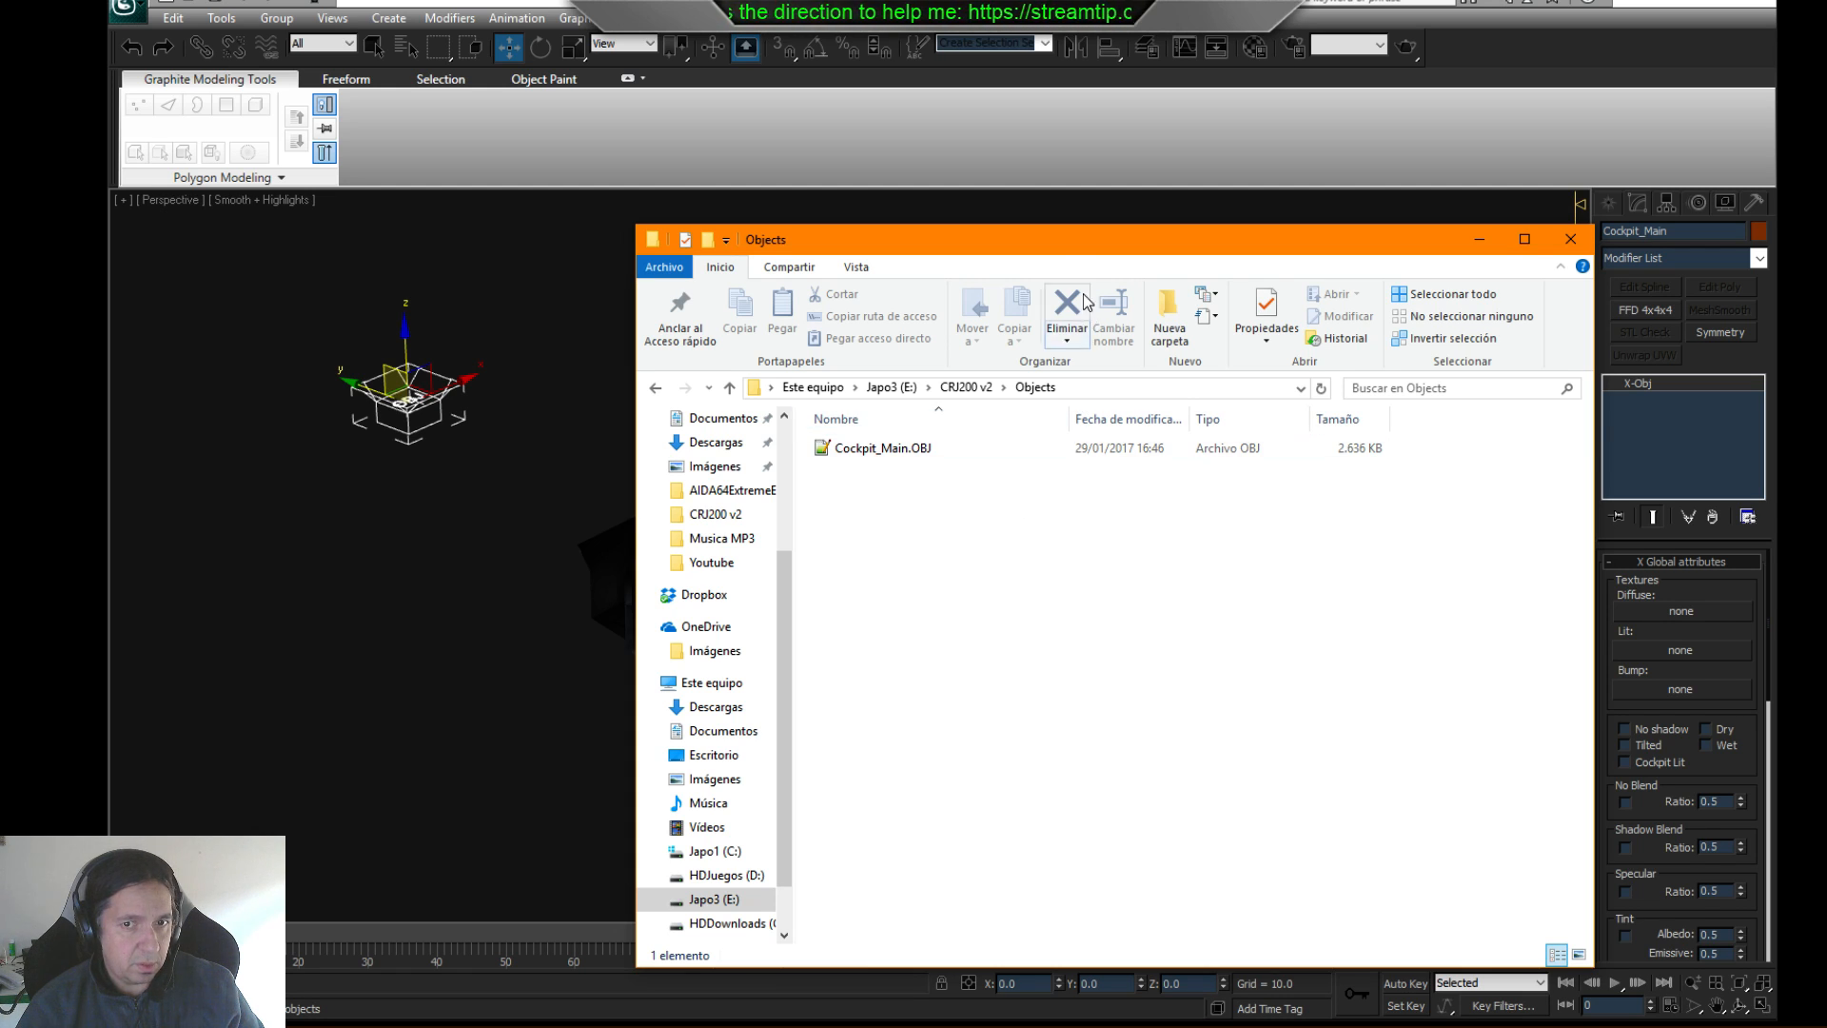
drag(1061, 250, 1826, 238)
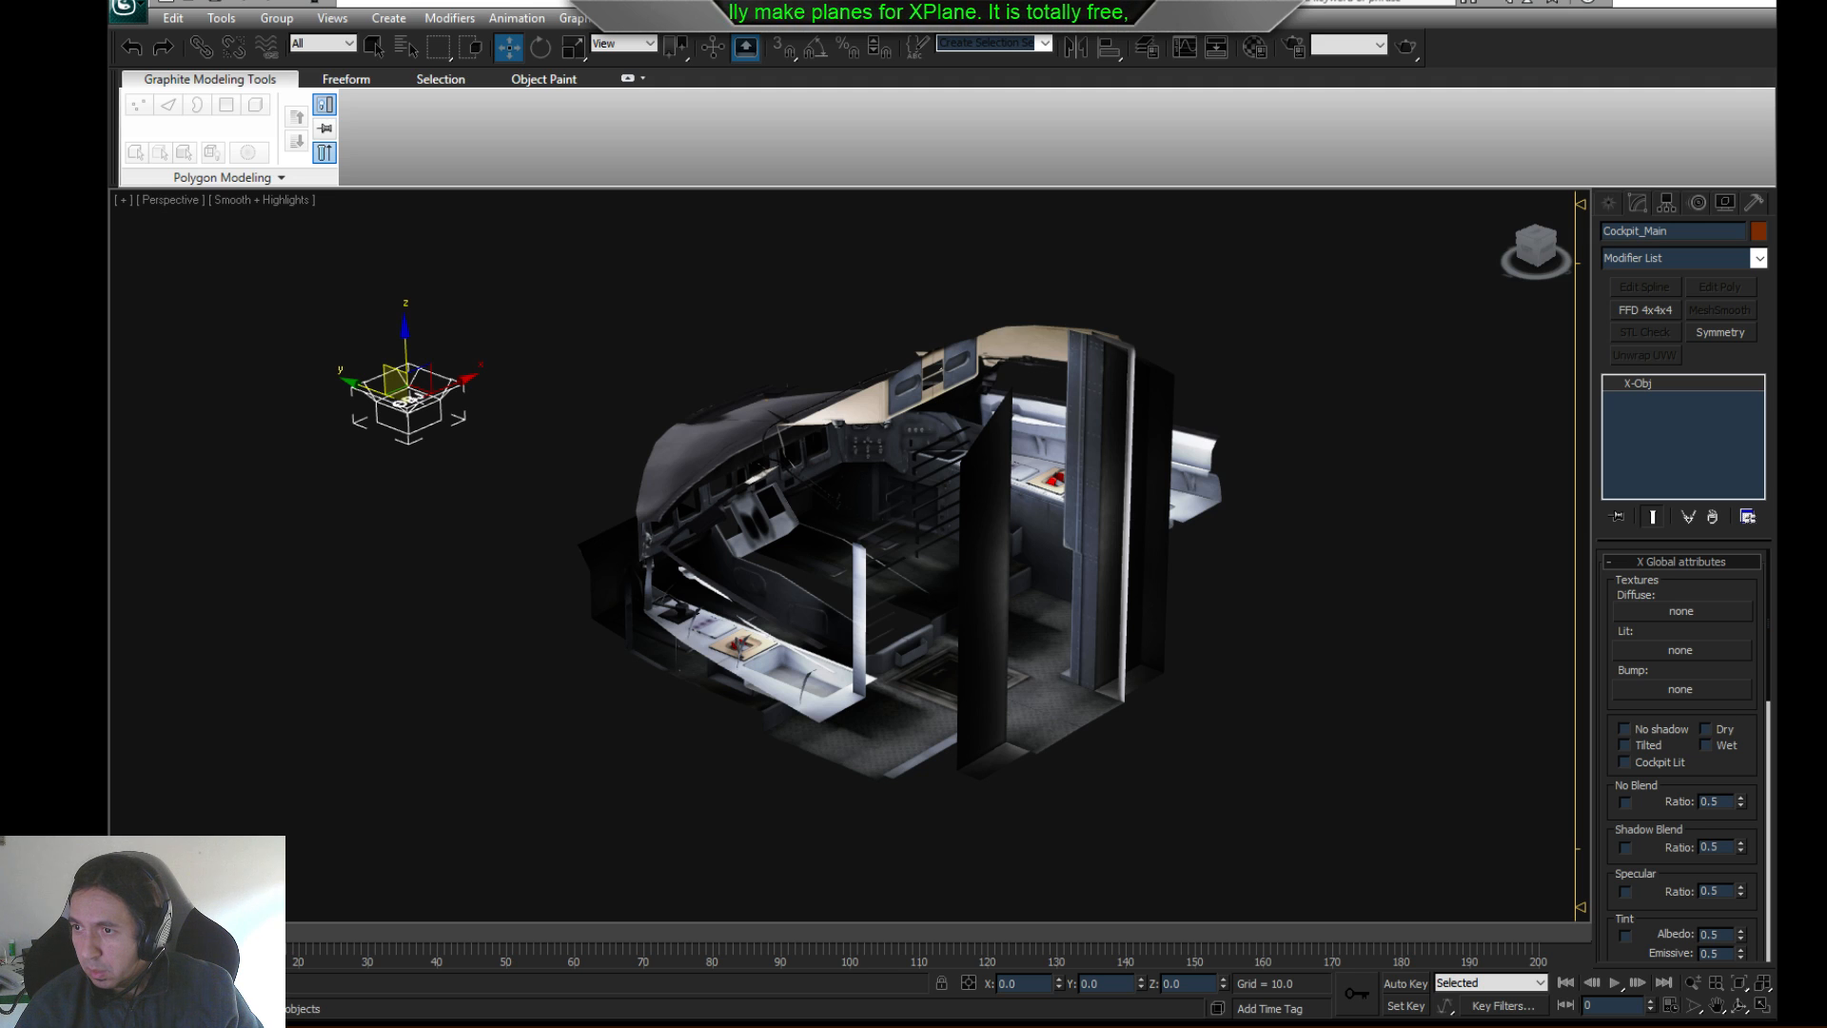
key(alt+Tab)
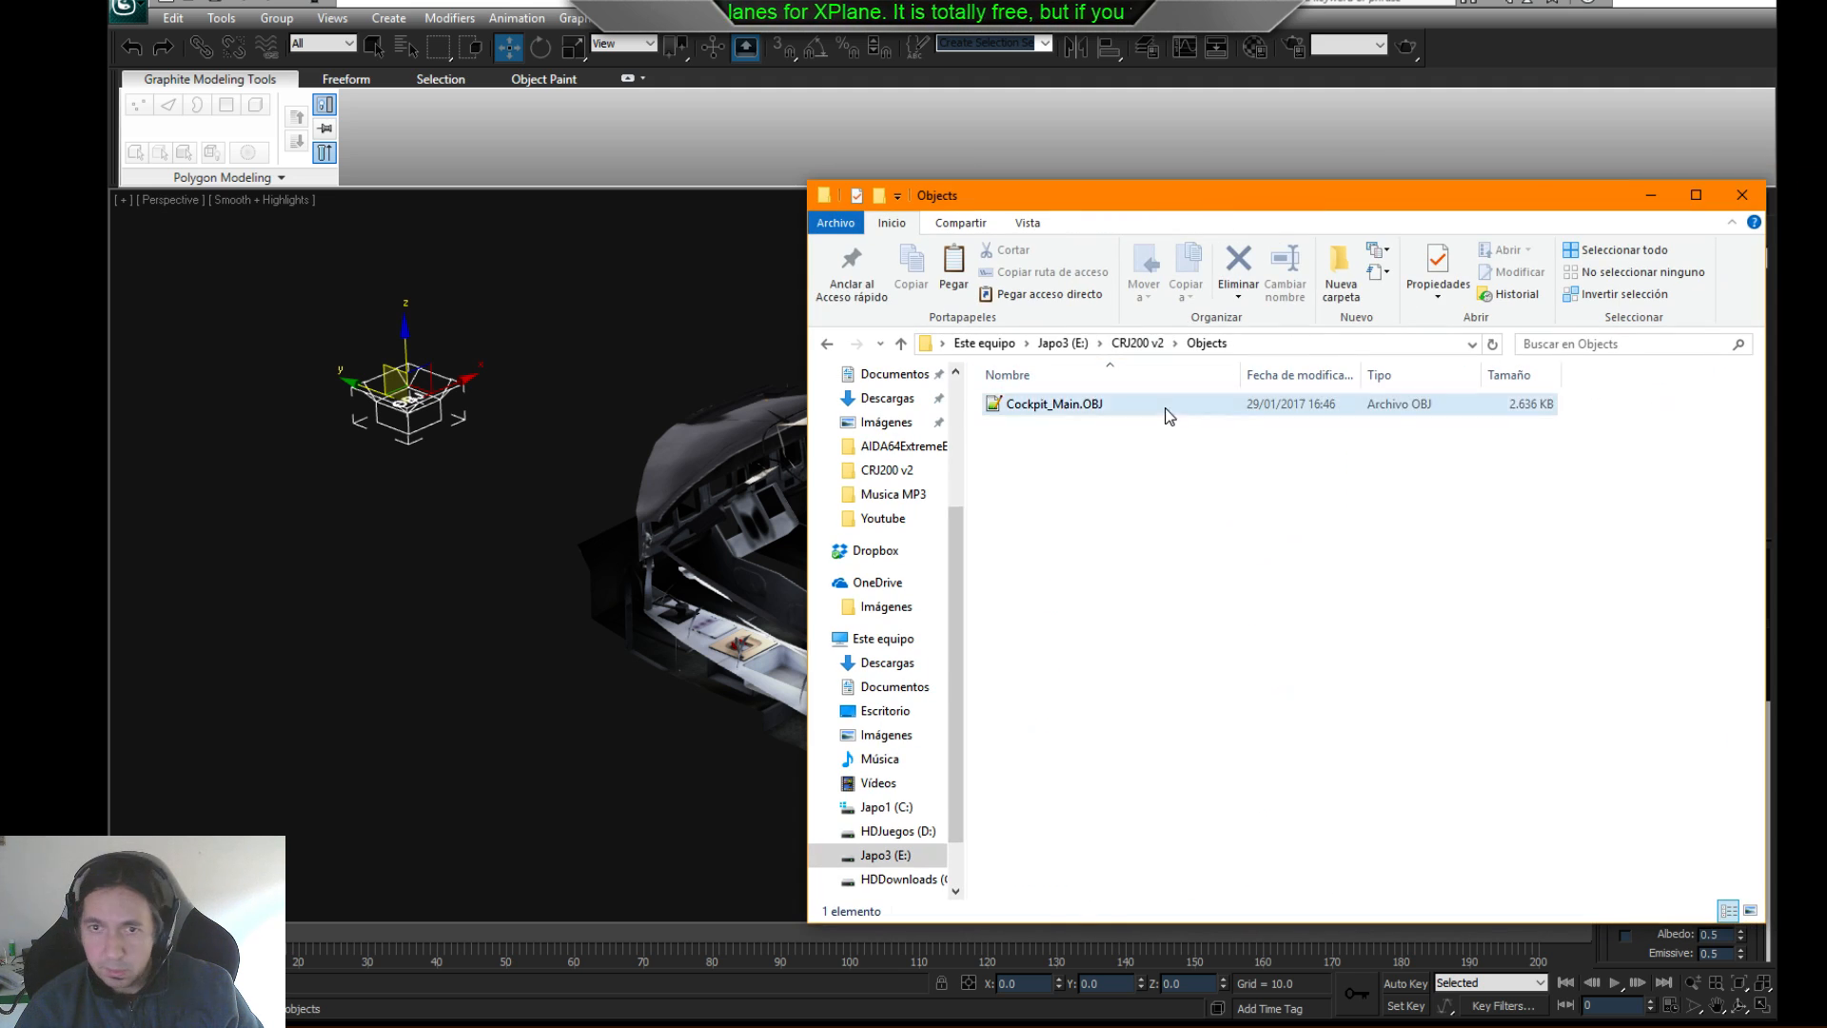
click(1167, 409)
click(1176, 533)
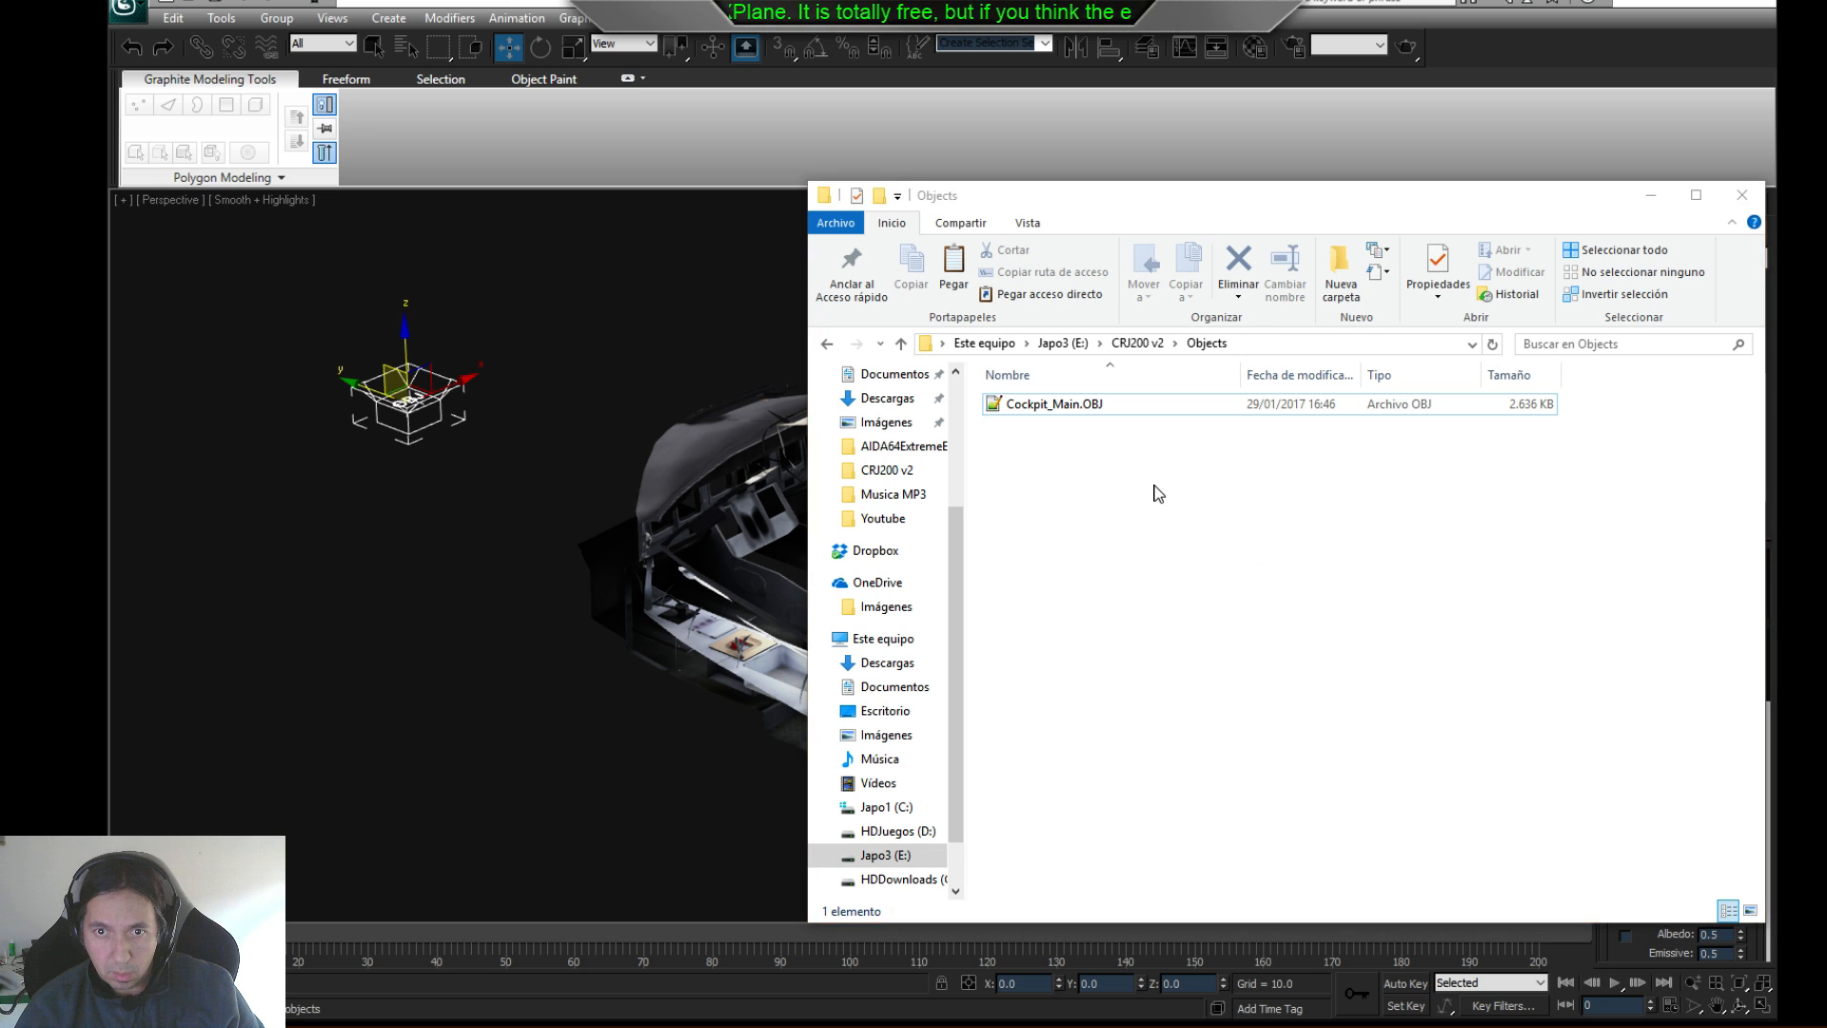
key(ctrl+v)
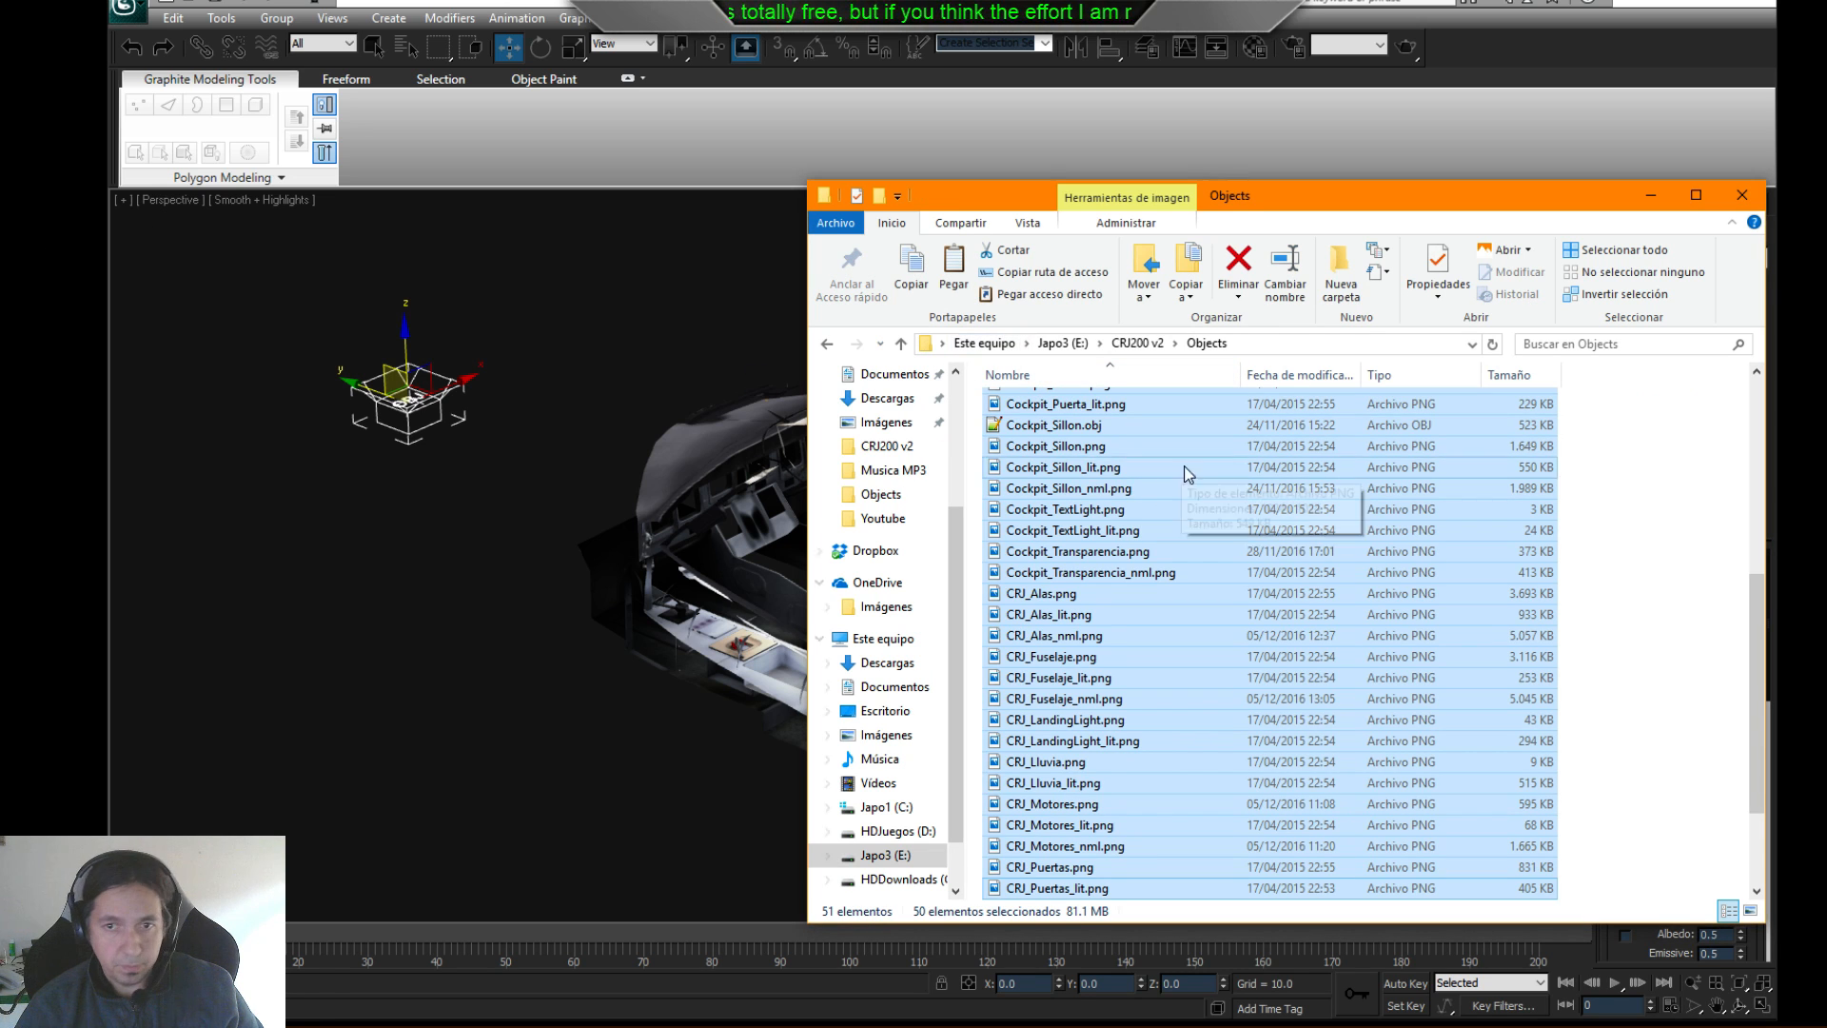
- Switch to 3ds Max and assign Cockpit_Main.png from the Objects folder as the Cockpit_Main helper's Diffuse texture
drag(1380, 195, 1127, 189)
click(856, 523)
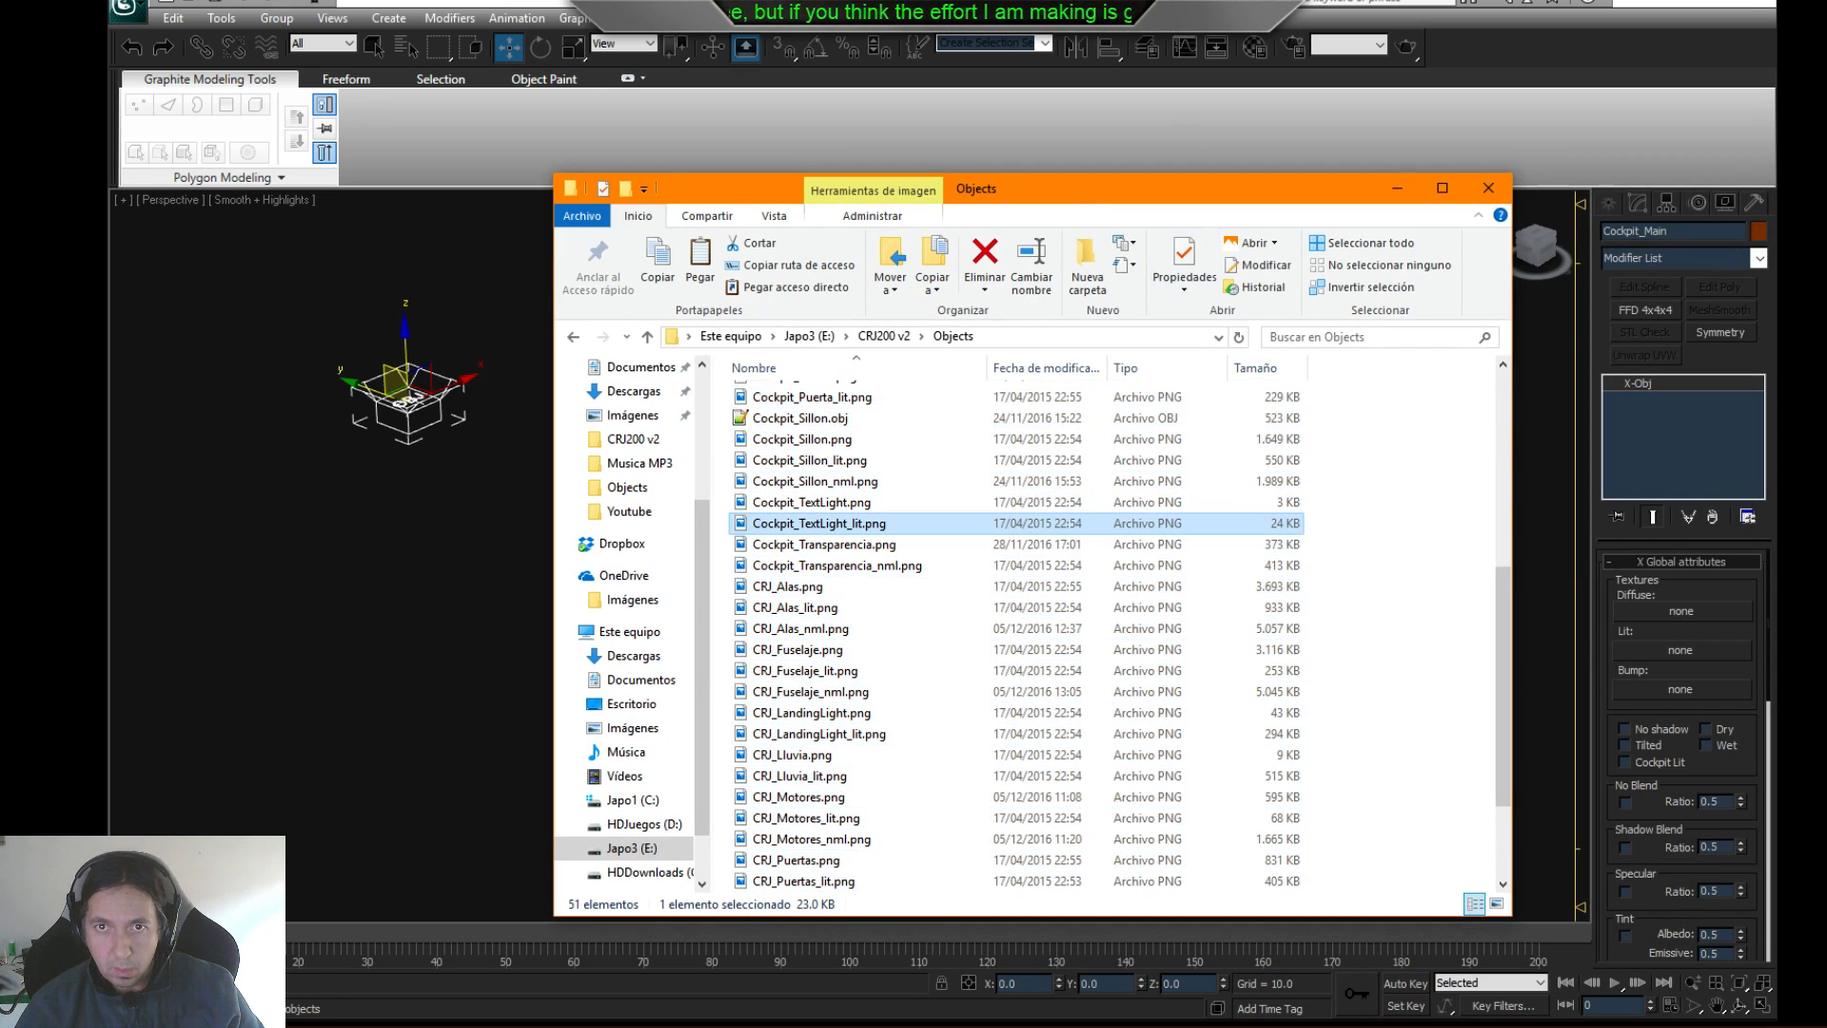
key(alt+Tab)
click(1689, 610)
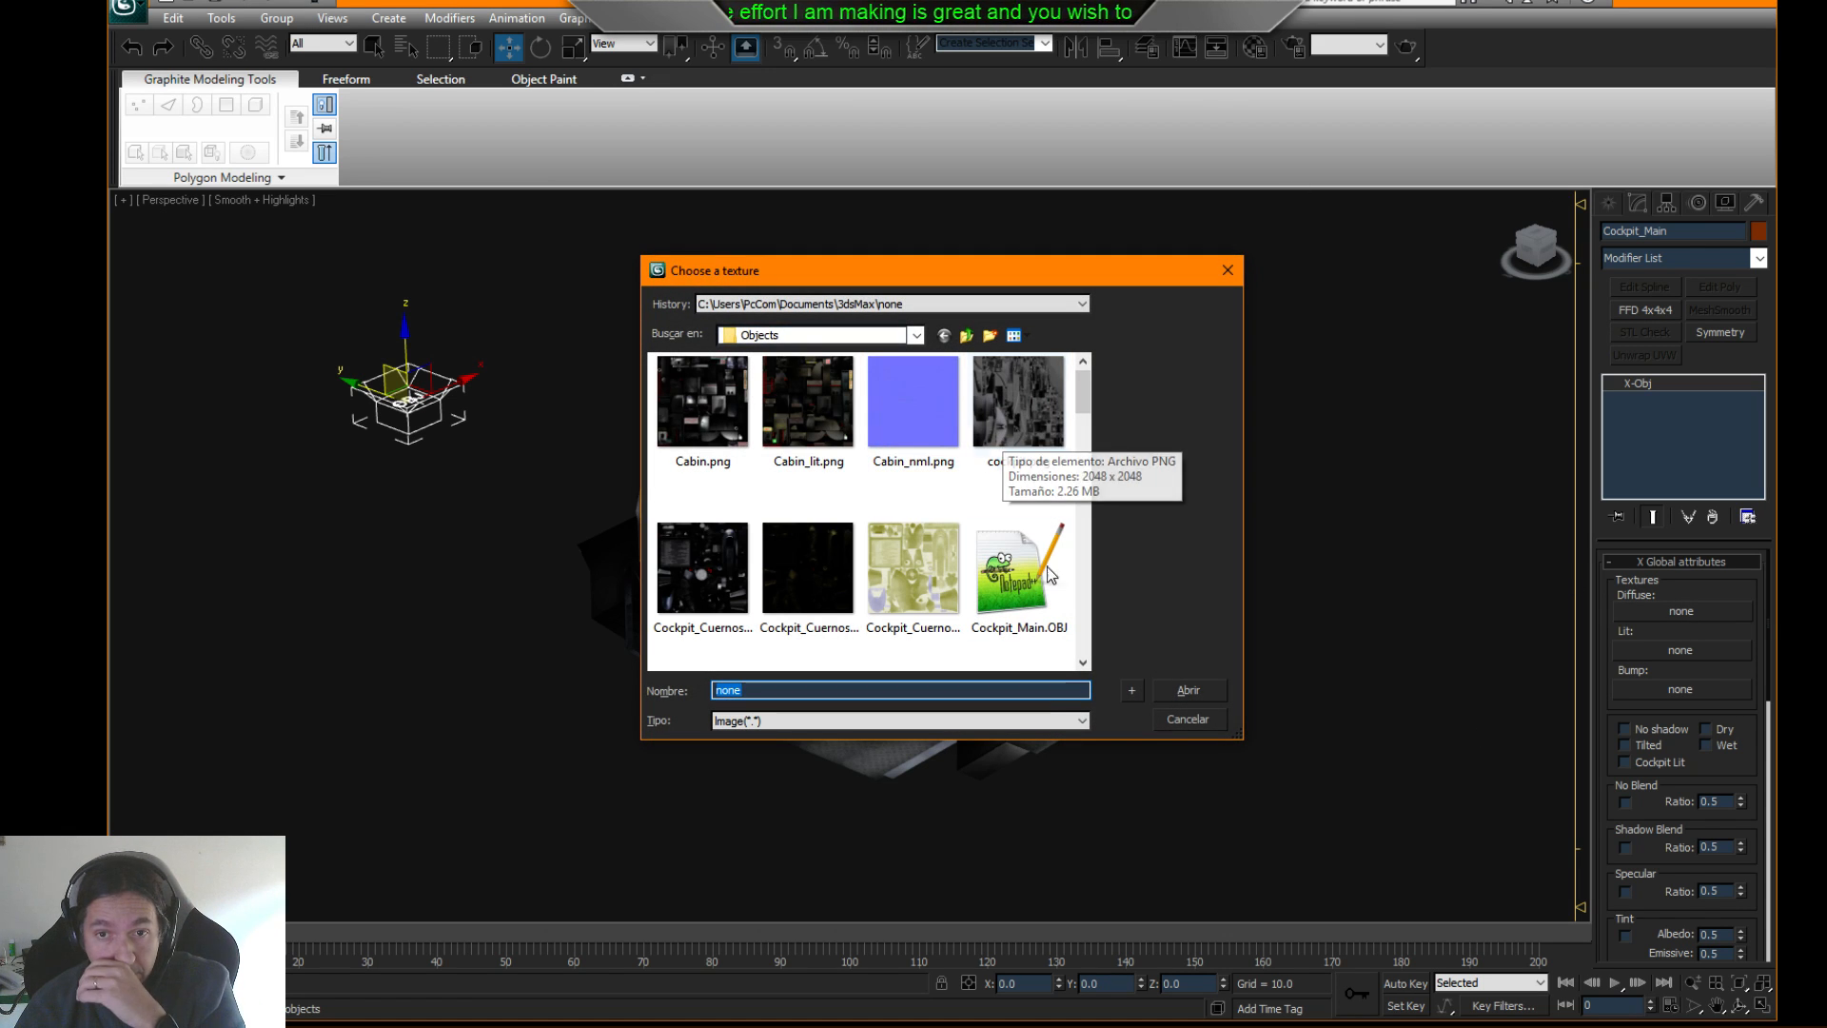
click(1015, 338)
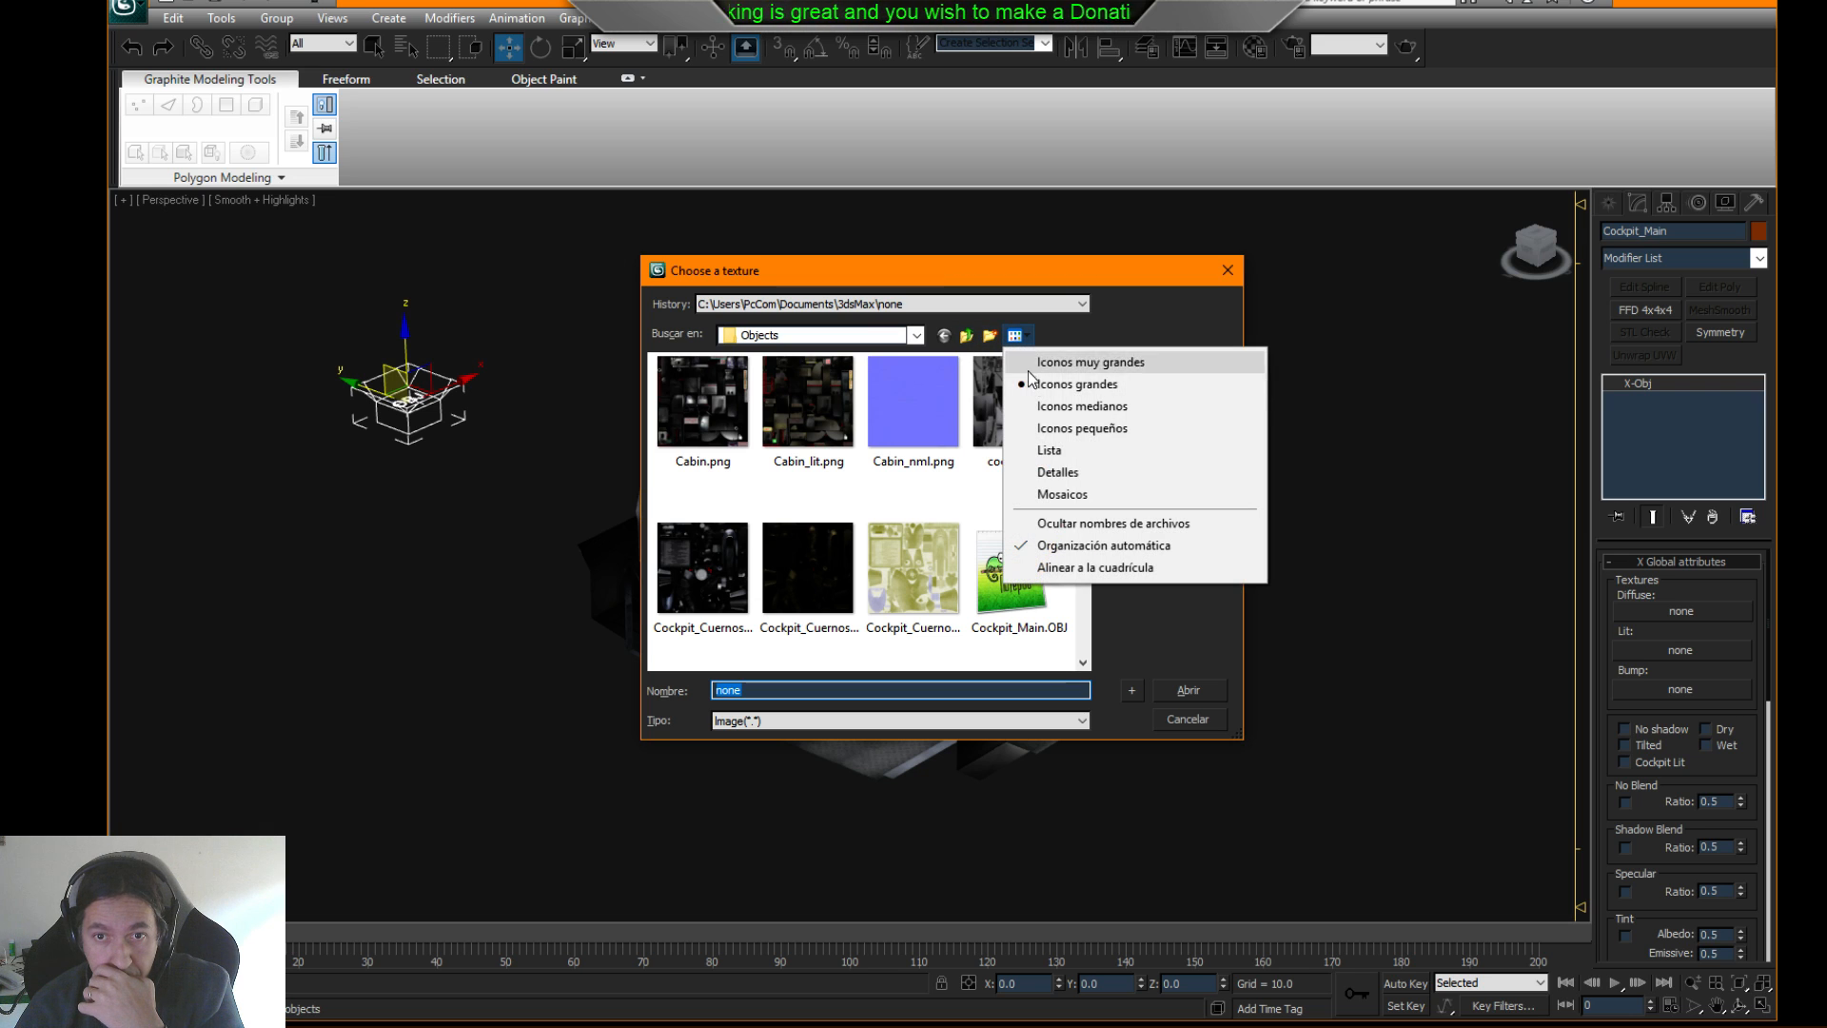
click(1068, 430)
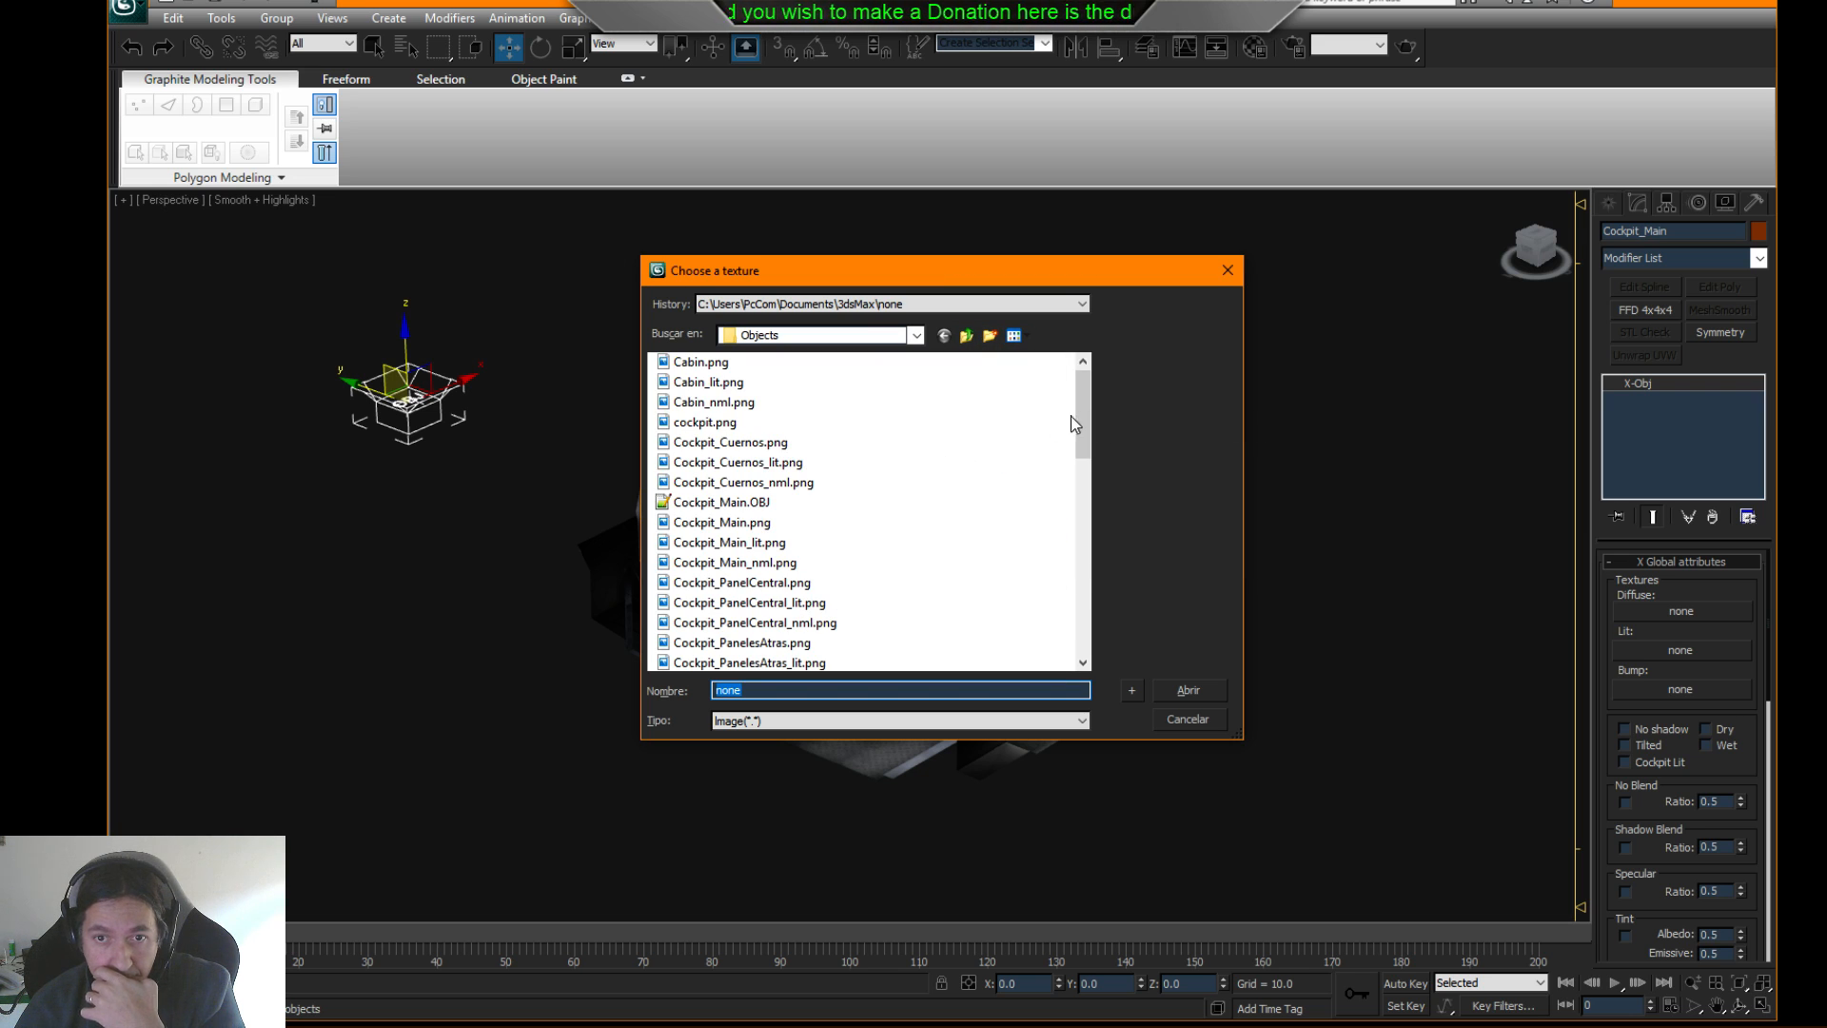
drag(1078, 421, 1118, 432)
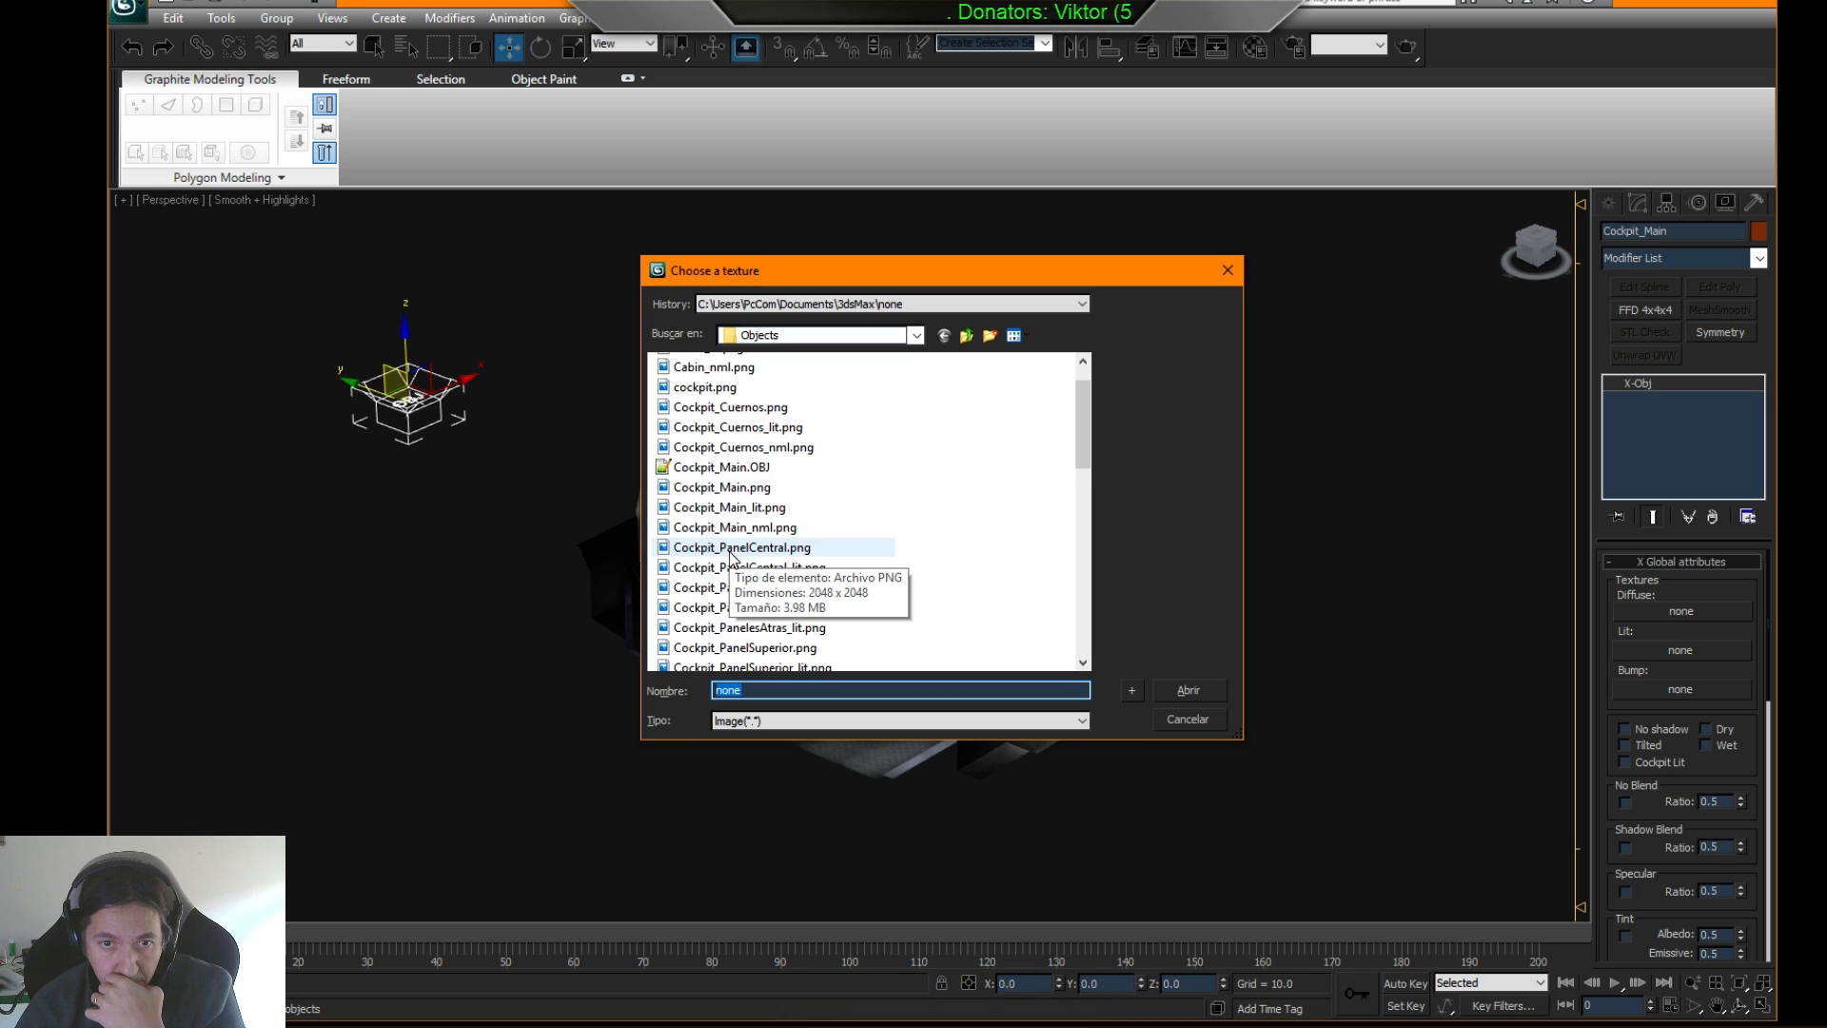
click(723, 487)
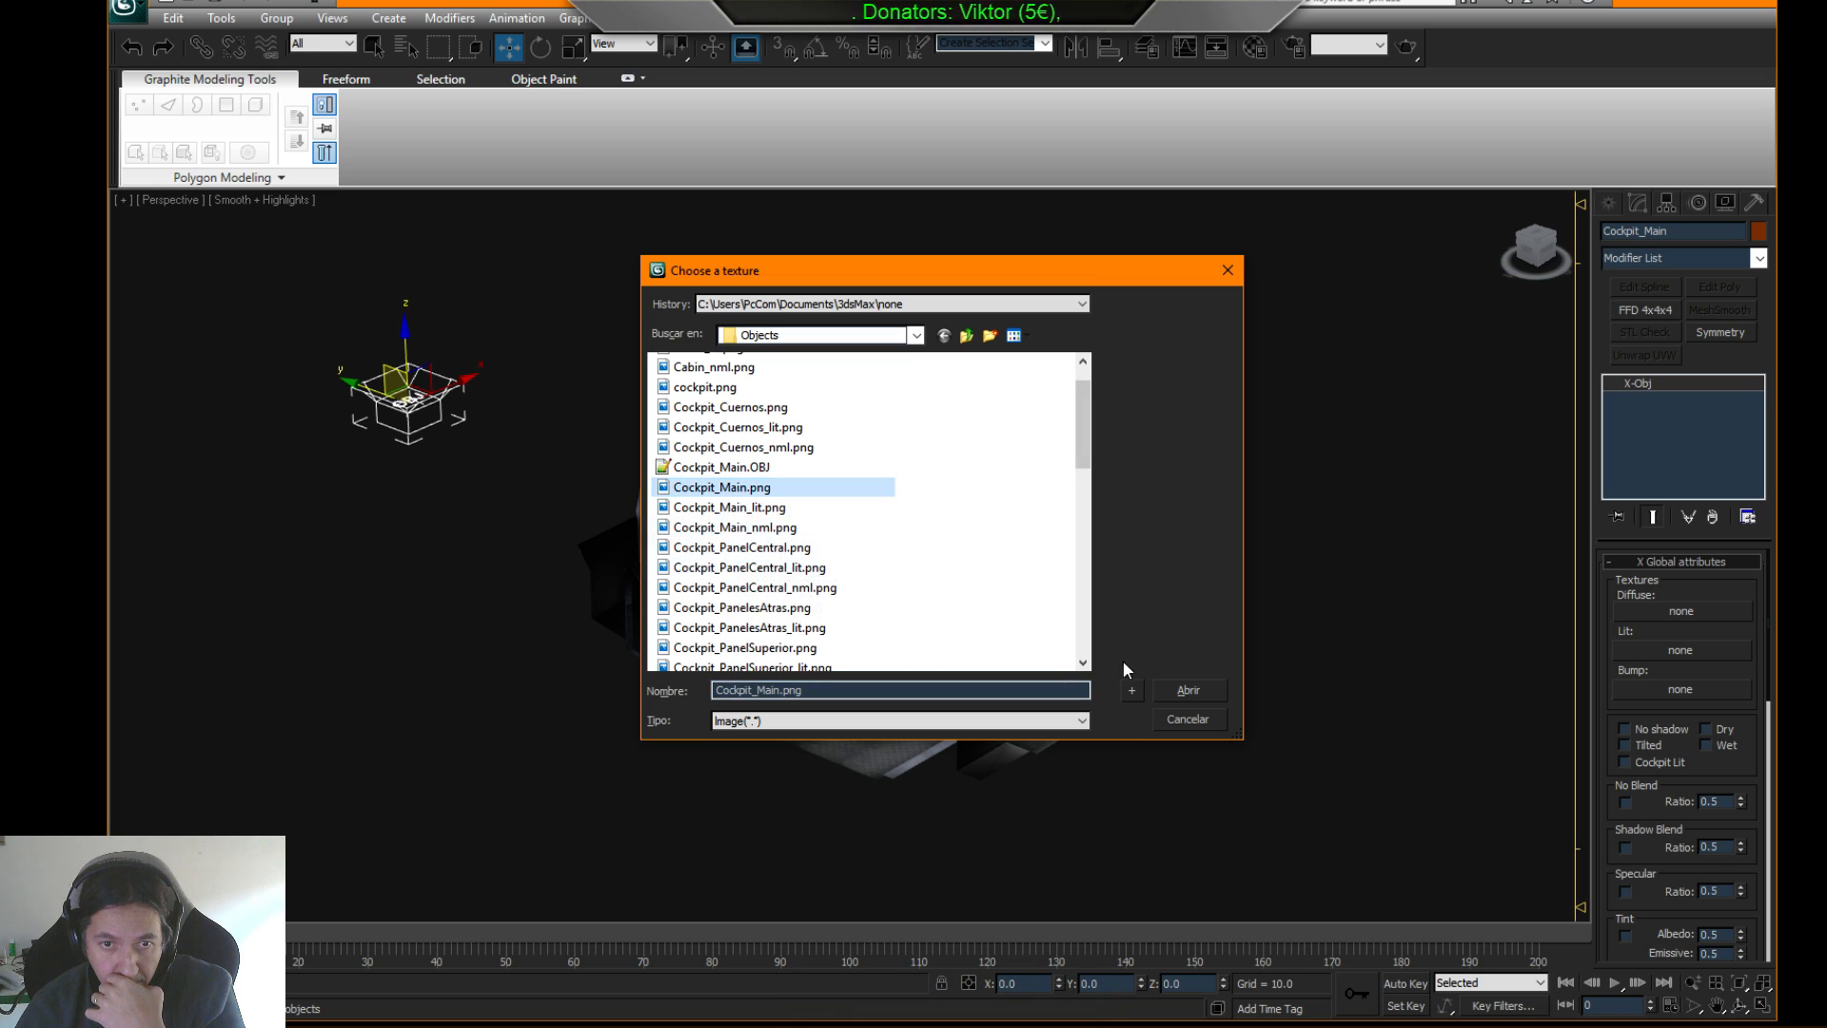
click(1173, 682)
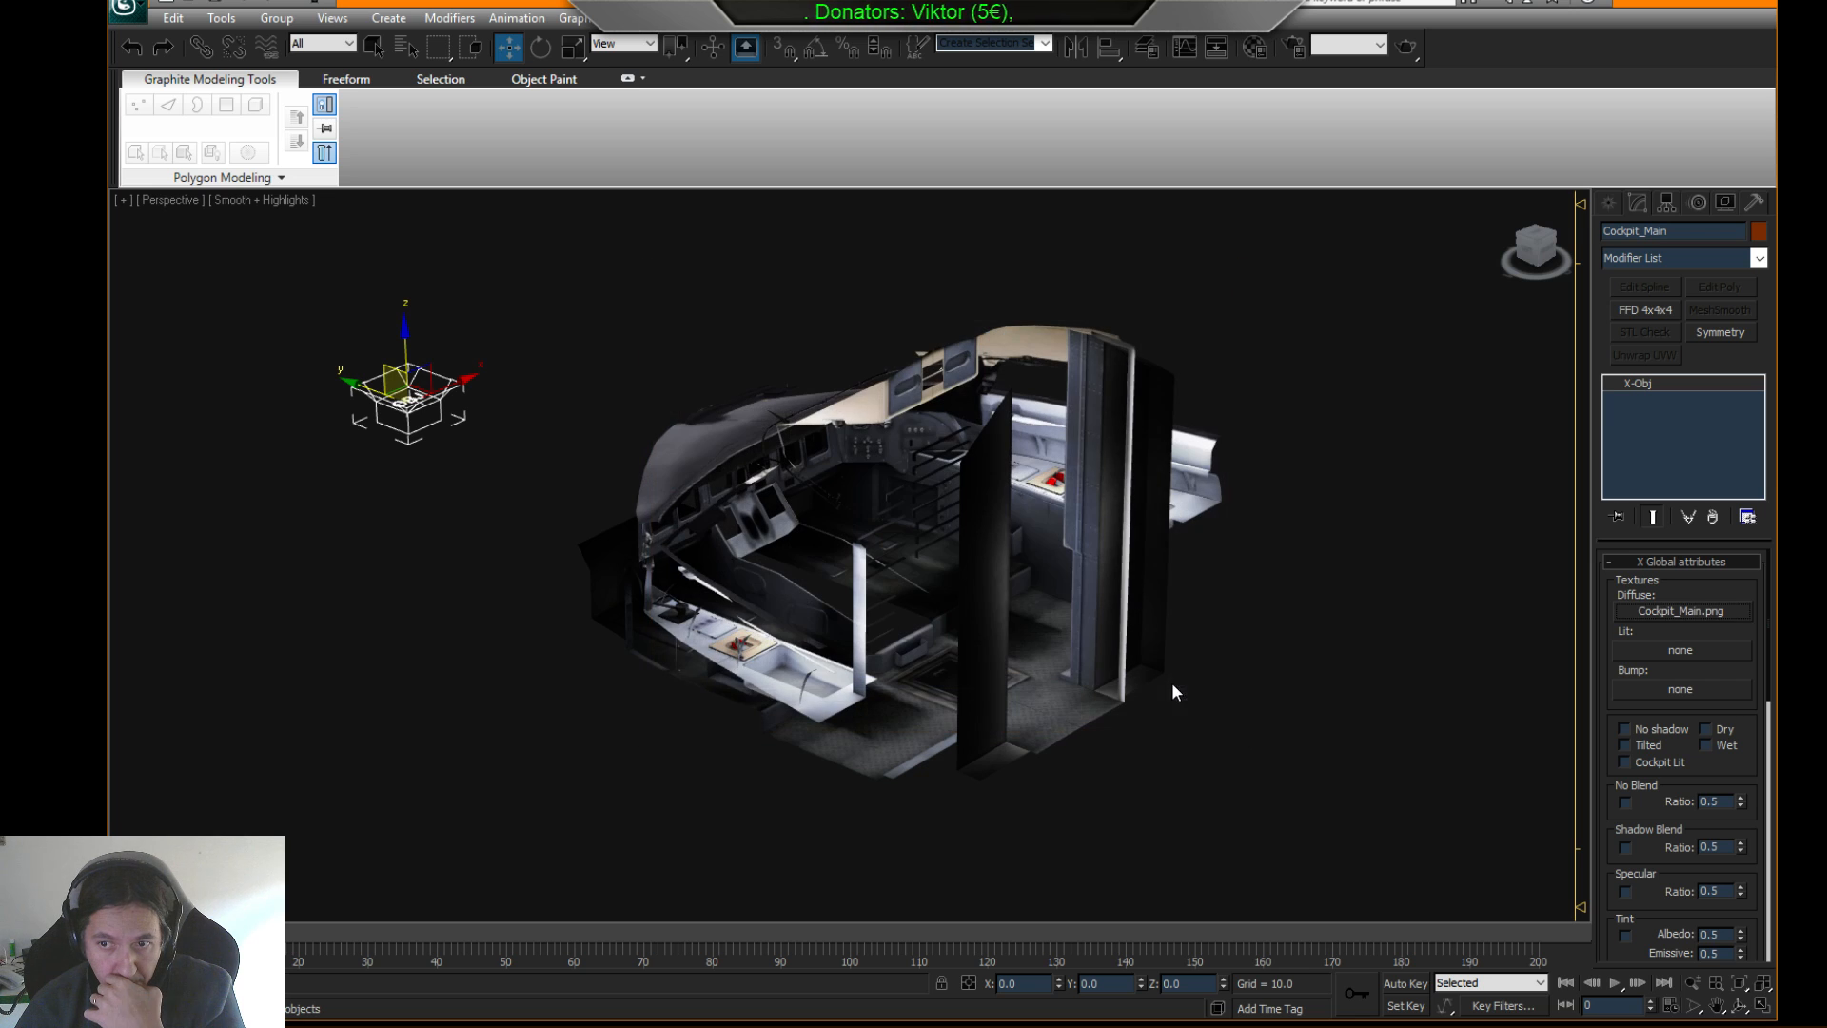
- Assign Cockpit_Main_nml.png from the Objects folder as the helper's Bump texture
click(1694, 647)
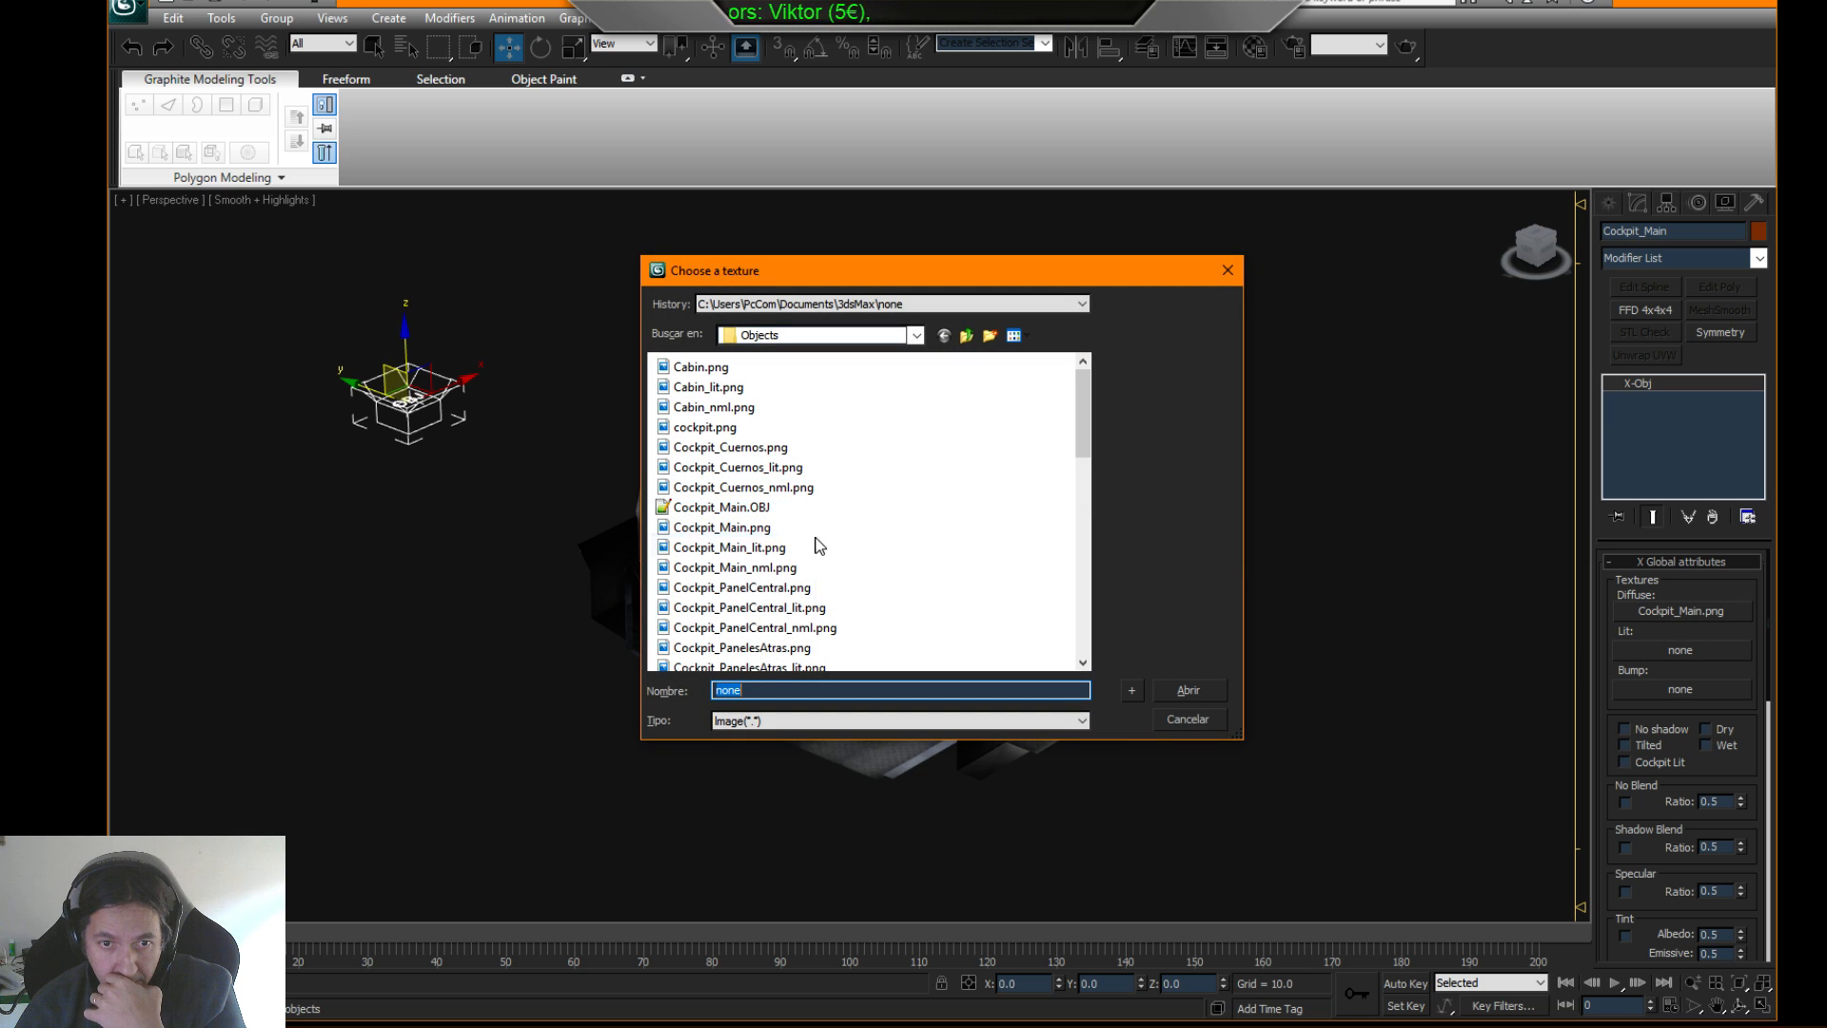
click(1187, 719)
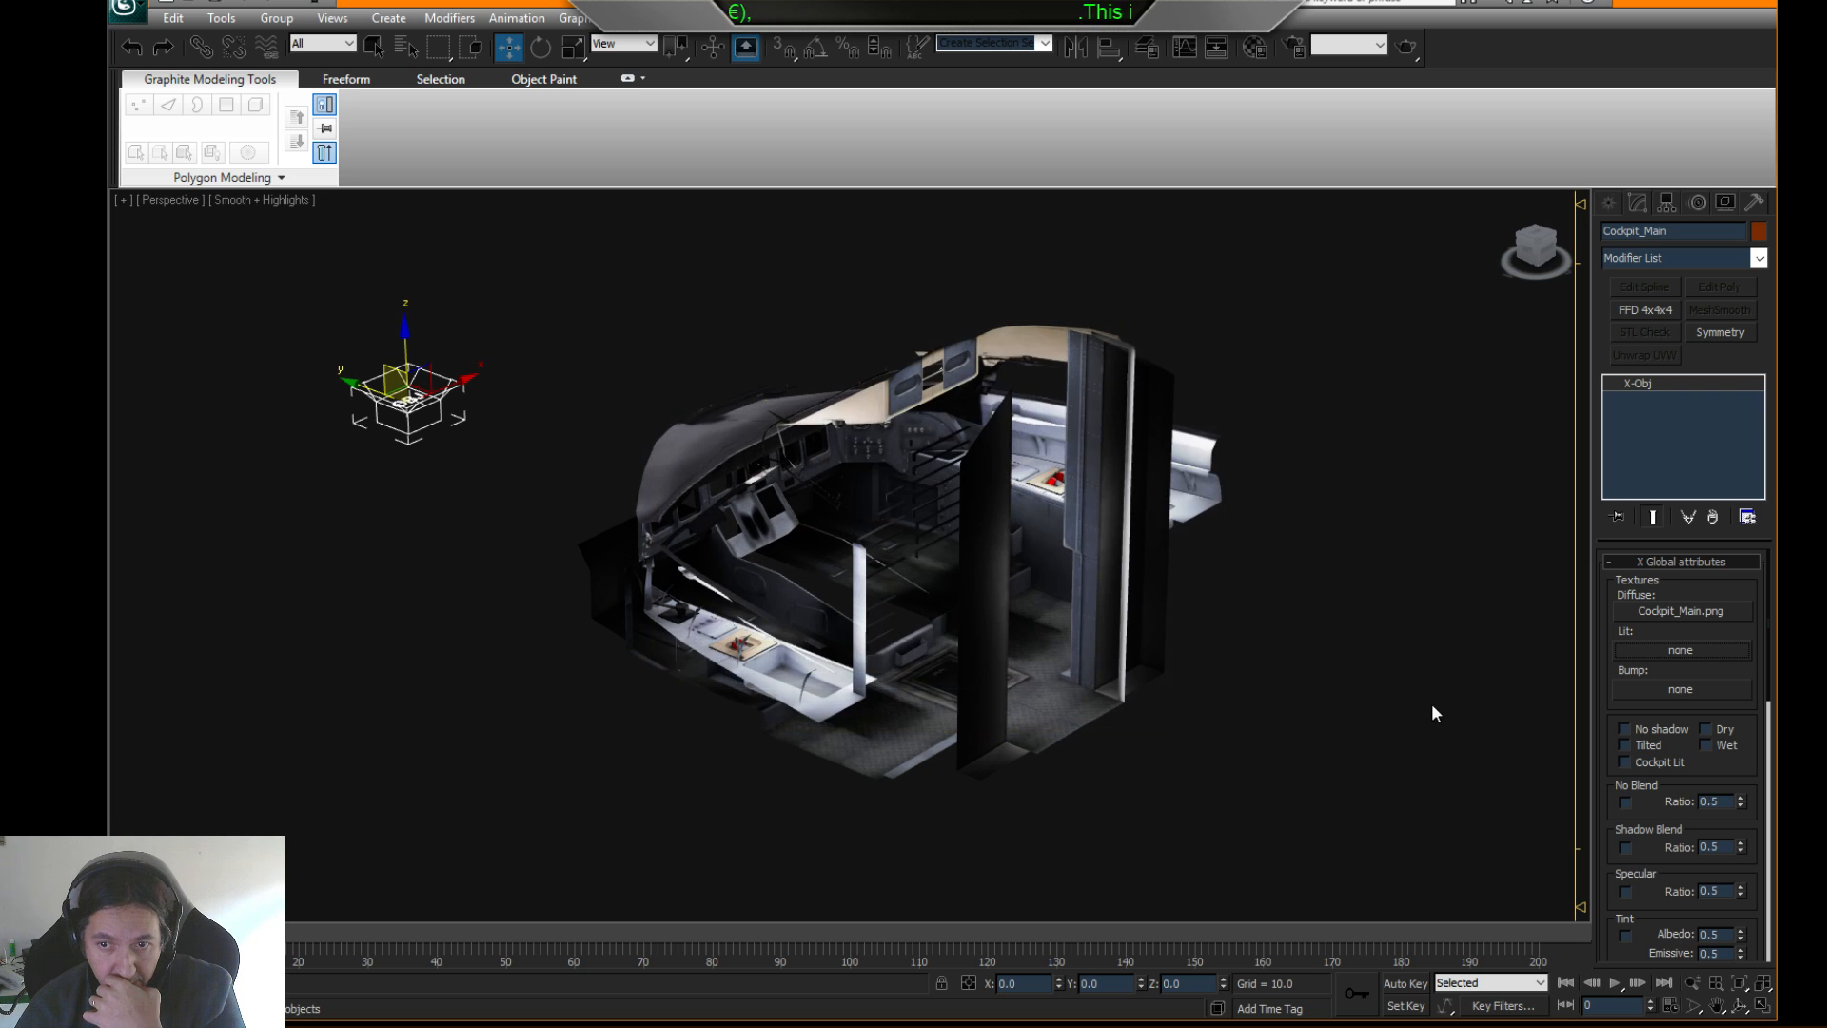
click(1679, 690)
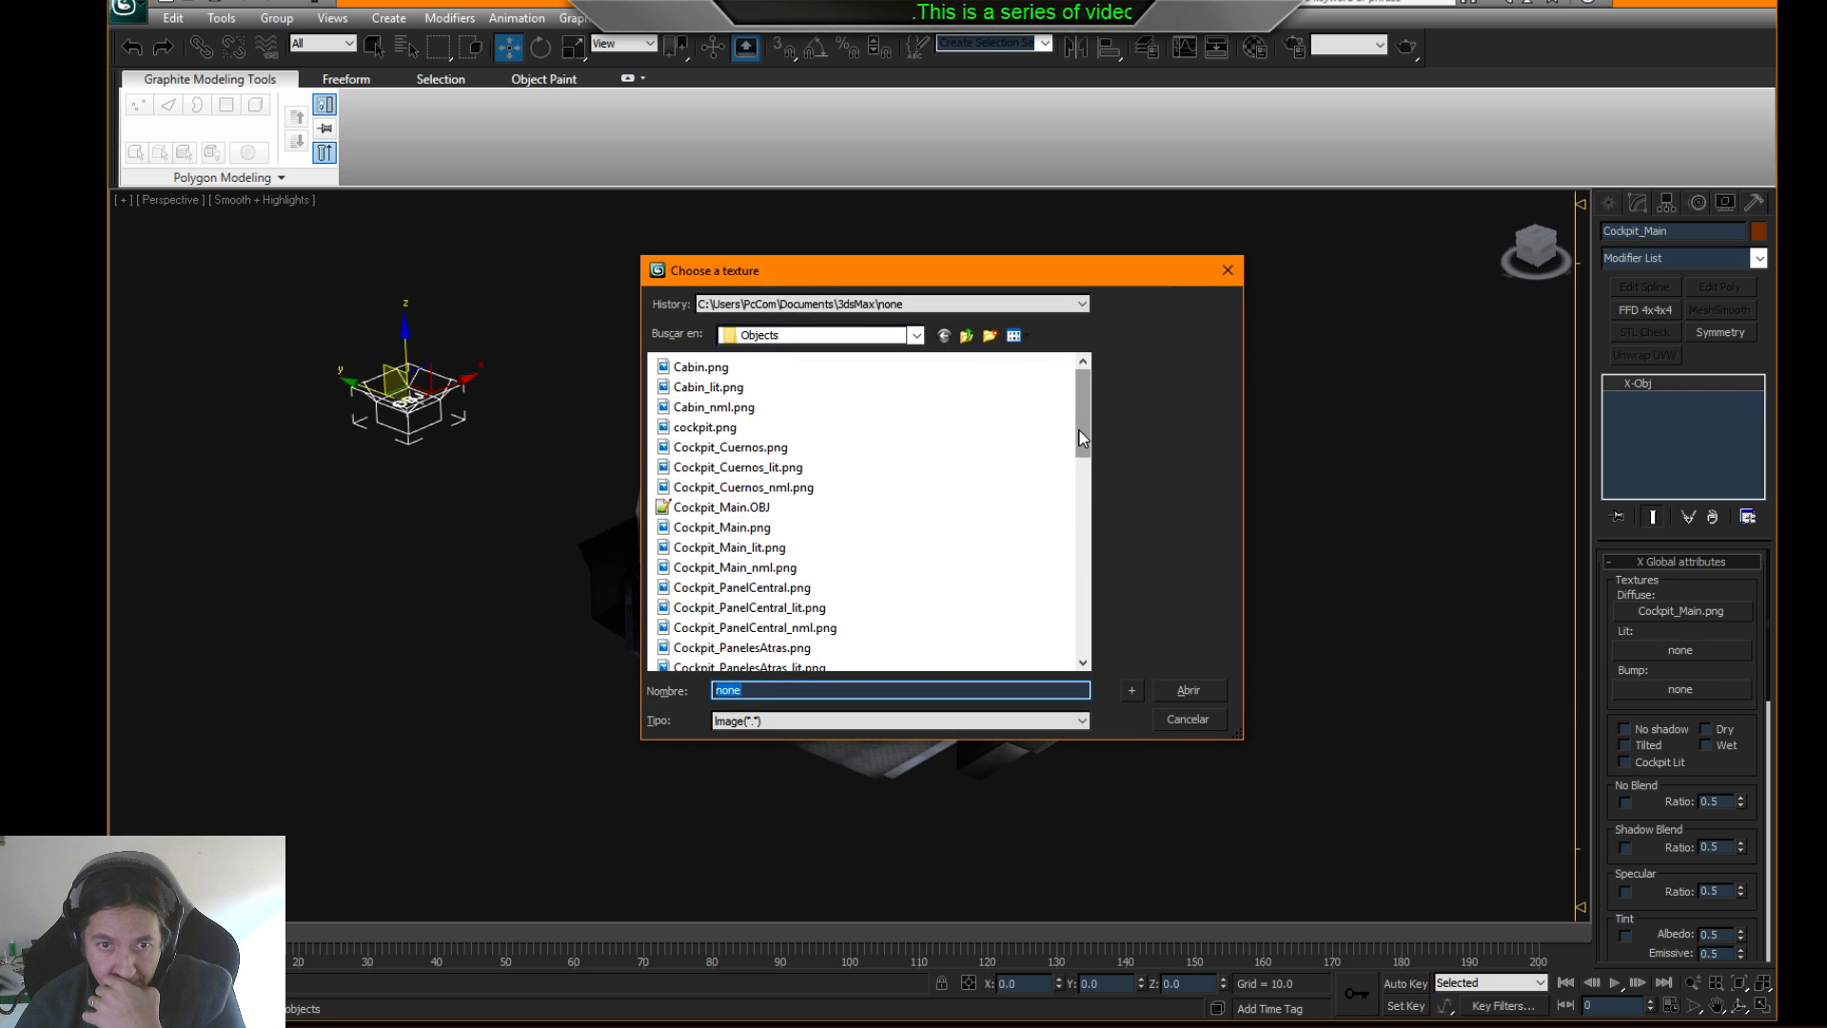
mouse_move(1082, 438)
mouse_down()
mouse_move(1098, 491)
mouse_move(1100, 464)
mouse_up()
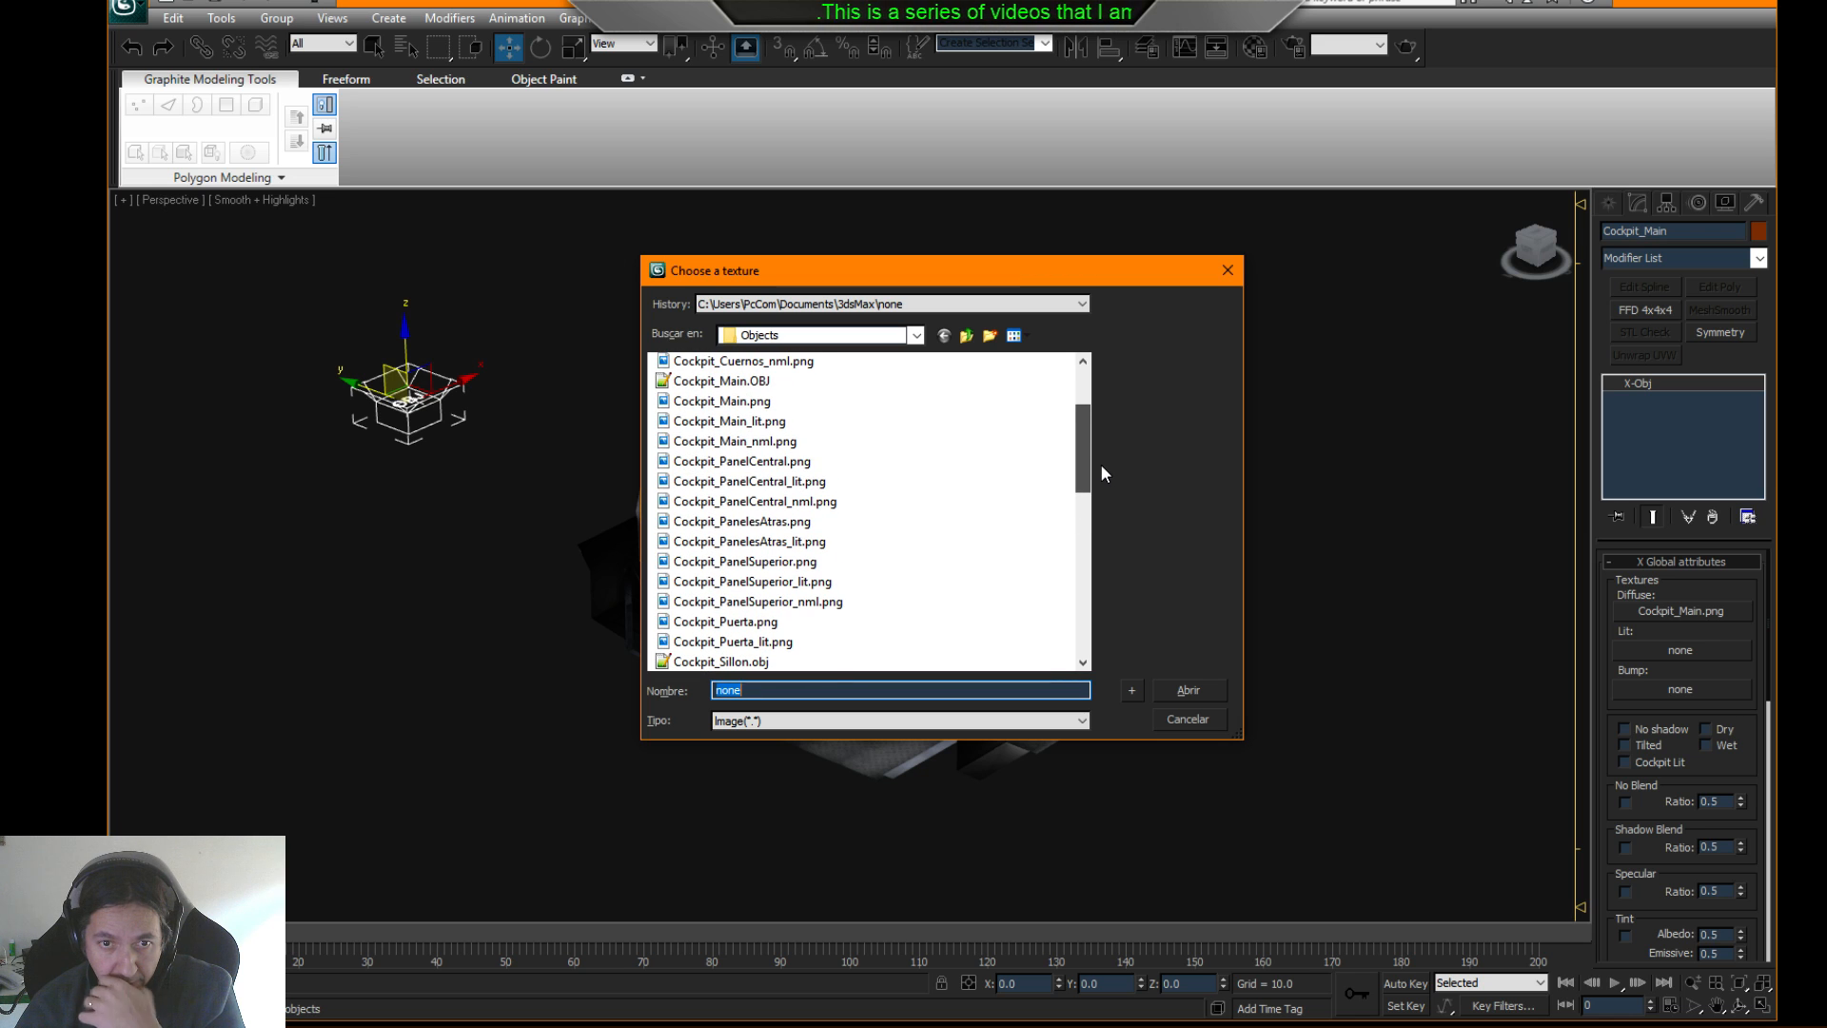
click(778, 440)
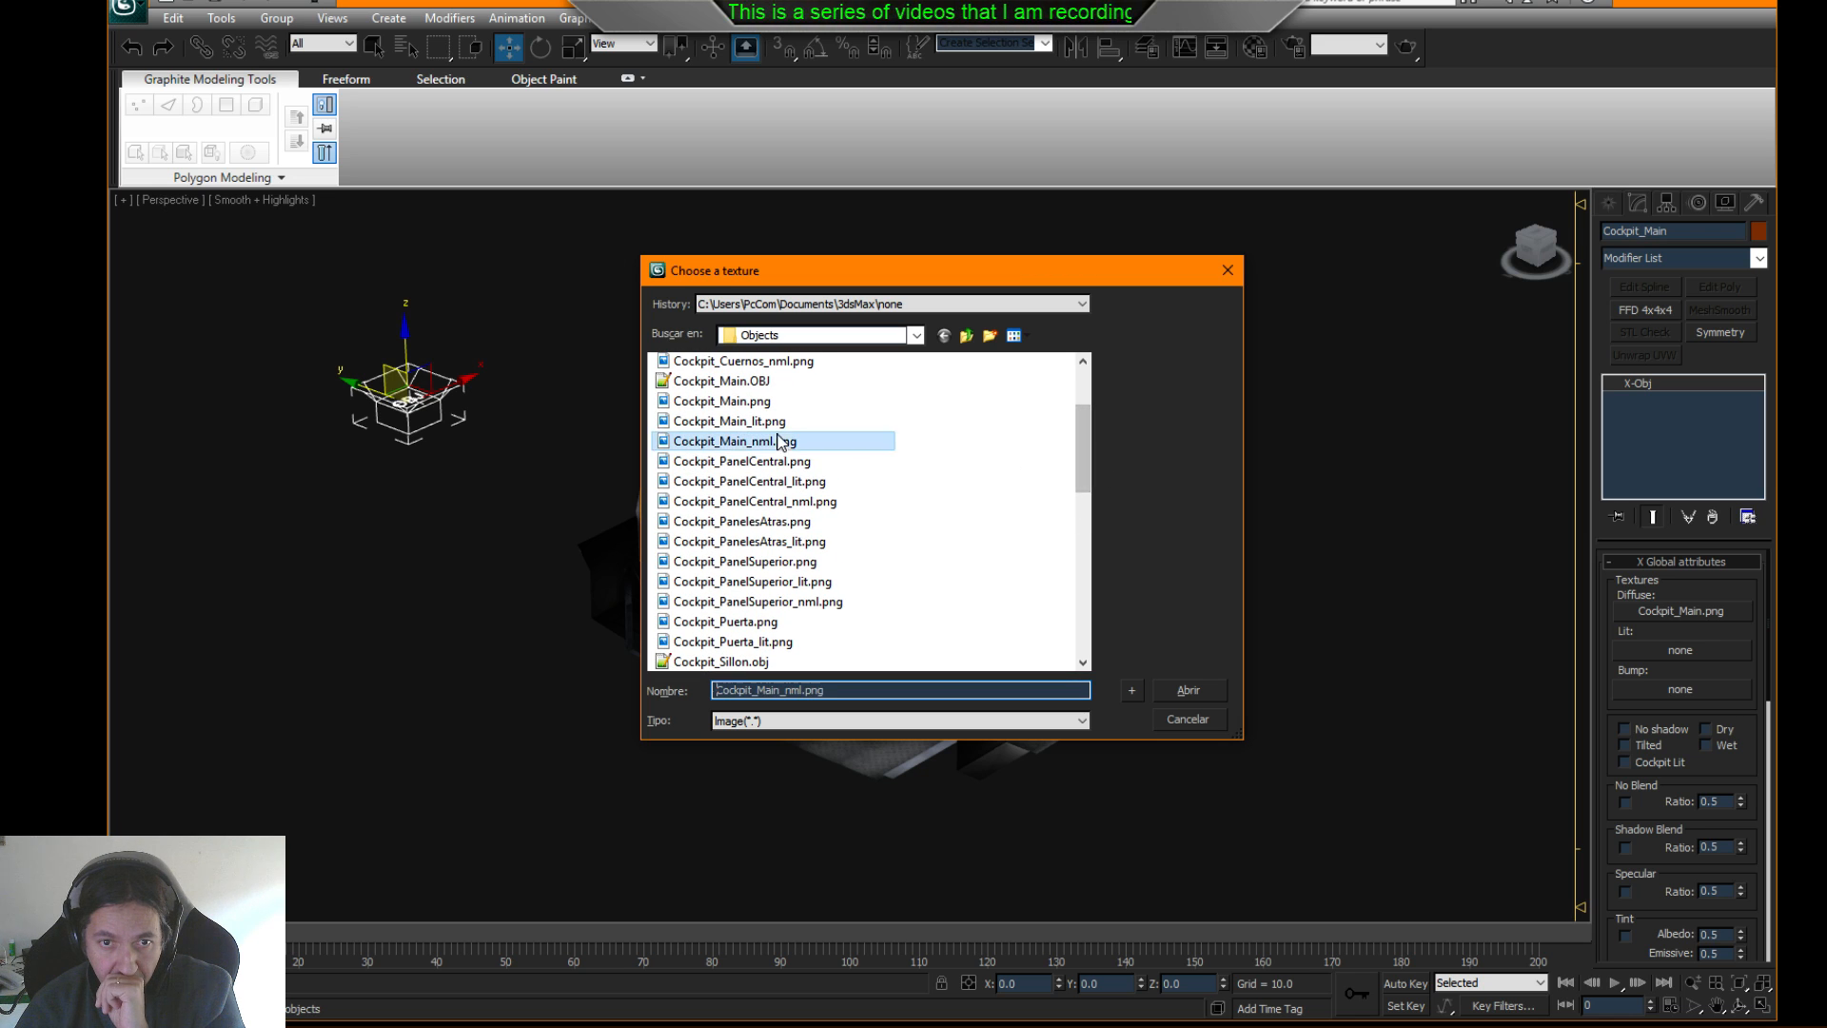
click(1185, 687)
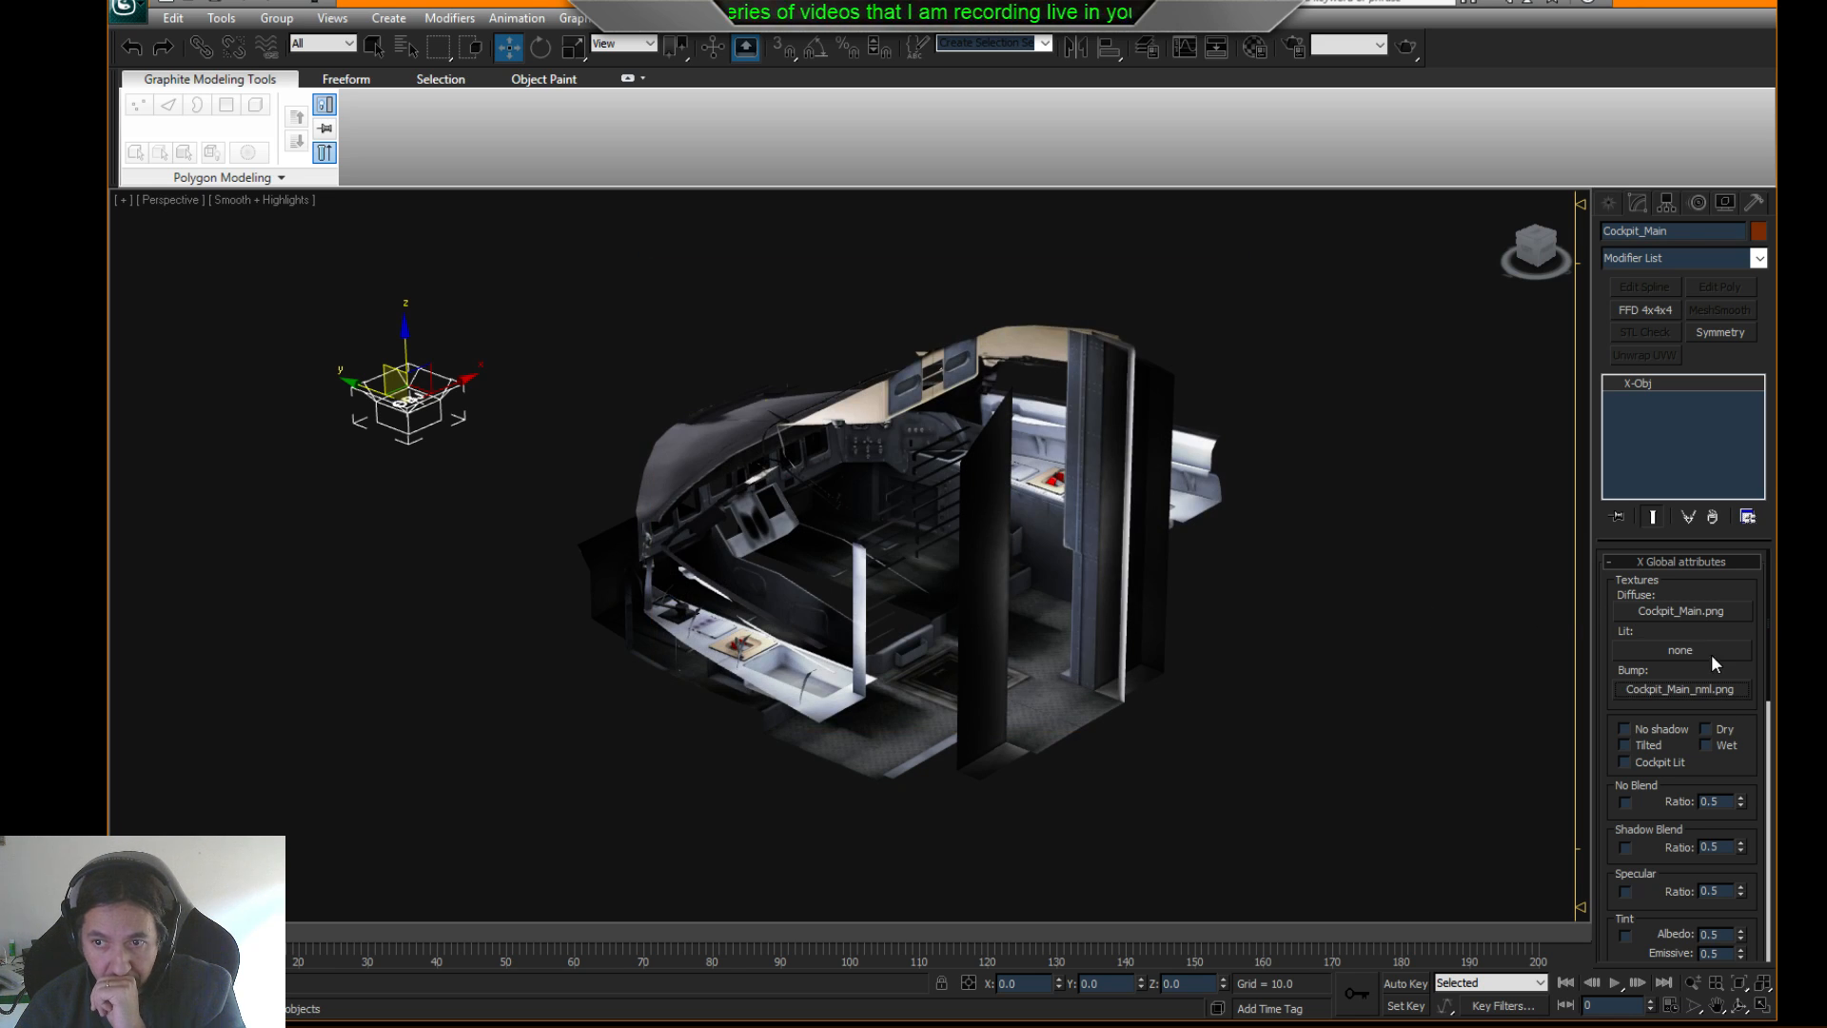
- Try the Cockpit Lit option on and off, and review the helper's remaining global attributes and Obj file options
click(1624, 764)
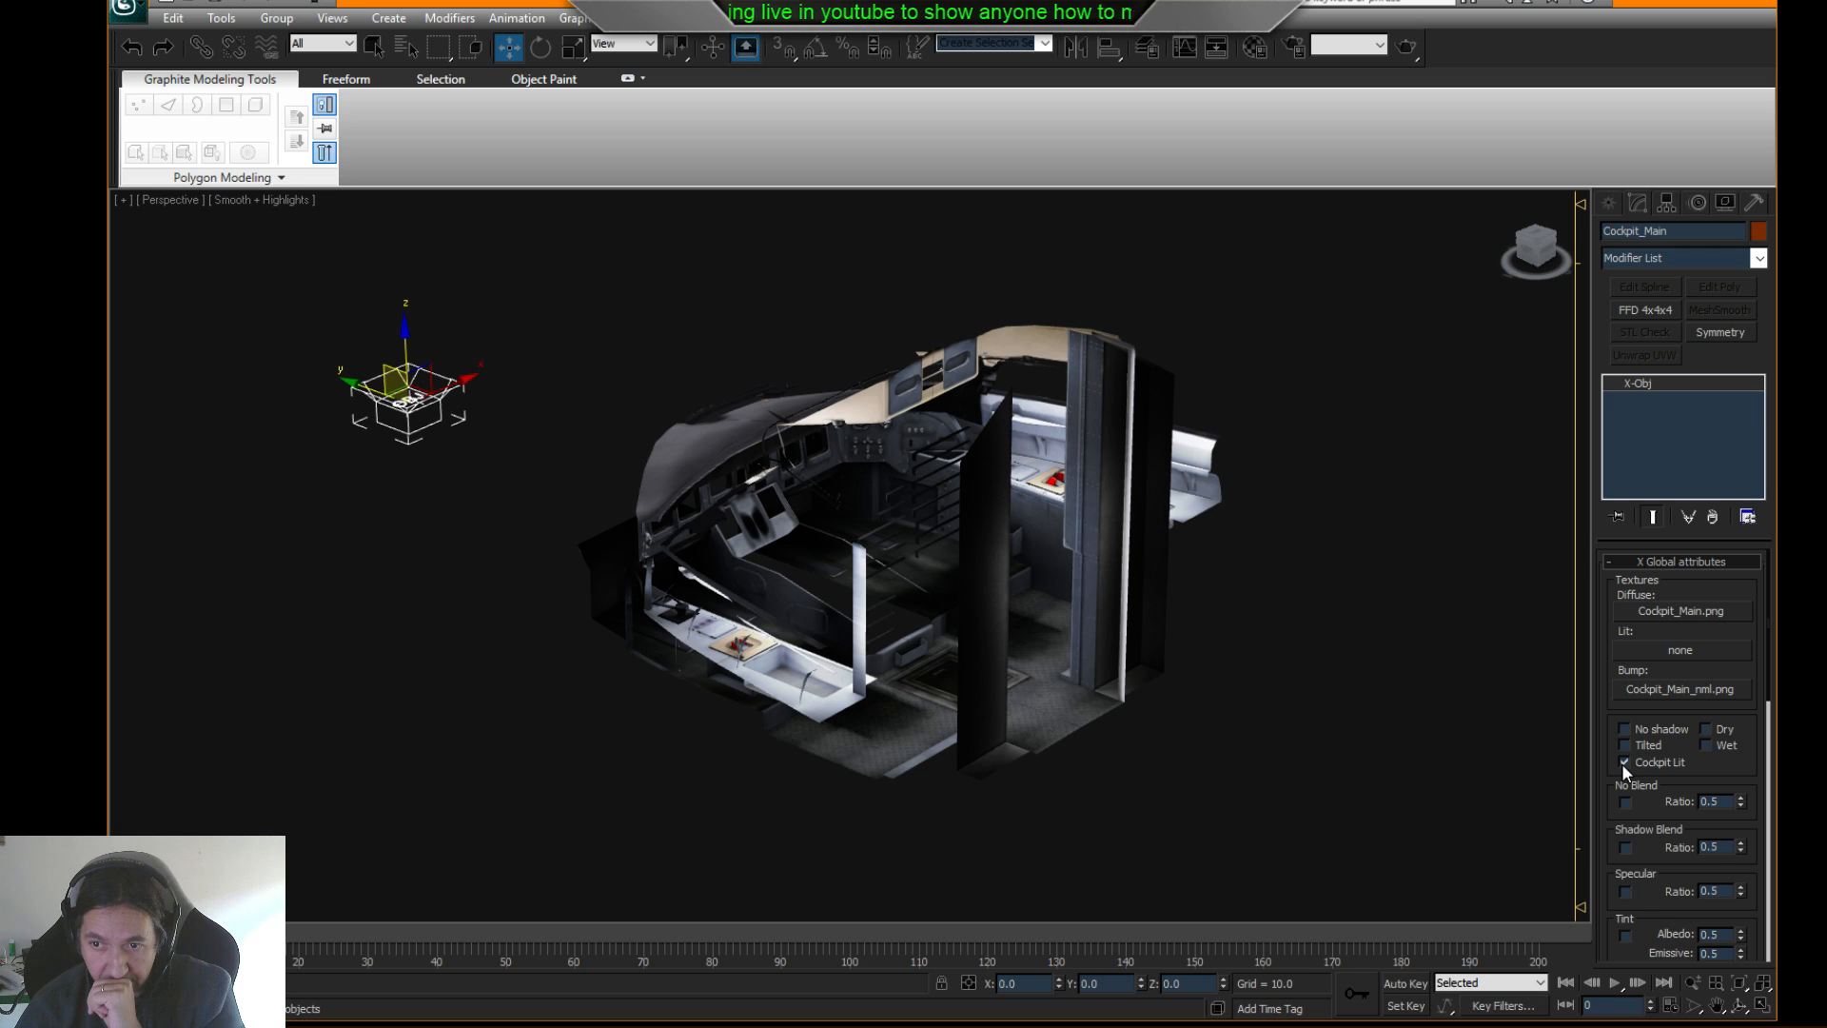
click(1624, 765)
drag(1708, 764, 1715, 643)
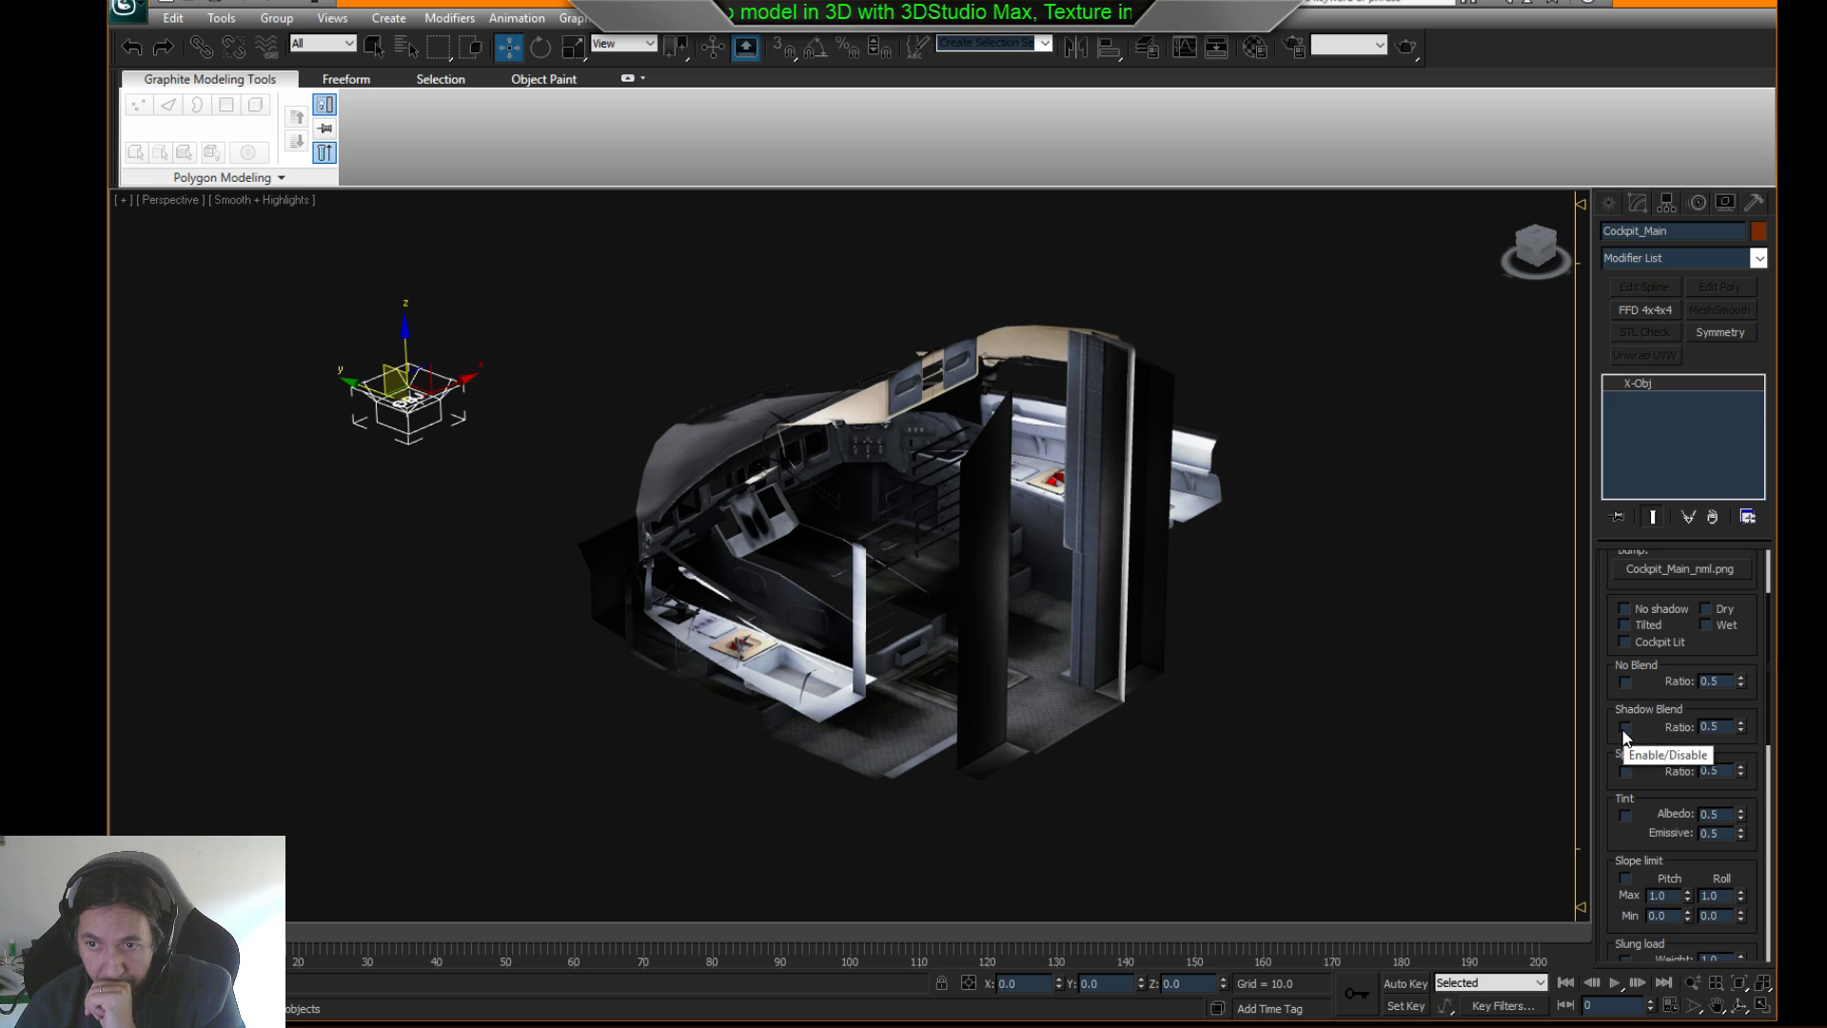
drag(1615, 735, 1613, 657)
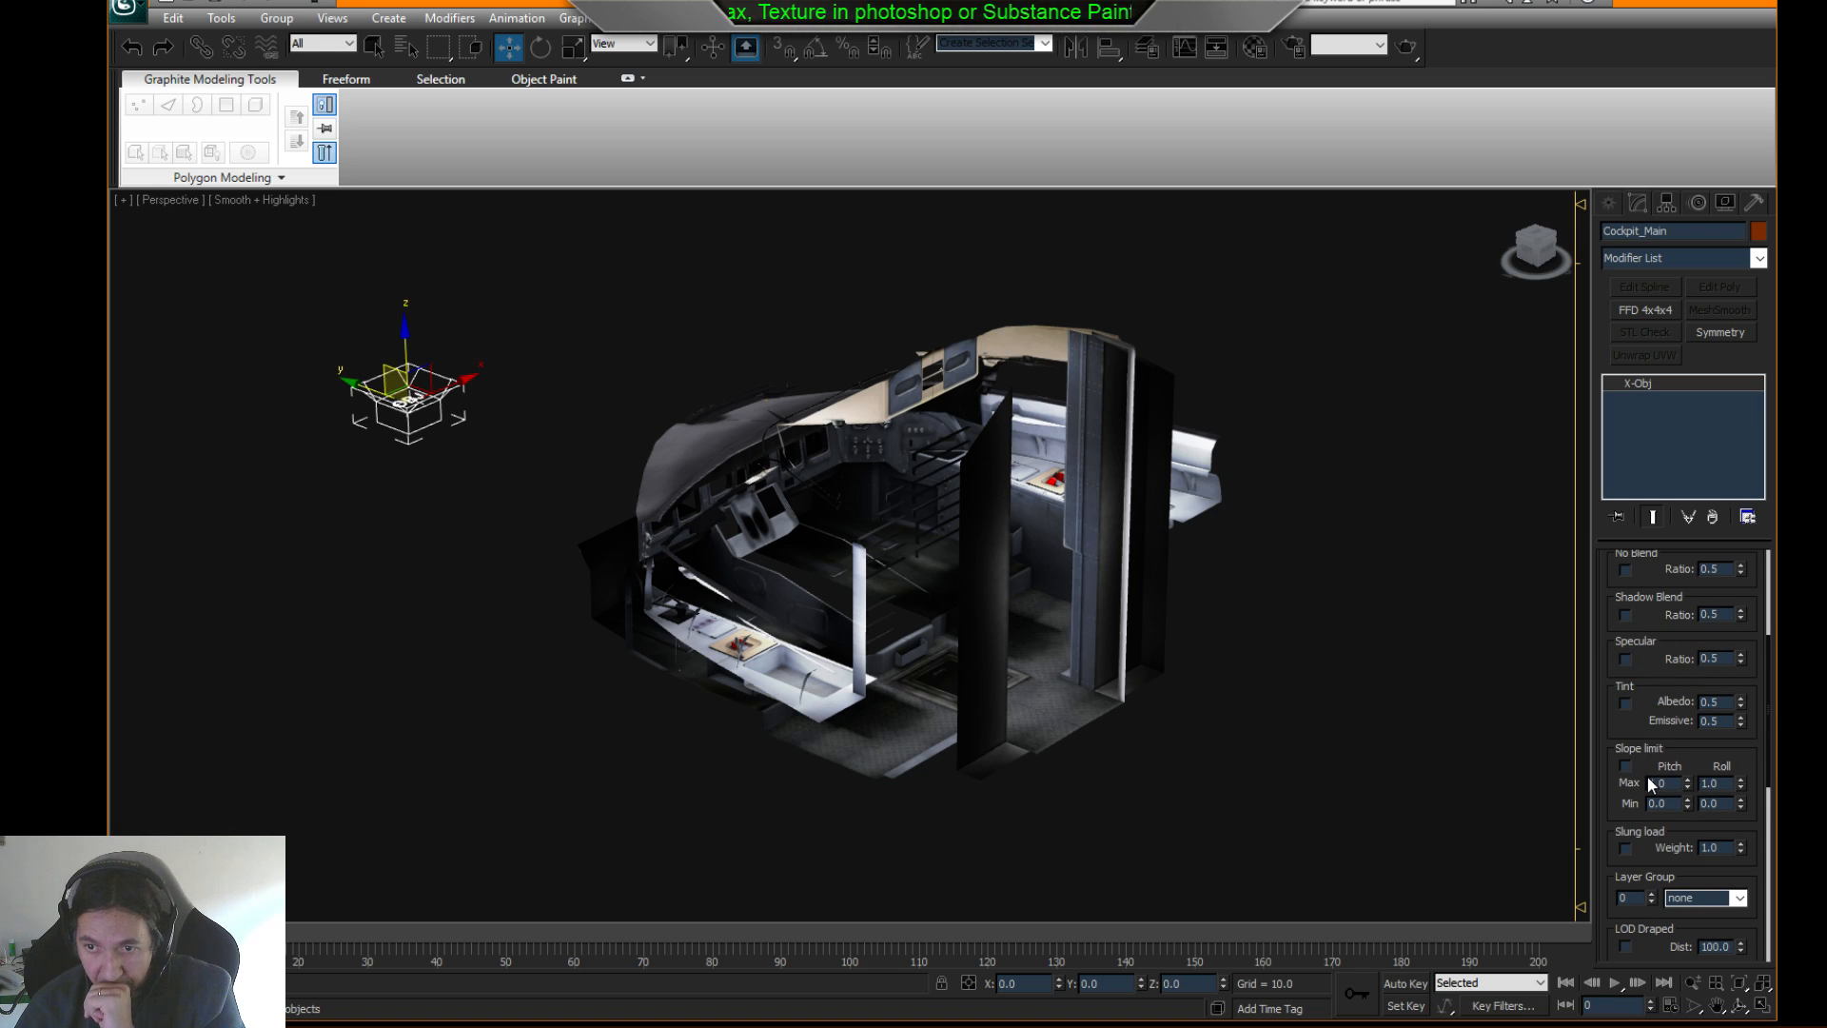
scroll(1625, 831, down, 5)
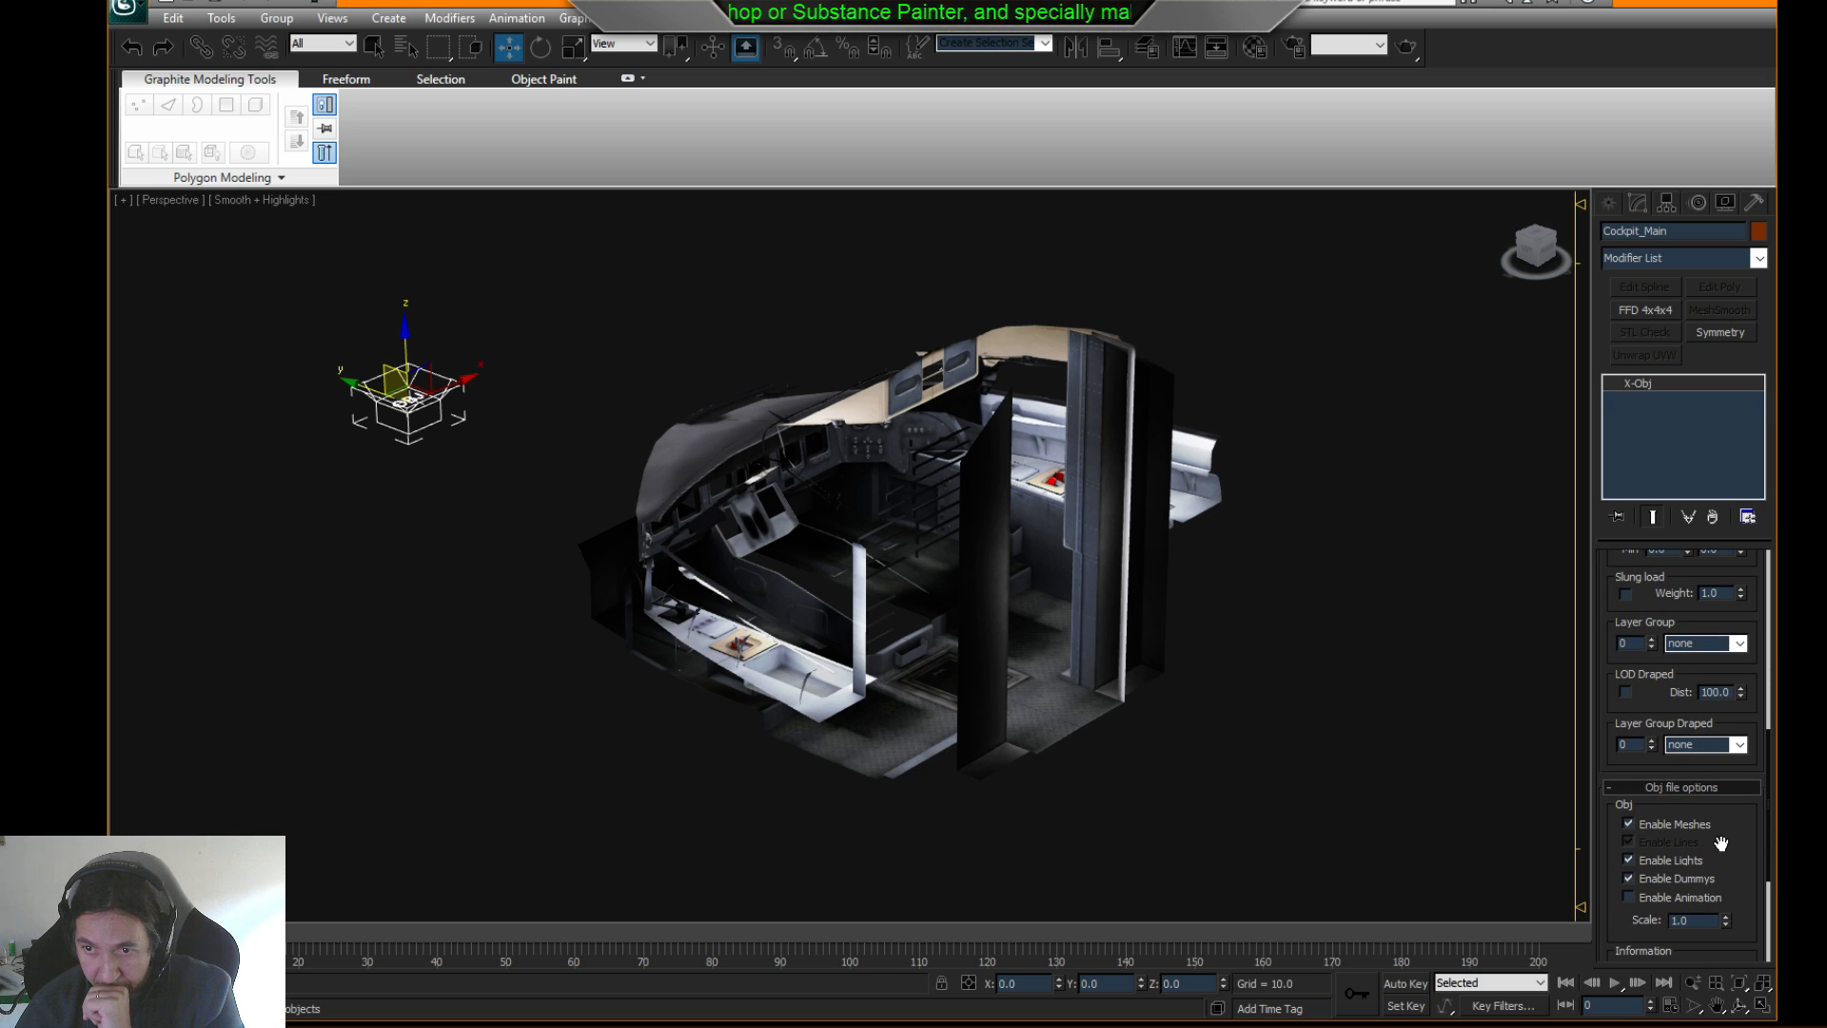
scroll(1721, 843, down, 4)
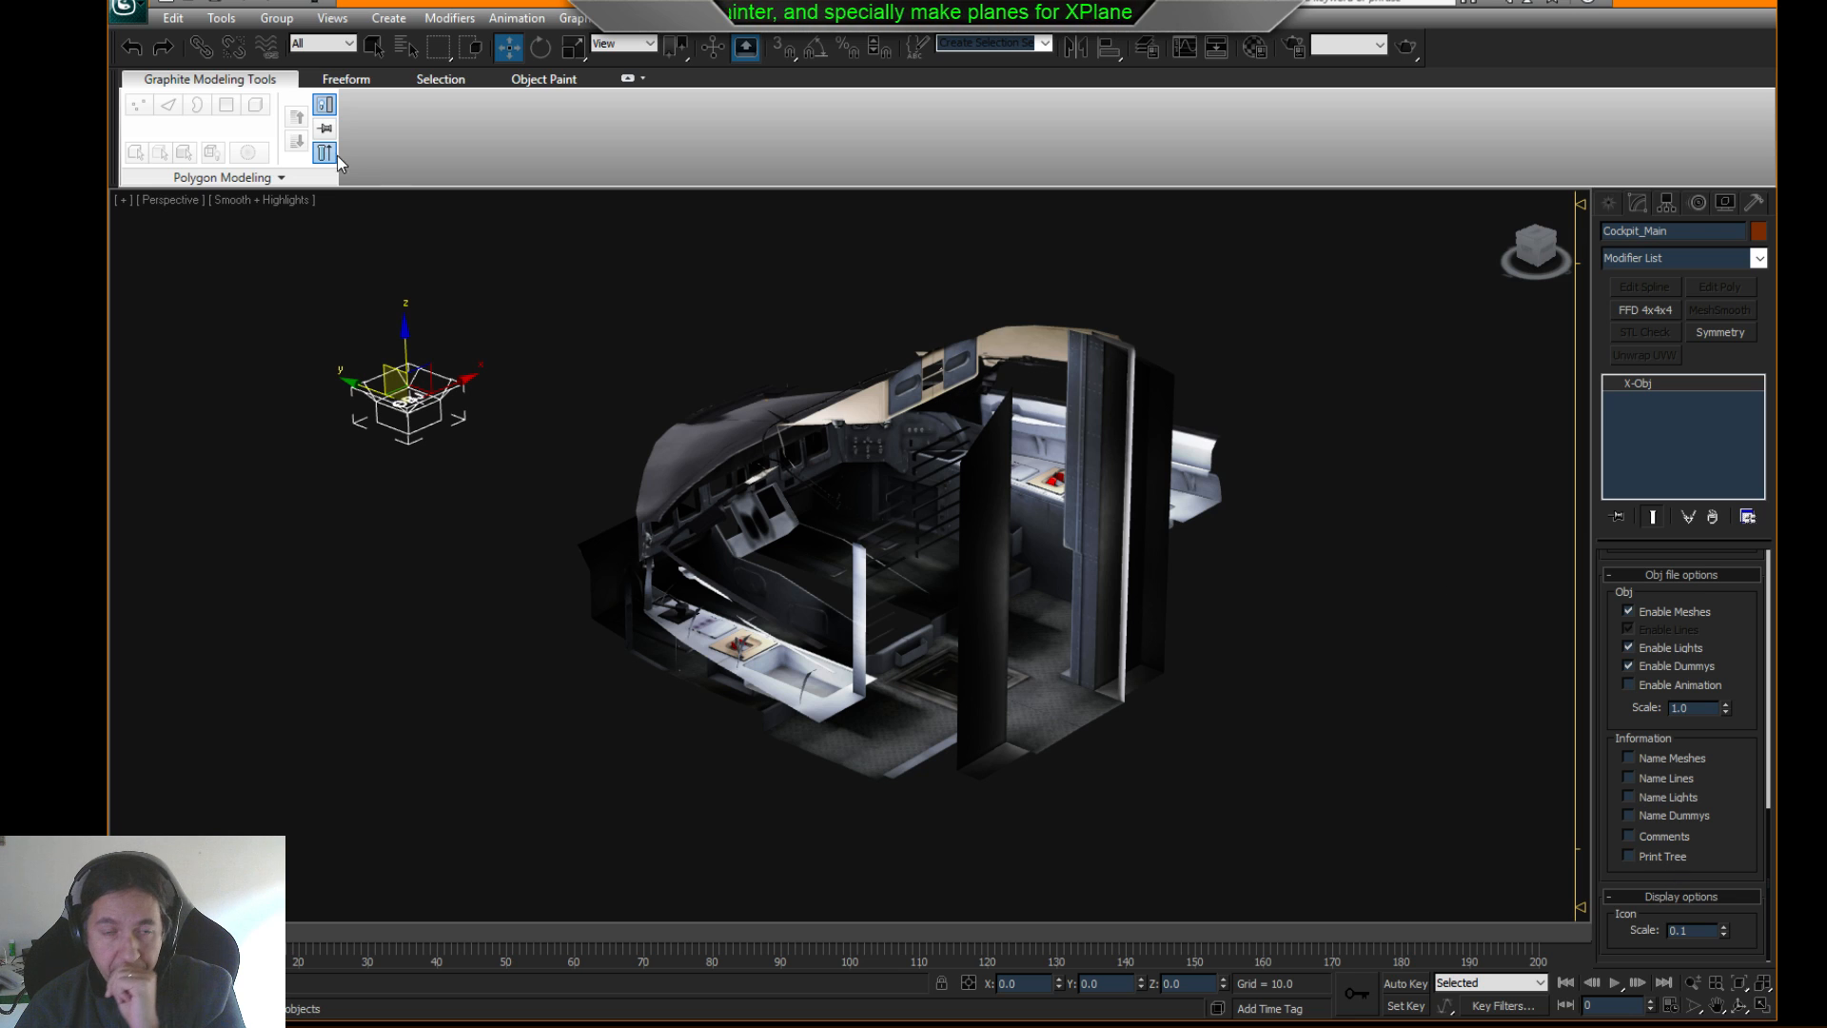
- Start a new export of the scene with X-Plane (*.OBJ) as the file format
click(127, 14)
click(157, 184)
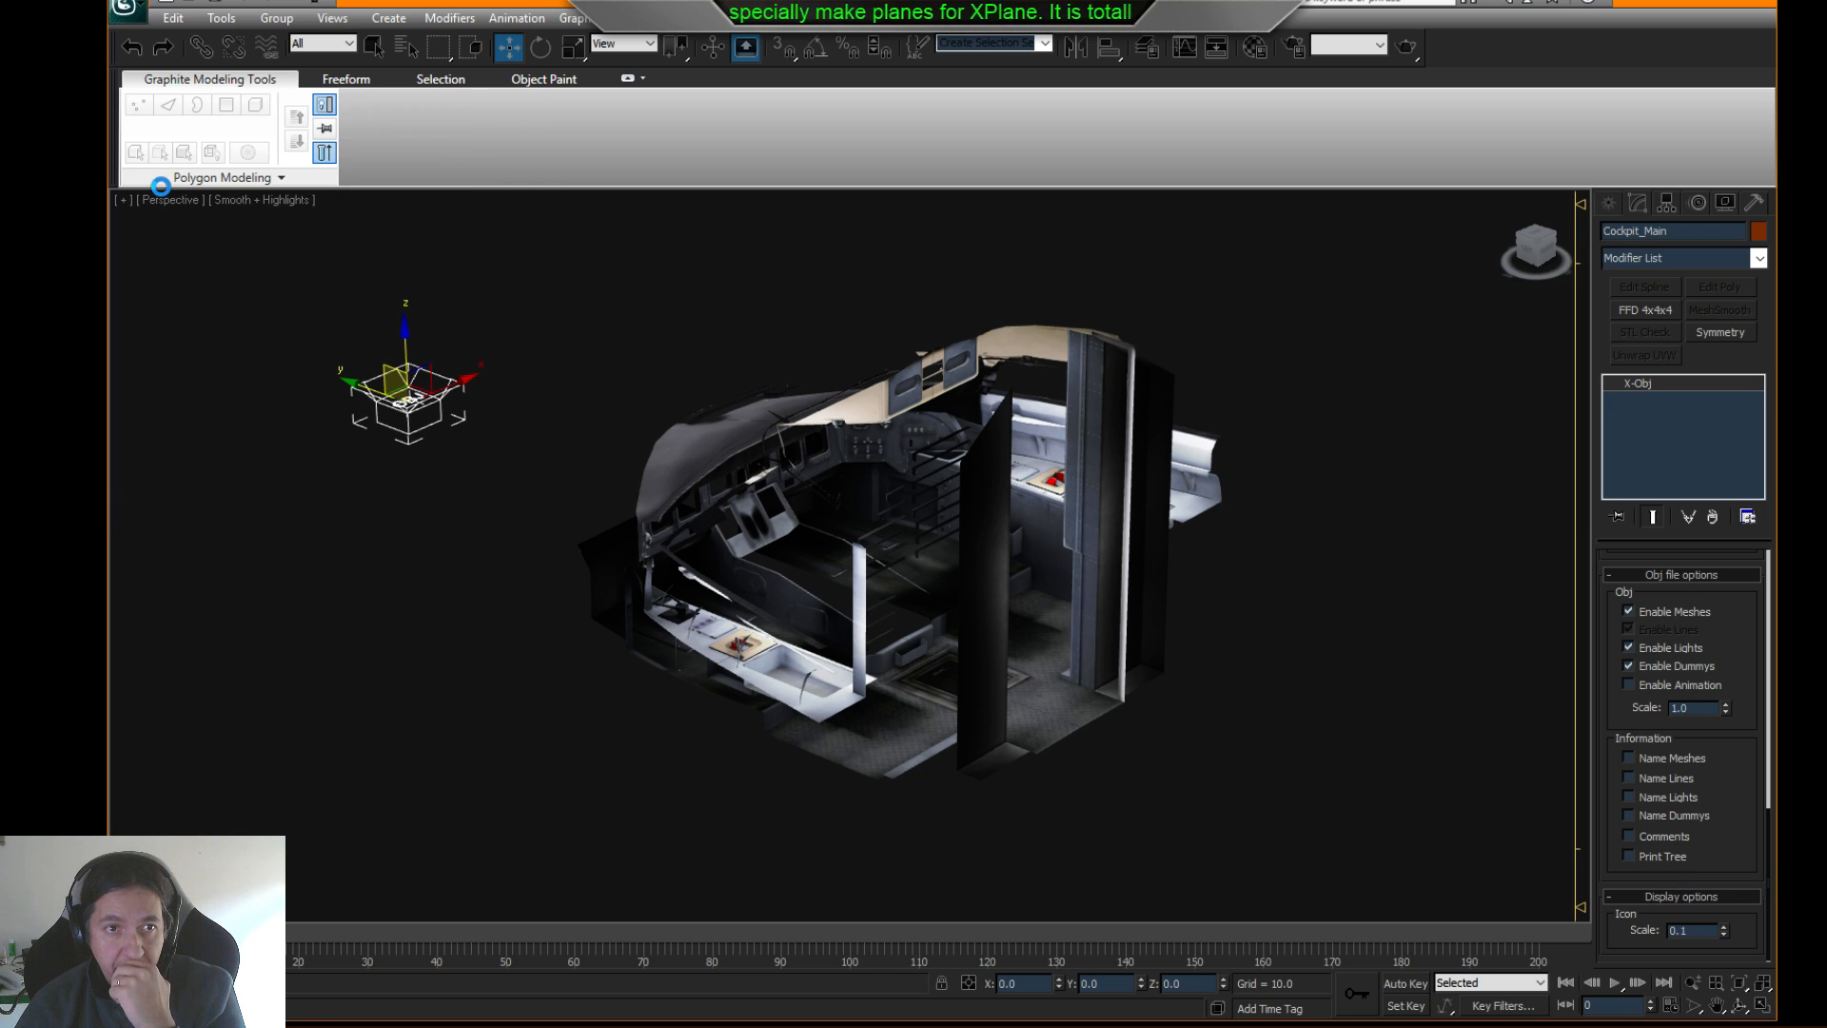
click(143, 11)
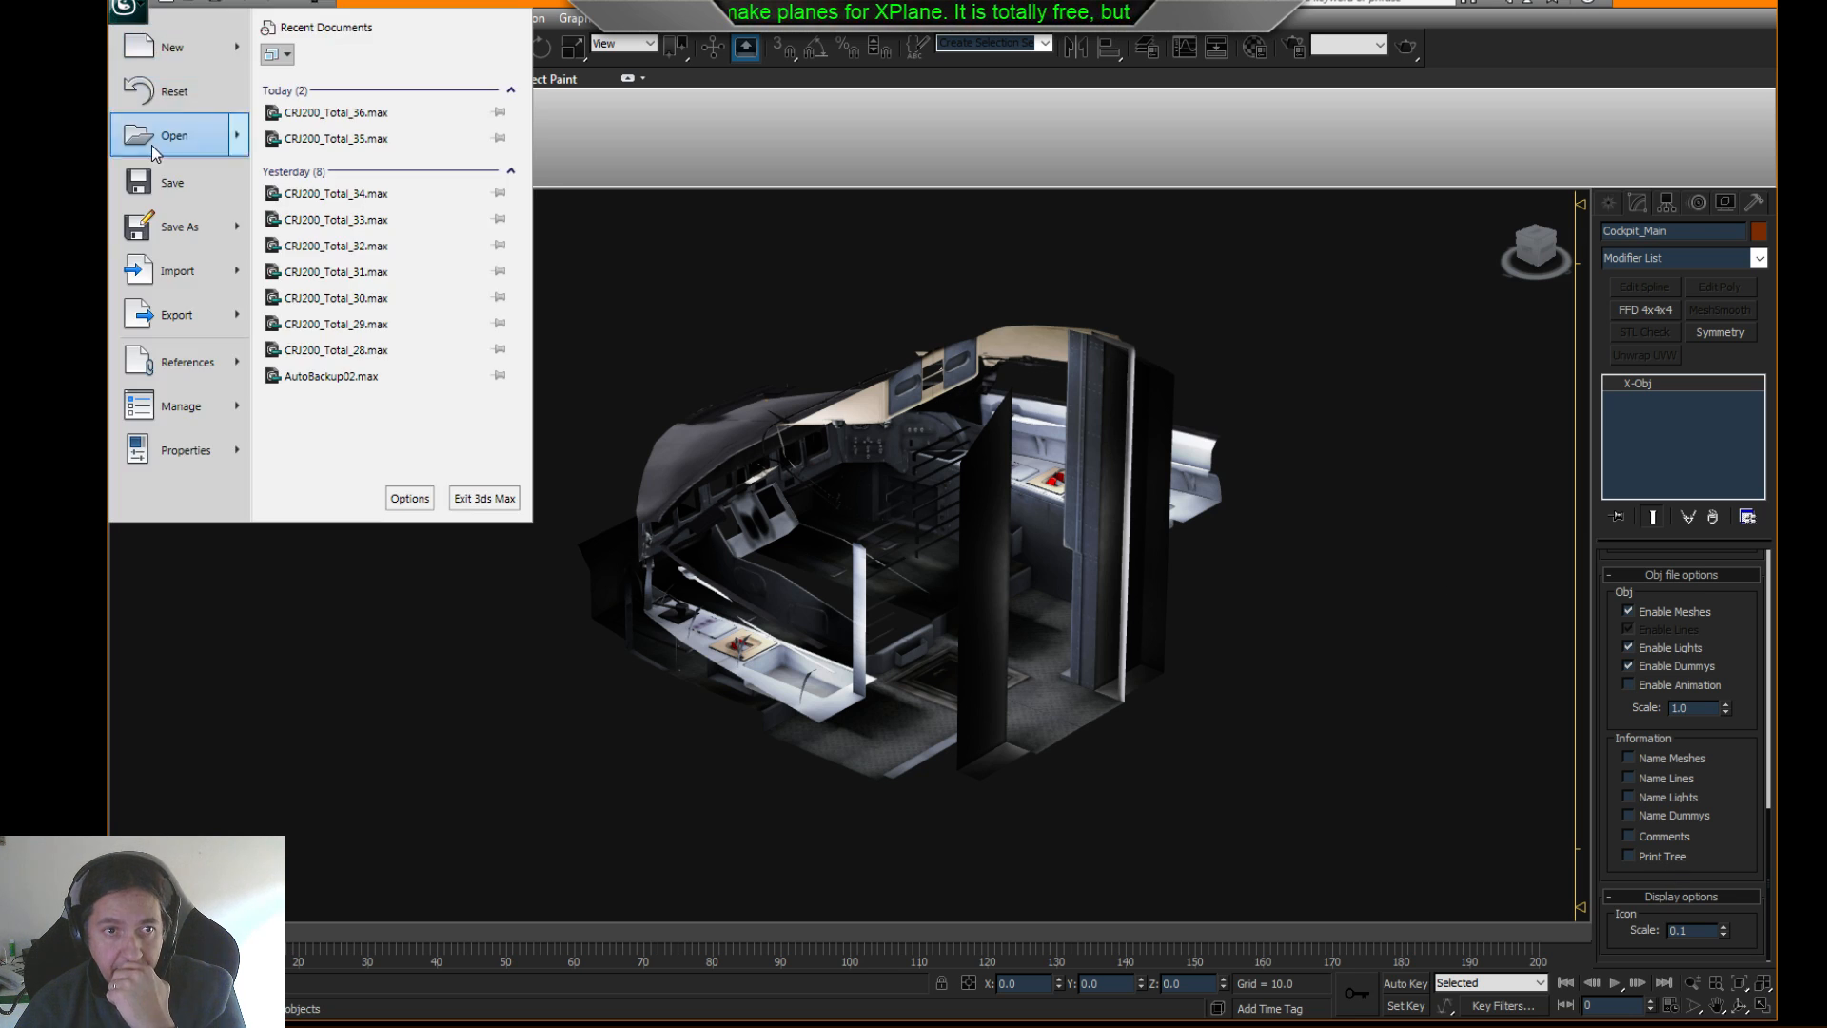
mouse_move(172, 316)
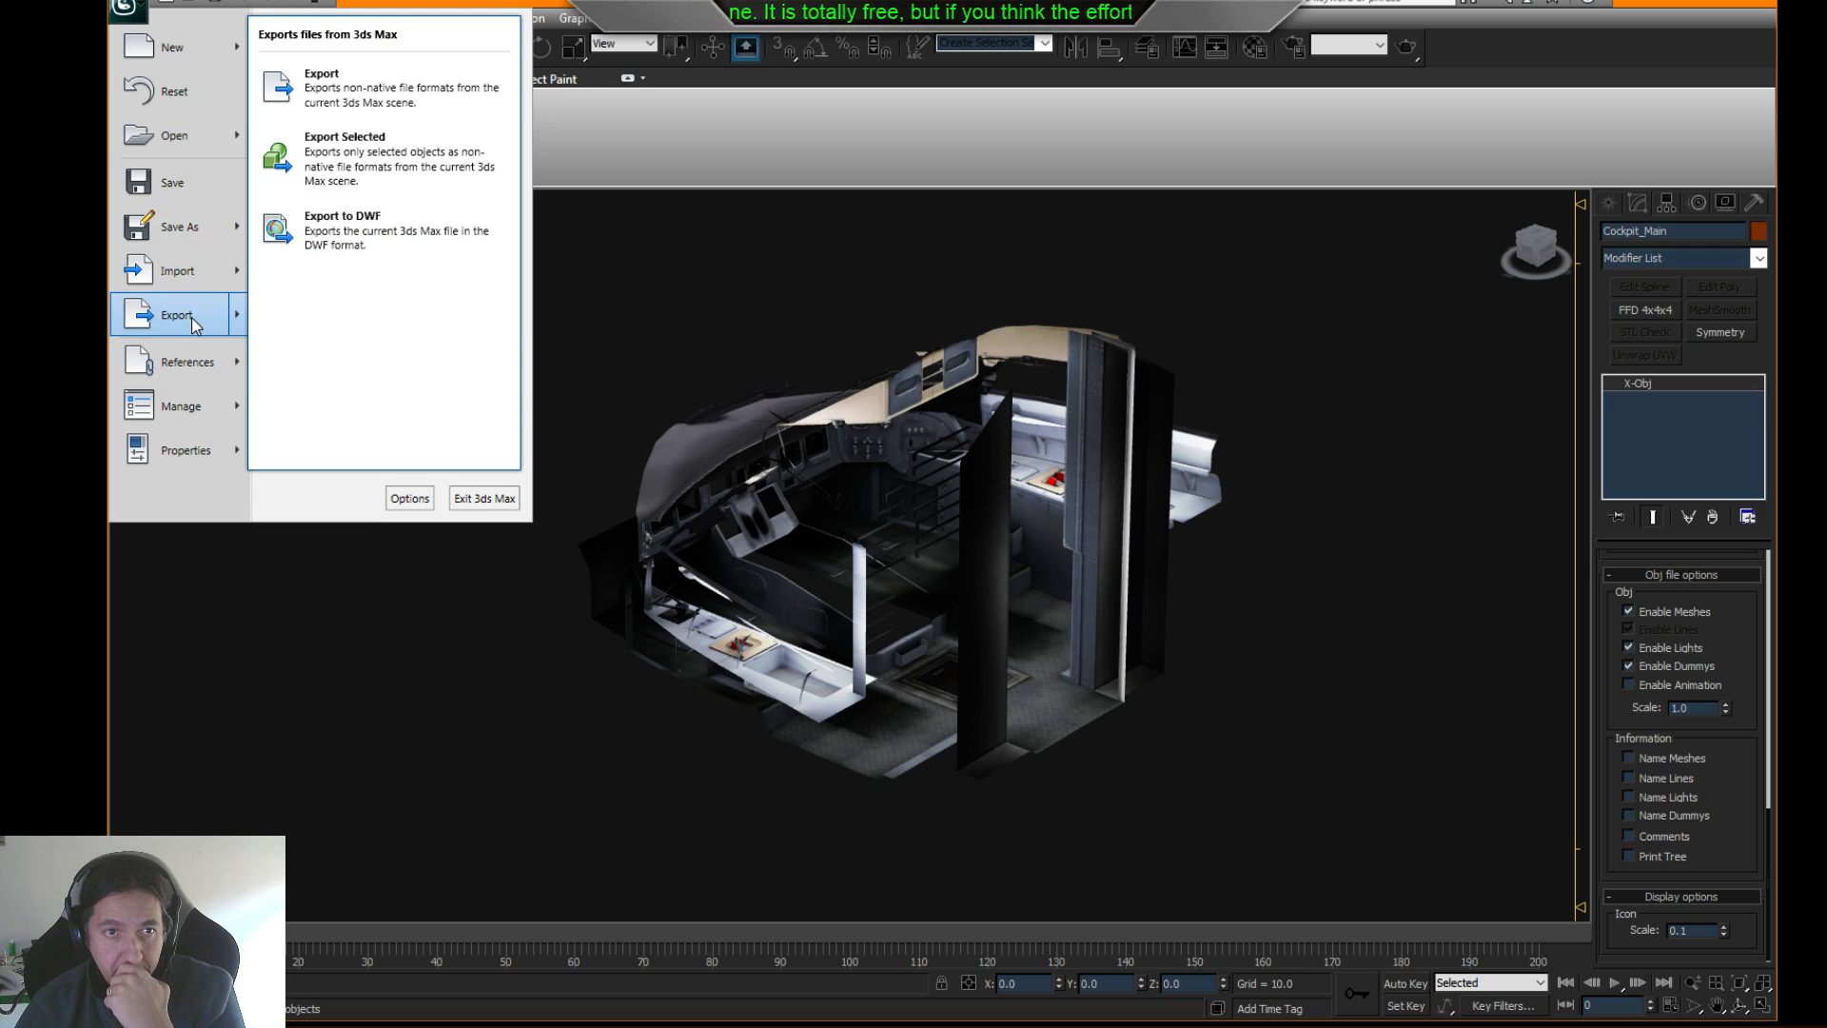
click(192, 320)
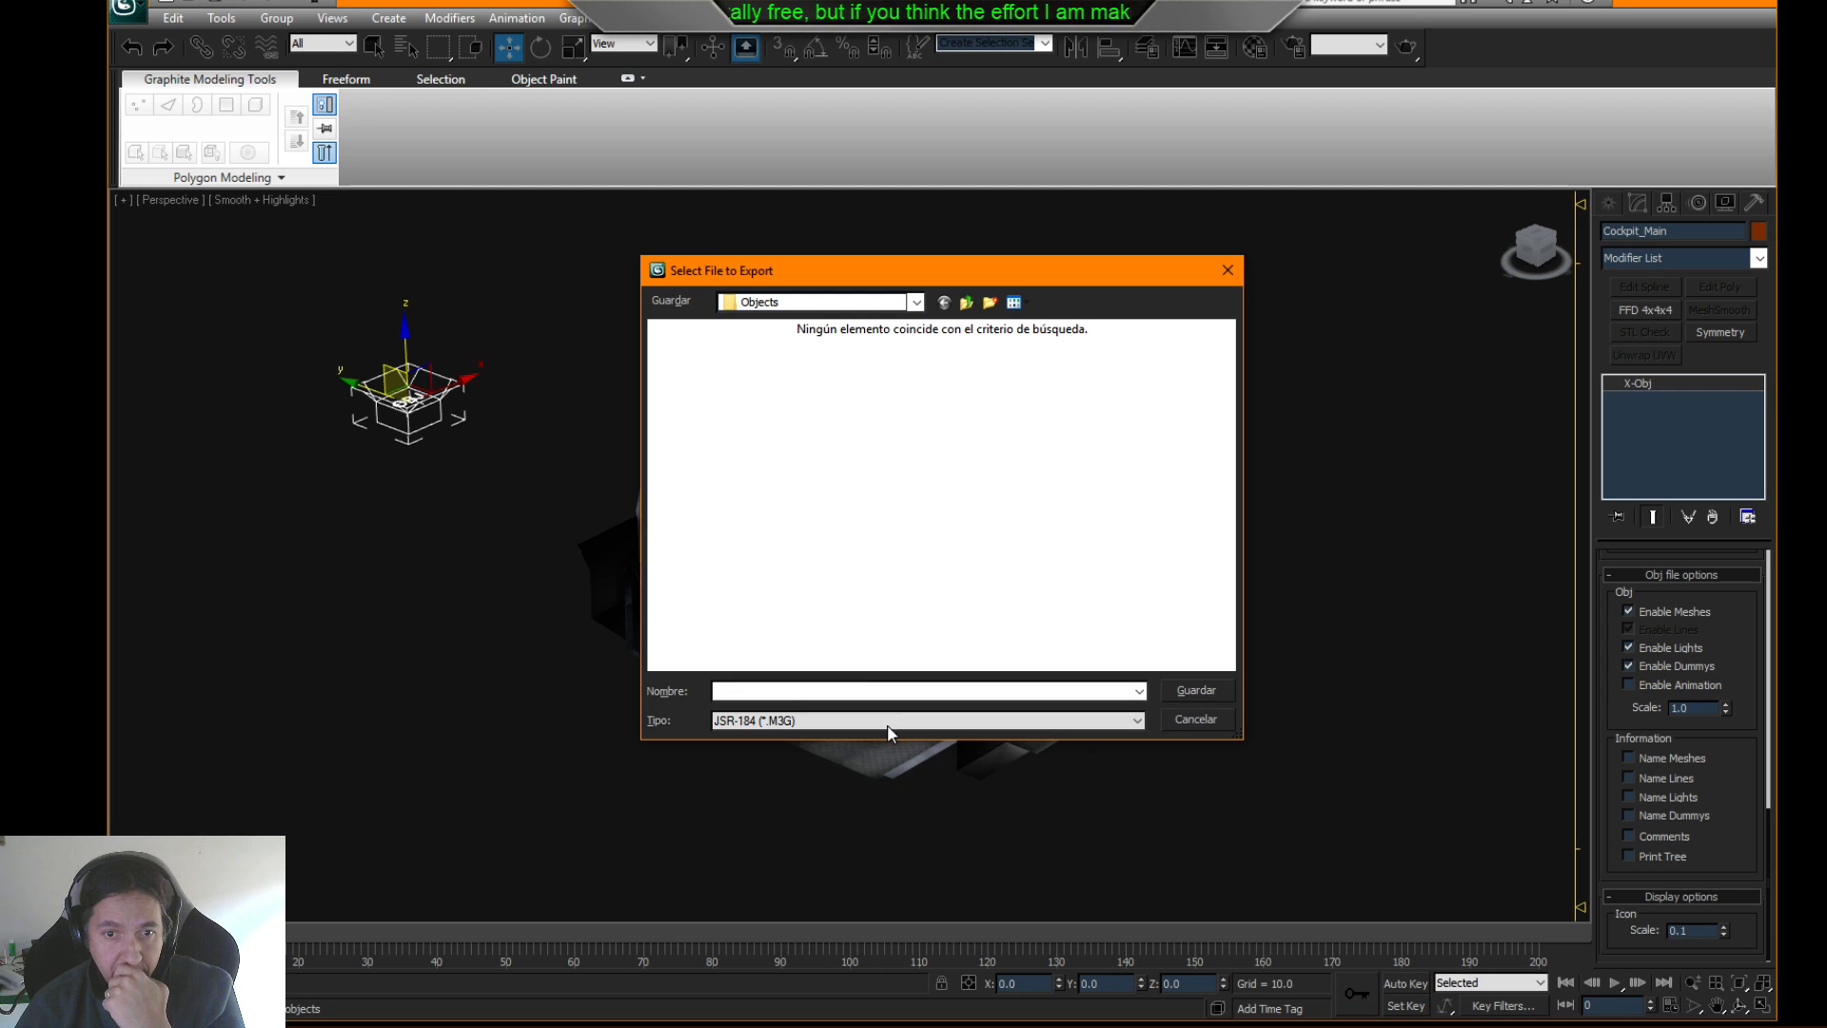
click(838, 718)
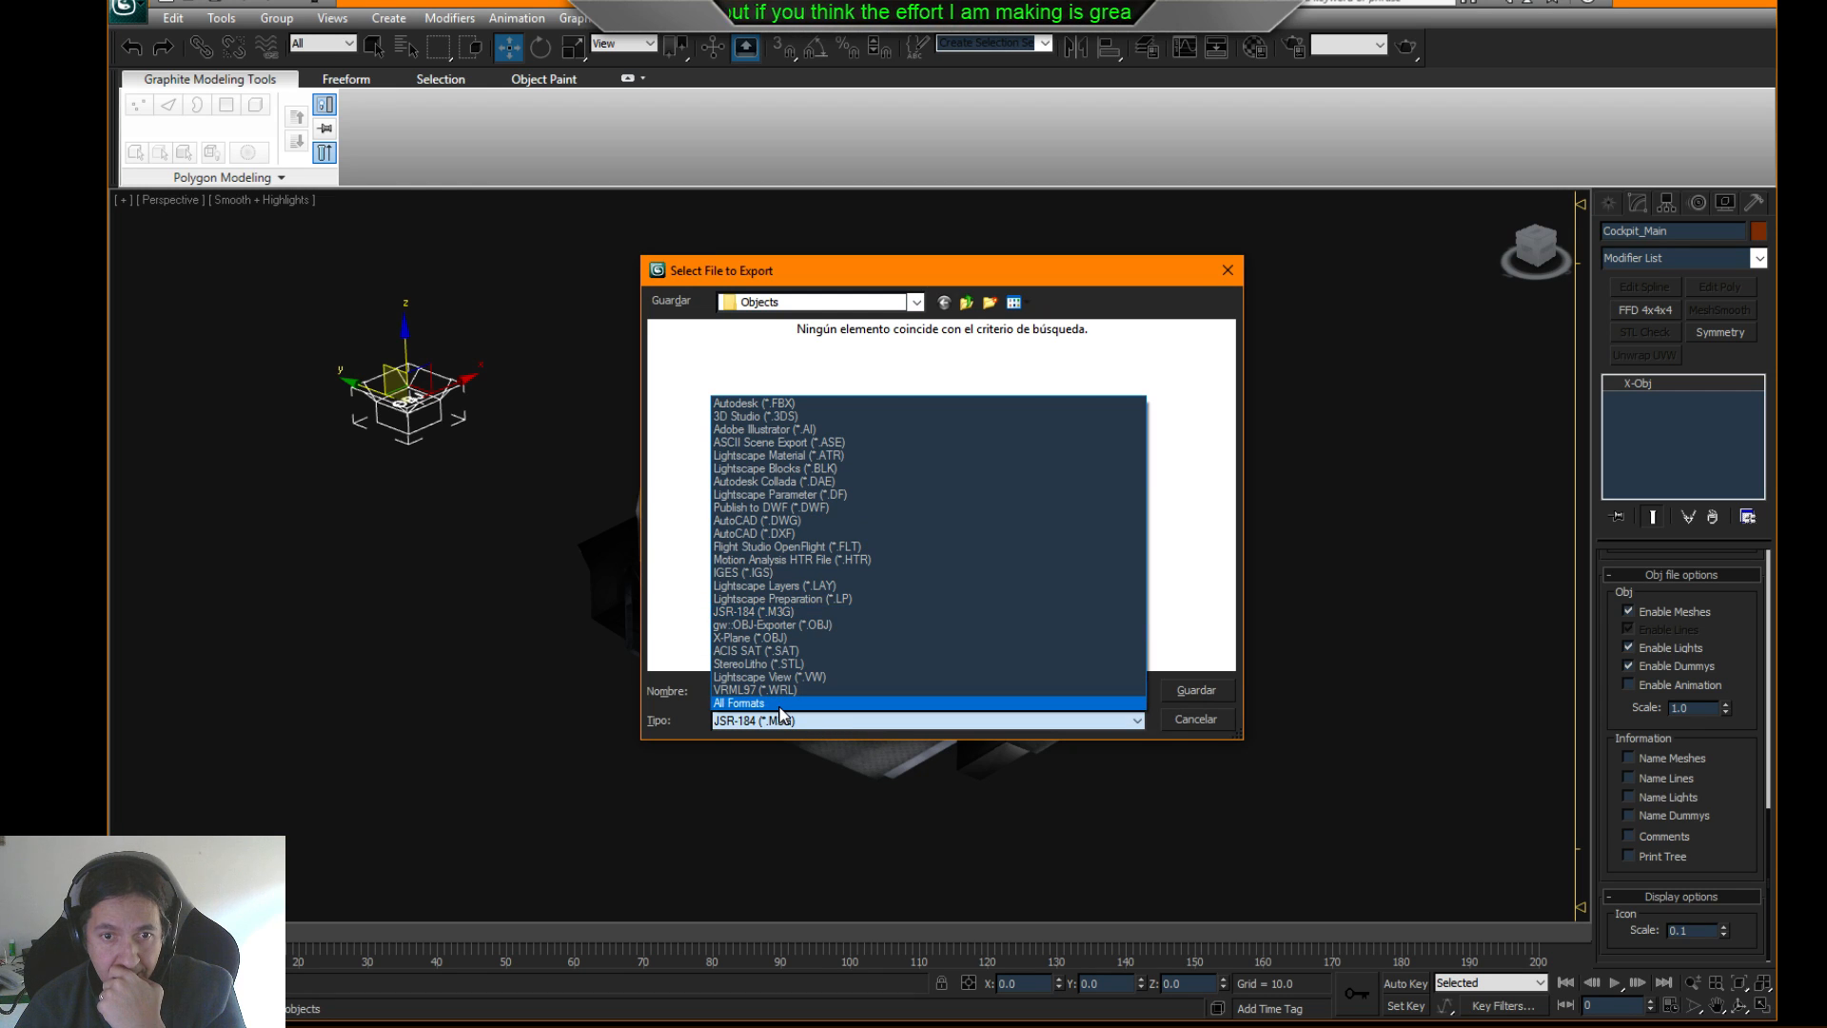
click(780, 638)
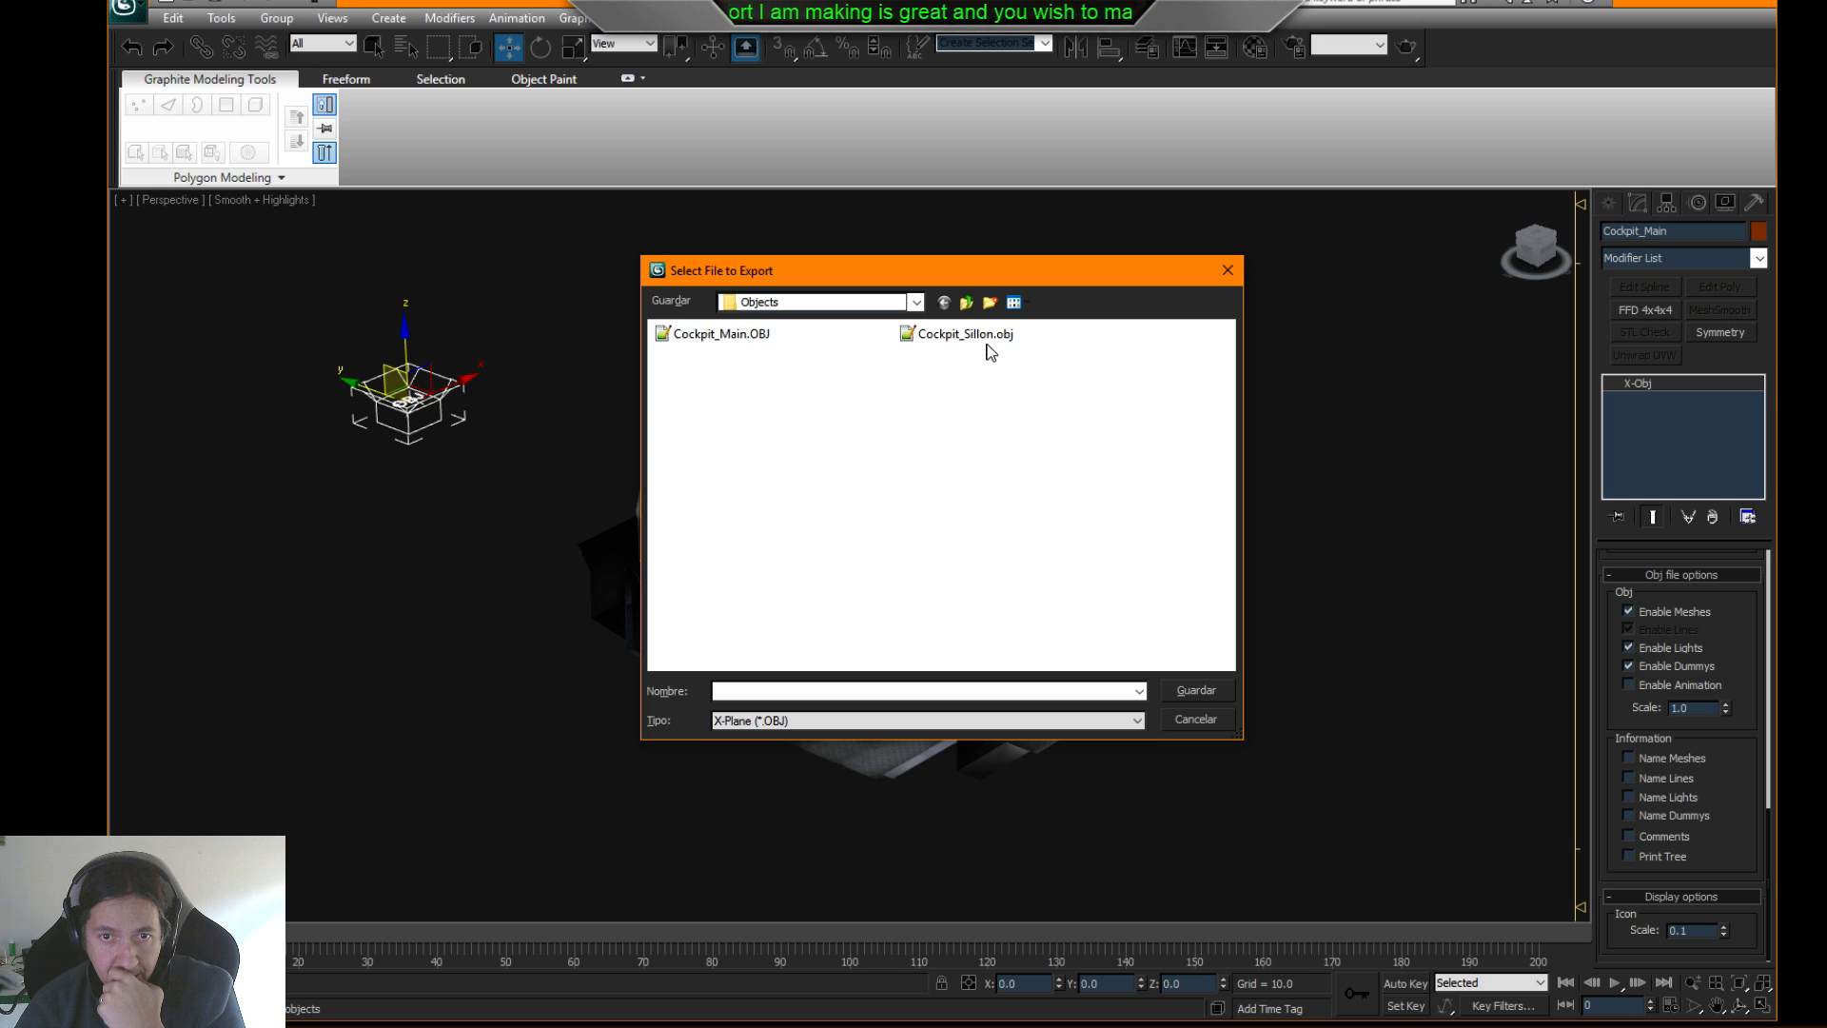
- Overwrite Cockpit_Main.OBJ in the Objects folder with the export for X-Plane version 10, and close the export log
click(752, 335)
click(846, 302)
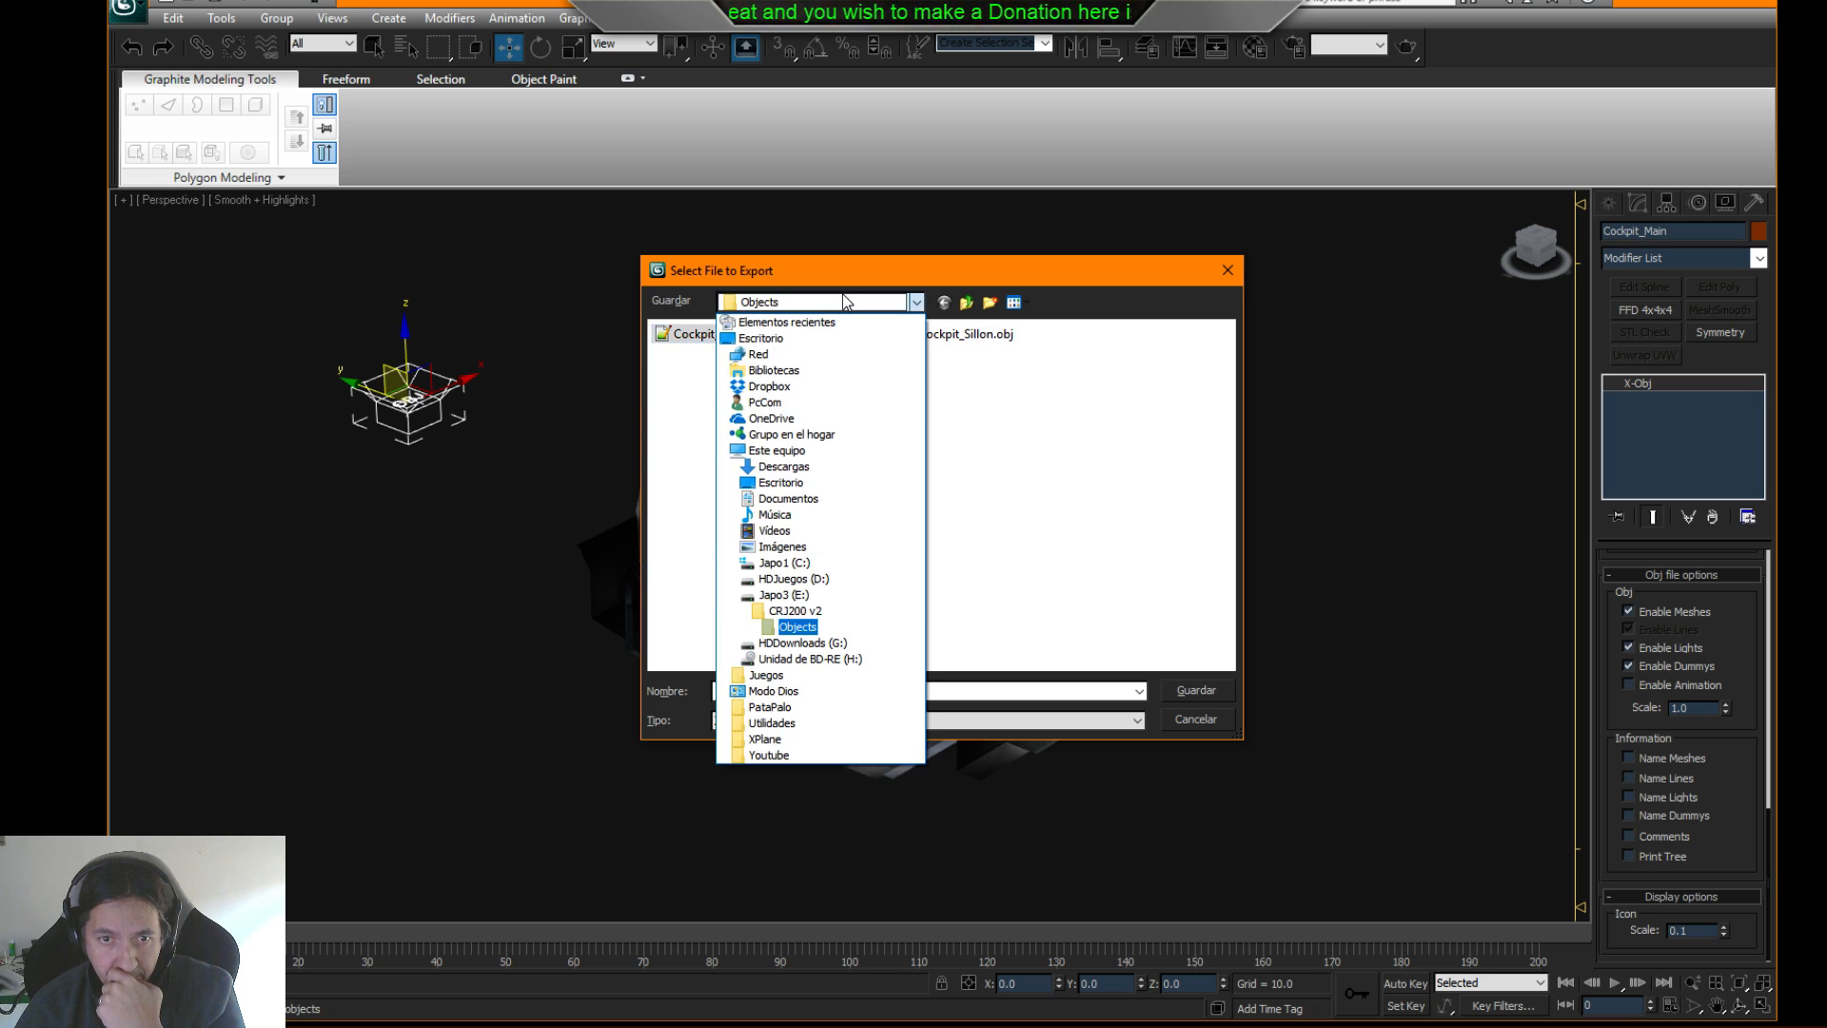
click(845, 301)
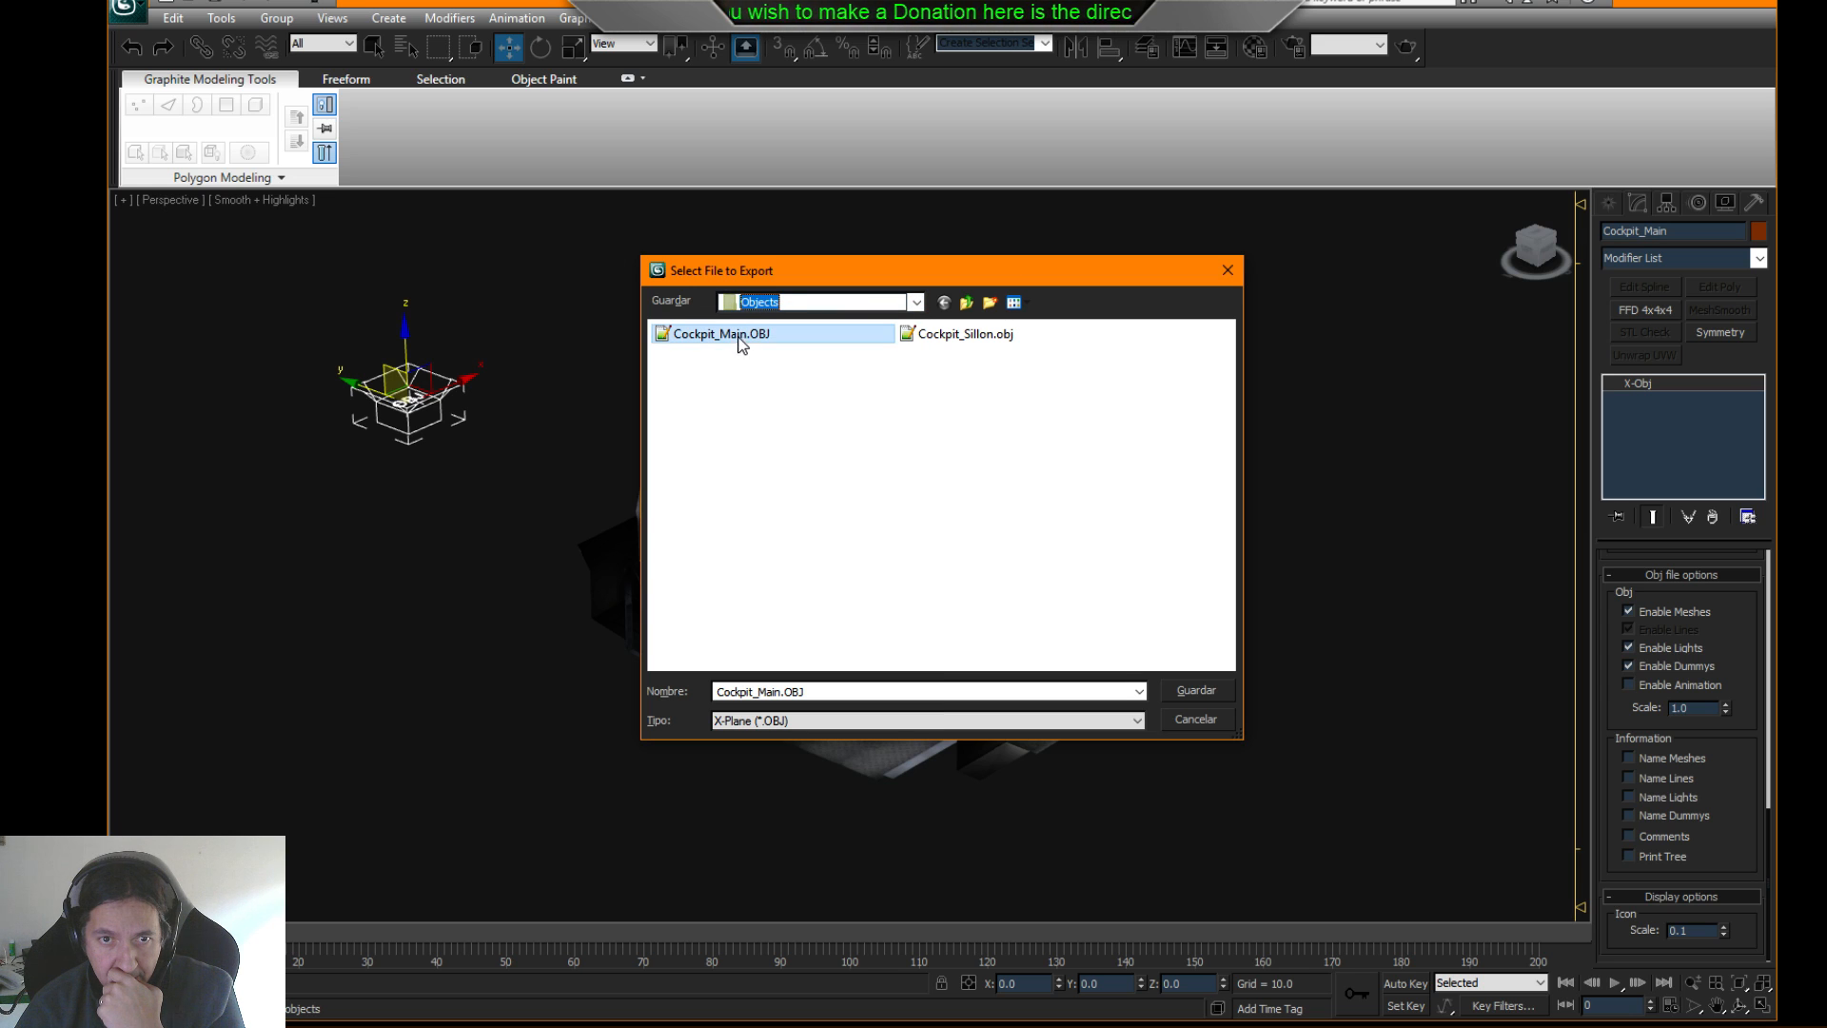
click(1195, 689)
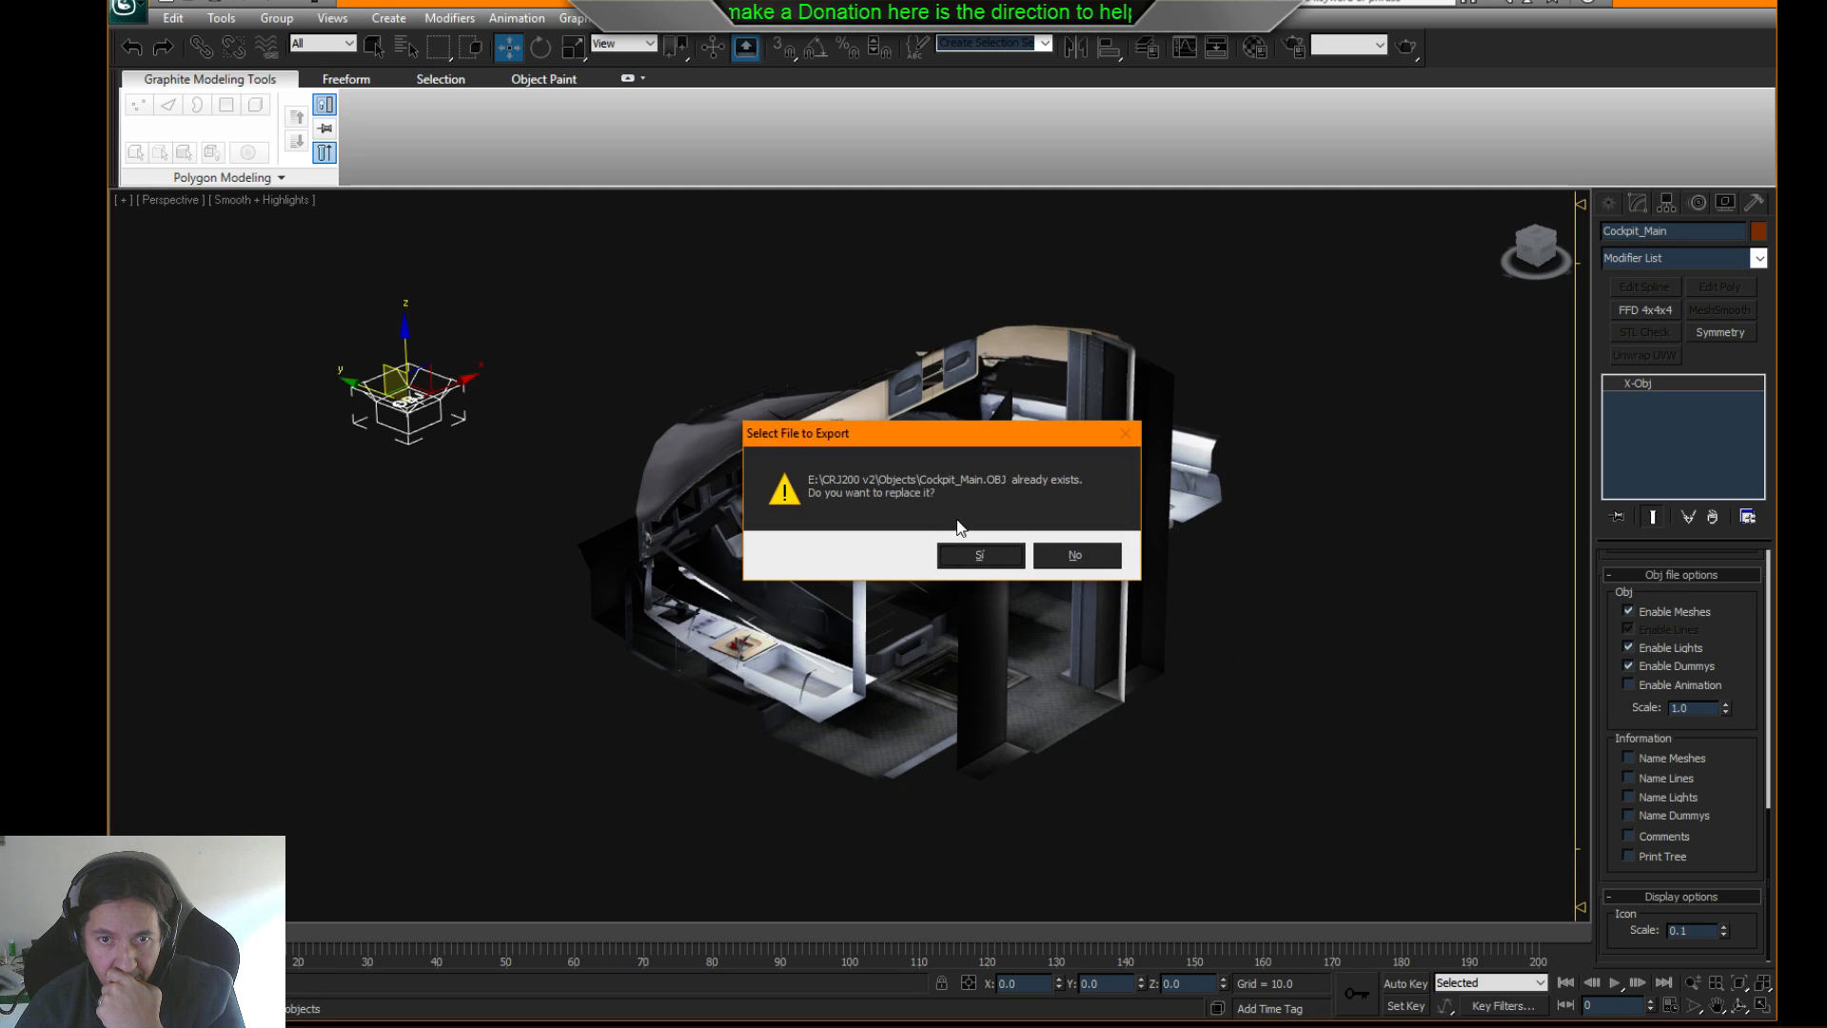
click(992, 547)
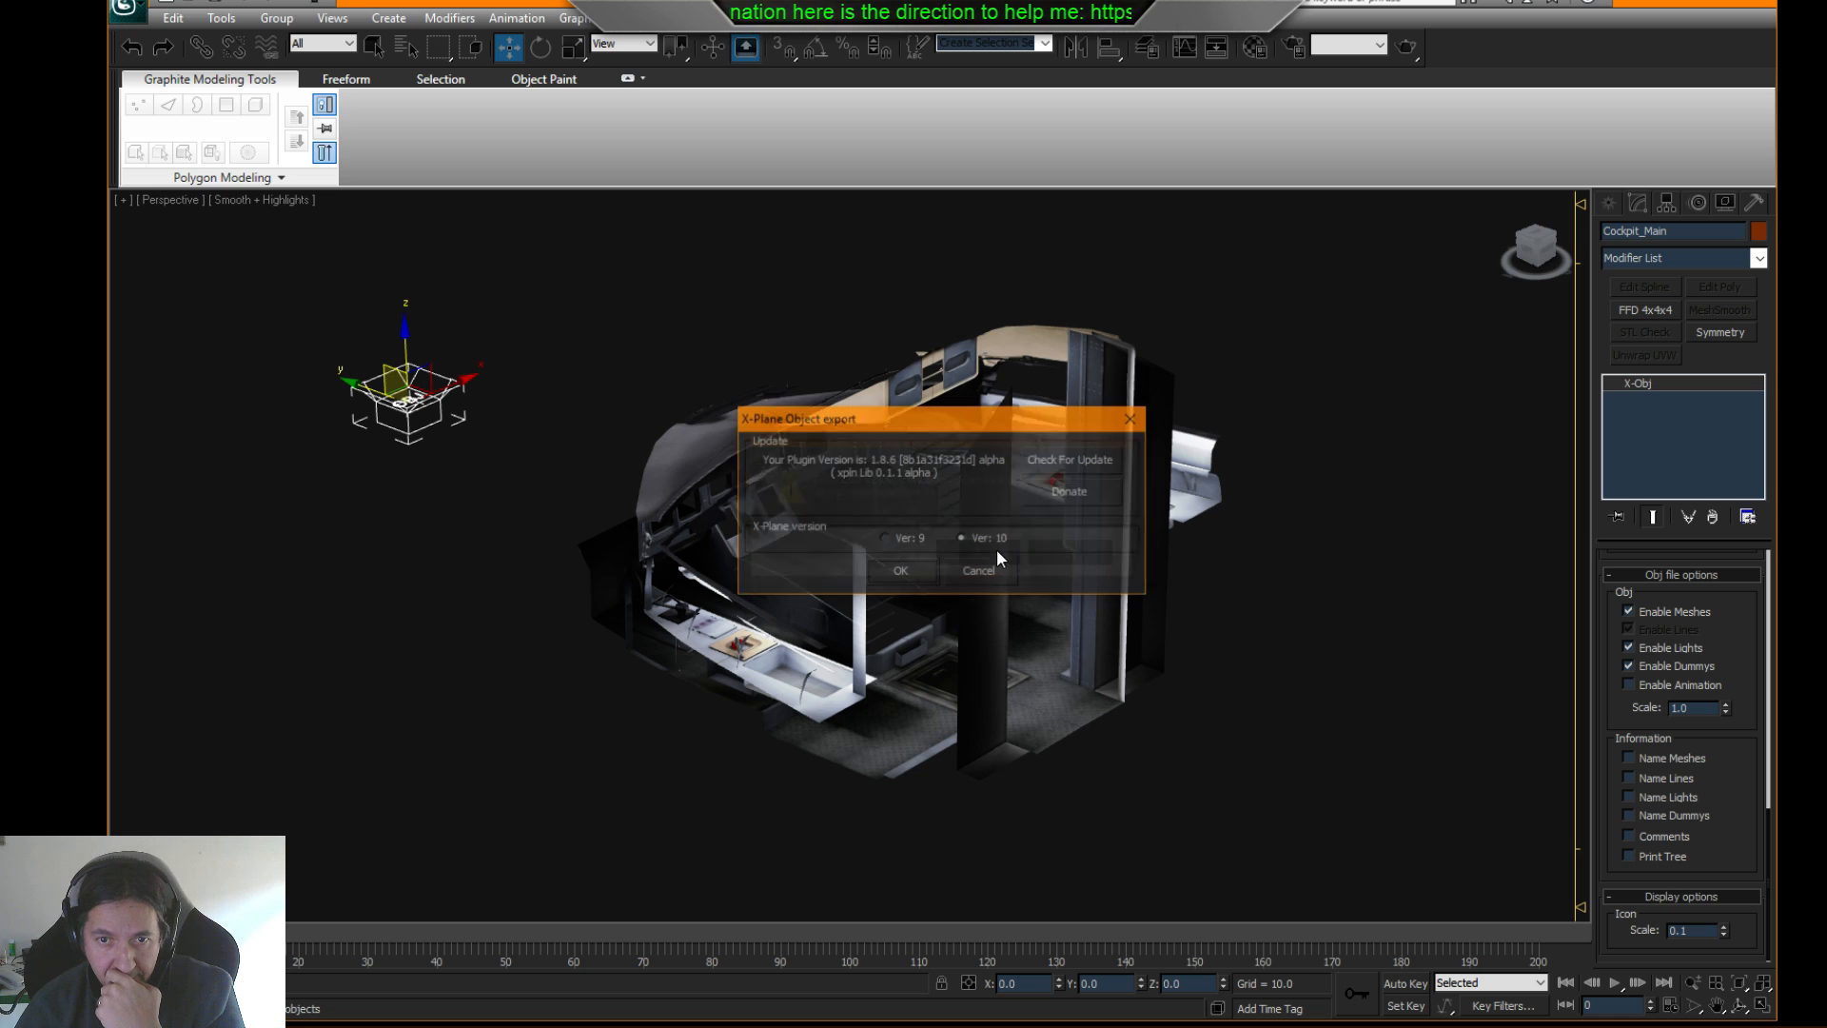
click(903, 571)
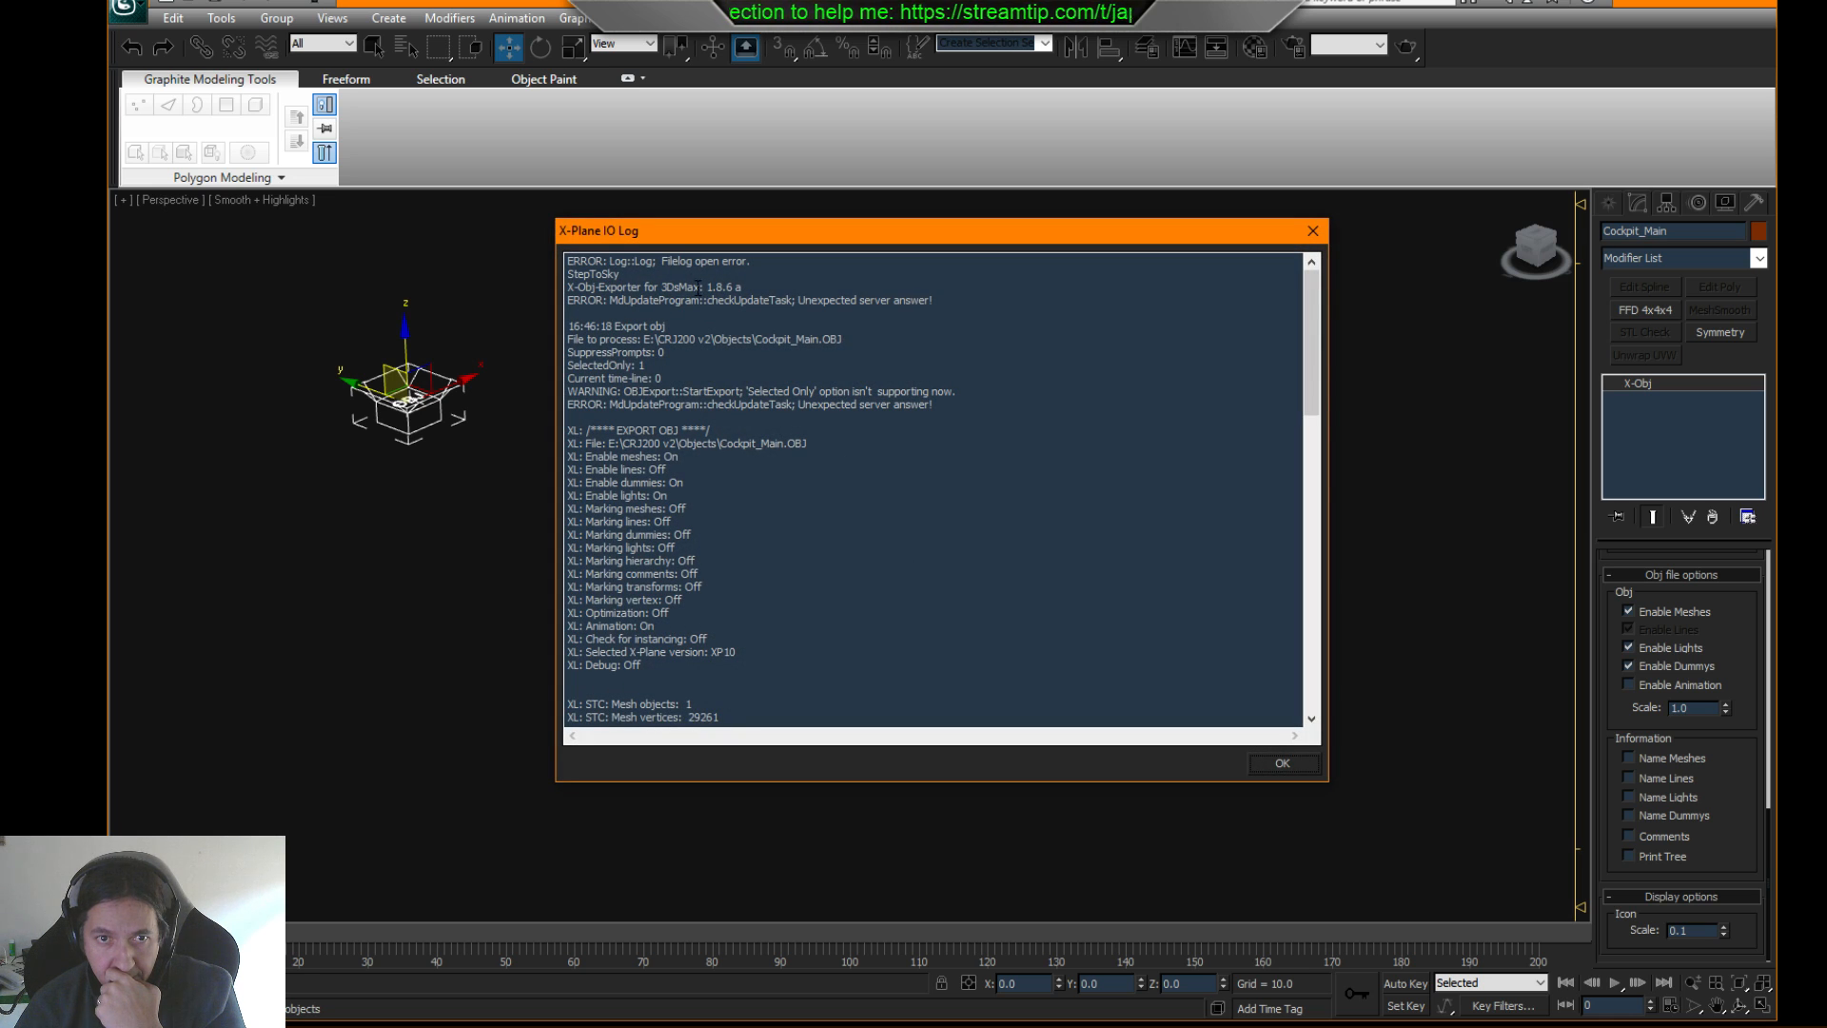
click(1283, 763)
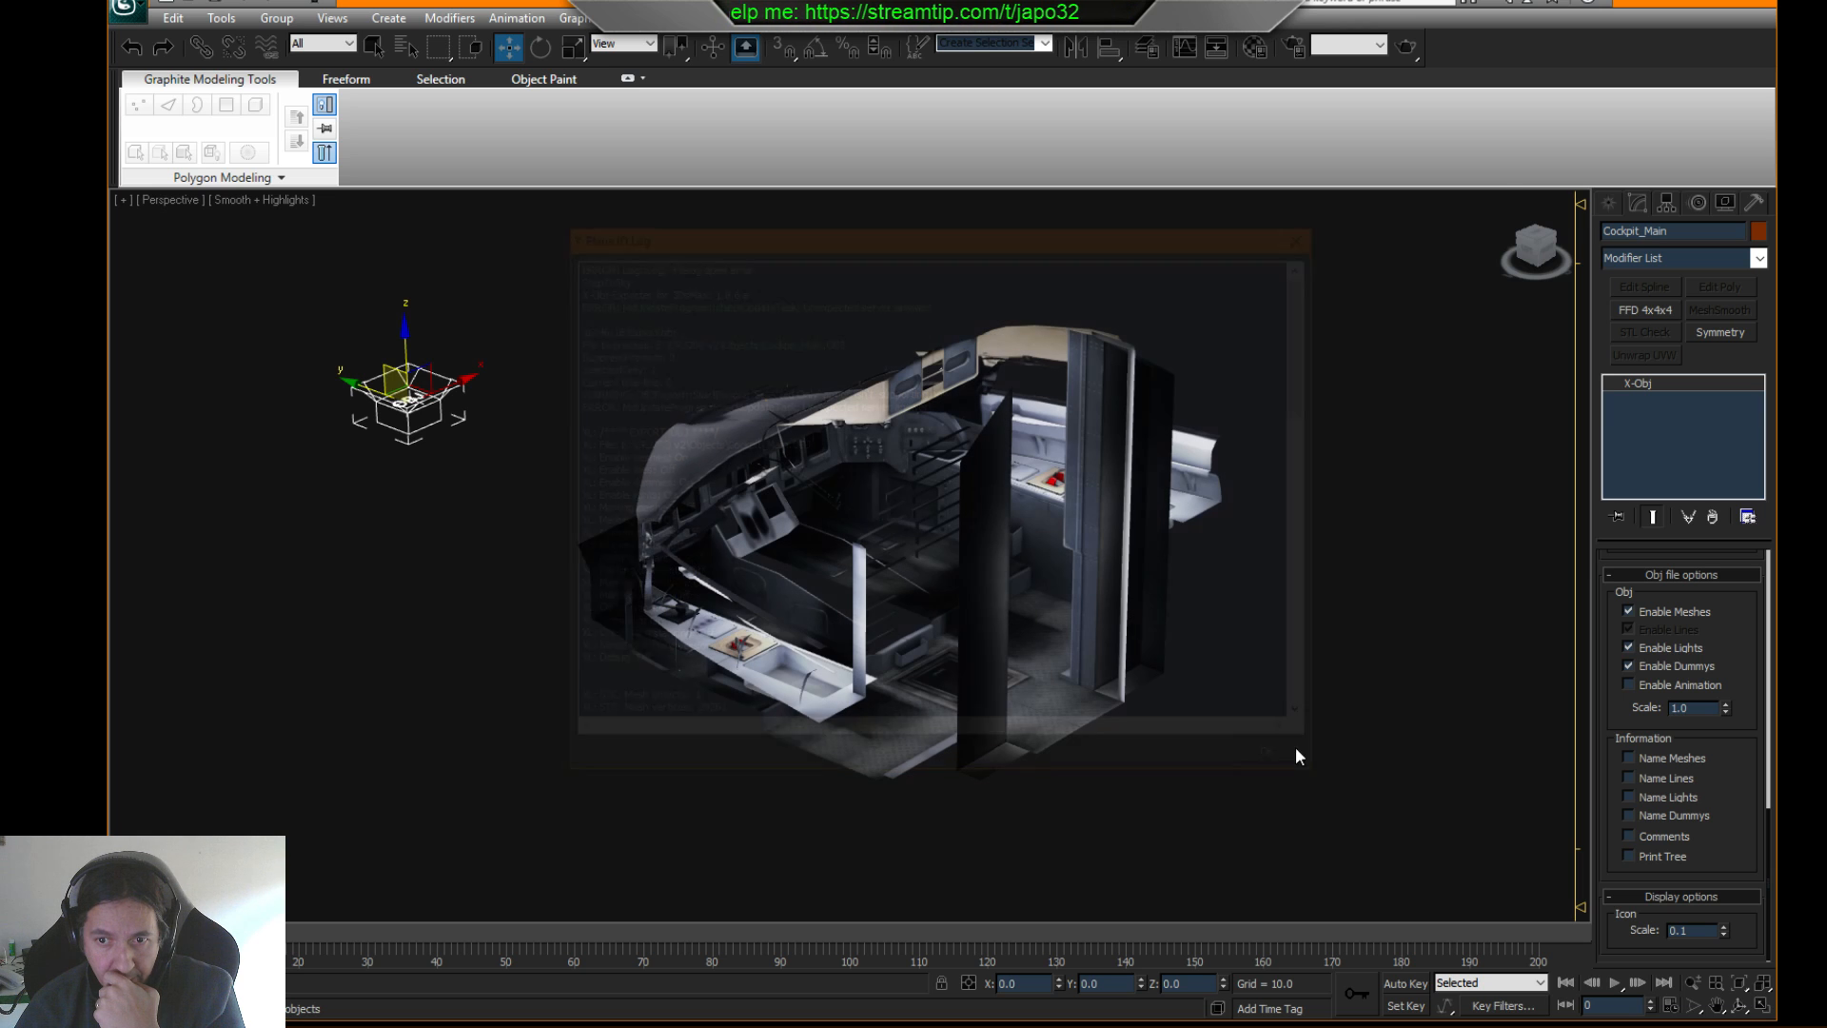
- Switch to the Objects folder in File Explorer and open the exported Cockpit_Main.OBJ in Notepad++
click(1665, 3)
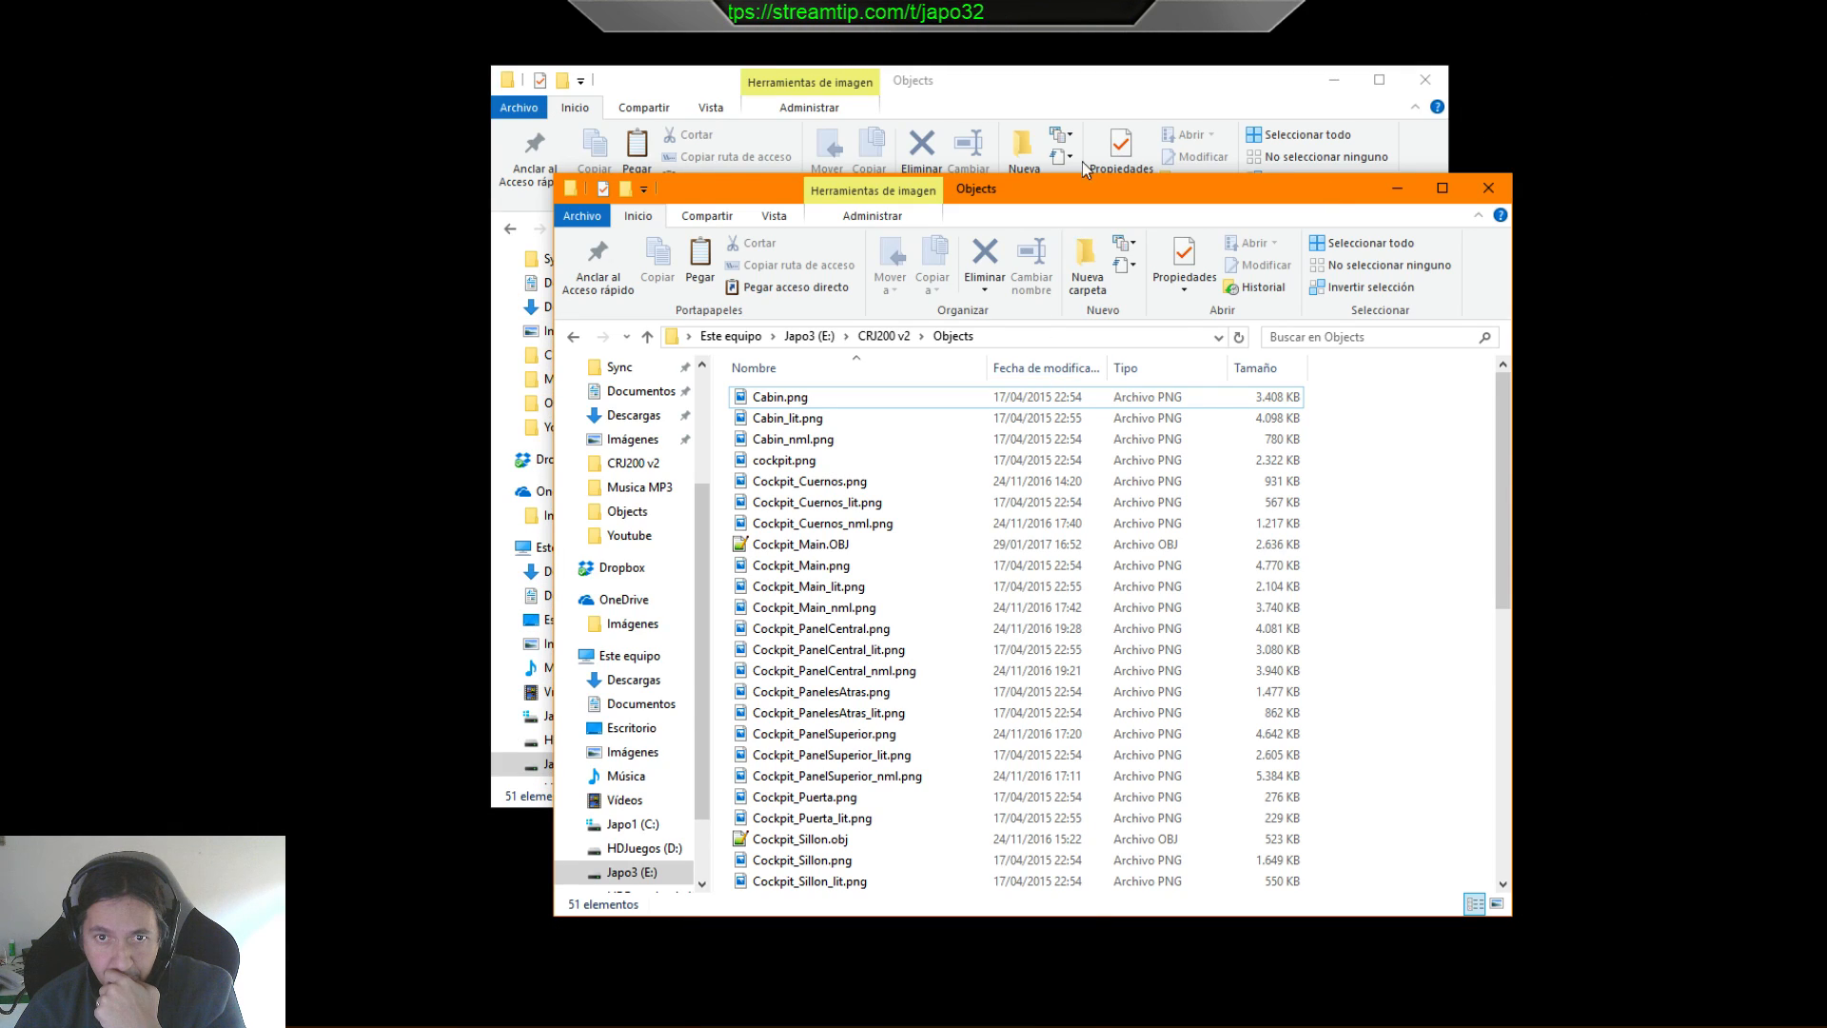
click(1070, 78)
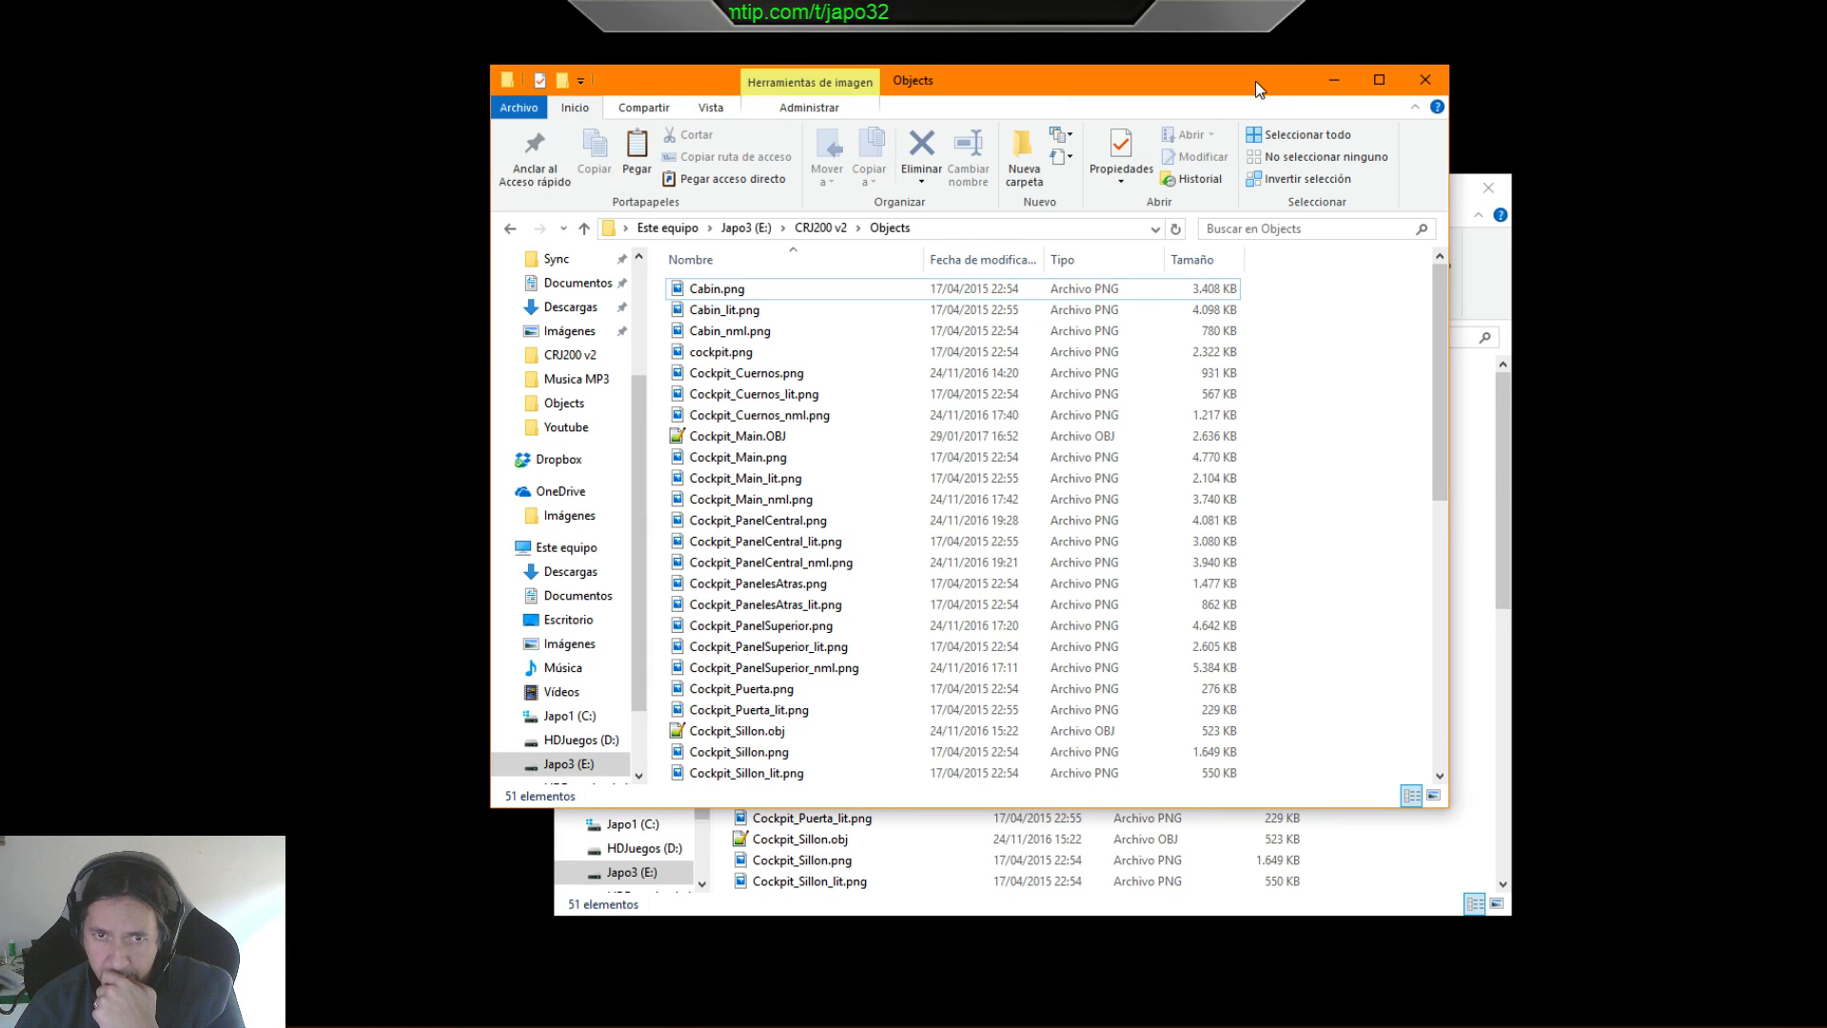
drag(1255, 82, 977, 5)
click(1265, 177)
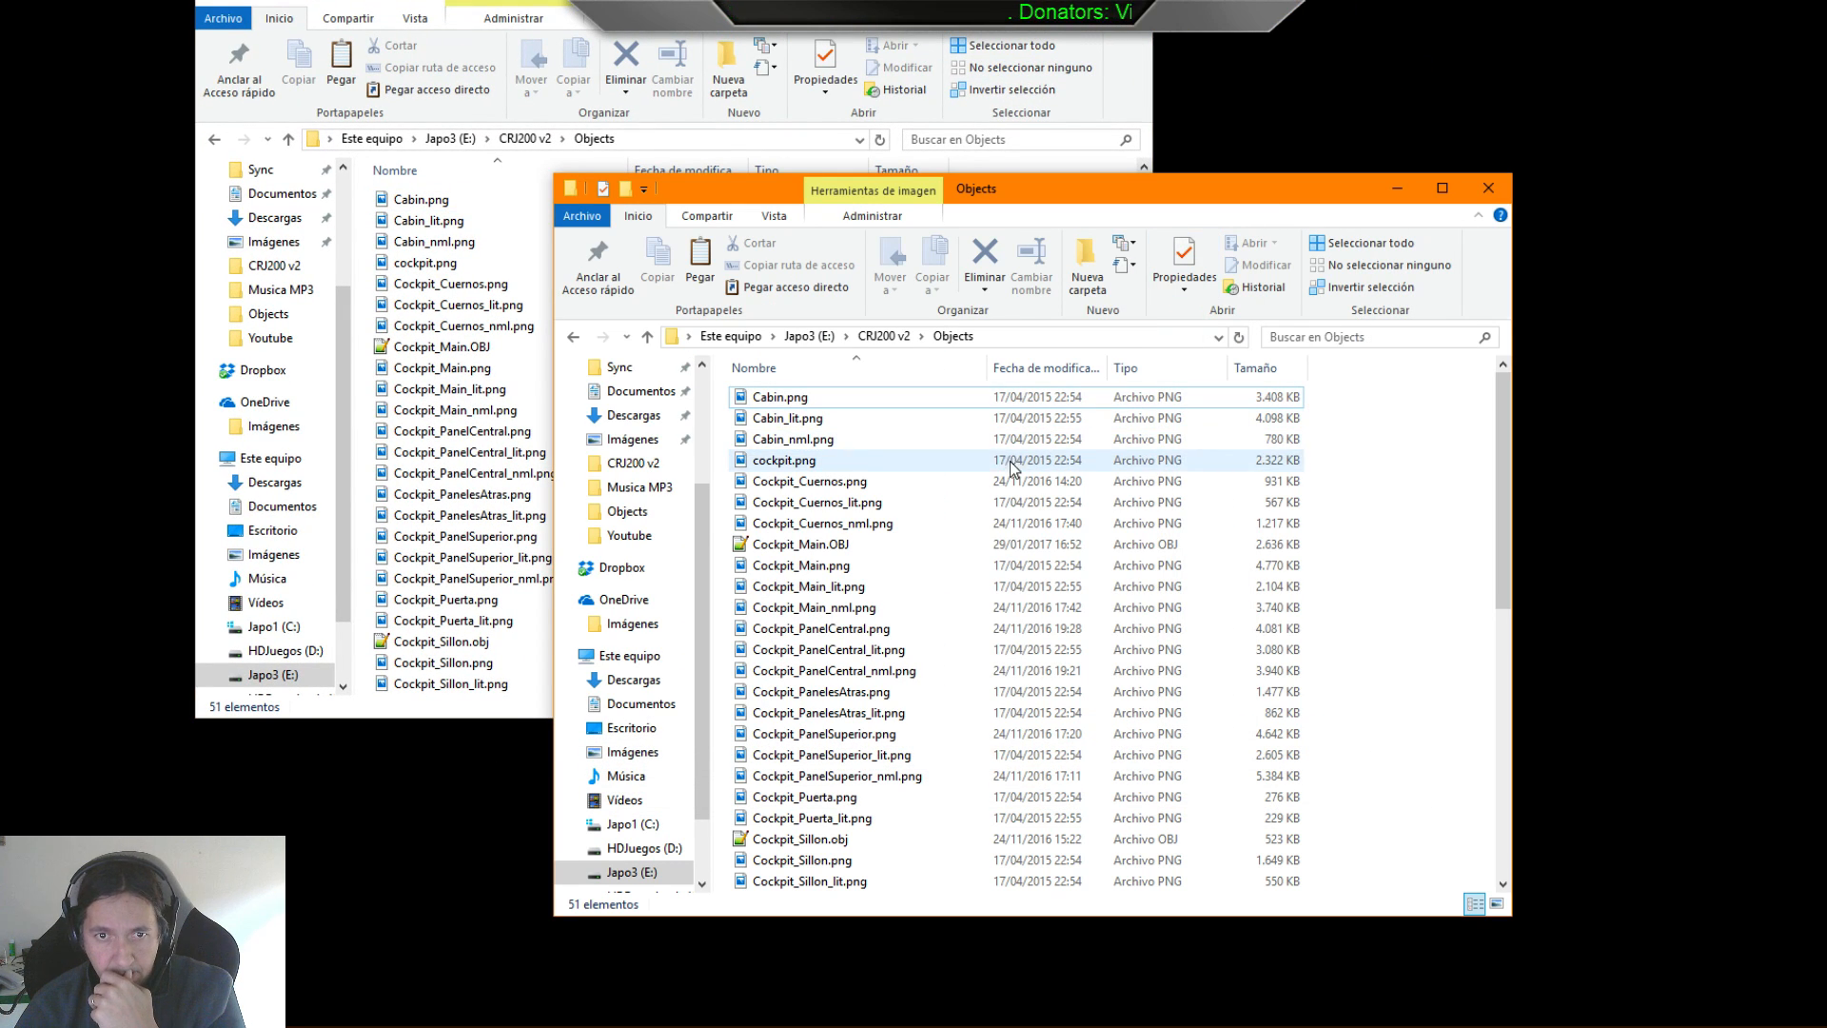
click(892, 543)
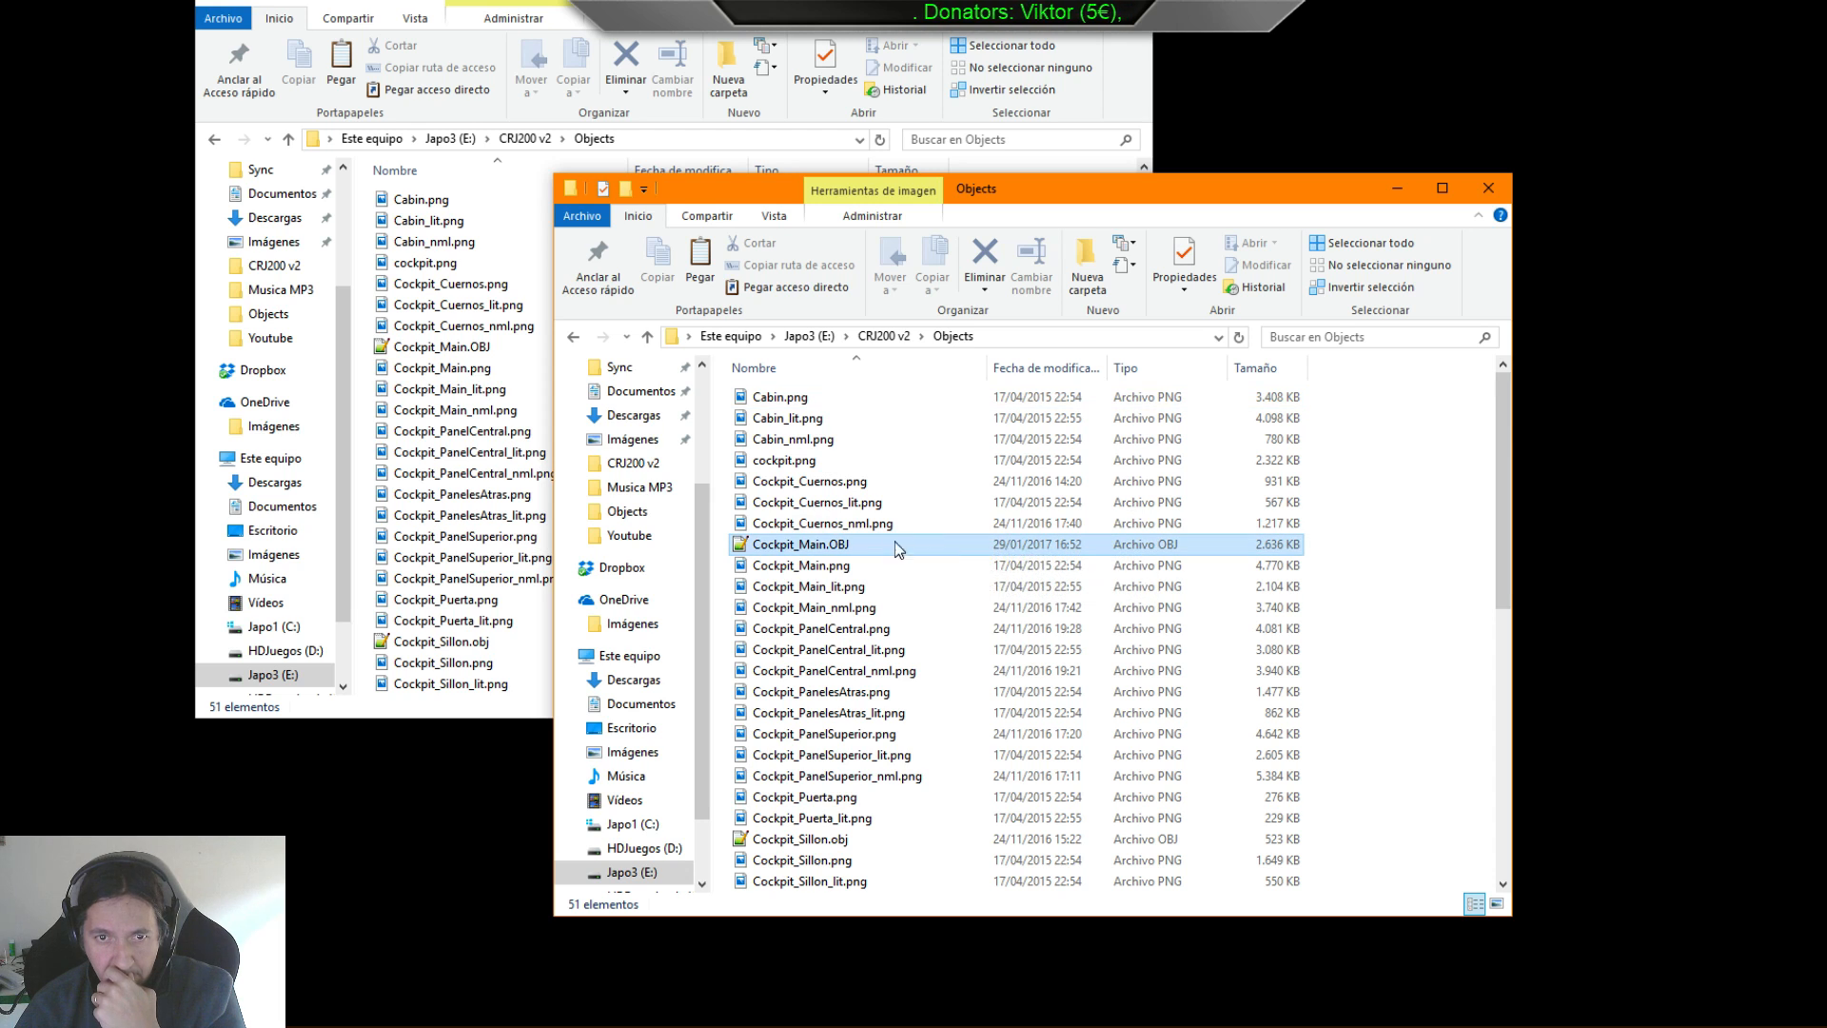
double_click(826, 545)
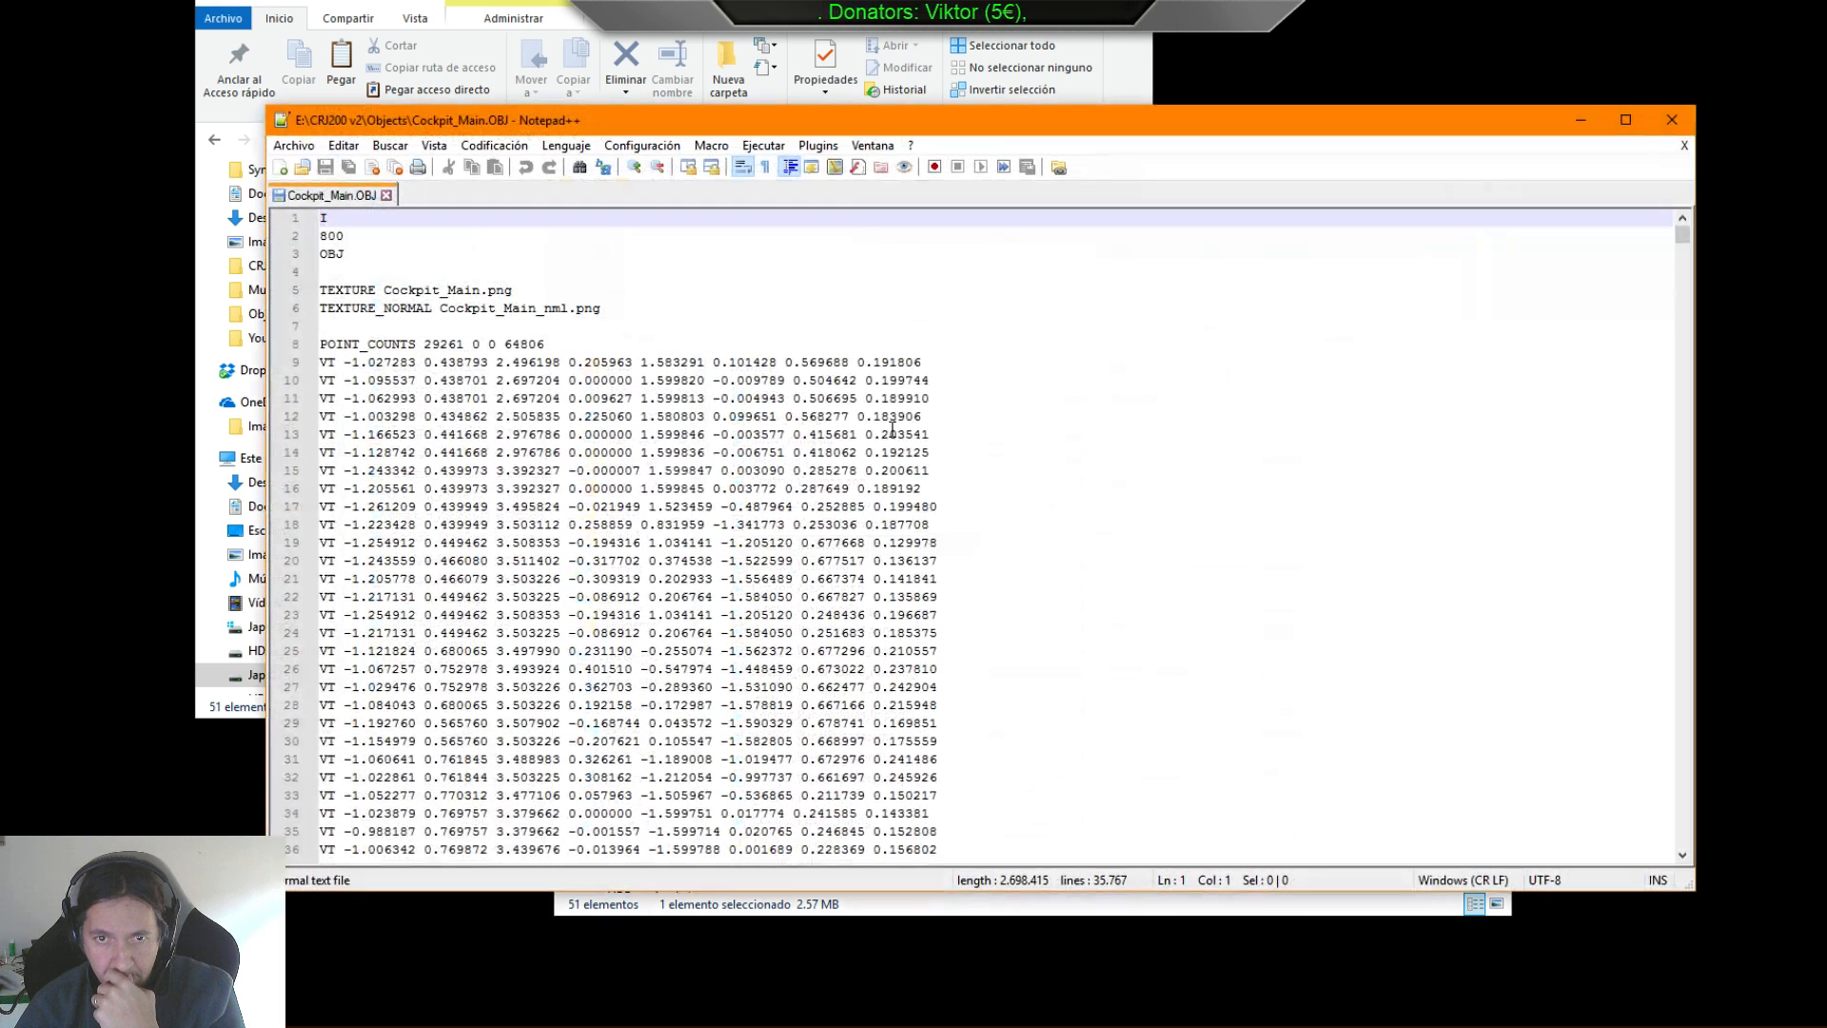
- Check the TEXTURE and TEXTURE_NORMAL lines at the start of Cockpit_Main.OBJ, and close Notepad++
drag(352, 290, 607, 325)
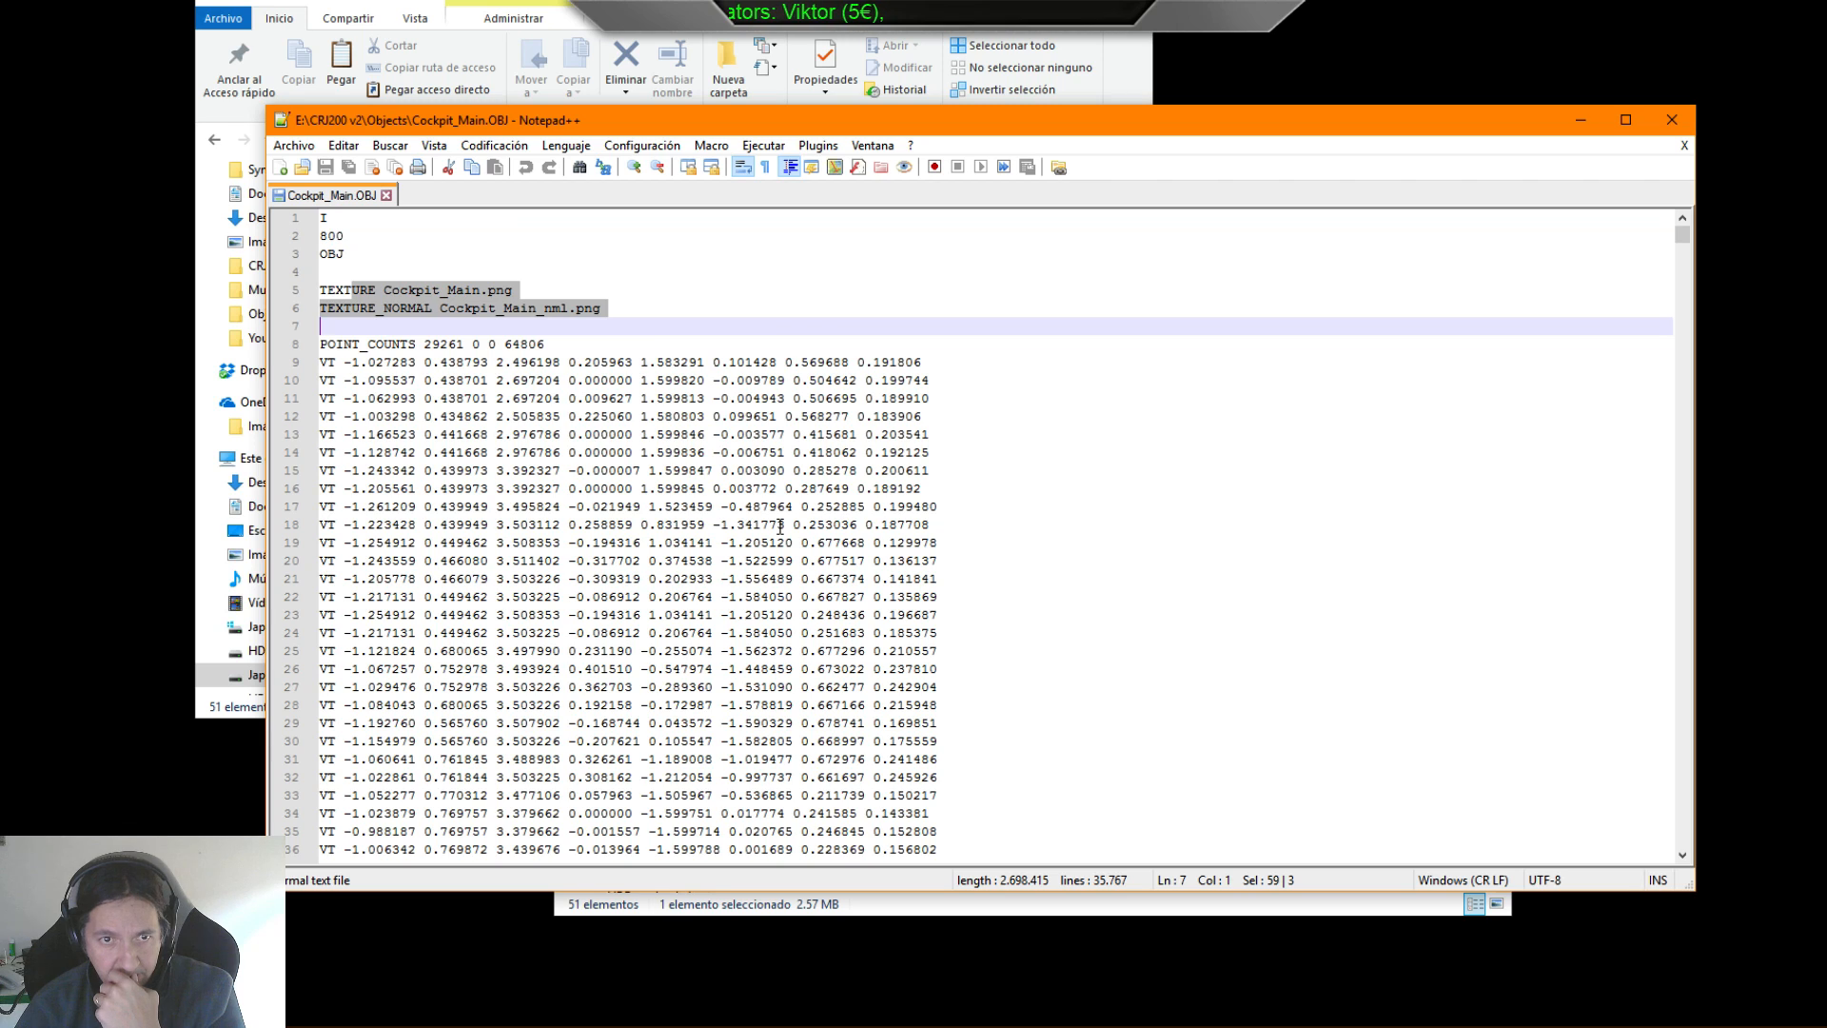
click(637, 310)
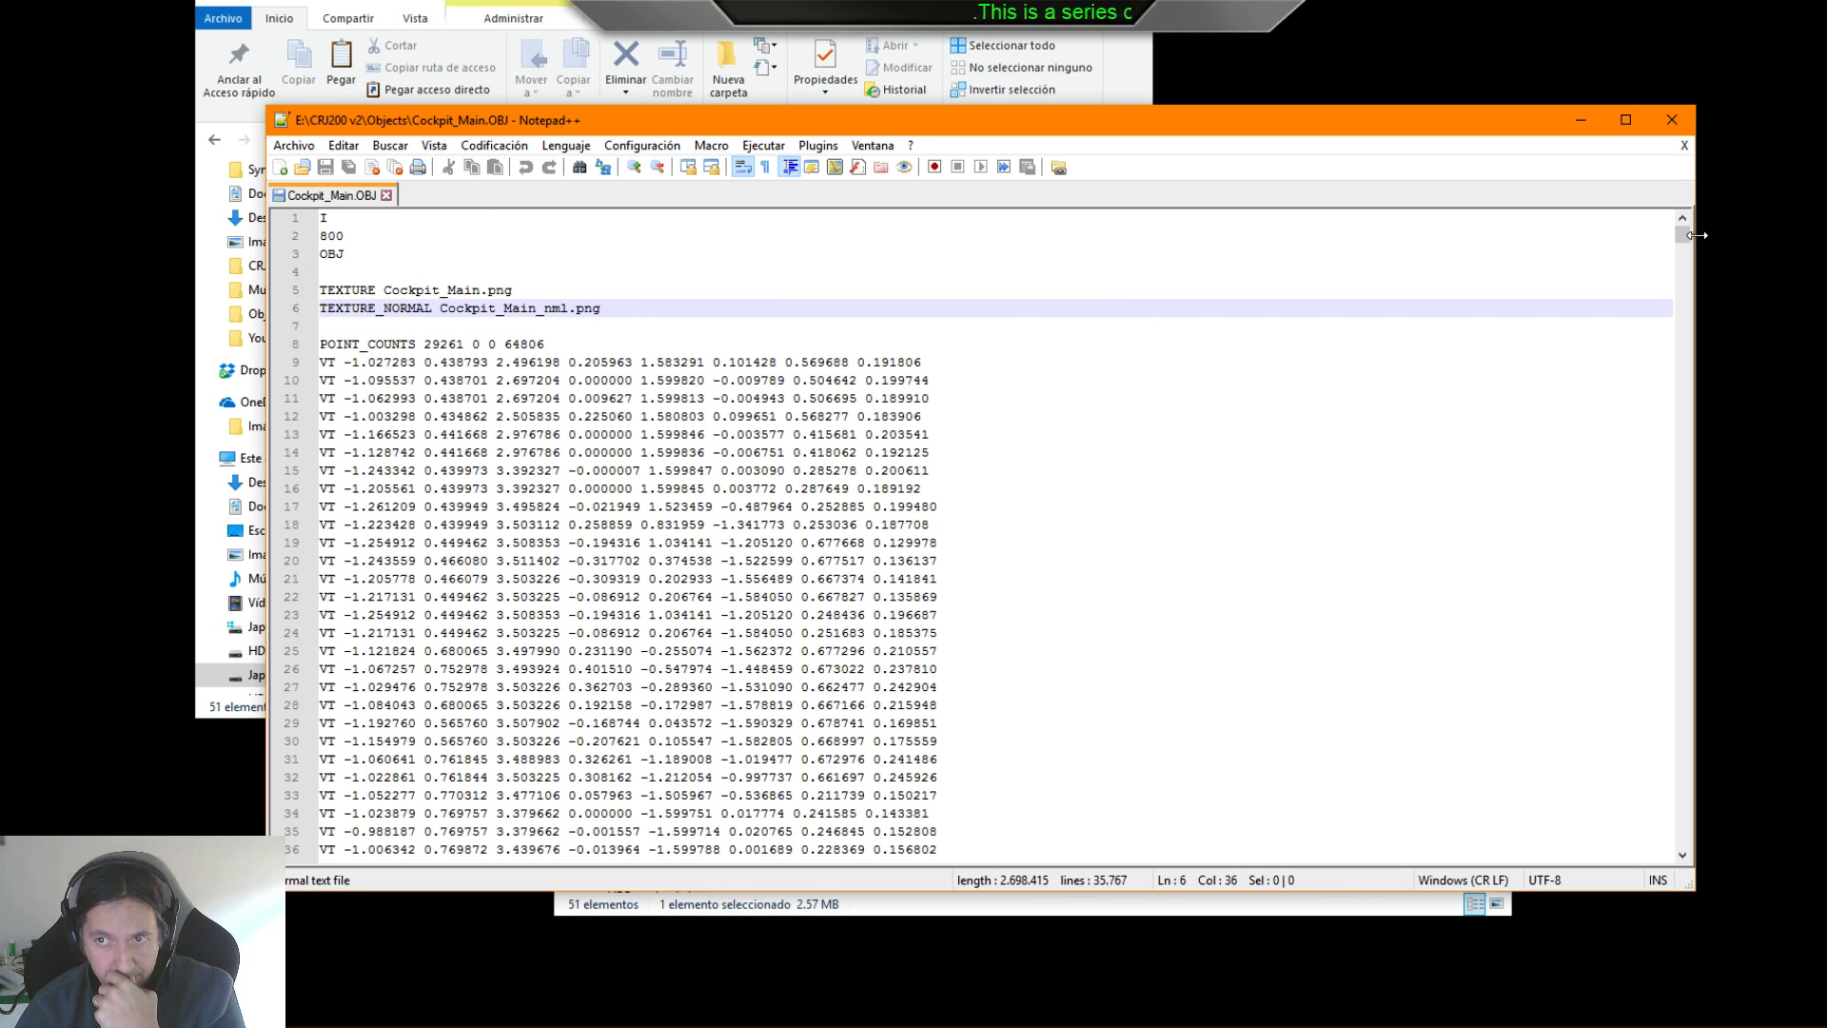
drag(1683, 235, 1731, 157)
click(1672, 119)
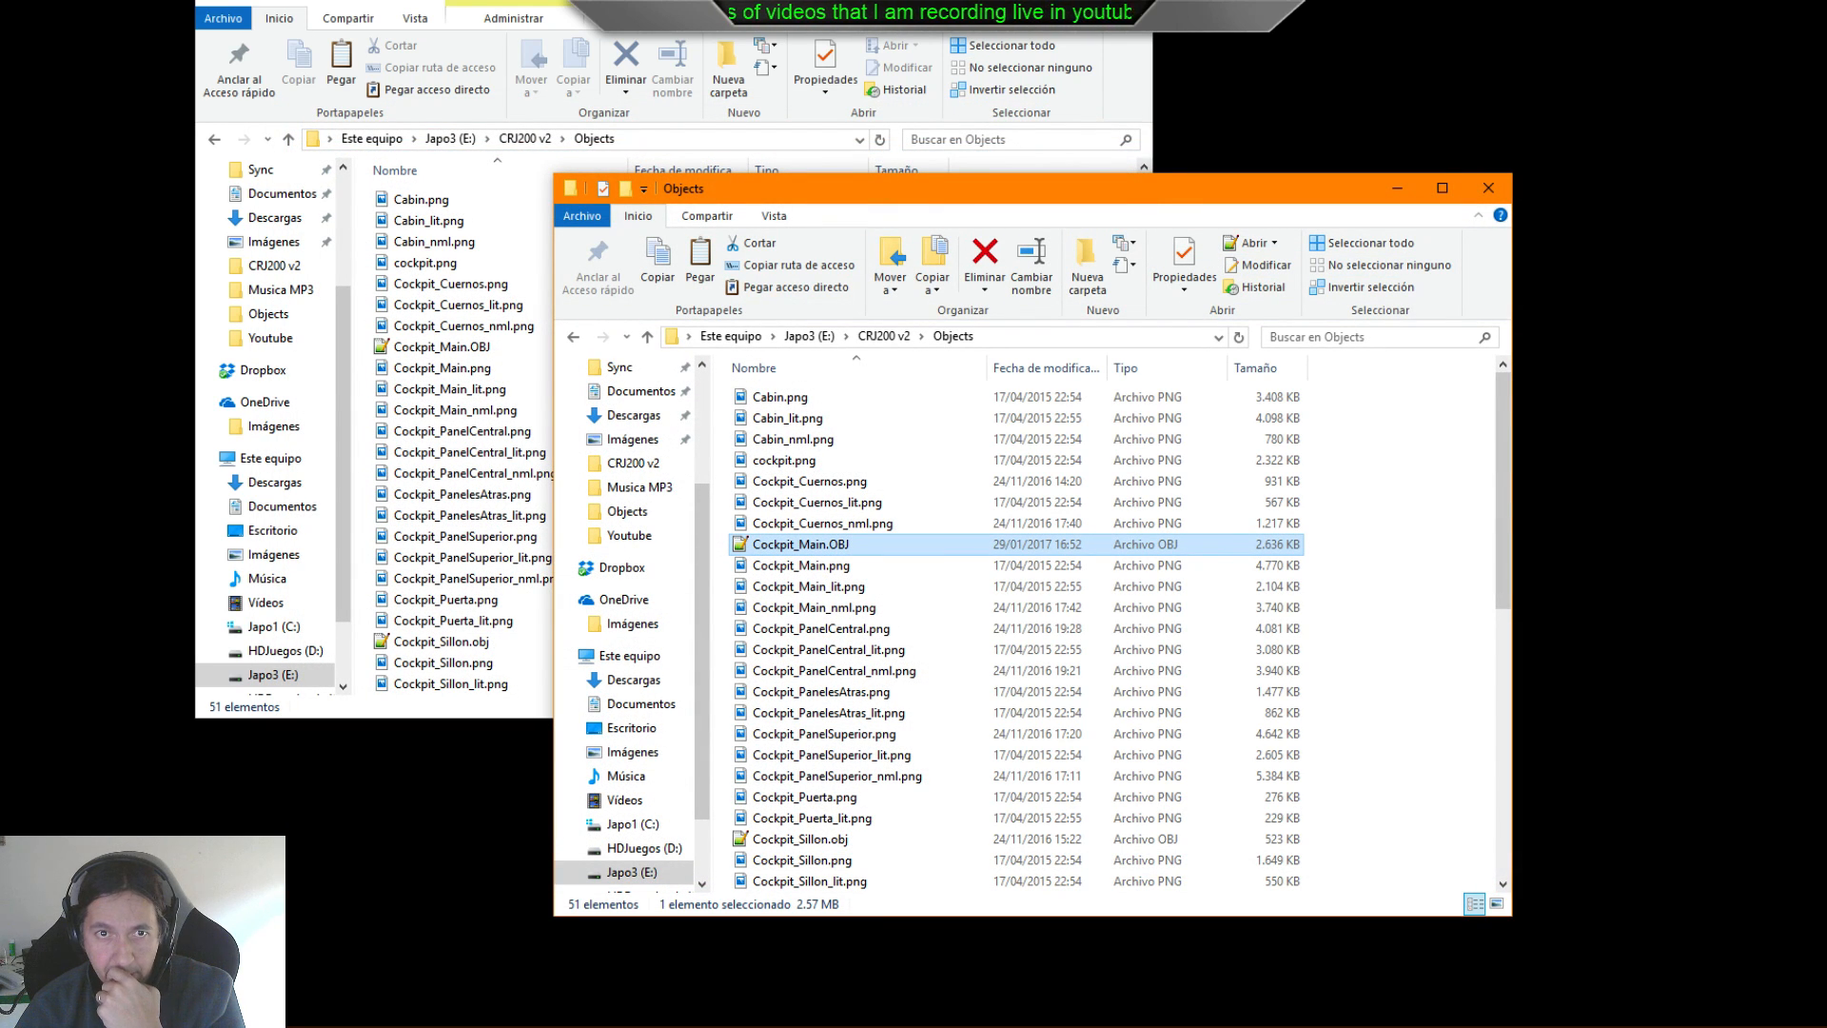
- Clear the source Objects window out of the way and duplicate the CRJ-200 folder inside X-Plane 11's Aircraft folder
drag(1169, 191, 1826, 214)
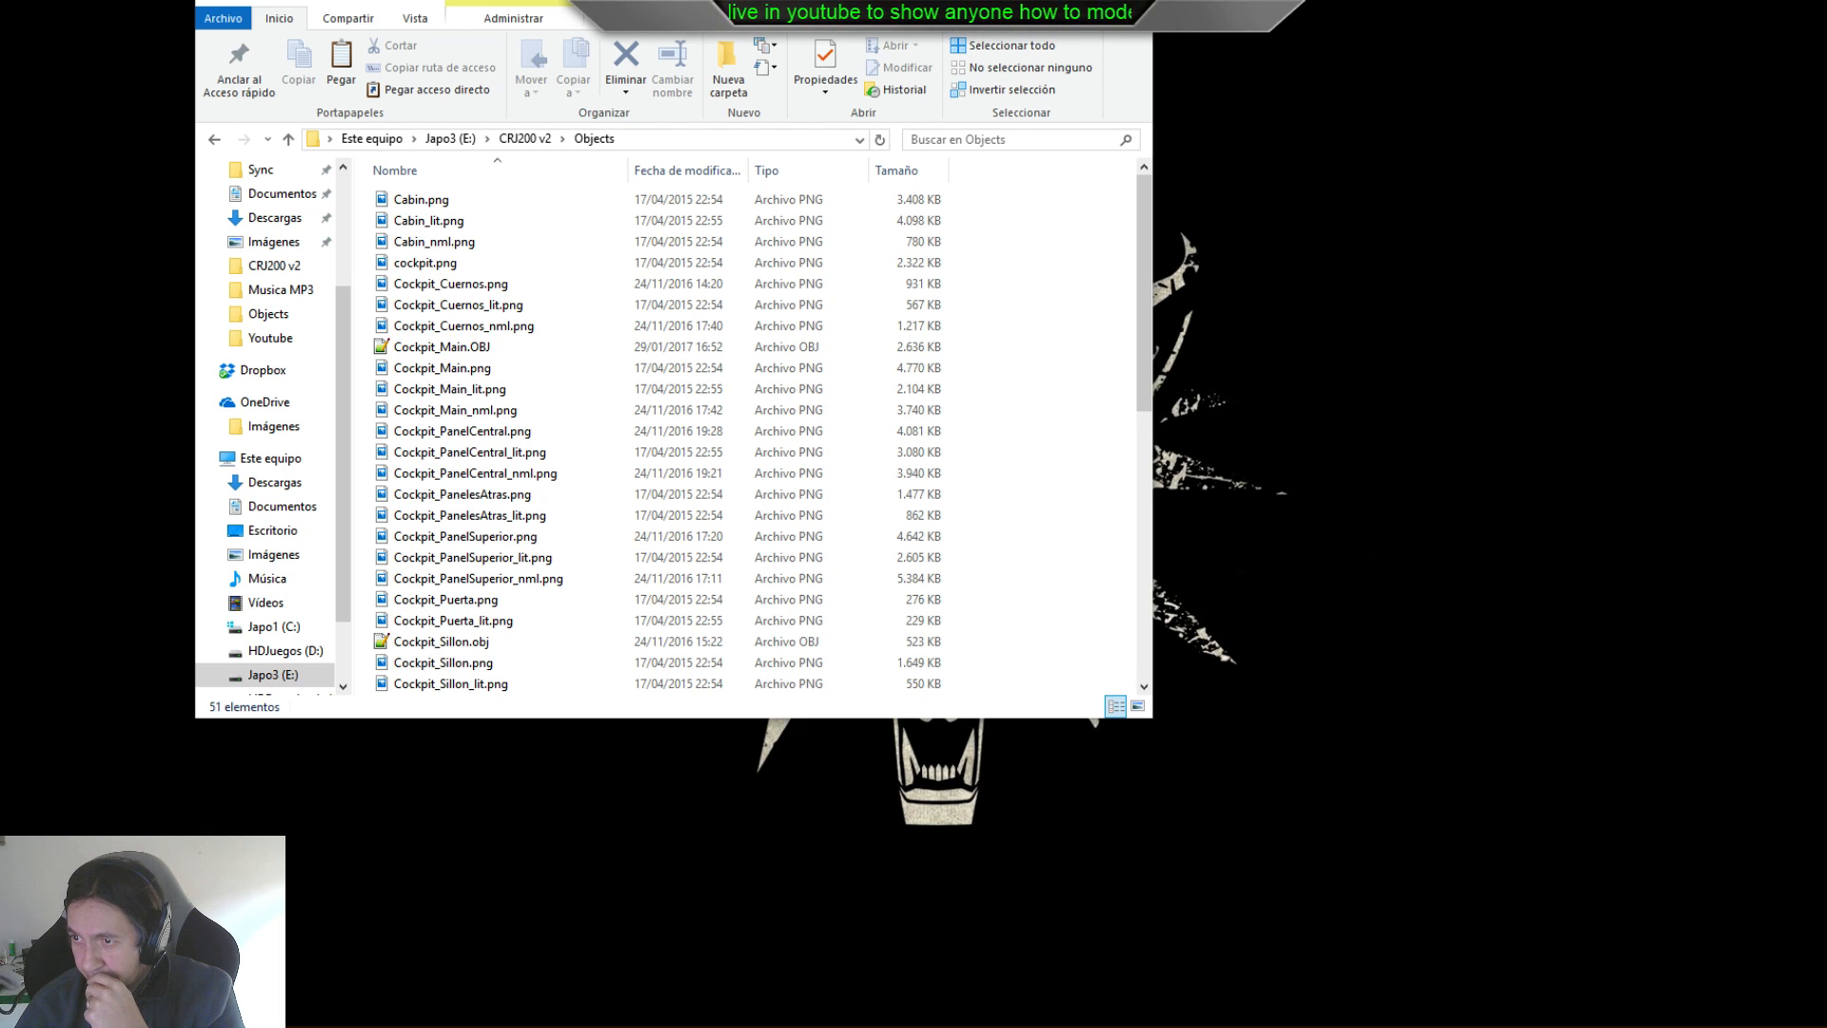
drag(1826, 219, 983, 183)
click(941, 593)
click(837, 387)
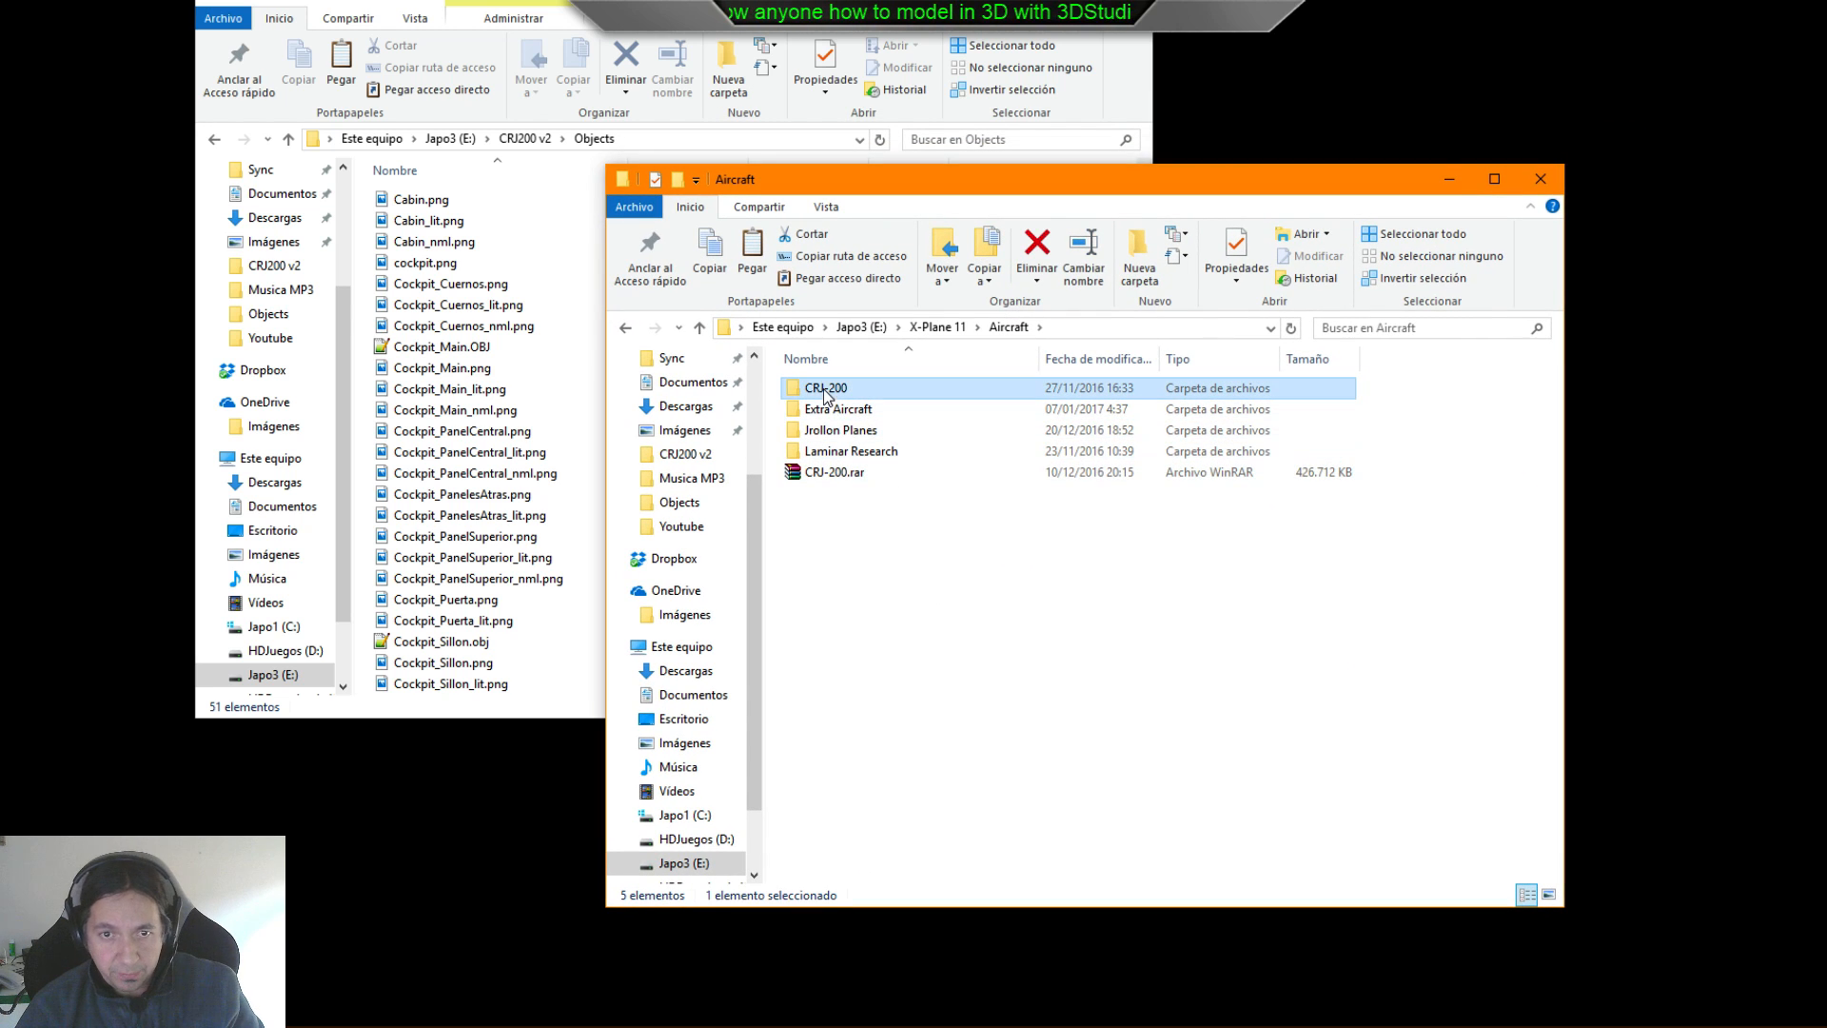
click(990, 604)
key(ctrl+v)
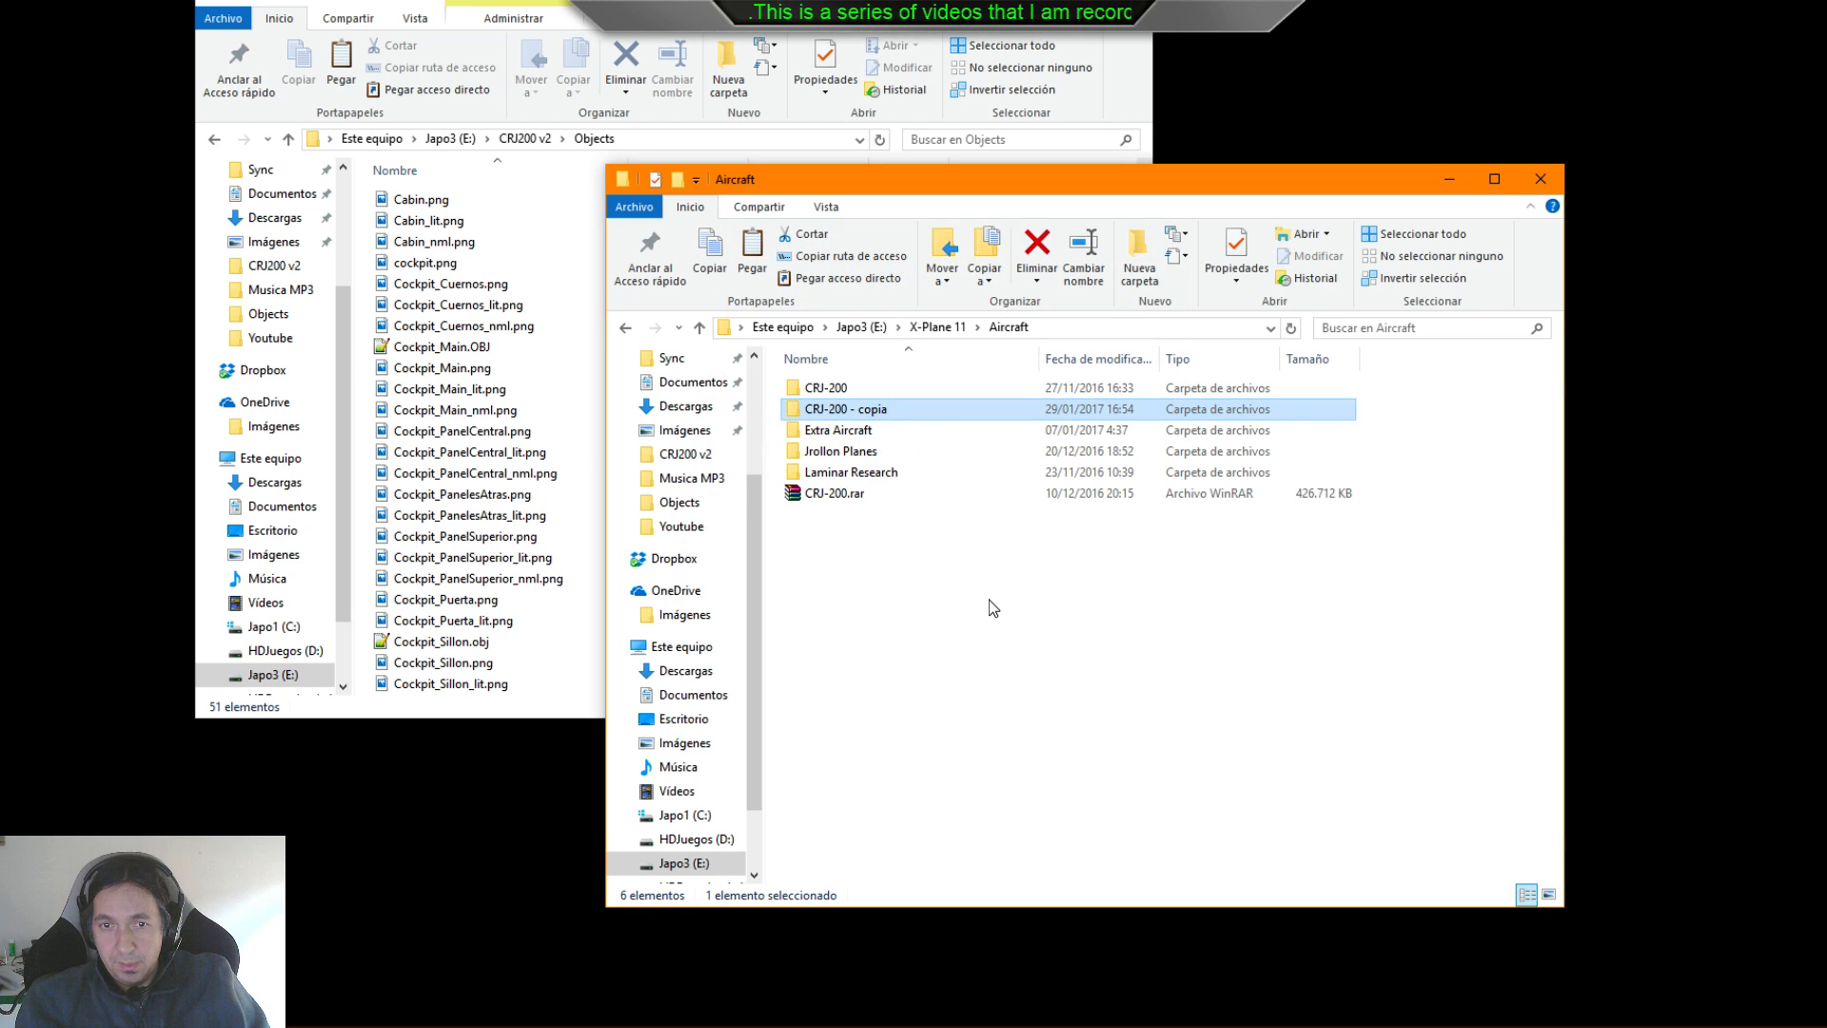
- Rename the copied aircraft folder as CRJ-200 V2
click(869, 419)
drag(851, 409, 947, 412)
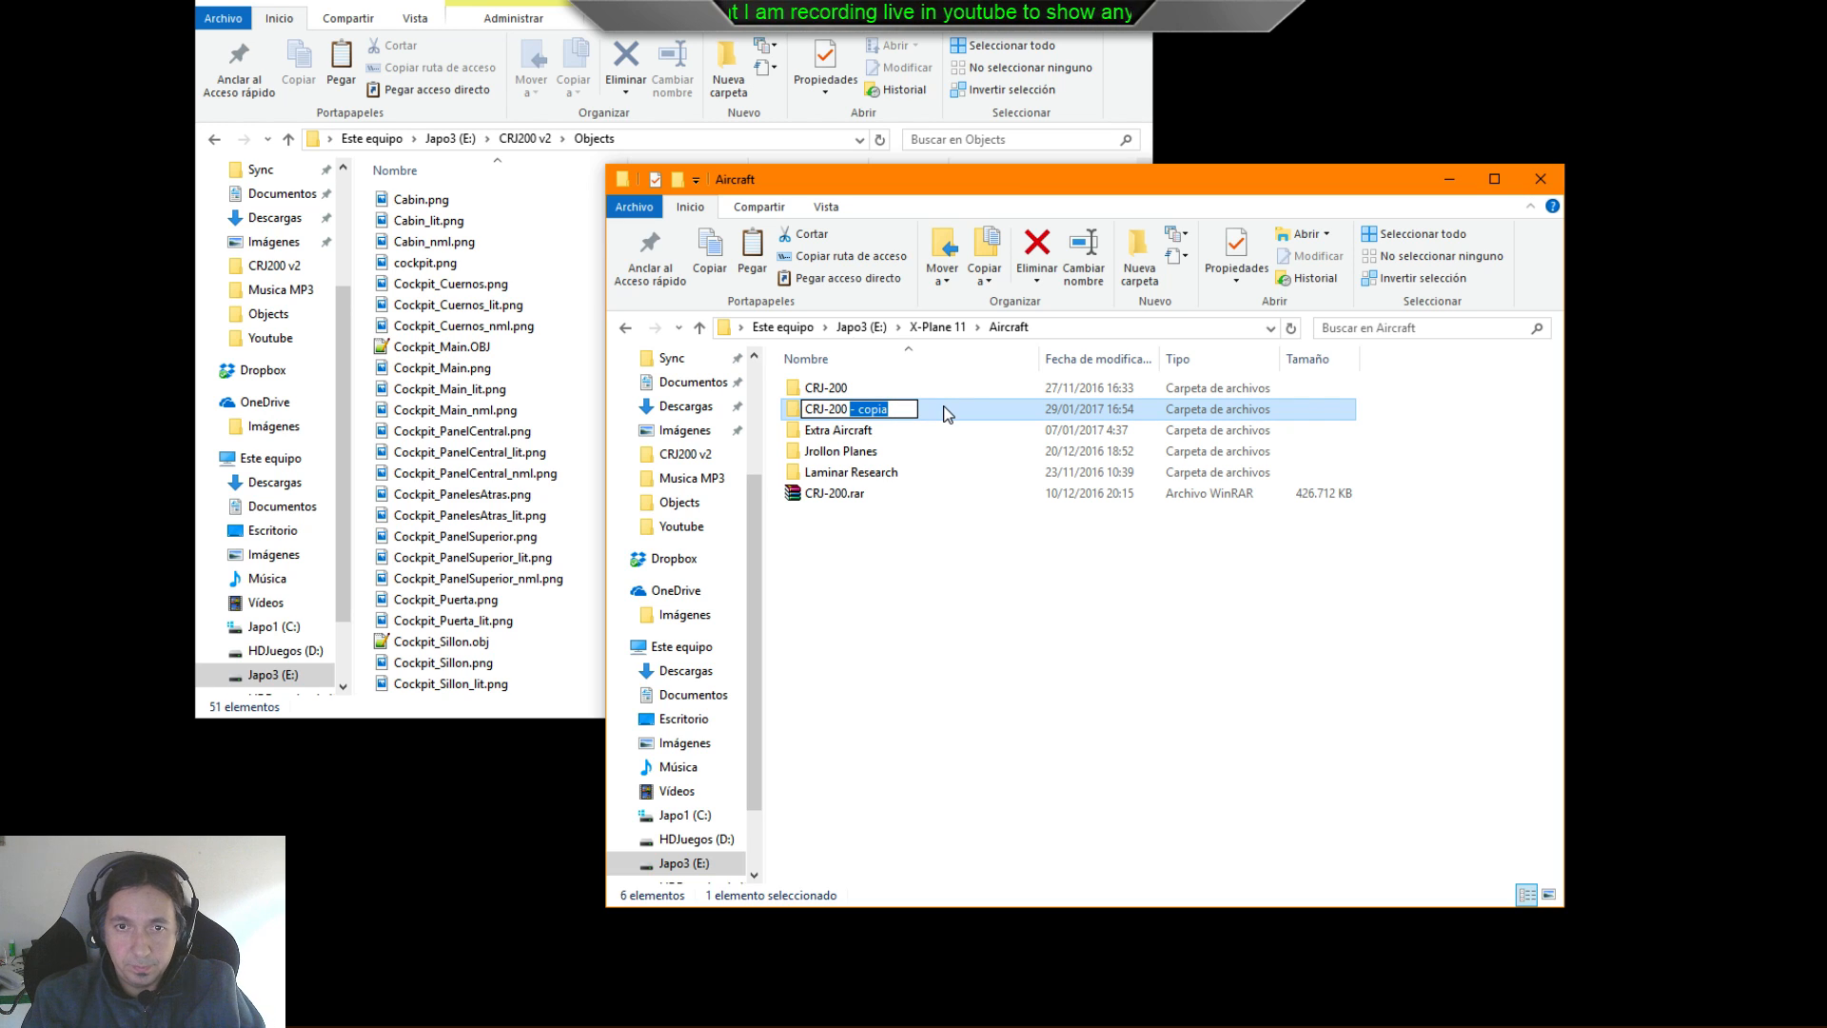
text(V2)
key(Return)
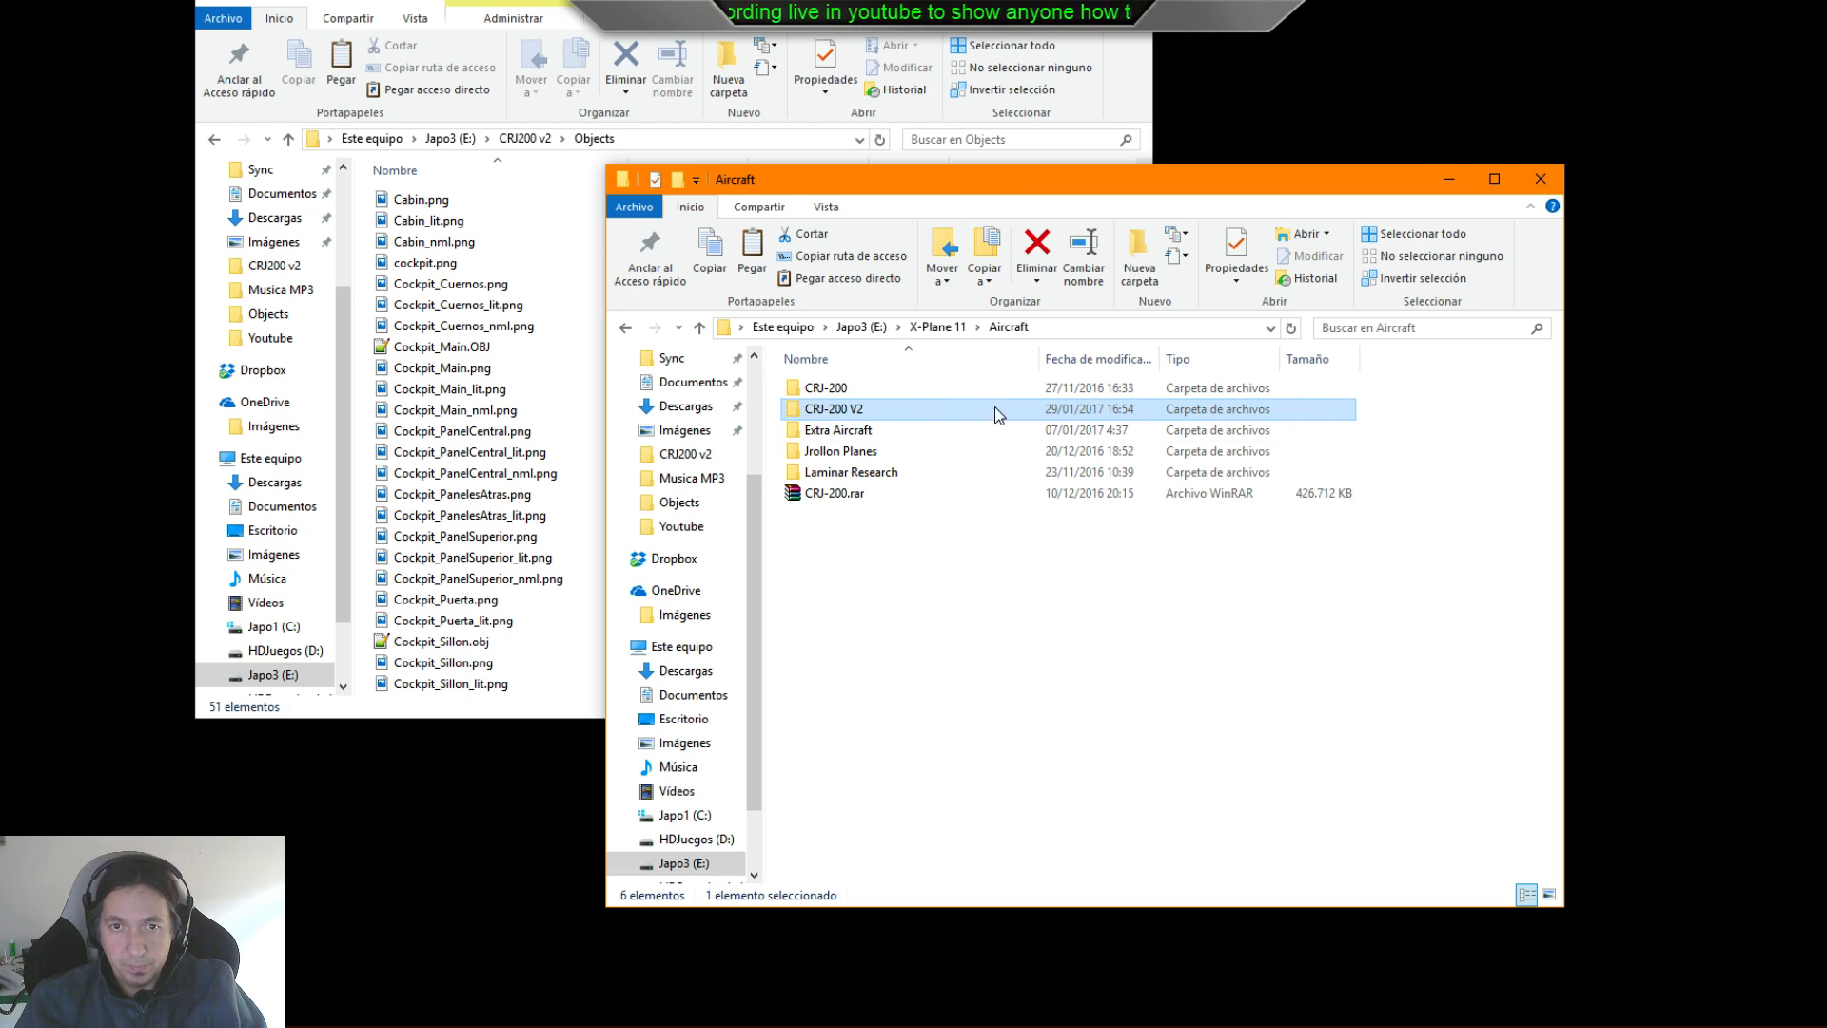
- Open the CRJ-200 V2 folder, look into its liveries subfolder and delete that subfolder
double_click(833, 409)
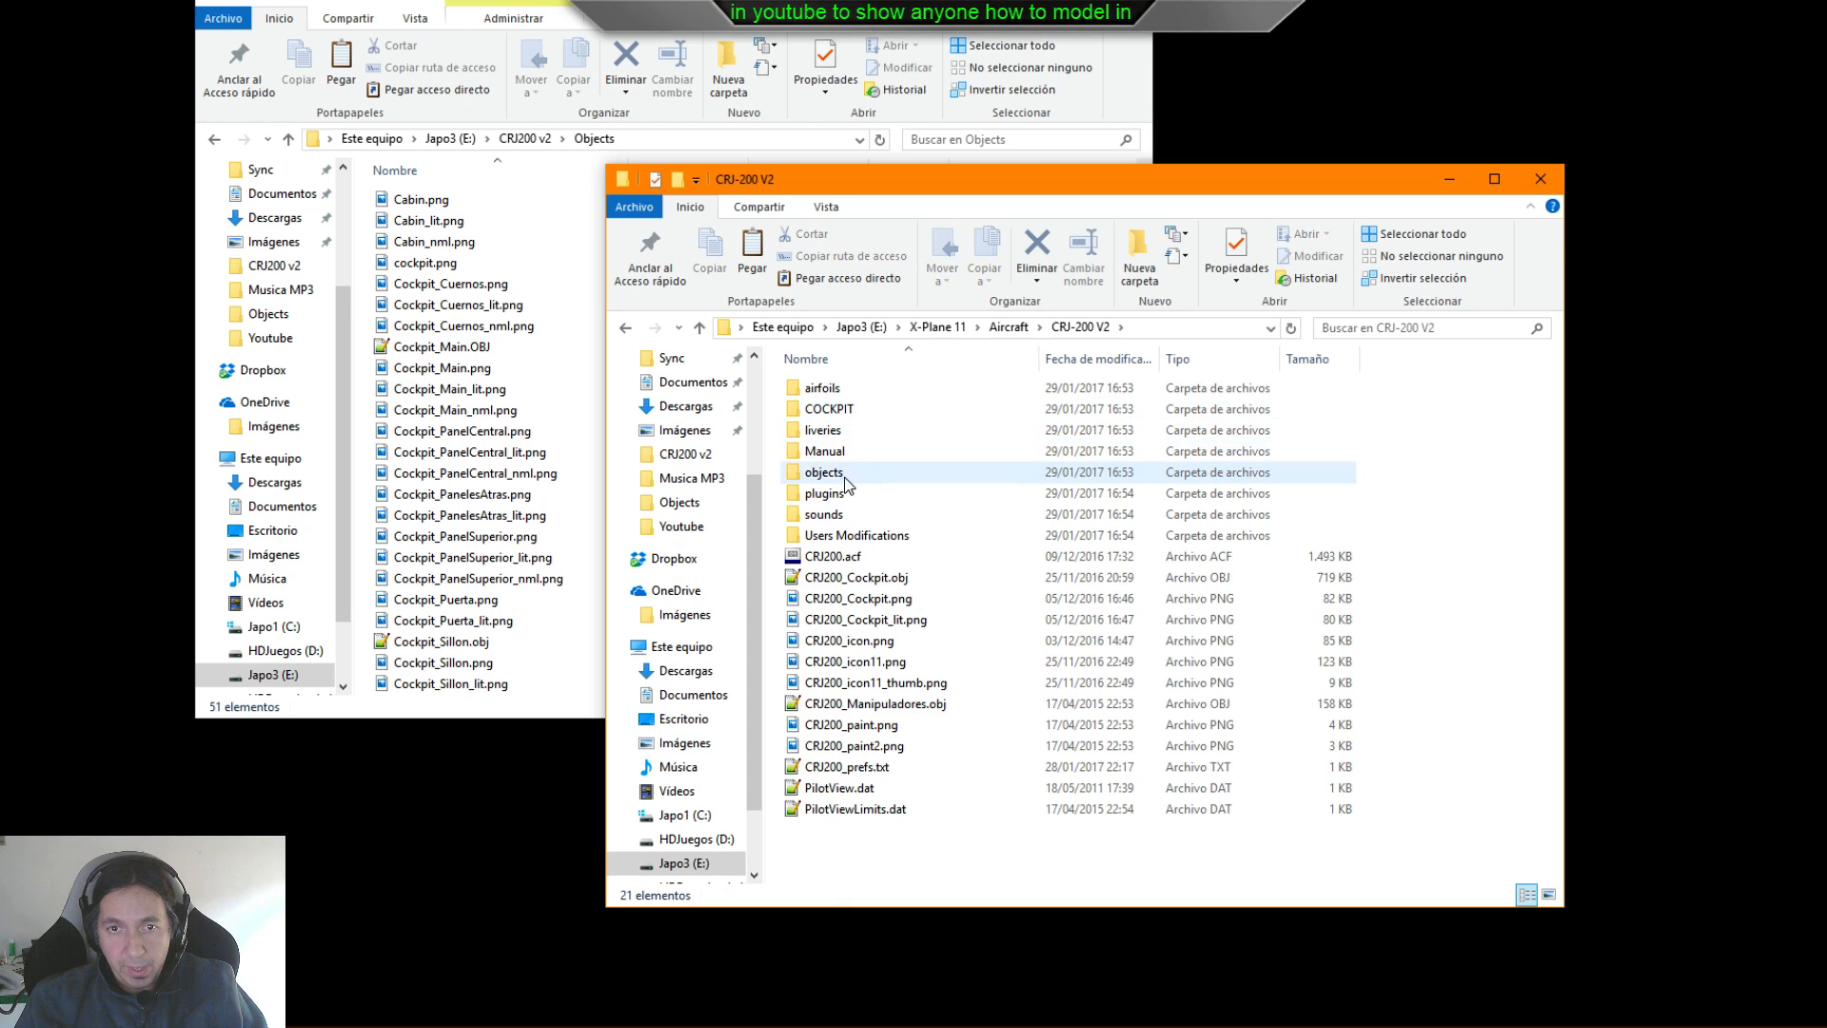
double_click(845, 430)
key(BackSpace)
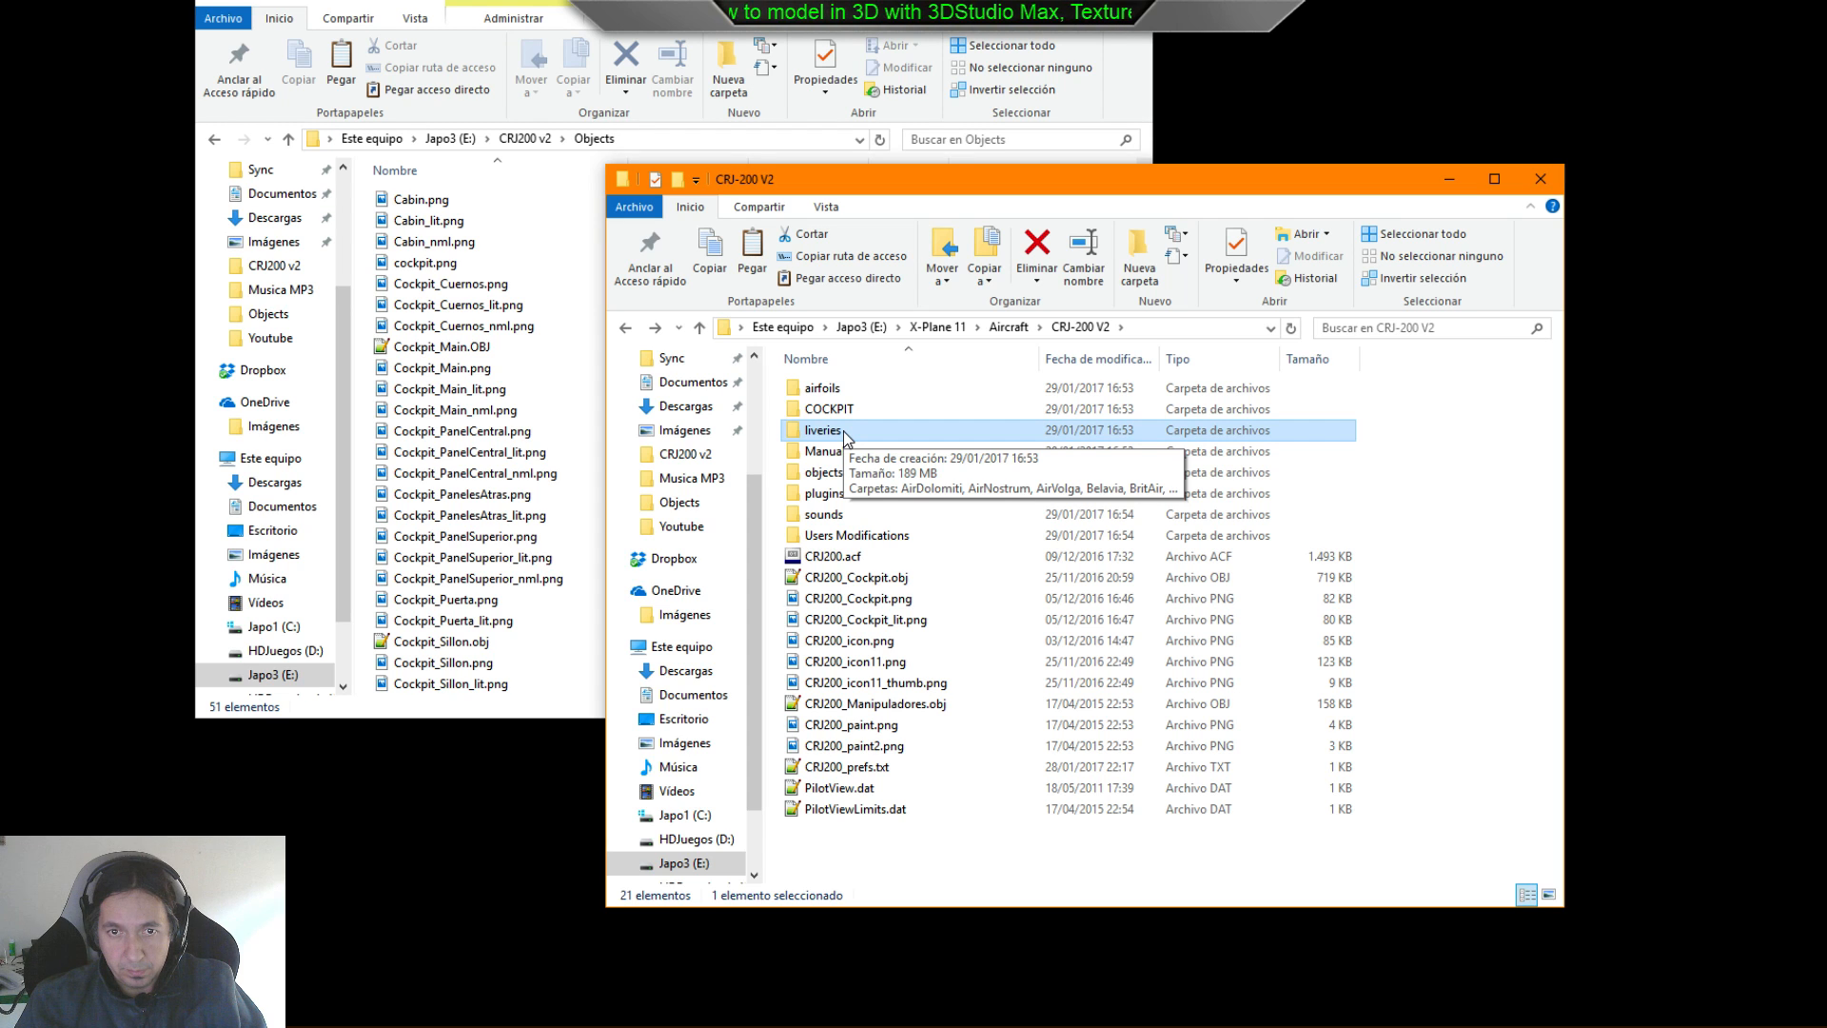
key(Delete)
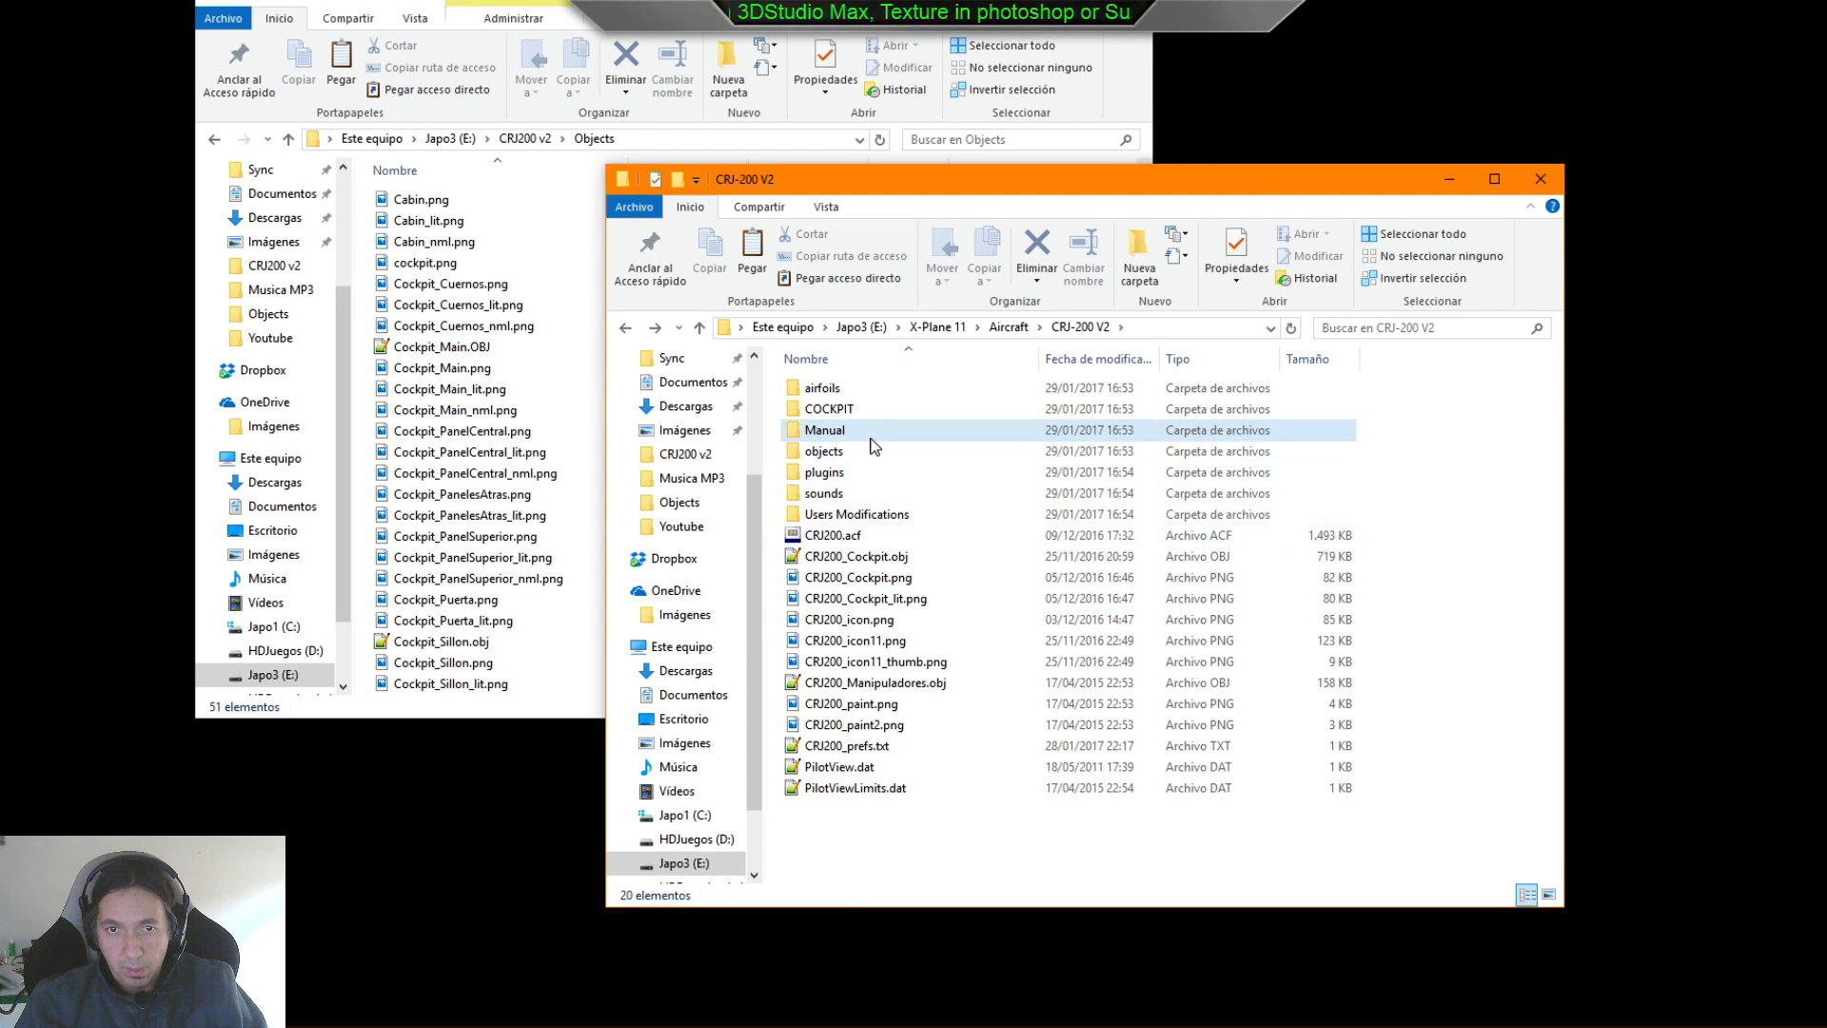
- Look through the Manual subfolder of CRJ-200 V2, and delete both the Manual and Users Modifications folders
click(852, 433)
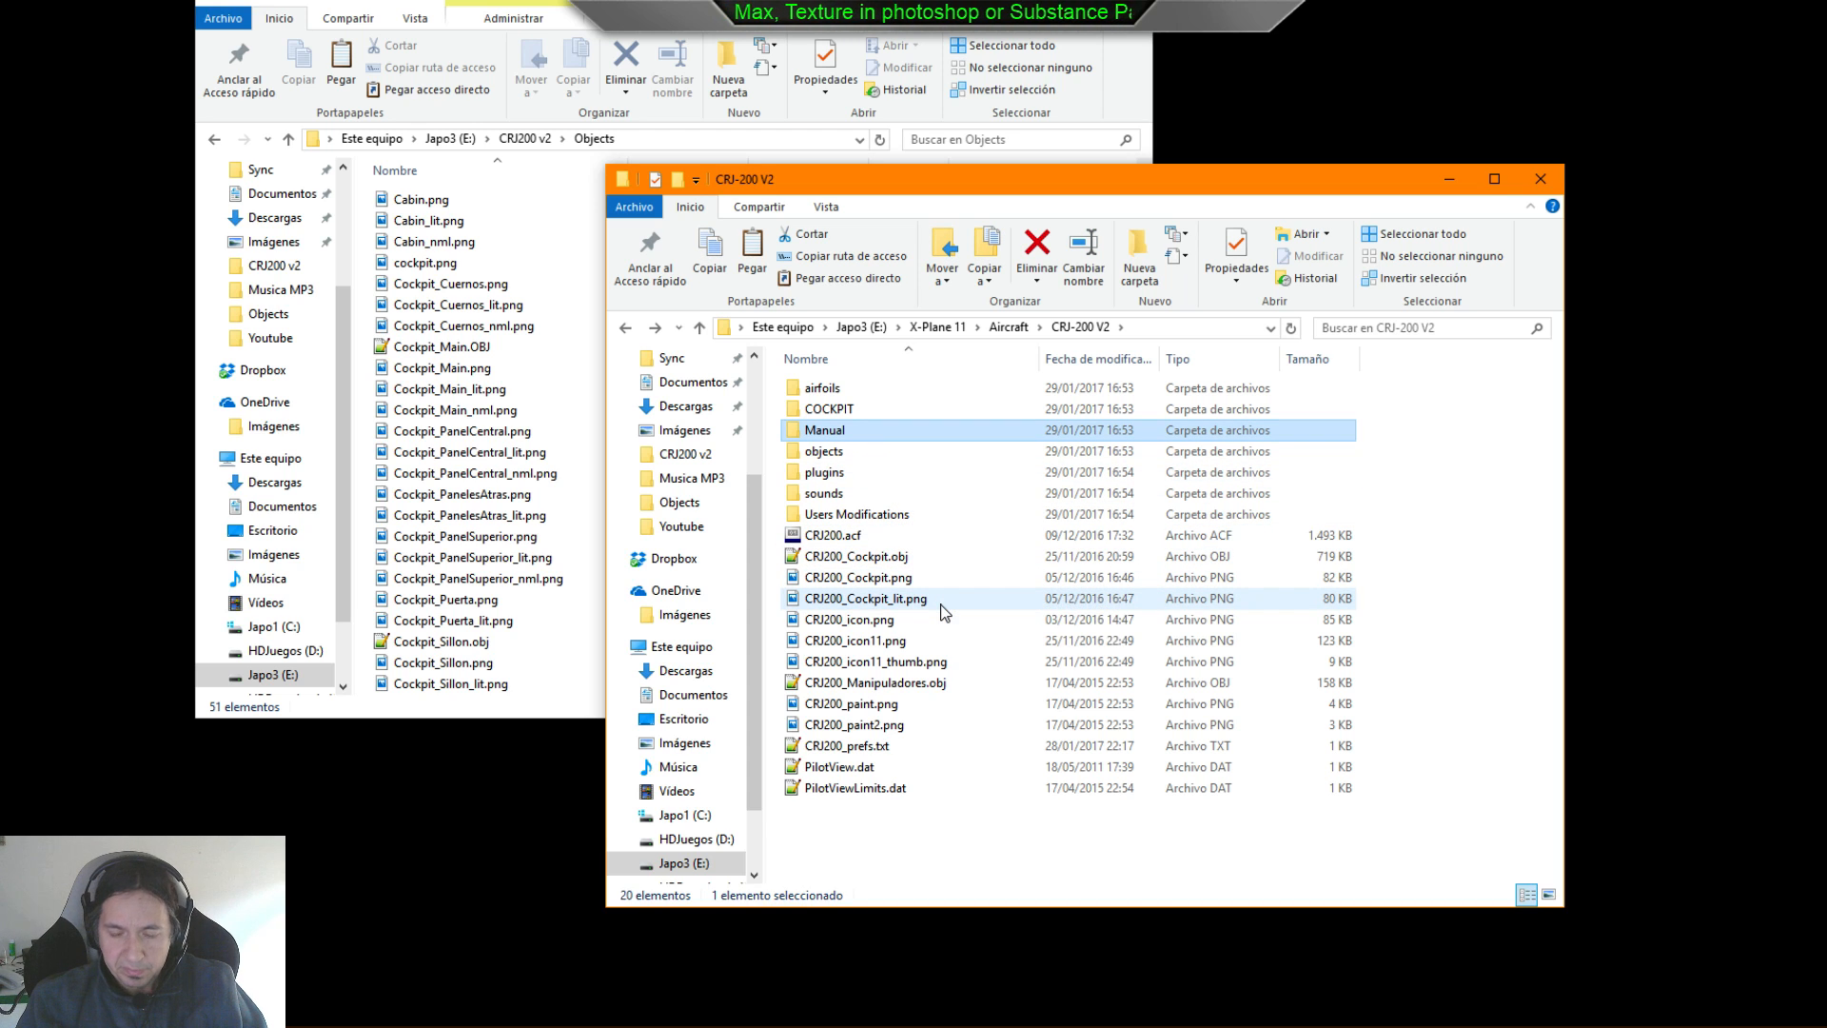
double_click(805, 431)
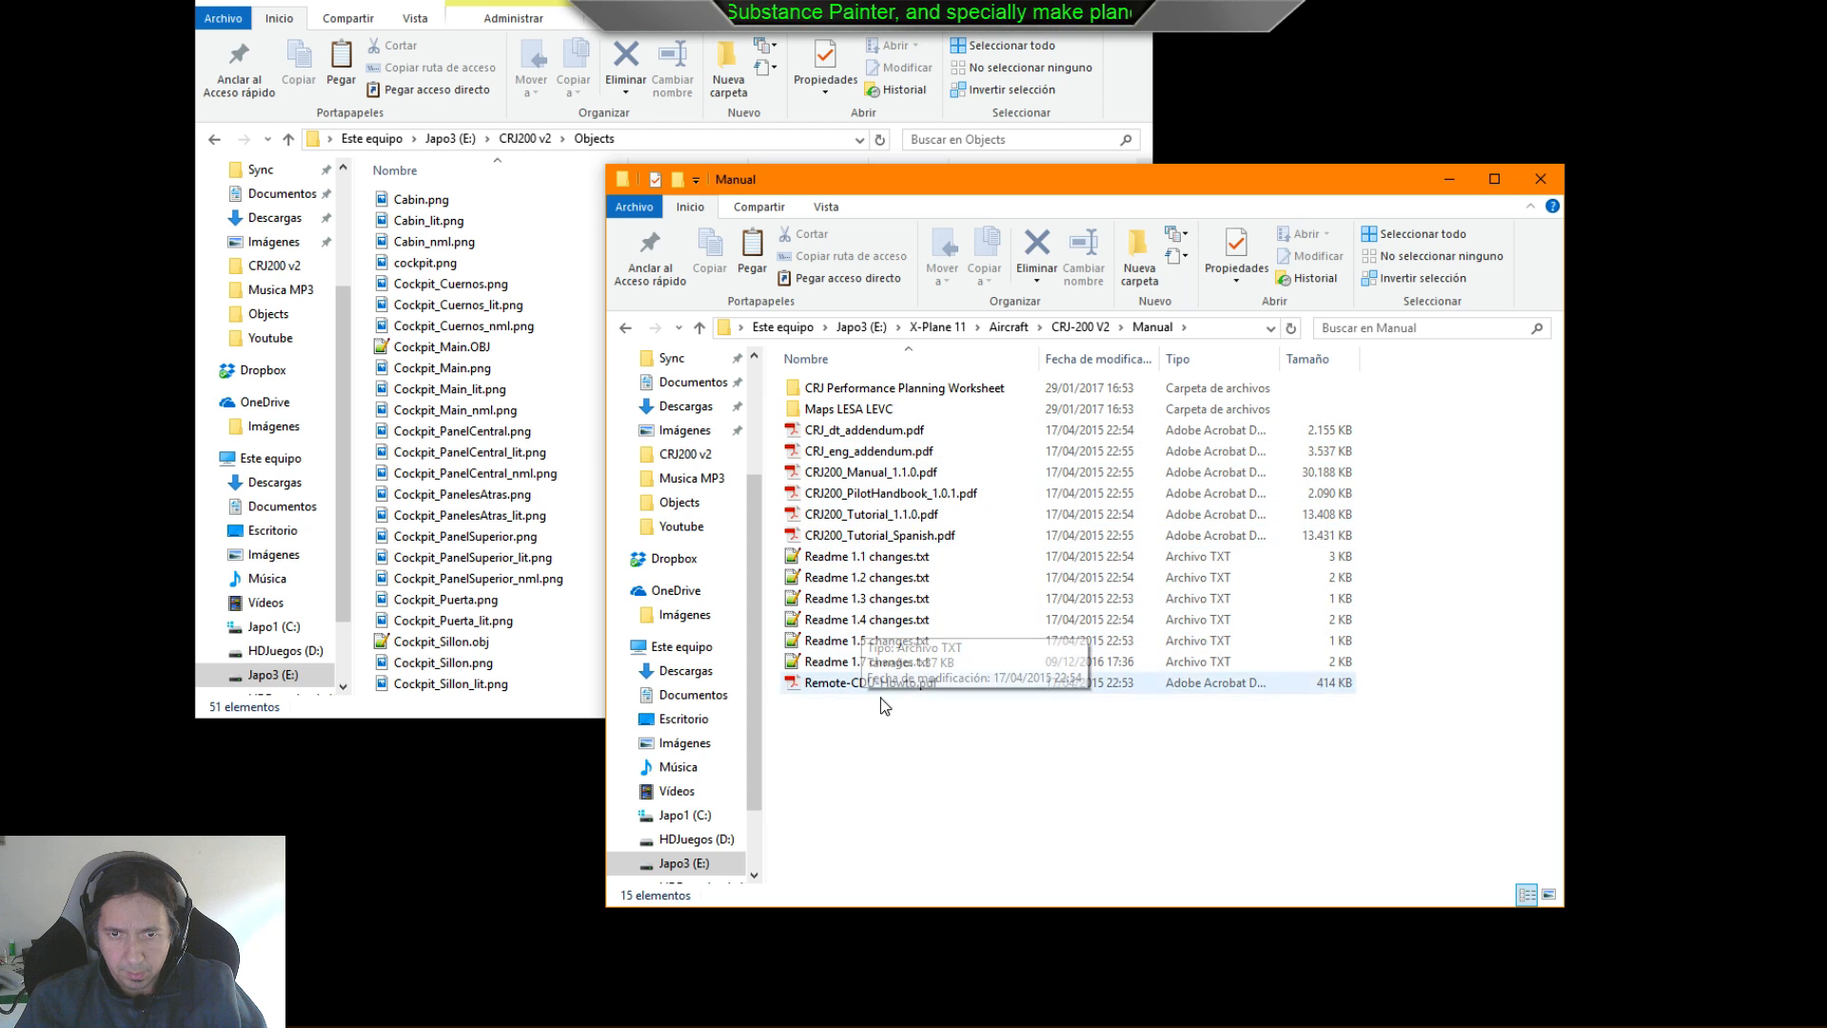
key(alt+Left)
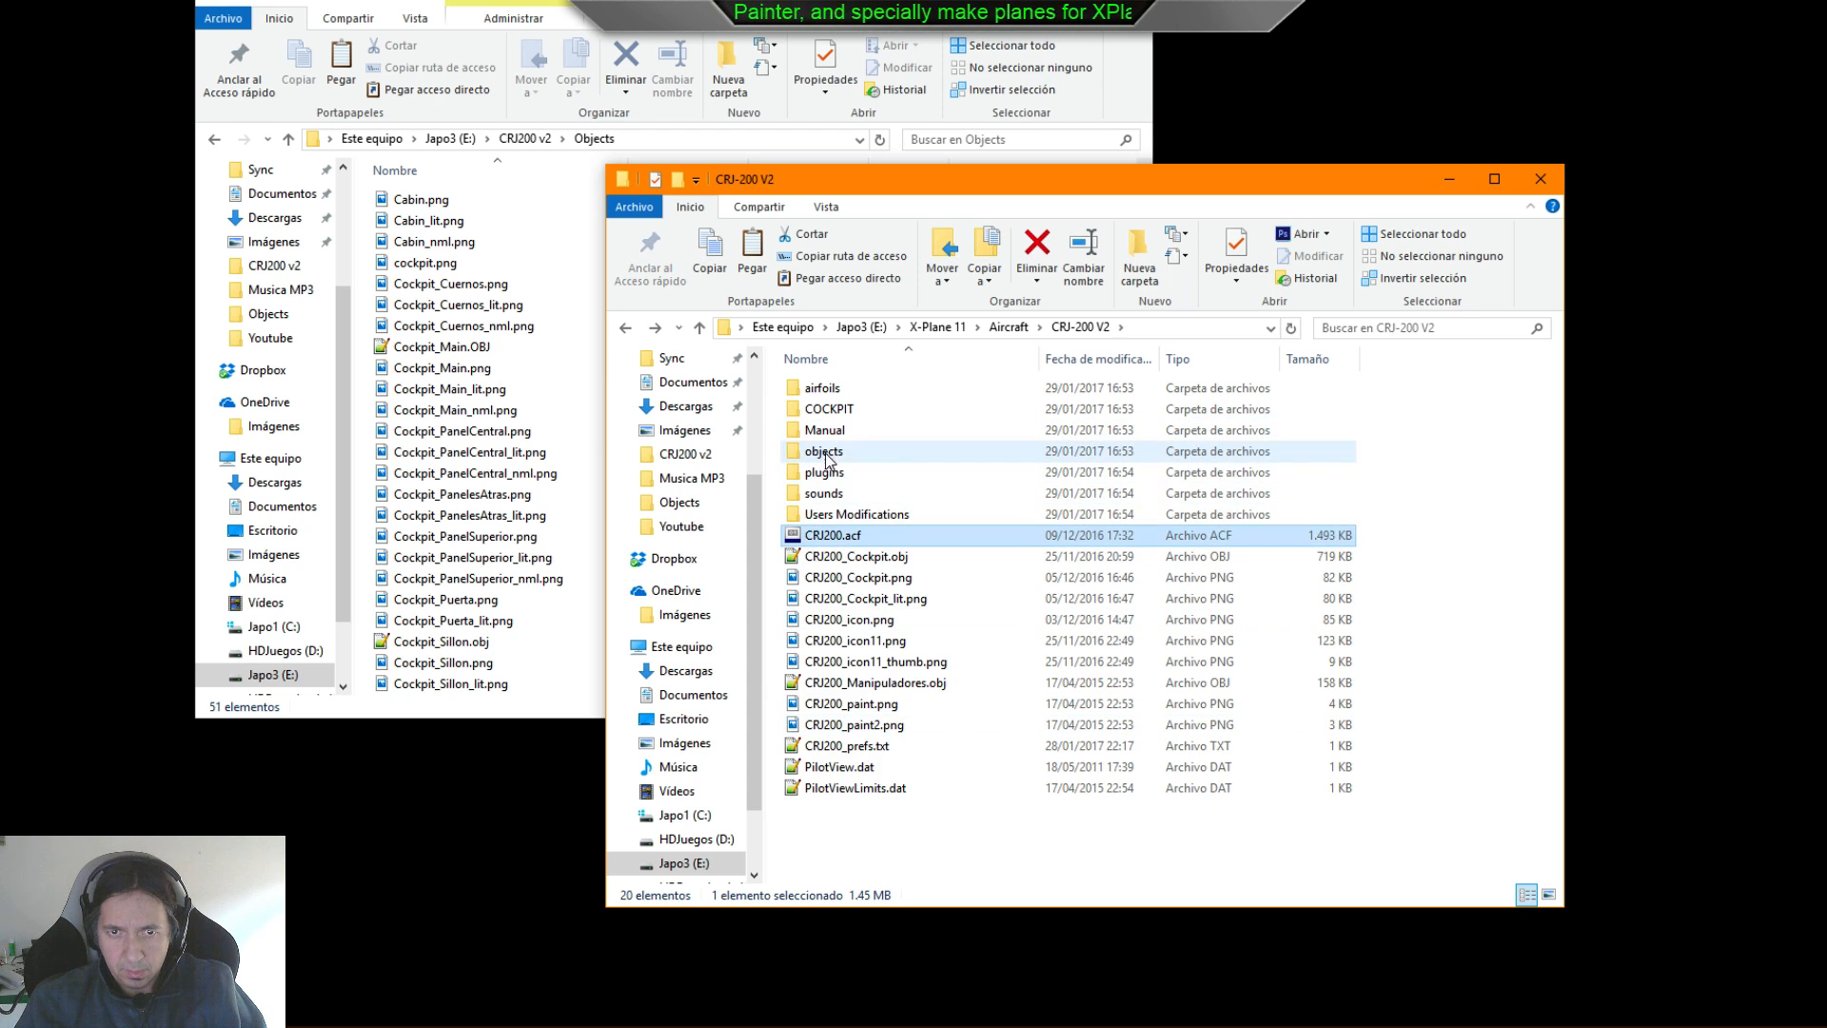
key(Delete)
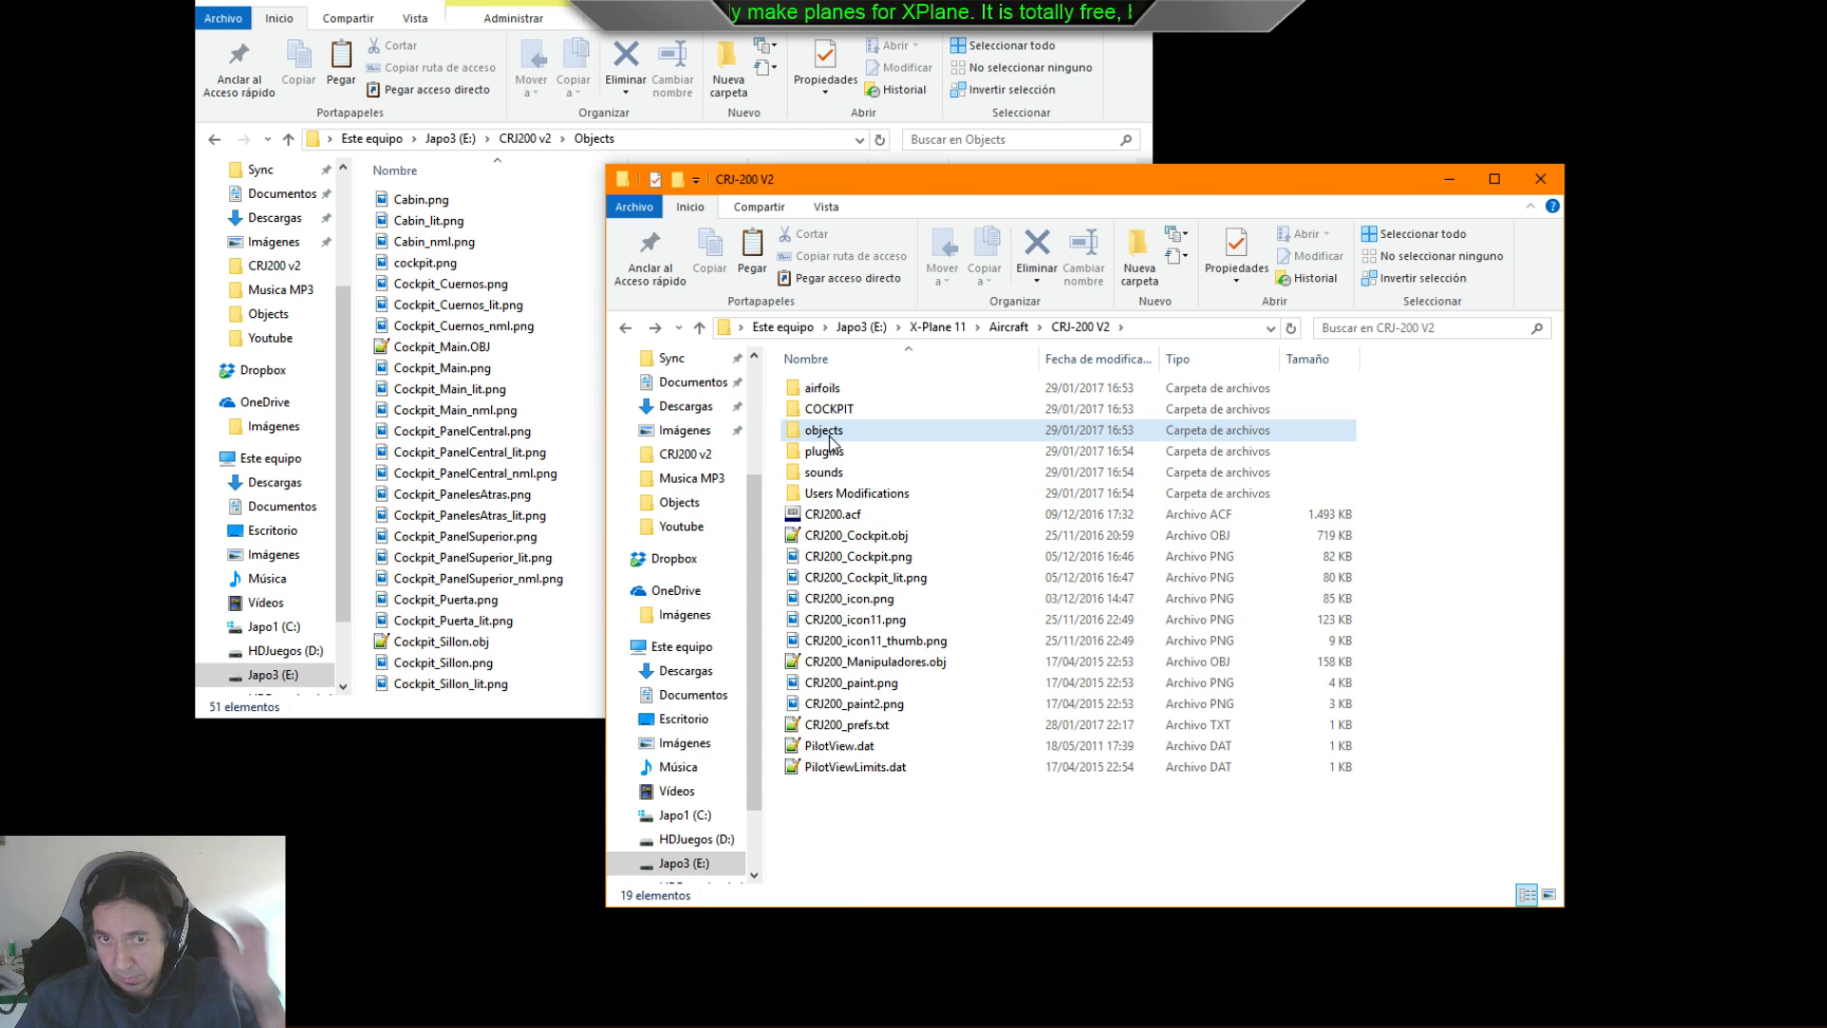
click(869, 504)
key(Delete)
key(Return)
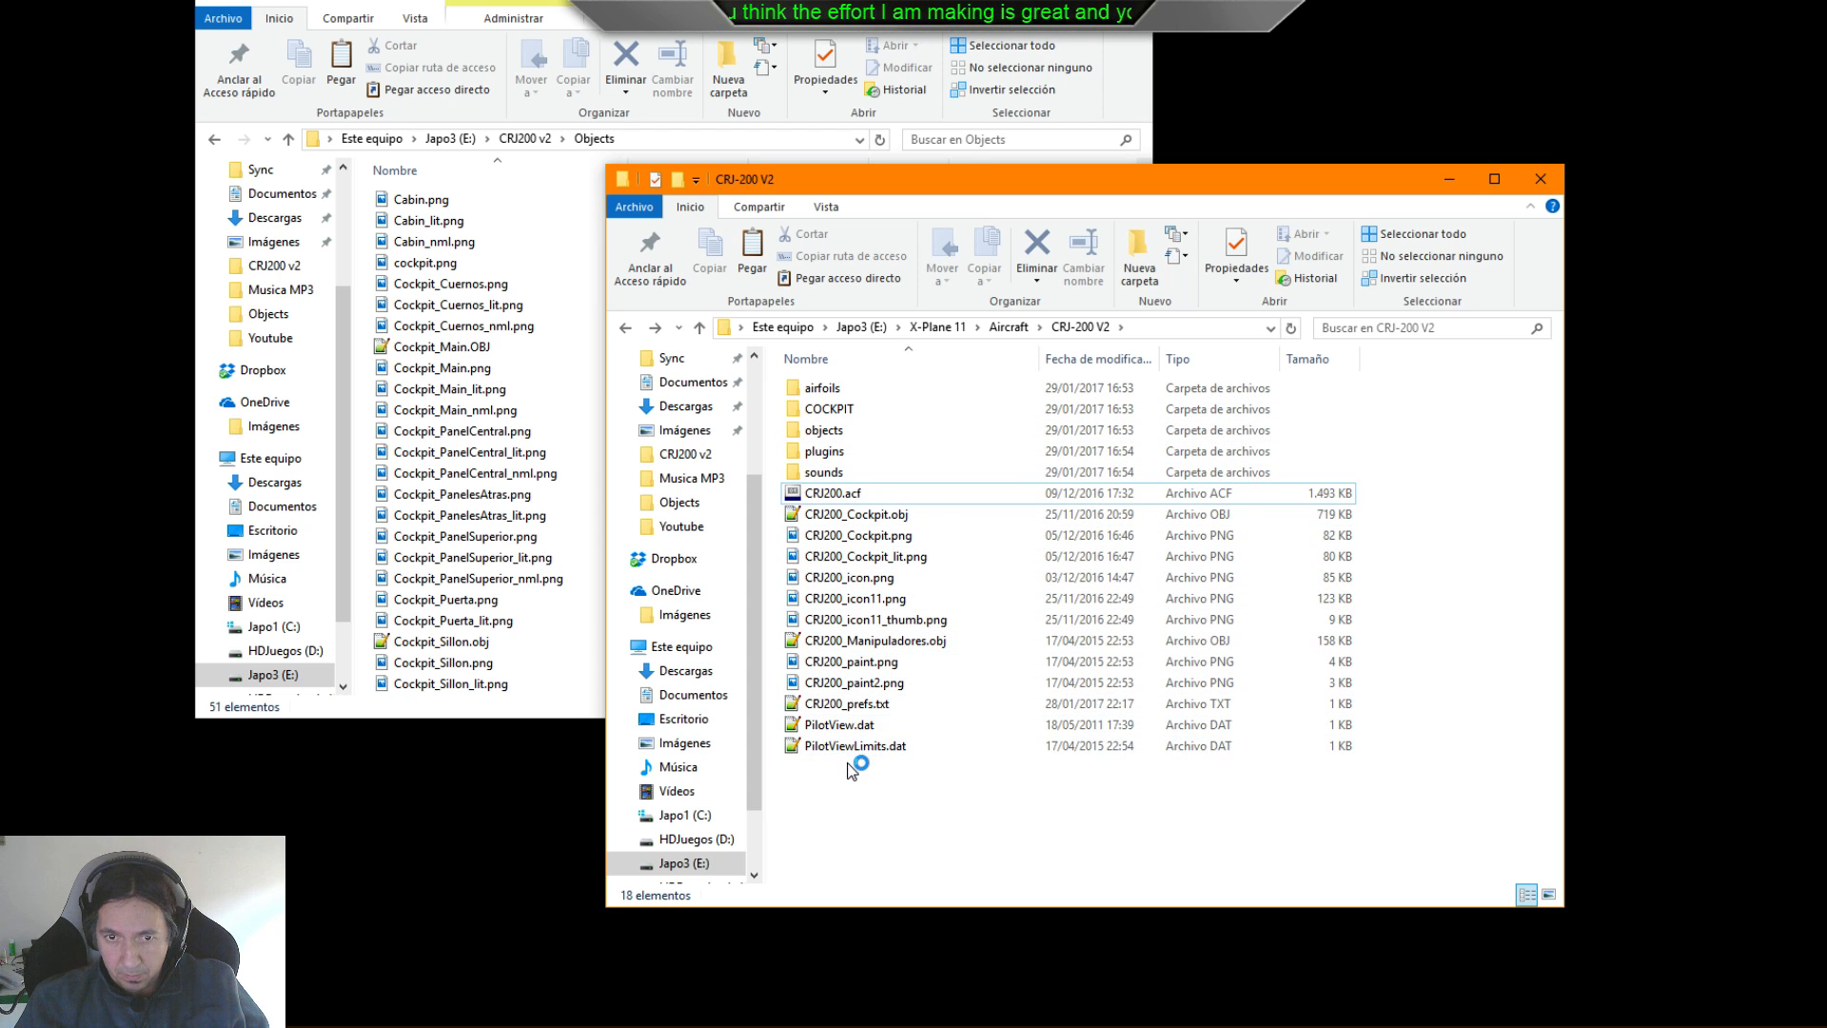
- Open the objects folder of CRJ-200 V2 in details view and arrange it beside the source Objects folder window
double_click(824, 432)
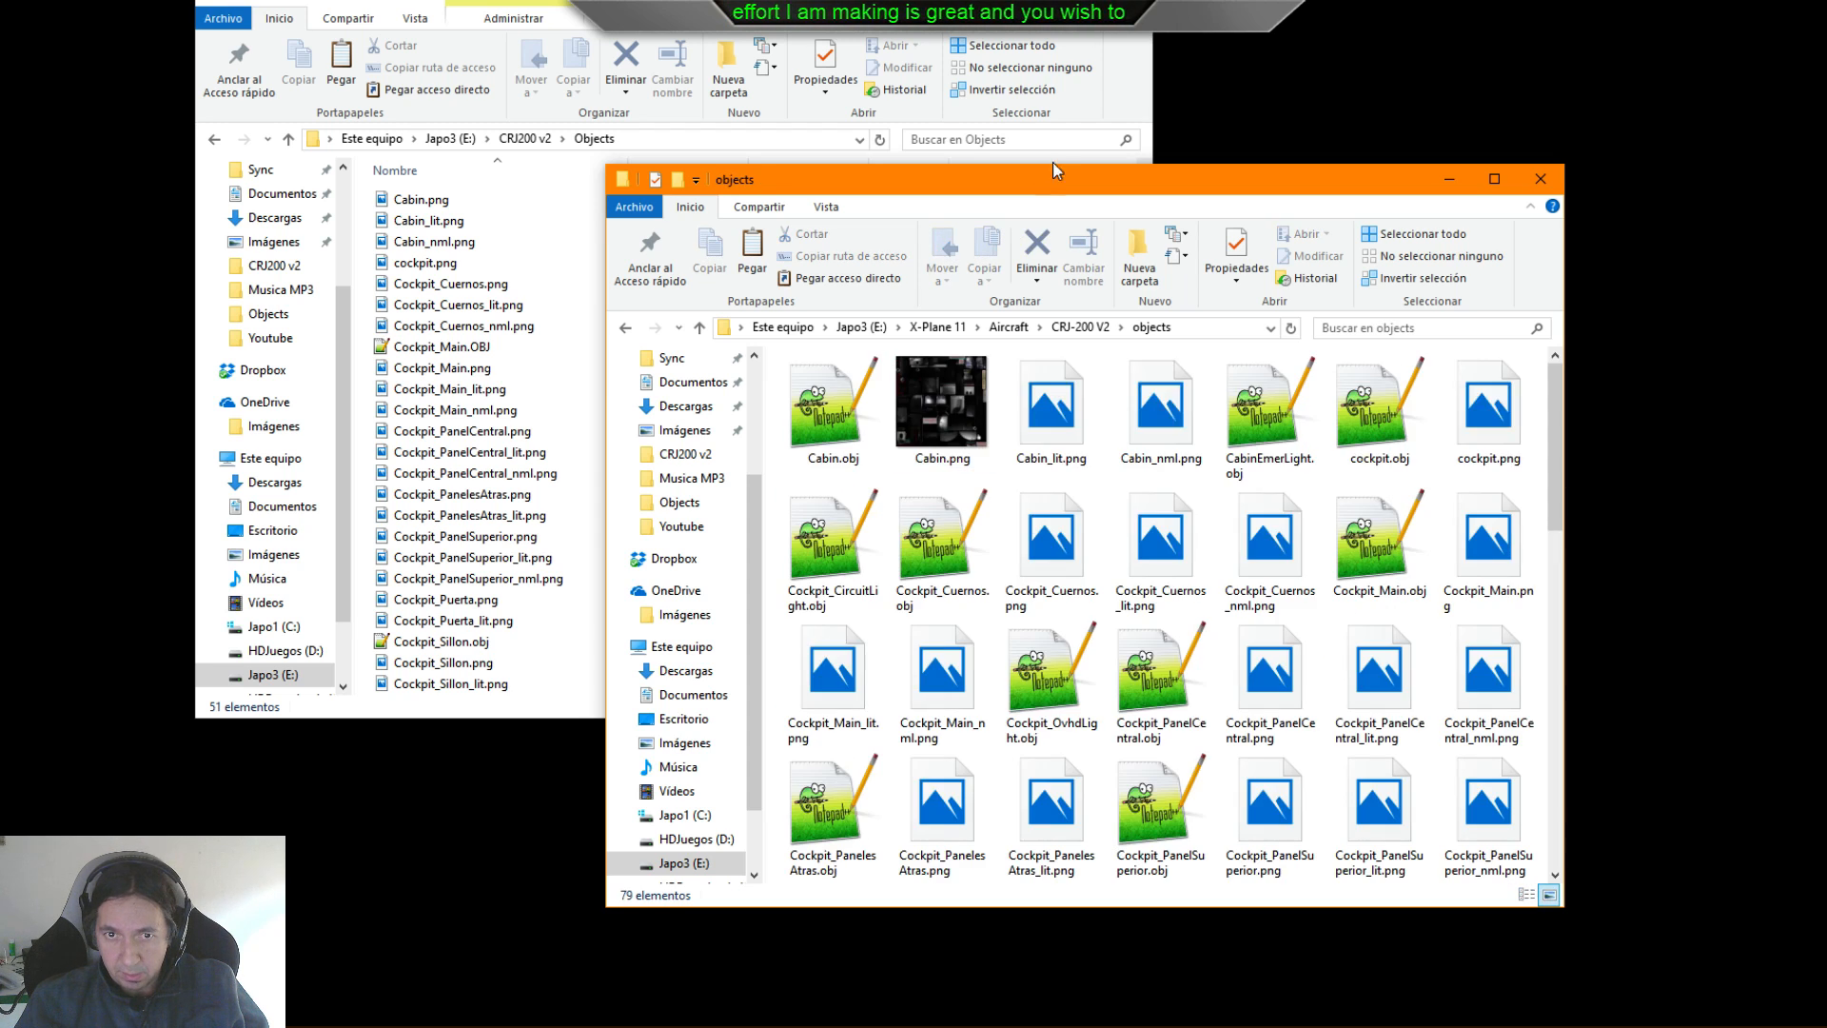
click(1526, 896)
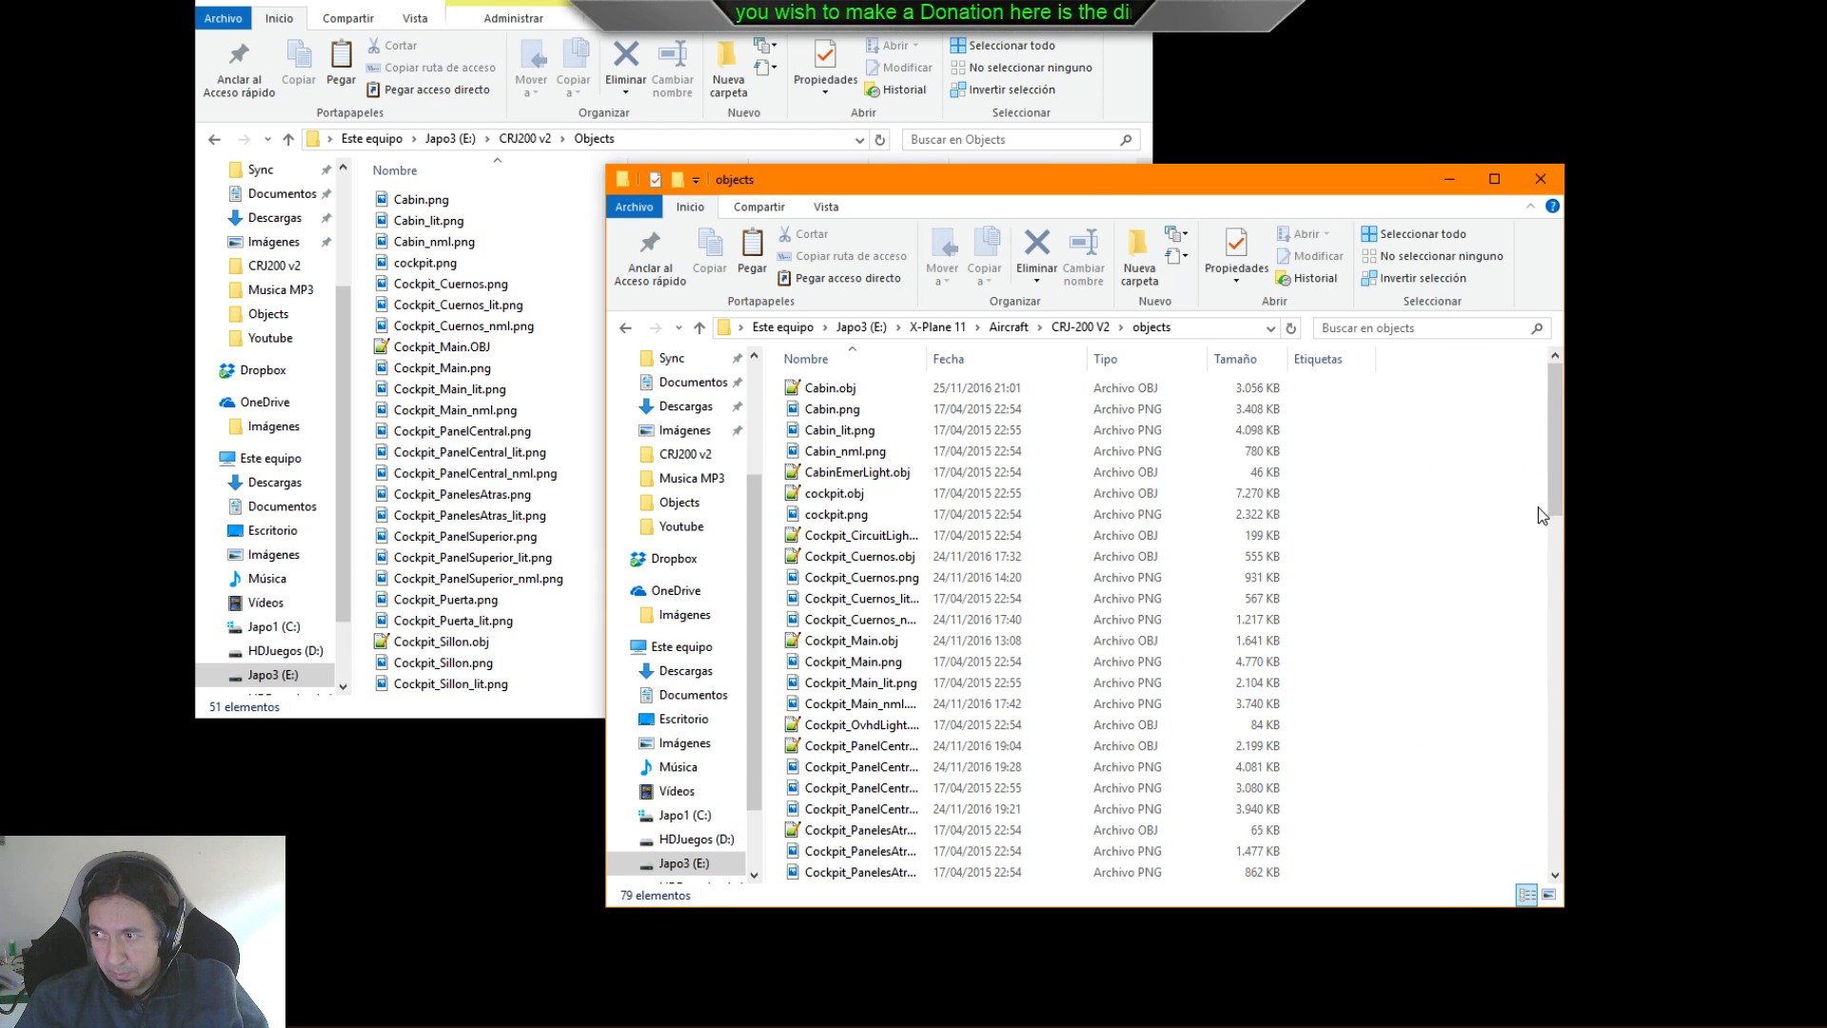
drag(1299, 185, 1473, 187)
click(1125, 118)
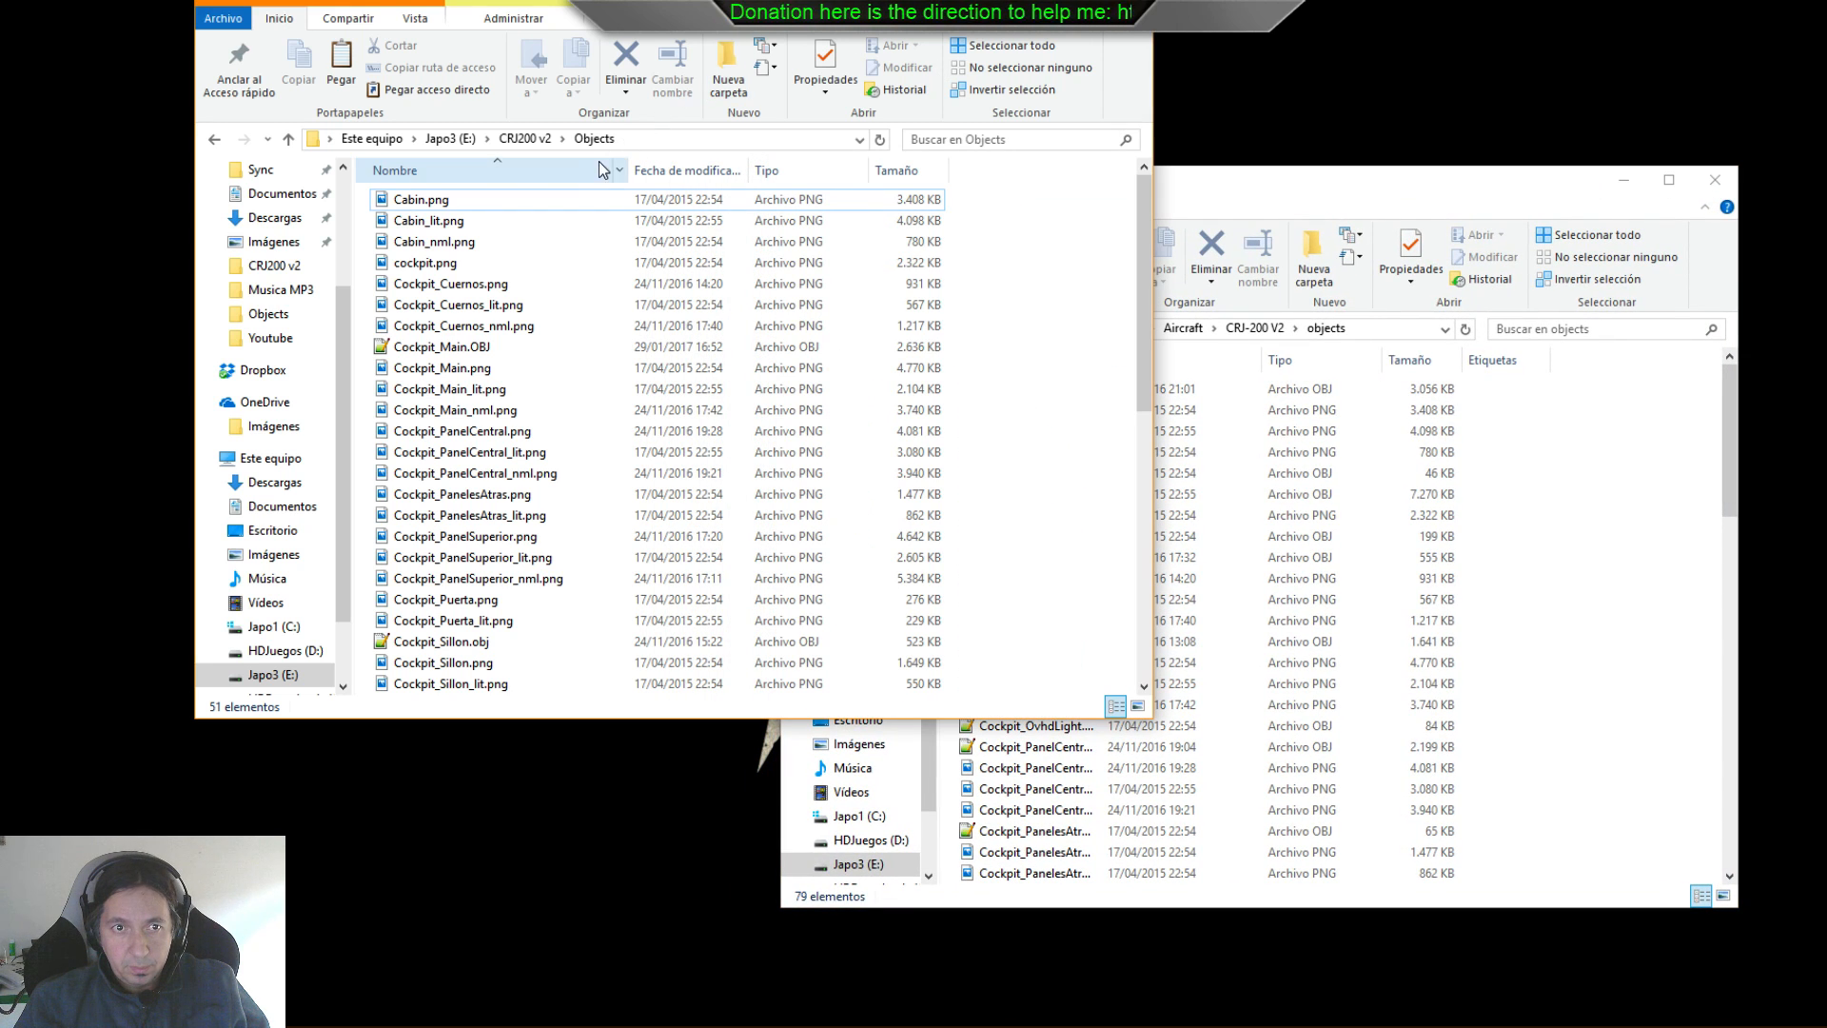
click(574, 198)
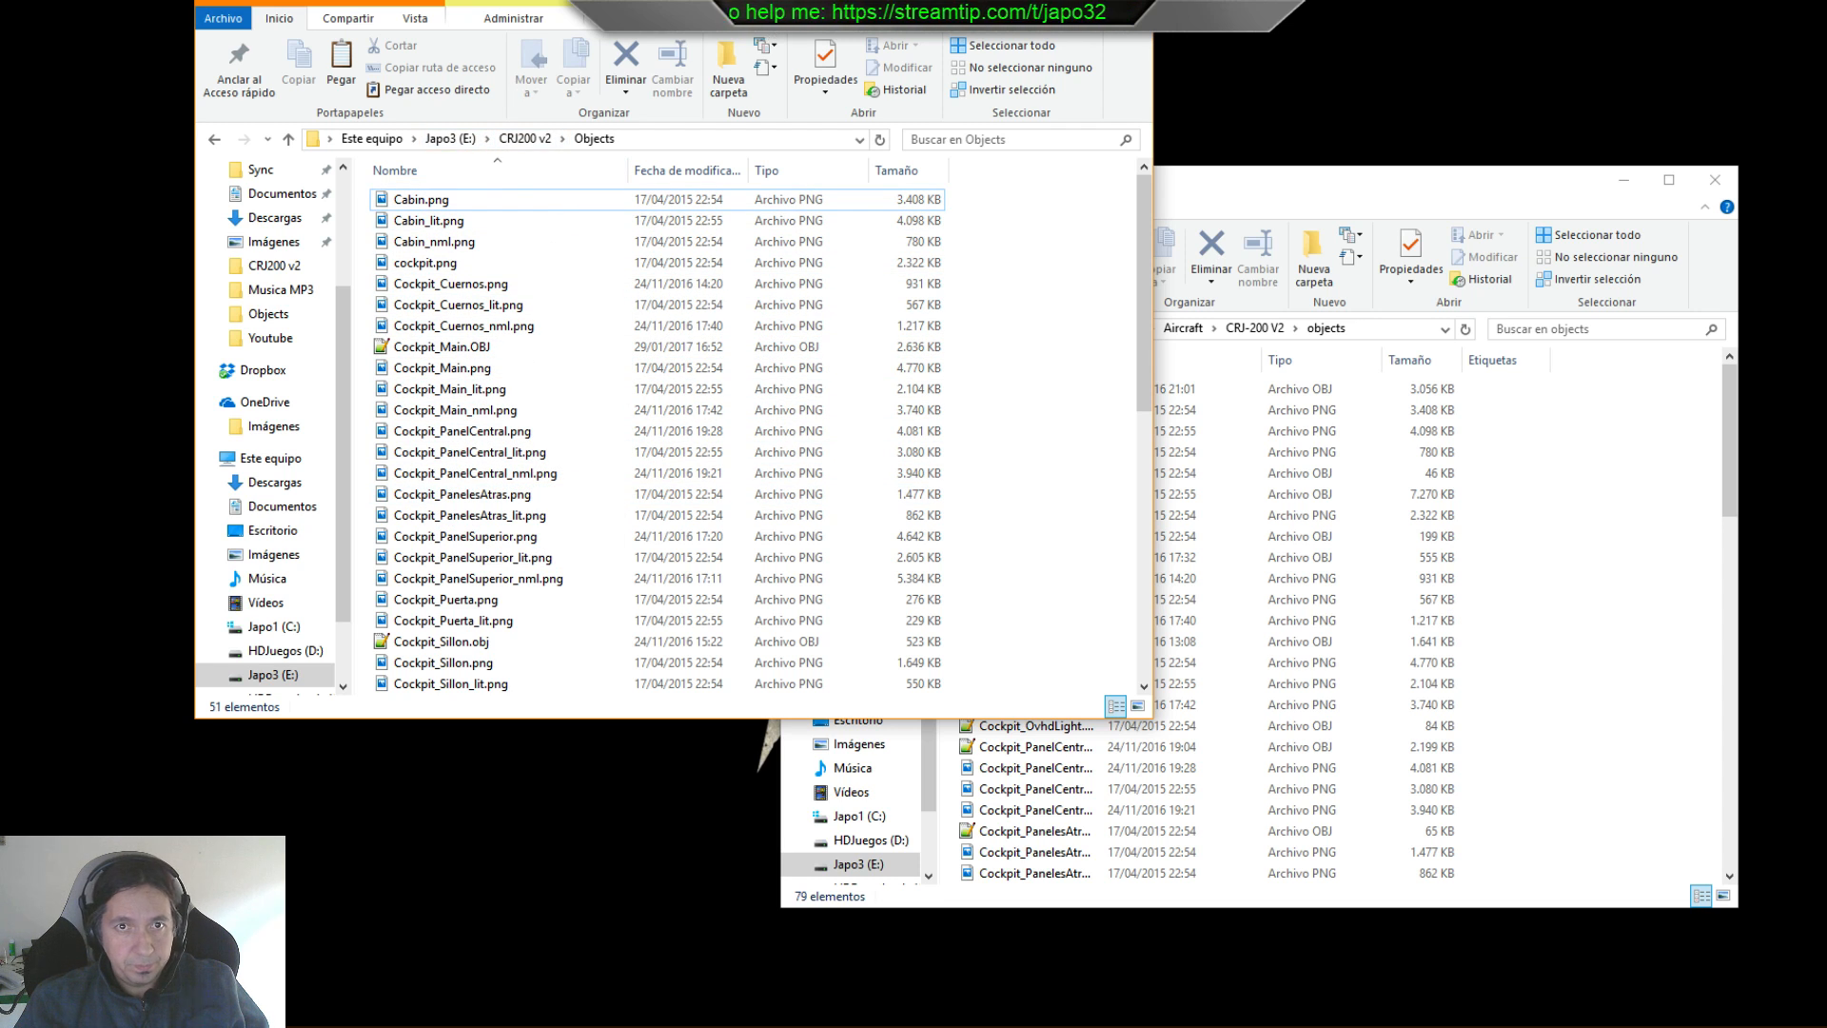
drag(571, 4, 0, 80)
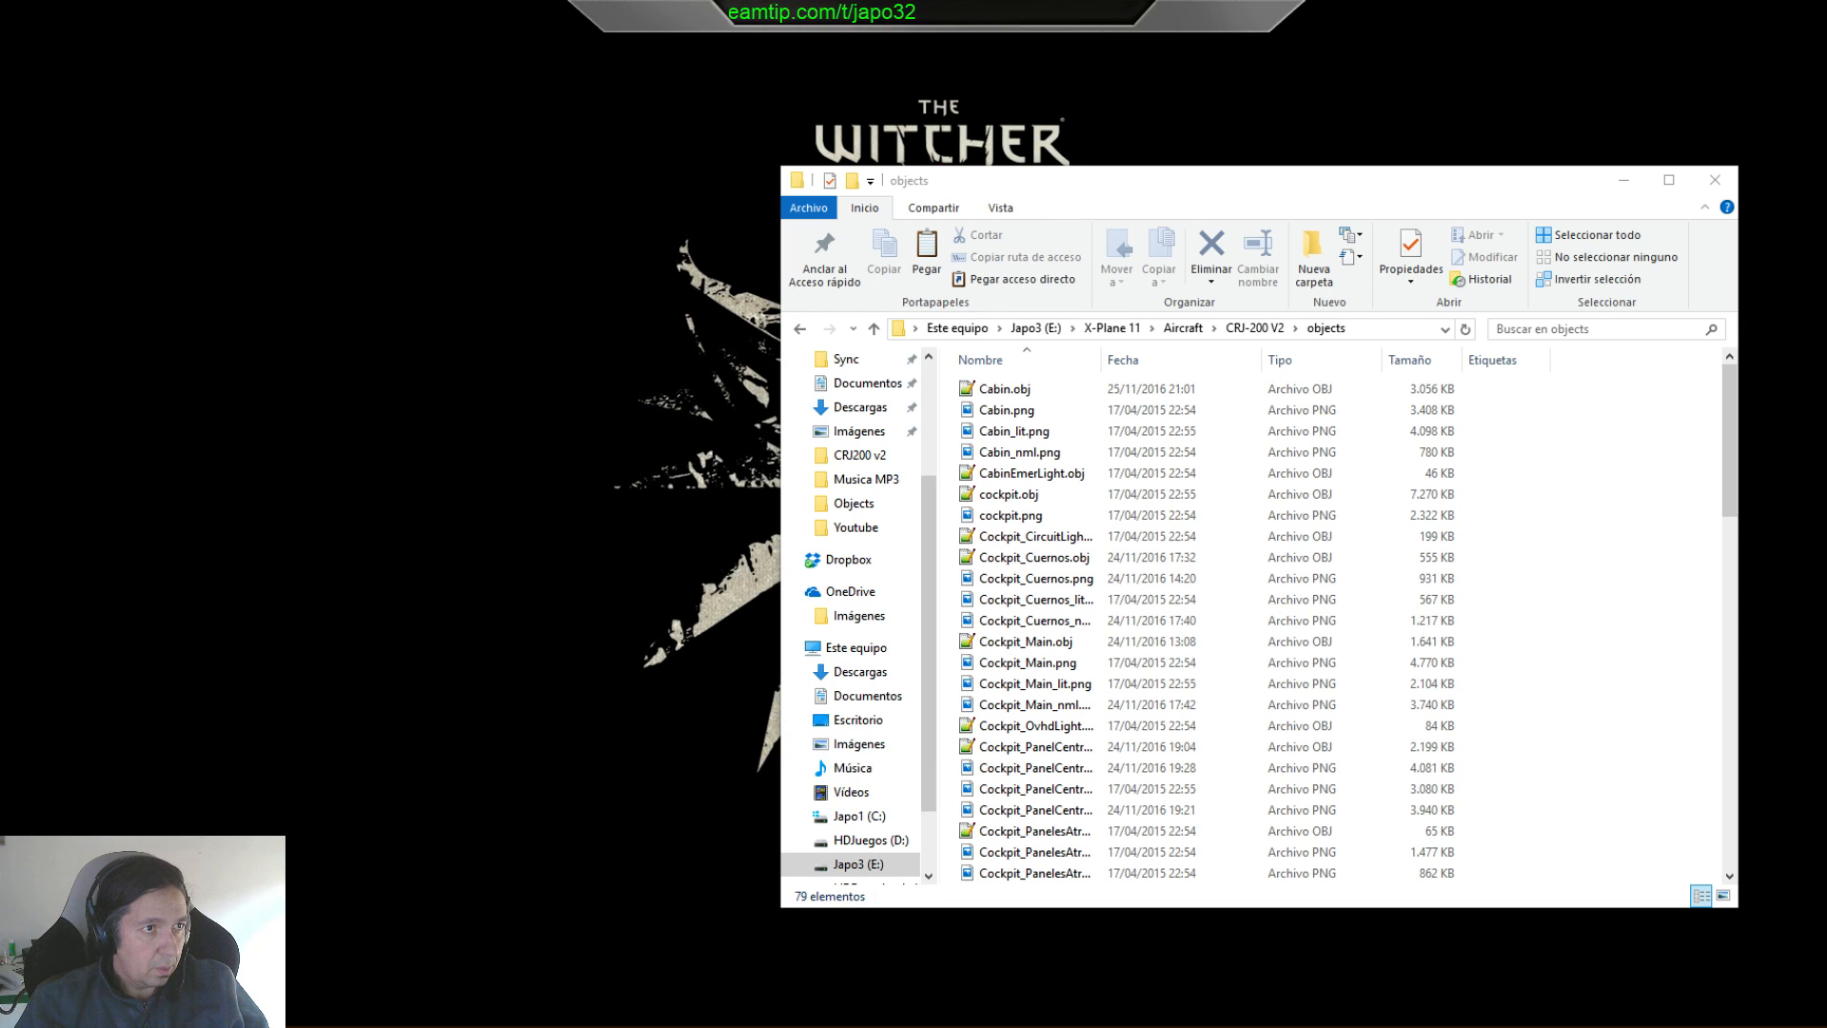
drag(0, 80, 659, 36)
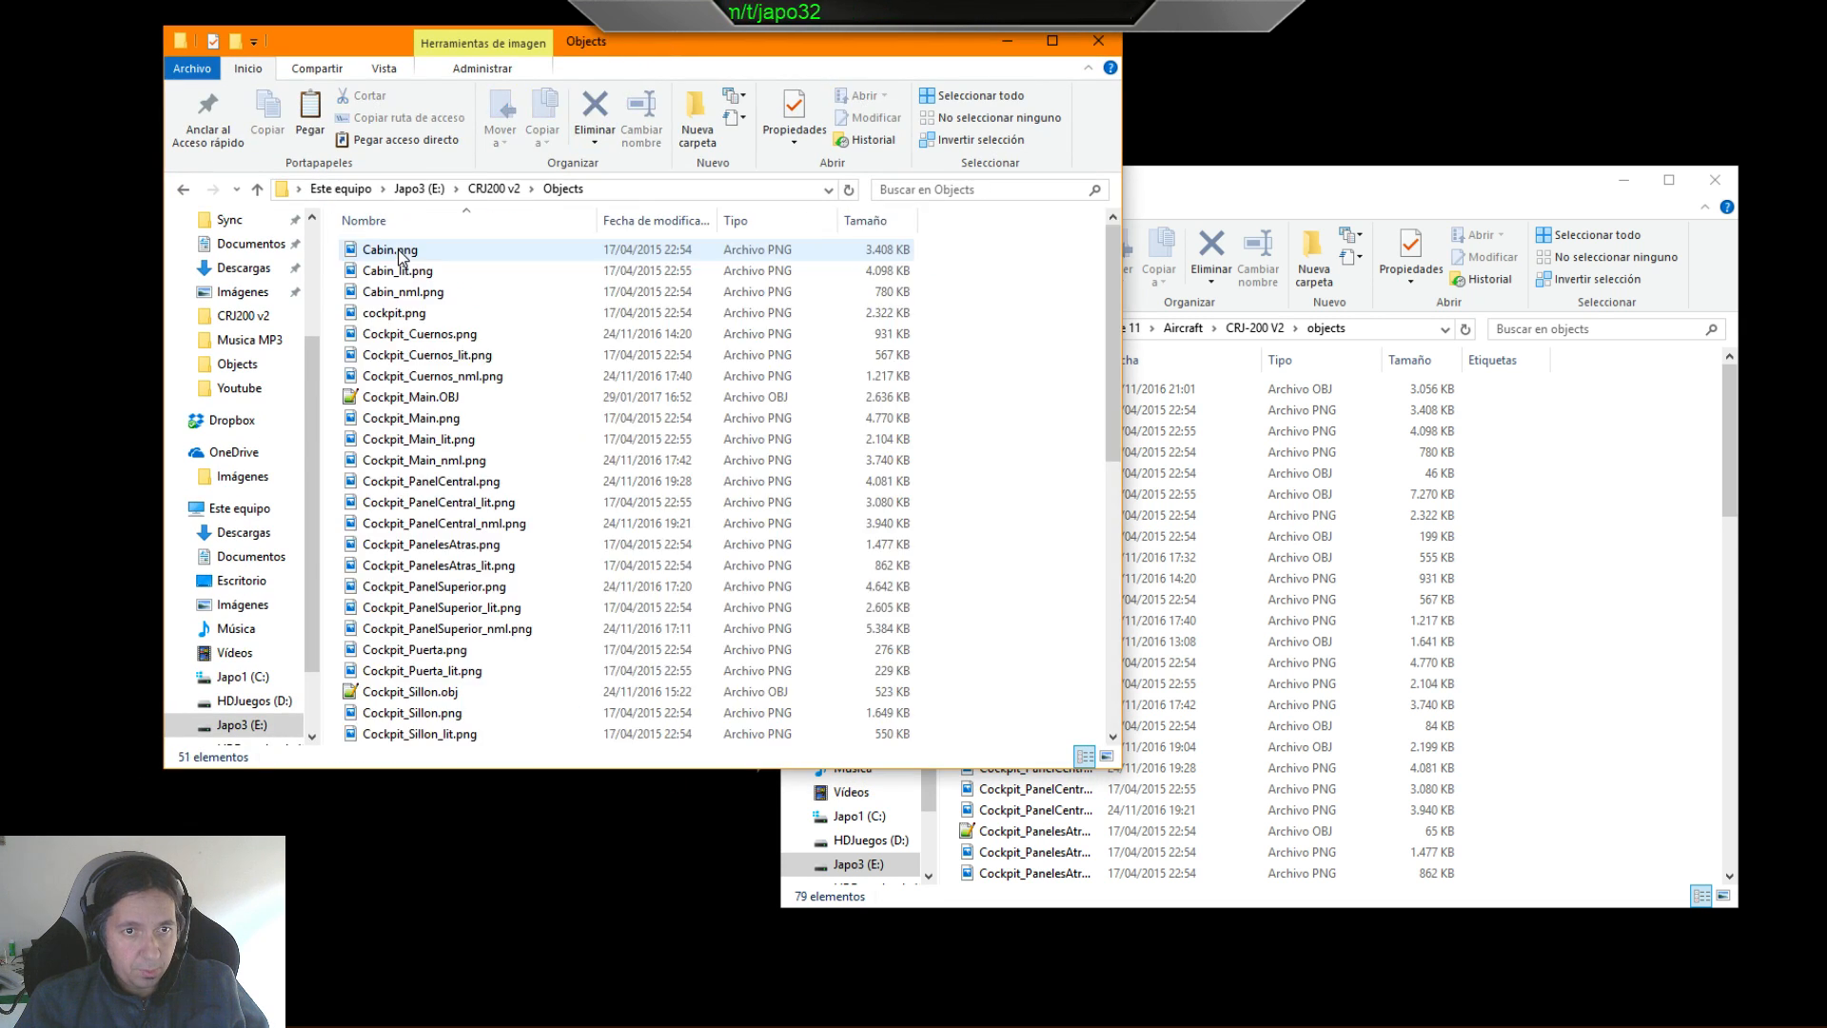
- Copy Cockpit_Main.OBJ from the CRJ200 v2 Objects folder into the CRJ-200 V2 objects folder, replacing the existing file
click(411, 399)
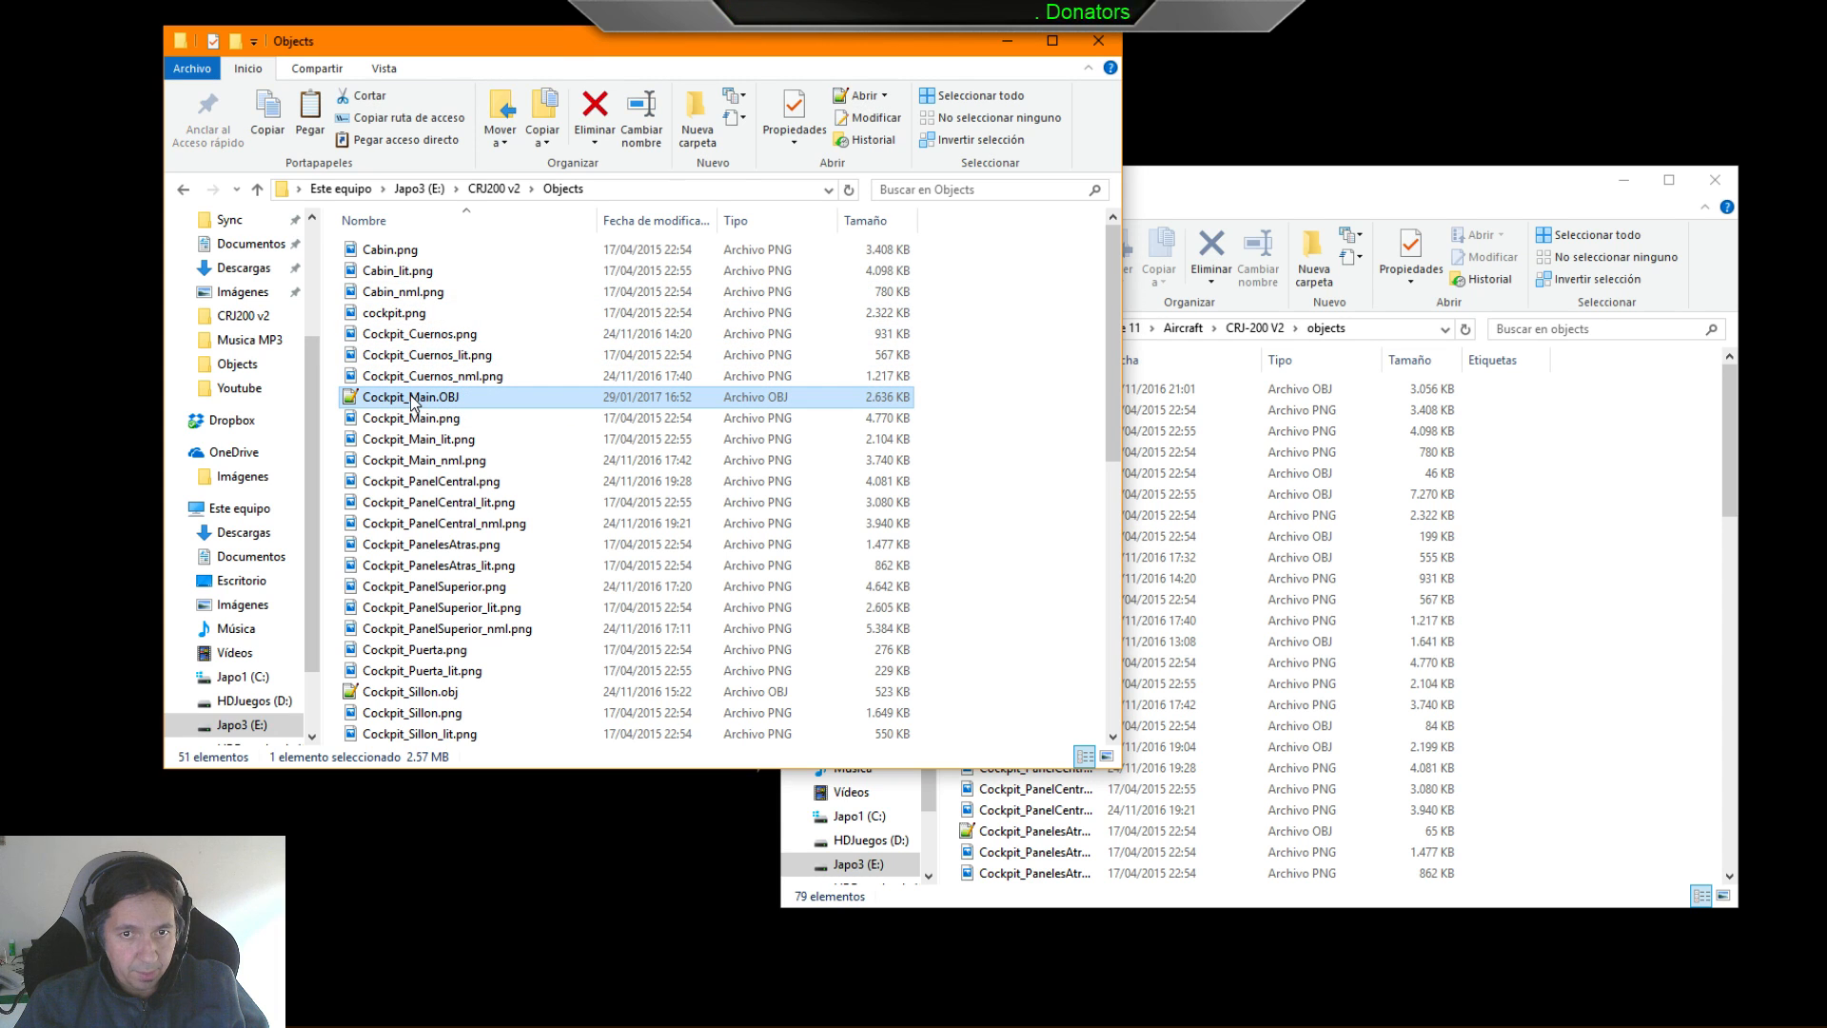
right_drag(412, 405, 1615, 652)
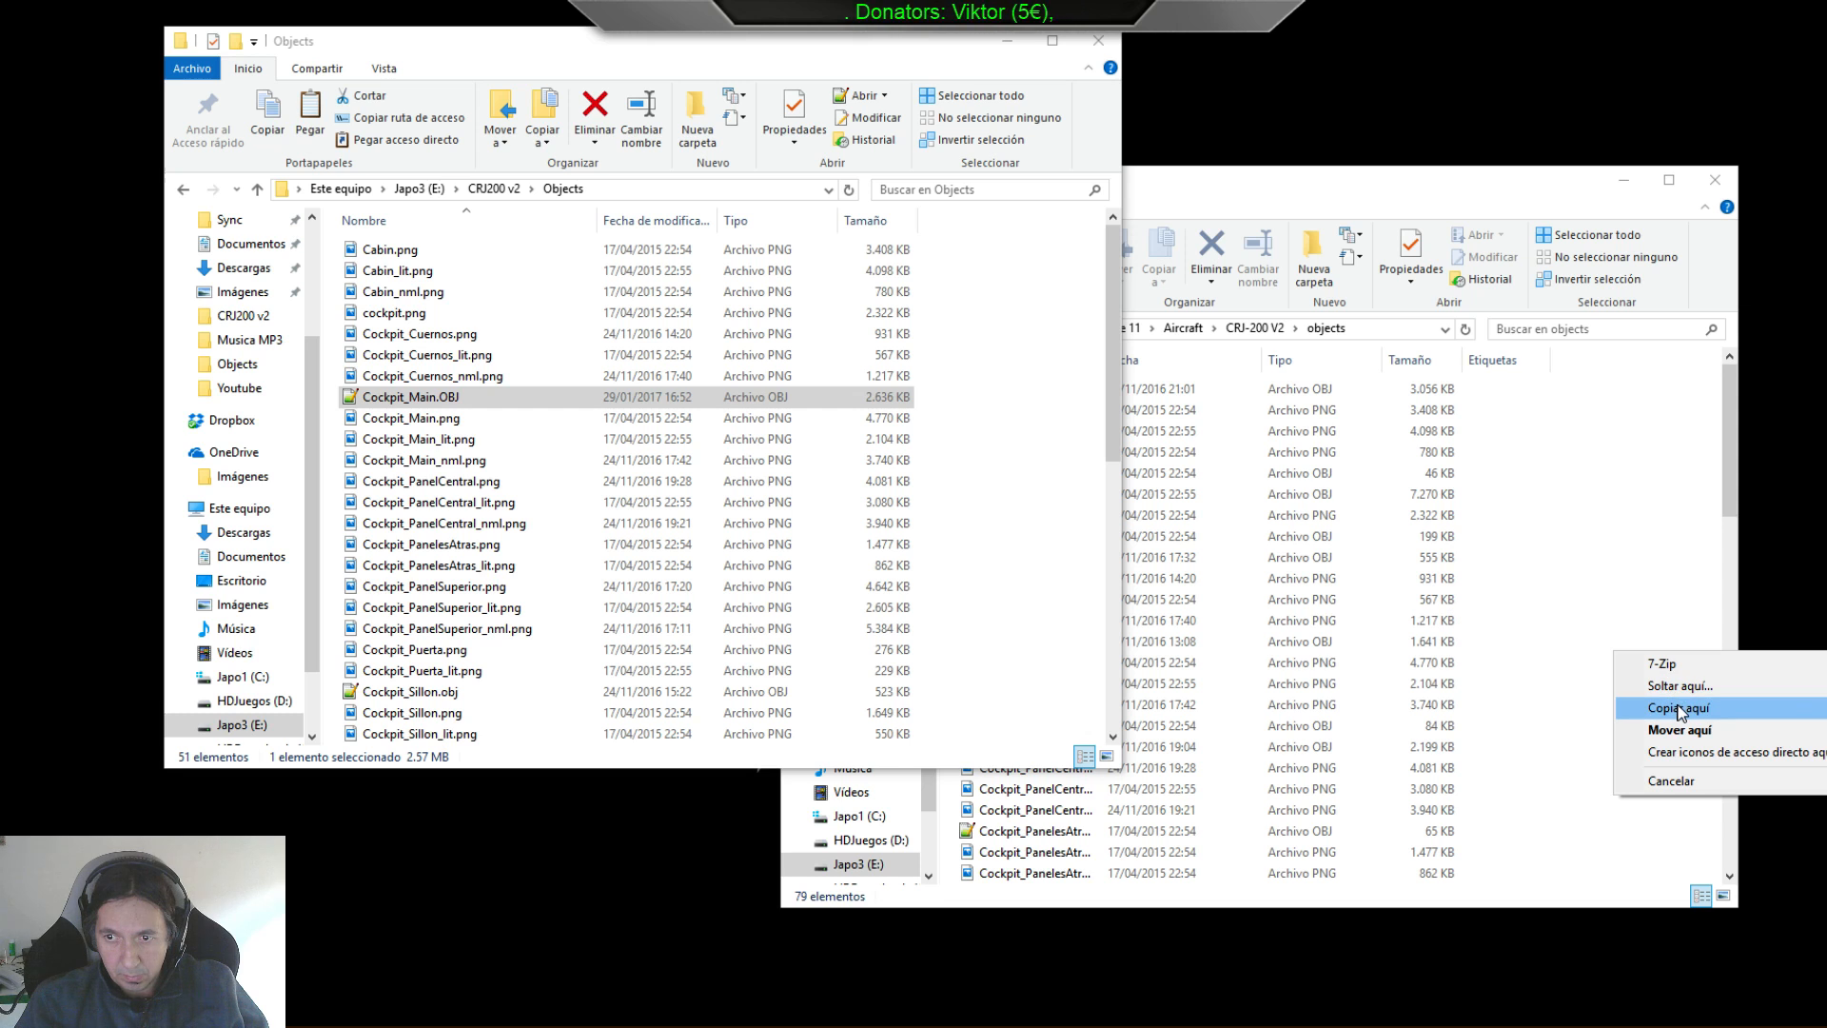
click(1680, 709)
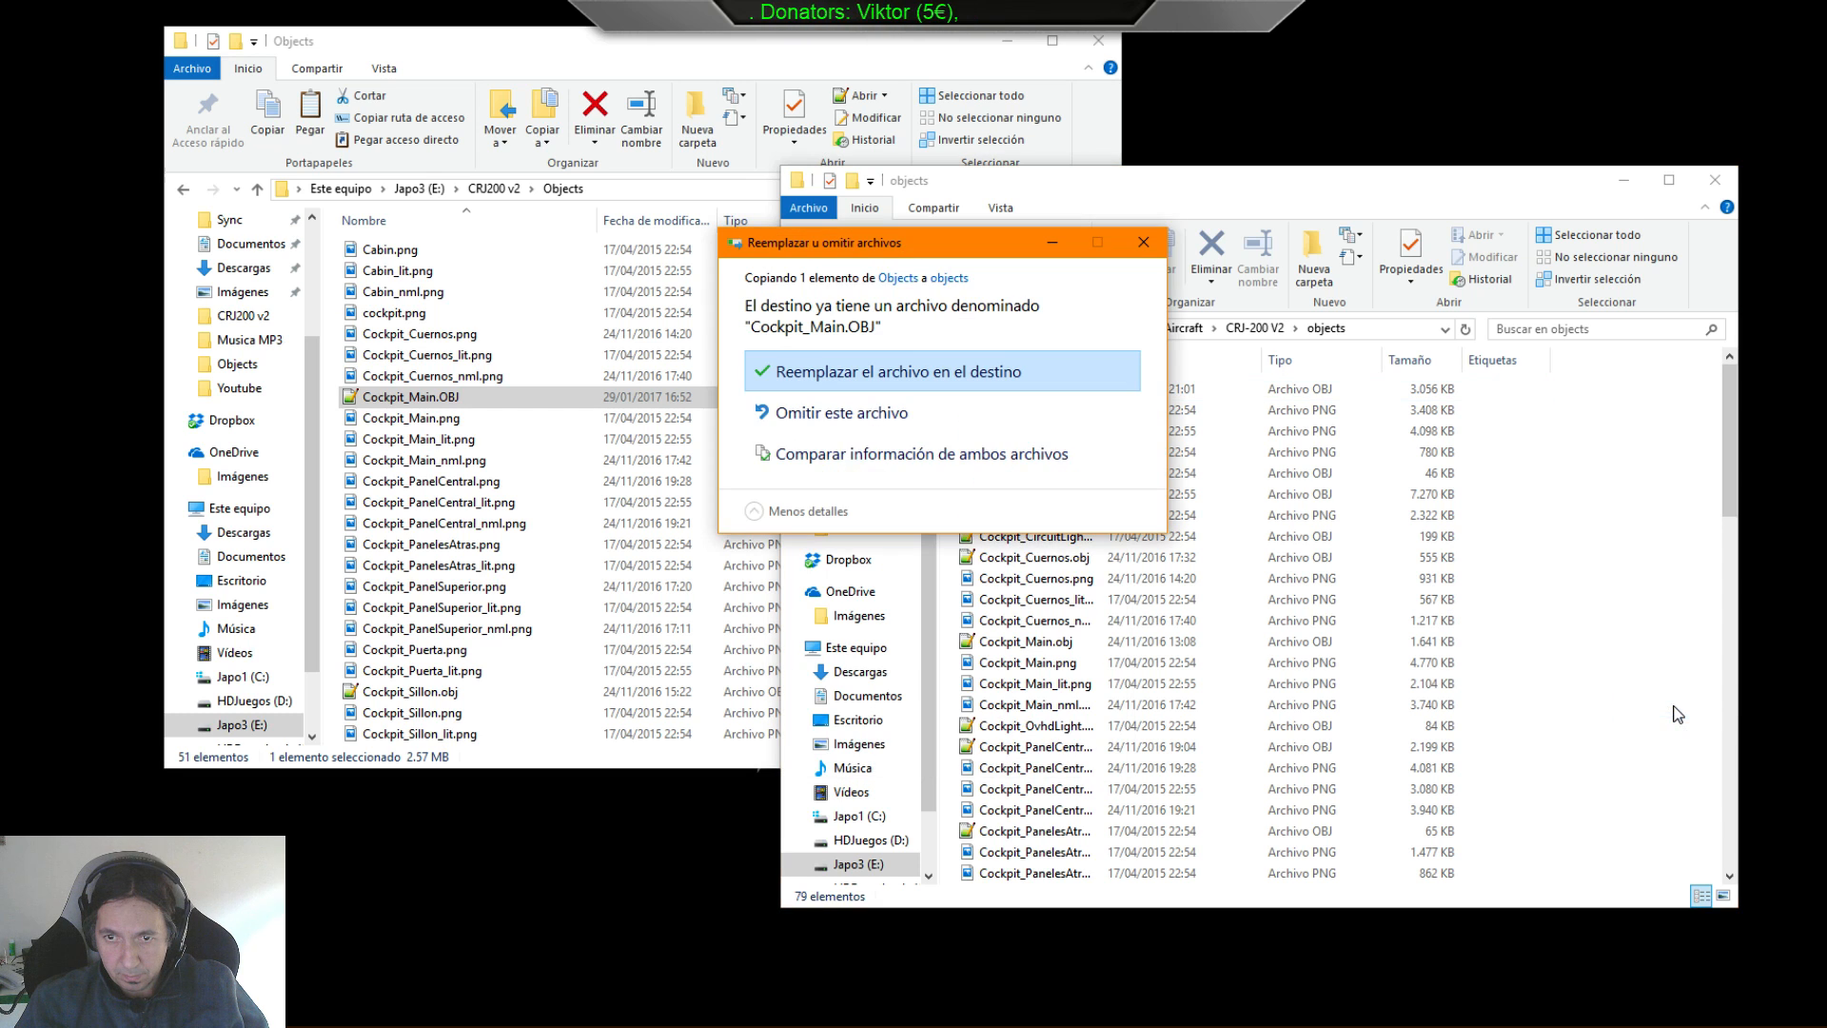
click(943, 371)
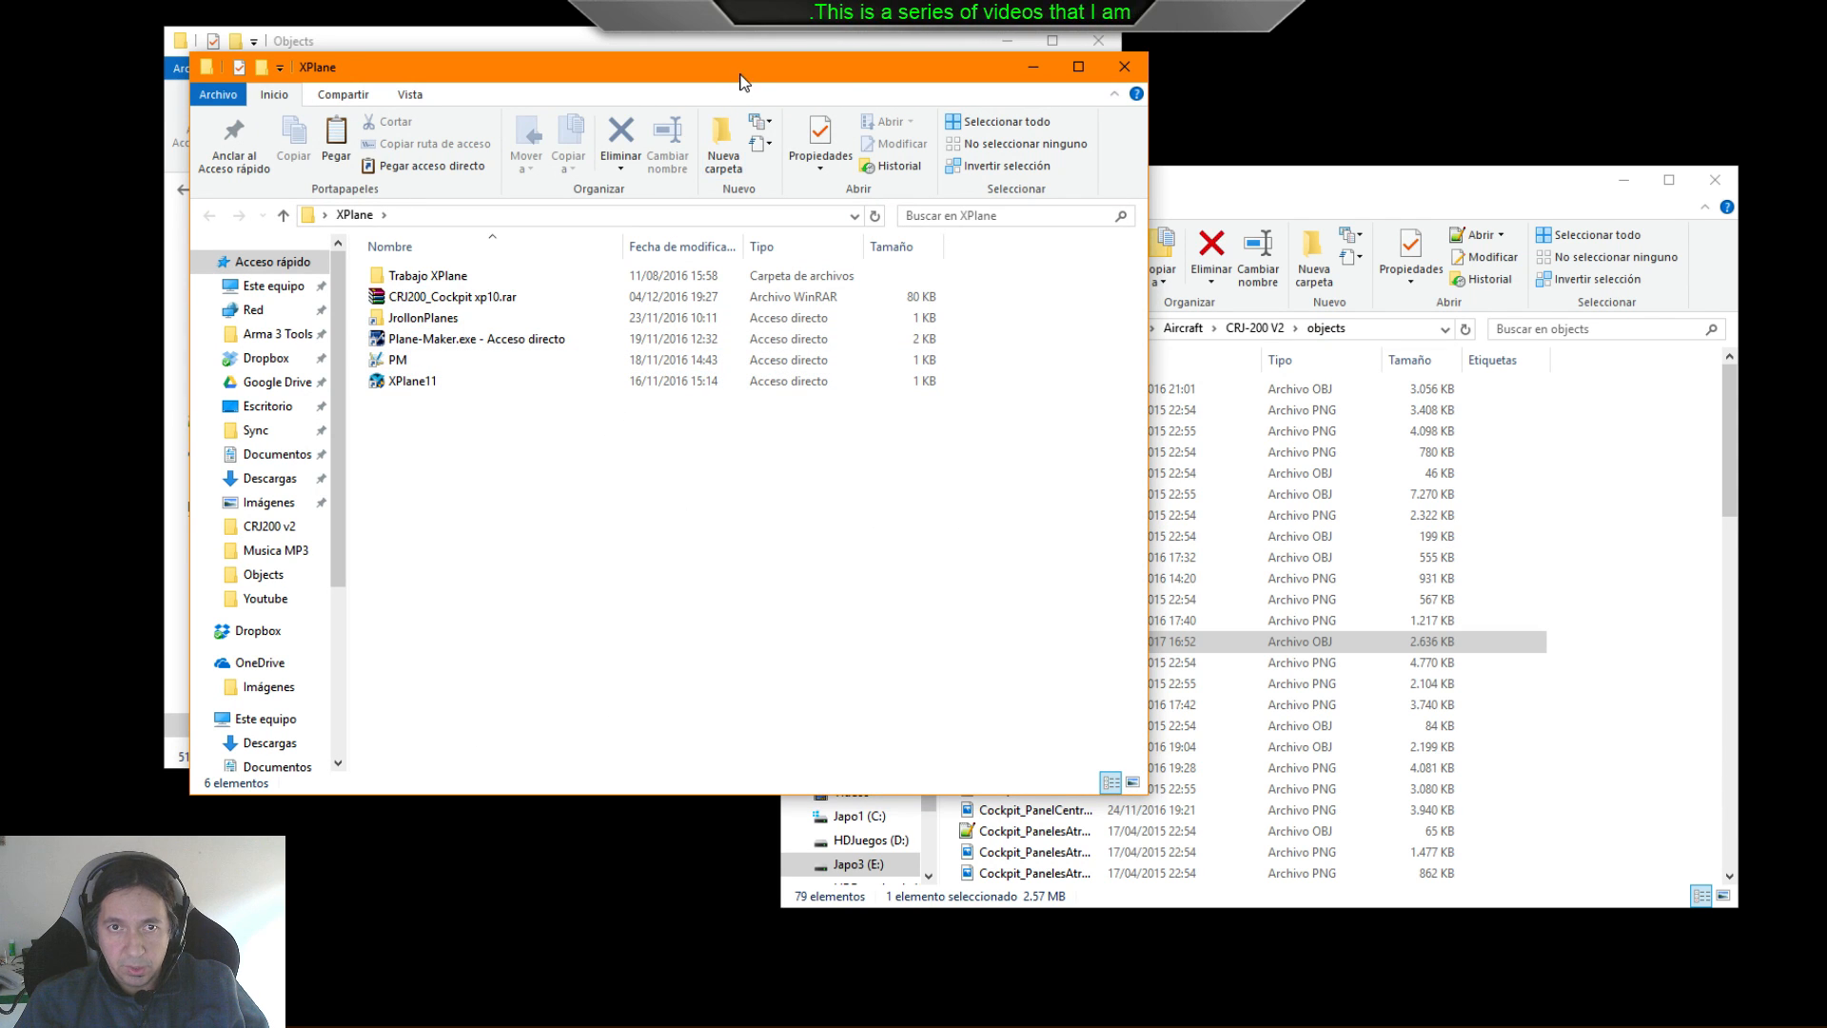
- Switch to X-Plane 11, set up a new flight, choose the CRJ-200 V2 aircraft and mark it as a favorite
drag(740, 72, 1826, 77)
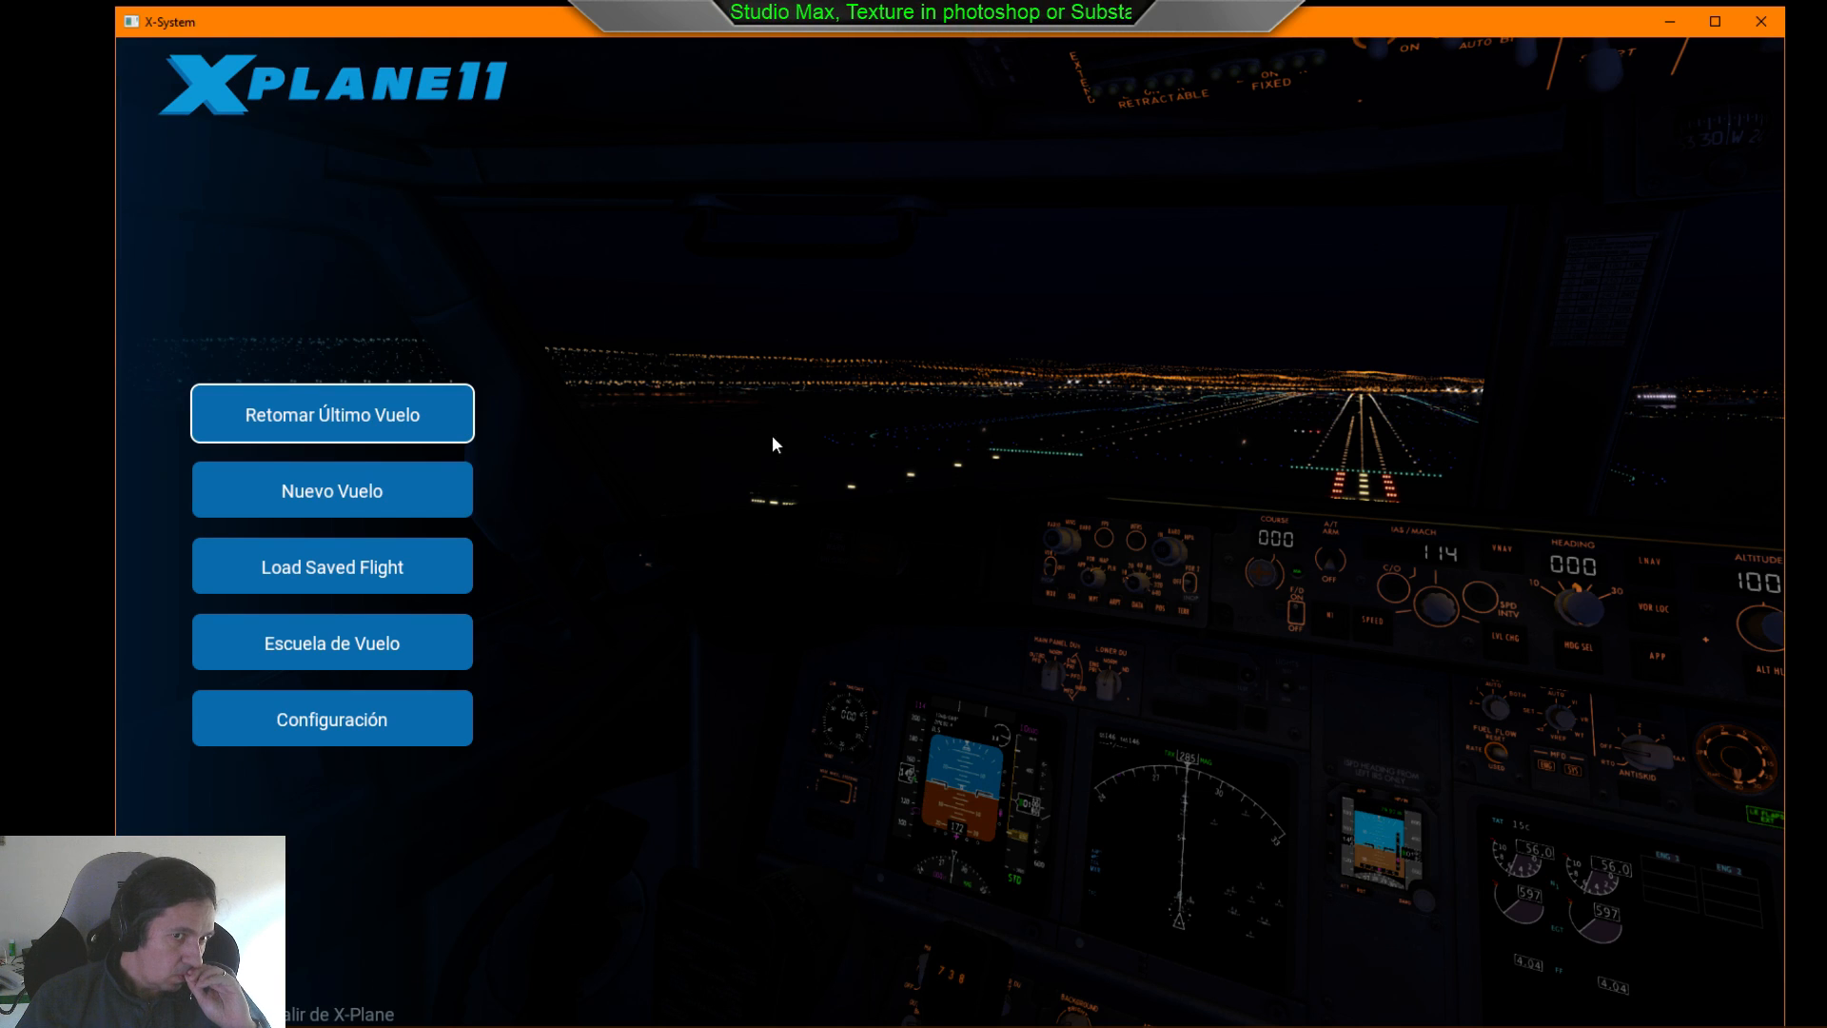
click(309, 507)
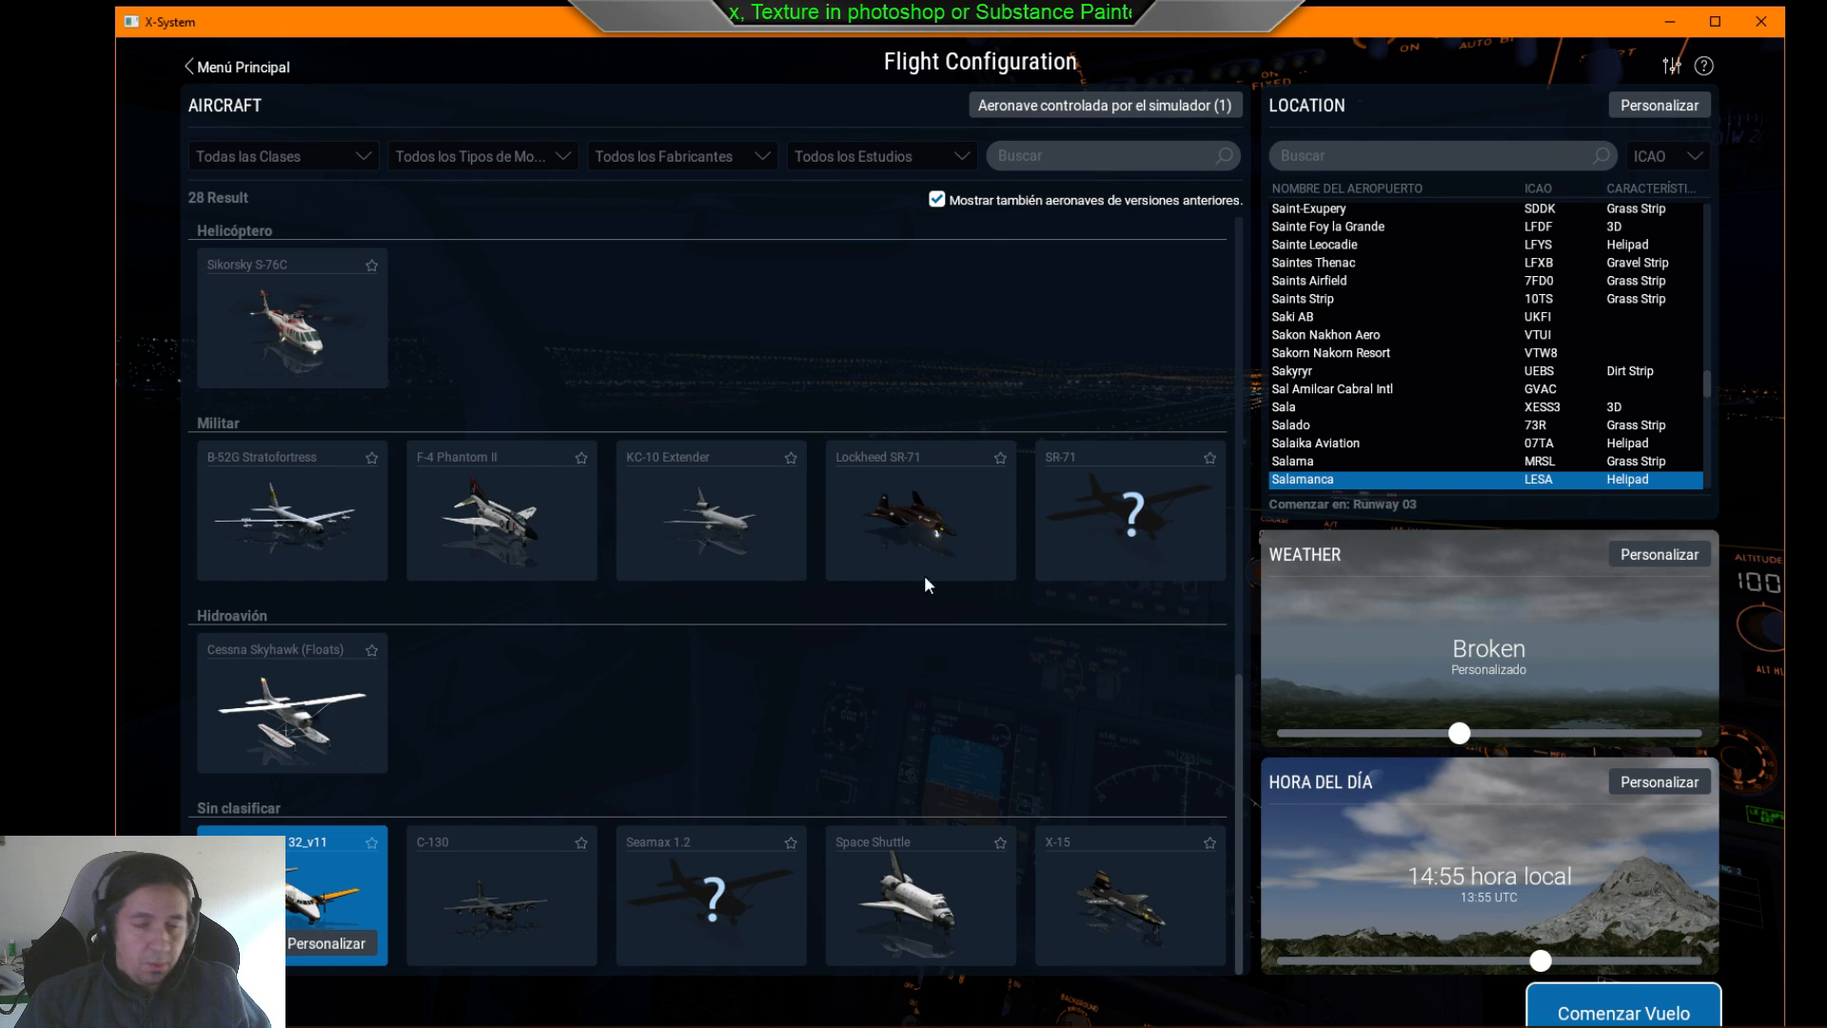
scroll(909, 569, up, 3)
scroll(902, 567, down, 5)
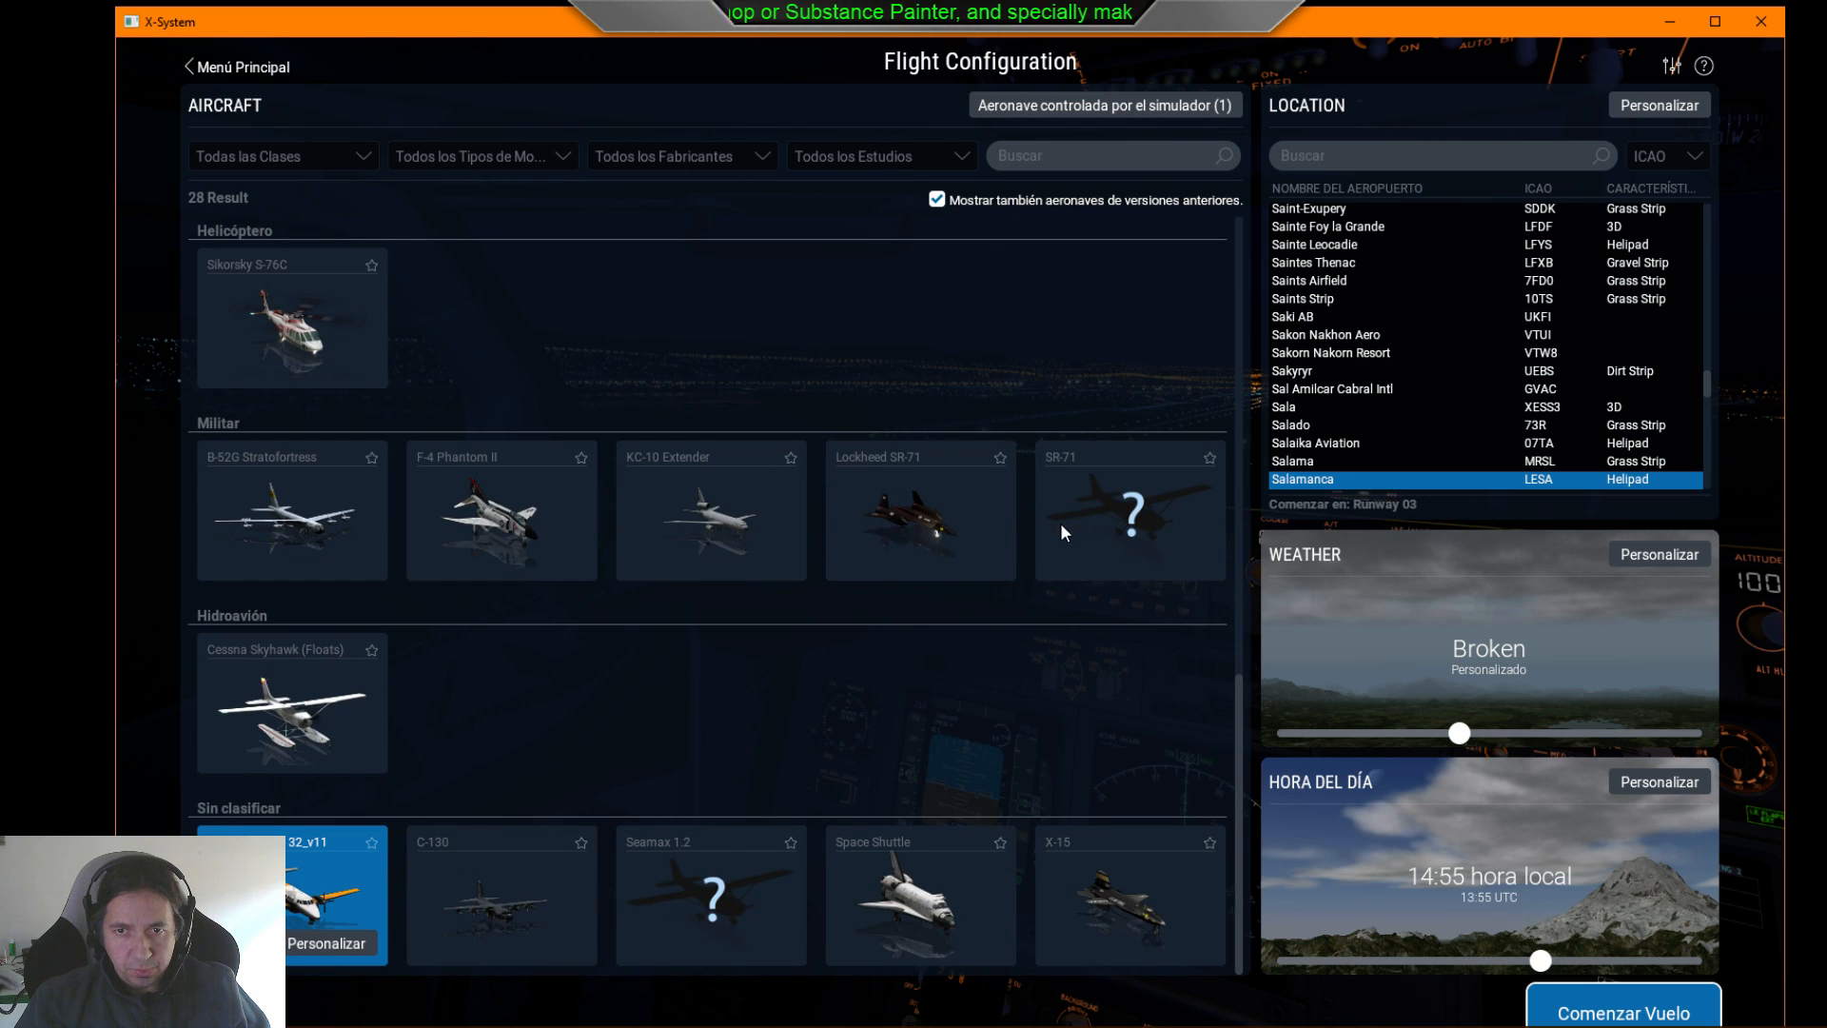
scroll(849, 478, up, 5)
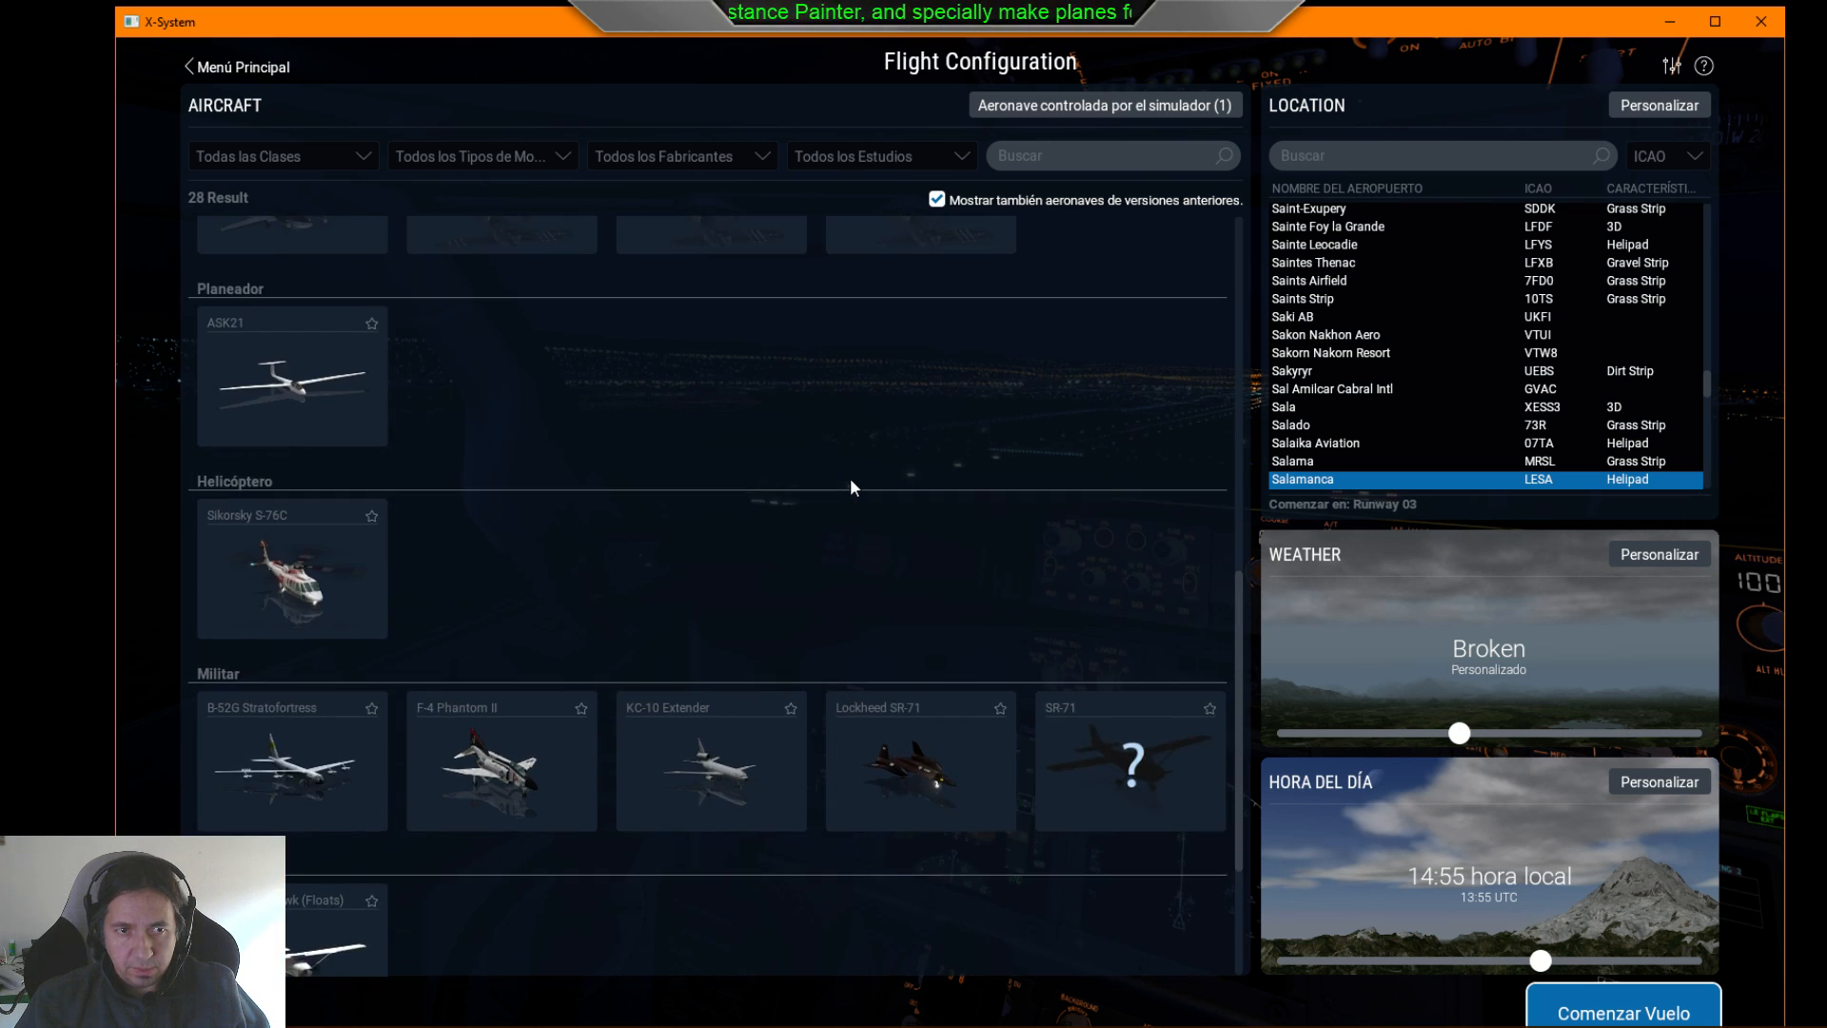
scroll(849, 478, up, 4)
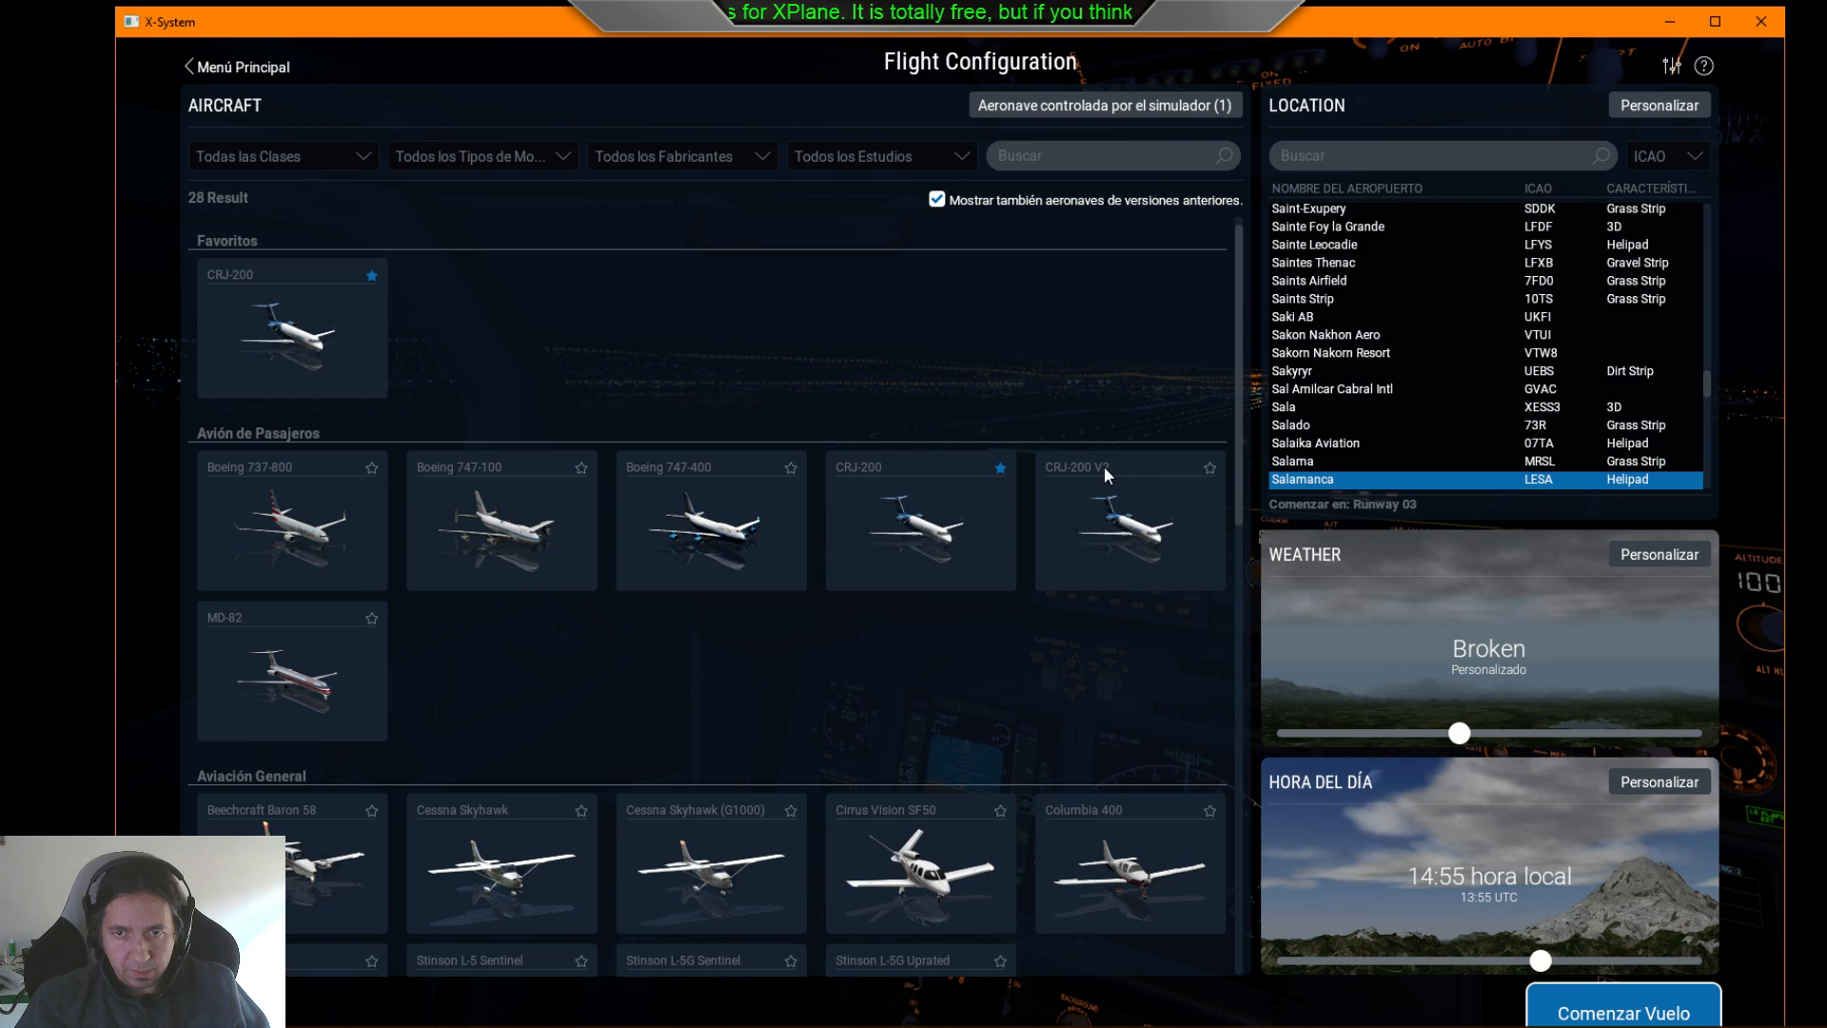
click(1150, 522)
click(1210, 467)
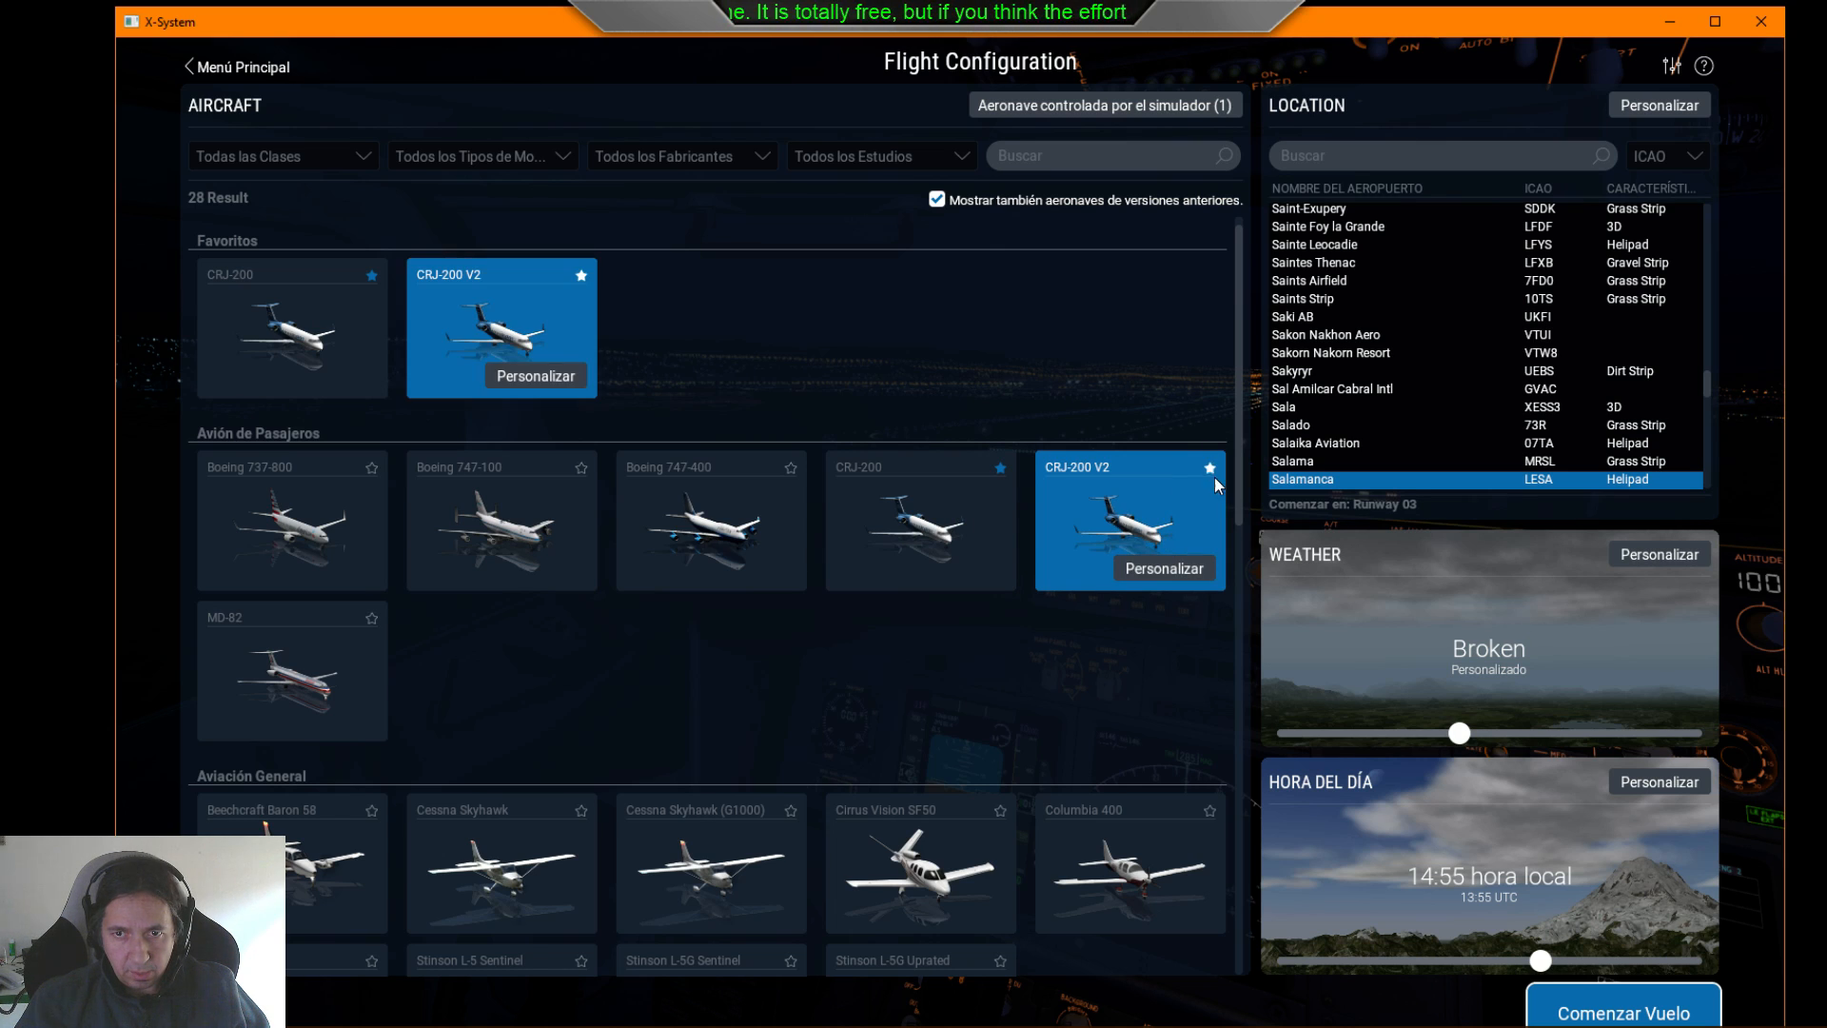
- Open the CRJ-200 V2 aircraft details, start the flight and look around the cockpit interior
click(562, 381)
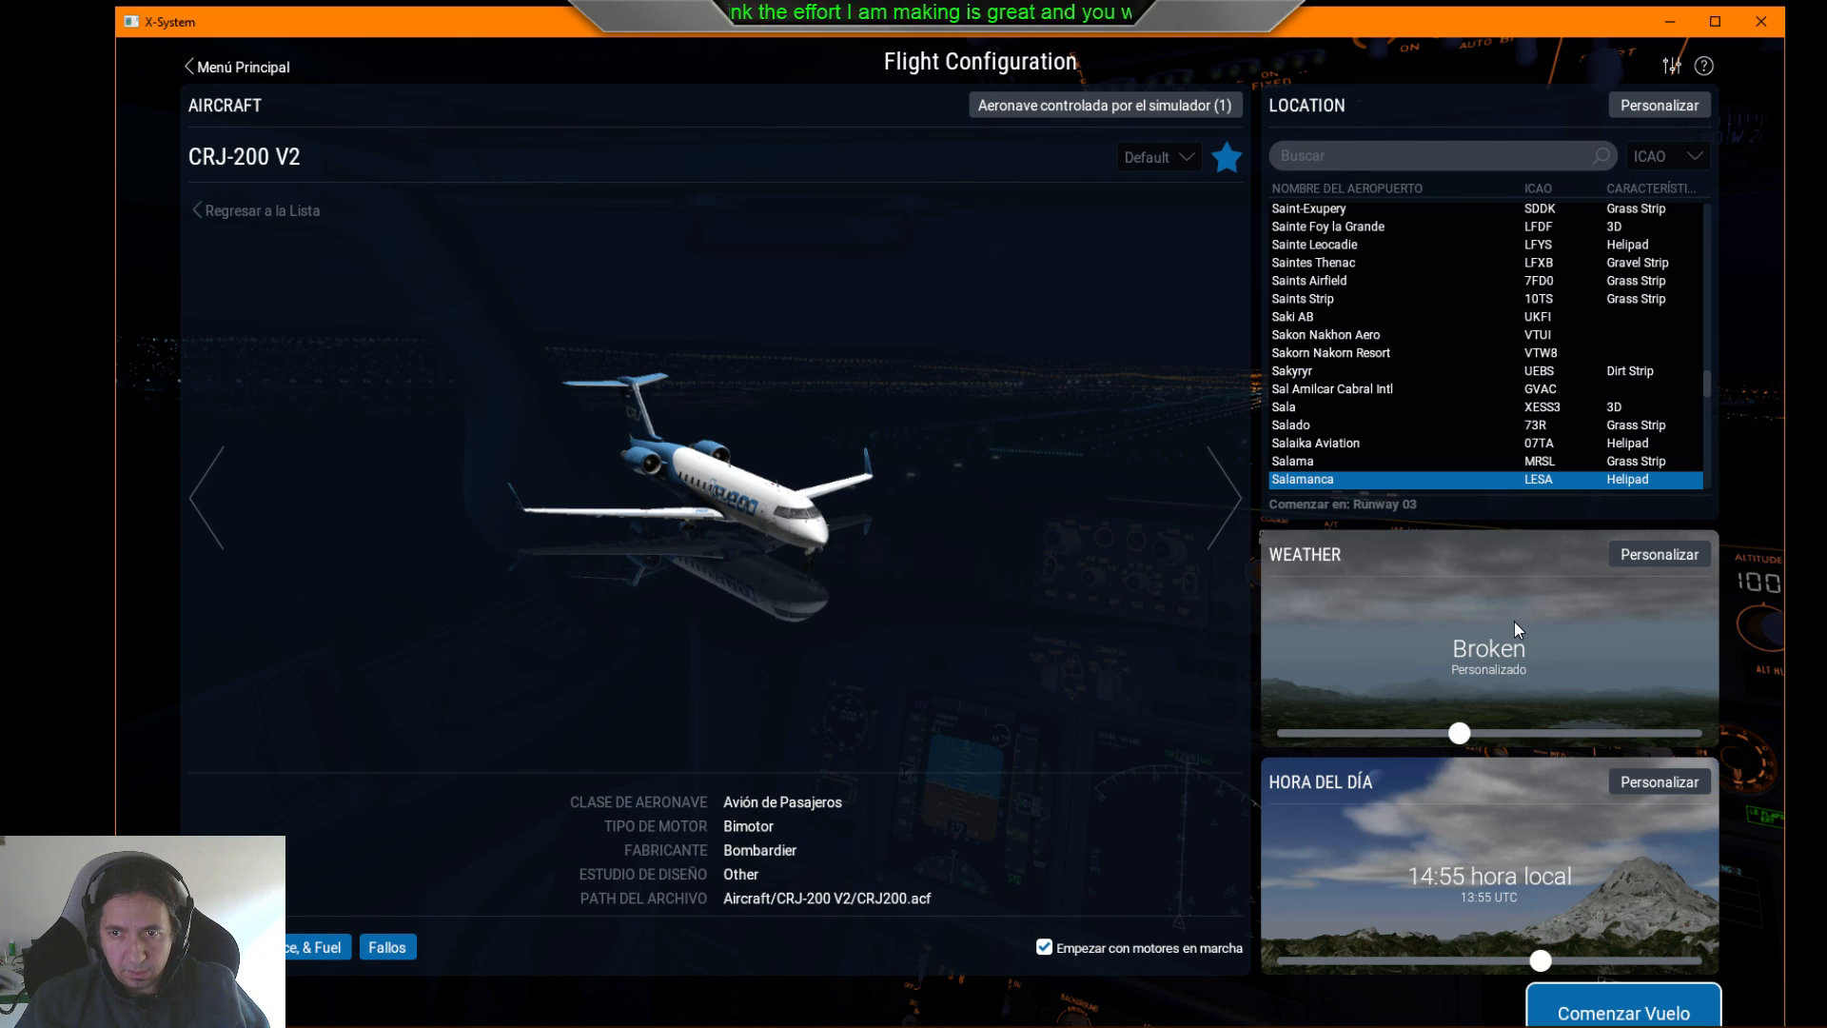
click(1587, 1000)
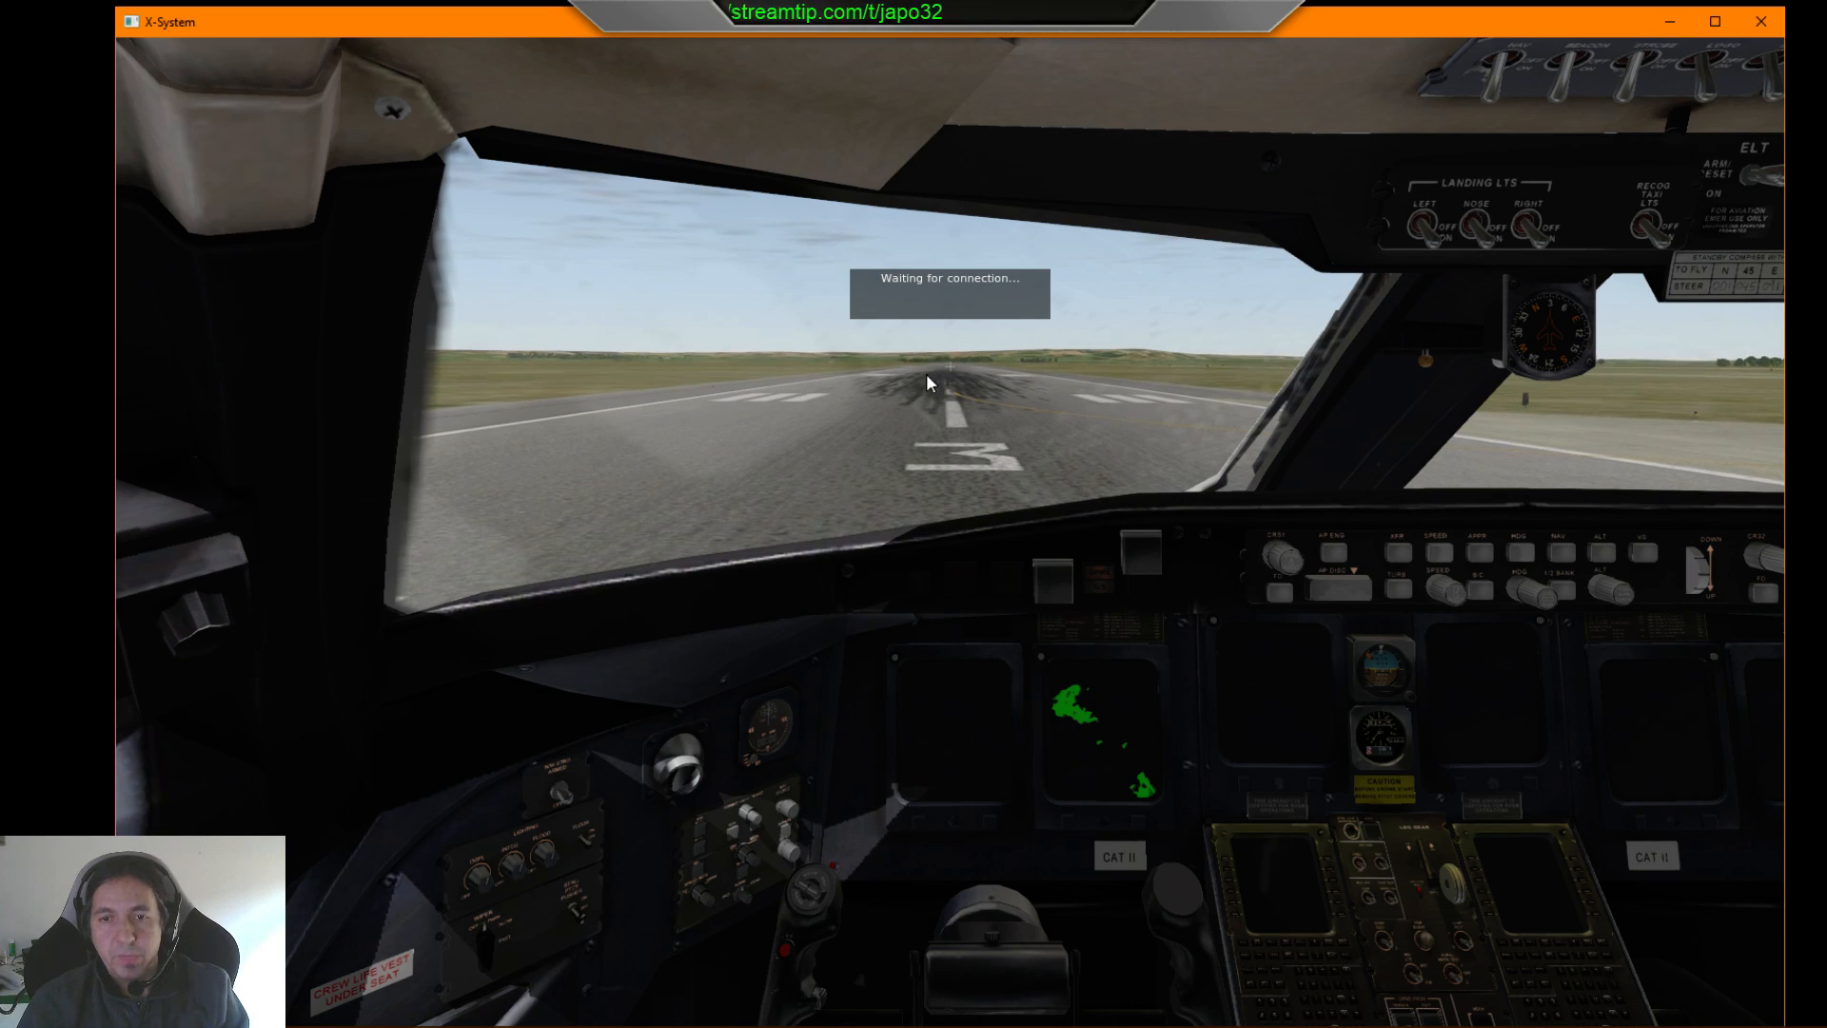
right_drag(812, 160, 1081, 143)
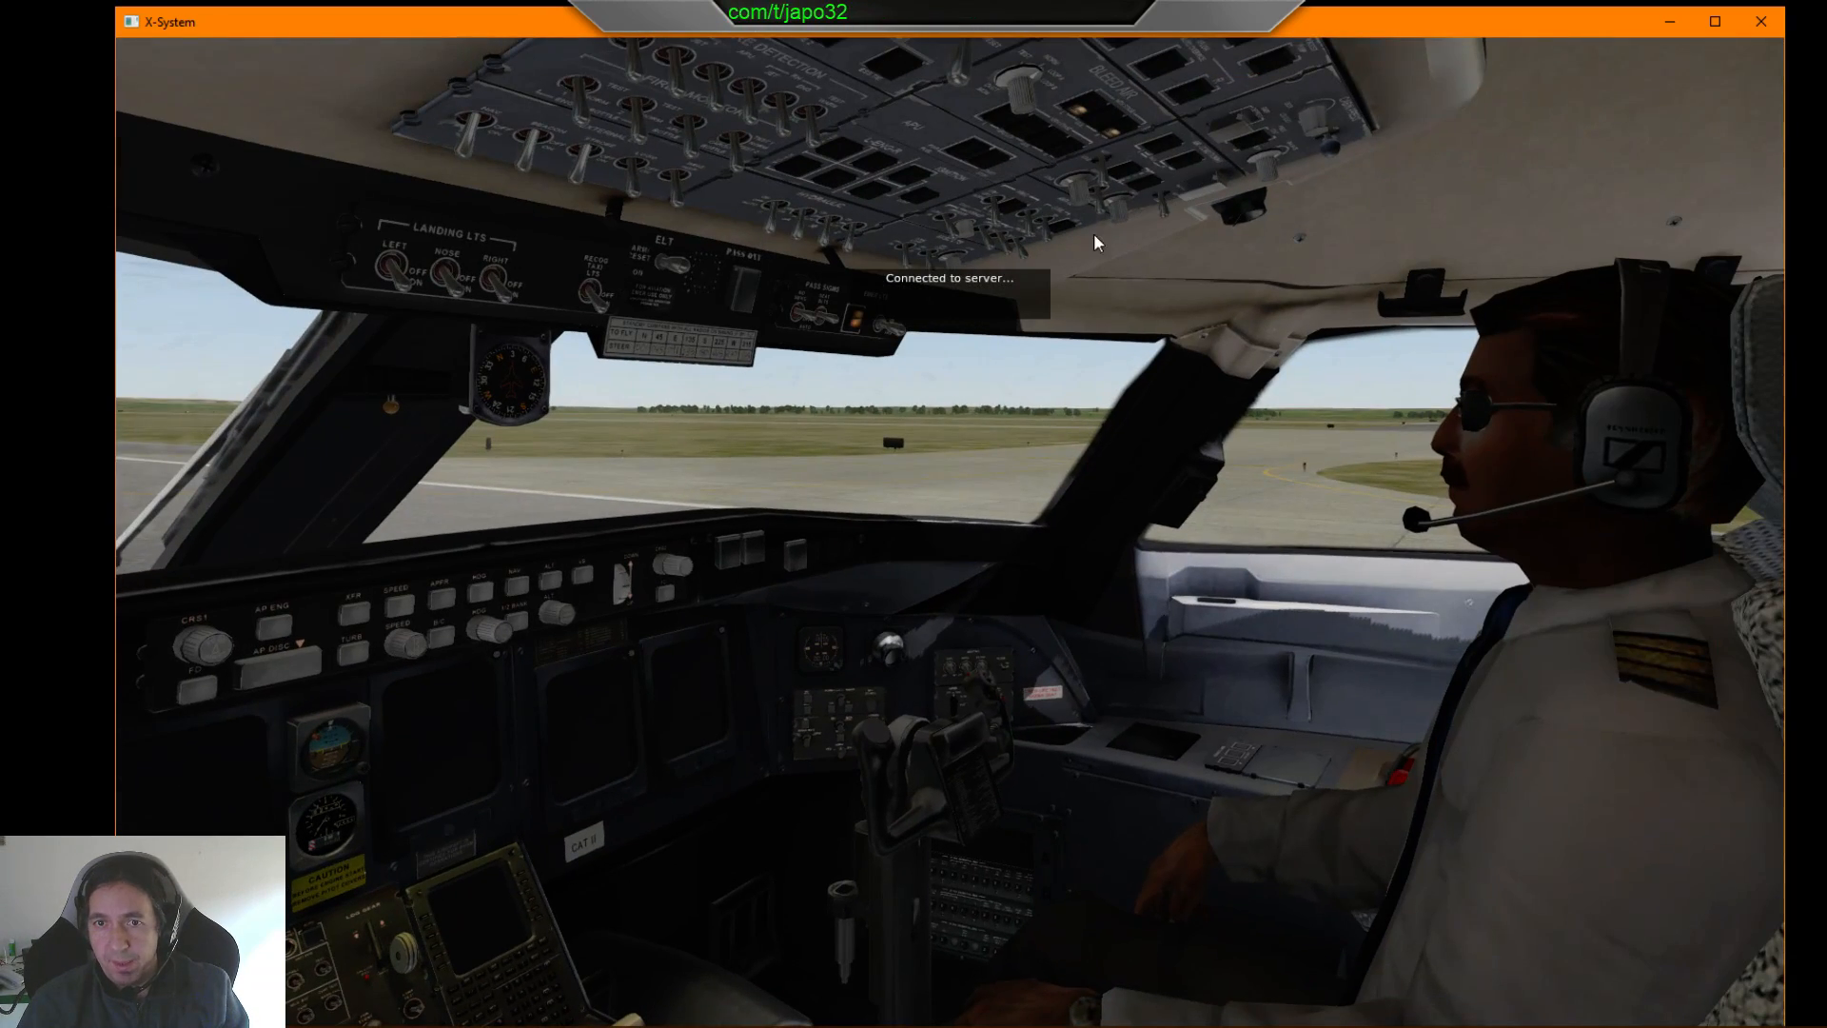
- Examine the captain's side window frame and inspect the round air vent between the lighting panel and the clock up close
right_drag(847, 258, 400, 243)
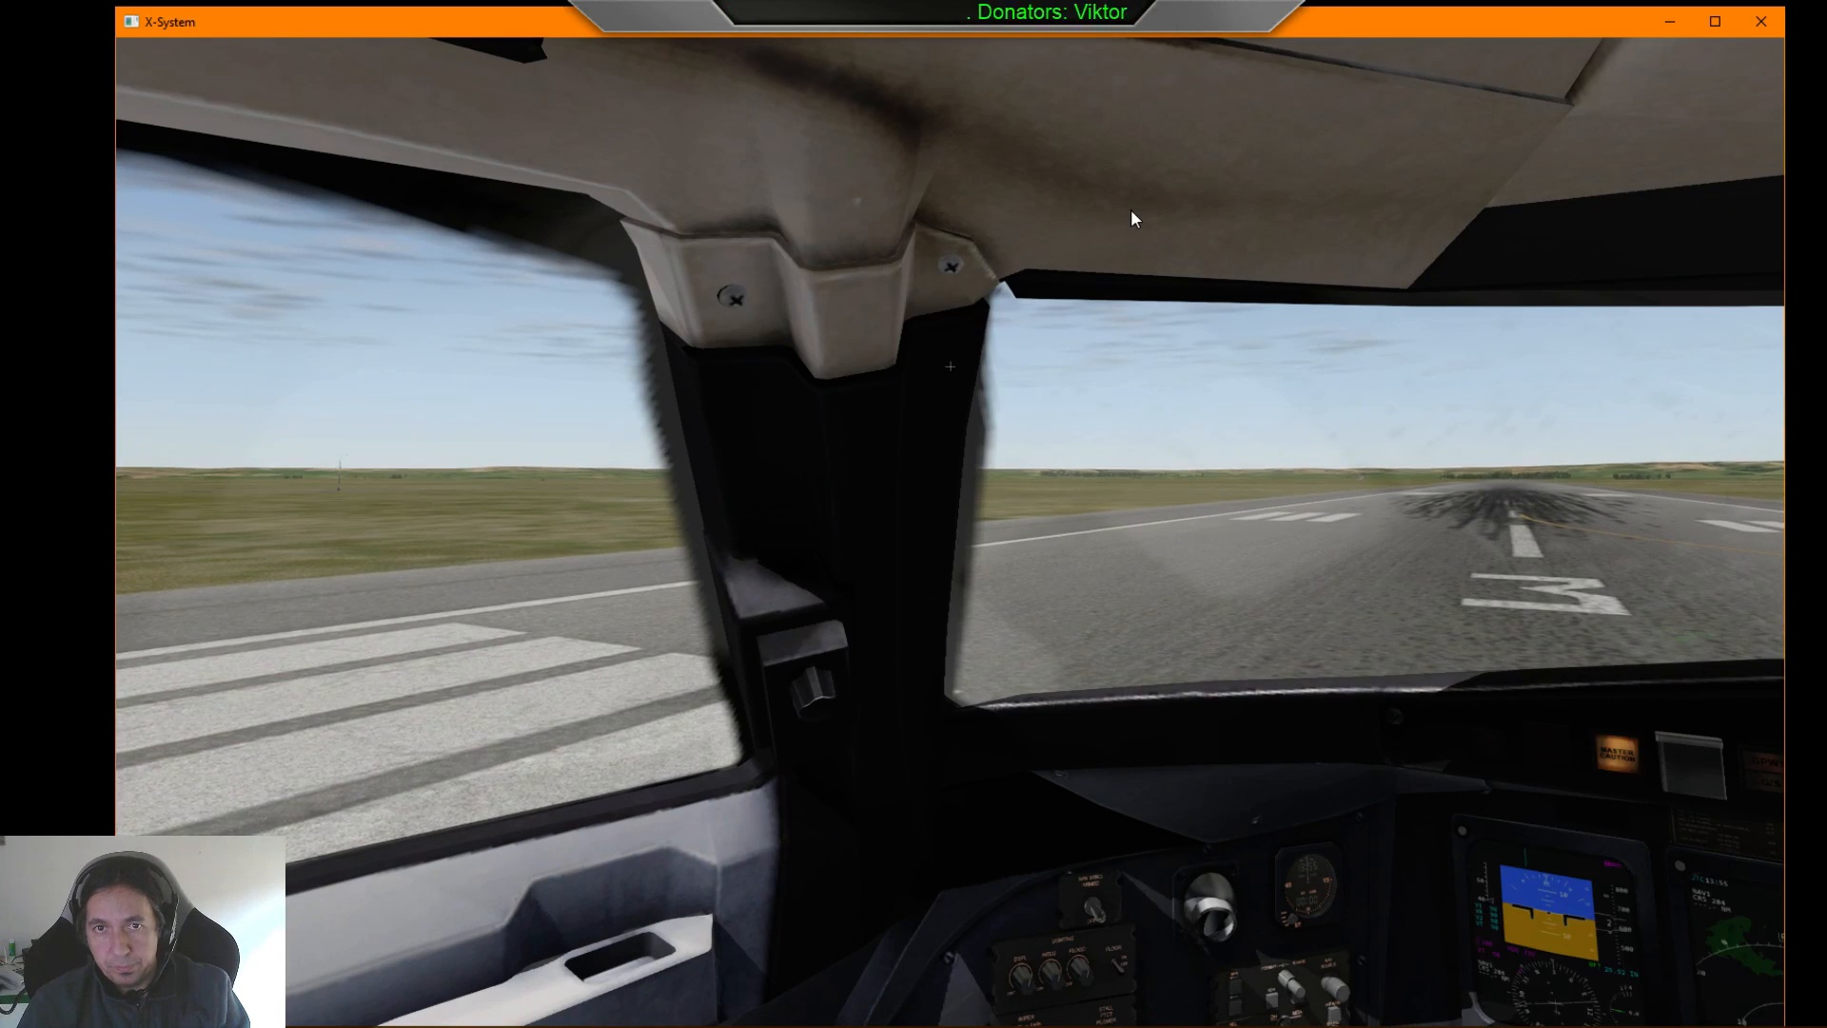
right_drag(1251, 490, 1270, 354)
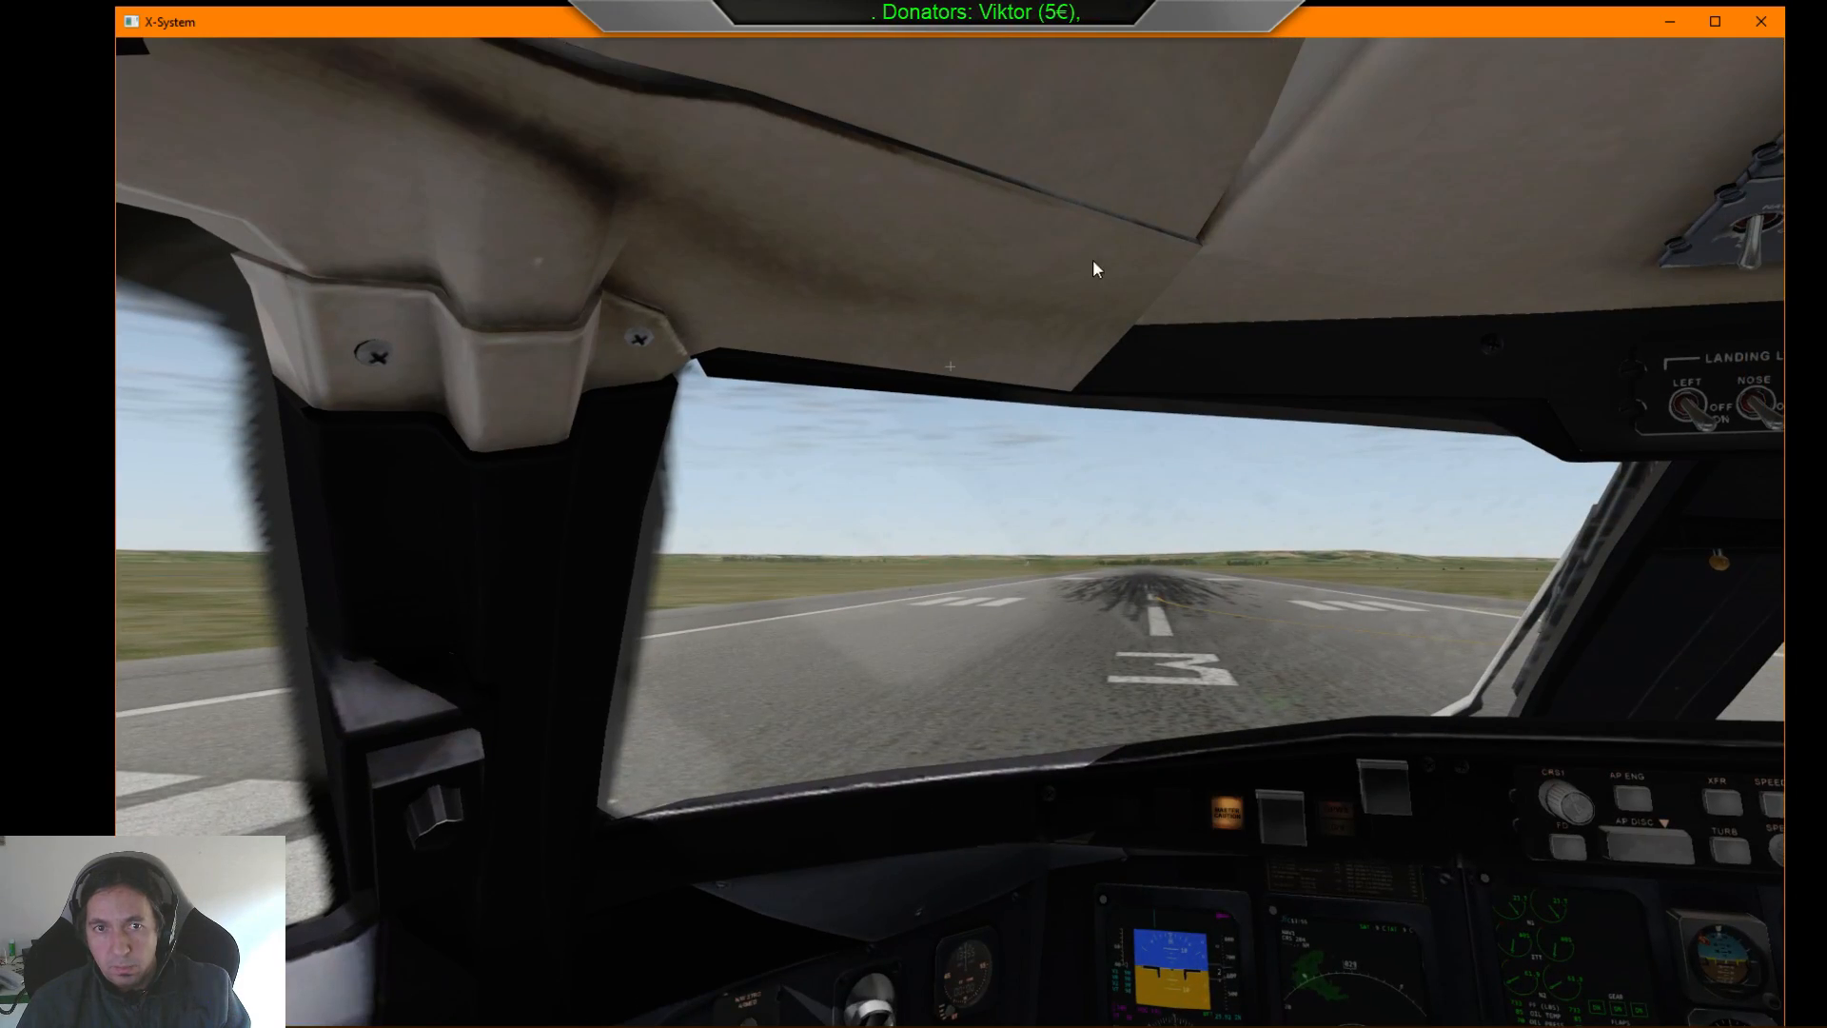
right_drag(1093, 259, 992, 638)
scroll(1049, 780, up, 6)
scroll(1018, 685, up, 12)
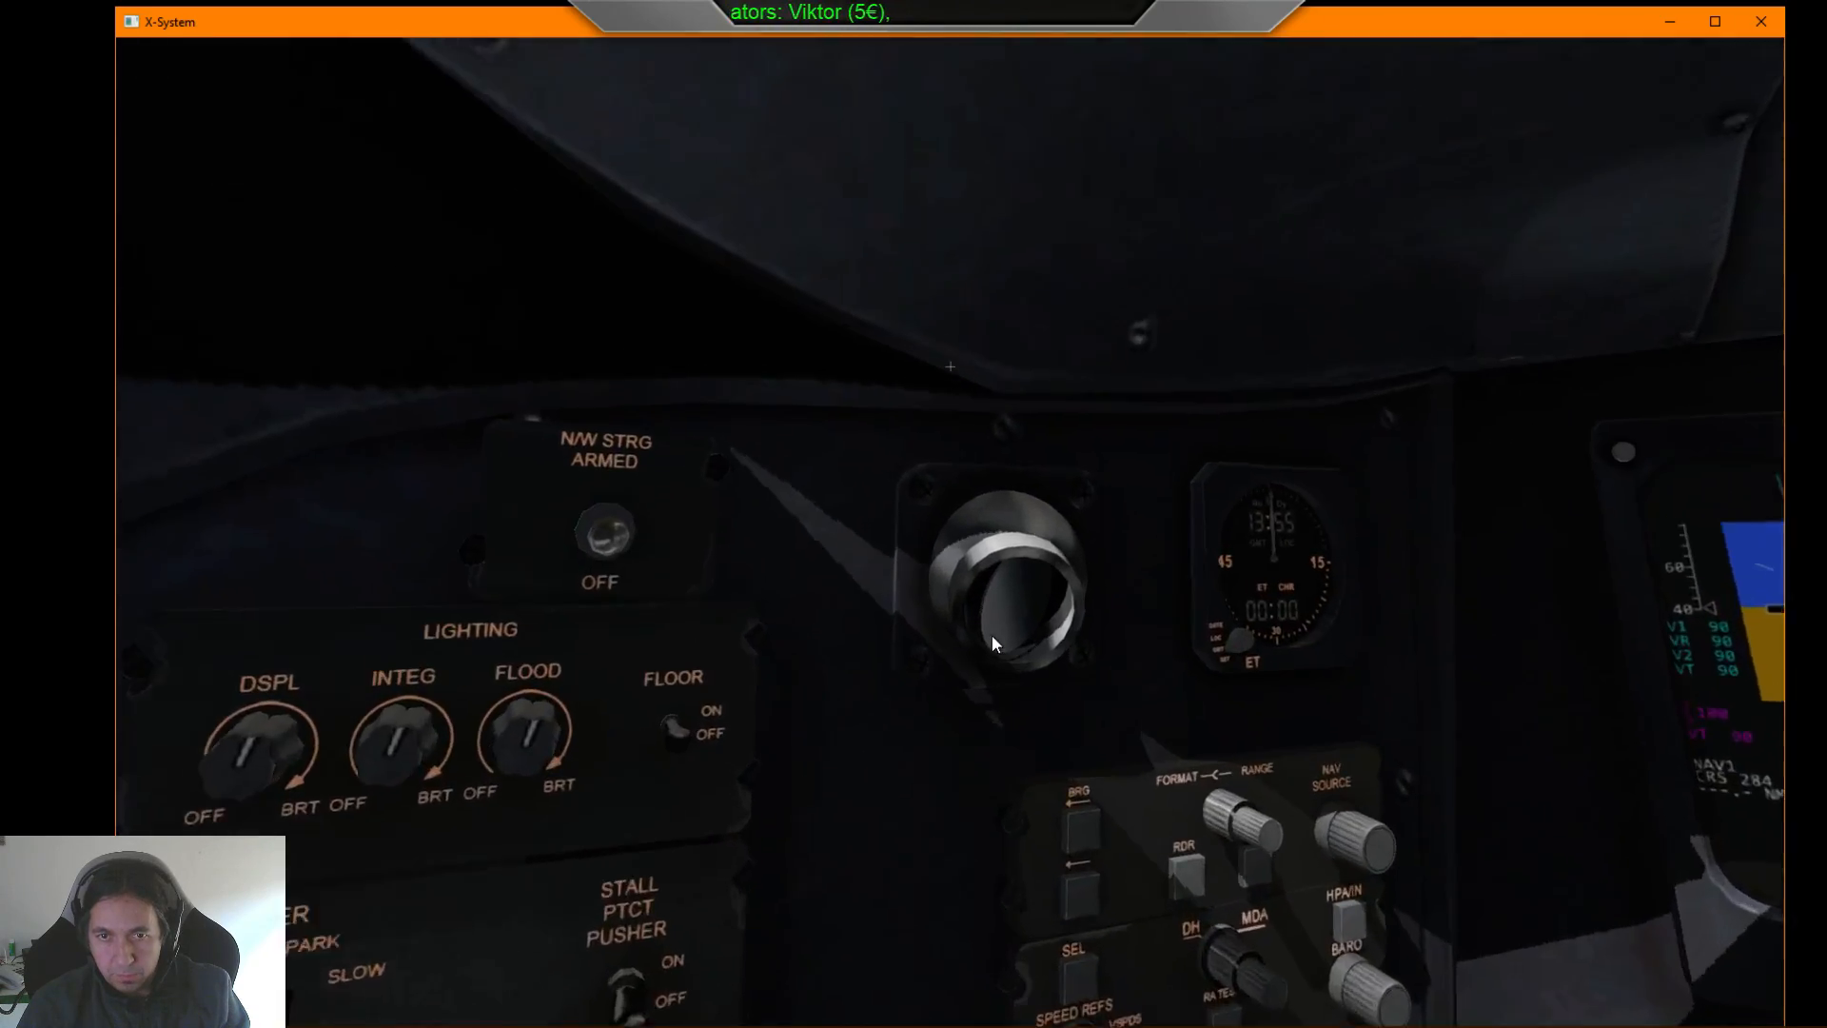
scroll(946, 628, down, 3)
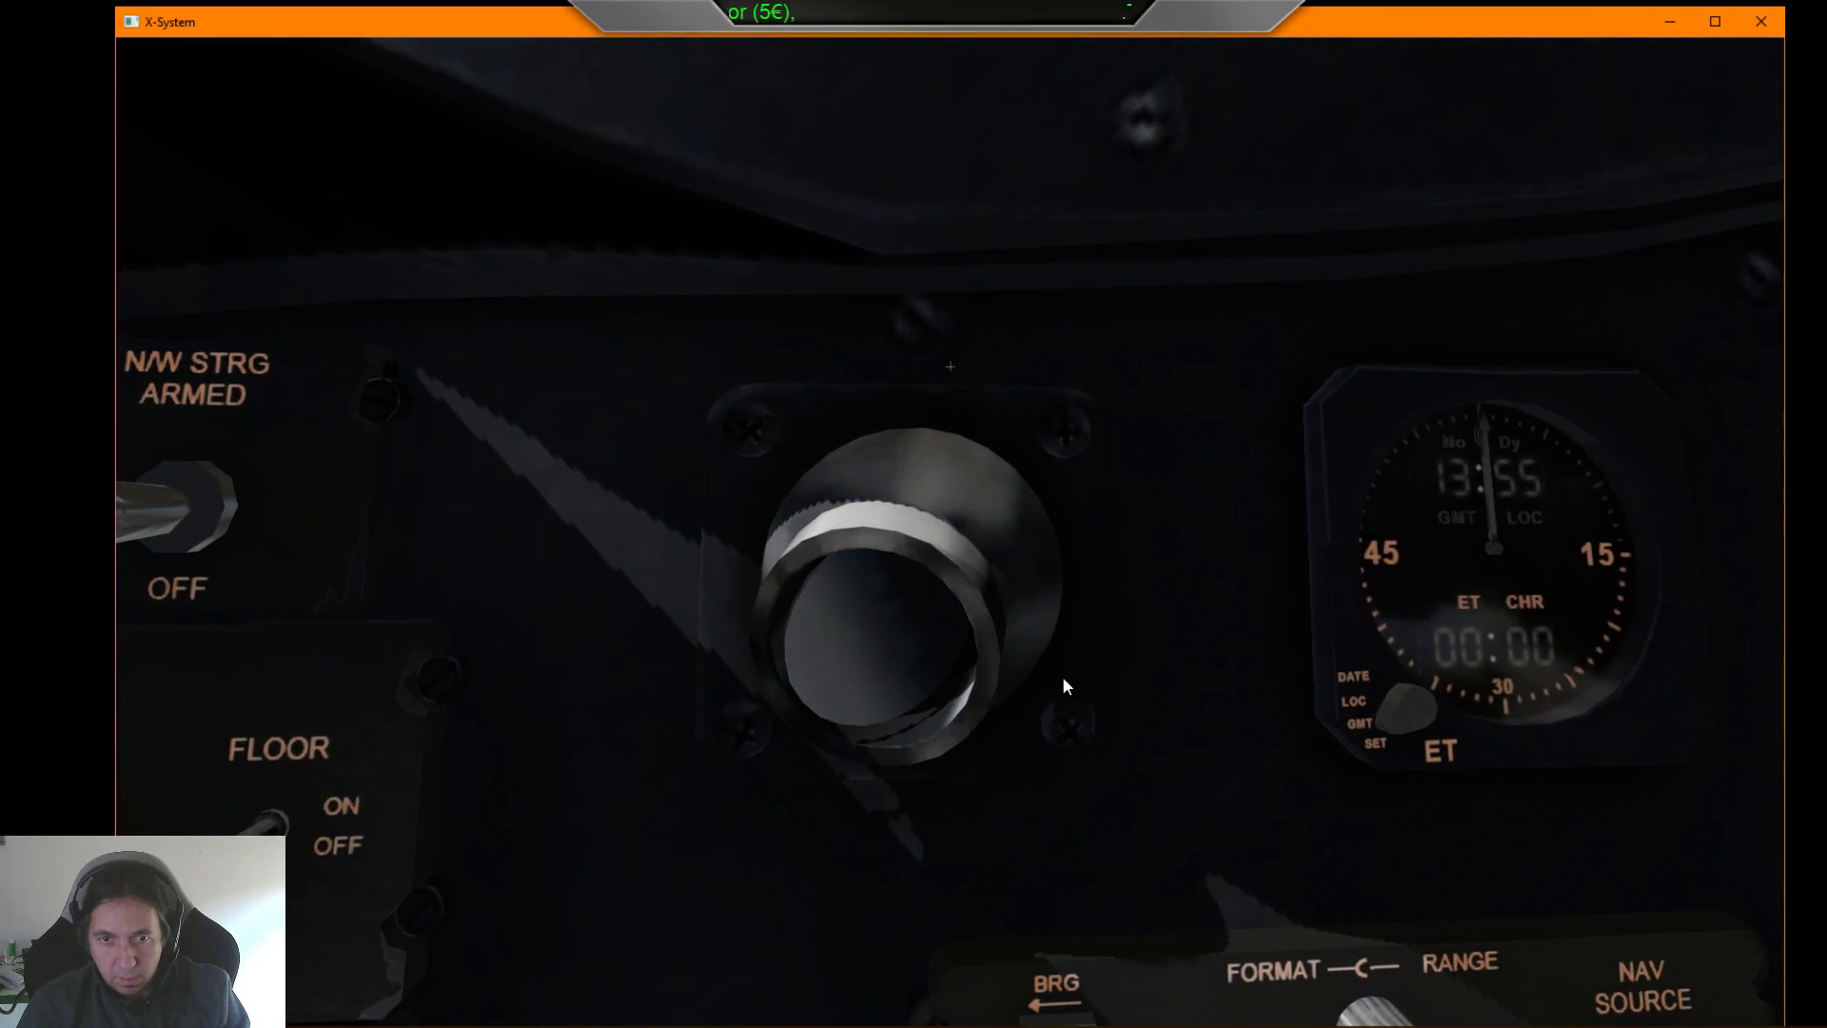
scroll(895, 501, down, 5)
- Look toward the rear of the cockpit and examine the door, fire extinguisher, floor hatch and seats
right_drag(894, 502, 1753, 595)
key(Right)
scroll(946, 468, down, 6)
scroll(946, 468, down, 3)
key(Right)
key(Up)
key(Right)
key(Up)
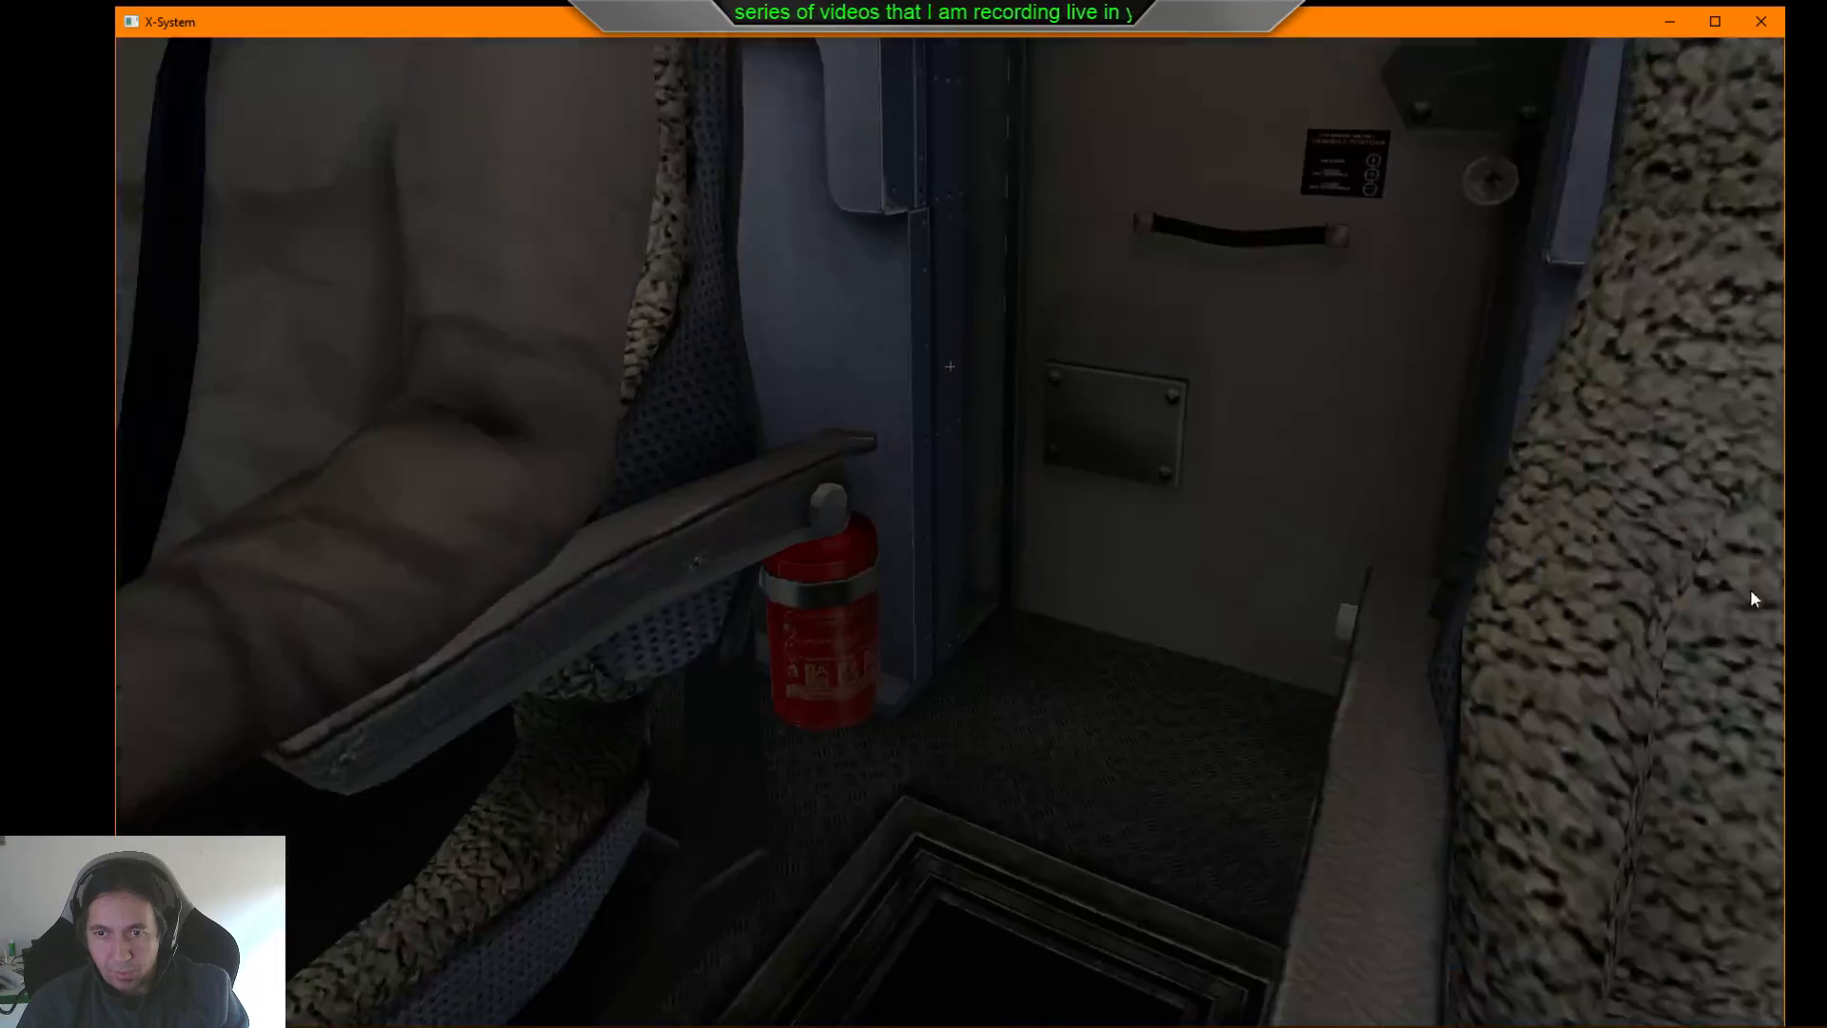
- Examine the main instrument panel, the glareshield controls and the center pedestal from the middle of the cockpit
right_drag(1100, 477, 390, 404)
scroll(1273, 388, up, 4)
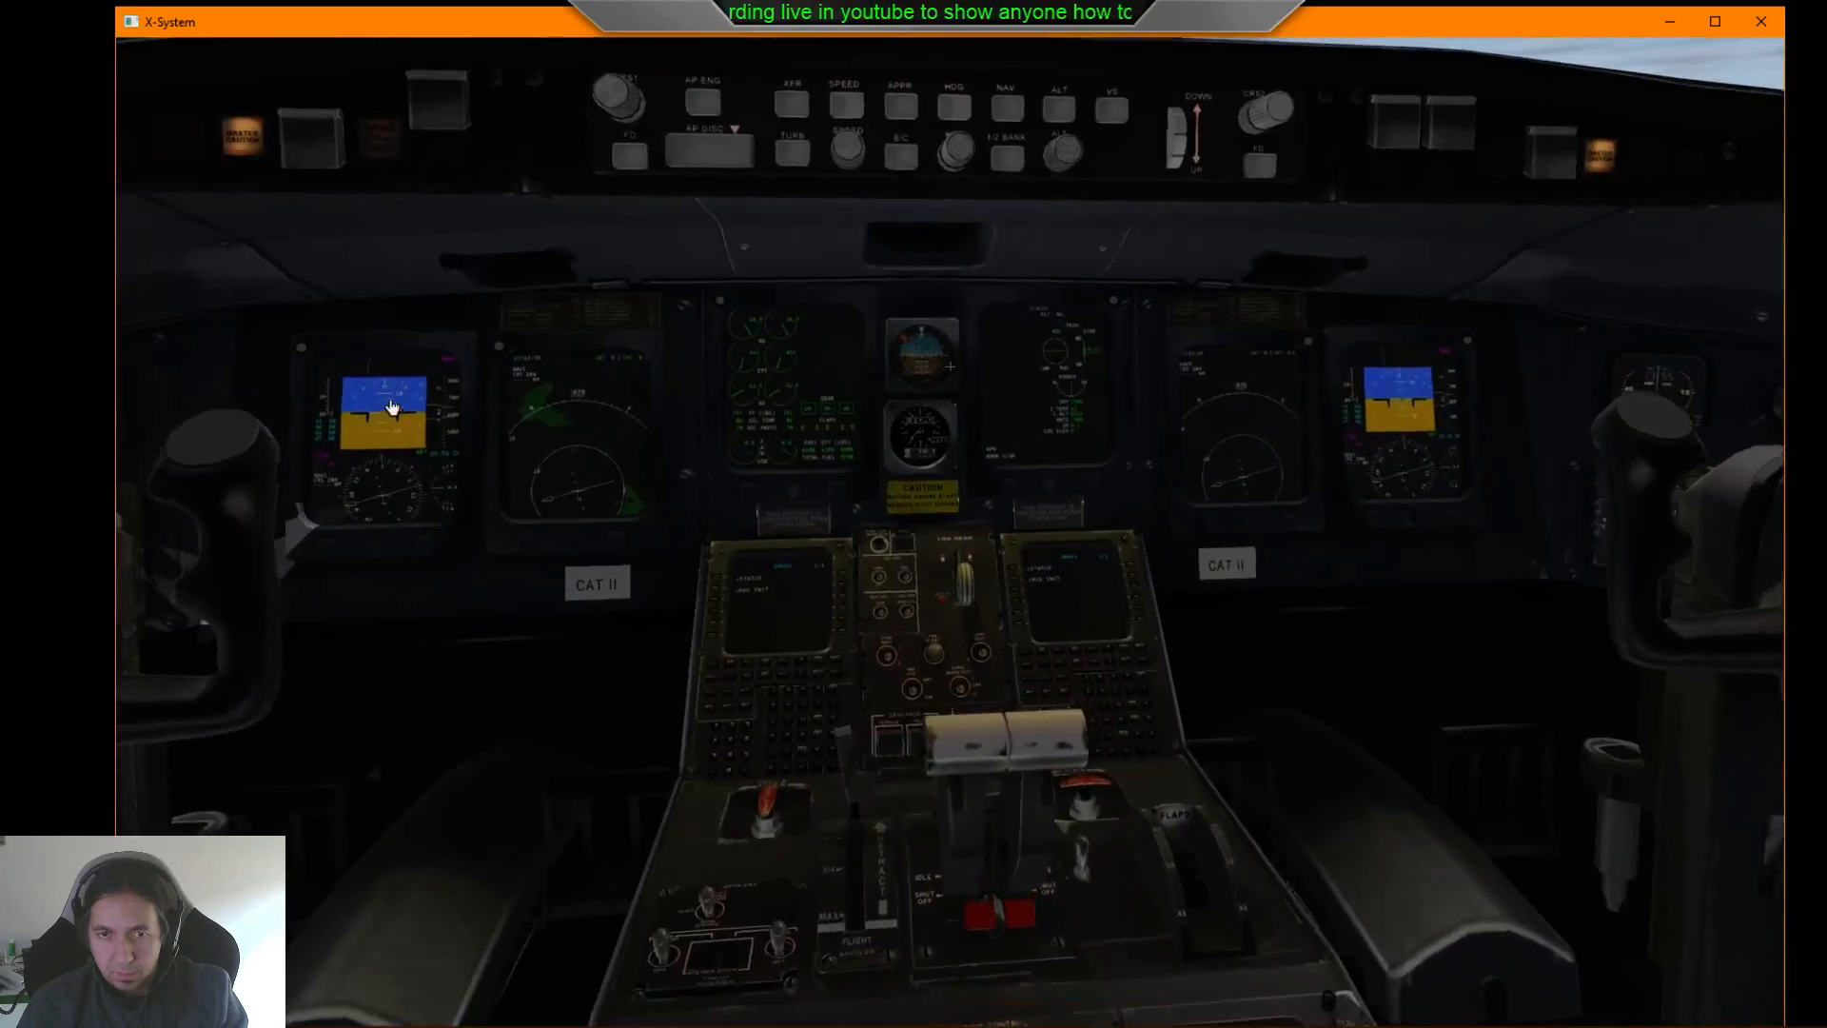
key(Up)
scroll(390, 404, up, 3)
scroll(694, 665, down, 3)
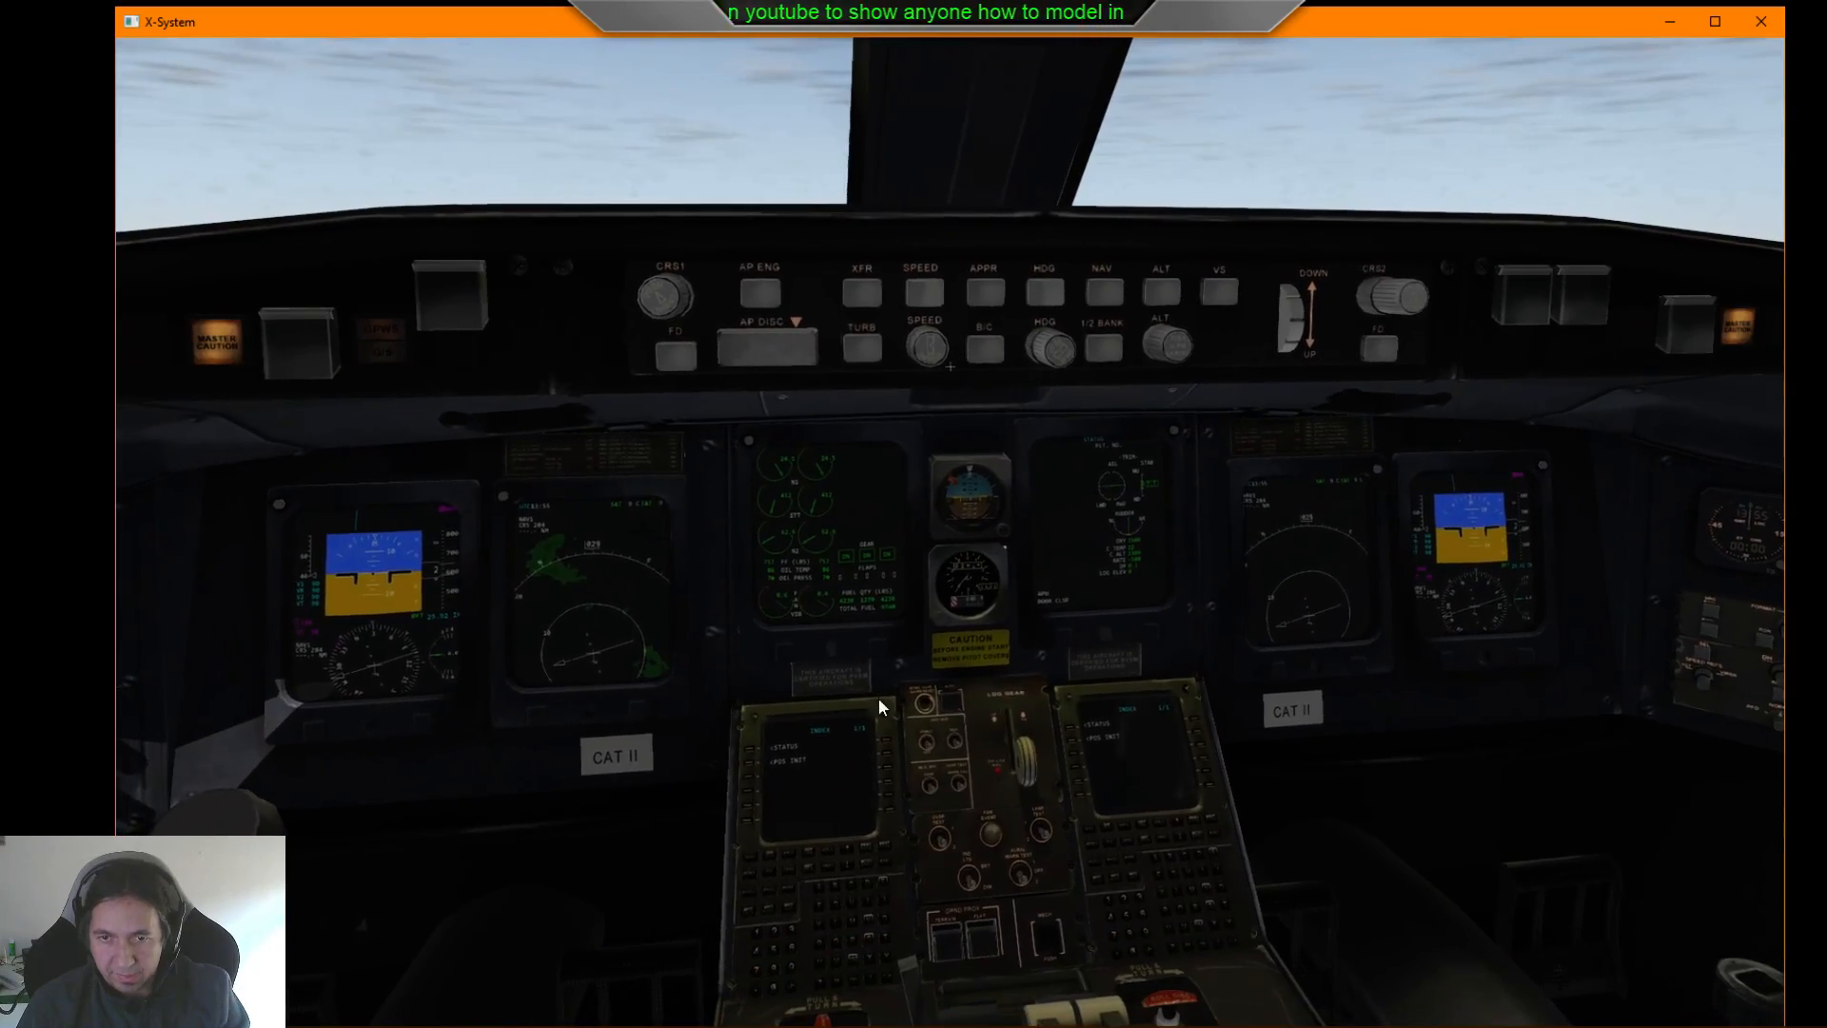
mouse_move(1044, 624)
right_down()
mouse_move(1031, 545)
mouse_move(1031, 636)
right_up()
scroll(1040, 547, up, 3)
key(Right)
scroll(1199, 548, down, 3)
- Inspect the black bracket fixtures mounted above the side window from close up
right_drag(1199, 548, 968, 411)
key(comma)
key(Left)
key(comma)
key(comma)
key(Down)
key(comma)
key(Left)
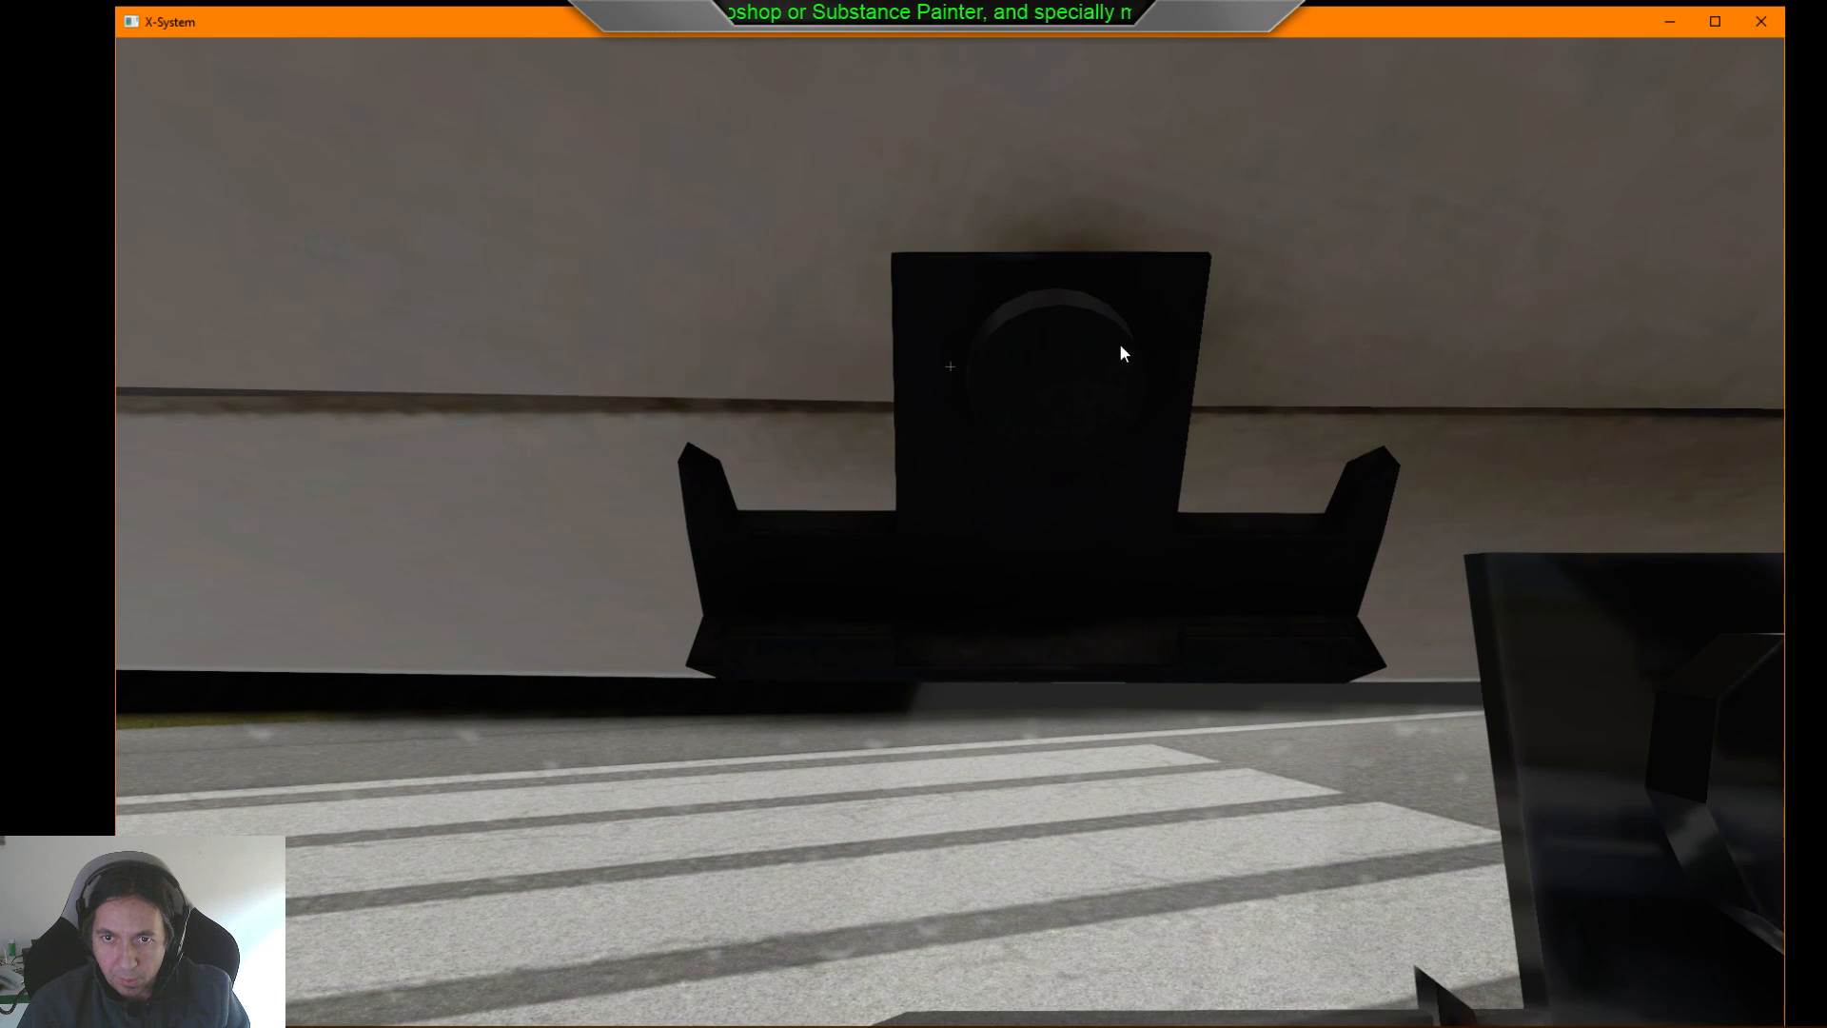
right_drag(1122, 352, 1051, 575)
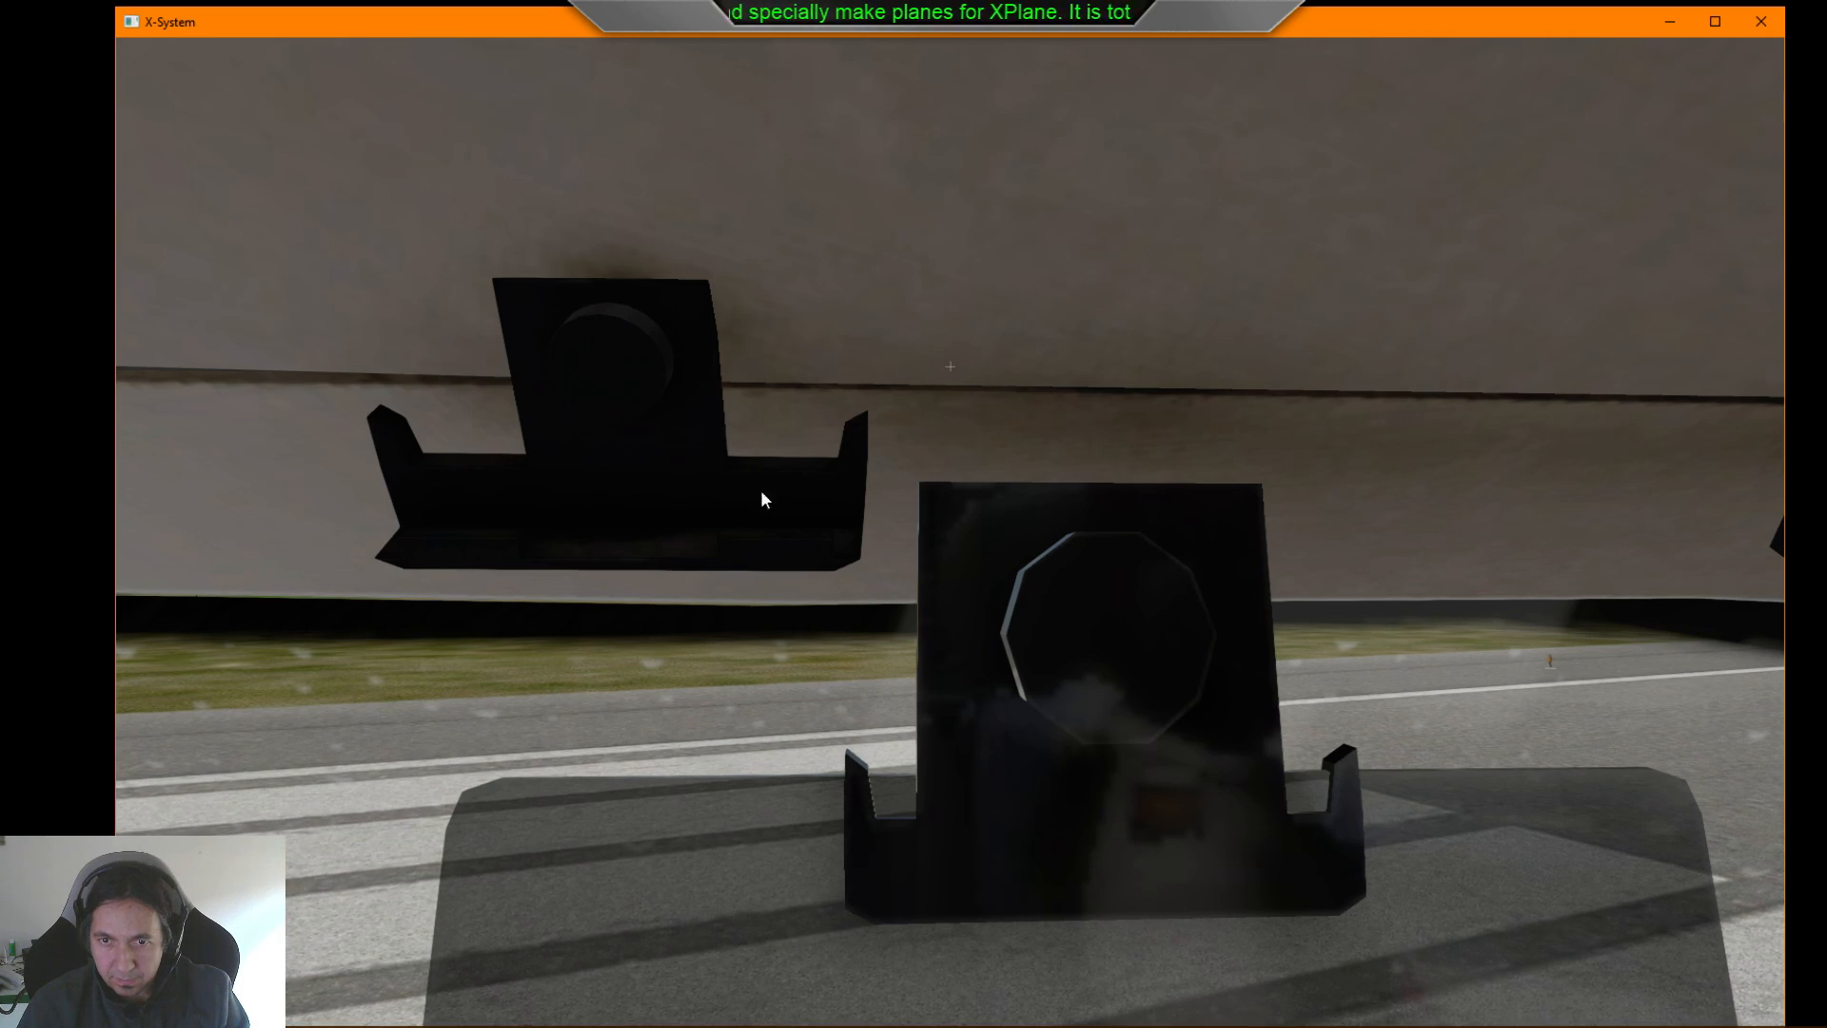
right_drag(1018, 597, 1103, 417)
- Inspect the overhead panel, the ceiling air vents on both sides of it and the standby compass area
key(comma)
key(Right)
key(Right)
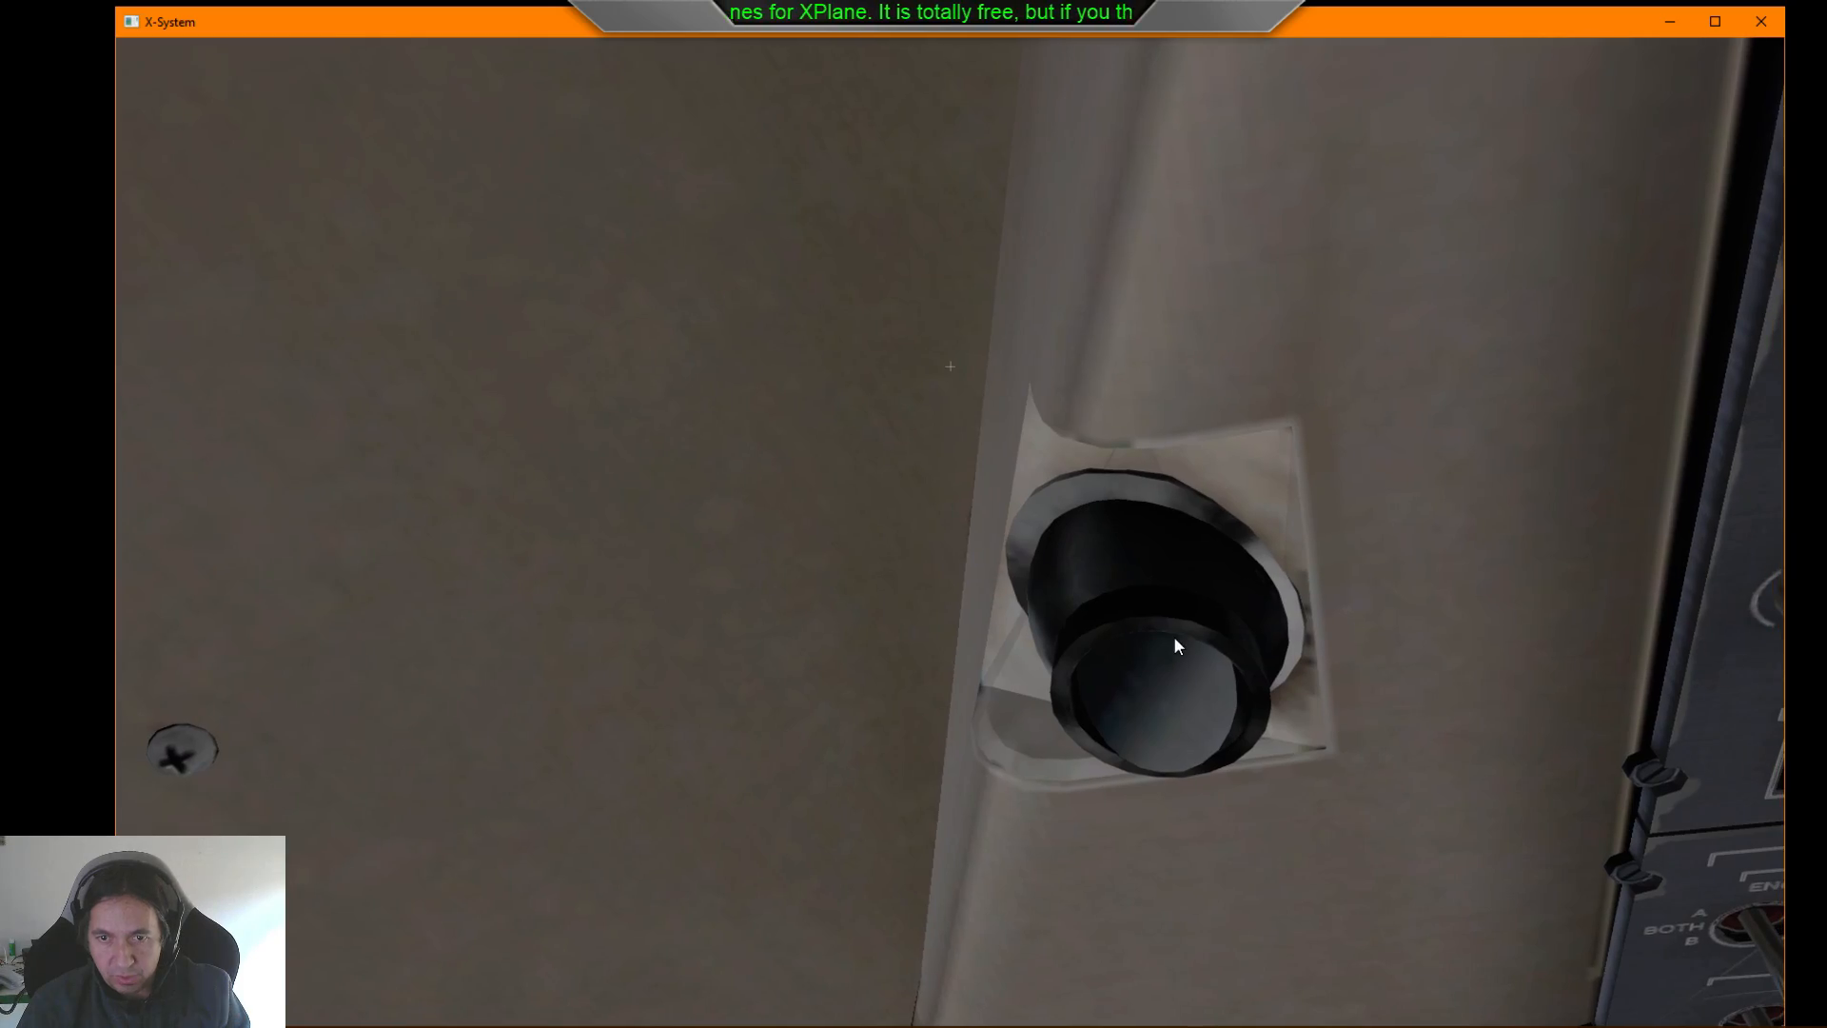
right_drag(1174, 637, 1304, 657)
key(Right)
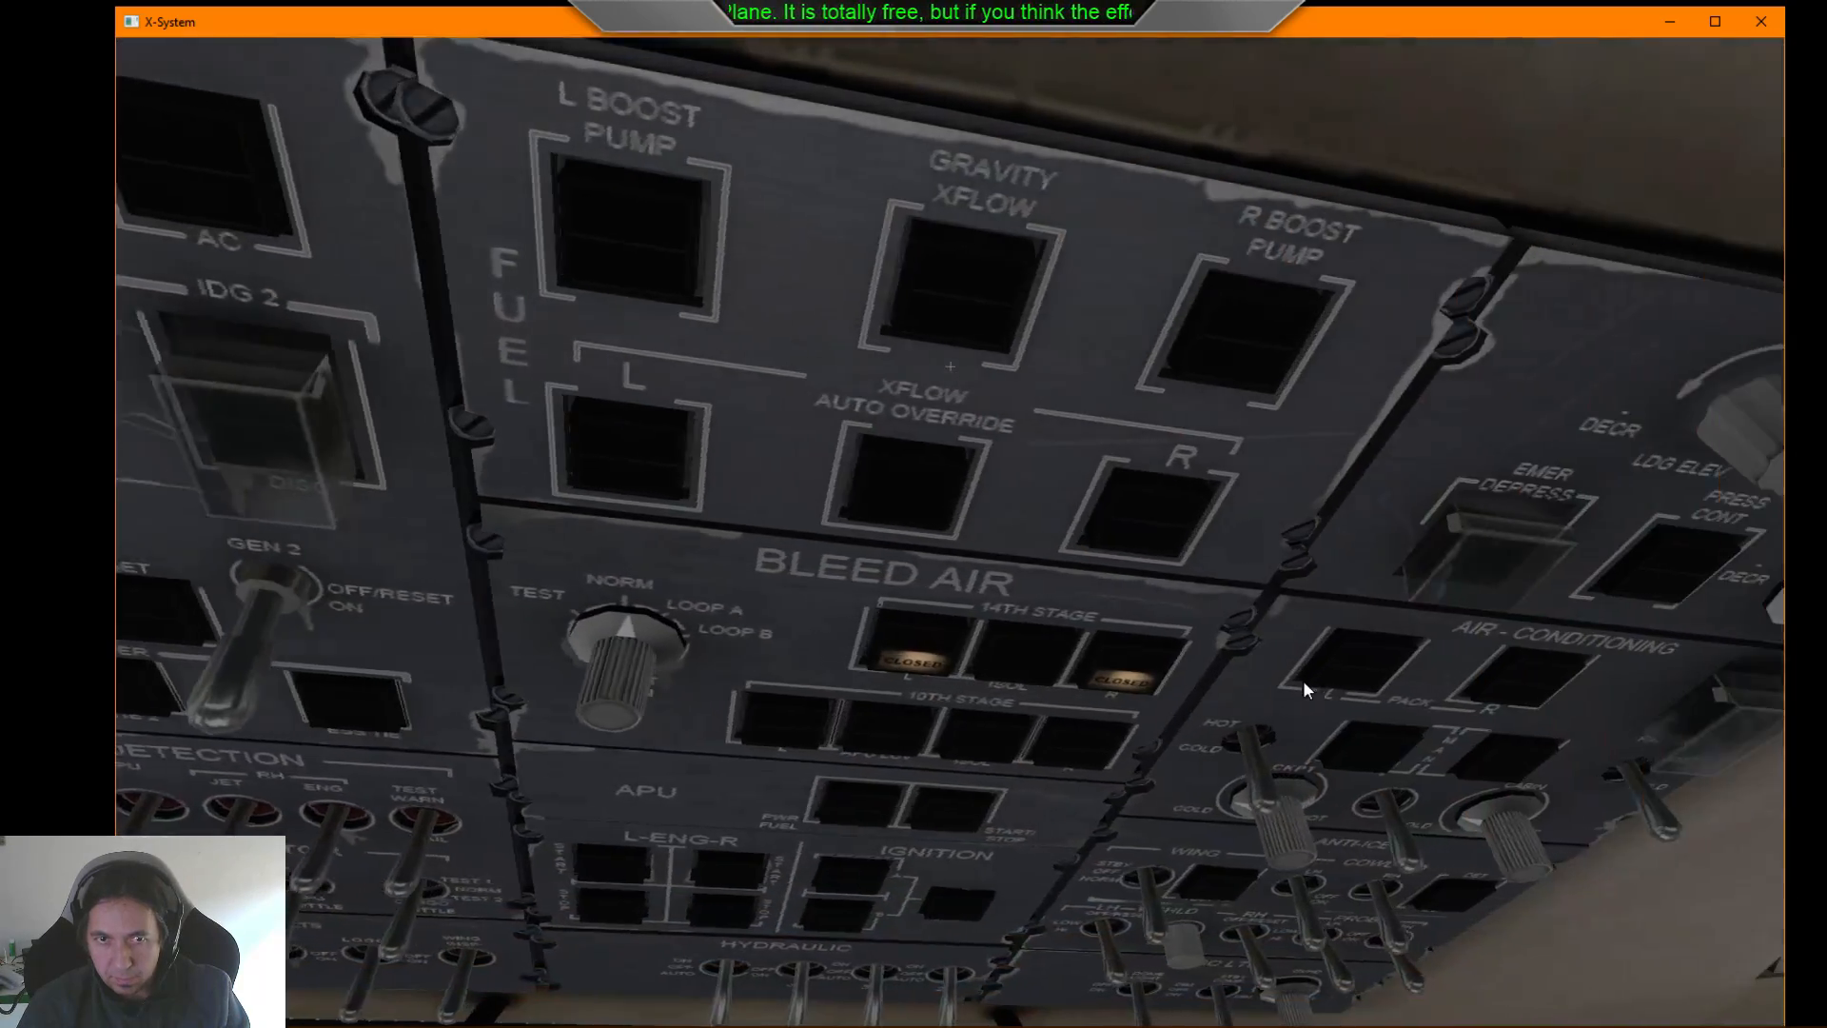
key(Right)
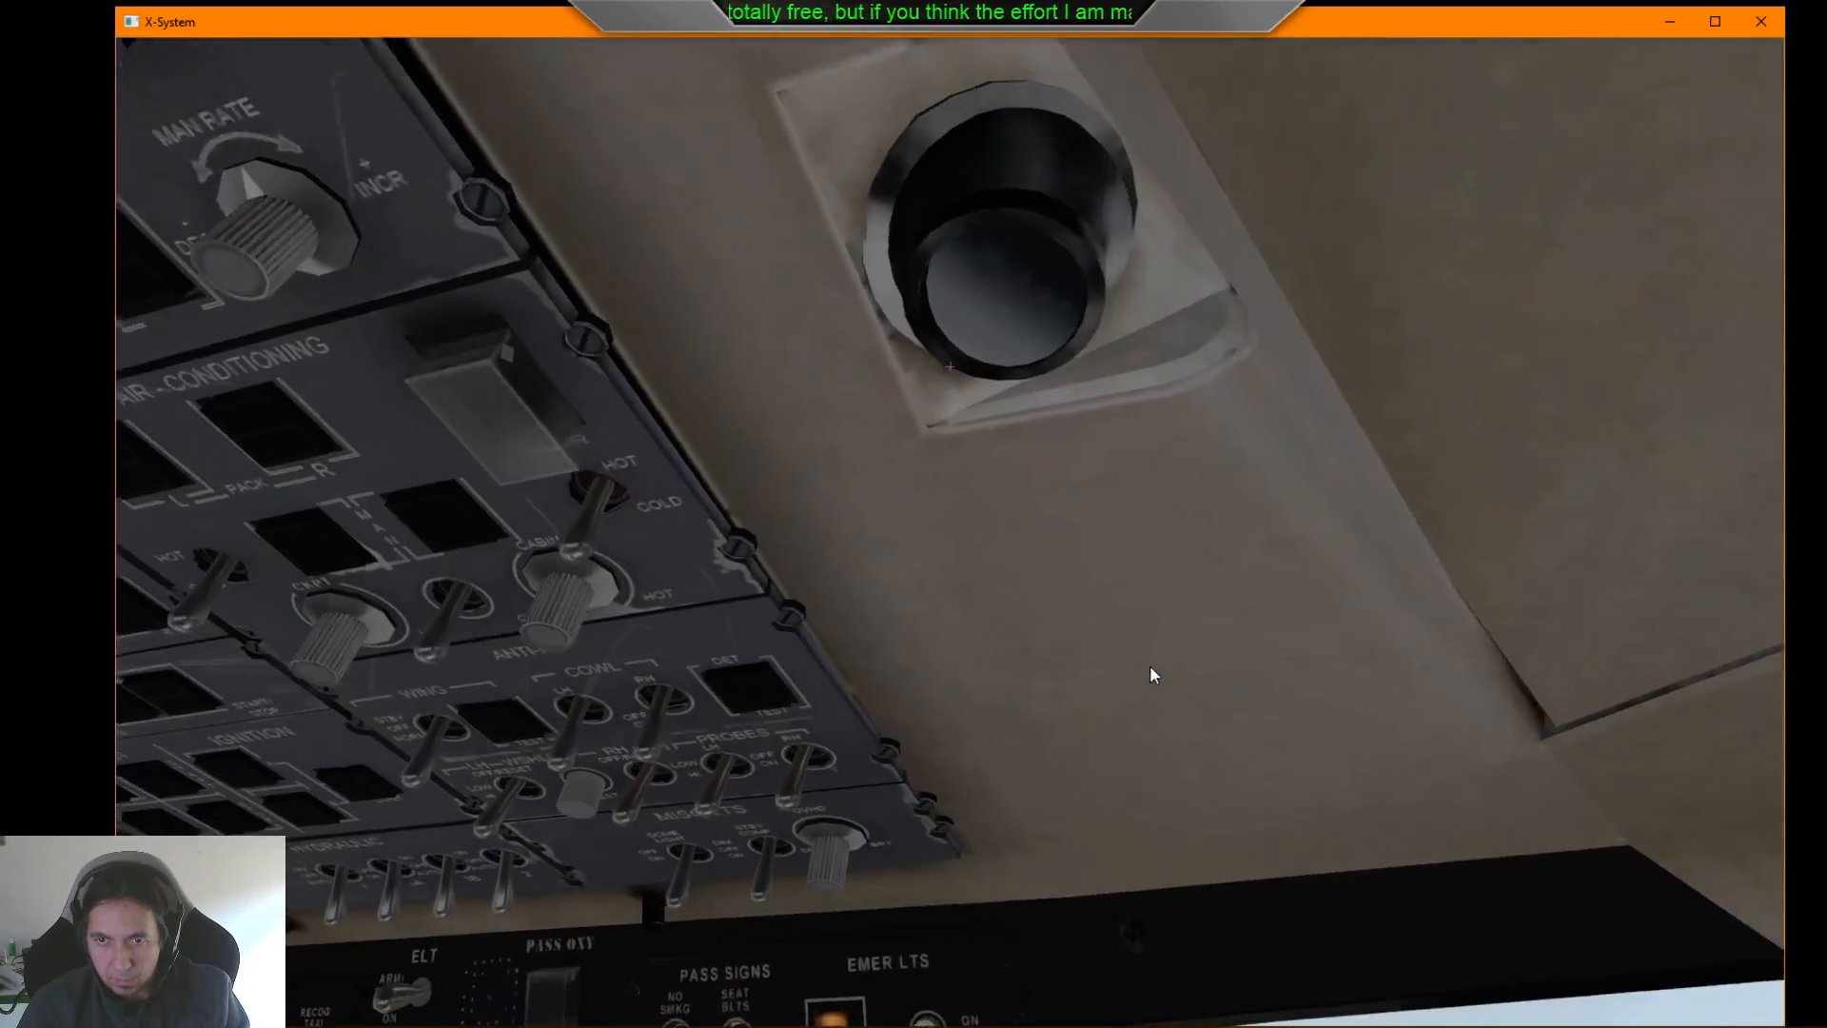
key(Right)
right_drag(1047, 547, 1123, 716)
key(Right)
key(Left)
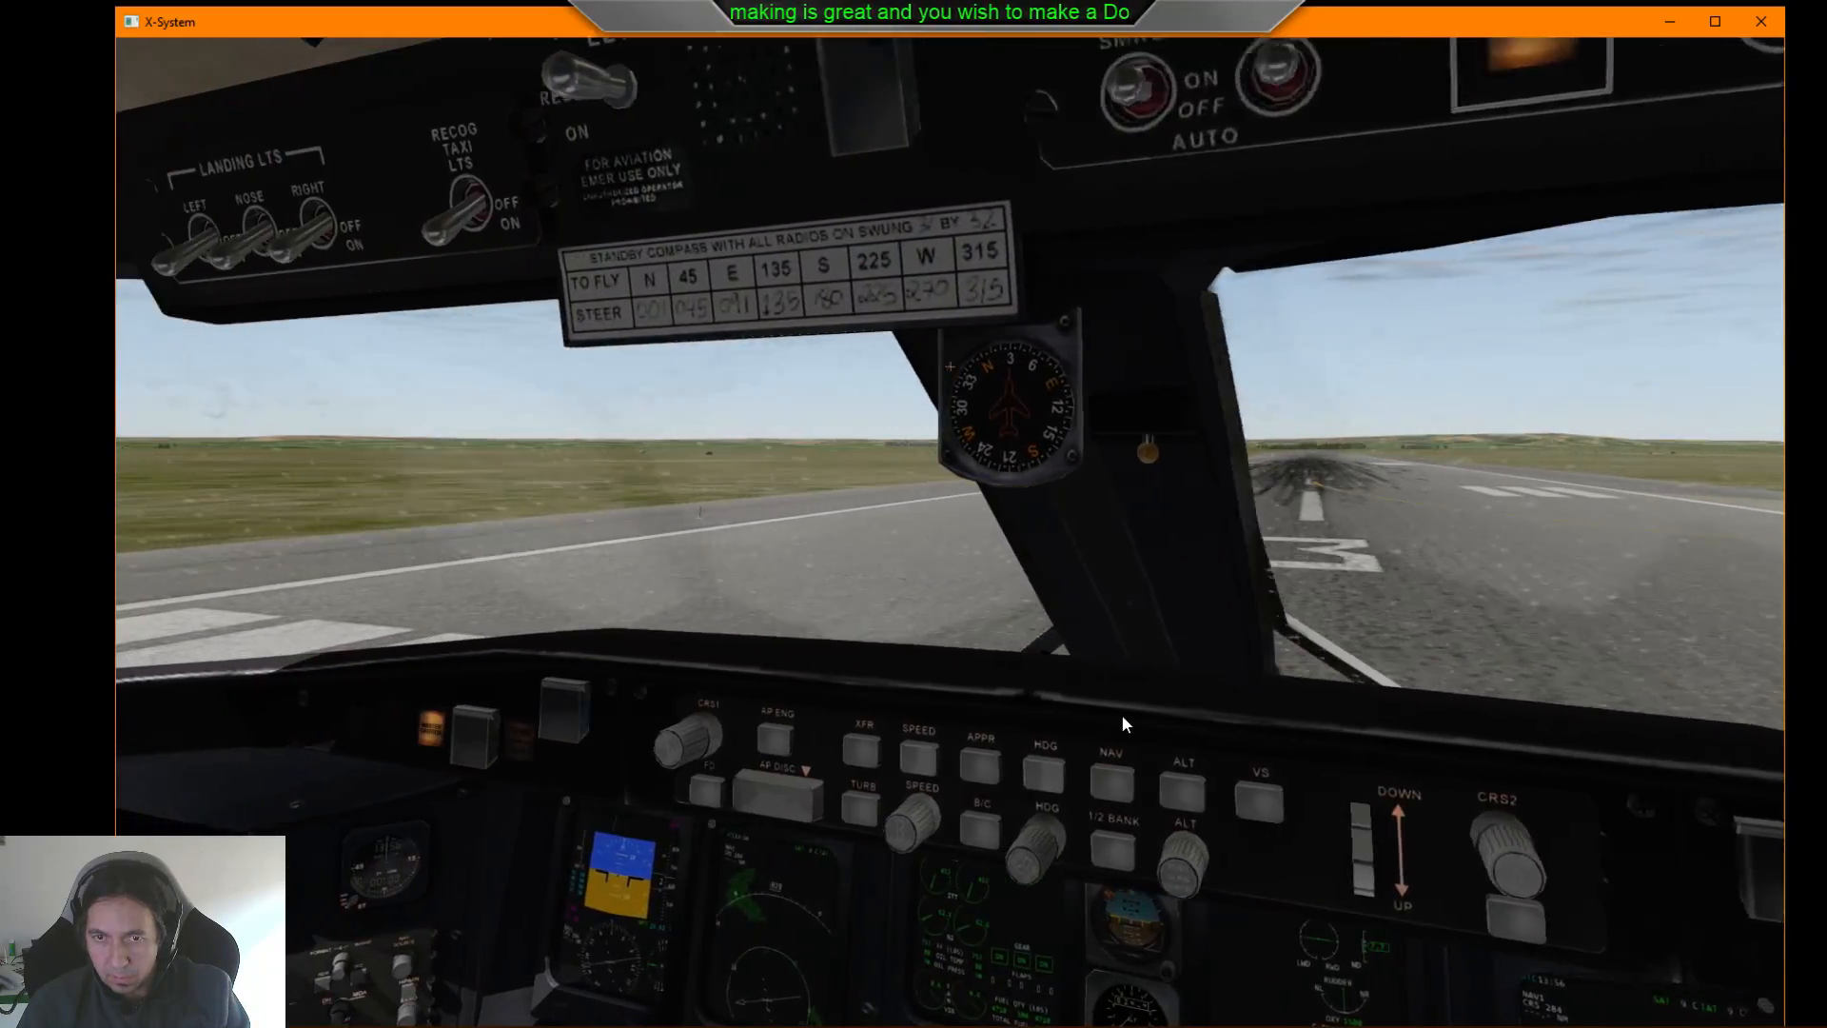
- Look over the copilot's side and the rear cockpit door, and return to the default forward cockpit view
key(Left)
right_drag(1126, 713, 1481, 820)
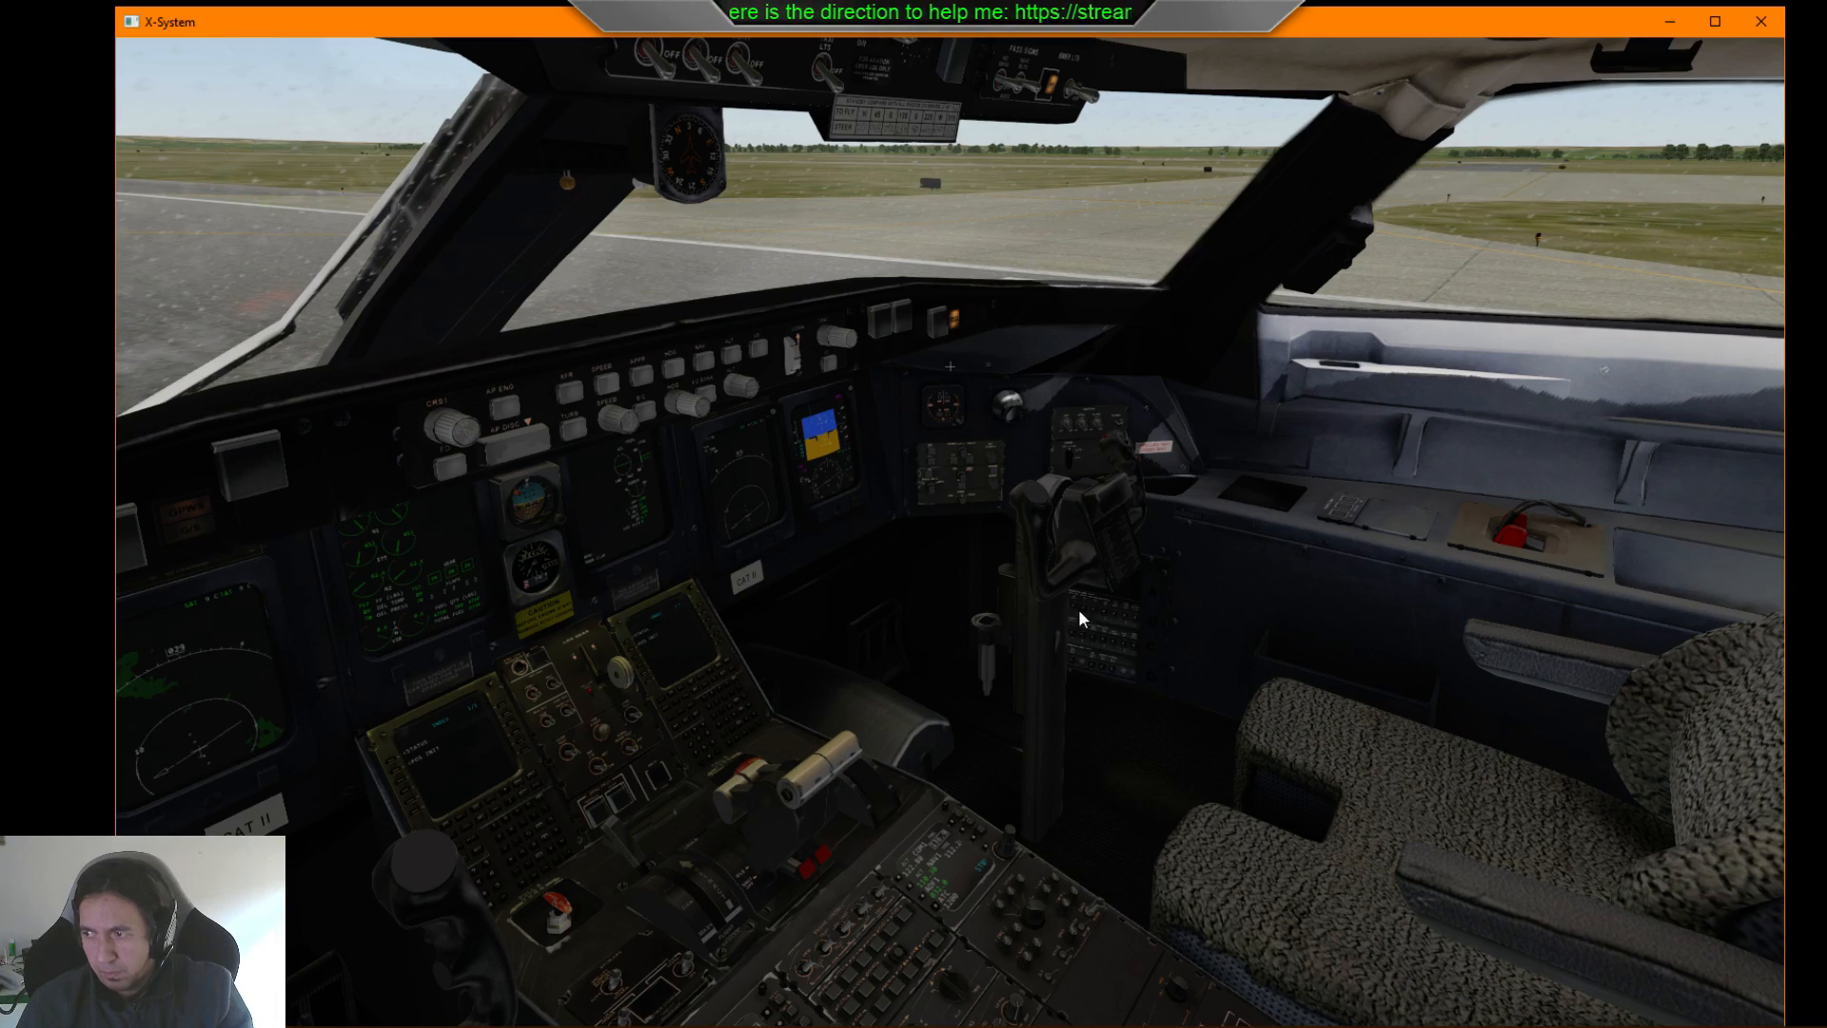
right_drag(1106, 587, 1442, 607)
key(period)
right_drag(1487, 592, 1343, 583)
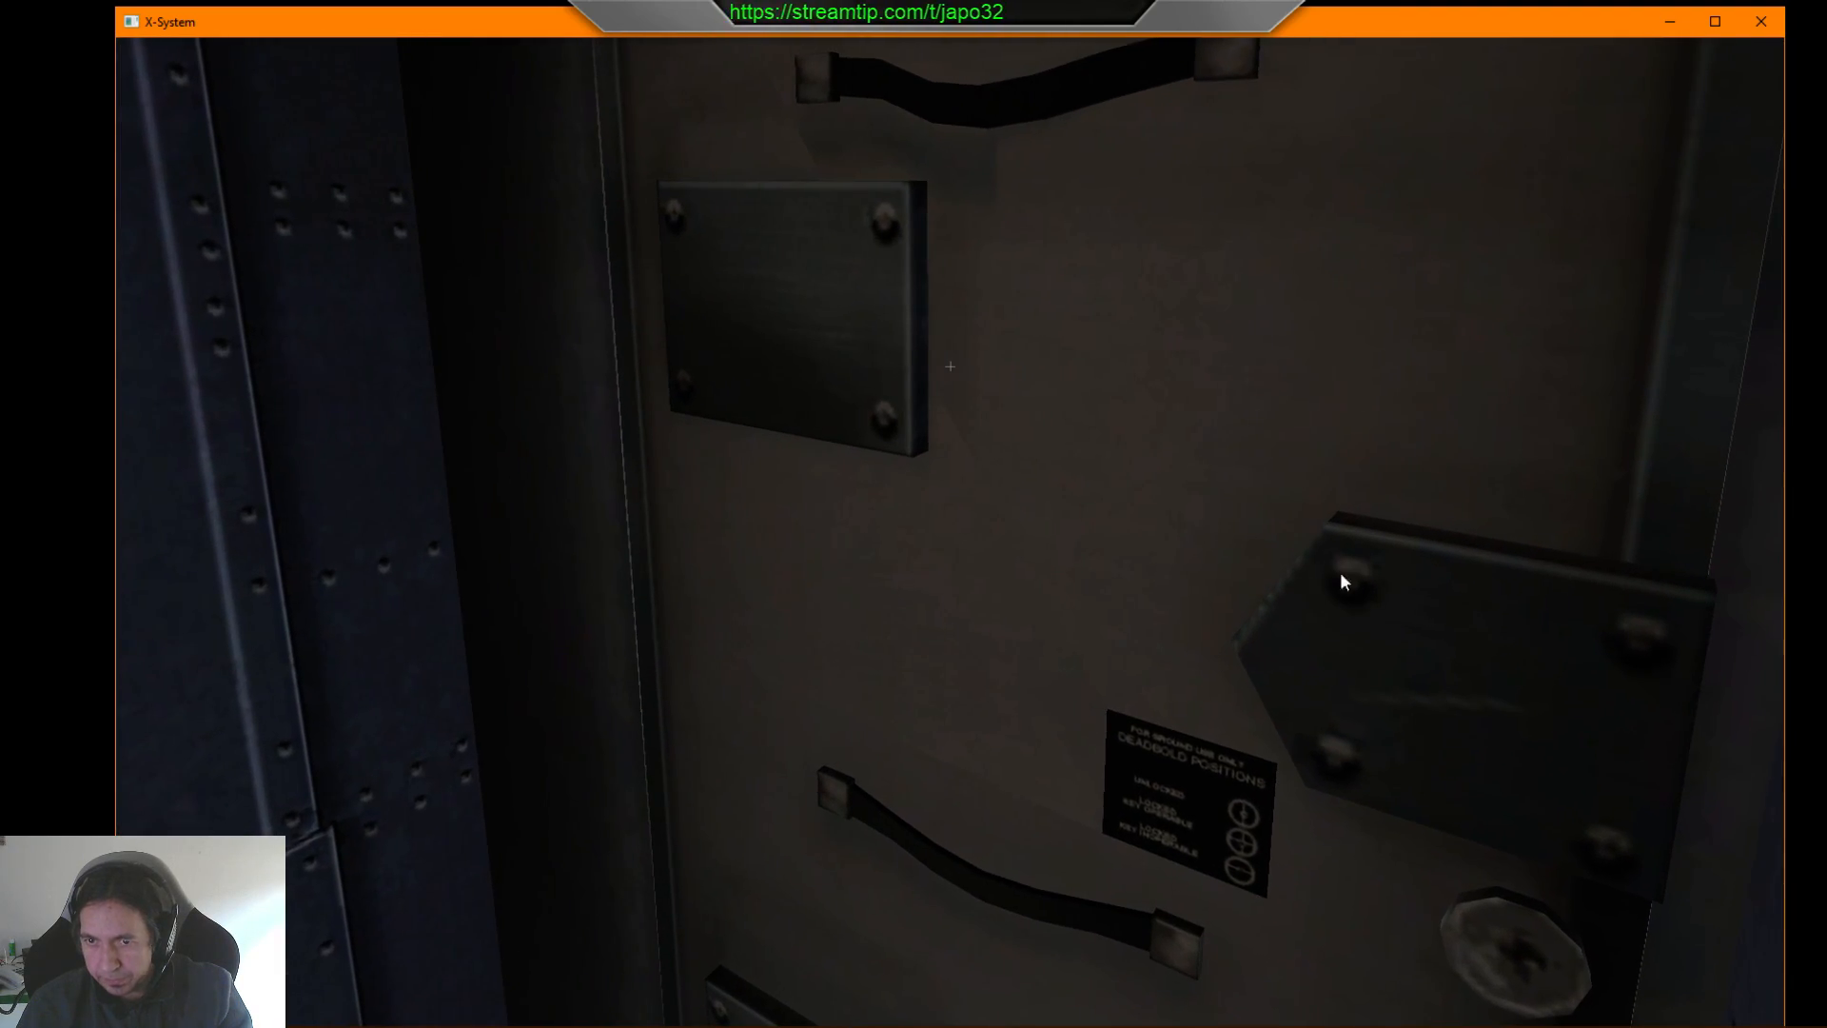
key(w)
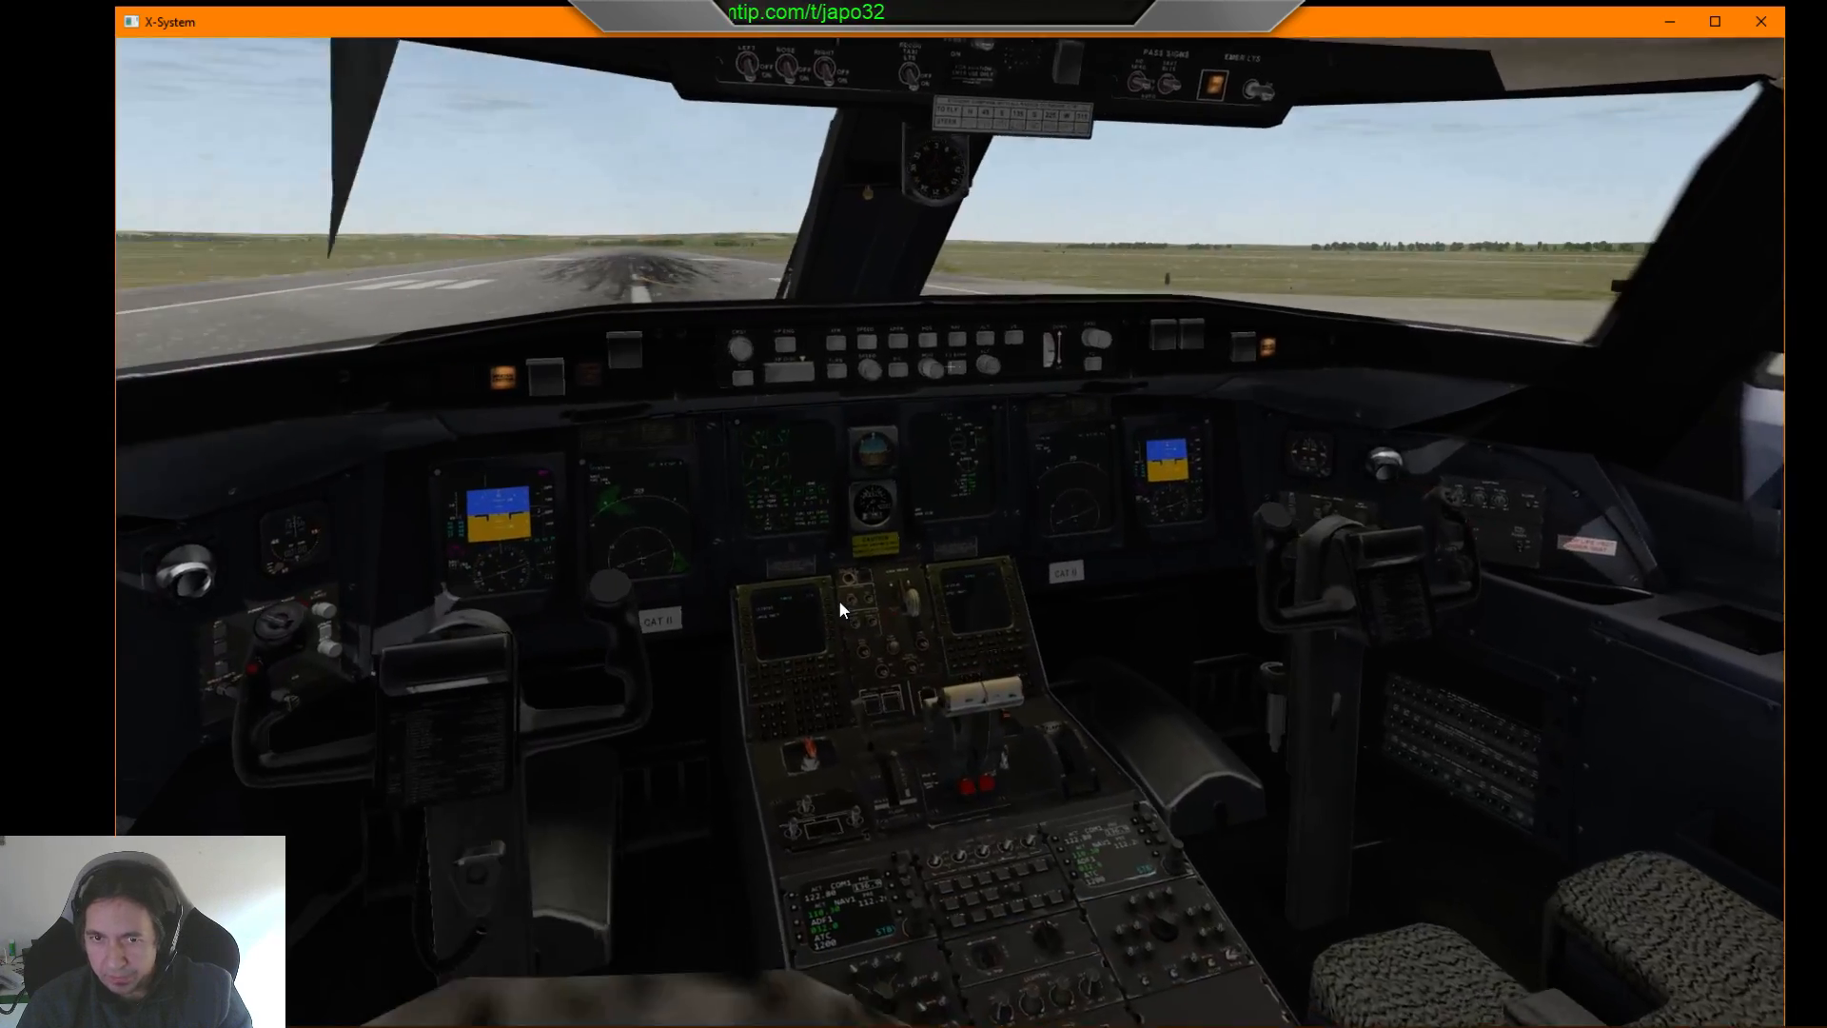
- Examine the captain's panels, the throttle pedestal and the ceiling escape hatch with its red handle and warning placards
right_drag(838, 599, 1255, 714)
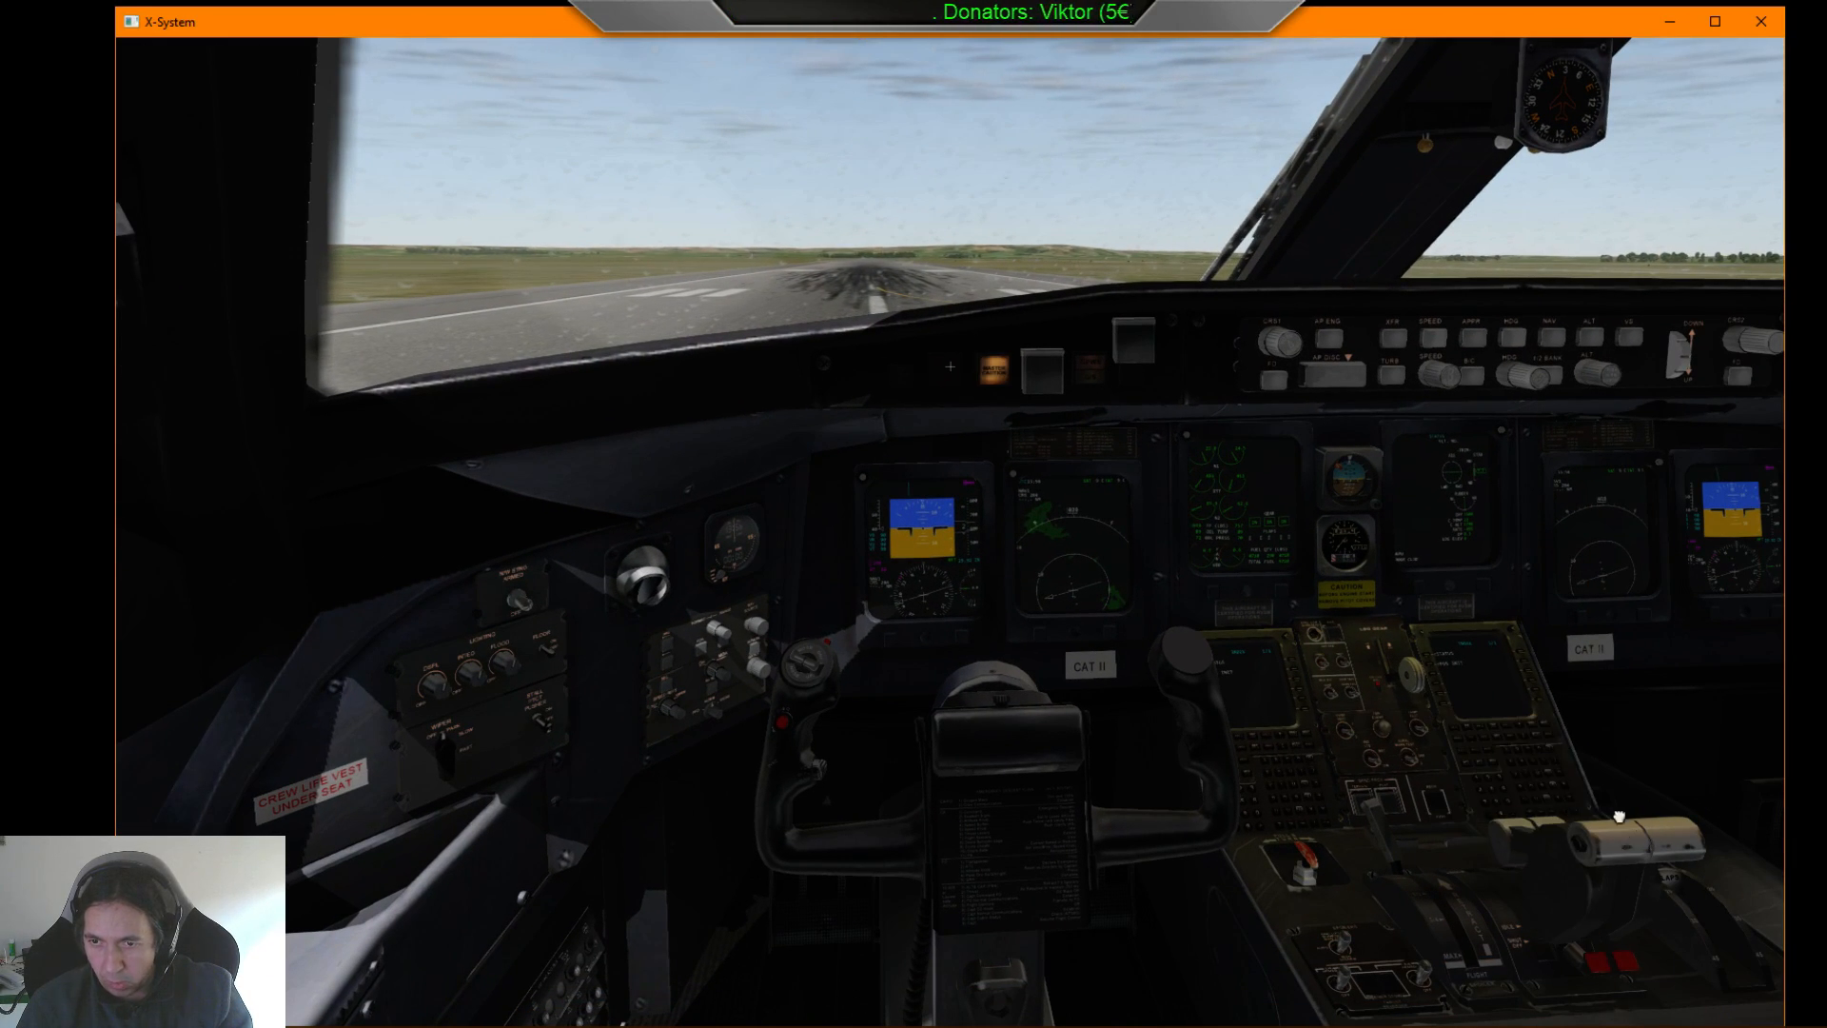
drag(1653, 845, 1663, 857)
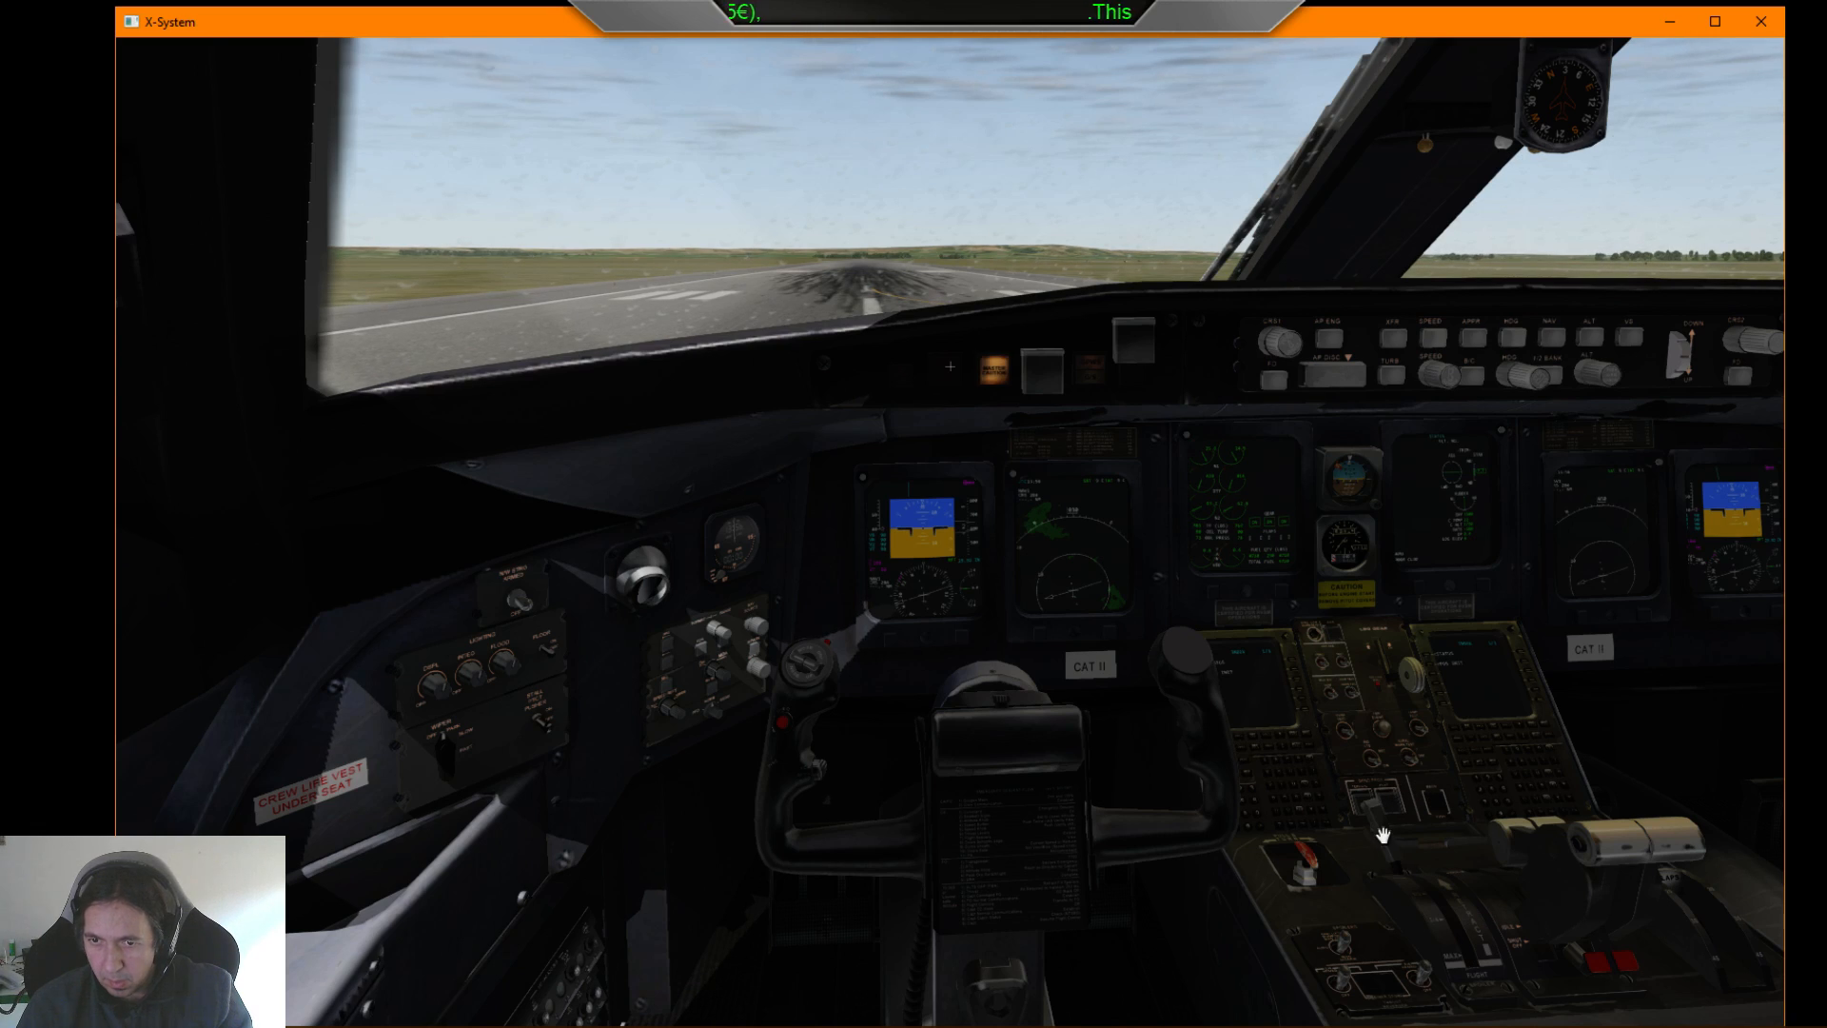
scroll(1379, 837, up, 5)
scroll(1379, 837, down, 5)
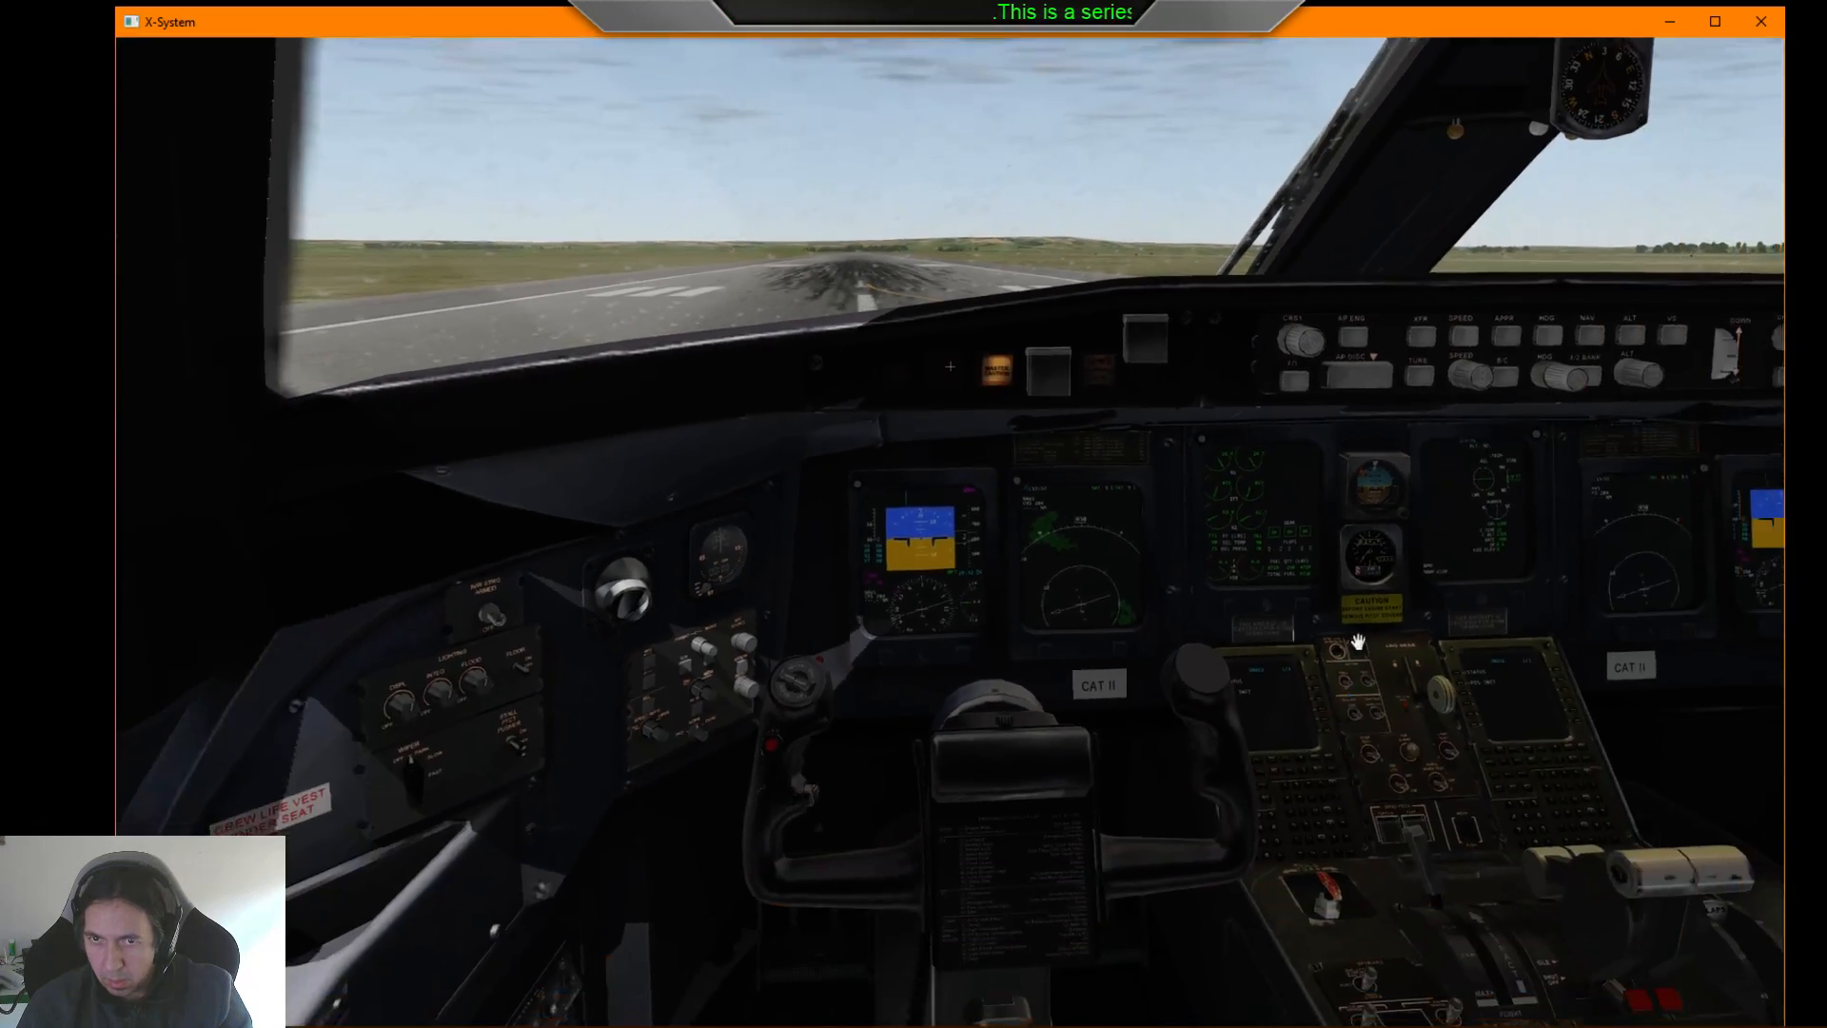
right_drag(1358, 637, 1639, 750)
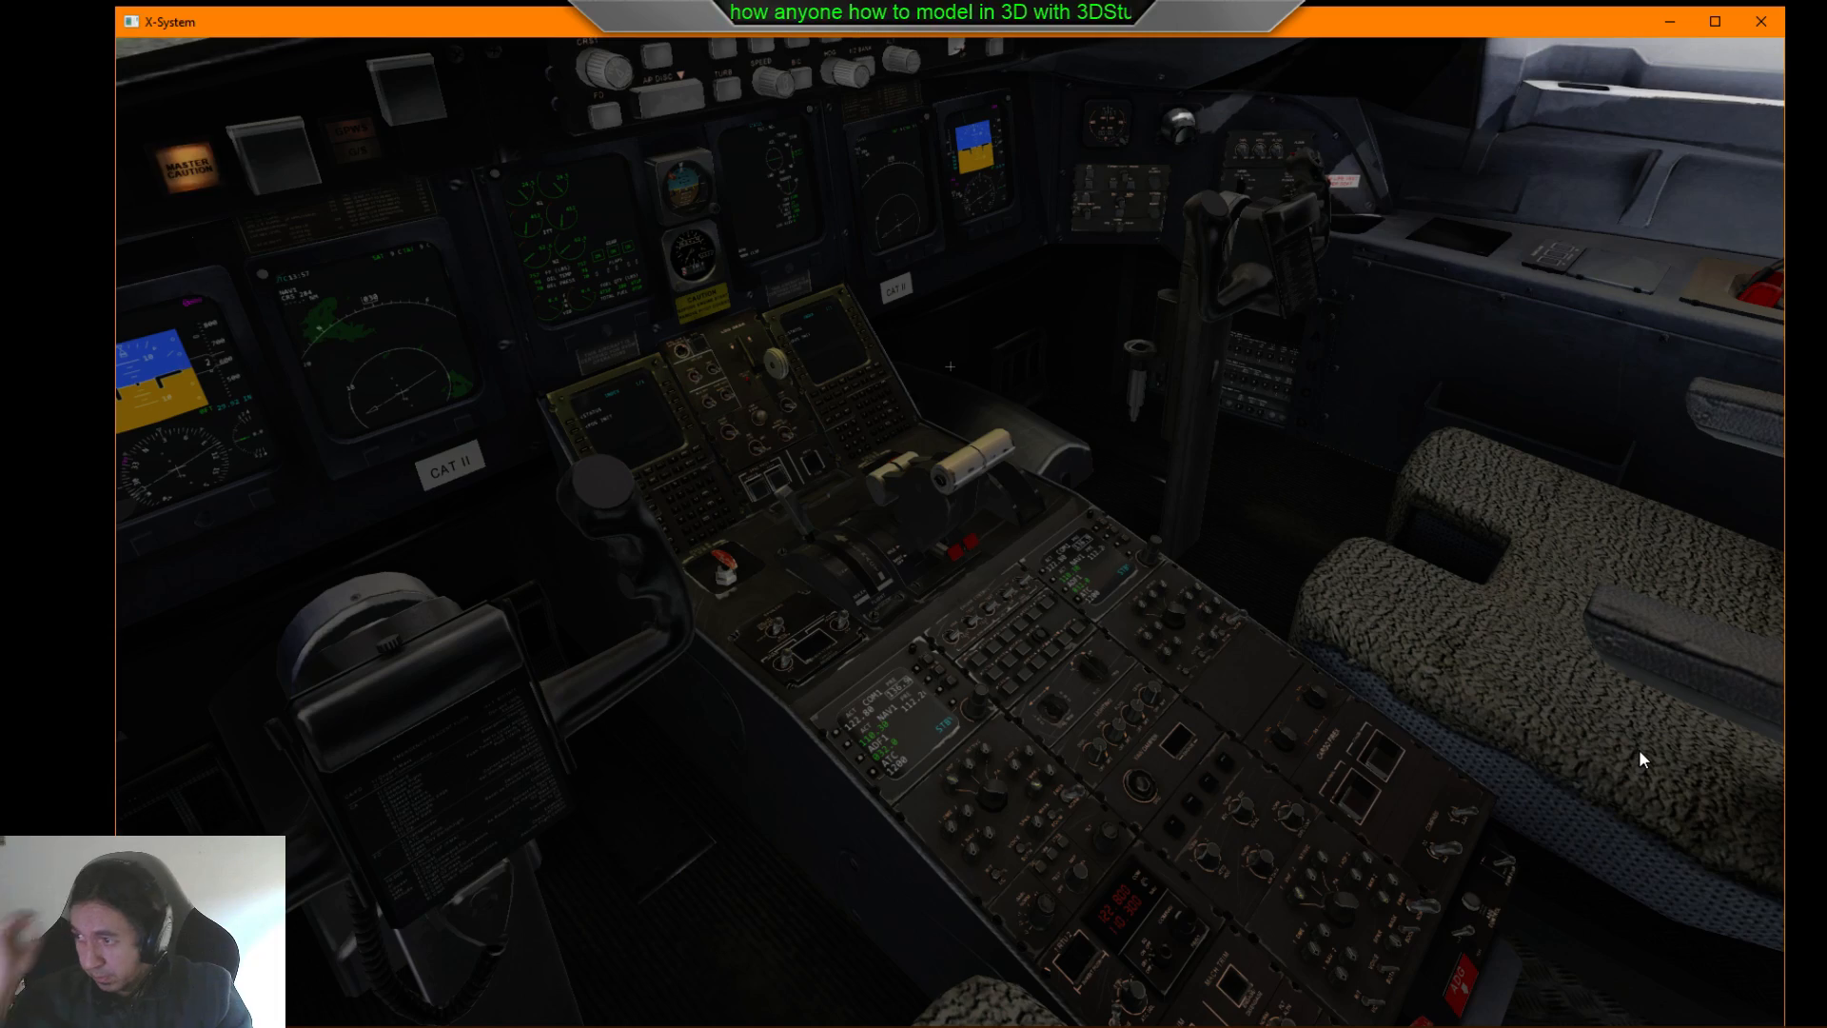
mouse_move(1194, 607)
right_down()
mouse_move(1321, 494)
mouse_move(1205, 428)
mouse_move(1180, 343)
mouse_move(1032, 237)
mouse_move(1007, 193)
mouse_move(962, 209)
mouse_move(947, 286)
mouse_move(1142, 511)
right_up()
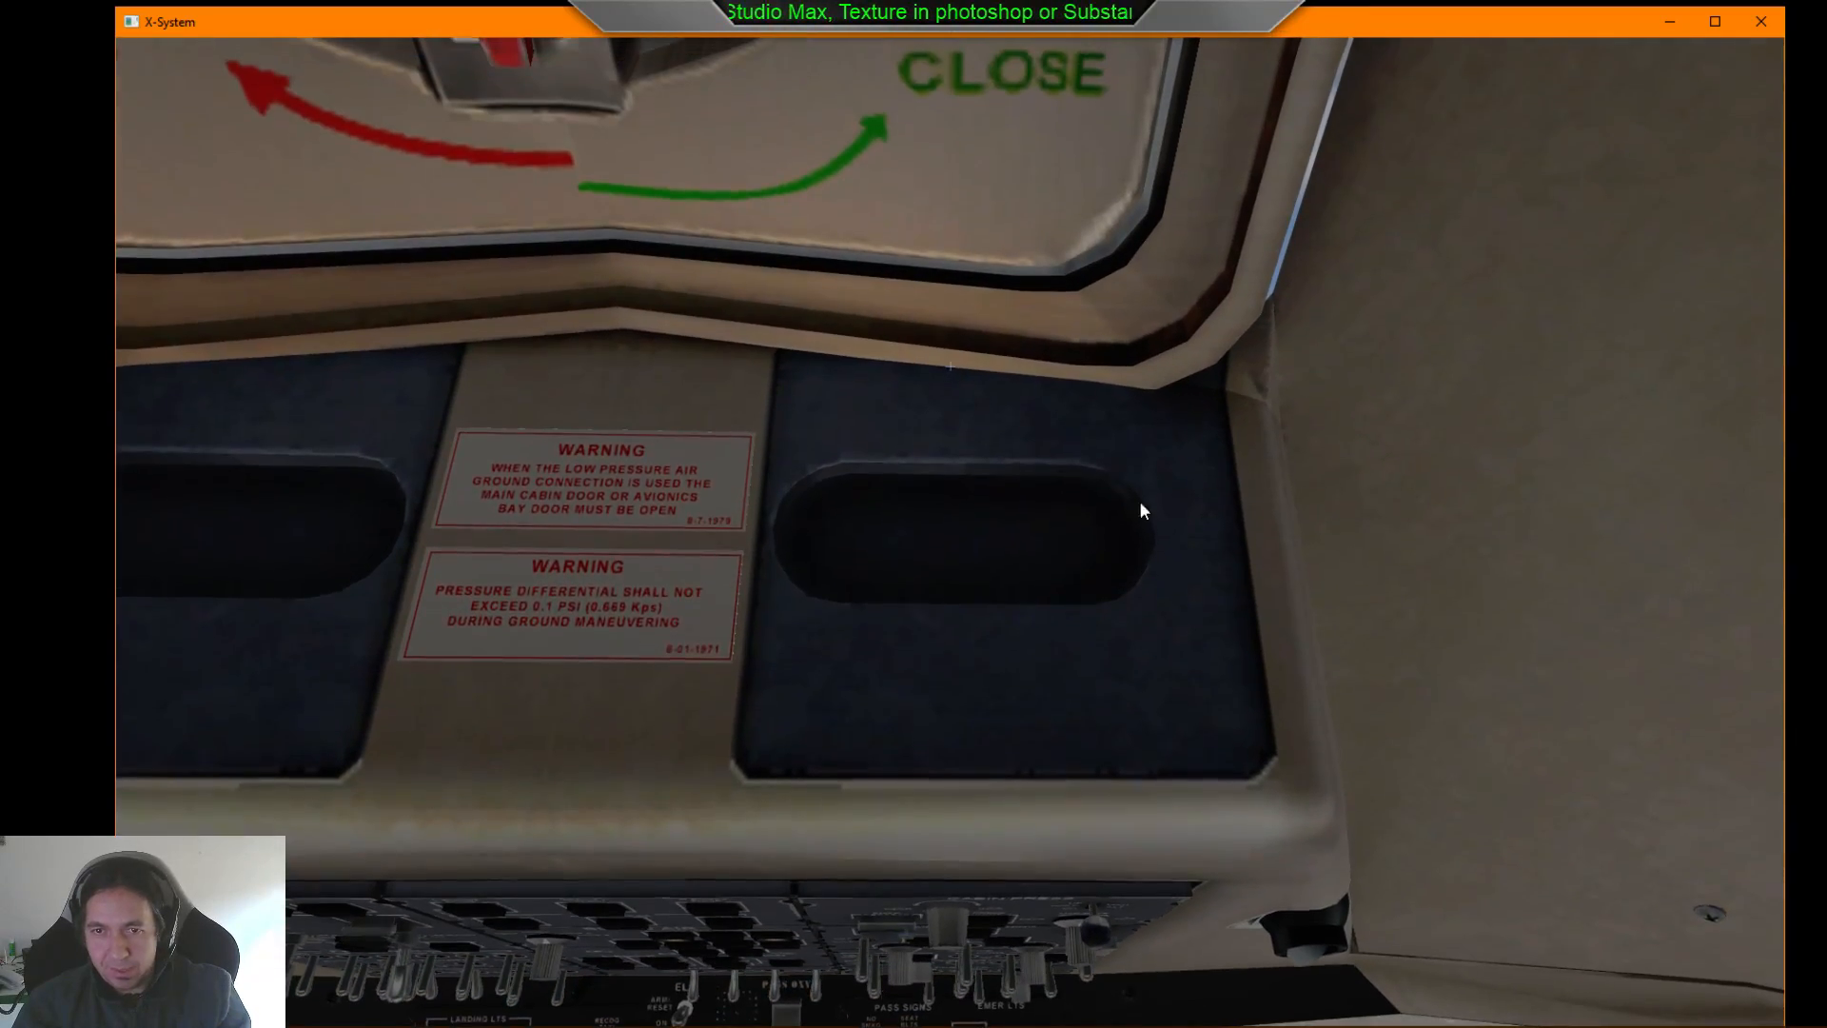
mouse_move(991, 595)
right_down()
mouse_move(980, 523)
mouse_move(1314, 533)
mouse_move(1138, 591)
mouse_move(816, 645)
mouse_move(679, 586)
right_up()
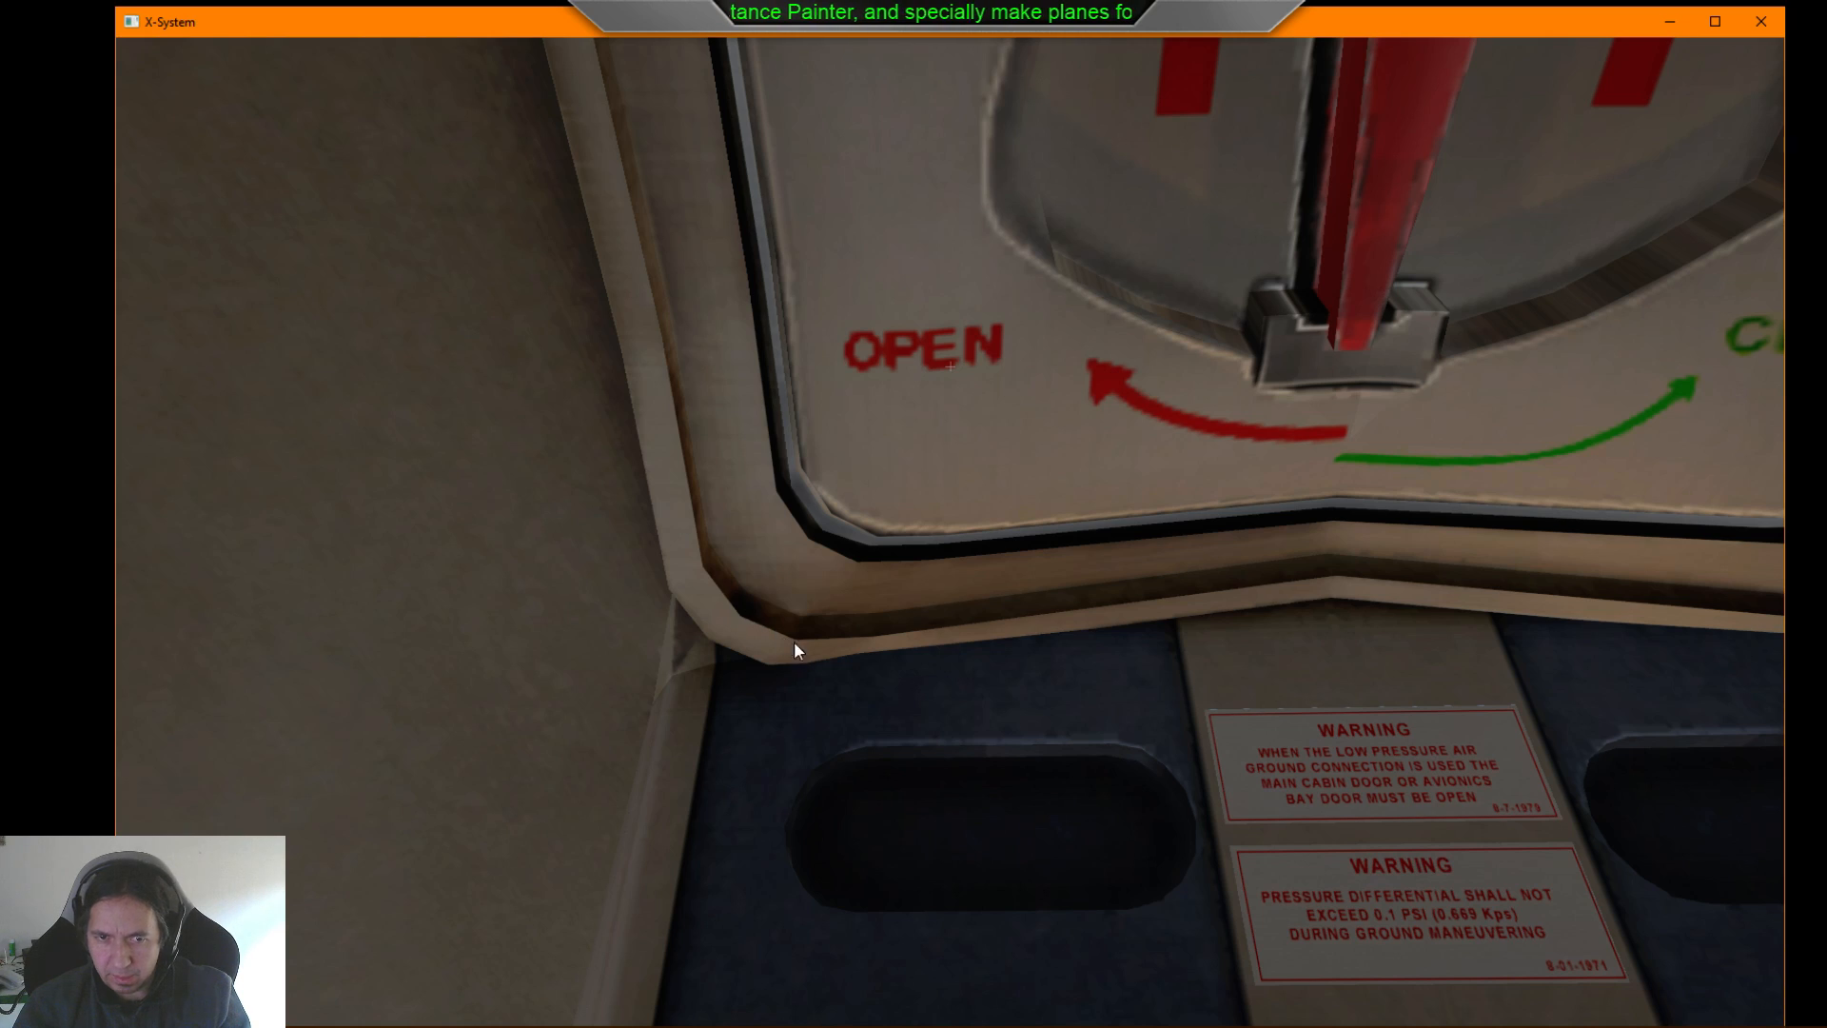
mouse_move(797, 636)
right_down()
mouse_move(922, 563)
mouse_move(945, 325)
right_up()
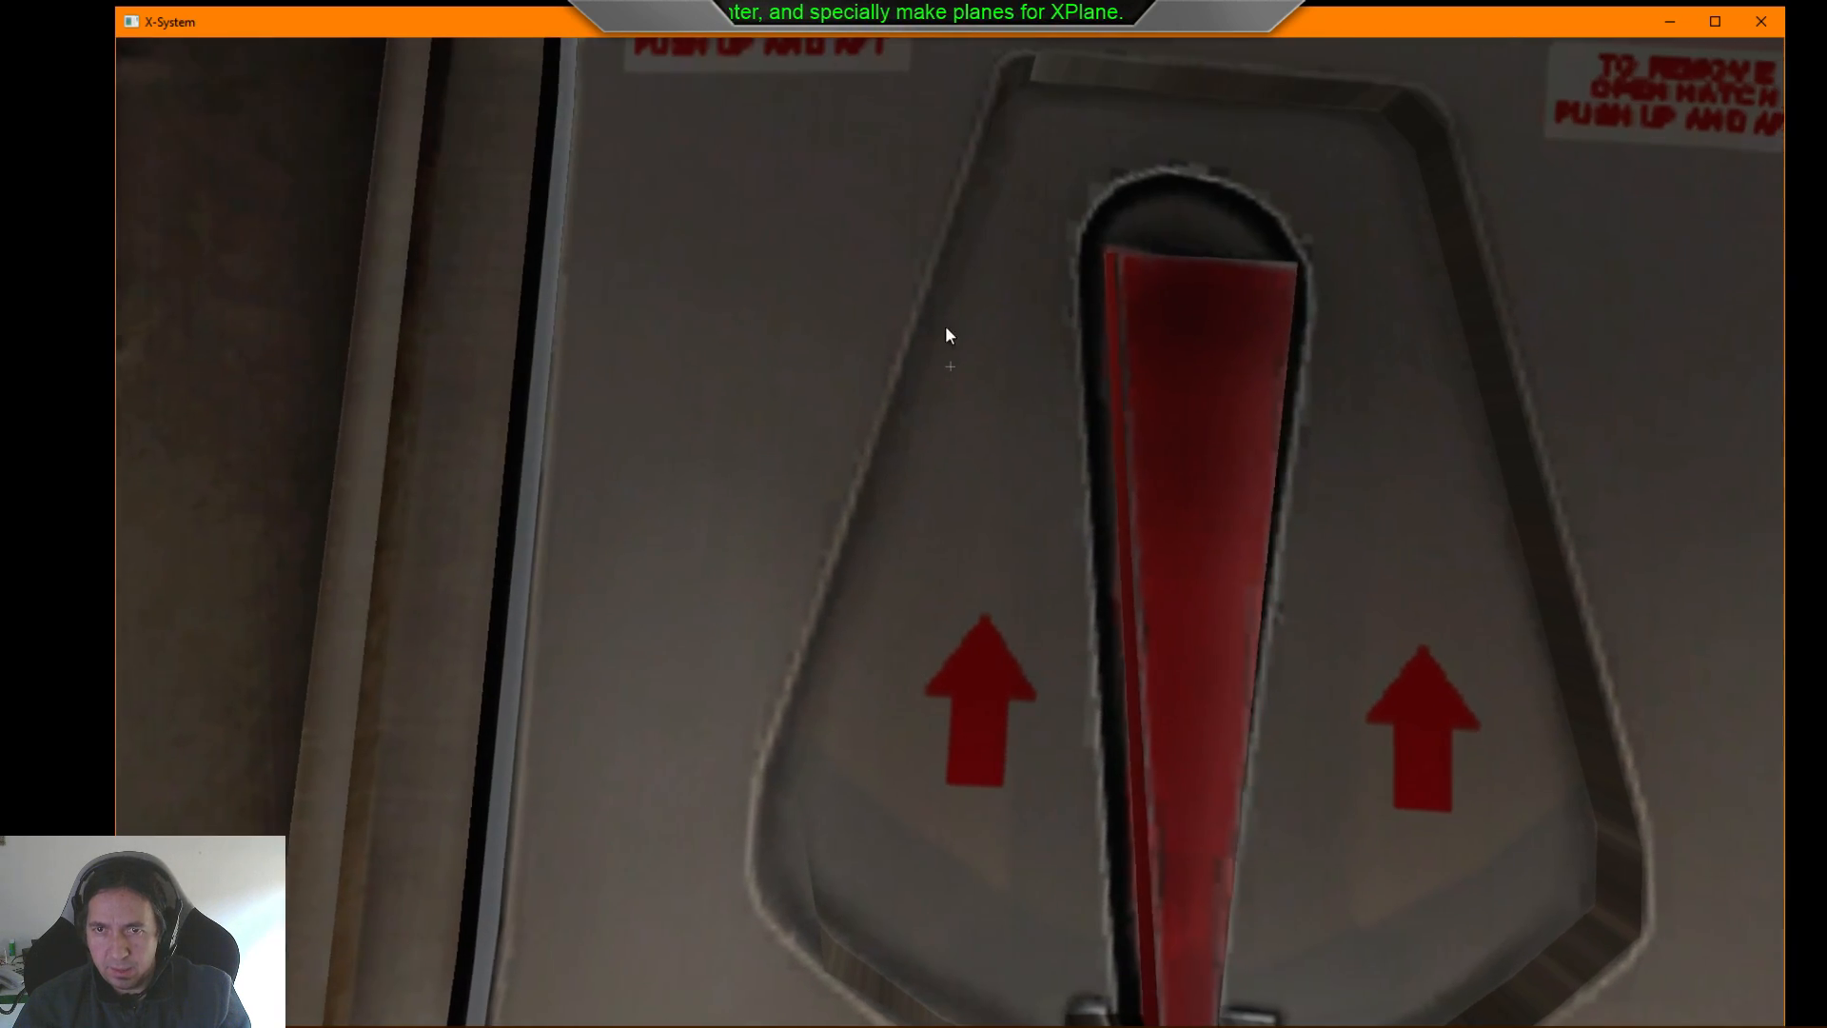
mouse_move(1203, 379)
right_down()
mouse_move(1091, 715)
mouse_move(1122, 584)
mouse_move(1040, 380)
mouse_move(951, 420)
mouse_move(718, 804)
mouse_move(754, 612)
mouse_move(1277, 726)
mouse_move(1182, 664)
mouse_move(1241, 664)
right_up()
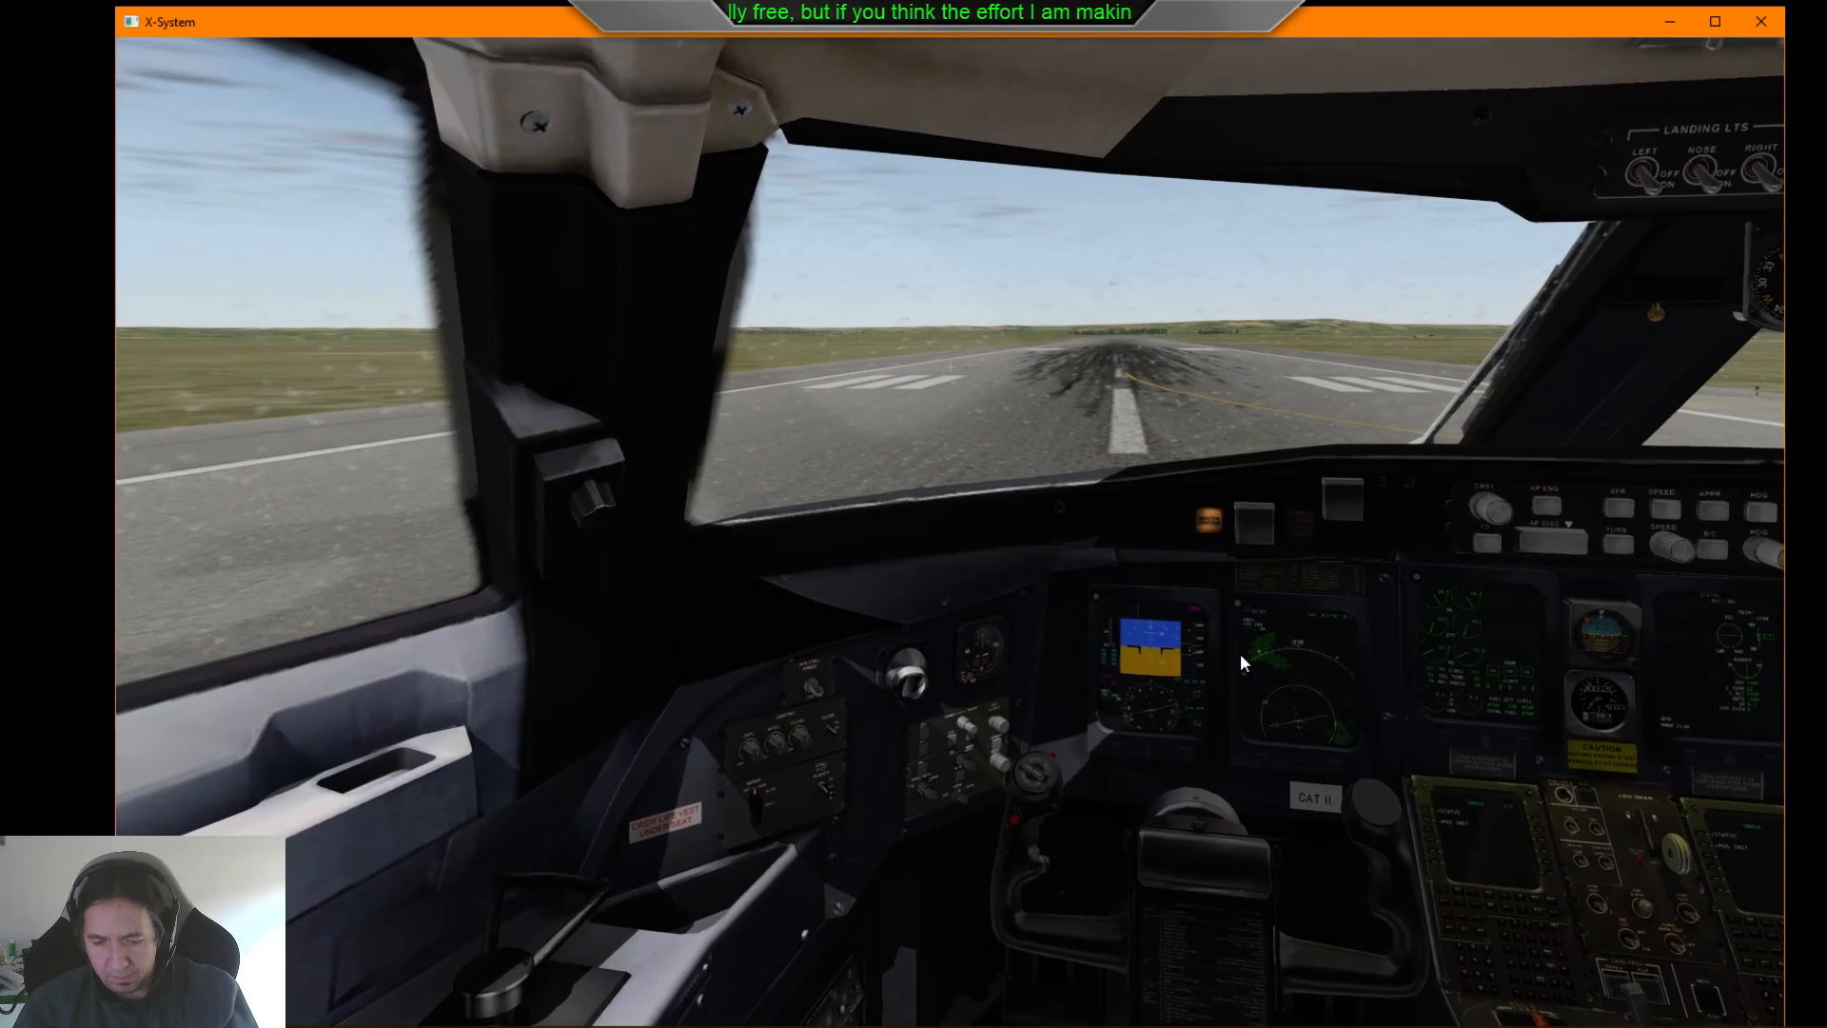
- Pause and minimize the flight, and arrange the CRJ200 v2 Objects and CRJ-200 V2 objects folder windows side by side
key(p)
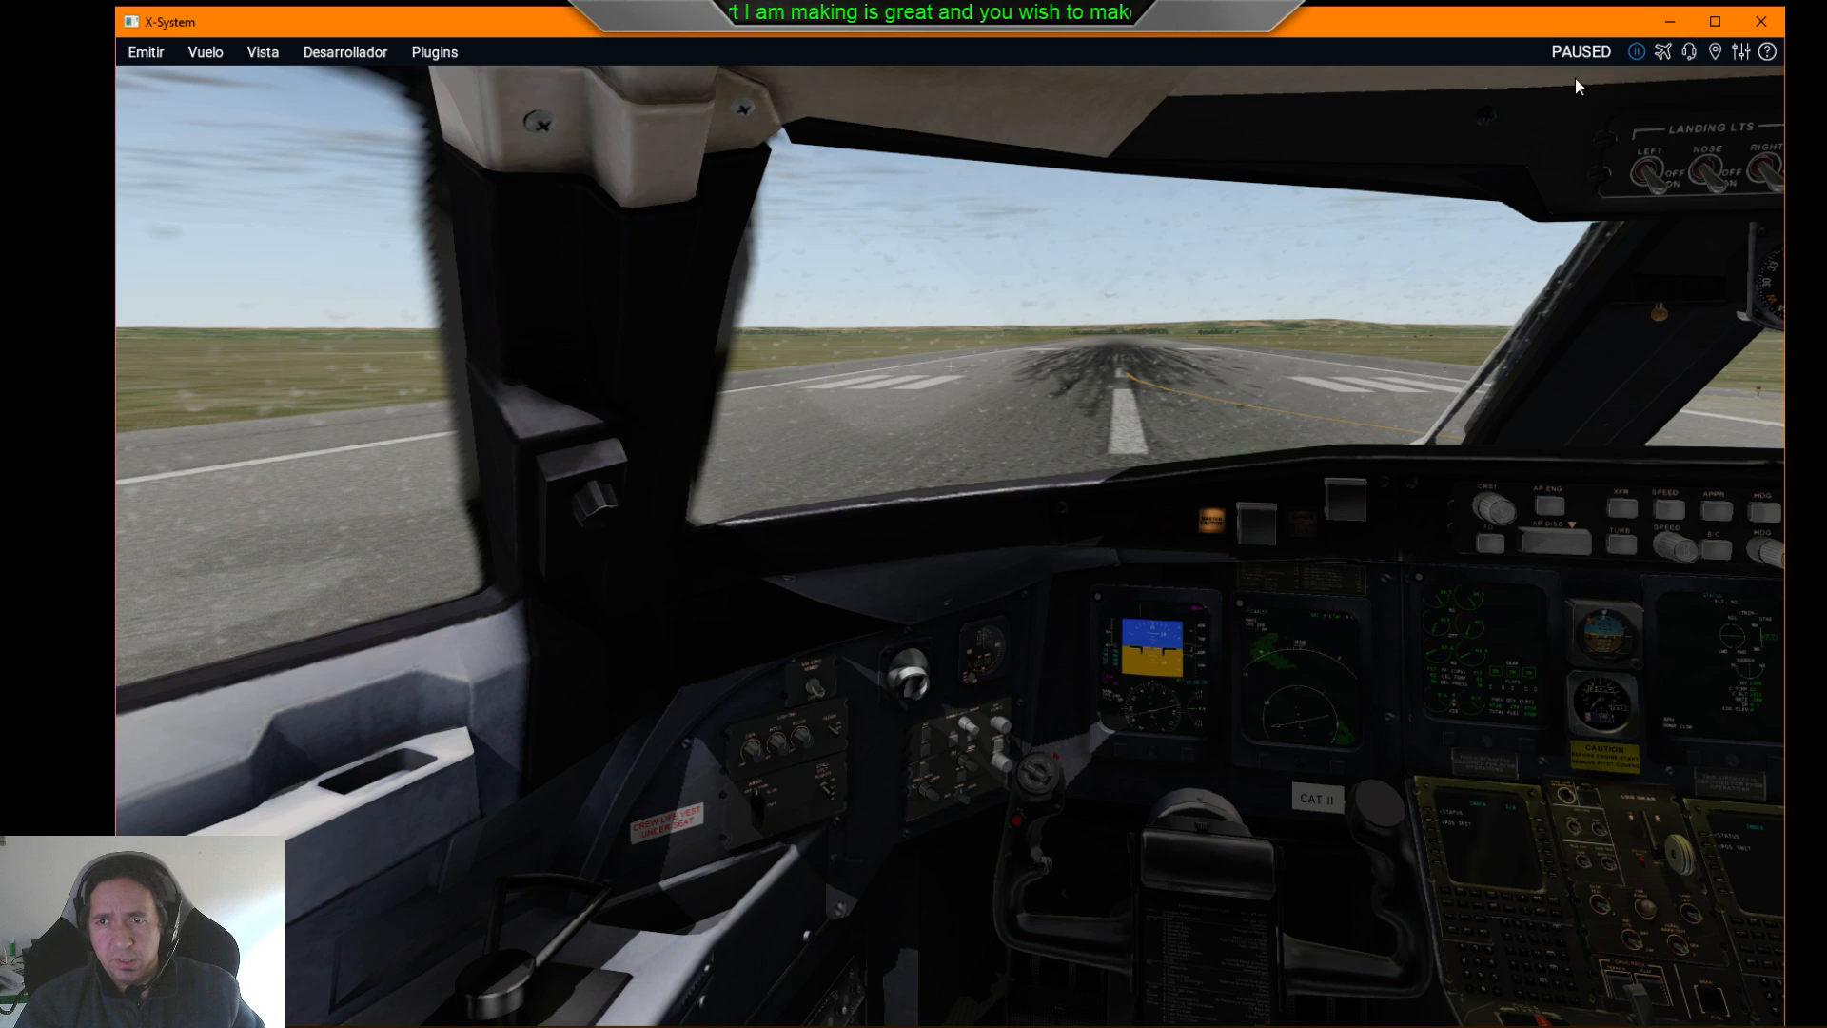
click(1669, 21)
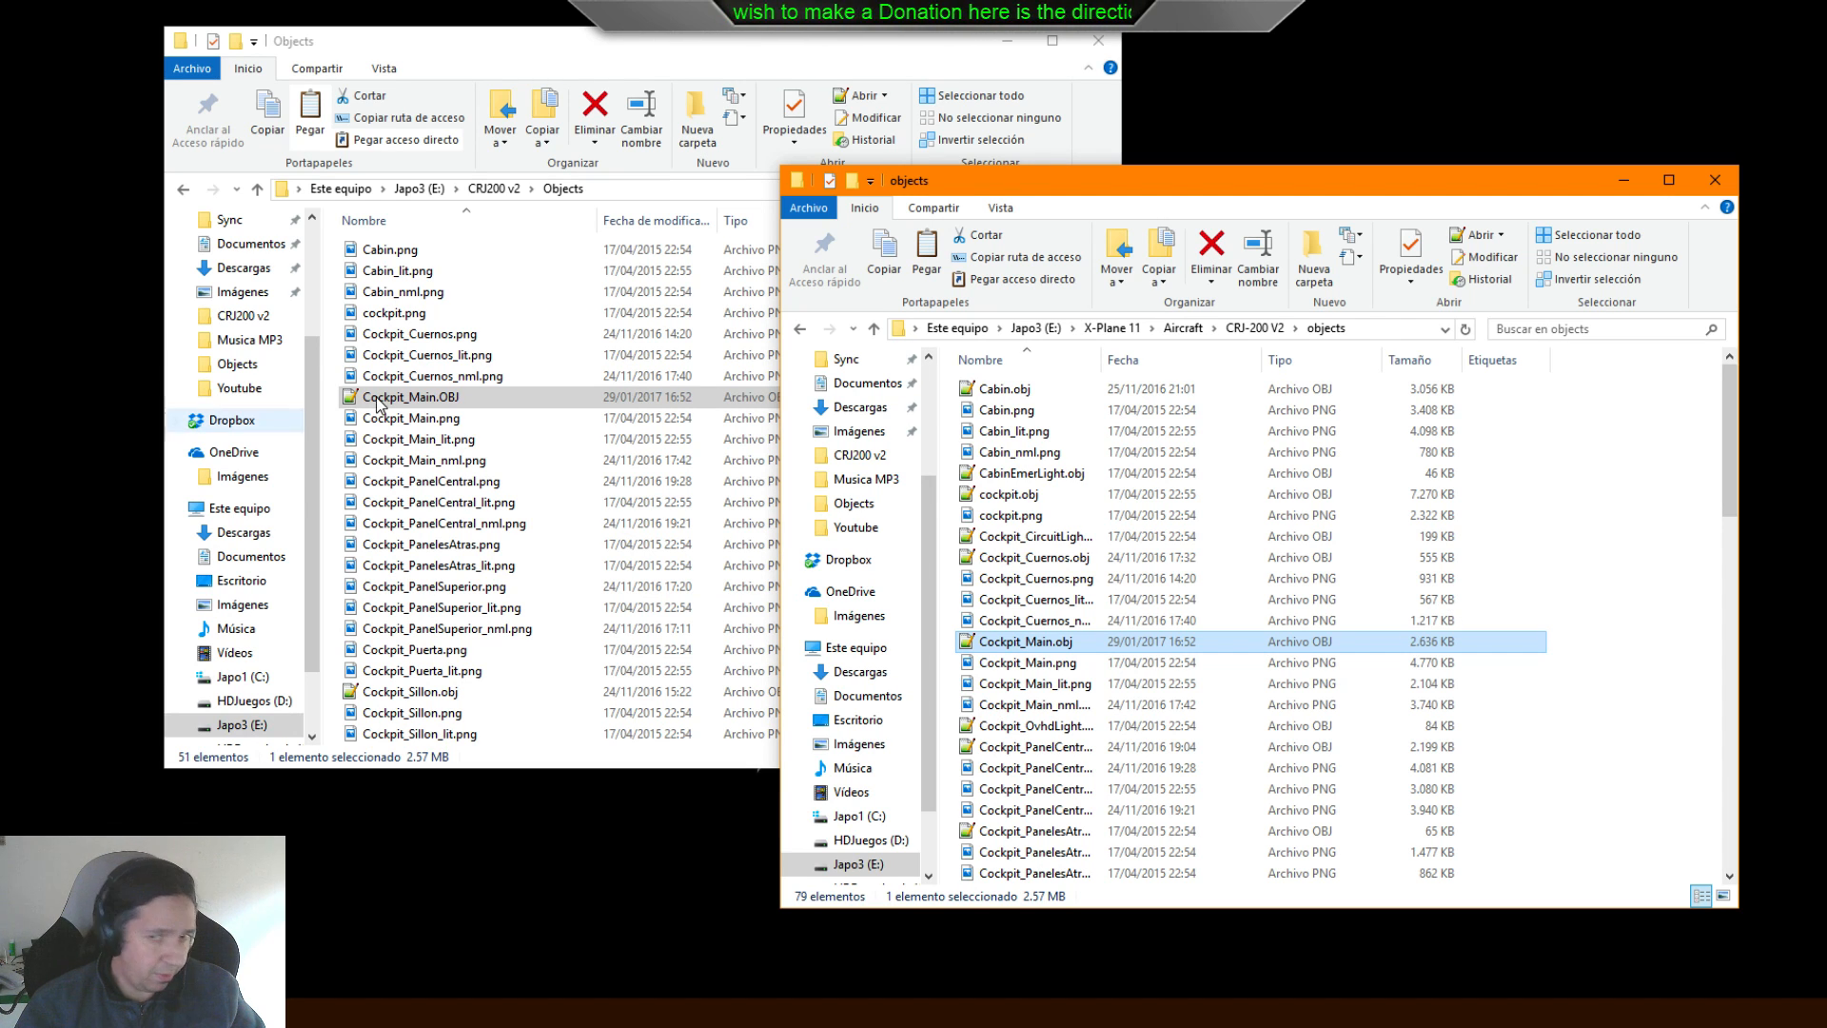
drag(1246, 188, 1306, 48)
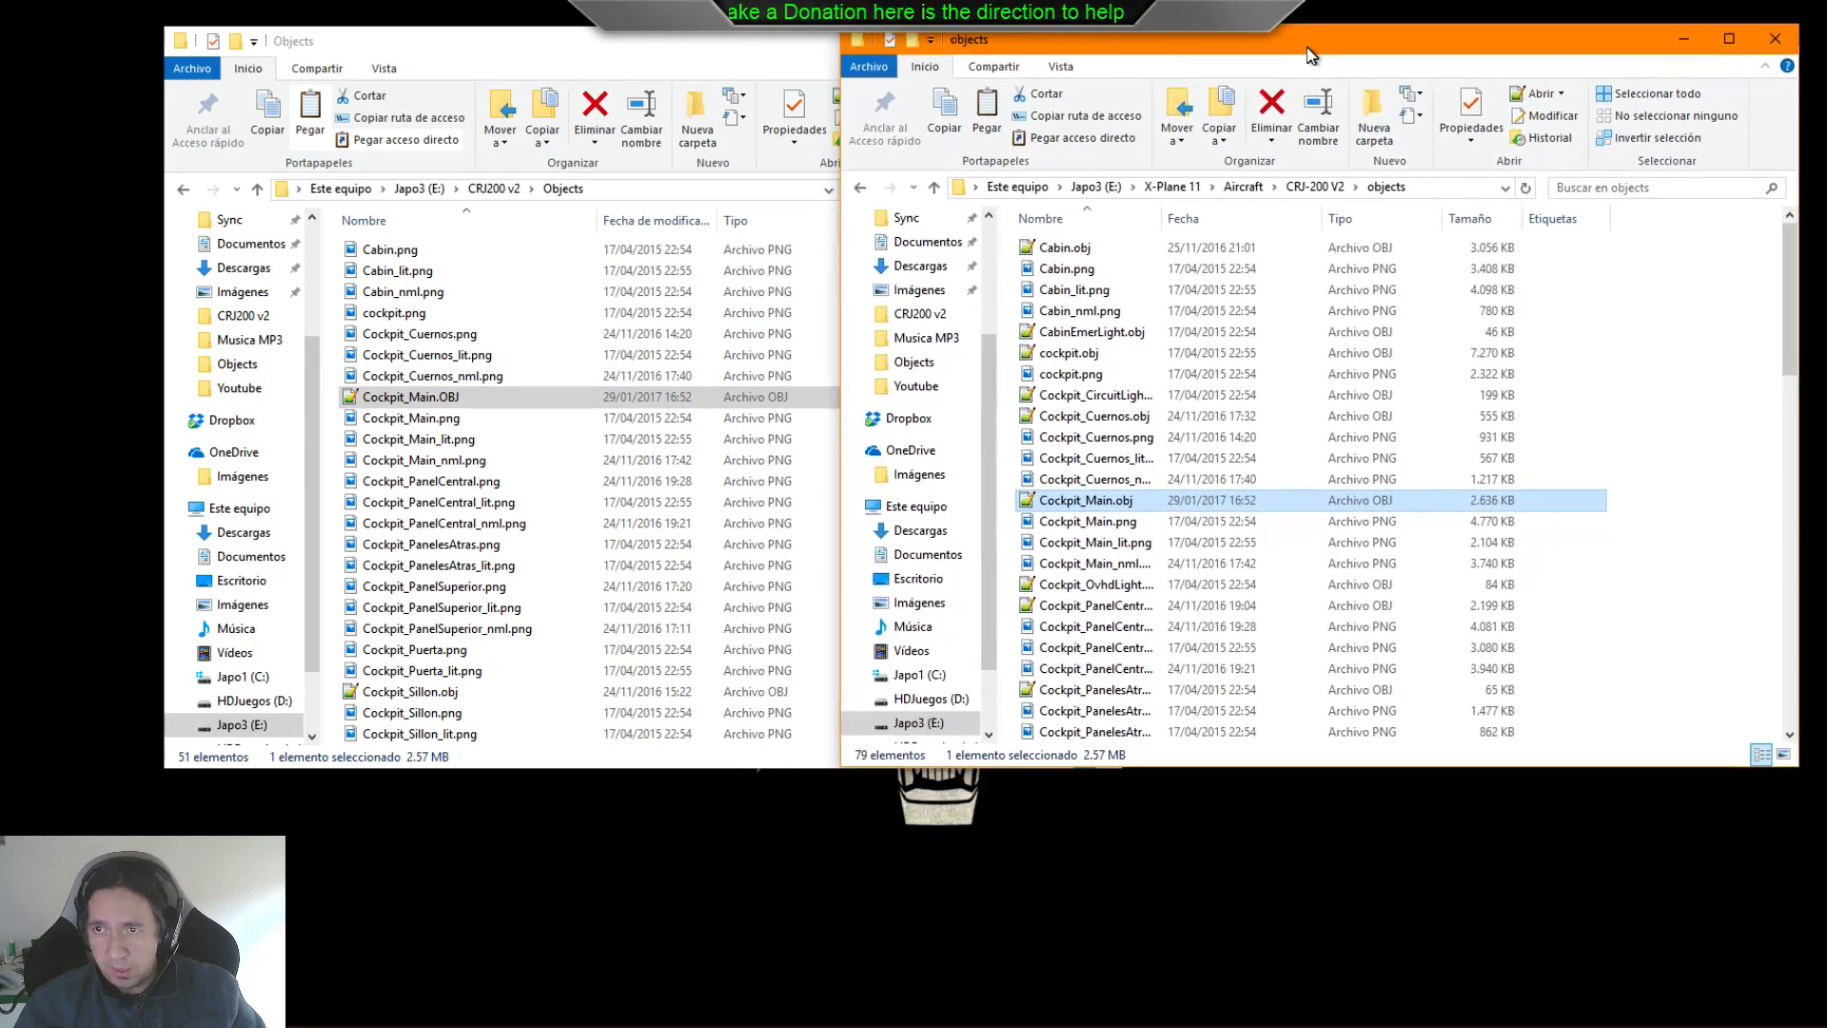
drag(842, 766, 1099, 753)
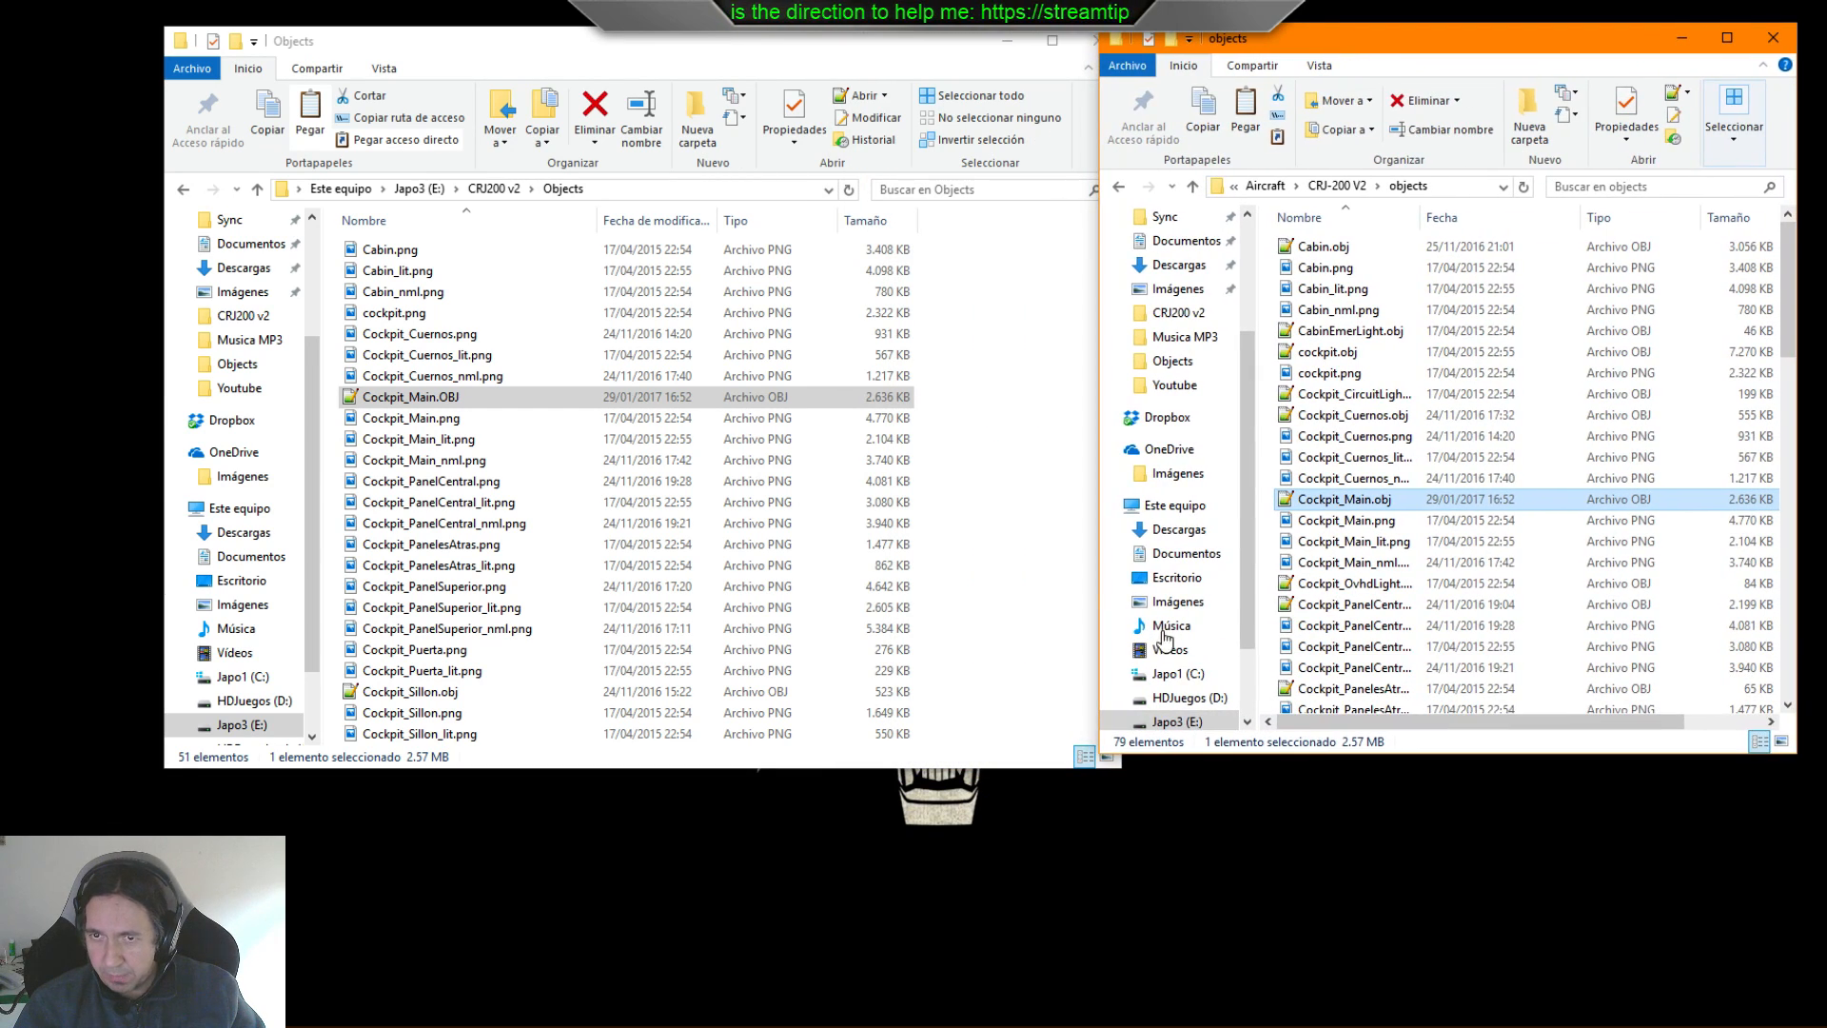
drag(1367, 40, 1394, 50)
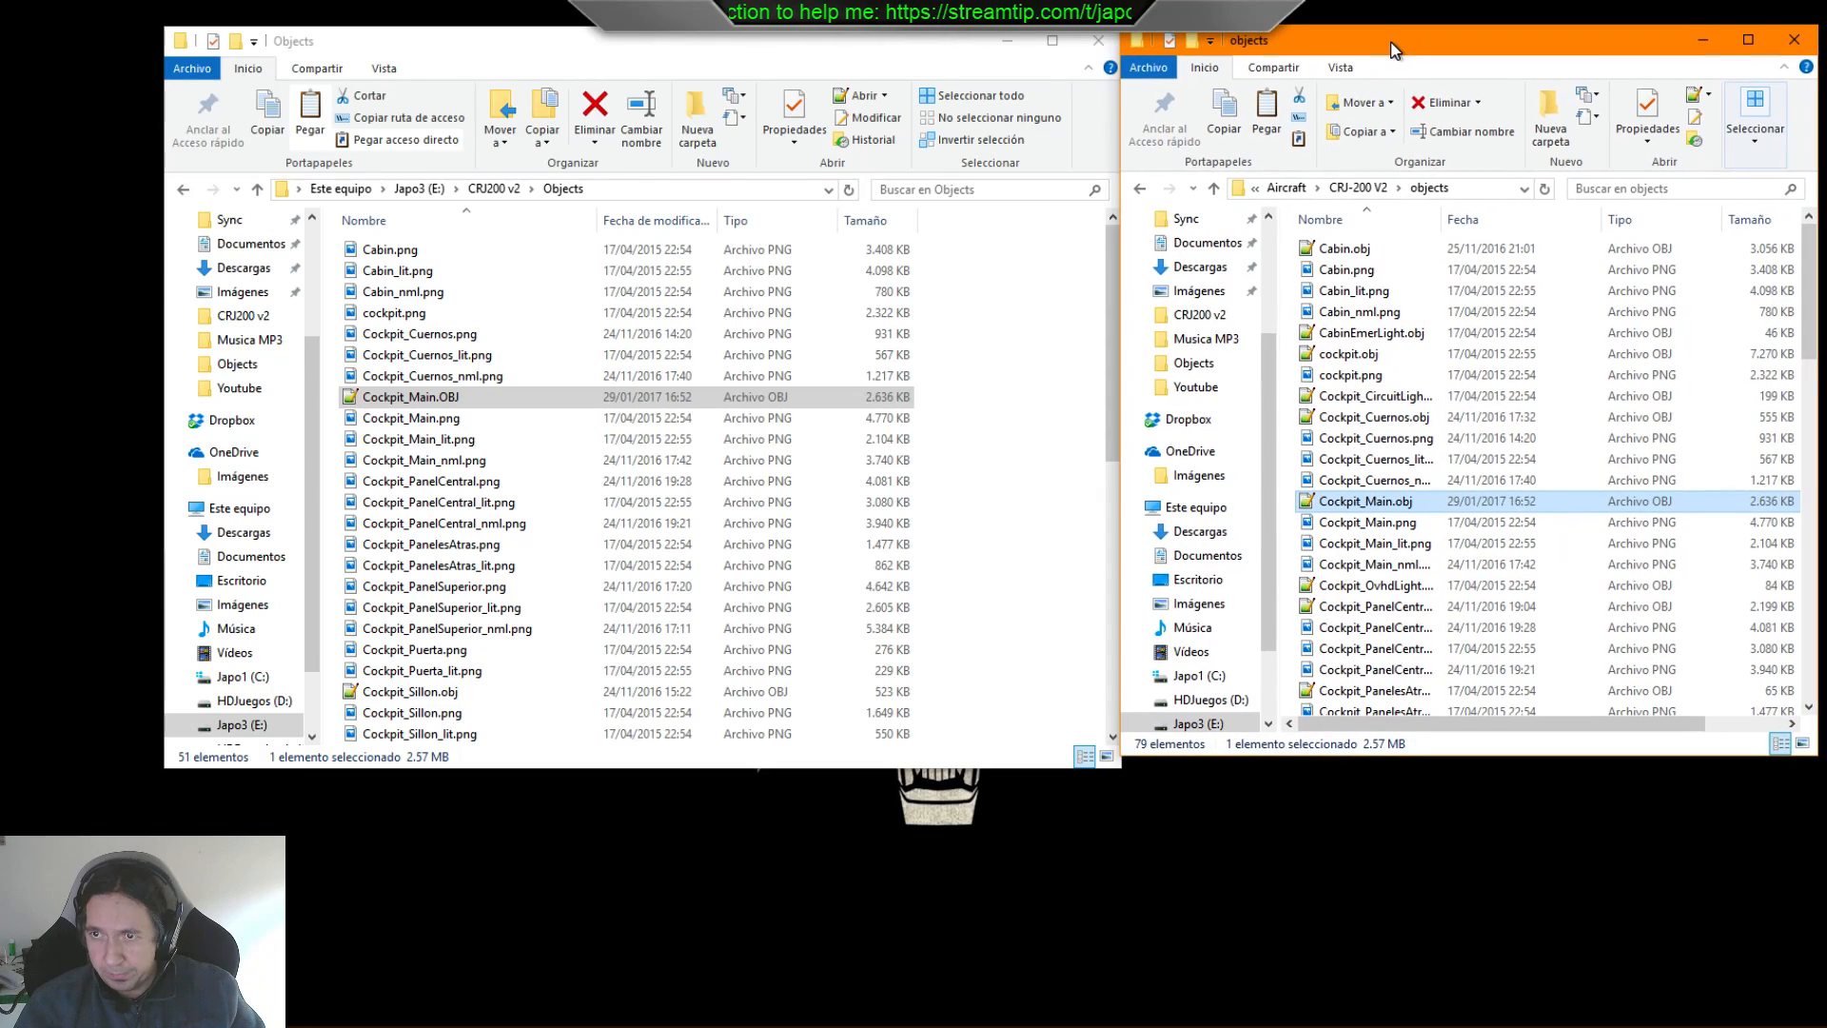
drag(892, 38, 757, 13)
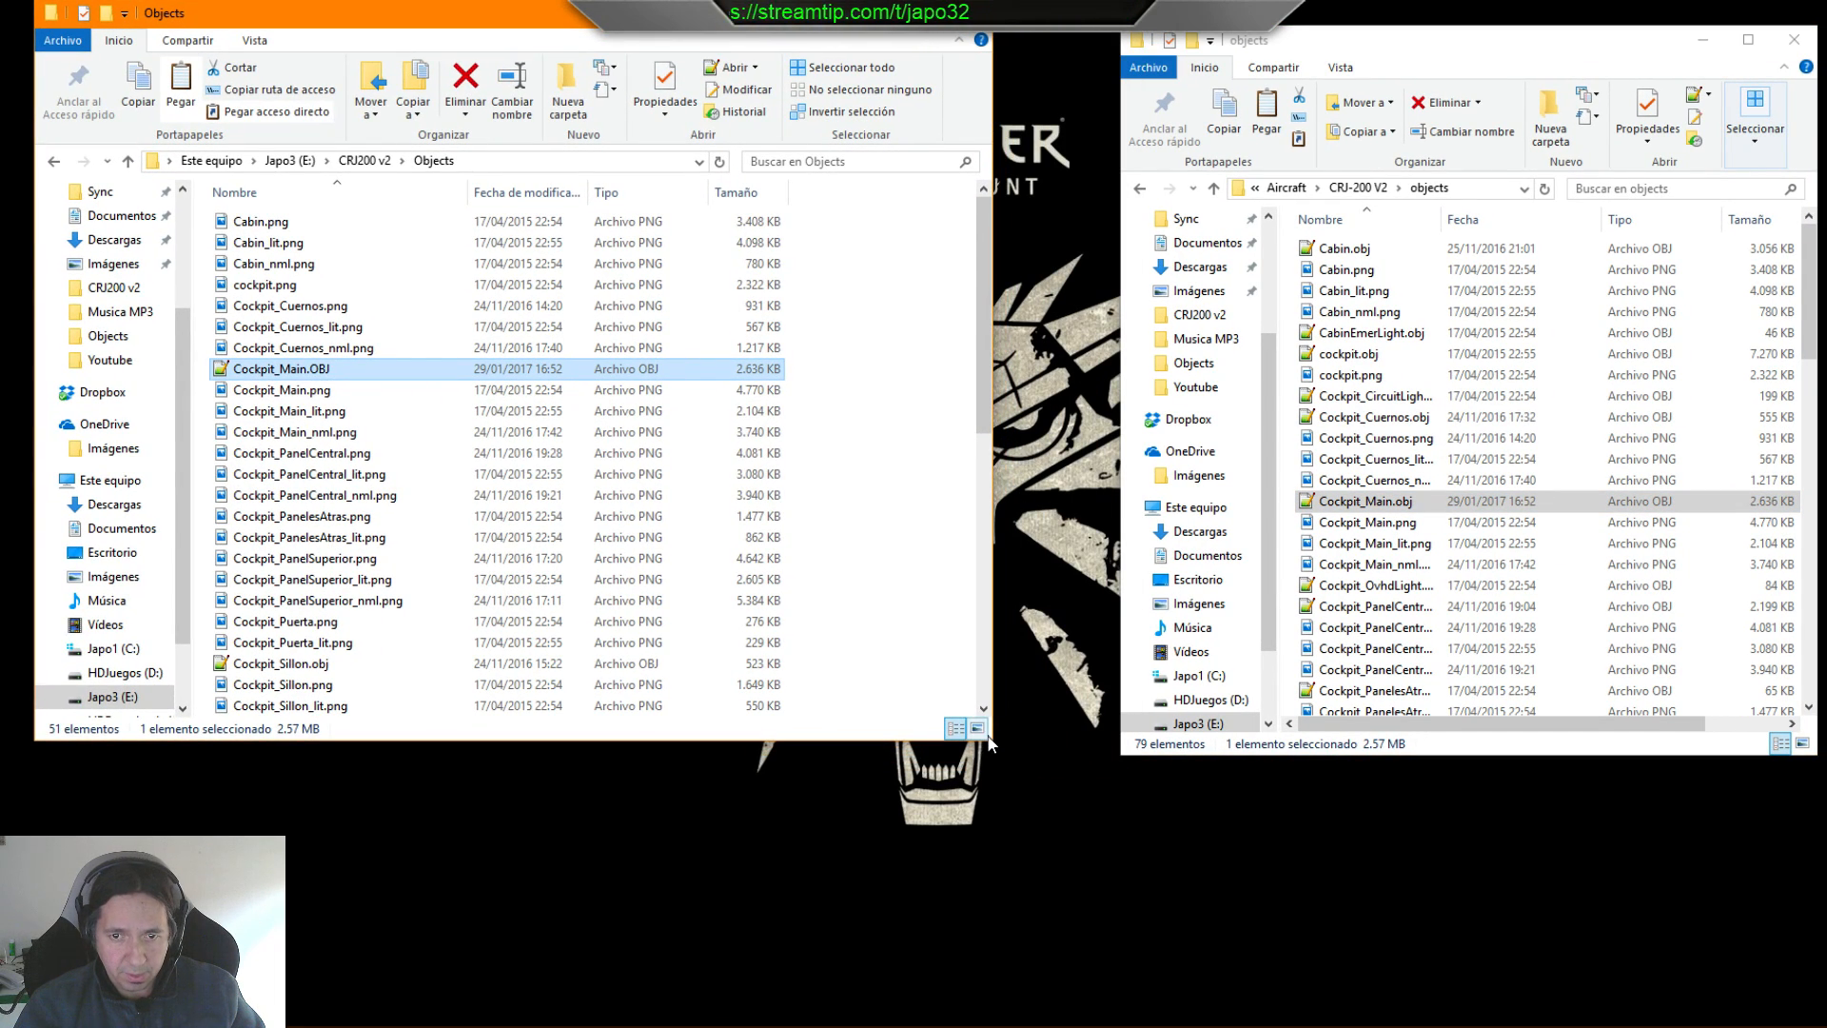
drag(990, 745, 905, 744)
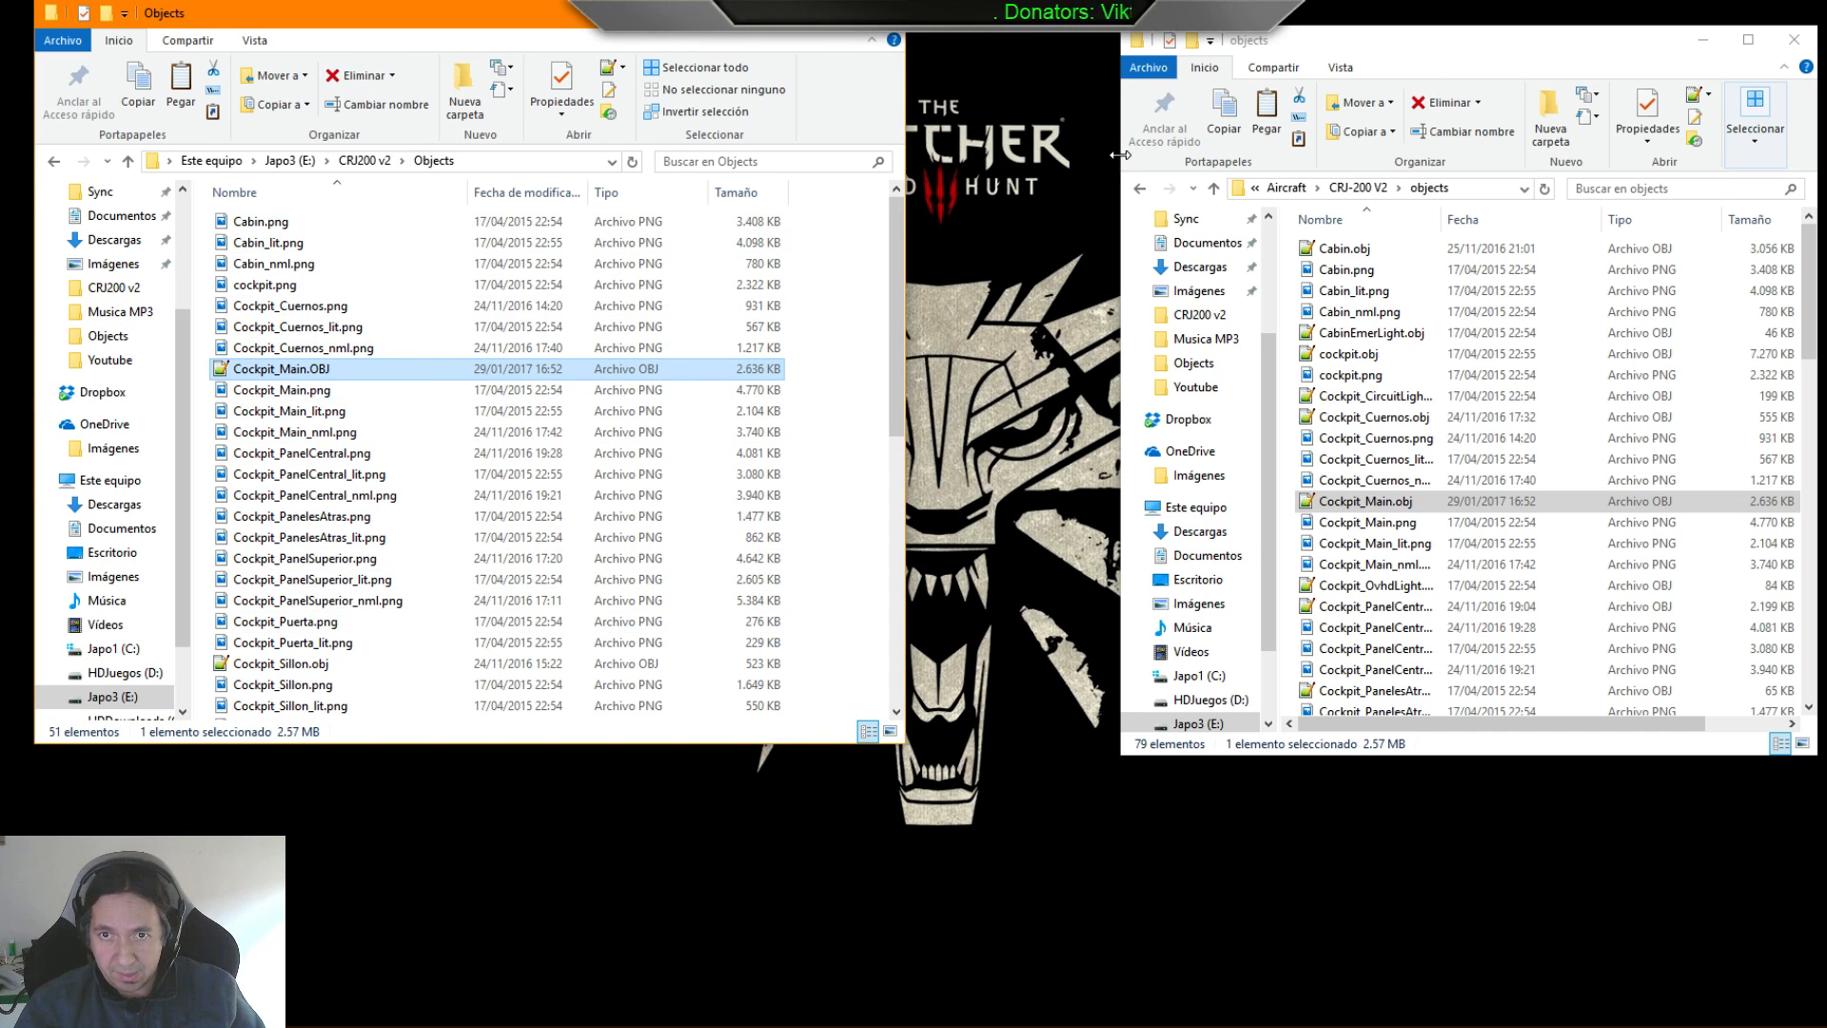
drag(1119, 155, 1024, 155)
drag(1346, 38, 1310, 13)
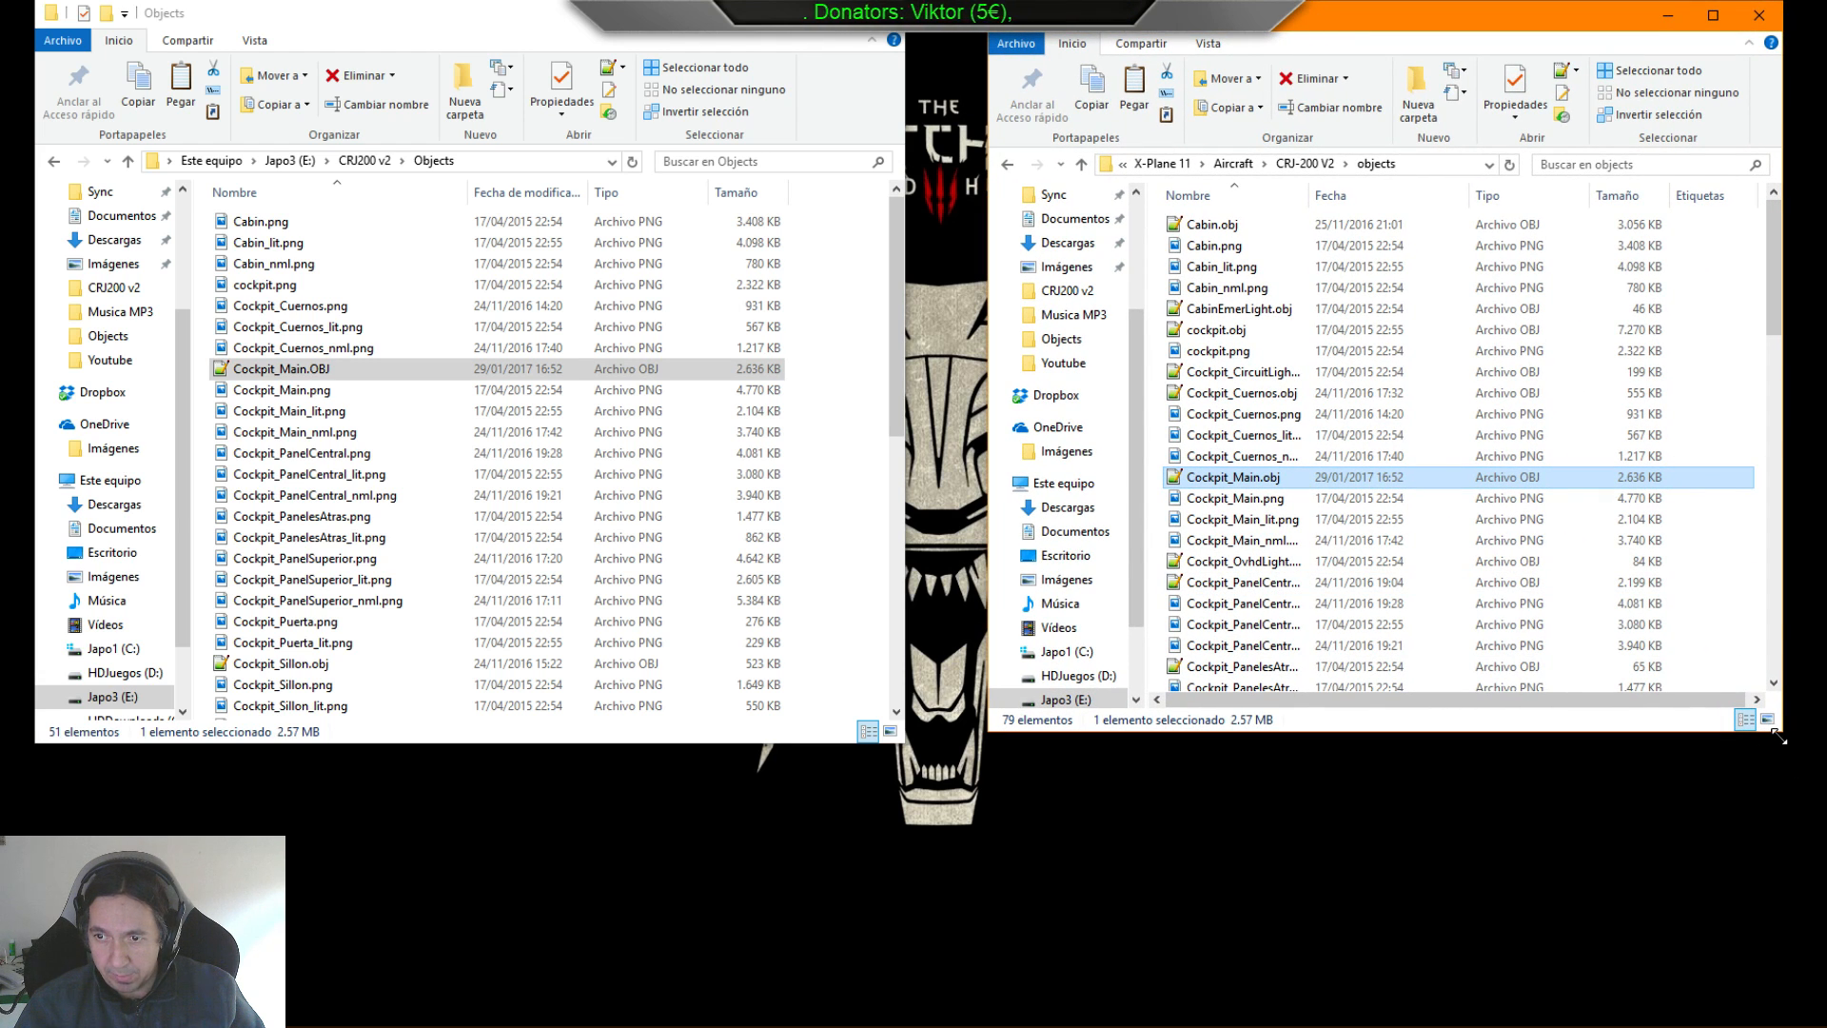
drag(1778, 735, 1823, 762)
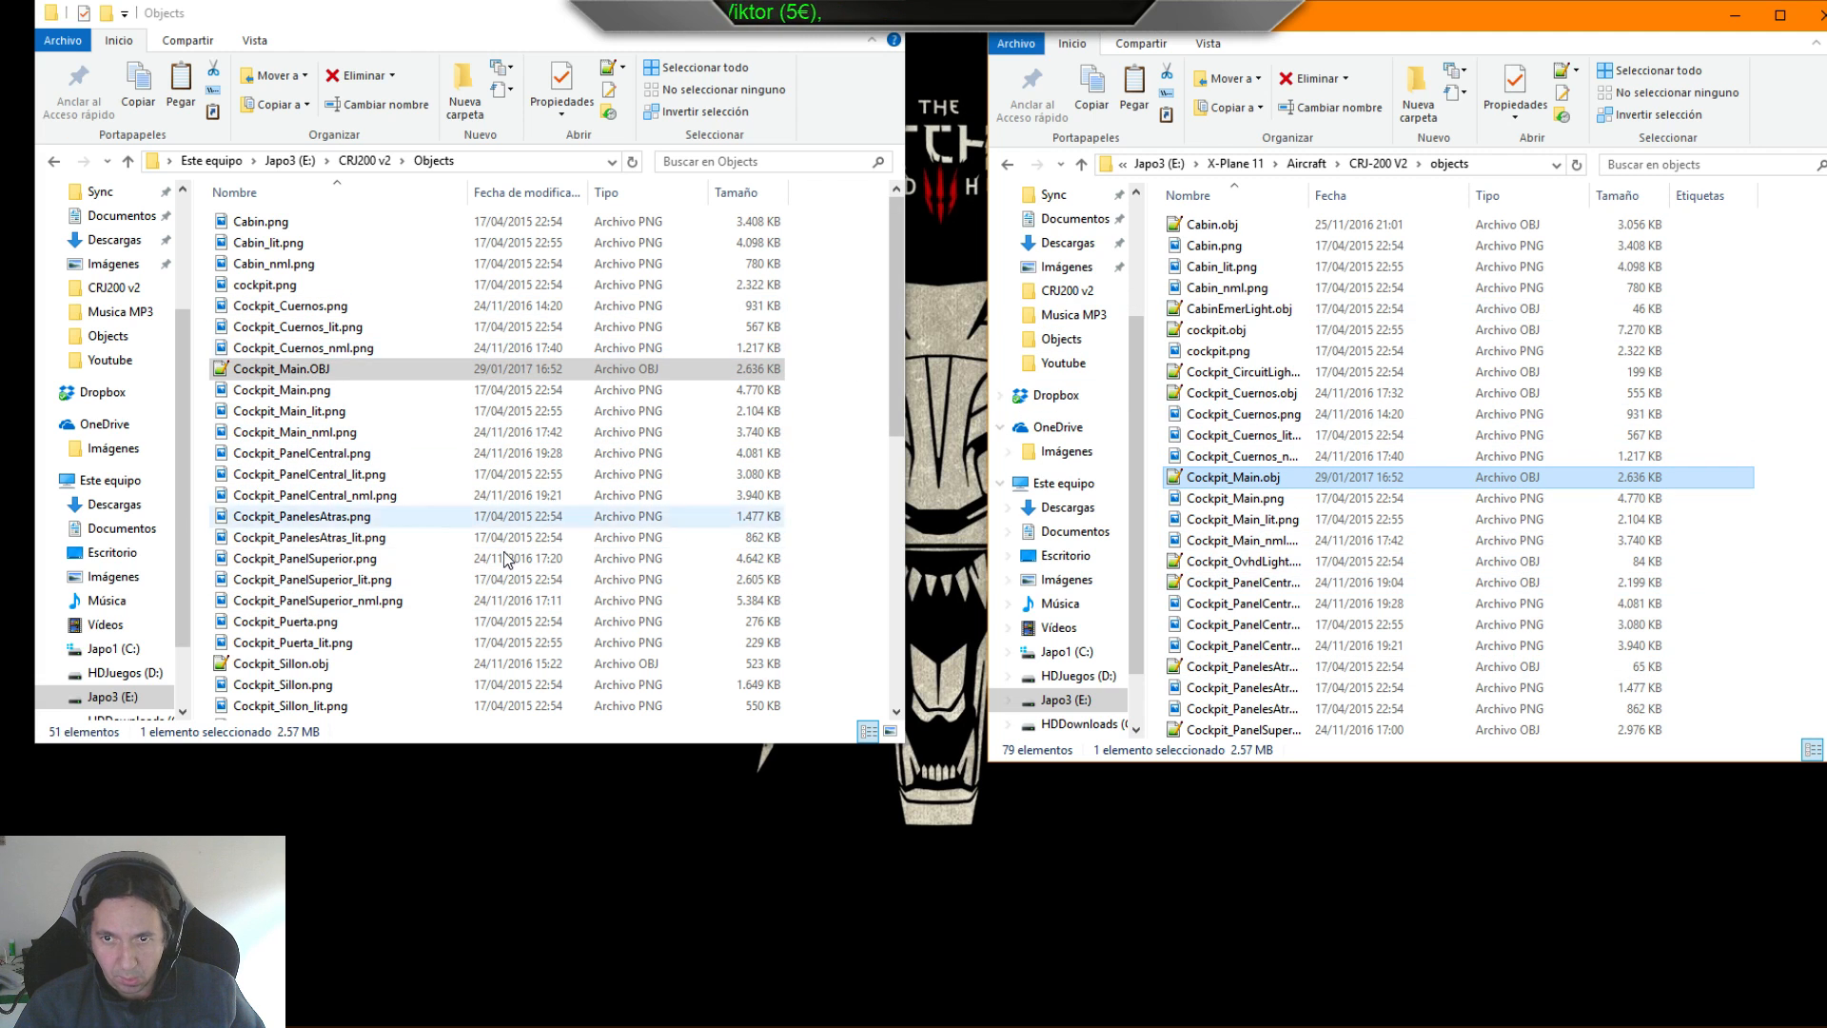
- Switch to 3ds Max and view the whole Cockpit_Main model from its open rear side in the perspective view
click(219, 1009)
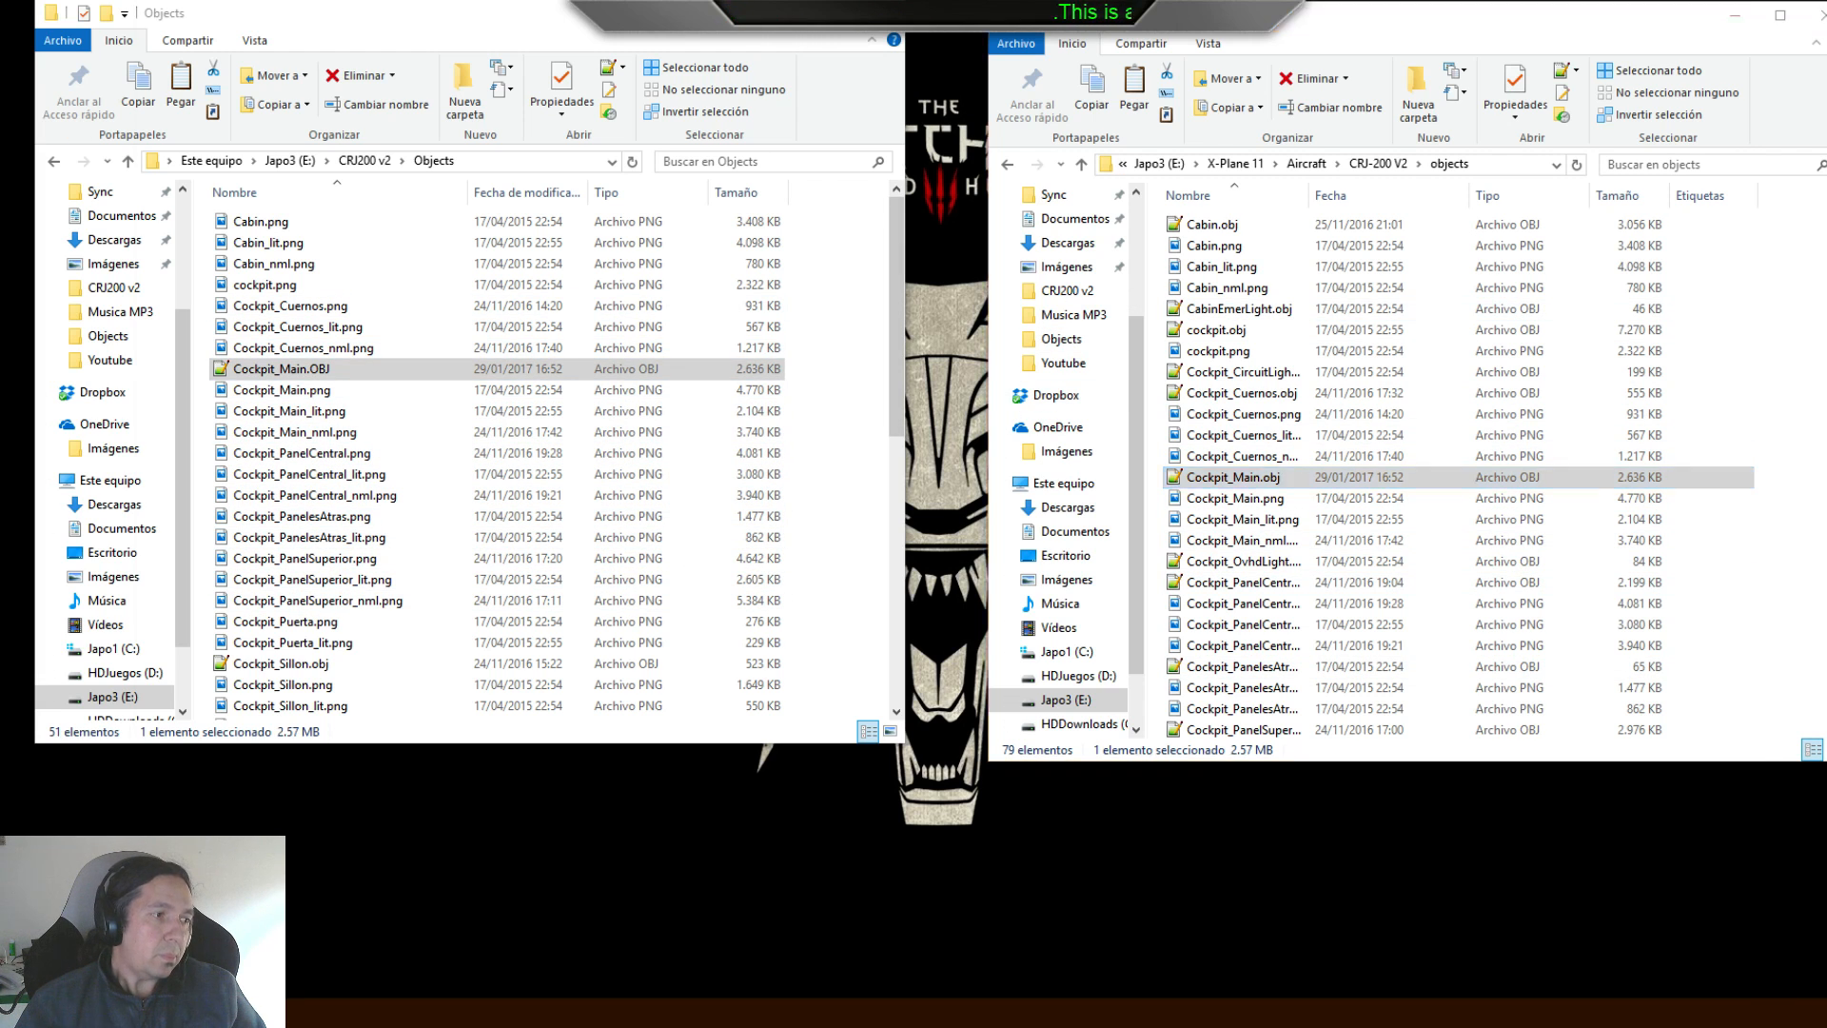
middle_drag(869, 597, 1029, 636)
scroll(790, 574, up, 4)
scroll(1043, 637, down, 2)
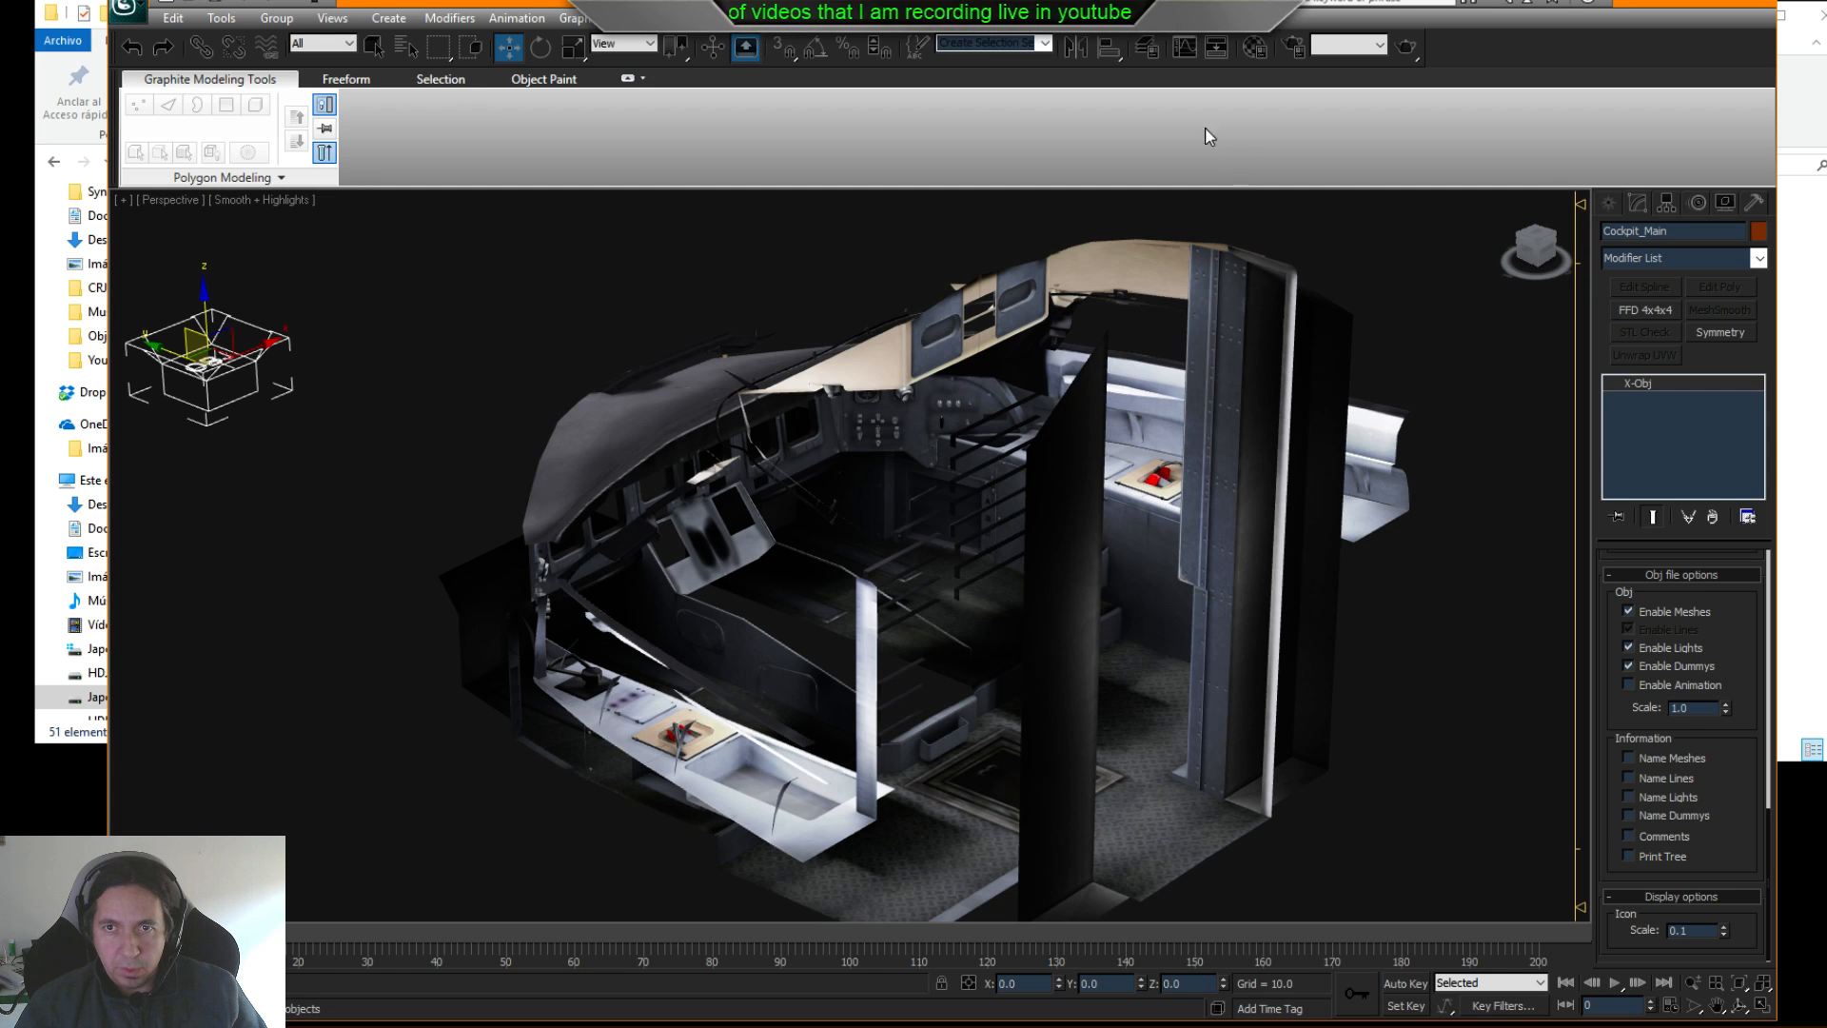
- Hide the Cockpit_Main layer, unhide the Cockpit Puerta layer, and select the cockpit door mesh
click(1149, 50)
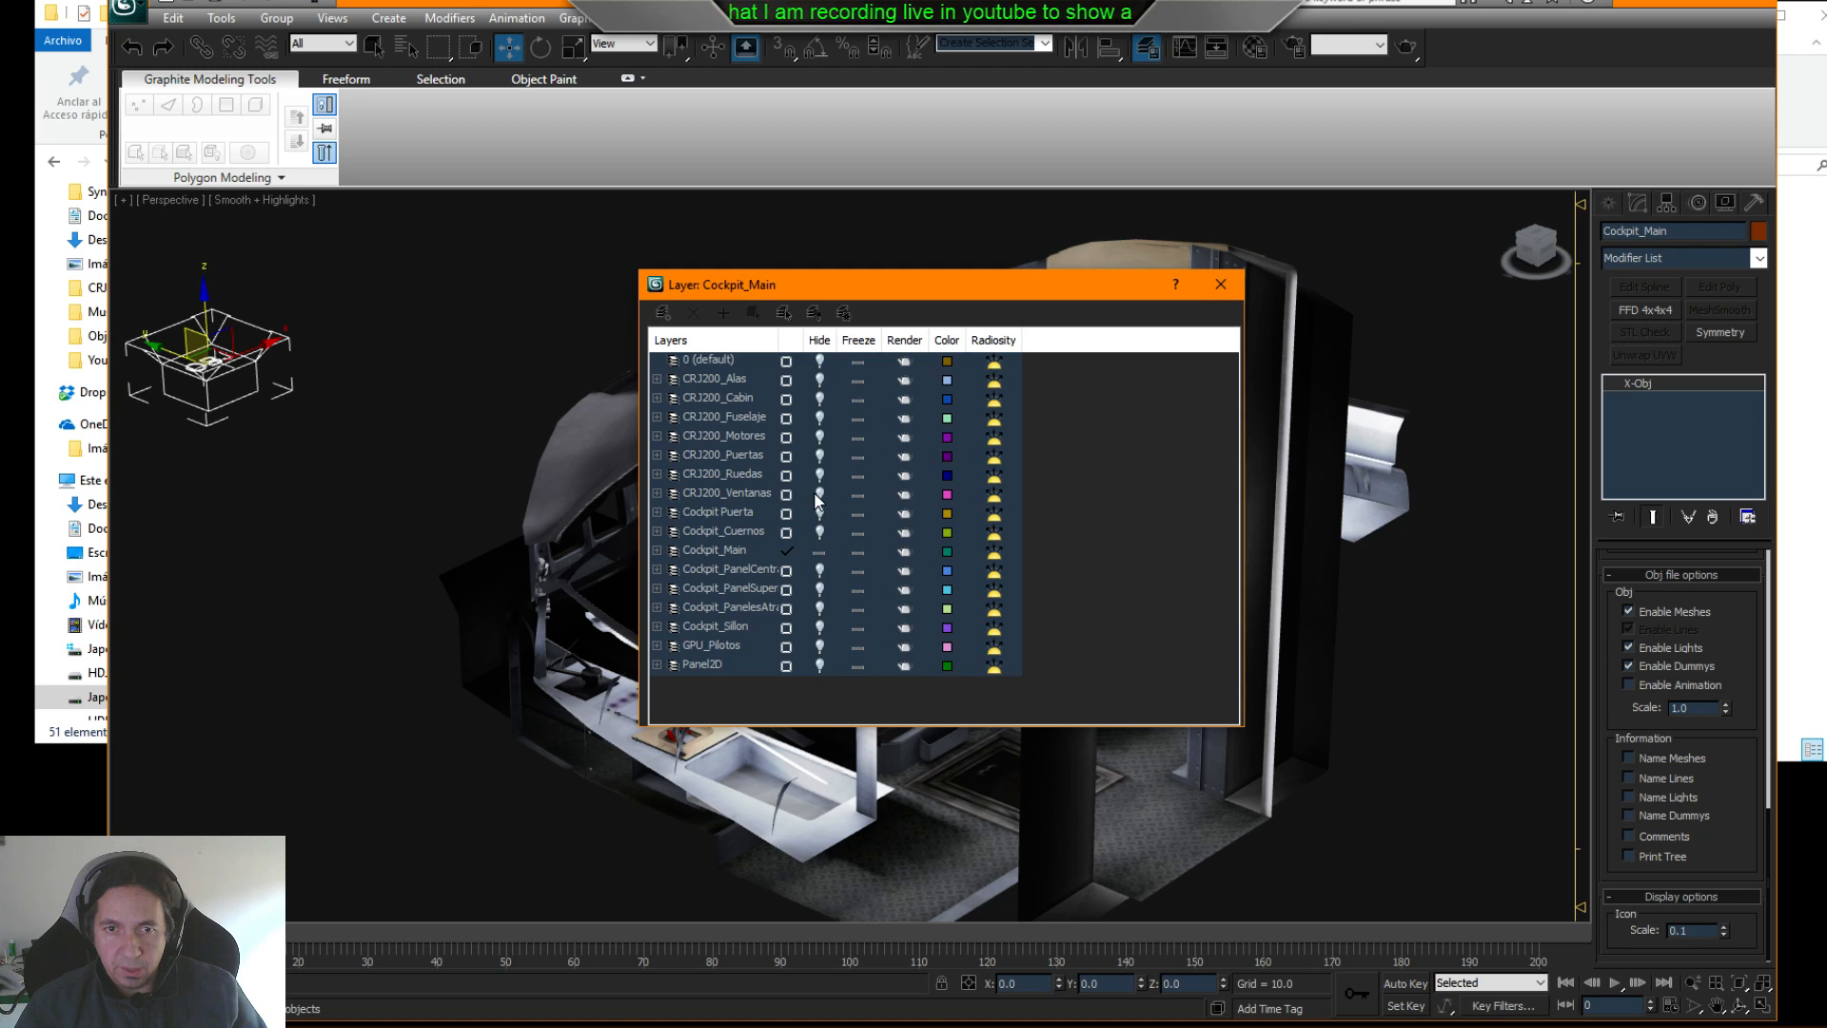
click(822, 552)
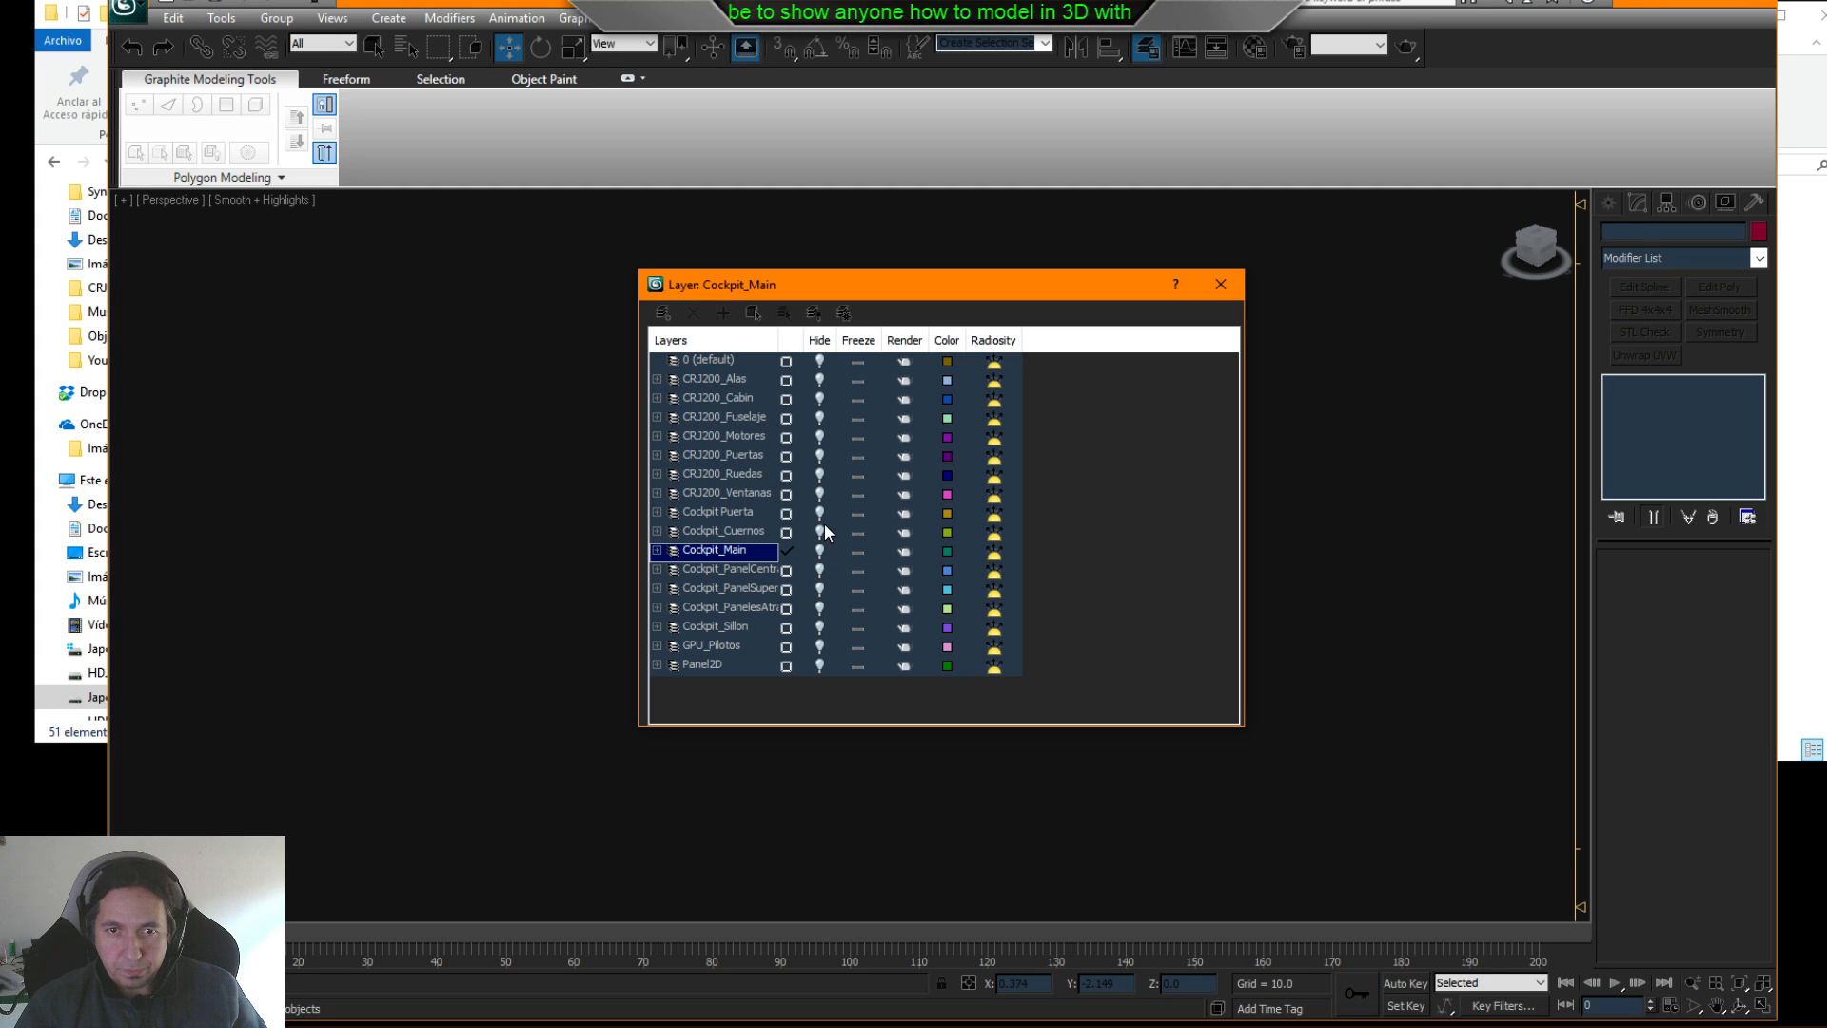
click(820, 515)
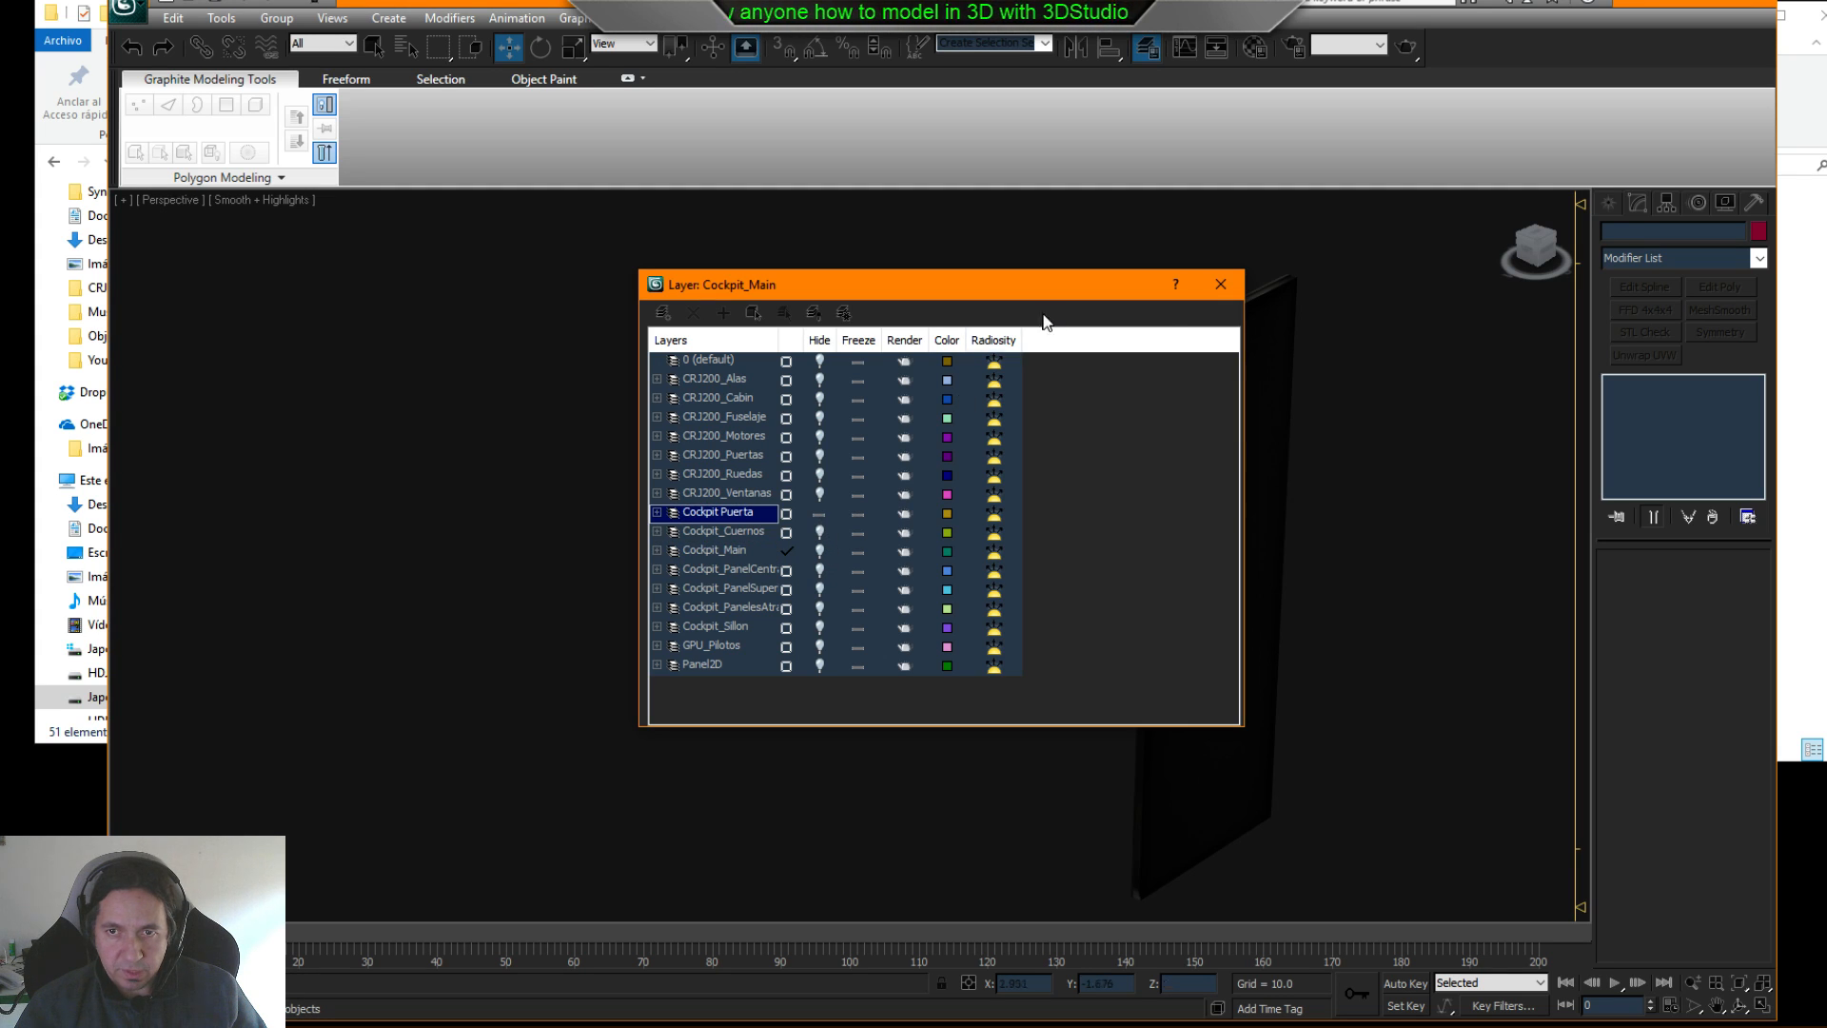
click(1221, 284)
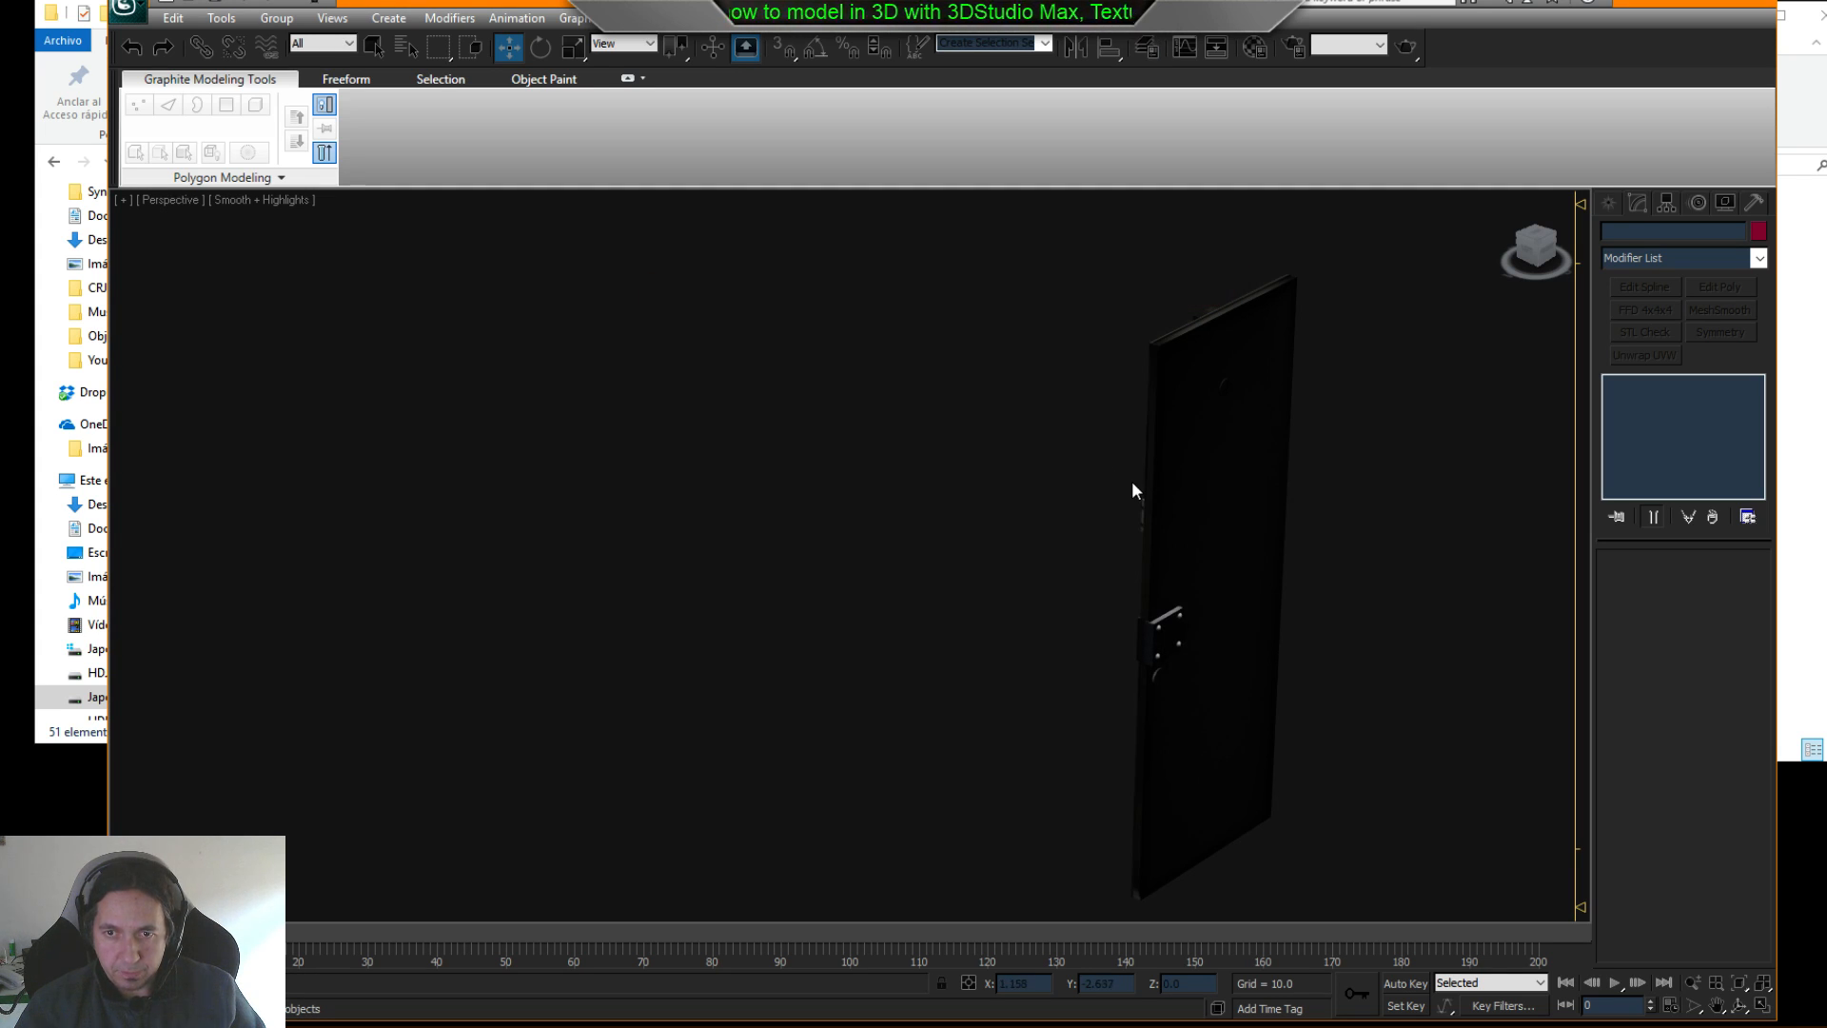
click(1160, 488)
key(z)
alt+middle_drag(911, 530, 1000, 569)
scroll(1142, 620, down, 5)
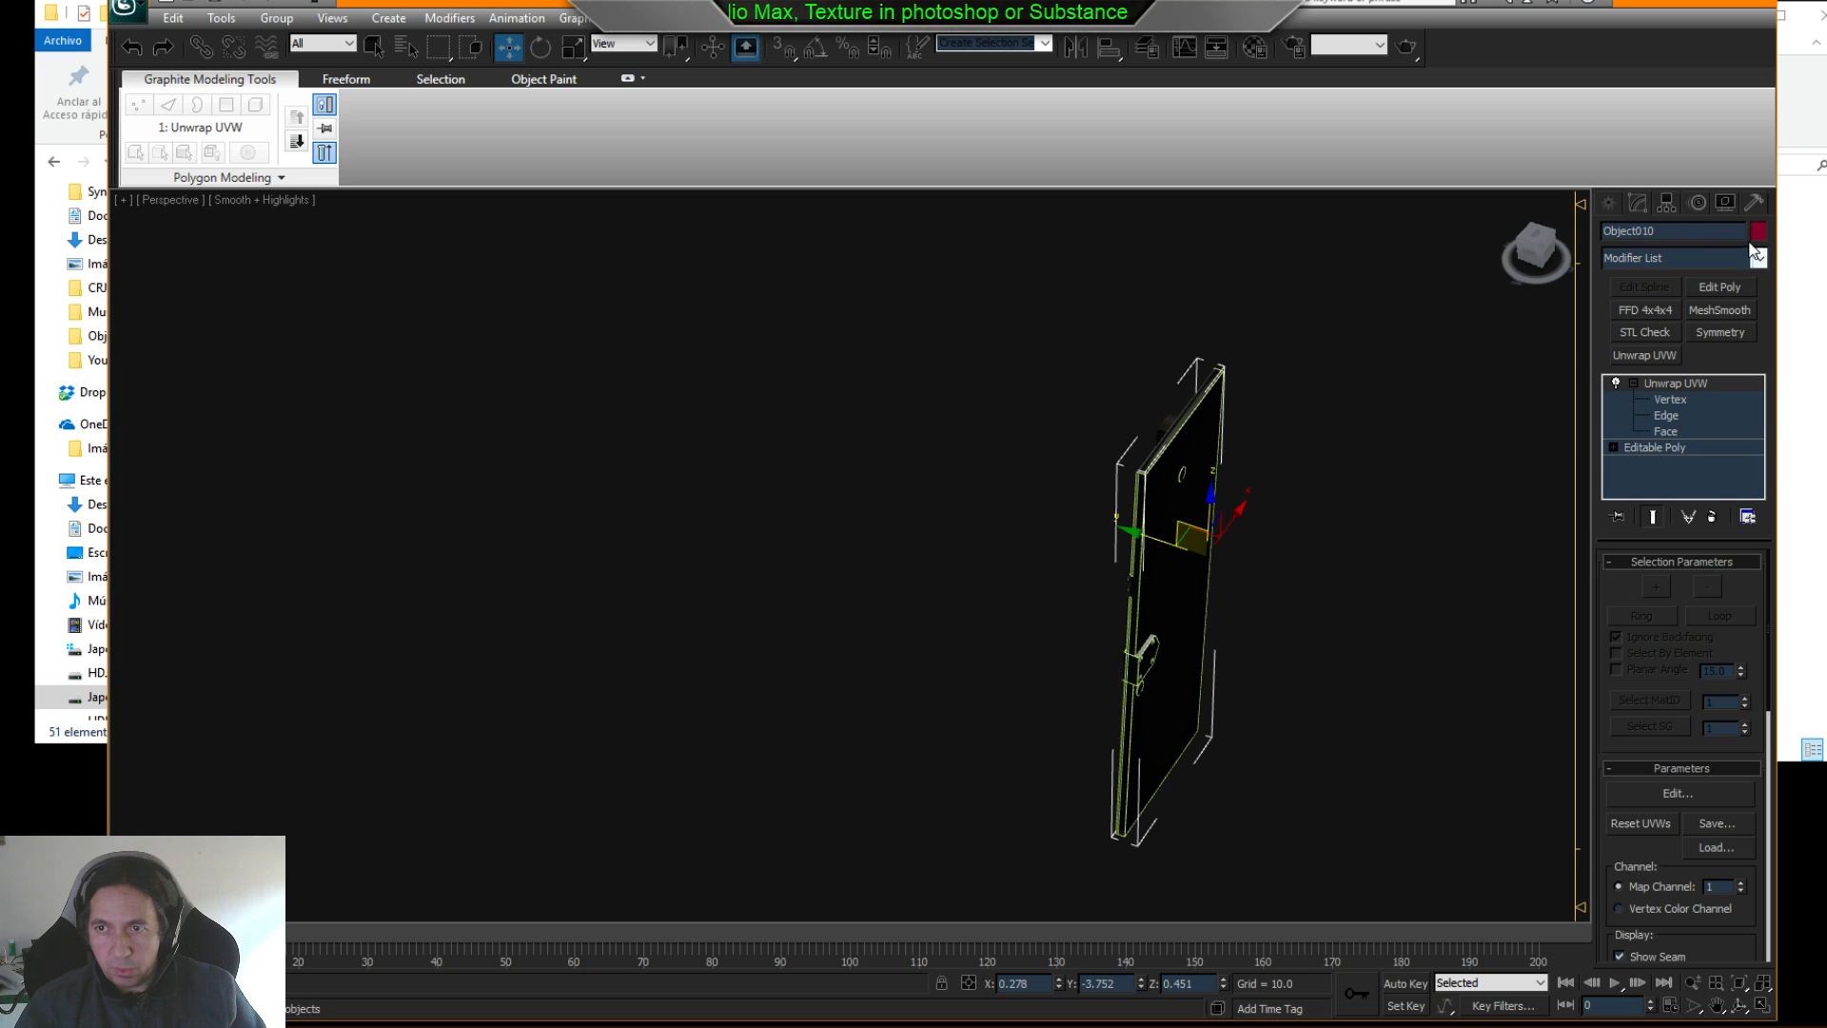
click(1610, 206)
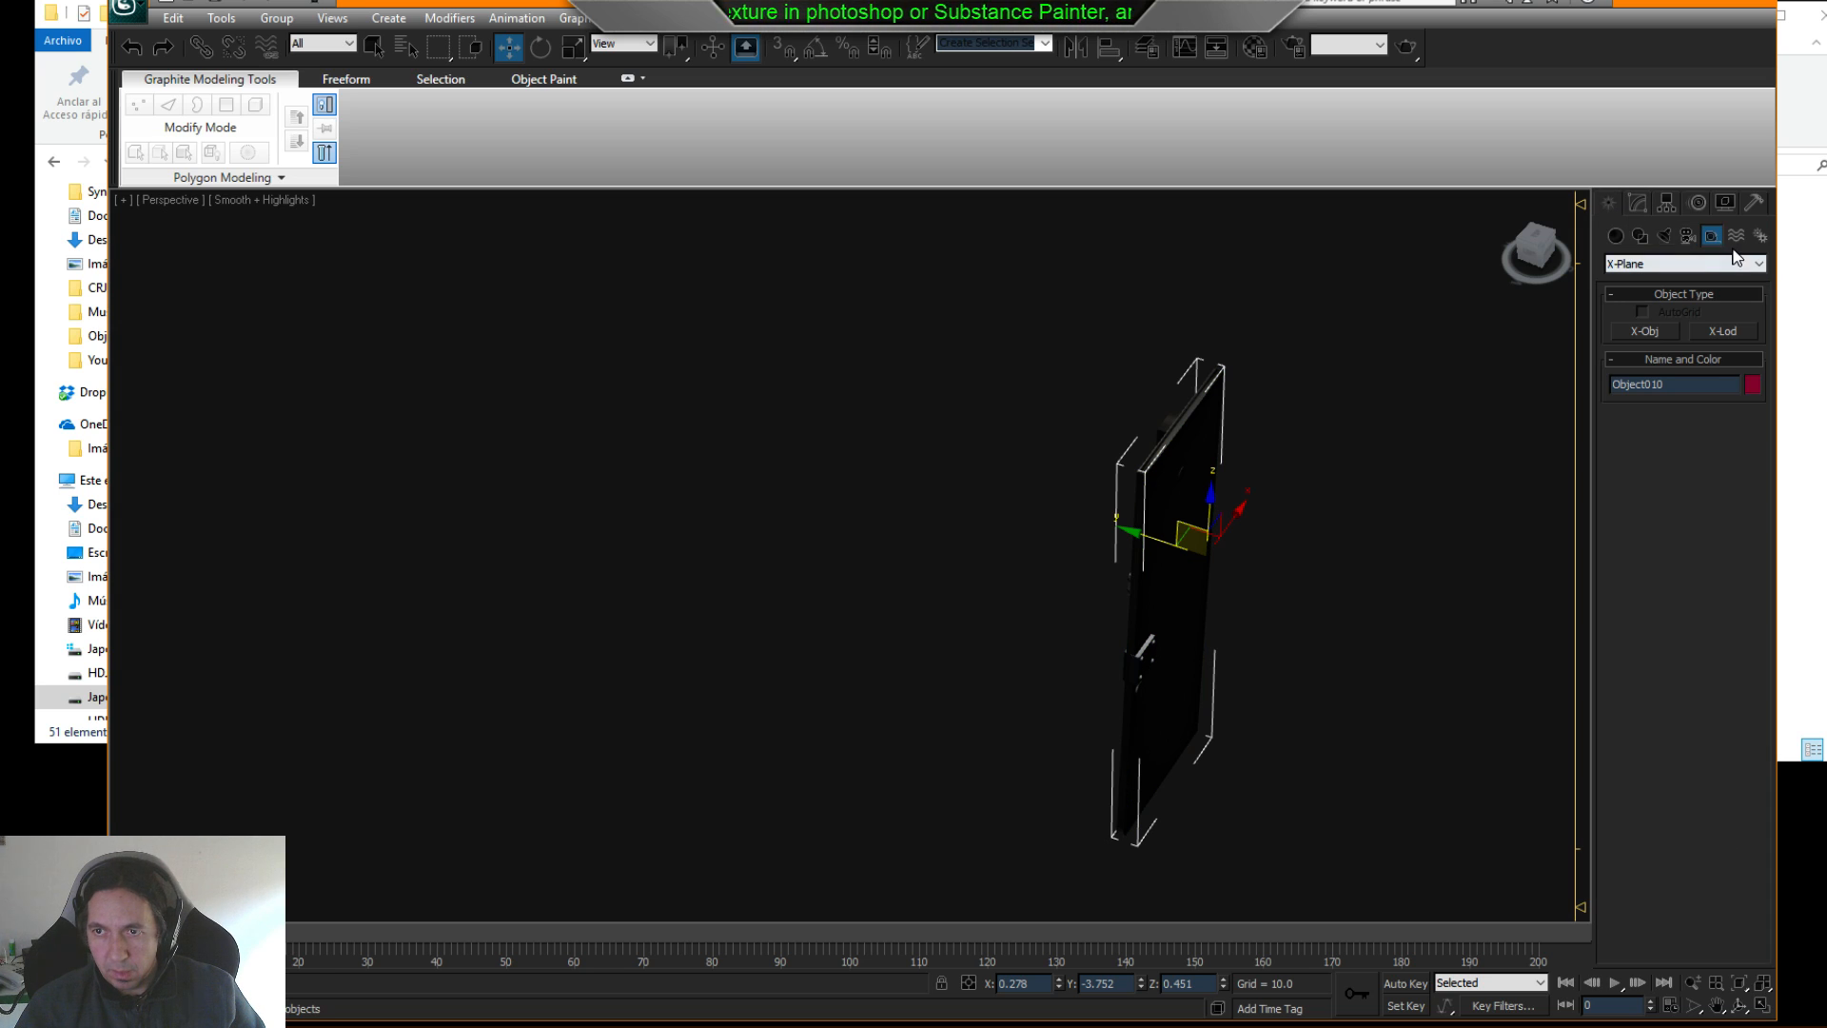
click(1736, 237)
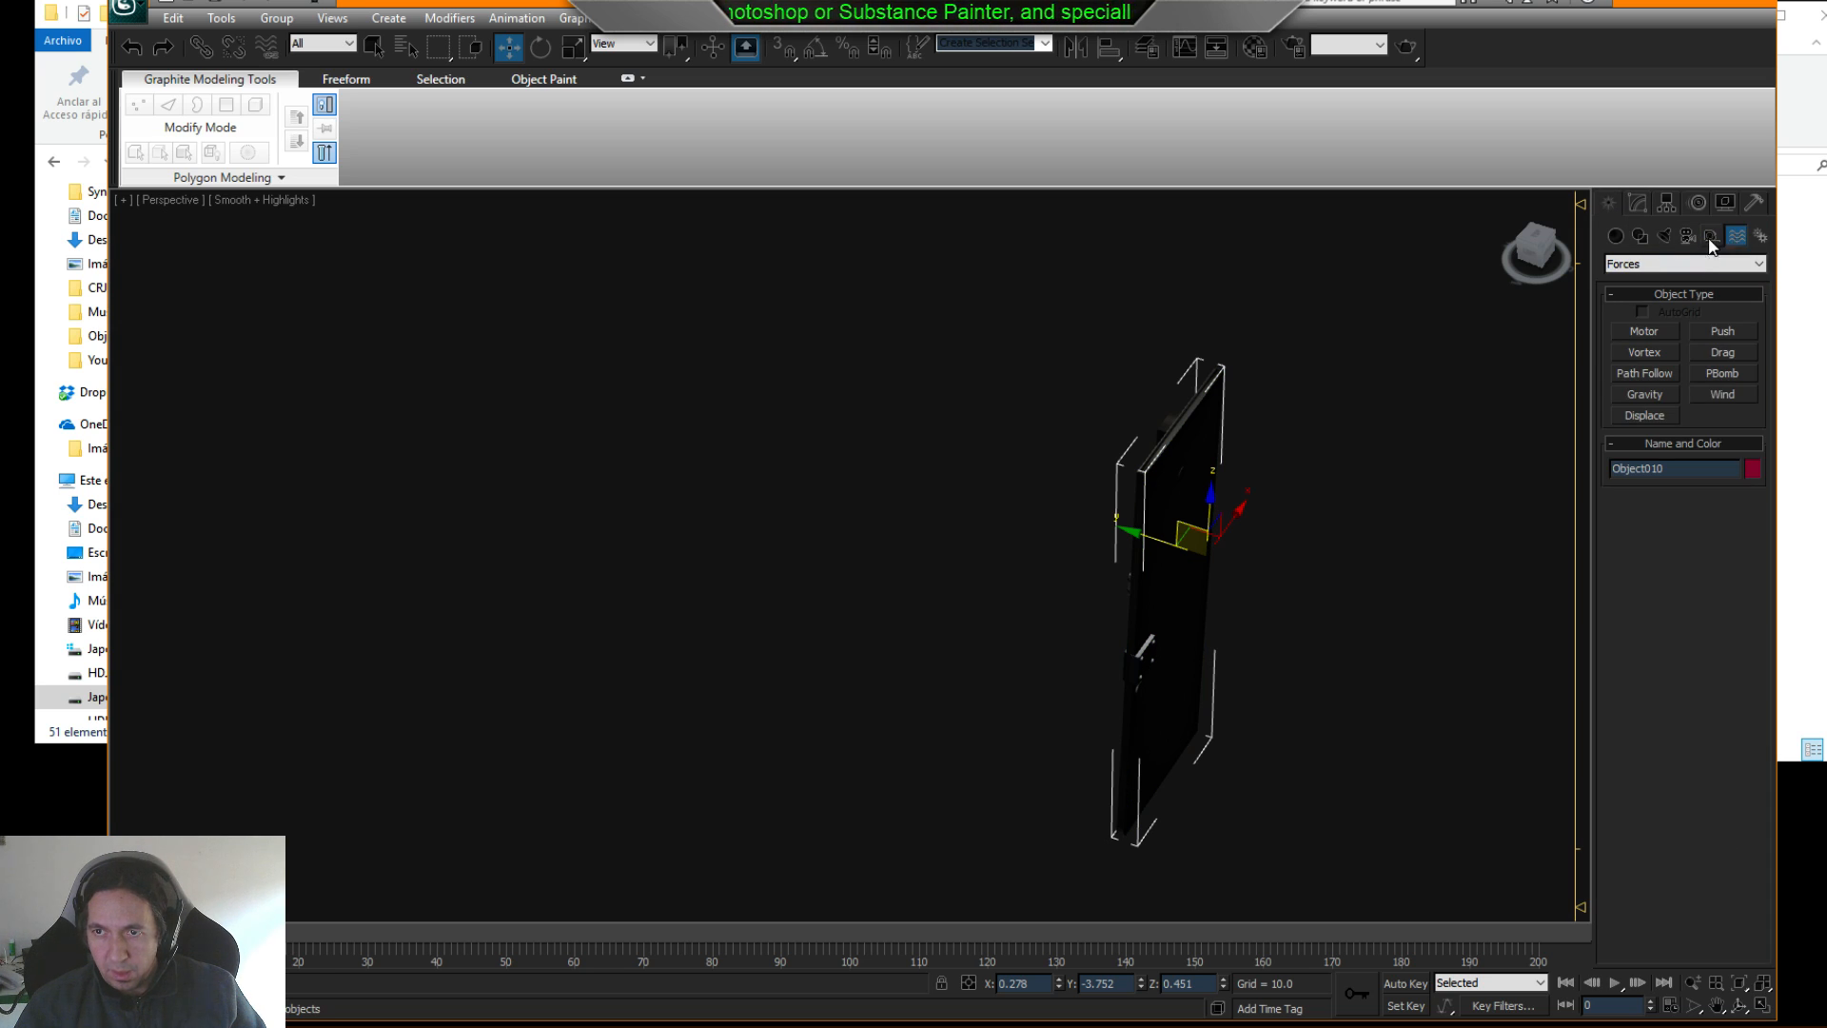
click(1710, 242)
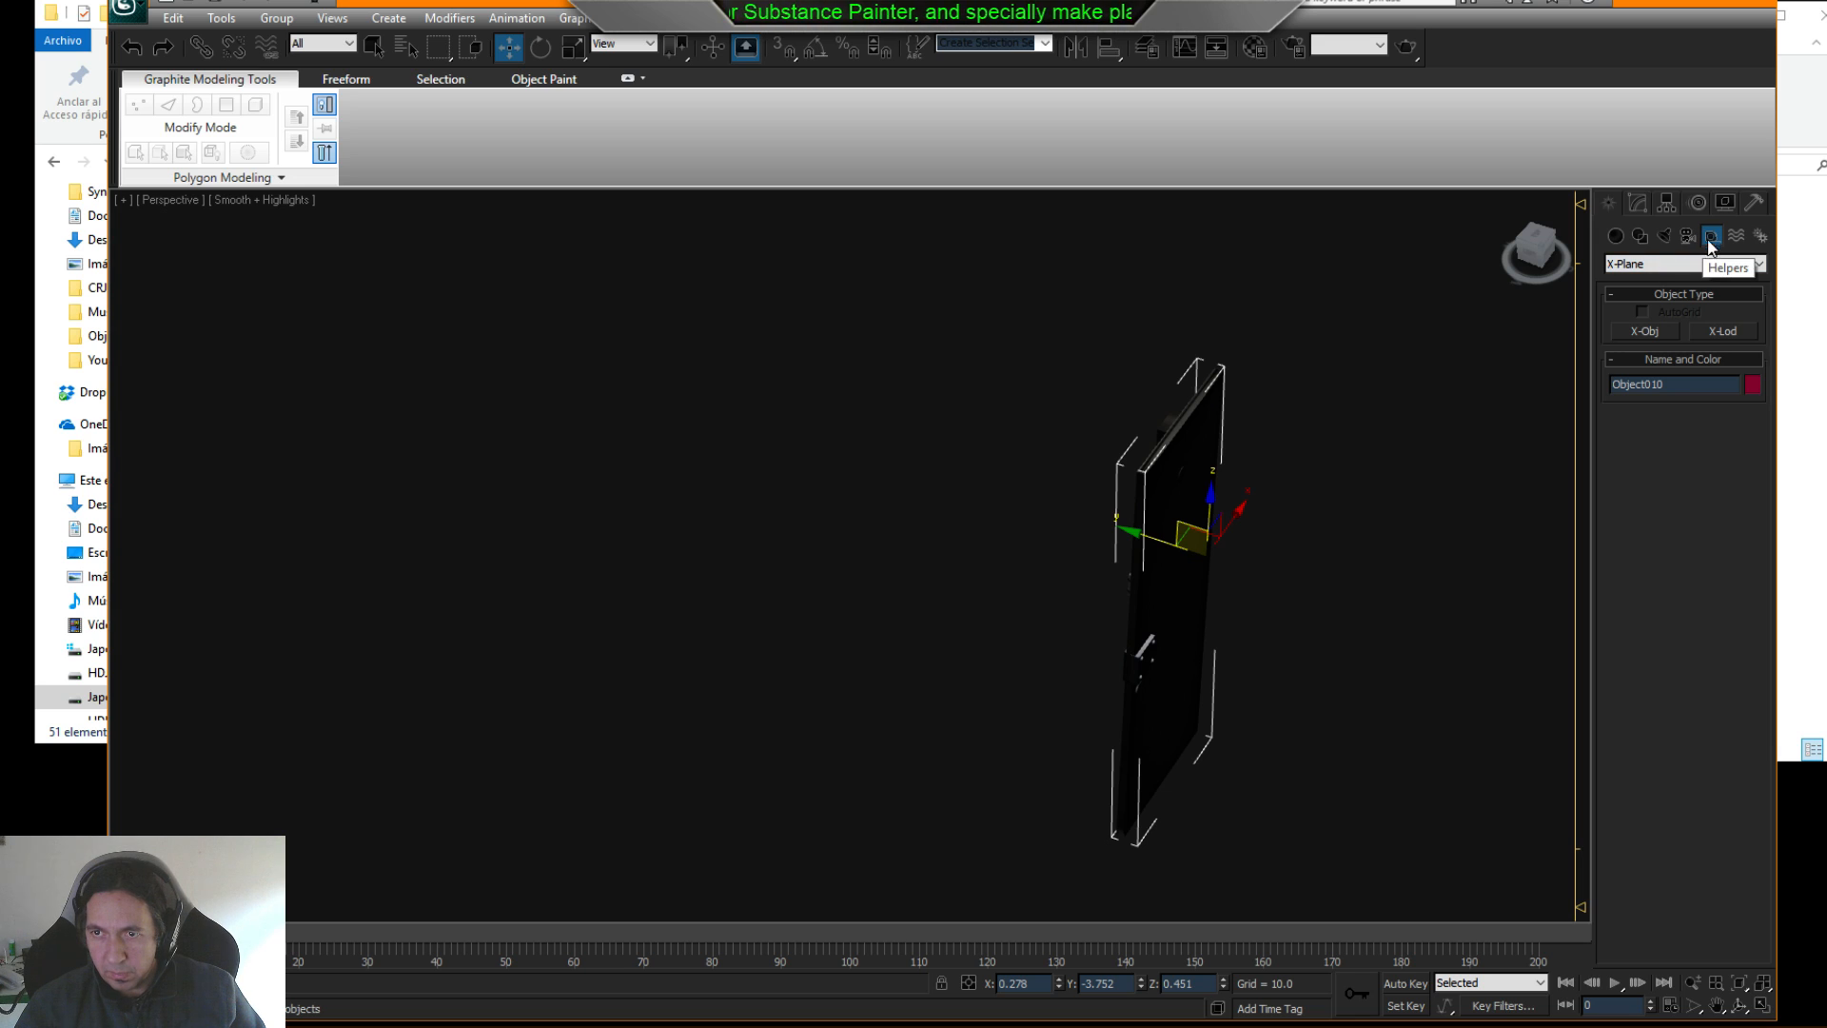
click(1643, 333)
click(611, 515)
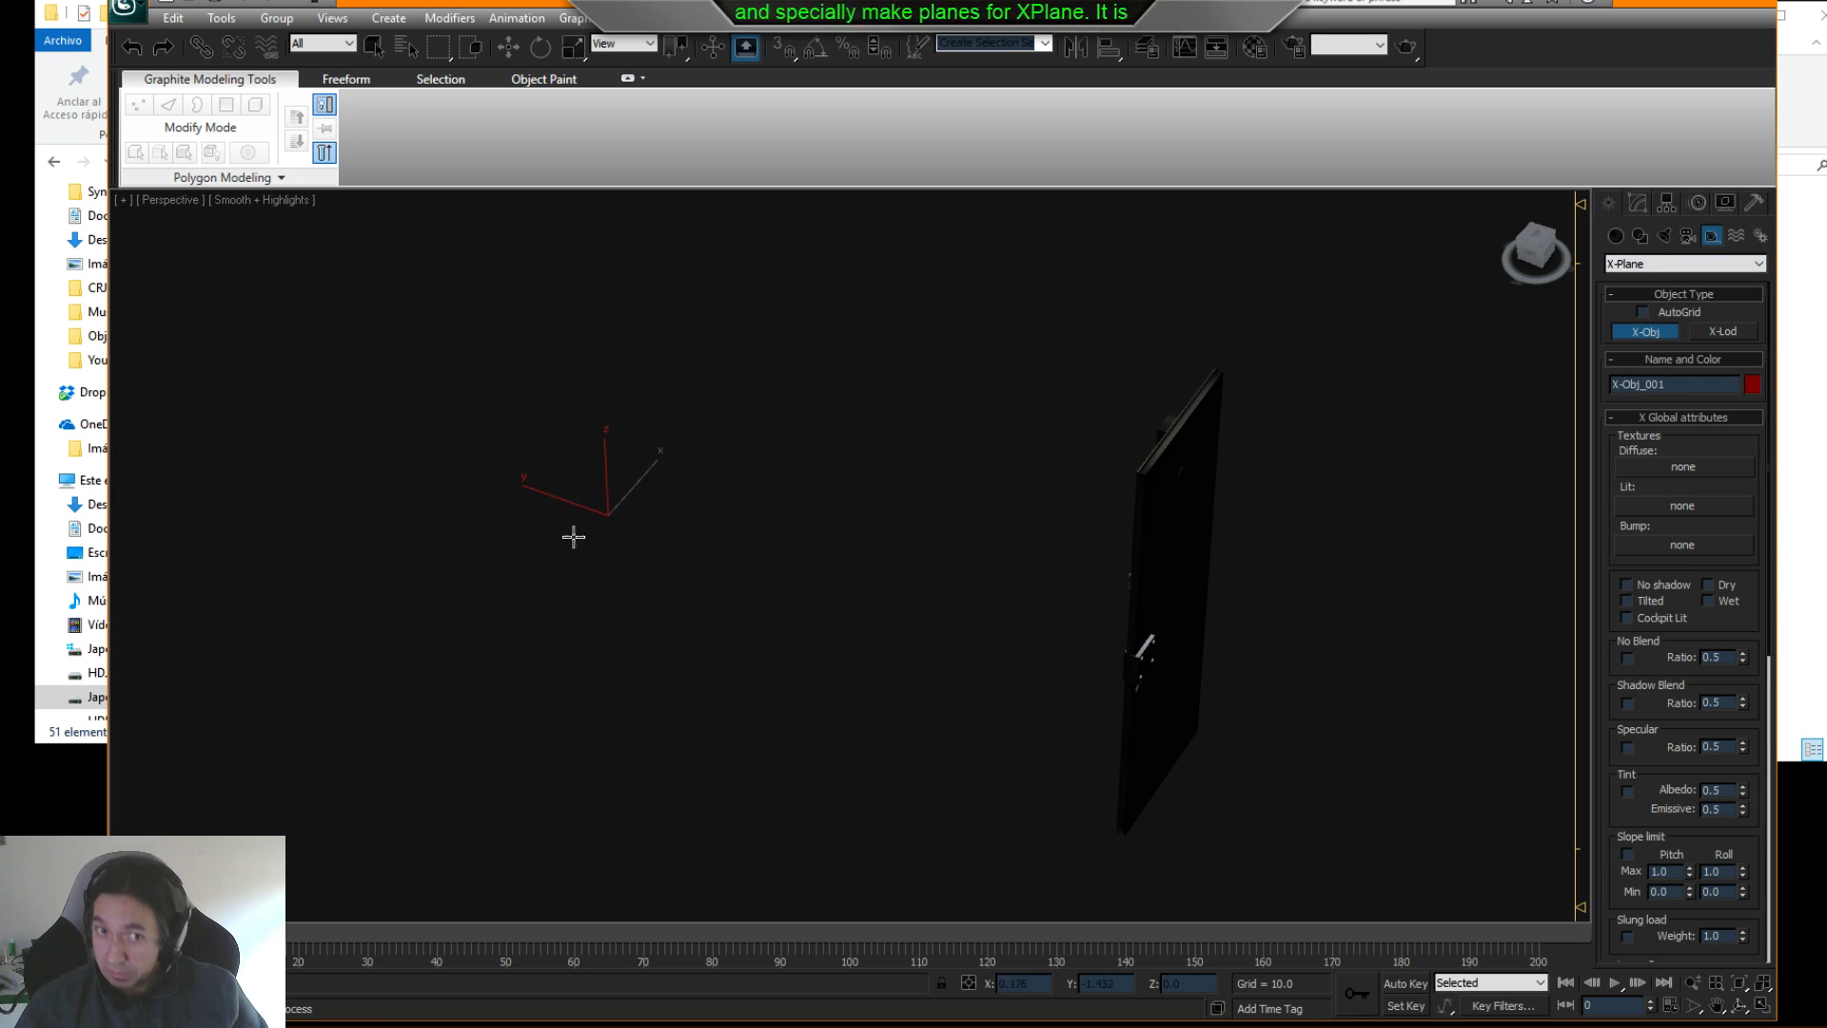
key(ctrl+z)
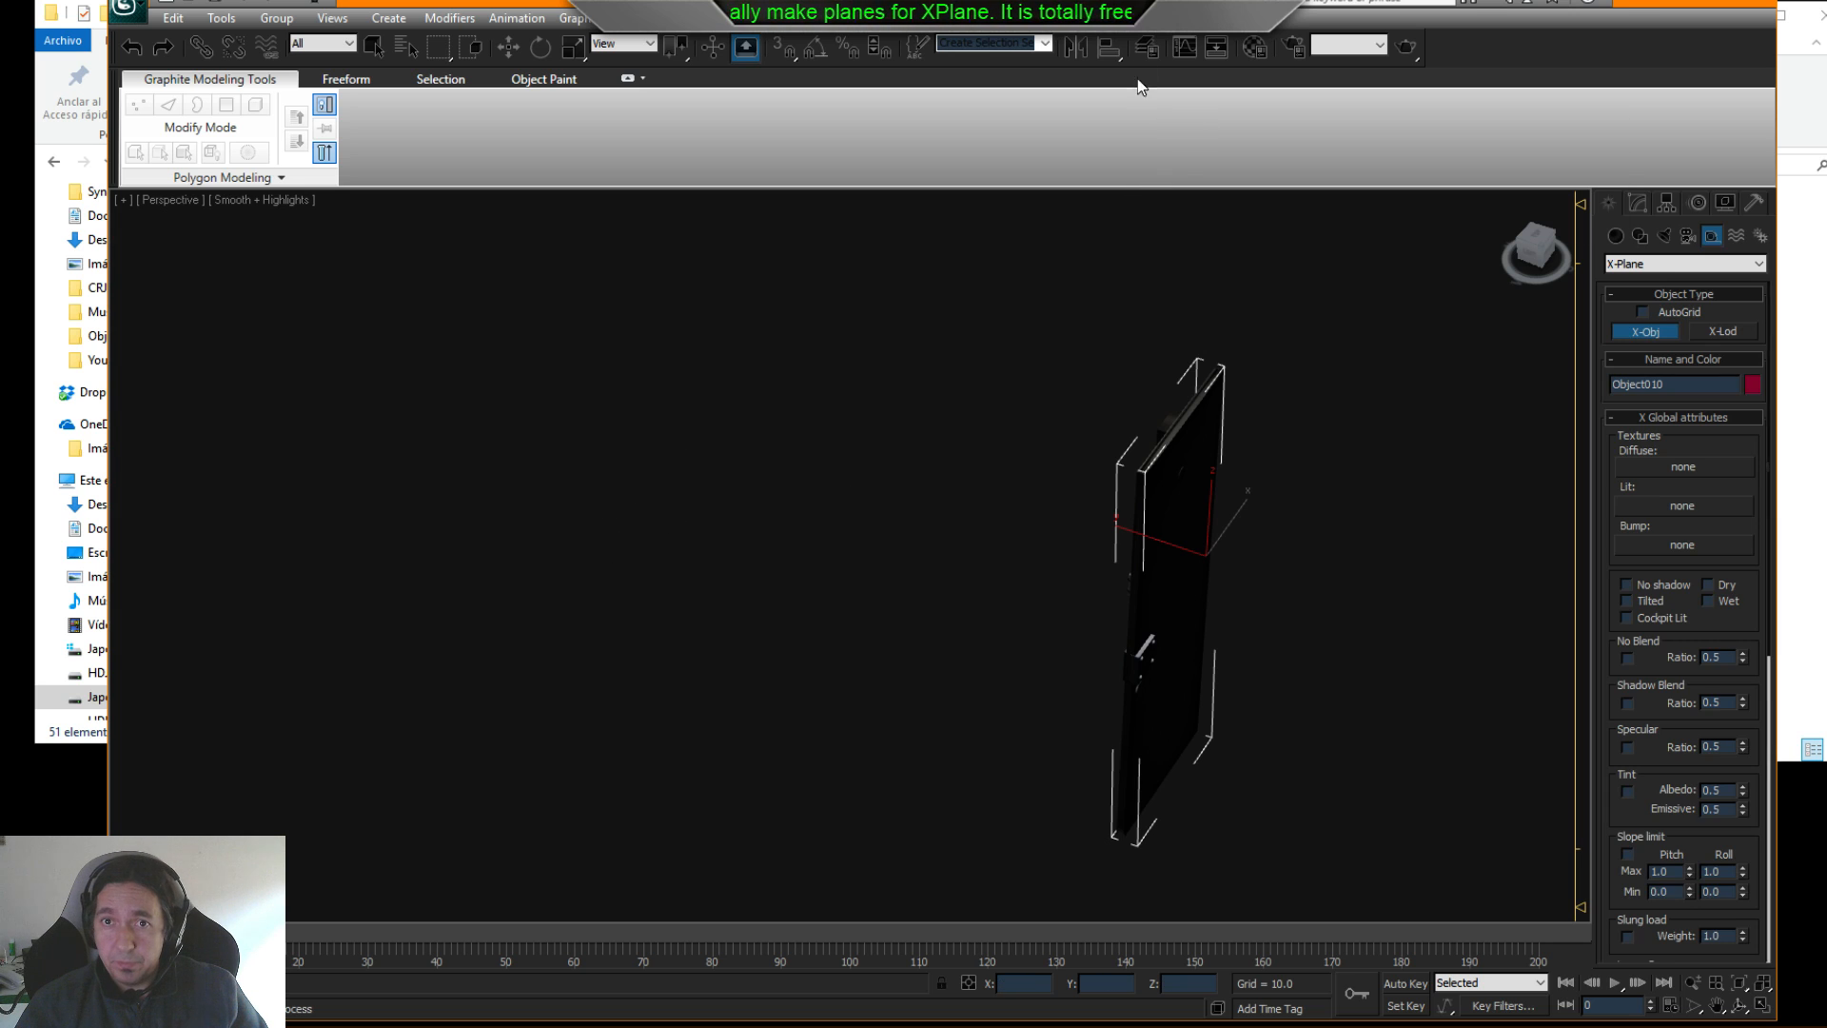
- Make Cockpit Puerta the current layer
click(1147, 47)
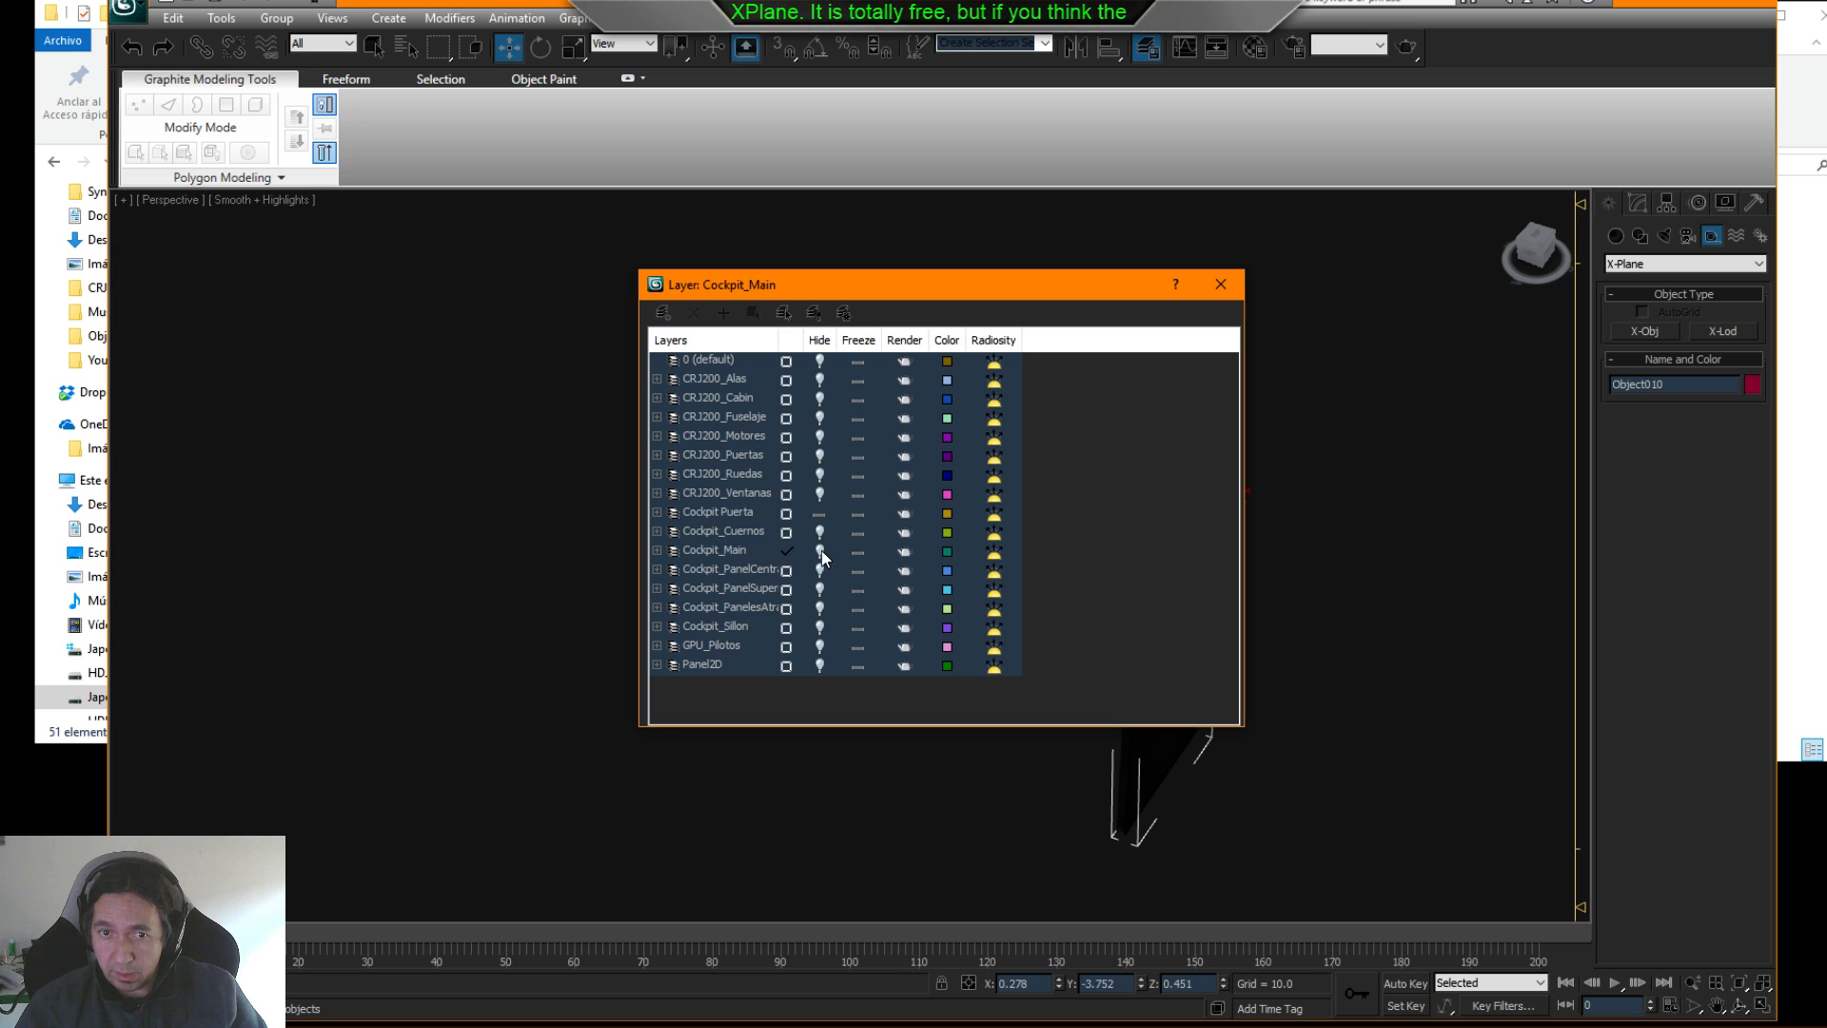
click(791, 511)
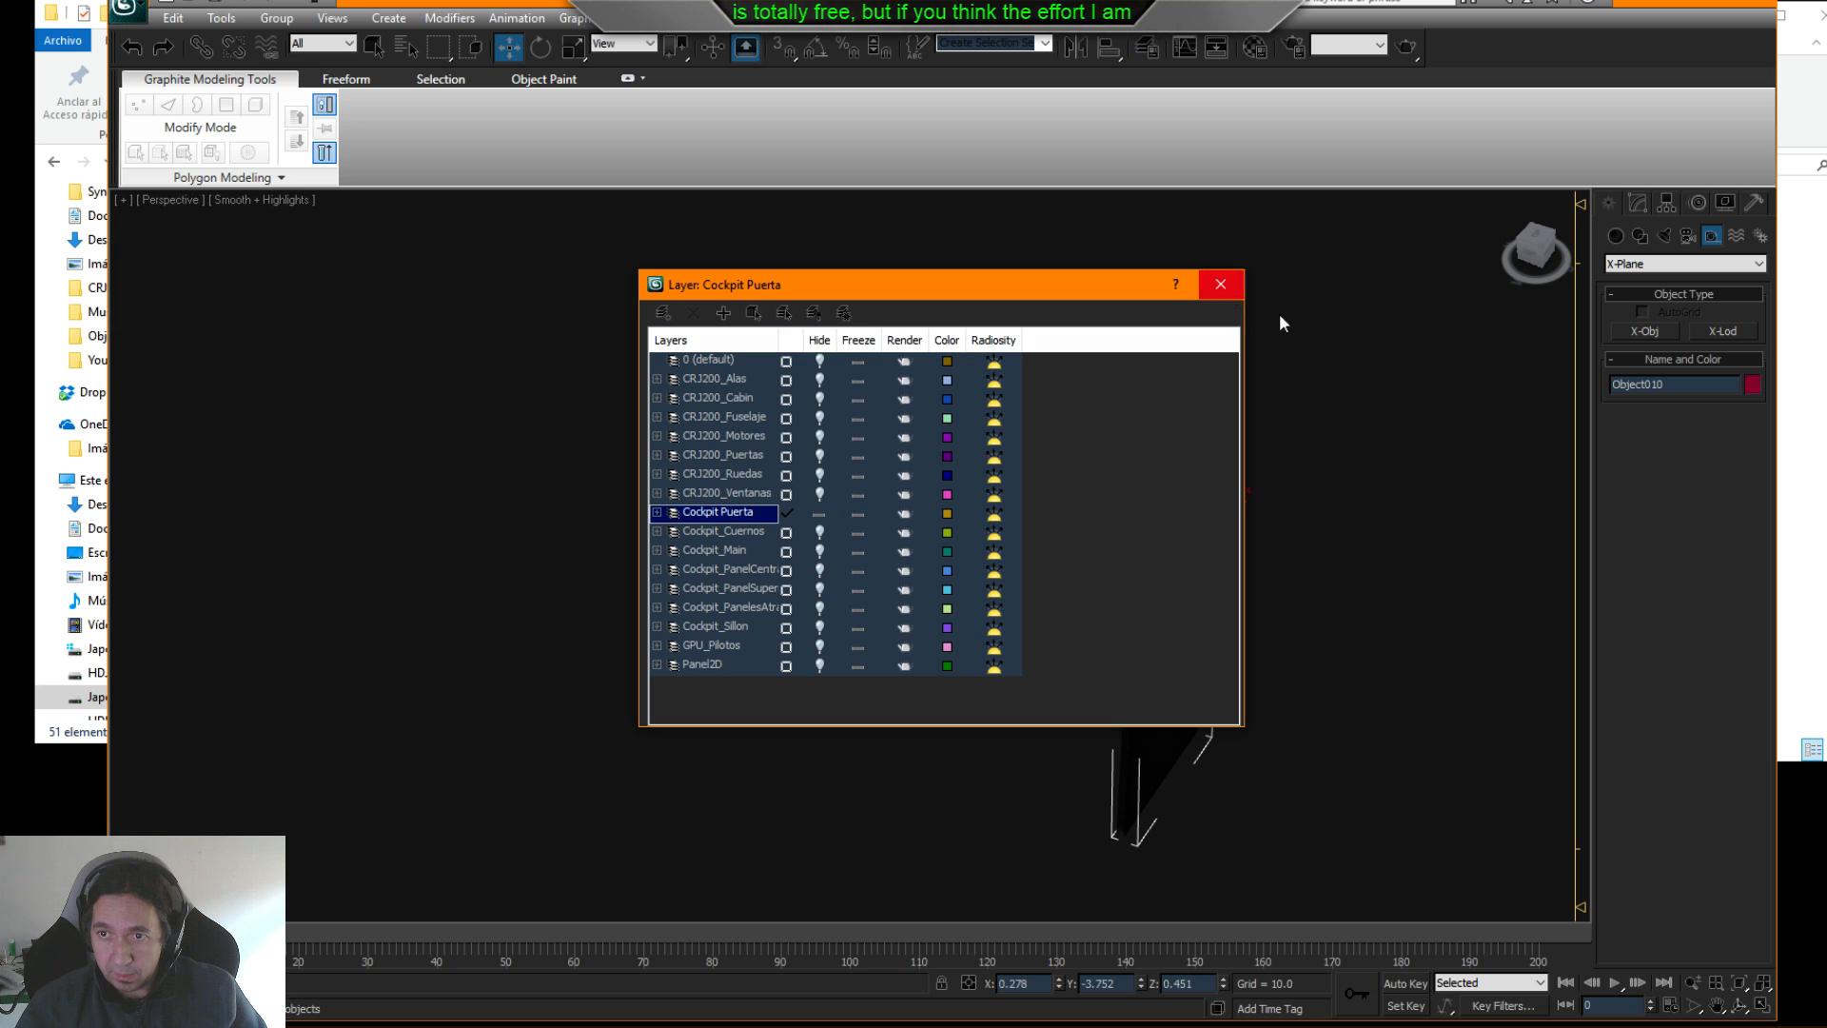
click(1221, 284)
- Place an X-Plane X-Obj helper beside the cockpit door and set its icon scale to 0.1
click(1671, 334)
click(532, 483)
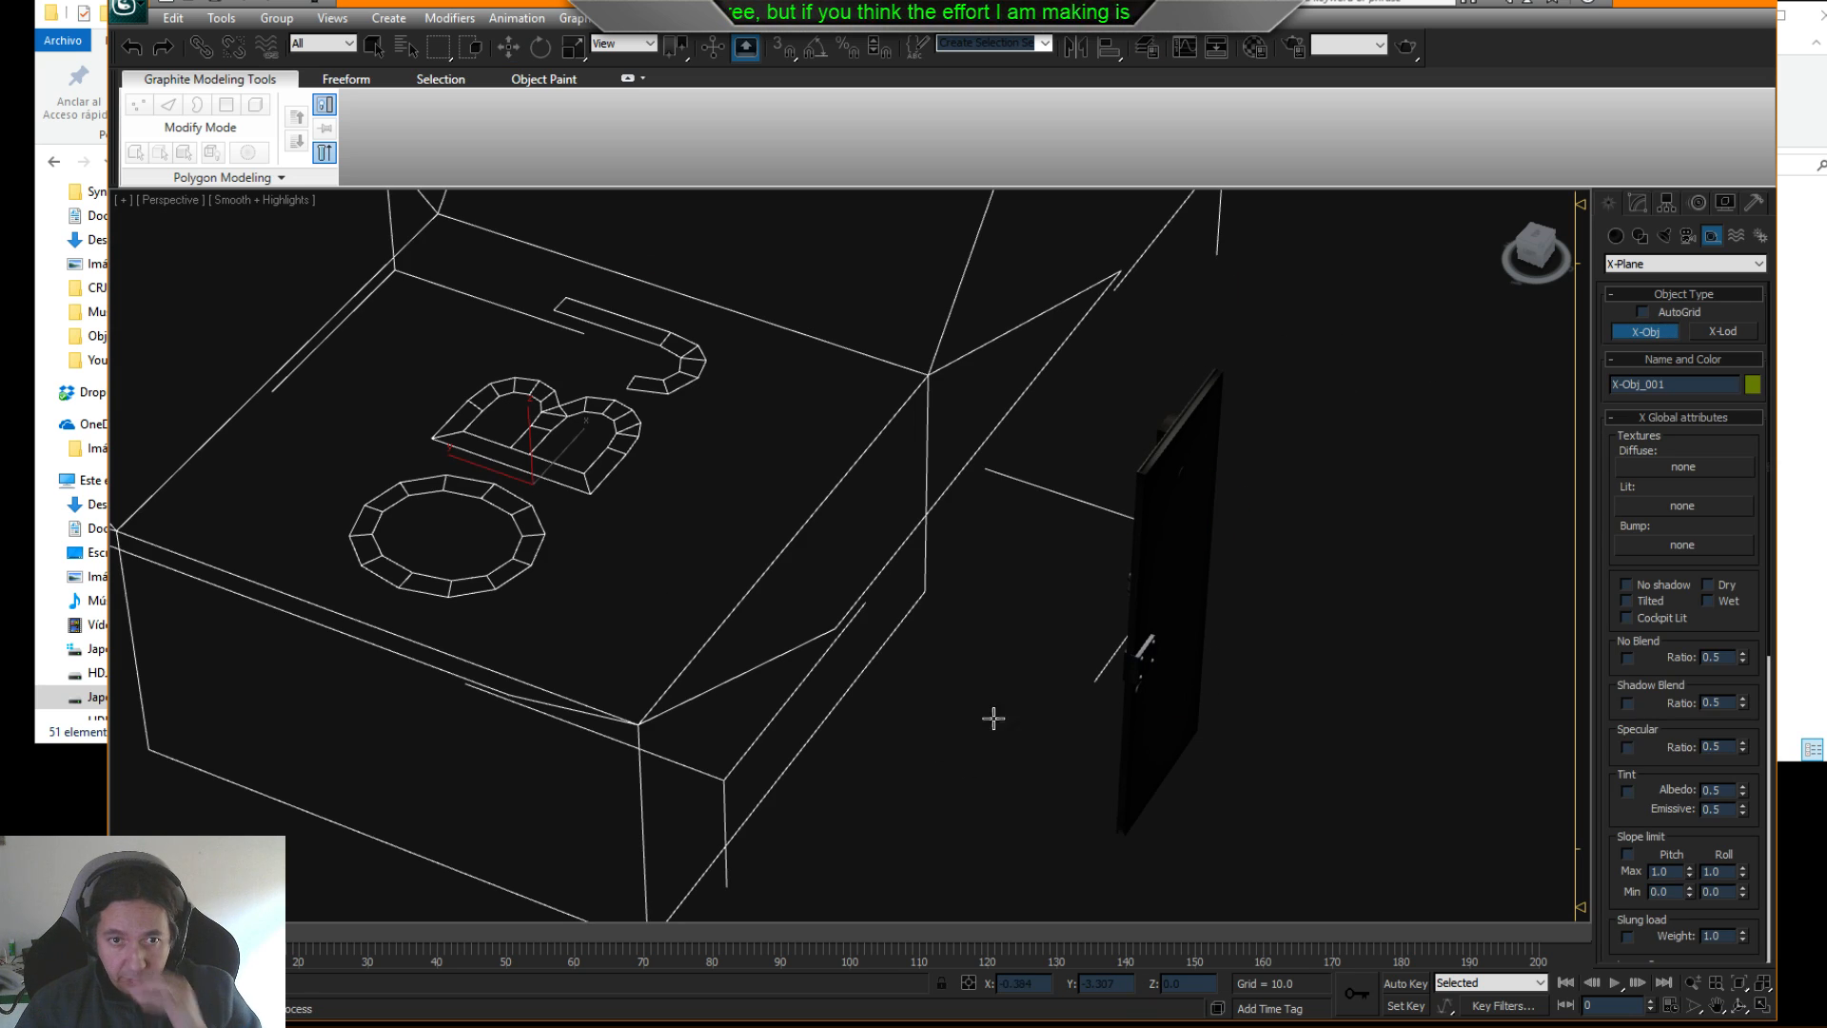
click(1639, 203)
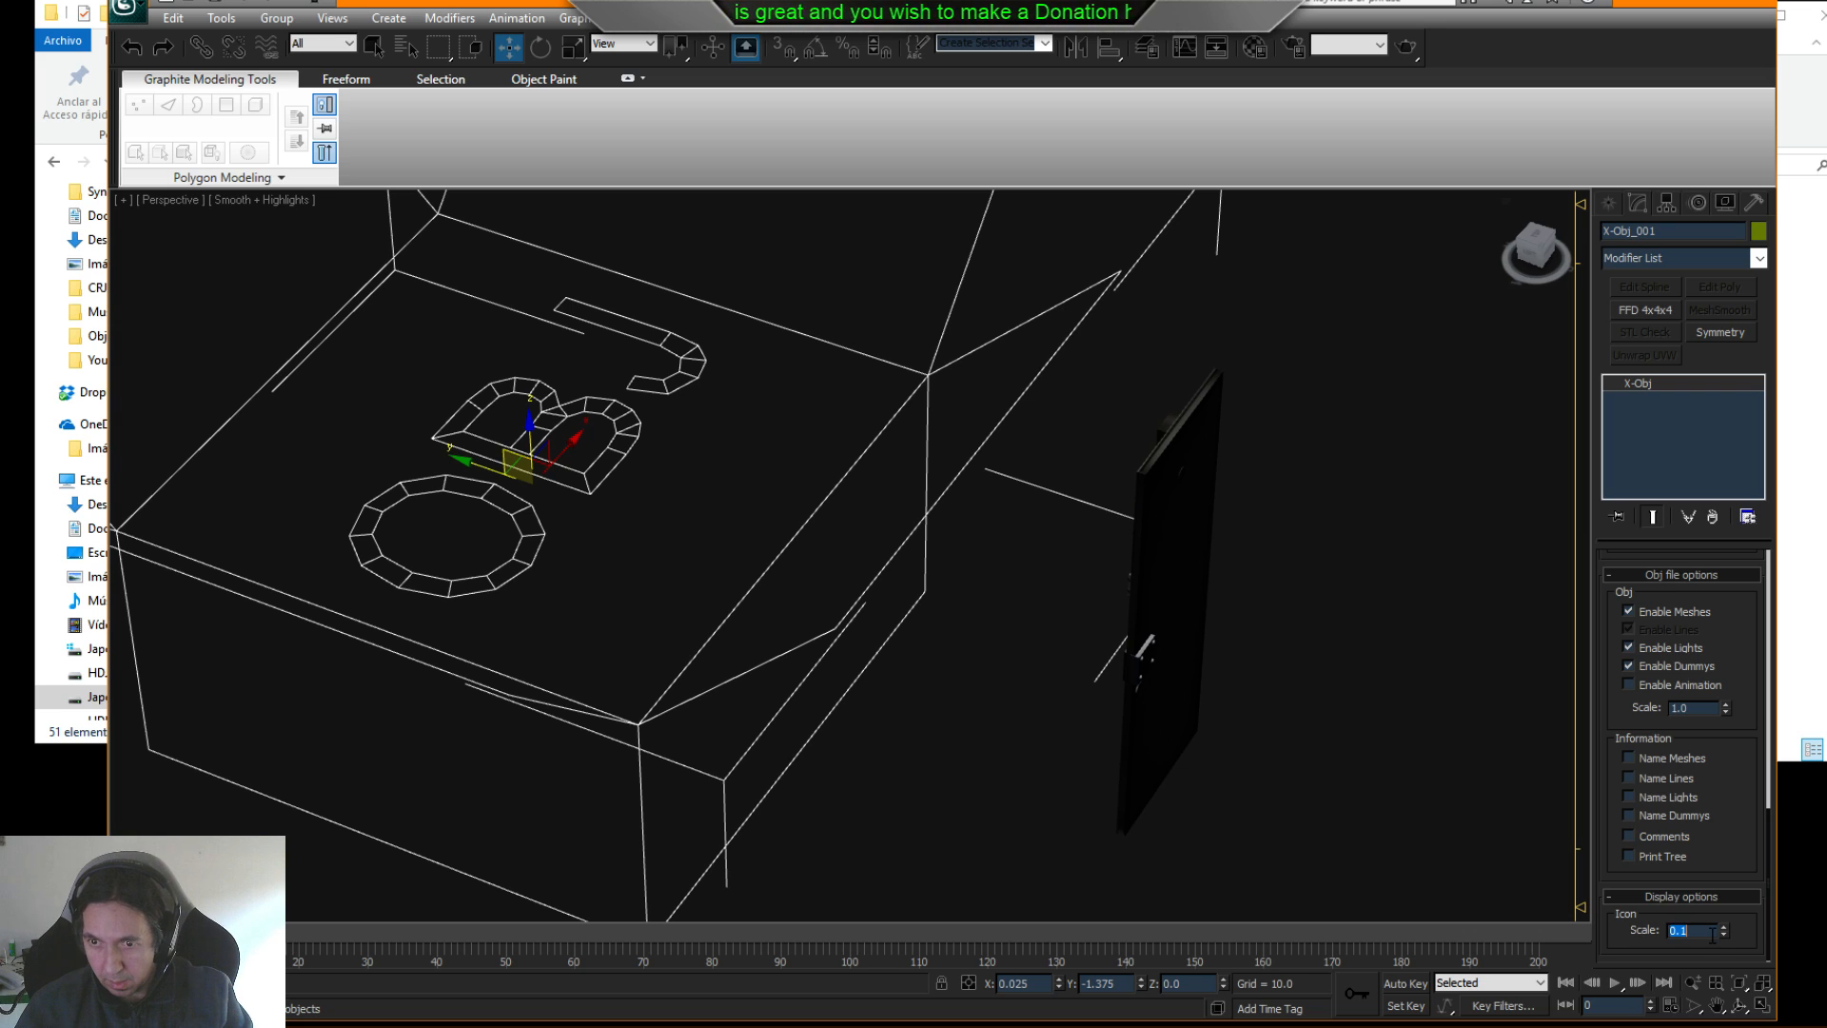
key(Return)
middle_drag(1005, 706, 1032, 706)
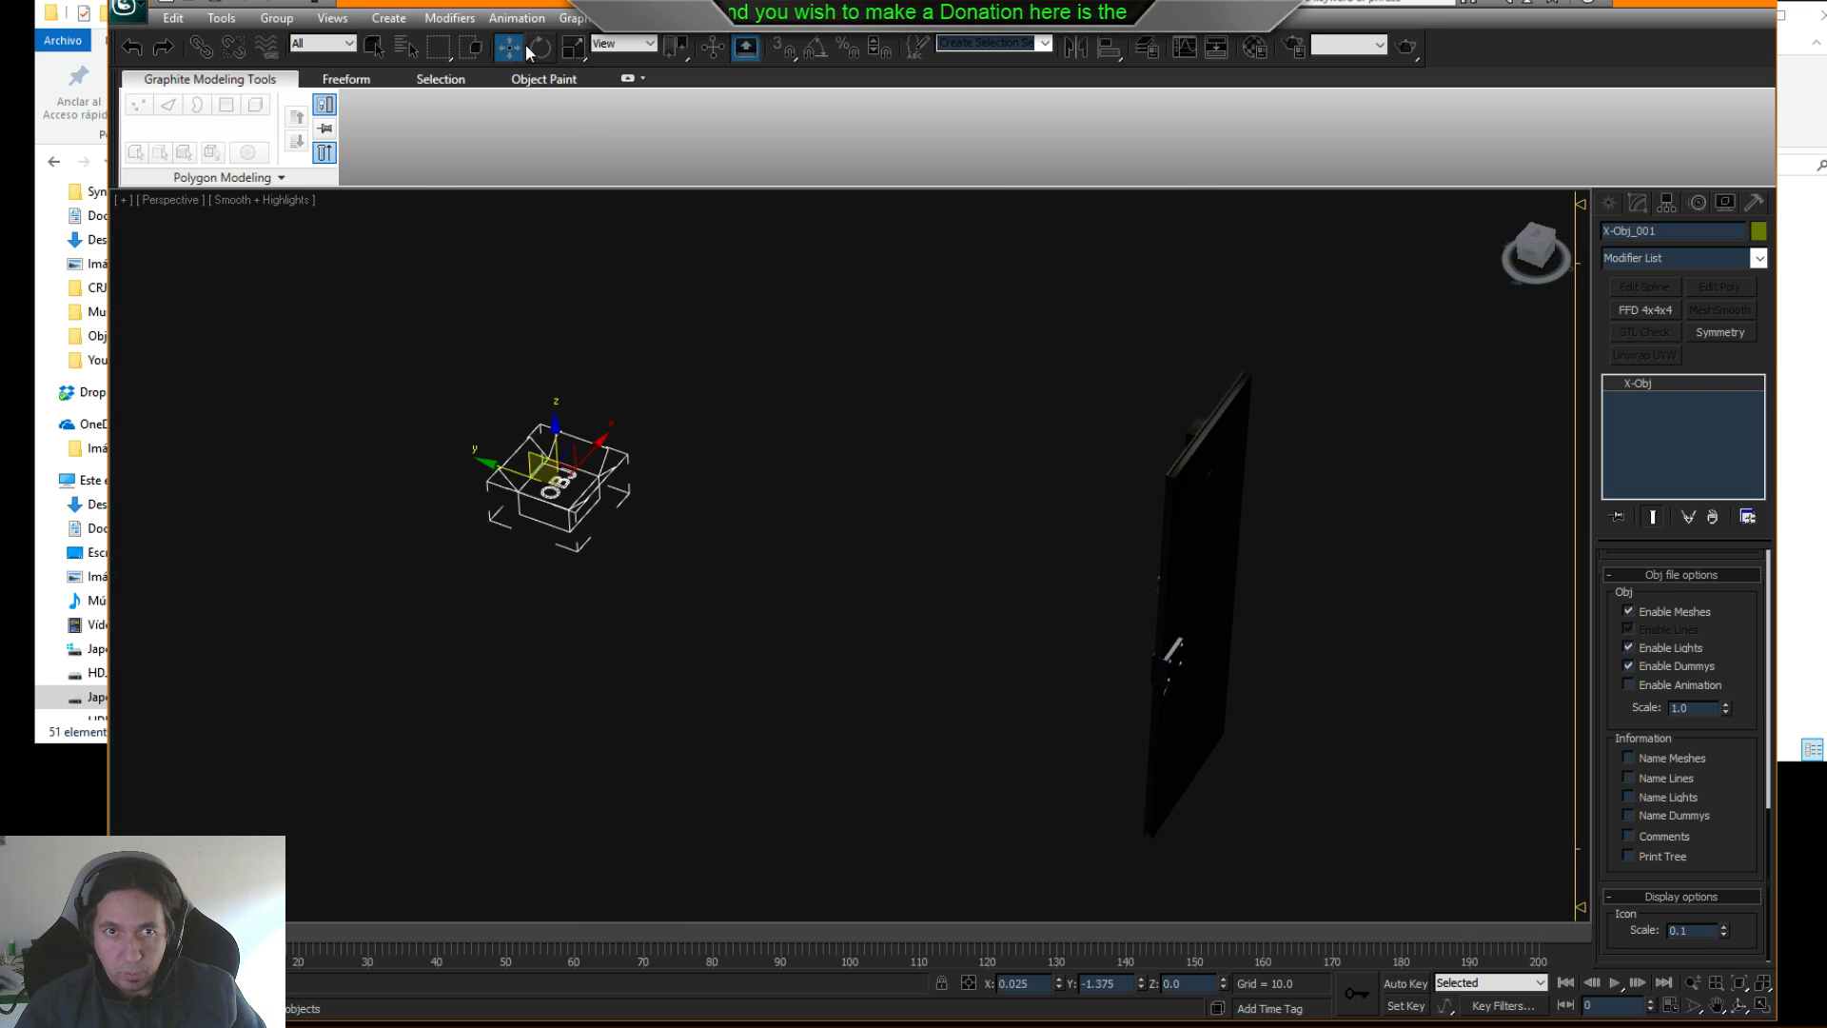
- Move the X-Obj helper to the world origin by setting its absolute X and Y coordinates to 0
middle_drag(566, 468, 601, 470)
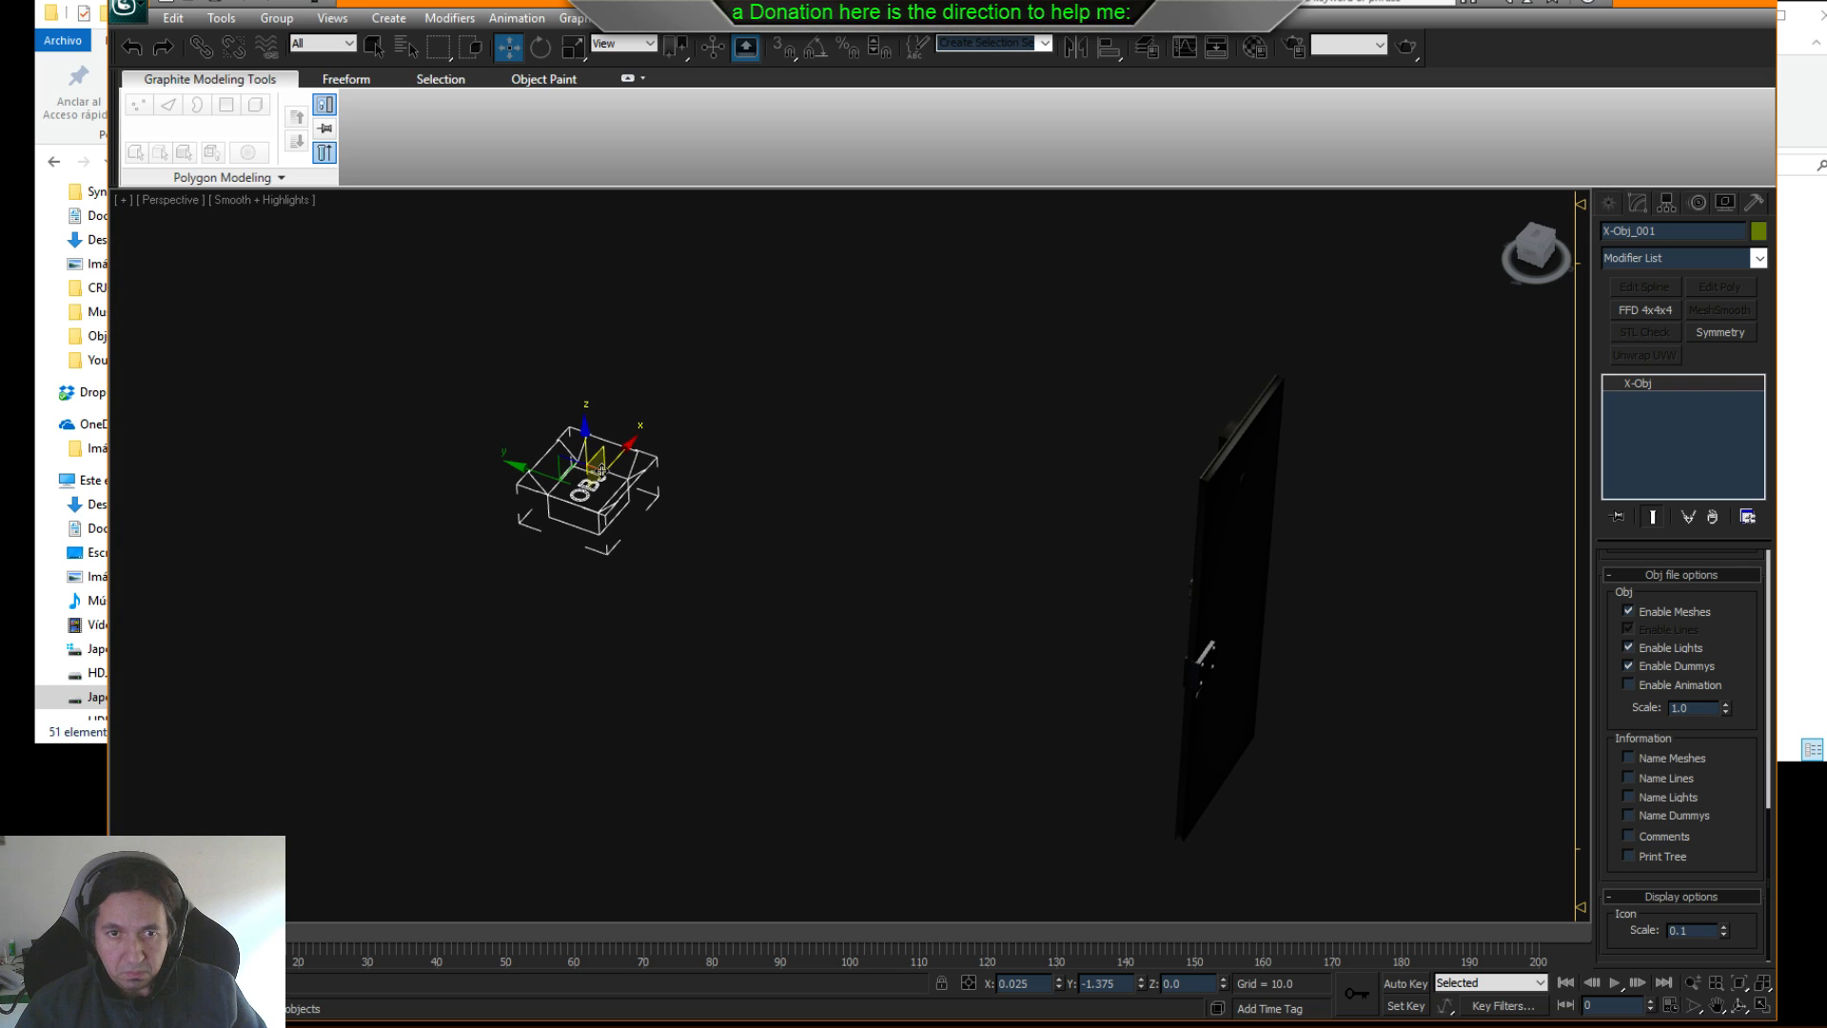
right_click(602, 472)
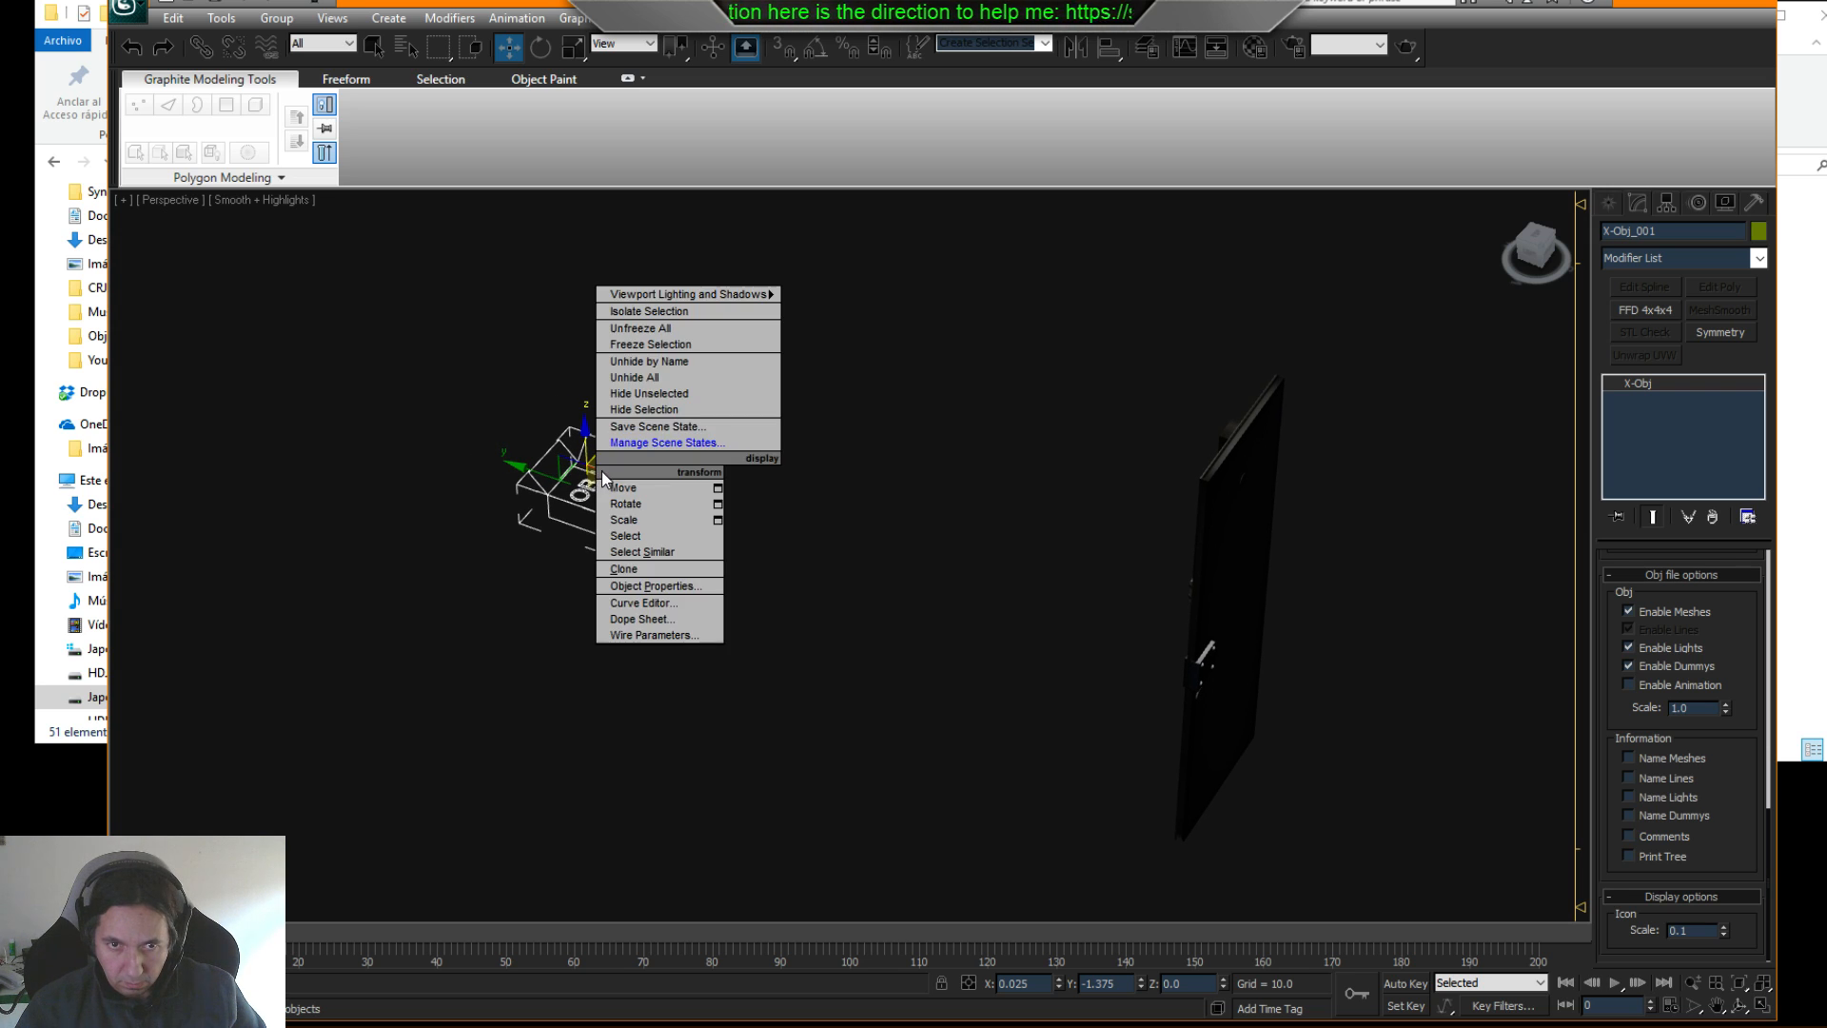
click(712, 322)
right_click(501, 50)
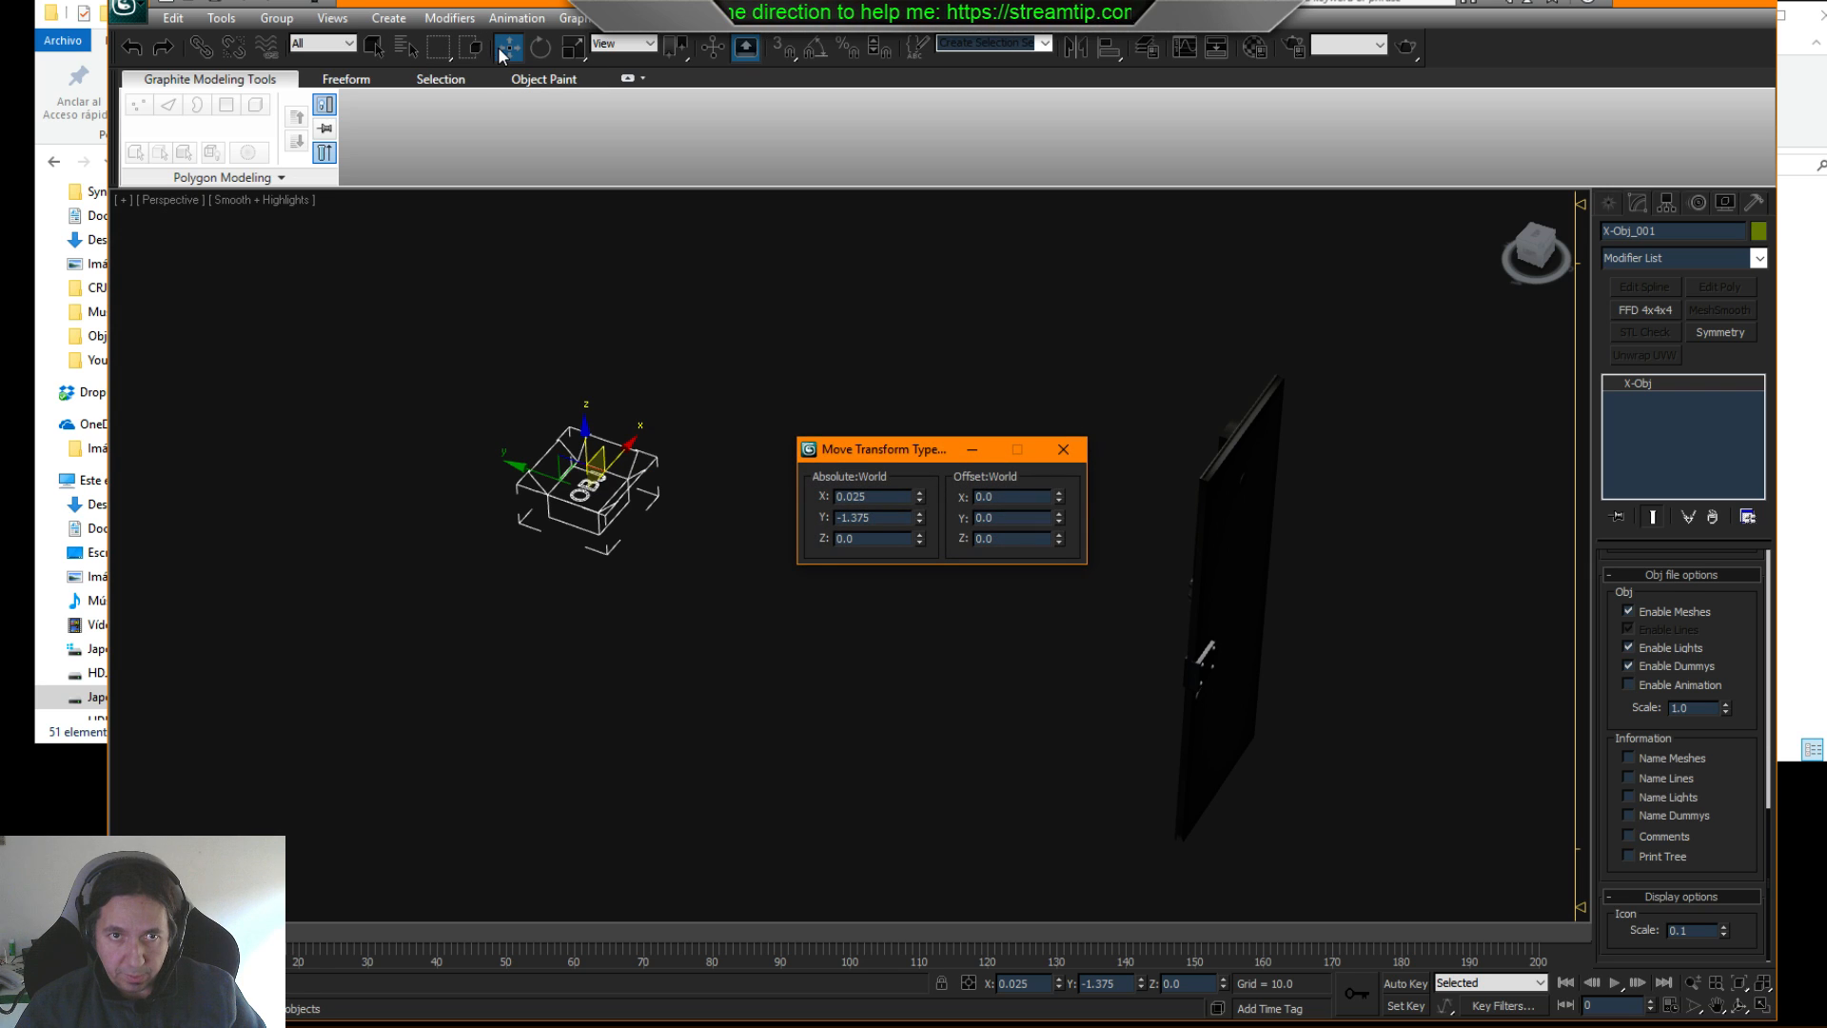
right_click(921, 501)
right_click(921, 521)
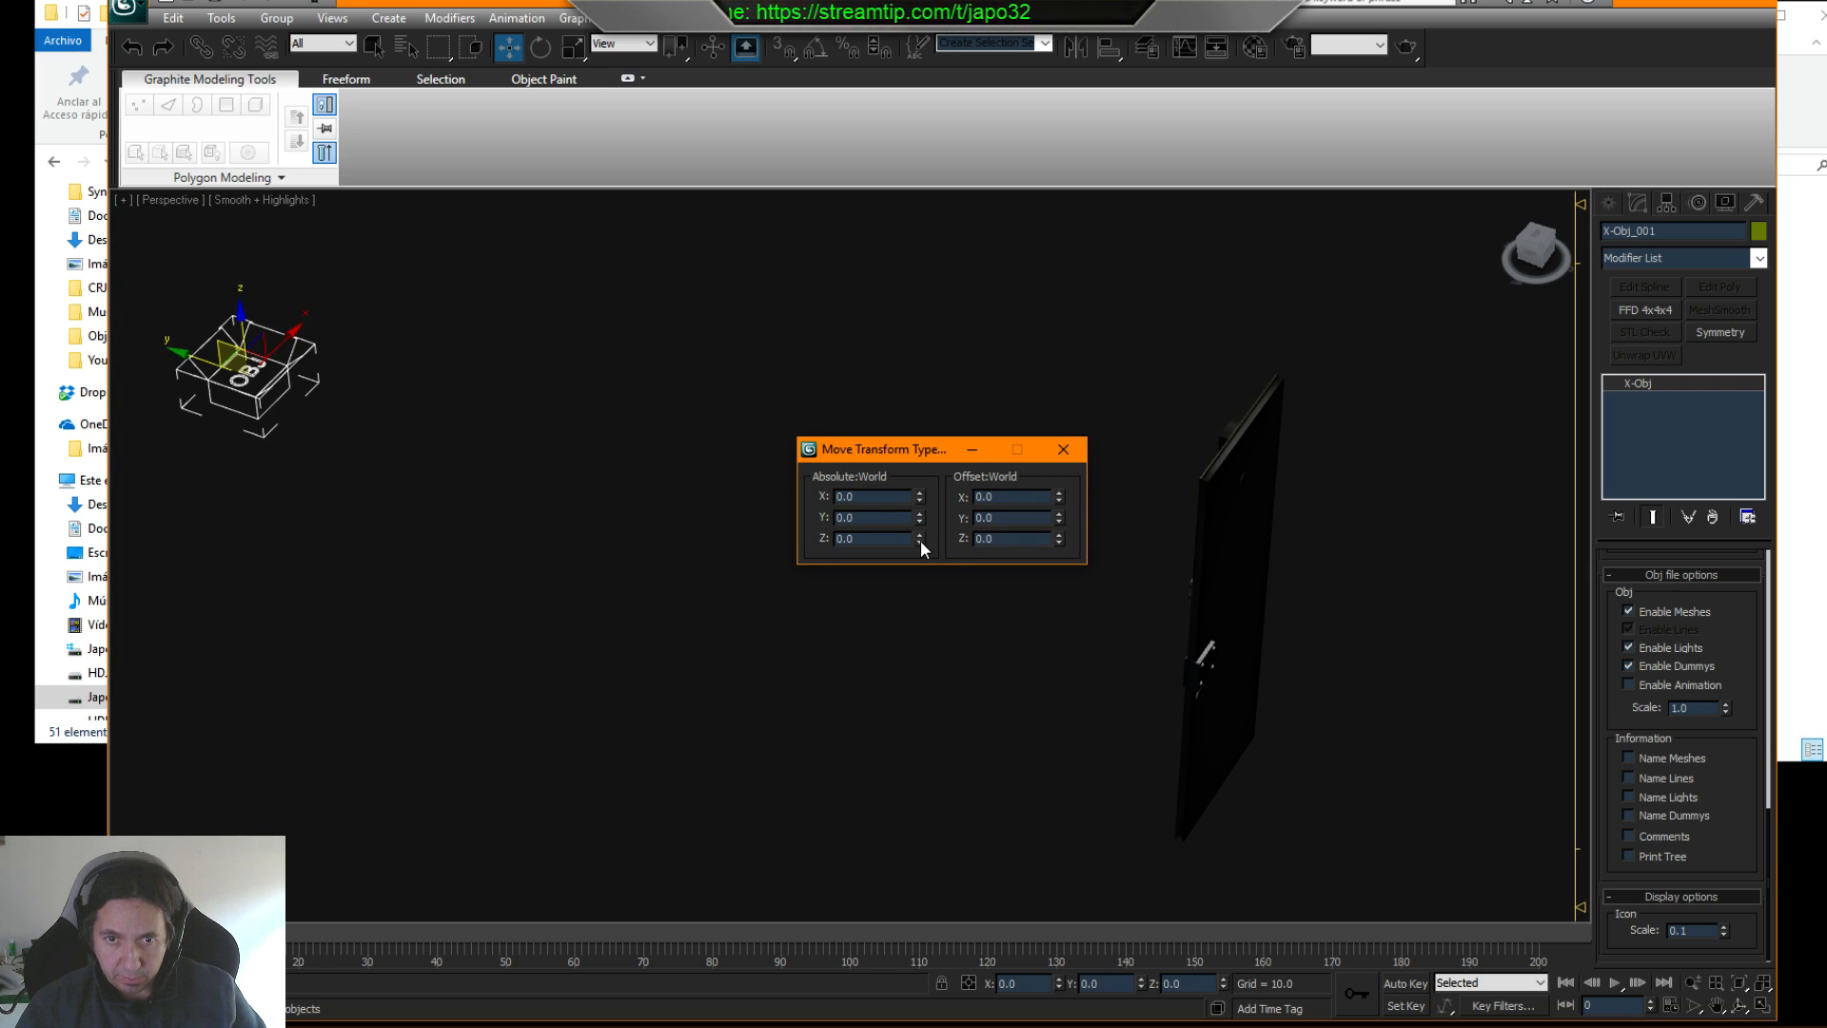
click(1059, 452)
middle_drag(712, 429, 943, 492)
scroll(827, 460, down, 2)
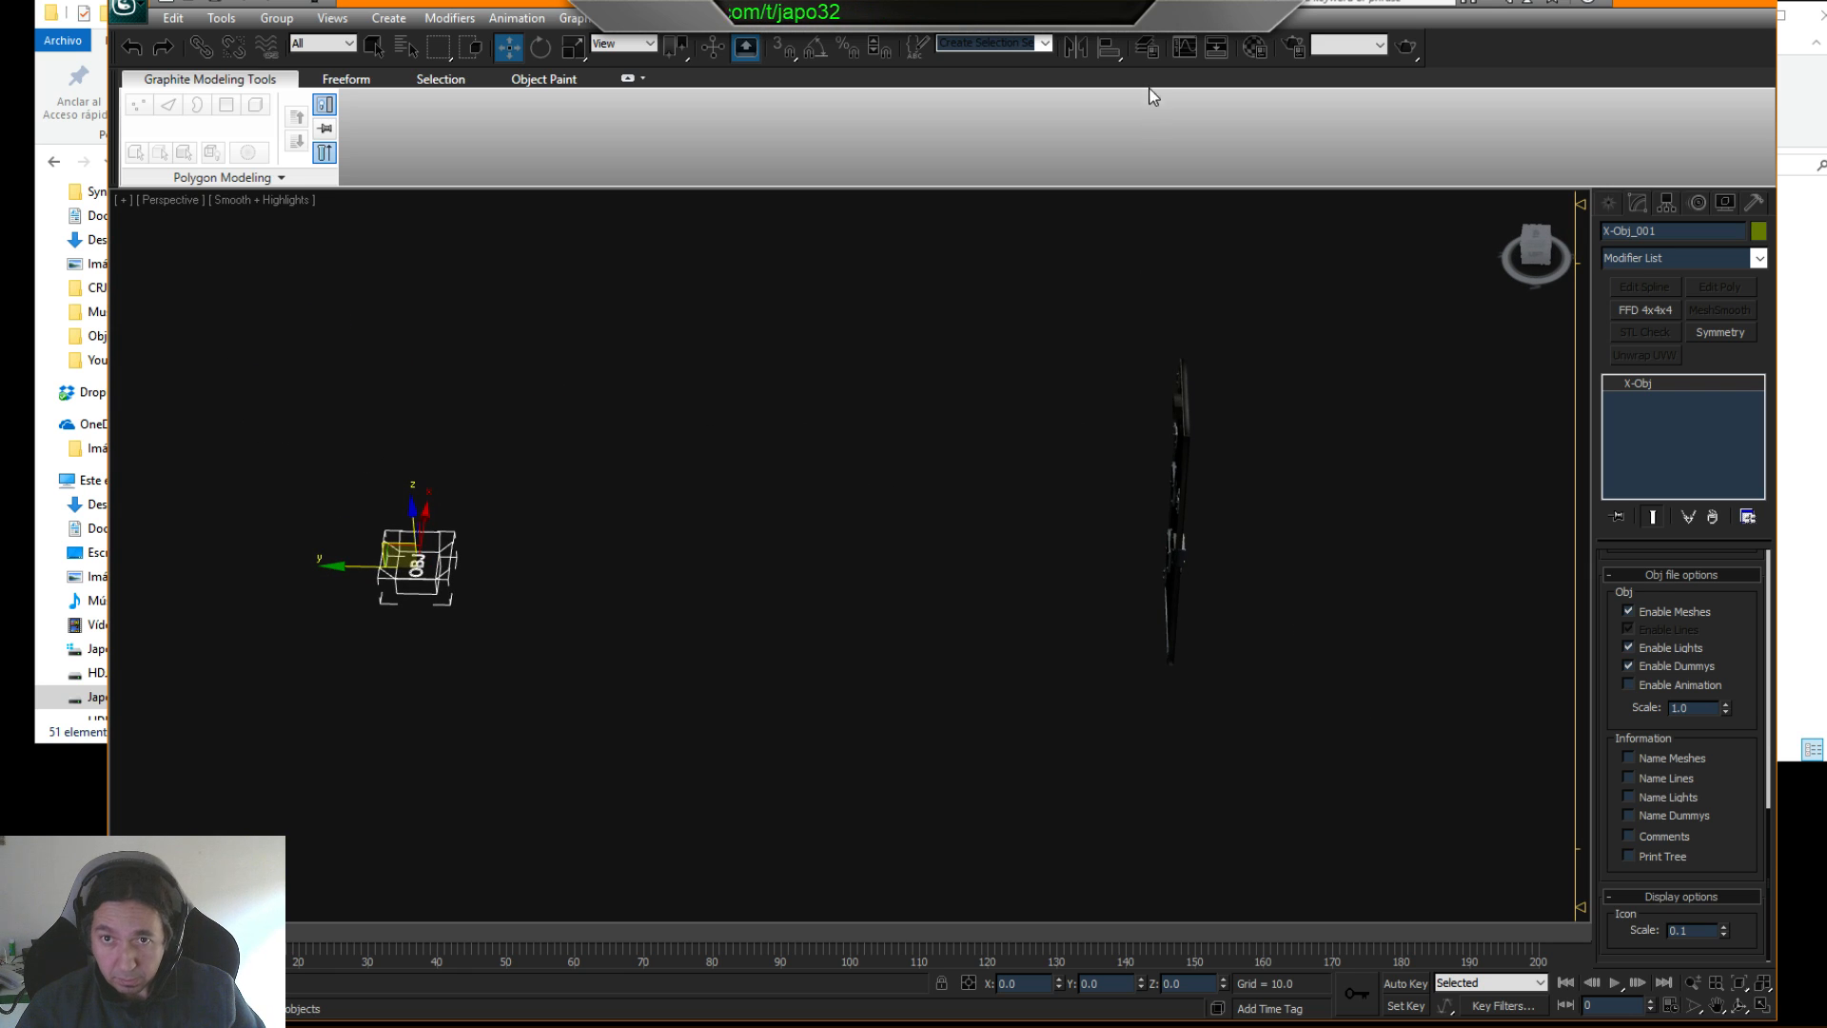
- Select Object010 from the contents of the Cockpit Puerta layer and show it in wireframe
click(1146, 47)
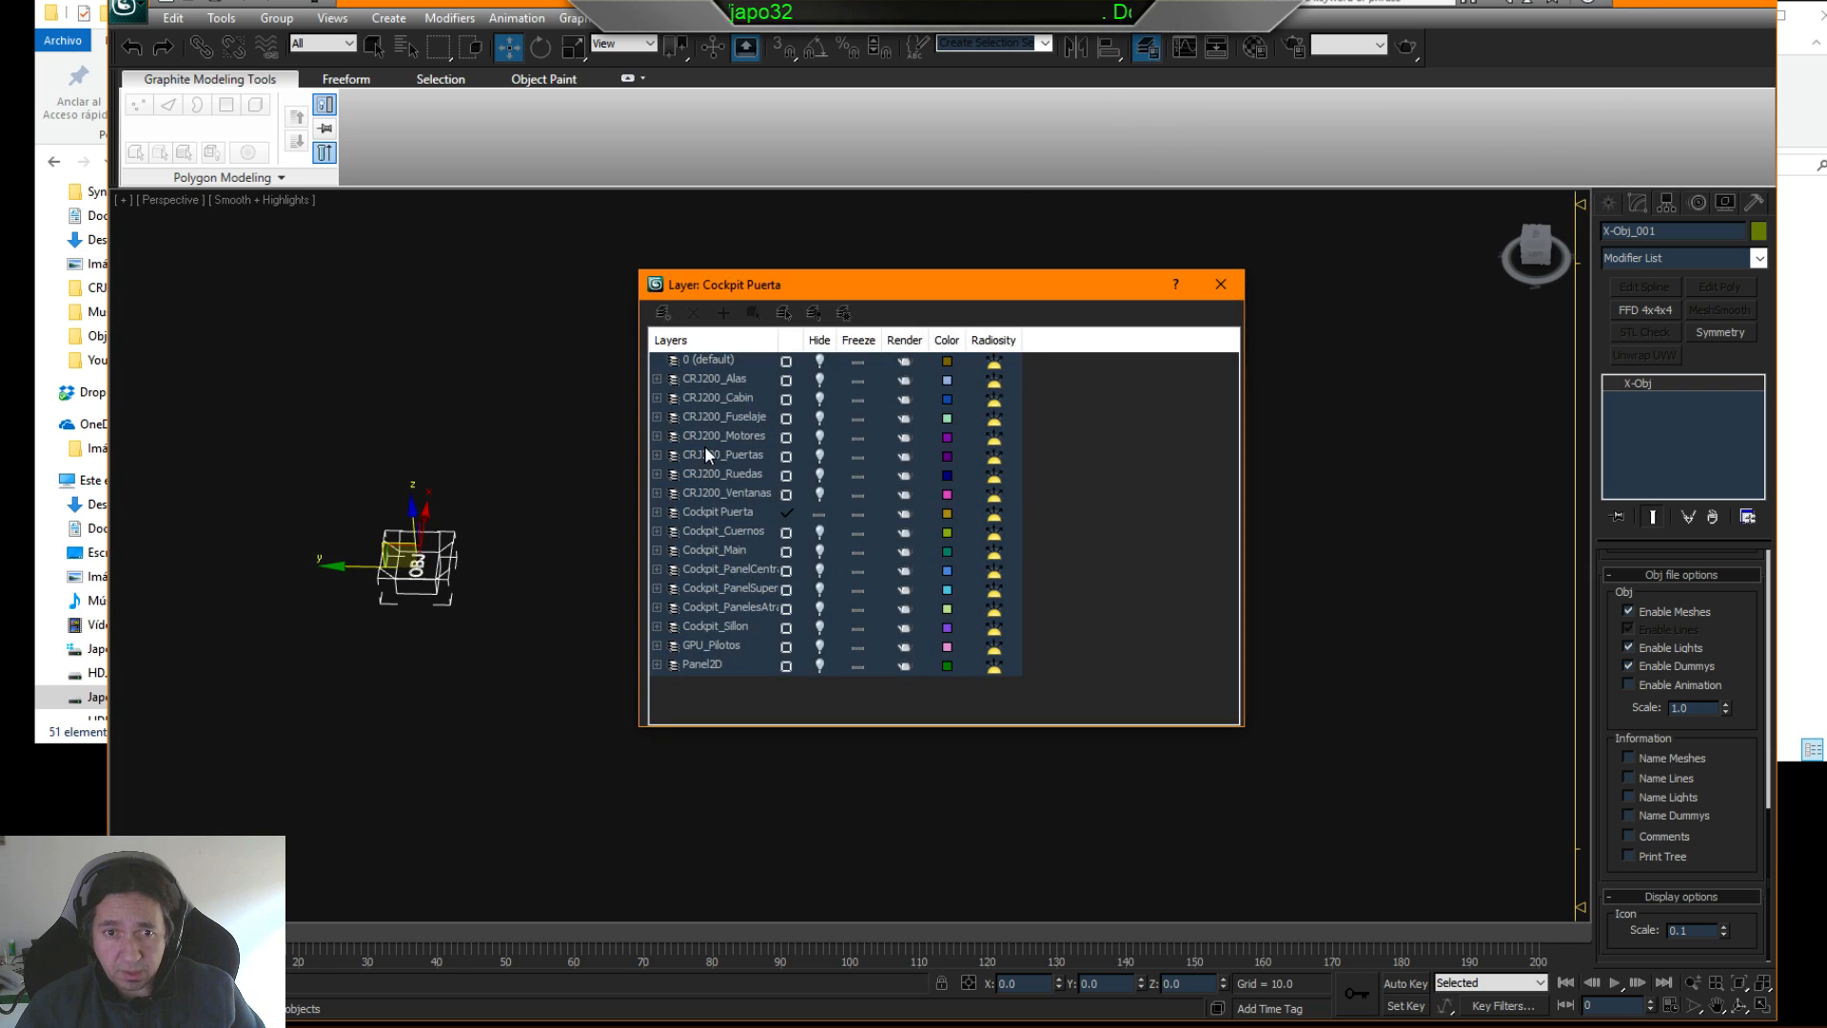
click(656, 513)
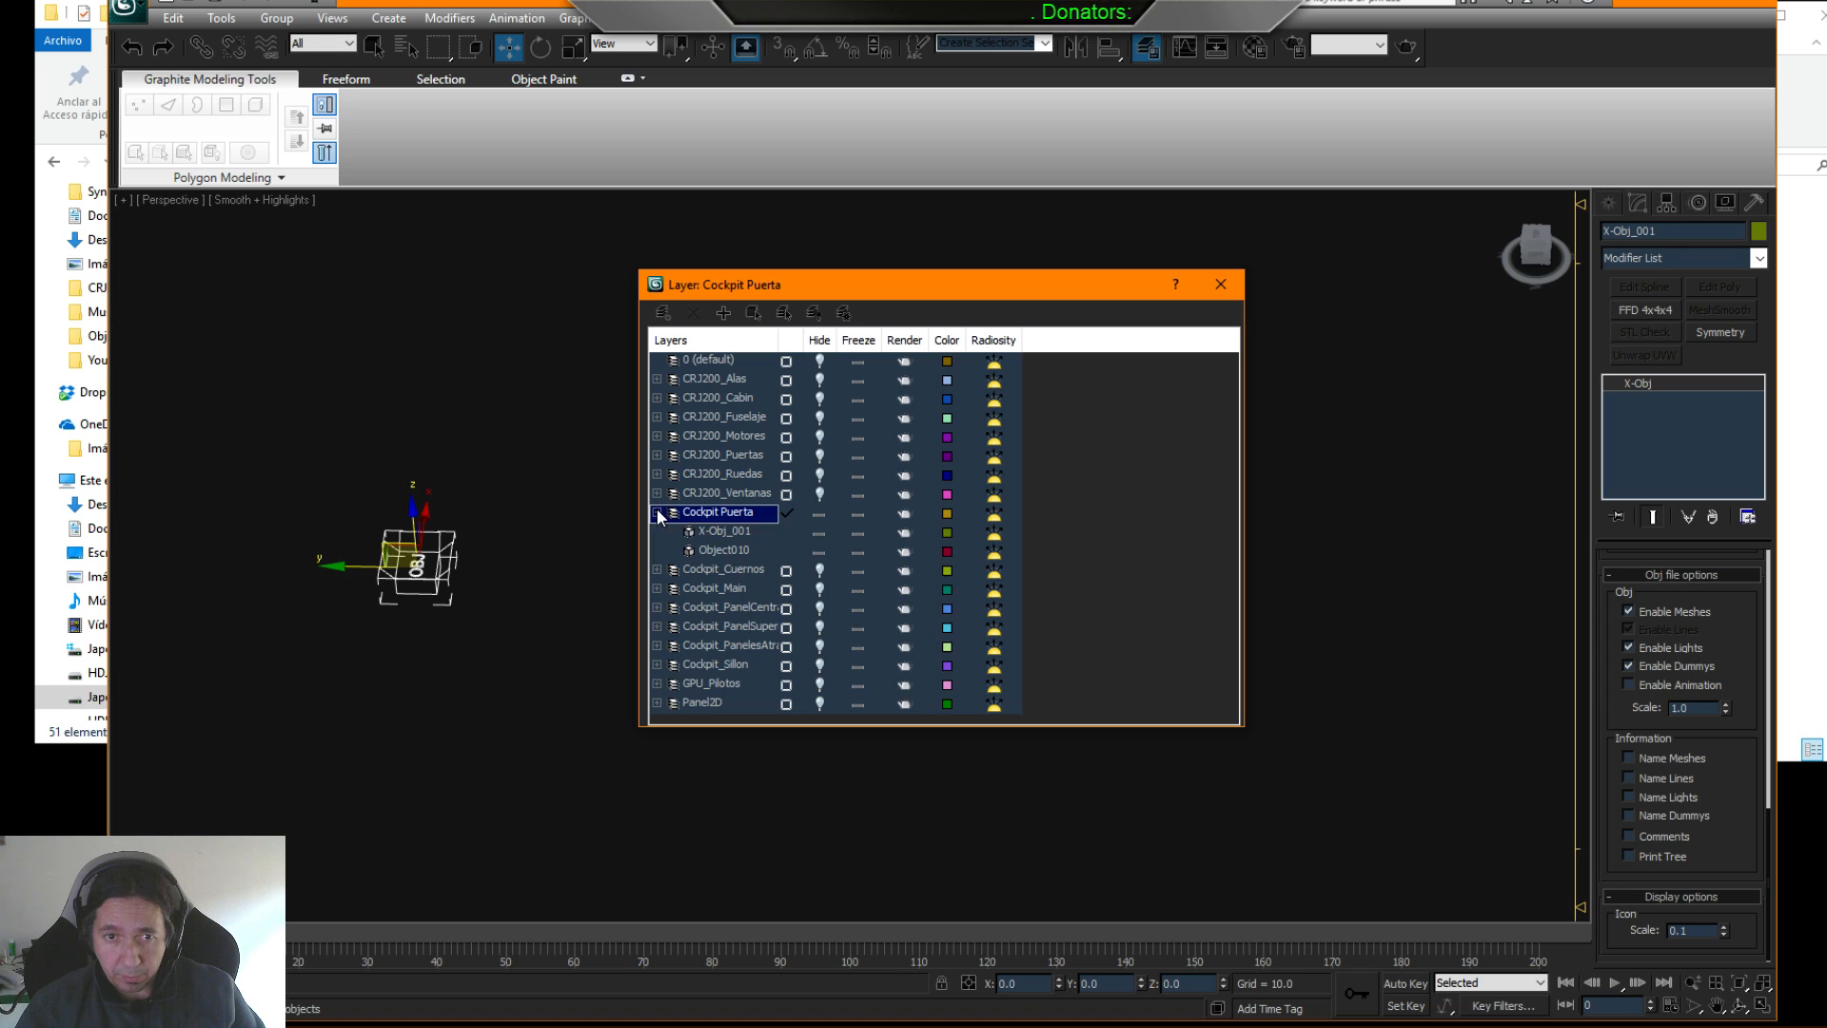
click(745, 552)
right_click(745, 551)
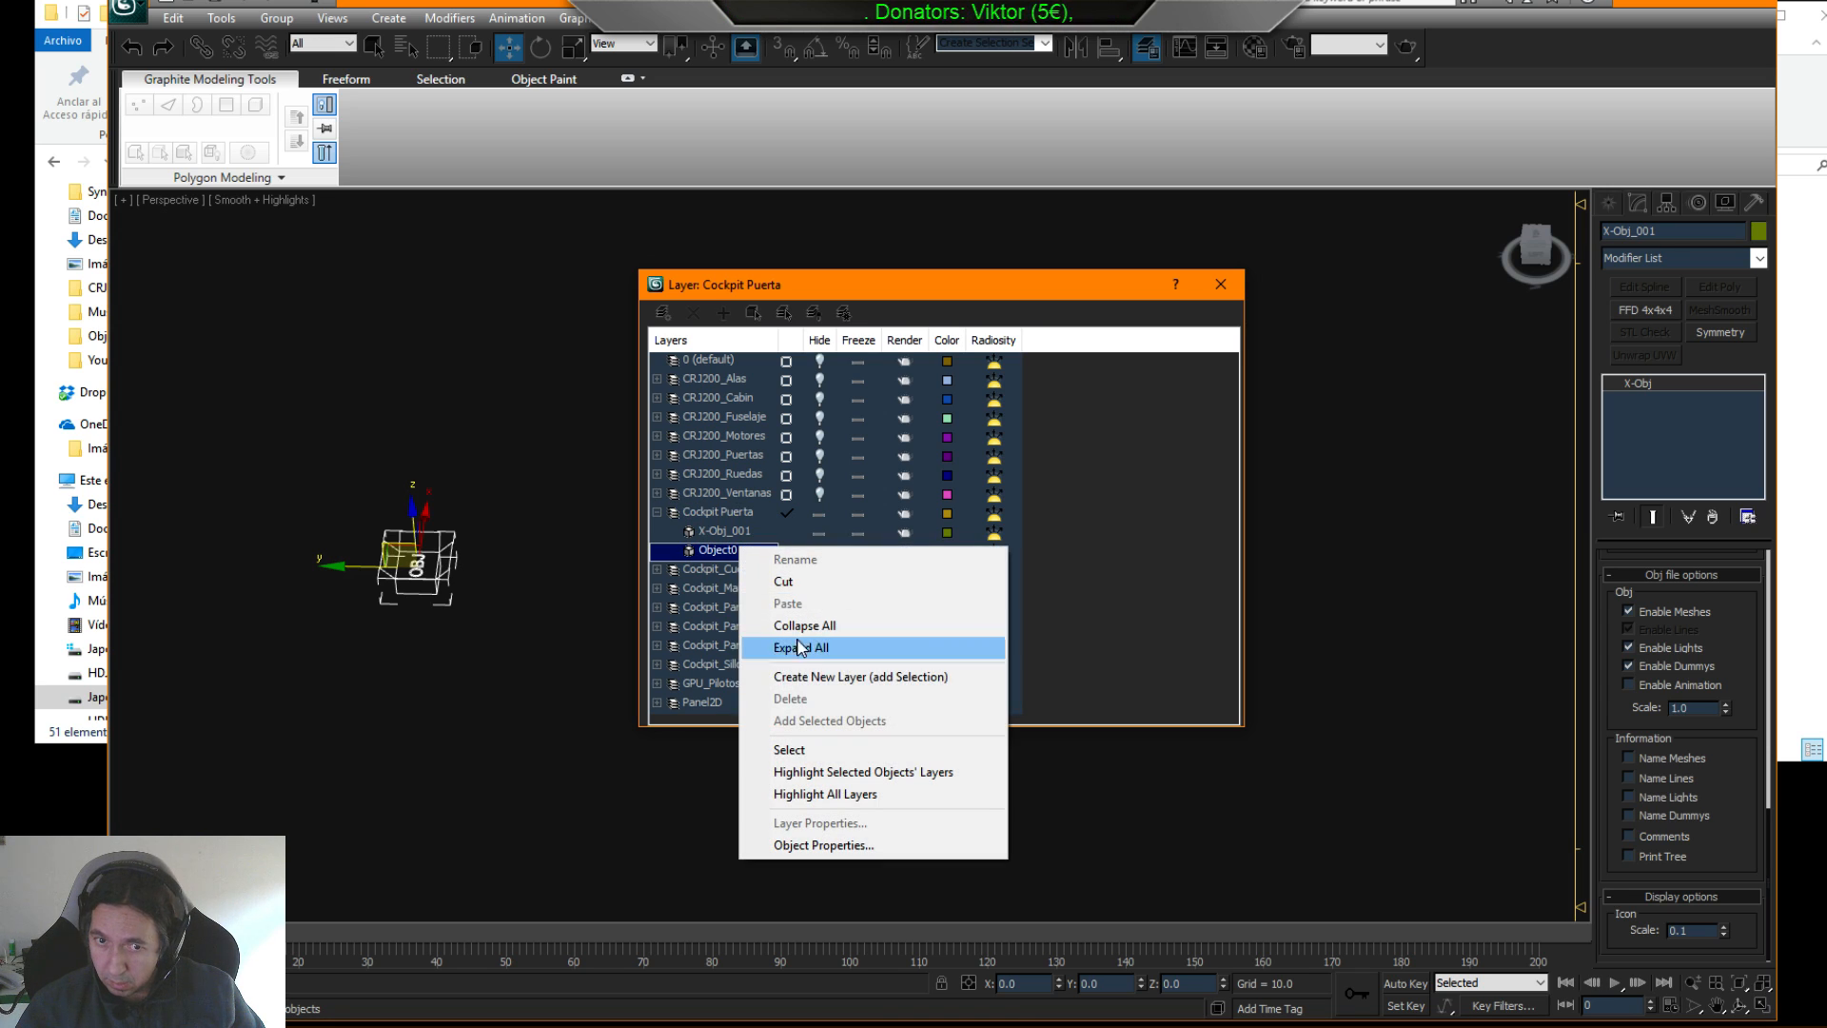
click(806, 752)
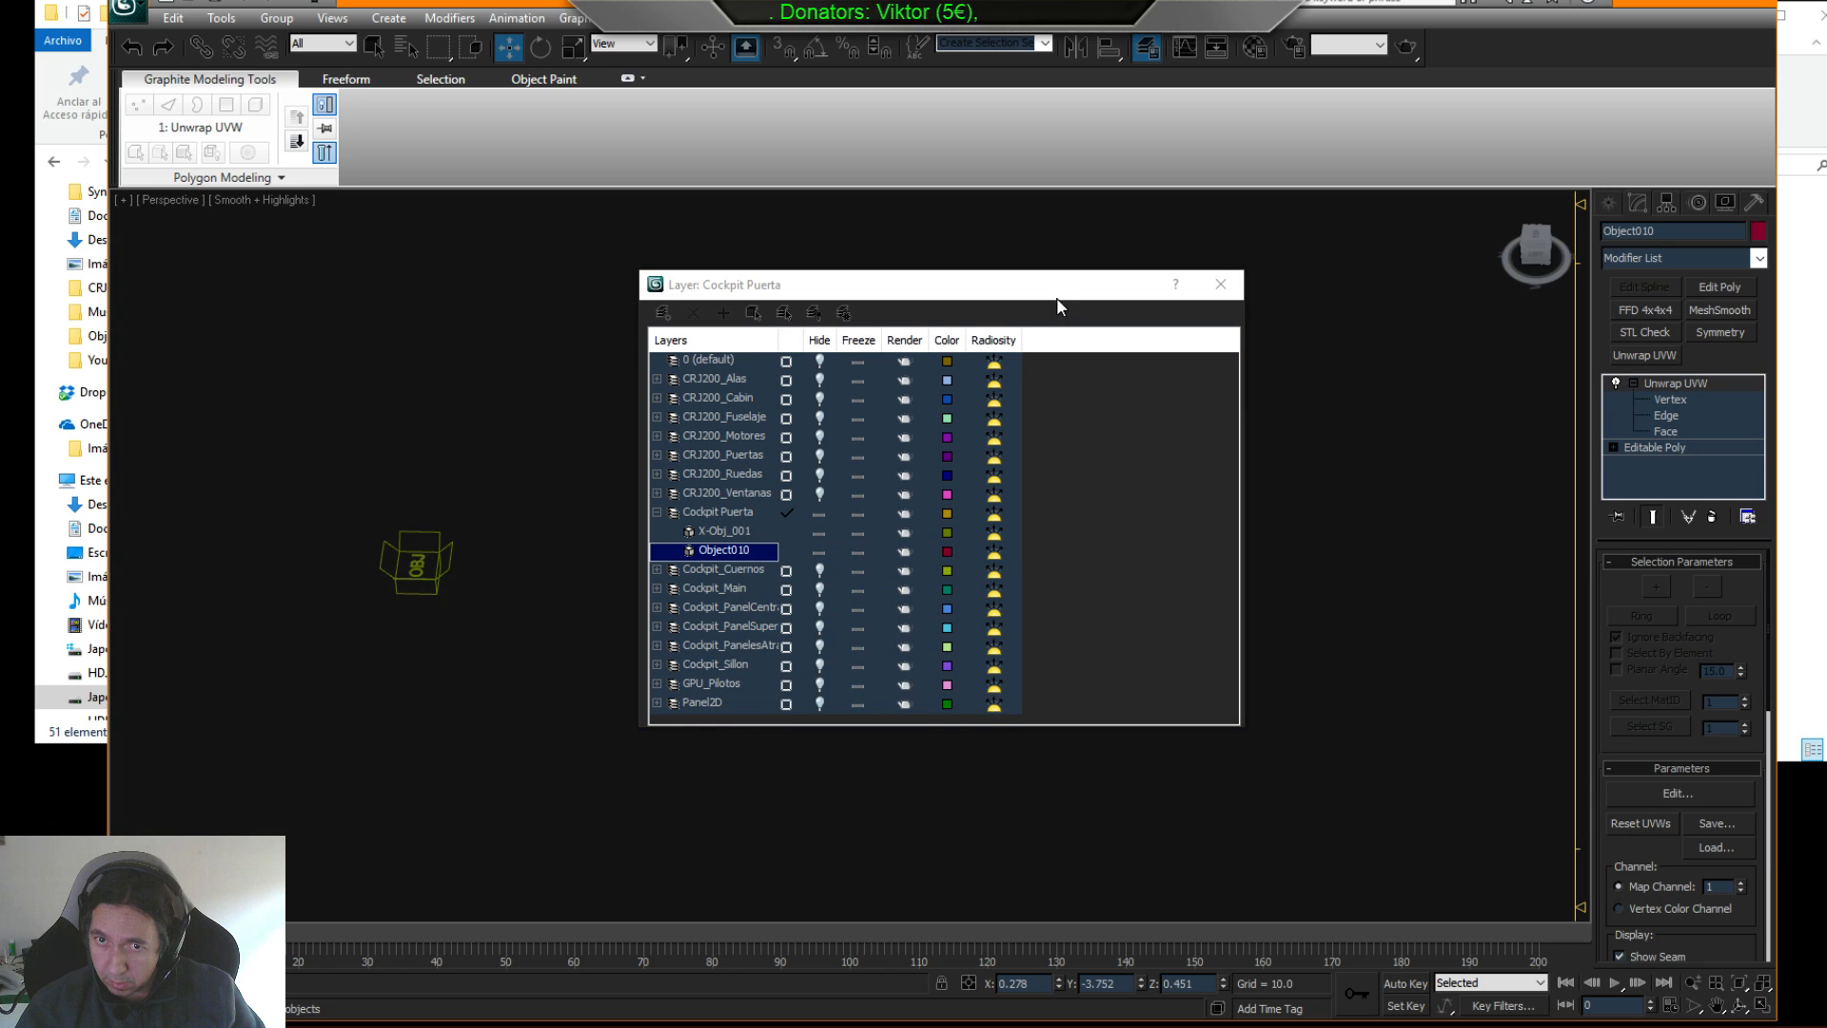
drag(1059, 290, 902, 285)
key(z)
alt+middle_drag(1287, 577, 1529, 810)
key(F3)
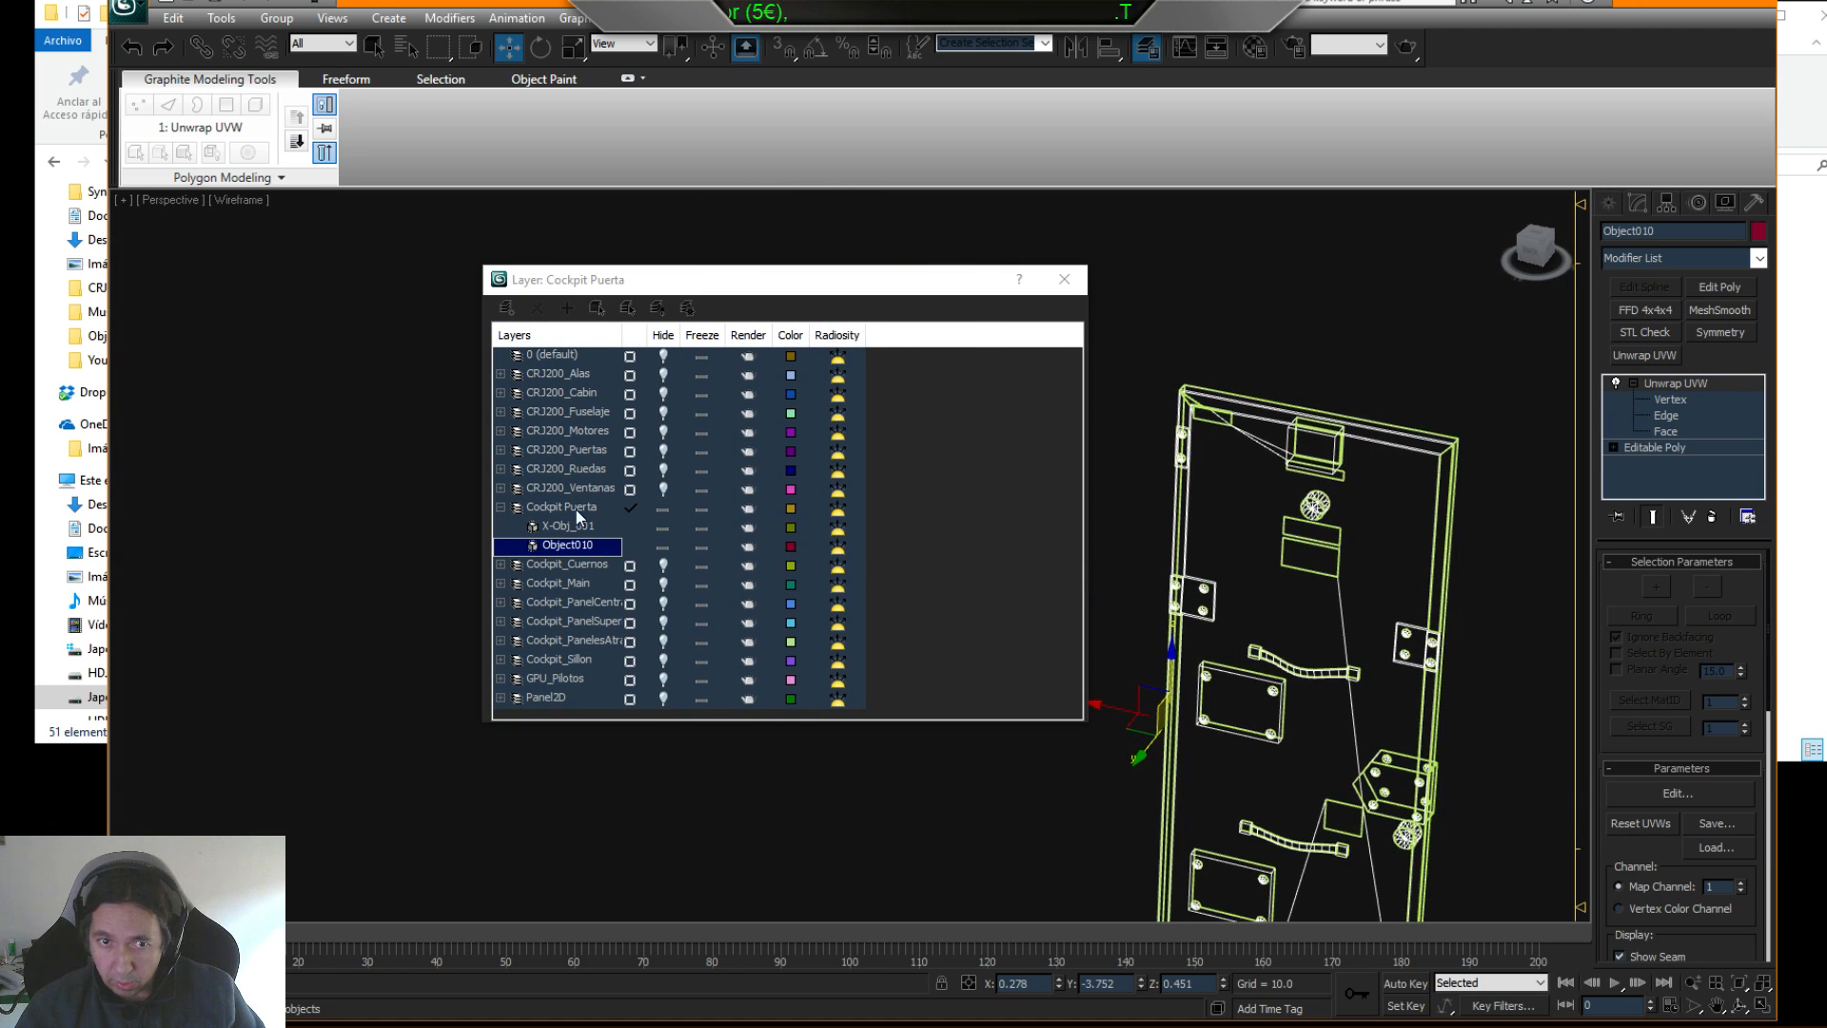
- Select X-Obj_001 in the Cockpit Puerta layer to identify the helper, and close the layer manager
click(577, 524)
right_click(577, 525)
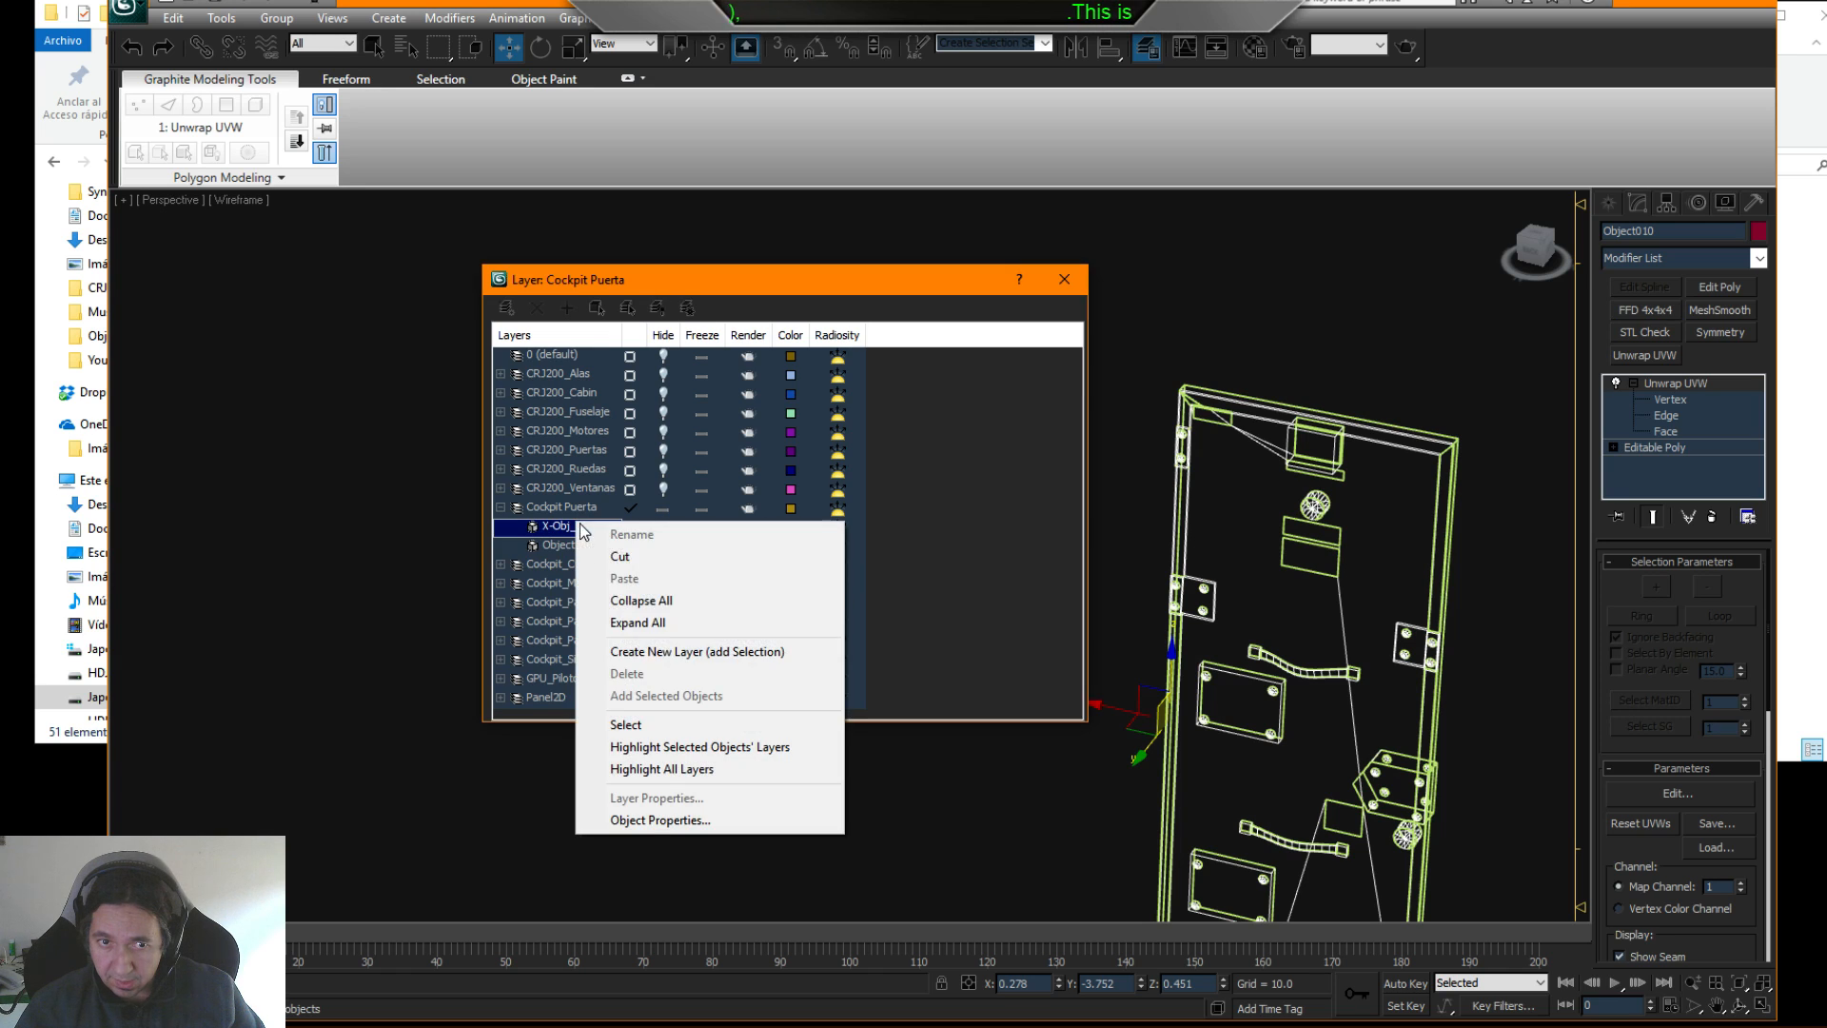
click(628, 724)
drag(869, 292, 1000, 310)
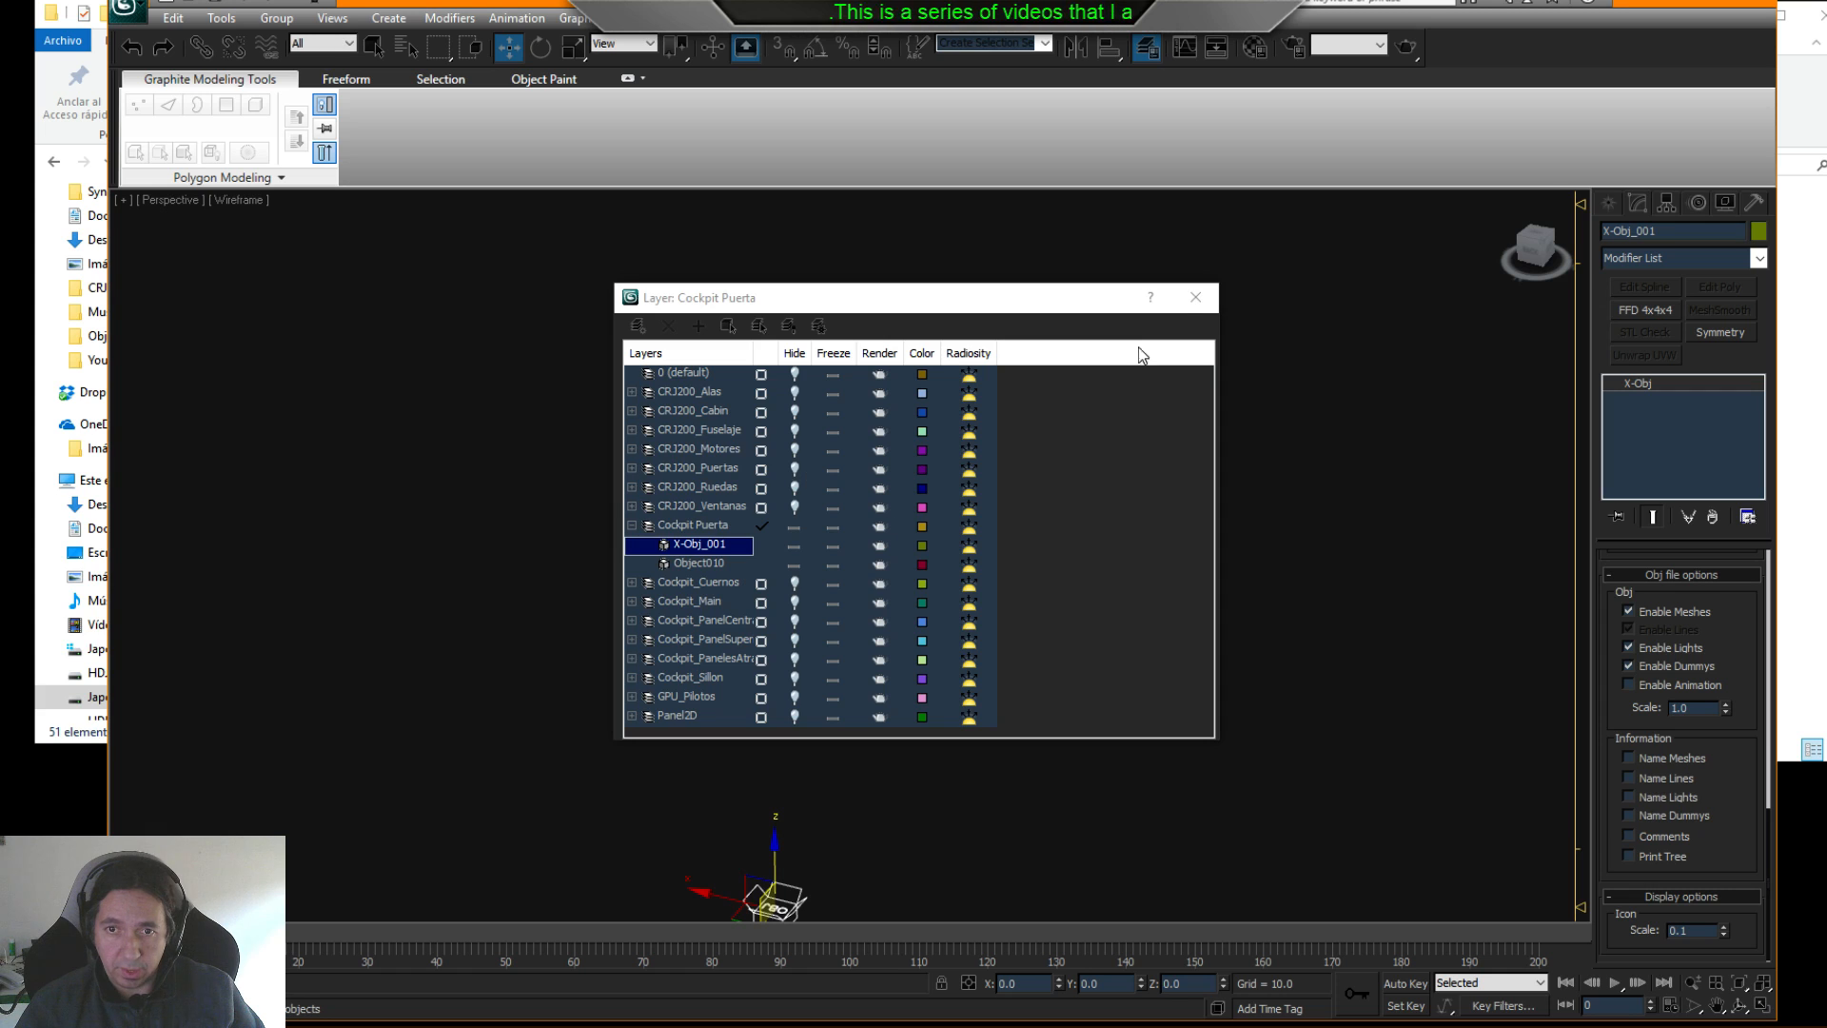
click(1195, 297)
middle_drag(983, 692, 1007, 454)
- Rename the door mesh Cockpit_Puerta, copying the name from its material in the Material Editor
click(1071, 382)
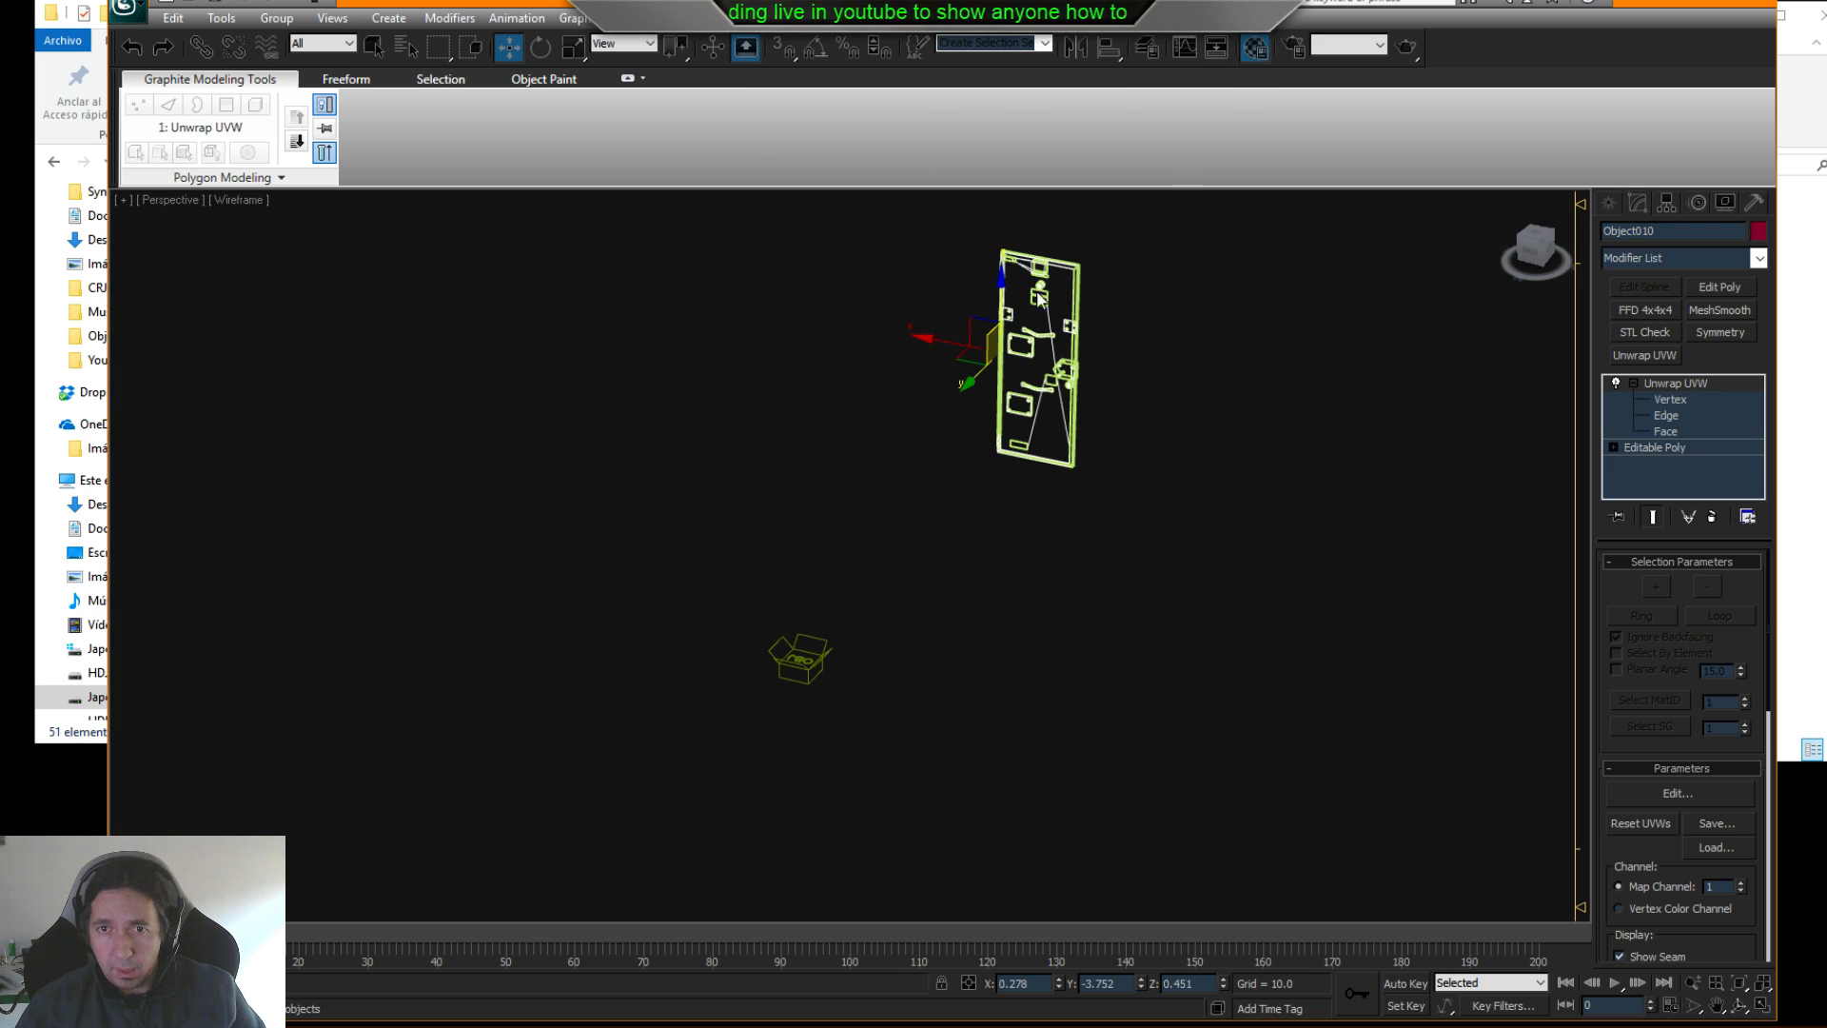
key(m)
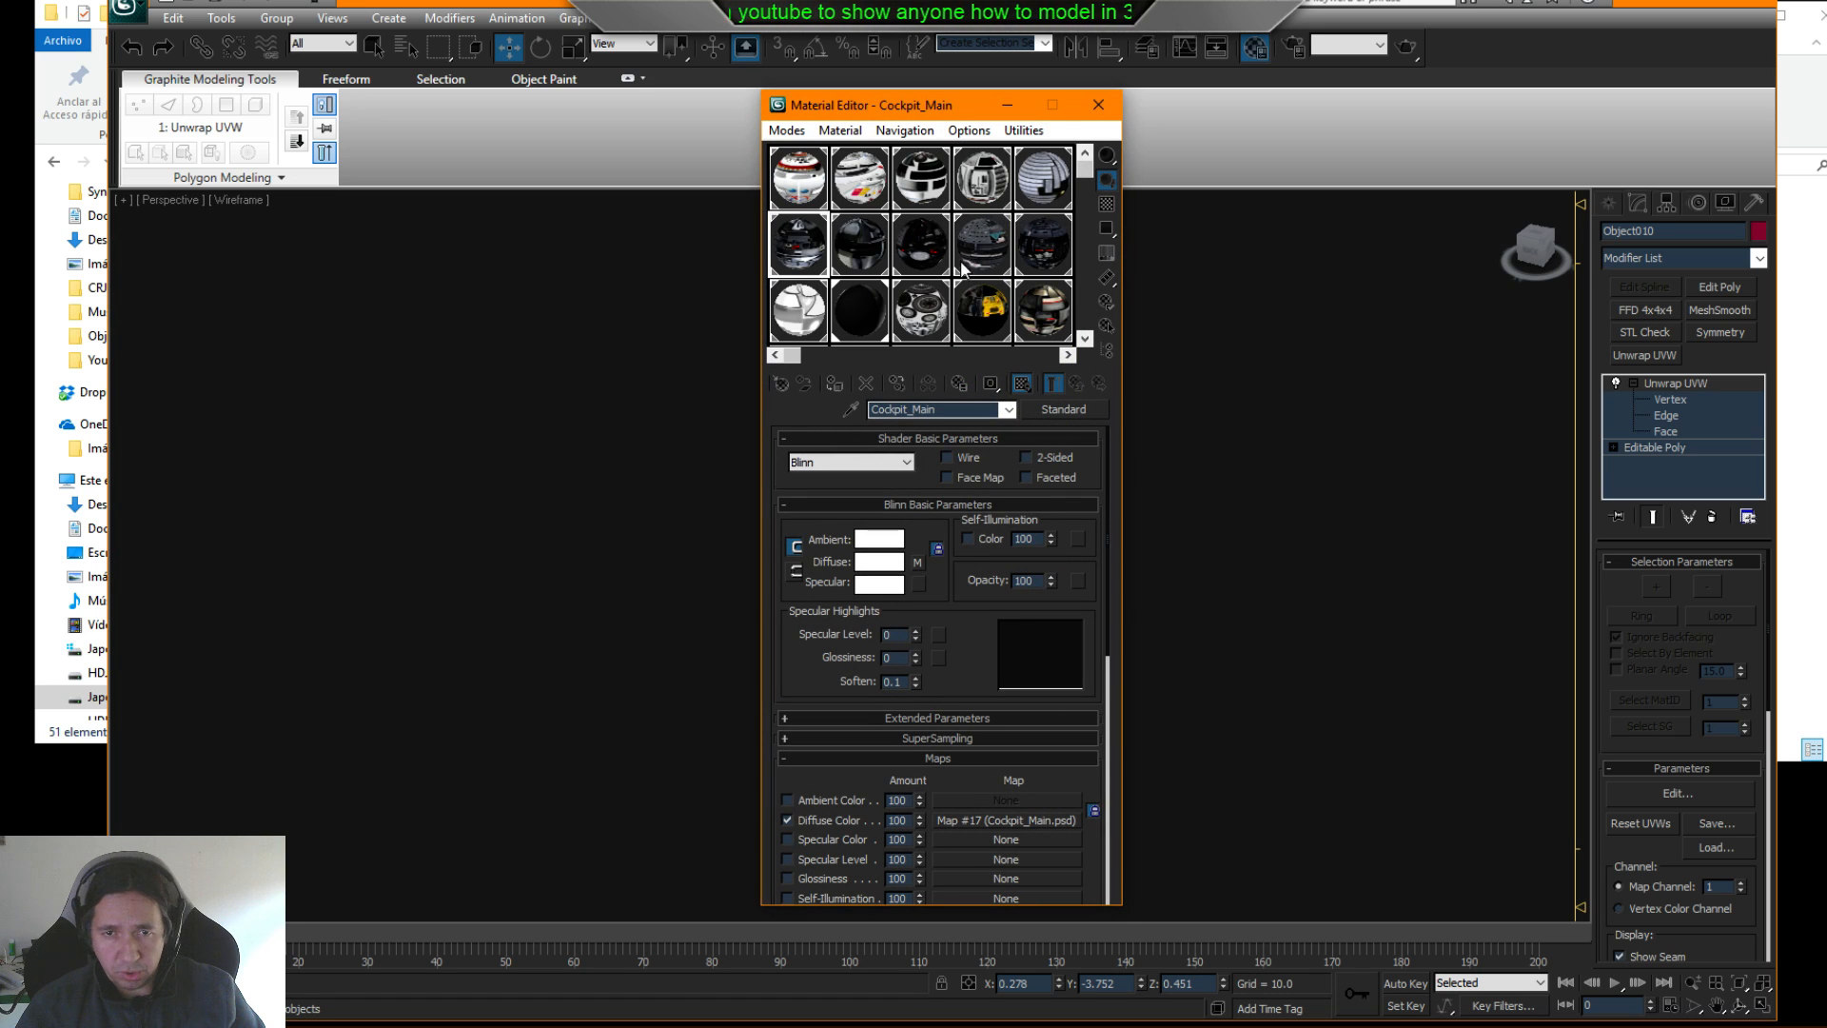
click(857, 335)
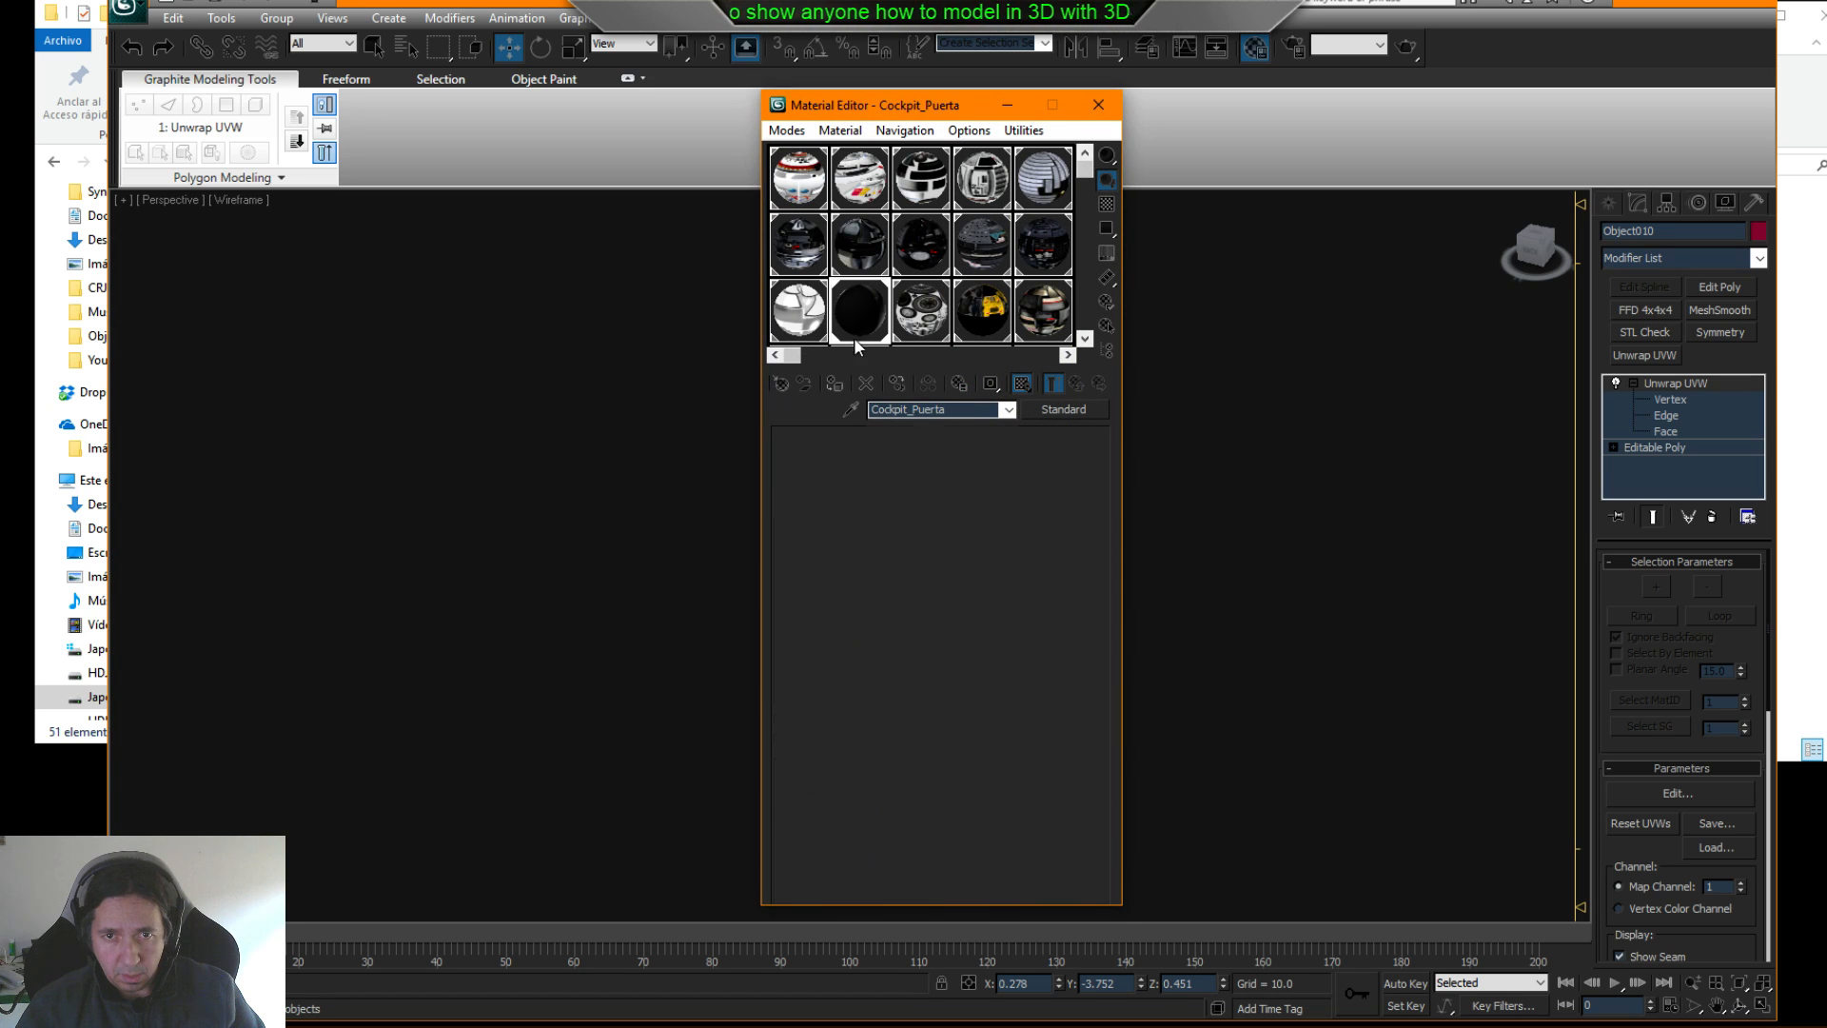
drag(963, 411, 602, 402)
key(ctrl+c)
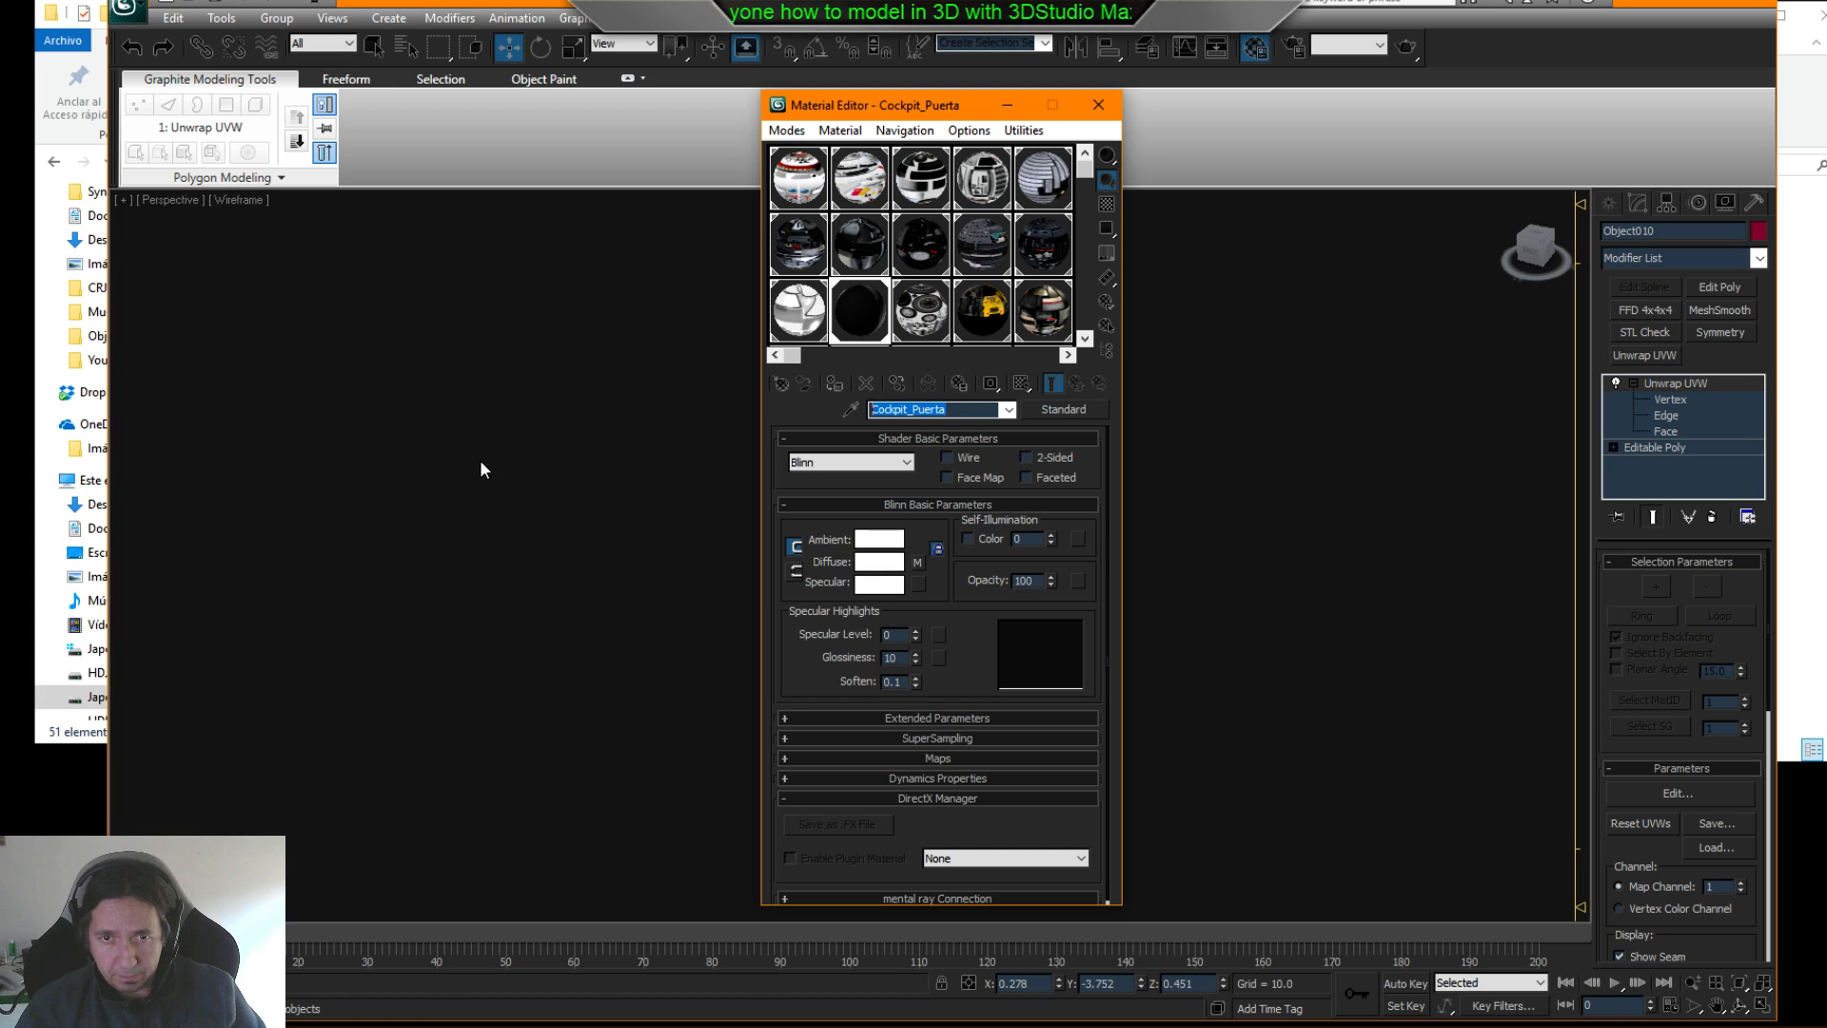
click(1672, 233)
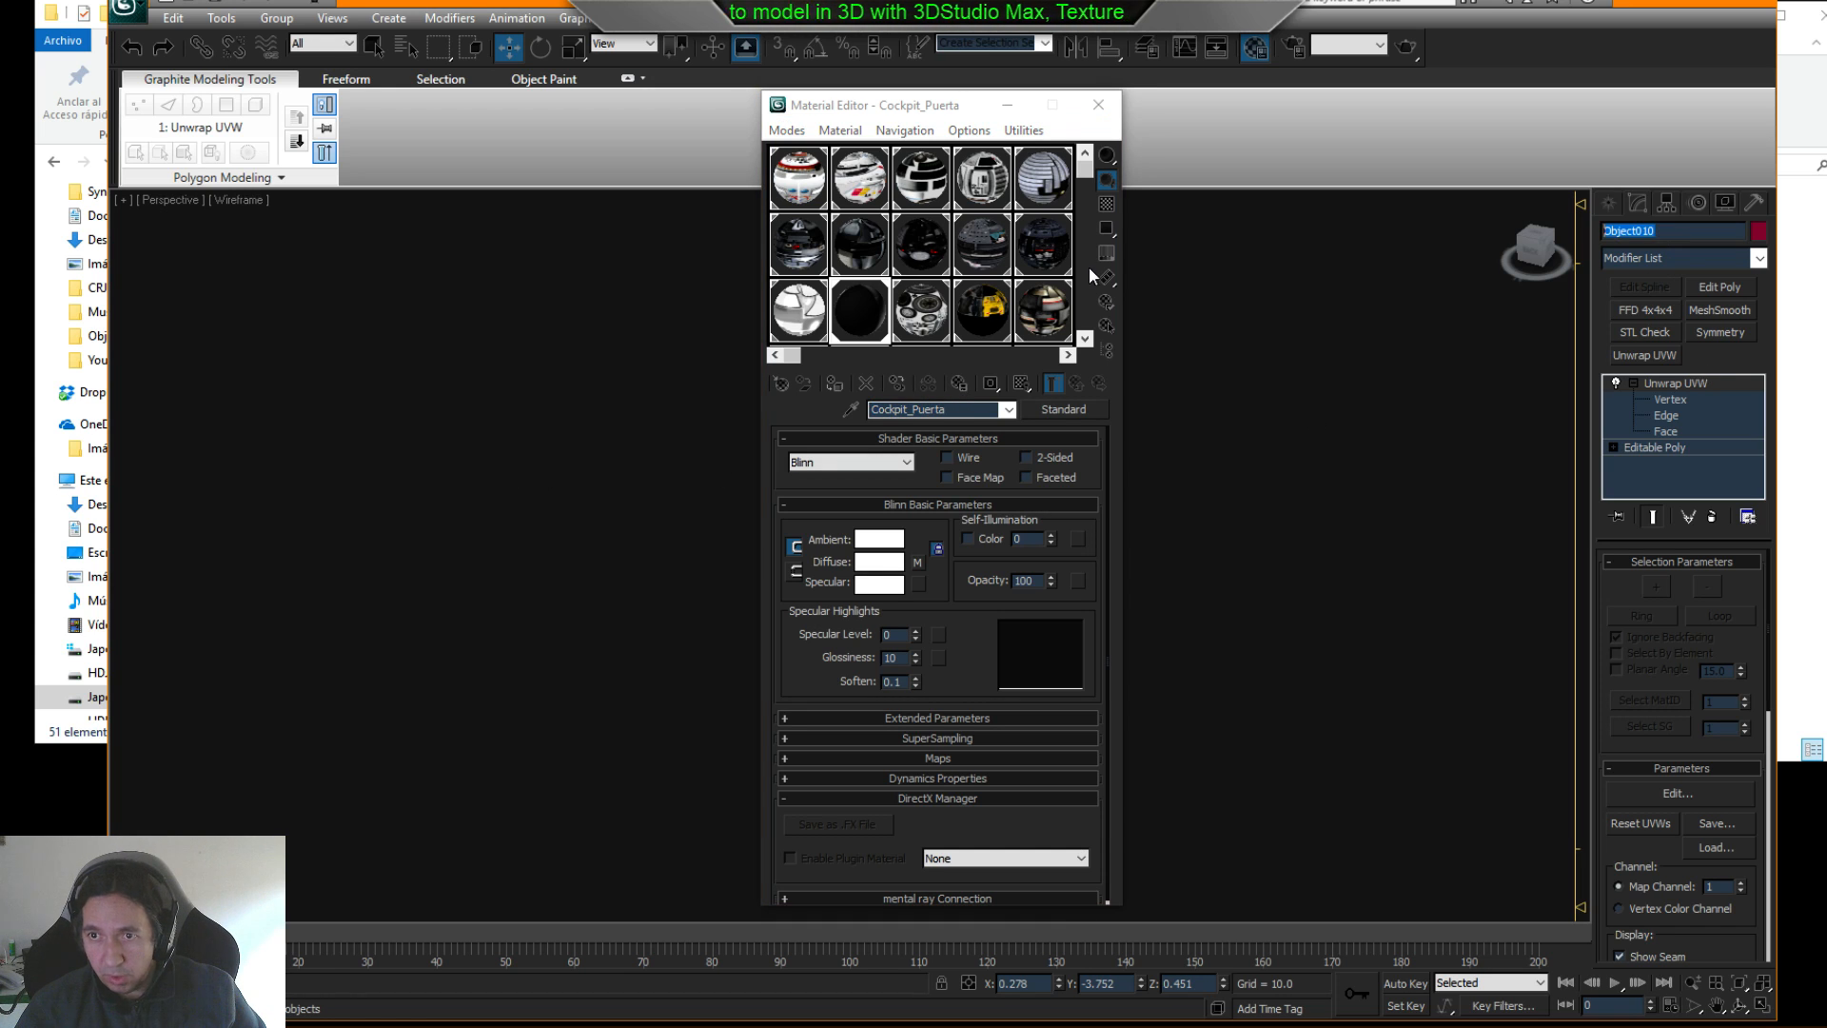
key(ctrl+v)
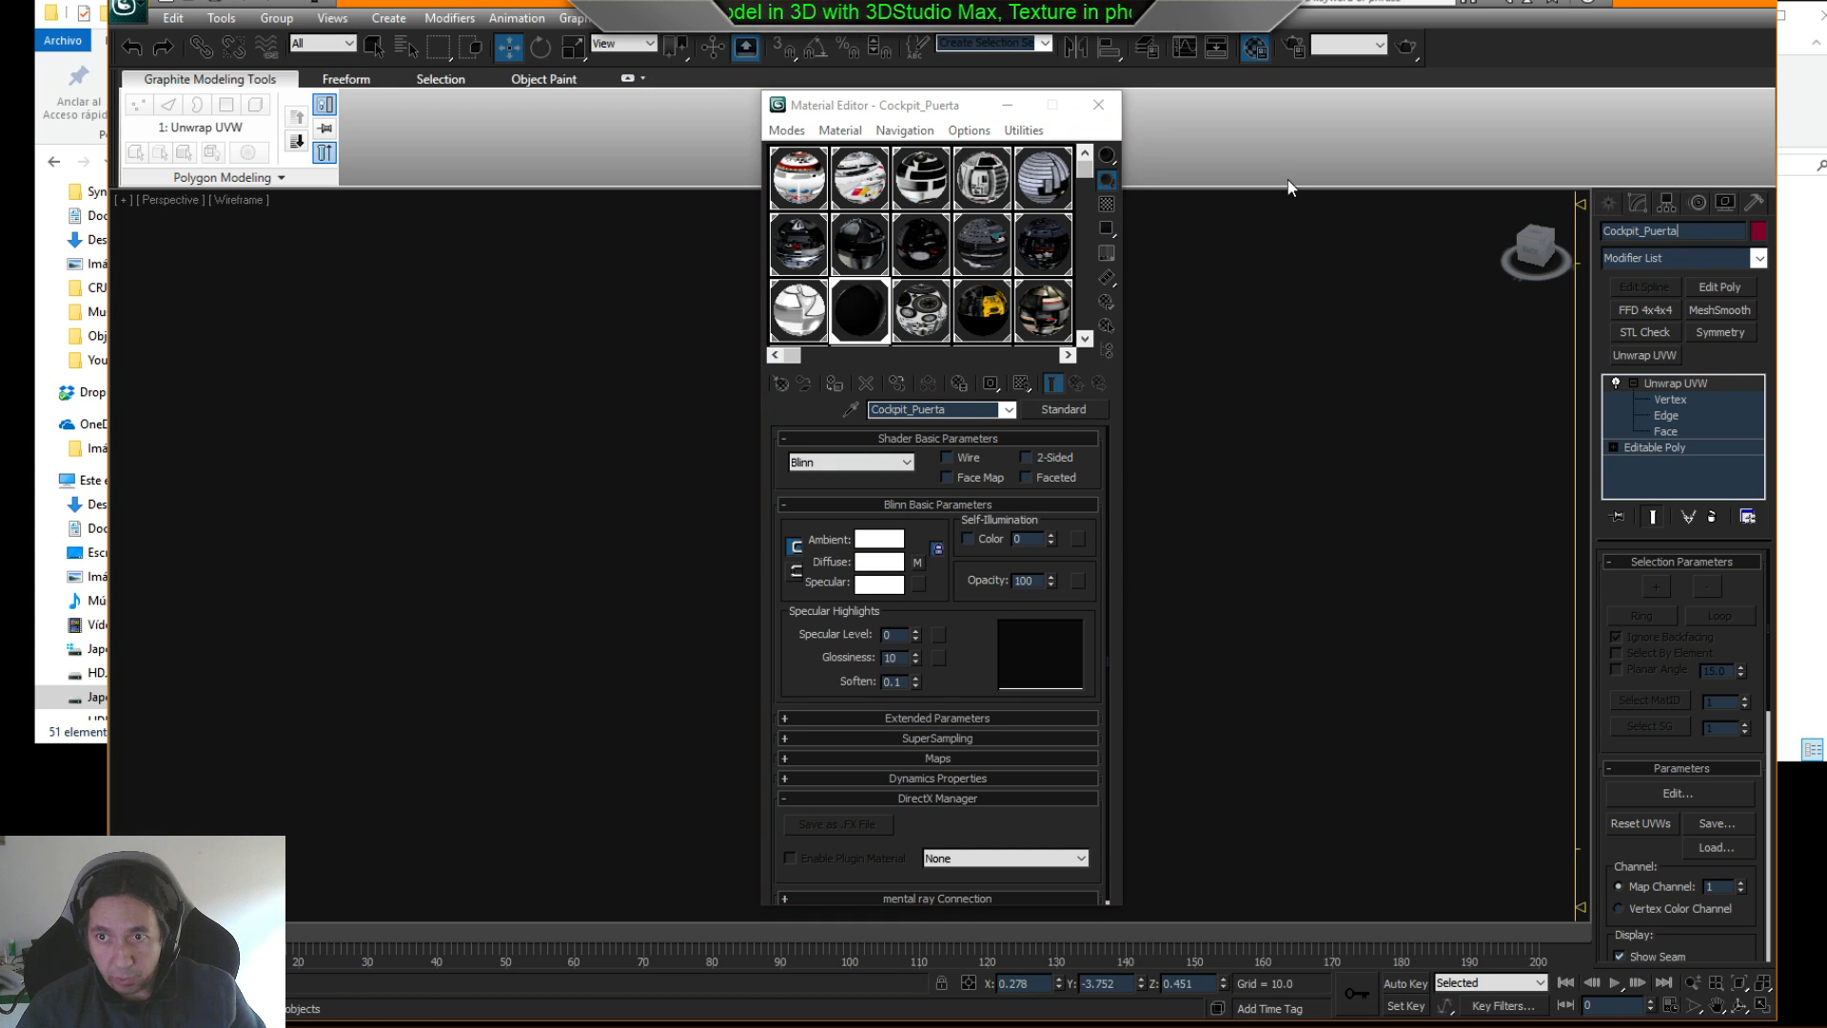
click(1098, 105)
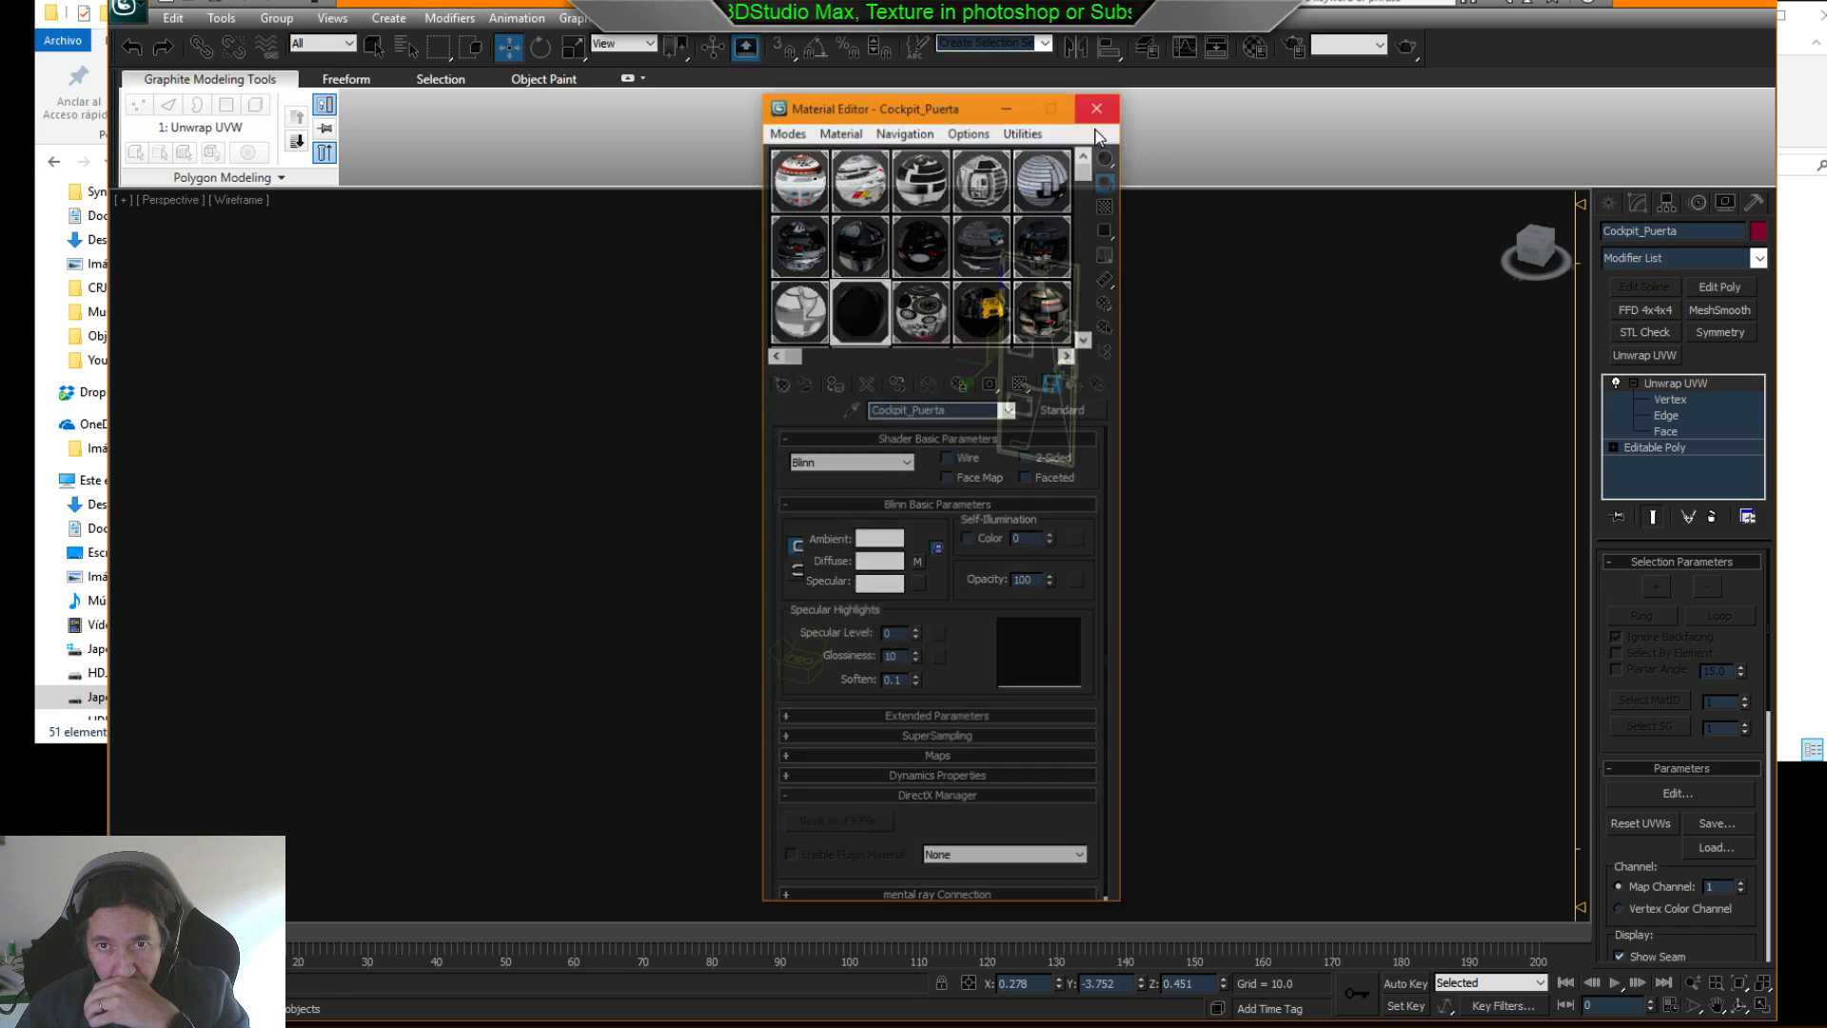
- Rename the X-Obj helper at the world origin Cockpit_Puerta to match the door mesh
click(801, 663)
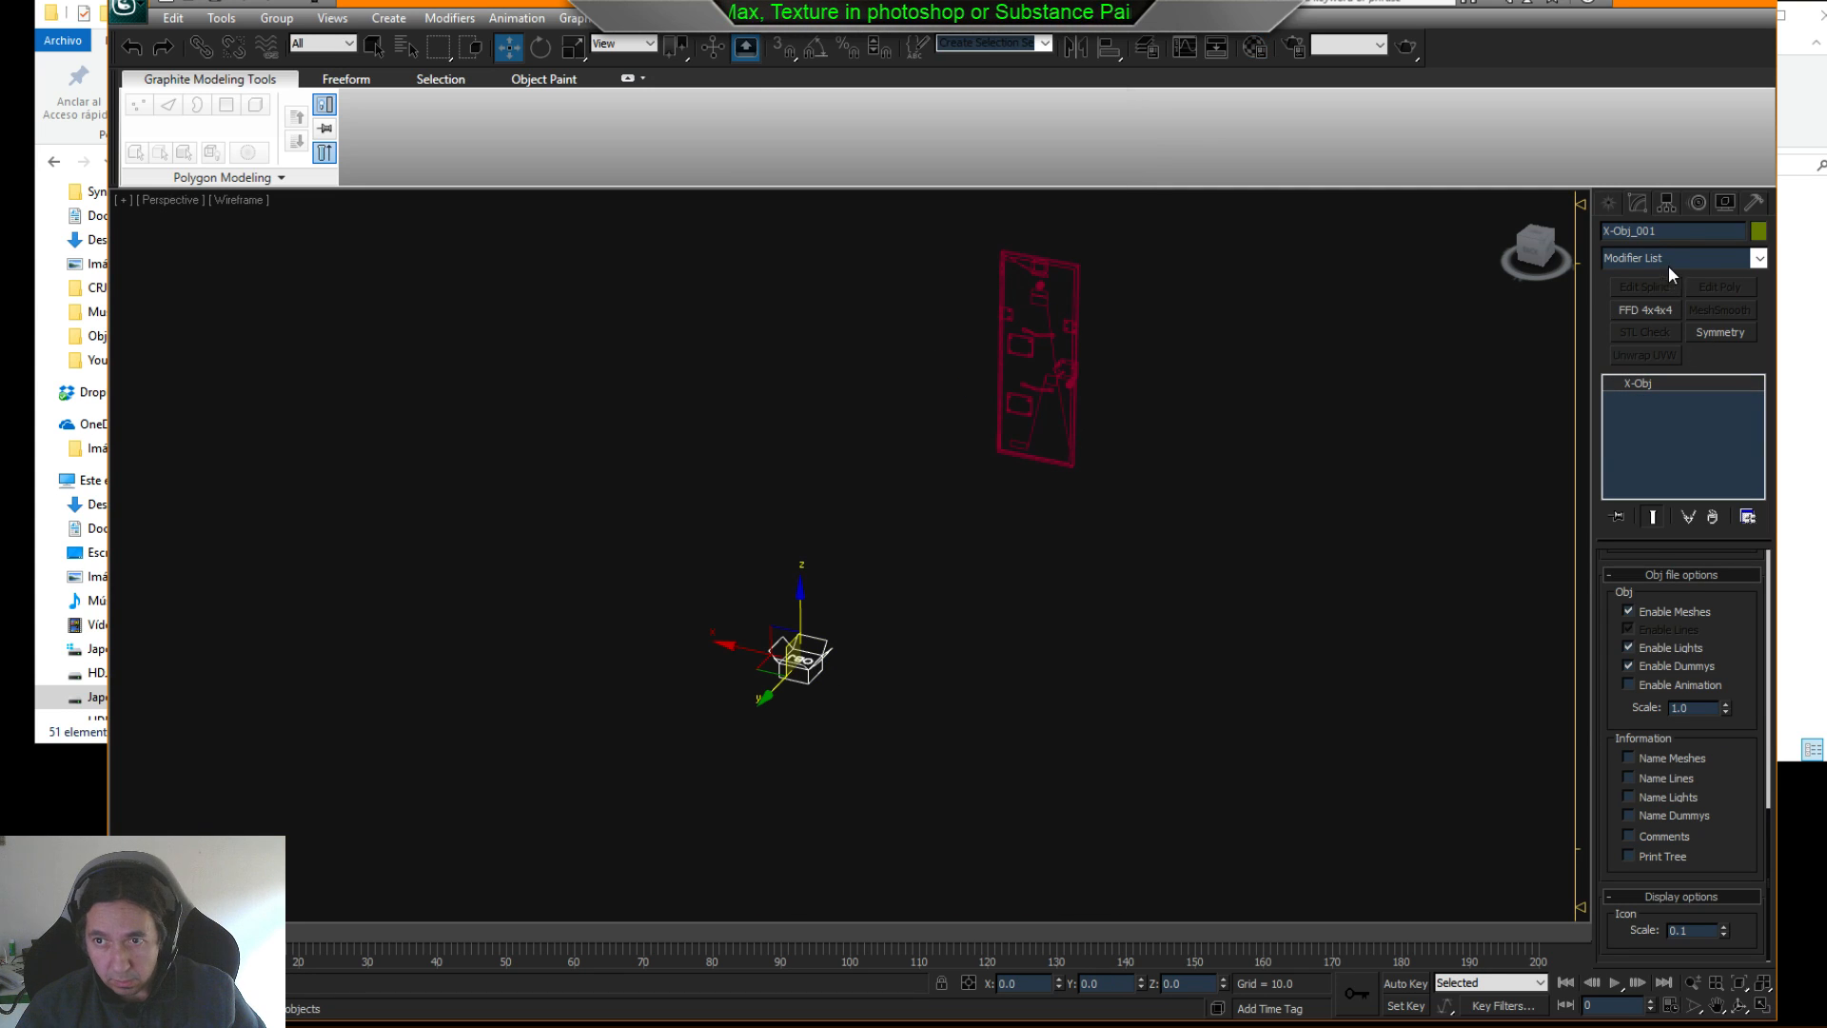
click(1623, 231)
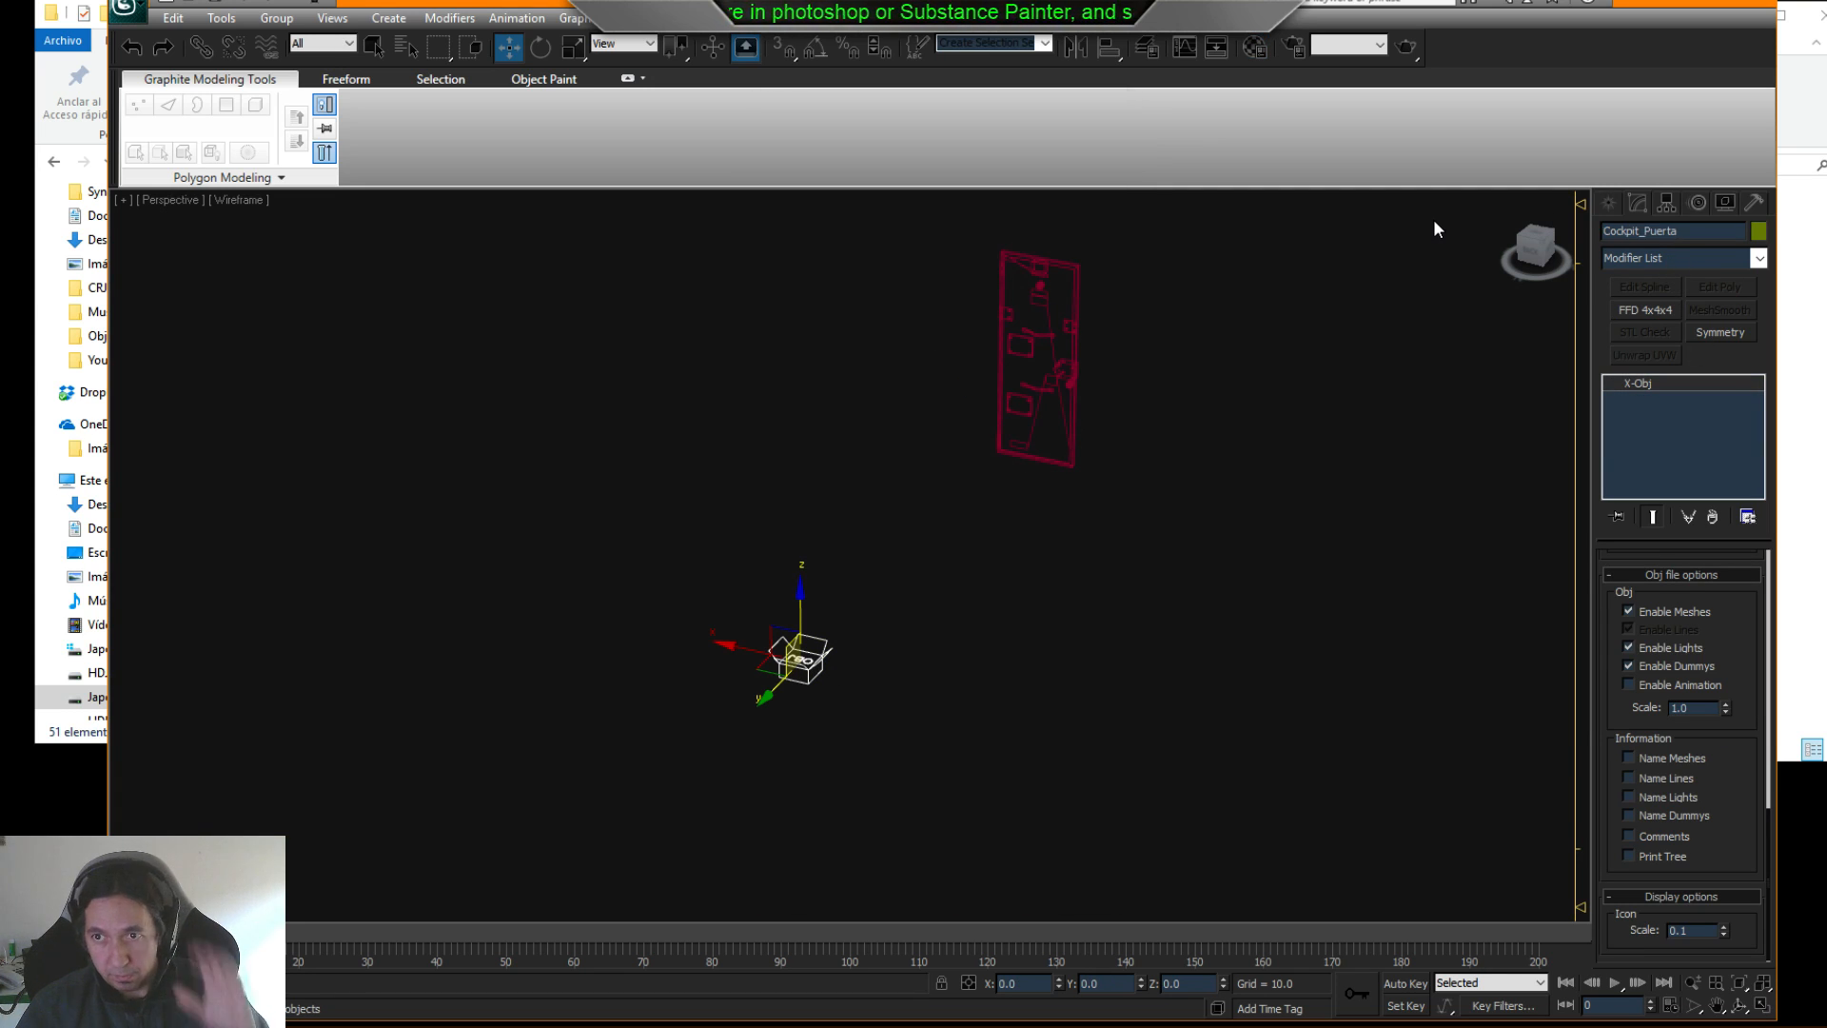
click(1376, 455)
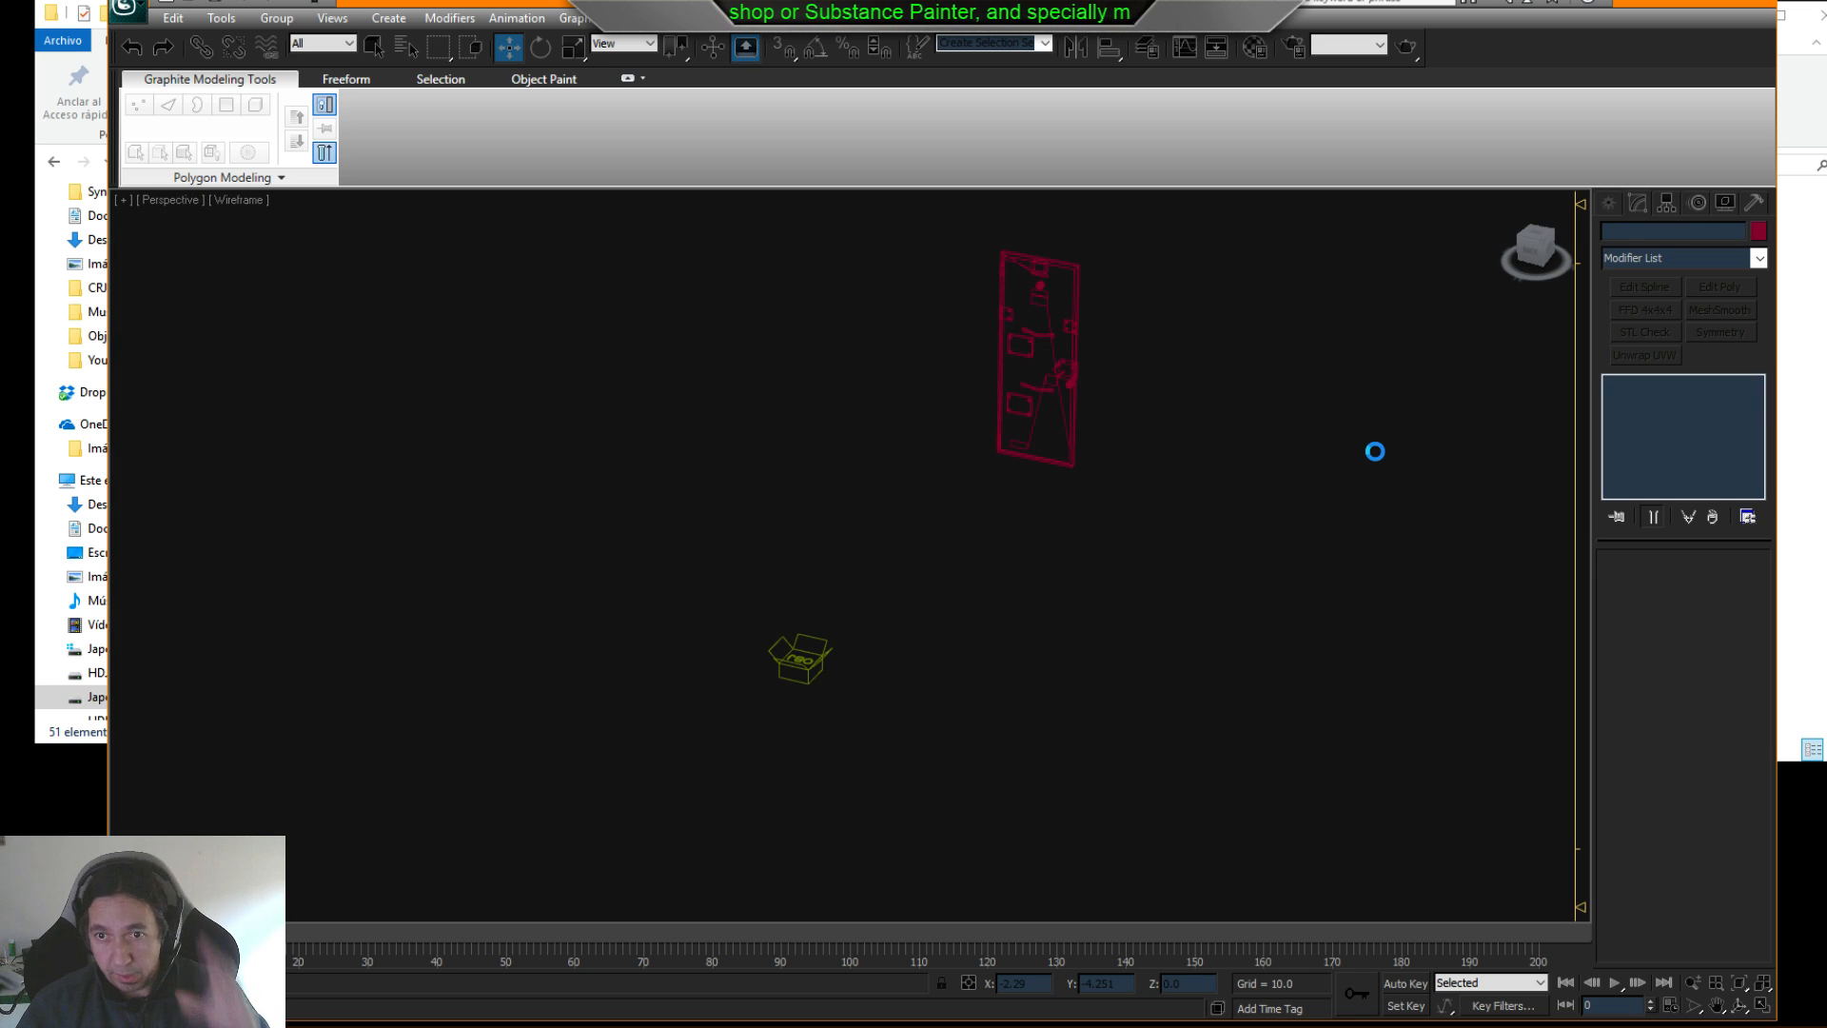
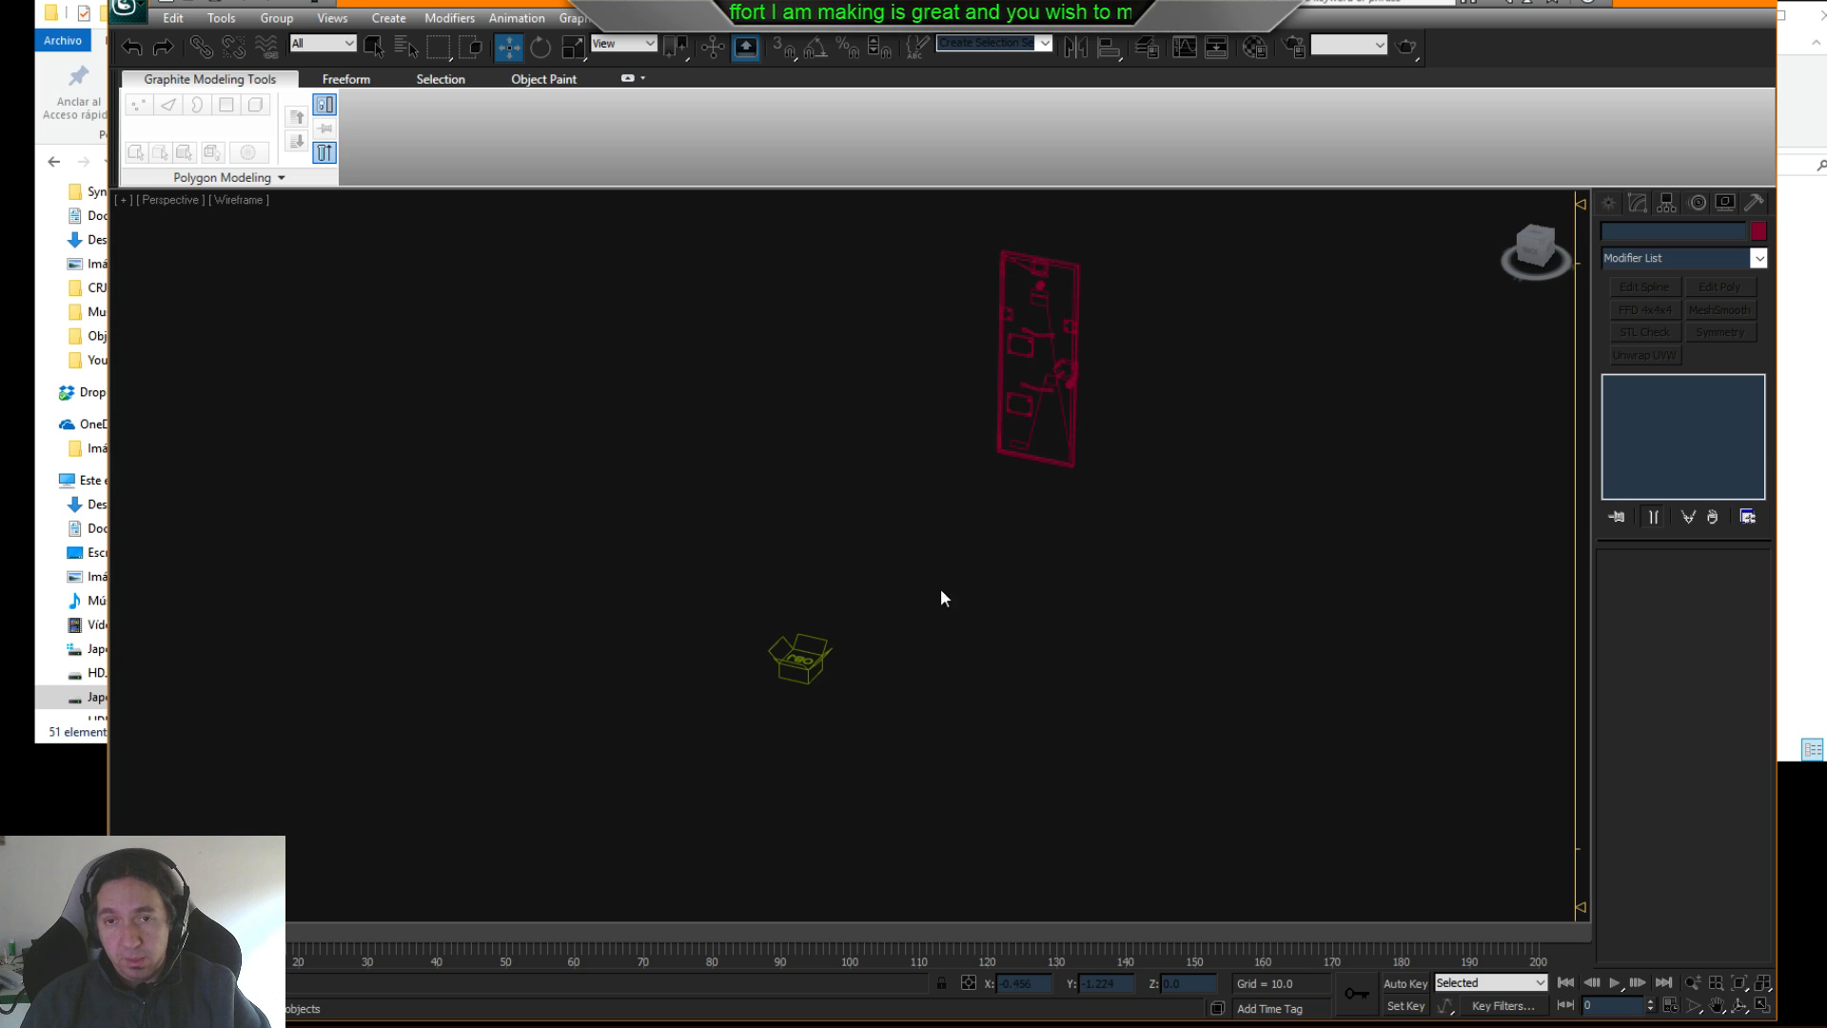
- Show the viewport shaded and link the cockpit door mesh to the Cockpit_Puerta X-Obj helper as its parent
alt+middle_drag(926, 596, 1007, 567)
click(1067, 463)
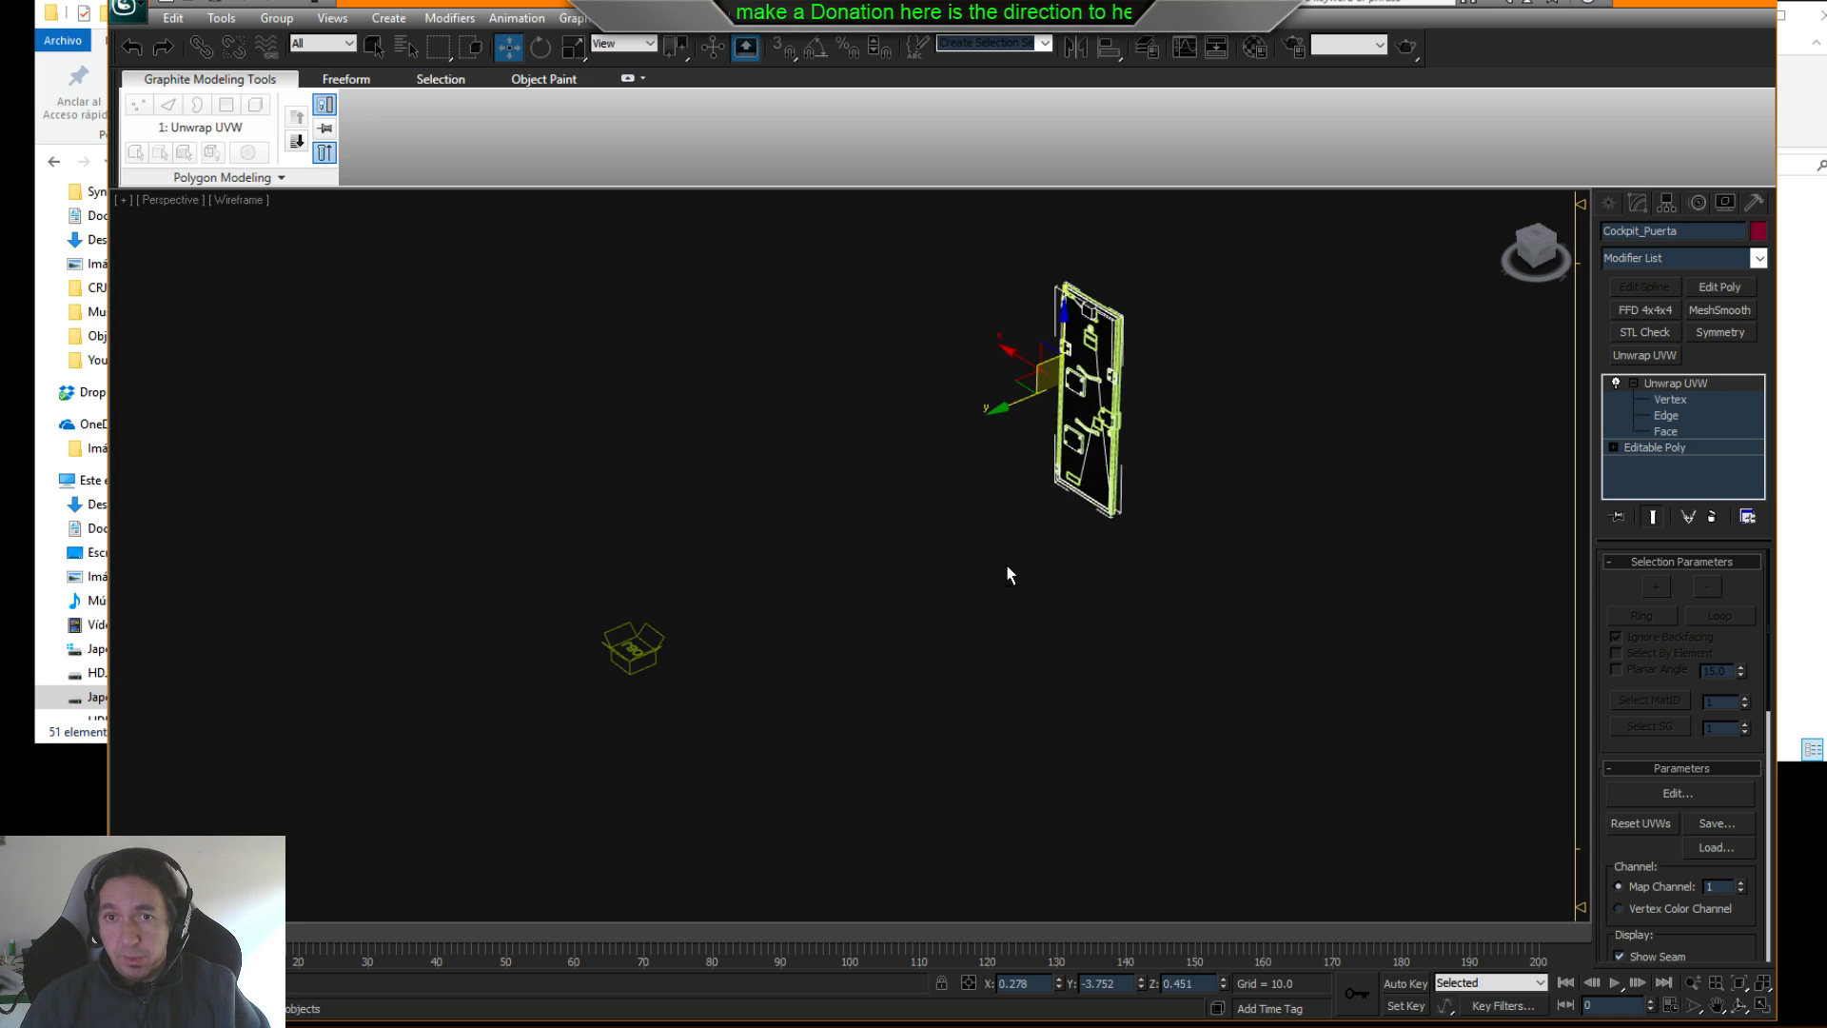
key(F3)
mouse_move(1007, 564)
alt+middle_down()
mouse_move(1167, 510)
mouse_move(1104, 503)
mouse_move(1046, 530)
alt+middle_up()
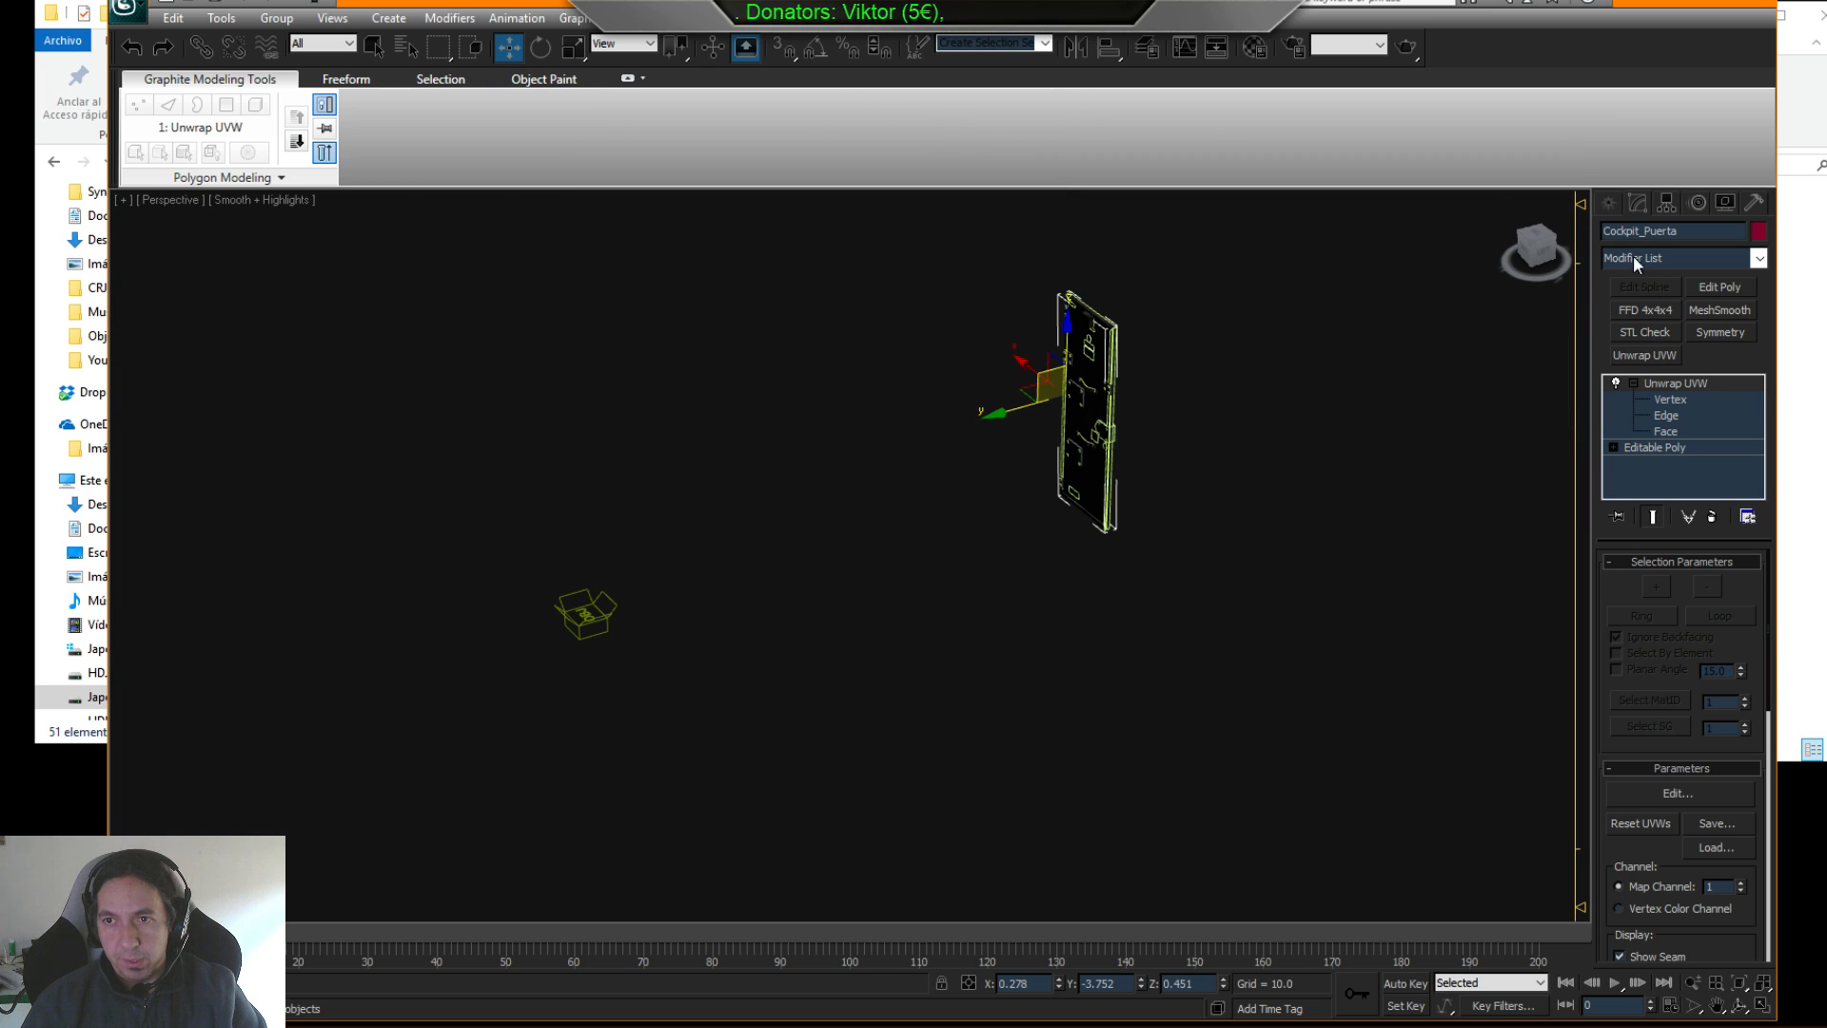
click(1608, 204)
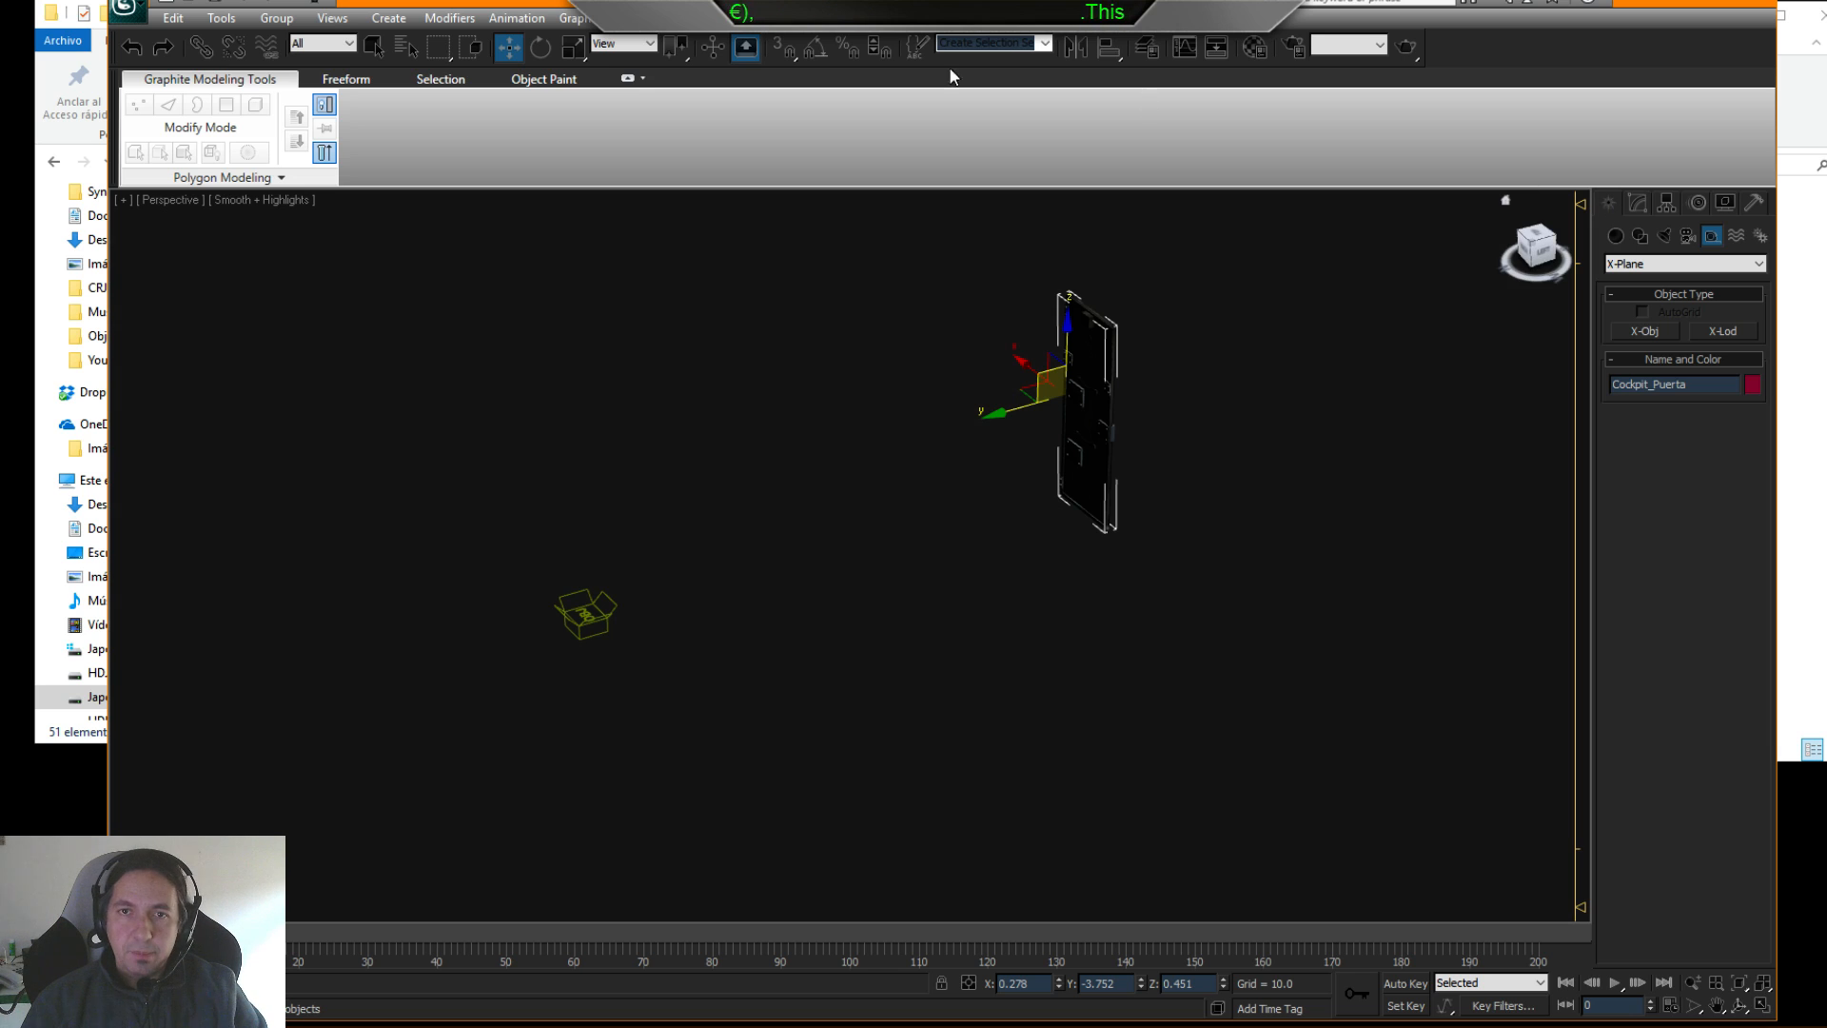
click(209, 50)
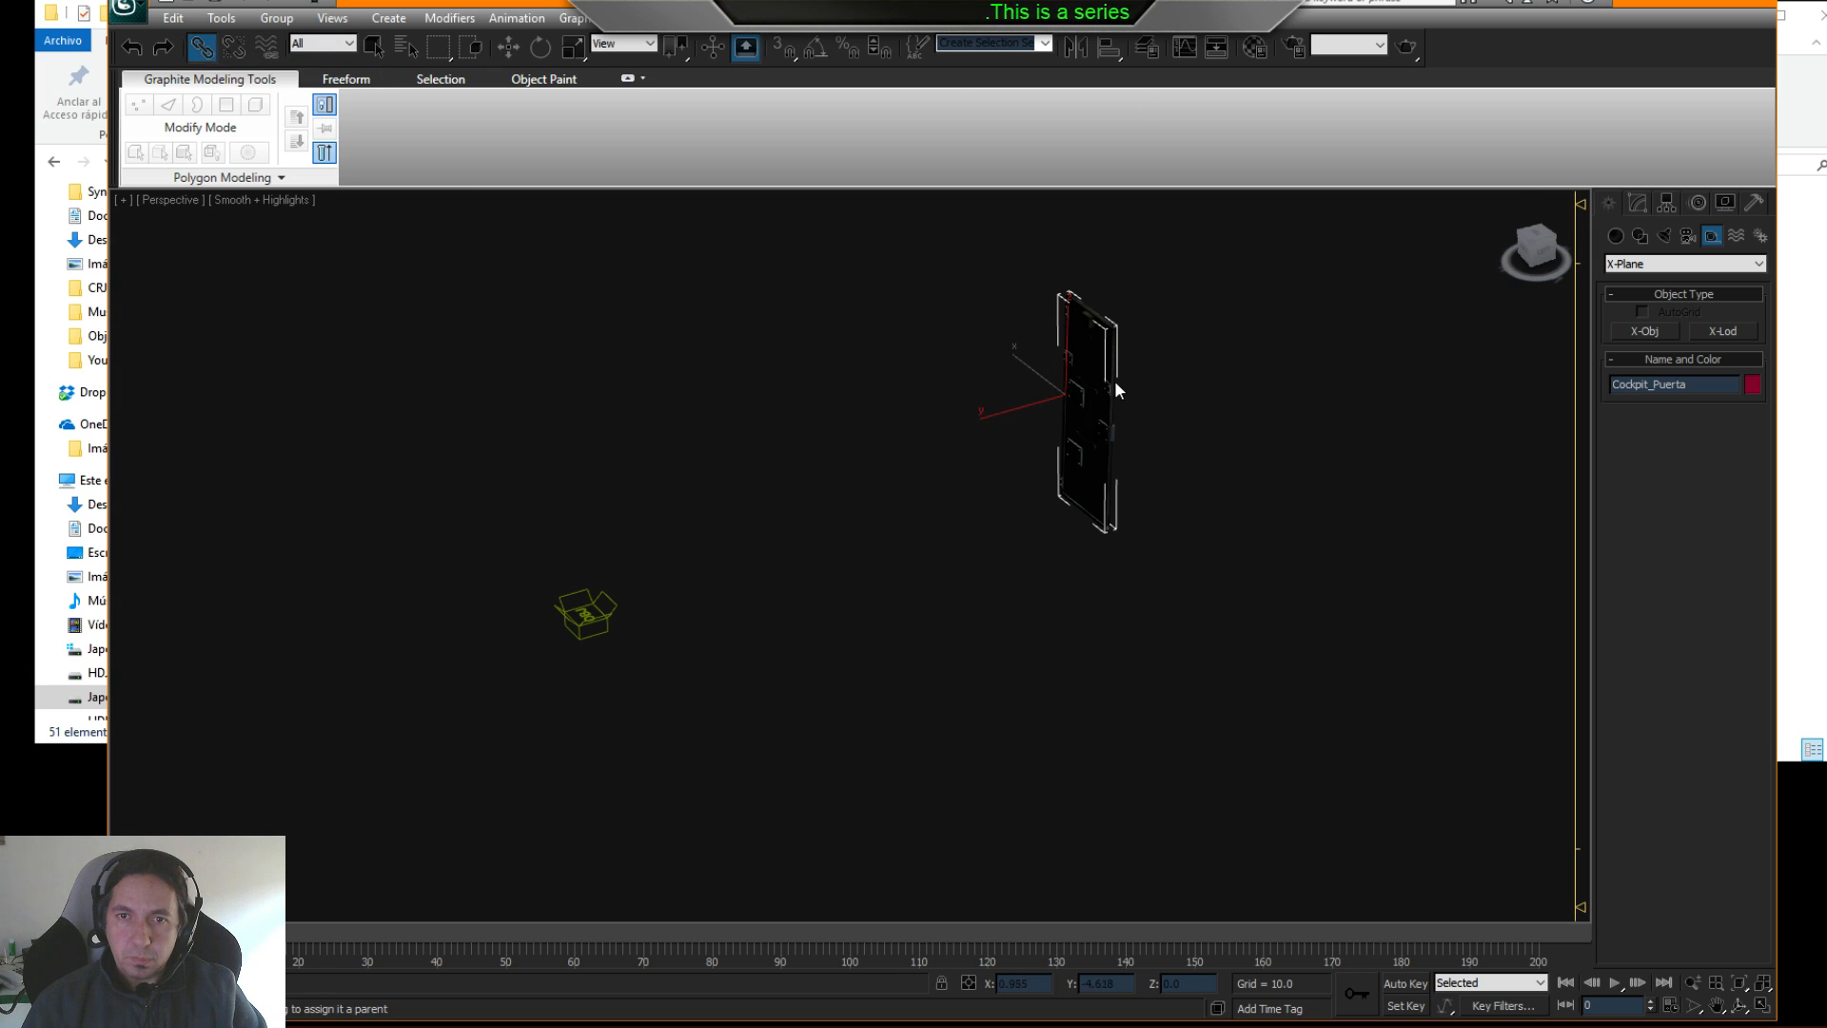
drag(1100, 390, 595, 617)
- Check the door's link by selecting the door and its parent helper, and show the helper's parameters
click(951, 717)
click(1091, 455)
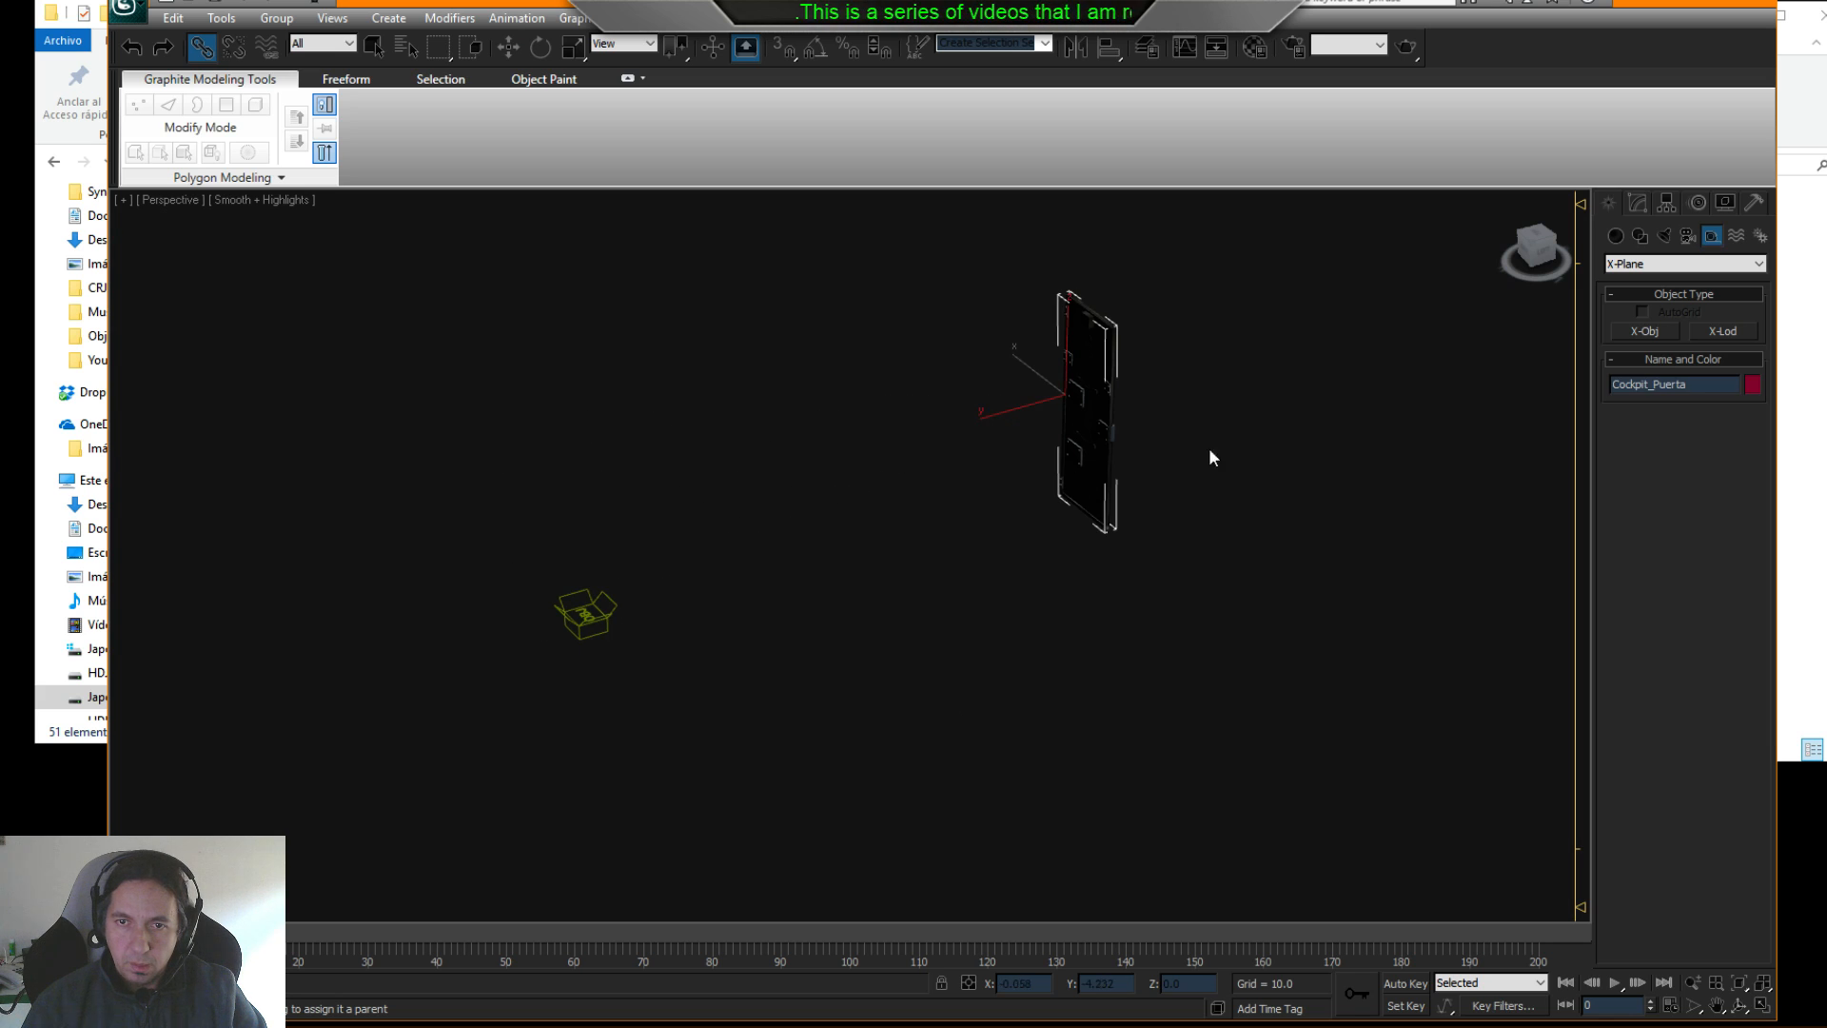
key(Page_Up)
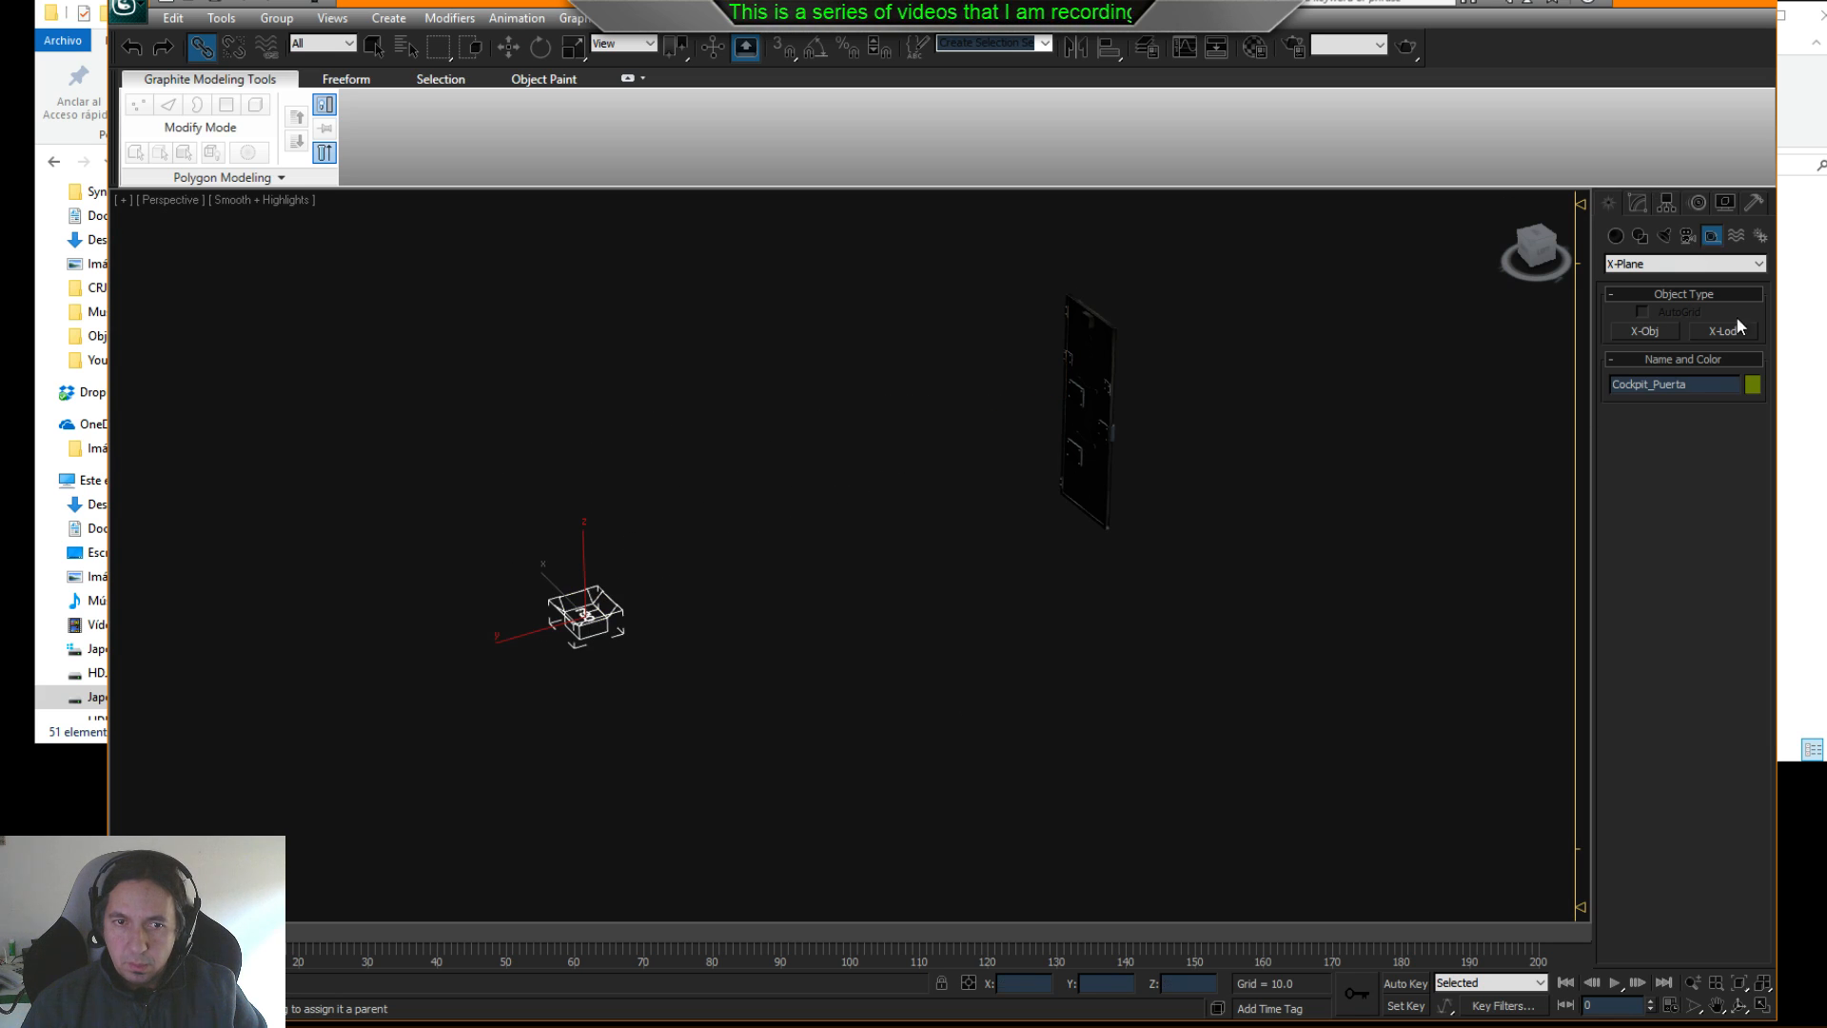
click(1637, 203)
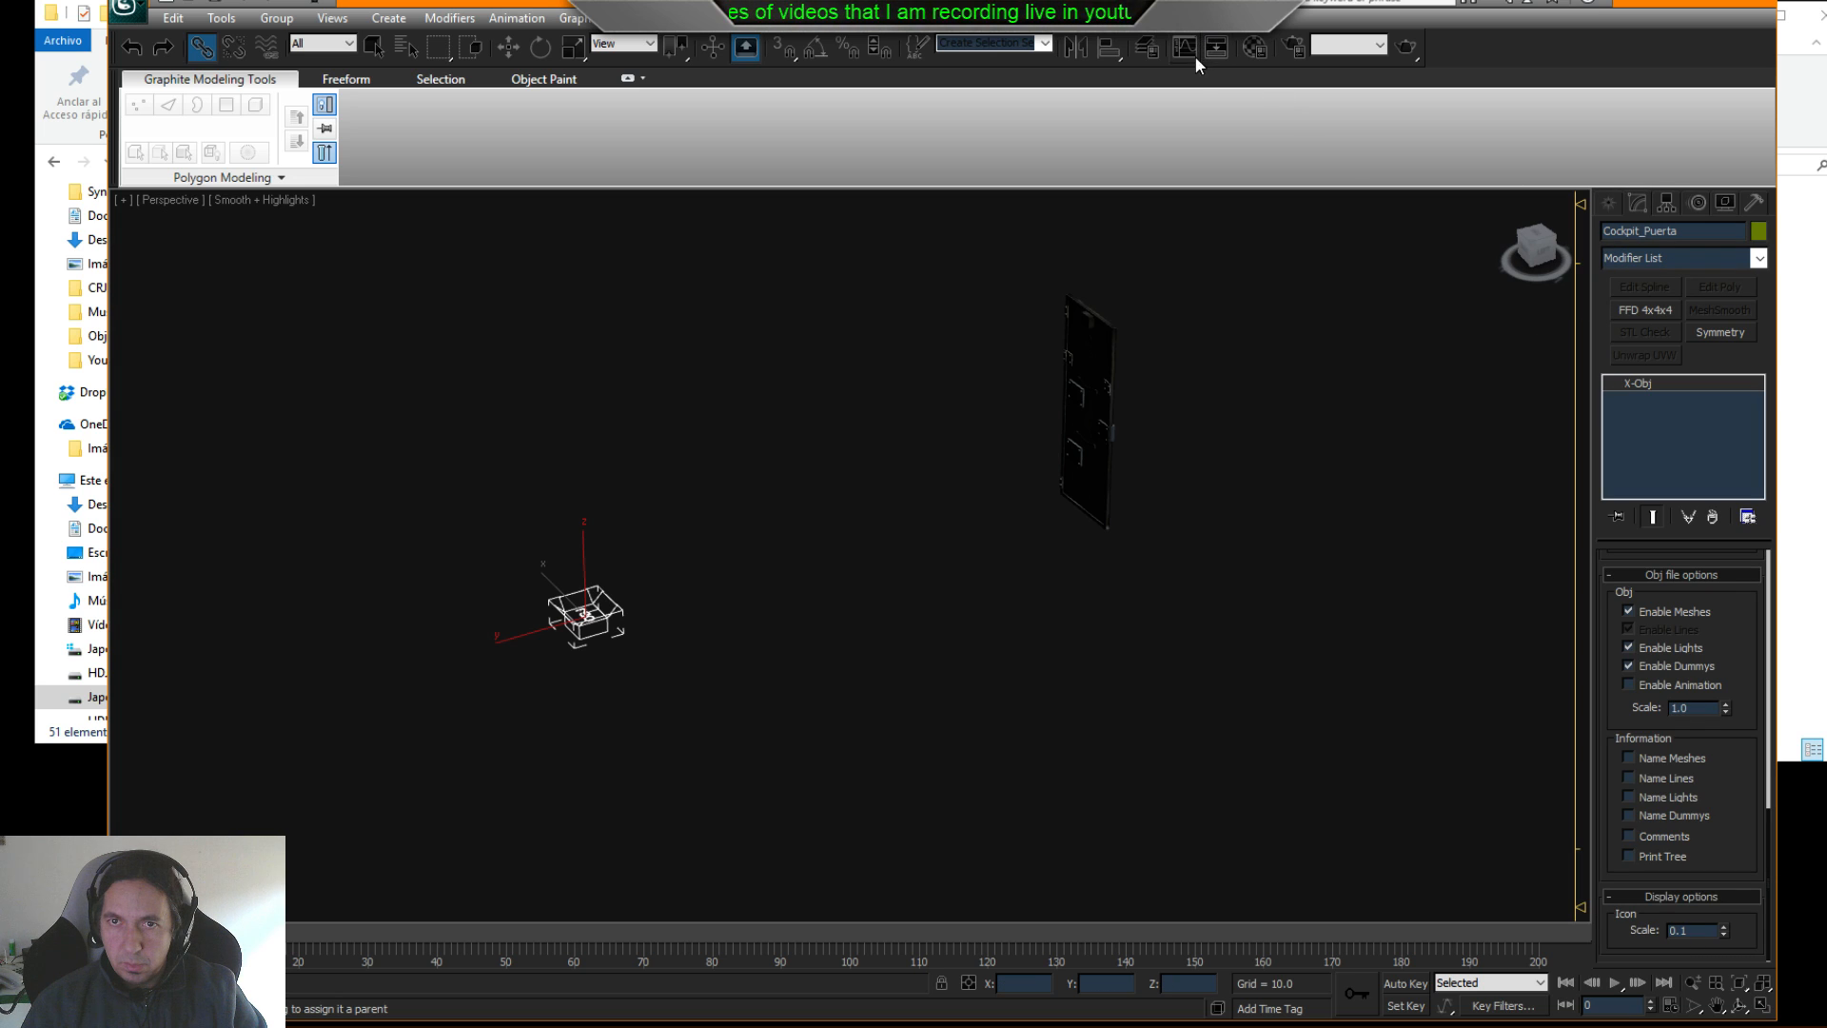
- Set the self-illumination of the Cockpit_Puerta material to 100 and close the Material Editor
click(1255, 46)
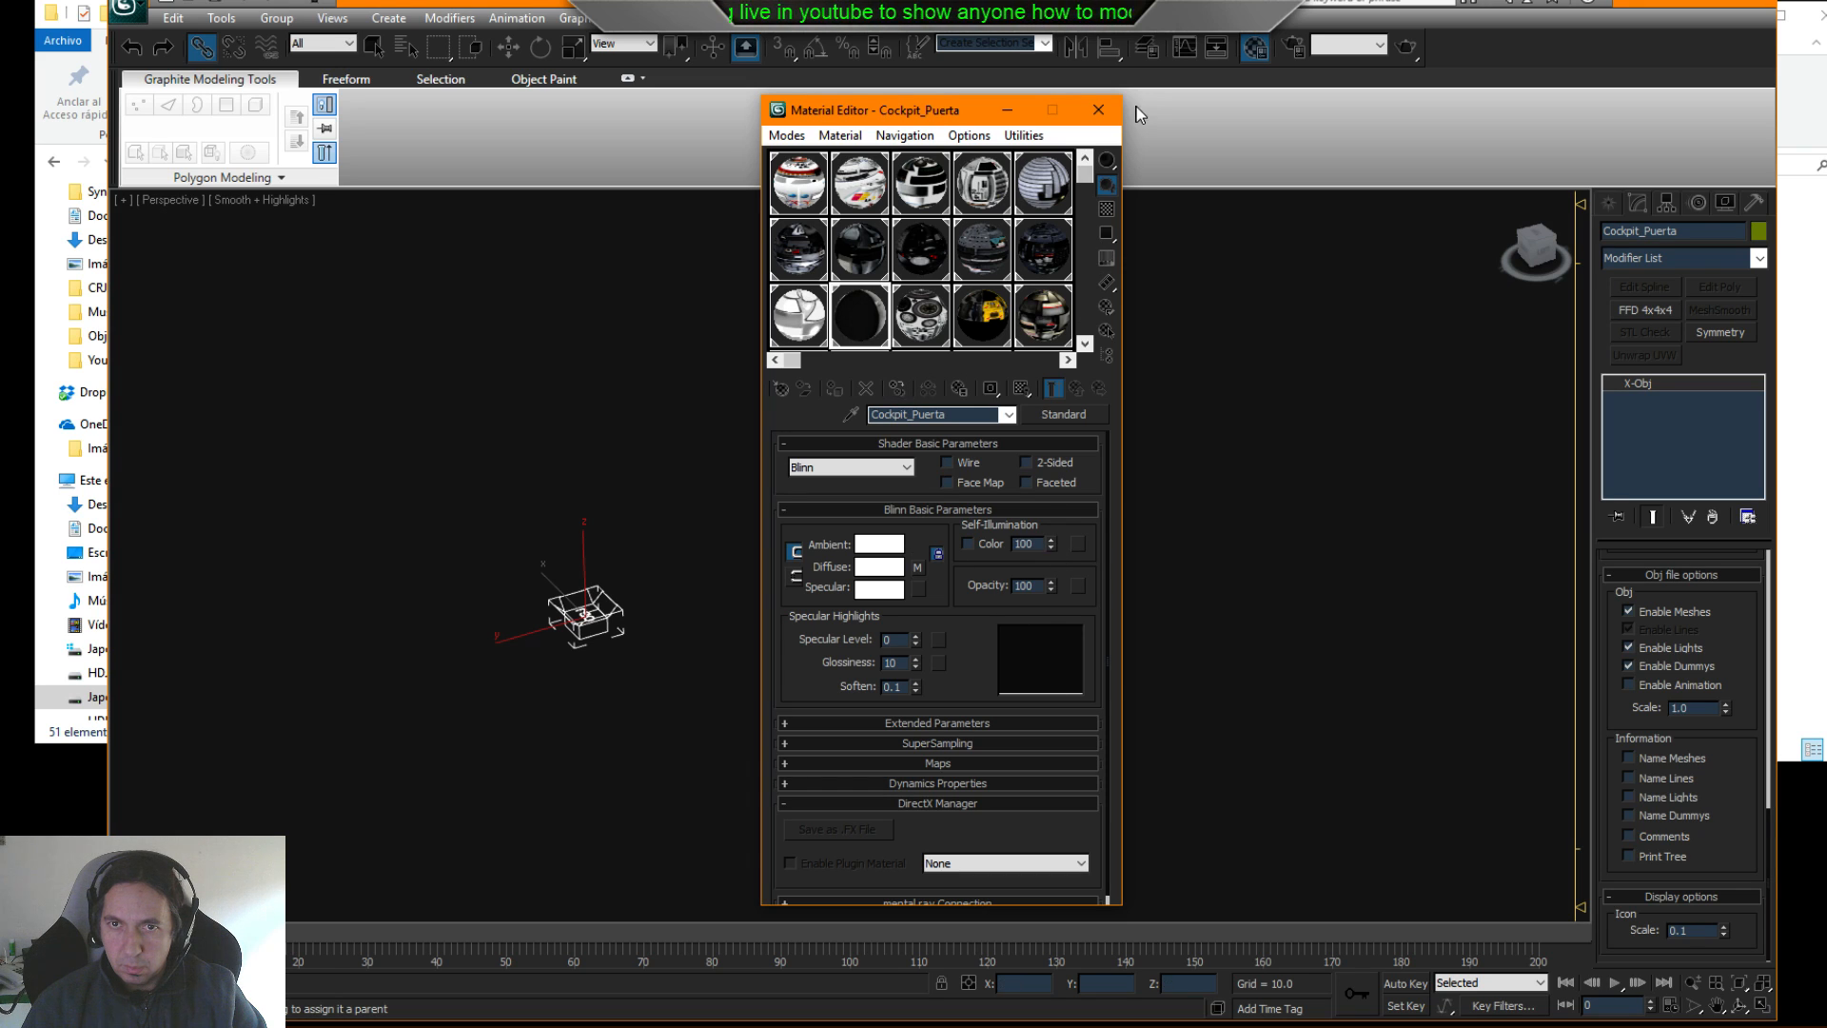
click(1098, 109)
click(1186, 357)
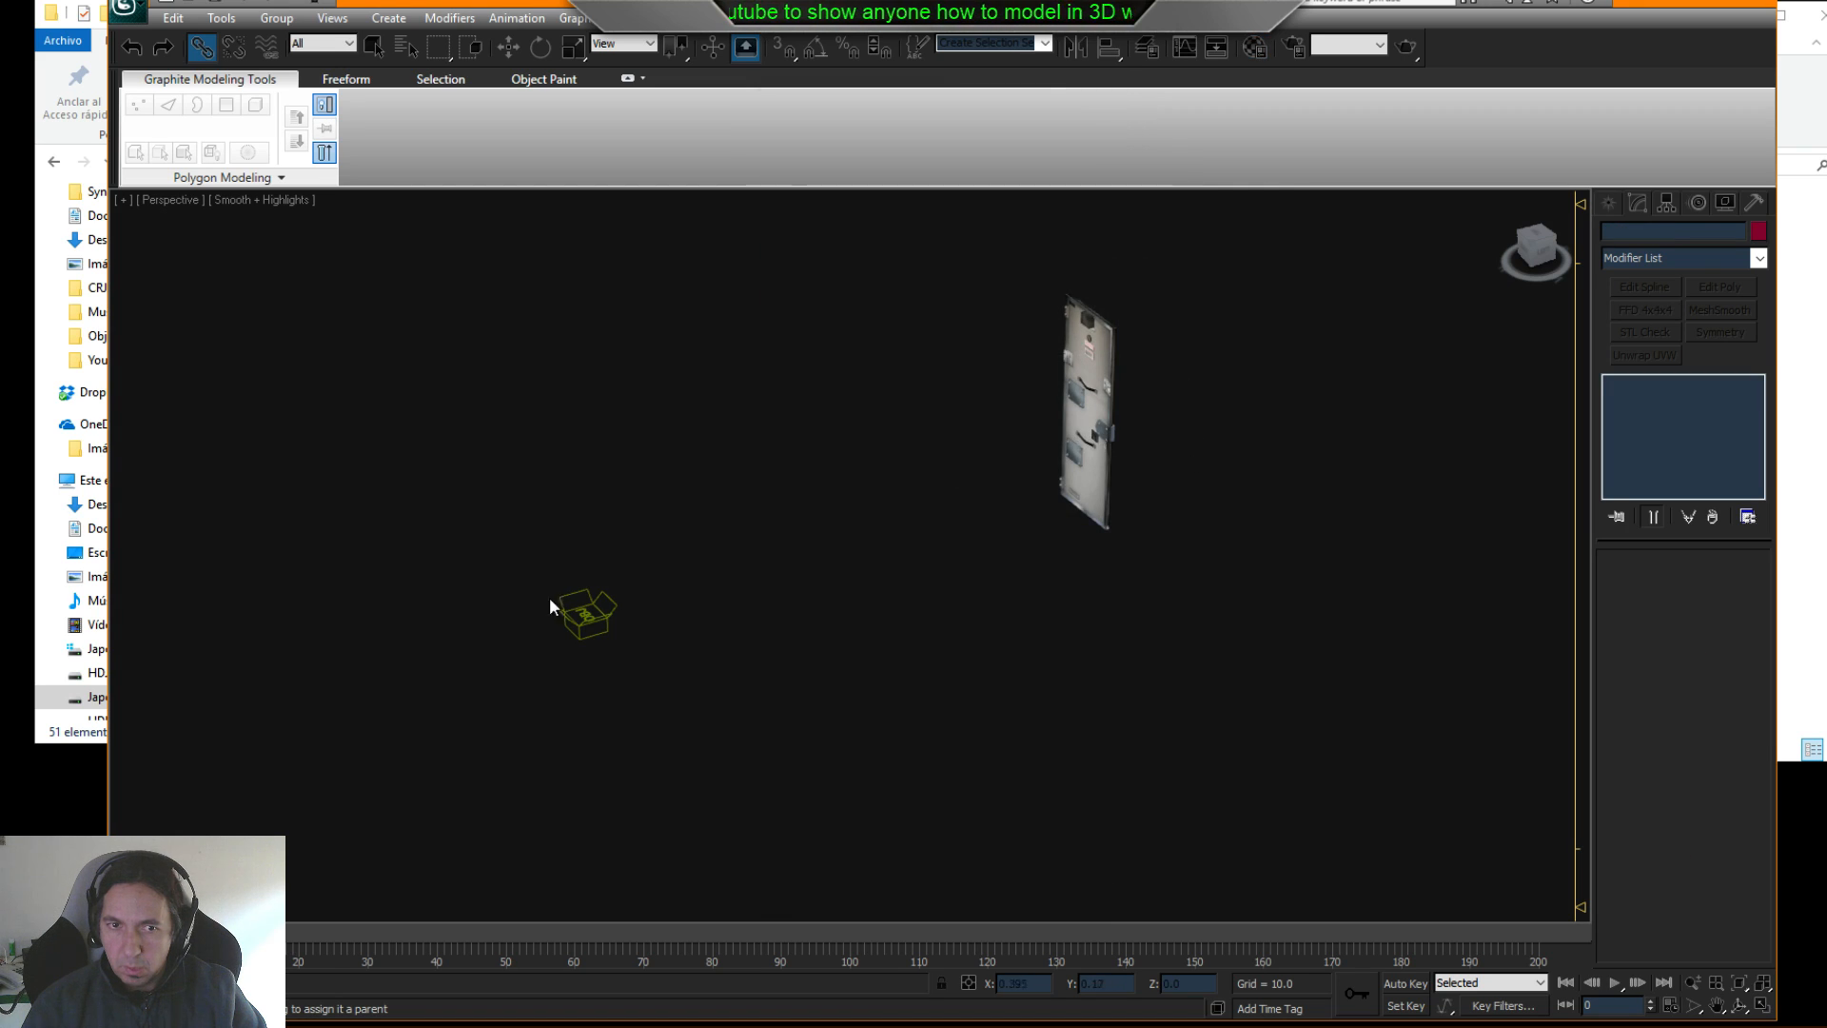
- Assign Cockpit_Puerta.png from the Objects folder as the diffuse texture in the X-Obj helper's global attributes
click(593, 605)
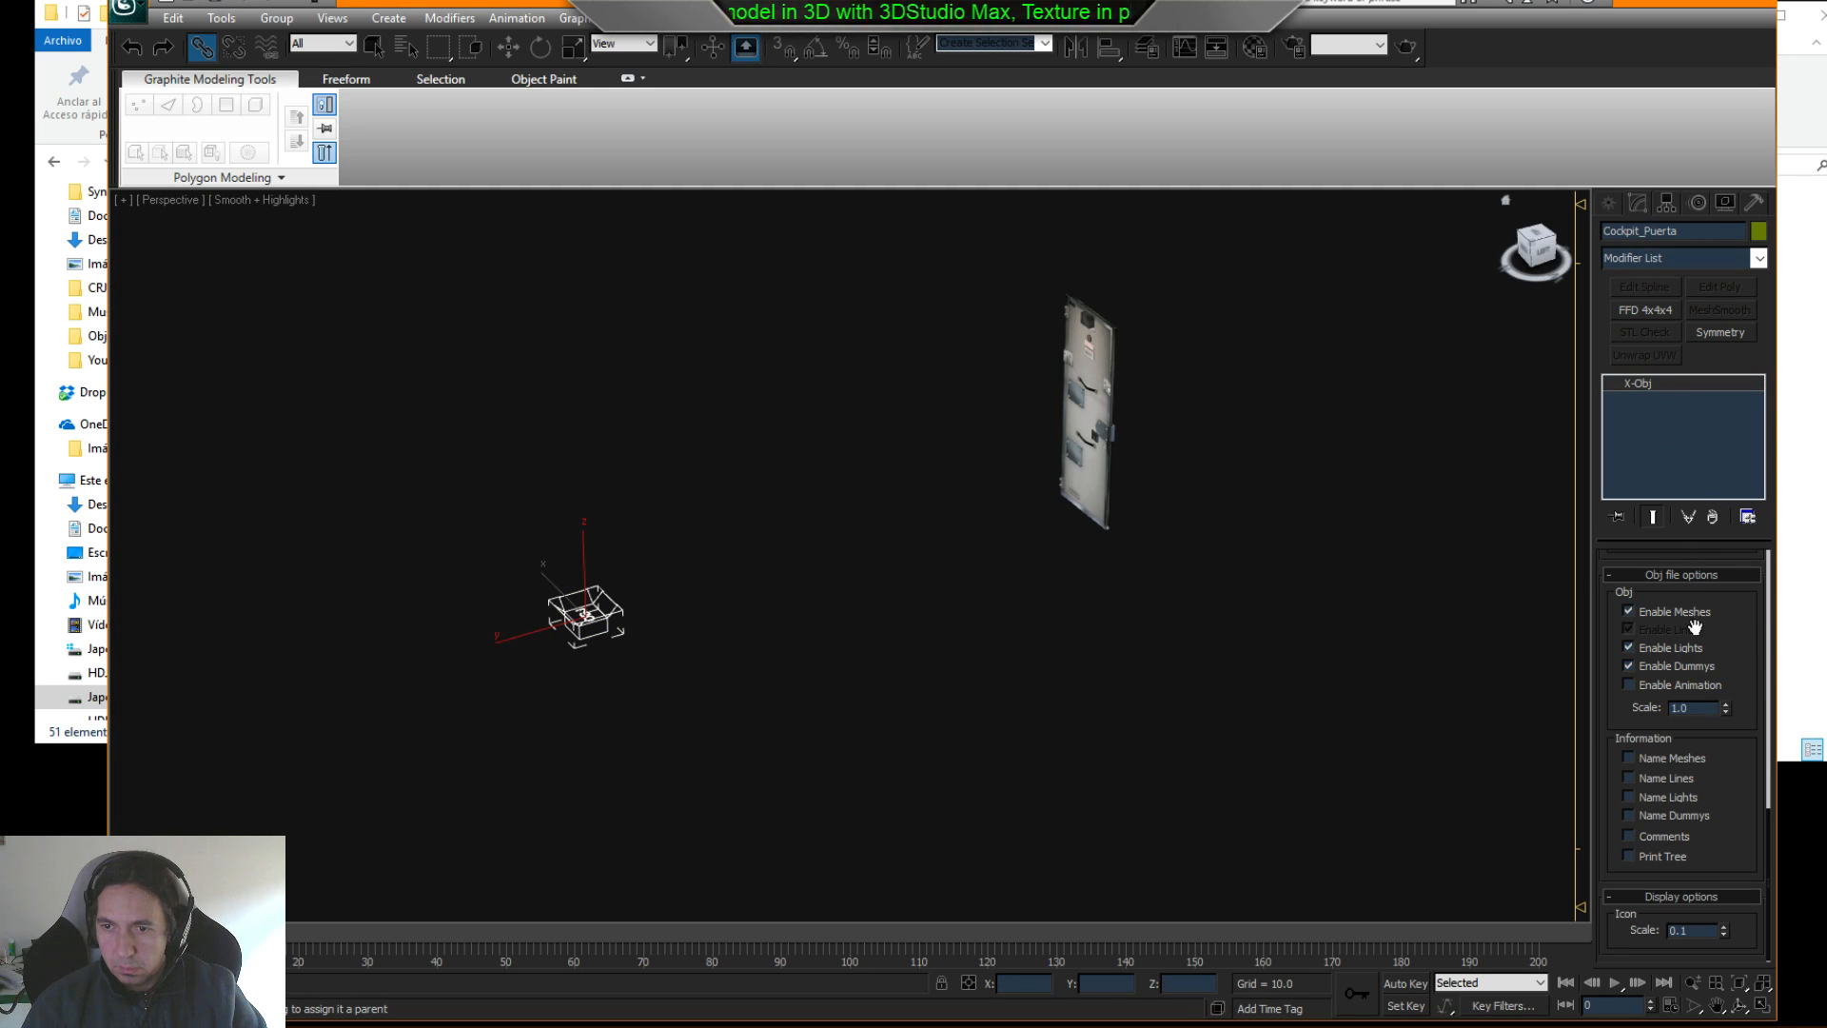
scroll(1747, 671, down, 5)
scroll(1760, 606, up, 5)
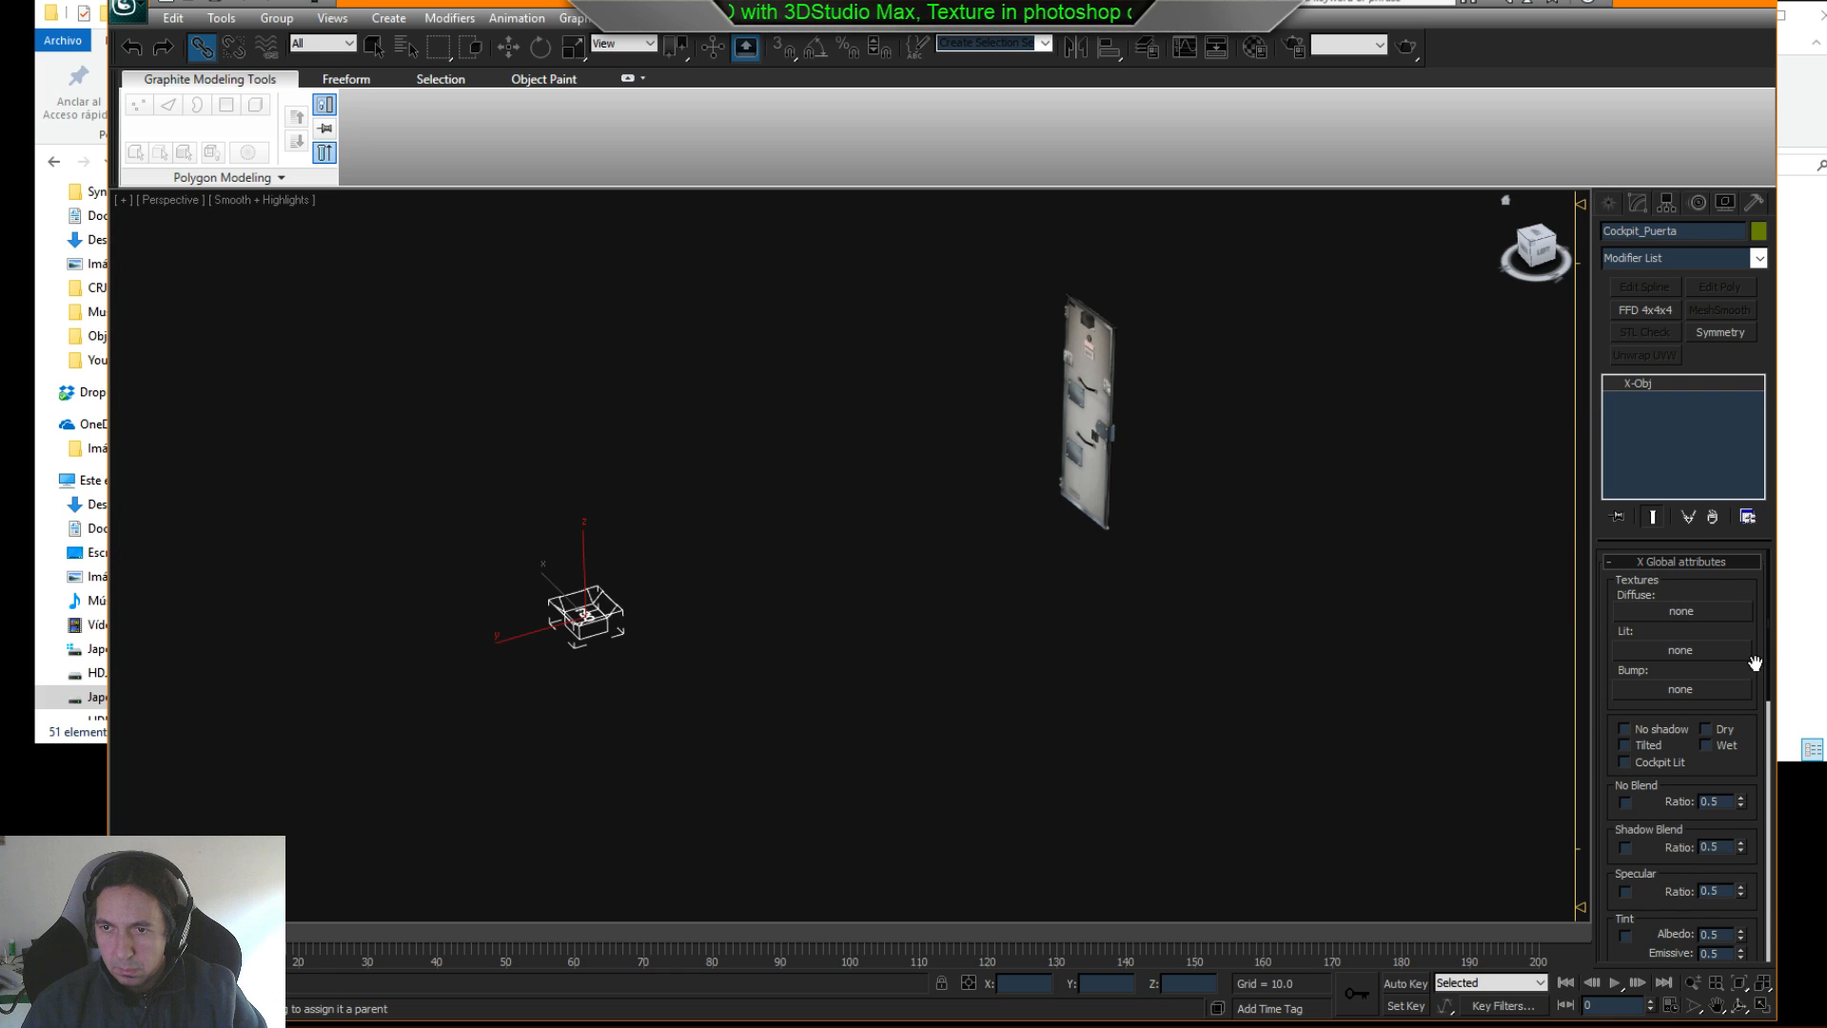
click(1681, 611)
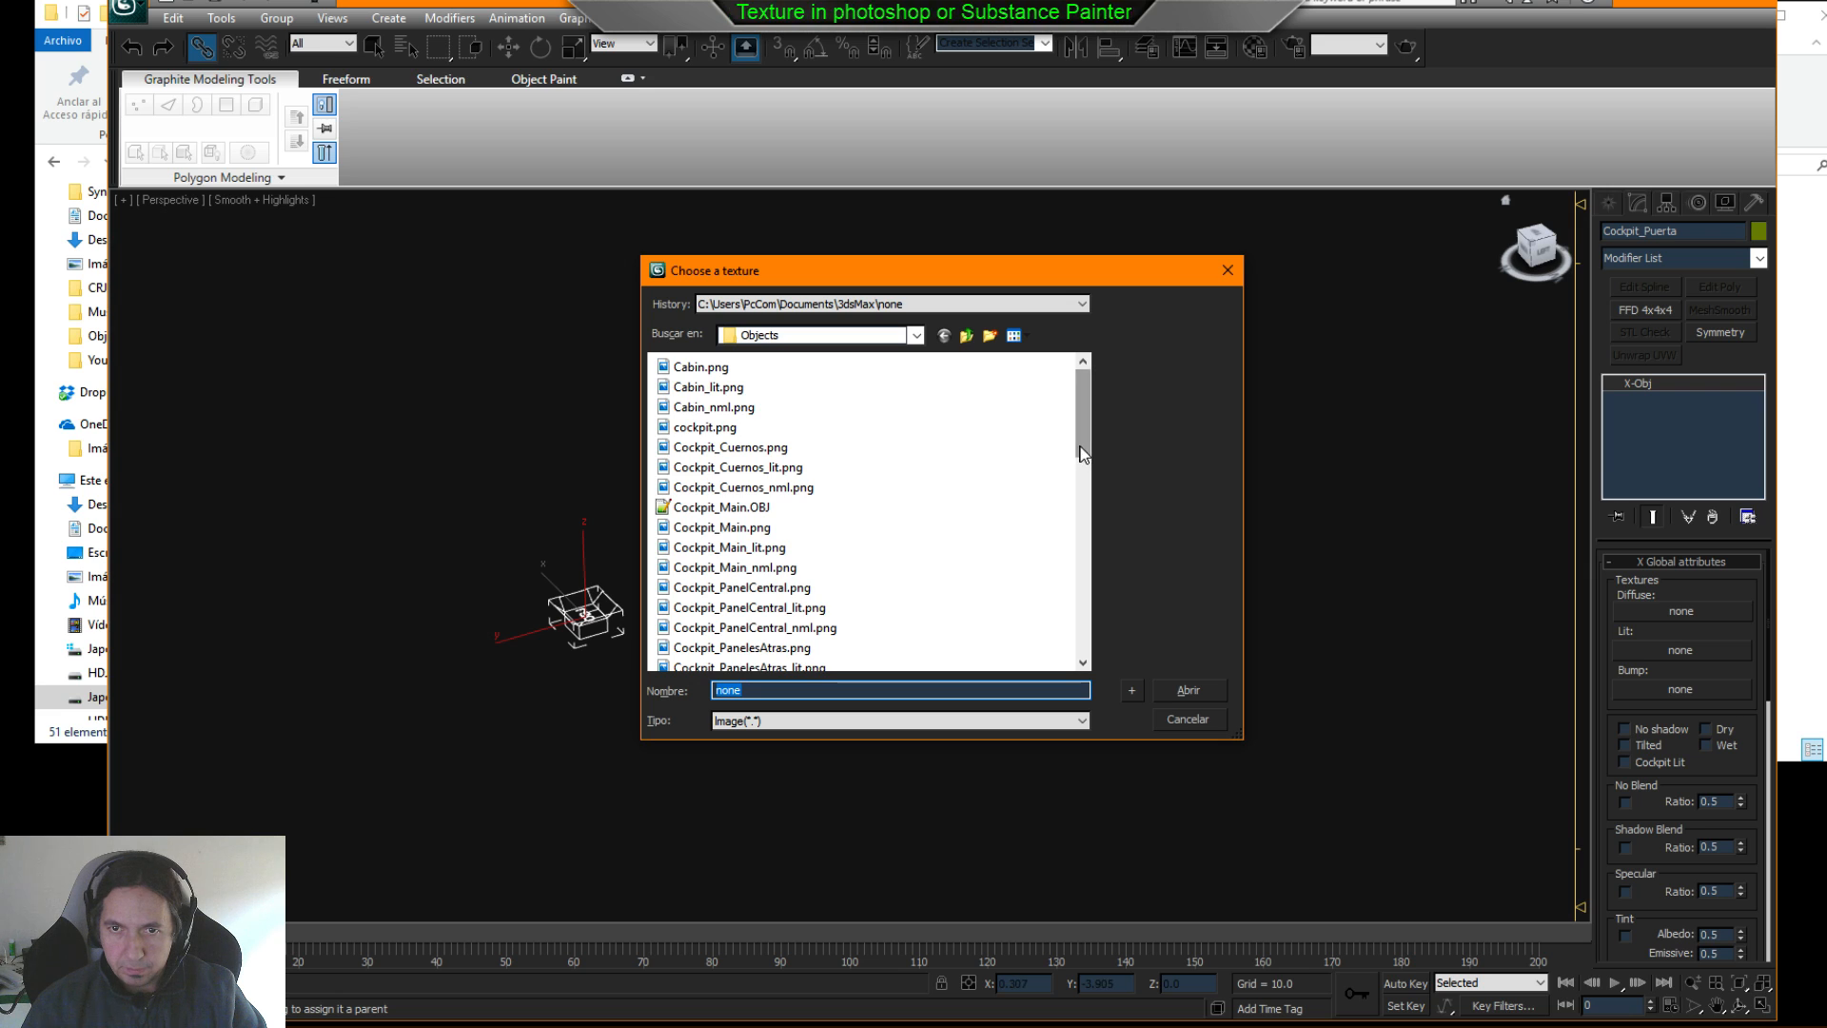
drag(1082, 447, 1096, 507)
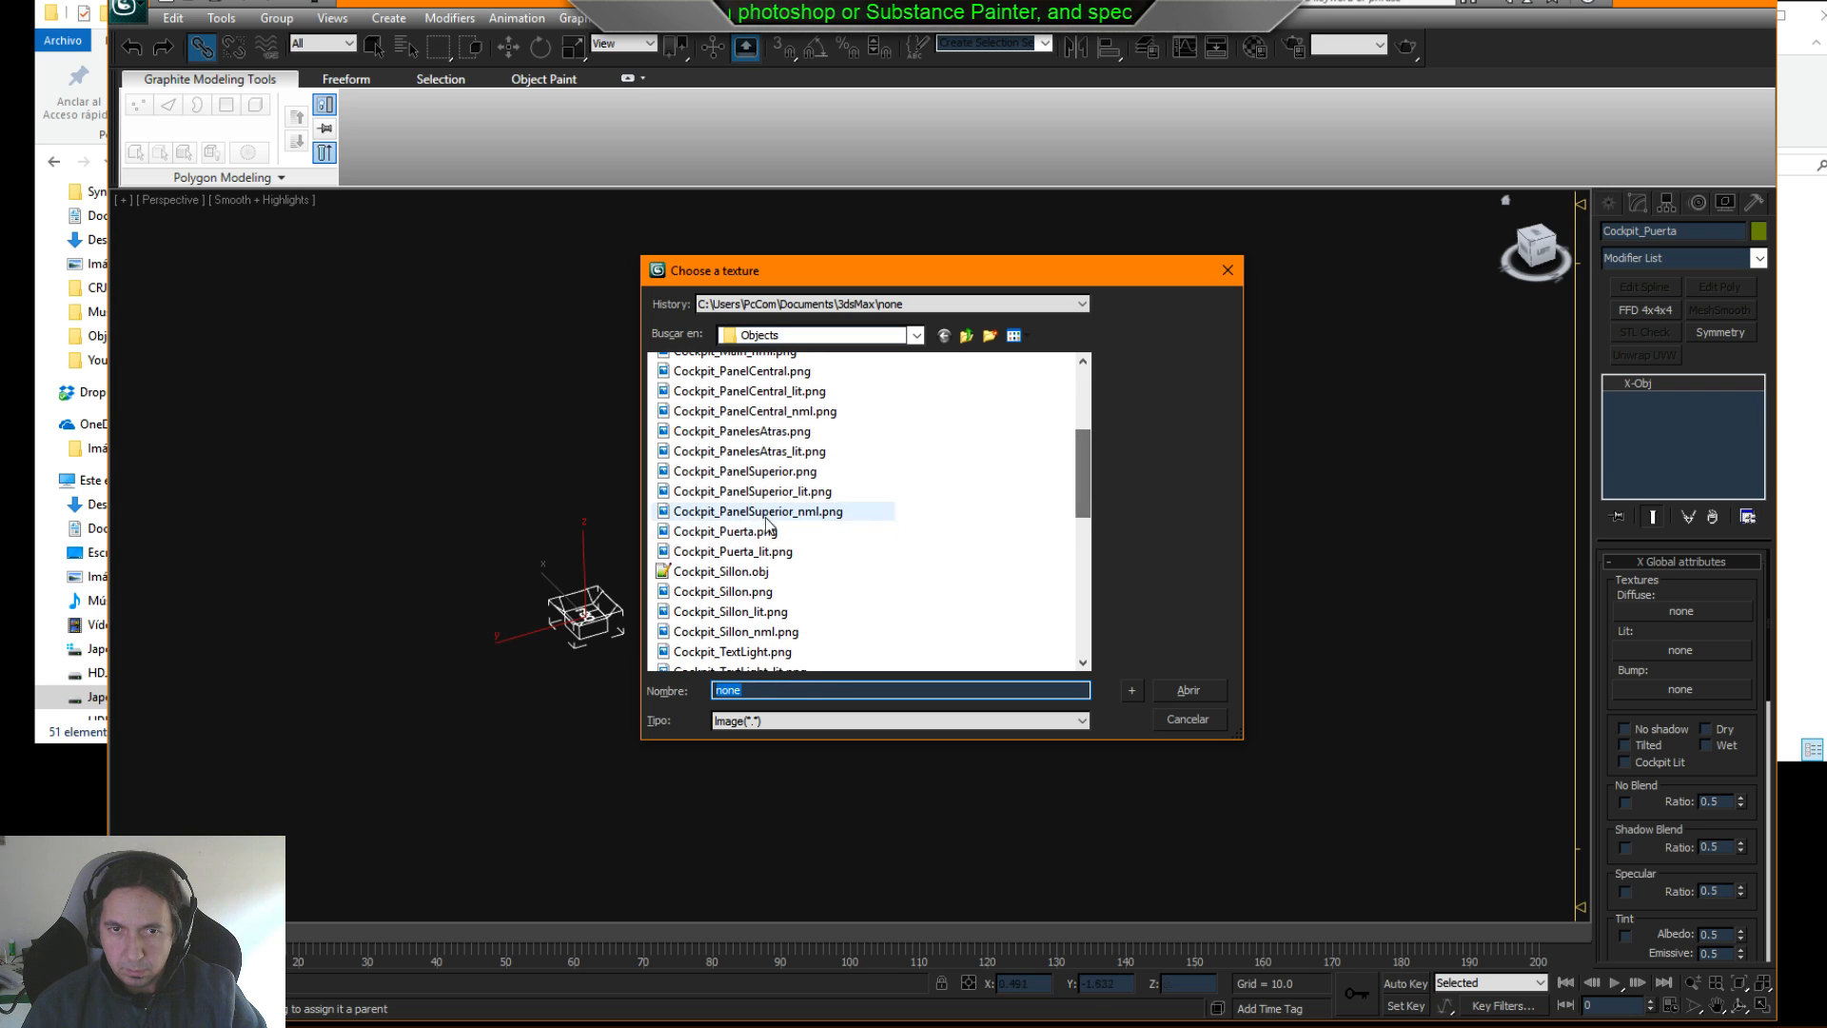
click(746, 531)
click(1178, 690)
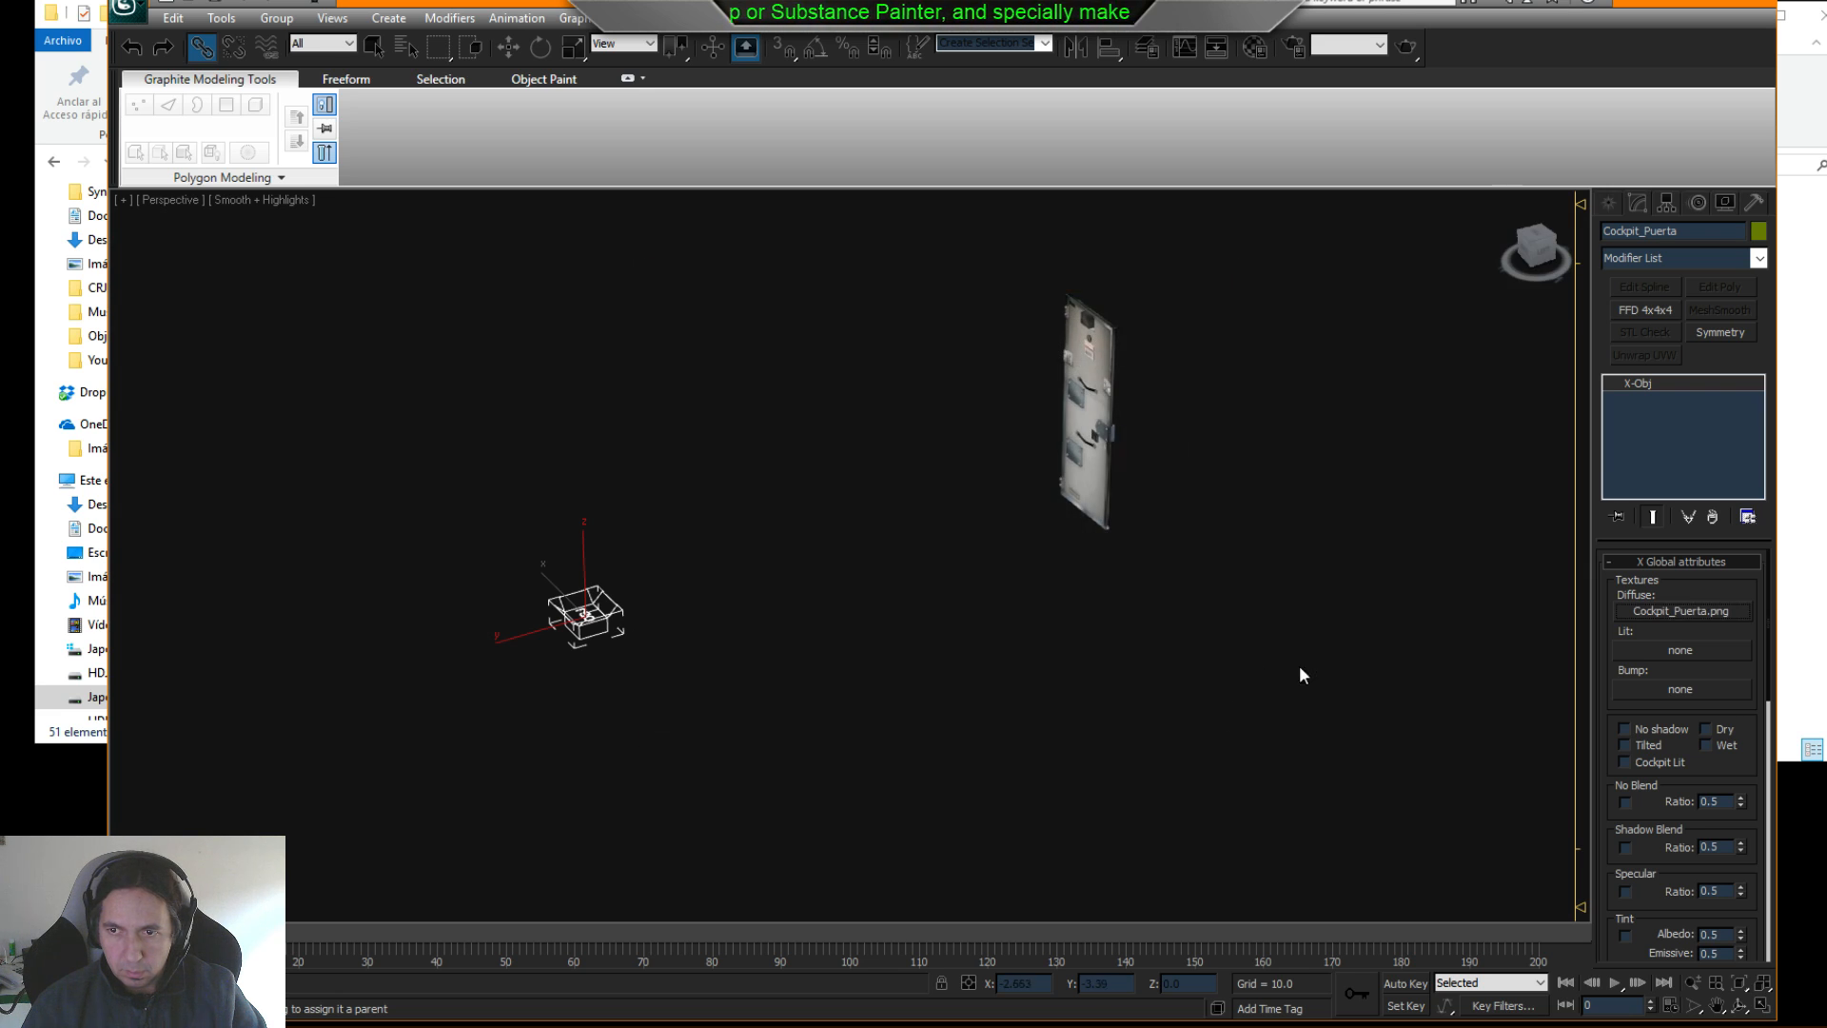
click(1670, 689)
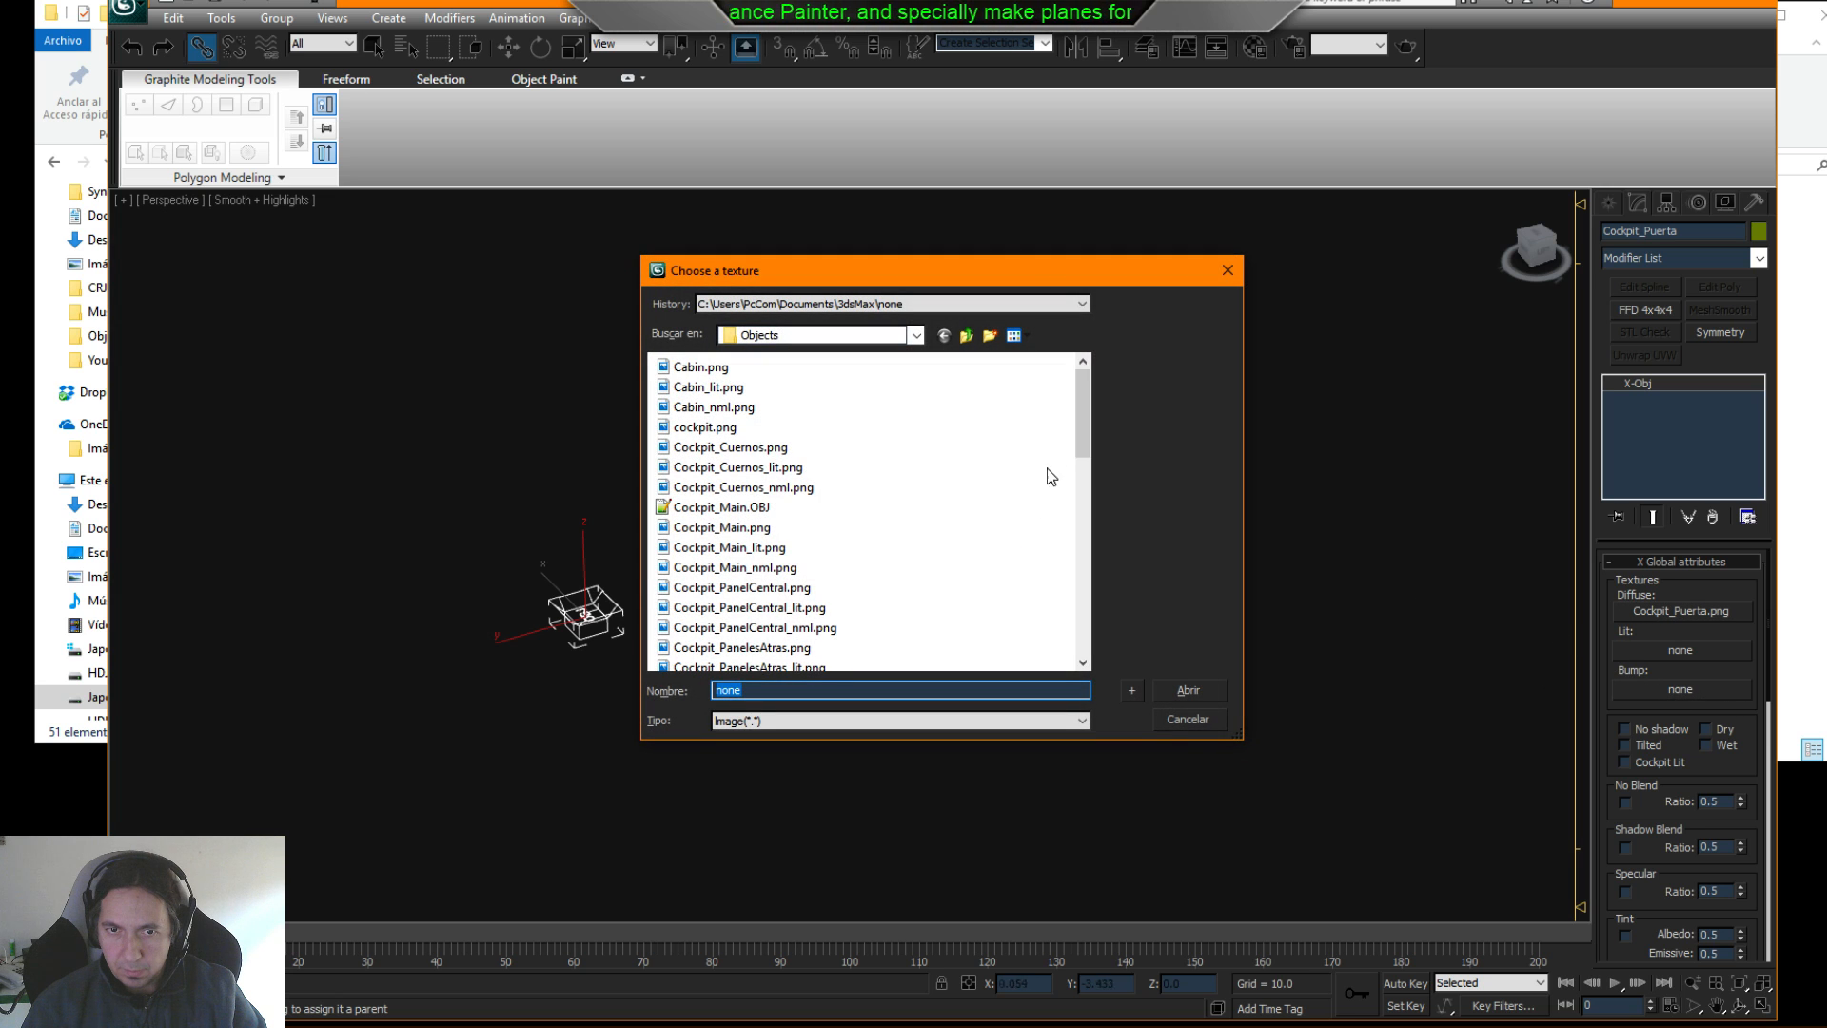
drag(1081, 433, 1094, 512)
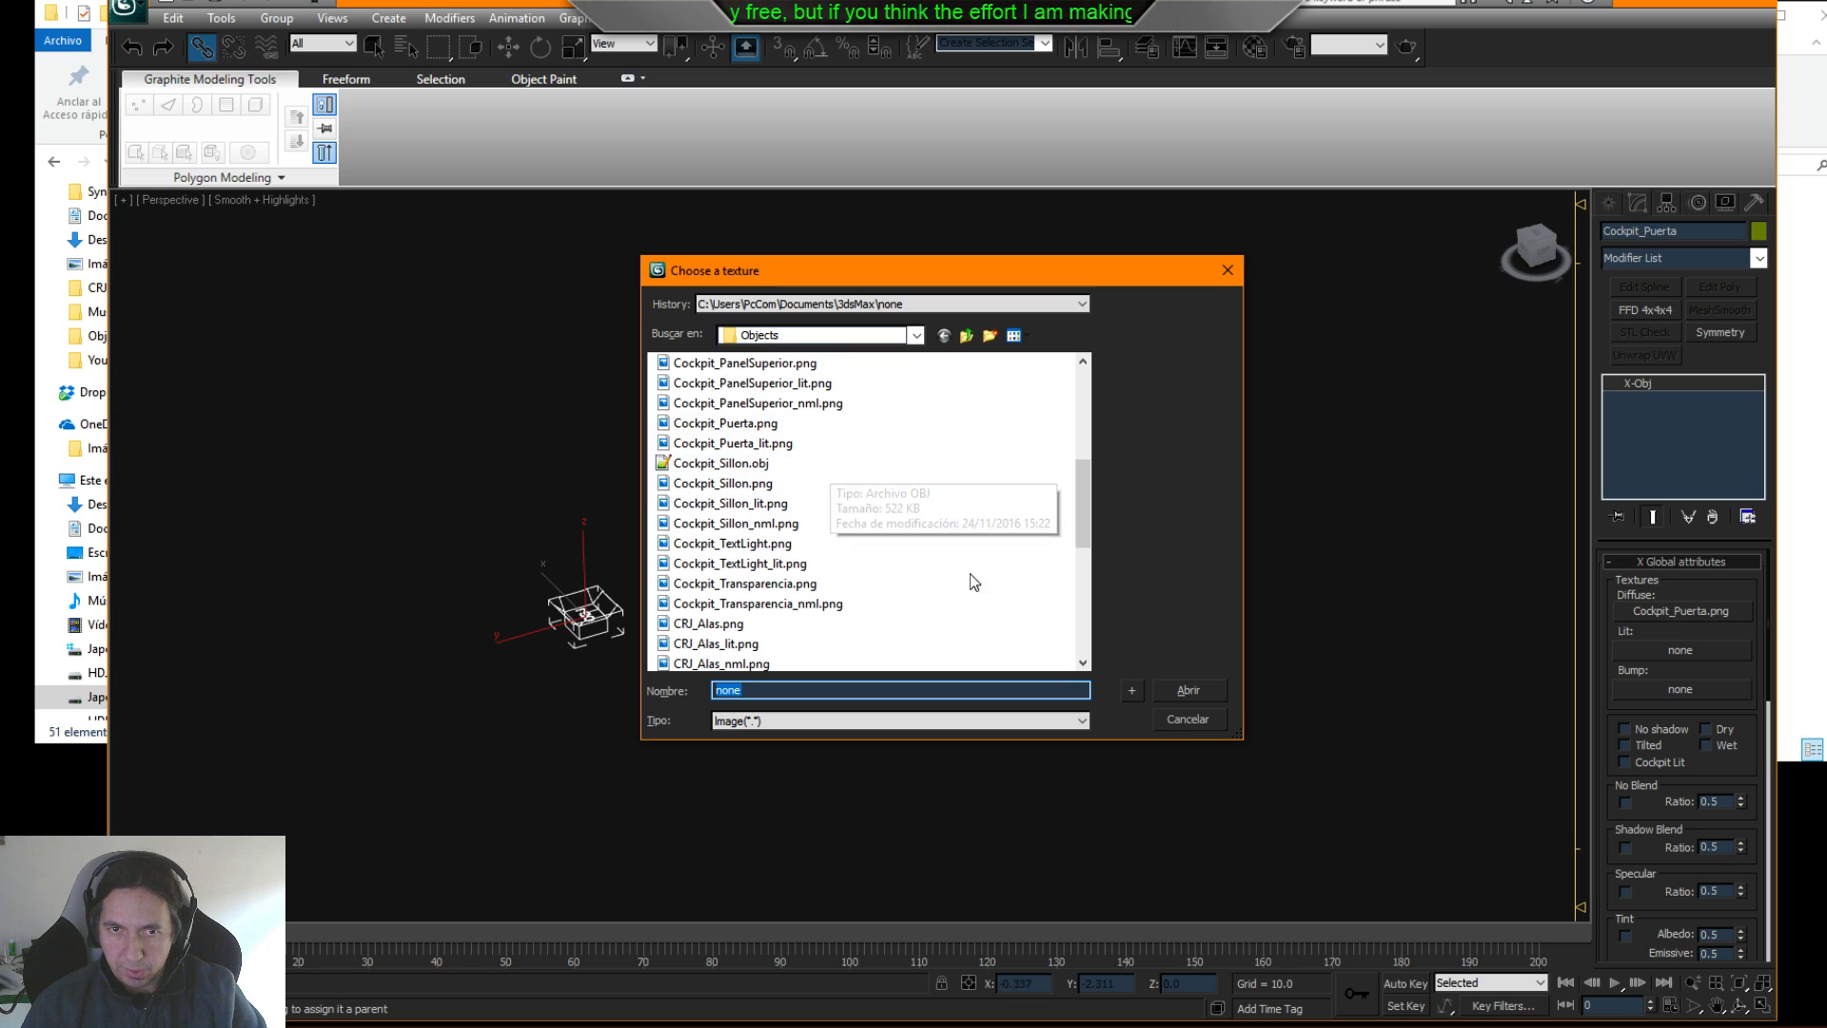
click(1190, 718)
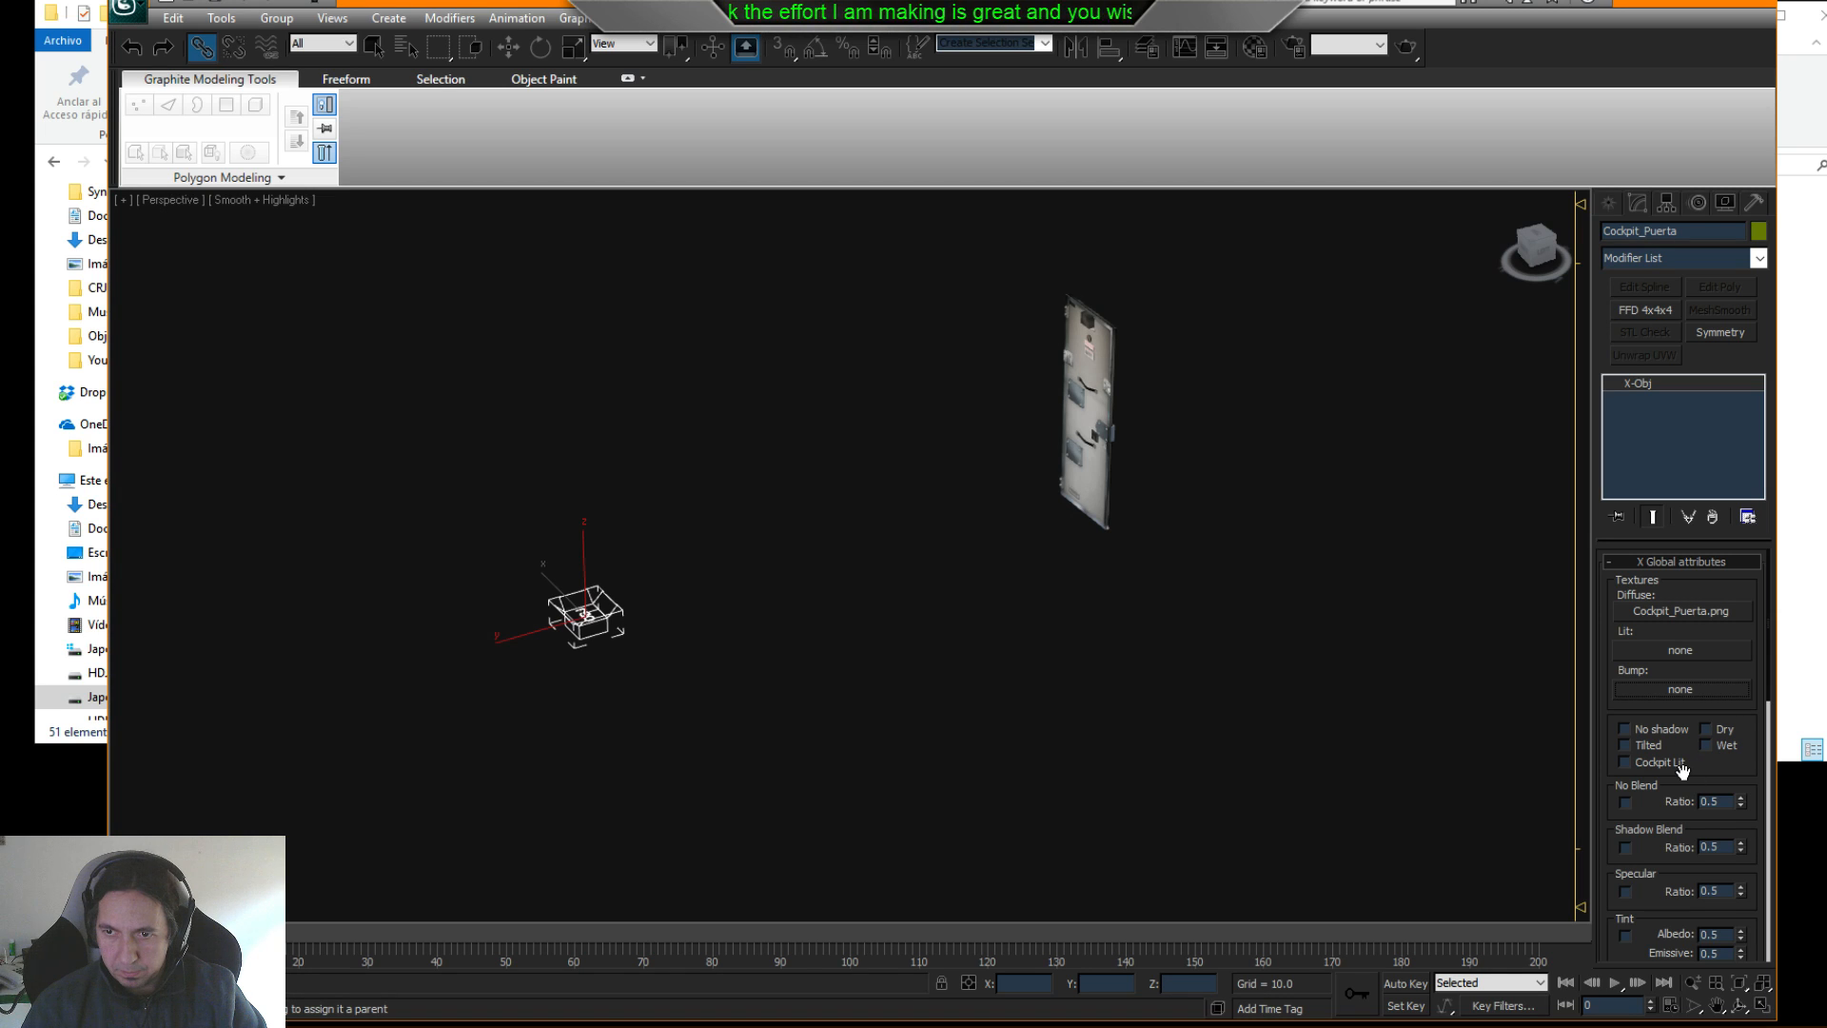
mouse_move(1735, 767)
mouse_down()
mouse_move(1729, 437)
mouse_move(1702, 769)
mouse_up()
middle_drag(970, 624, 1028, 605)
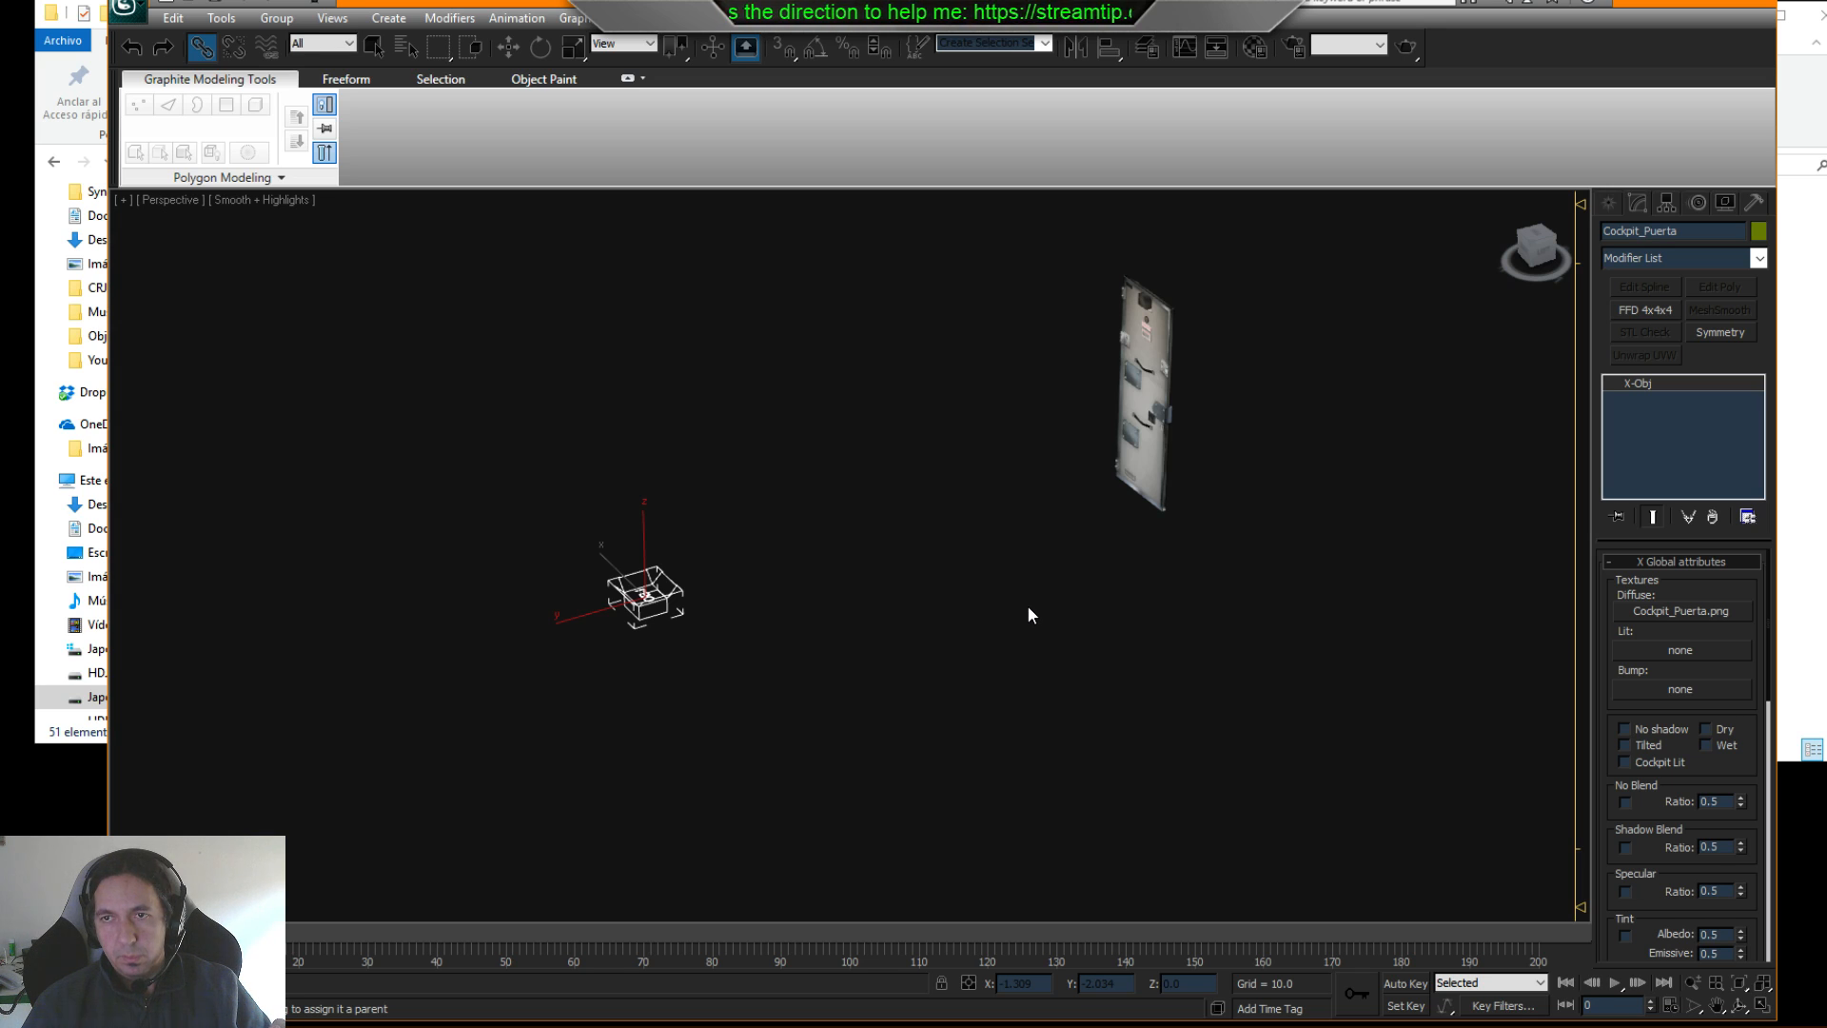
- Minimize 3ds Max and delete Cockpit_Main.obj from the objects folder of X-Plane 11's CRJ-200 V2 aircraft
click(1661, 3)
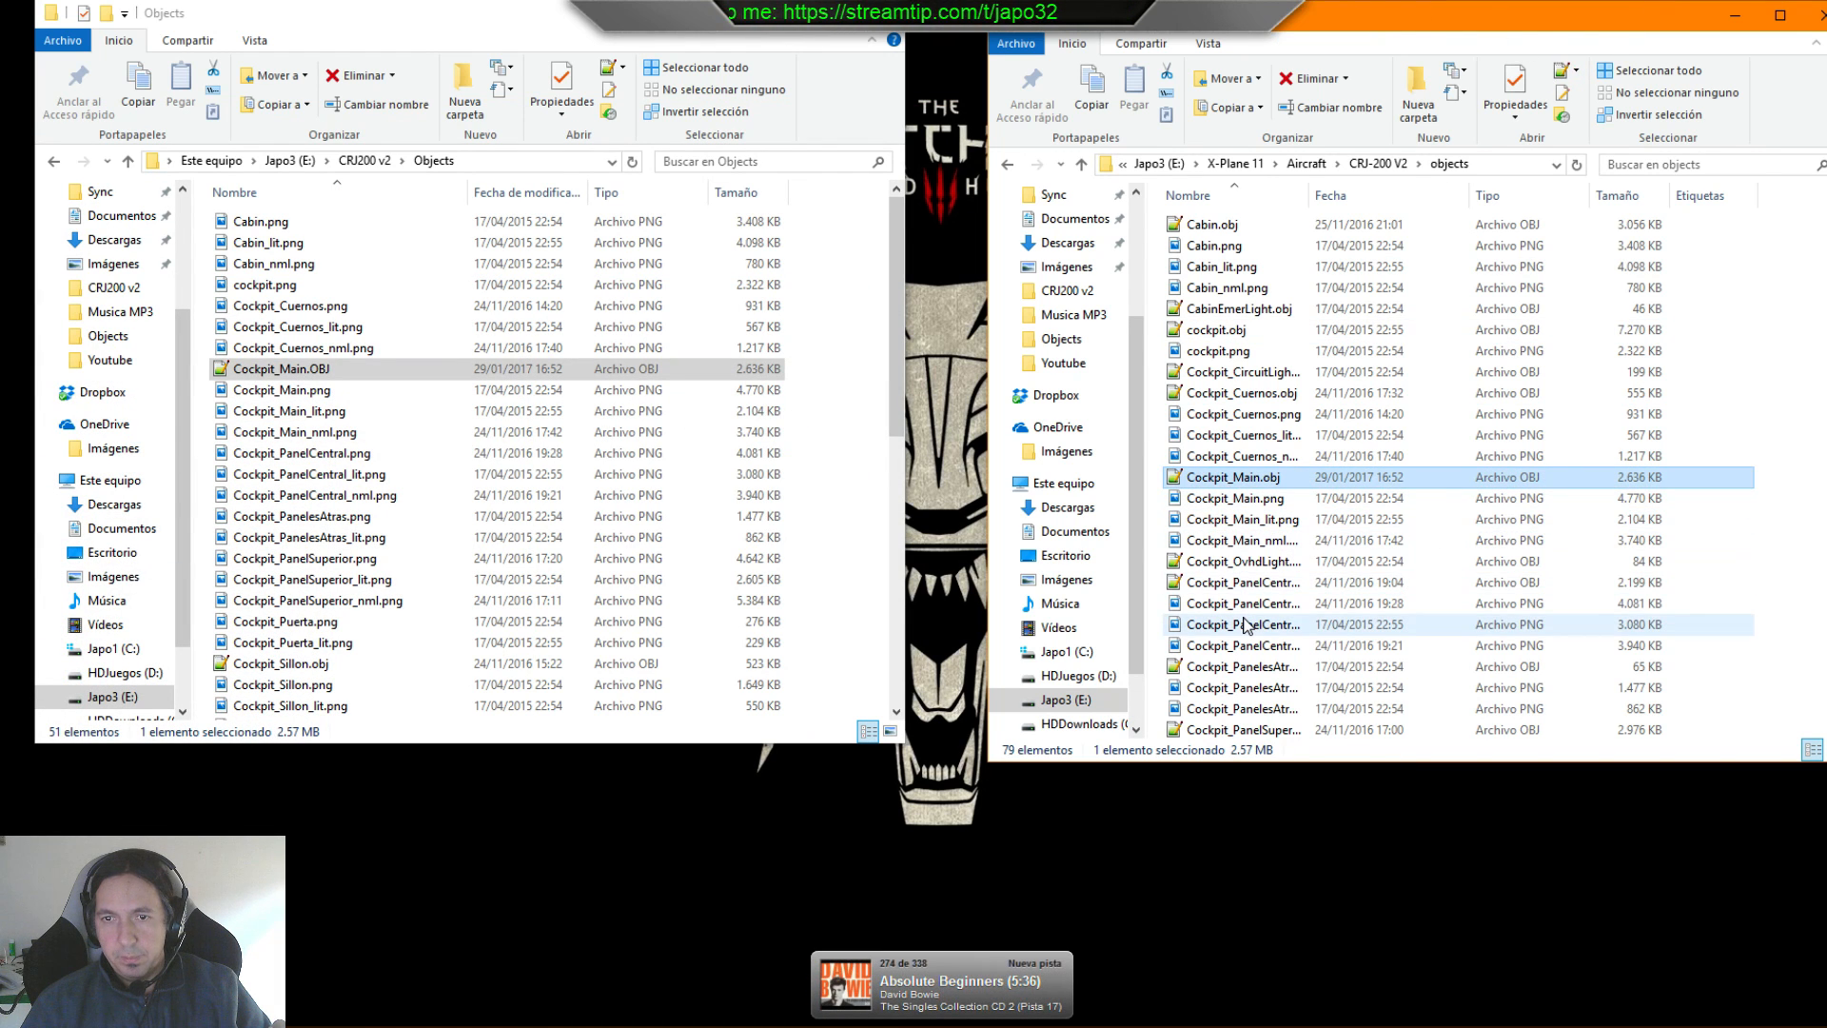
key(Delete)
key(Return)
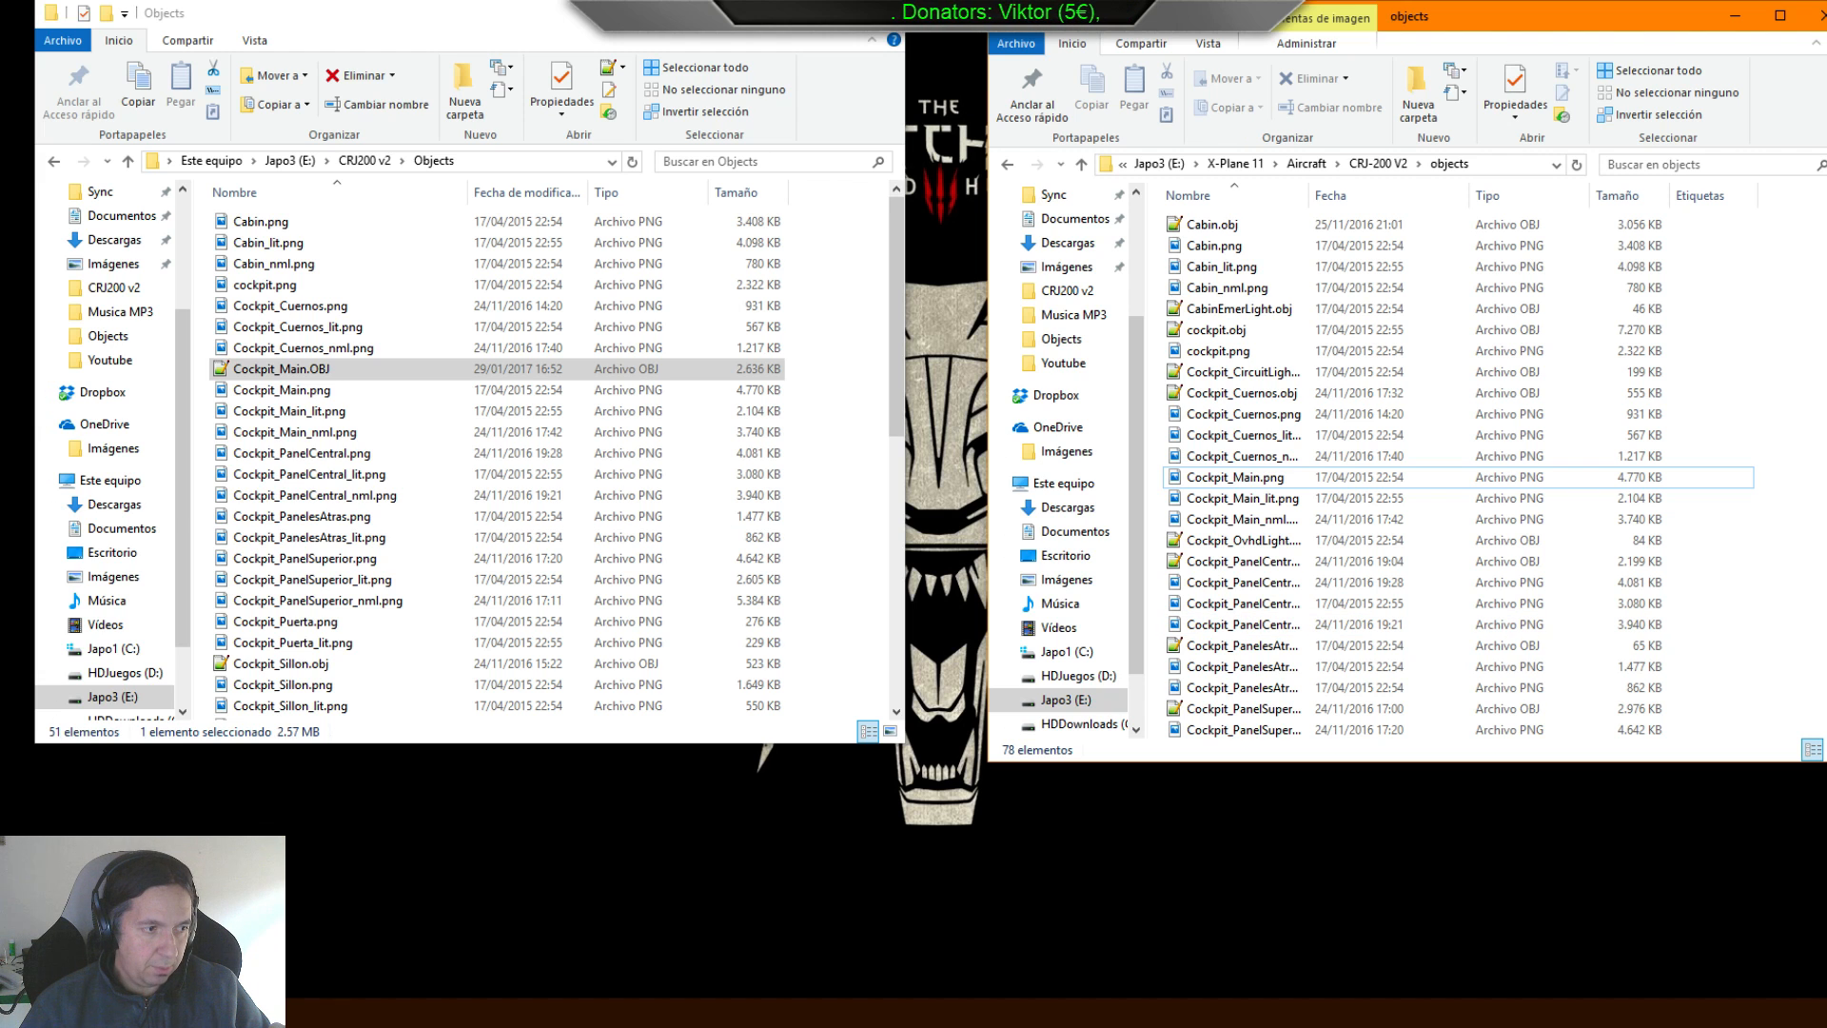
- Switch to X-Plane and resume the paused simulation
key(alt+Tab)
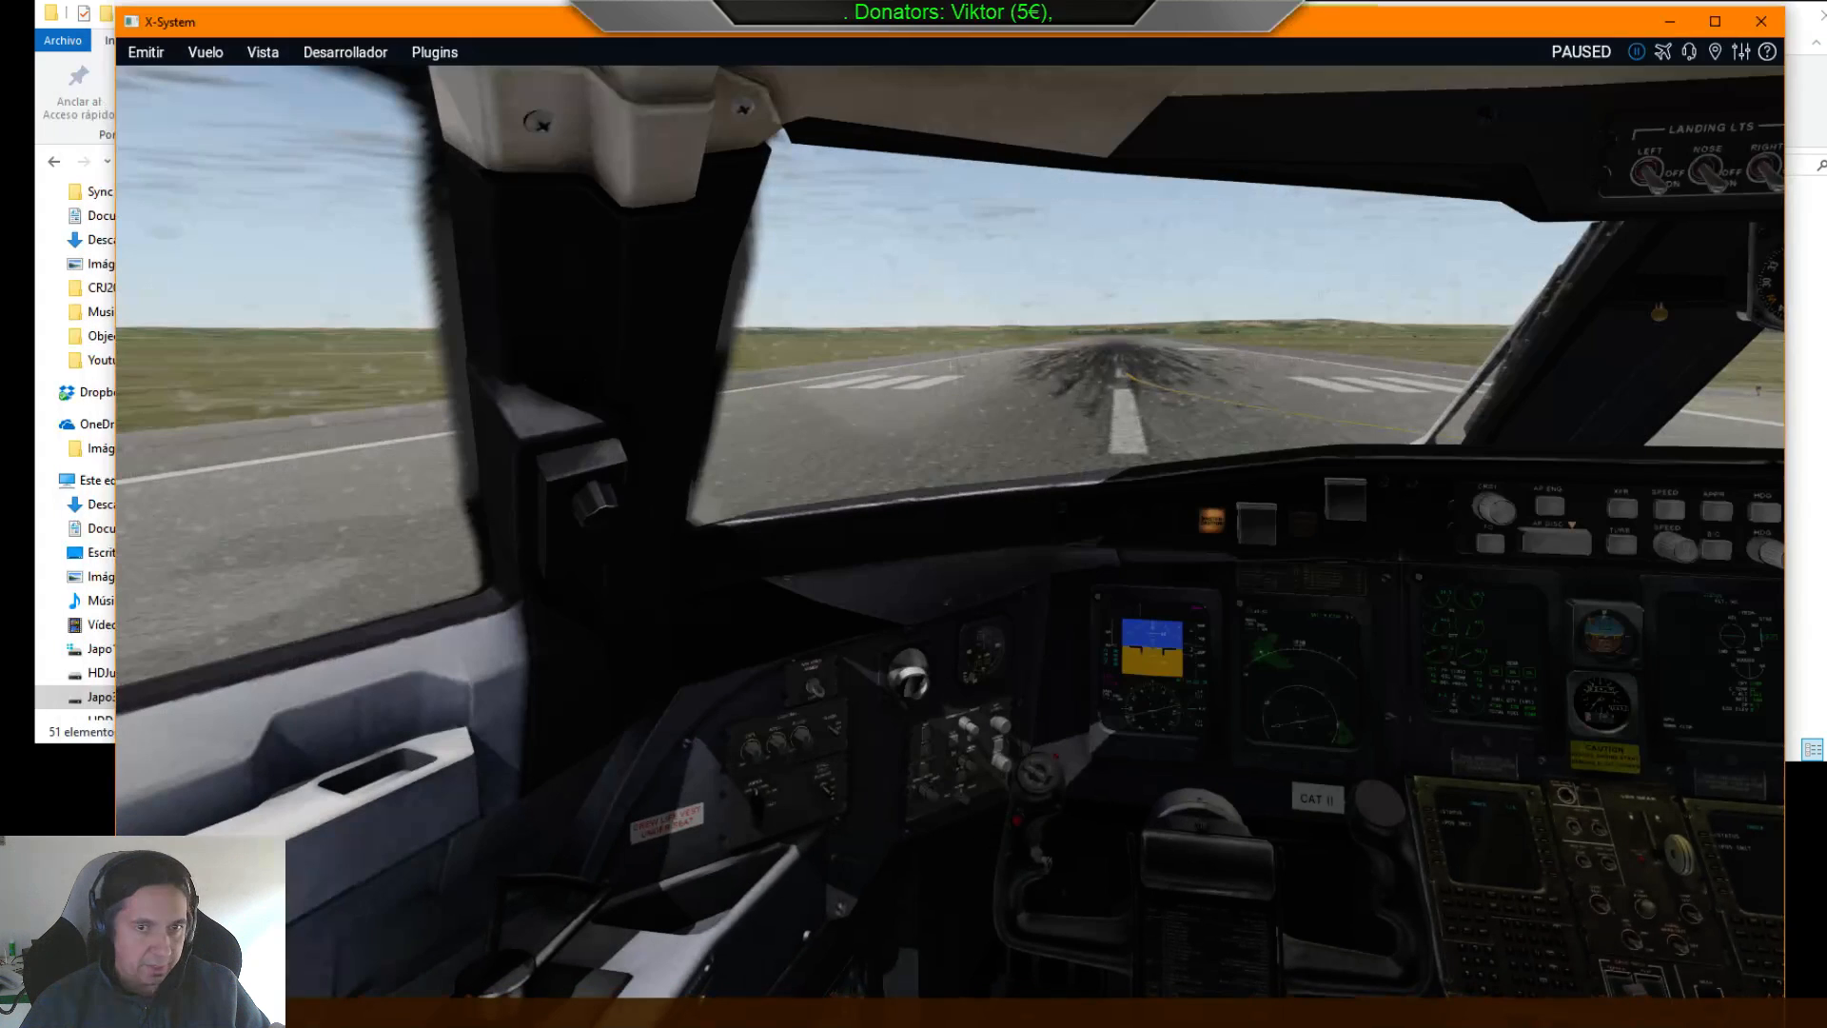
click(333, 59)
click(1123, 266)
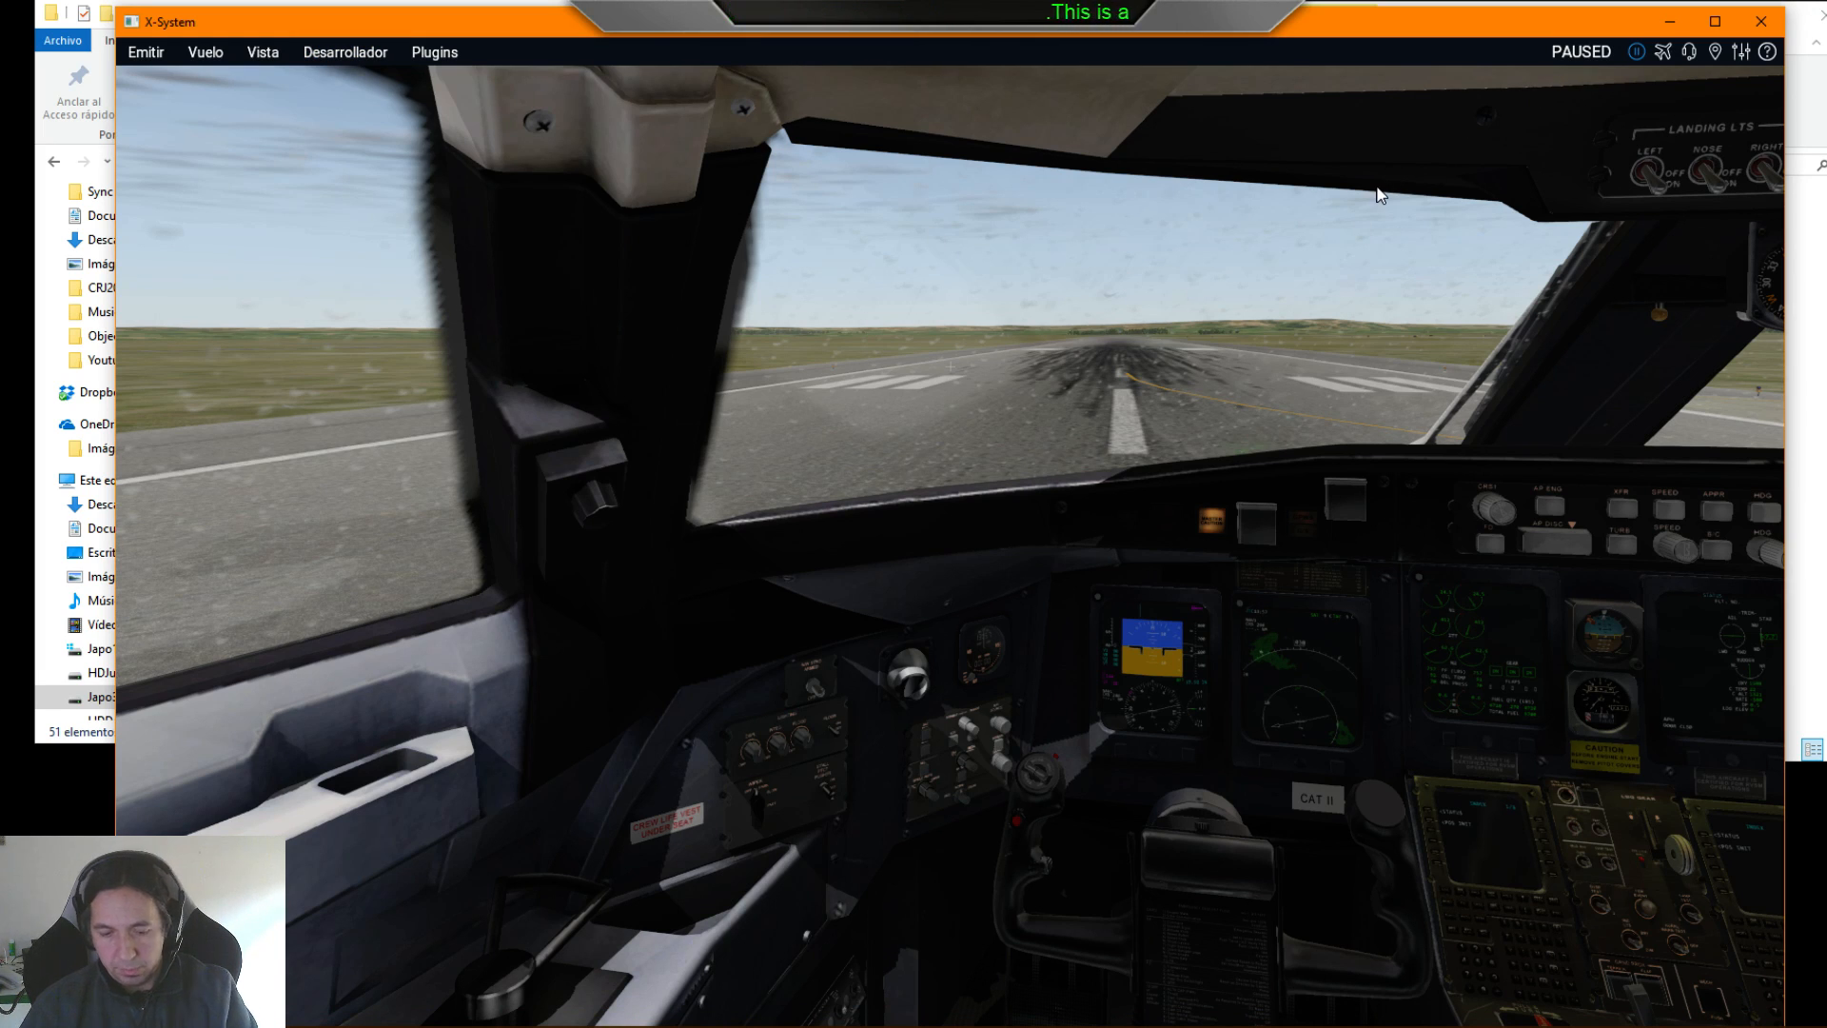
key(p)
- Reload the current aircraft and acknowledge the loading notice
click(380, 54)
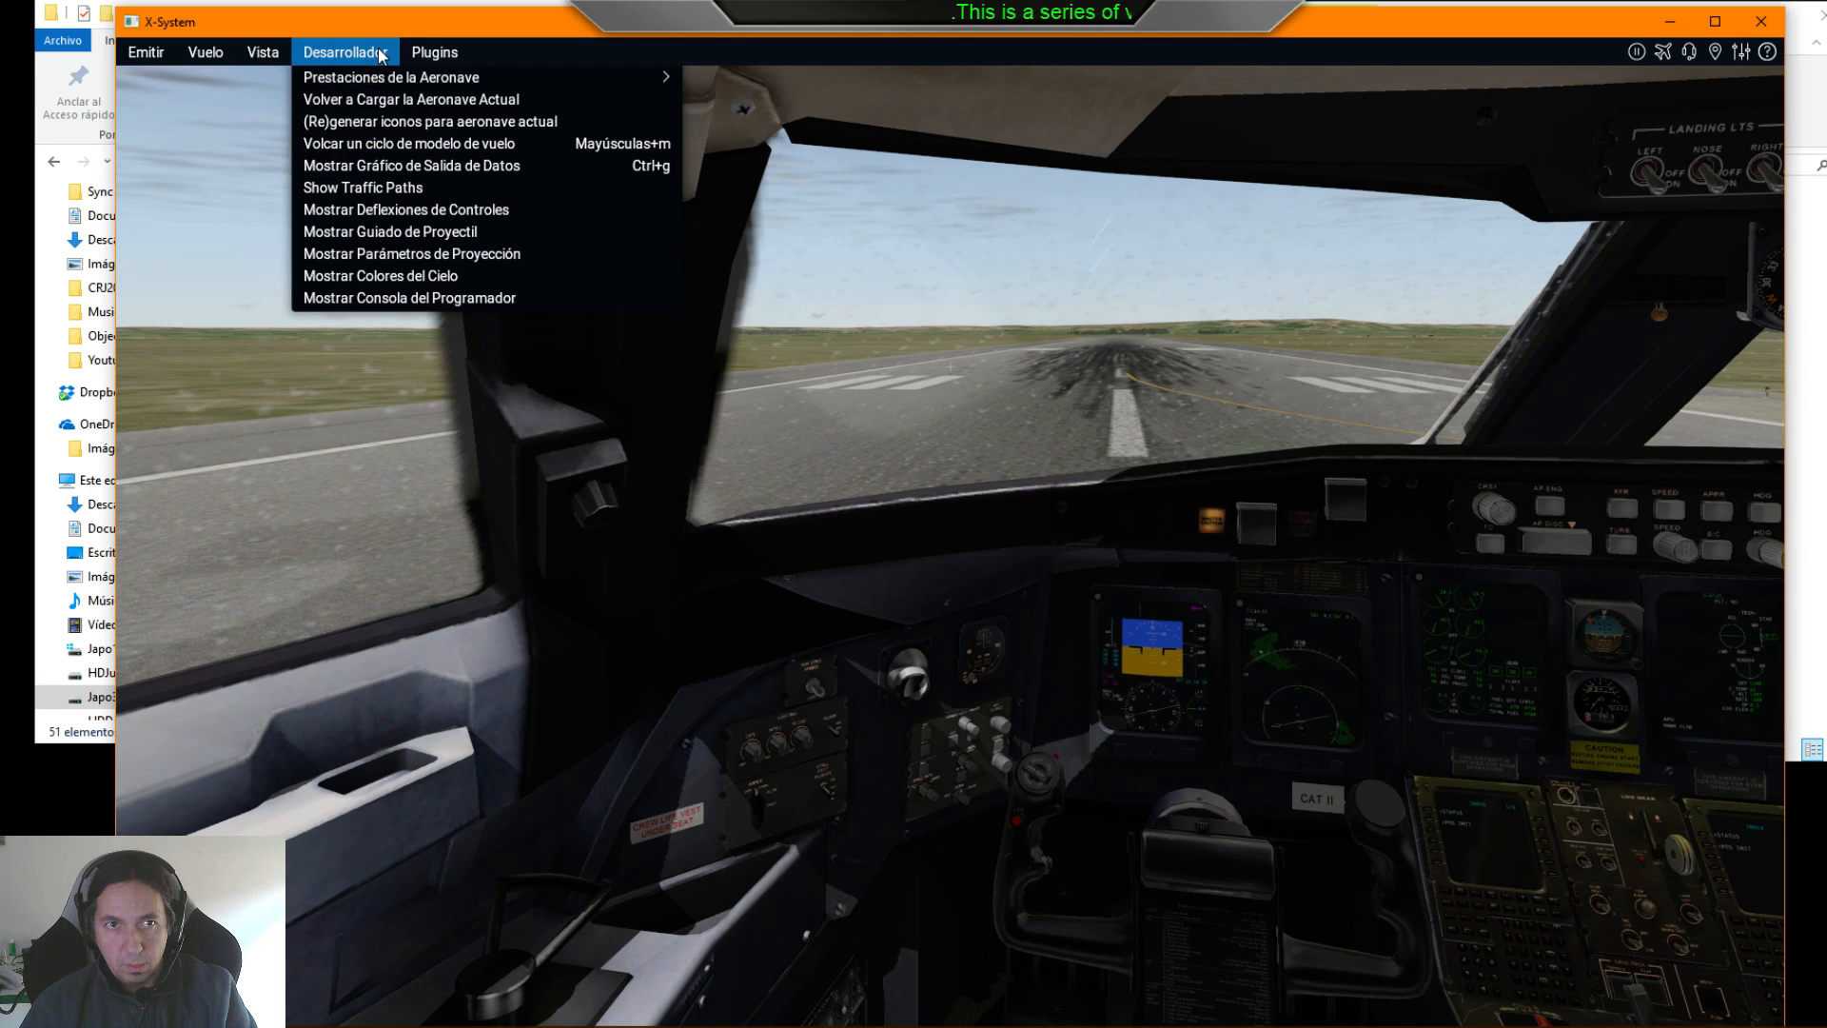
click(384, 107)
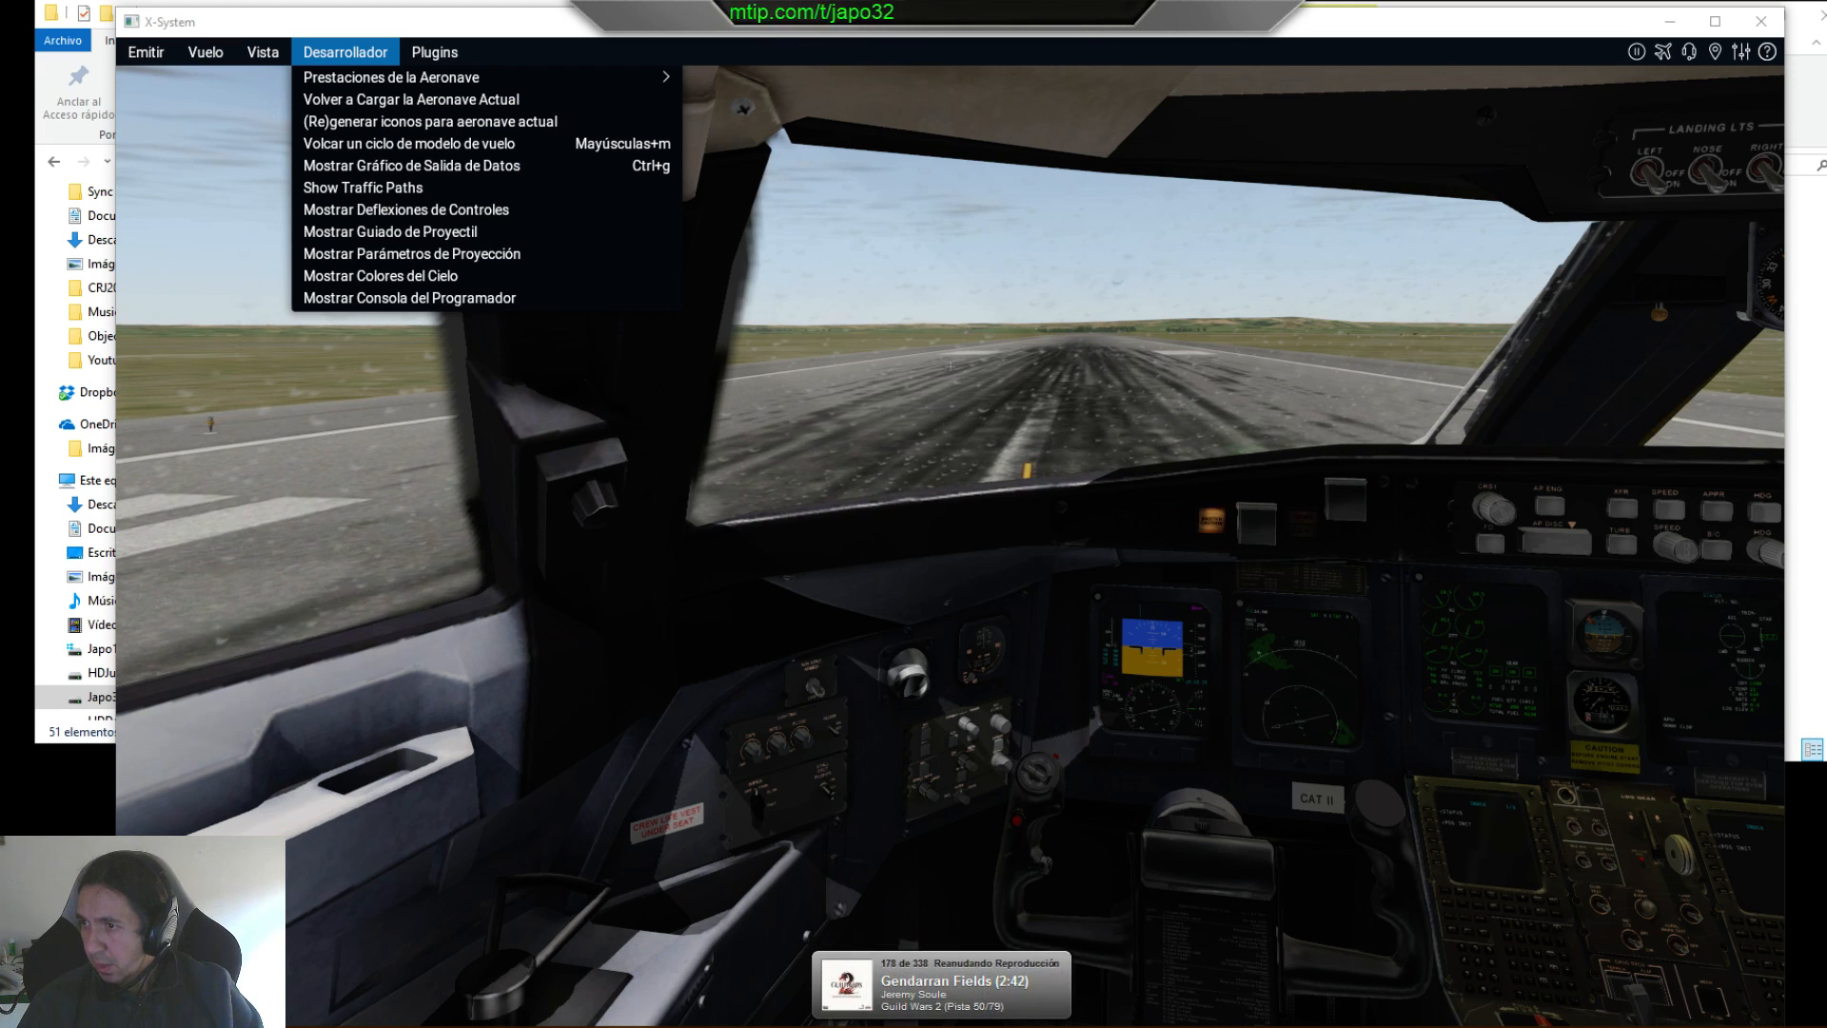
key(XF86AudioPlay)
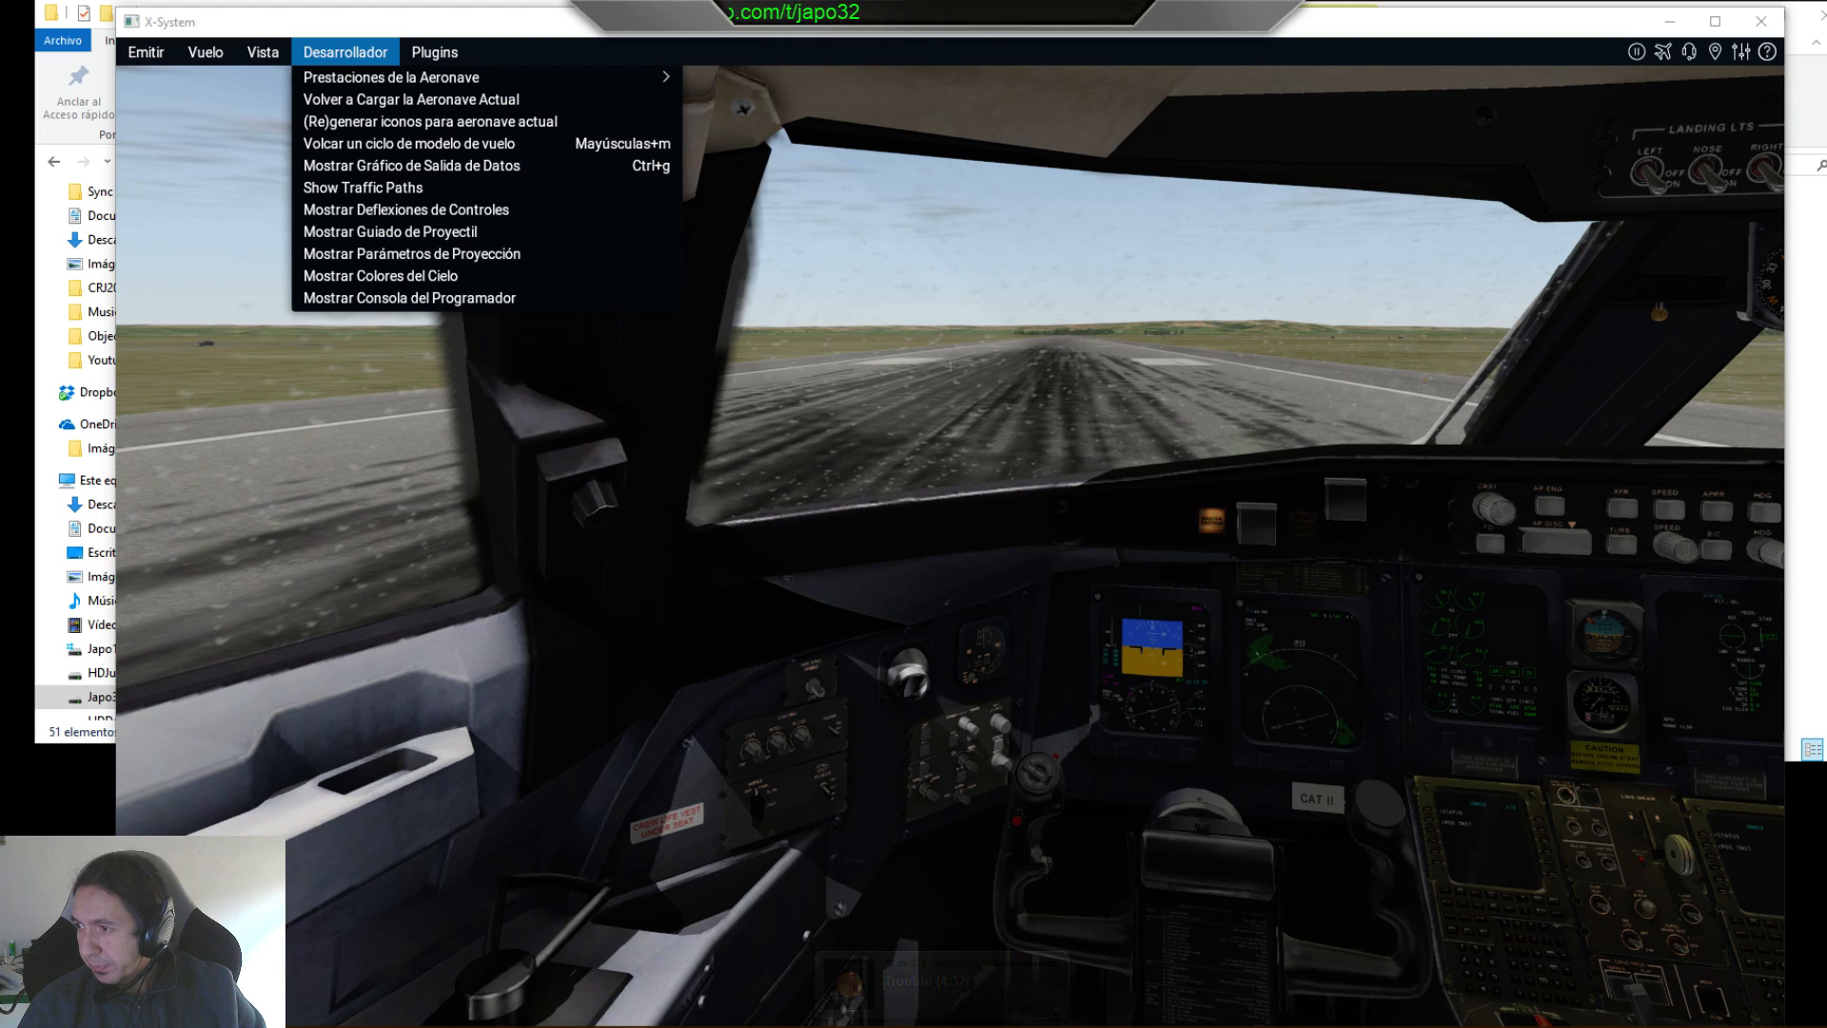
mouse_move(320, 82)
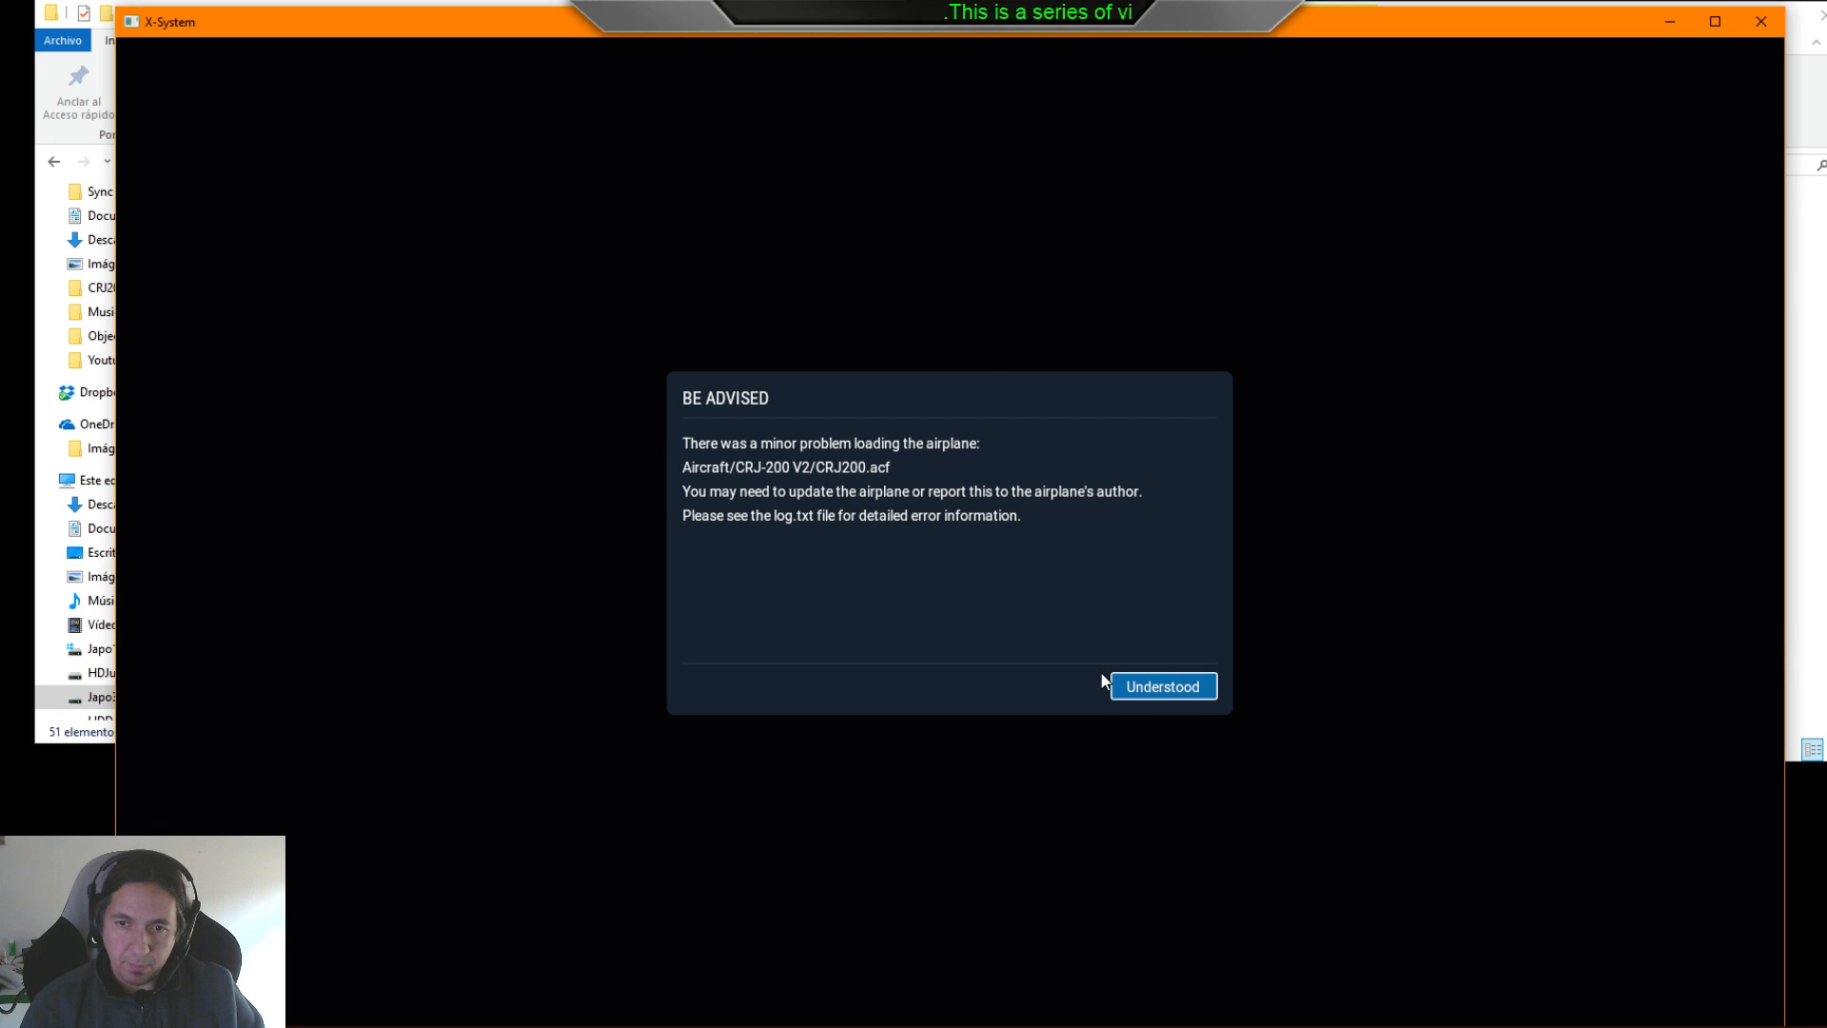
click(1145, 690)
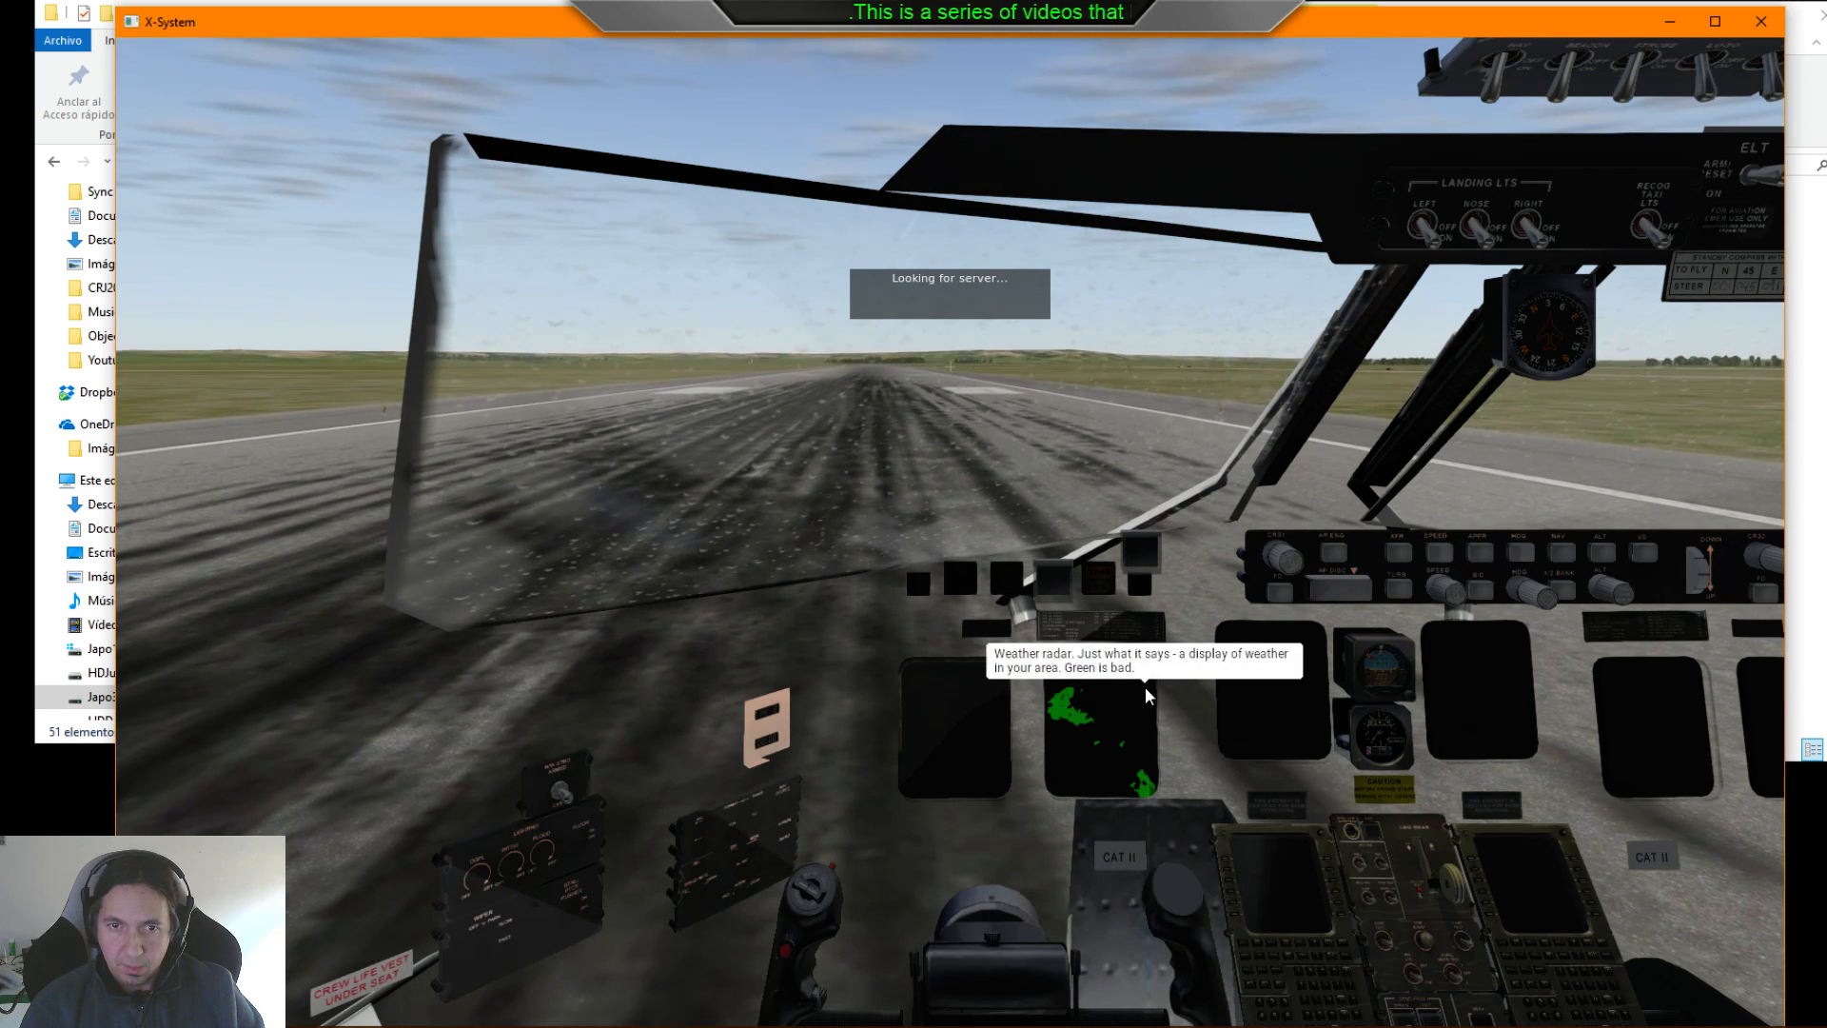
- Inspect the reloaded cockpit around the pilot seats and pedestal, and examine the CRJ200 from outside at close range
right_drag(1161, 516, 1287, 939)
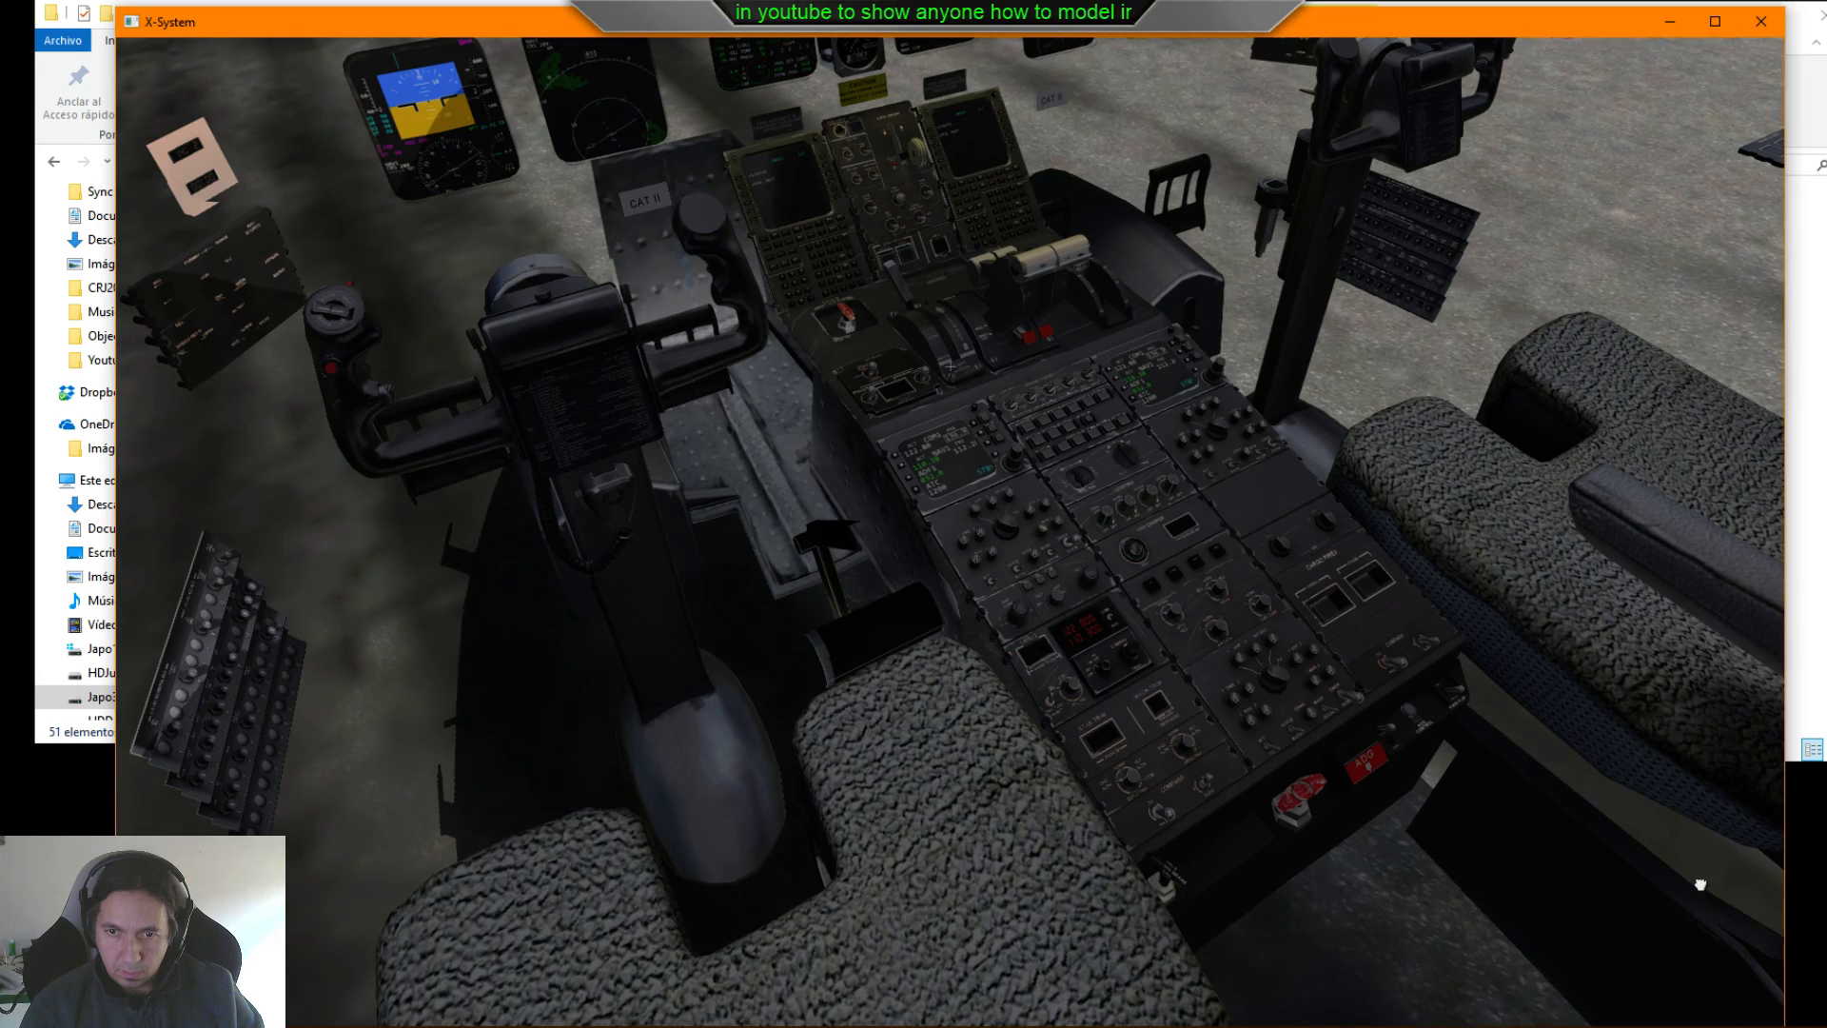
right_drag(1618, 818, 1369, 483)
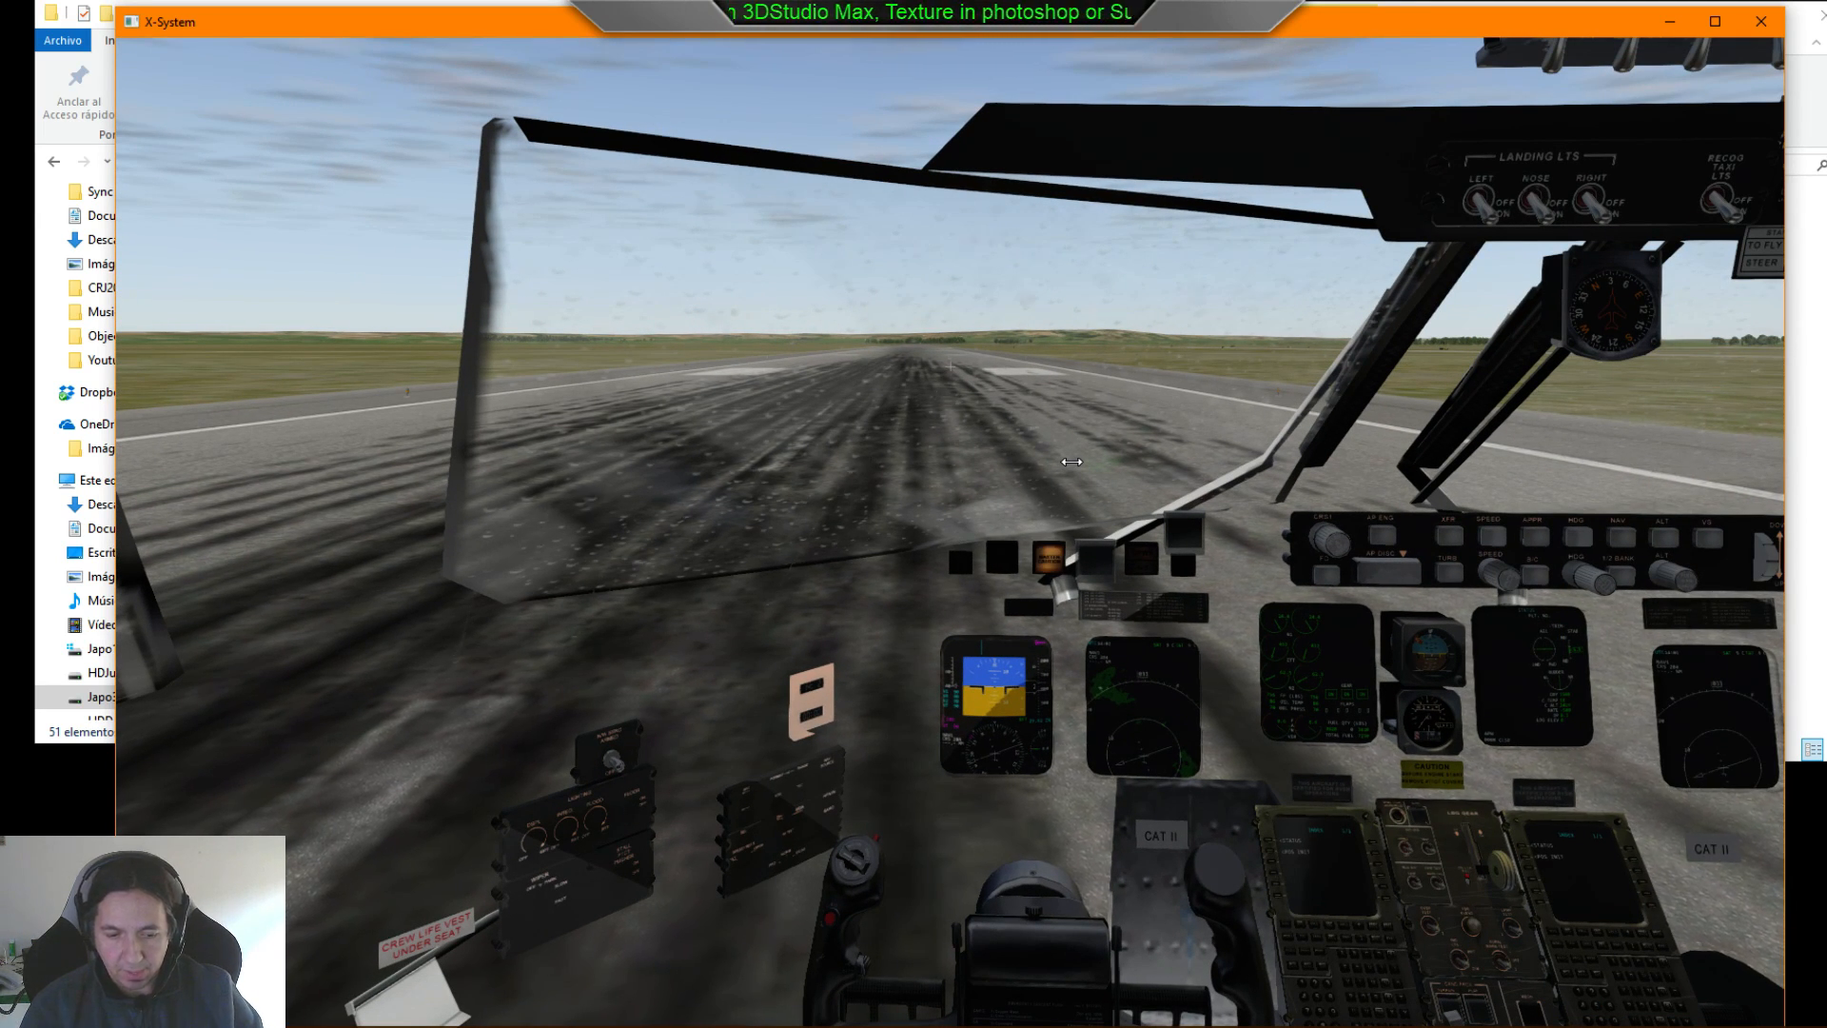
key(shift+5)
right_drag(1055, 501, 872, 539)
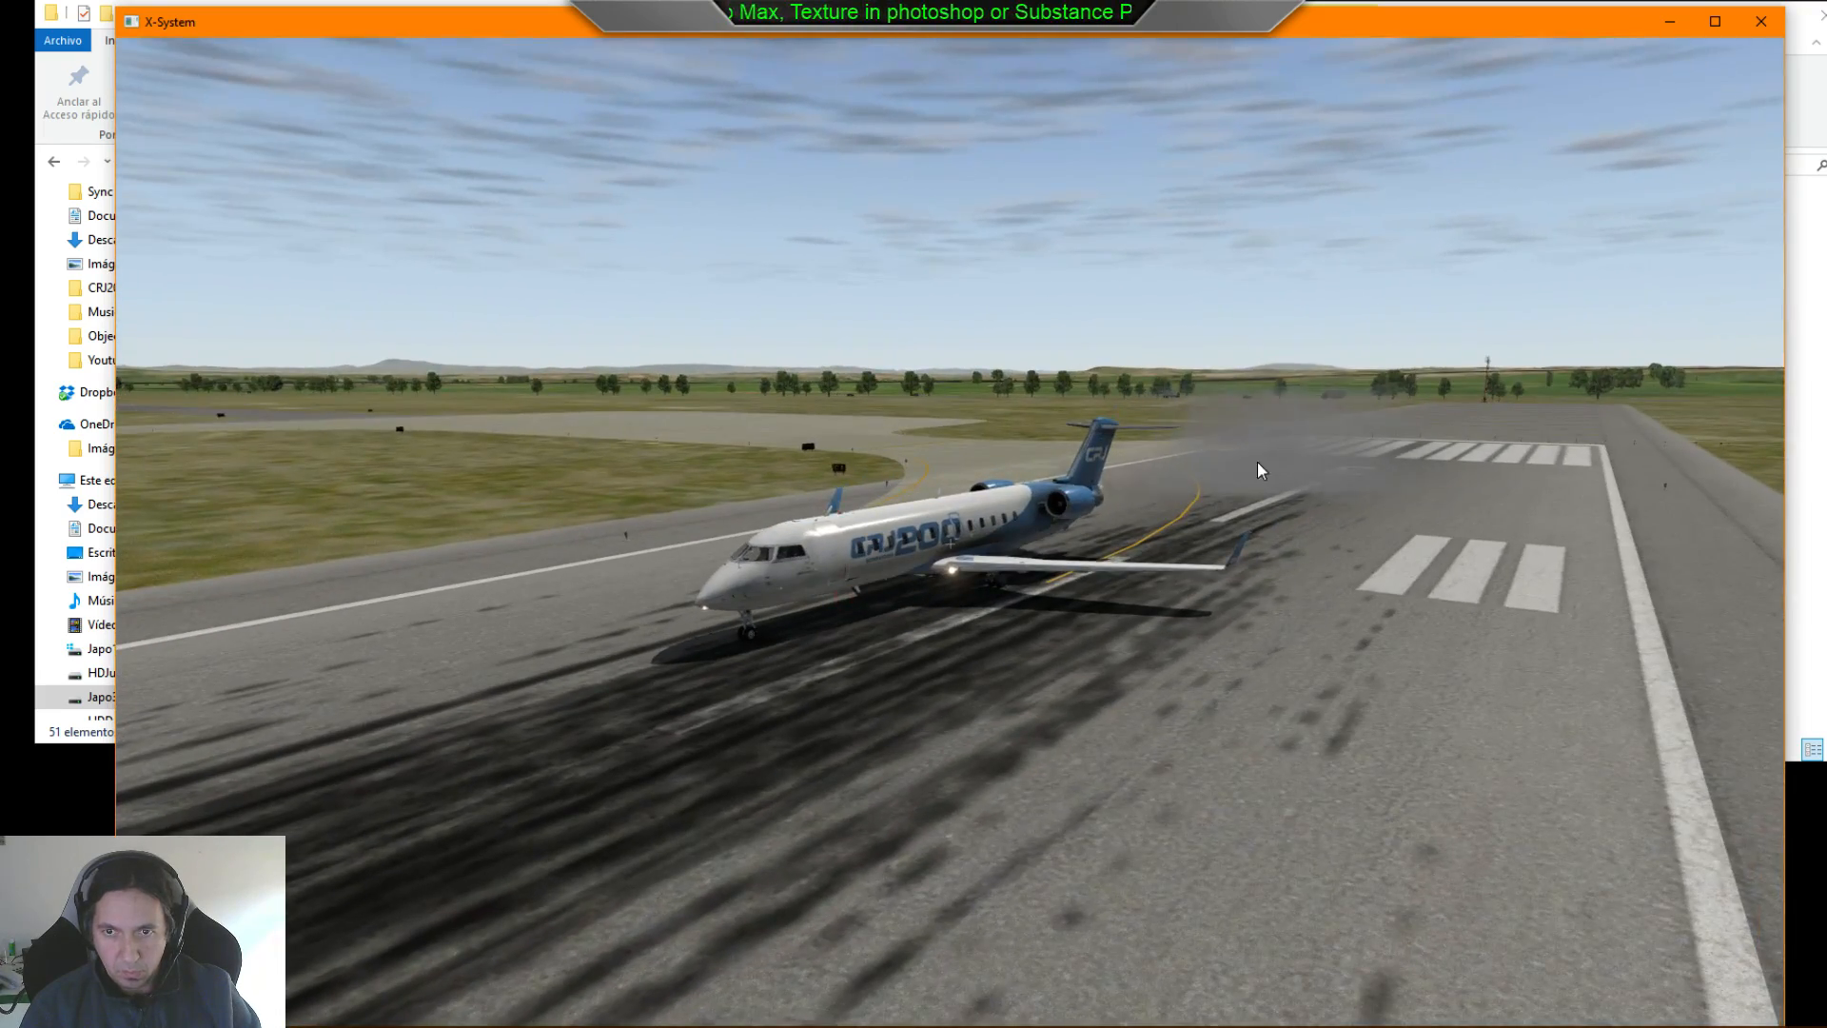
scroll(1374, 403, up, 5)
scroll(1374, 403, up, 3)
right_drag(1374, 403, 1465, 409)
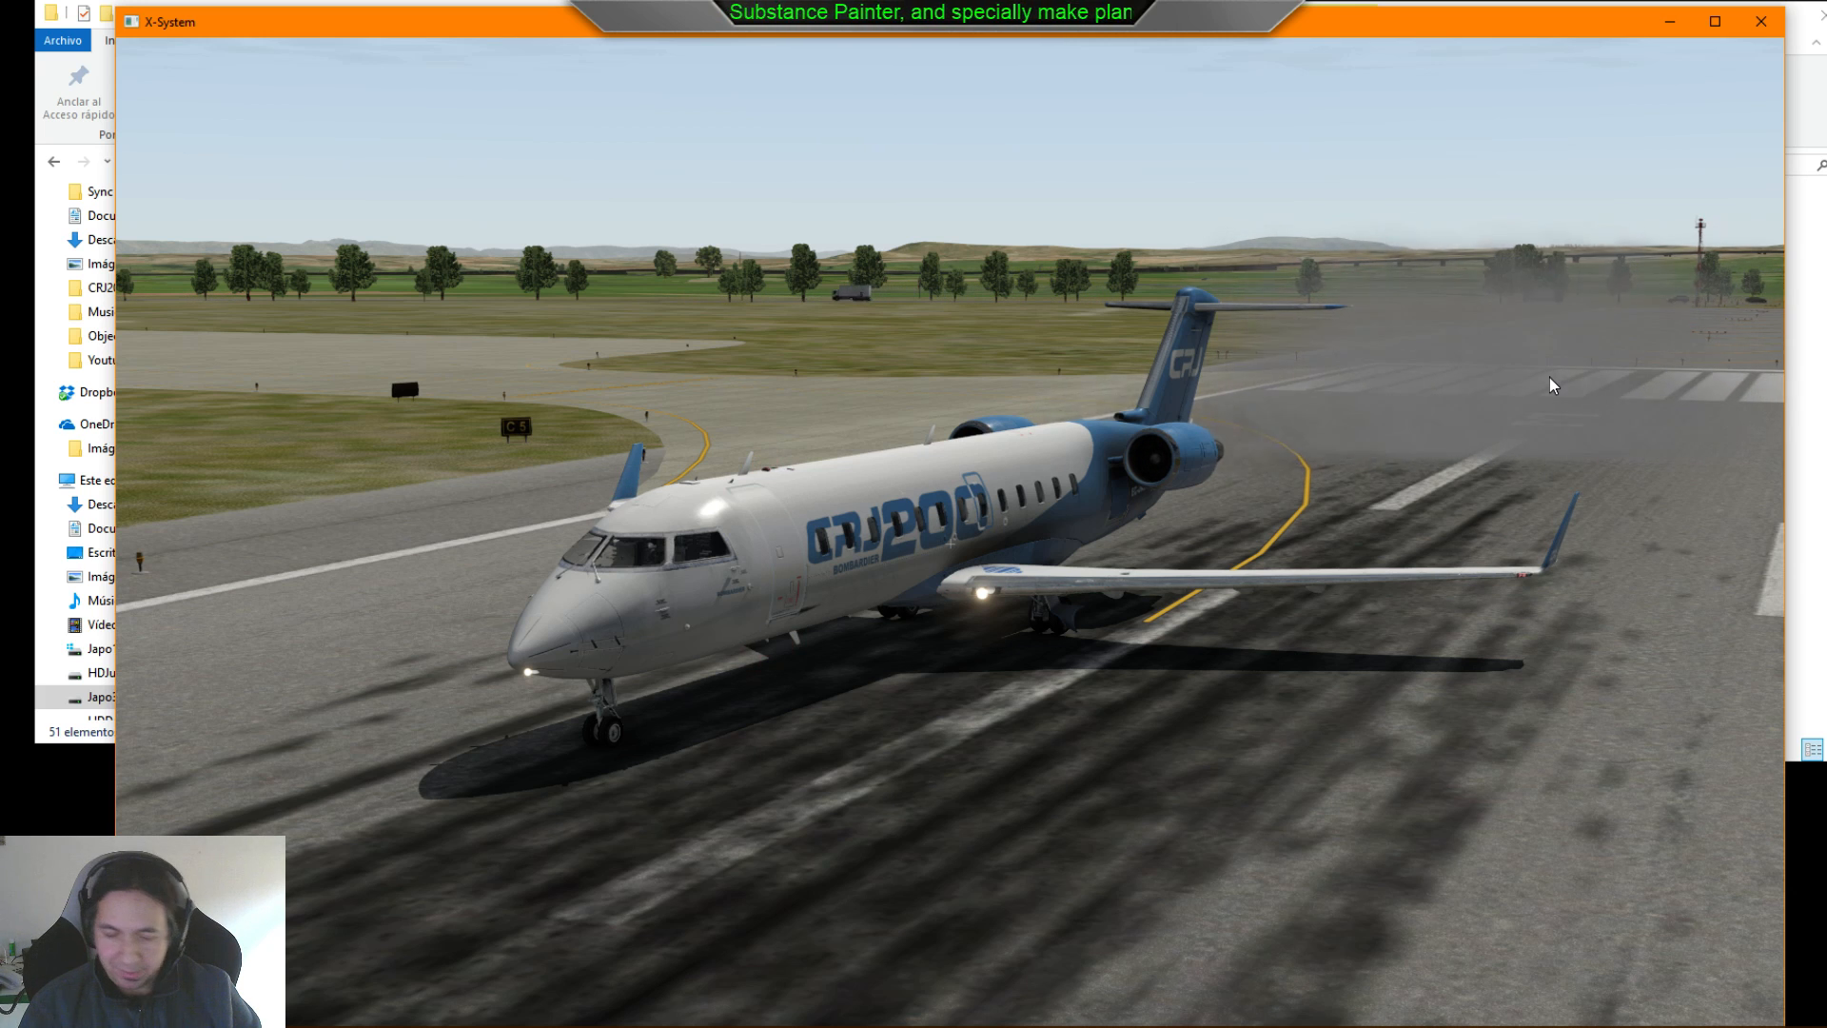
- Return to the pilot's view, minimize X-Plane, and delete Cockpit_Puerta.obj from the objects folder of X-Plane 11's CRJ-200 V2 aircraft
key(shift+9)
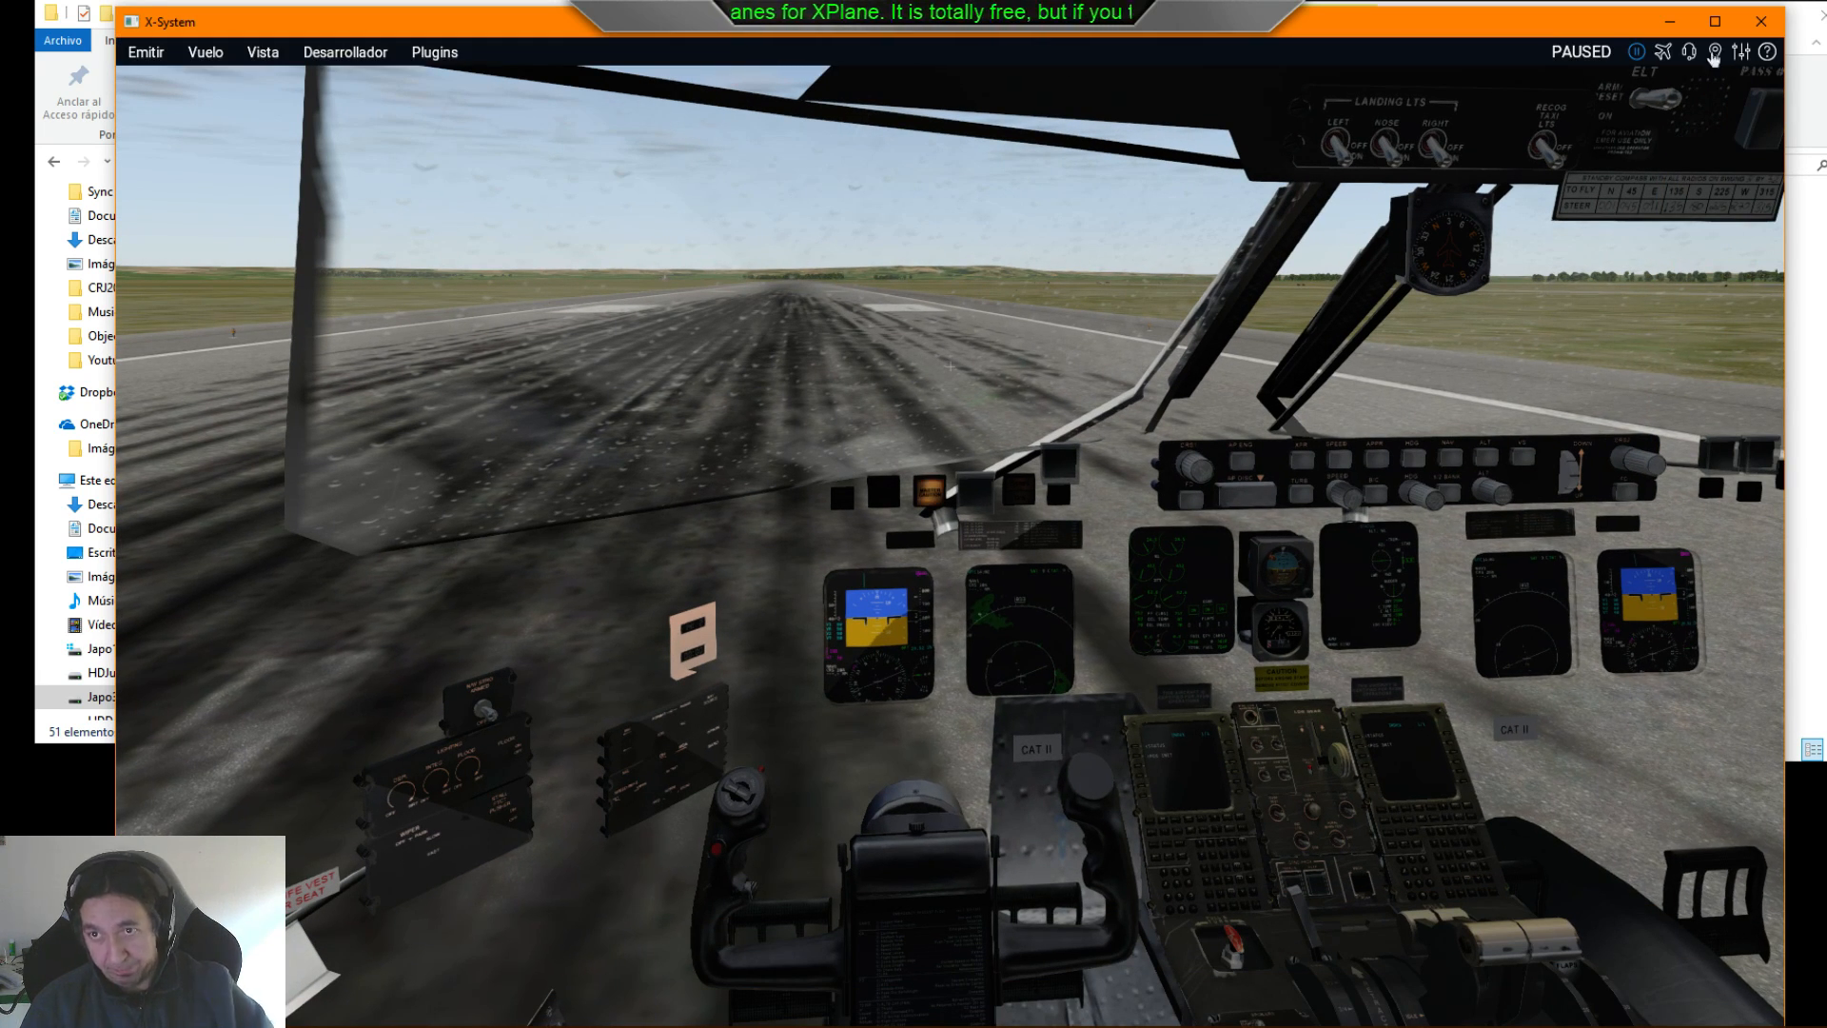
click(1670, 21)
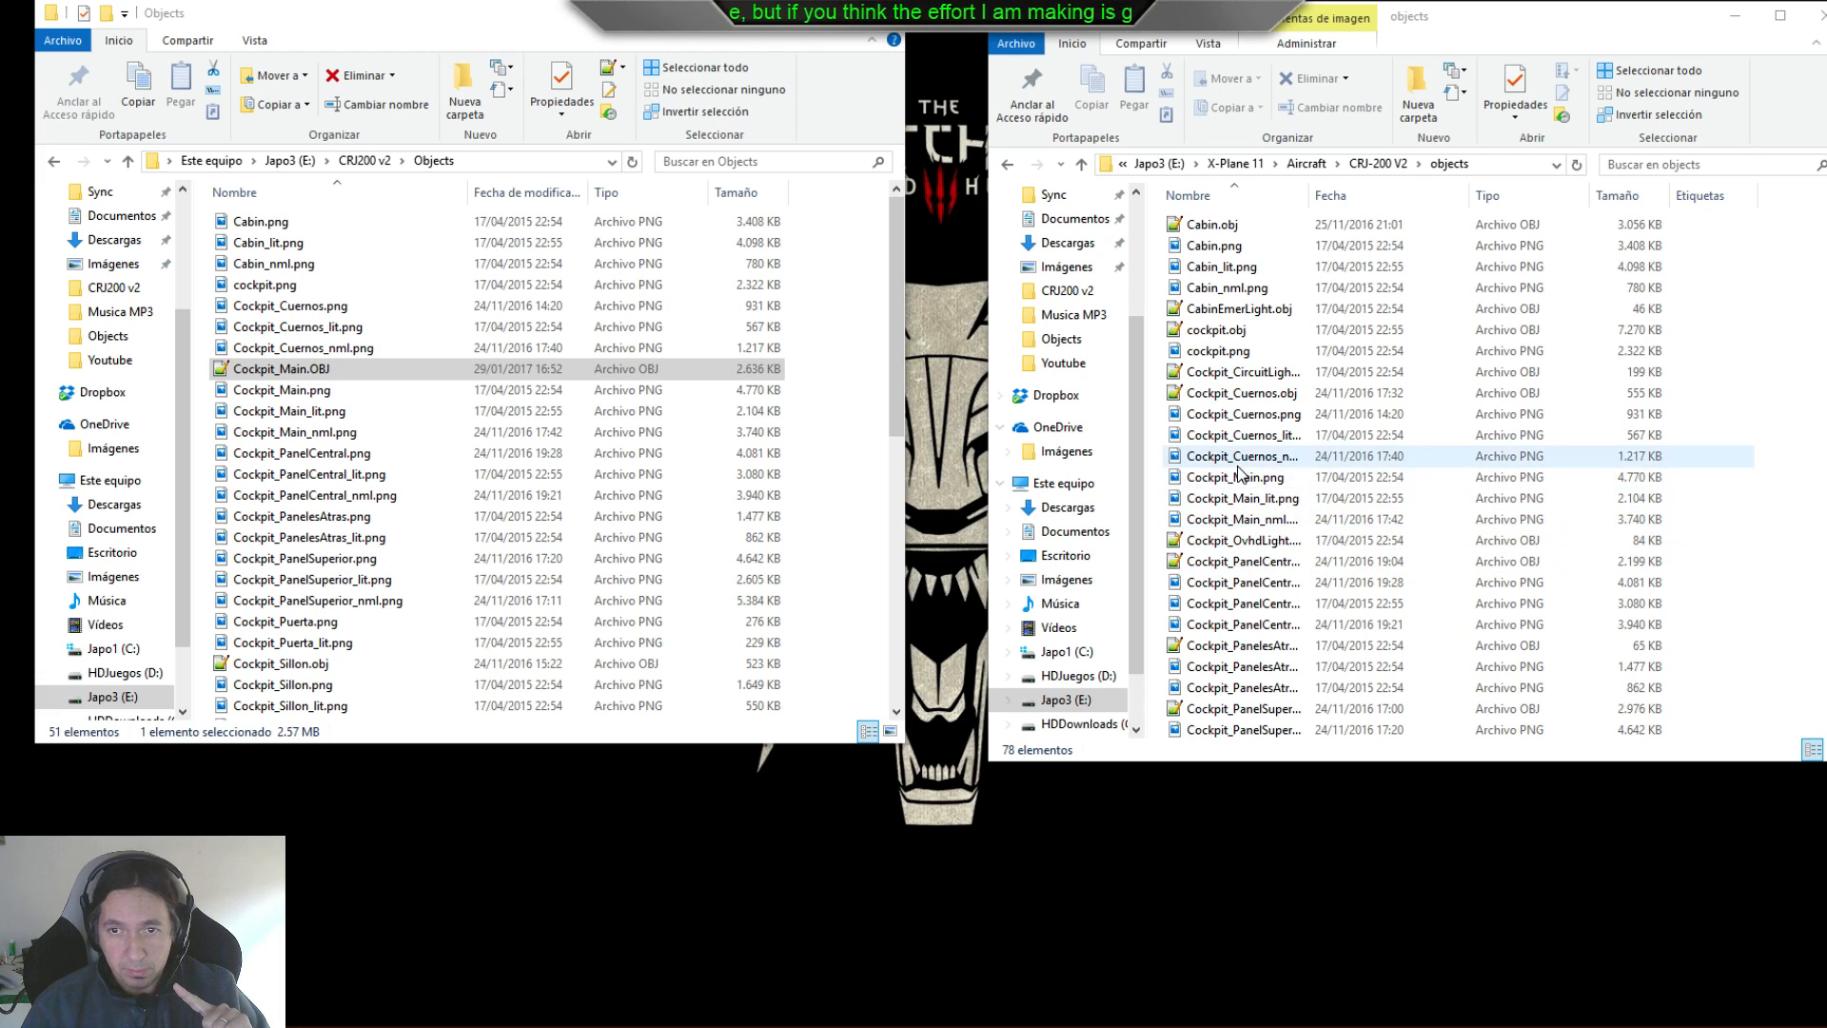
click(1335, 458)
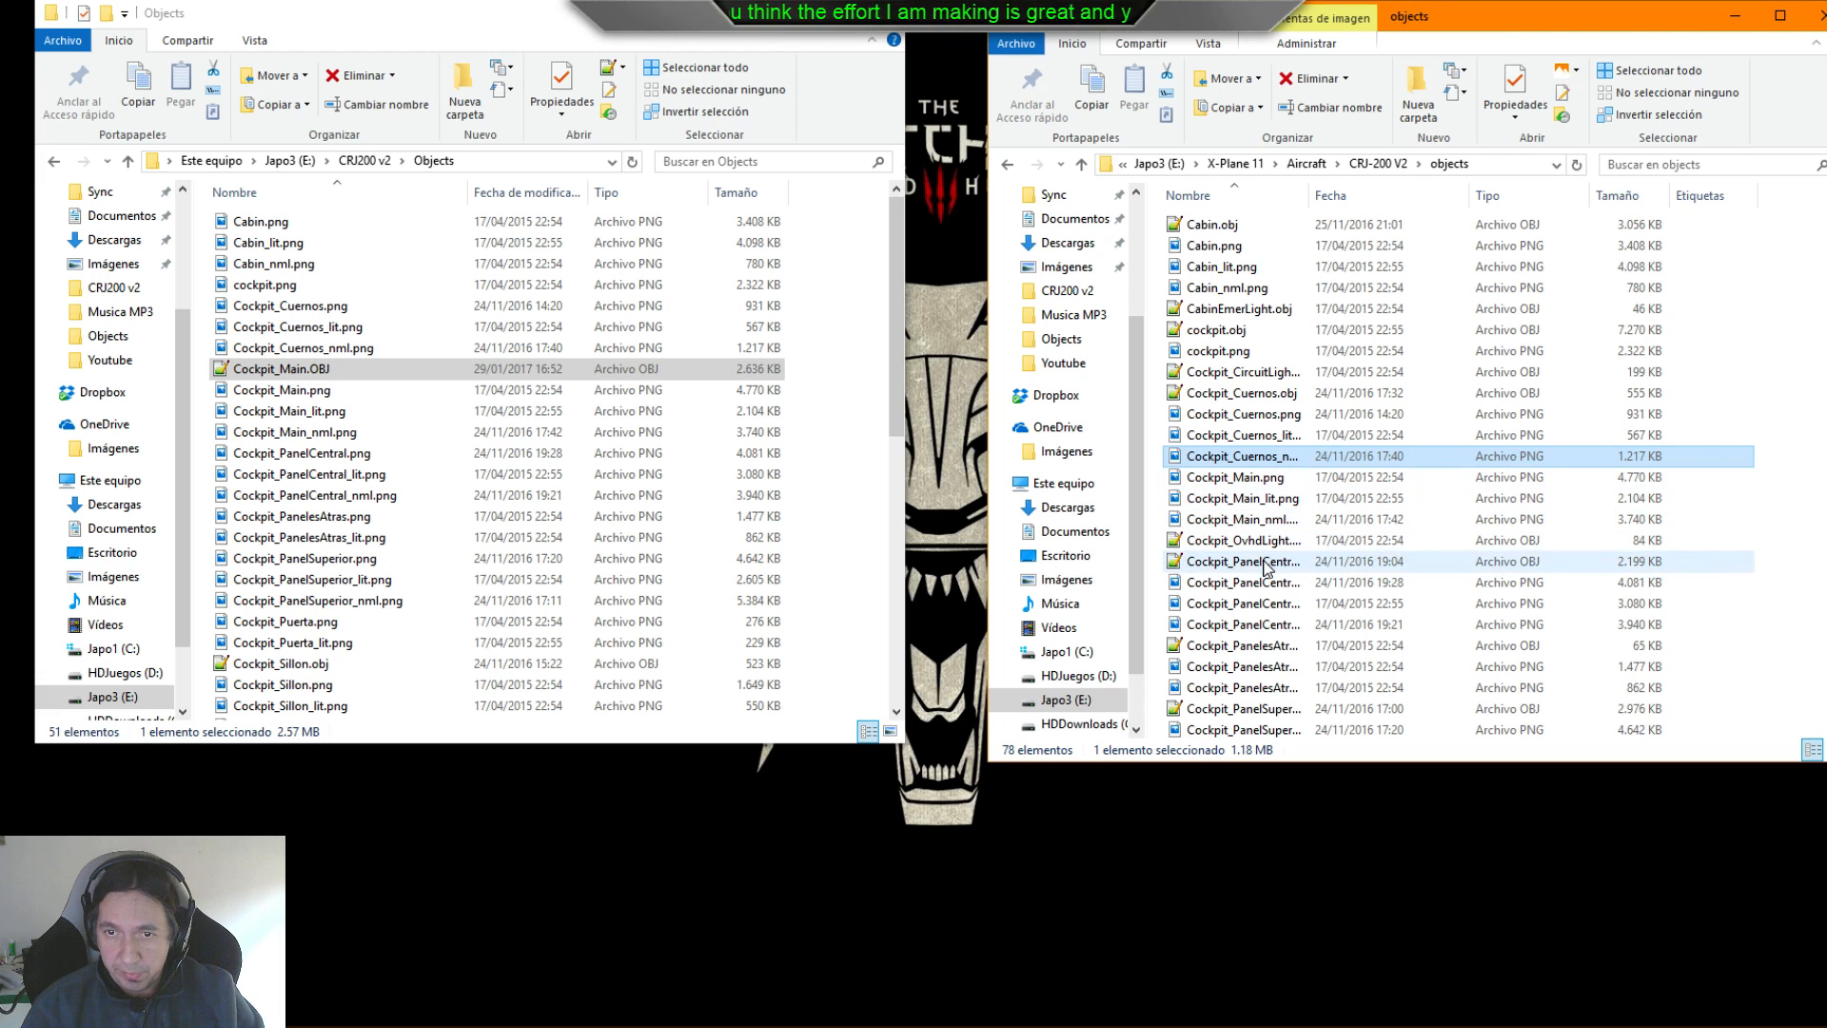
click(1267, 627)
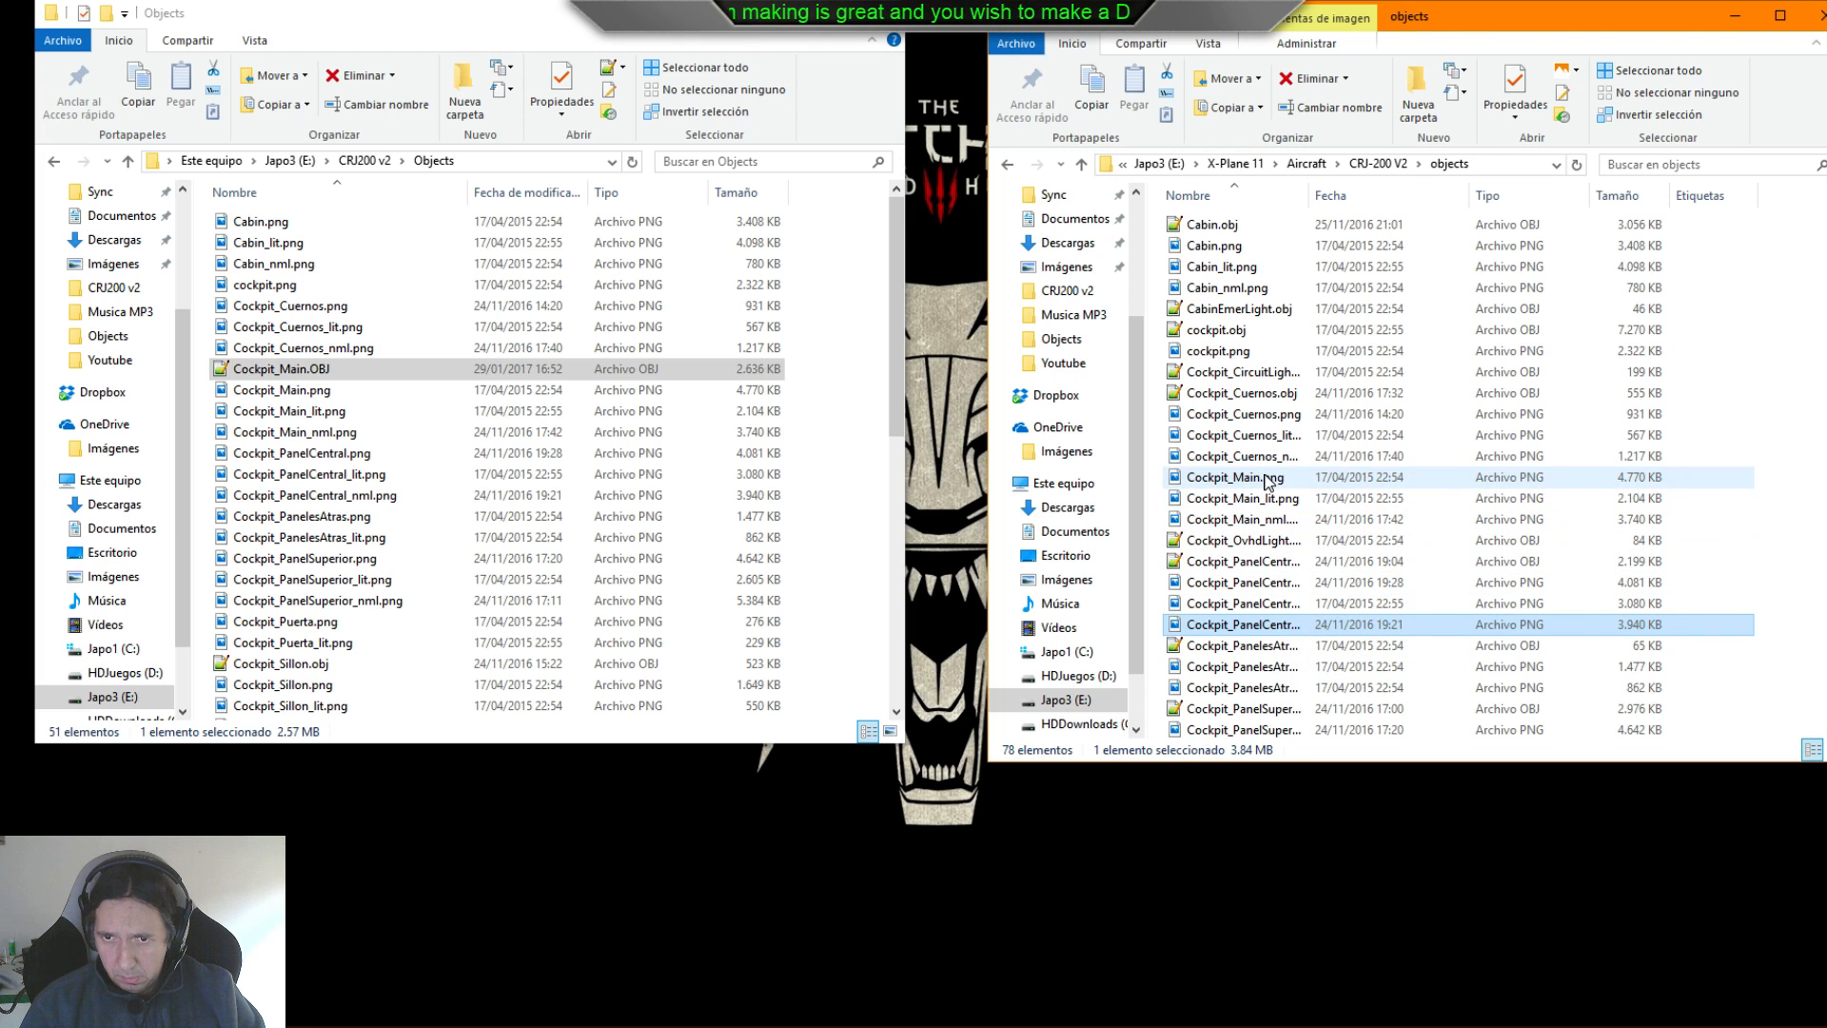
click(1255, 435)
scroll(1262, 533, down, 4)
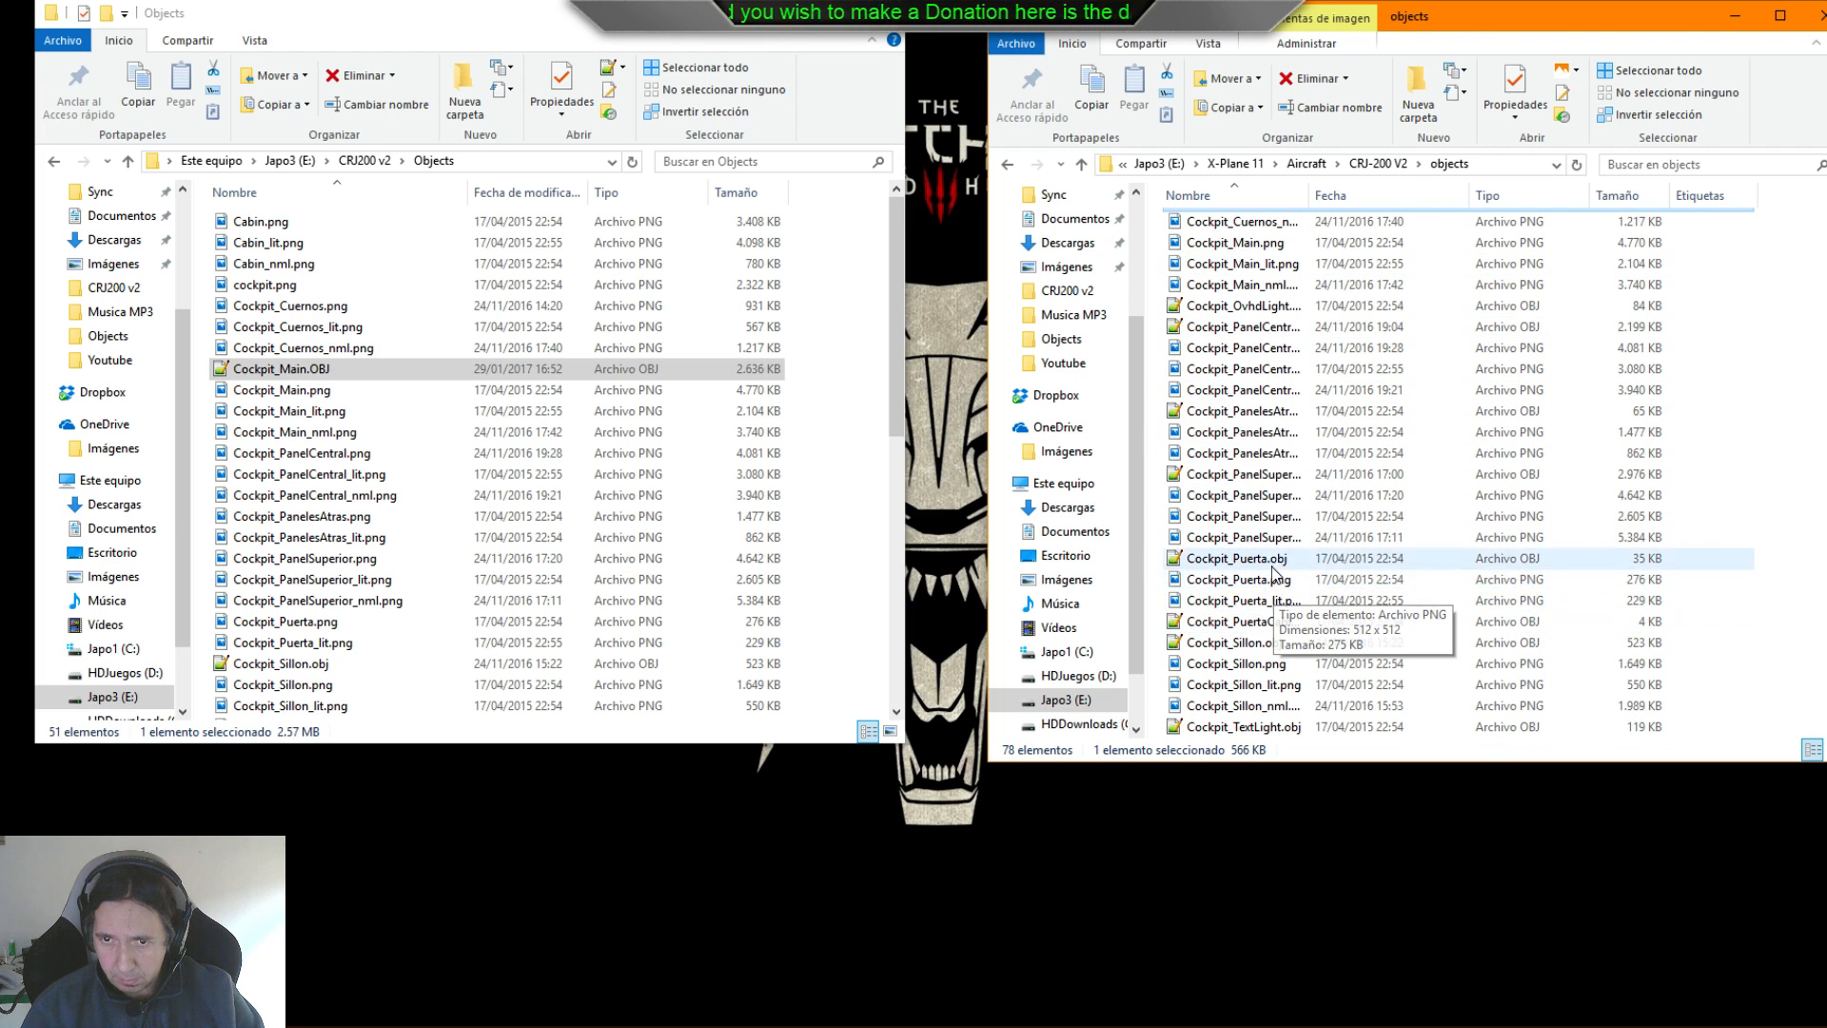
click(1237, 559)
key(Delete)
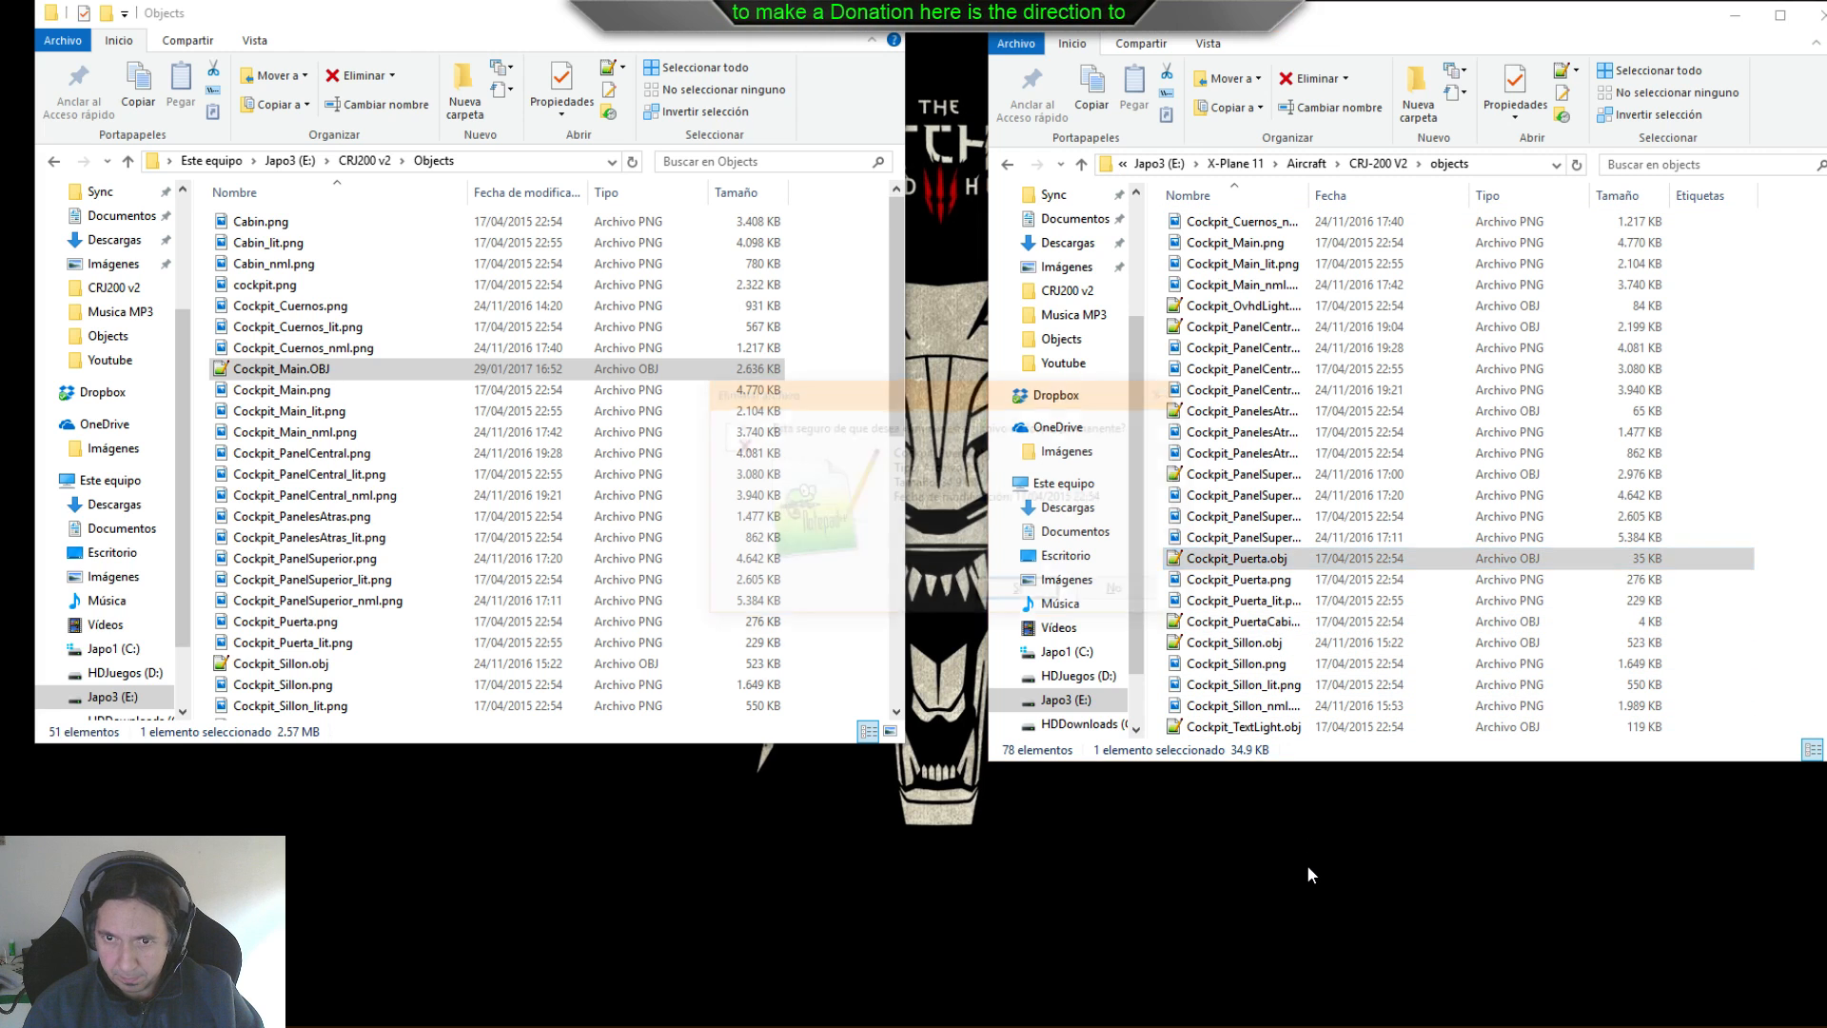
key(Return)
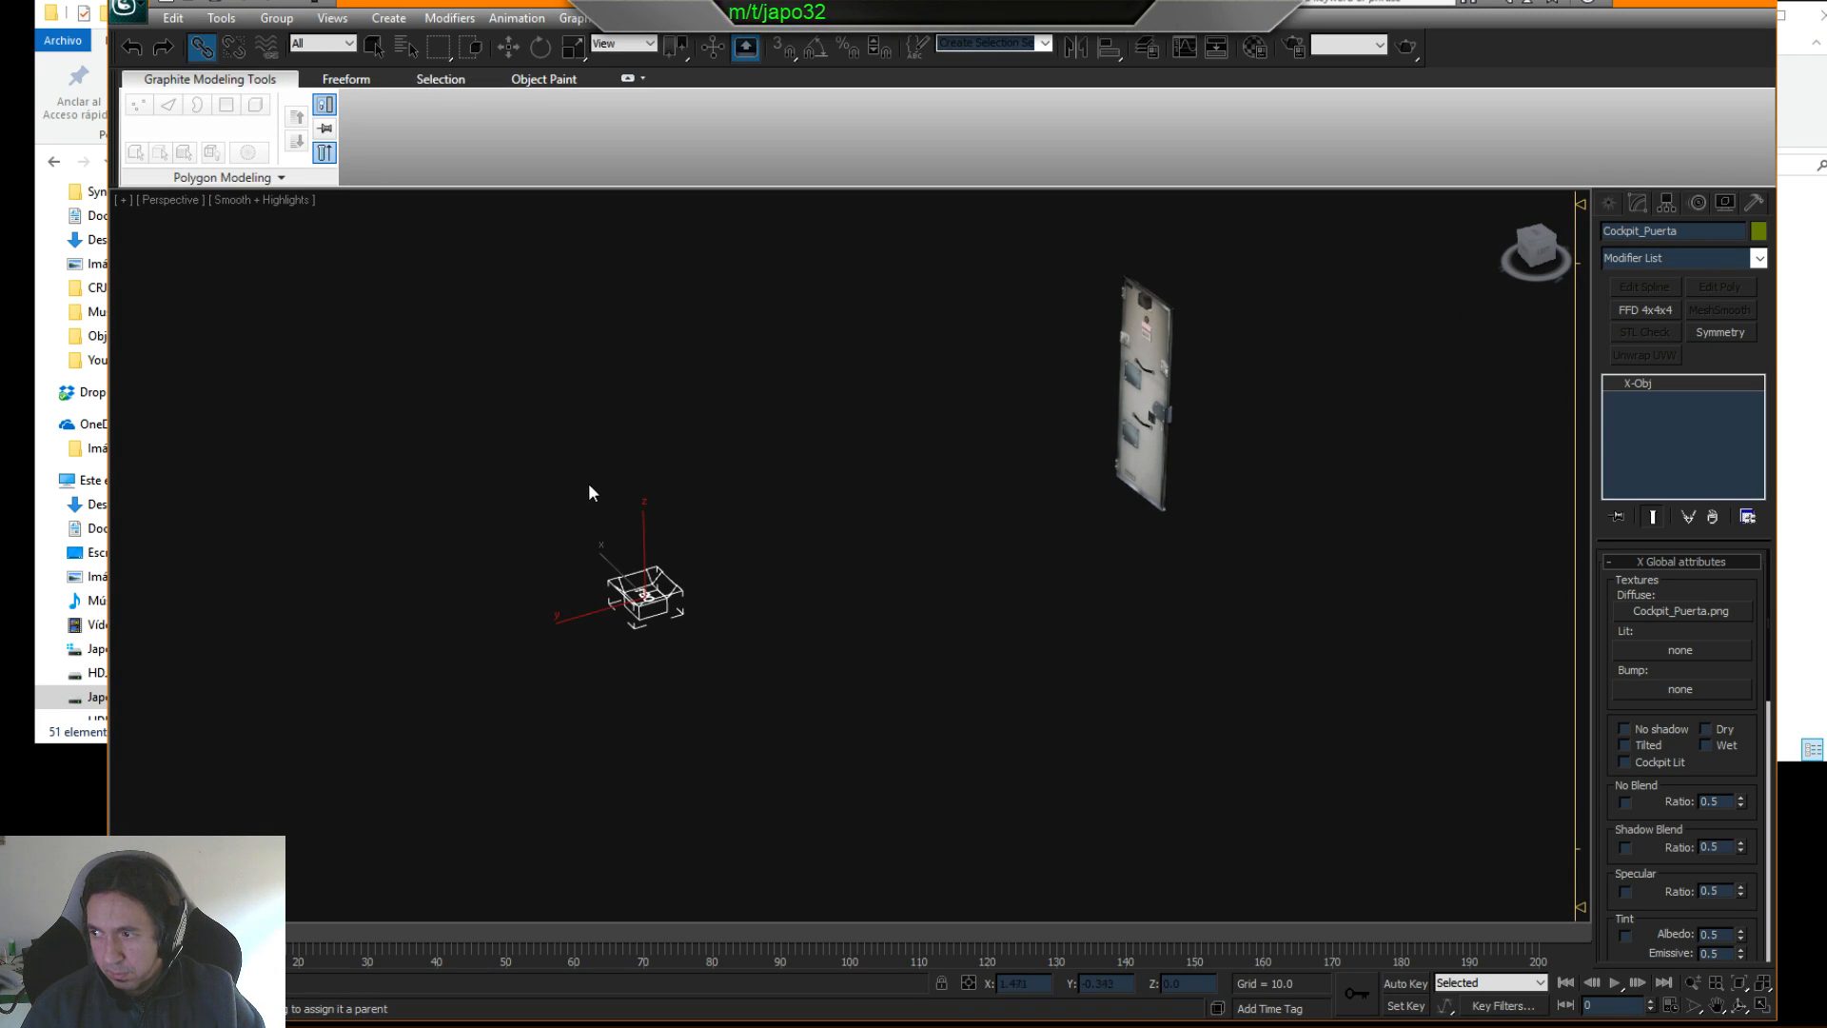
- Deselect everything in the 3ds Max door scene and export it as Cockpit_Puerta.OBJ for X-Plane version 10 into the Objects folder
middle_drag(672, 463, 698, 469)
middle_drag(923, 469, 881, 503)
click(1053, 529)
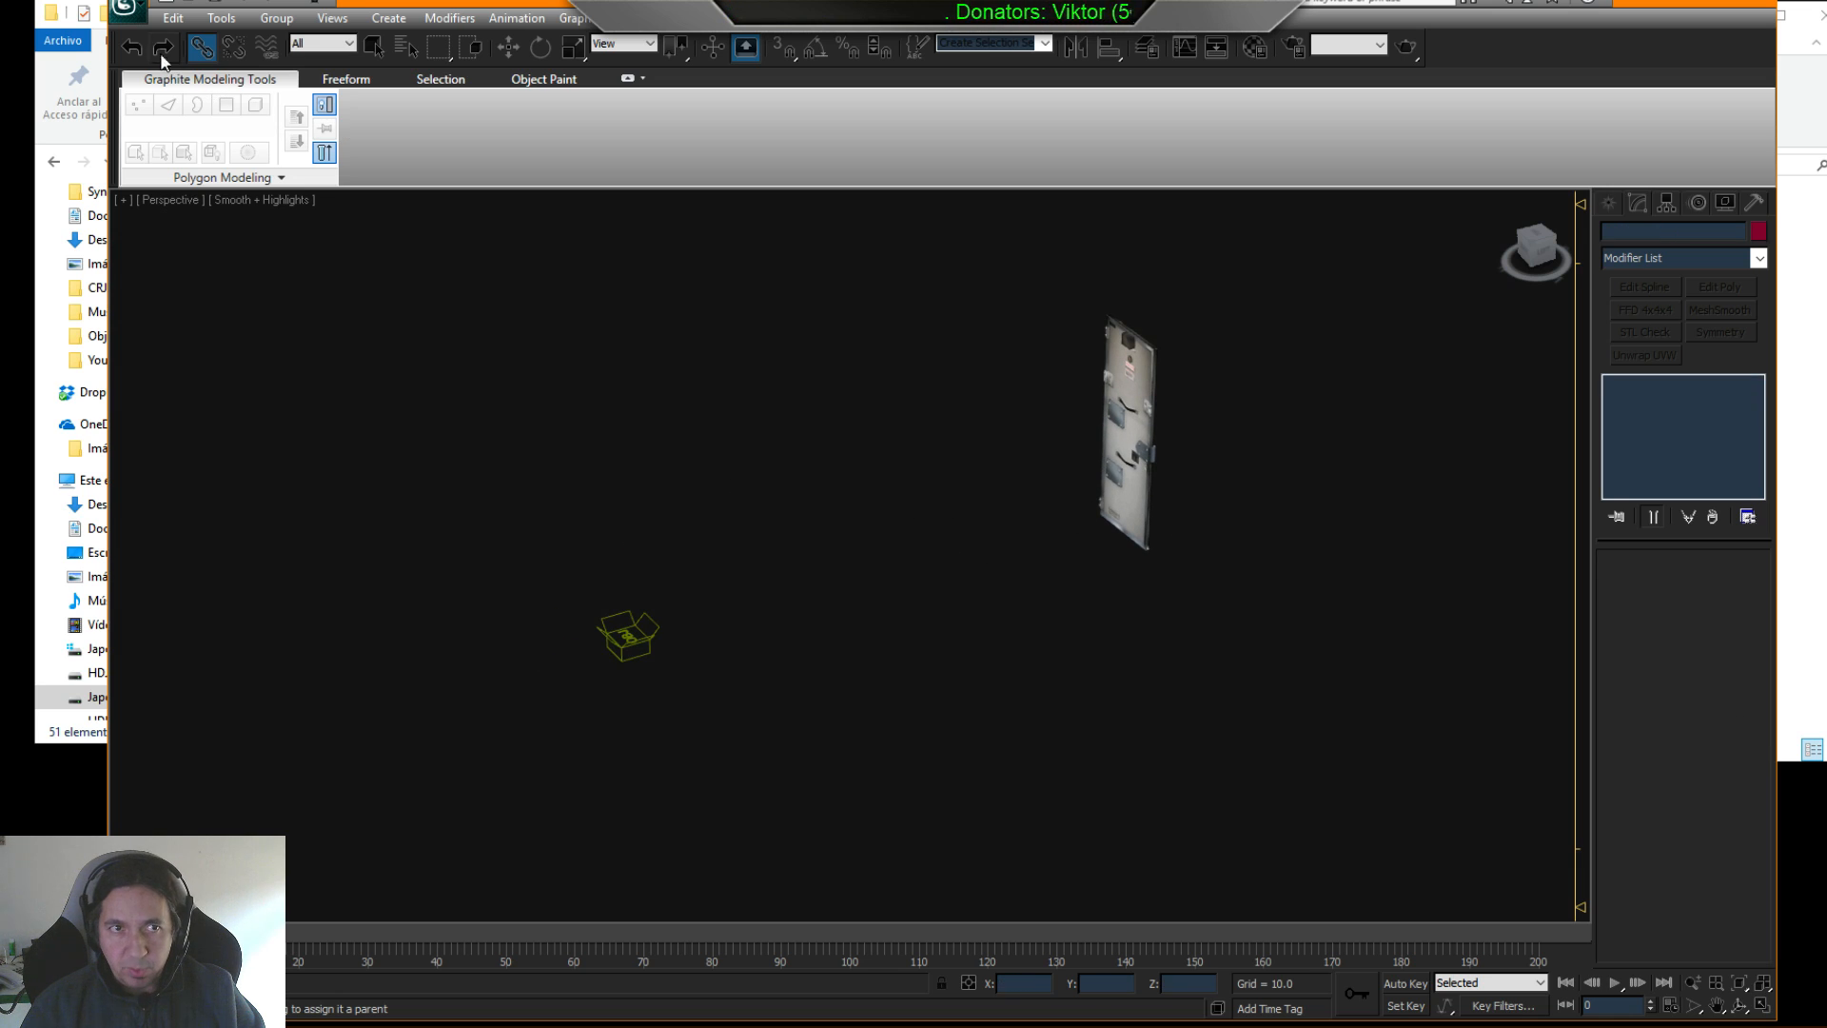
click(123, 10)
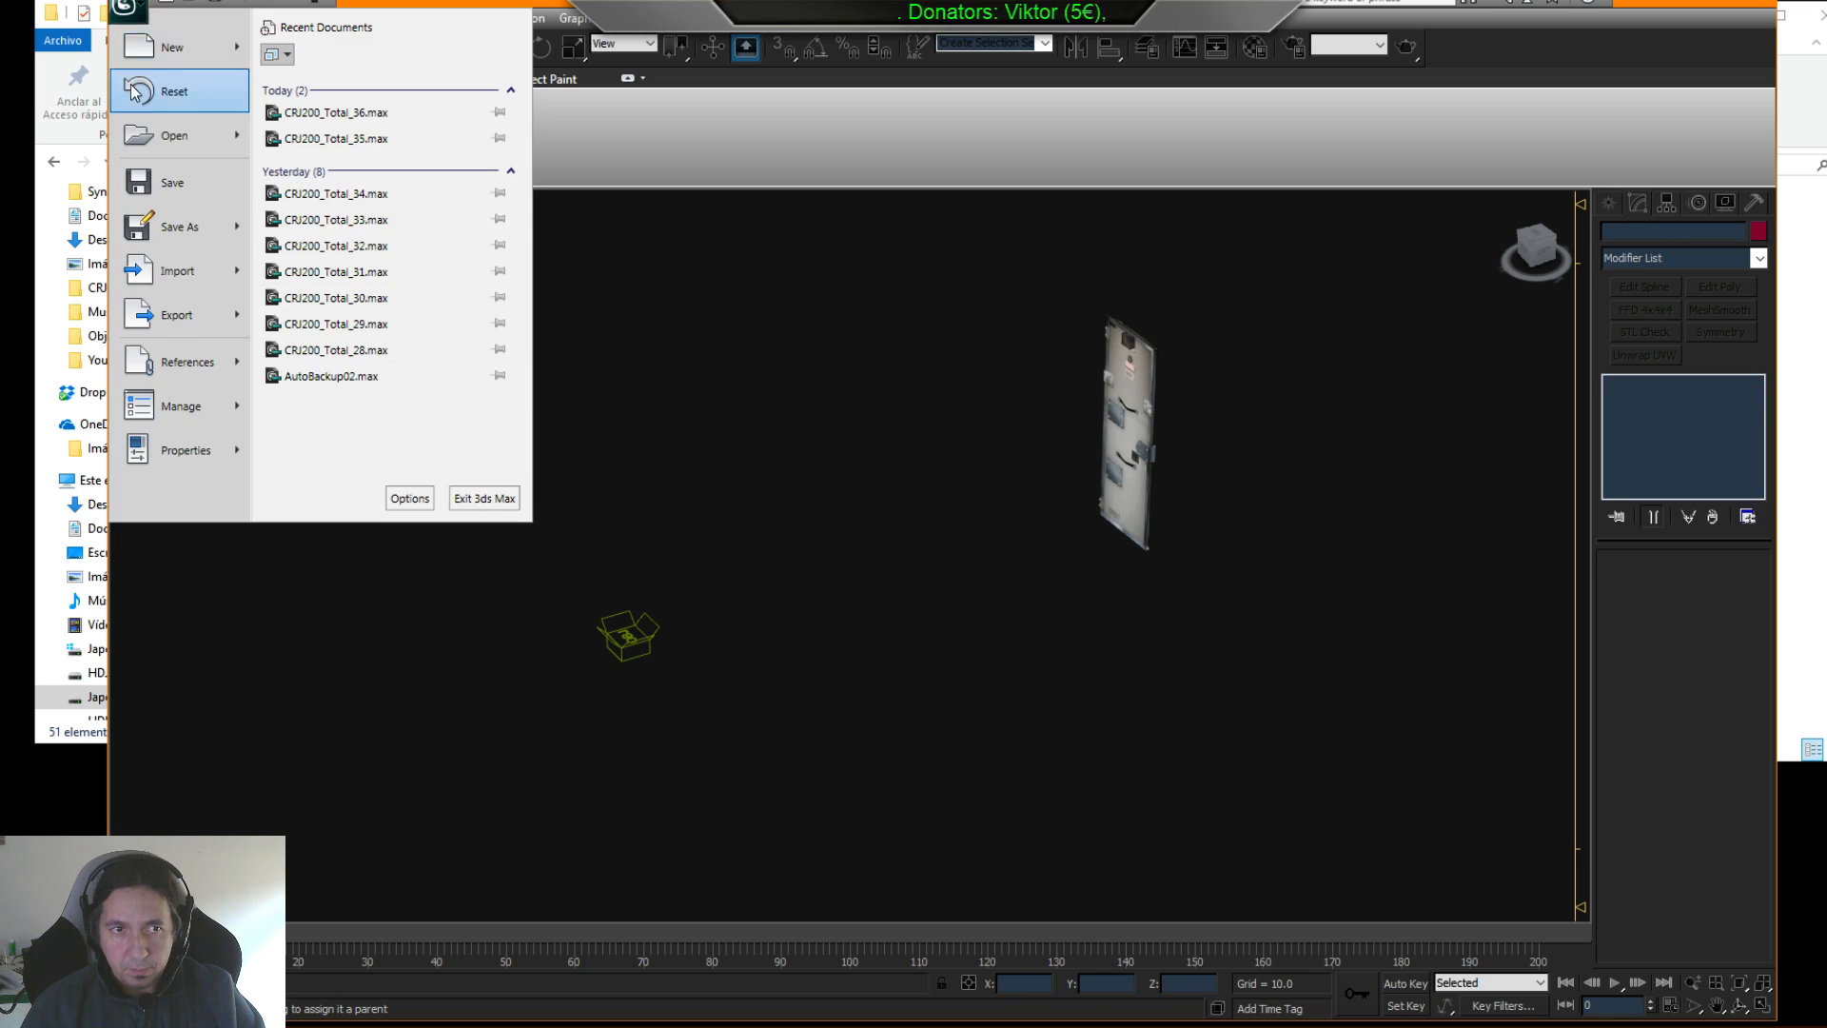
click(190, 320)
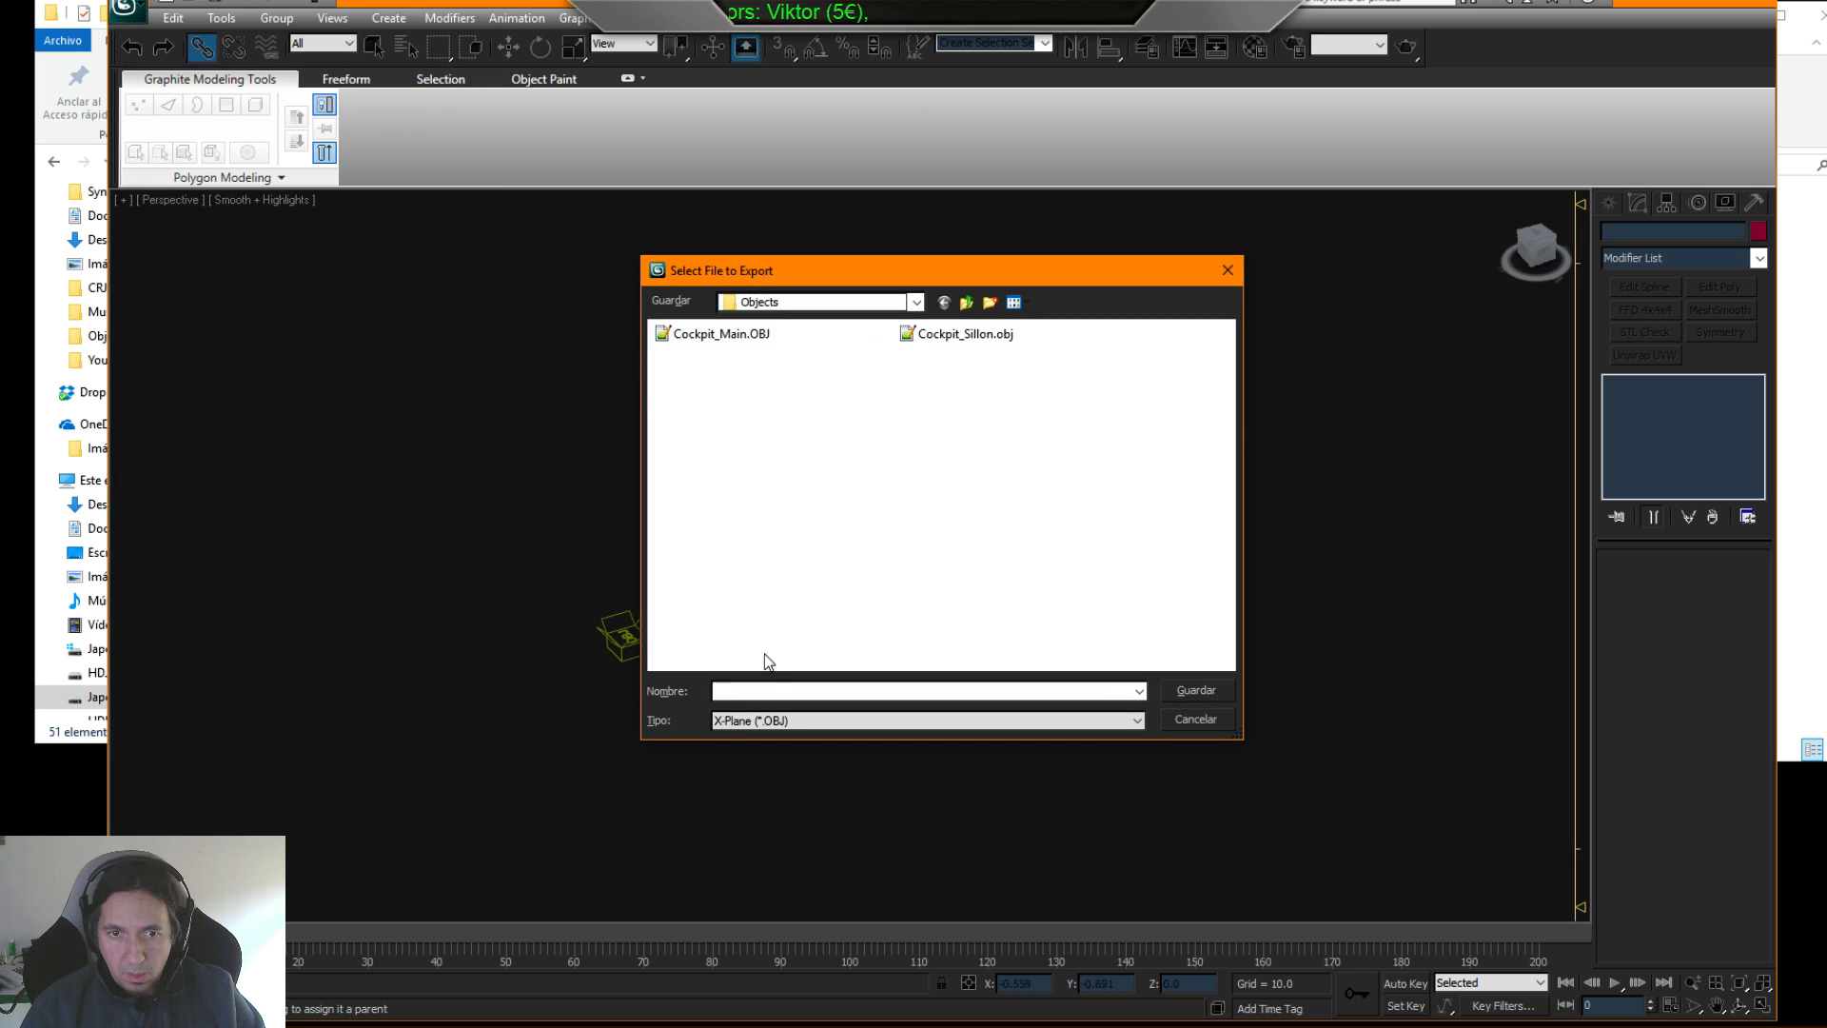
click(699, 335)
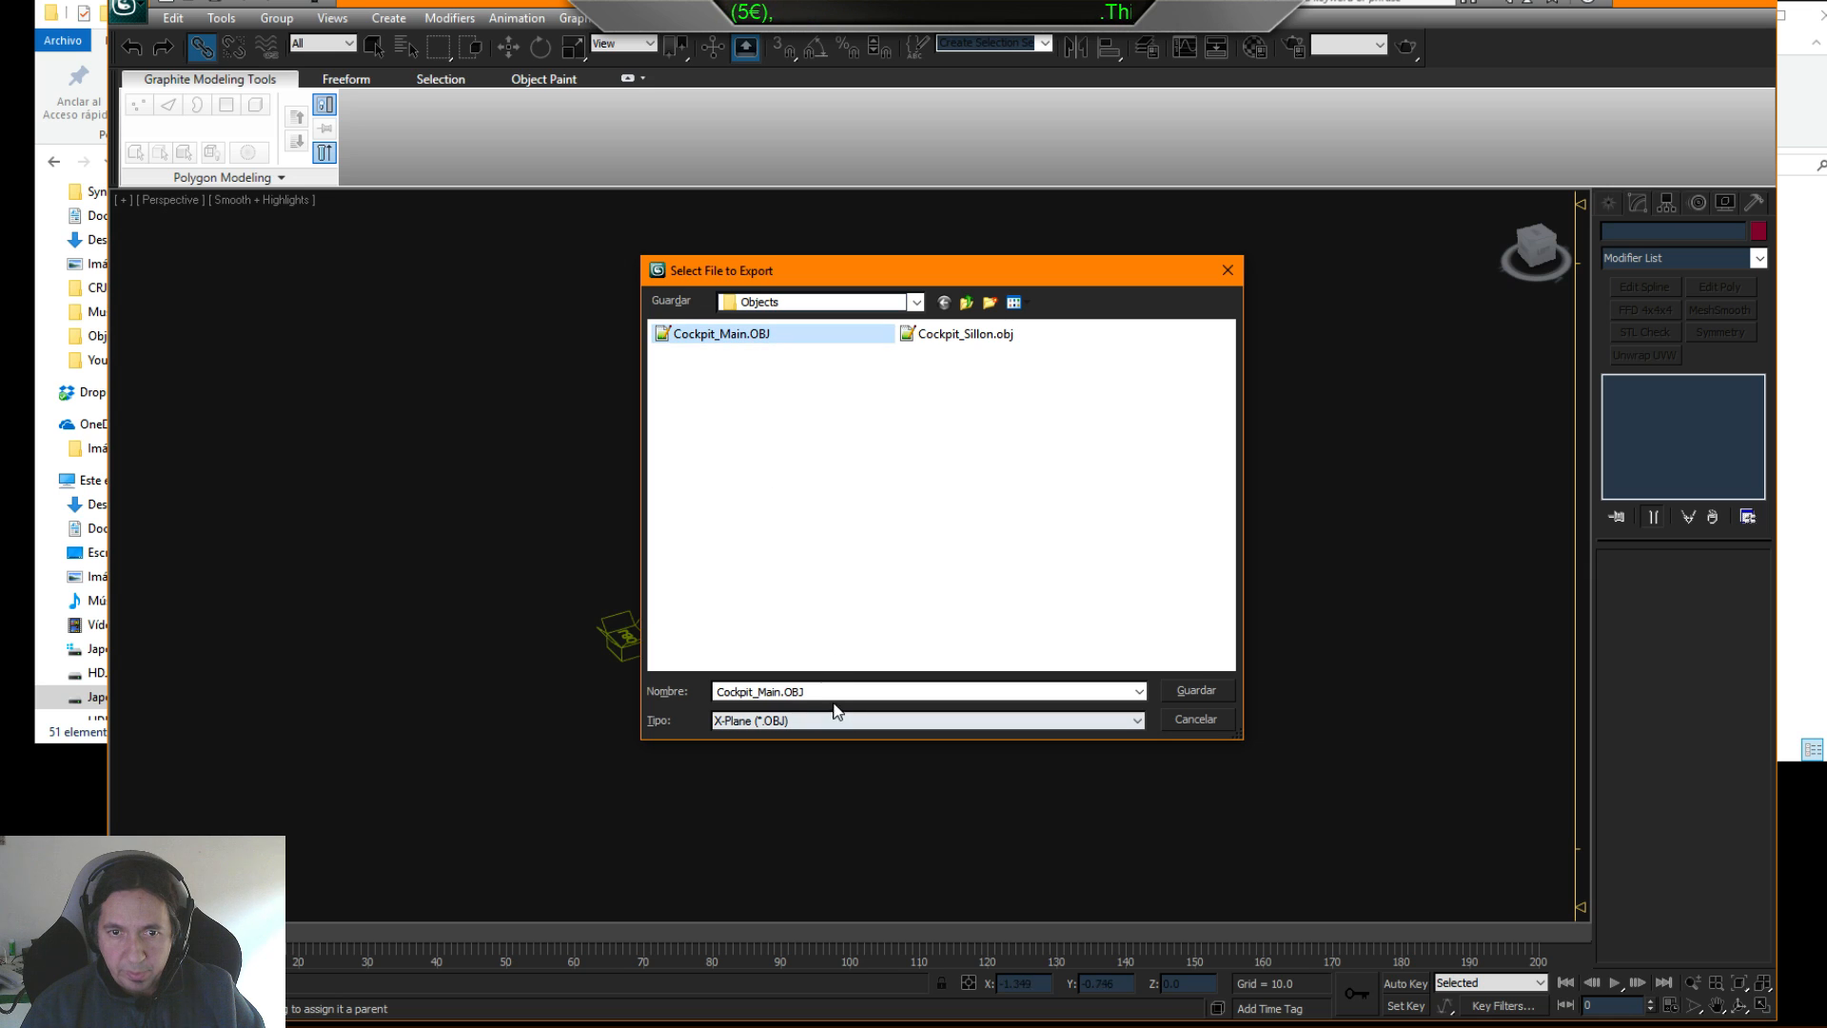
click(779, 690)
click(782, 694)
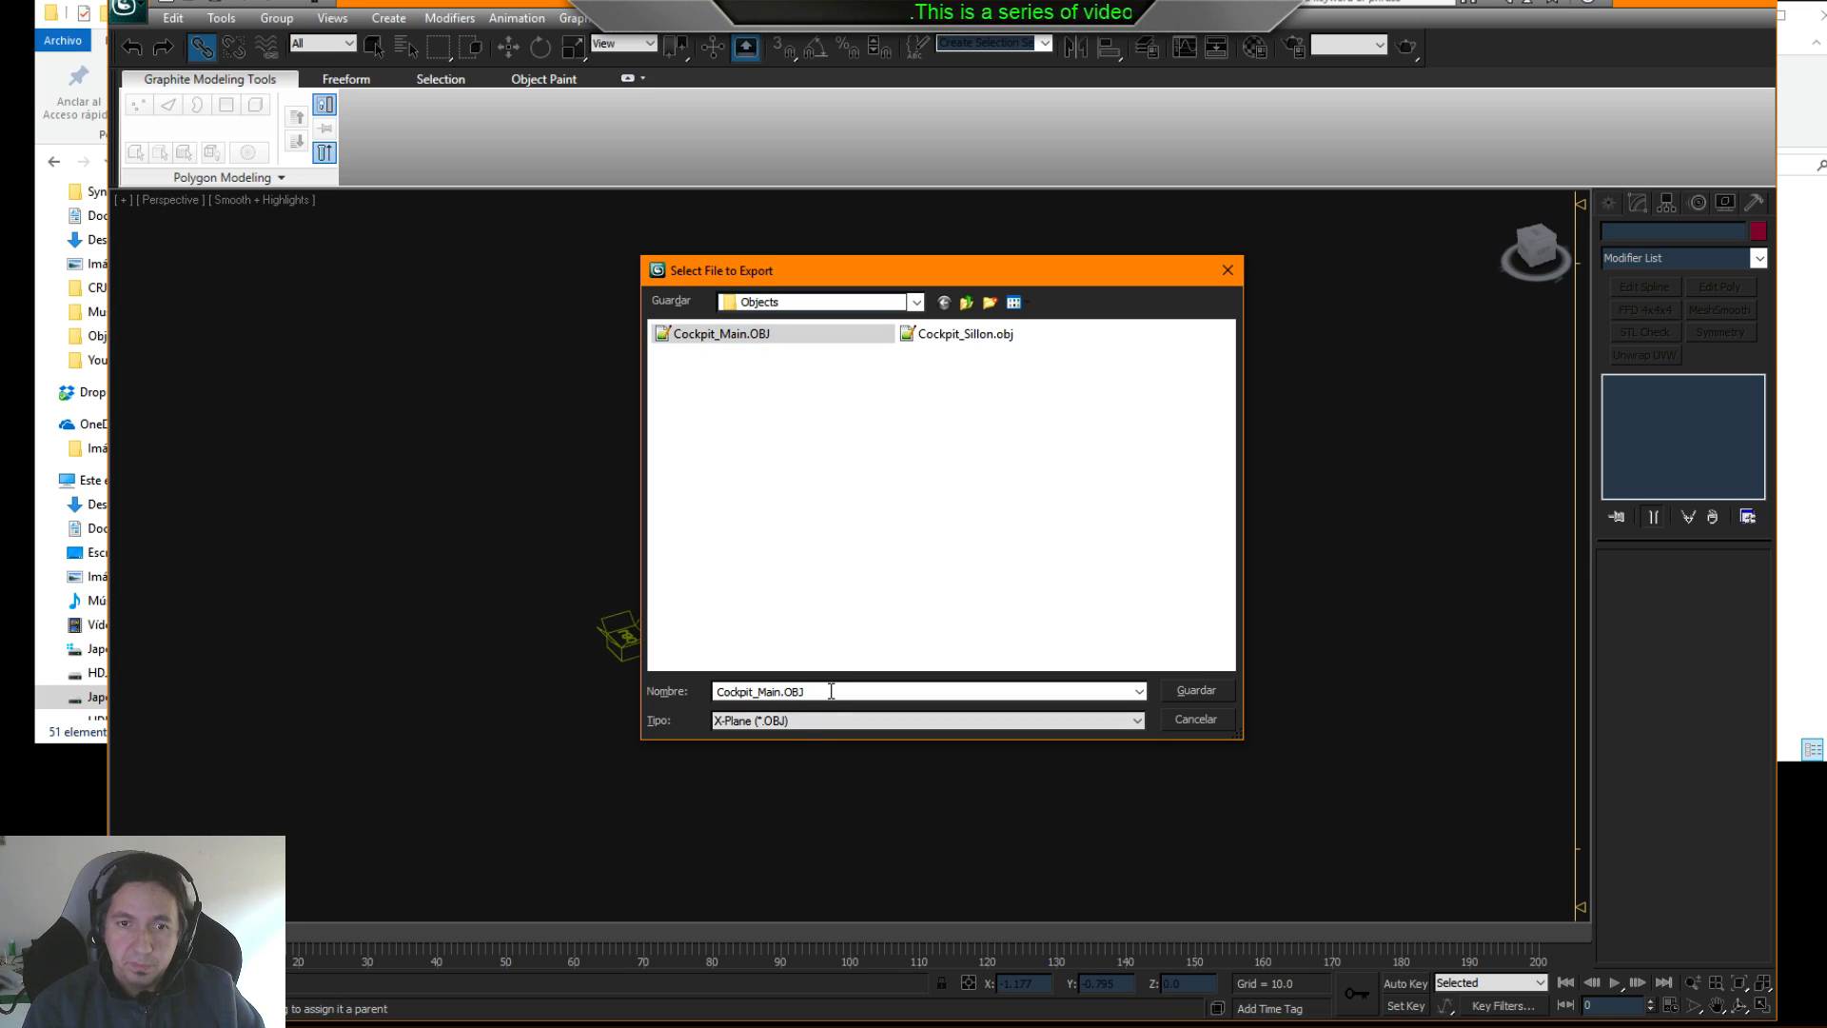
text(Puert)
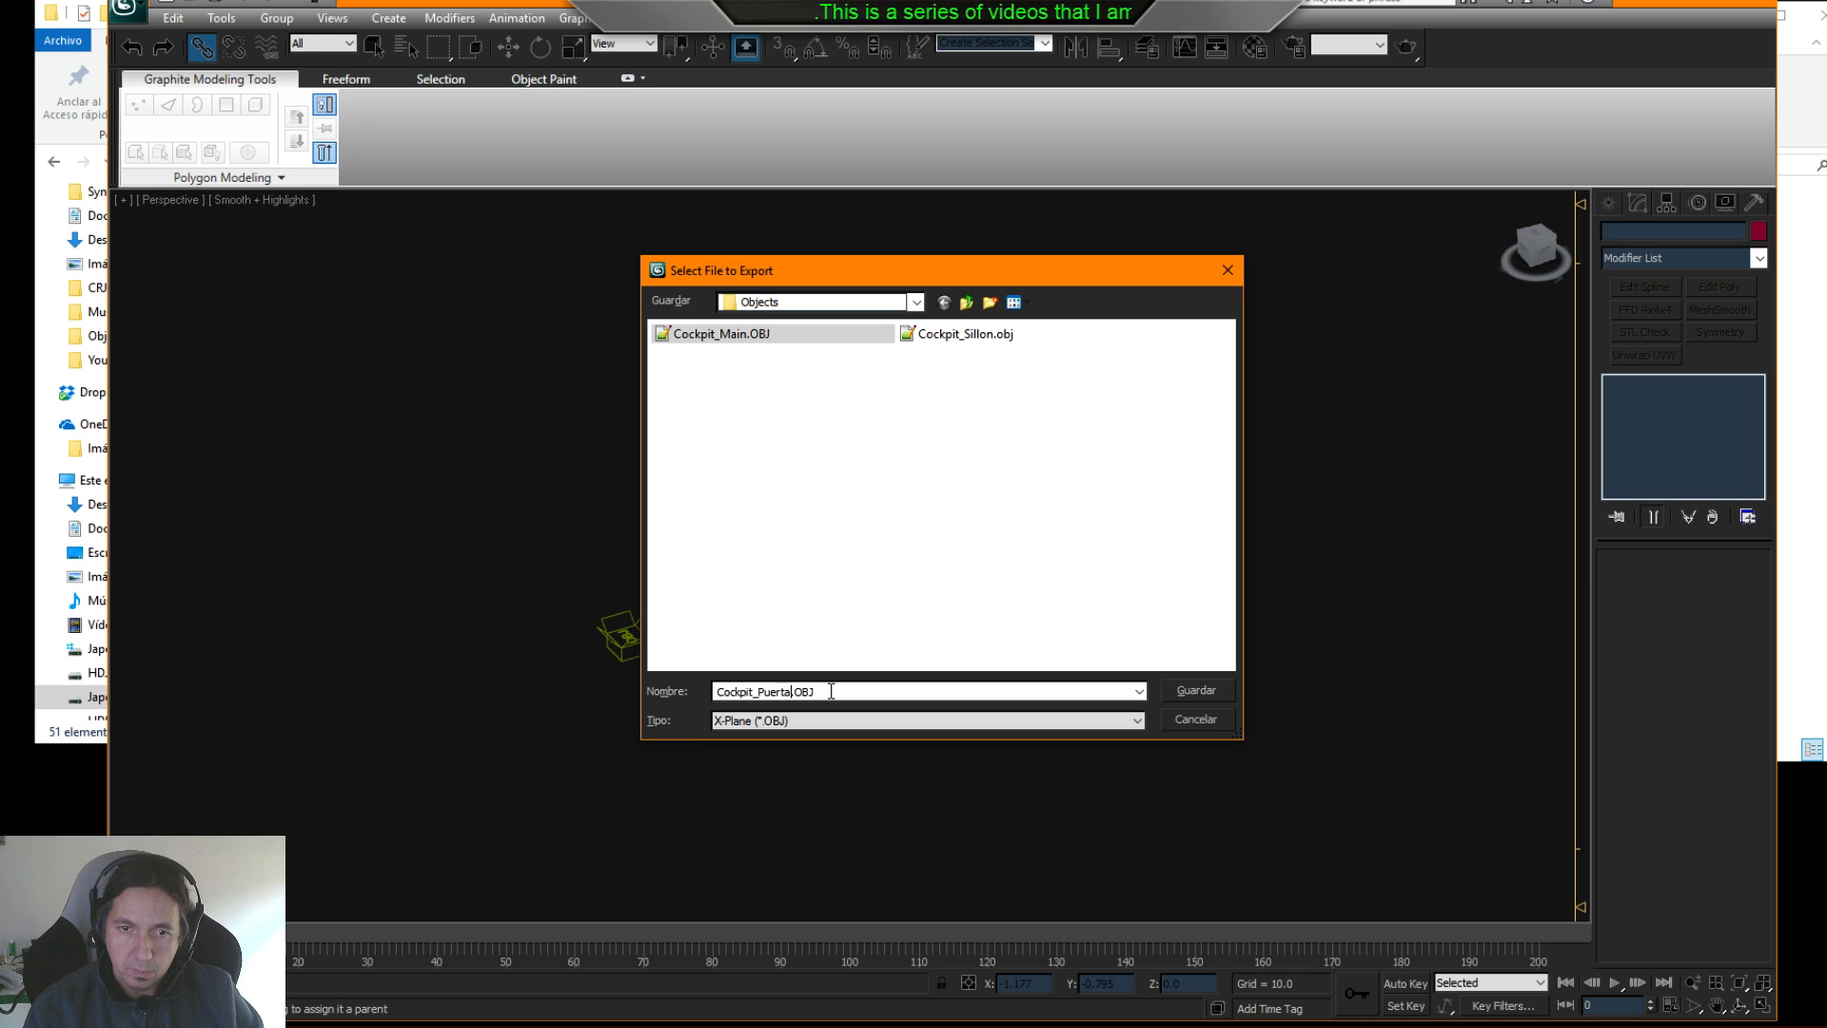
text(a)
click(1179, 695)
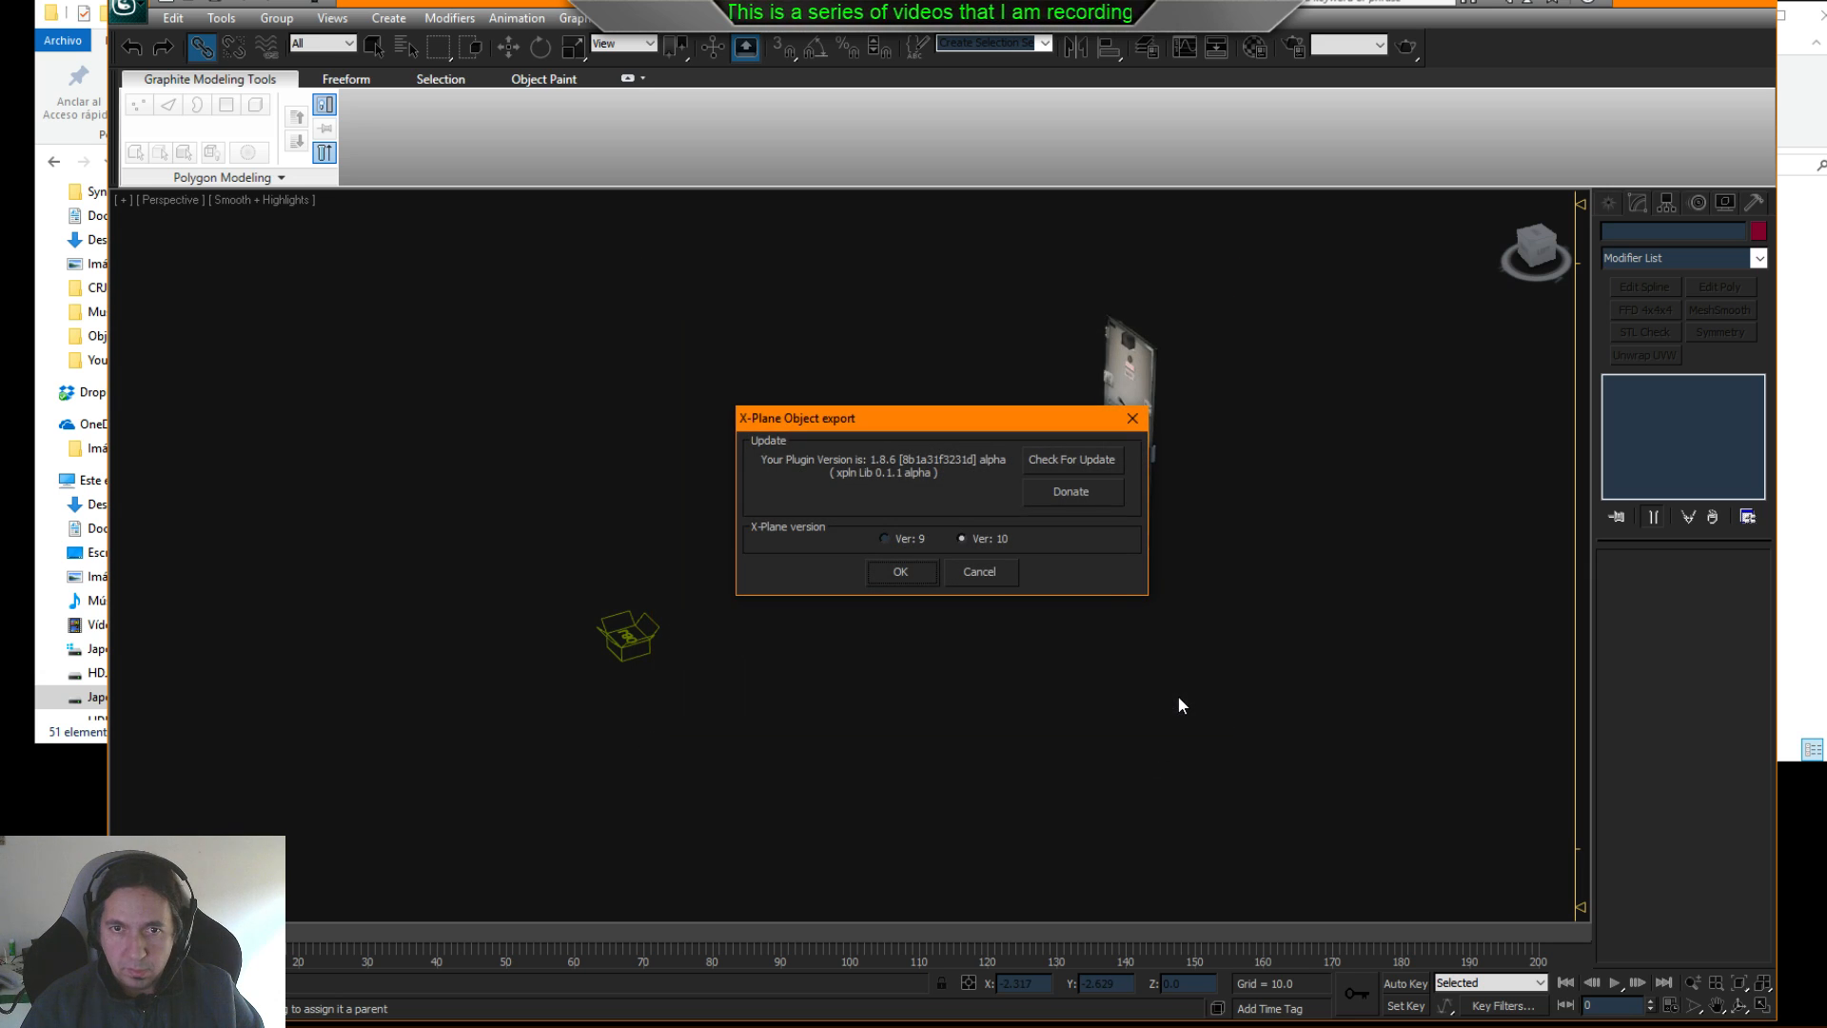
click(921, 563)
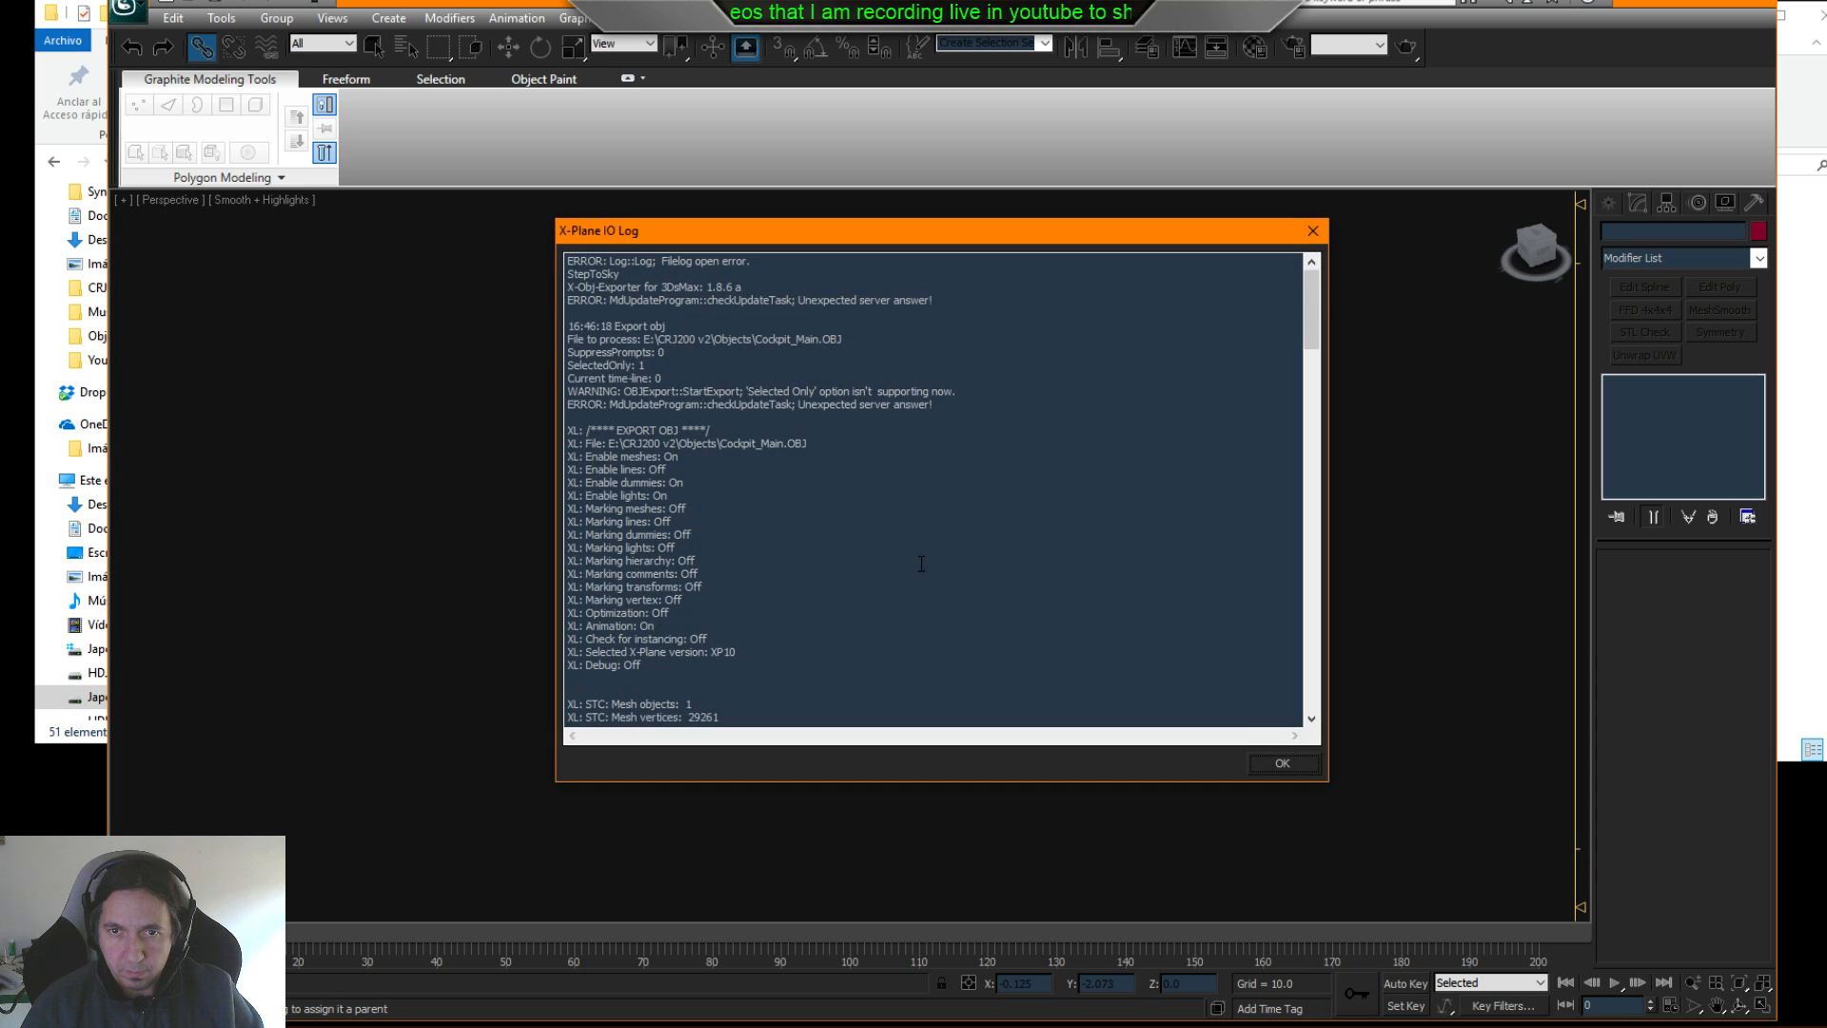
click(1282, 762)
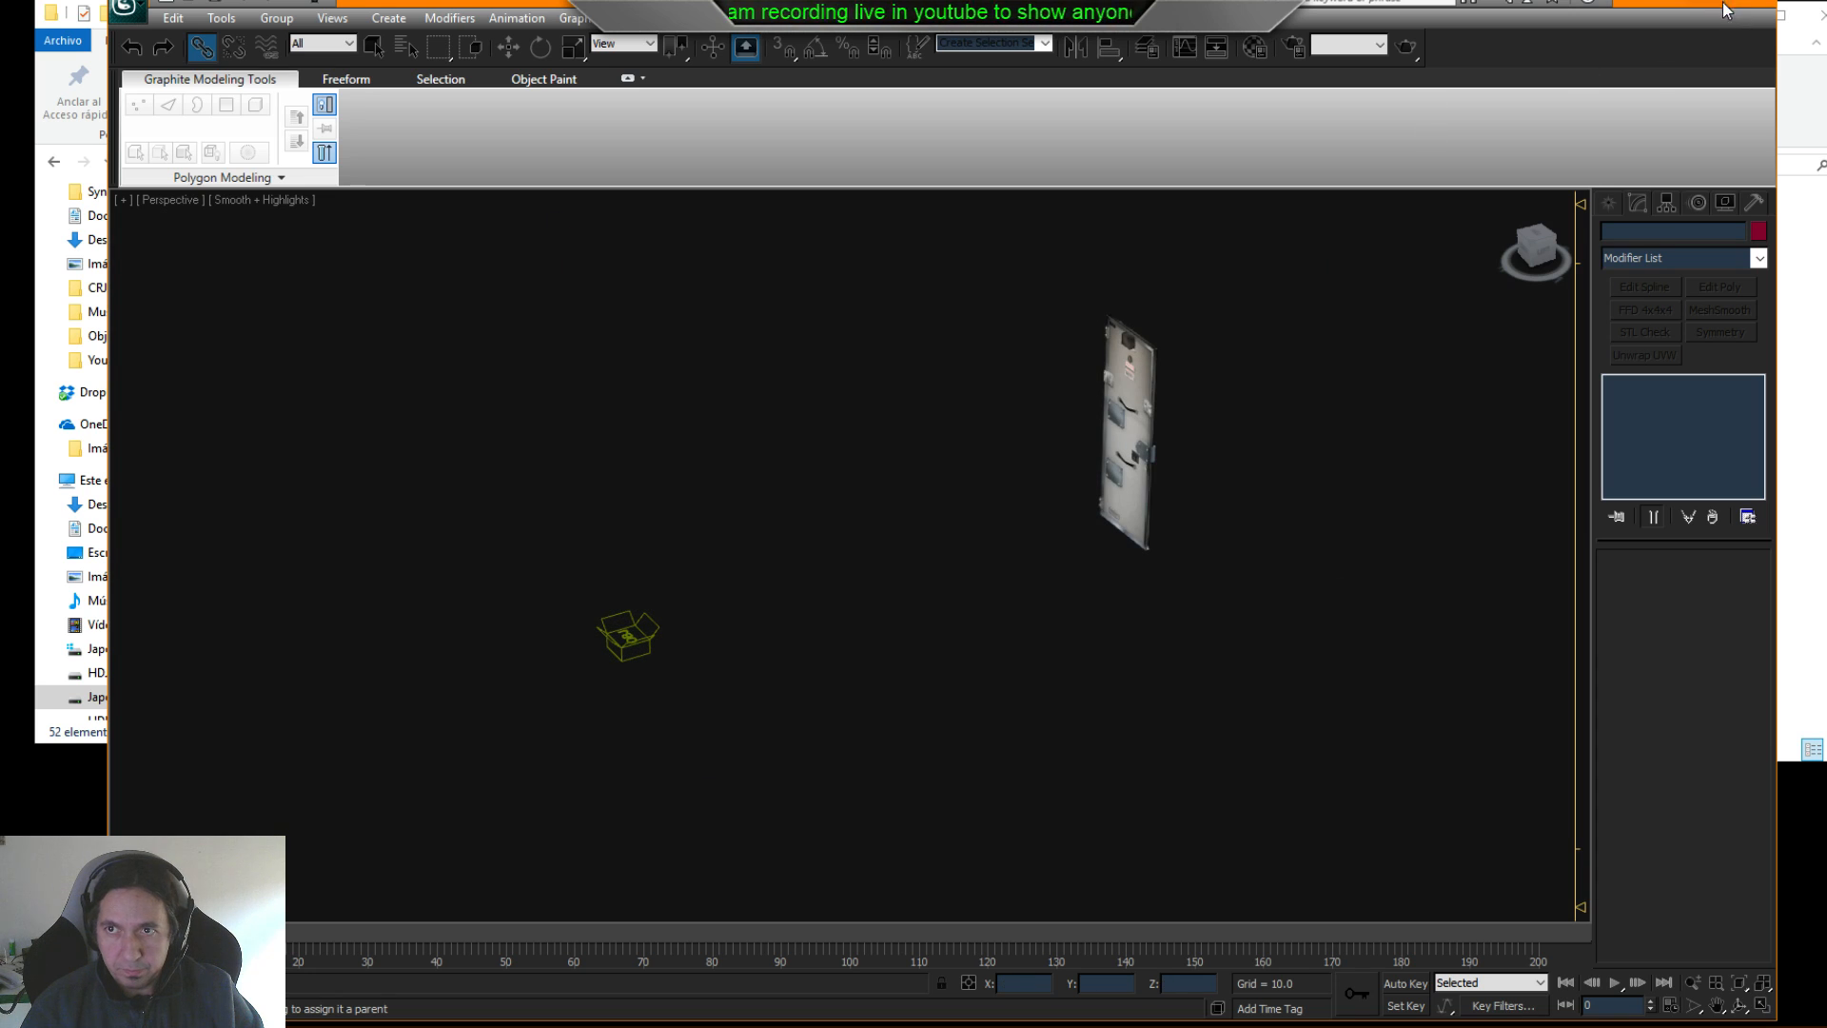
- Minimize 3ds Max and copy Cockpit_Puerta.obj from CRJ200 v2's Objects folder into the objects folder of X-Plane's CRJ-200 V2
click(1672, 4)
click(428, 473)
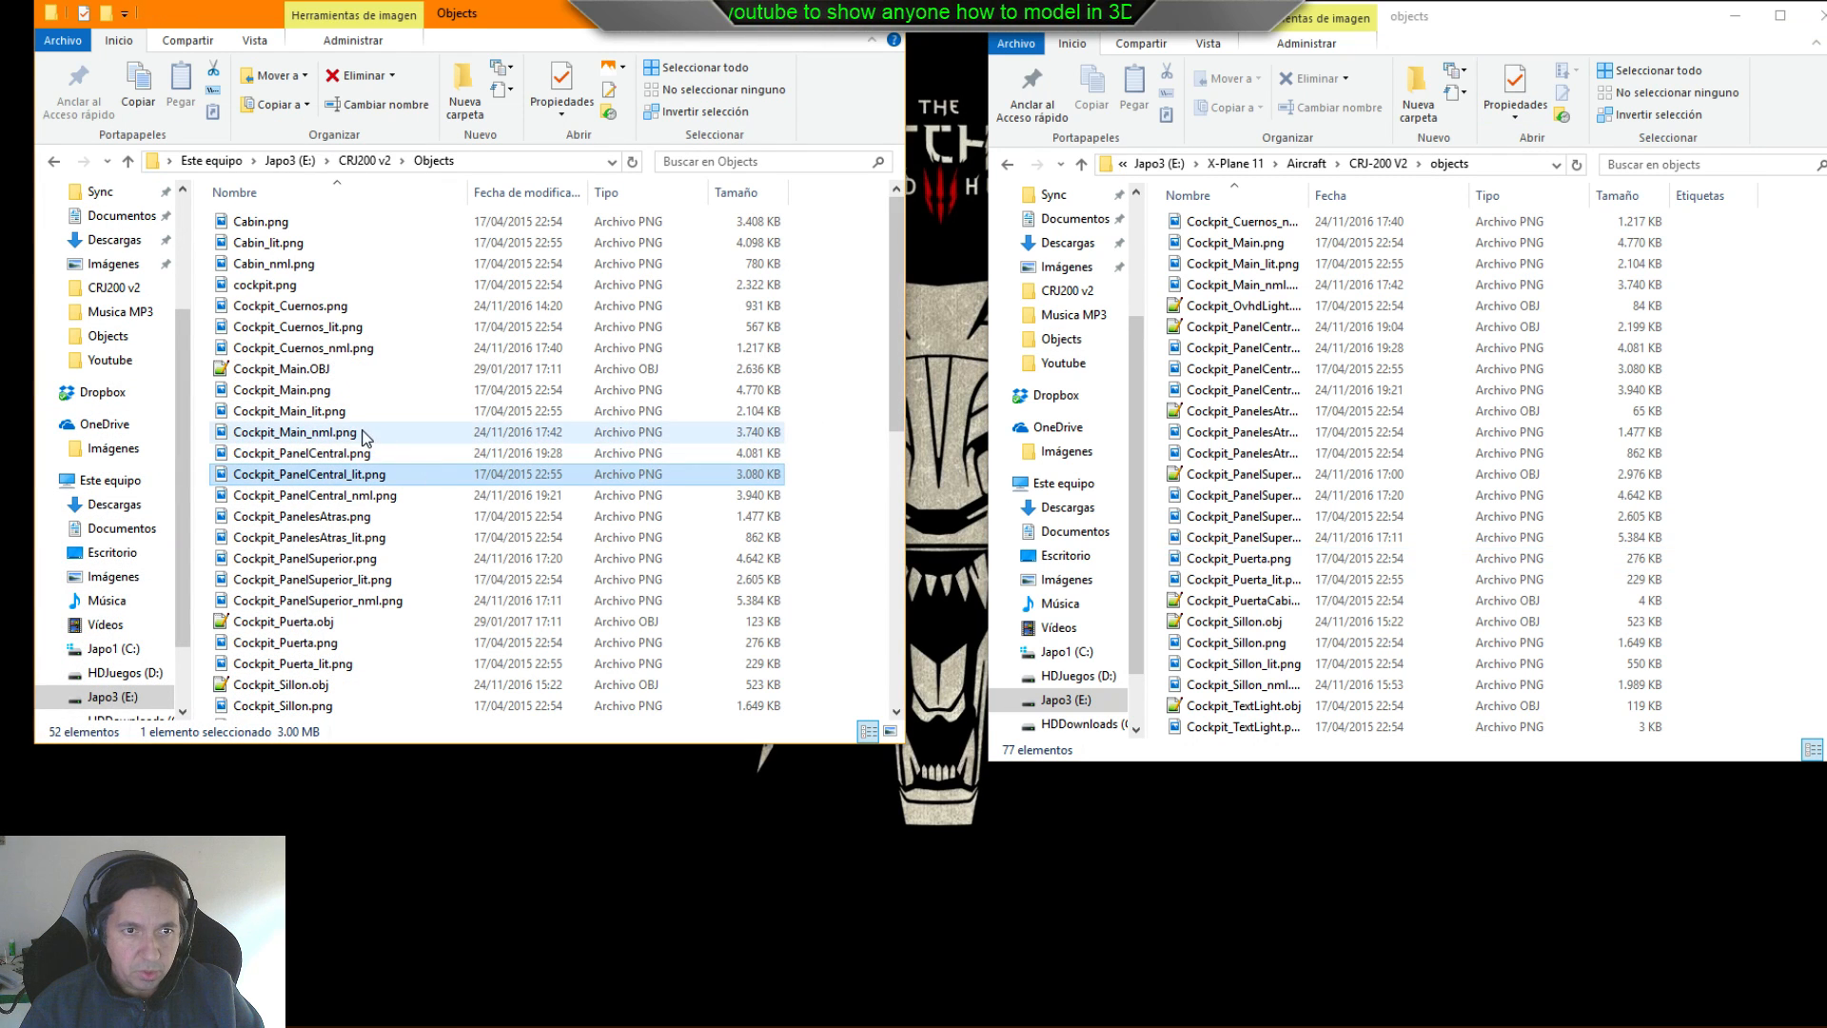
click(314, 623)
right_drag(298, 628, 1768, 620)
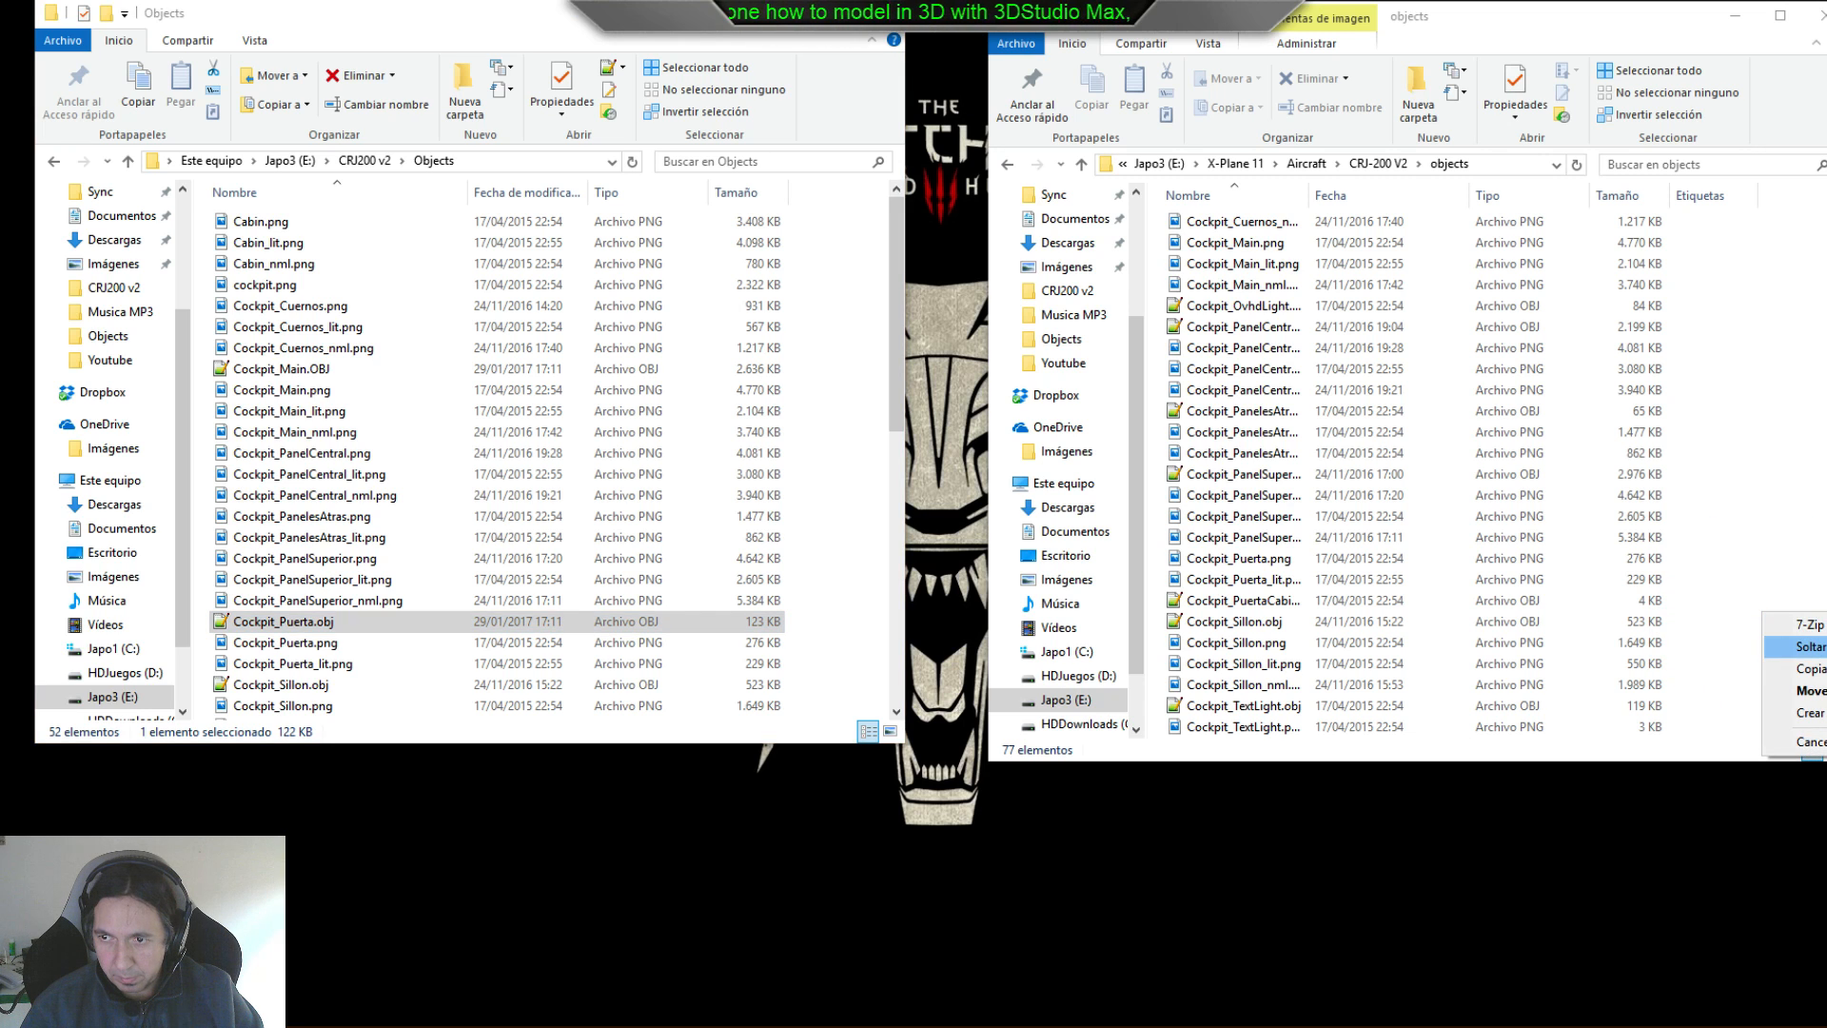
click(1804, 668)
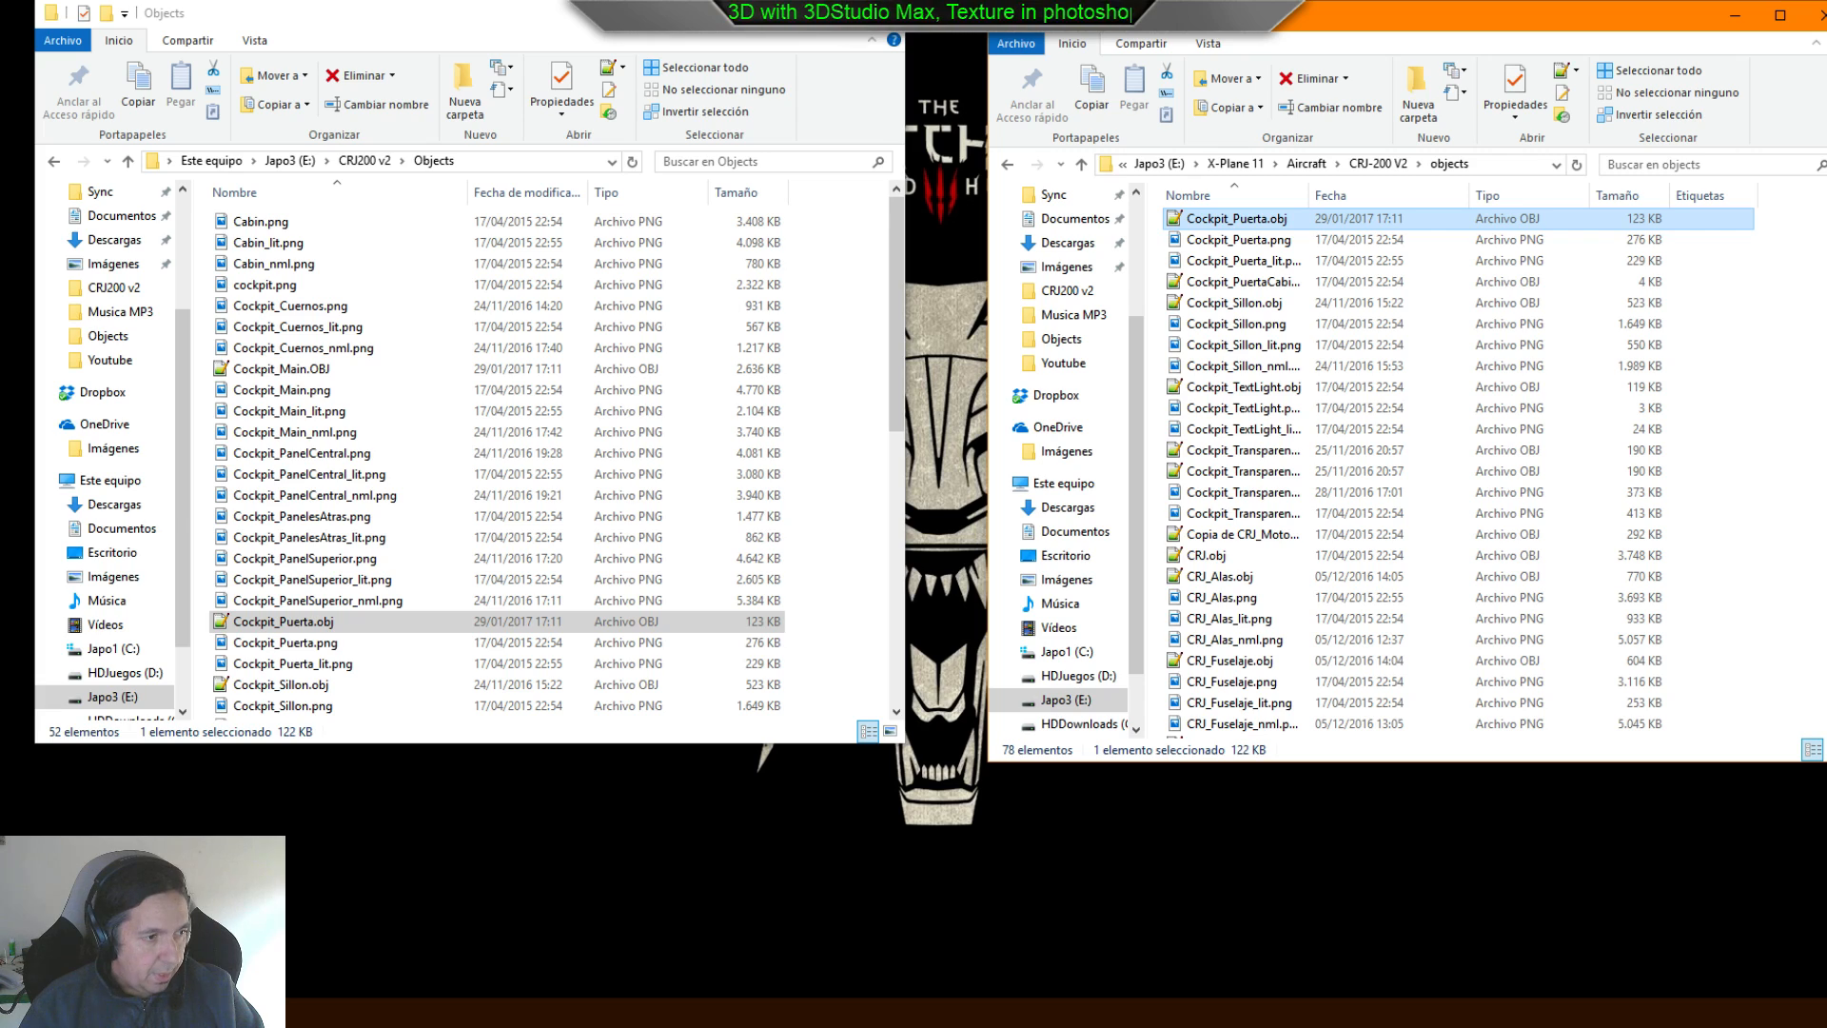
- Delete Cockpit_Main.OBJ, Cockpit_Puerta.obj and Cockpit_Sillon.obj from the CRJ200 v2 Objects folder
click(209, 1011)
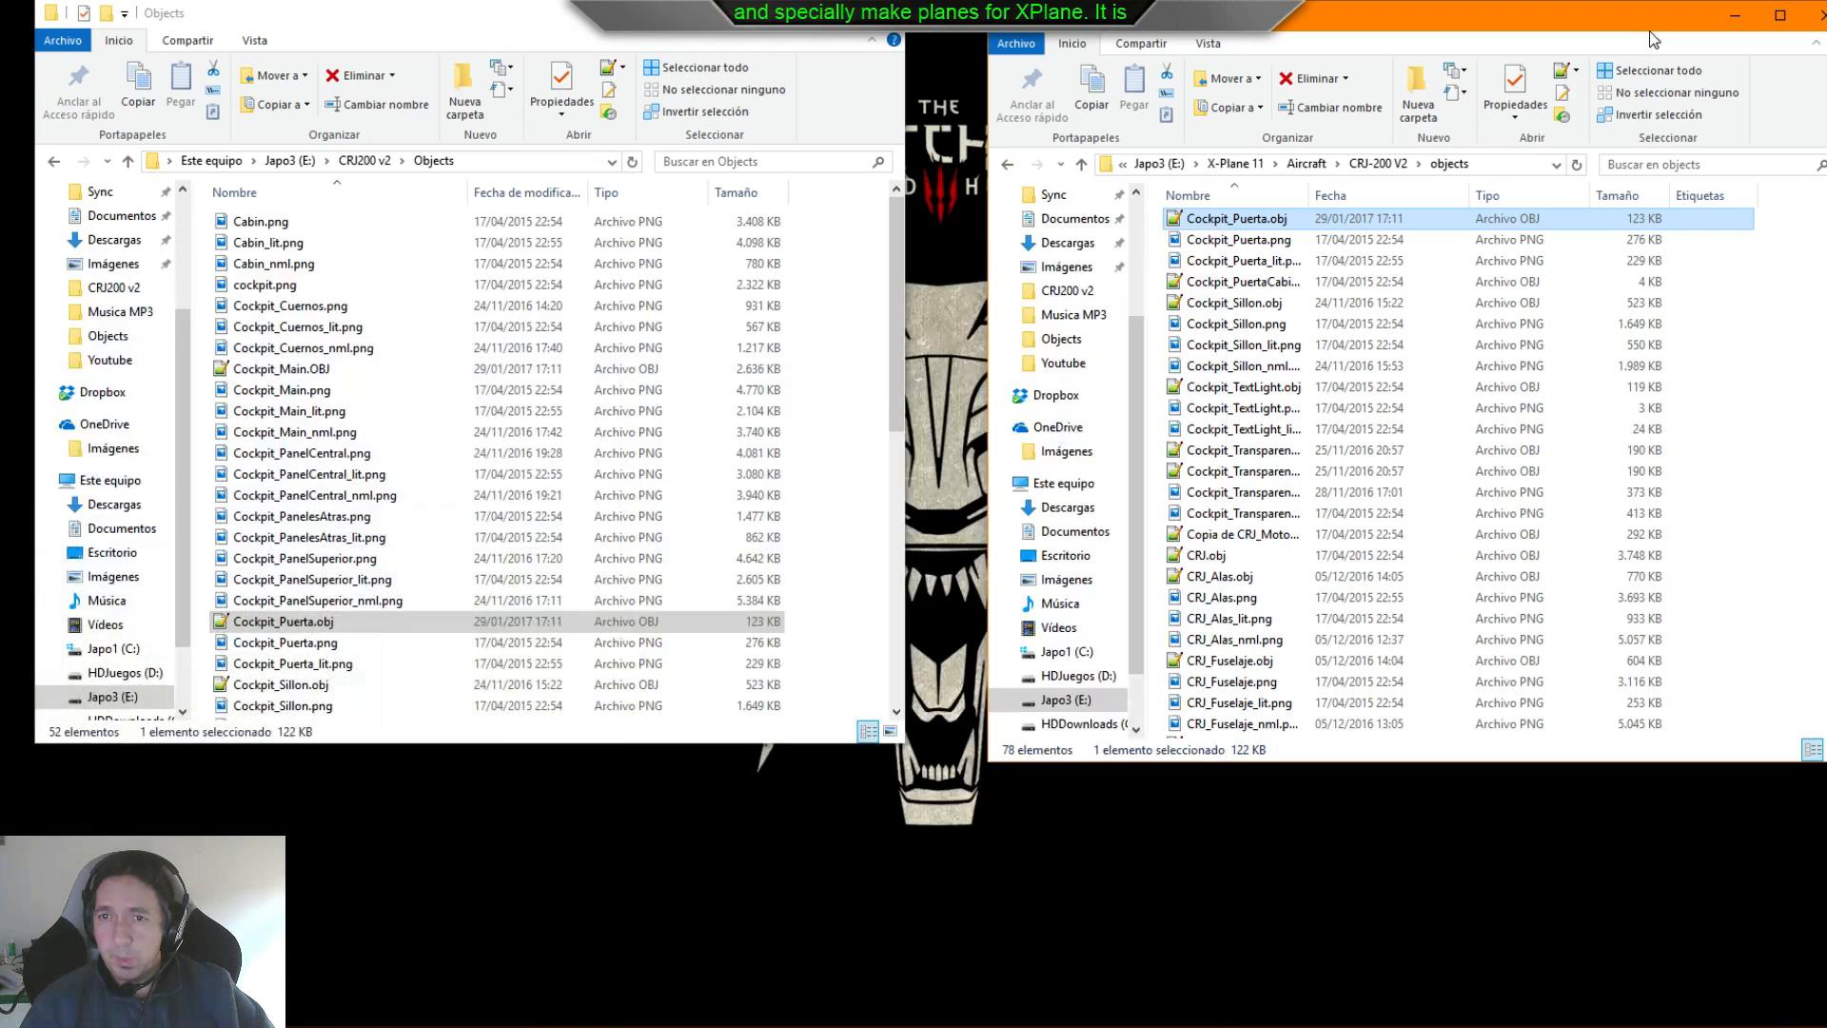
click(1670, 21)
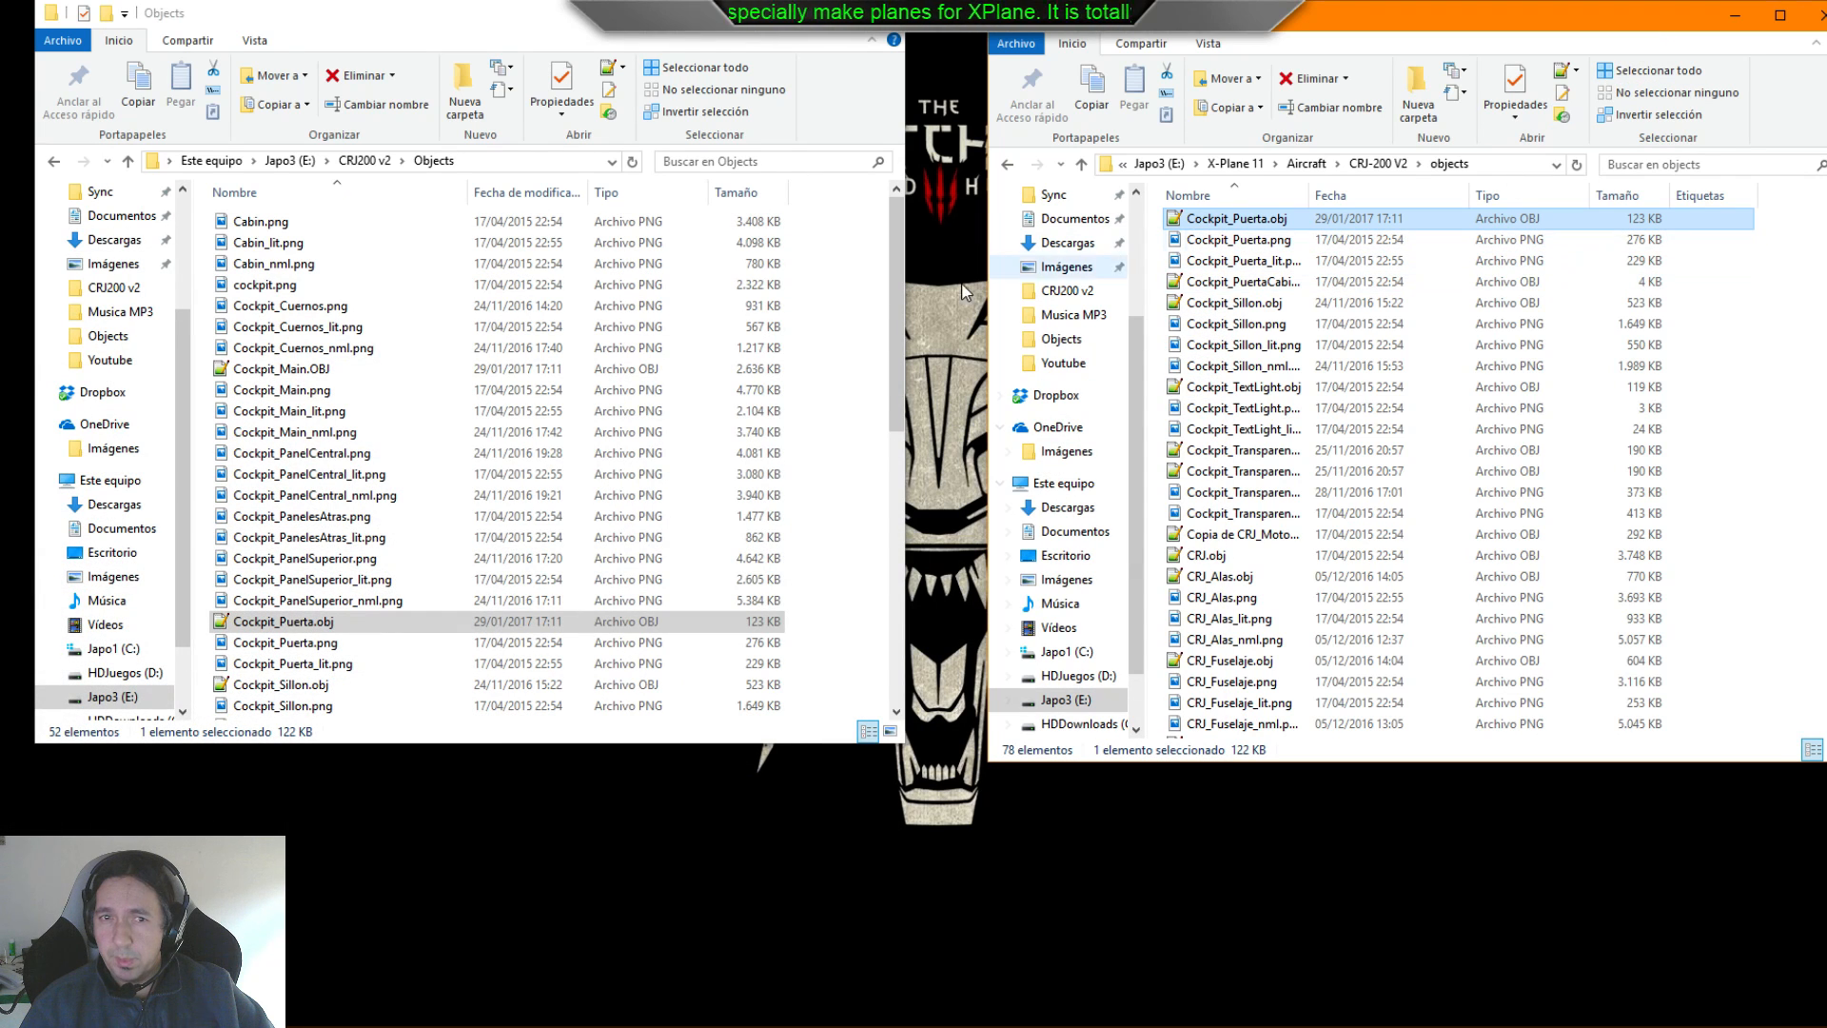
click(307, 624)
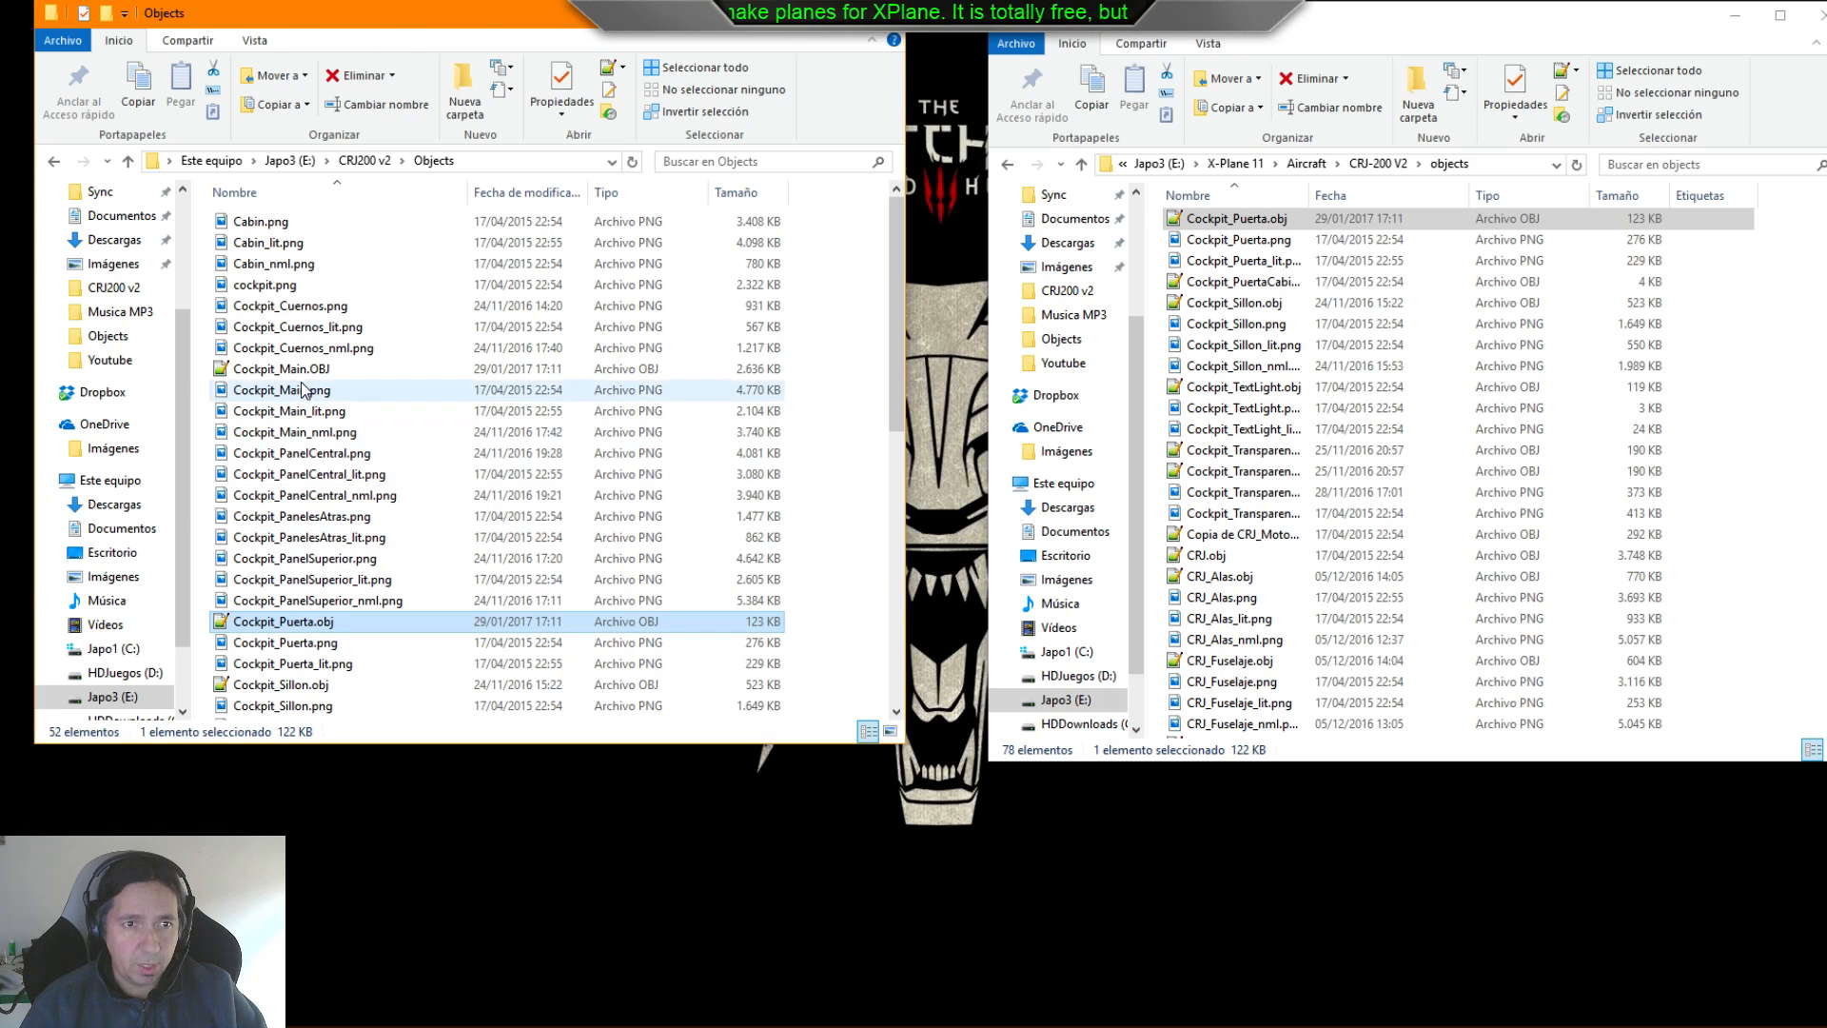
ctrl+click(297, 370)
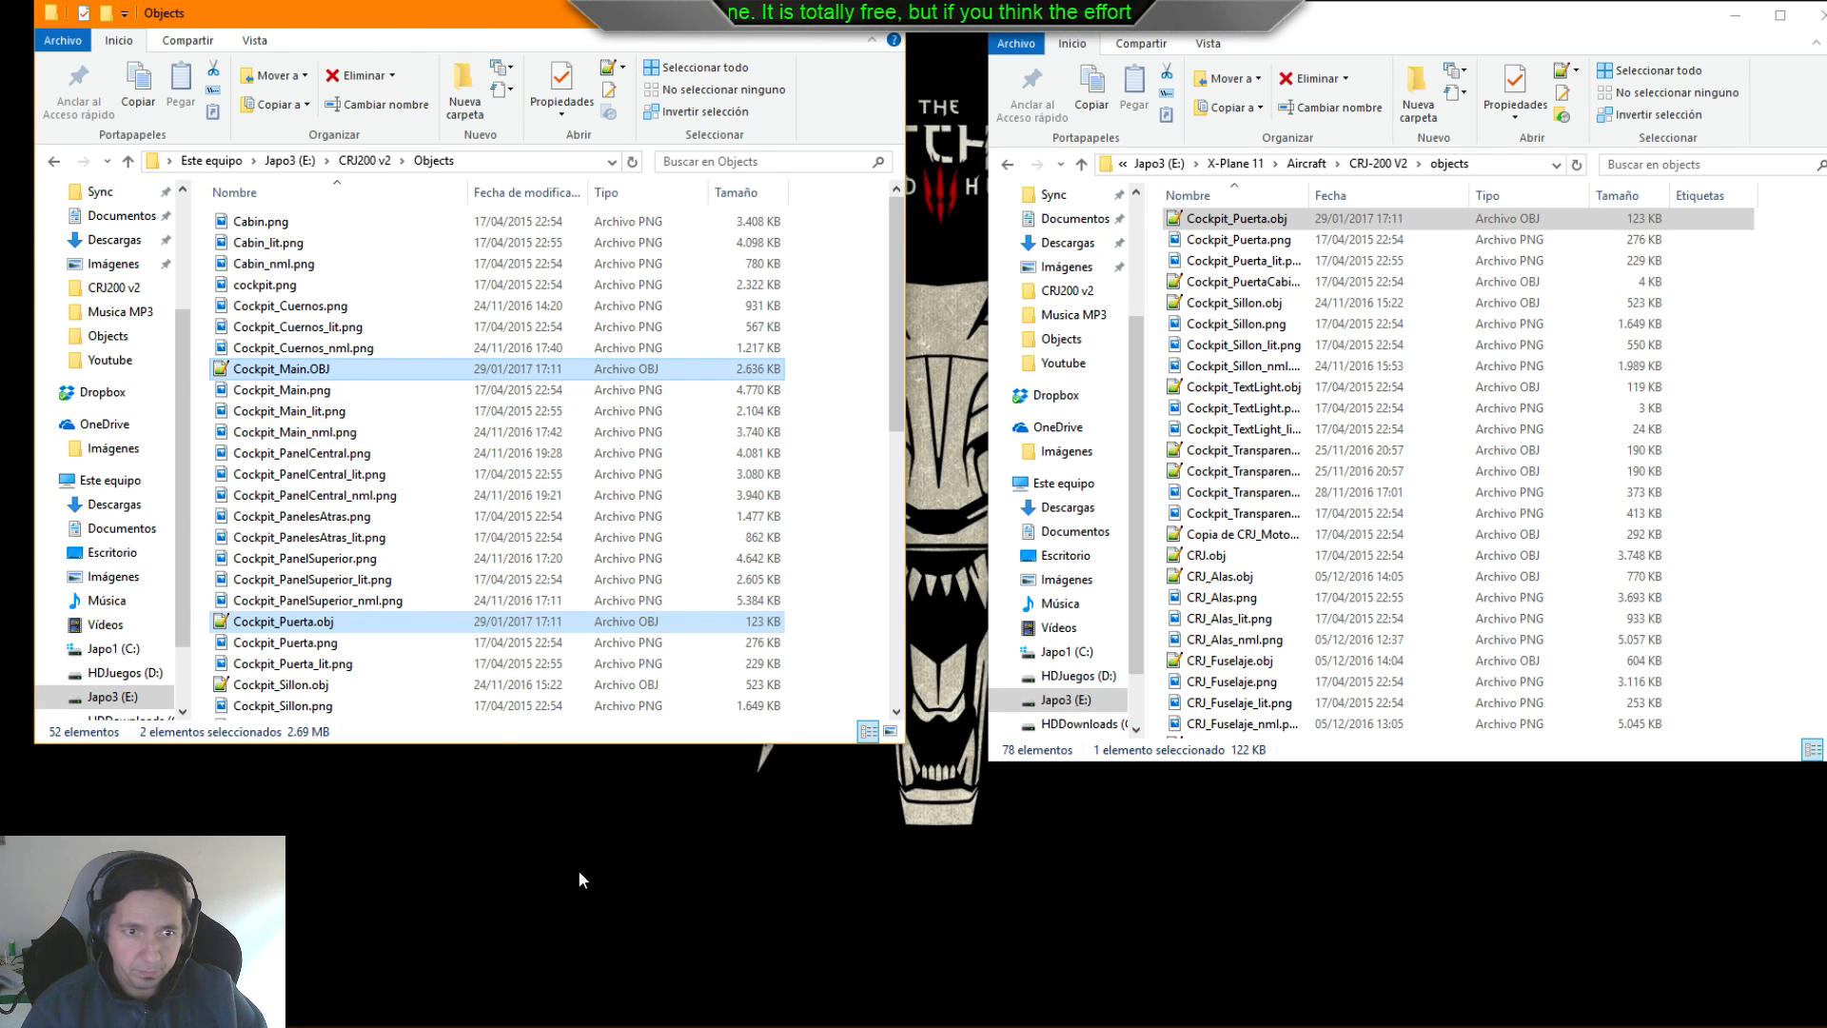
ctrl+click(295, 685)
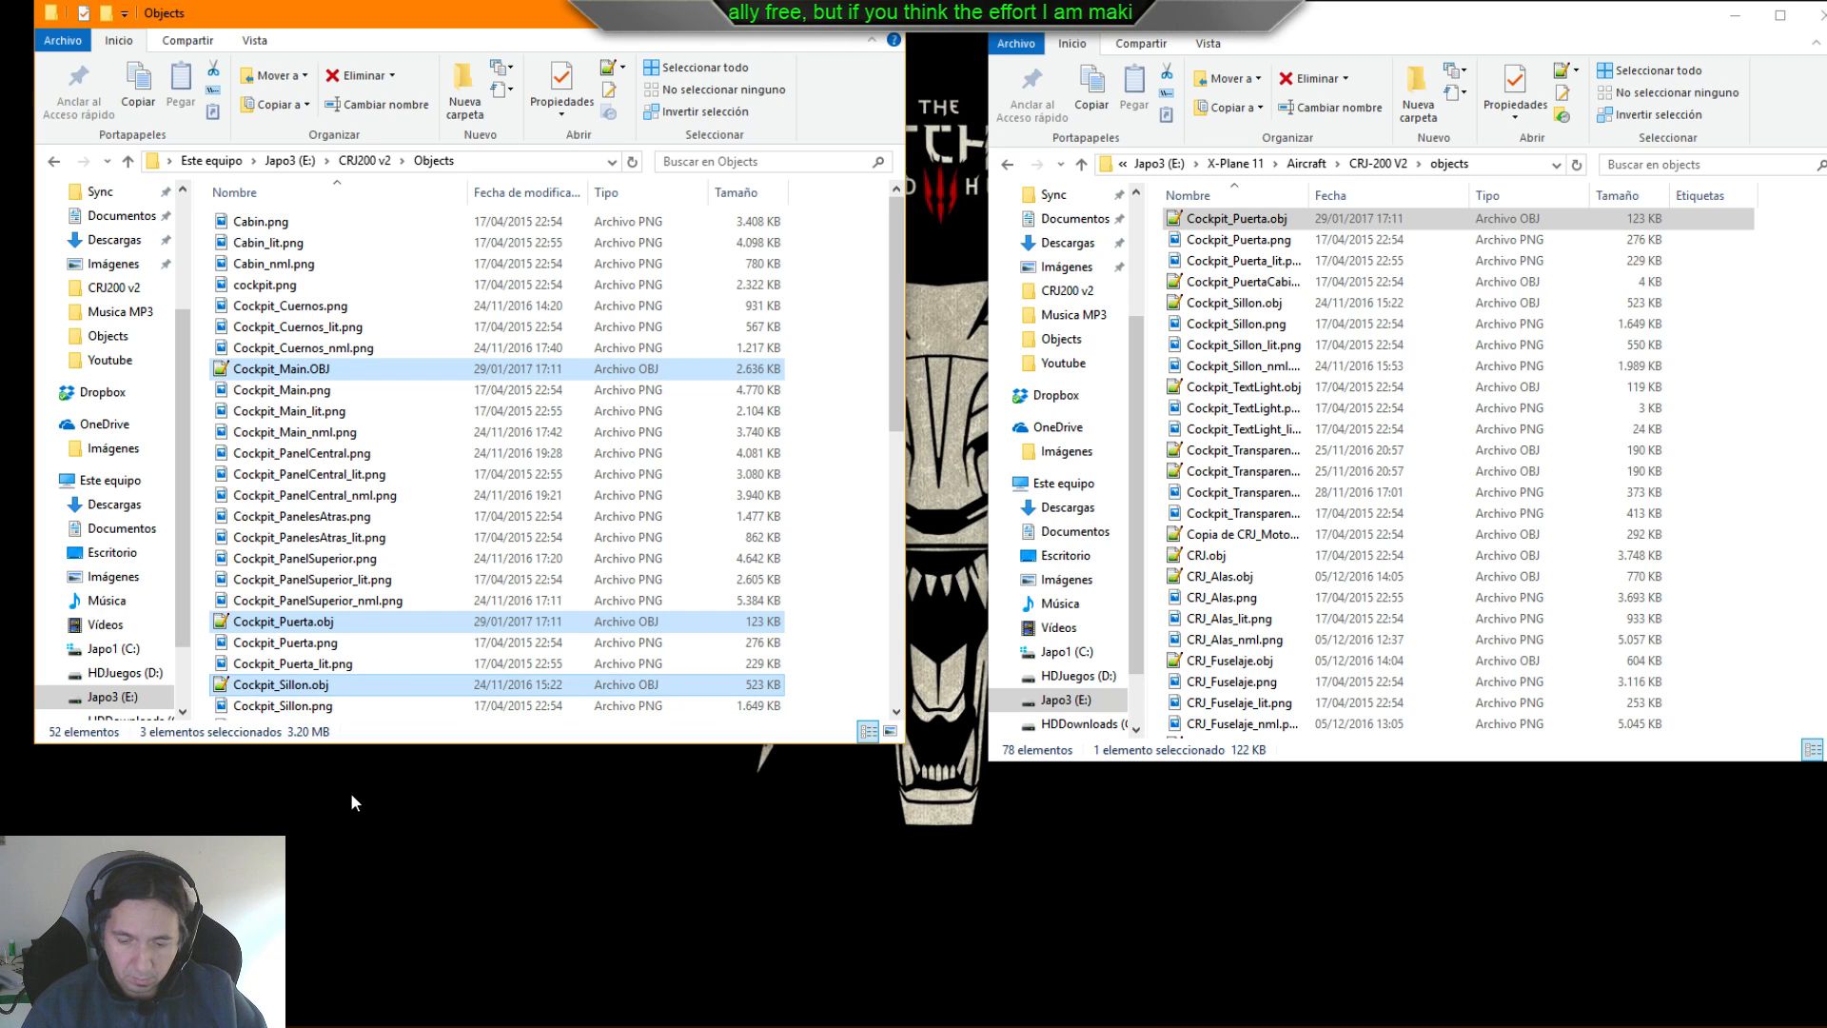
key(Delete)
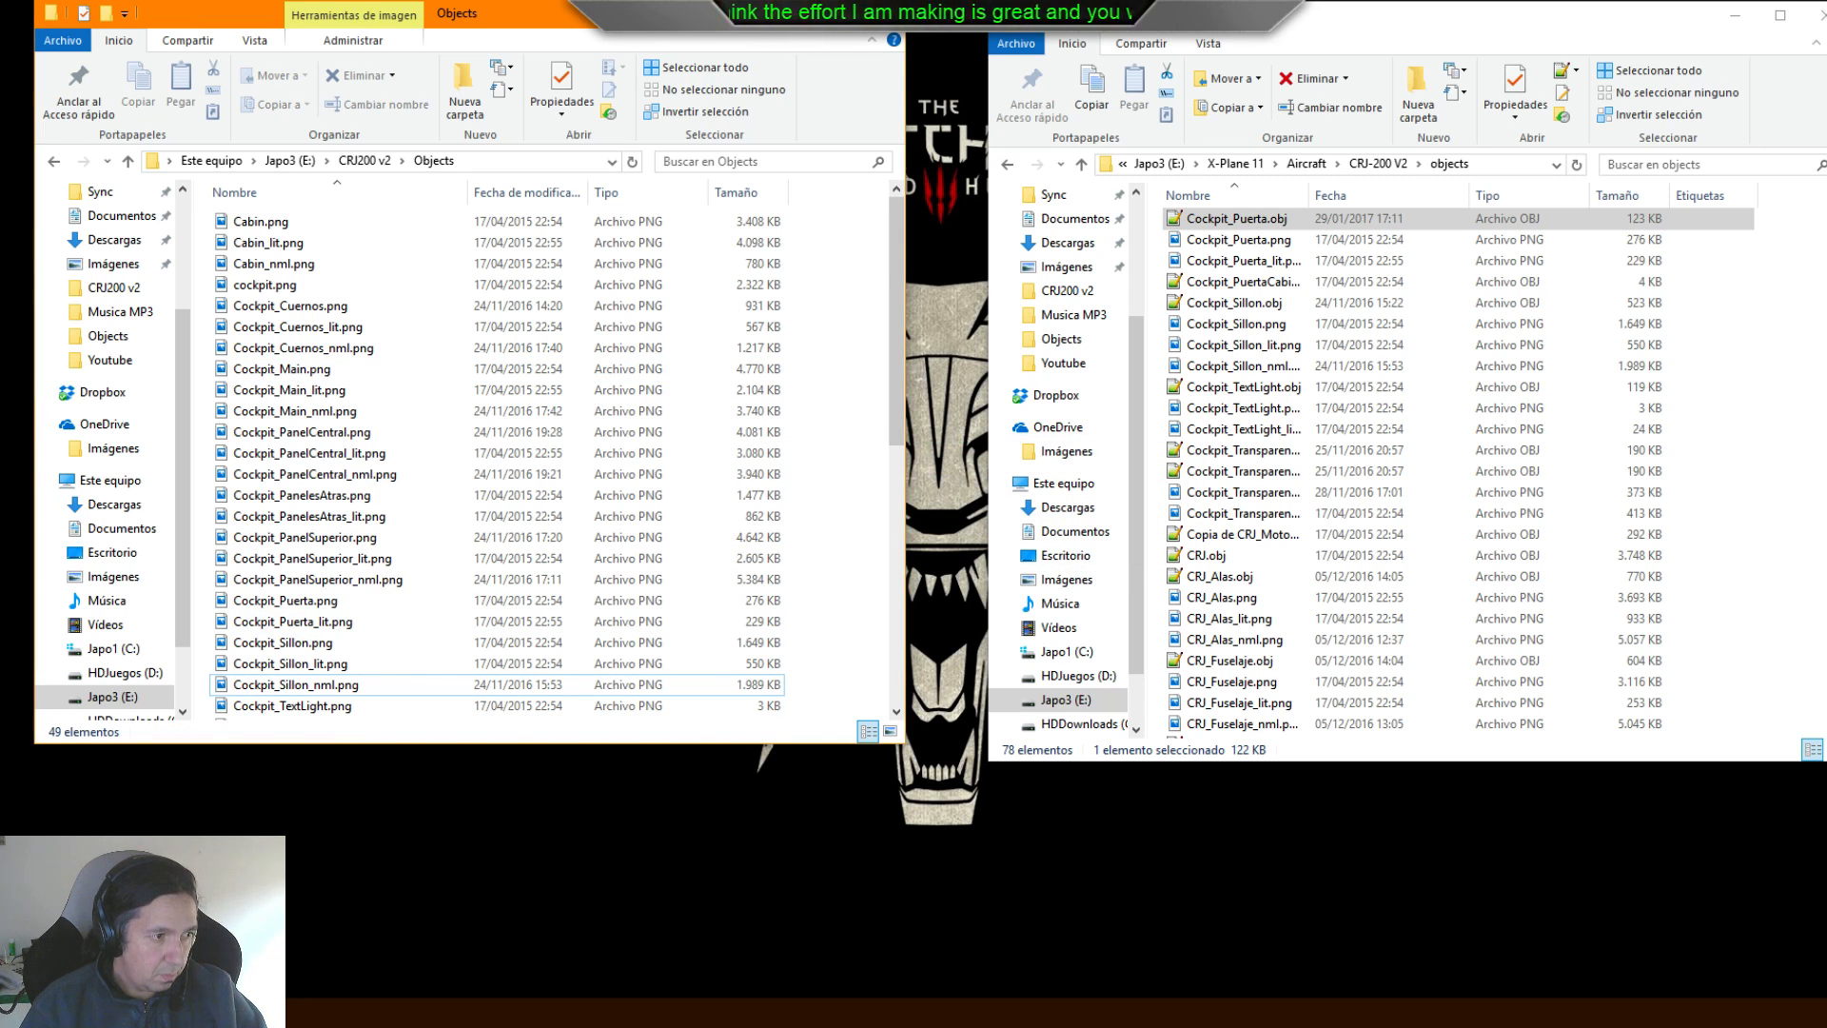
- Switch to 3ds Max and export the door scene again as Cockpit_Puerta in X-Plane OBJ format, version 10, closing the export log
click(229, 1011)
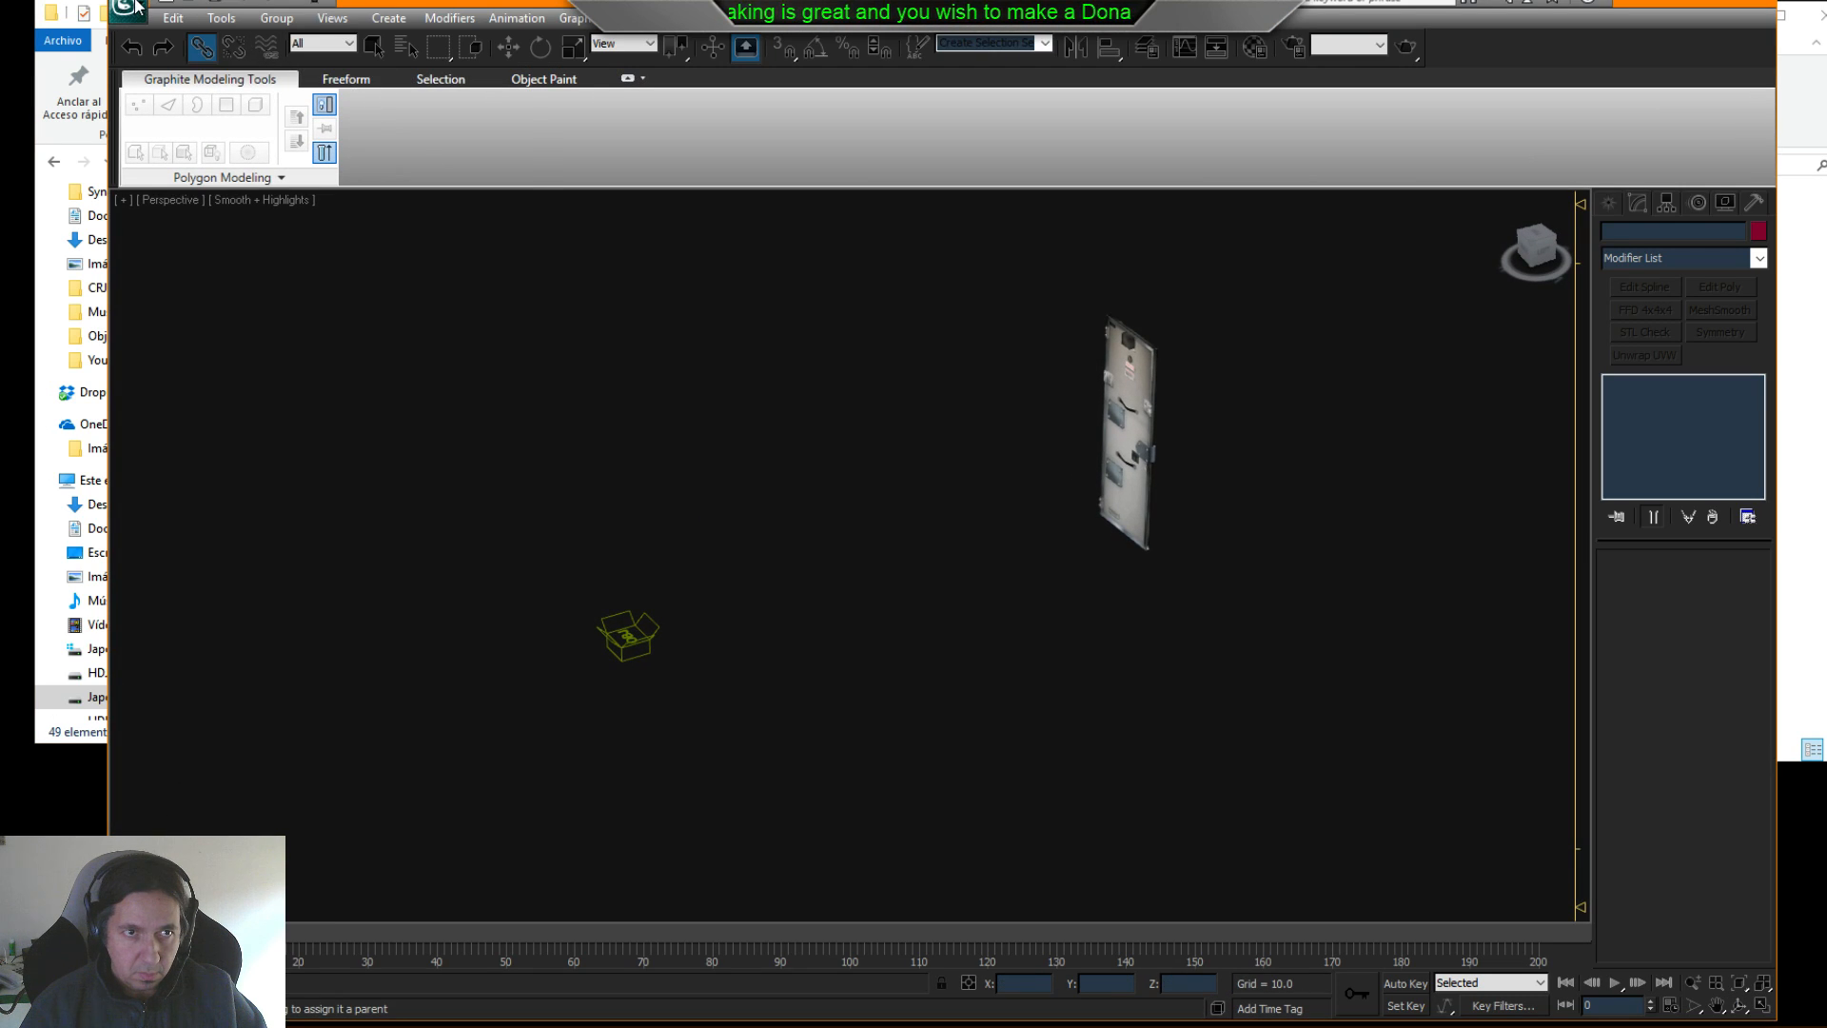
click(136, 7)
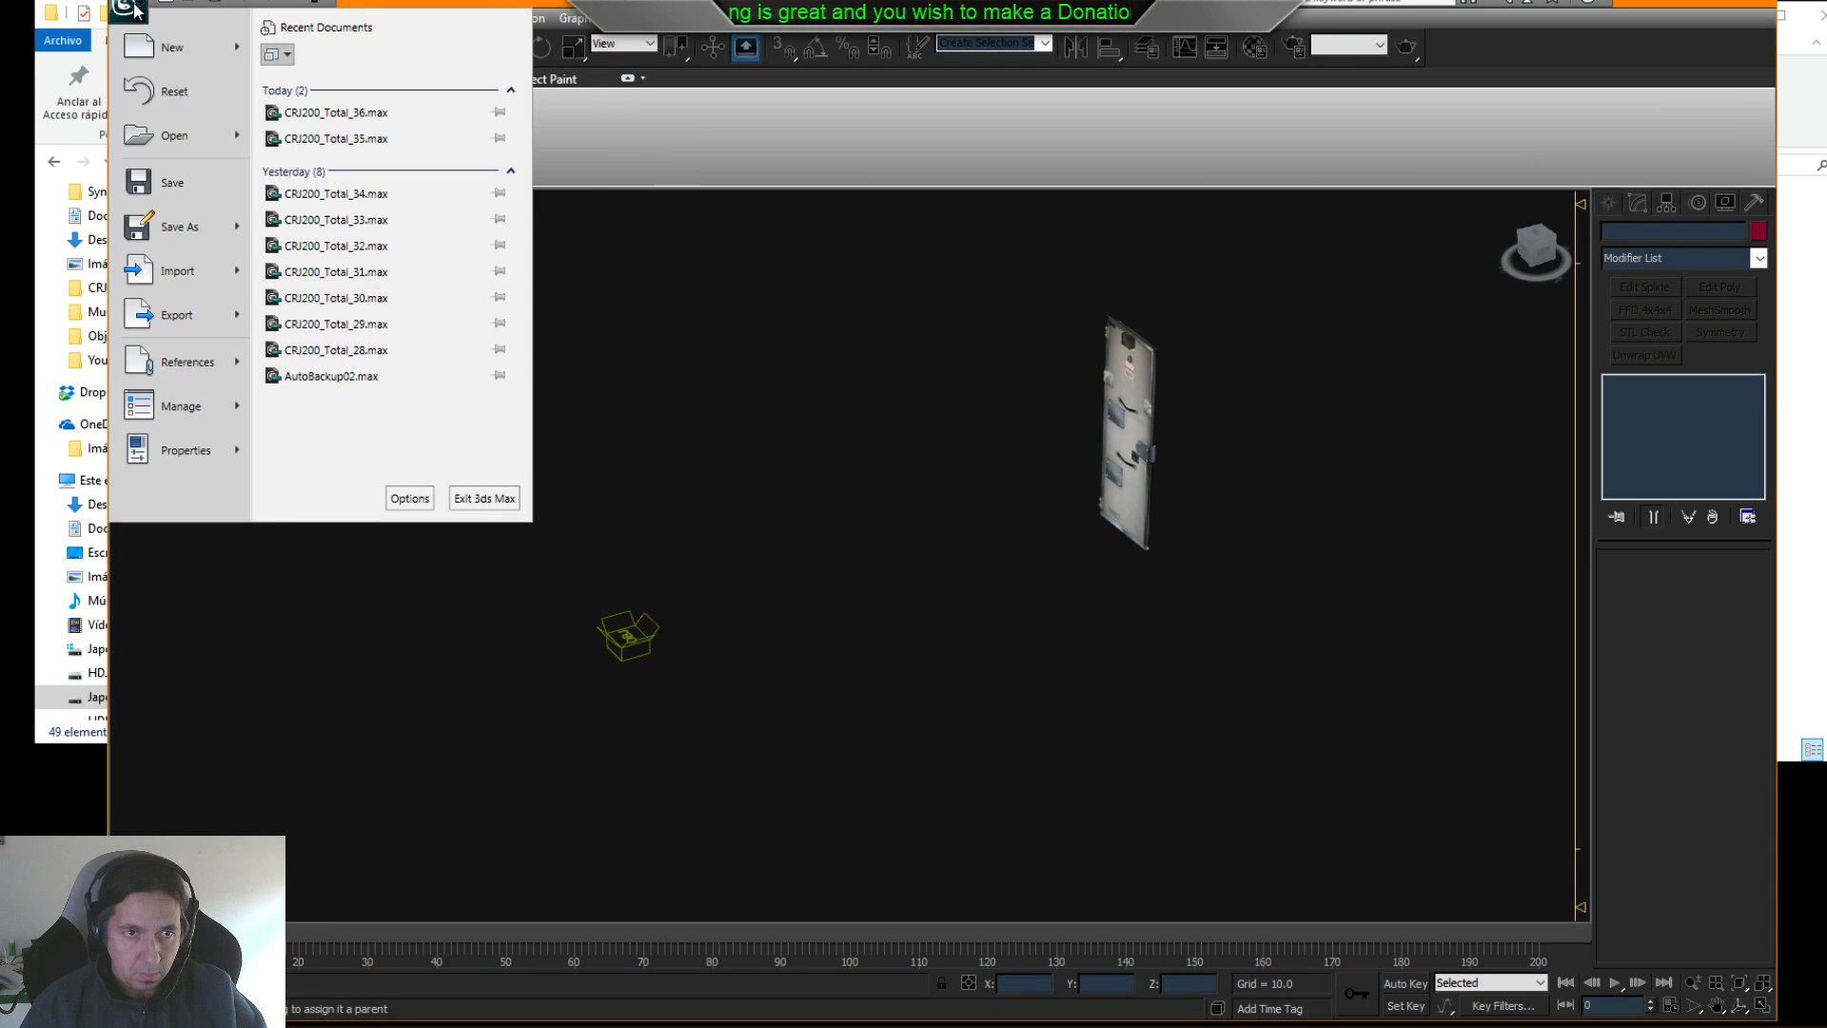
click(183, 319)
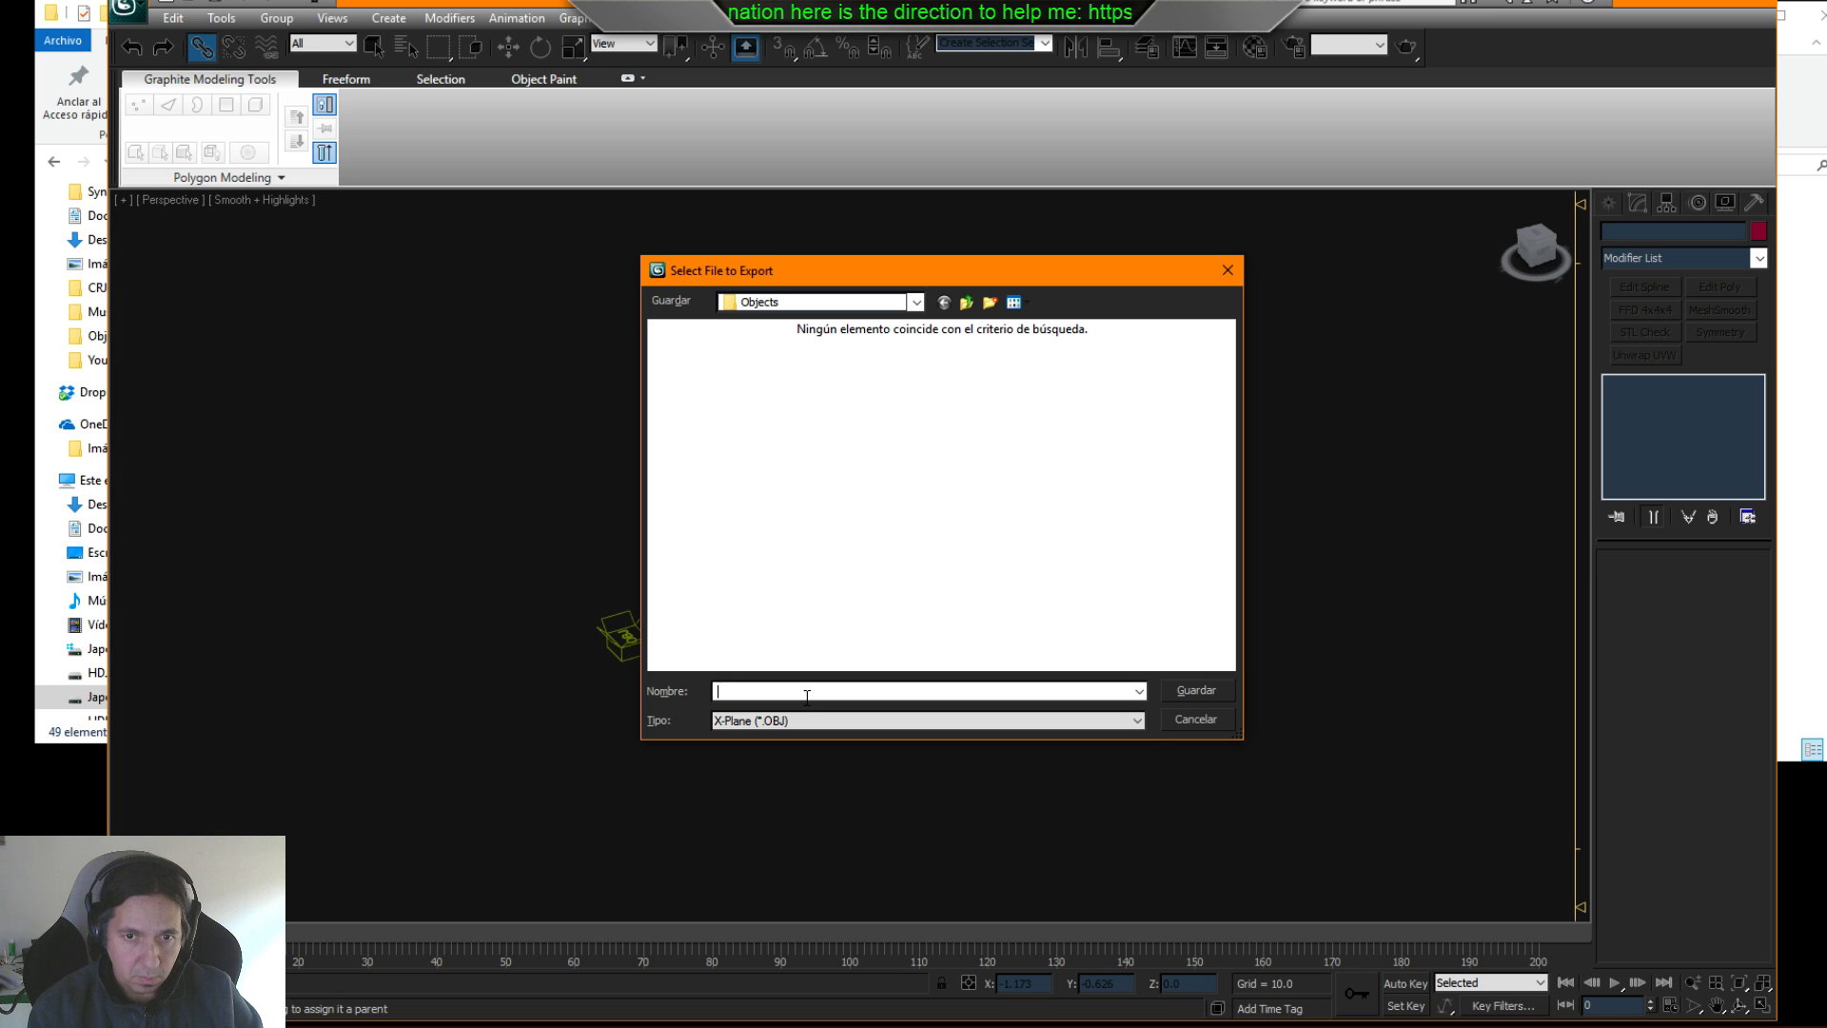
text(Cockpi)
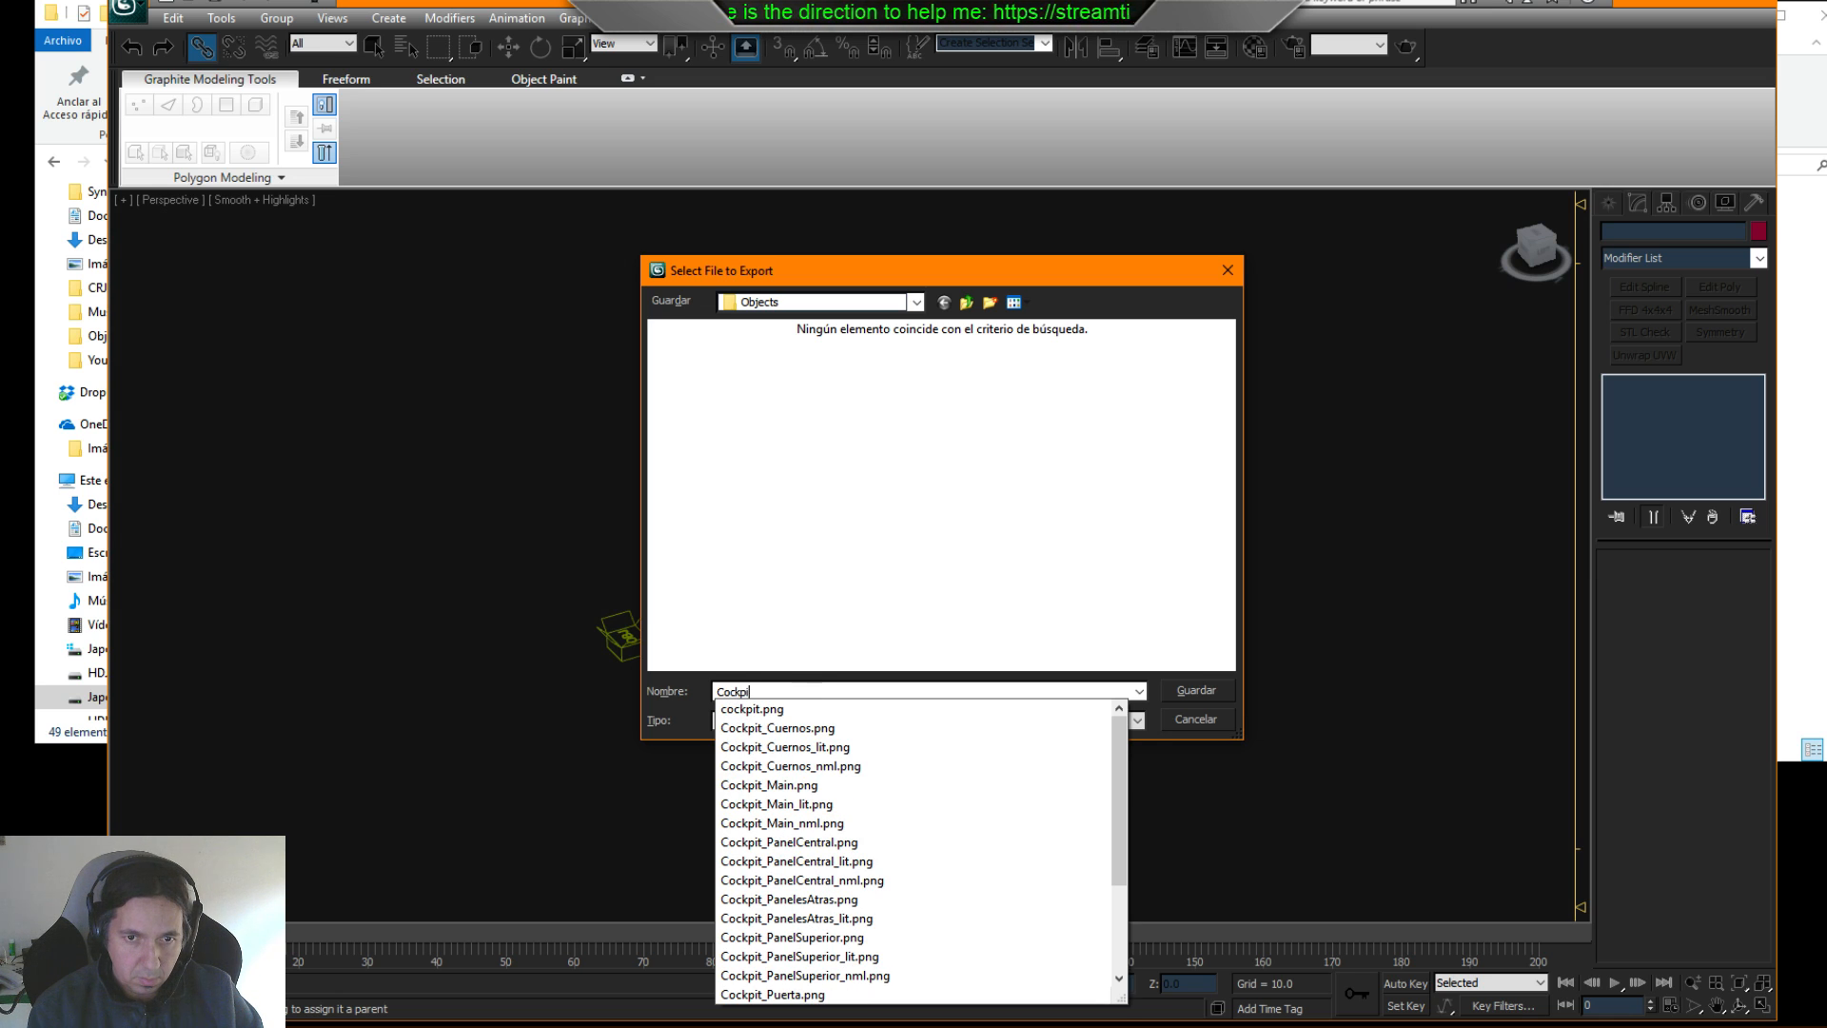
text(t_)
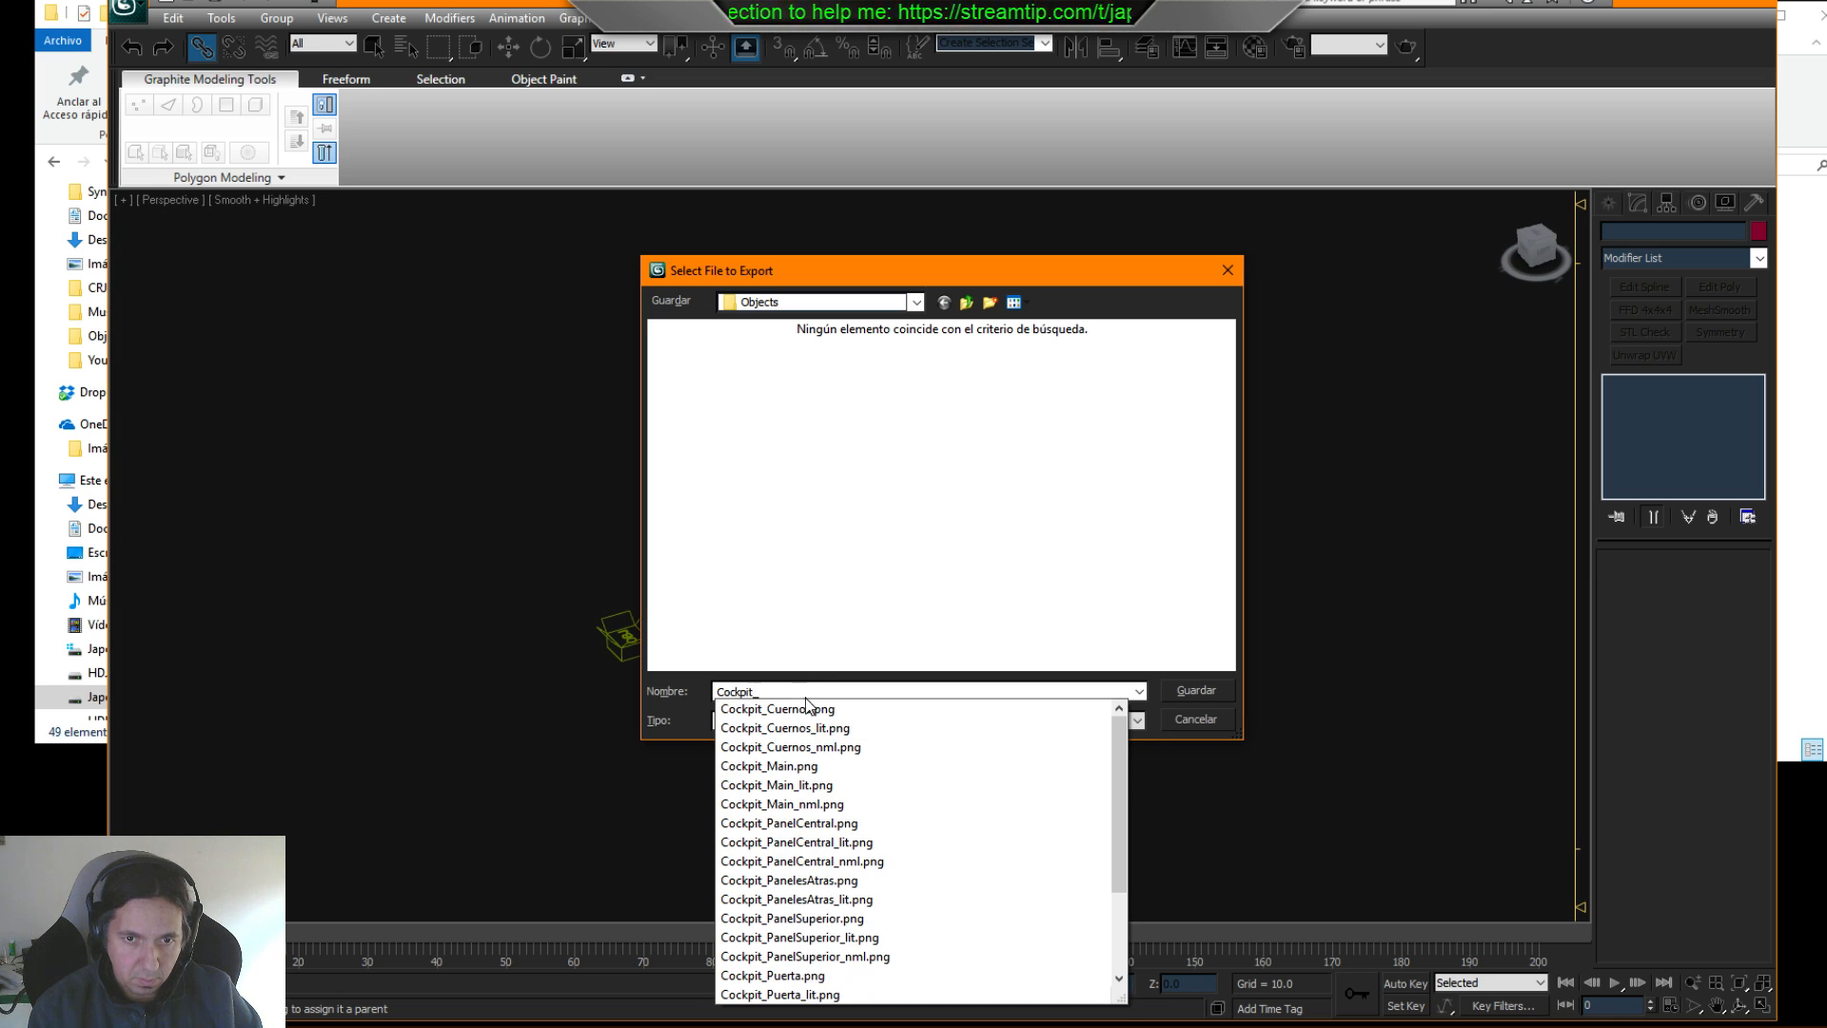
text(Puerta)
key(Return)
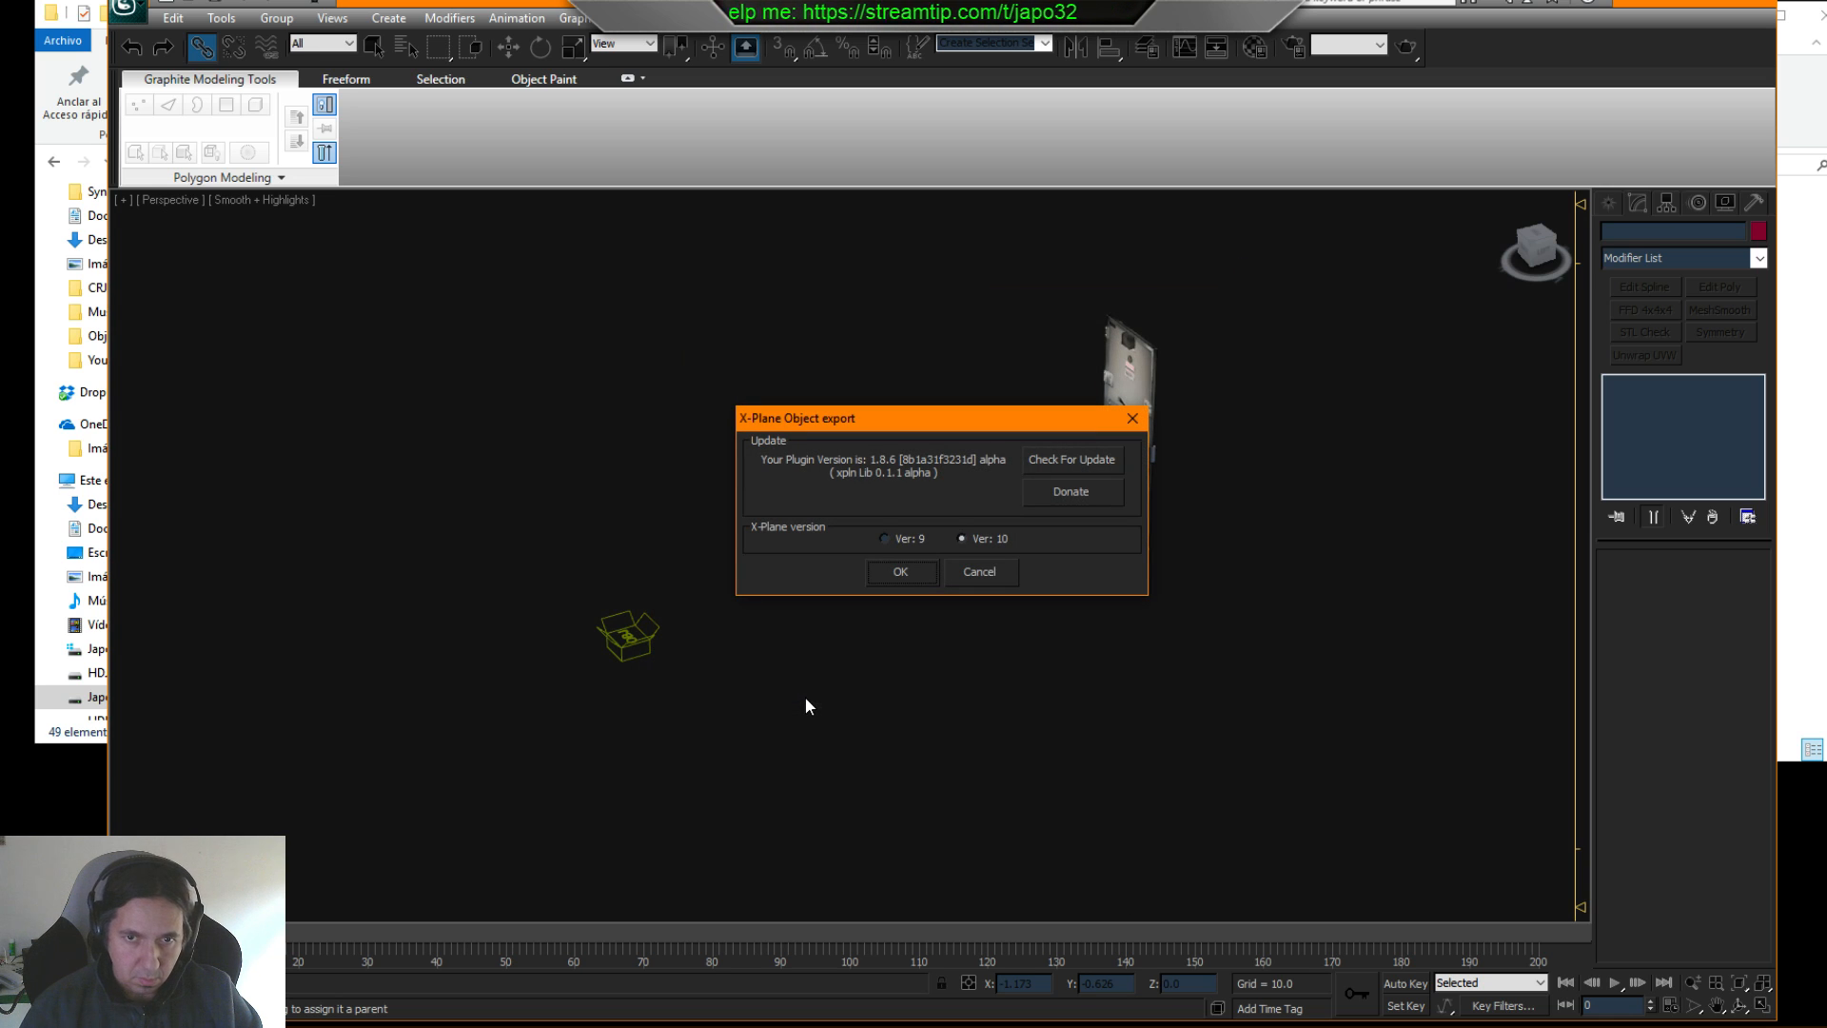
click(915, 569)
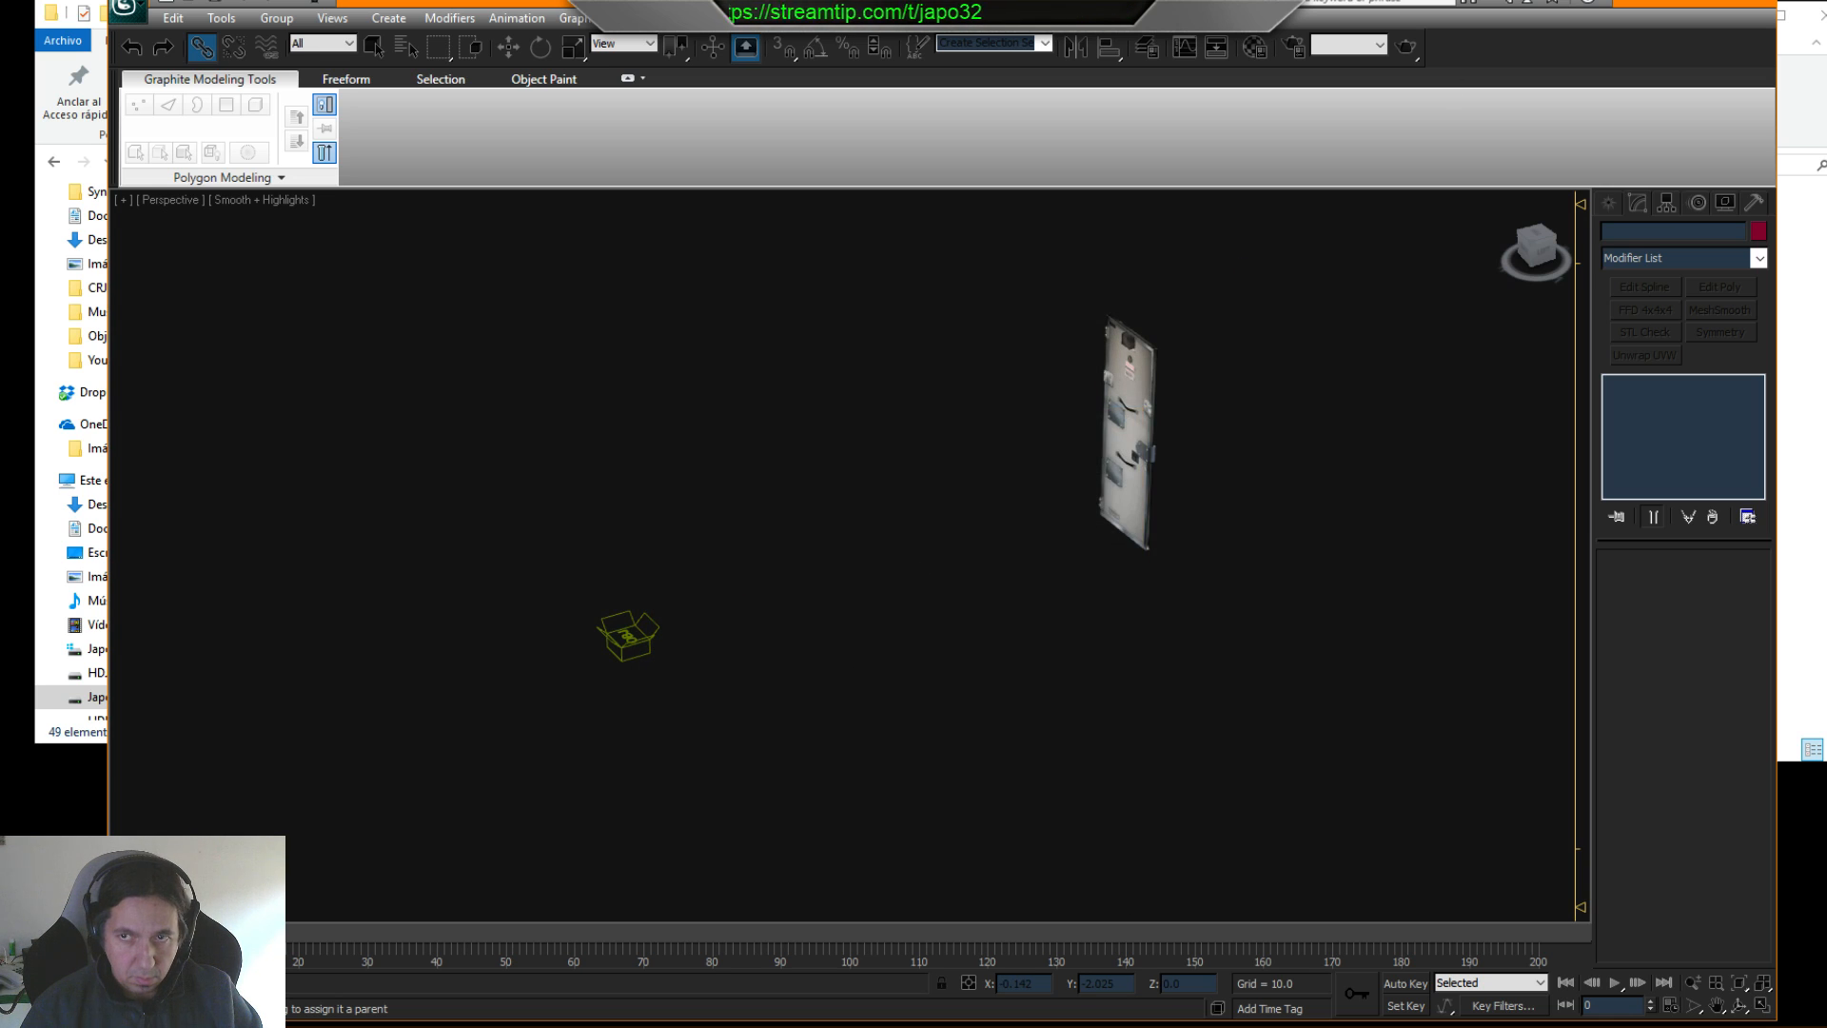
click(1313, 231)
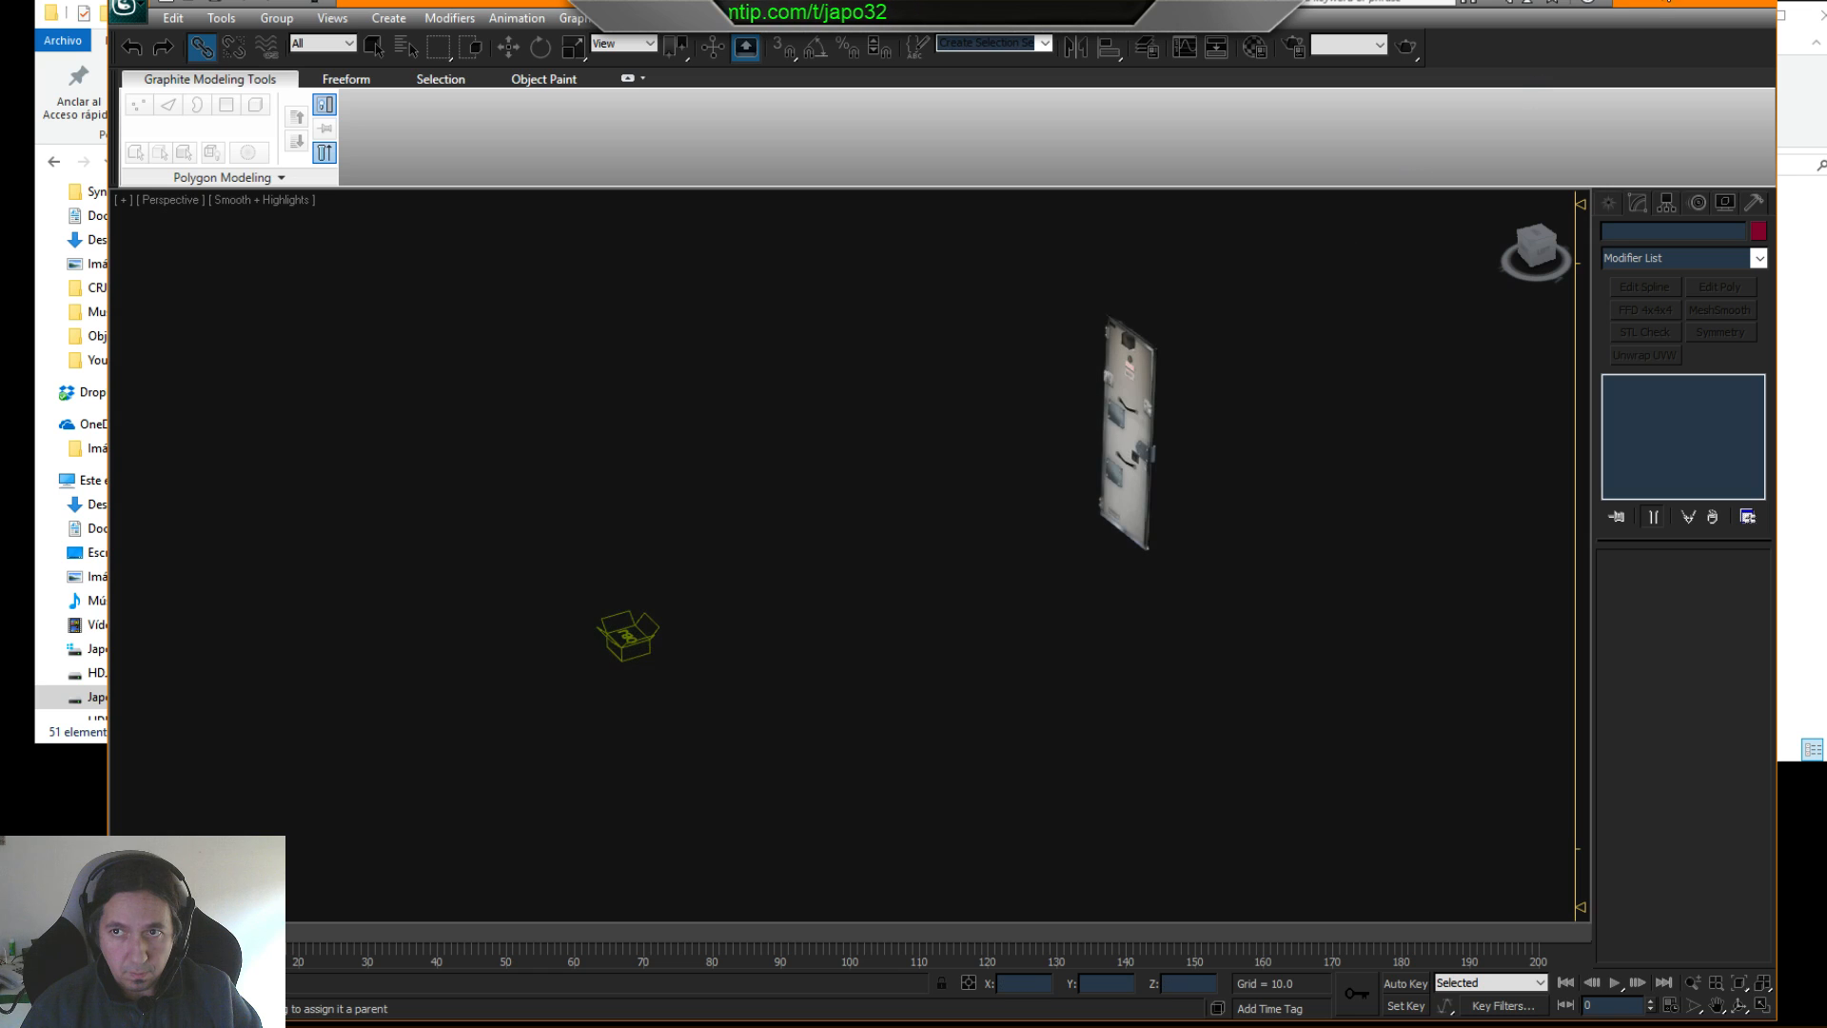
- Minimize 3ds Max and open Cockpit_Main.obj from the CRJ200 v2 Objects folder in Notepad++
click(1656, 5)
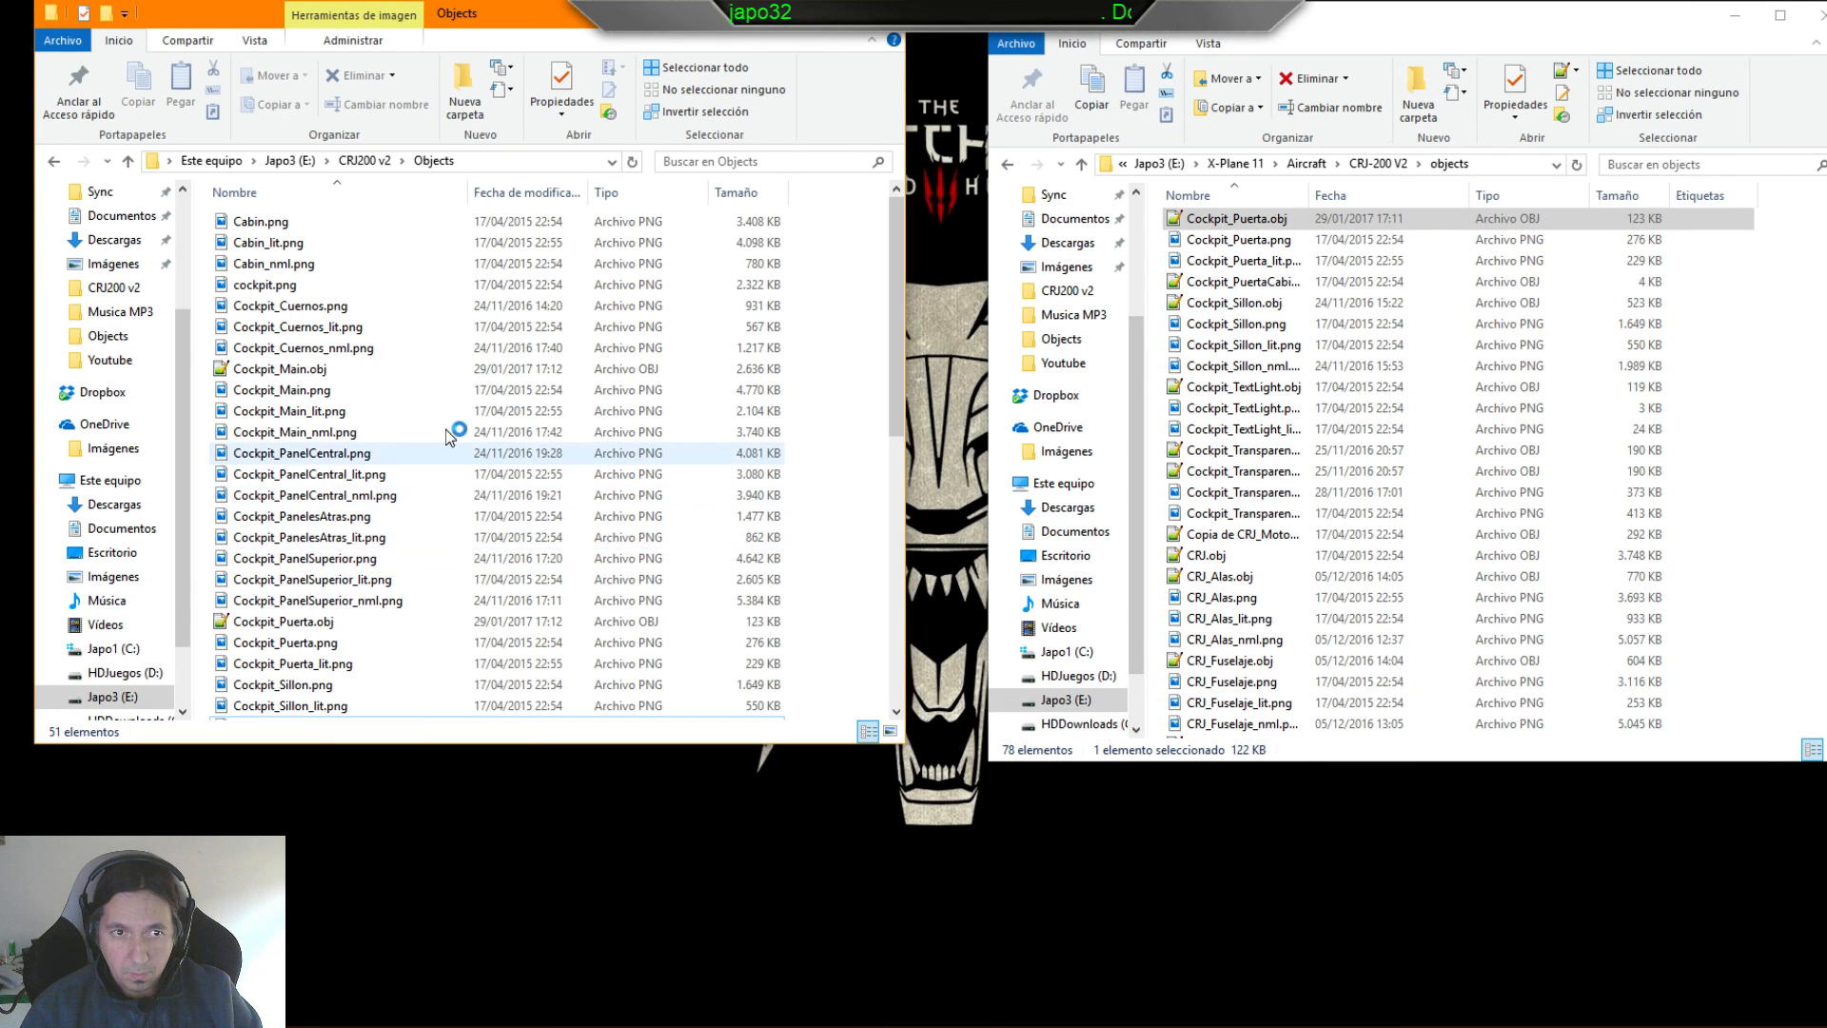
click(309, 372)
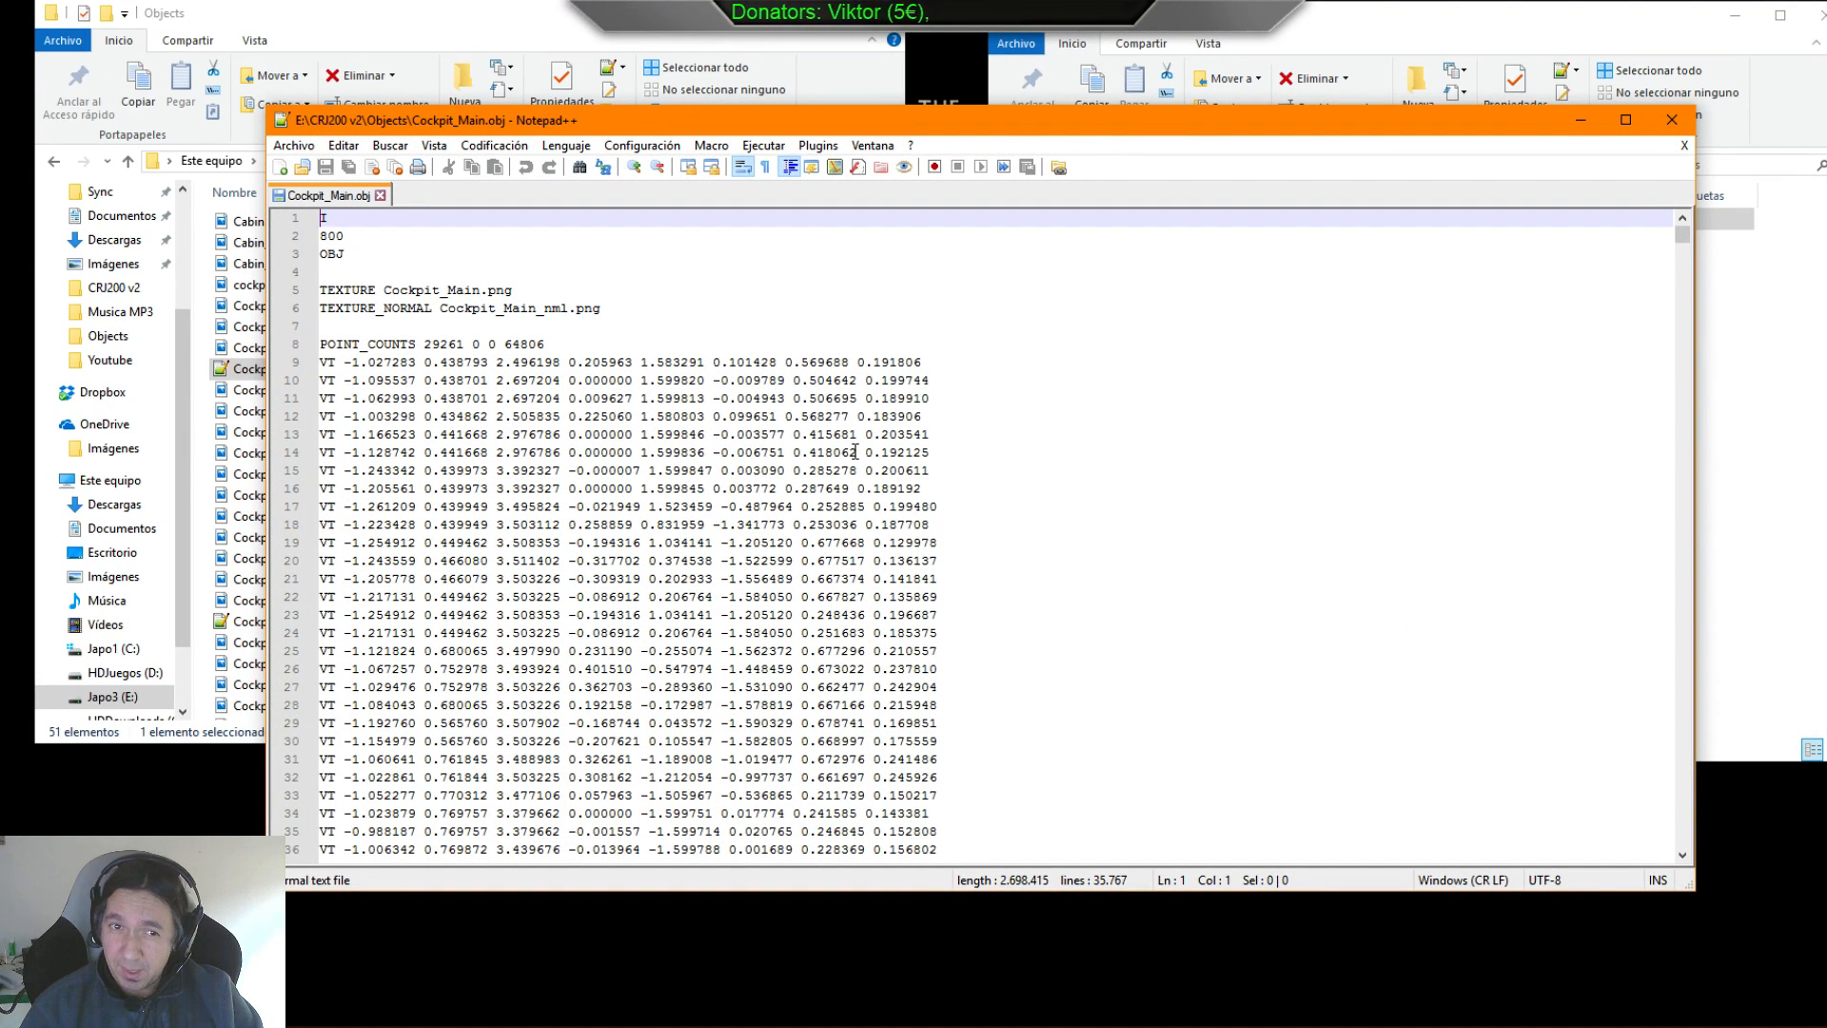
- Look through the exported Cockpit_Main.obj, then open Cockpit_Puerta.obj to check its header and vertex lines, closing each file
scroll(855, 452, down, 17)
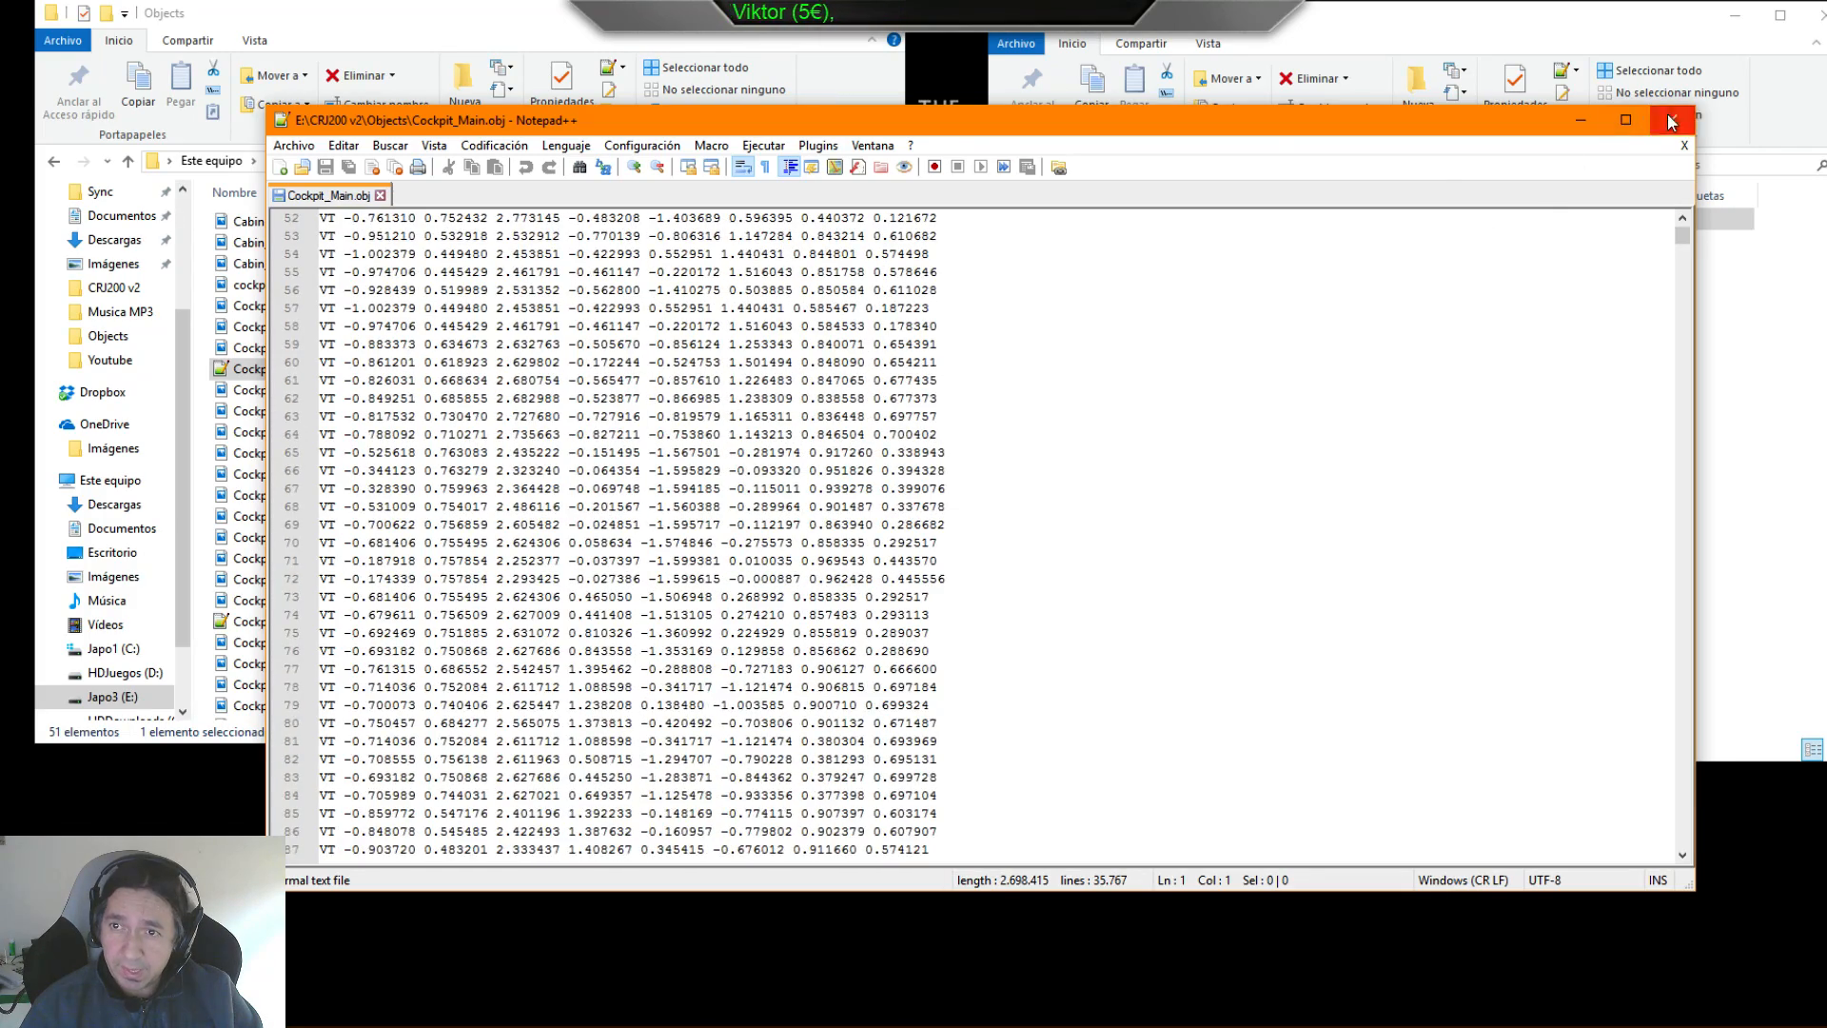
click(1673, 121)
click(276, 622)
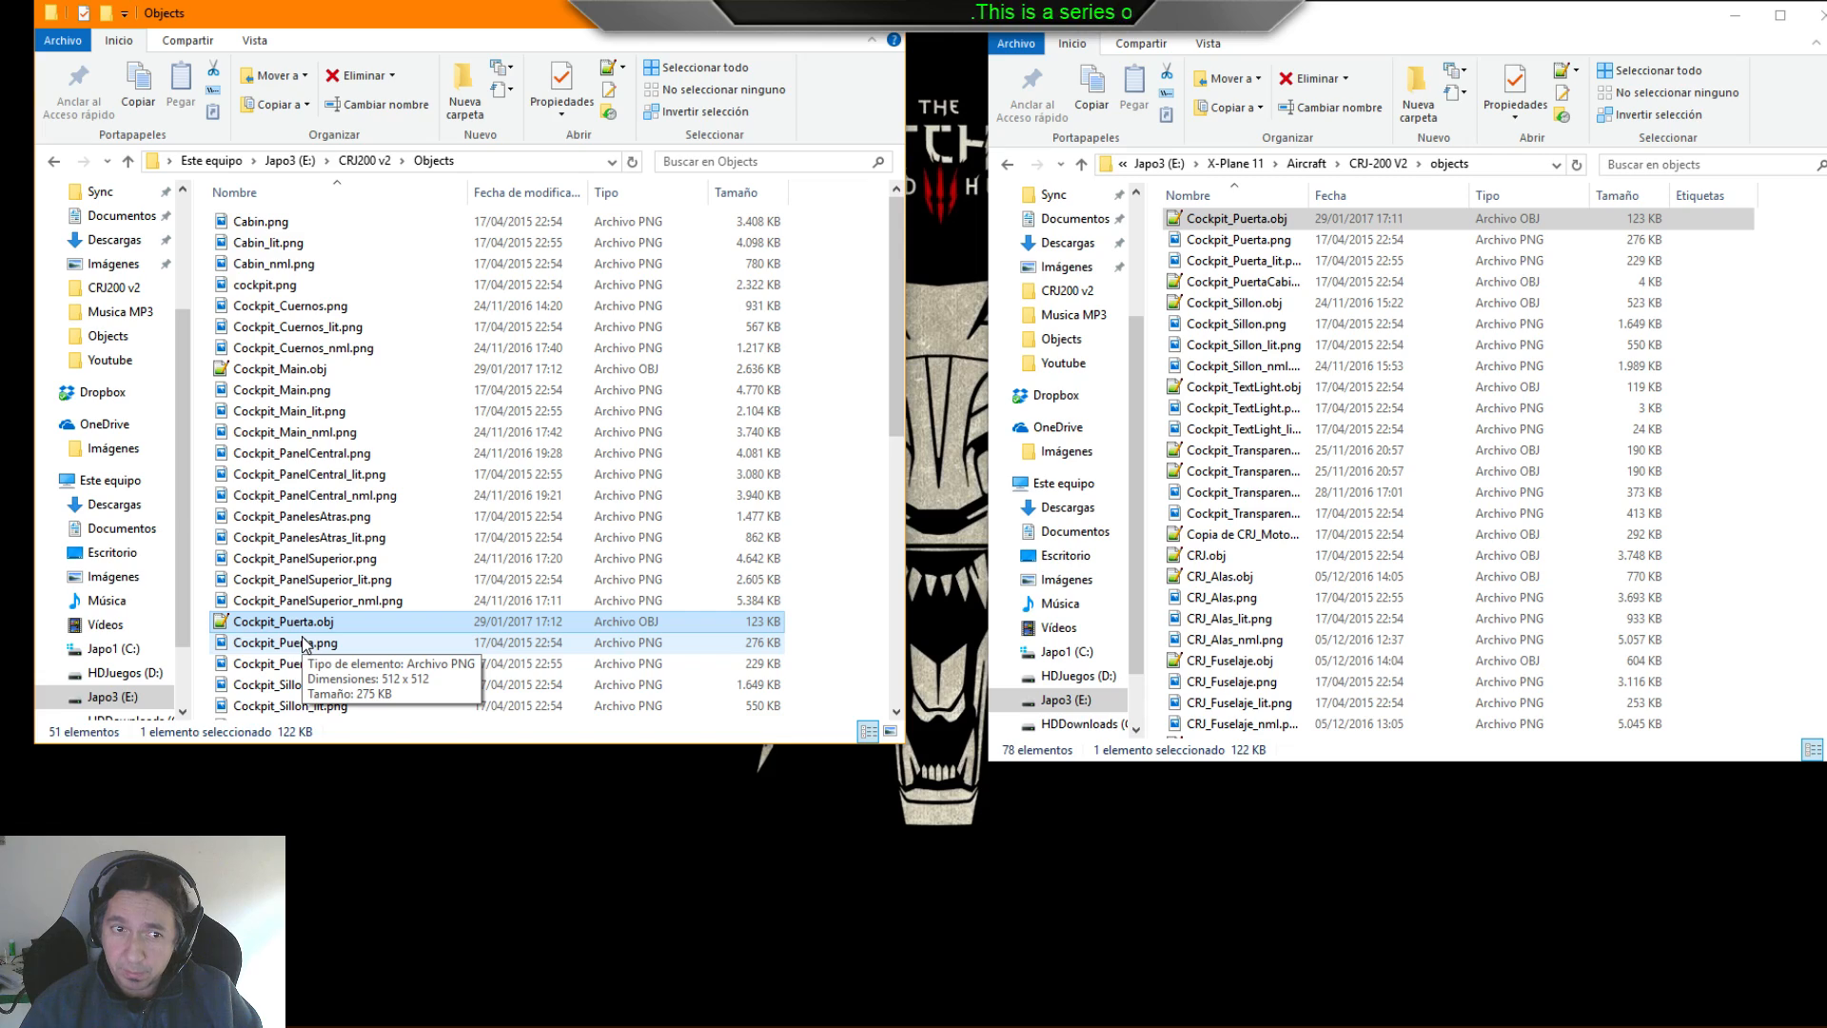
double_click(303, 622)
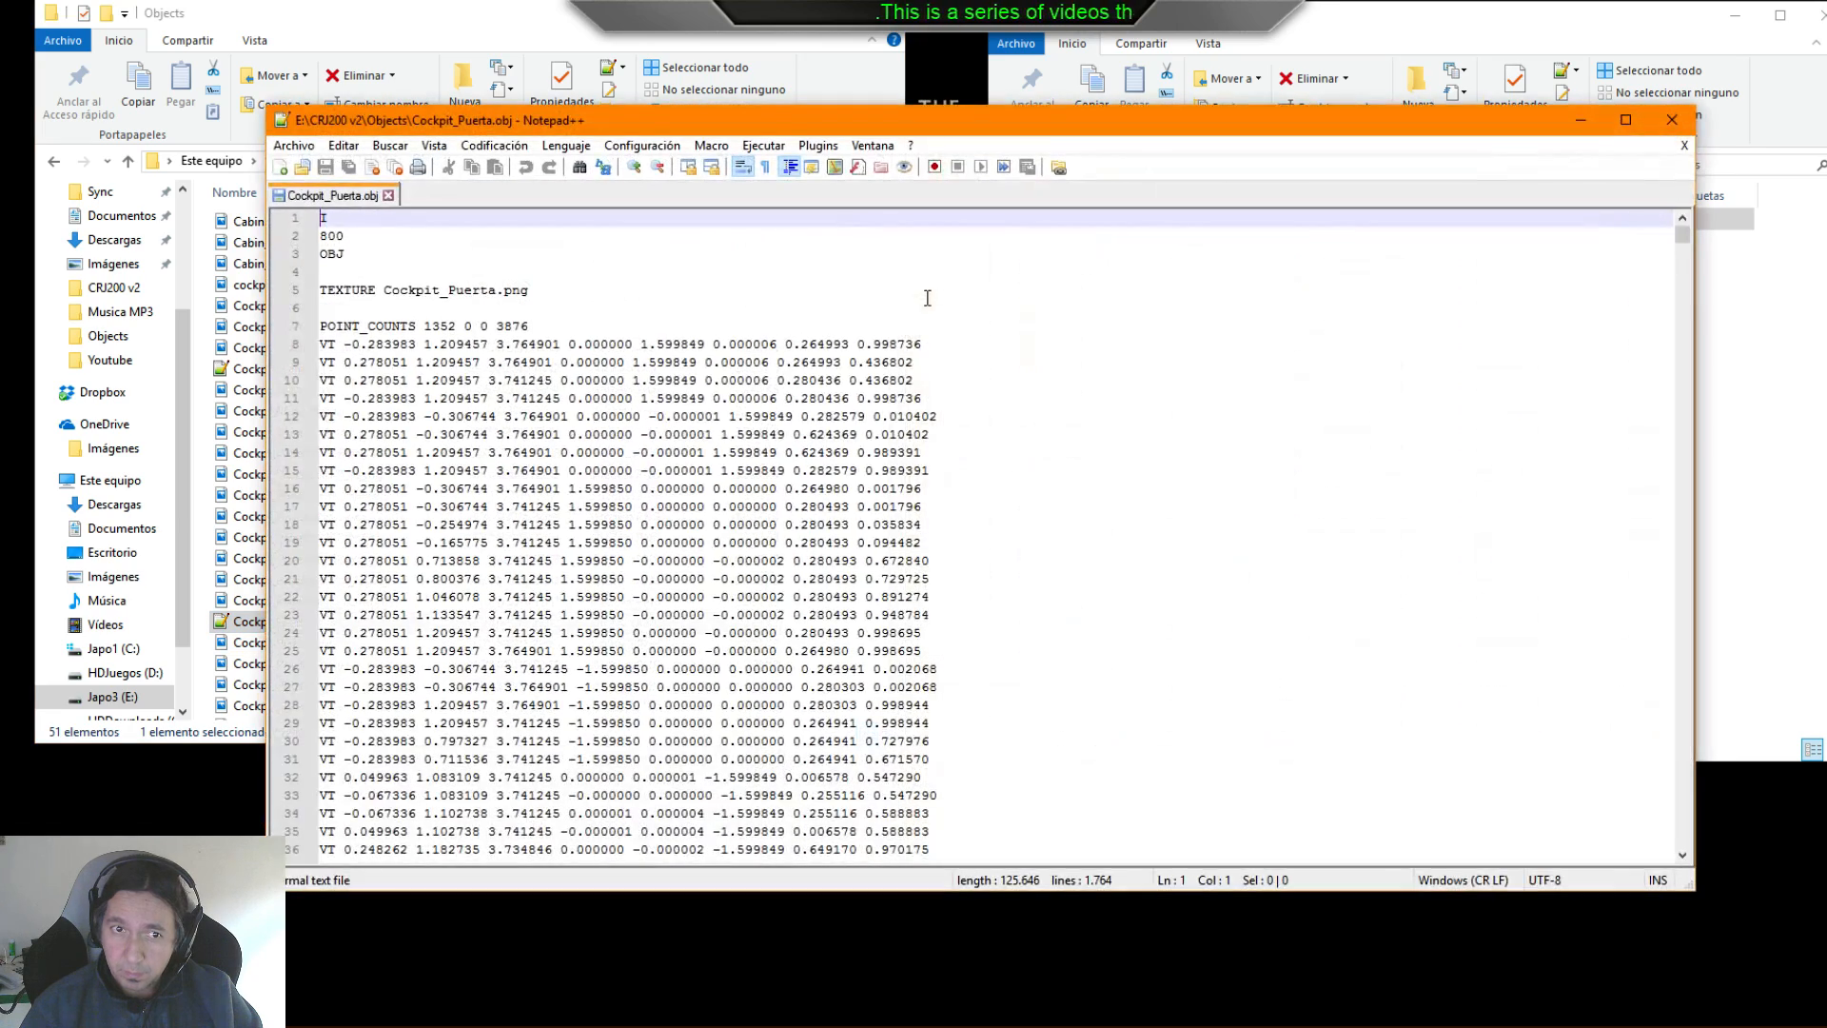
click(1672, 119)
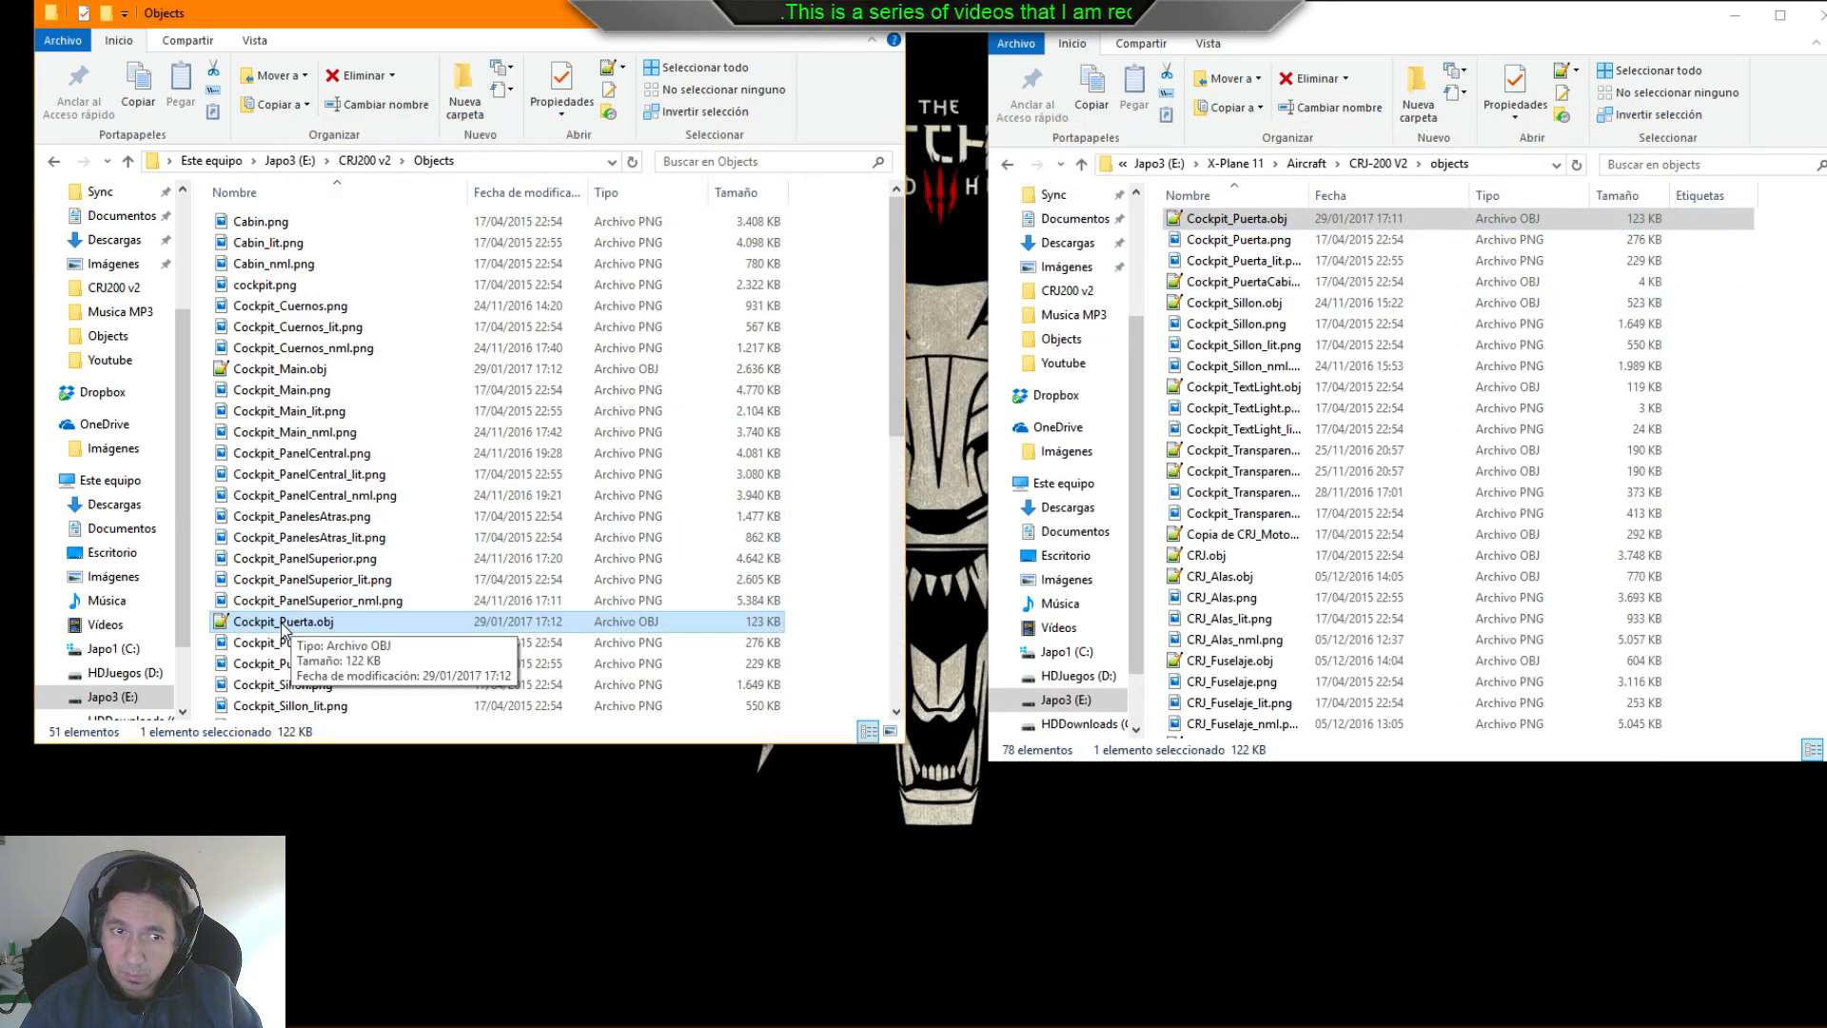
- Copy Cockpit_Puerta.obj from the CRJ200 v2 Objects folder into X-Plane's CRJ-200 V2 objects folder, replacing the existing file
drag(286, 624, 1575, 645)
right_drag(1576, 645, 1809, 614)
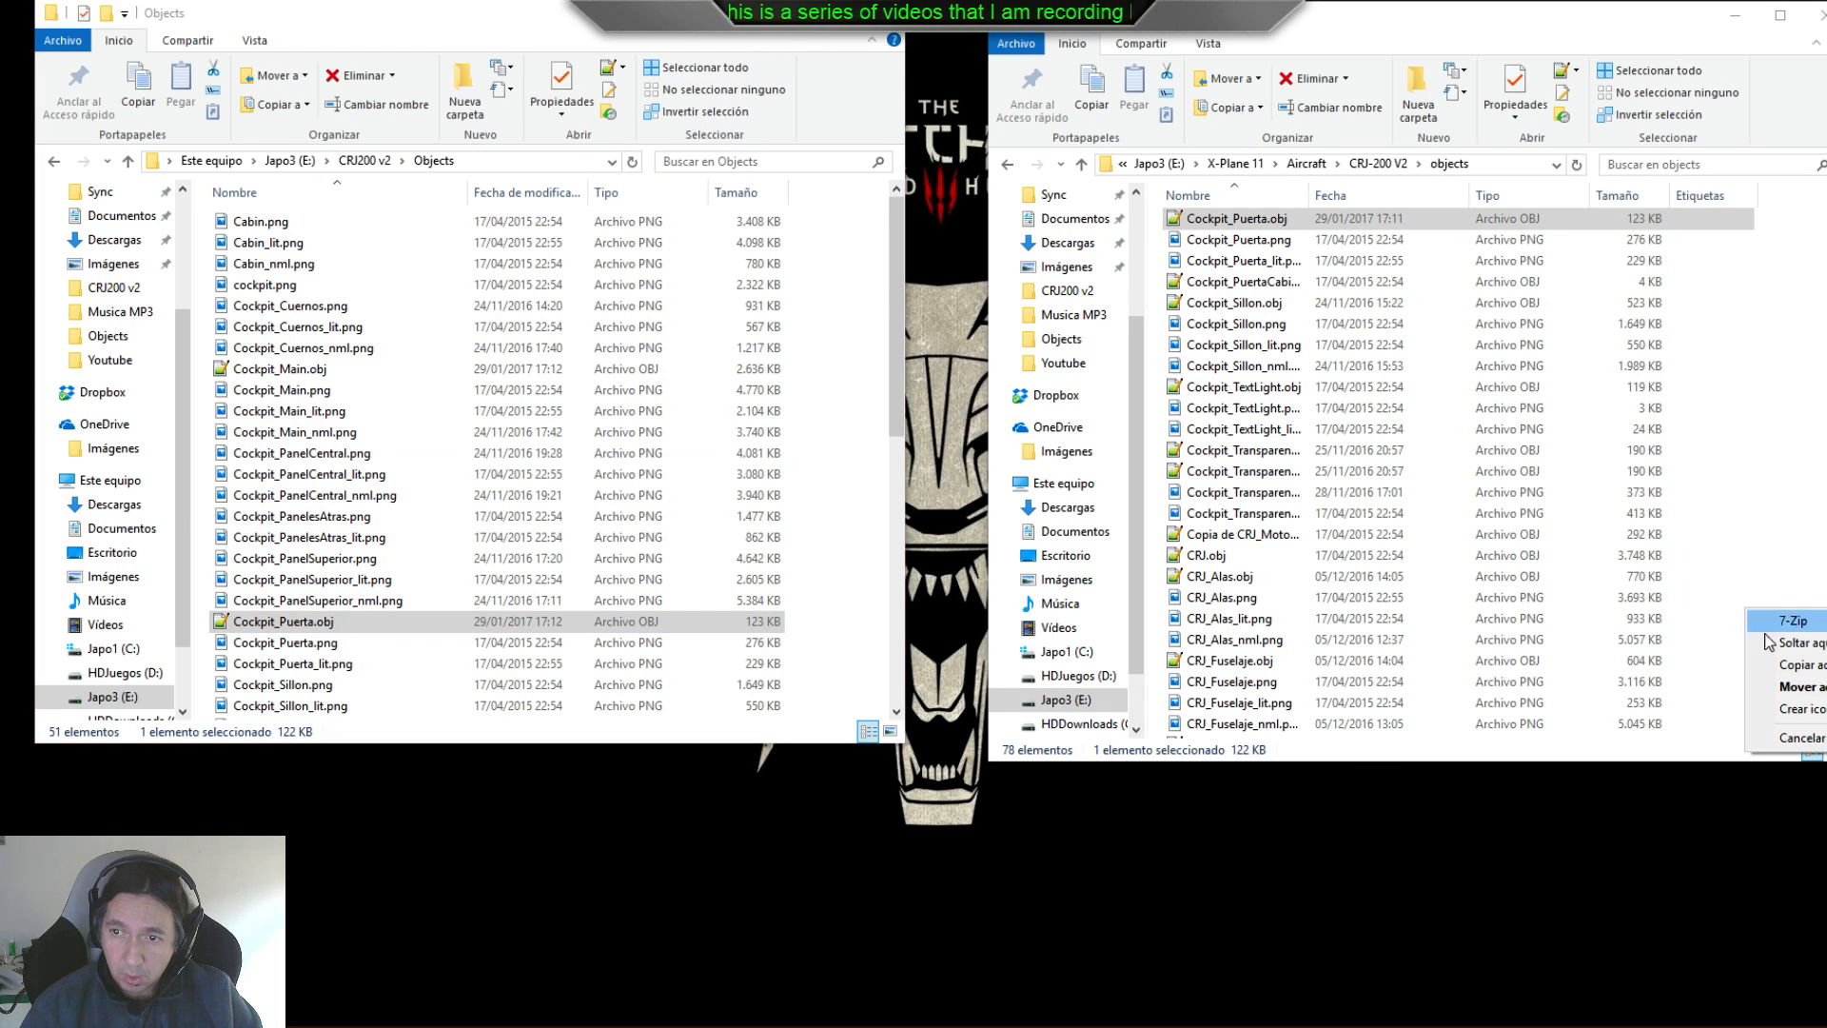
click(1816, 665)
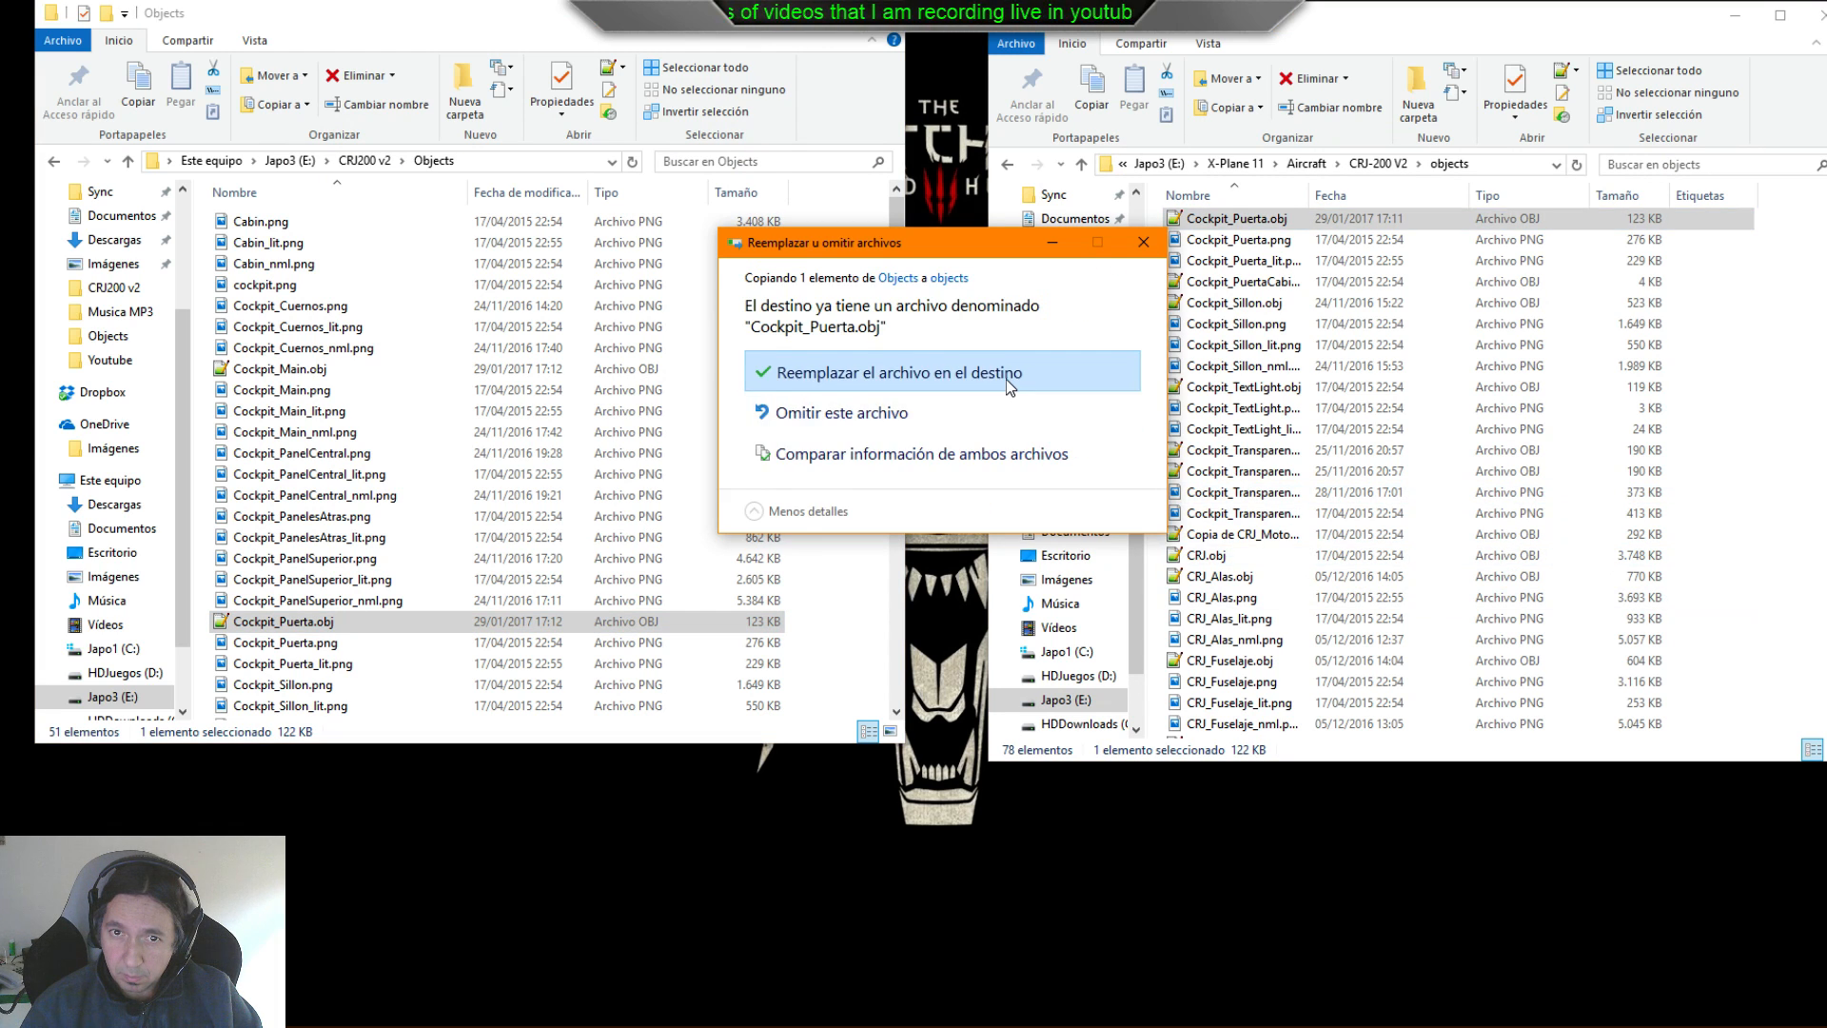
click(1007, 379)
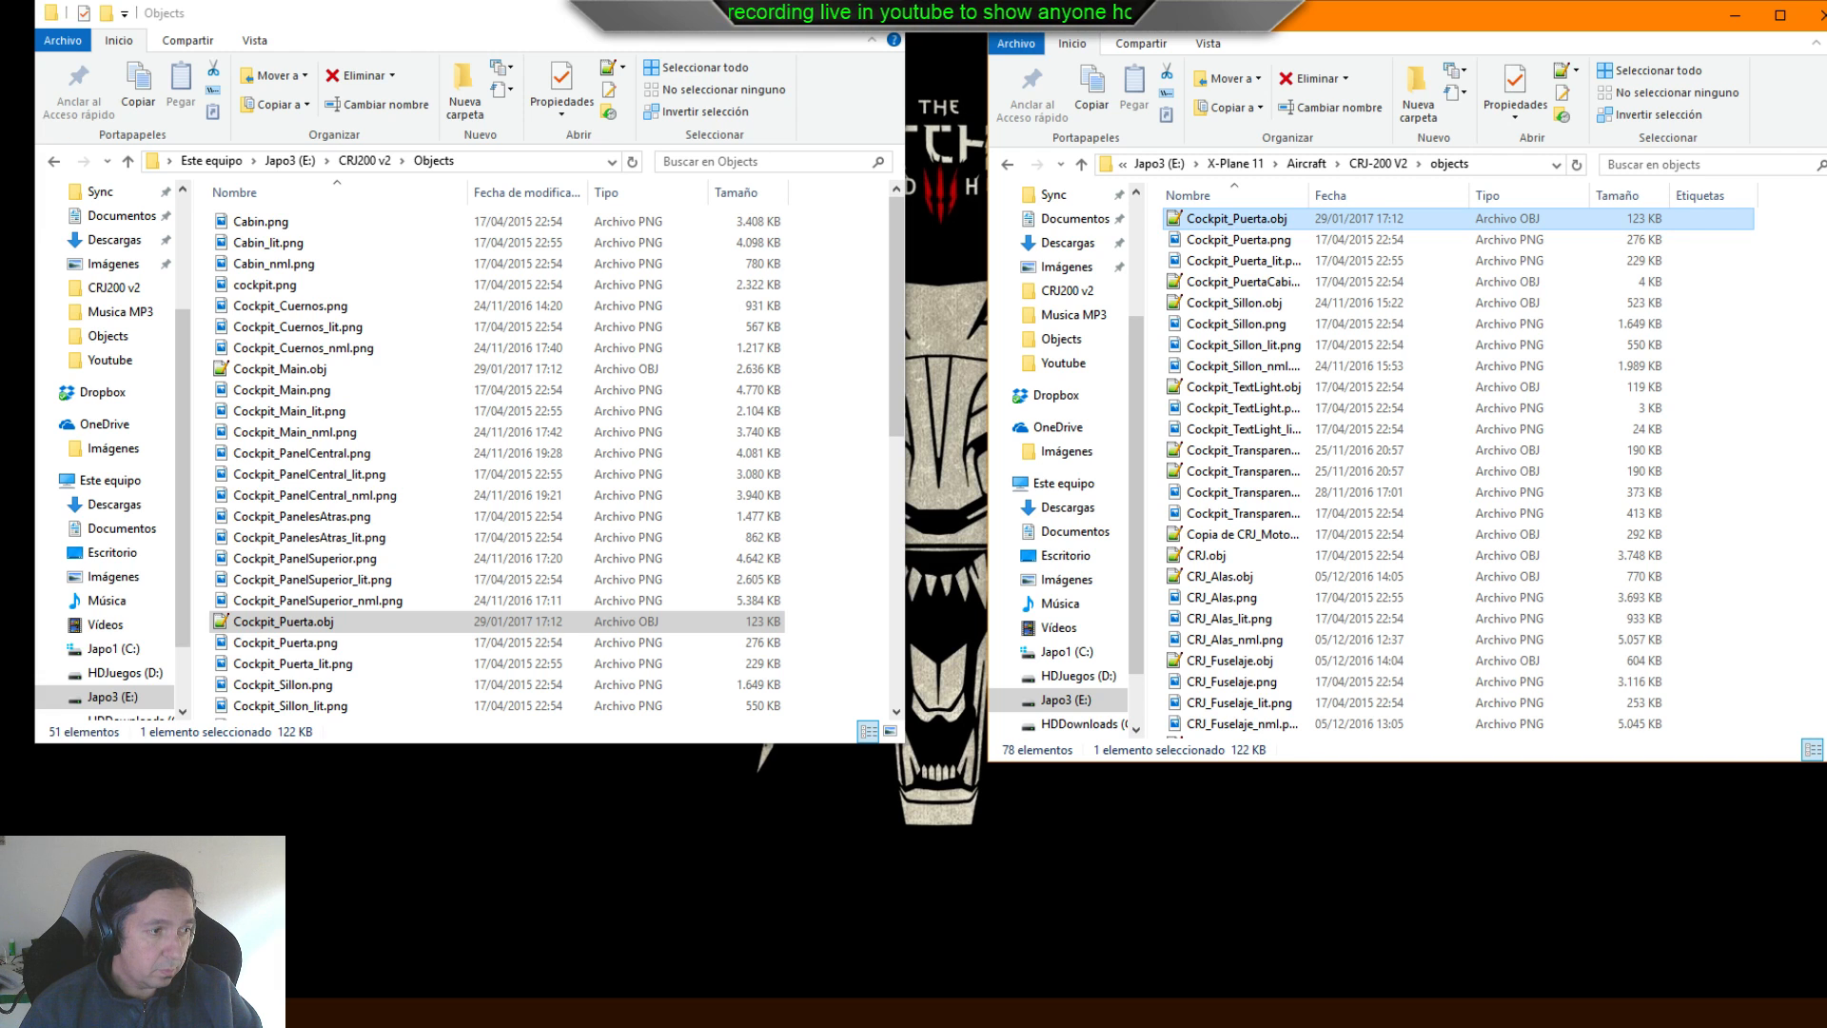
- Minimize 3ds Max and switch to the X-Plane window
key(alt+Tab)
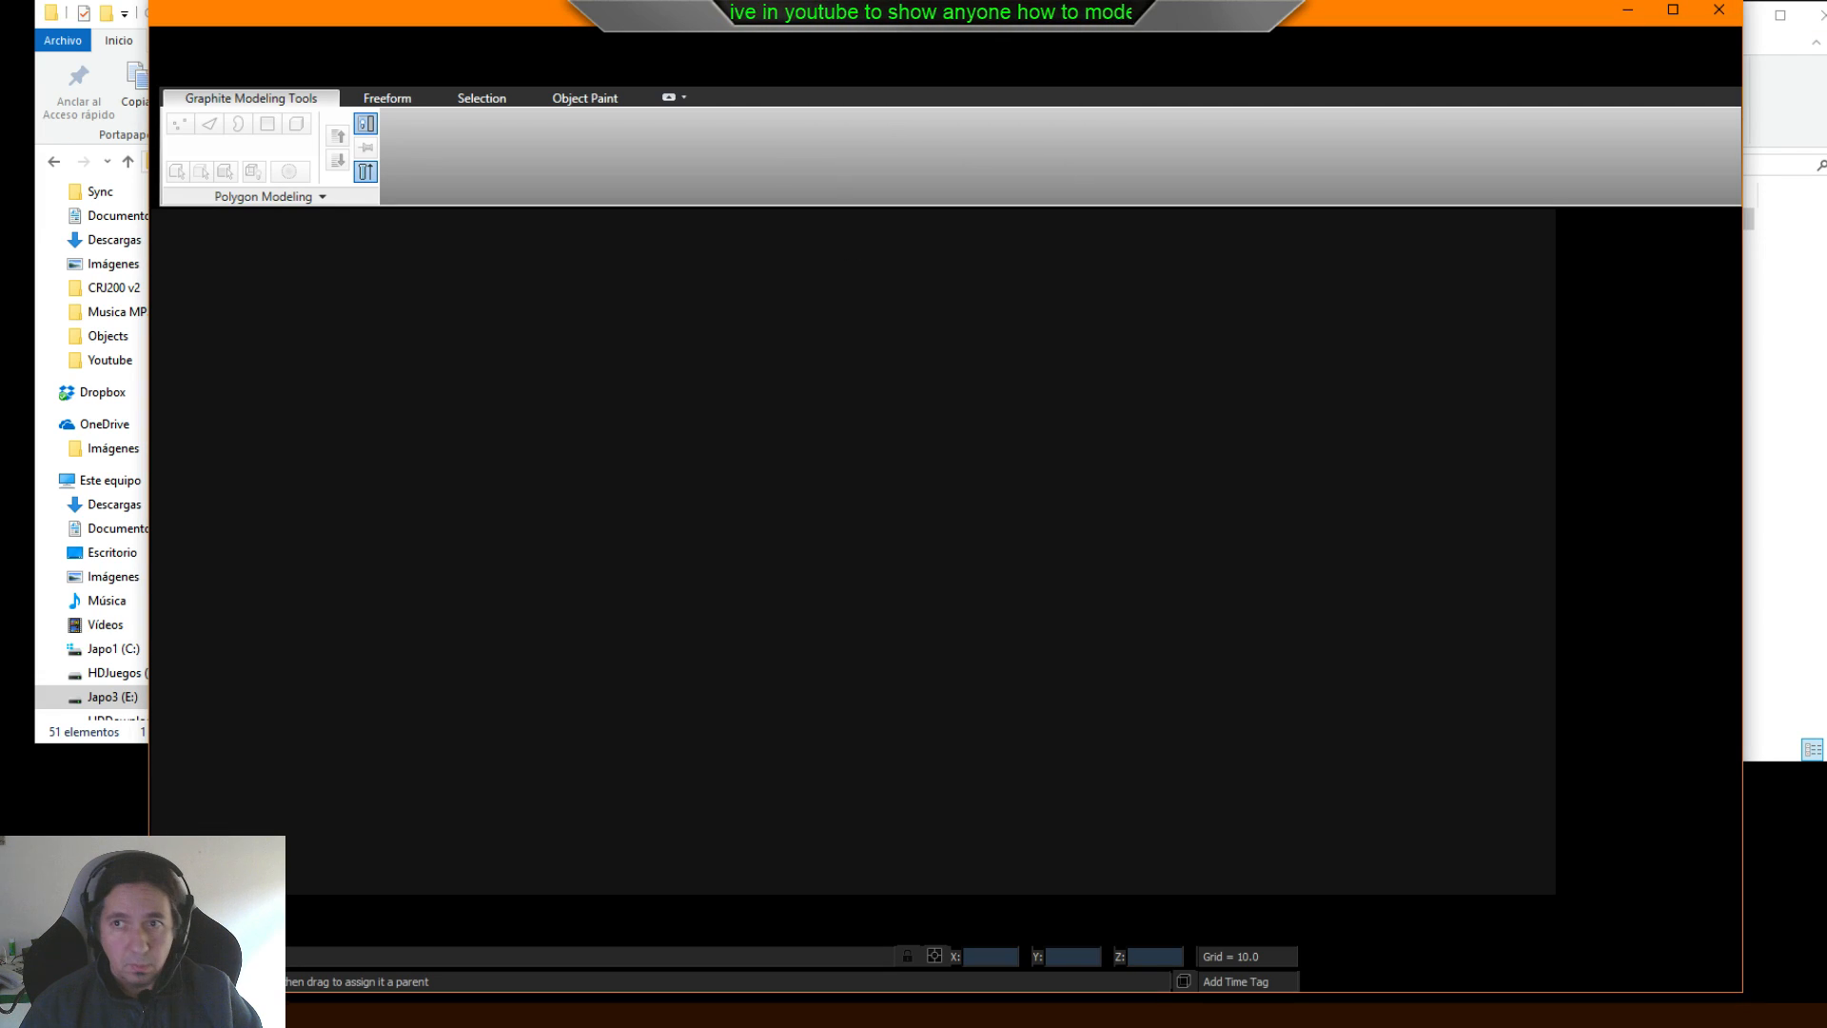
double_click(1606, 8)
click(1672, 3)
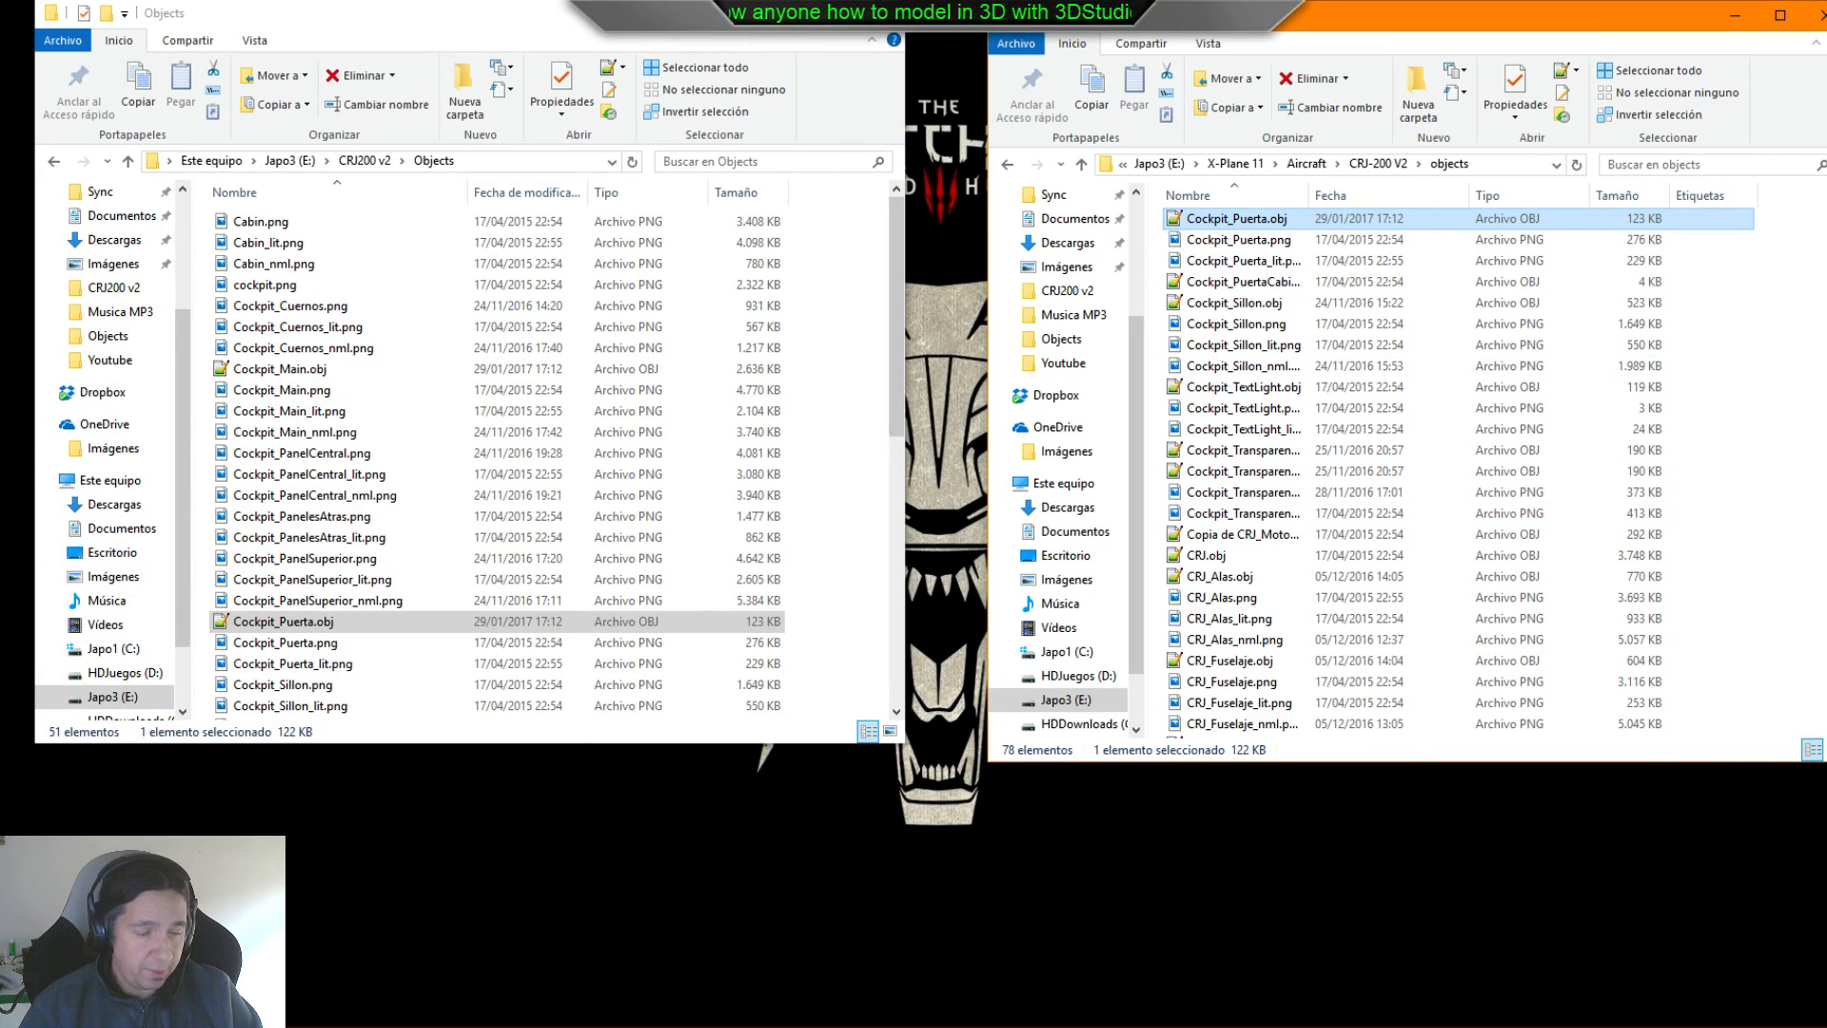
key(alt+Tab)
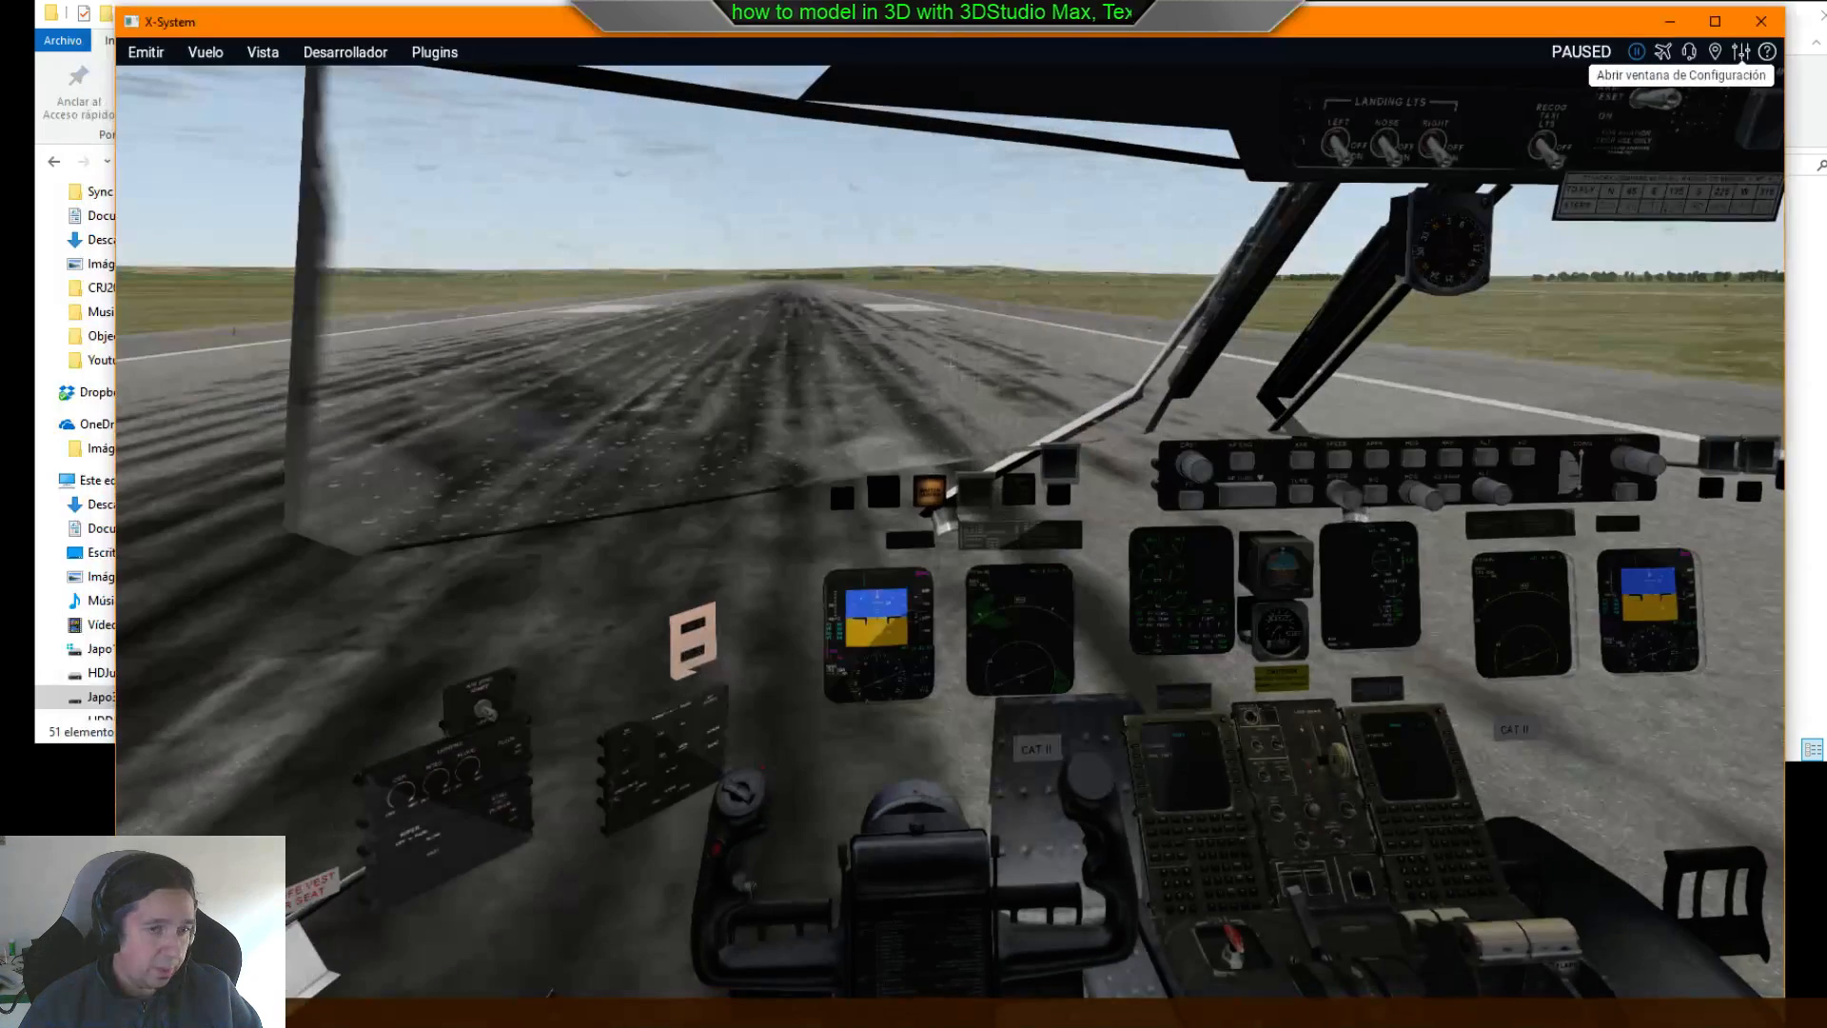
click(362, 53)
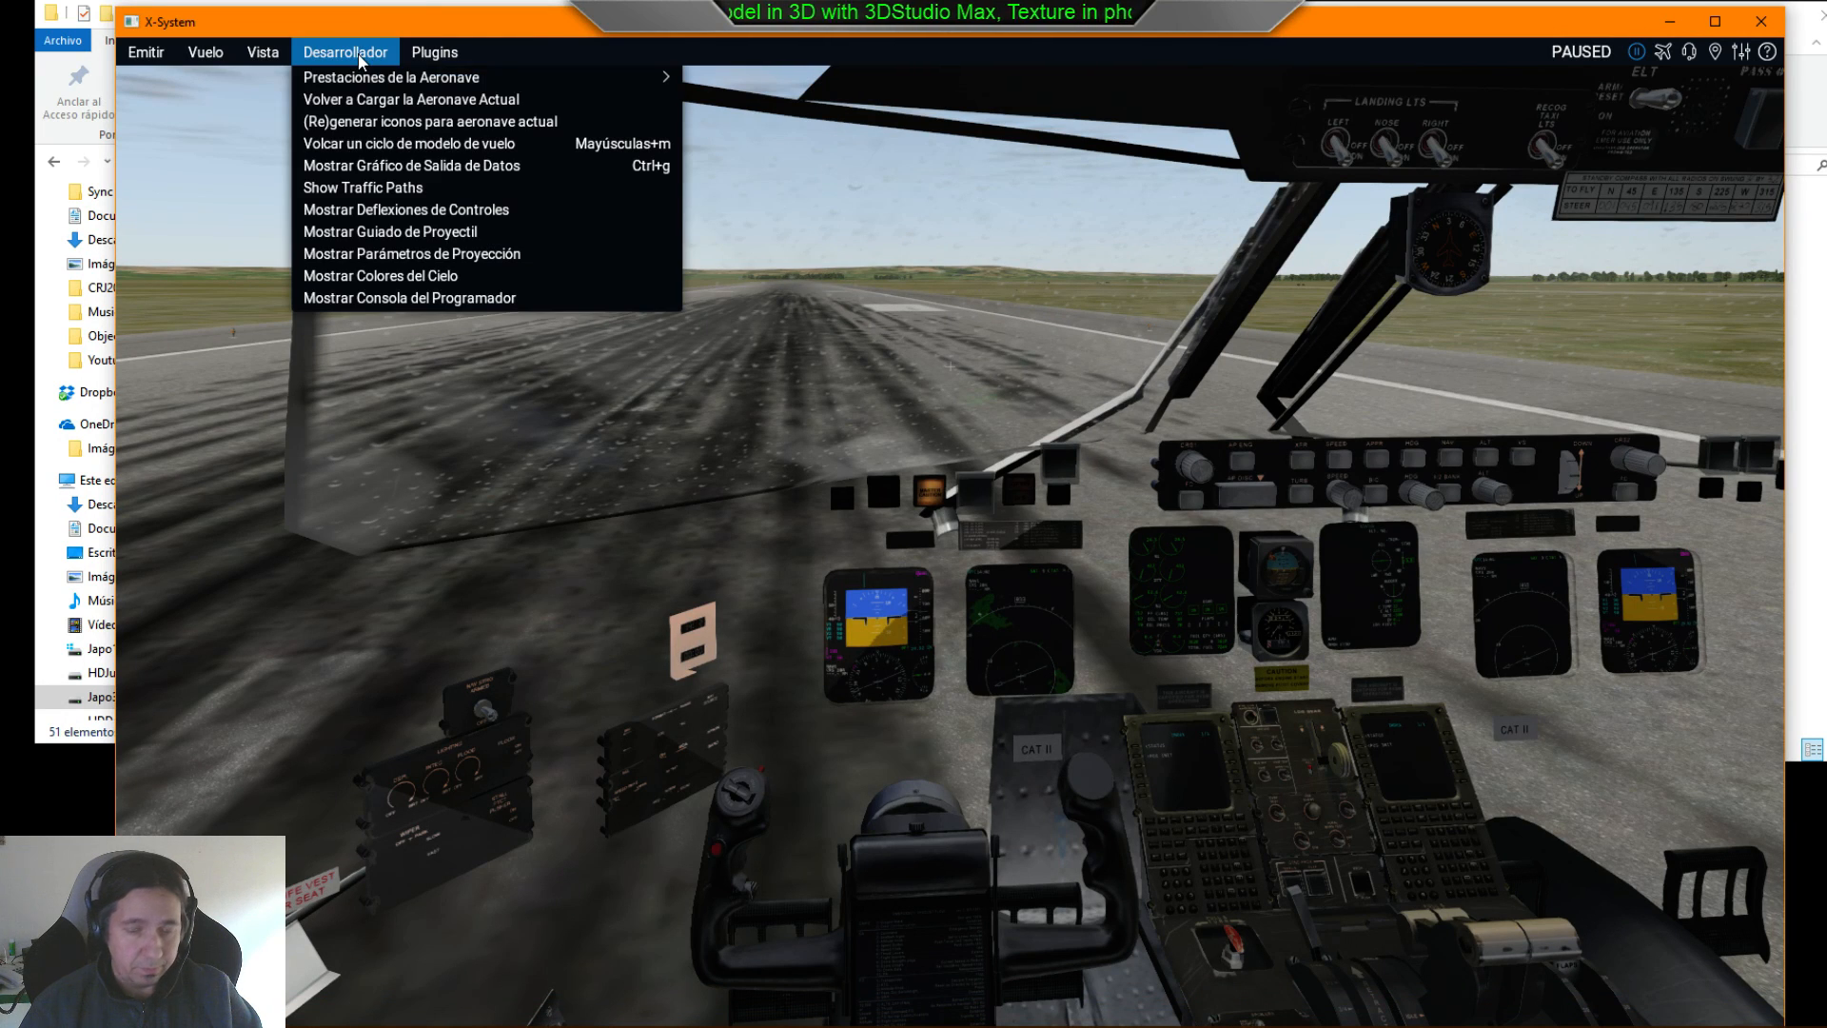
click(626, 277)
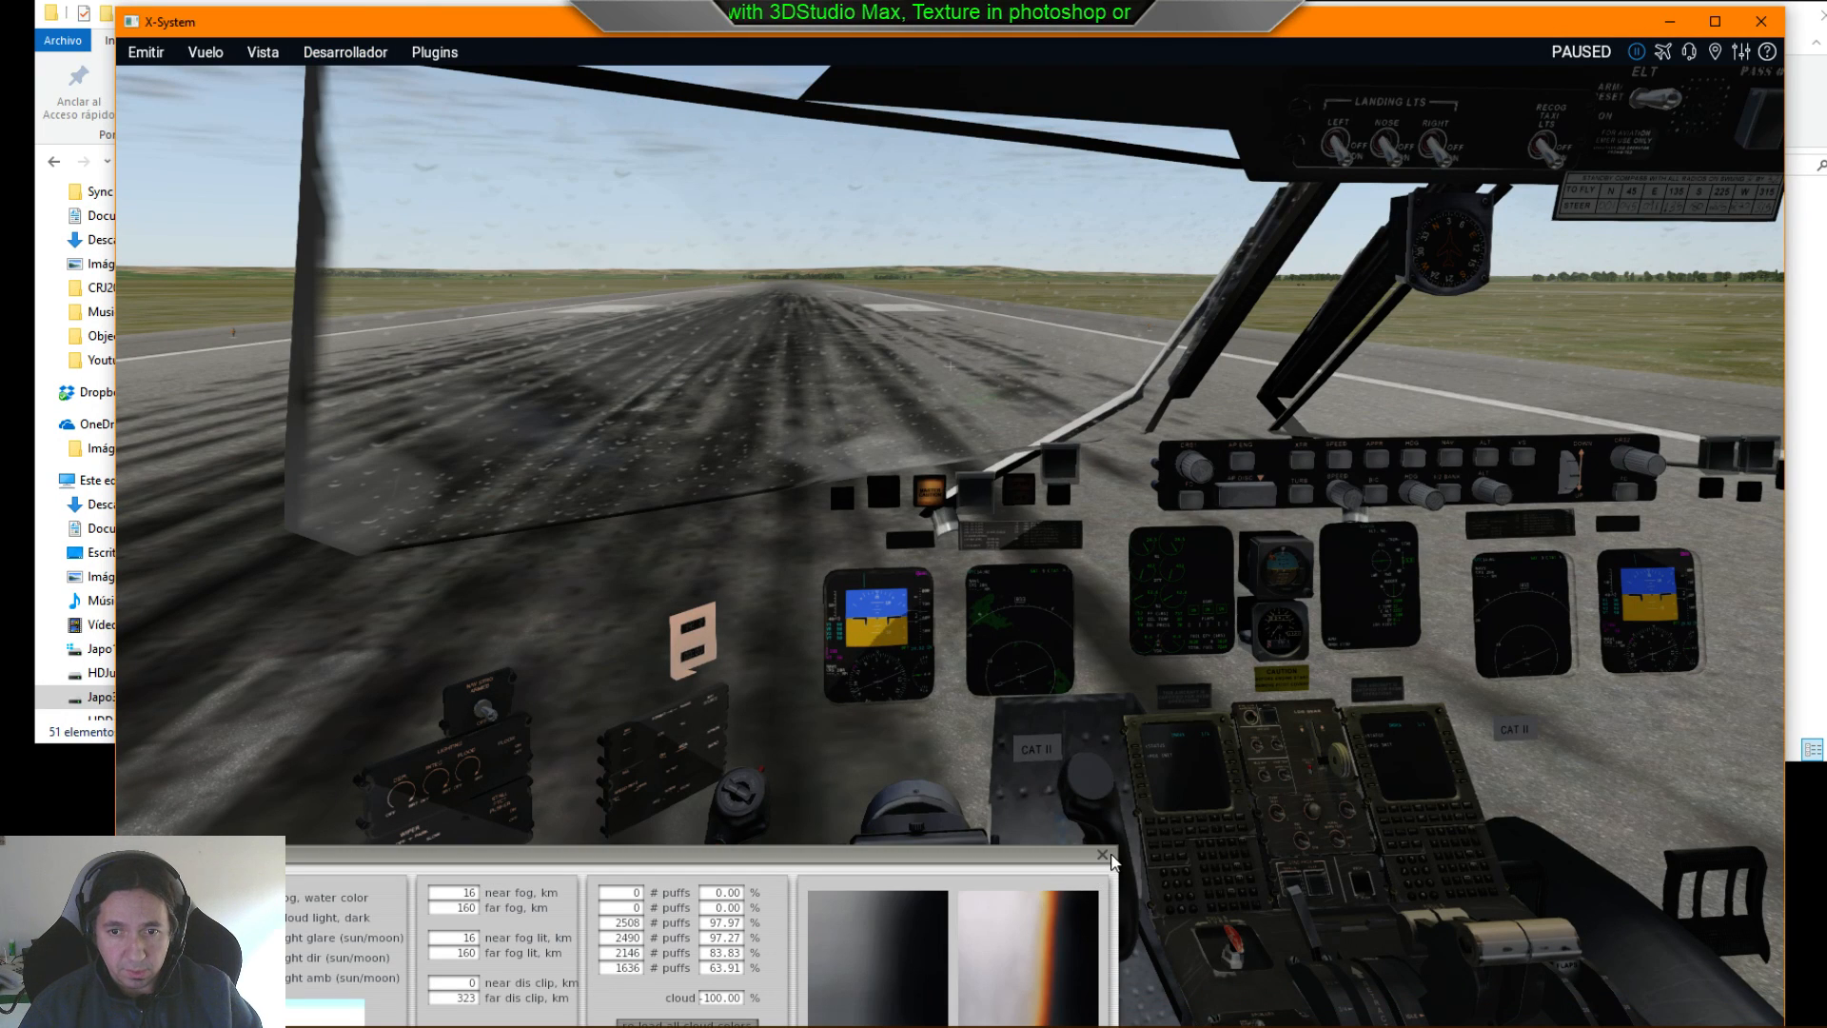
click(1103, 856)
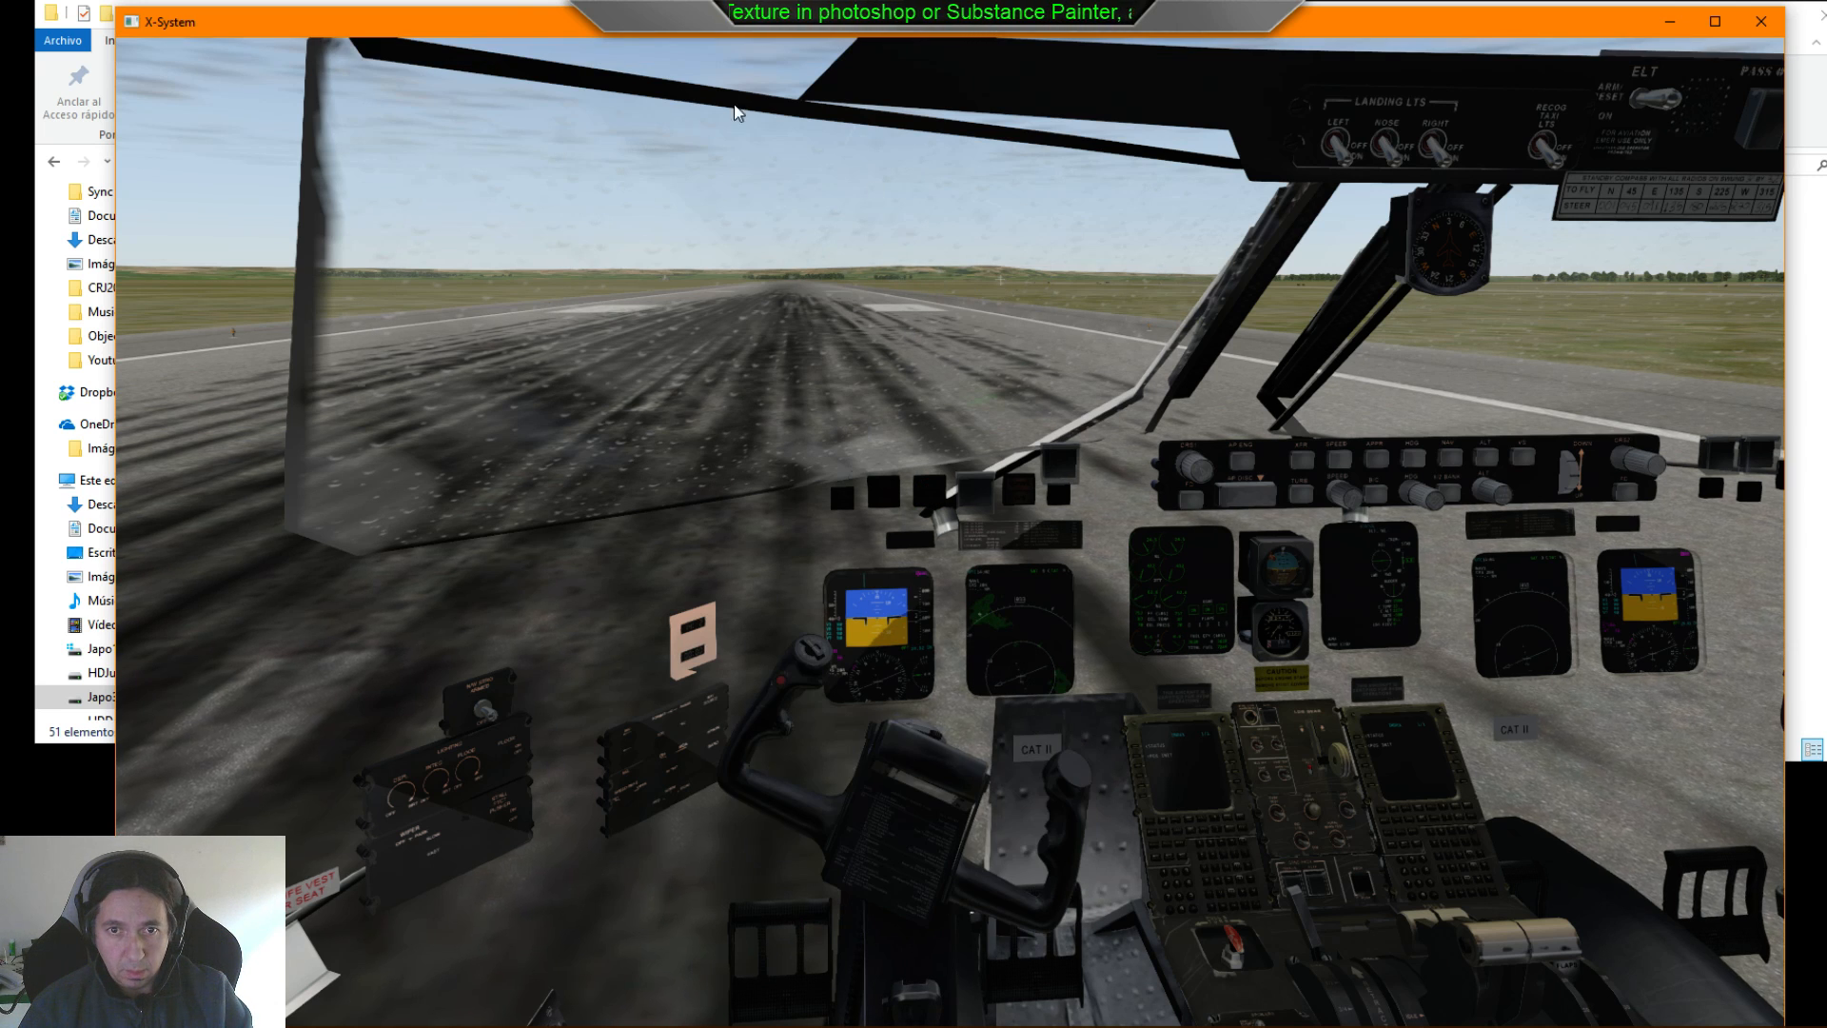
- Reload the current aircraft and acknowledge the airplane loading advisory
mouse_move(411, 73)
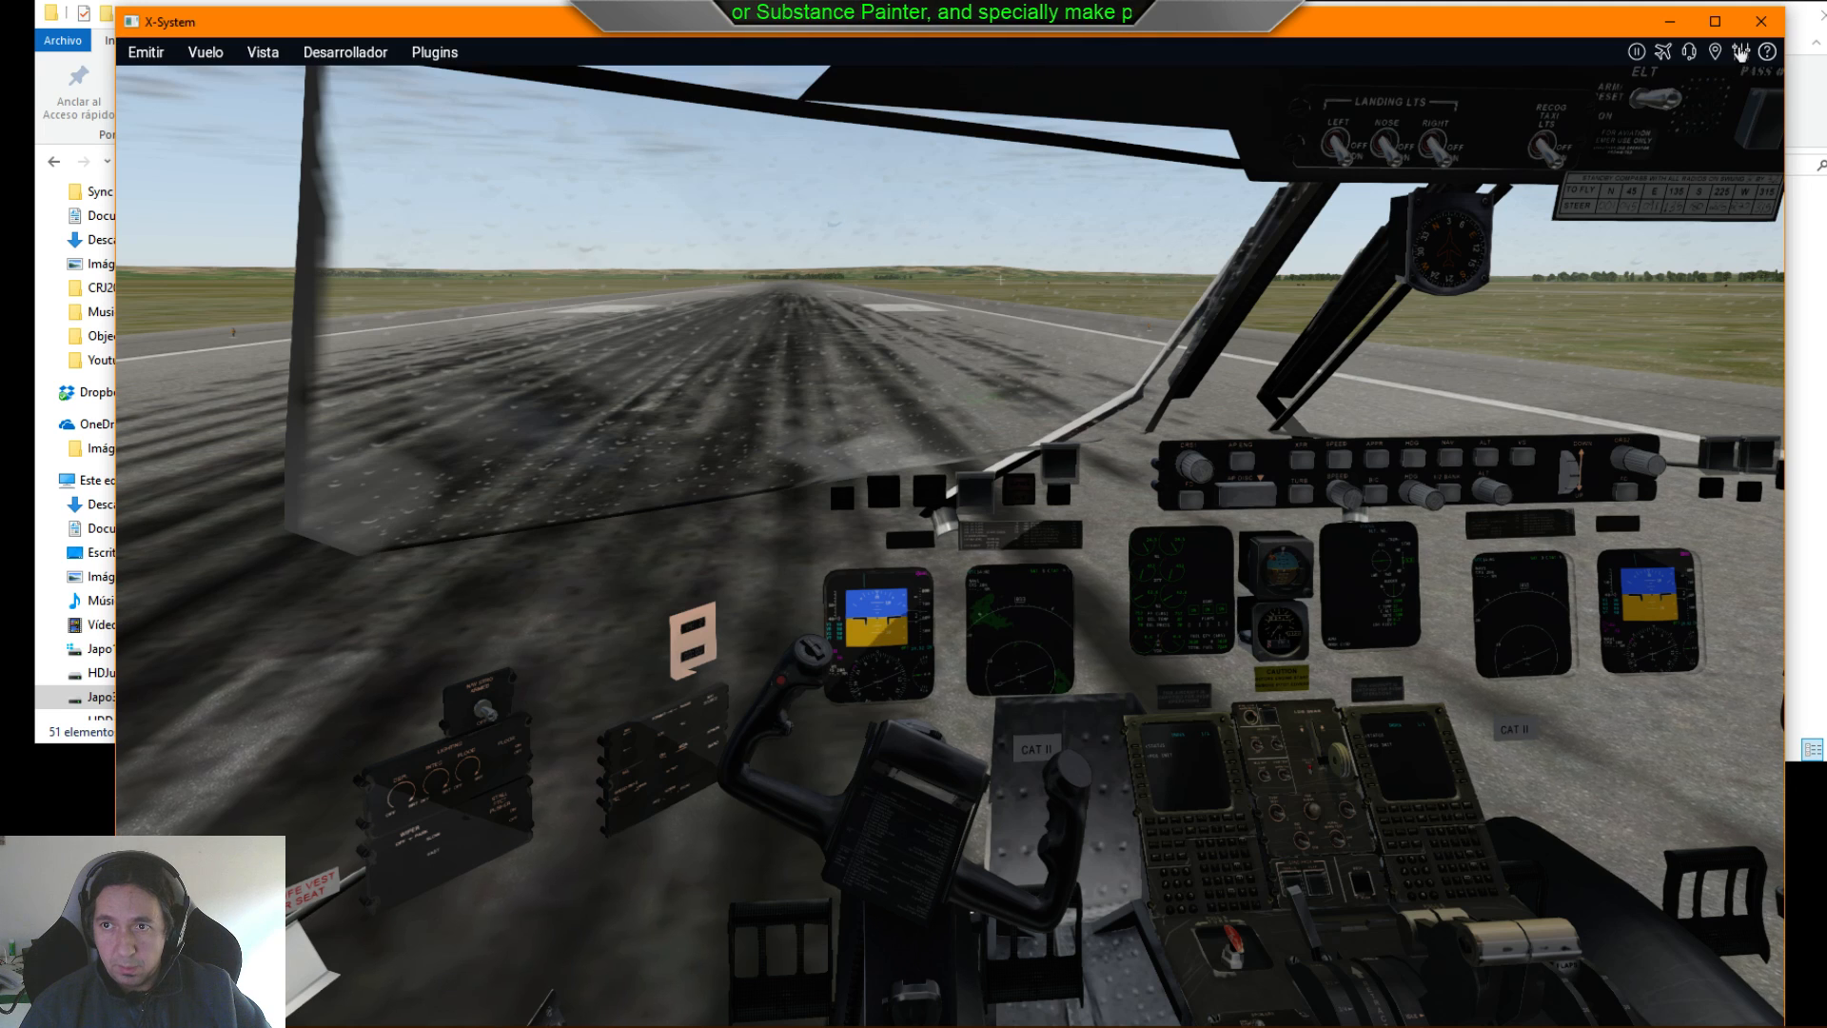
click(346, 54)
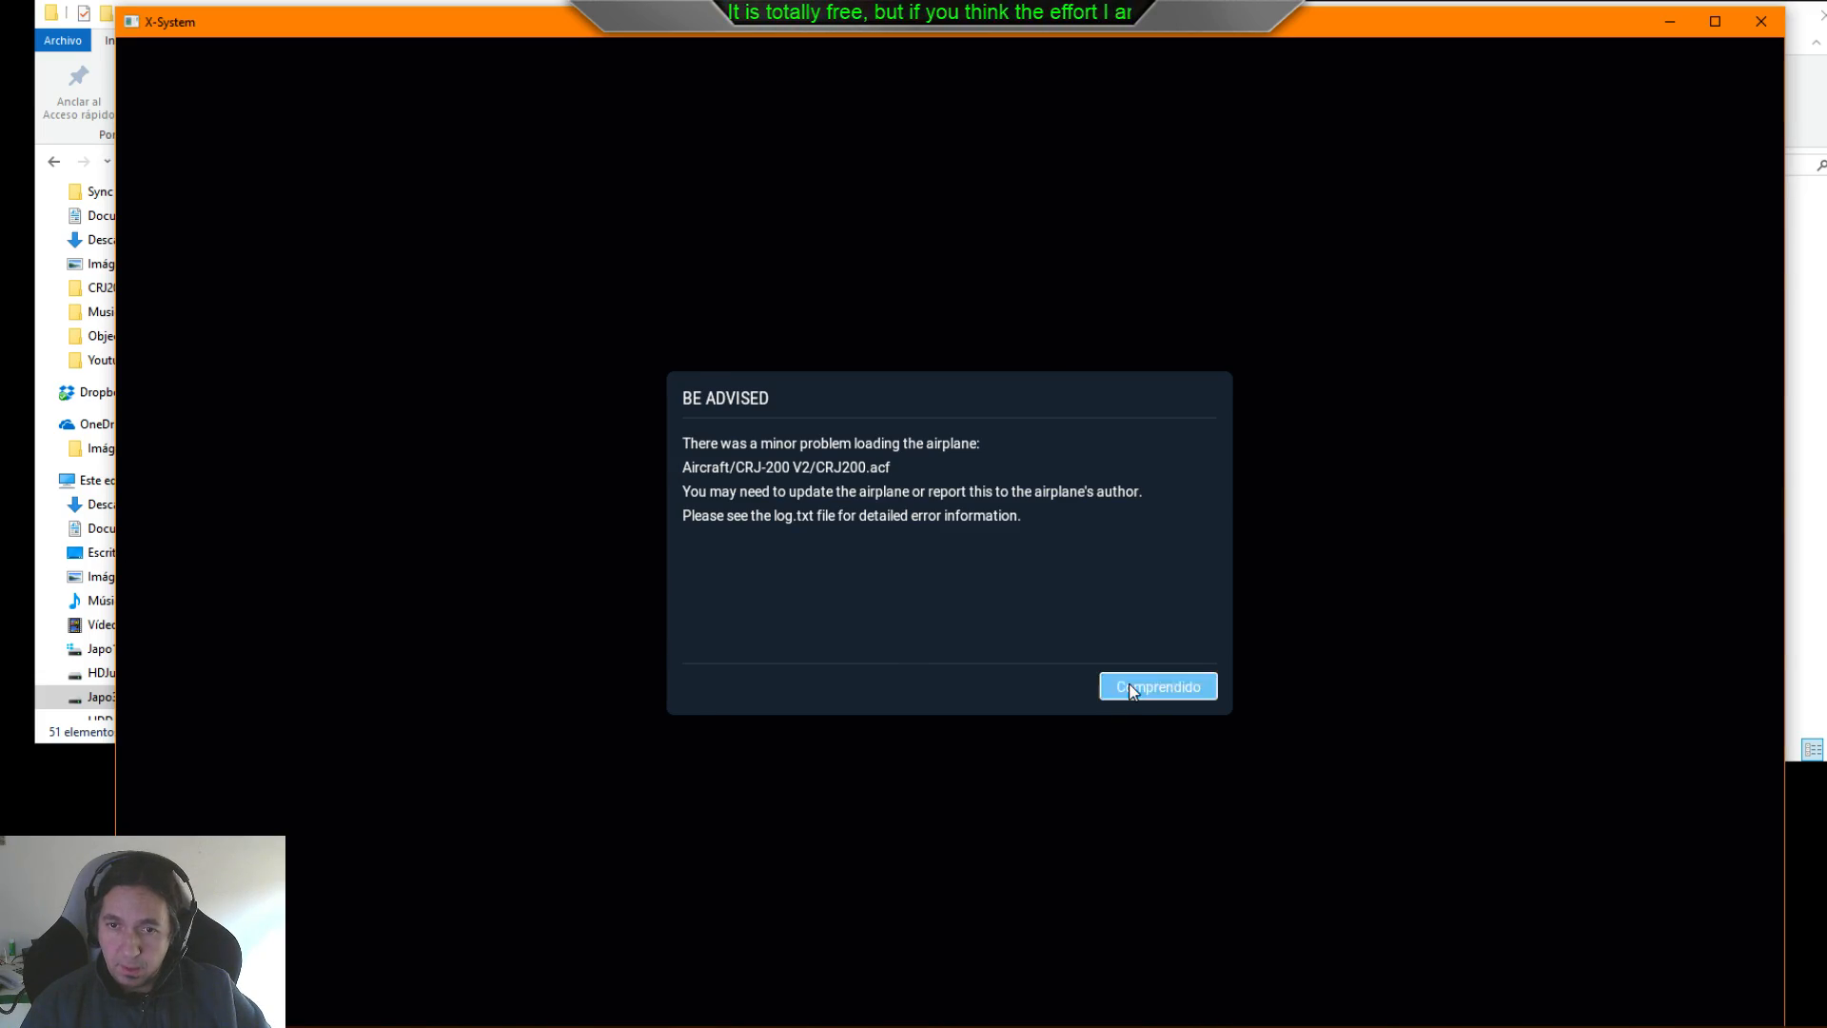
click(1159, 686)
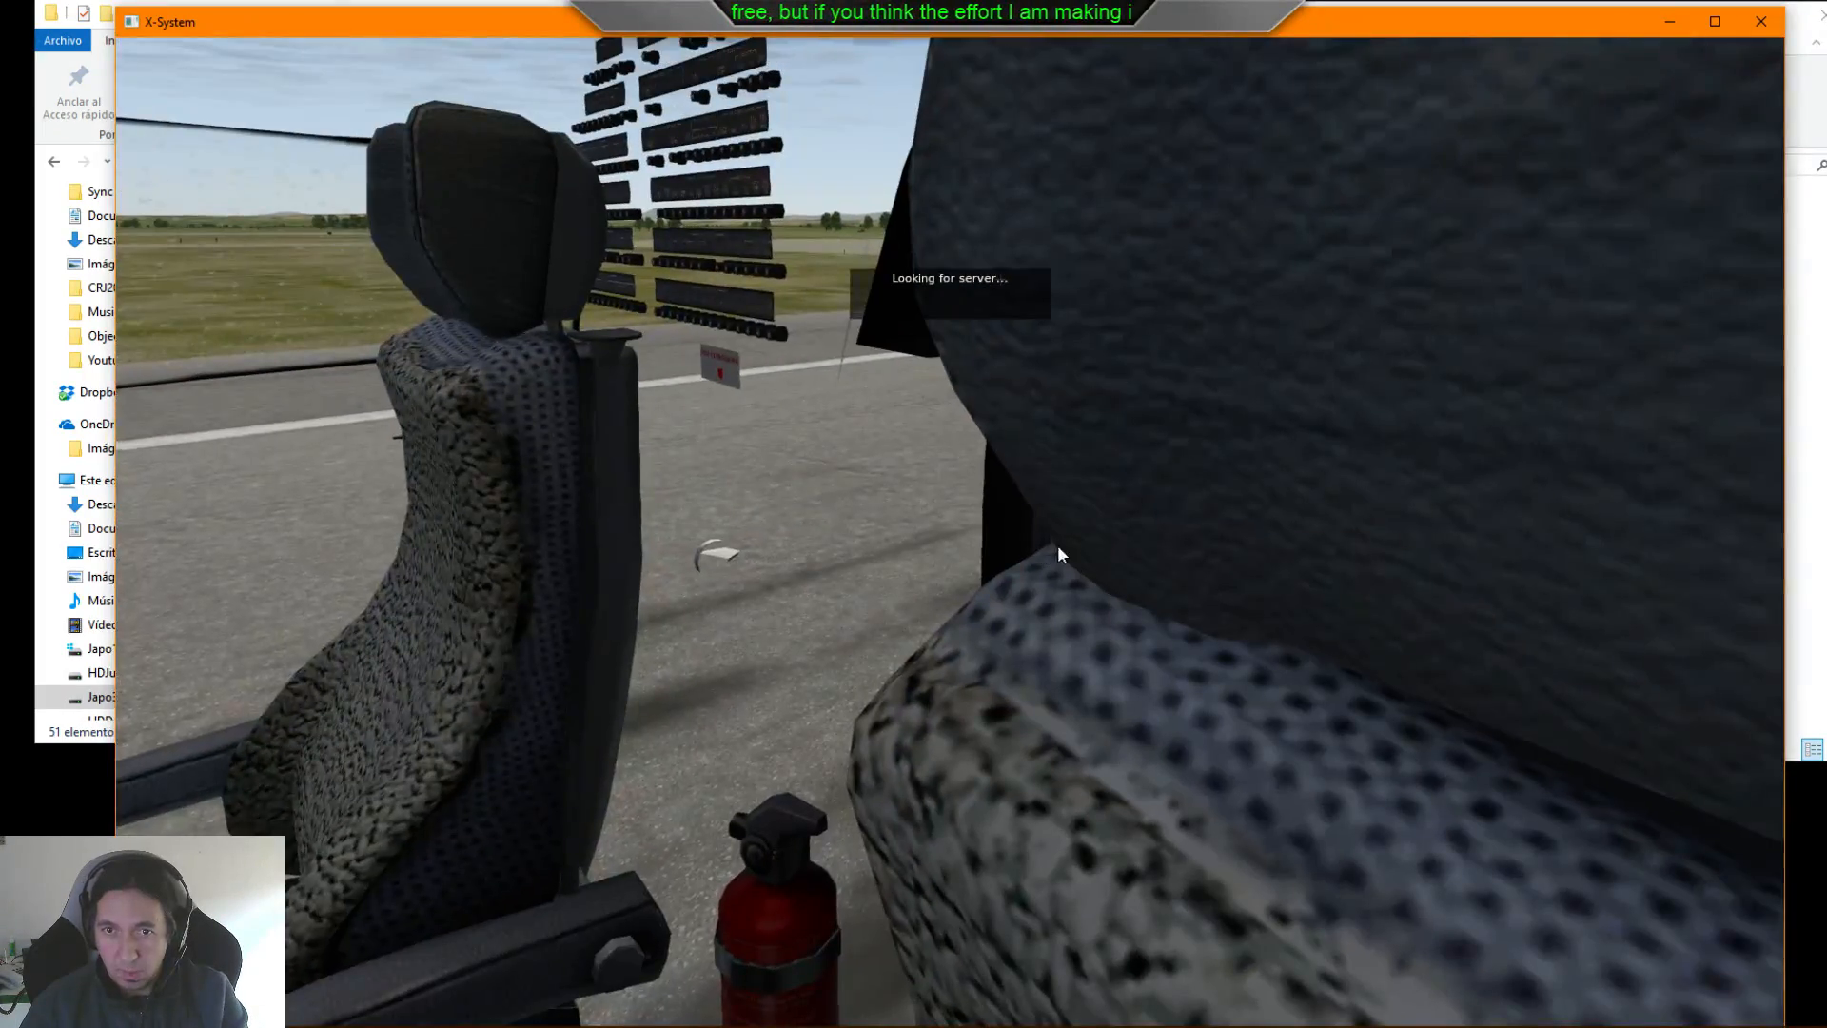
- Turn and move the view around the cockpit to inspect the cockpit door from several sides
key(comma)
right_drag(1059, 544, 1178, 415)
scroll(1150, 535, down, 3)
scroll(1149, 550, down, 1)
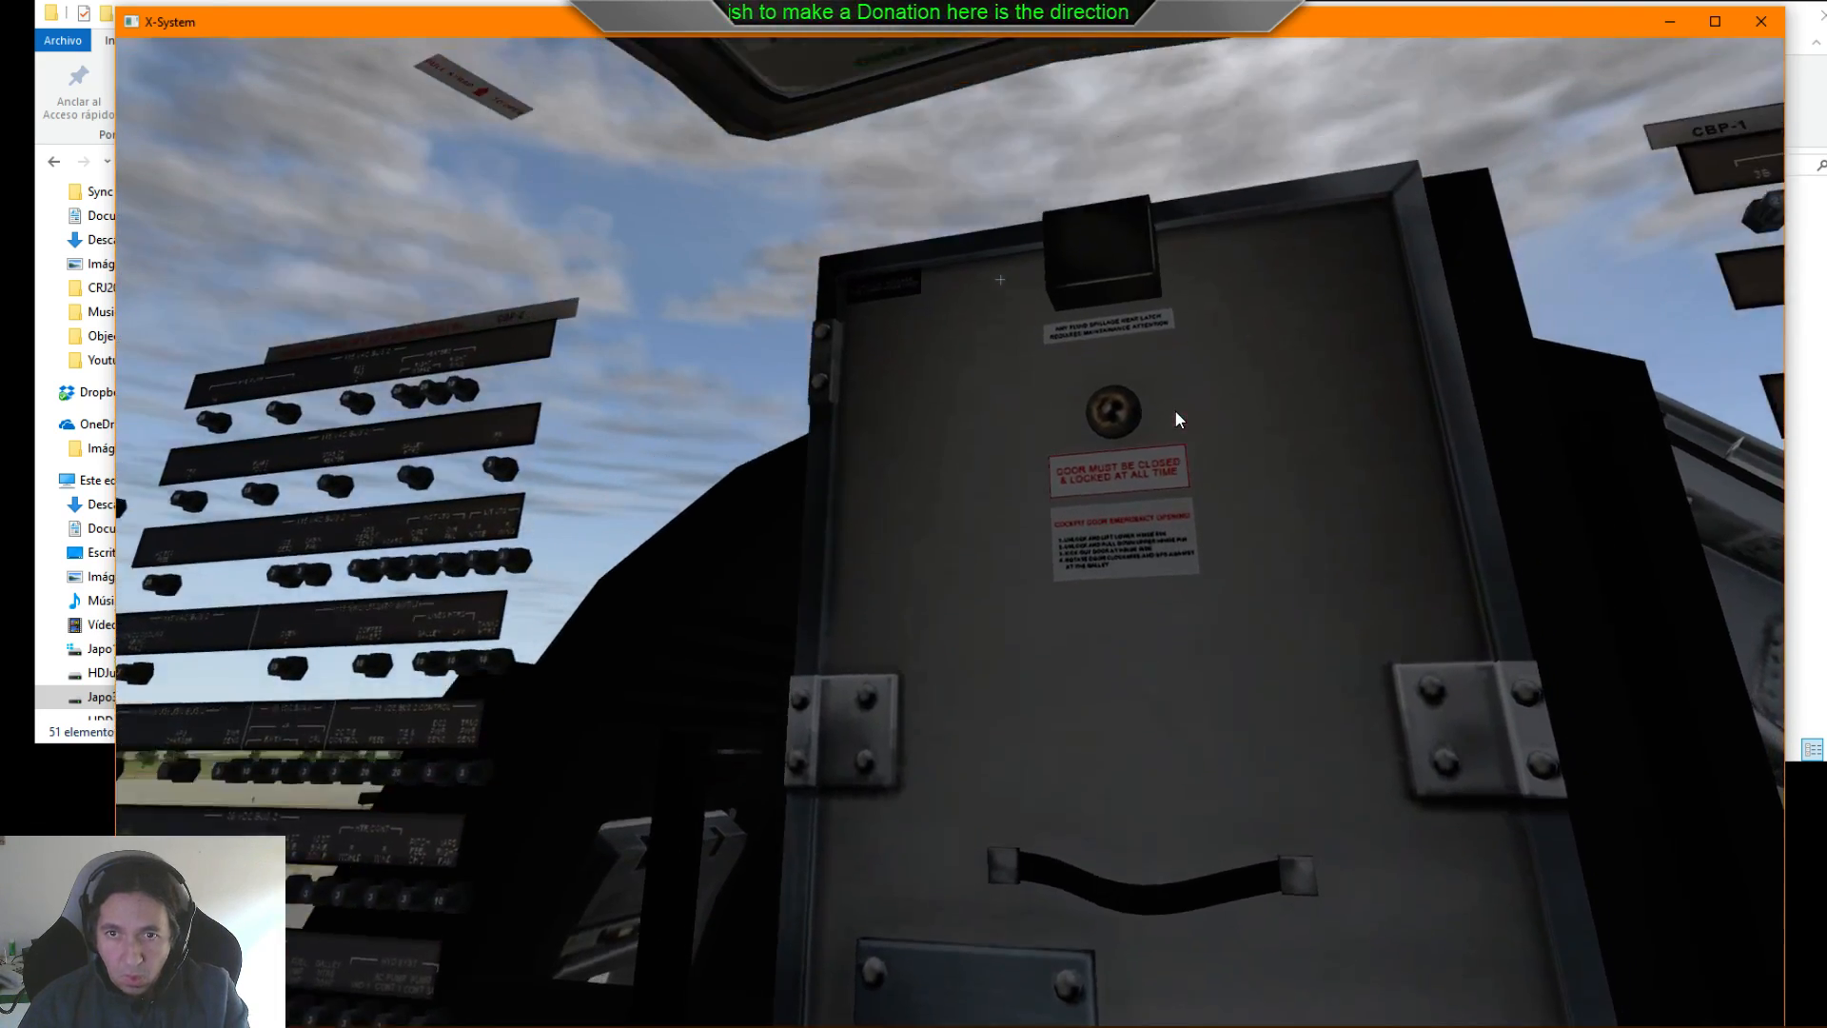
right_drag(1162, 441, 1367, 580)
key(period)
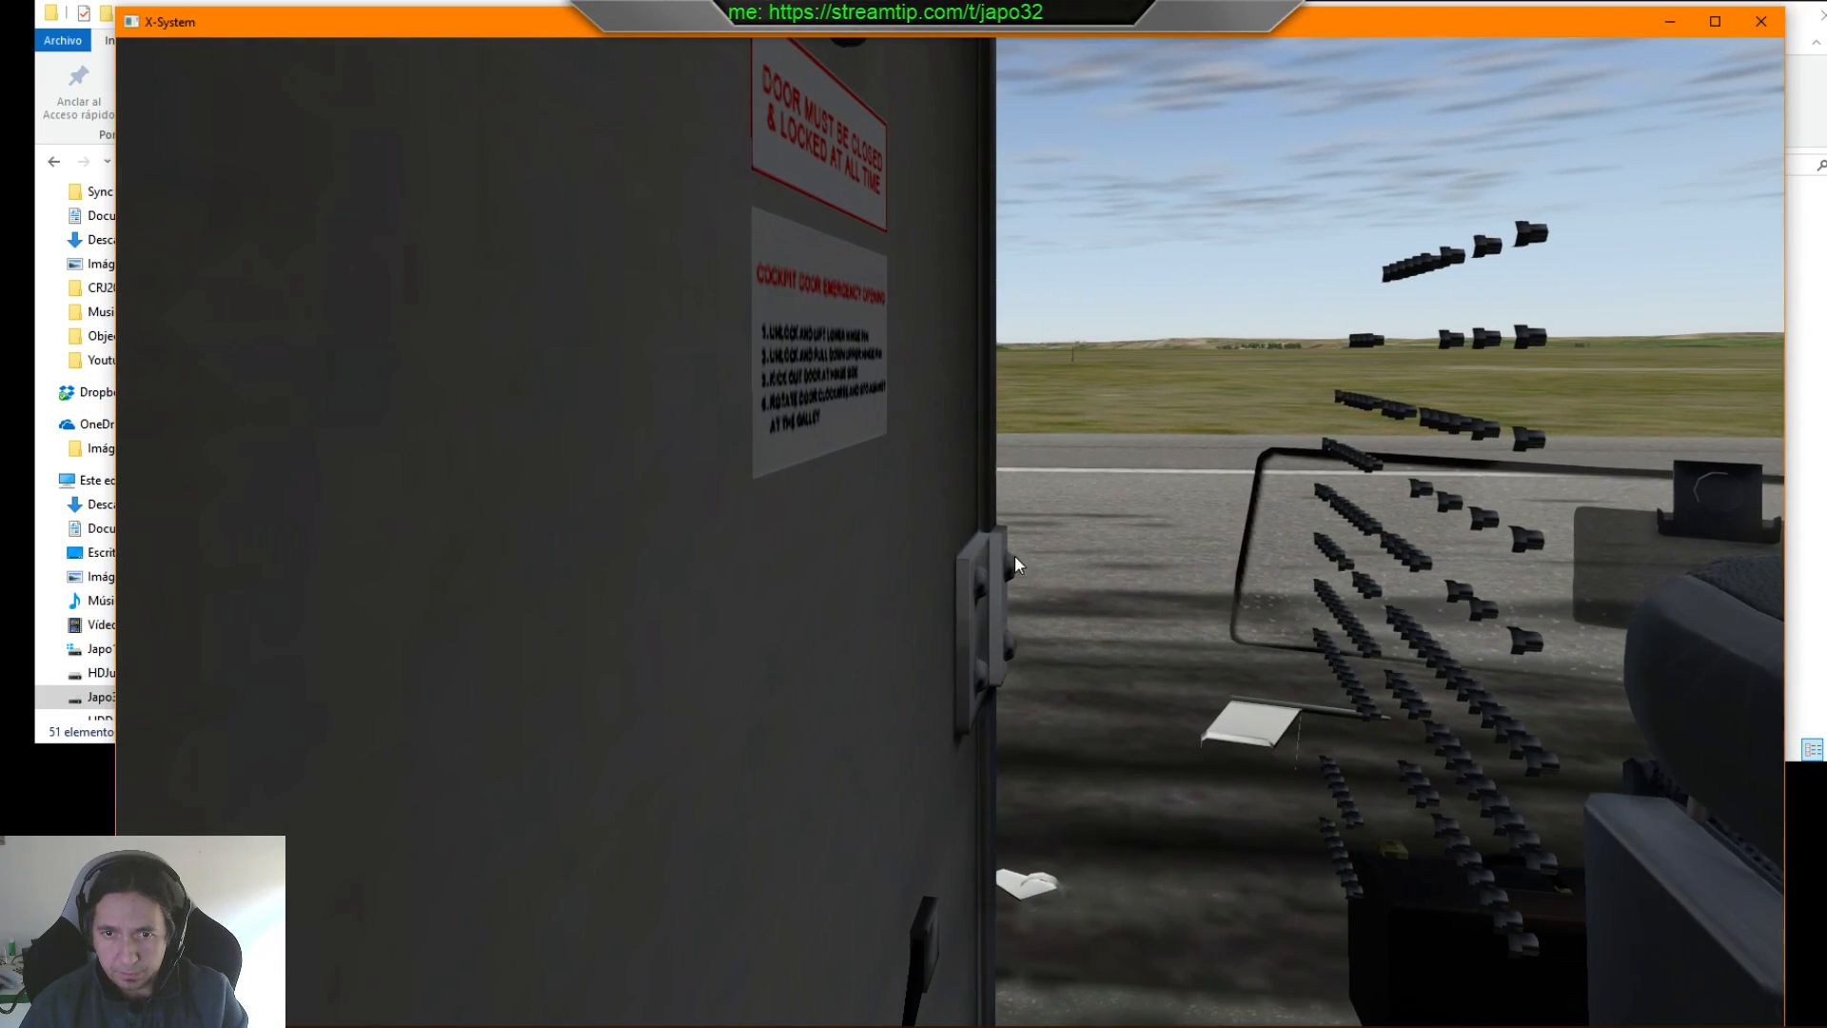
right_drag(1035, 774, 1099, 169)
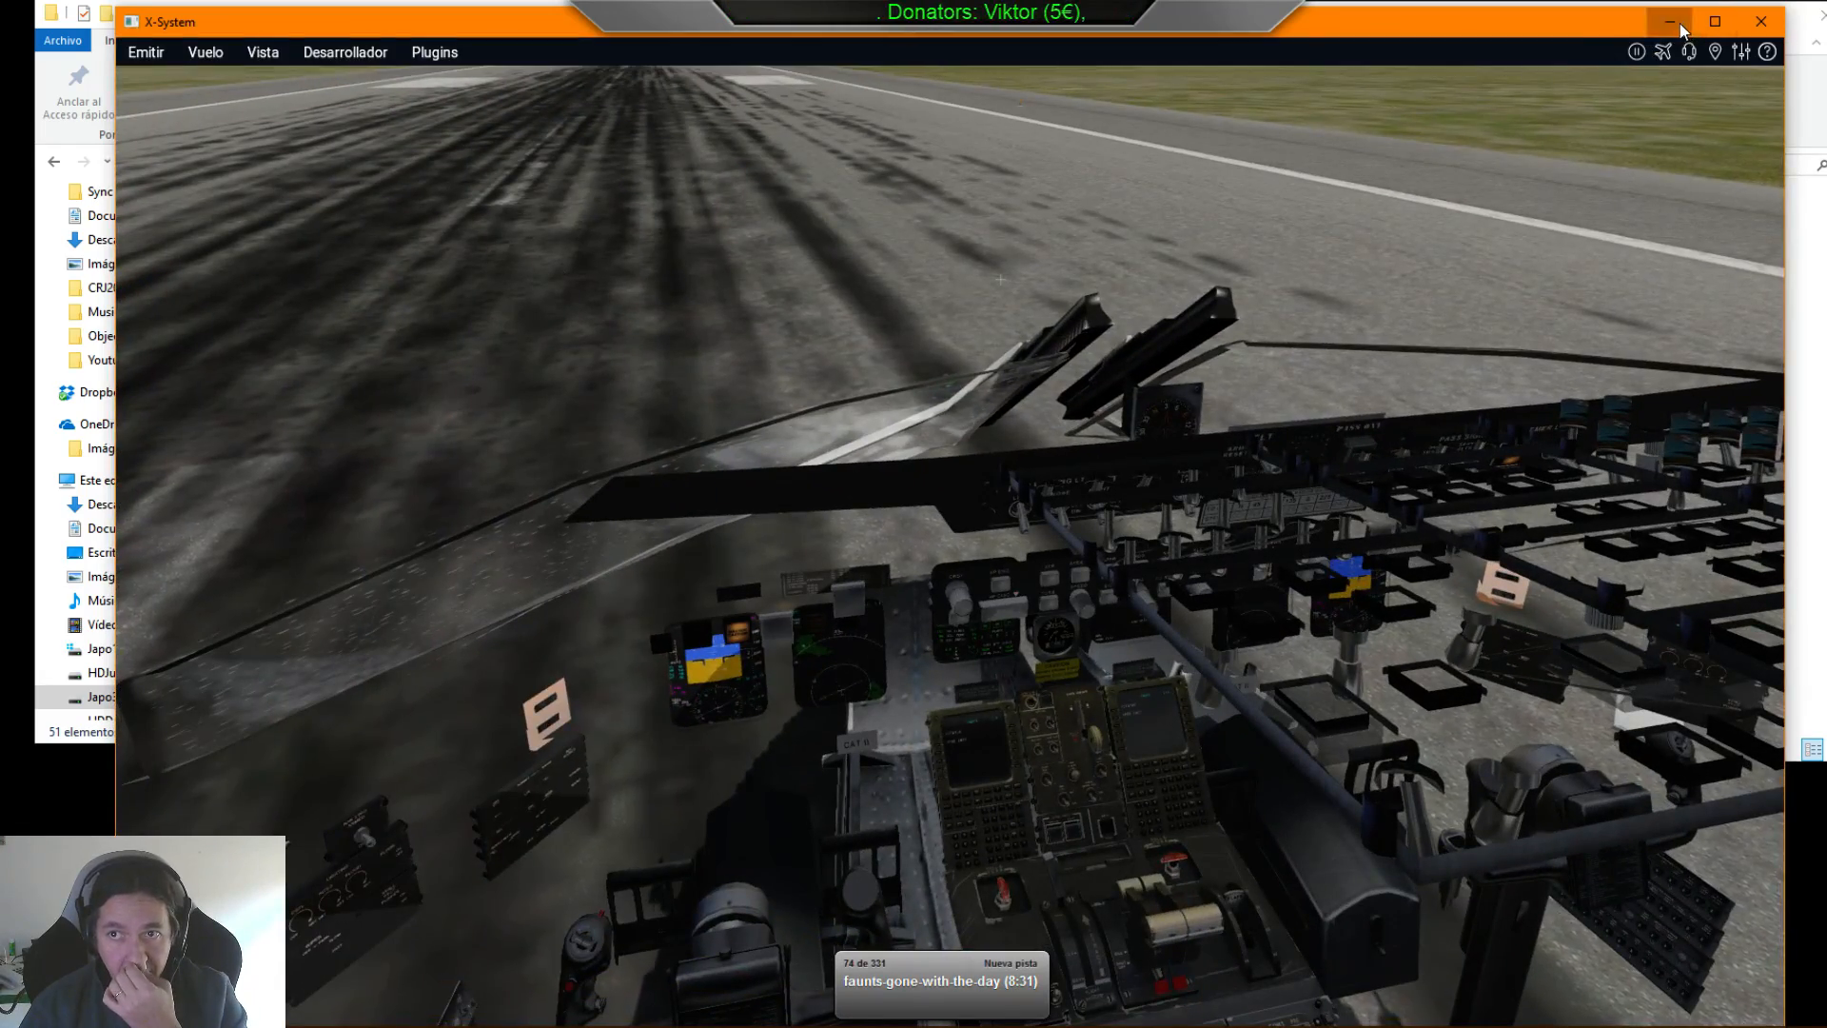
- Minimize X-Plane and move Cockpit_Main.obj from the CRJ200 v2 Objects folder into X-Plane's CRJ-200 V2 objects folder
click(1671, 21)
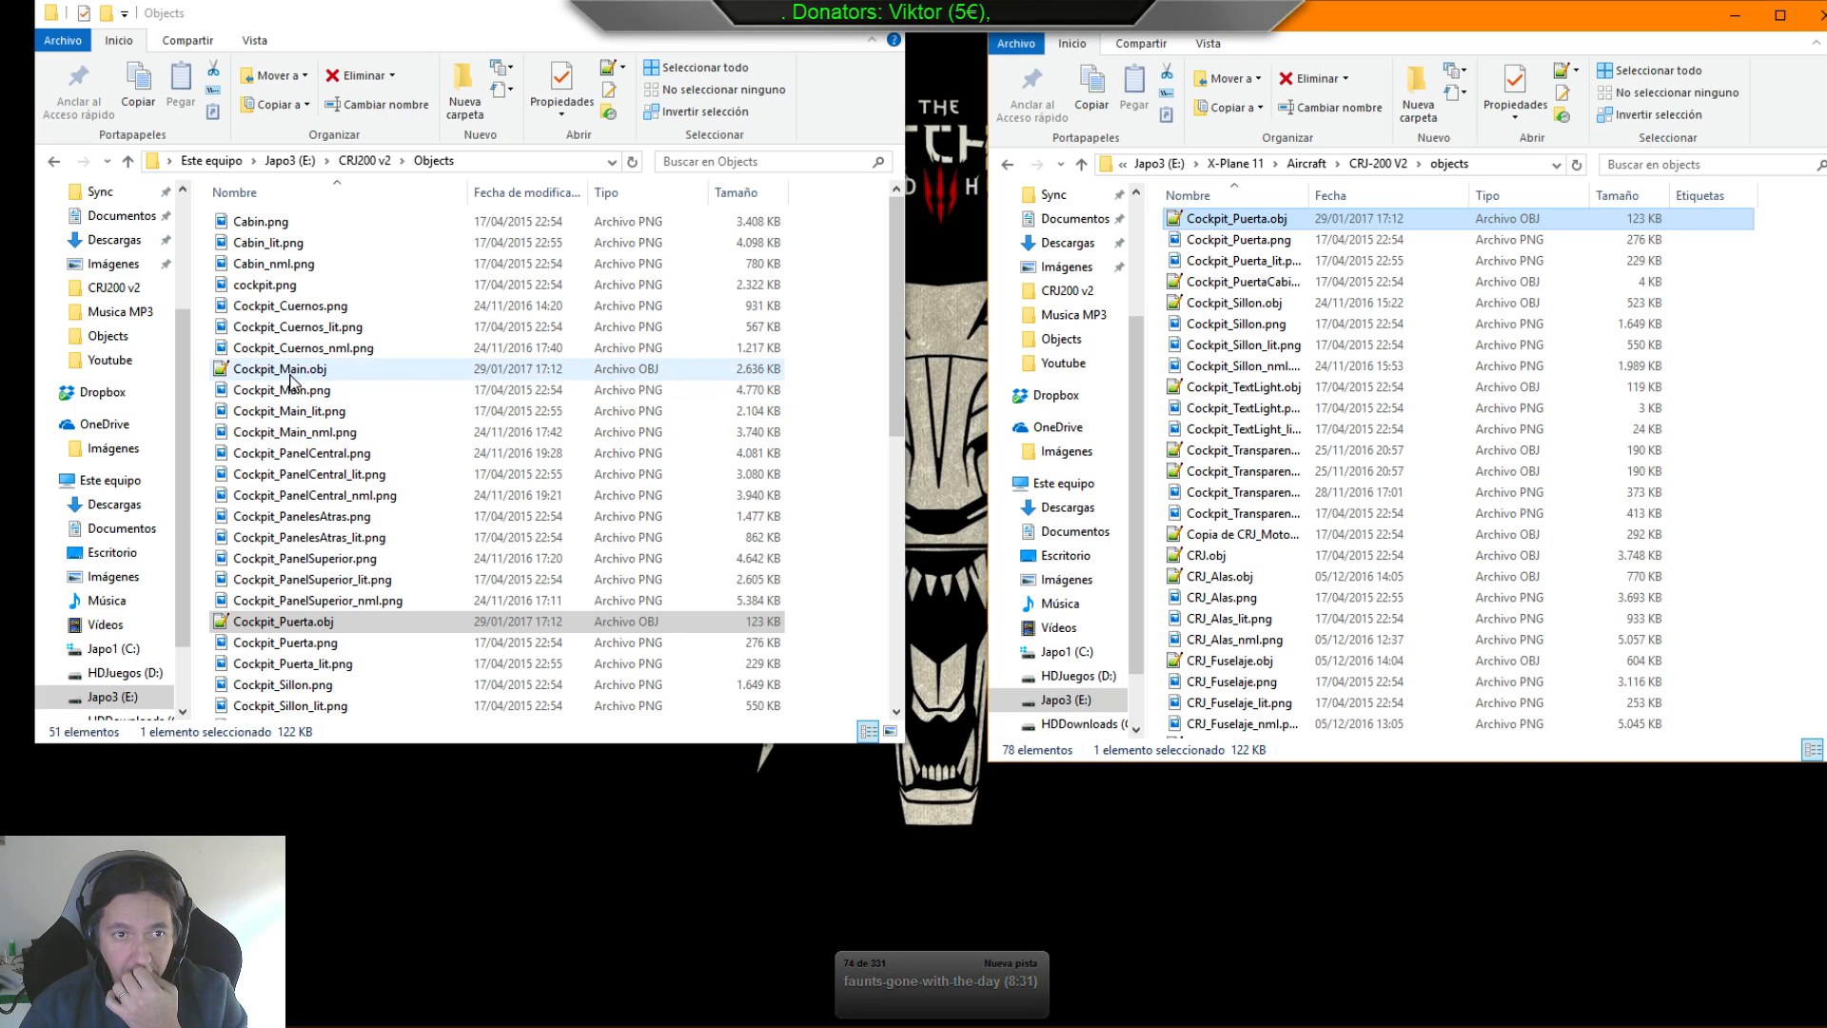
click(271, 375)
right_drag(271, 381, 1725, 530)
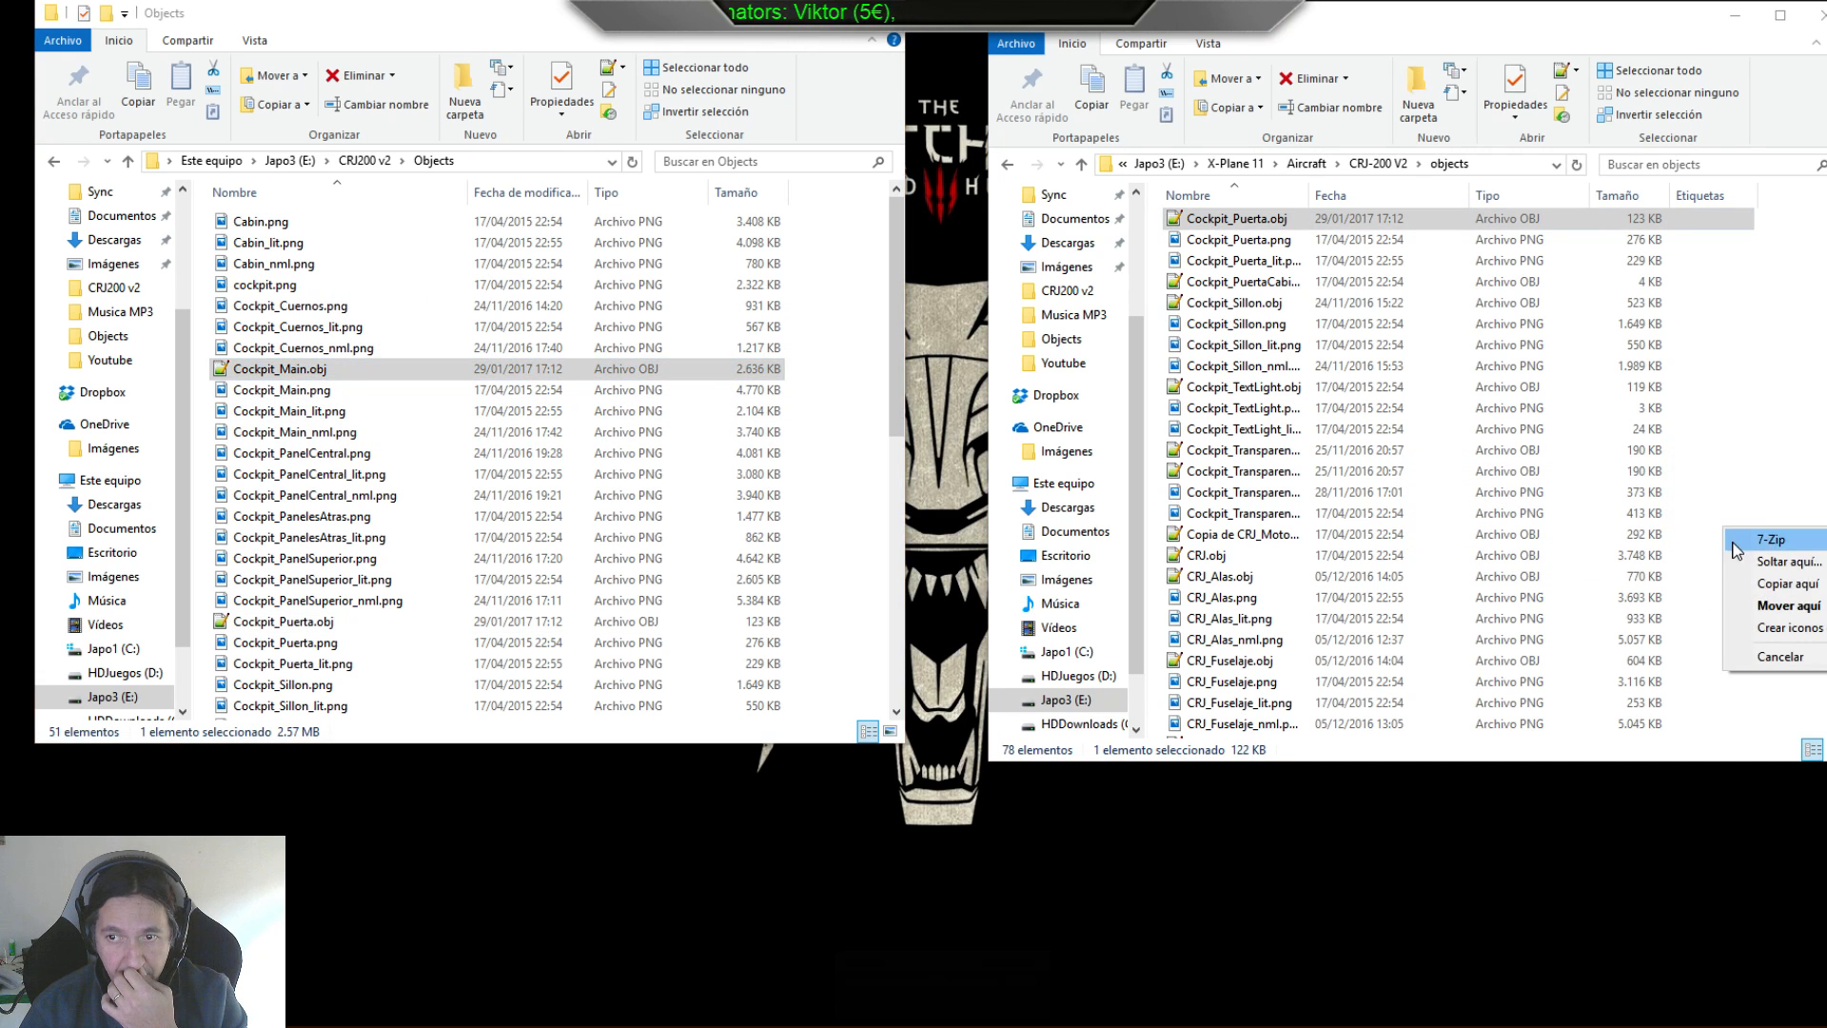
click(1789, 607)
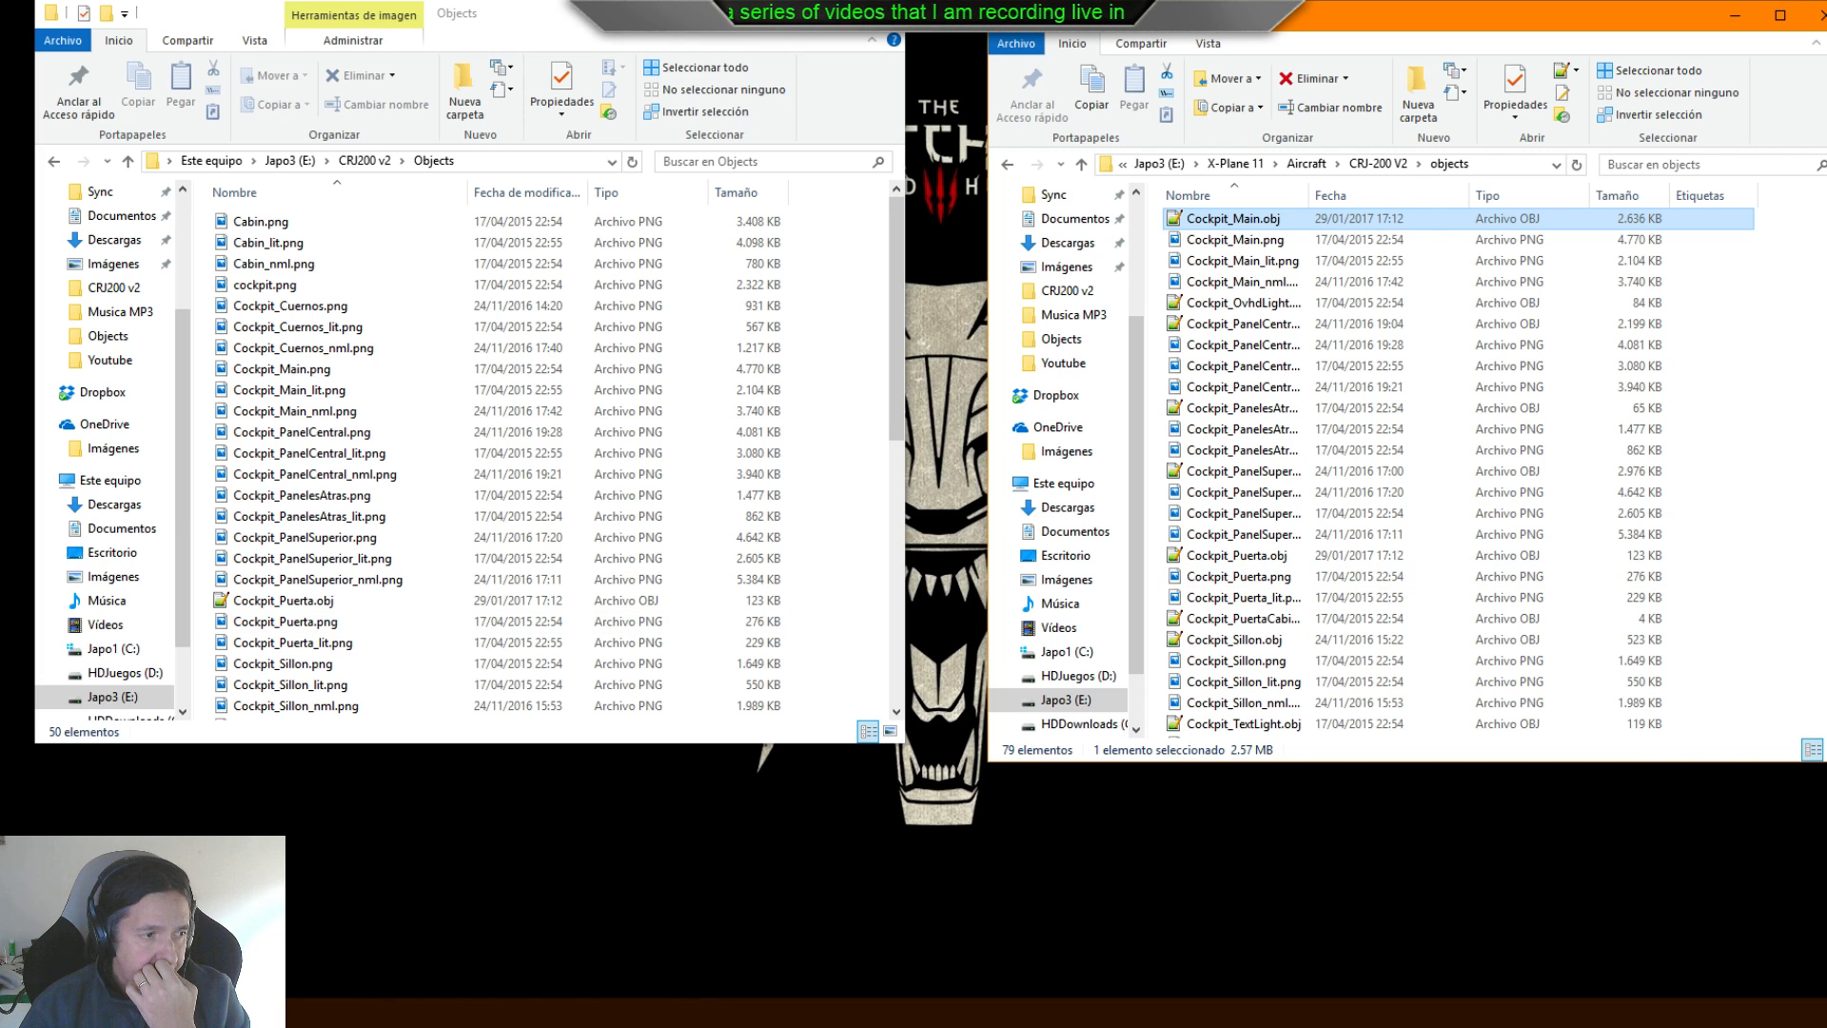
- Switch back to X-Plane and inspect the door and floor area with the new Cockpit_Main object loaded
click(152, 1012)
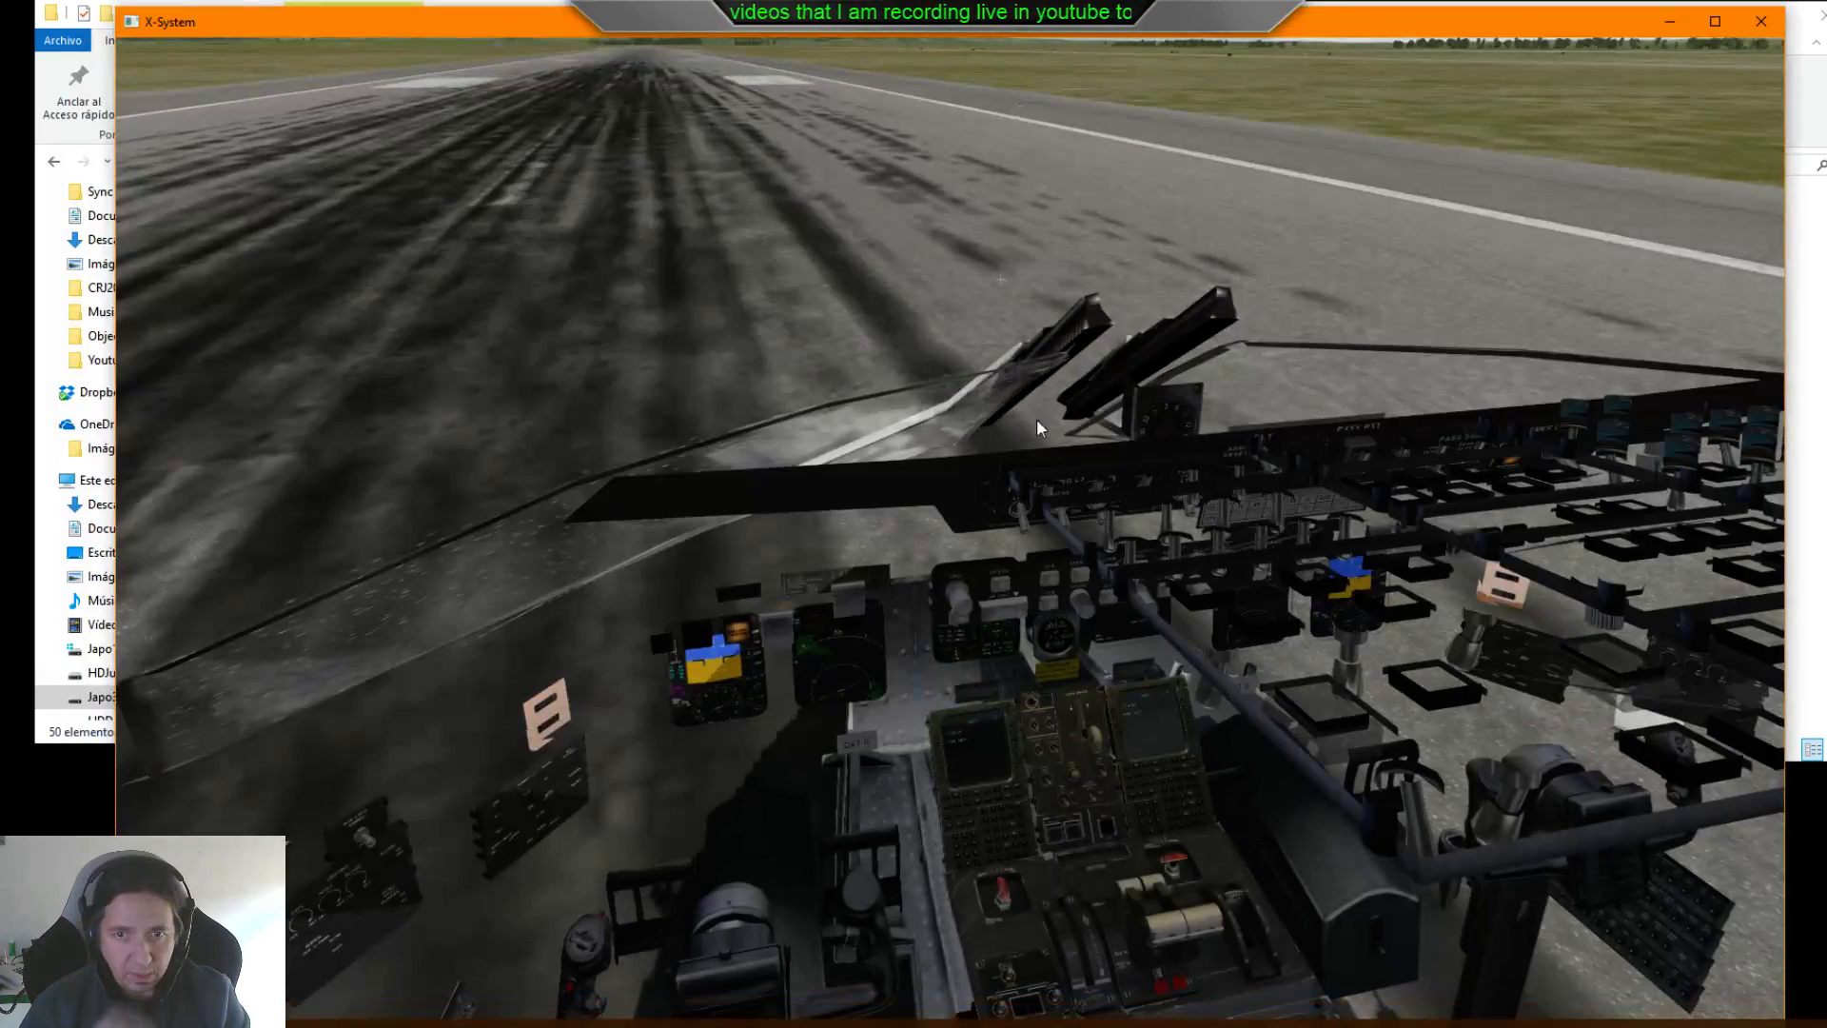
right_drag(1037, 419, 1292, 198)
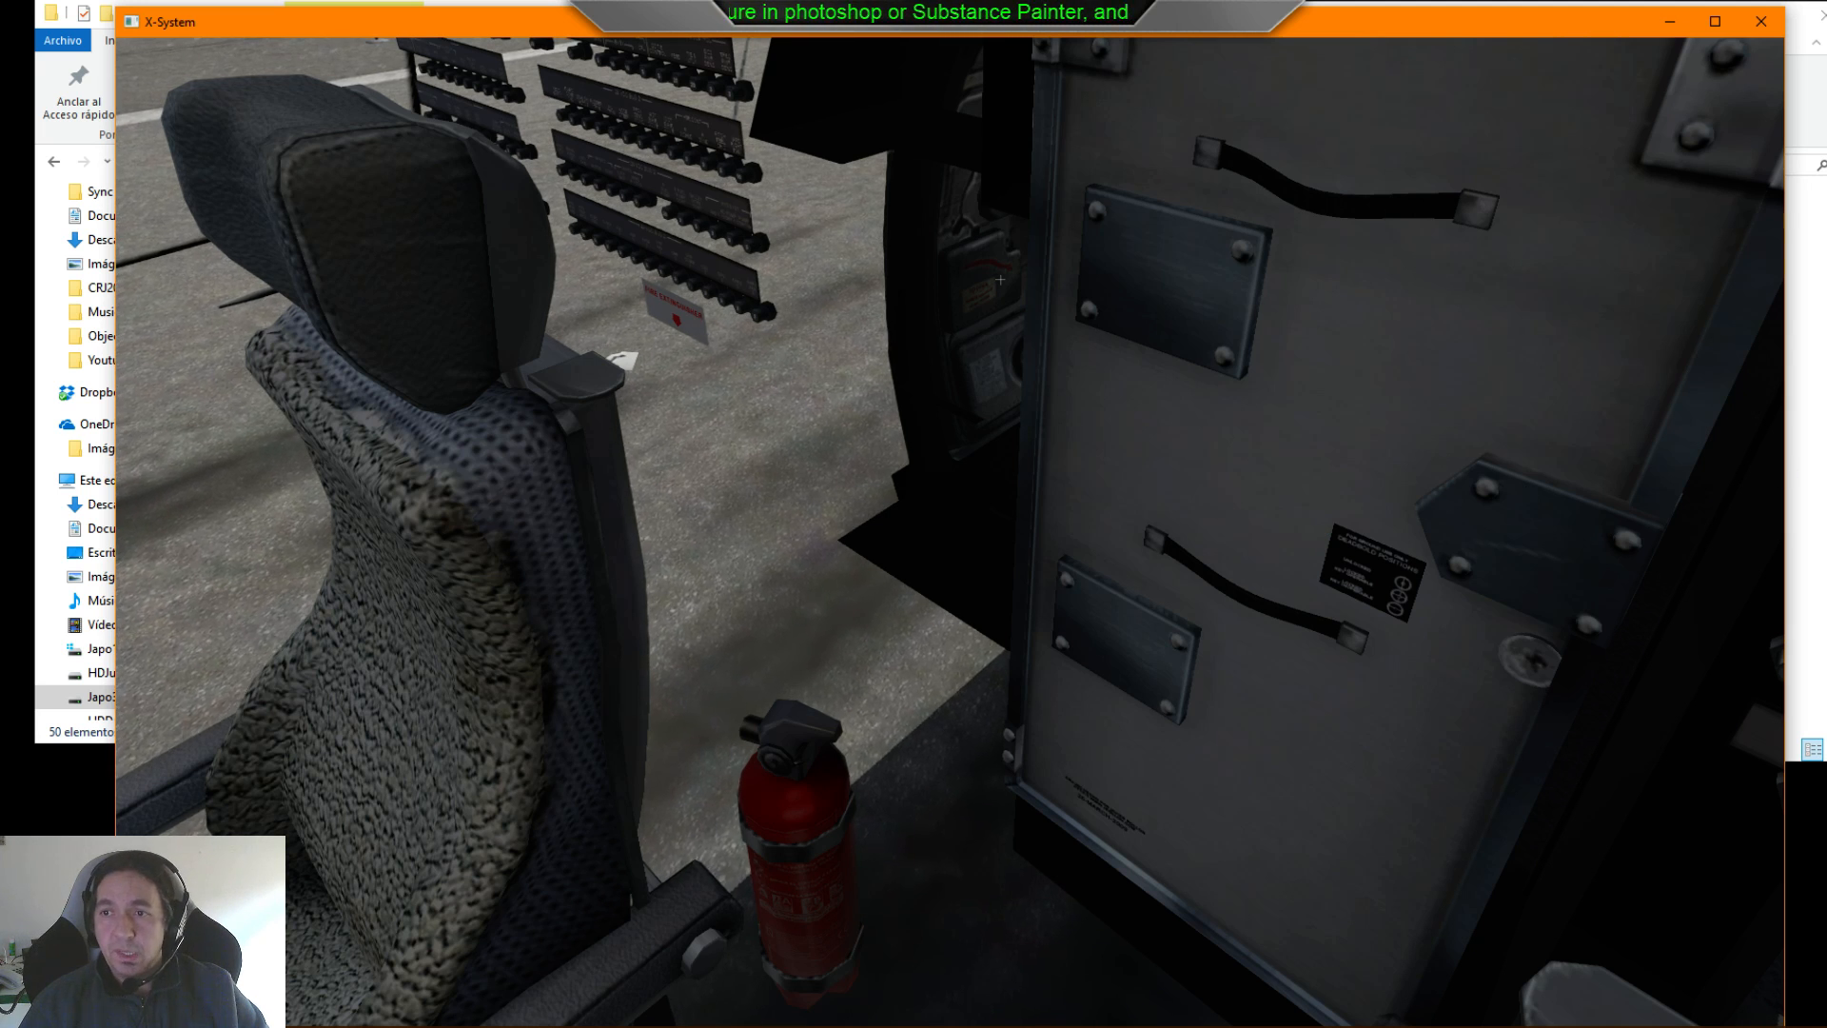
- Switch to File Explorer, browse to the original CRJ-200 aircraft's objects folder and open its Cockpit_Puerta.obj in Notepad++
key(alt+Tab)
click(1373, 322)
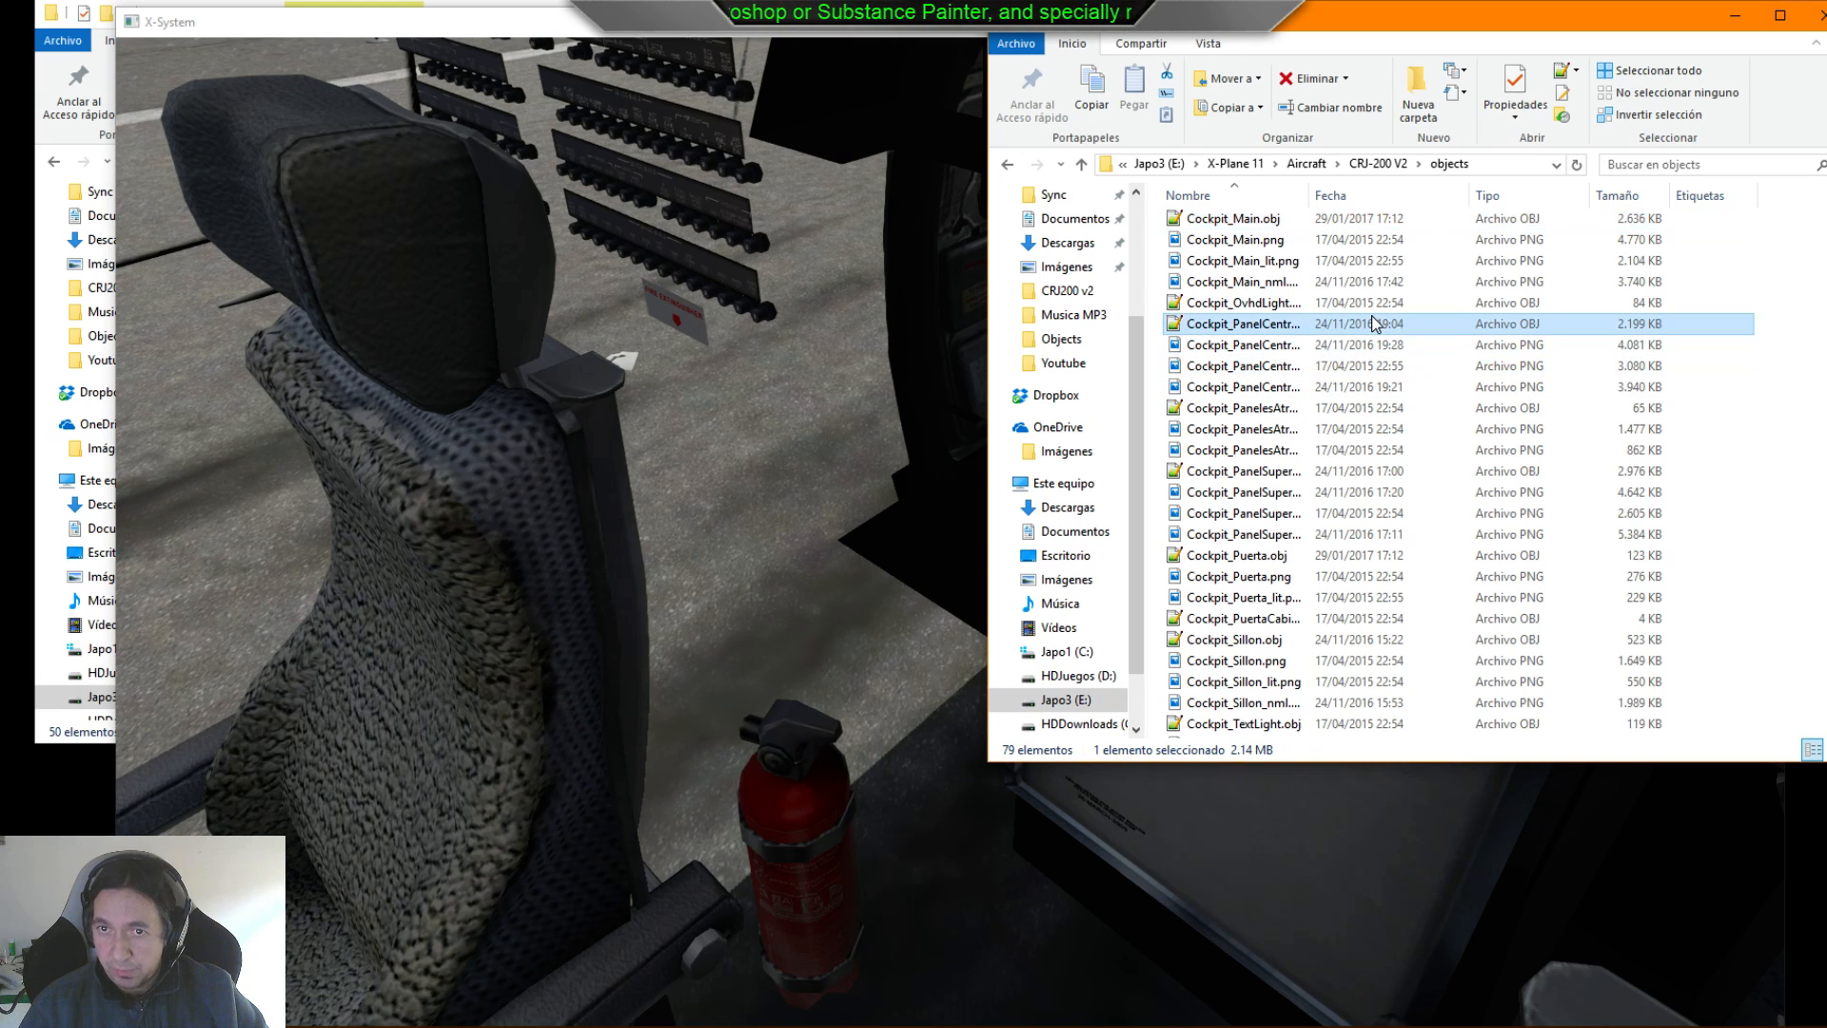
click(1378, 164)
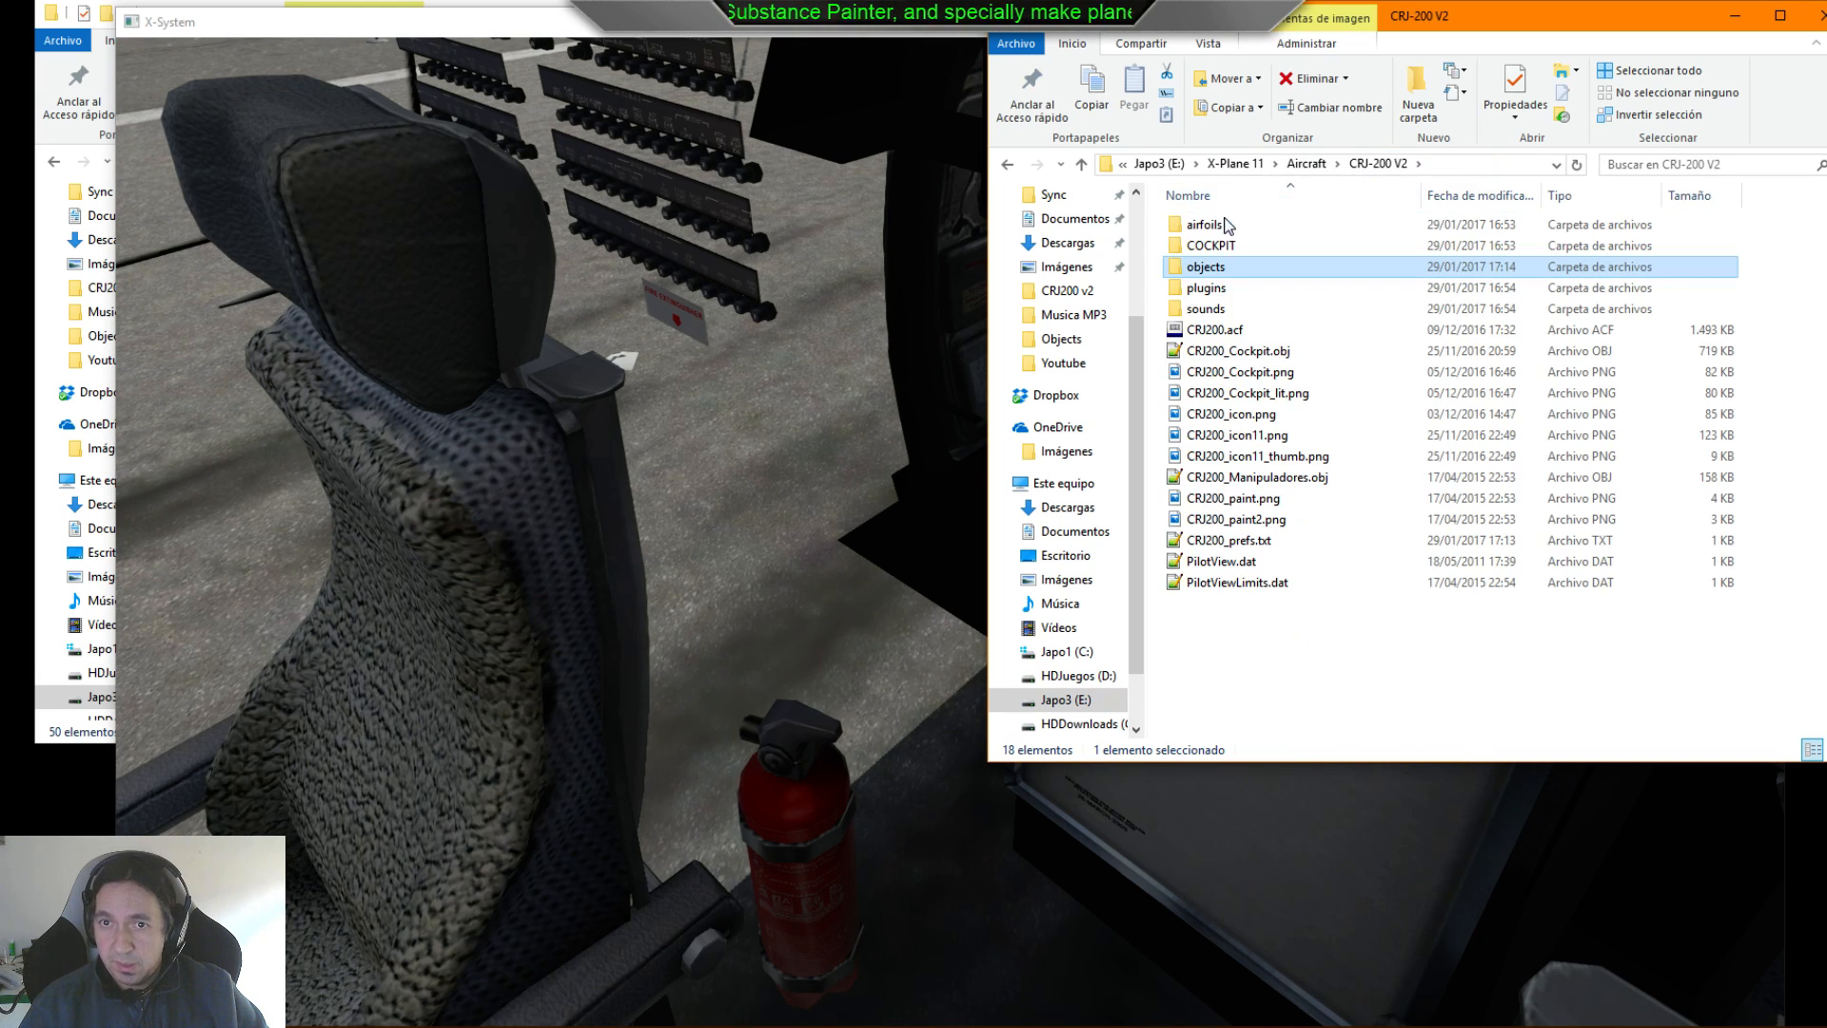
click(1307, 163)
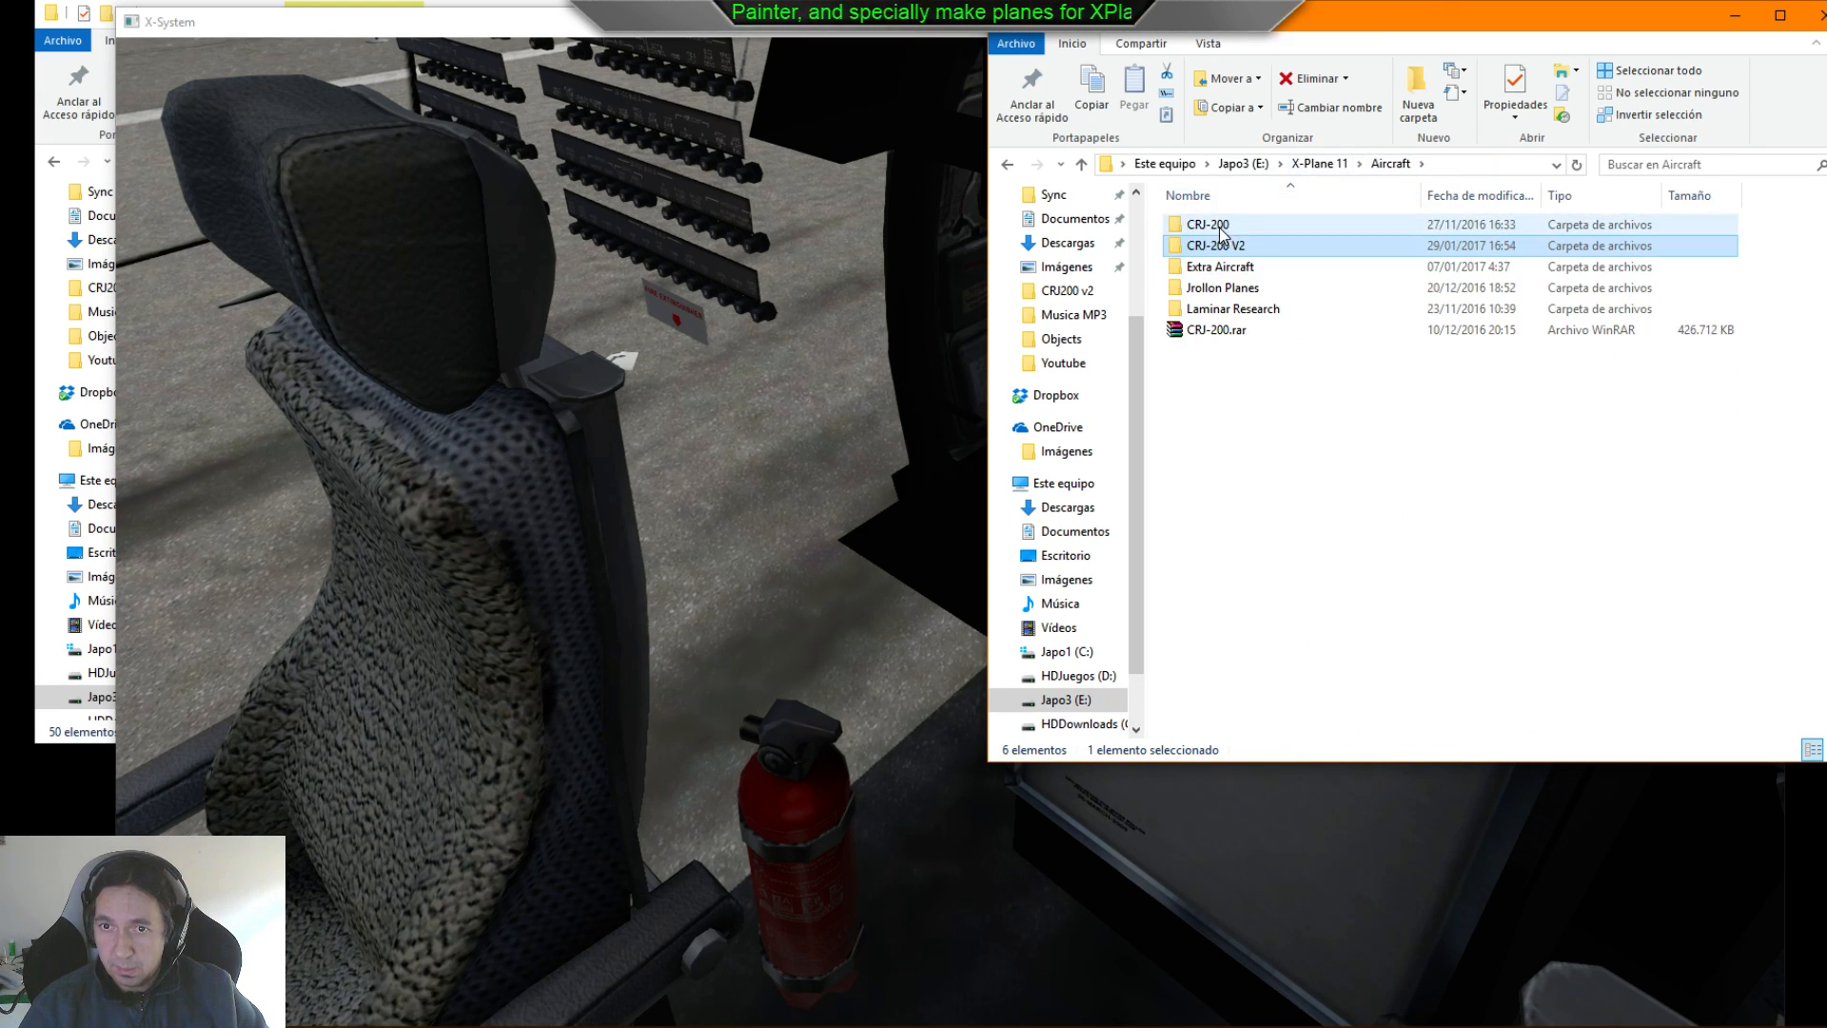
double_click(1214, 226)
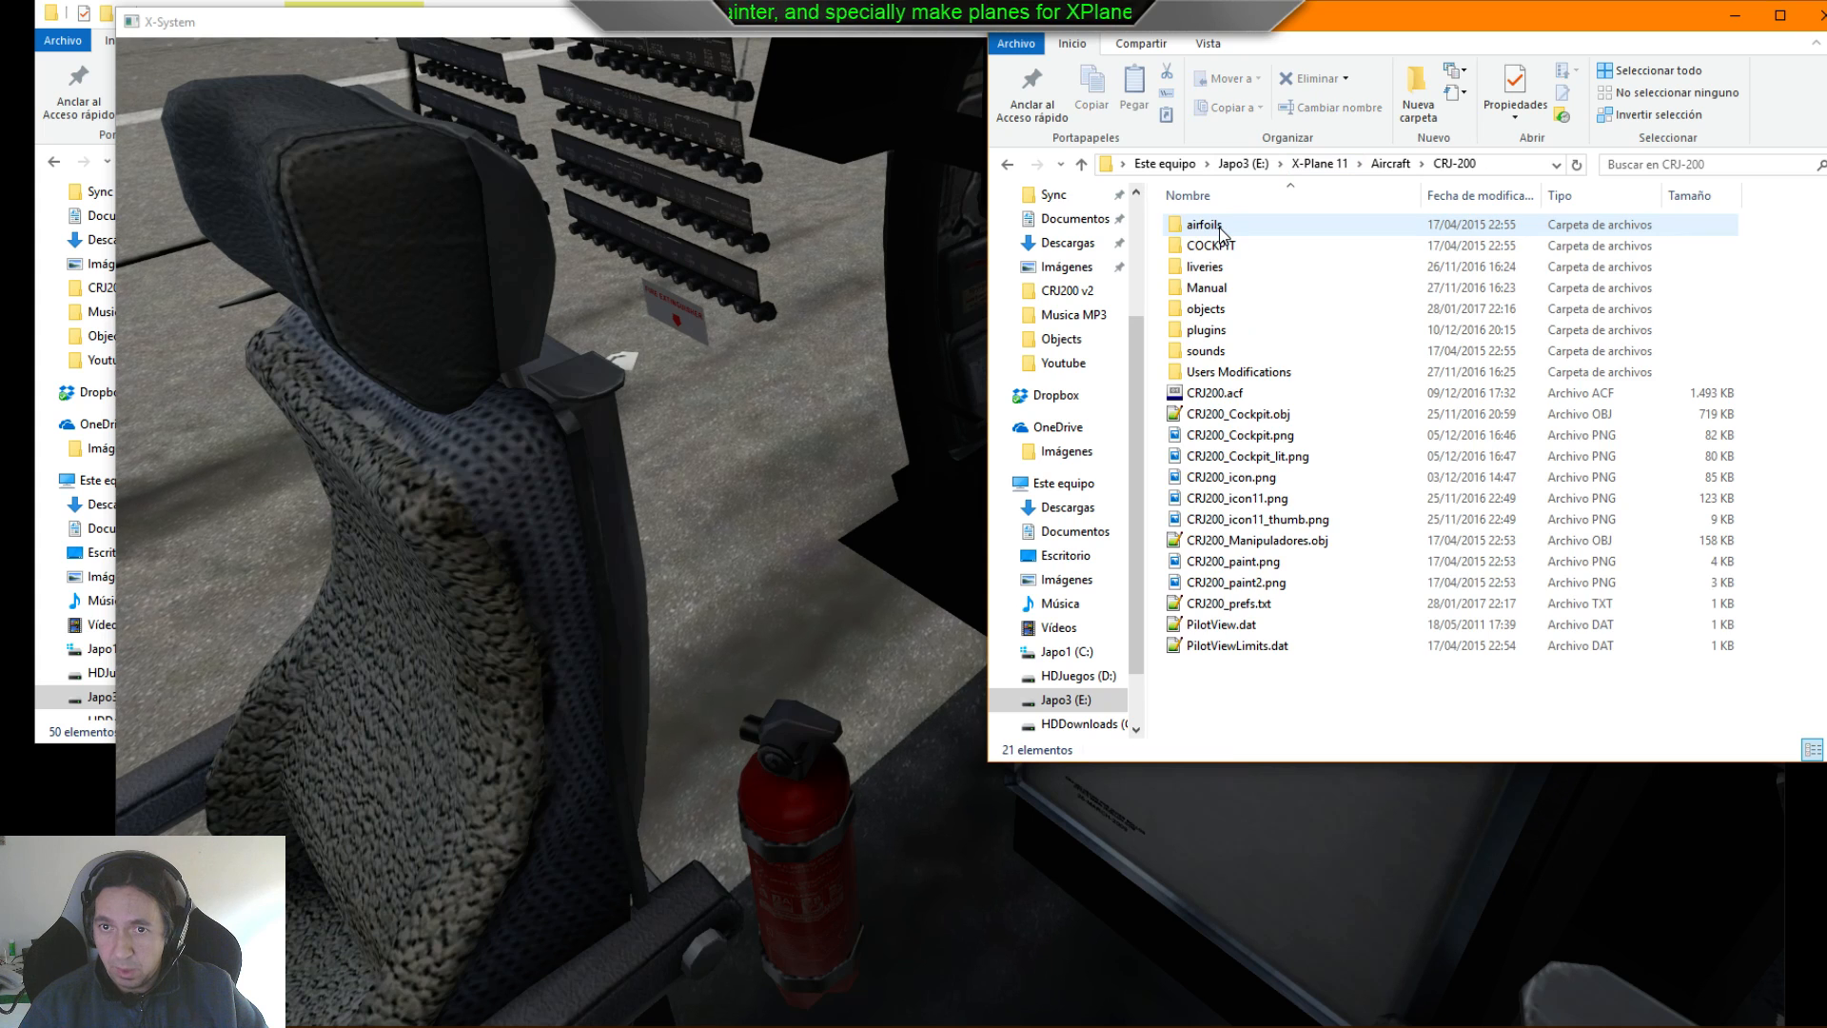
double_click(1209, 306)
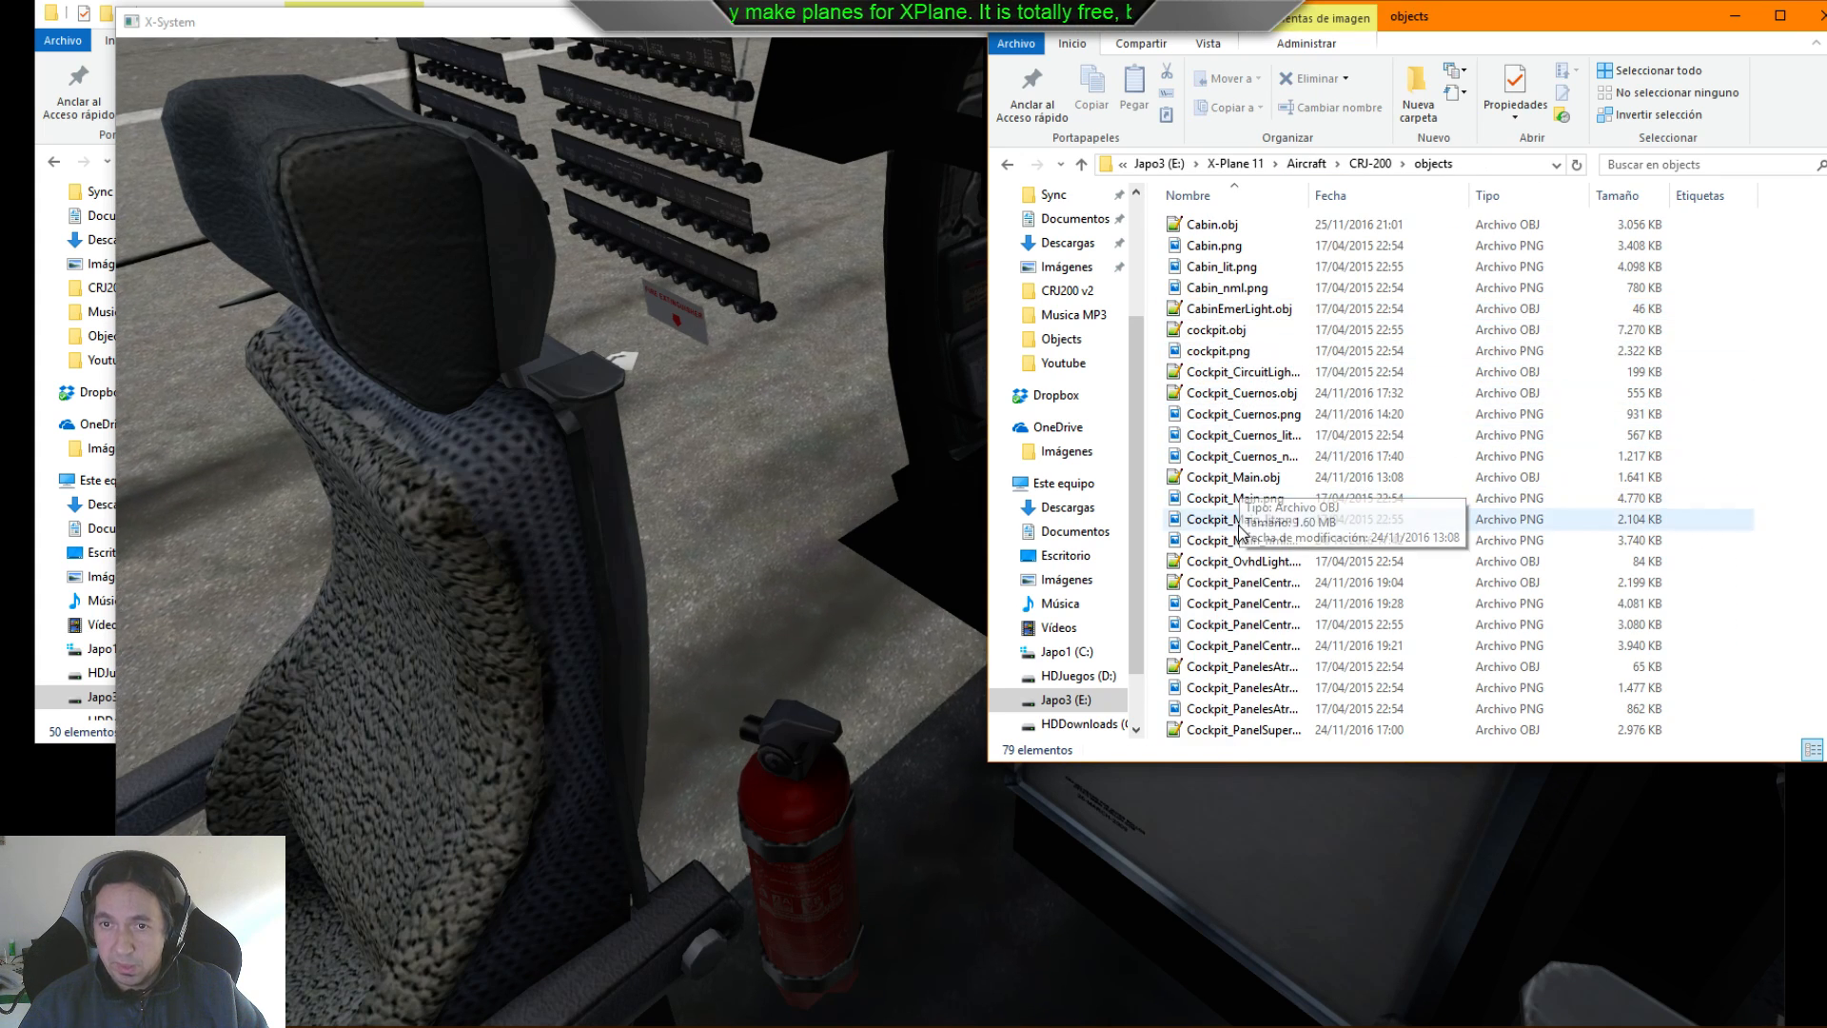
click(1266, 603)
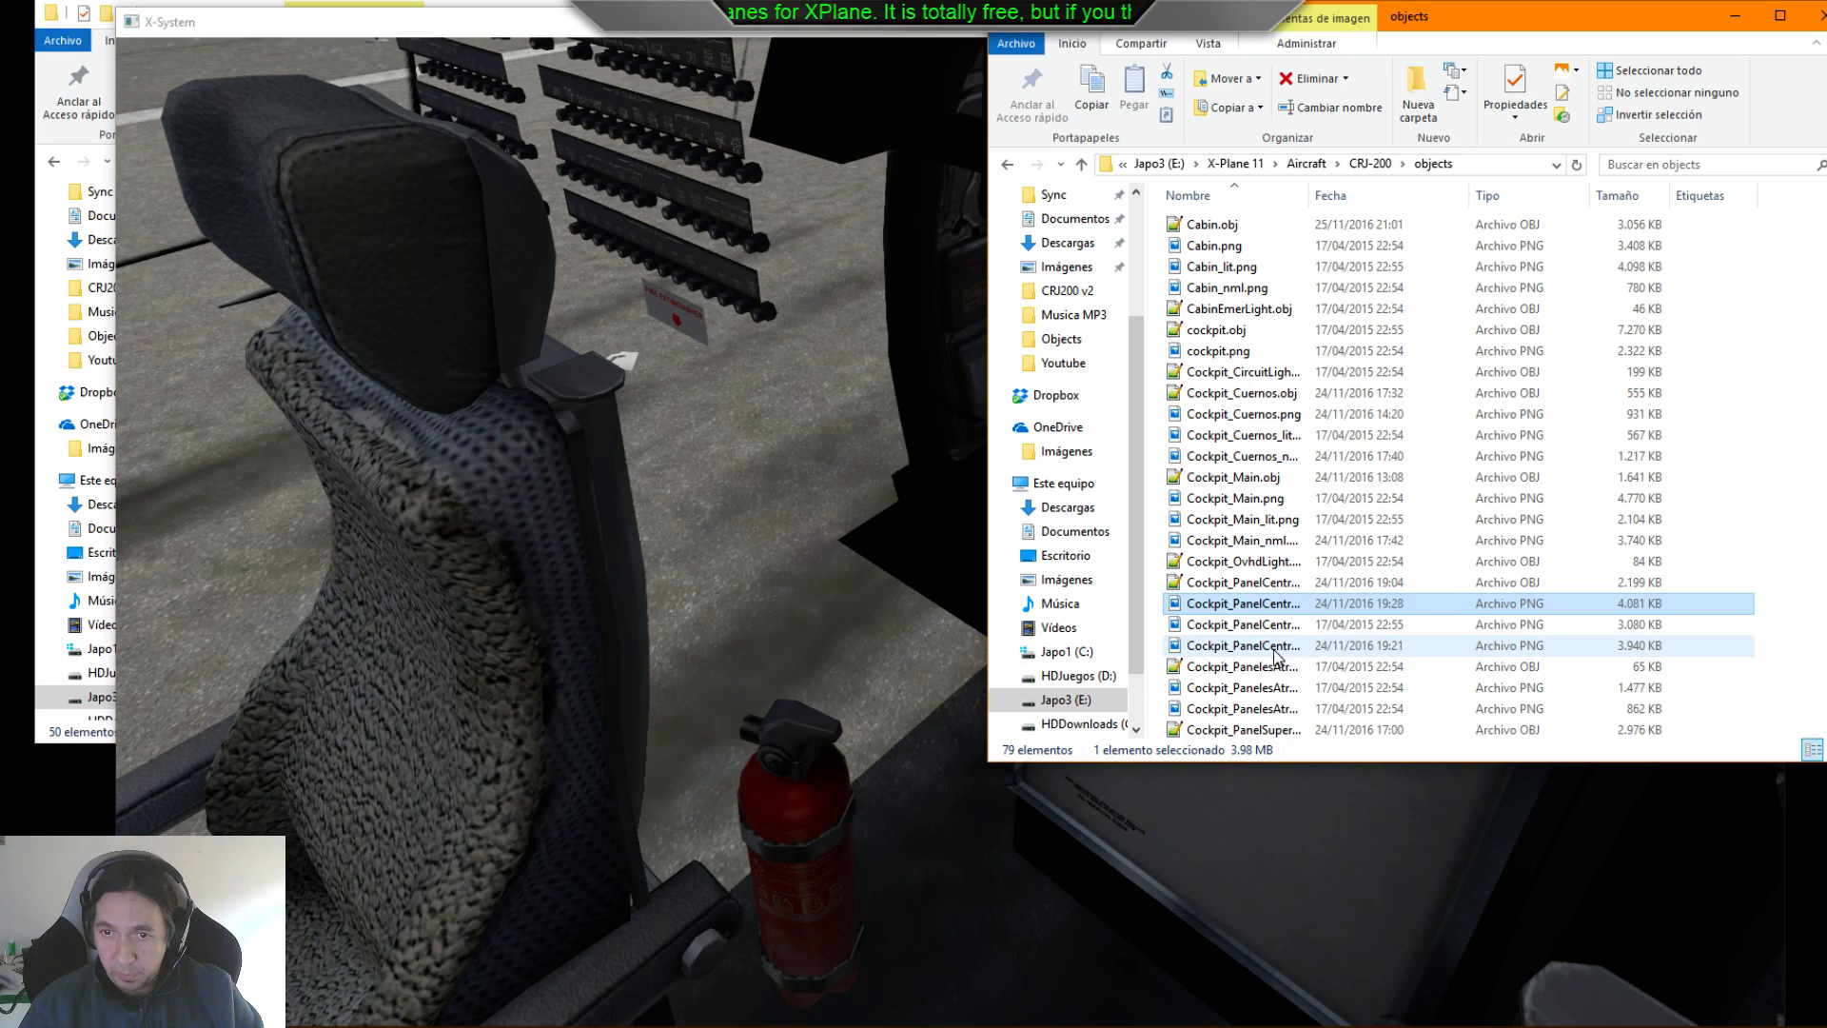
scroll(1275, 655, down, 4)
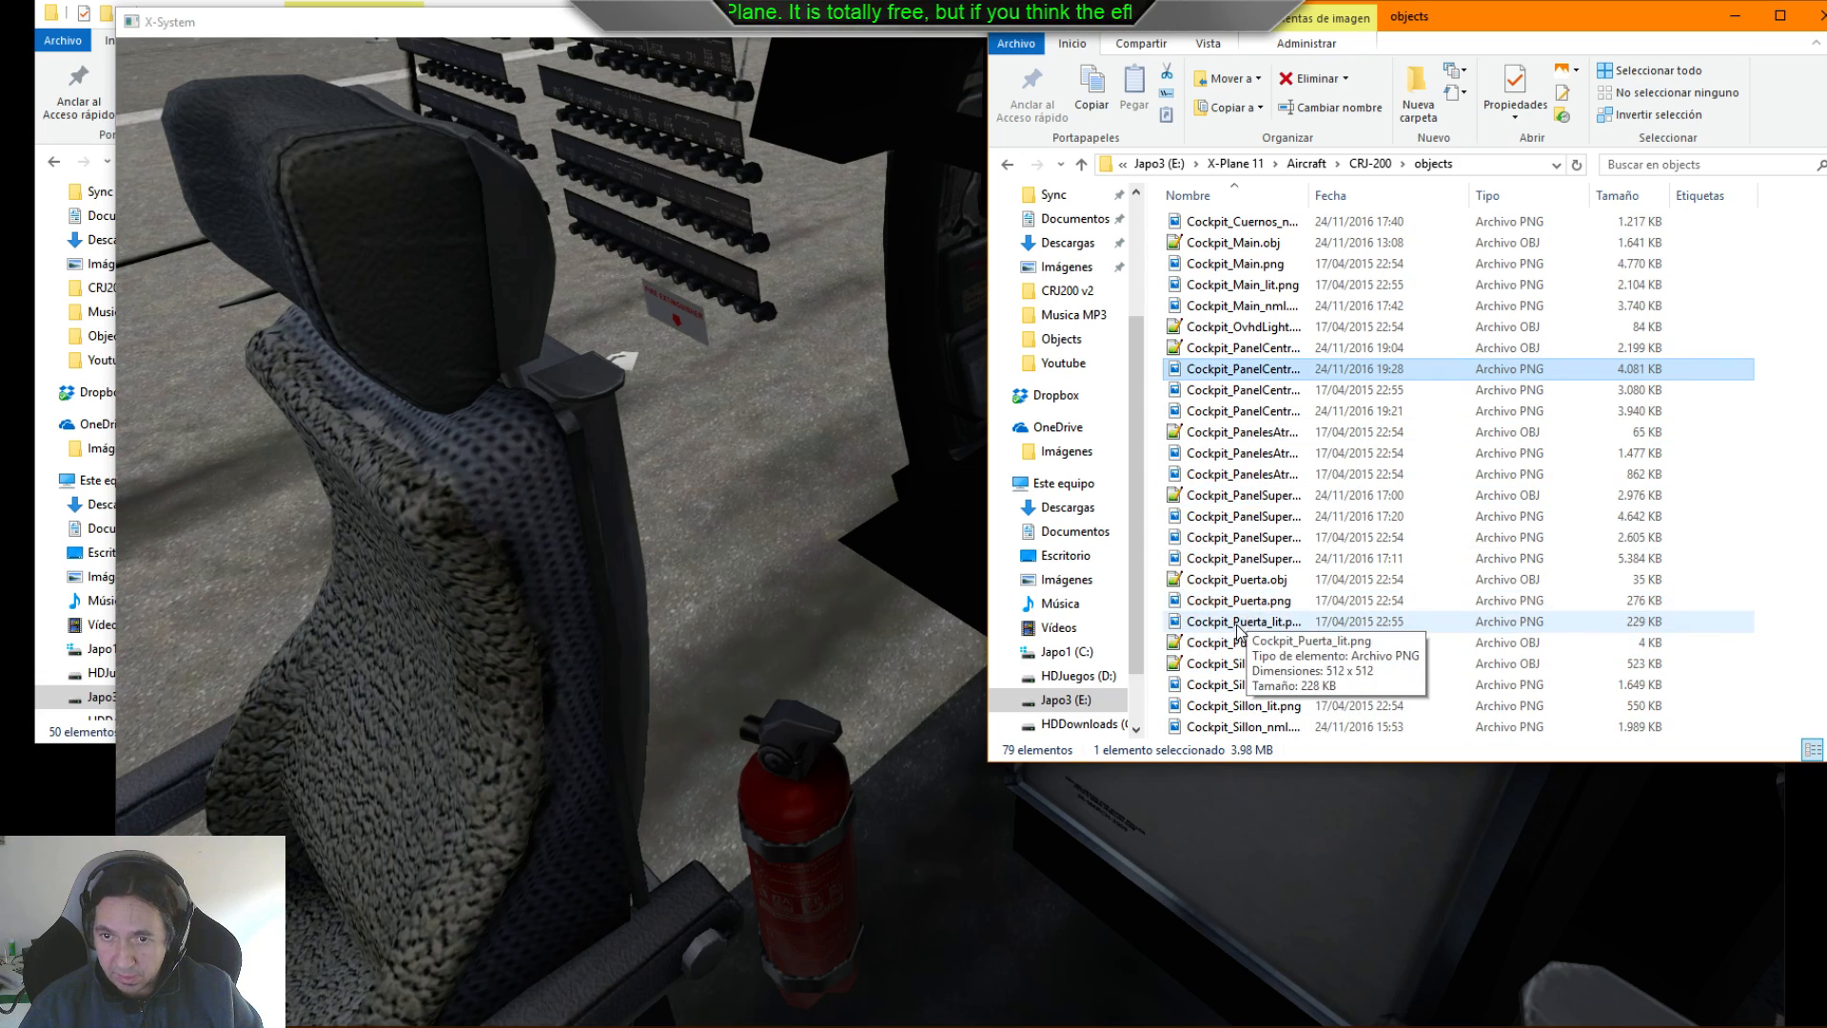
double_click(1238, 580)
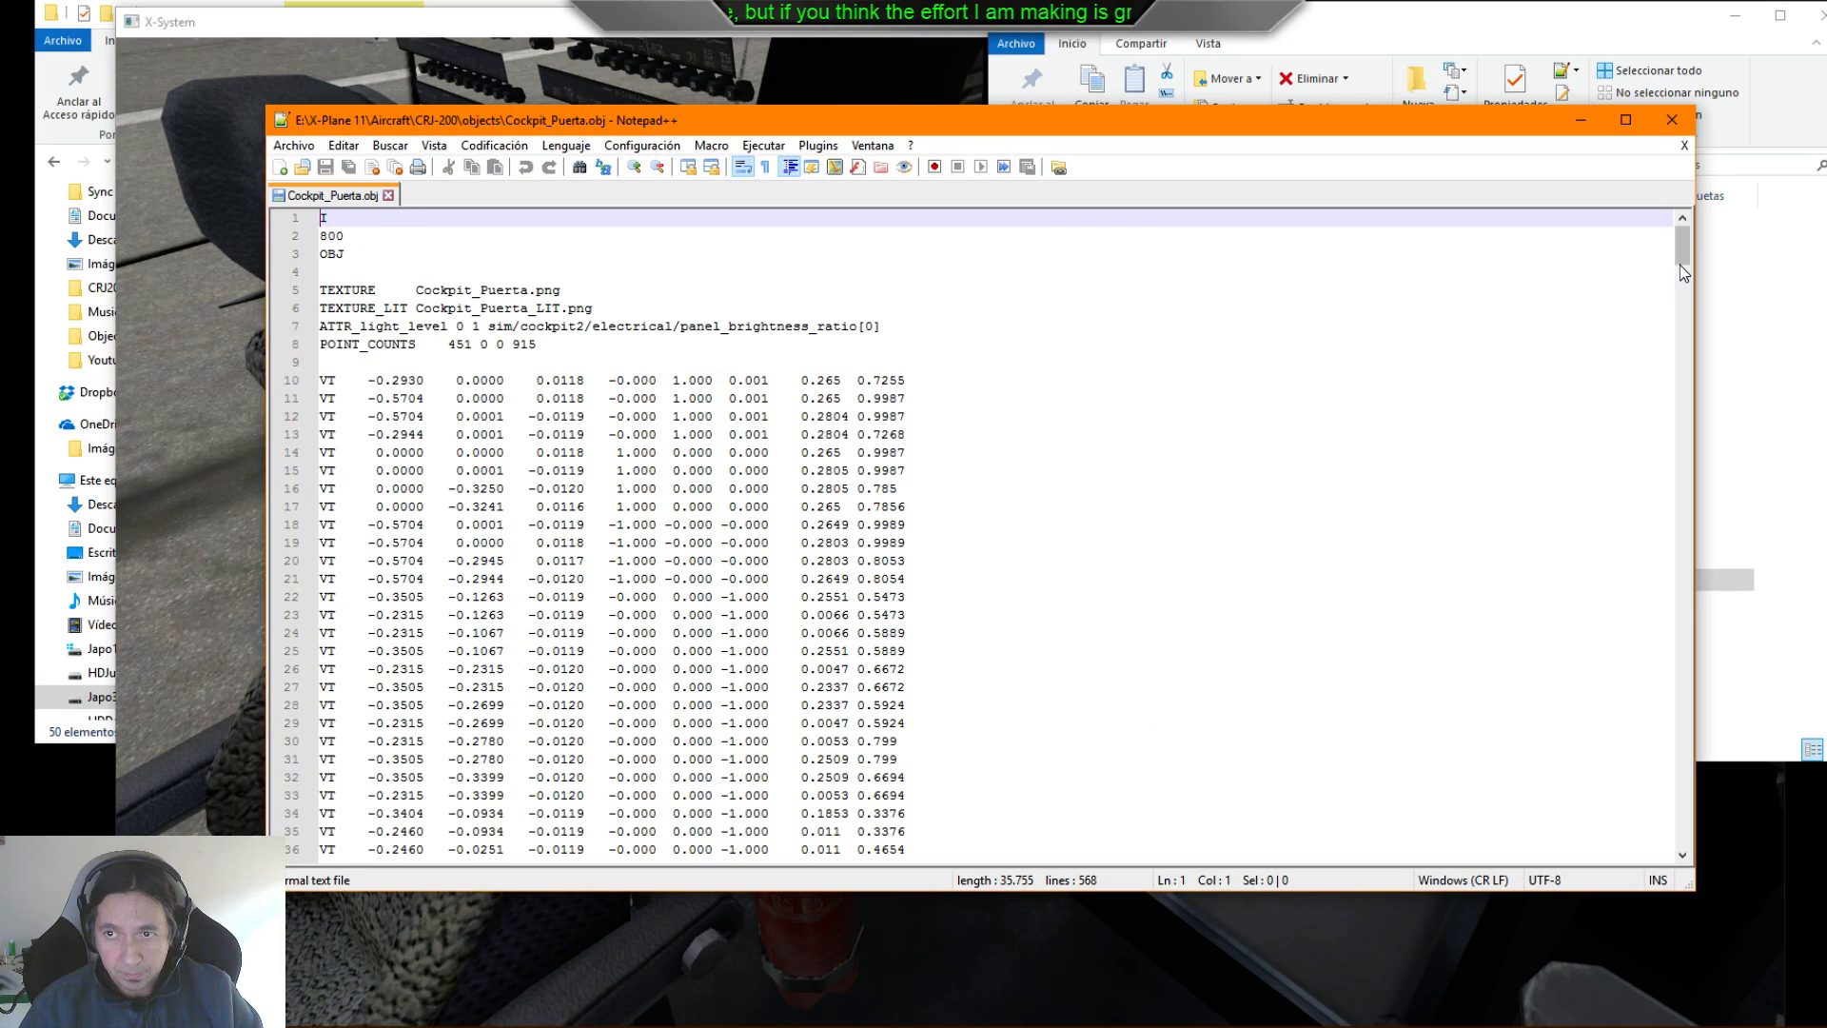
- Examine the door's animation block at the end of the file, highlight the dataref sim/weapons/x[0], and close the file
drag(1681, 264, 1719, 877)
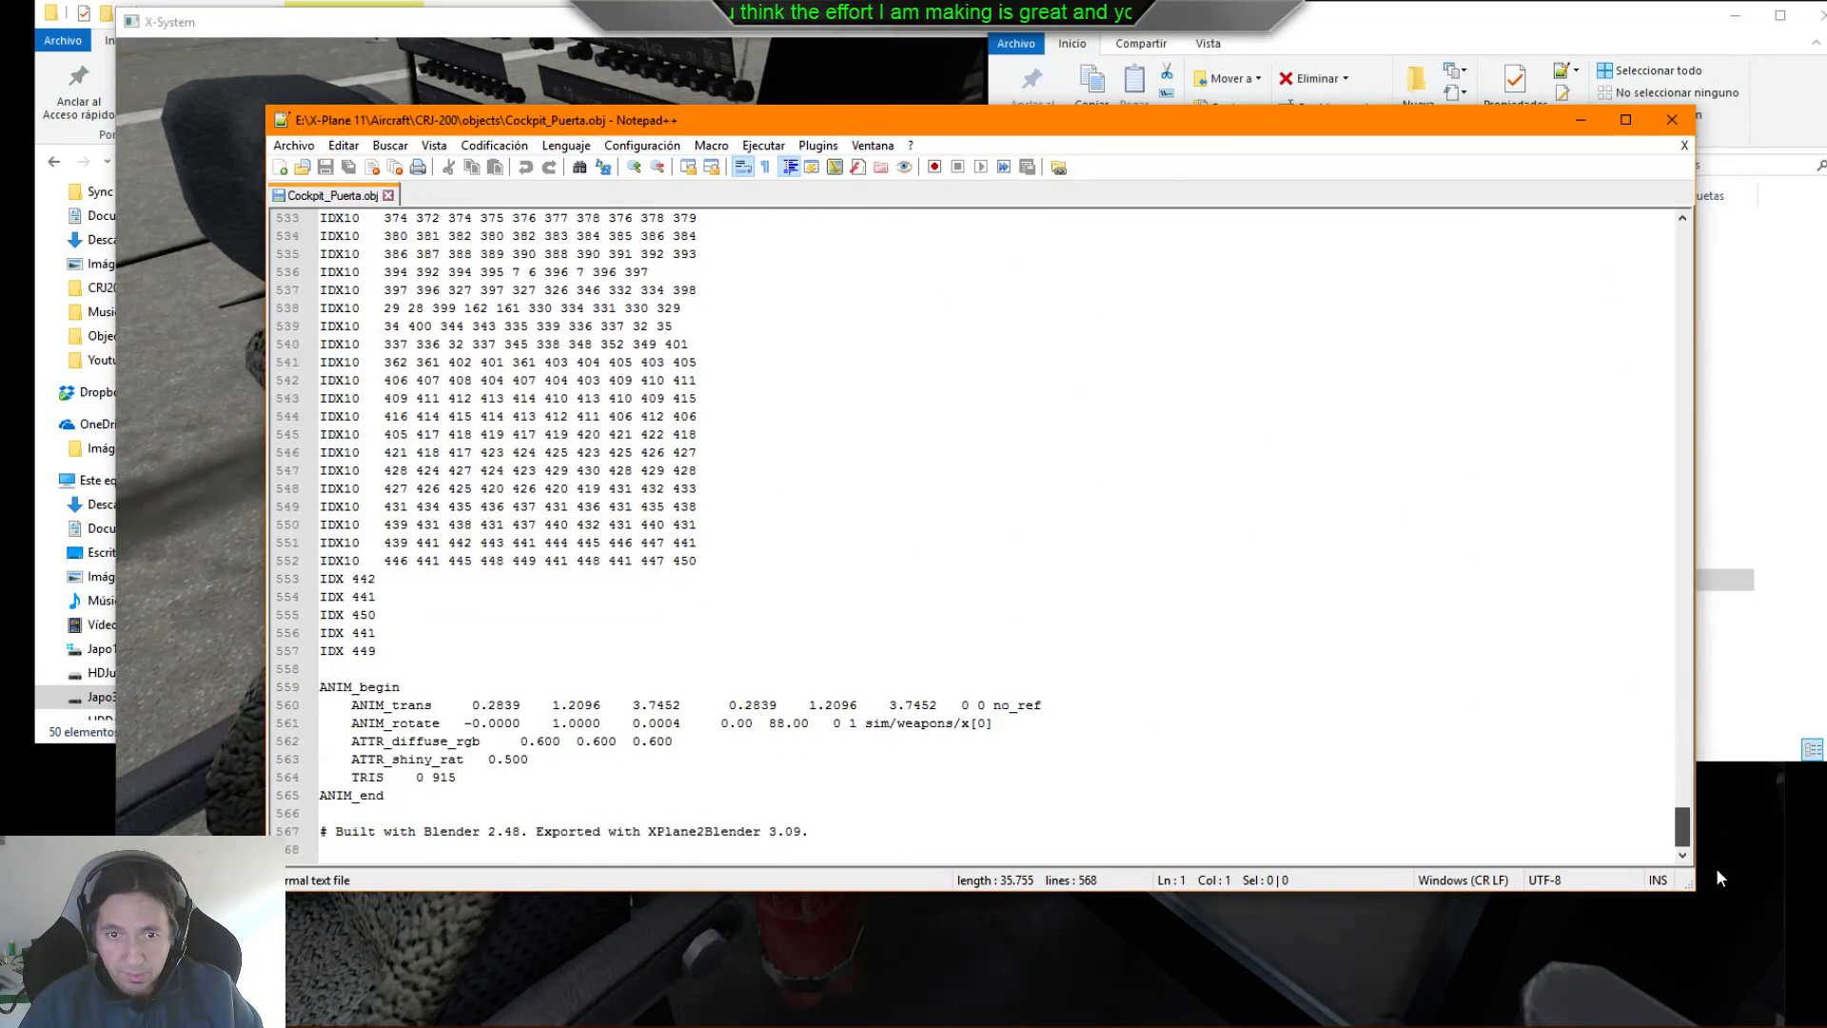
drag(999, 723, 864, 719)
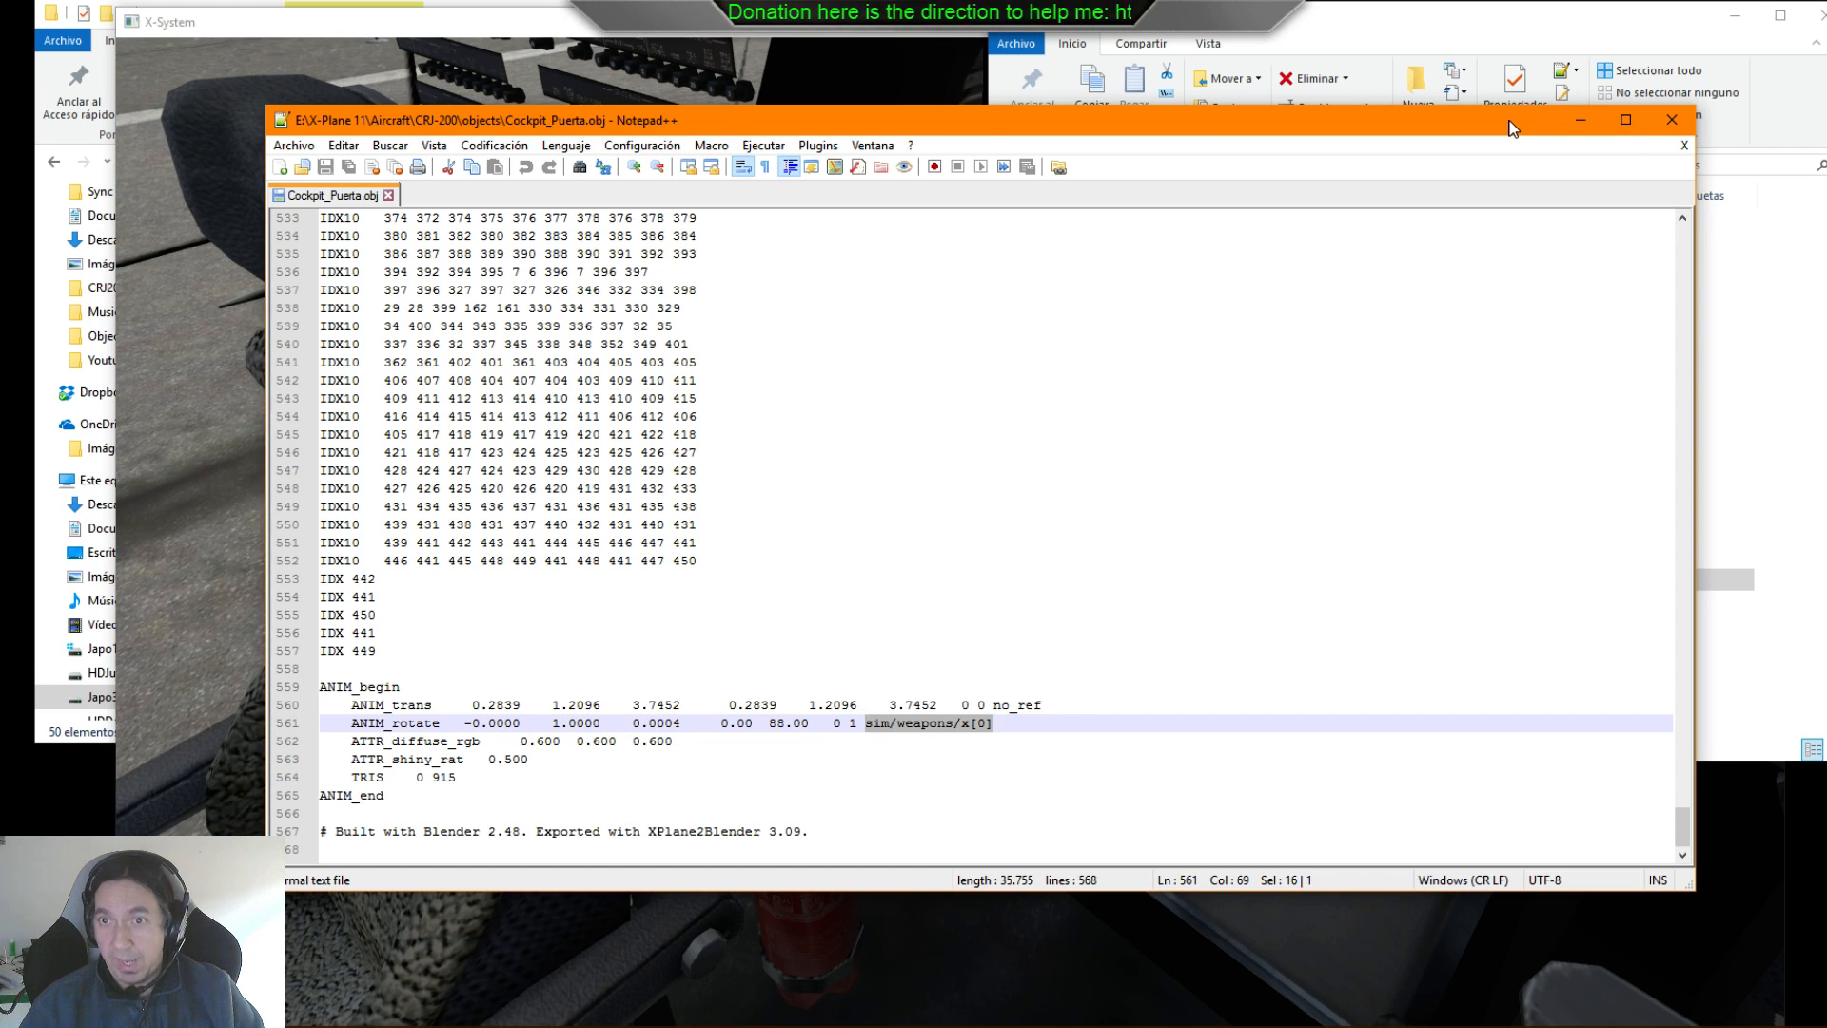
click(1672, 120)
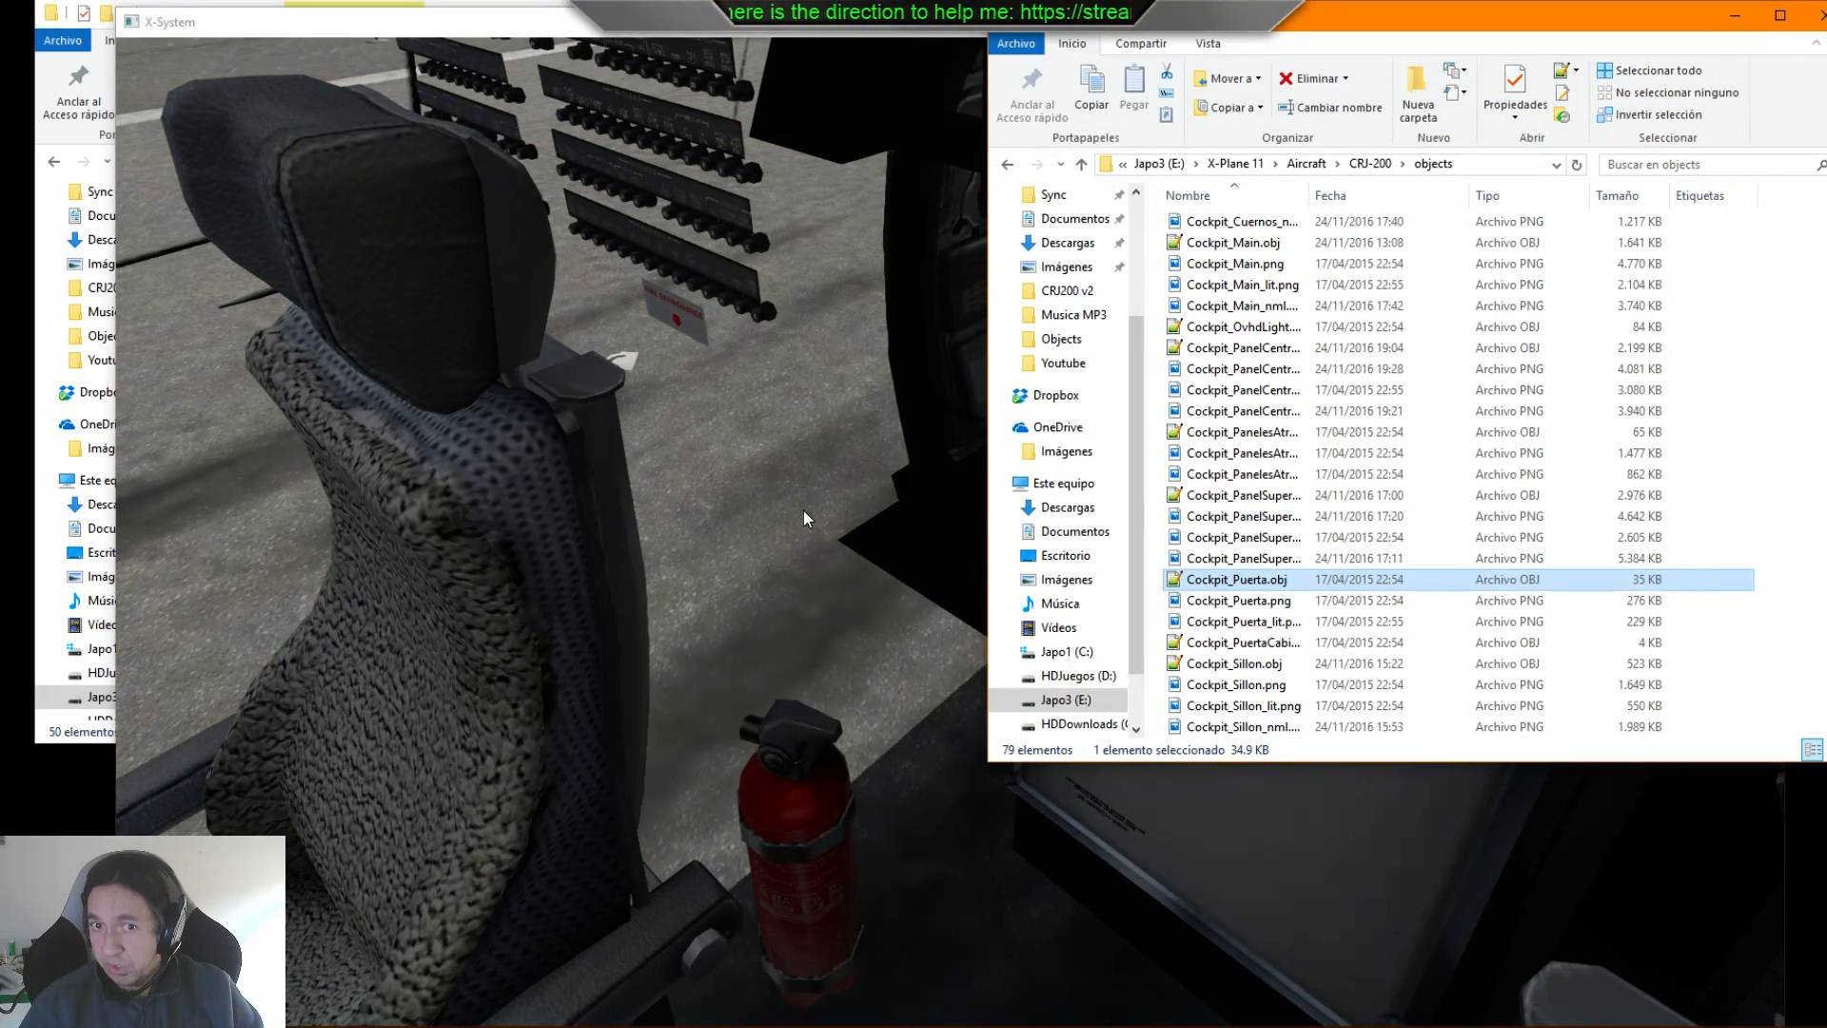
- Switch to X-Plane and reduce the Aircraft Exterior and Aircraft Interior sound volumes to nearly minimum
click(803, 510)
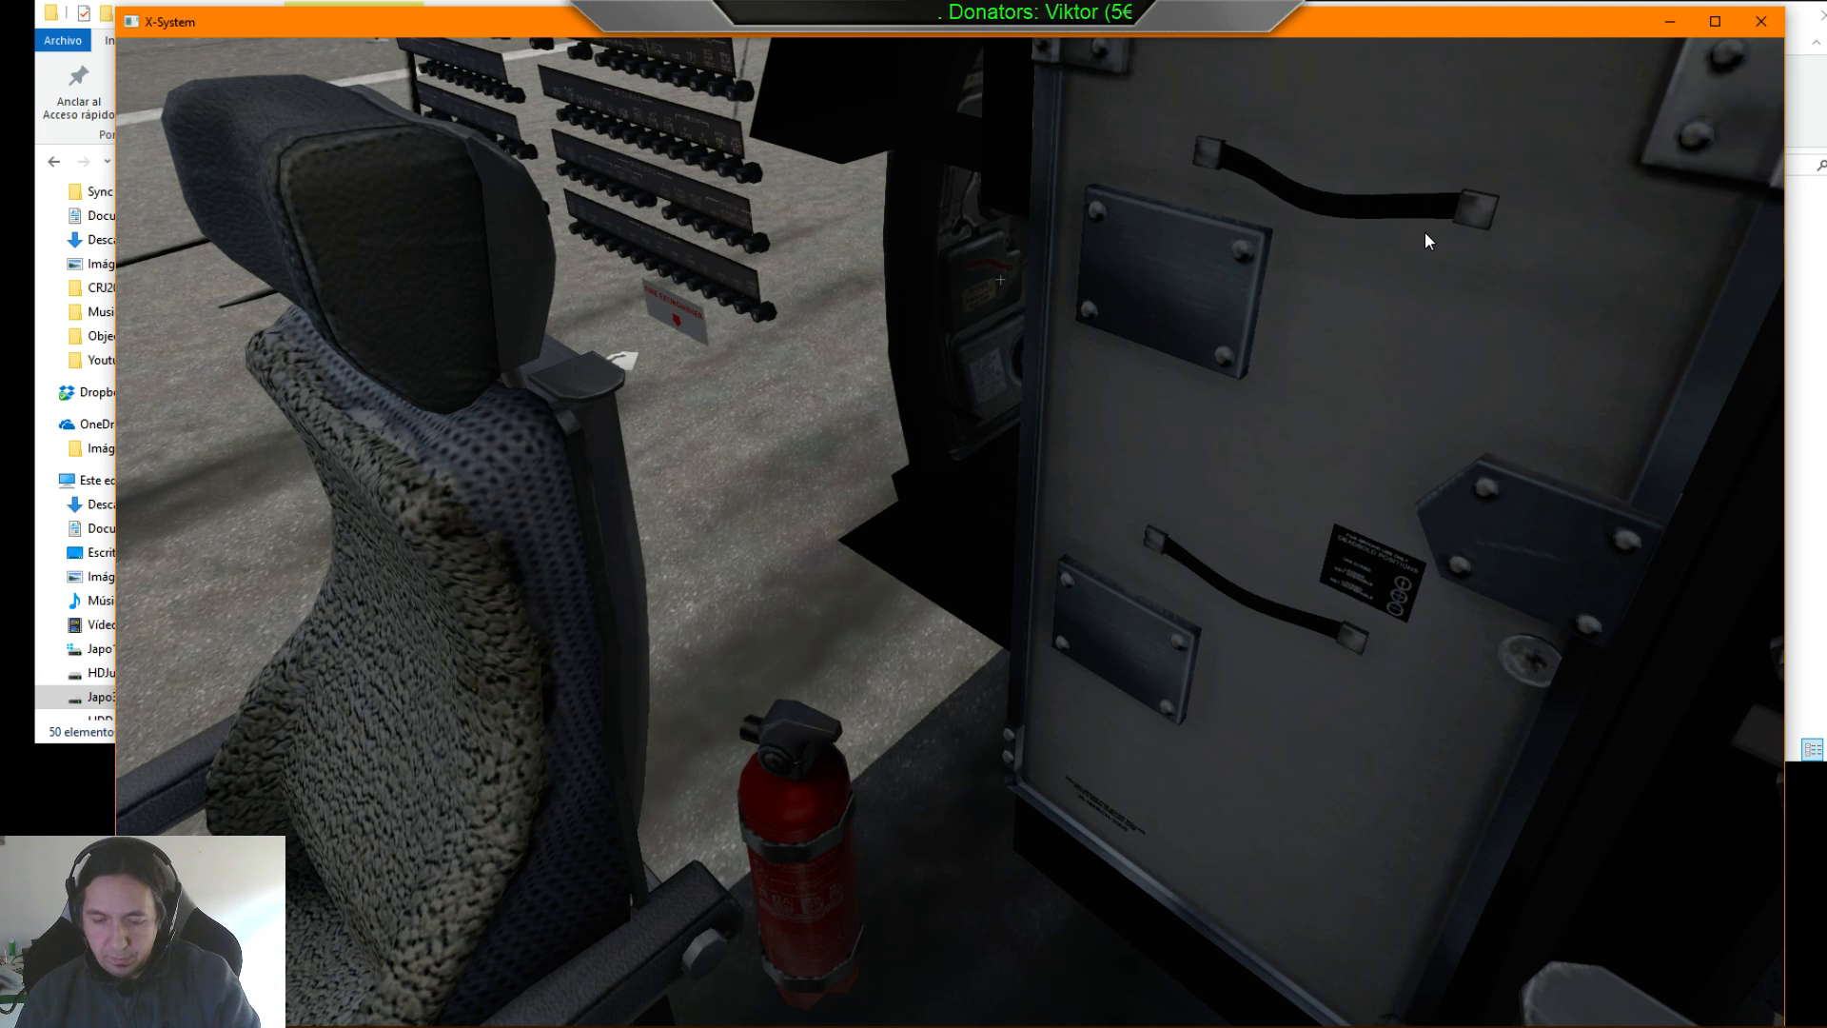
mouse_move(1628, 59)
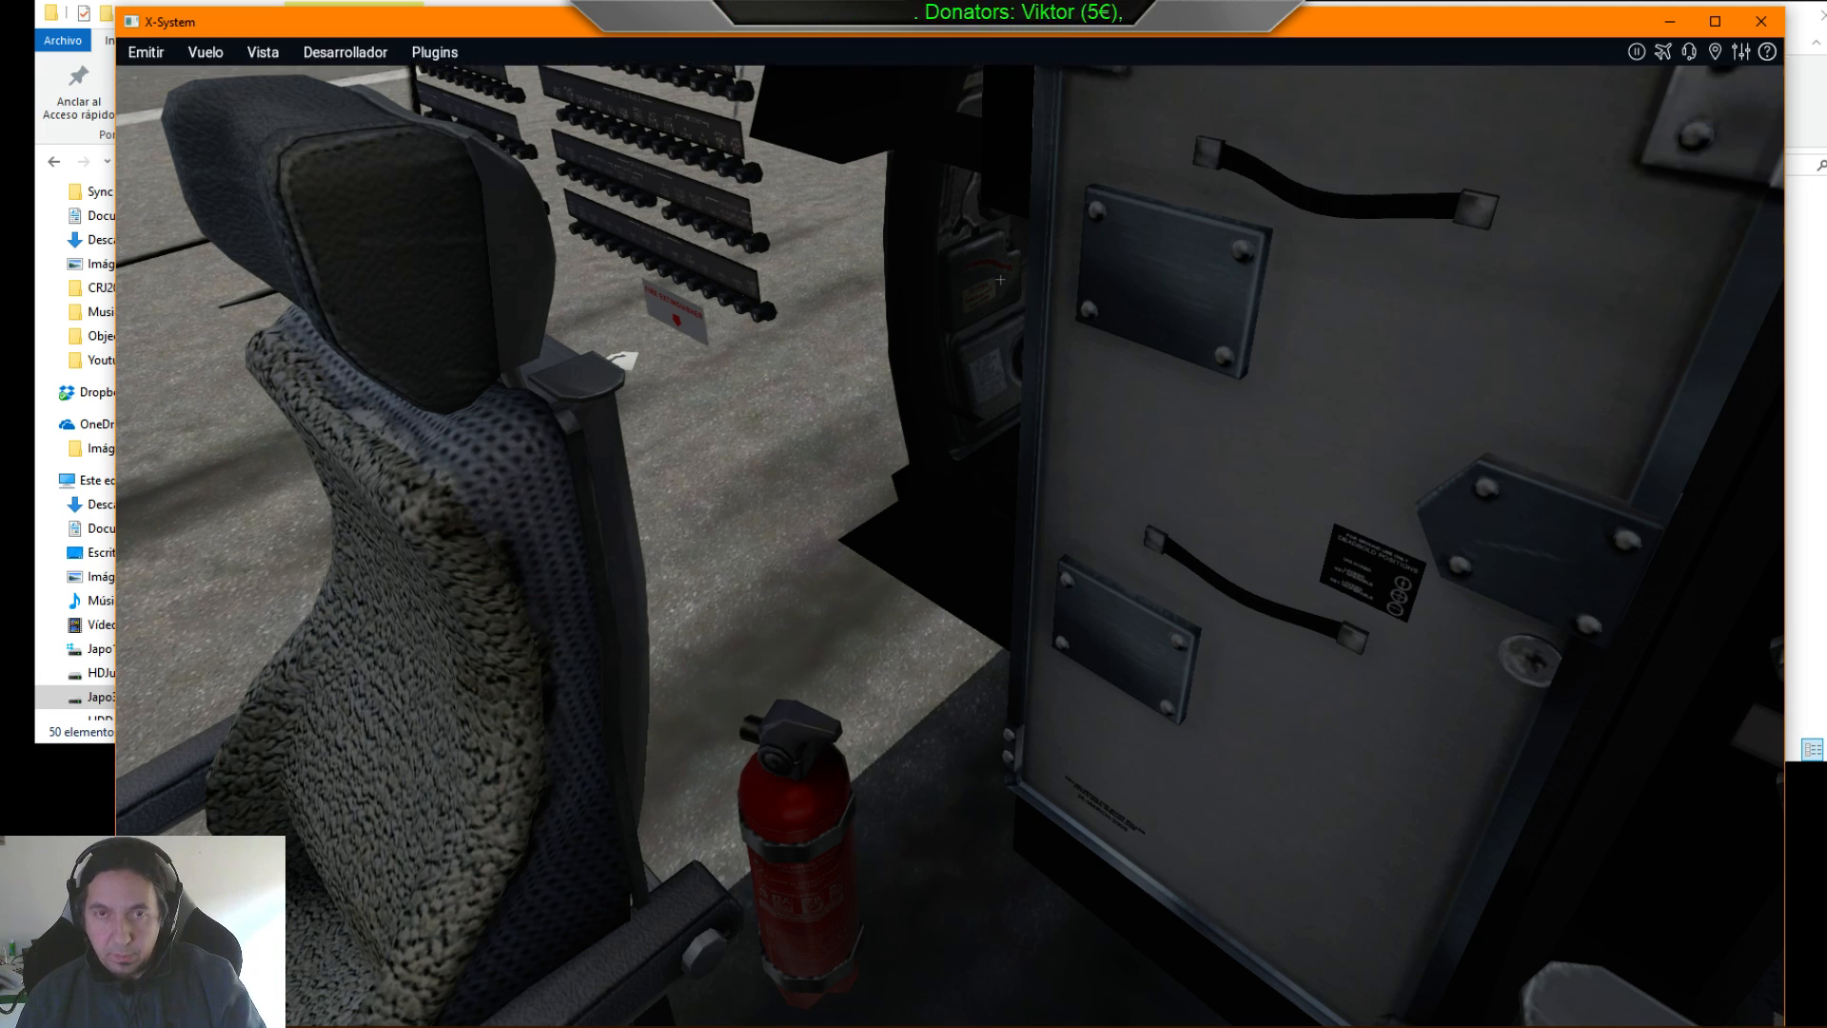
click(1739, 52)
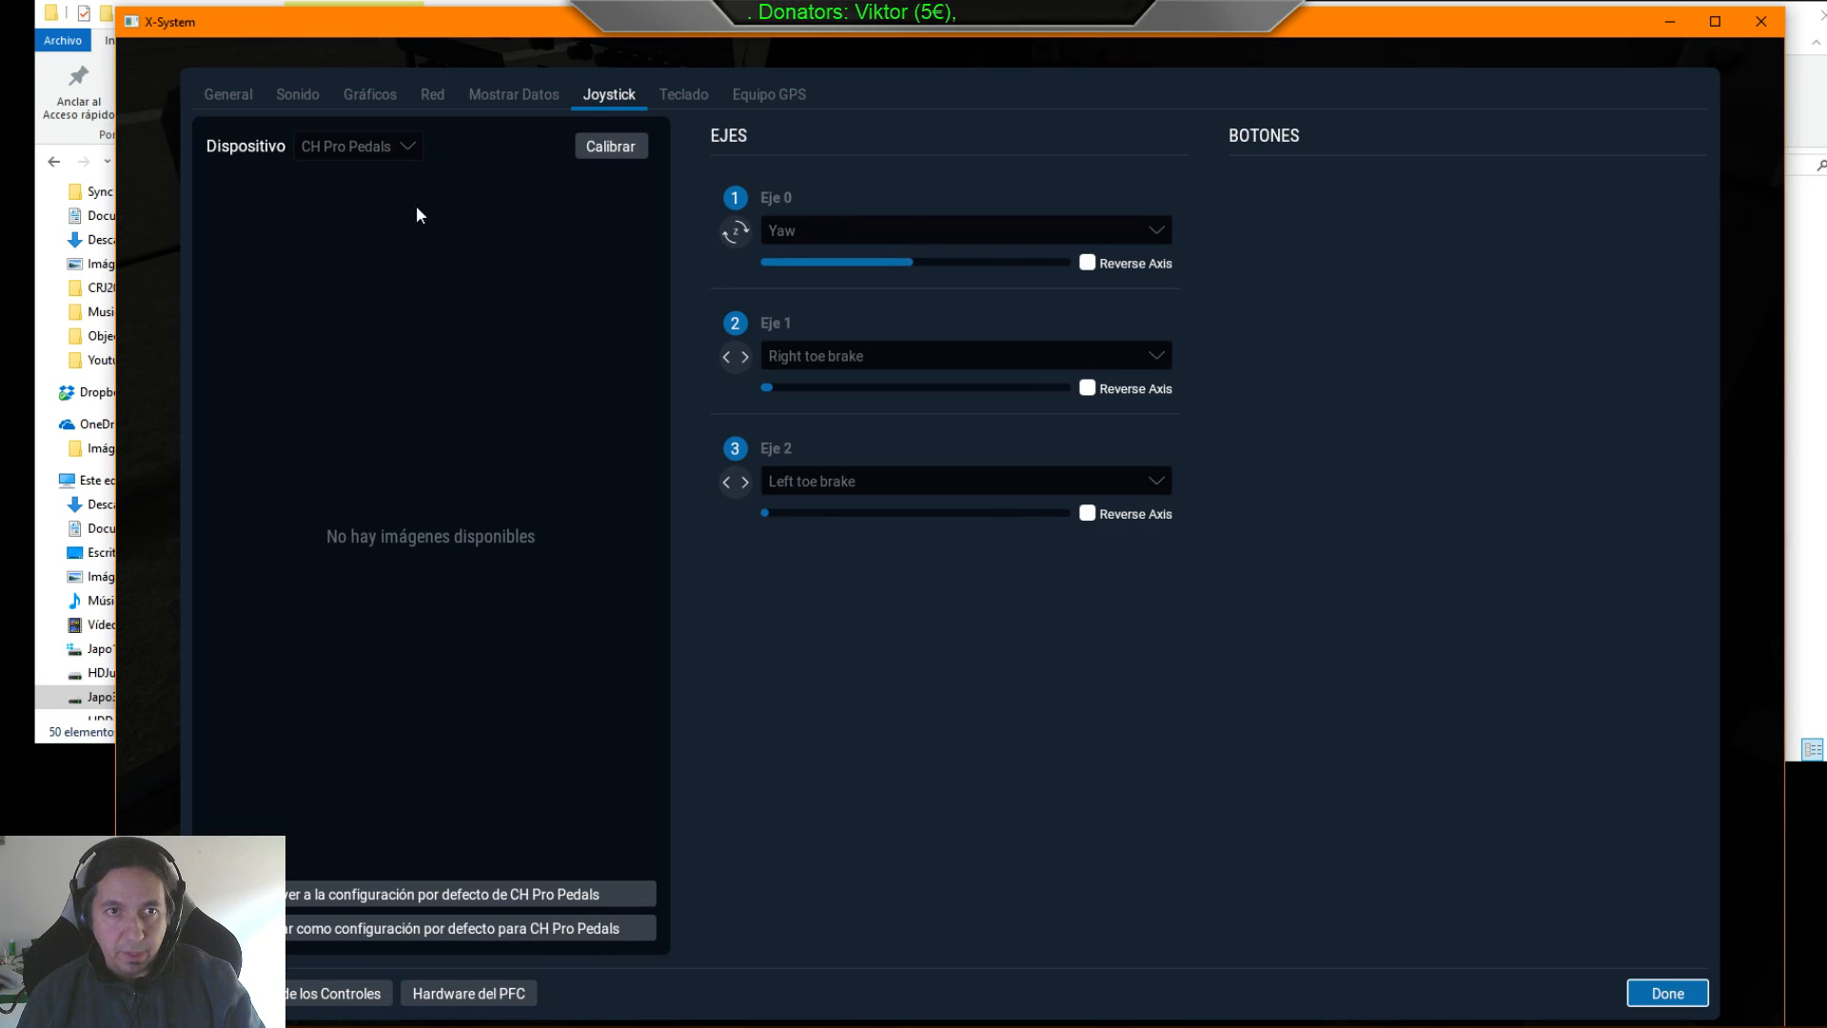
click(304, 99)
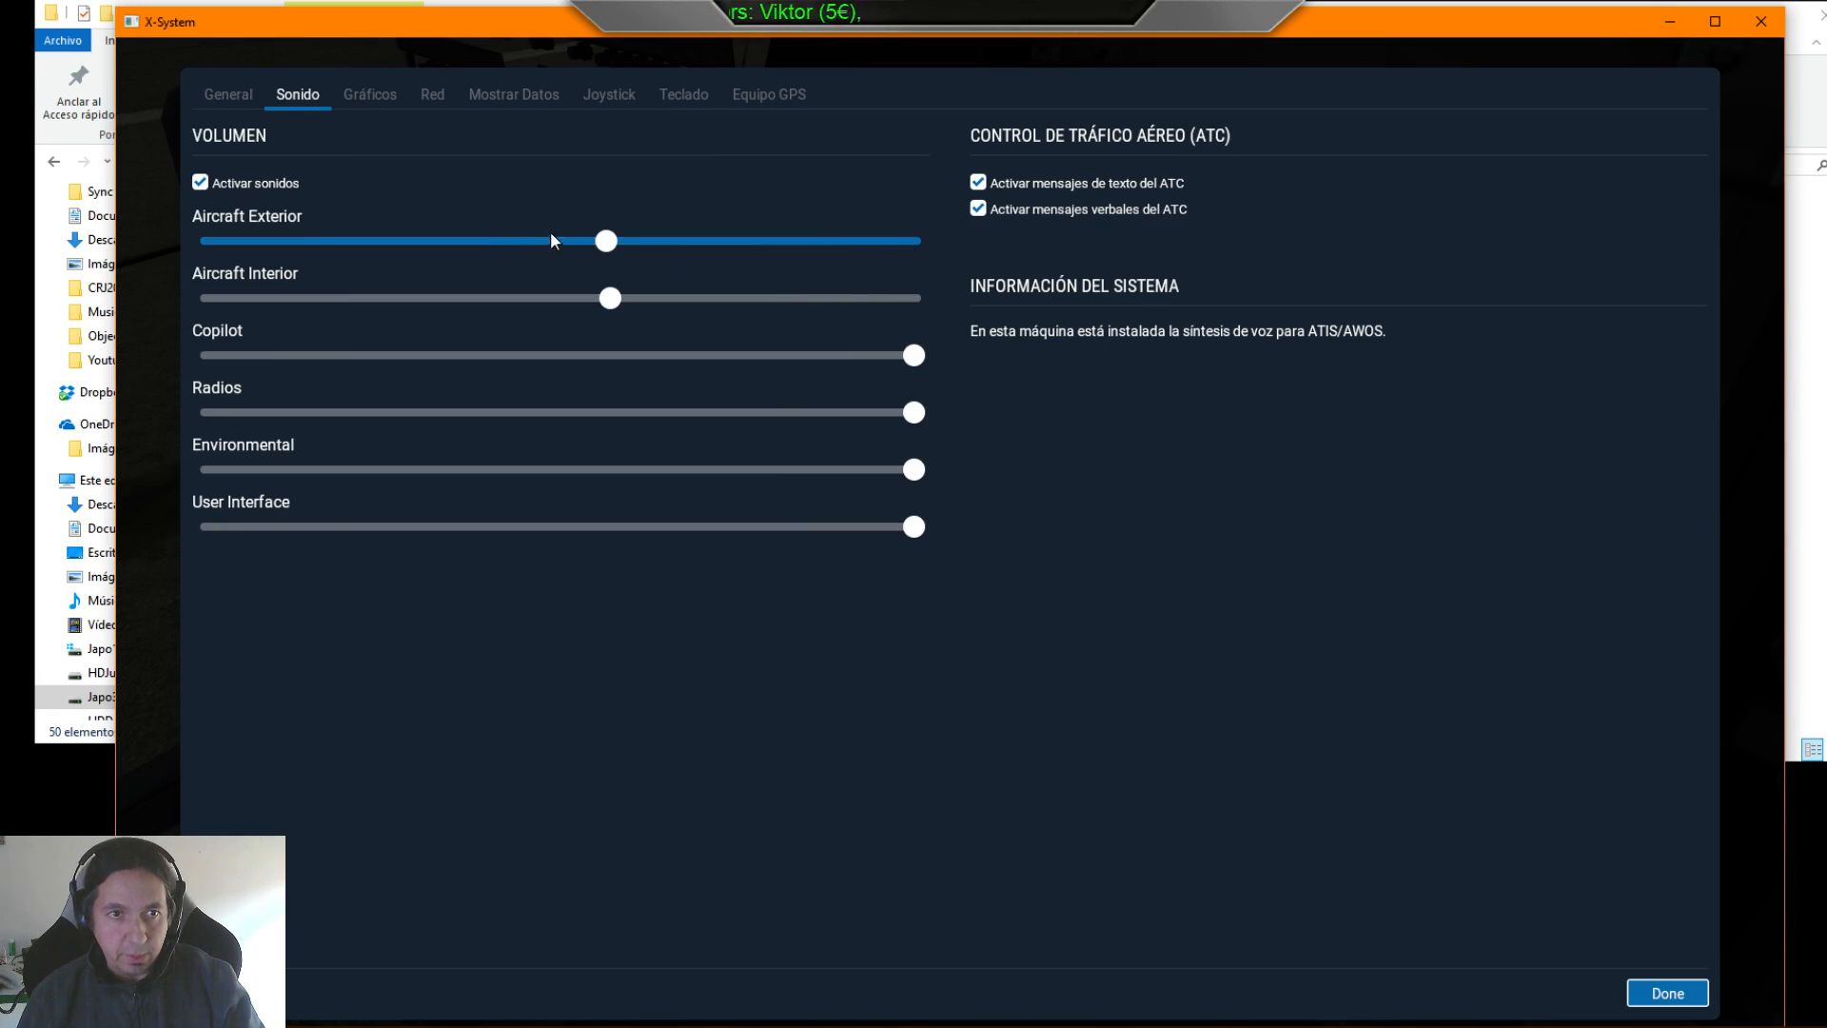
drag(616, 236, 228, 238)
drag(613, 295, 227, 298)
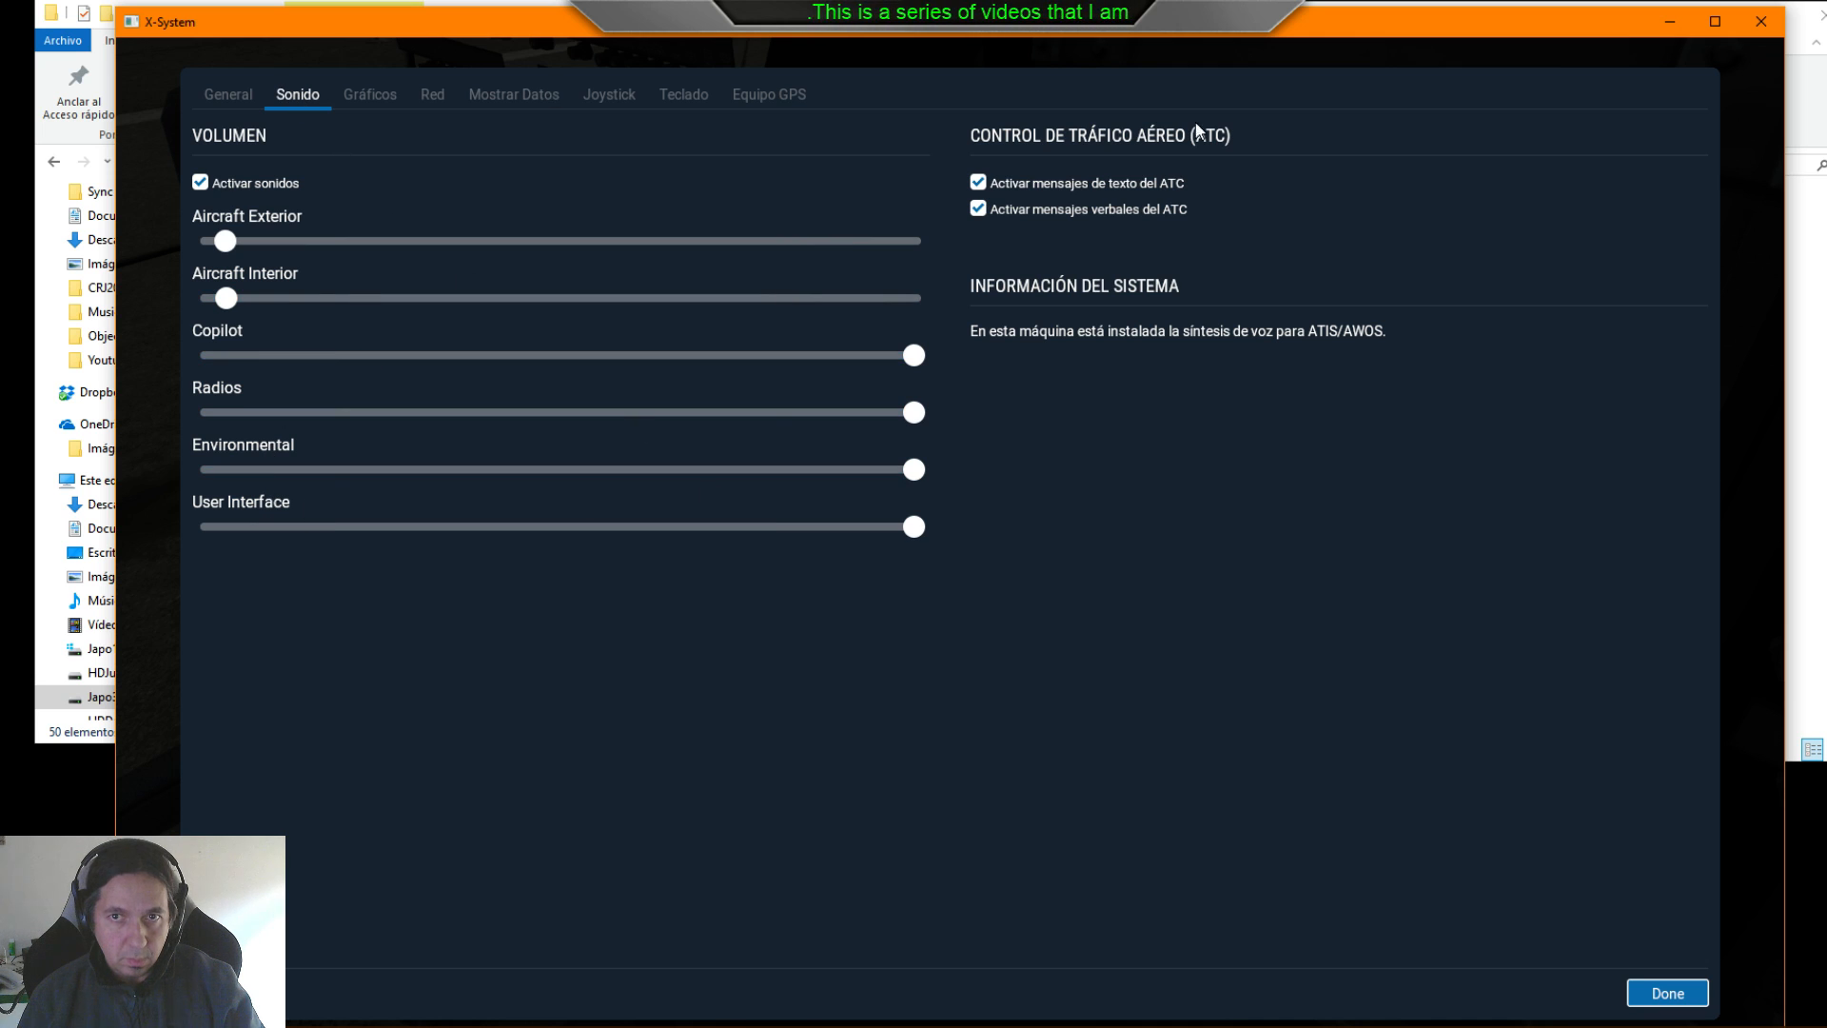
click(1637, 992)
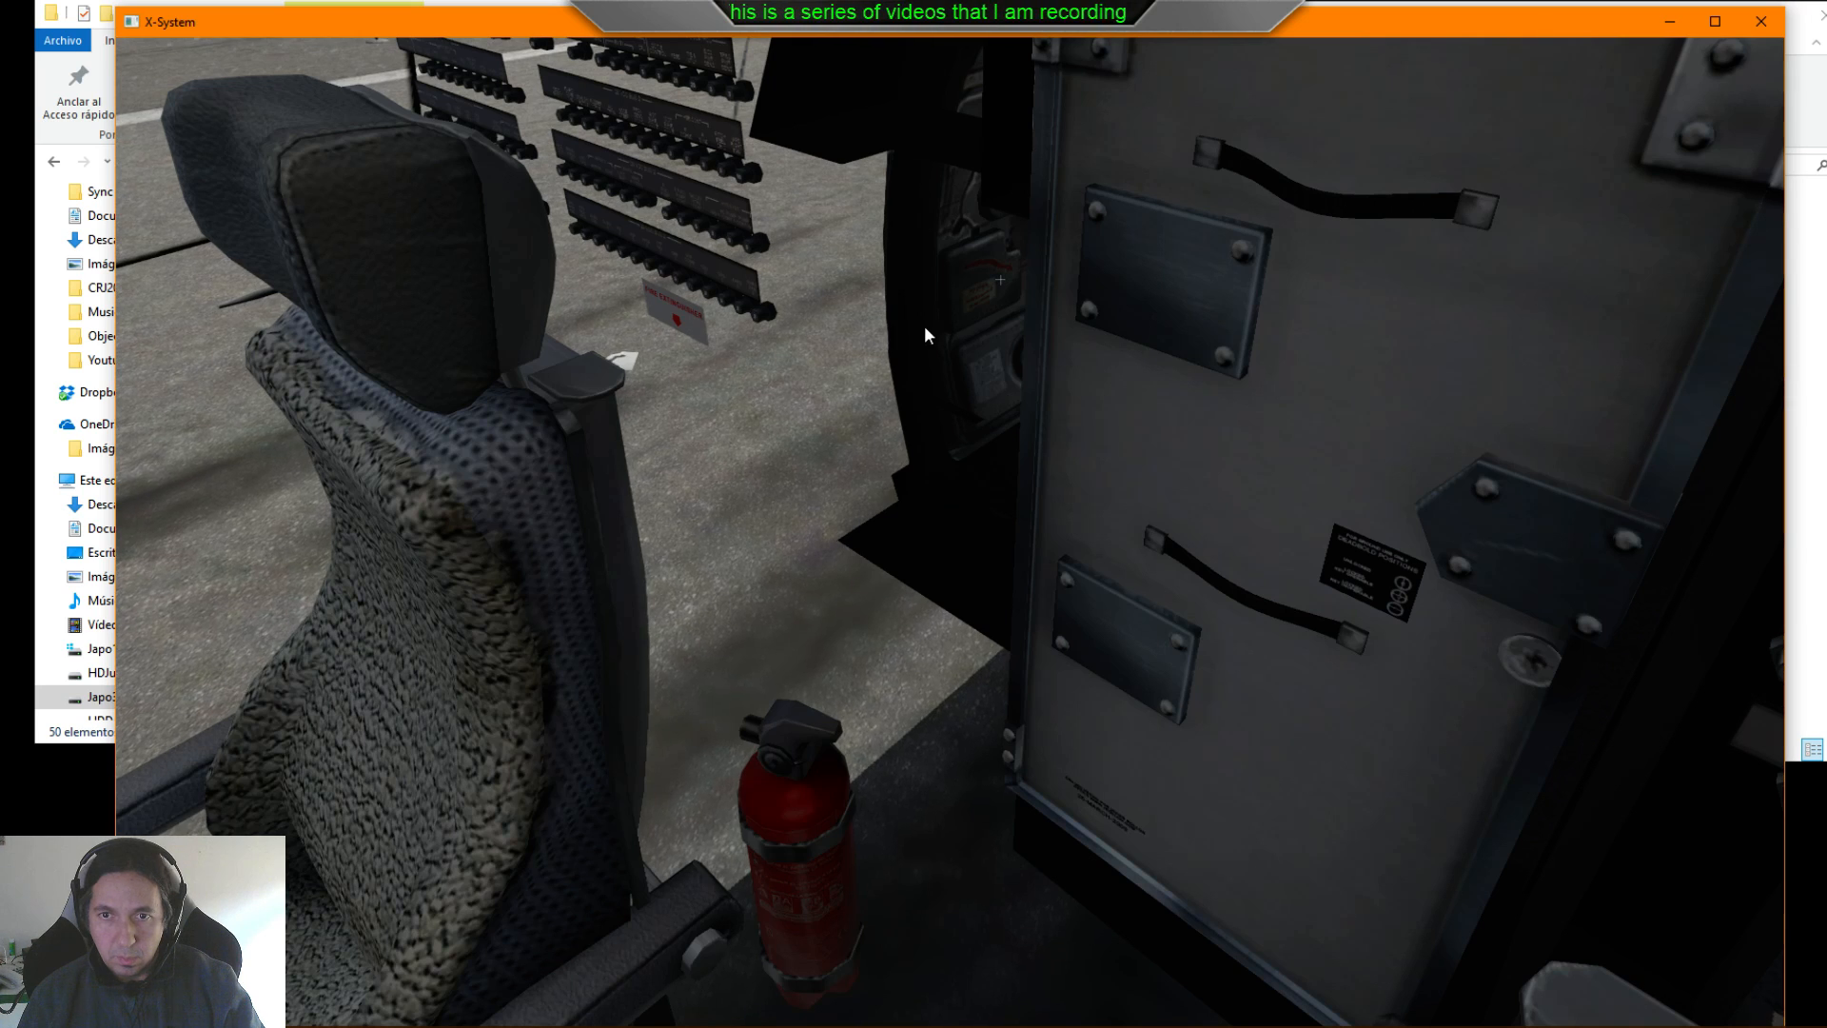
- Pause and minimize X-Plane, switch to 3ds Max and frame the Cockpit_Puerta door from the front
key(p)
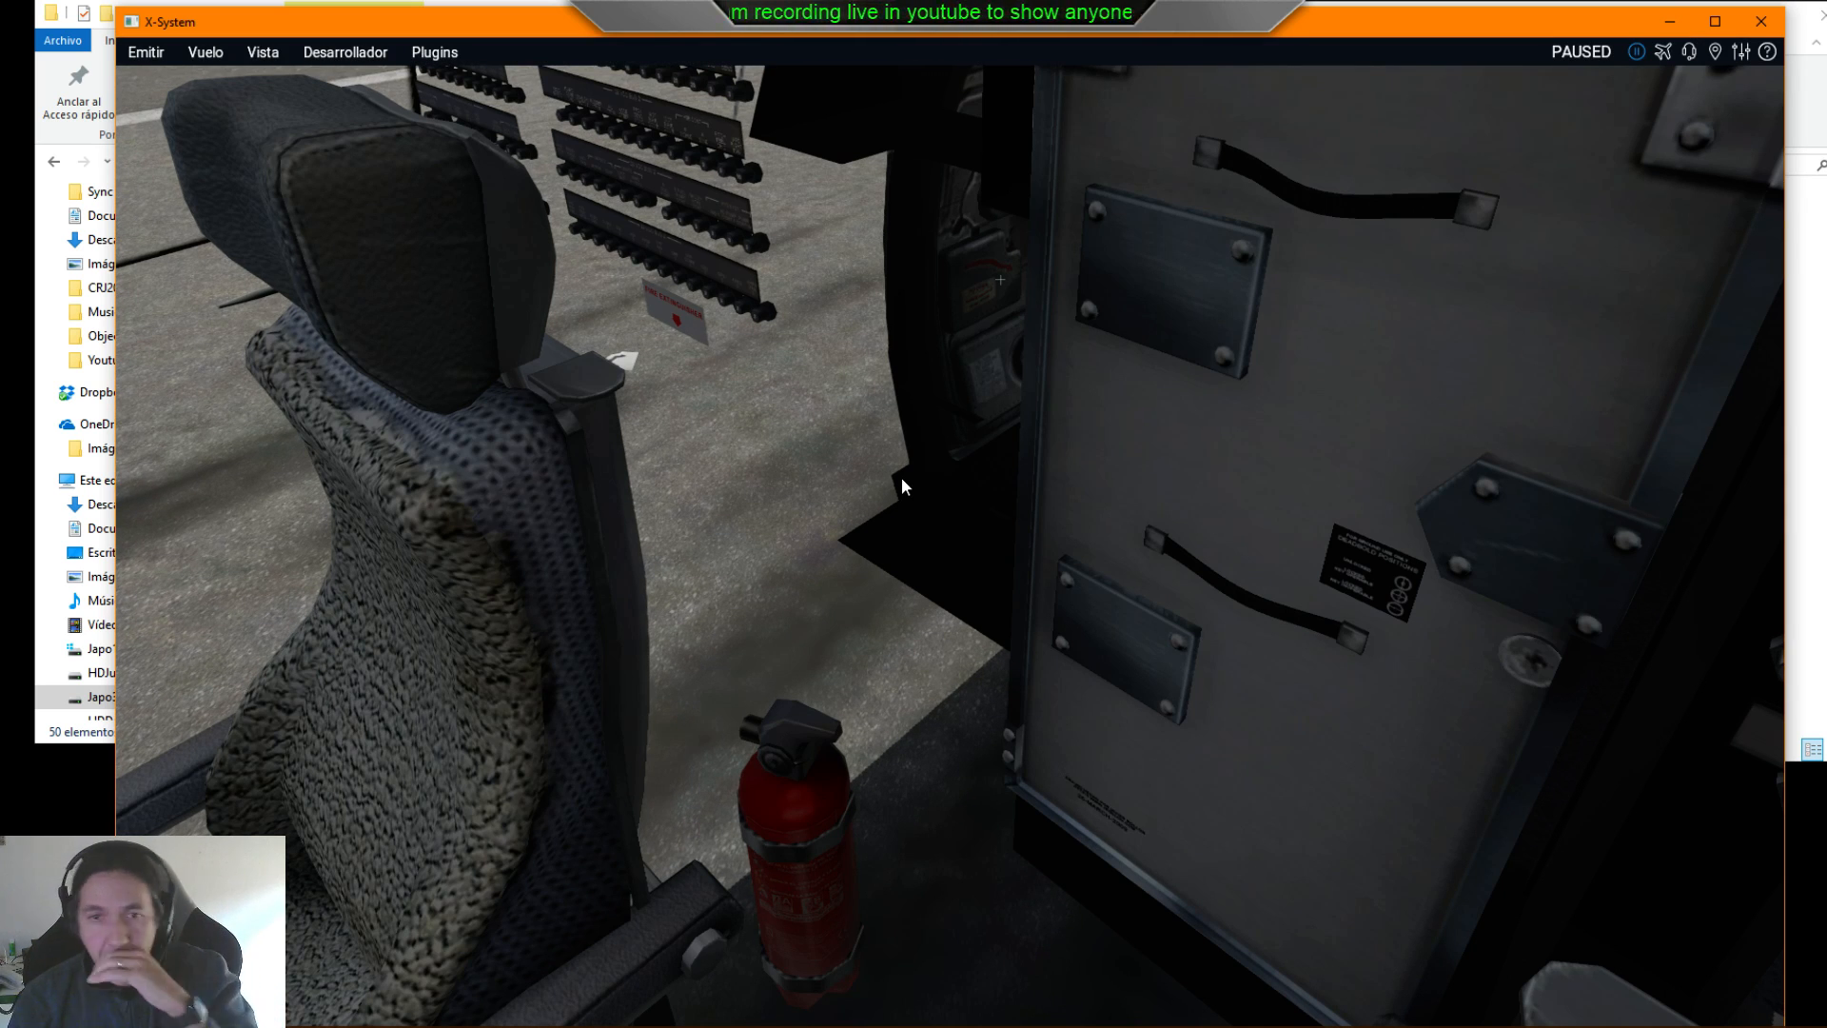
click(1671, 21)
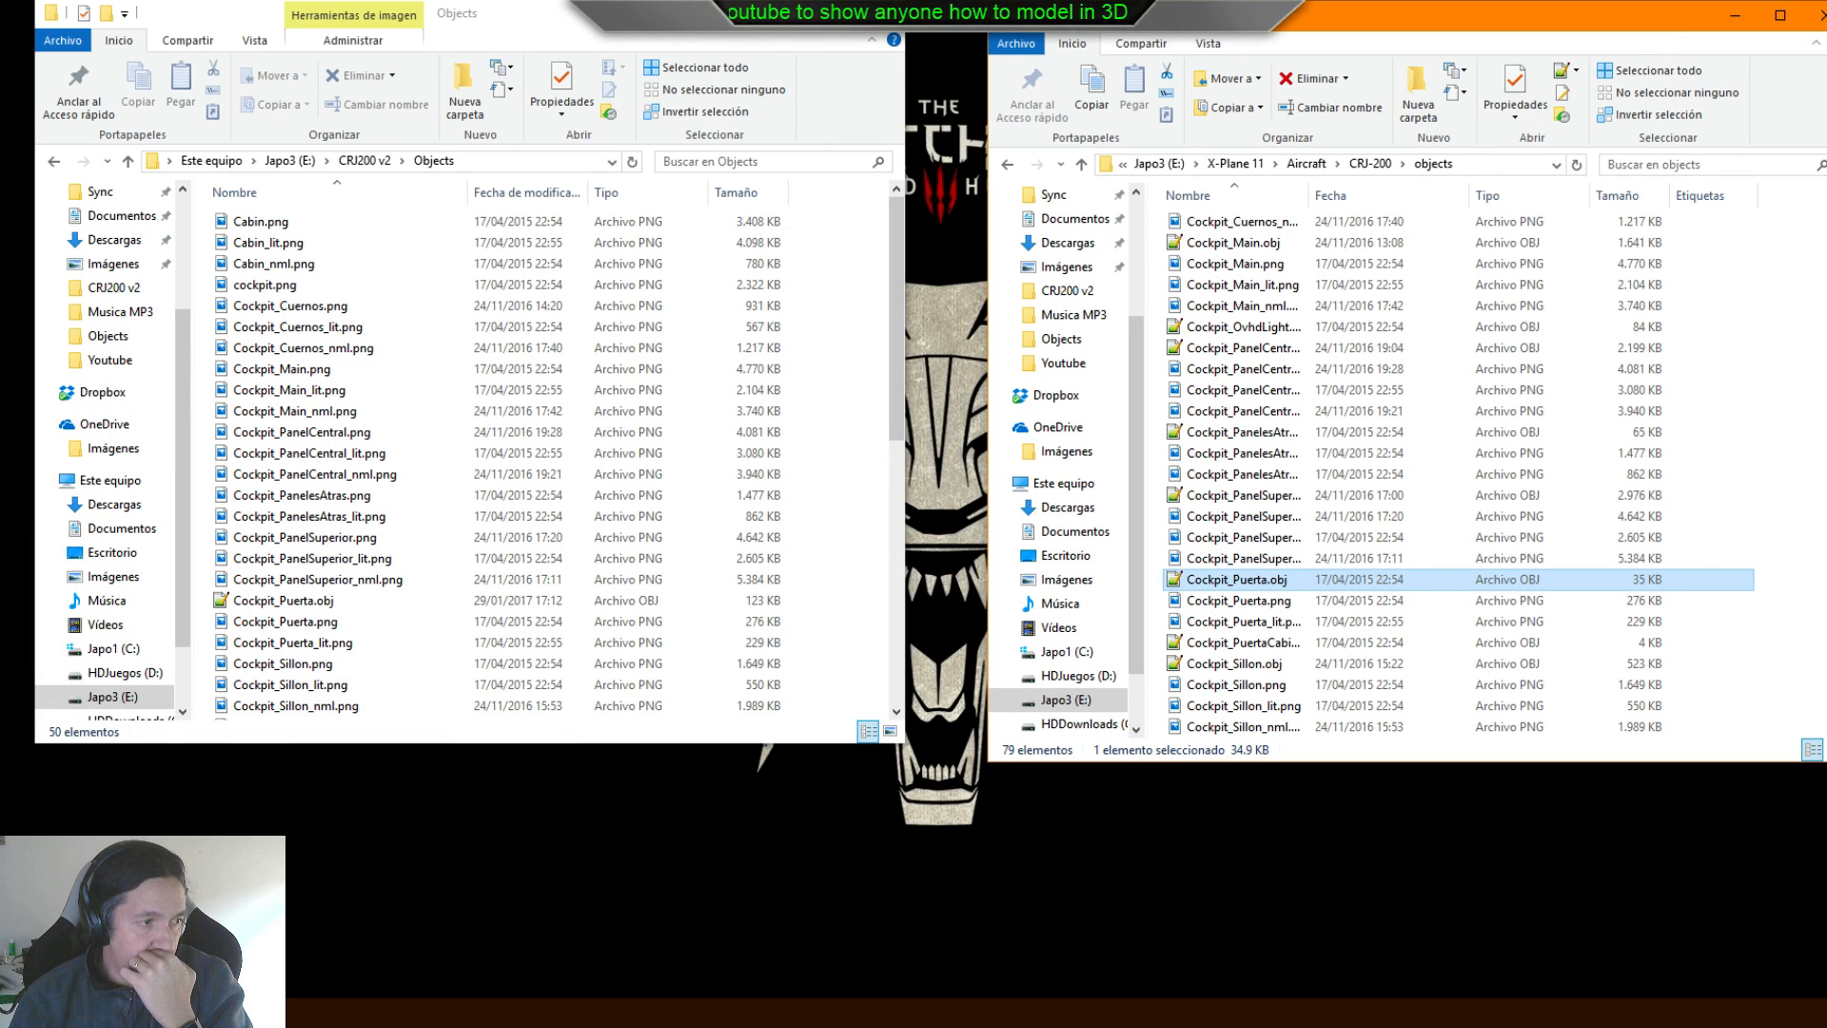
key(alt+Tab)
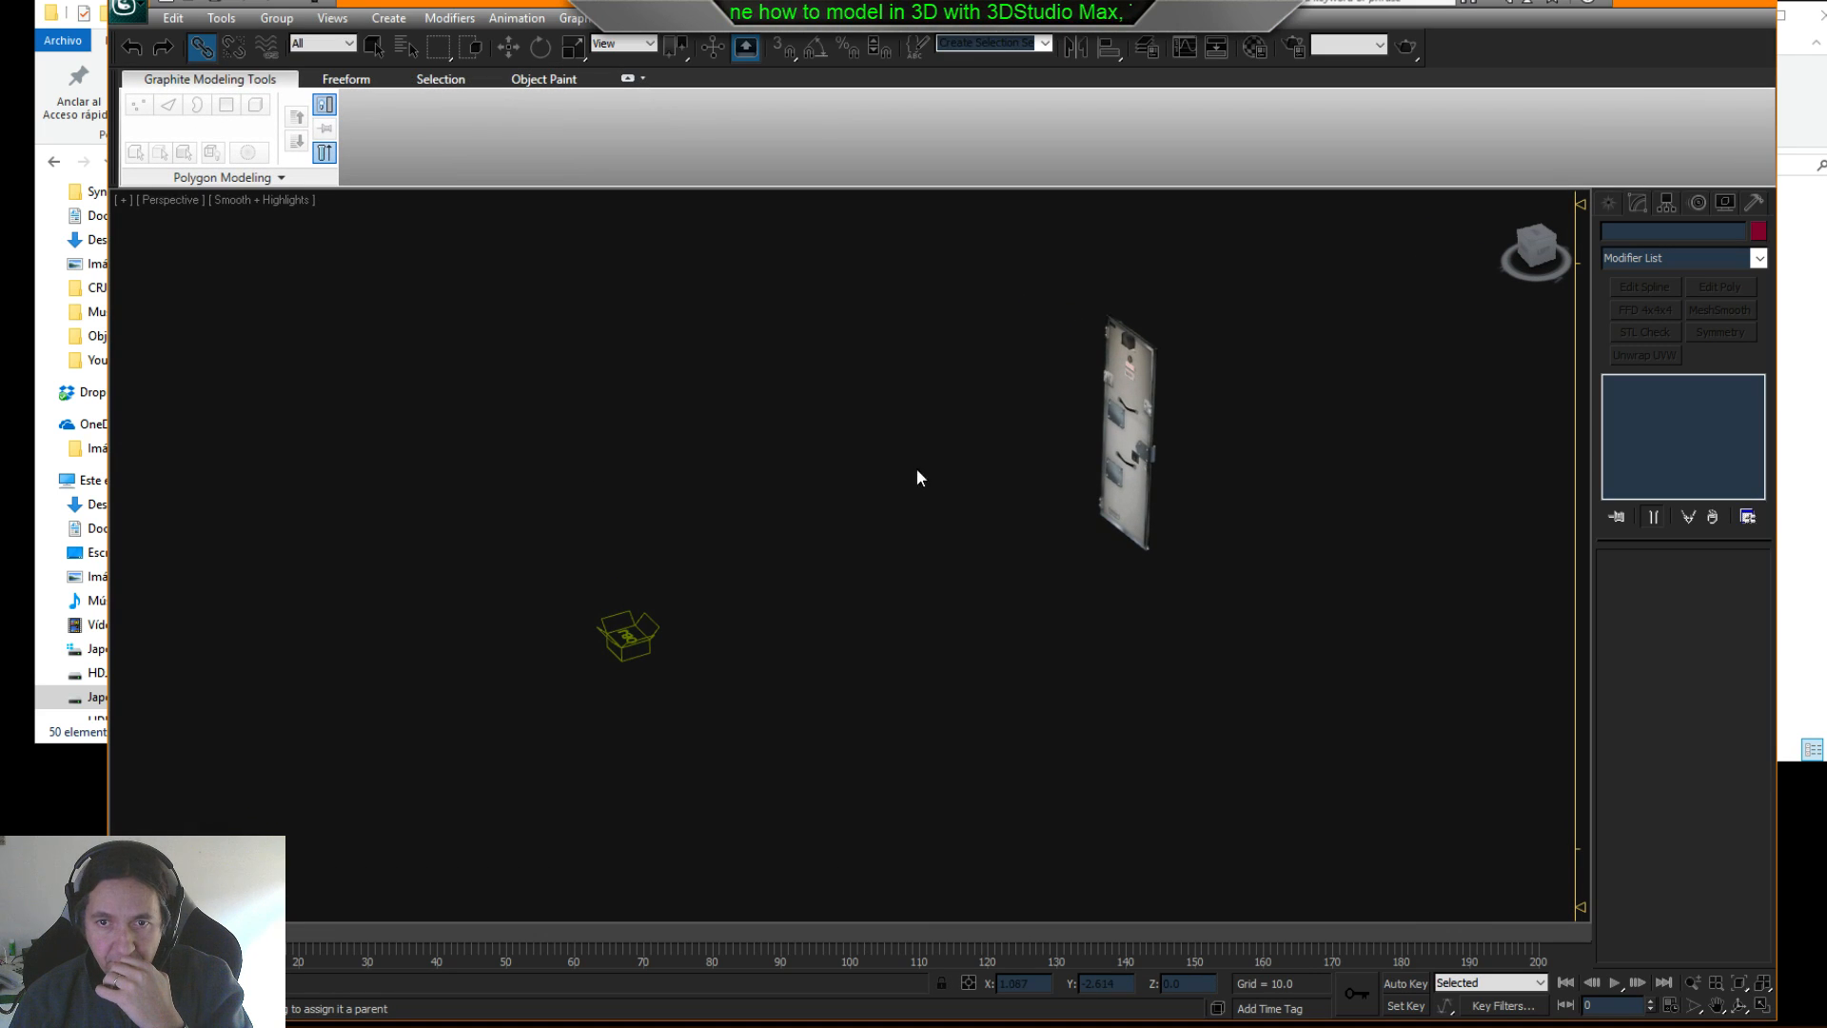
click(1128, 528)
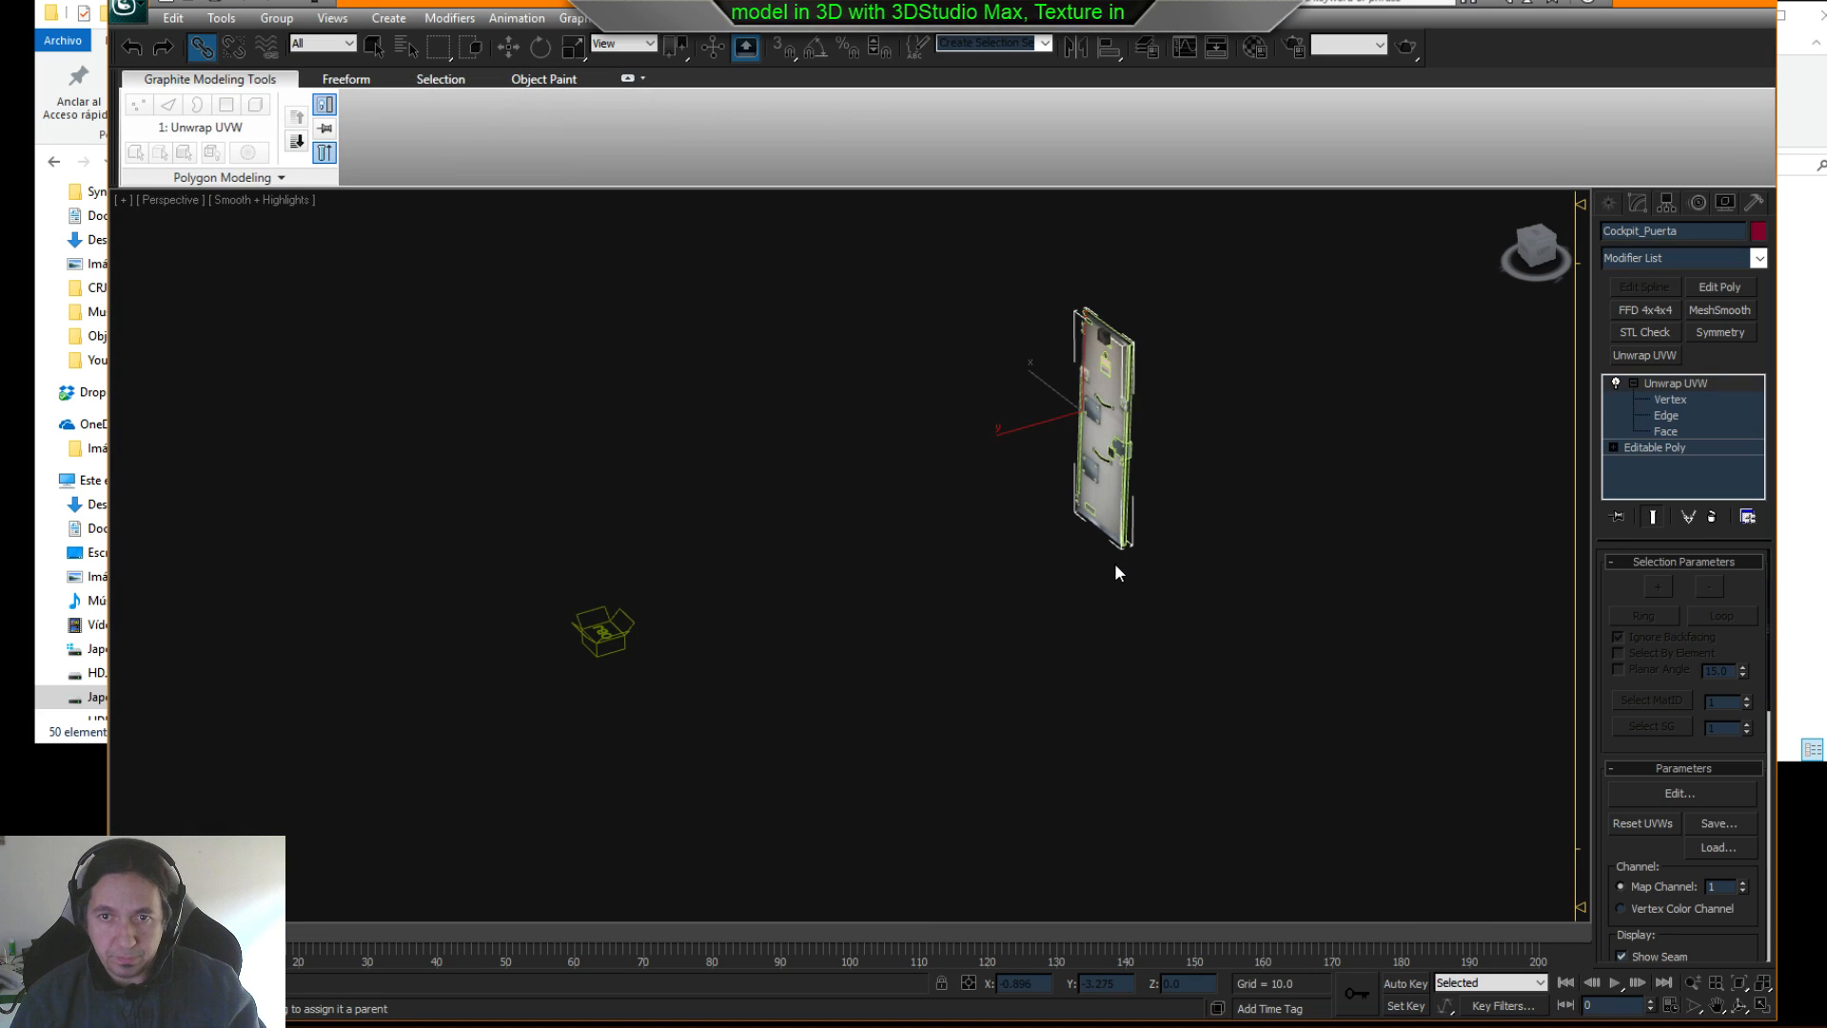
key(z)
mouse_move(916, 587)
alt+middle_down()
mouse_move(1175, 616)
mouse_move(1053, 628)
mouse_move(1069, 632)
alt+middle_up()
key(F3)
key(F3)
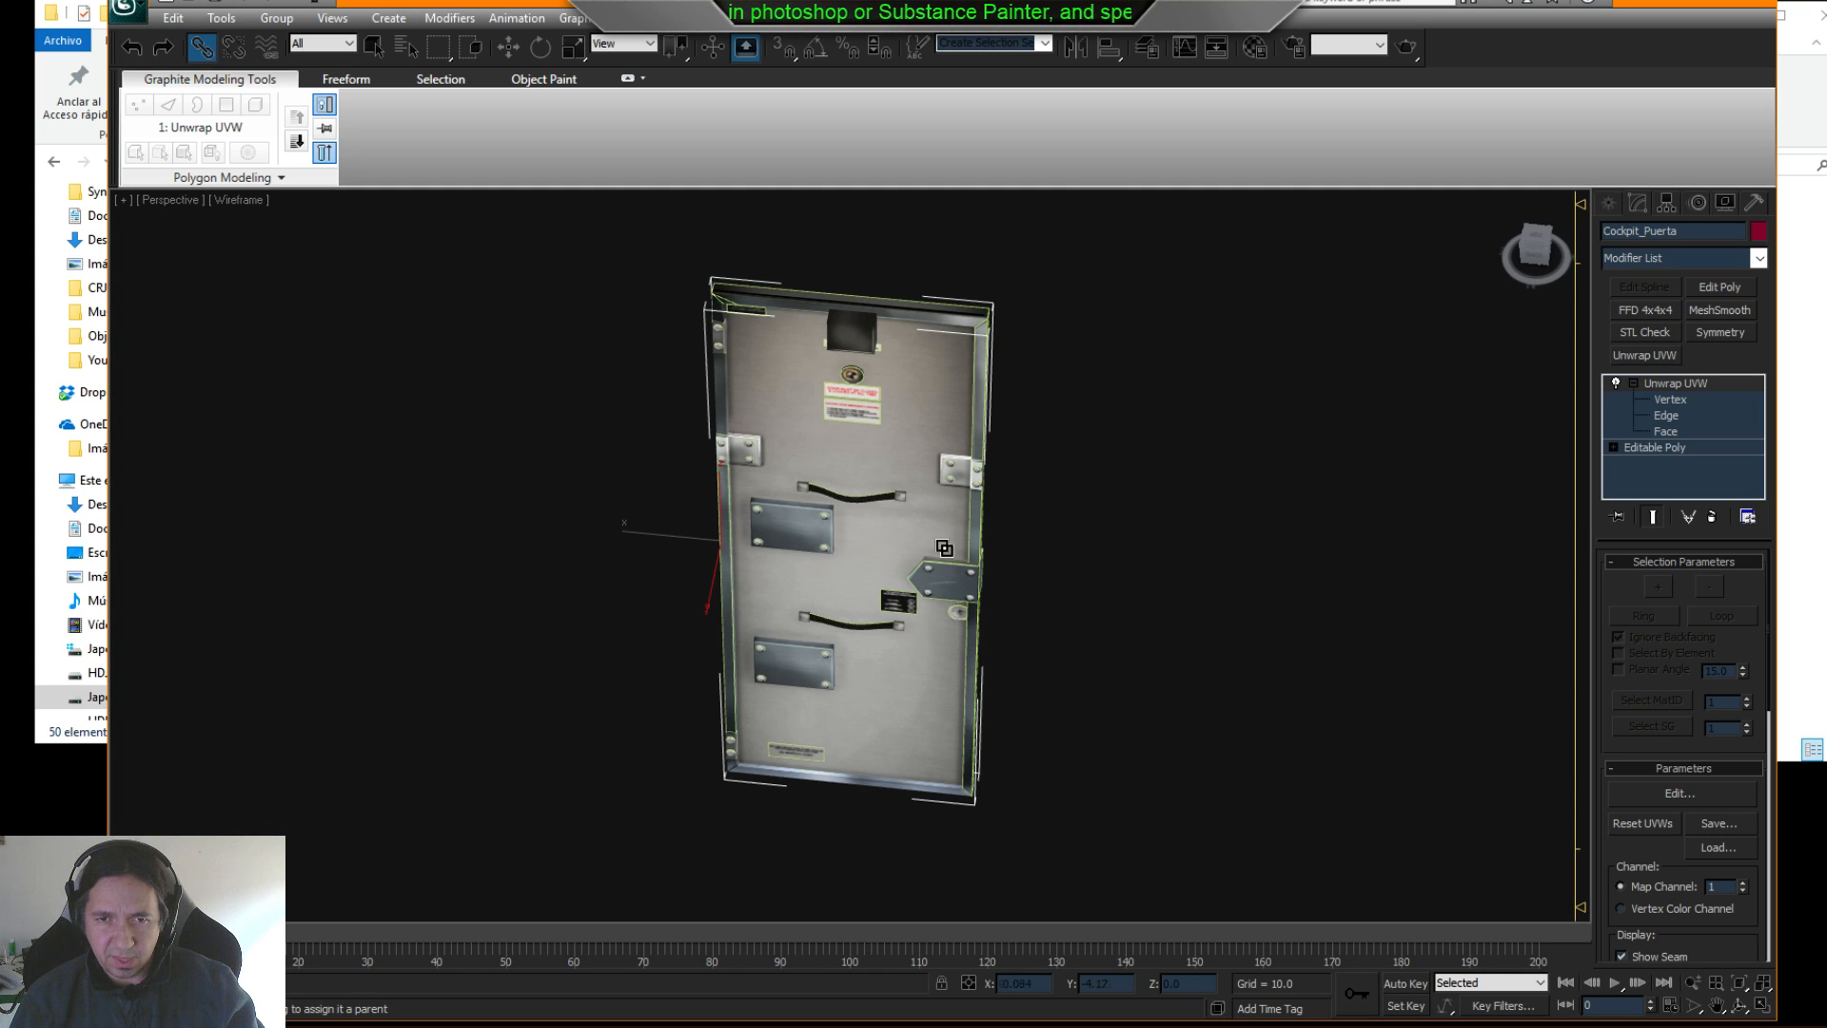
- Unhide the Cockpit_Main and CRJ200_Cabin layers around the door
click(1148, 45)
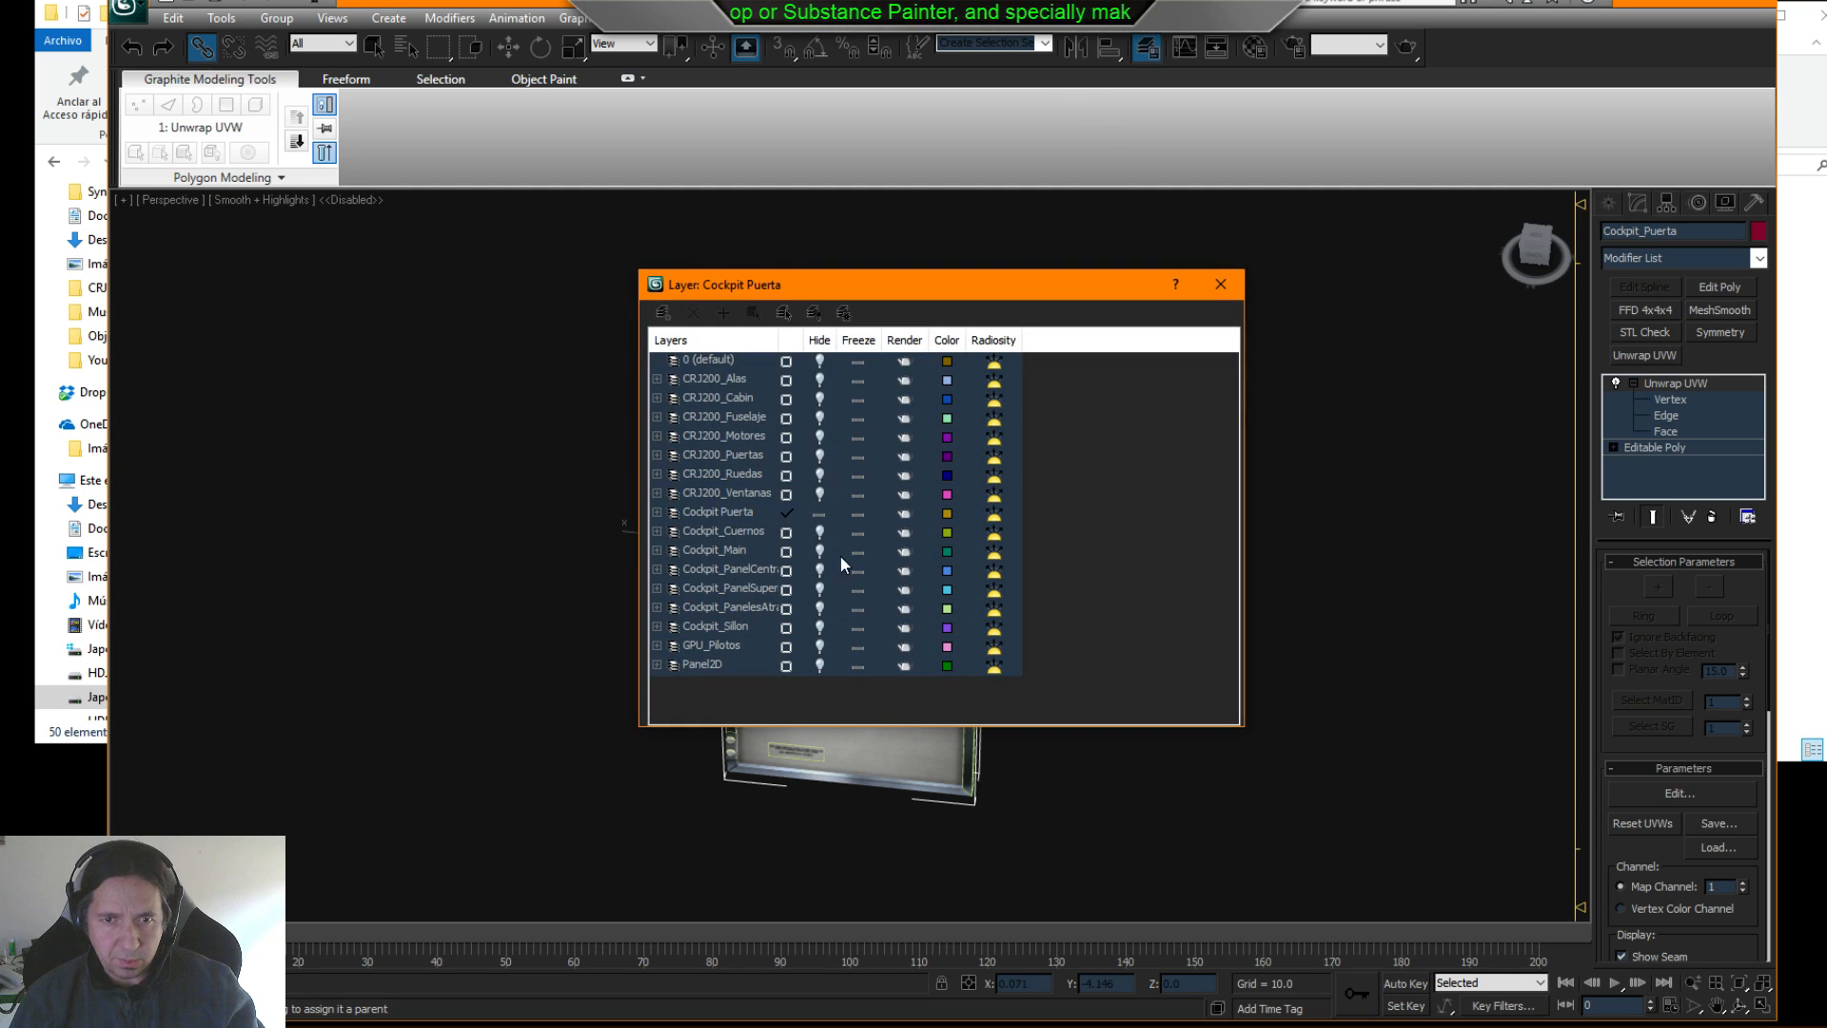
click(815, 552)
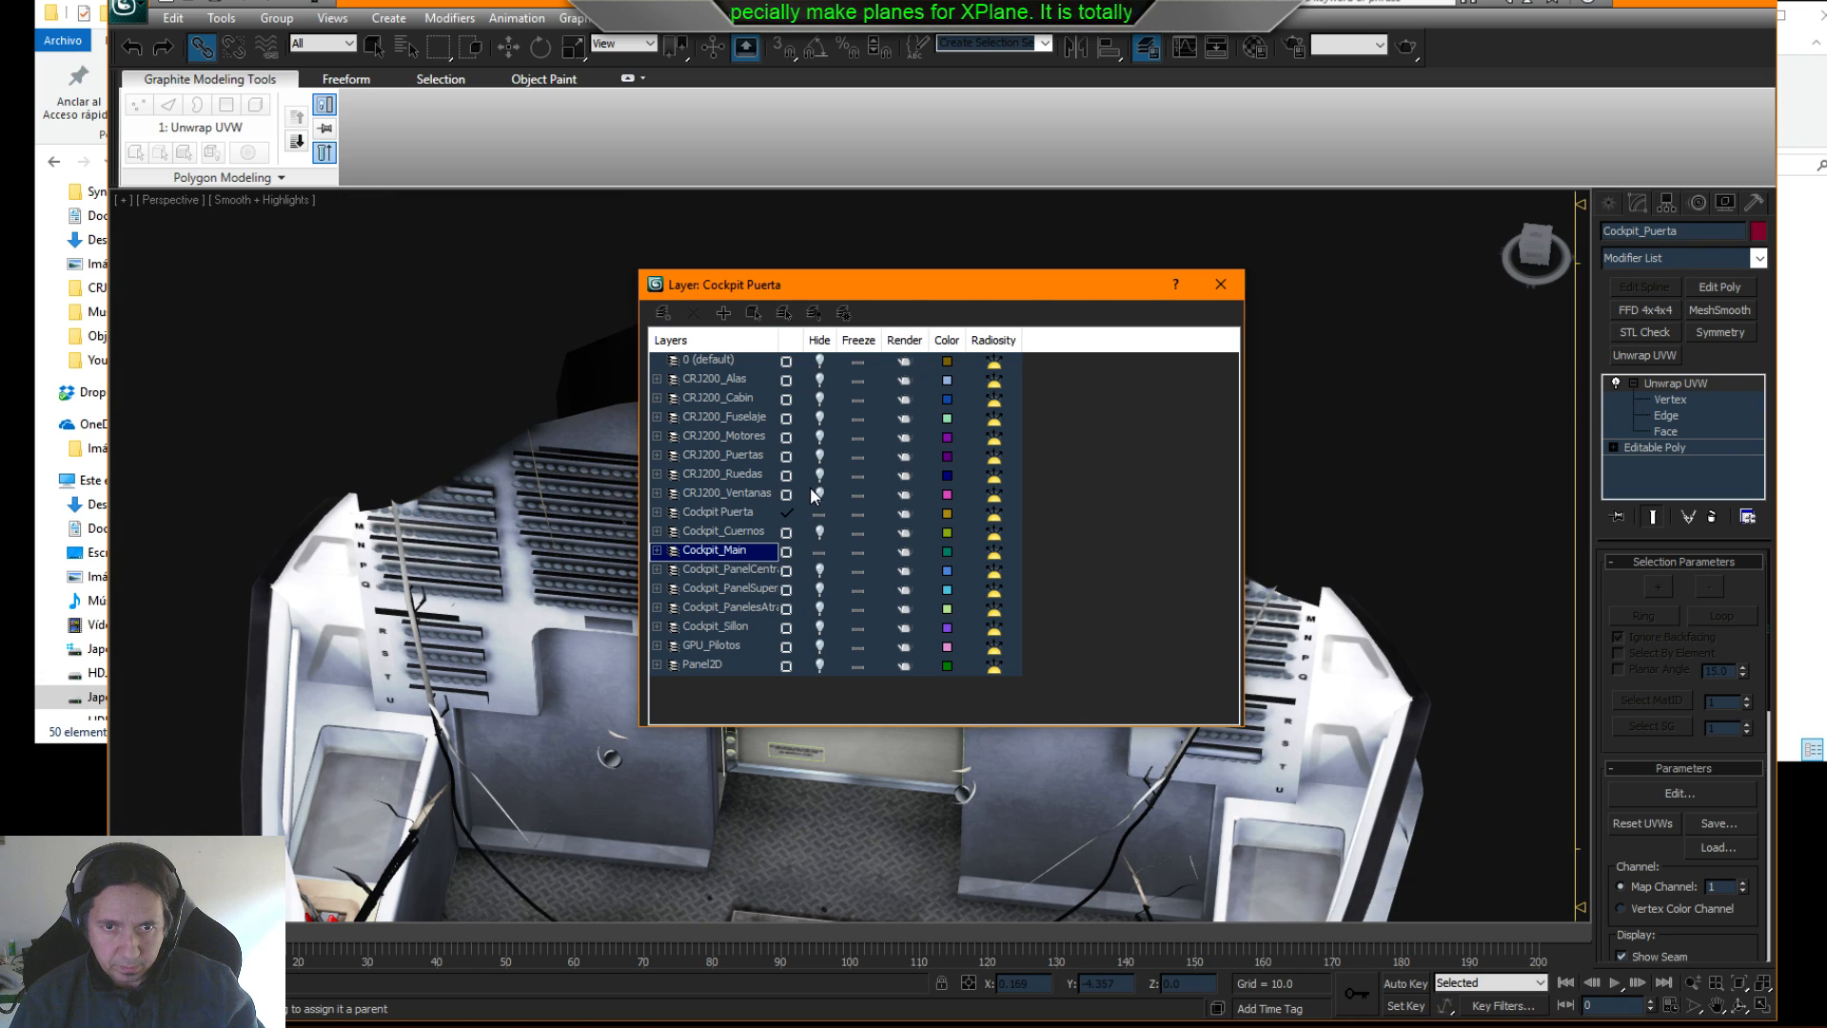
click(819, 399)
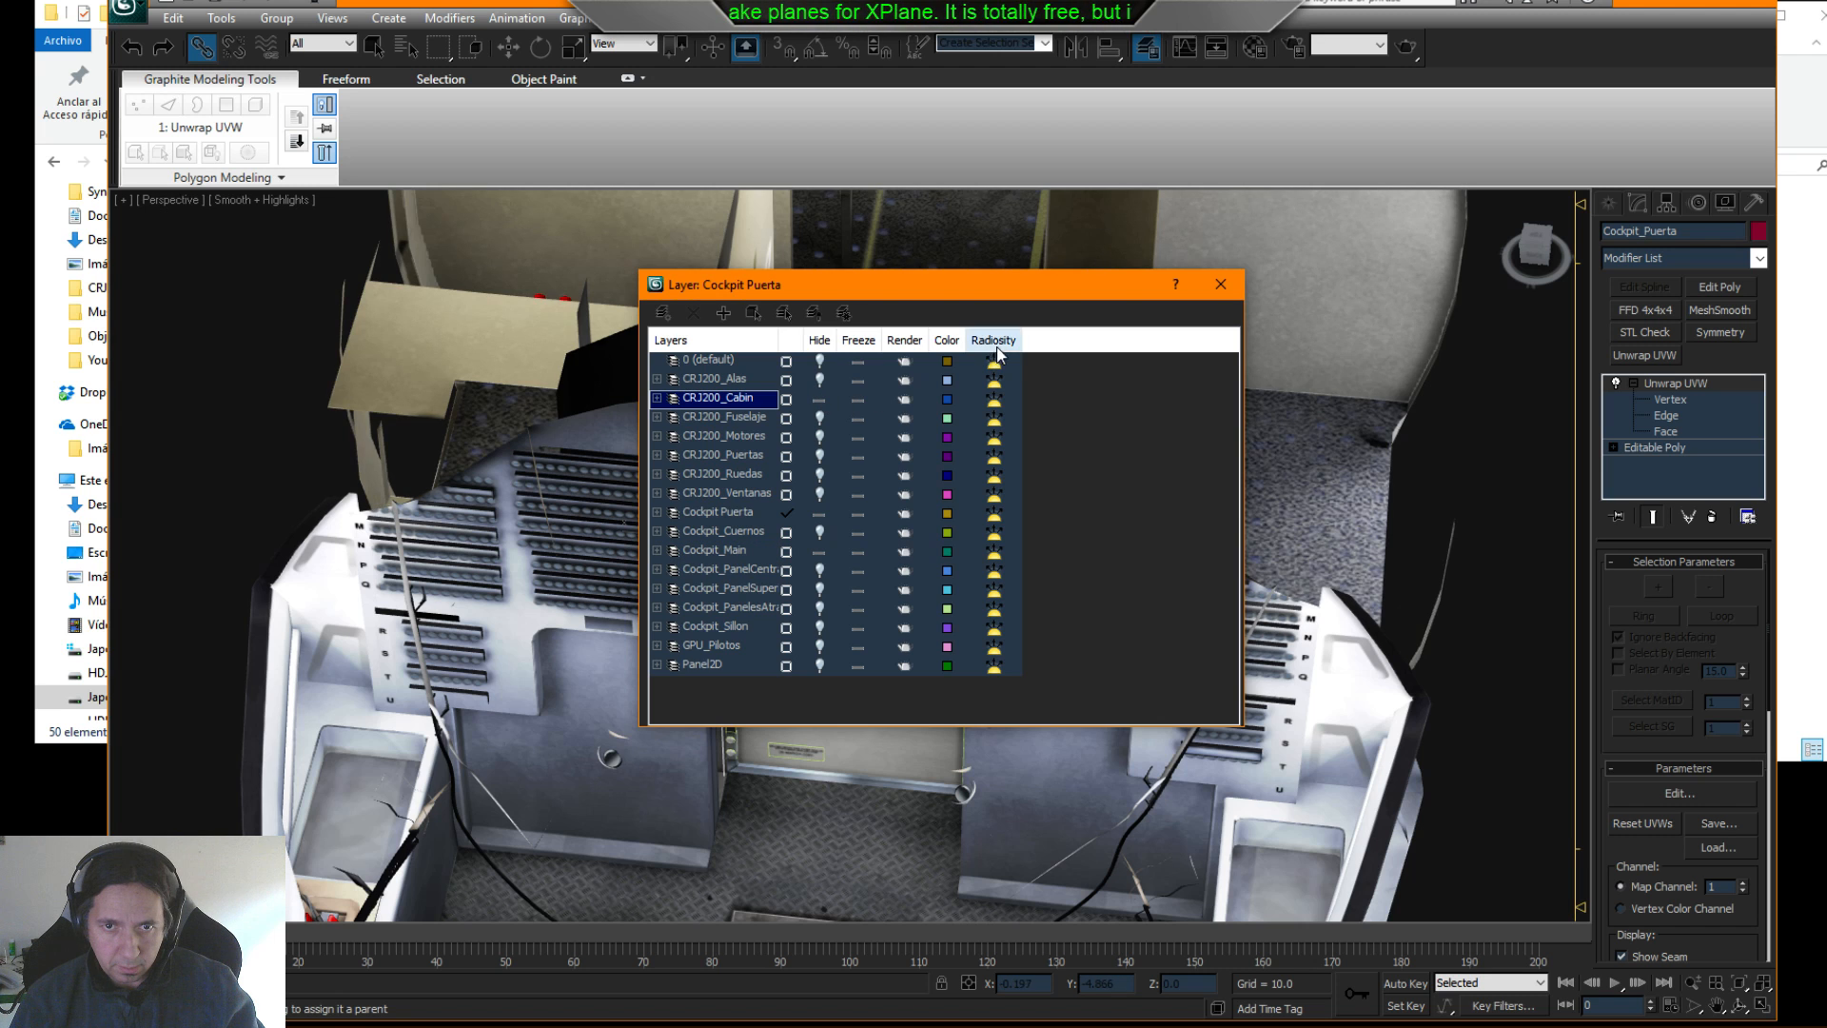
click(1222, 283)
scroll(848, 561, up, 5)
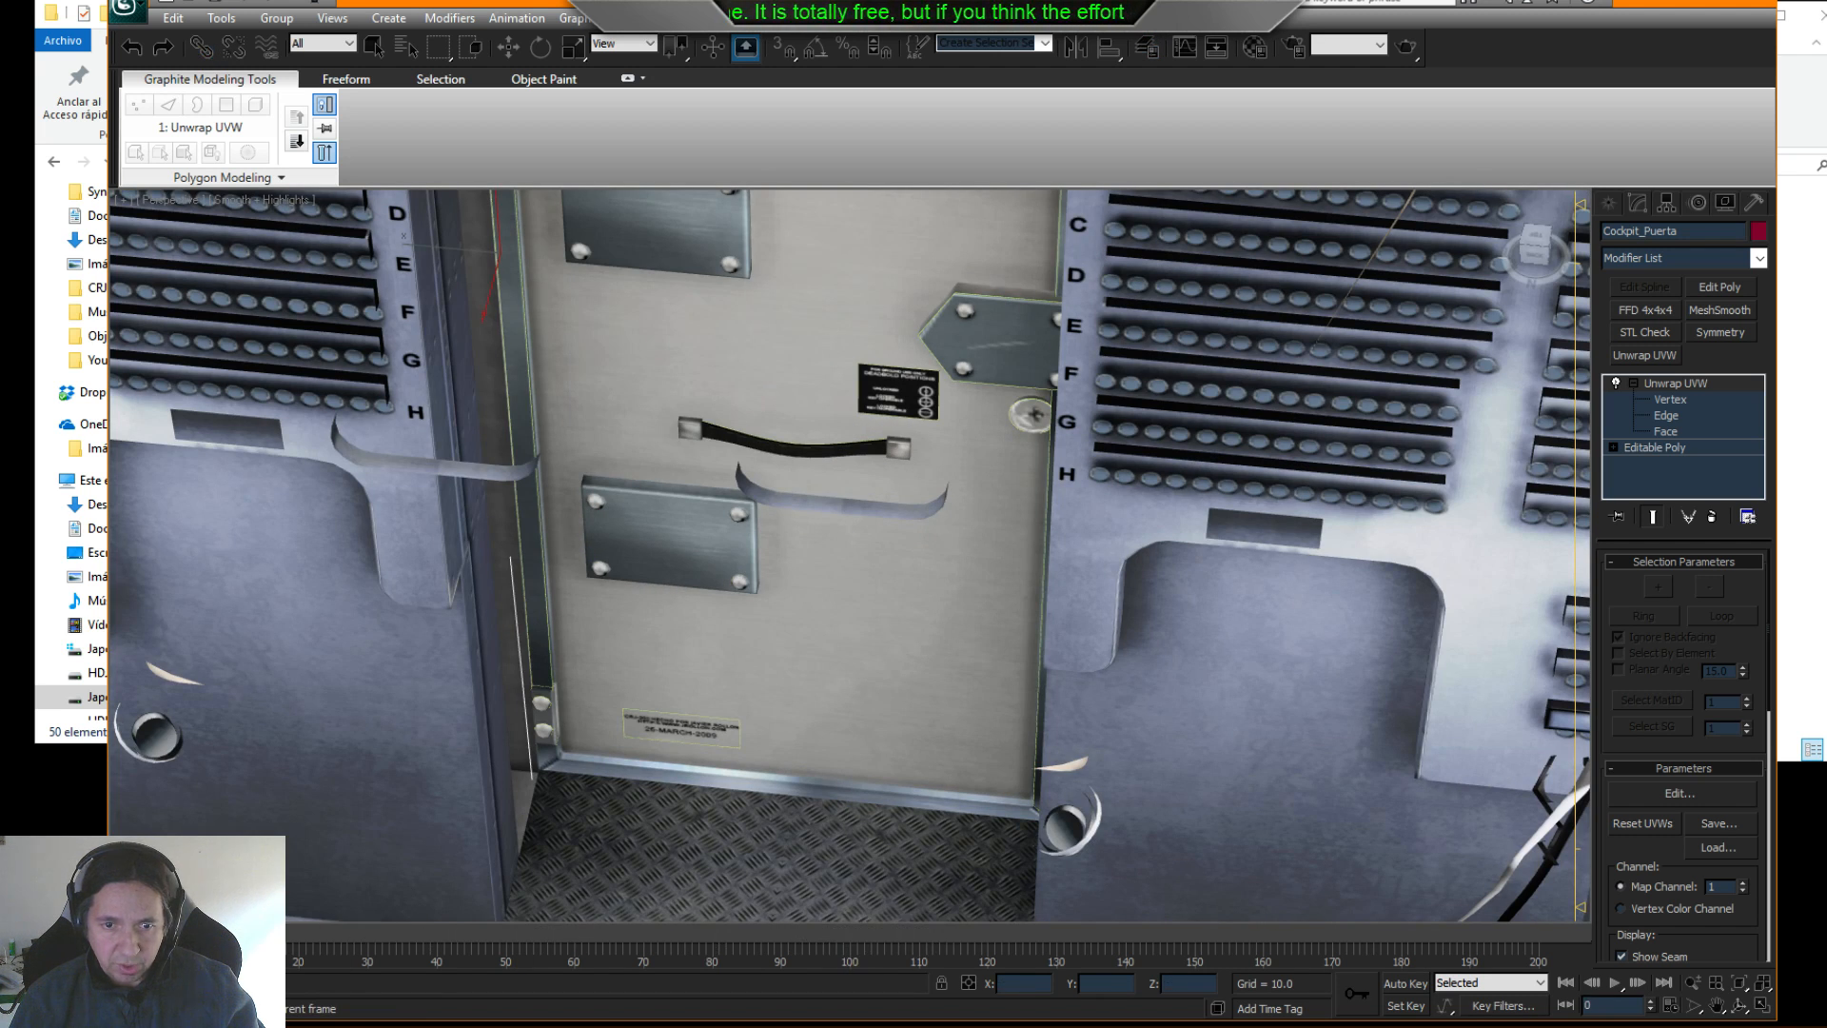
- Enable Auto Key animation mode and select the Cockpit_Puerta door with the Rotate tool
click(1406, 985)
alt+middle_drag(1048, 500, 971, 520)
right_click(970, 520)
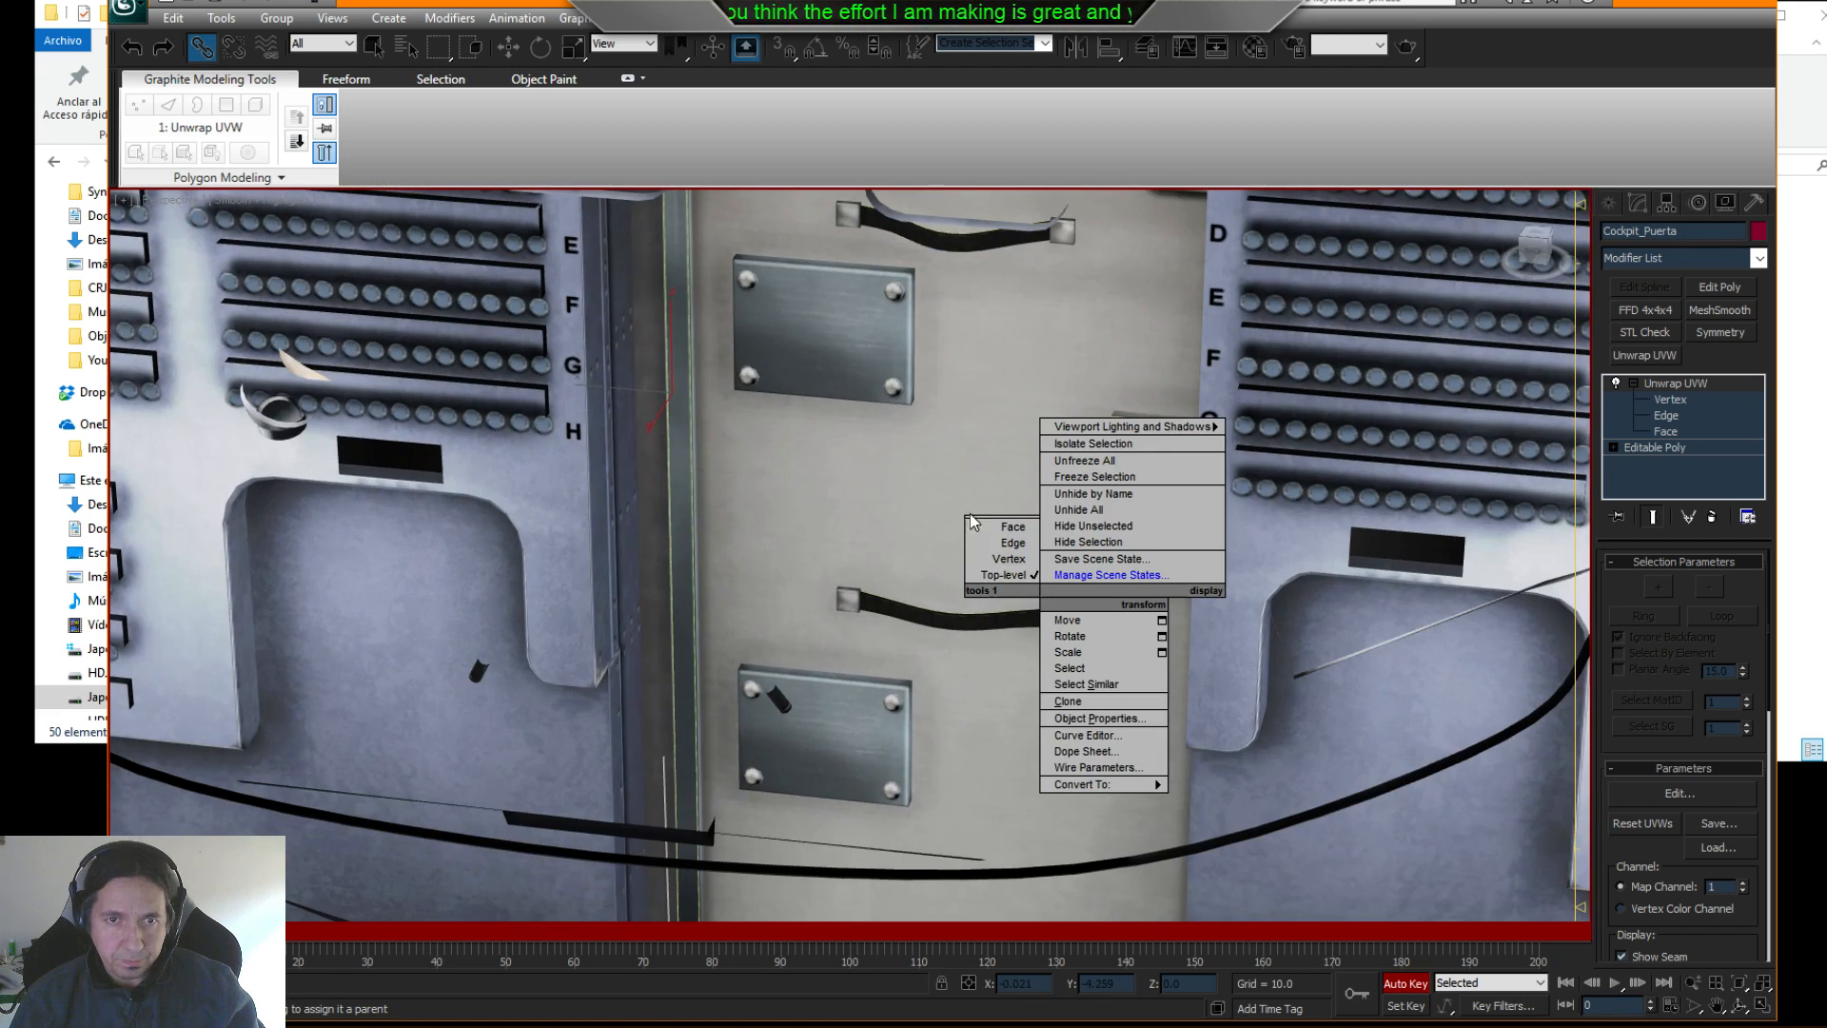
click(547, 55)
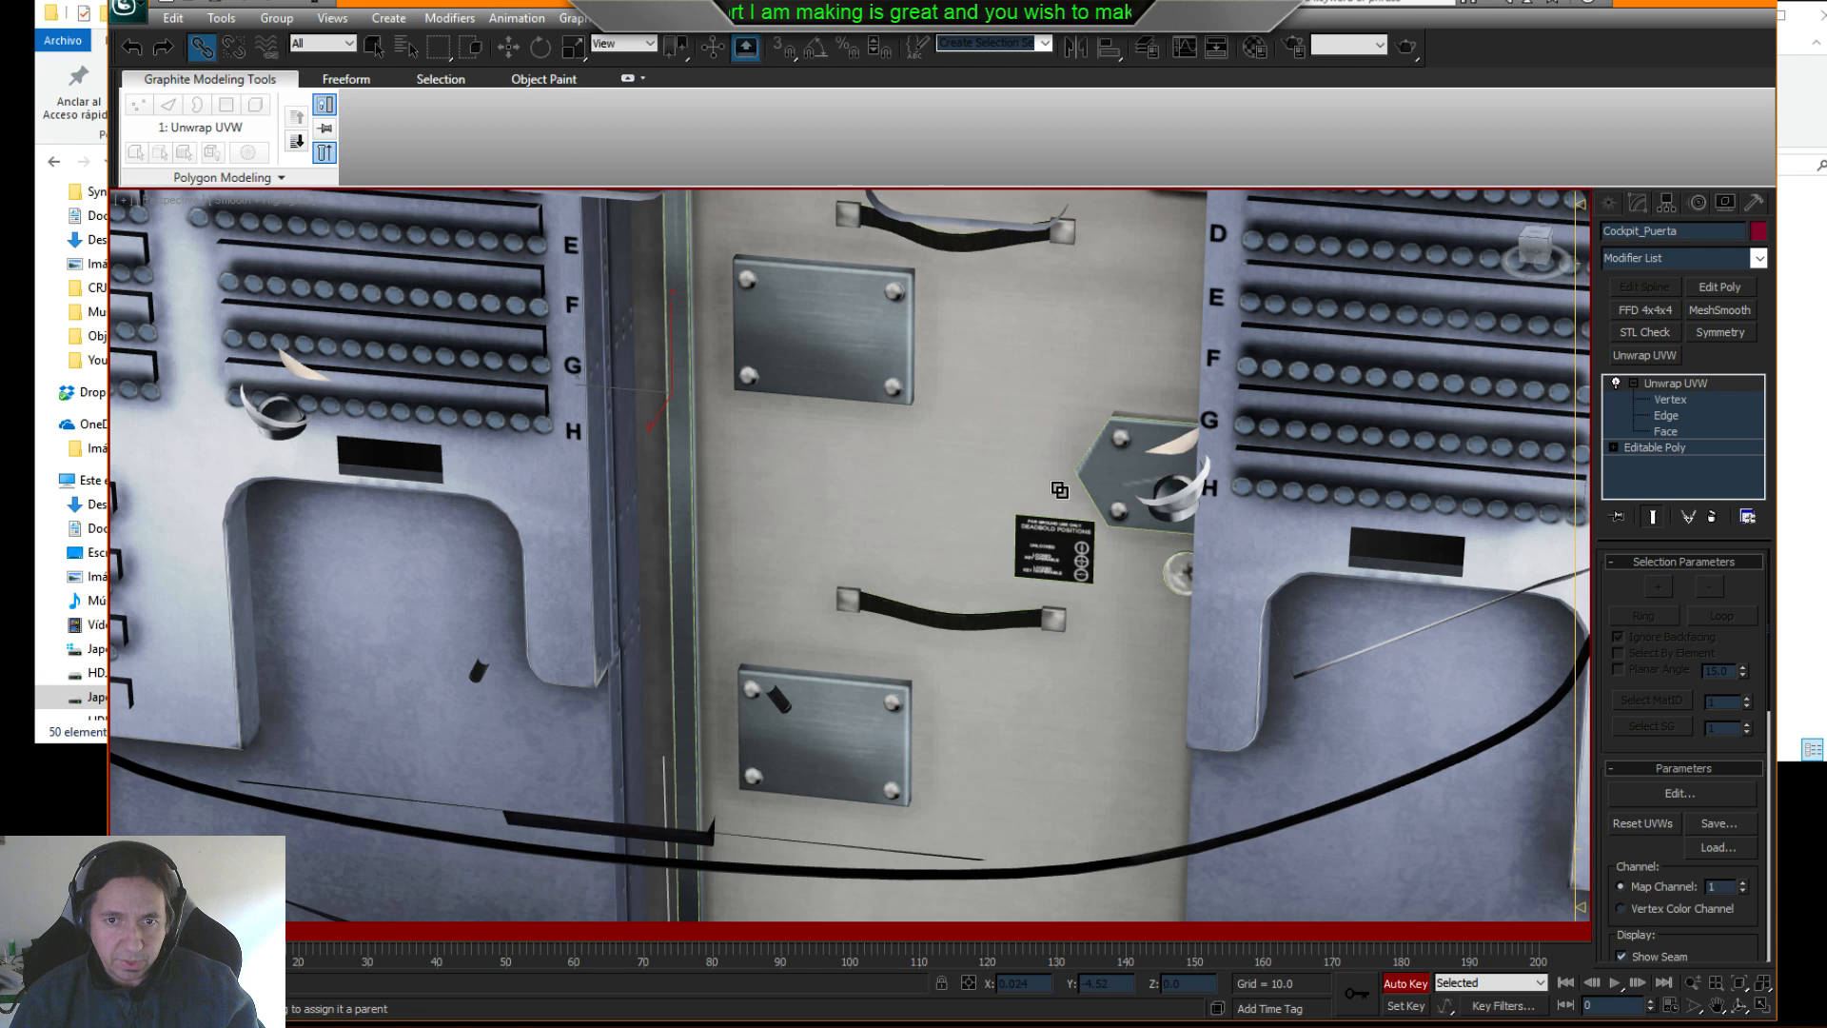
middle_drag(1060, 491, 990, 585)
key(z)
right_click(1310, 512)
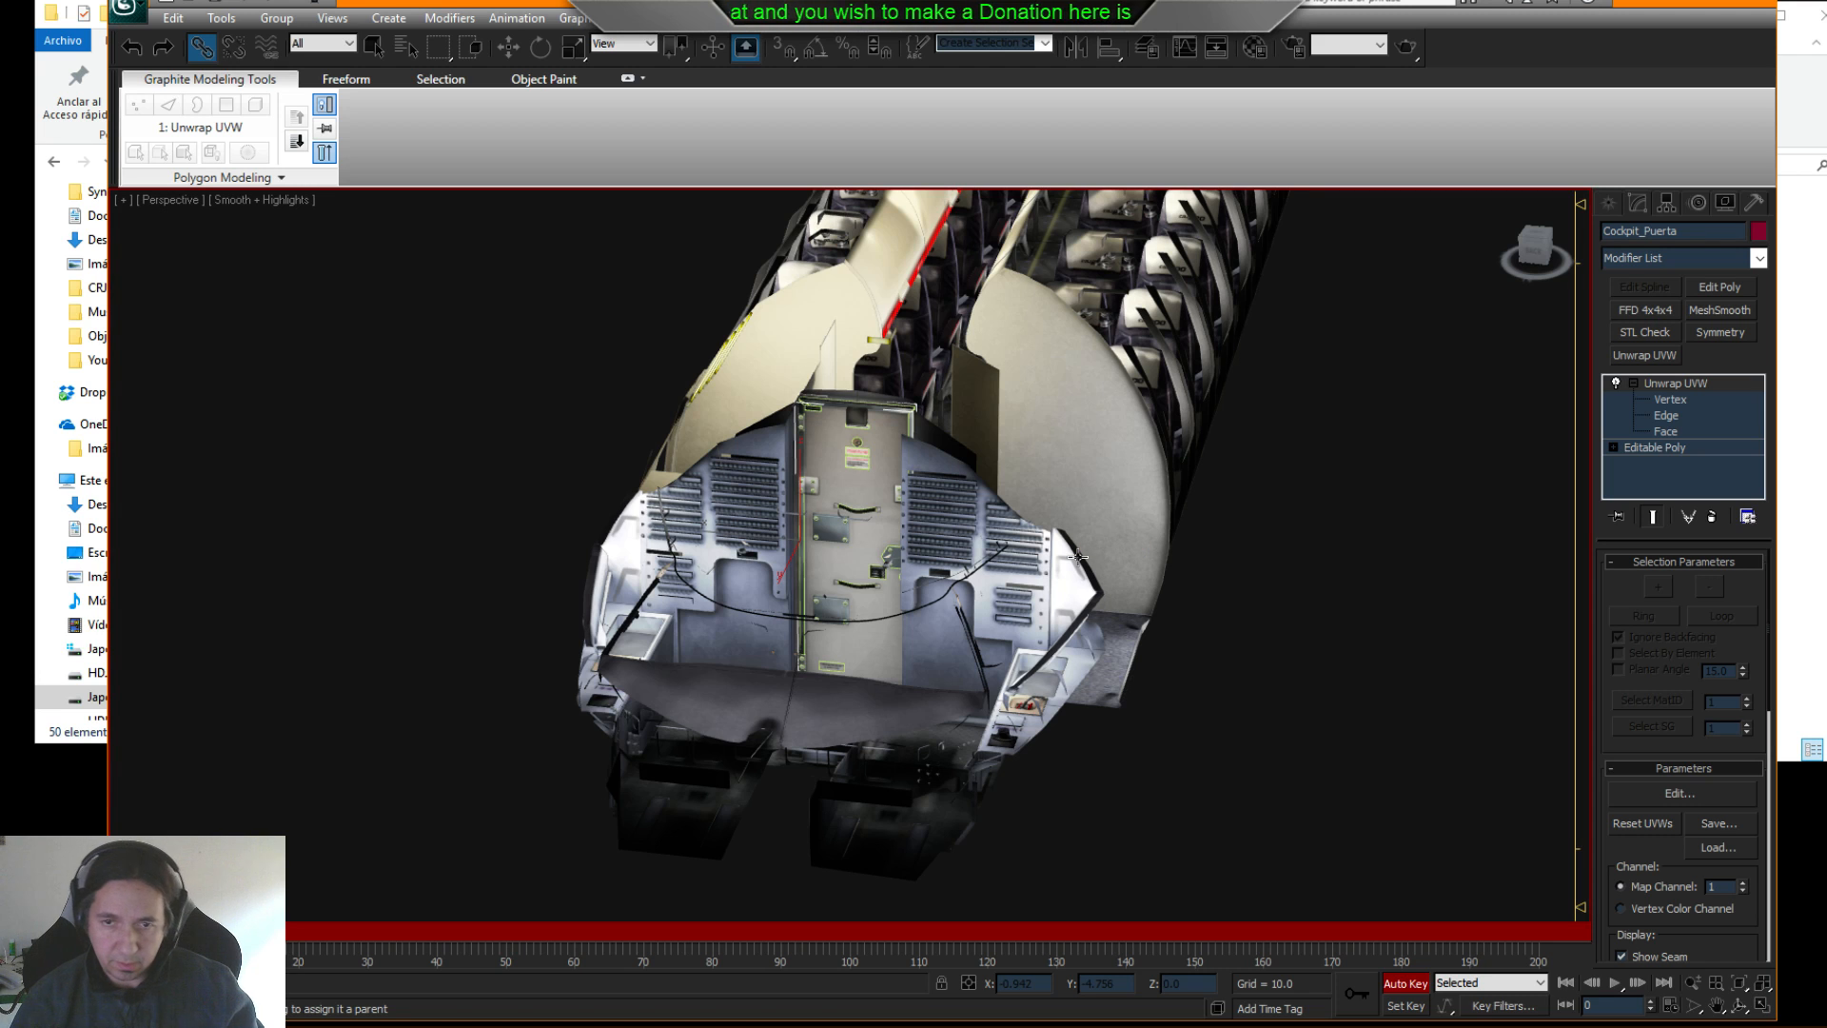
alt+middle_drag(1078, 557, 979, 509)
scroll(979, 509, up, 2)
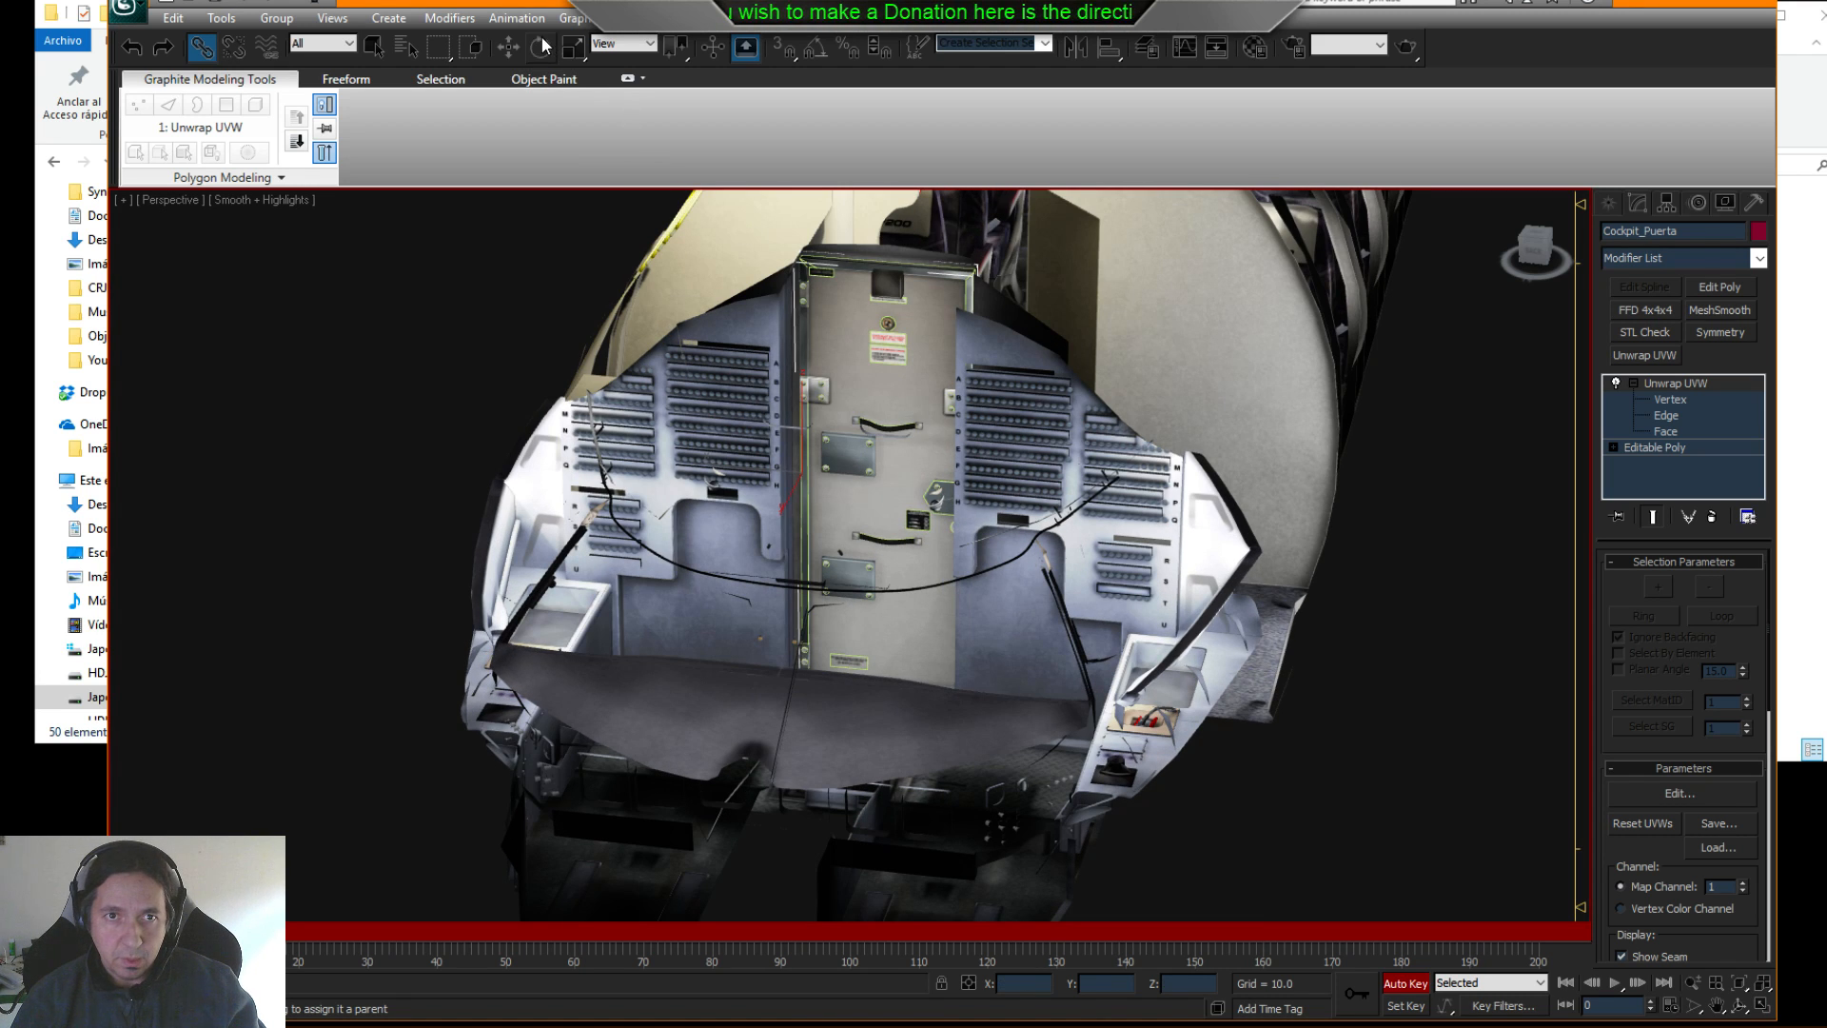
key(e)
key(ctrl+d)
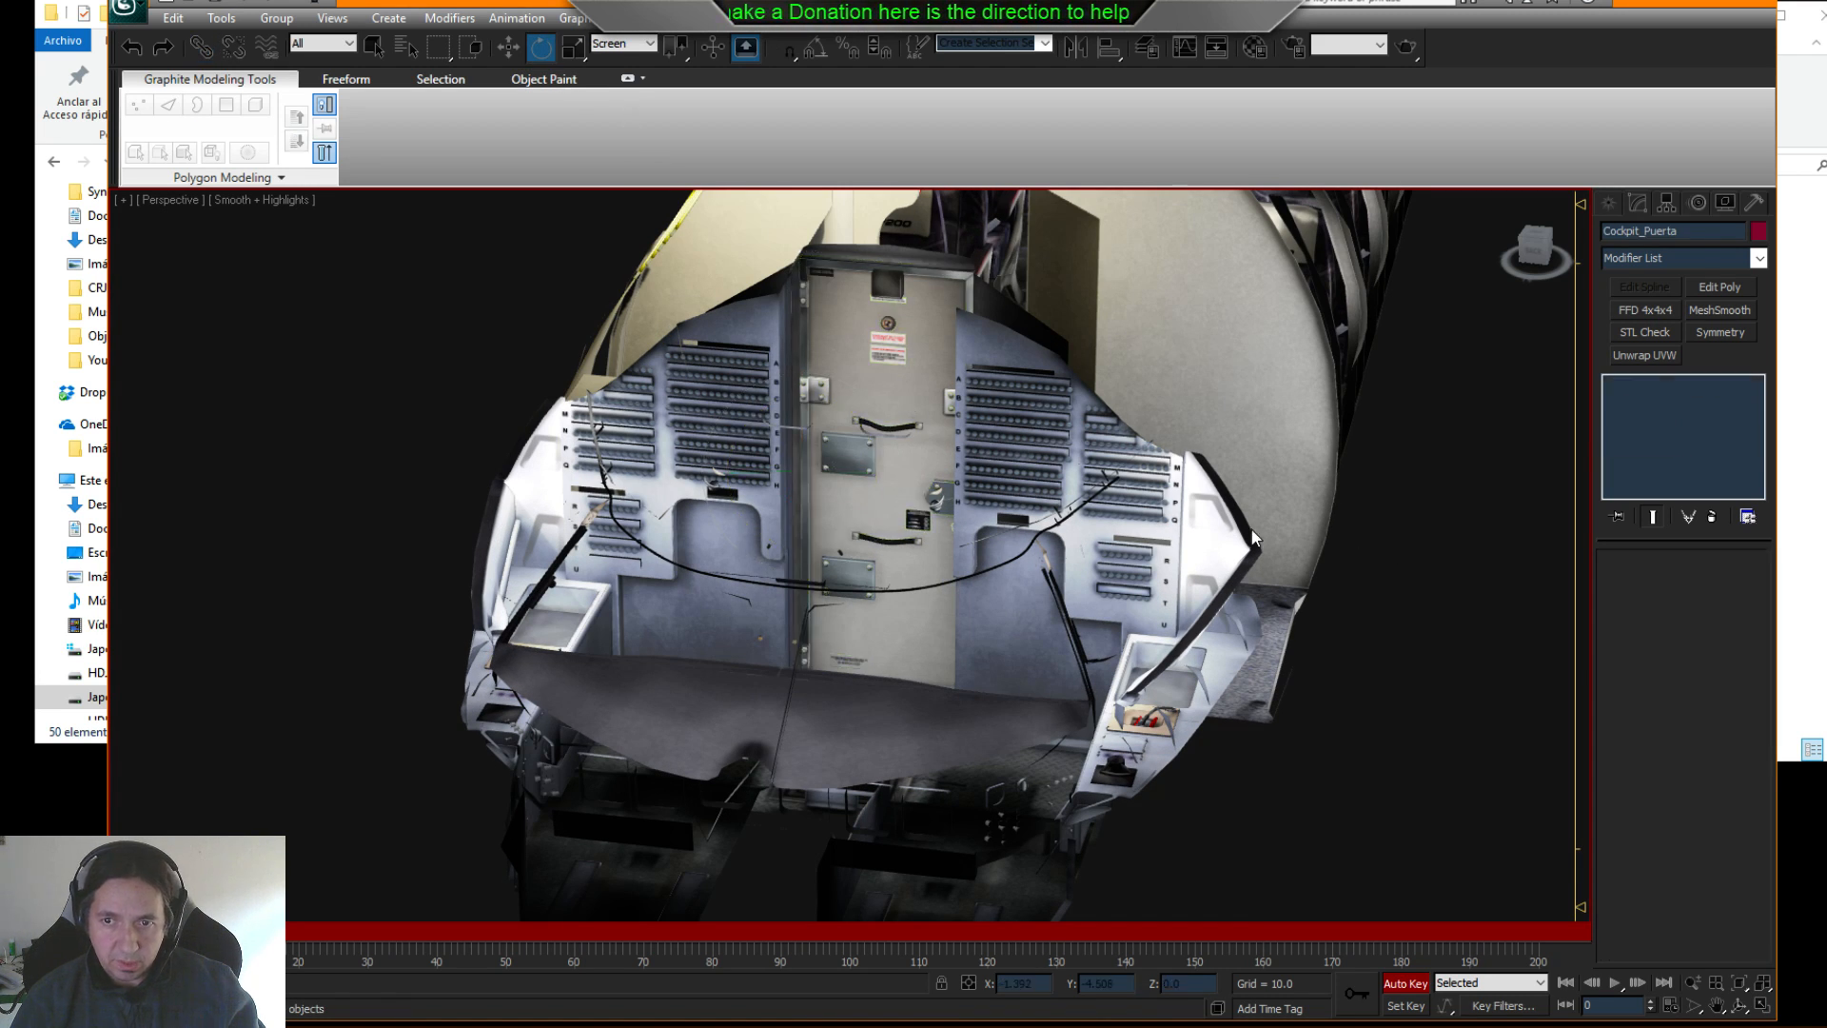
click(938, 436)
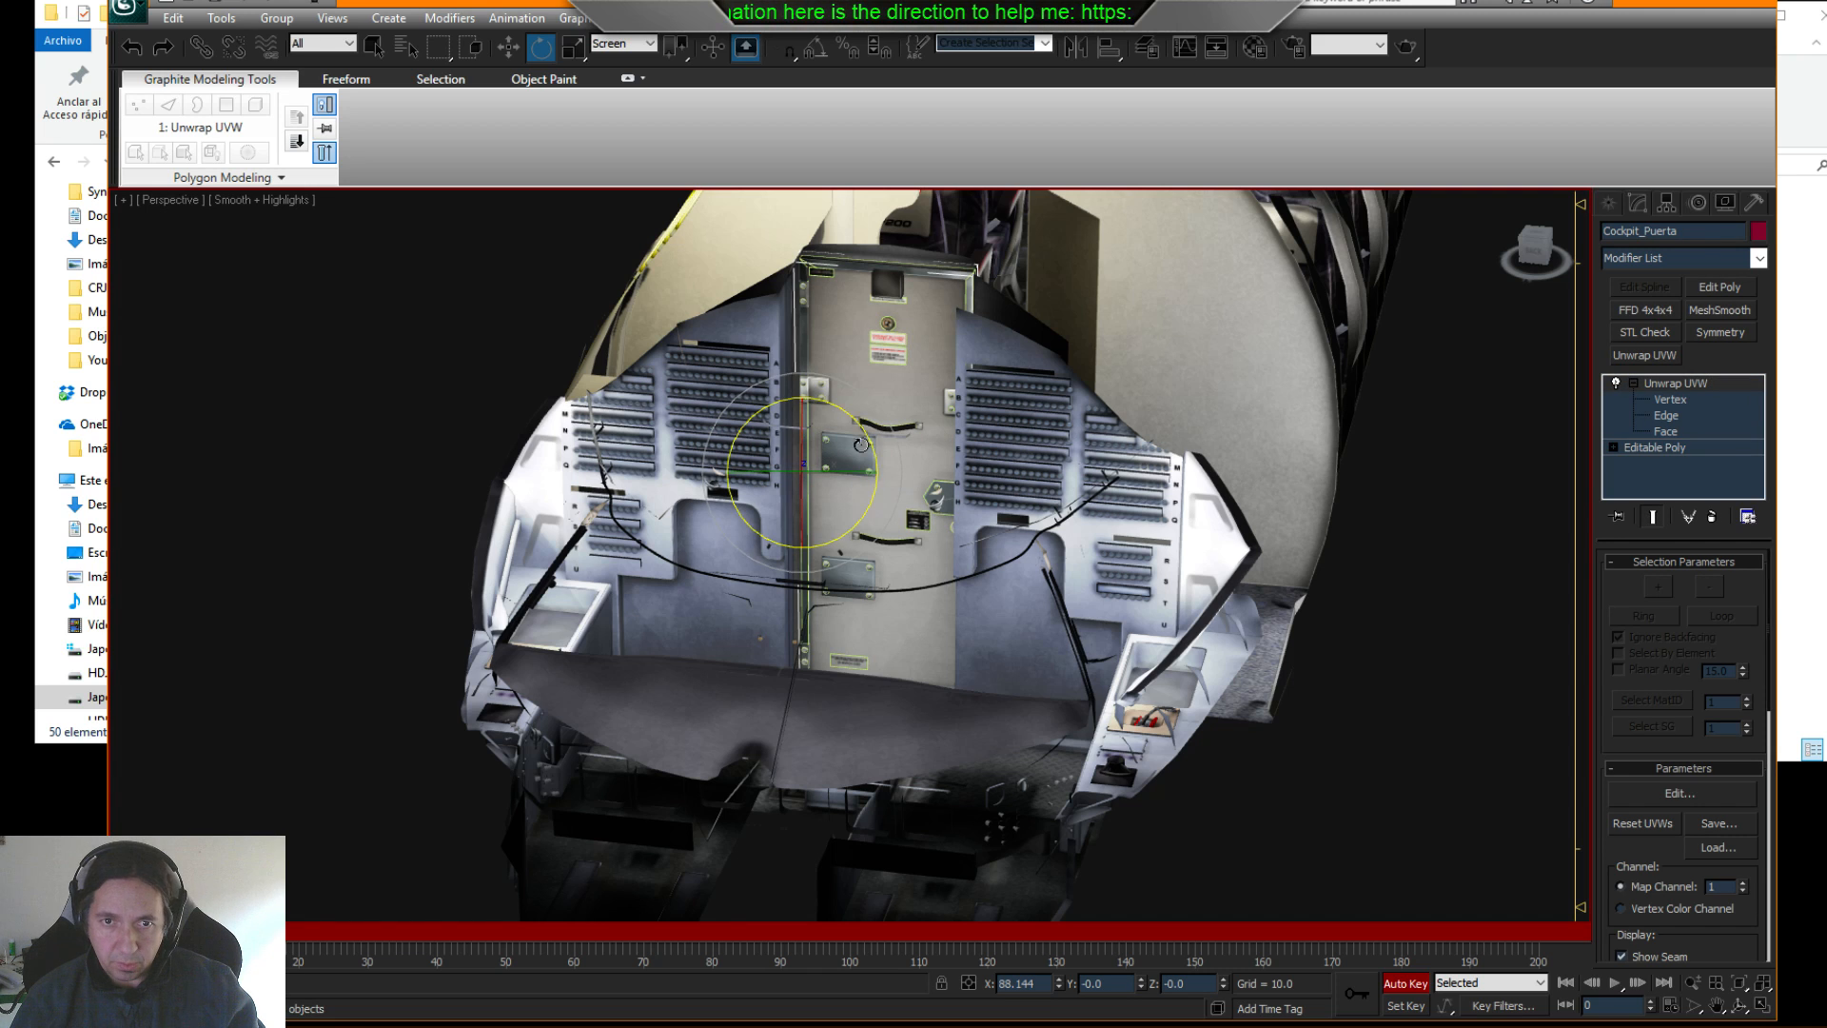
- Try the Local reference coordinate system for rotating the door and settle on View
click(627, 43)
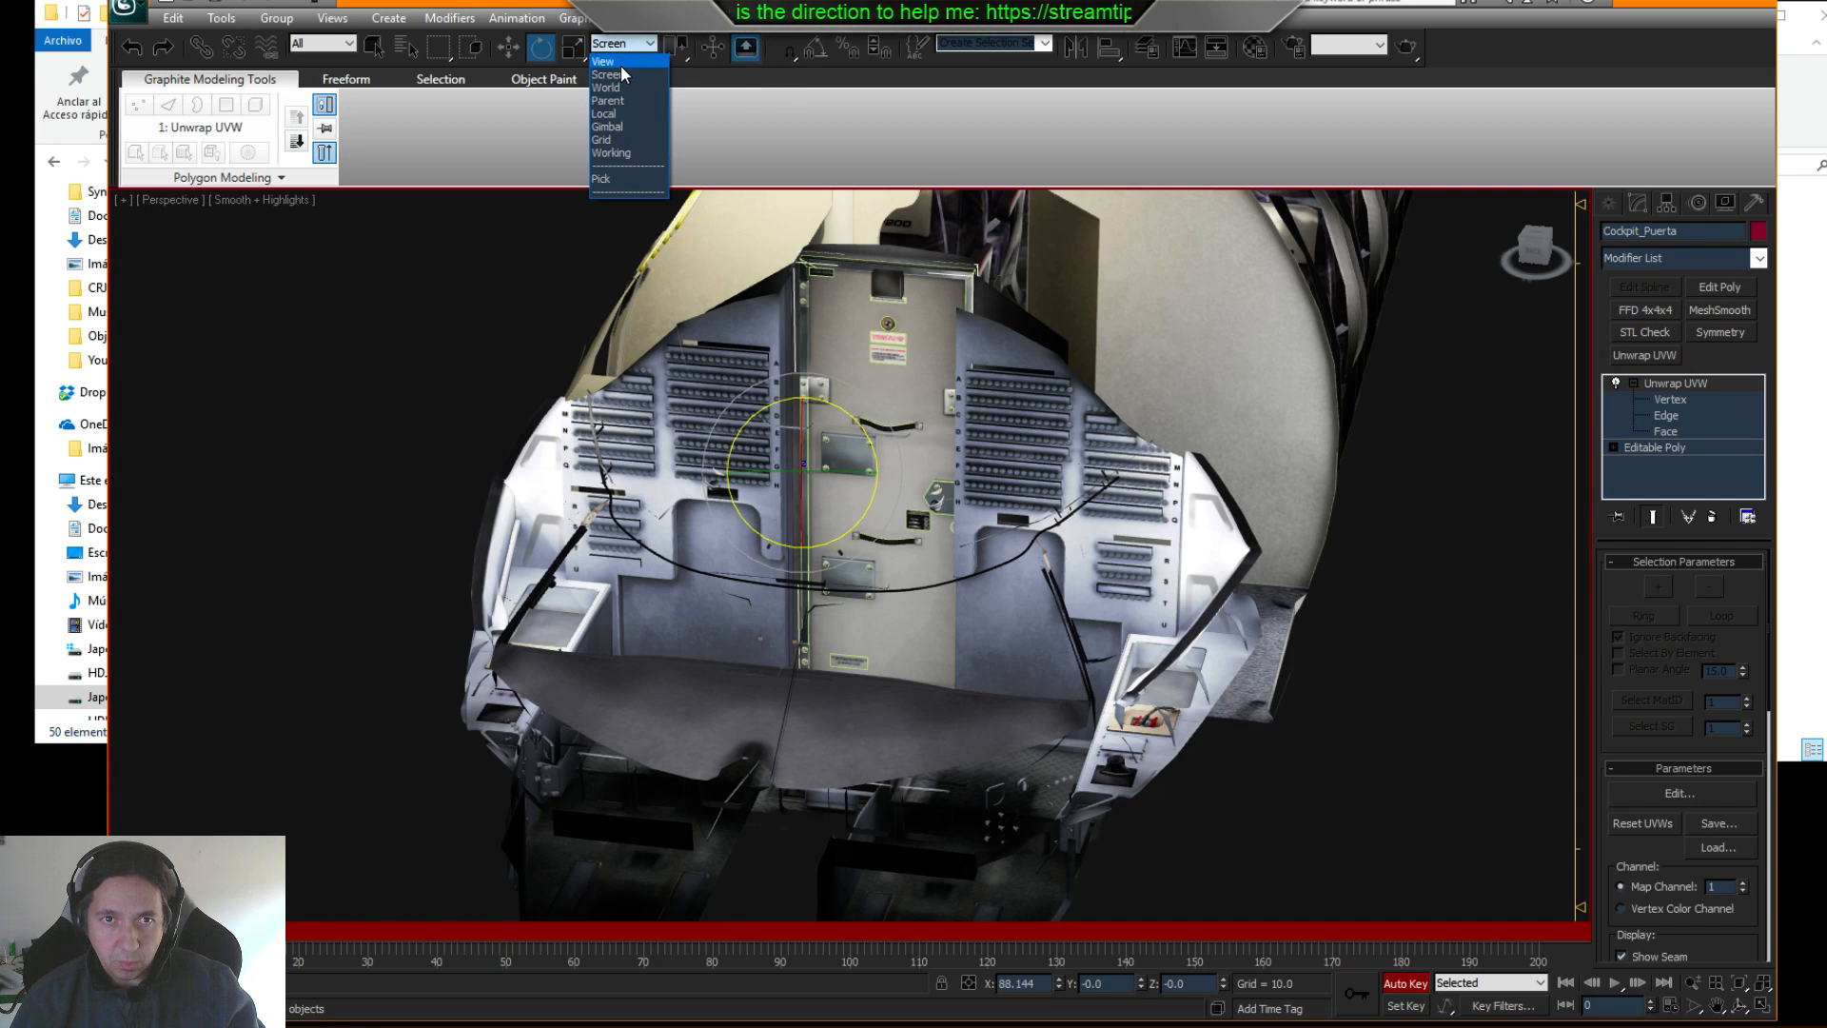
click(609, 113)
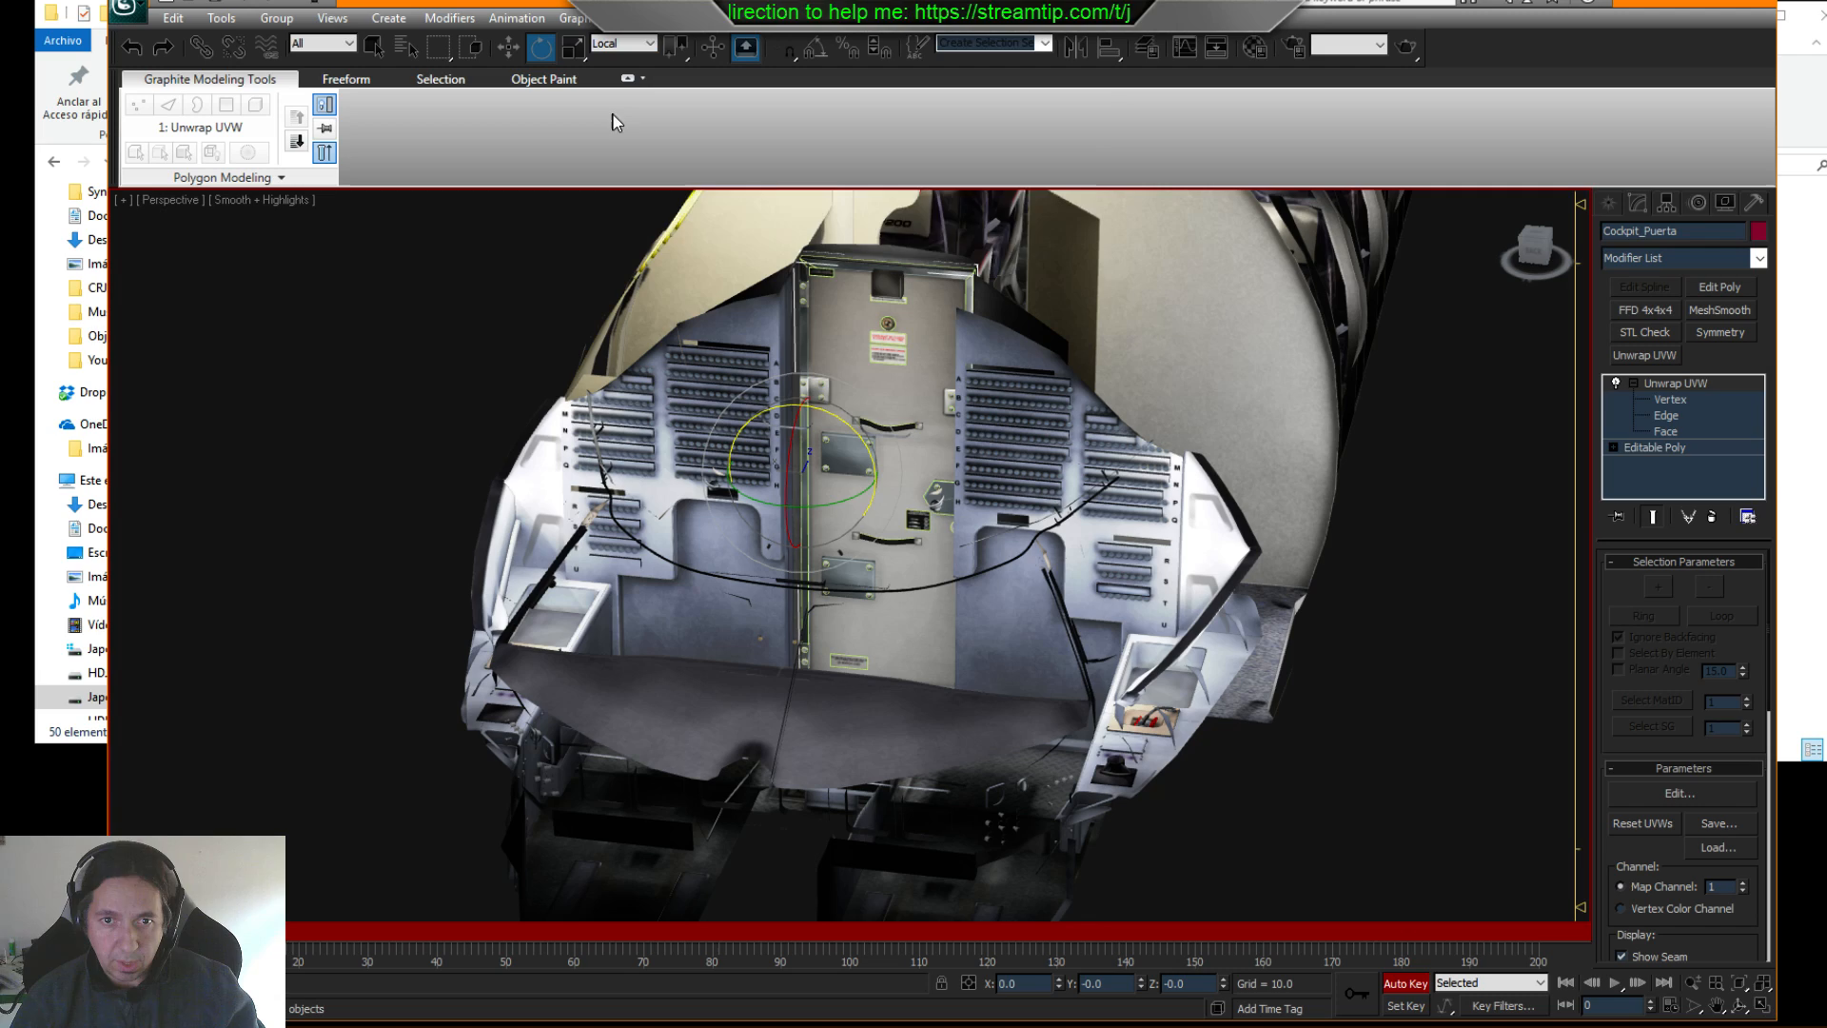
click(627, 45)
scroll(624, 61, up, 2)
click(625, 57)
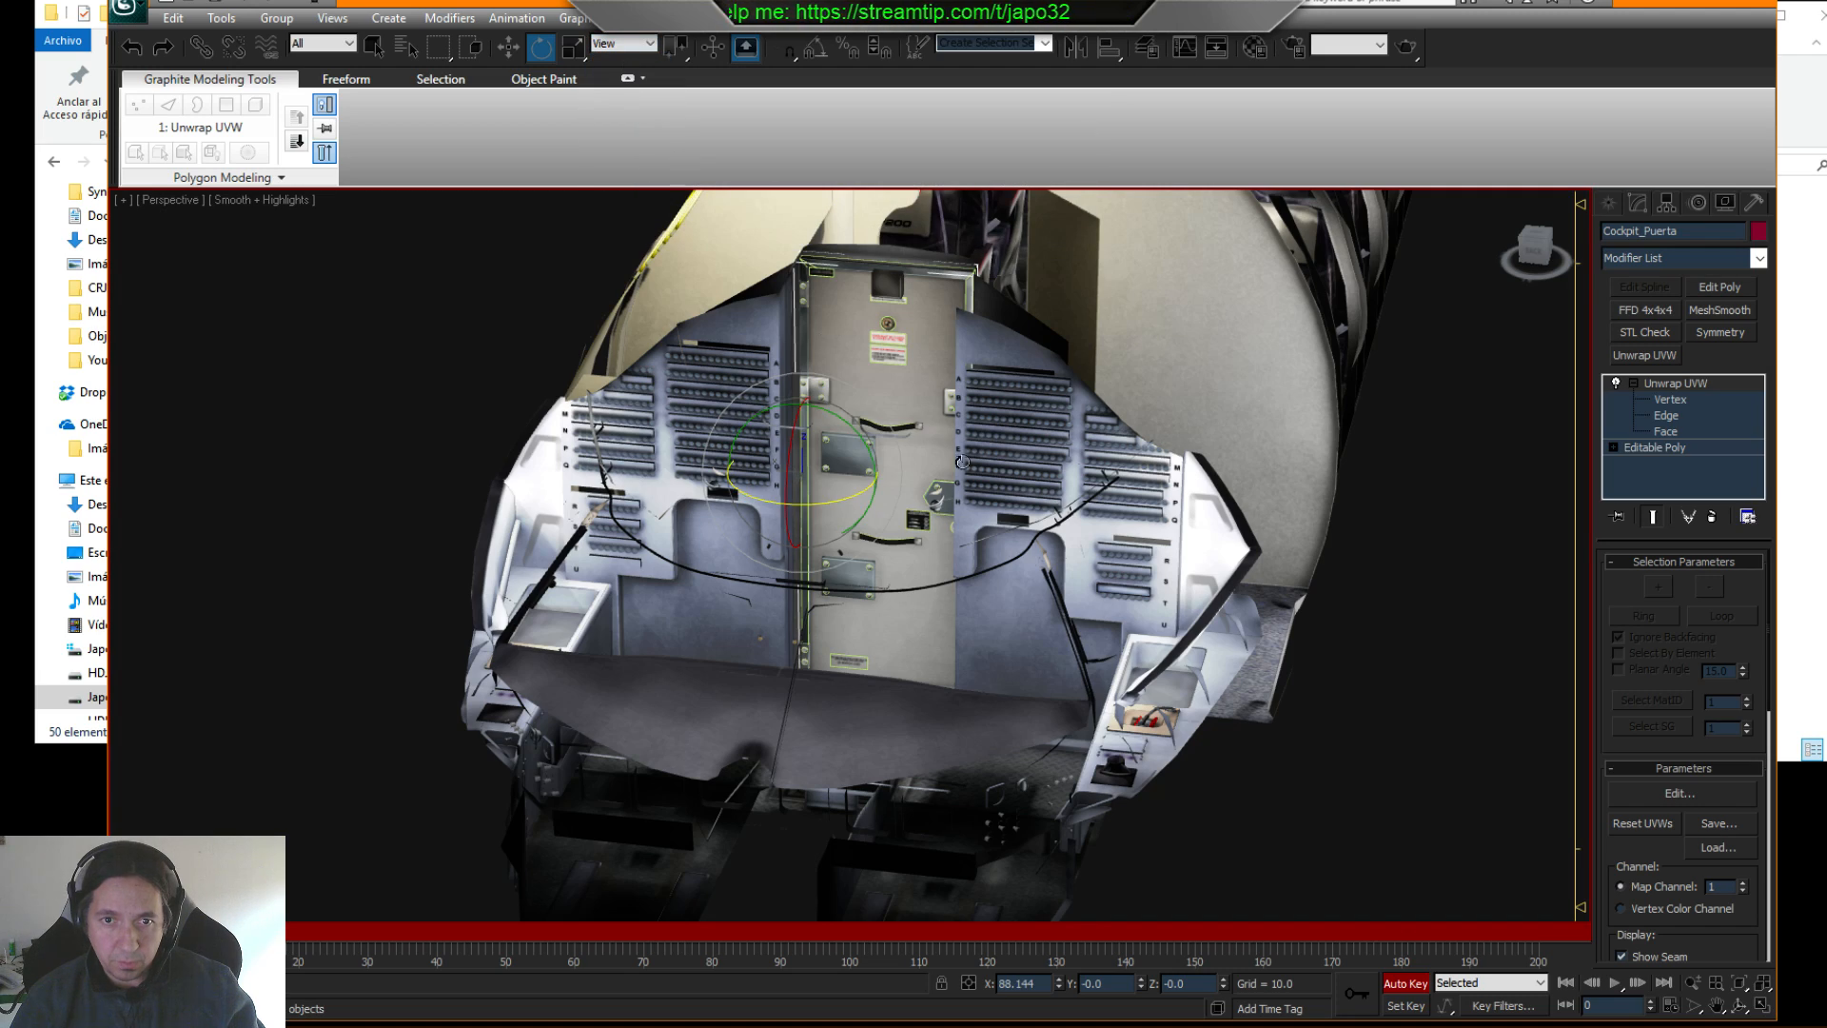
- At frame 10, rotate the door open about 88 degrees around its vertical axis at the hinge side
alt+middle_drag(1061, 533, 939, 646)
scroll(881, 587, up, 4)
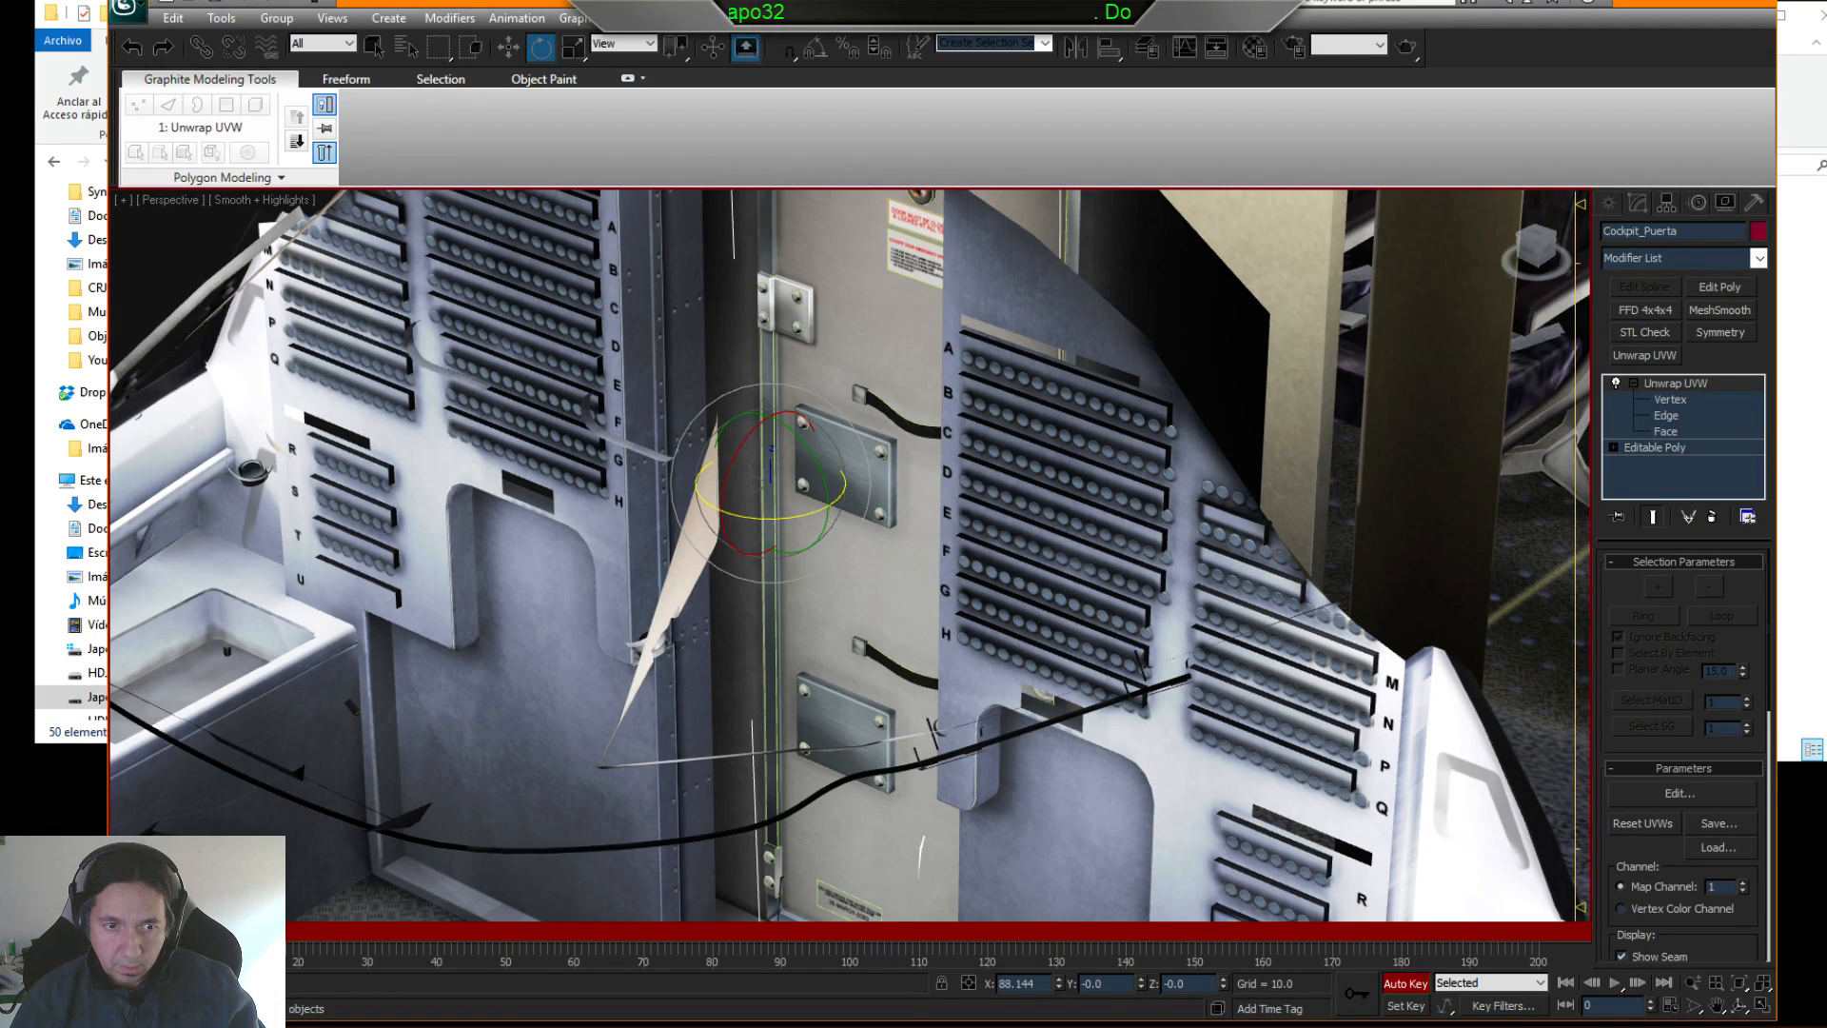
drag(162, 932, 289, 932)
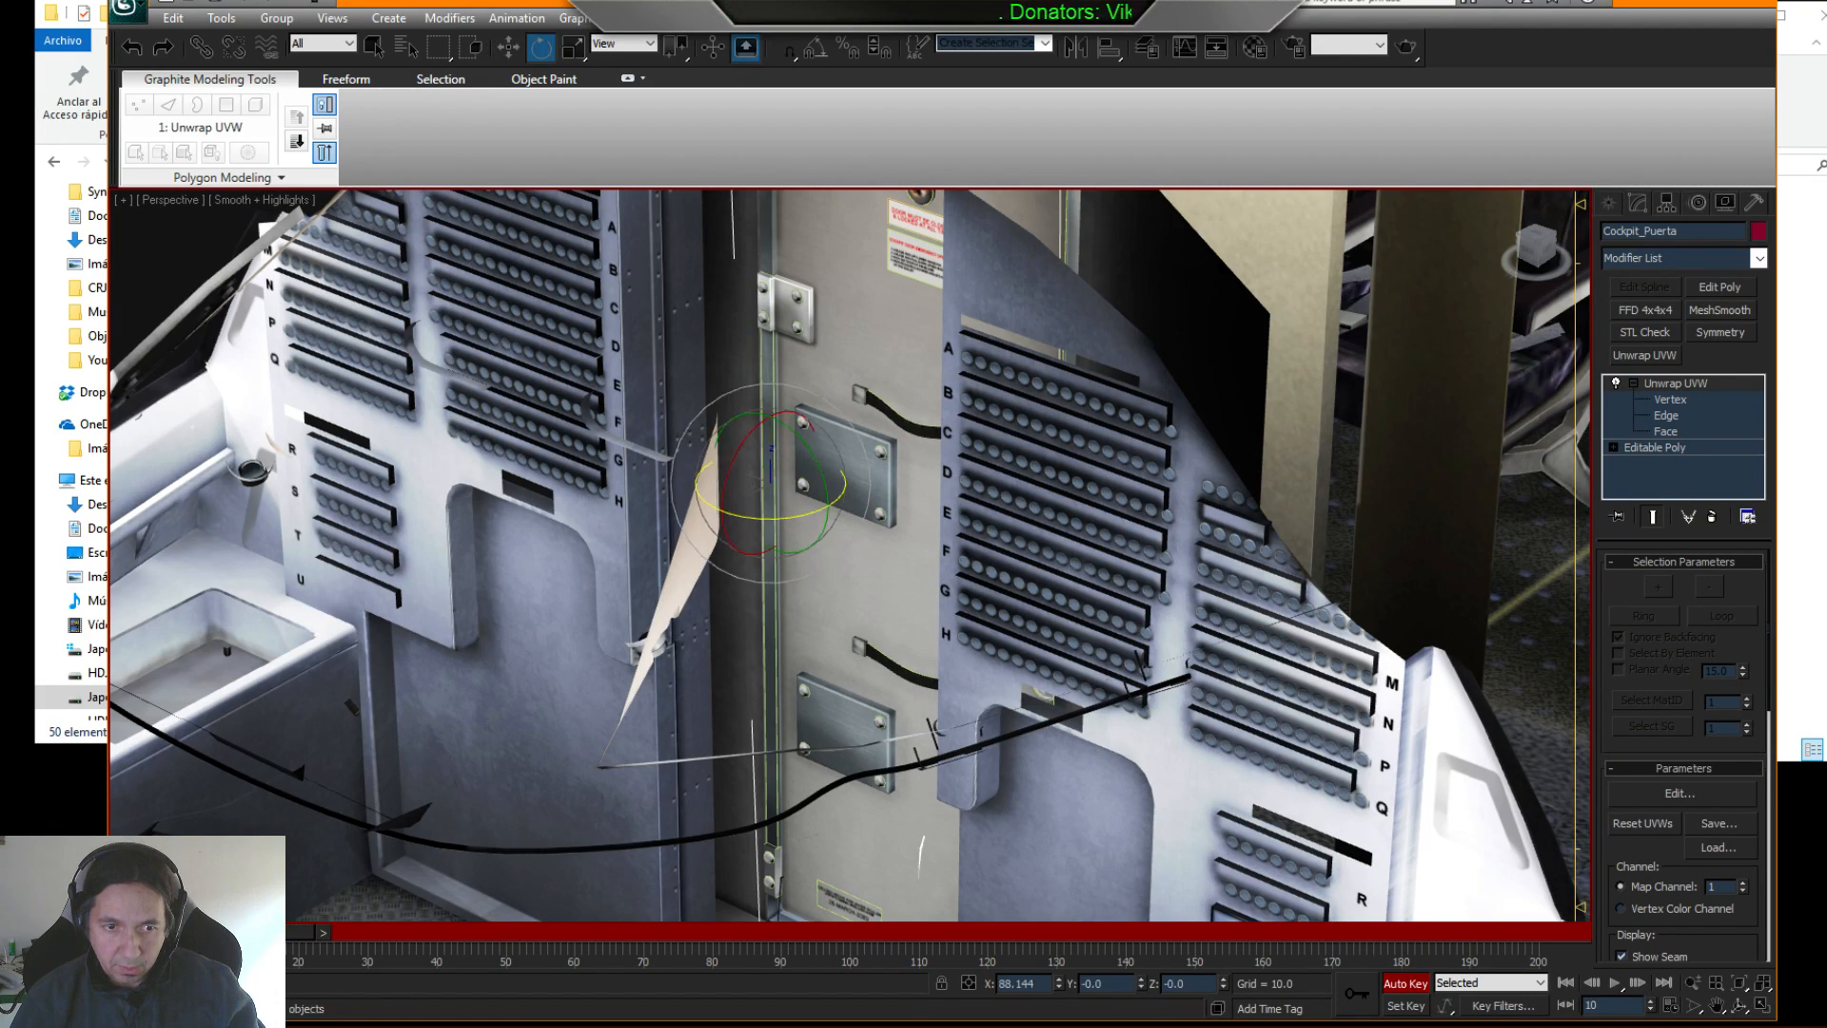
drag(798, 514, 980, 504)
alt+middle_drag(980, 503, 710, 522)
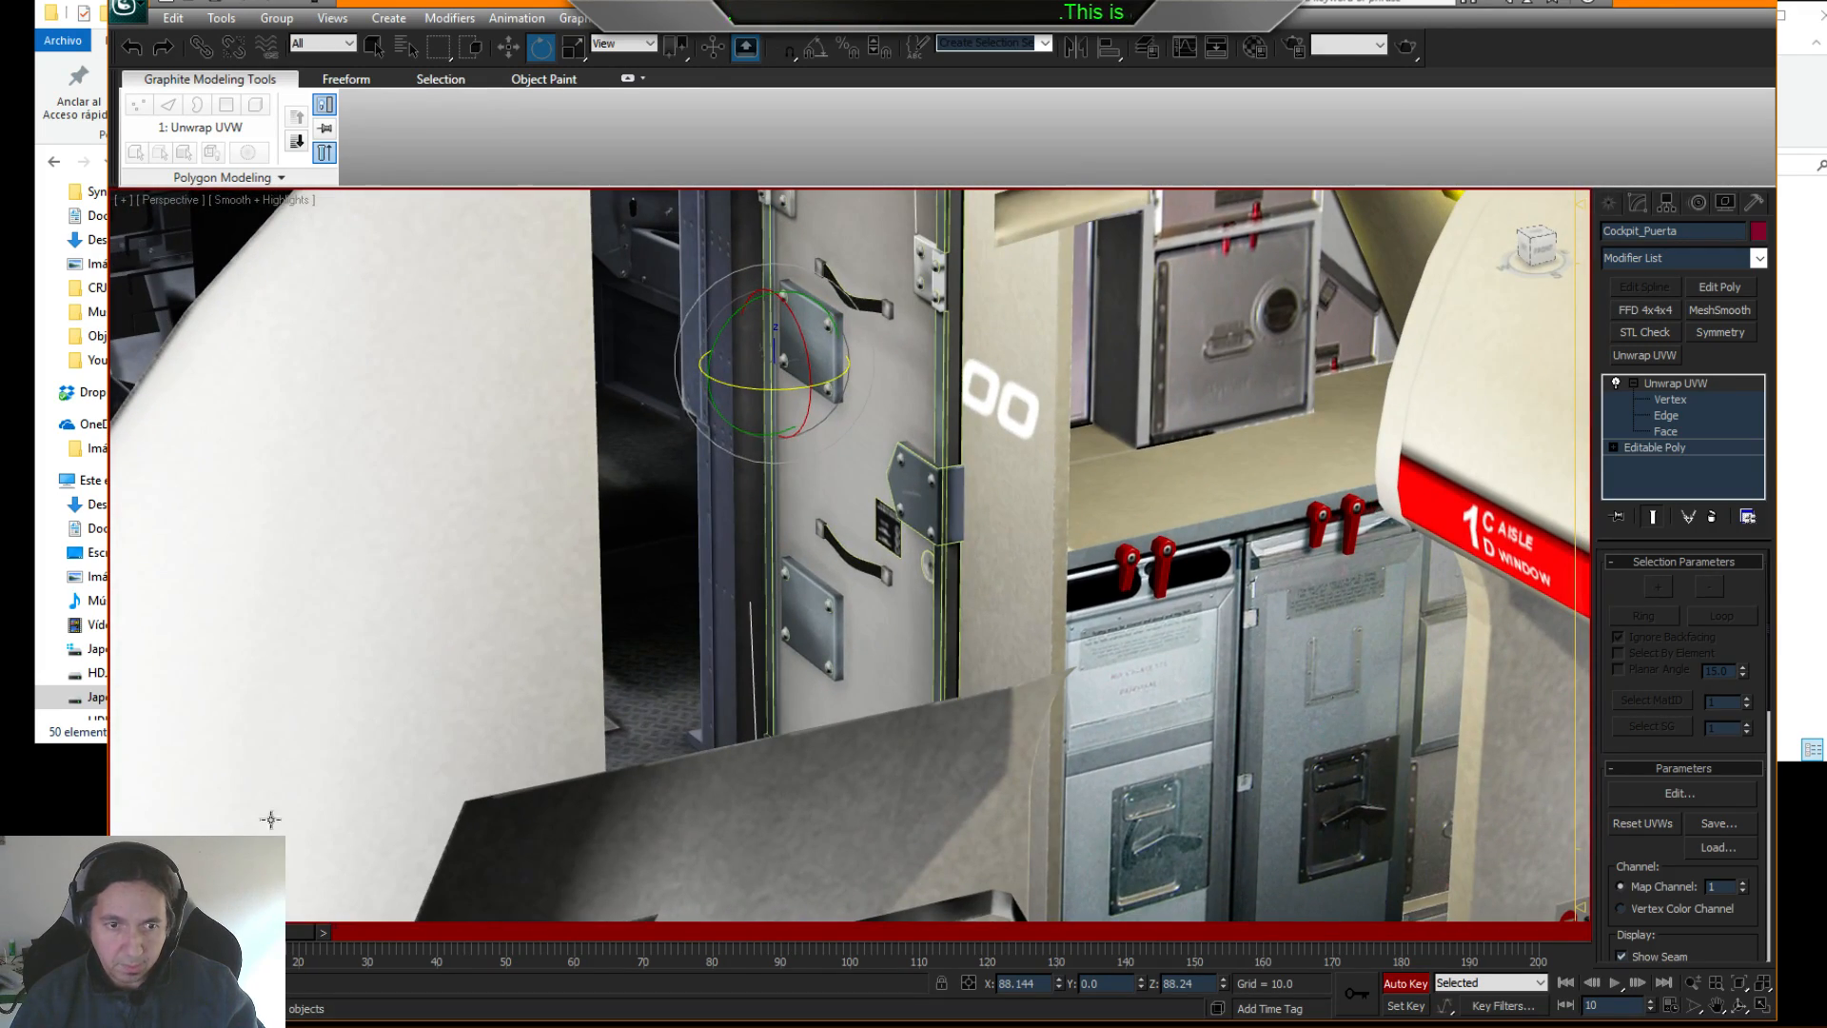
- Return the animation to frame 0 and turn off Auto Key mode
drag(276, 931, 206, 931)
alt+middle_drag(533, 609, 1426, 866)
click(1417, 988)
alt+middle_drag(1019, 763, 987, 594)
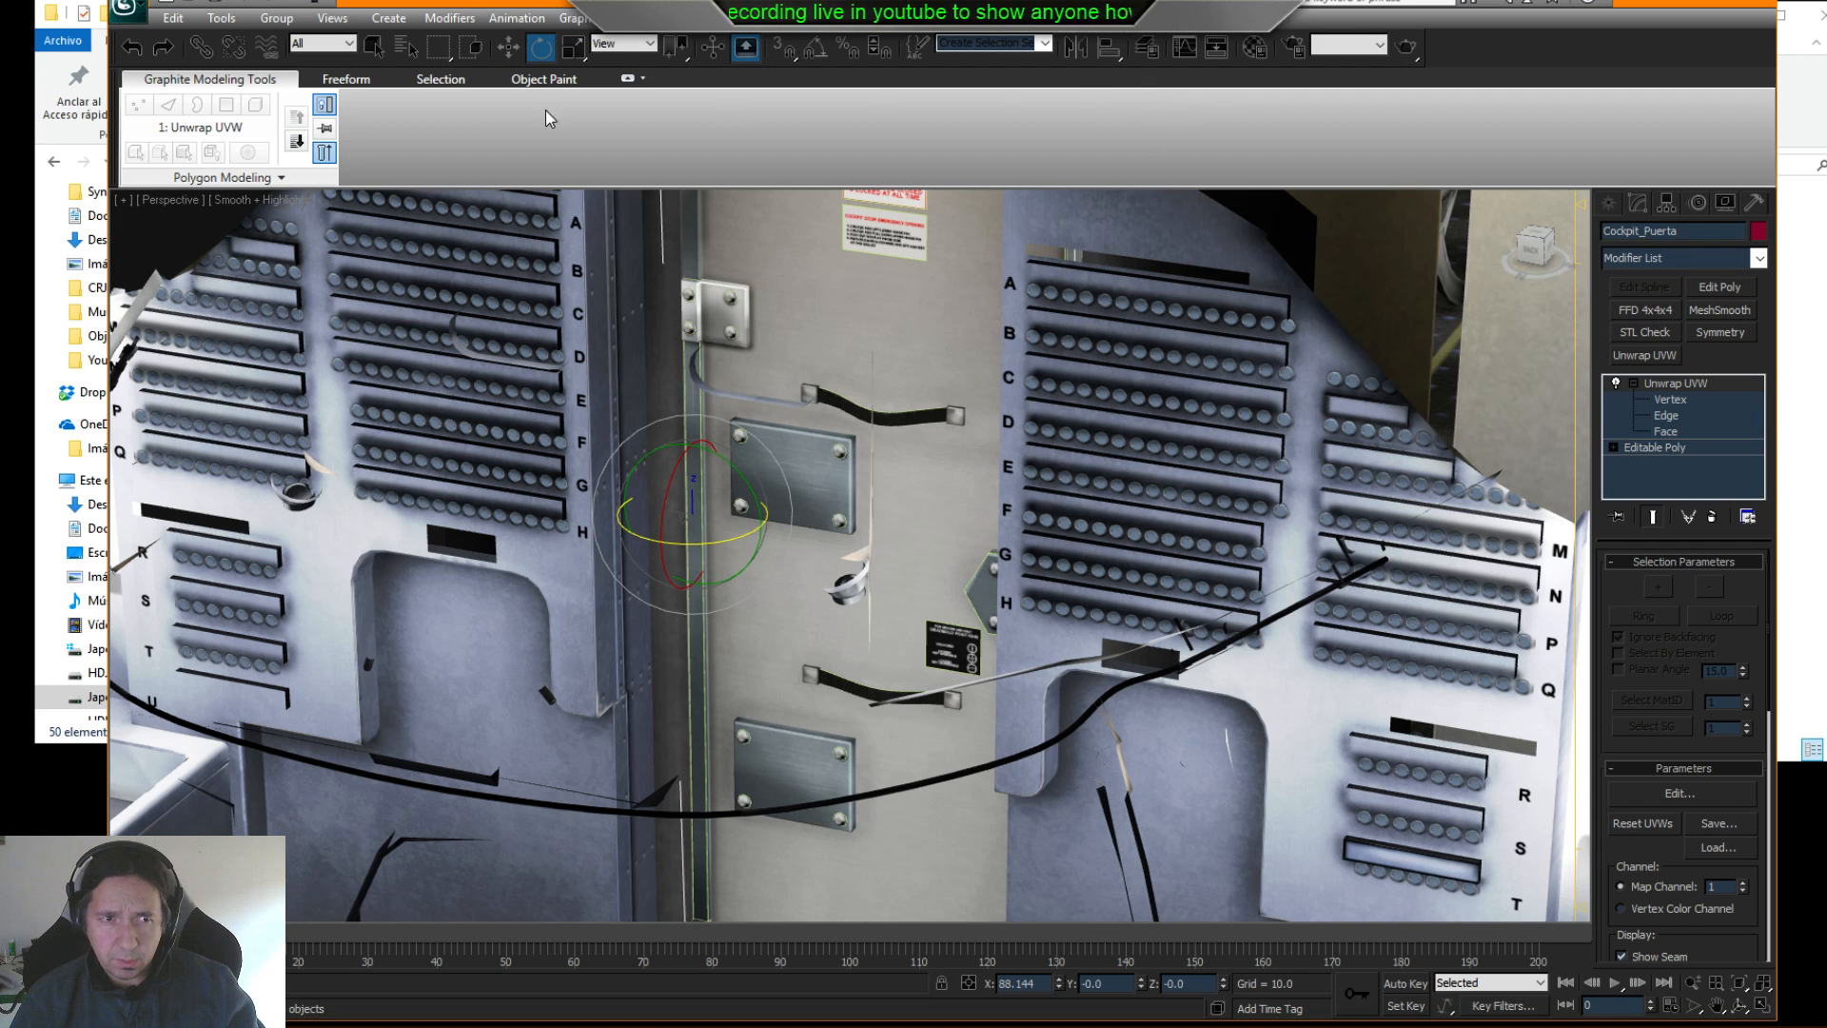
click(28, 113)
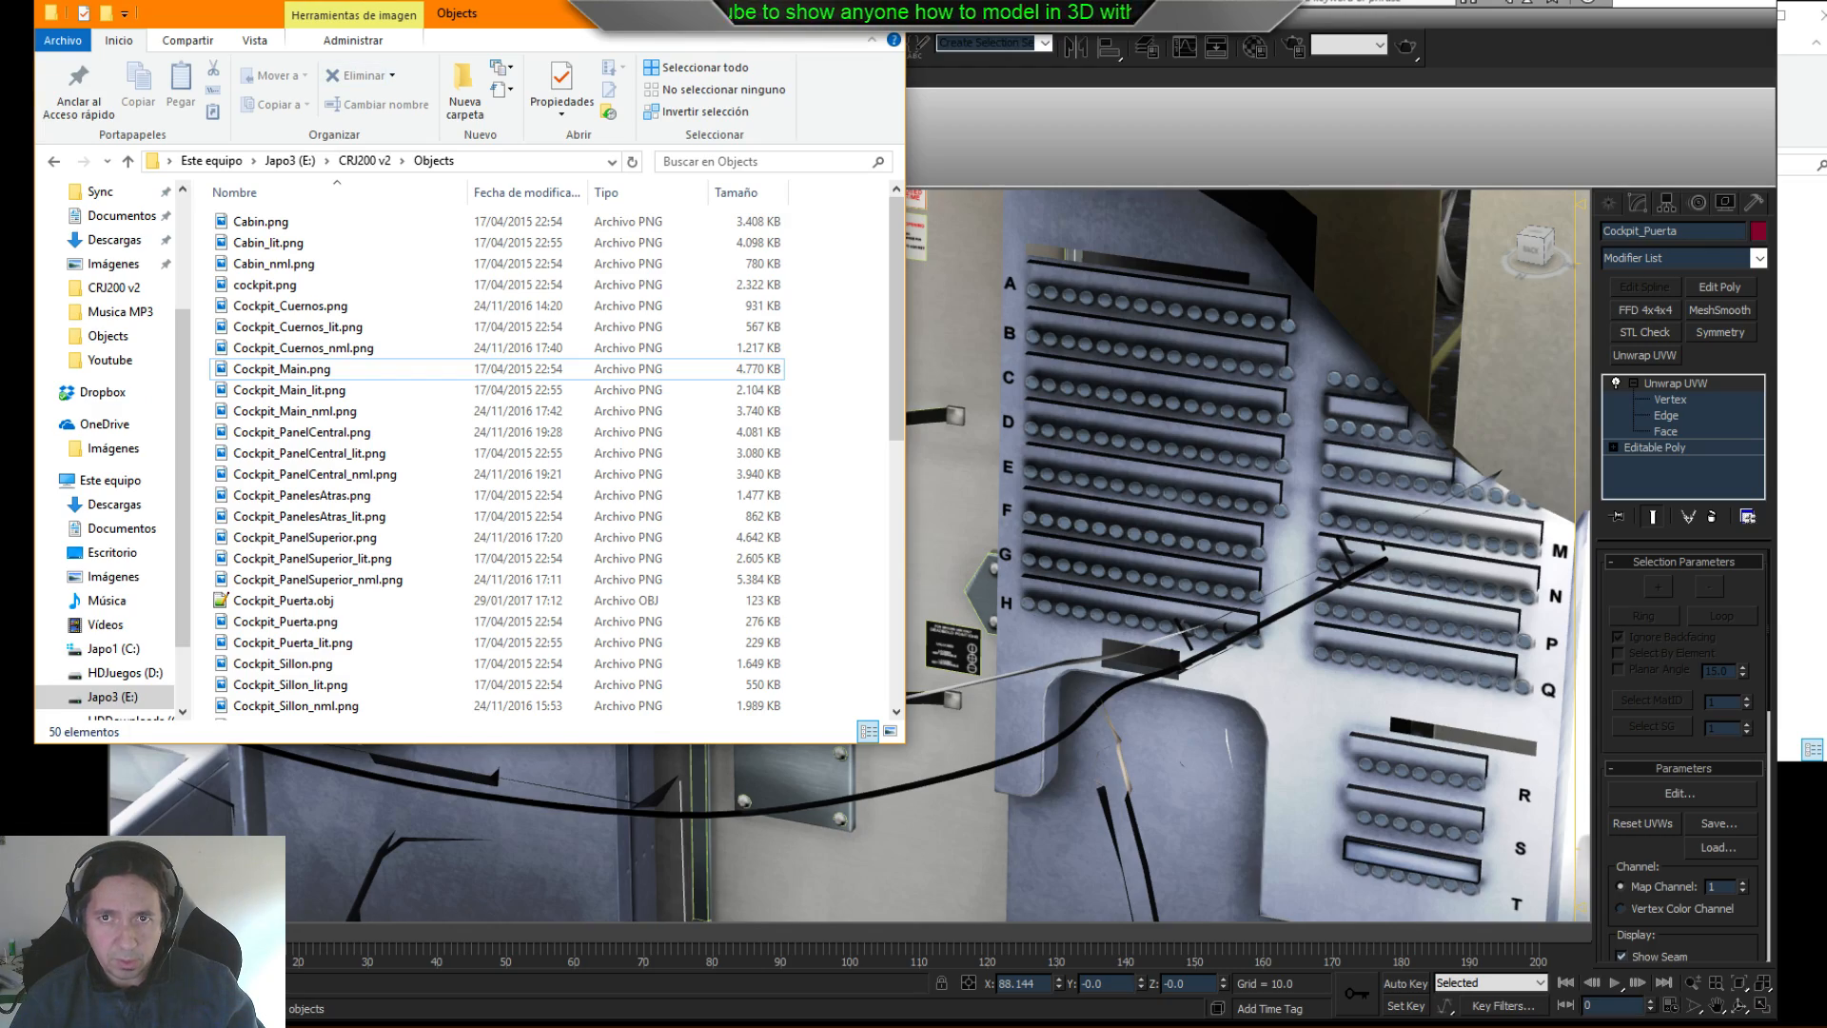
click(984, 114)
alt+middle_drag(950, 622, 930, 569)
drag(731, 559, 860, 533)
right_click(860, 533)
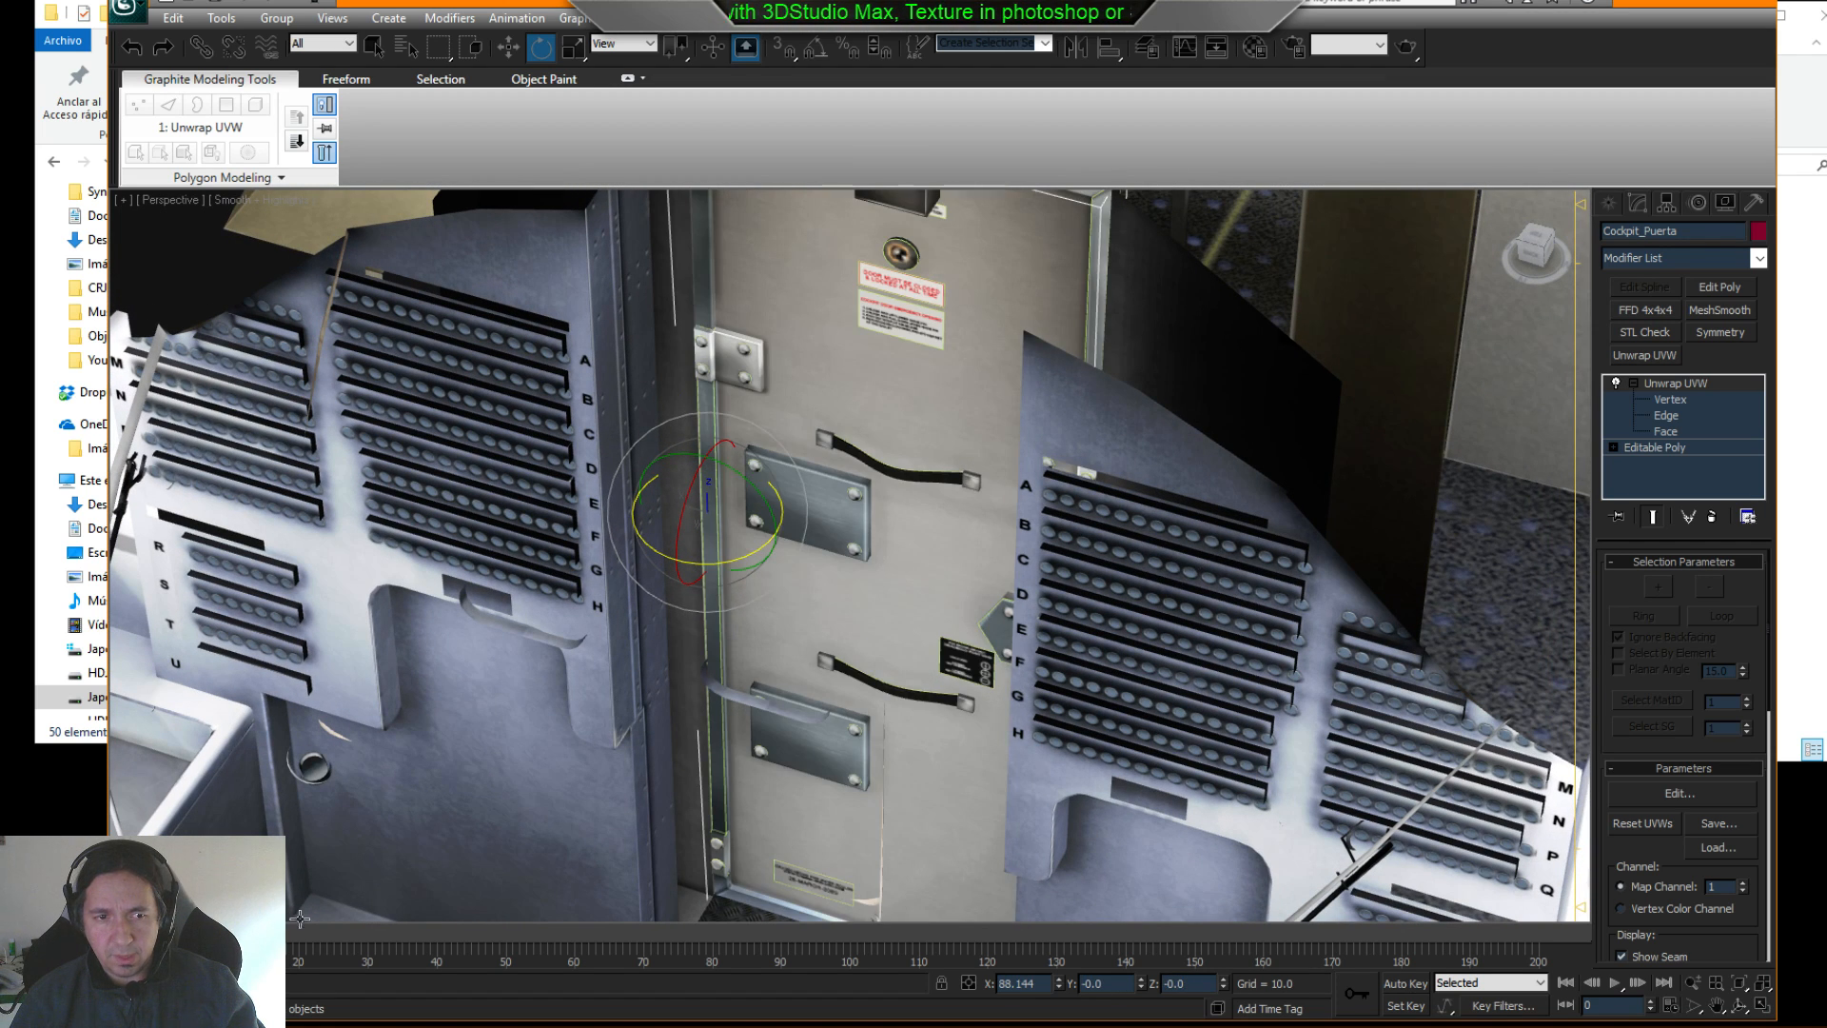
- With Auto Key on at frame 10, move the door up to Z 0.764 and return to frame 0
drag(185, 933, 254, 933)
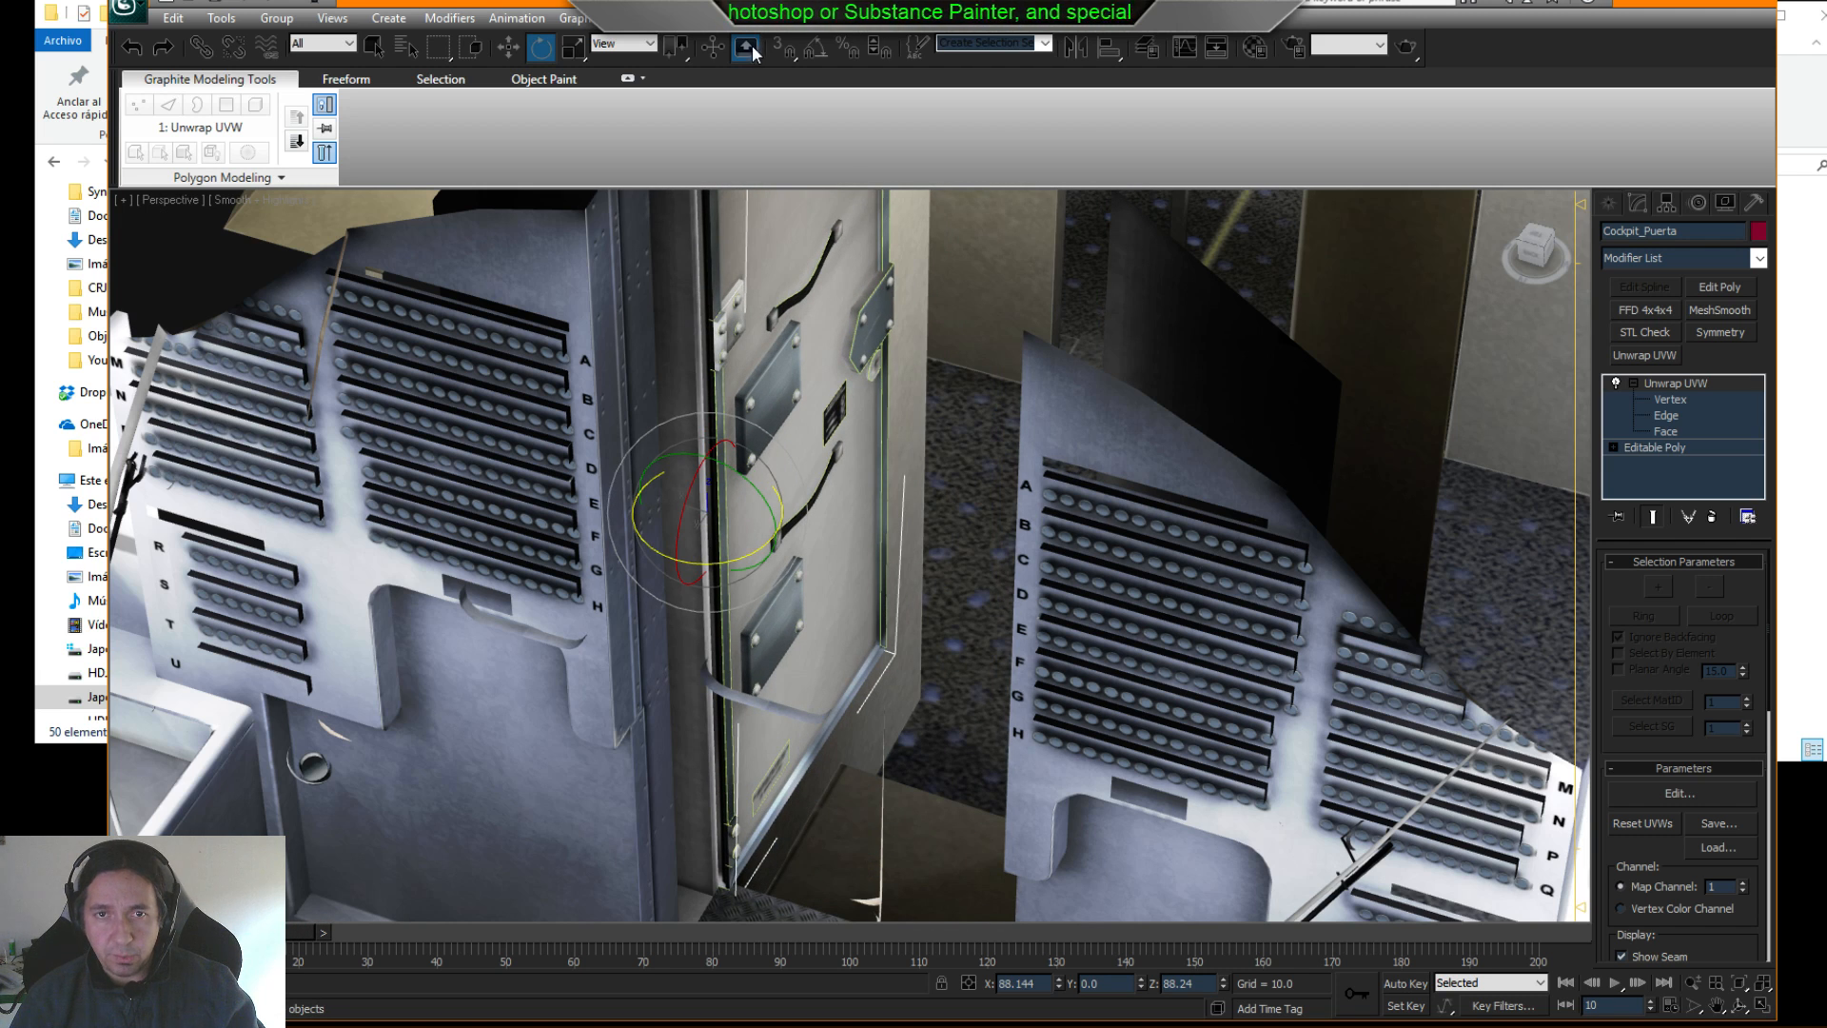
click(507, 47)
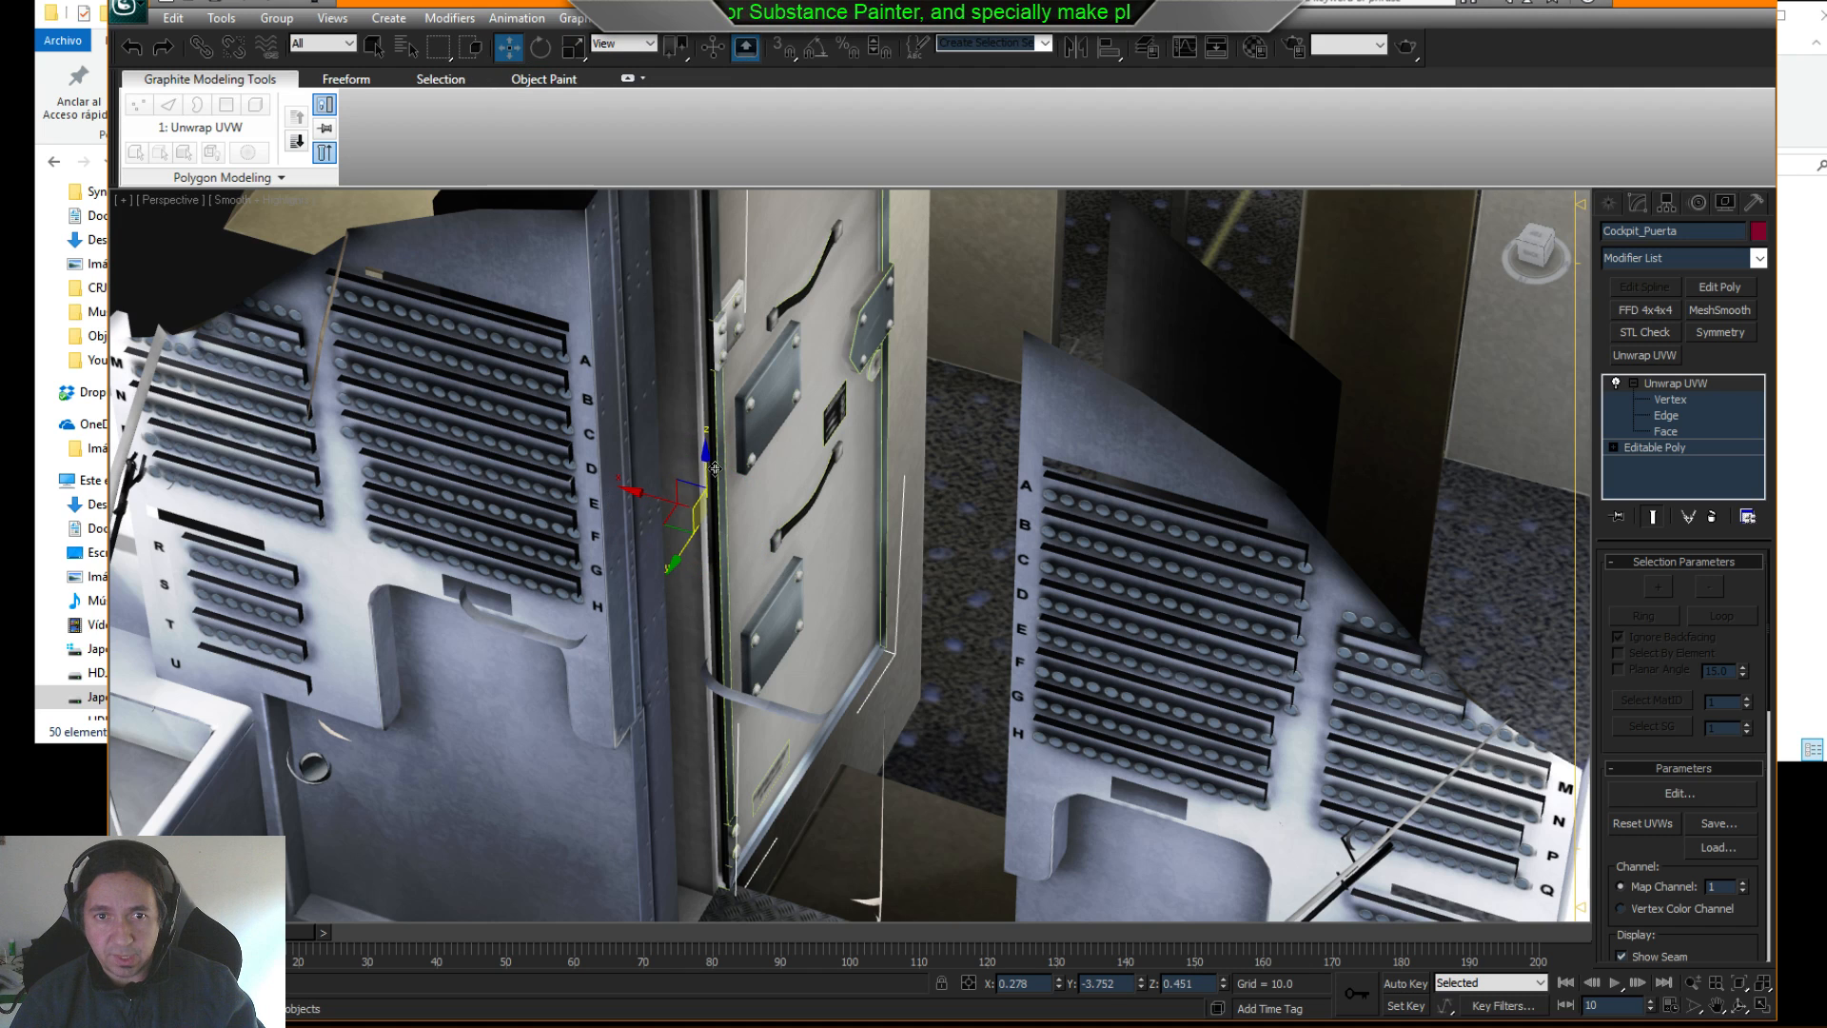
click(1422, 980)
drag(696, 453, 732, 295)
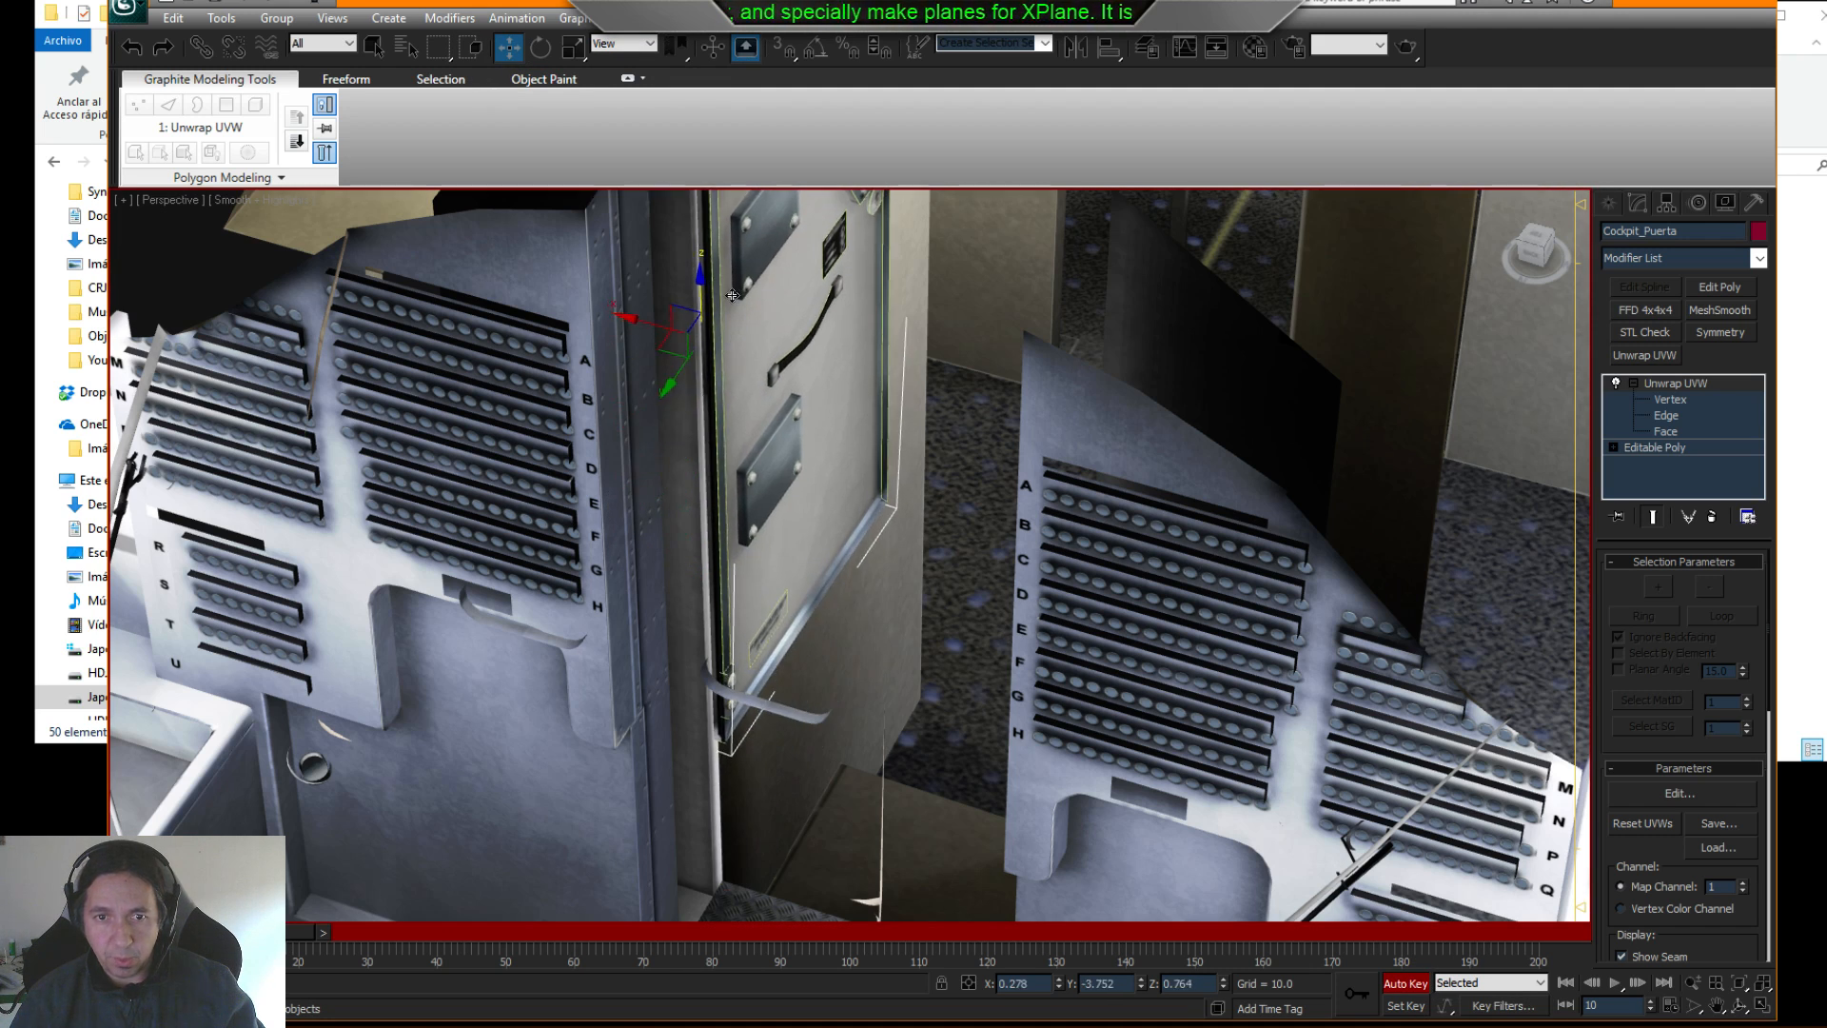
drag(253, 933, 186, 933)
key(comma)
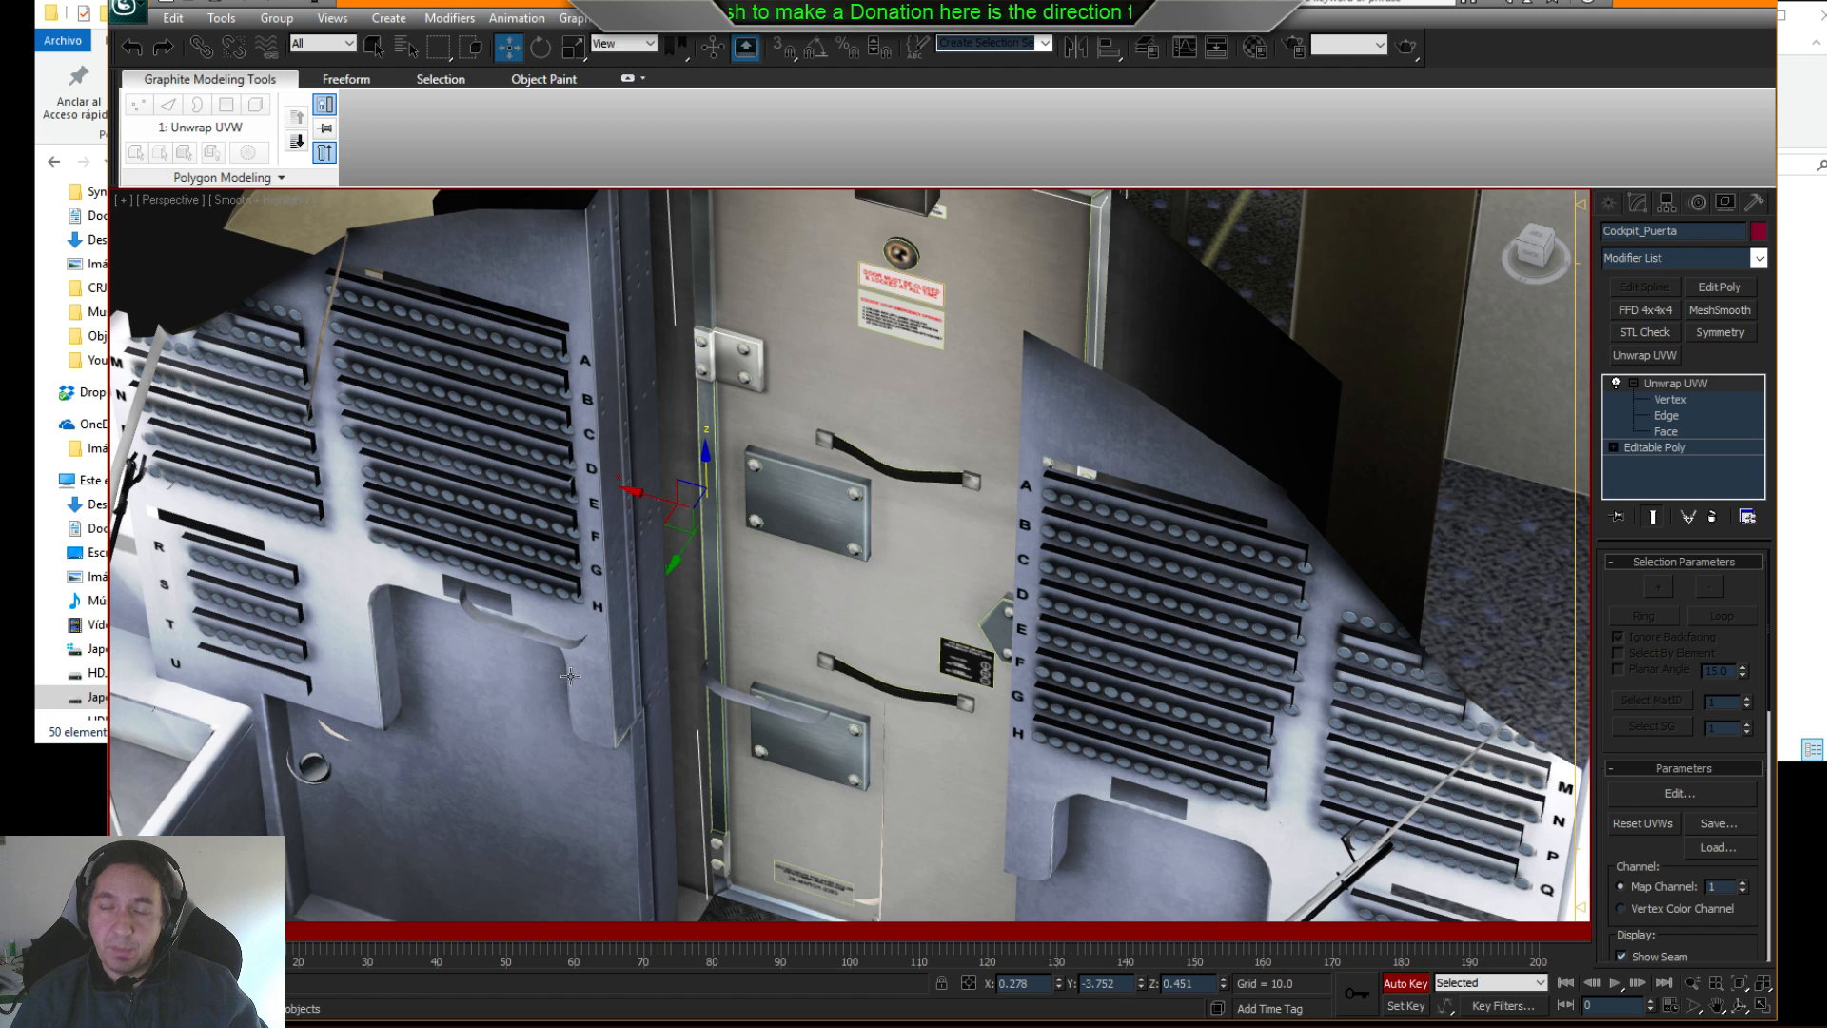
- Select the Cockpit_Puerta X-Obj helper in front of the cockpit
scroll(671, 562, down, 10)
alt+middle_drag(923, 614, 623, 748)
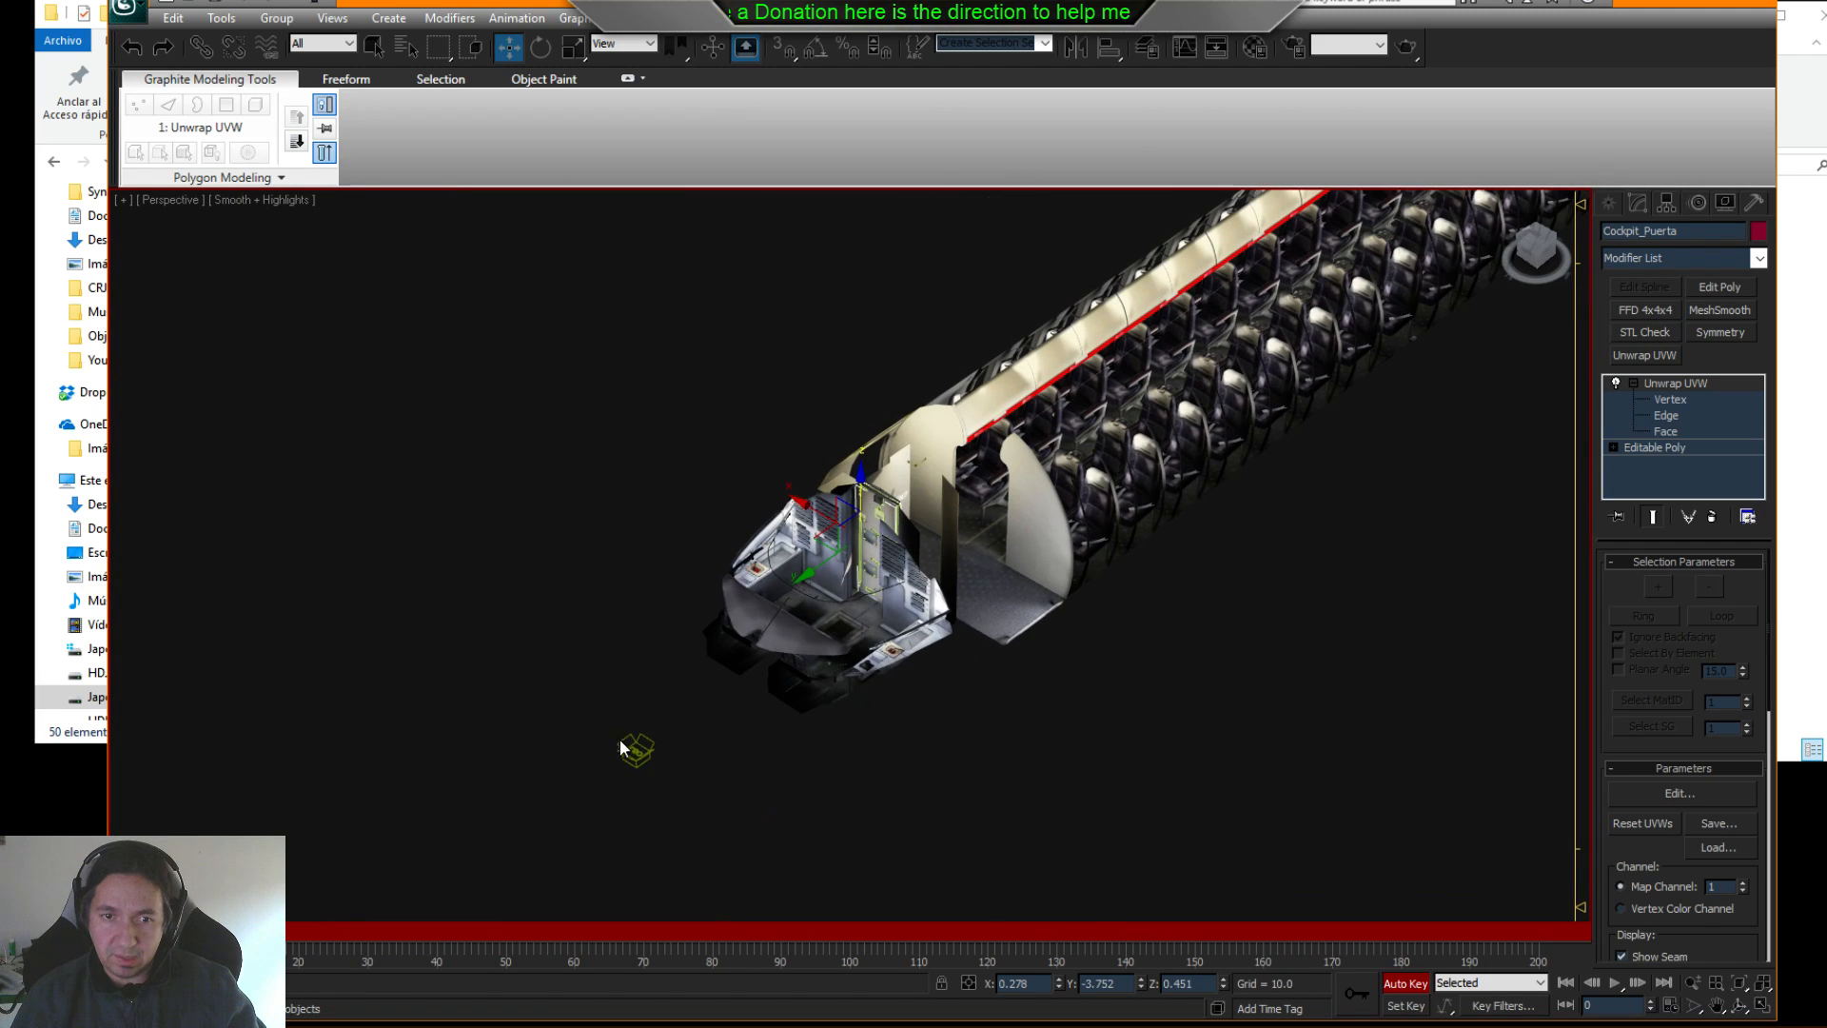
click(638, 753)
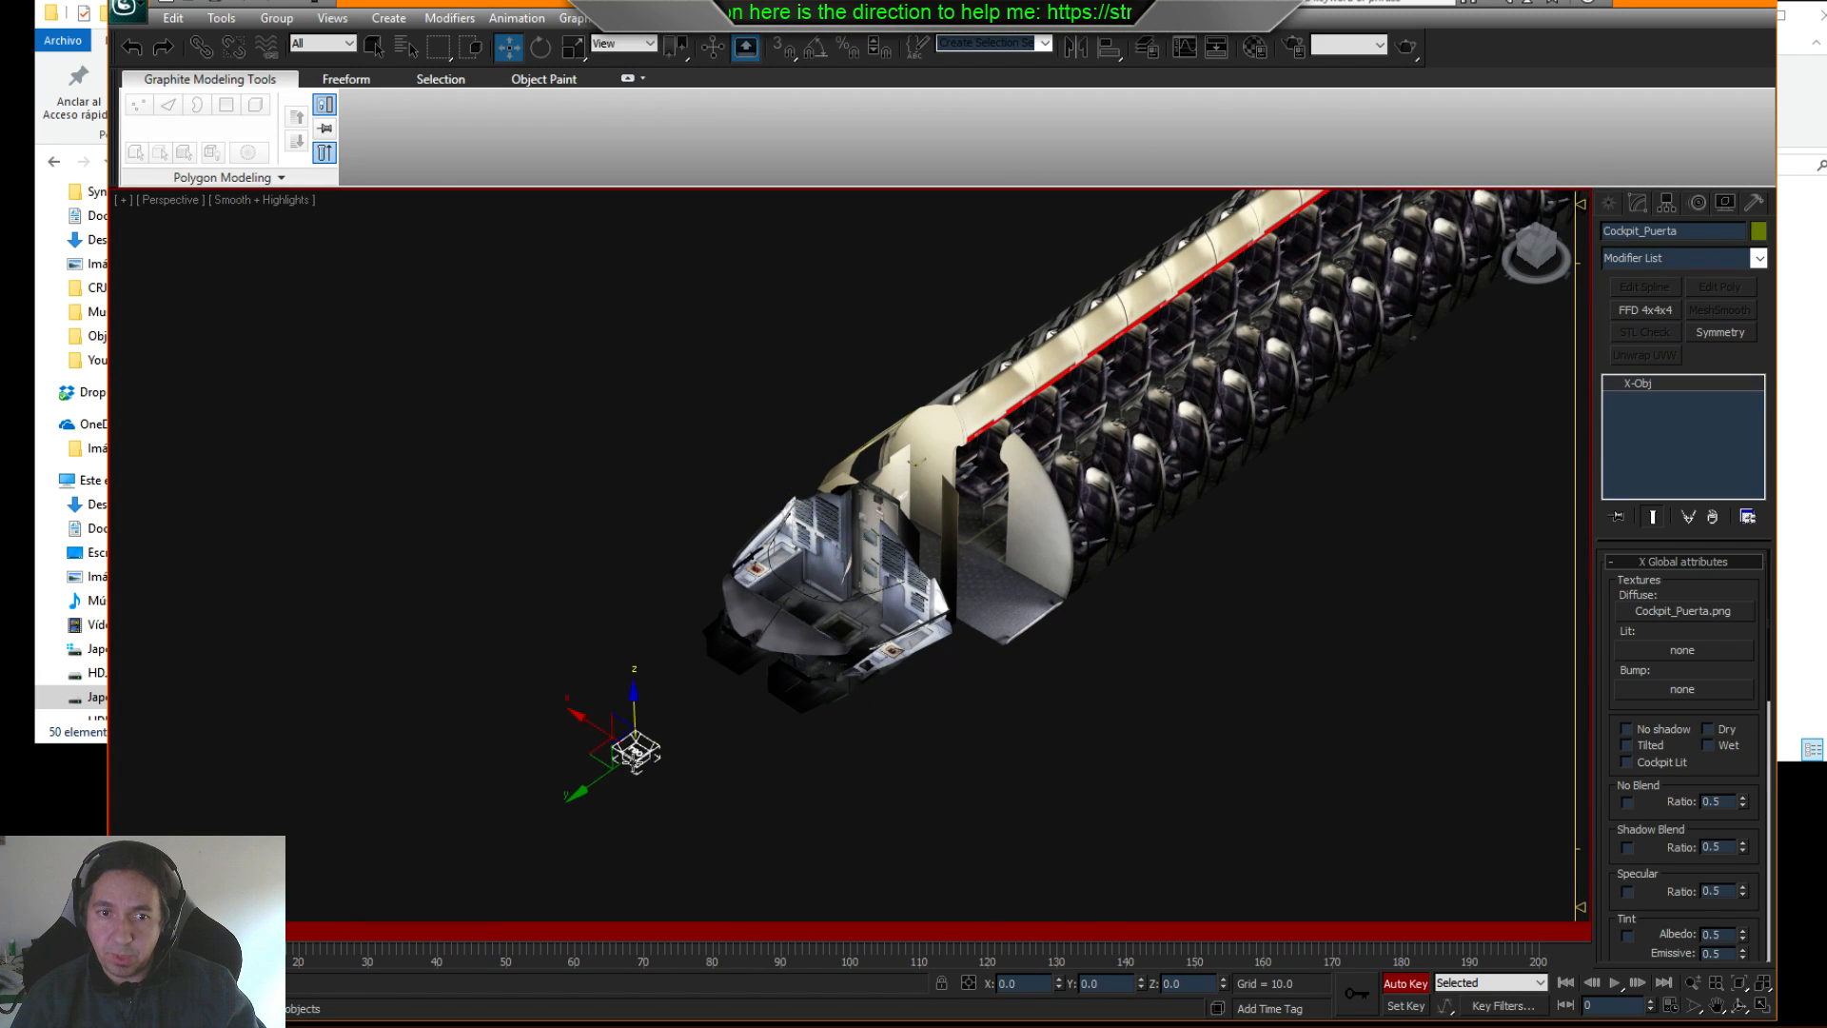
- Return the view to the door and hide the Cockpit_Main layer
scroll(904, 499, up, 12)
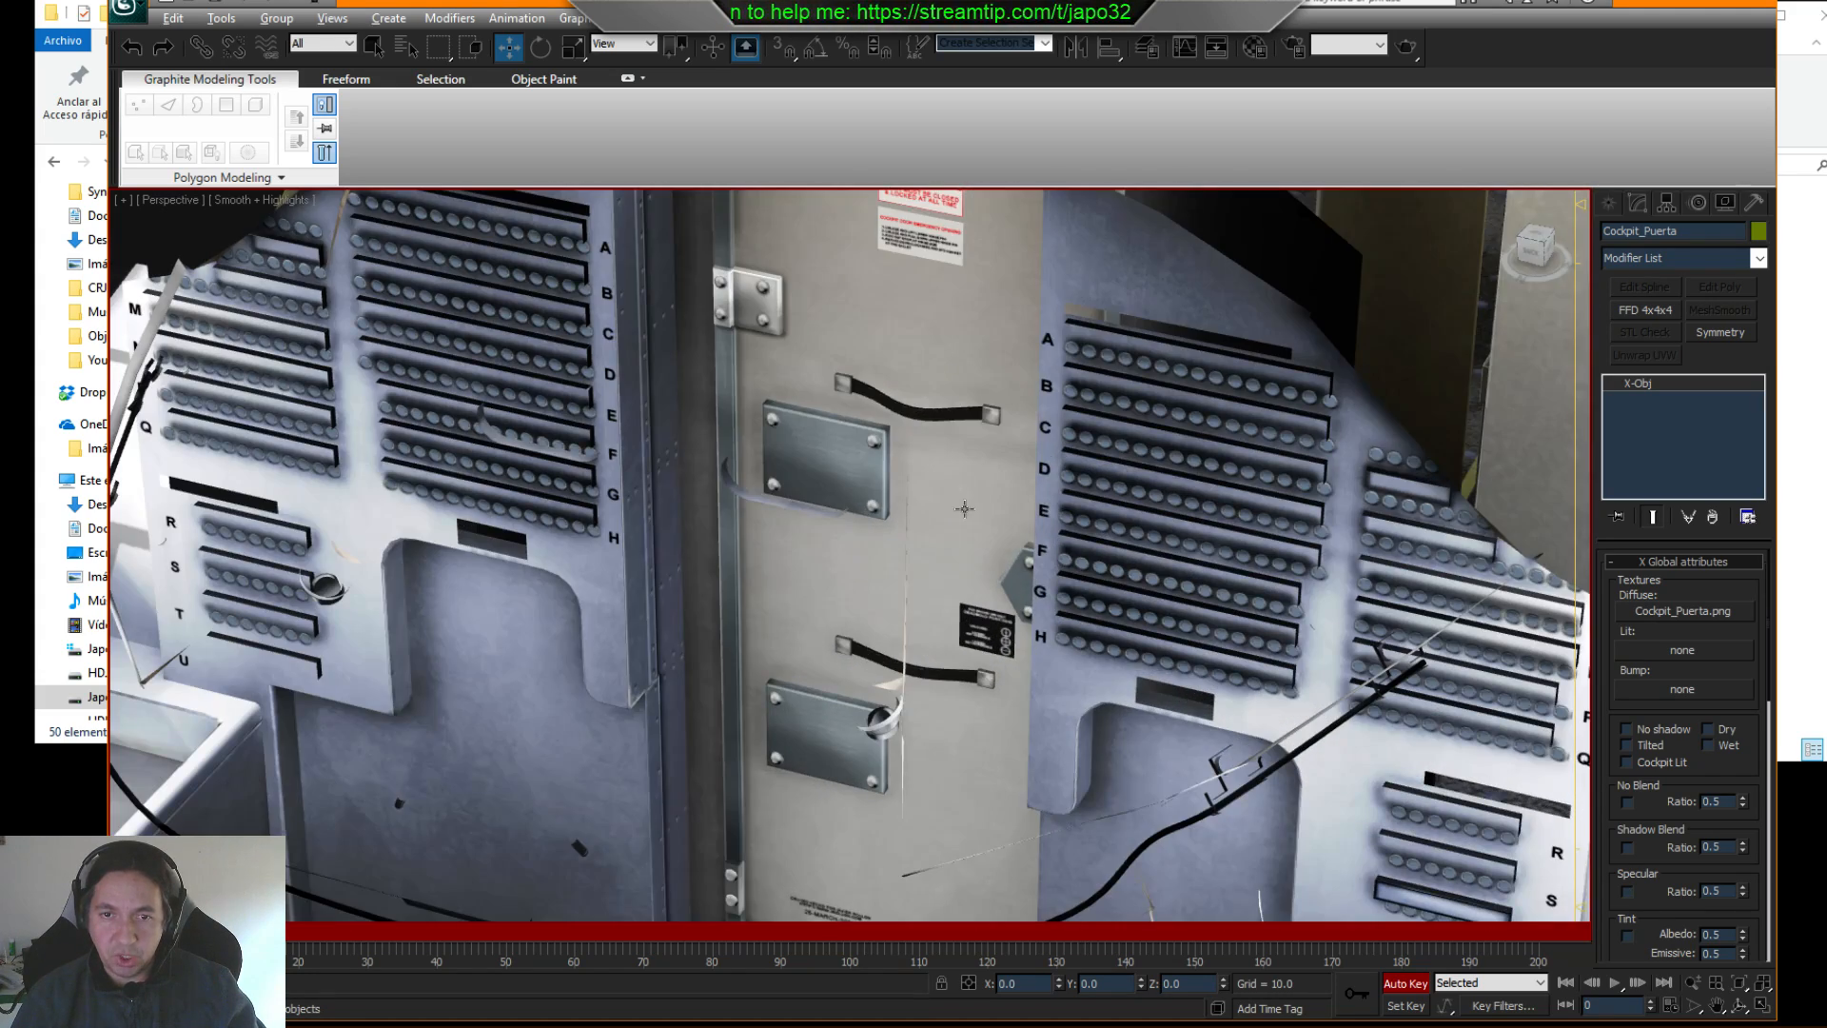
alt+middle_drag(965, 509, 605, 277)
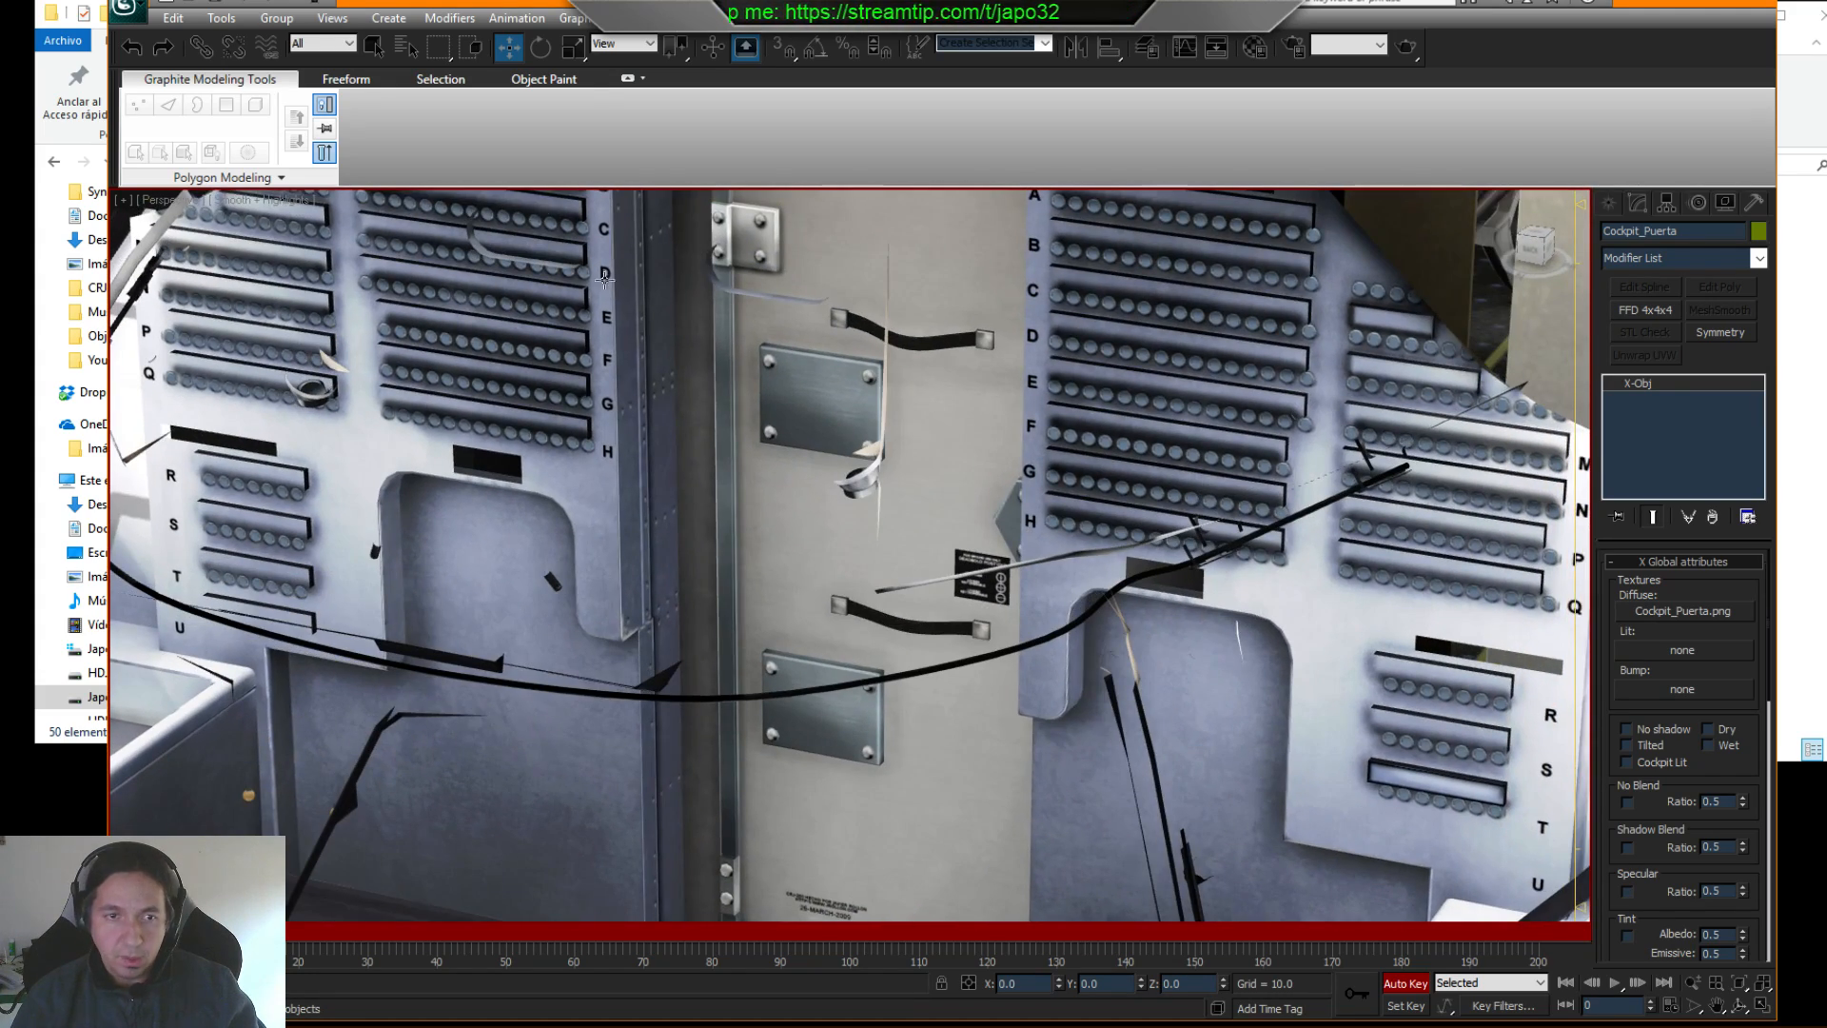
click(1148, 47)
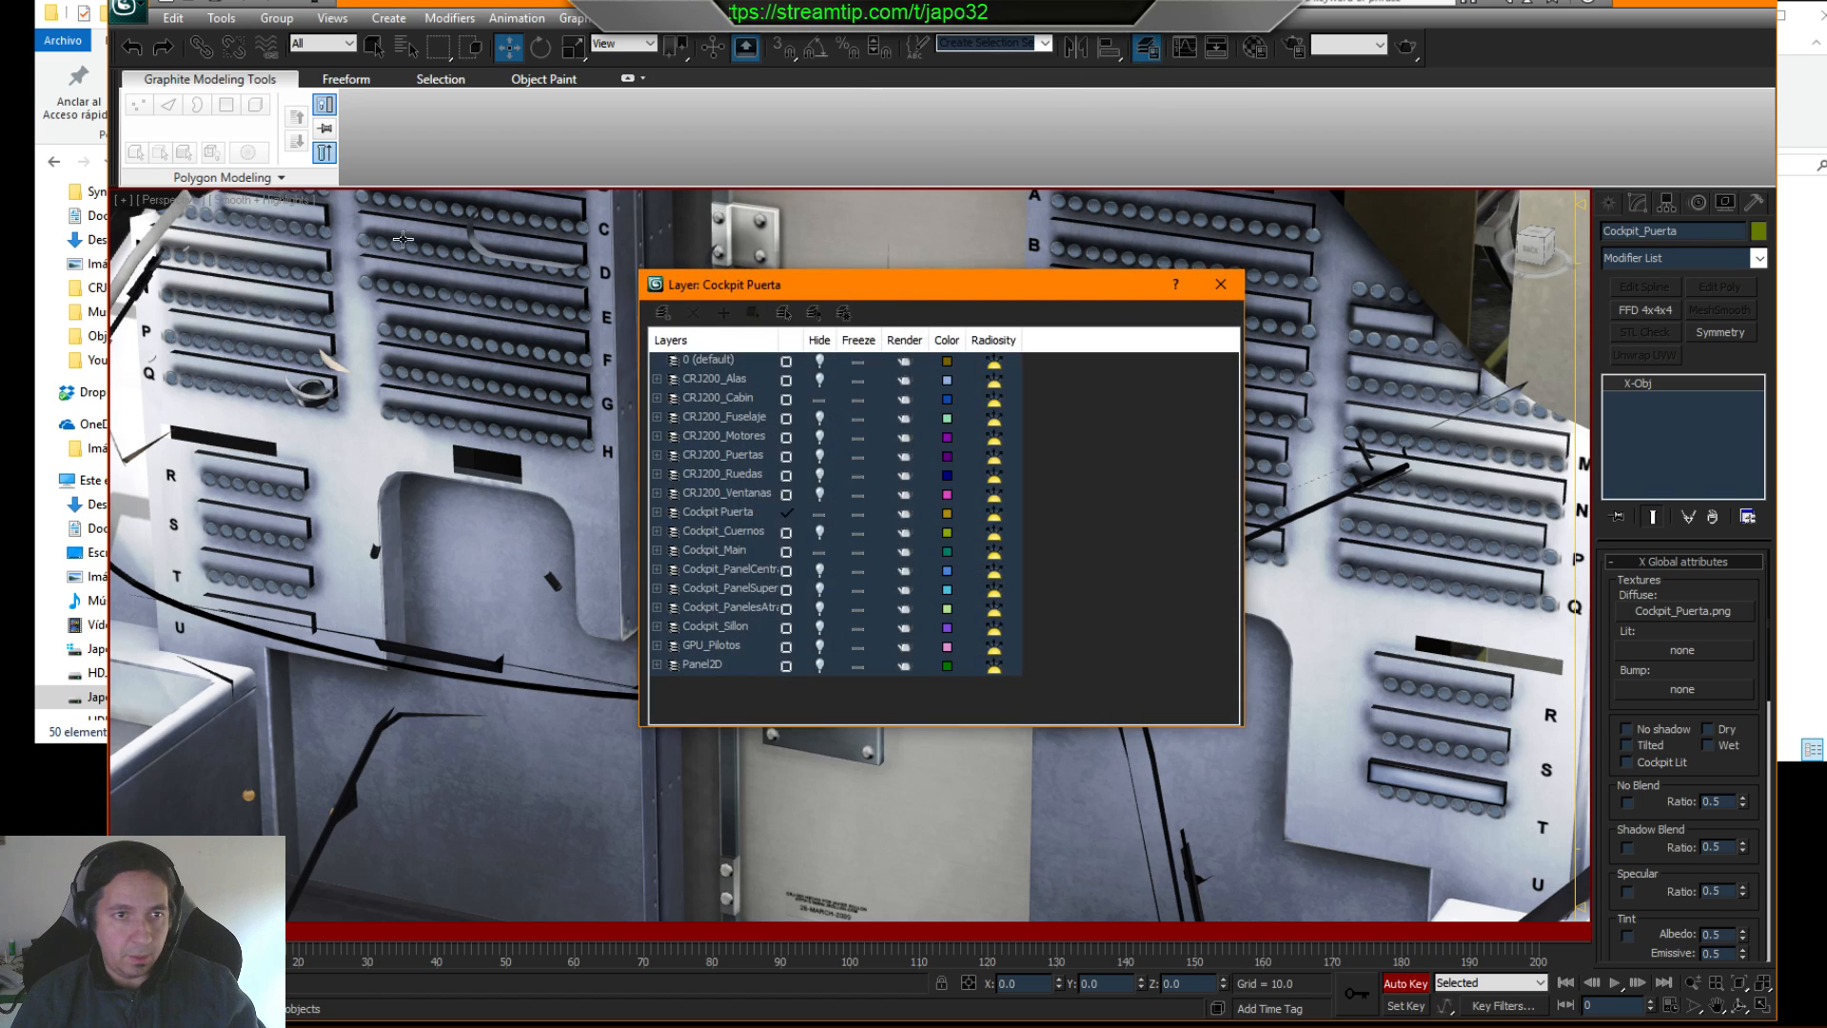
click(821, 552)
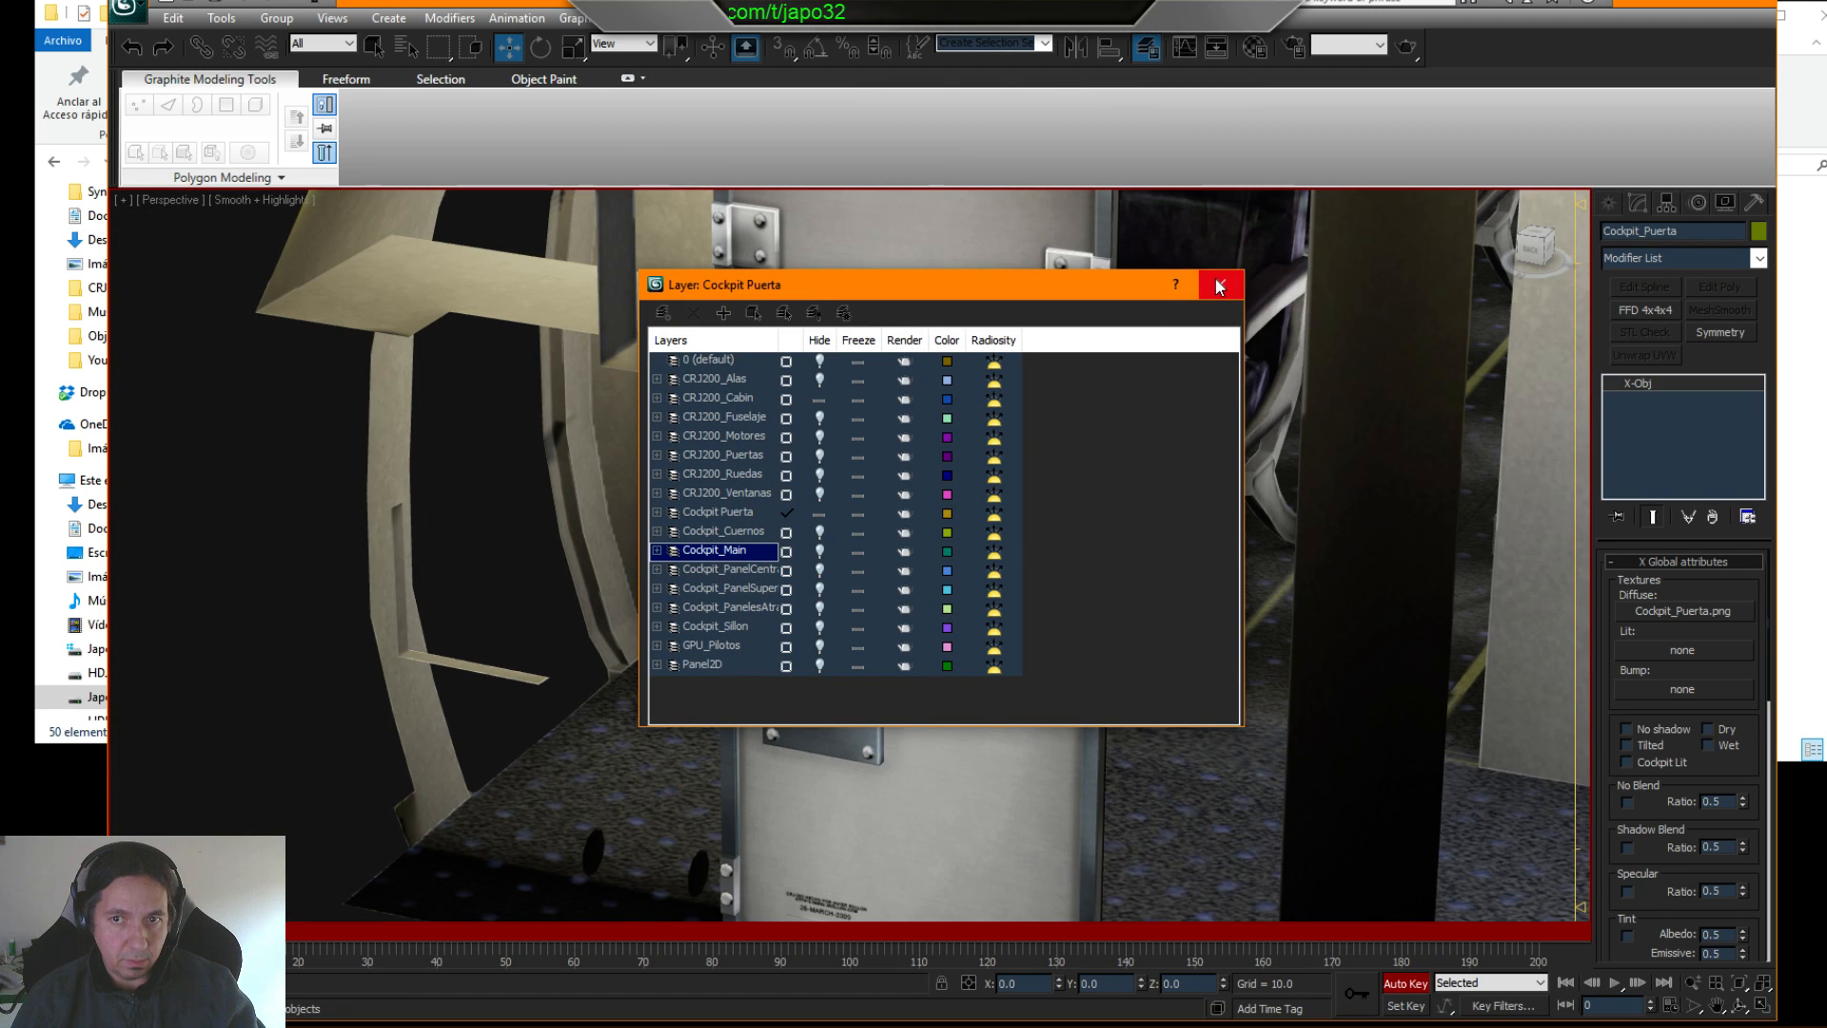
- Hide the CRJ200_Cabin layer and close the layer manager
click(819, 399)
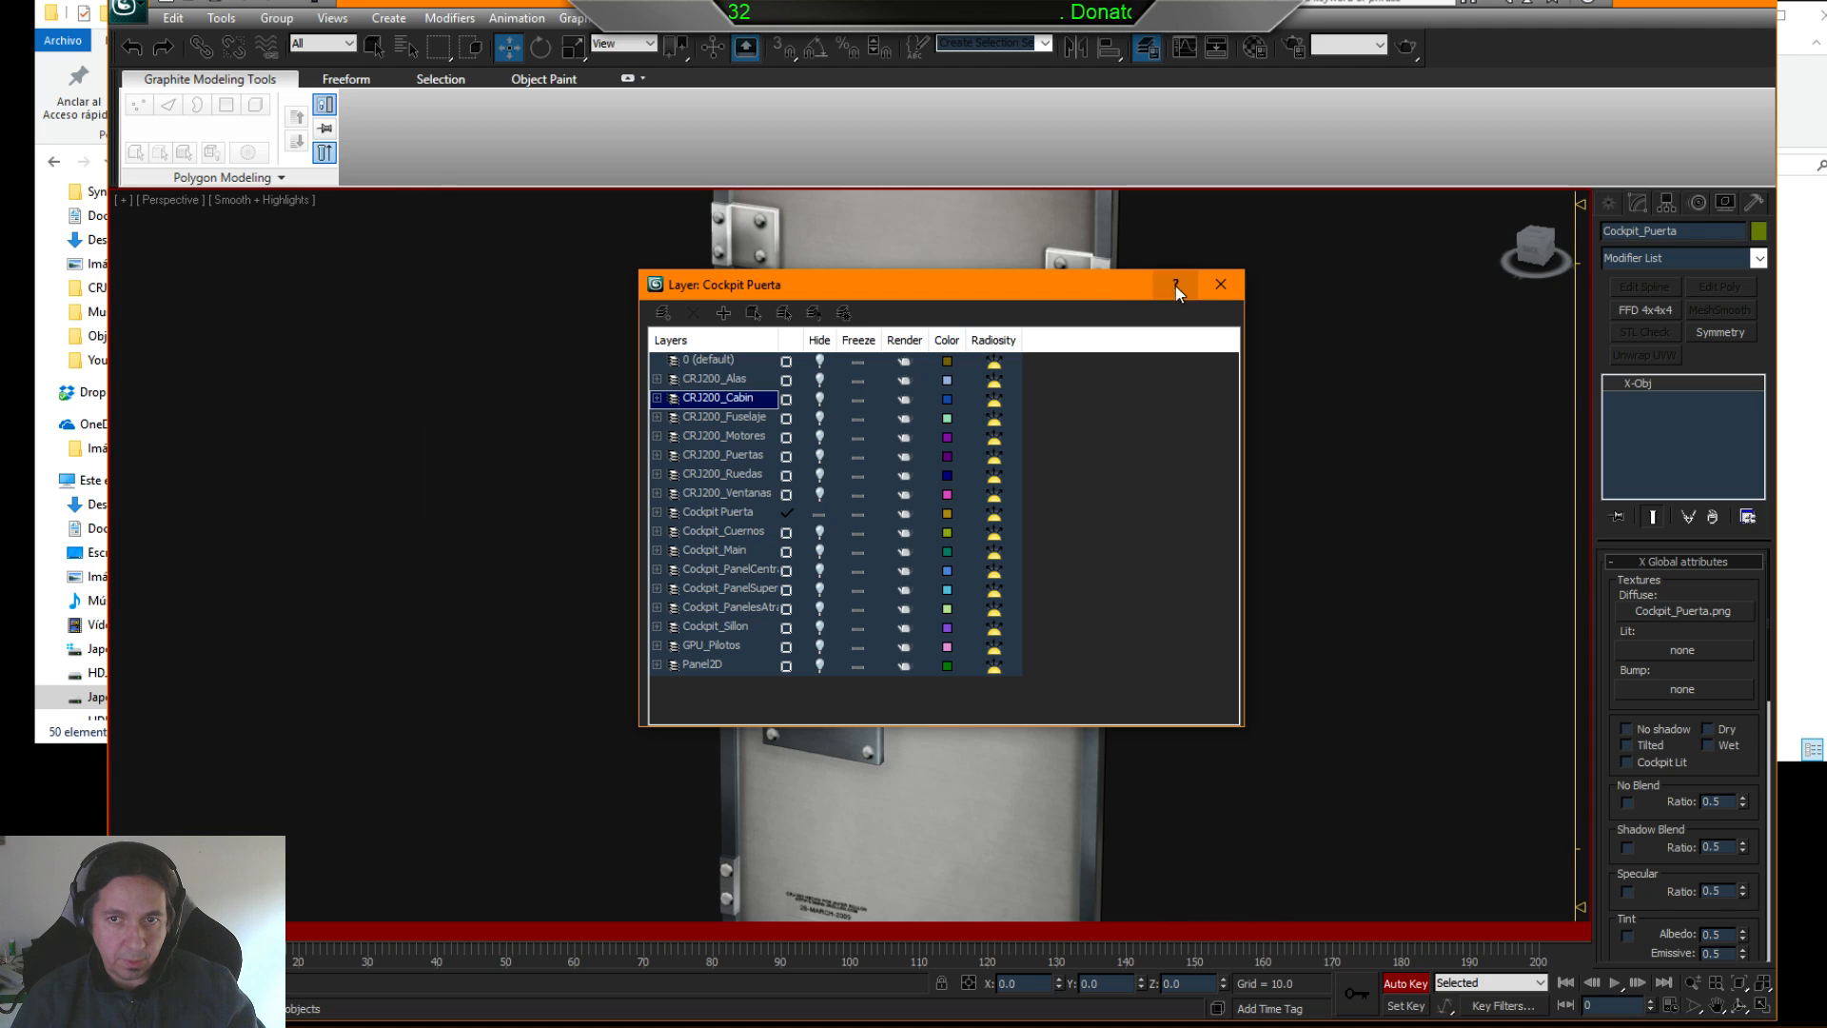
click(1221, 288)
- Select the Cockpit_Puerta door mesh and turn off Auto Key animation recording
alt+middle_drag(971, 507, 626, 767)
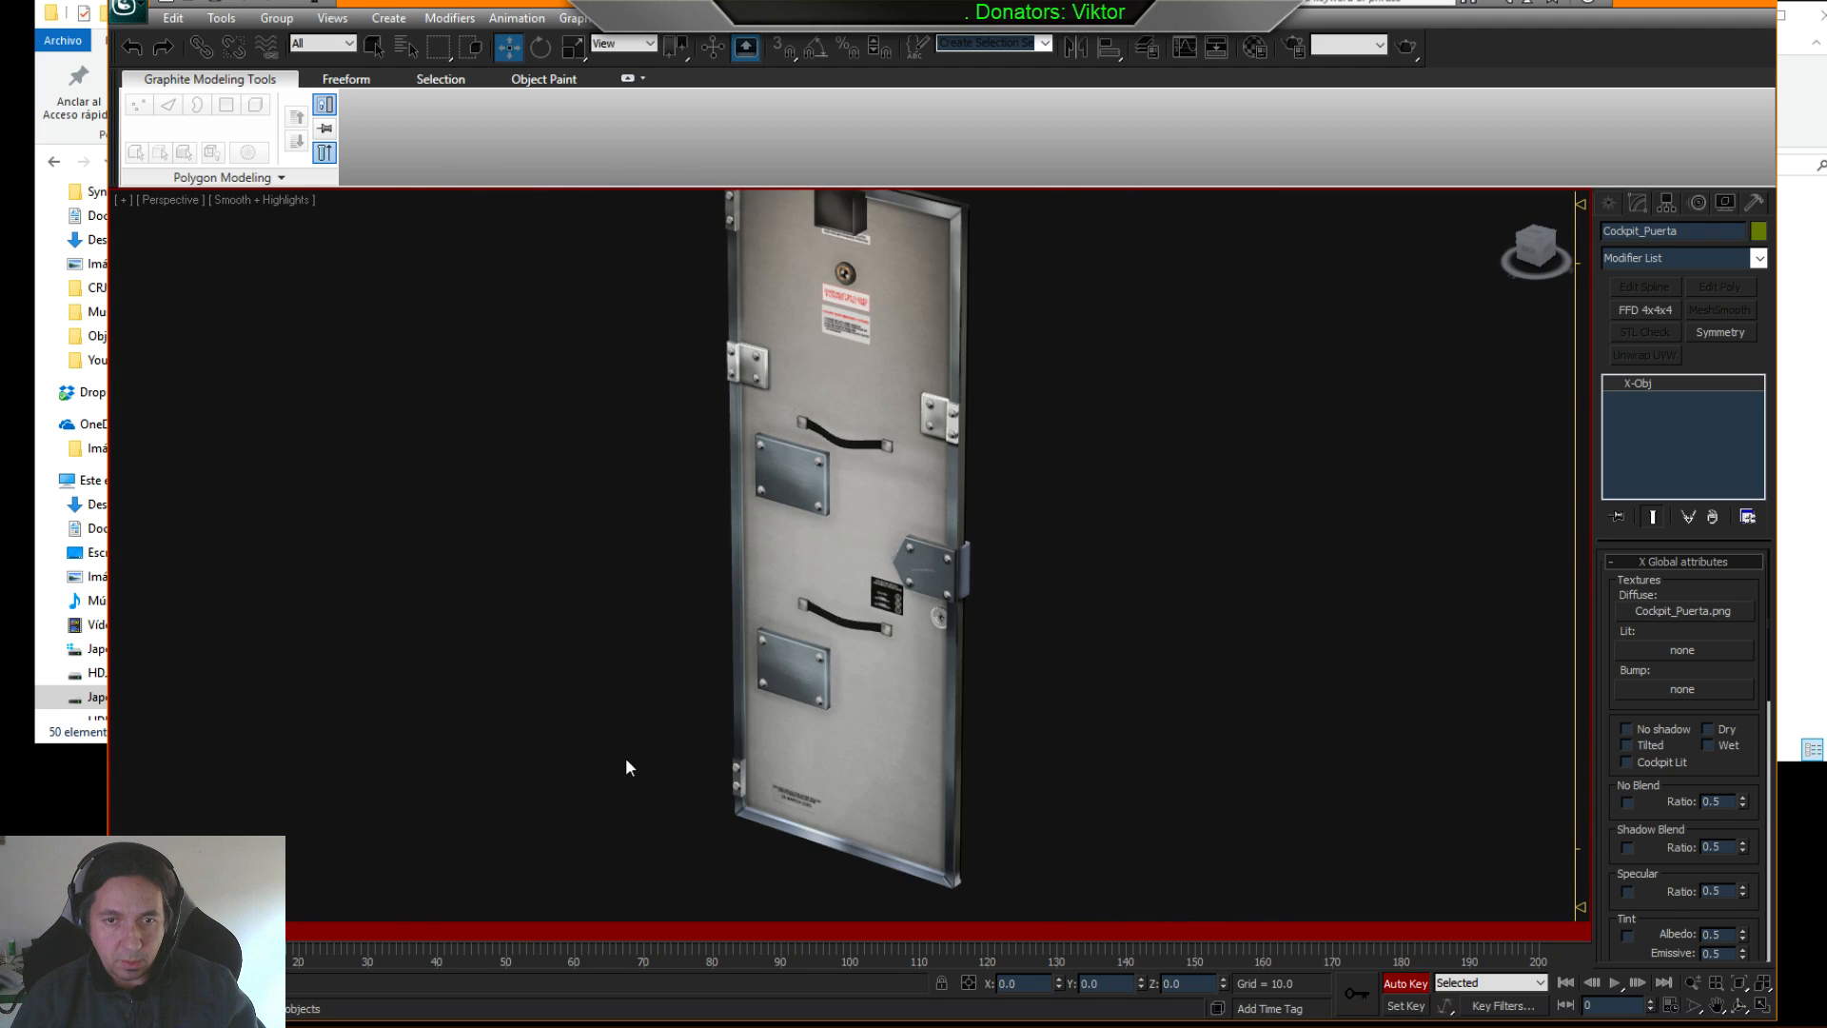
click(832, 638)
click(1408, 984)
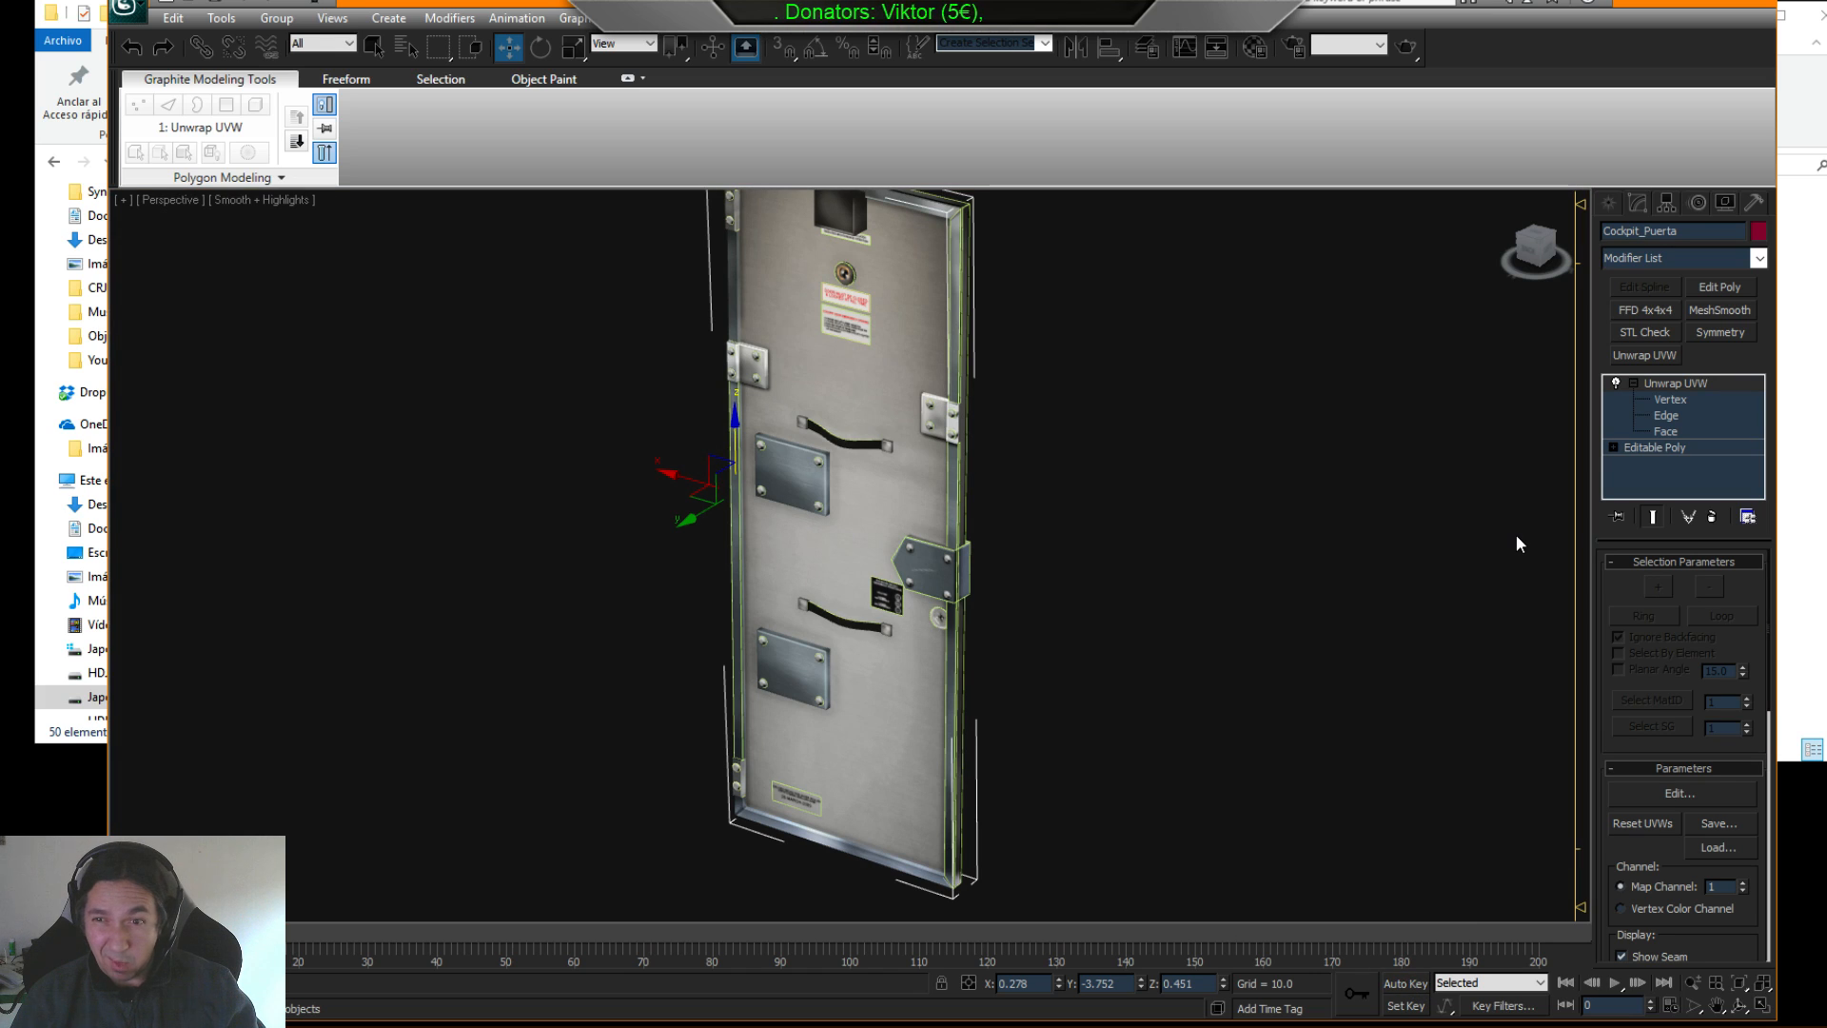
- Show the X-Object options window, place it over the viewport and expand its X Base attributes
right_click(1463, 51)
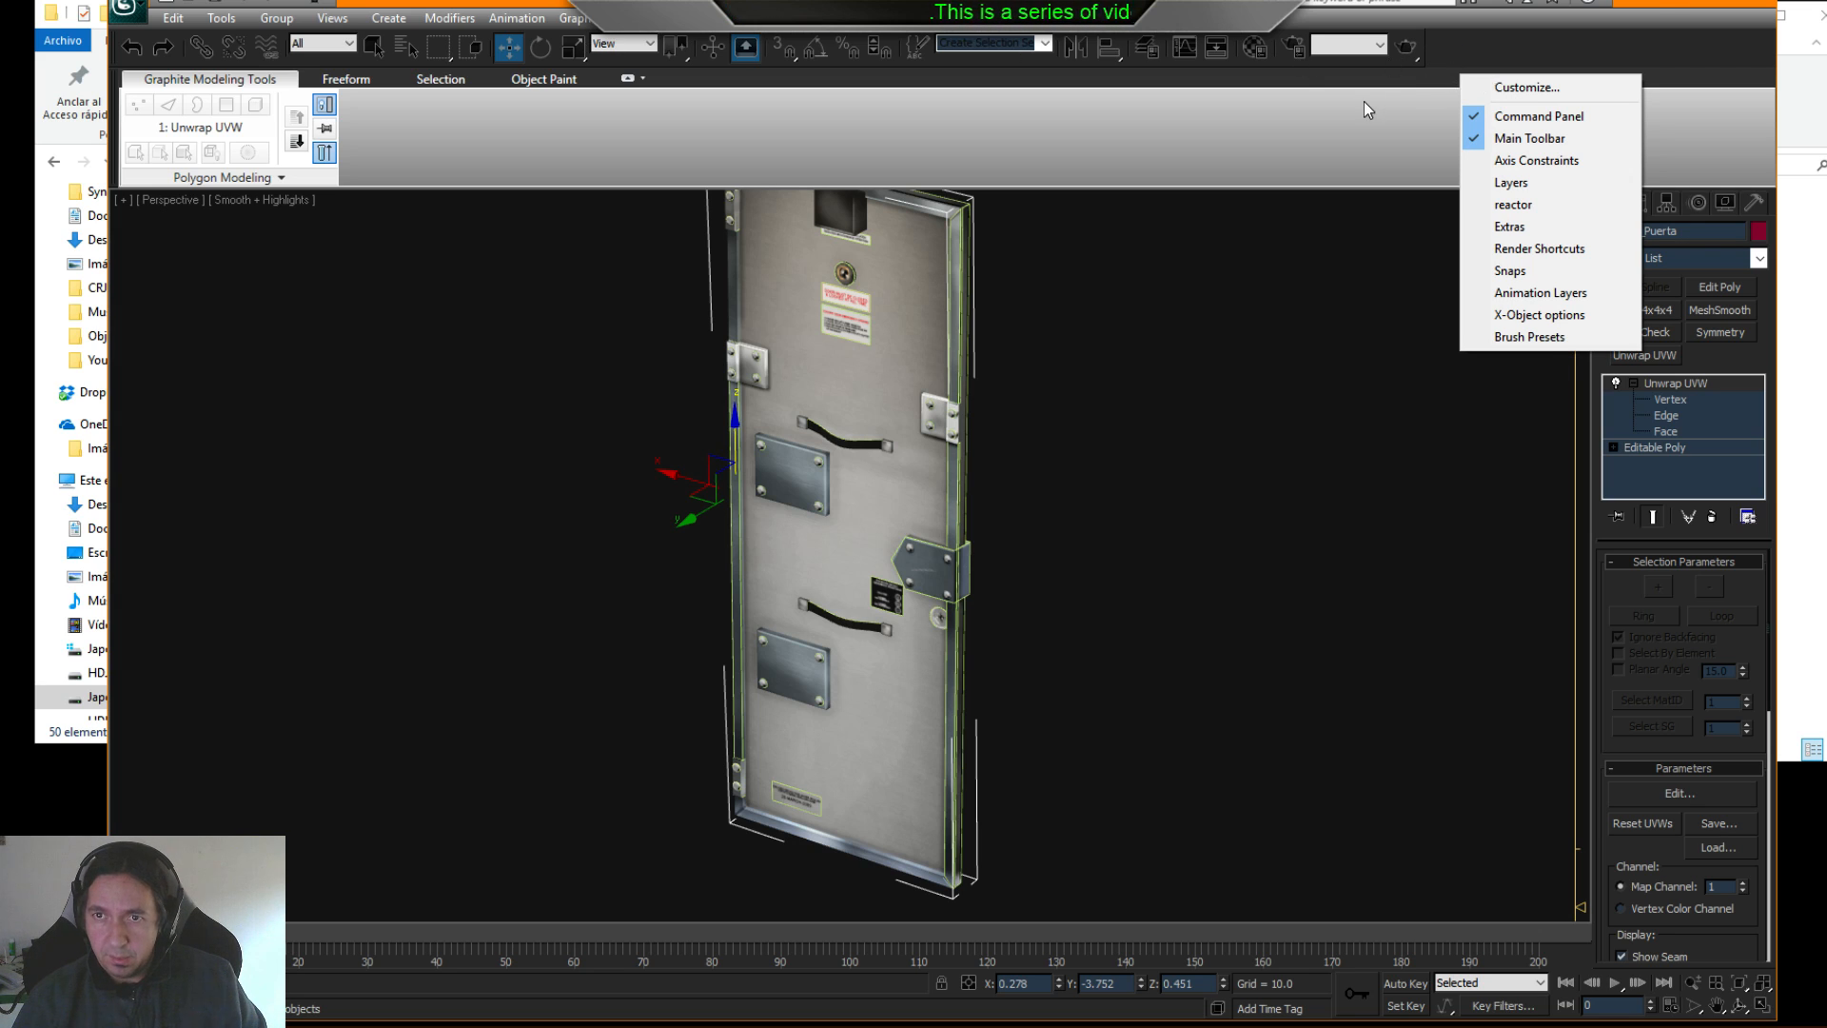
click(1427, 65)
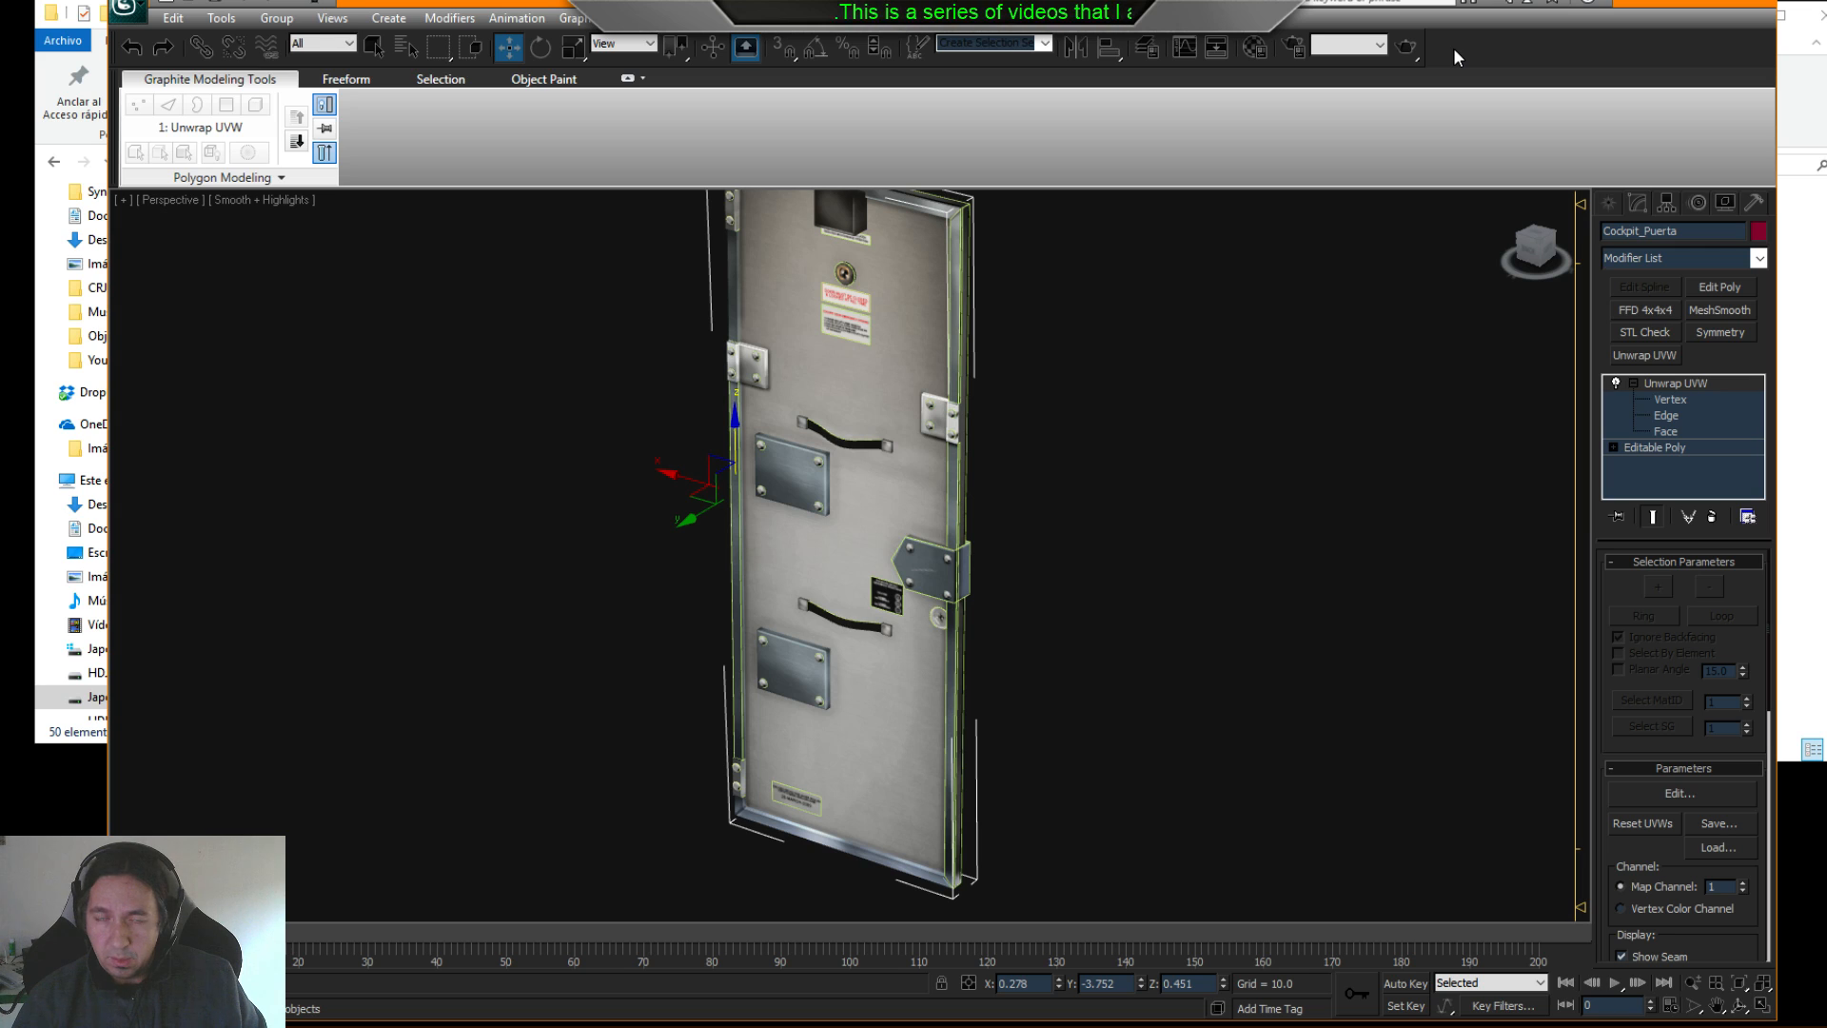
right_click(1455, 52)
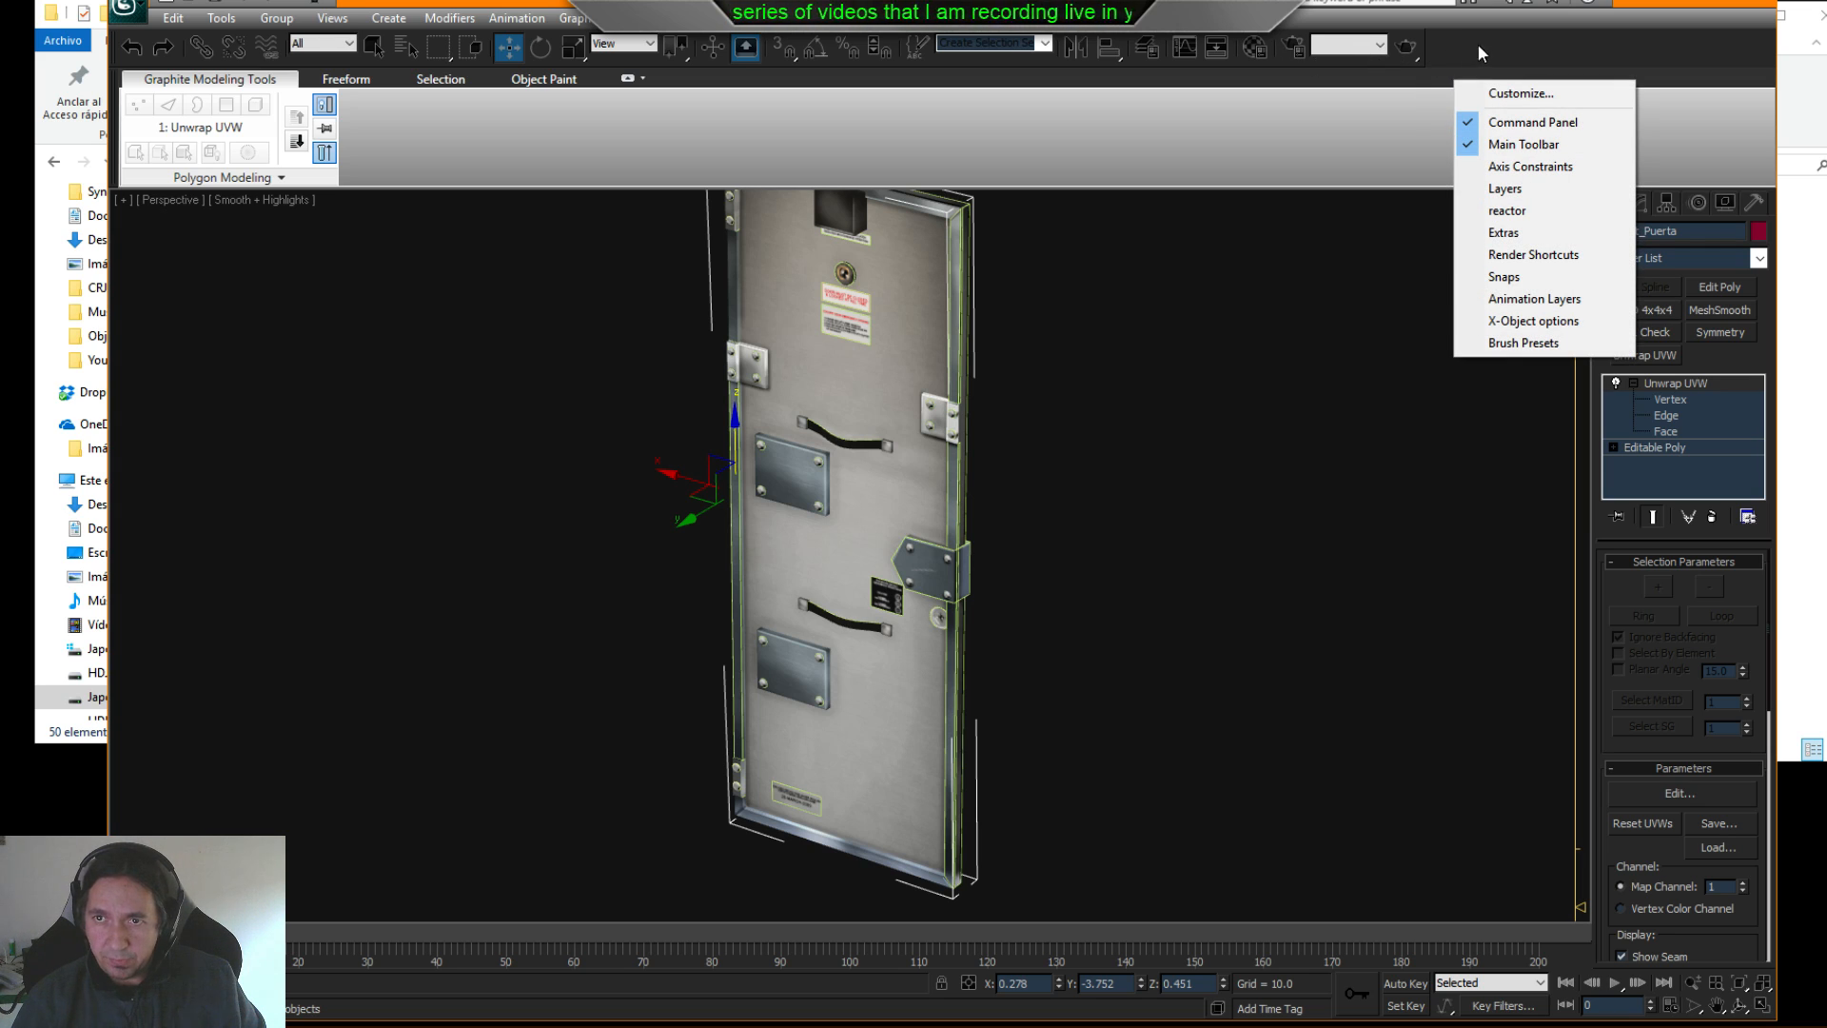
click(1514, 322)
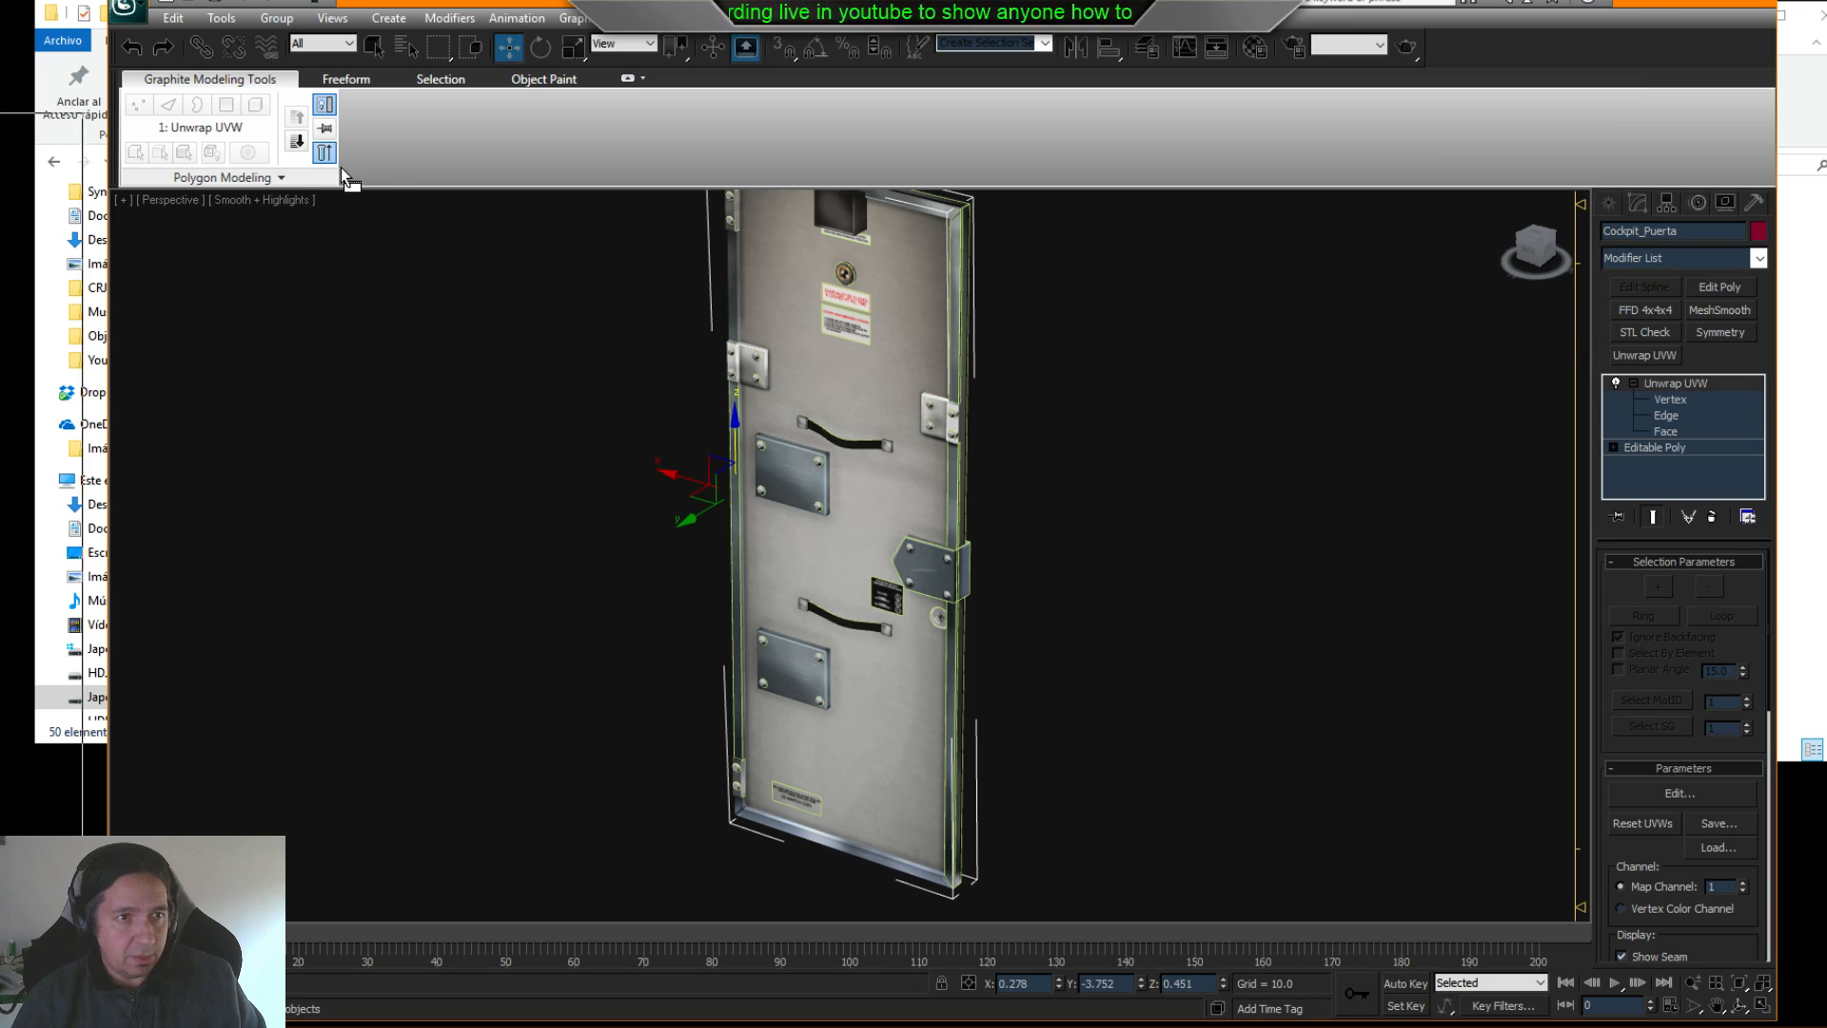
drag(426, 152, 221, 93)
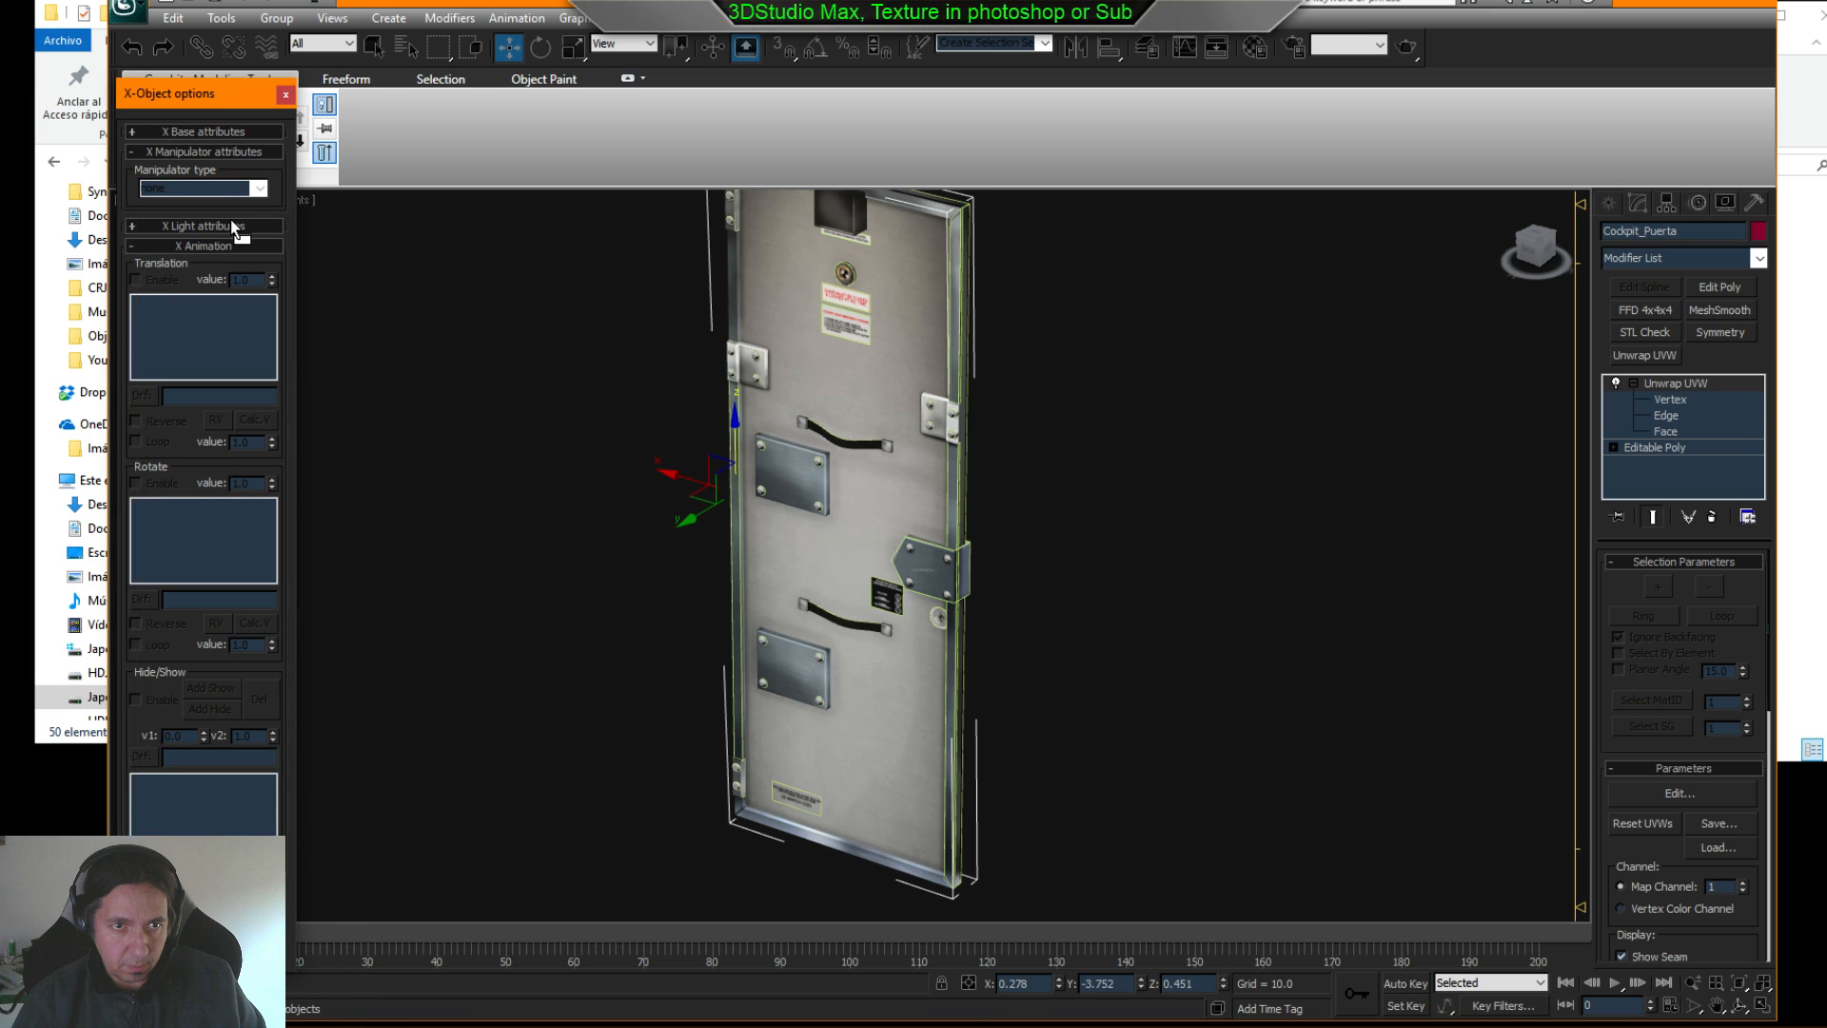
drag(203, 89, 209, 194)
drag(245, 65, 246, 64)
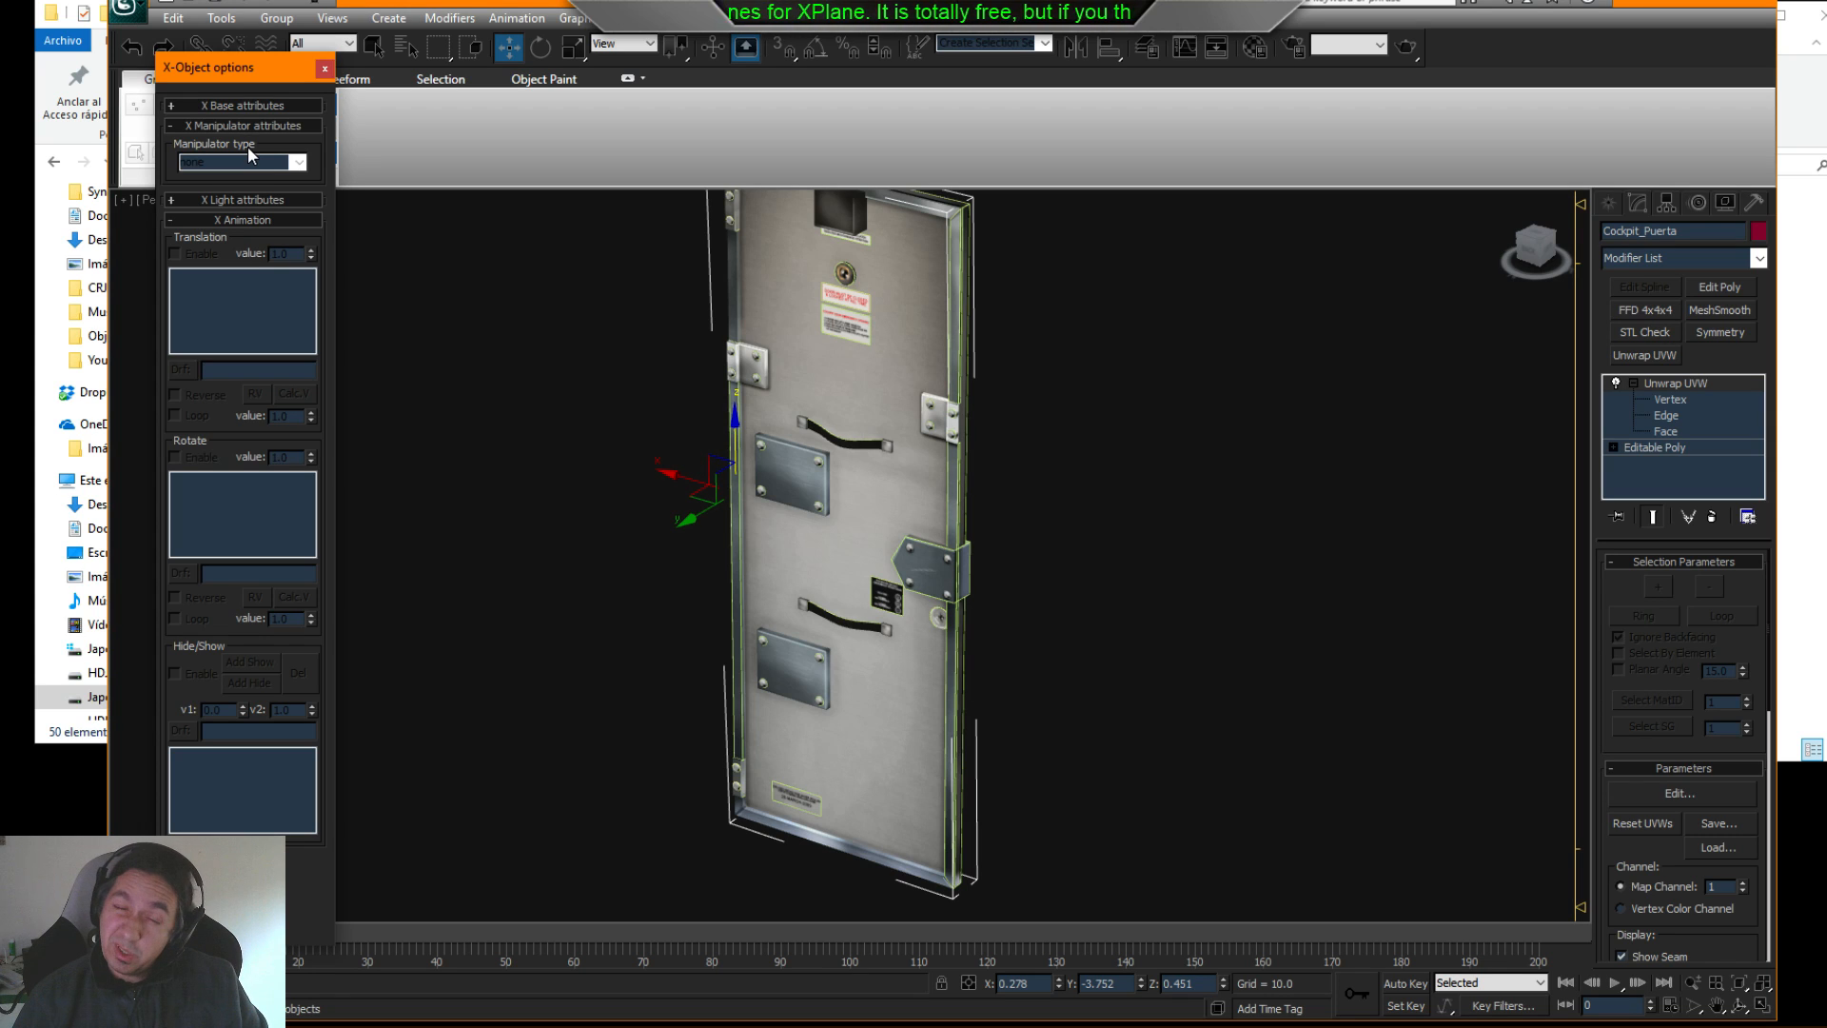
click(248, 105)
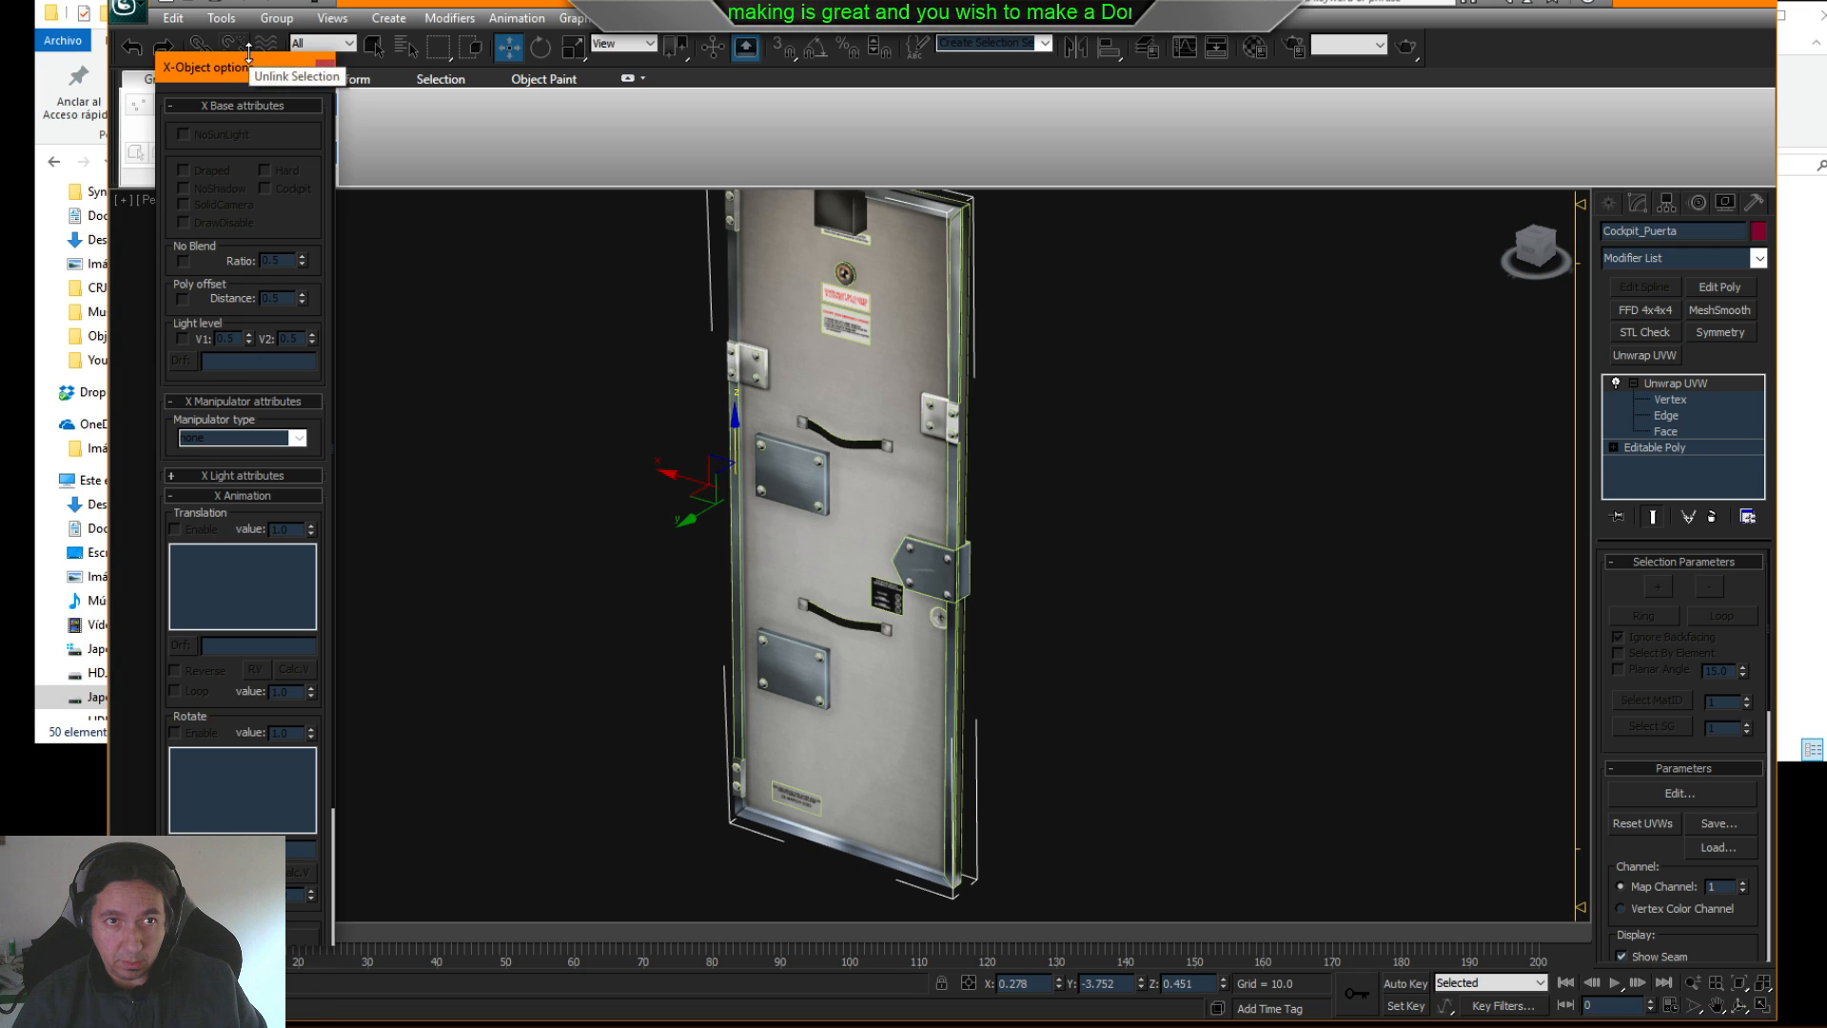
drag(252, 59, 227, 204)
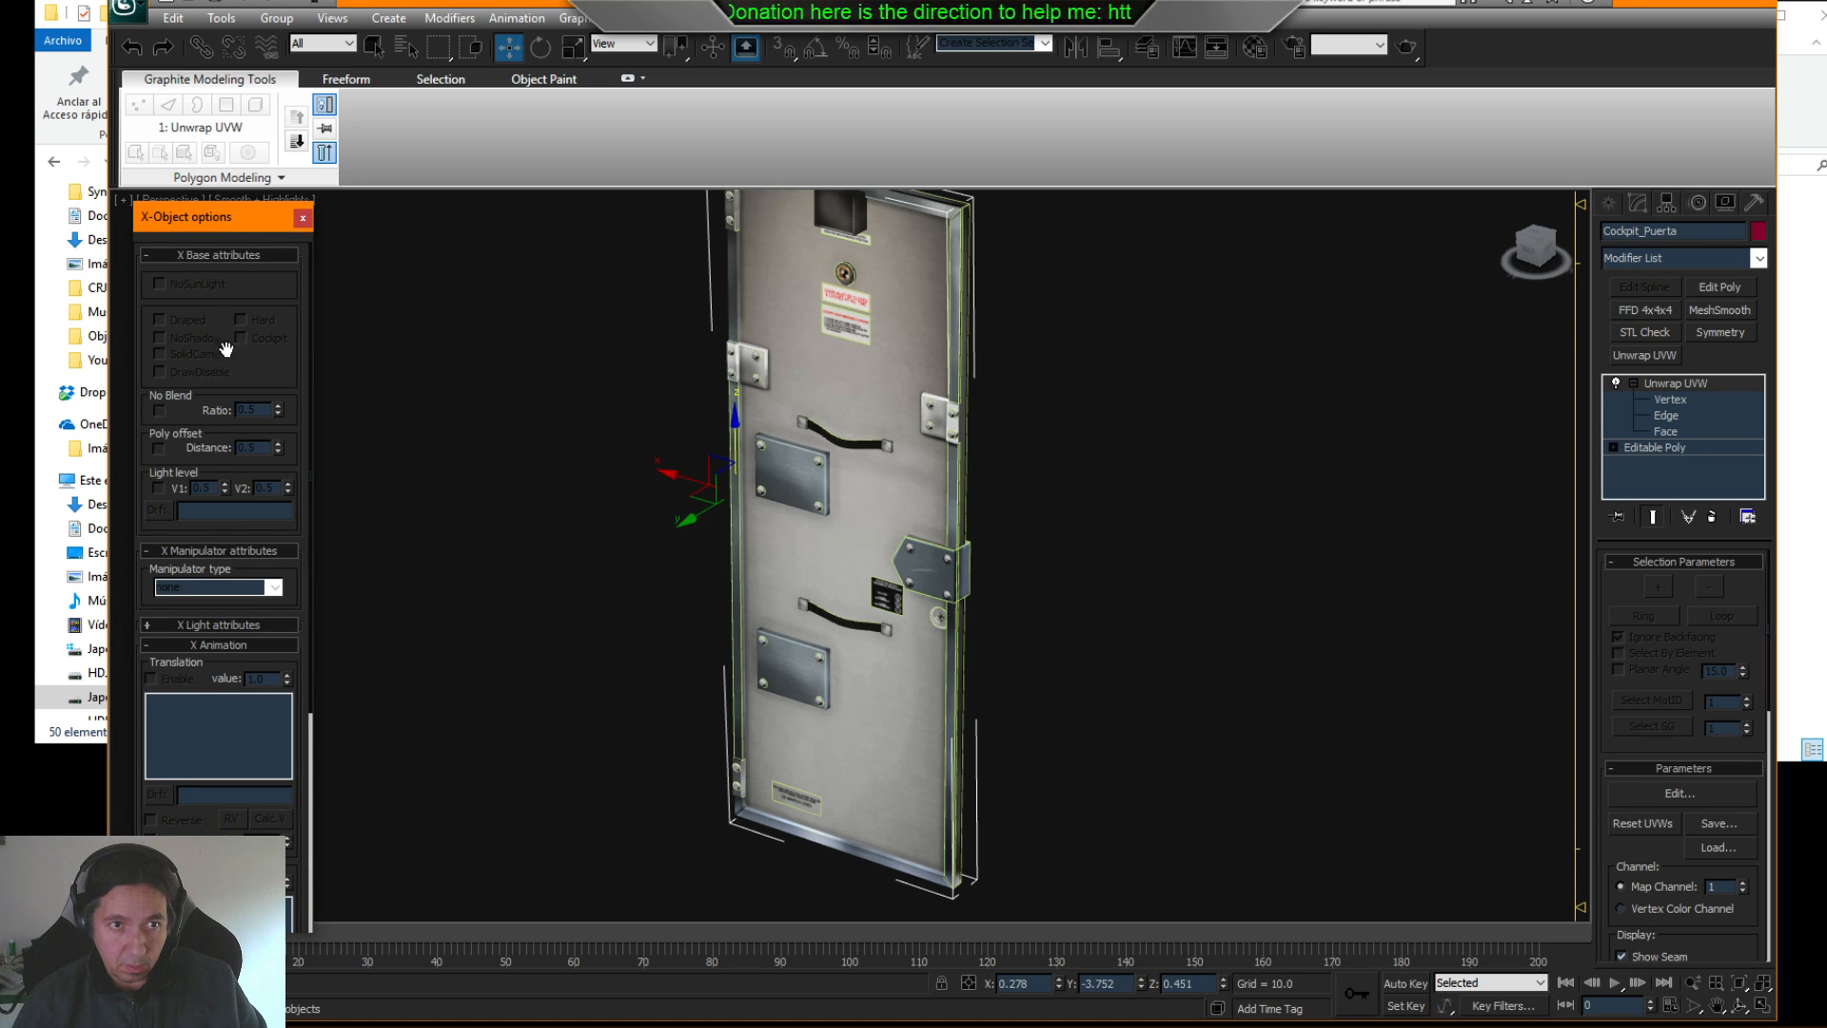
- Deselect and reselect the cockpit door to enable its X-Object options
click(1043, 483)
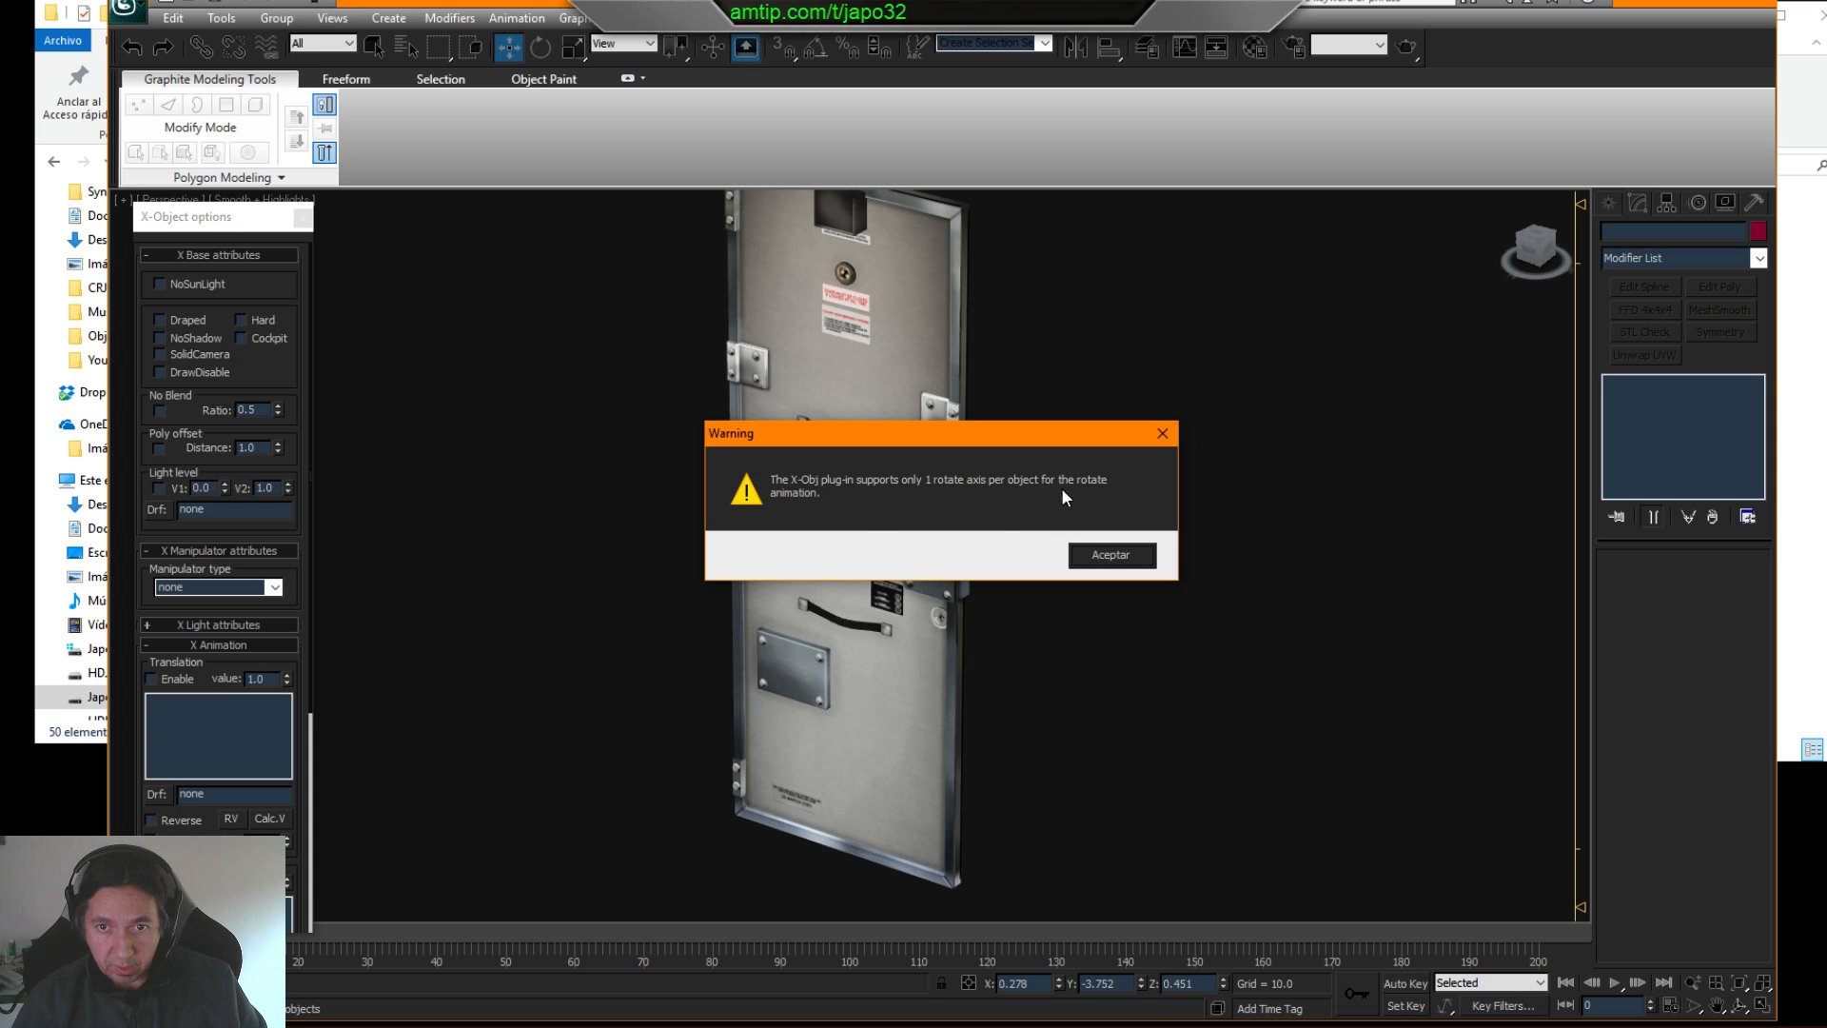
click(1111, 555)
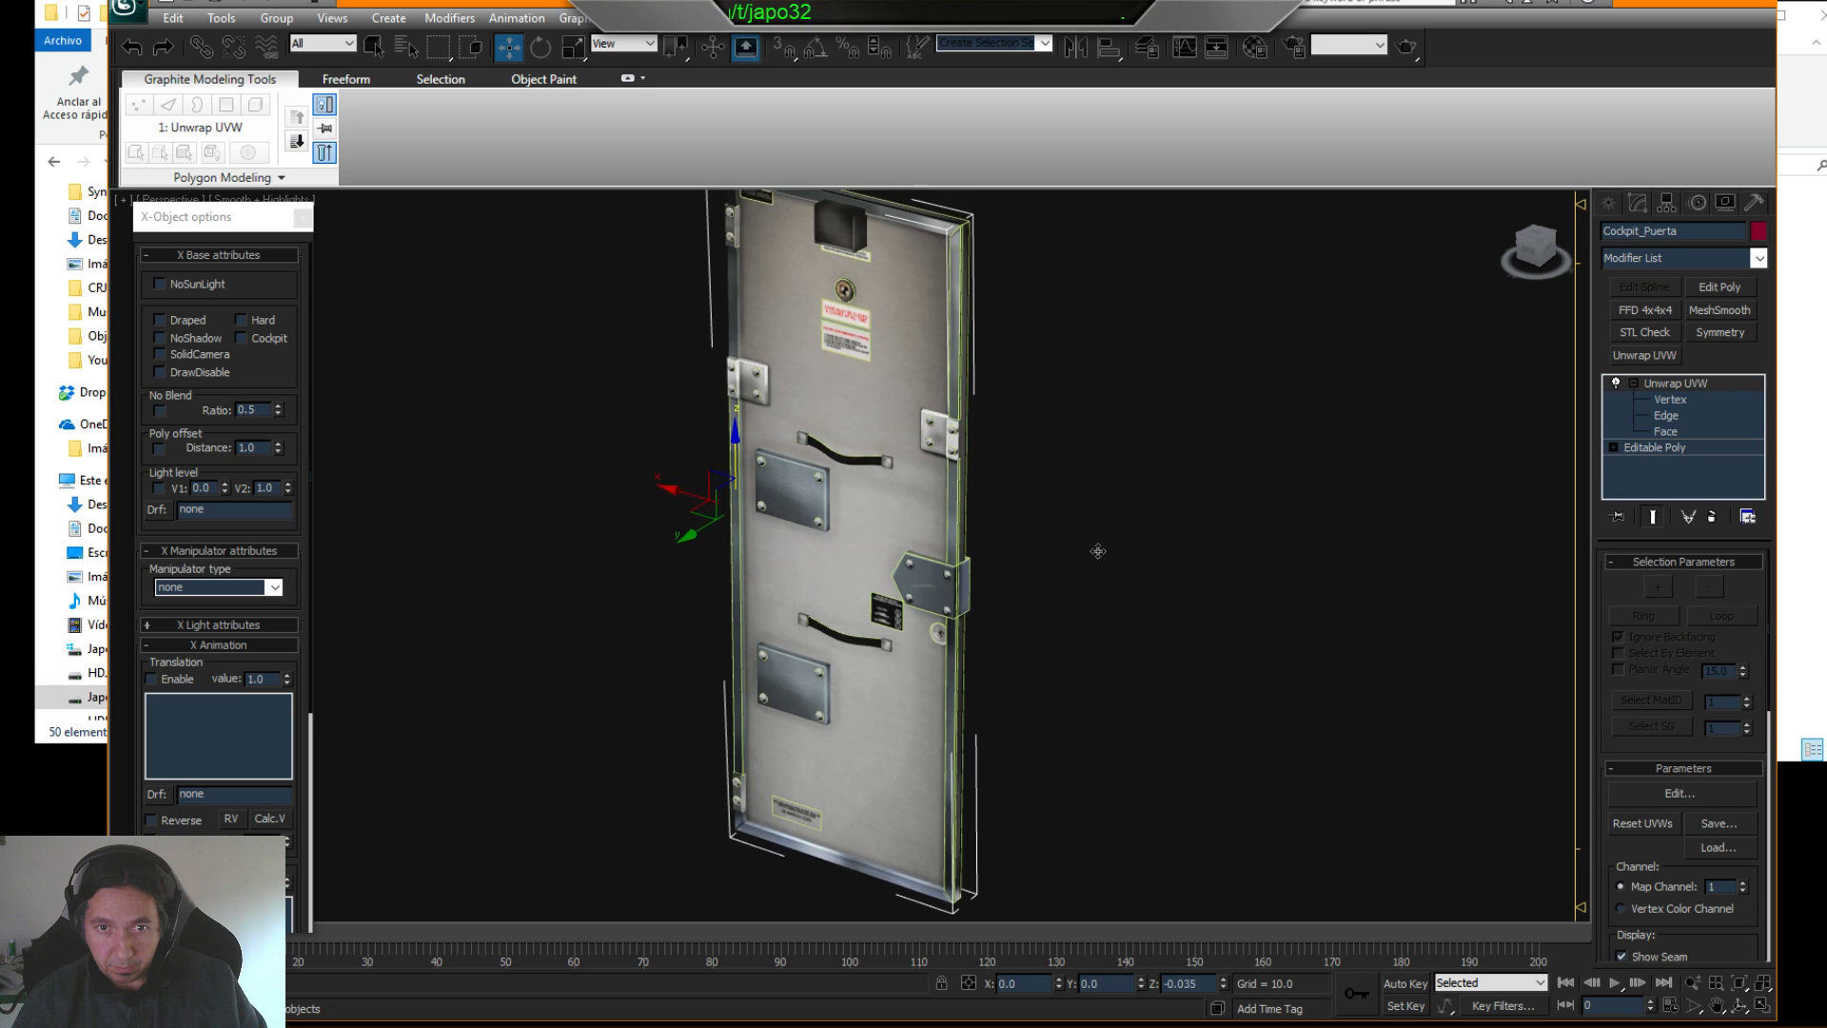
mouse_move(1258, 590)
middle_down()
mouse_move(1260, 471)
mouse_move(1262, 575)
middle_up()
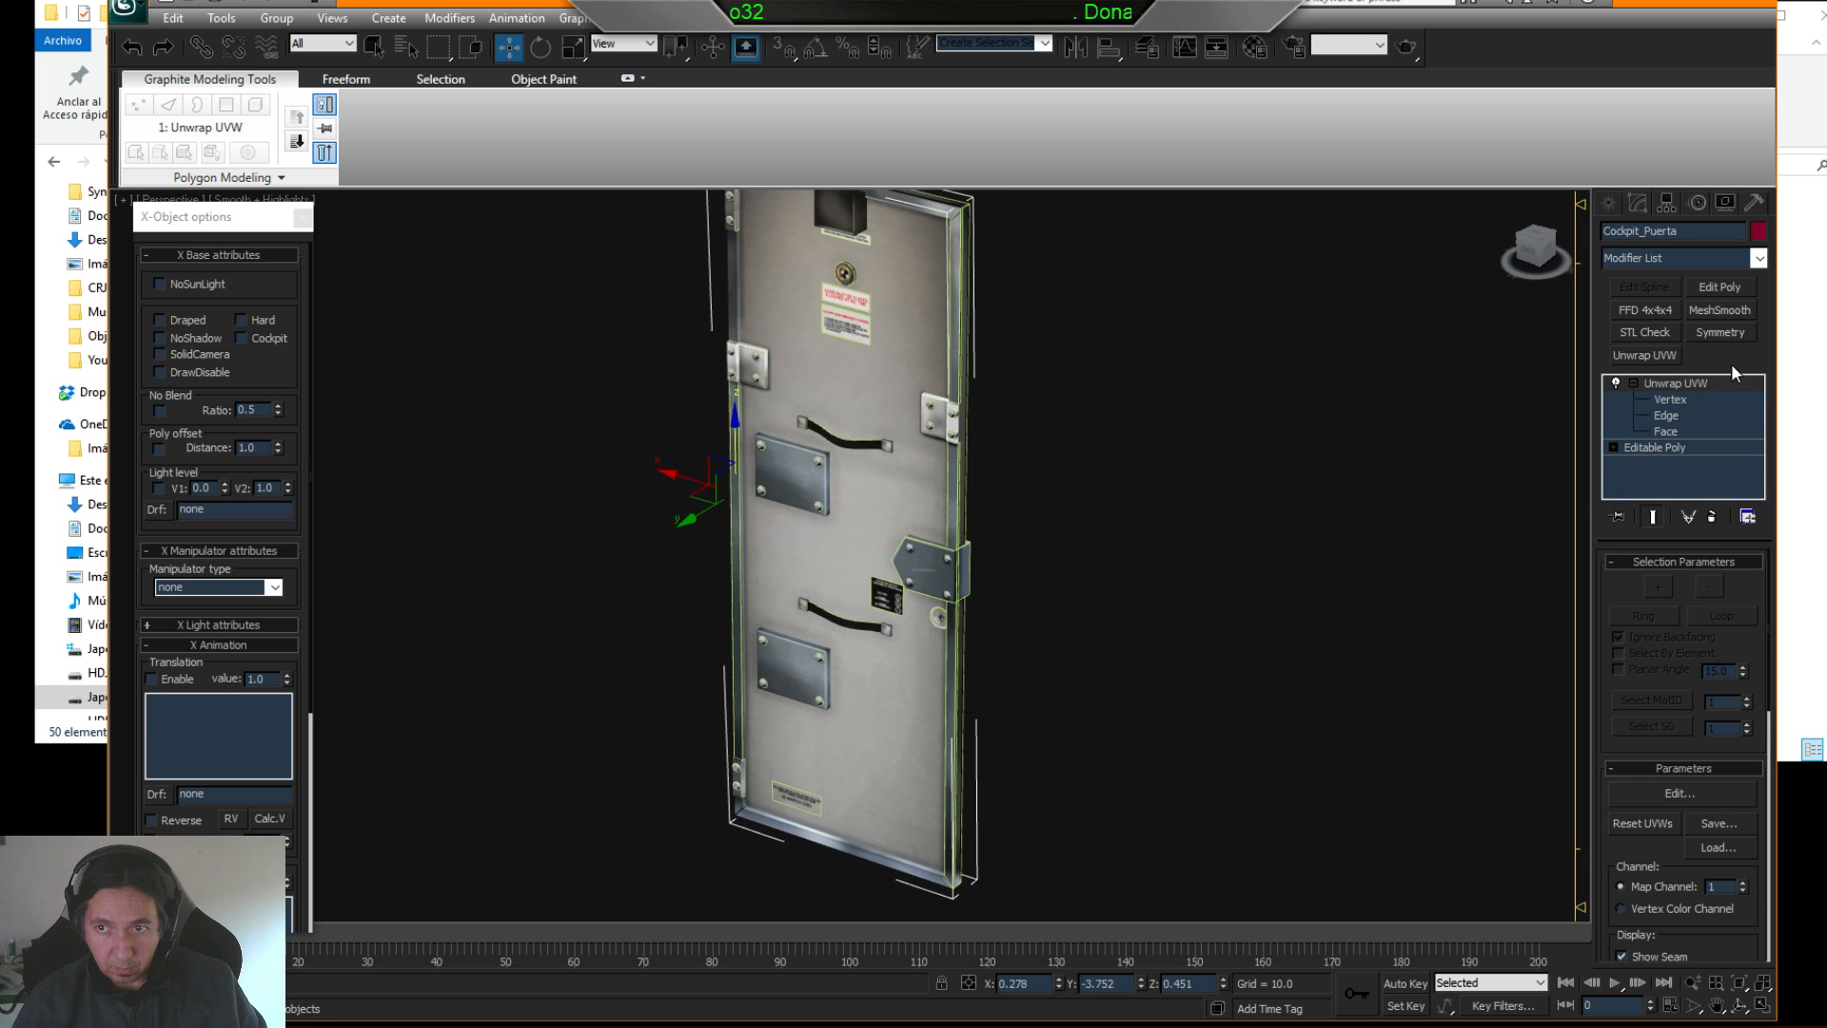
- Add an Edit Poly modifier to the cockpit door and collapse its whole modifier stack into an Editable Poly
click(1721, 287)
right_click(1684, 387)
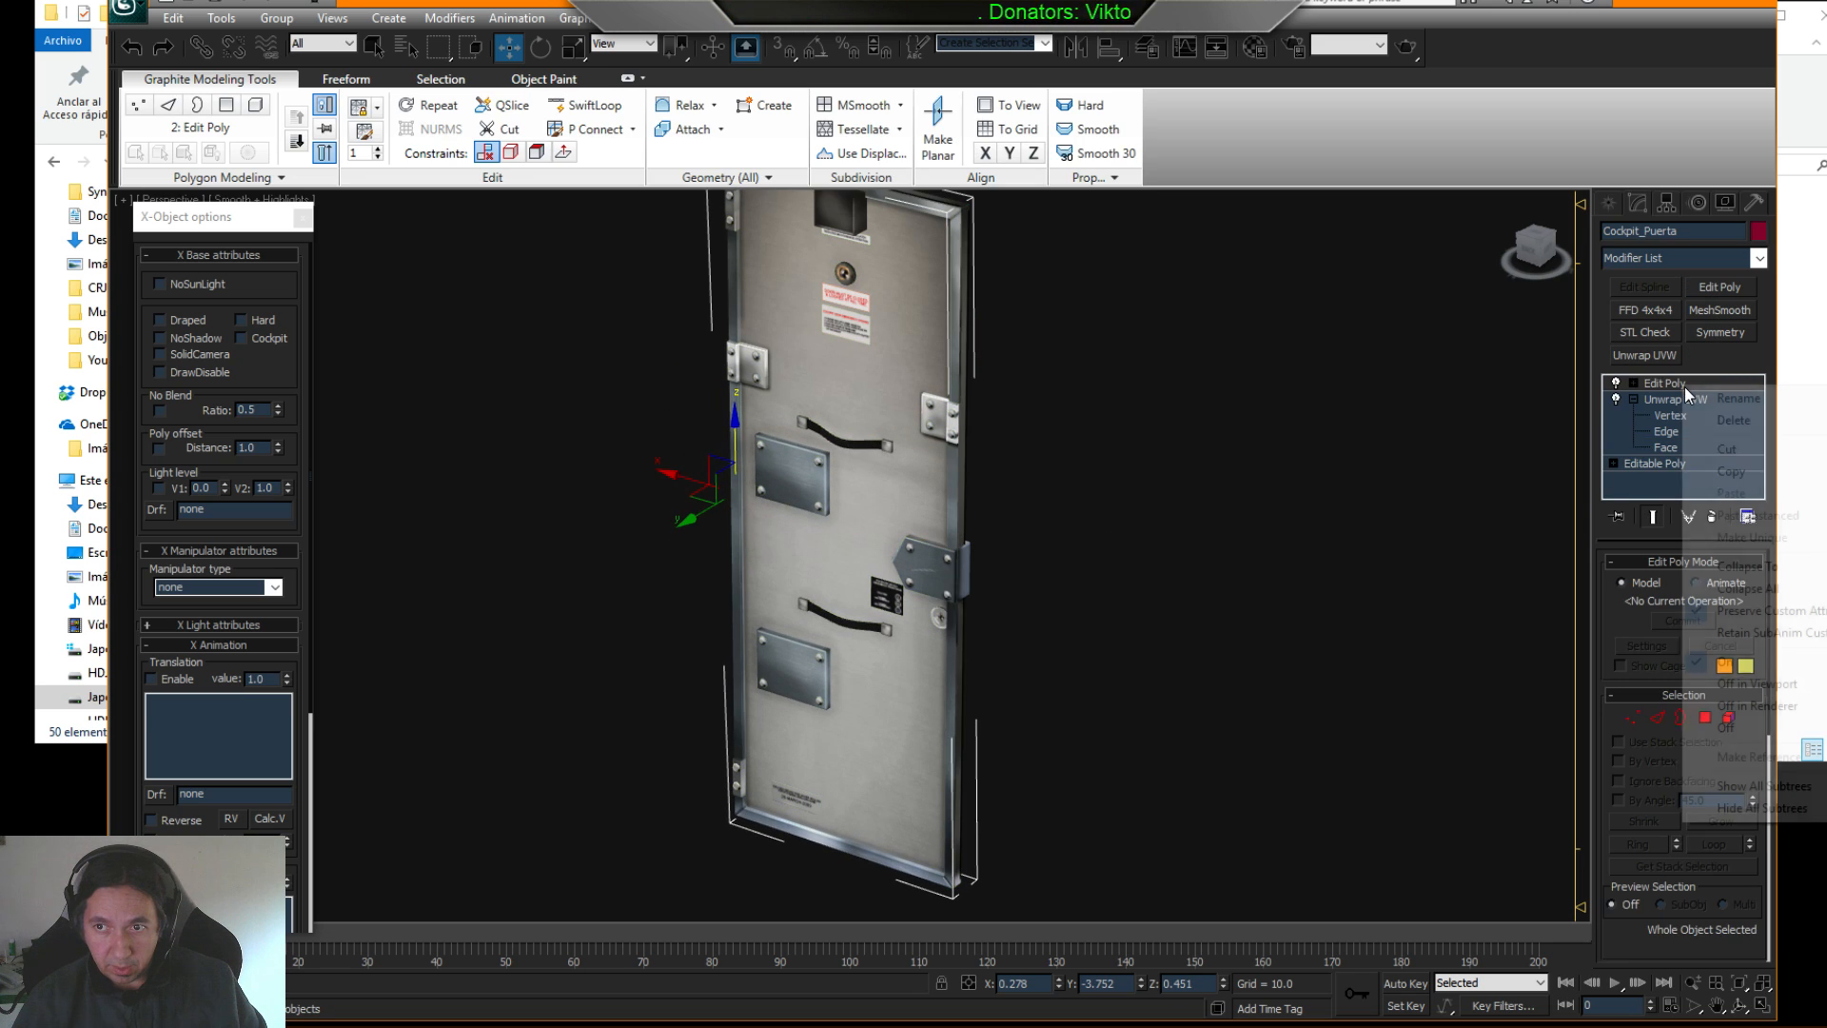
click(1747, 588)
click(1043, 574)
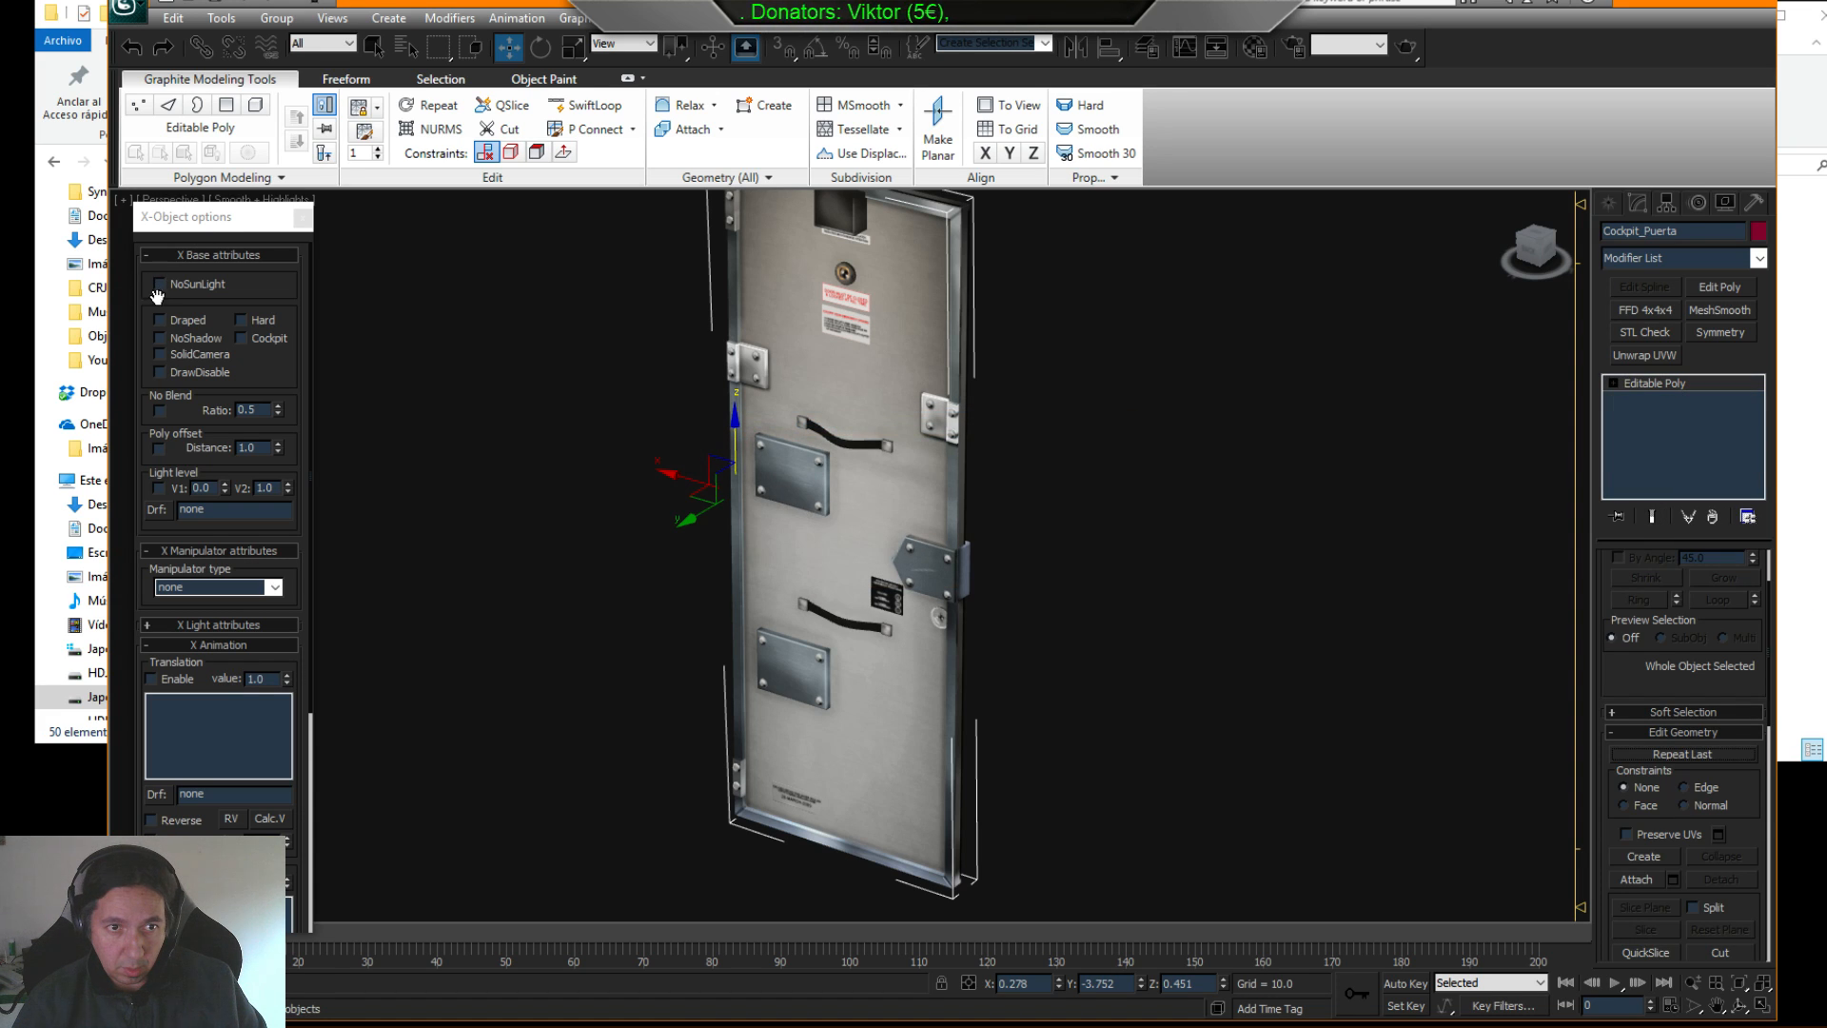
click(158, 488)
click(159, 488)
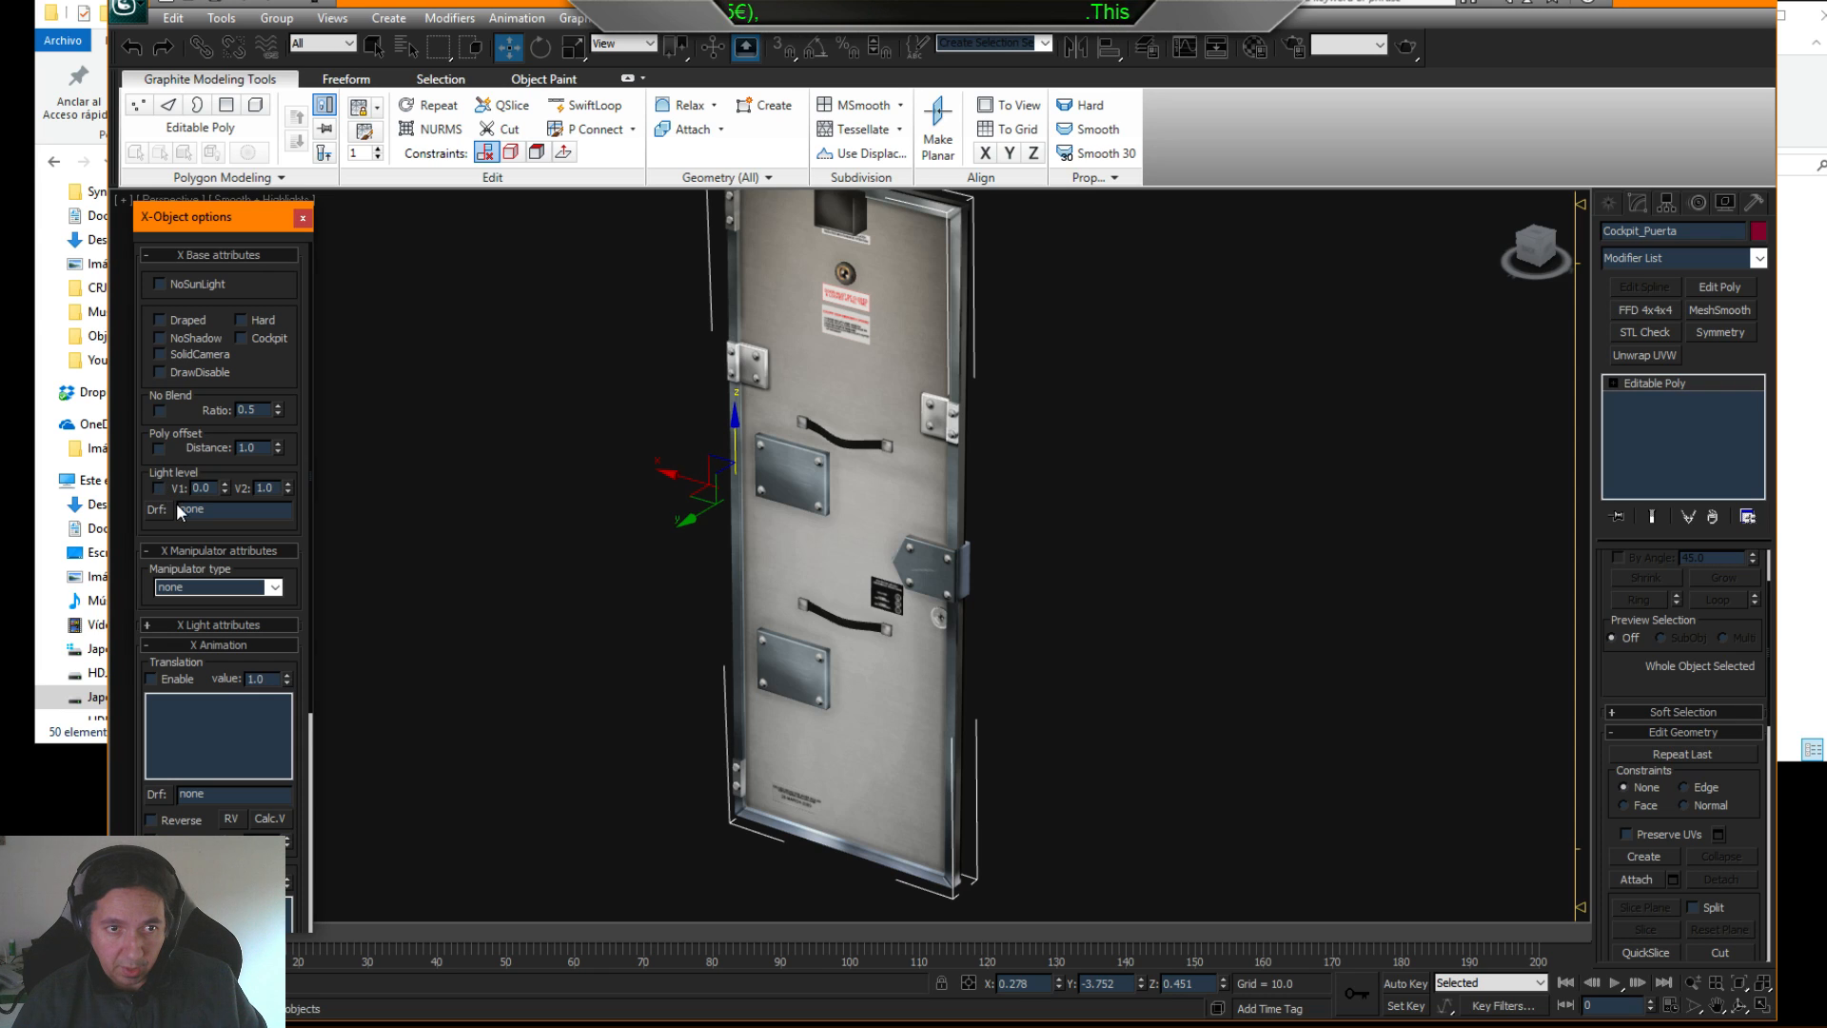
drag(284, 609, 290, 436)
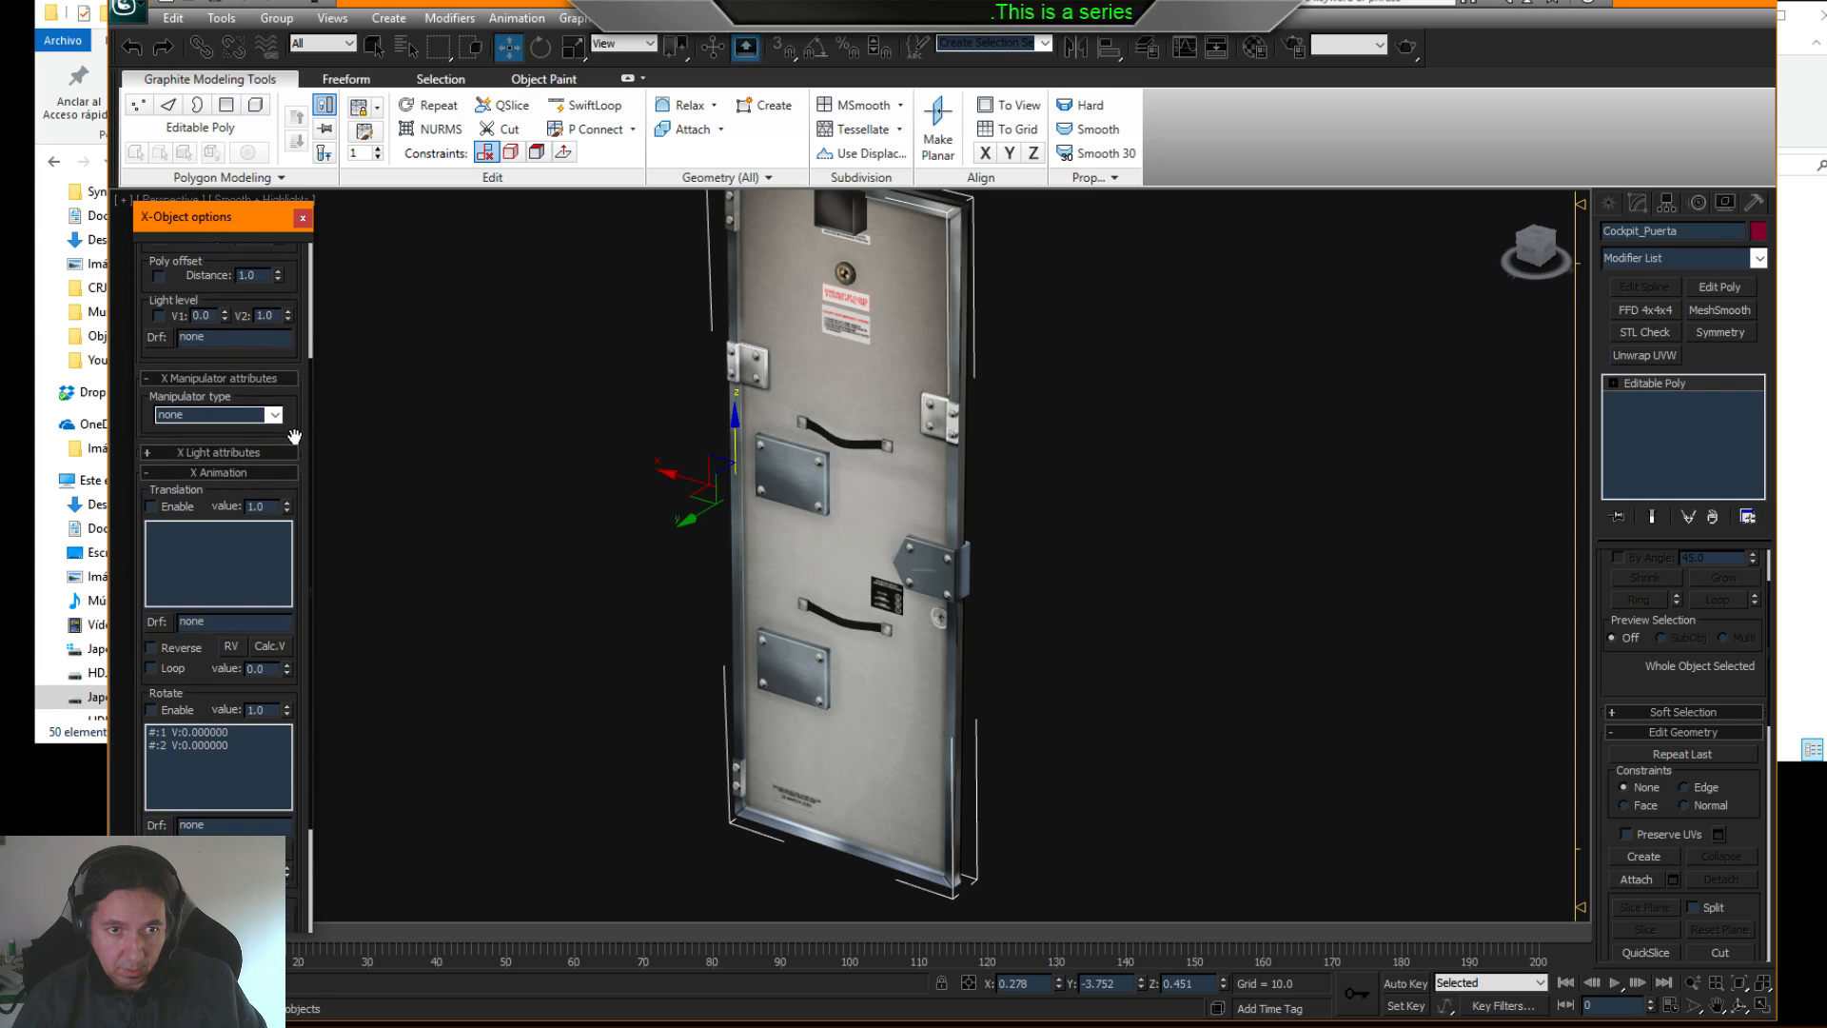
click(208, 452)
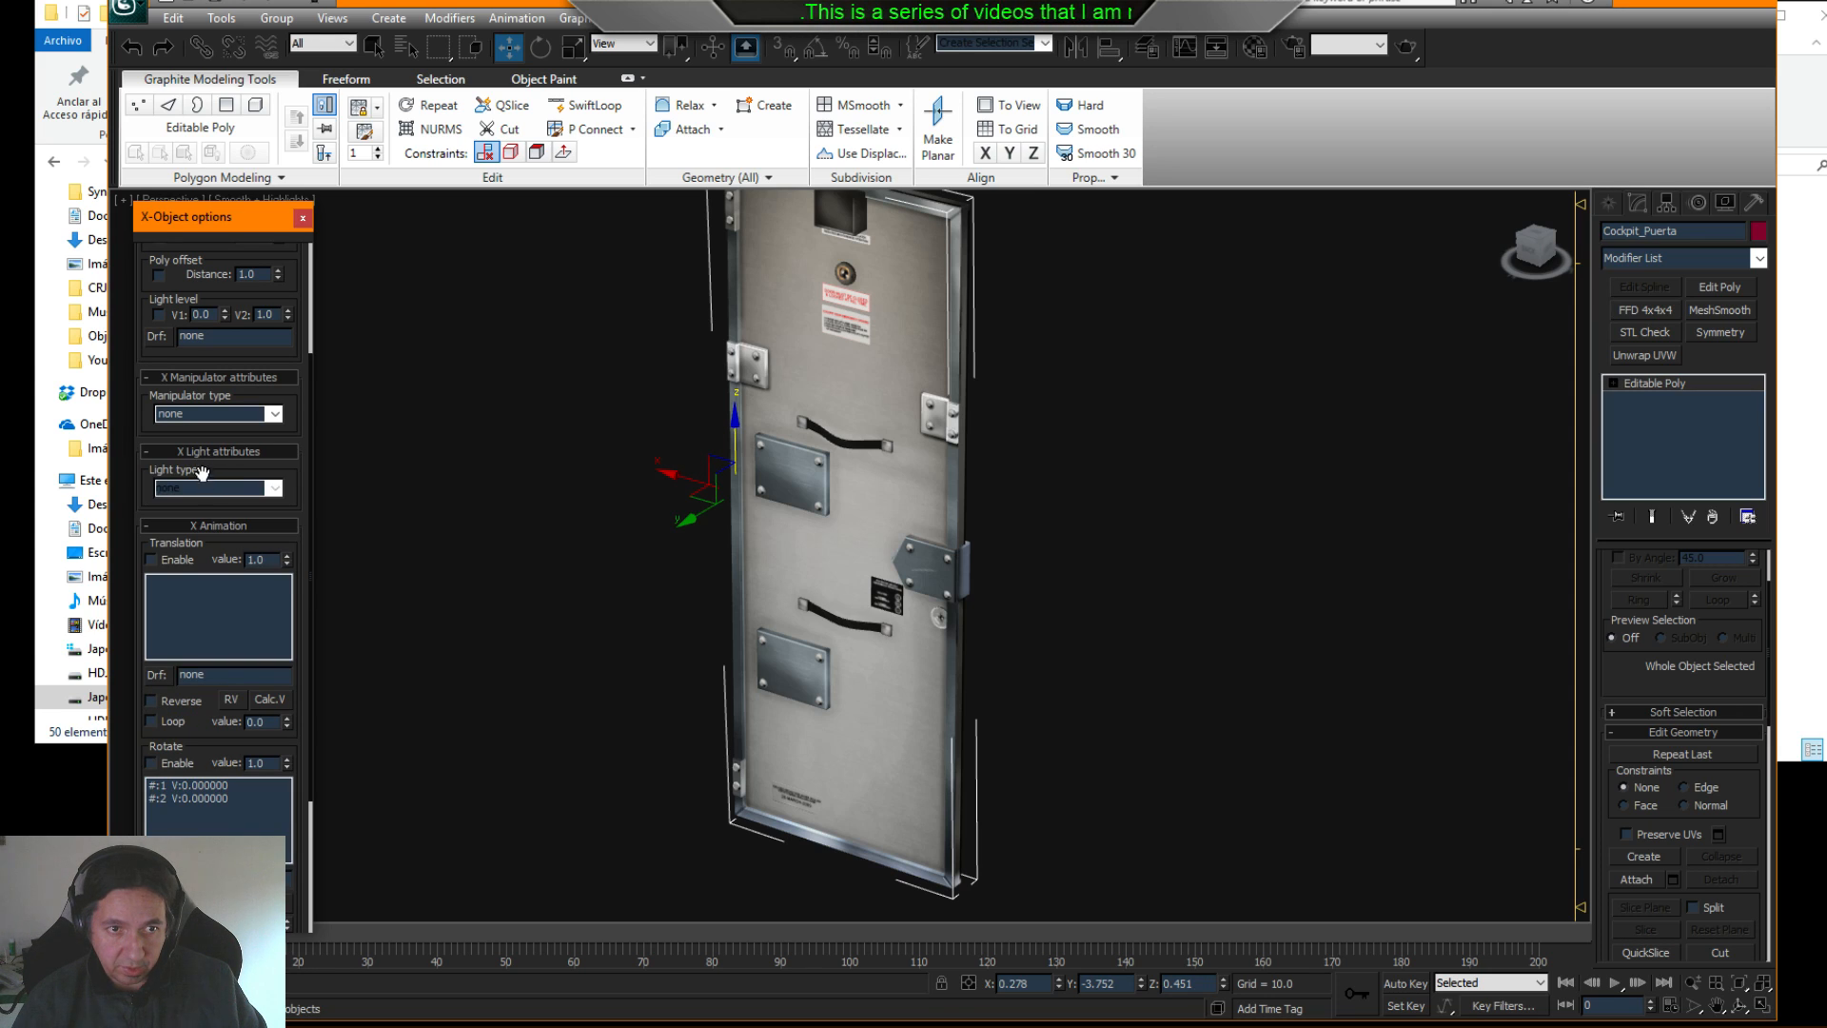
click(205, 453)
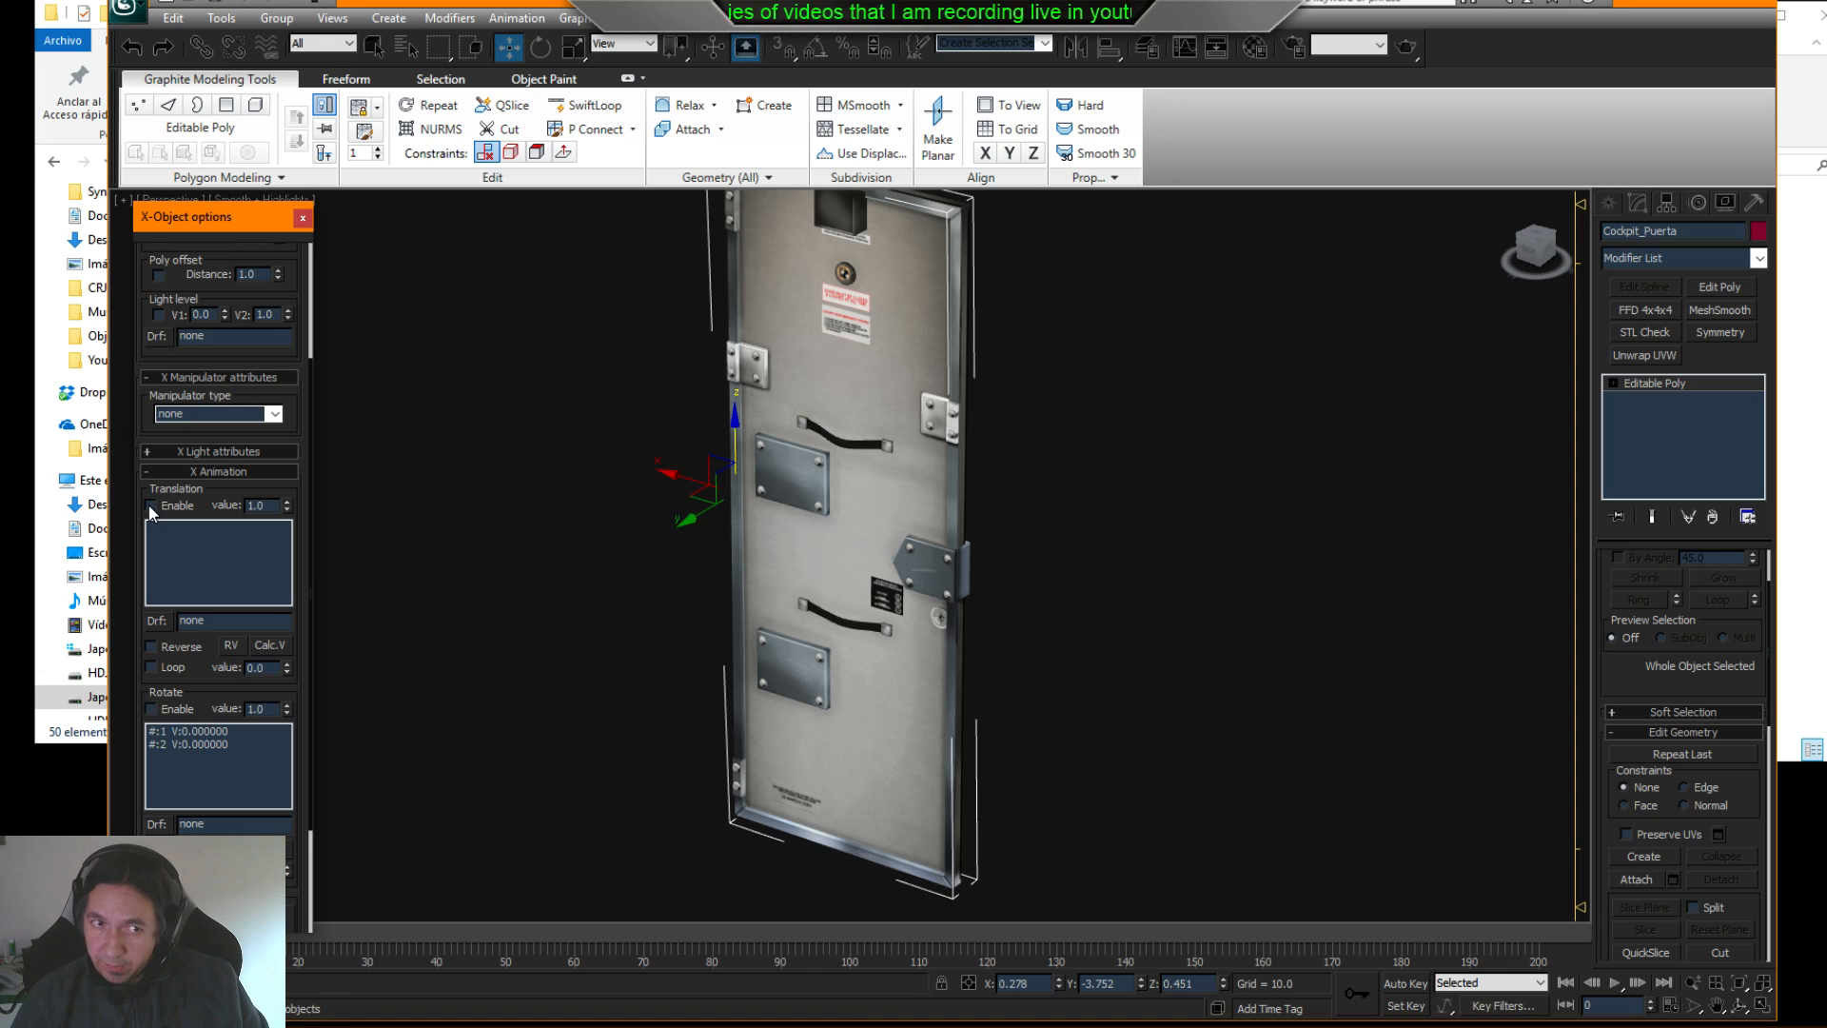
- Enable the Rotate animation in the door's X-Object options and inspect its two rotation keys
drag(197, 505, 213, 279)
click(155, 544)
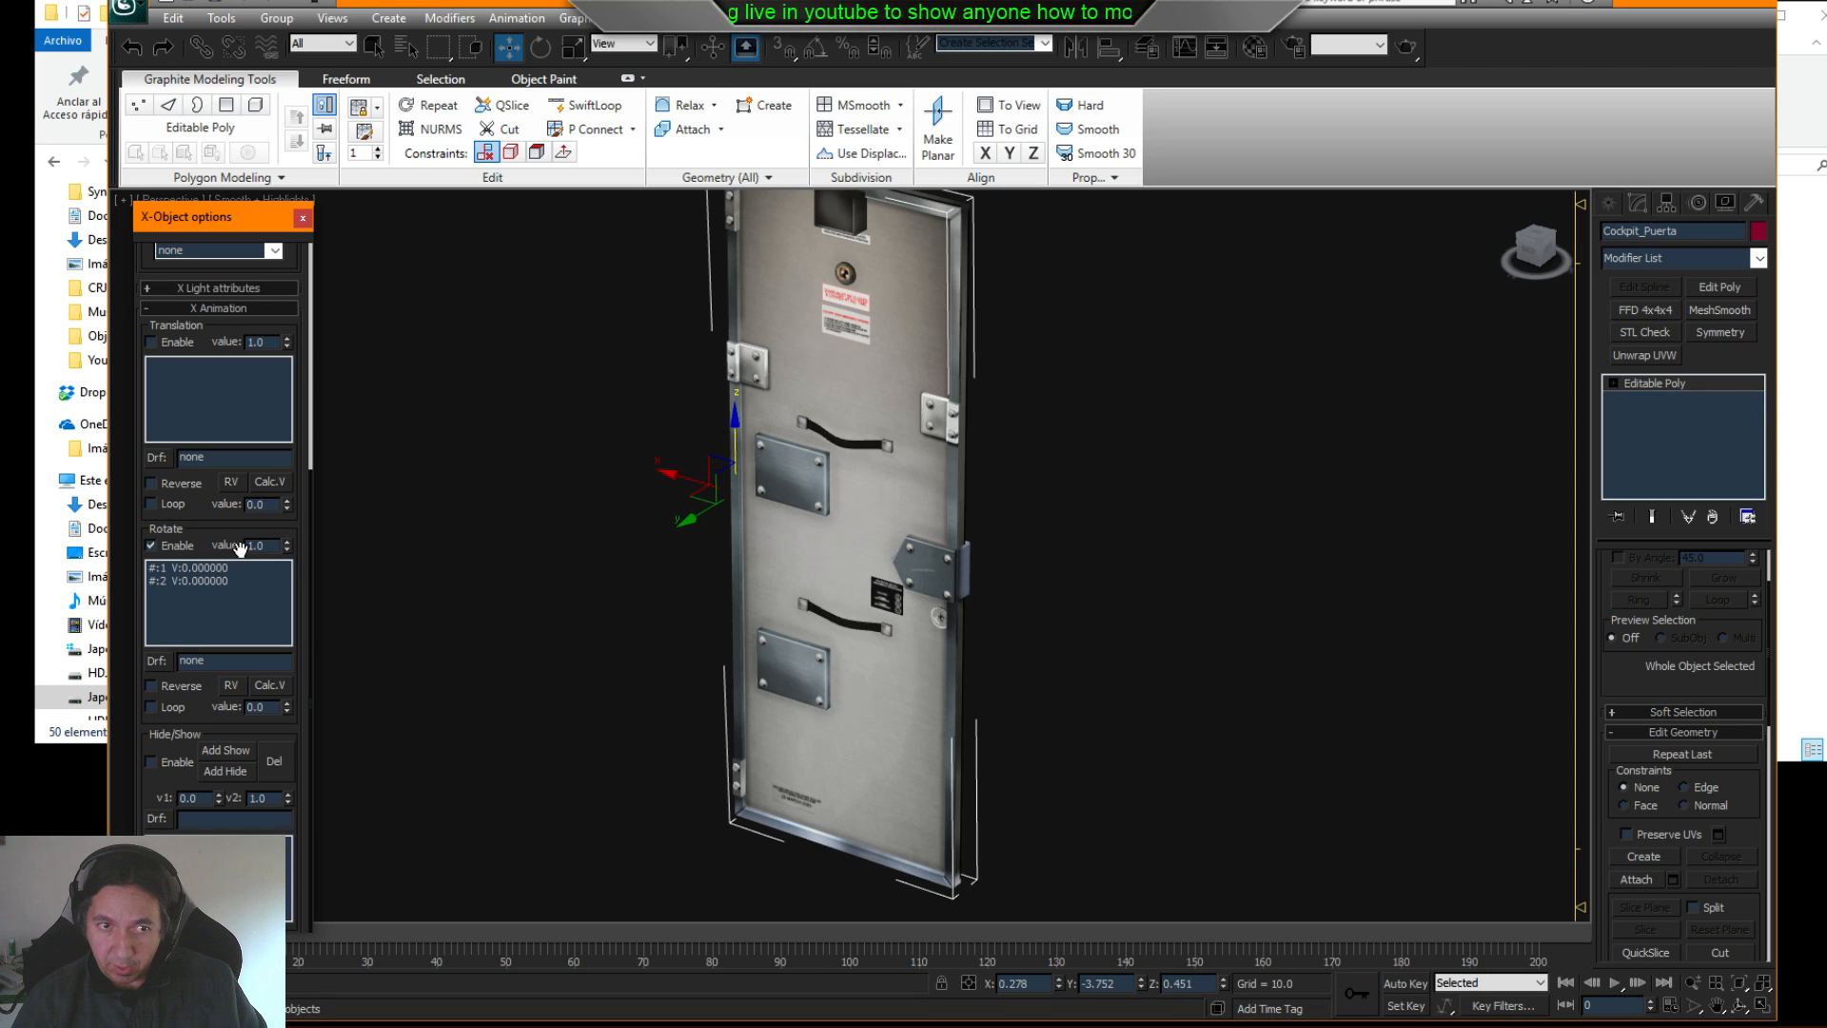
click(201, 583)
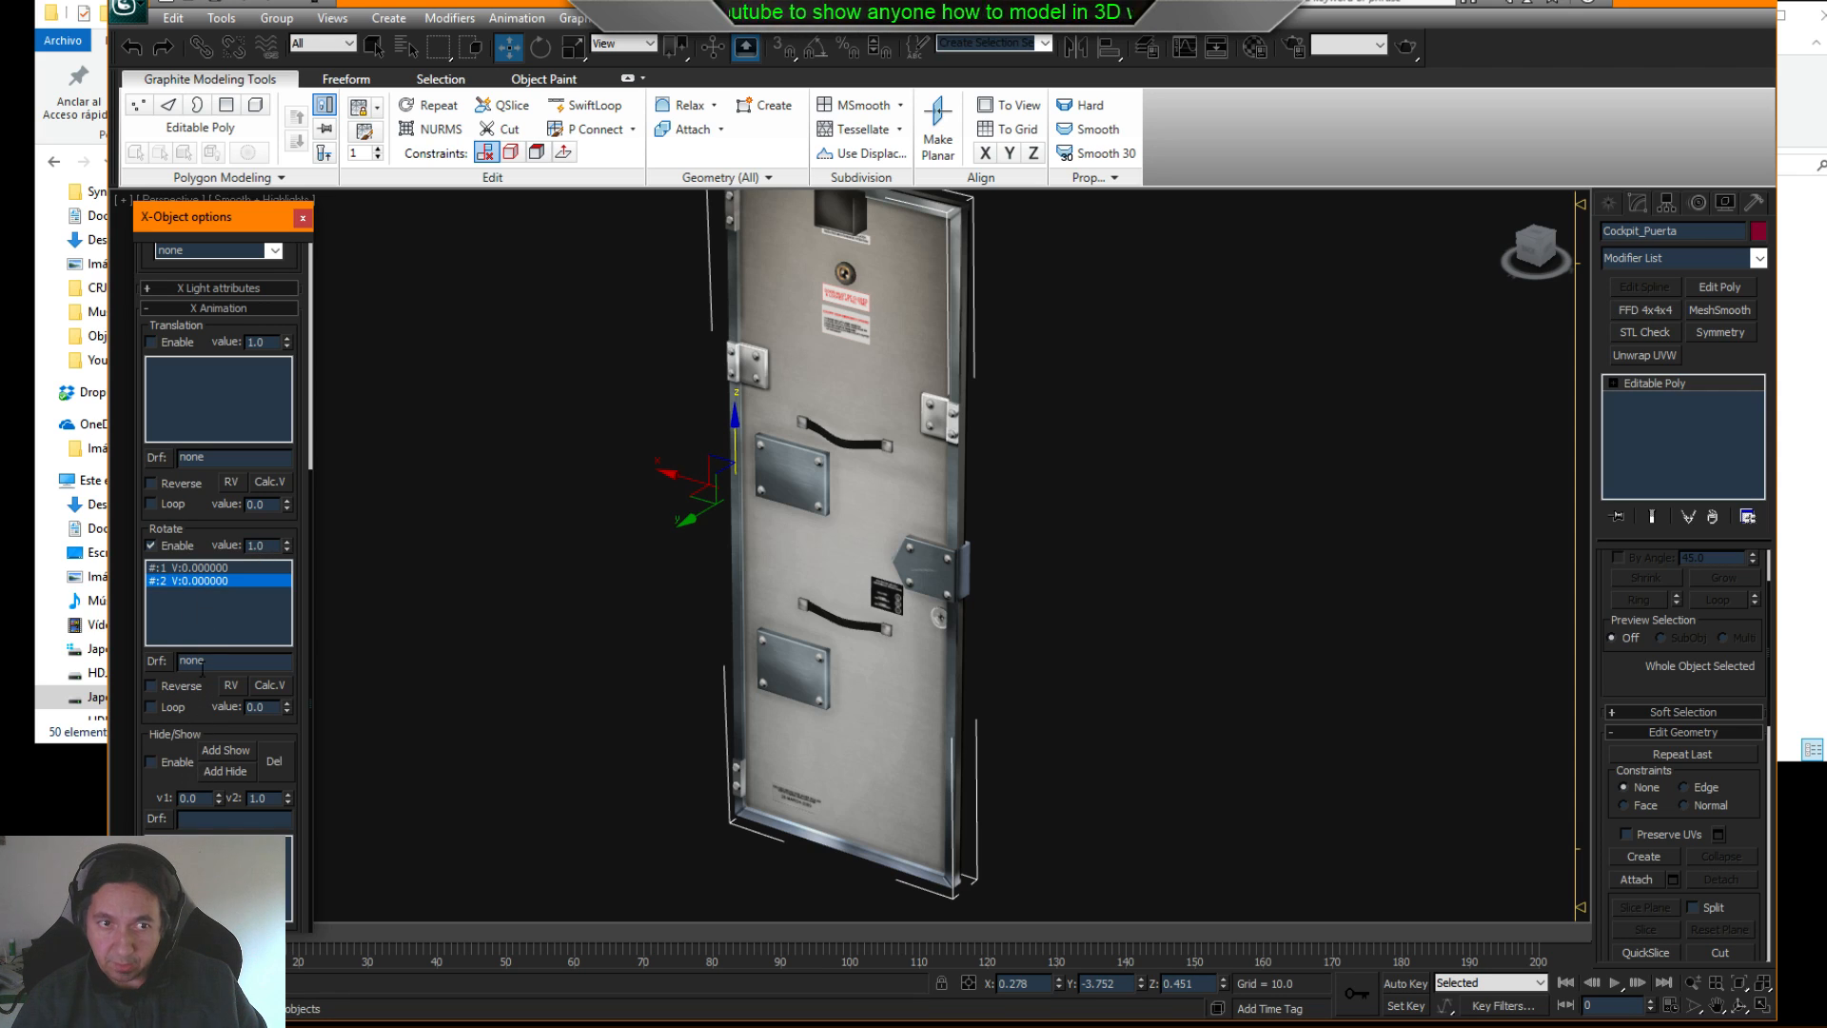
click(213, 569)
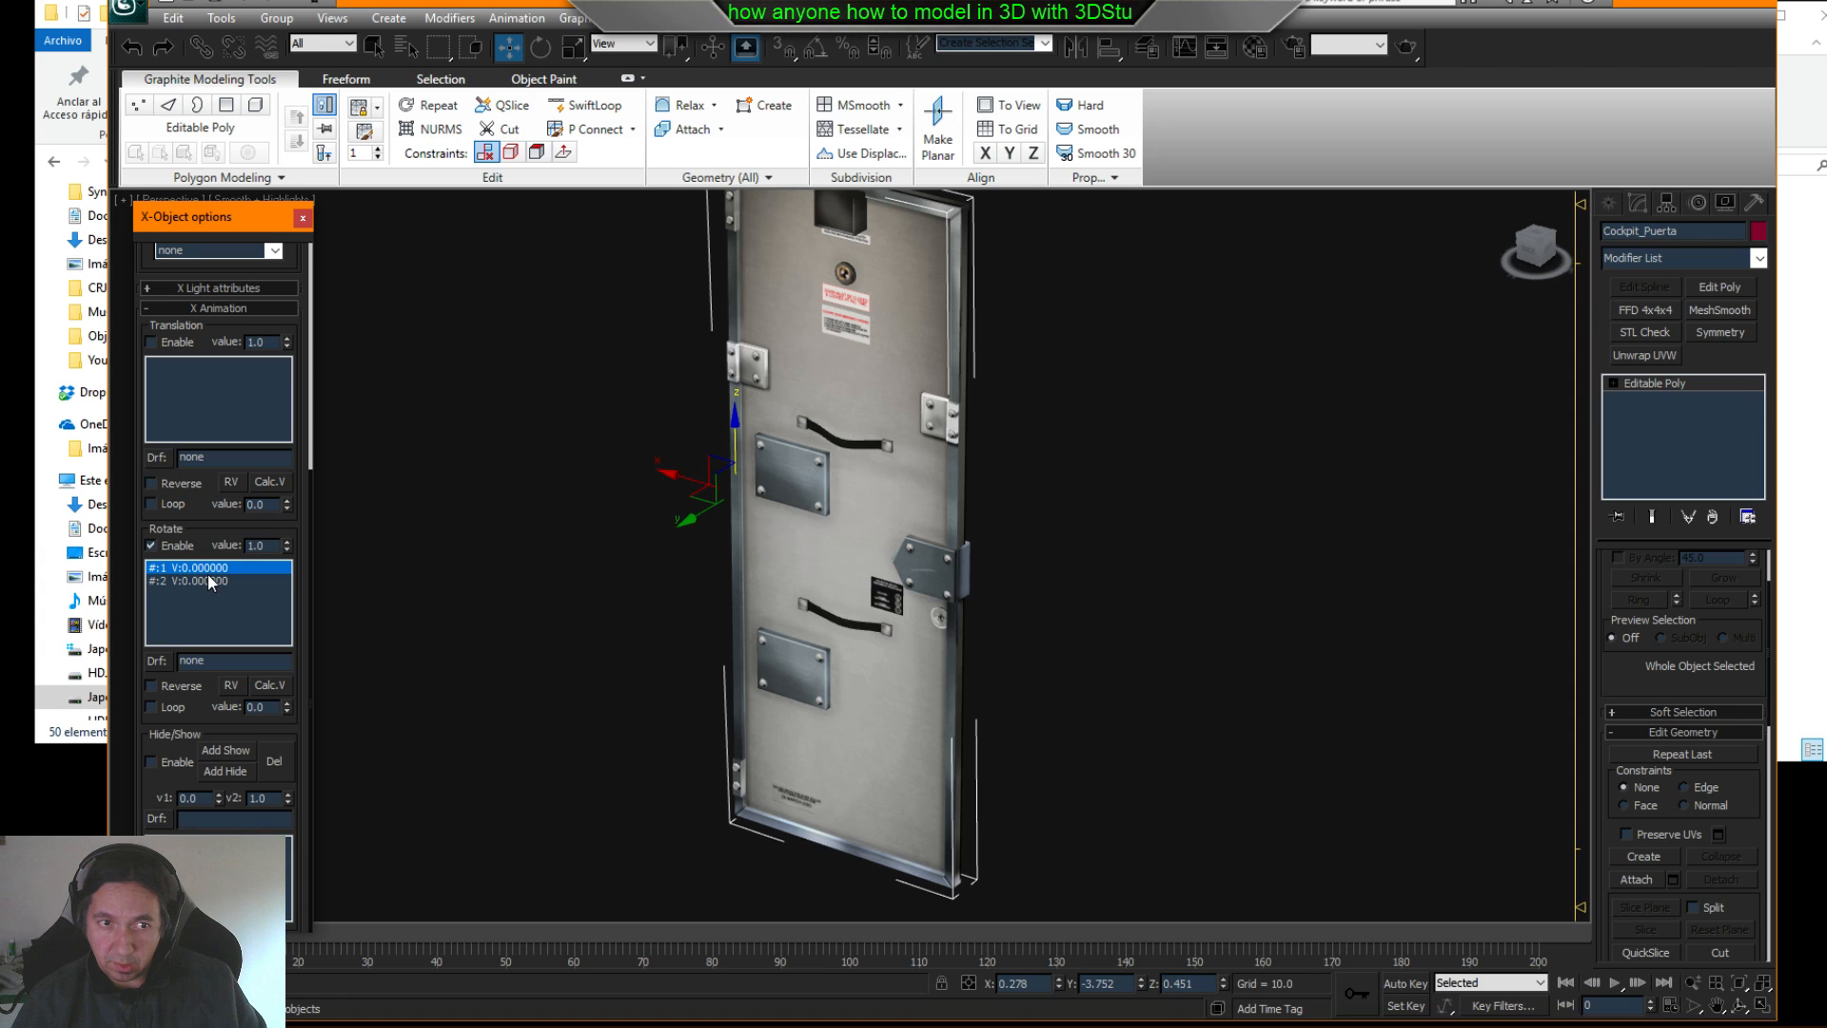
click(219, 583)
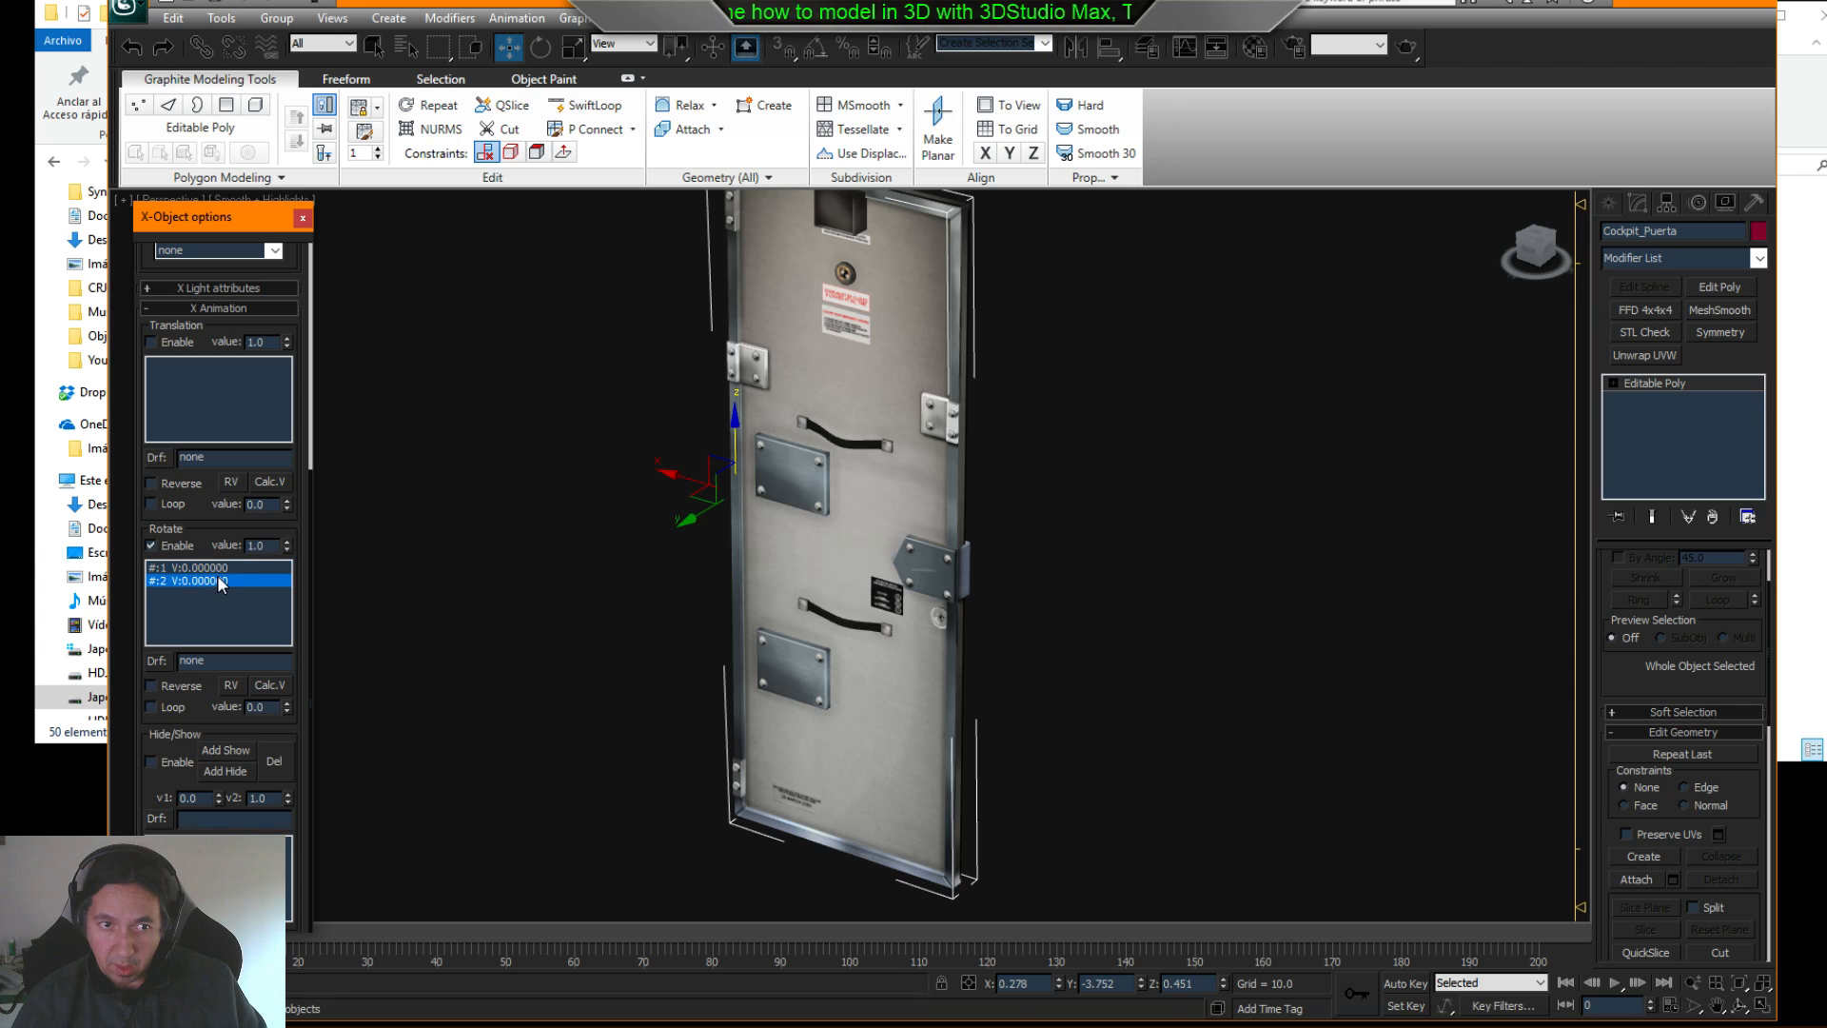
double_click(259, 546)
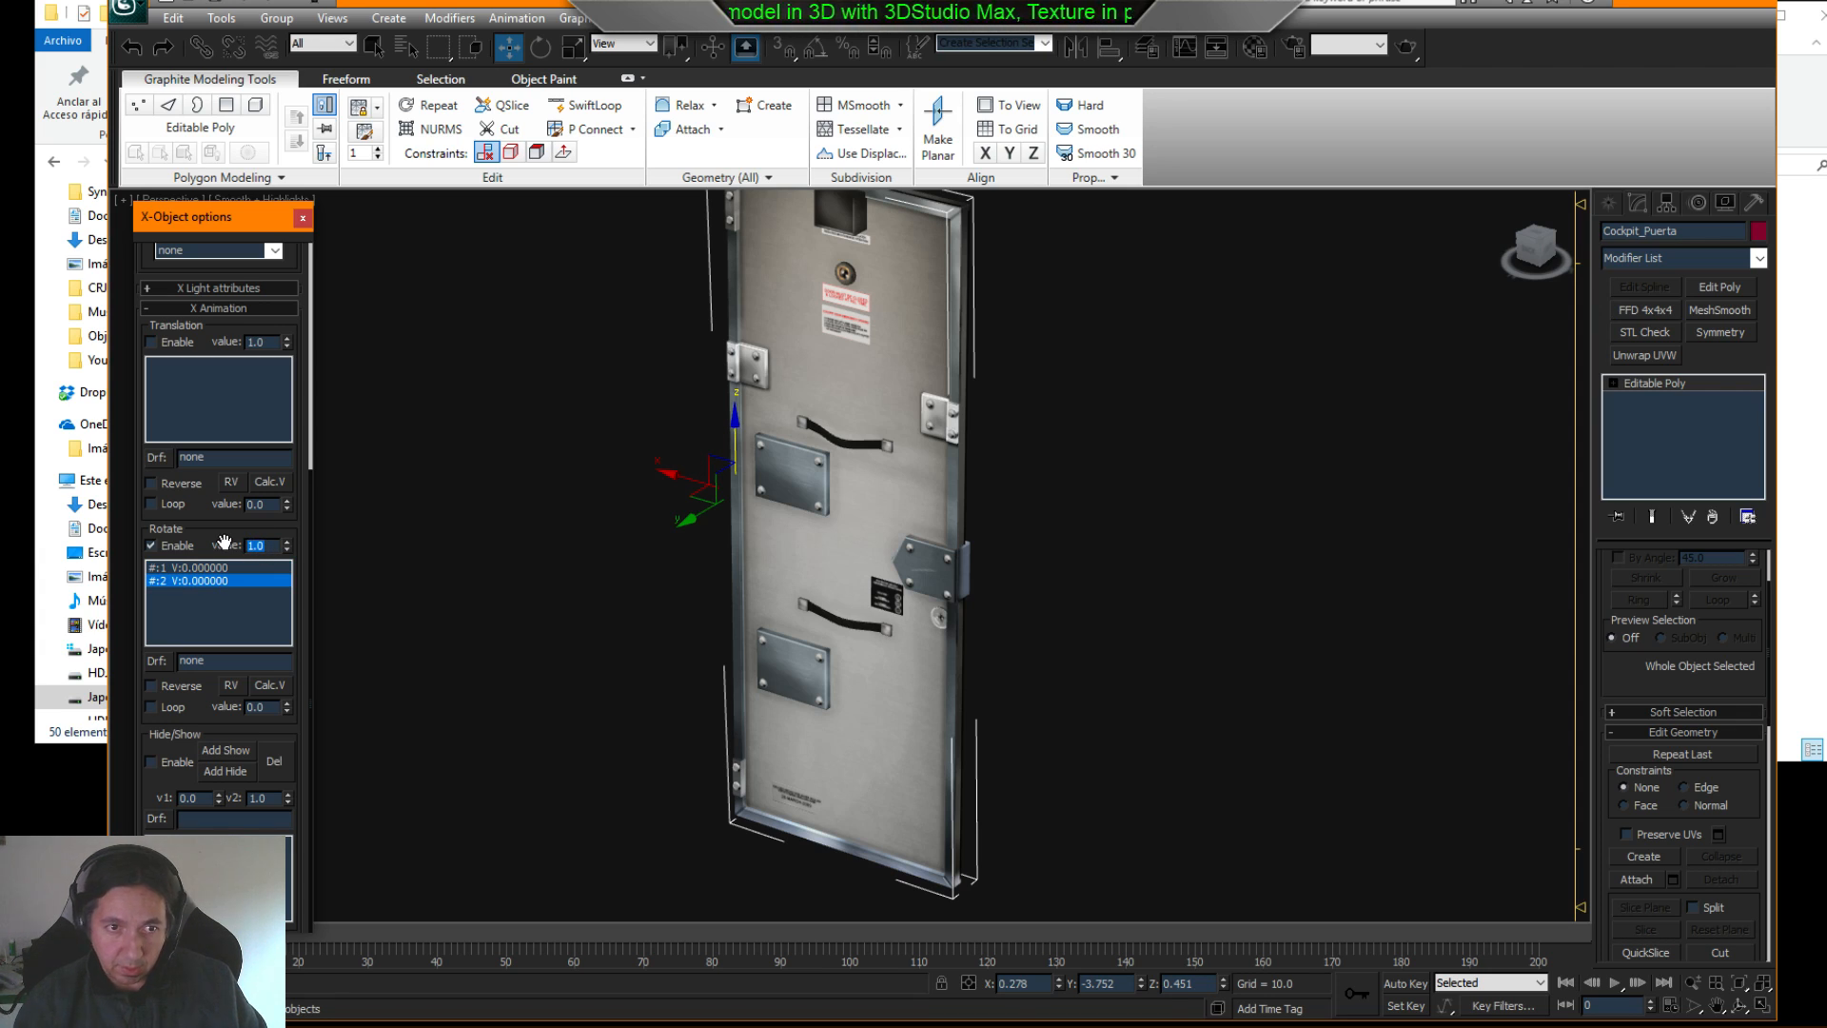
click(193, 589)
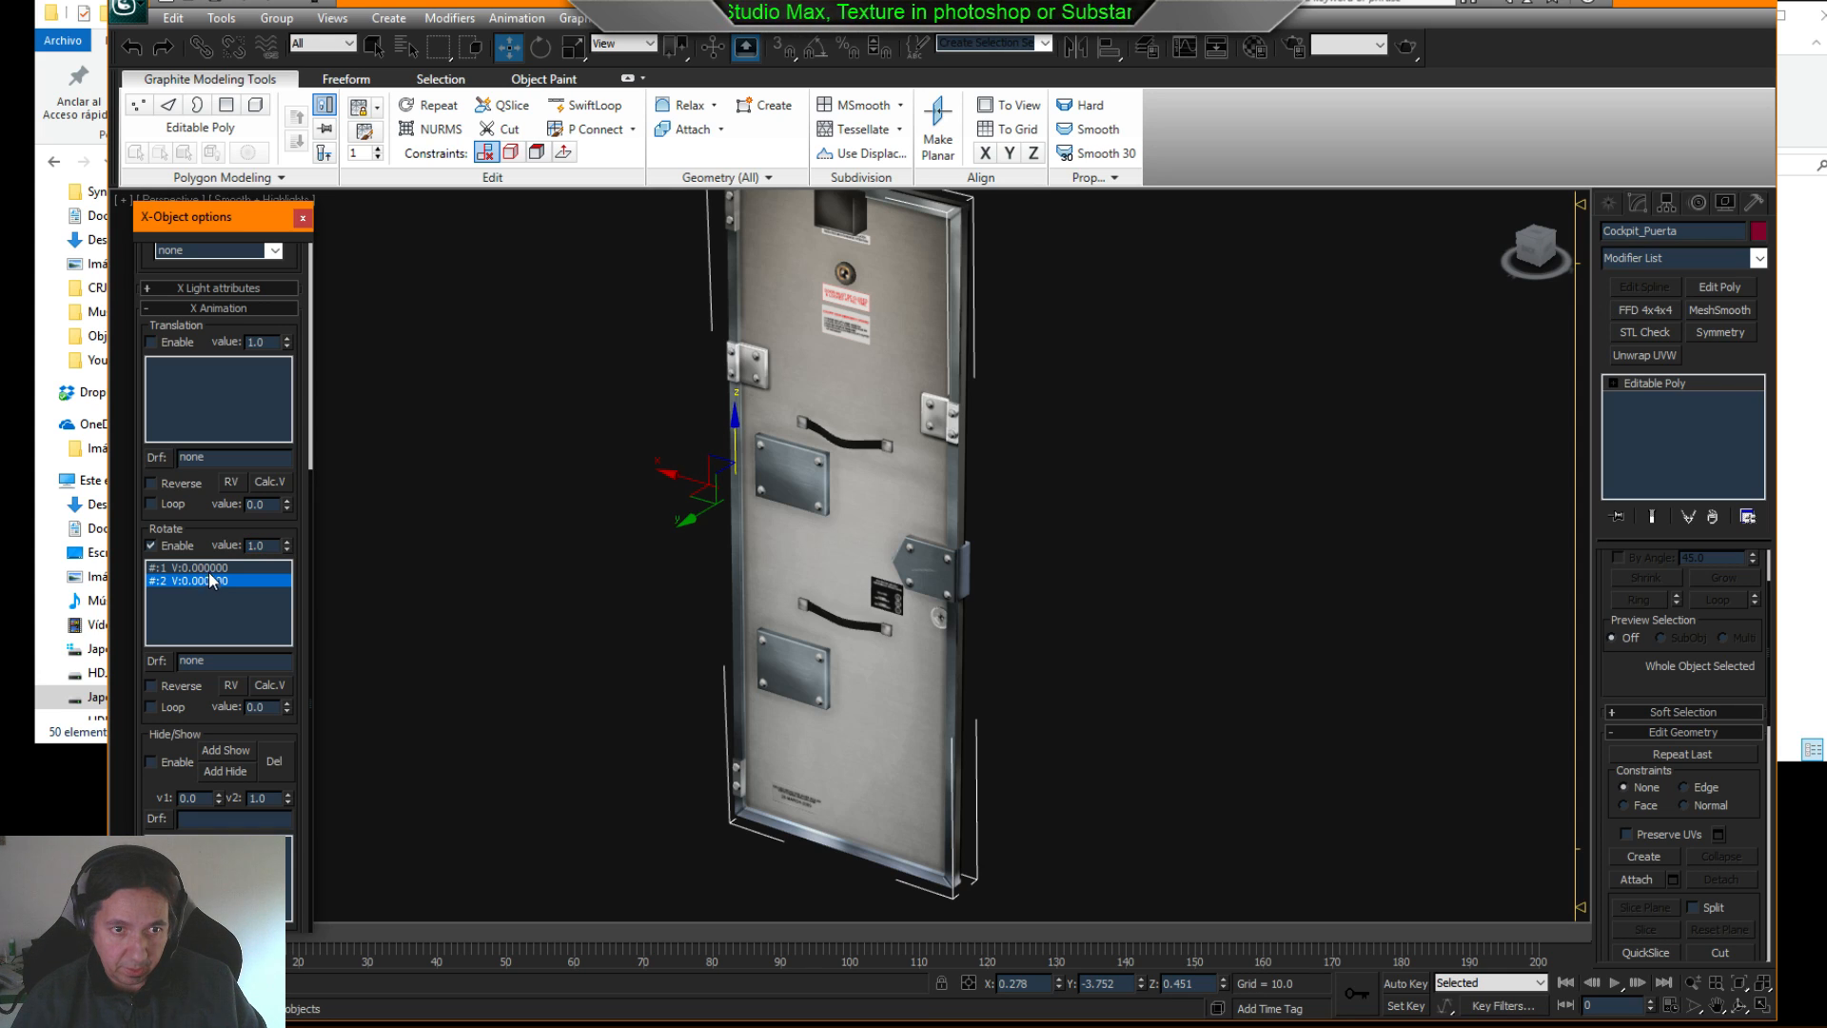
click(209, 569)
click(201, 582)
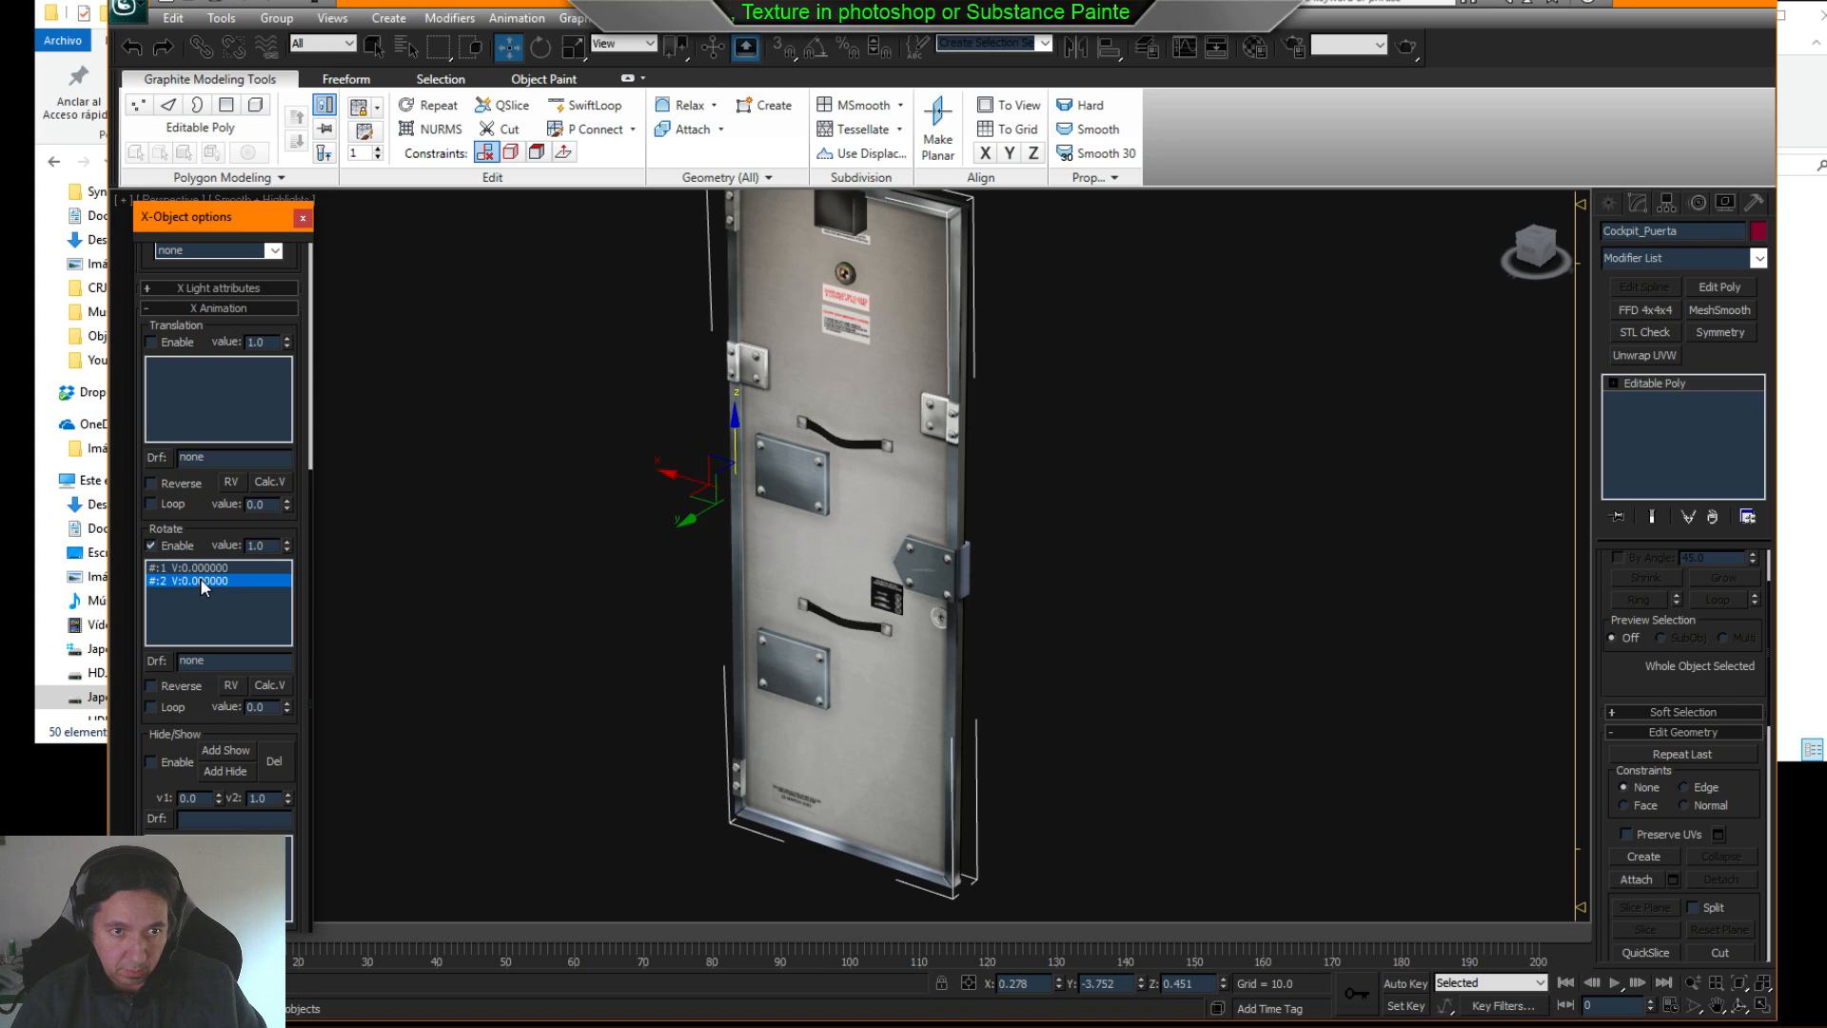
- Set the dataref of the door's Rotate animation to sim/weapons/x[0]
double_click(218, 659)
text(sim/weapons/x[0])
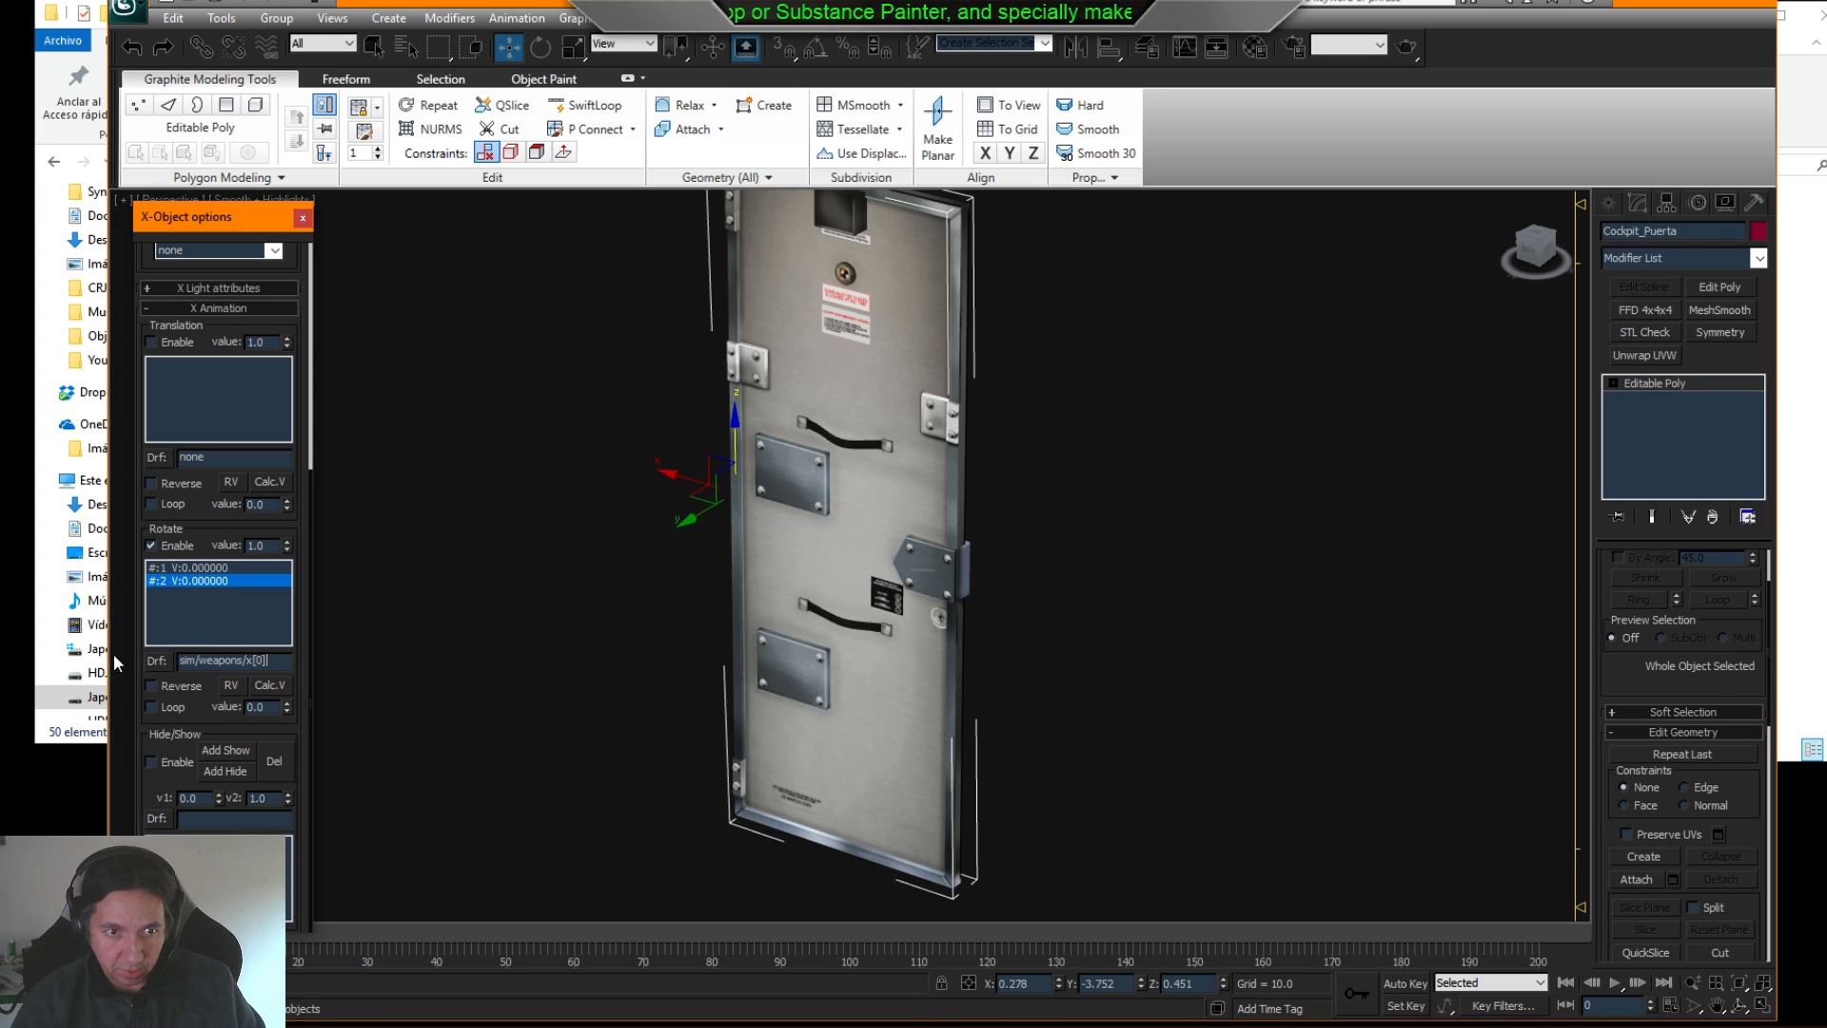
key(Return)
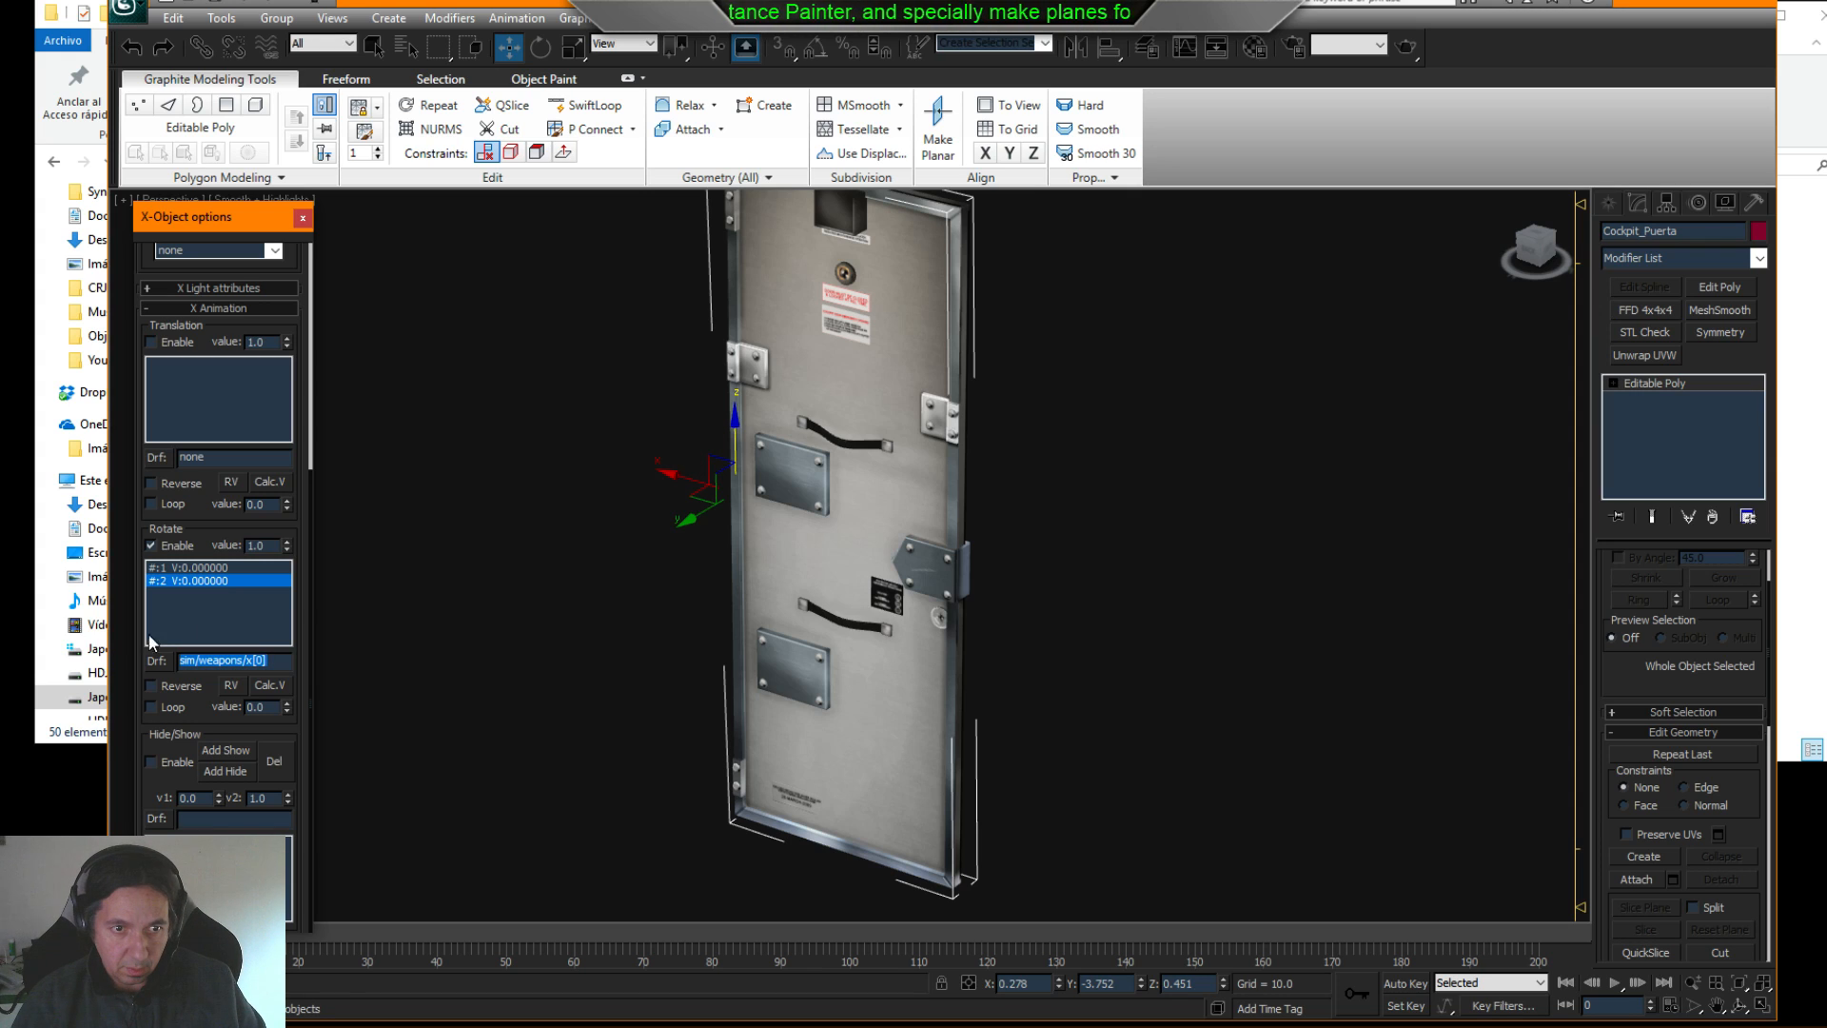
- Set the Rotate animation's loop value to 1.0 and check both rotation keys
click(214, 580)
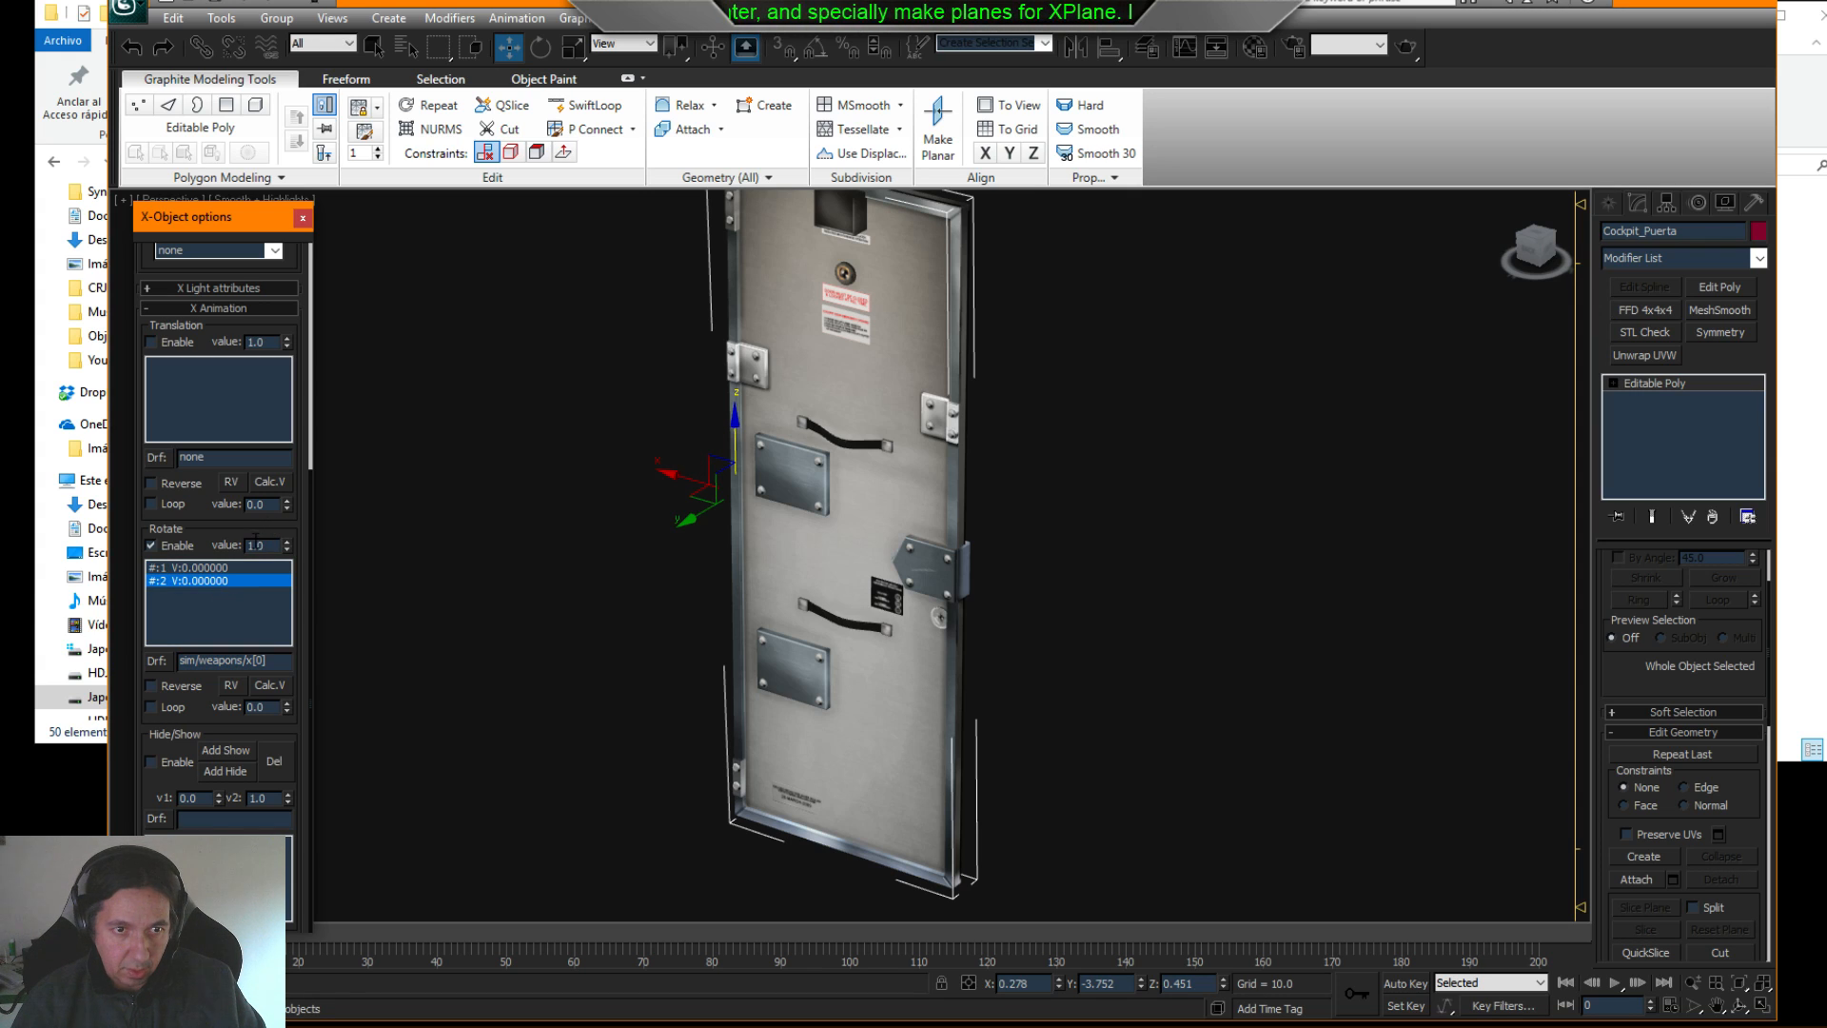
double_click(257, 706)
text(1)
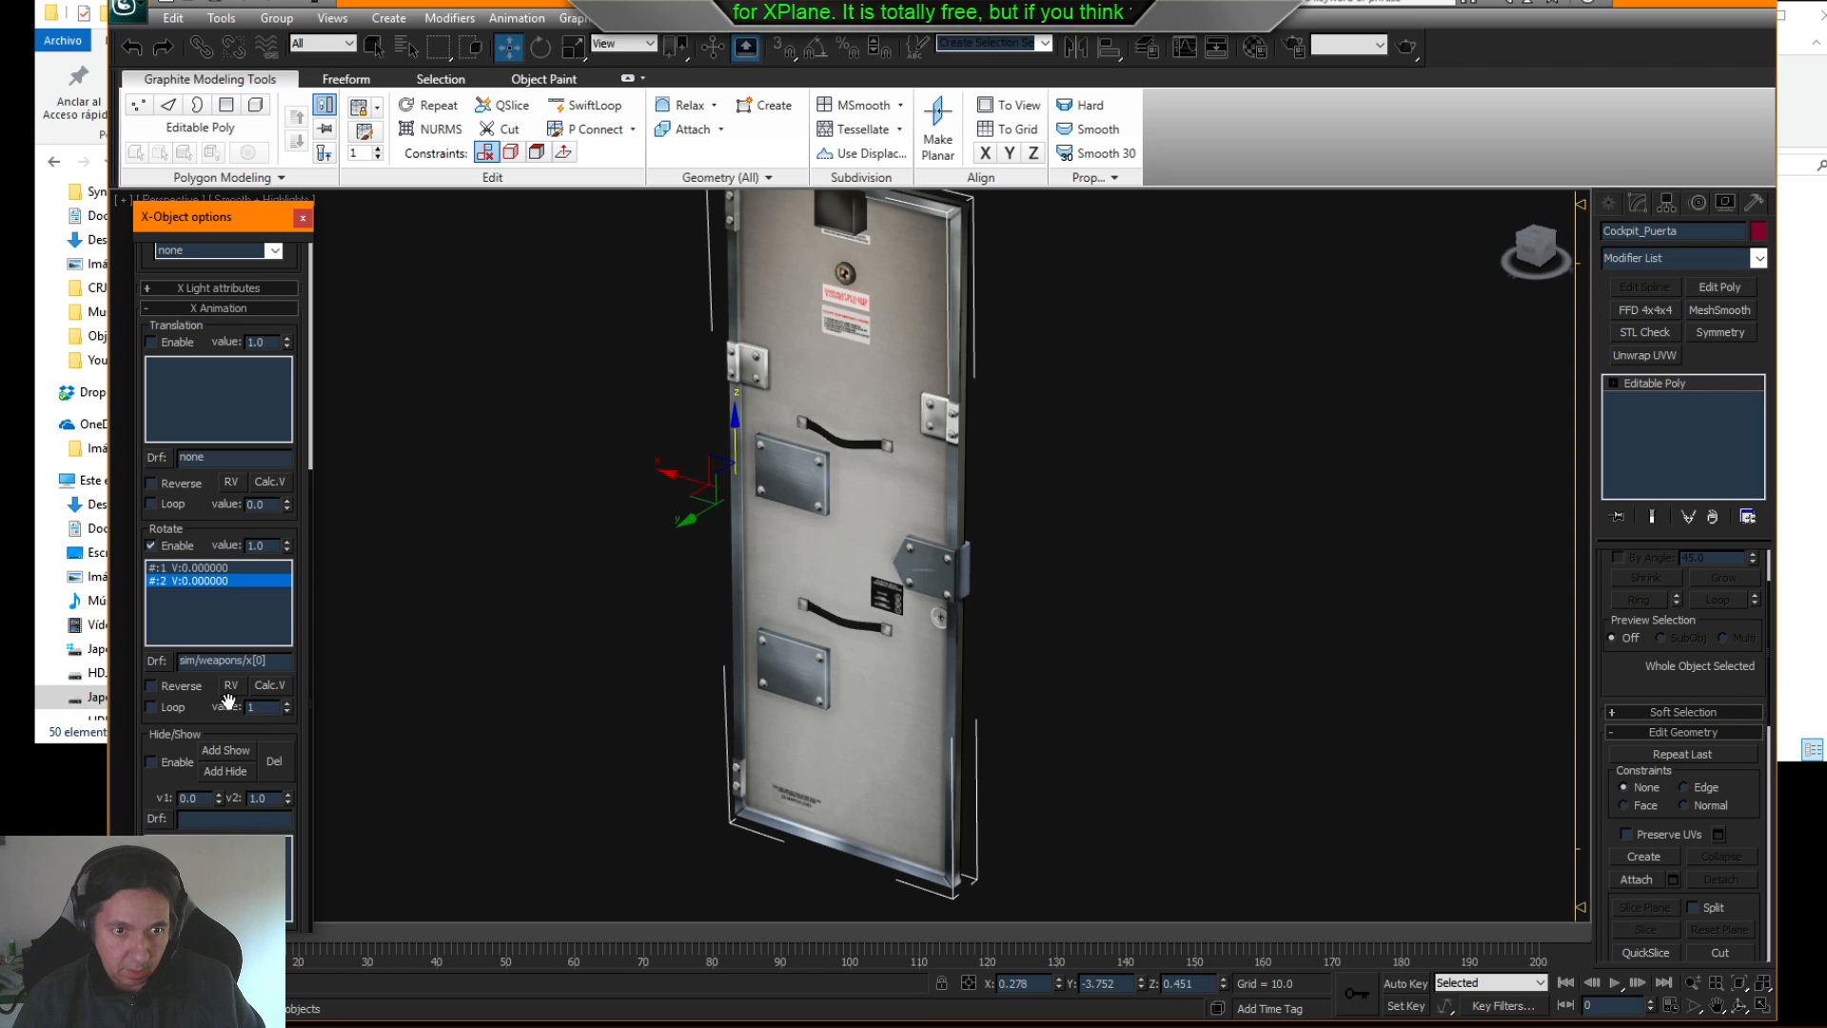
key(Return)
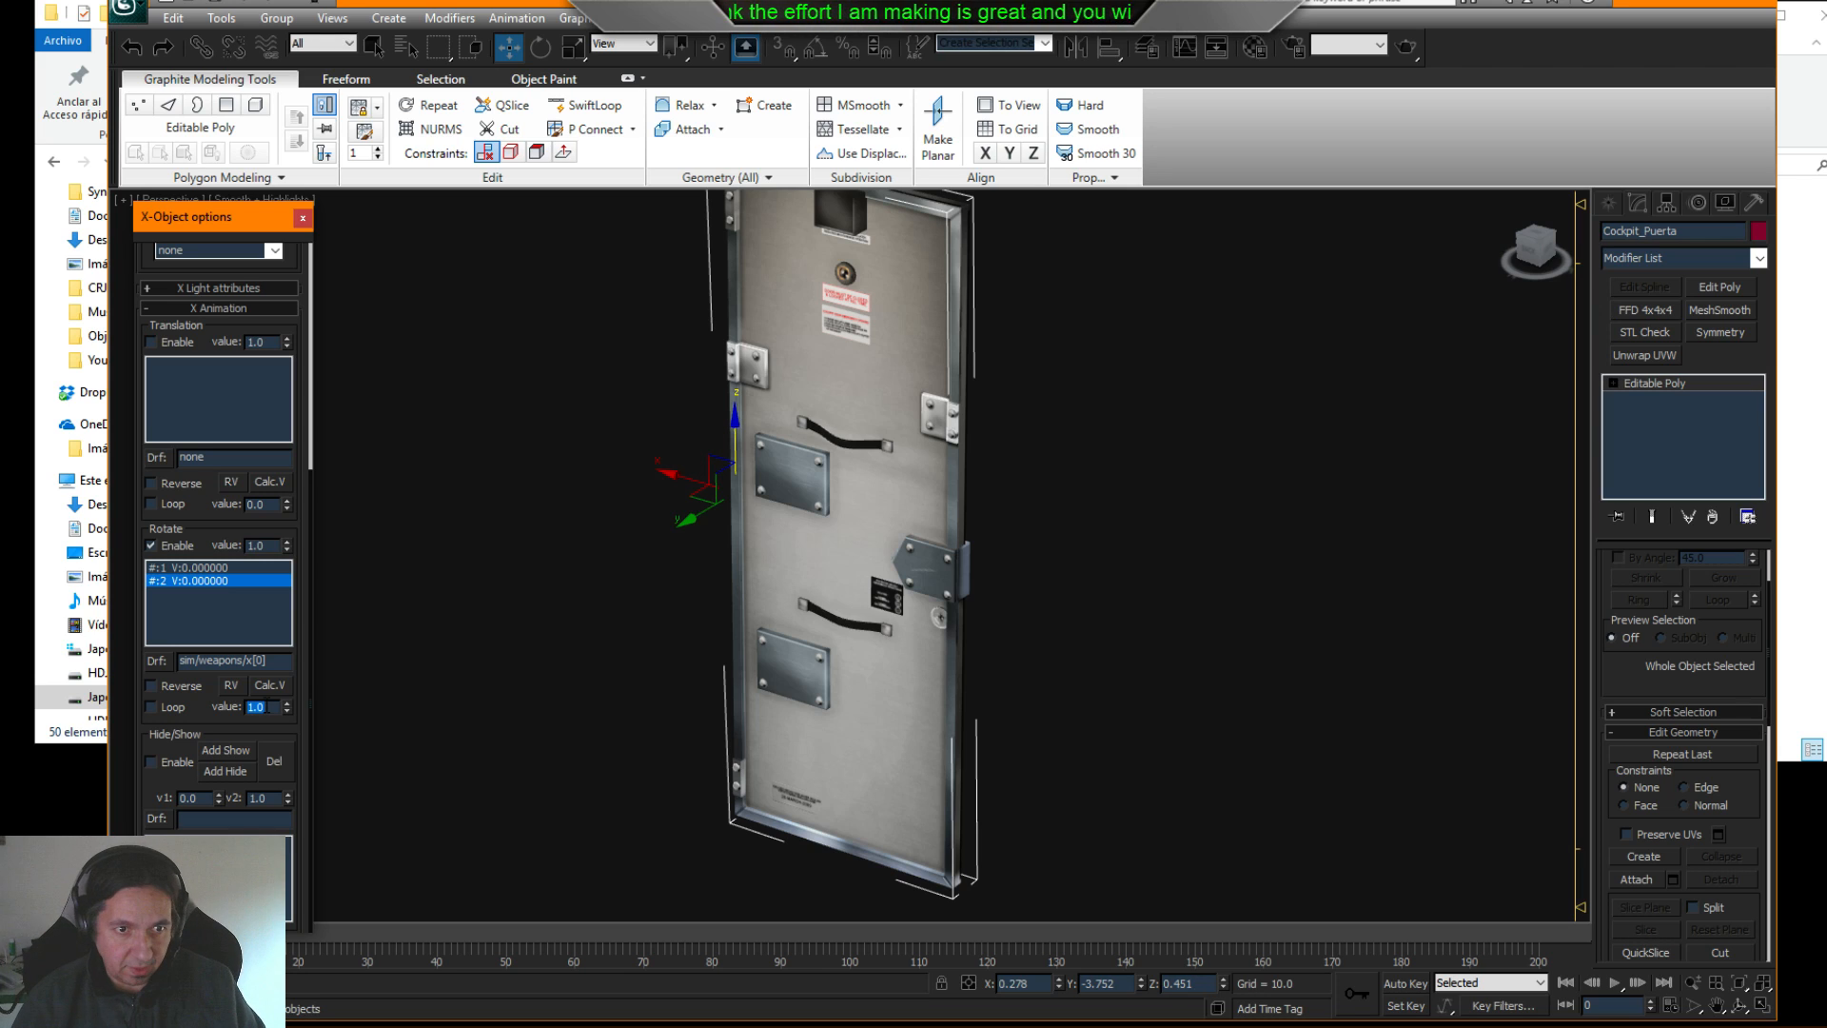
click(193, 567)
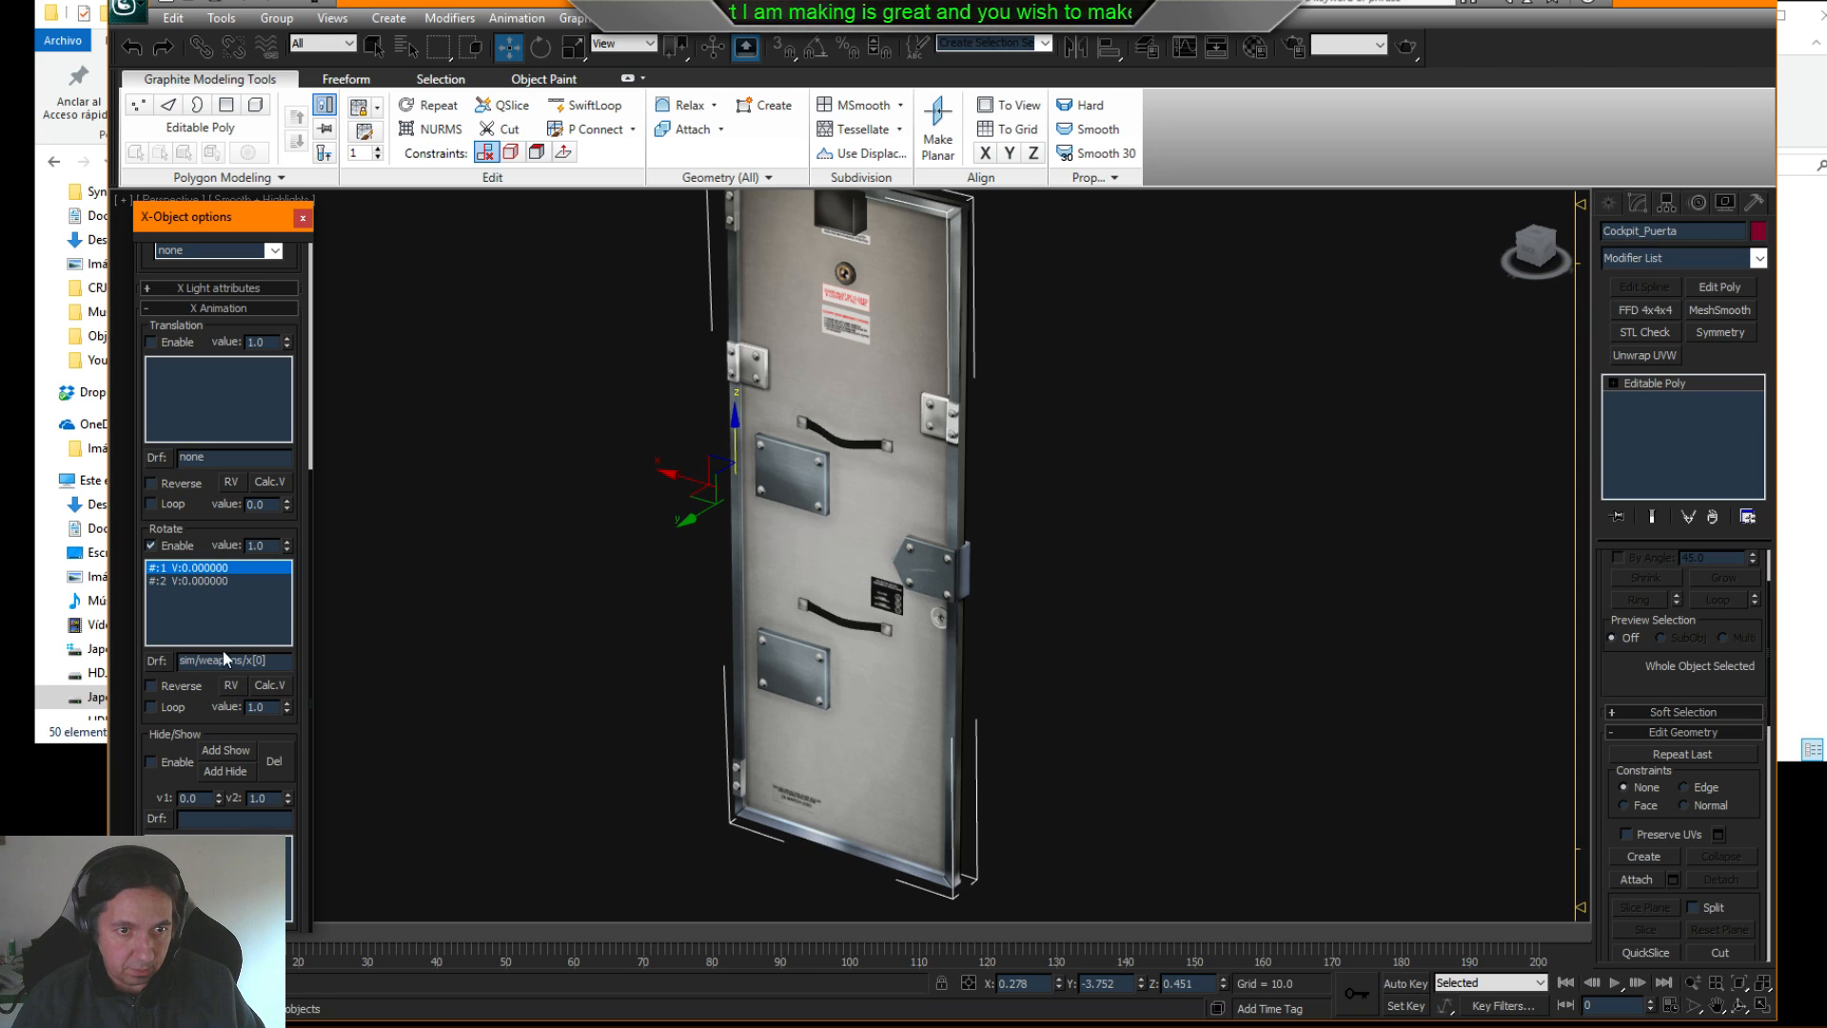
click(205, 581)
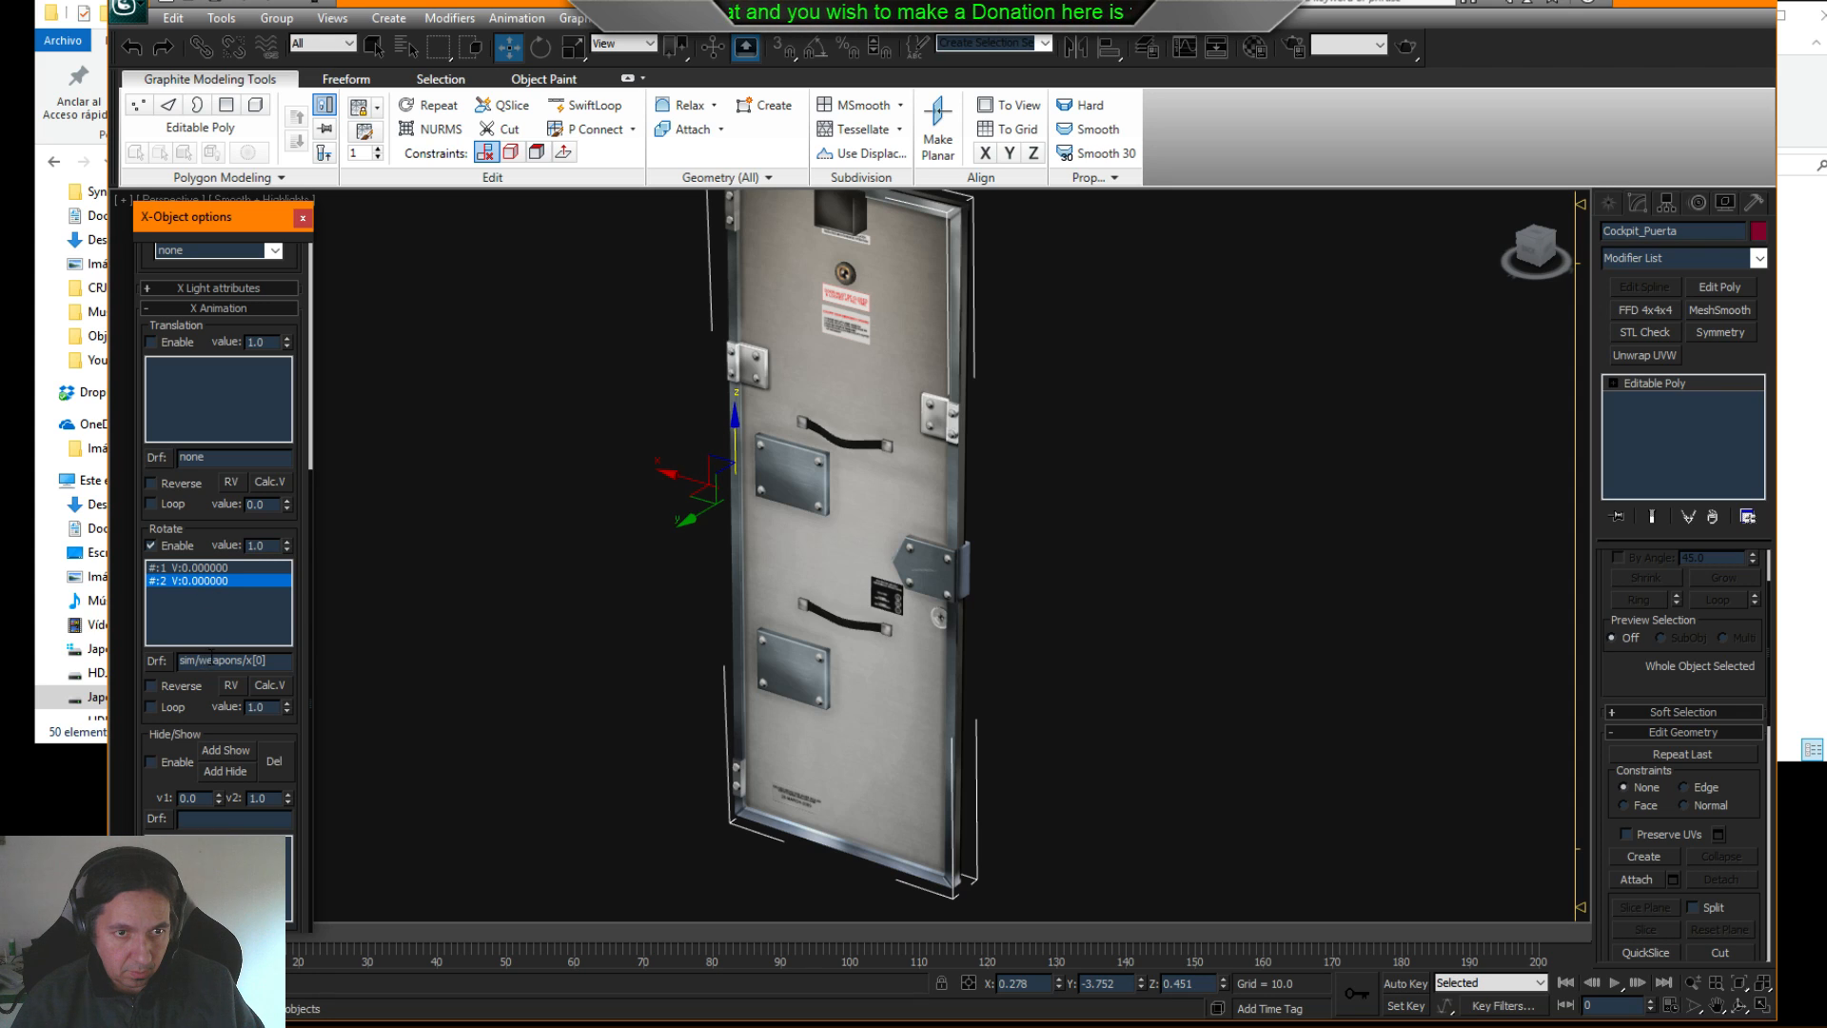
scroll(212, 666, up, 2)
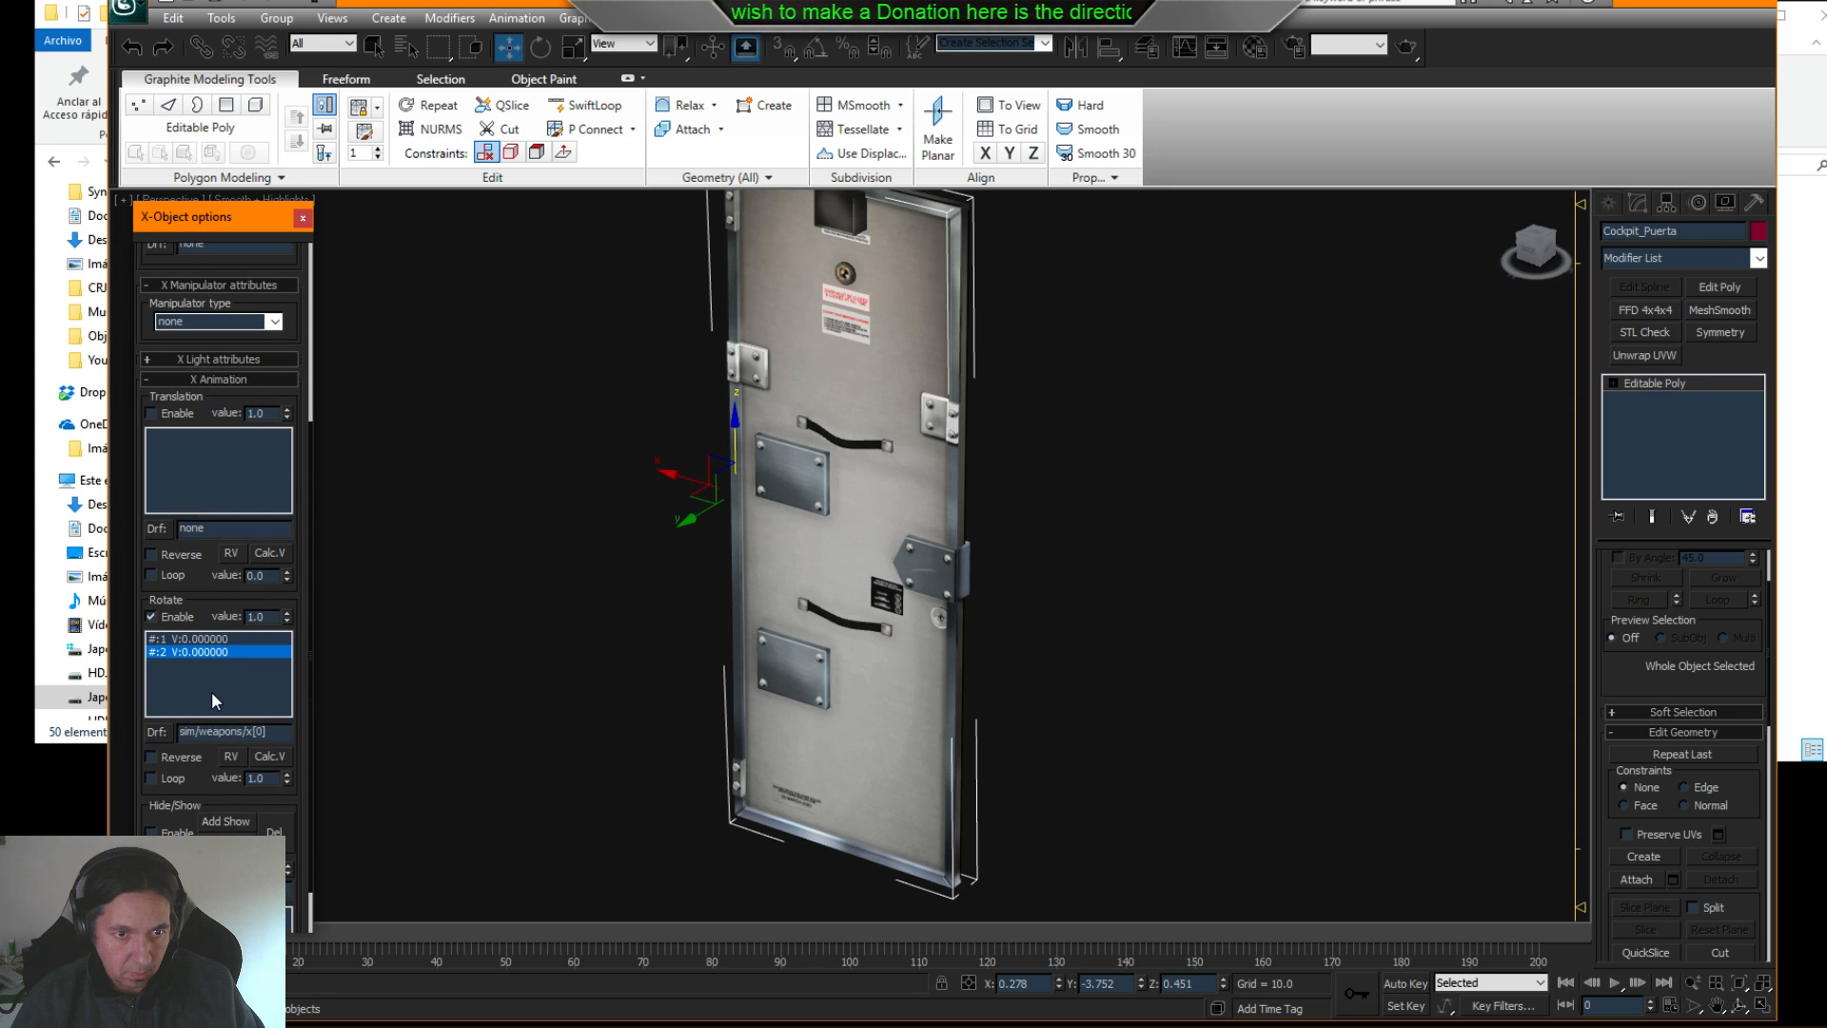
- Examine the two Rotate keys and review the base, manipulator and animation attributes in the door's X-Object options
click(200, 639)
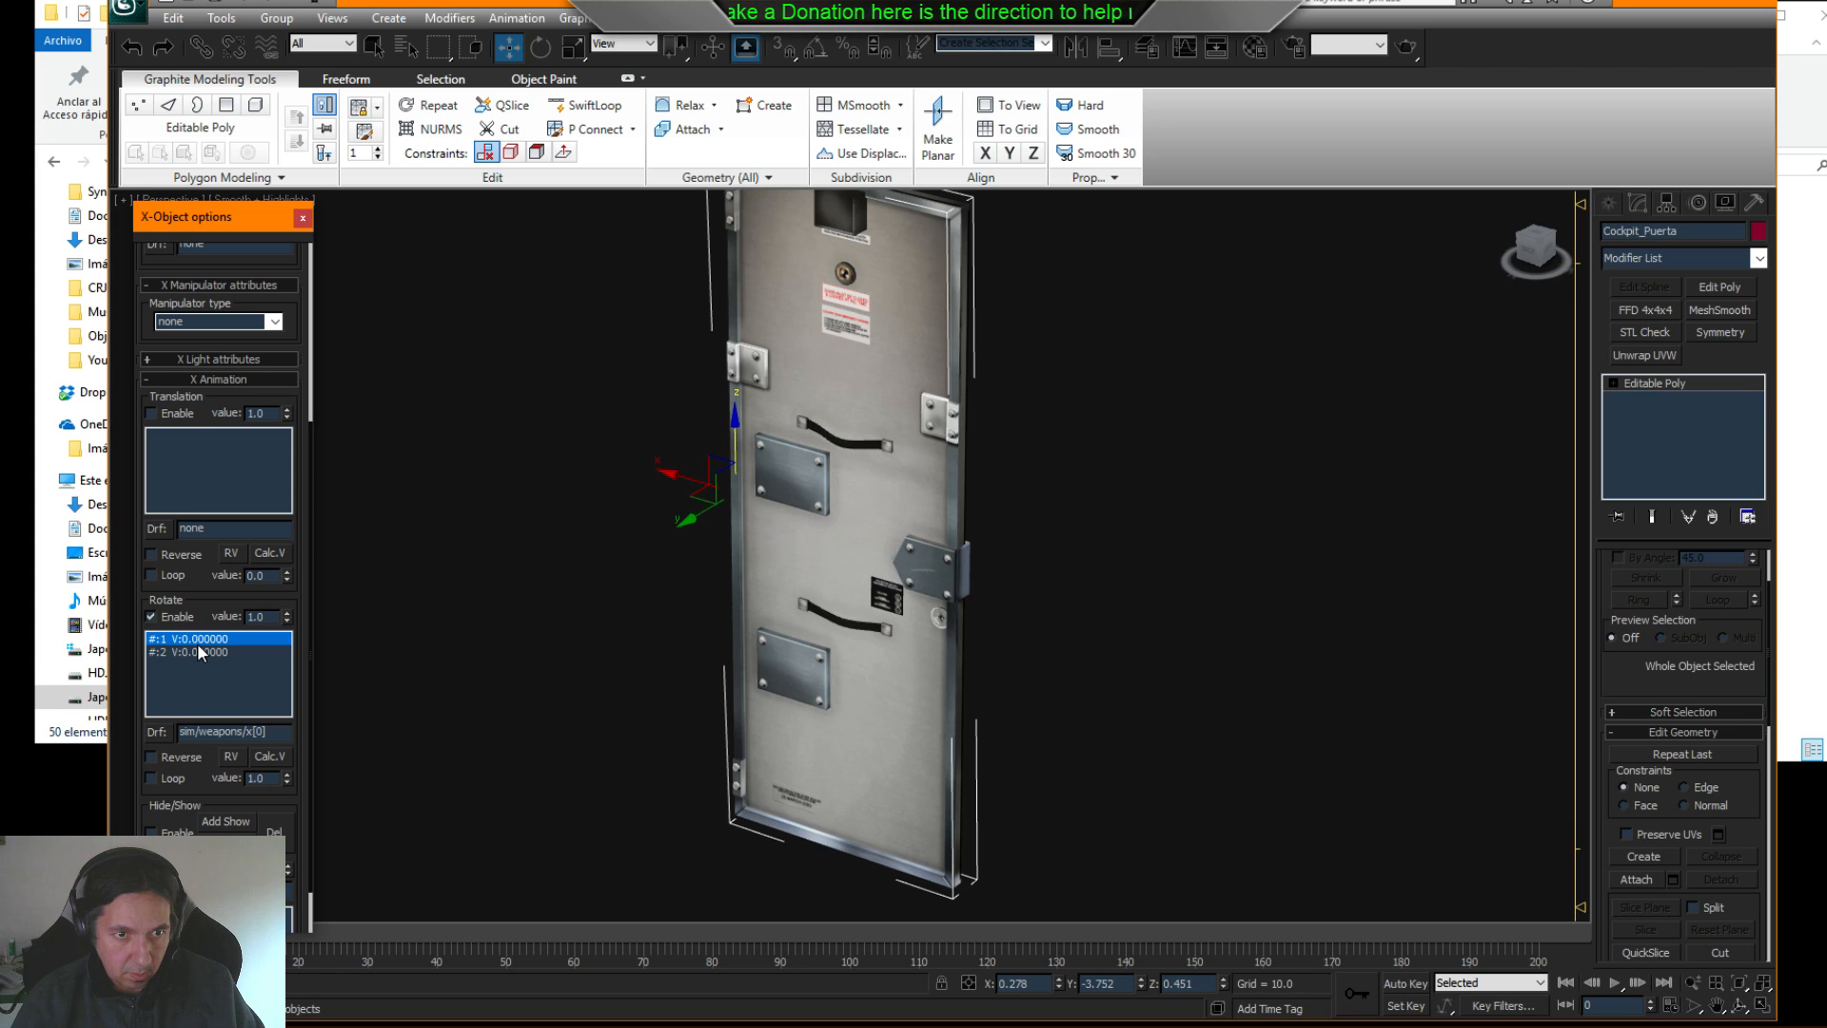
click(200, 653)
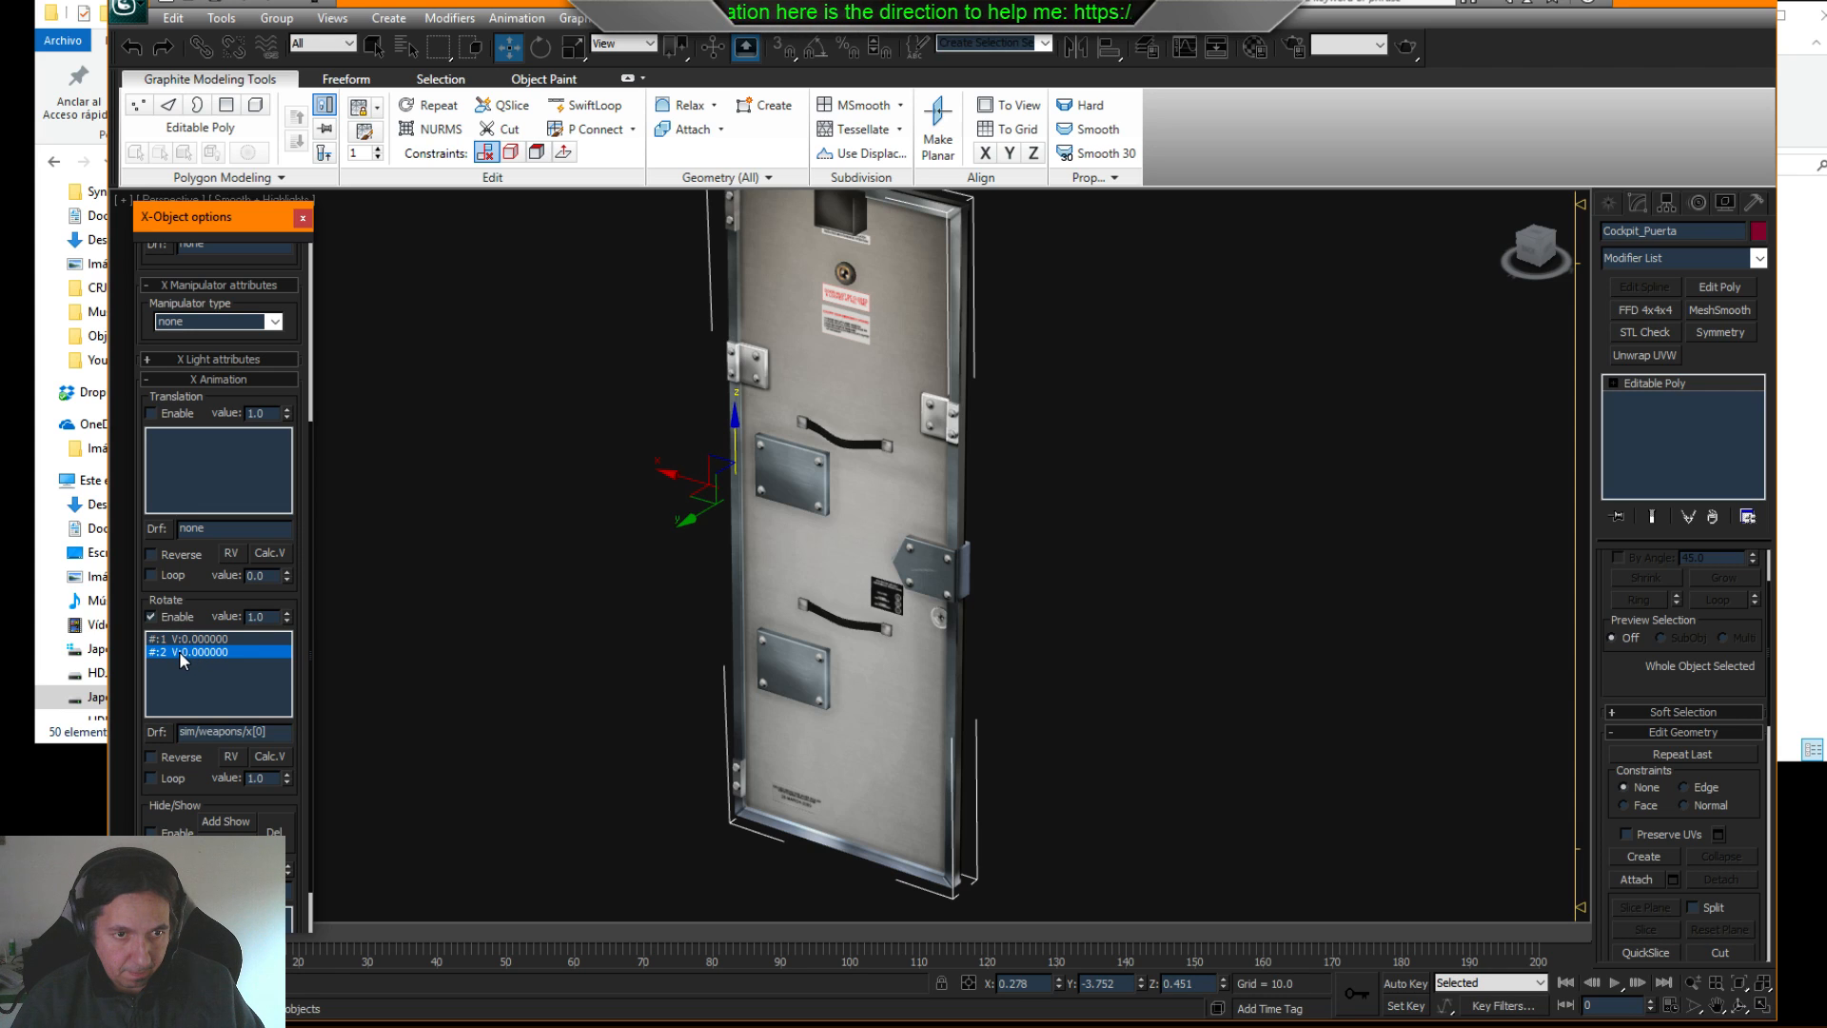
scroll(257, 676, down, 2)
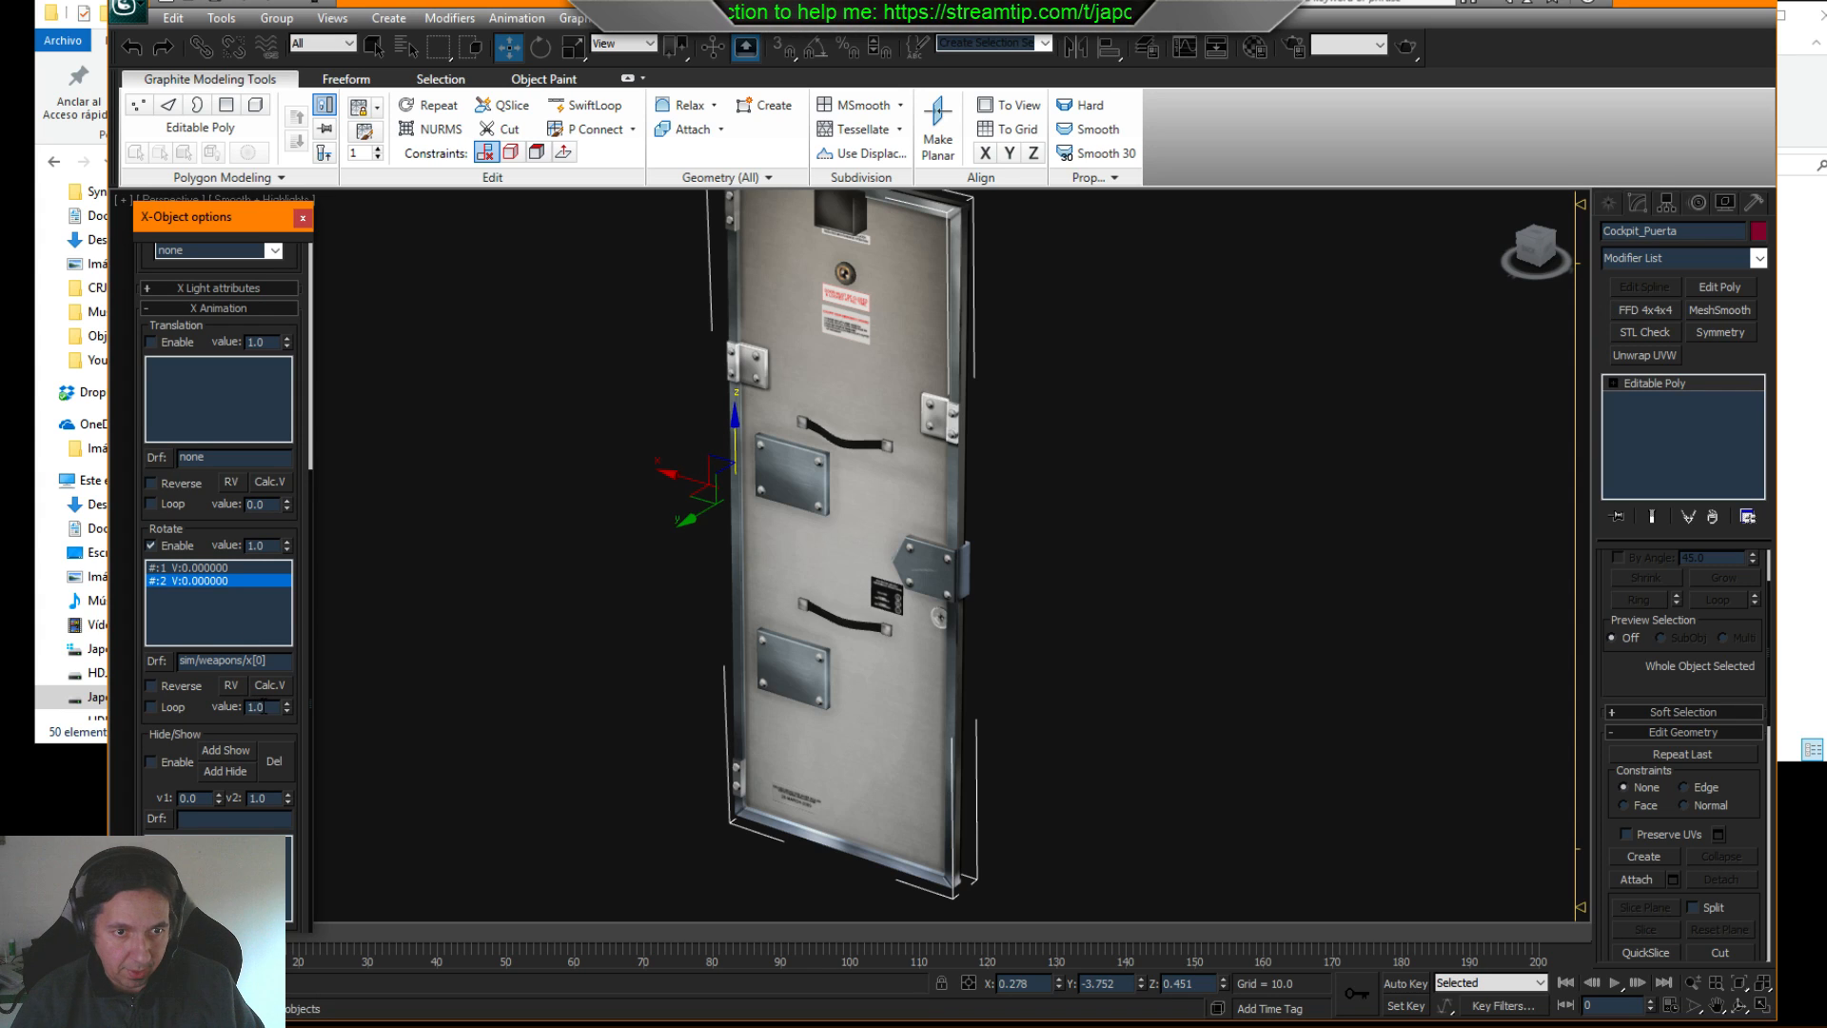
click(287, 705)
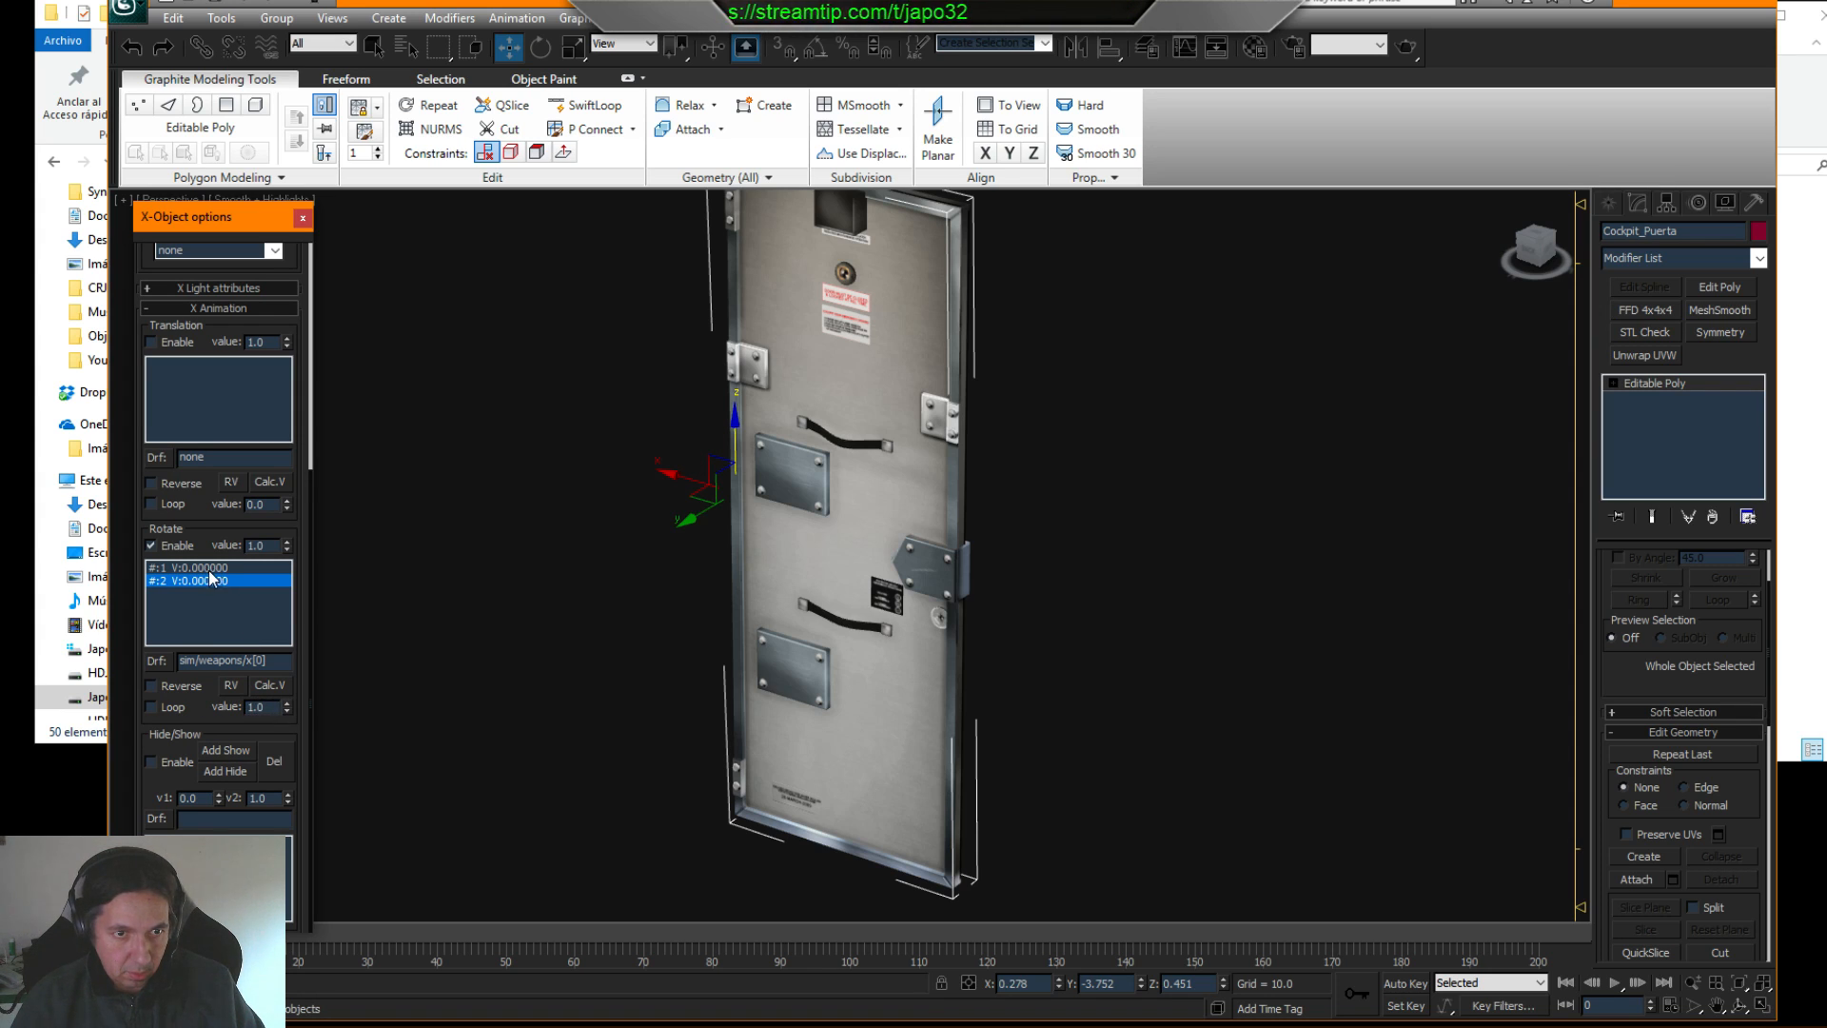
click(208, 569)
click(209, 581)
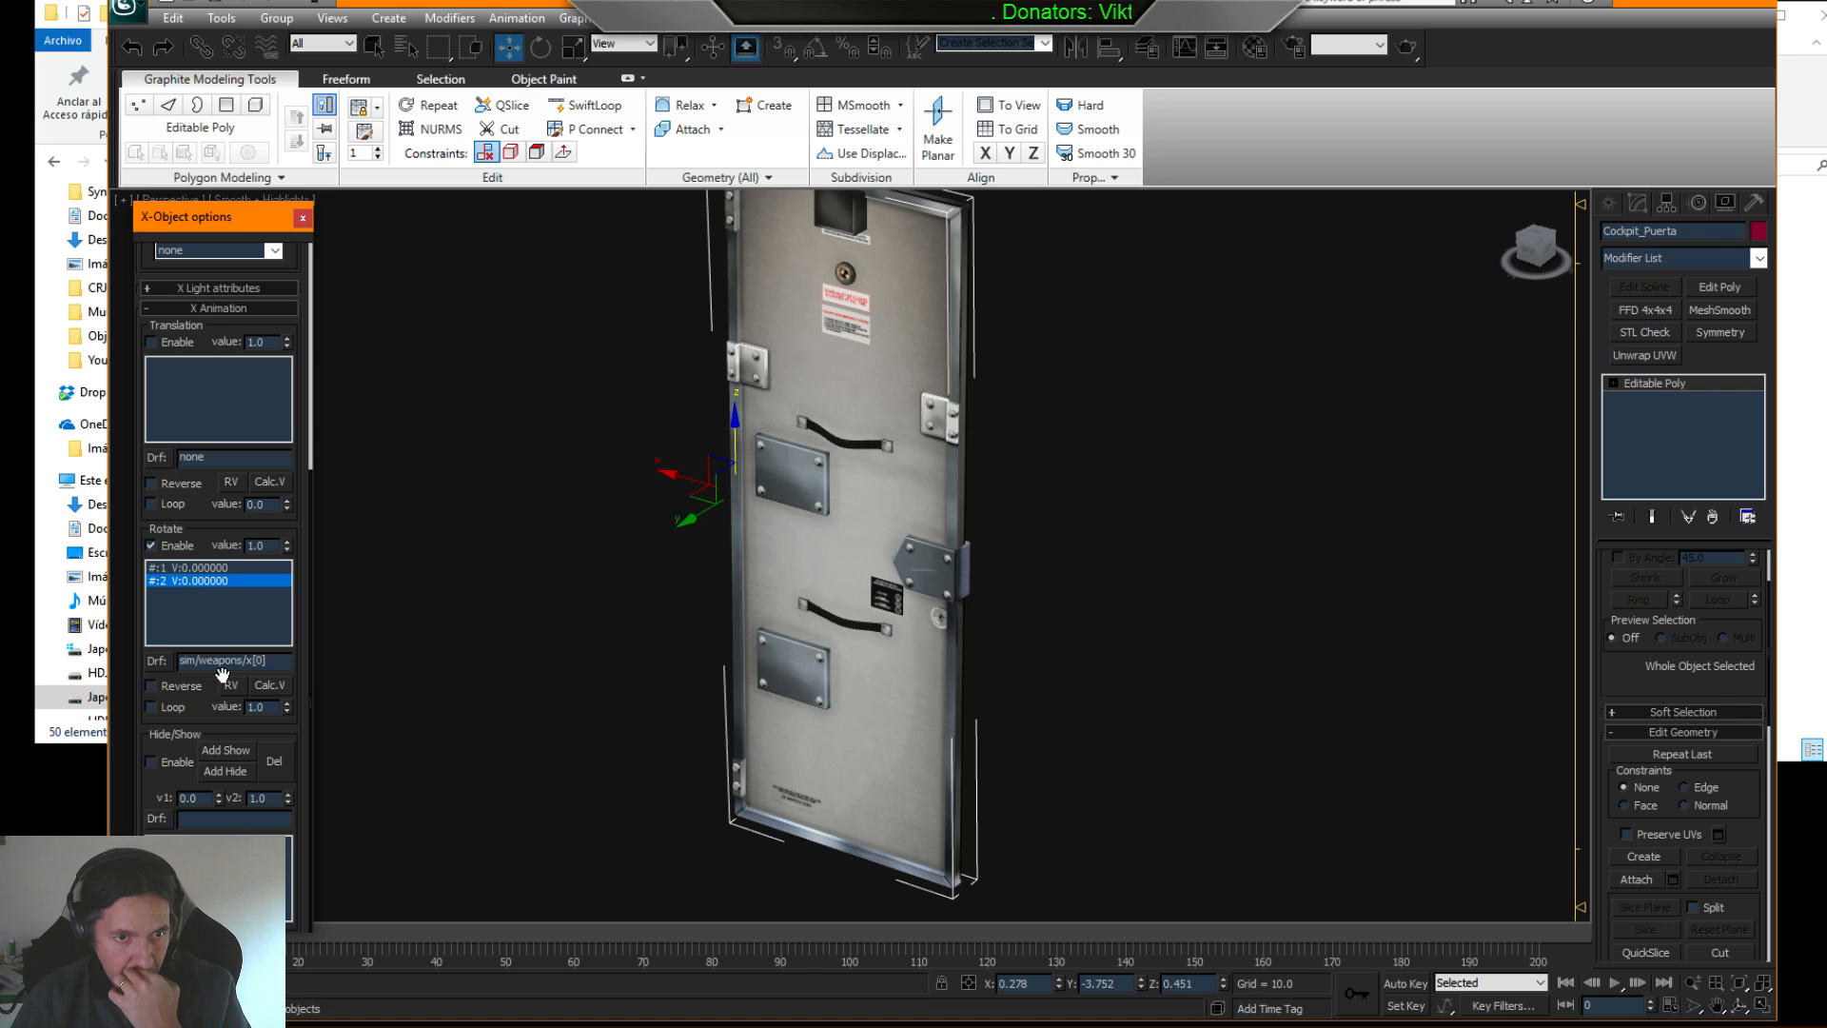
click(152, 686)
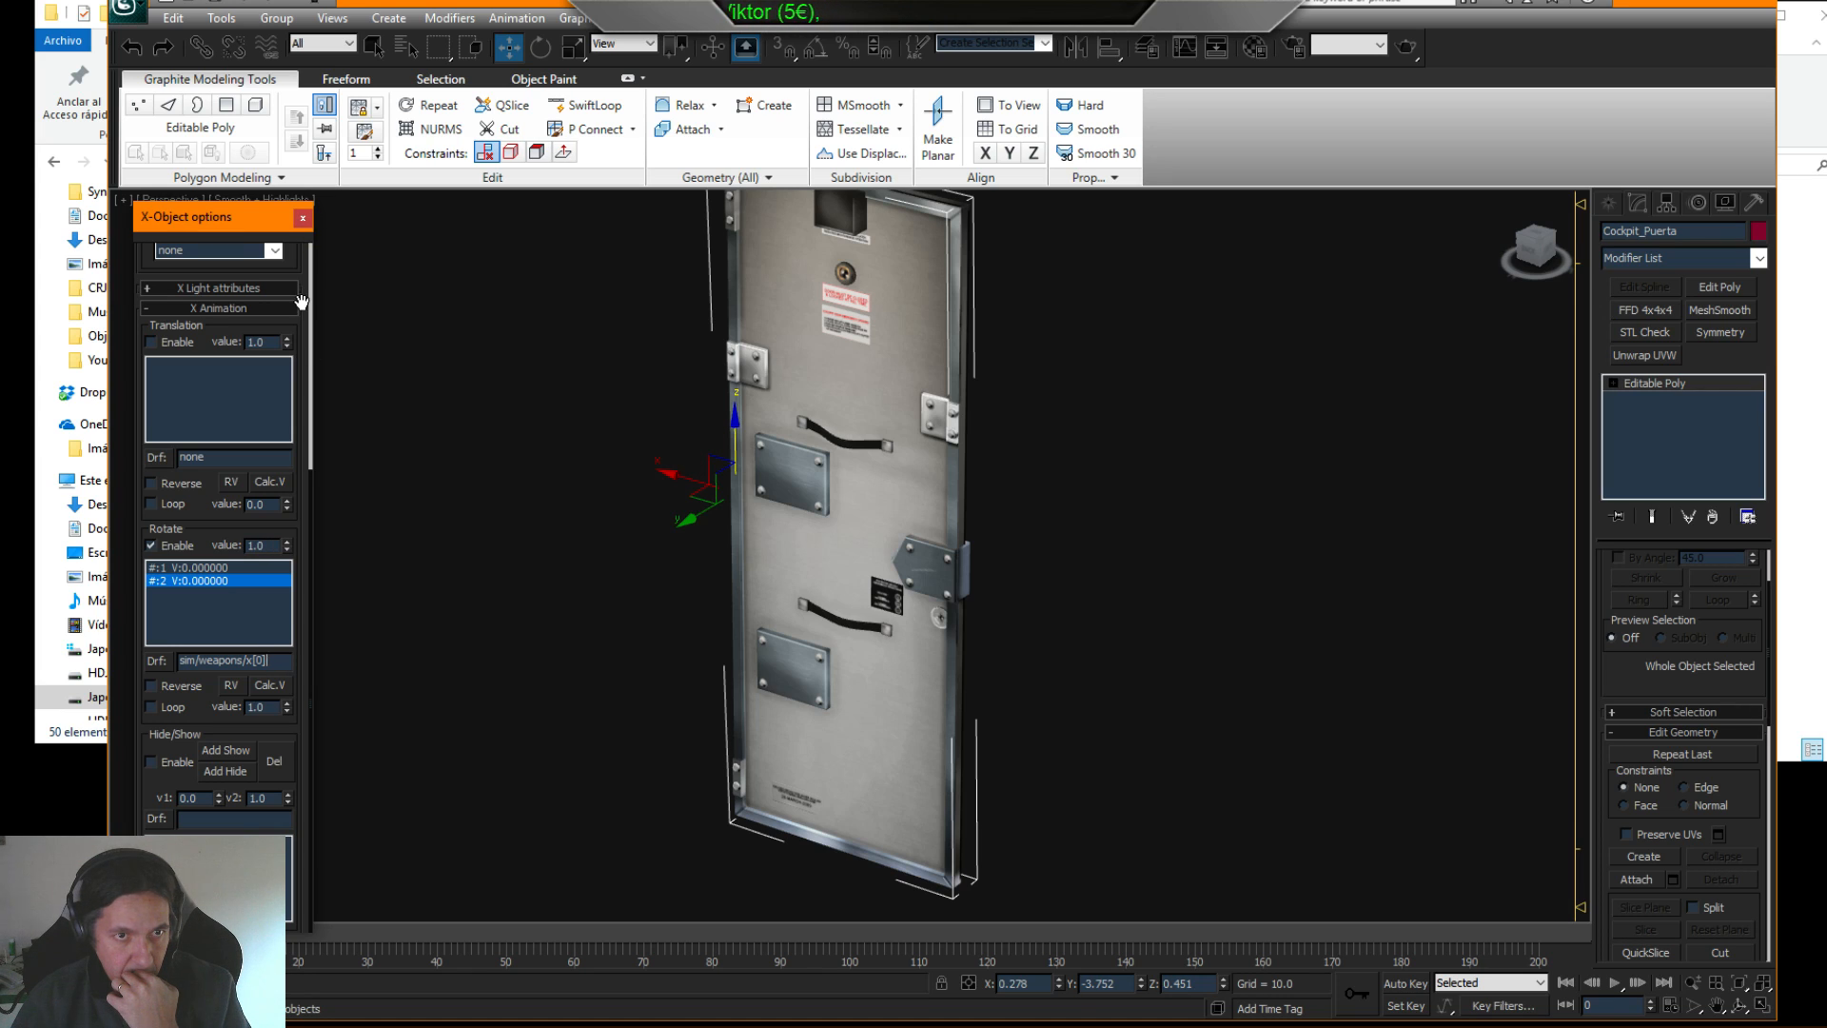
scroll(282, 449, up, 5)
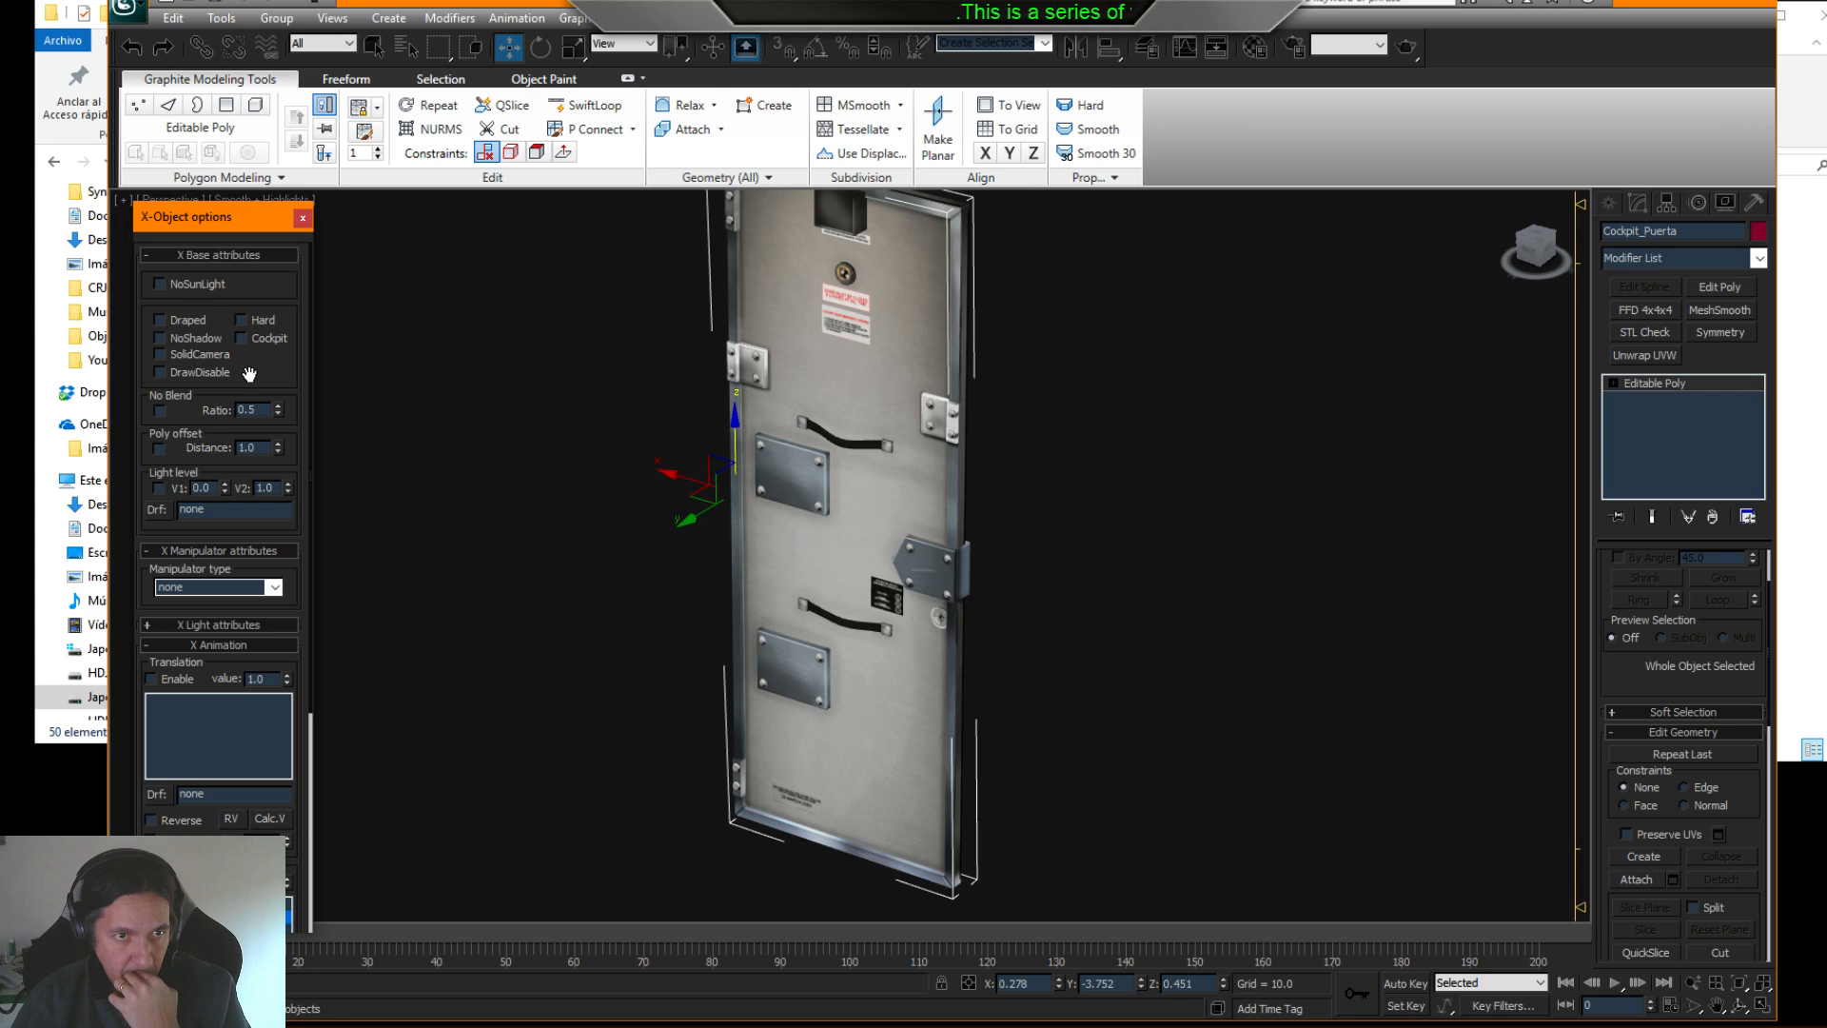
drag(249, 375, 257, 246)
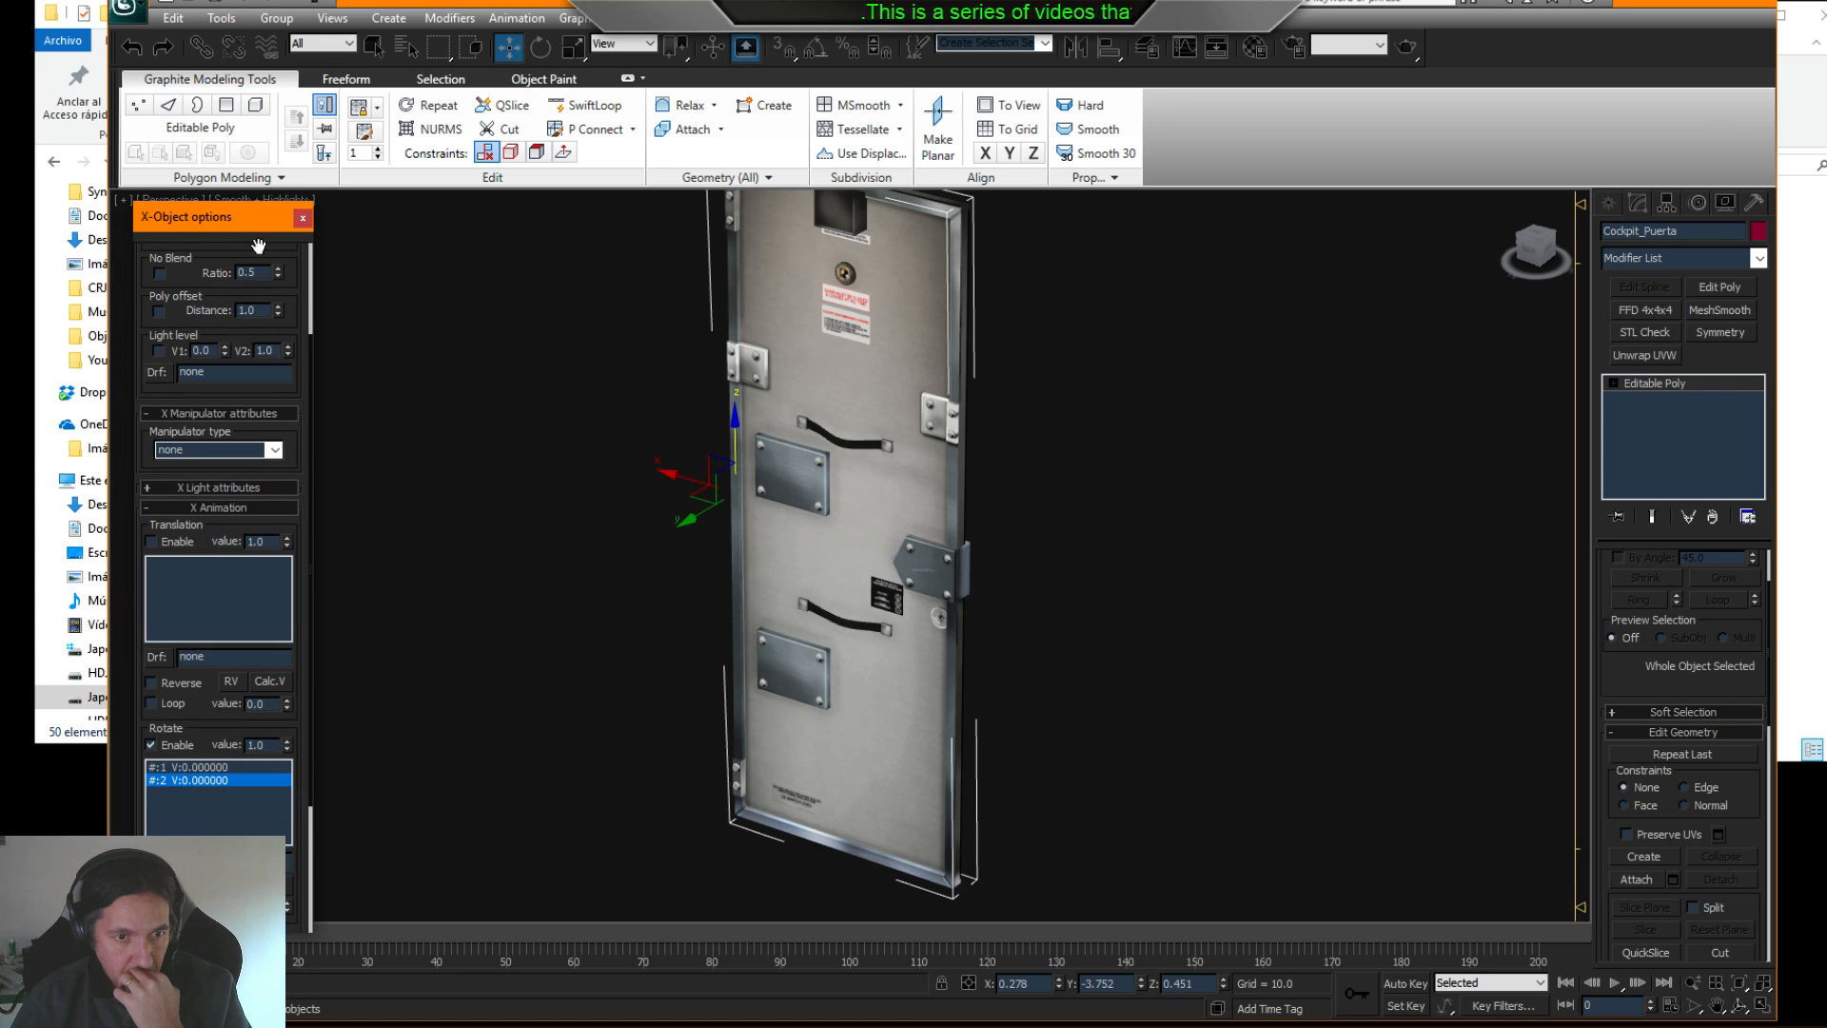
scroll(285, 732, down, 3)
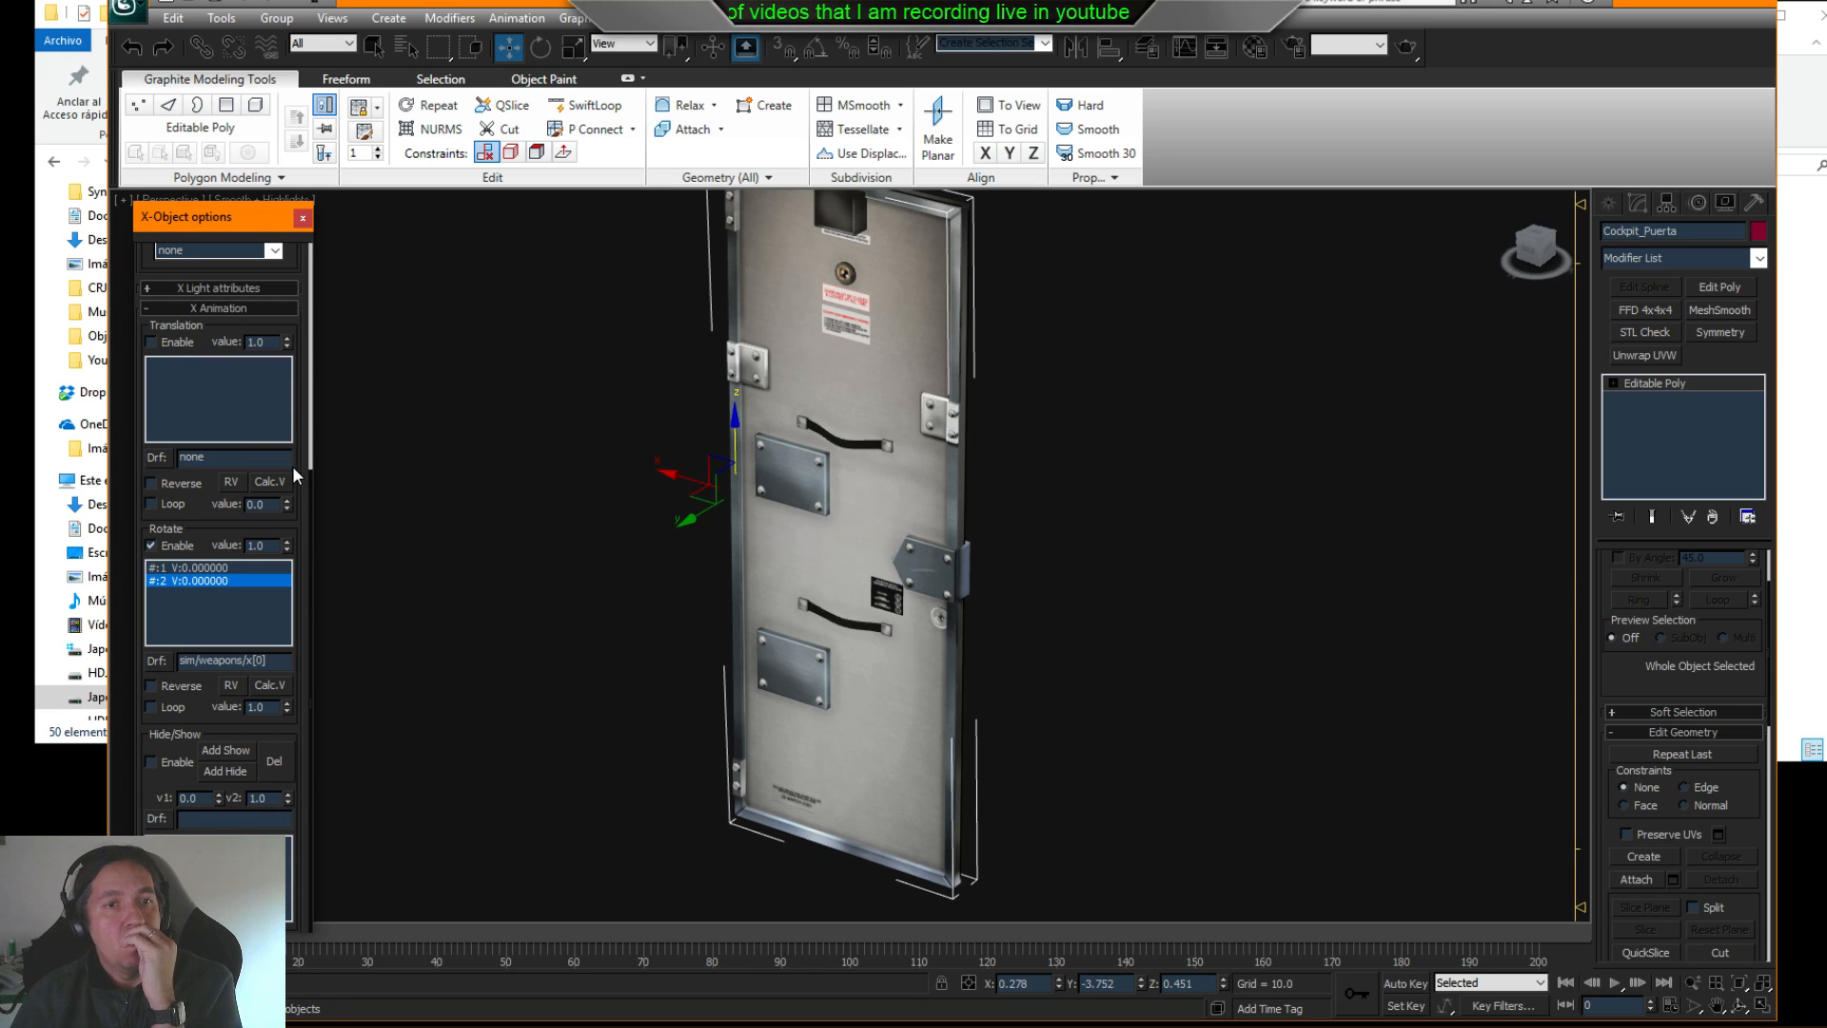
click(592, 469)
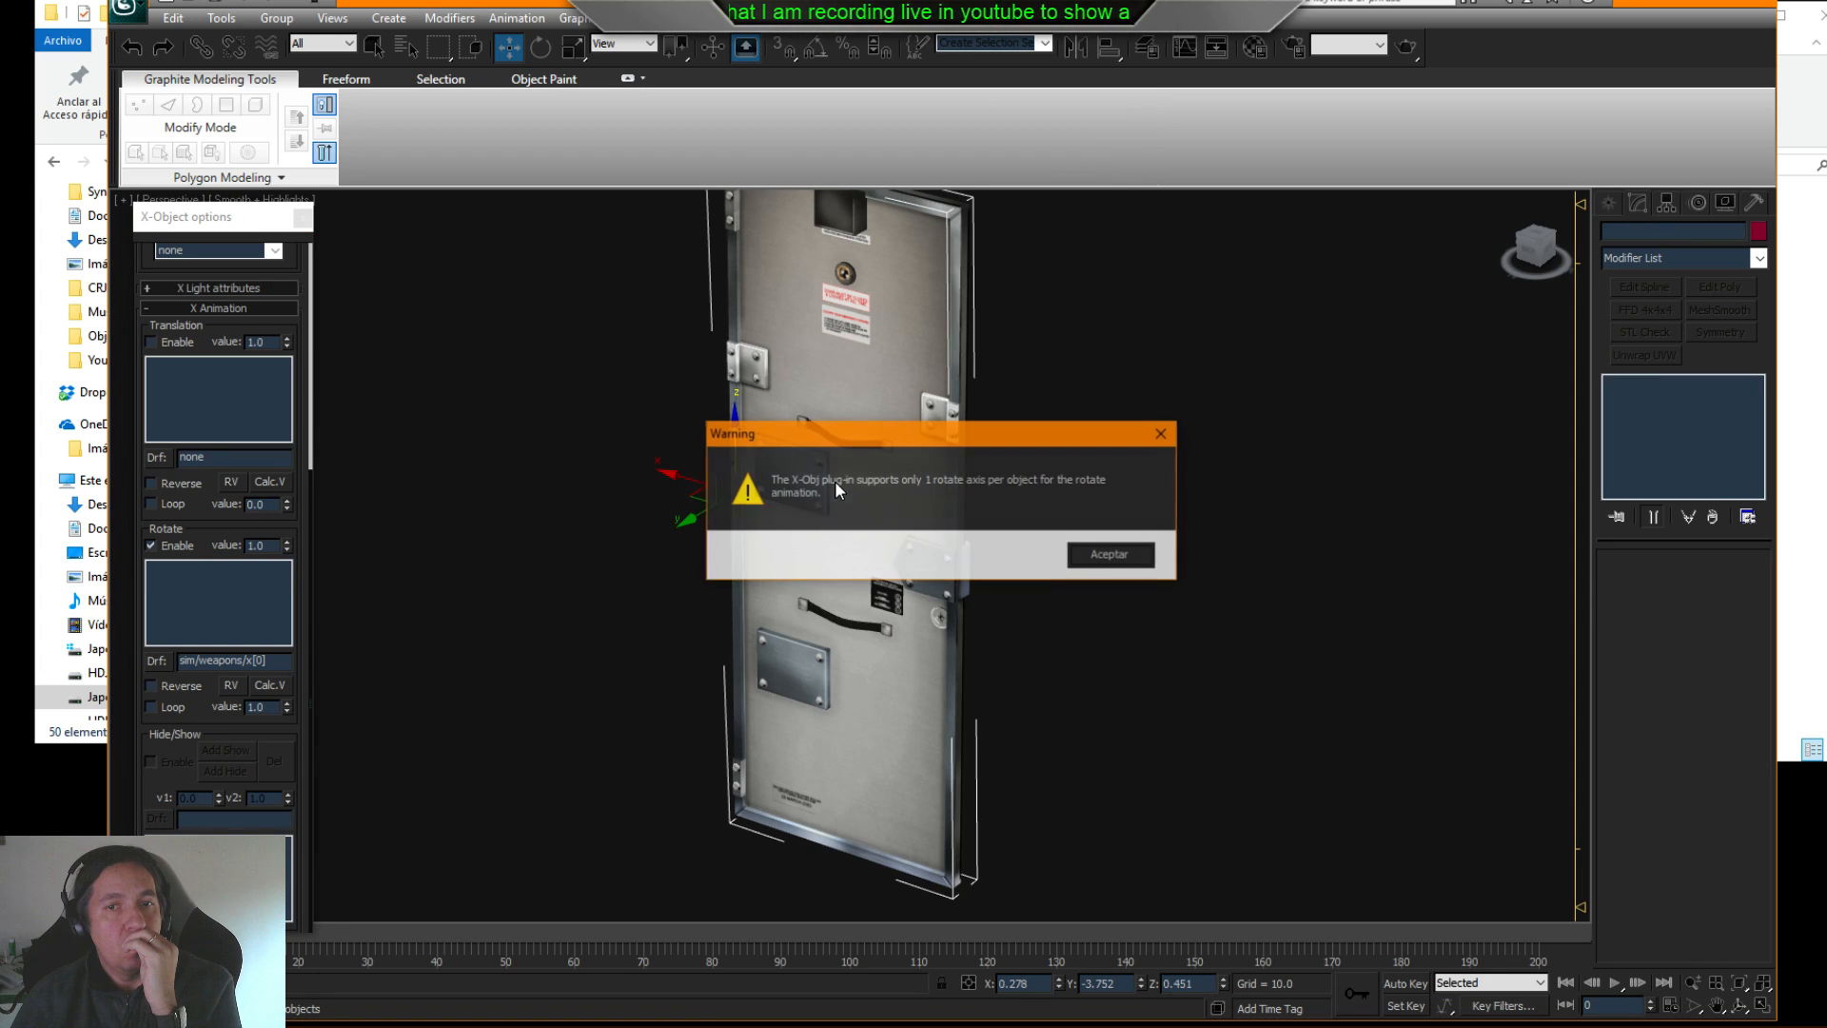
click(1102, 557)
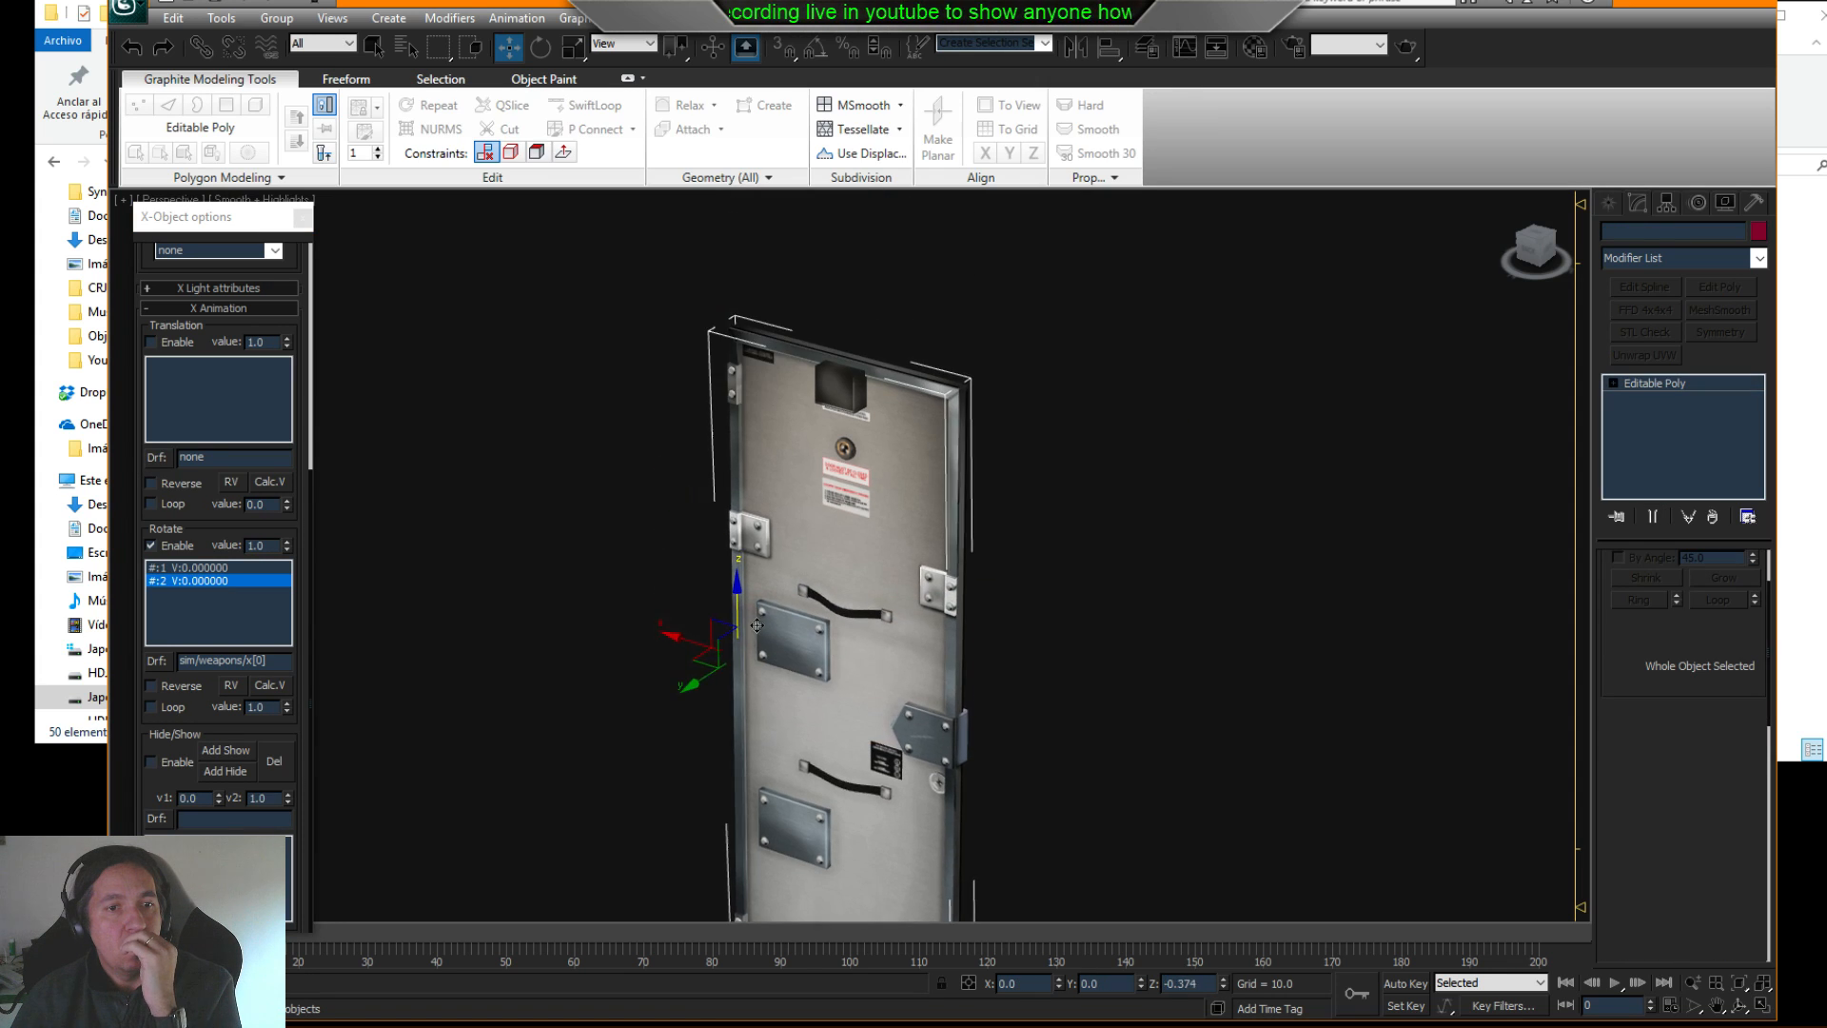
drag(757, 626, 756, 627)
key(ctrl+z)
key(ctrl+z)
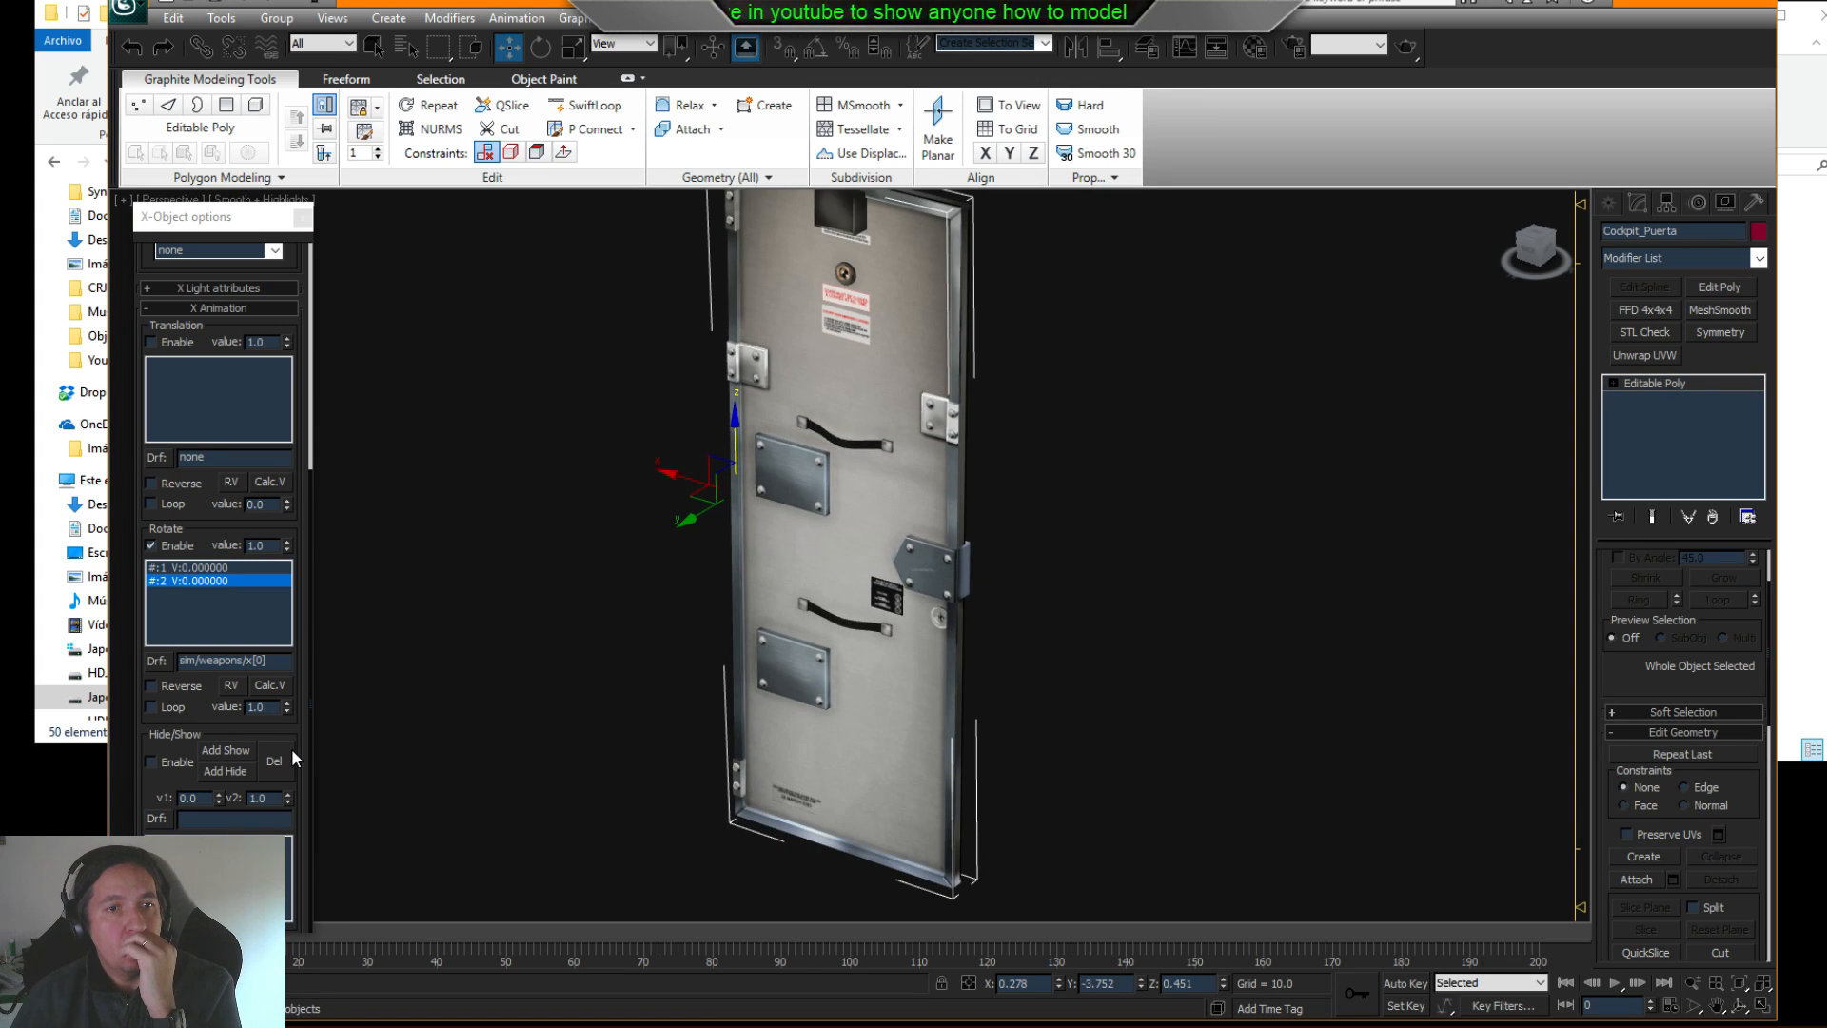
- Inspect the cockpit door's user defined object properties and close them without changes
click(221, 569)
key(alt+Return)
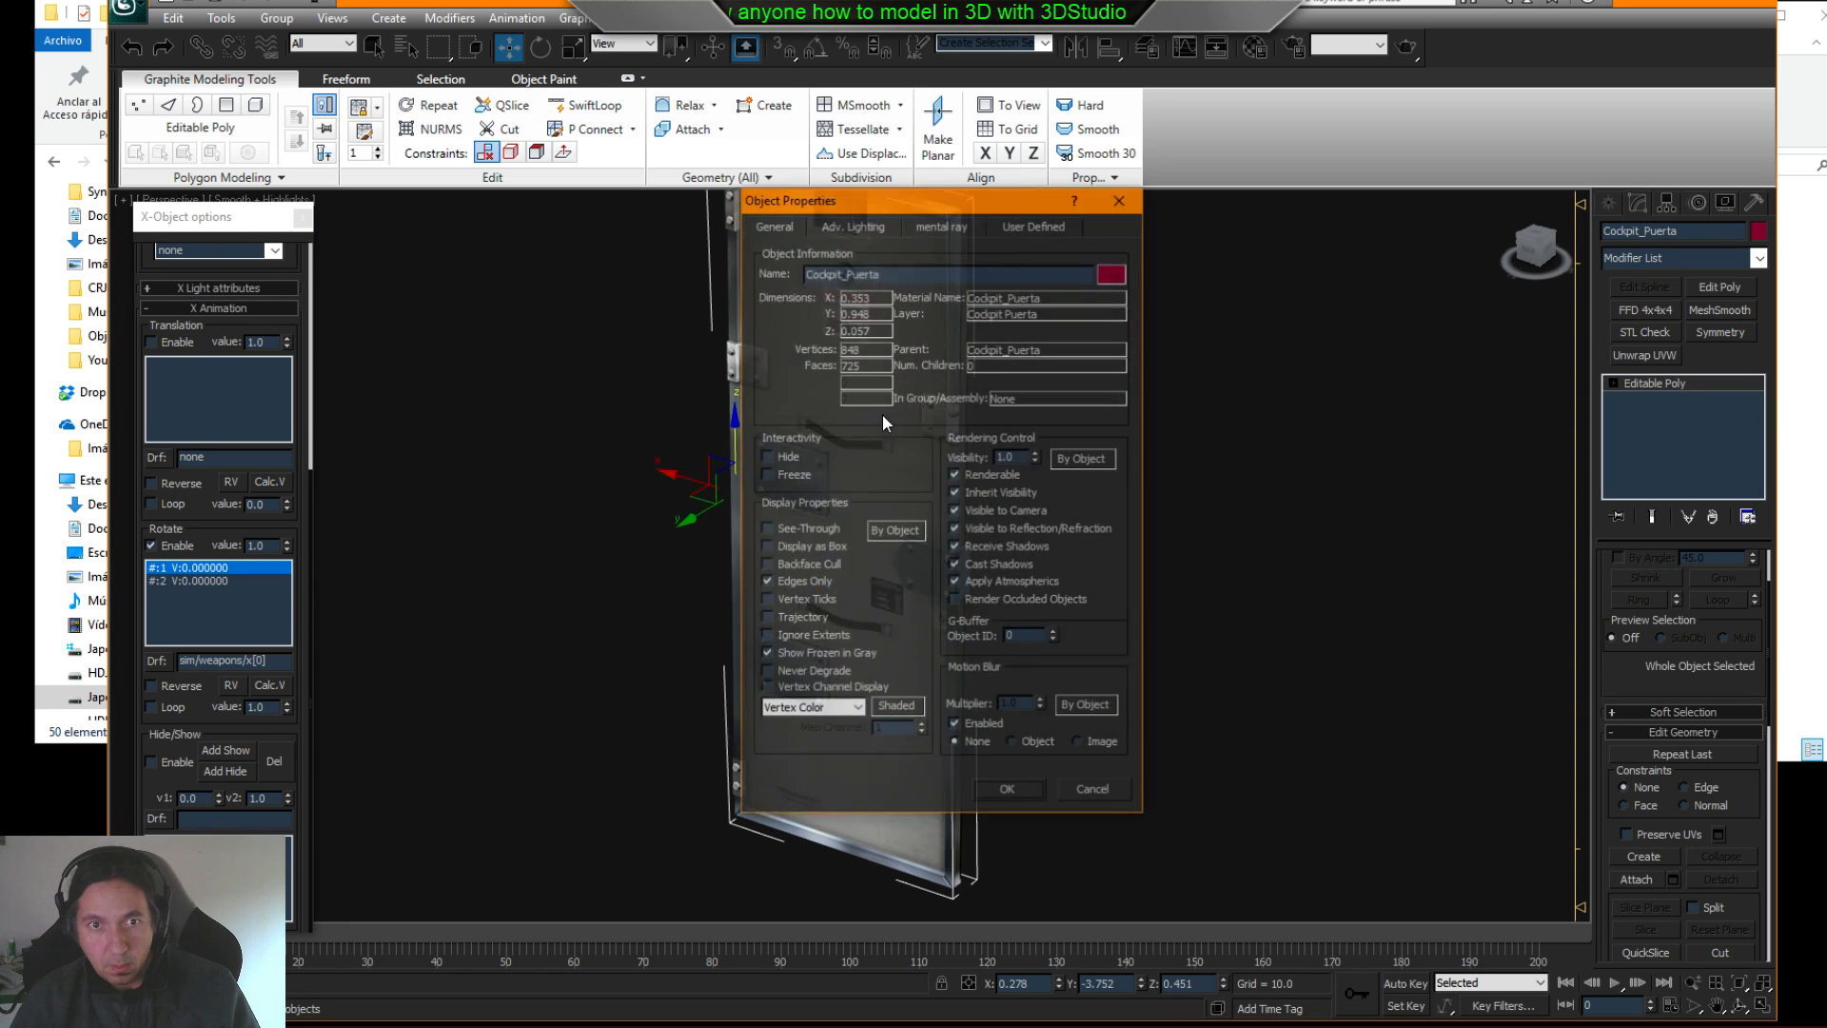
click(1018, 232)
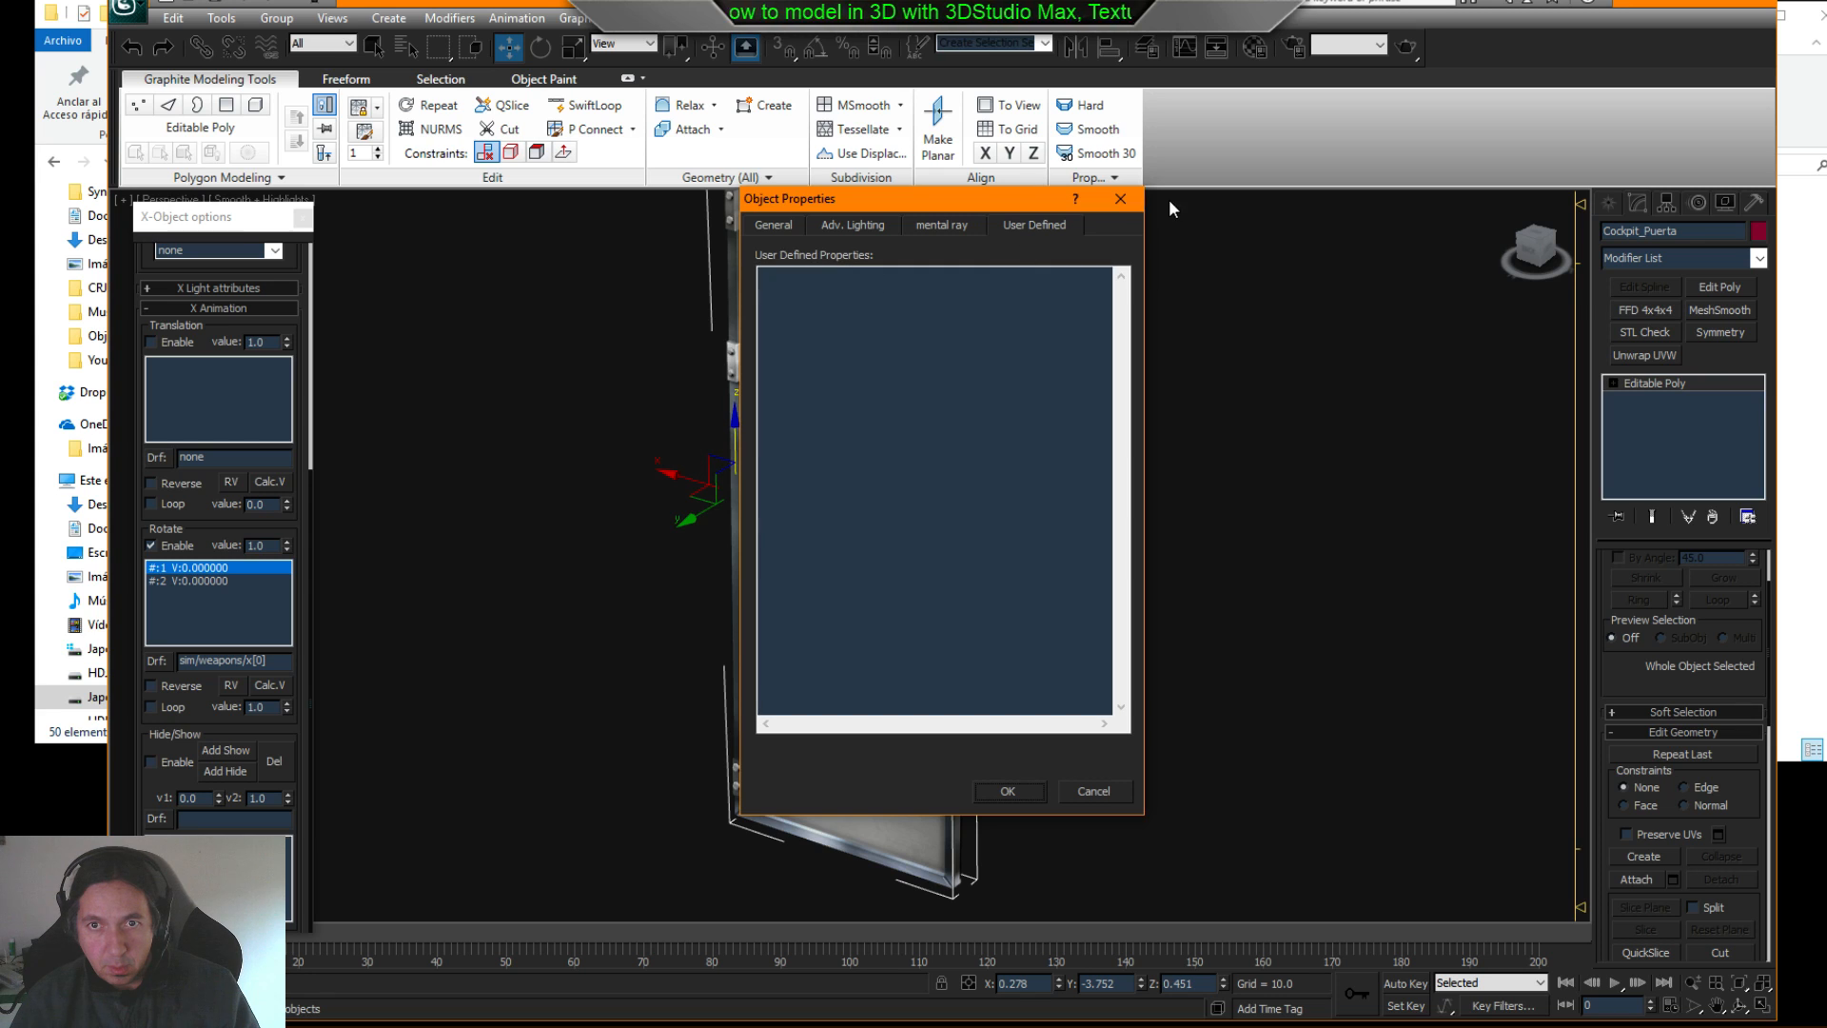
click(1121, 198)
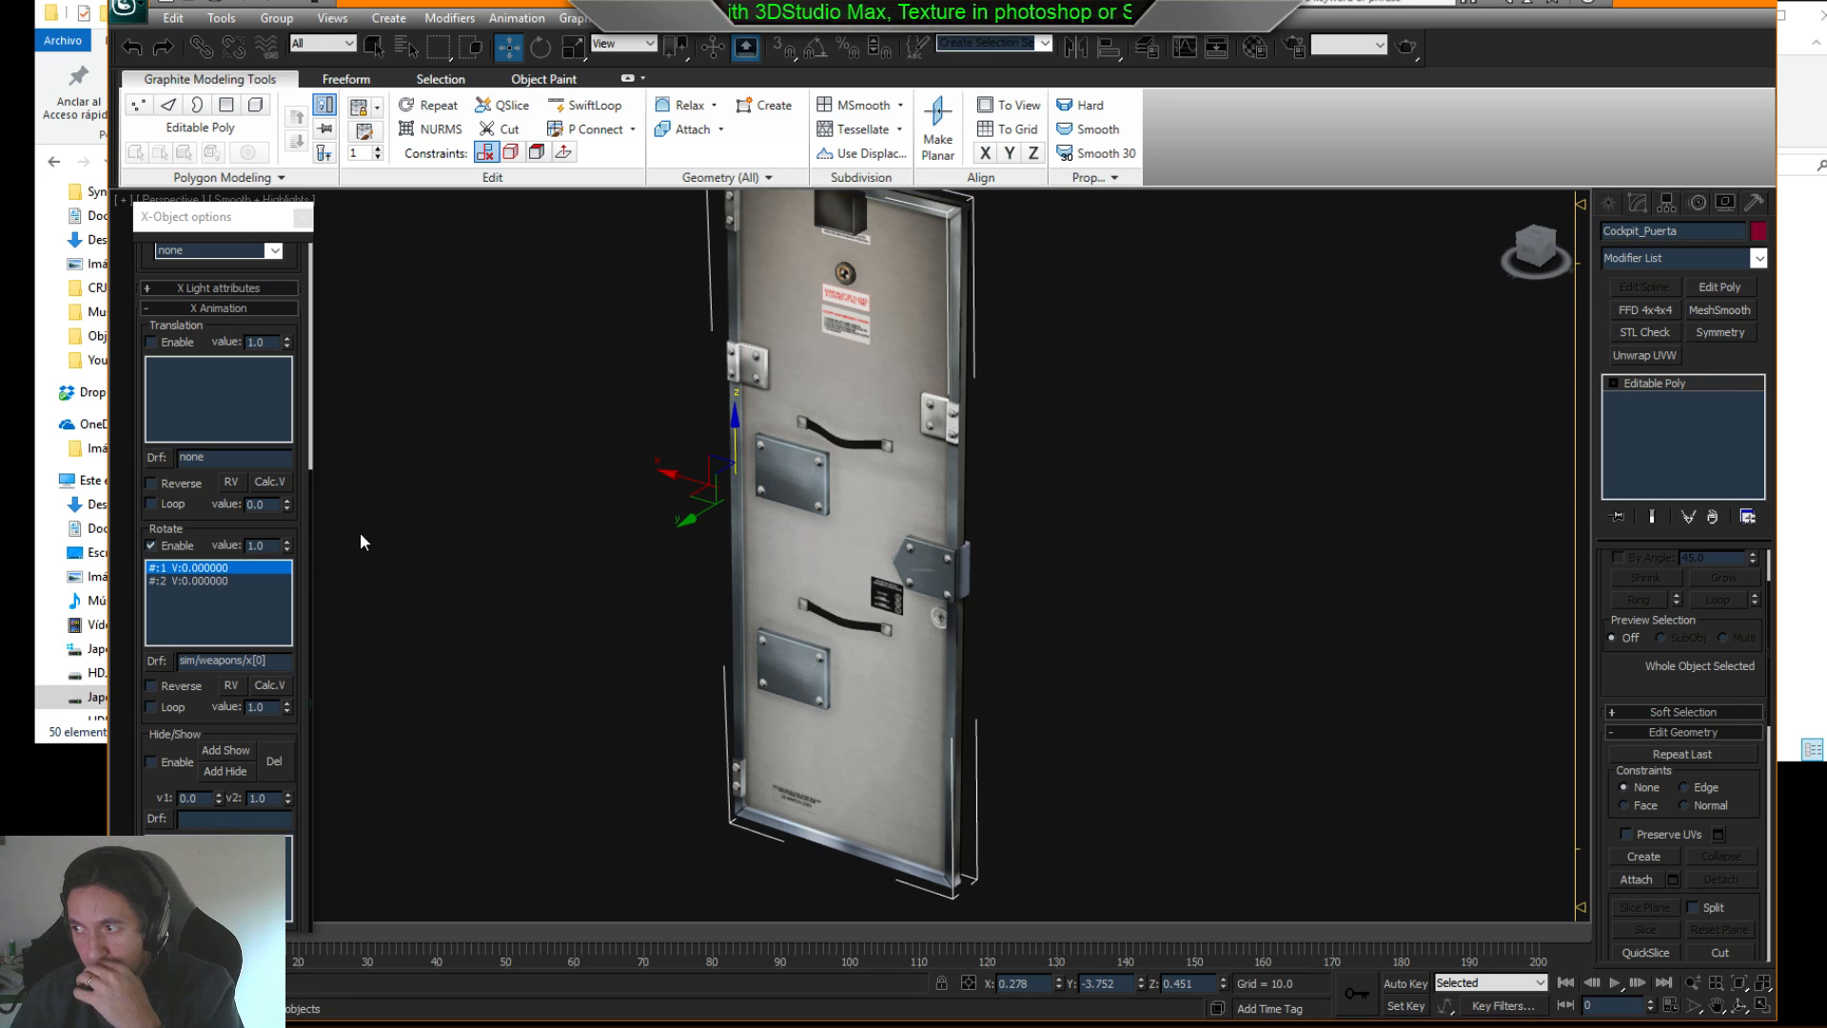
- Calculate the Rotate animation's key values with val1 0.0 and val2 1.0, and check both keys
click(213, 583)
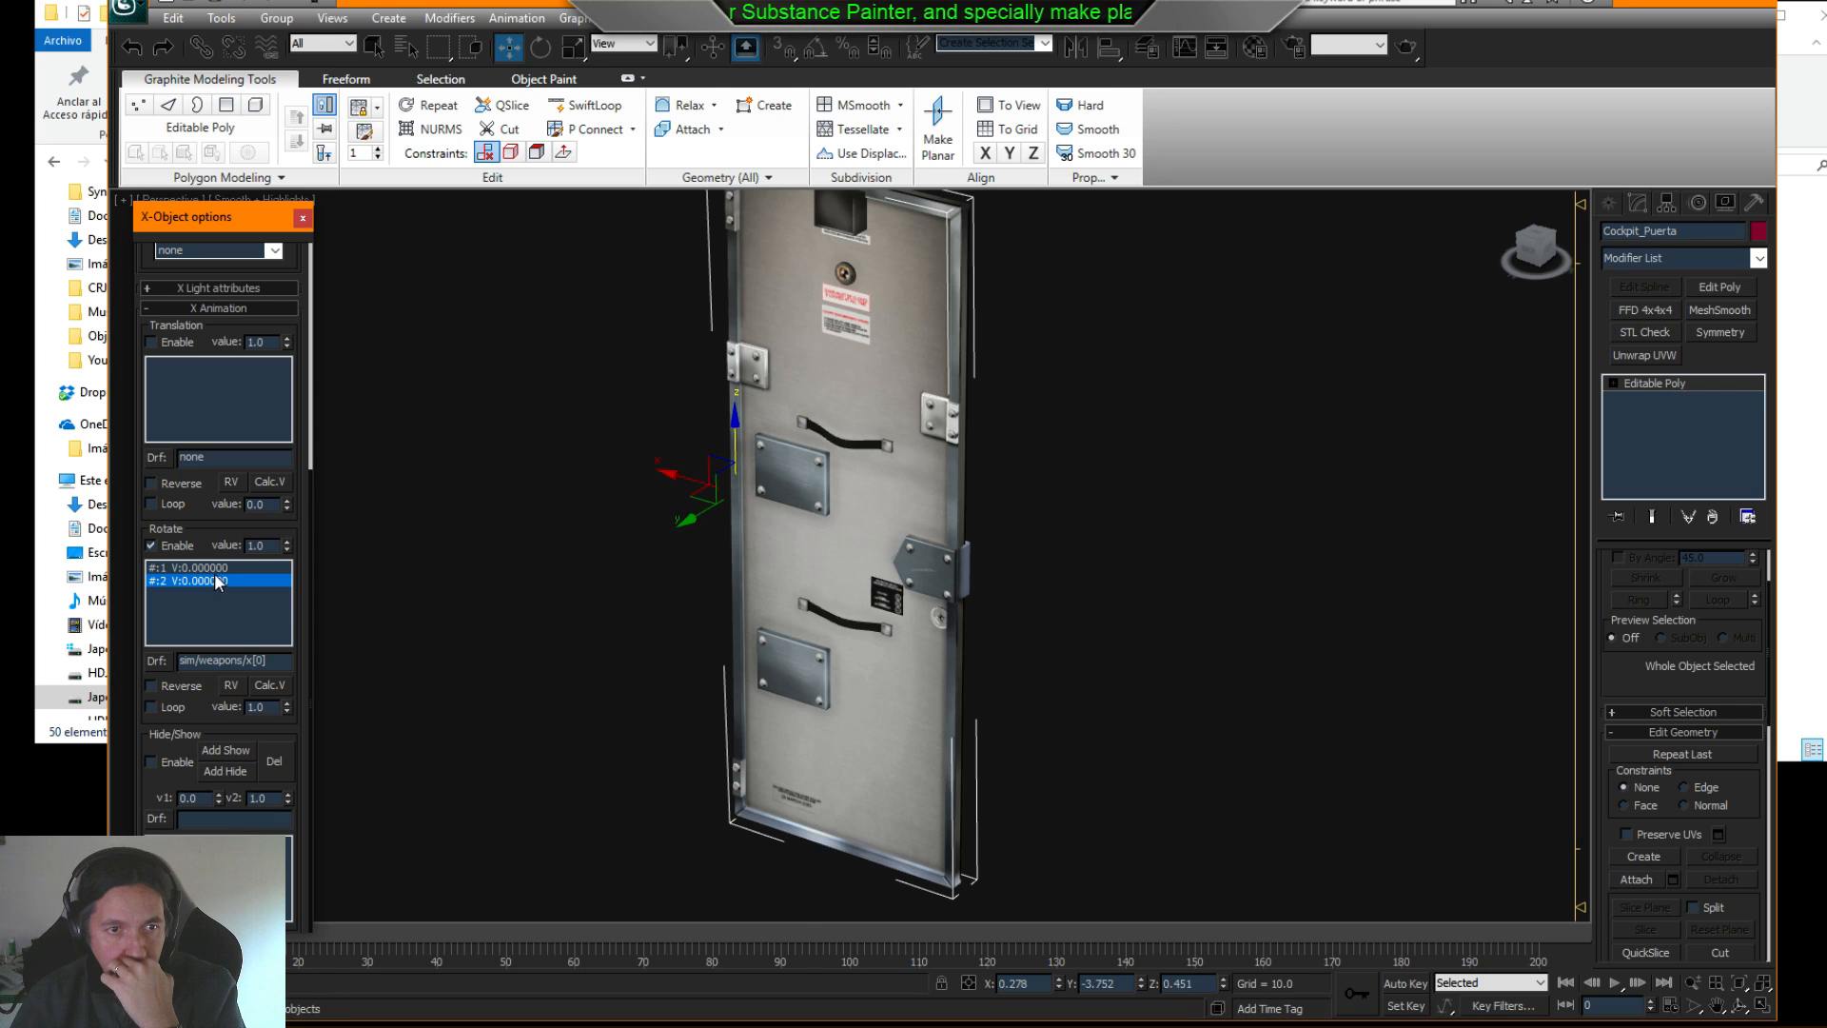
double_click(250, 706)
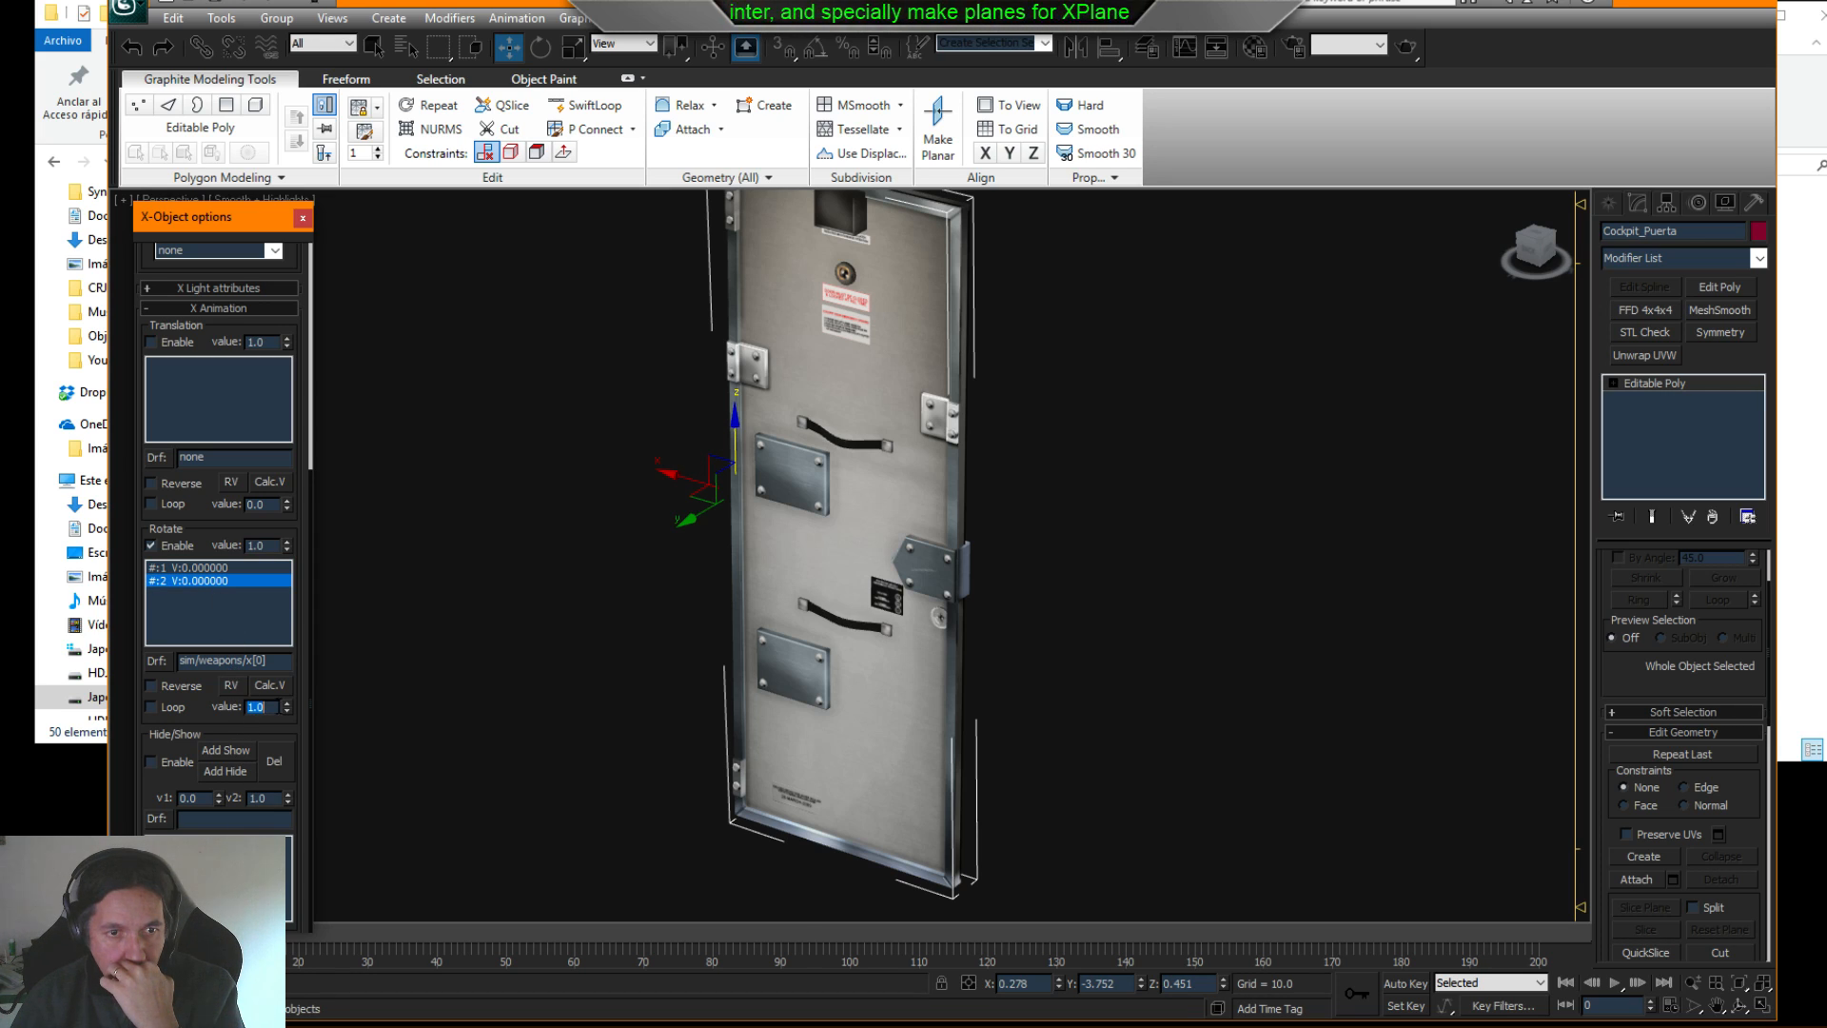
click(271, 689)
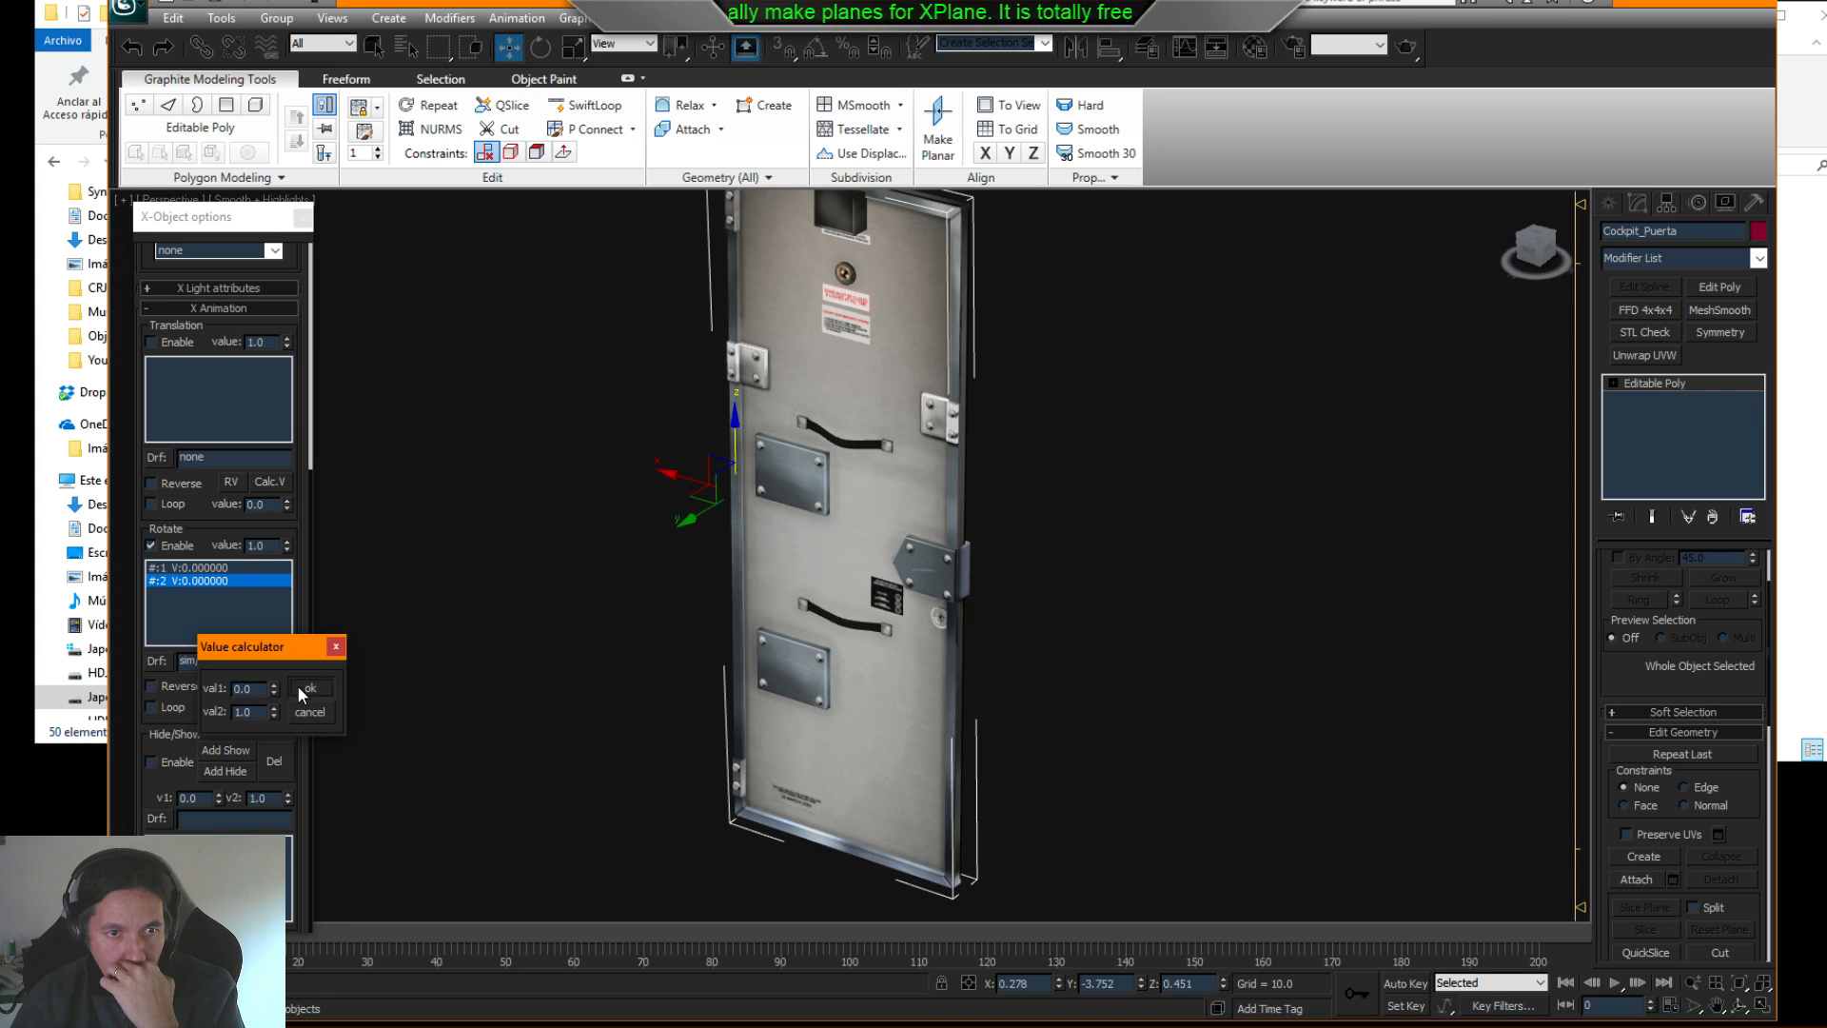
click(296, 685)
click(522, 630)
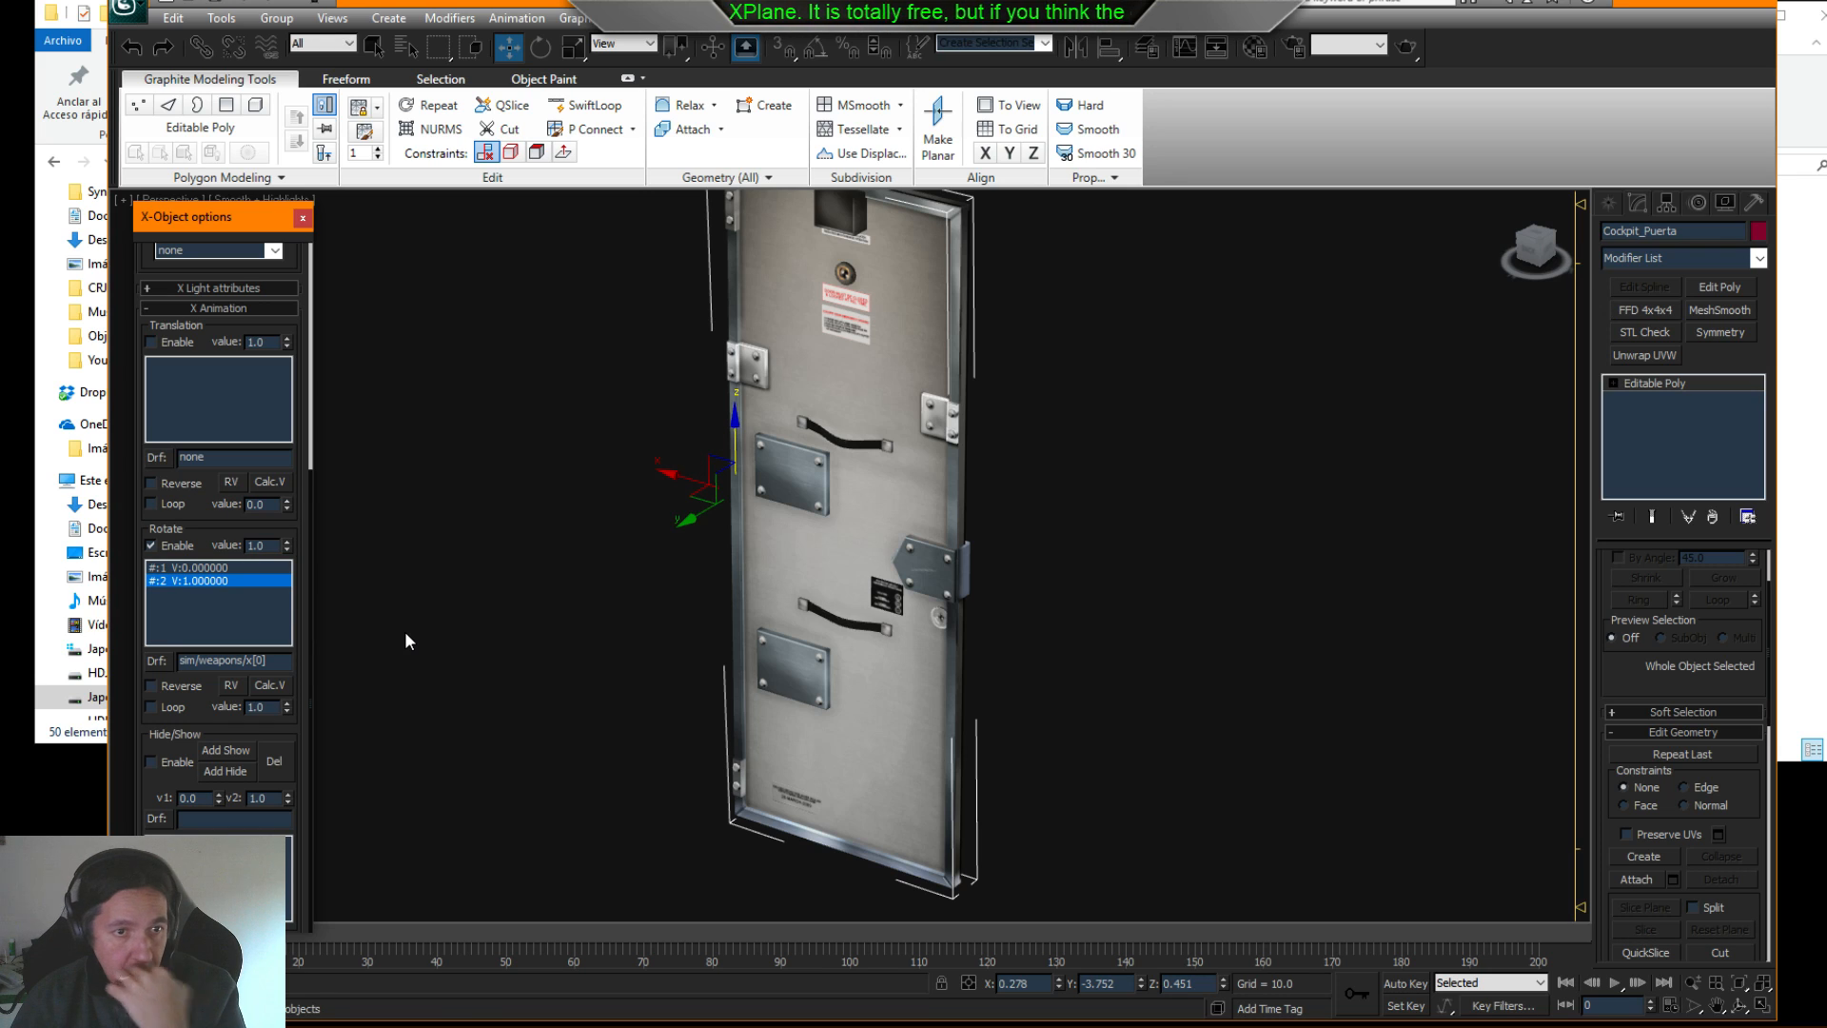
click(203, 568)
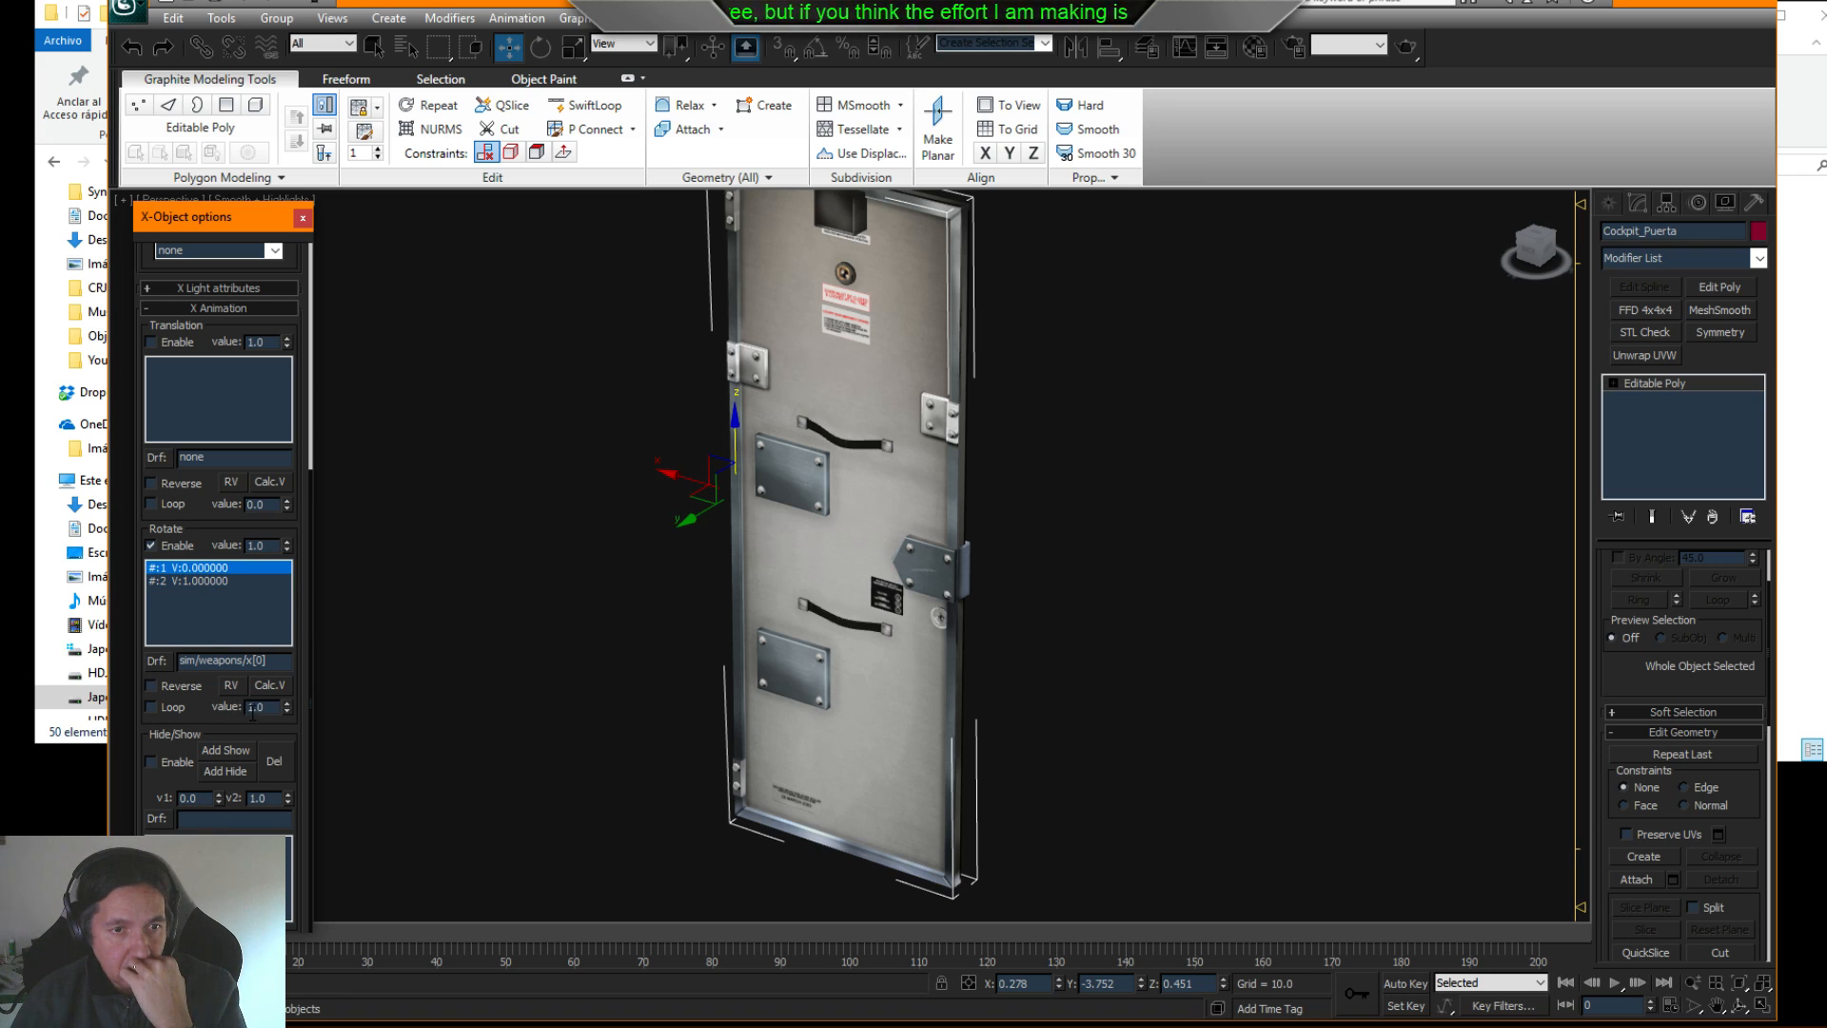
click(215, 581)
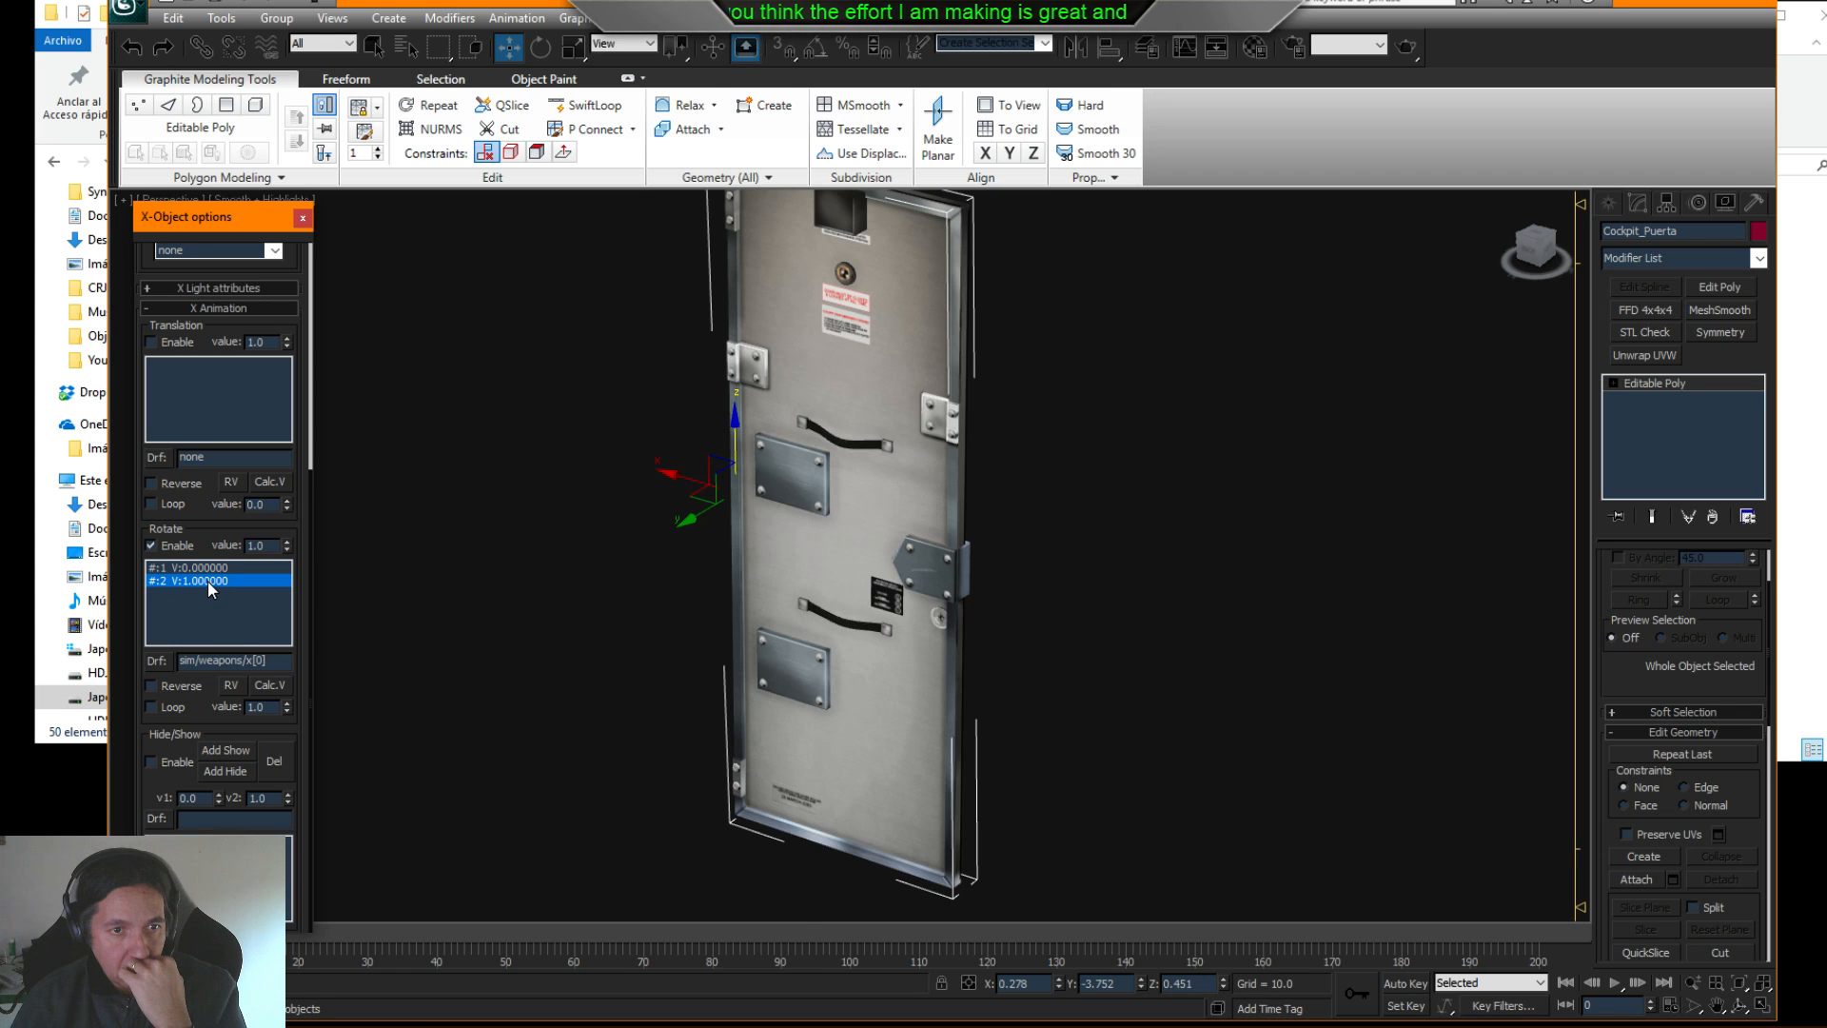
- Set the Rotate animation's loop value to 1.5
click(275, 707)
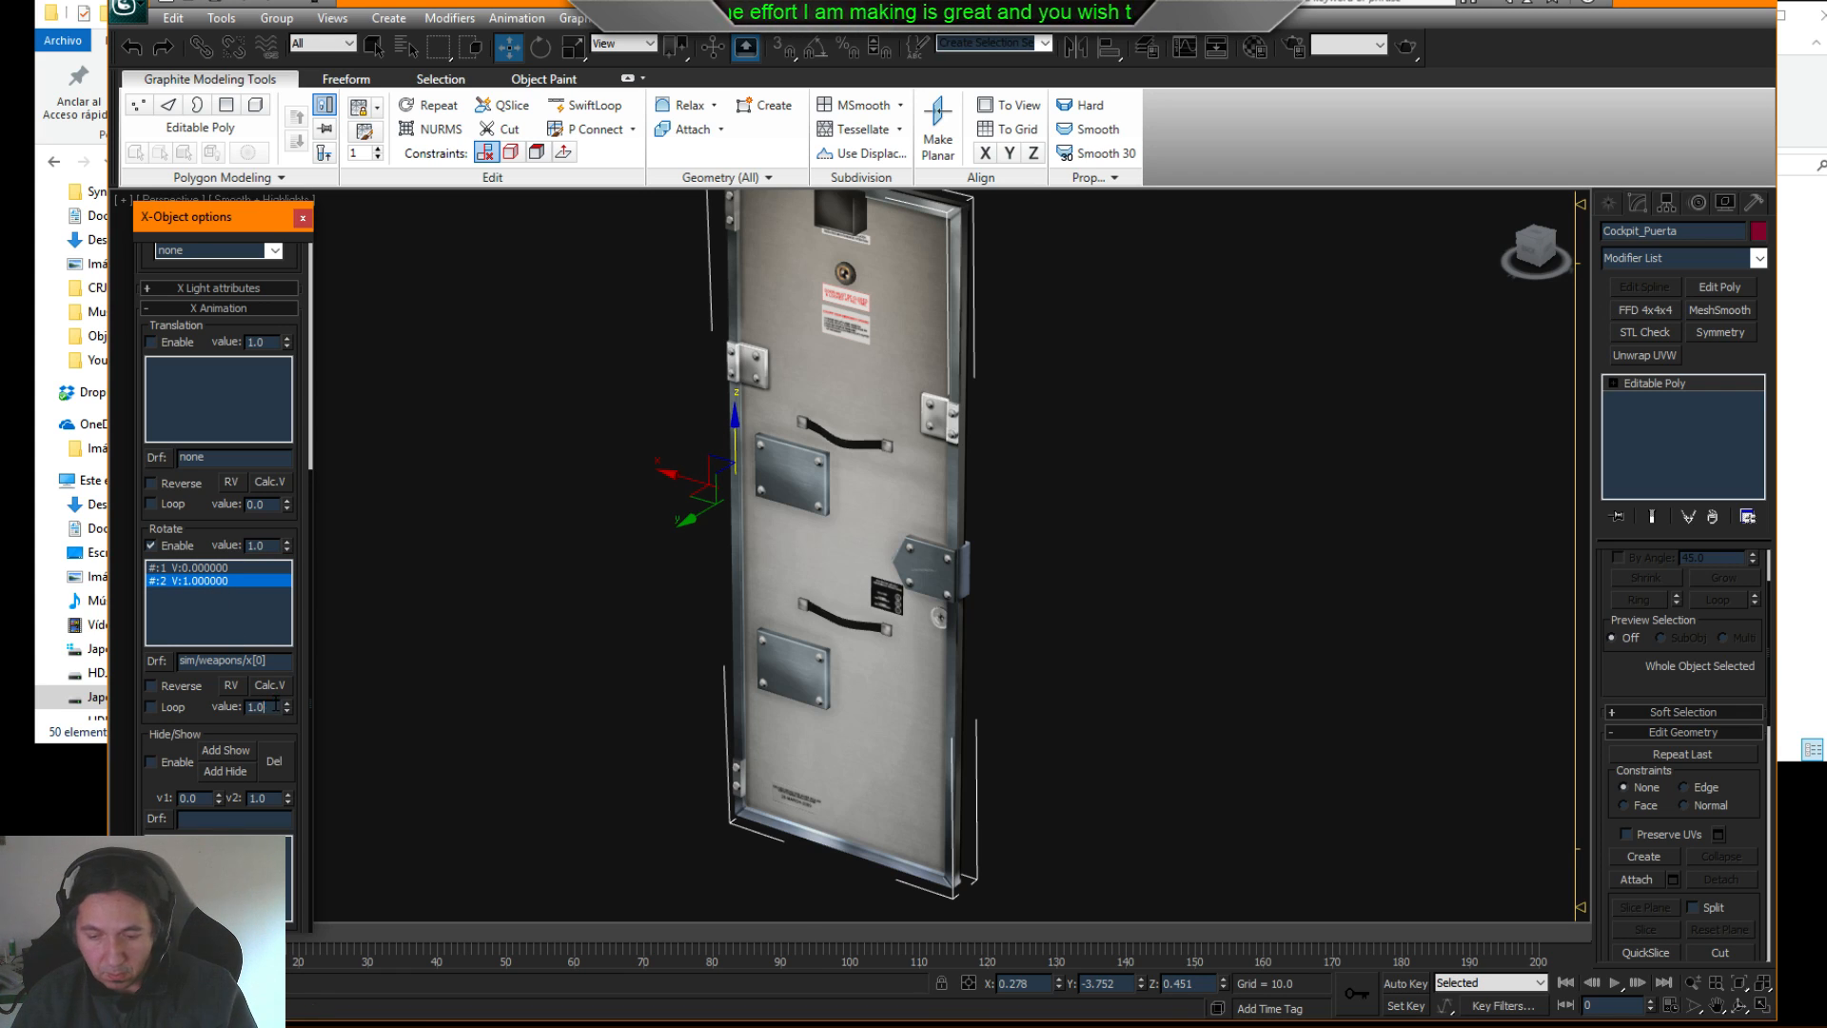
key(BackSpace)
text(5)
key(Return)
click(234, 683)
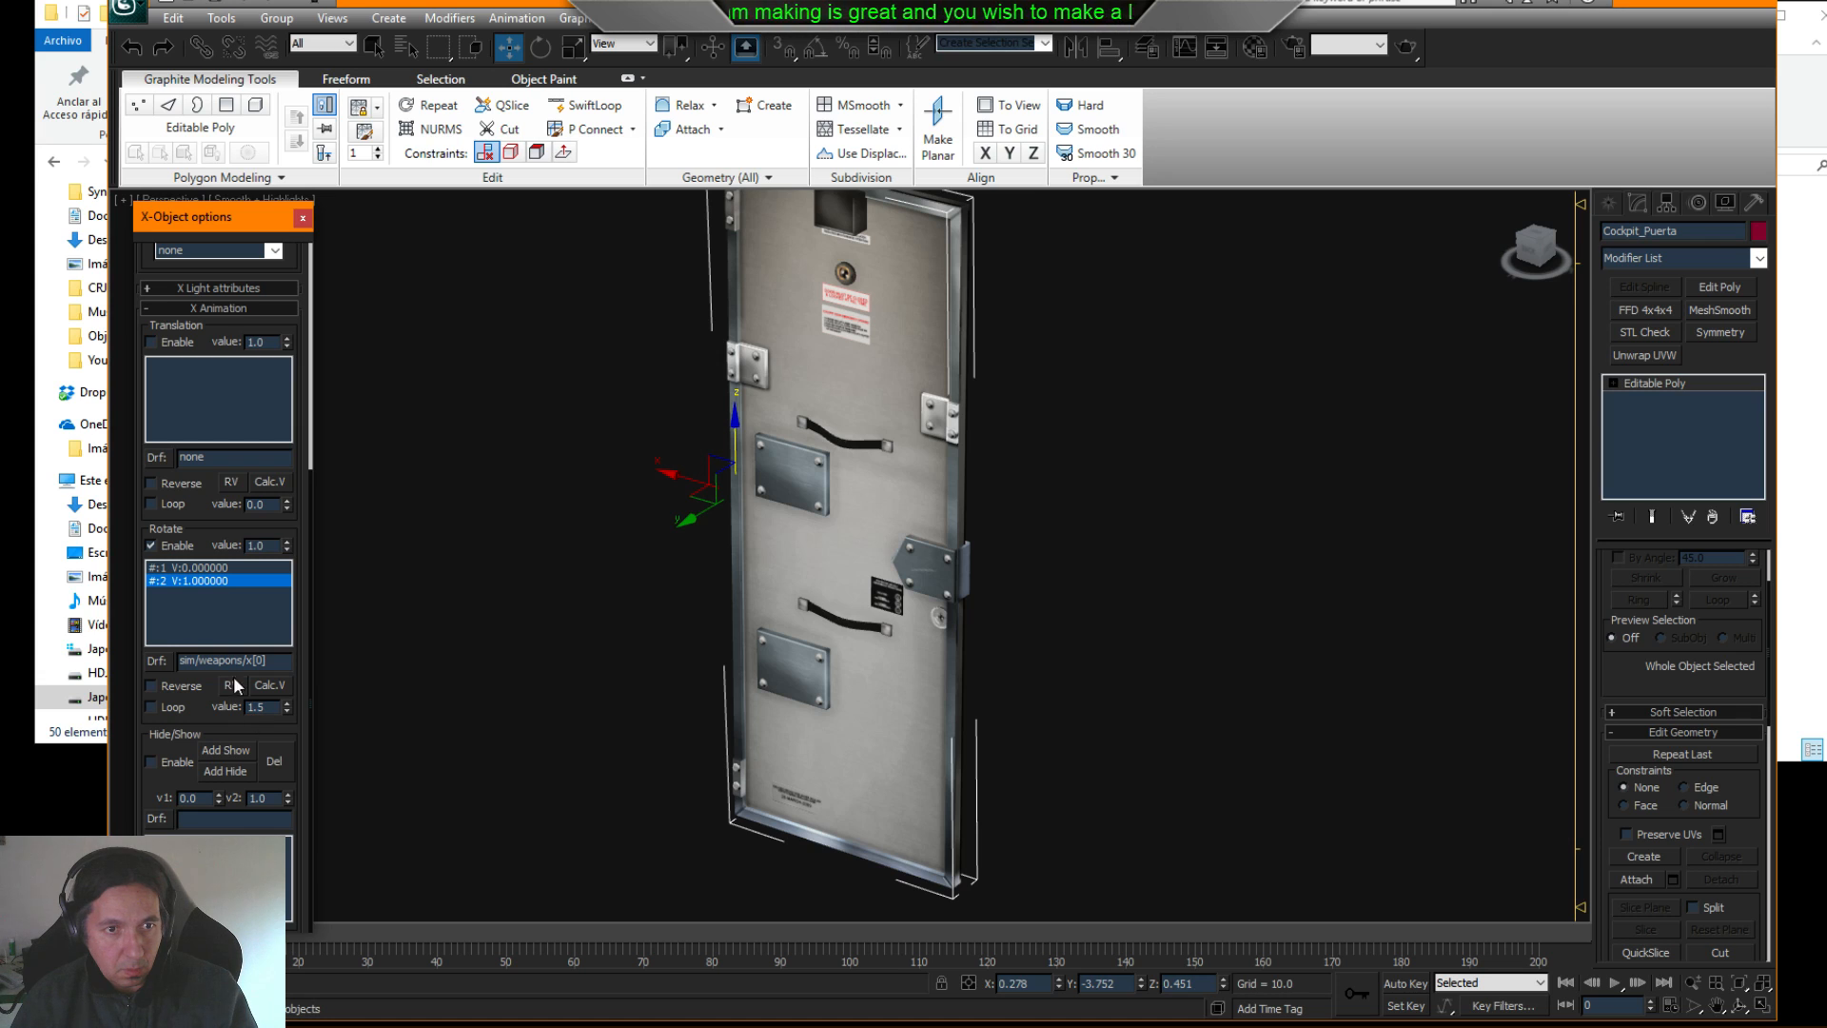
- Recalculate the Rotate key values with 0.0 and 1.0 in the value calculator and accept the warning
click(270, 685)
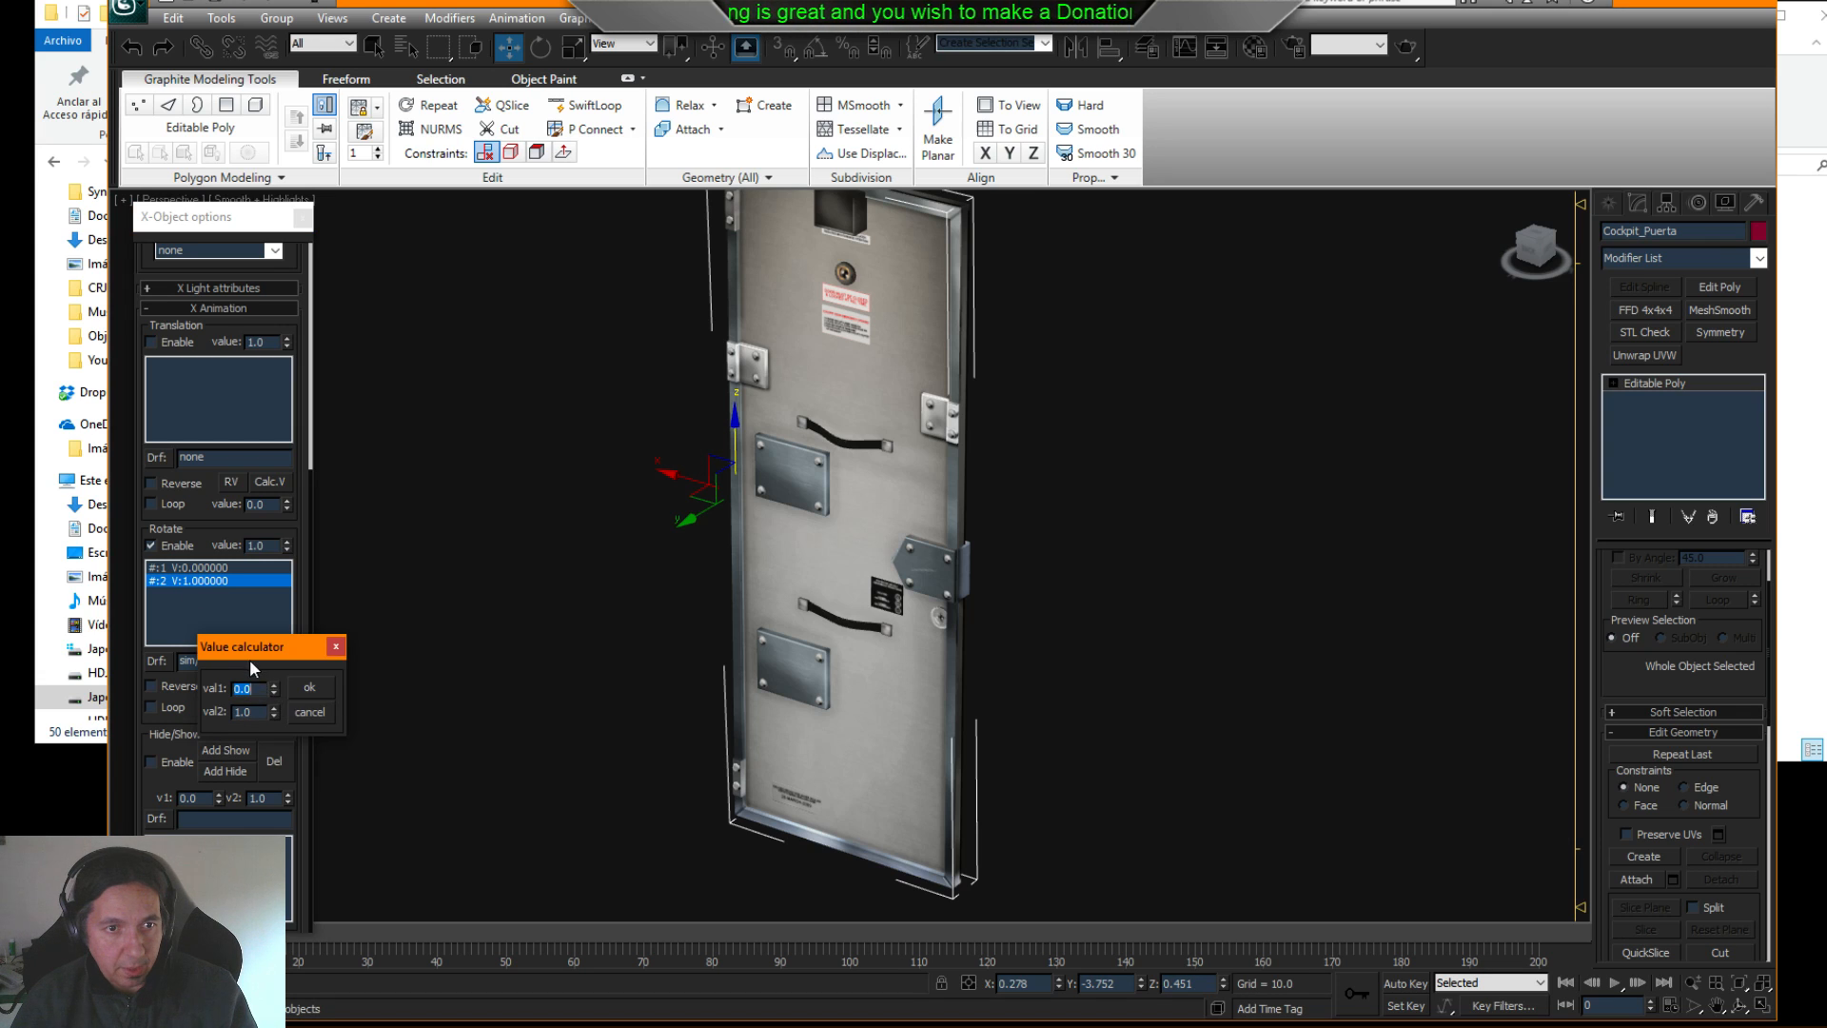
click(301, 690)
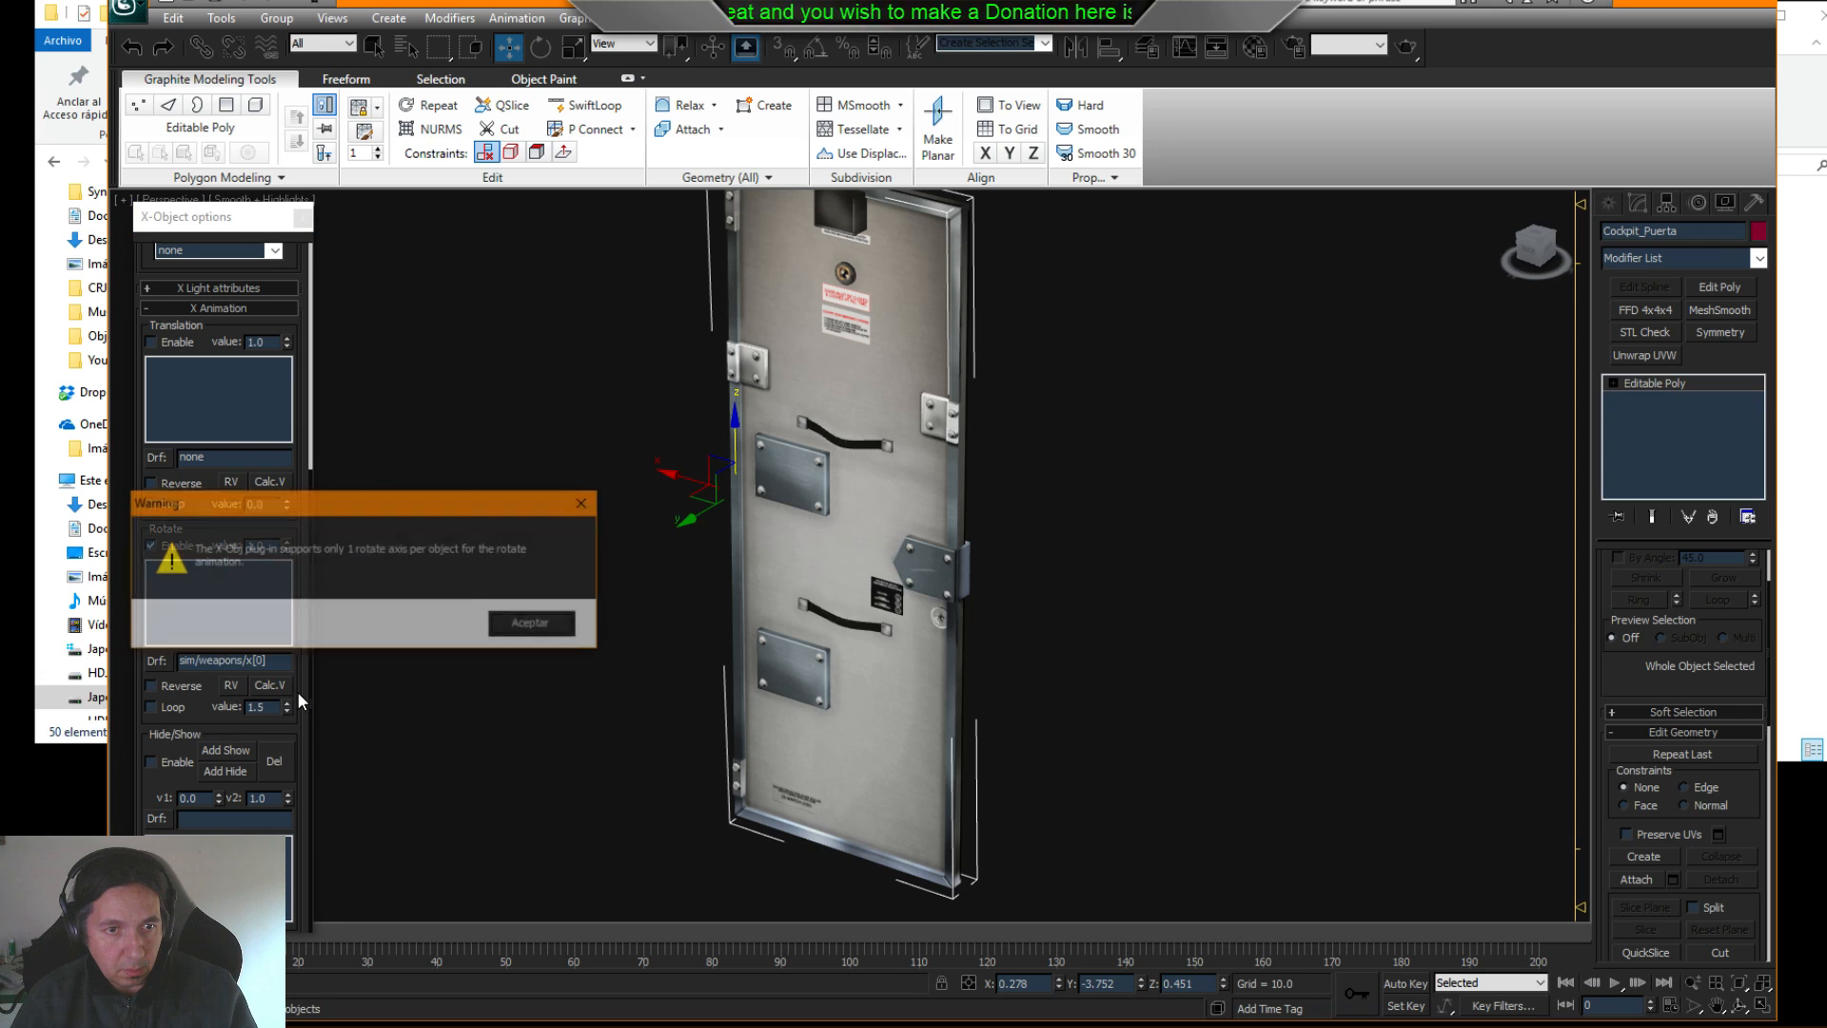
click(533, 624)
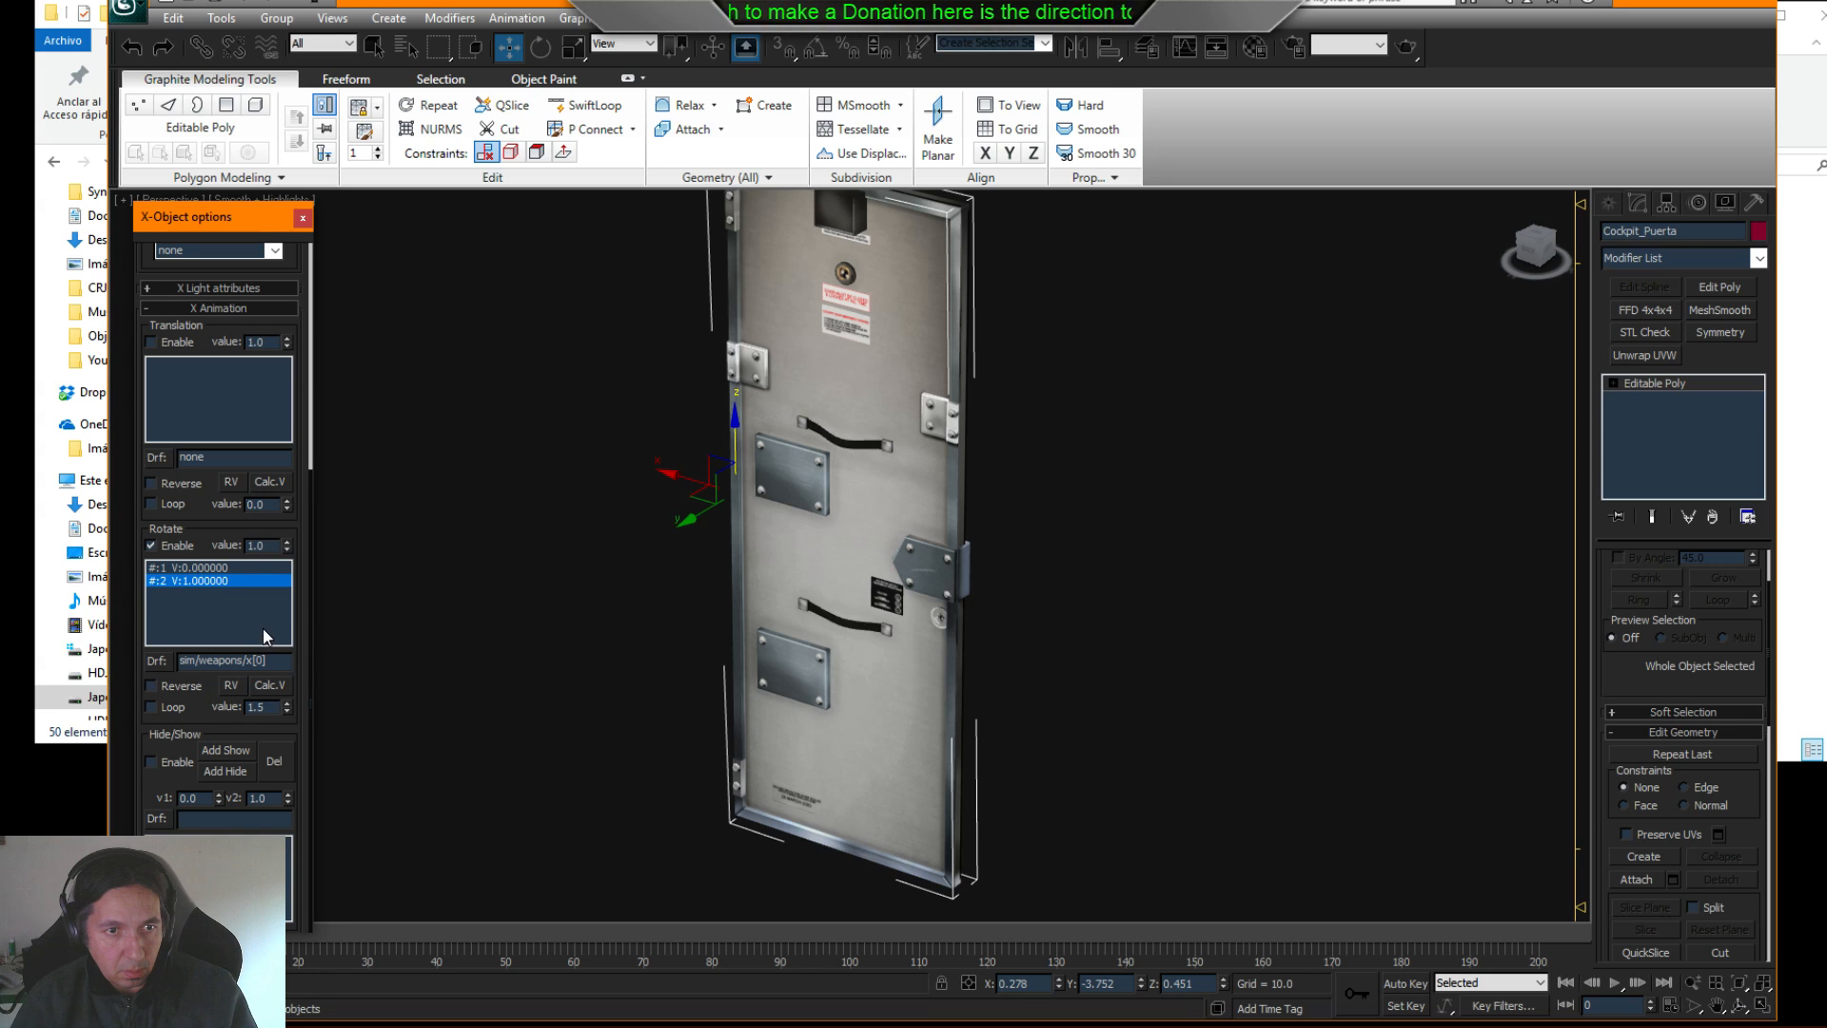
click(284, 677)
click(301, 705)
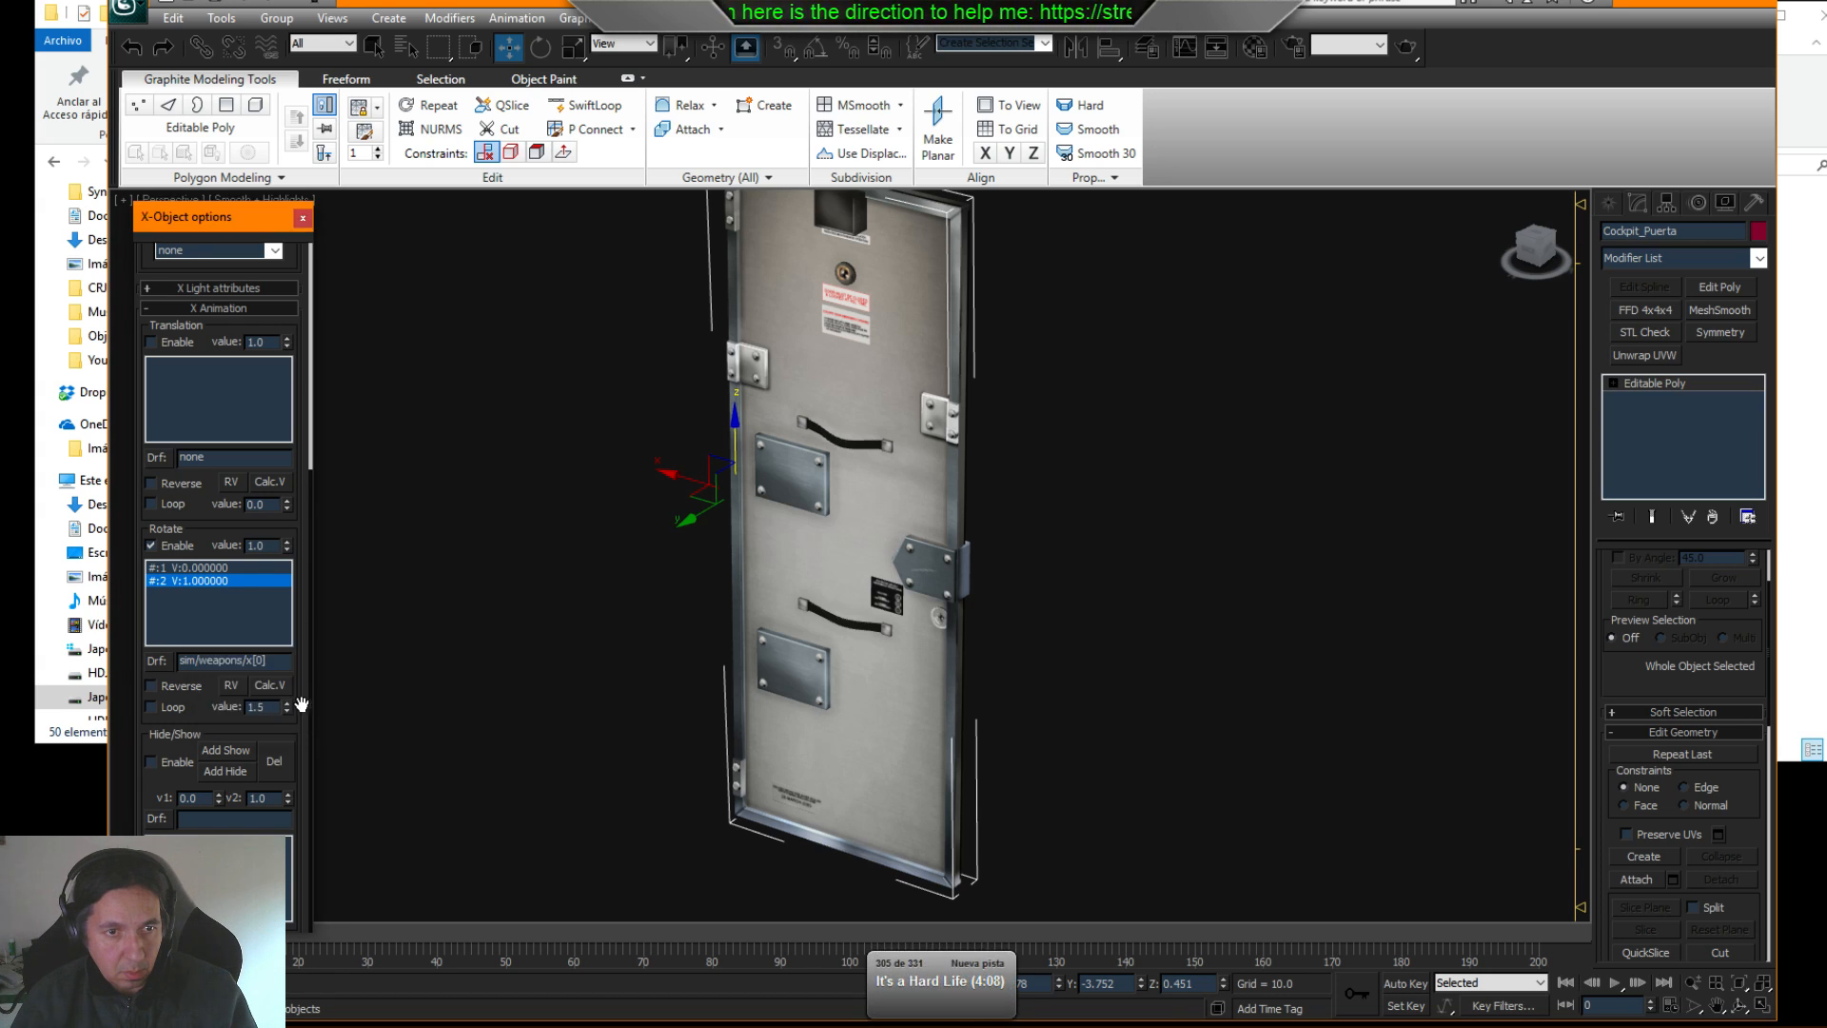
- Try reversing the values of the two Rotate keys and restore their original order
click(233, 686)
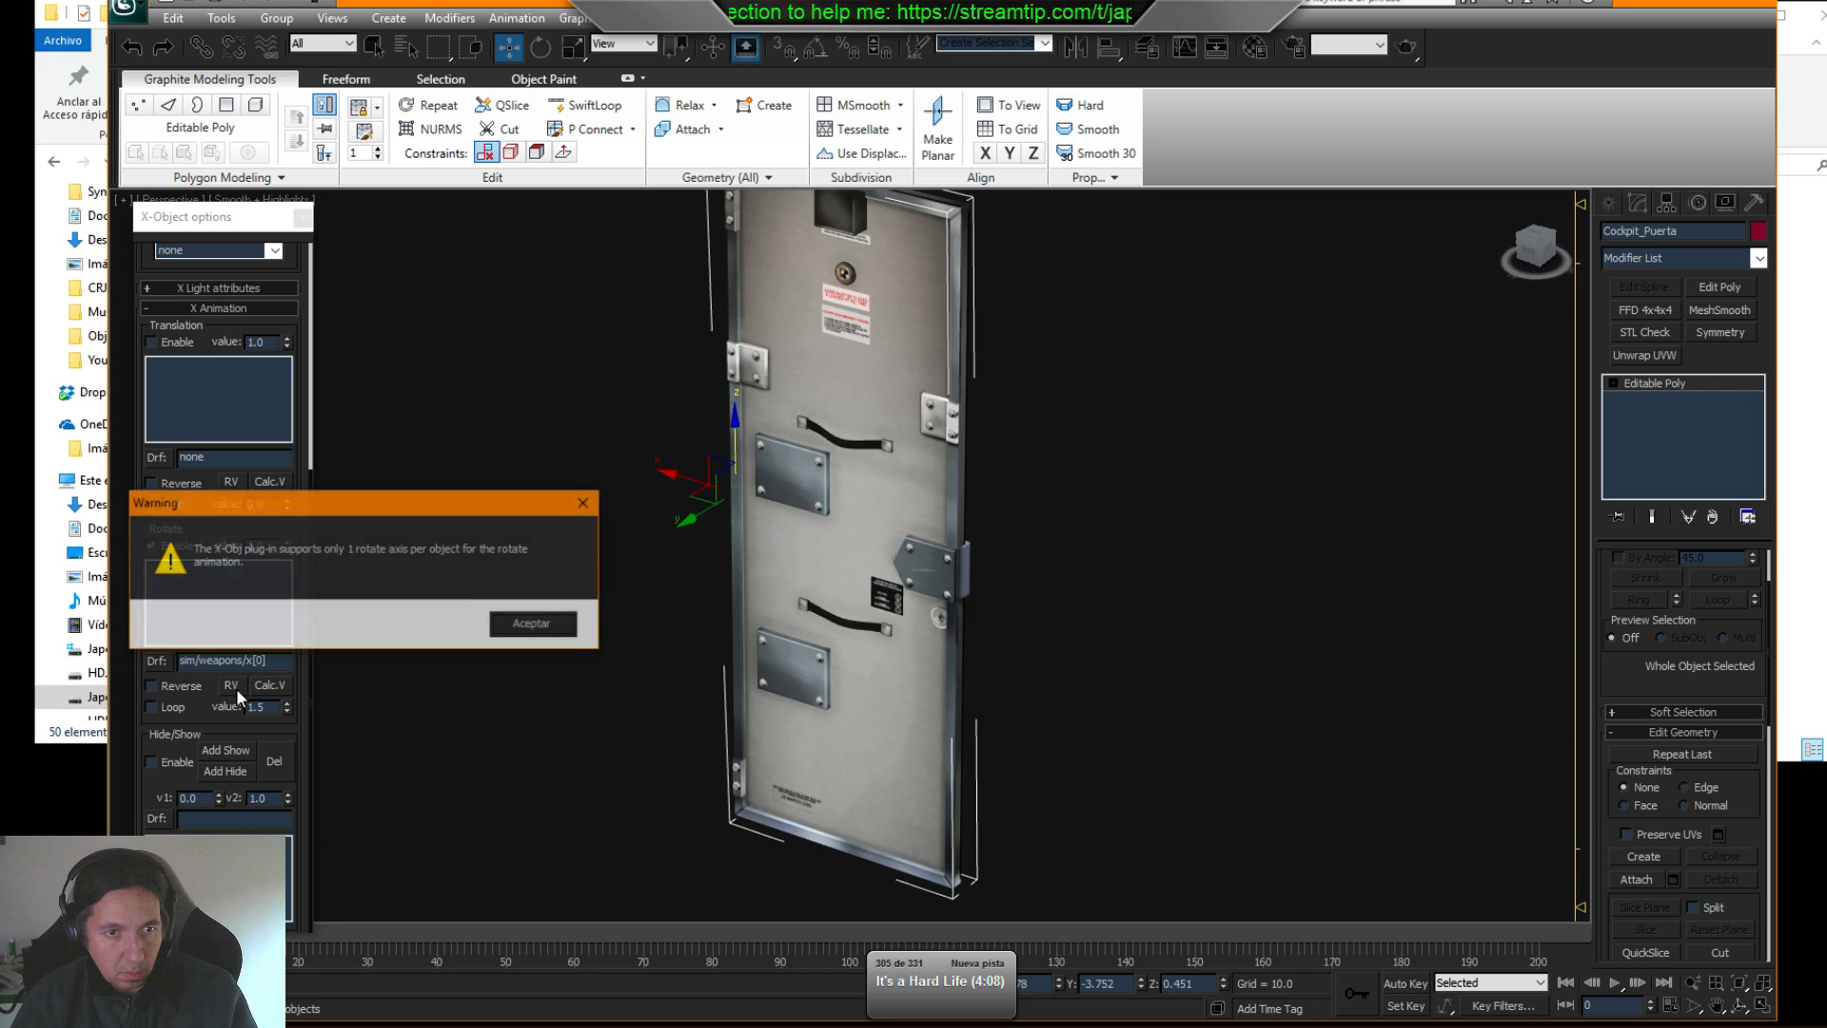
click(519, 622)
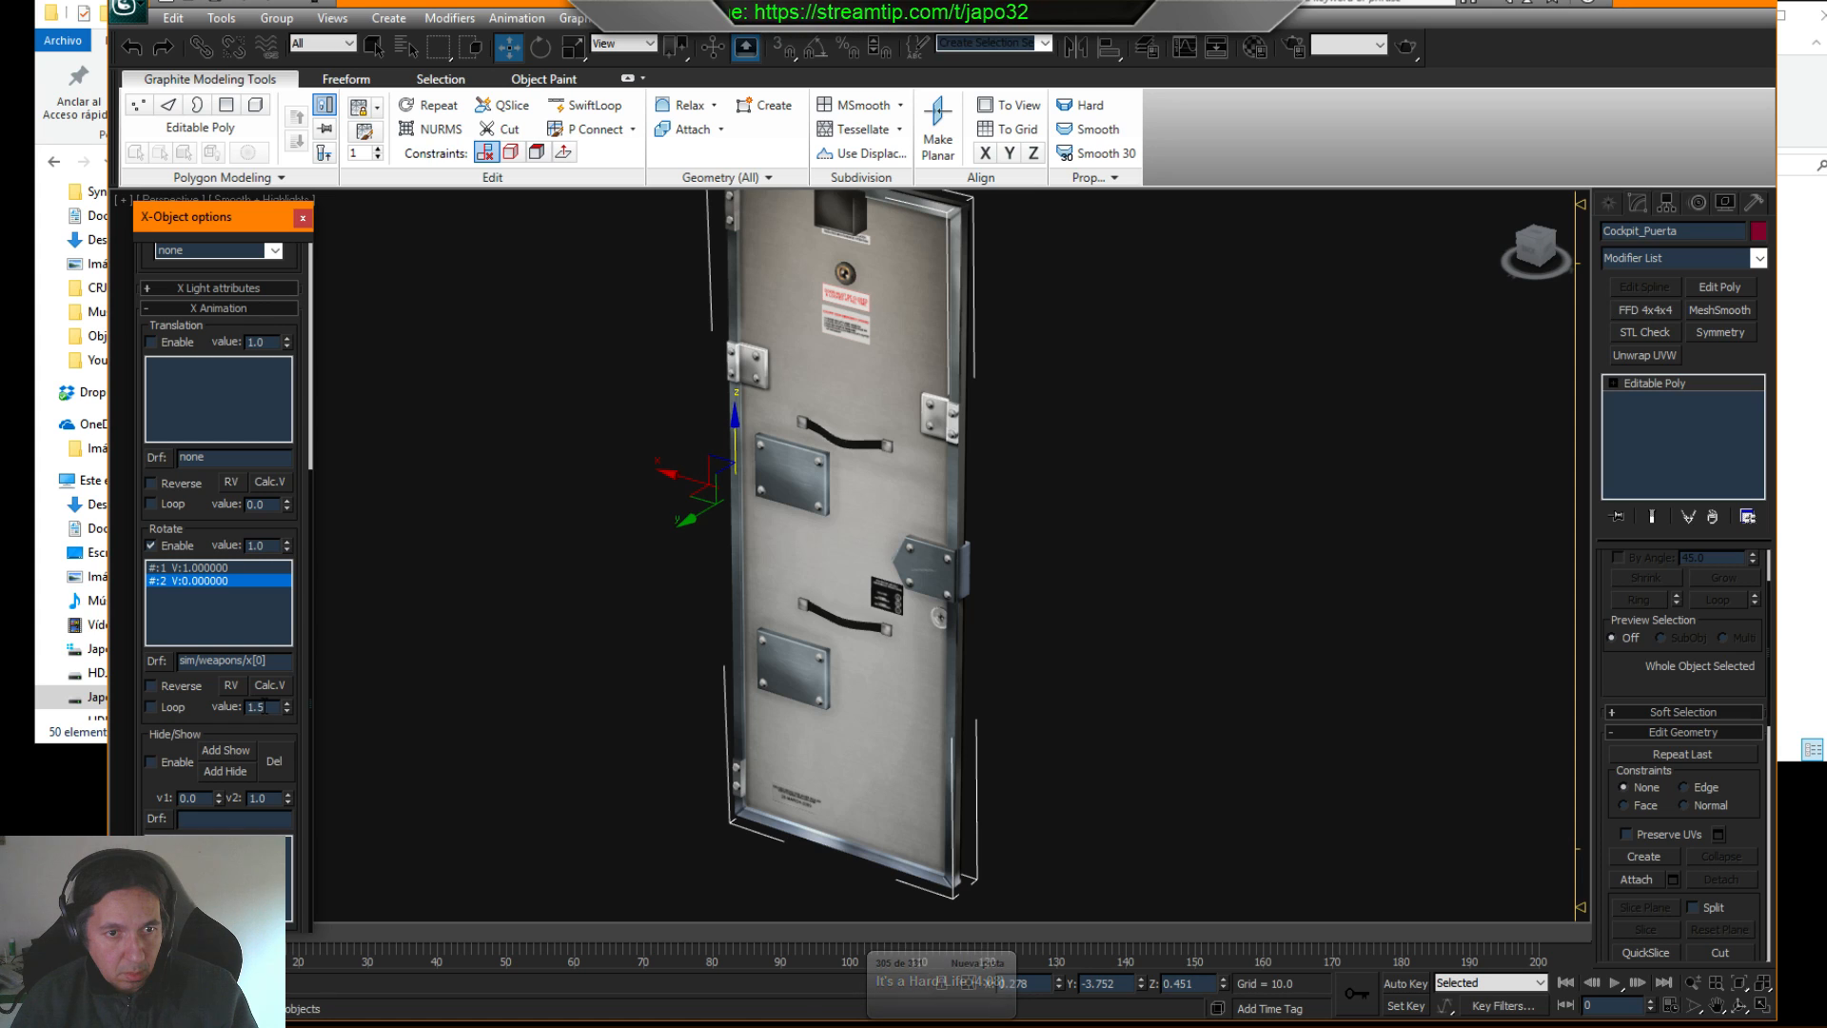
click(228, 686)
click(524, 625)
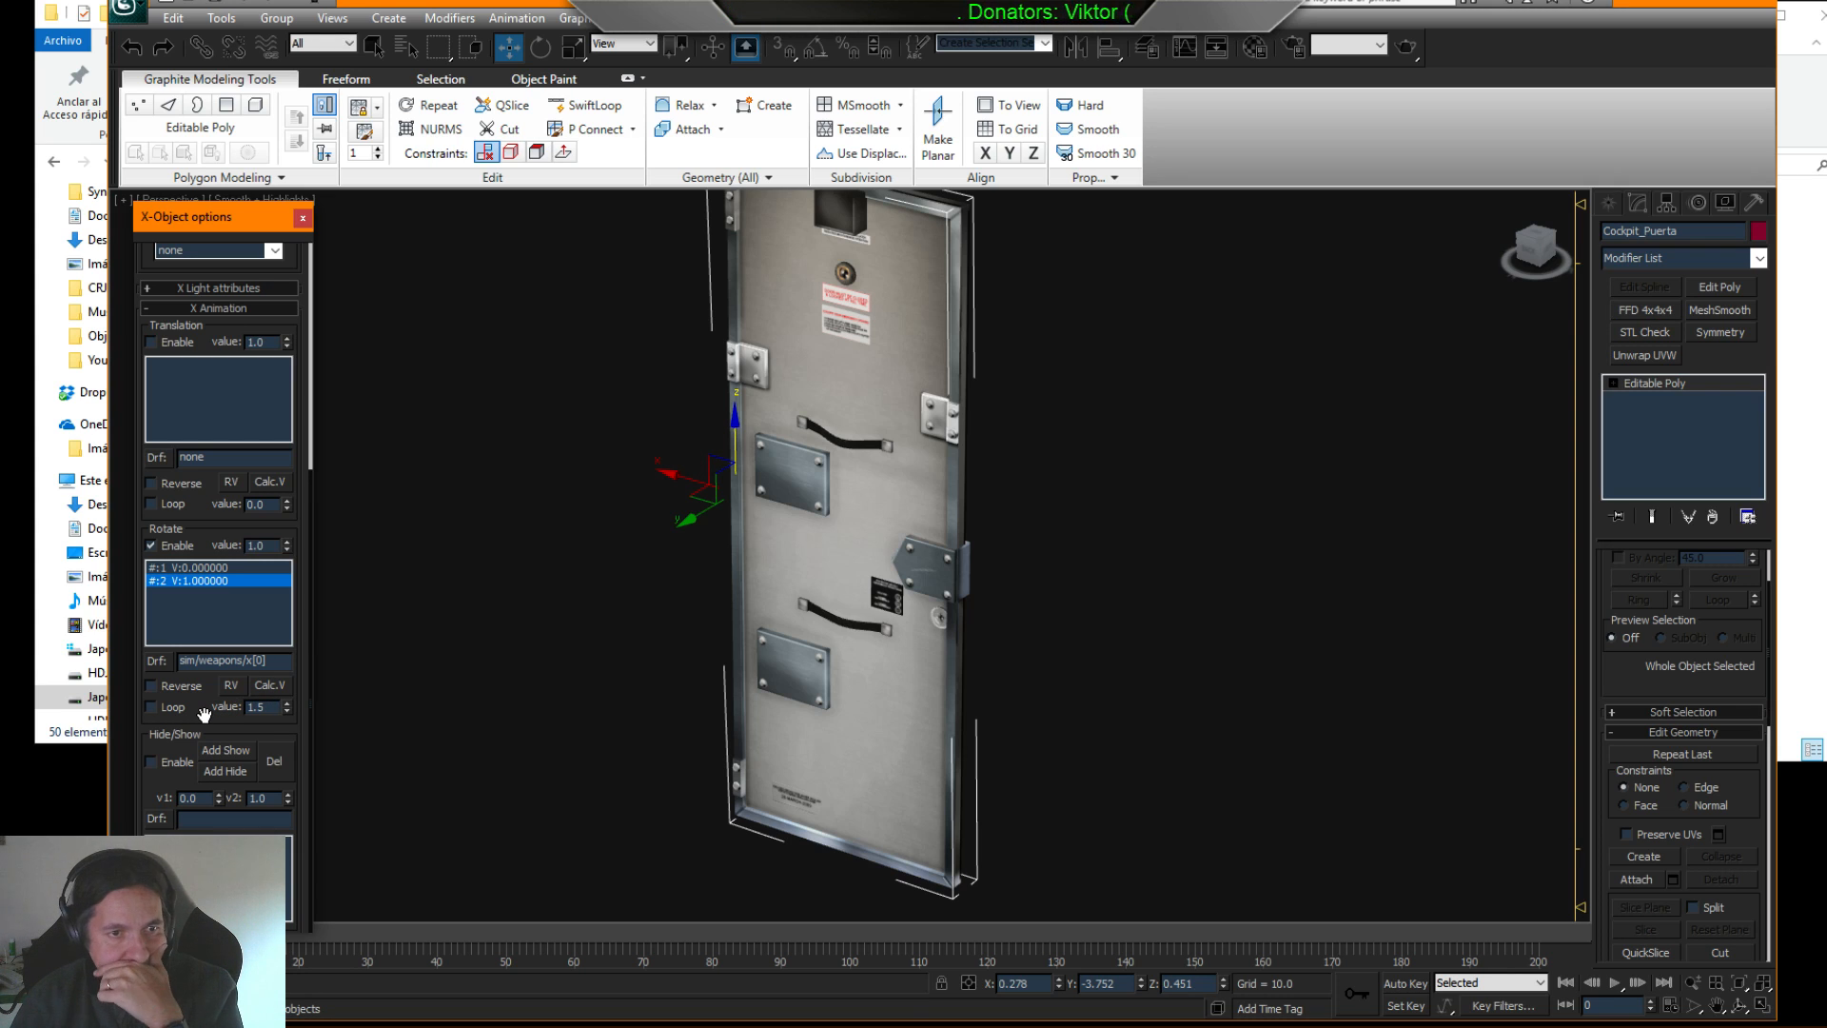
- Re-enter the Rotate animation's loop value as 1.5
drag(215, 670, 206, 595)
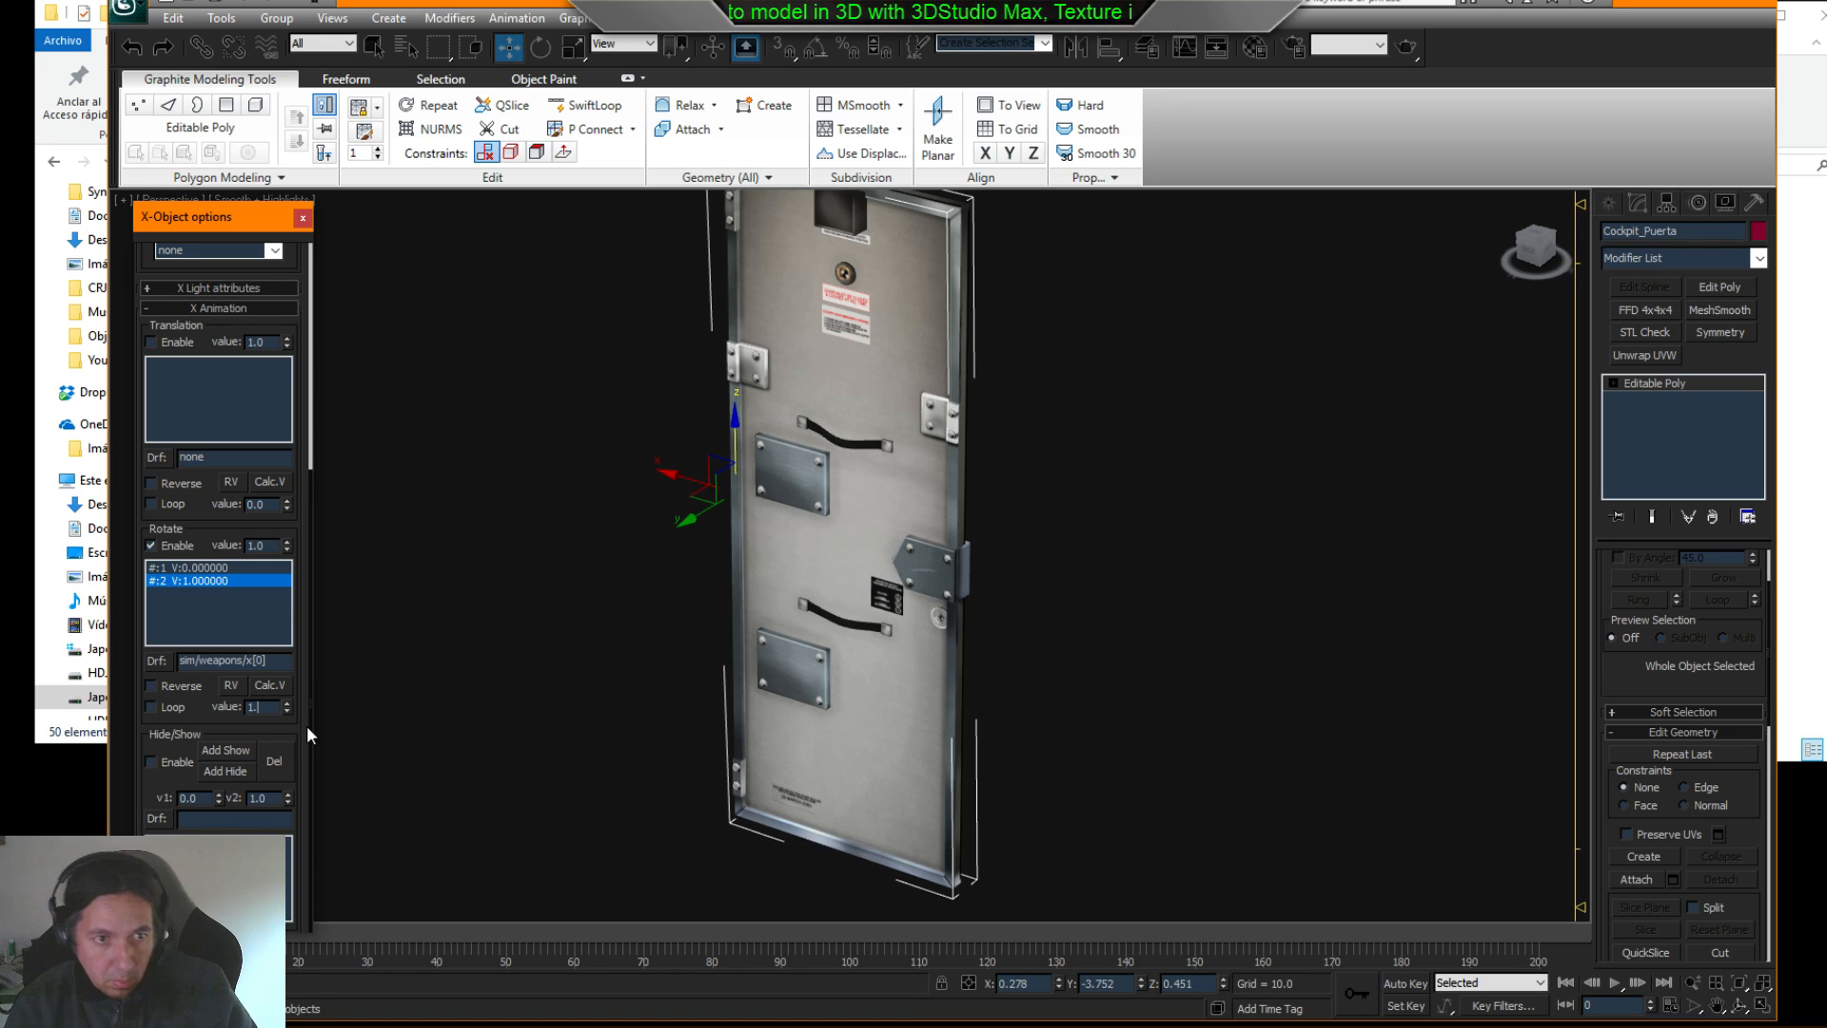
text(.)
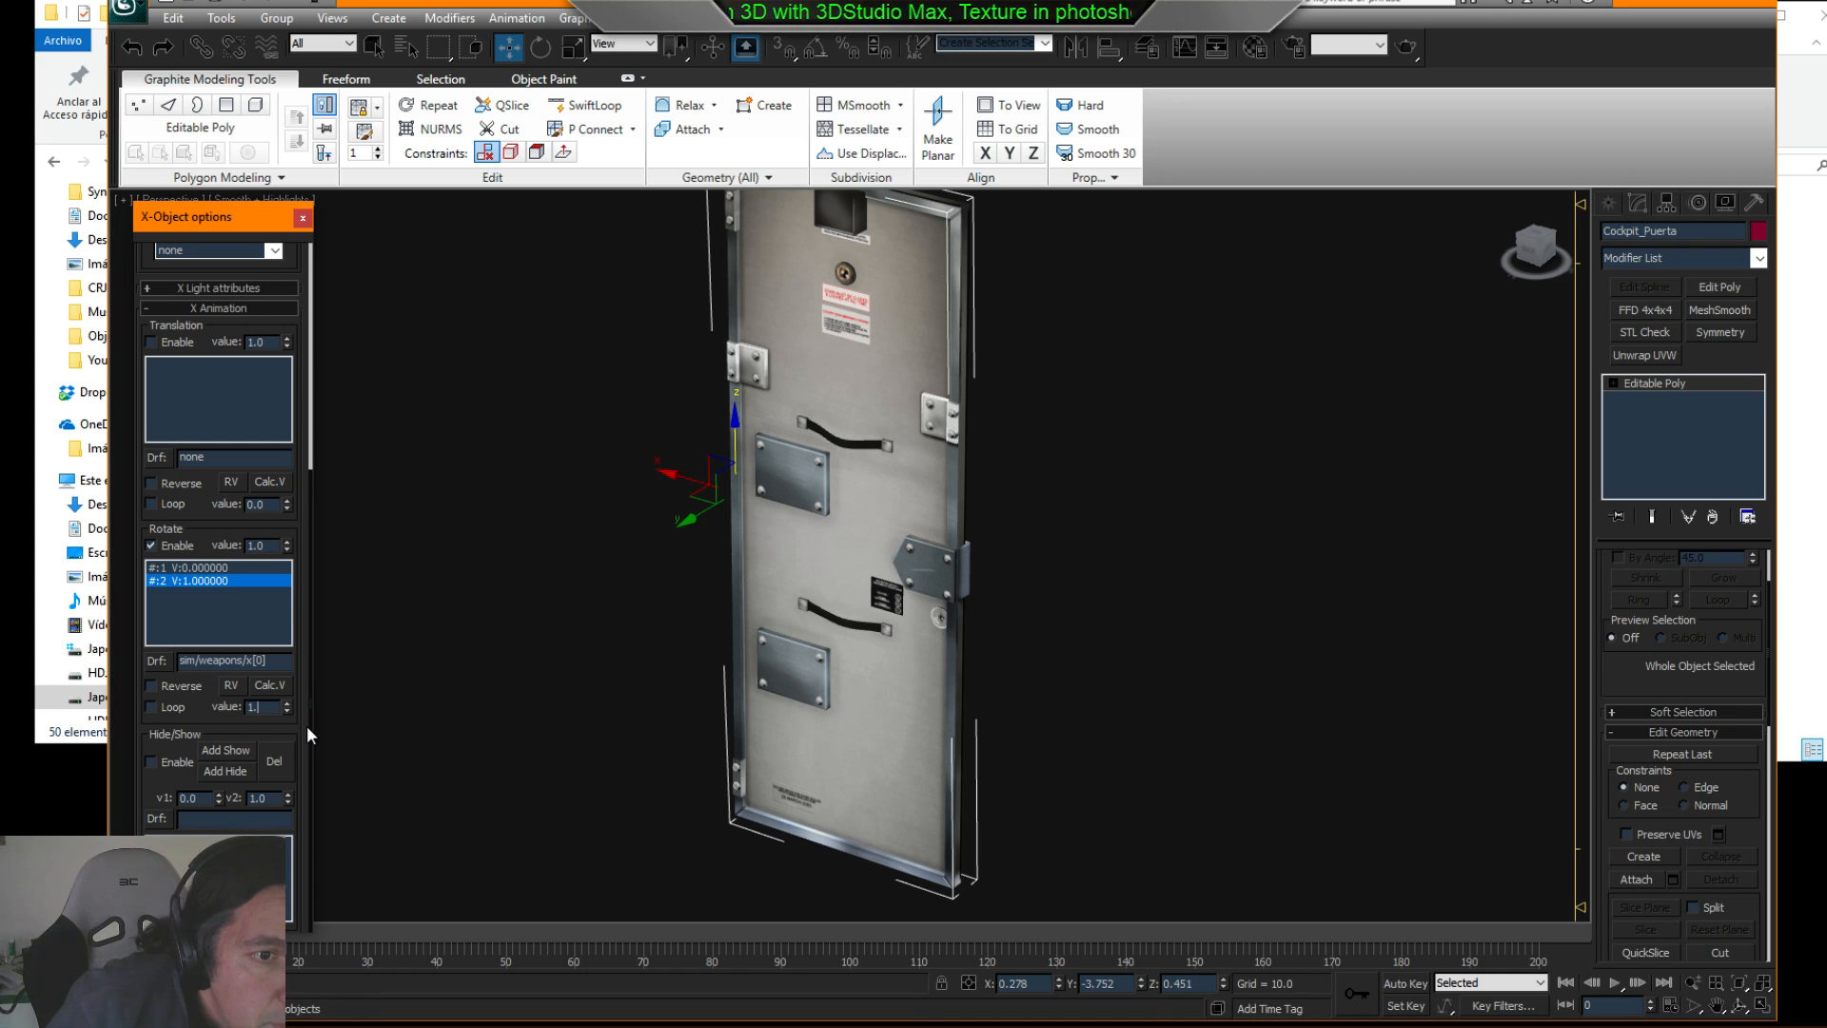
key(BackSpace)
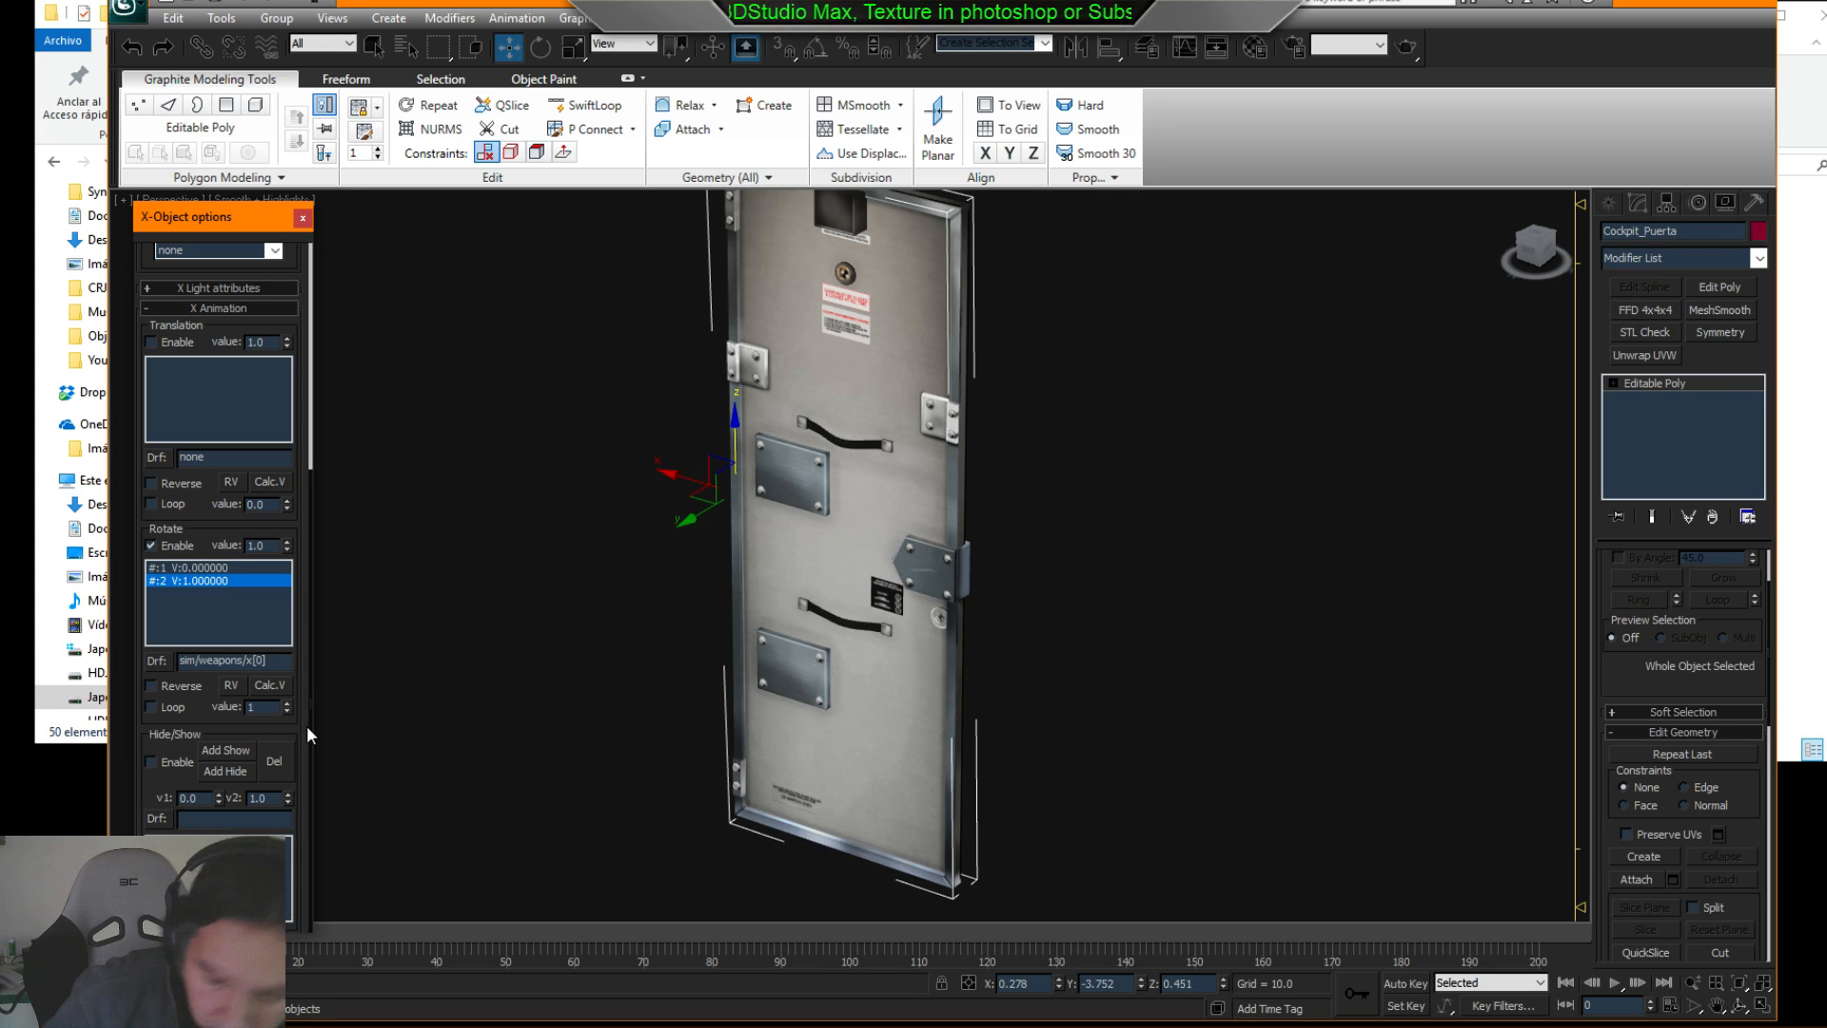
text(,5)
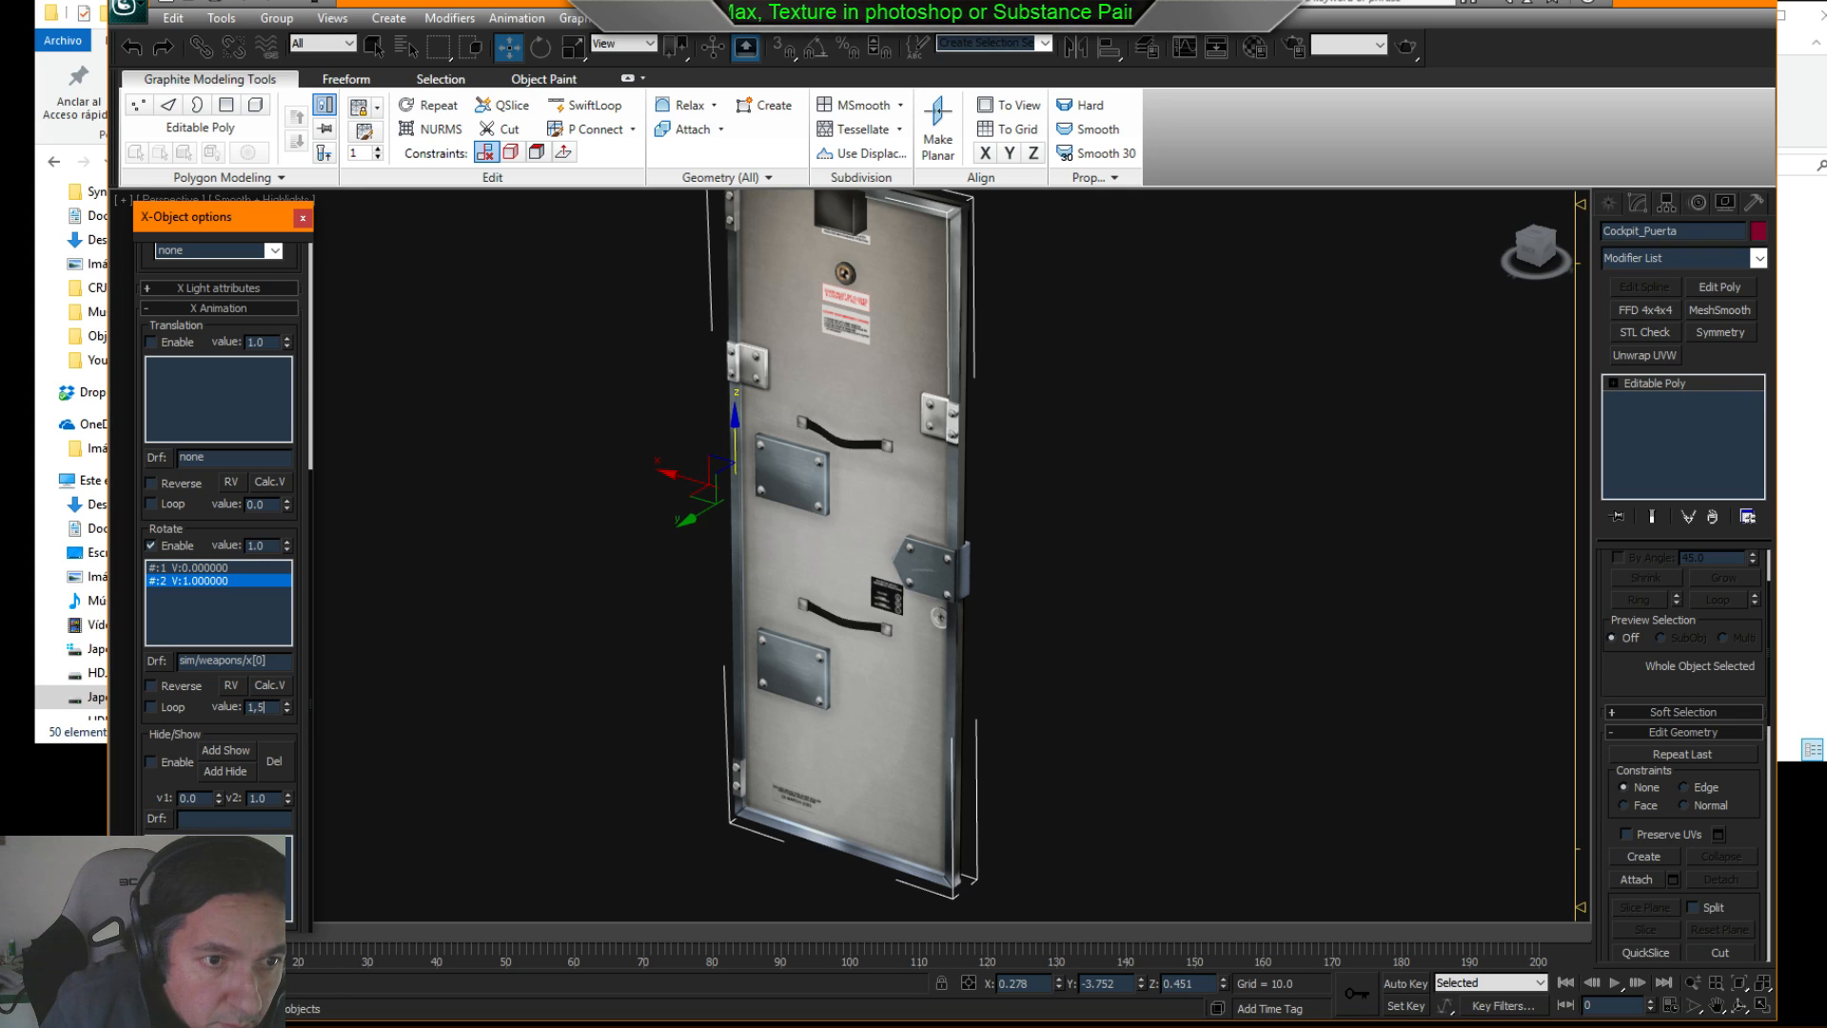
key(Return)
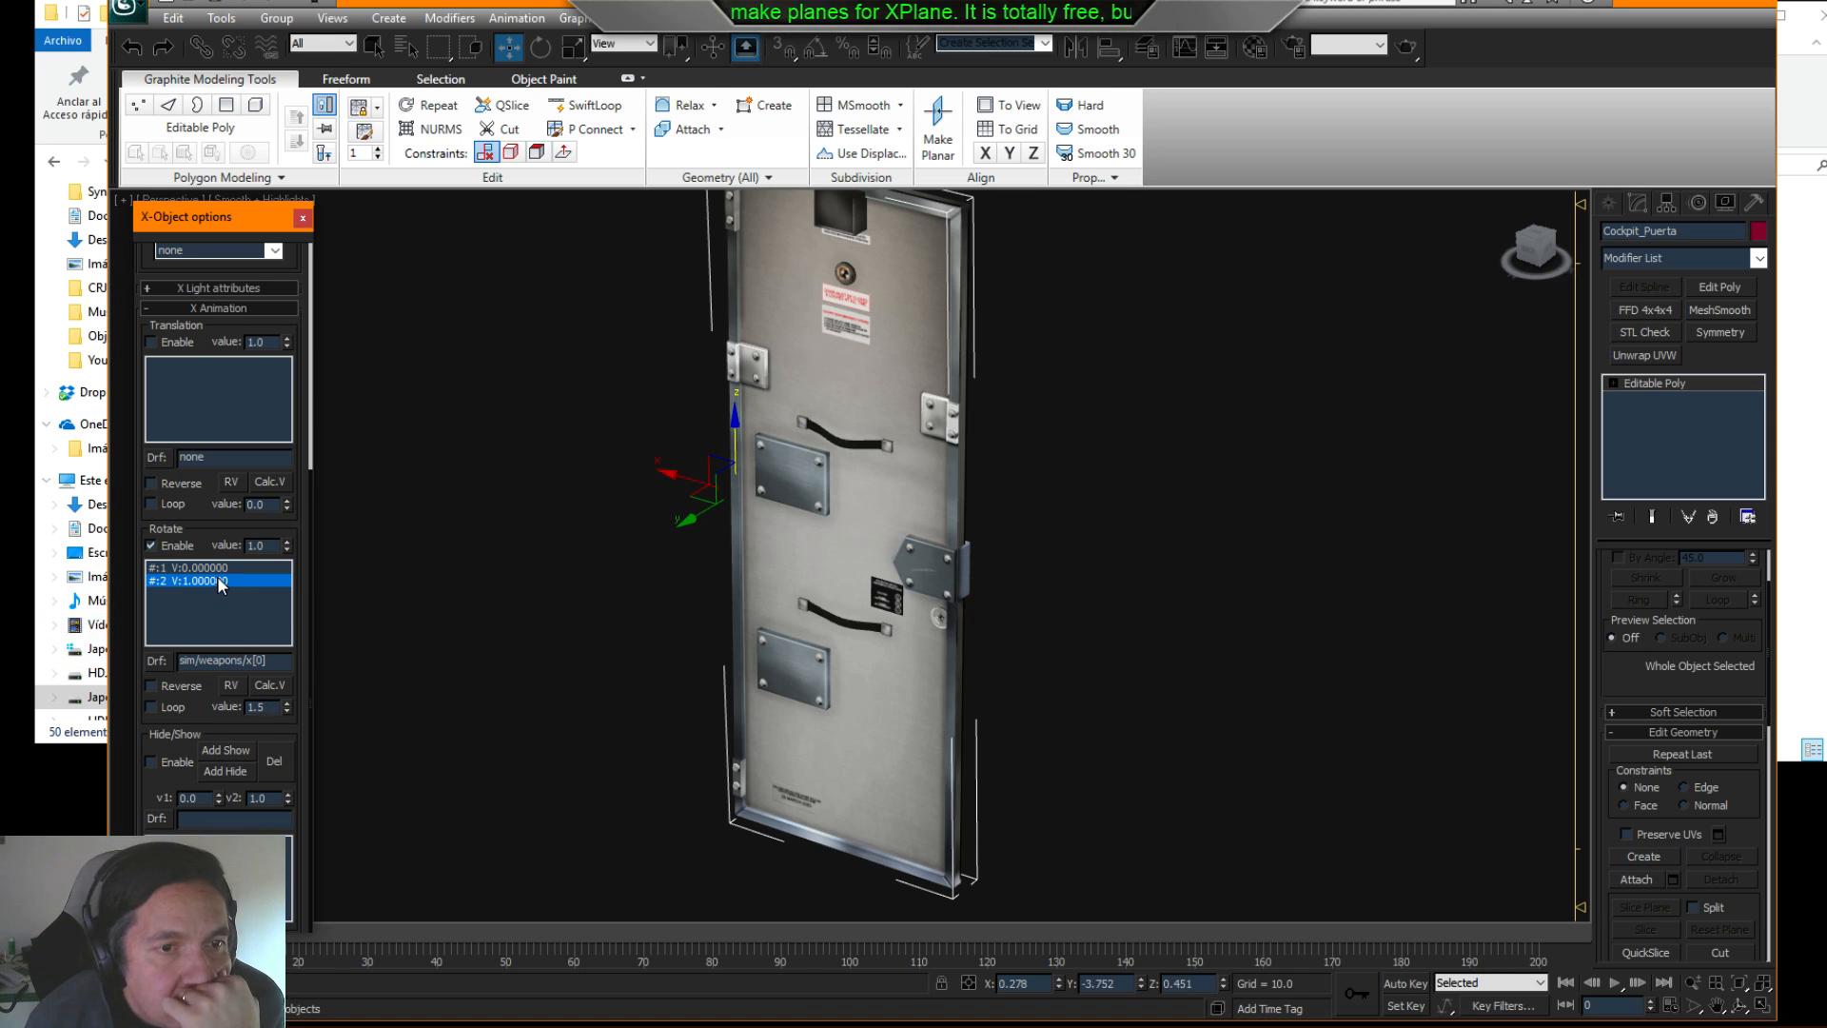
- Raise the Rotate animation's loop value to 1.55, then collapse and reopen the X Animation section
click(216, 567)
click(219, 581)
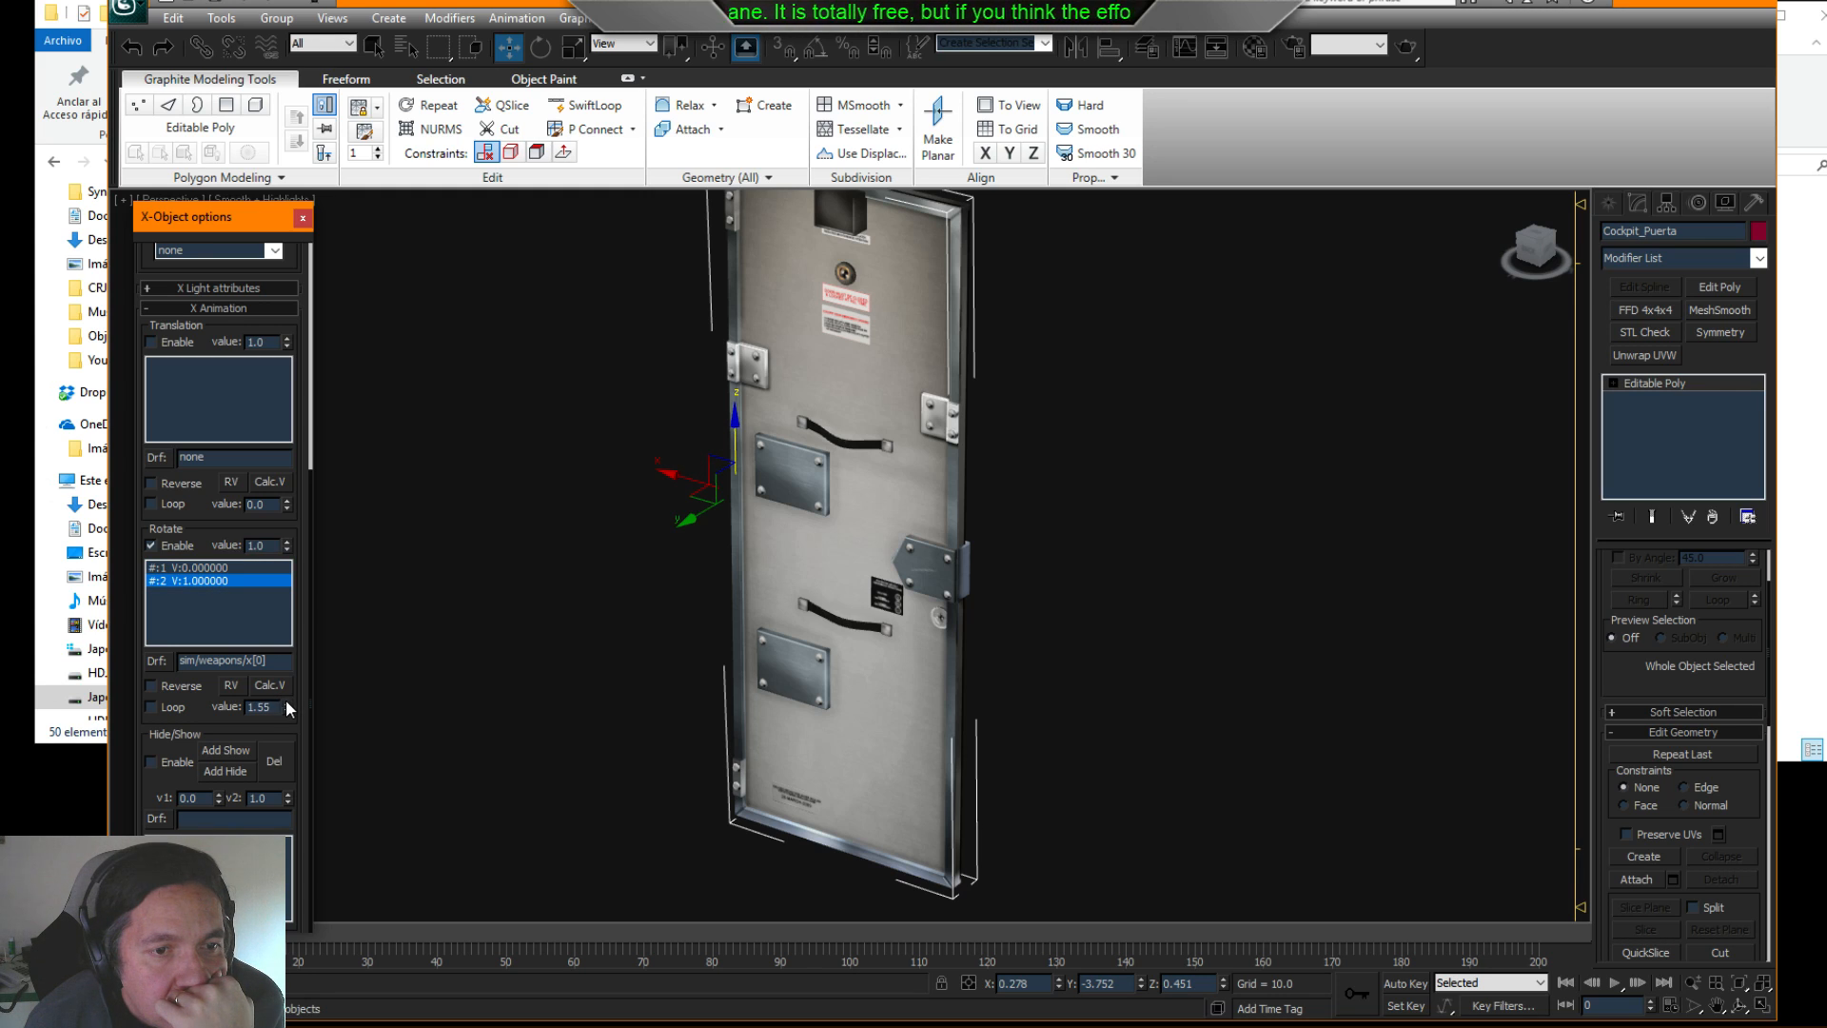
drag(286, 703, 287, 698)
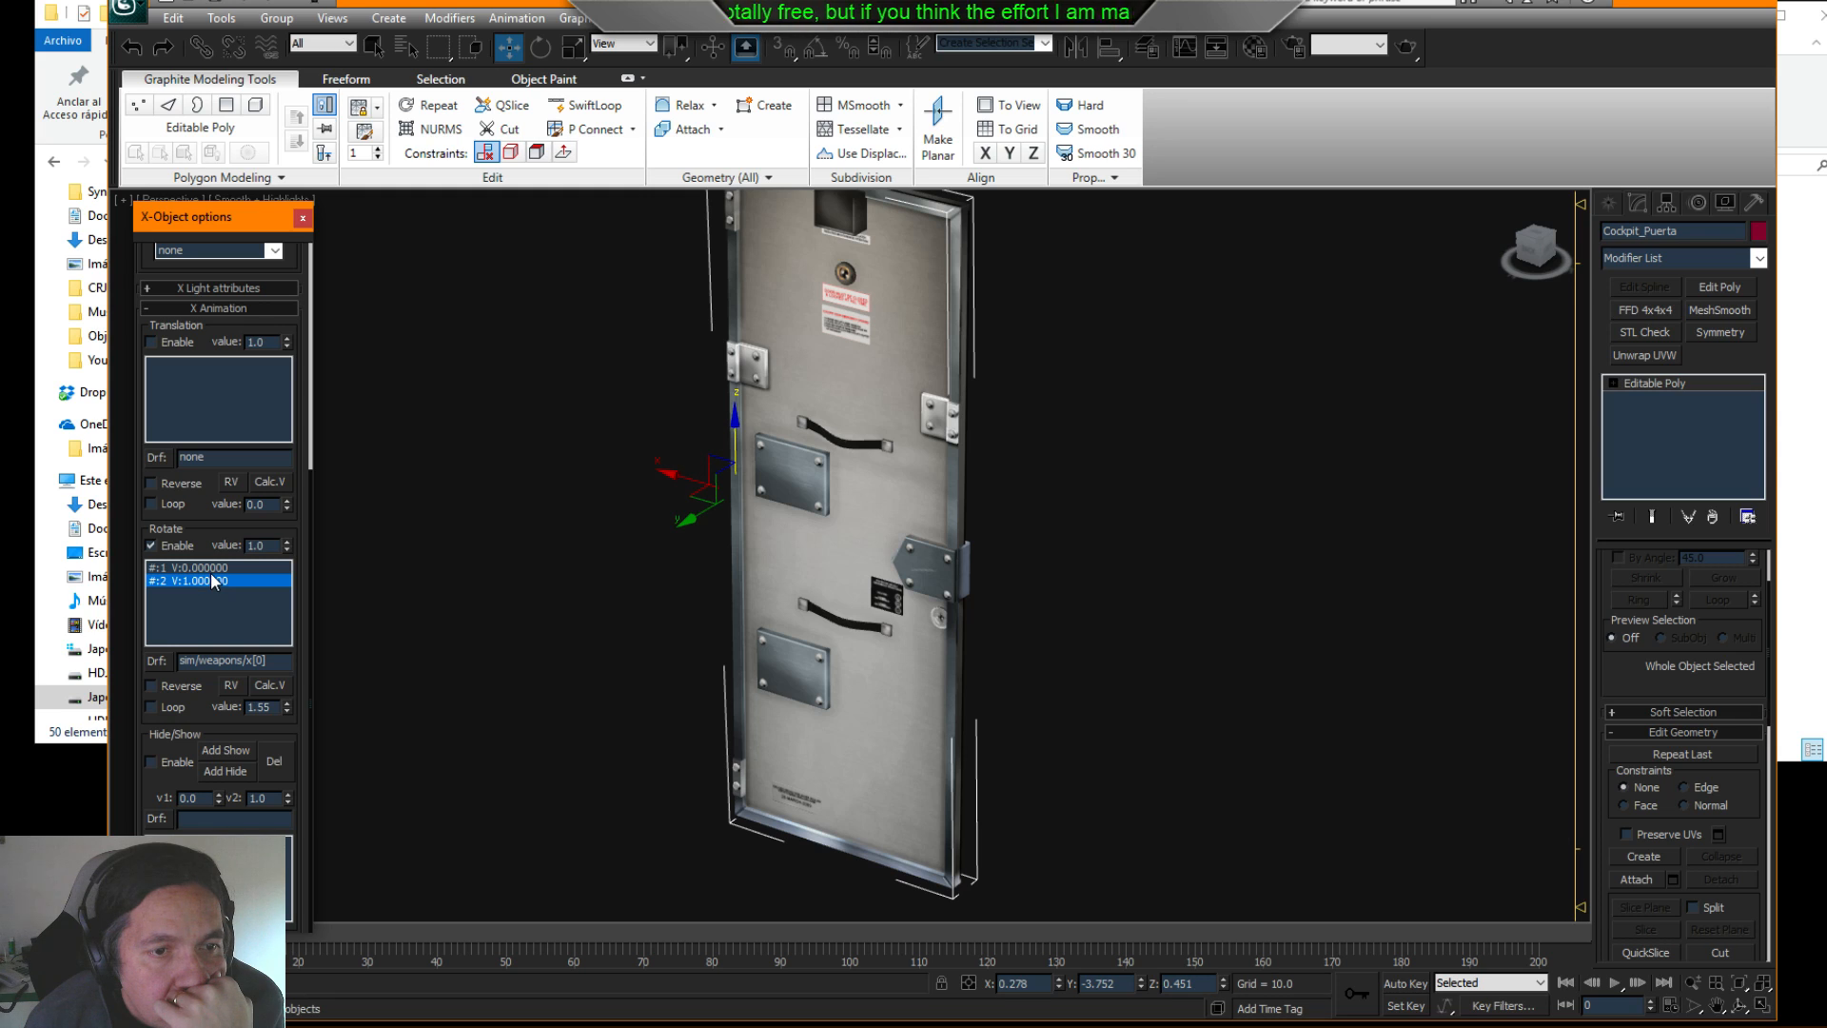
click(220, 306)
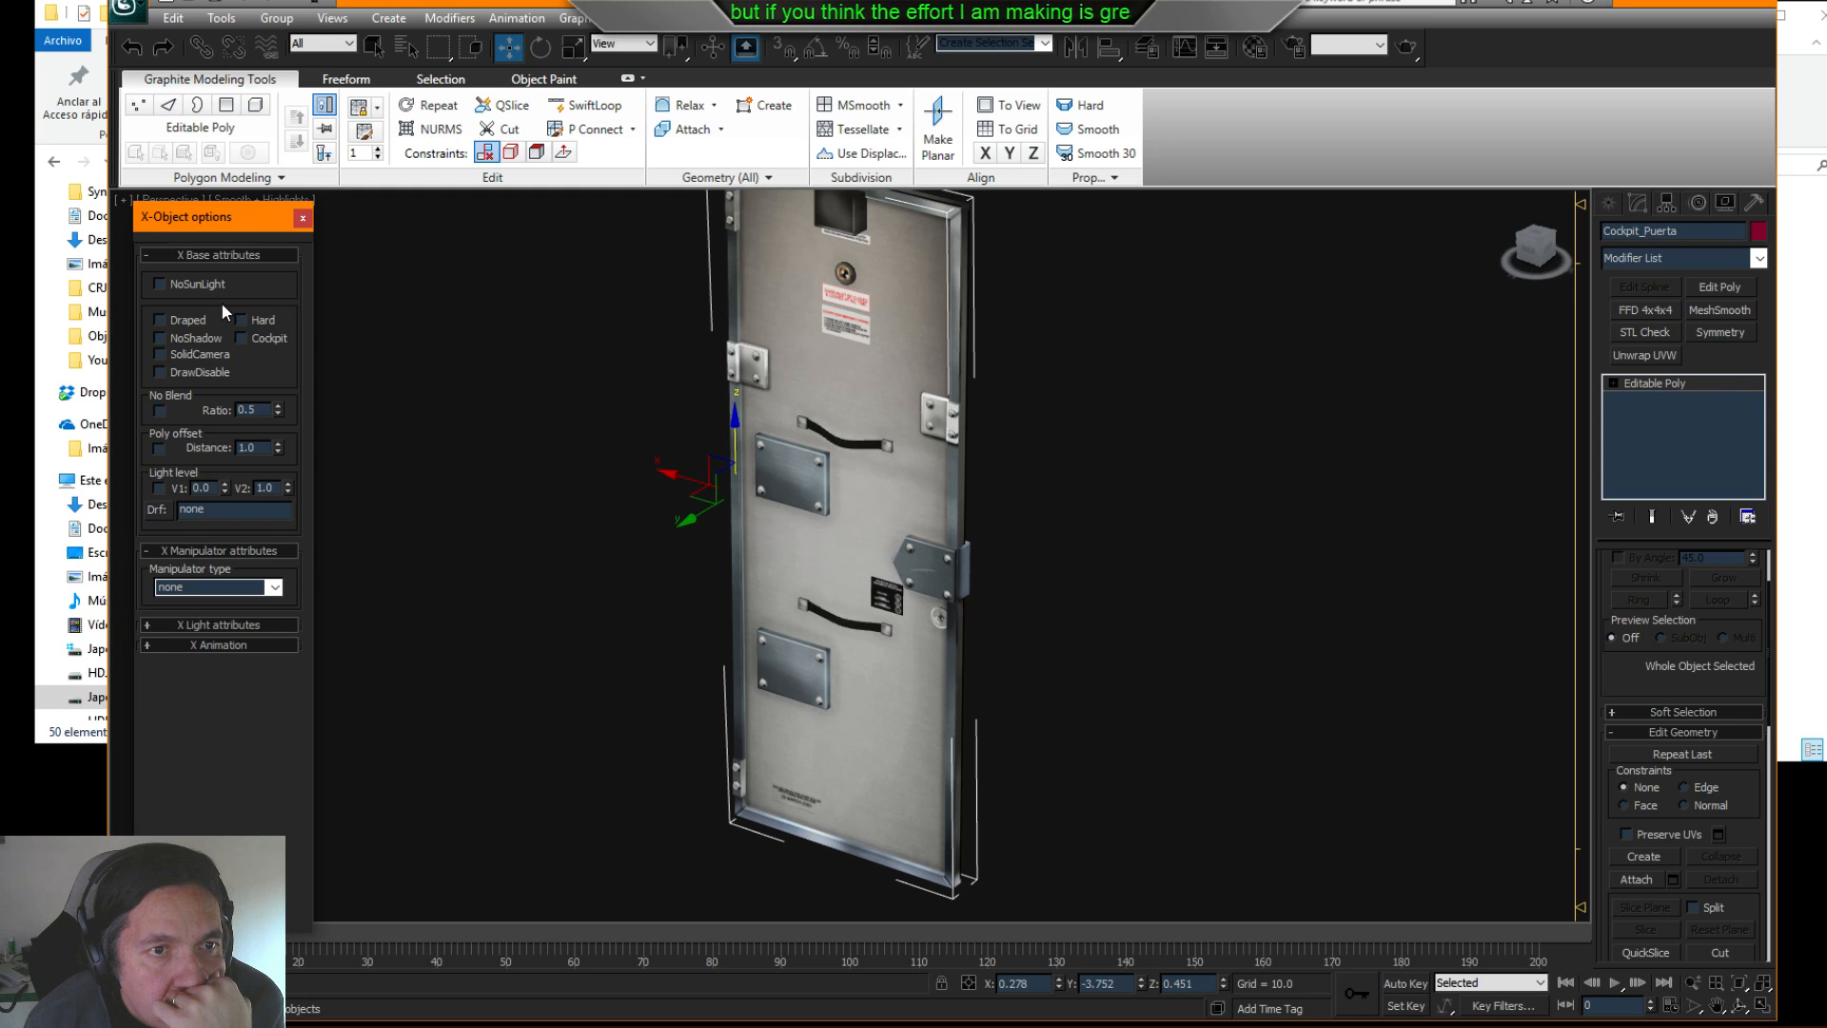
click(200, 645)
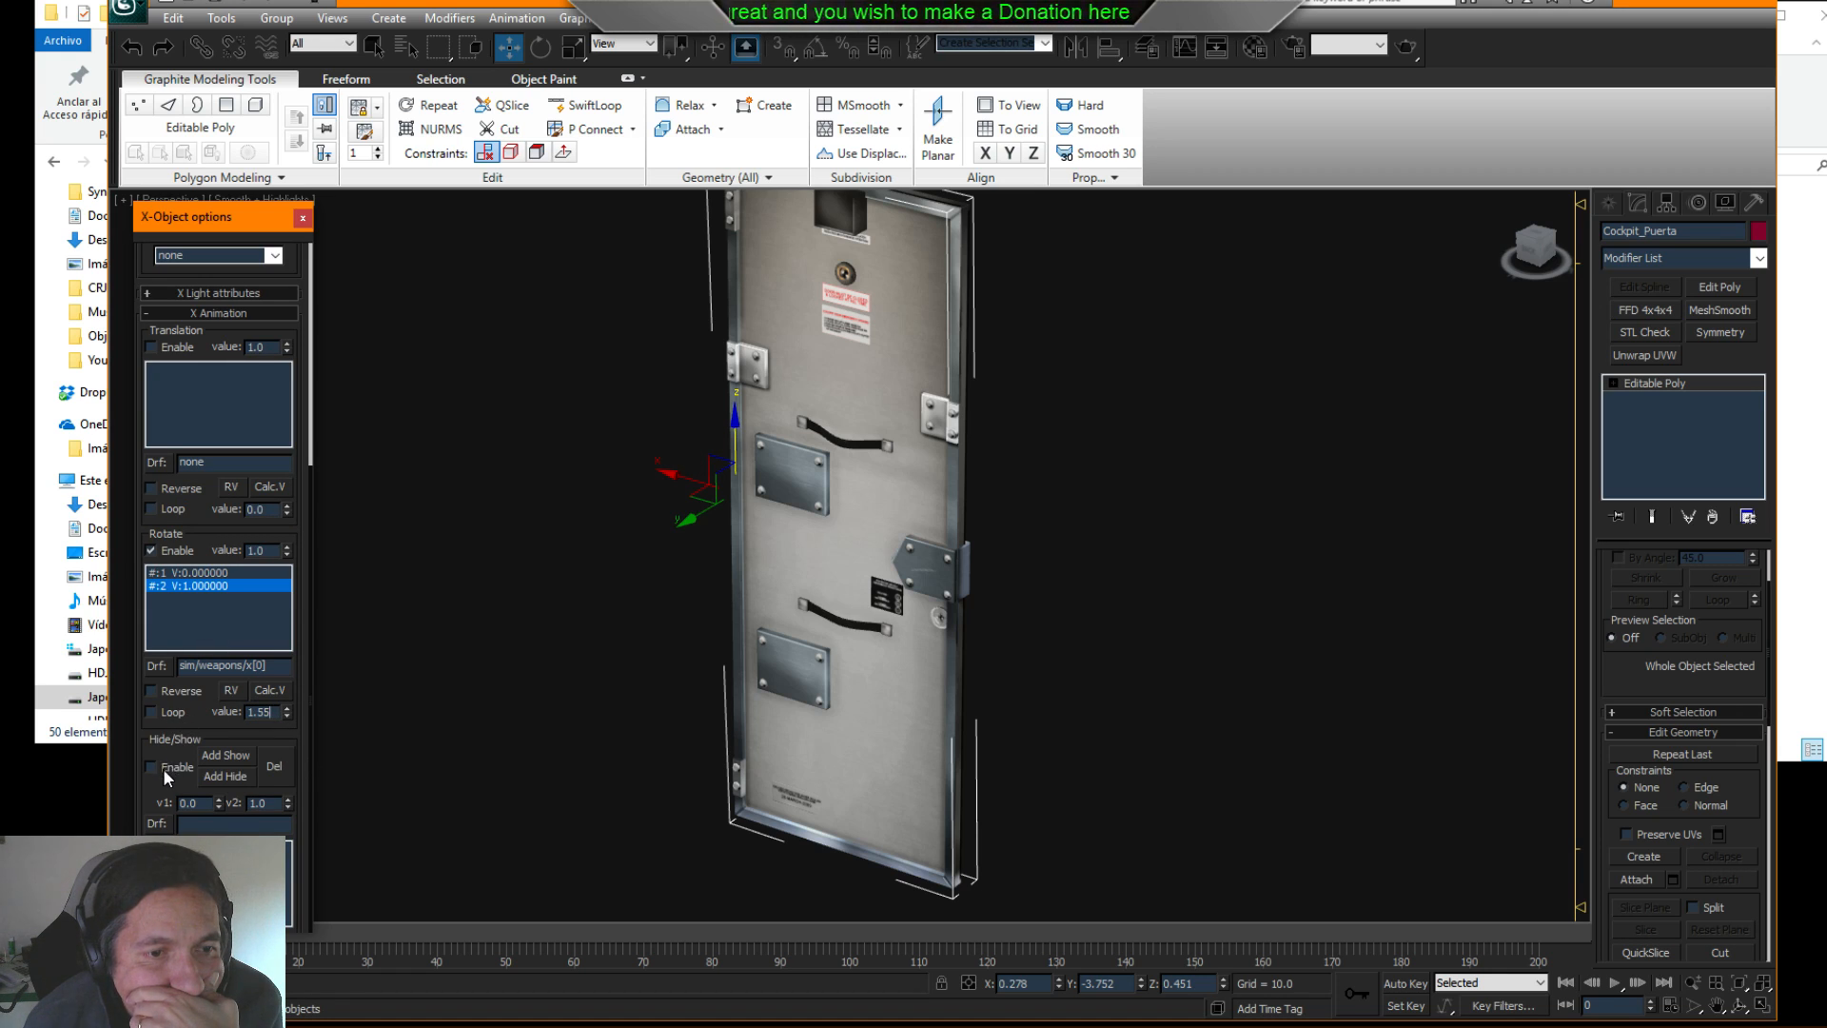
click(203, 592)
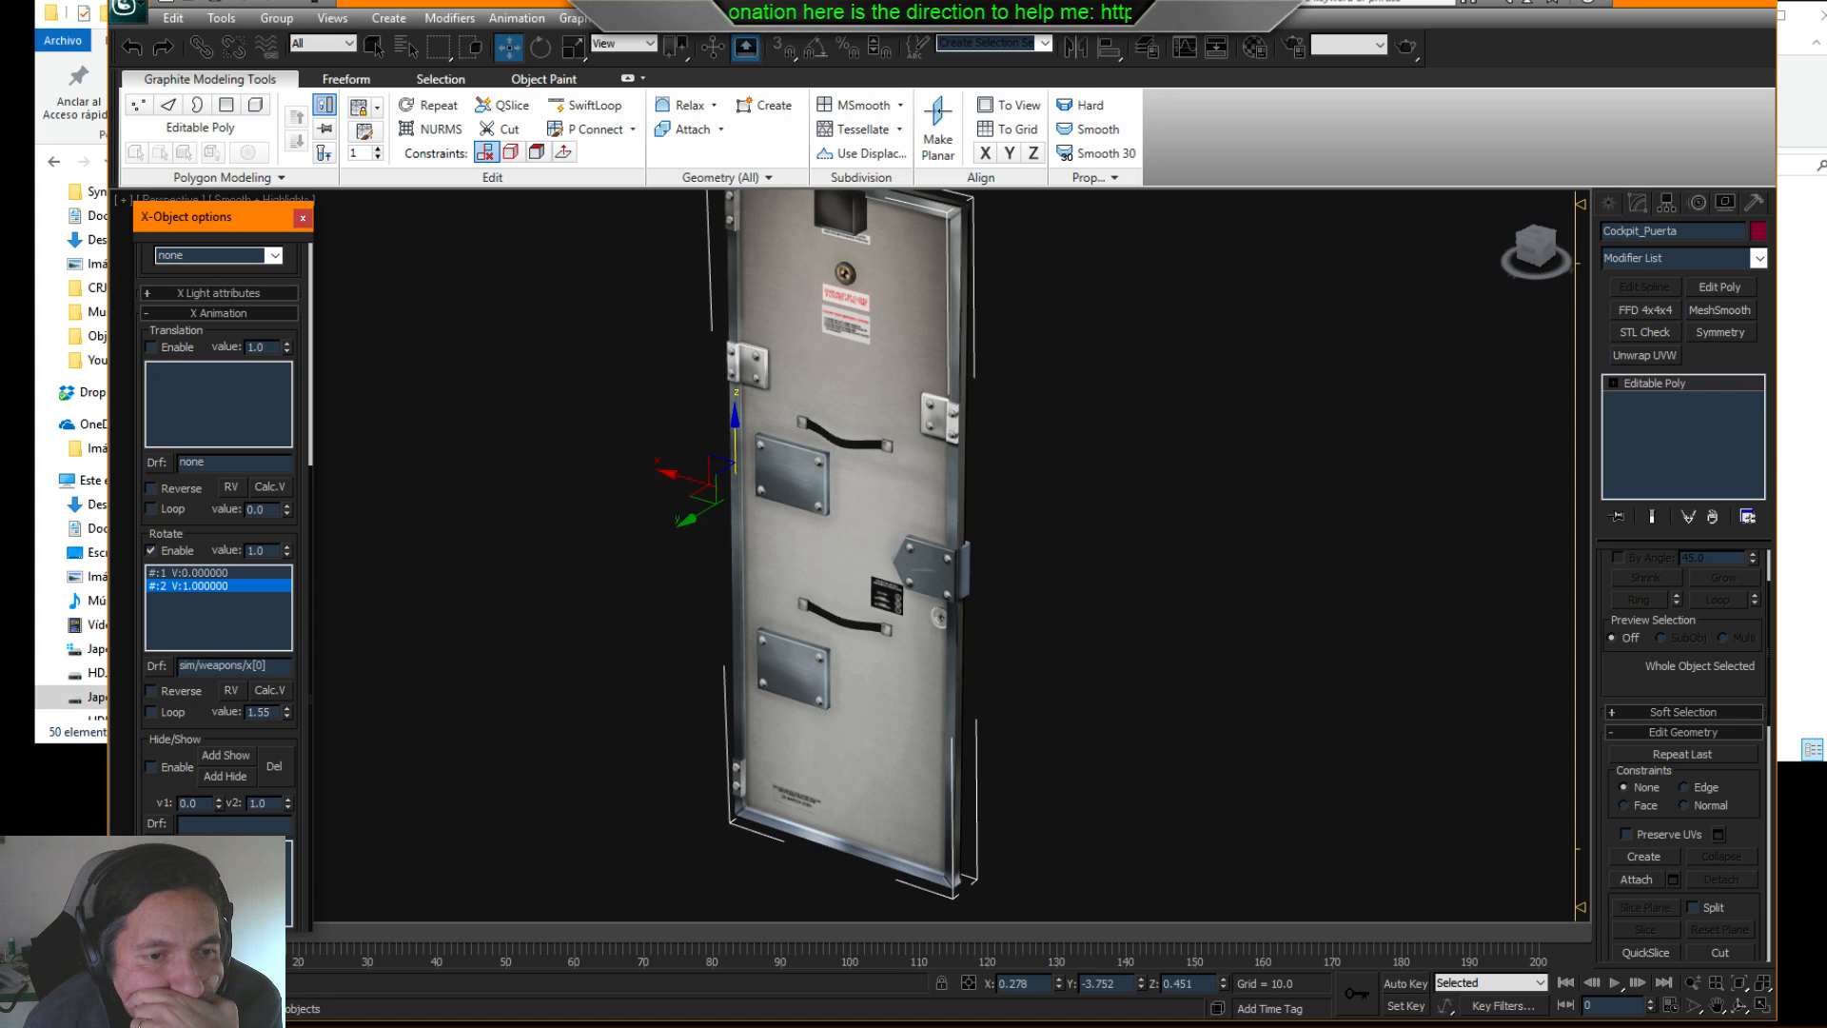
- Move the timeline to frame 10 and check the loop value while selecting each of the two Rotate keys
drag(224, 932, 261, 933)
click(241, 581)
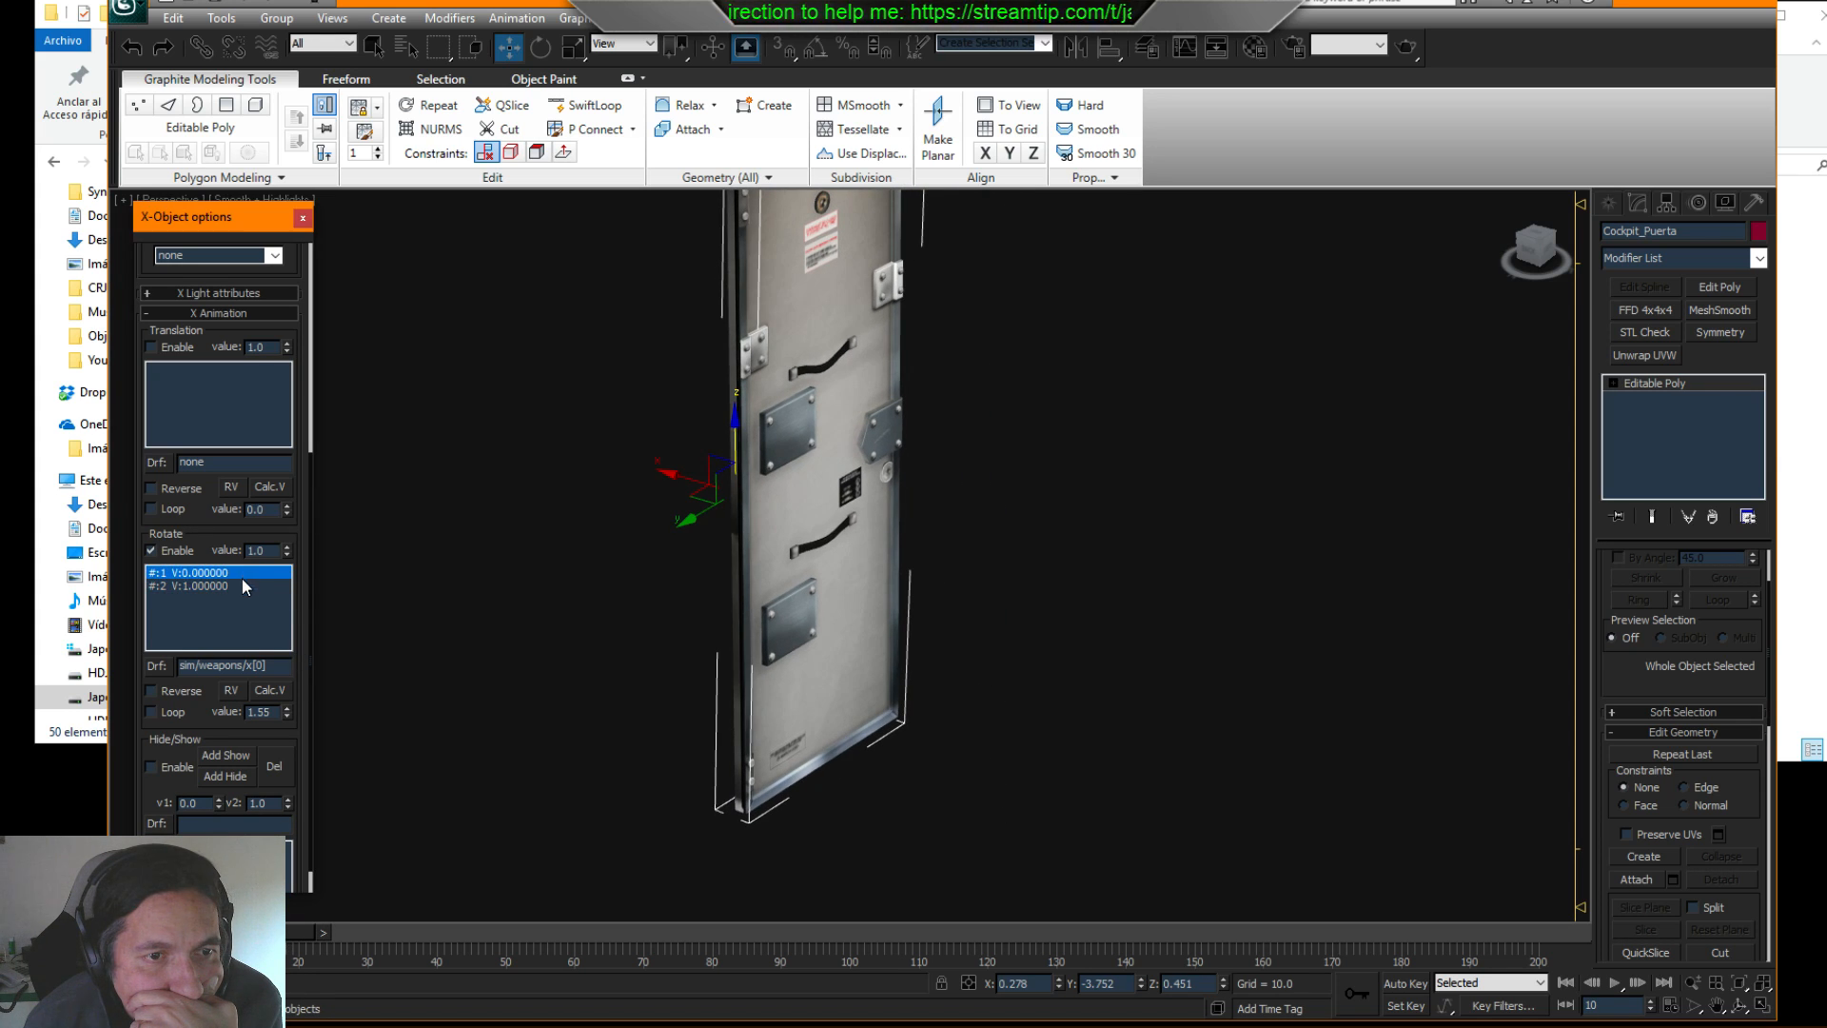
key(Return)
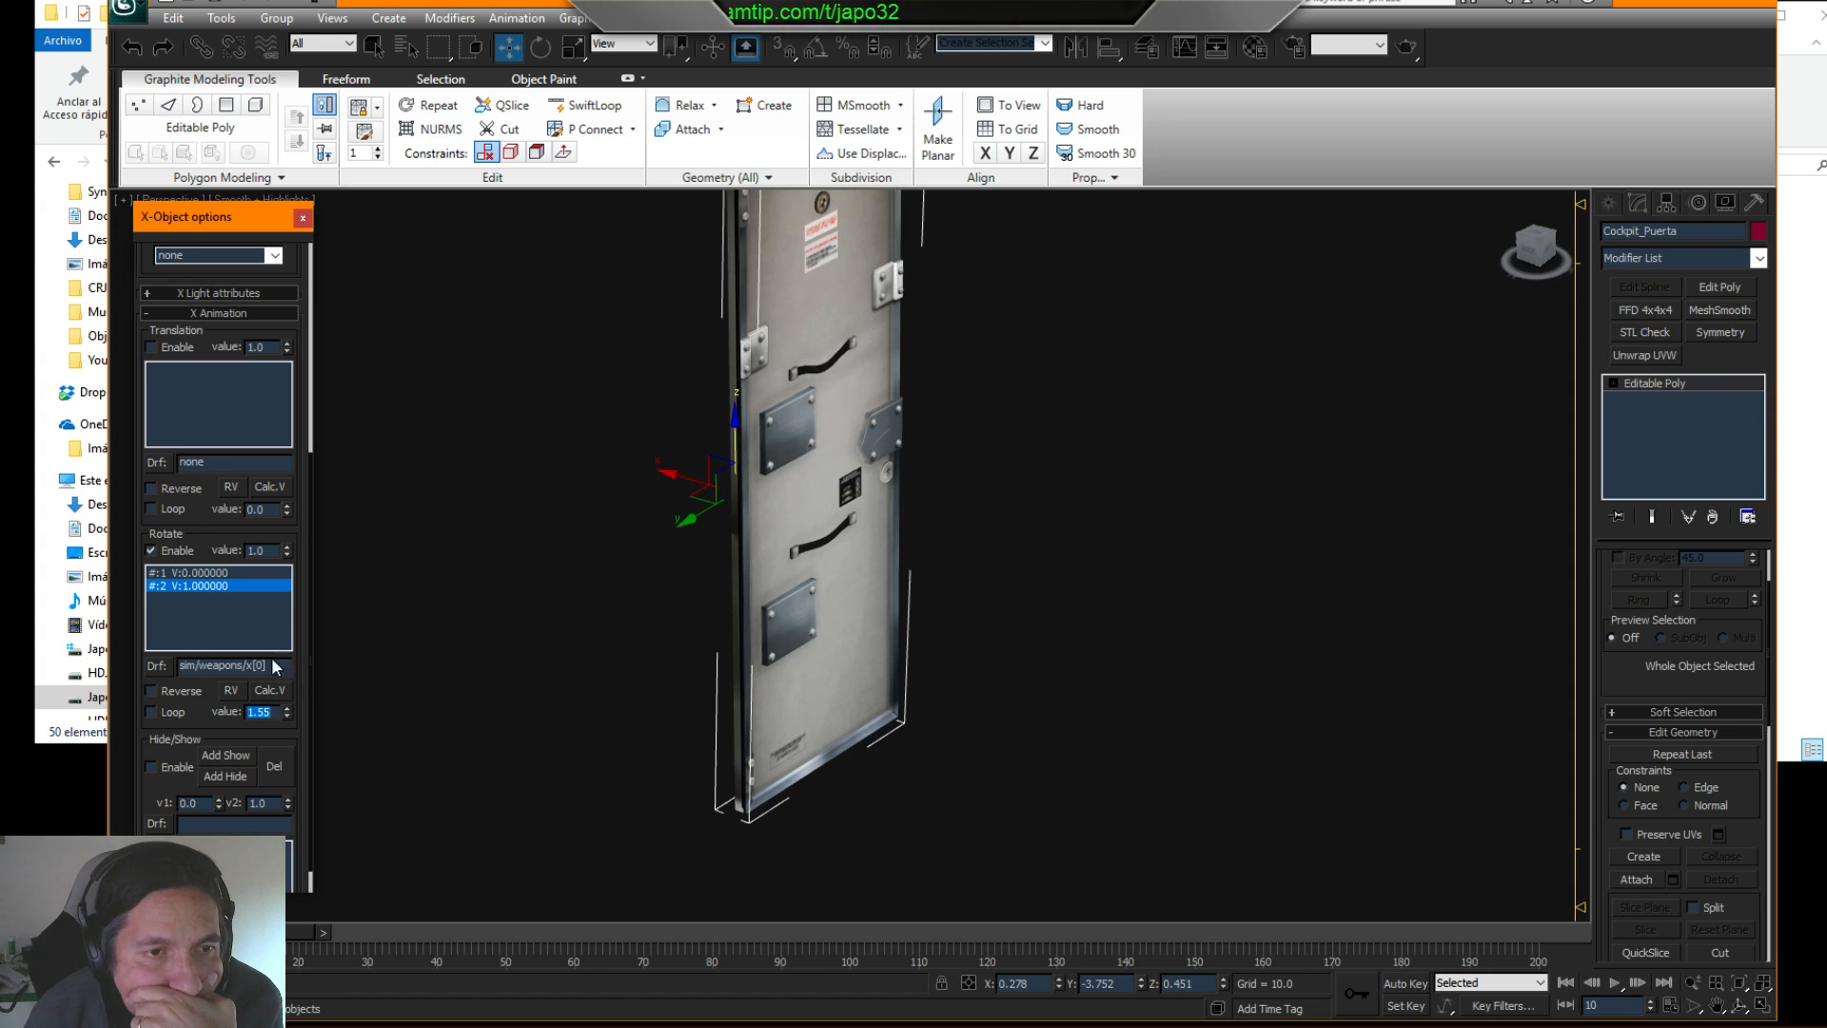
click(232, 572)
click(232, 586)
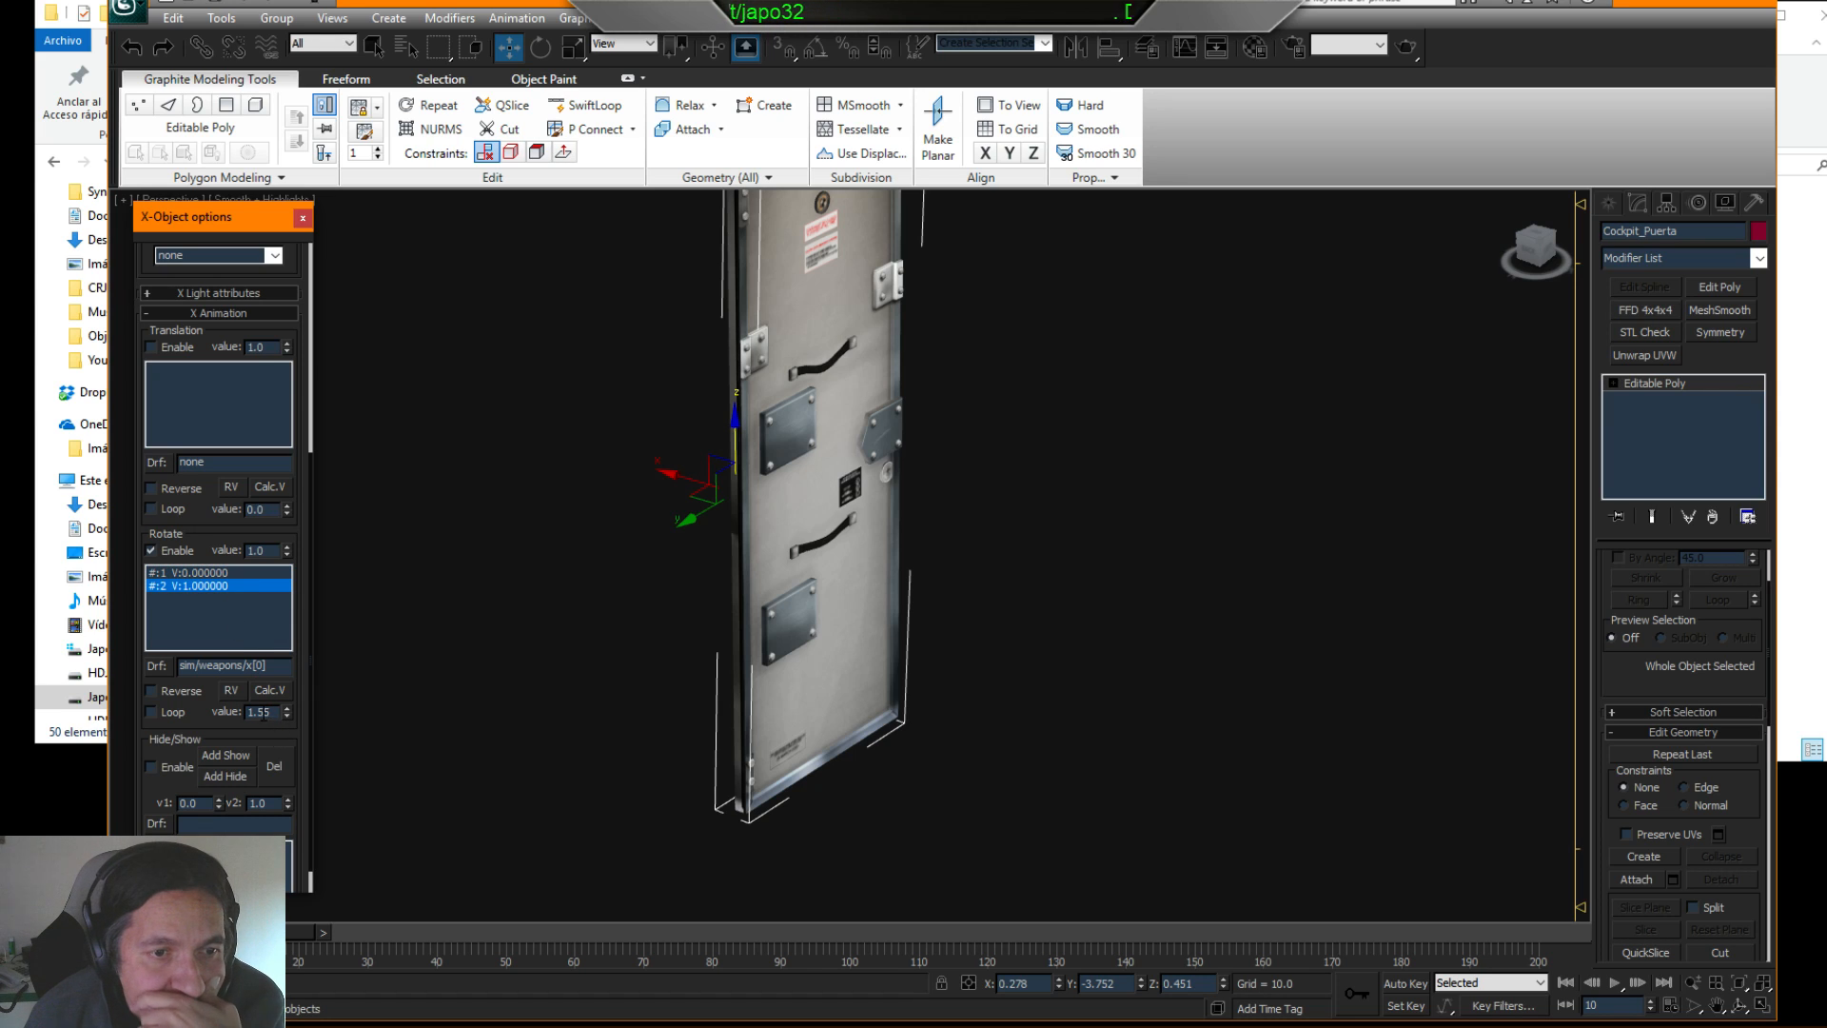
click(231, 571)
click(218, 585)
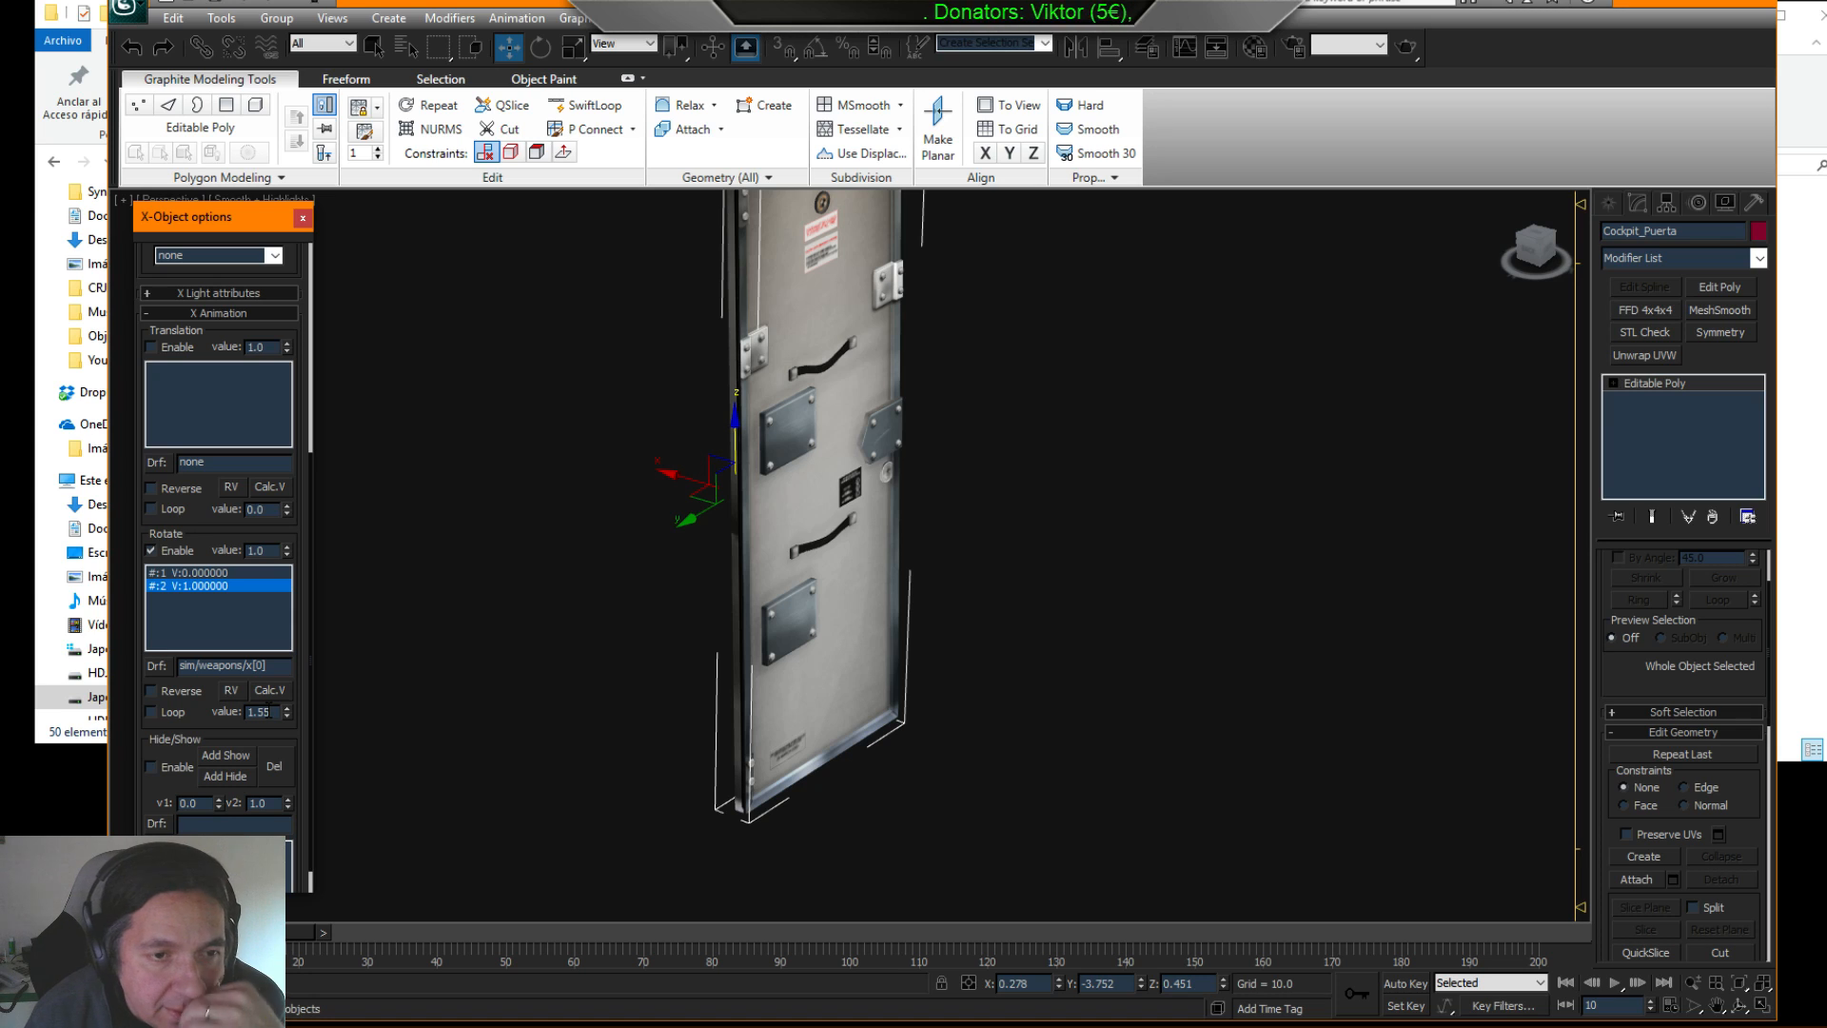
- Try reversing the Rotate key values with the animation at frame 10
double_click(266, 712)
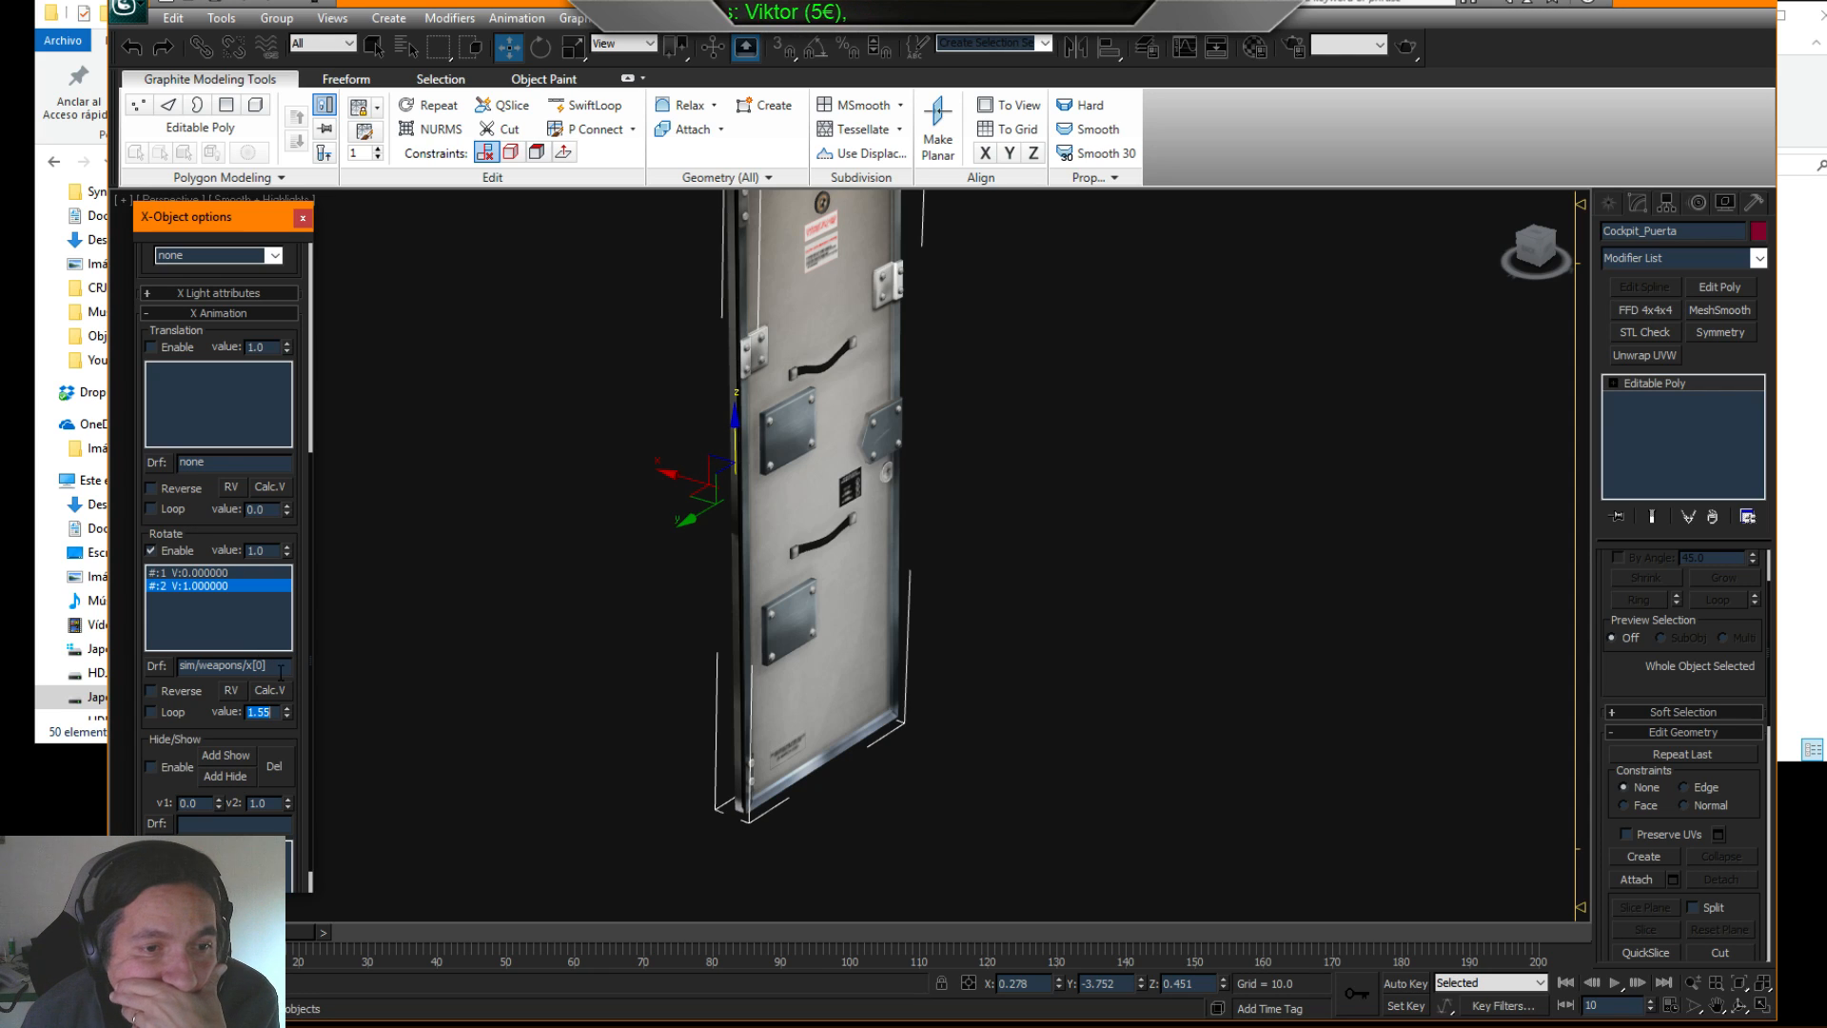
click(231, 692)
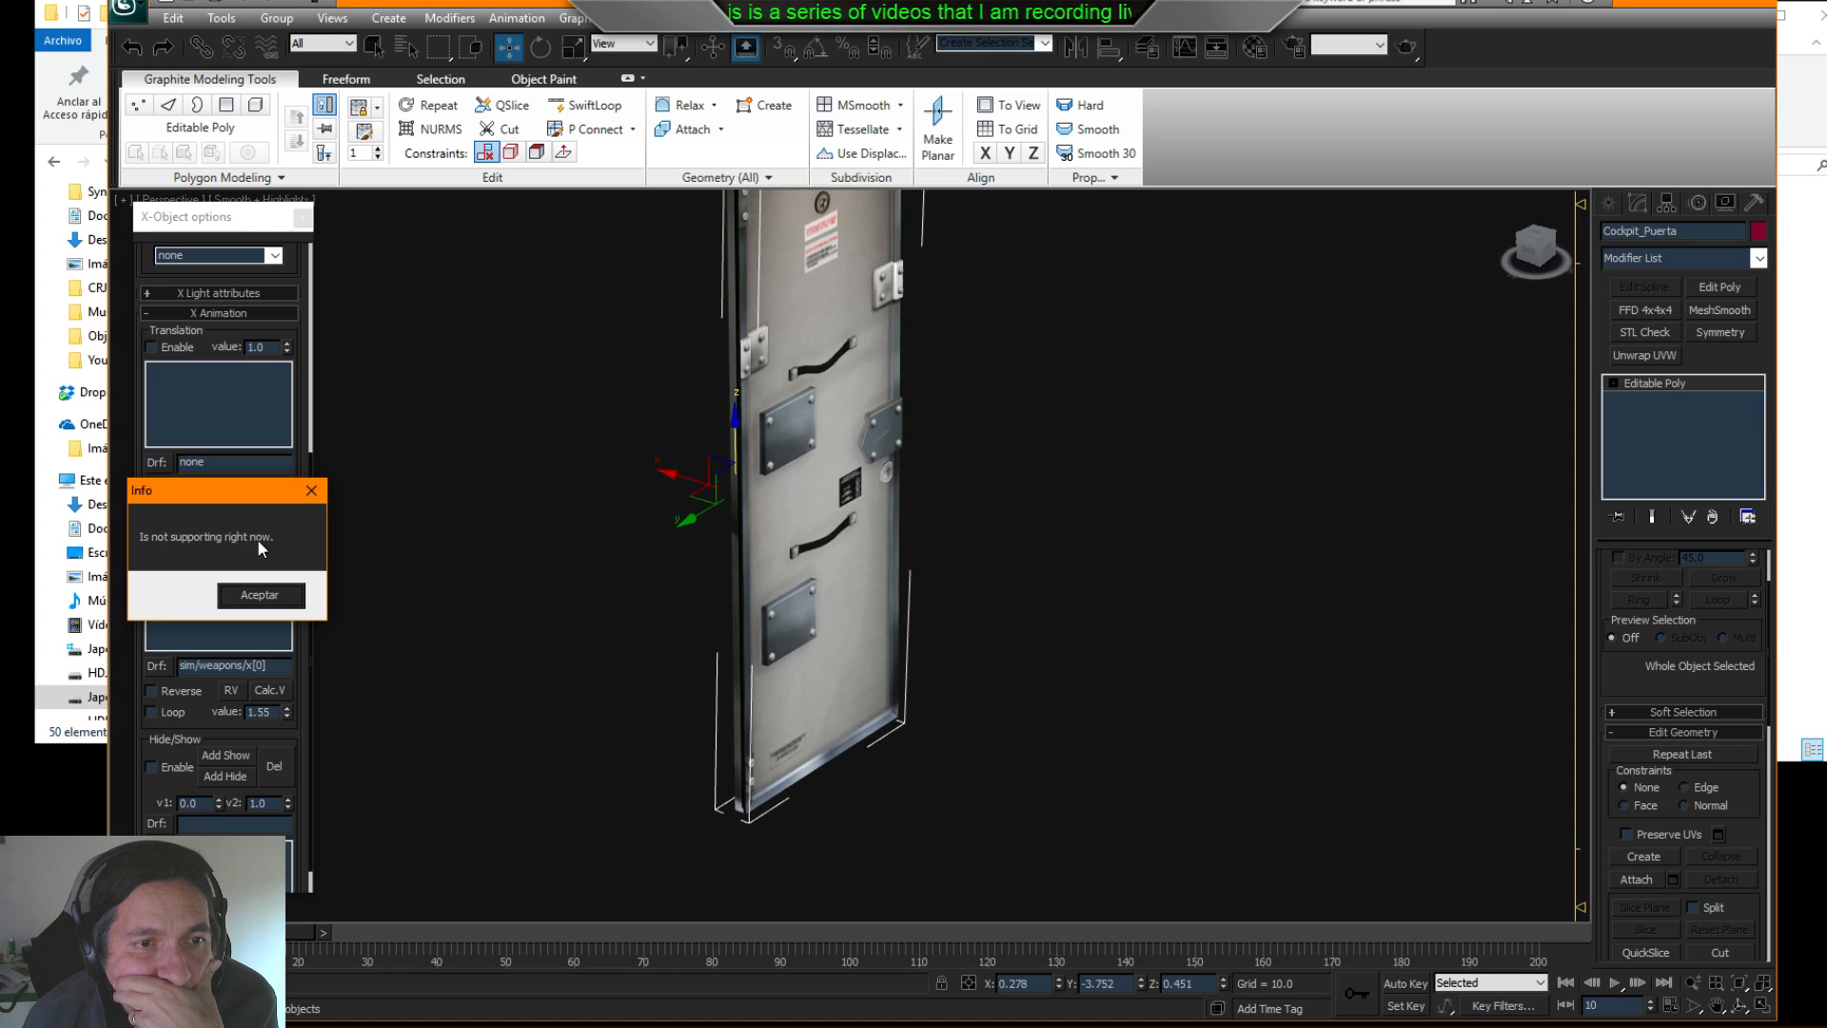
click(259, 595)
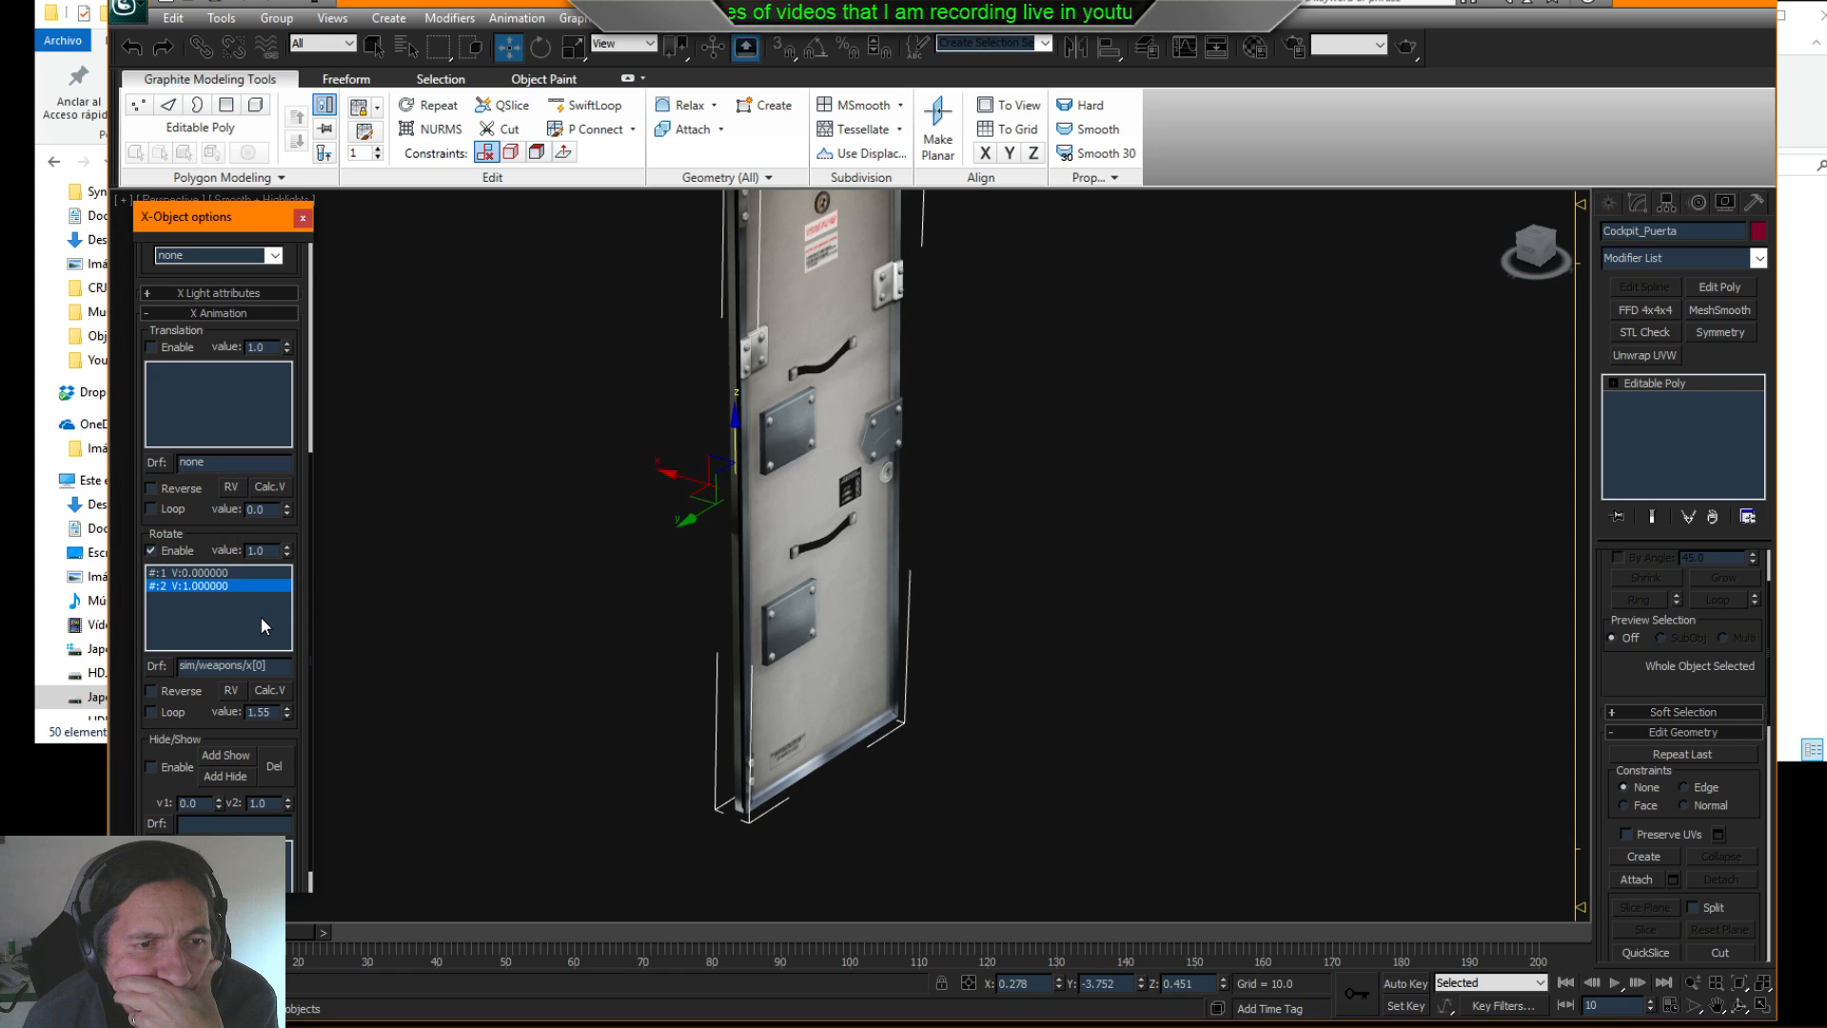
- Close the X-Object options window and open it again
scroll(286, 335, up, 5)
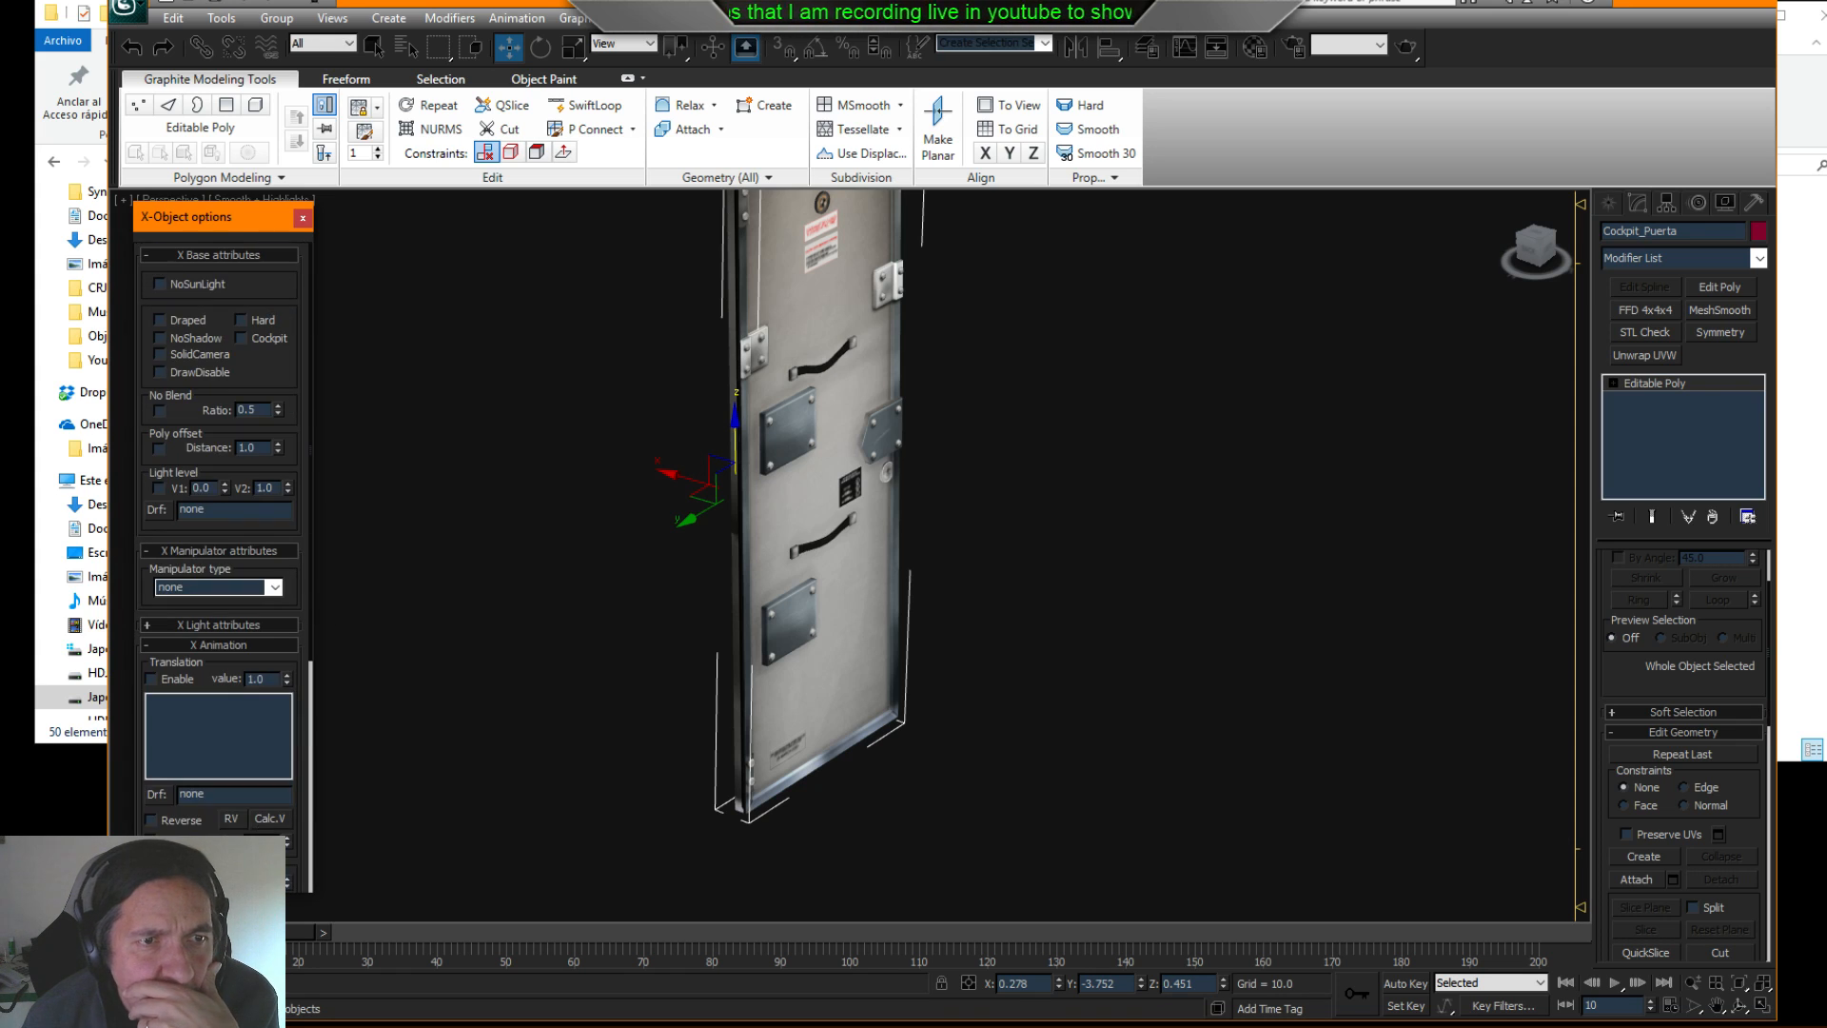
click(302, 219)
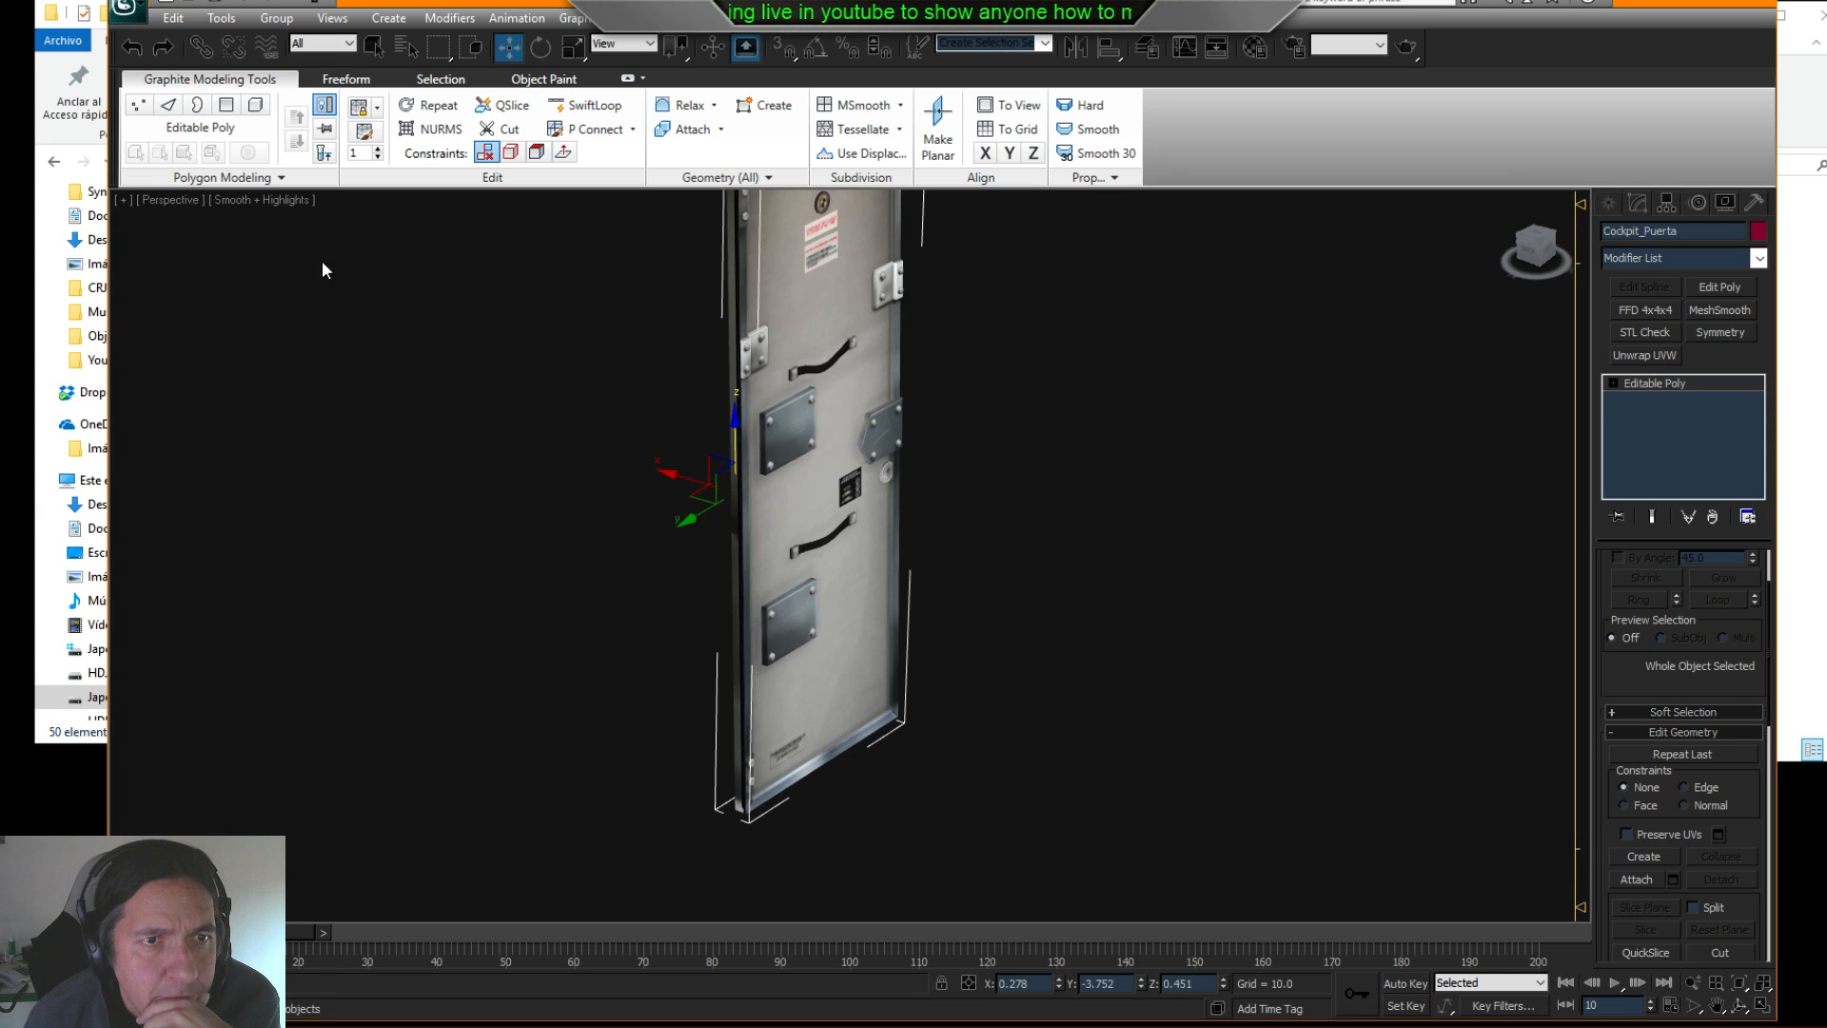
right_click(1177, 102)
mouse_move(1230, 204)
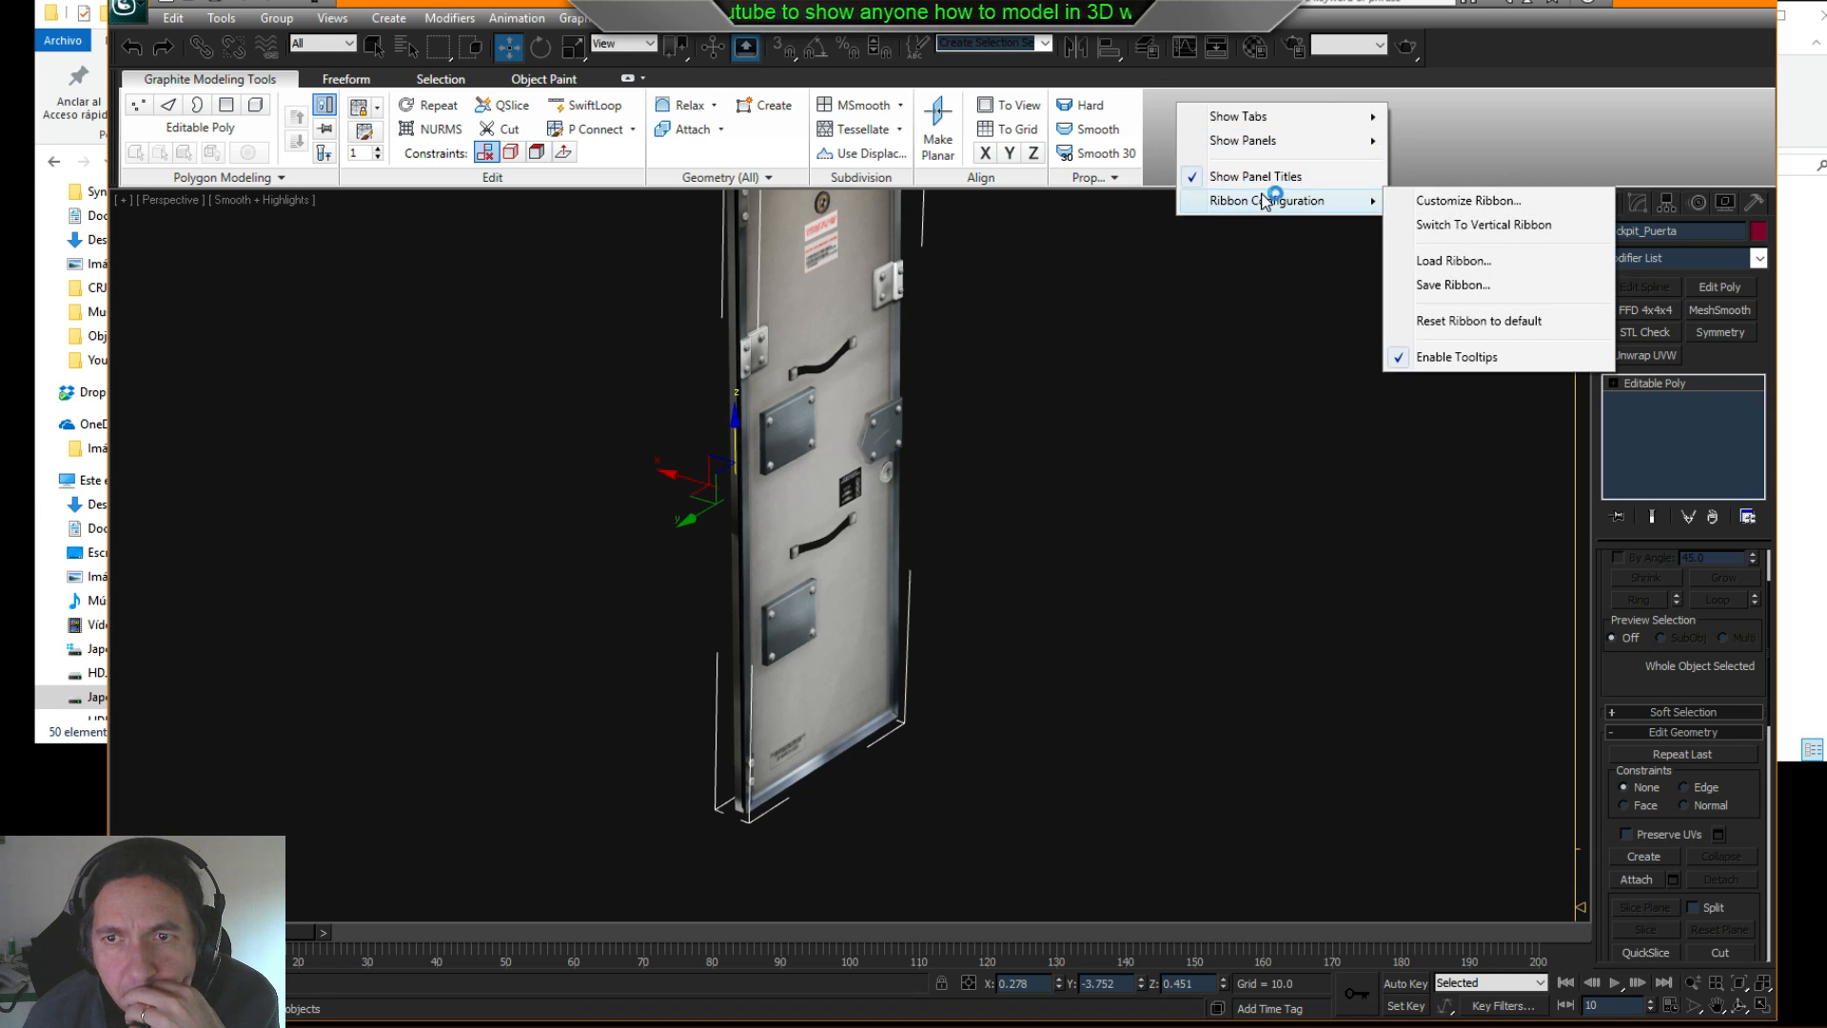
right_click(1162, 108)
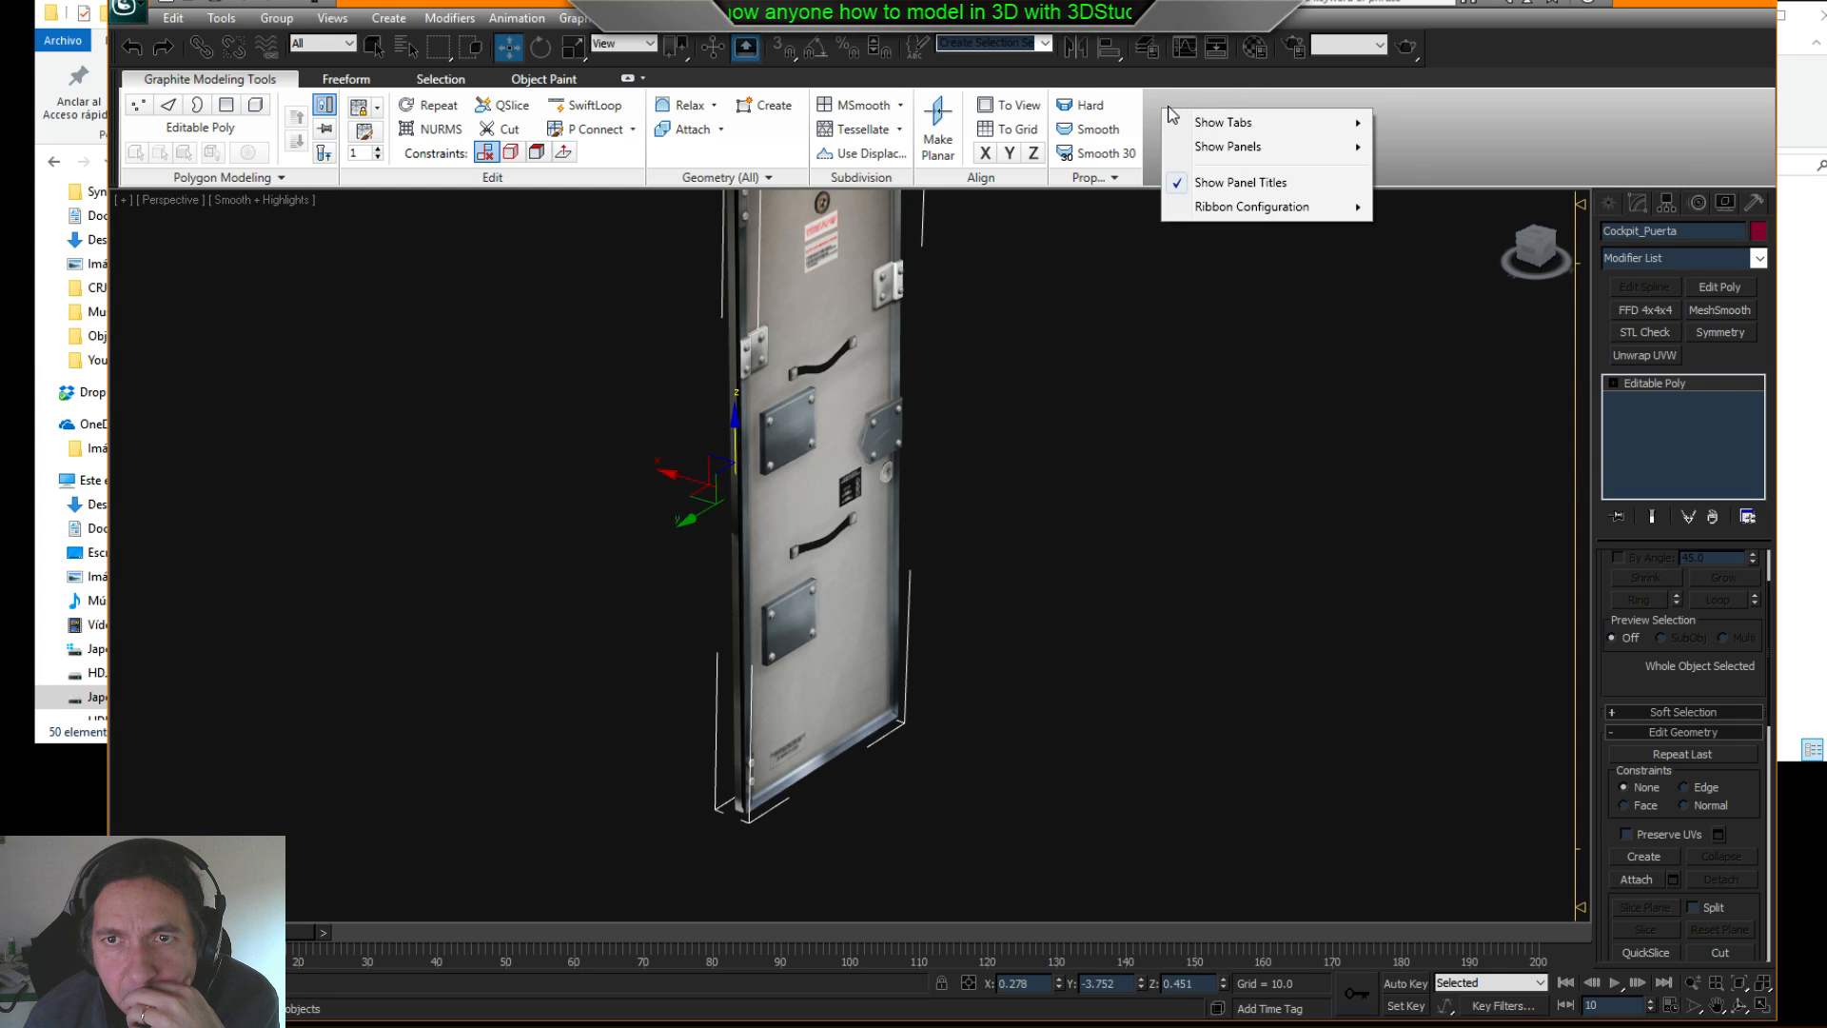
click(1476, 44)
right_click(1477, 48)
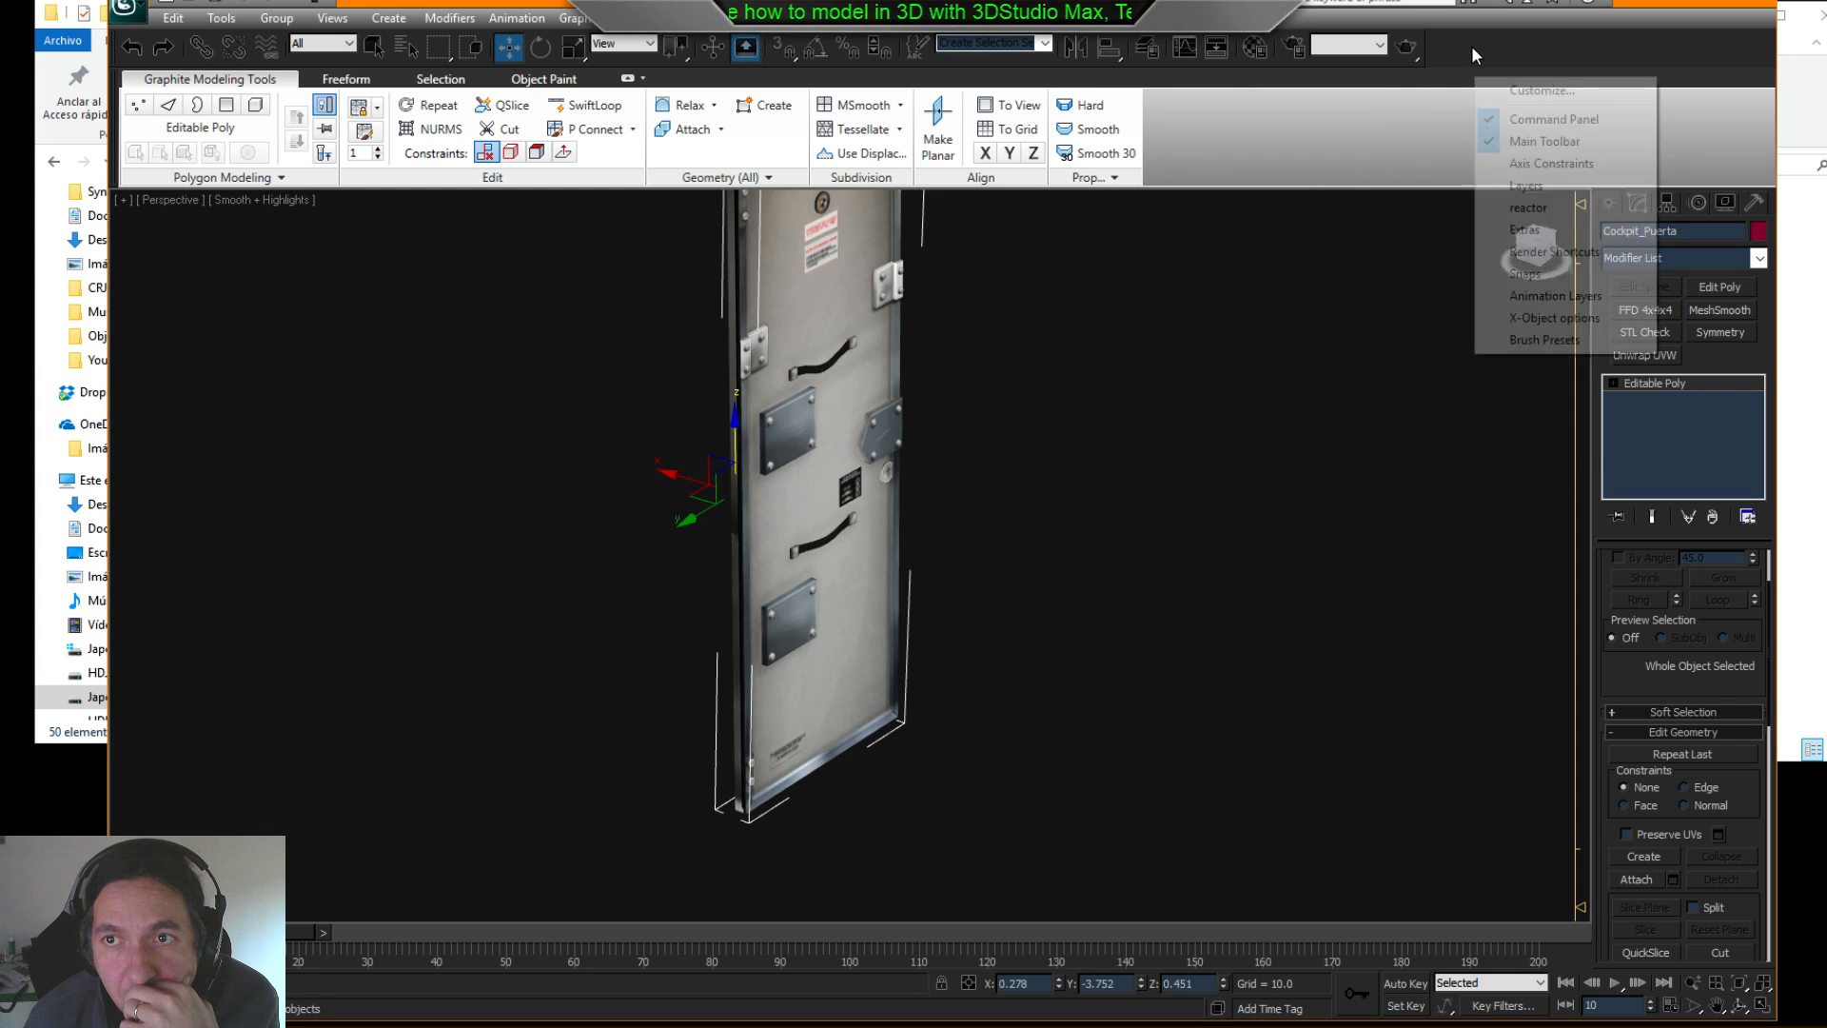
click(1563, 321)
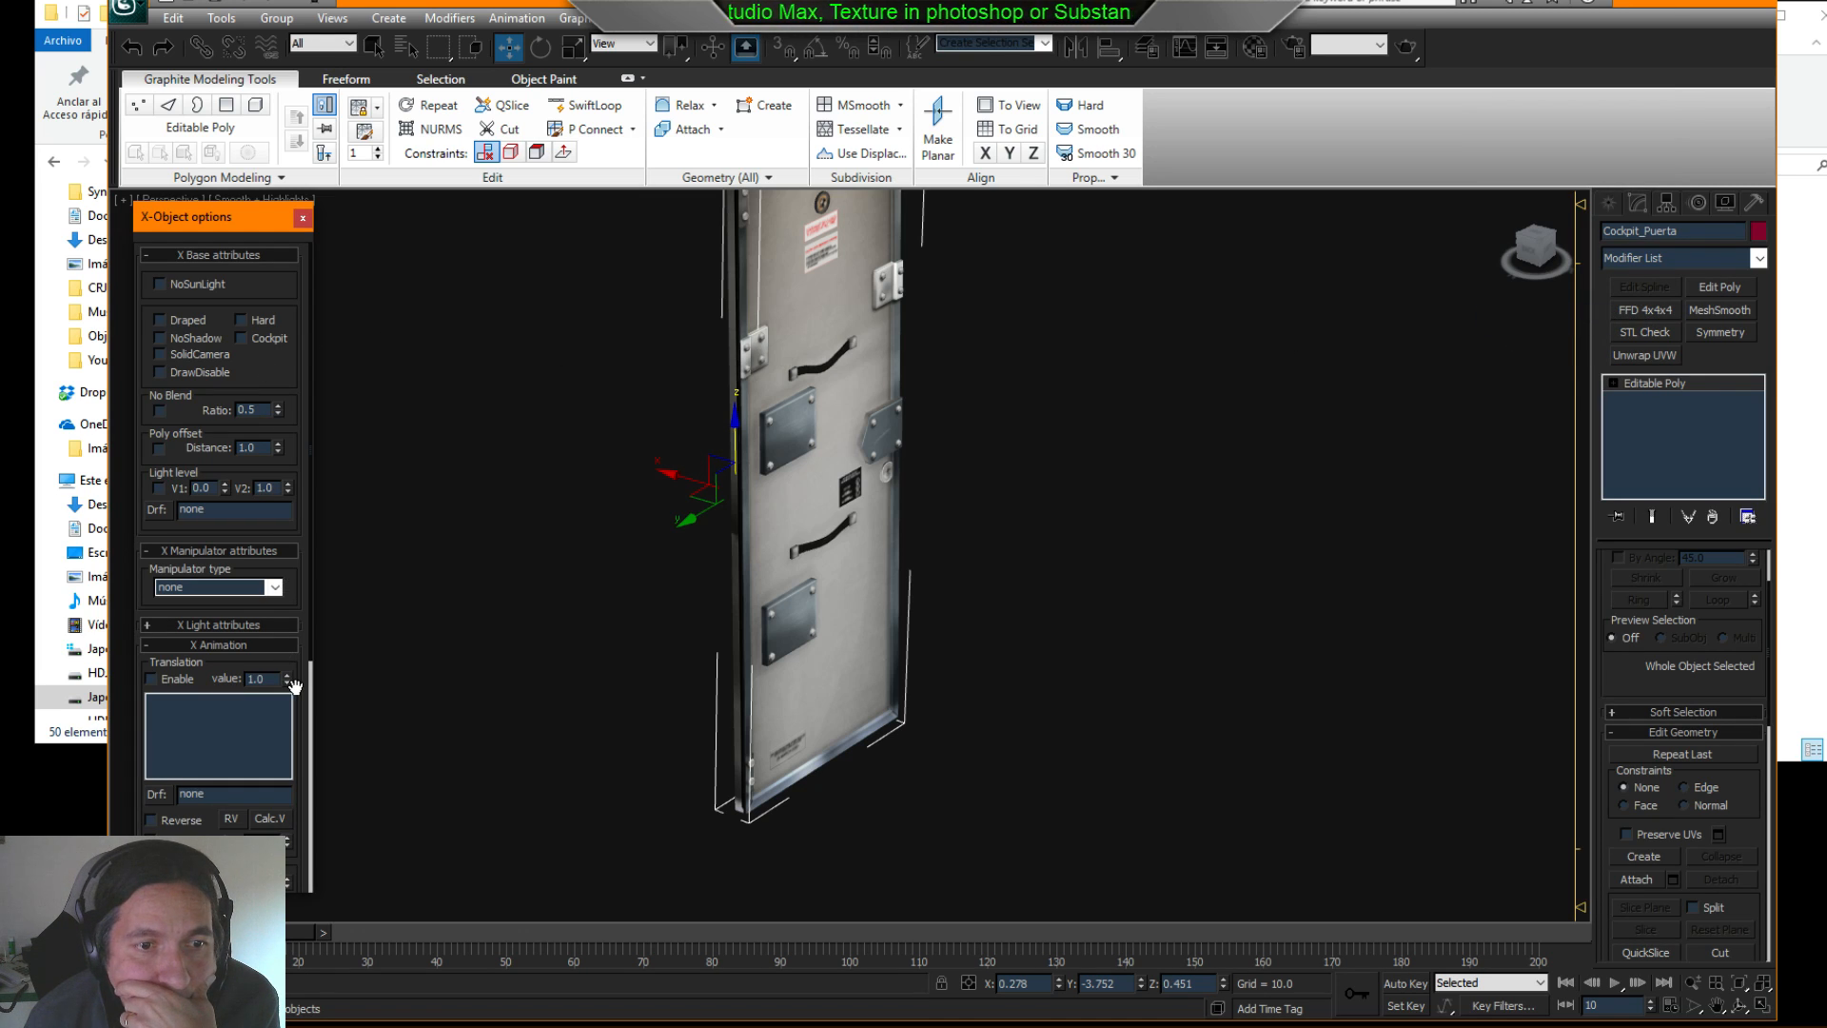
- Set the Rotate animation's loop value to 1.56 and leave the value calculator without recalculating
scroll(230, 590, down, 5)
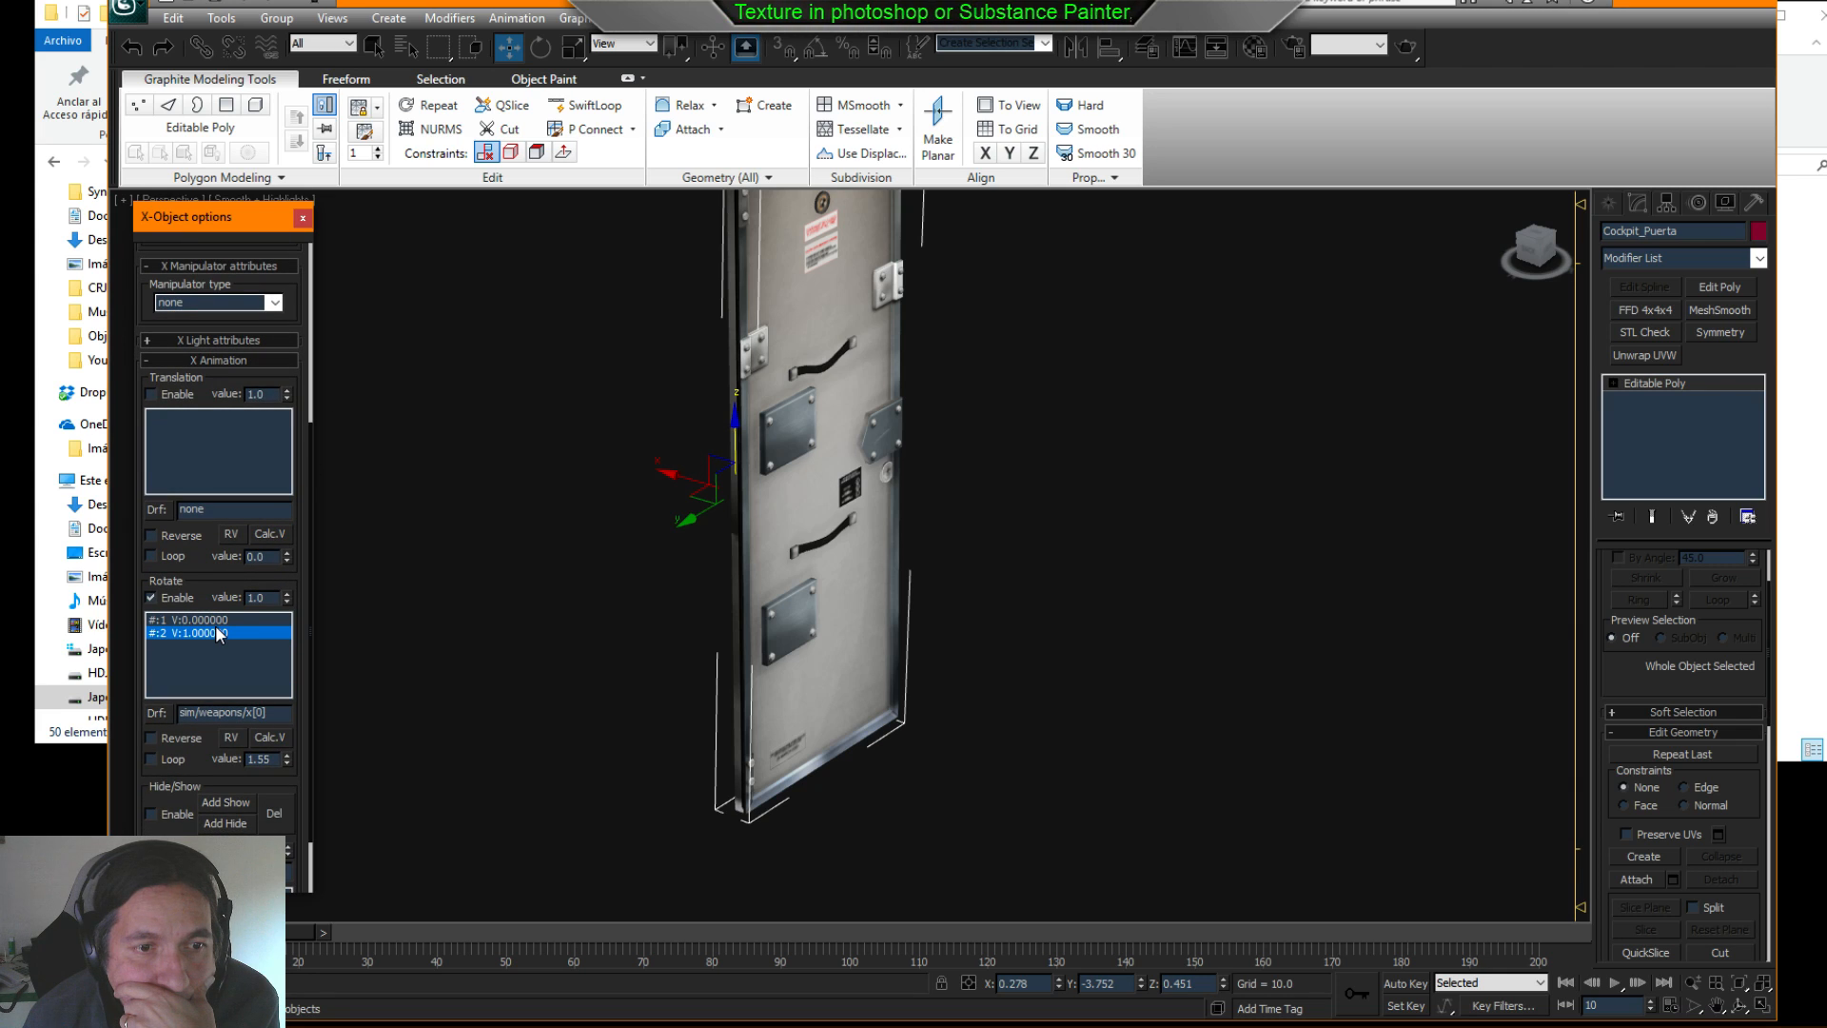
click(214, 621)
click(213, 631)
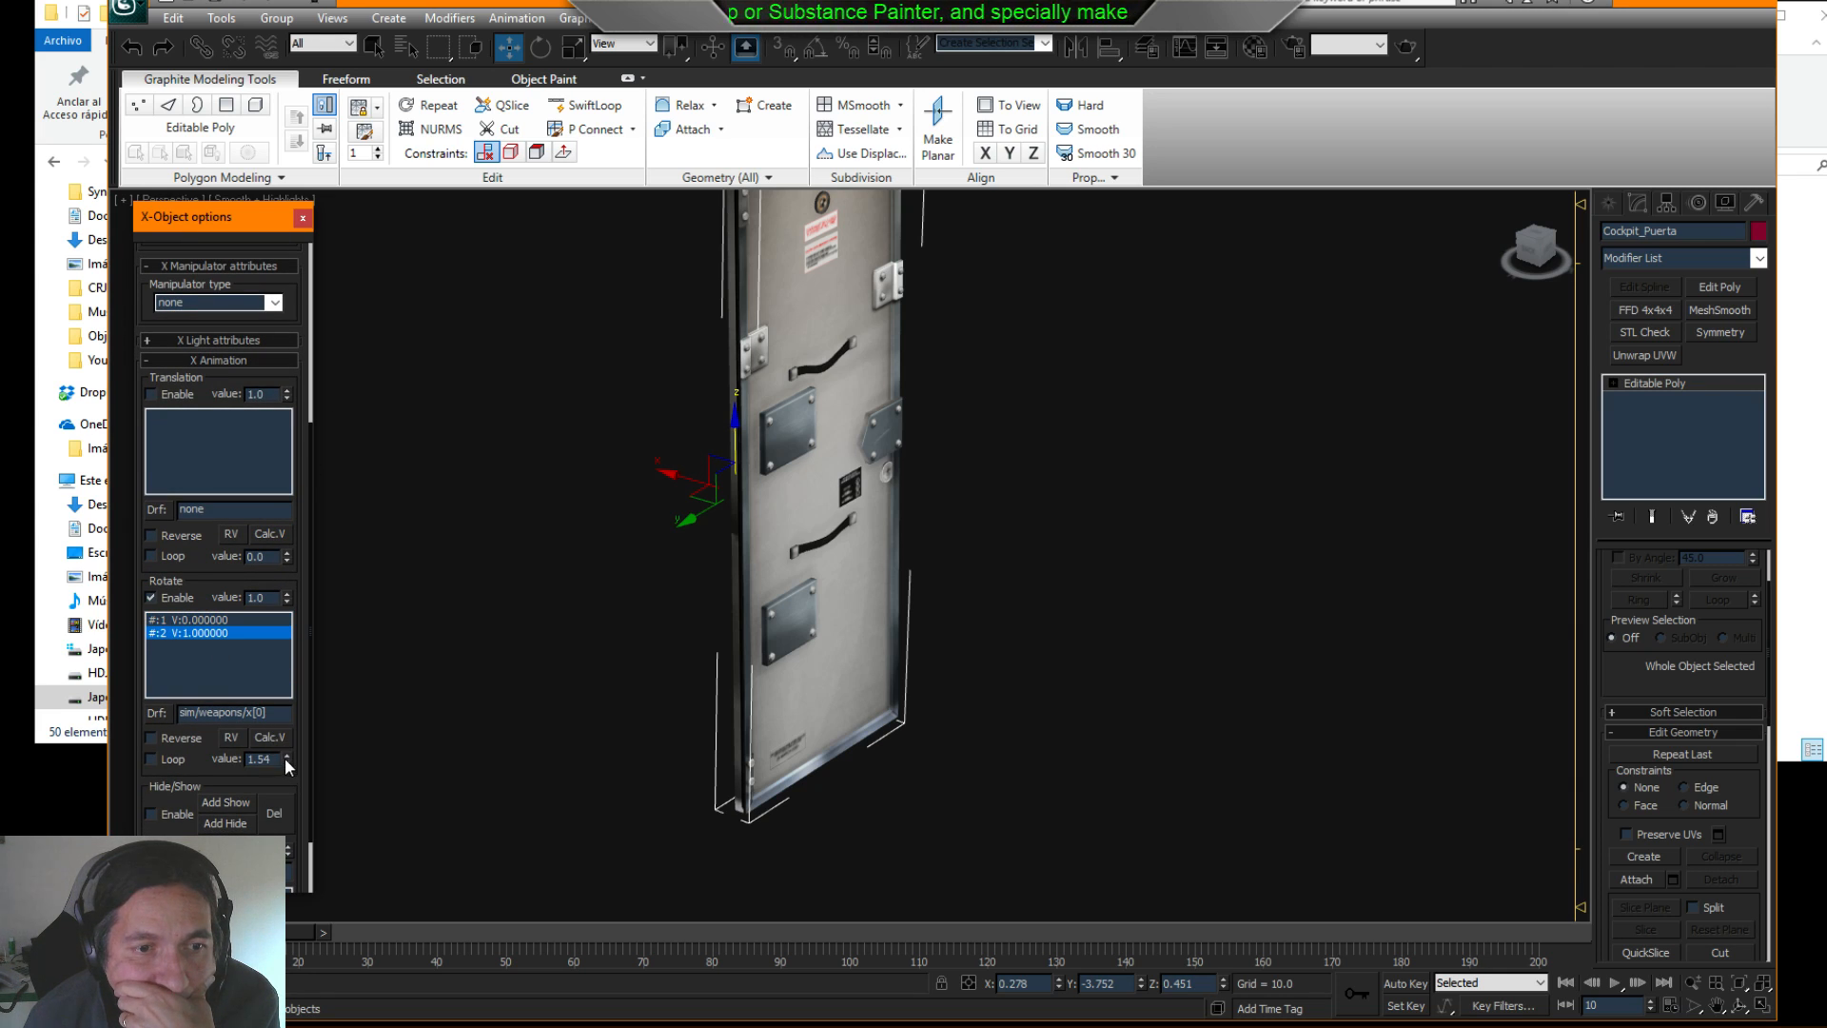
click(280, 747)
click(215, 619)
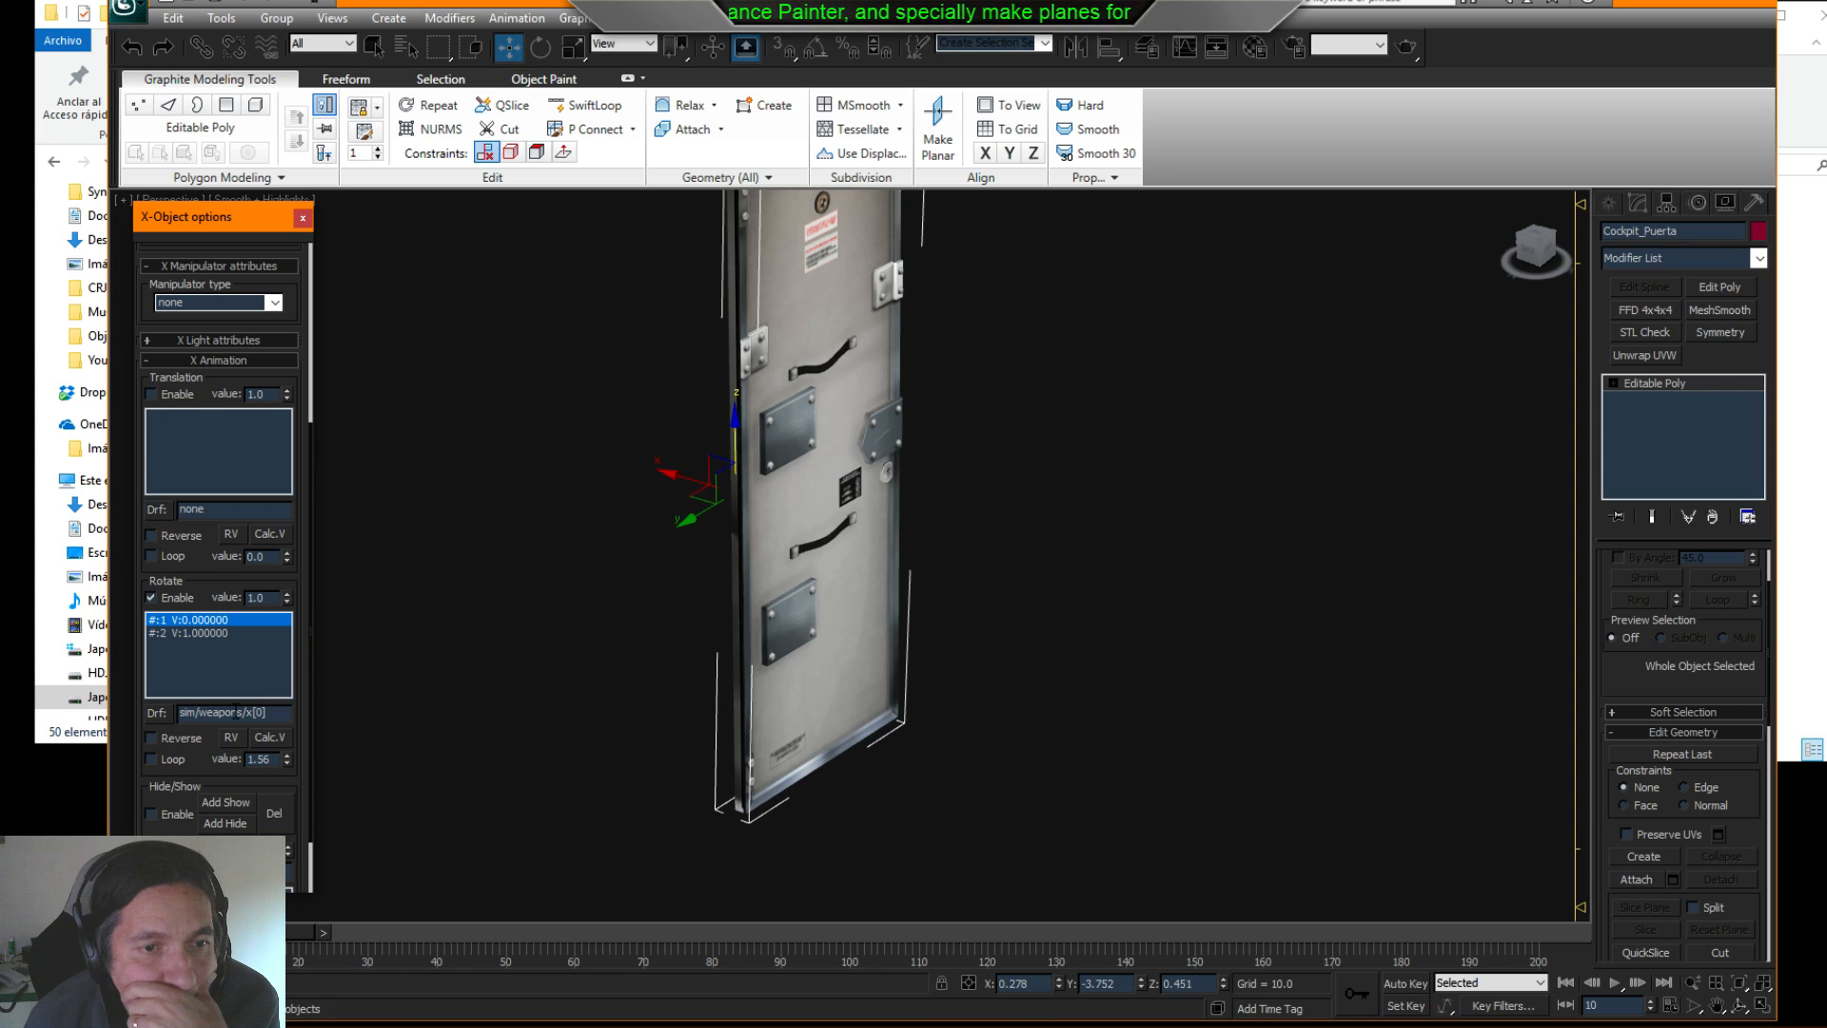
click(269, 736)
click(323, 763)
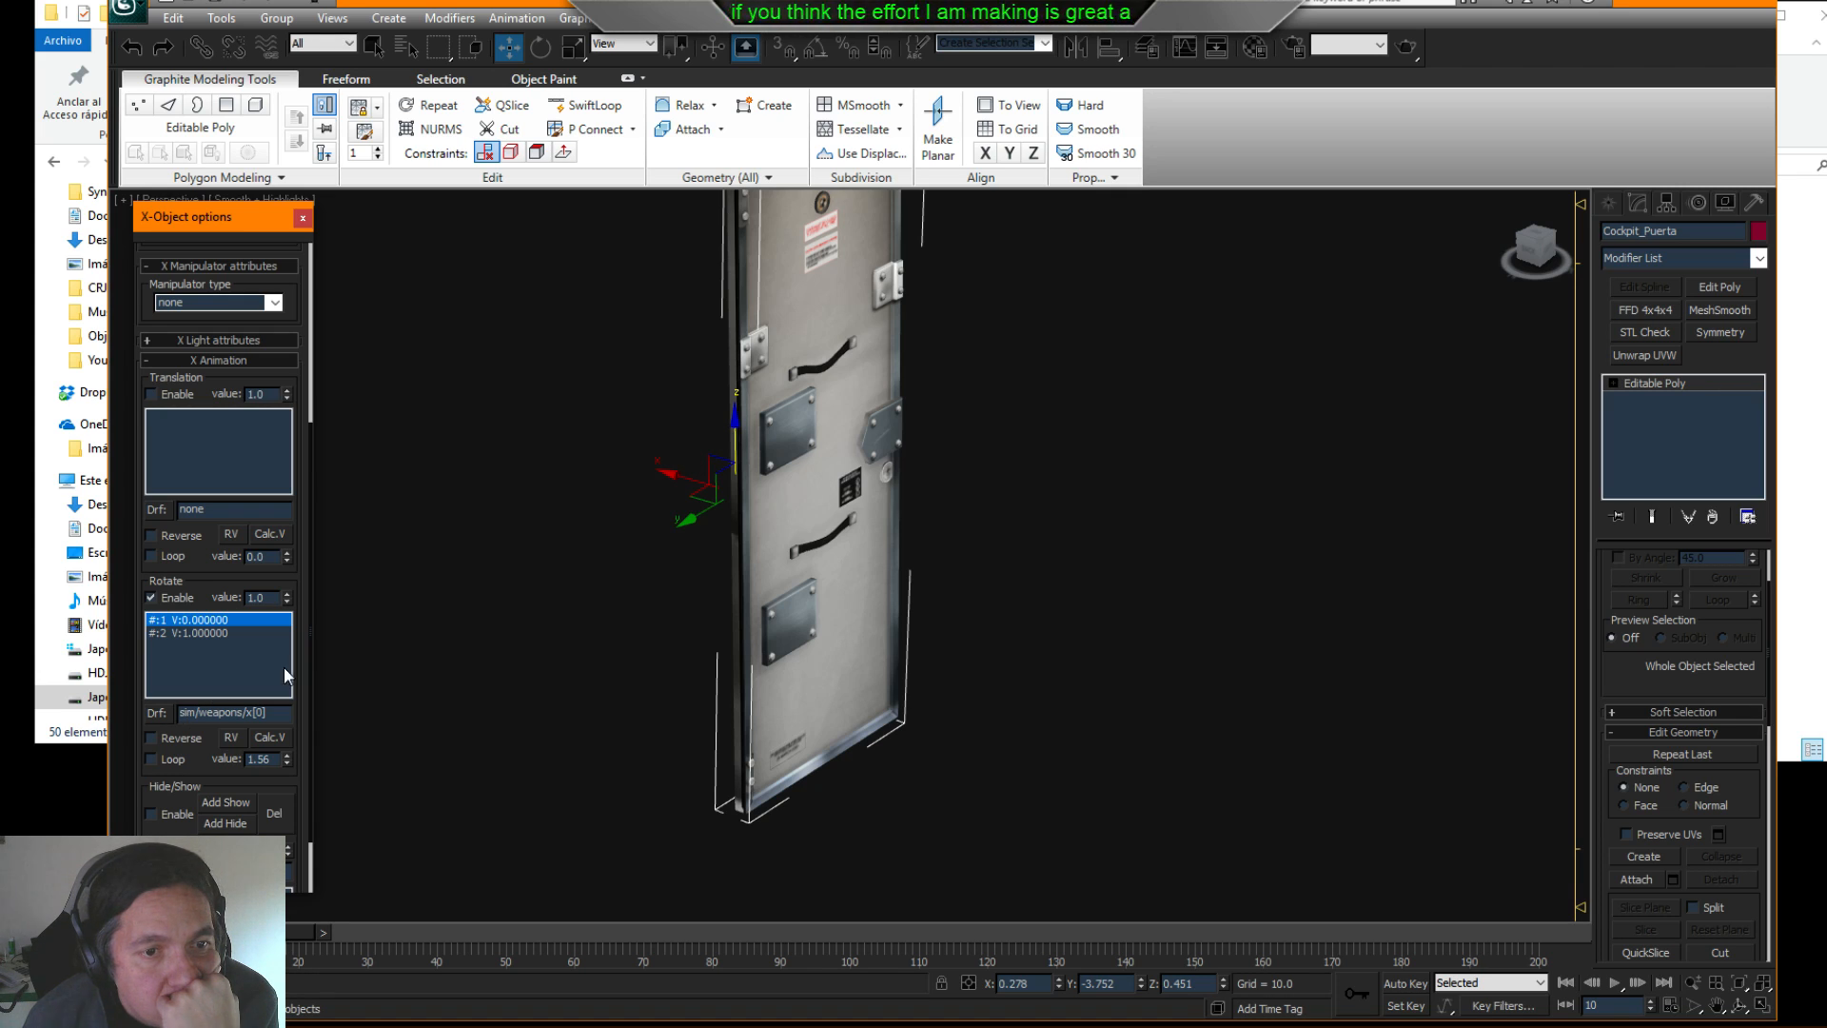
- Recalculate the Rotate key values with 0.0 and 1.5 in the value calculator and accept the warning
mouse_move(303, 683)
mouse_down()
mouse_move(310, 591)
mouse_move(306, 687)
mouse_up()
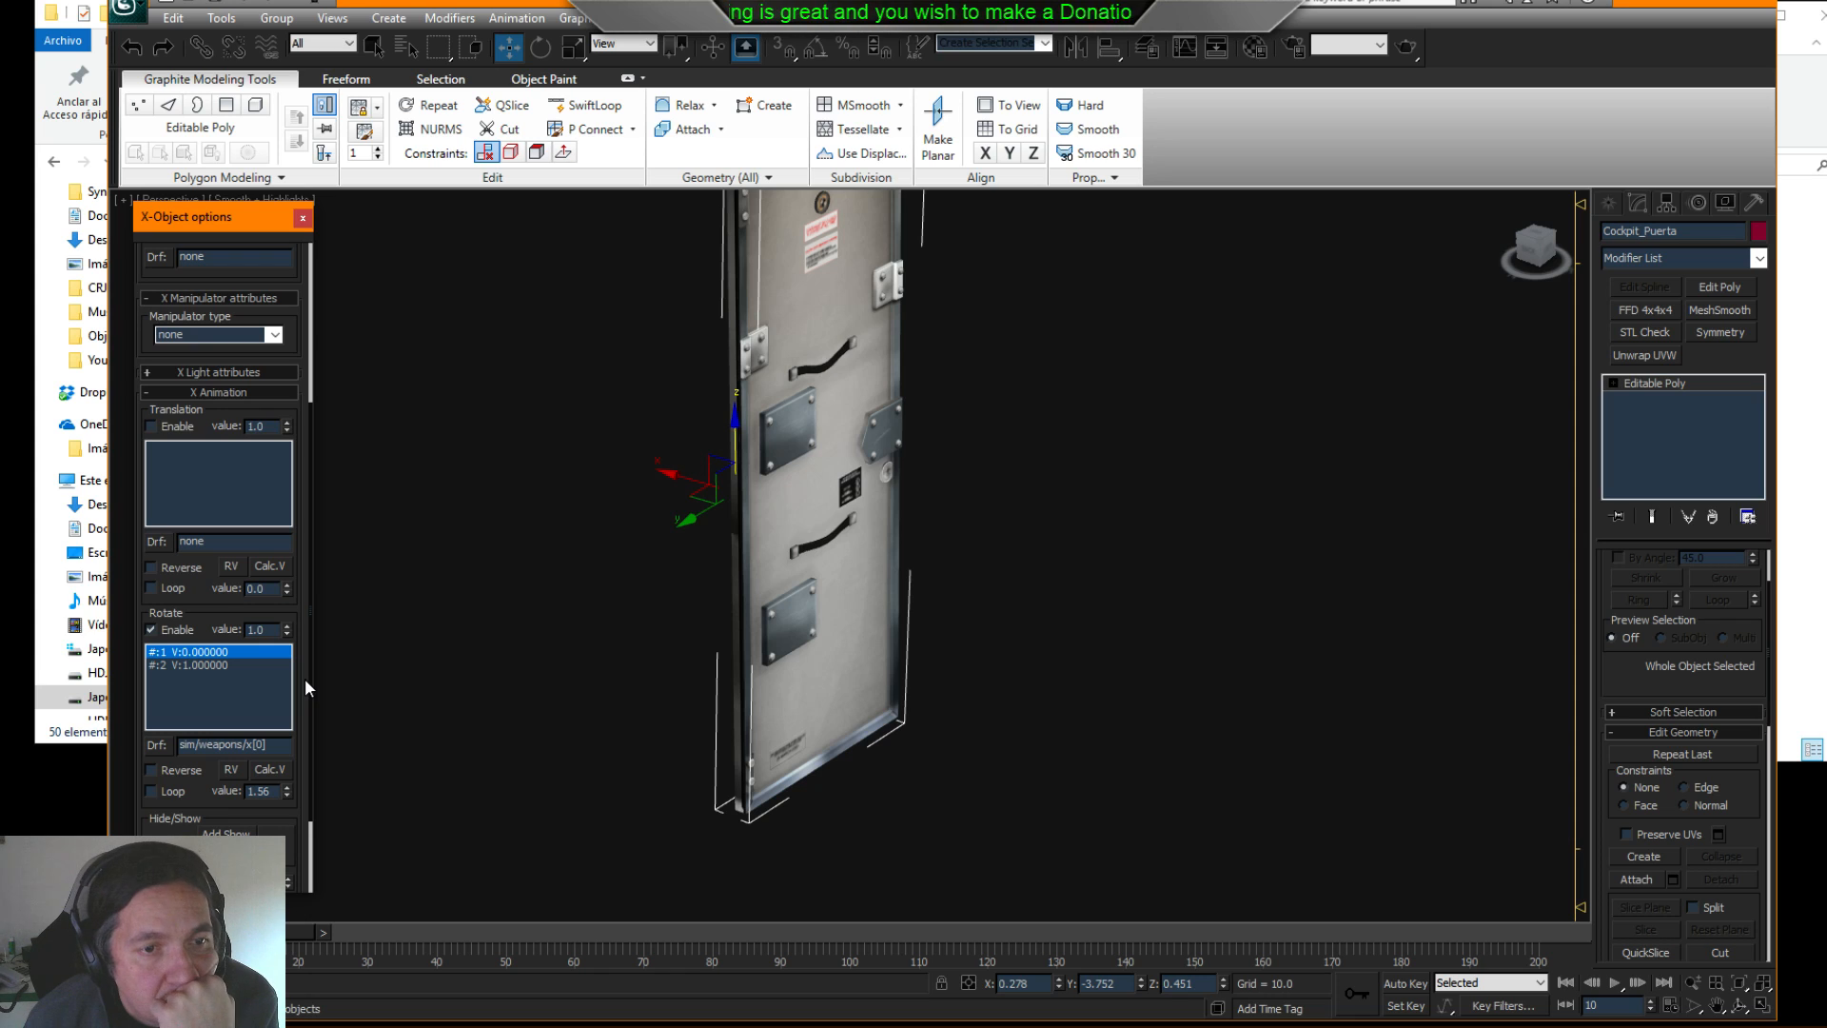
click(214, 663)
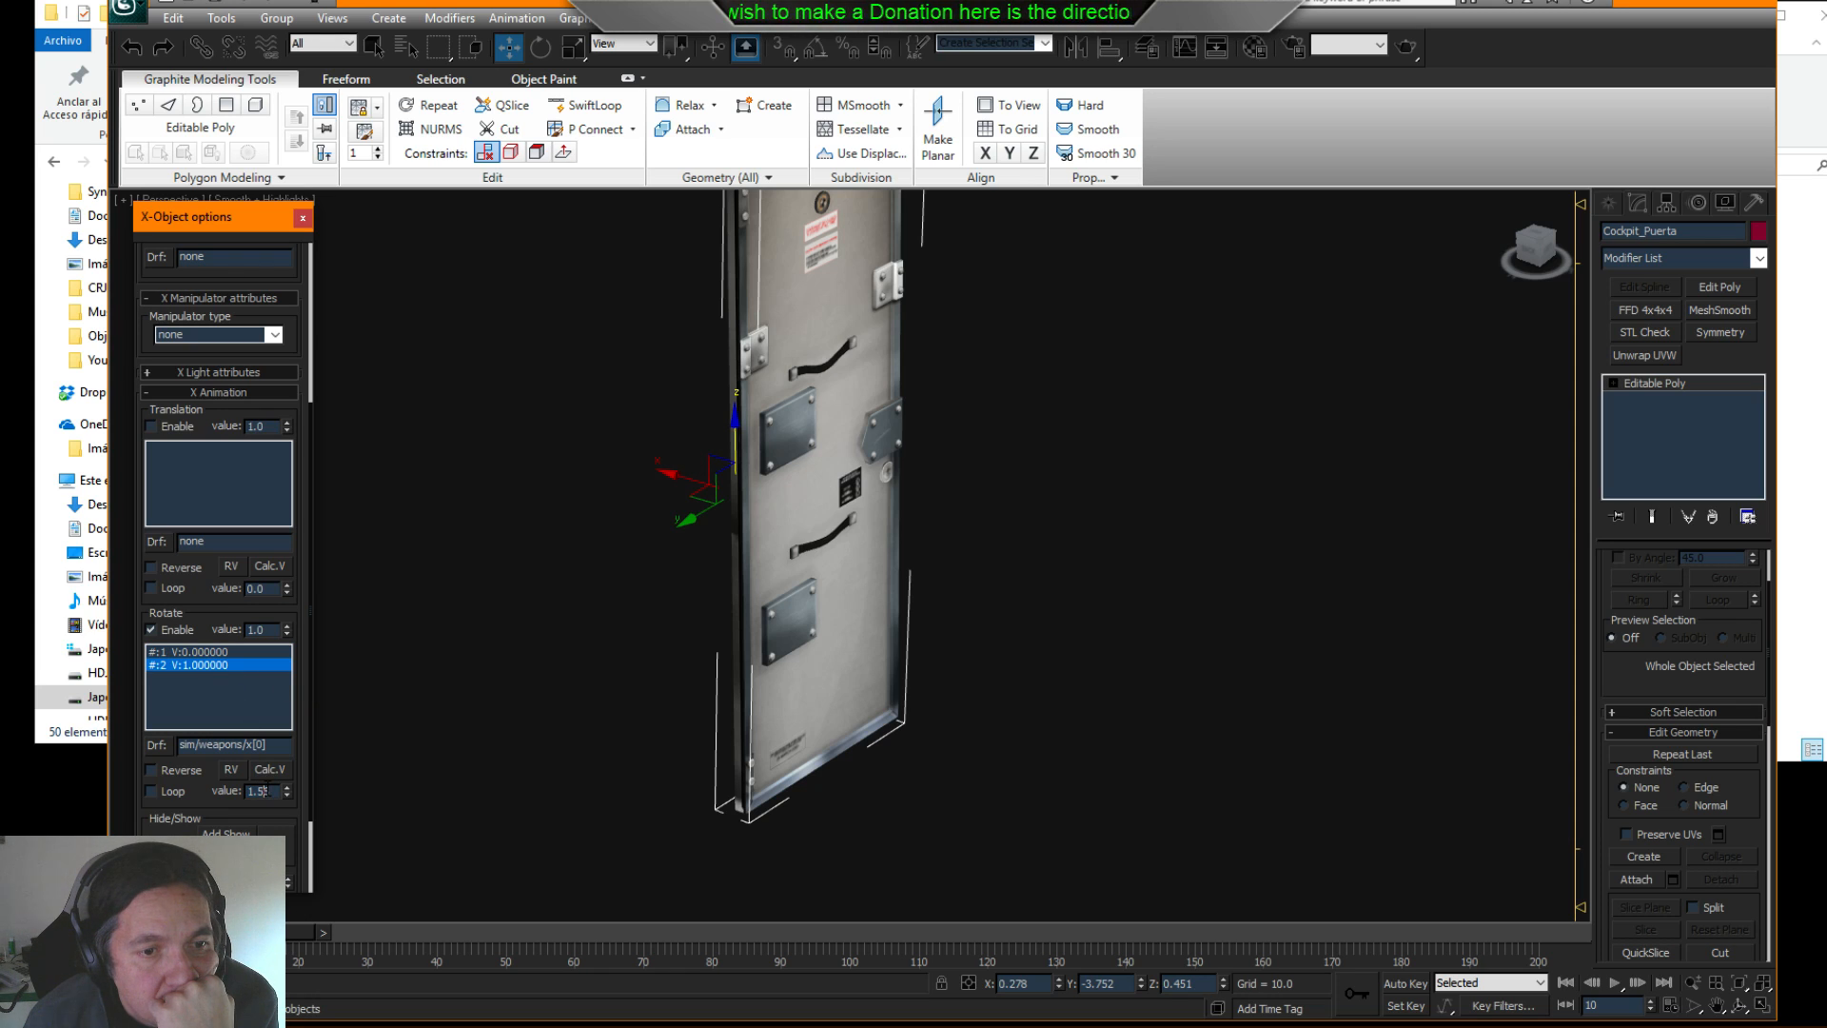
drag(272, 790, 220, 791)
click(217, 653)
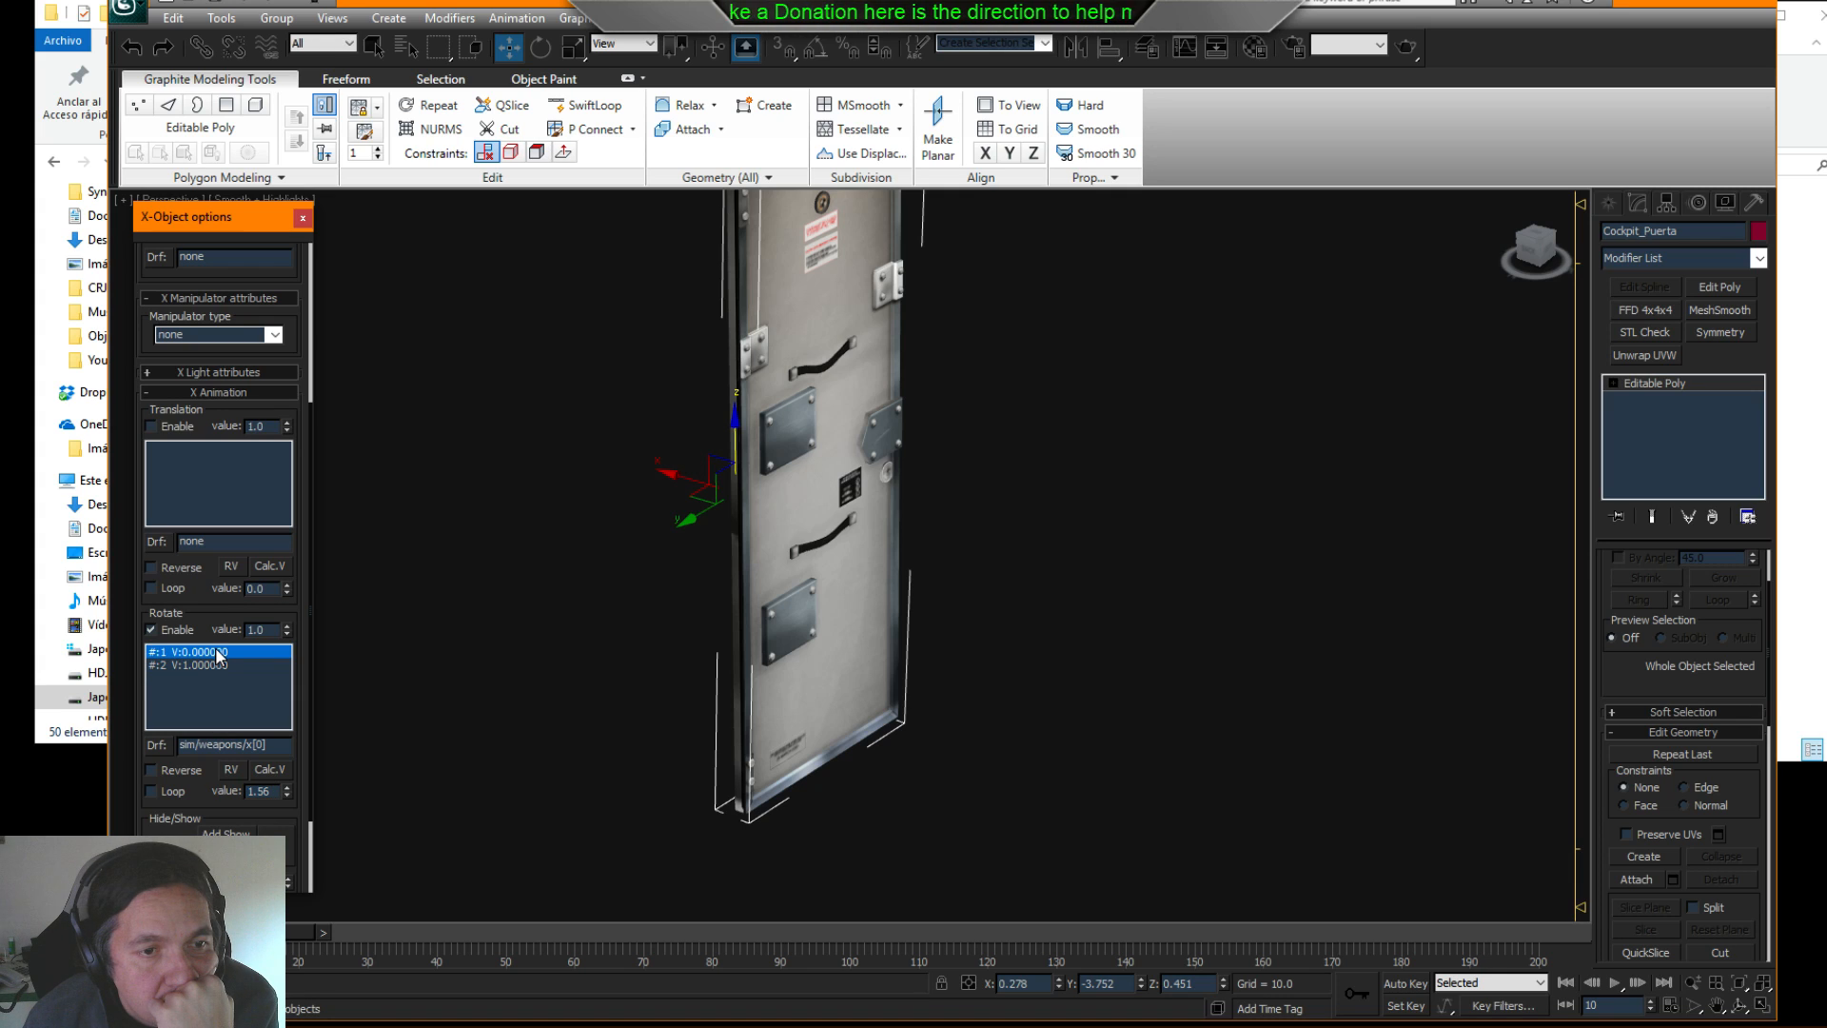
click(221, 666)
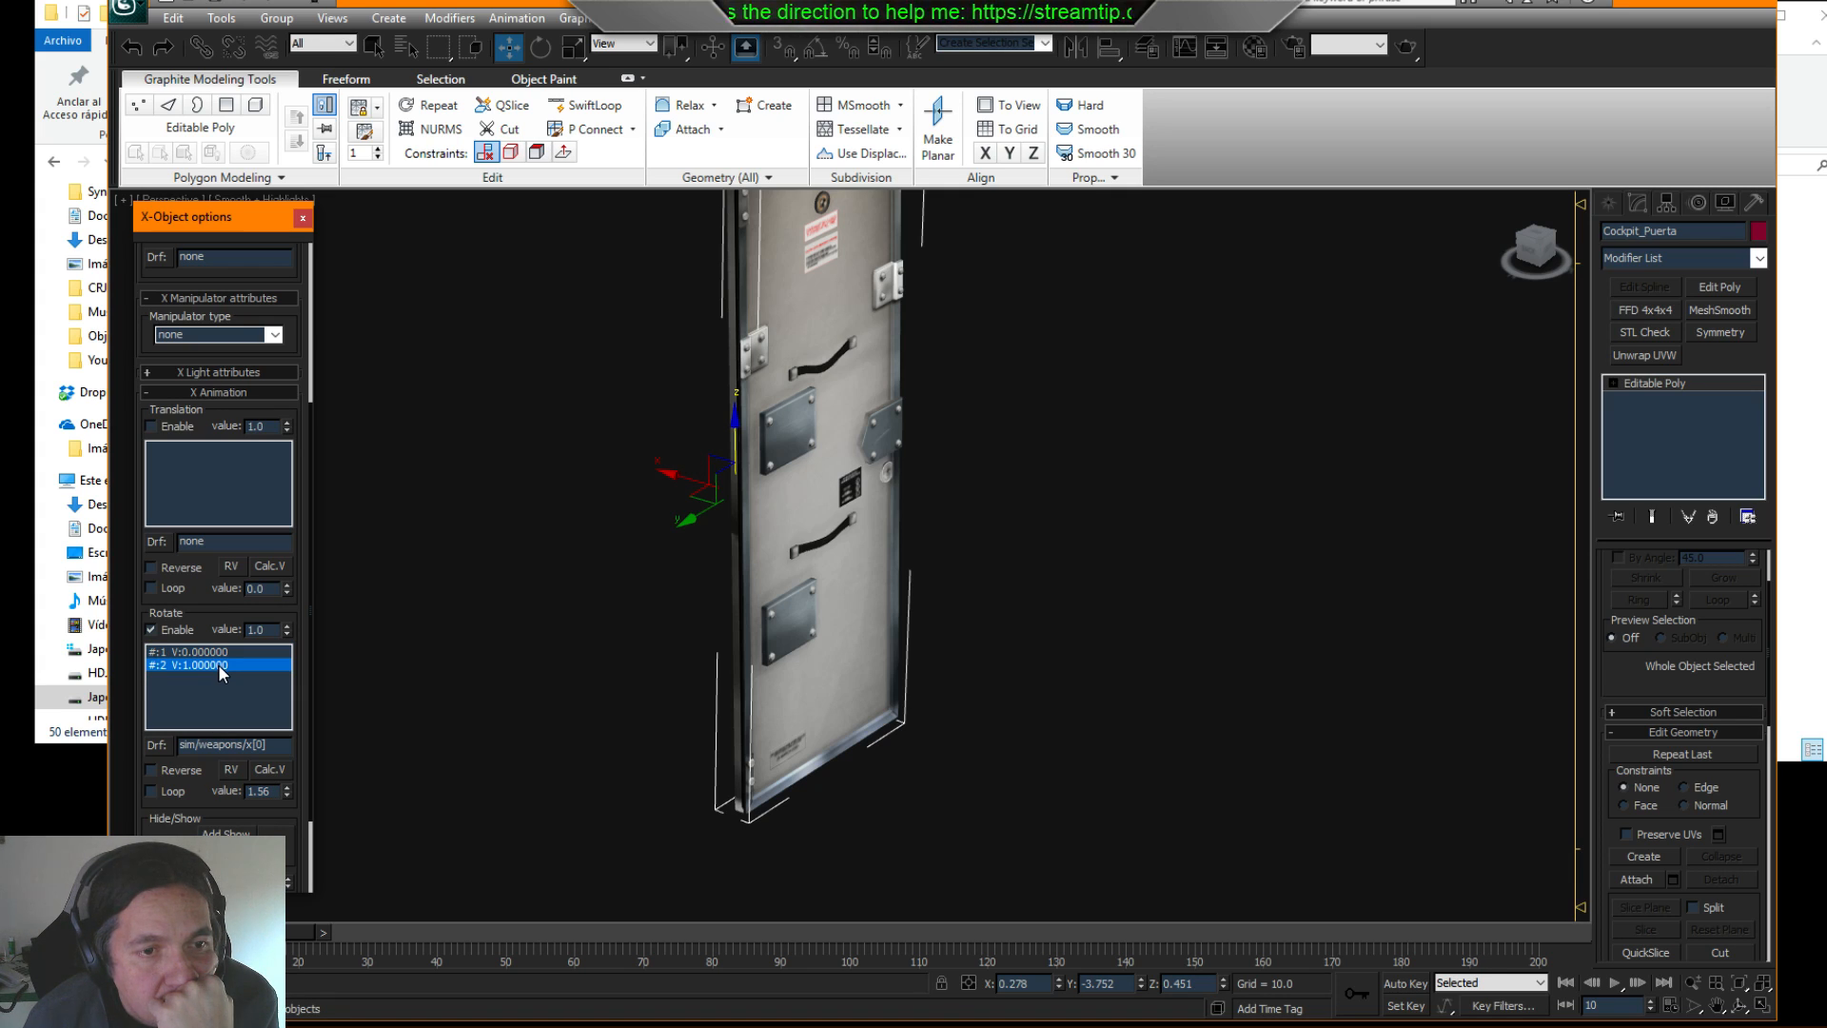
click(266, 770)
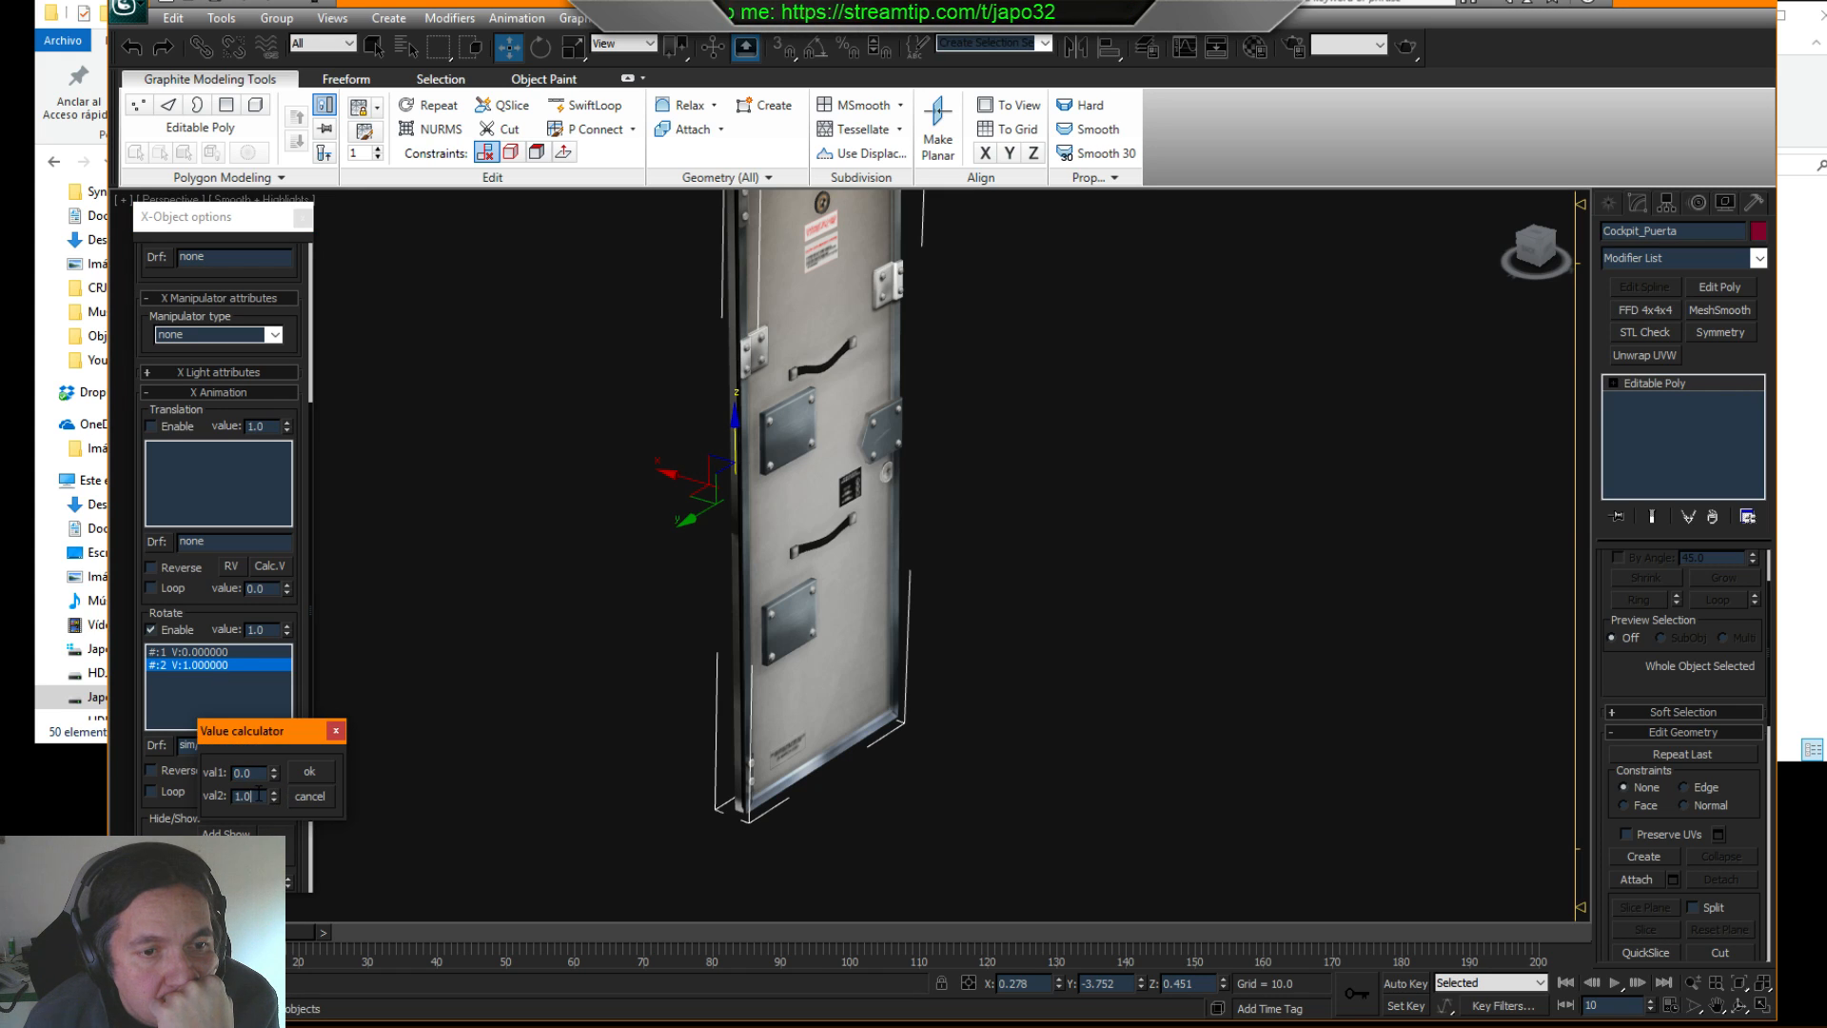
key(BackSpace)
text(5)
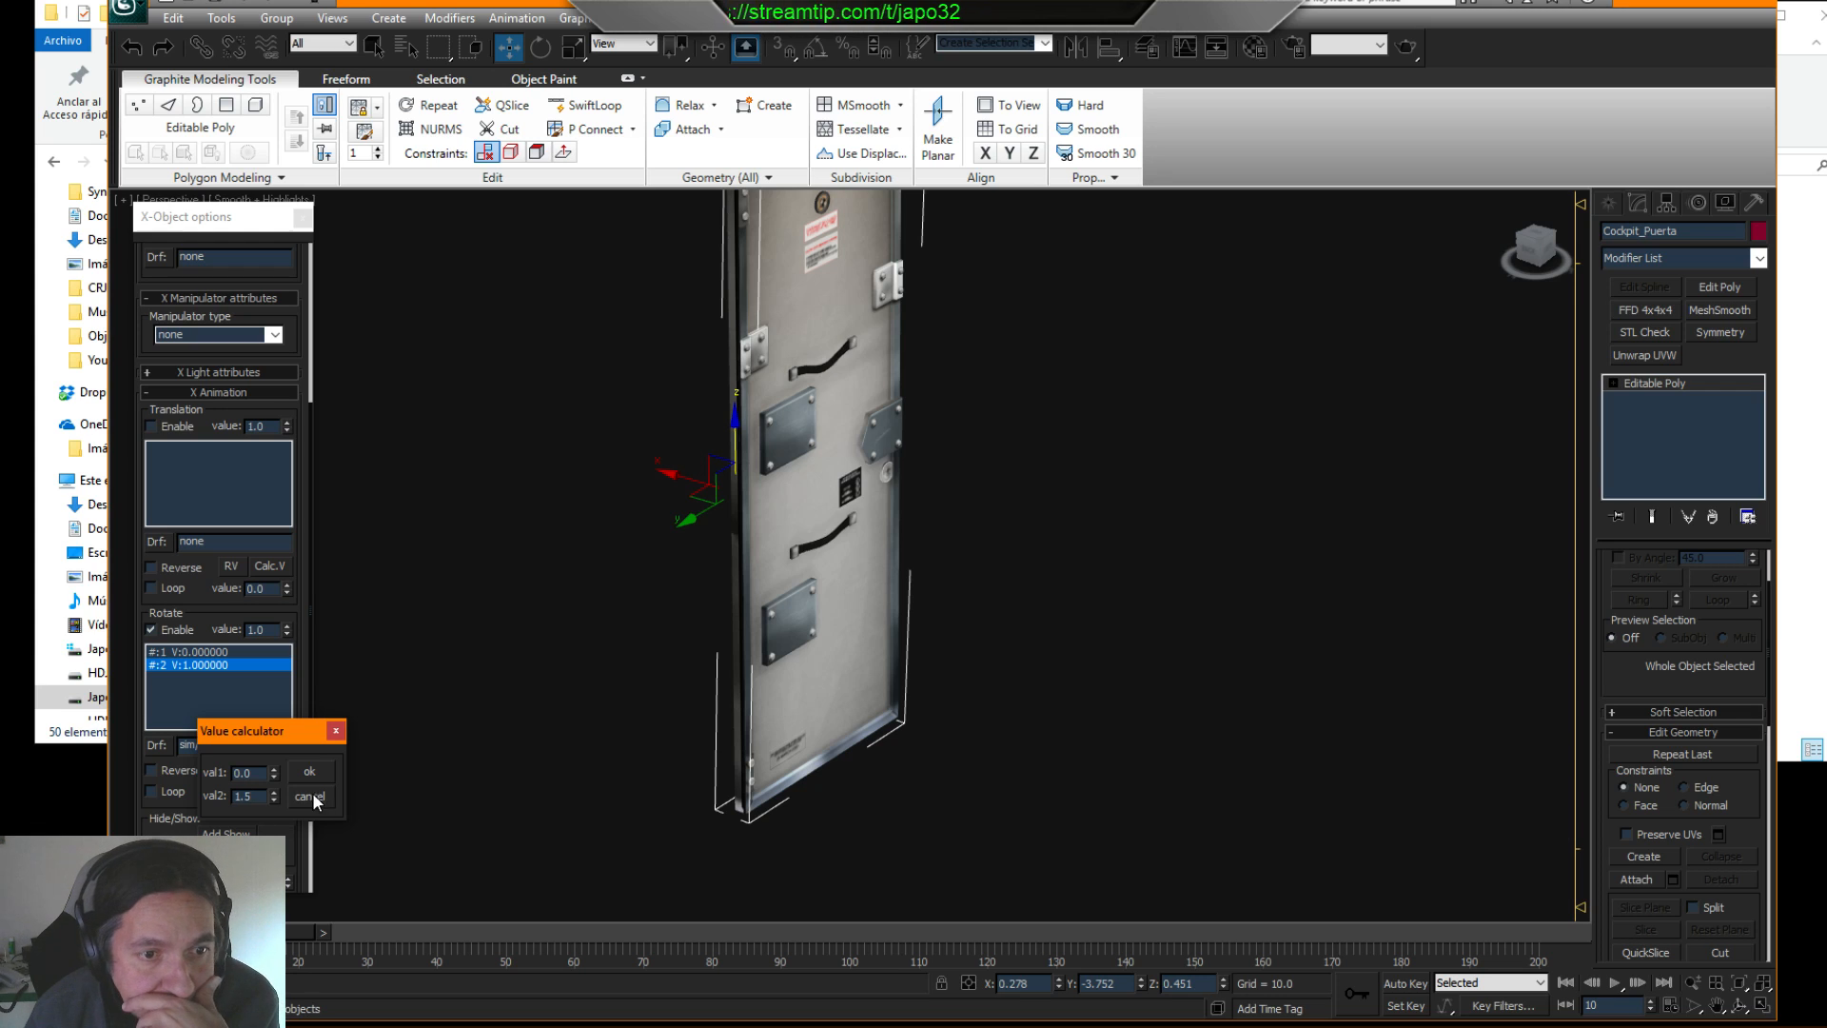
click(312, 771)
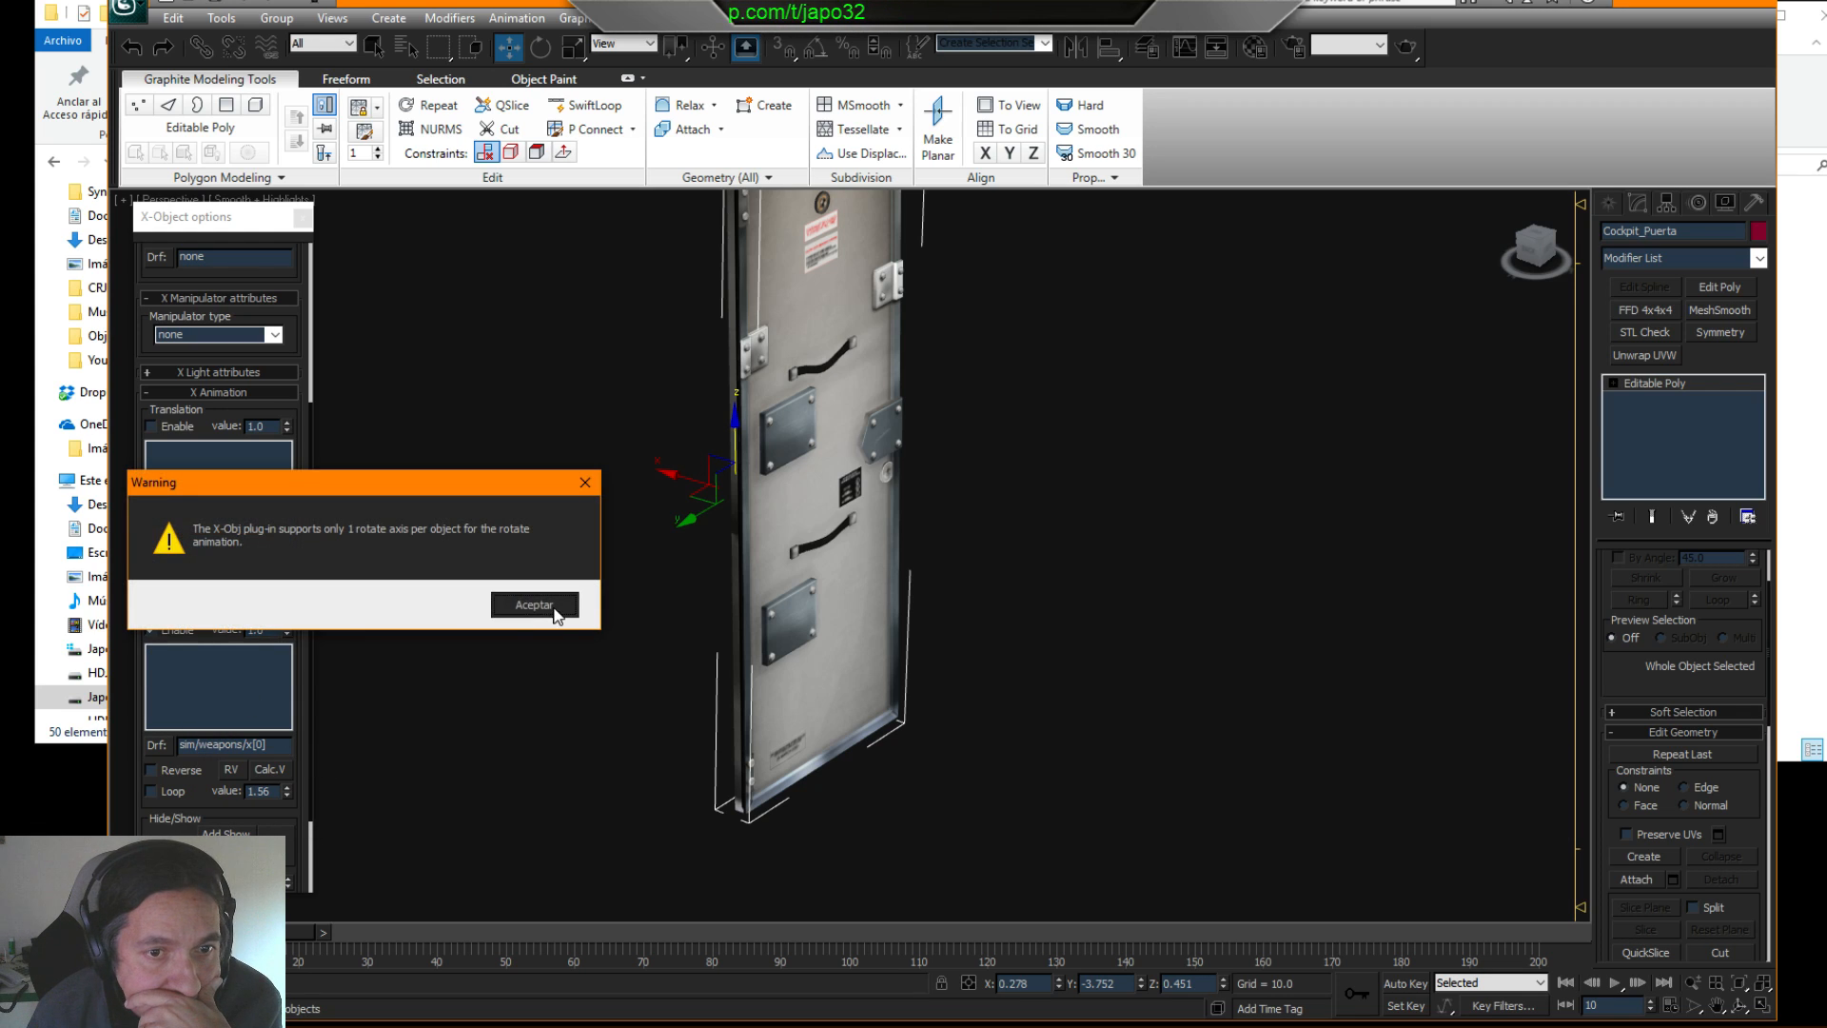
click(534, 606)
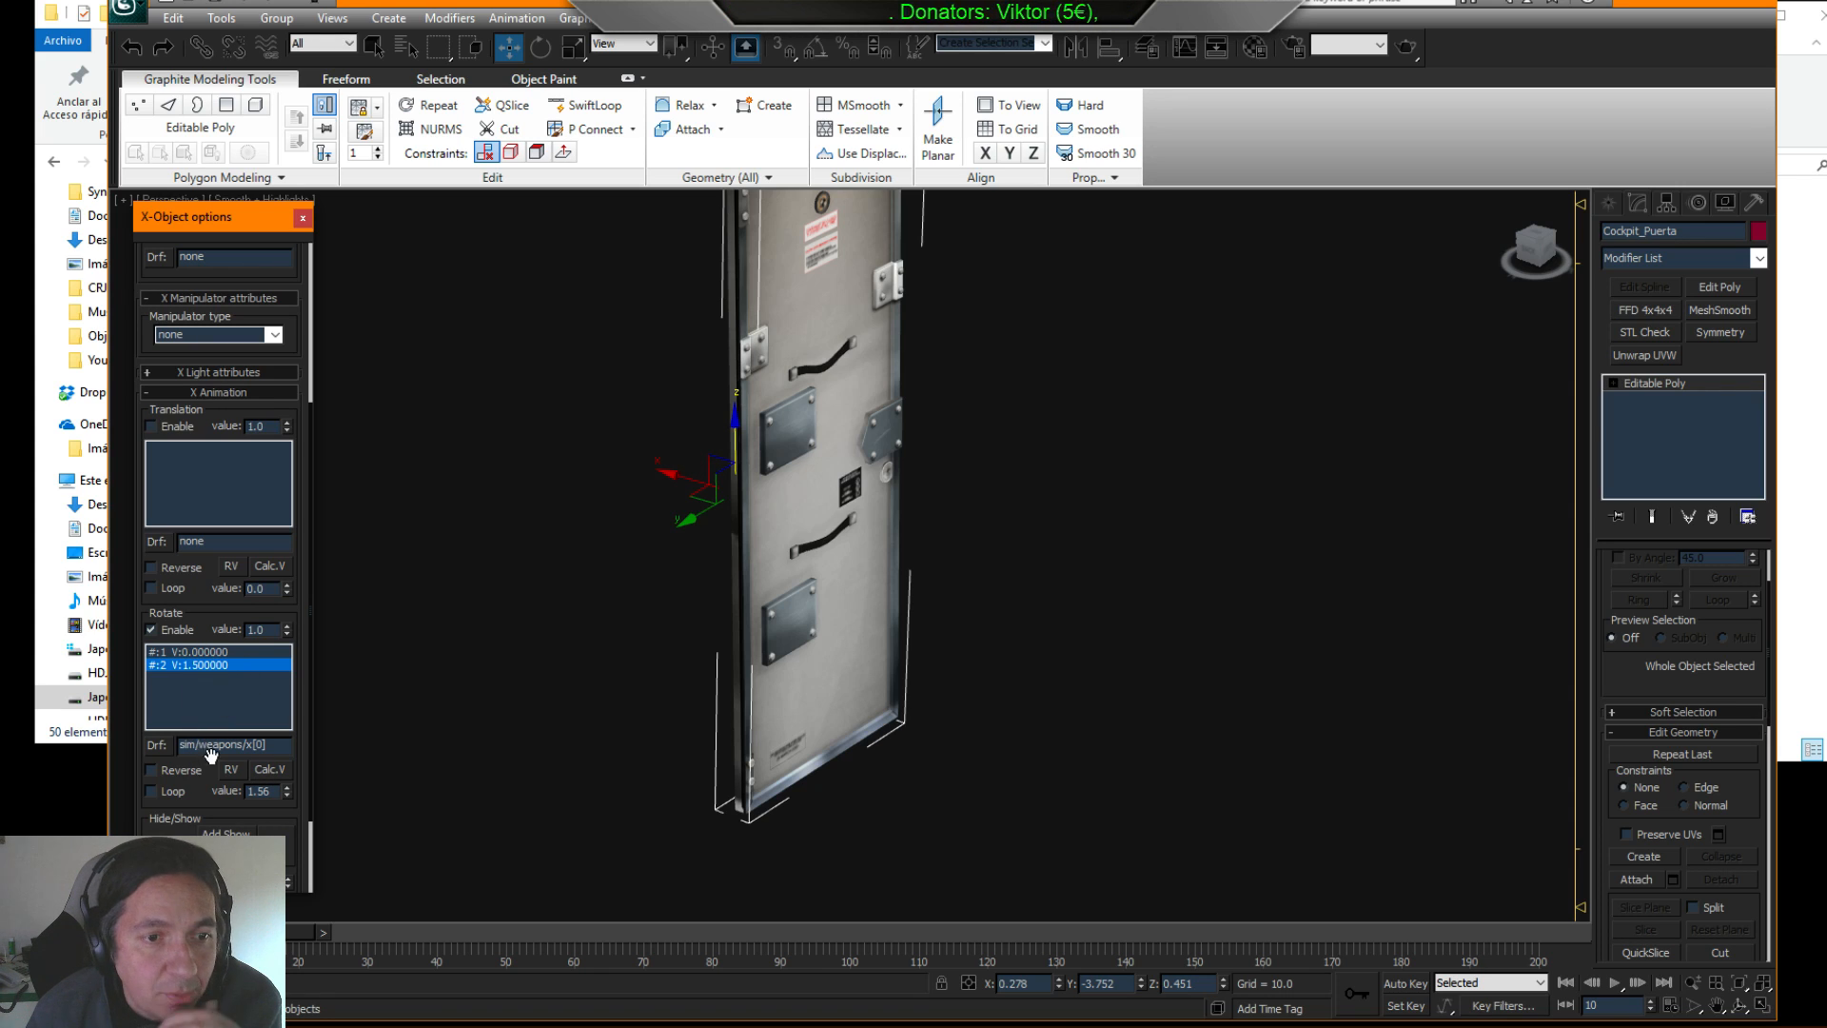
- Cancel a further key value recalculation and raise the Rotate animation's loop value to 1.62
click(271, 769)
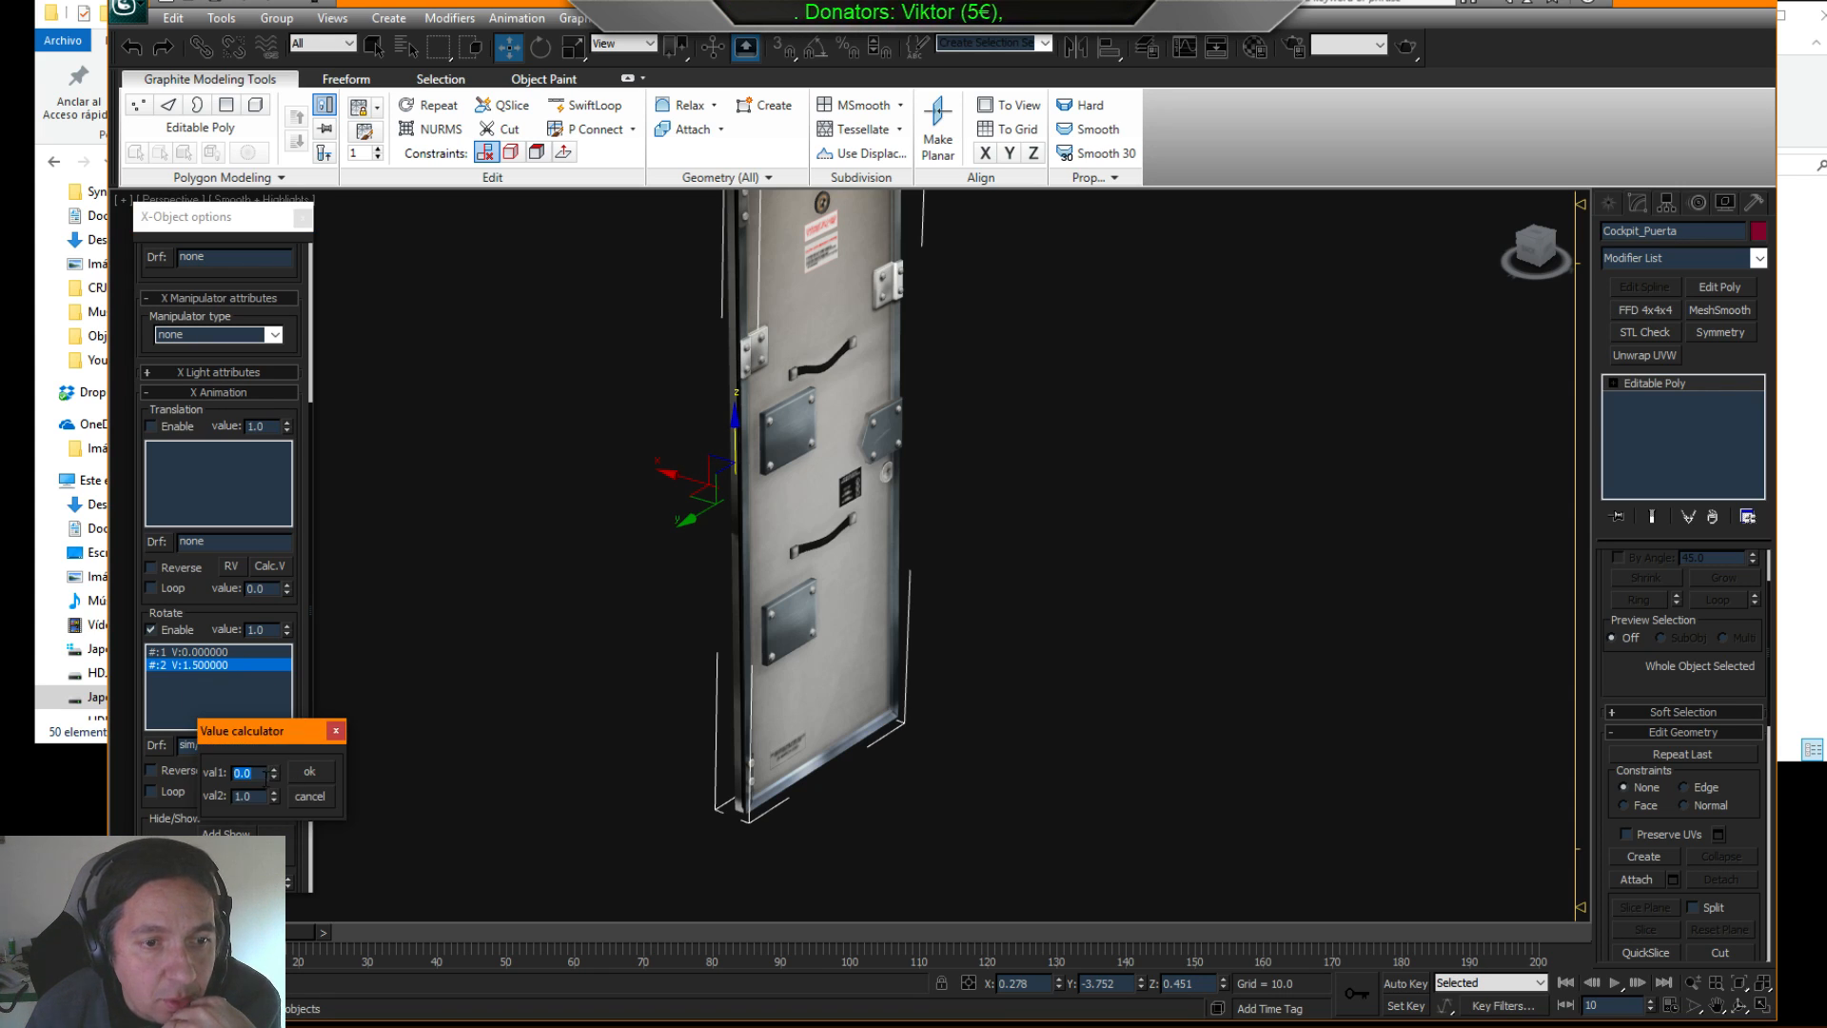
click(309, 795)
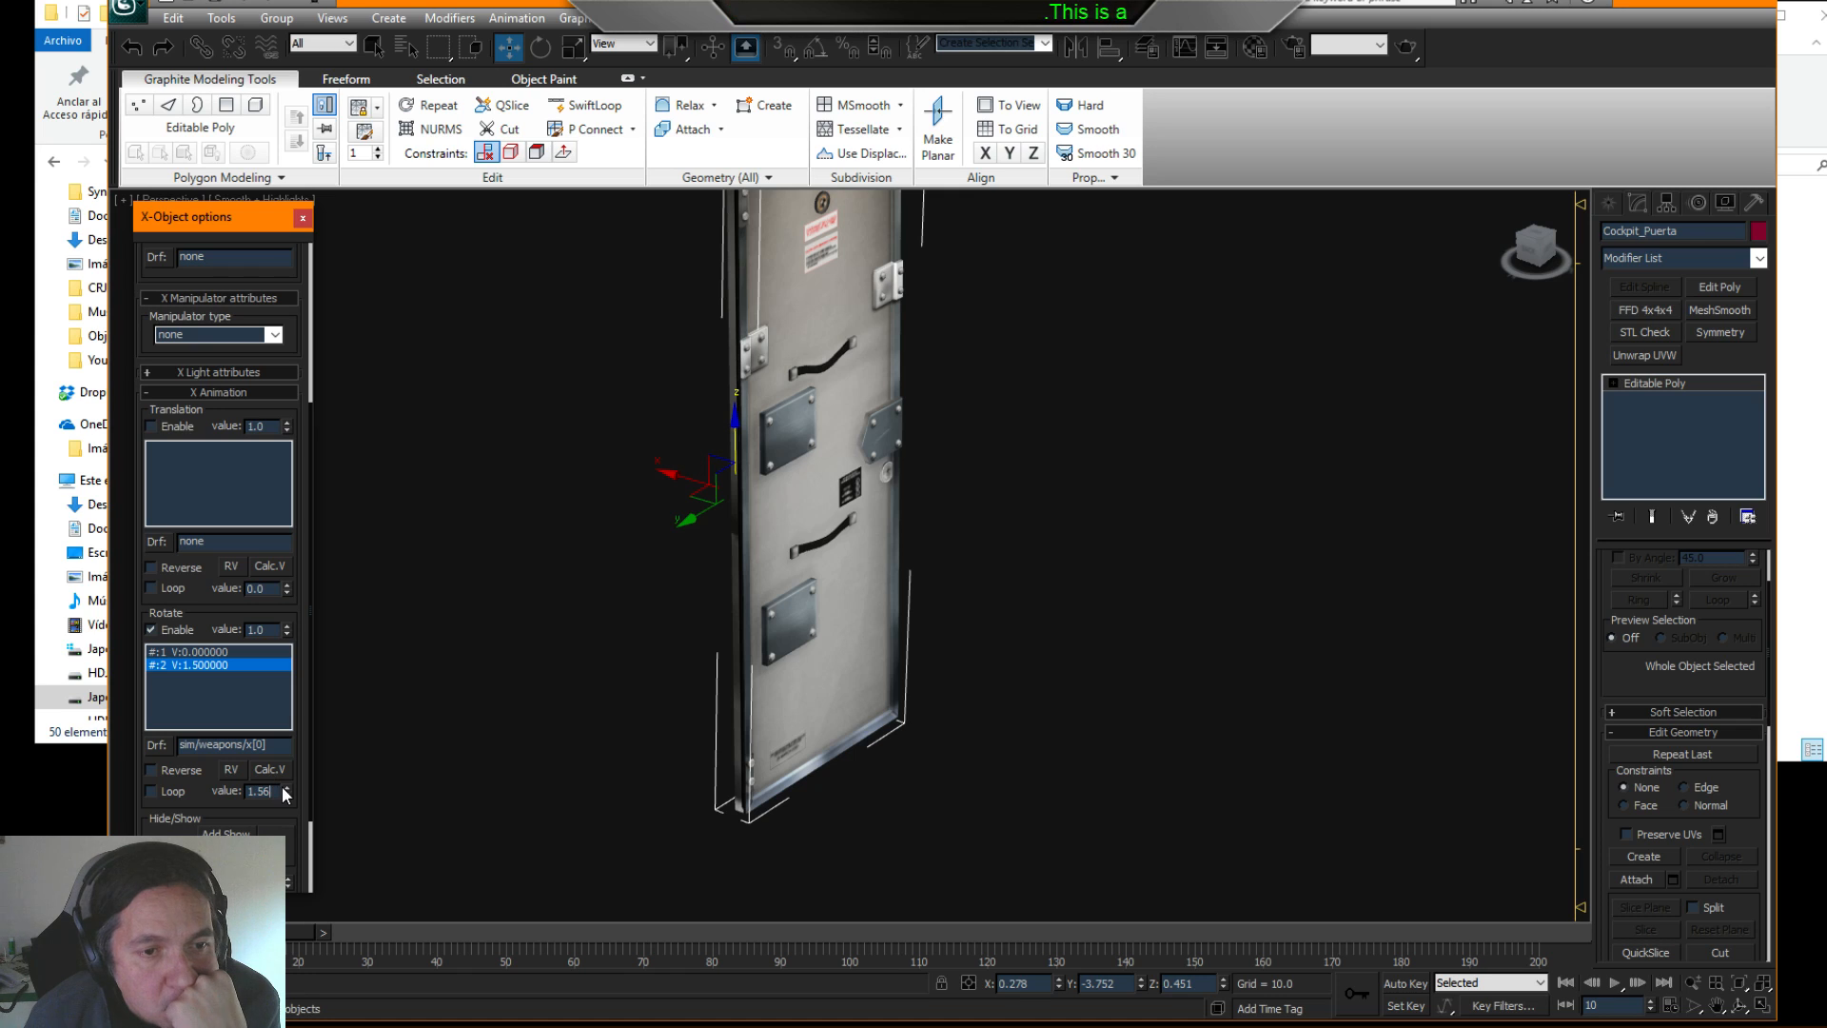
click(285, 787)
click(284, 787)
click(285, 787)
click(284, 787)
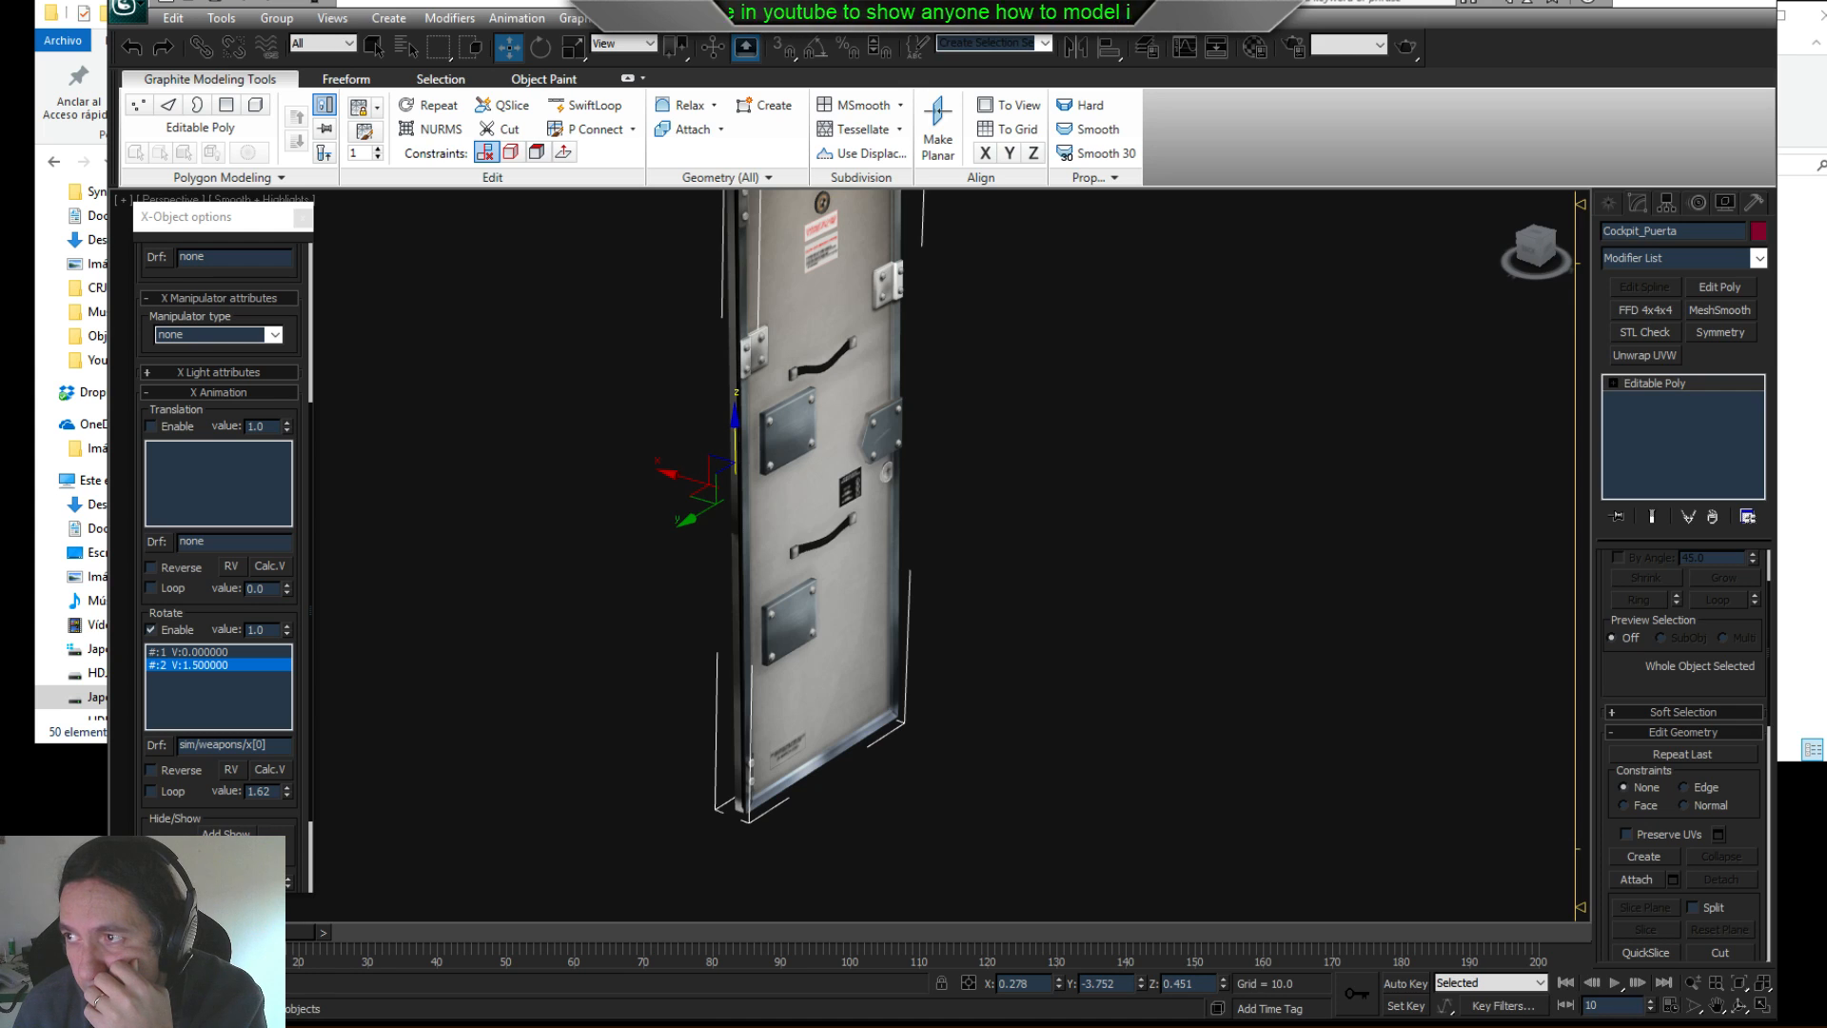
- Switch to the browser and open the X-Obj-Exporter page on the StepToSky website
drag(1826, 101, 1067, 60)
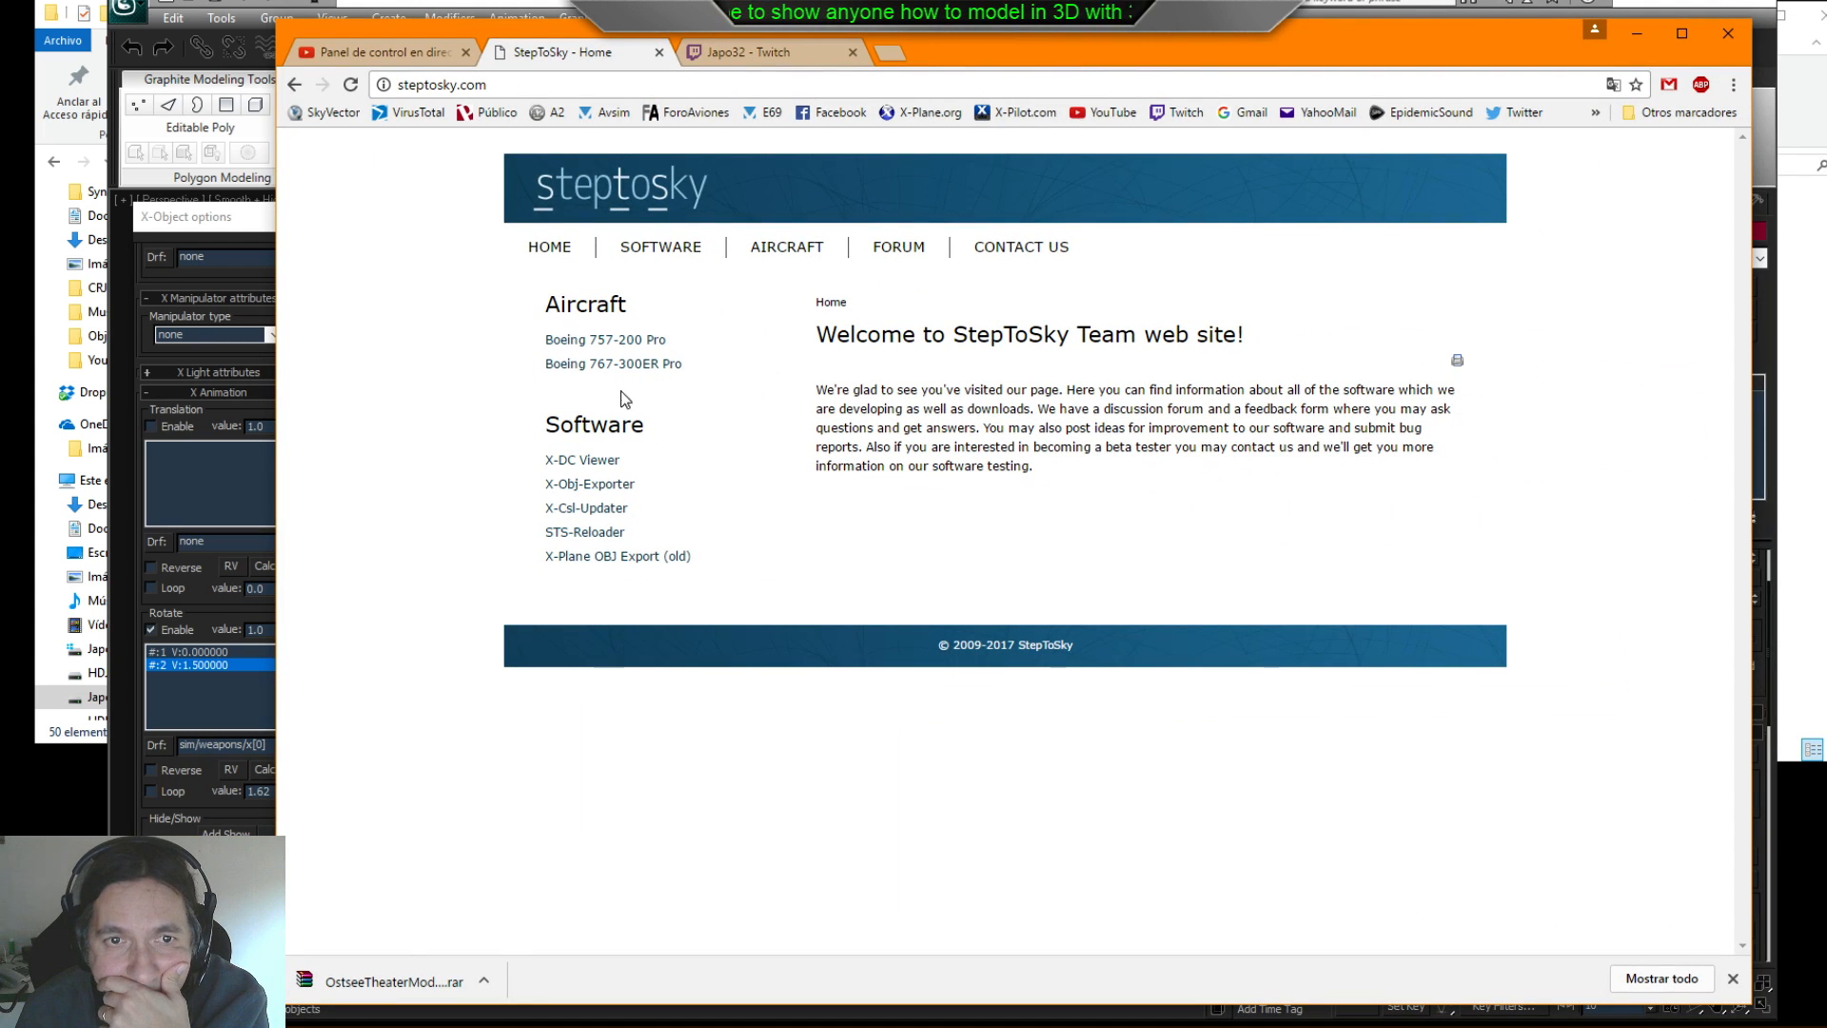
click(597, 495)
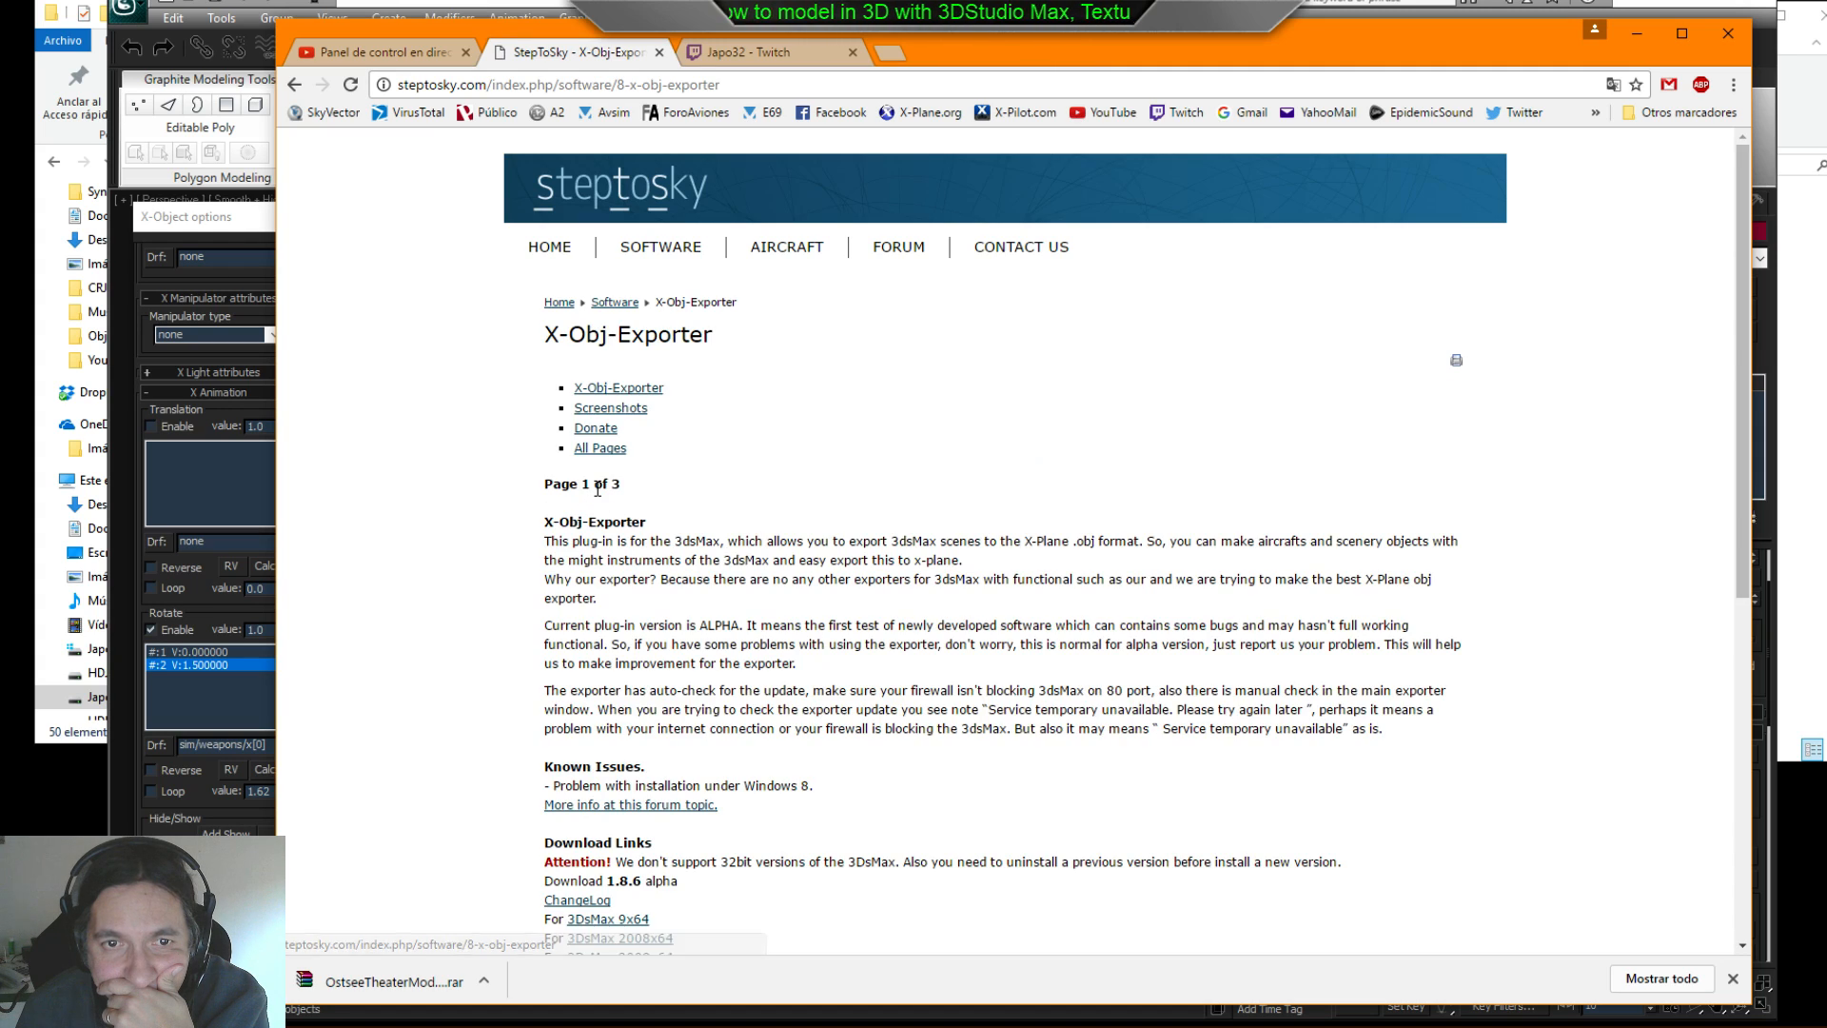
- Look through the X-Obj-Exporter page's download, information and feature sections and open its Help and Forum links in new tabs
scroll(797, 486, down, 8)
scroll(794, 495, down, 1)
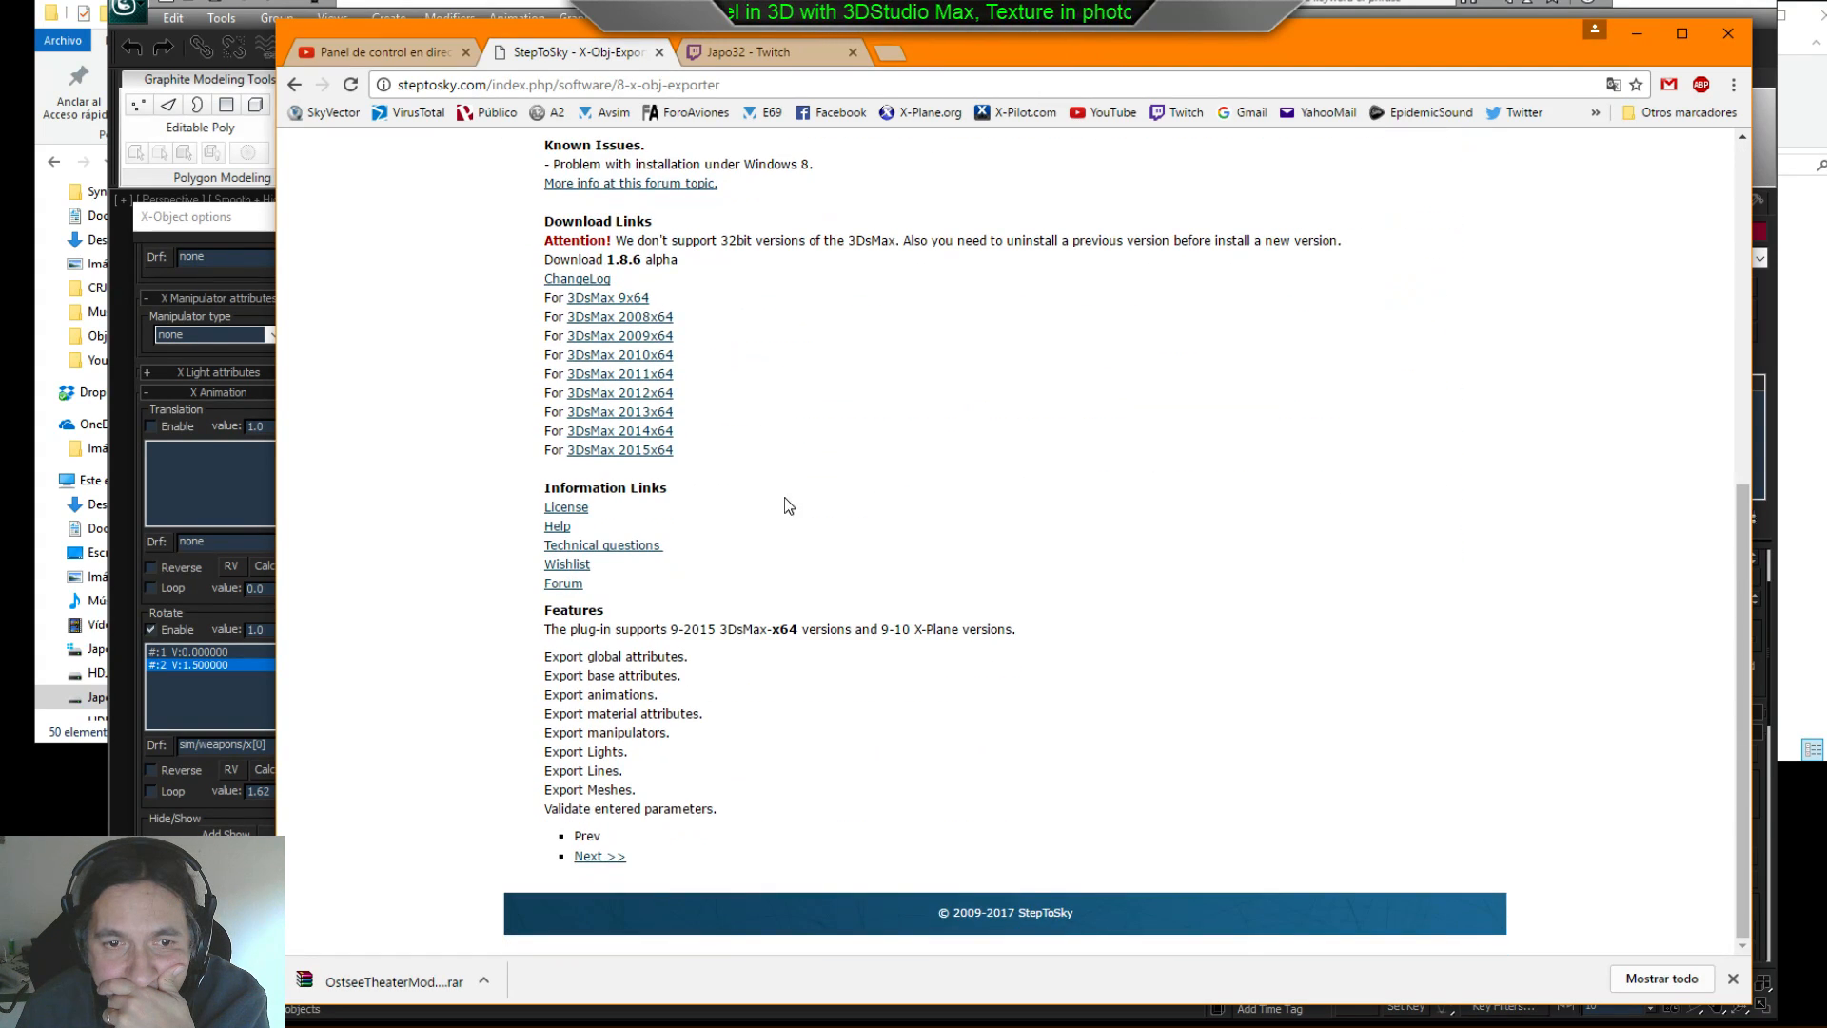
scroll(682, 779, up, 5)
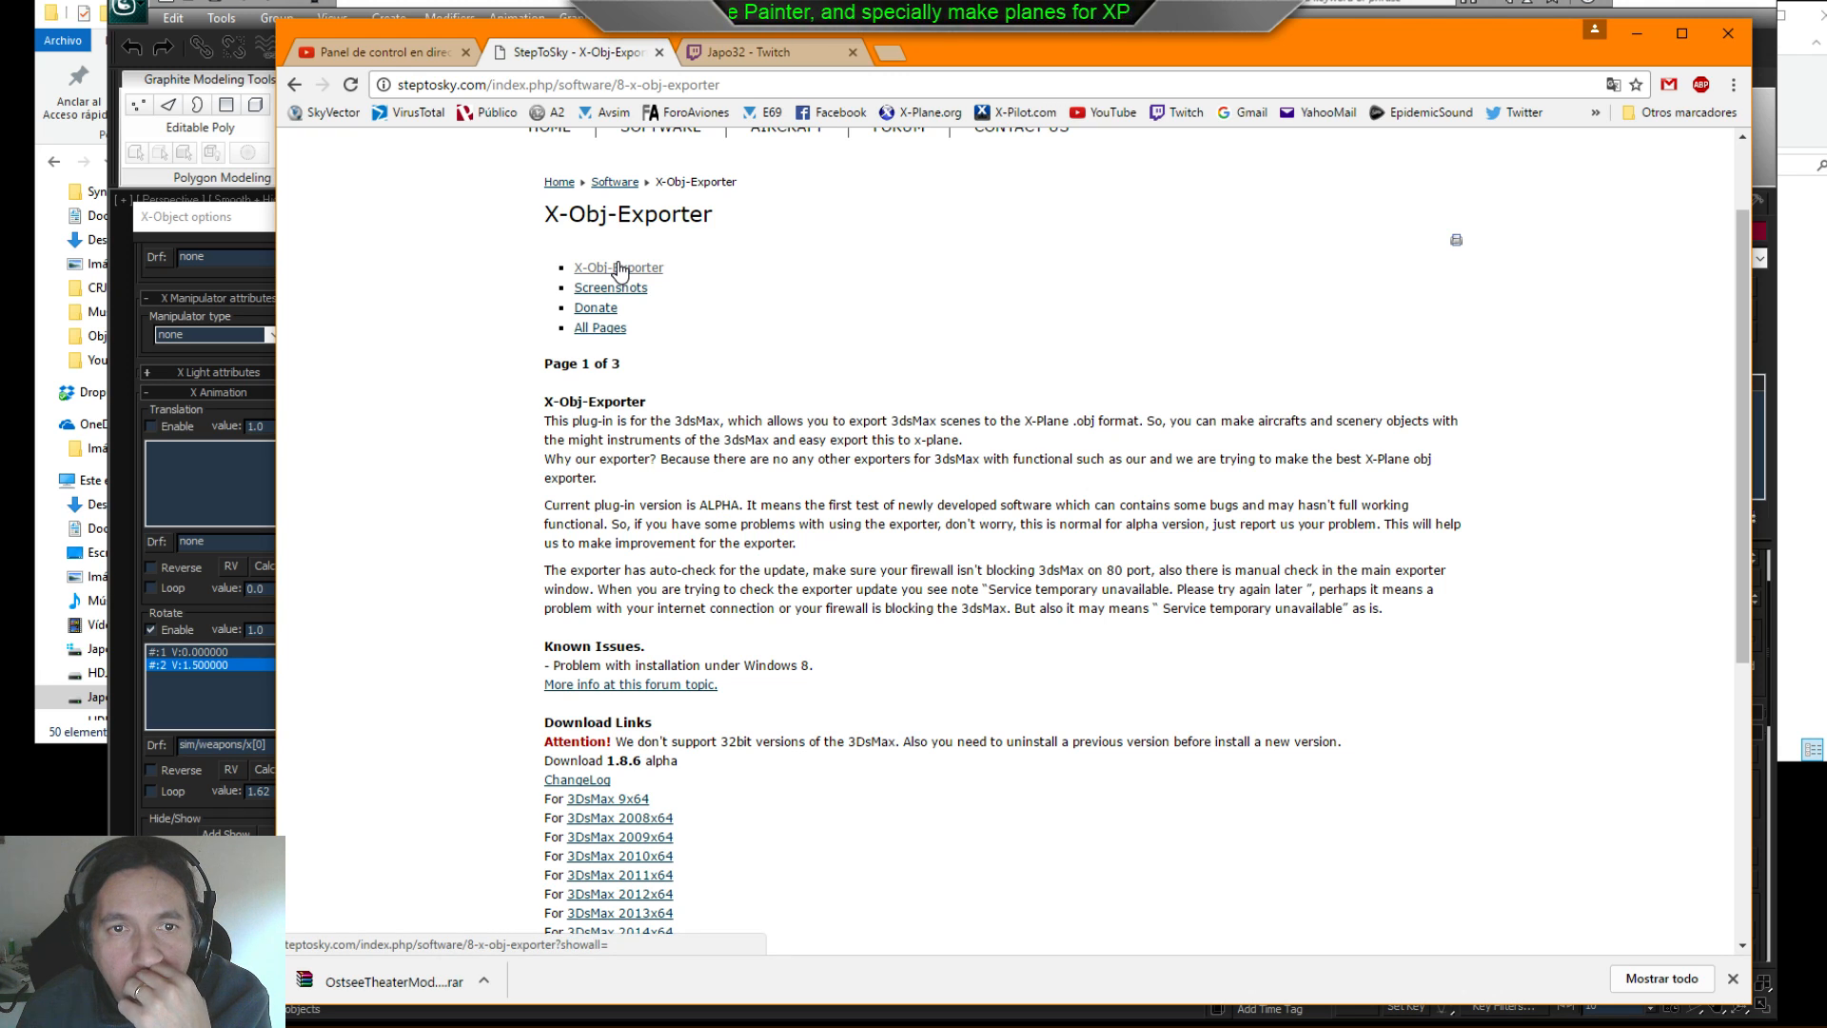
scroll(642, 305, down, 4)
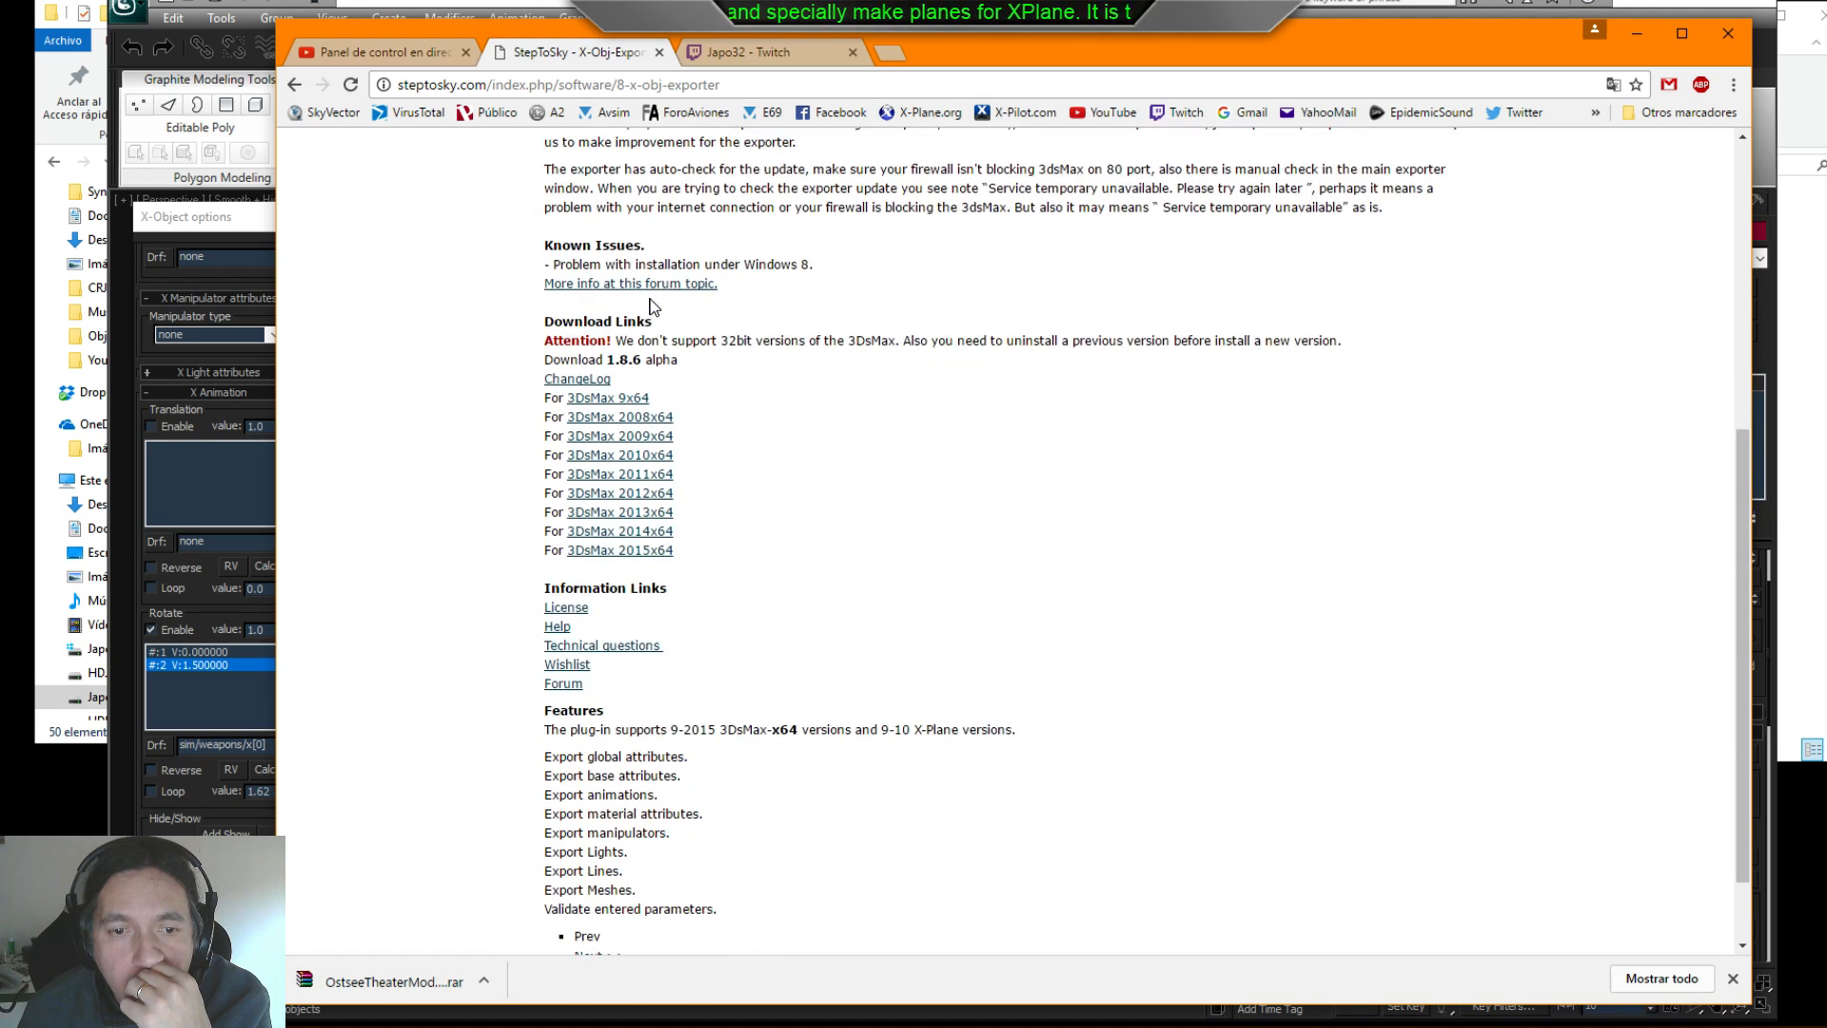
scroll(652, 305, down, 1)
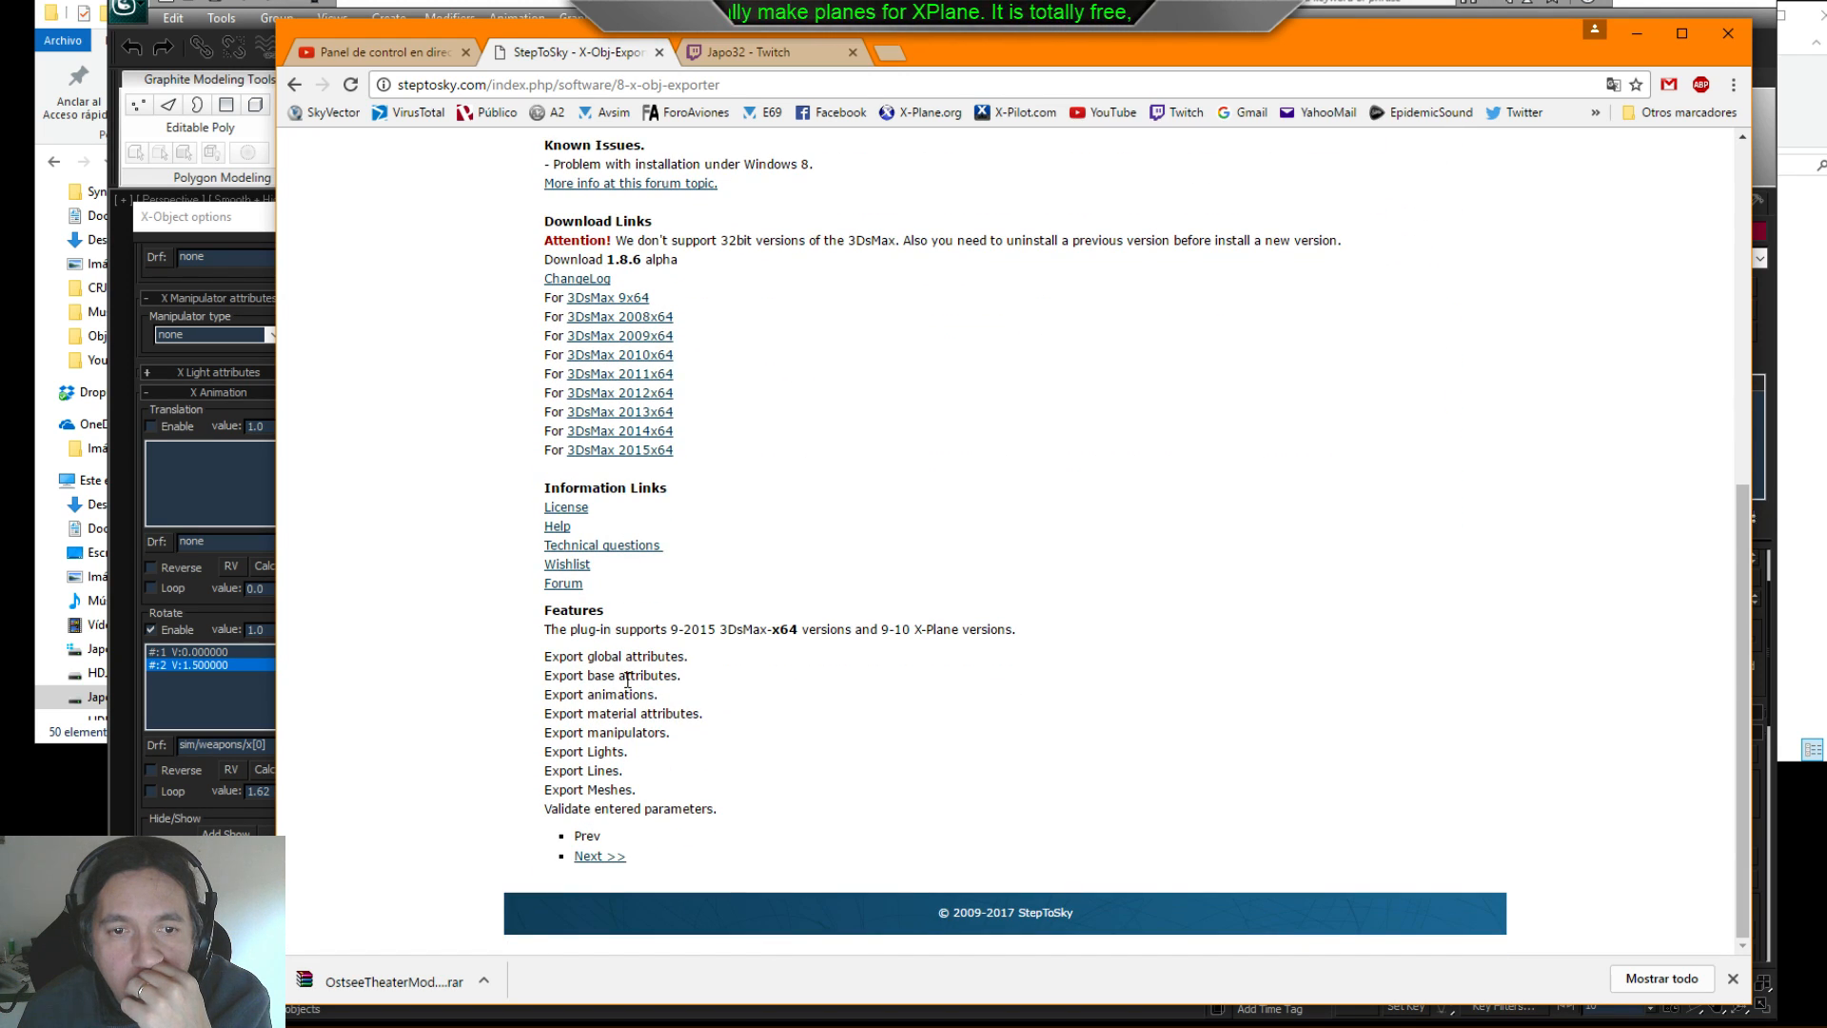
middle_click(557, 527)
middle_click(563, 584)
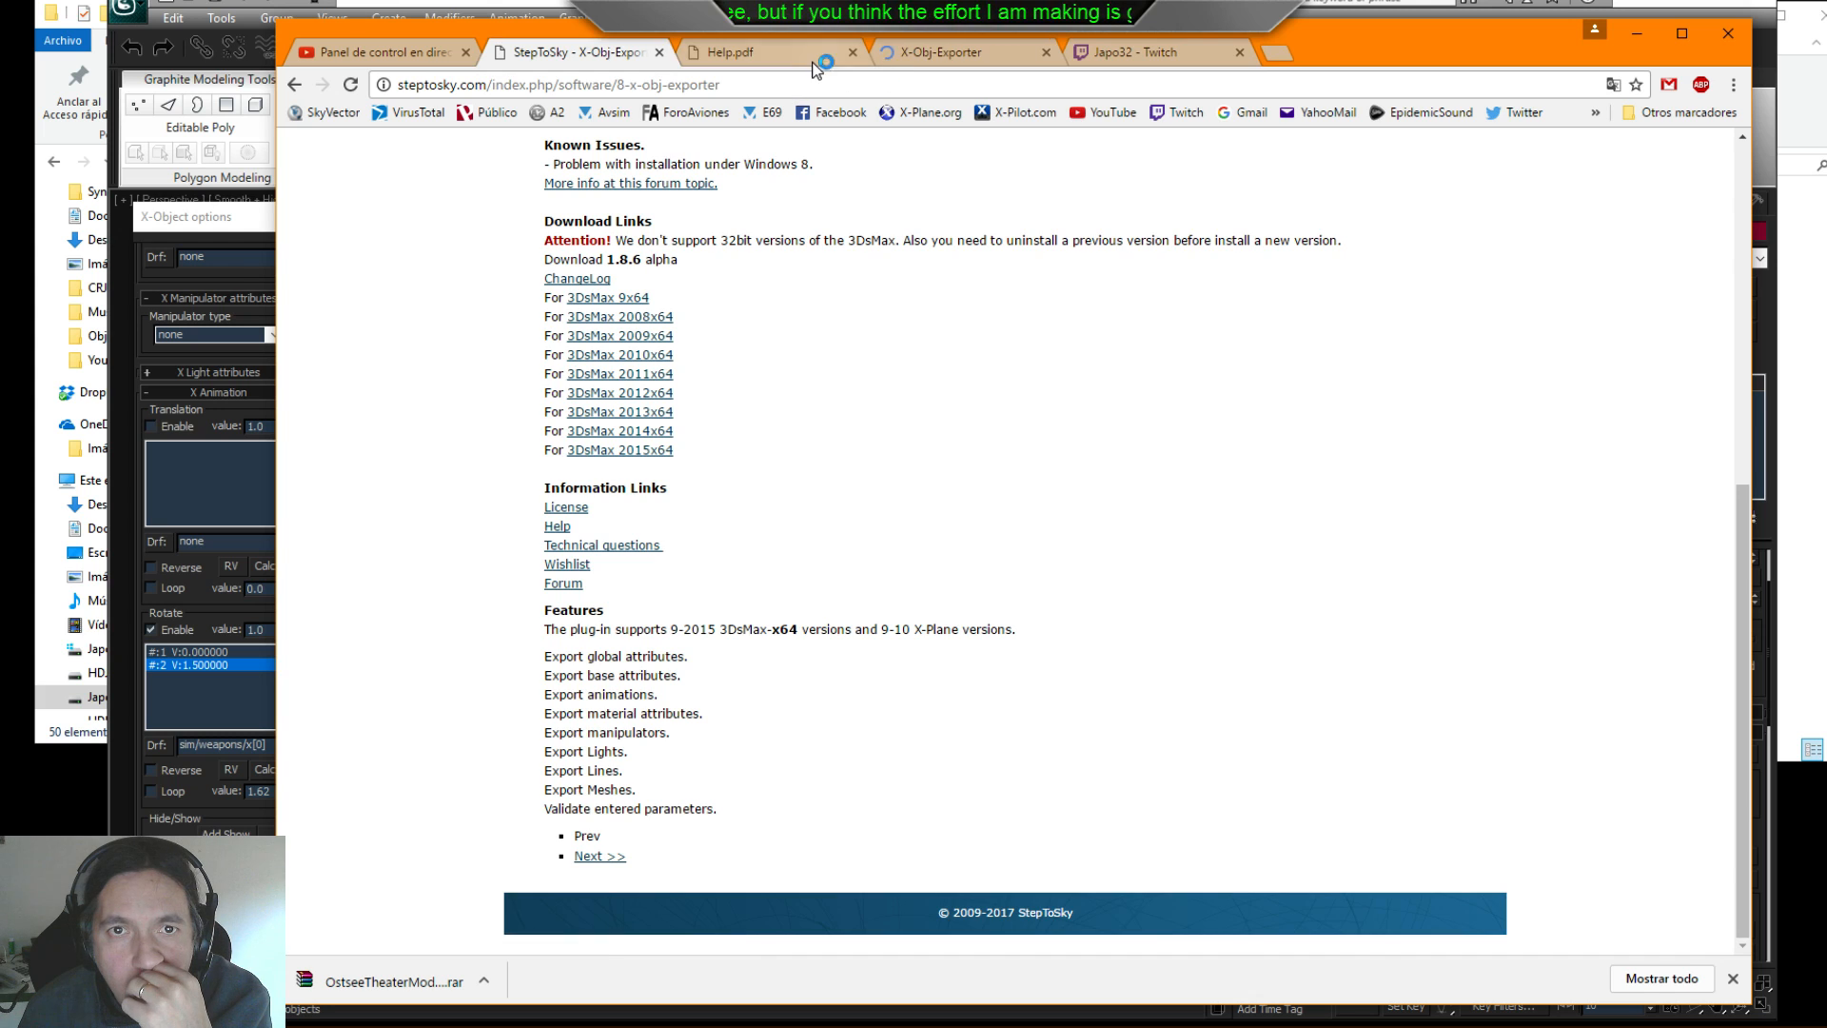
- Read through Help.pdf, including the log window page and the note about consulting the previous plug-in's help
click(816, 67)
scroll(769, 361, down, 4)
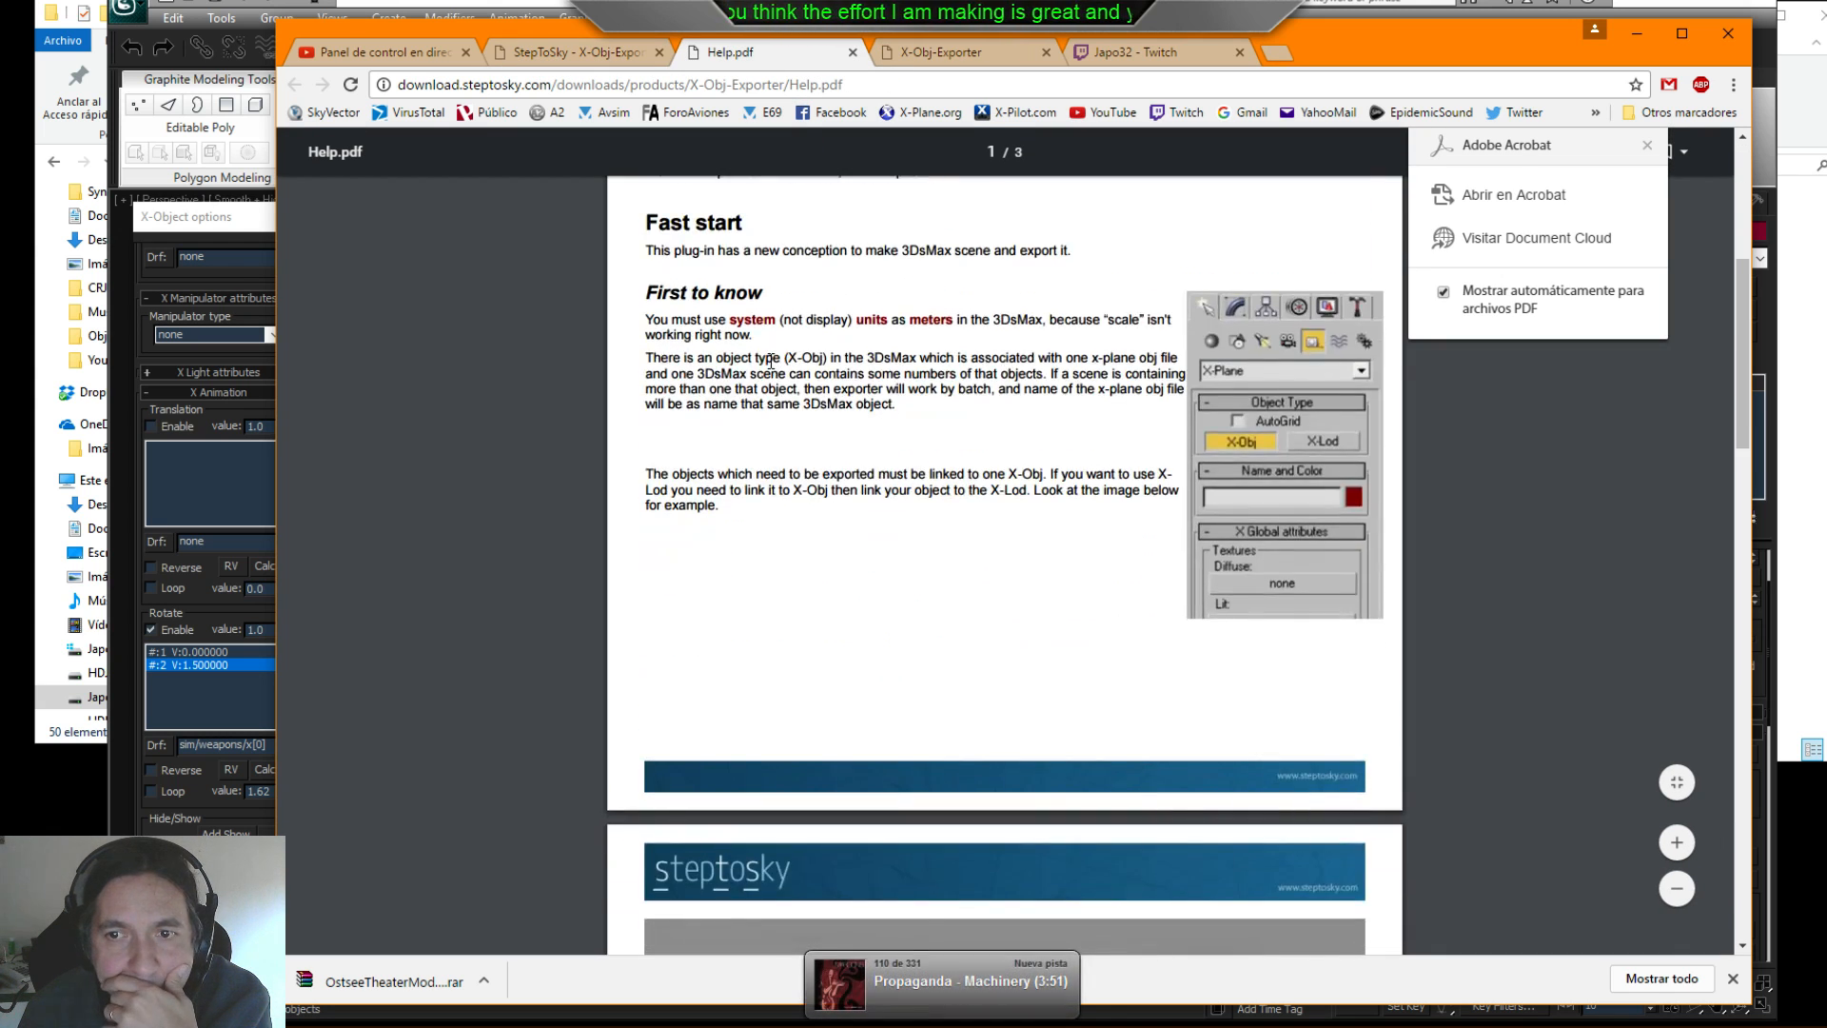
scroll(770, 362, down, 15)
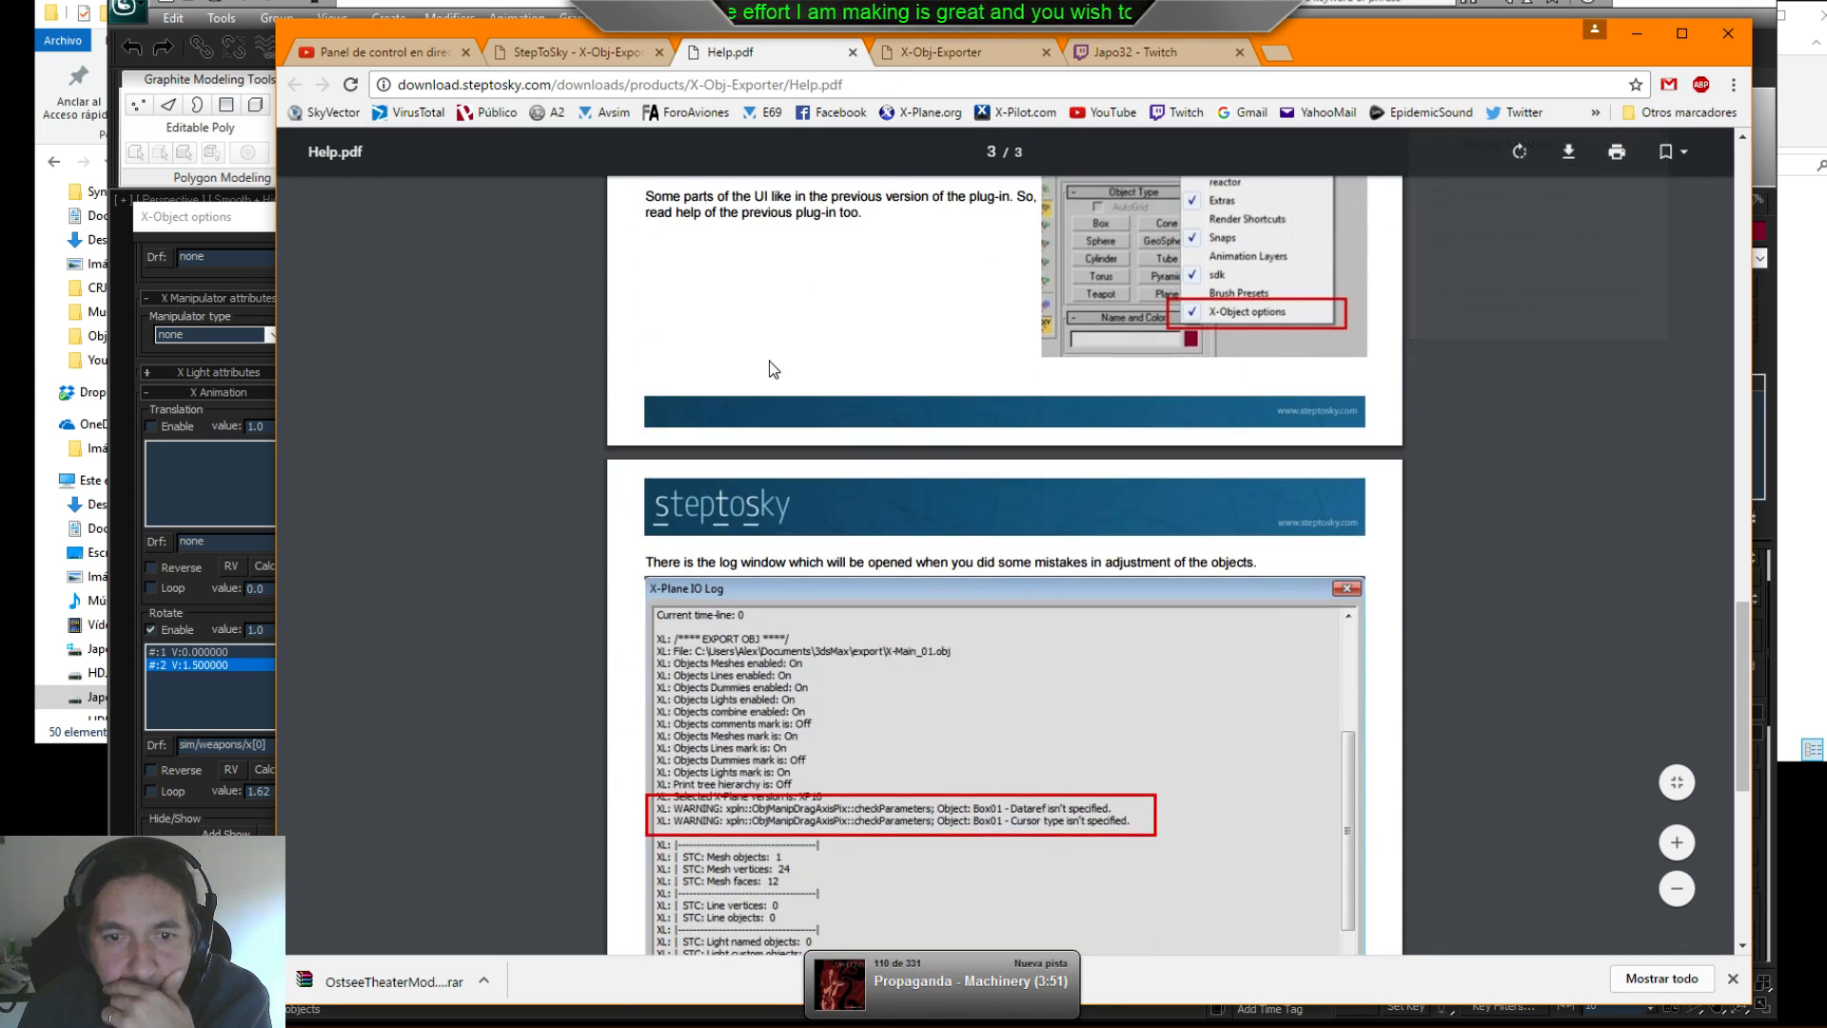
scroll(769, 362, down, 5)
scroll(769, 361, down, 1)
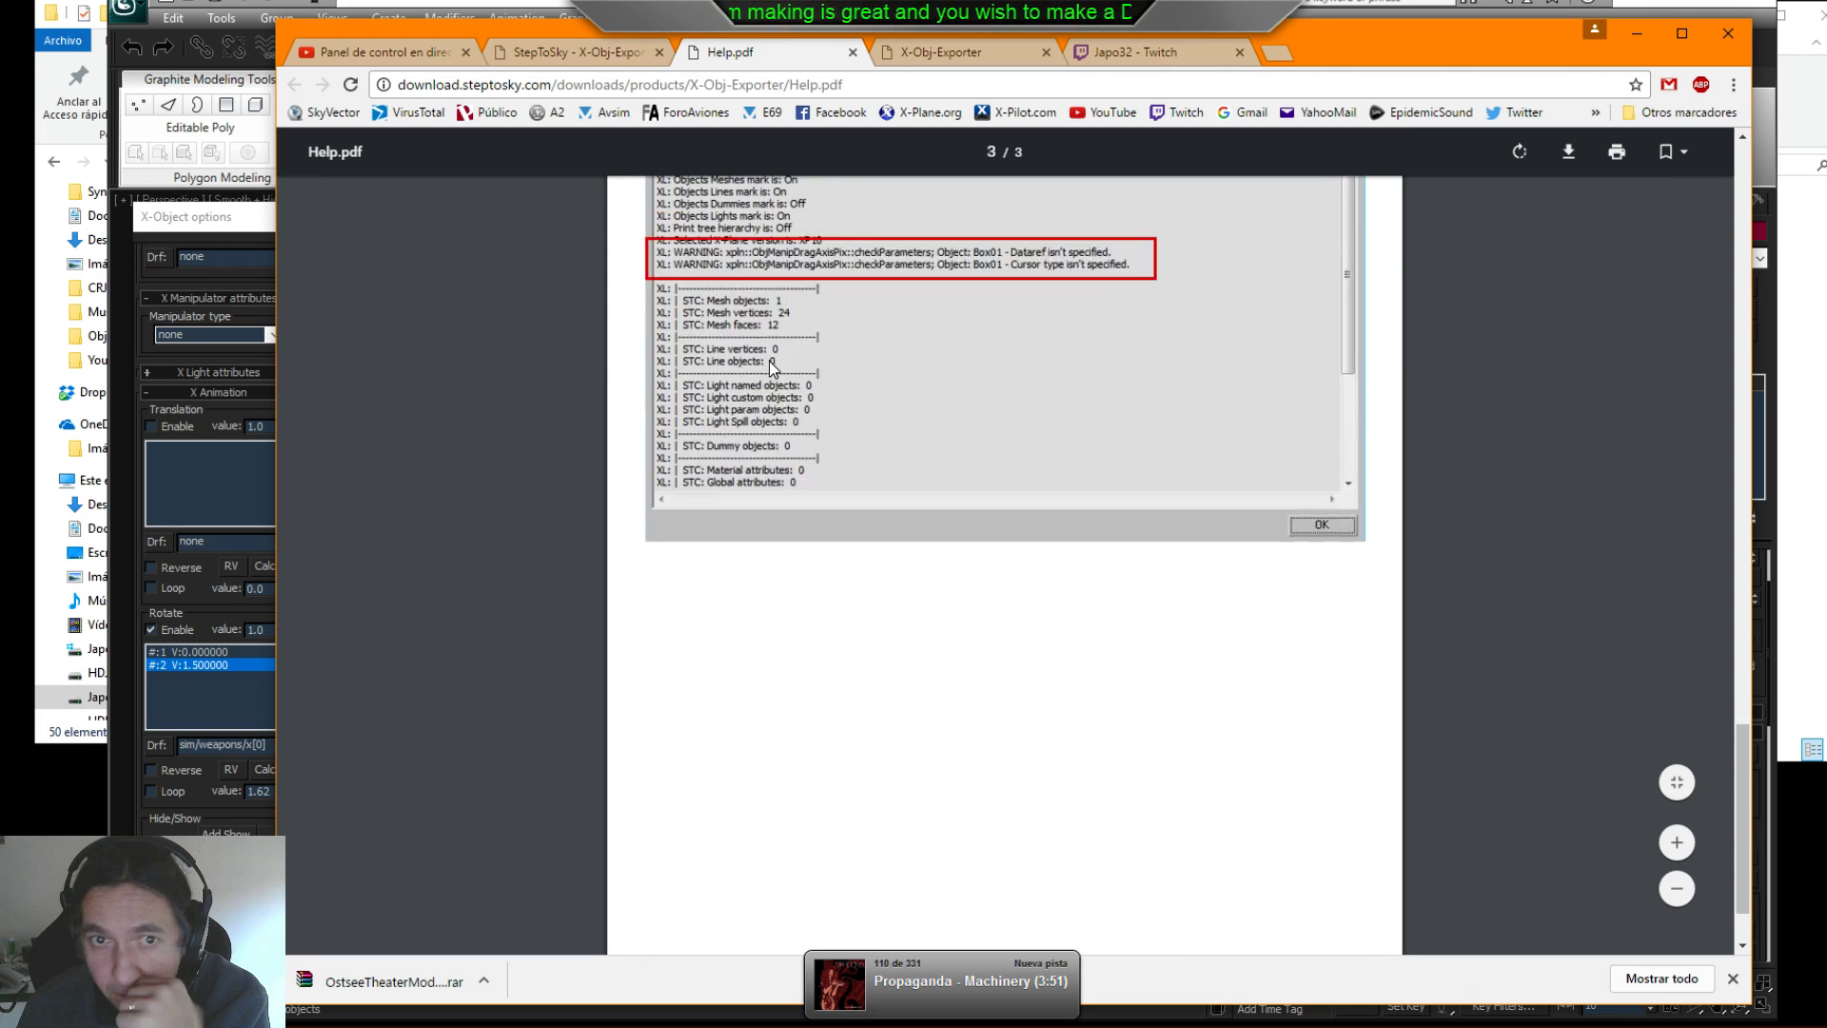
scroll(769, 362, up, 5)
scroll(769, 362, down, 6)
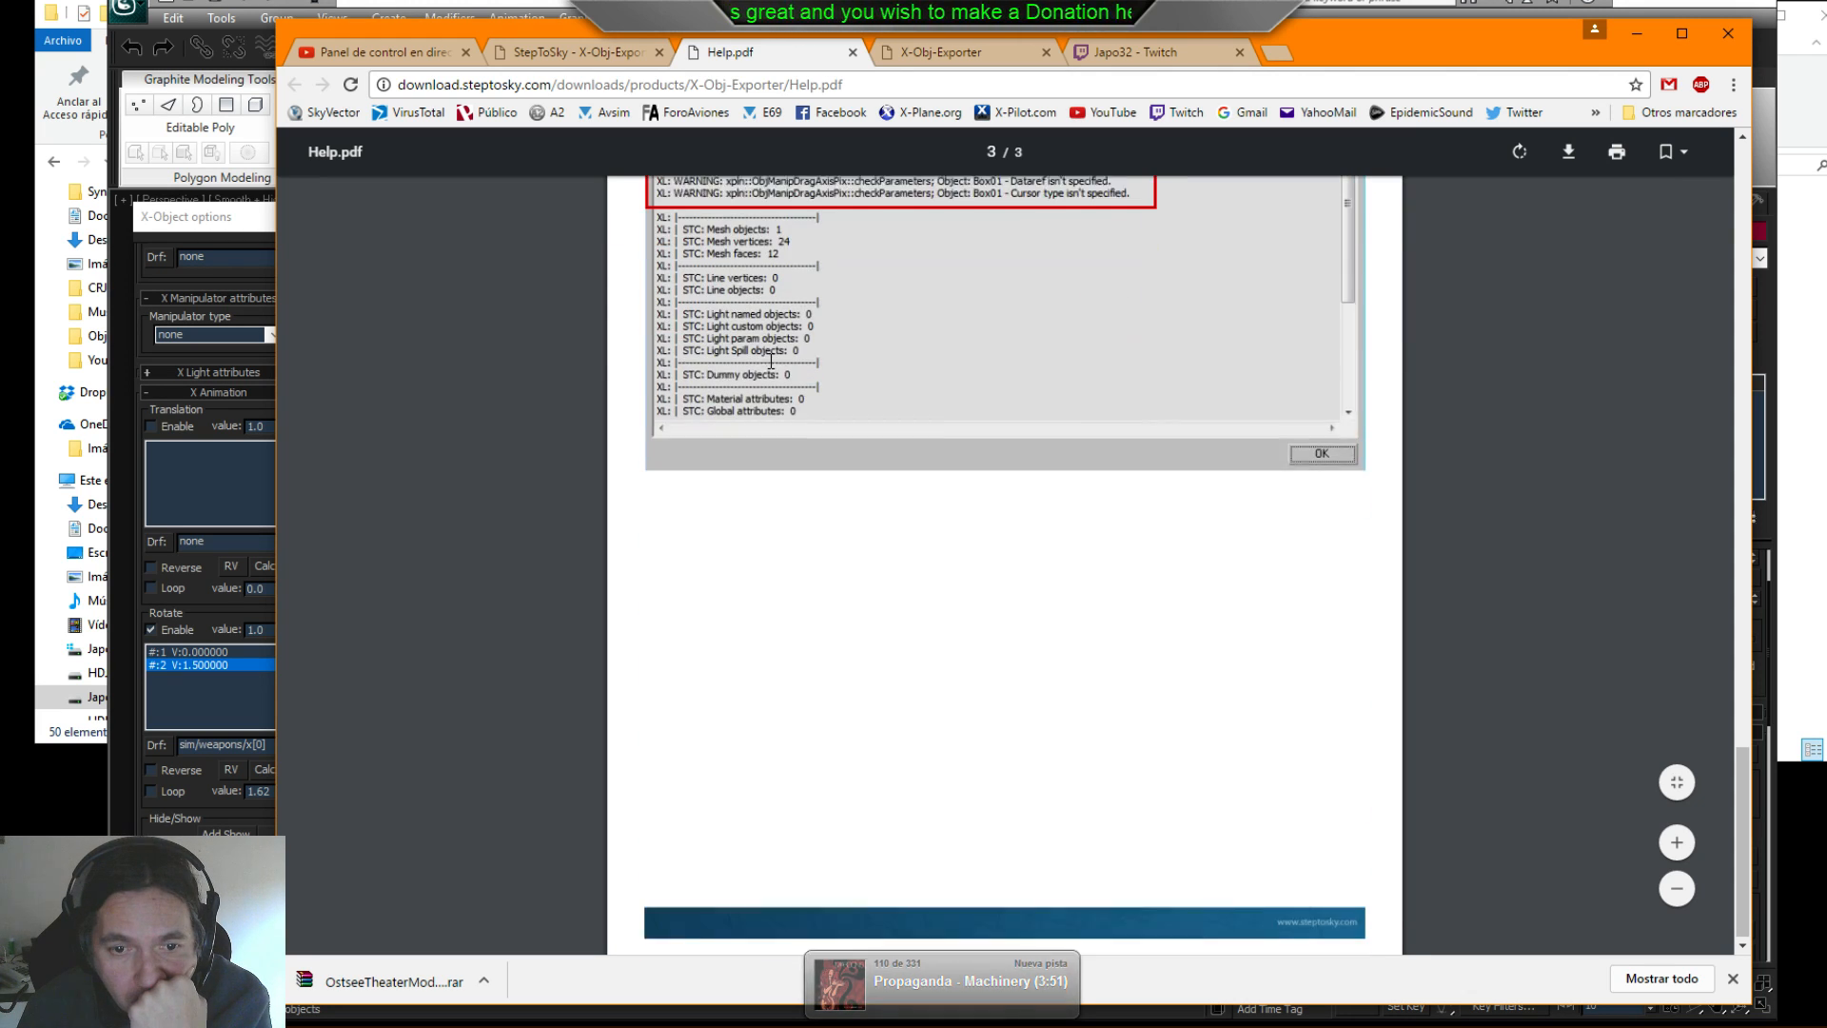
scroll(820, 461, up, 10)
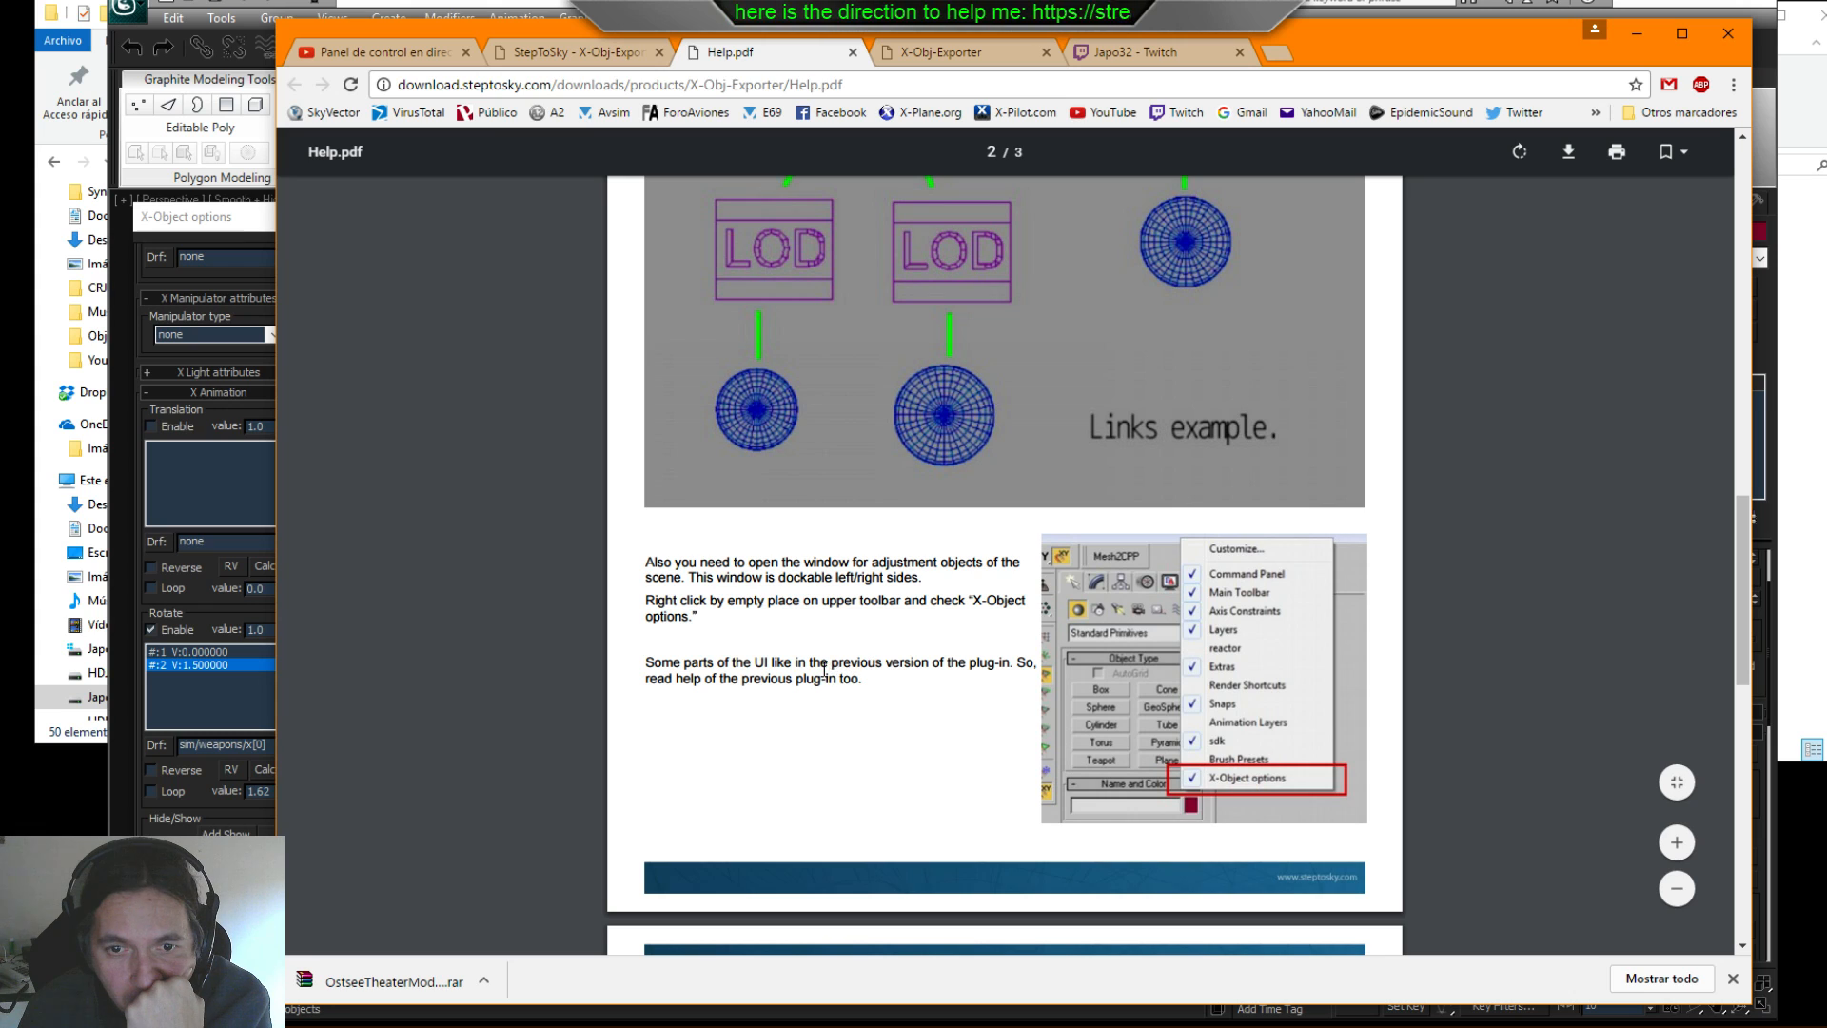
drag(821, 667, 868, 685)
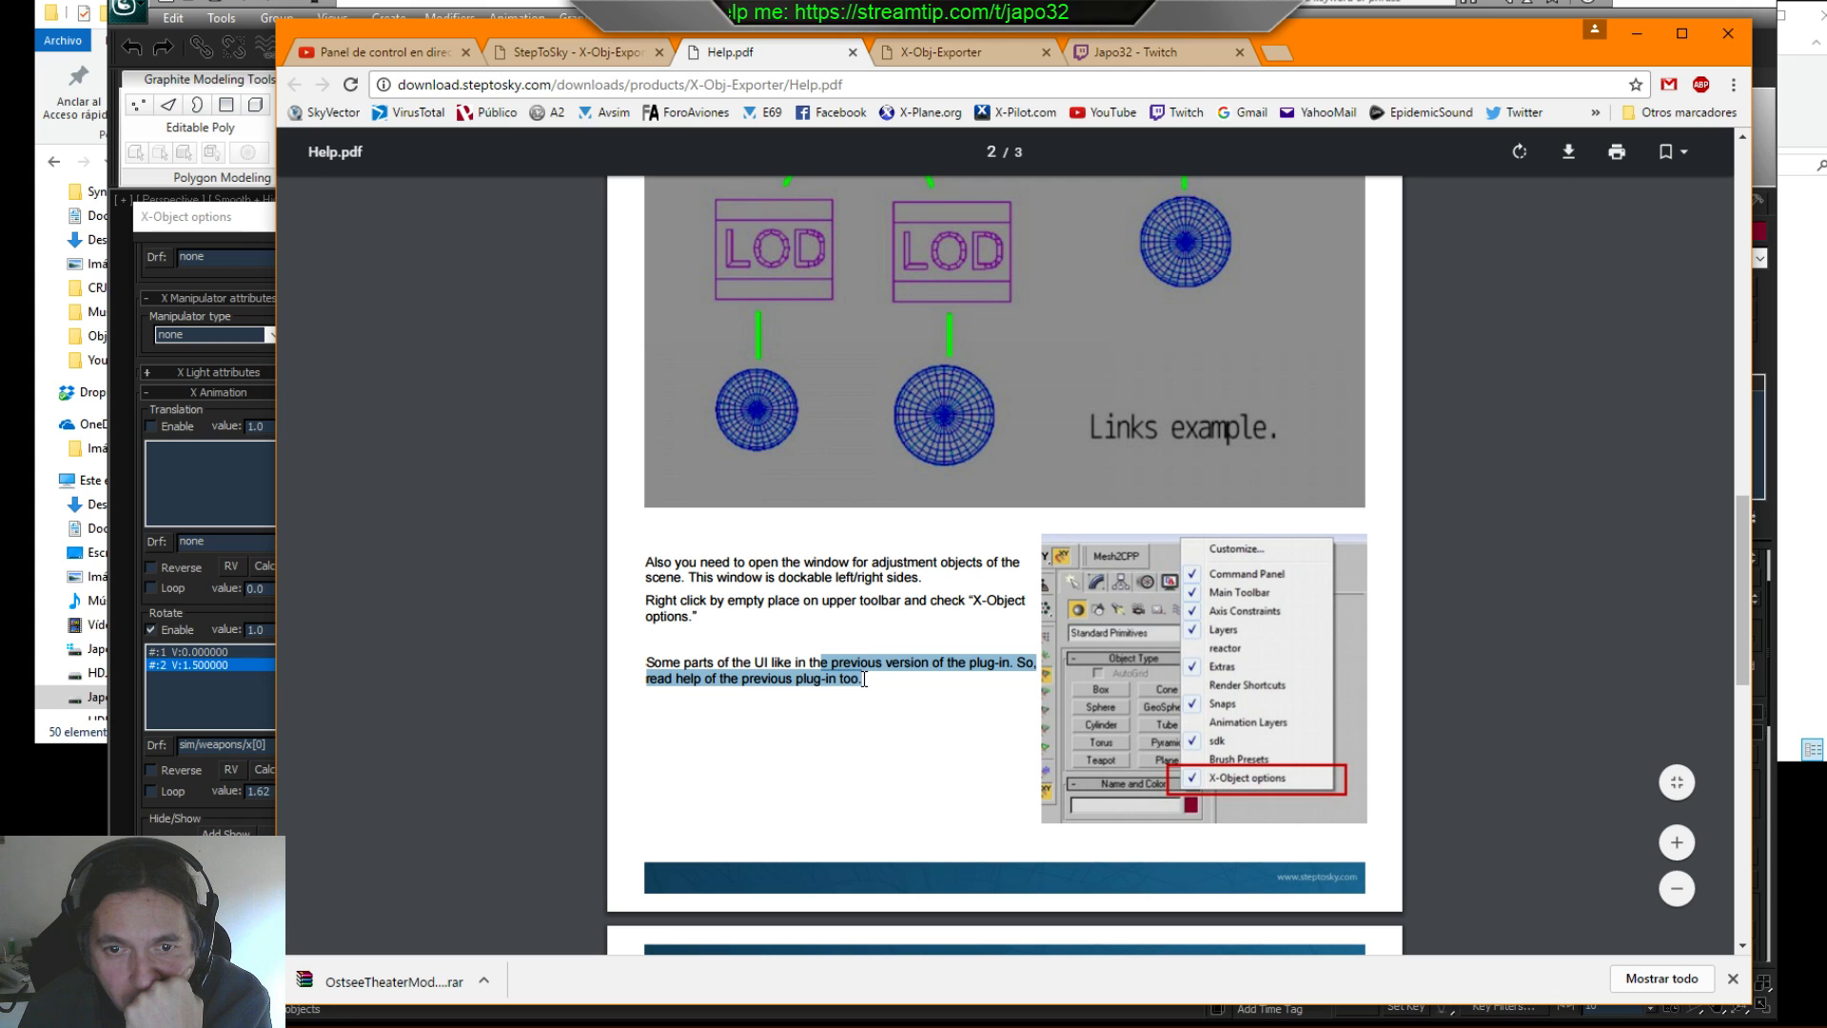
- Look over the topics on the StepToSky X-Obj-Exporter forum board and close the Twitch page
click(941, 53)
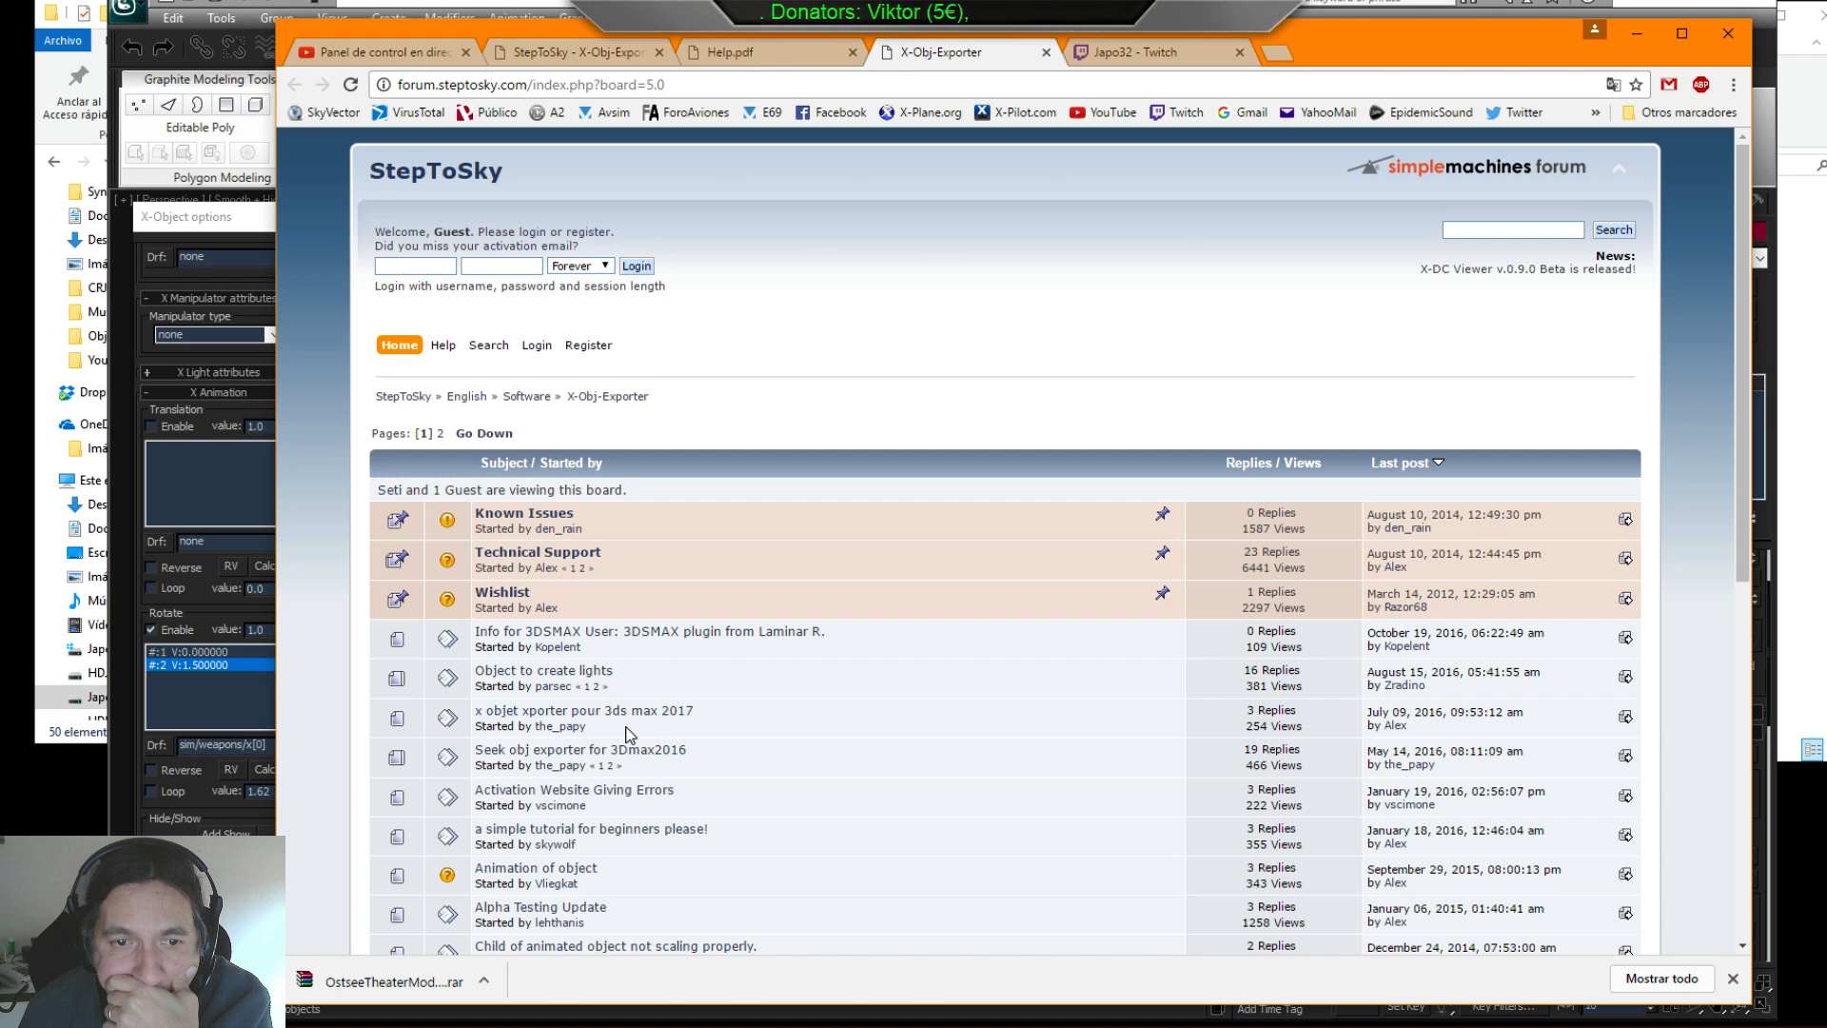
scroll(794, 788, down, 2)
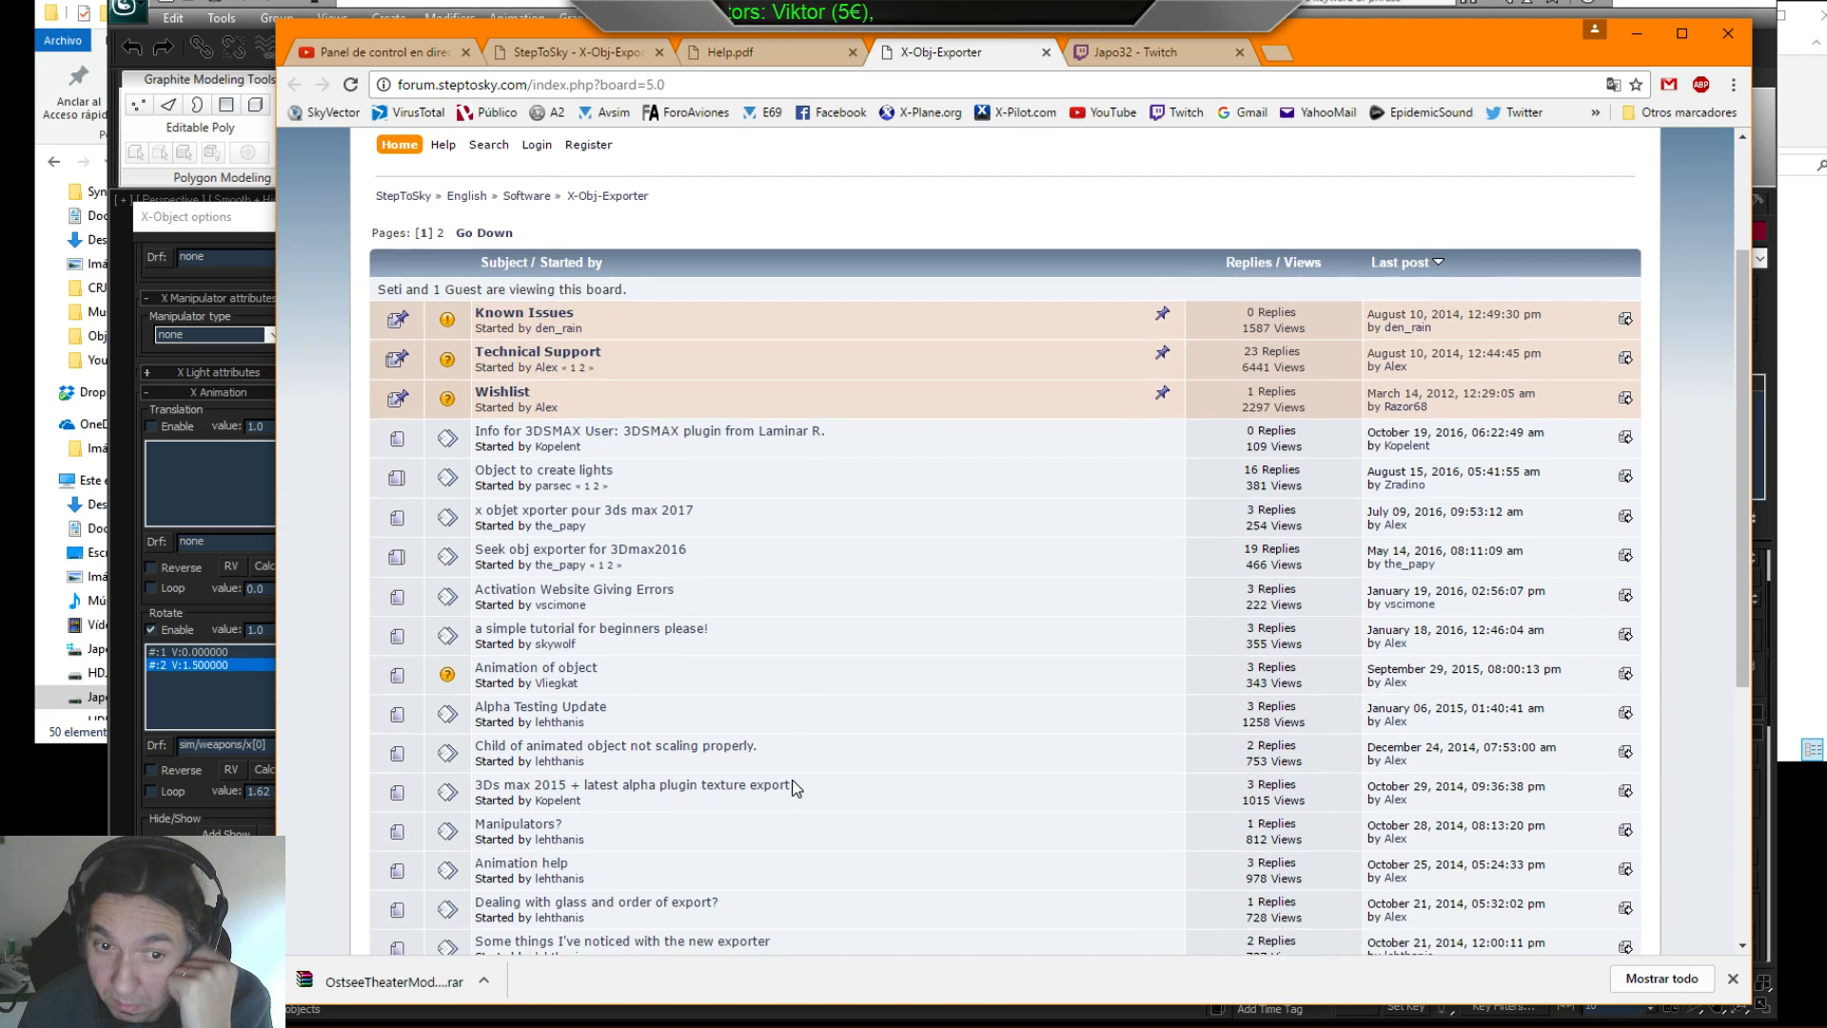
scroll(790, 752, up, 2)
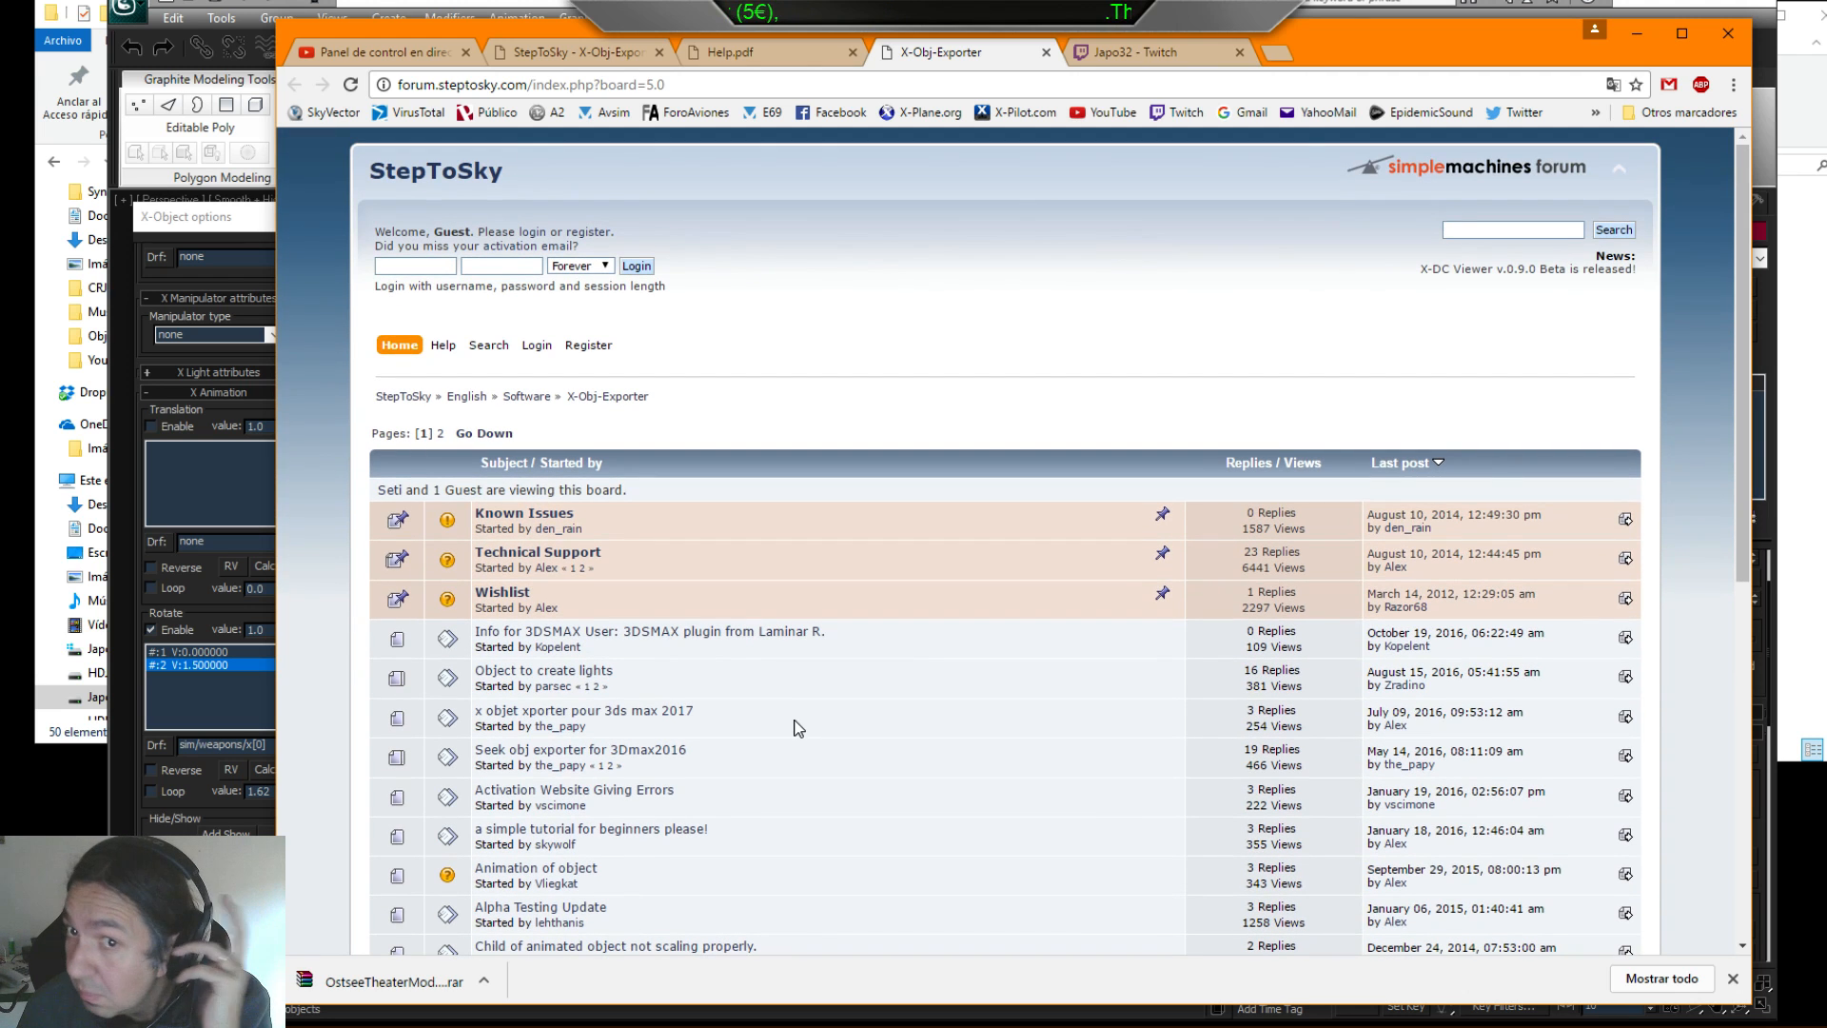
click(1204, 57)
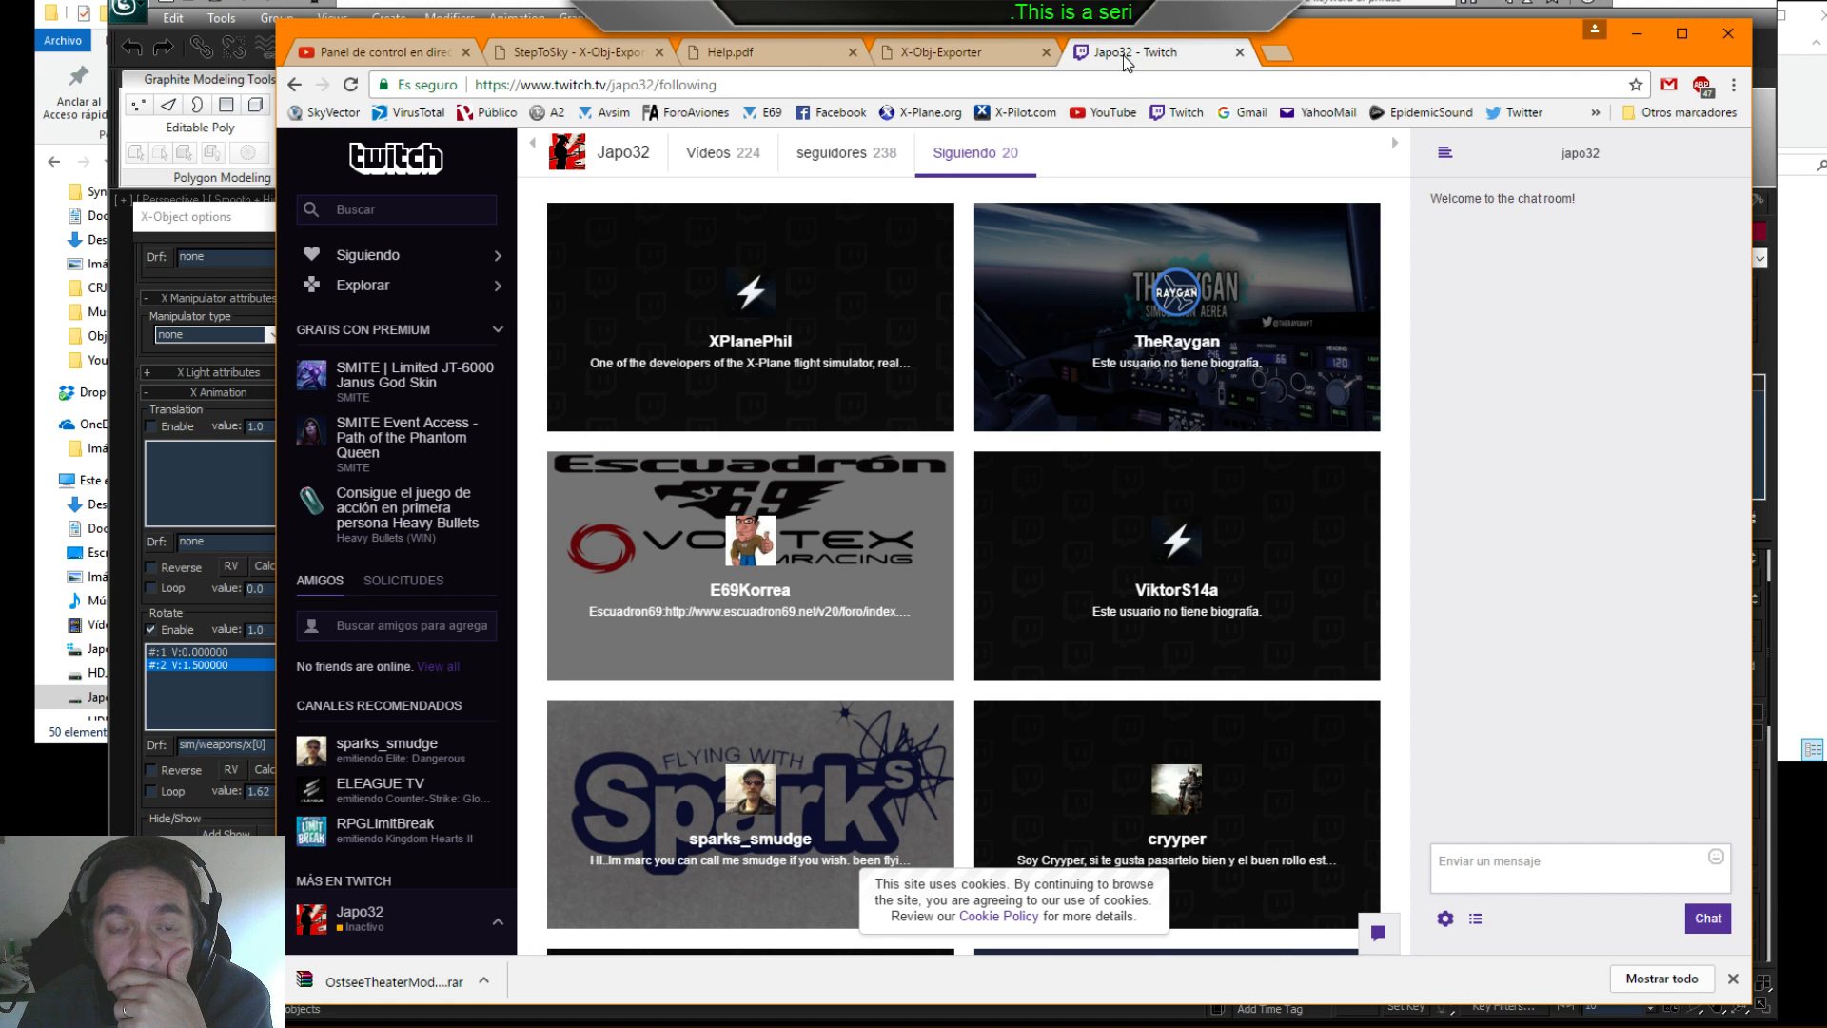
click(1239, 52)
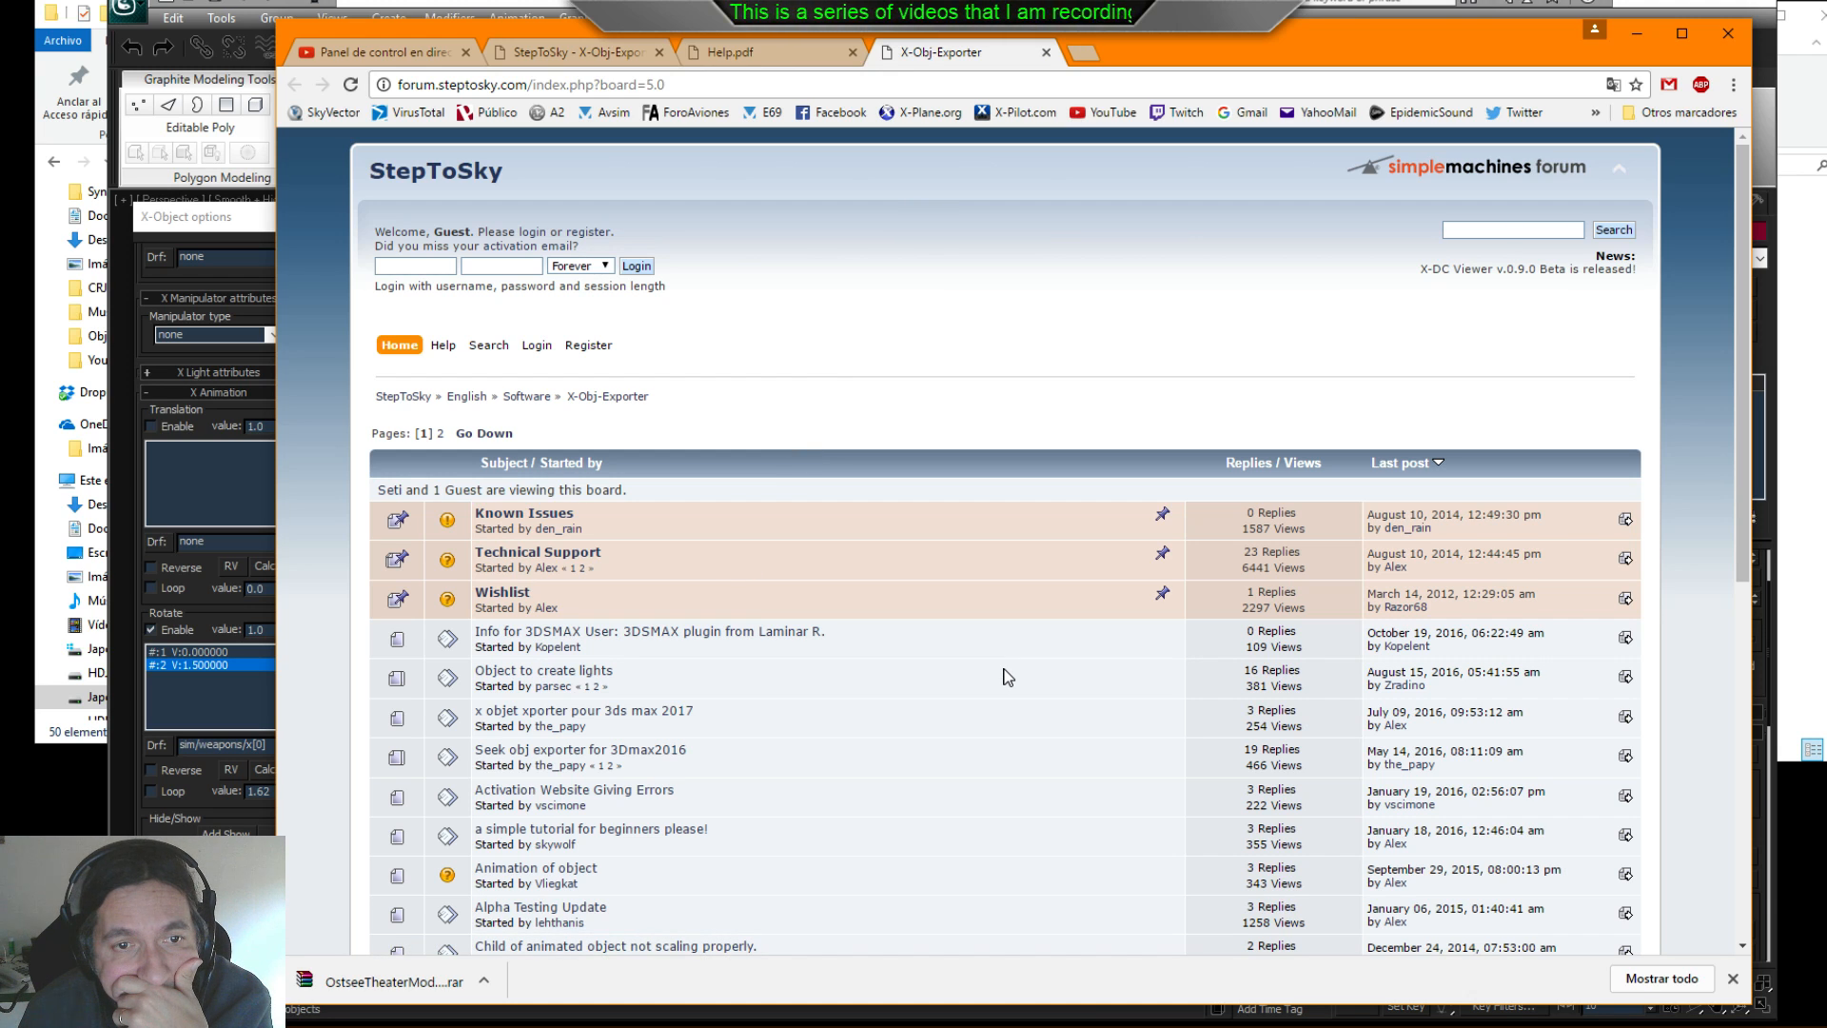
- Open the Known Issues topic and read its entries on animation translate and exporting lines
click(548, 516)
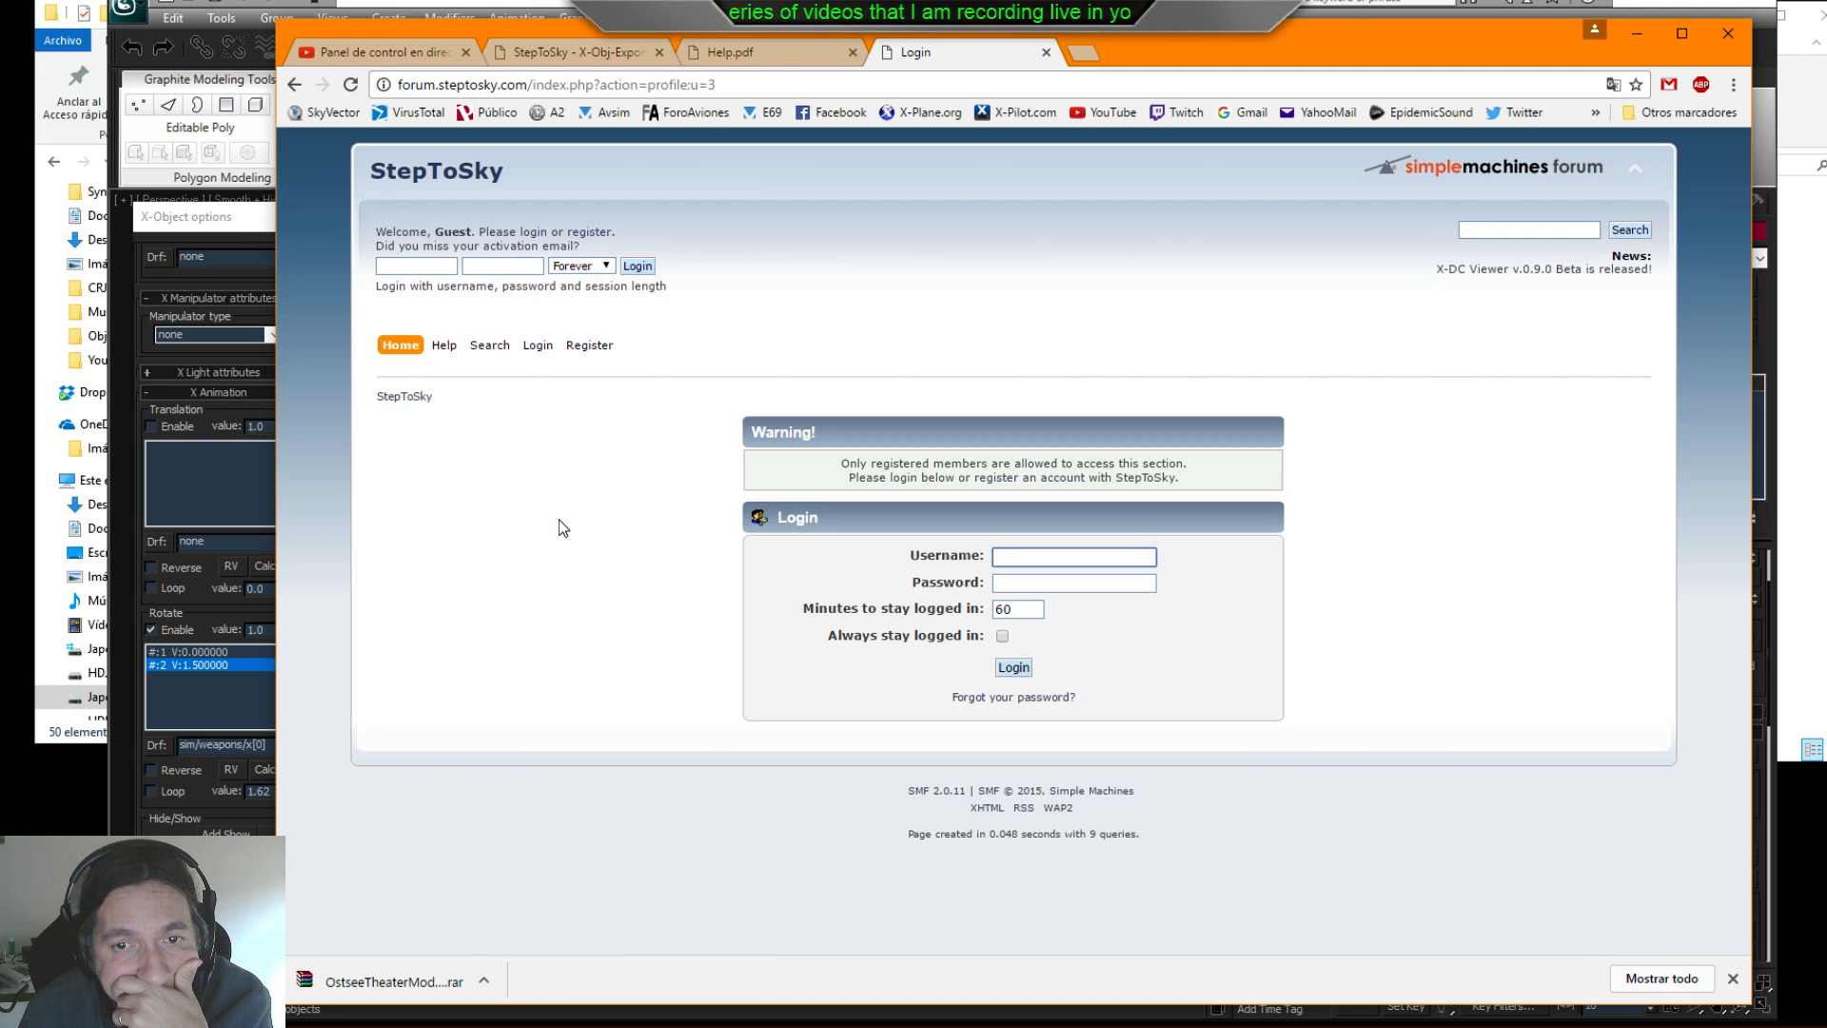
key(alt+Left)
click(528, 515)
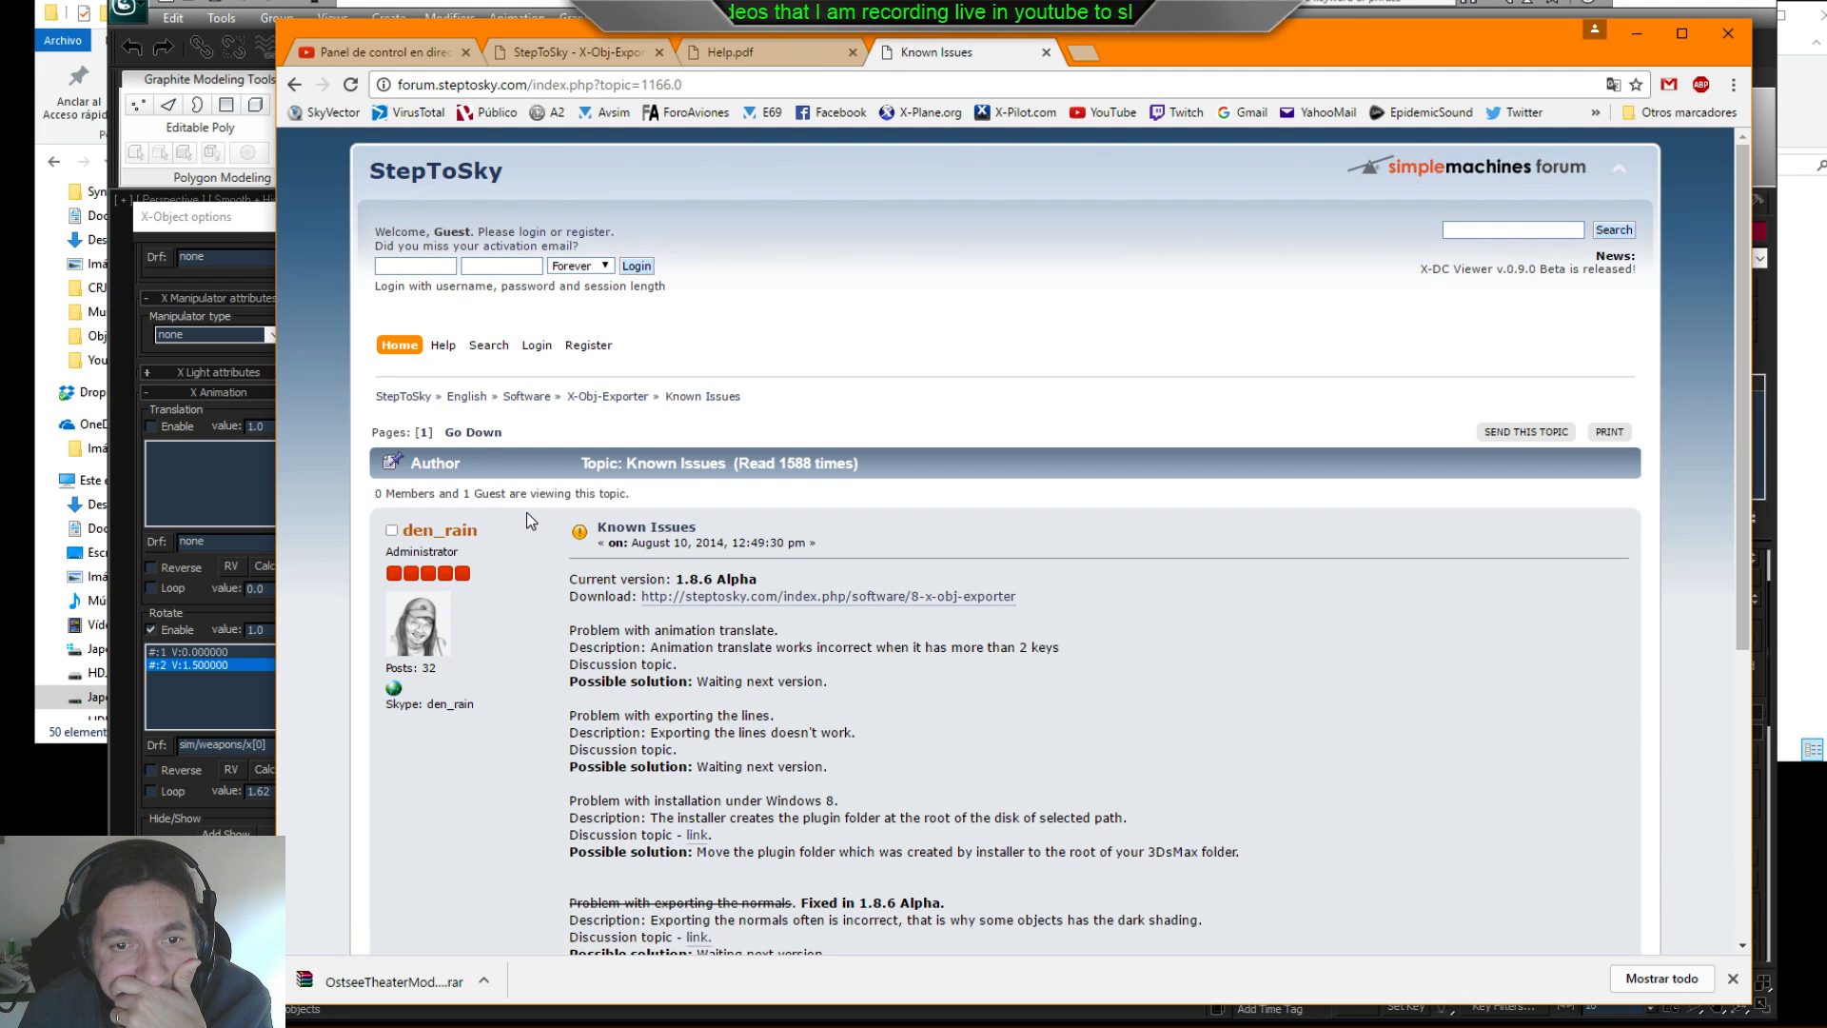
drag(684, 630, 898, 647)
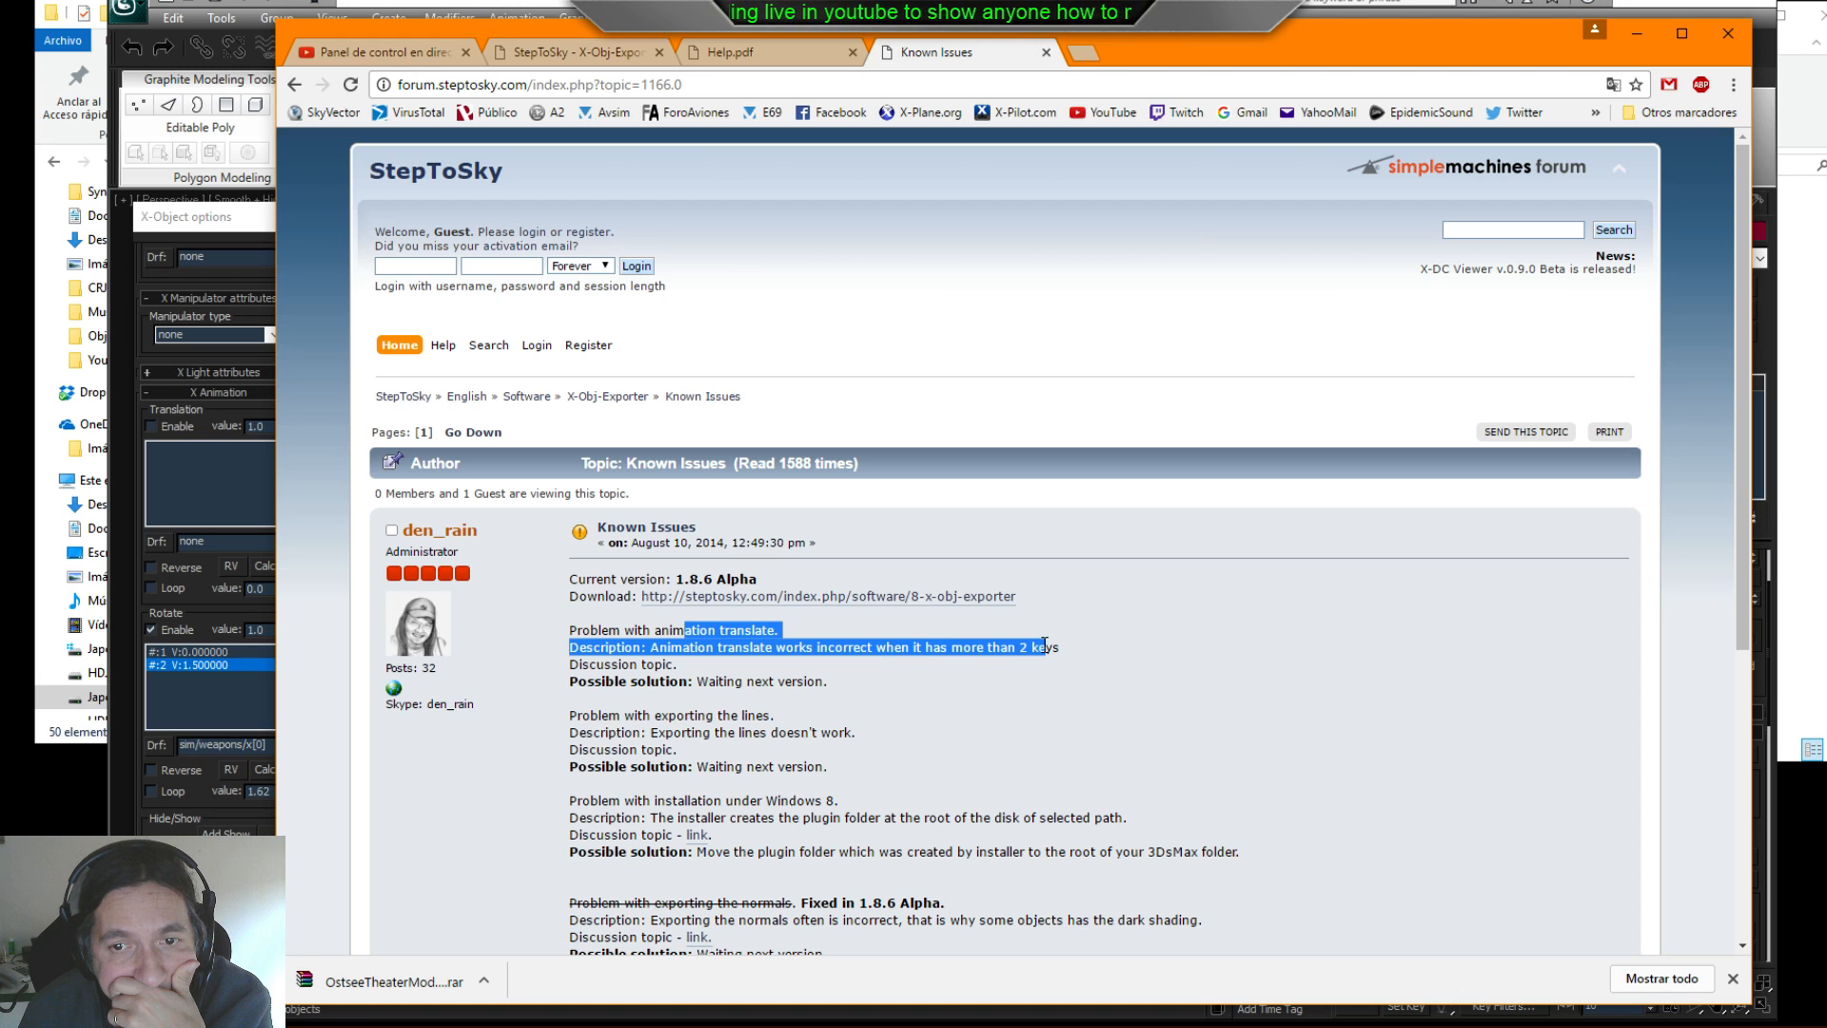
drag(1050, 649, 1054, 687)
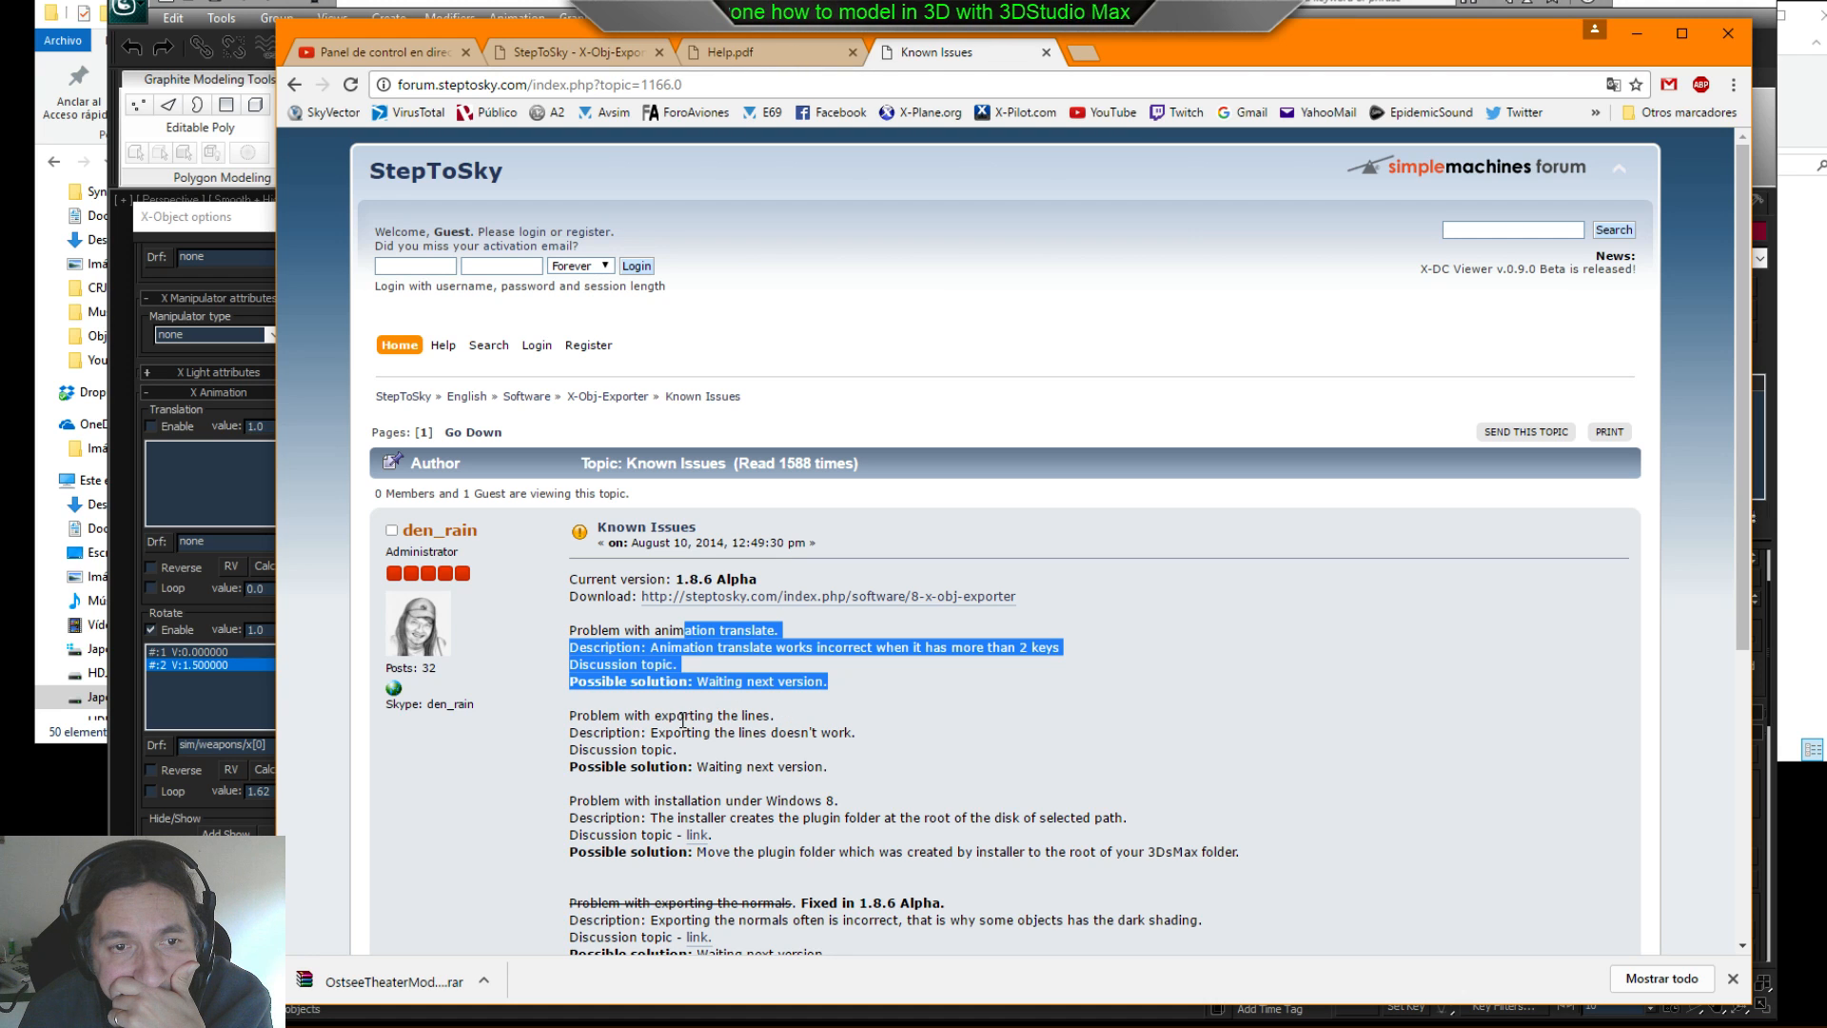
drag(684, 716, 838, 769)
scroll(882, 739, down, 5)
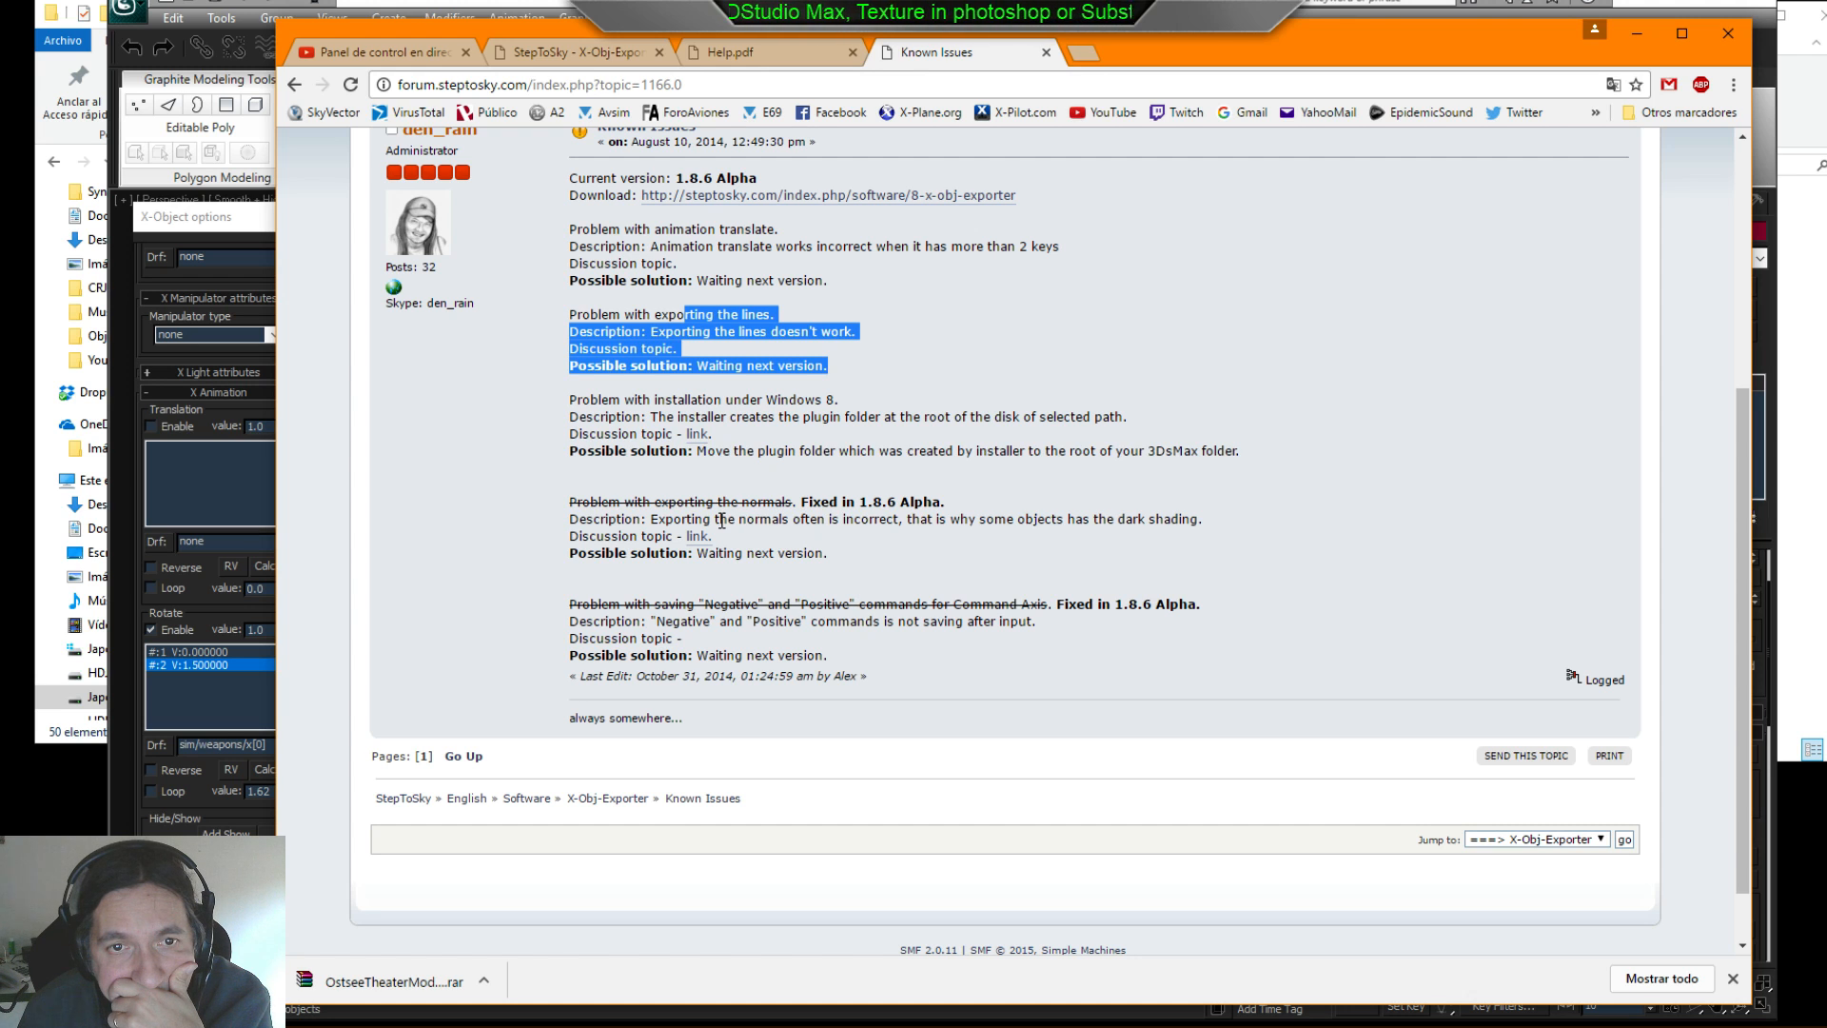
- Return to the forum board, open the Animation help topic and read its posts
key(alt+Left)
scroll(723, 523, down, 2)
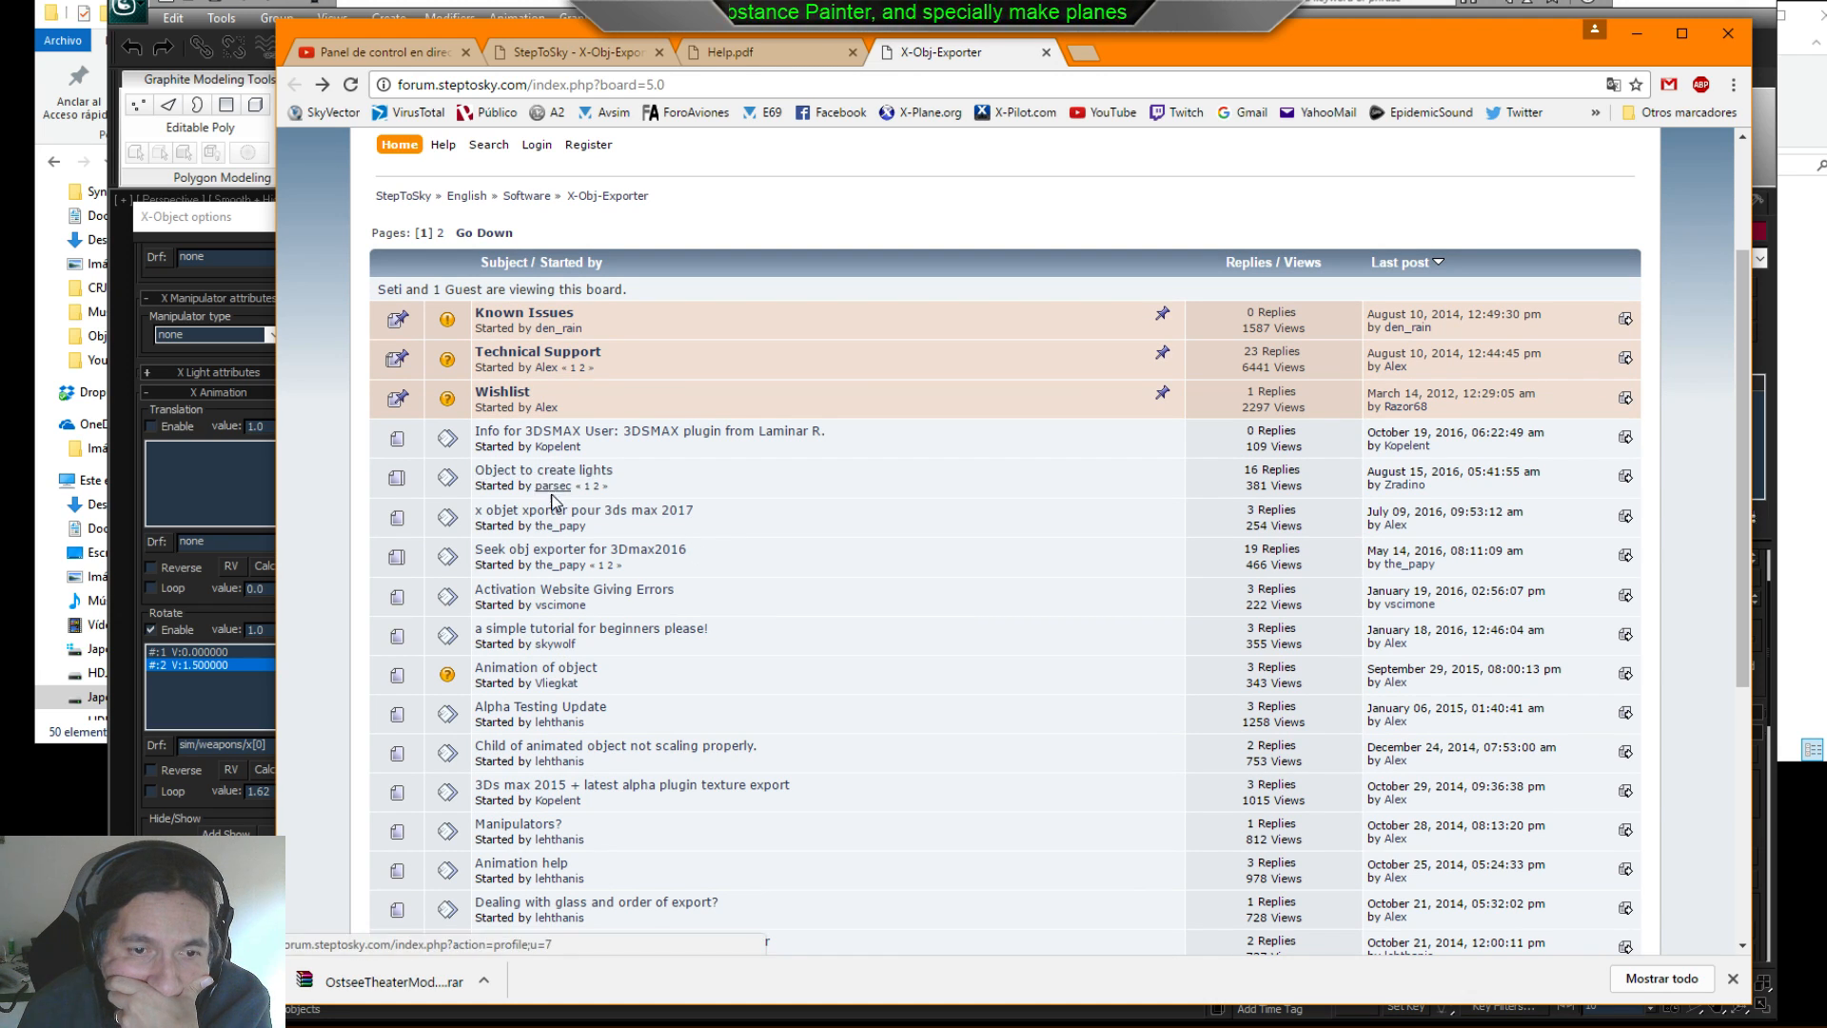
scroll(558, 526, down, 1)
click(529, 762)
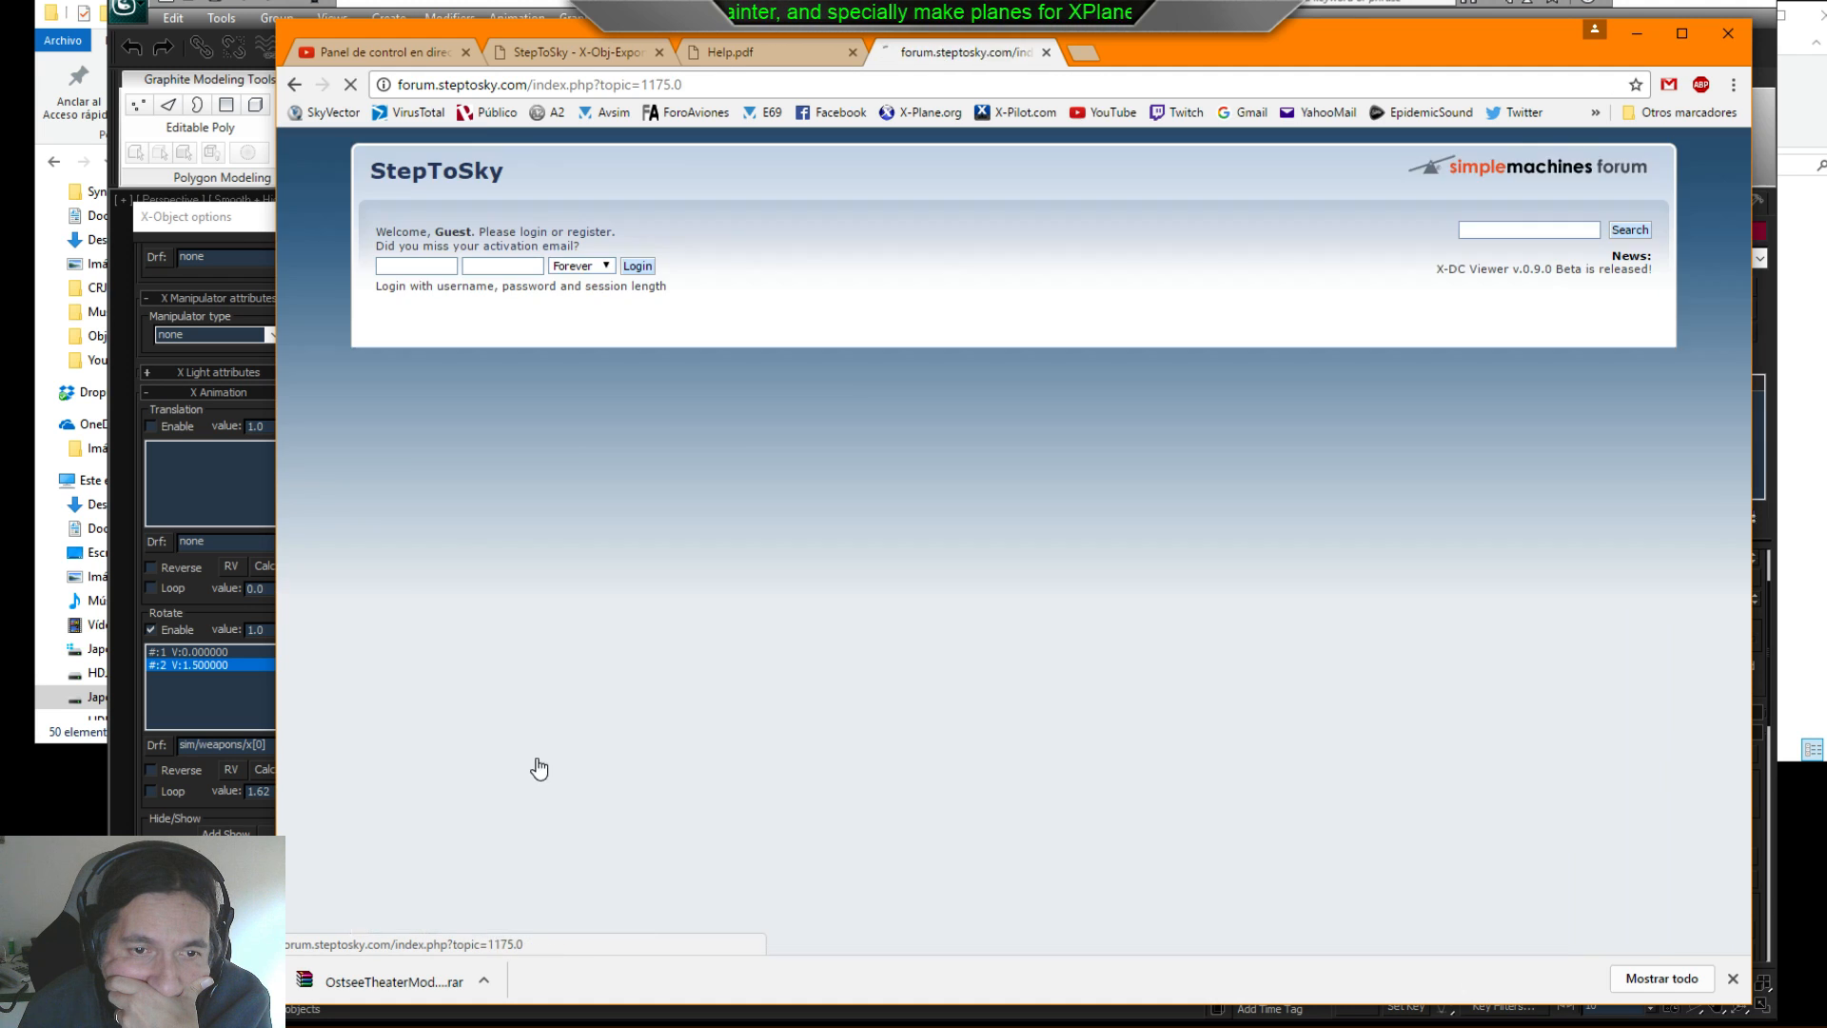
scroll(667, 545, down, 3)
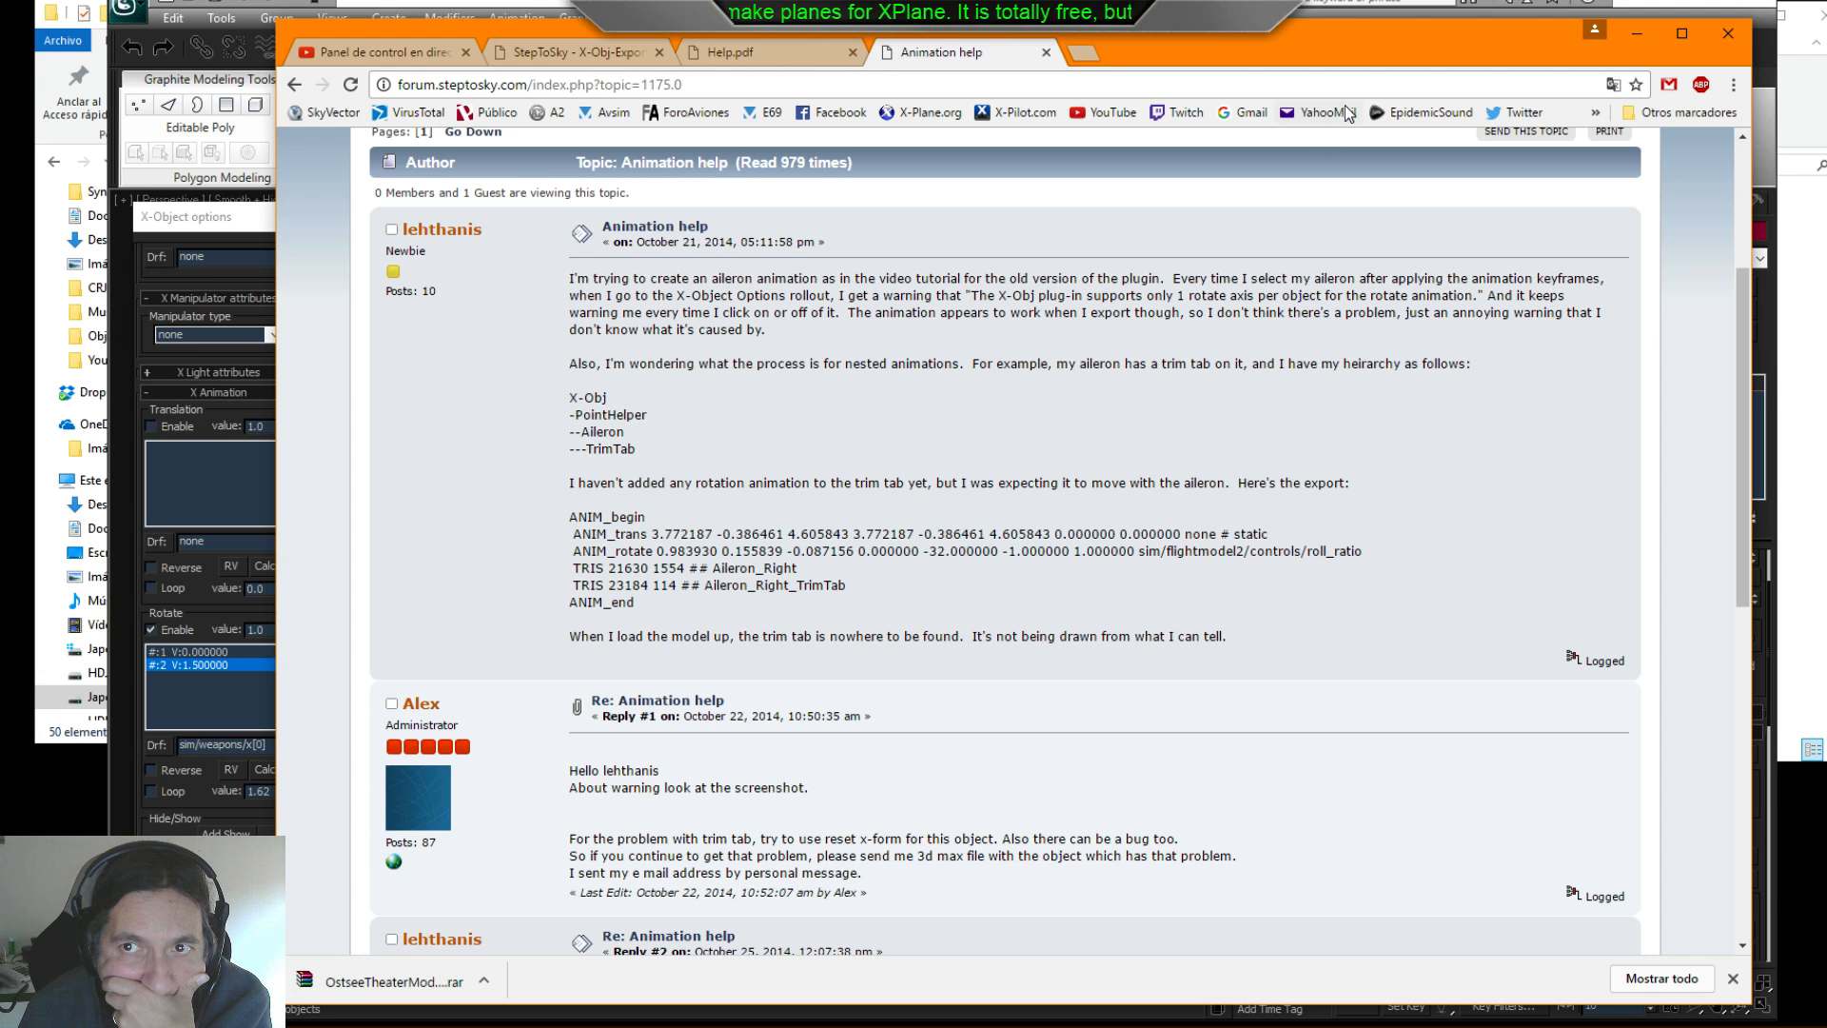
- Close the forum topic and Help.pdf, and move the browser window aside to return to 3ds Max
click(1046, 53)
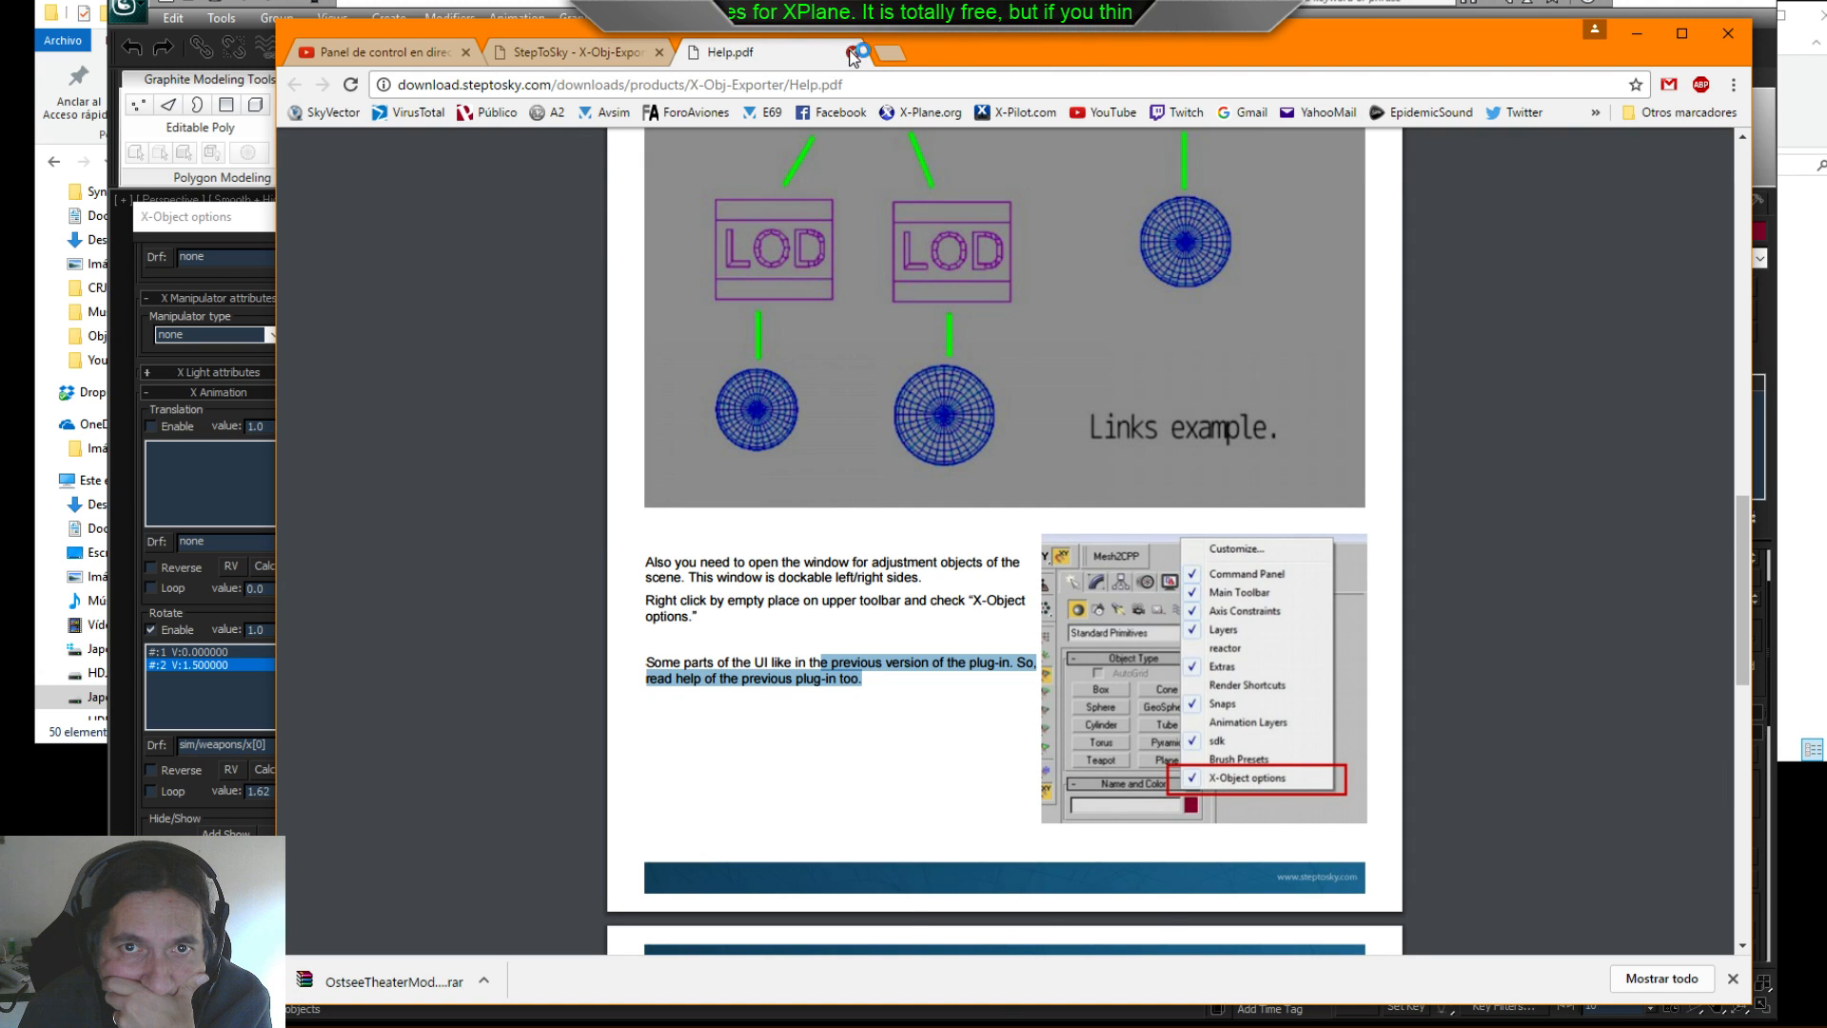
click(853, 52)
drag(906, 49, 1826, 67)
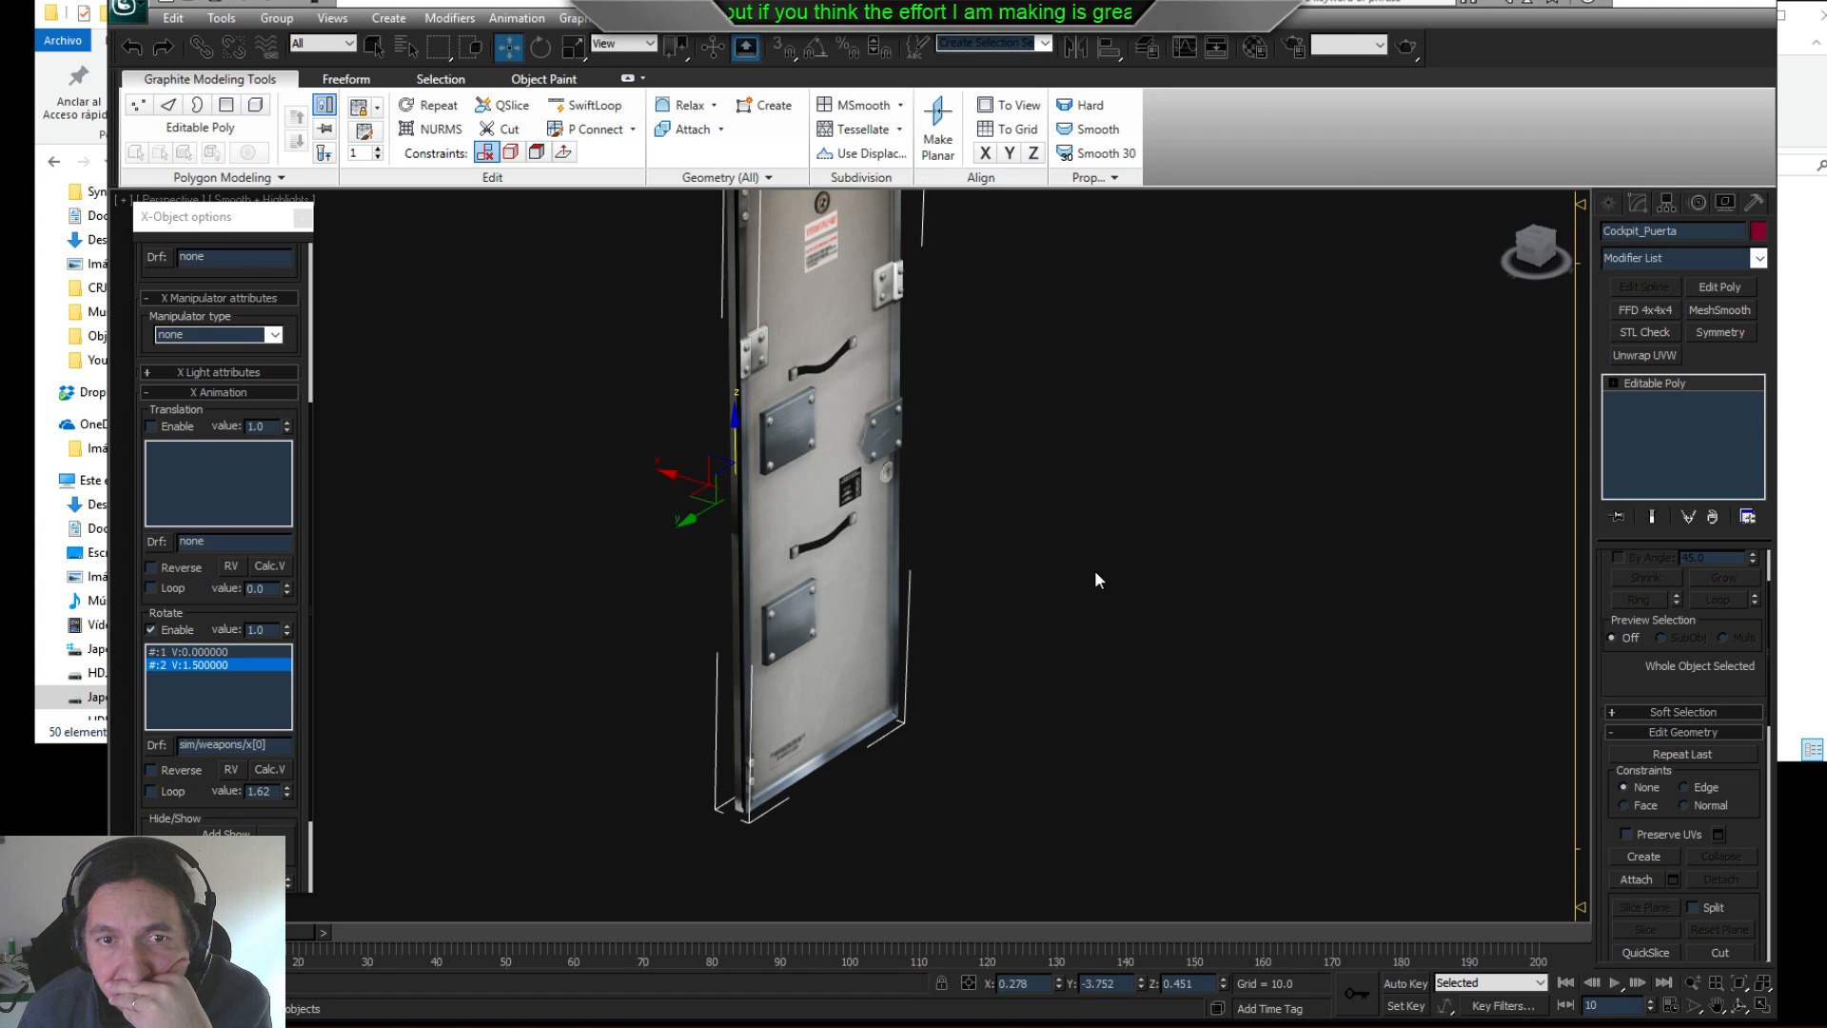
- Check the cockpit door's two Rotate keys and loop value in X-Object options
click(210, 653)
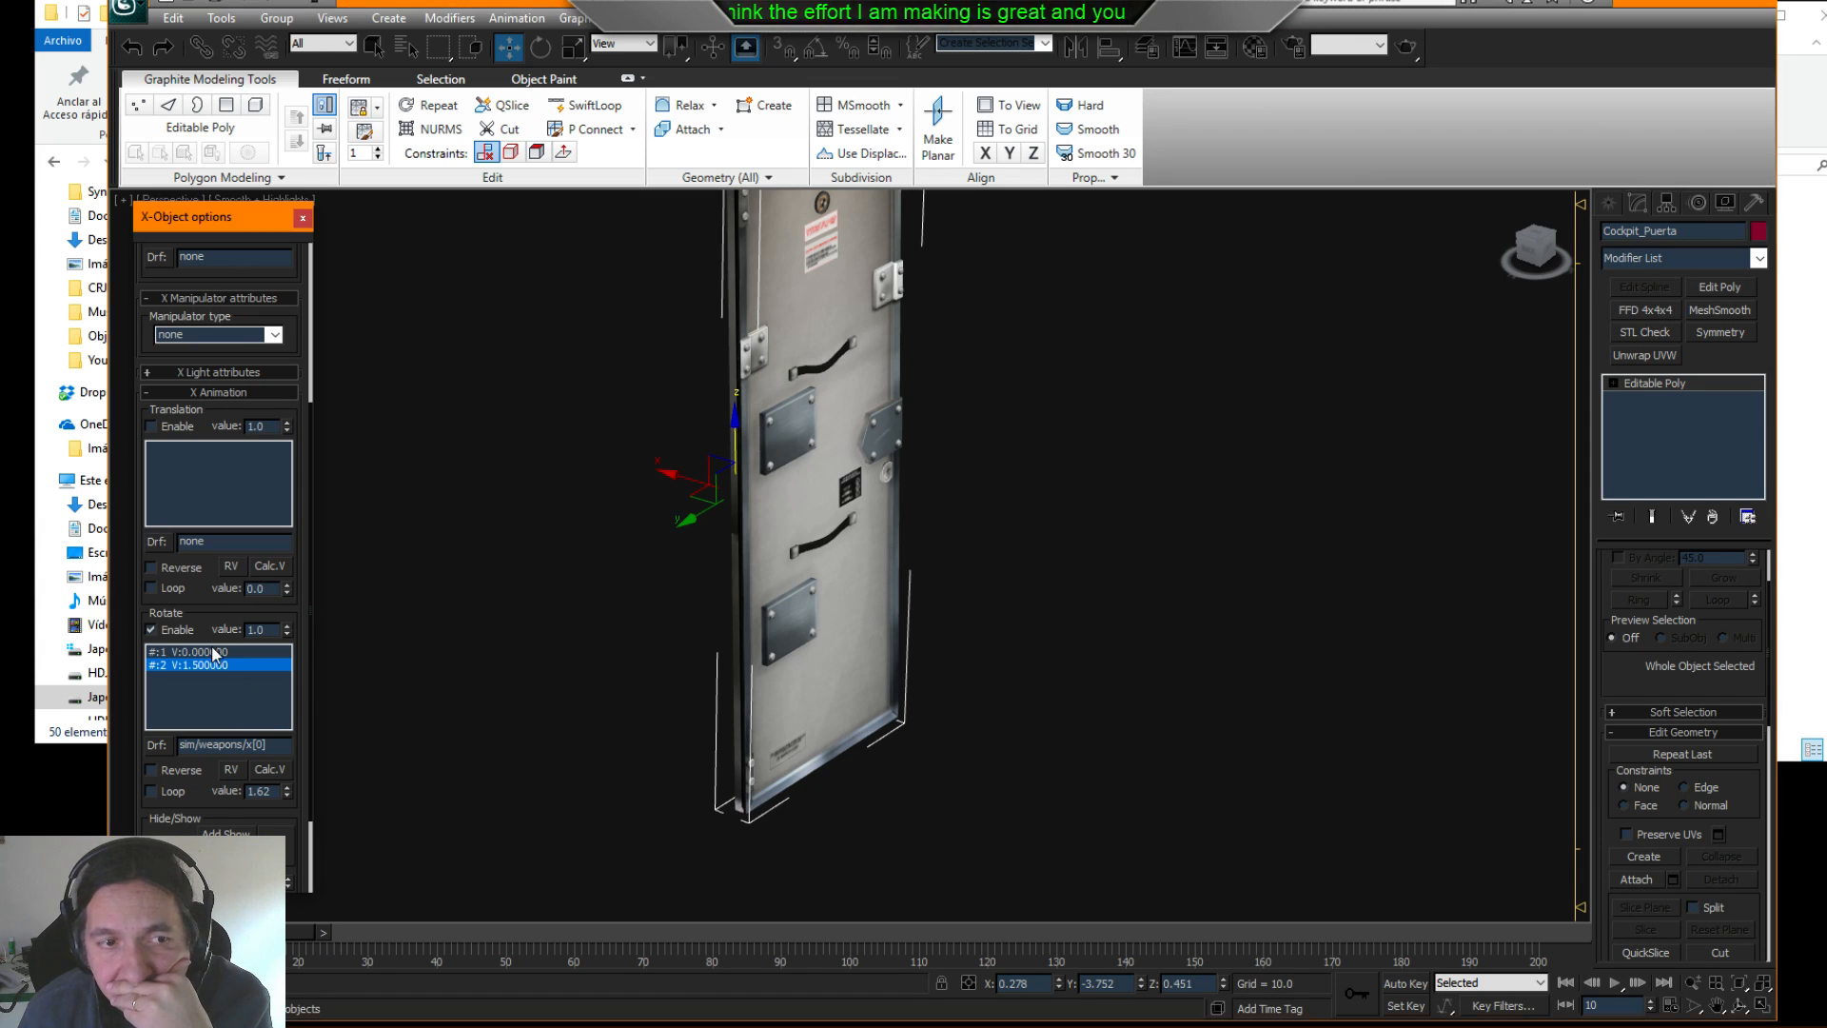
click(210, 664)
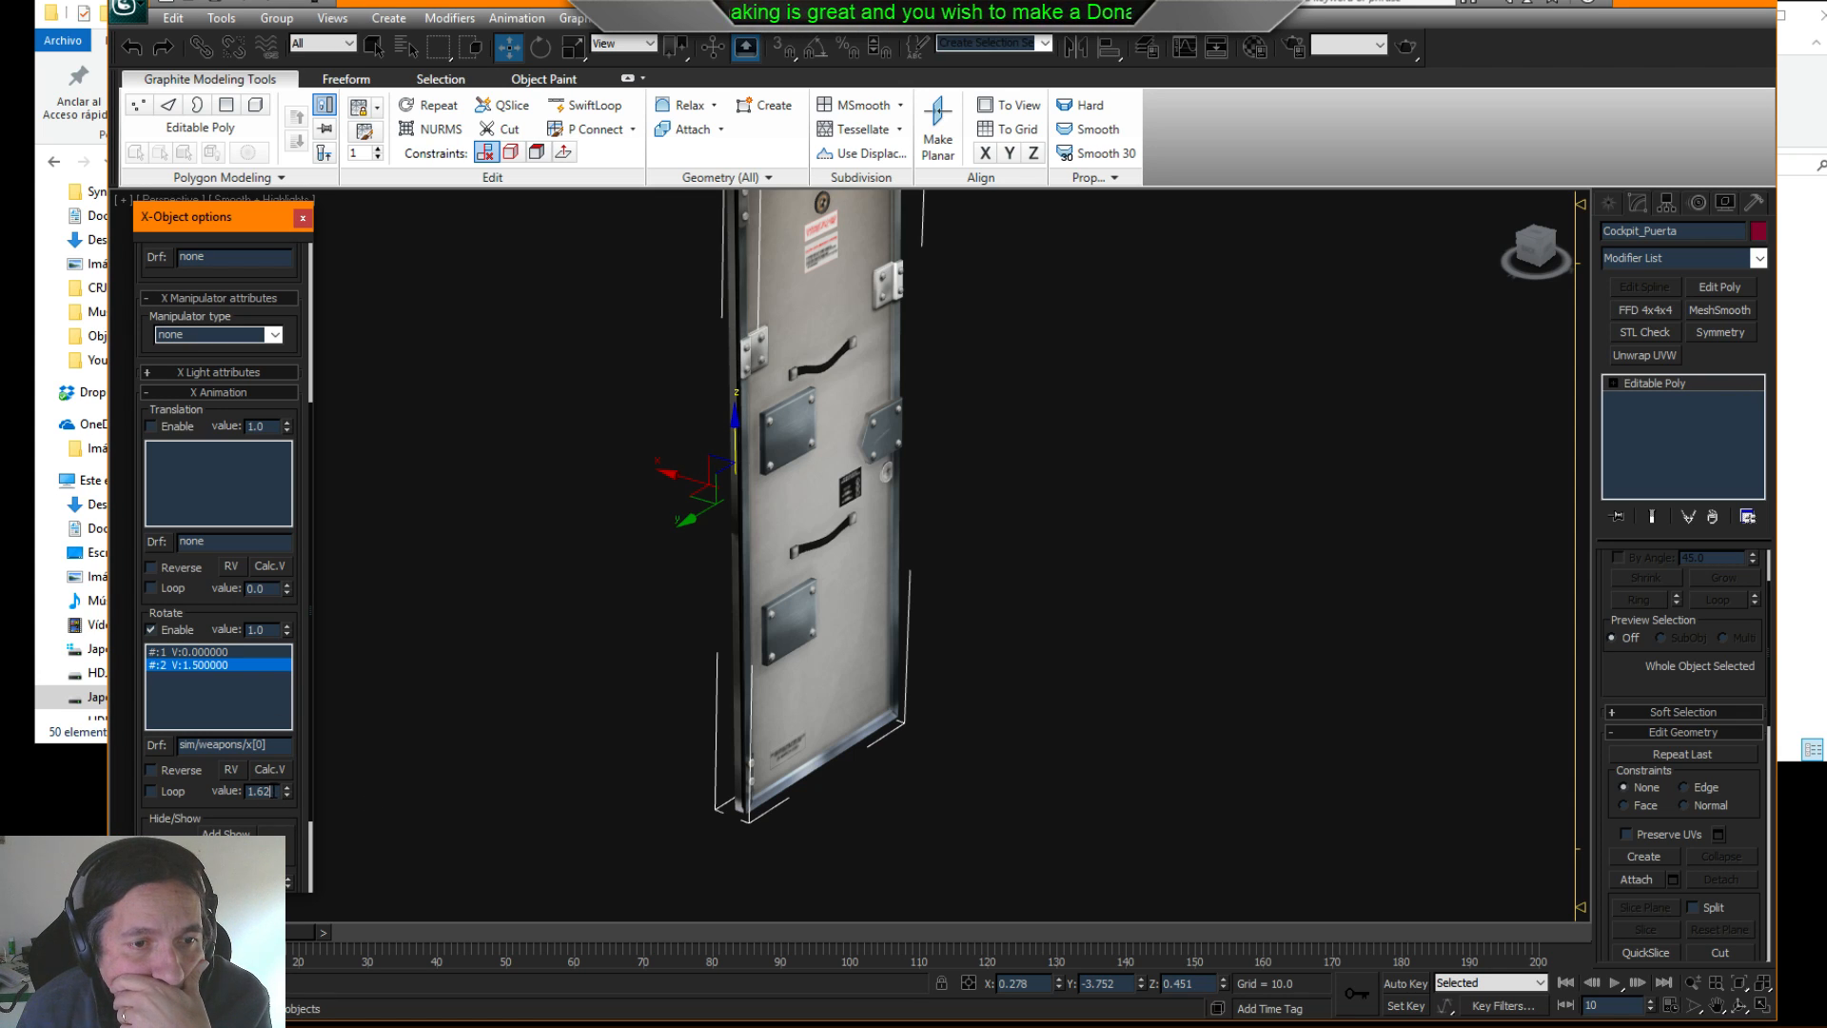
double_click(259, 791)
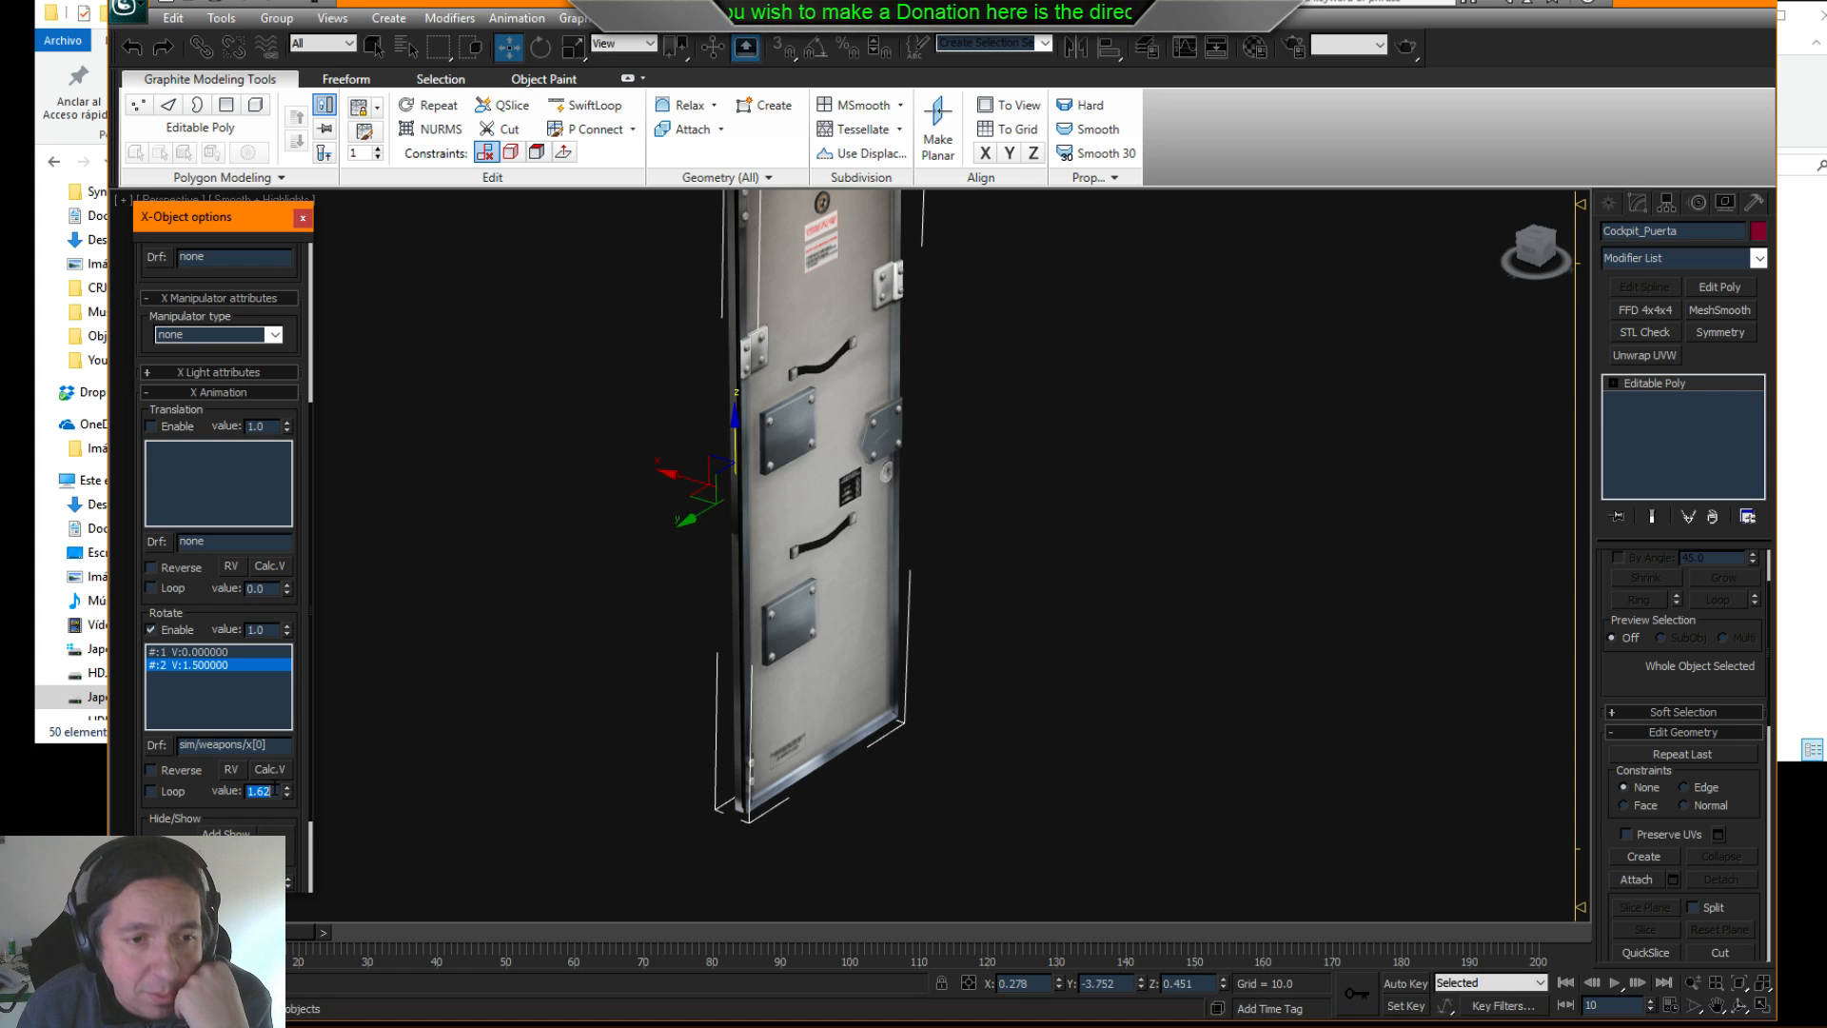
click(221, 666)
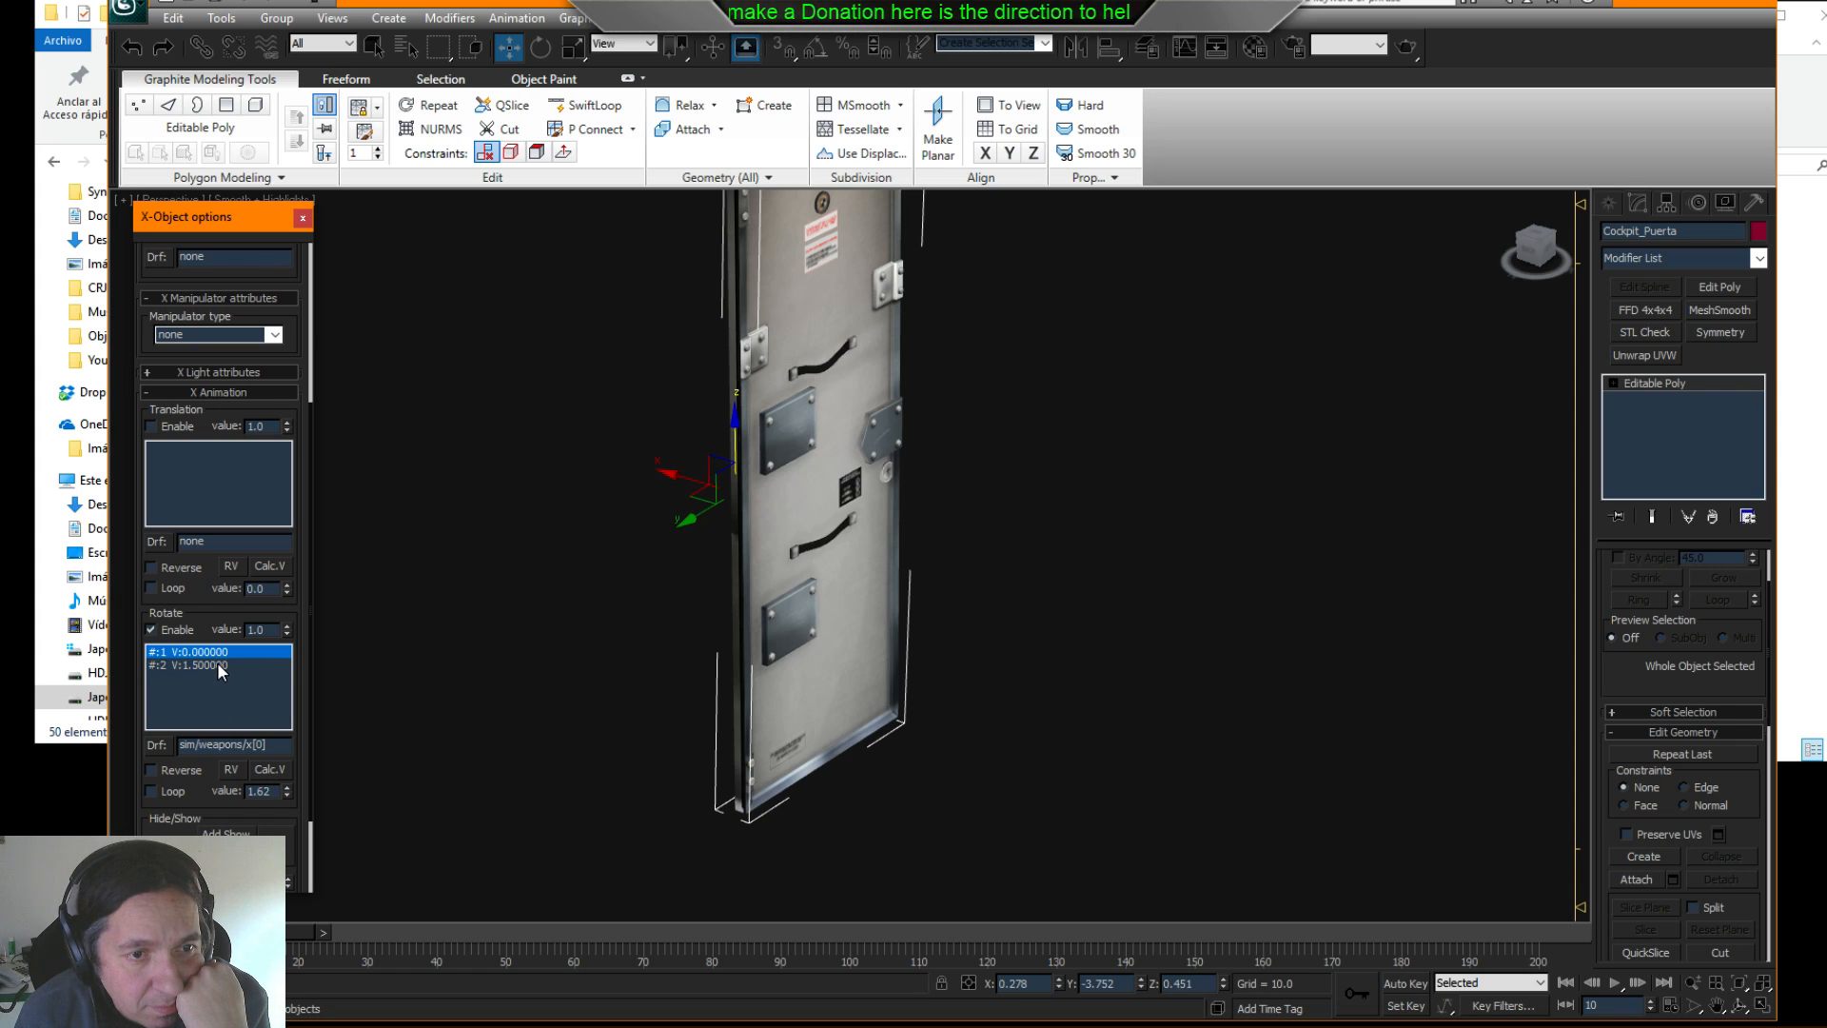
click(1702, 502)
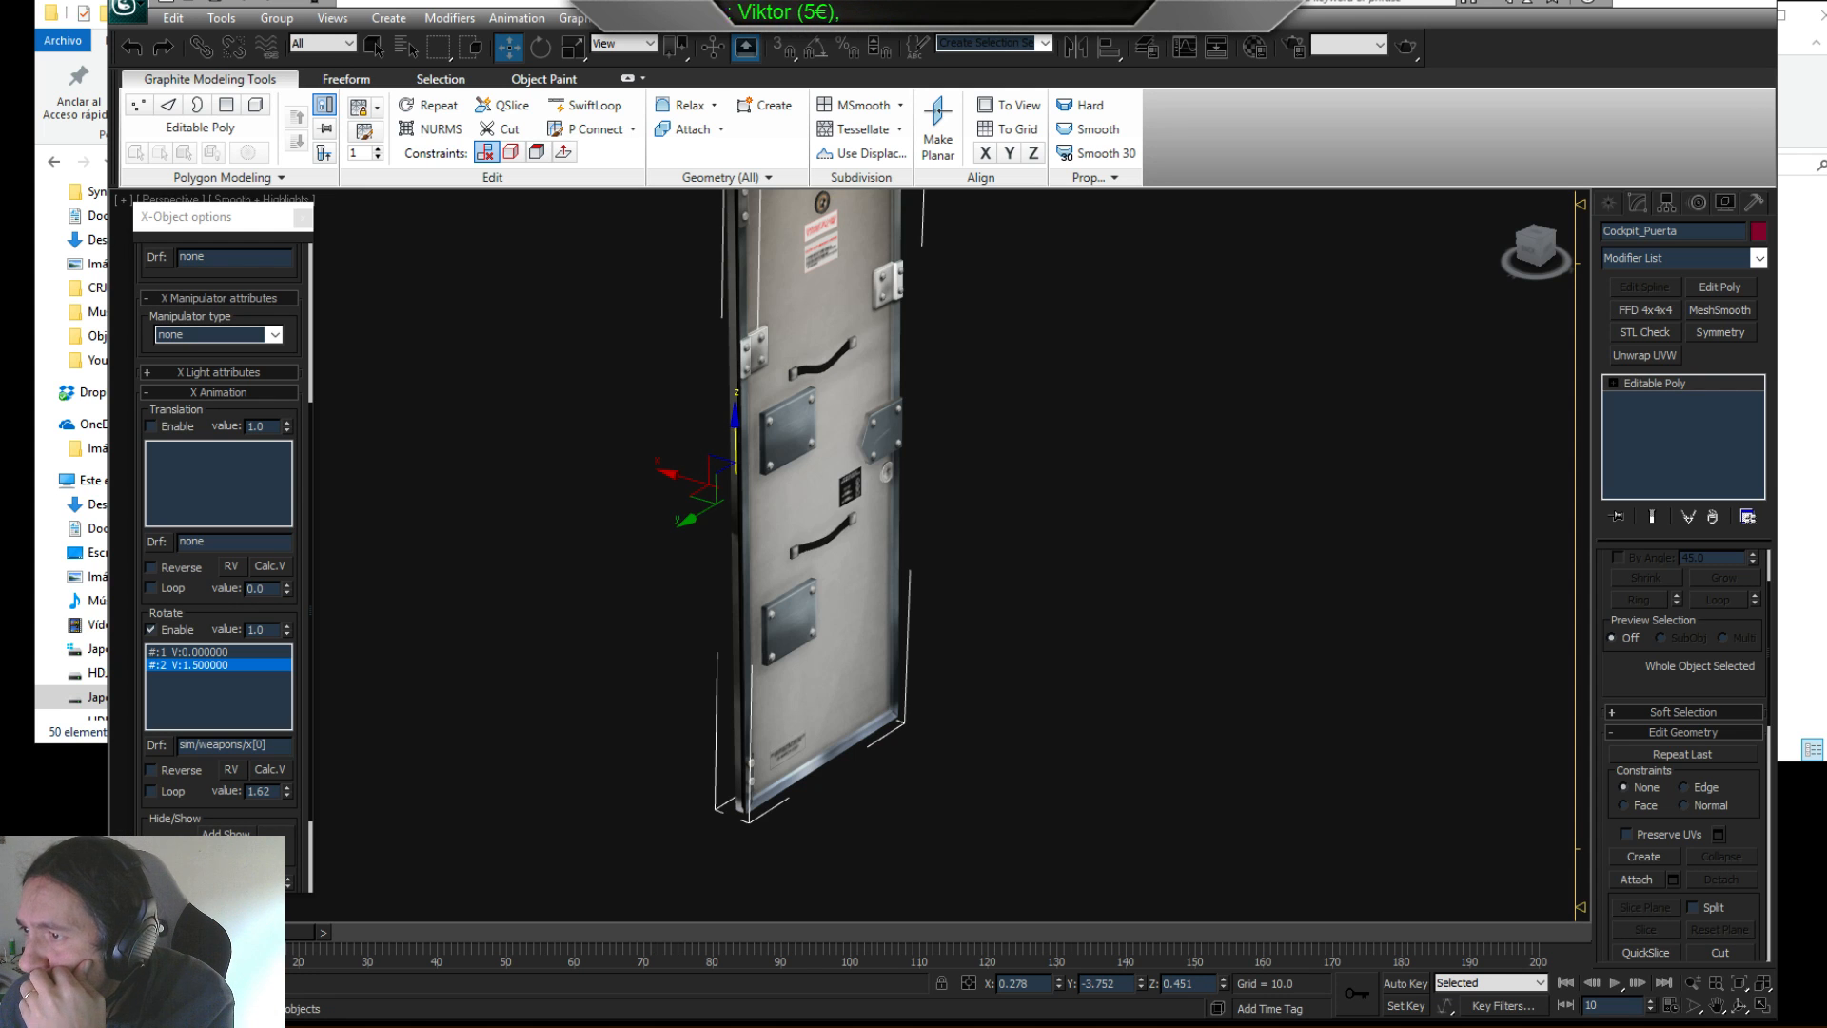
- Bring the browser back and read the X-Plane OBJ Export (old) page's notes on manual activation and supported versions
drag(1826, 71, 1180, 46)
drag(1012, 326, 1525, 351)
click(779, 348)
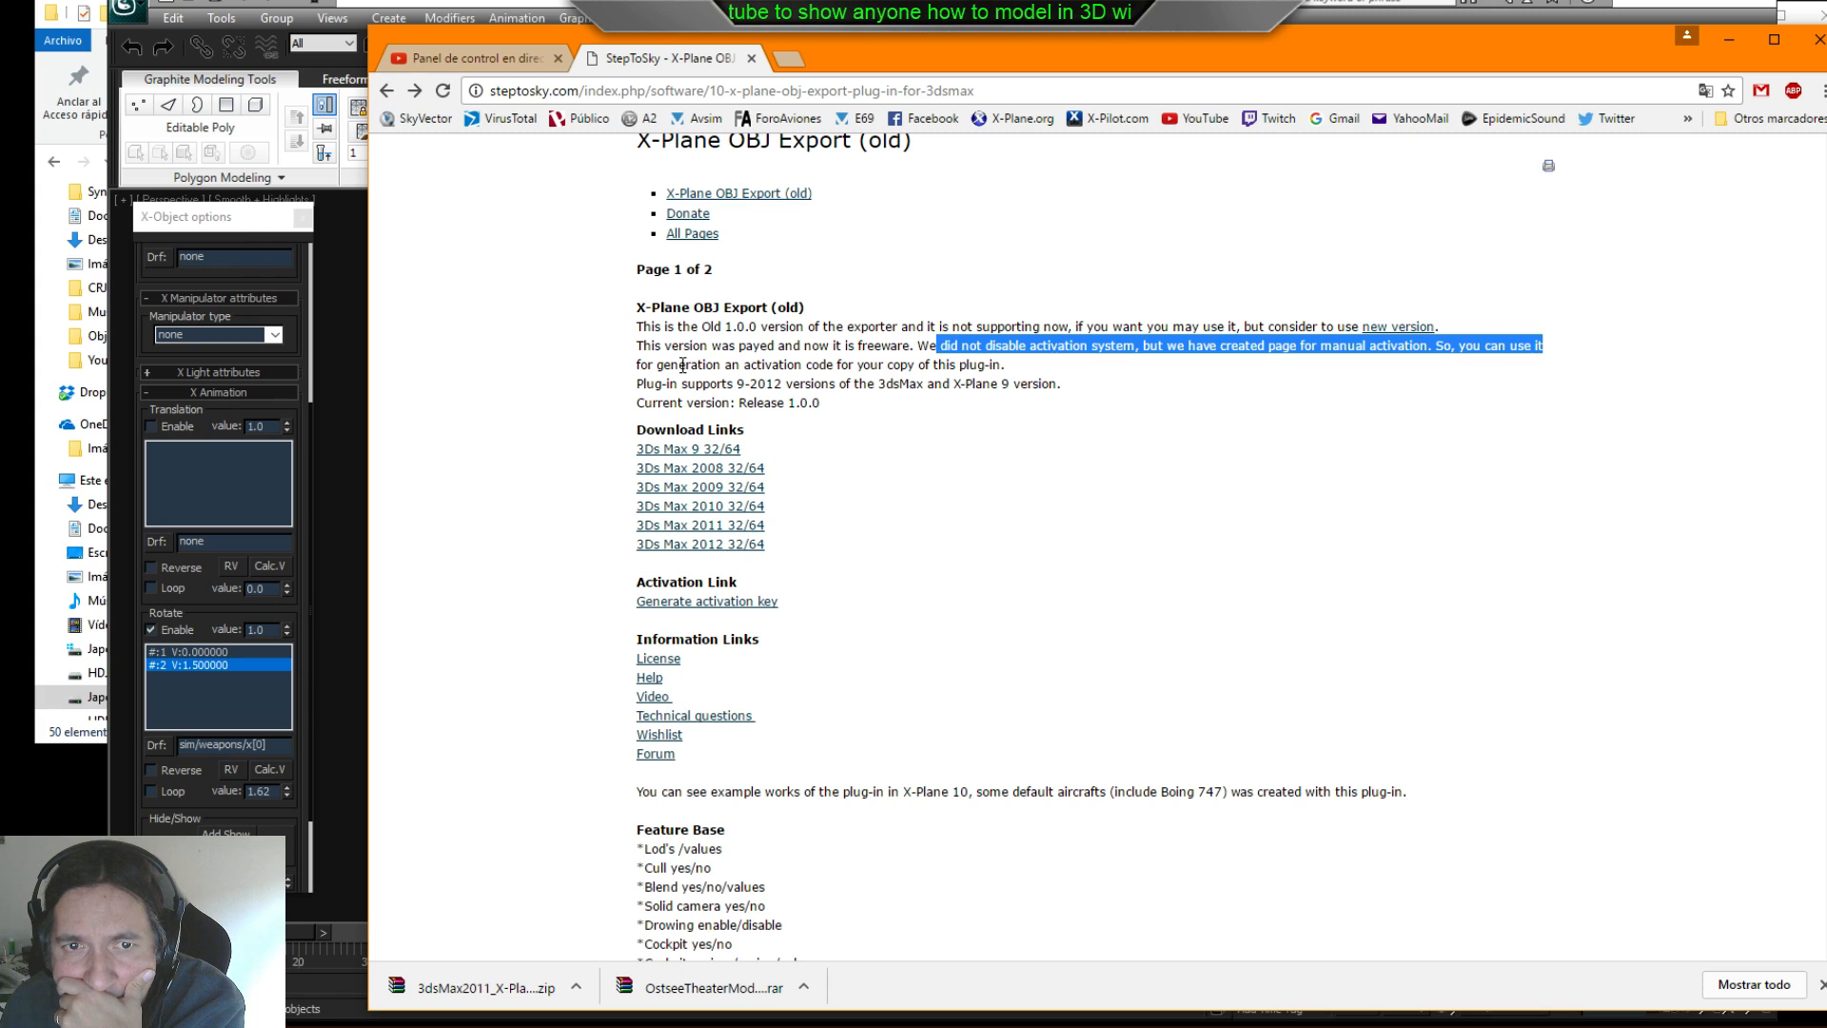
drag(682, 366, 843, 366)
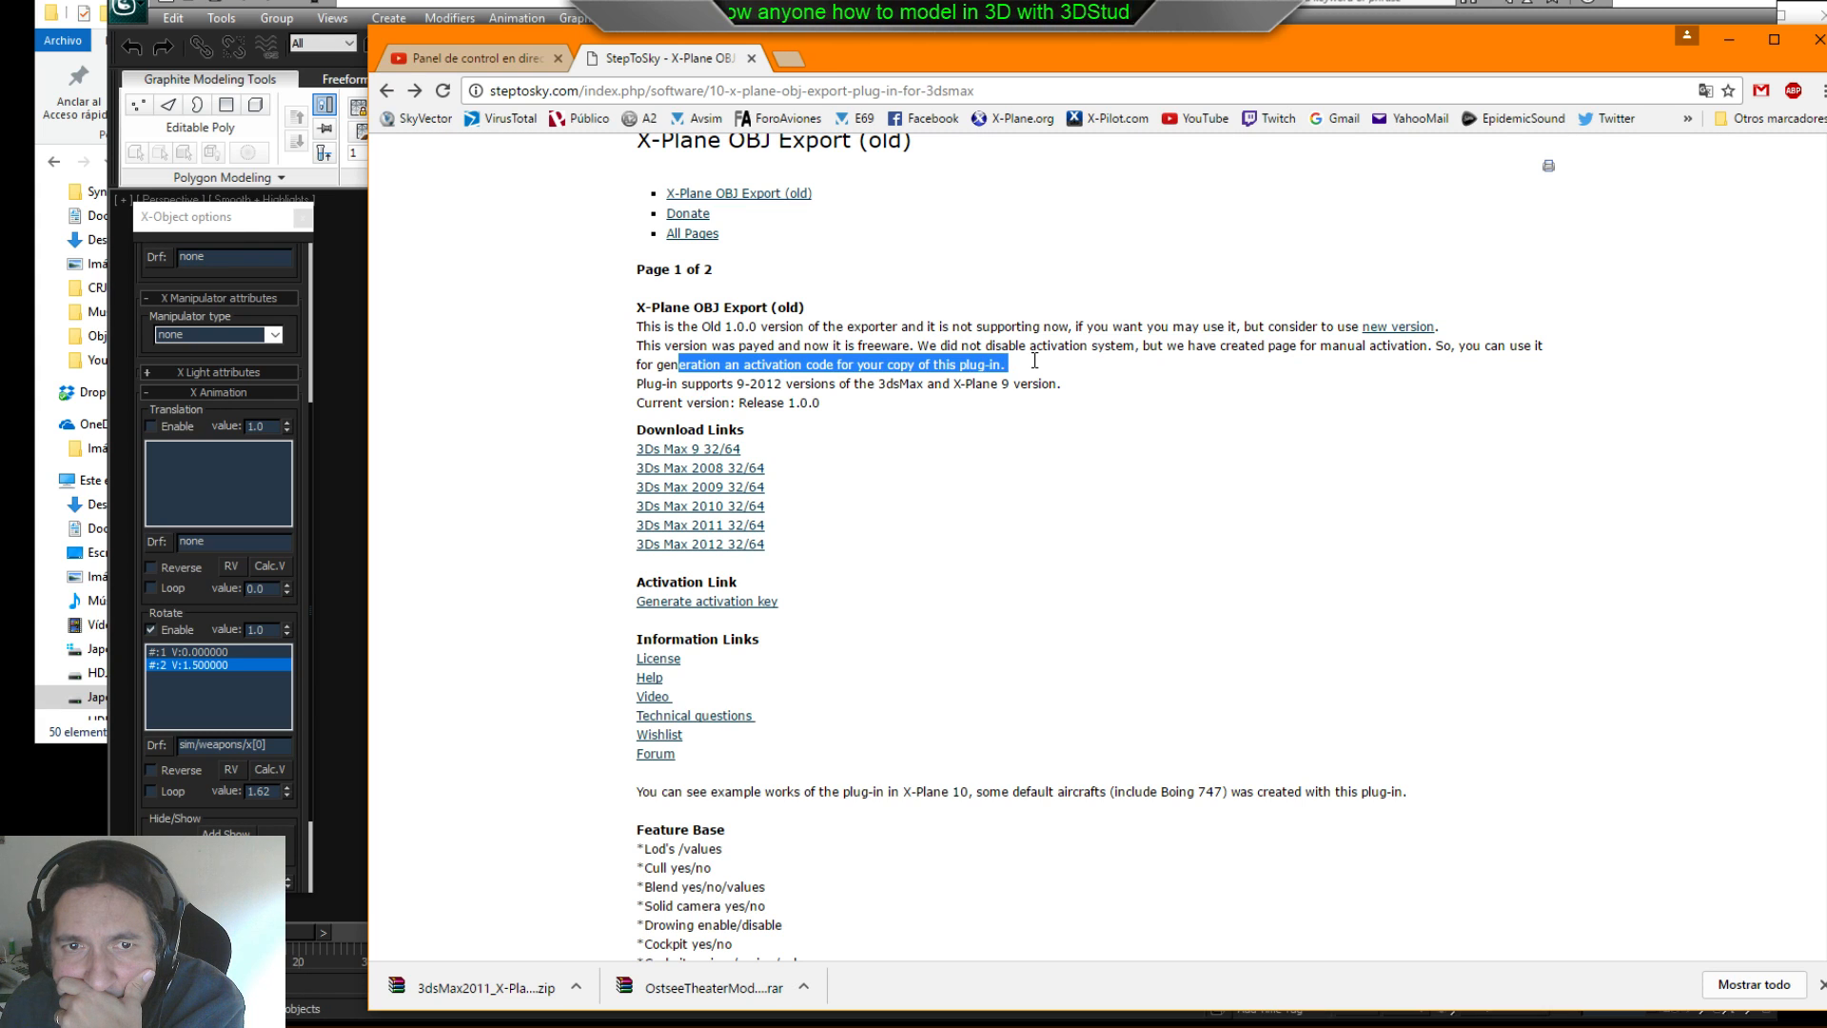
drag(1034, 361, 1040, 401)
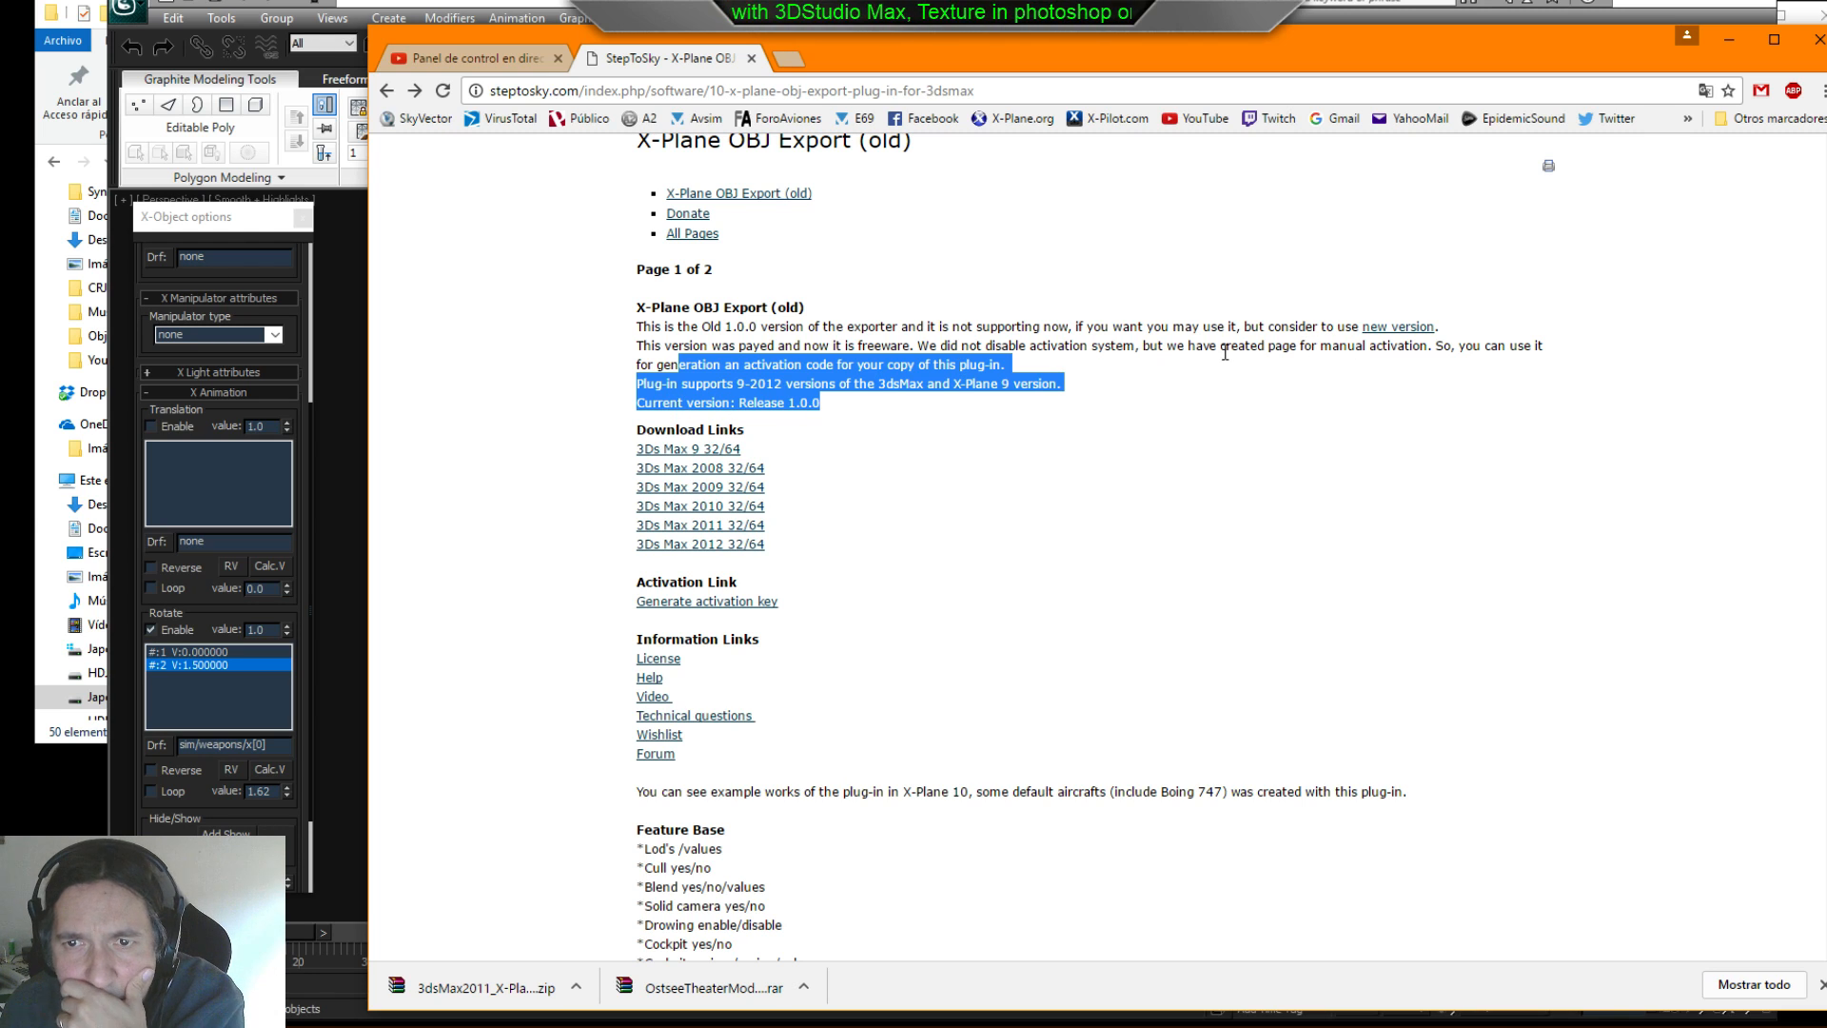
click(1170, 352)
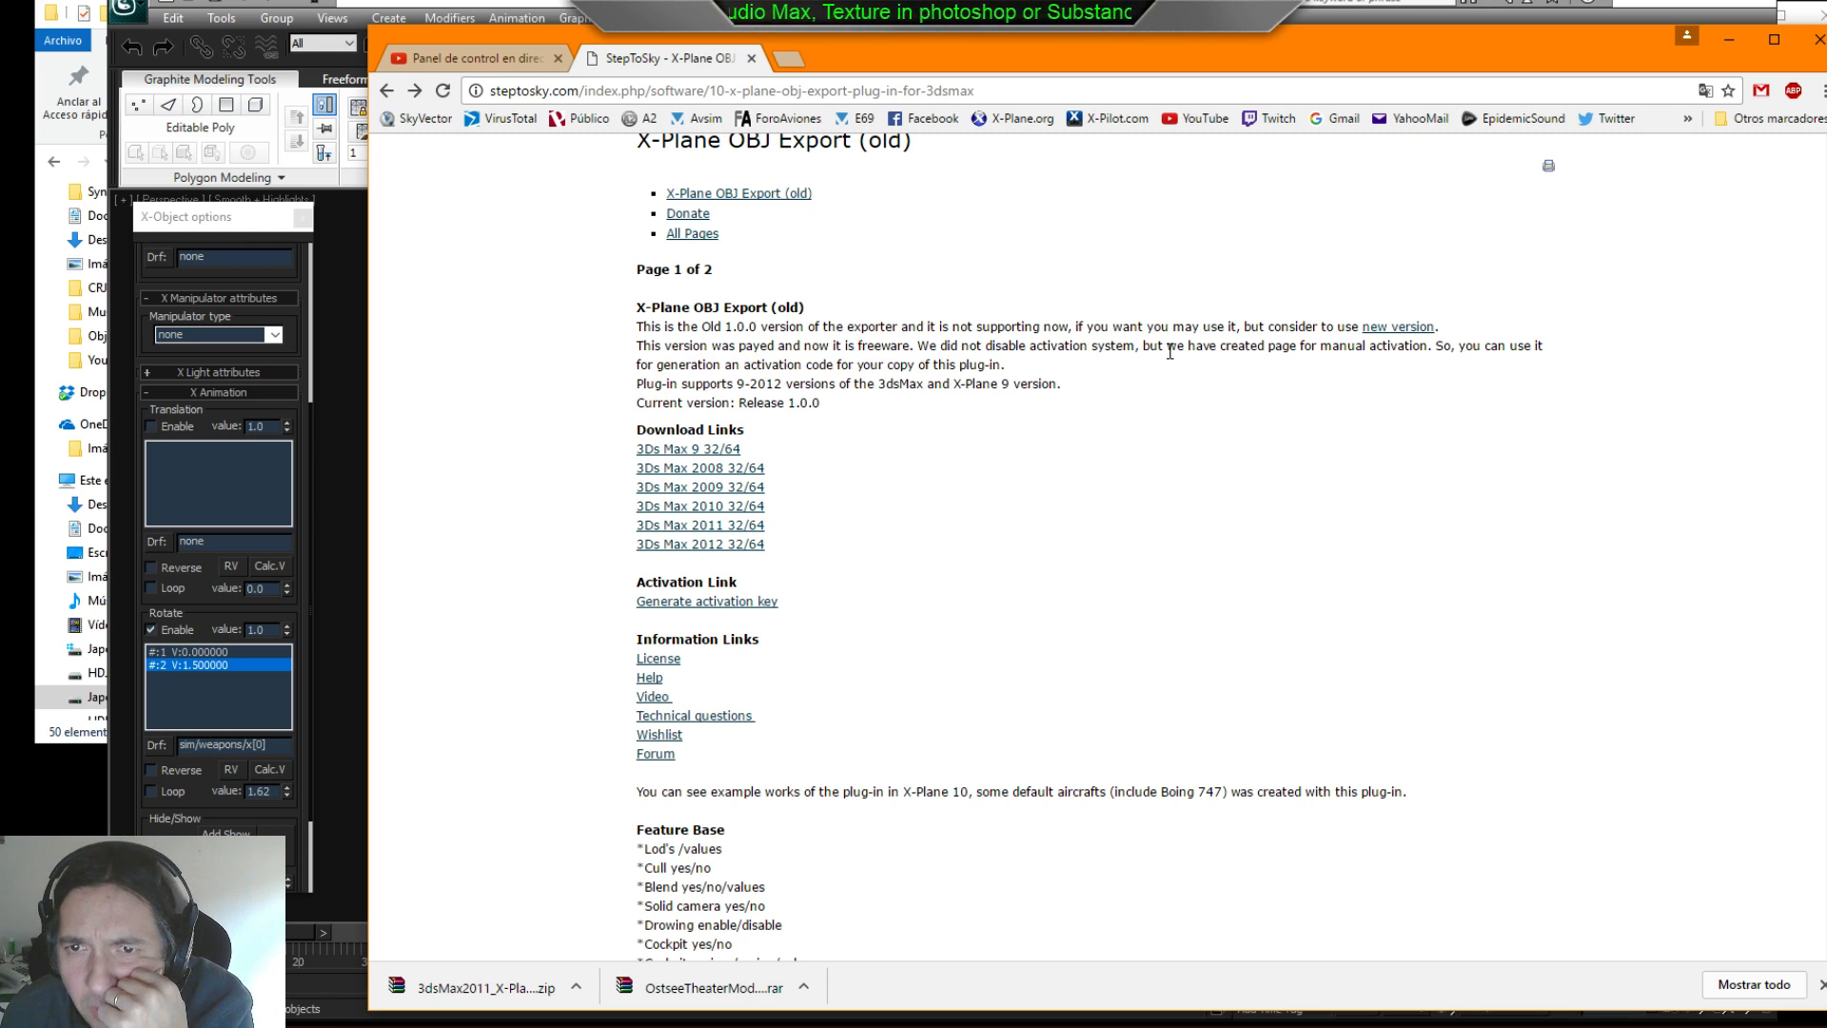
- Read the manual activation note, open the Generate activation key page, and move the browser window aside
drag(1201, 346, 1097, 362)
drag(815, 366, 1006, 367)
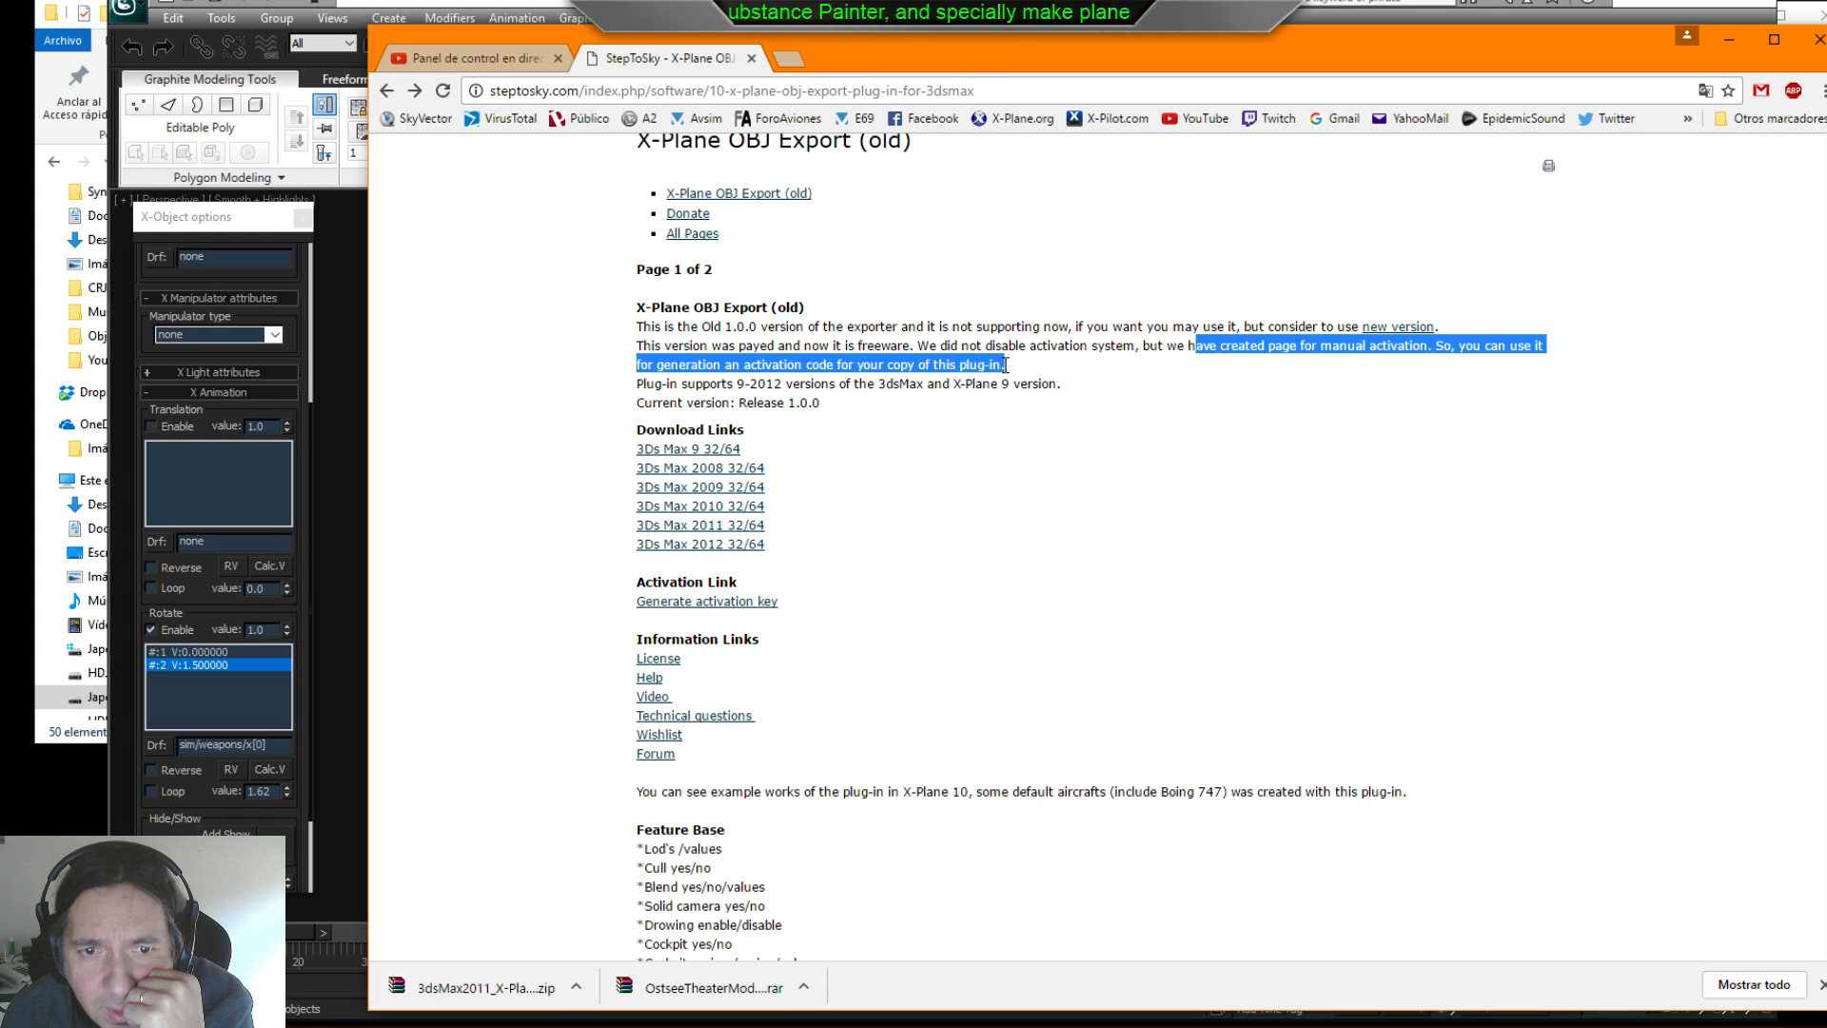
middle_click(714, 603)
click(856, 59)
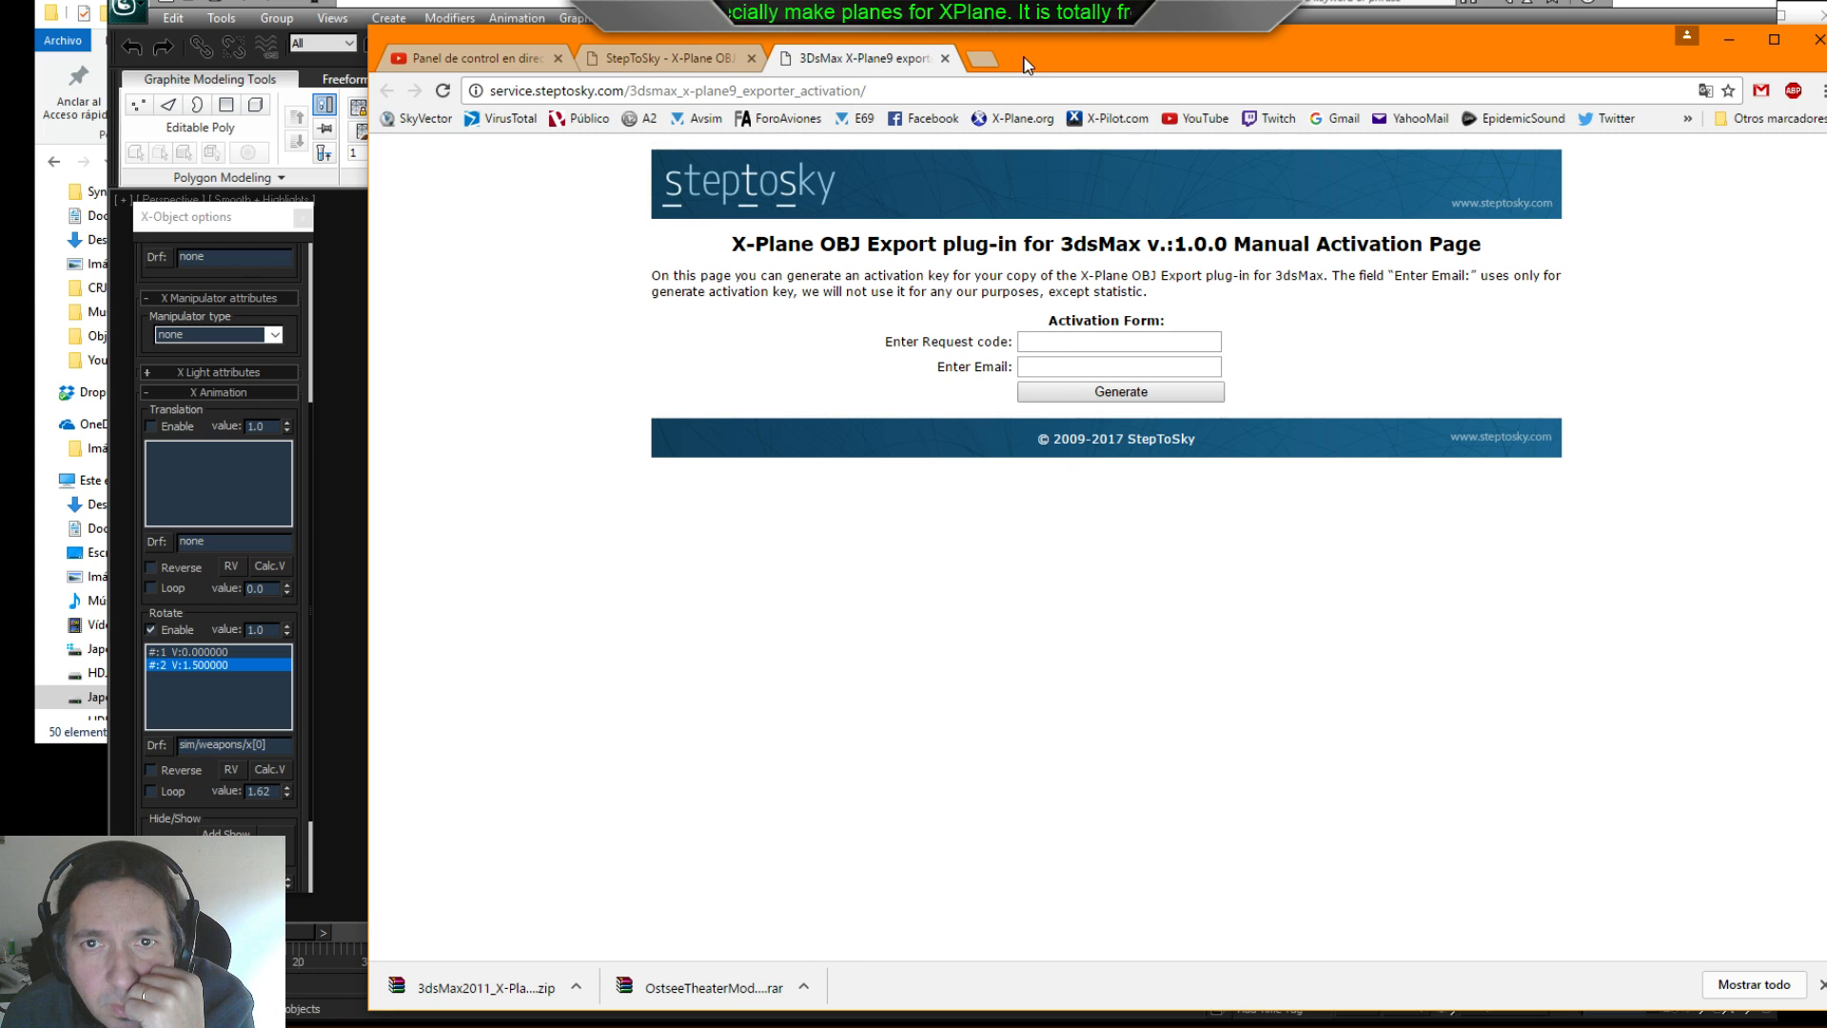
drag(1025, 57, 1826, 69)
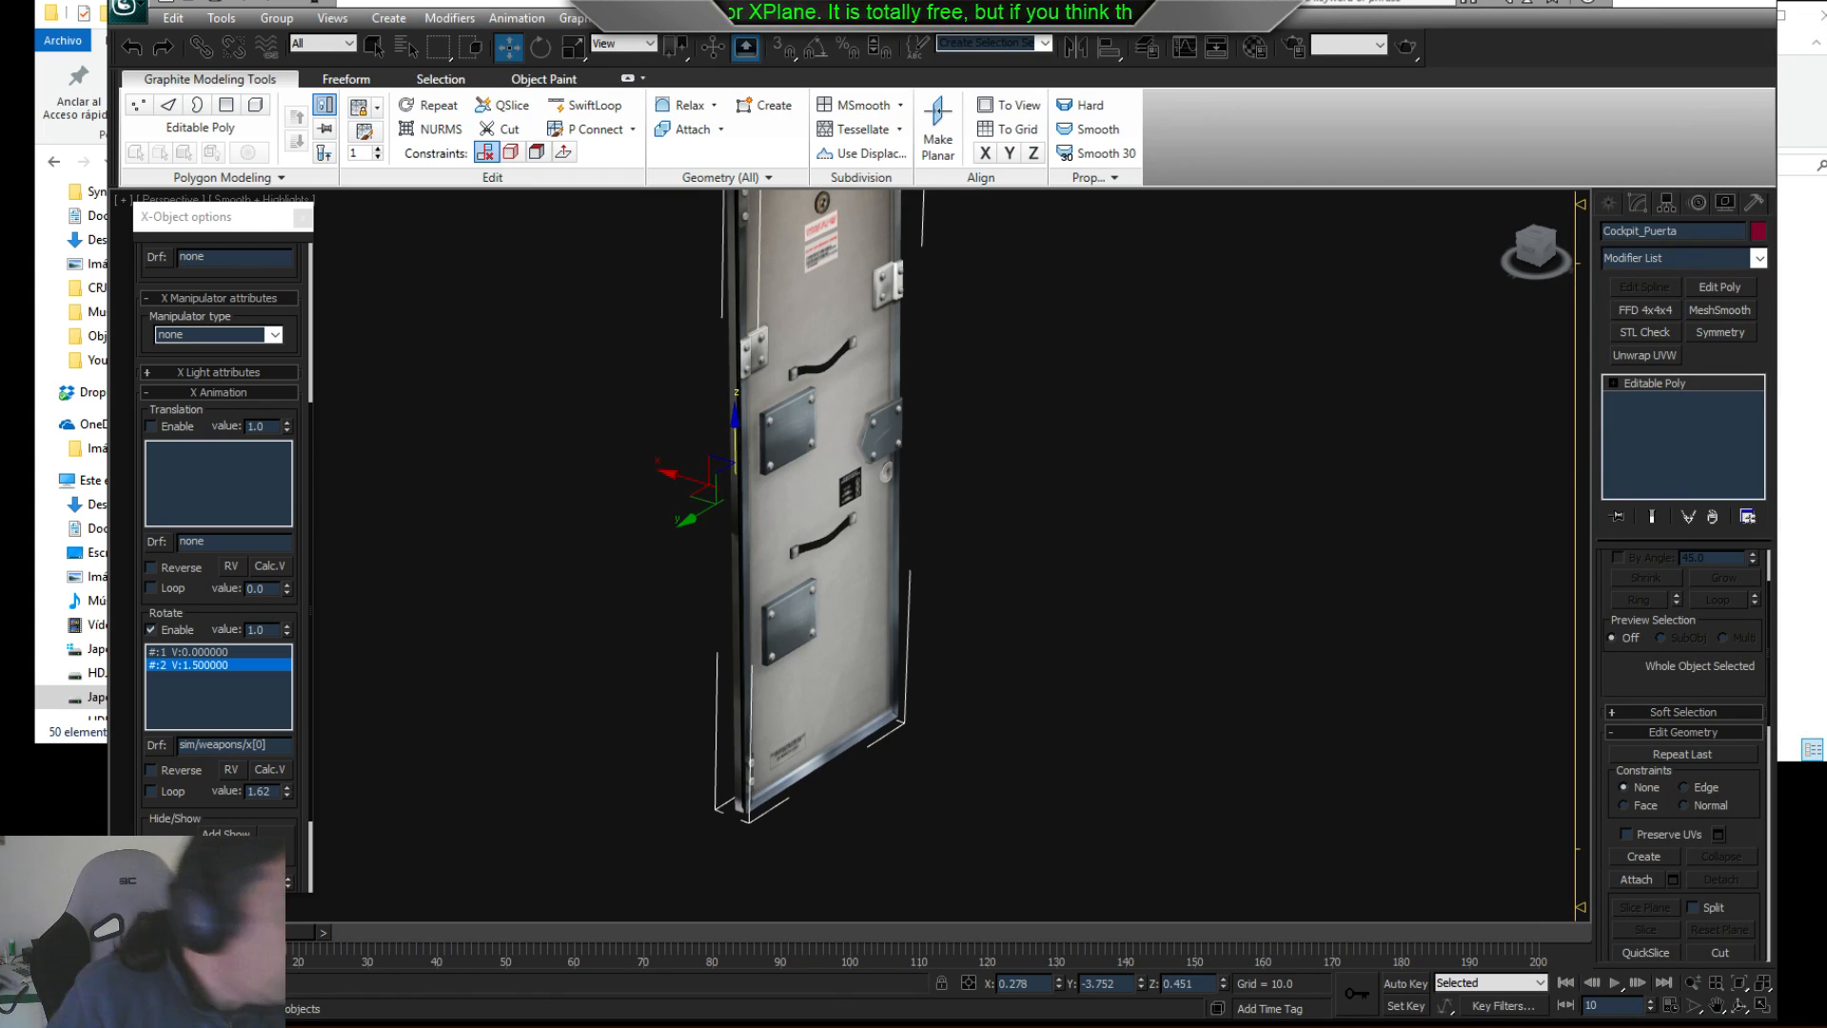
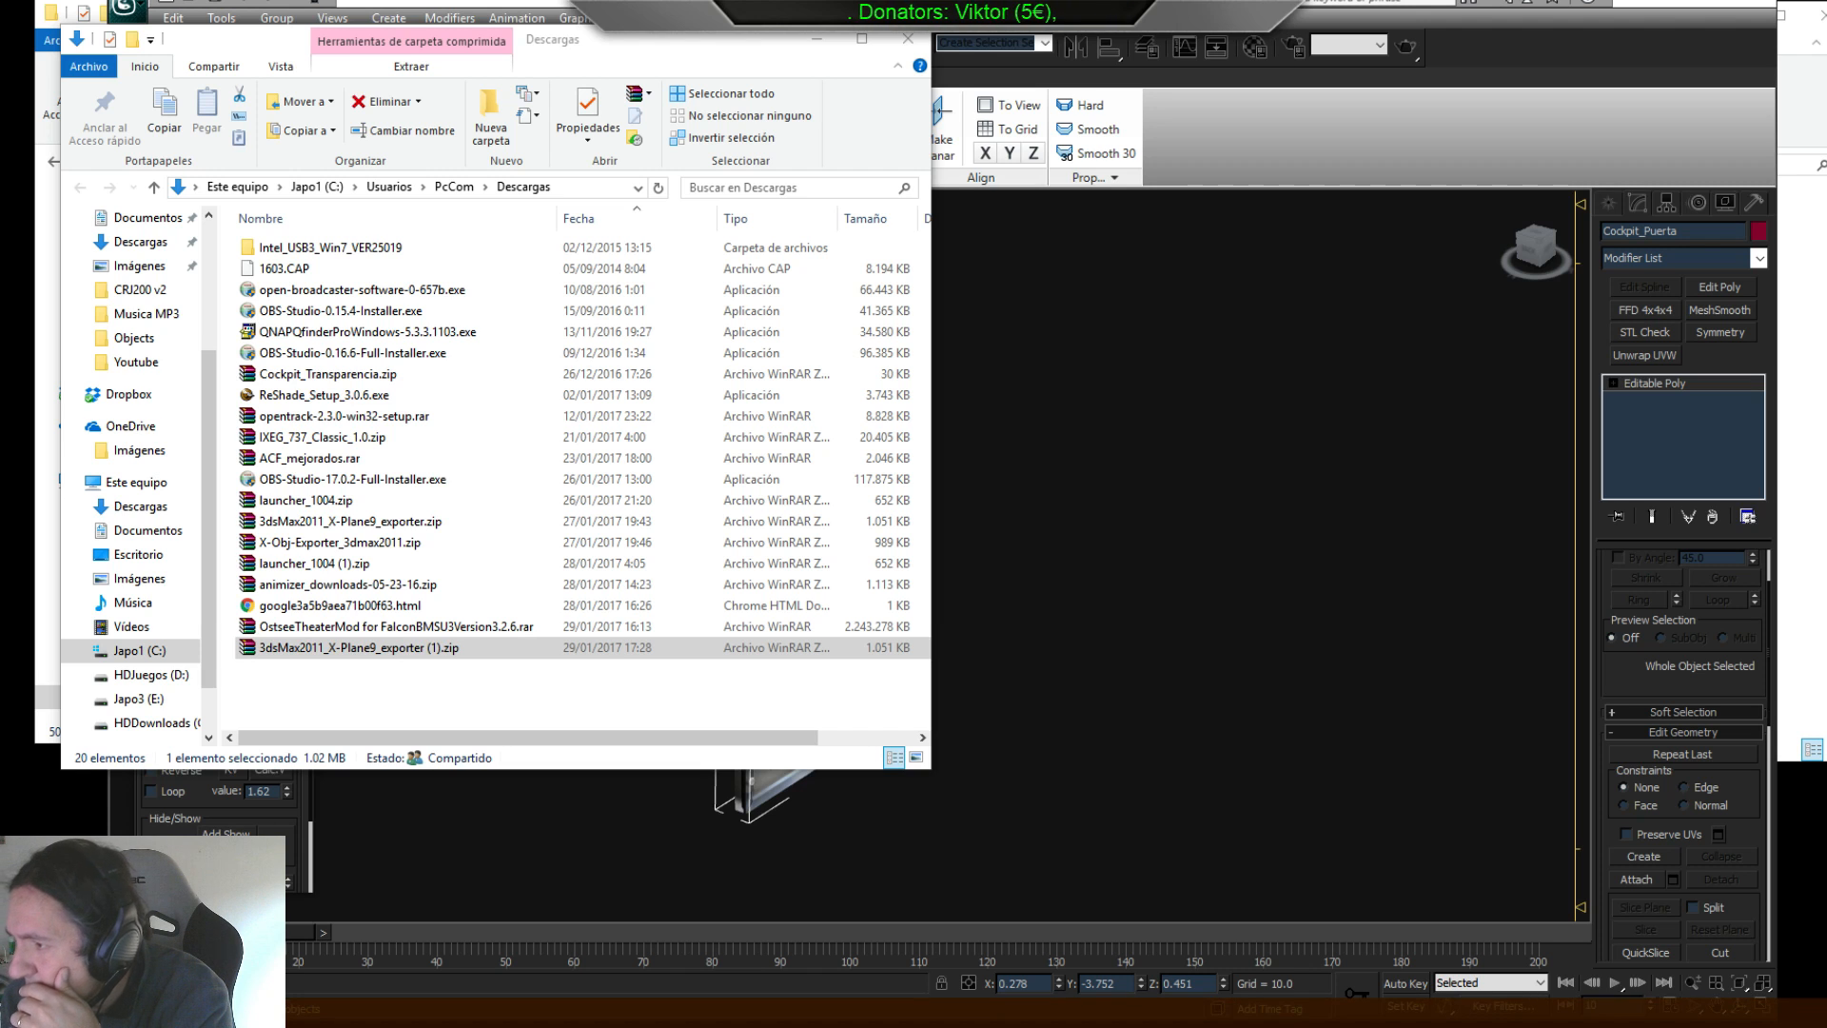
- Read the text note on converting objects from the old plug-in, and close it along with the Downloads folder window
drag(755, 65, 1826, 114)
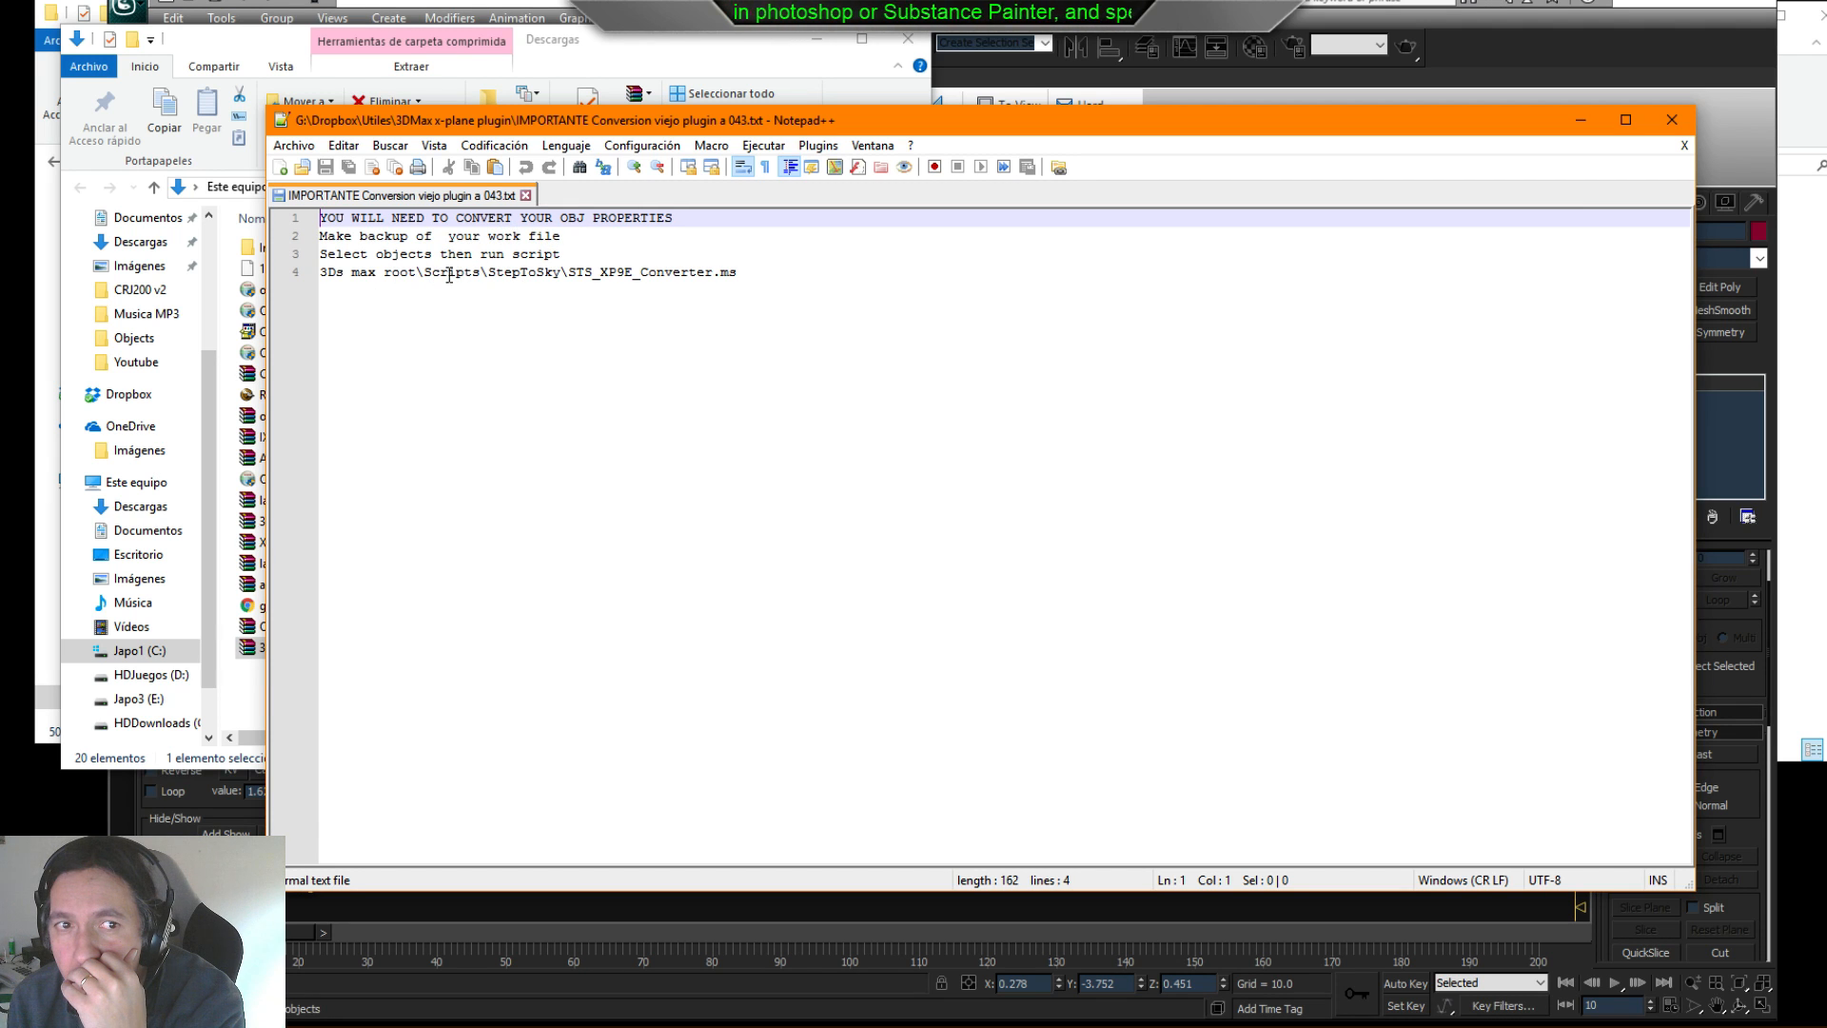
click(1668, 121)
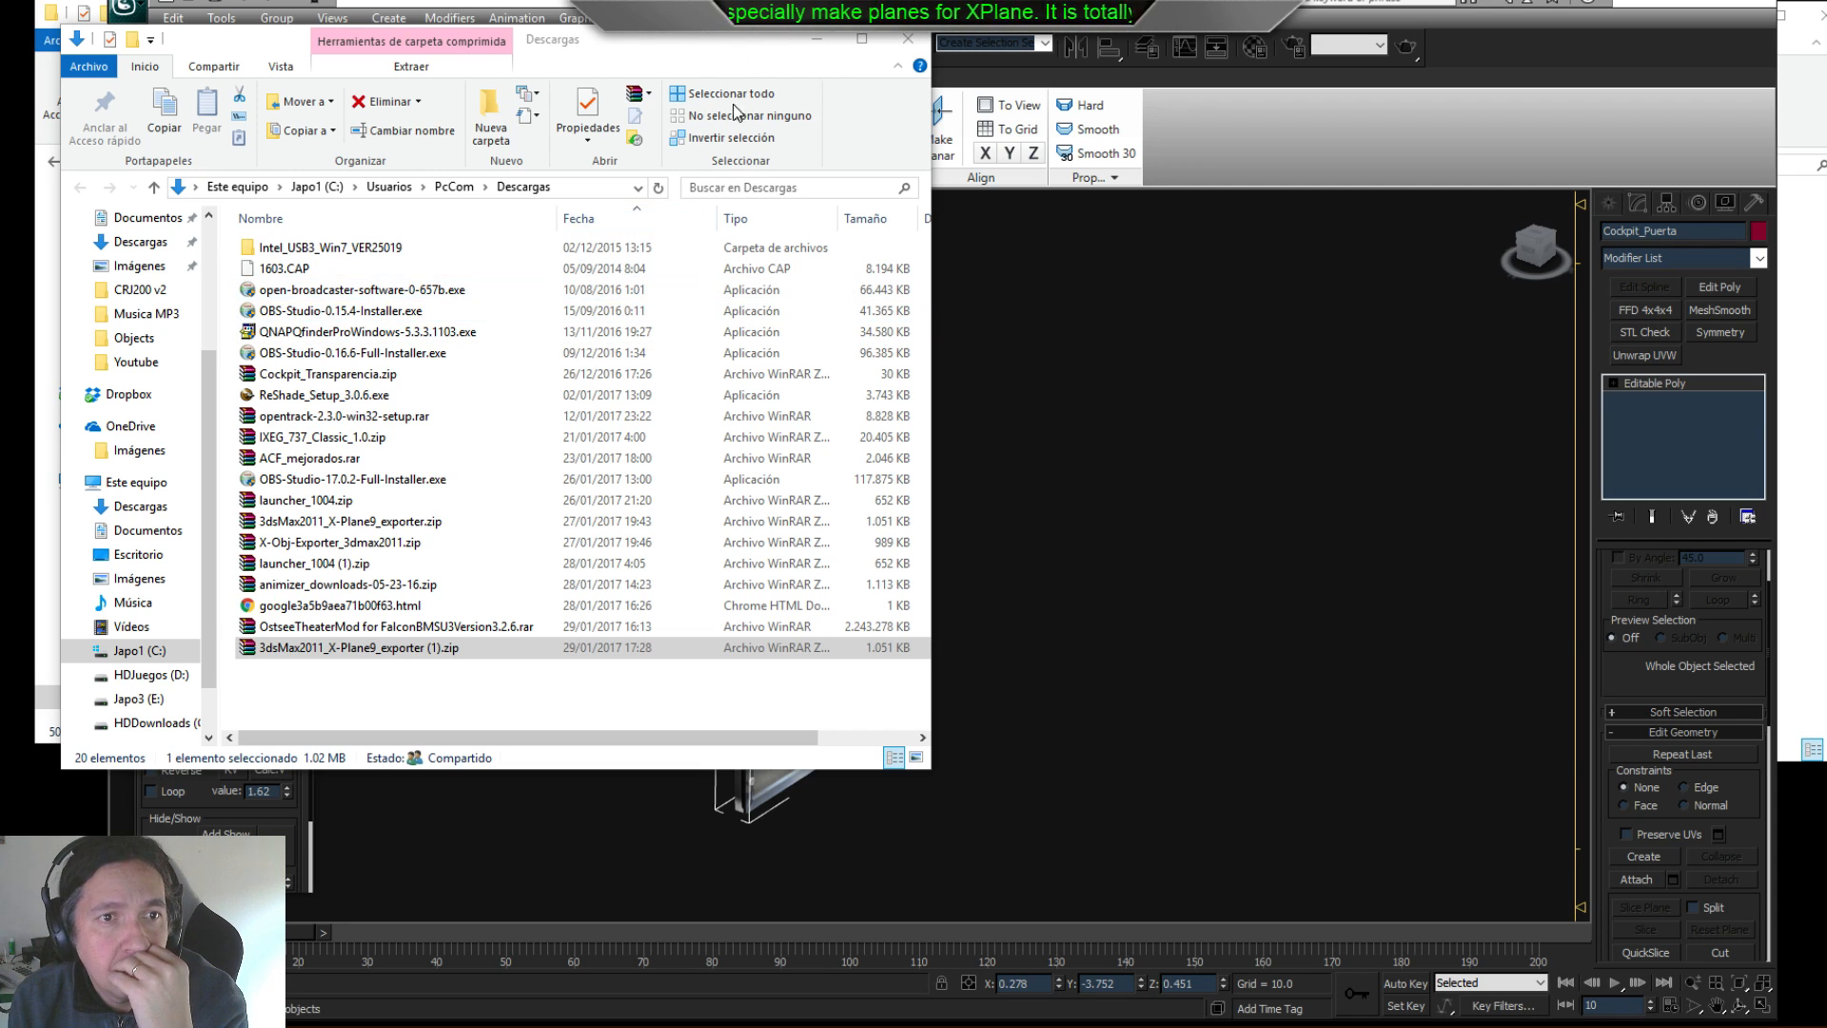
click(729, 43)
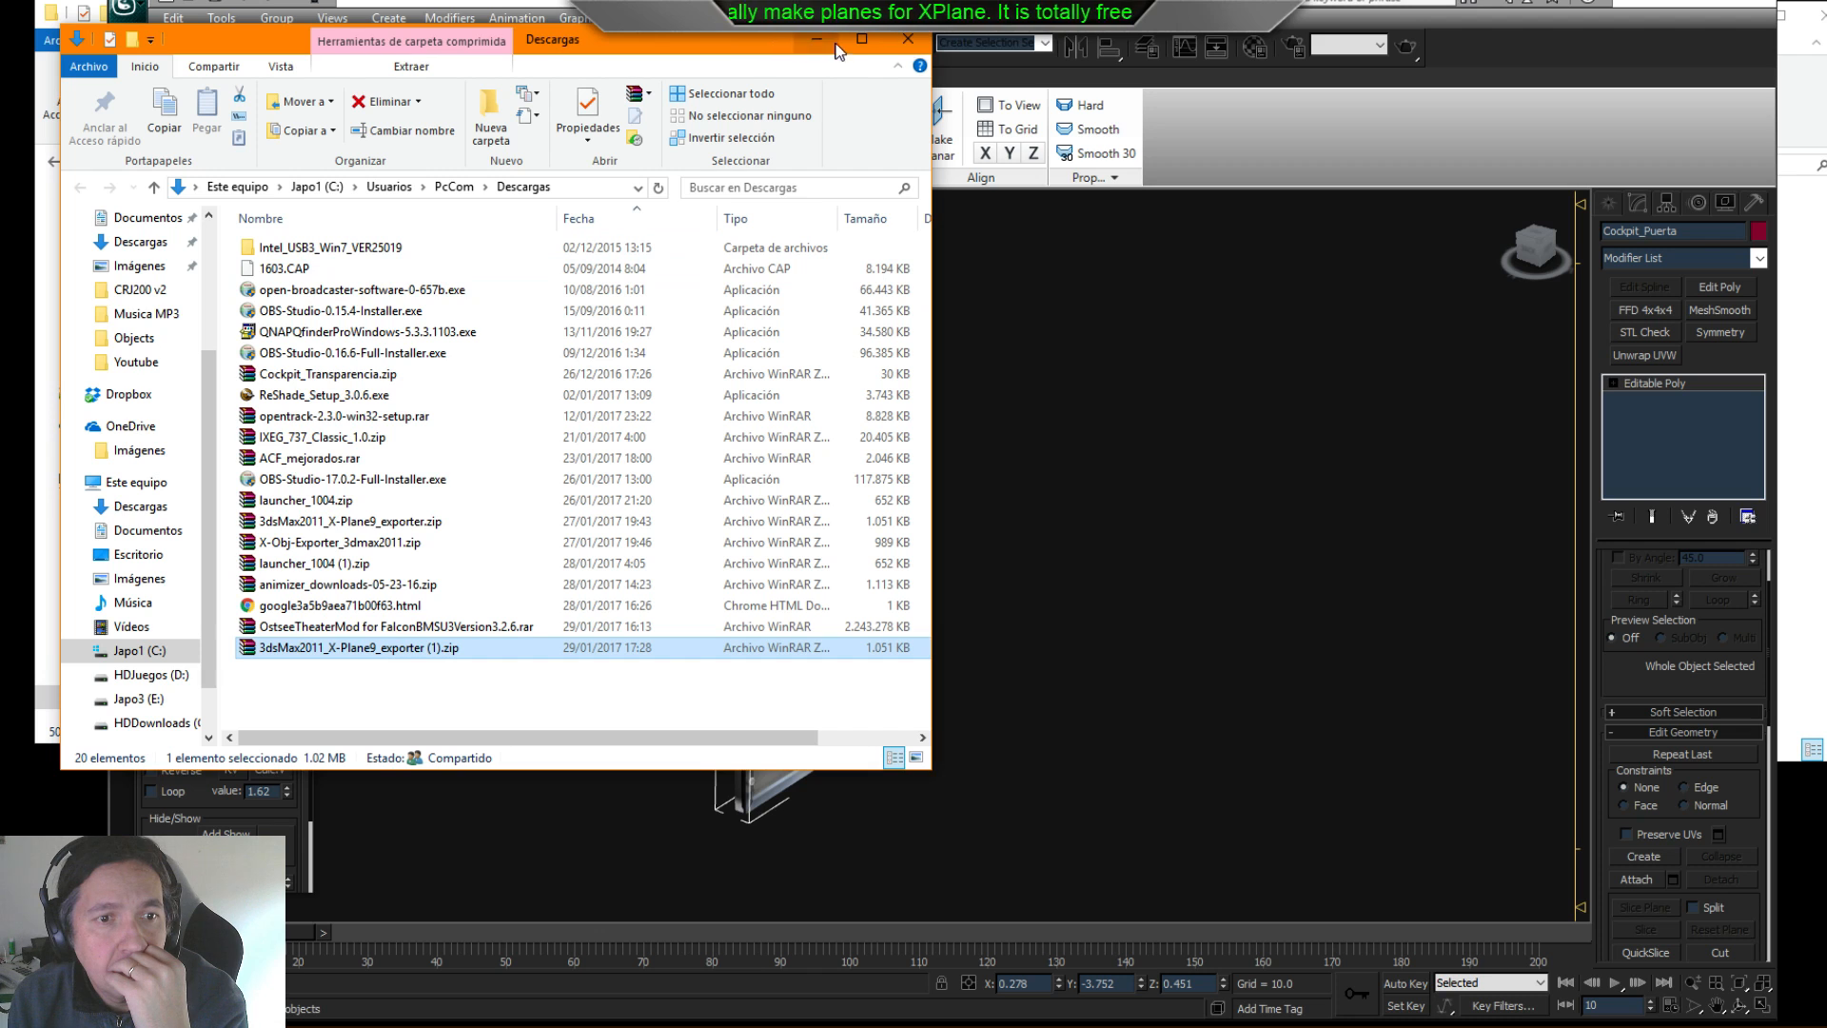
click(908, 40)
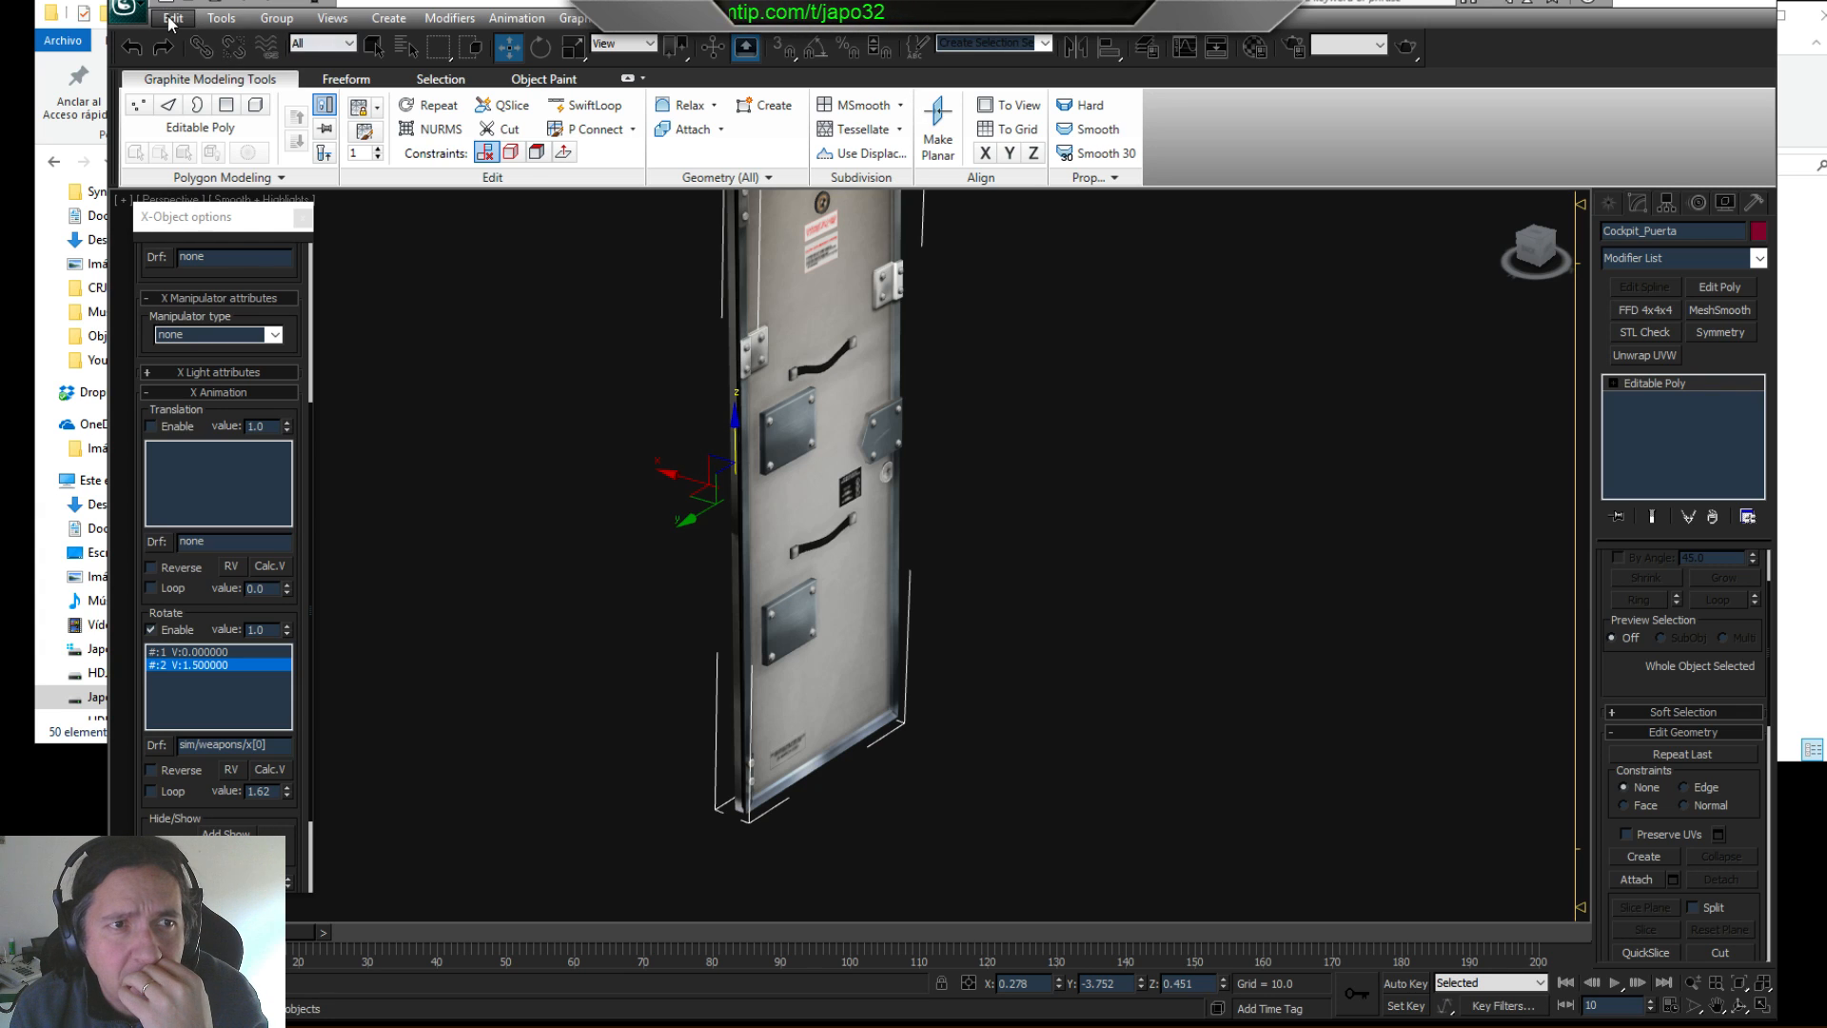
- Delete the Cockpit_Puerta X-Obj helper below the cockpit door
click(131, 13)
click(1307, 377)
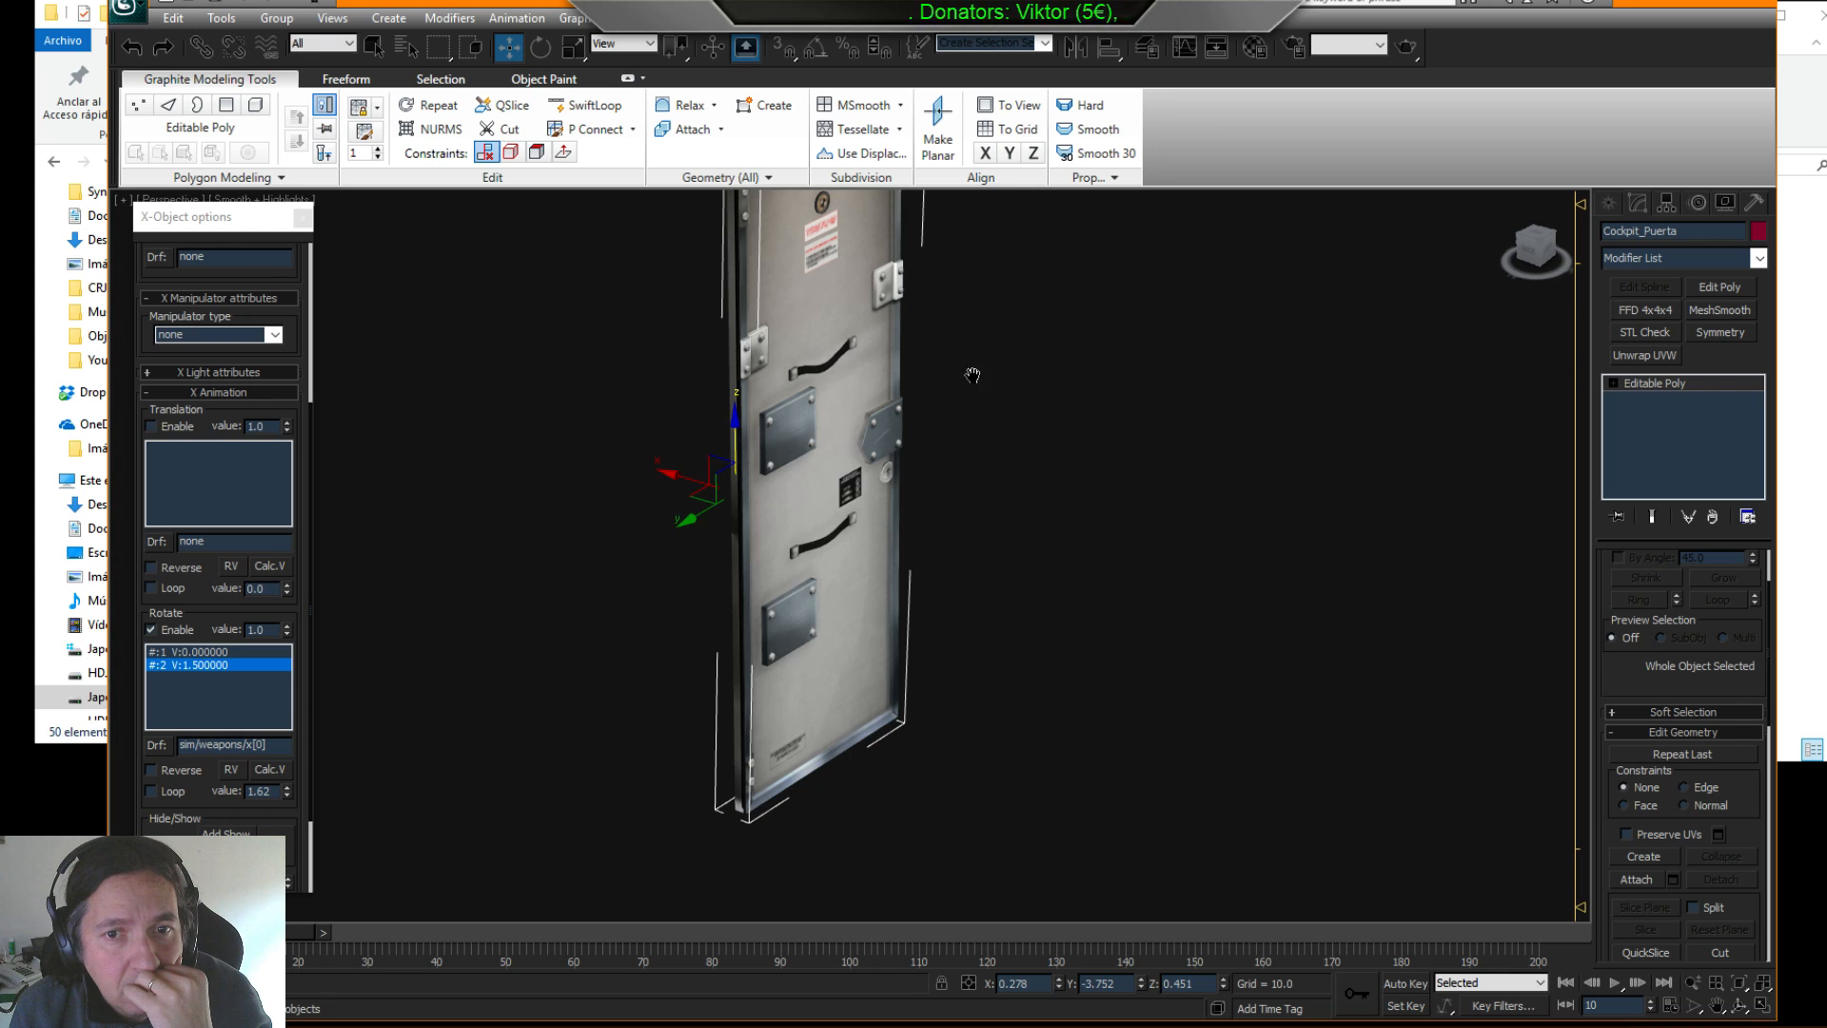
scroll(1048, 433, down, 5)
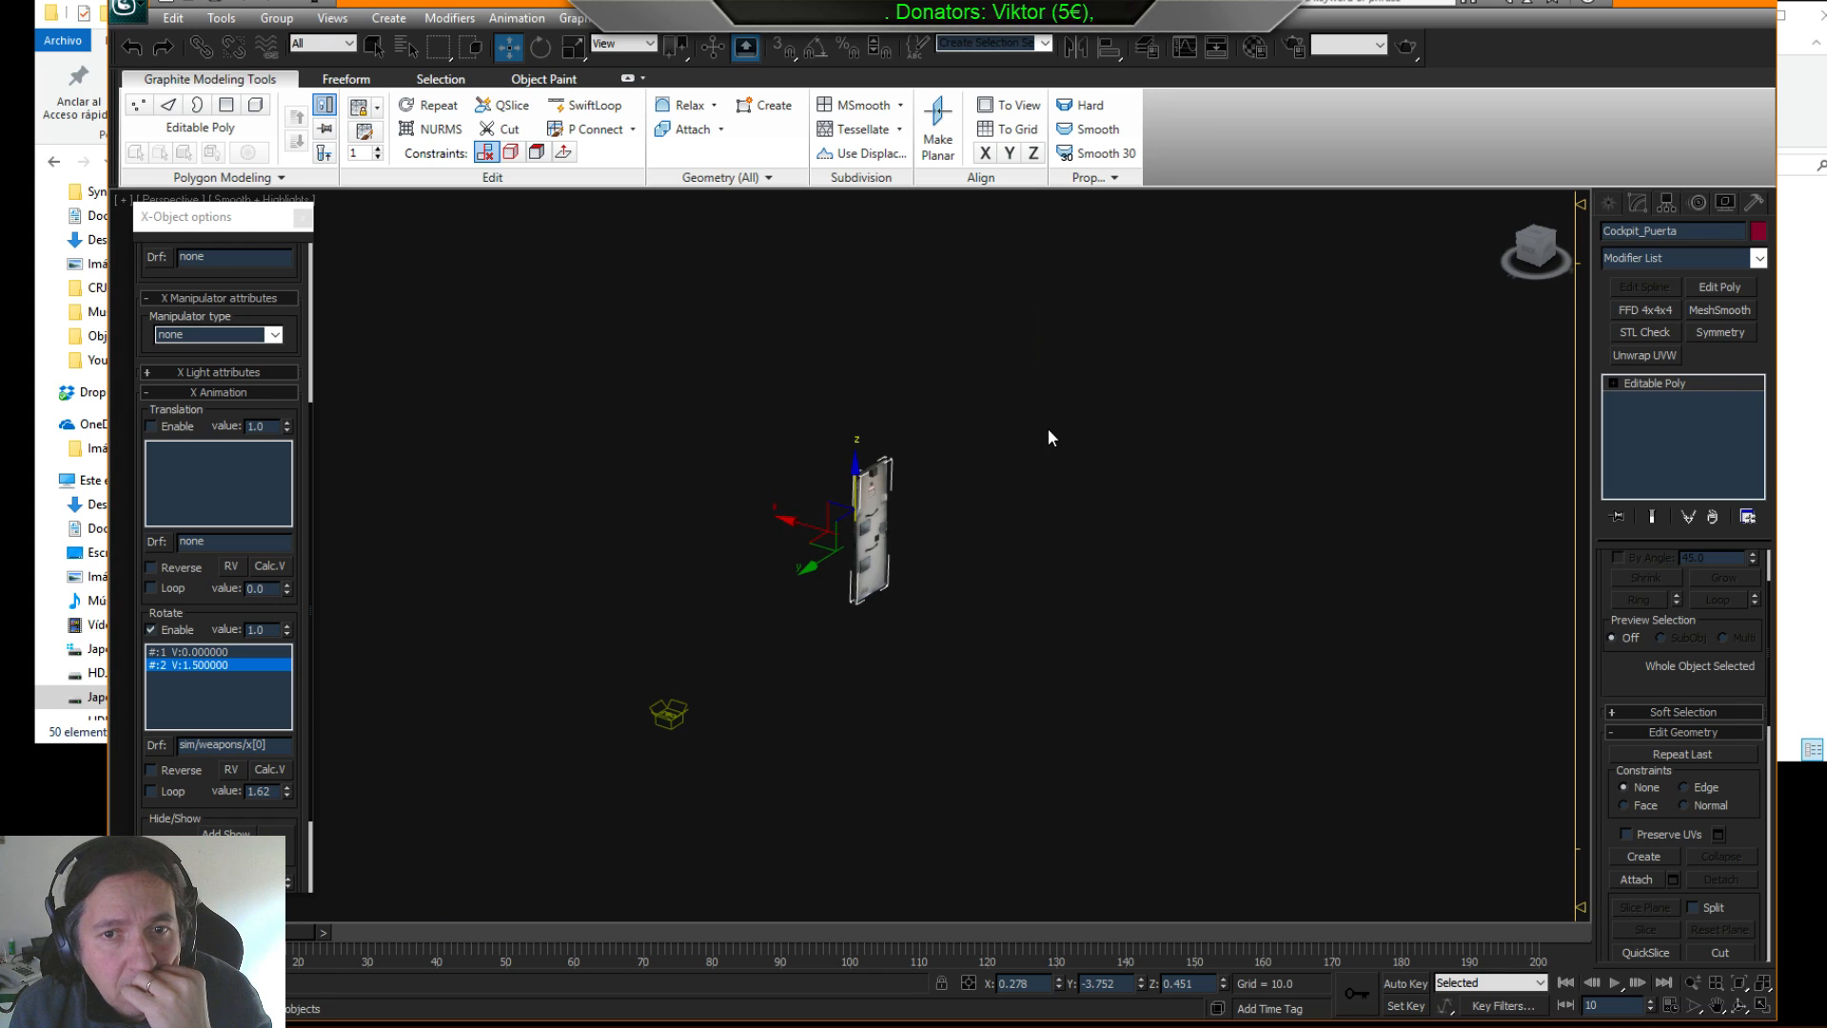
click(655, 721)
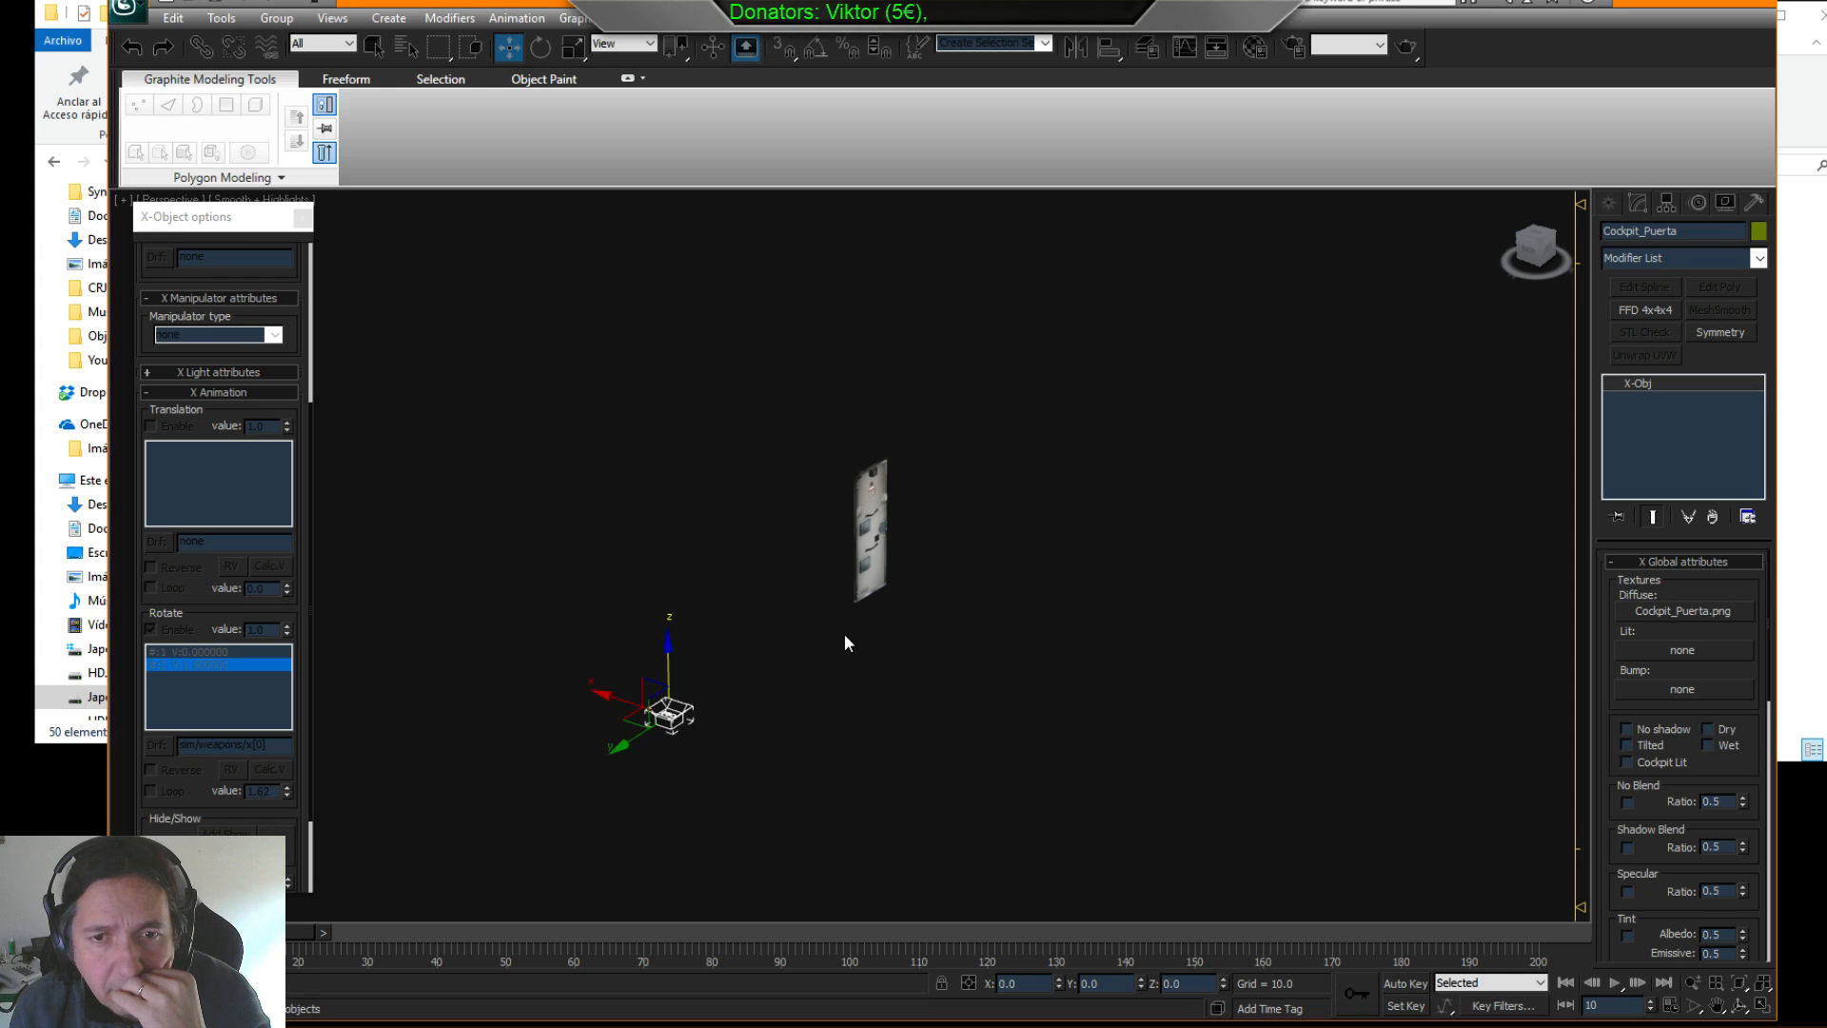
scroll(865, 575, up, 3)
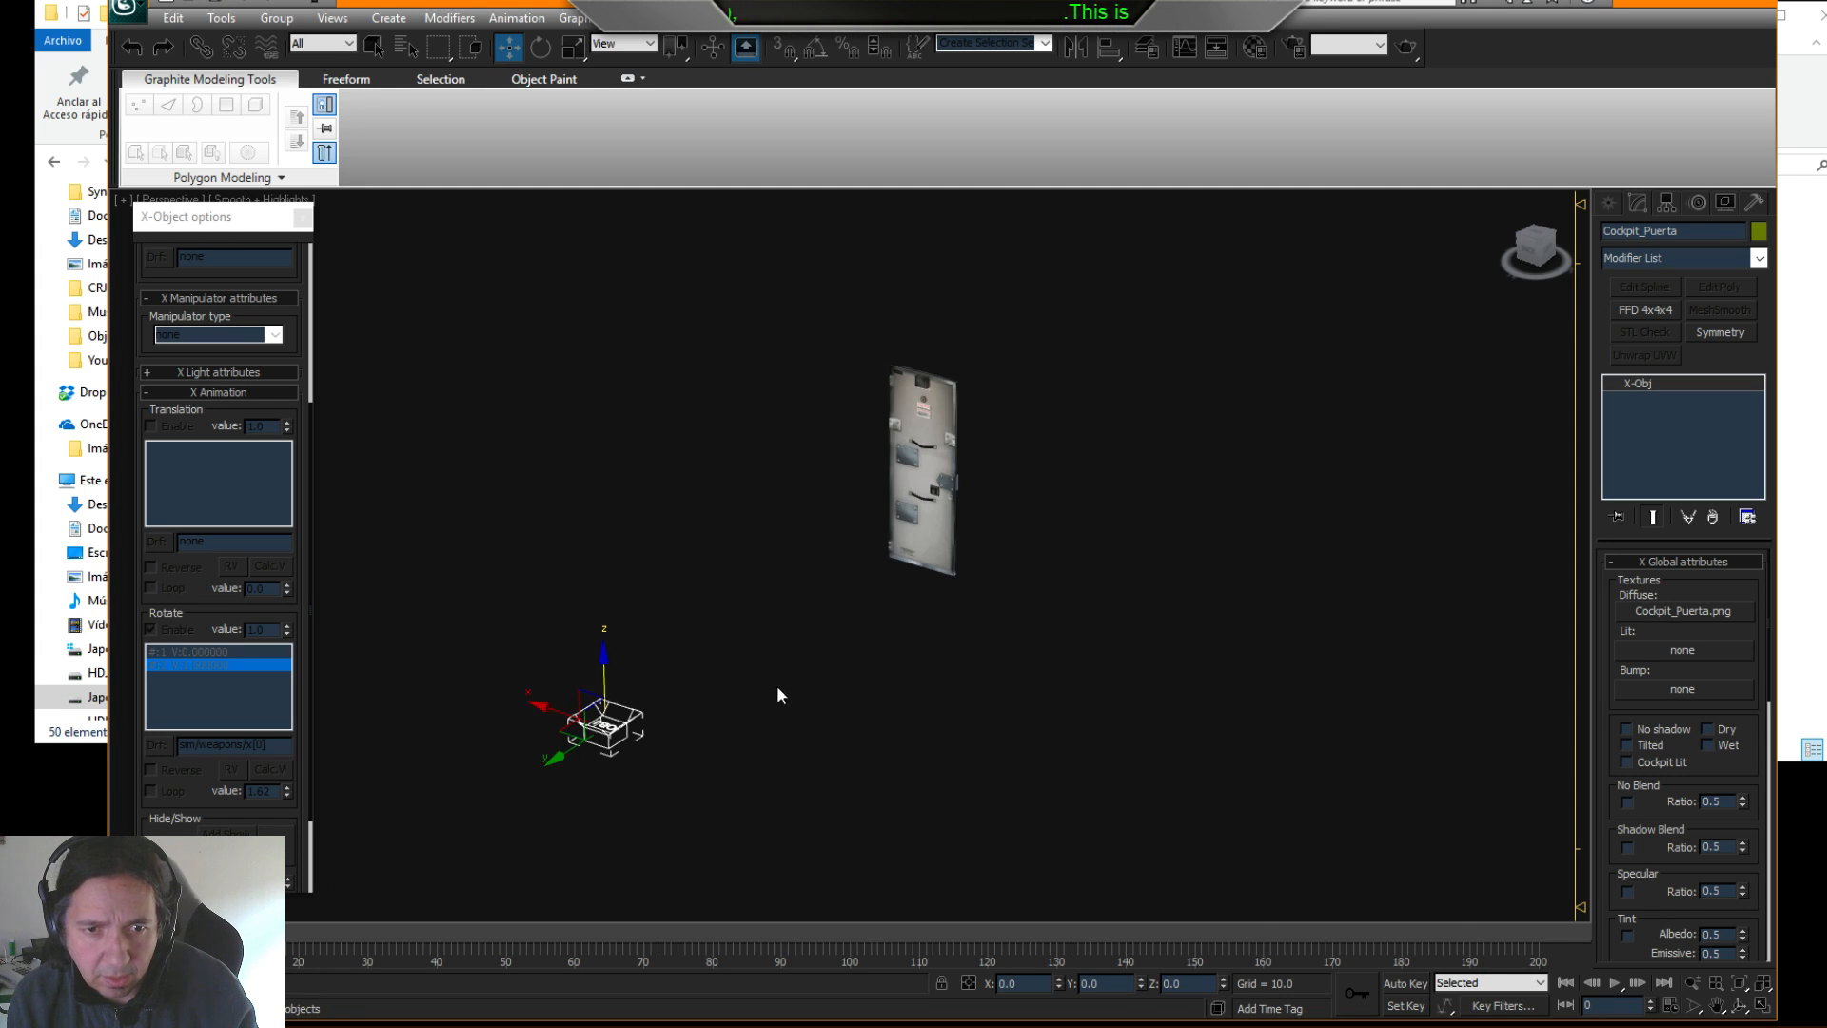
key(Delete)
middle_drag(975, 557, 1058, 530)
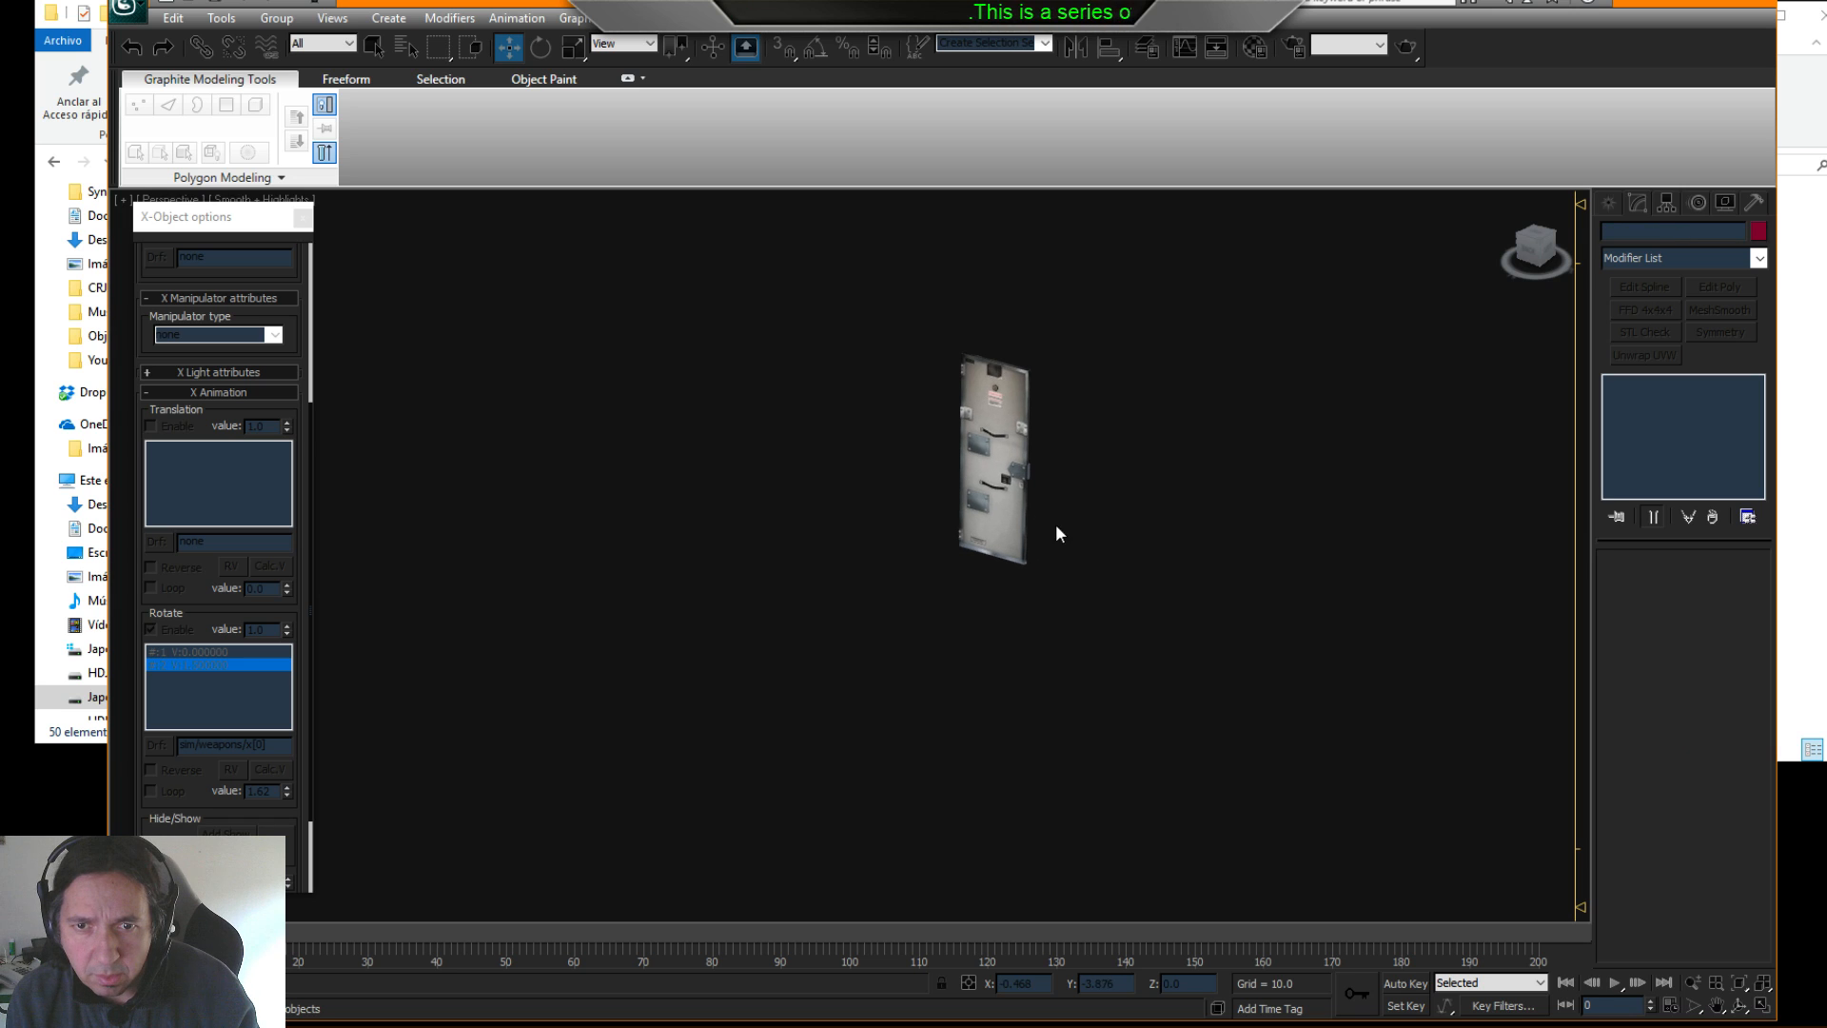
- Hide the Cockpit Puerta layer and unhide the Cockpit_Main layer
click(1147, 46)
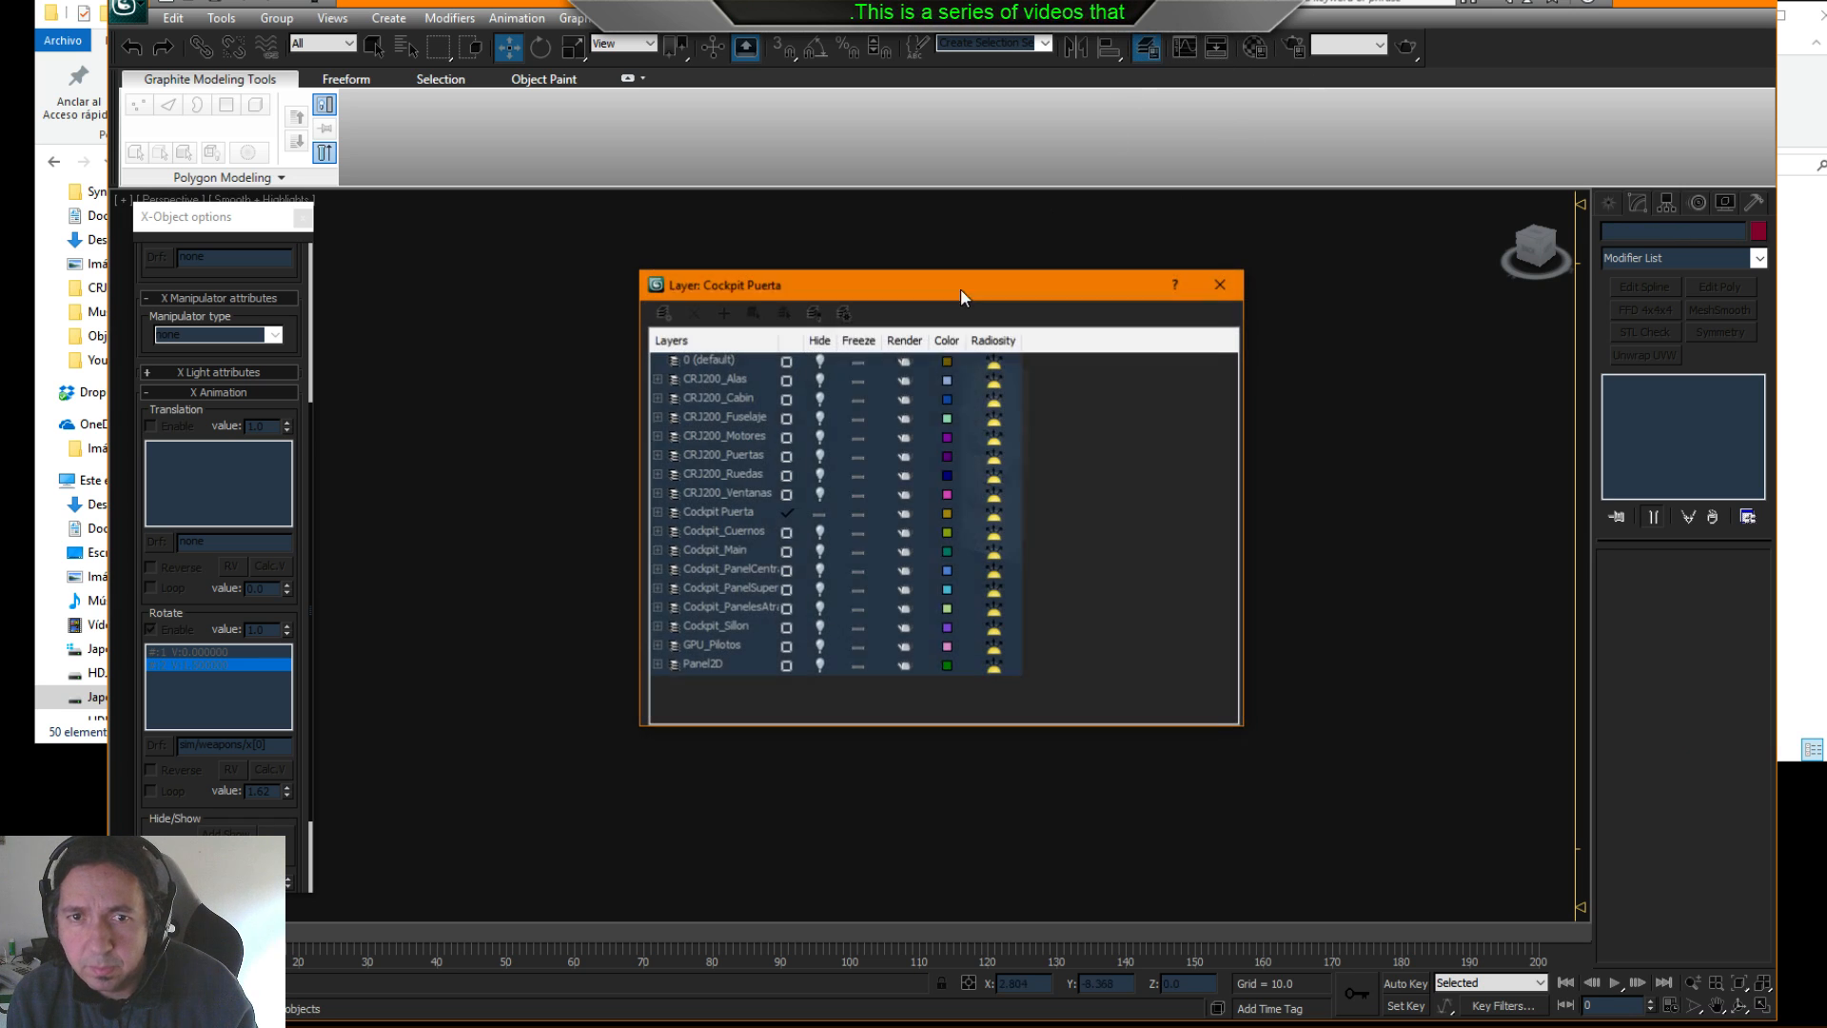
click(821, 516)
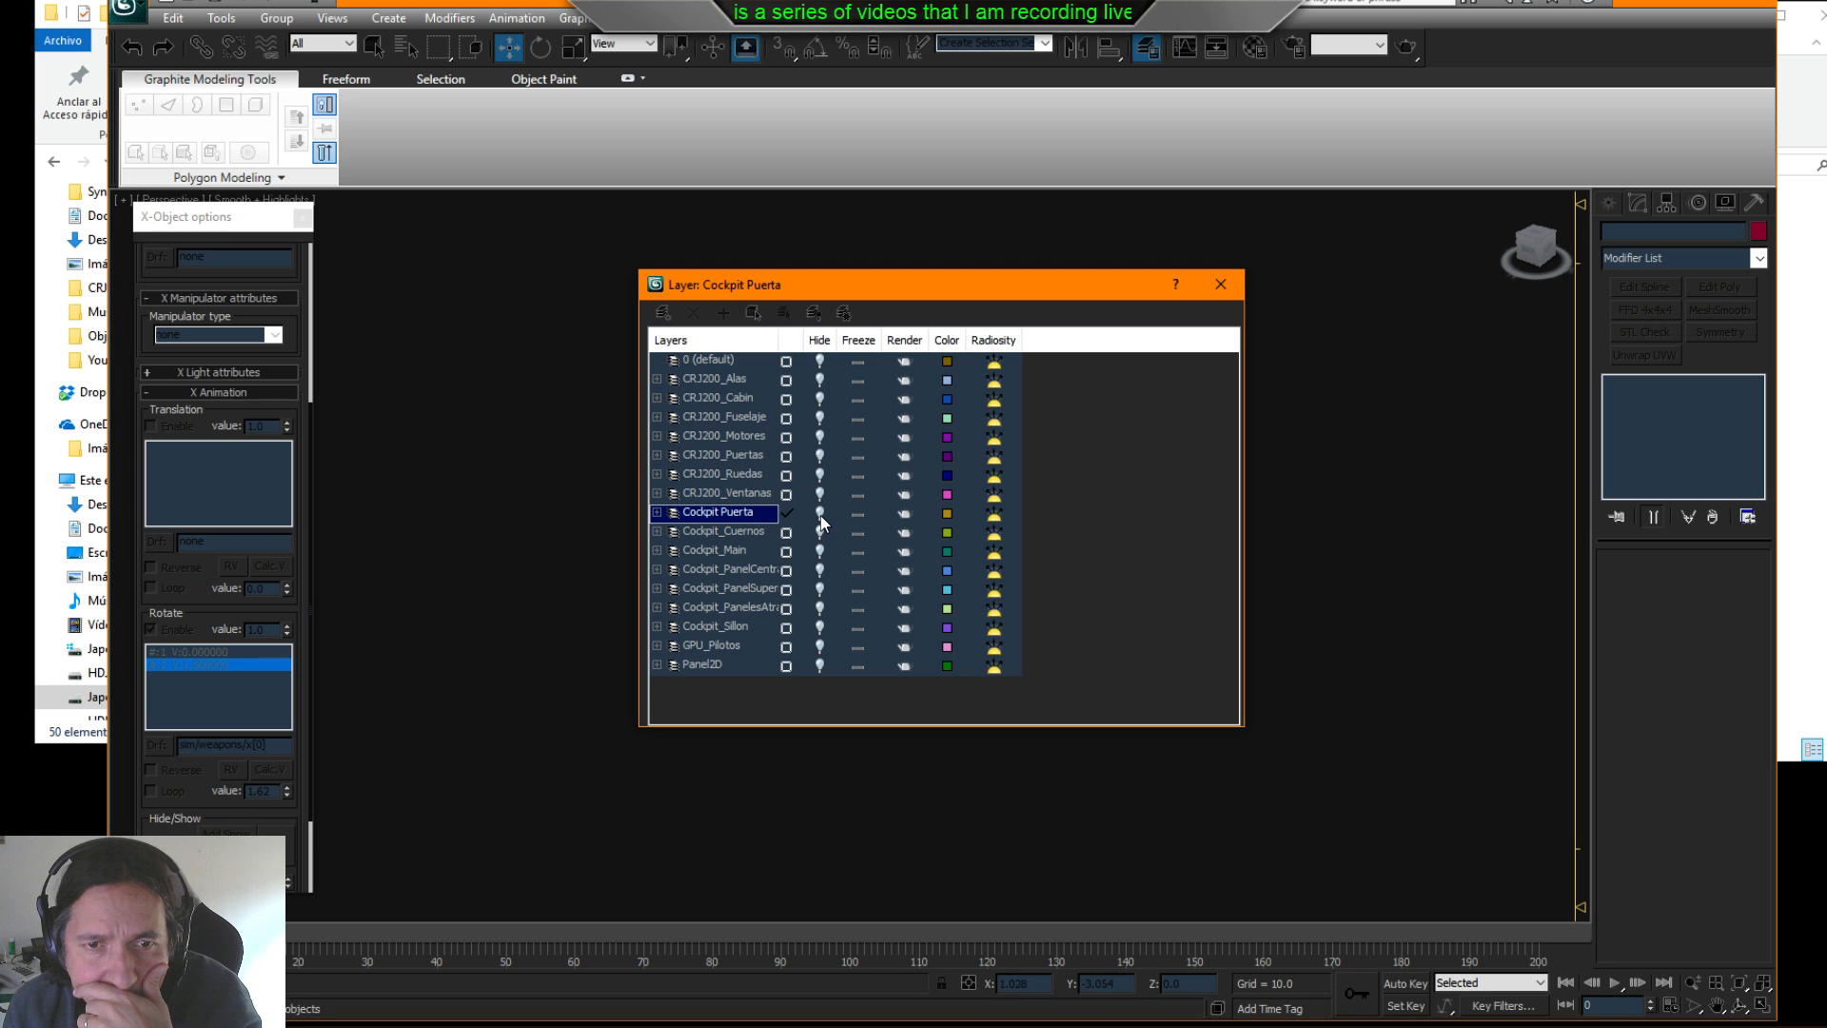
click(820, 557)
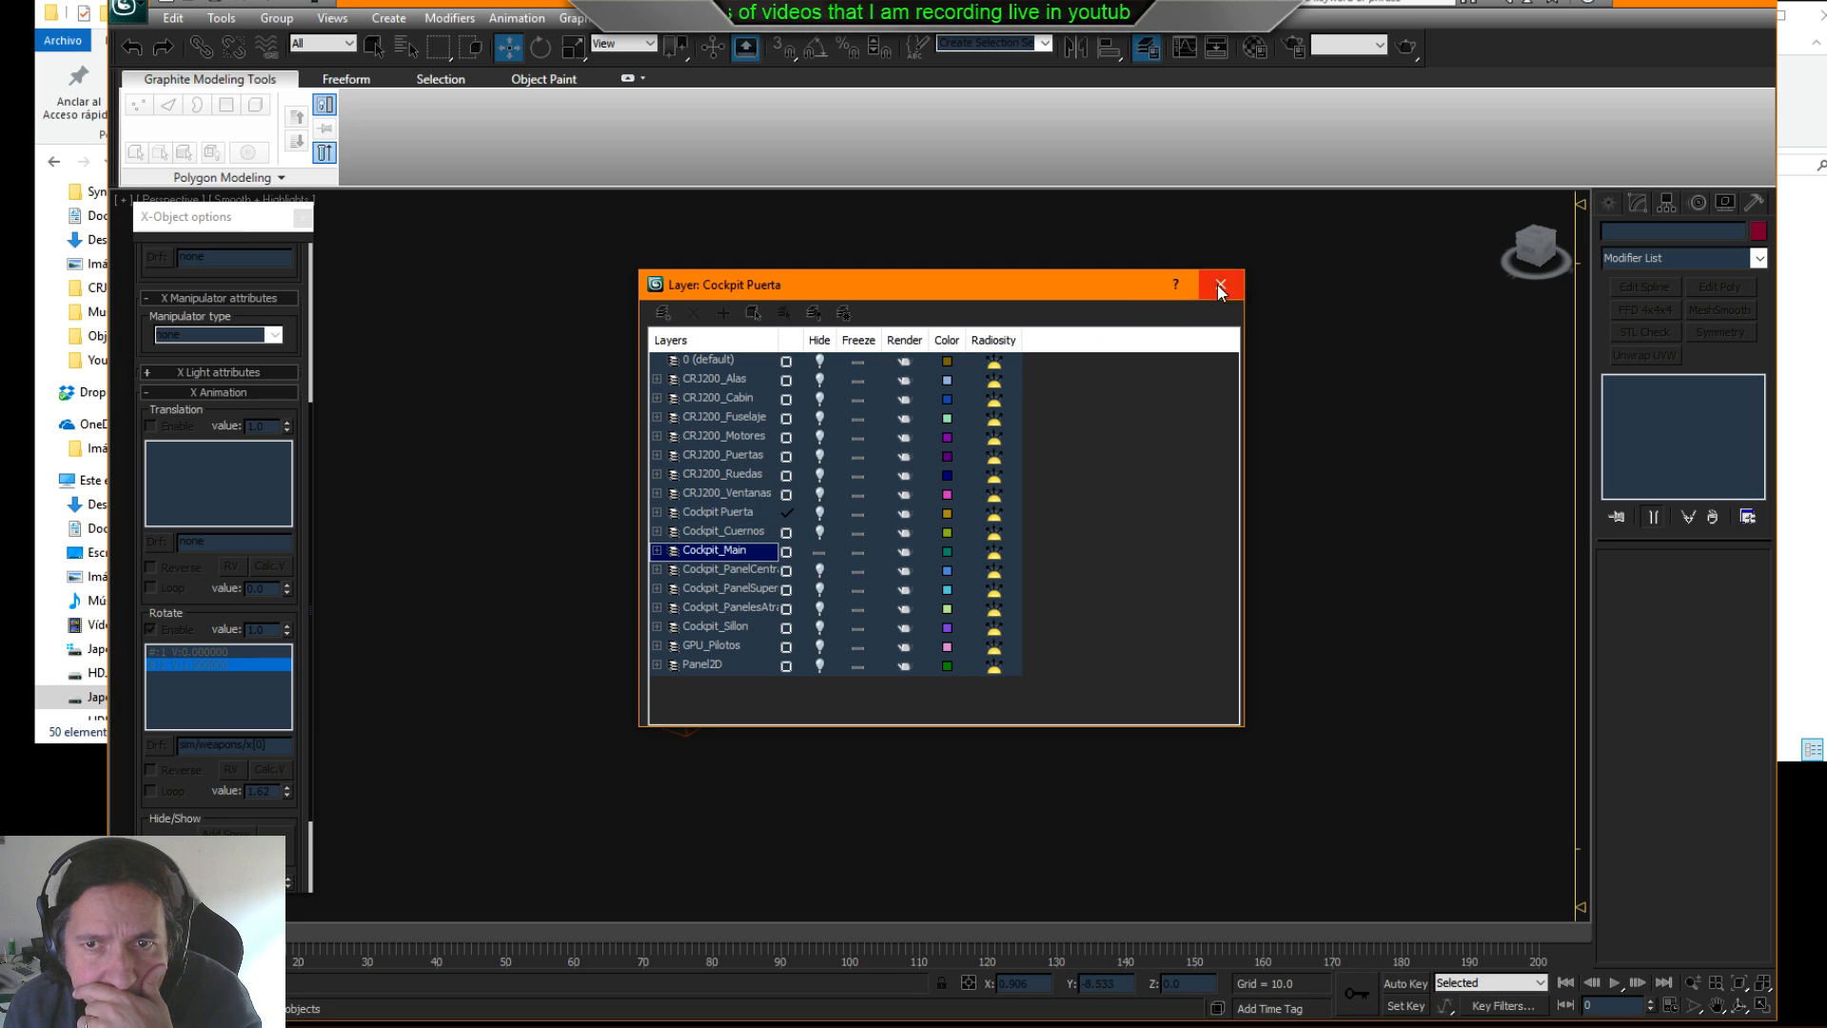
click(1221, 284)
- Check the user-defined object properties of the Cockpit_Main mesh and deselect it
middle_drag(828, 727, 914, 562)
scroll(825, 621, down, 3)
scroll(908, 564, up, 6)
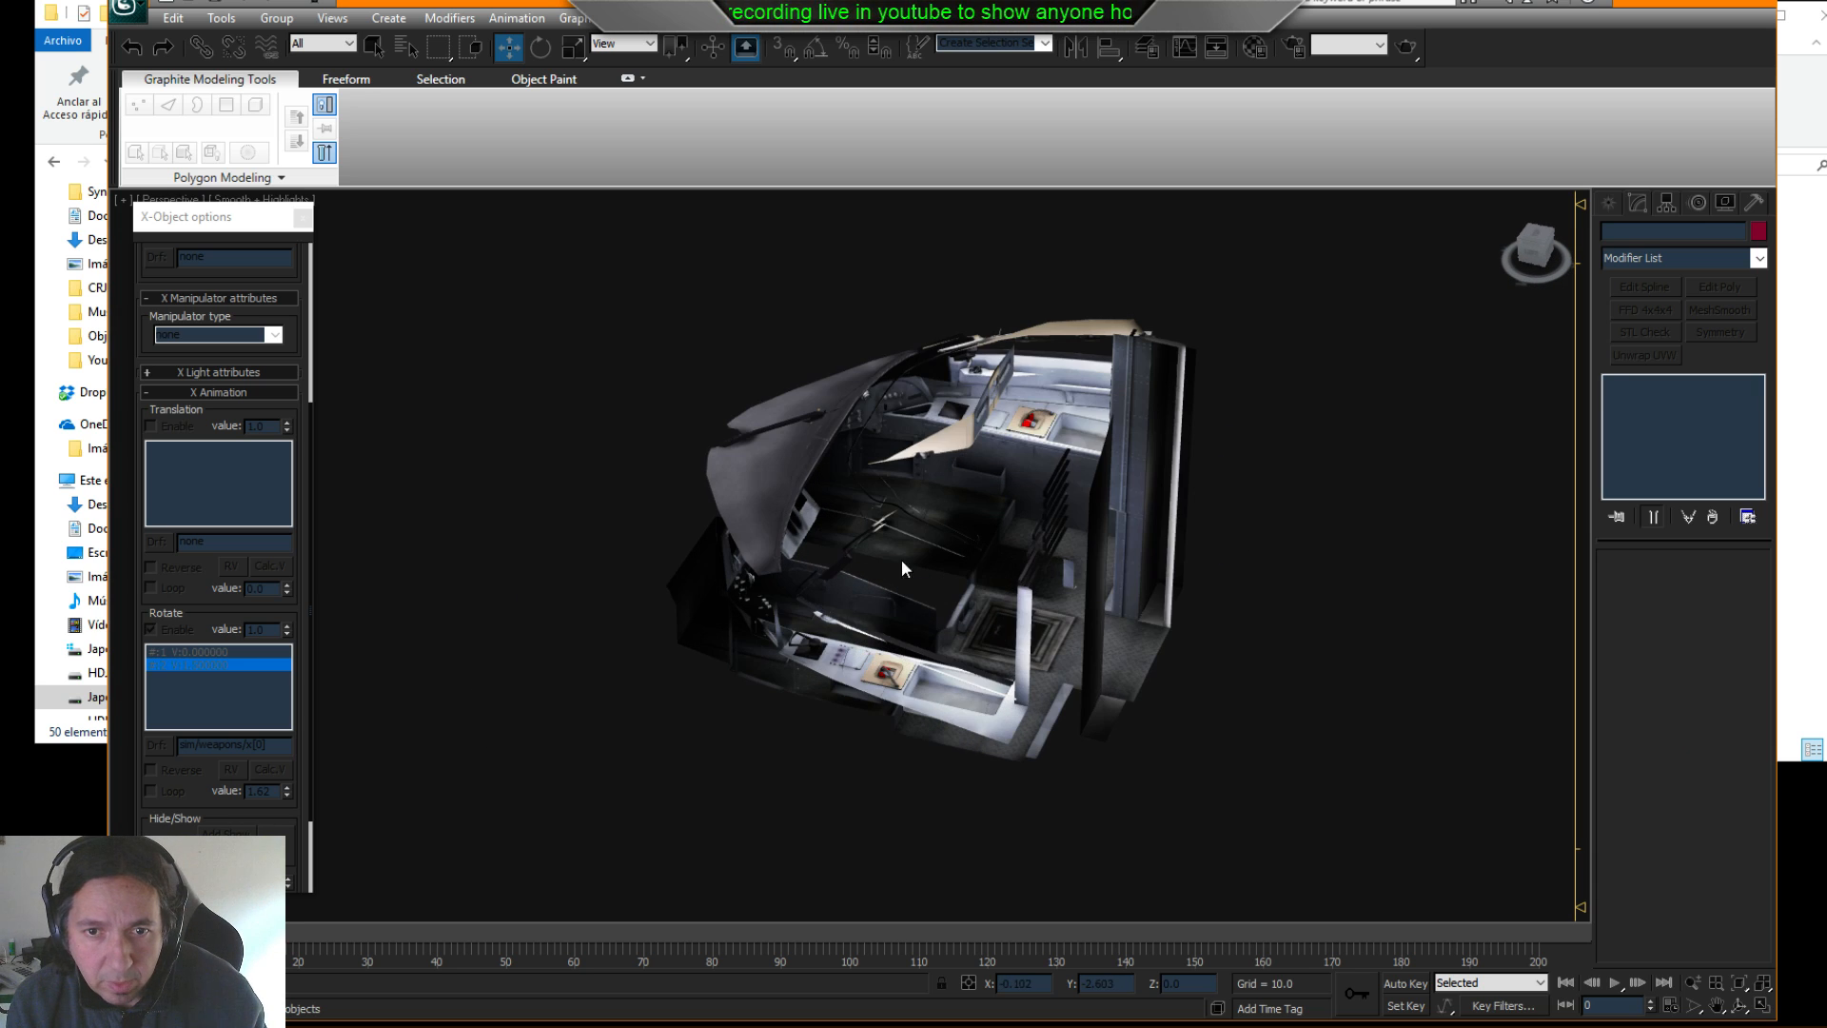
click(903, 558)
right_click(903, 558)
click(952, 723)
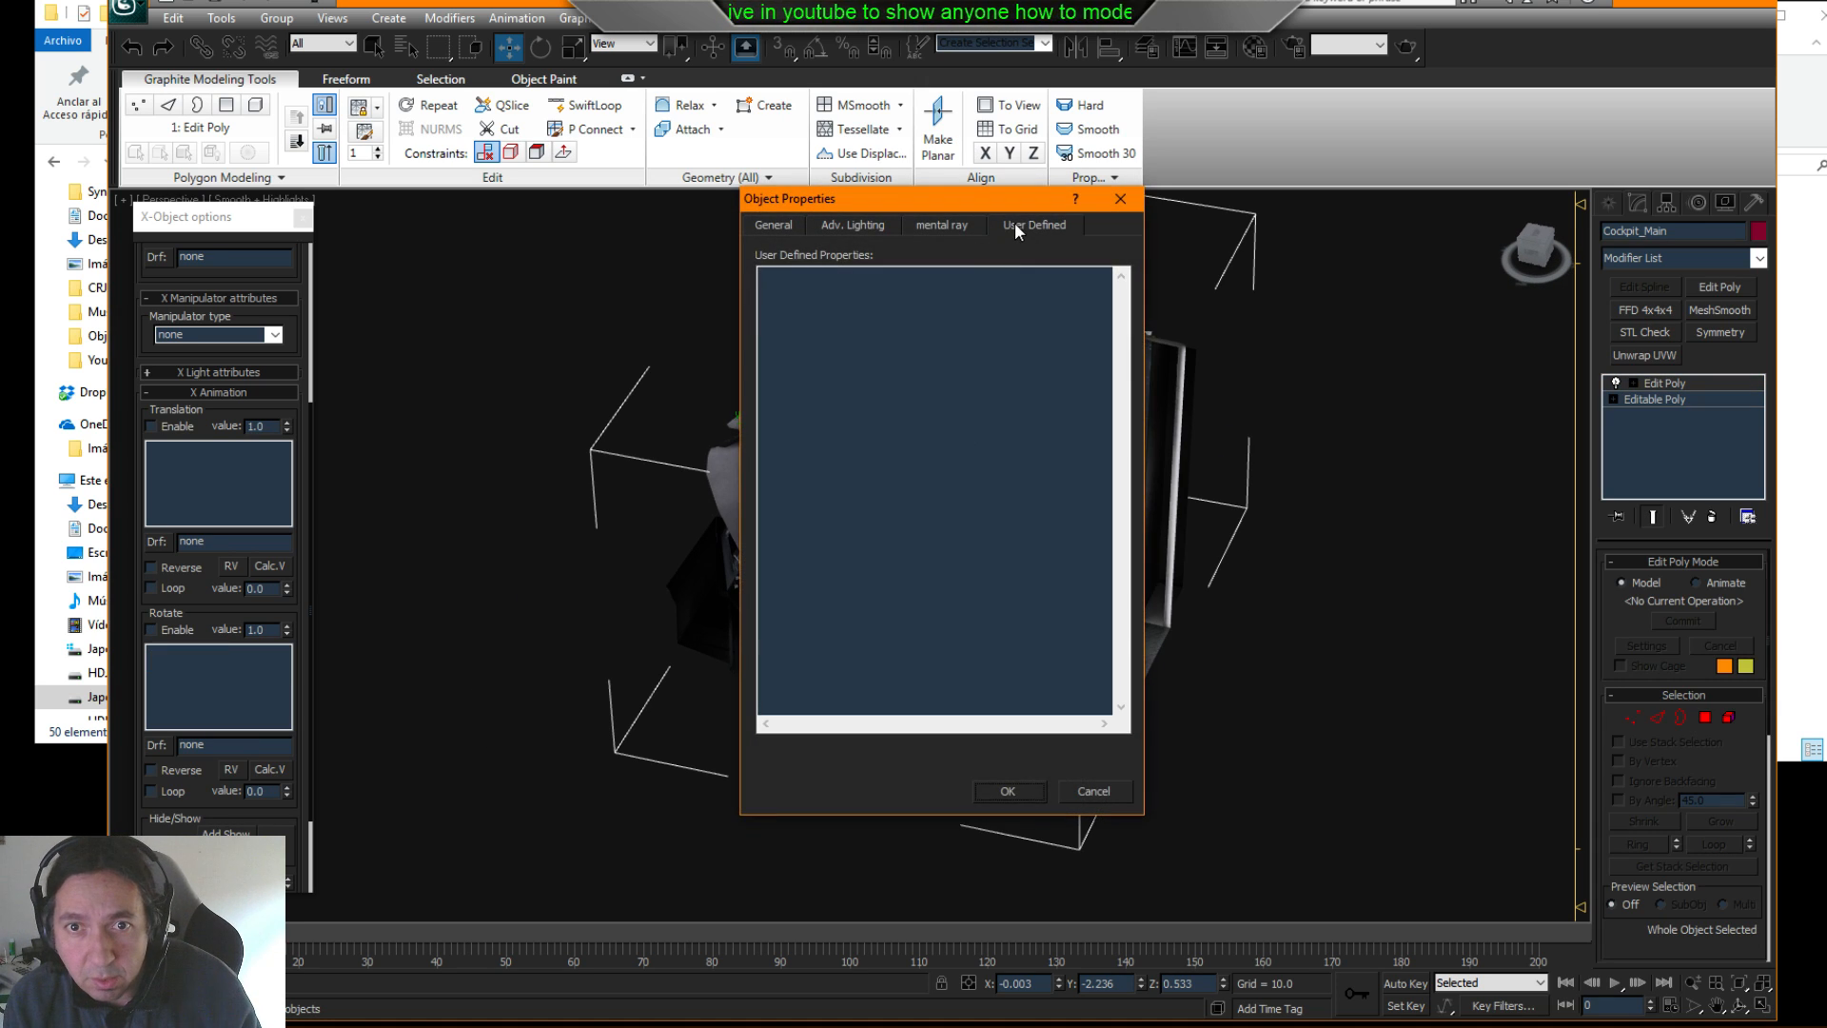
click(1120, 198)
click(1361, 434)
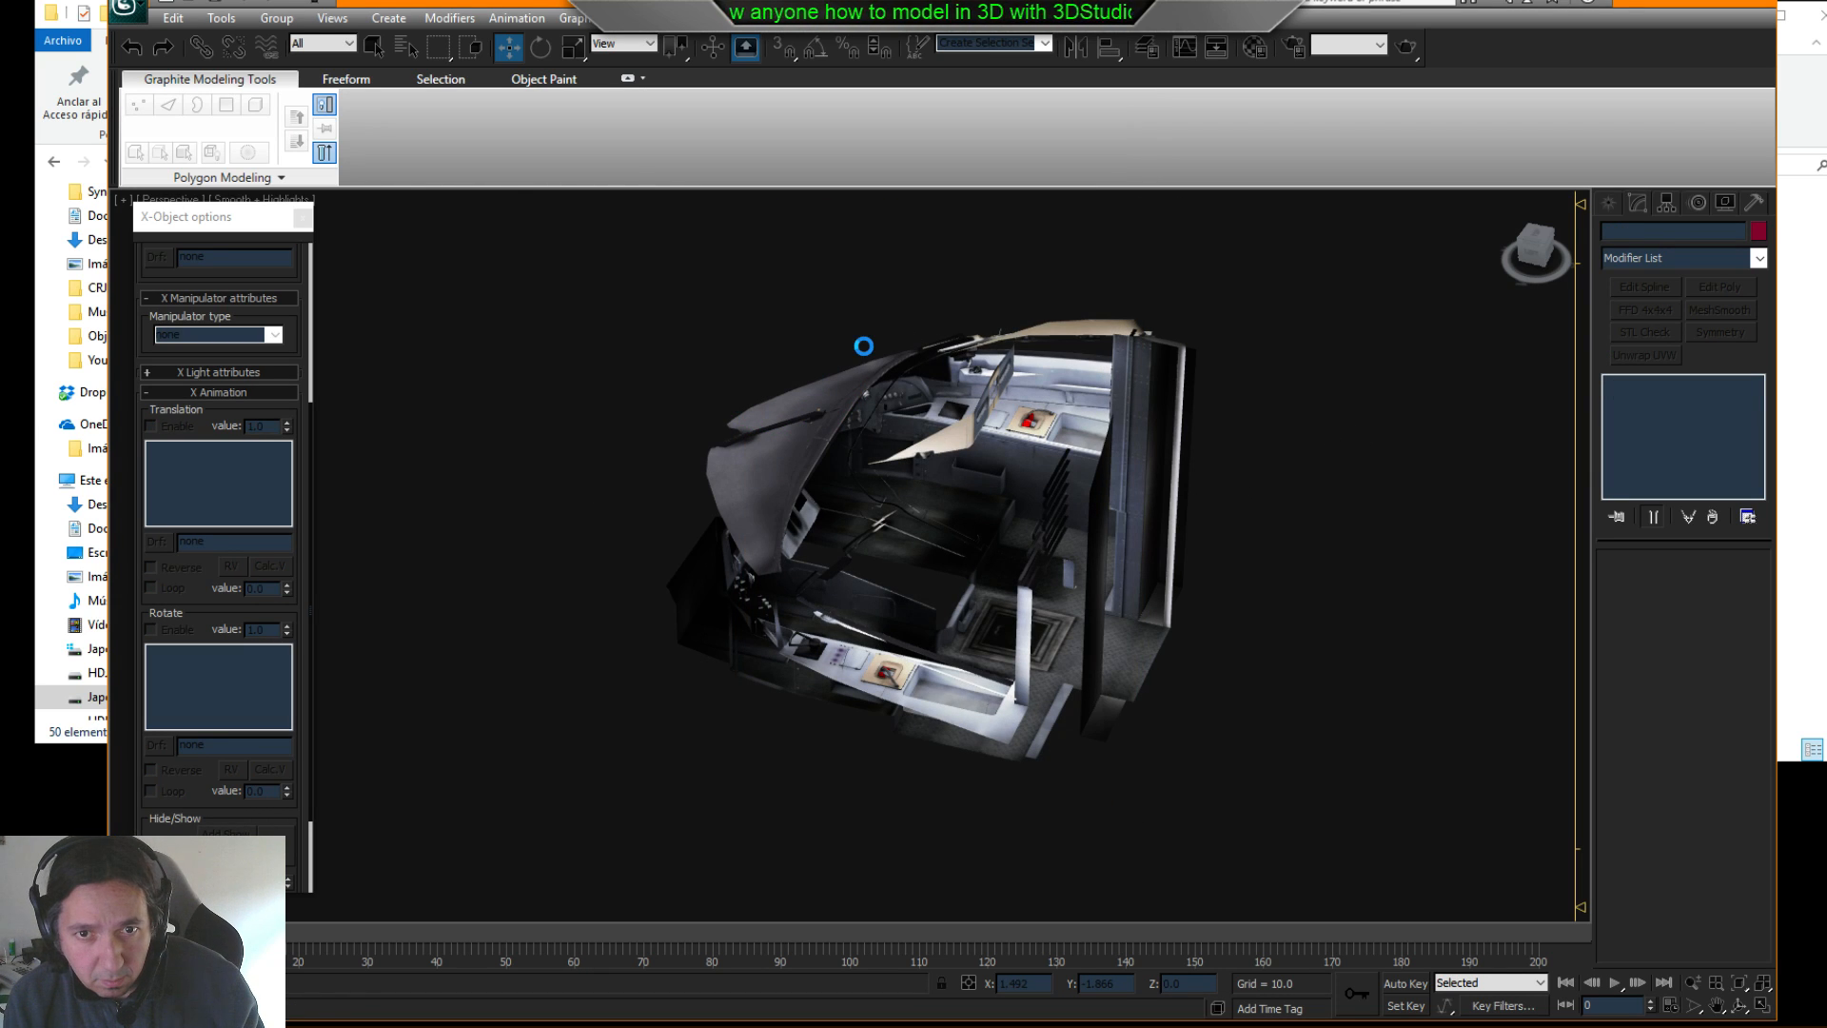
- Save the scene as an incremented copy of CRJ200_Total_36.max and close 3ds Max, declining the custom colors retry
click(122, 11)
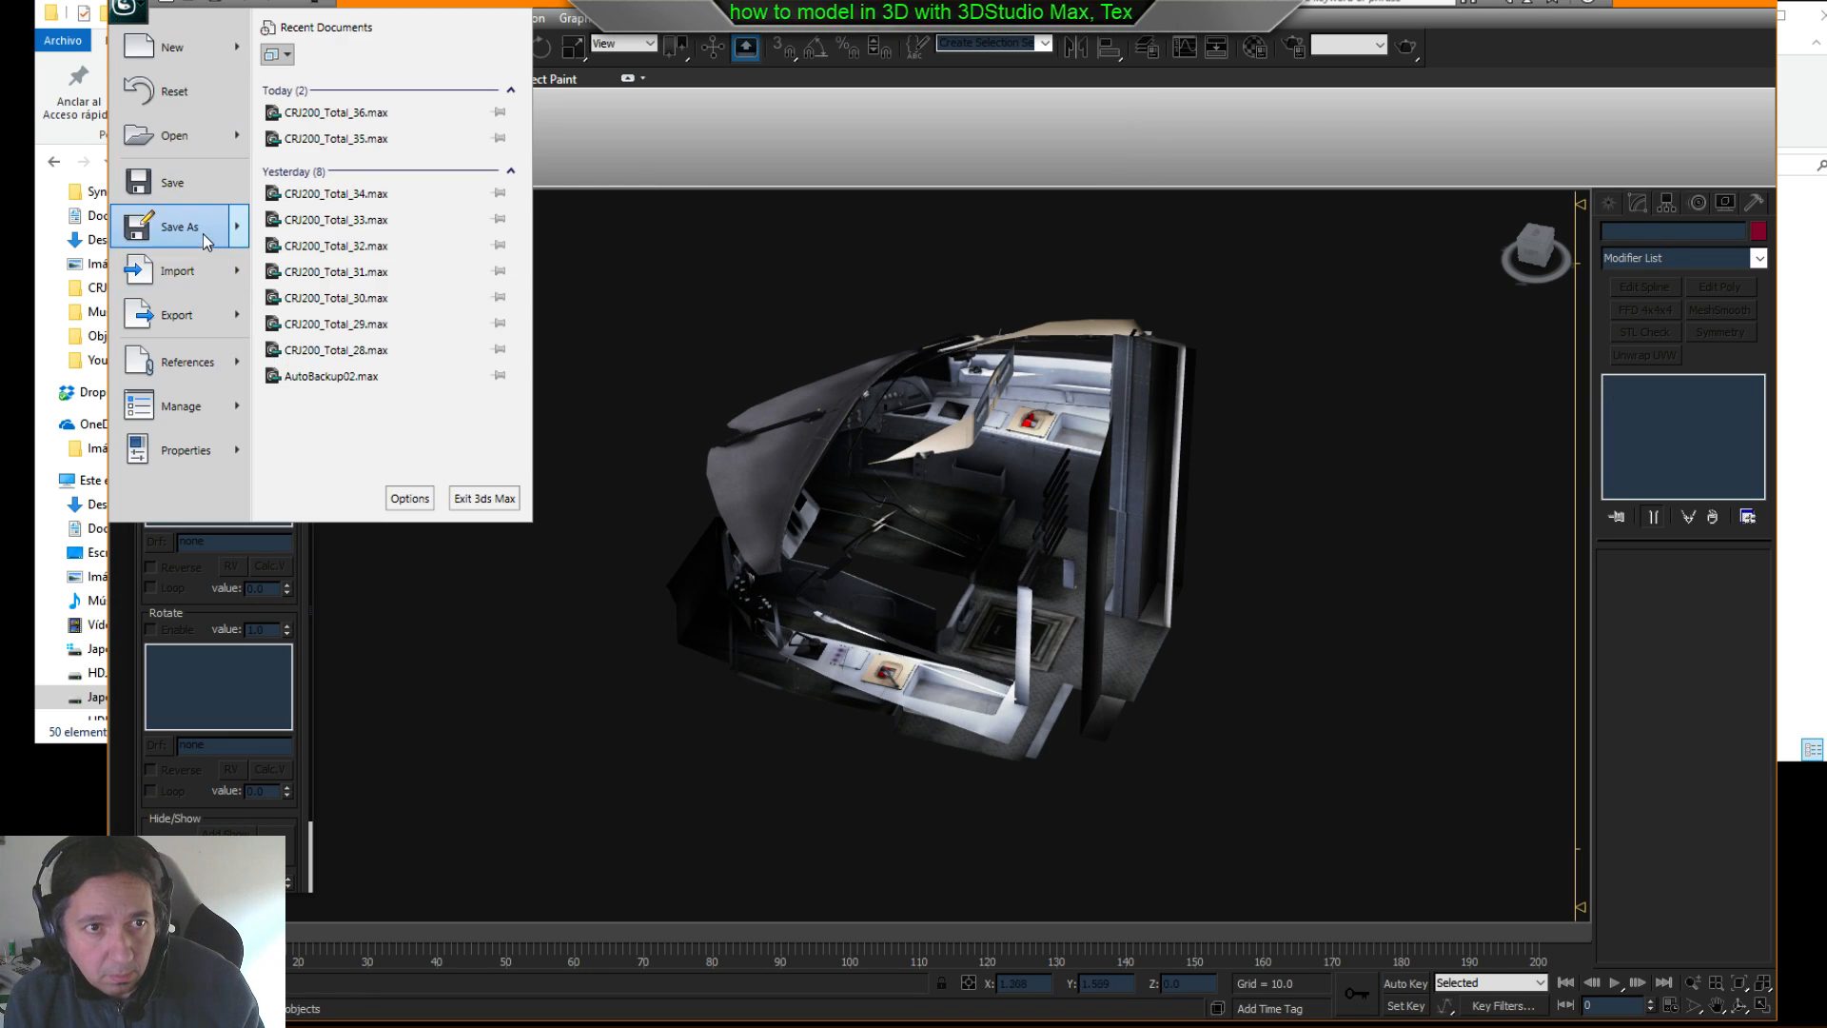
key(Escape)
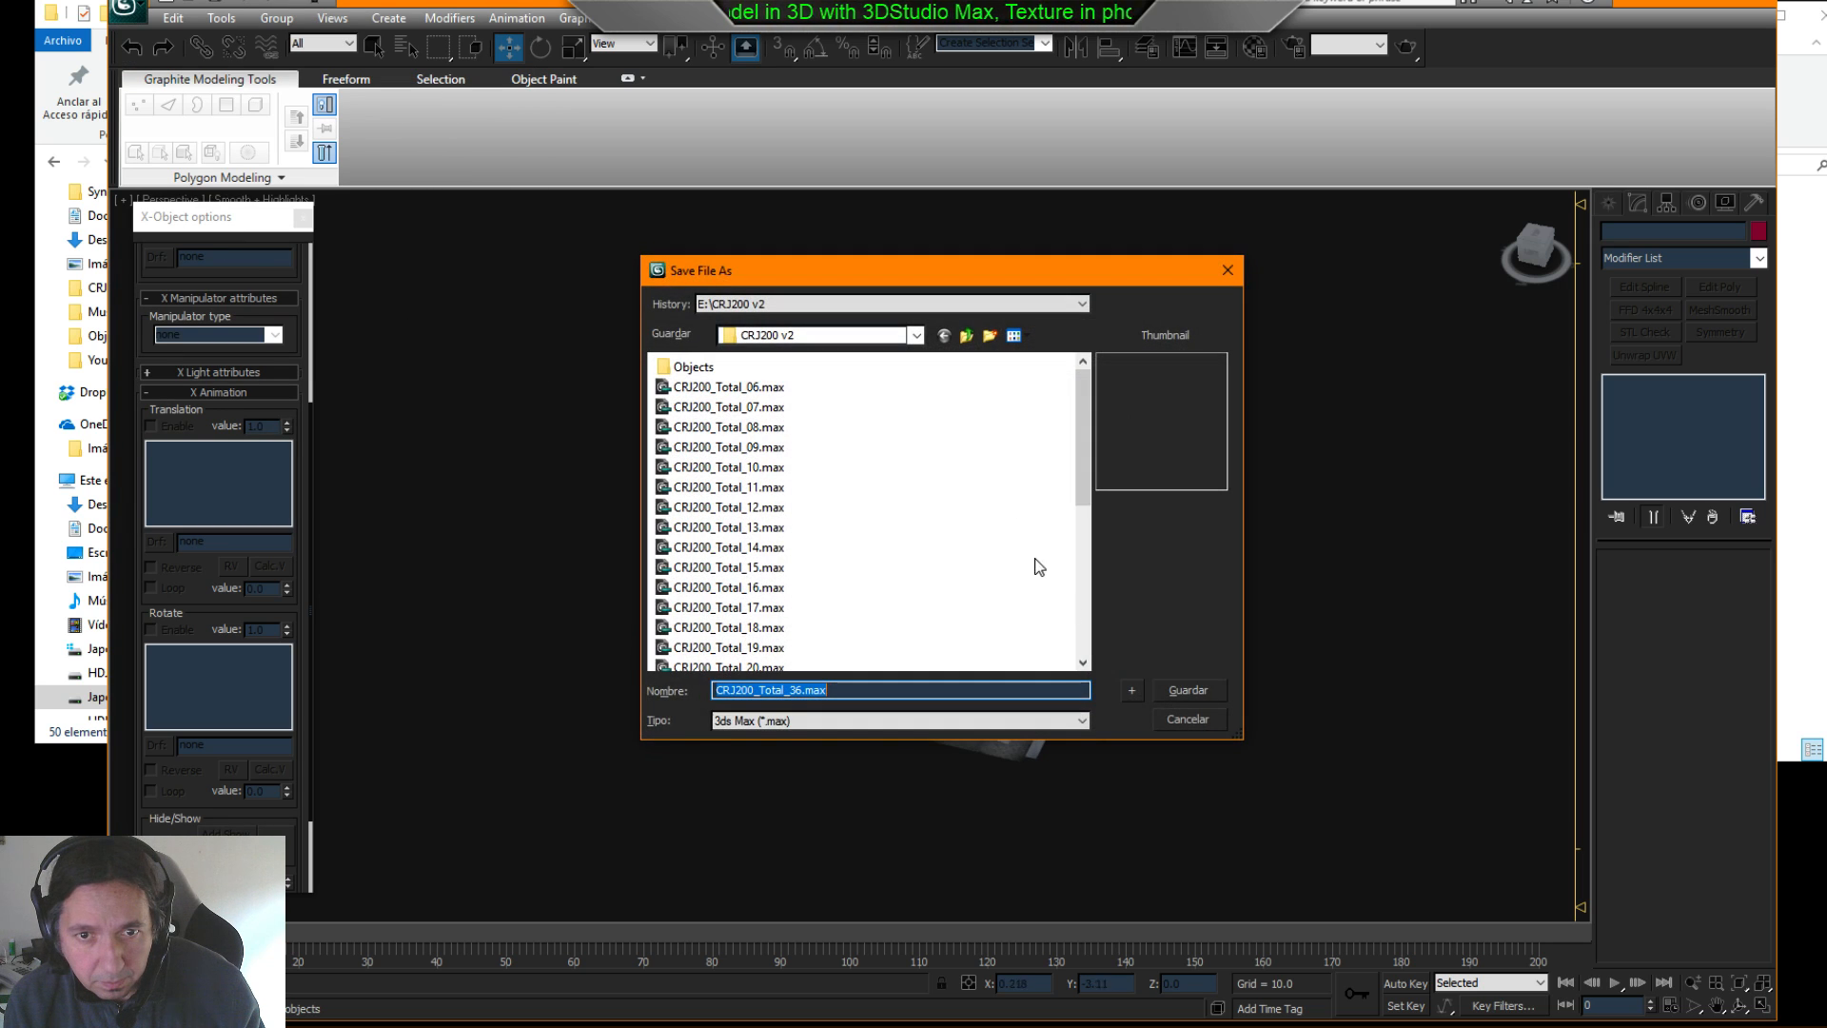
click(1129, 697)
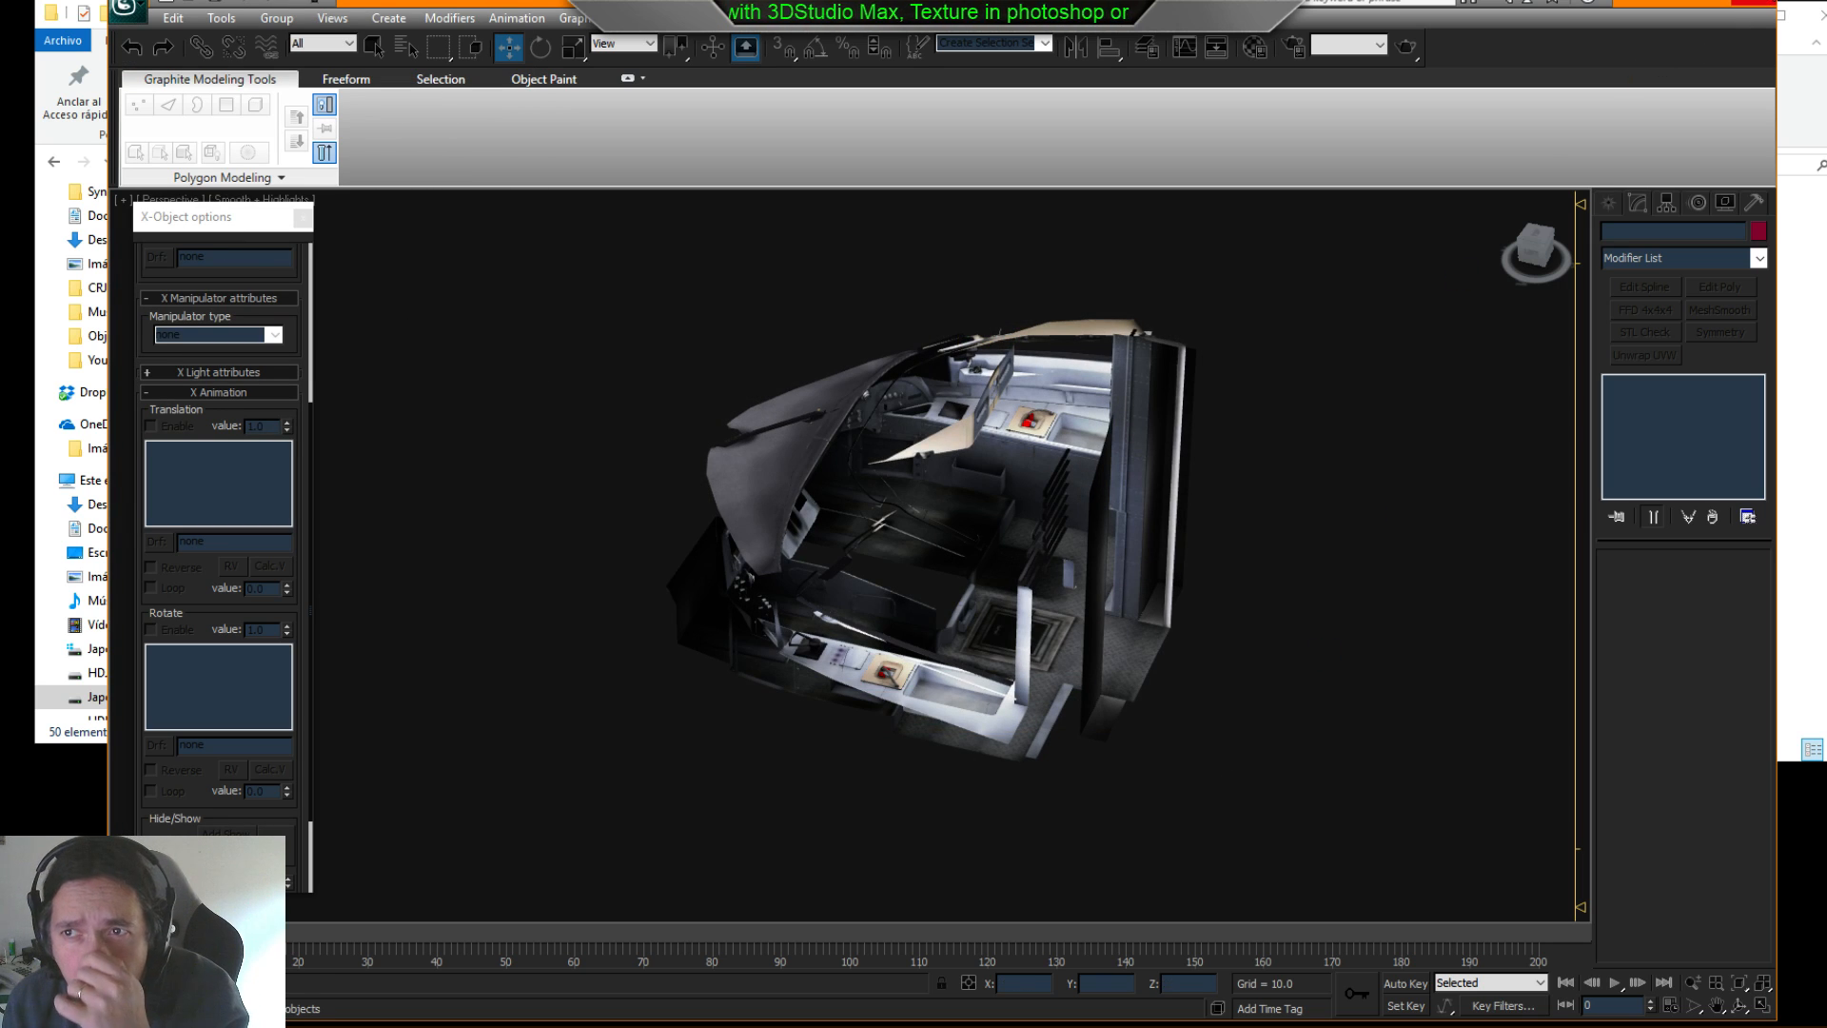
click(1756, 3)
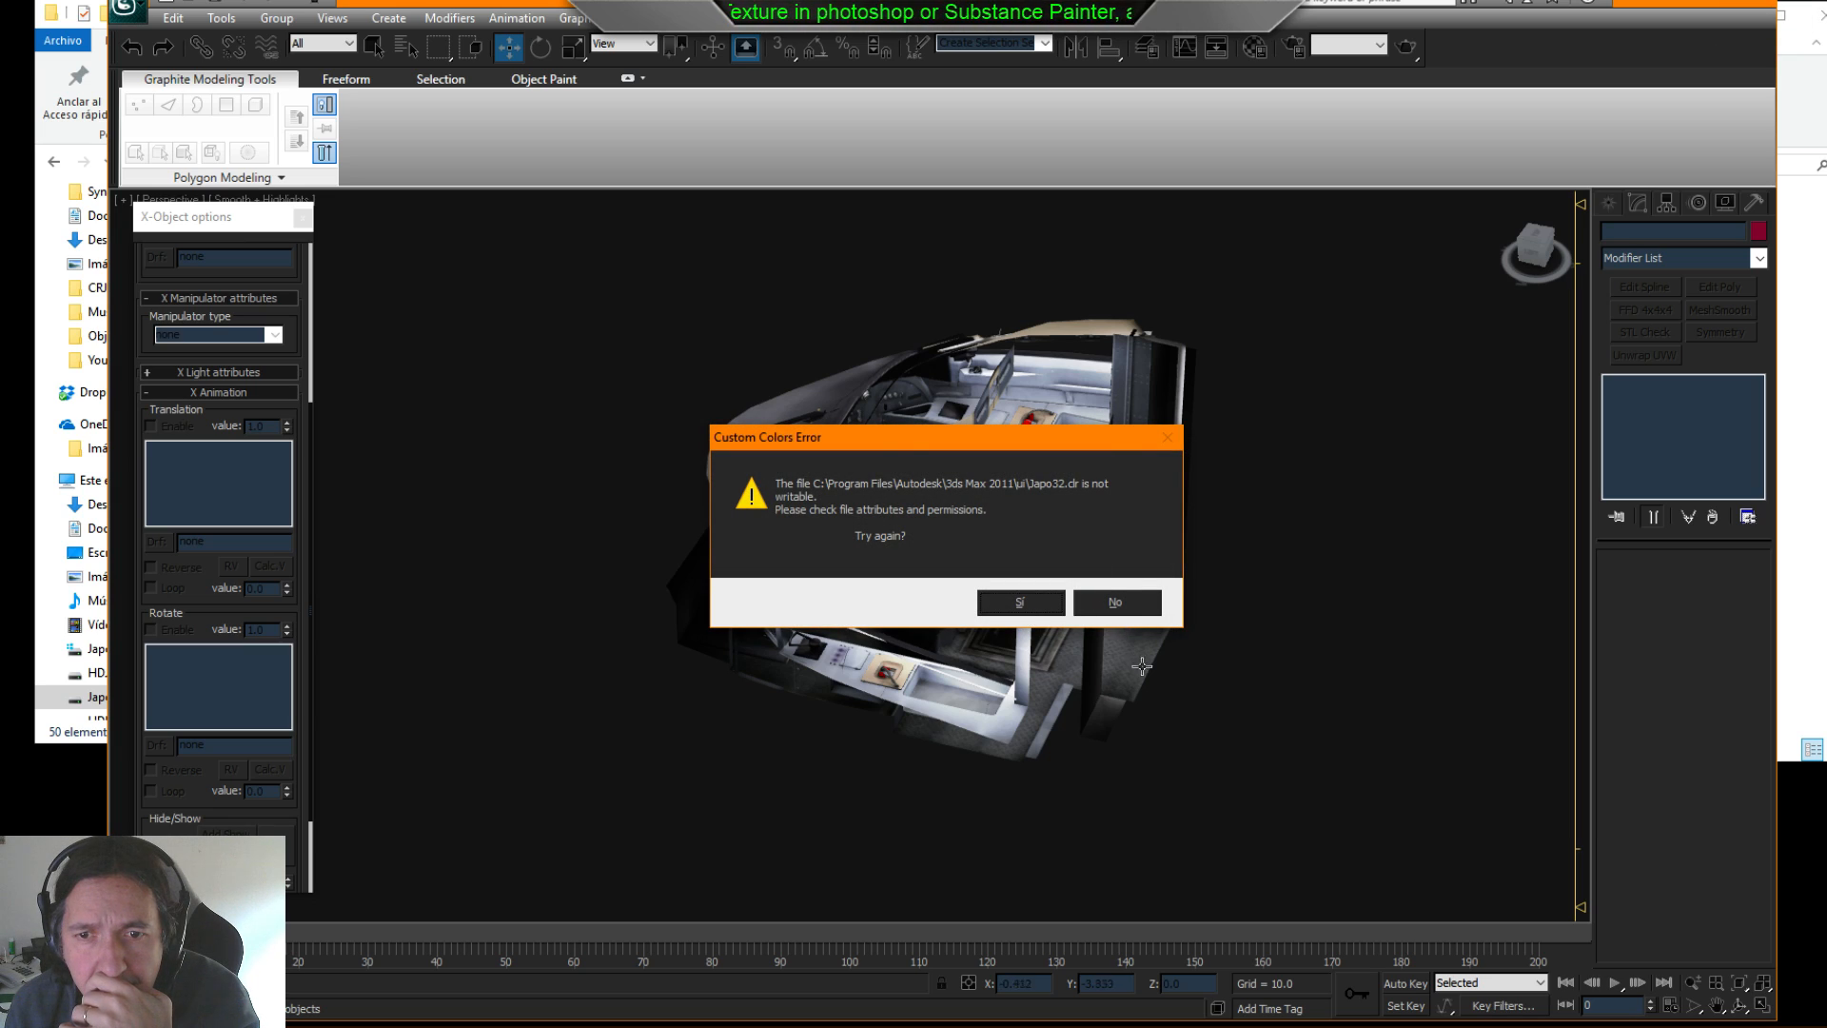
click(1138, 607)
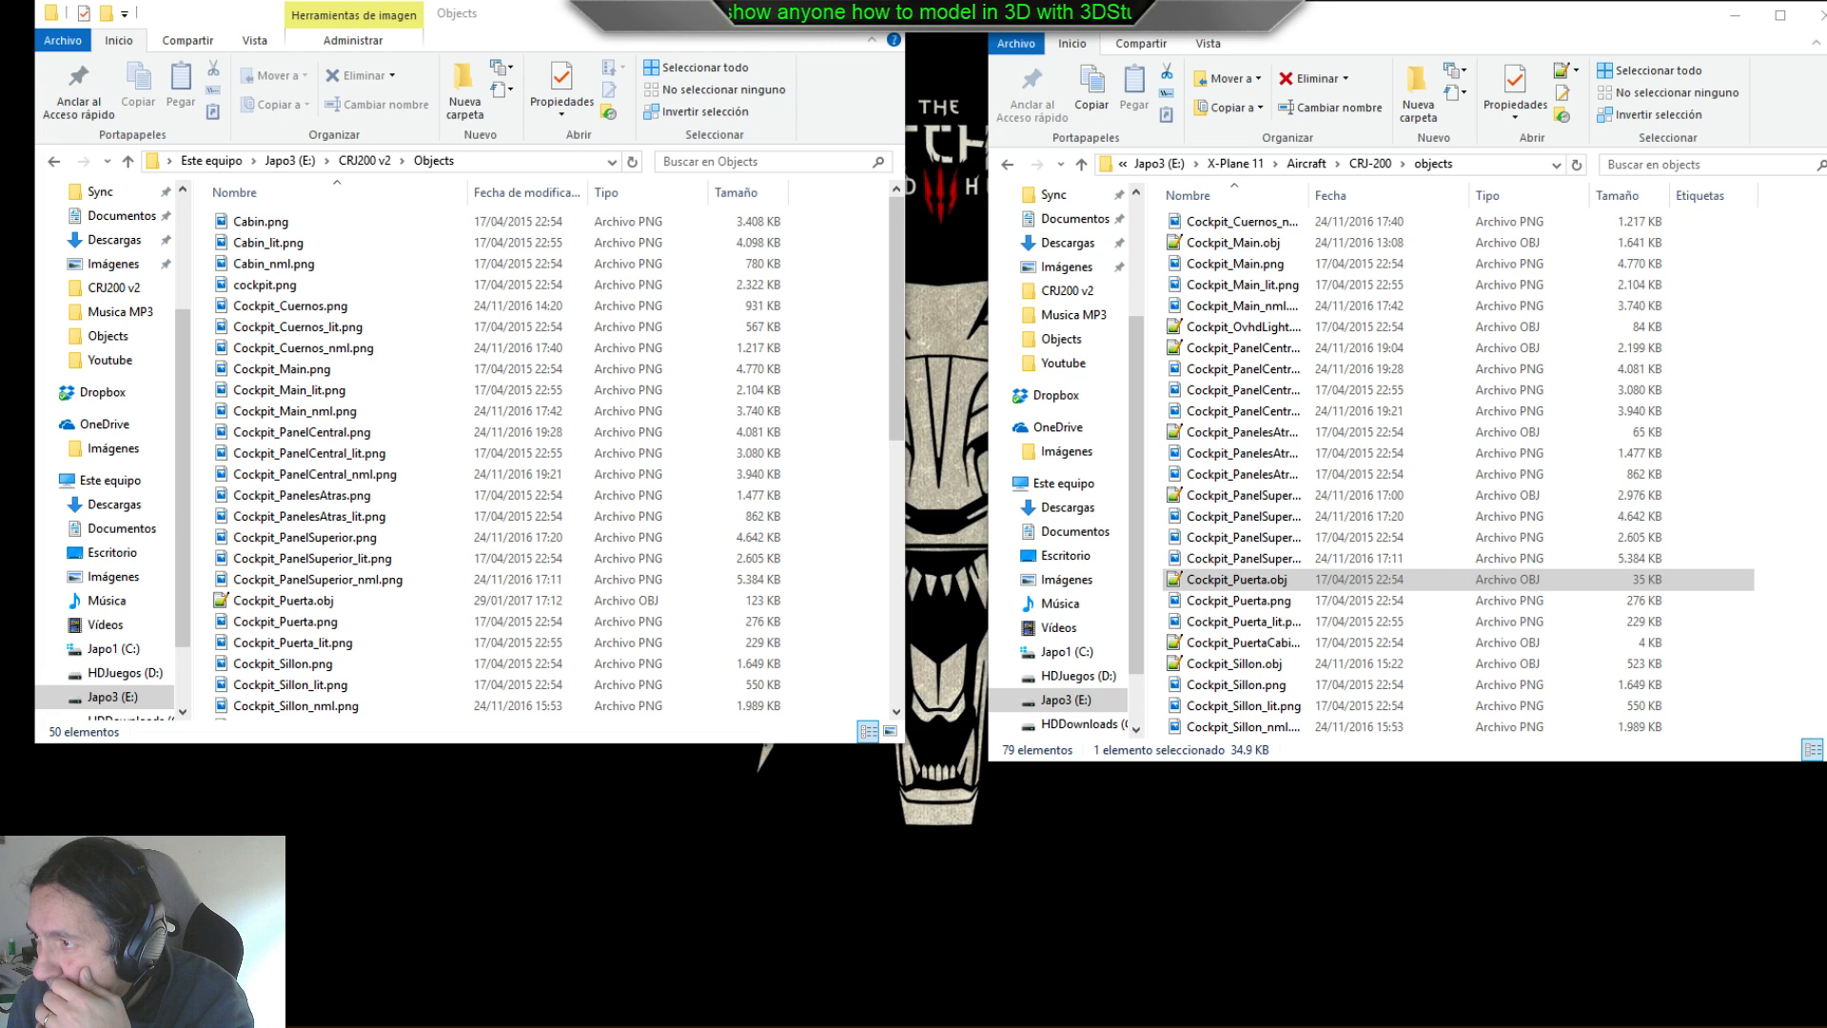
- Look through the Scripts and stdplugs folders of the 3ds Max 2011 installation for the exporter's files
key(alt+Tab)
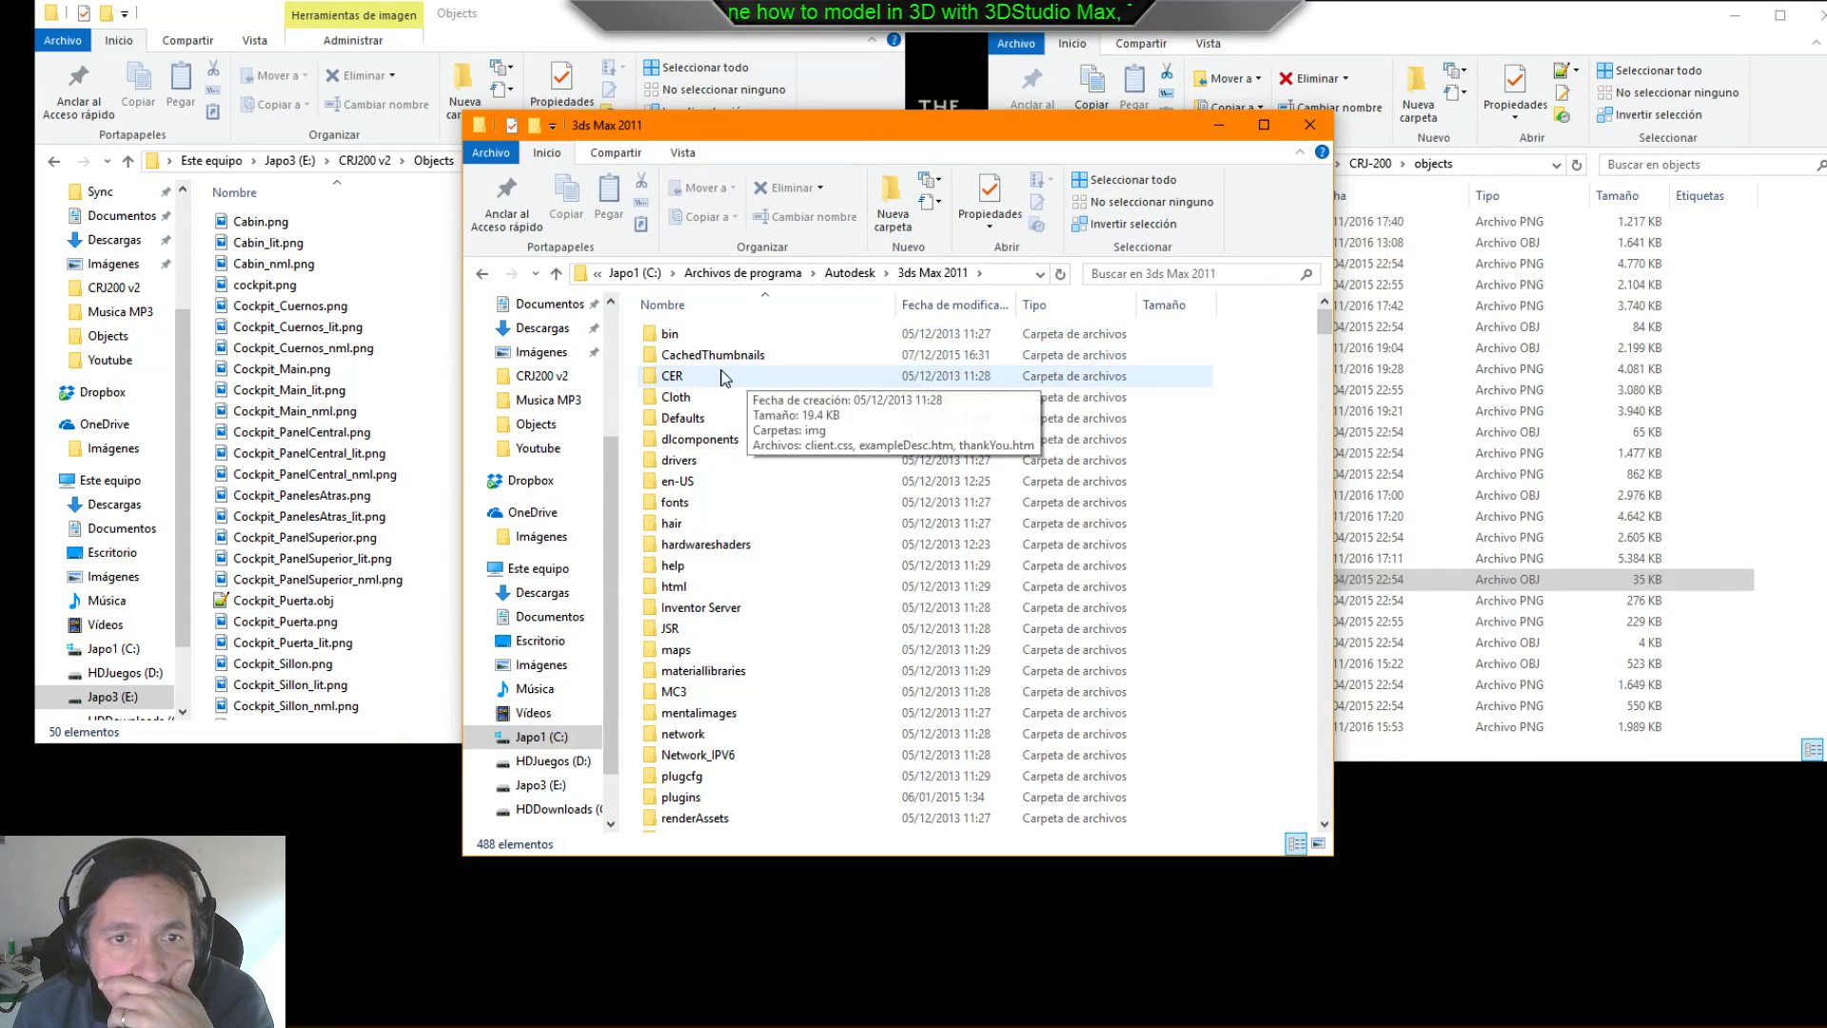
scroll(714, 571, down, 6)
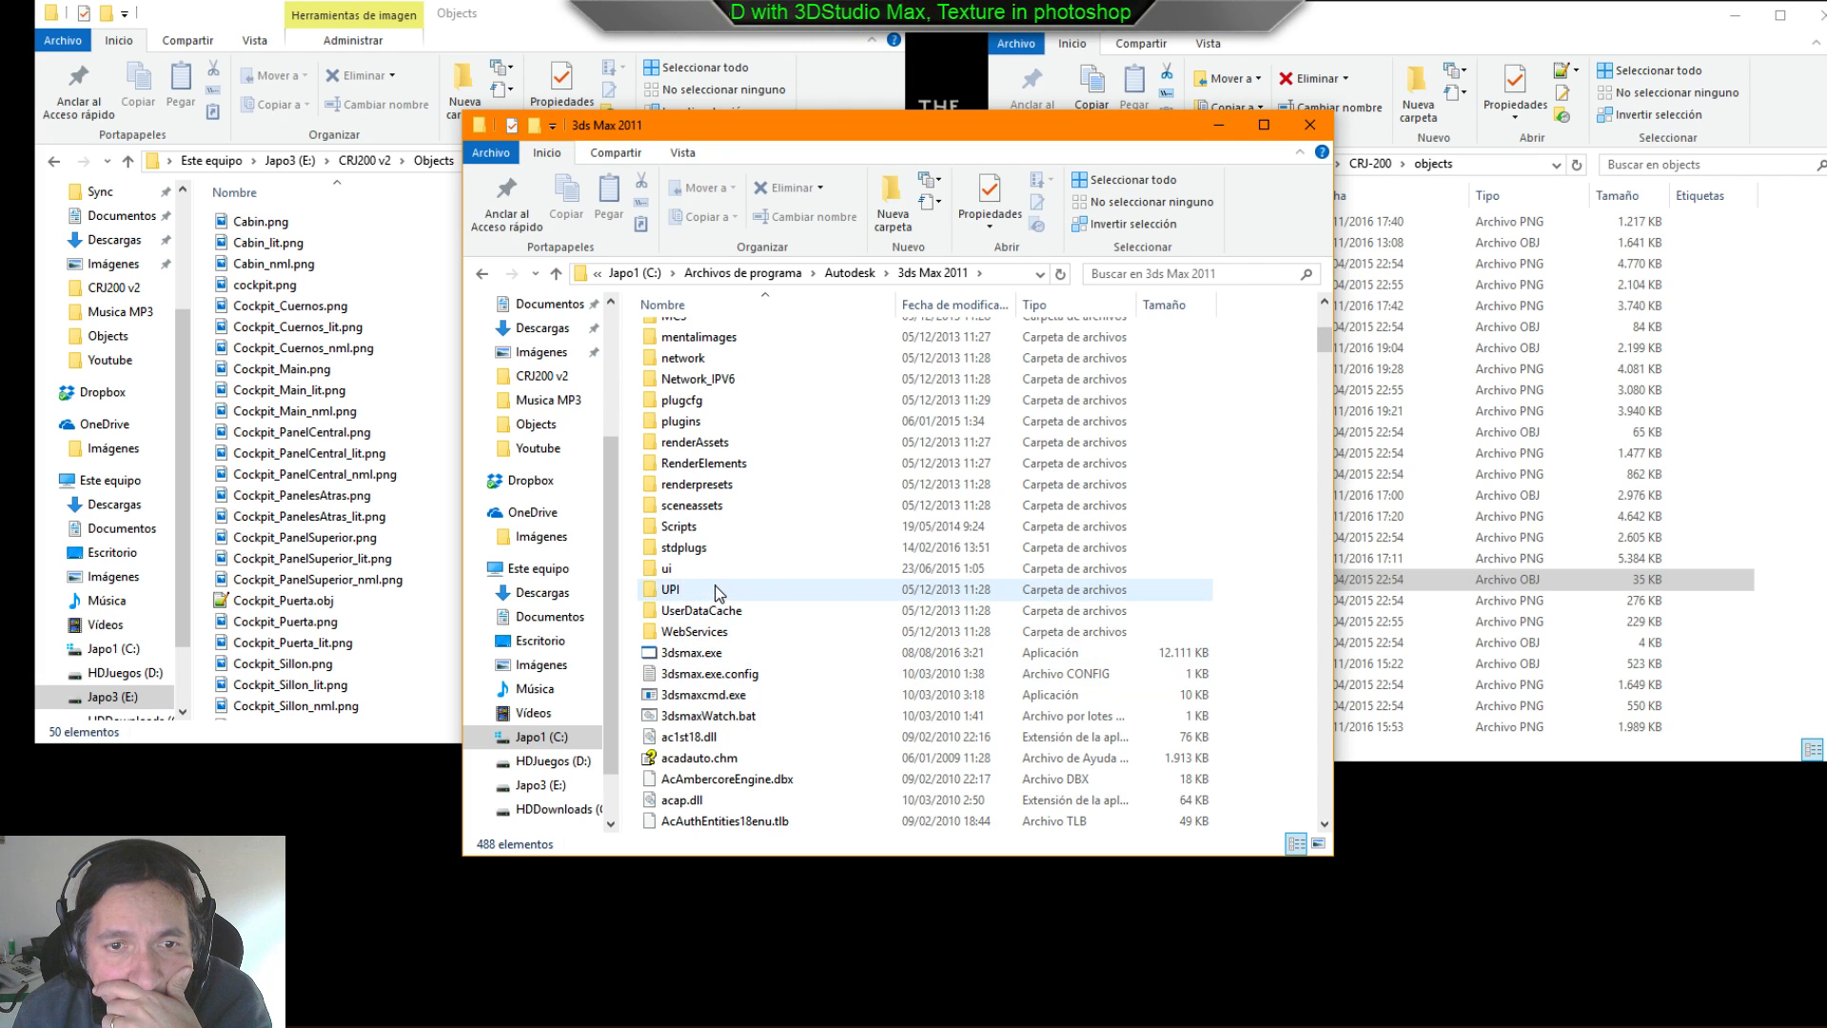
double_click(687, 528)
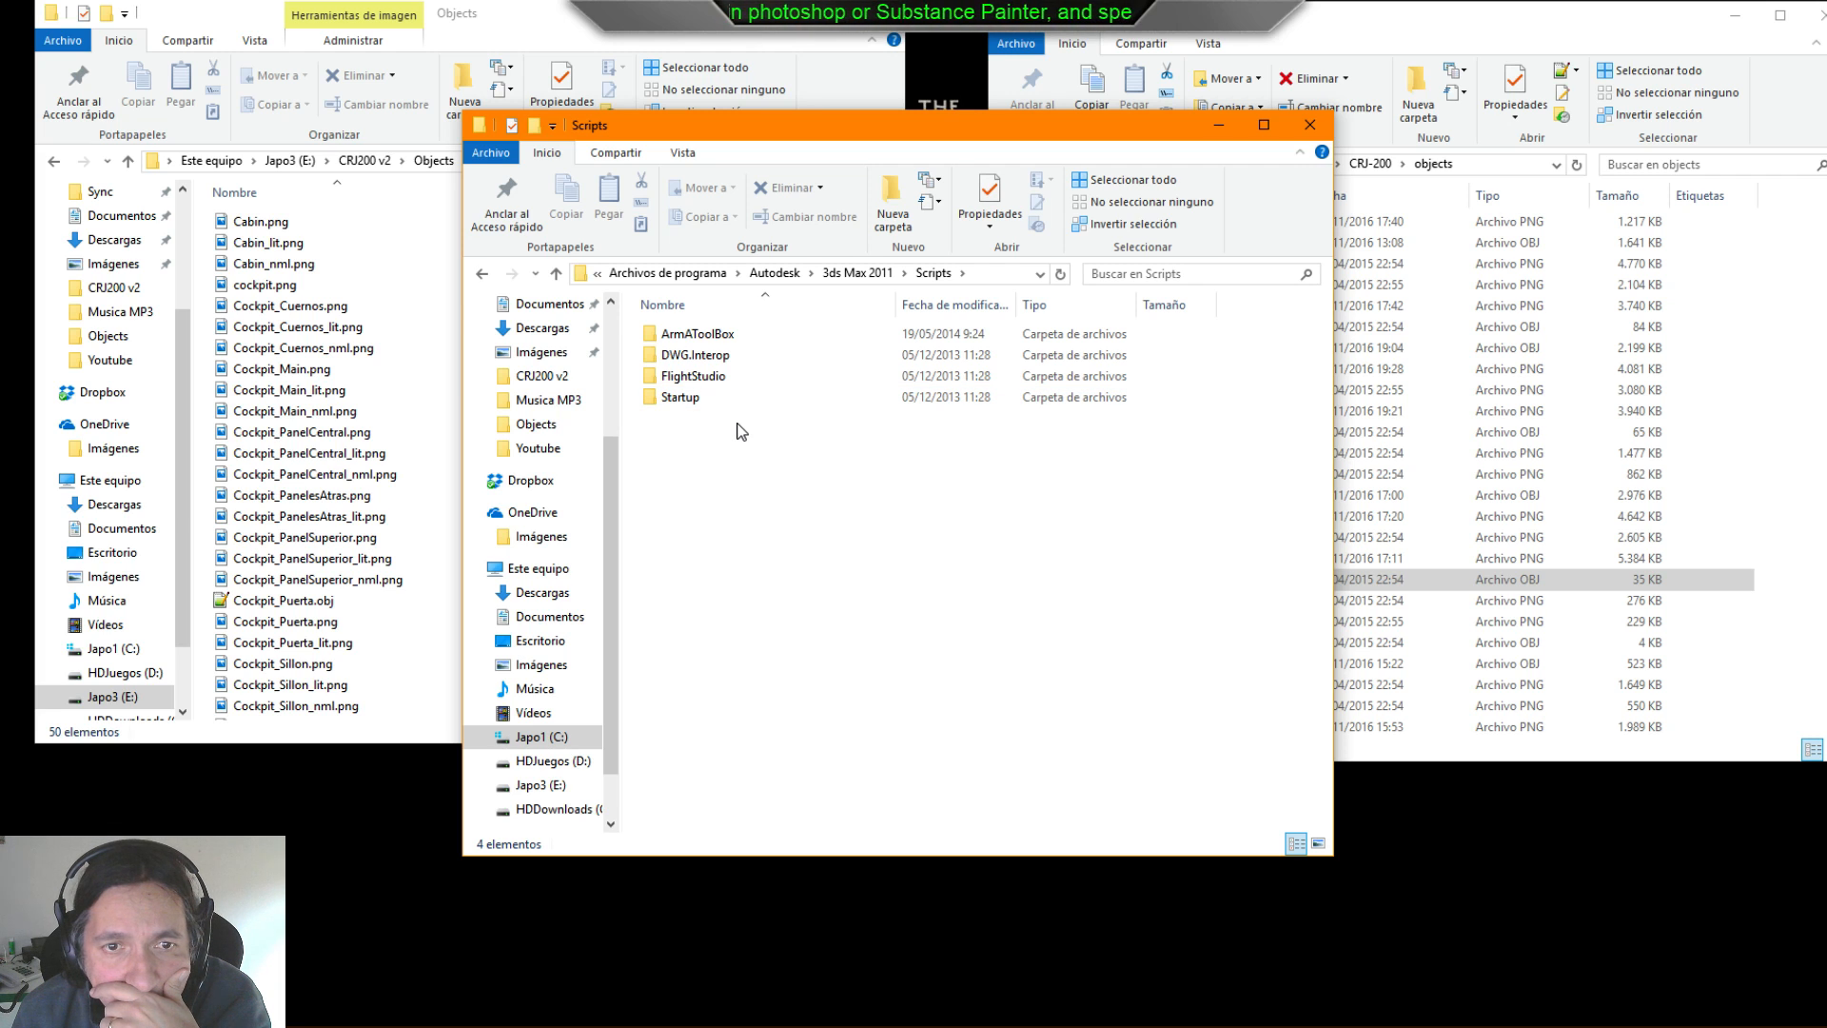
key(BackSpace)
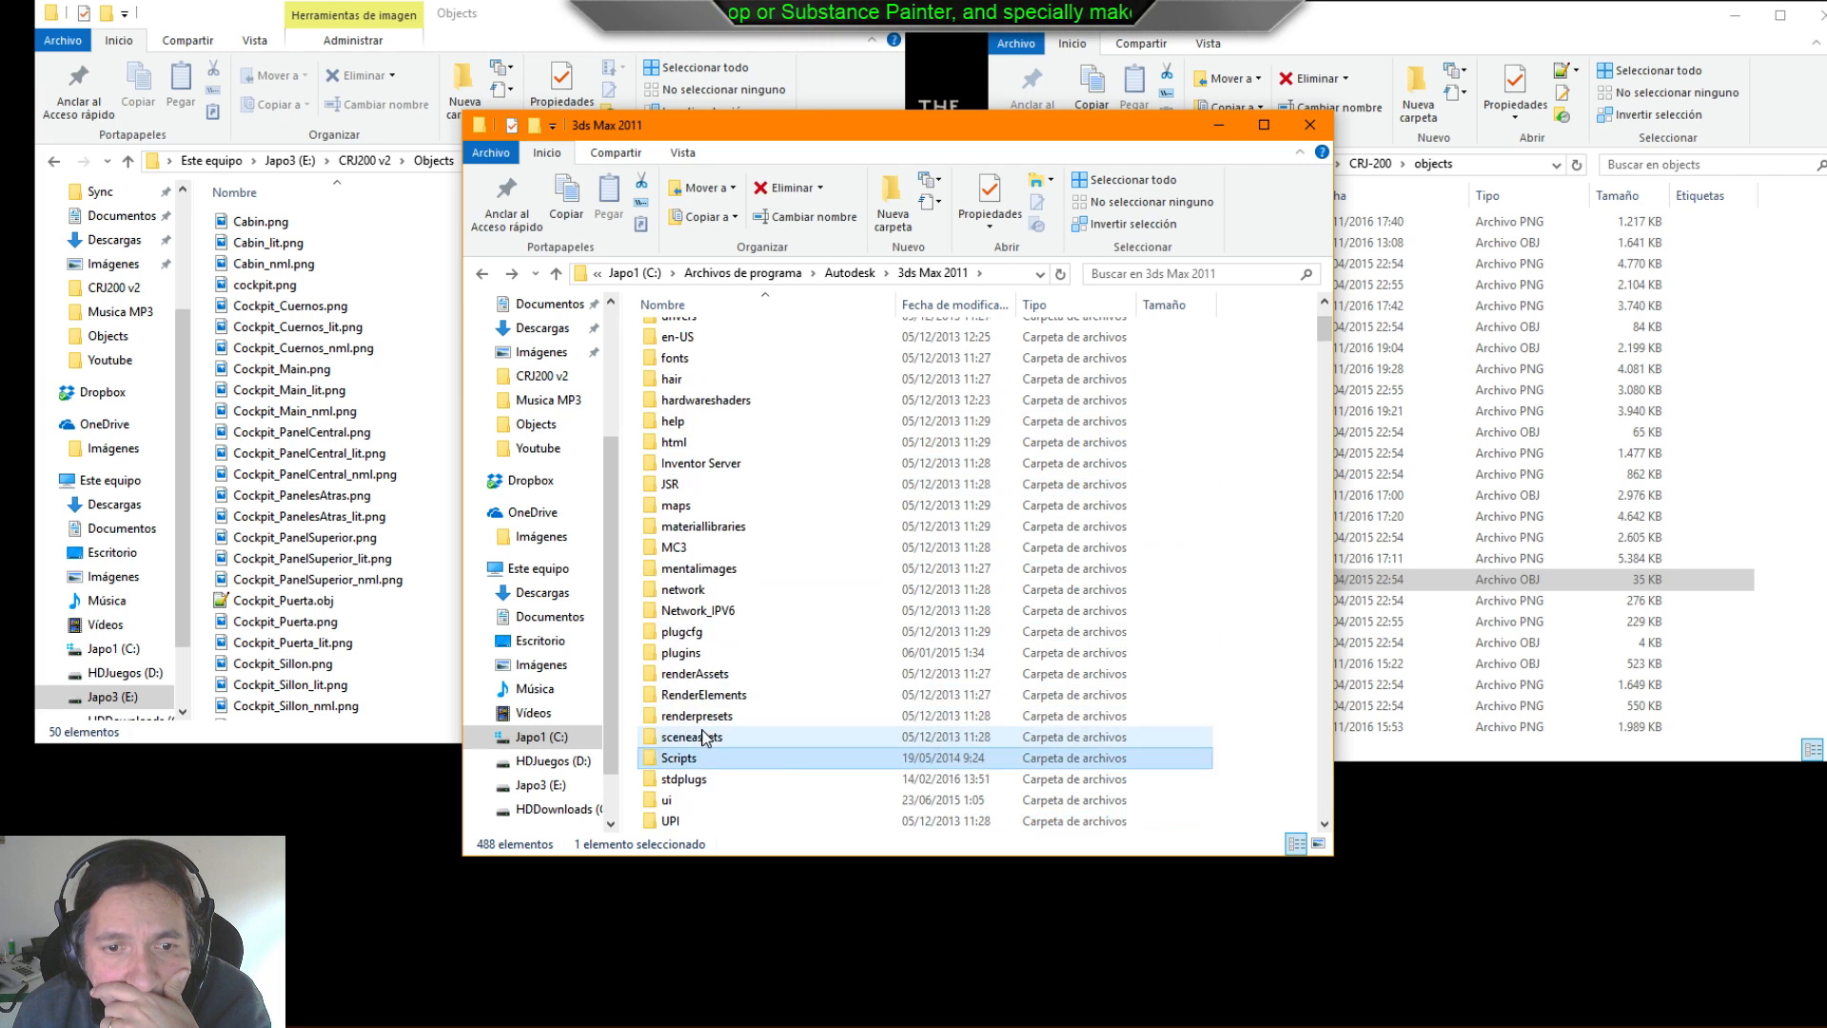
scroll(705, 738, down, 1)
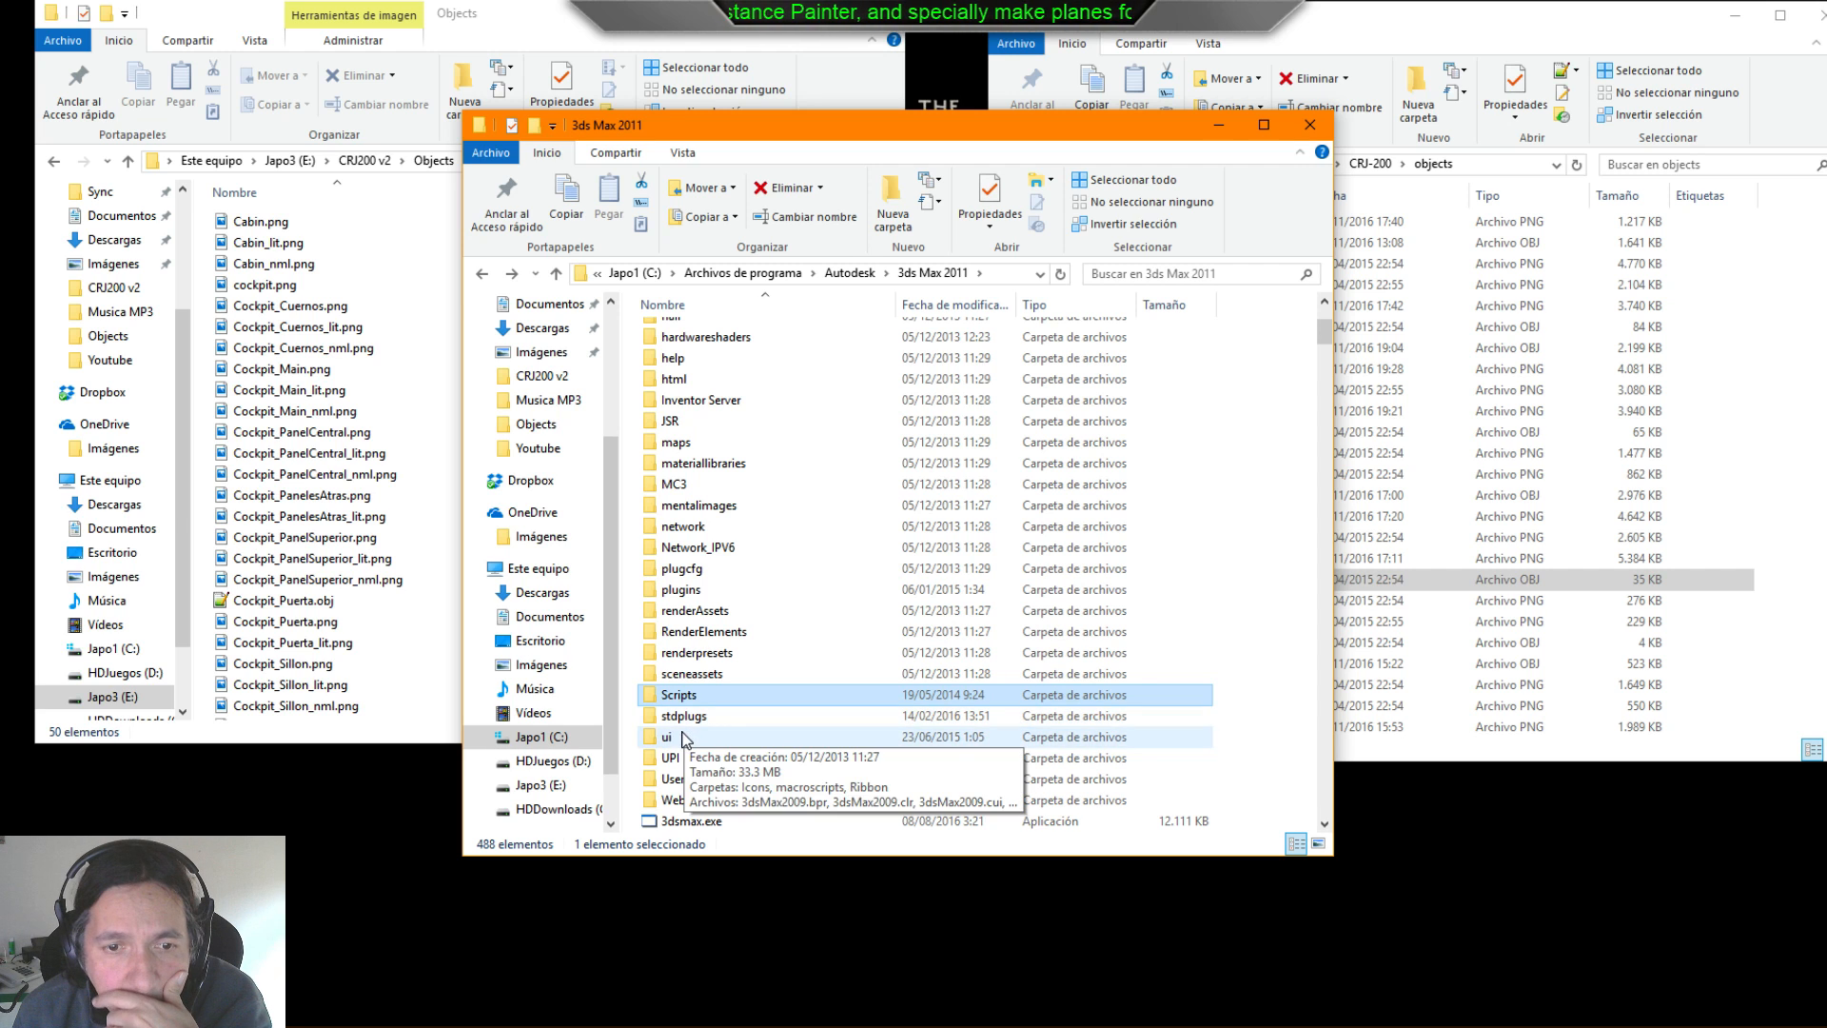
double_click(684, 715)
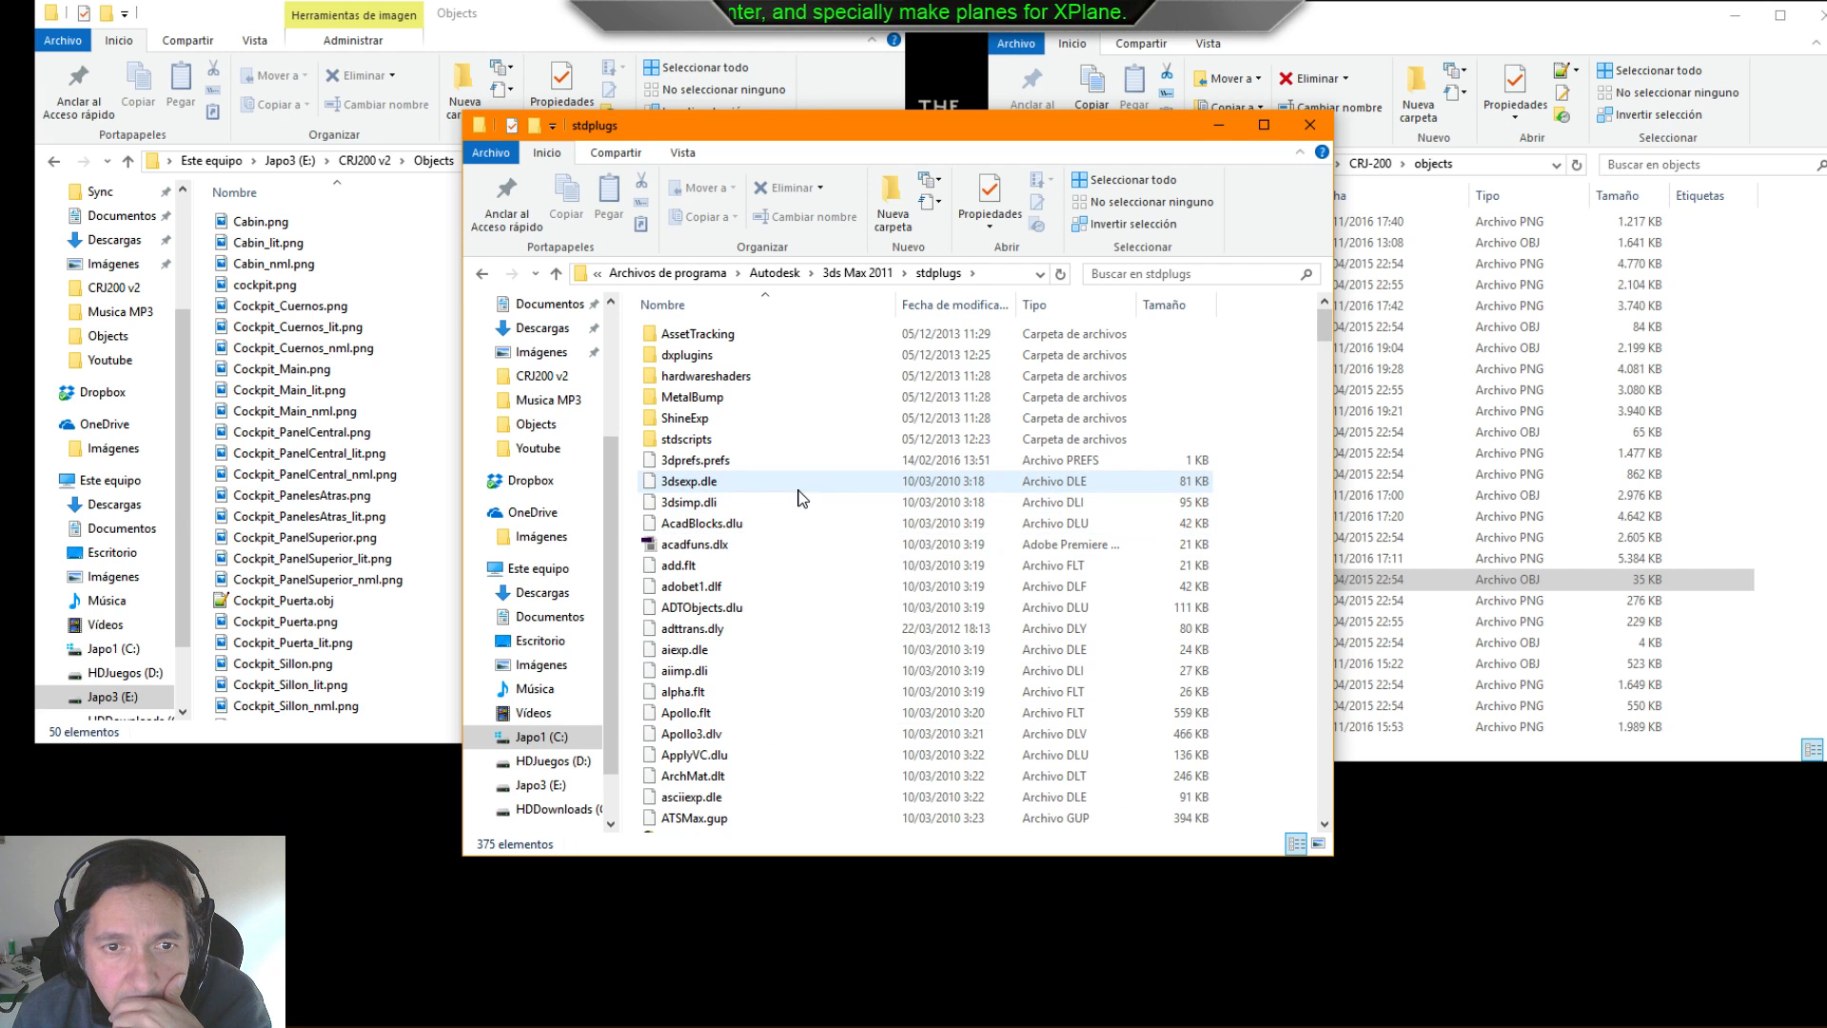
scroll(796, 486, down, 9)
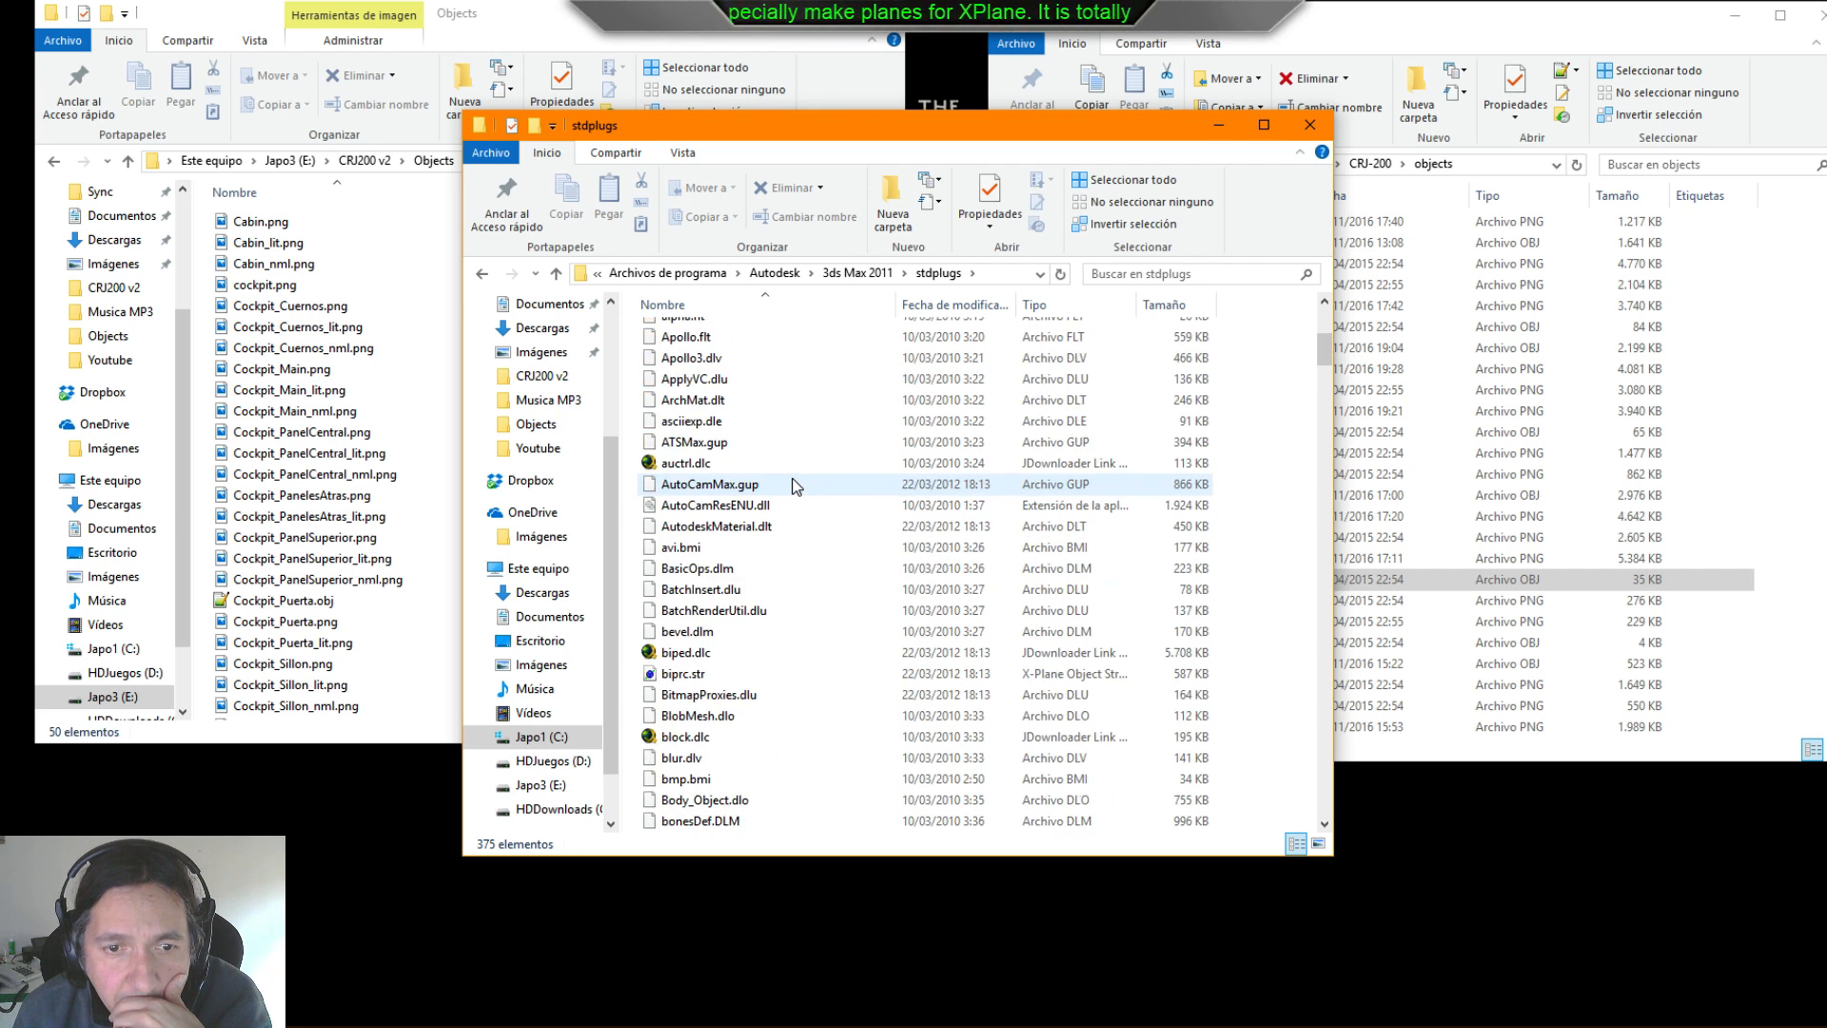
scroll(797, 487, up, 9)
key(alt+Left)
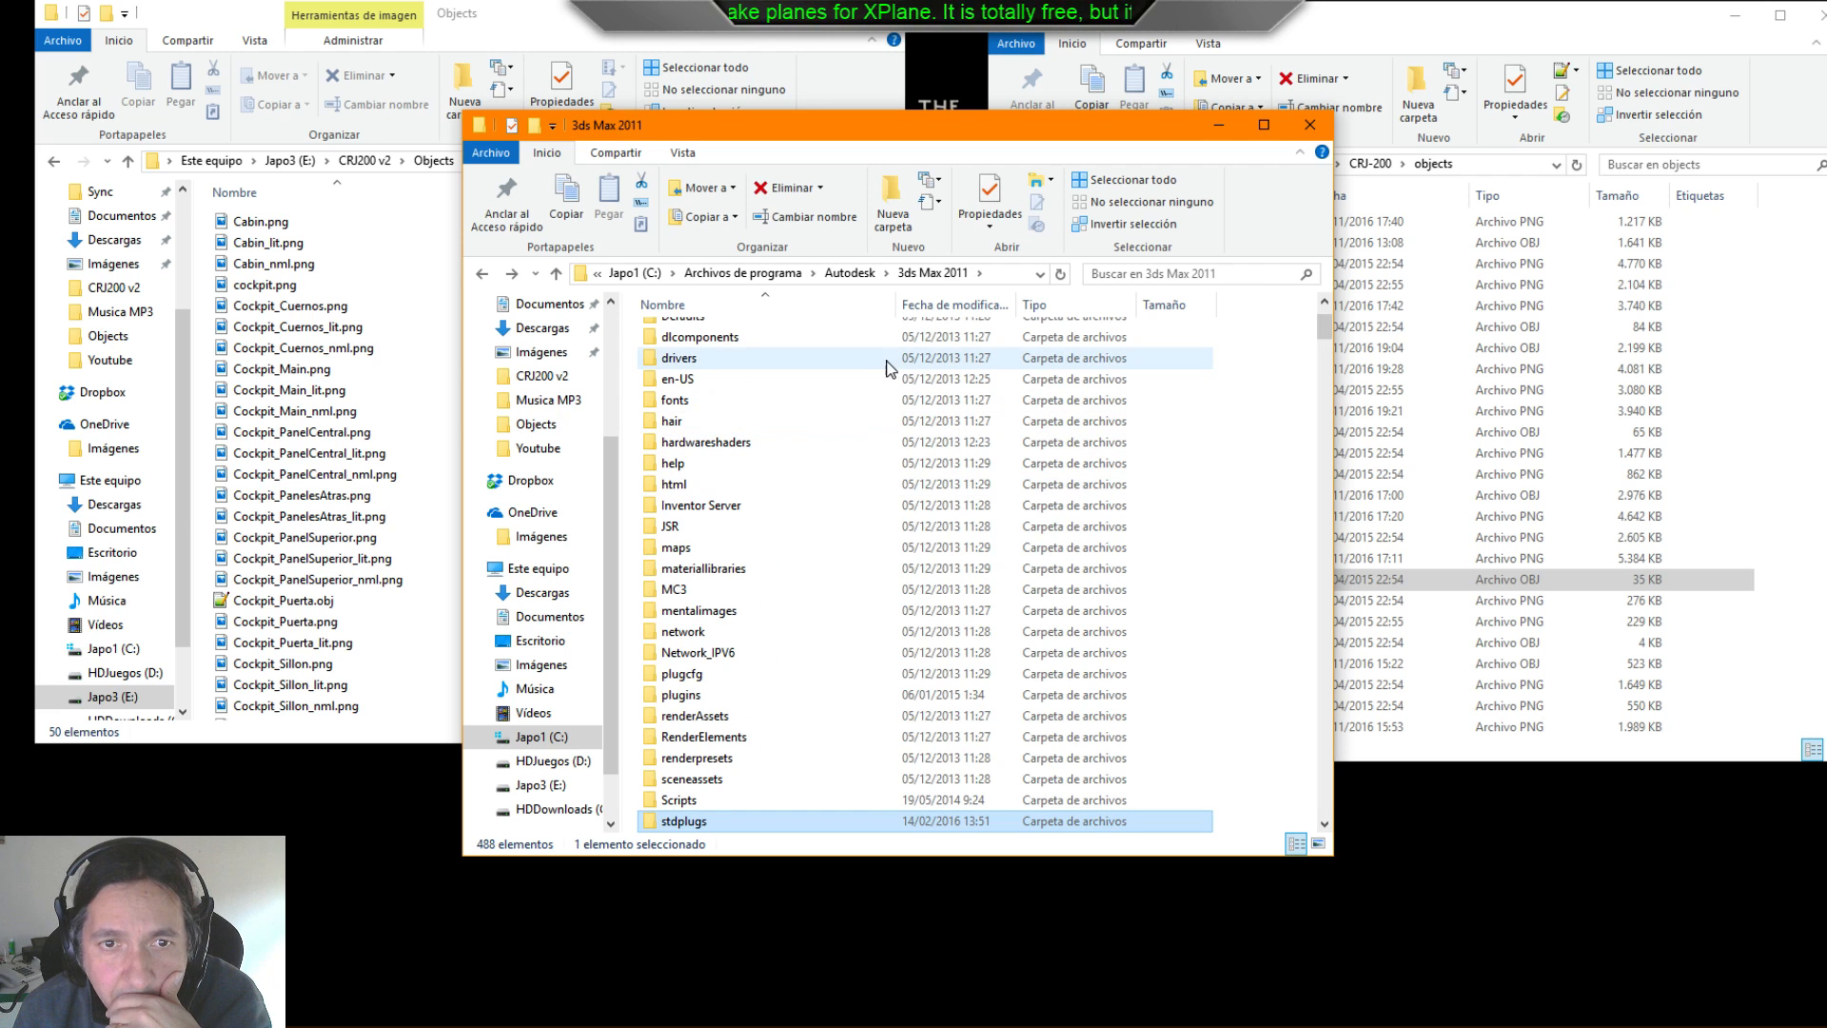
- Search the 3ds Max 2011 installation folder for "step" and open the file location of the steptosky folder
click(1185, 274)
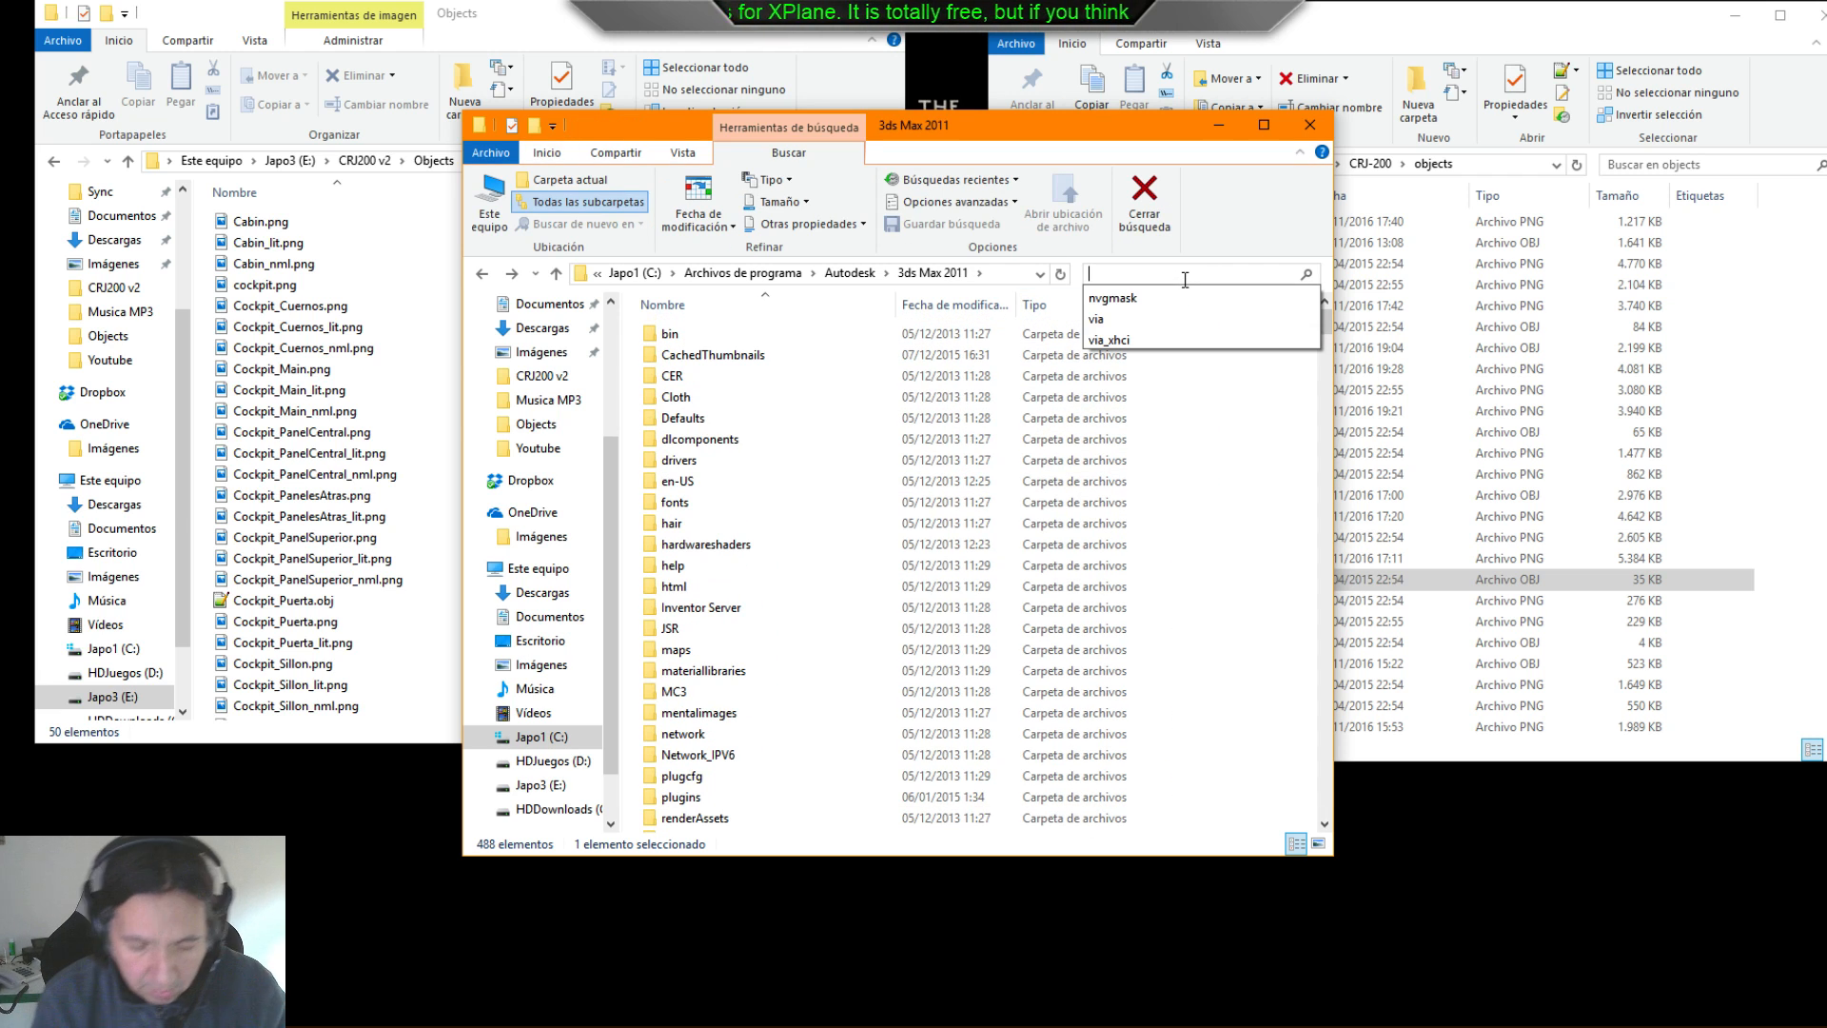
text(step)
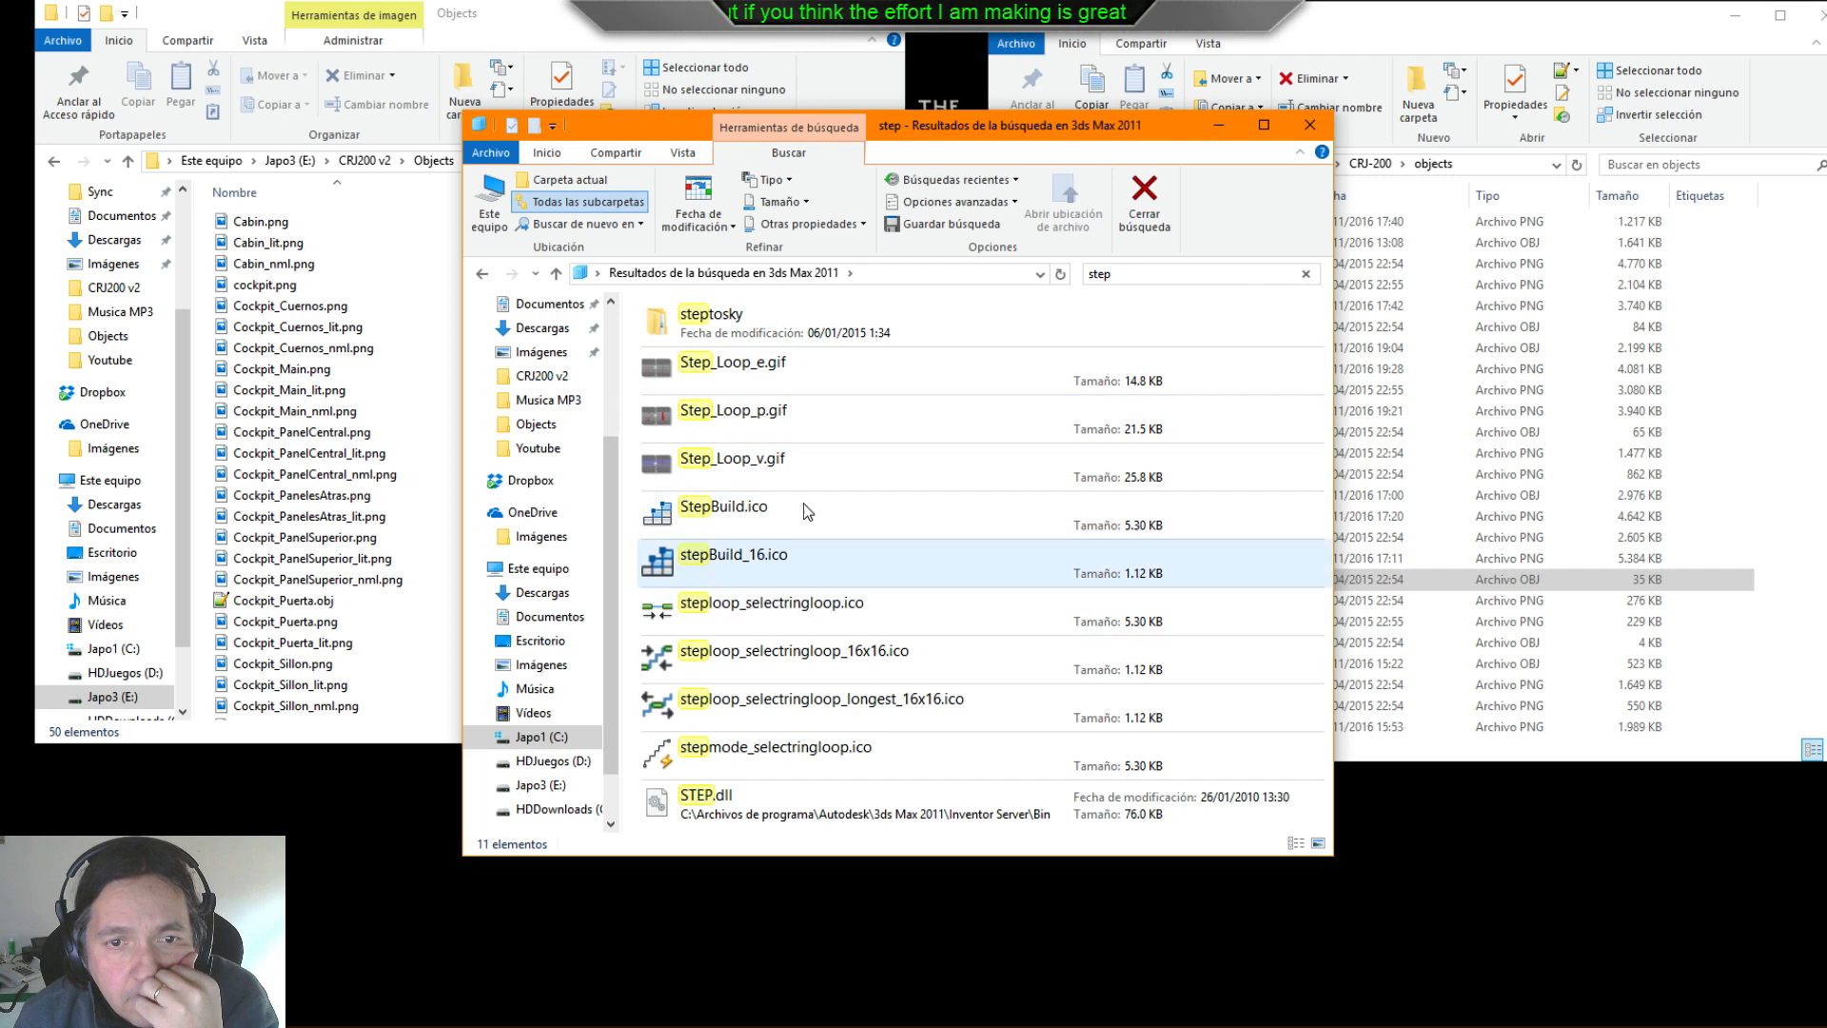
right_click(764, 317)
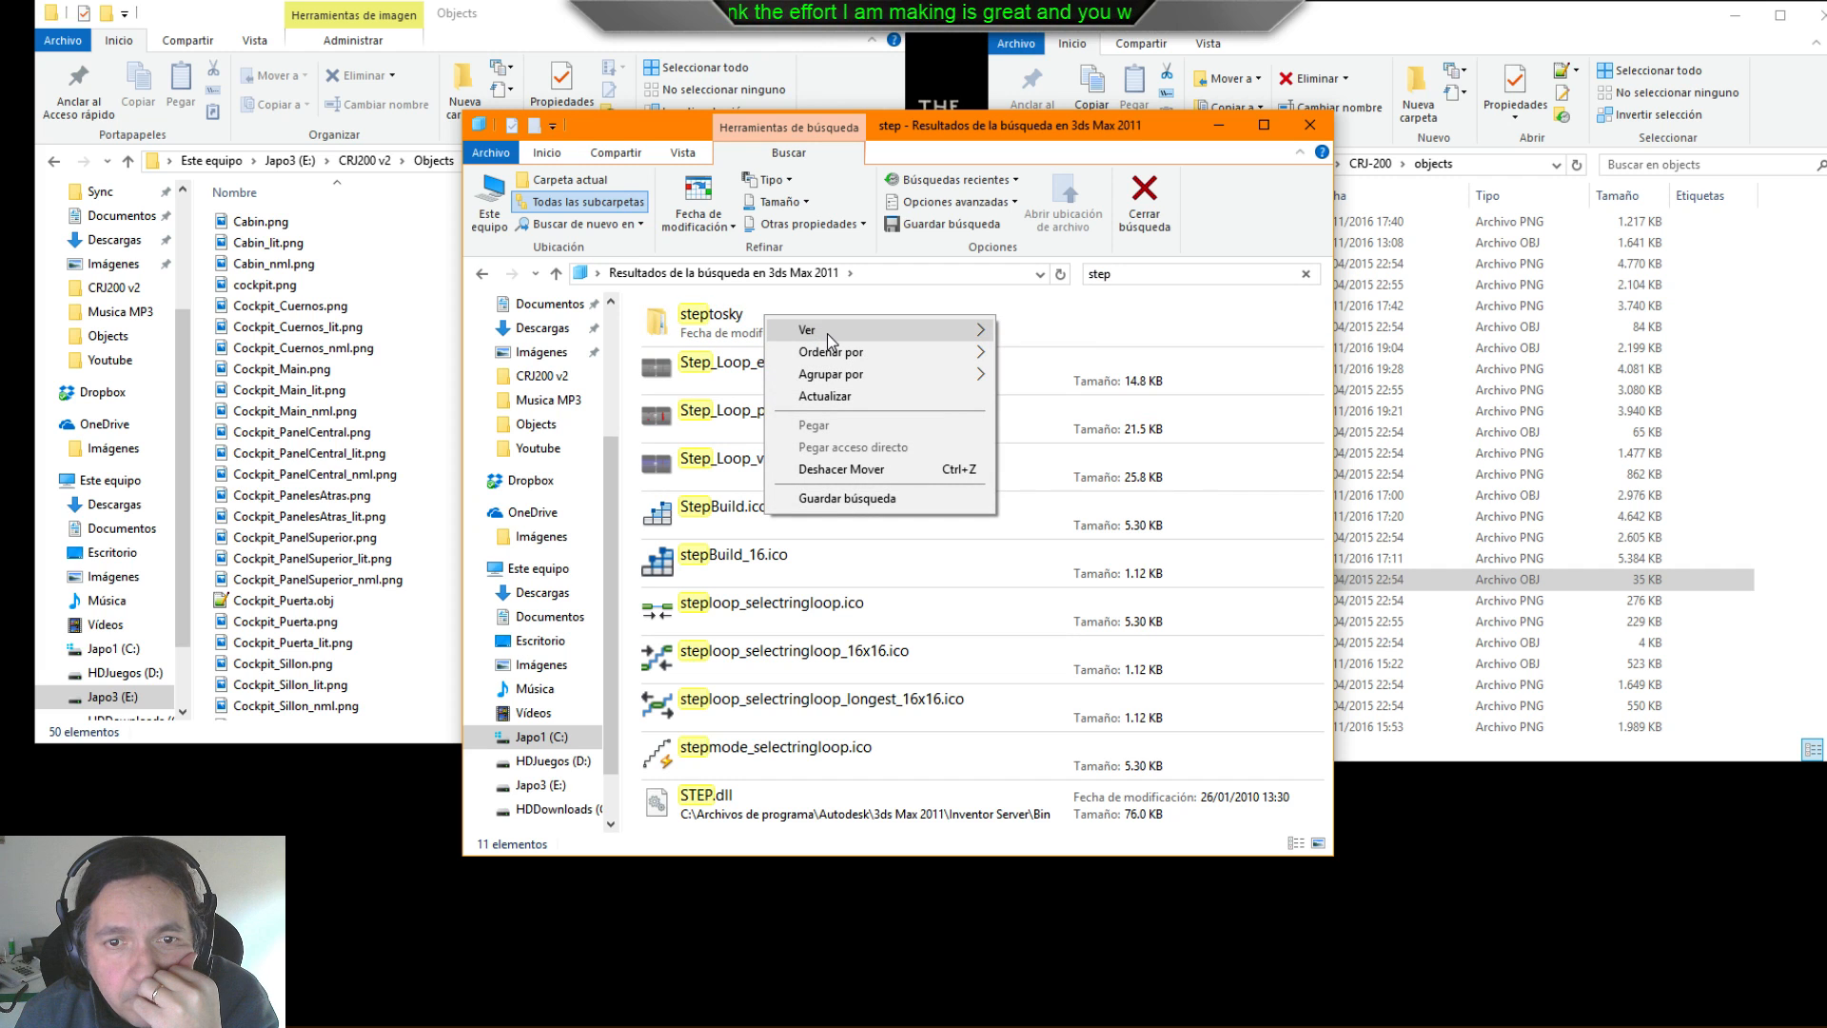
click(724, 310)
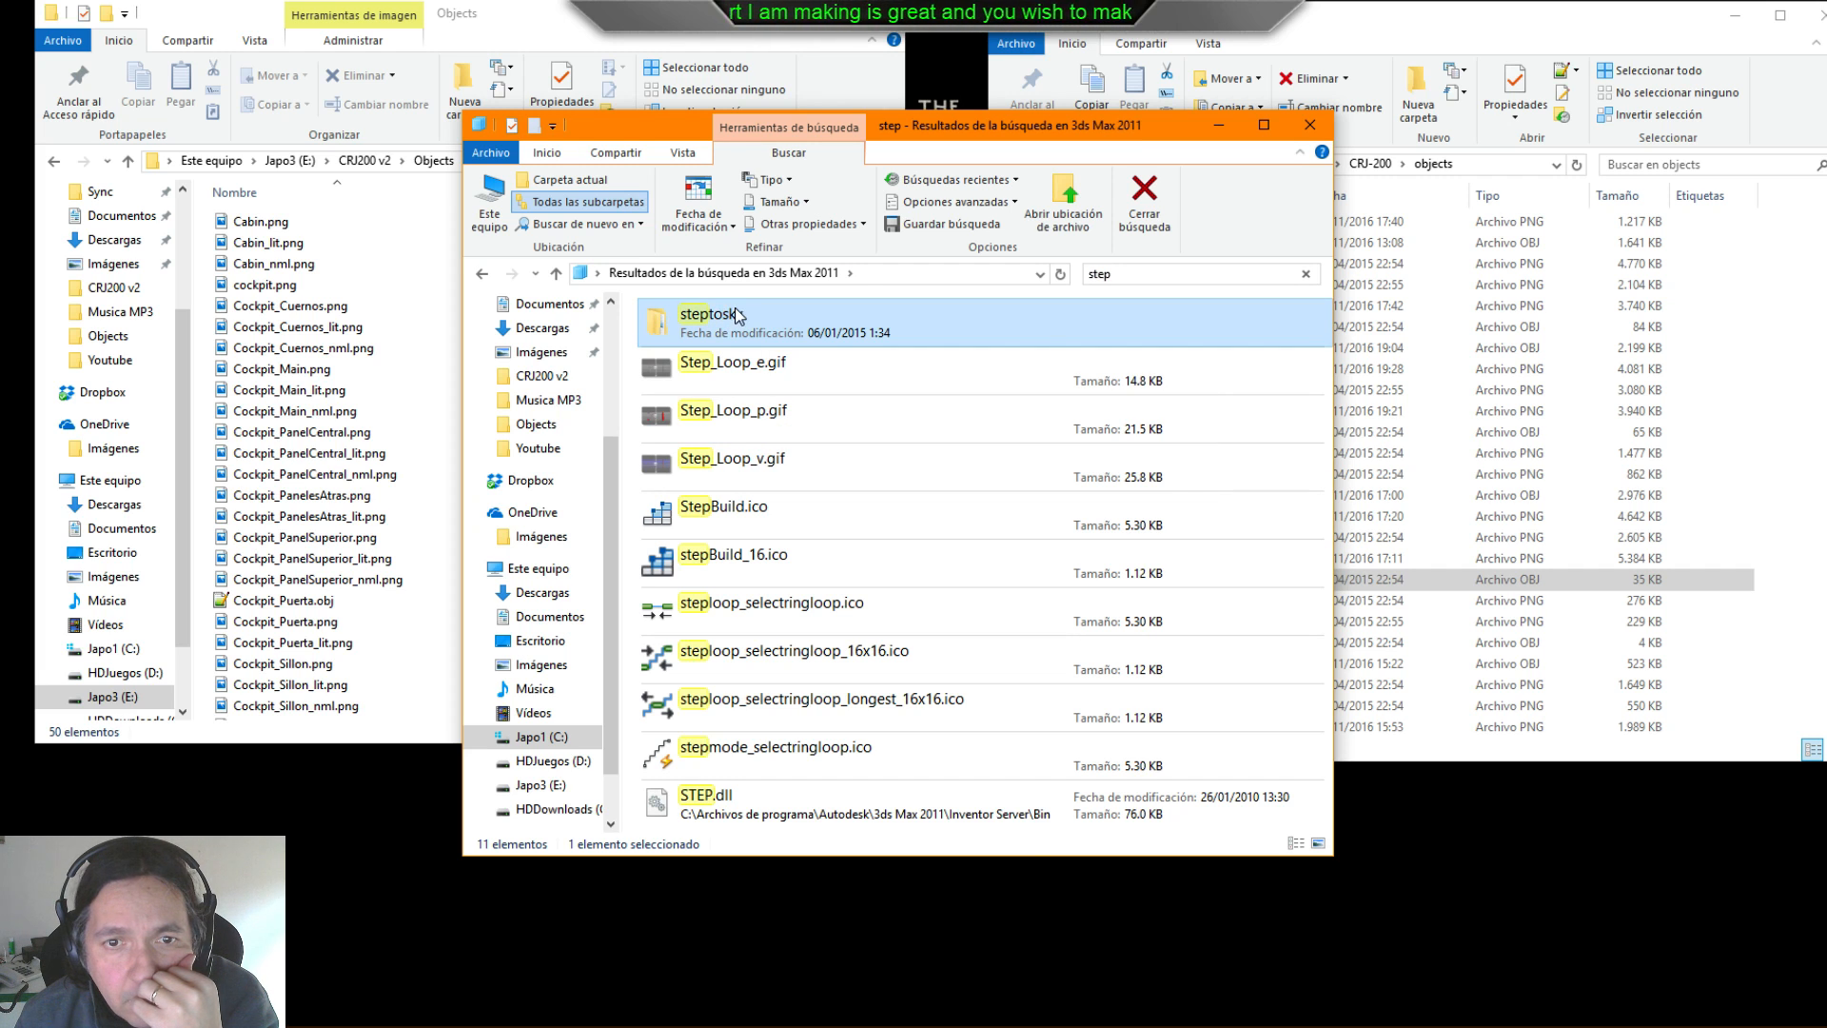
right_click(724, 309)
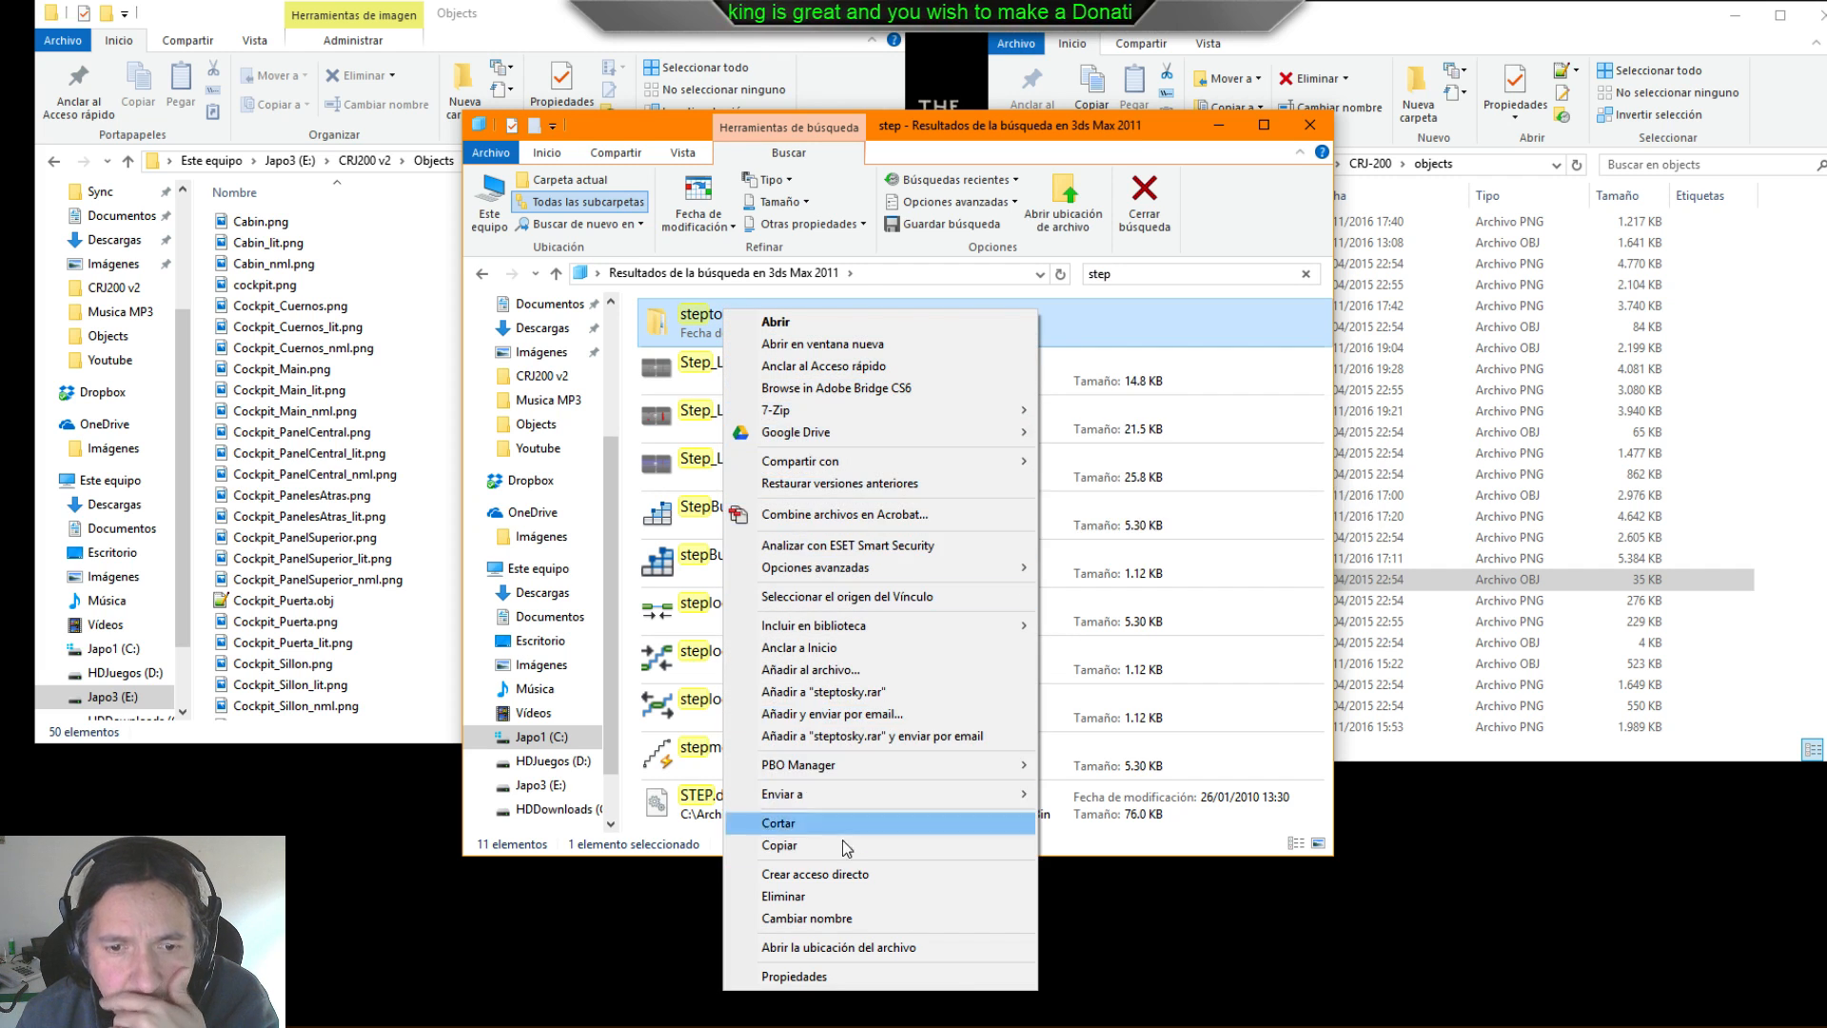
click(838, 947)
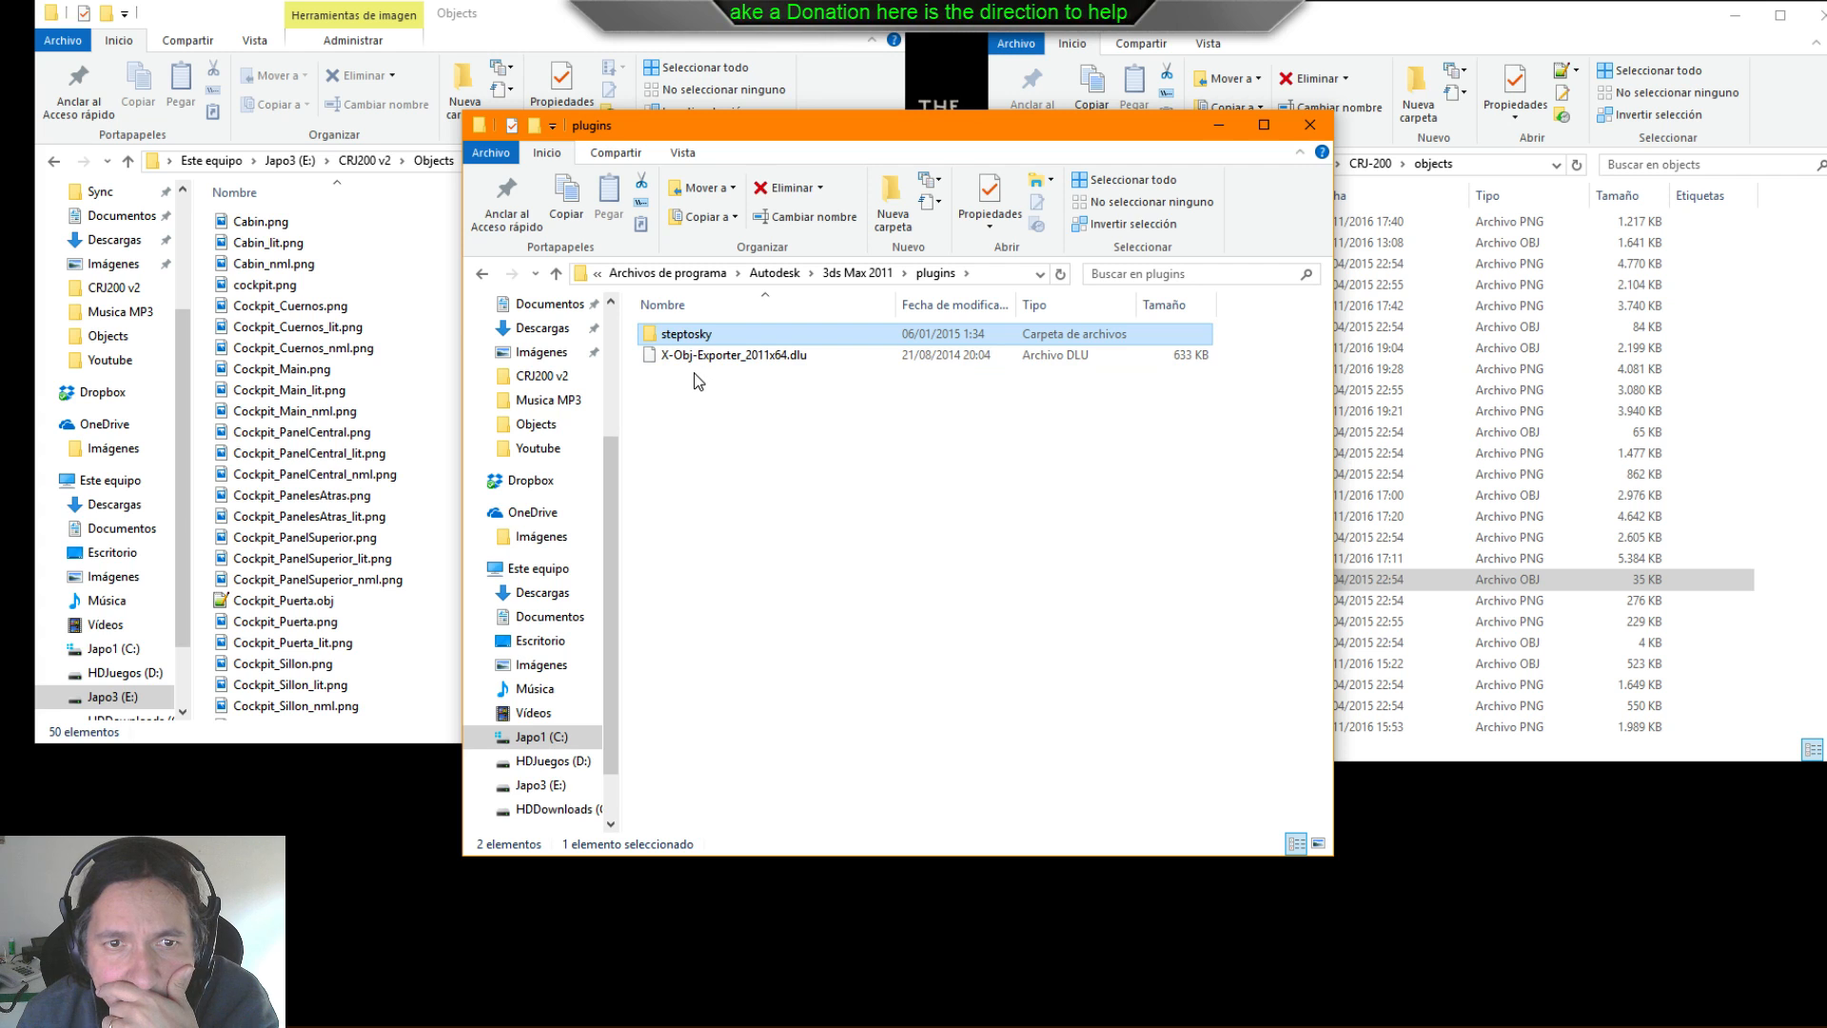
- Try to compress the steptosky folder and X-Obj-Exporter_2011x64.dlu into plugins.rar inside the plugins folder
click(863, 274)
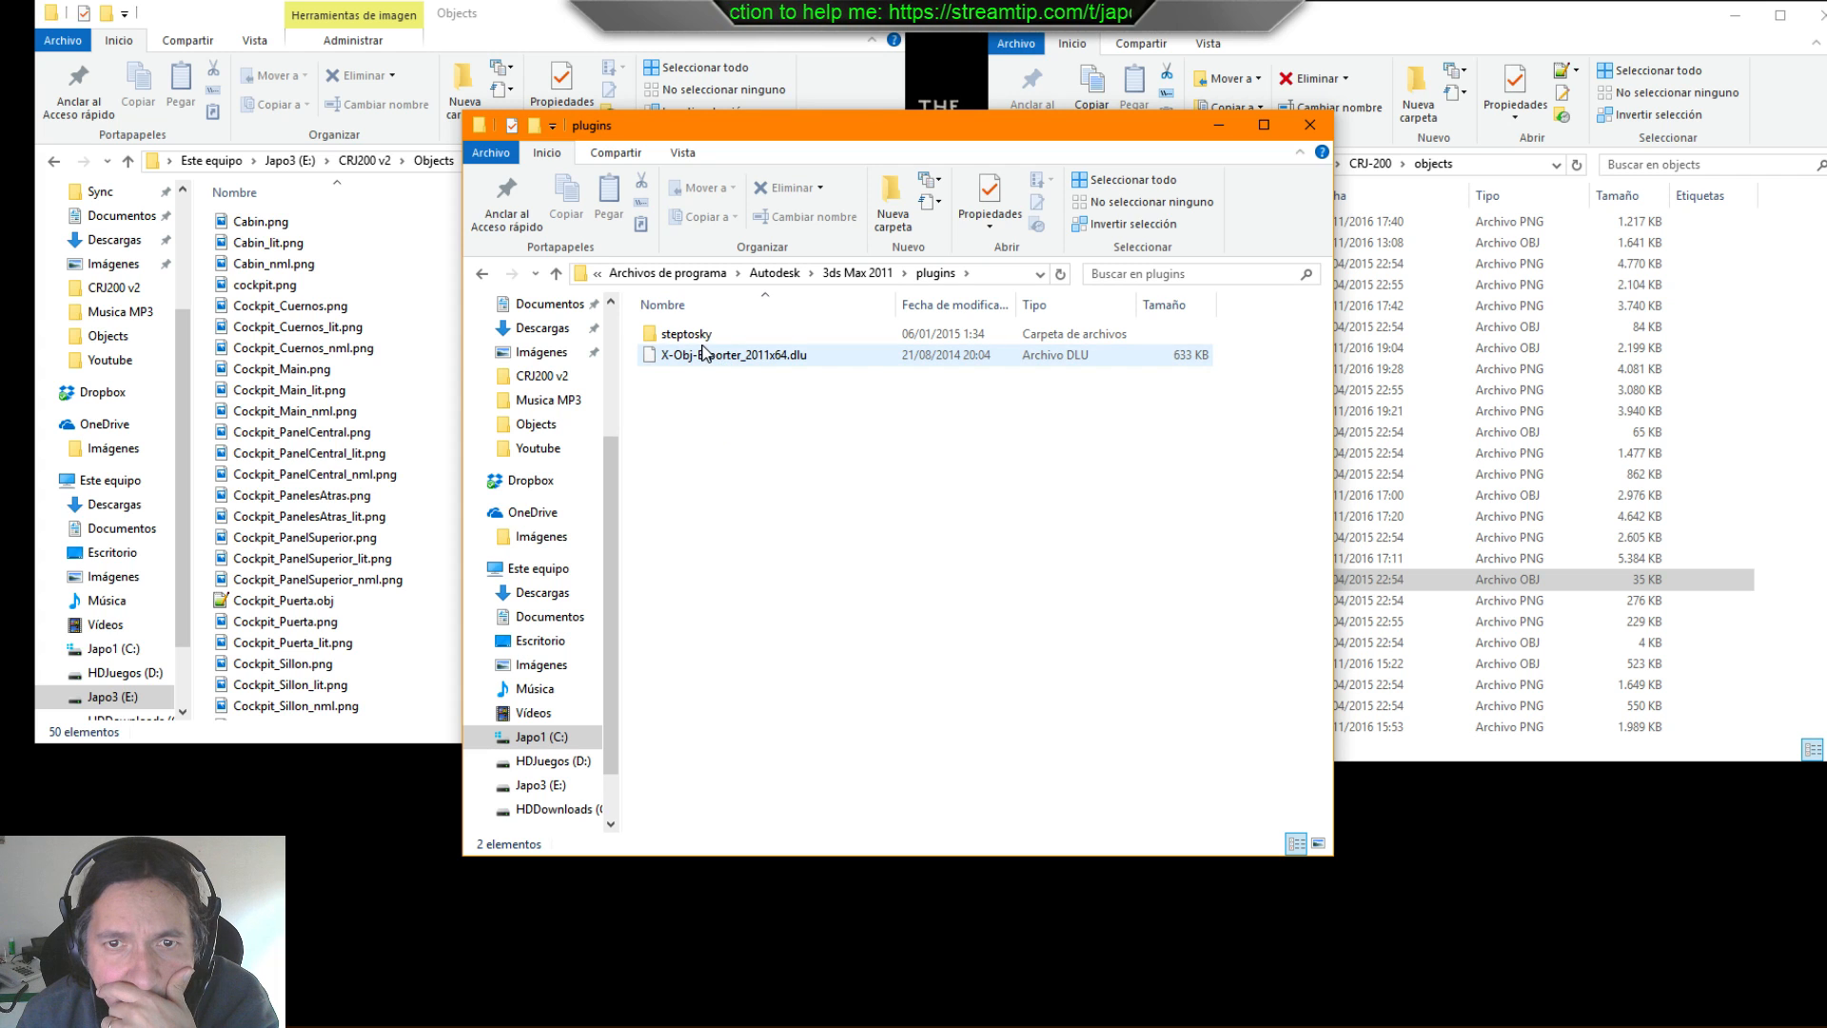
drag(741, 414, 698, 340)
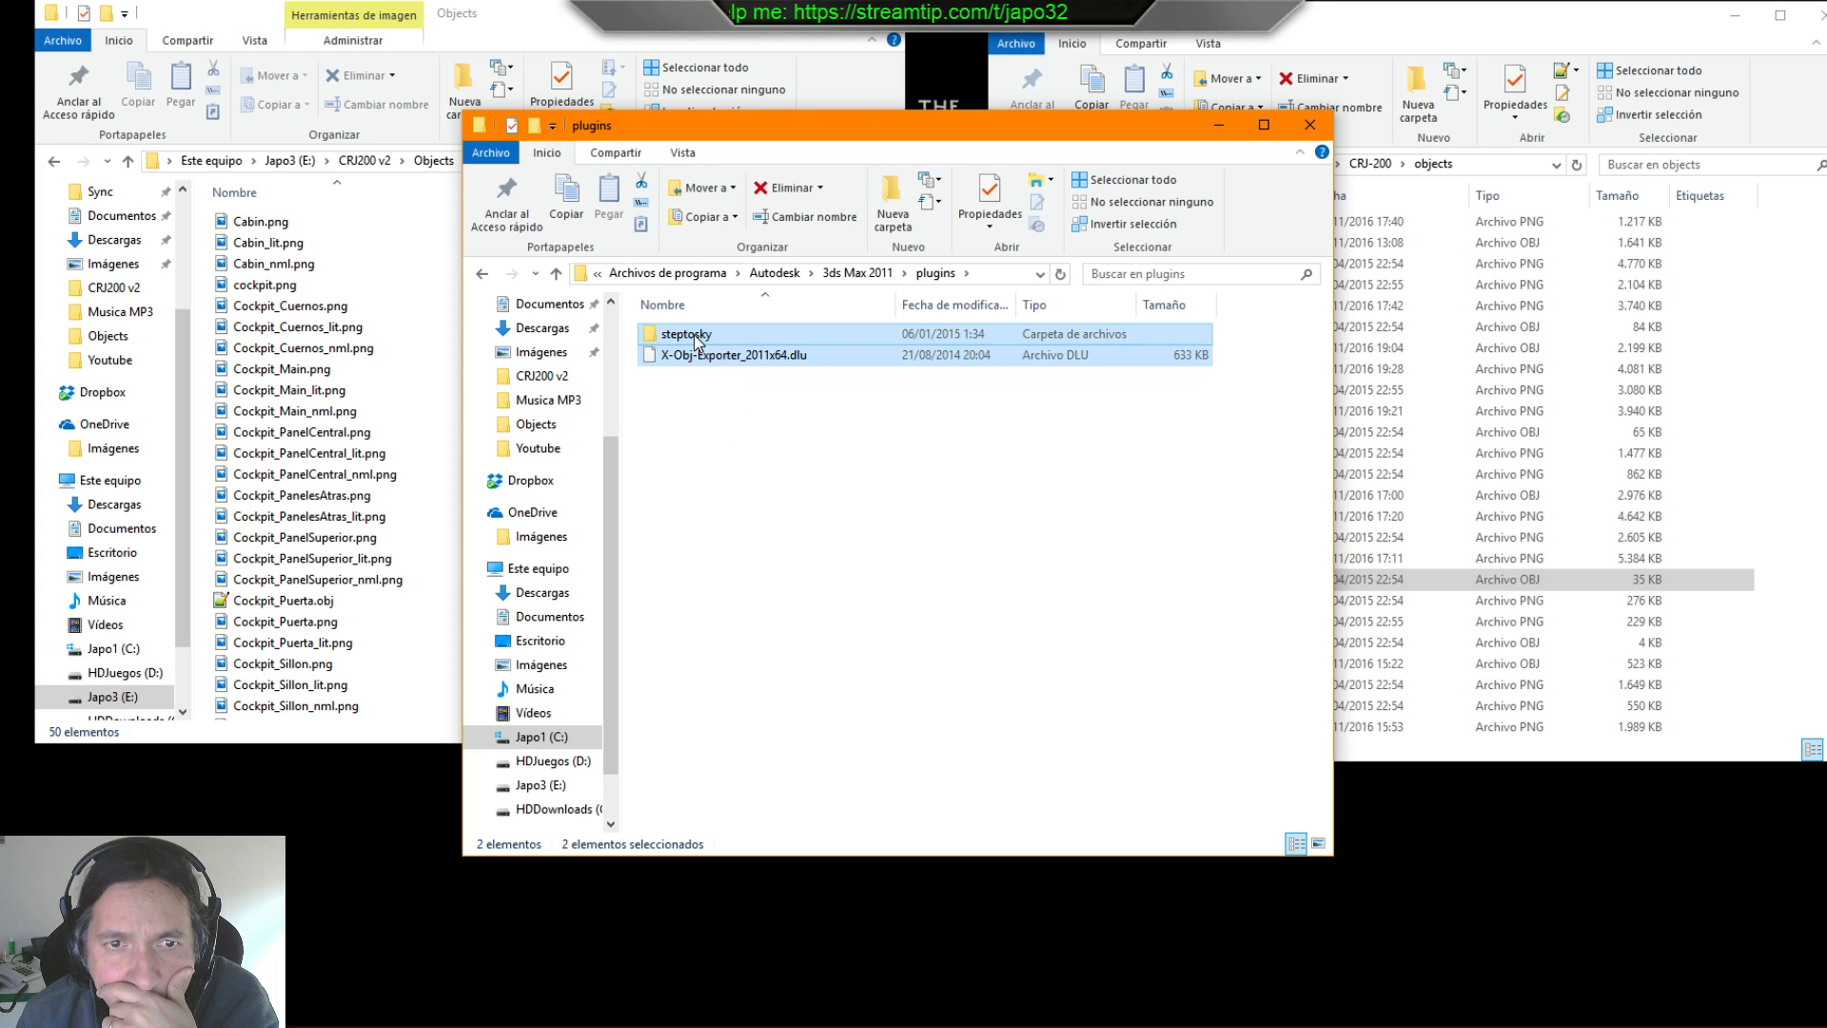
right_click(698, 339)
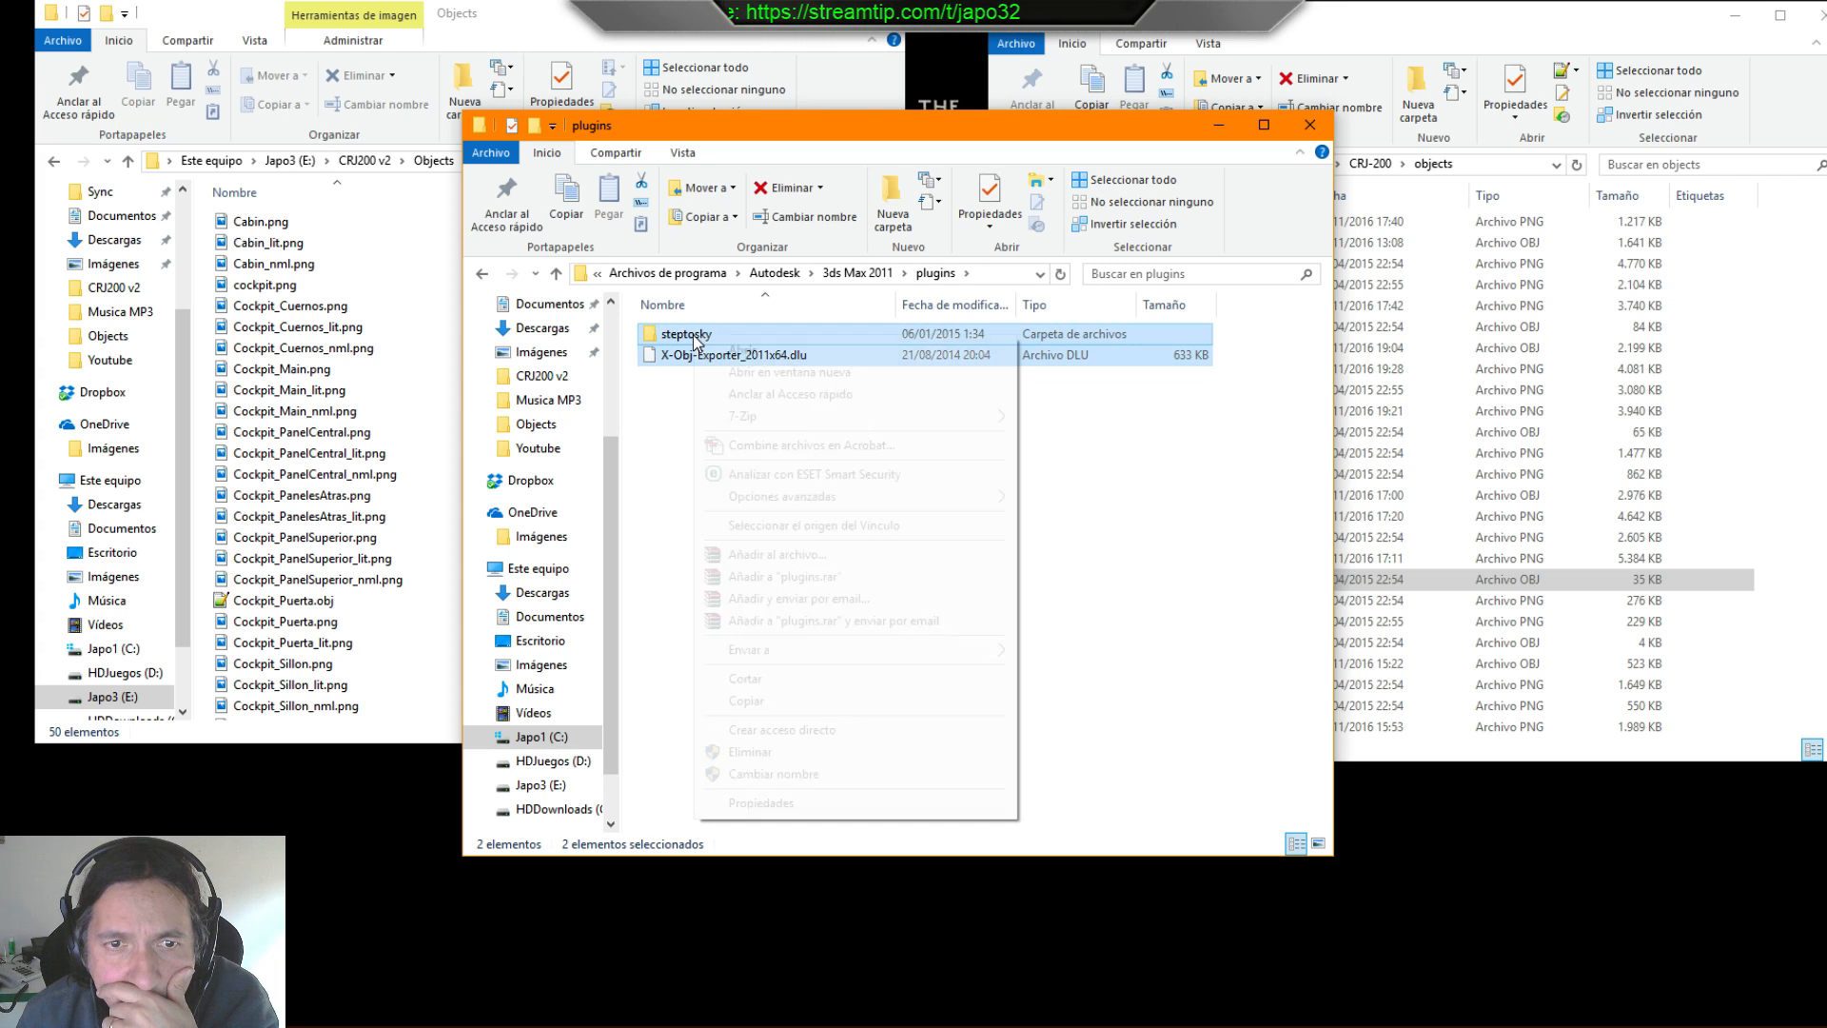
click(800, 577)
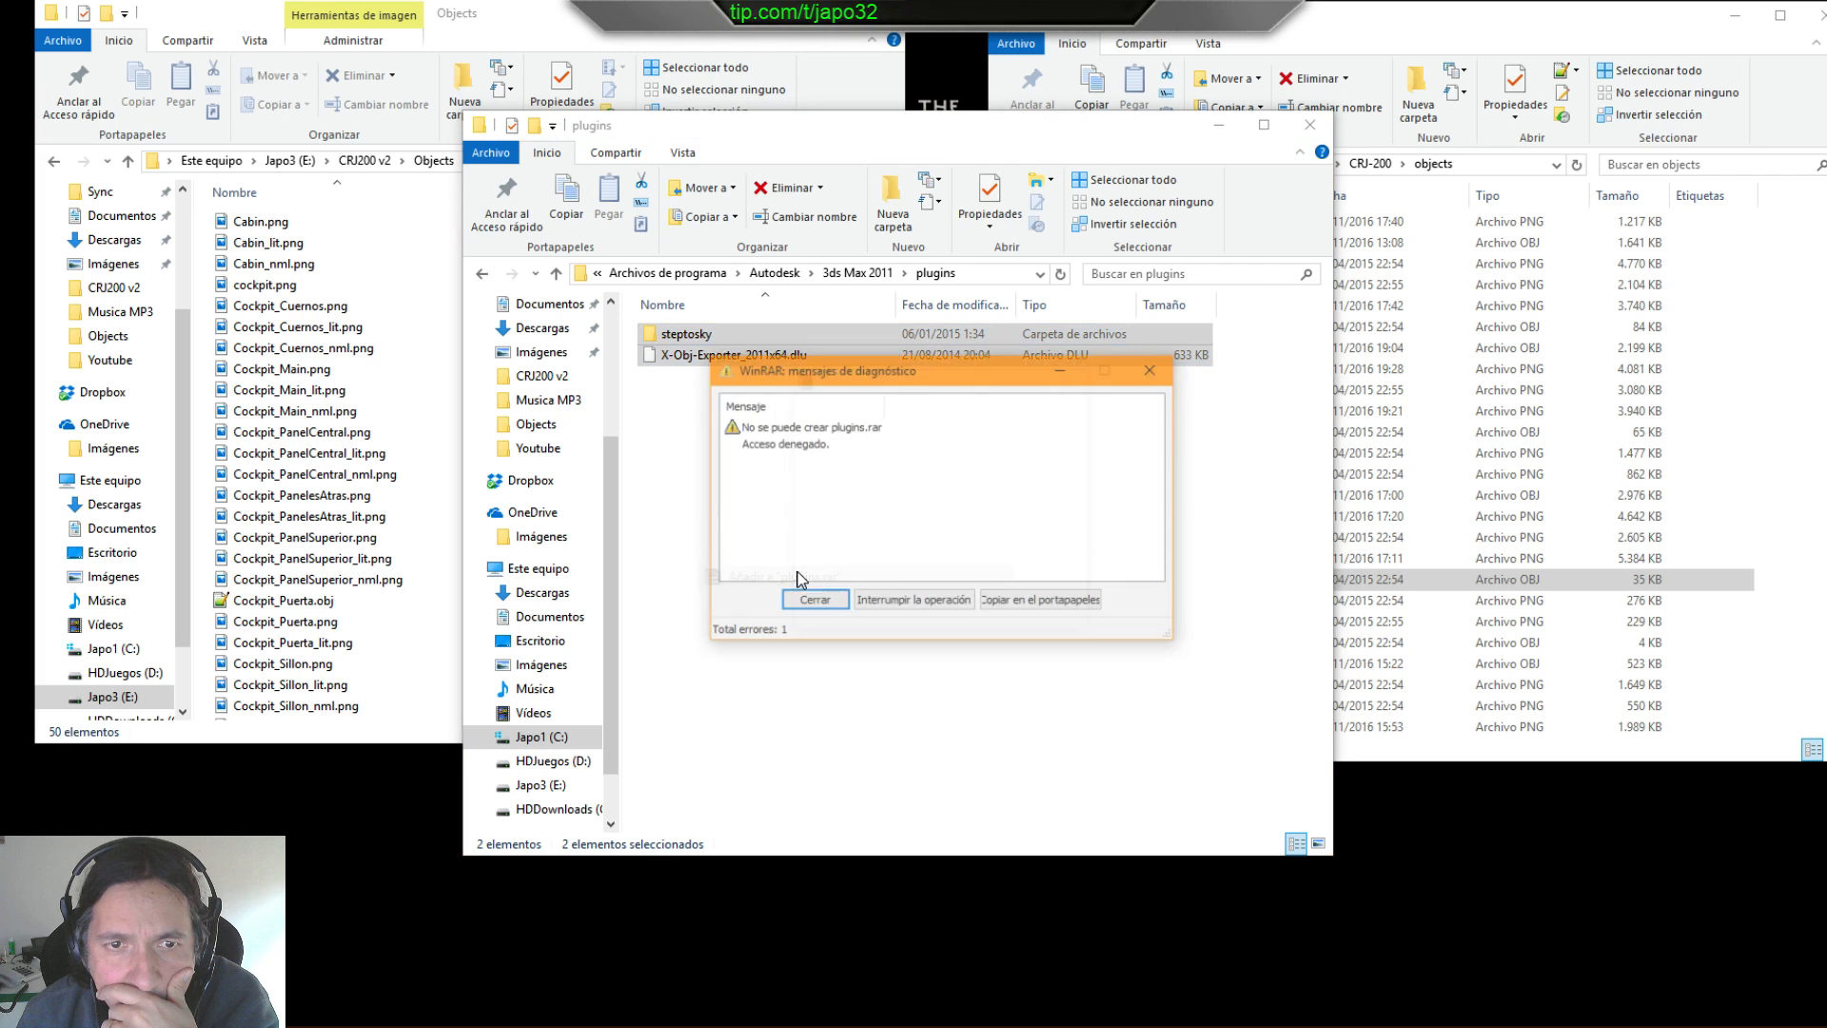
click(843, 605)
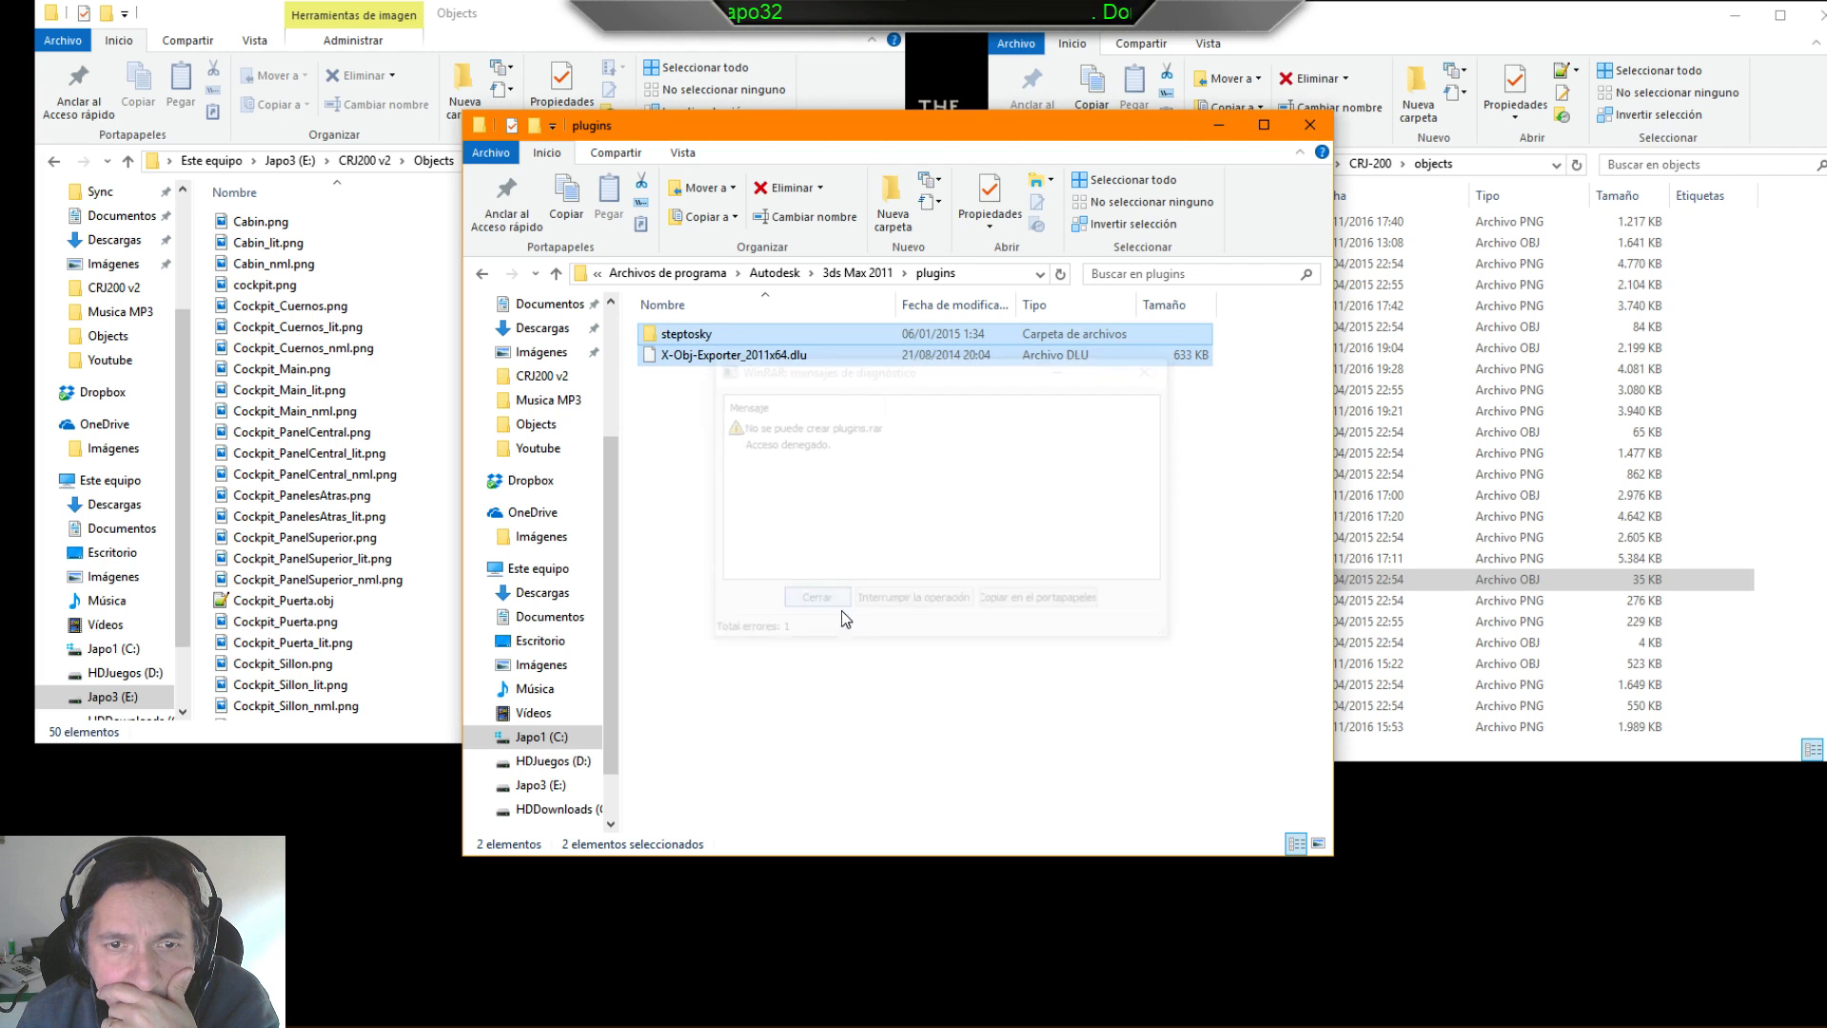
click(881, 666)
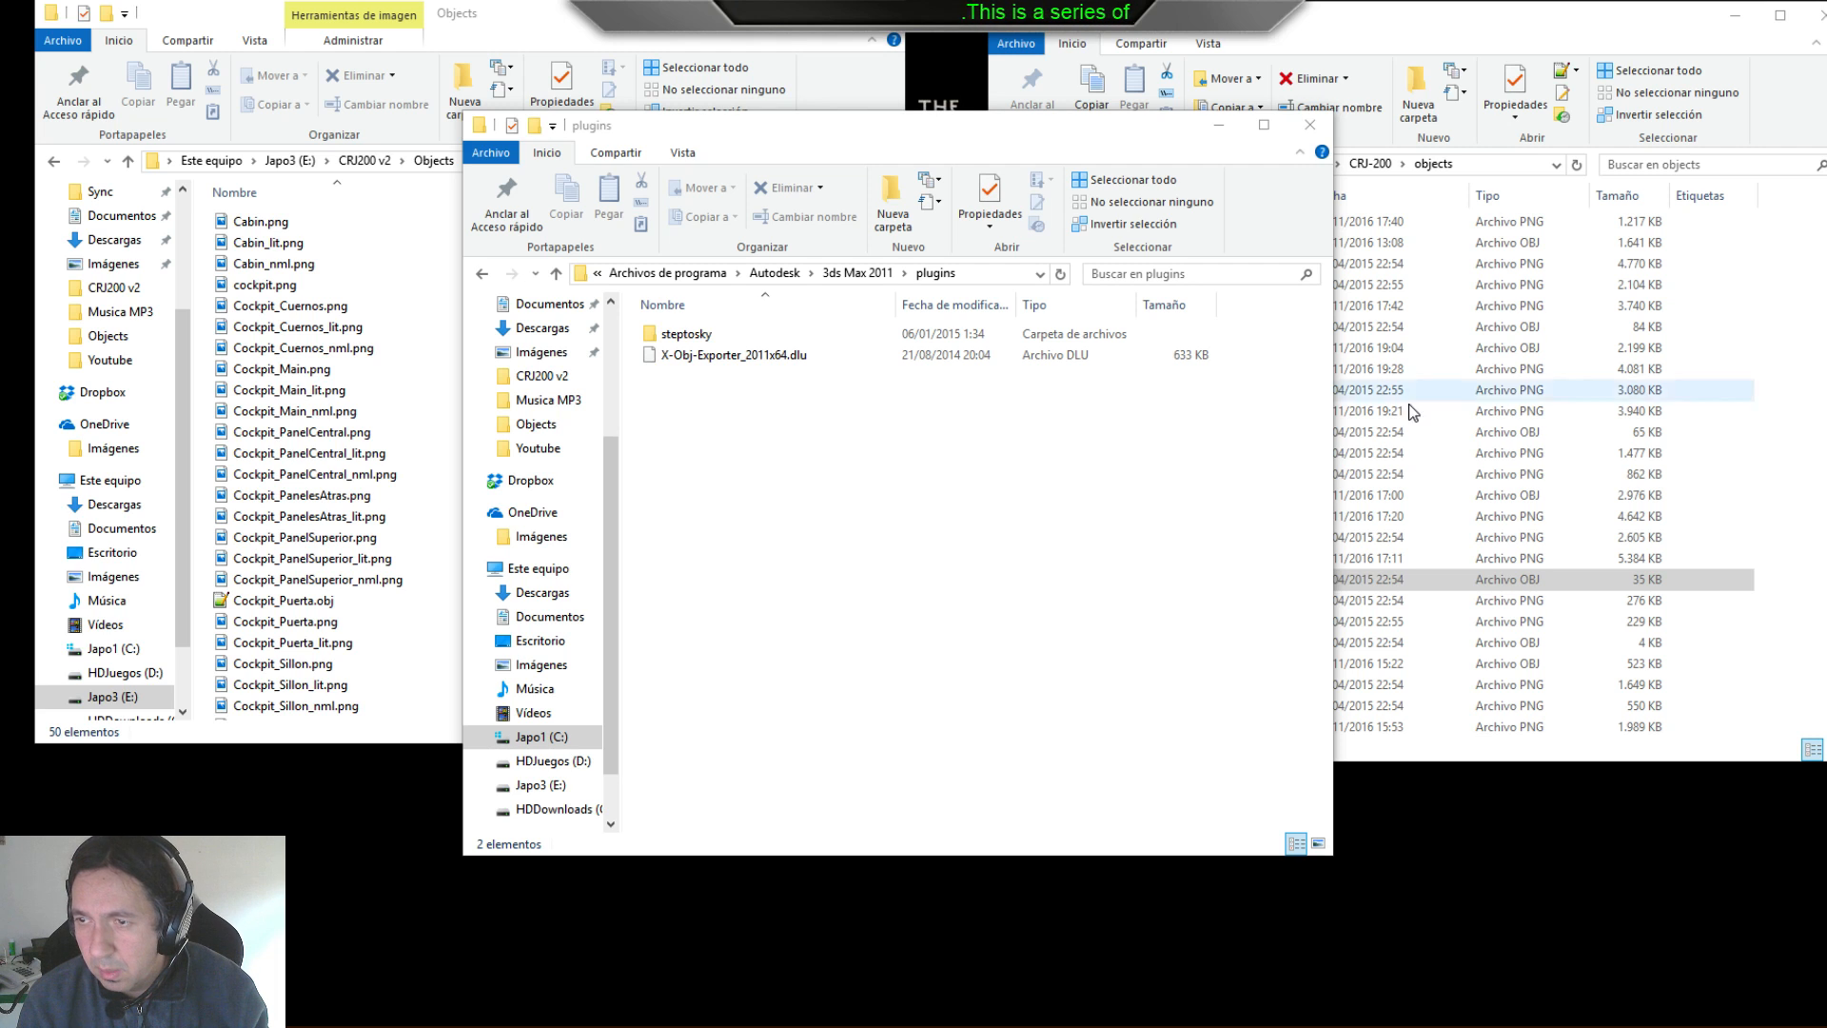
click(729, 413)
drag(730, 413, 697, 338)
right_click(697, 338)
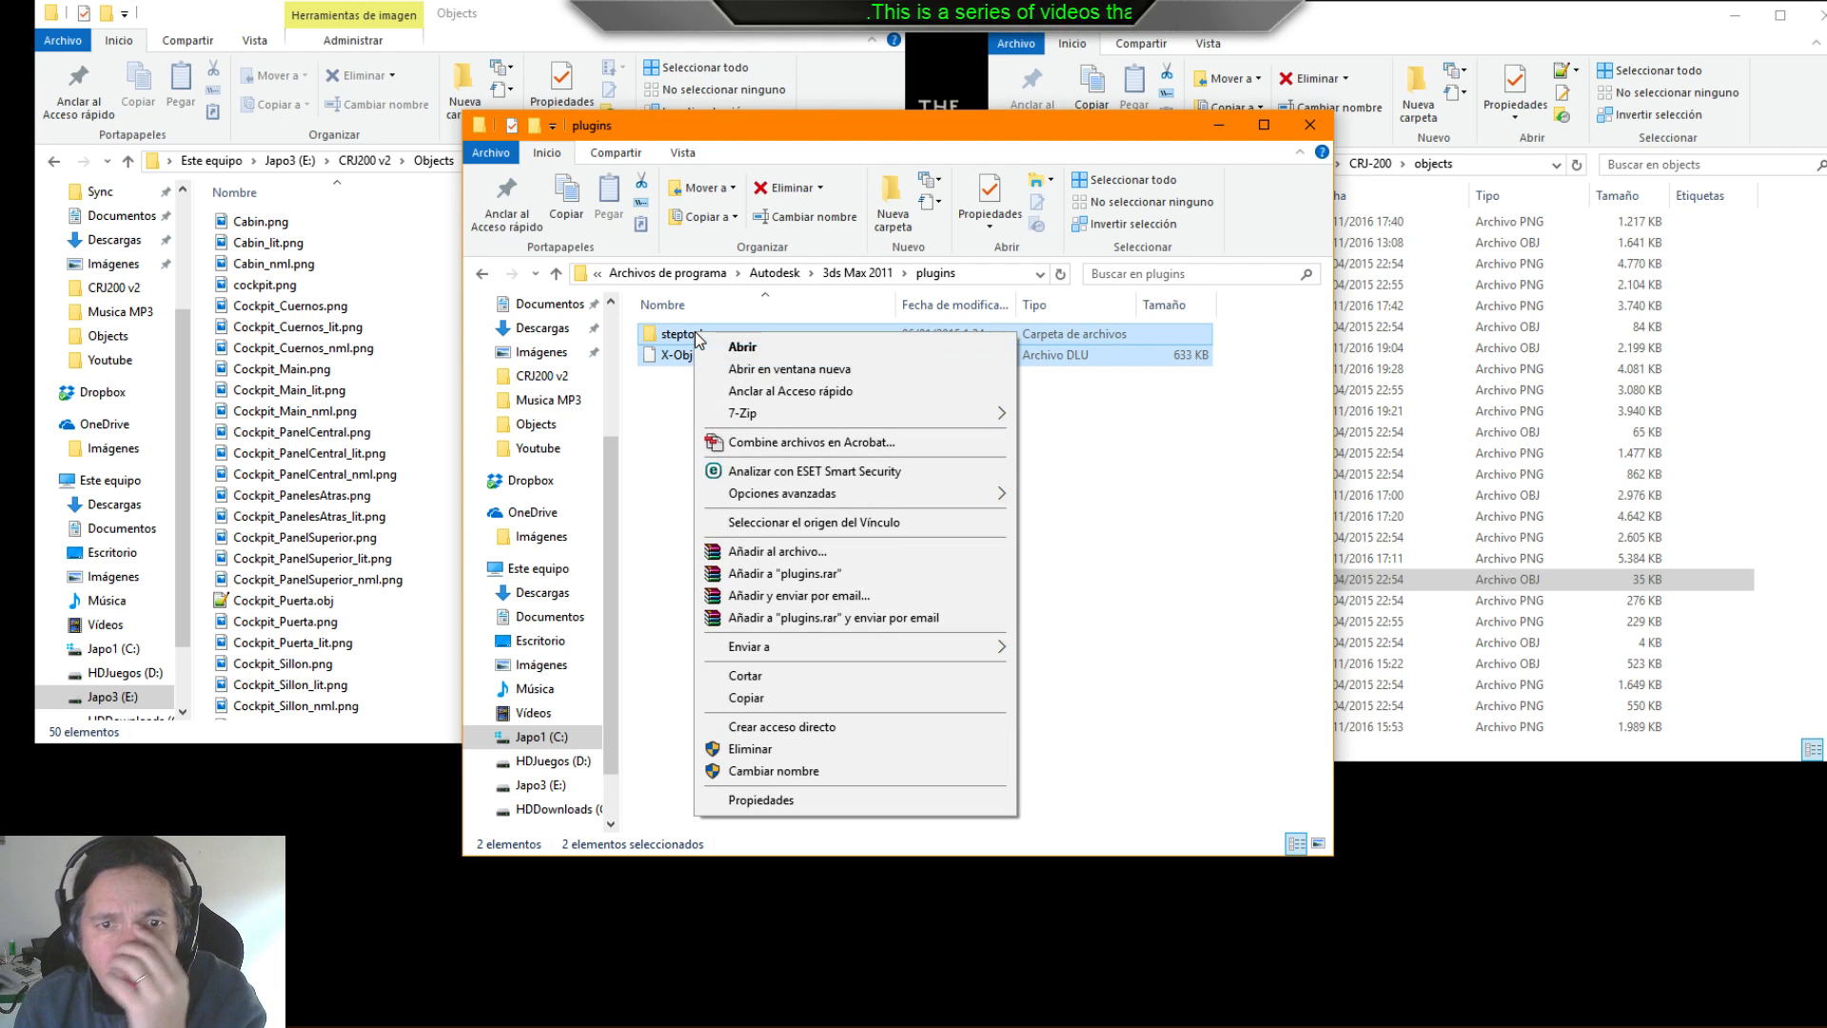
click(776, 575)
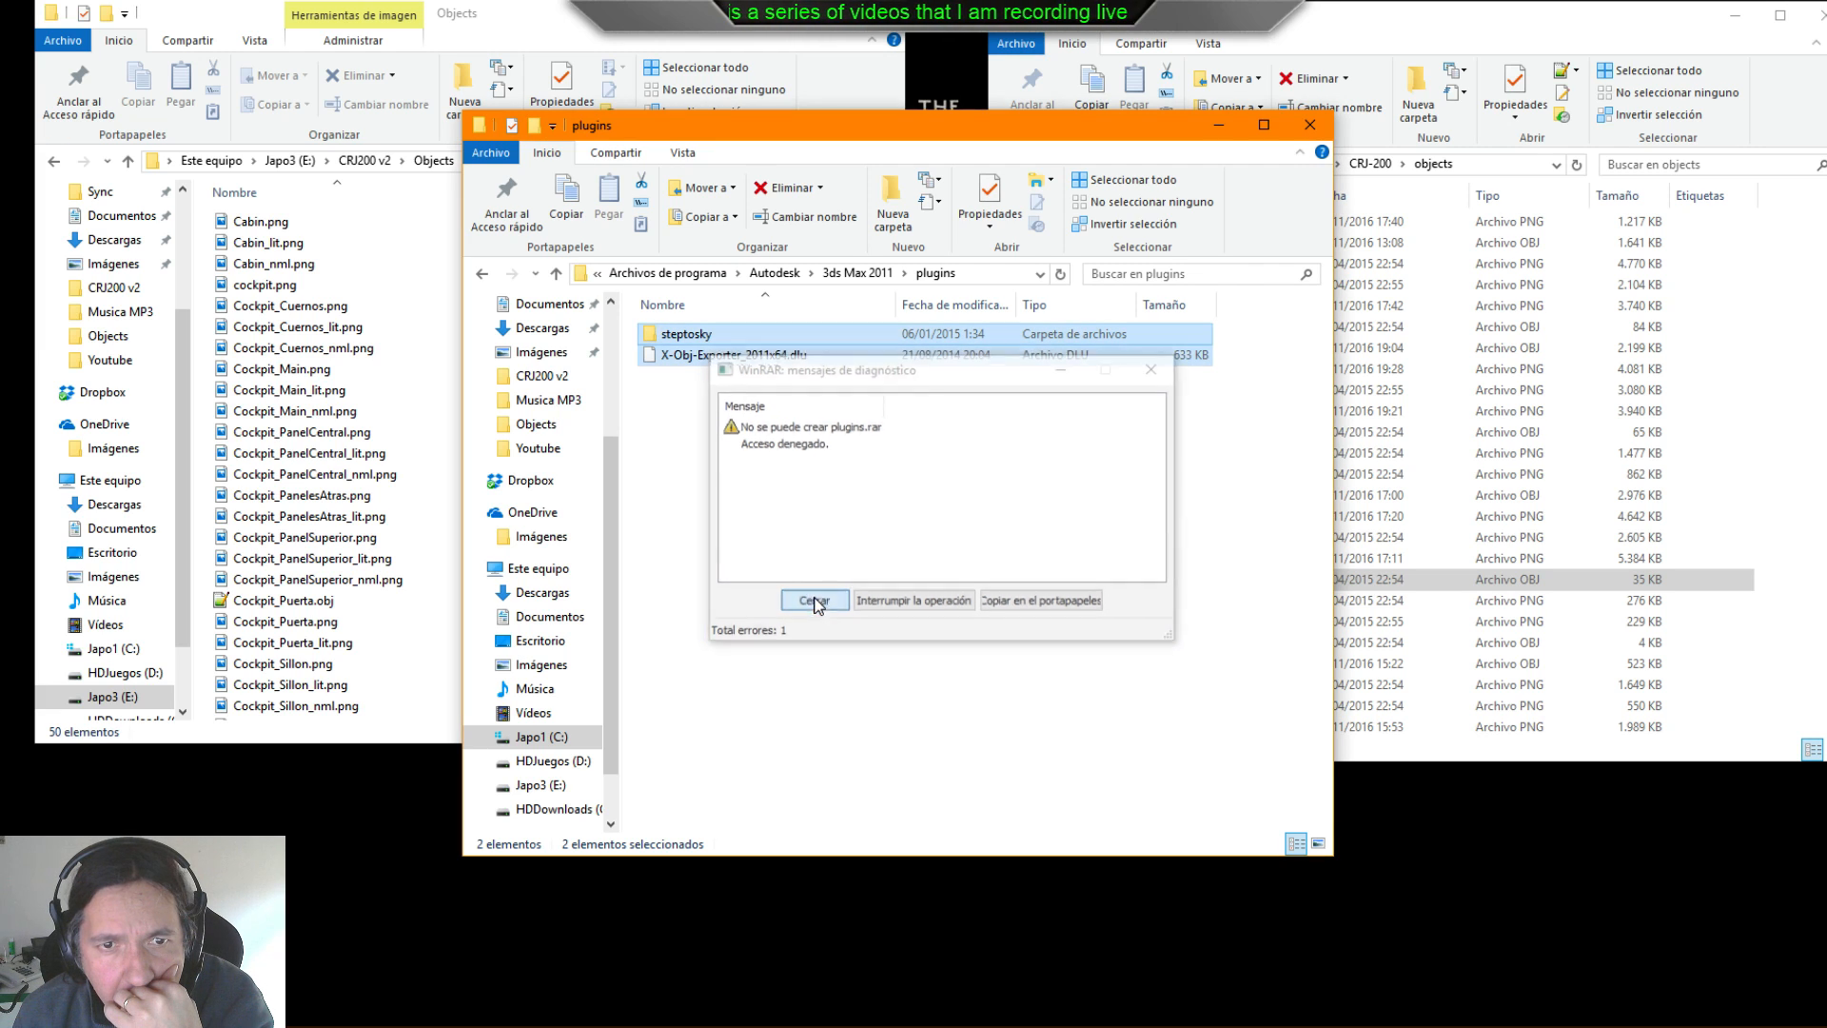
click(813, 600)
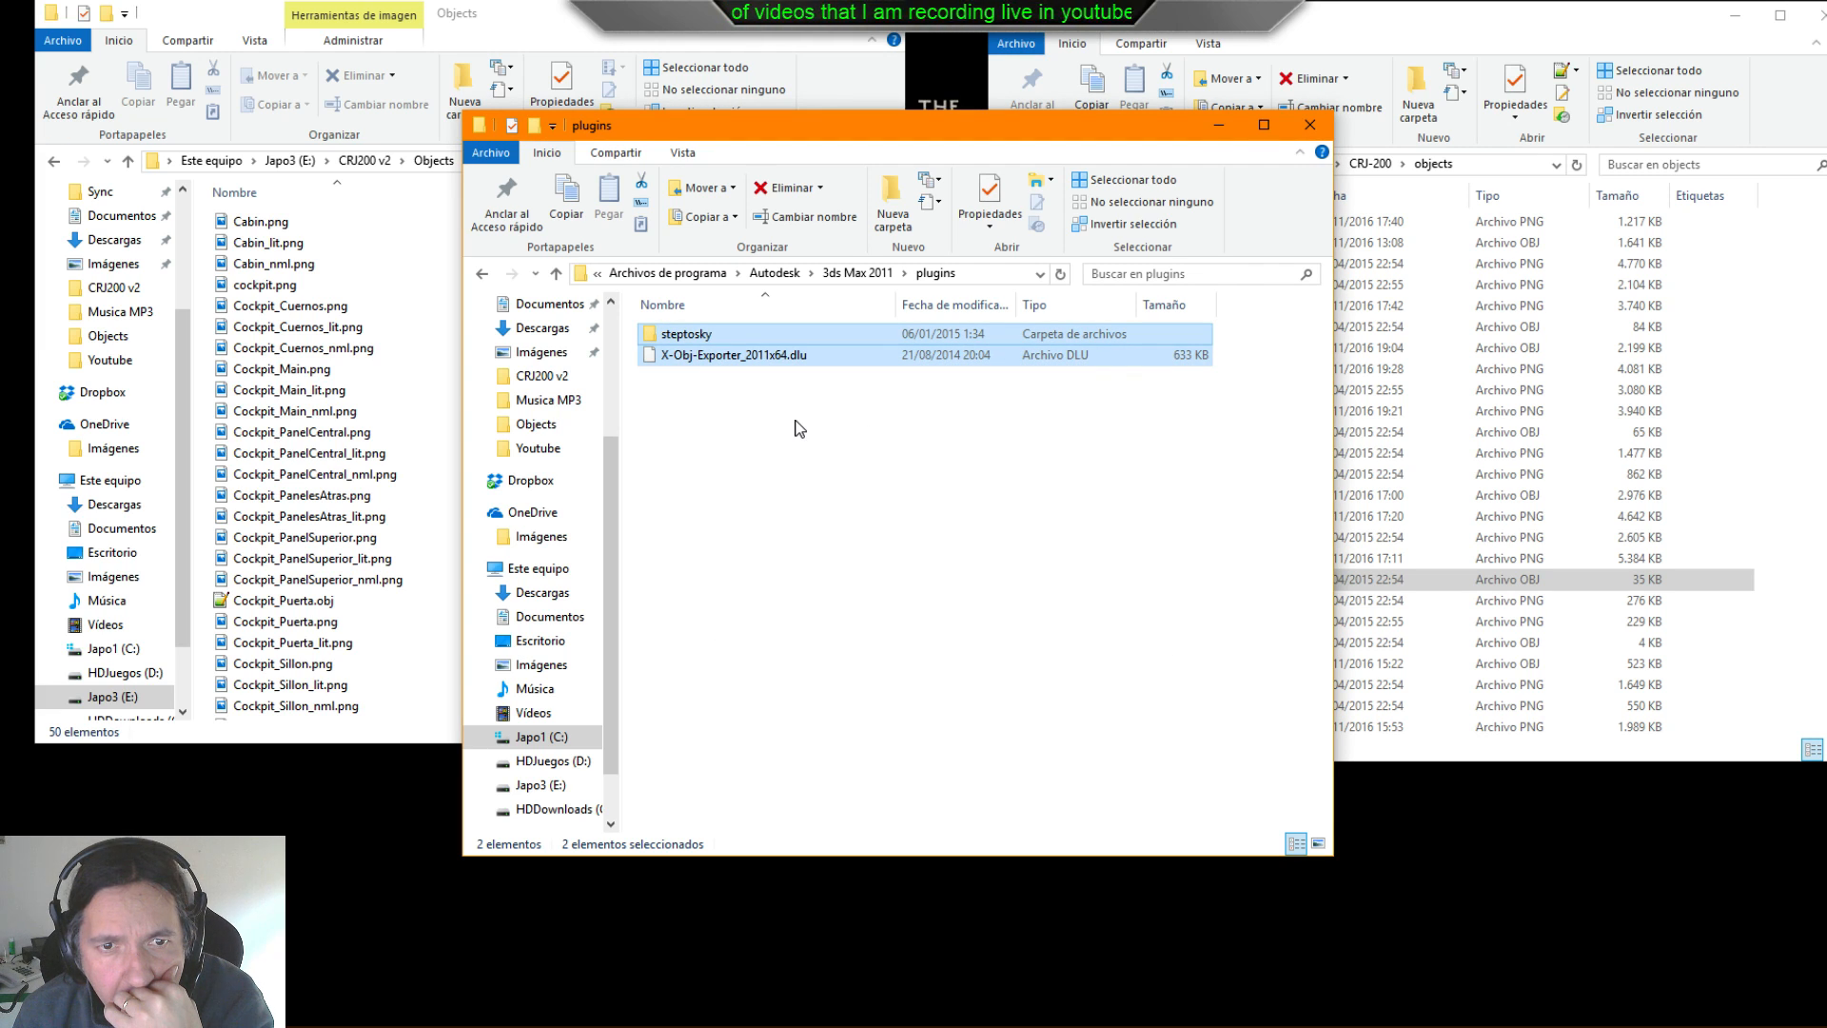
- Copy the steptosky folder and X-Obj-Exporter_2011x64.dlu to the desktop, permanently delete the originals with administrator permission, and close the plugins window
right_drag(734, 344, 1551, 861)
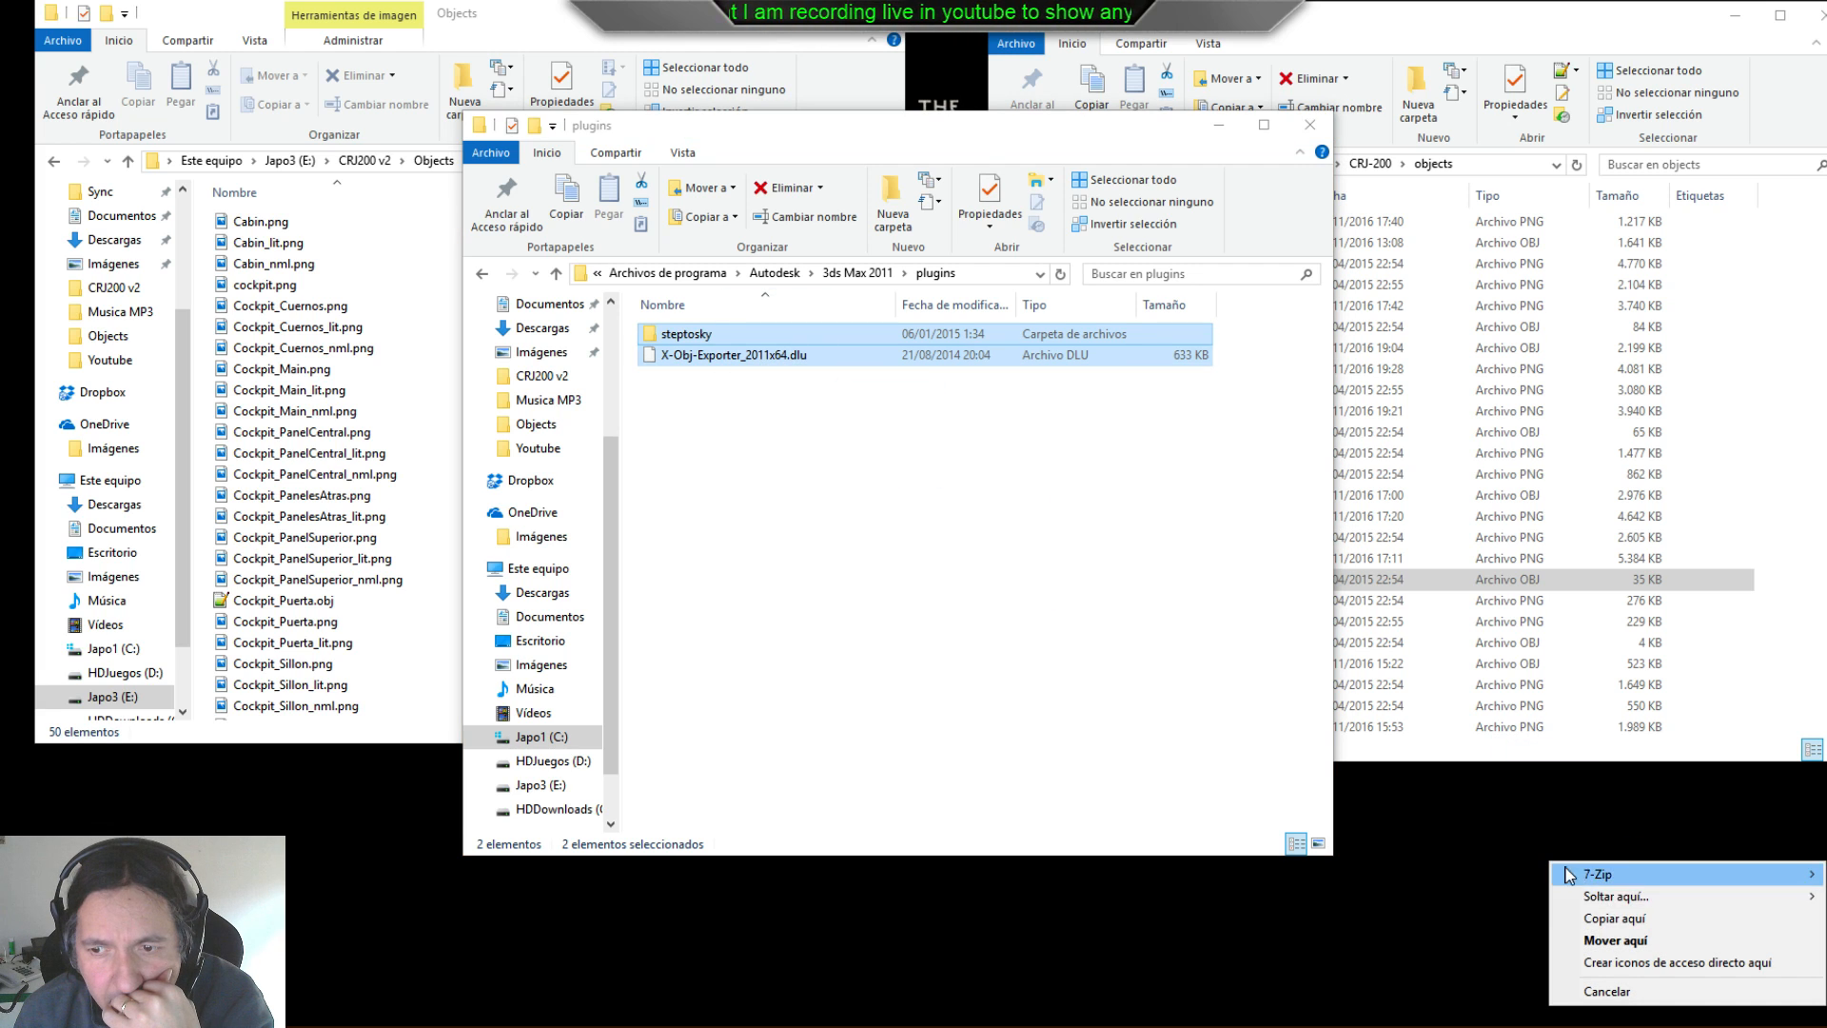
click(1612, 919)
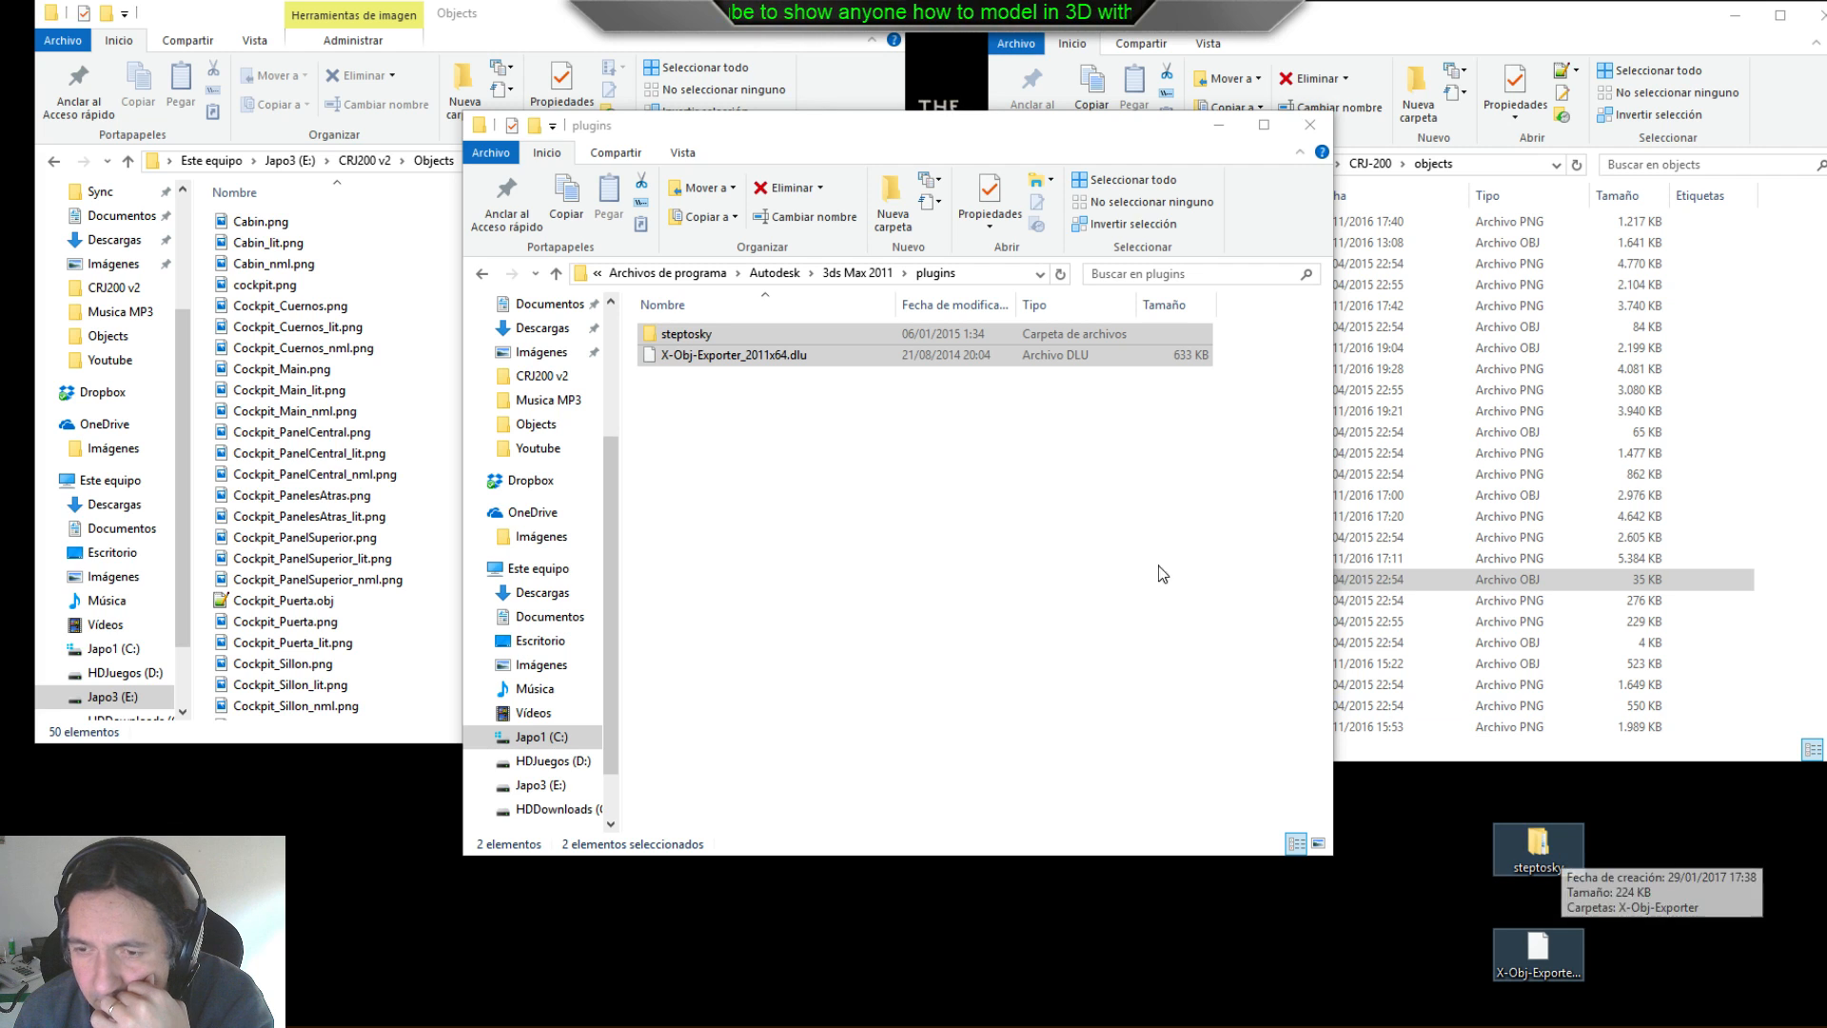
click(750, 373)
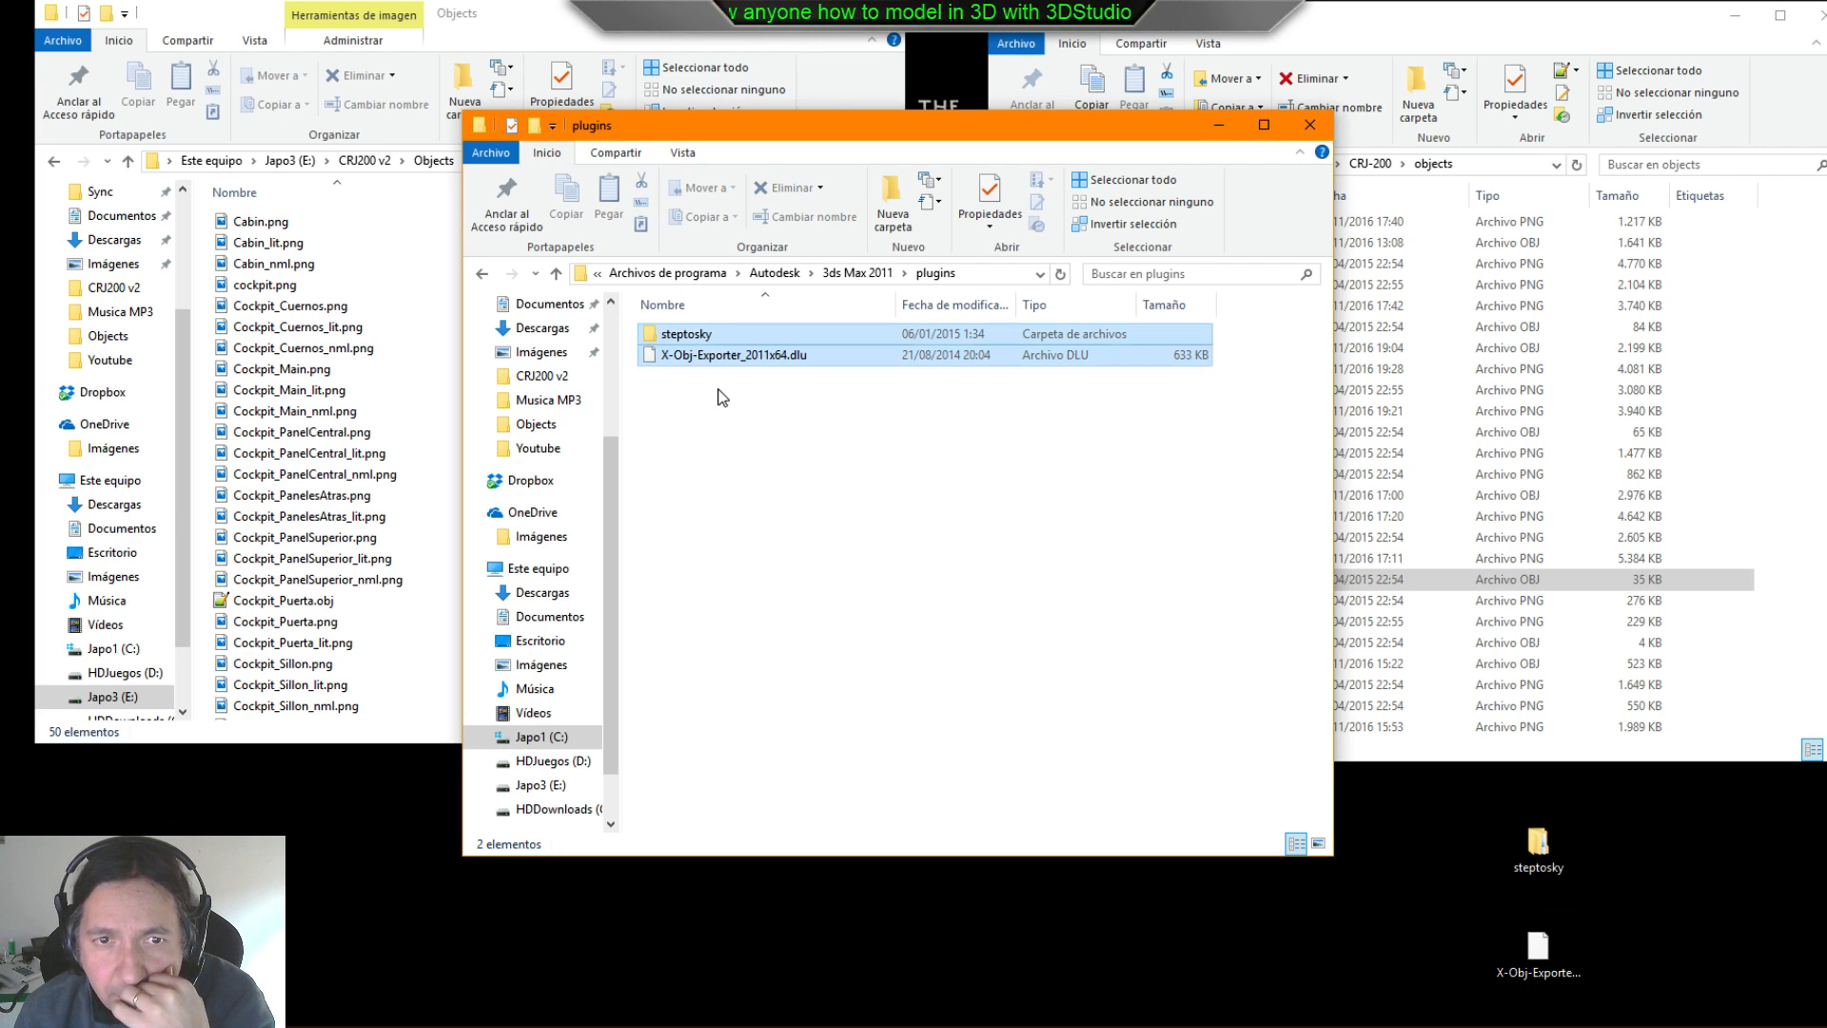
key(shift+Delete)
key(Return)
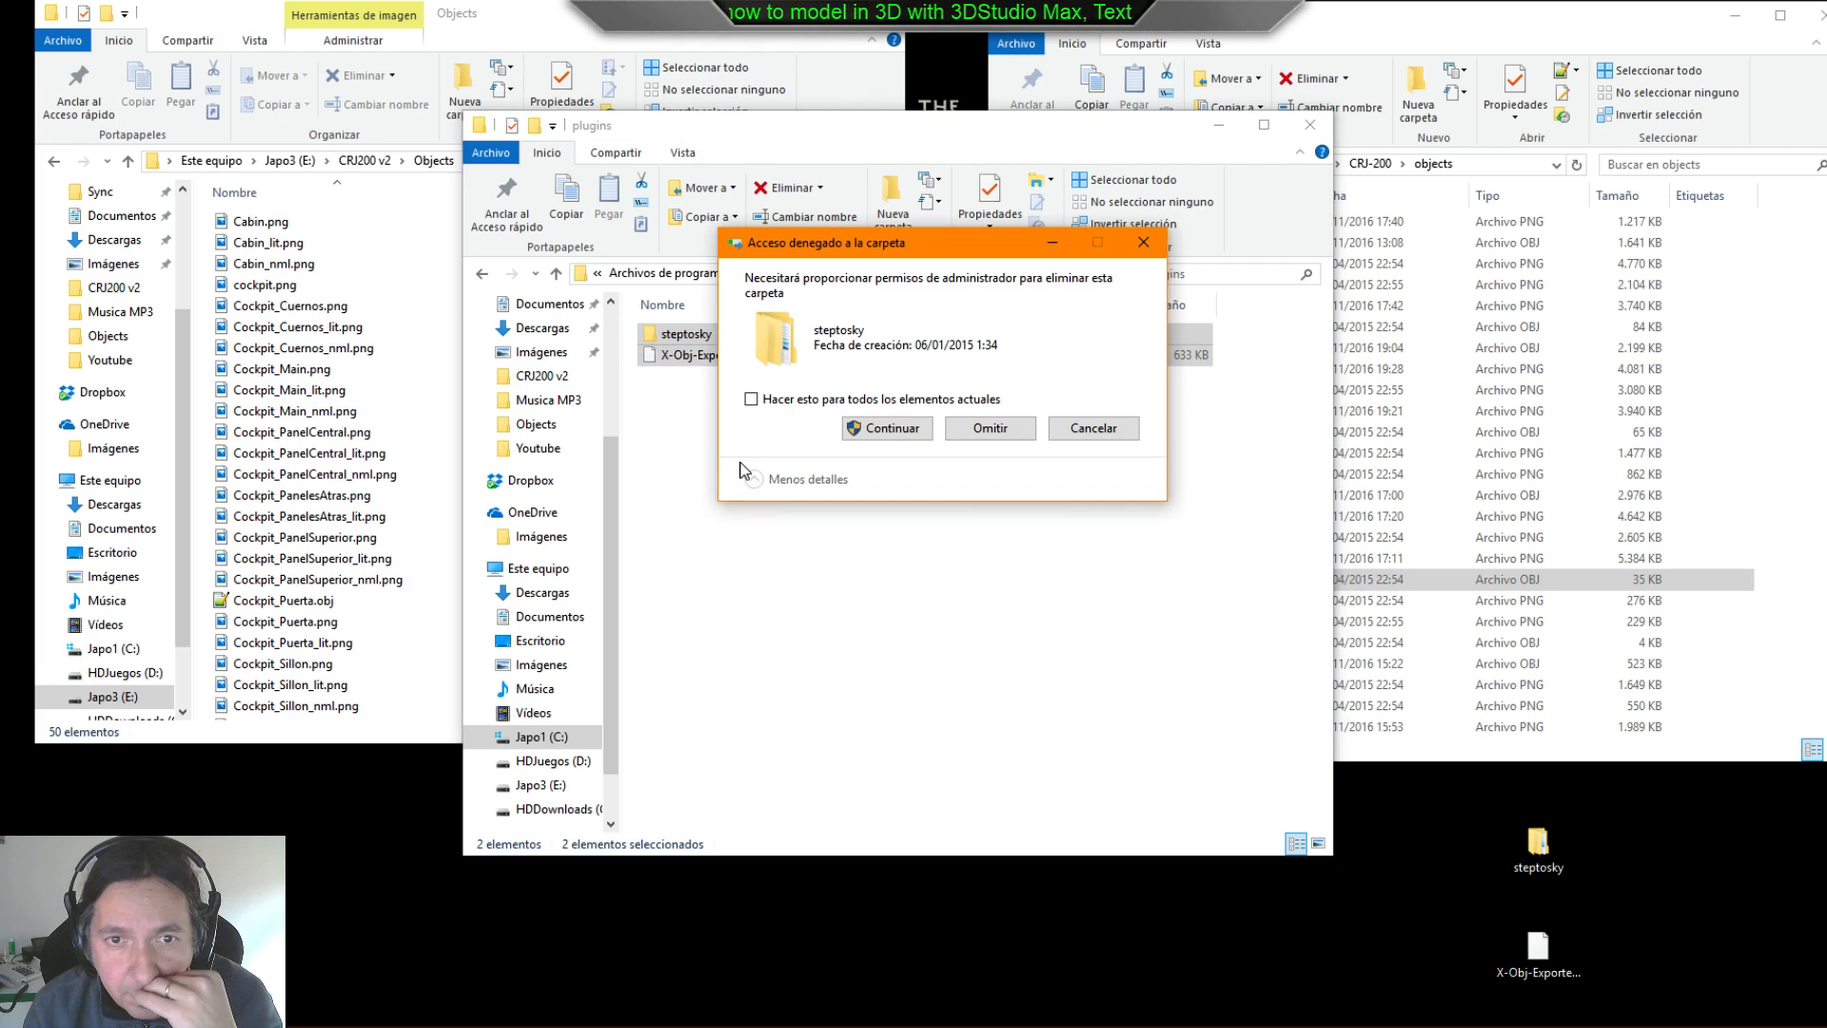
click(892, 428)
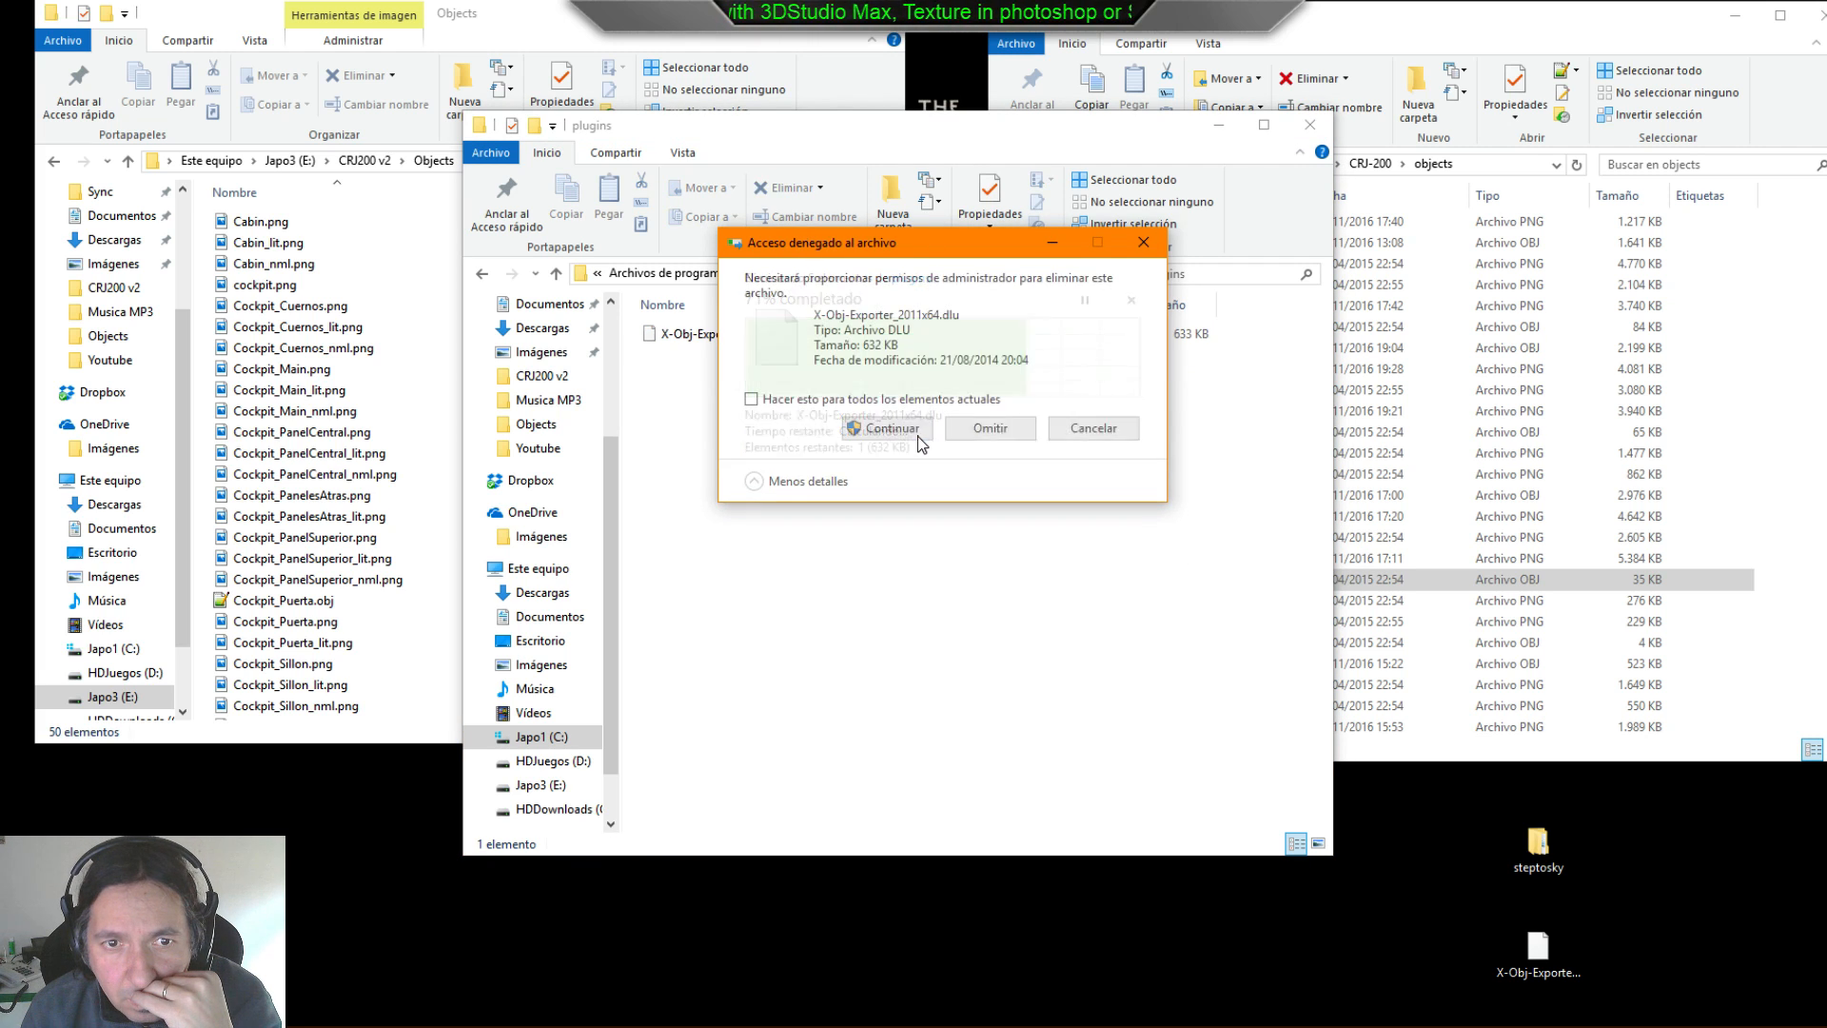
click(920, 436)
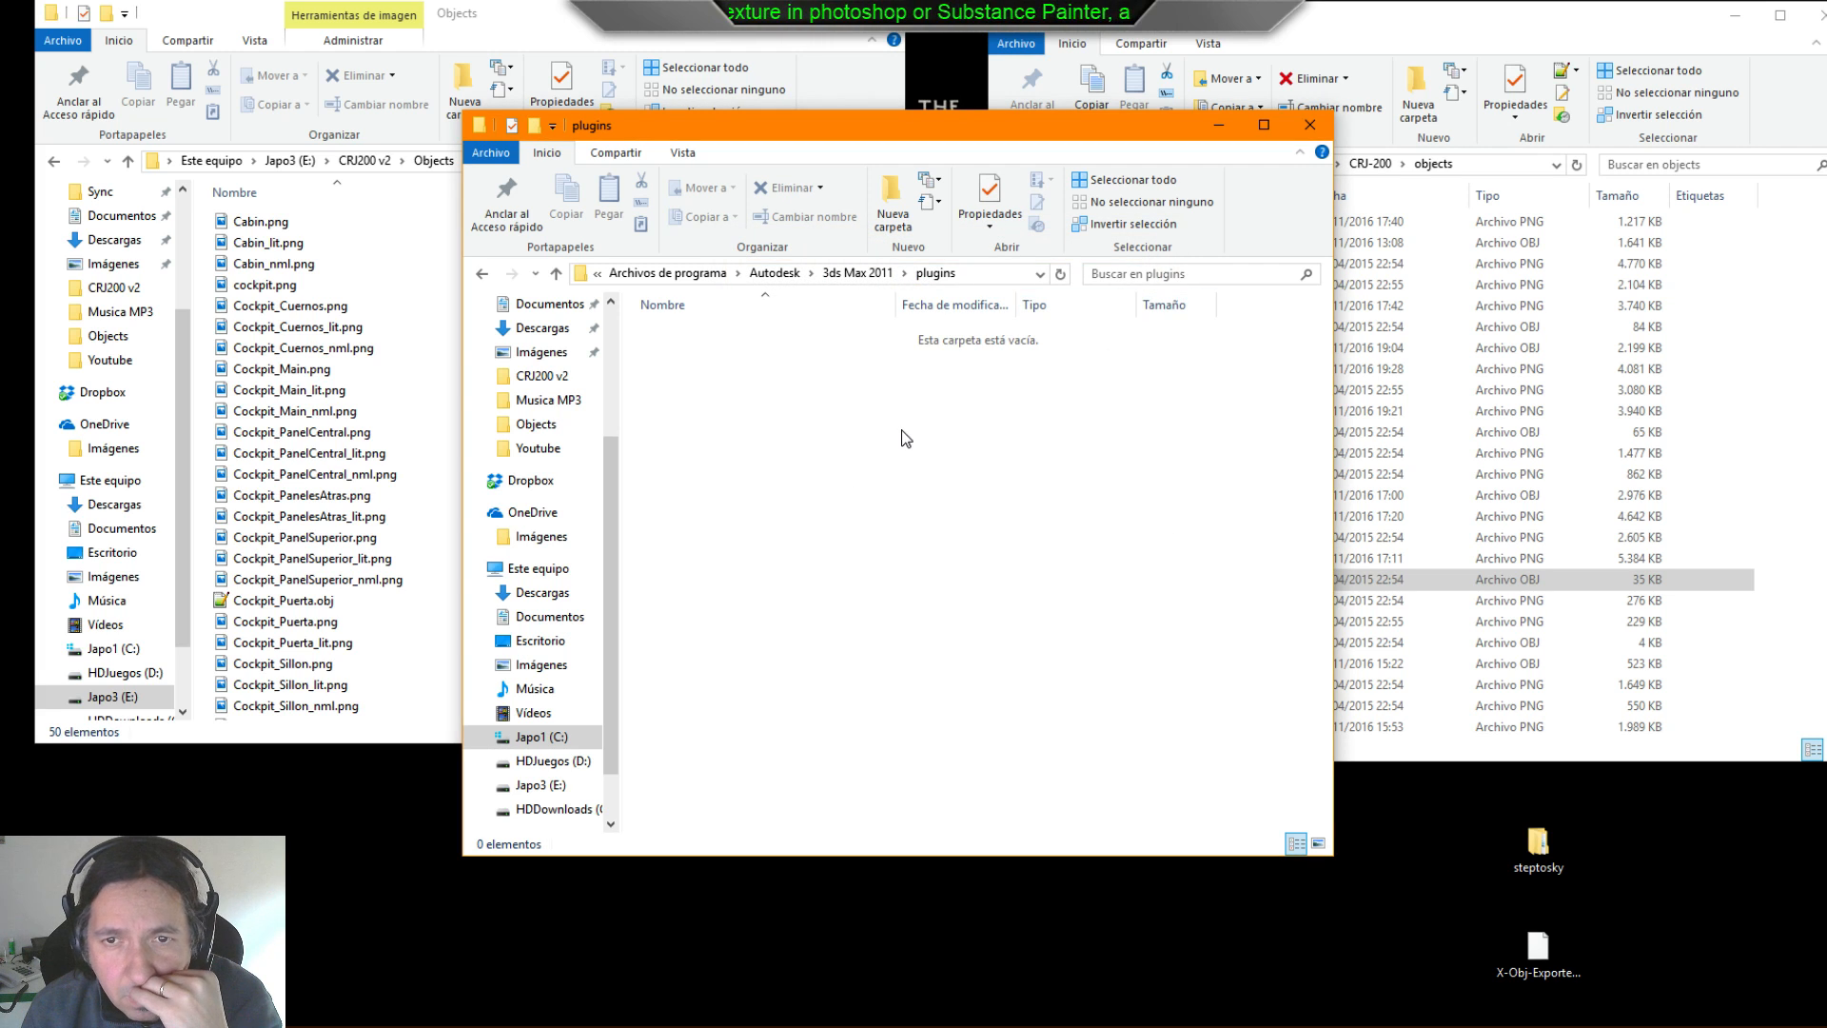
click(1309, 125)
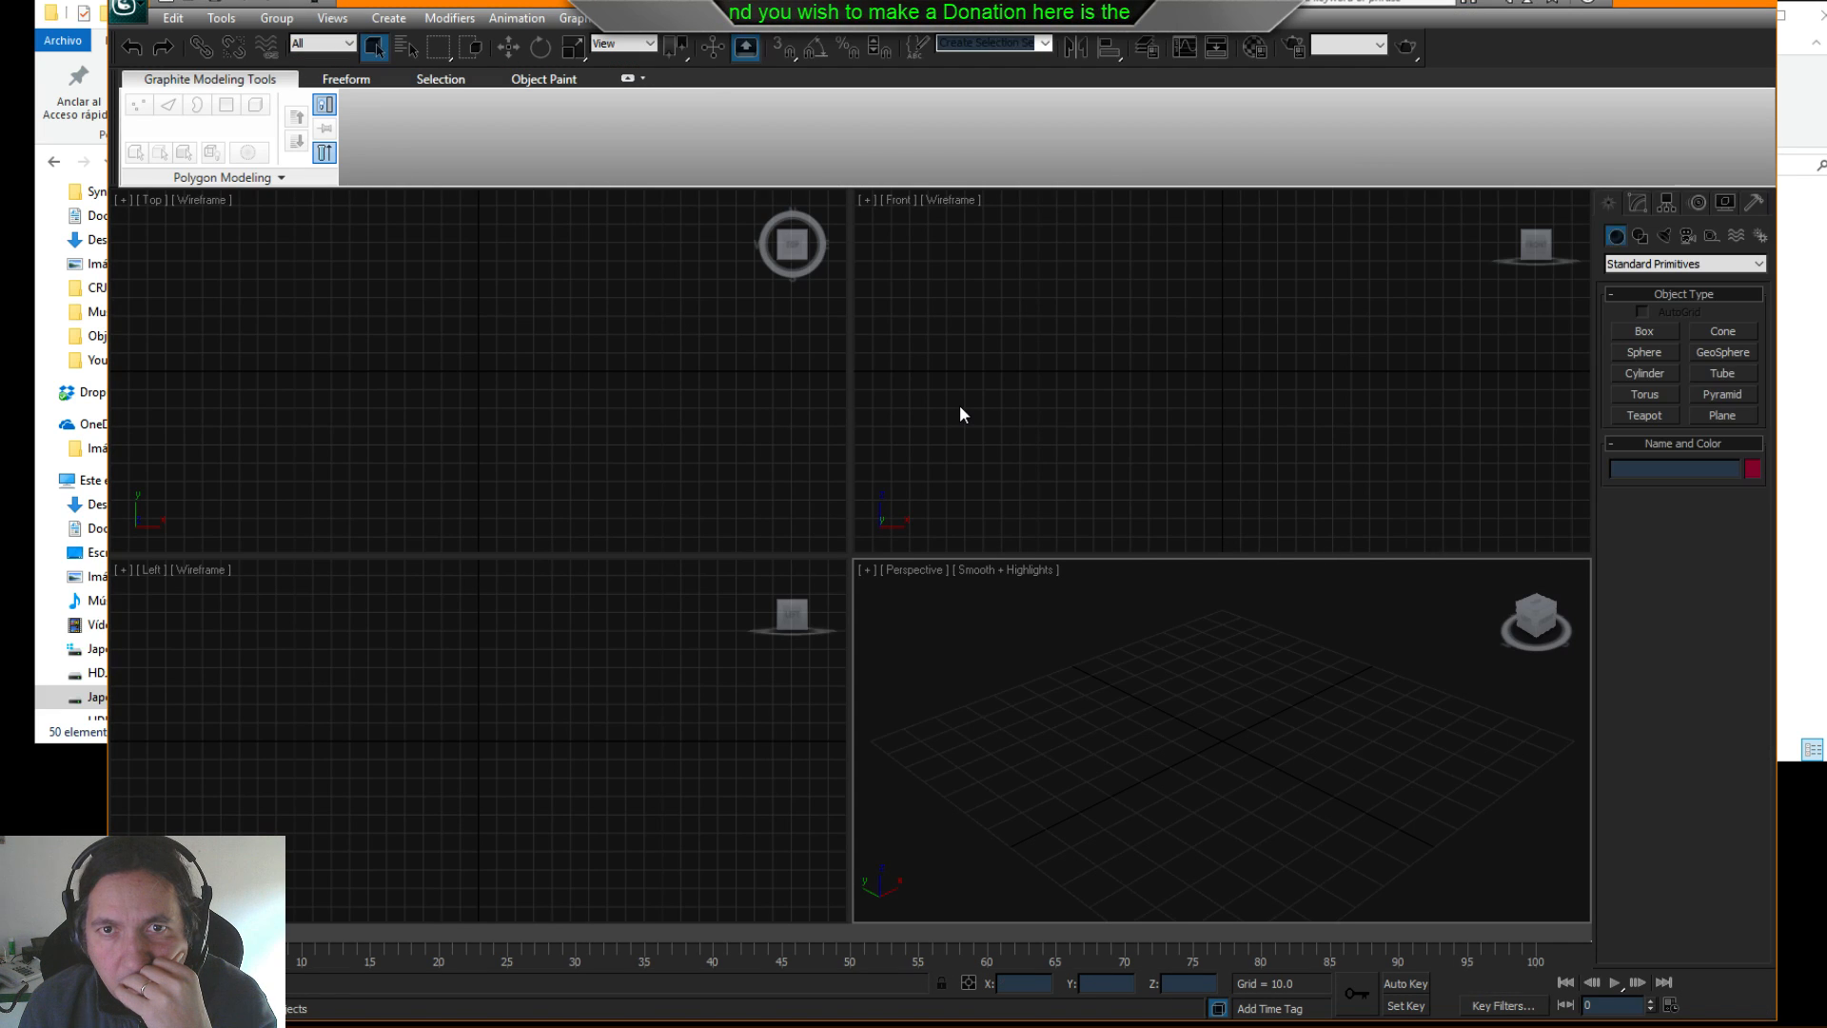
- Open the recent scene CRJ200_Total_37.max in 3ds Max, continuing past the missing external files
click(125, 10)
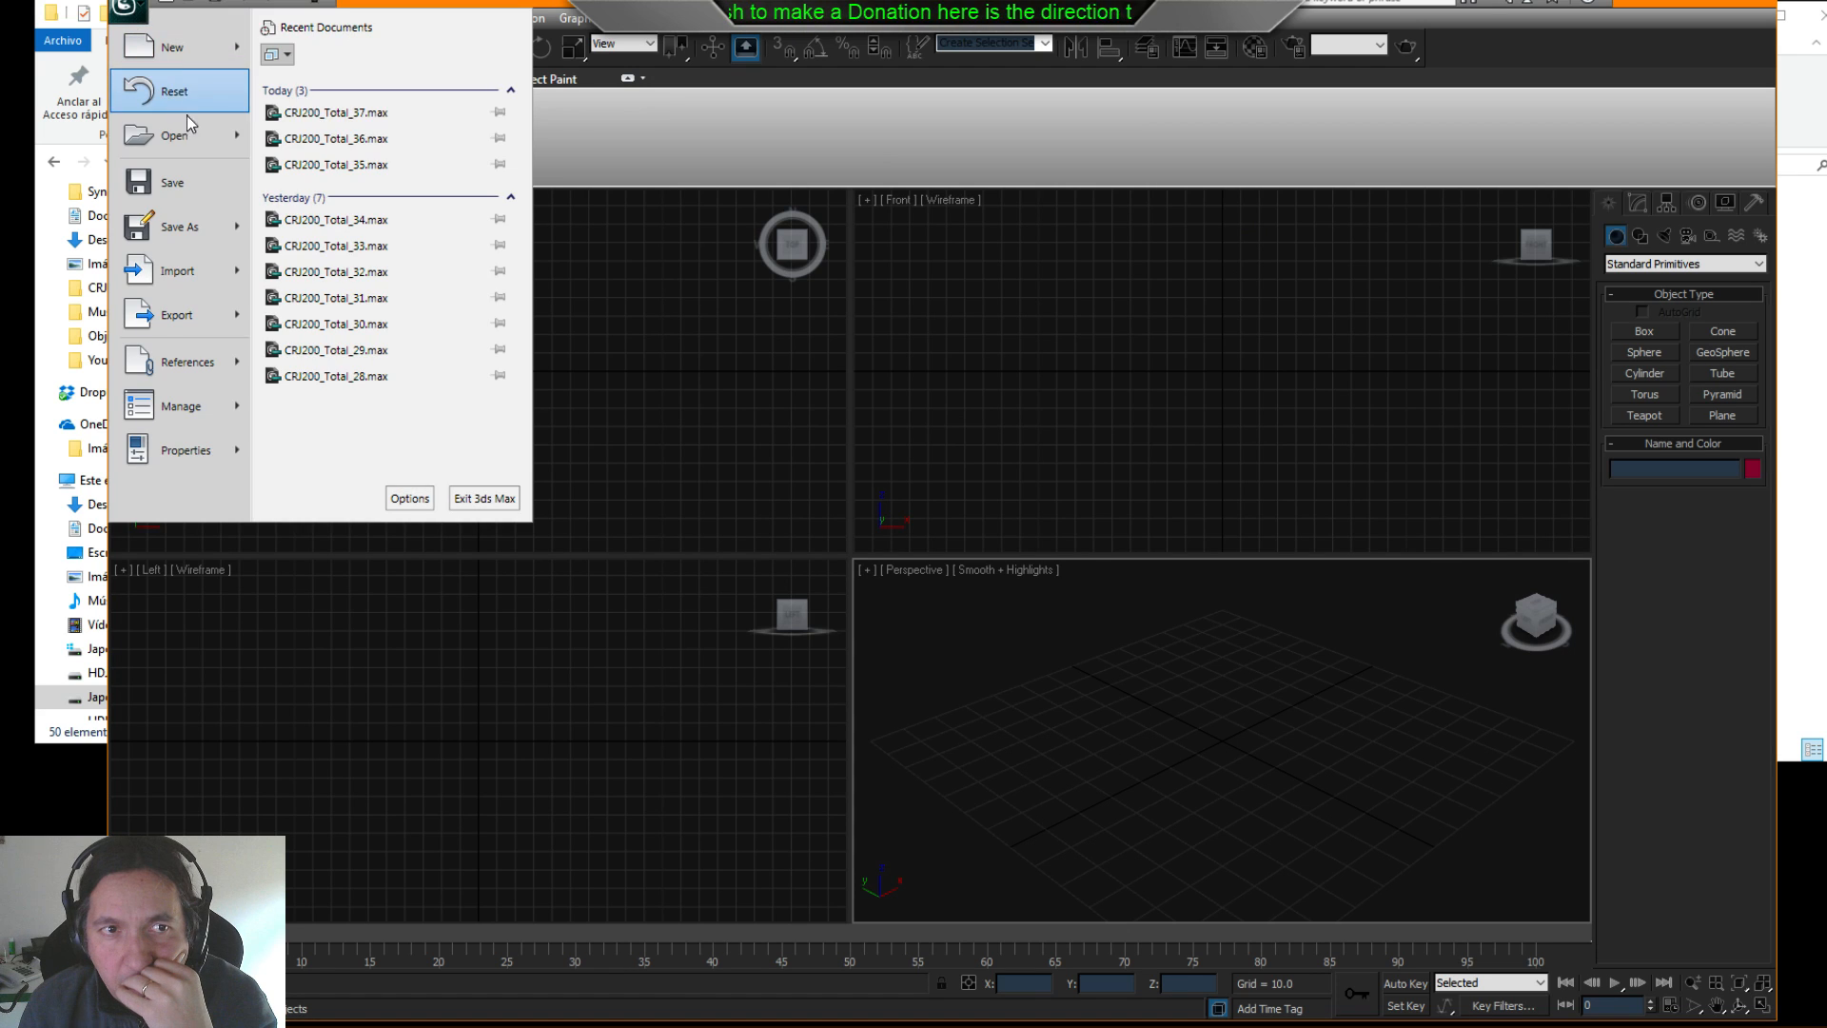
click(585, 191)
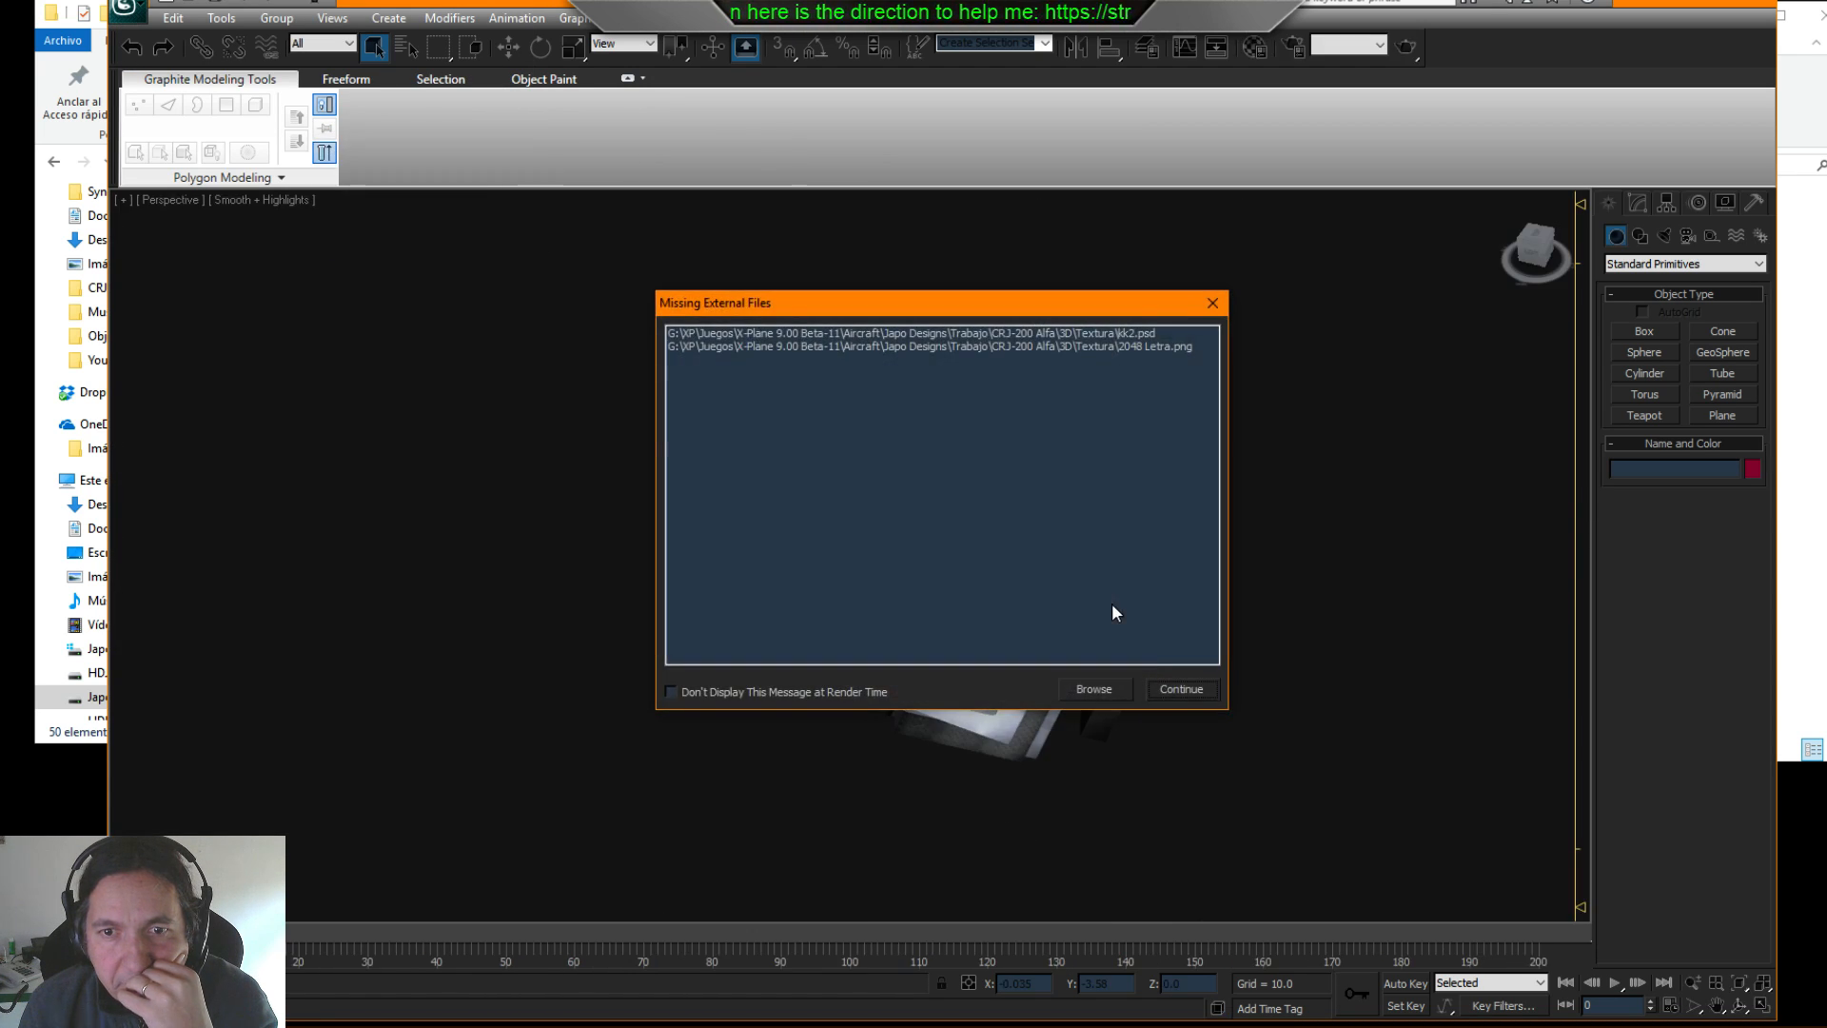
click(1180, 687)
- Check the available toolbars and the helper object categories for leftover entries of the X-Plane exporter
right_click(1473, 59)
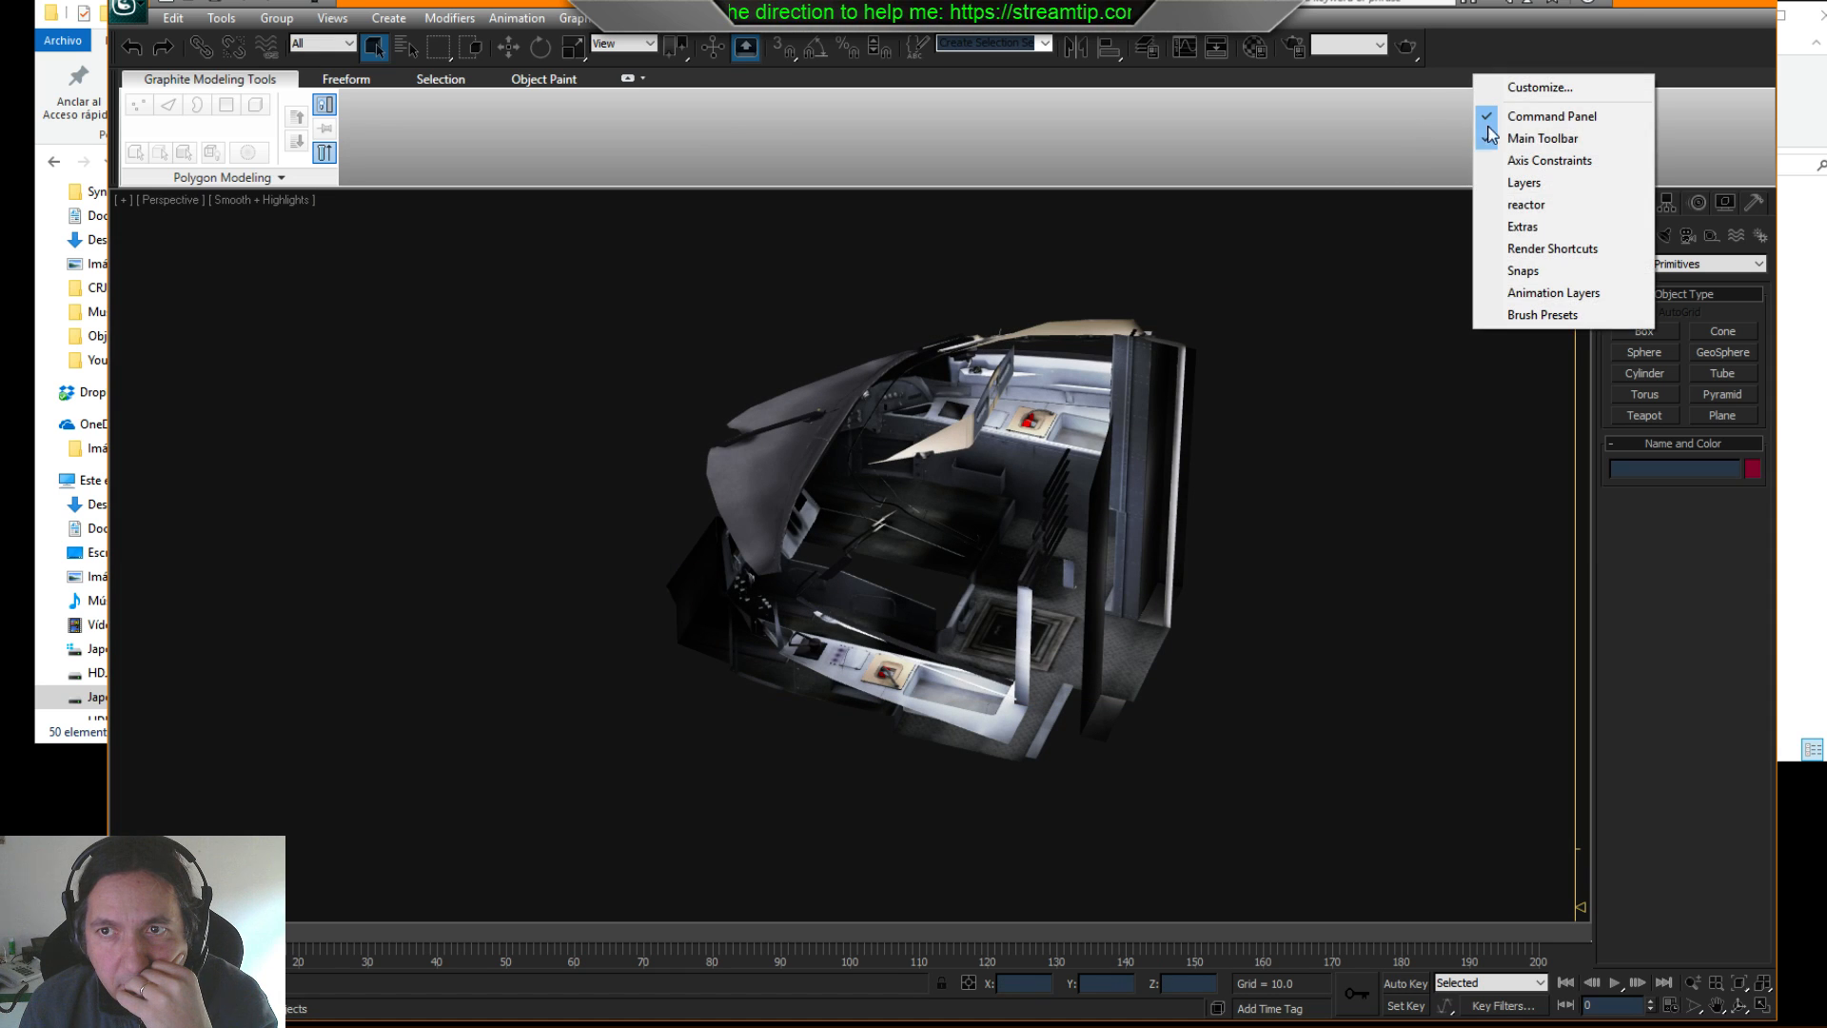
right_click(1489, 40)
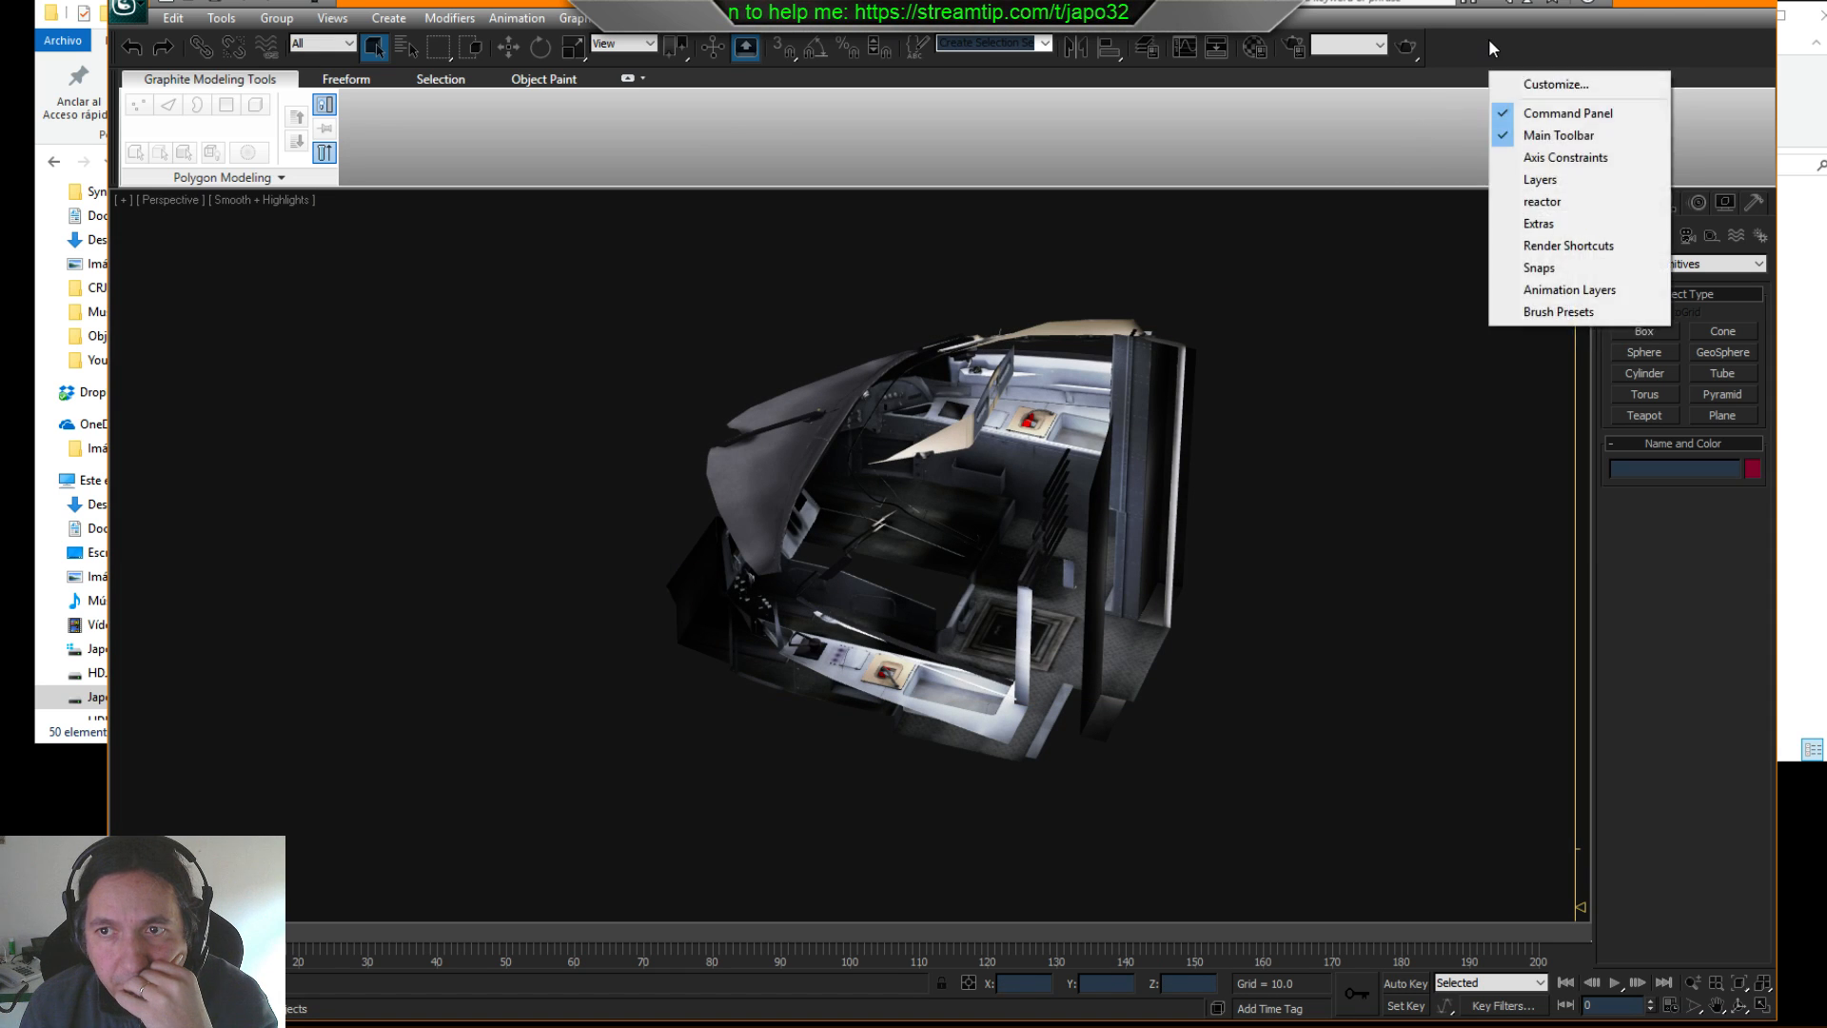
click(1467, 103)
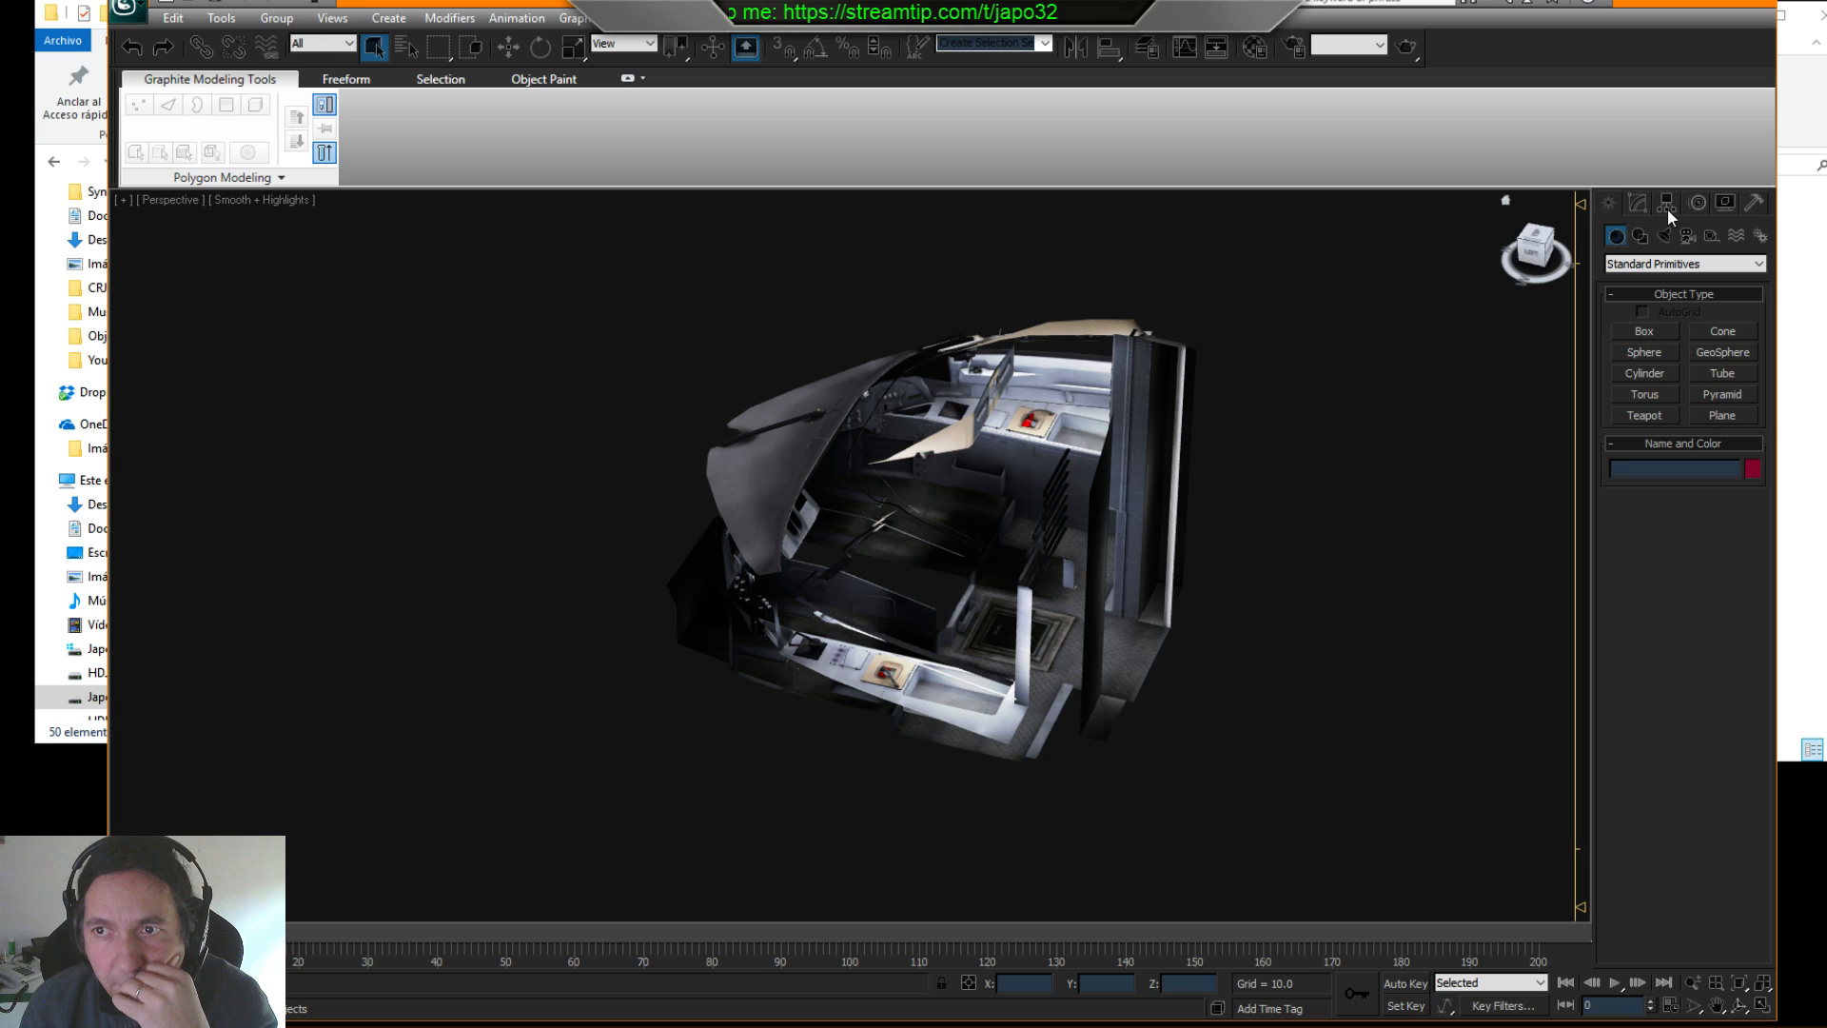
click(1711, 232)
click(1705, 264)
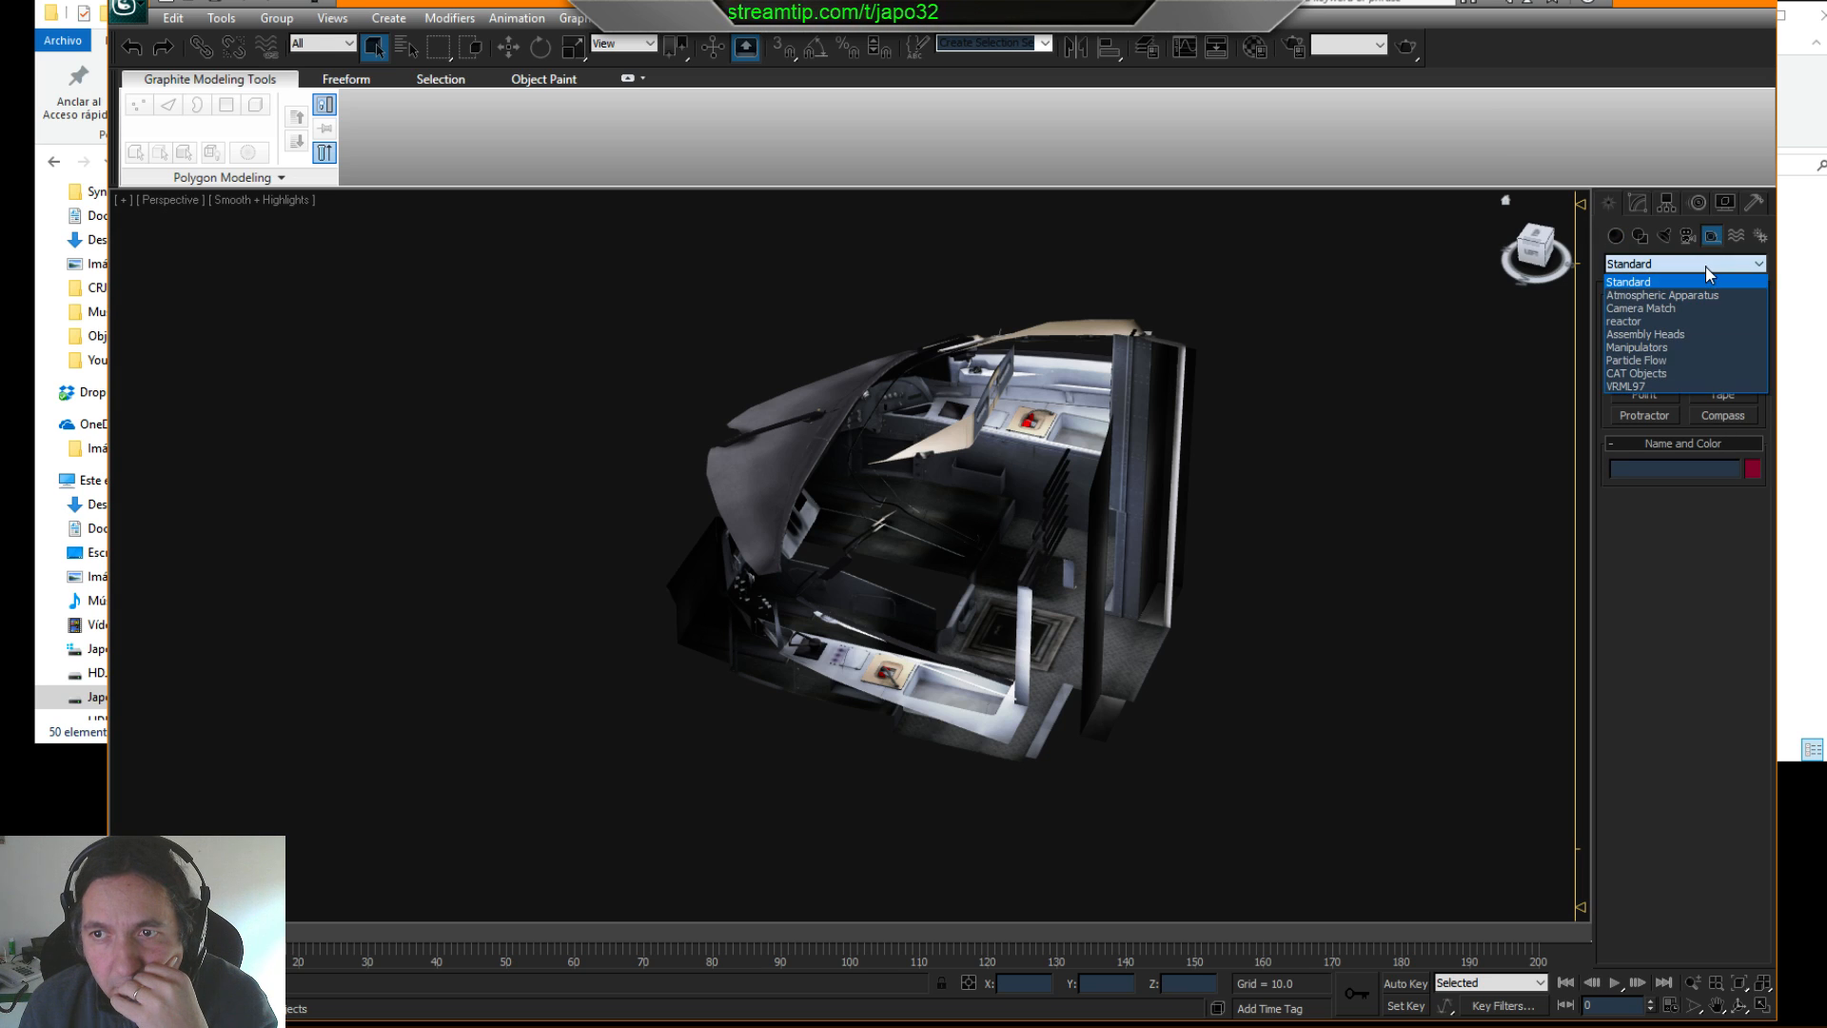
click(1685, 385)
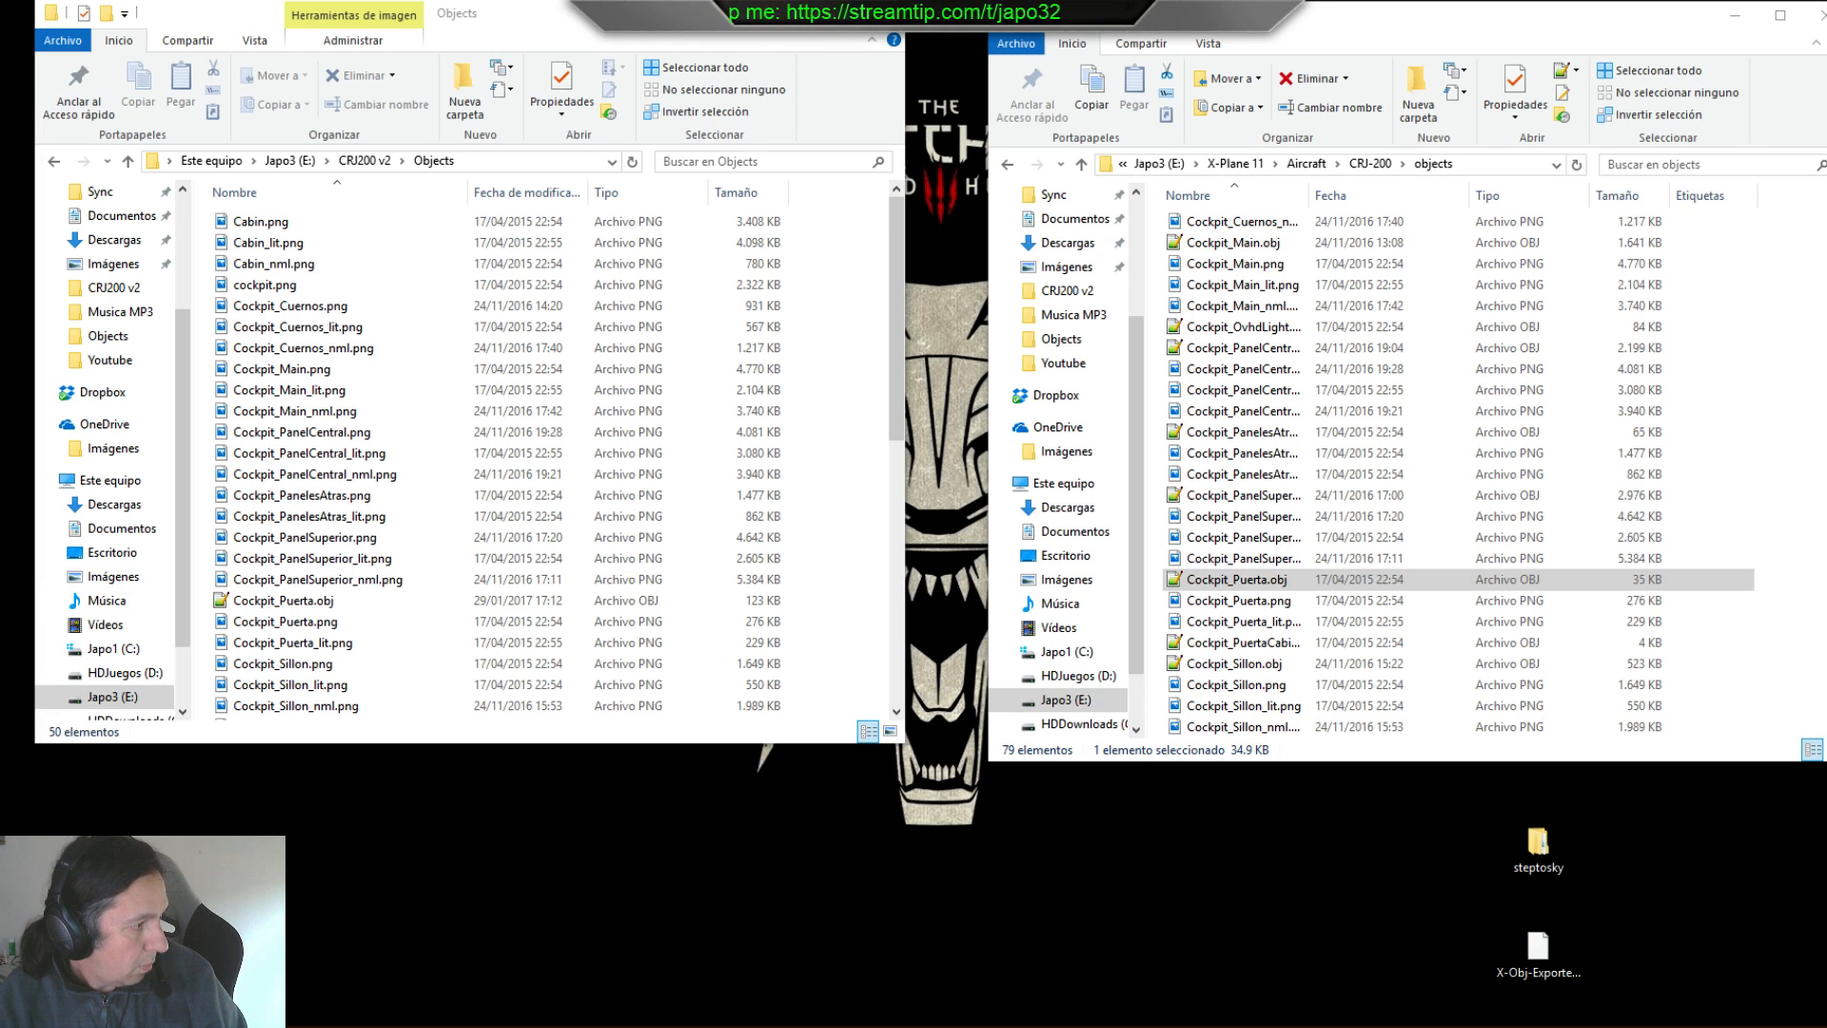
- Open the Scripts folder of the 3ds Max 2011 installation to inspect its contents
key(super+e)
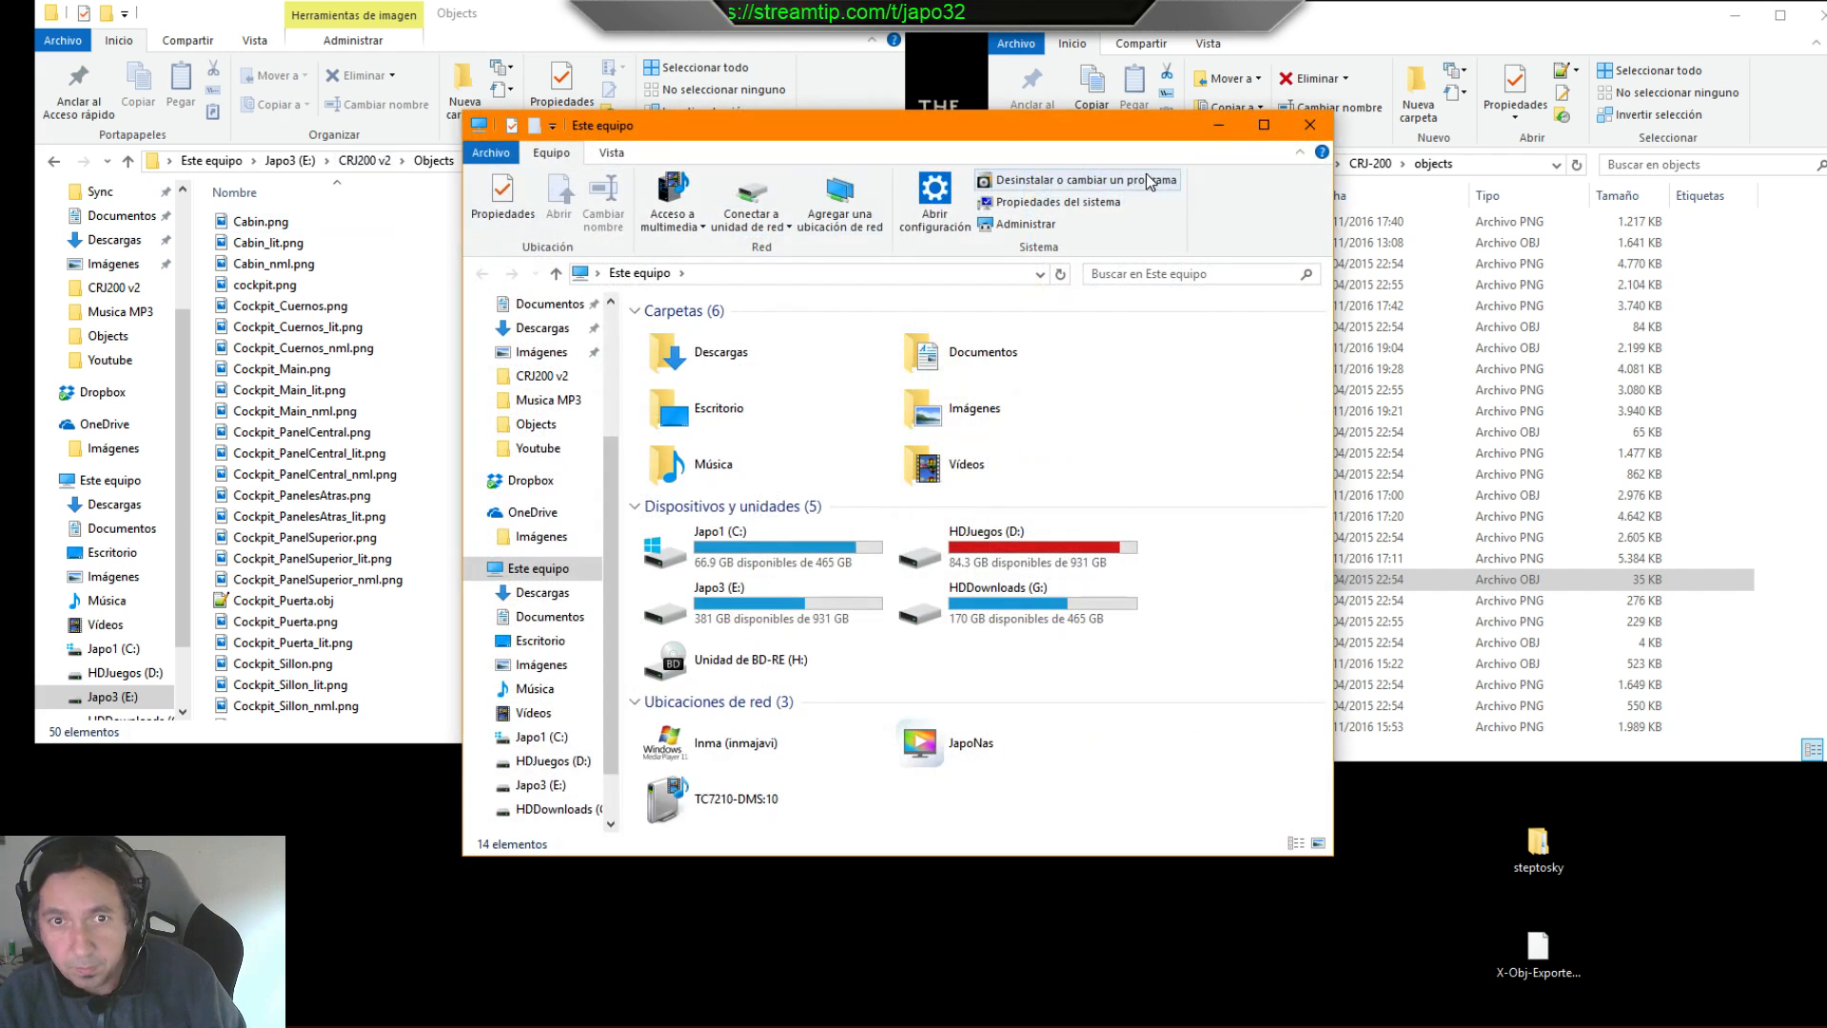
drag(991, 113, 1826, 122)
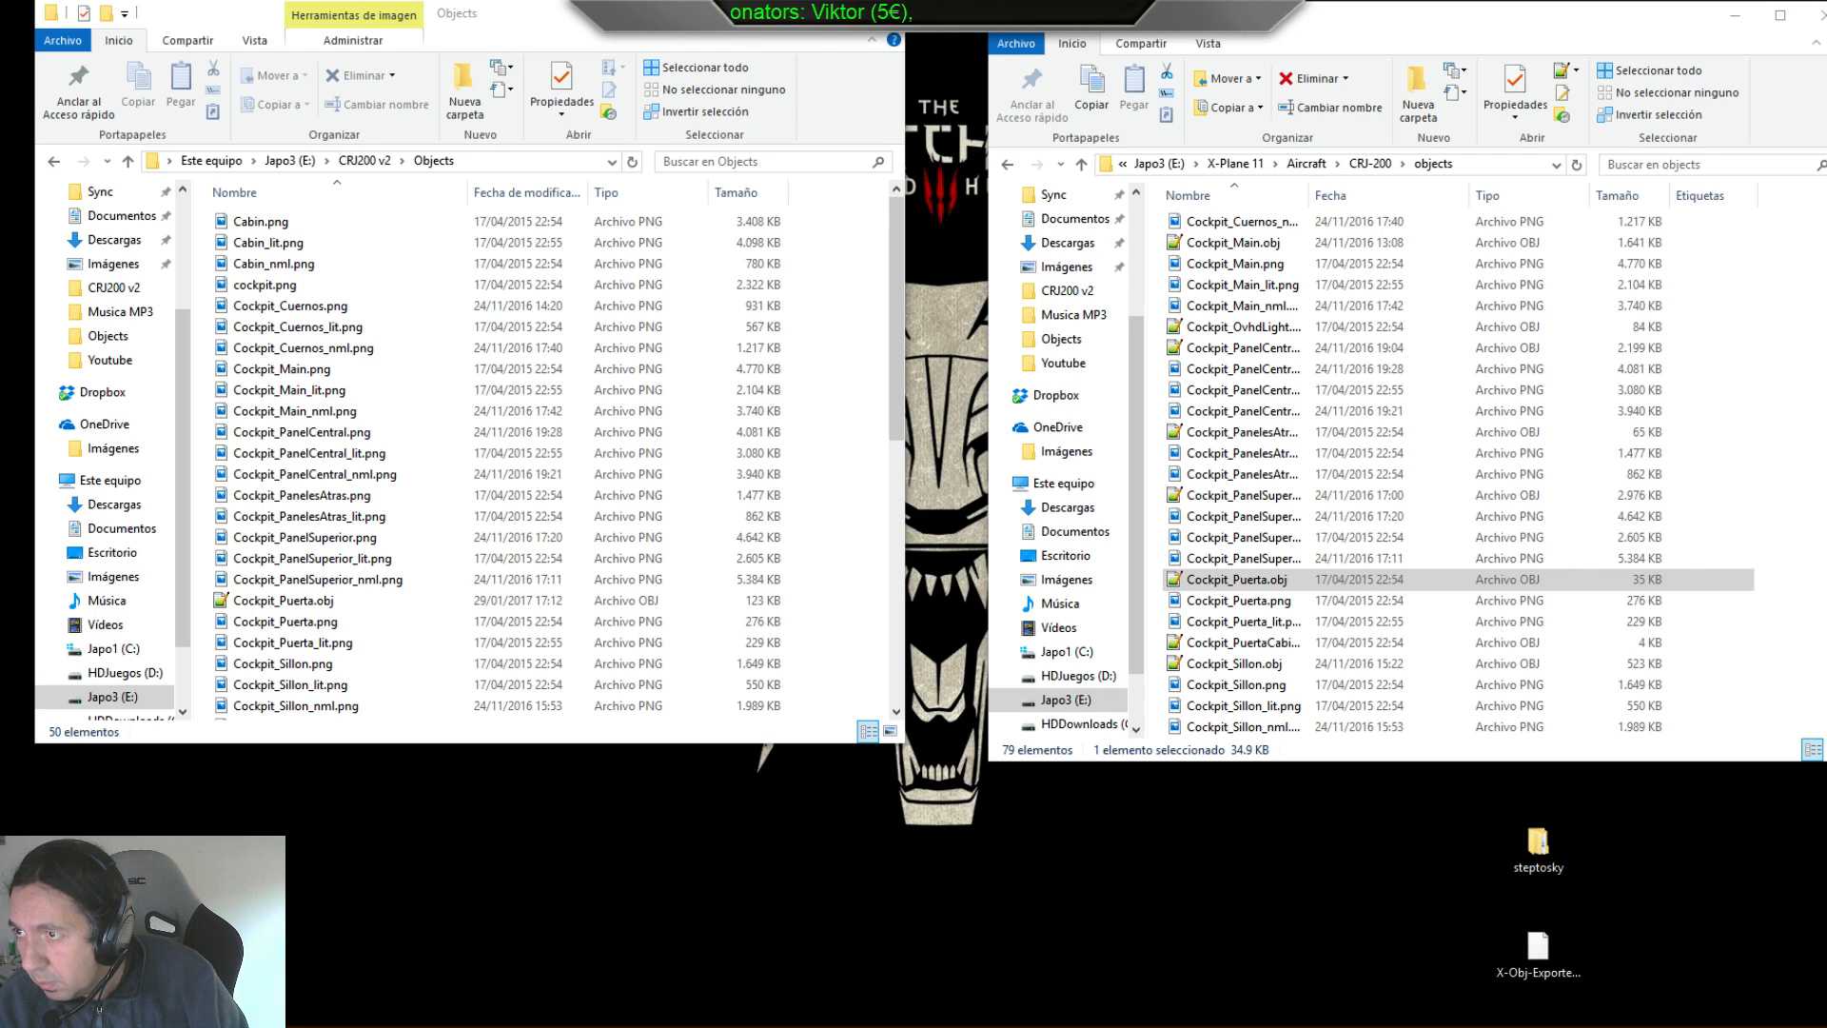
drag(562, 311, 688, 197)
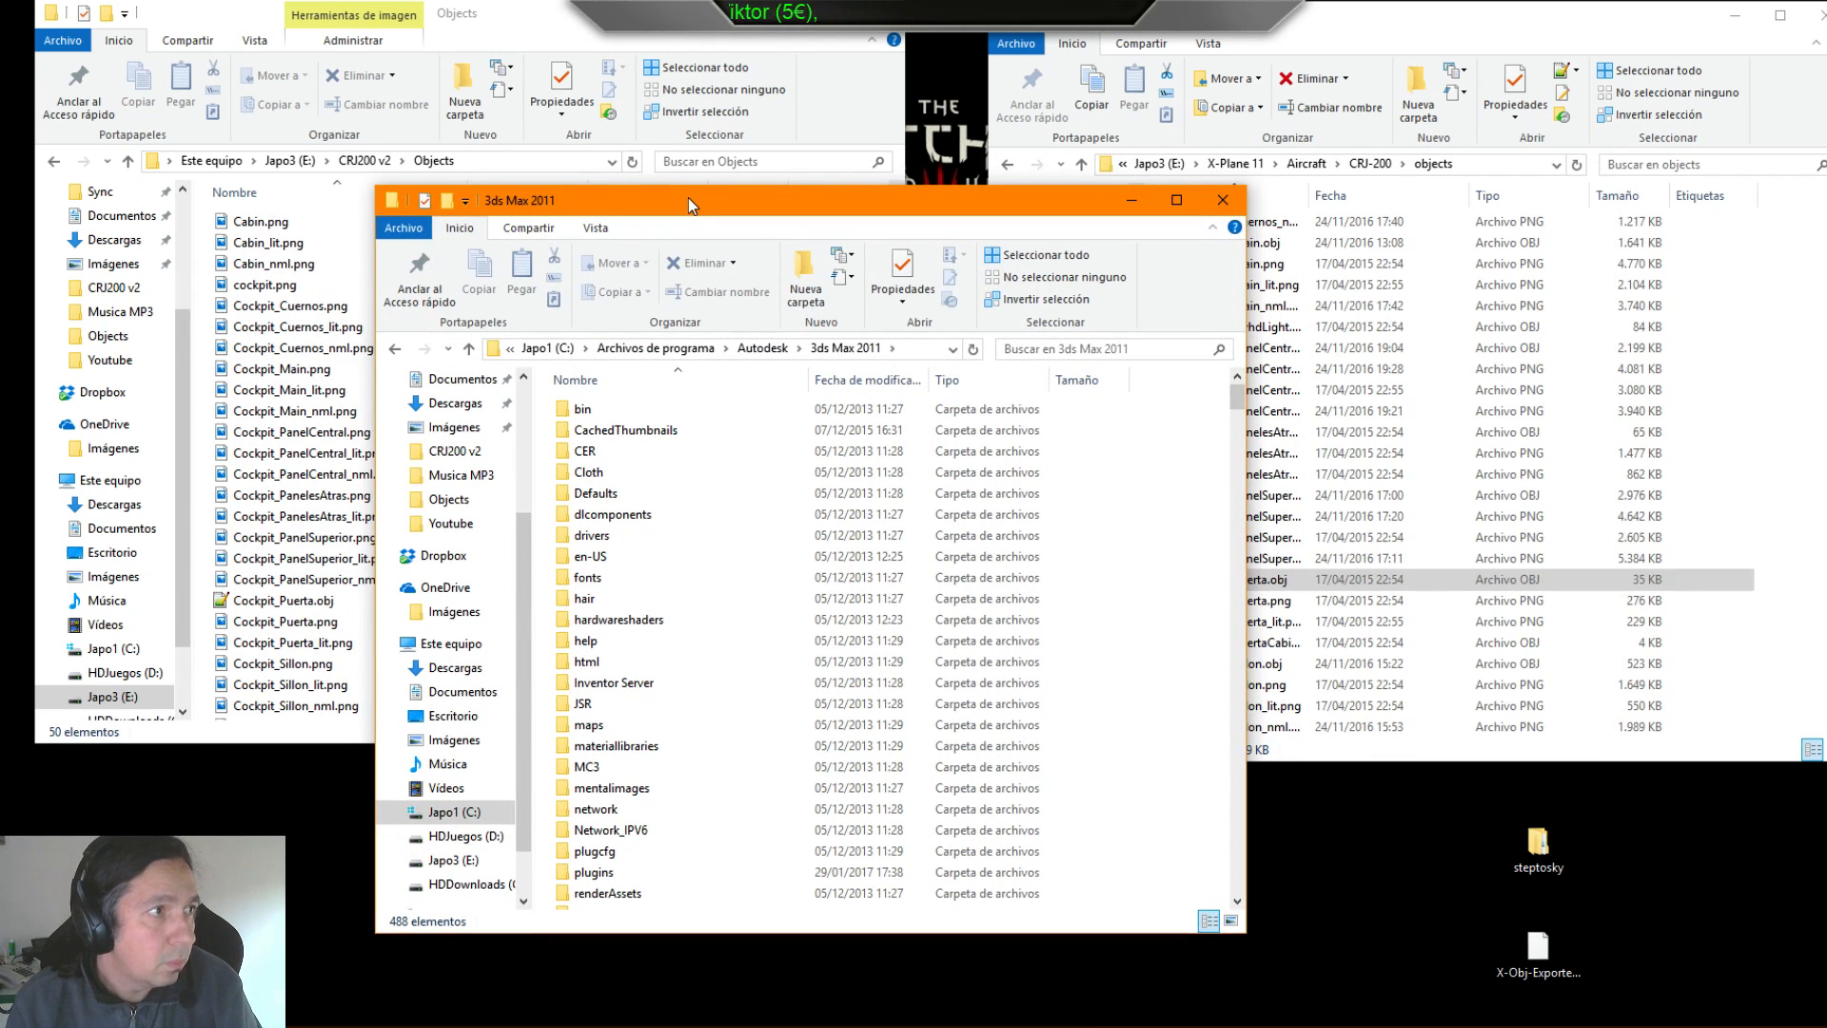
click(617, 624)
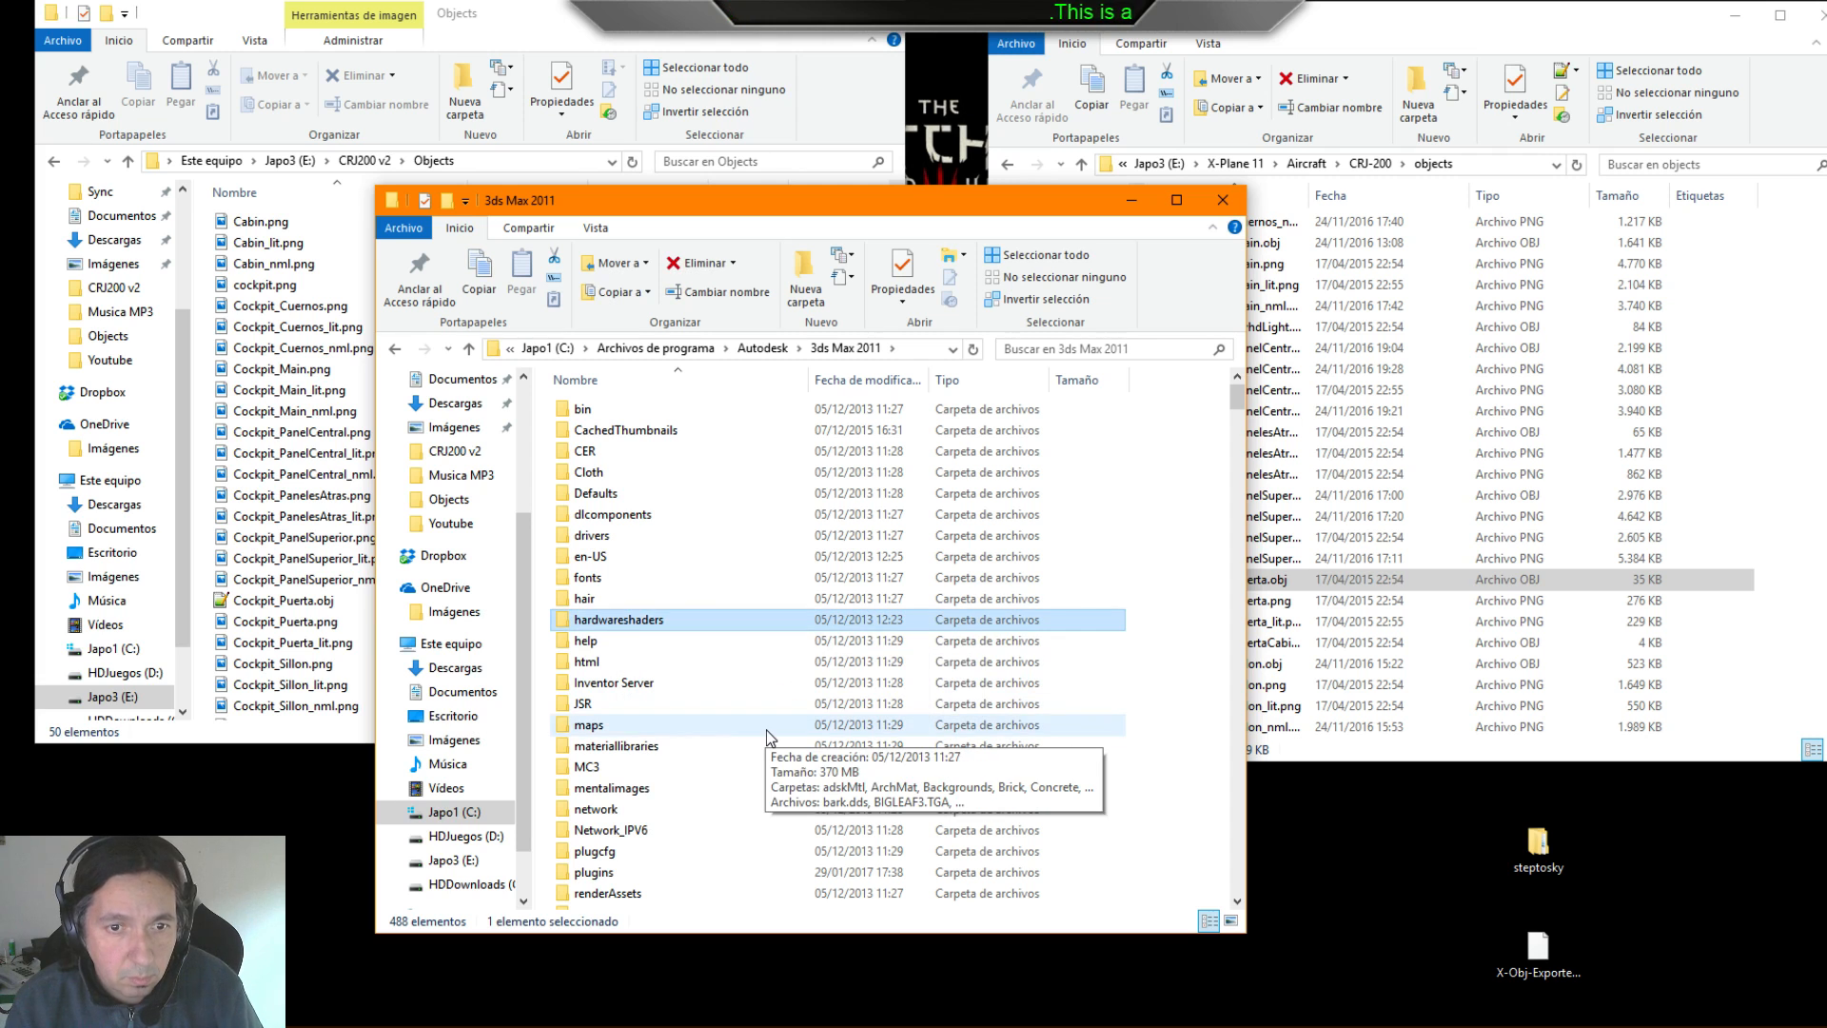
key(s)
key(s)
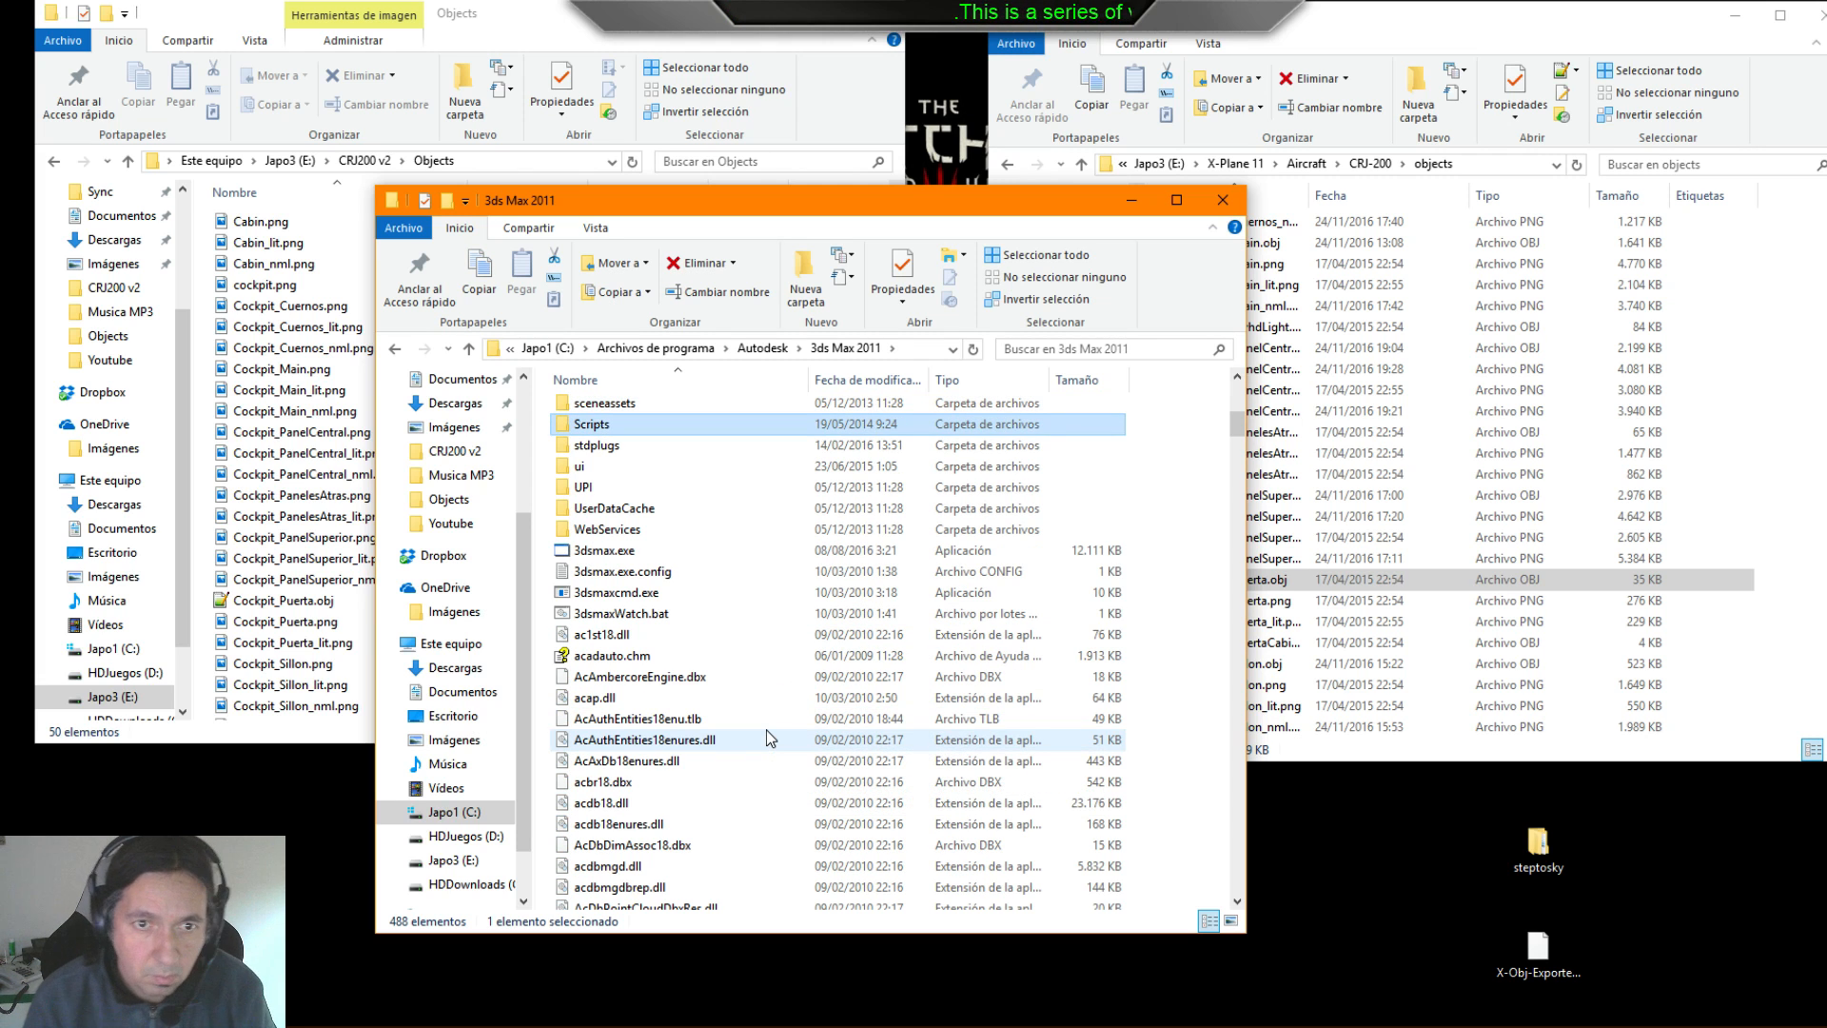
double_click(595, 425)
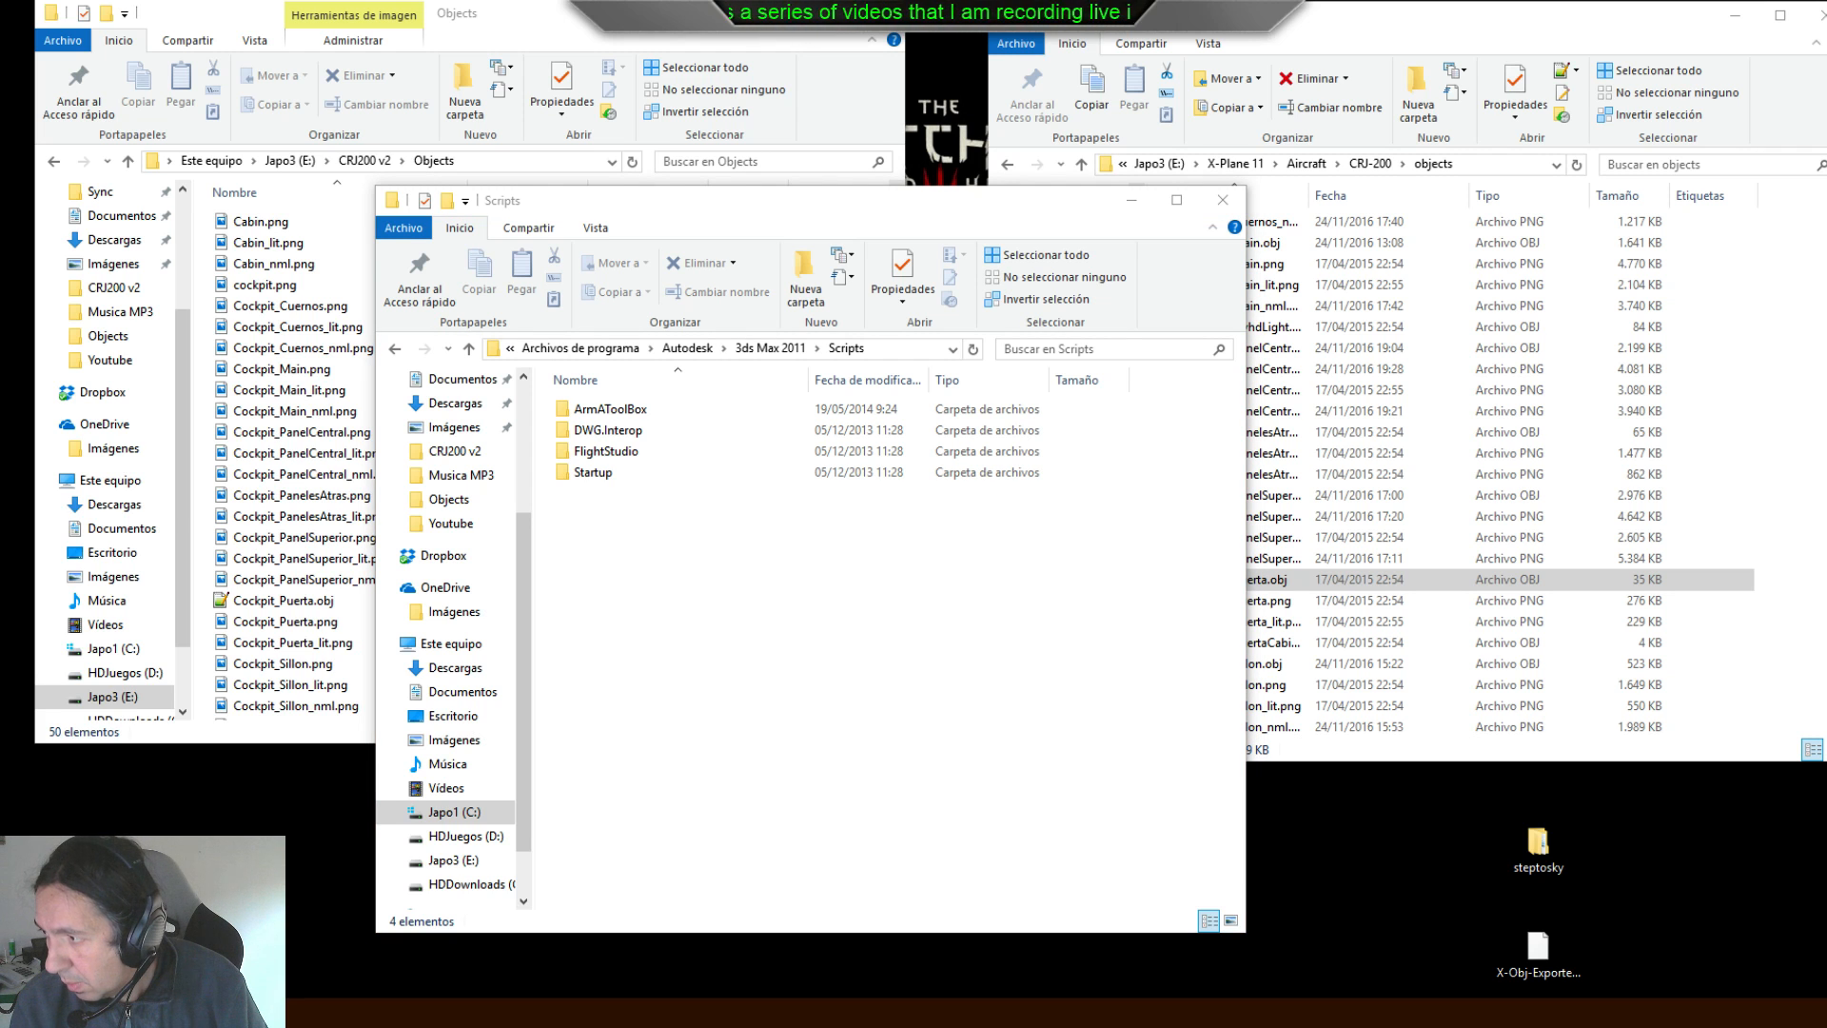
- Copy StepToSky and pivot_by_2_vertex_v0.2.mcr from the Step2Sky folder into the 3ds Max 2011 Scripts folder with administrator permission, and close both folder windows
drag(843, 245, 1190, 249)
click(1069, 393)
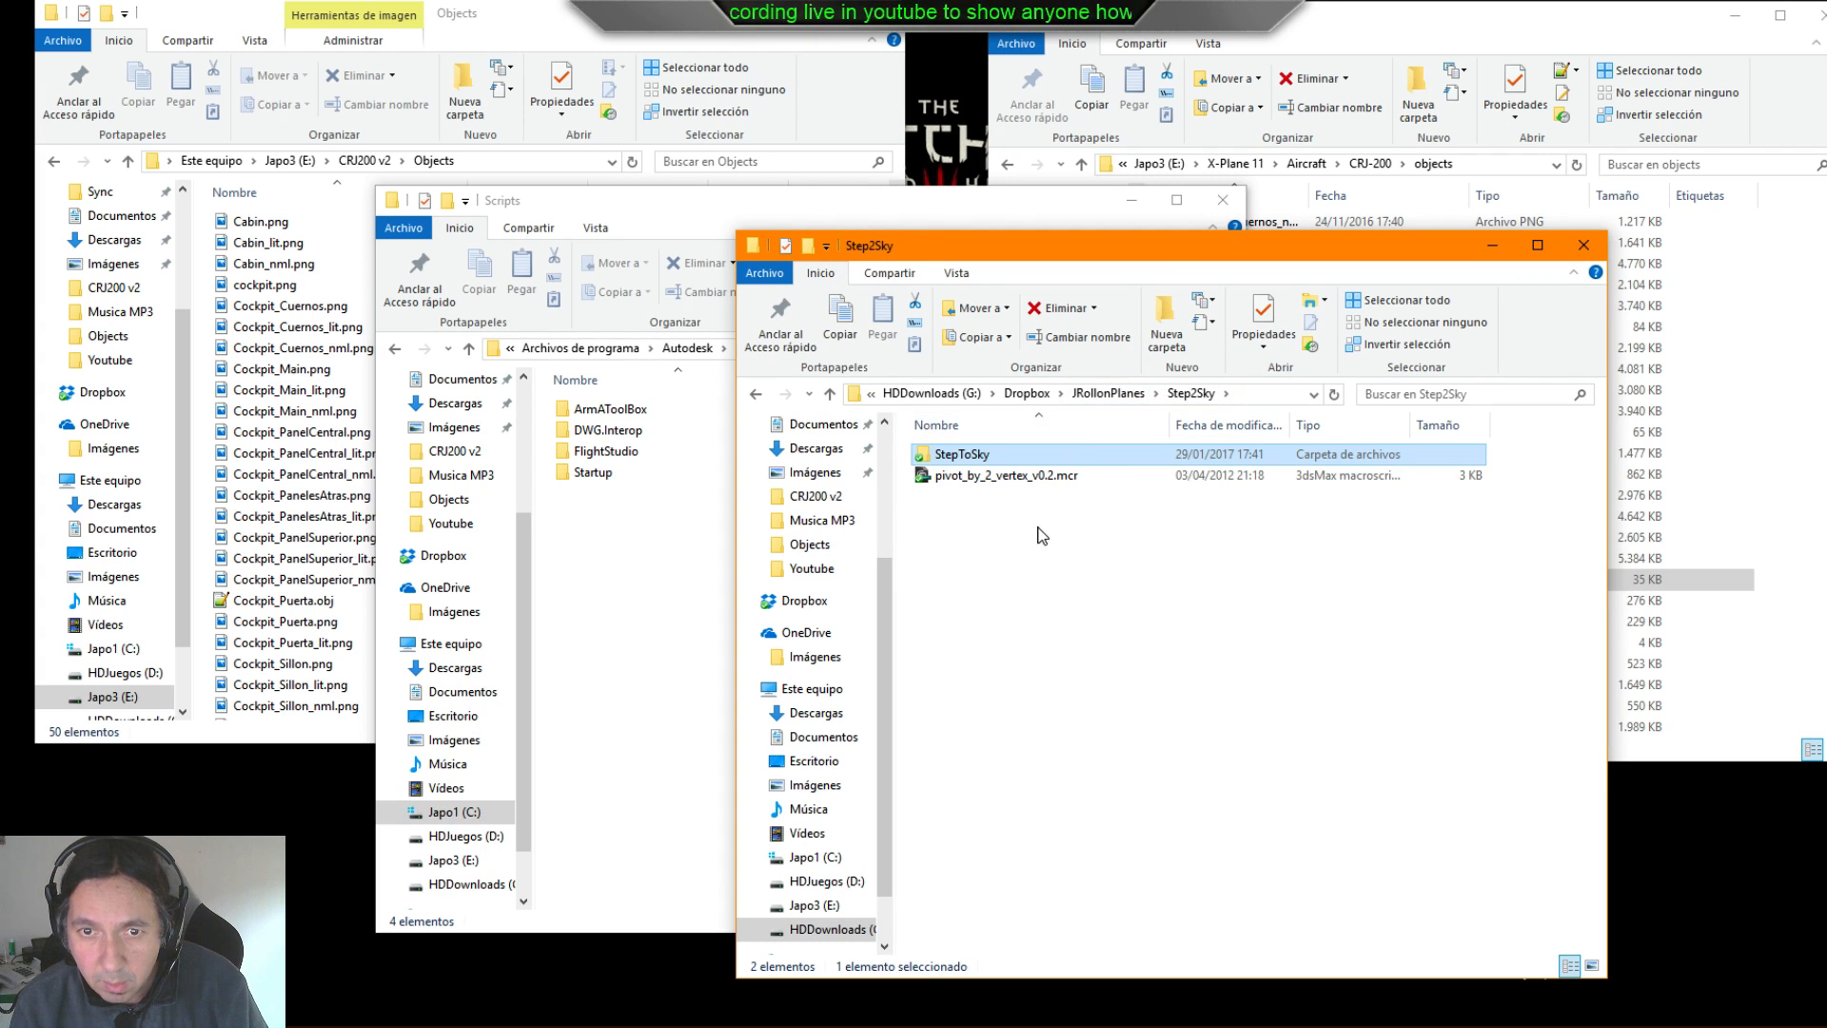
drag(1029, 531, 651, 584)
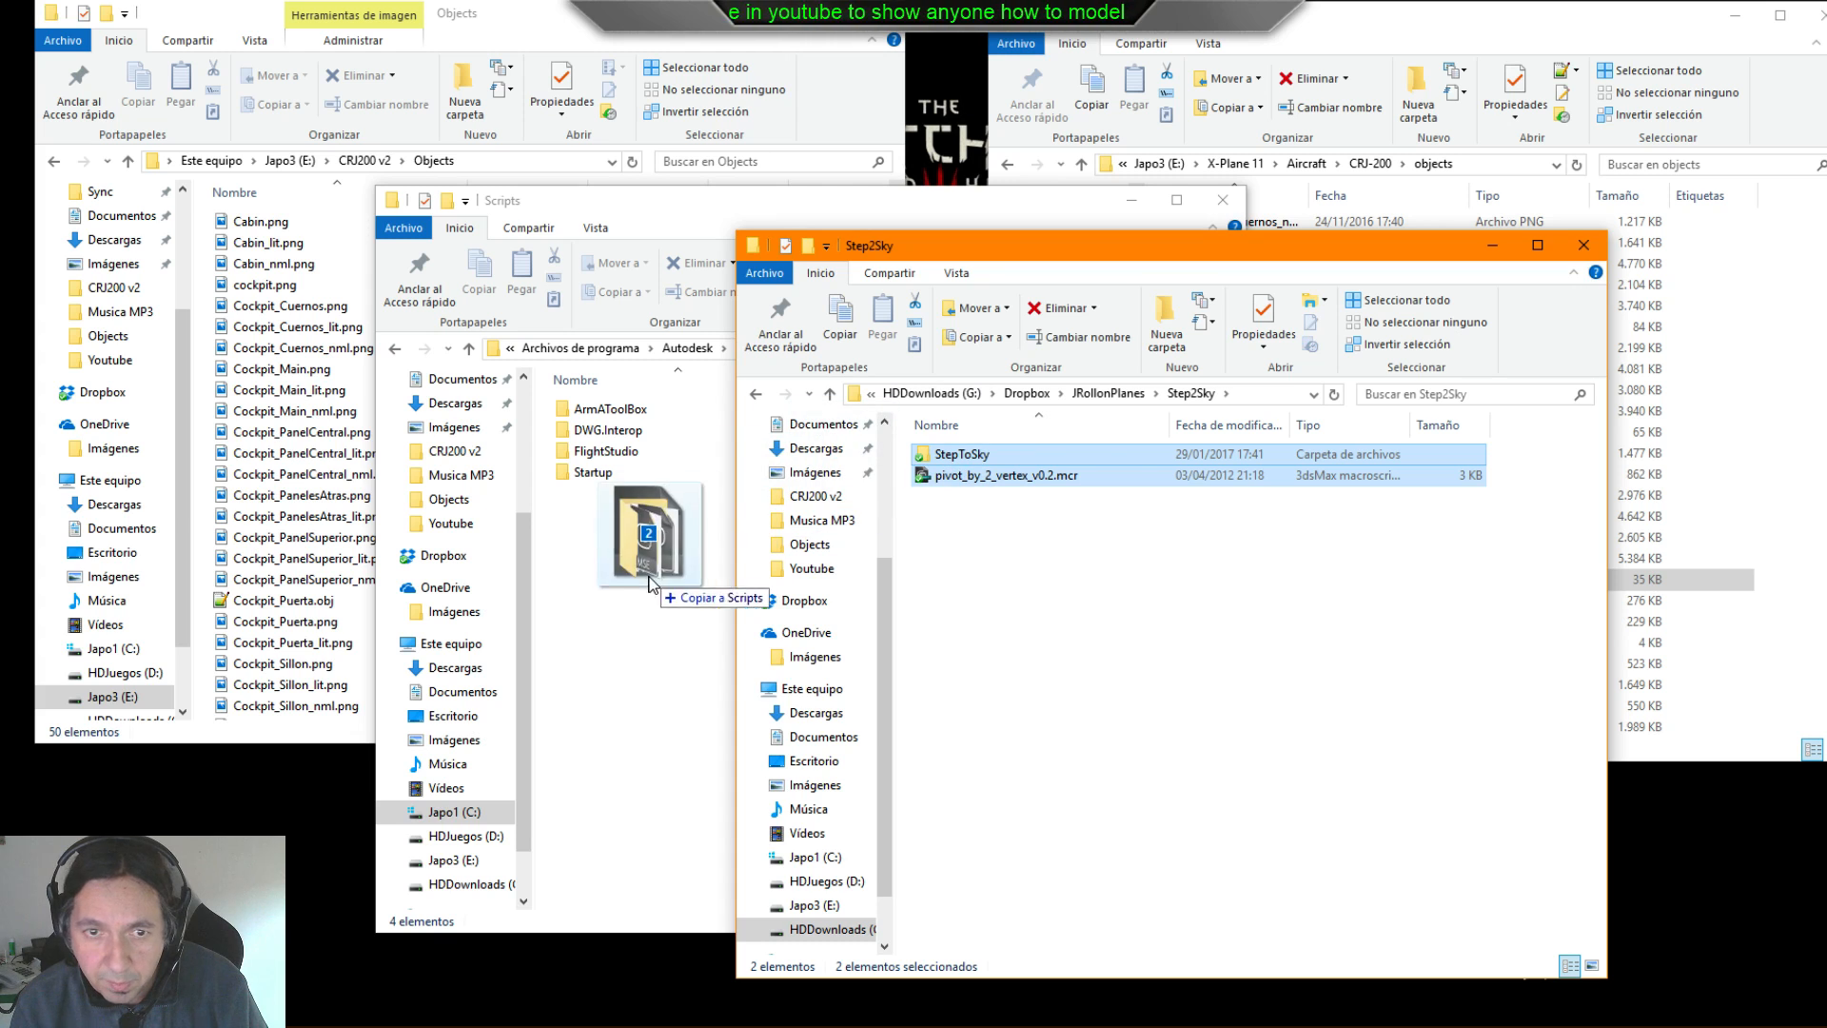
right_drag(650, 584, 652, 584)
click(696, 644)
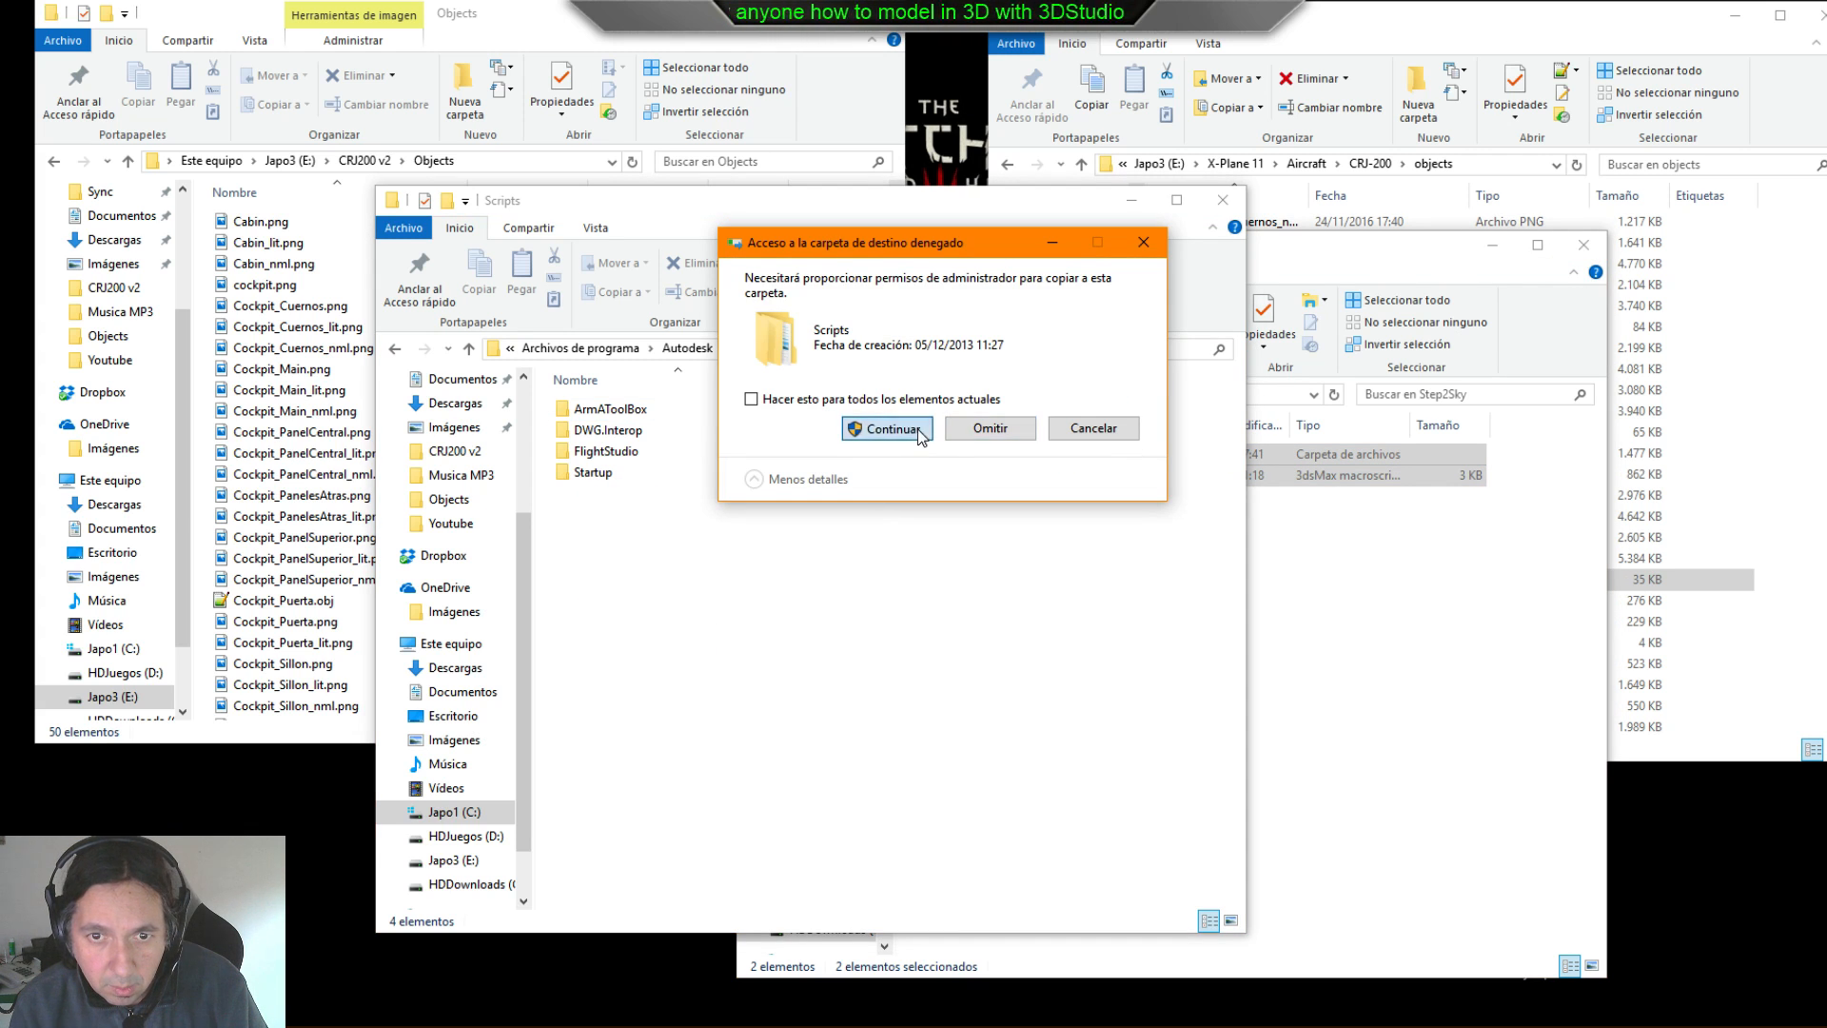
click(919, 430)
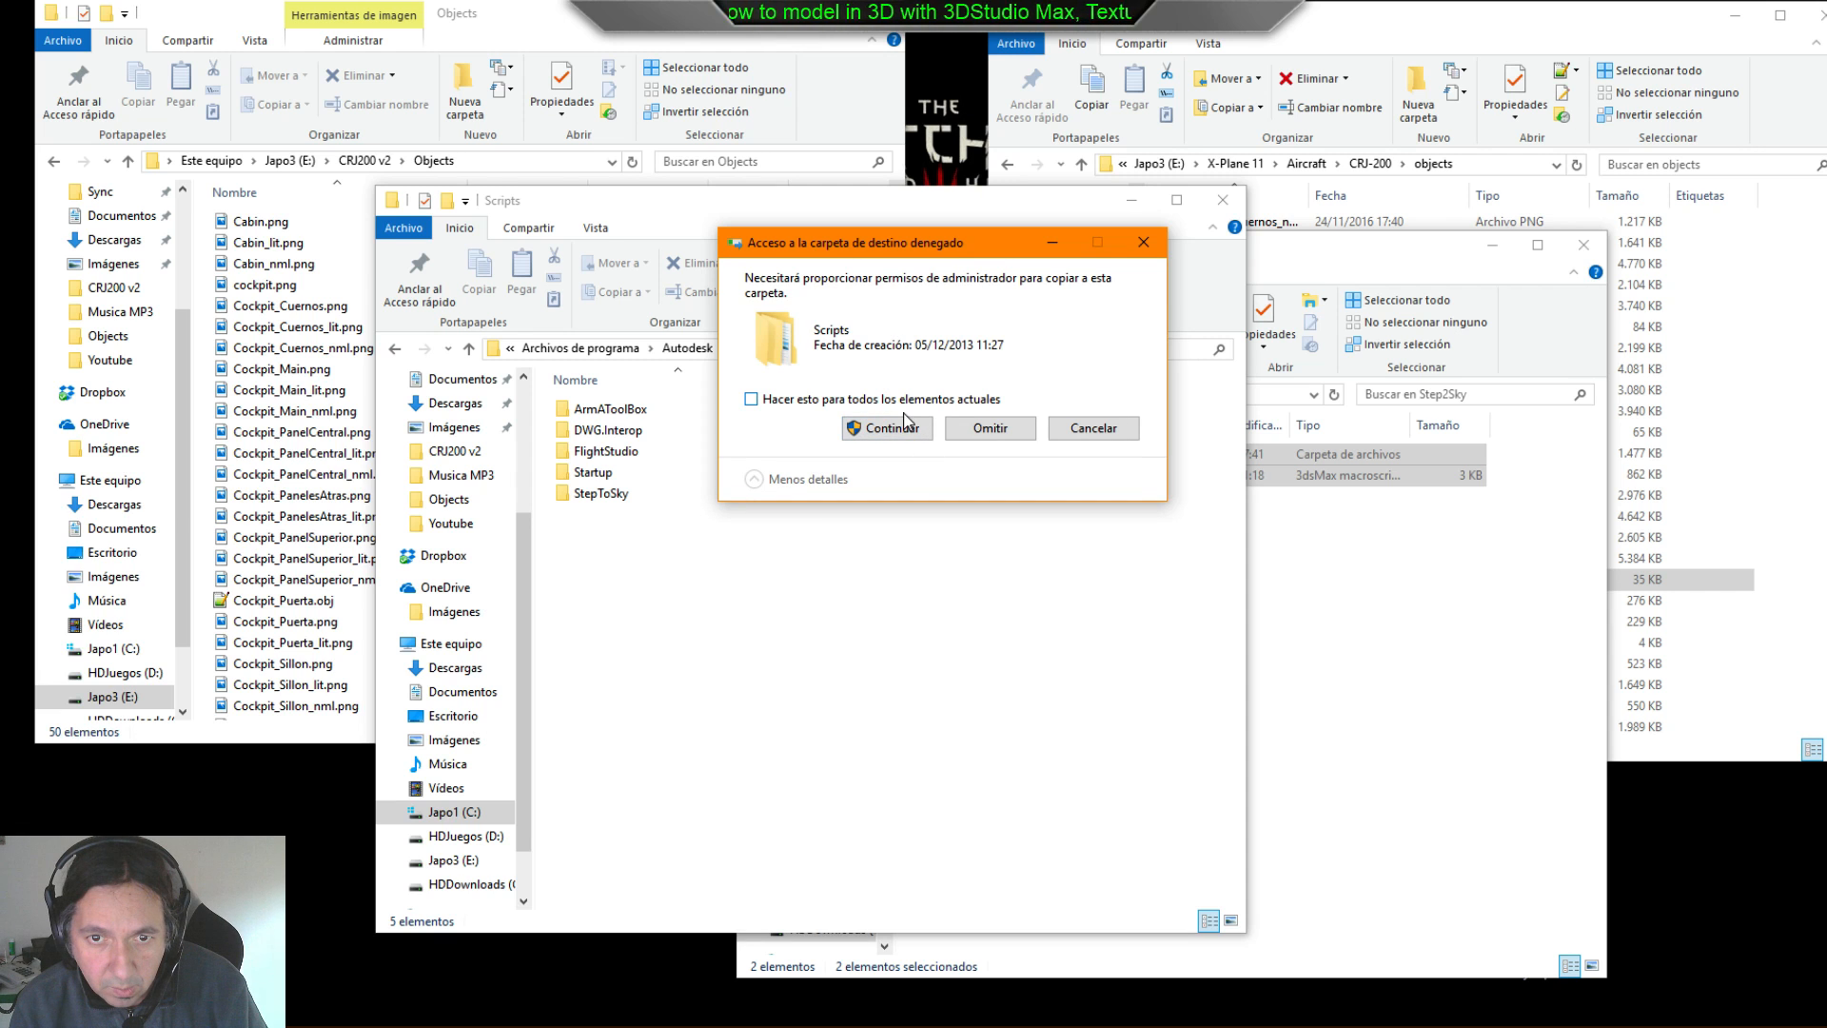
click(880, 428)
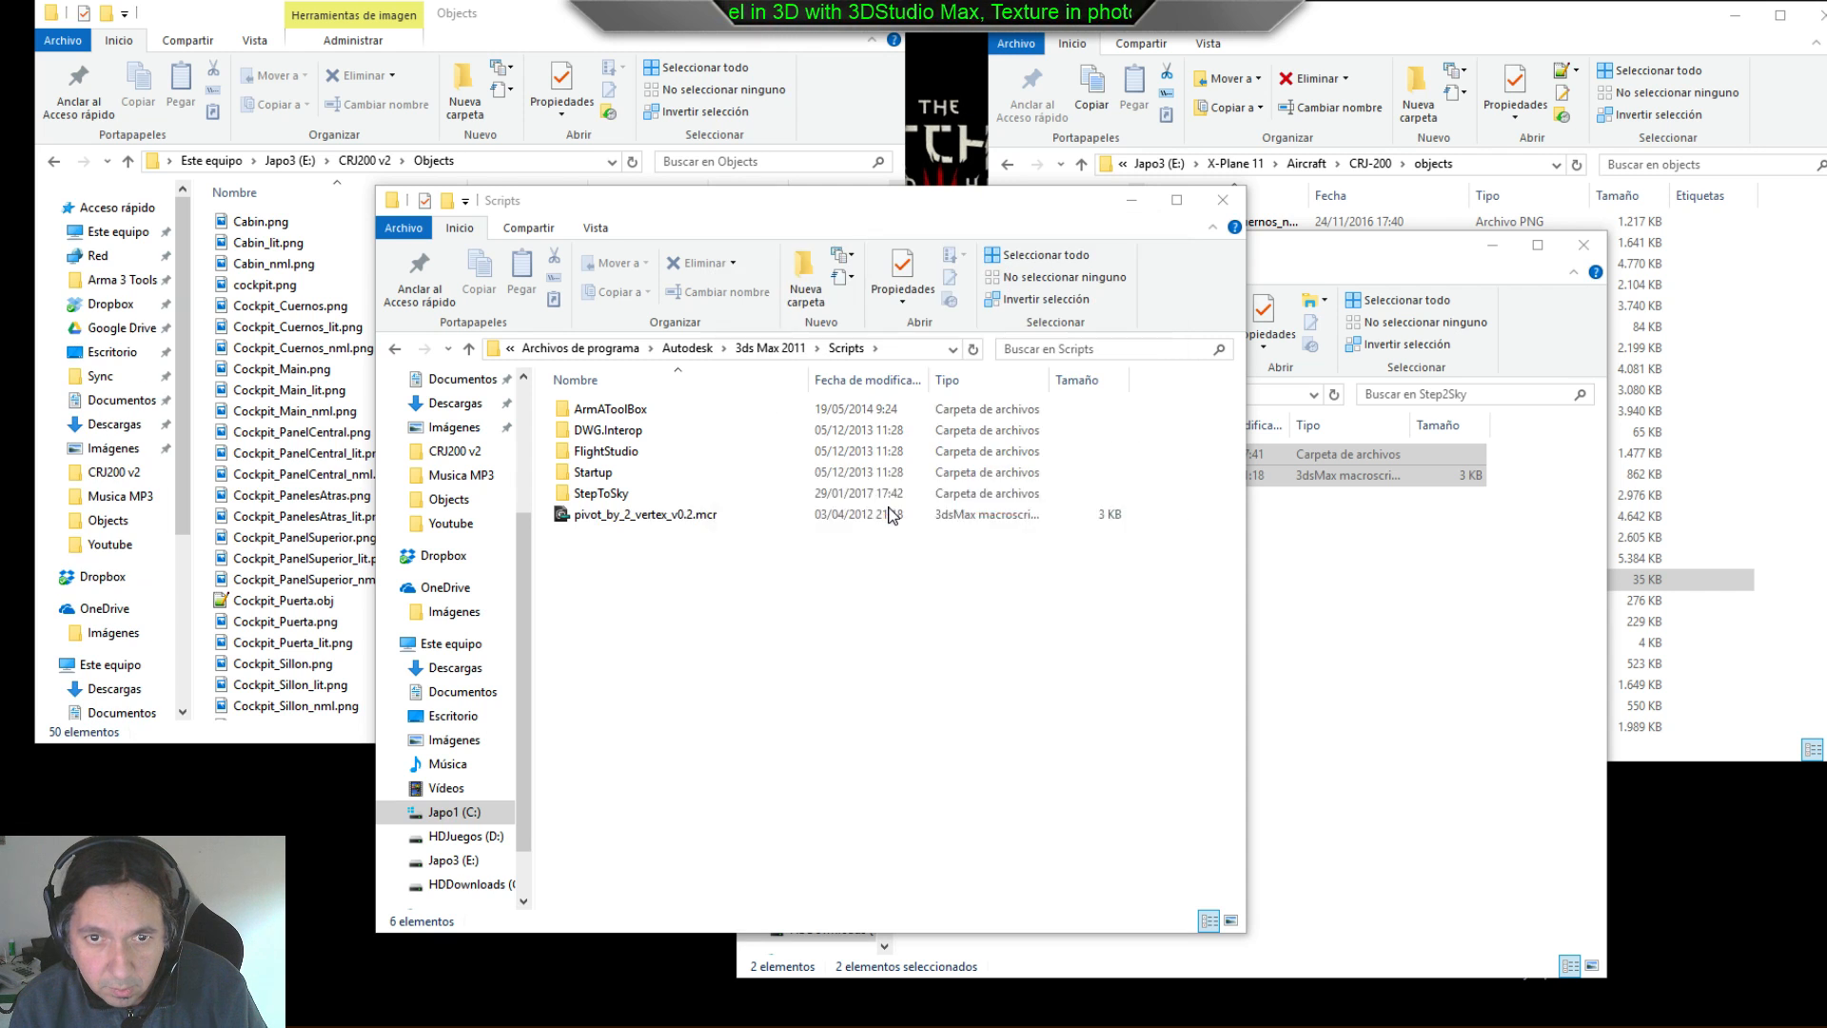
click(1385, 261)
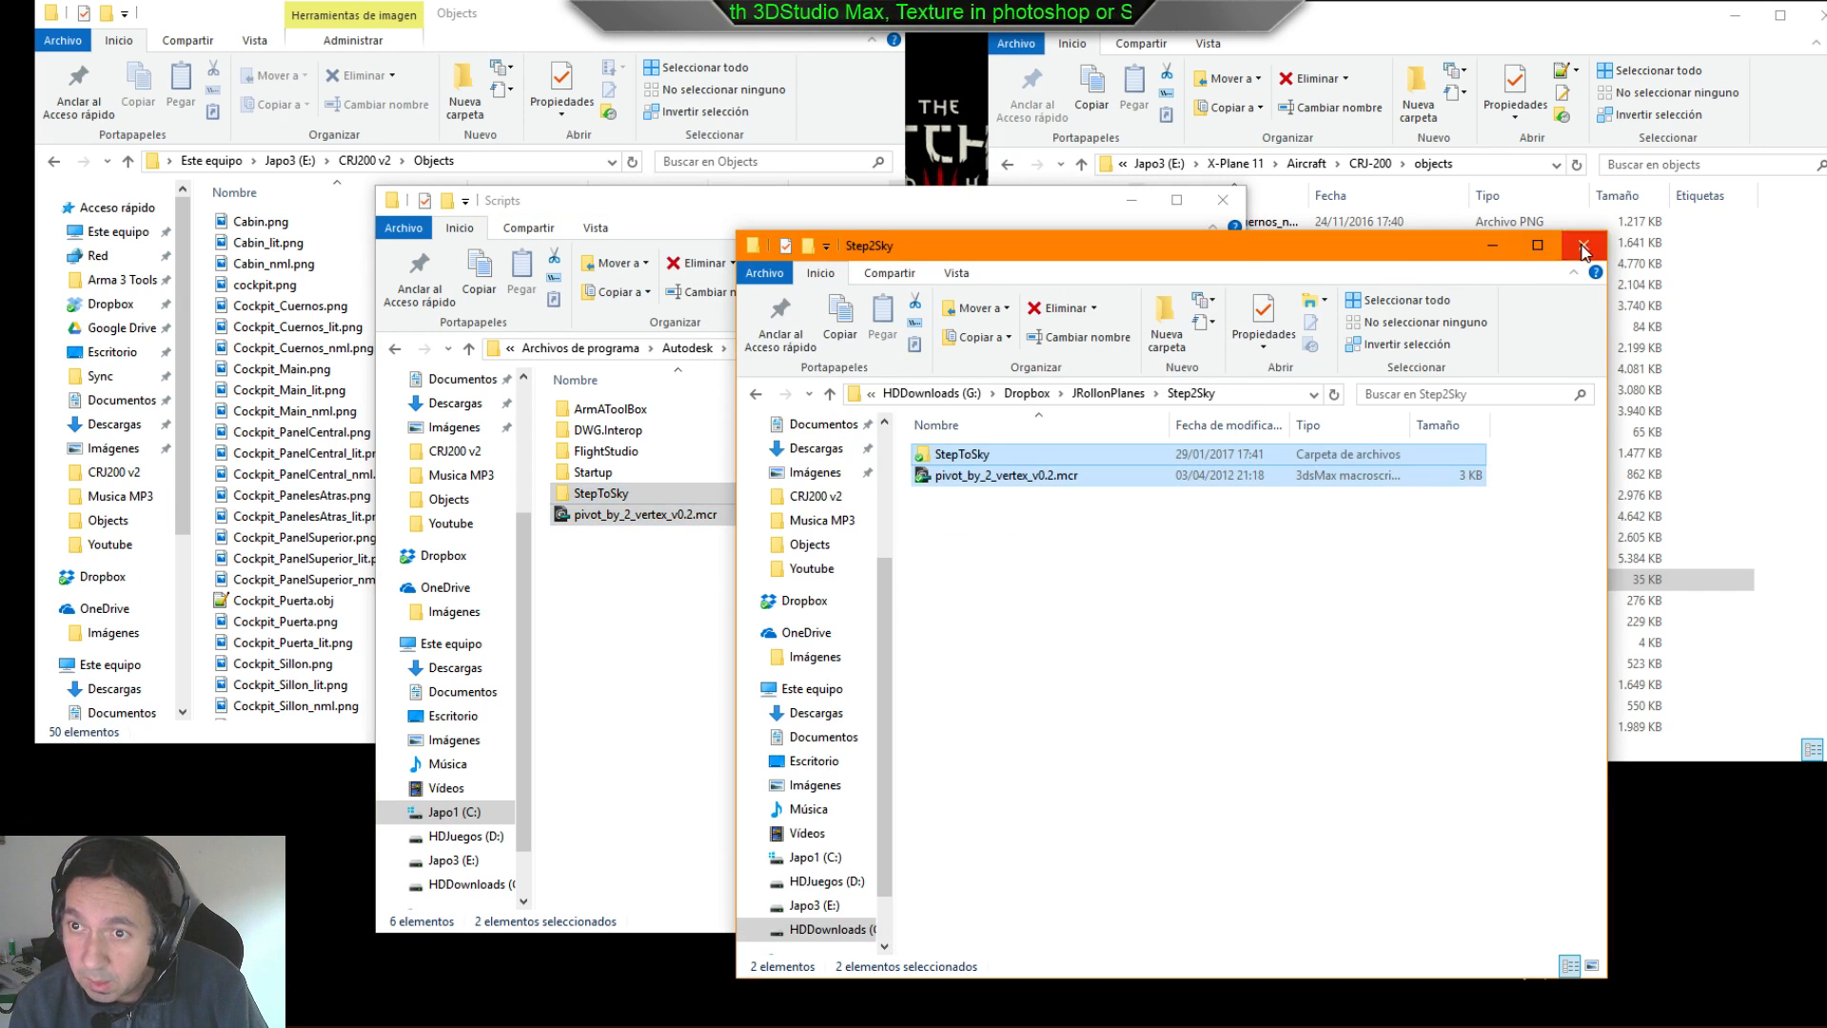
click(1582, 250)
drag(1002, 202, 1100, 216)
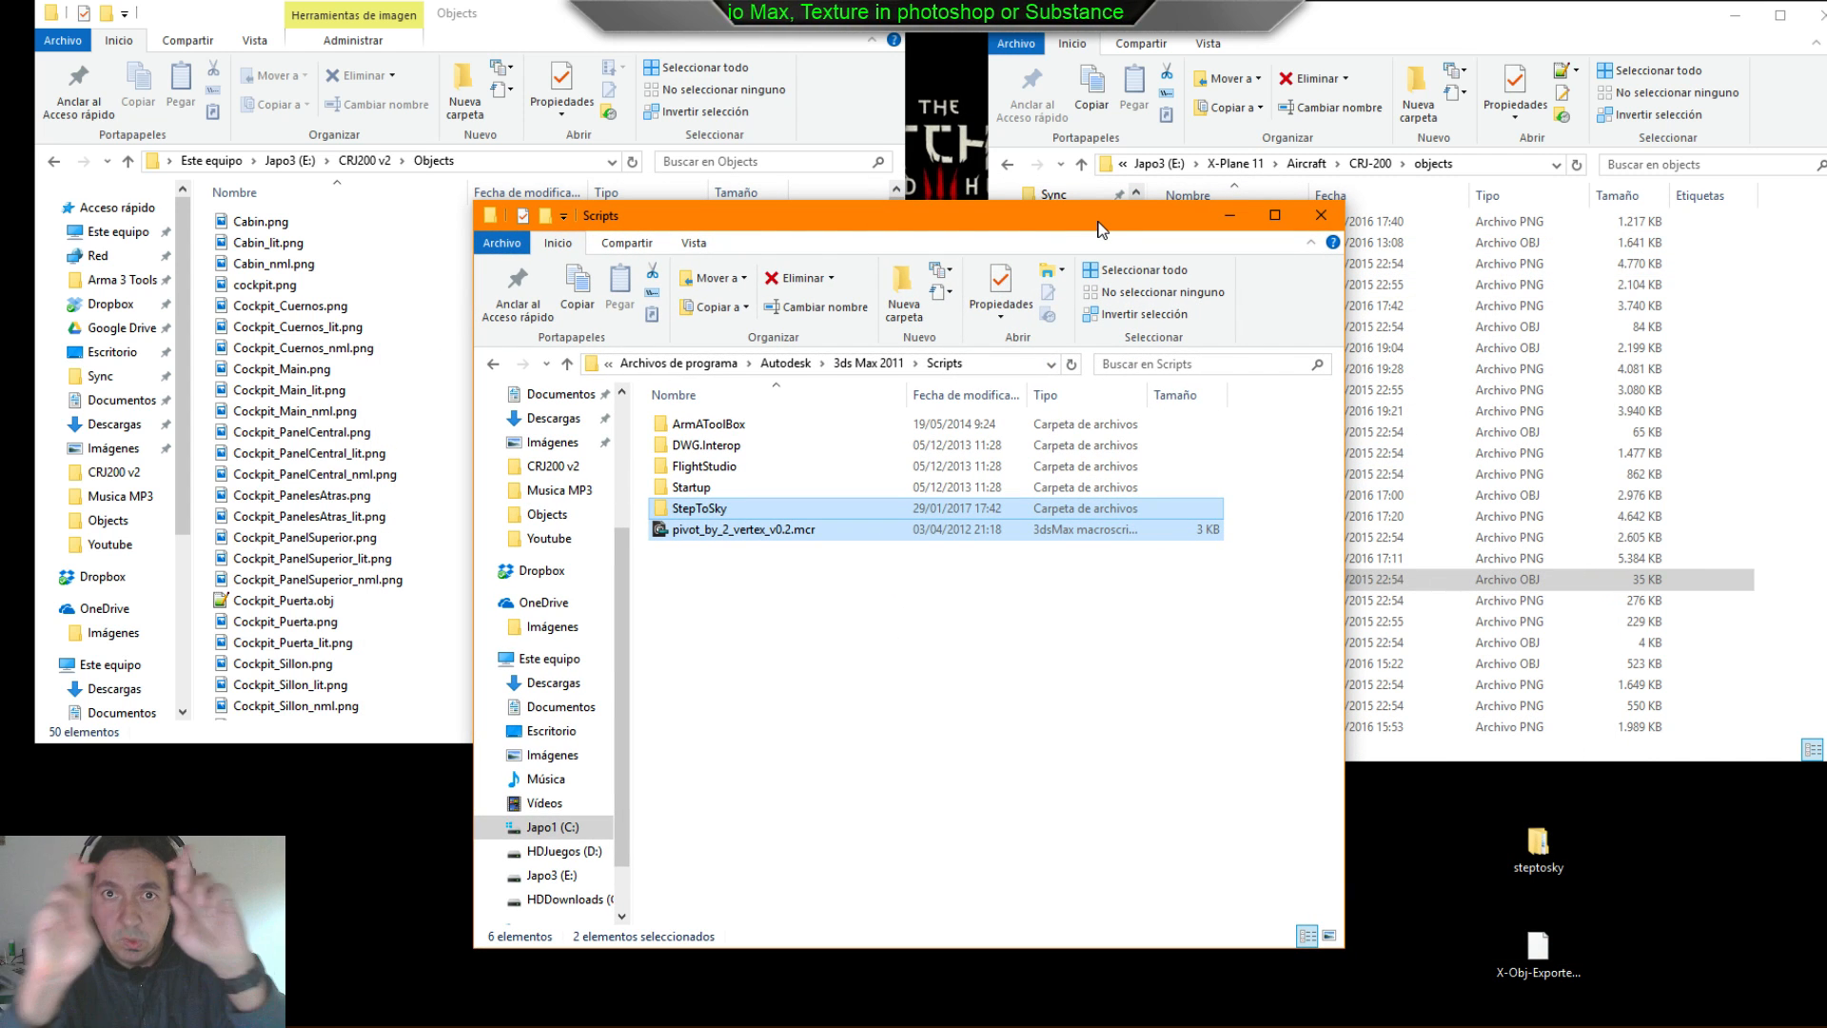
click(1327, 214)
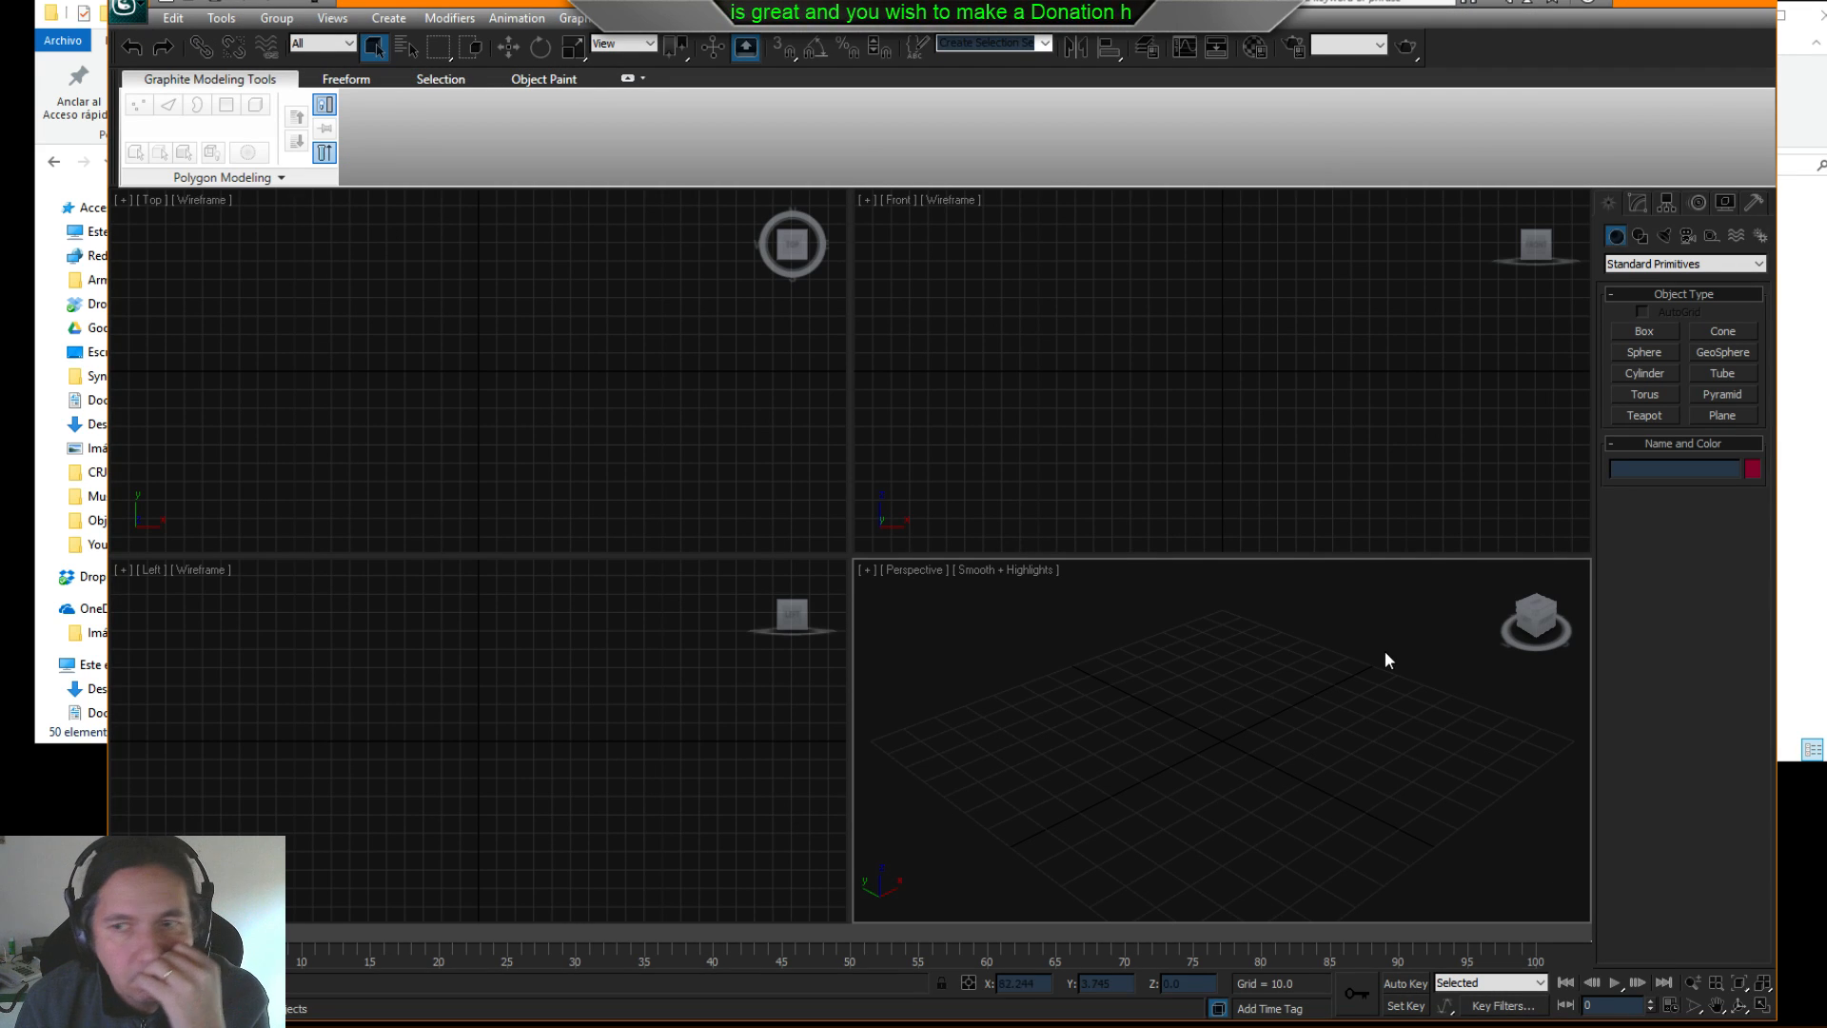
- Create a test teapot at the centre of the perspective view in 3ds Max
click(1646, 416)
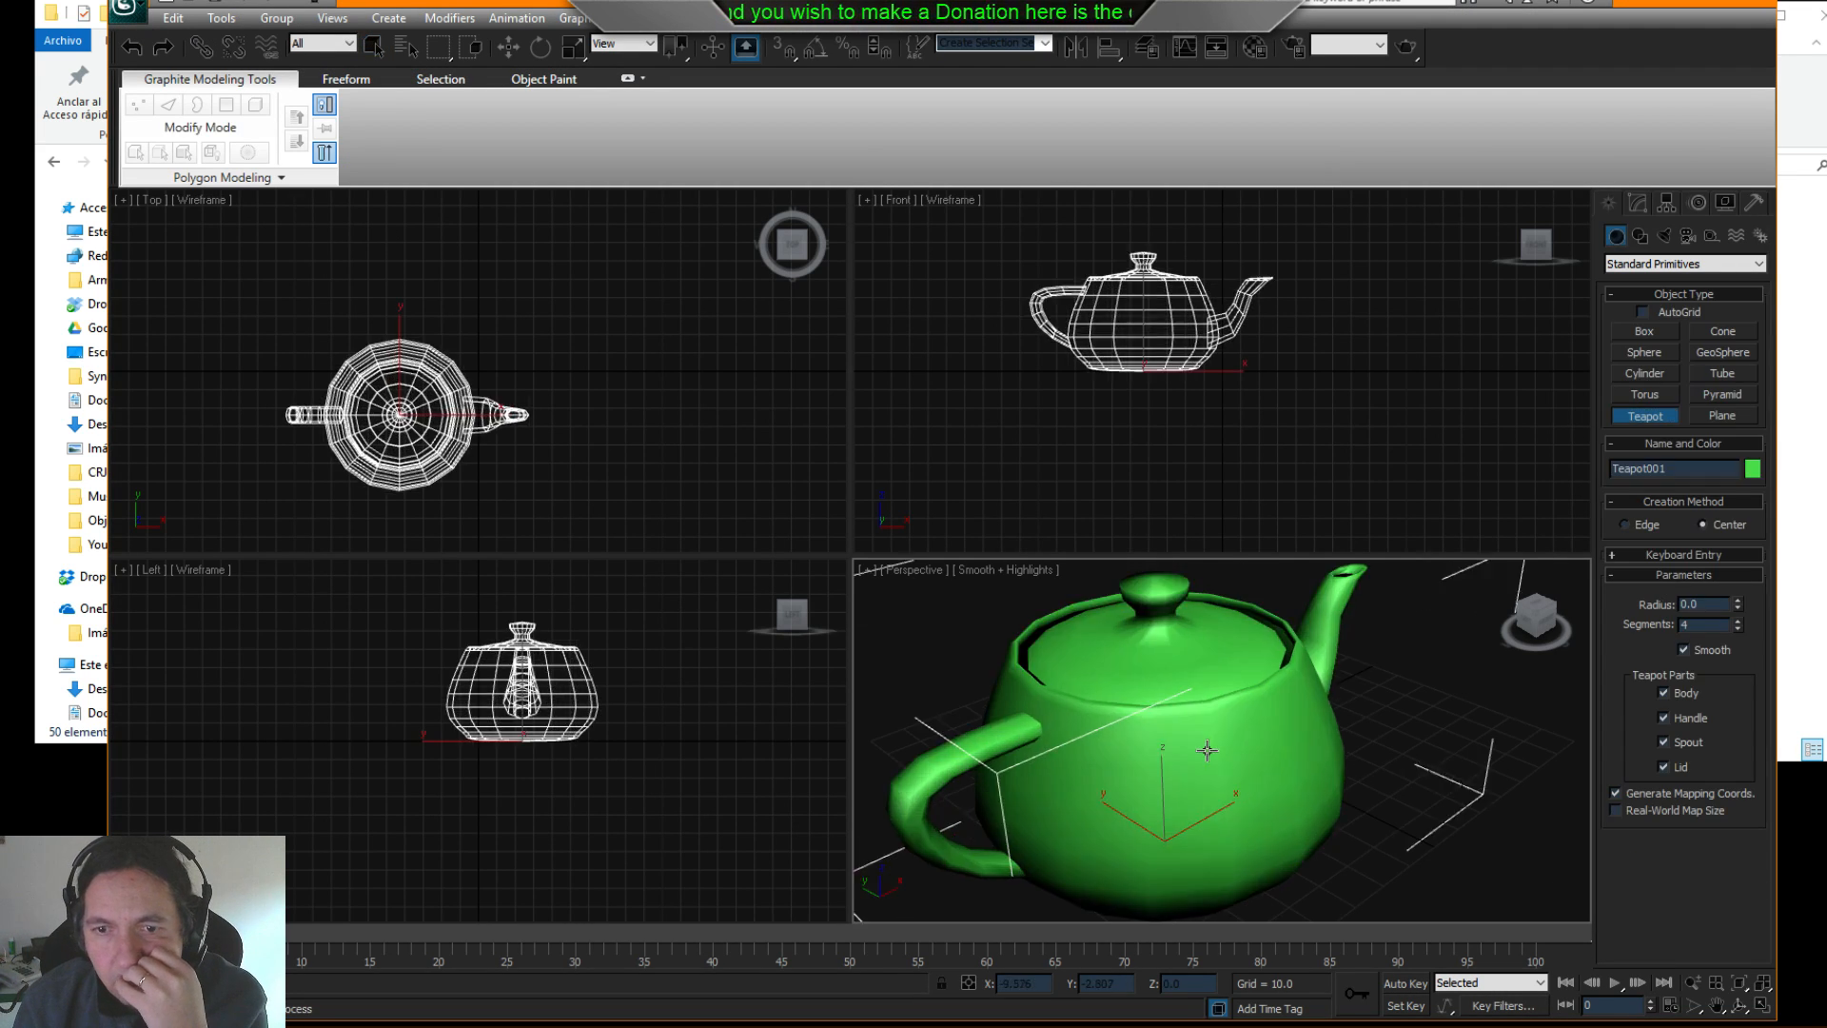
drag(1166, 841, 1206, 771)
right_click(1213, 670)
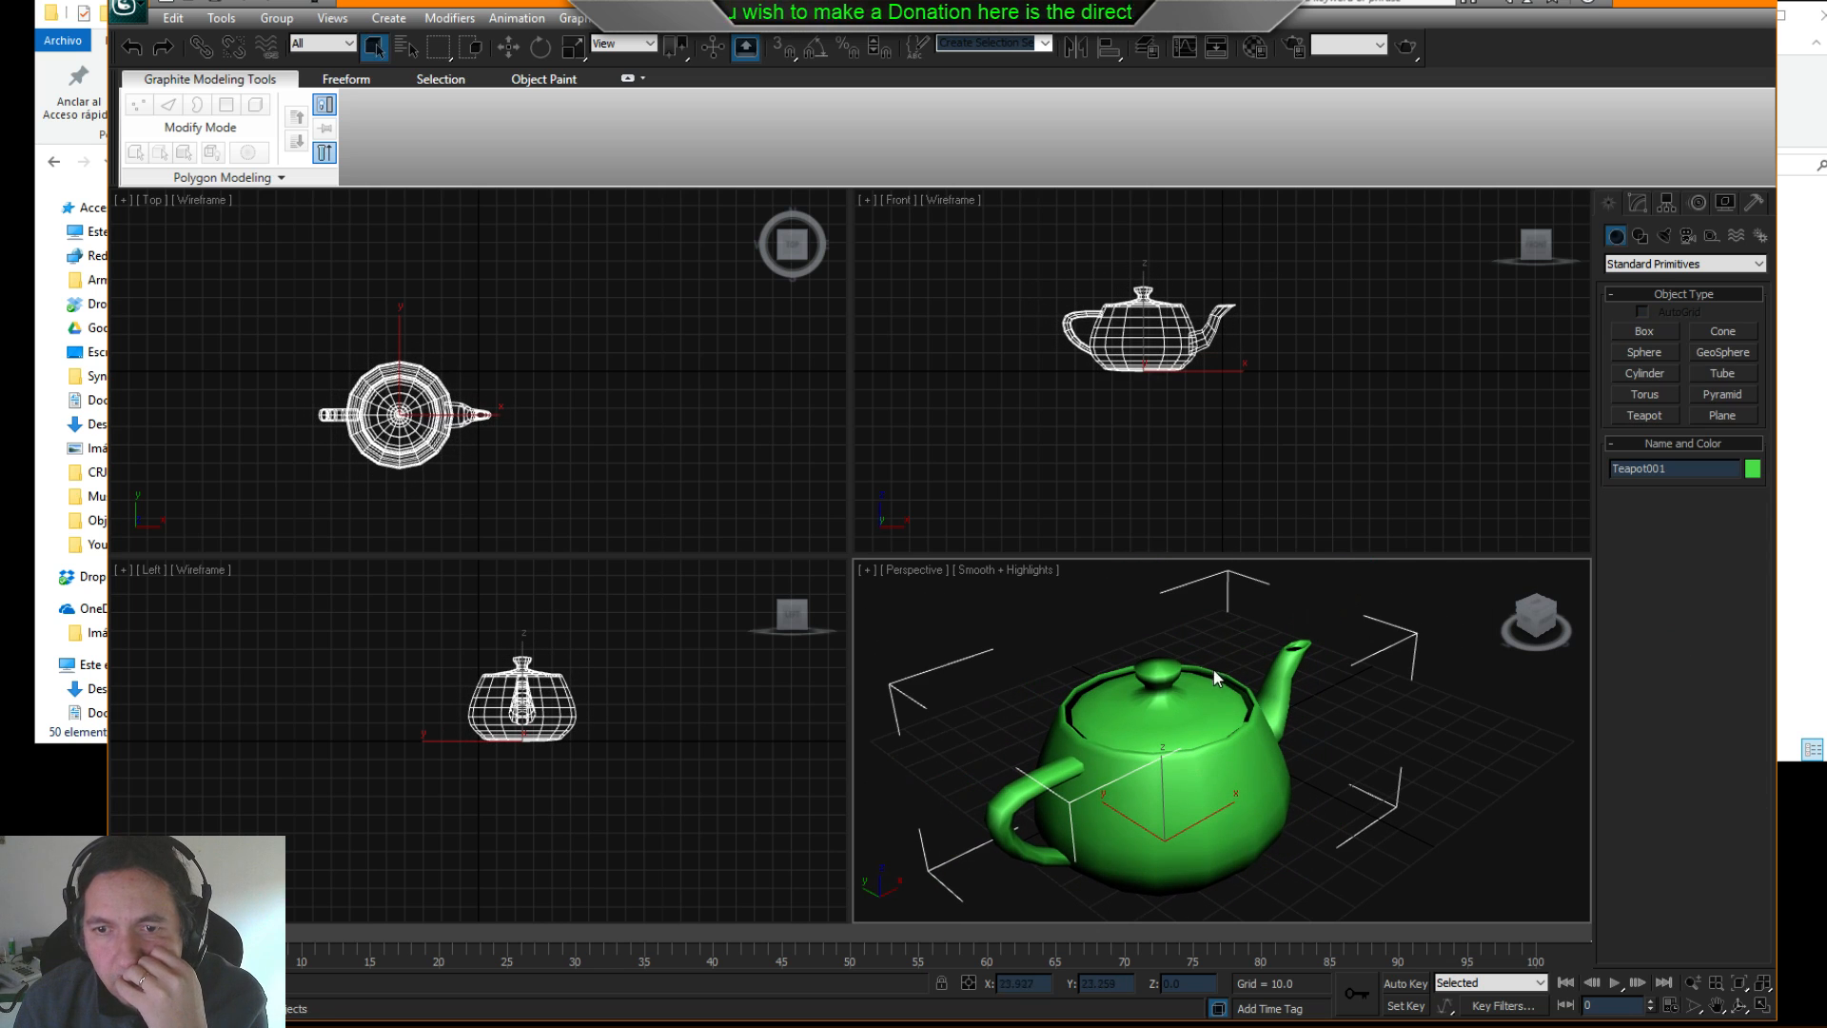
- Check the file types available for exporting the selected teapot, cancel the export, and close 3ds Max
click(125, 12)
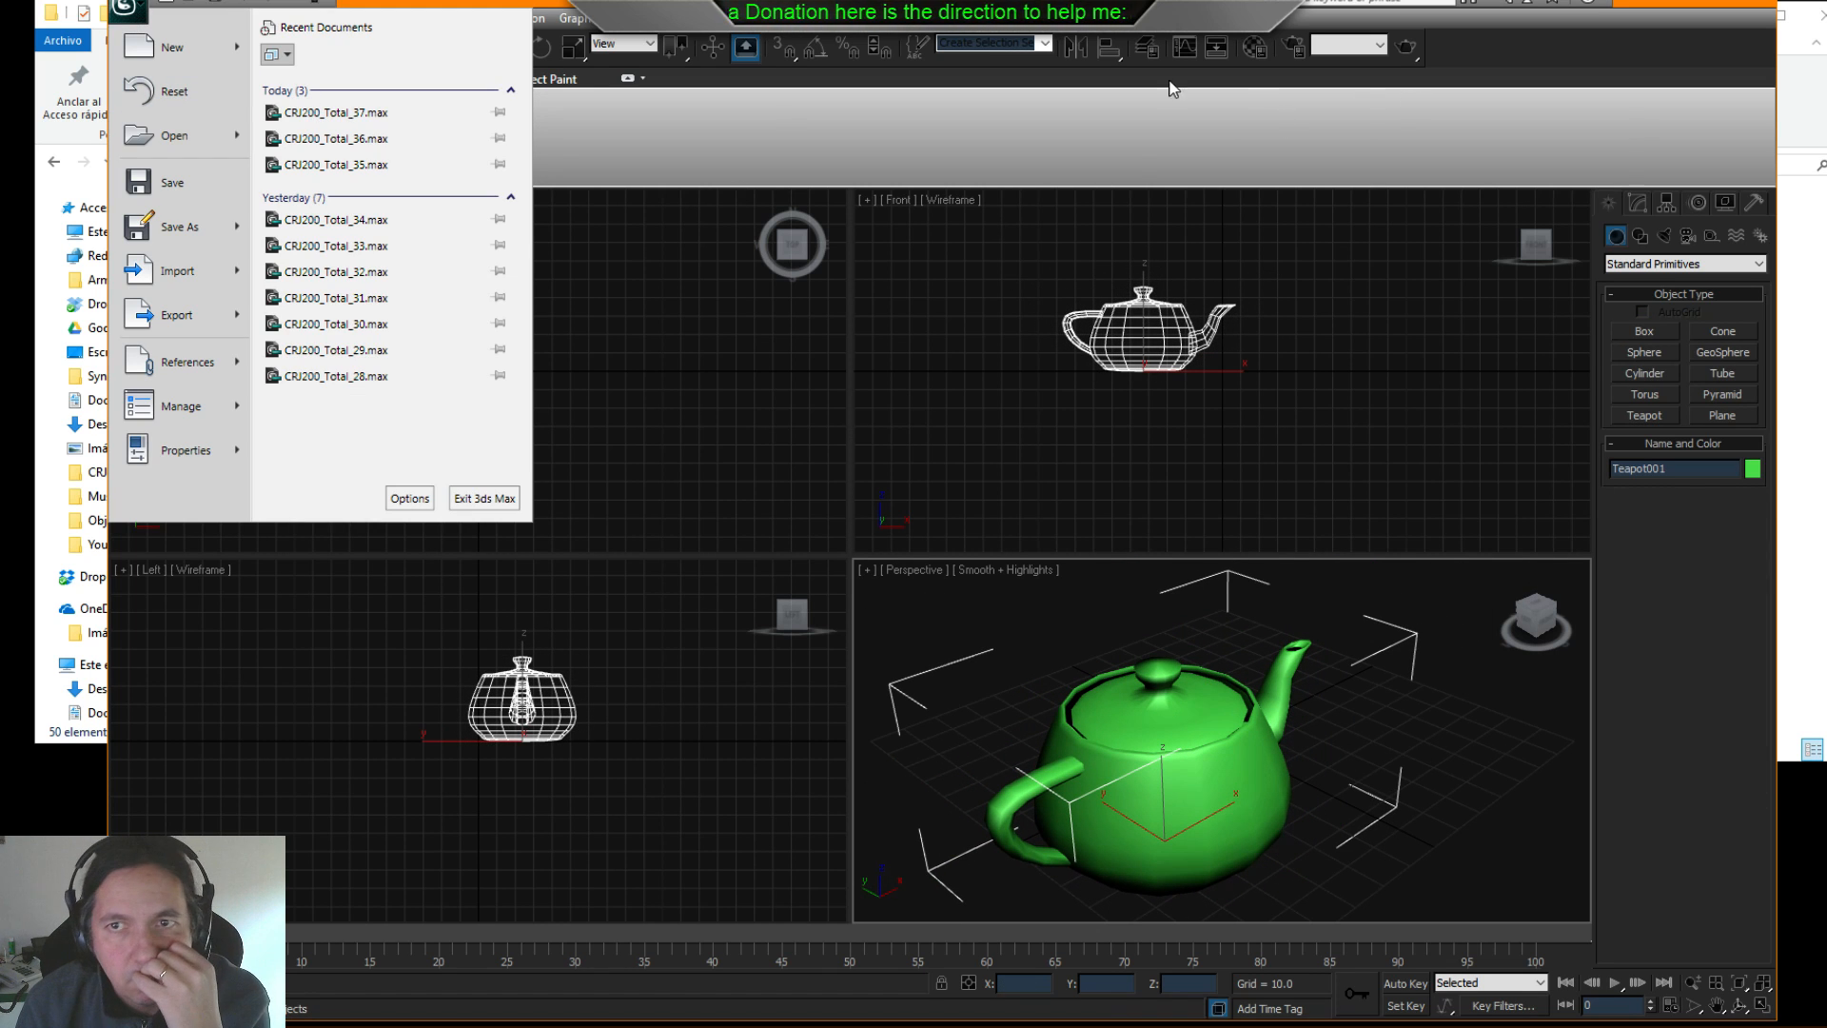
mouse_move(191, 317)
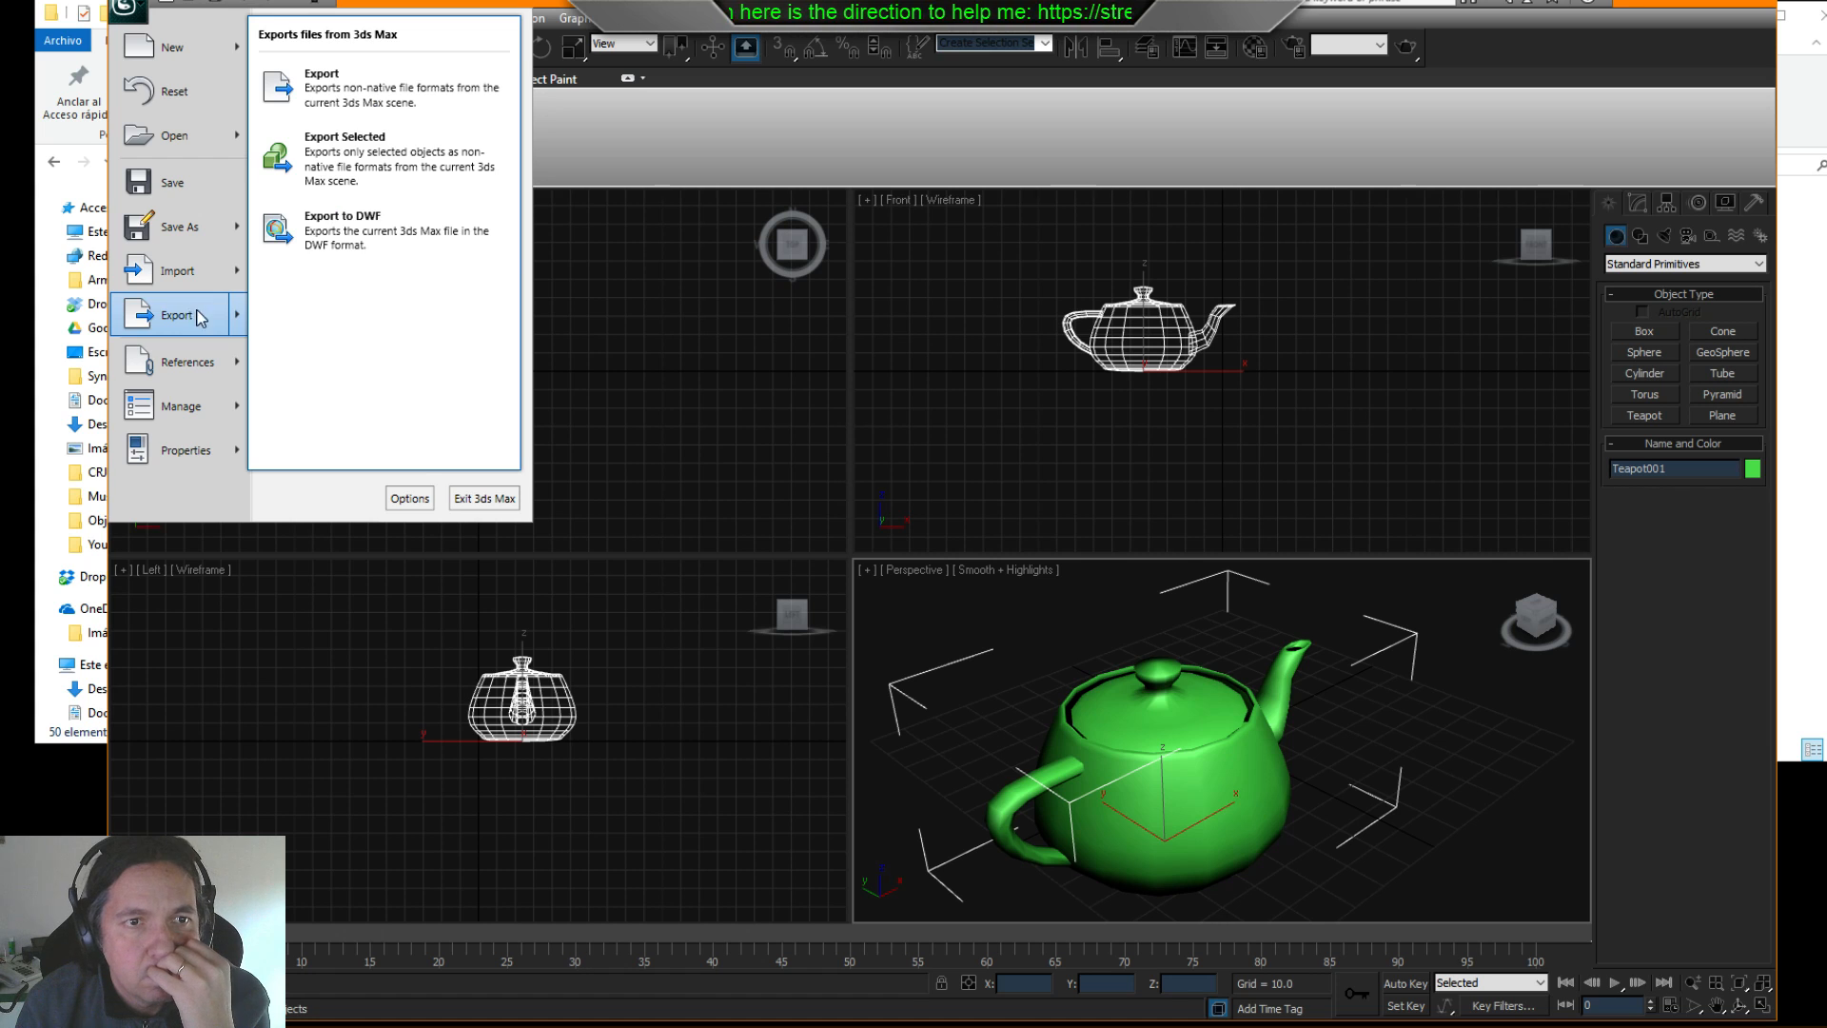
click(345, 157)
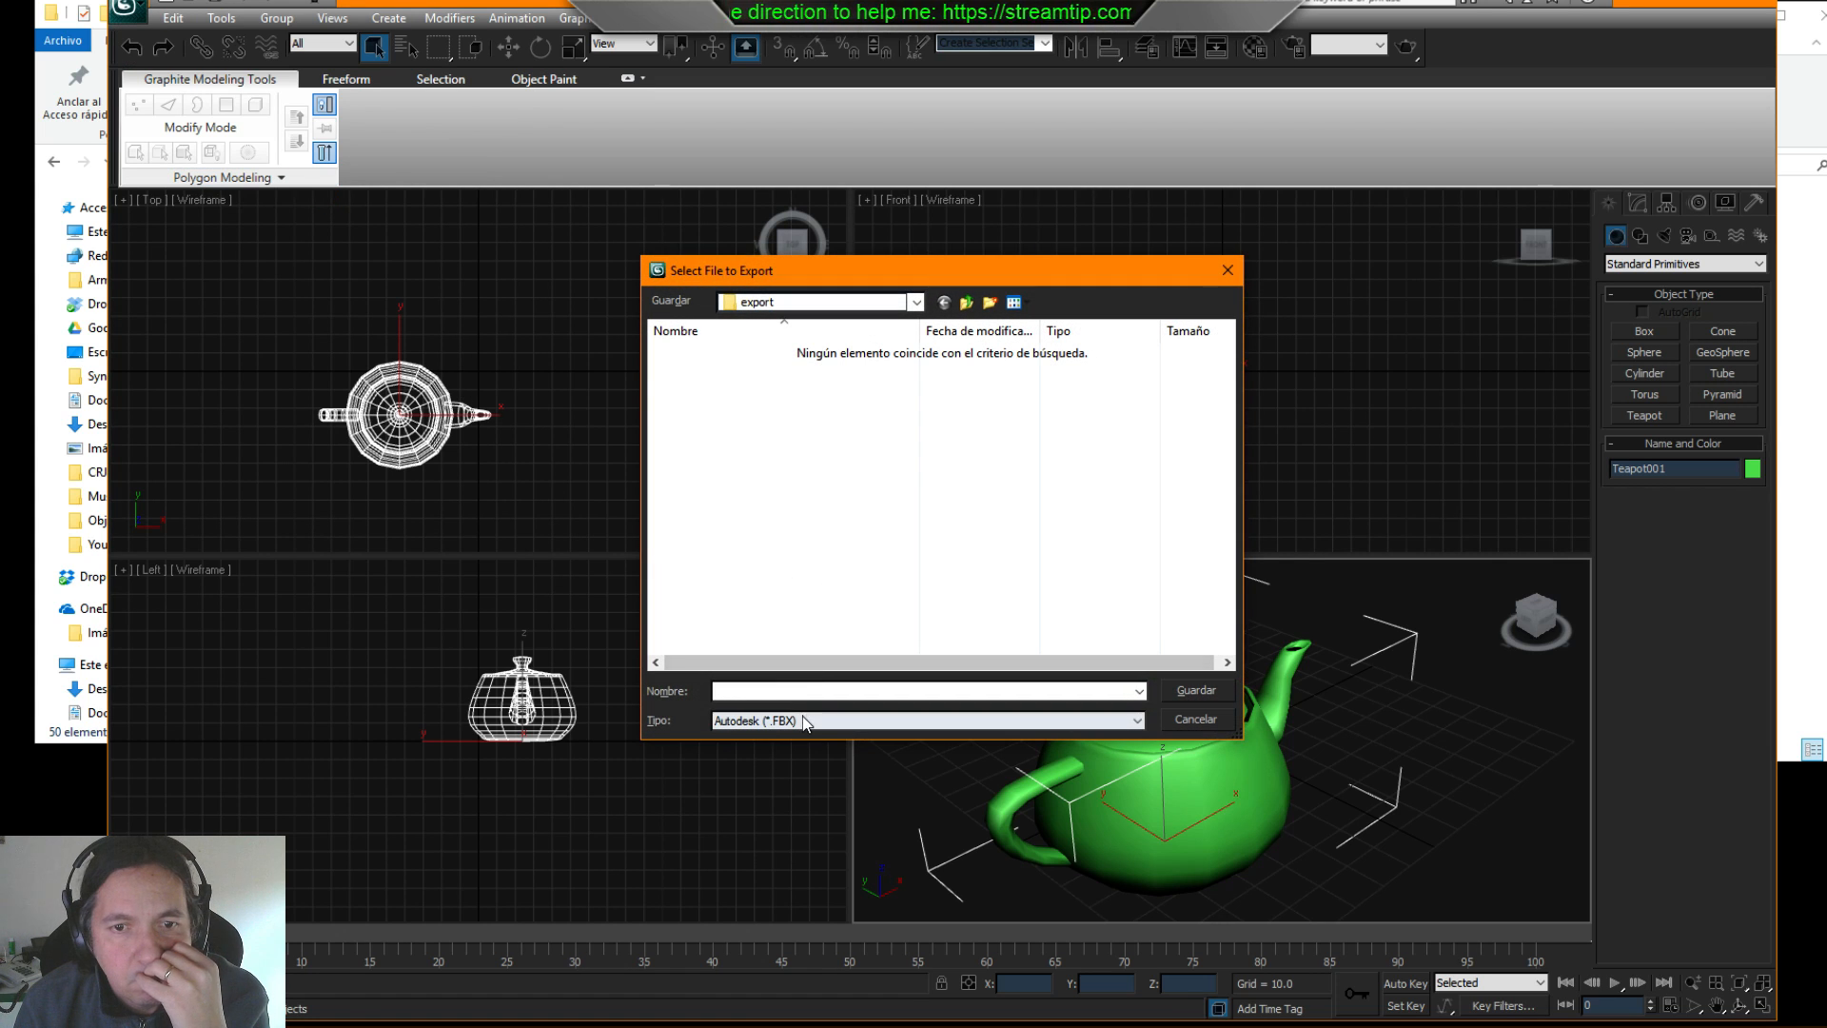
click(804, 721)
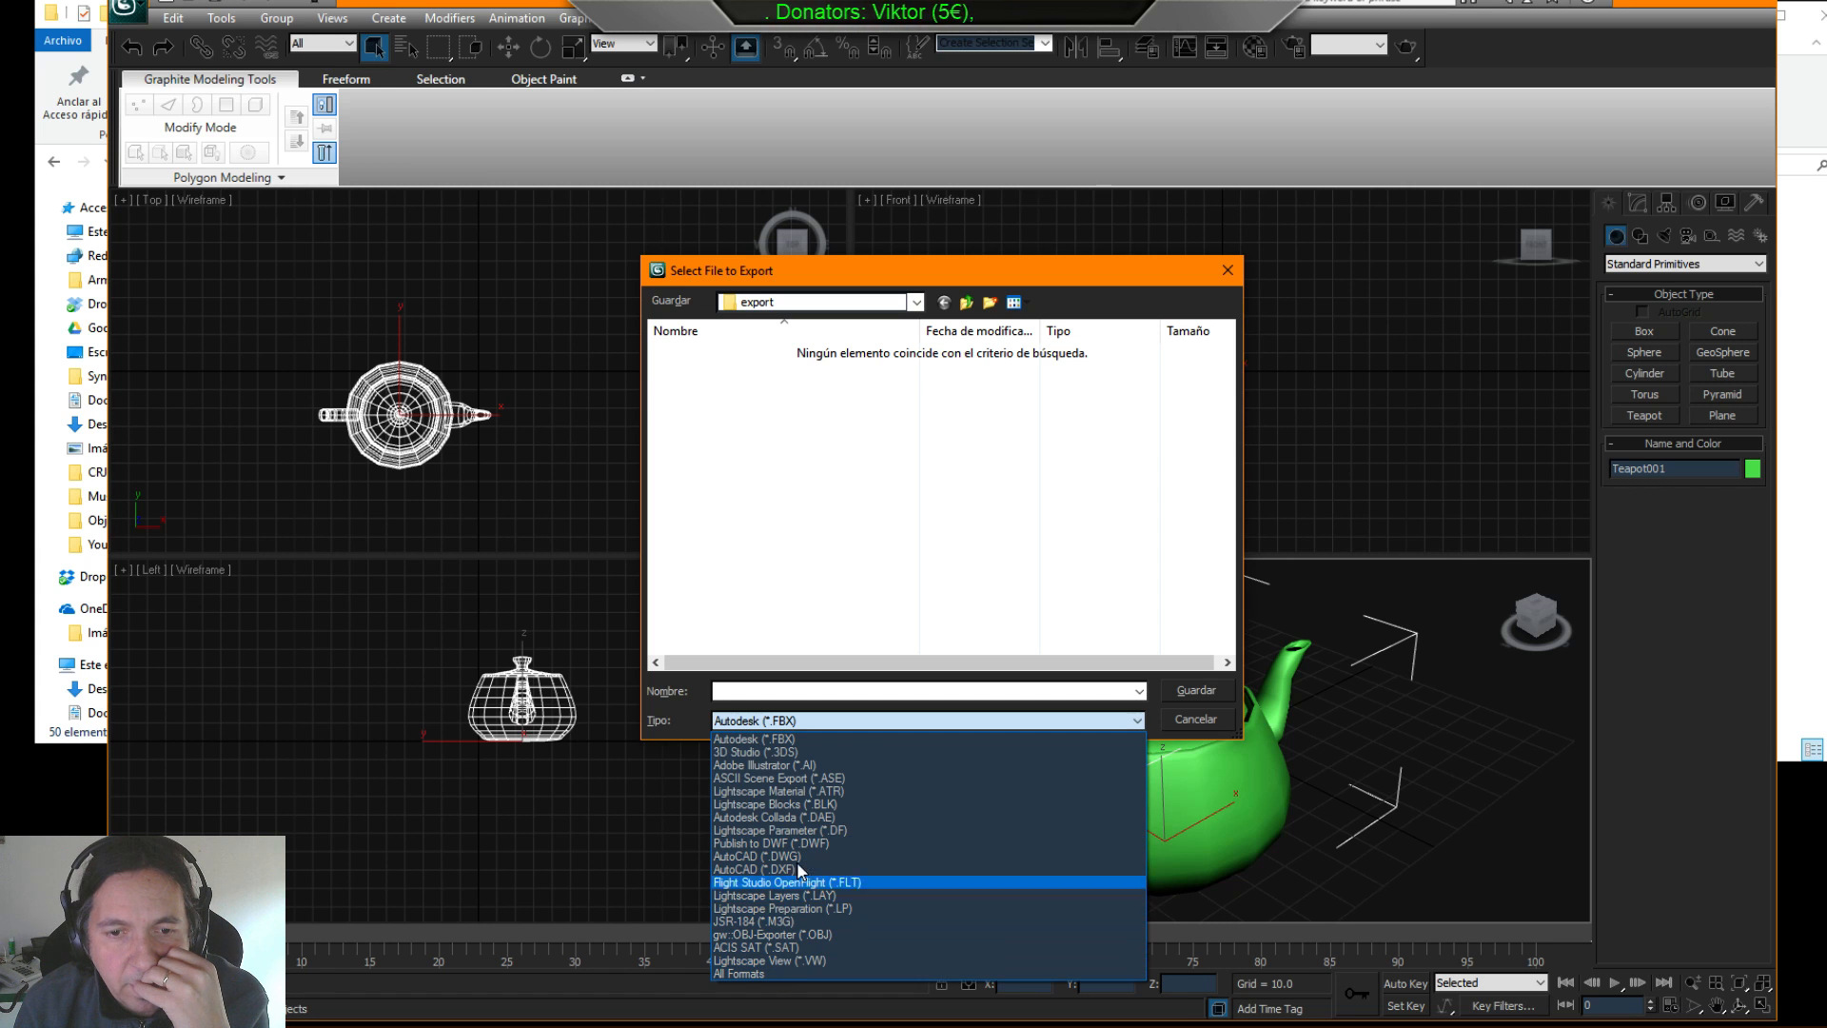
click(1218, 714)
click(1216, 720)
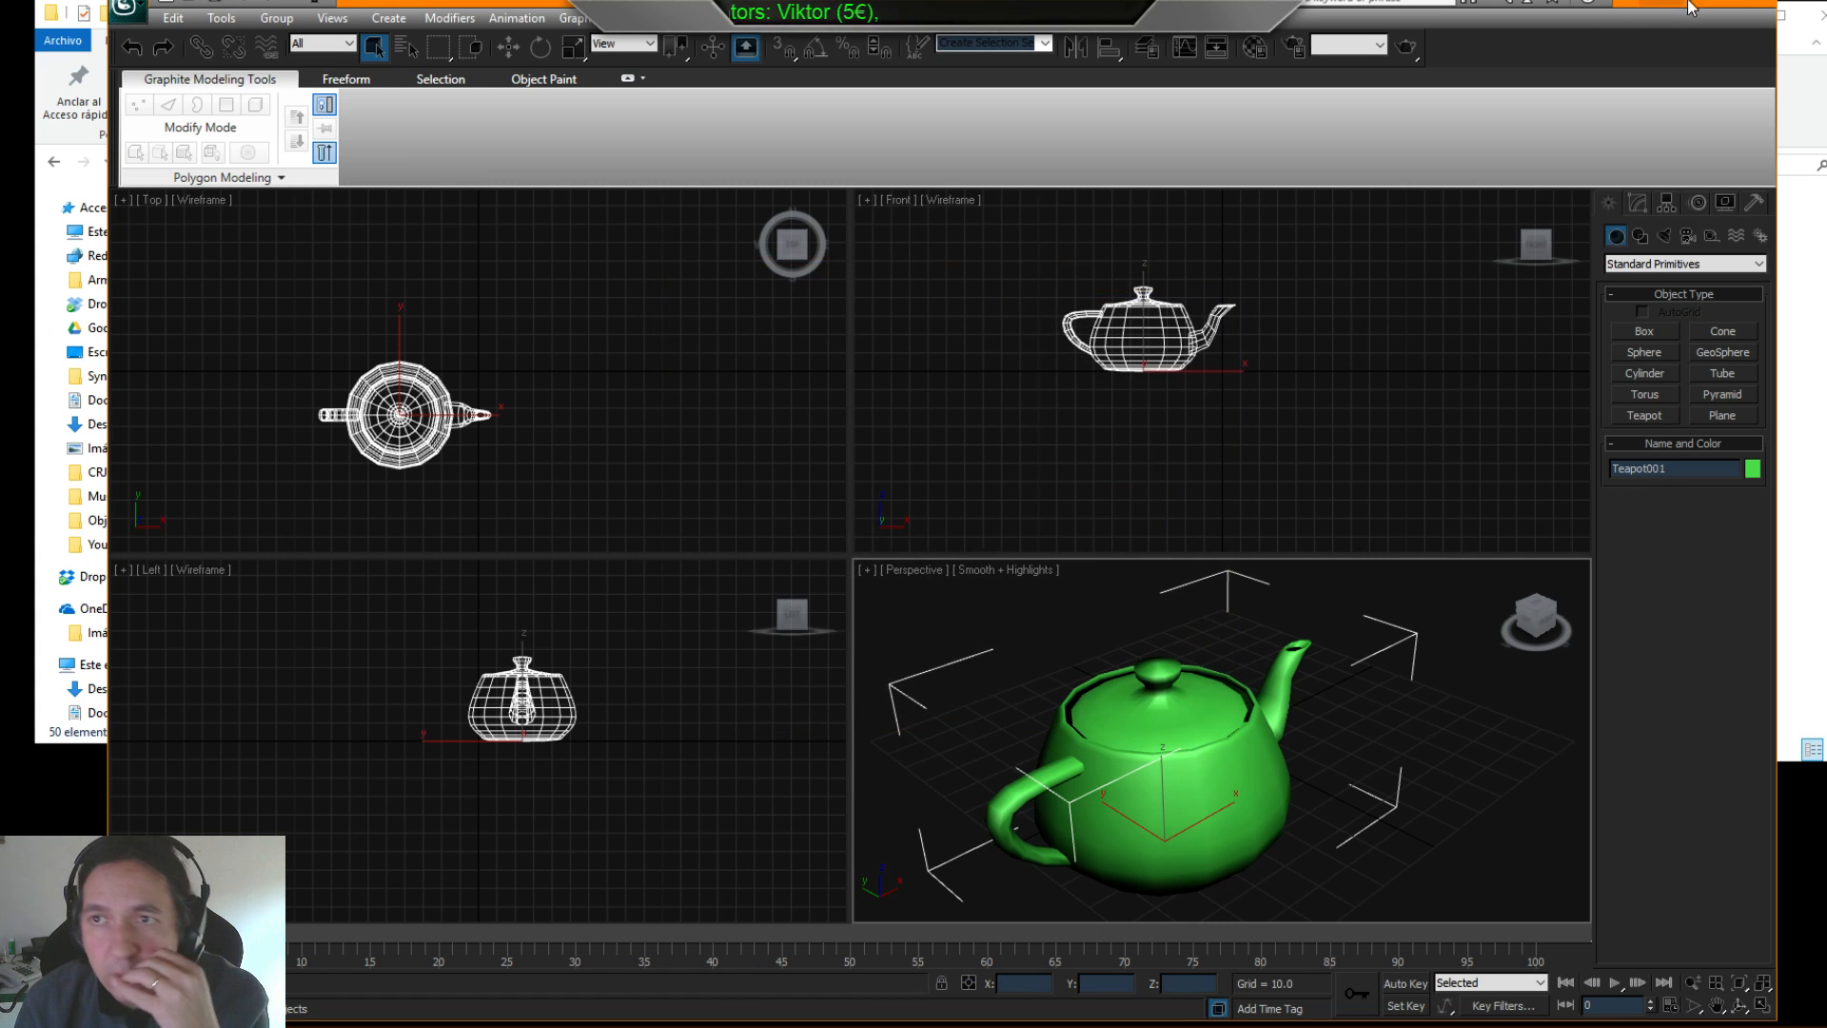
click(1765, 17)
click(947, 560)
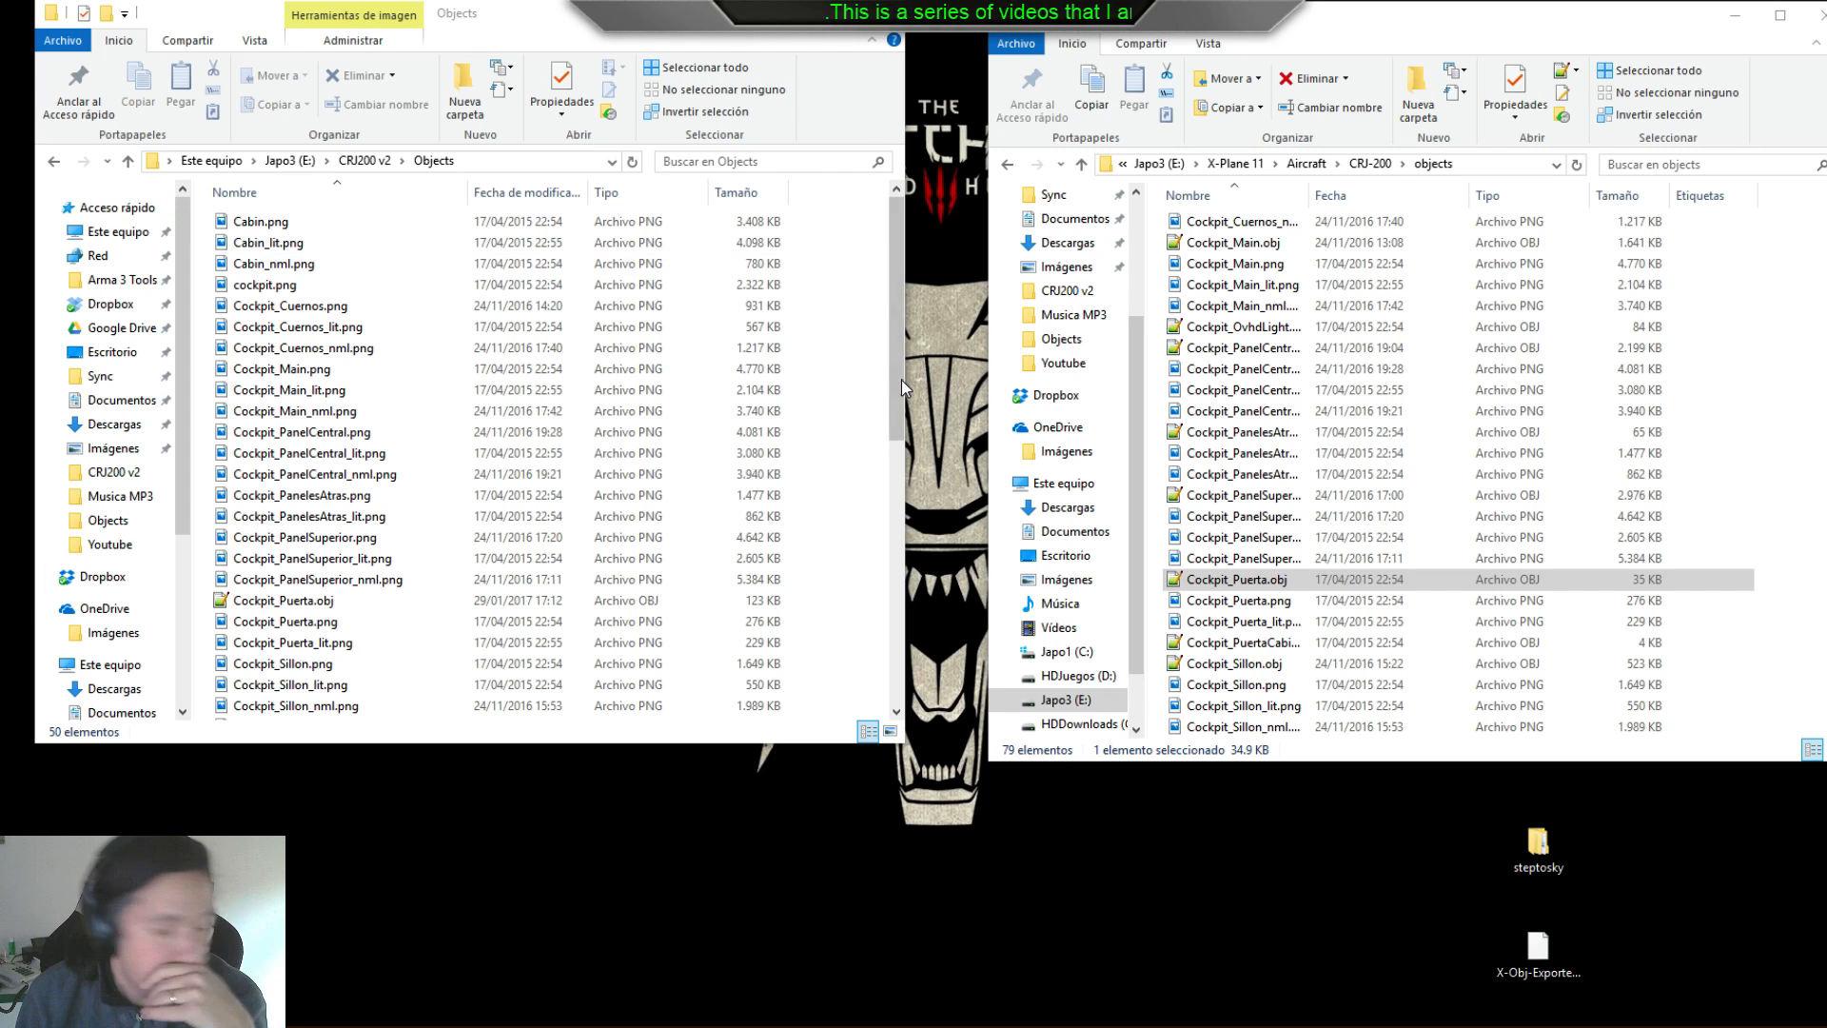
- Permanently delete the StepToSky folder from the 3ds Max 2011 Scripts folder, granting administrator permission
key(super+e)
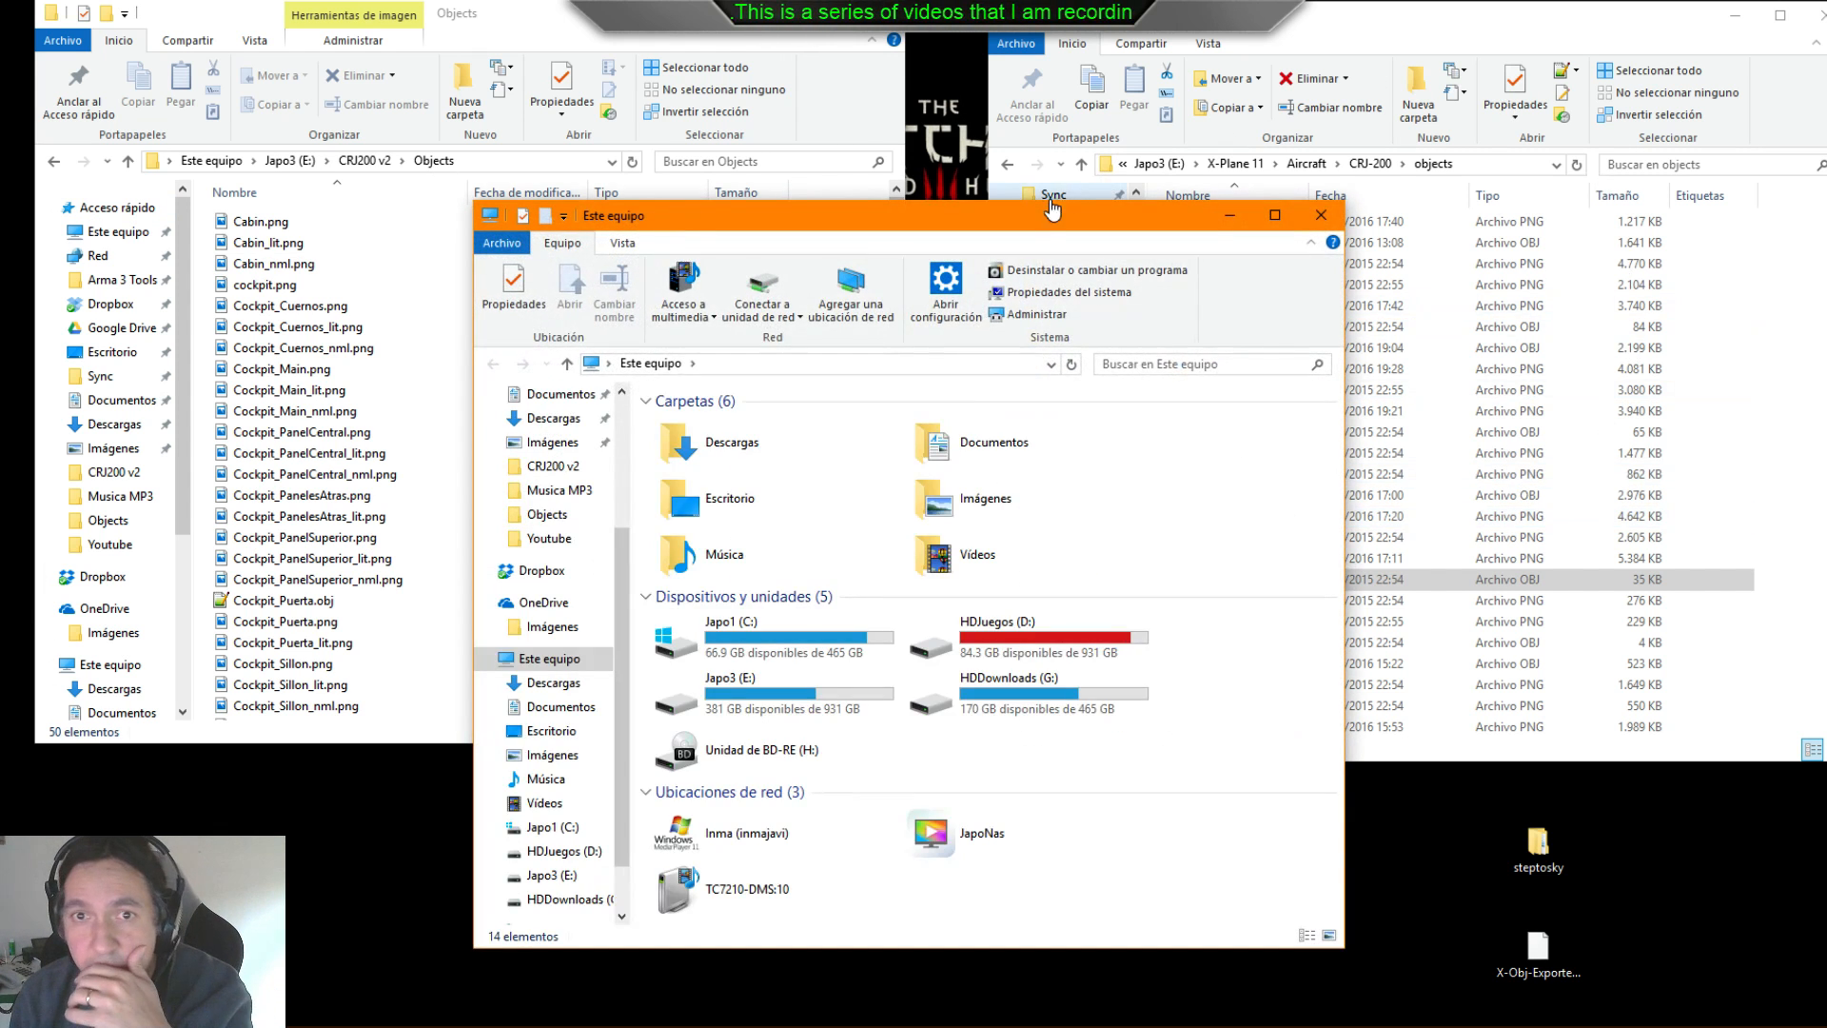
drag(1060, 208, 1826, 233)
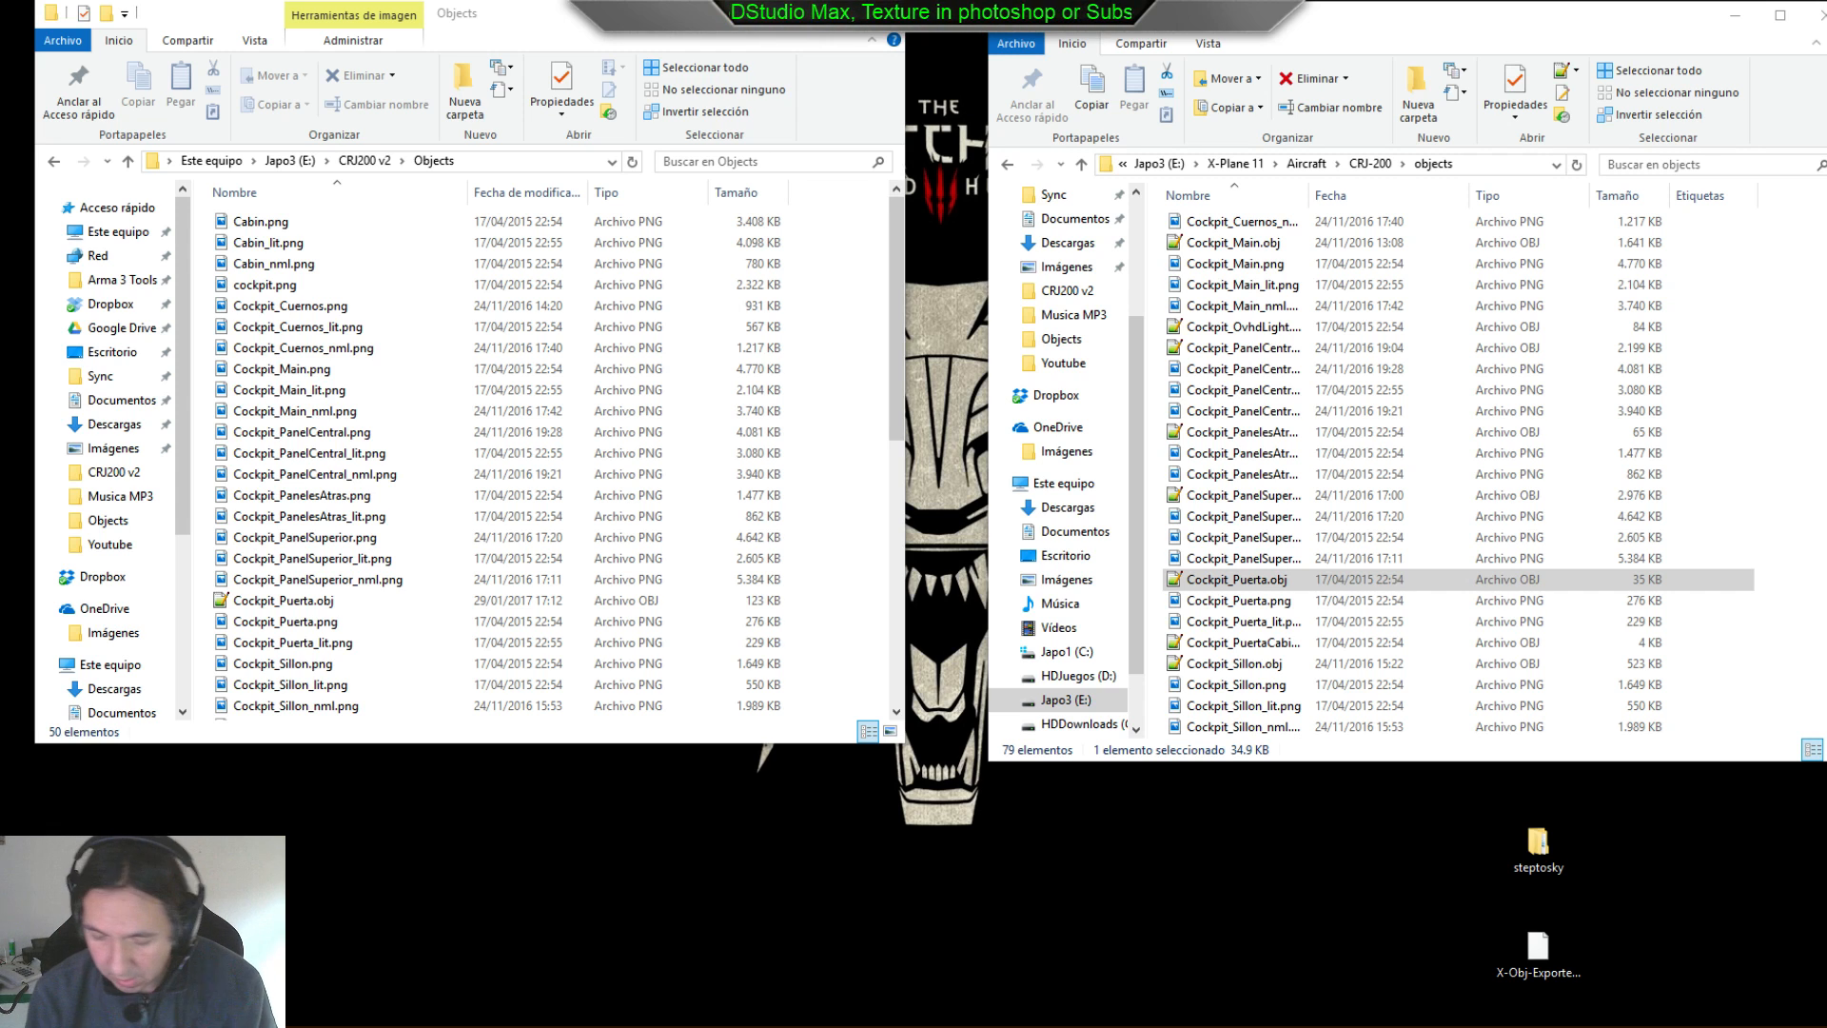
key(shift+Delete)
key(Return)
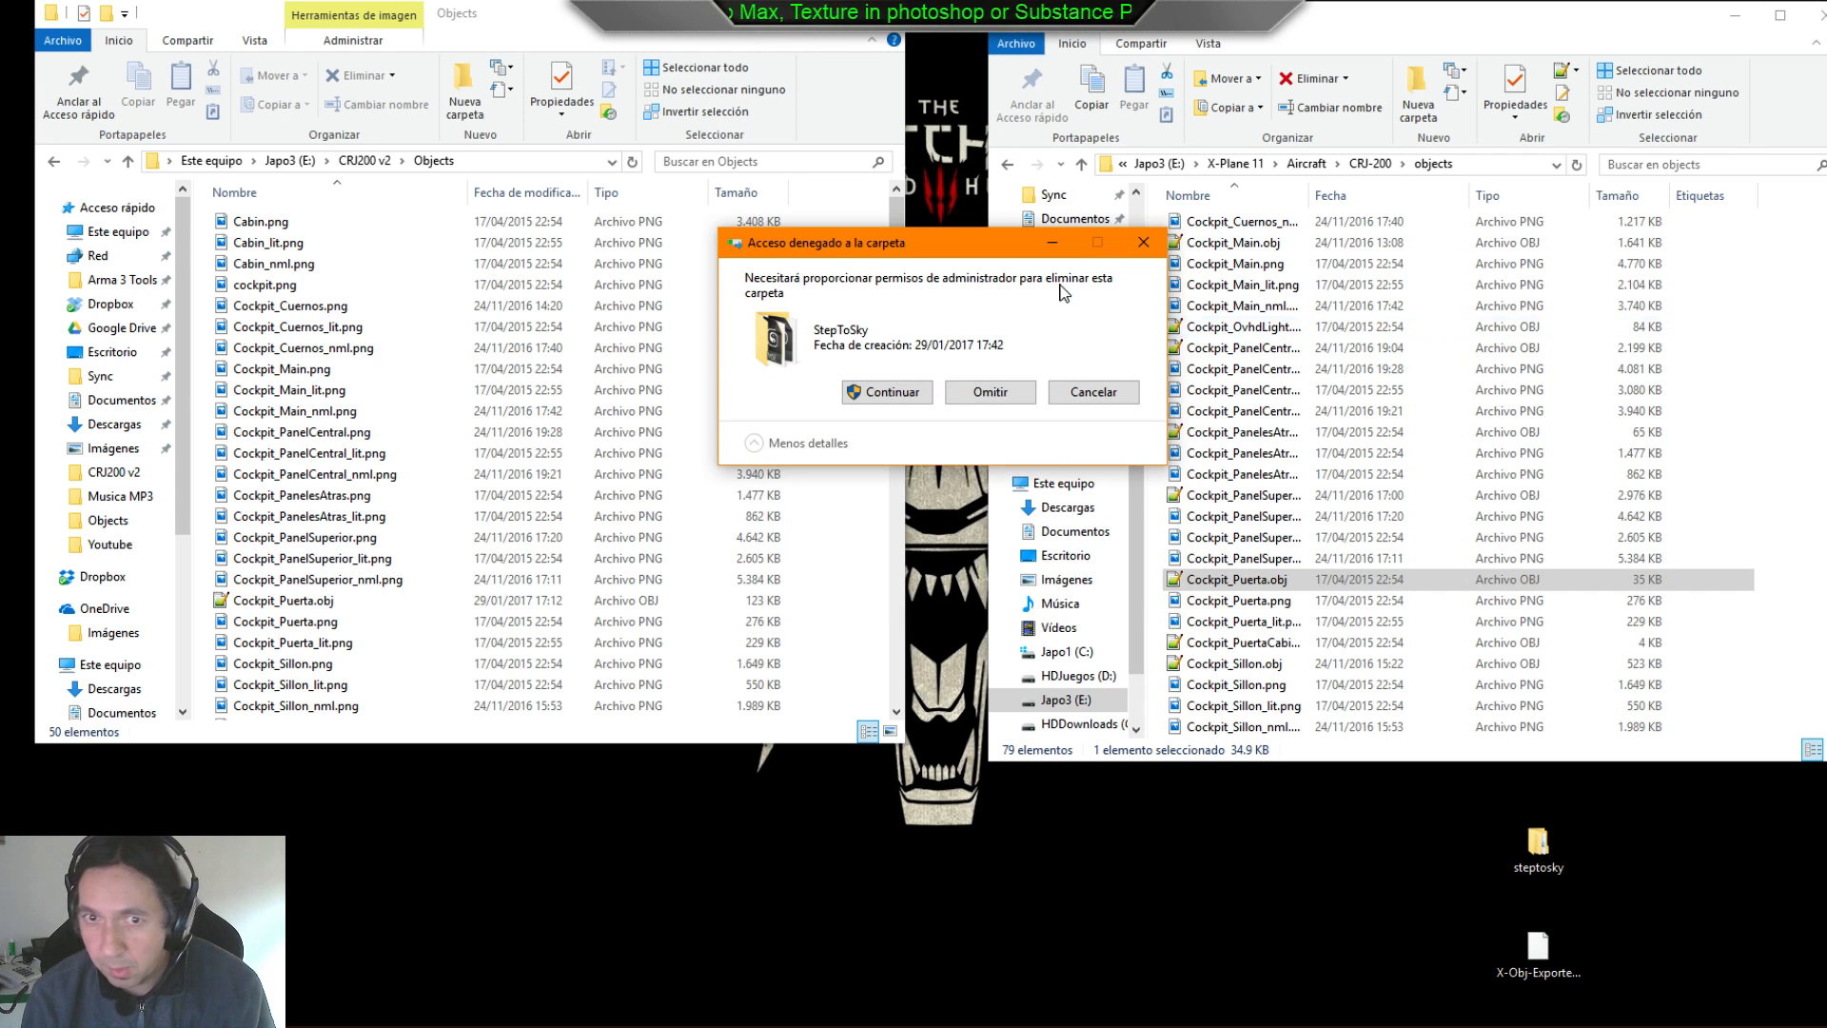
click(915, 392)
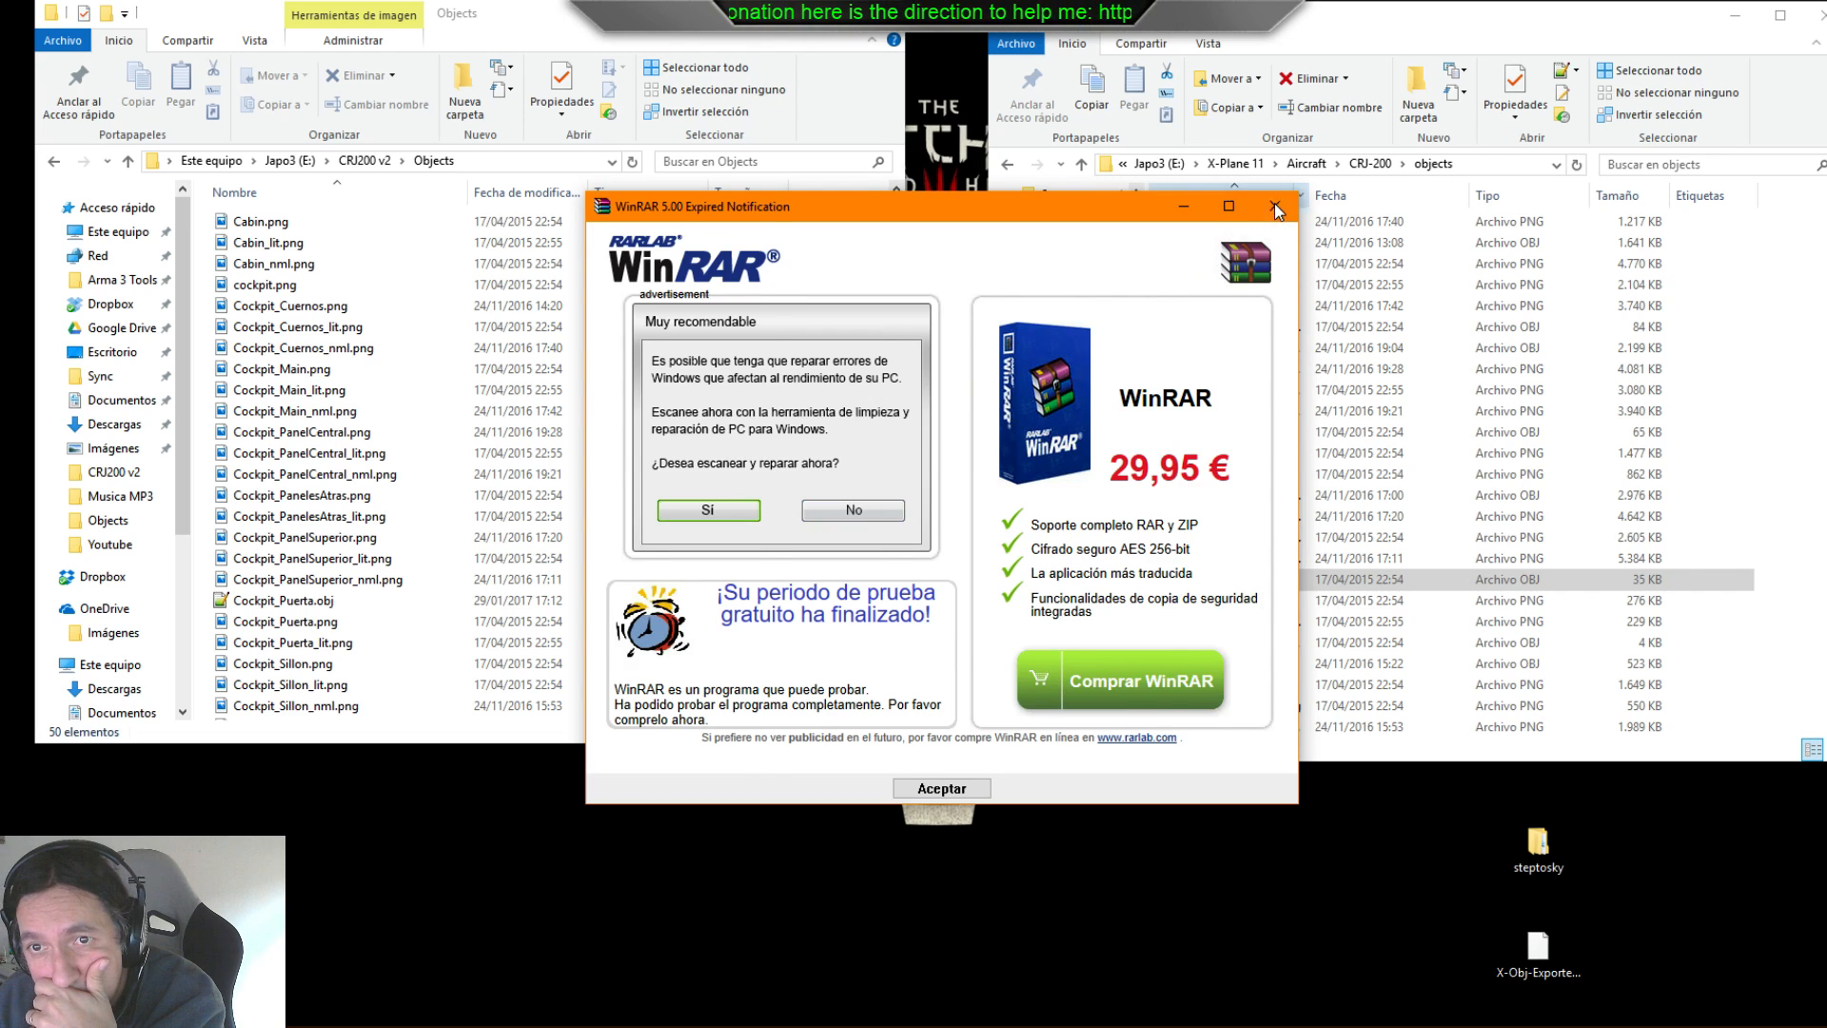
- Extract data.msi and setup.exe from X-Obj-Exporter_3dmax2011.zip to the desktop, replacing the existing copies, and close the archive
click(1276, 206)
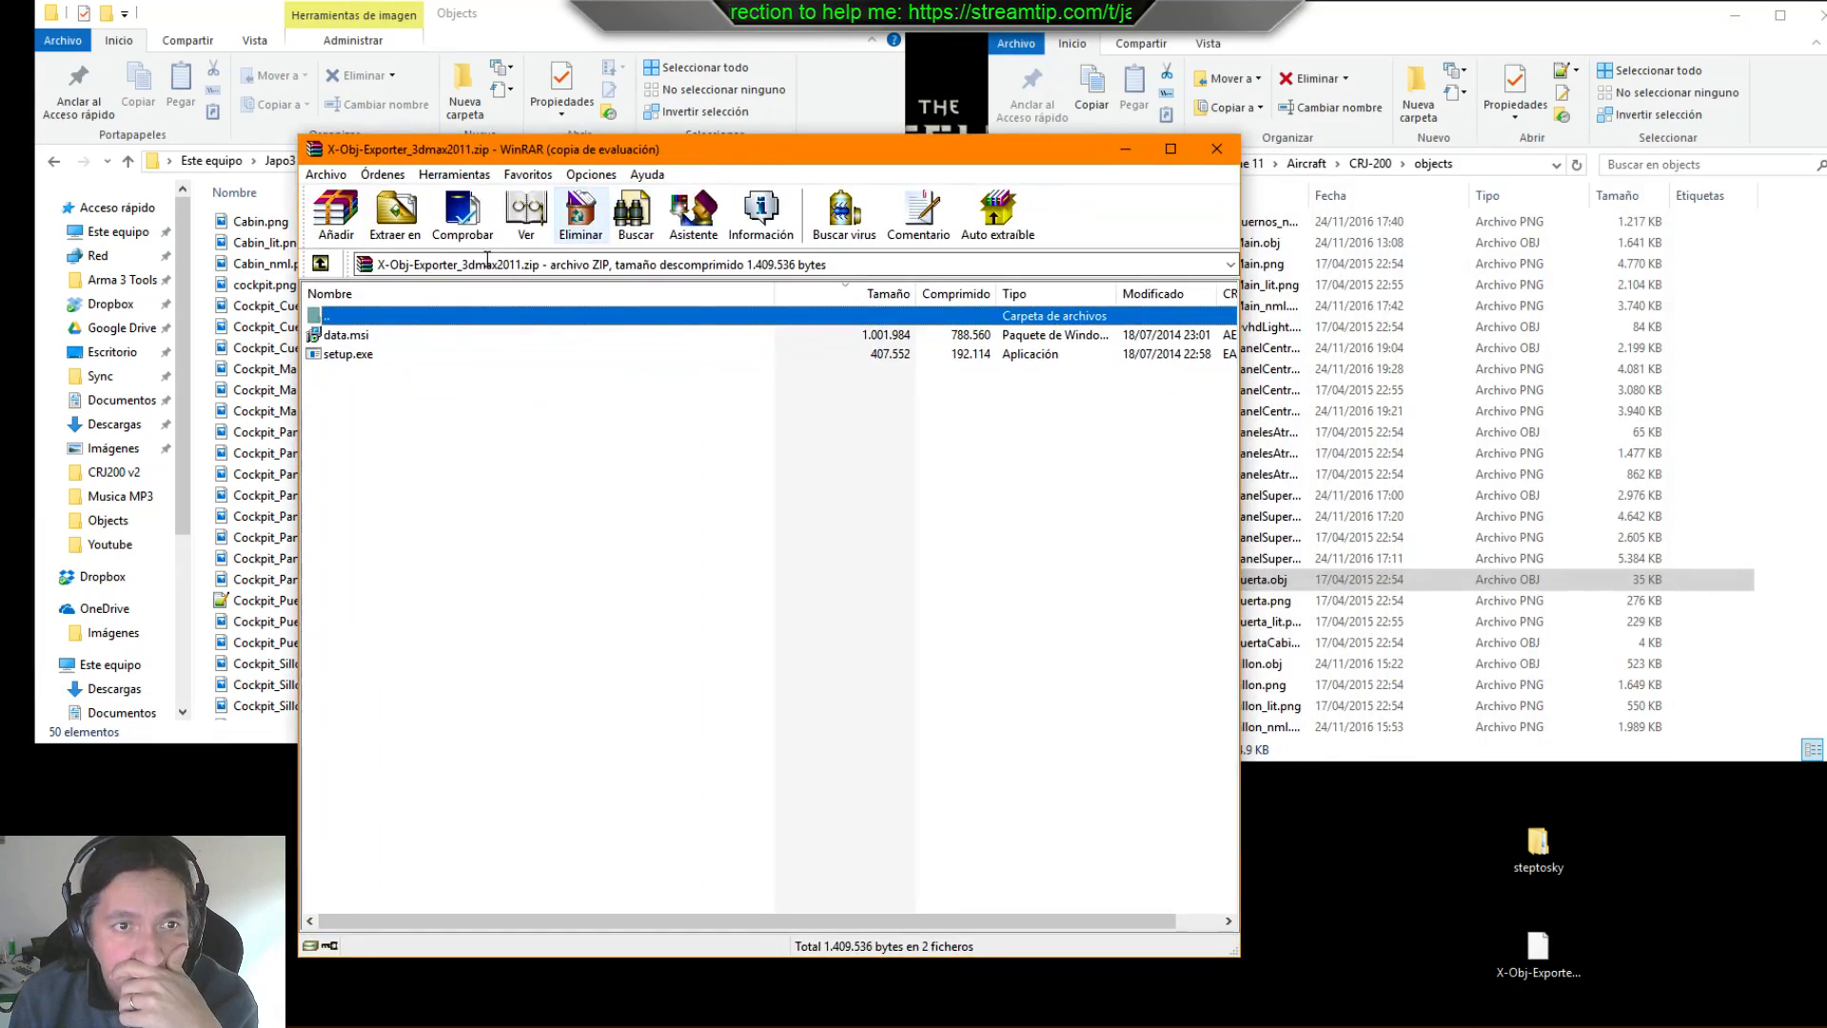
click(344, 337)
shift+drag(344, 356, 1333, 932)
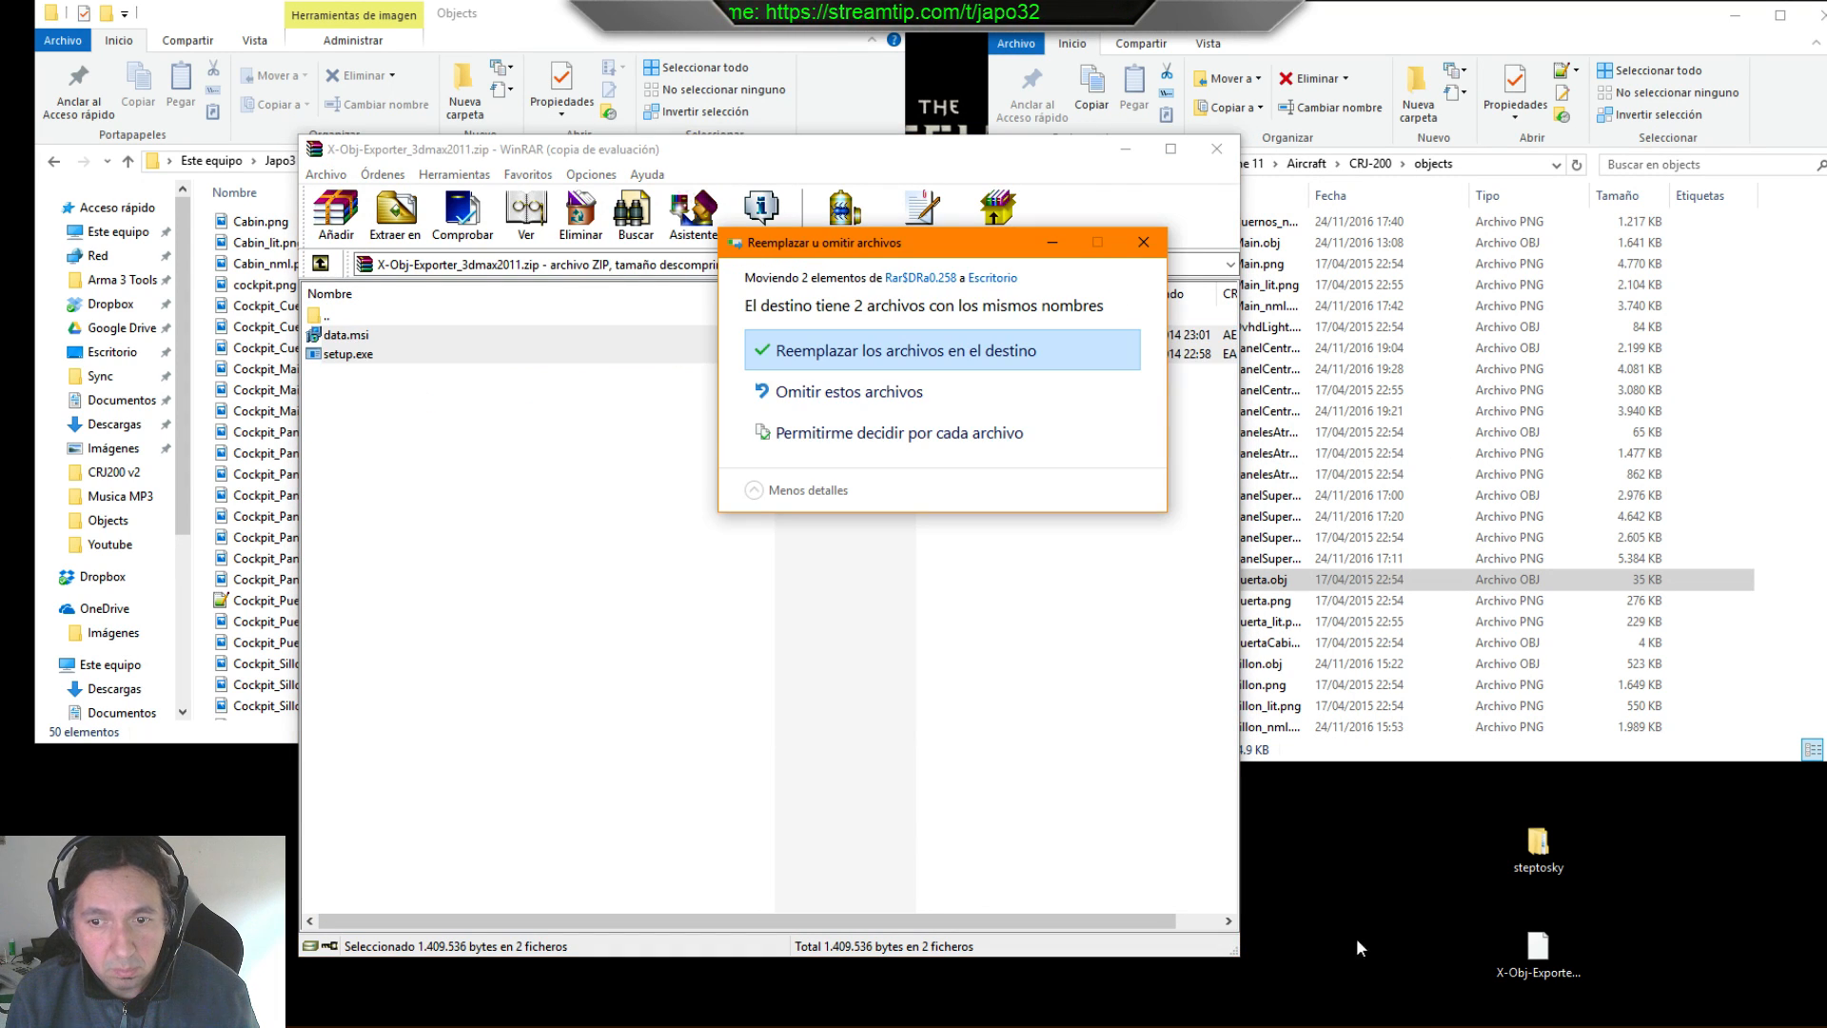
click(942, 362)
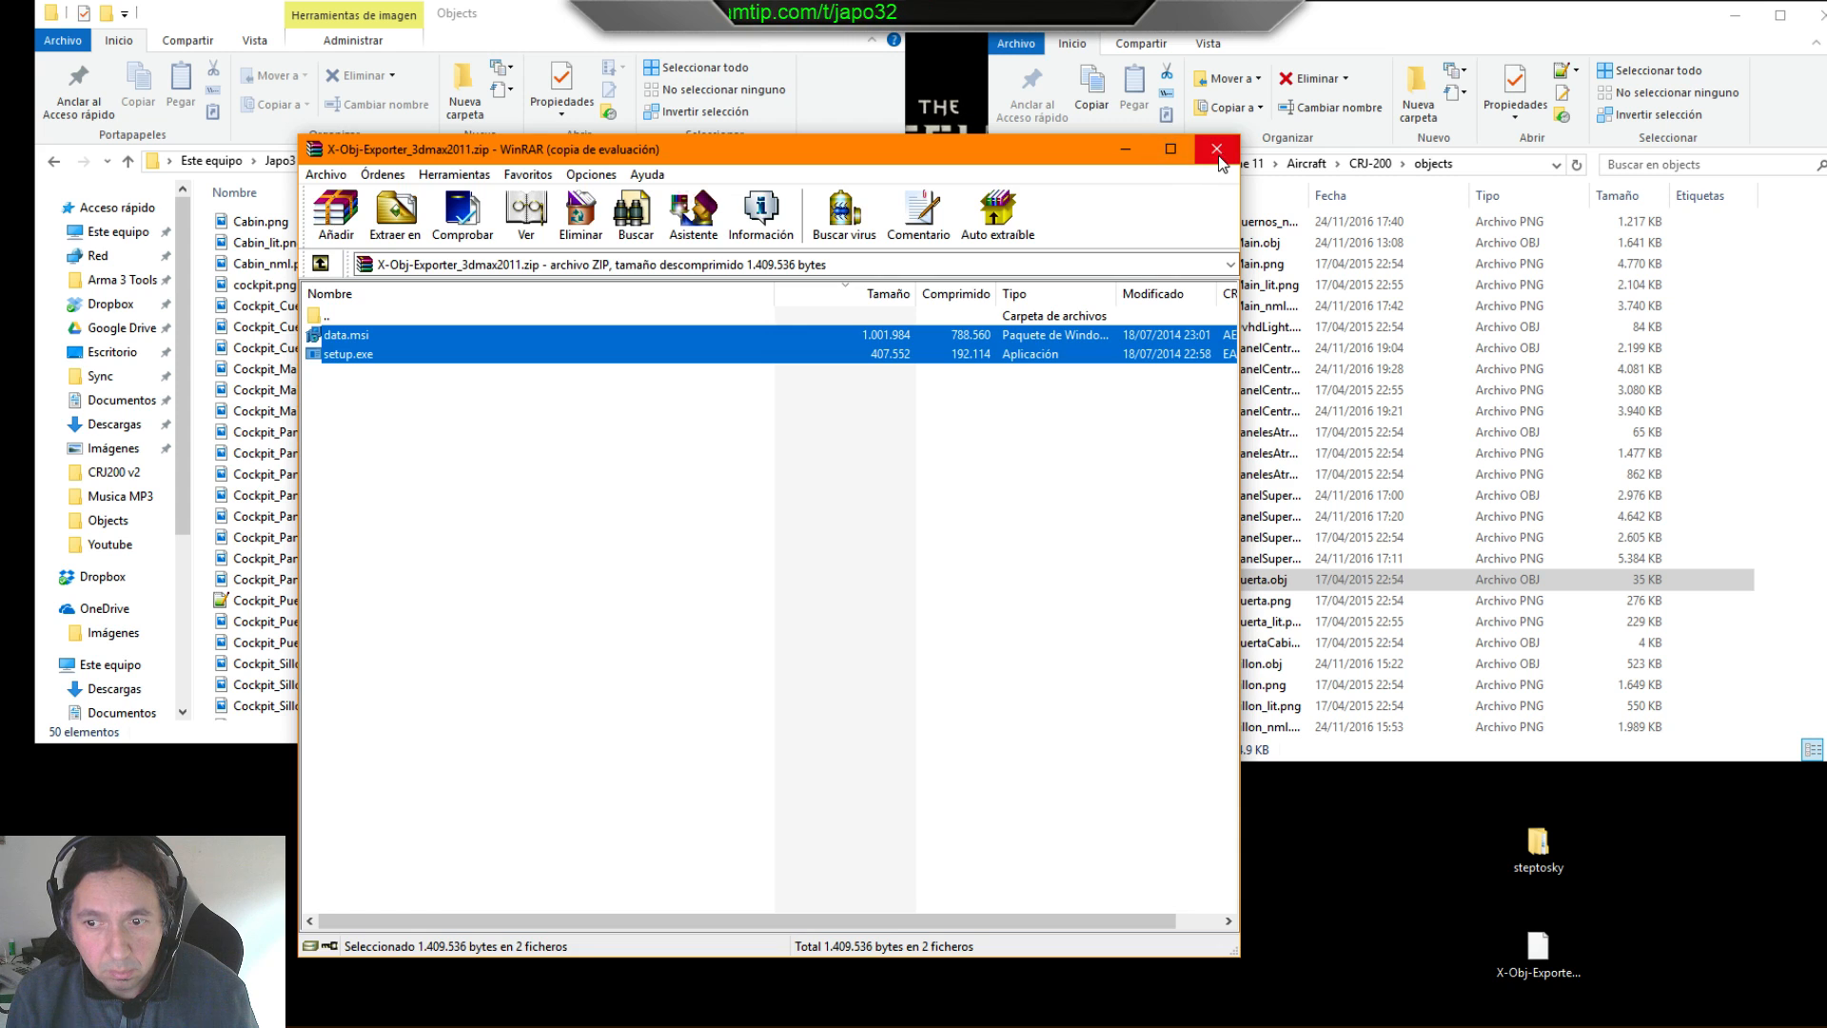
click(1218, 150)
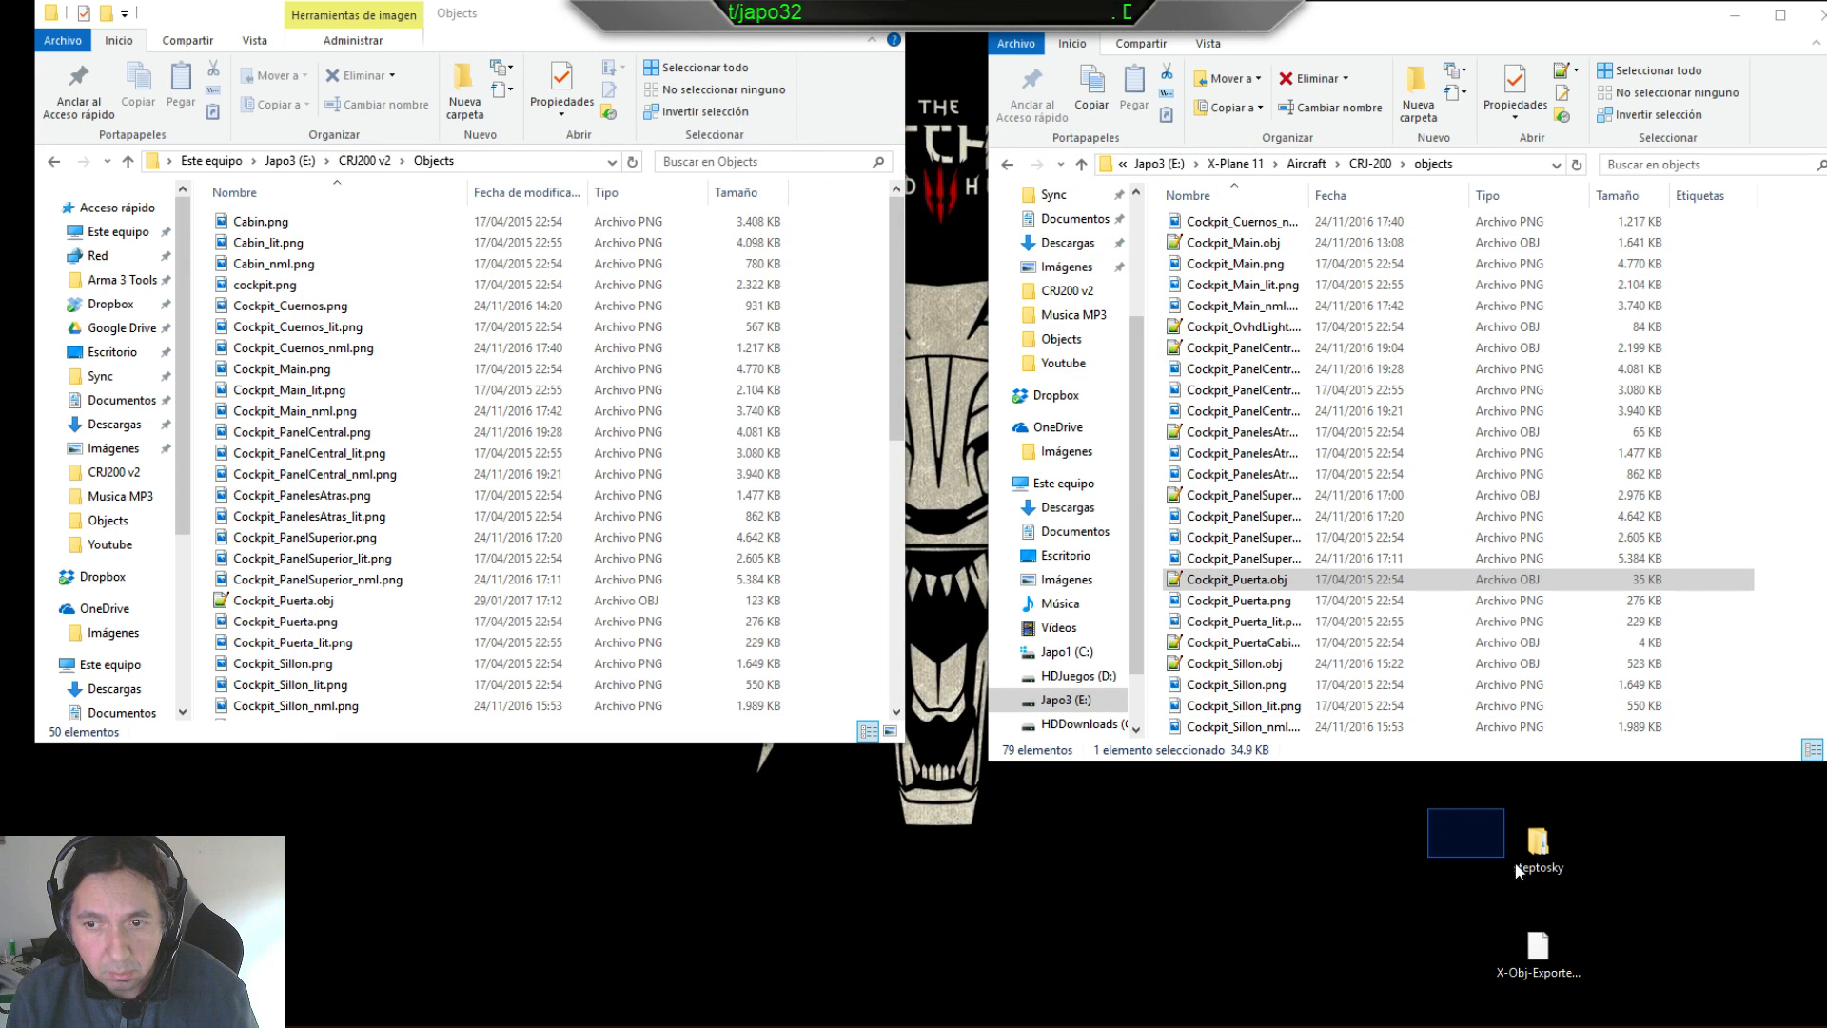
- Try to install the X-Plane exporter from the extracted installer files, moving the CRJ-200 objects window aside
drag(1304, 38, 1333, 78)
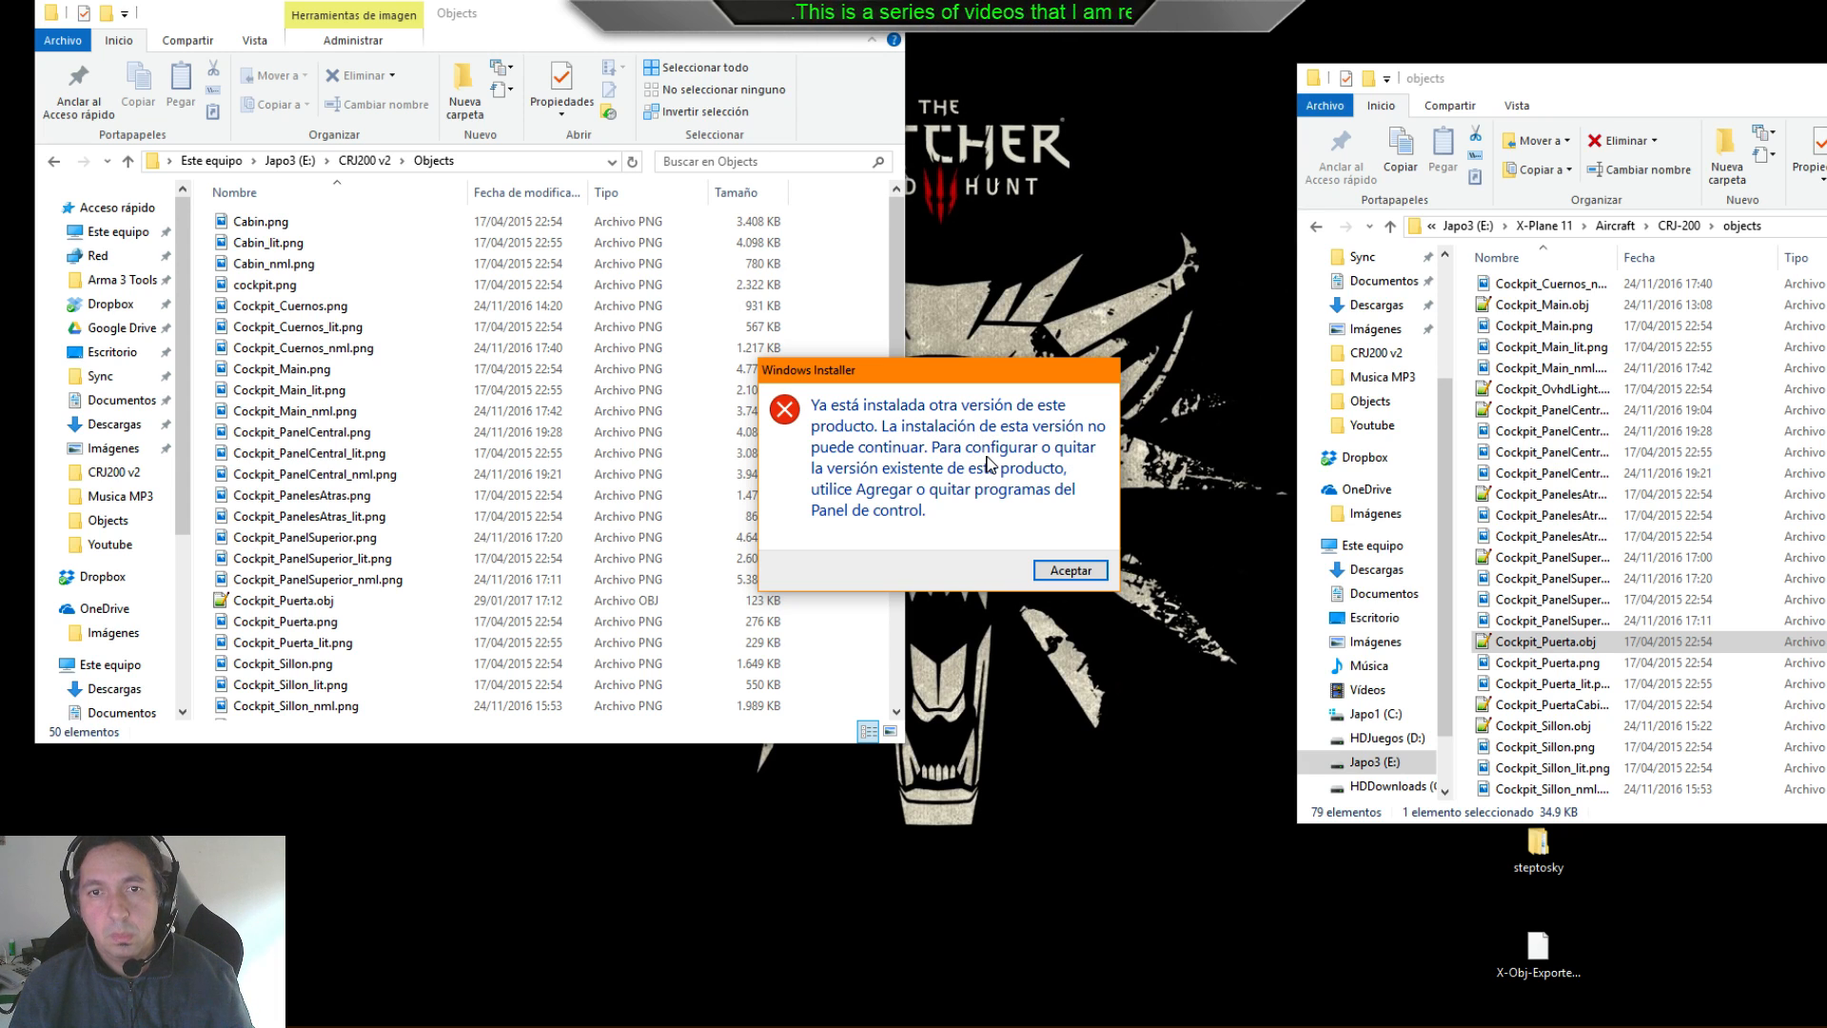
click(1077, 571)
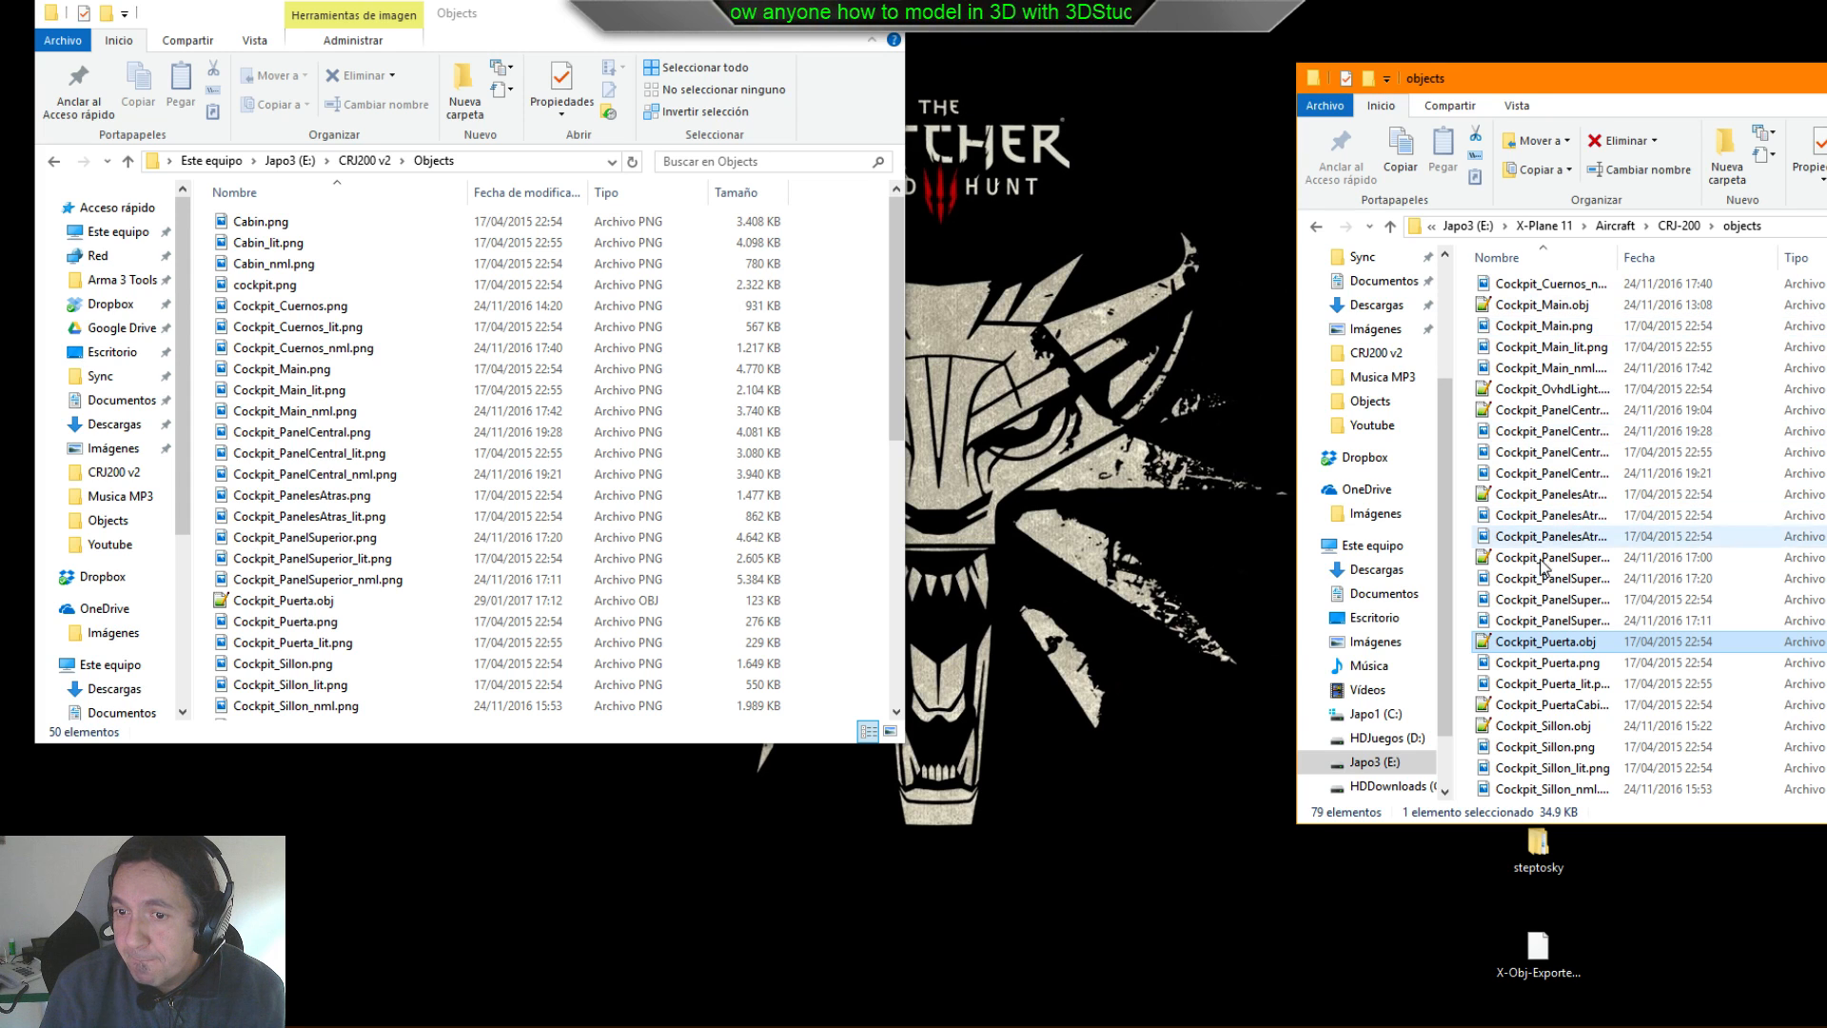
click(1215, 672)
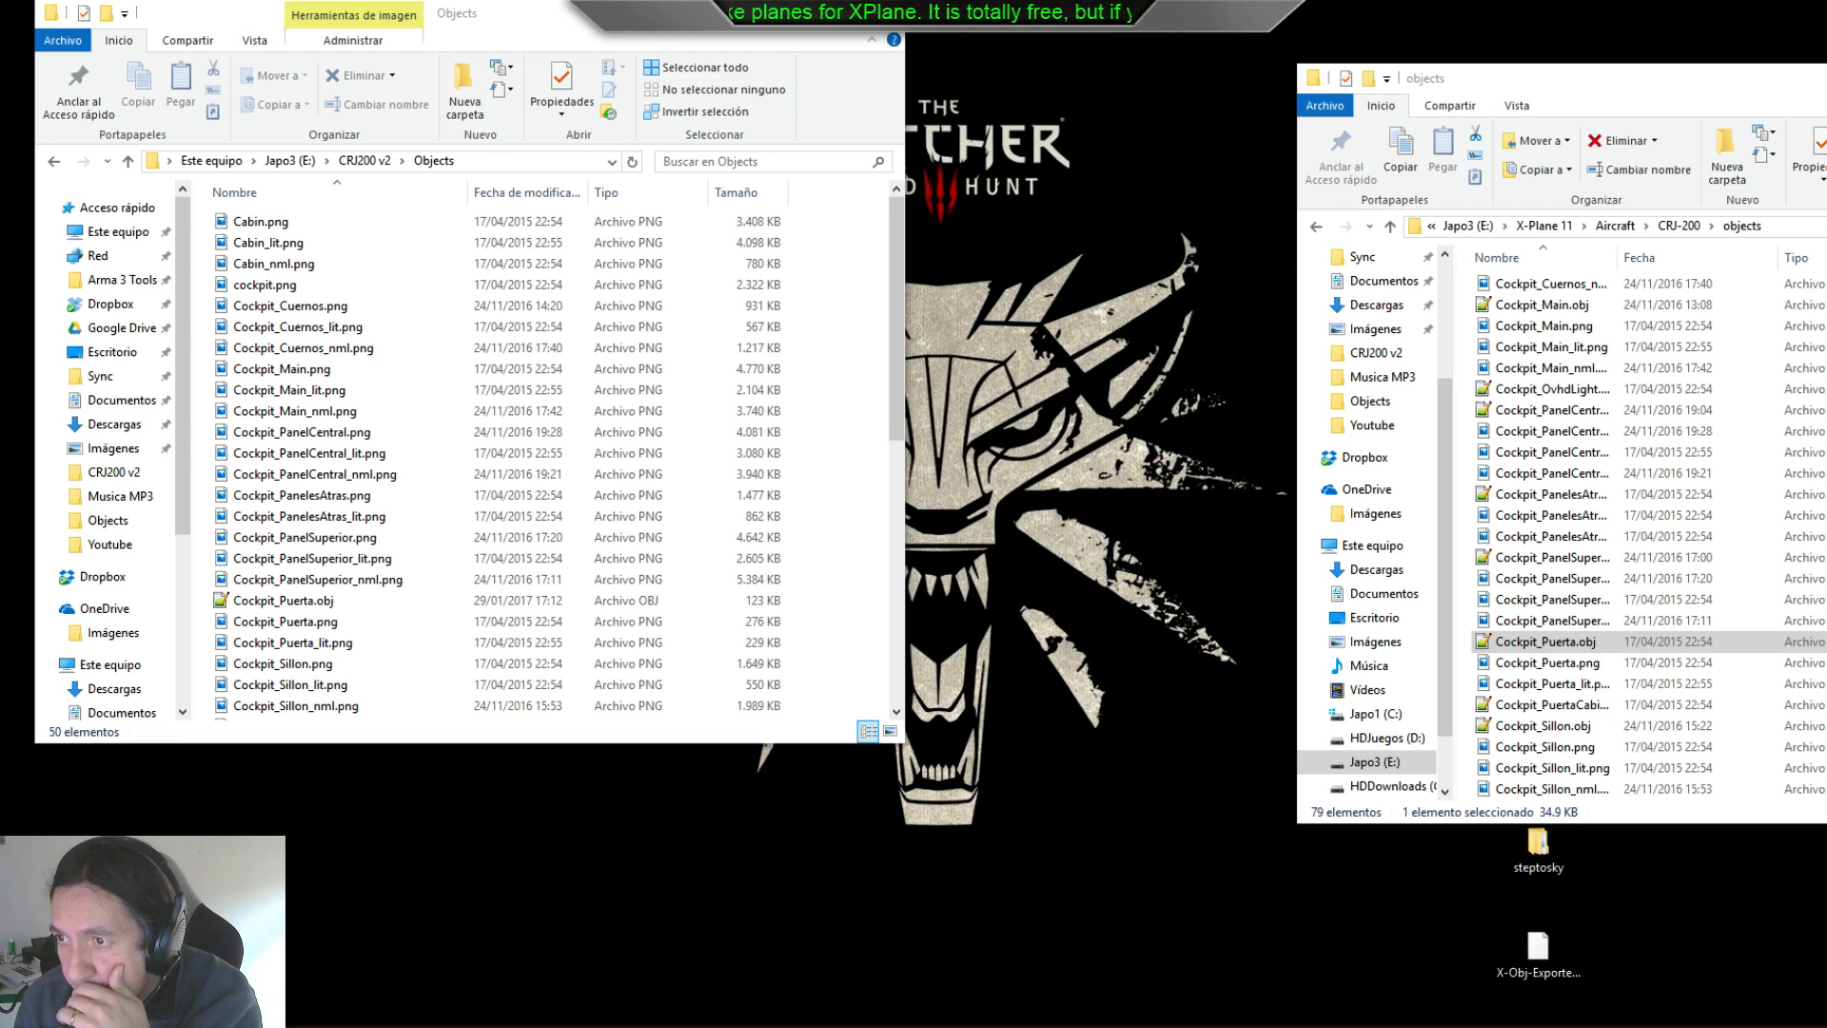
- Move the steptosky folder and X-Obj-Exporter_2011x64.dlu from the desktop into the 3ds Max 2011 plugins folder with administrator permission
drag(1826, 118, 1050, 118)
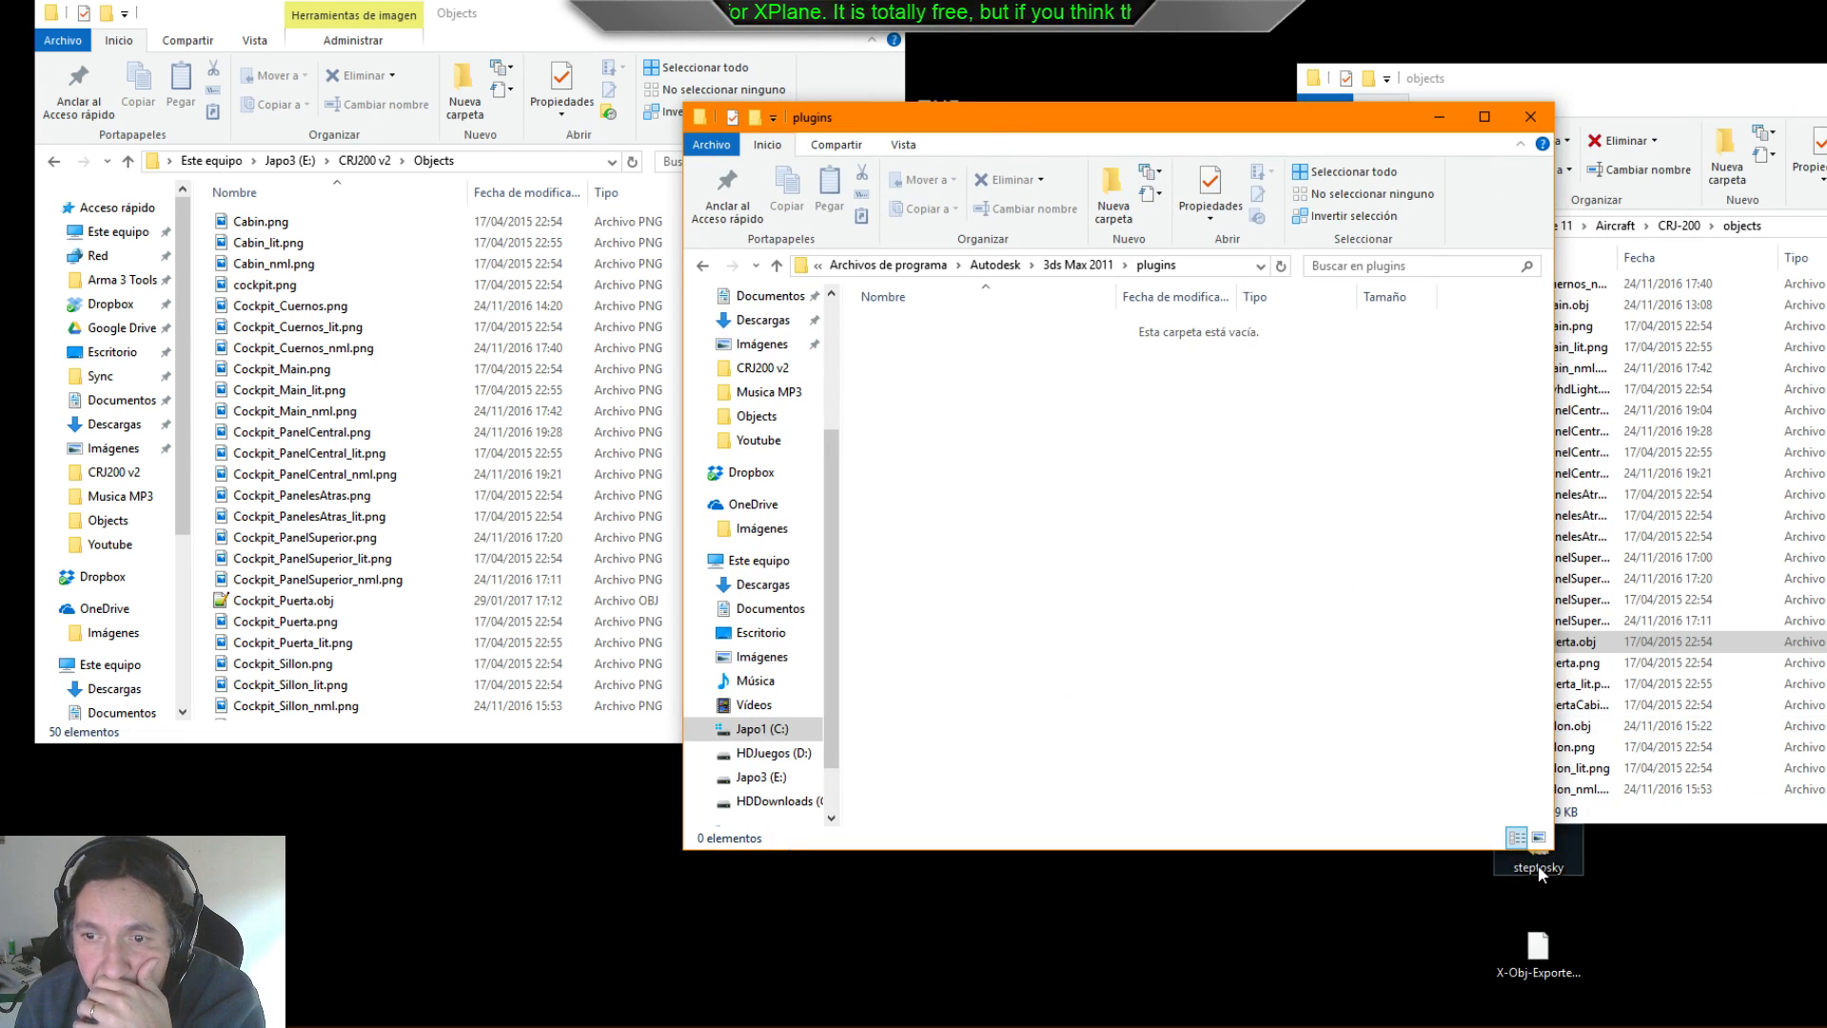
drag(1553, 851, 1494, 908)
right_drag(1496, 913, 1054, 545)
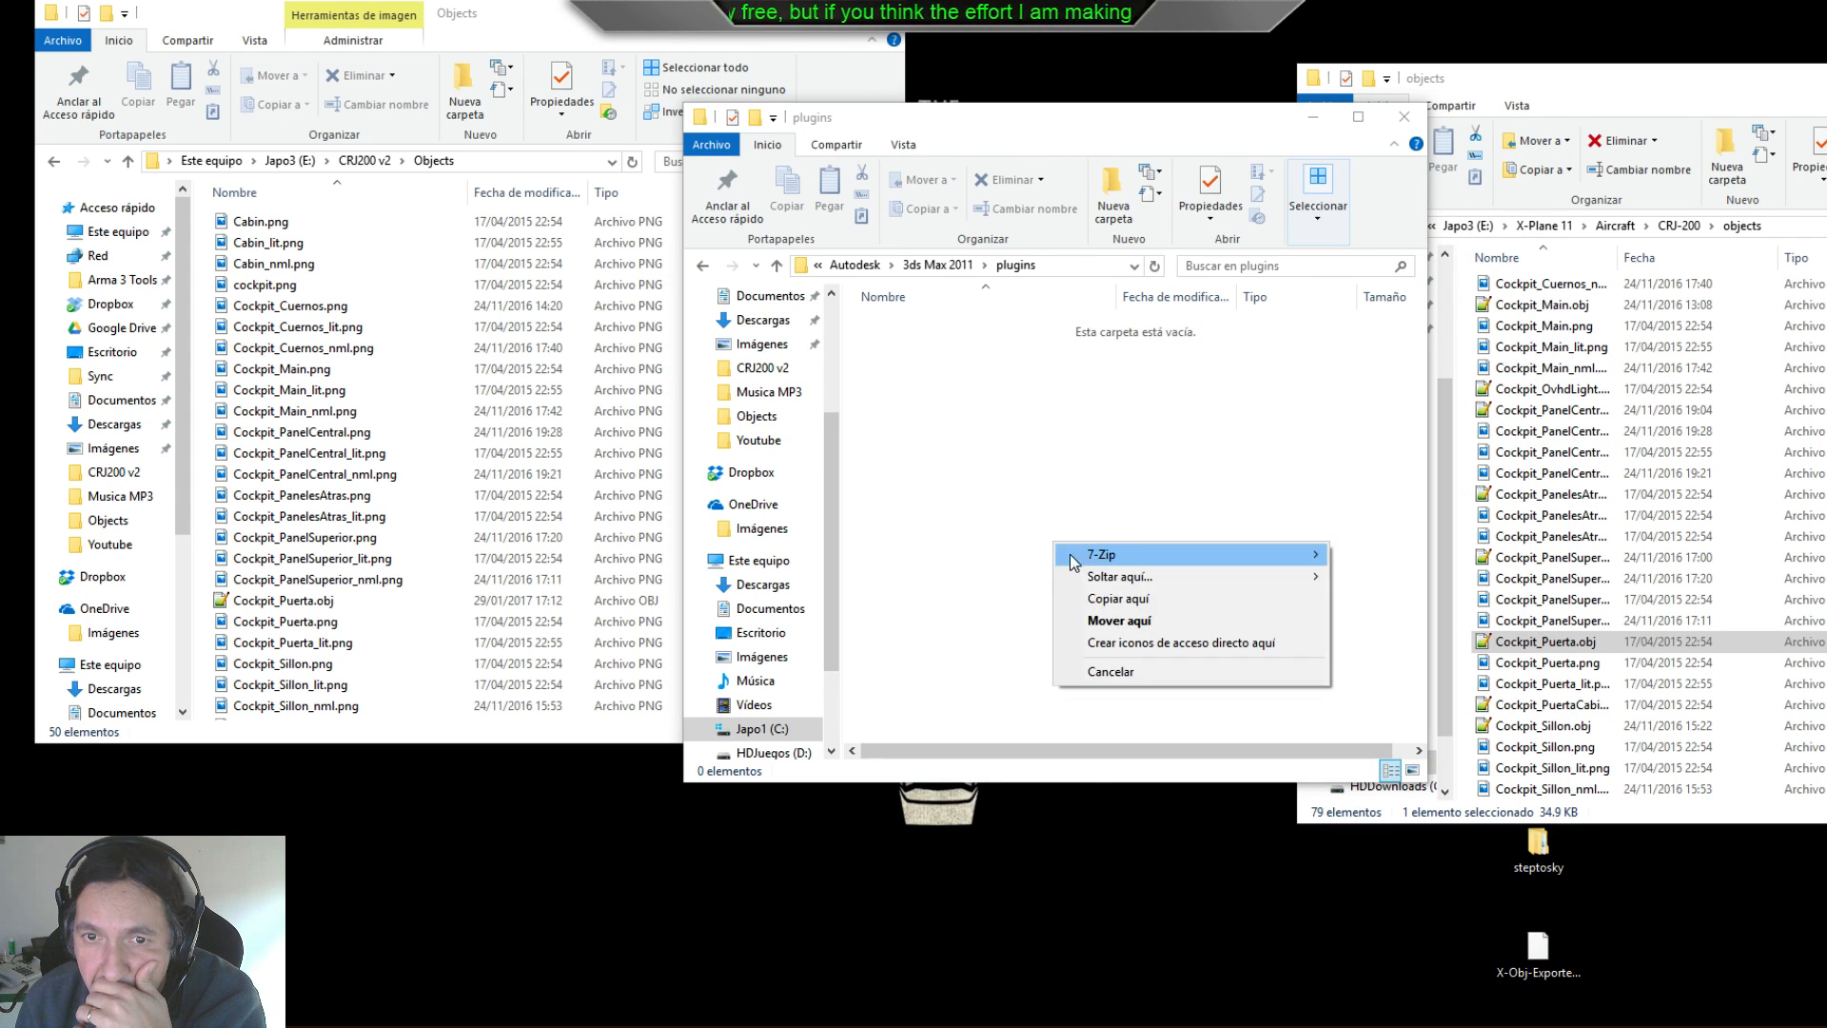
click(1104, 619)
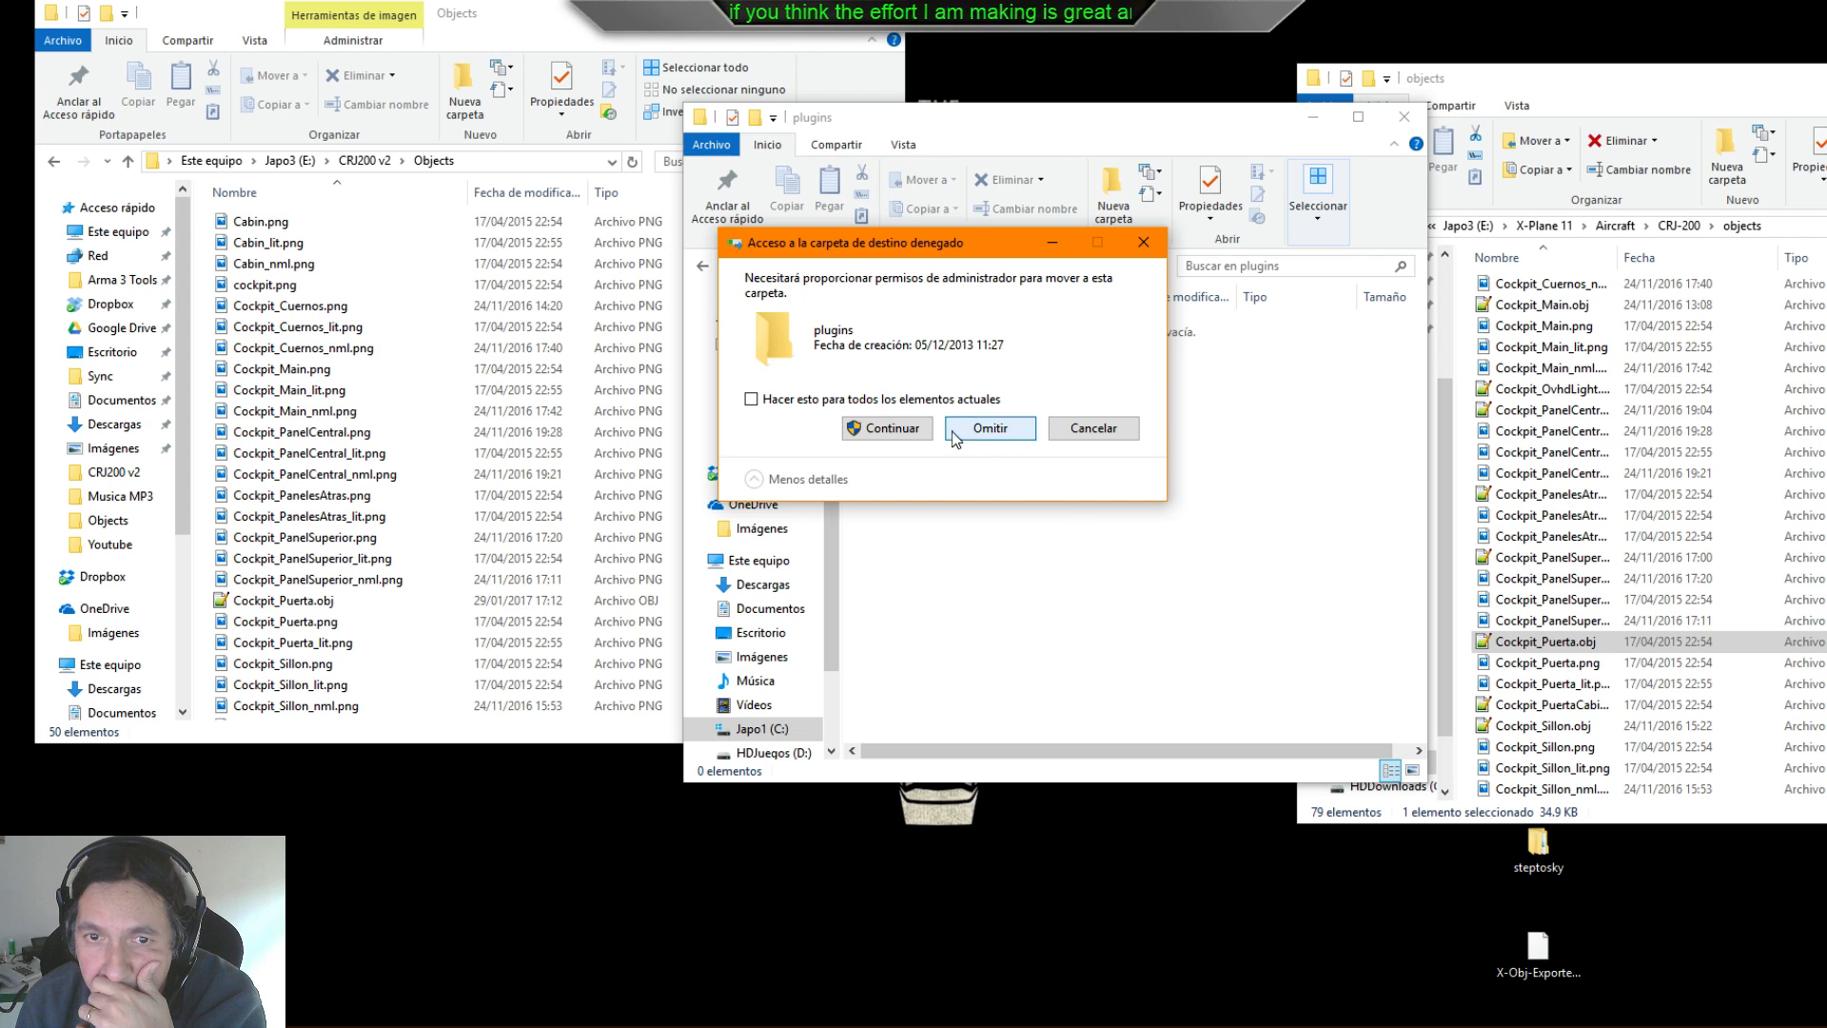
click(904, 433)
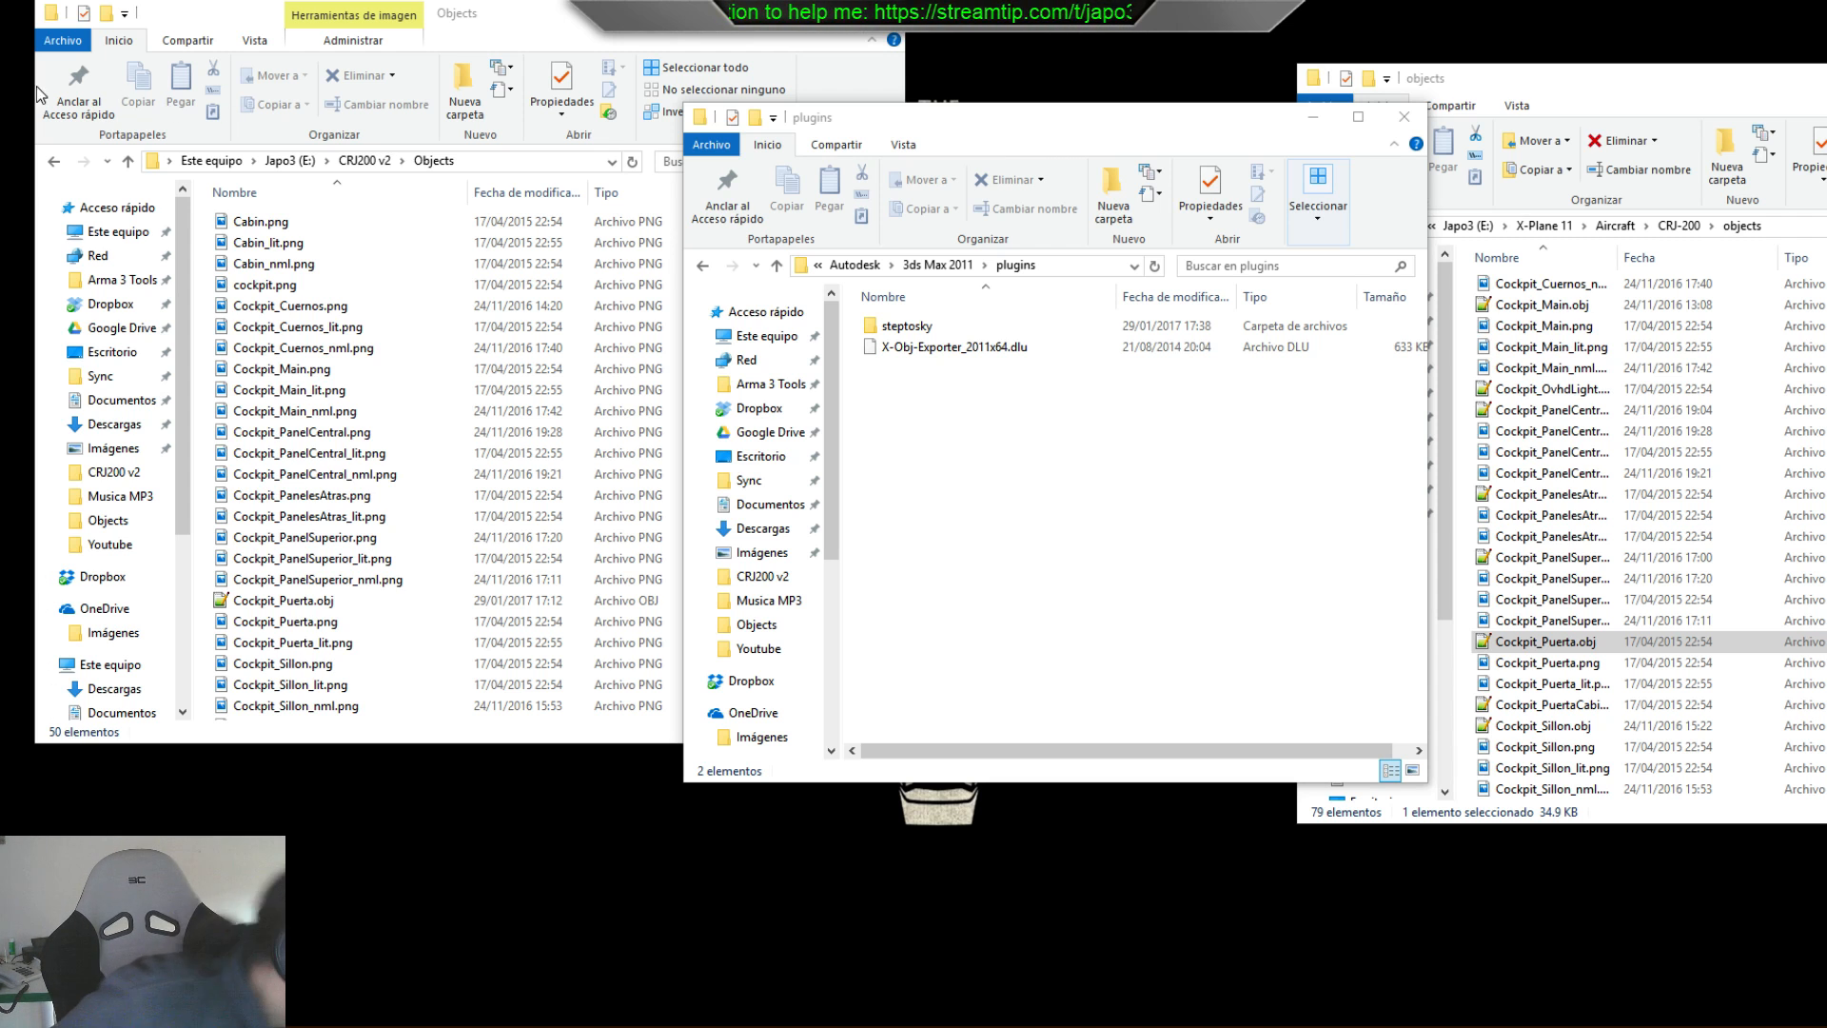
- Move steptosky and X-Obj-Exporter_2011x64.dlu from the plugins folder back to the desktop and place their icons side by side
drag(0, 14, 1826, 115)
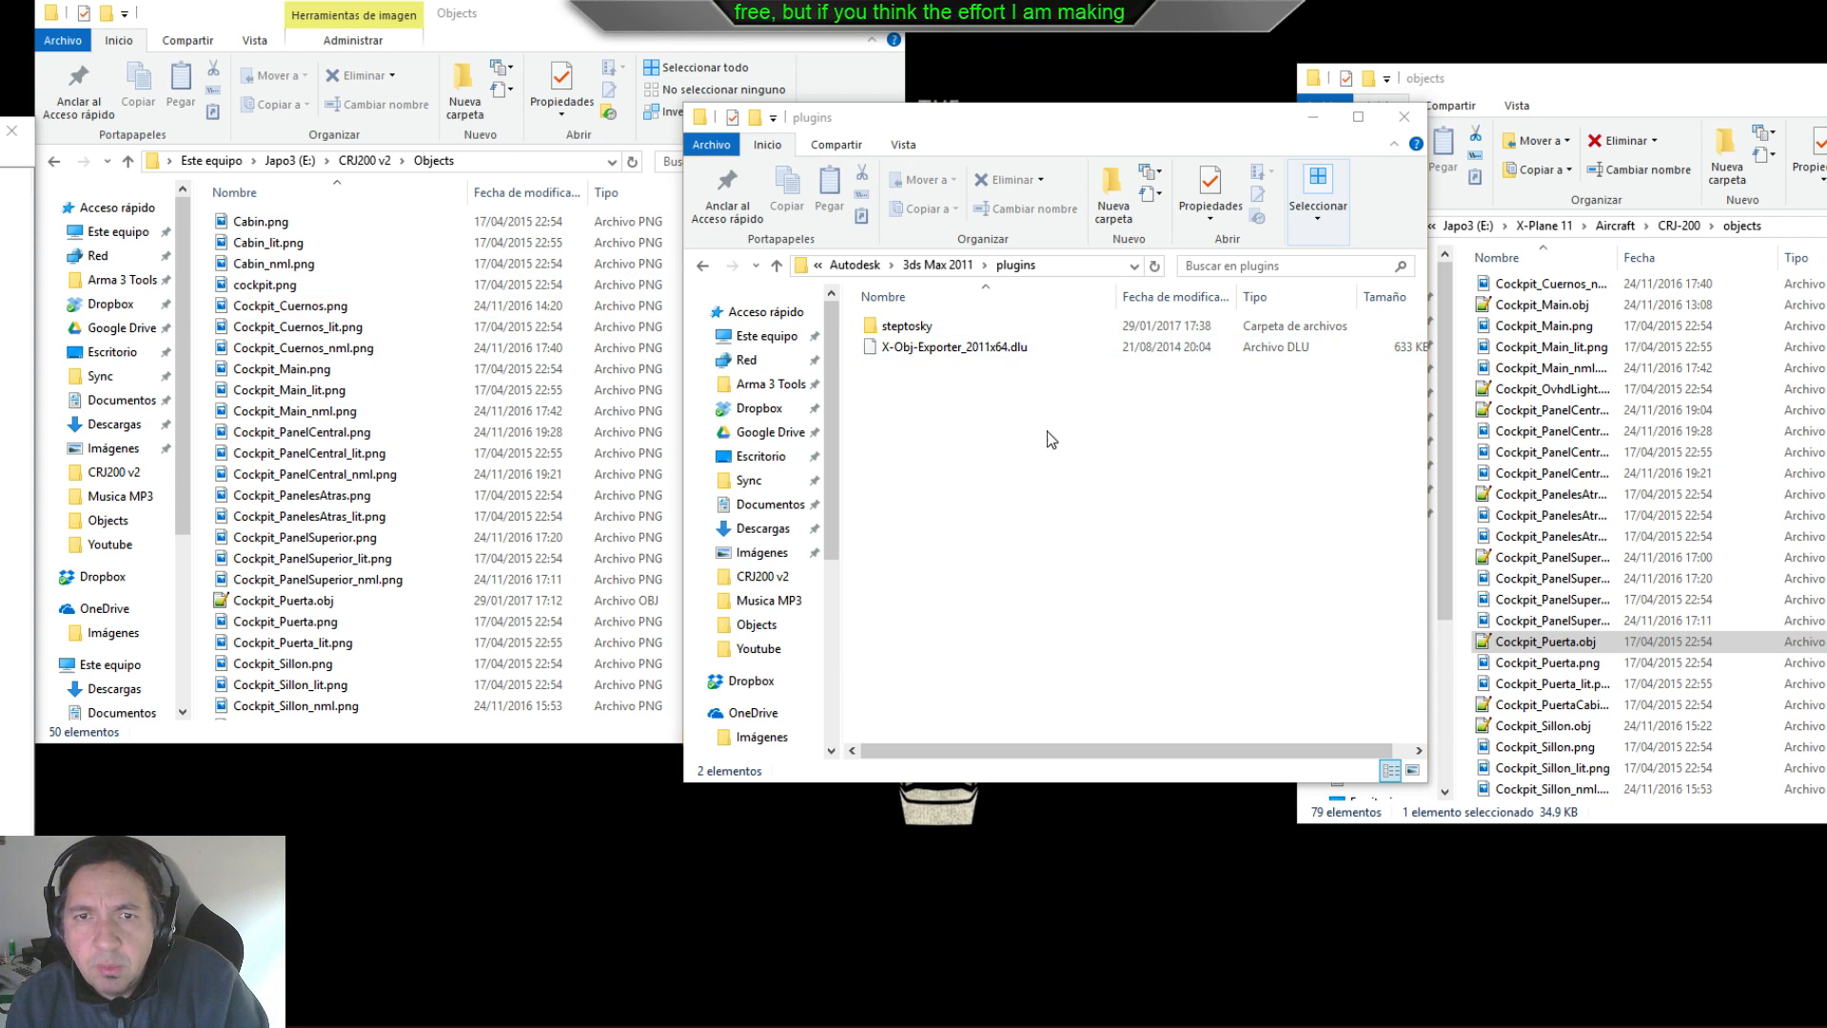
drag(1093, 453, 911, 345)
right_drag(911, 345, 1497, 804)
click(1561, 880)
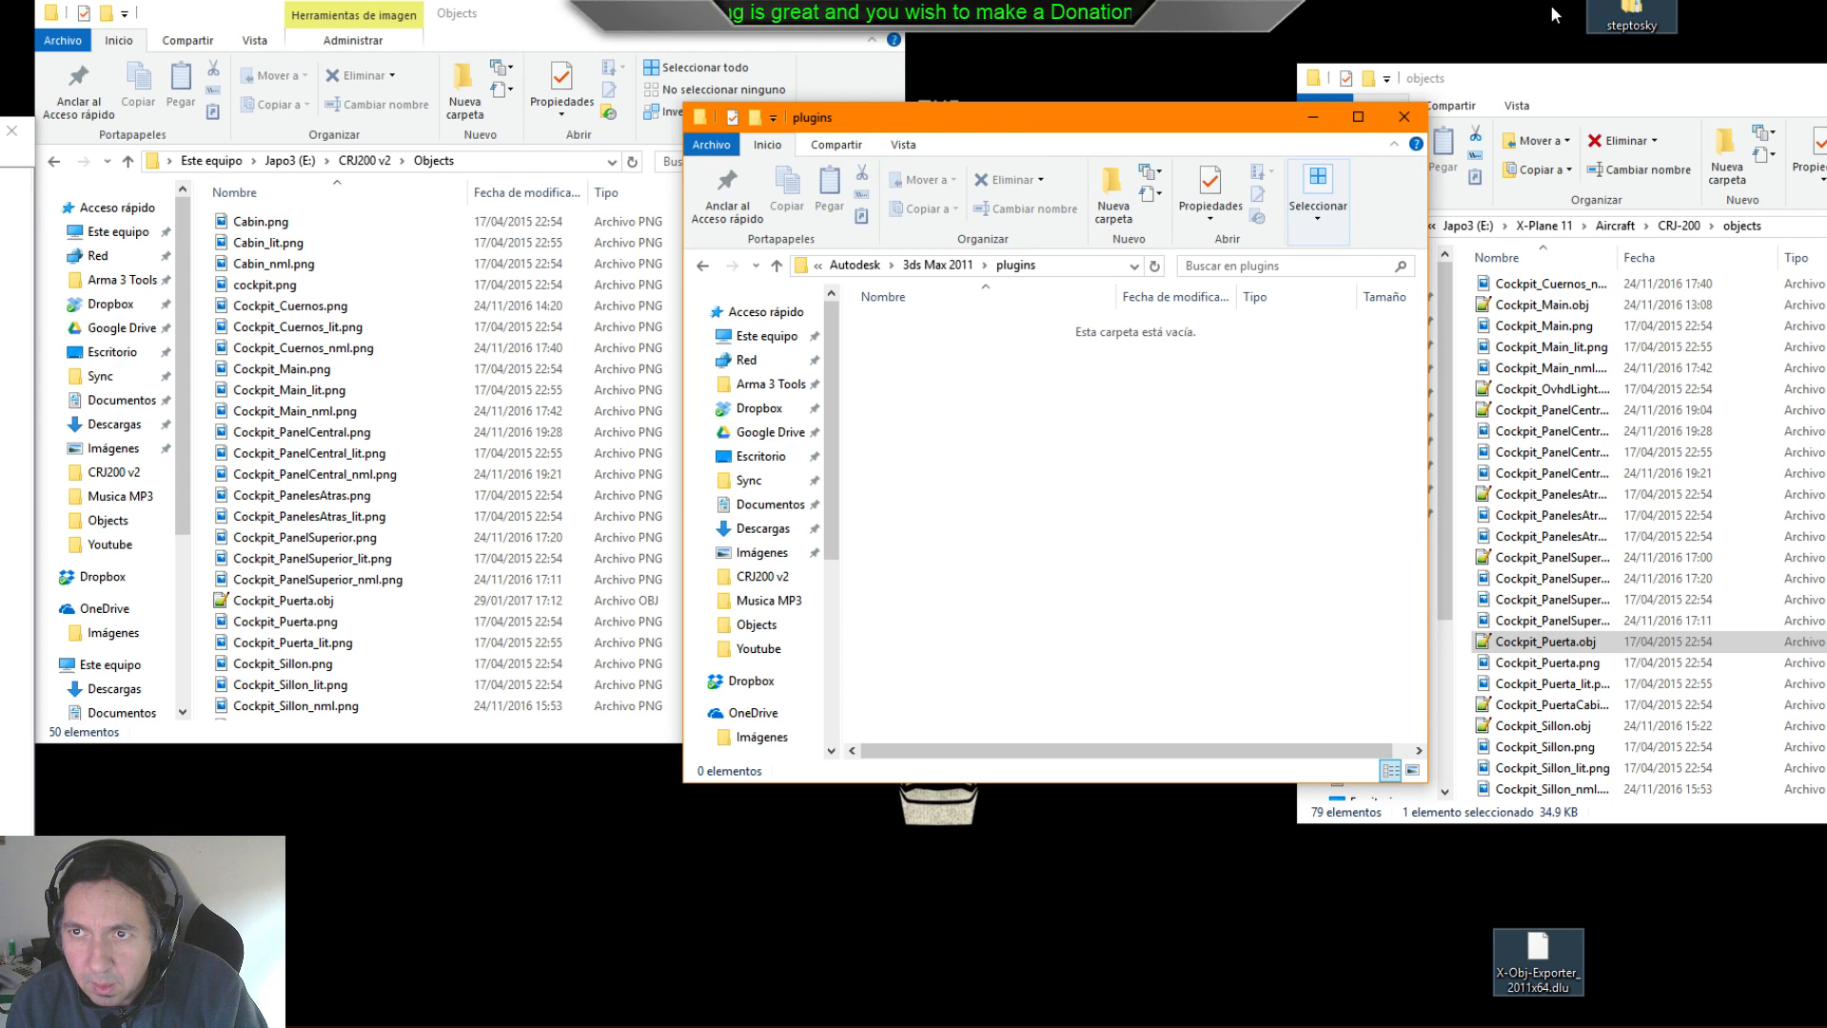
drag(1631, 17, 1557, 904)
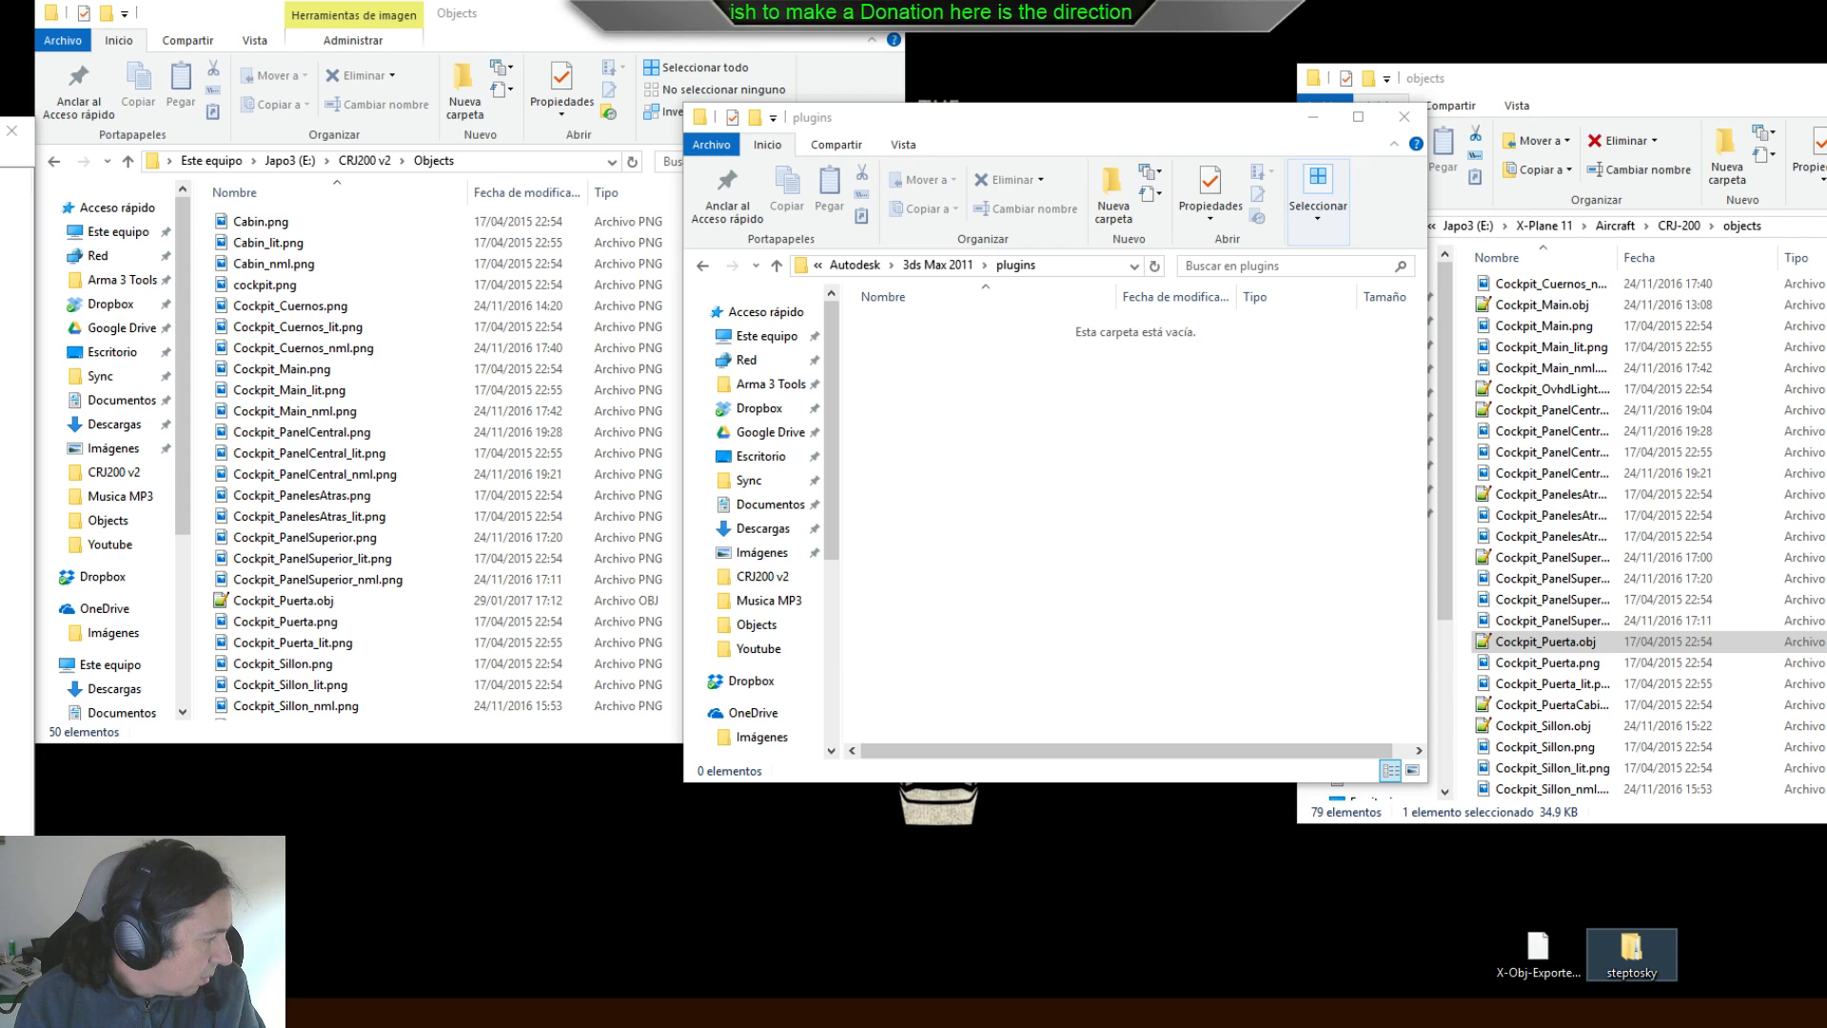
- Switch to 3ds Max, check the available toolbars and MAXScript commands, and open the Customize User Interface dialog
click(190, 1010)
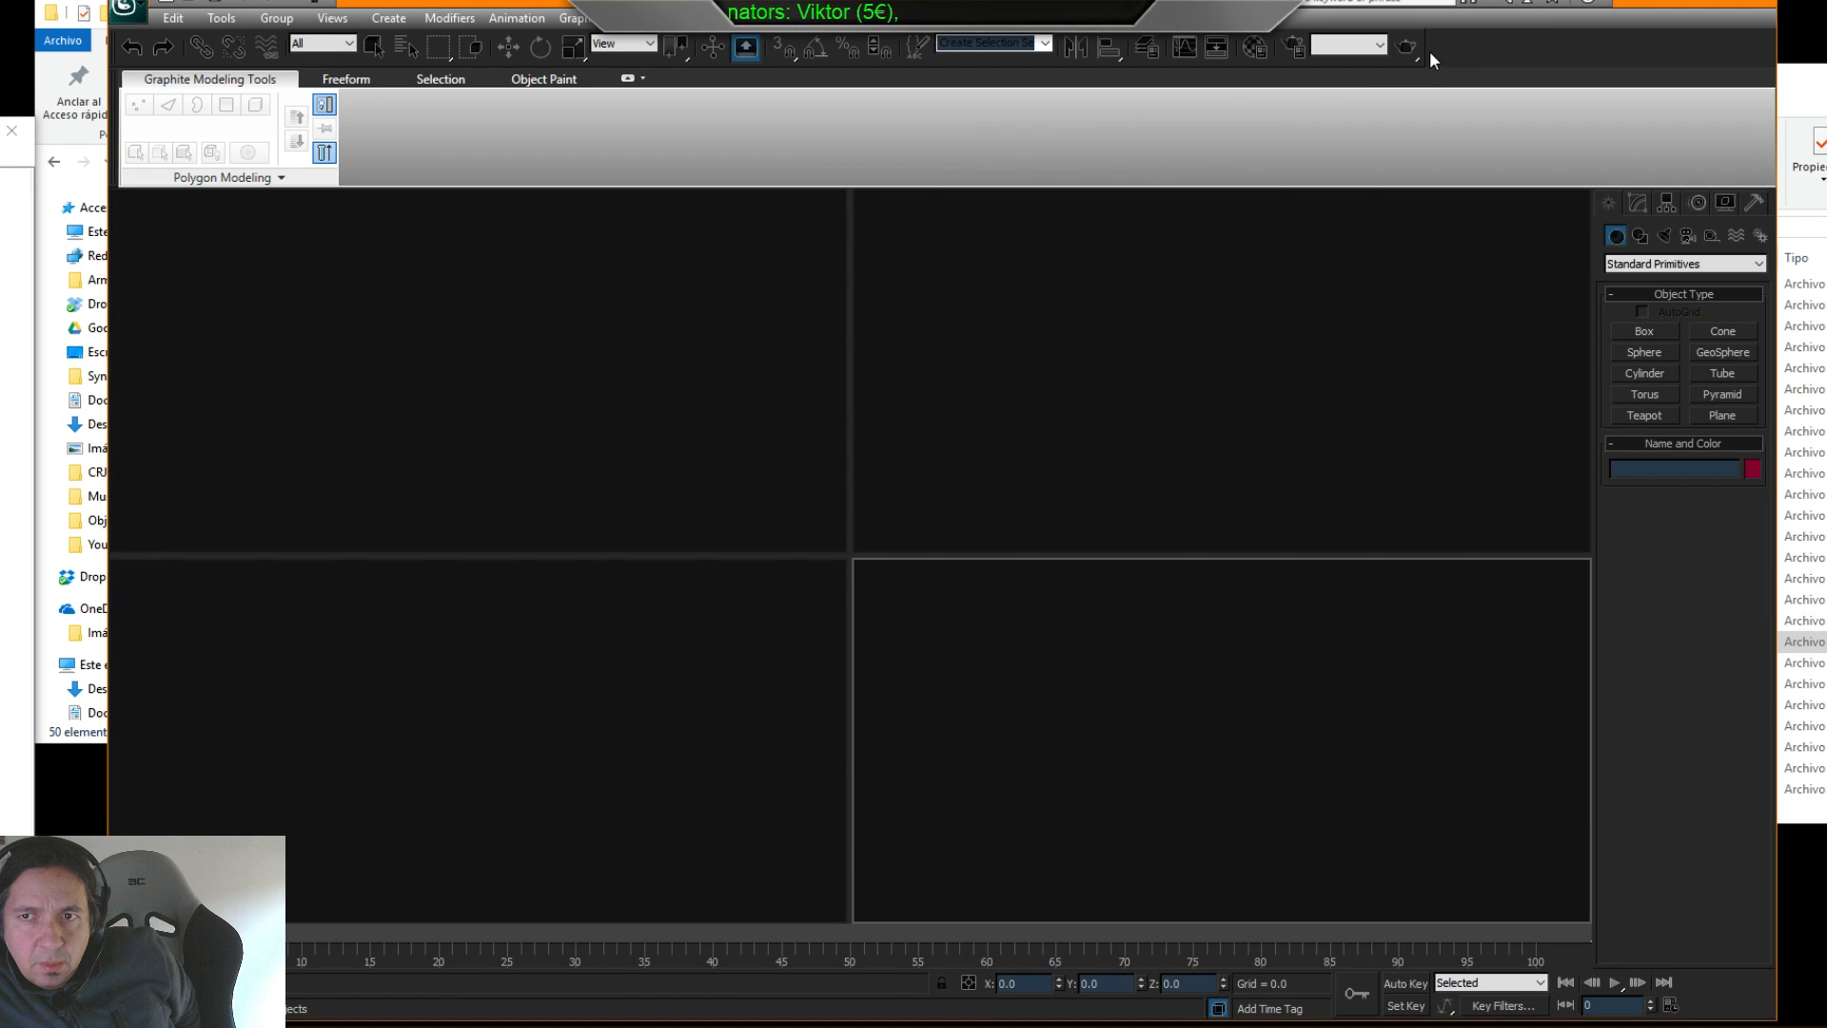
right_click(1463, 66)
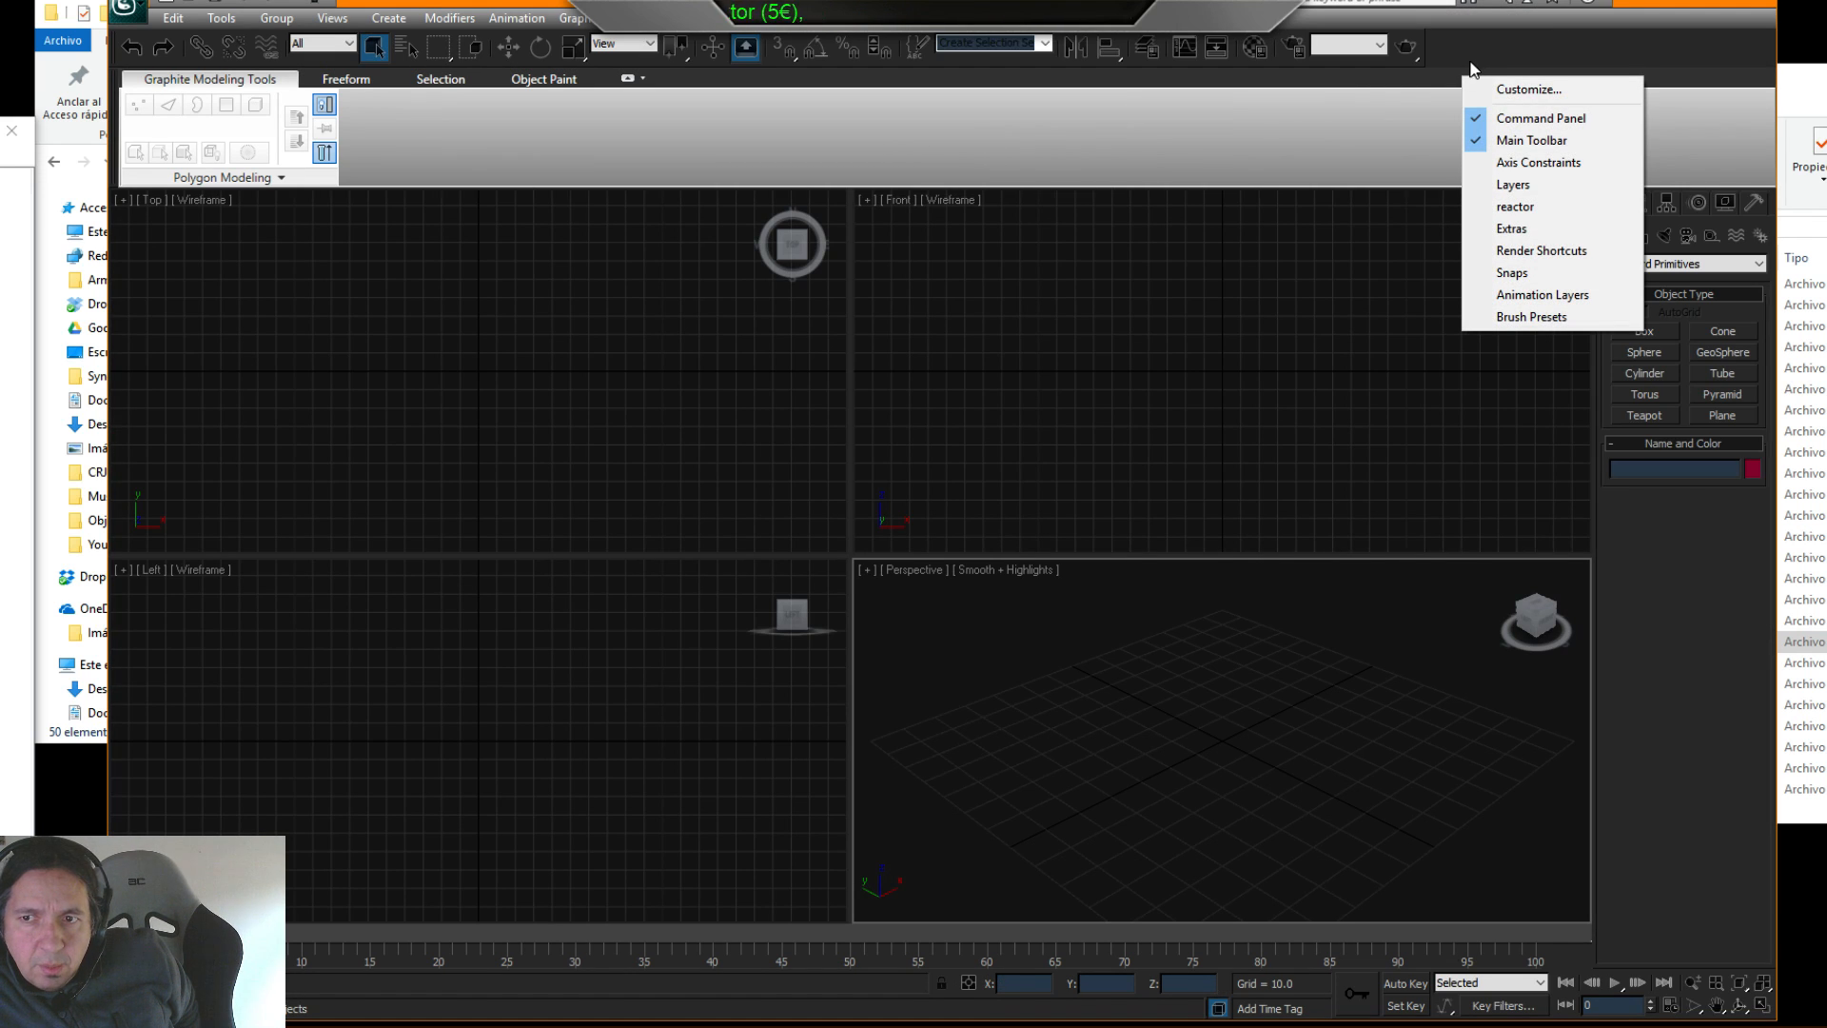
key(Escape)
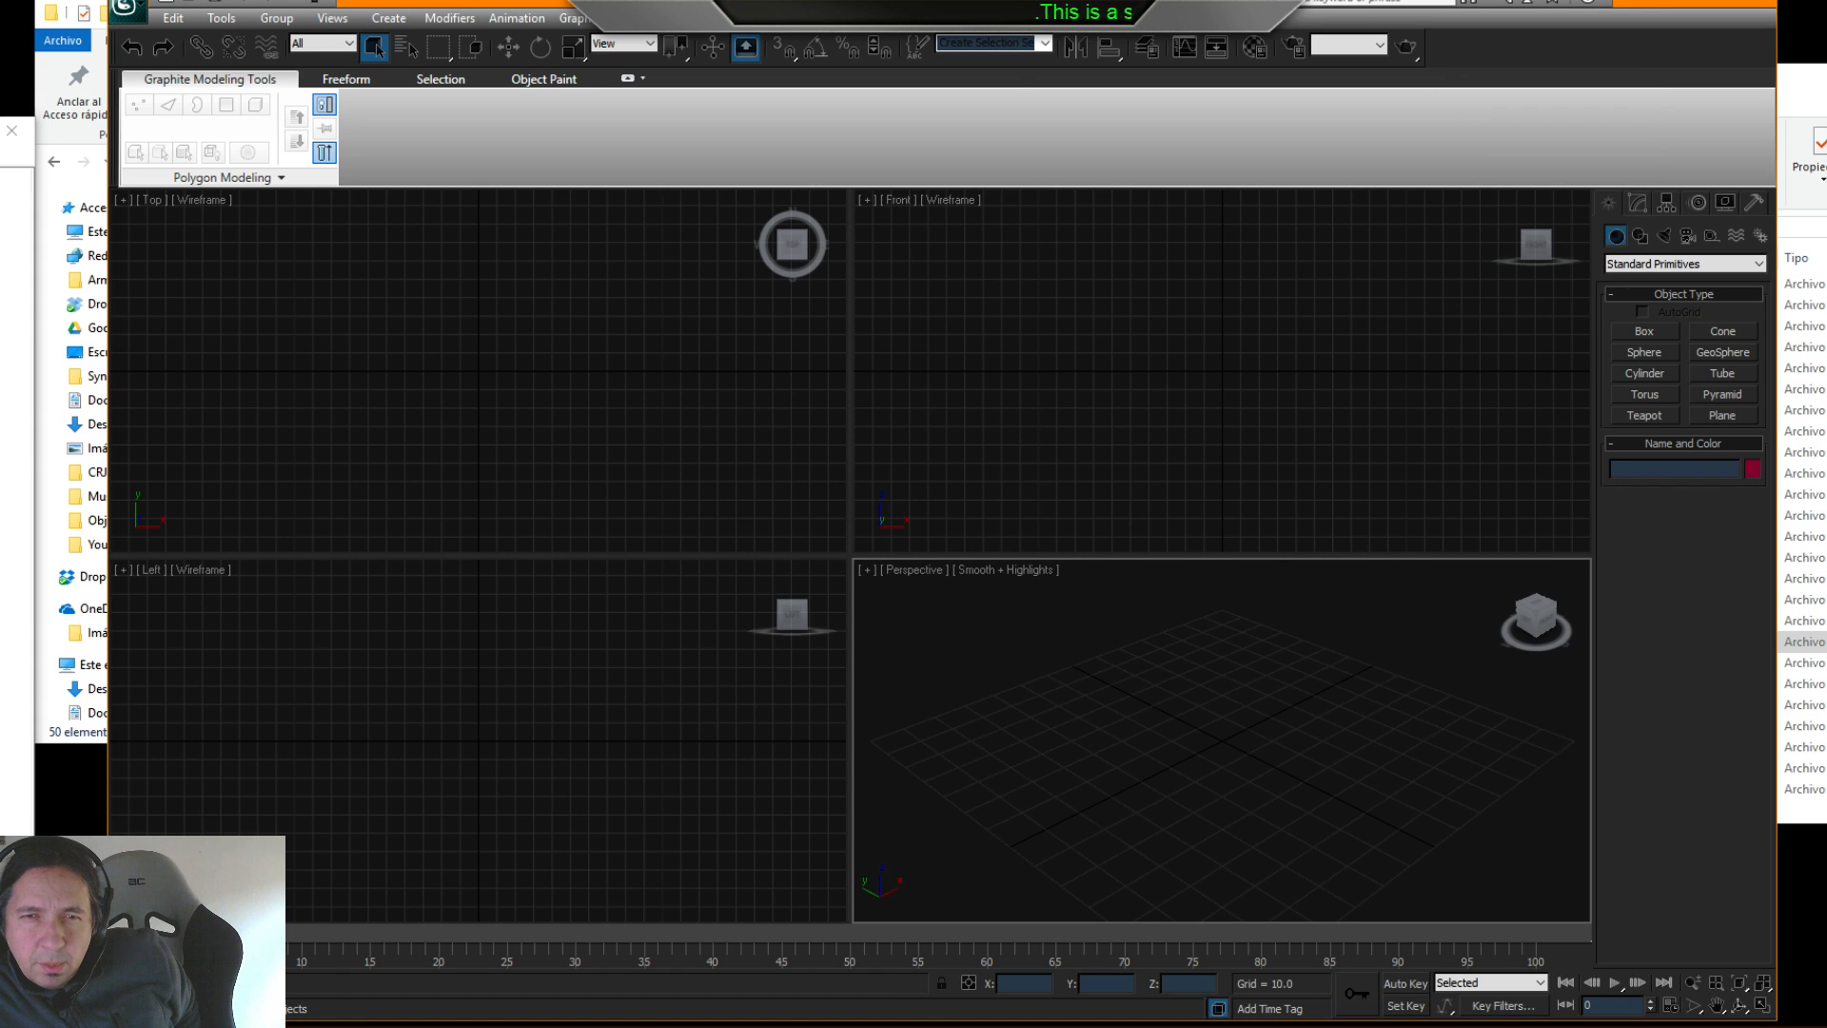
click(824, 17)
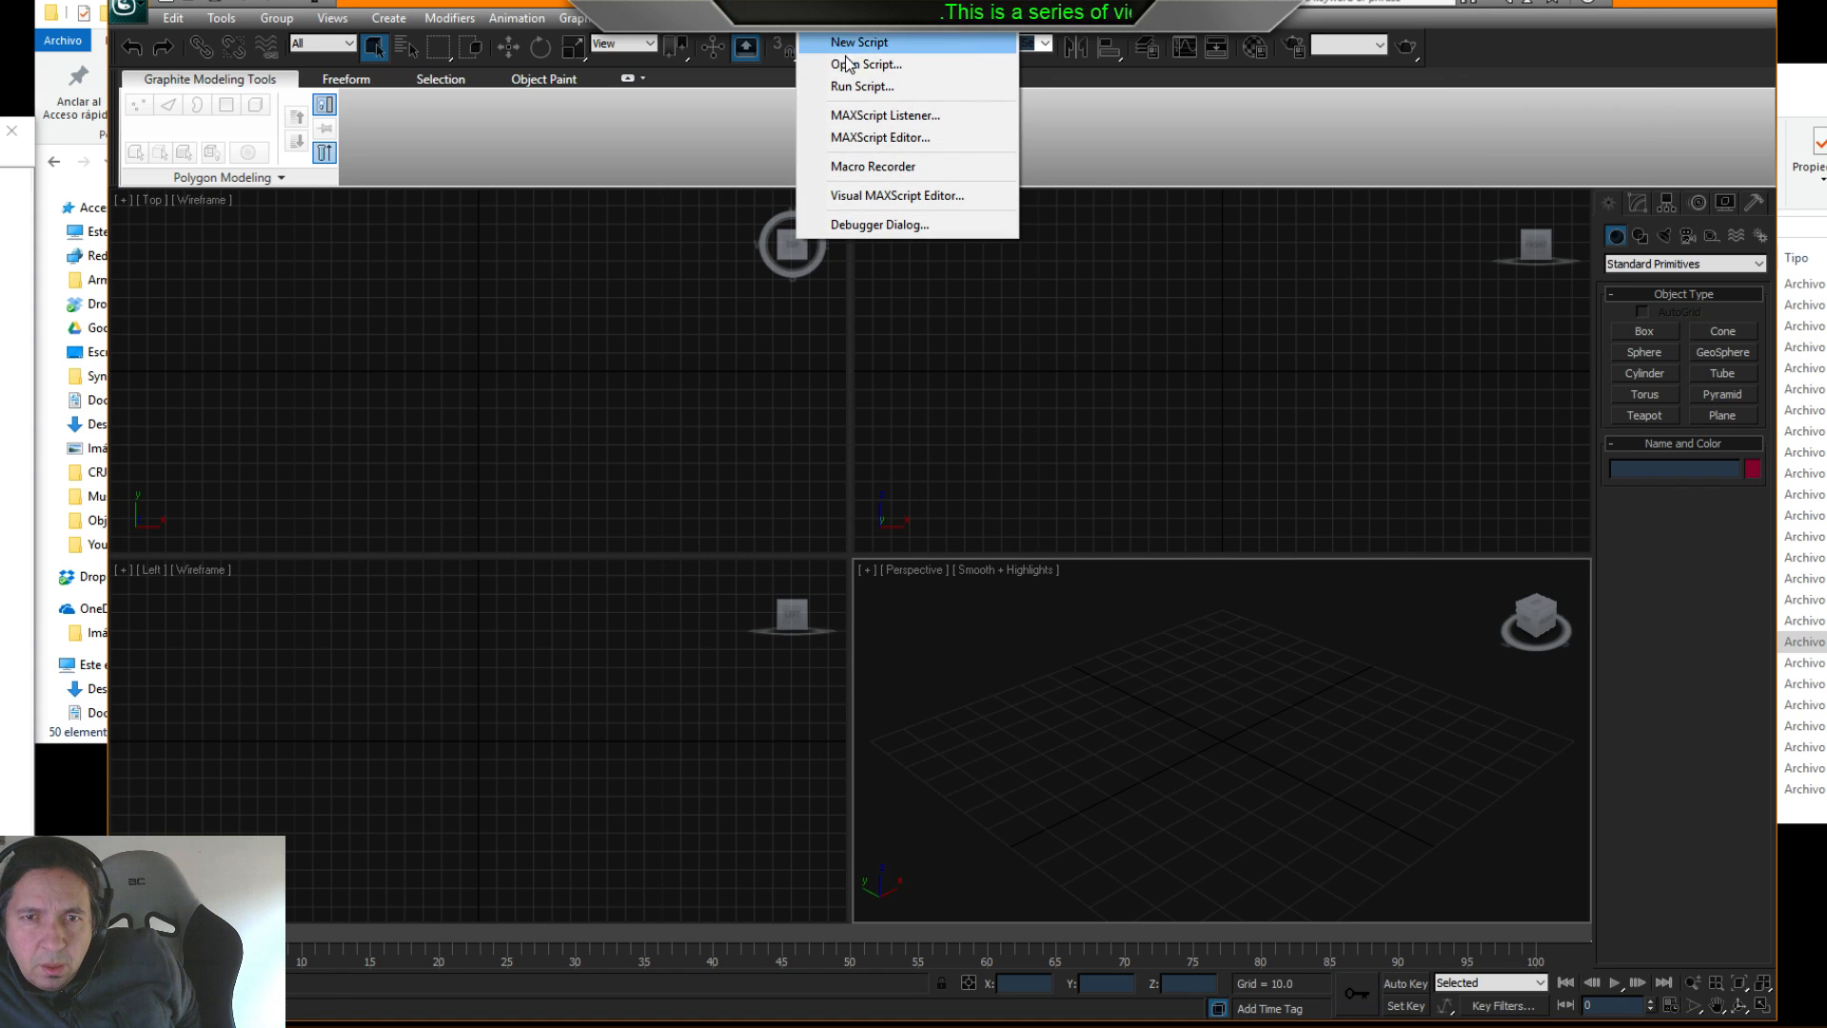
mouse_move(747, 17)
click(788, 42)
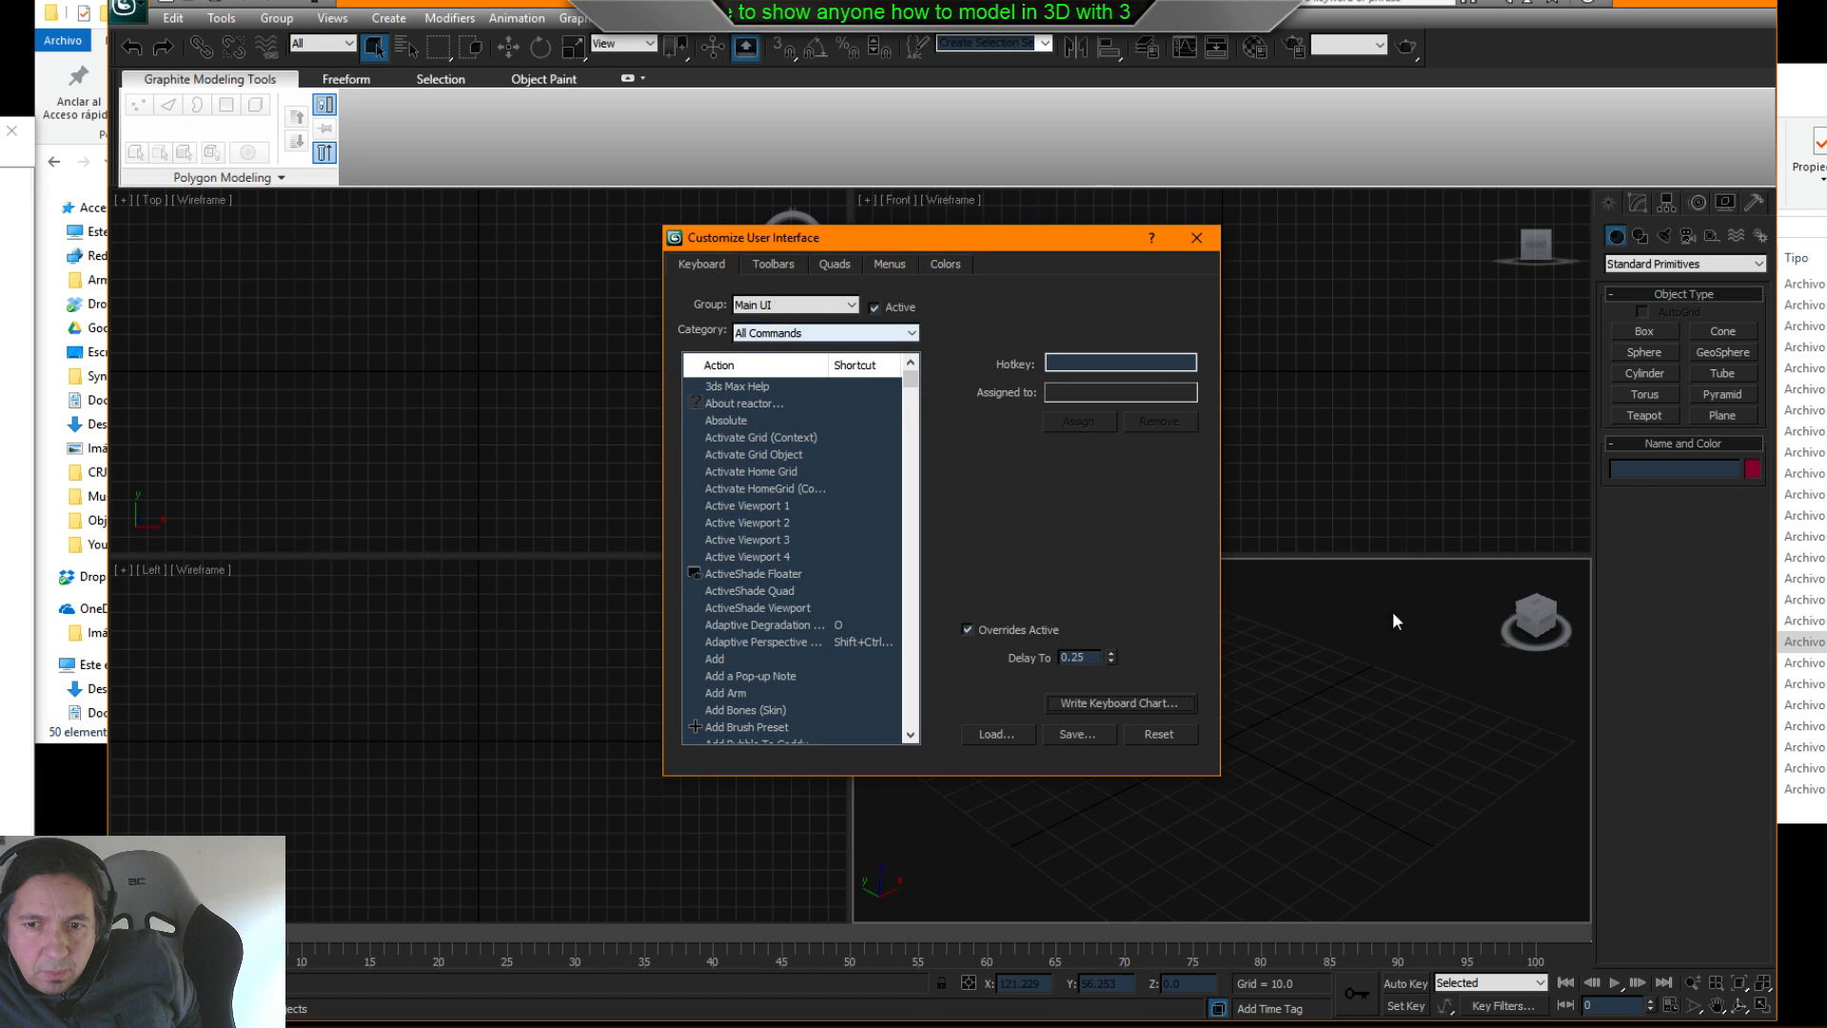
- Check the empty scene's context commands and create a teapot with a radius of about 30.7 in the Perspective viewport
right_click(1378, 633)
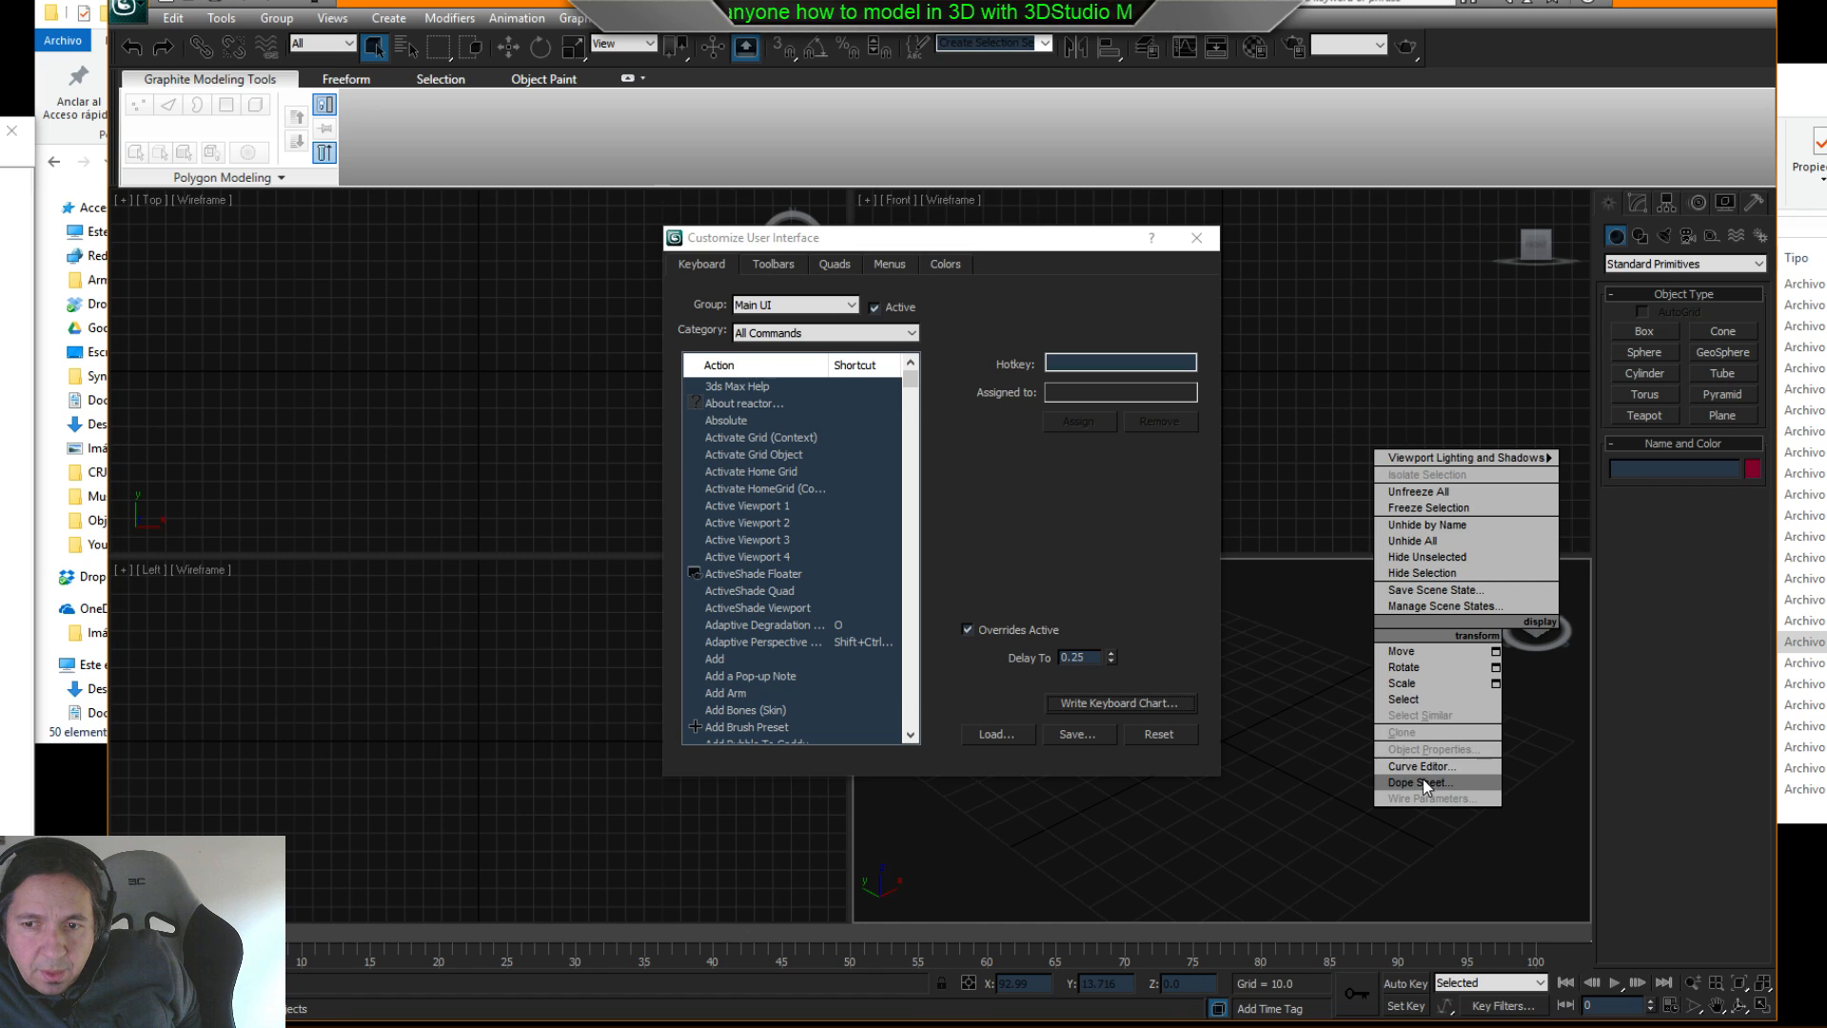
click(1535, 356)
click(1644, 415)
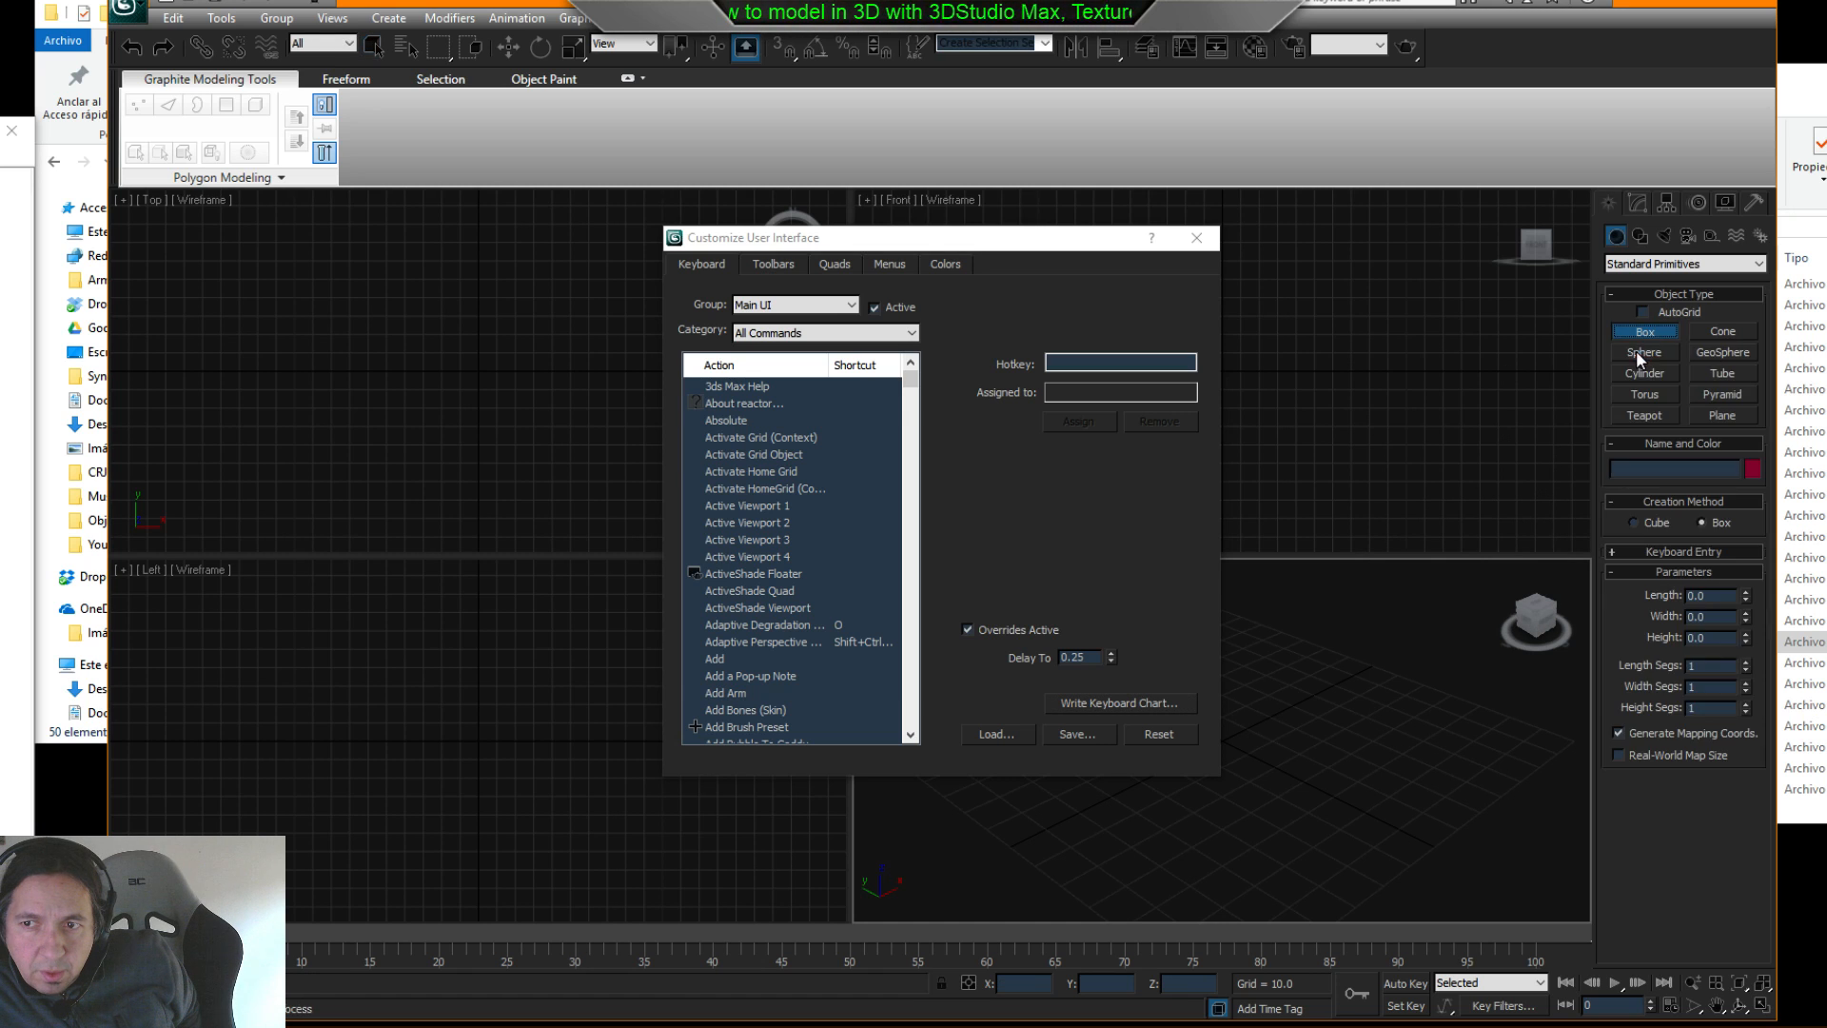
drag(1355, 748, 1437, 771)
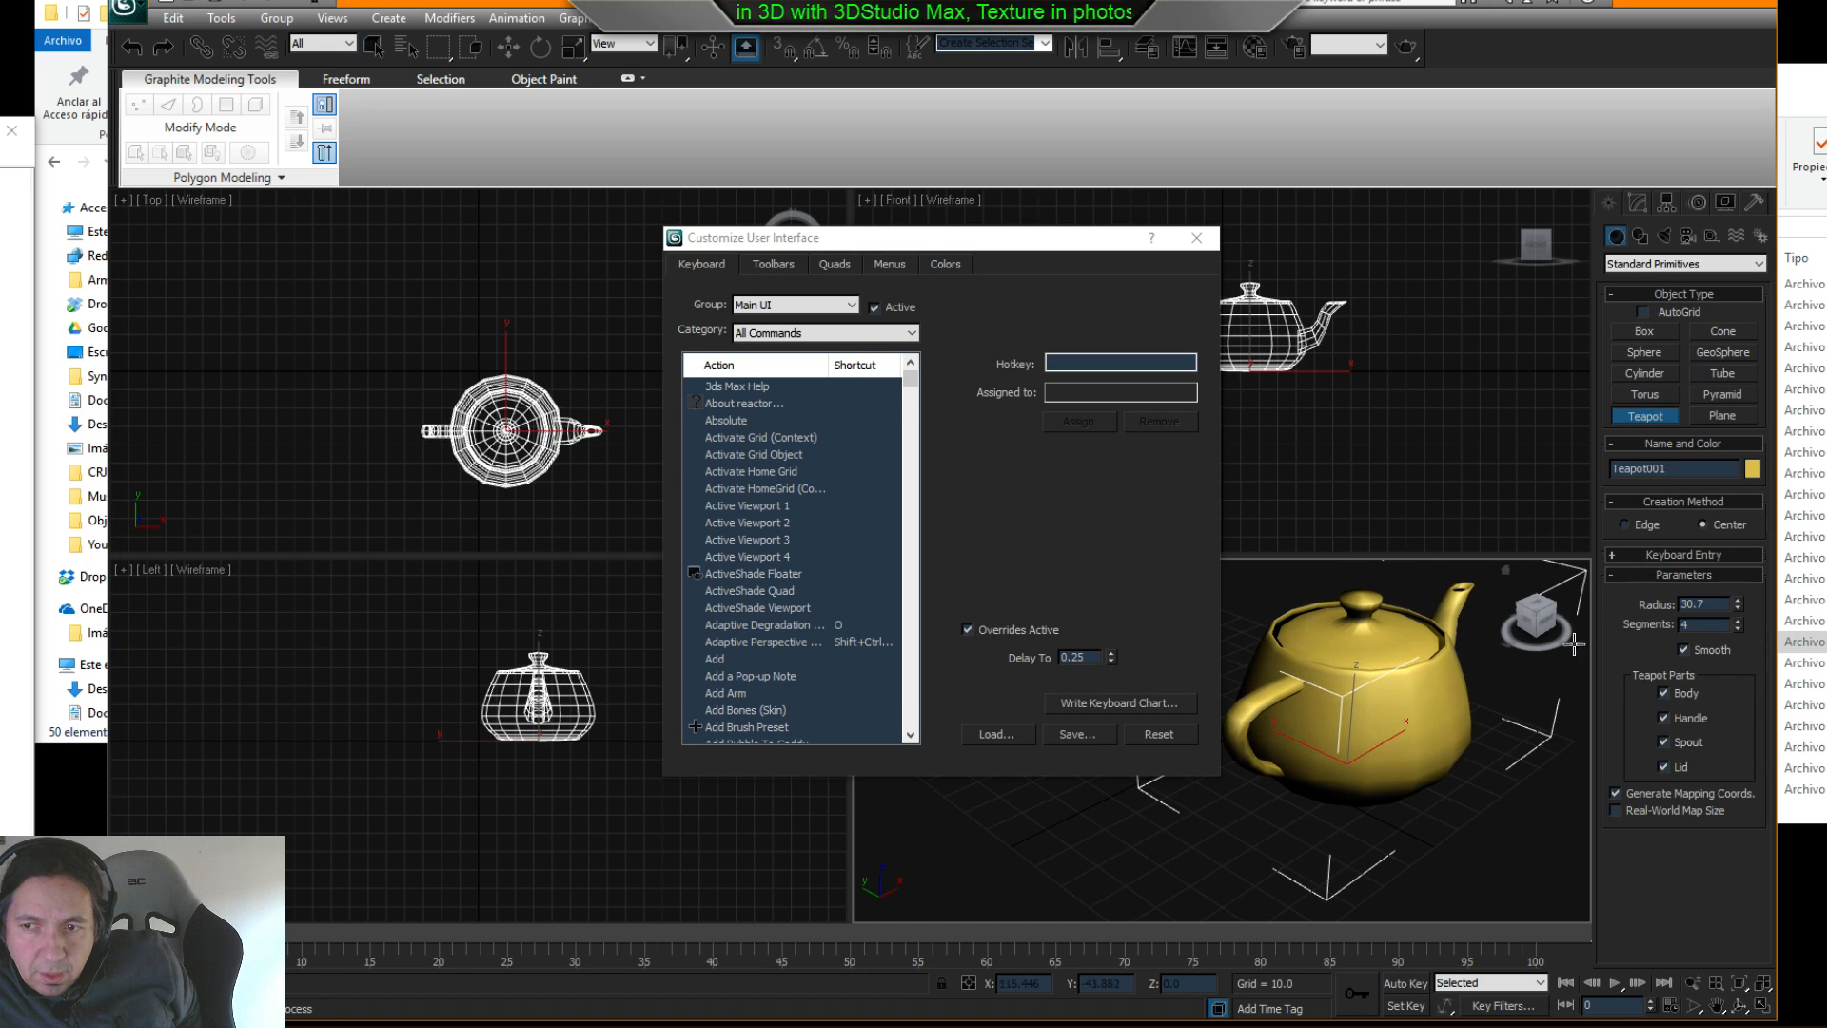
- Add an Edit Poly modifier to the teapot, select vertices on its body, and check the context commands offered for them
click(1635, 202)
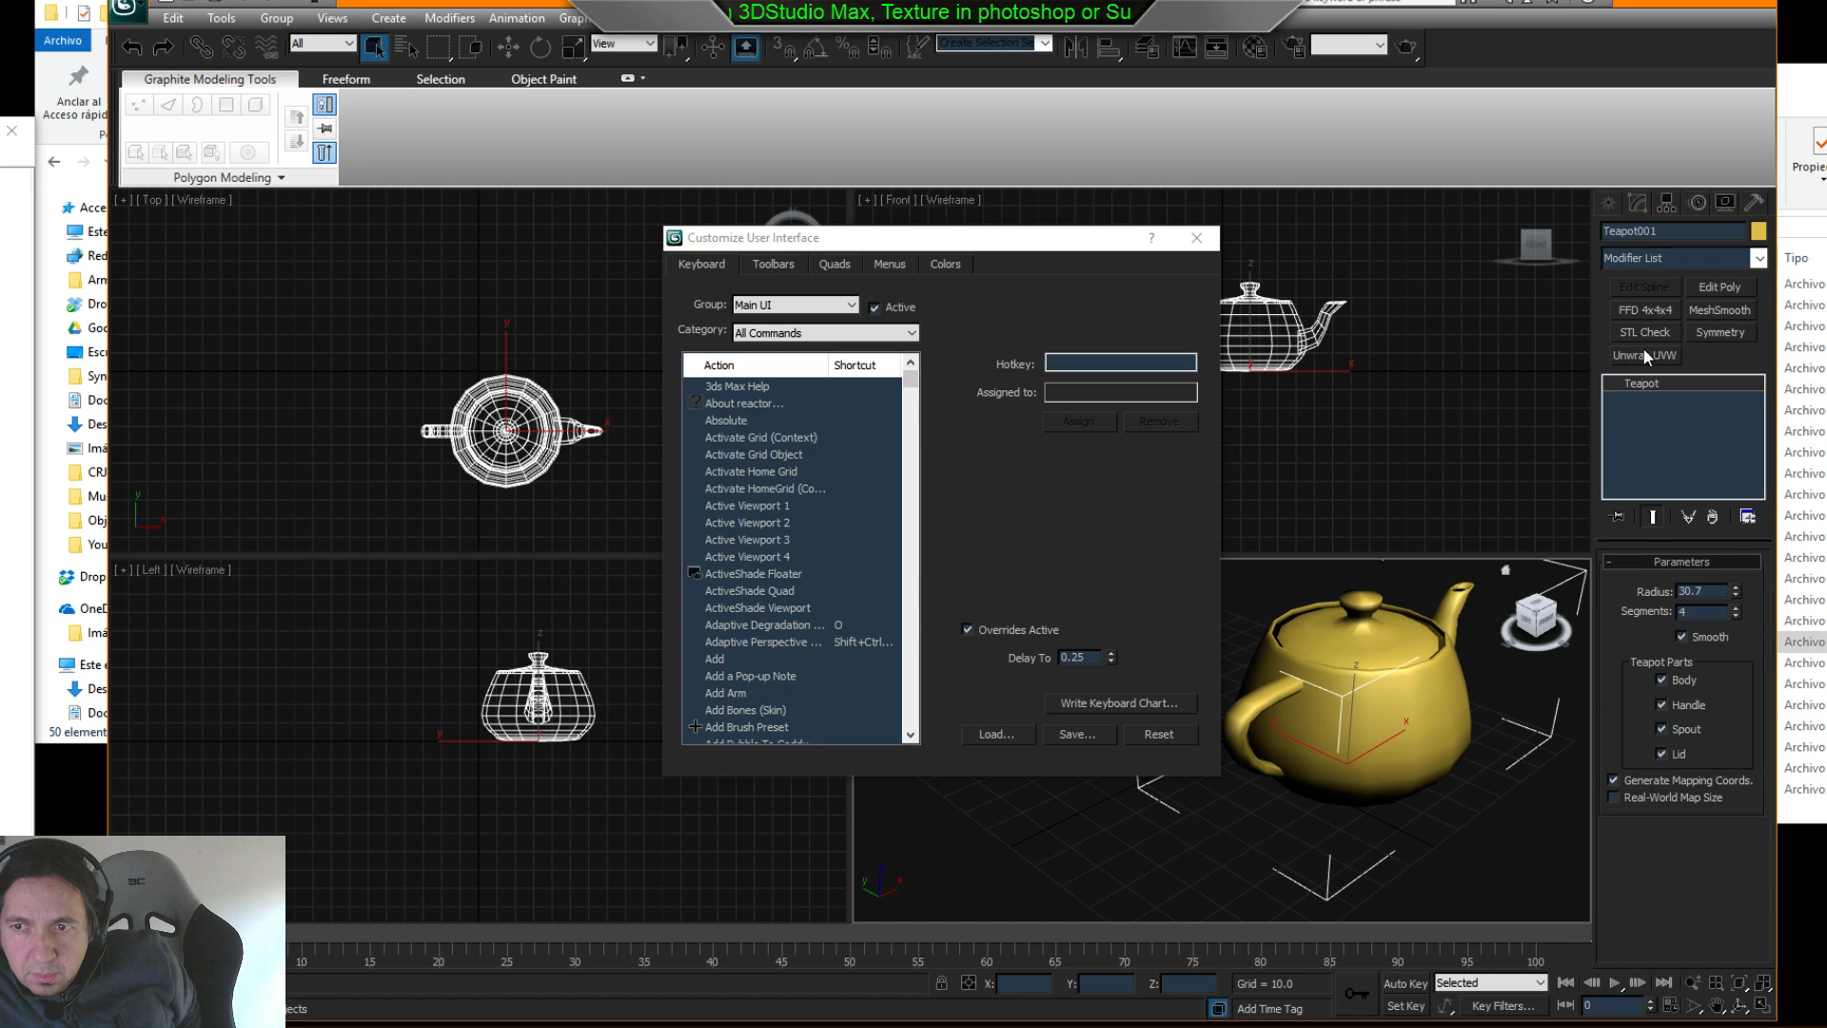
click(1722, 289)
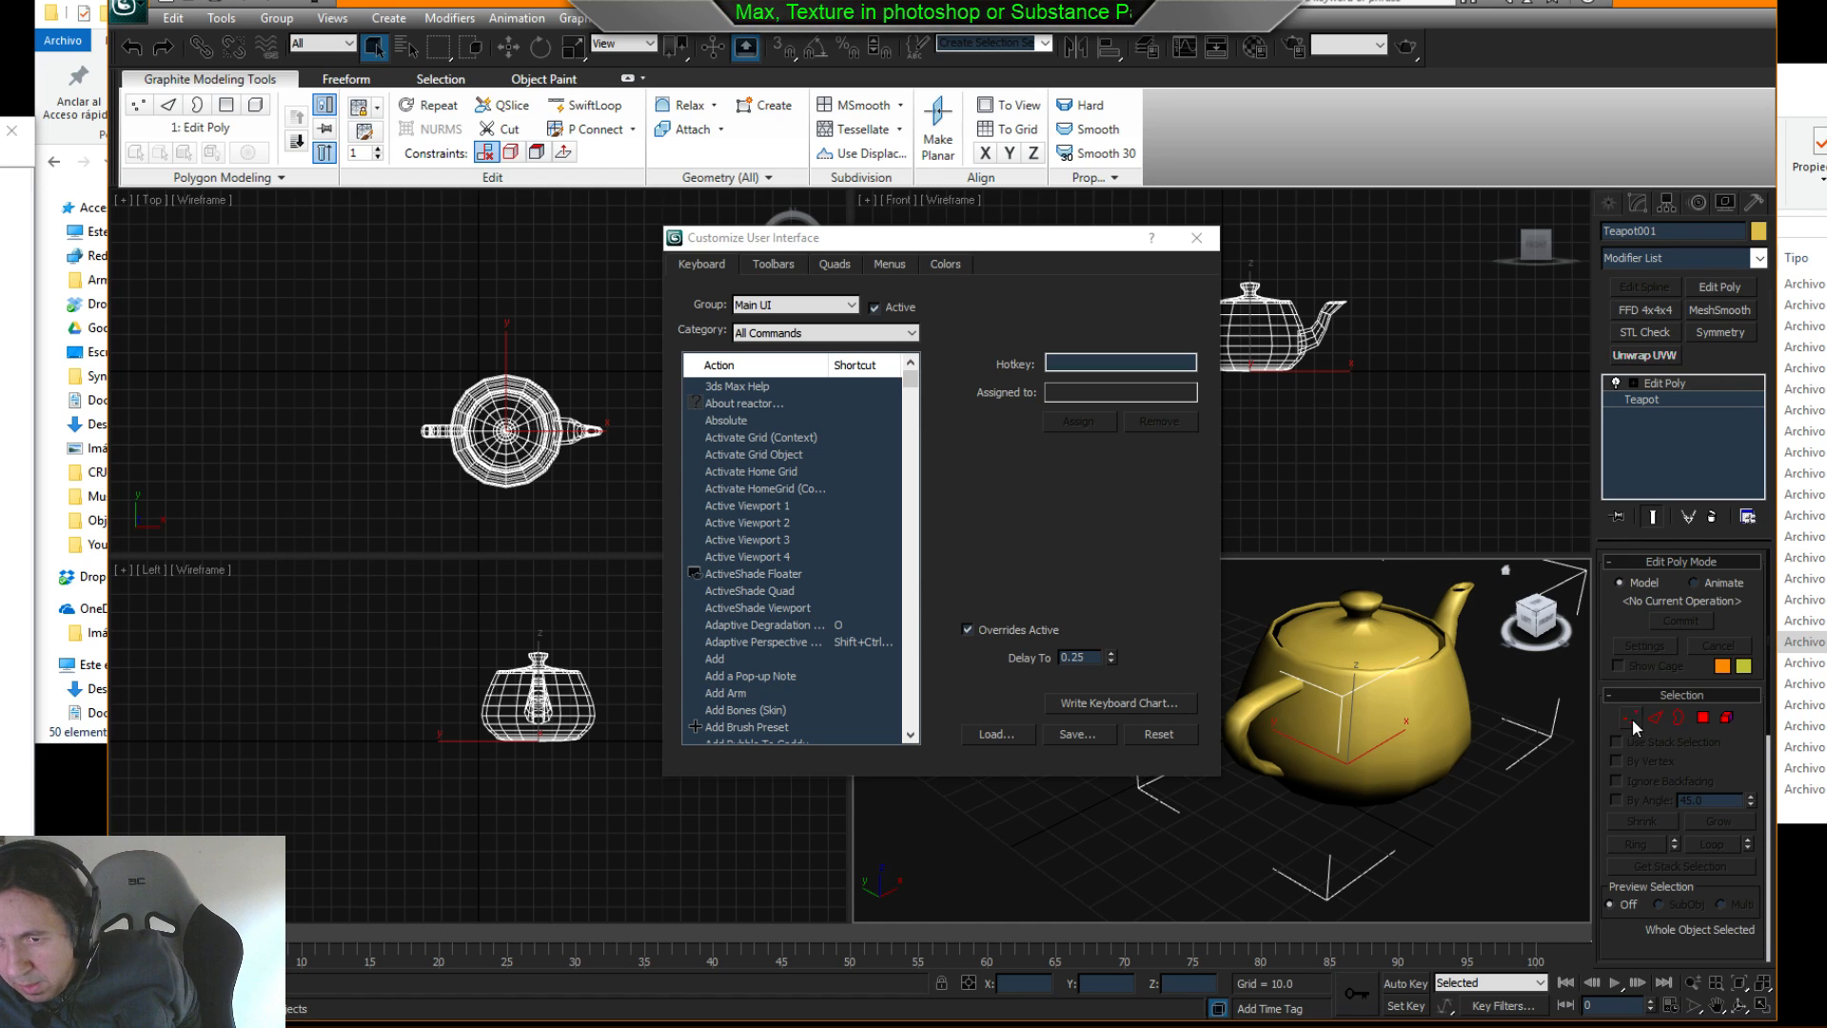
click(1372, 707)
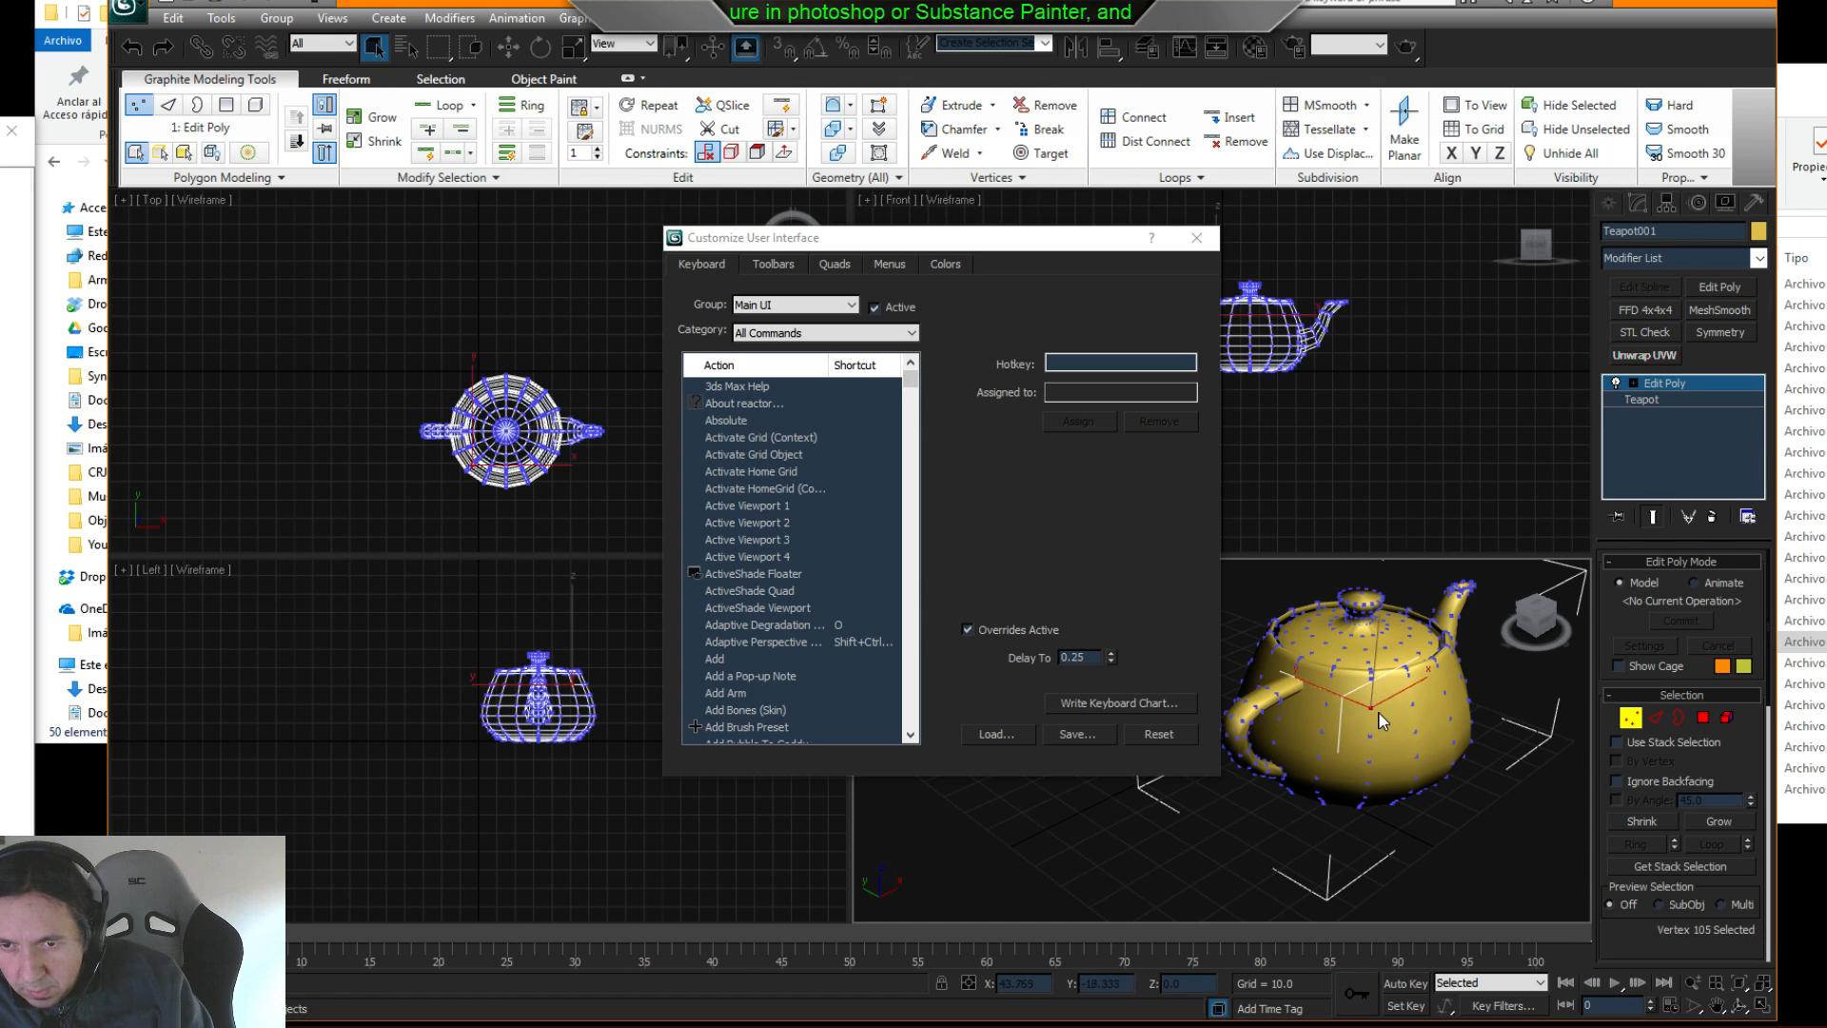
right_click(1413, 702)
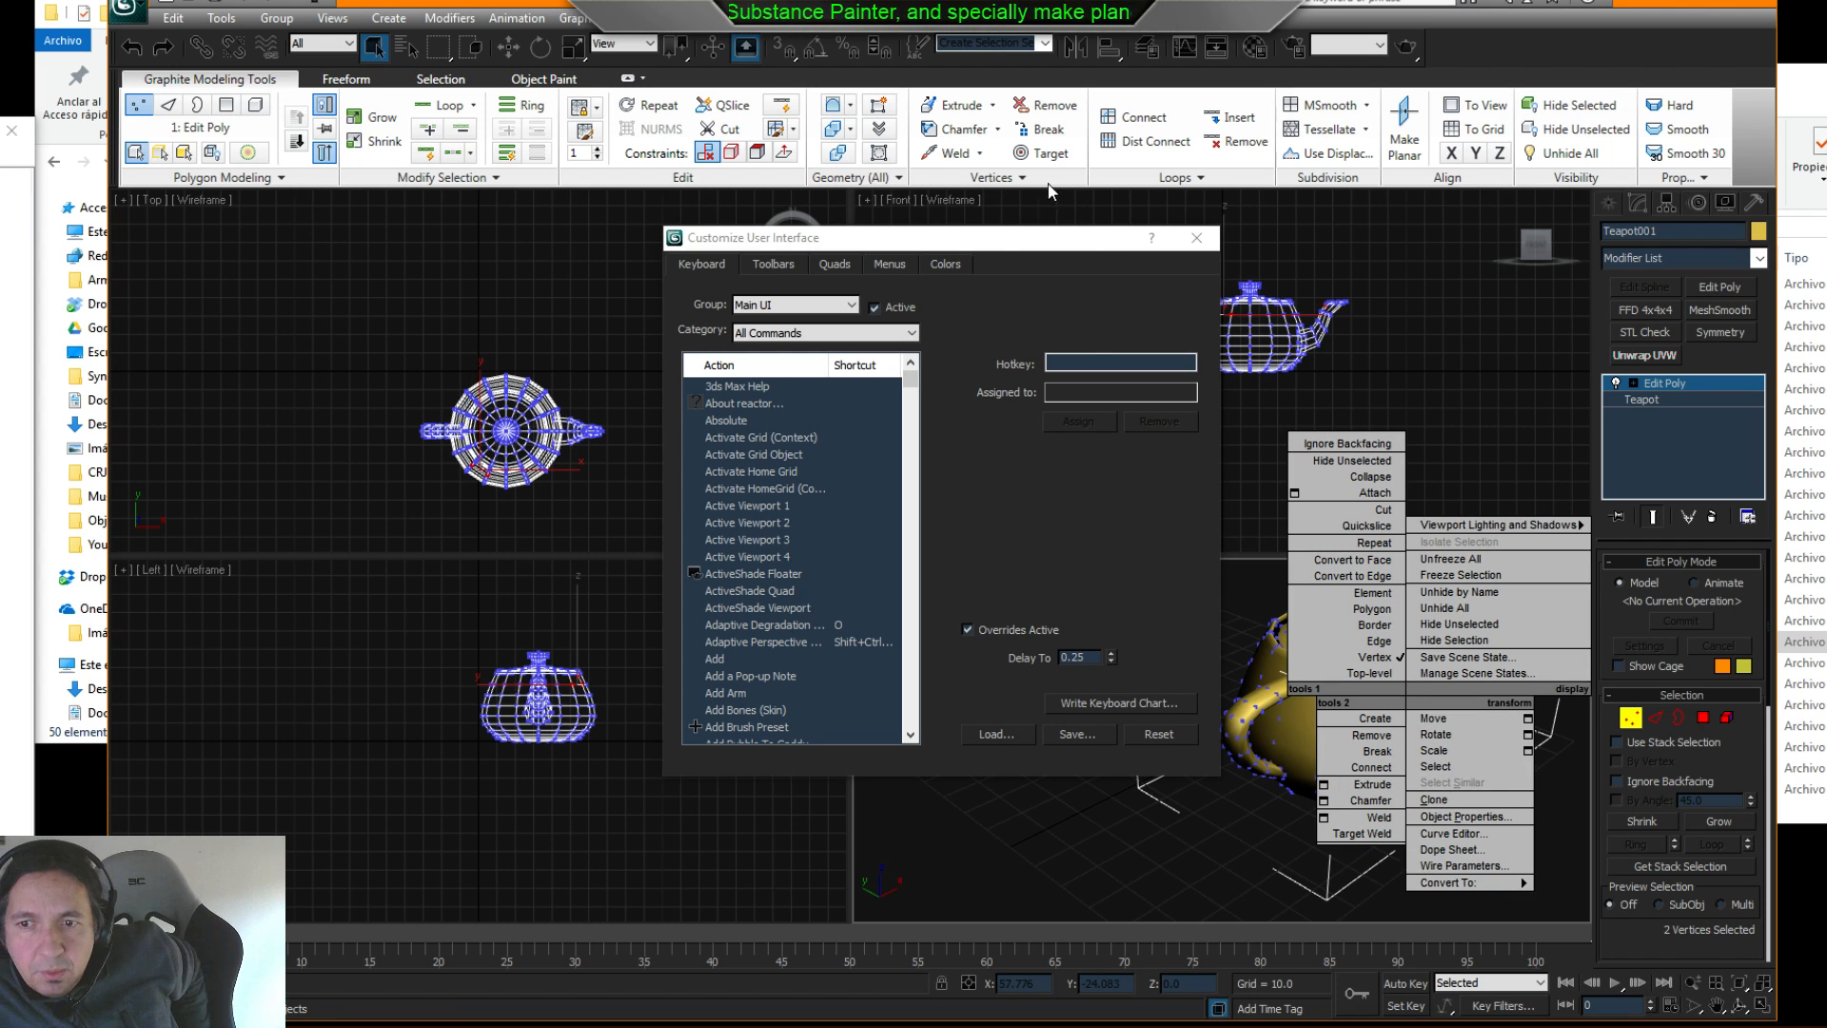
click(993, 246)
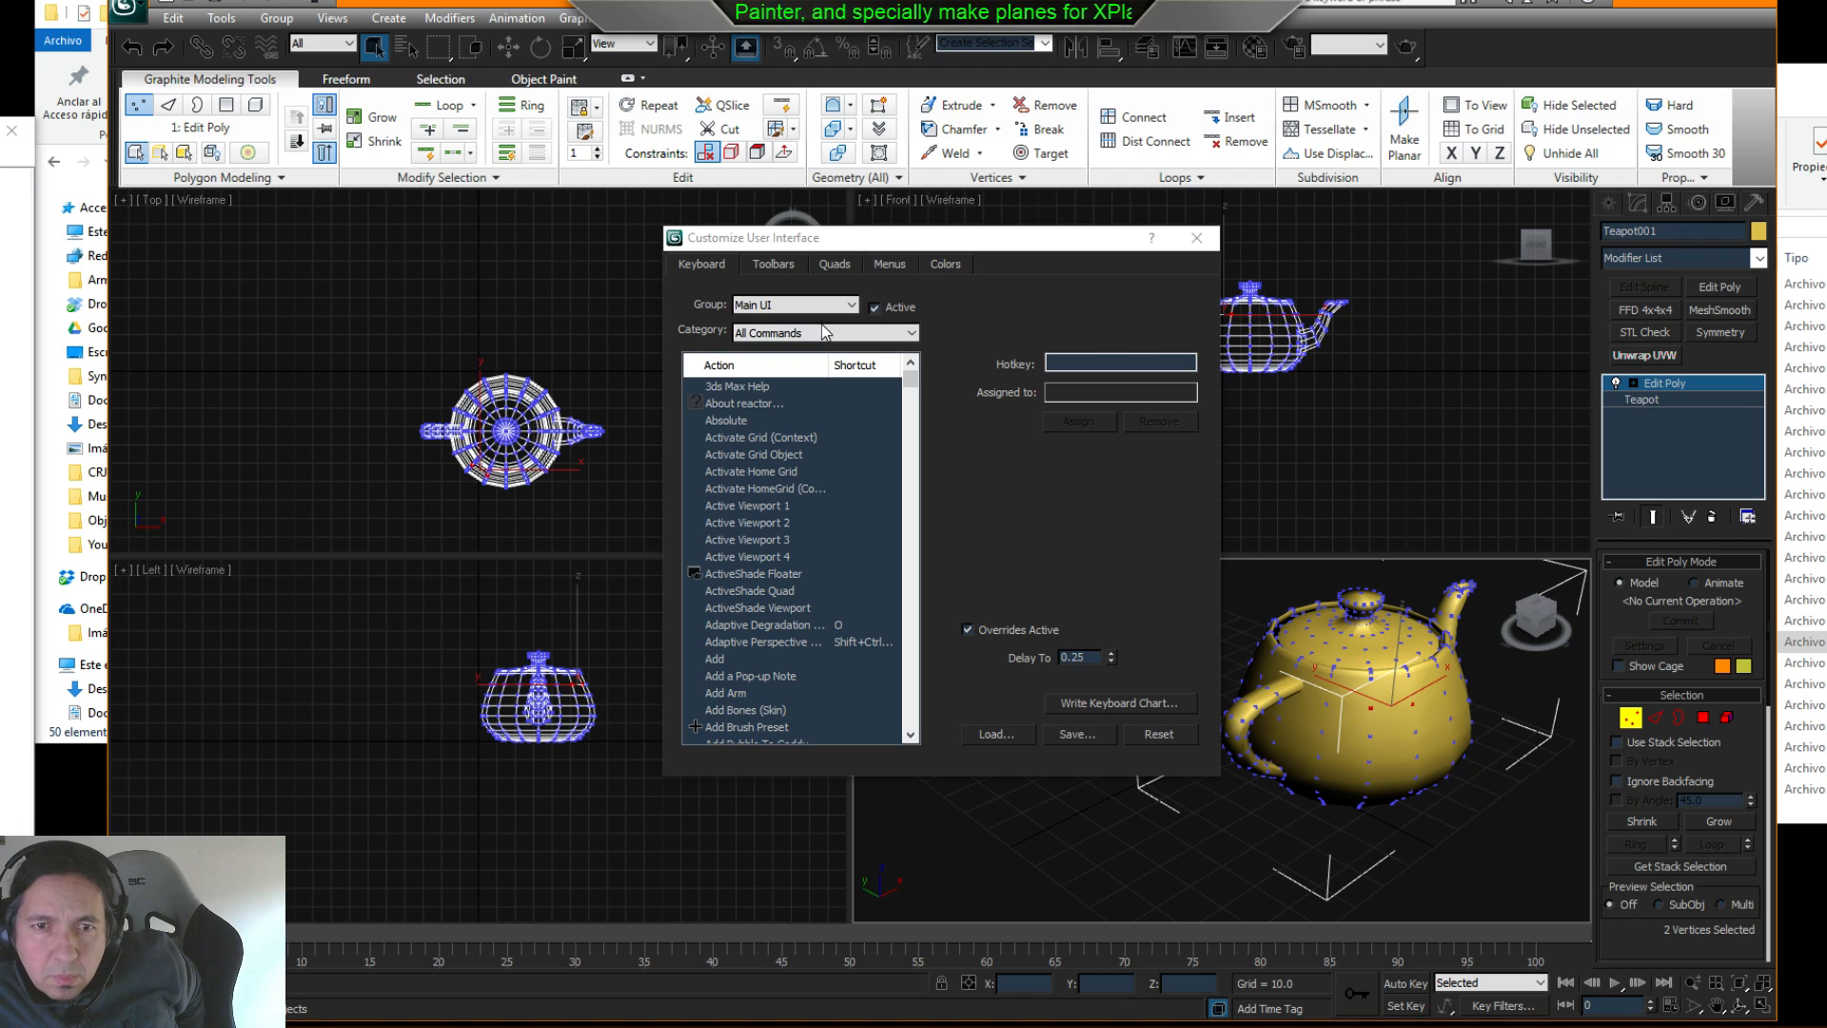
- Look through the Main UI command categories for leftover exporter entries, and close the Customize User Interface dialog
click(910, 332)
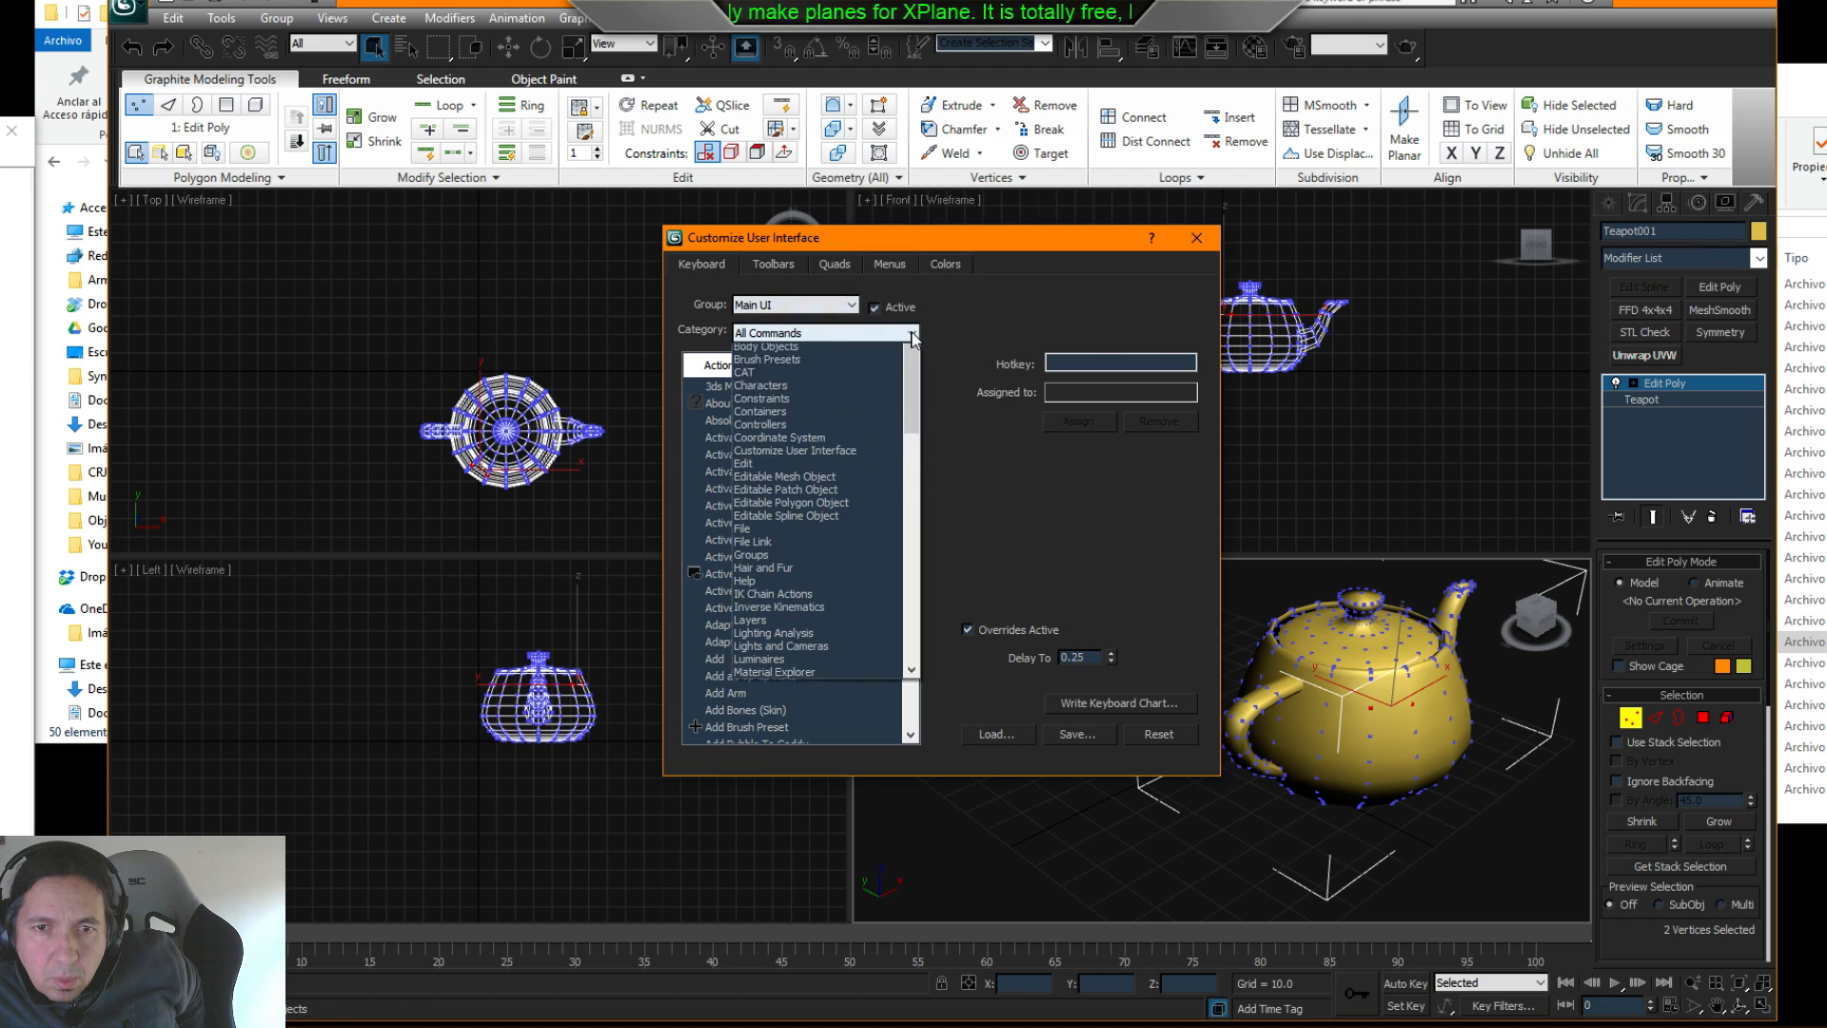
scroll(870, 460, down, 5)
scroll(870, 461, down, 15)
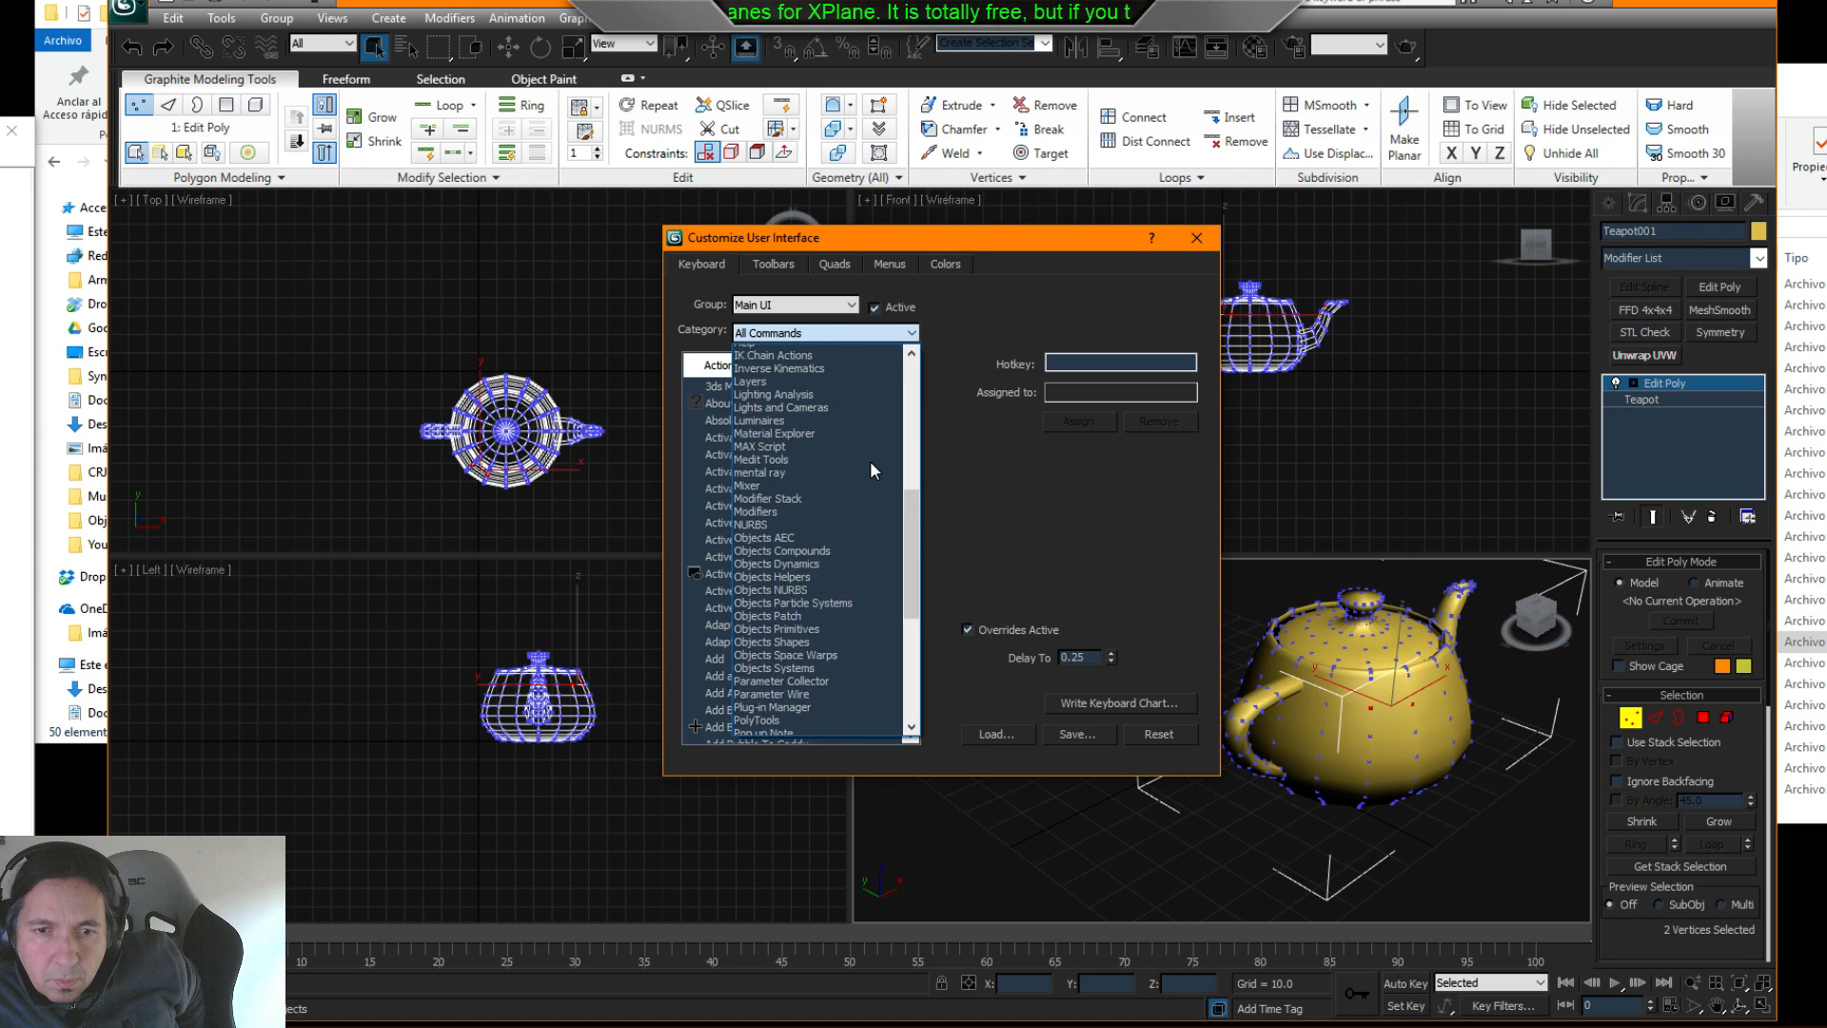
scroll(870, 461, down, 1)
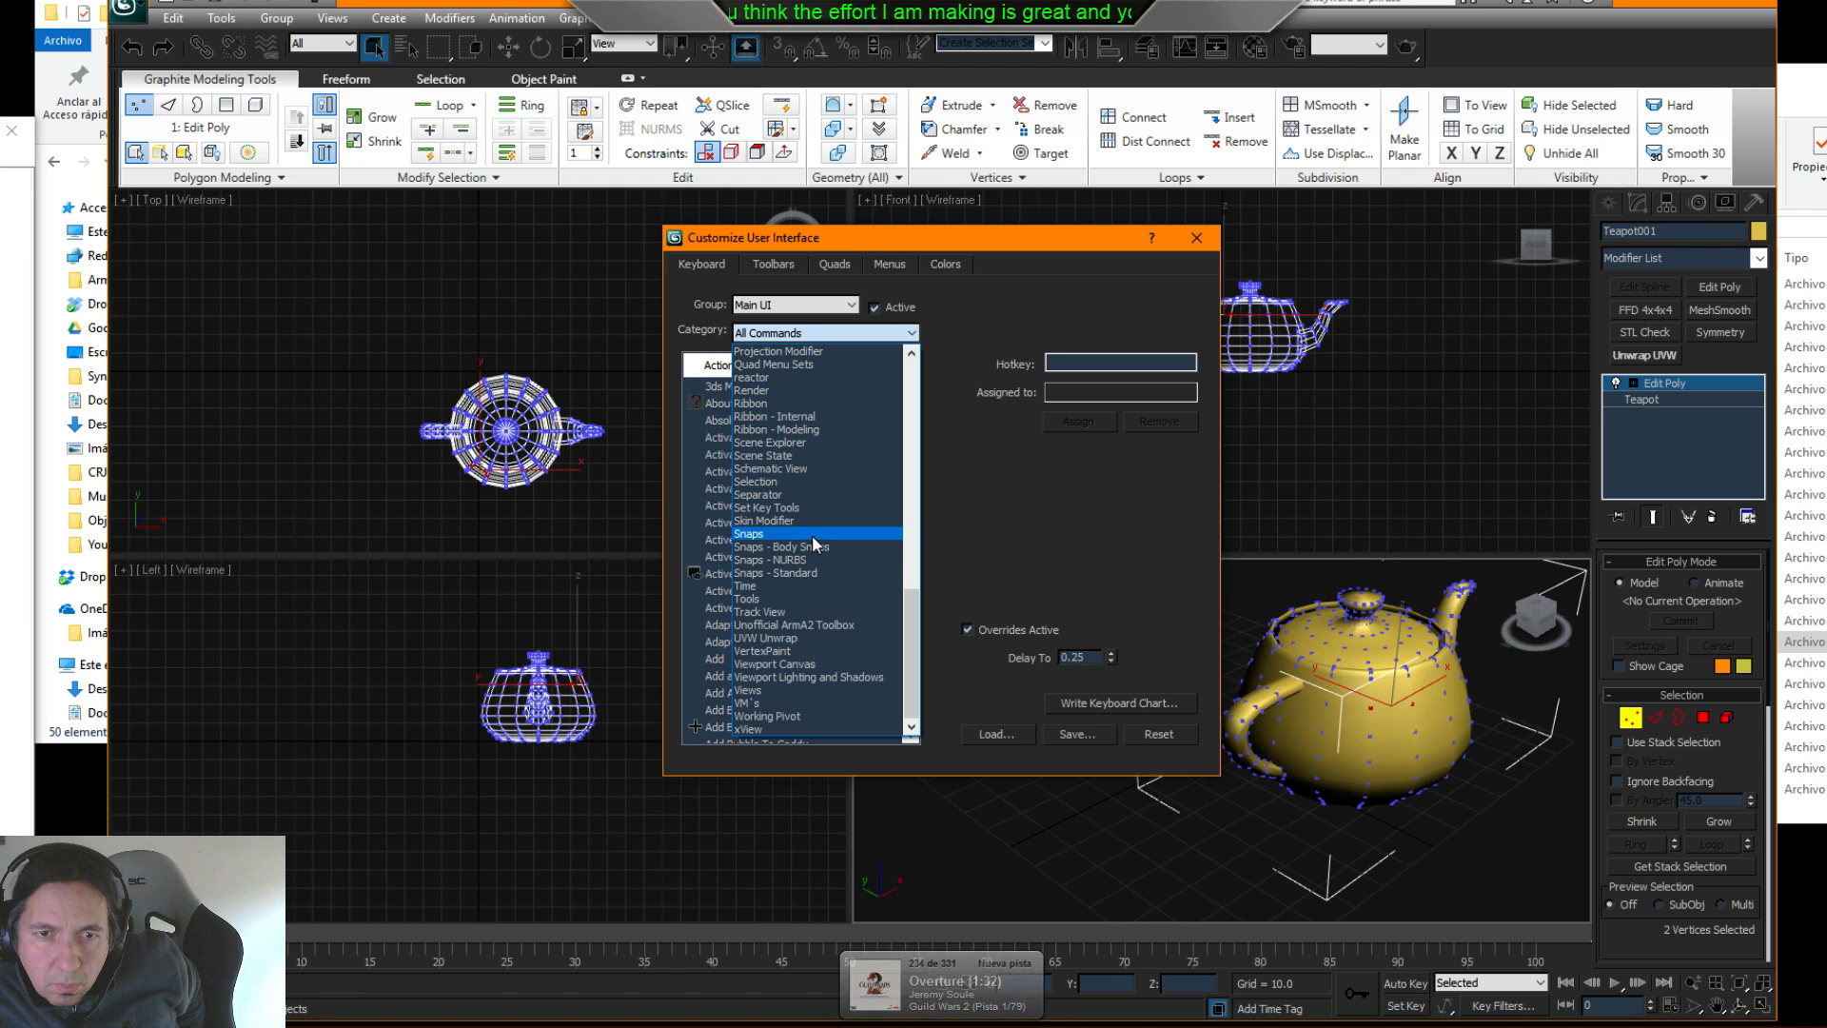
scroll(813, 534, up, 4)
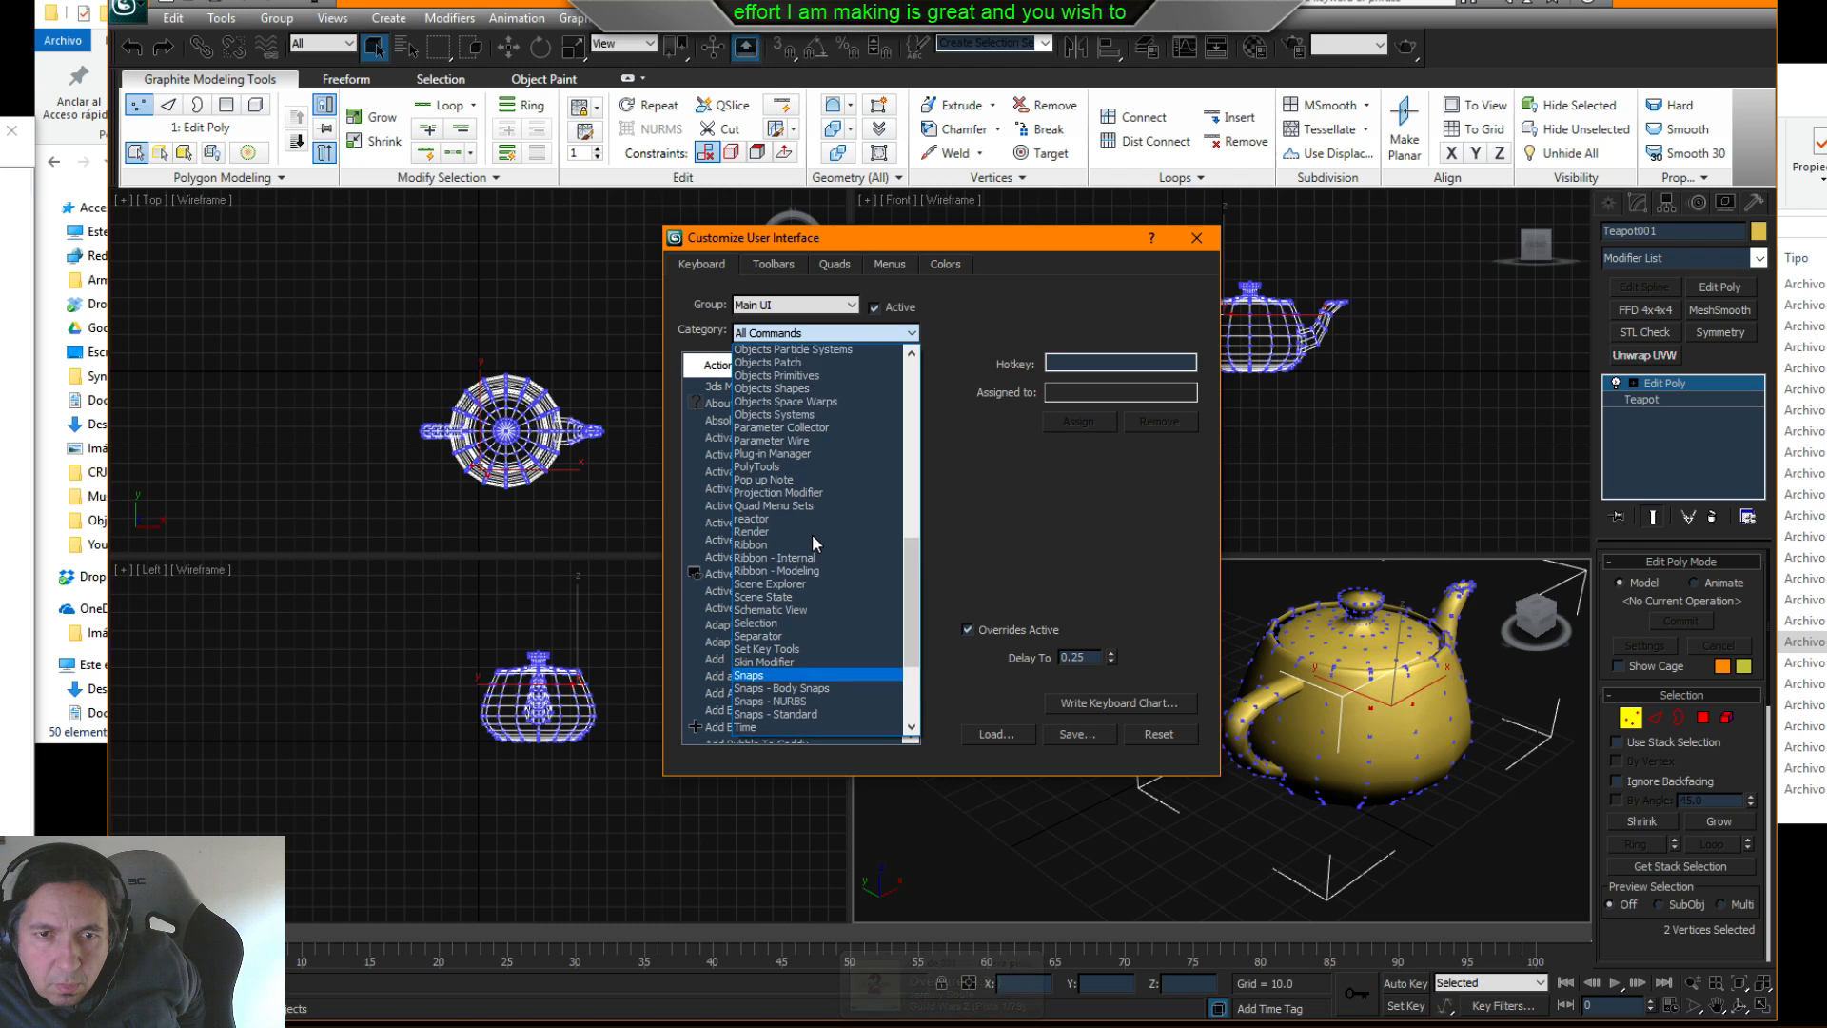
scroll(813, 536, up, 4)
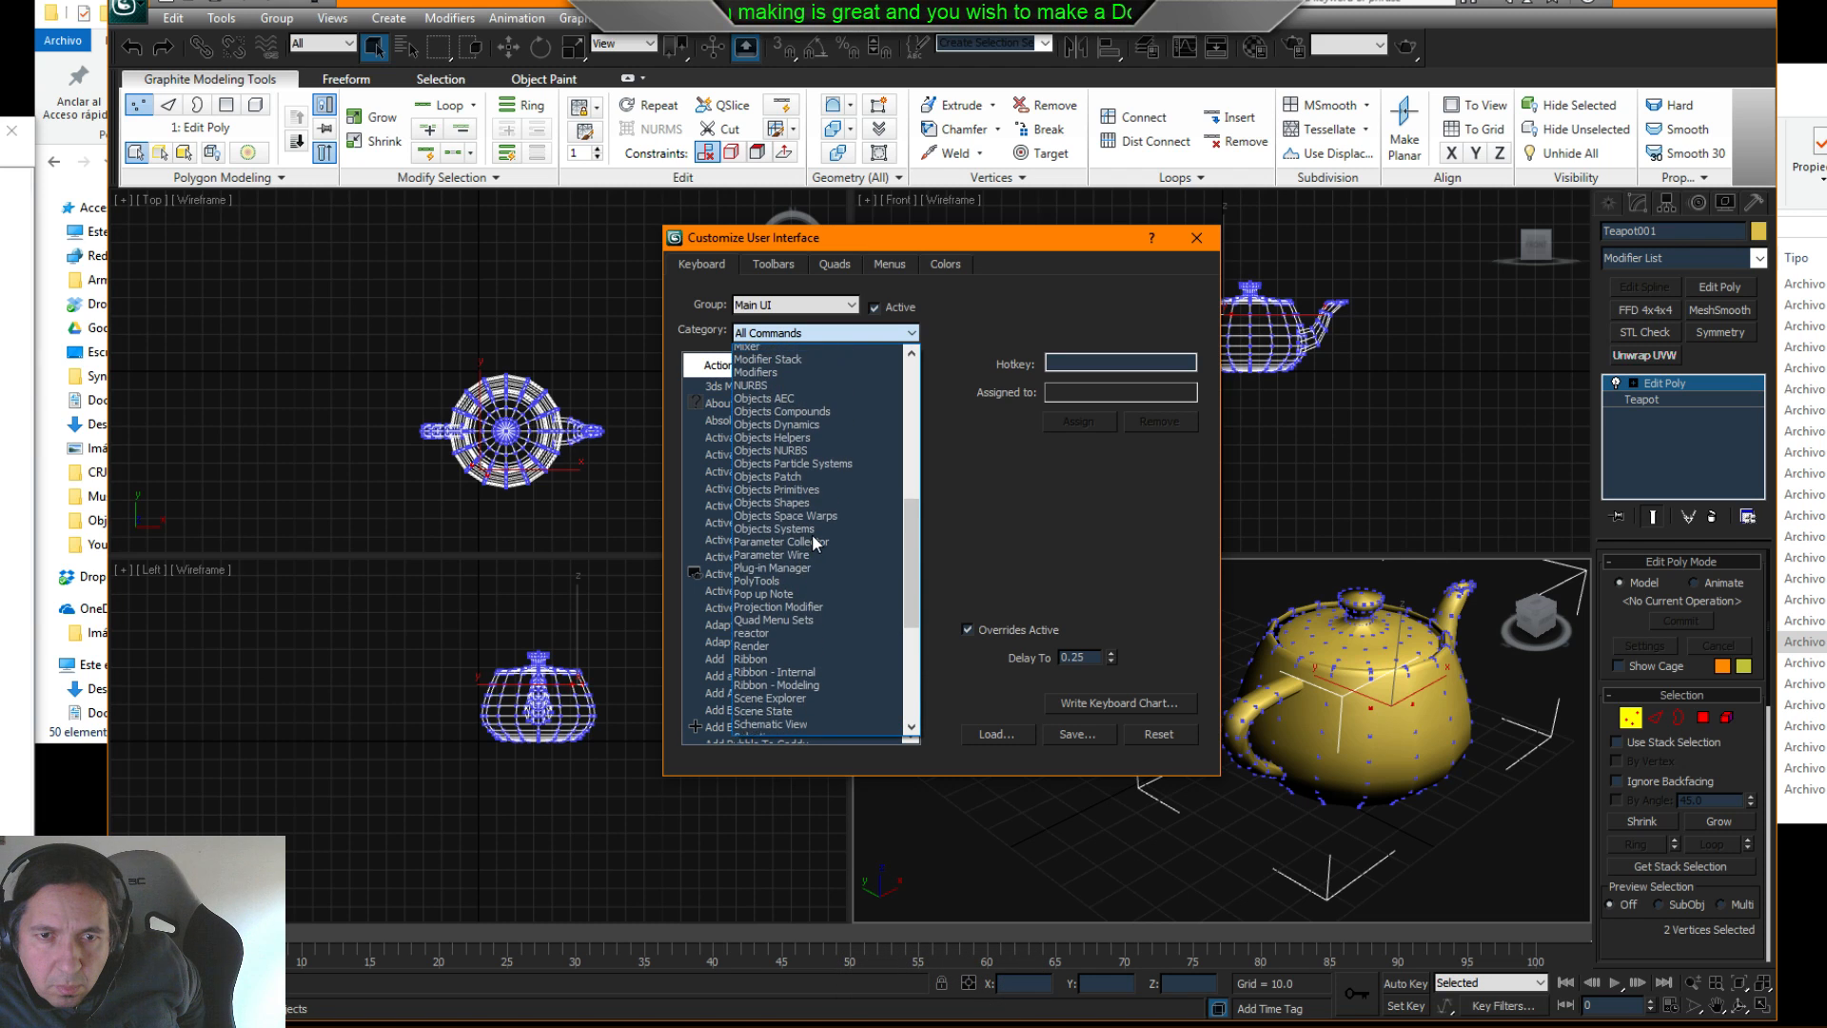
scroll(813, 534, up, 3)
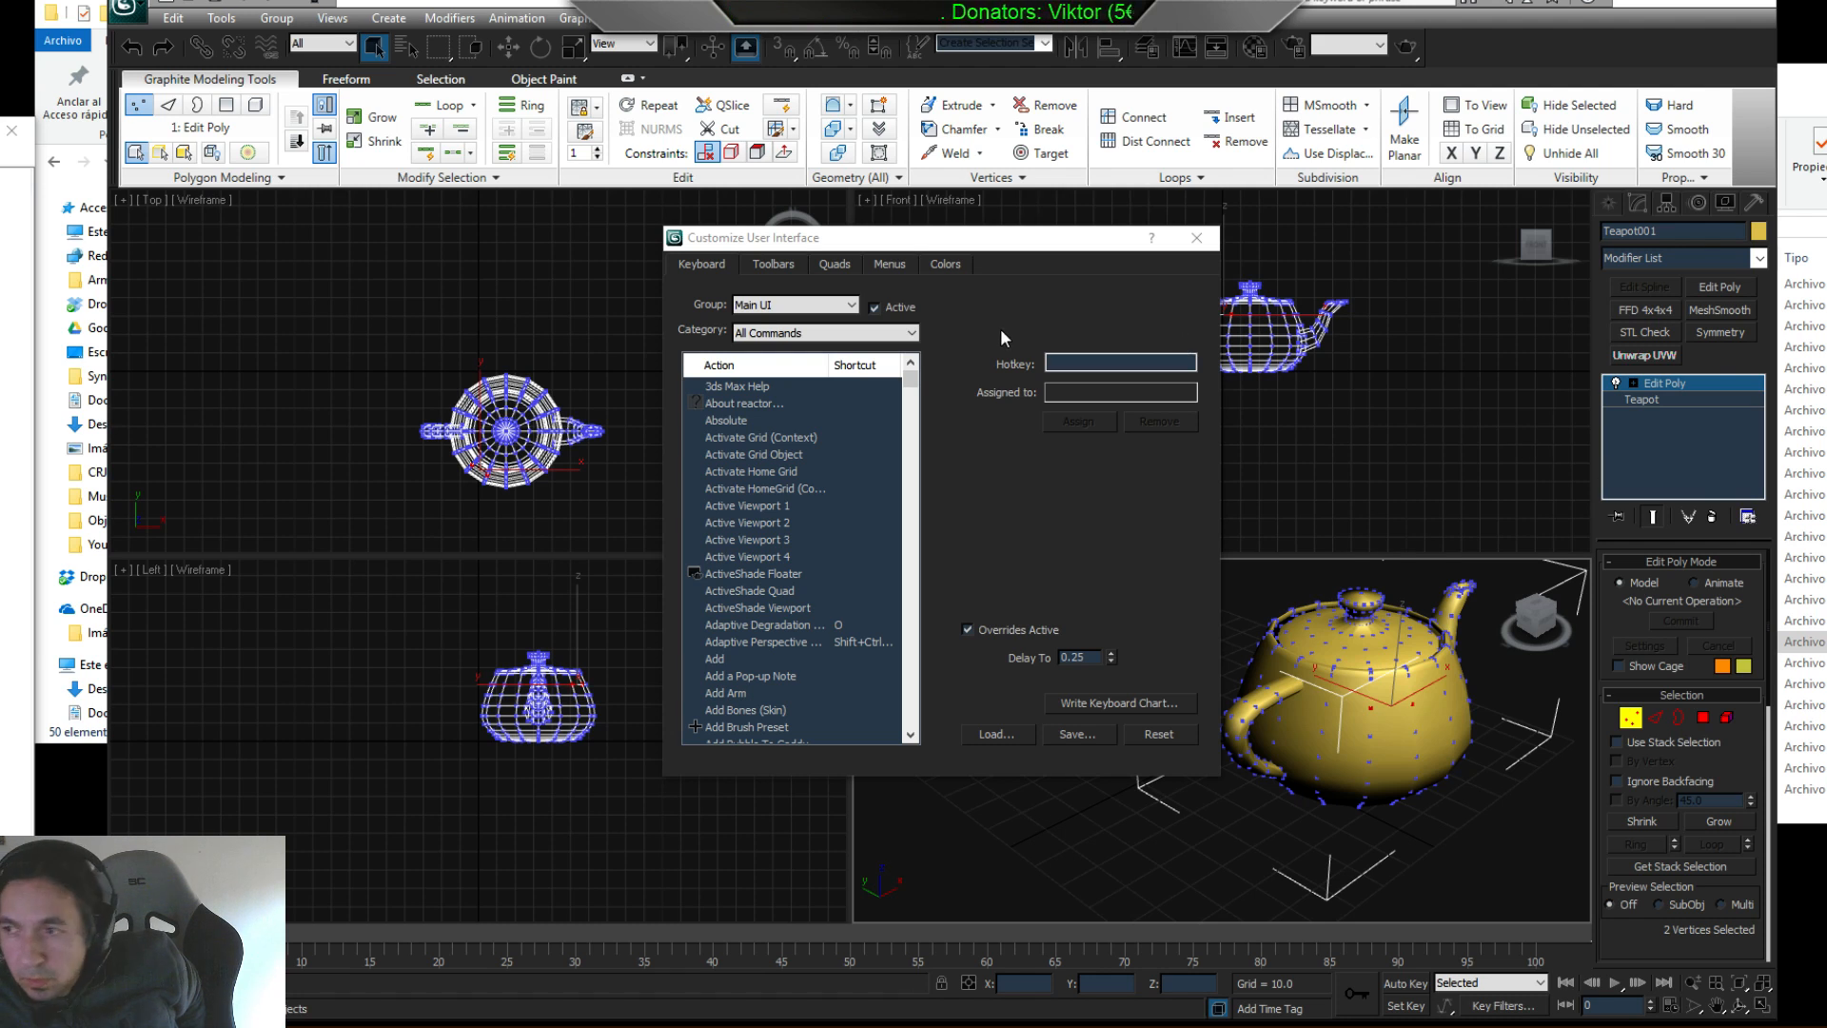
click(786, 331)
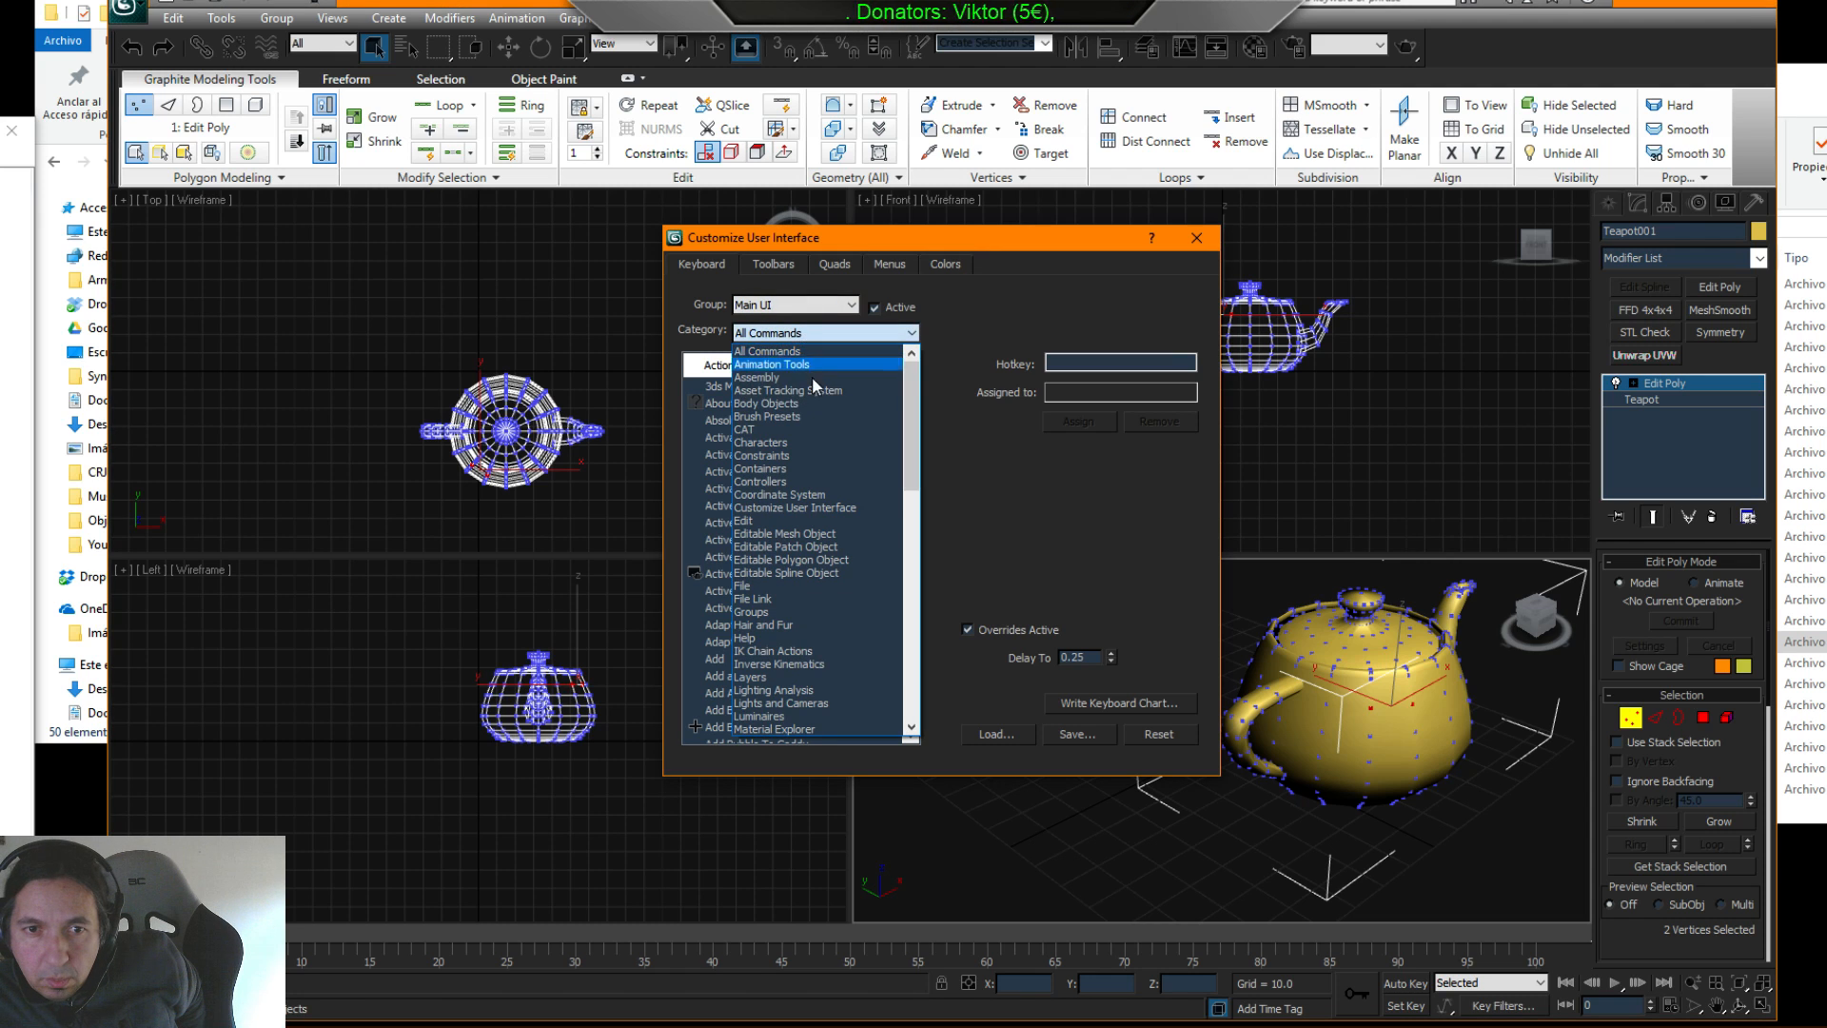
scroll(816, 443, down, 1)
scroll(814, 444, down, 3)
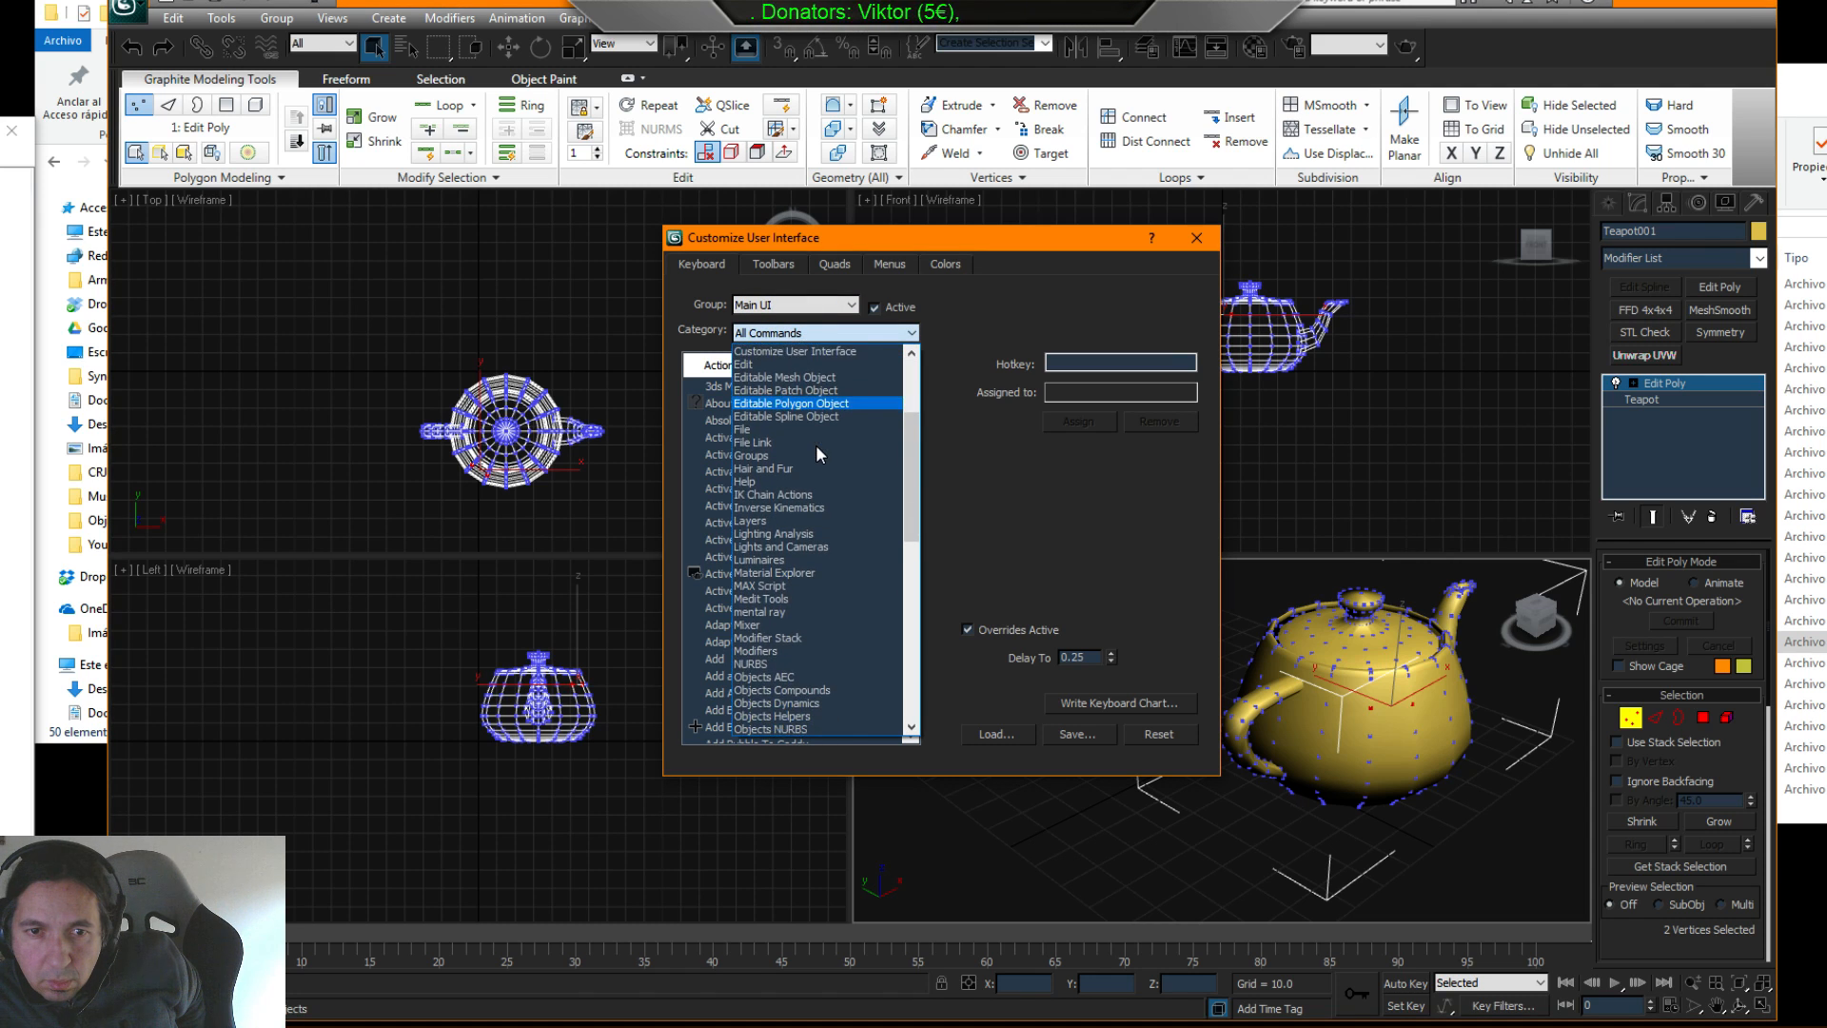
scroll(815, 448, down, 6)
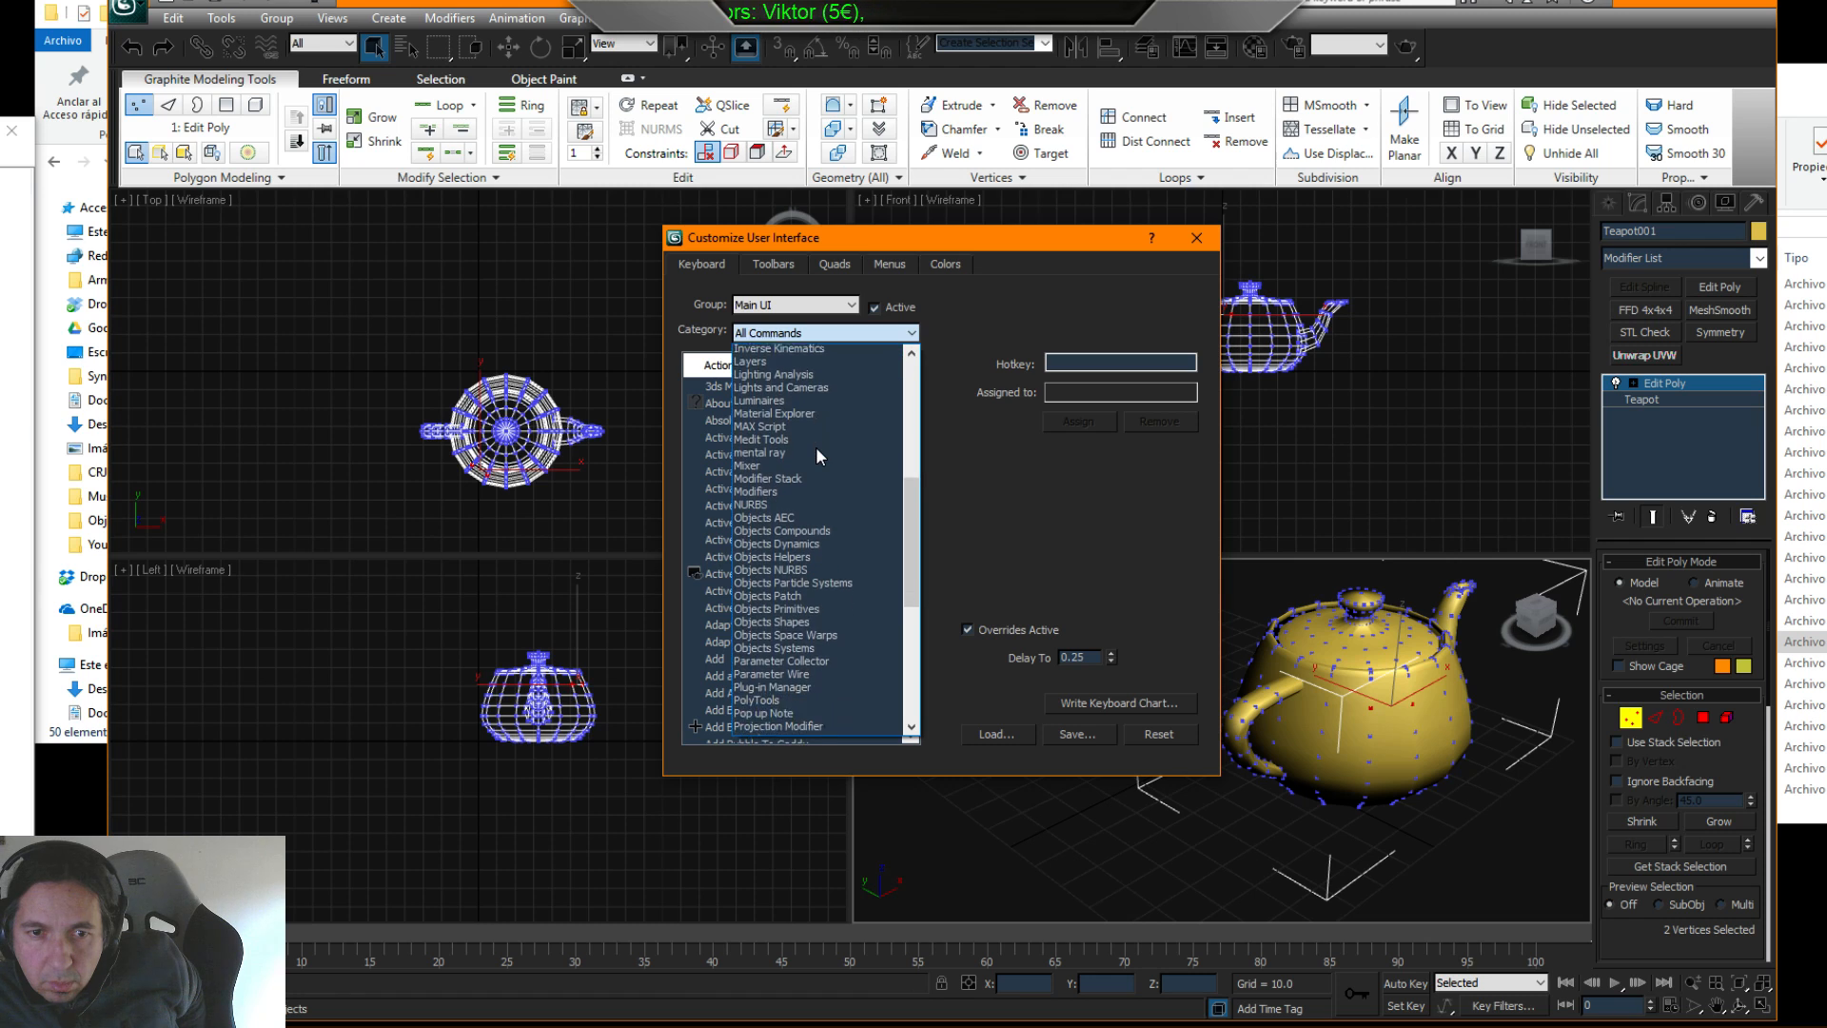
scroll(814, 447, down, 1)
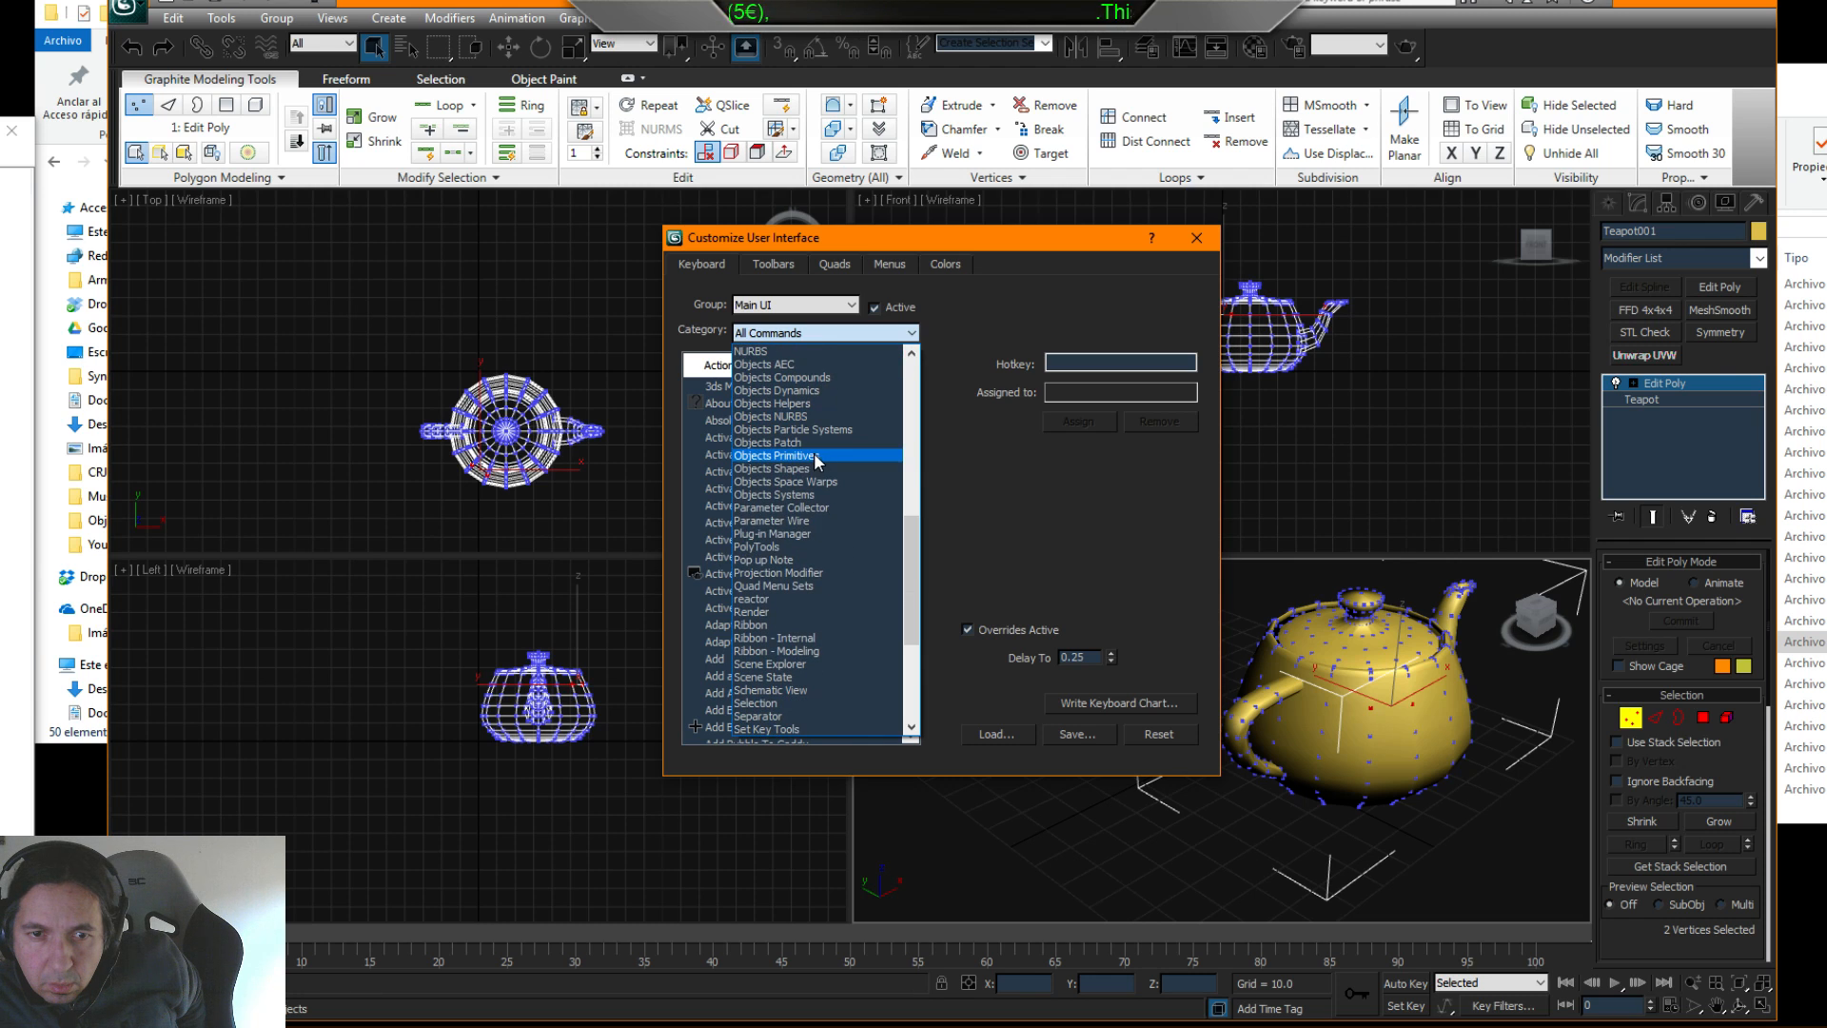
scroll(765, 652, down, 2)
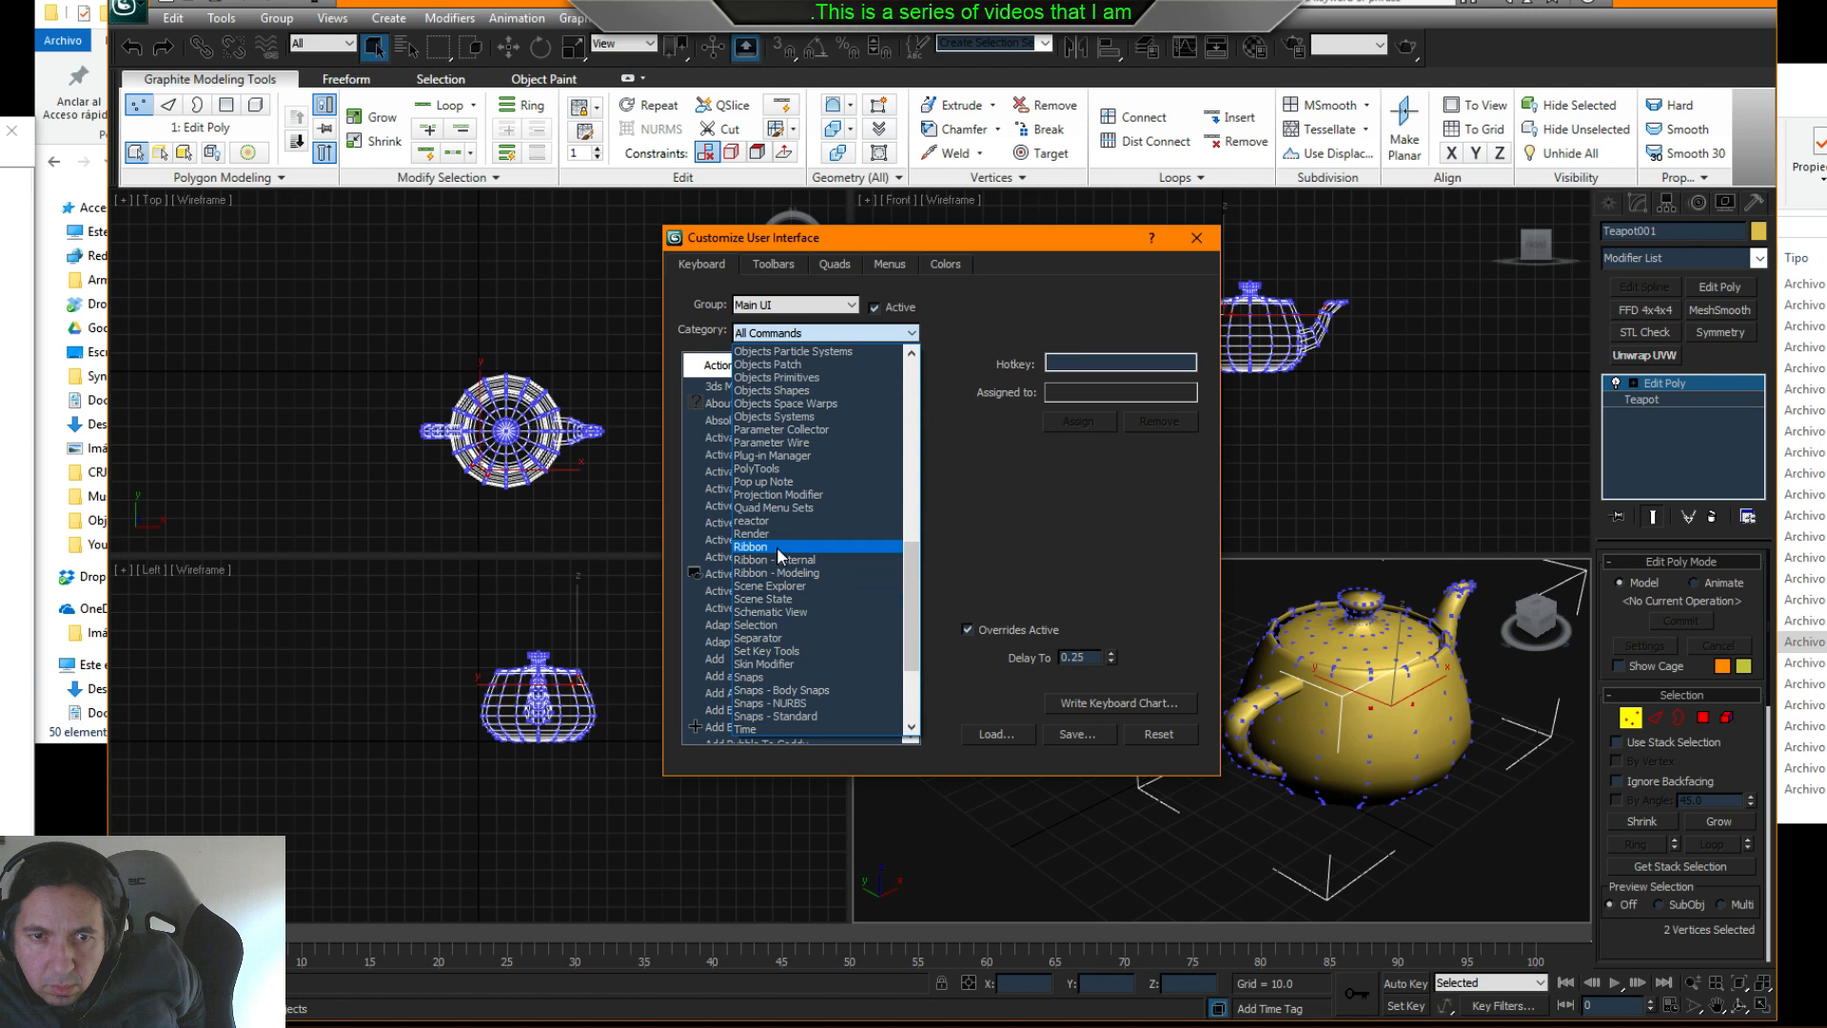
scroll(782, 671, down, 1)
scroll(786, 661, down, 2)
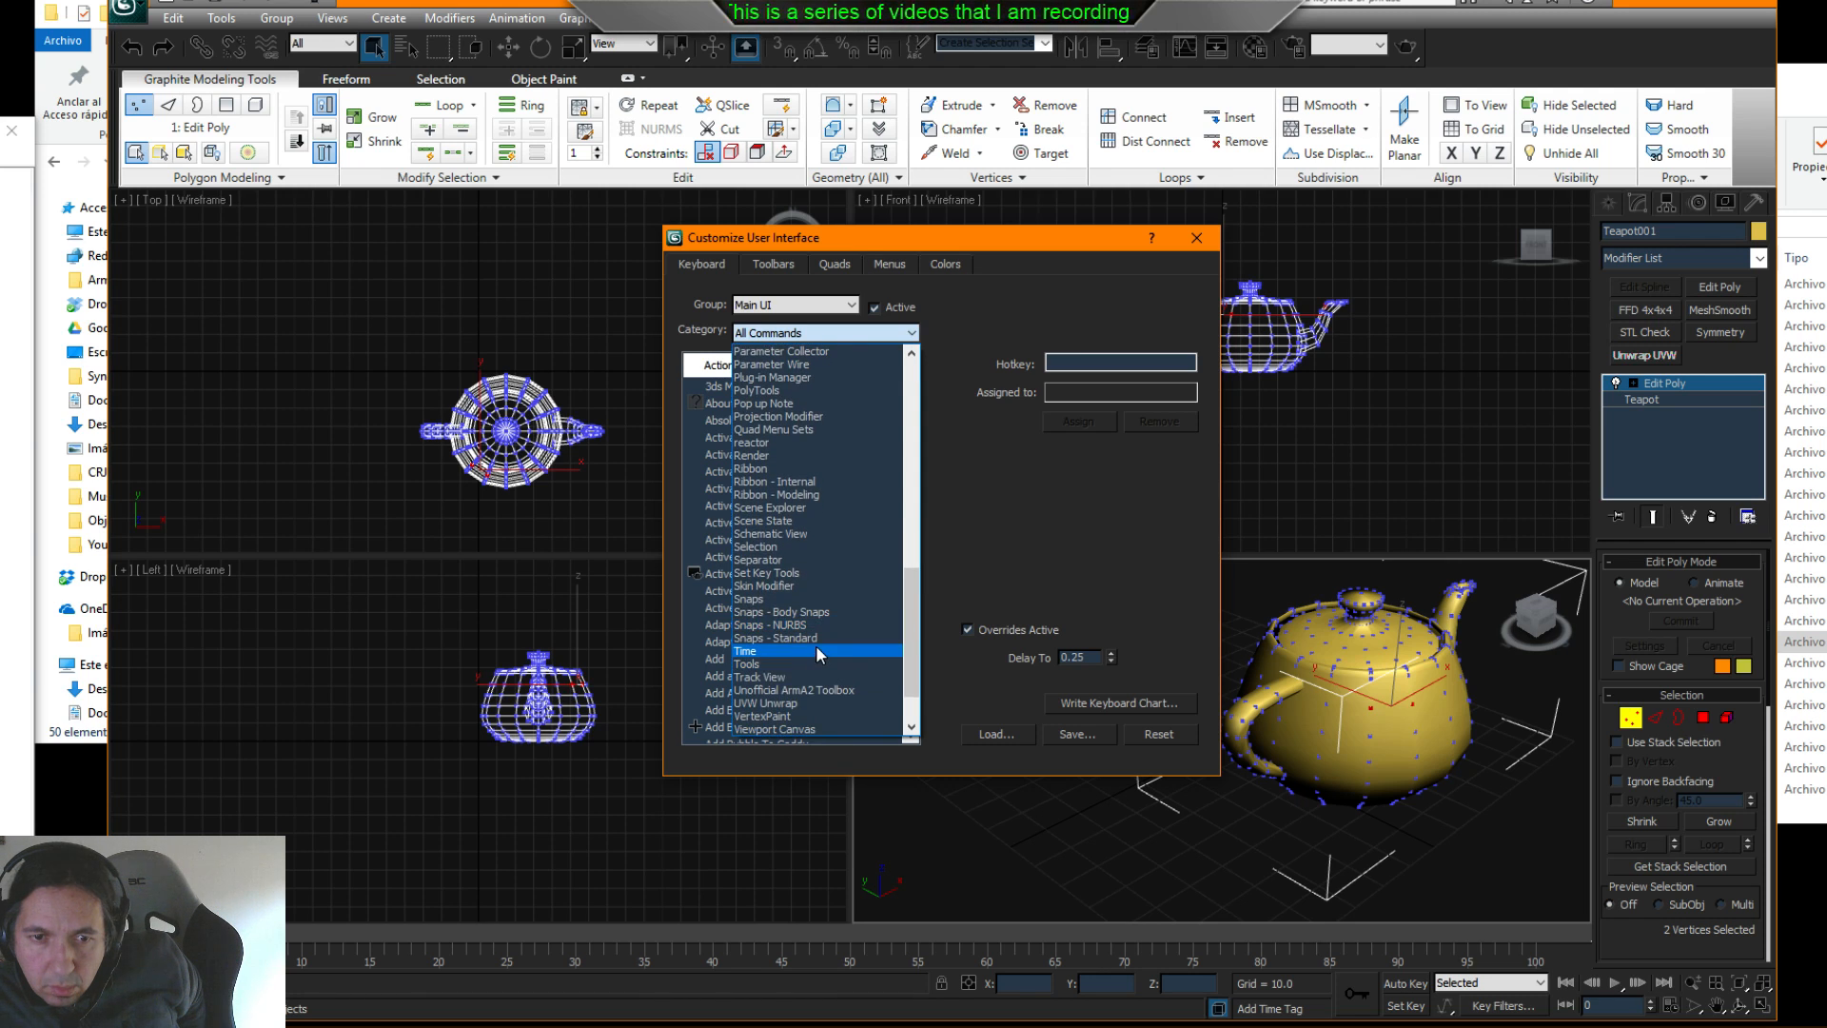
scroll(815, 647, down, 2)
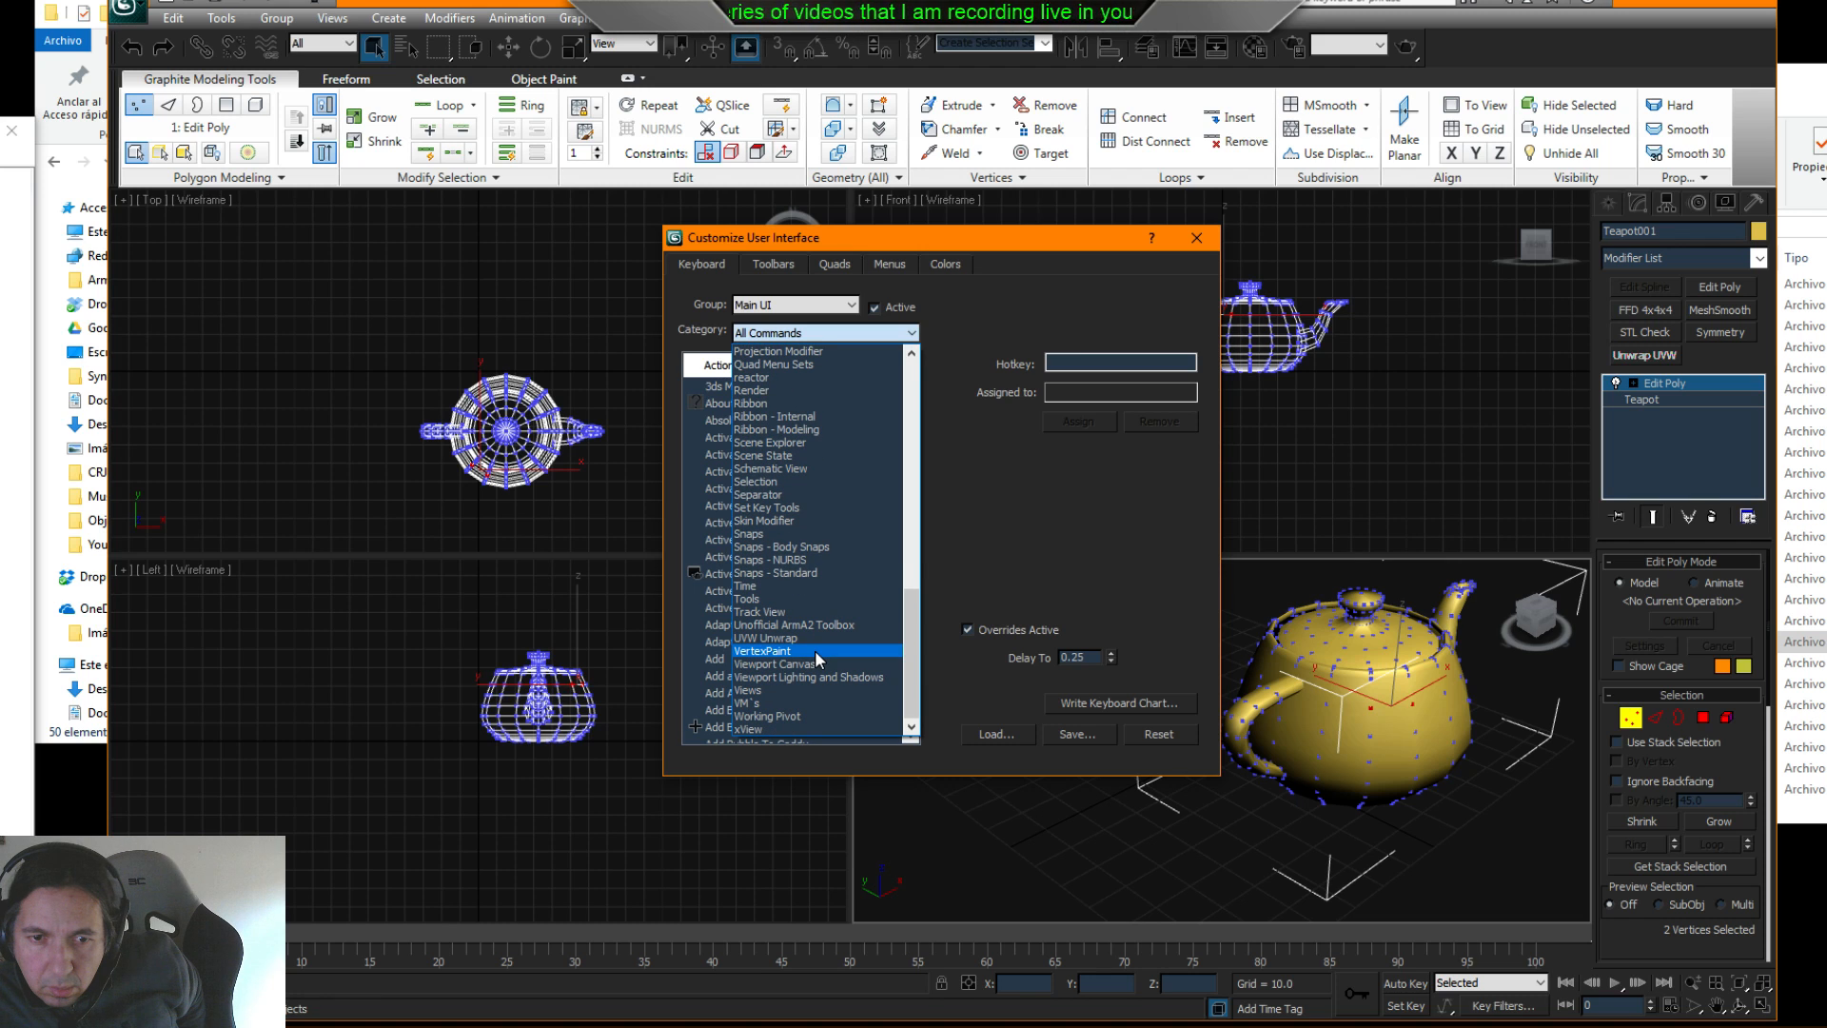
scroll(815, 649, up, 6)
click(1020, 590)
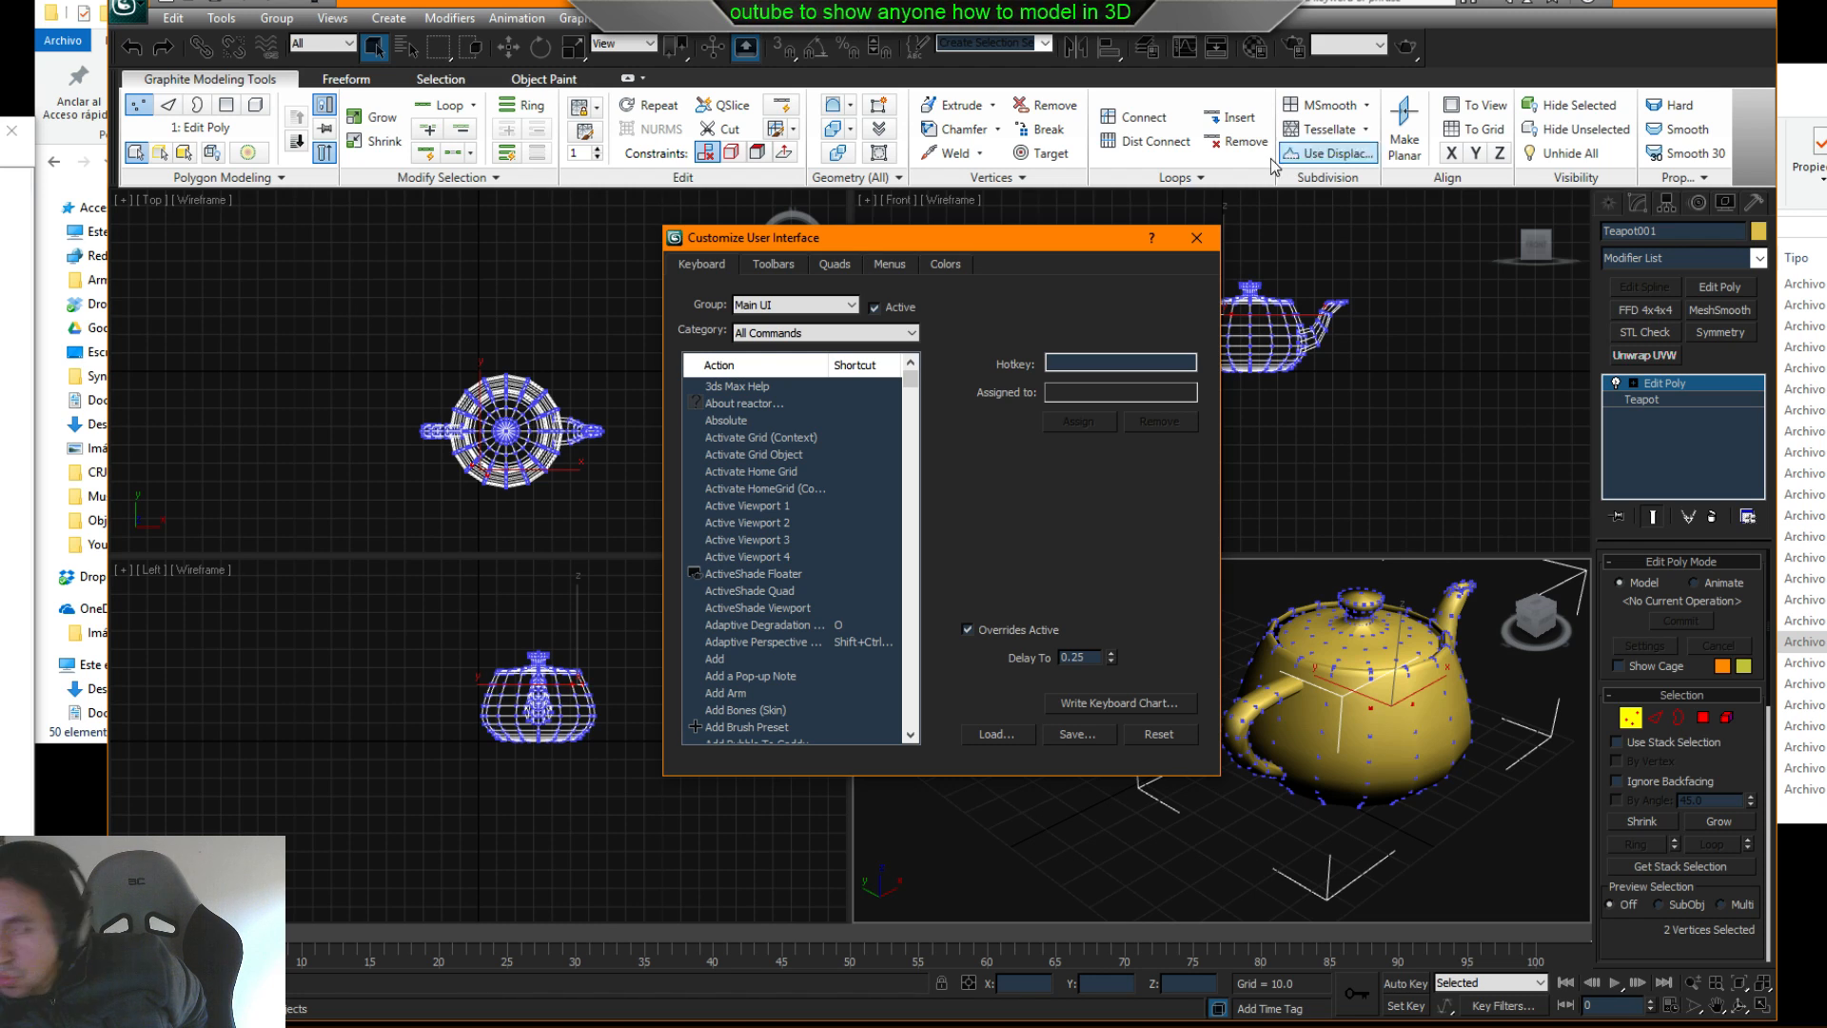
click(1196, 239)
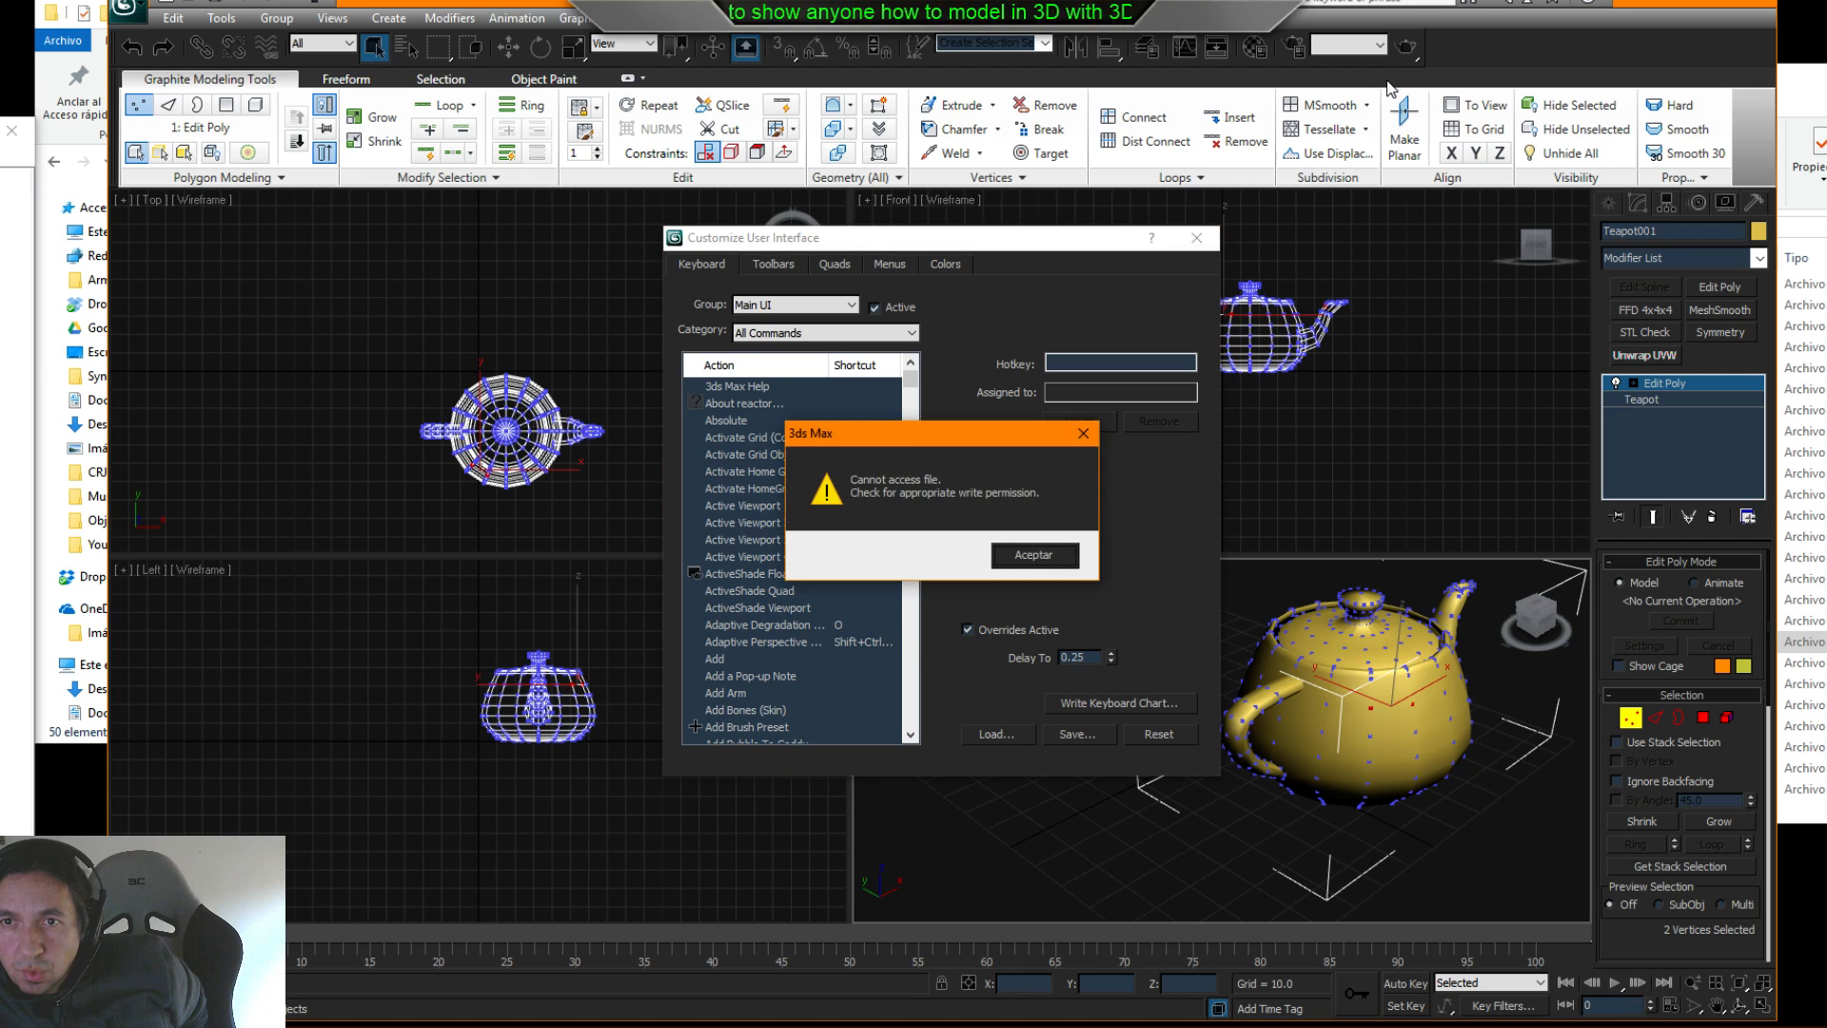
click(1033, 554)
- Check the Scripts folder through the script opening dialog, cancel it, and exit 3ds Max without saving the scene
click(826, 20)
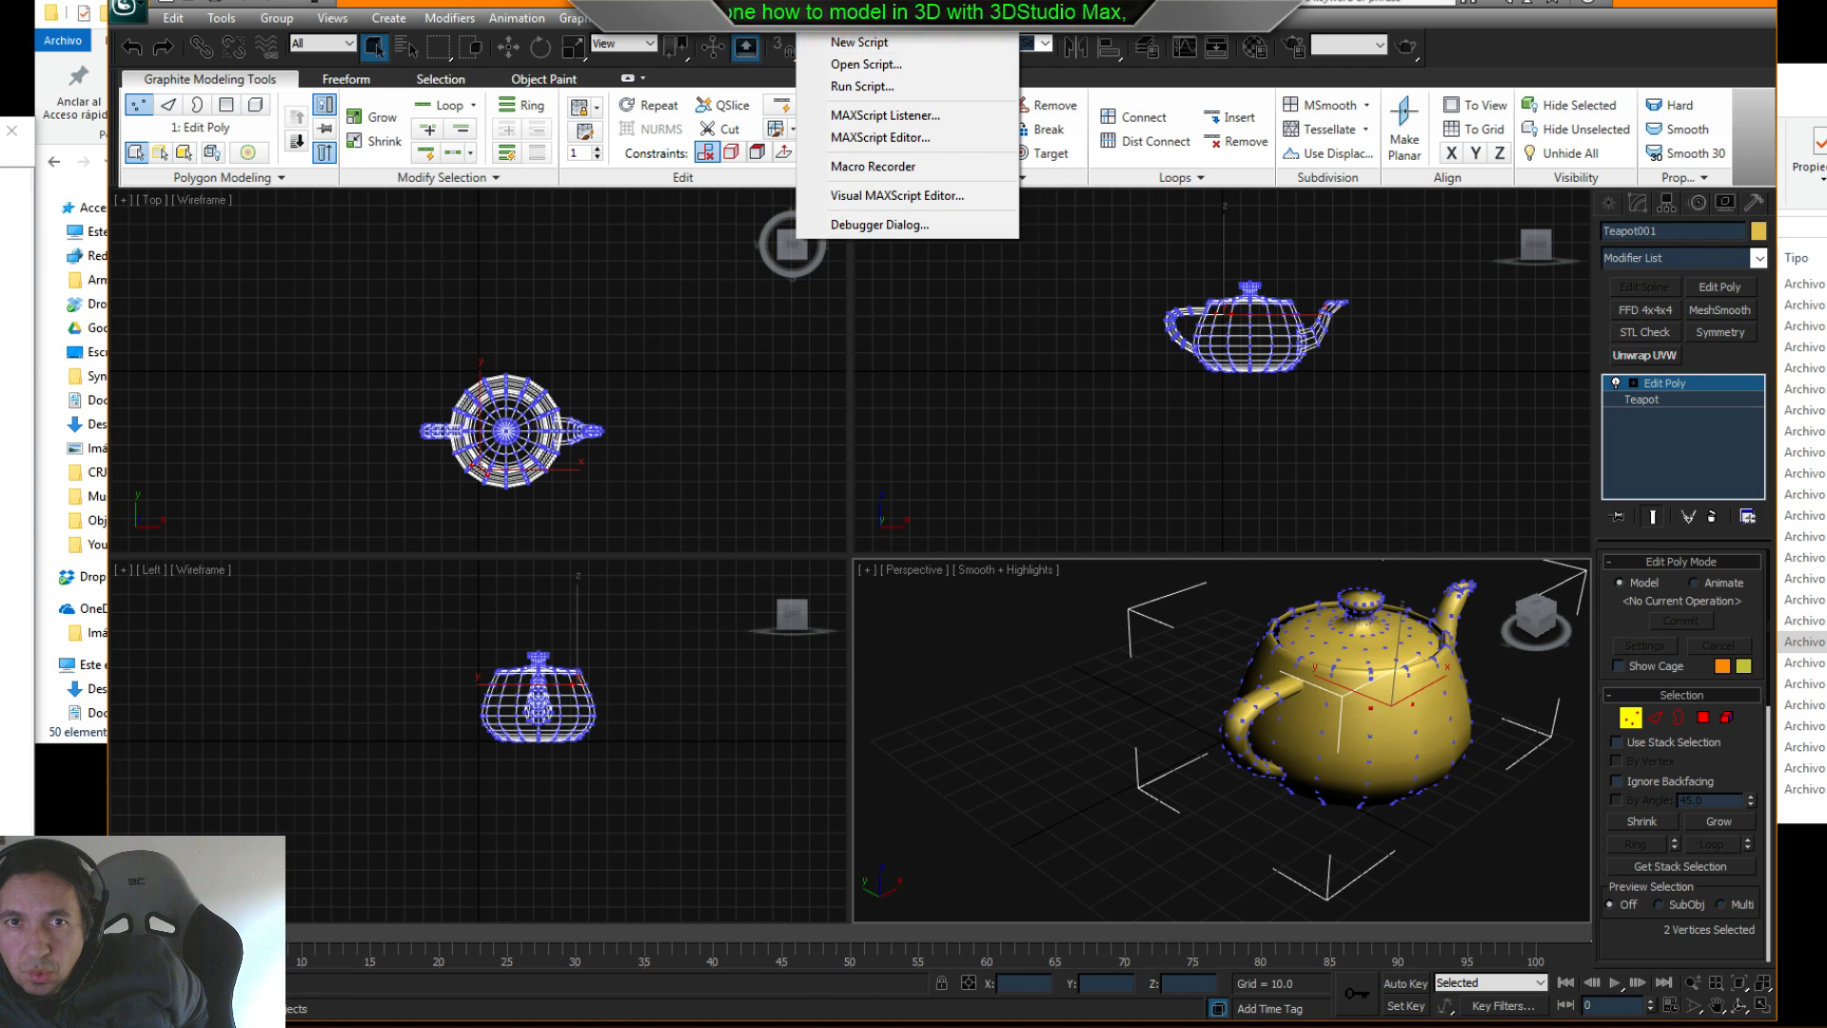
click(847, 73)
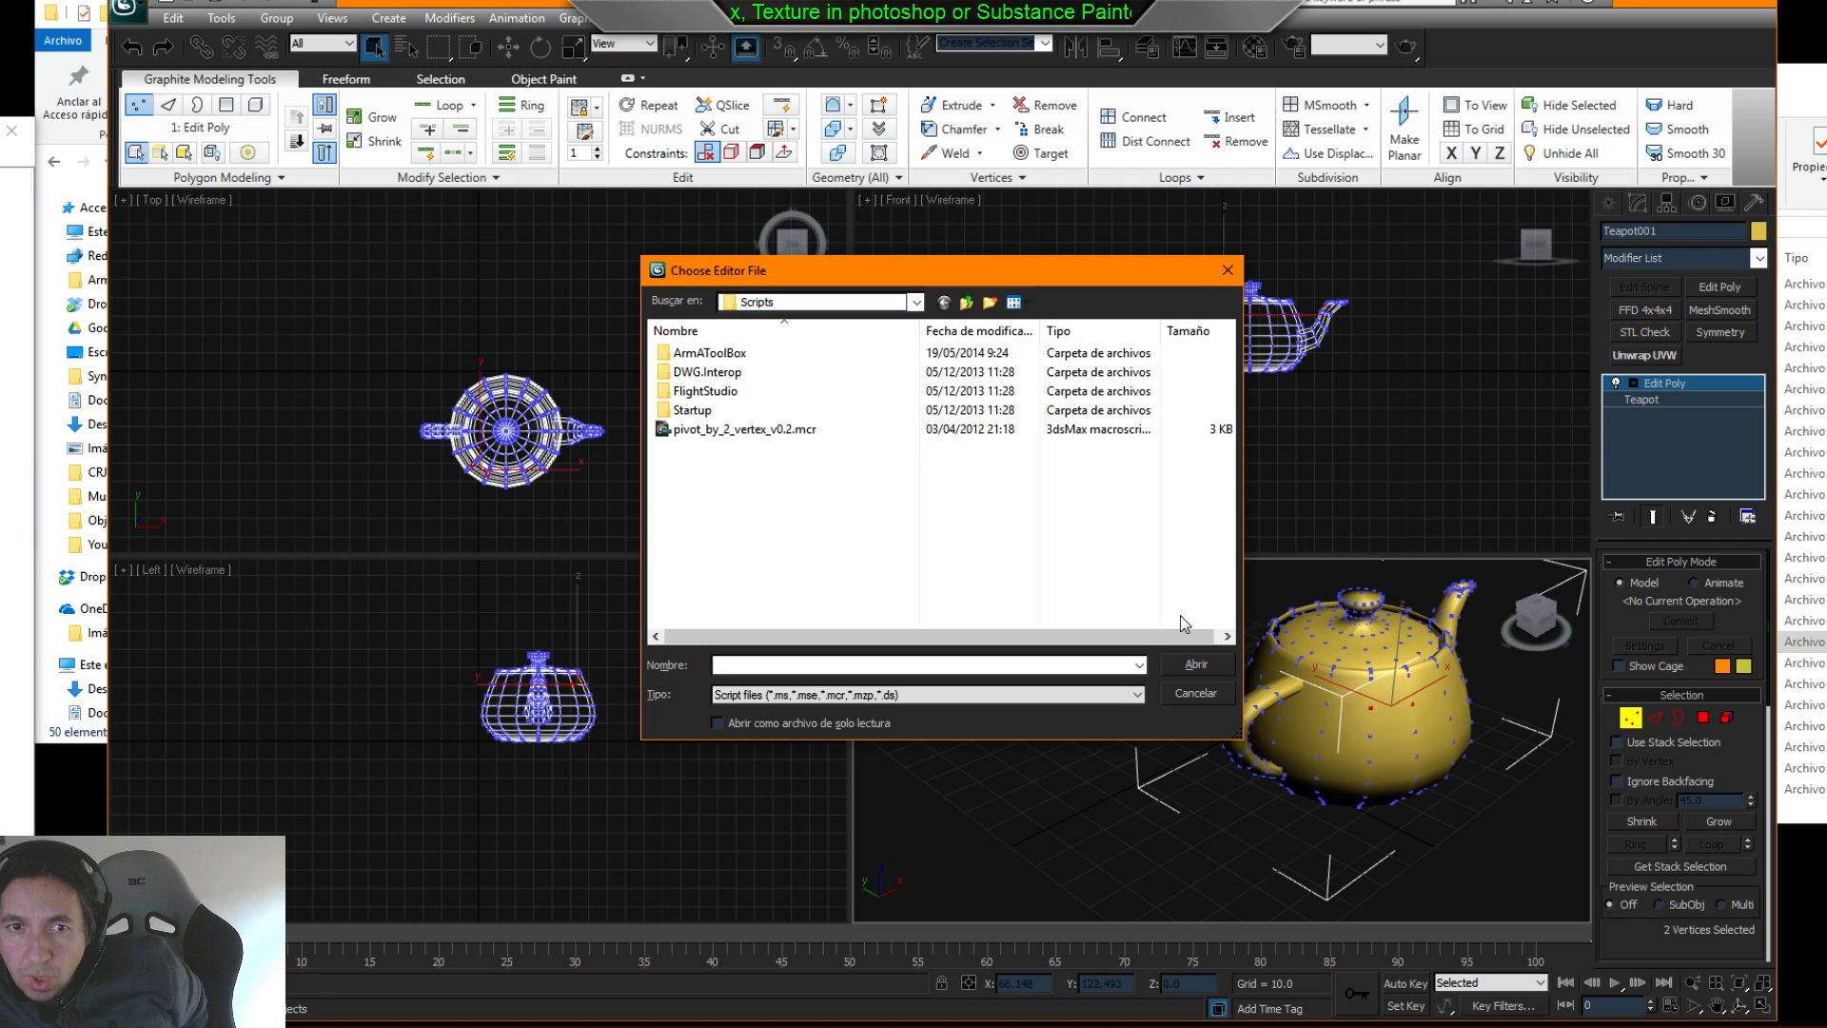
click(1209, 690)
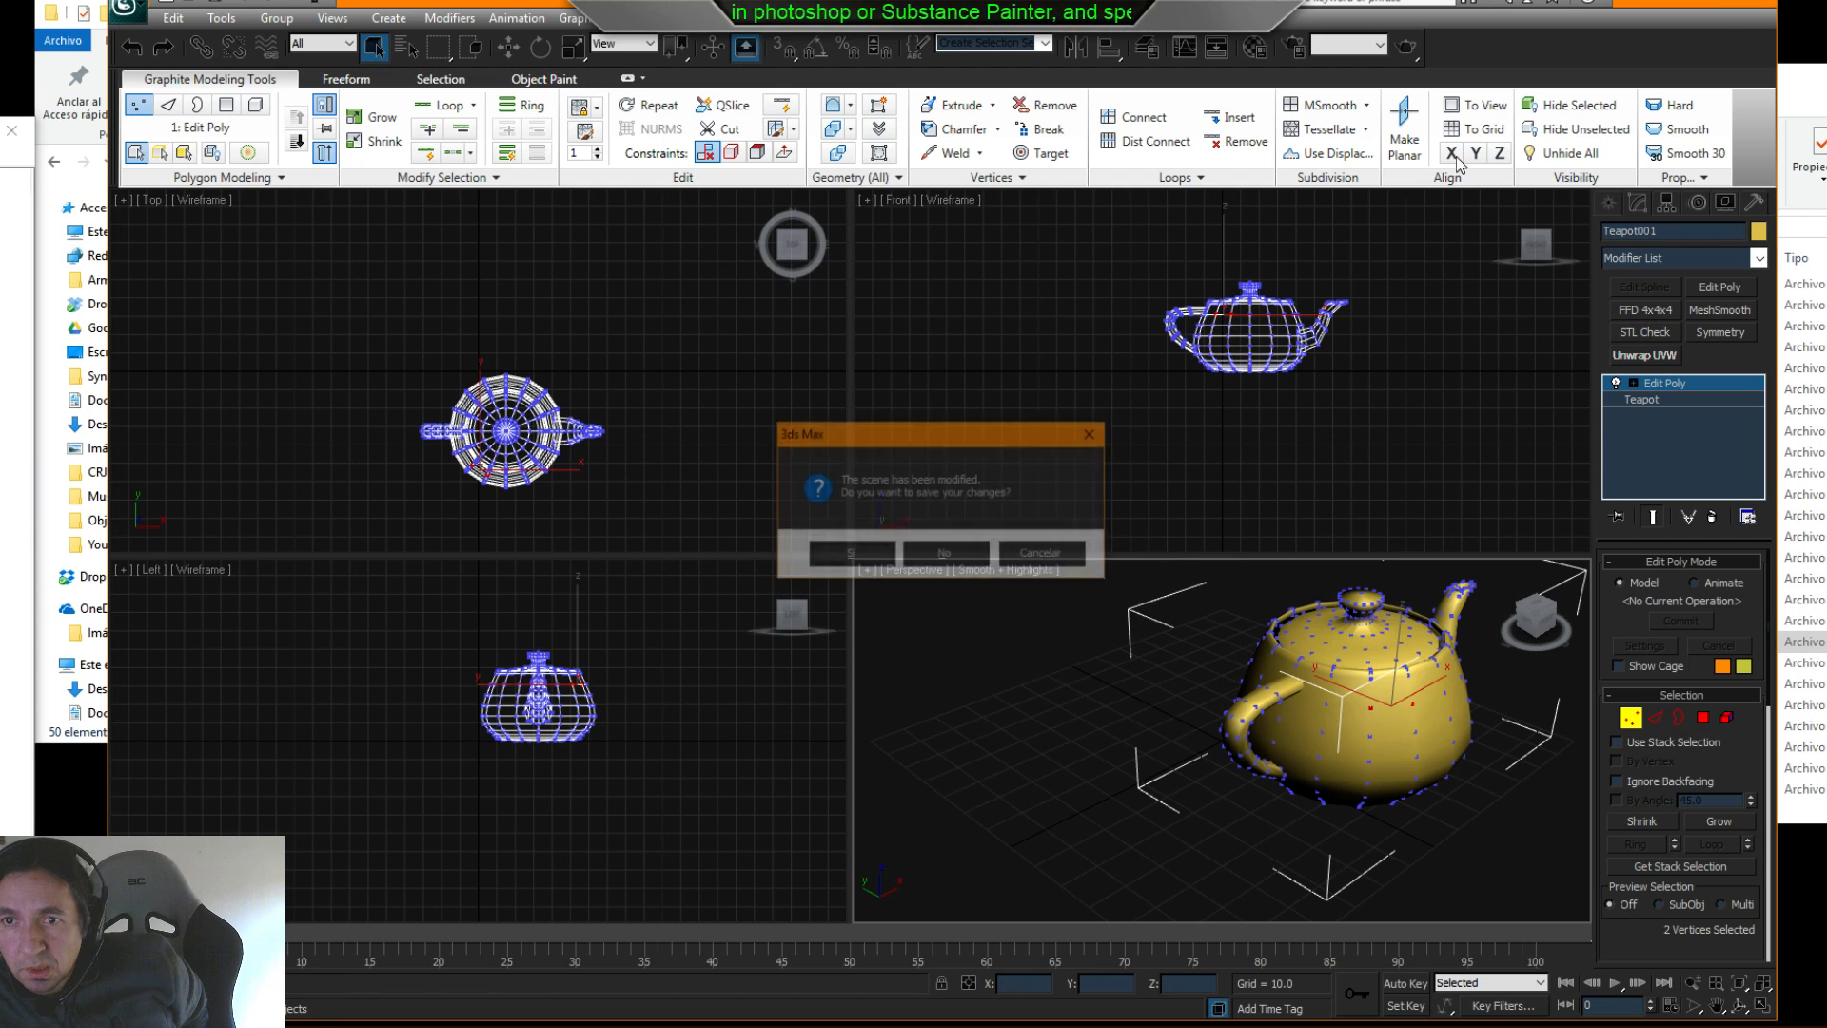
click(955, 560)
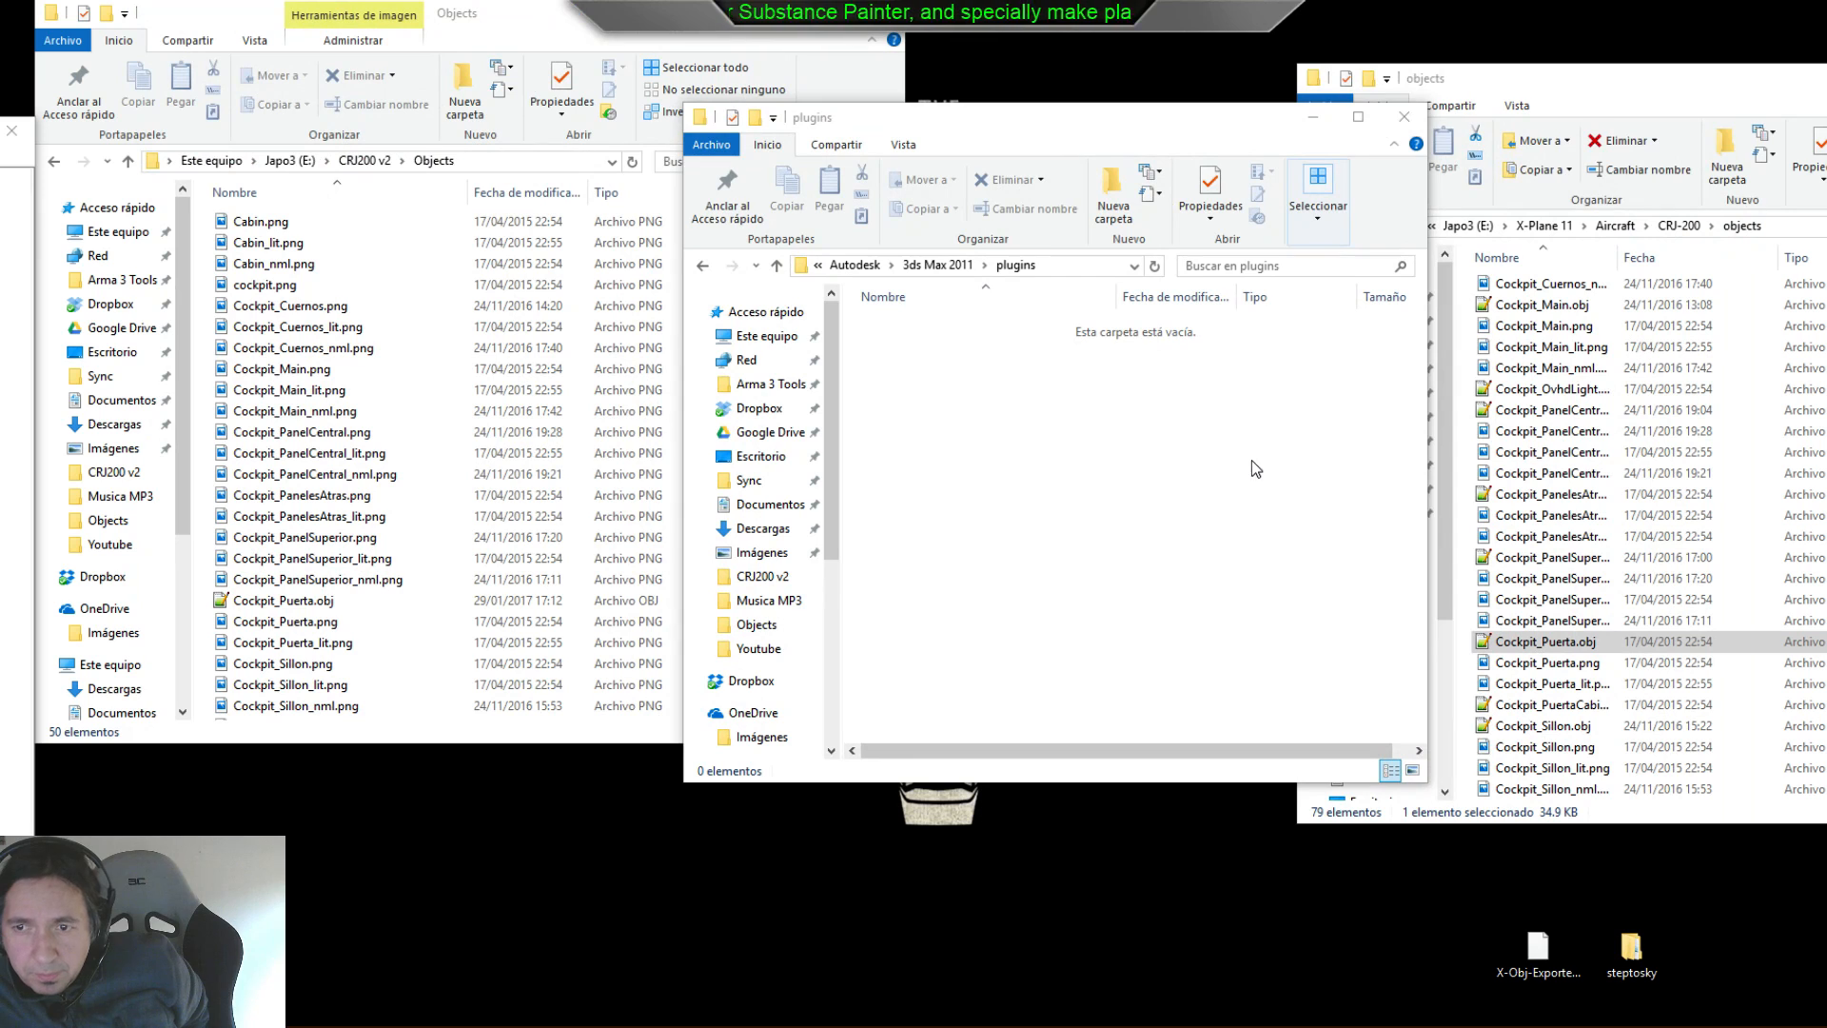
- Go from the plugins folder back to the 3ds Max 2011 installation folder and open its Scripts folder
click(1252, 459)
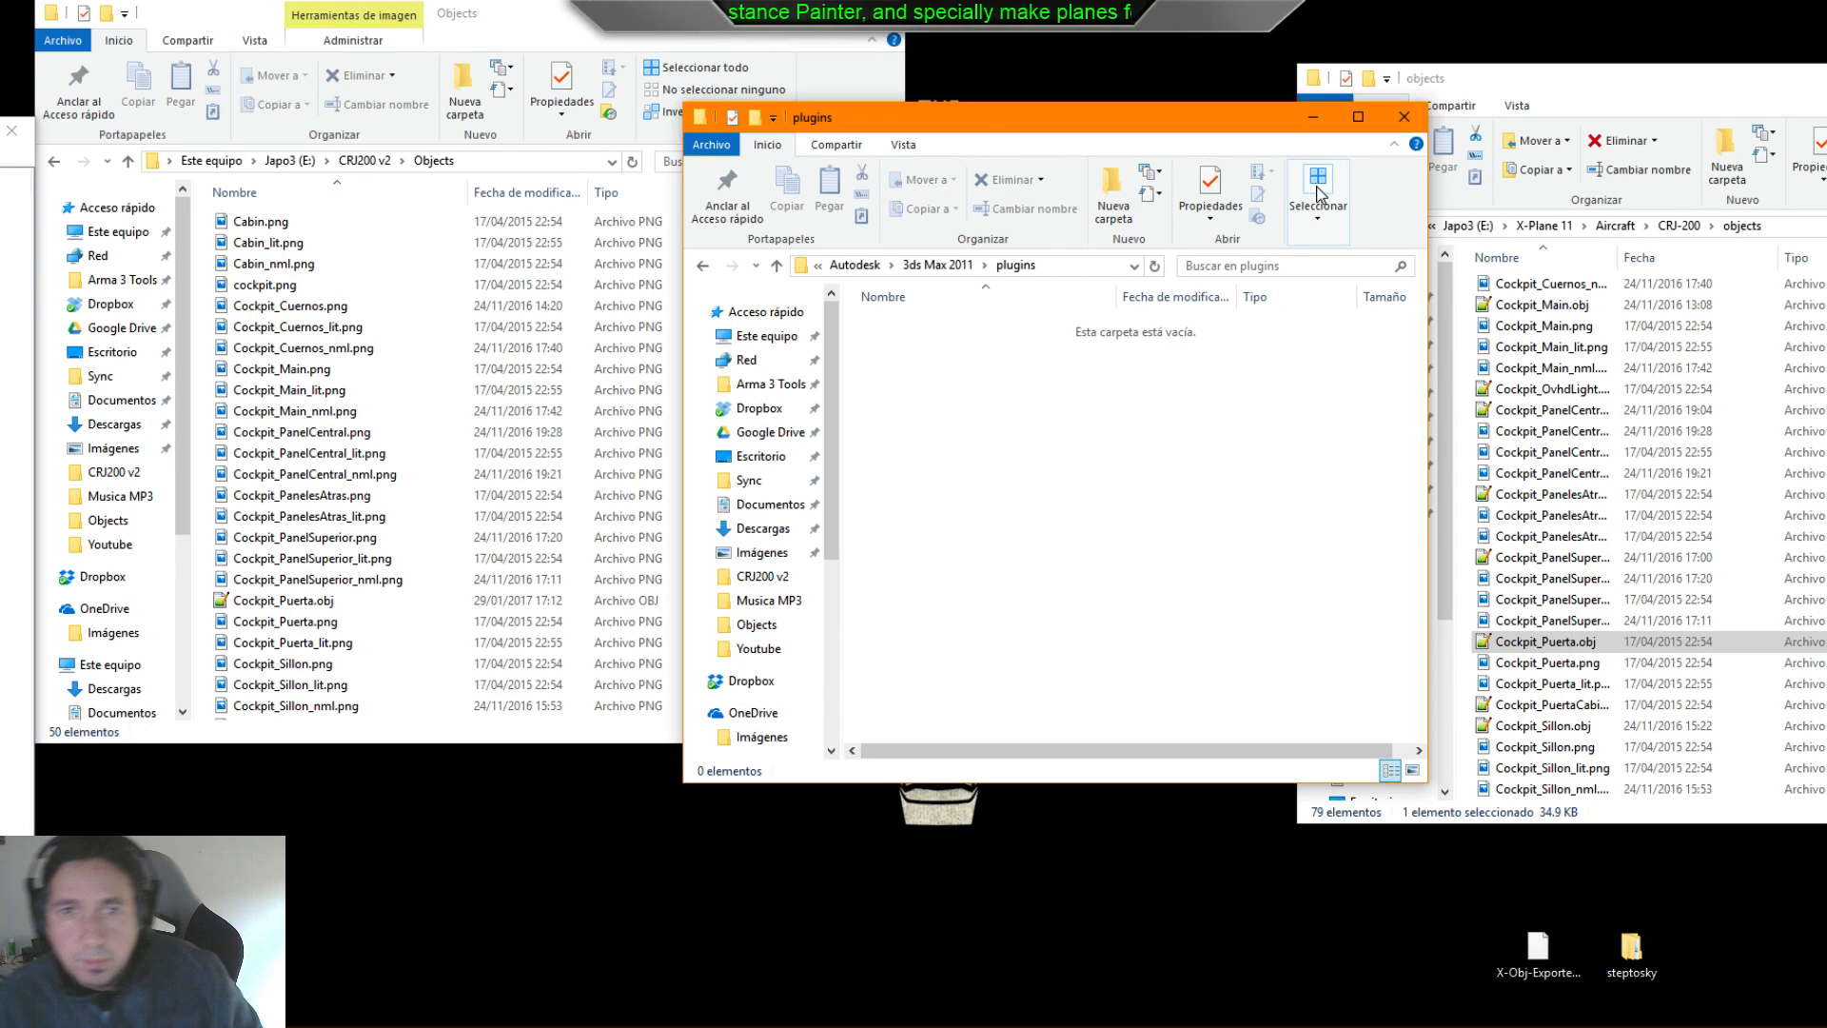
key(alt+Left)
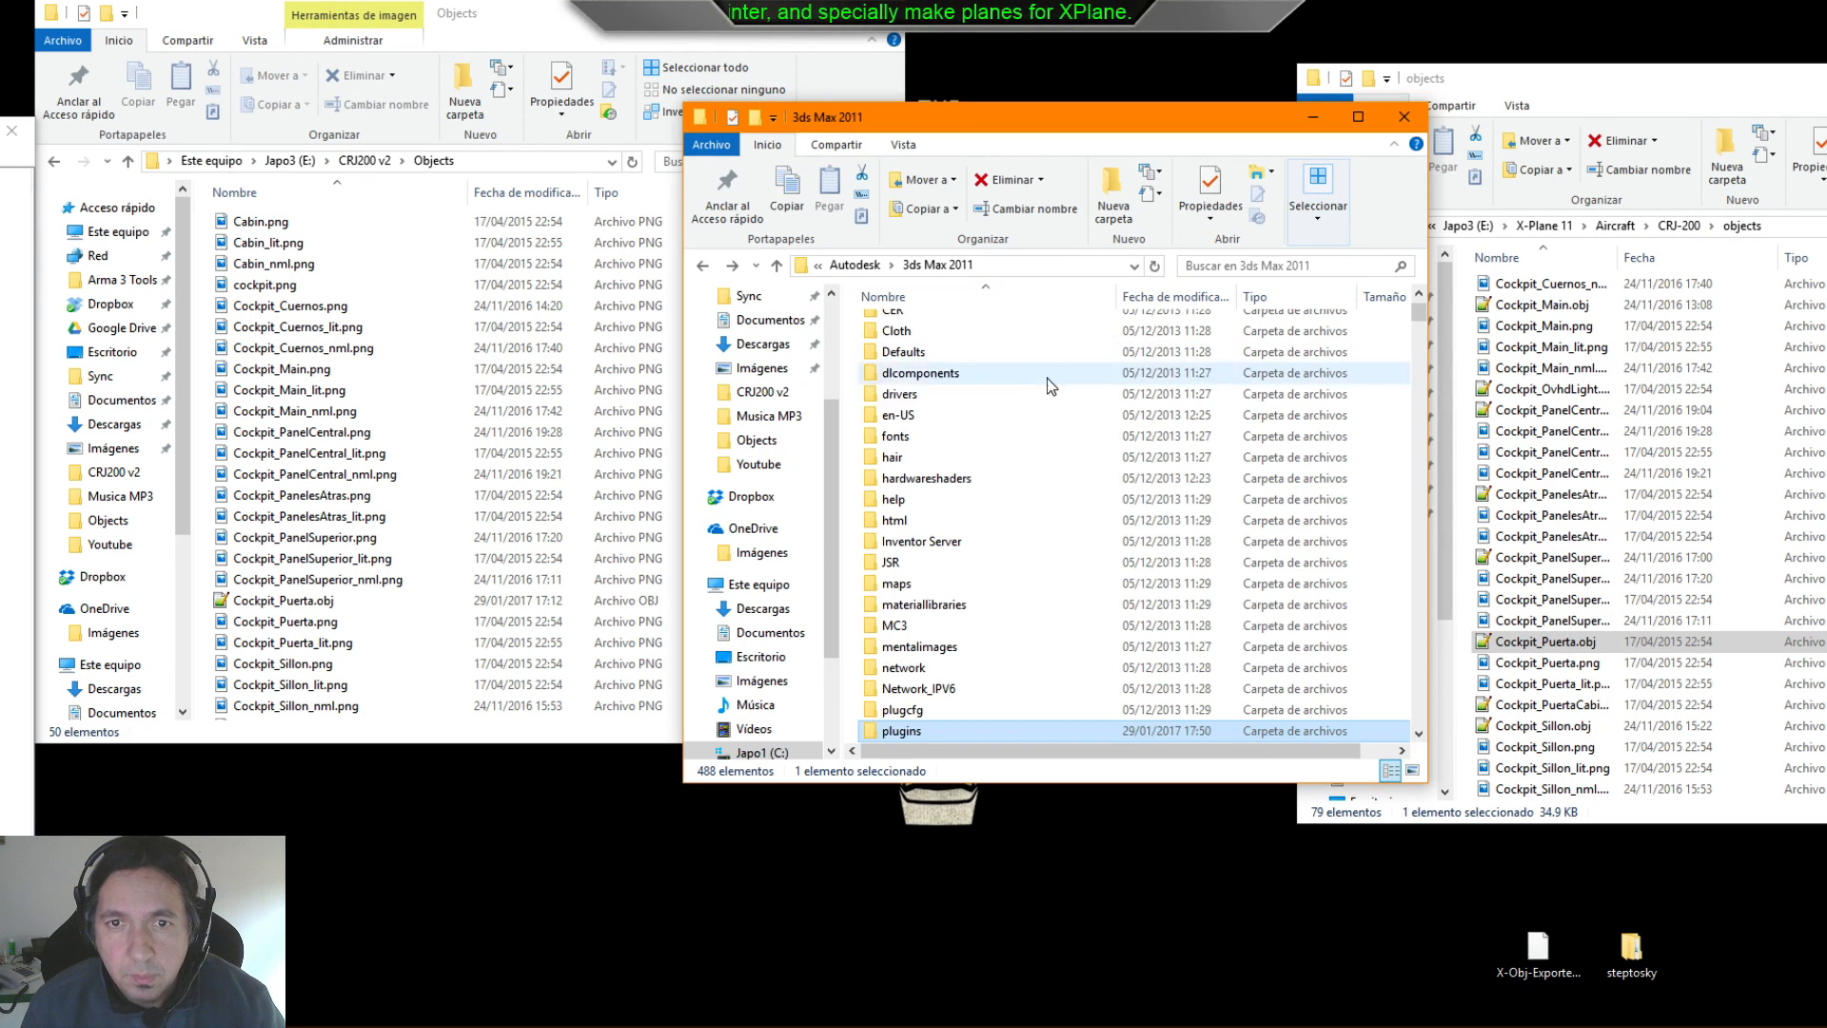
scroll(985, 495, down, 2)
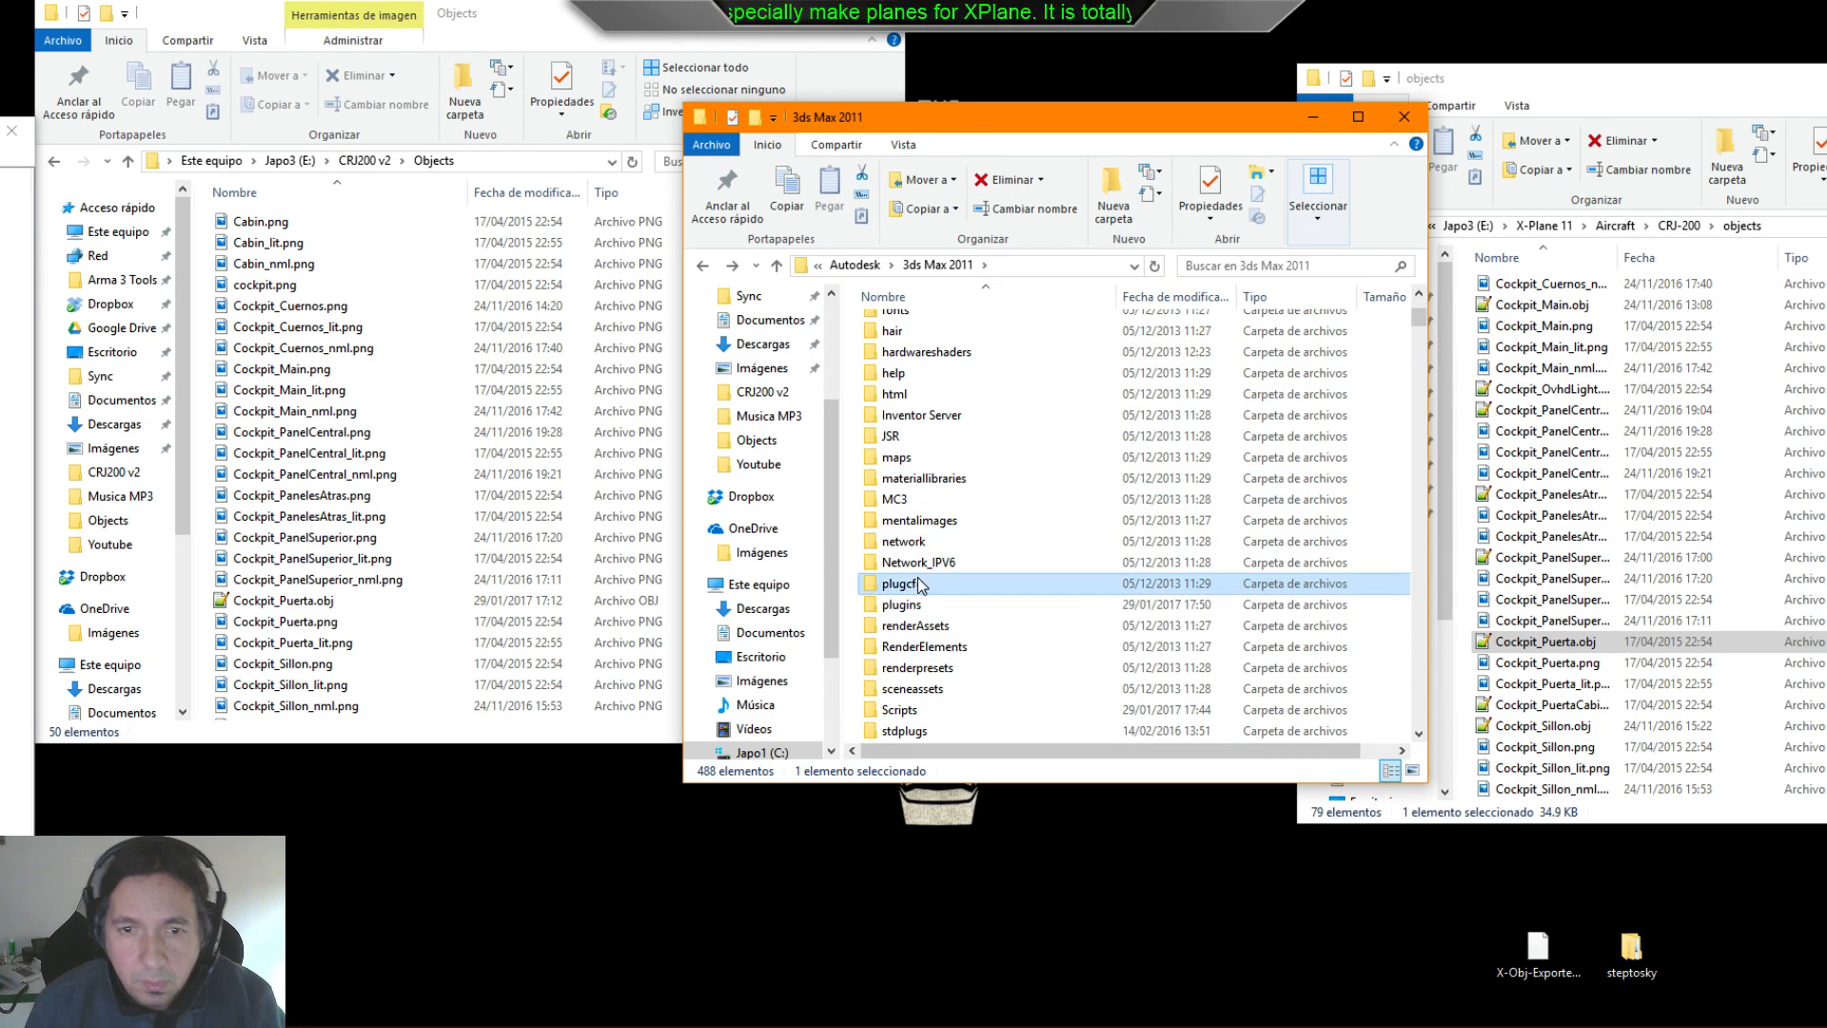
double_click(899, 709)
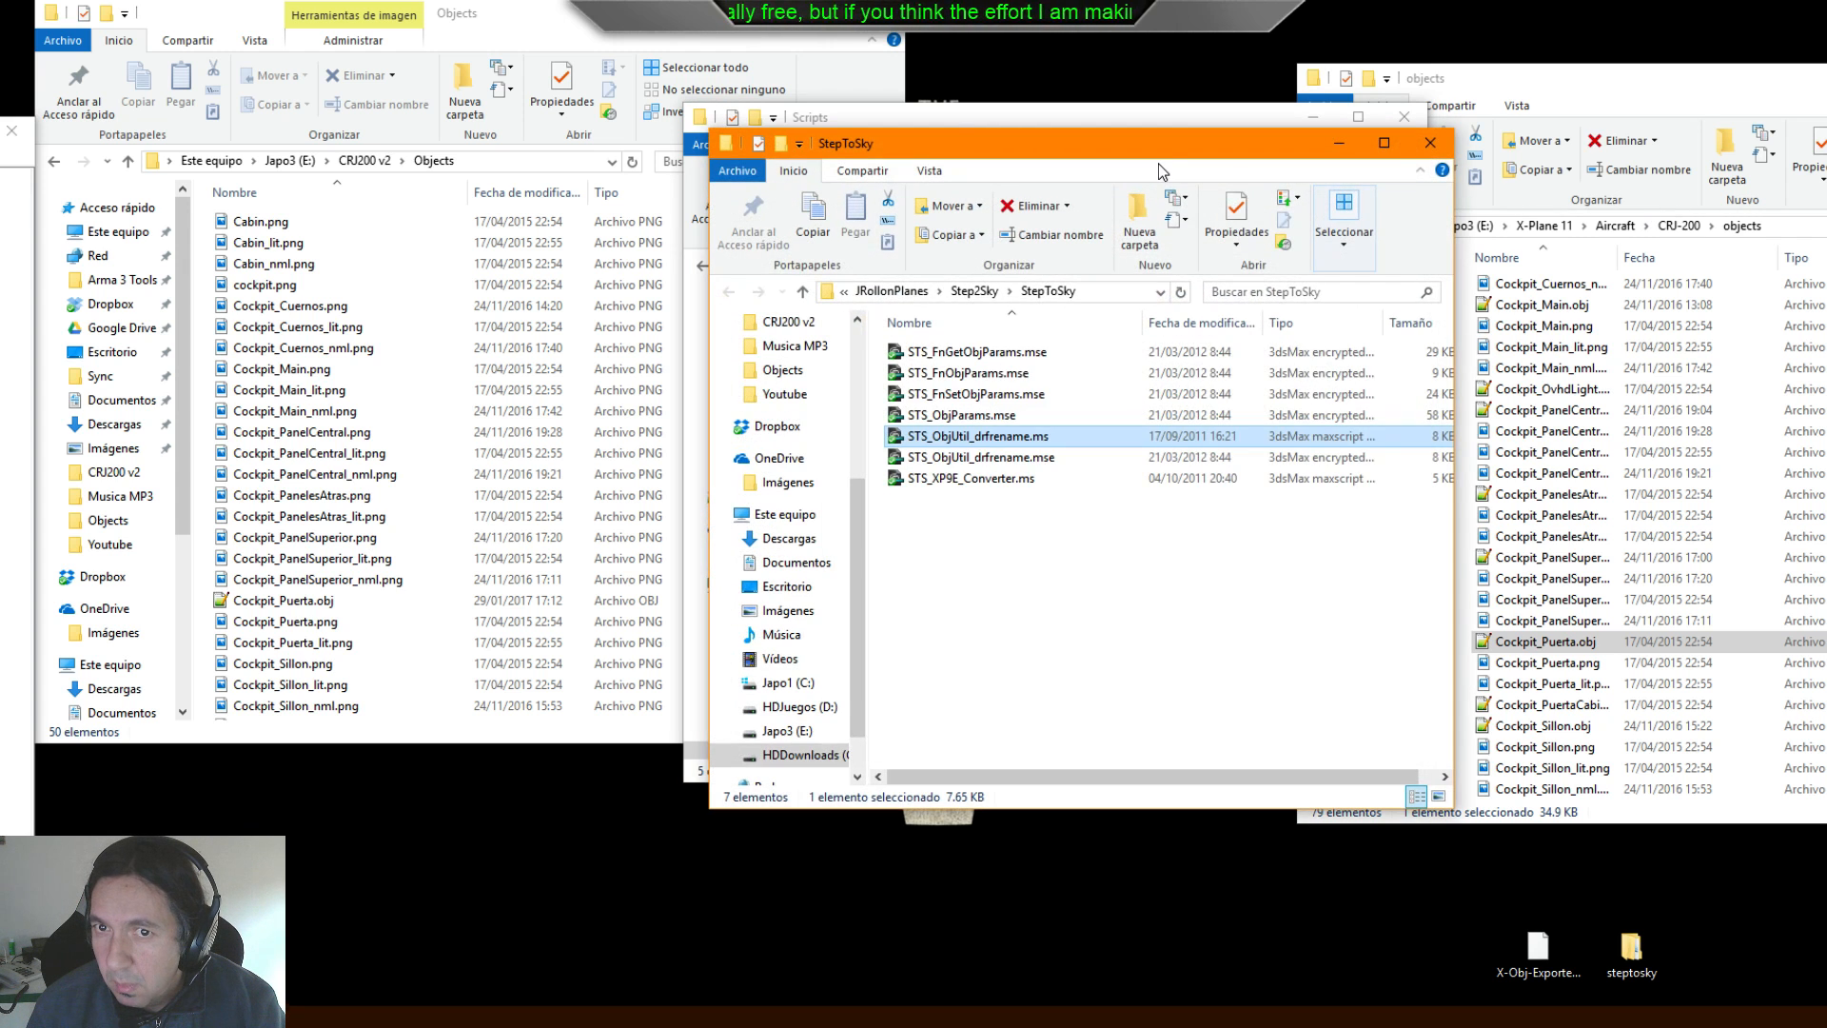
- Copy the StepToSky folder from JRollonPlanes\Step2Sky into the 3ds Max 2011 Scripts folder with administrator permission, and close both folder windows
drag(1158, 164, 696, 268)
click(512, 405)
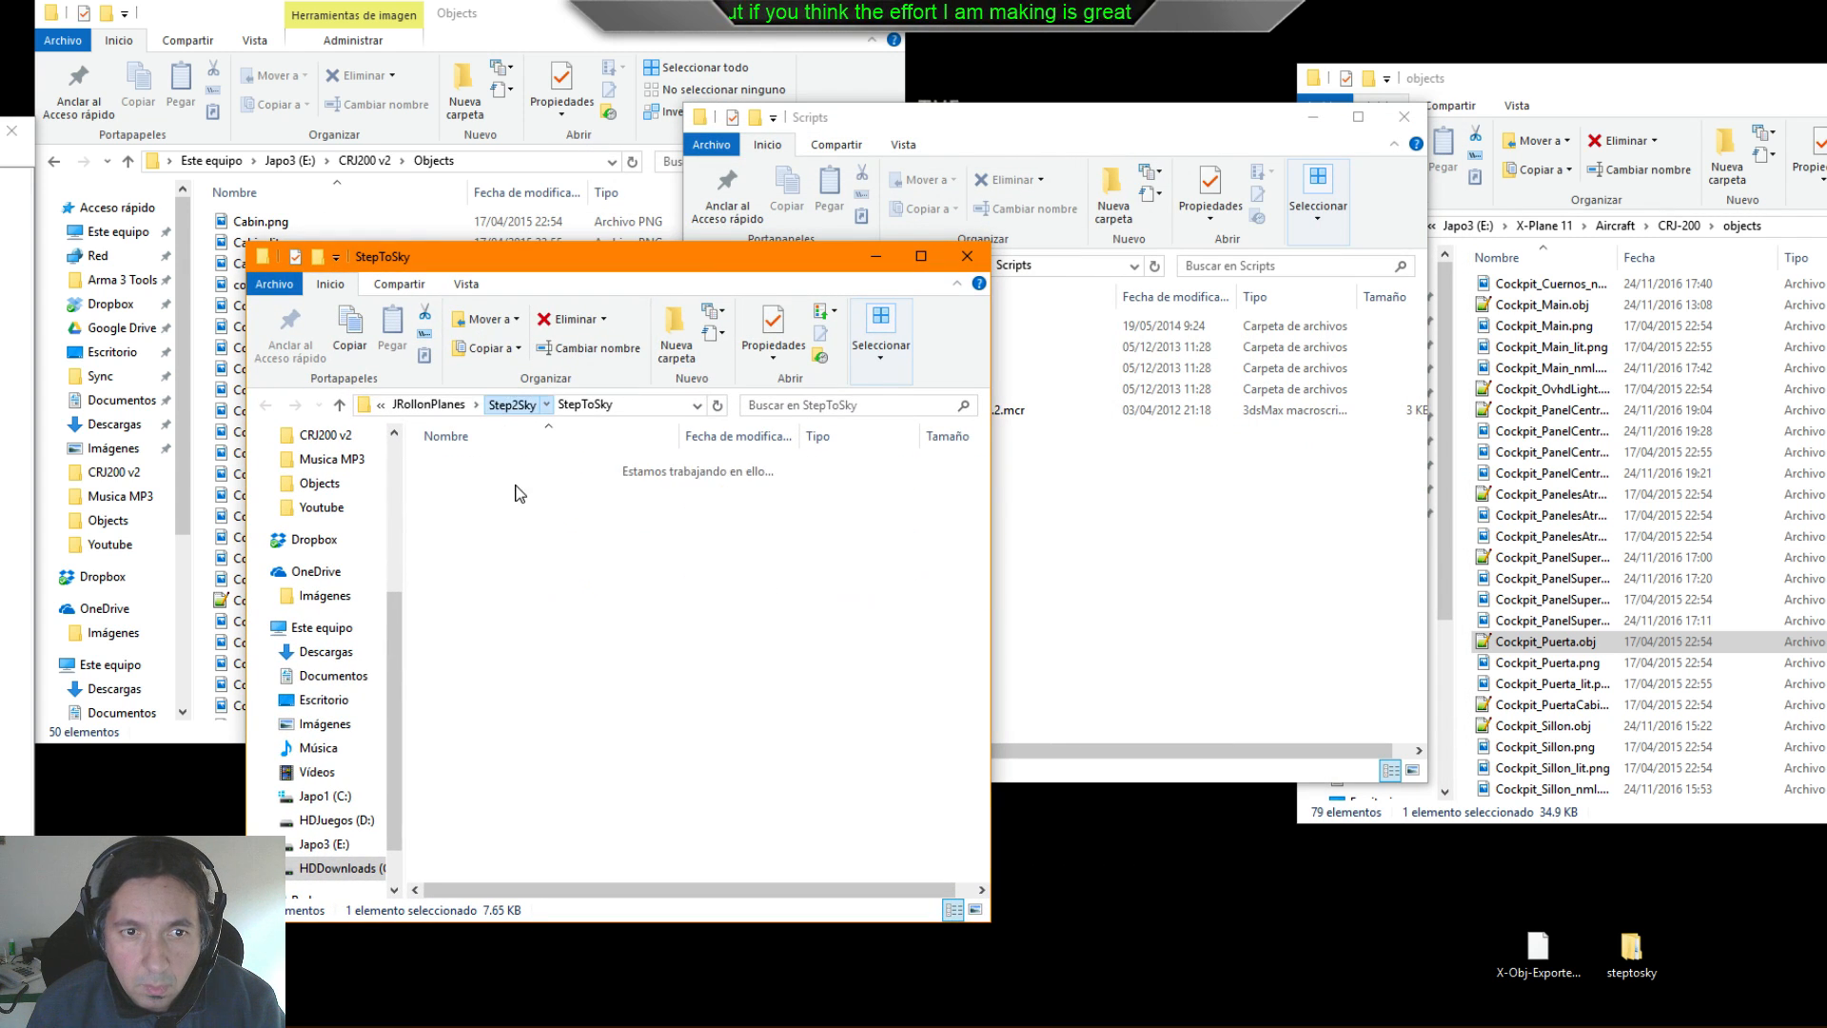
right_drag(469, 469, 1218, 579)
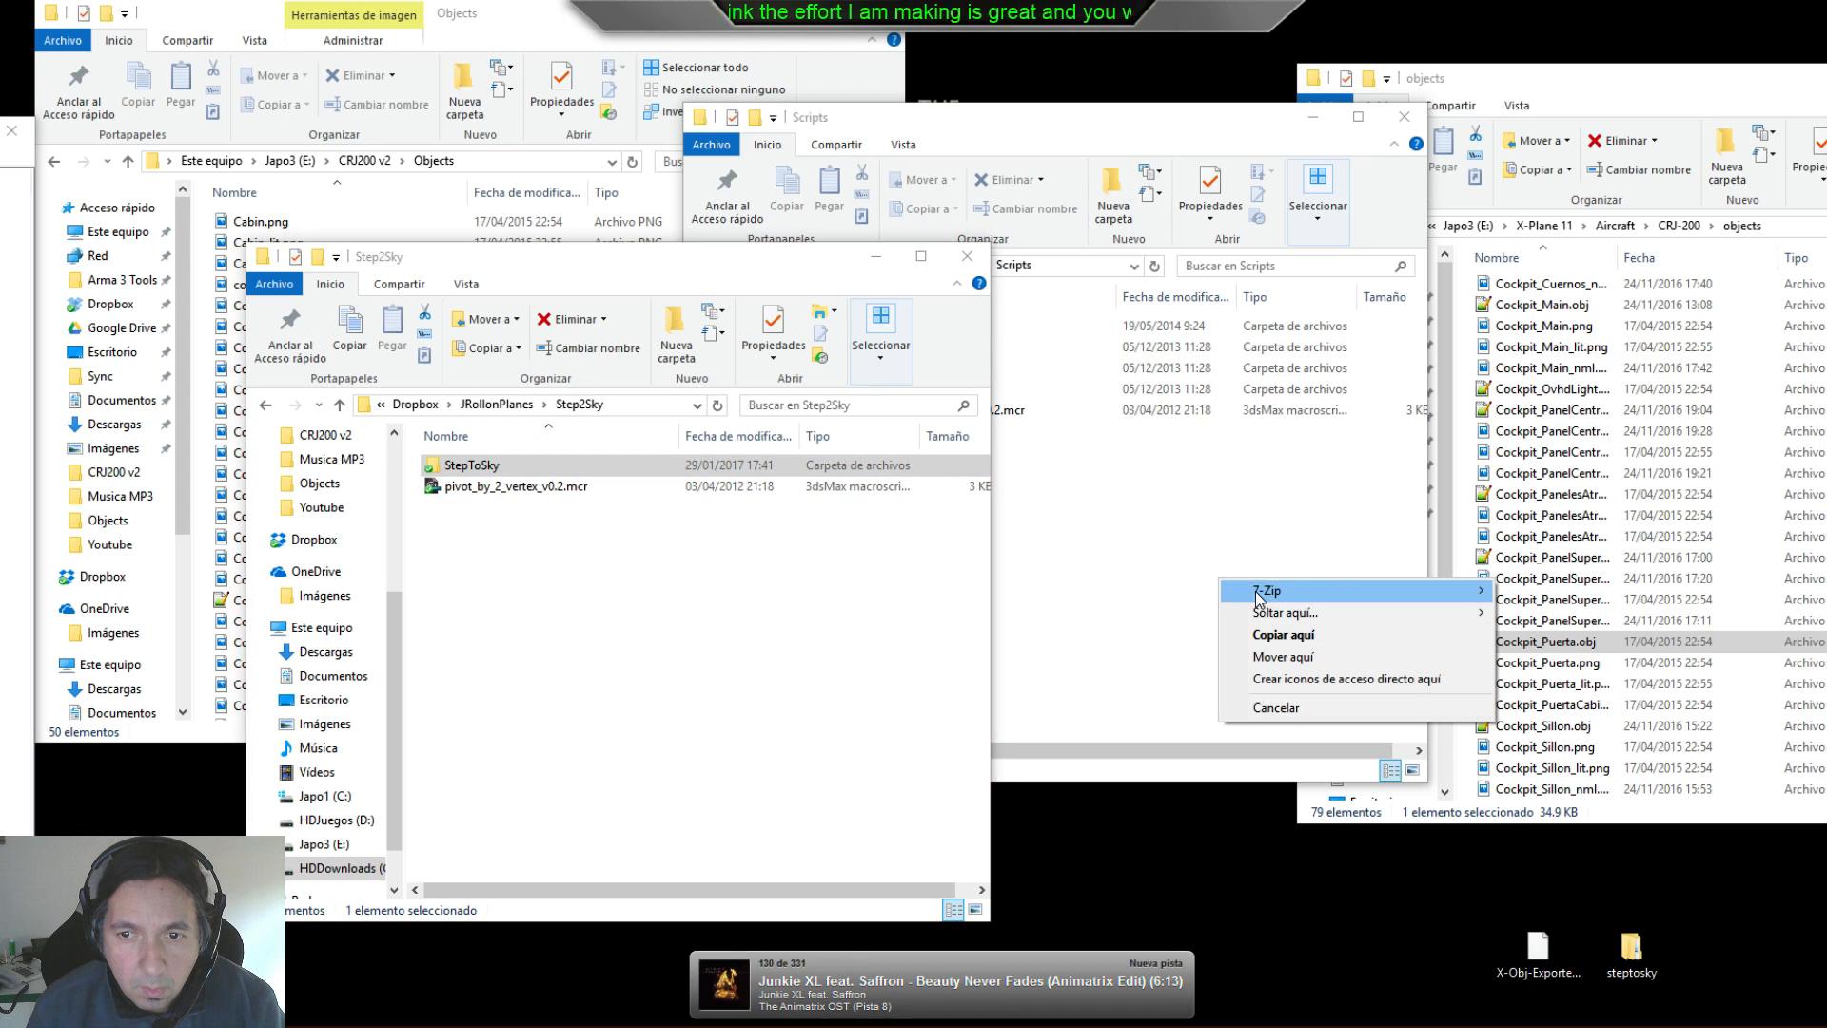
click(1283, 643)
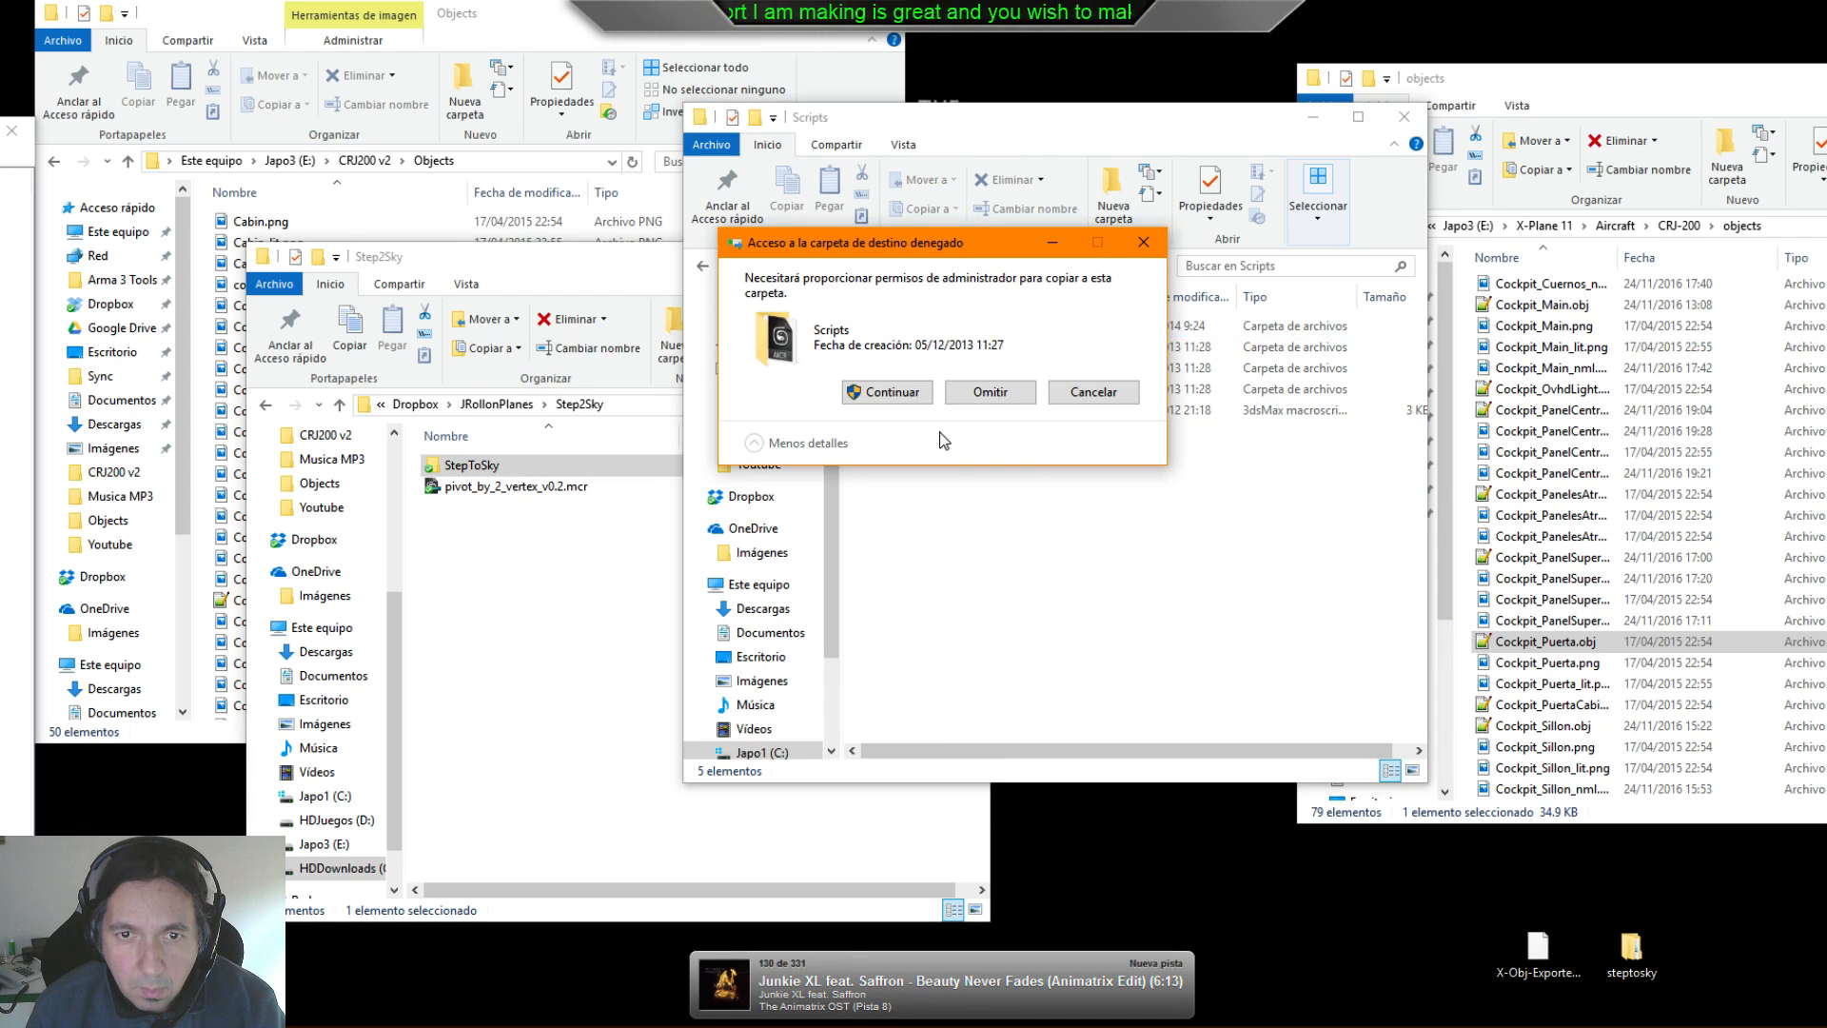
click(885, 400)
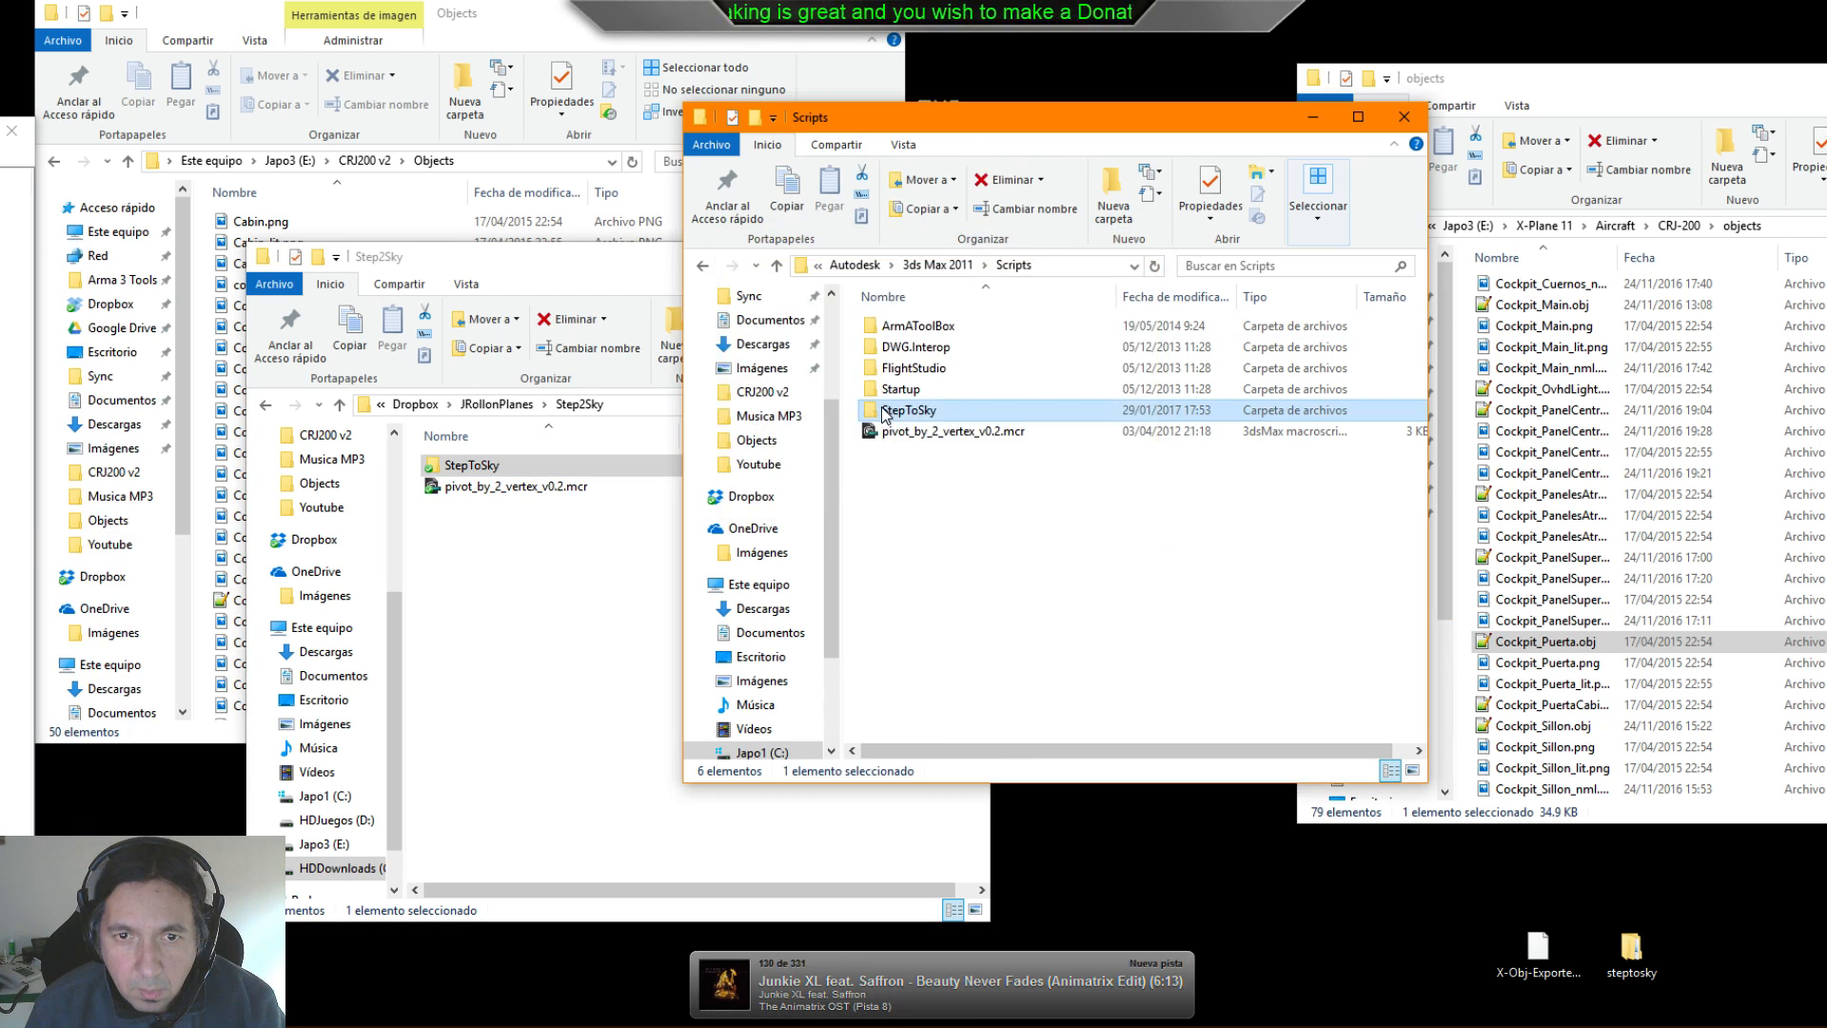
click(981, 265)
click(979, 262)
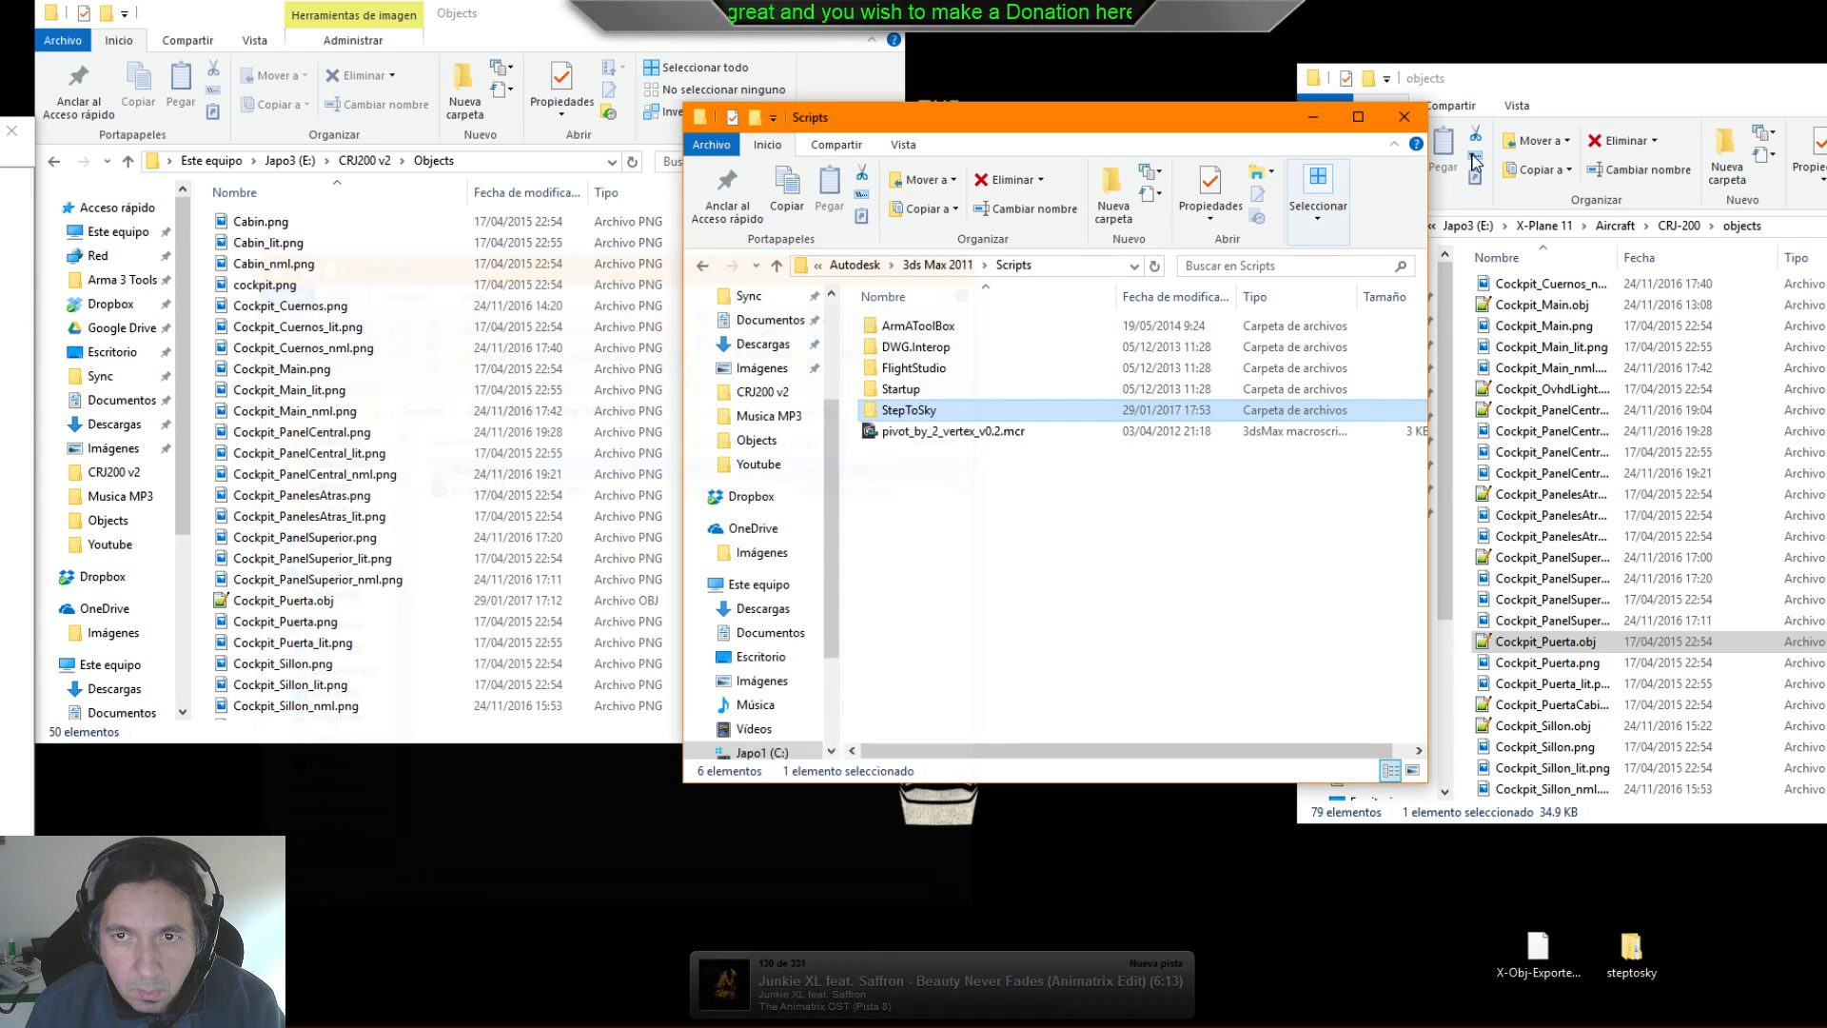
click(1404, 116)
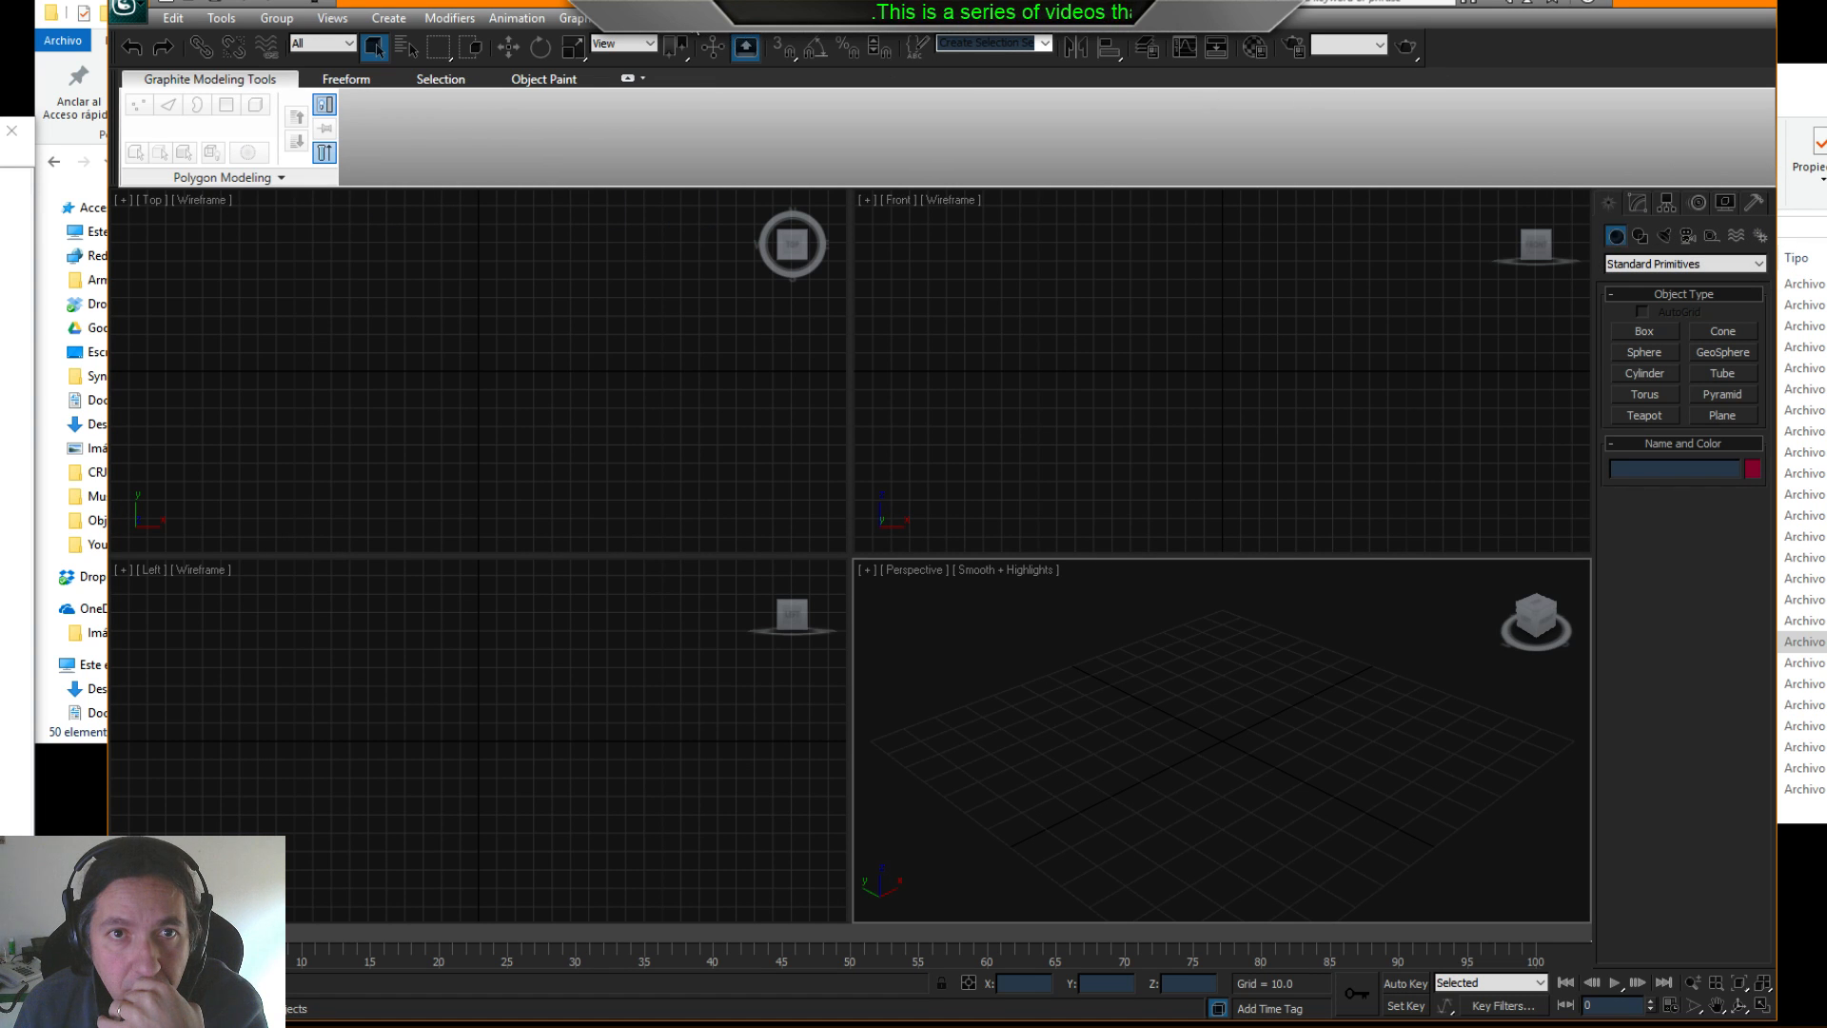
- Check the Main UI command categories and actions in Customize User Interface for exporter entries, and close the dialog and its warning
click(600, 25)
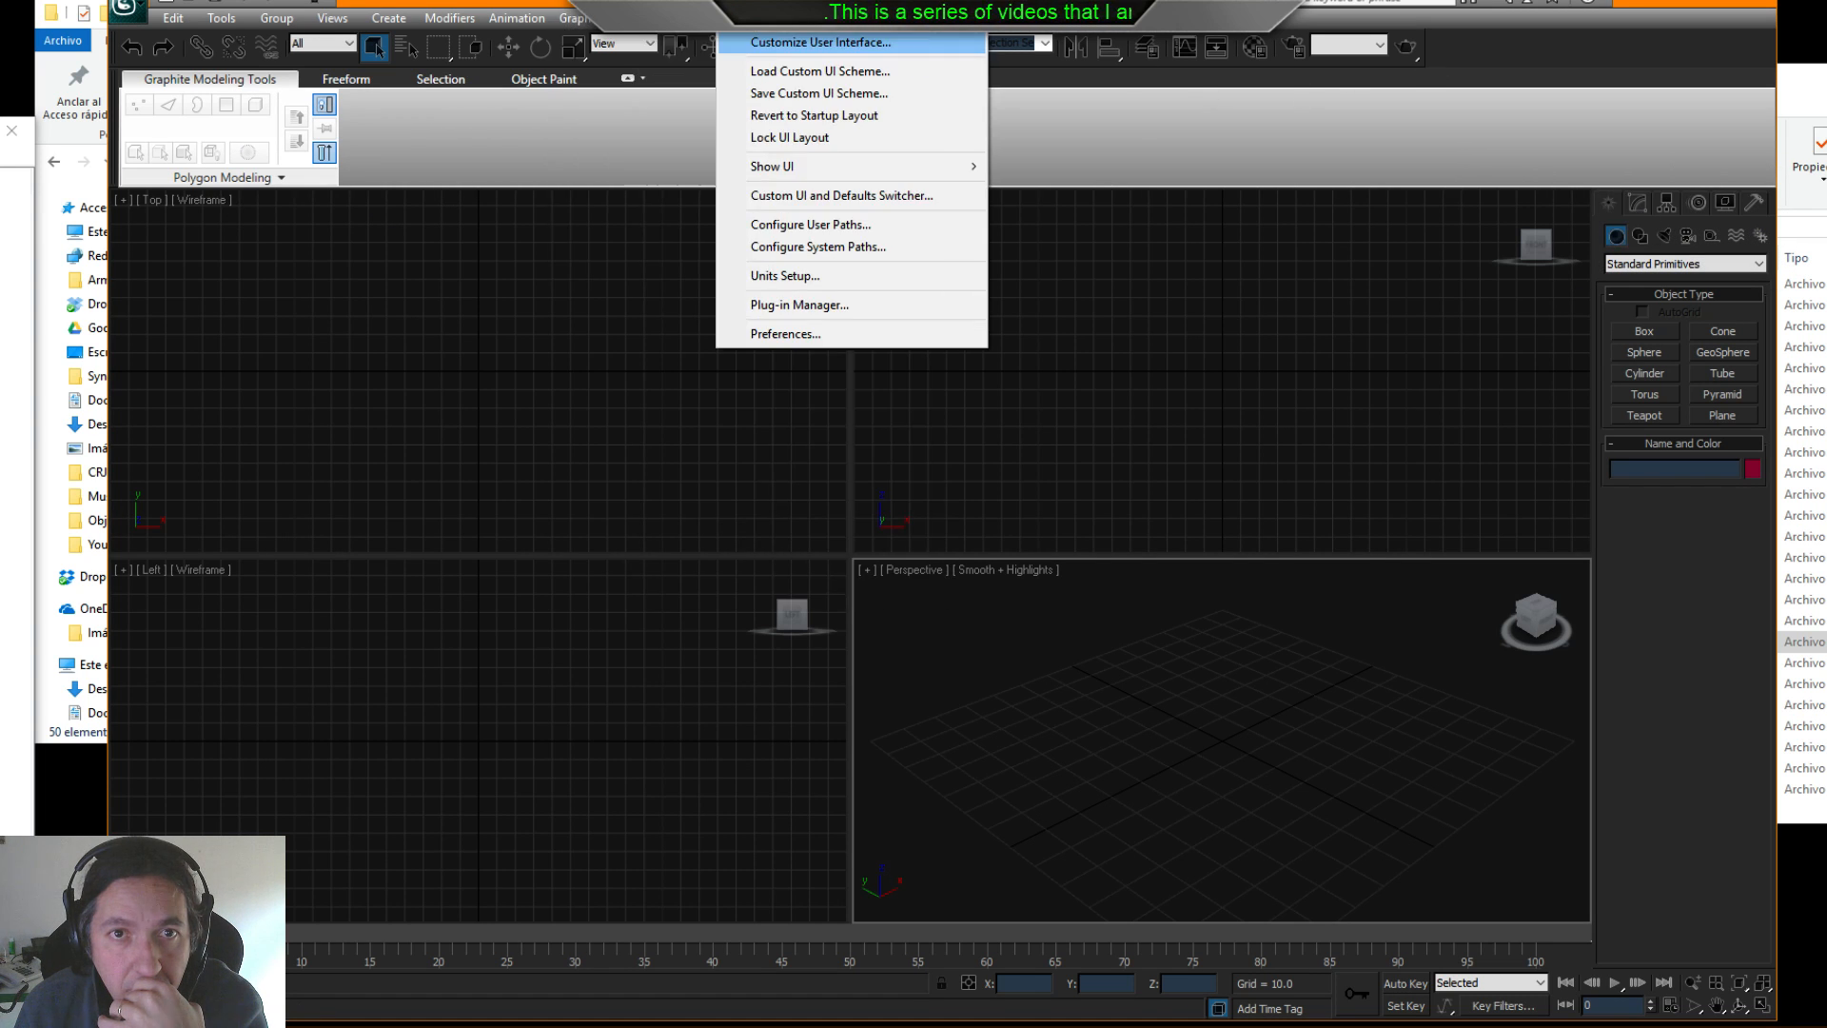
click(764, 45)
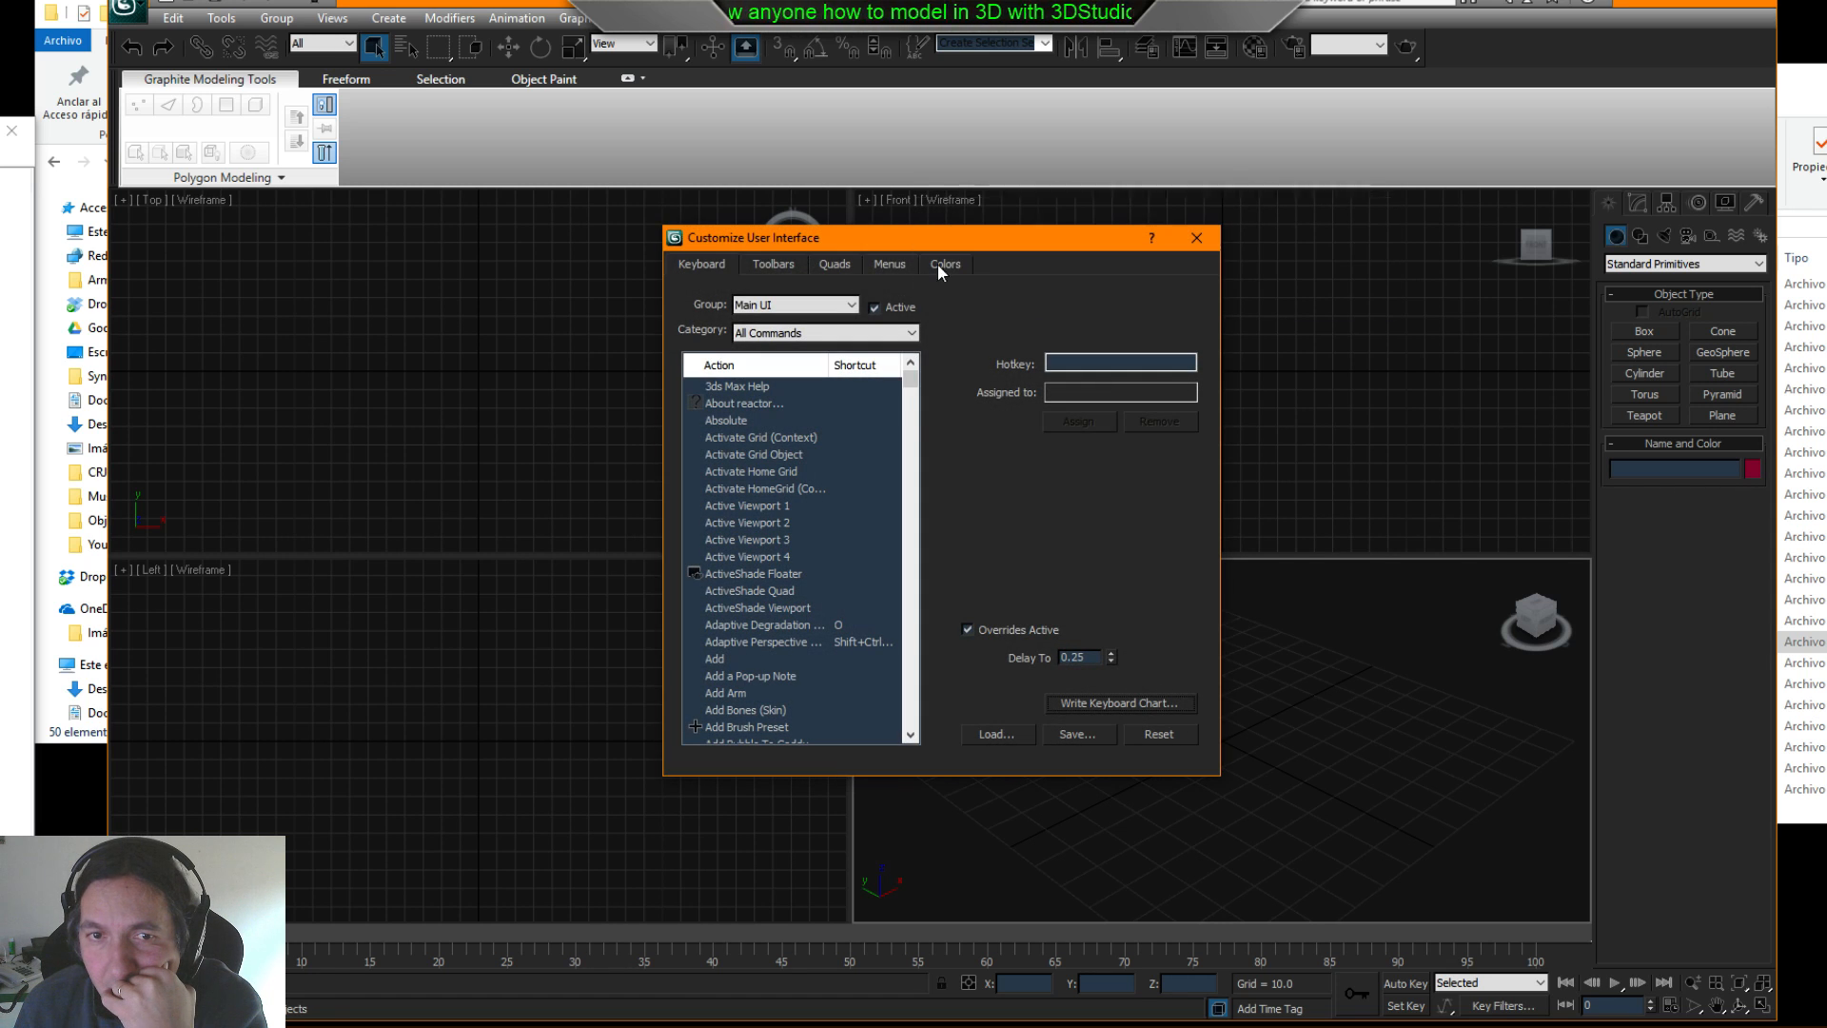
click(895, 332)
drag(914, 457, 934, 645)
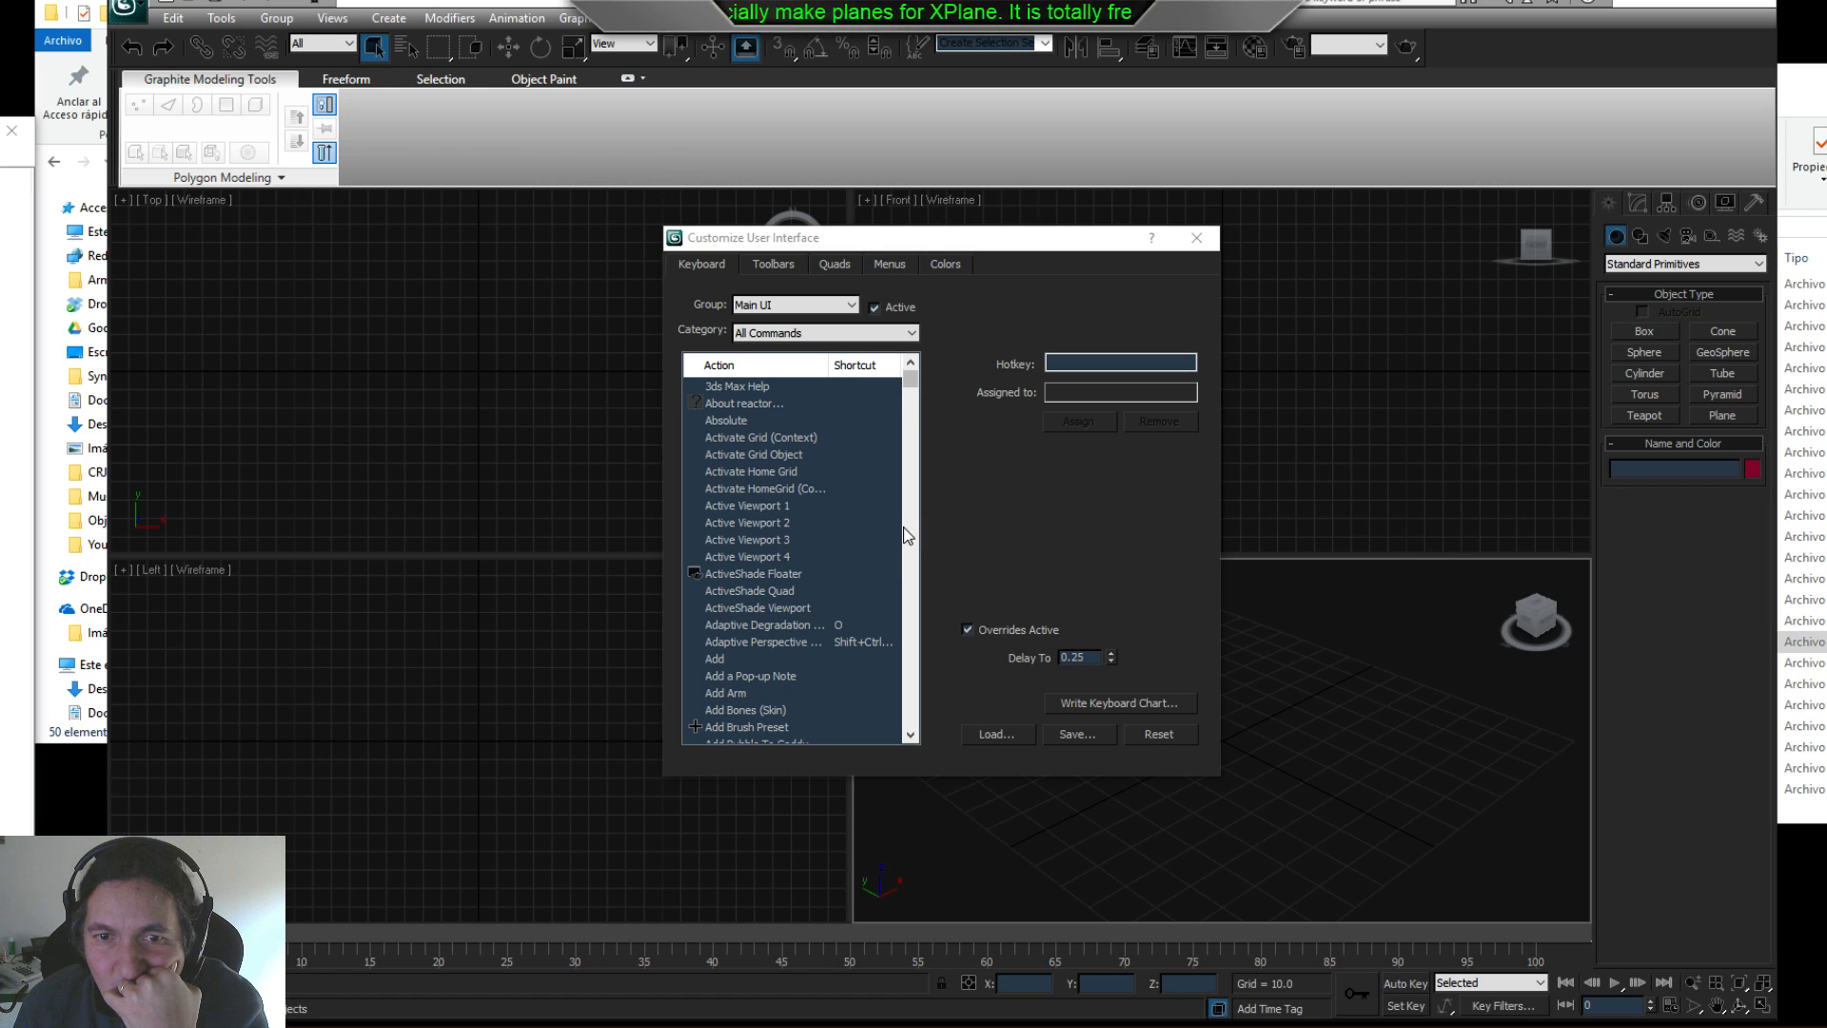
drag(914, 391, 905, 589)
click(915, 332)
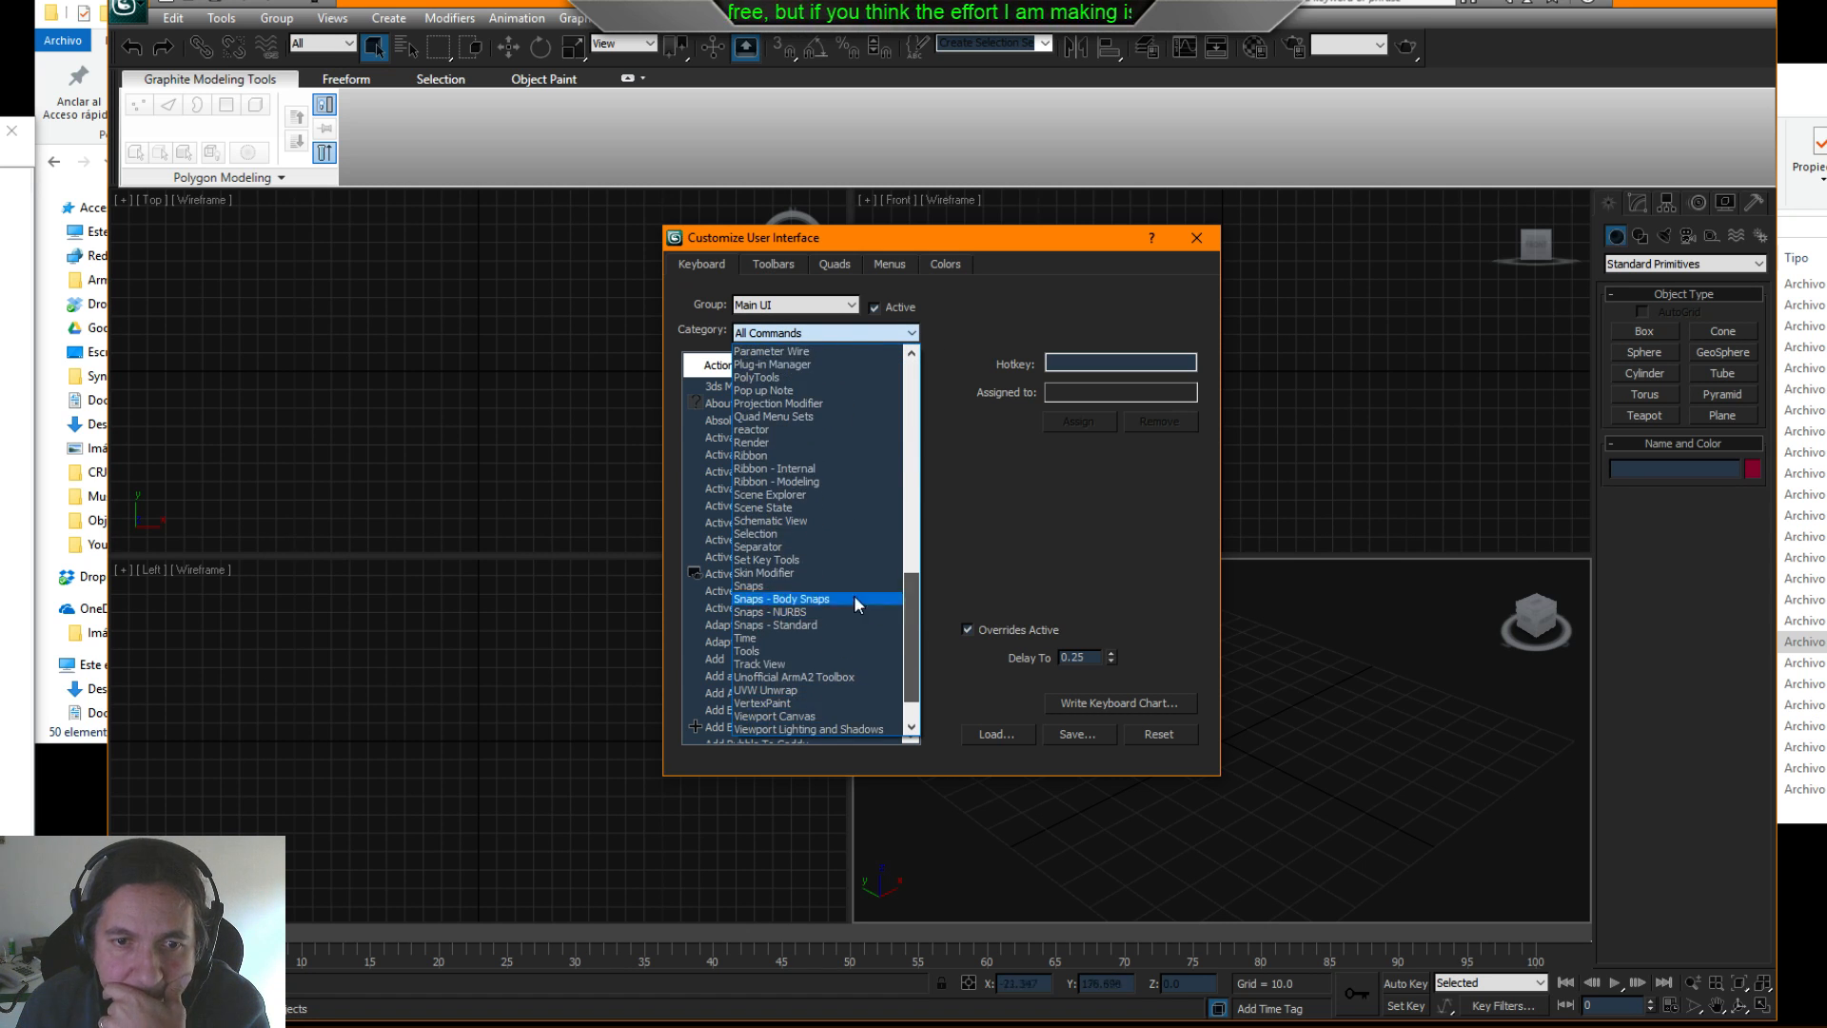
click(1103, 544)
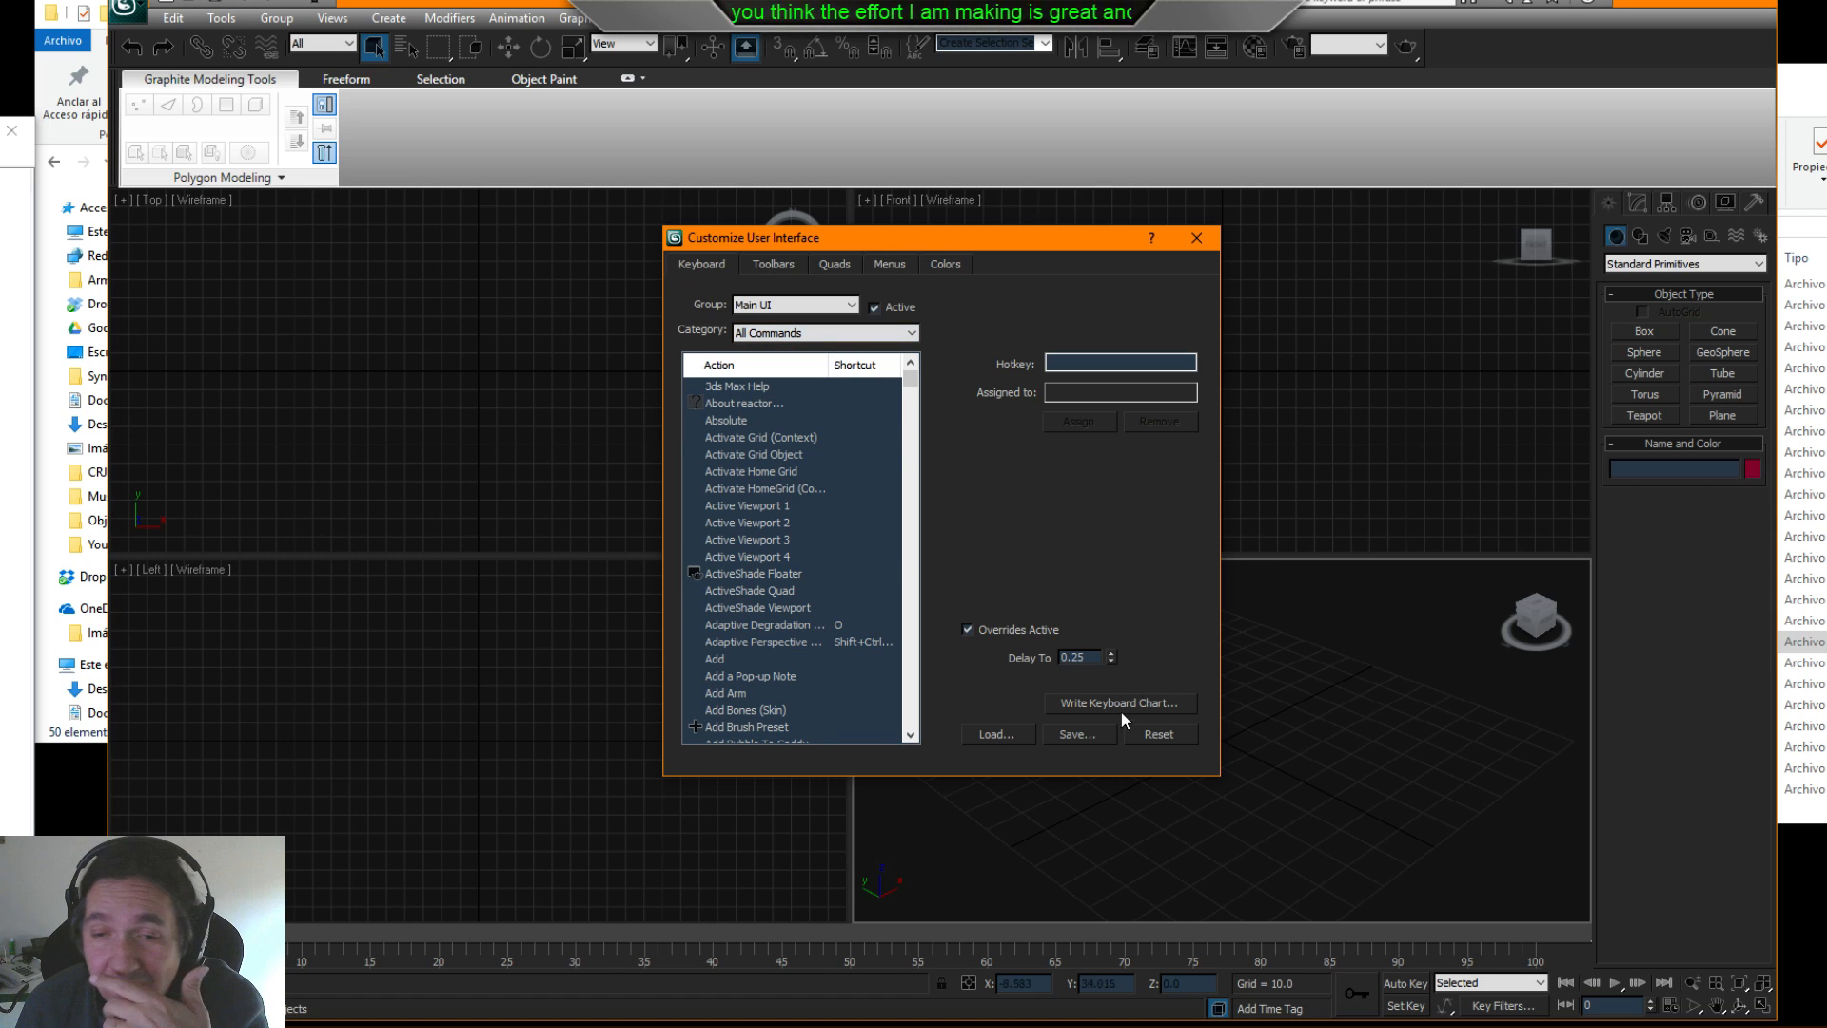
drag(915, 384, 918, 414)
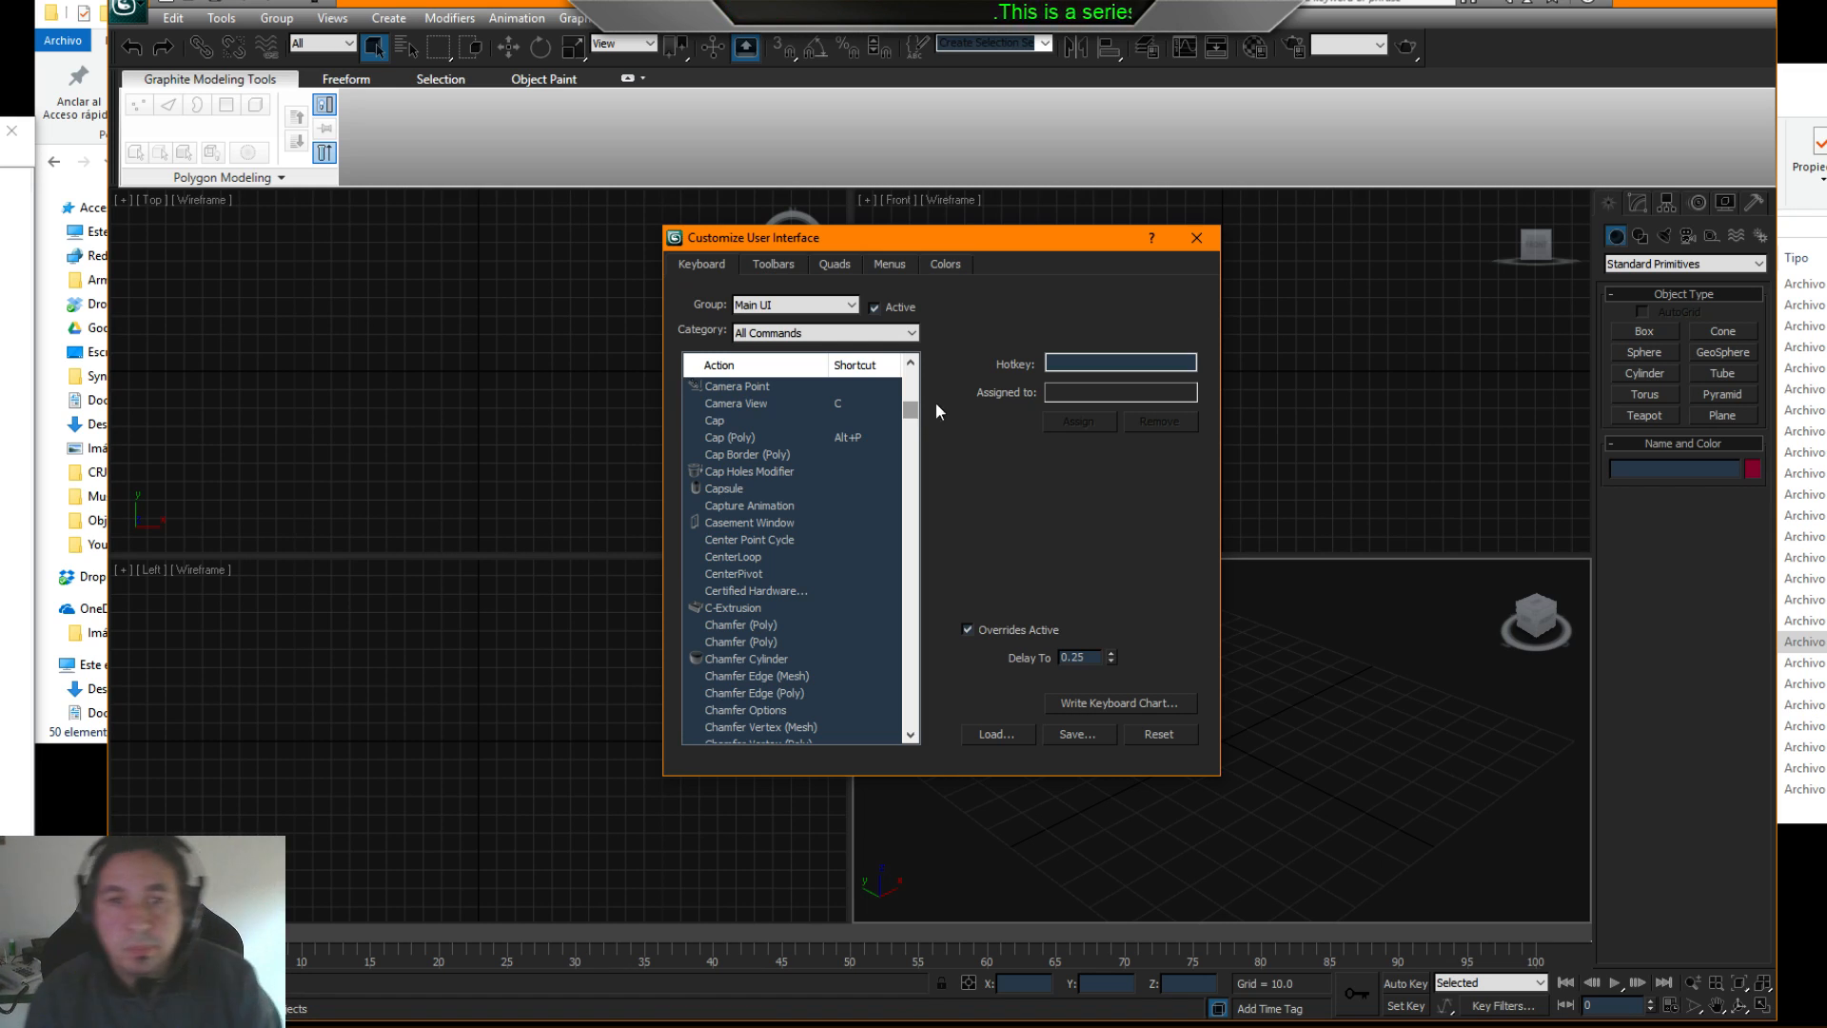
click(1198, 239)
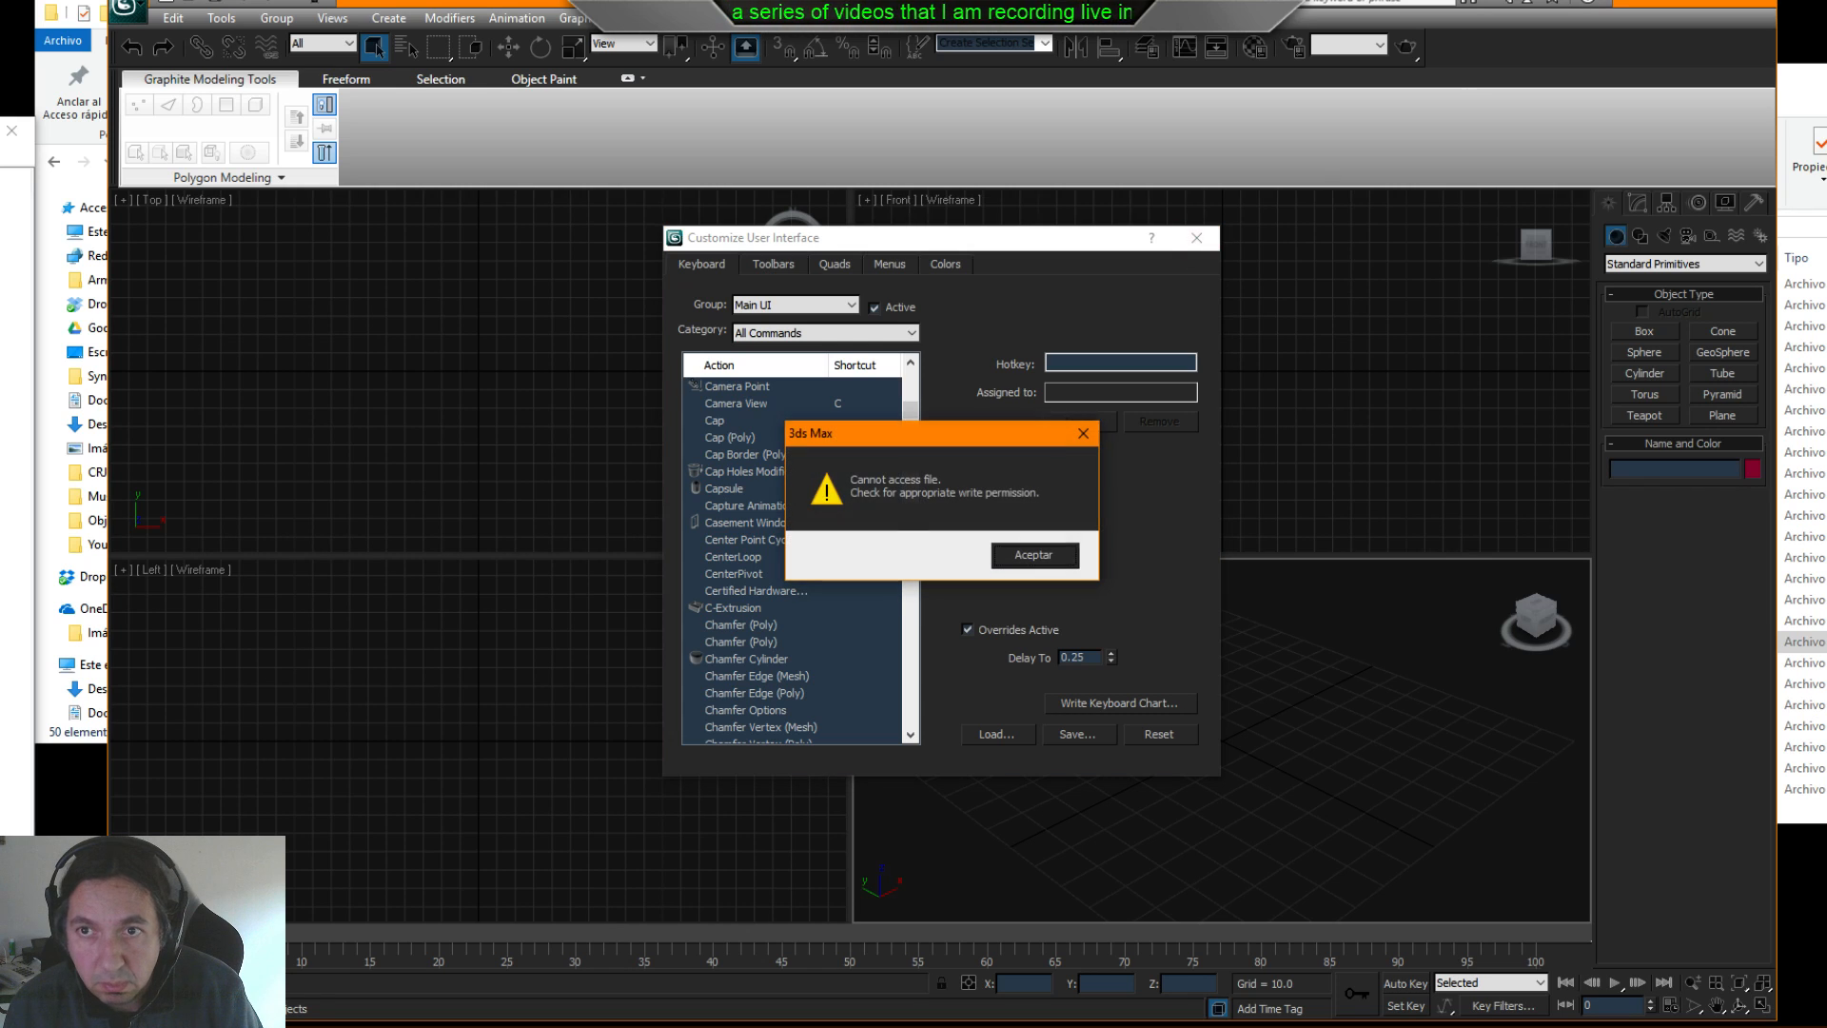
click(1067, 557)
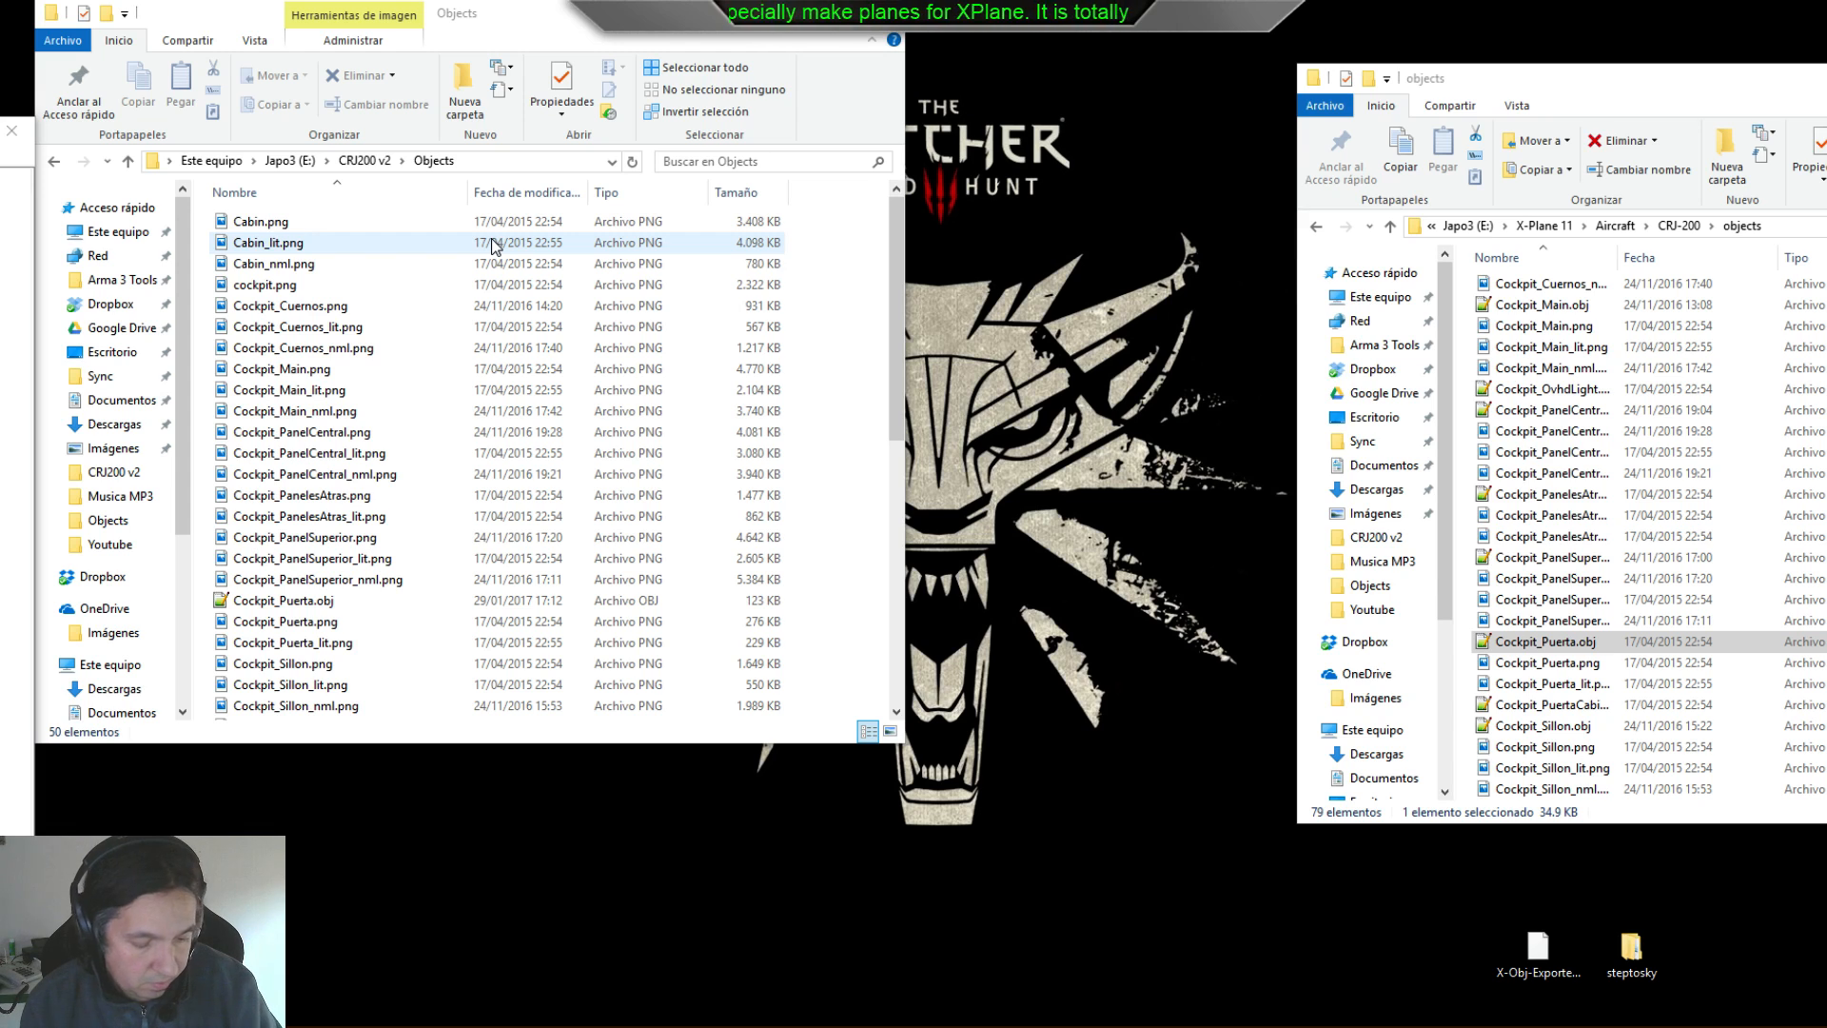
- Open a new file explorer window and bring up the Autodesk 3ds Max 2011 installation folder in it
key(super+e)
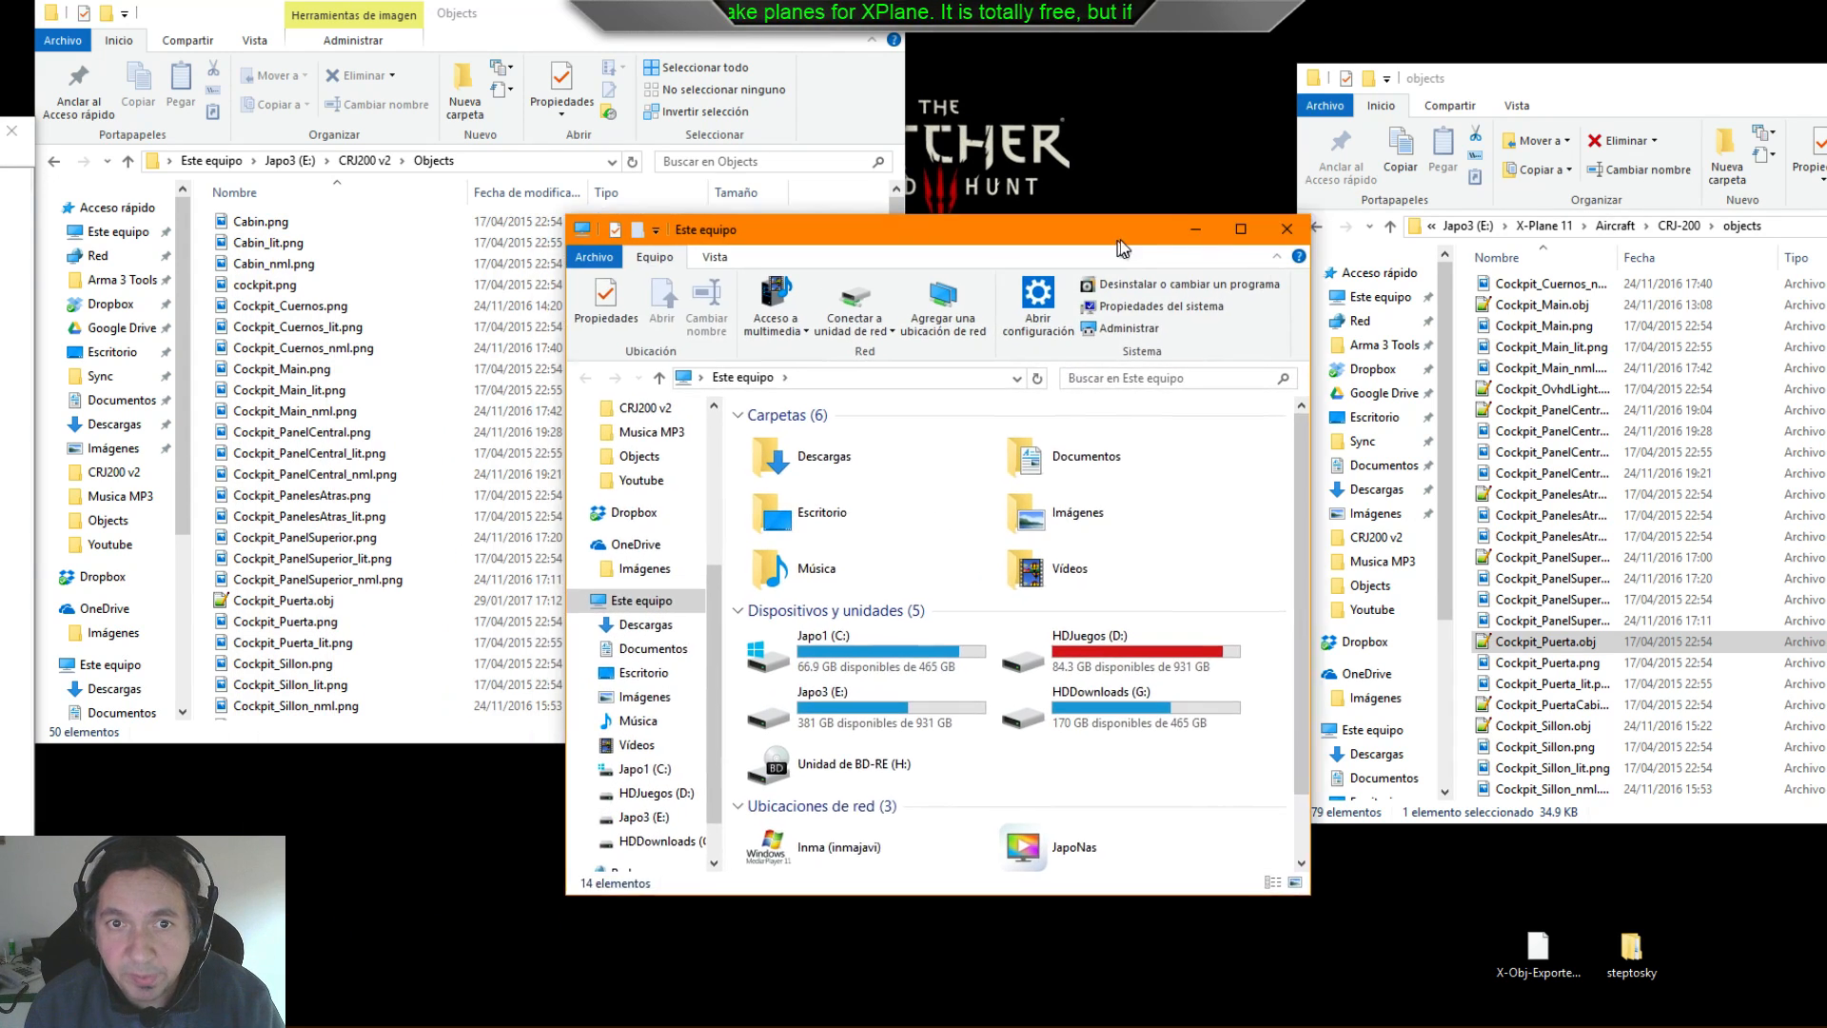
drag(1078, 219, 1826, 214)
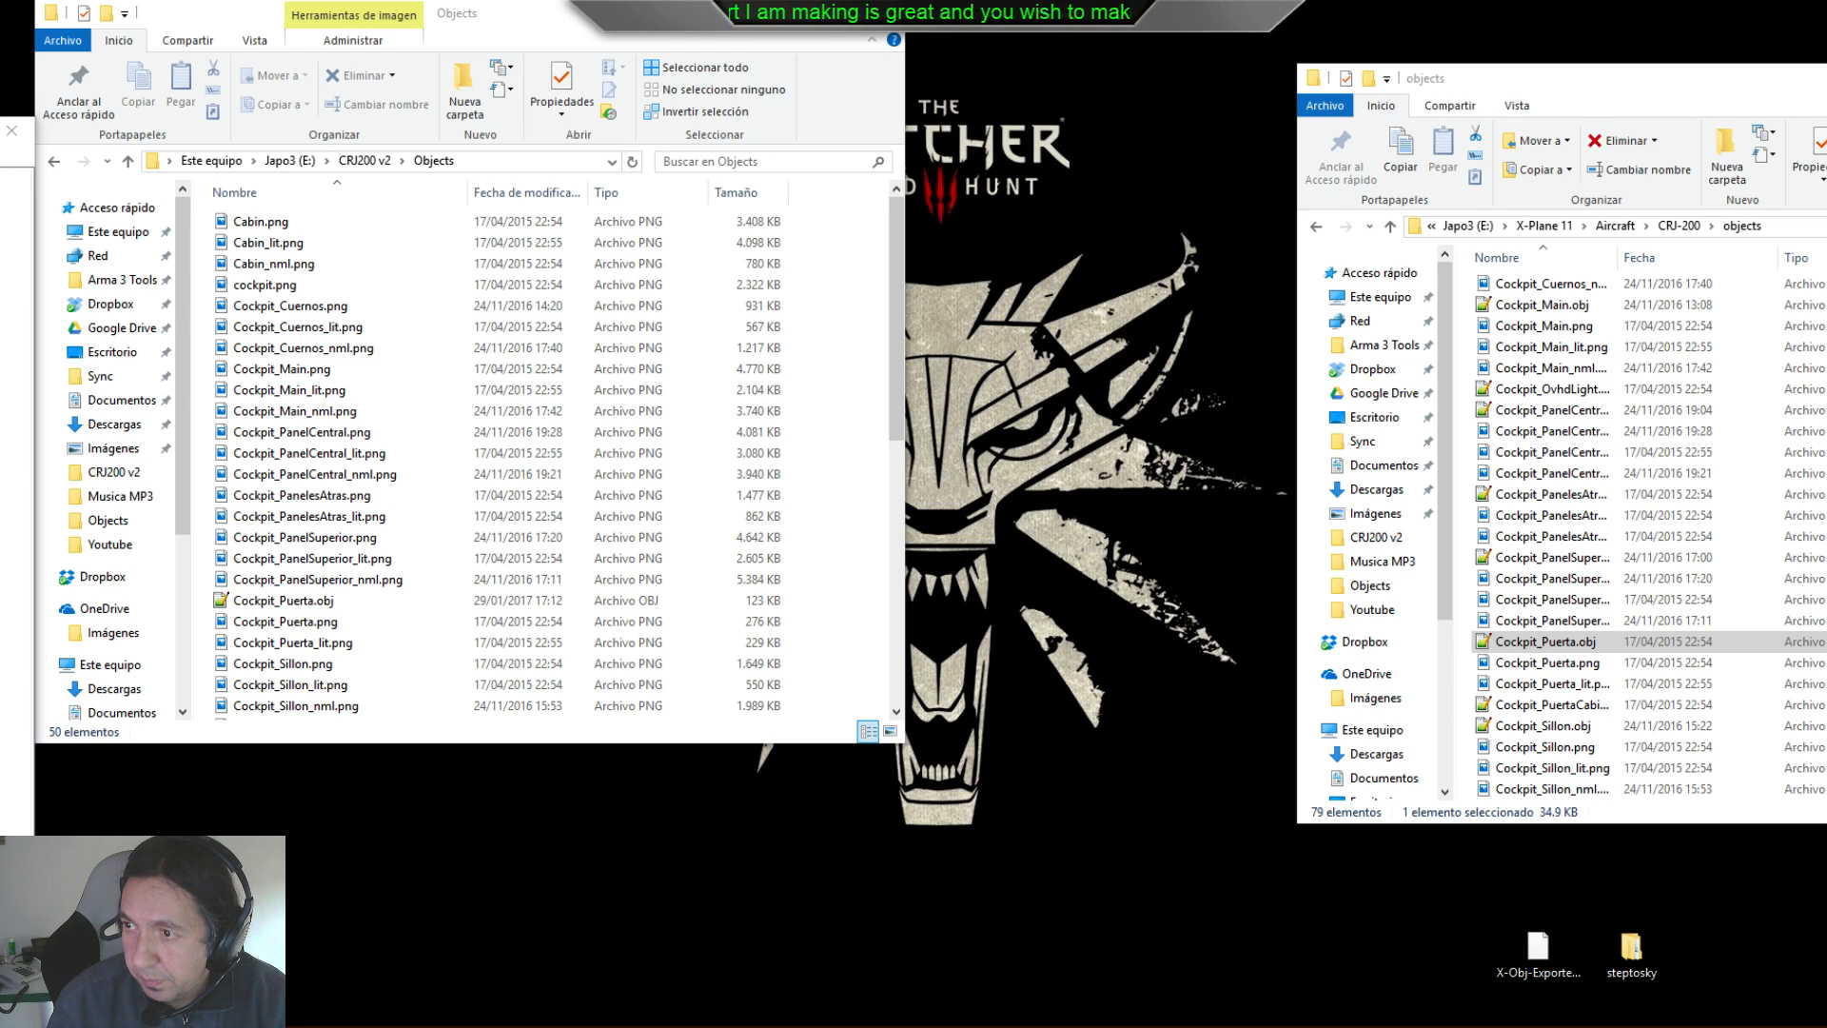
drag(1826, 219, 941, 156)
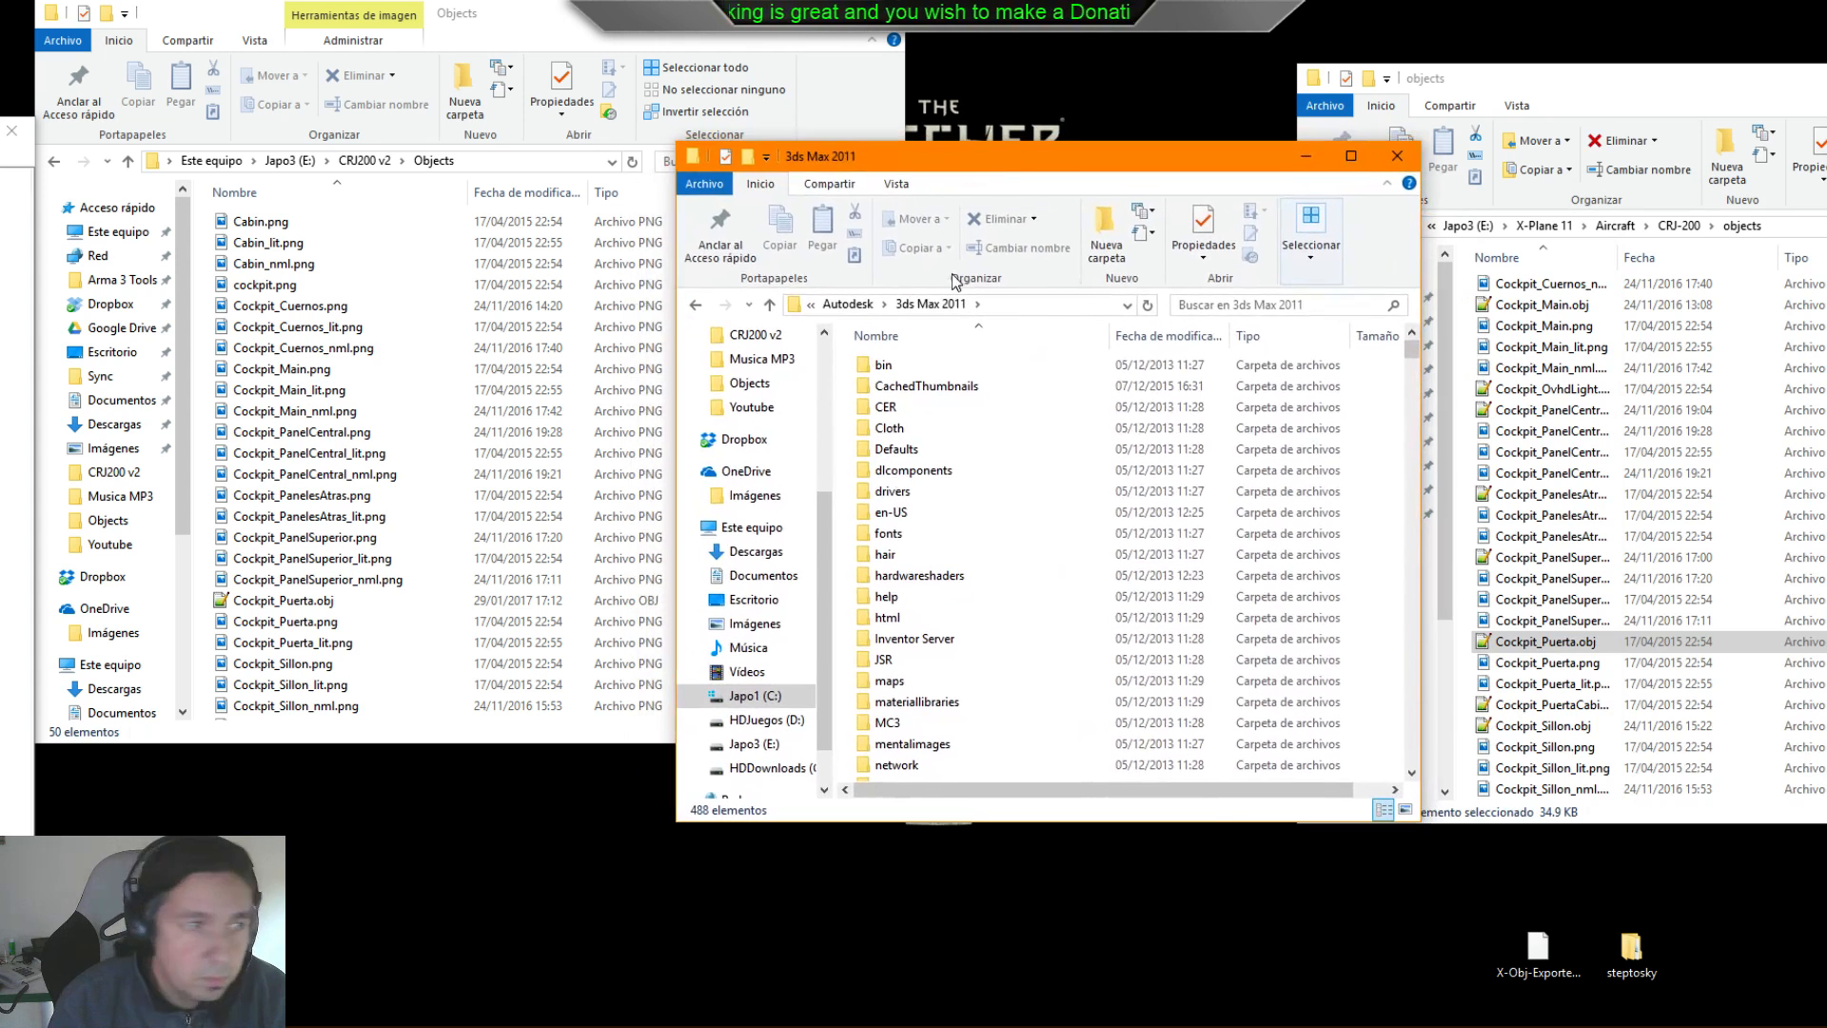
click(1020, 539)
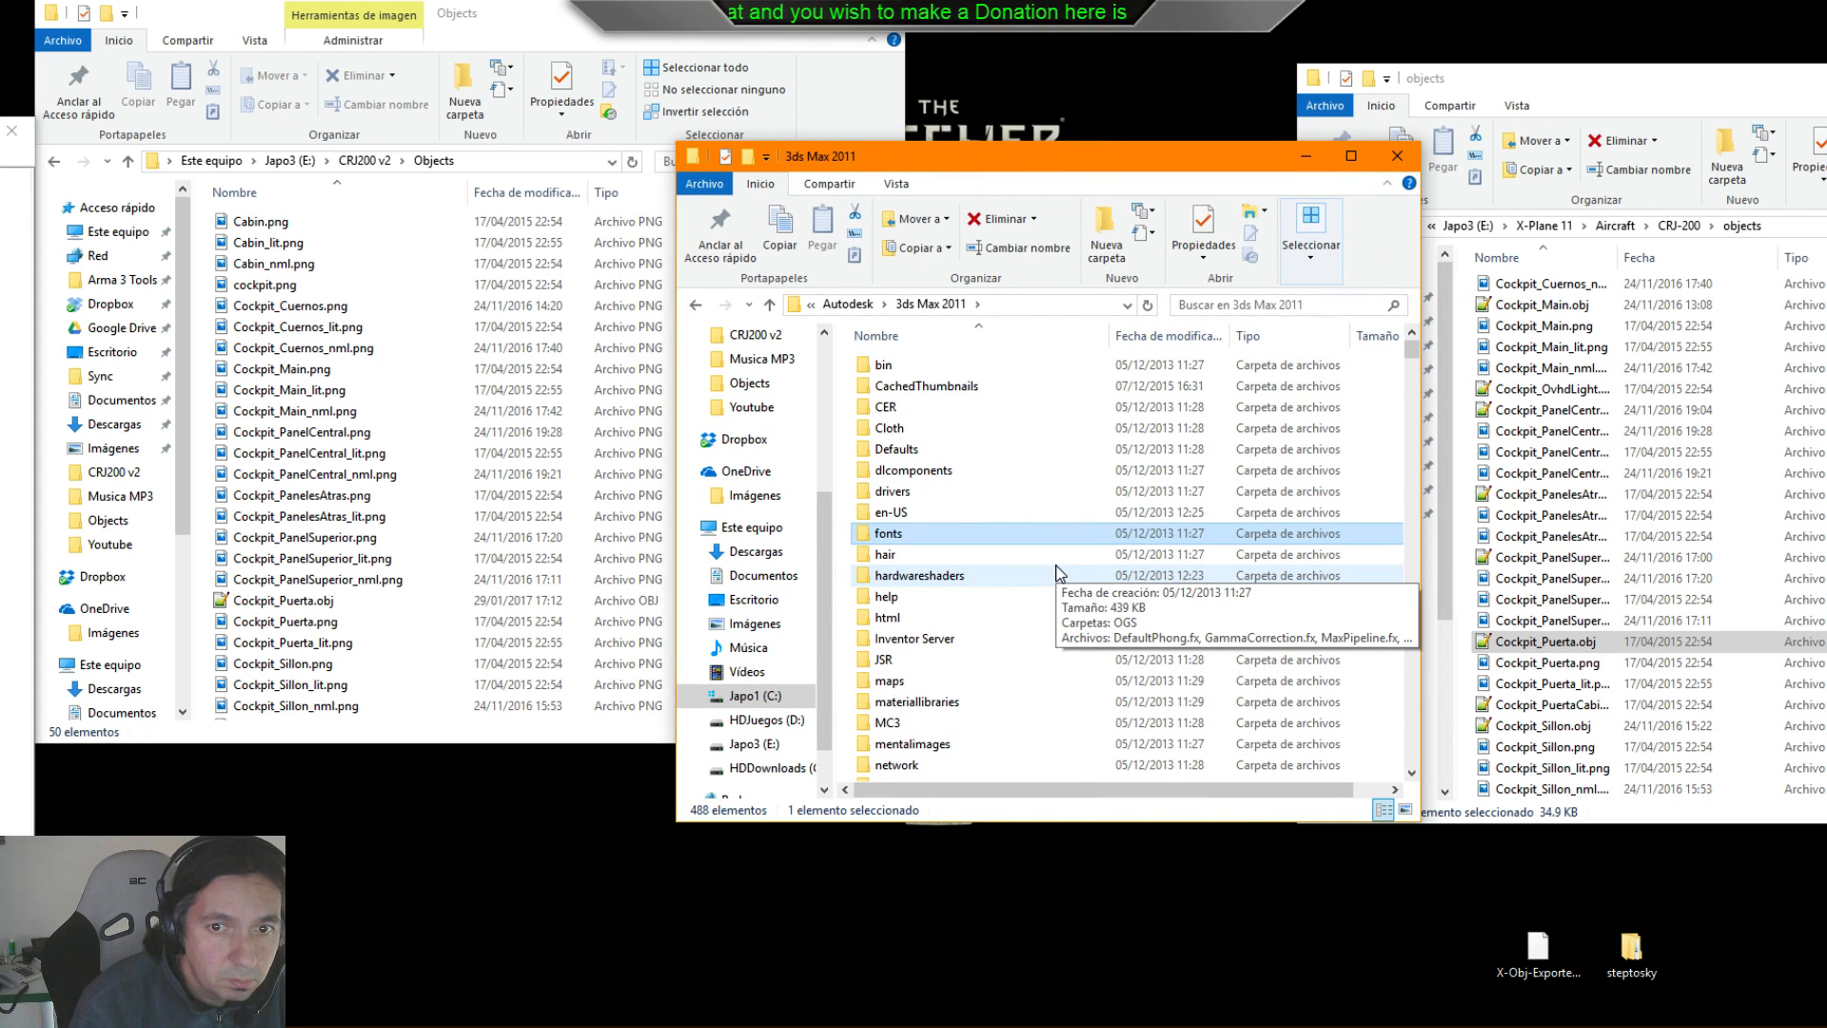
scroll(1059, 572, down, 2)
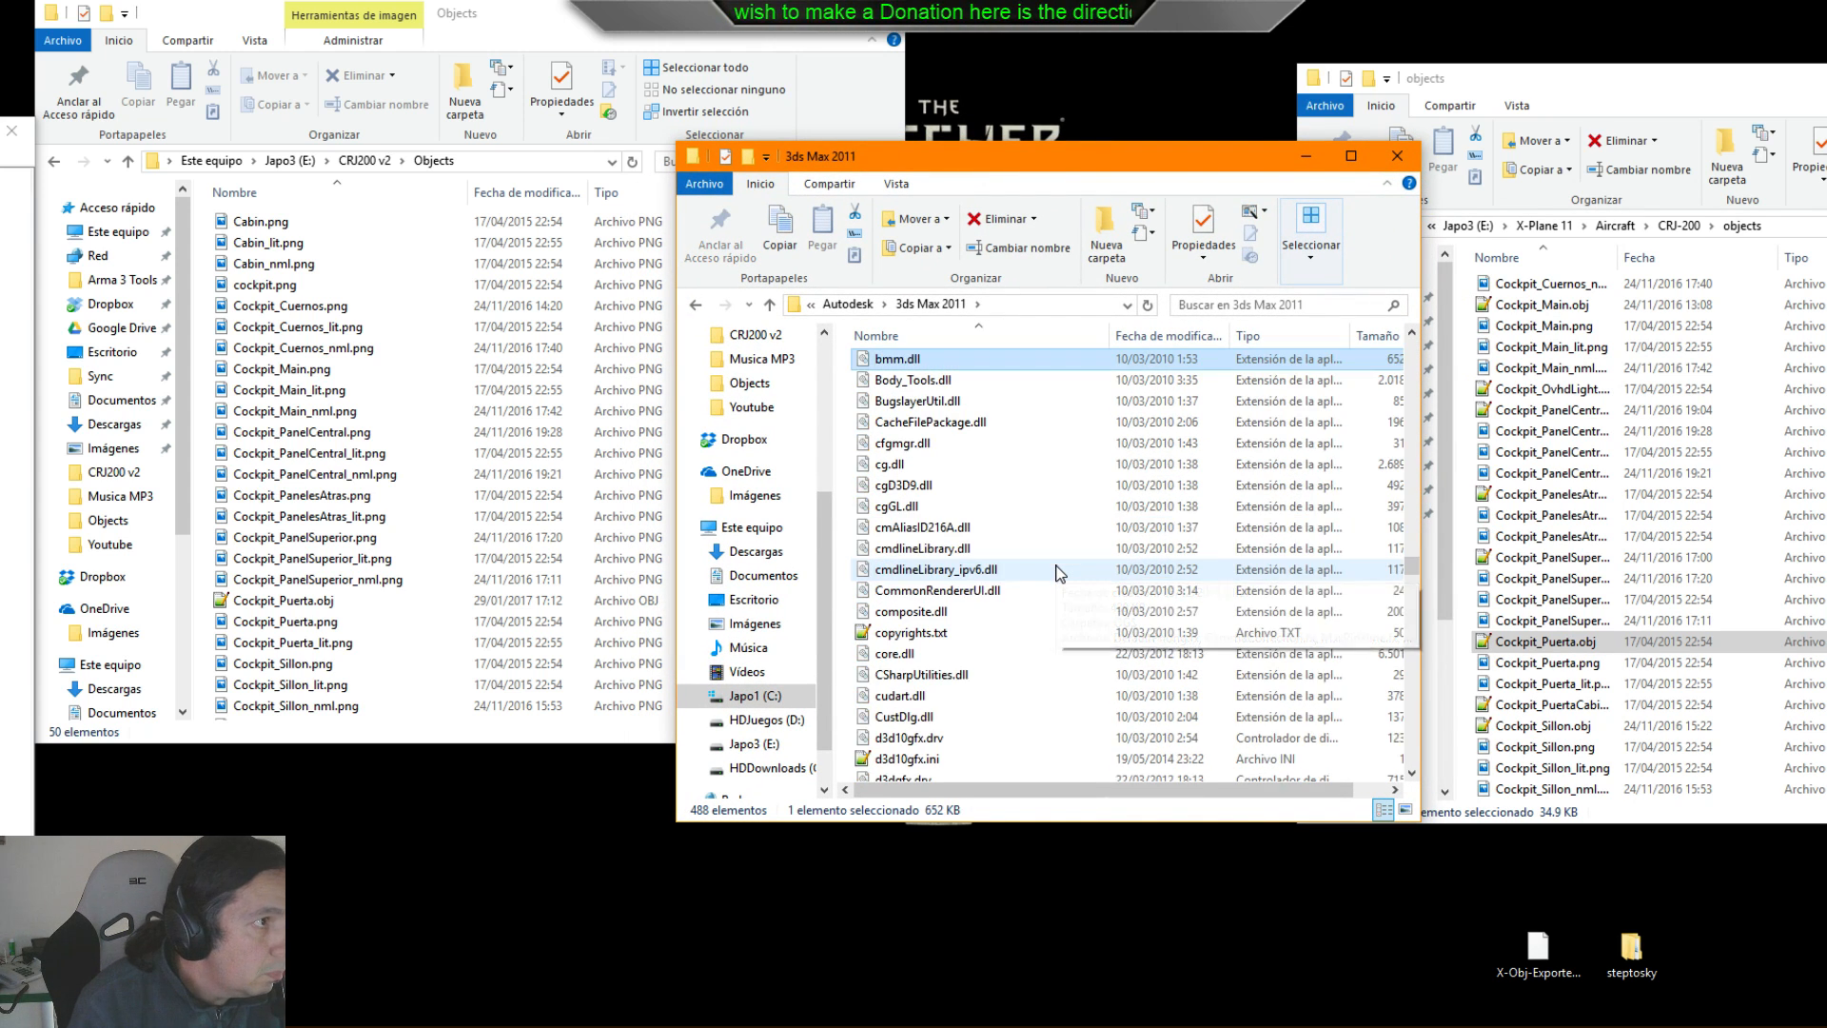
key(BackSpace)
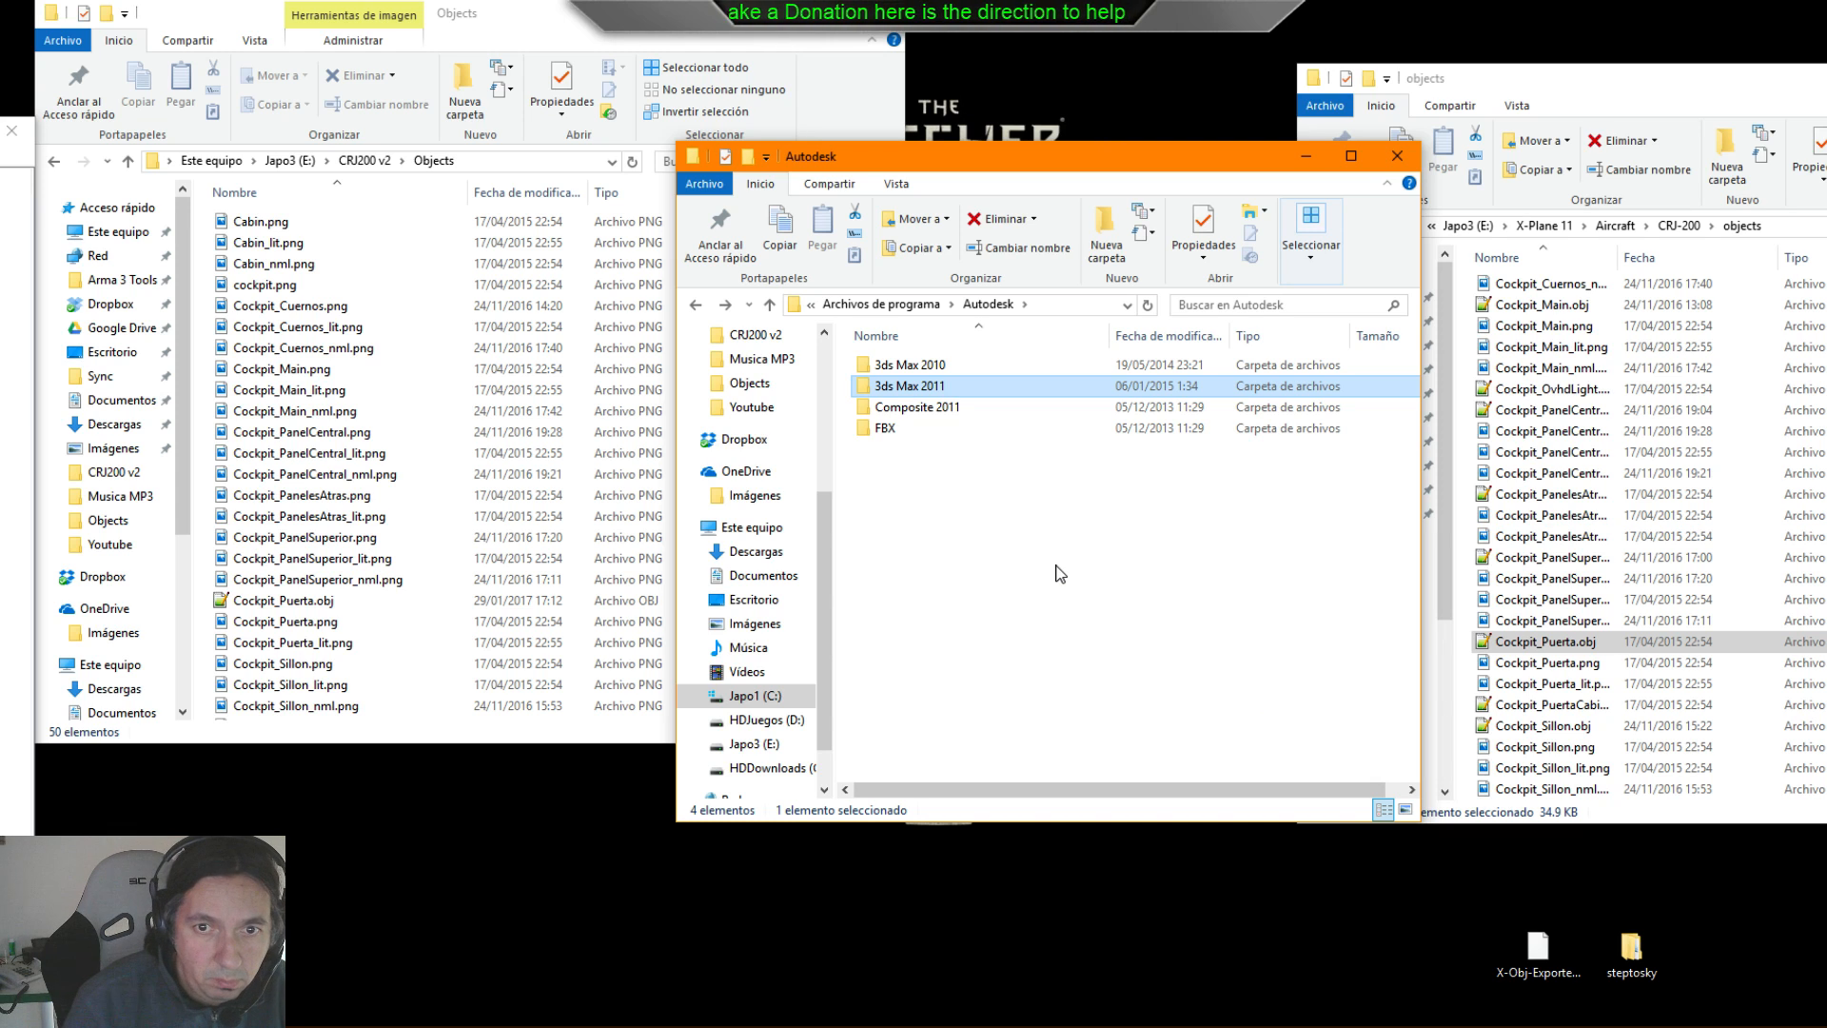
double_click(940, 391)
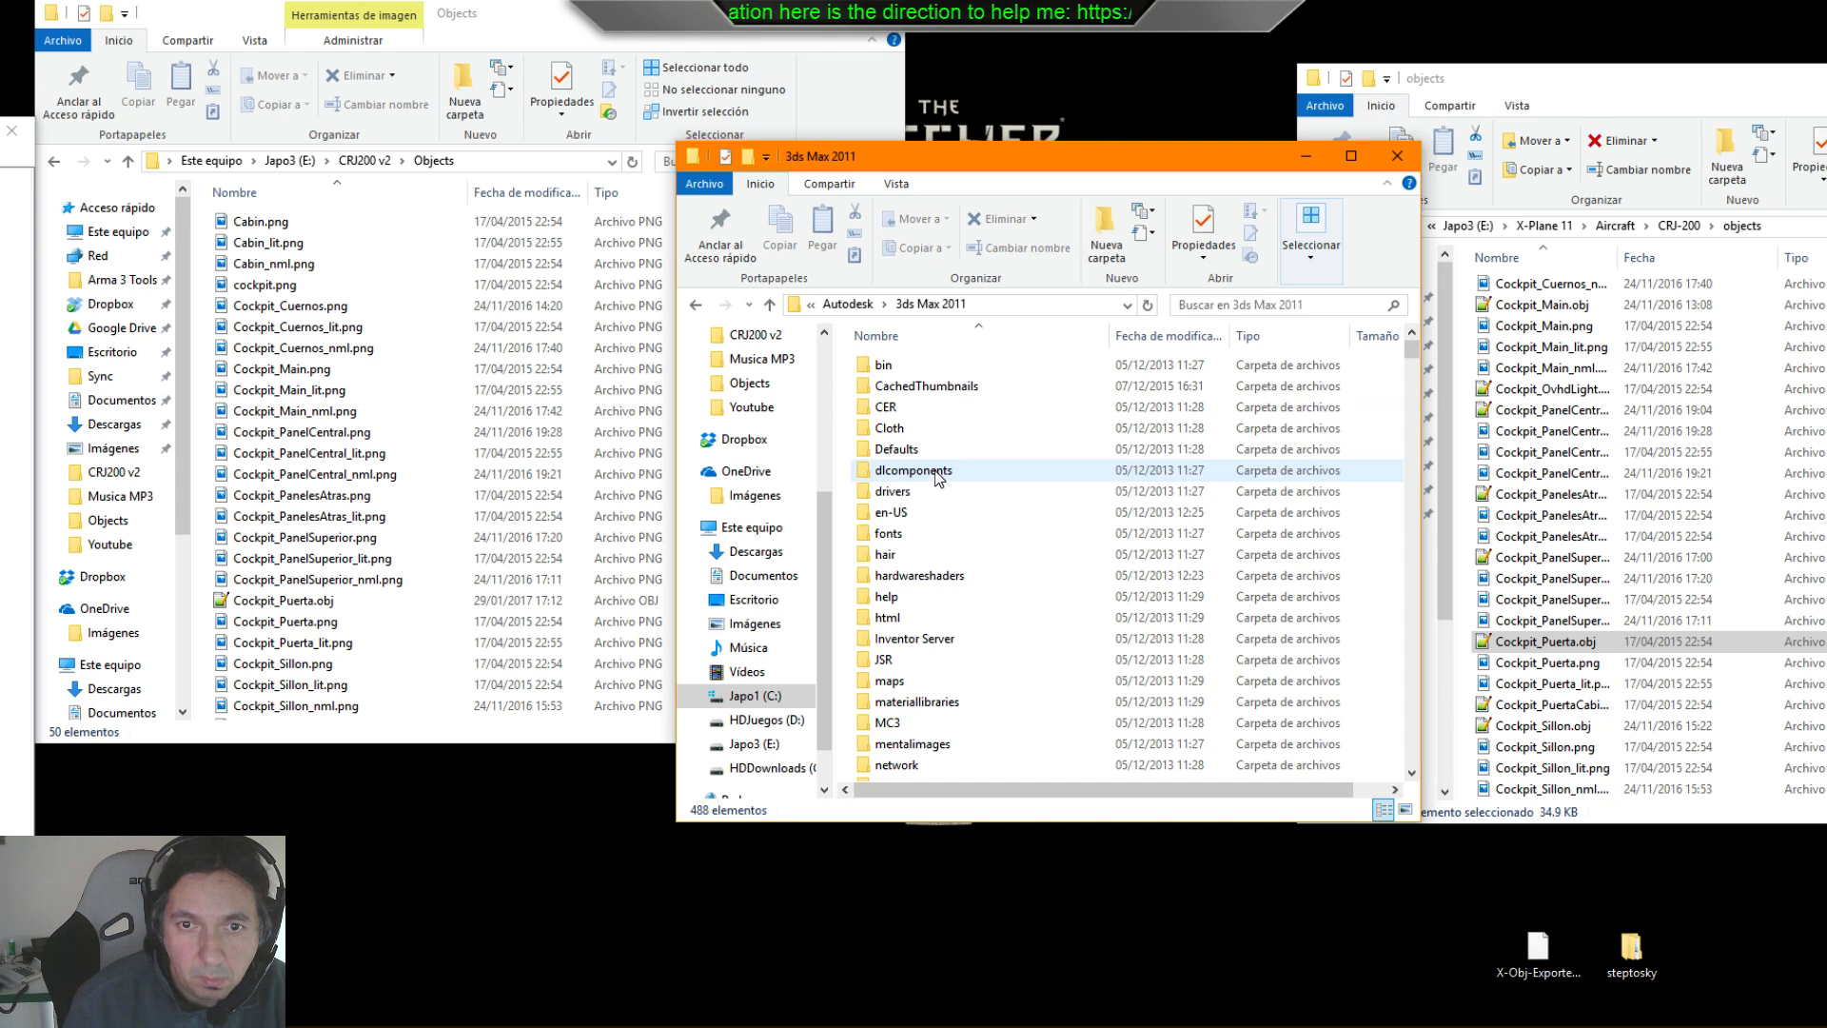
- Check the Inventor Server\Bin folder for files starting with "step", and return to the 3ds Max 2011 folder
click(935, 470)
key(i)
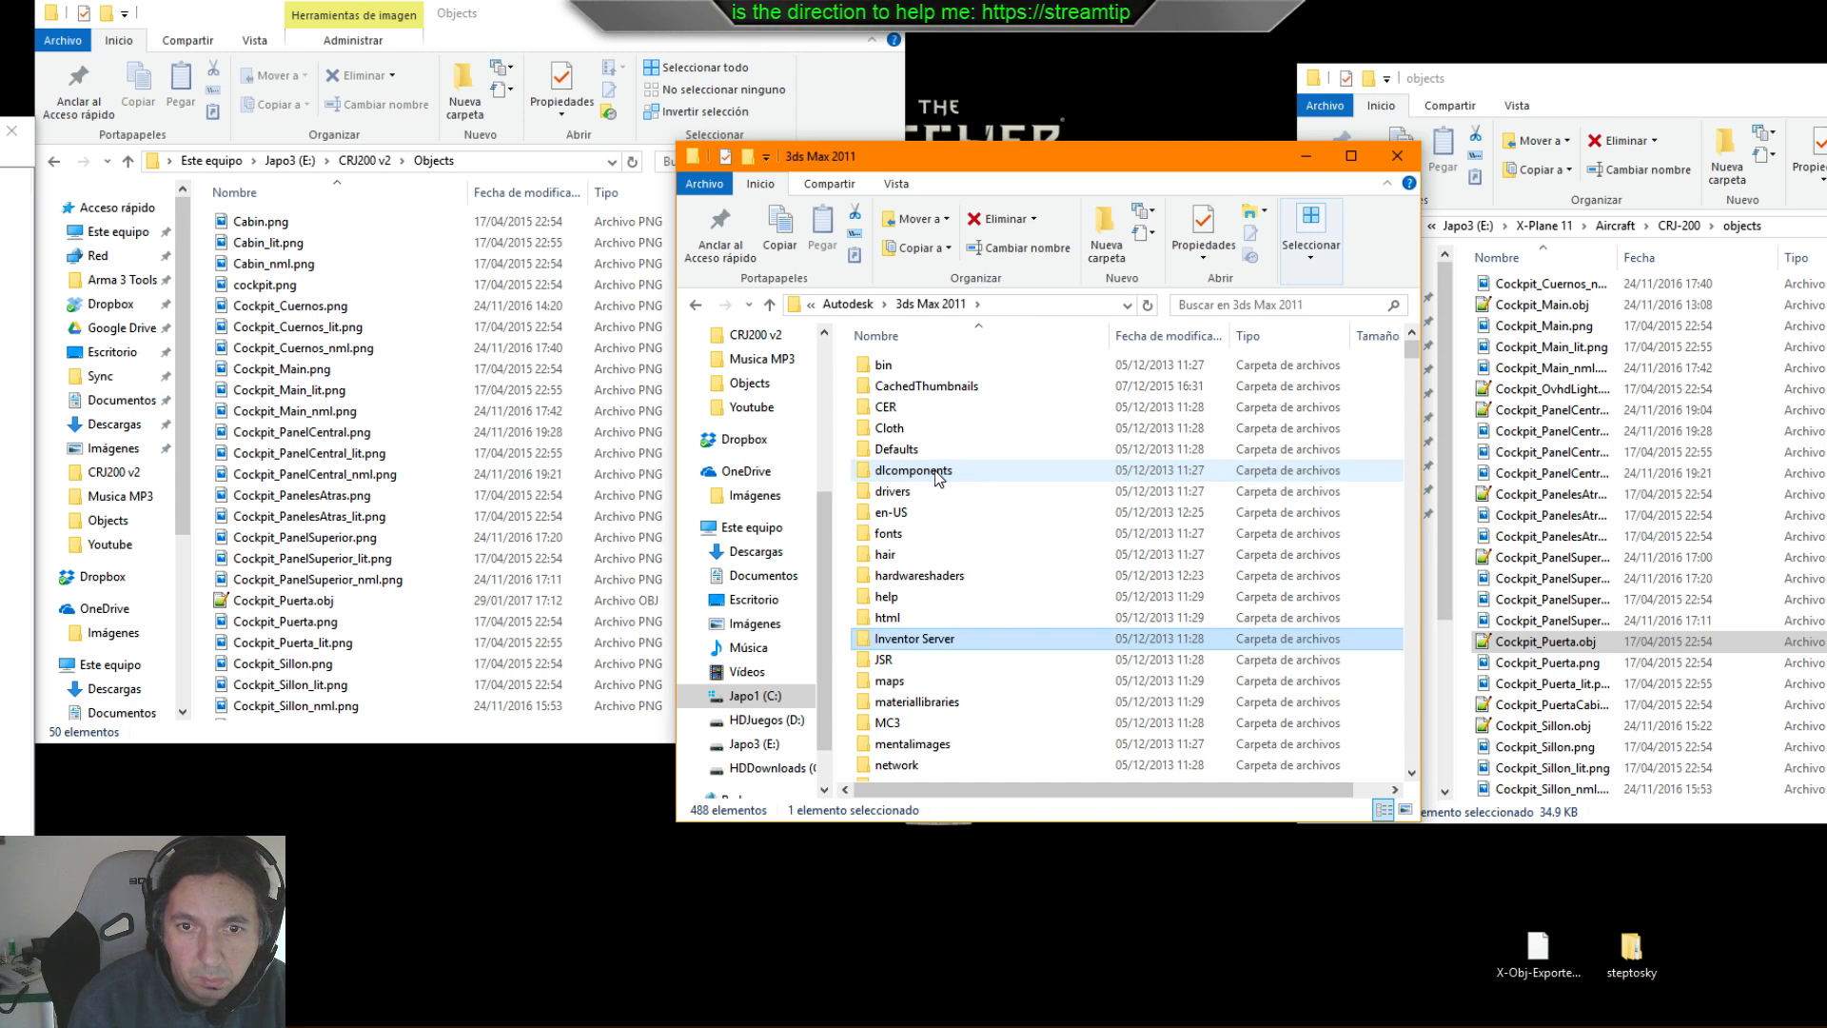
double_click(956, 640)
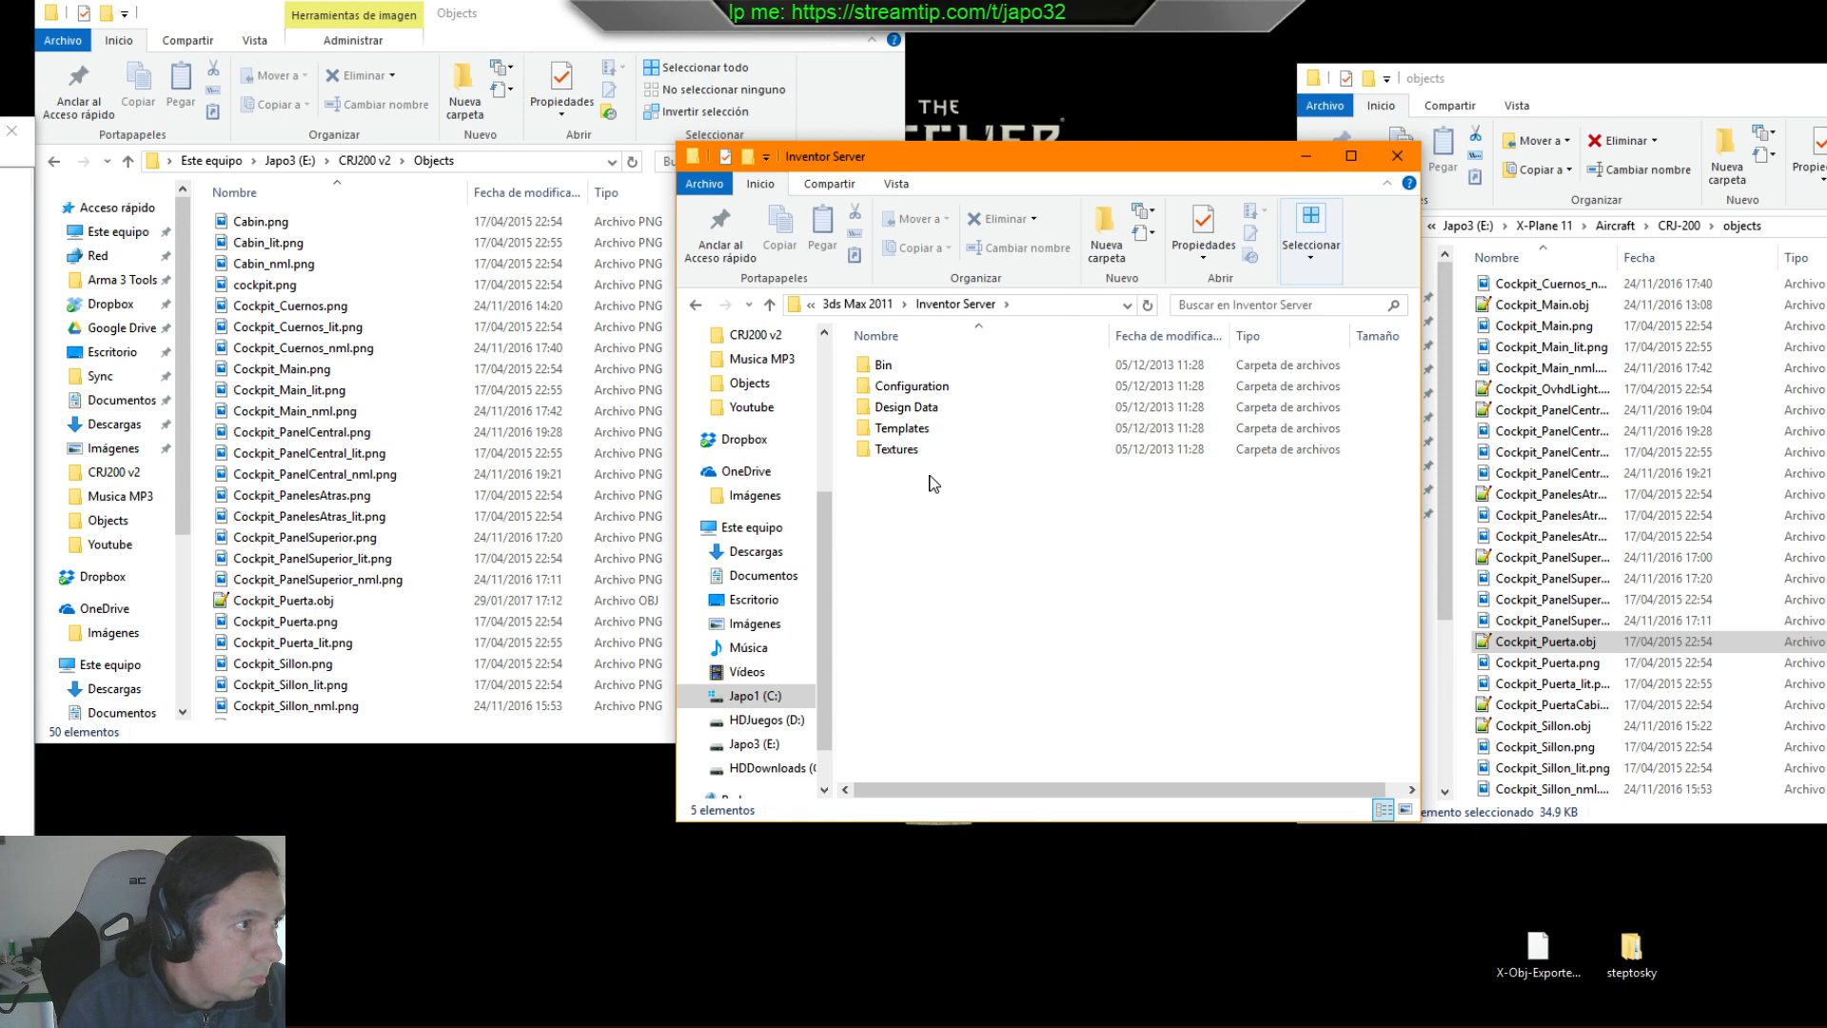
double_click(886, 362)
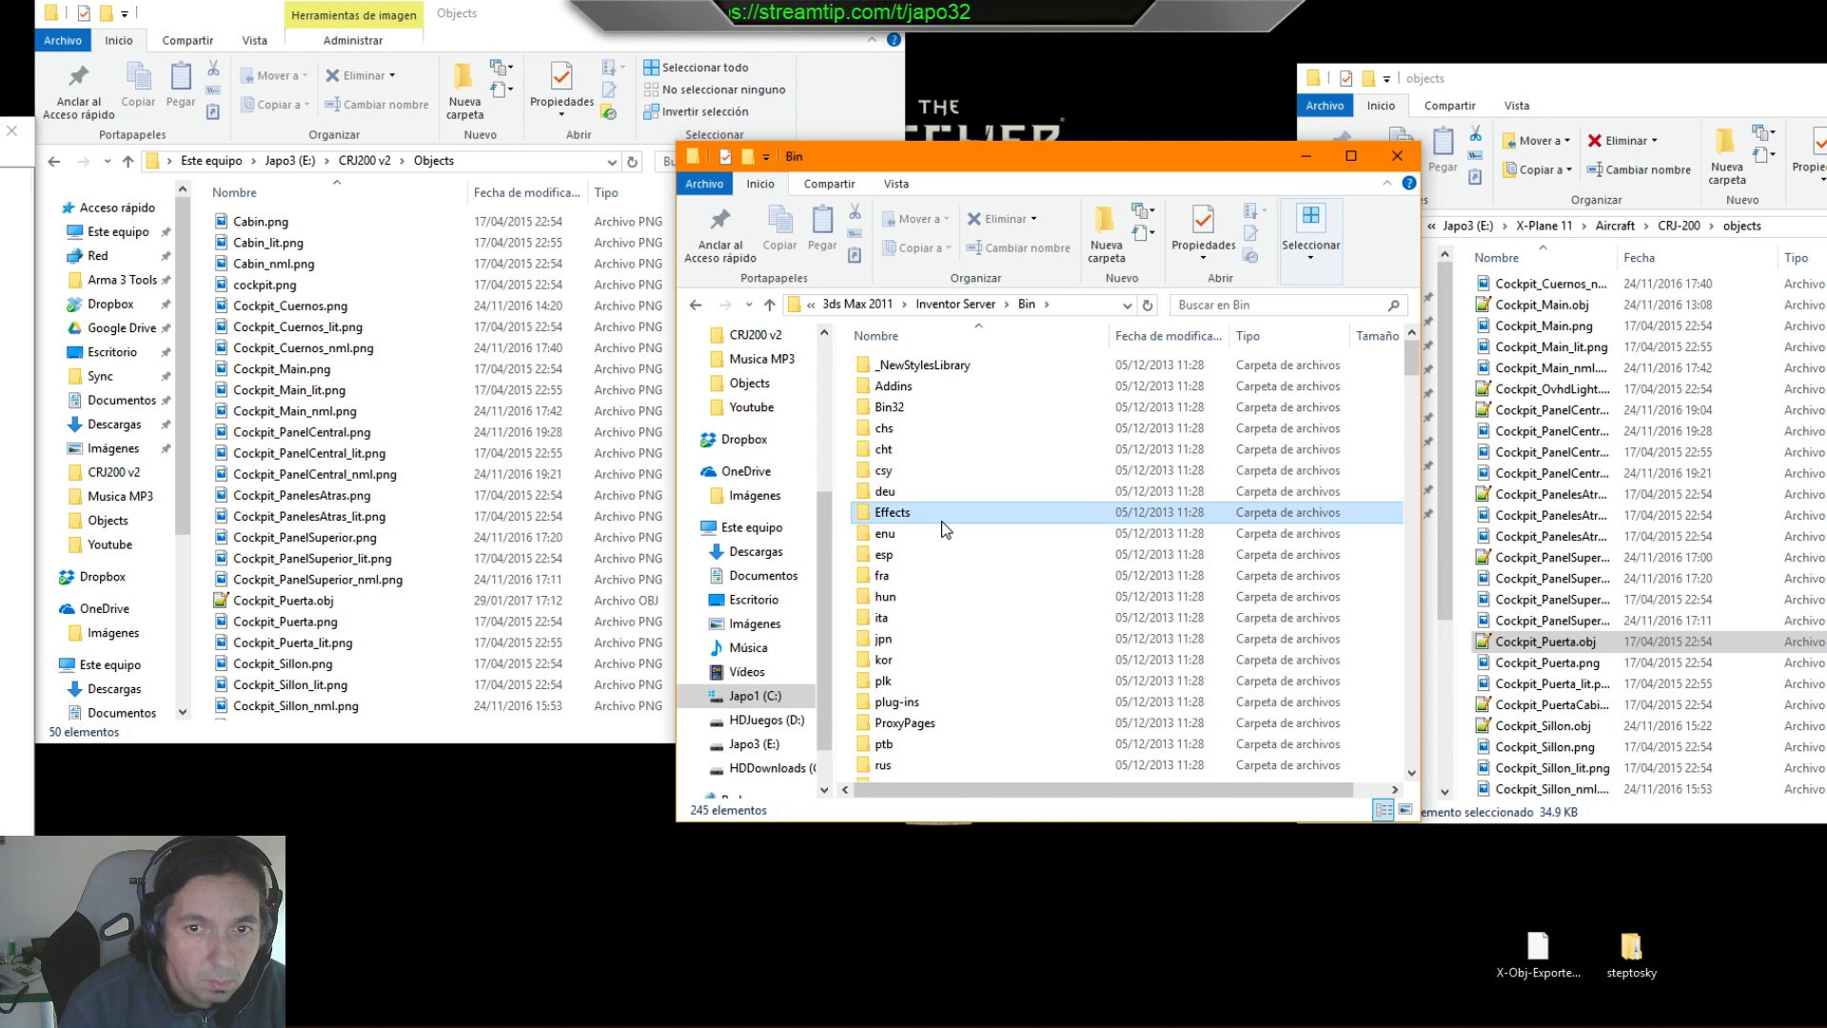
text(step)
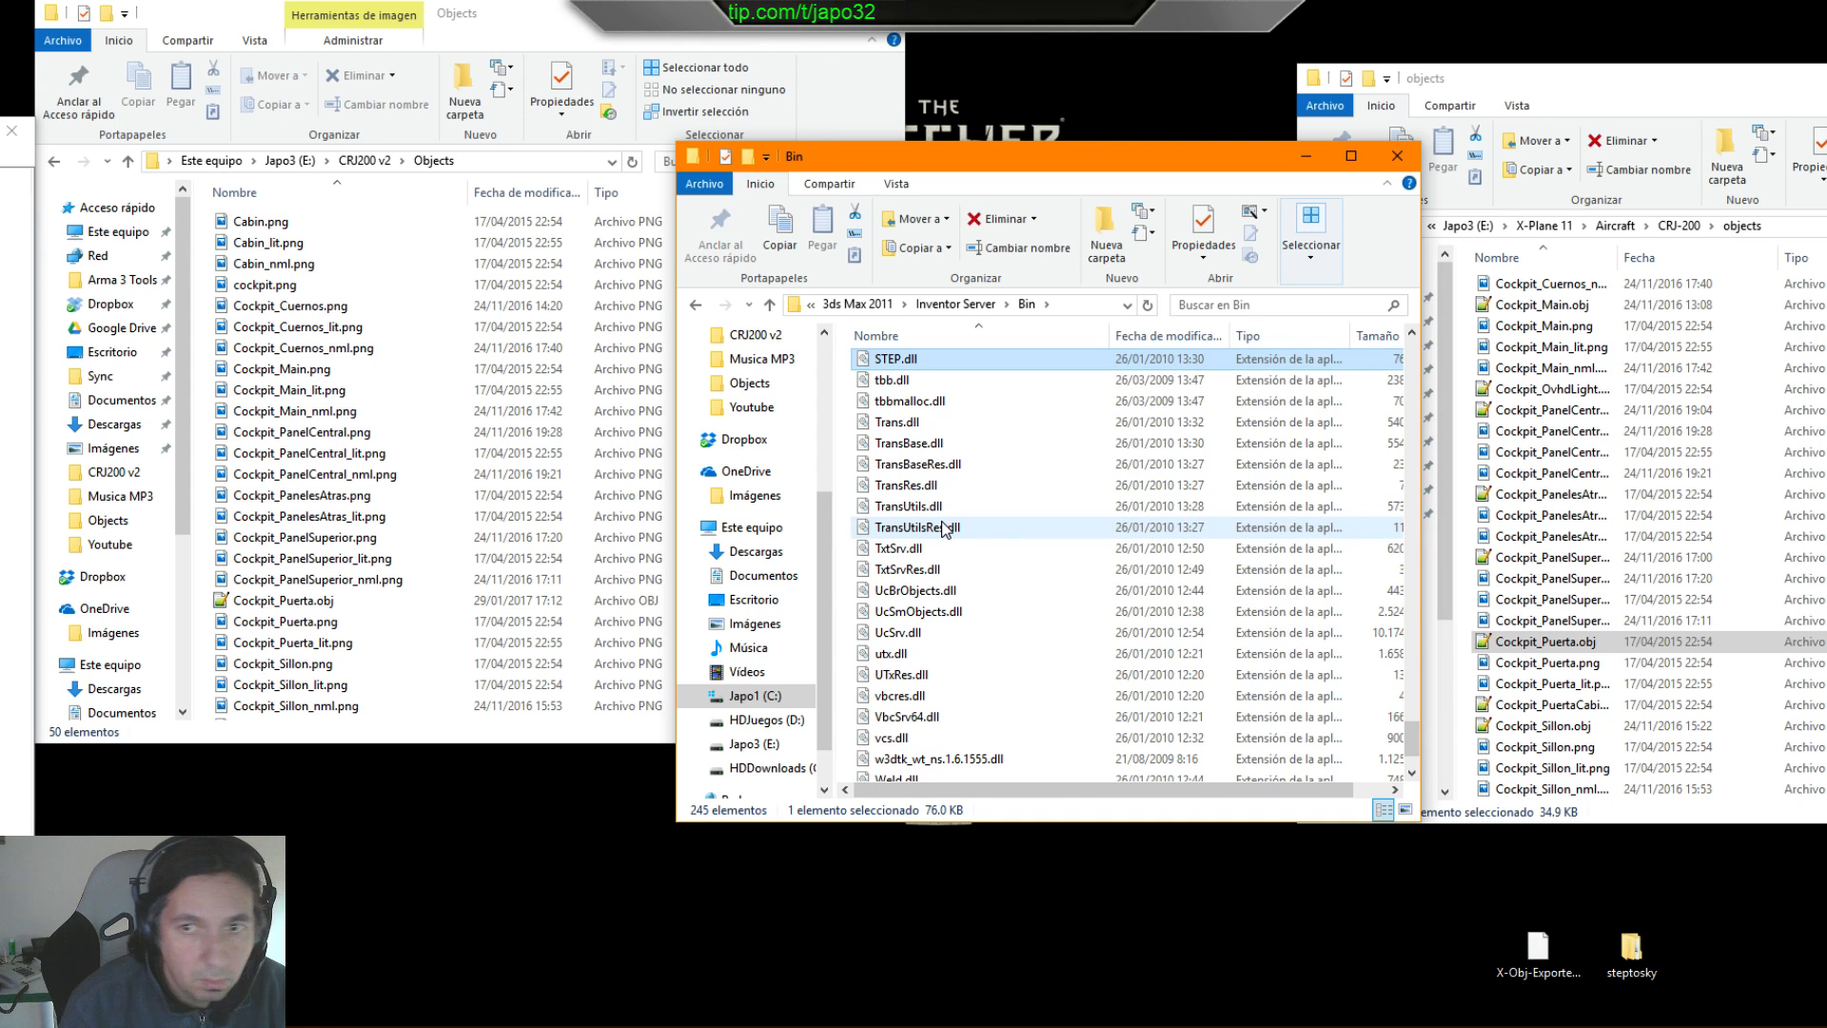
key(BackSpace)
key(BackSpace)
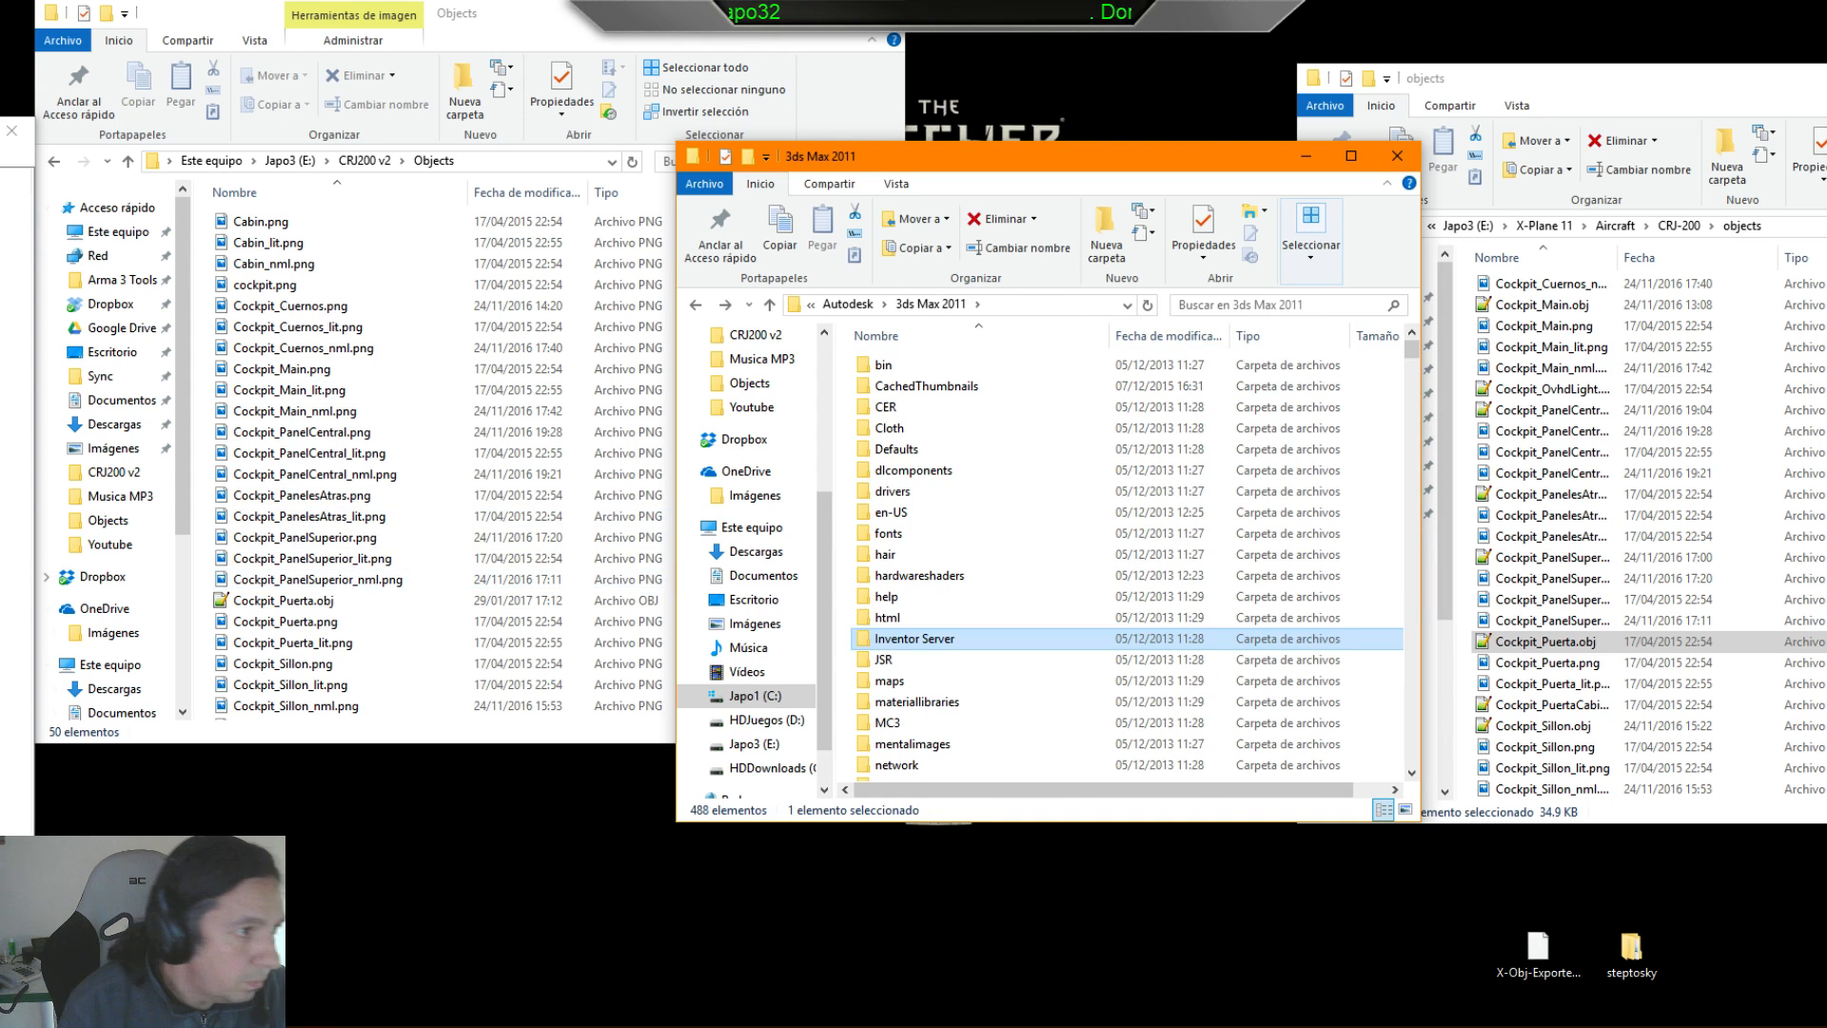
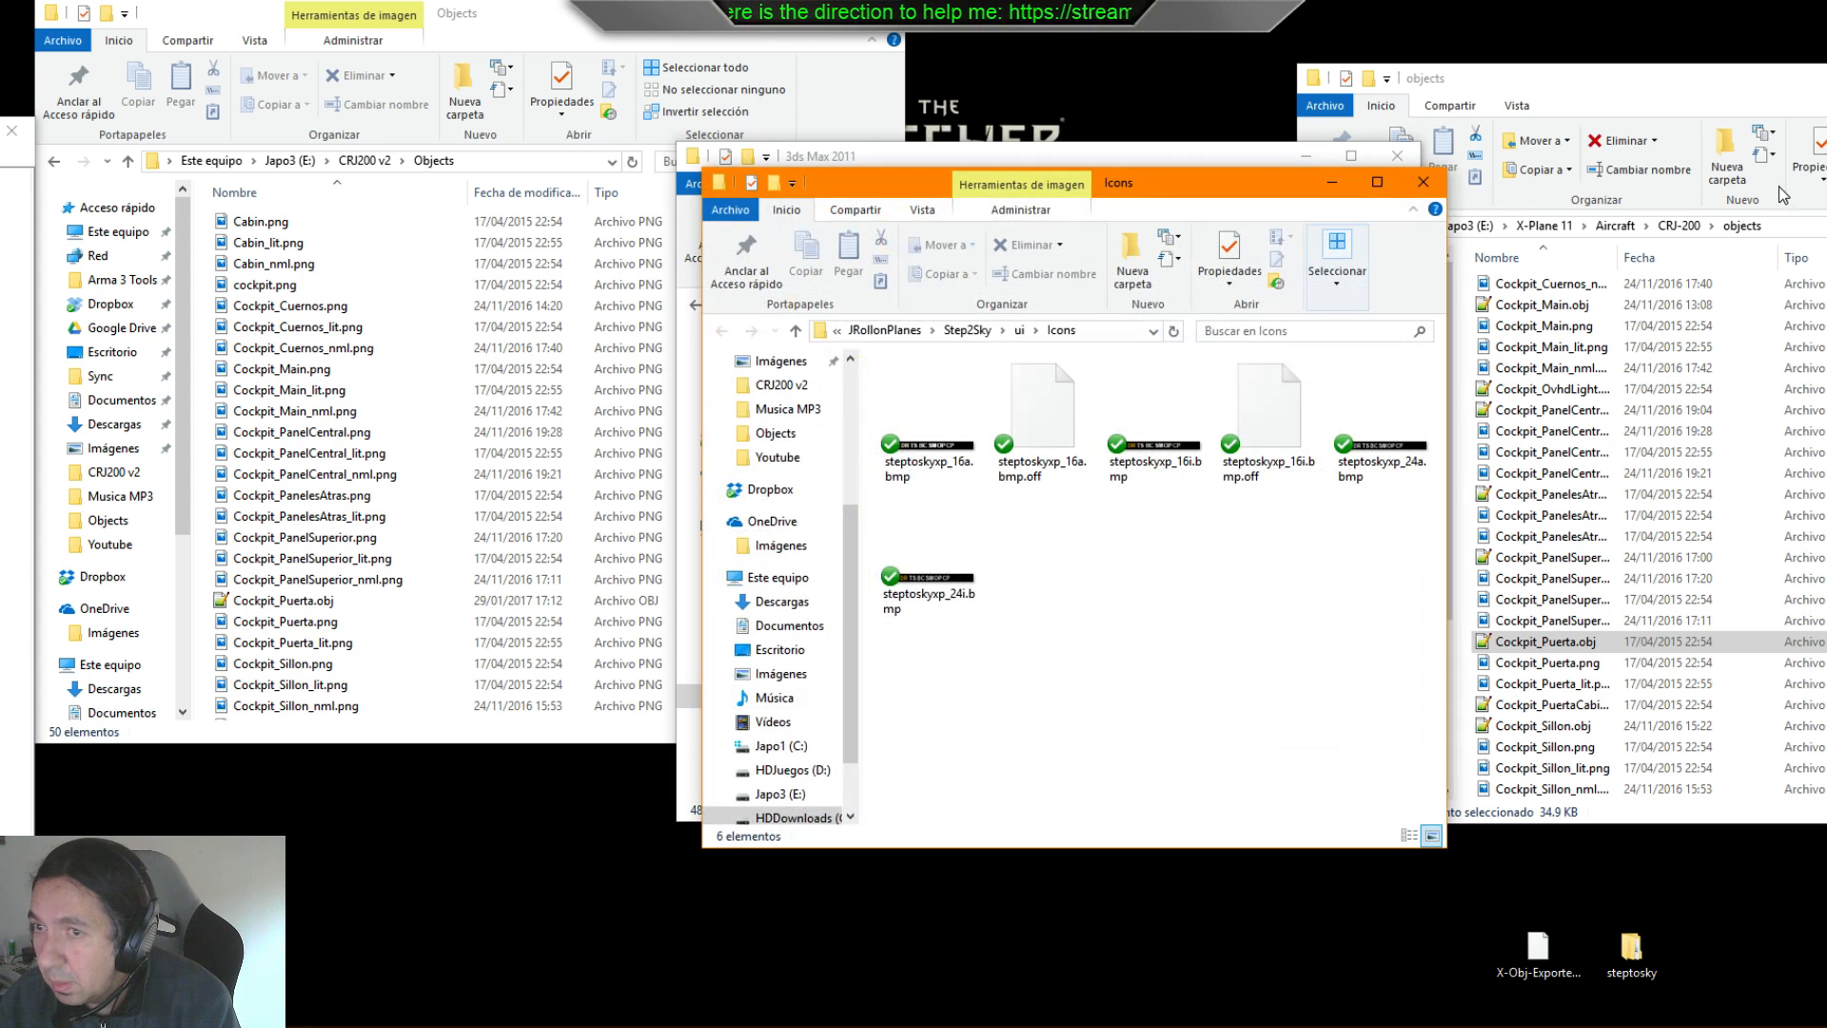
- Arrange the Step2Sky Icons and 3ds Max 2011 folder windows side by side, and open 3ds Max 2011's ui\Icons folder
drag(1252, 190, 722, 284)
drag(1096, 159, 1300, 255)
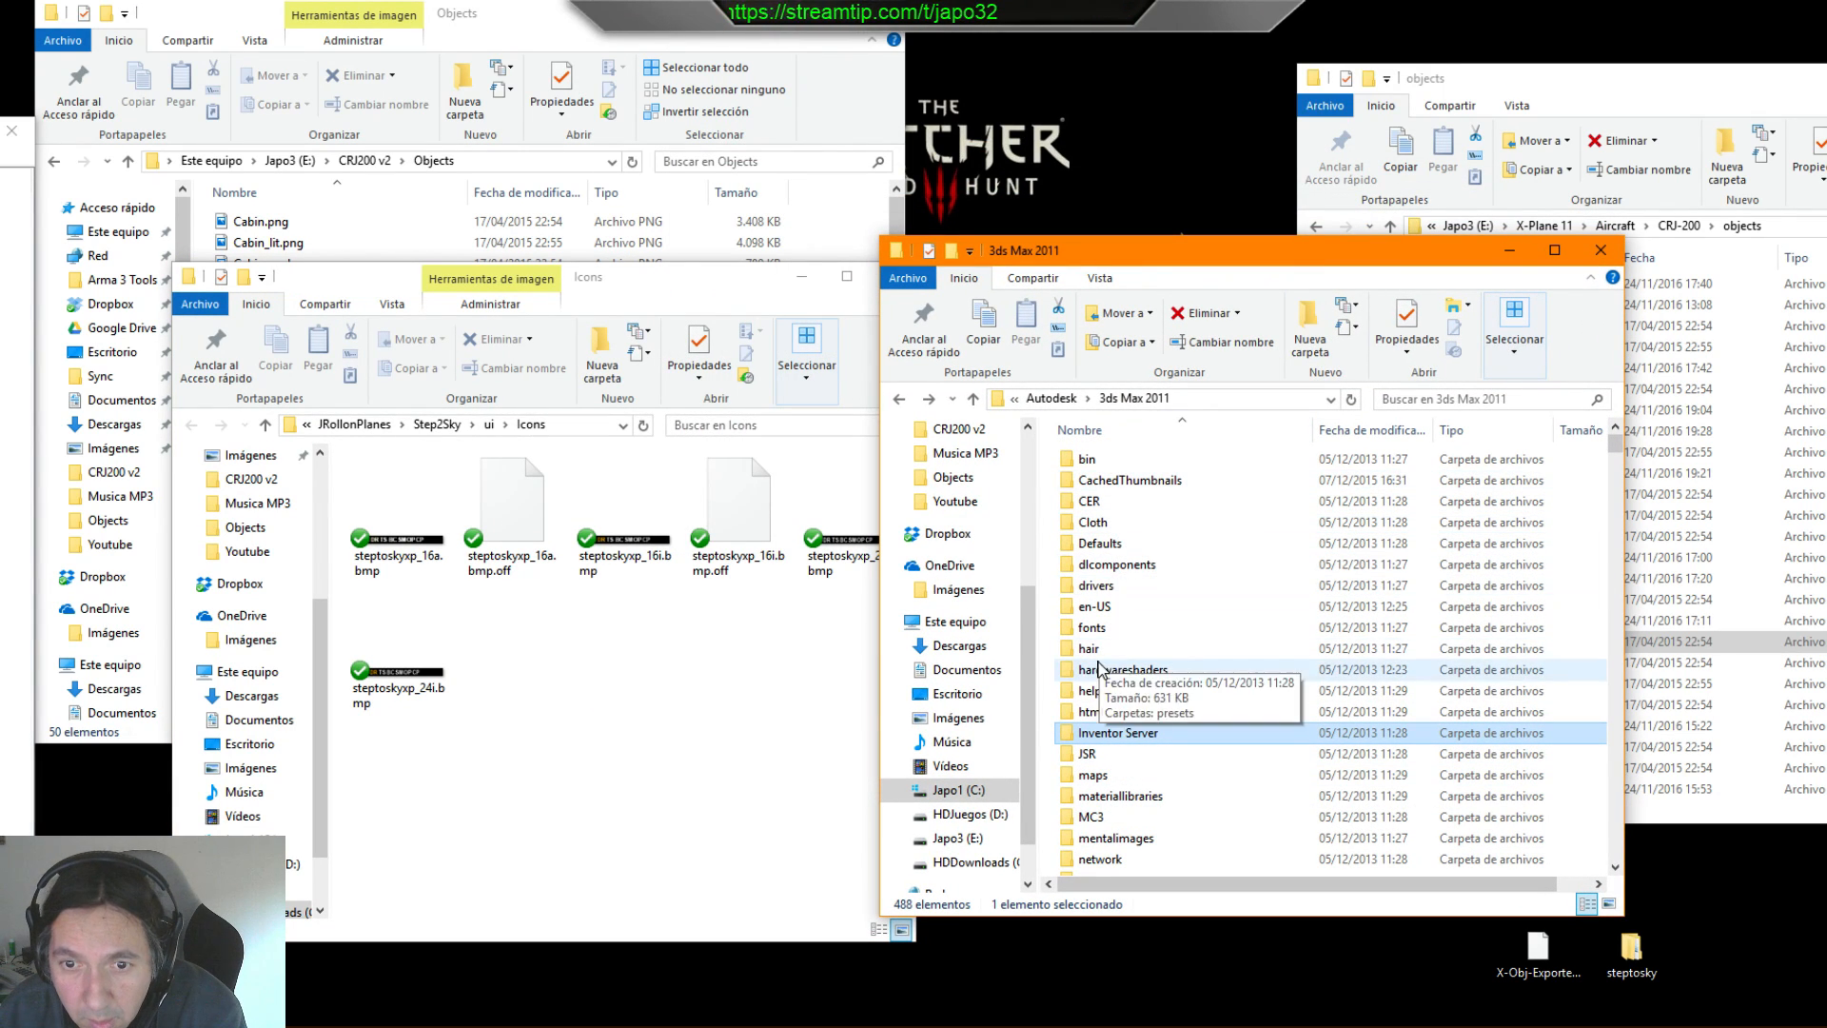
click(1105, 816)
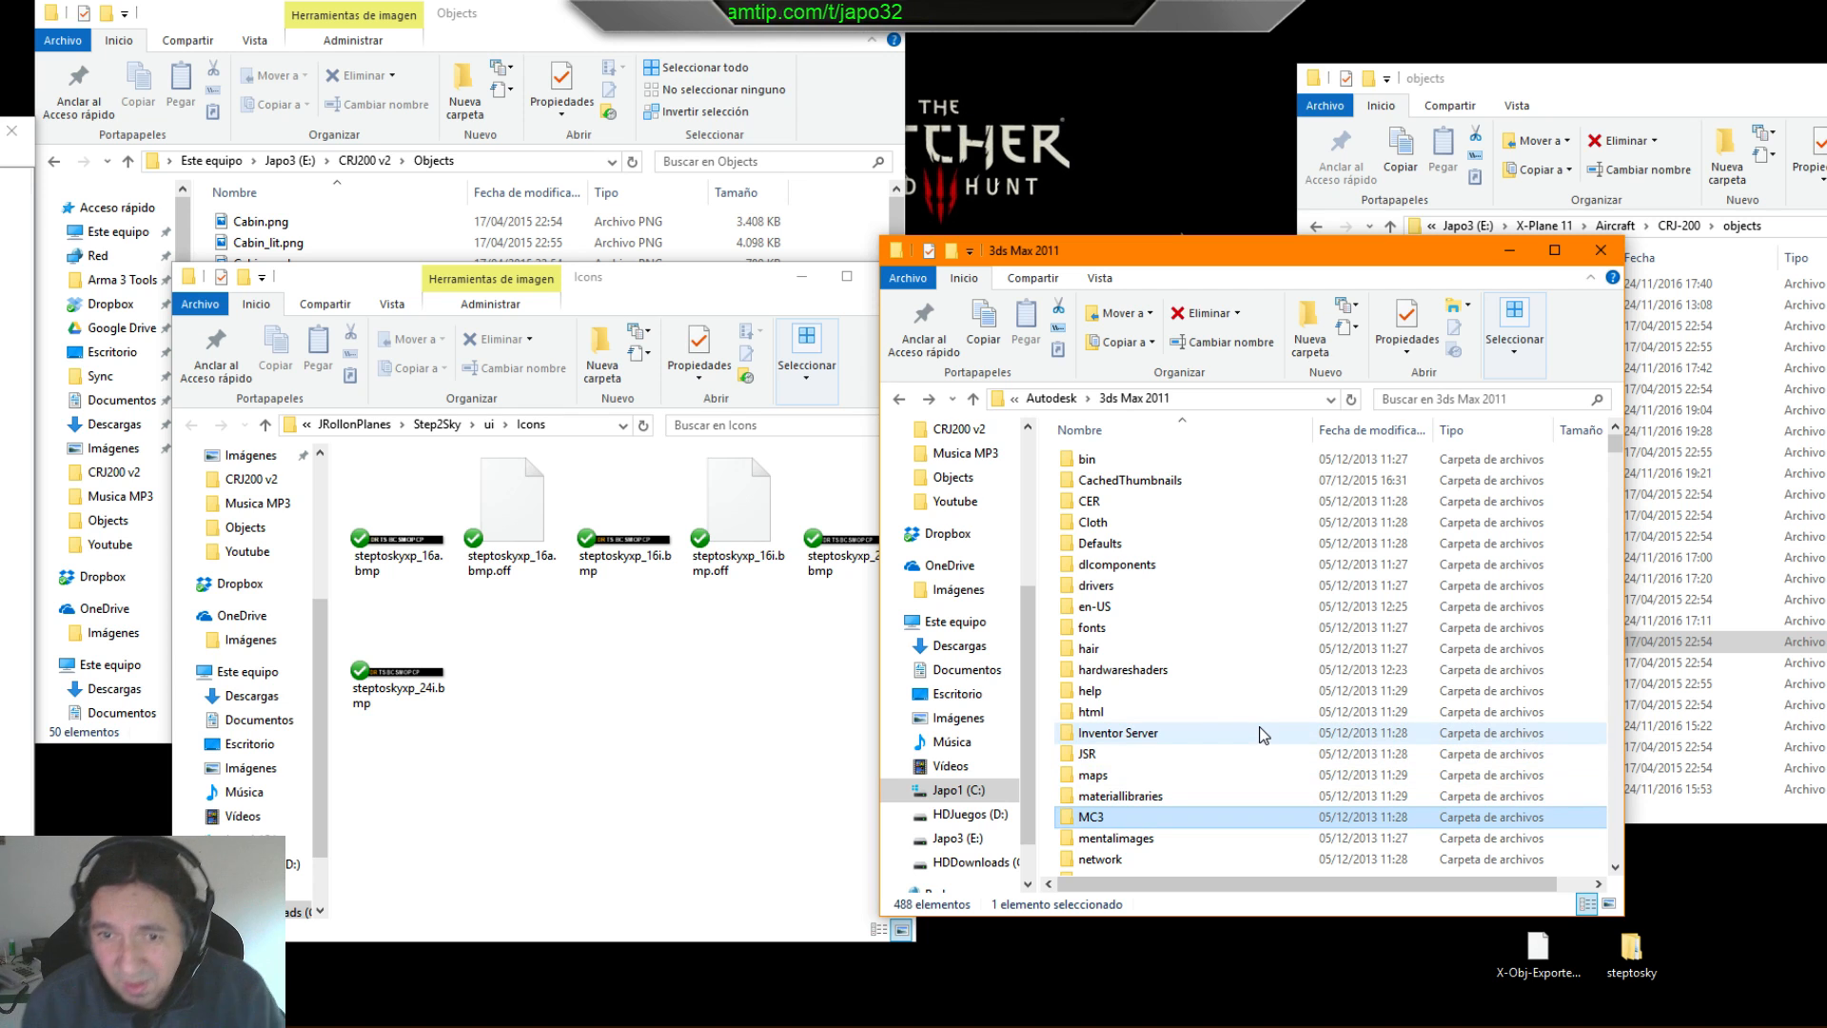
key(i)
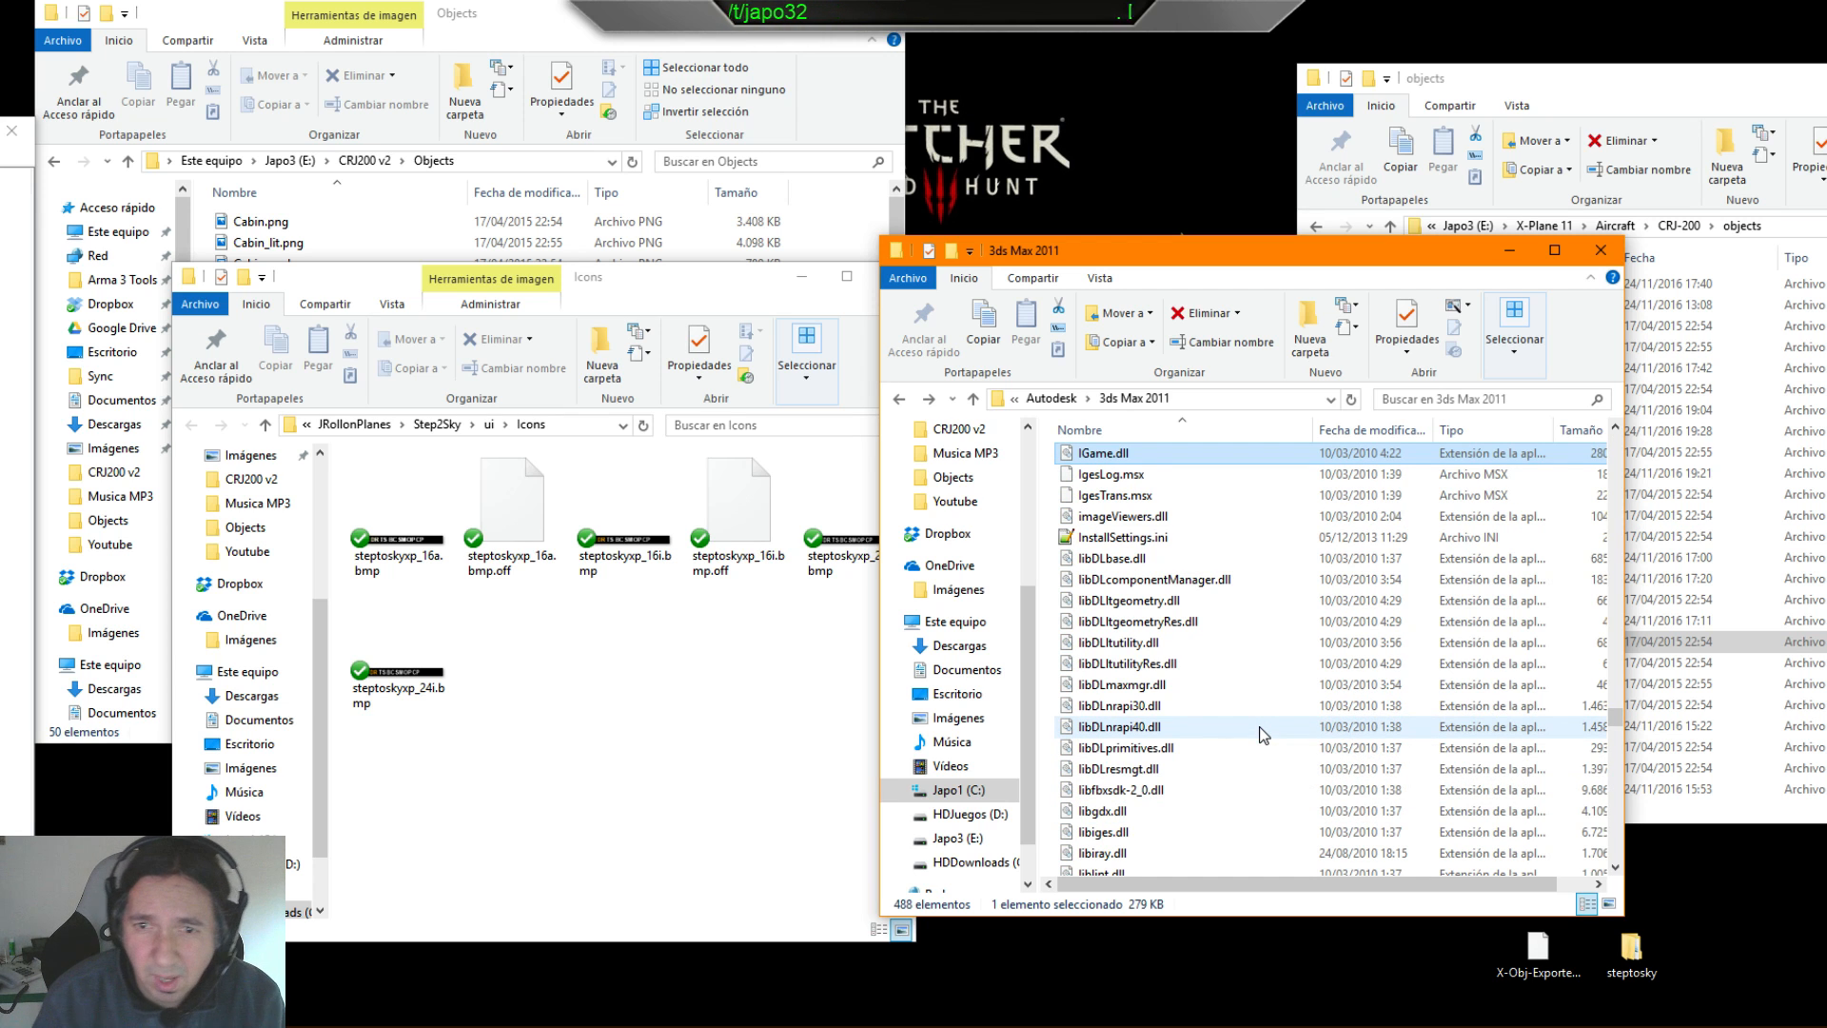
scroll(1263, 734, up, 20)
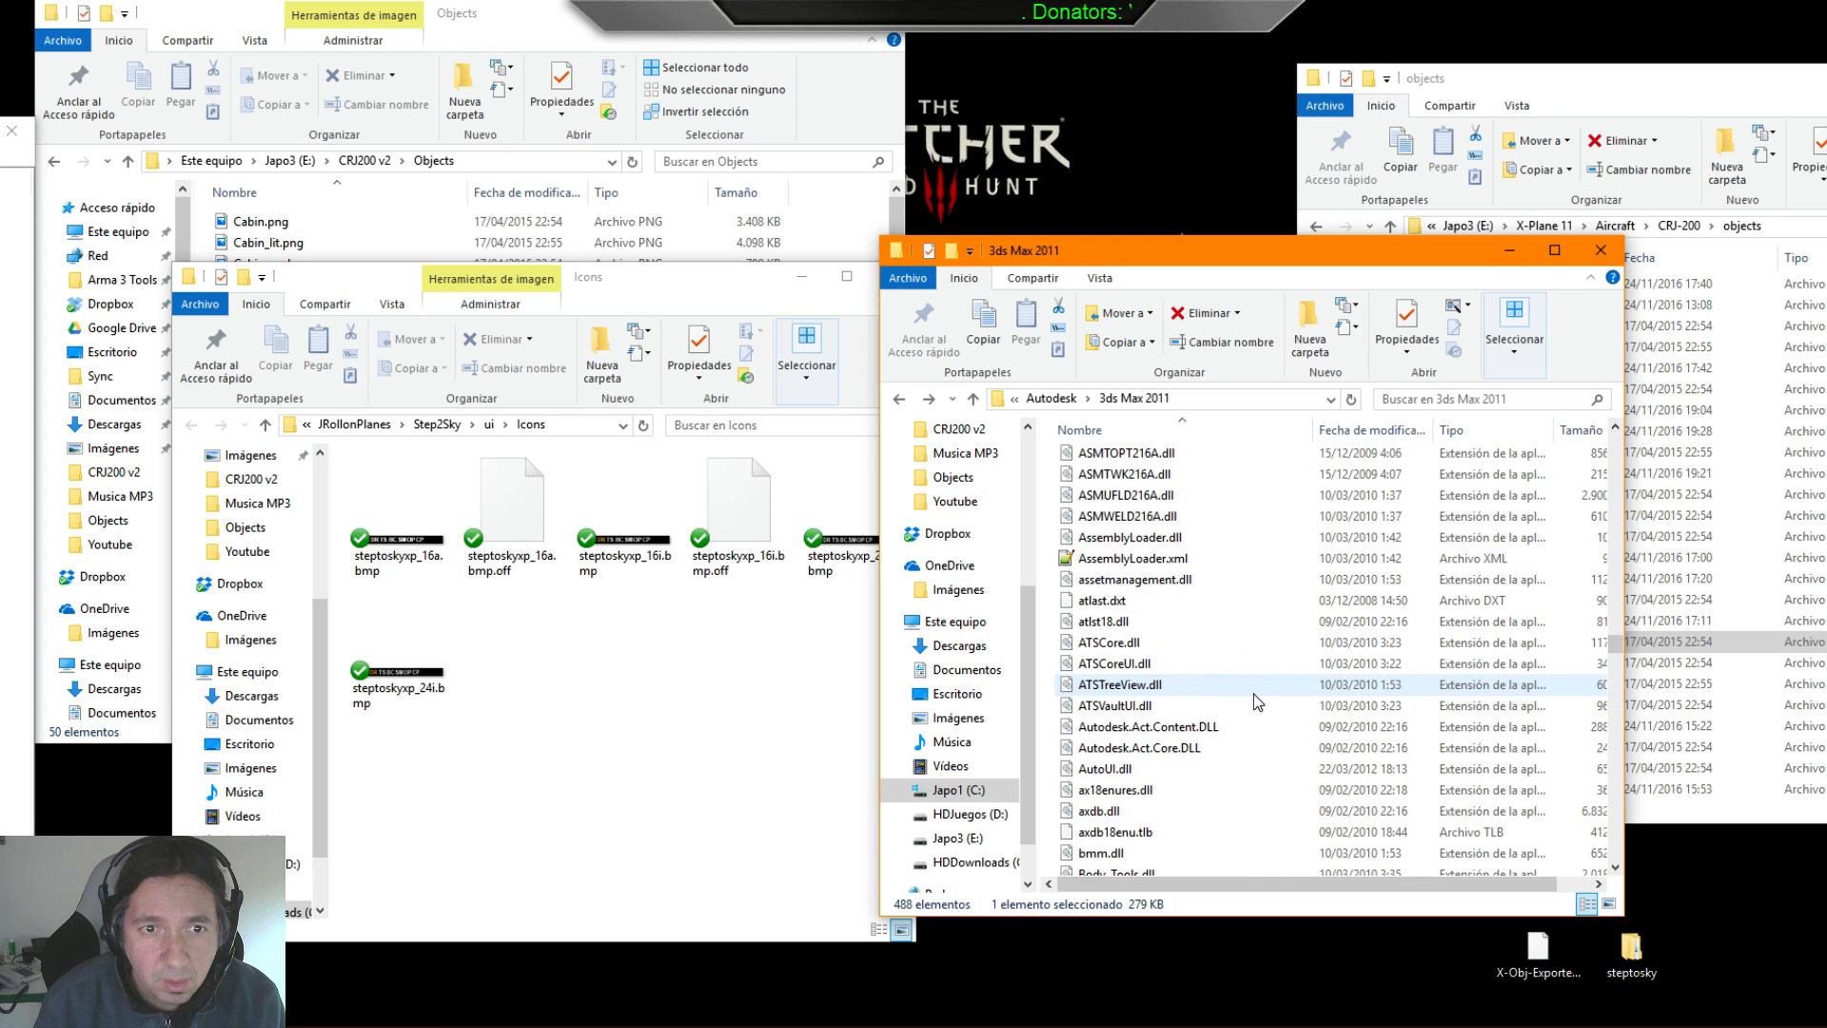
key(u)
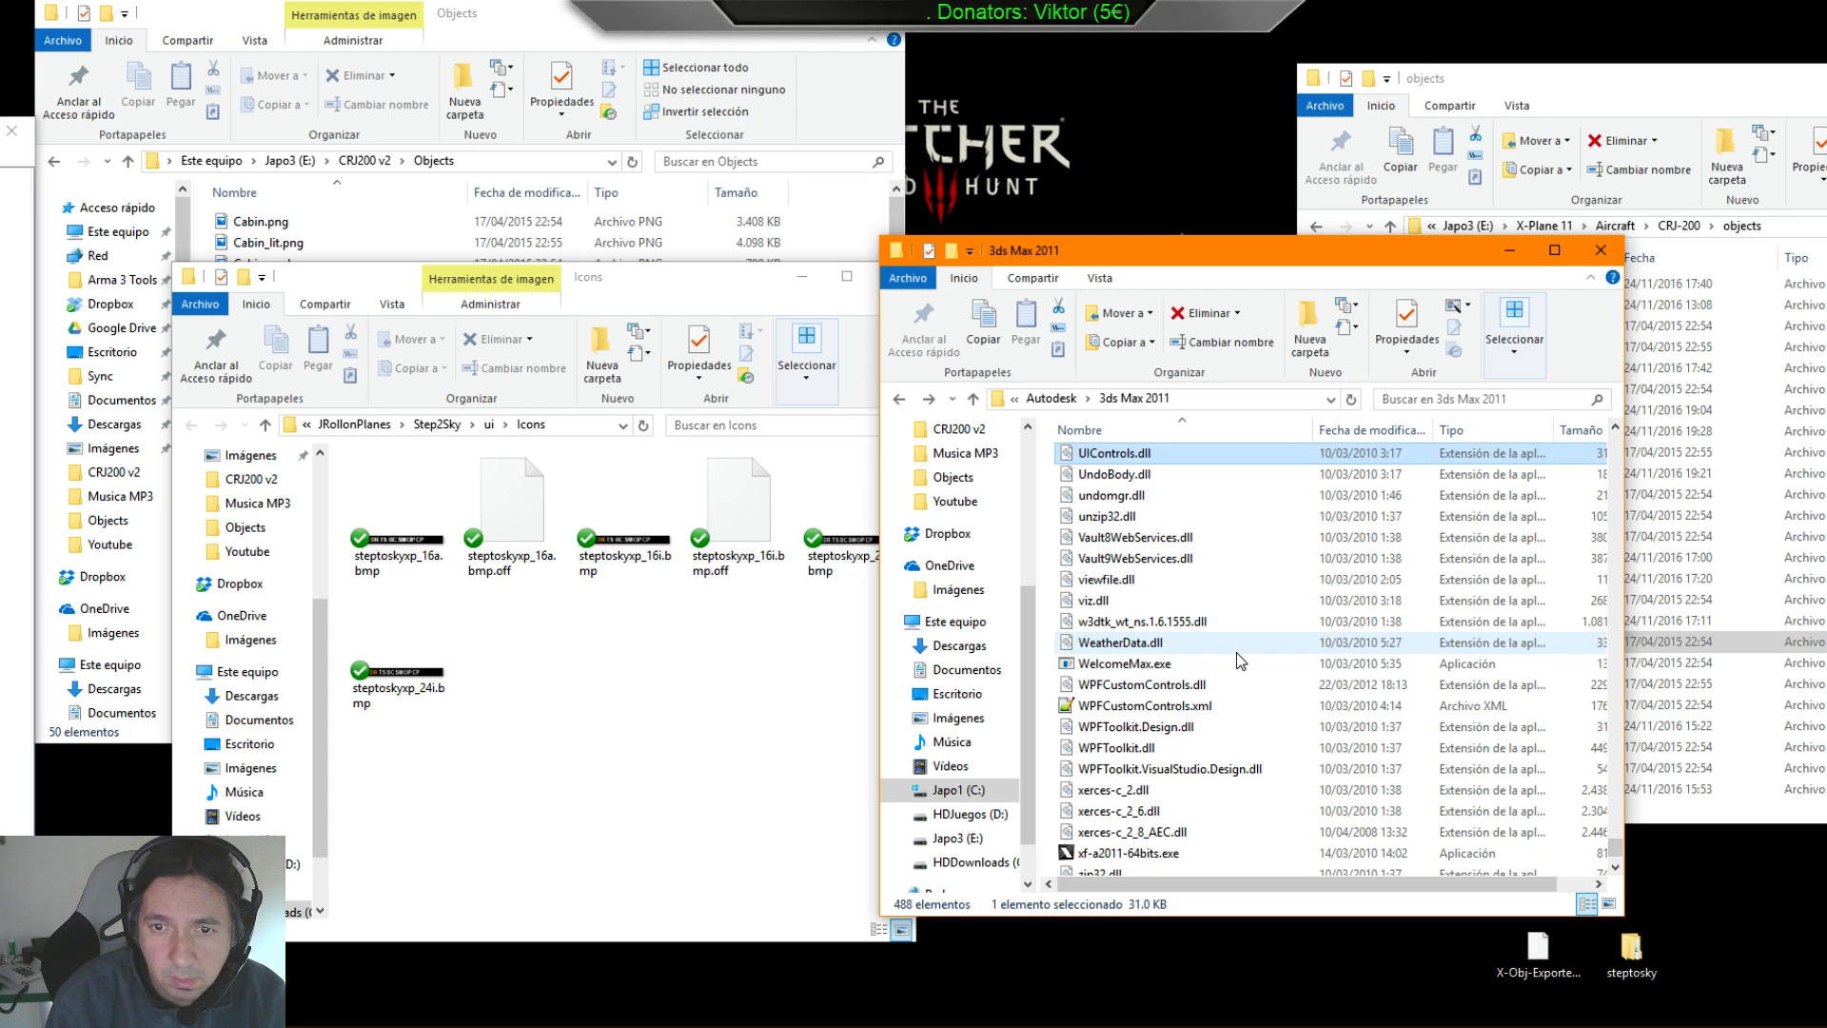
scroll(1236, 653, up, 20)
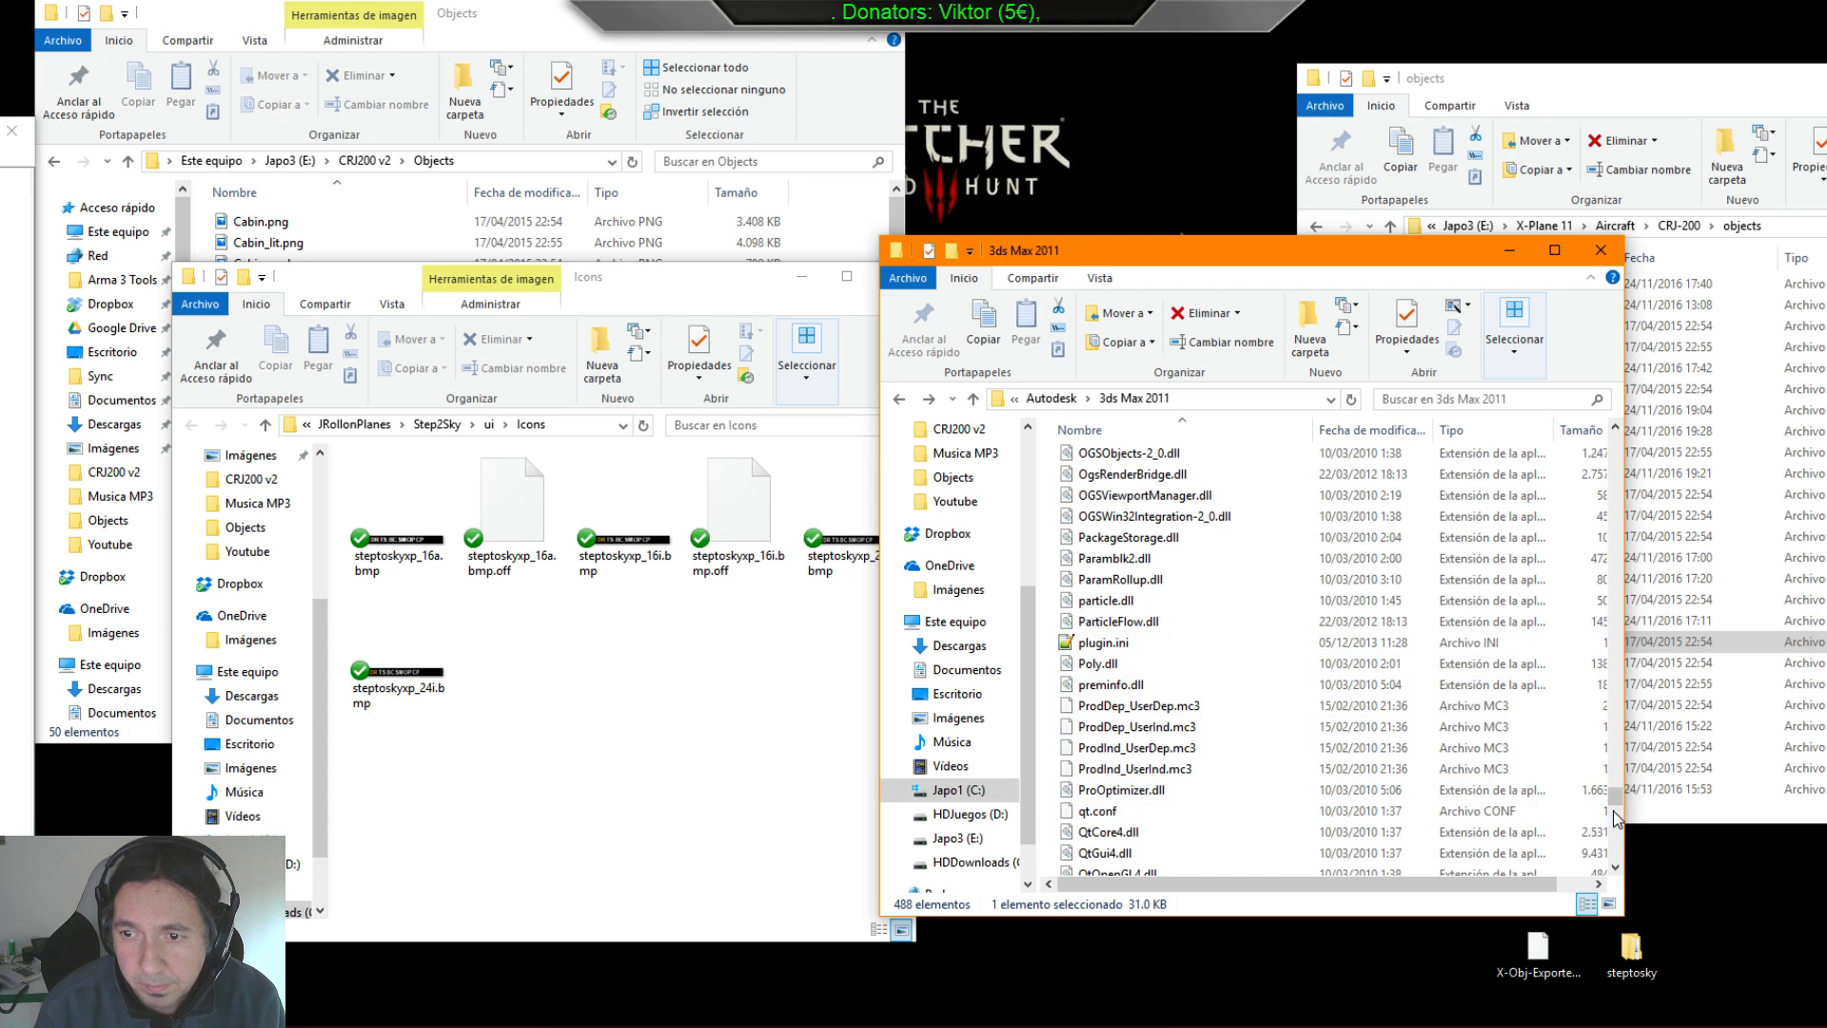
drag(1616, 820, 1615, 442)
click(1197, 522)
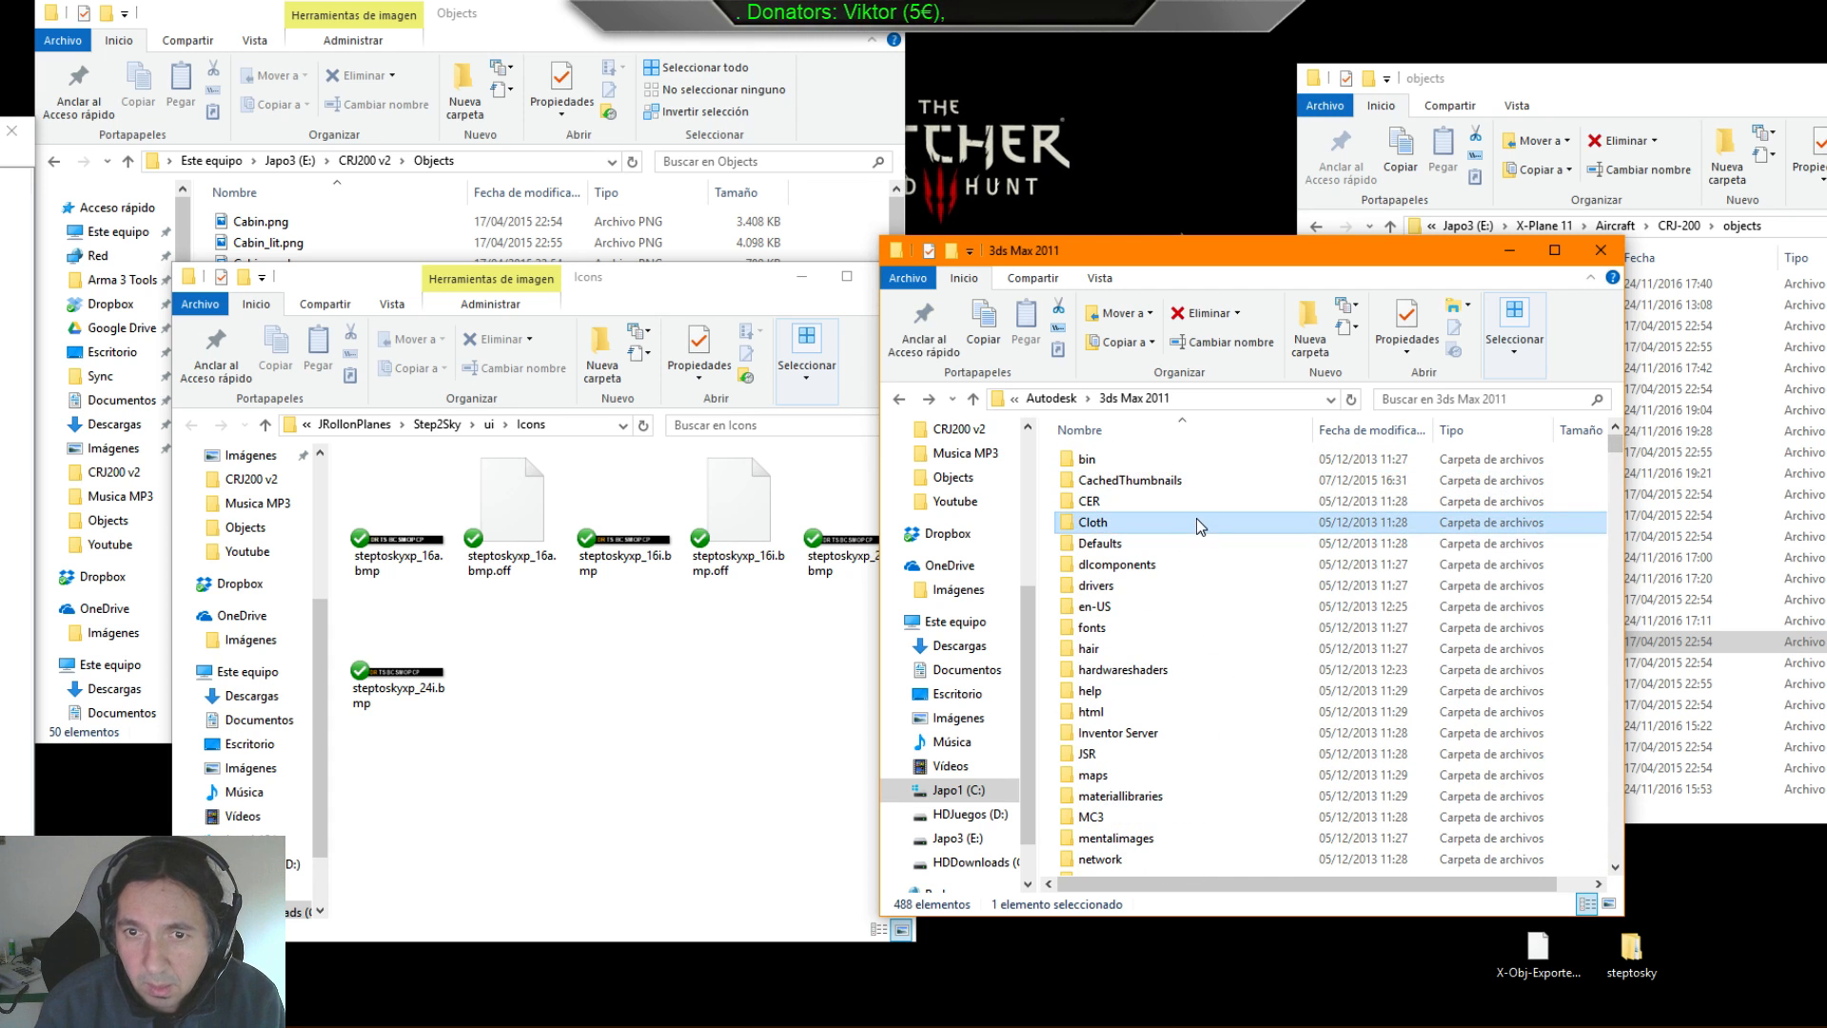
key(u)
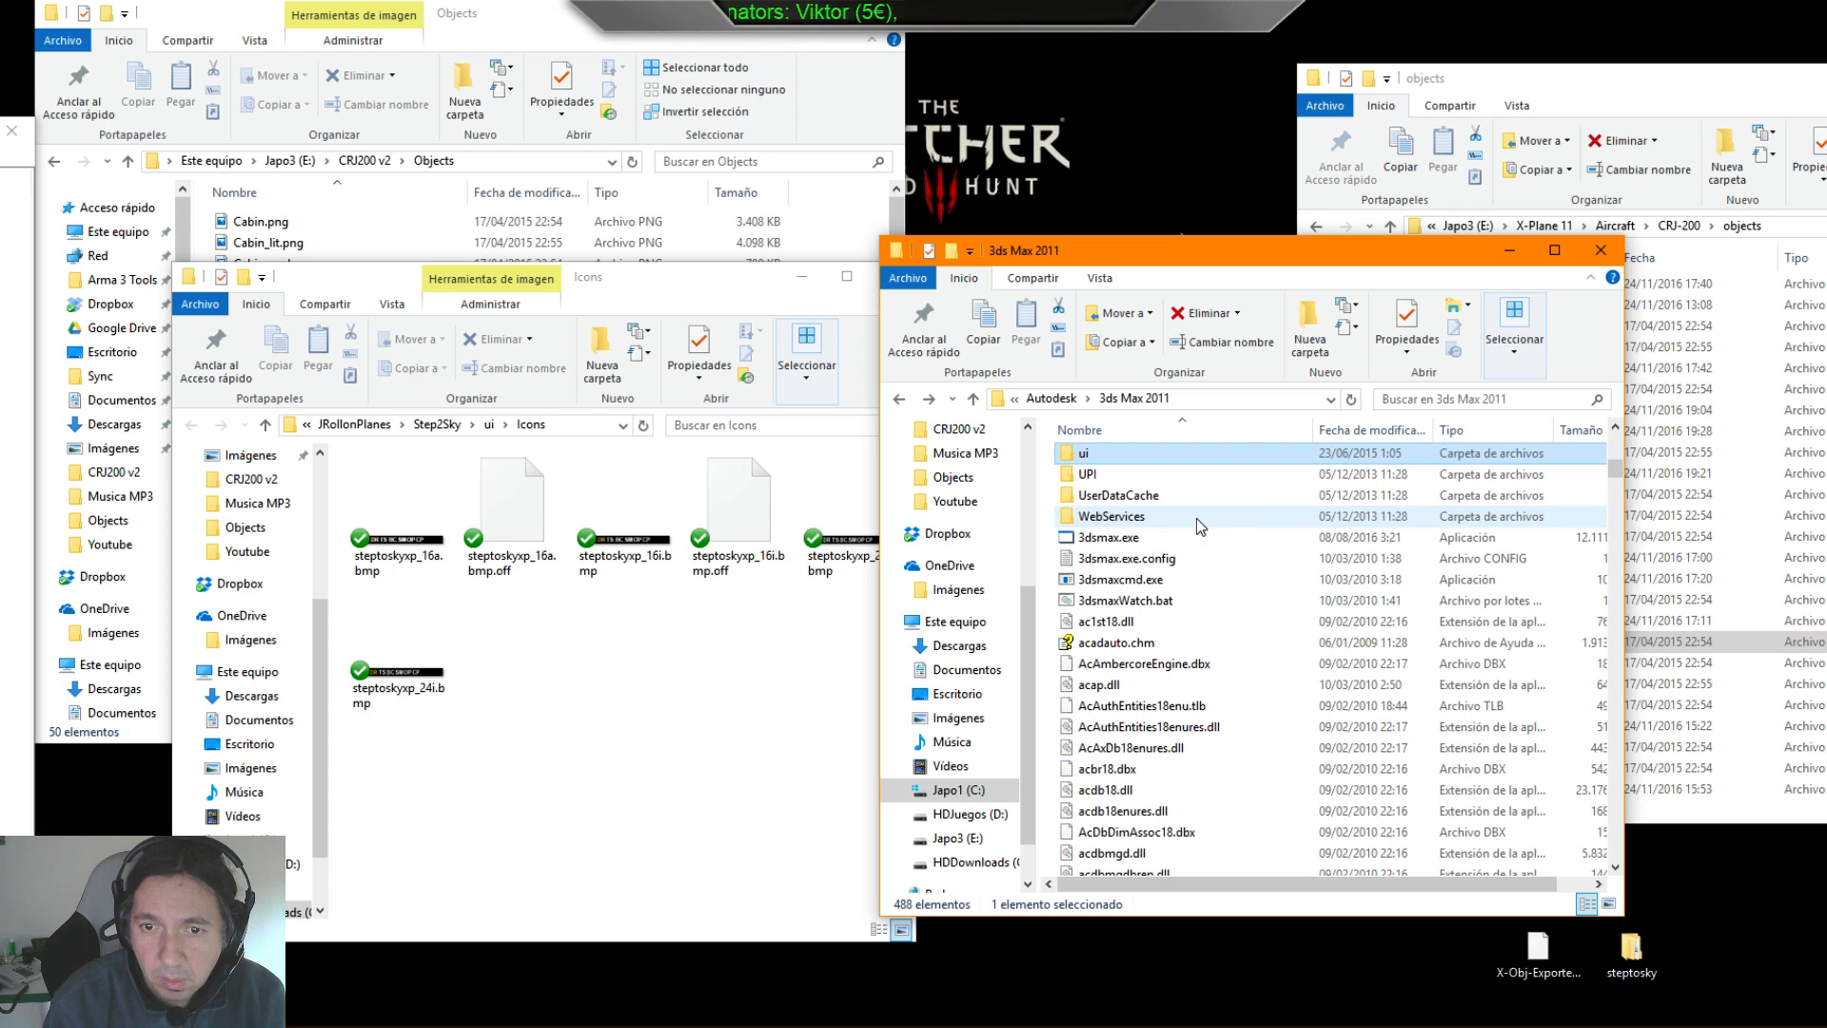
double_click(1082, 460)
double_click(1082, 455)
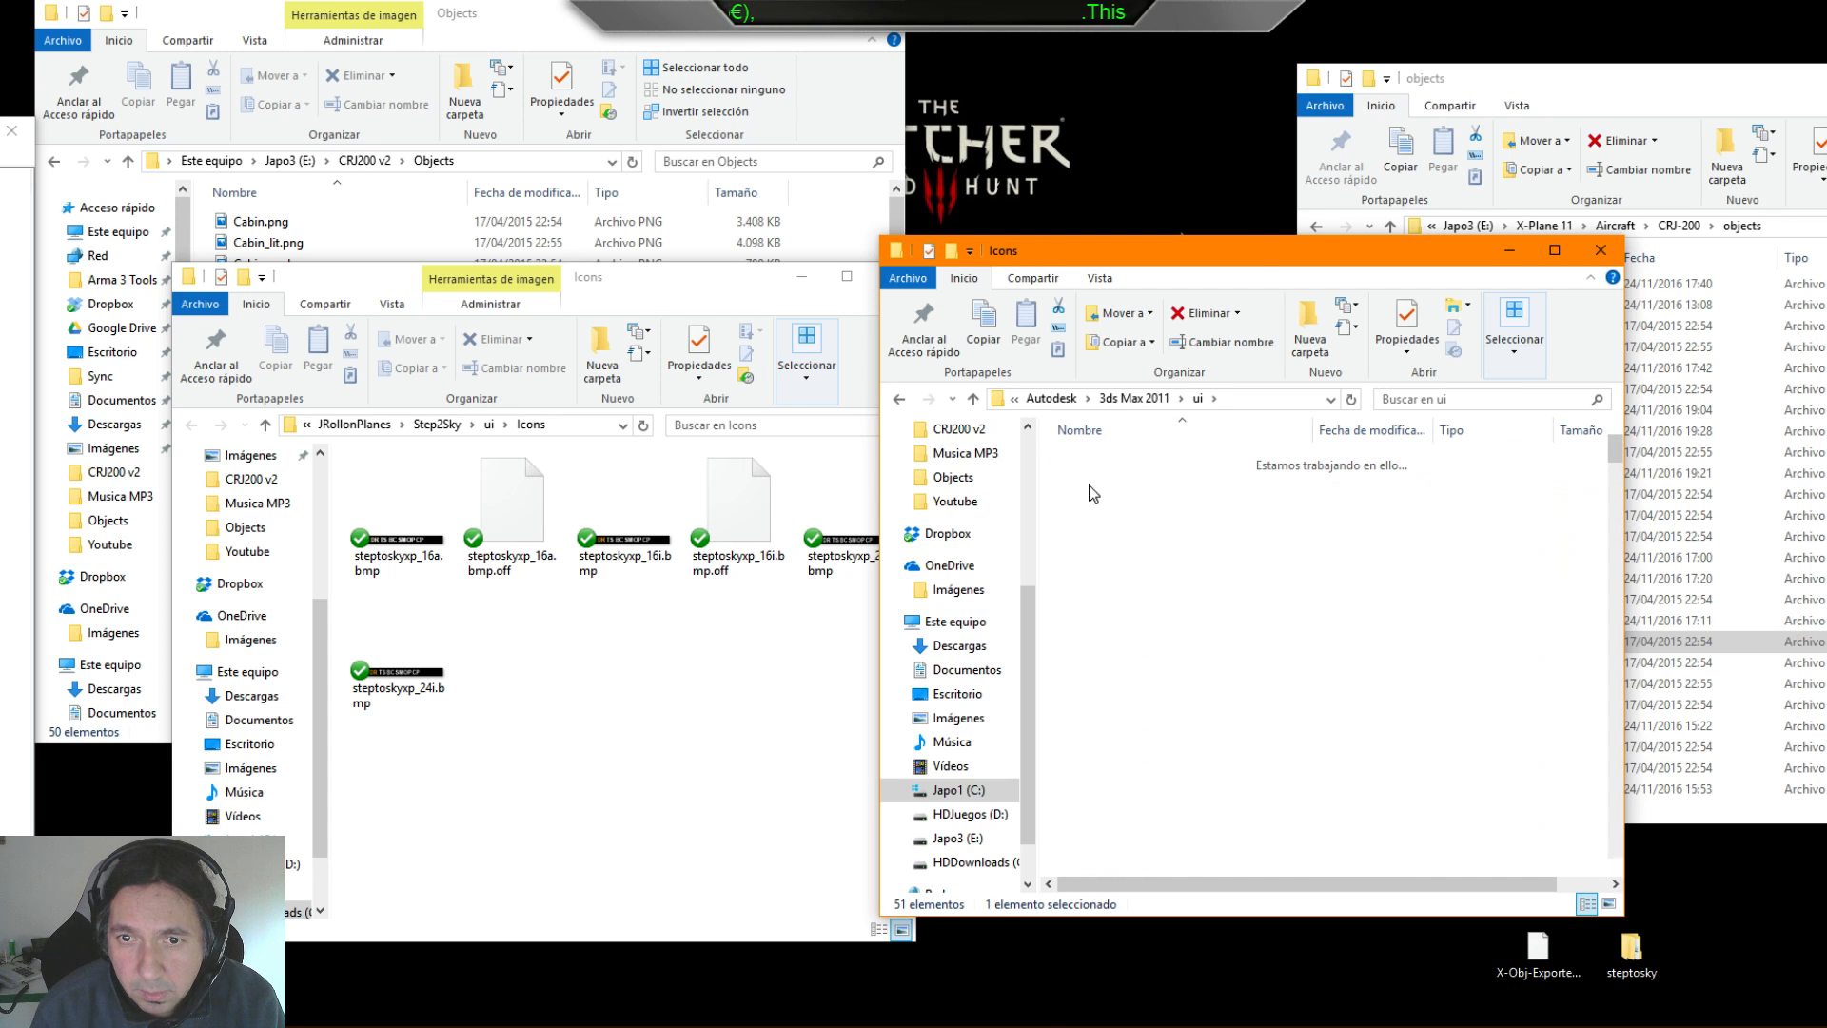
- Copy the six steptoskyxp icon files from Step2Sky\ui\Icons into 3ds Max 2011\ui\Icons with administrator permission, and close both folder windows
click(639, 776)
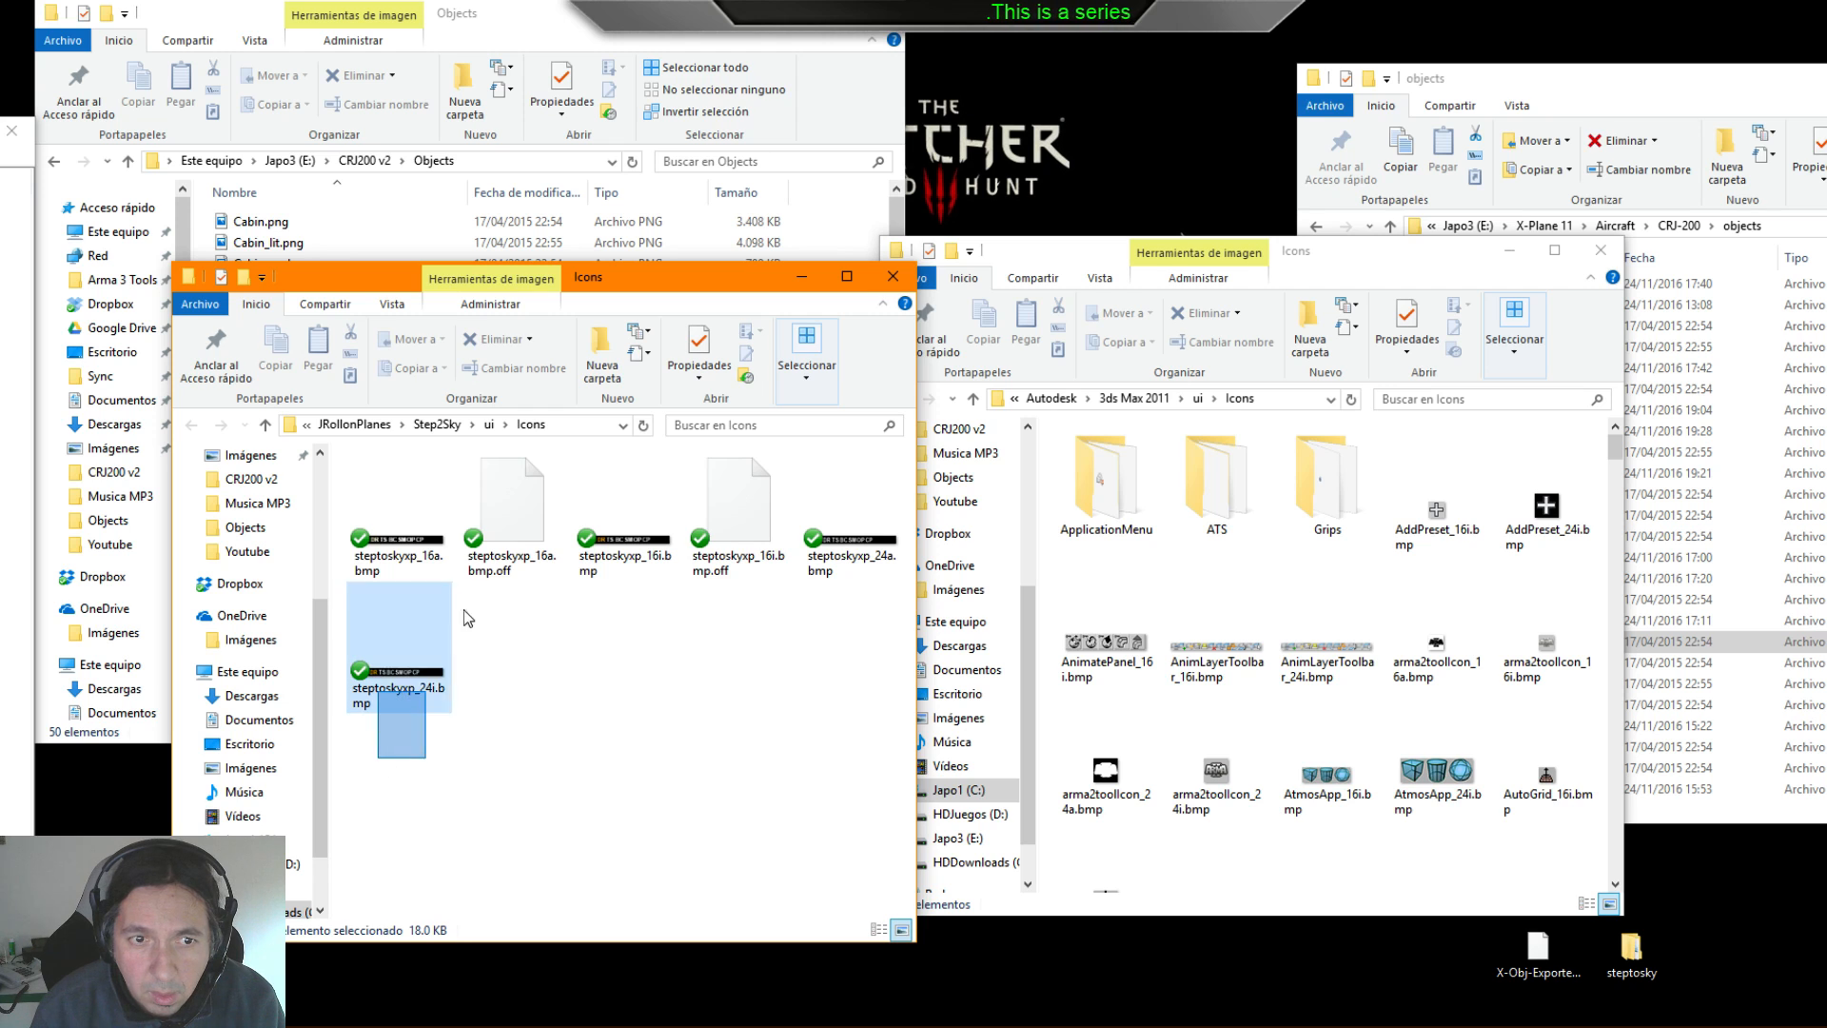
drag(383, 769, 836, 500)
right_drag(835, 500, 1278, 859)
click(1342, 917)
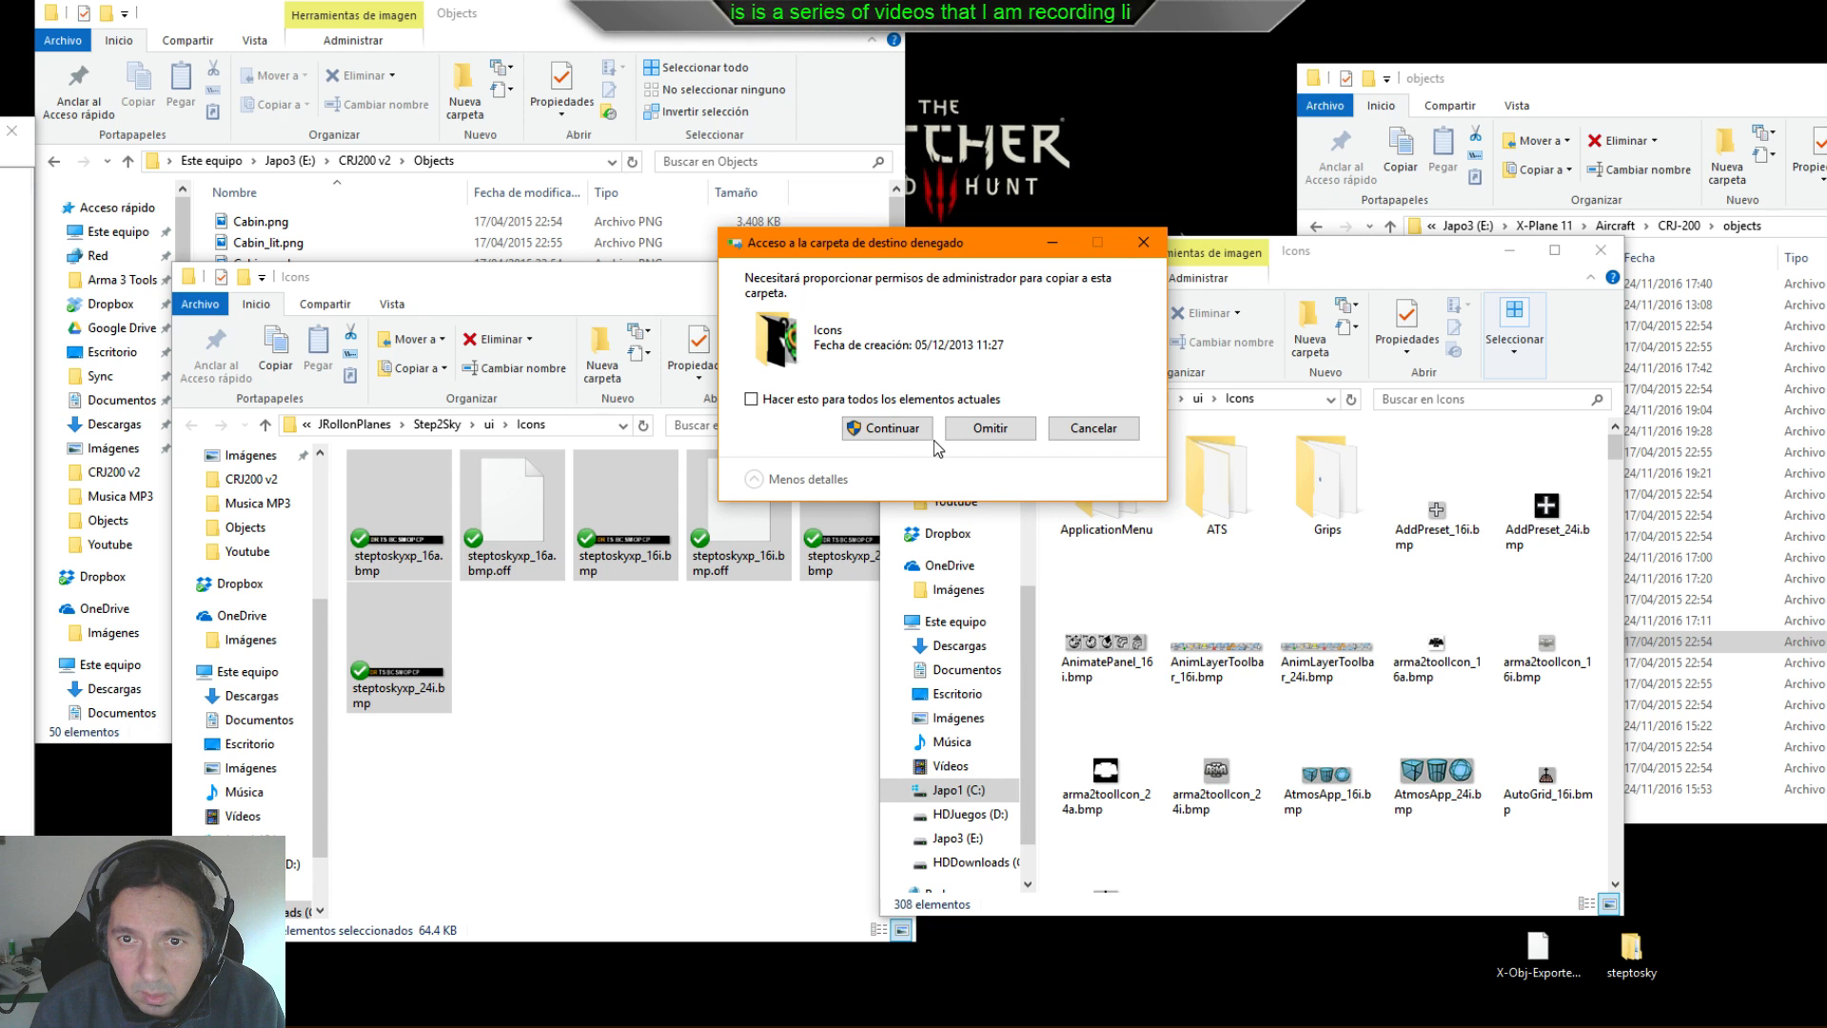
click(860, 433)
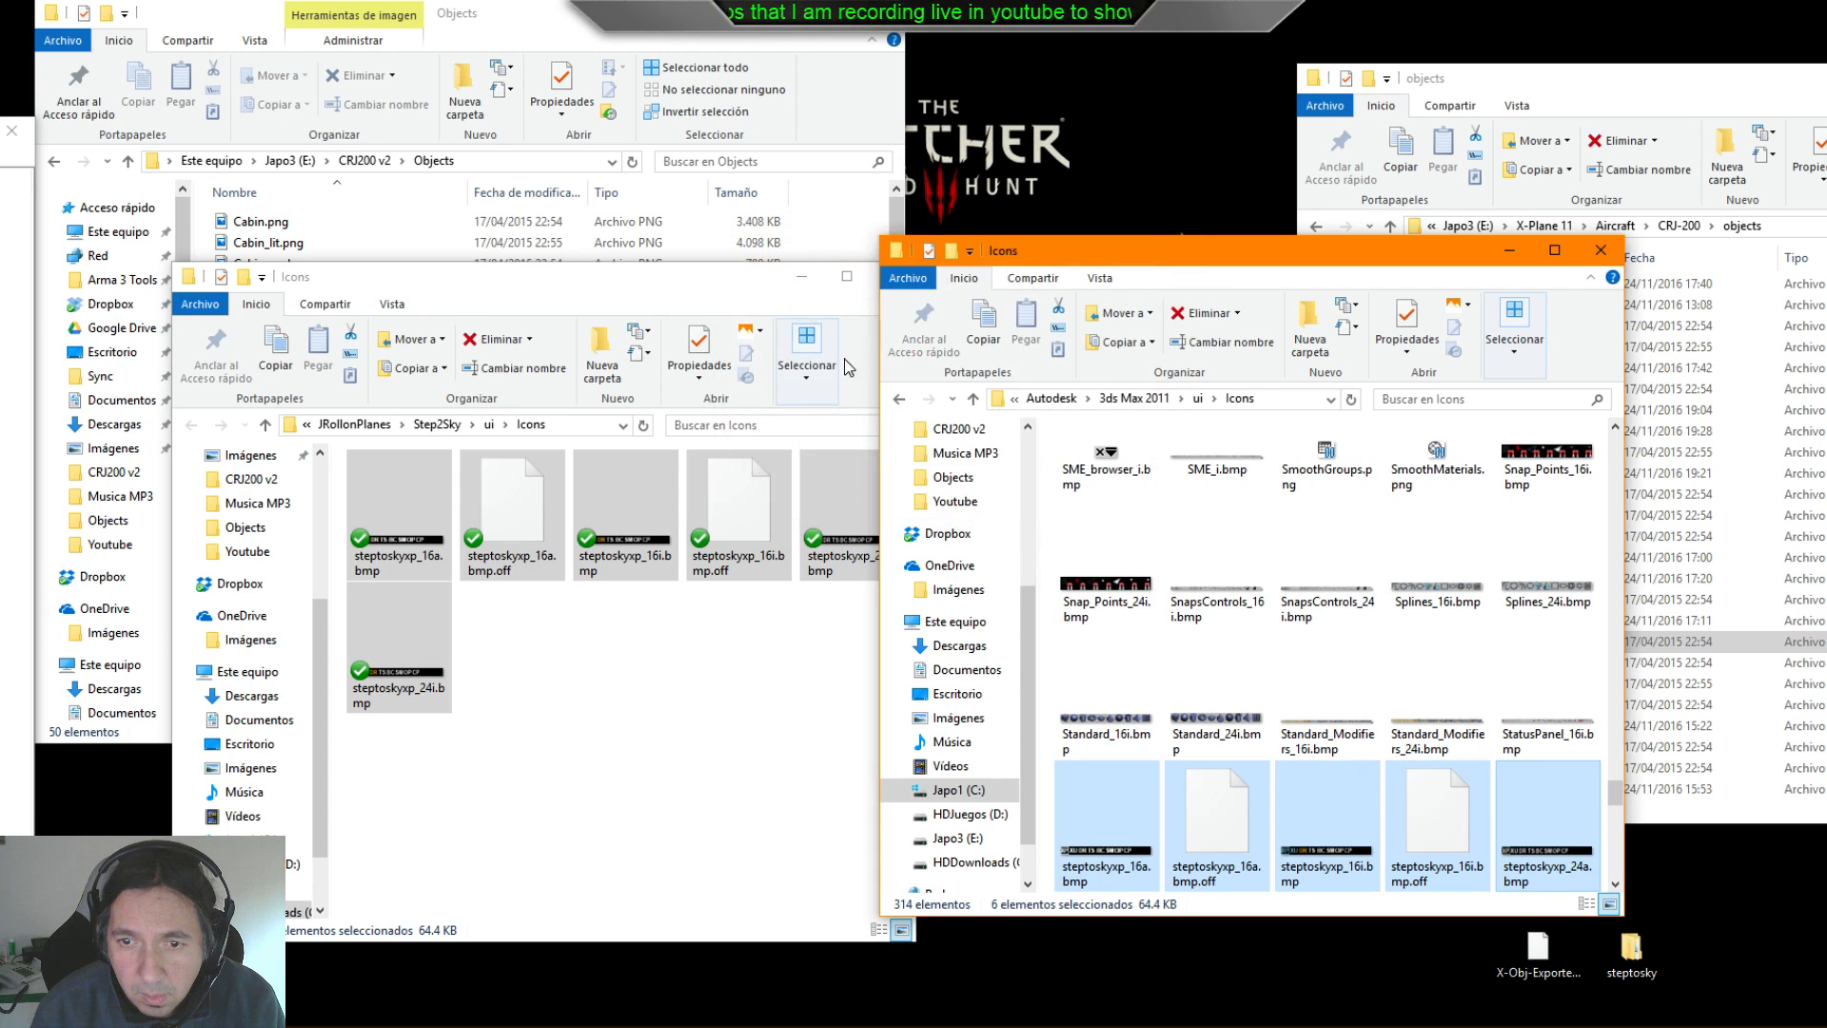
click(761, 268)
click(894, 278)
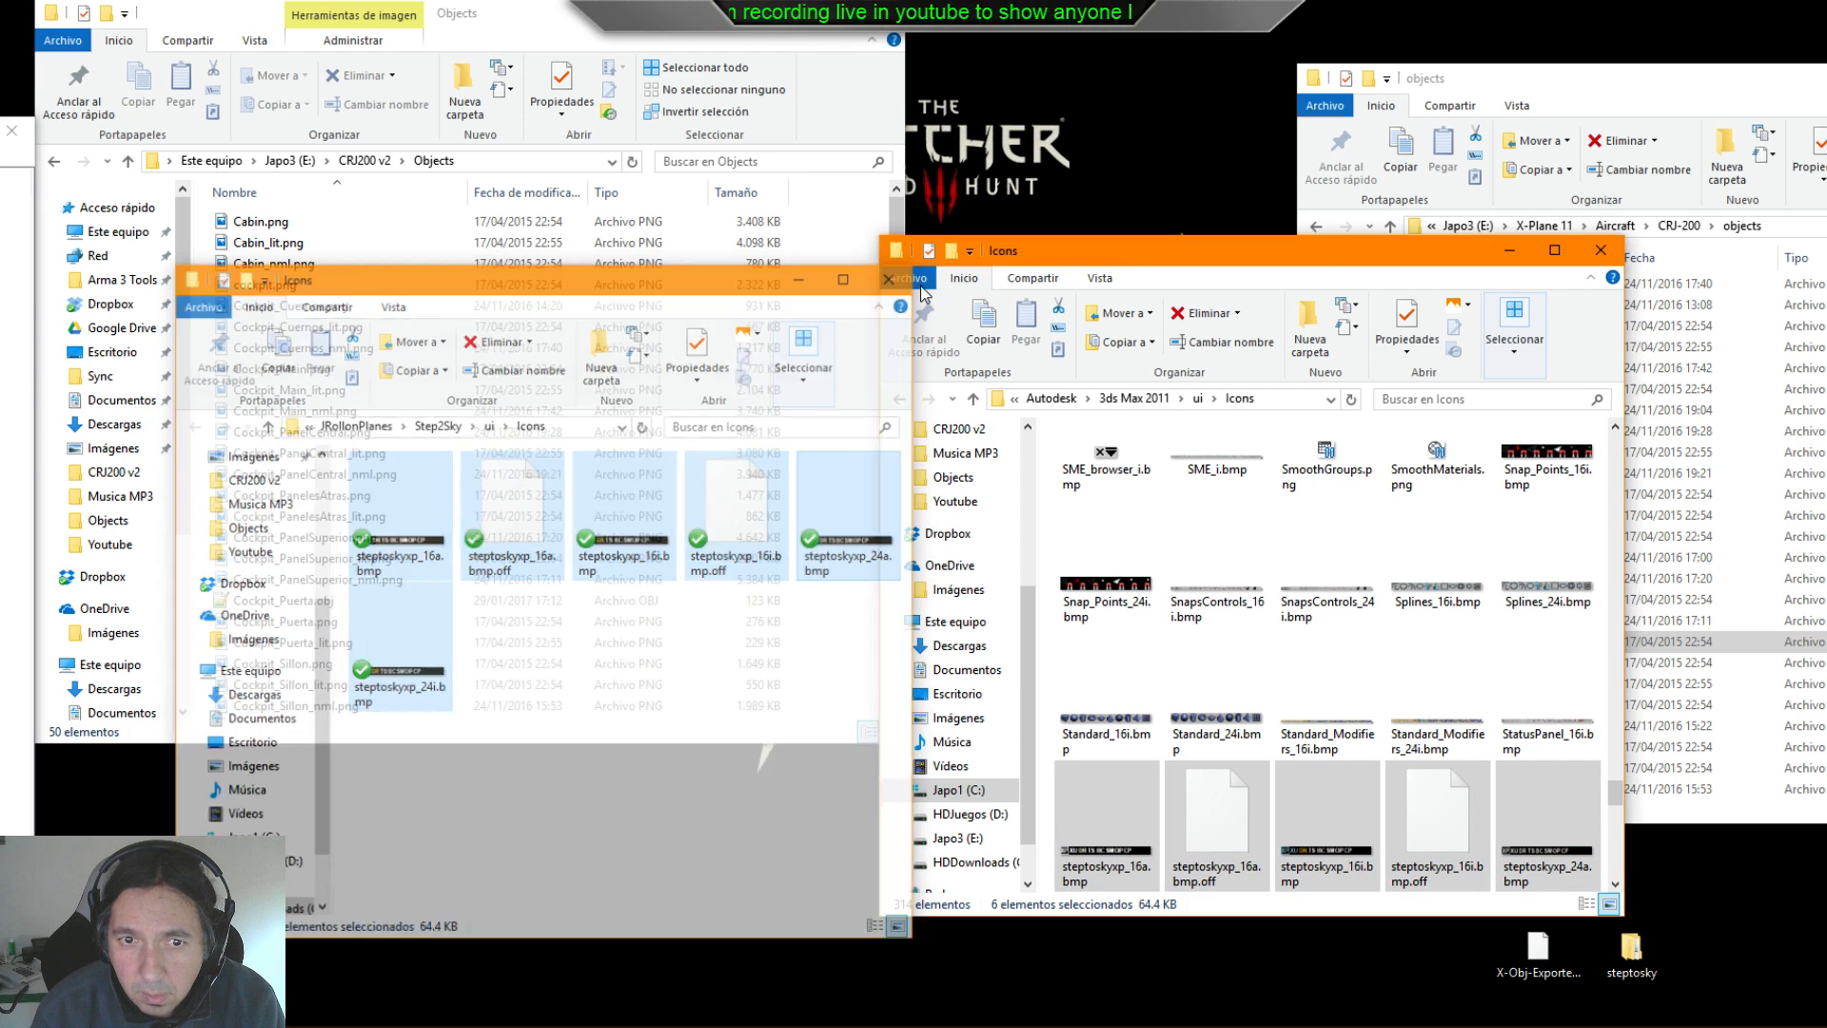
click(1602, 264)
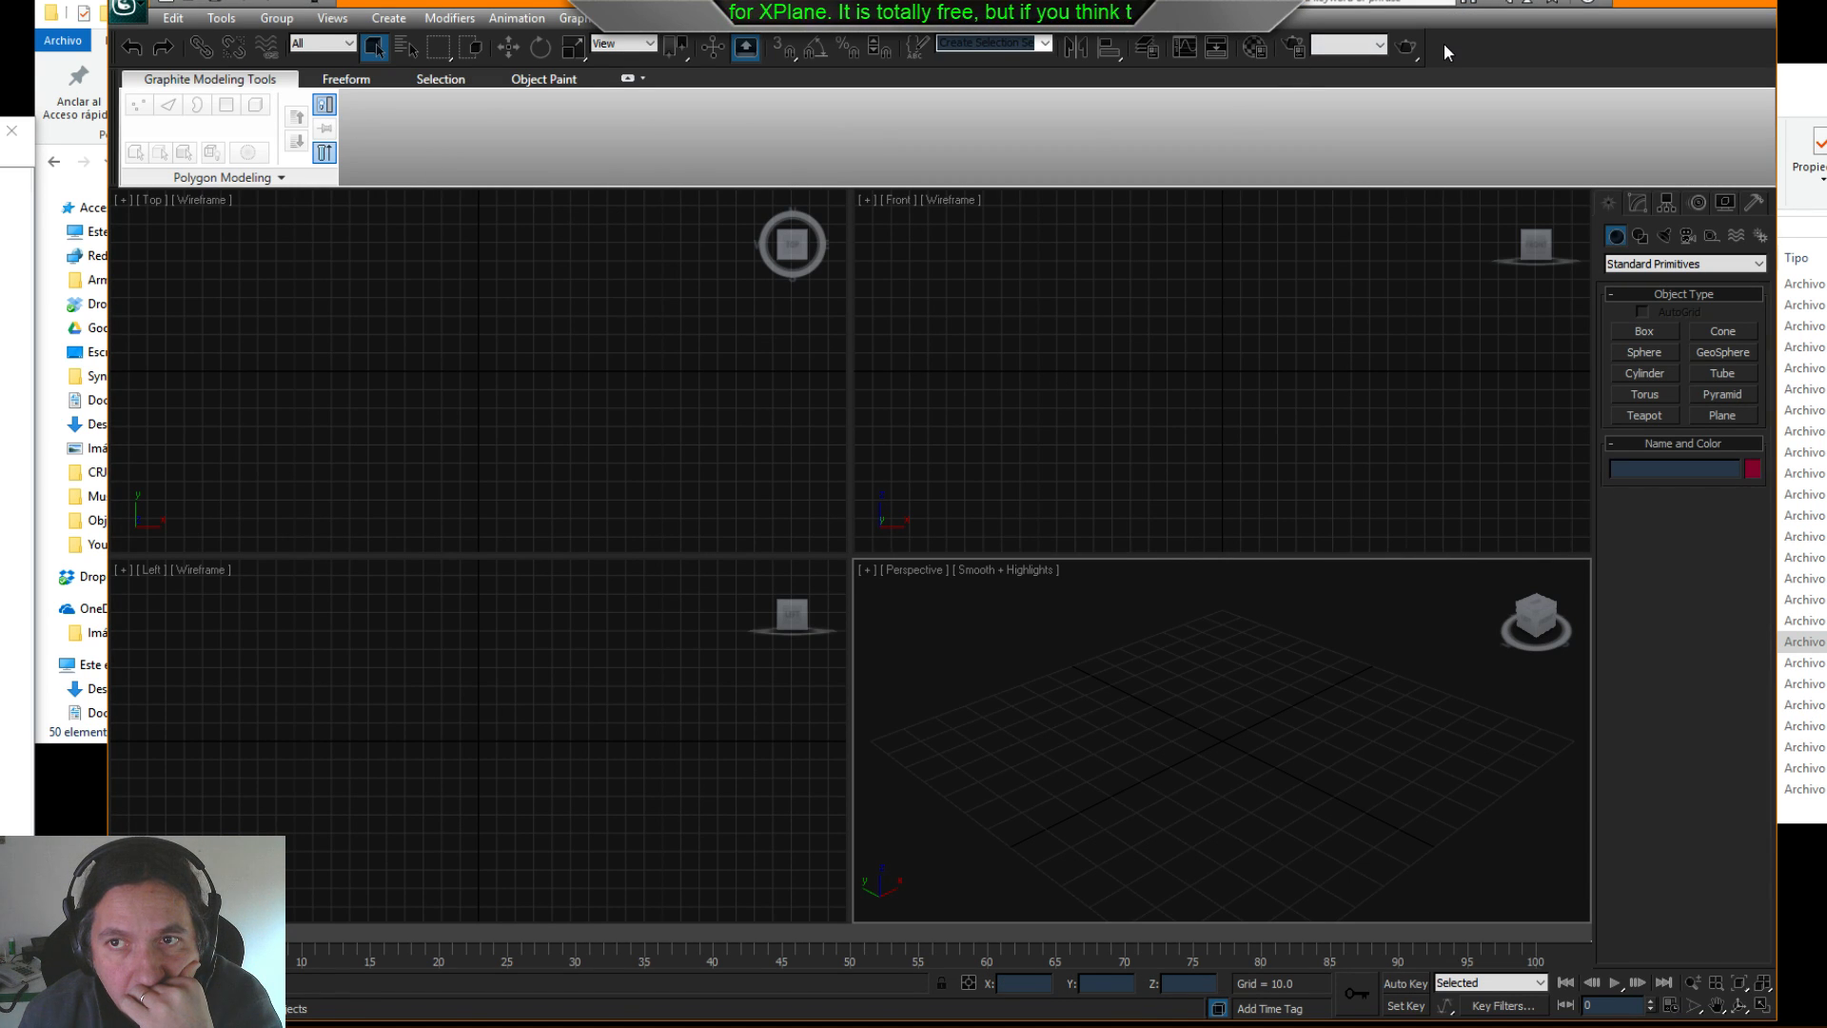
- Look through the Main UI command categories in Customize User Interface for StepToSky entries, and close the dialog
click(659, 19)
mouse_move(595, 19)
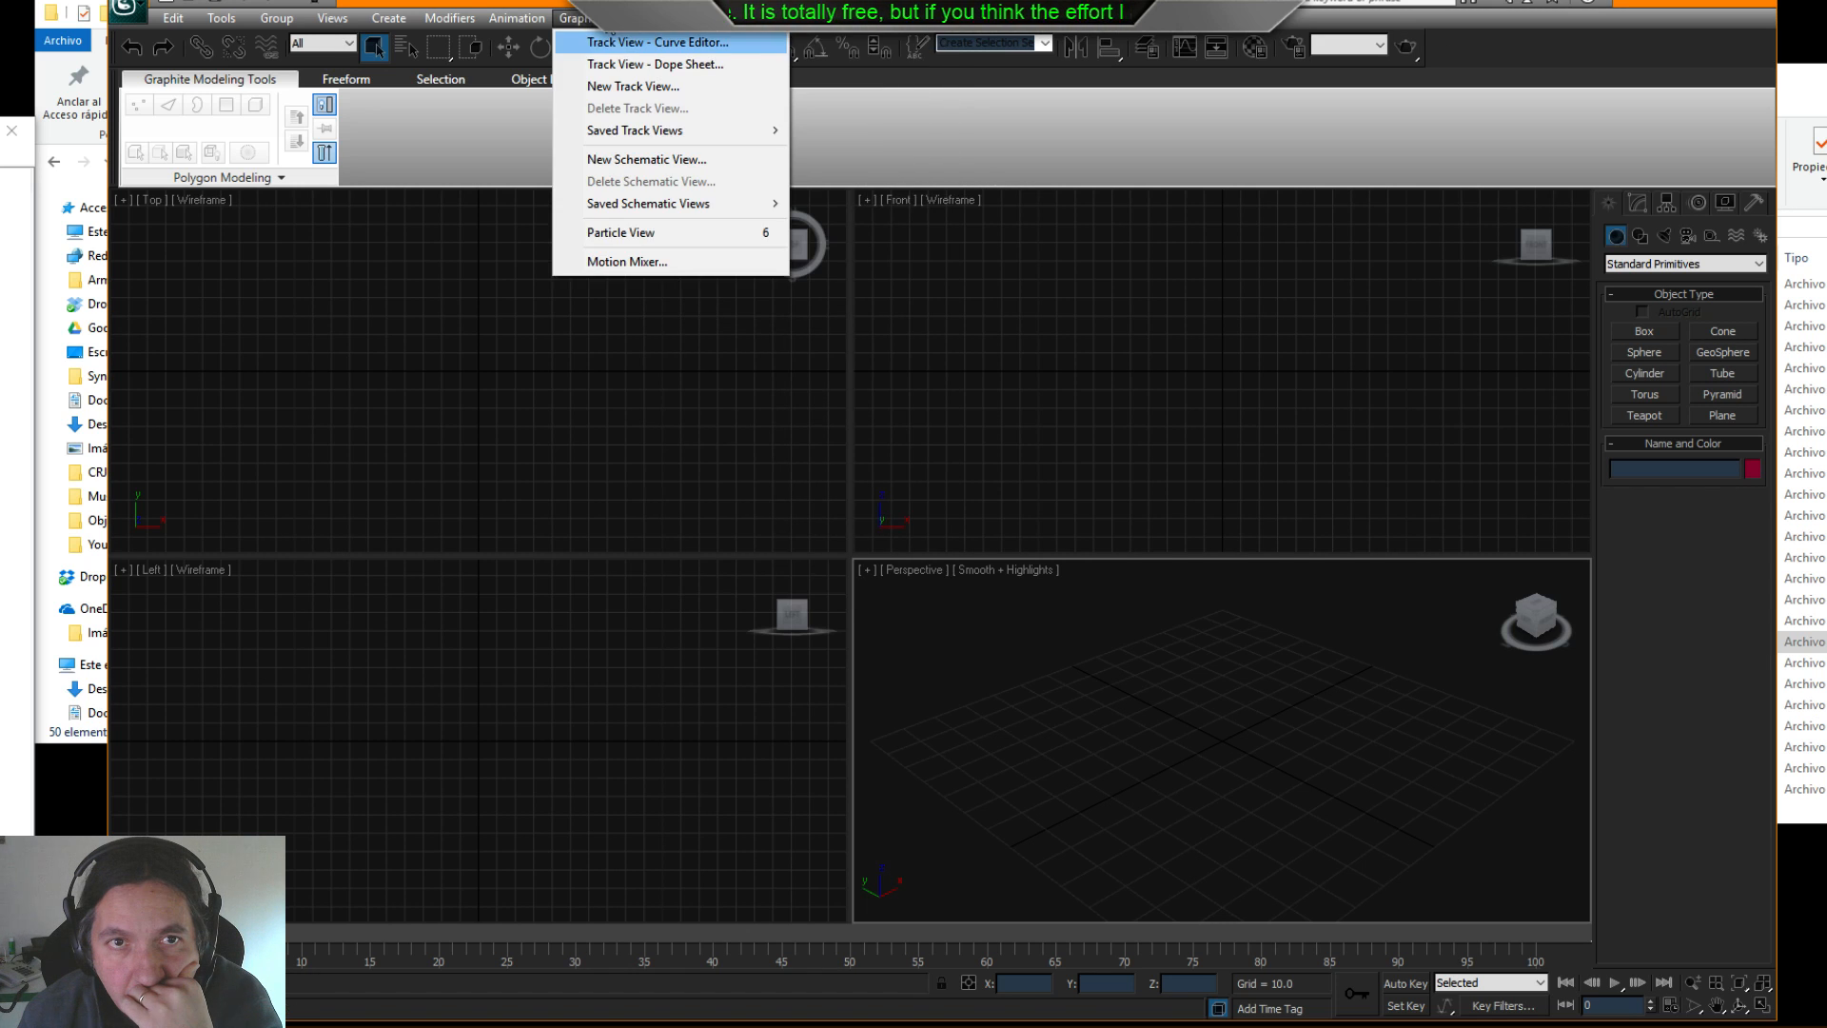
mouse_move(752, 17)
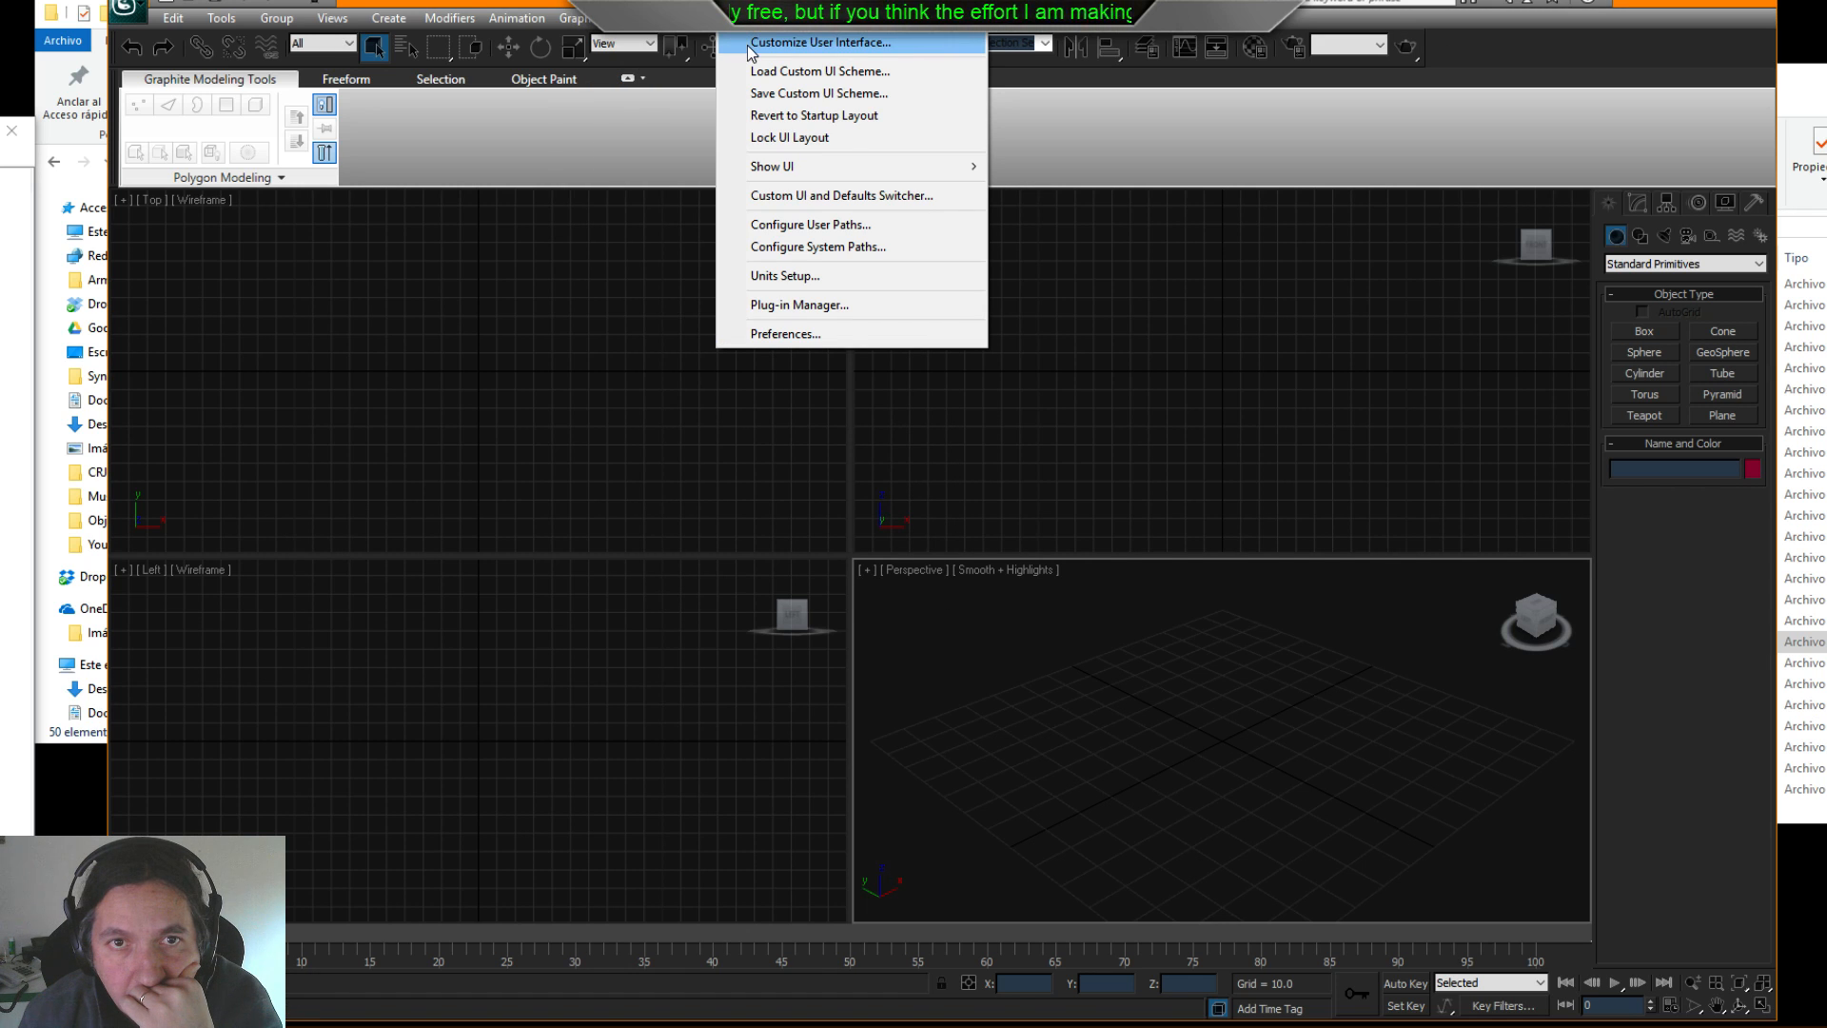
click(749, 46)
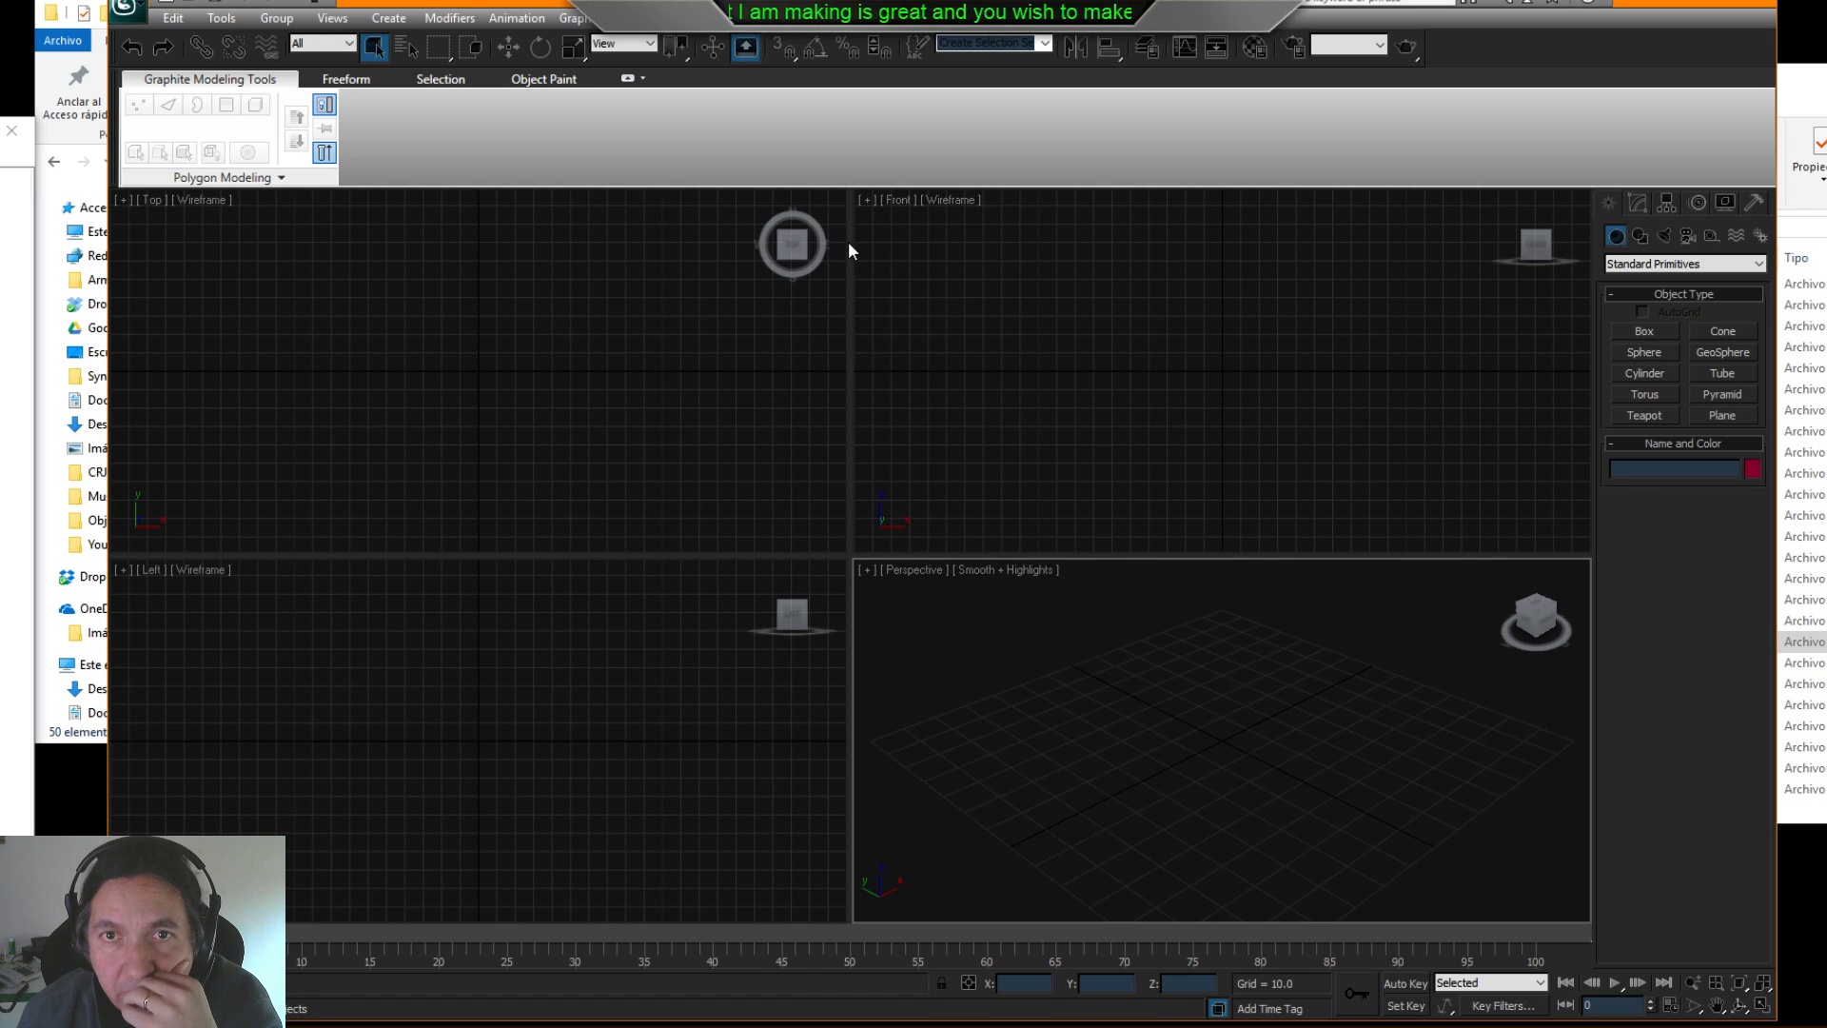
click(912, 332)
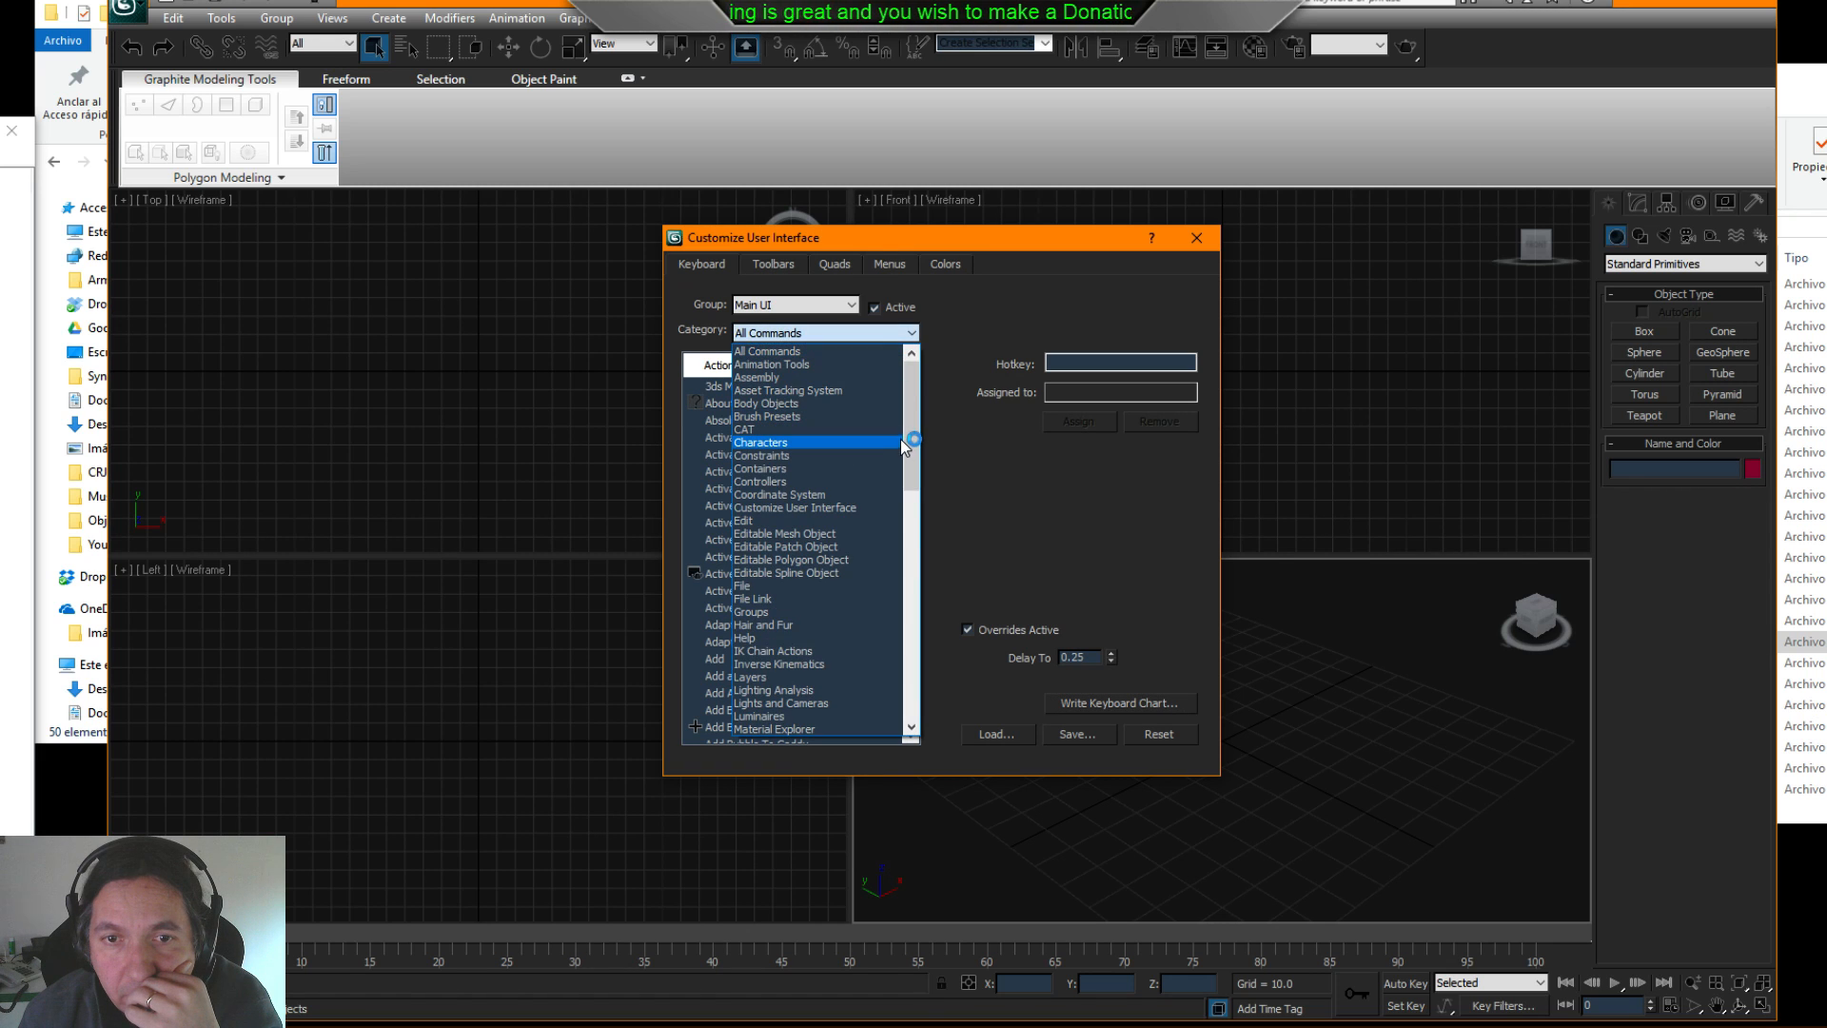
drag(904, 447, 924, 671)
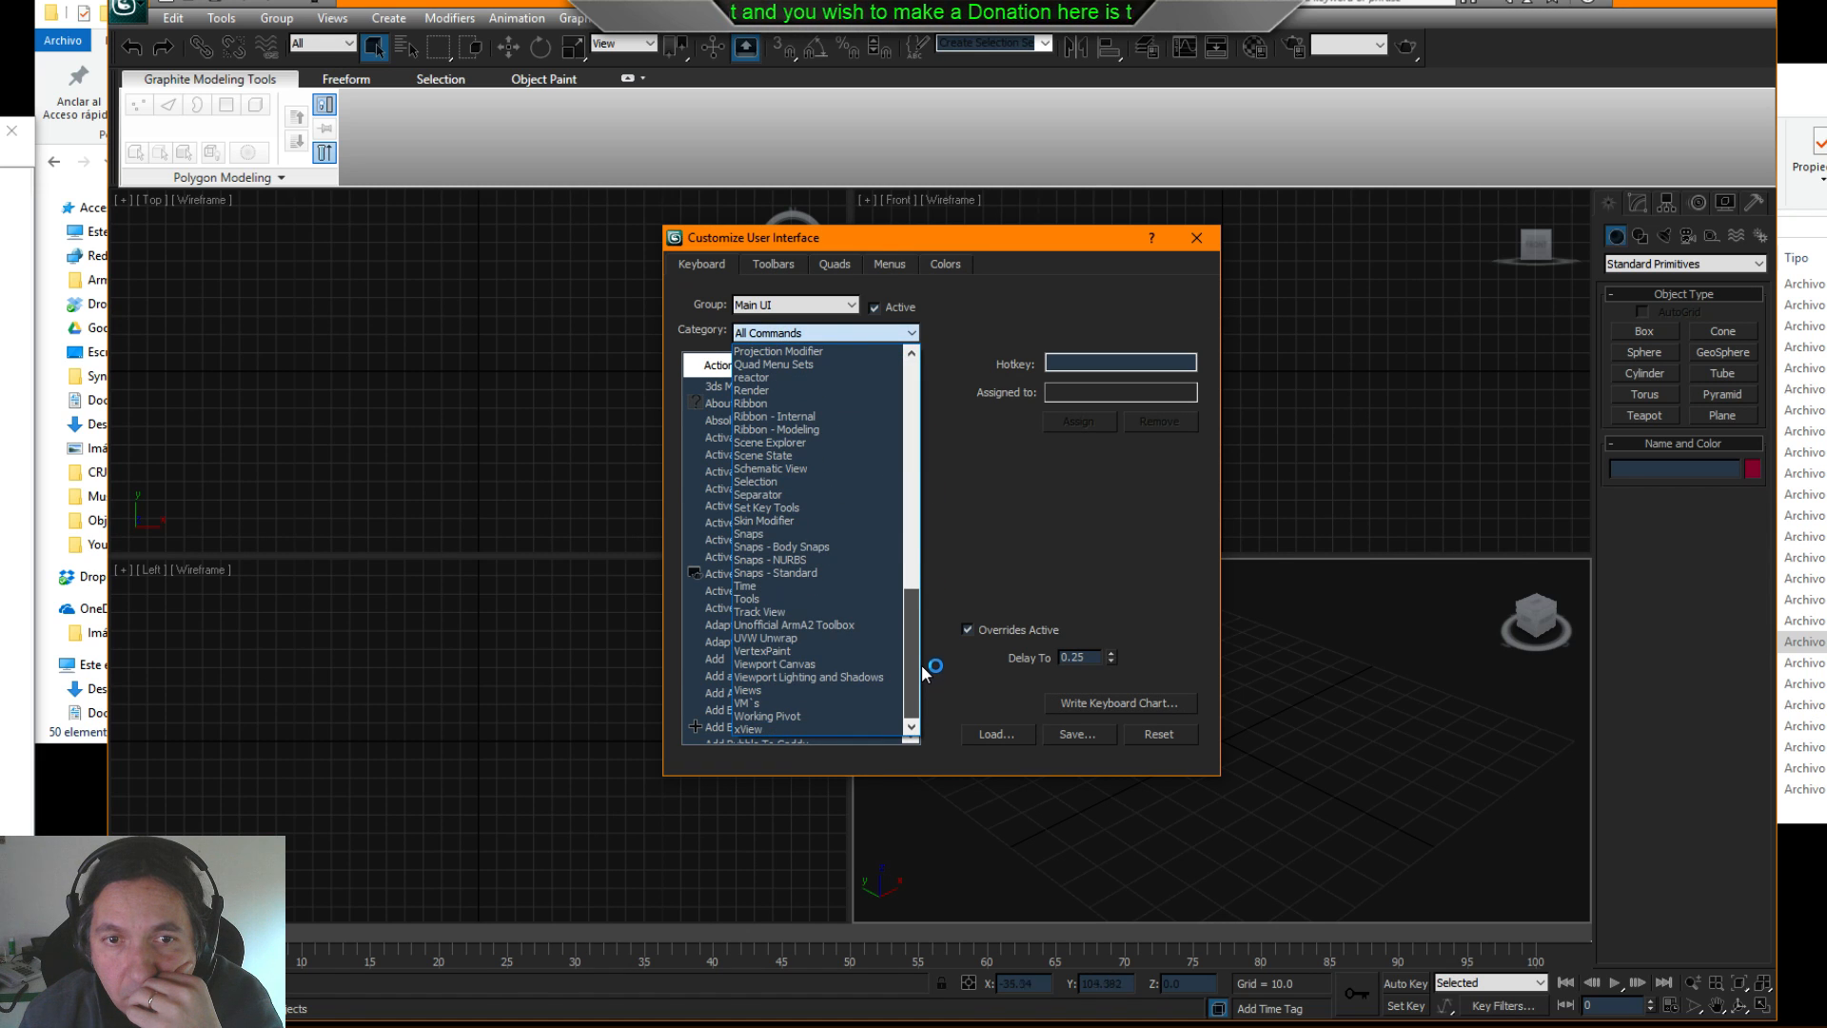
scroll(769, 654, up, 1)
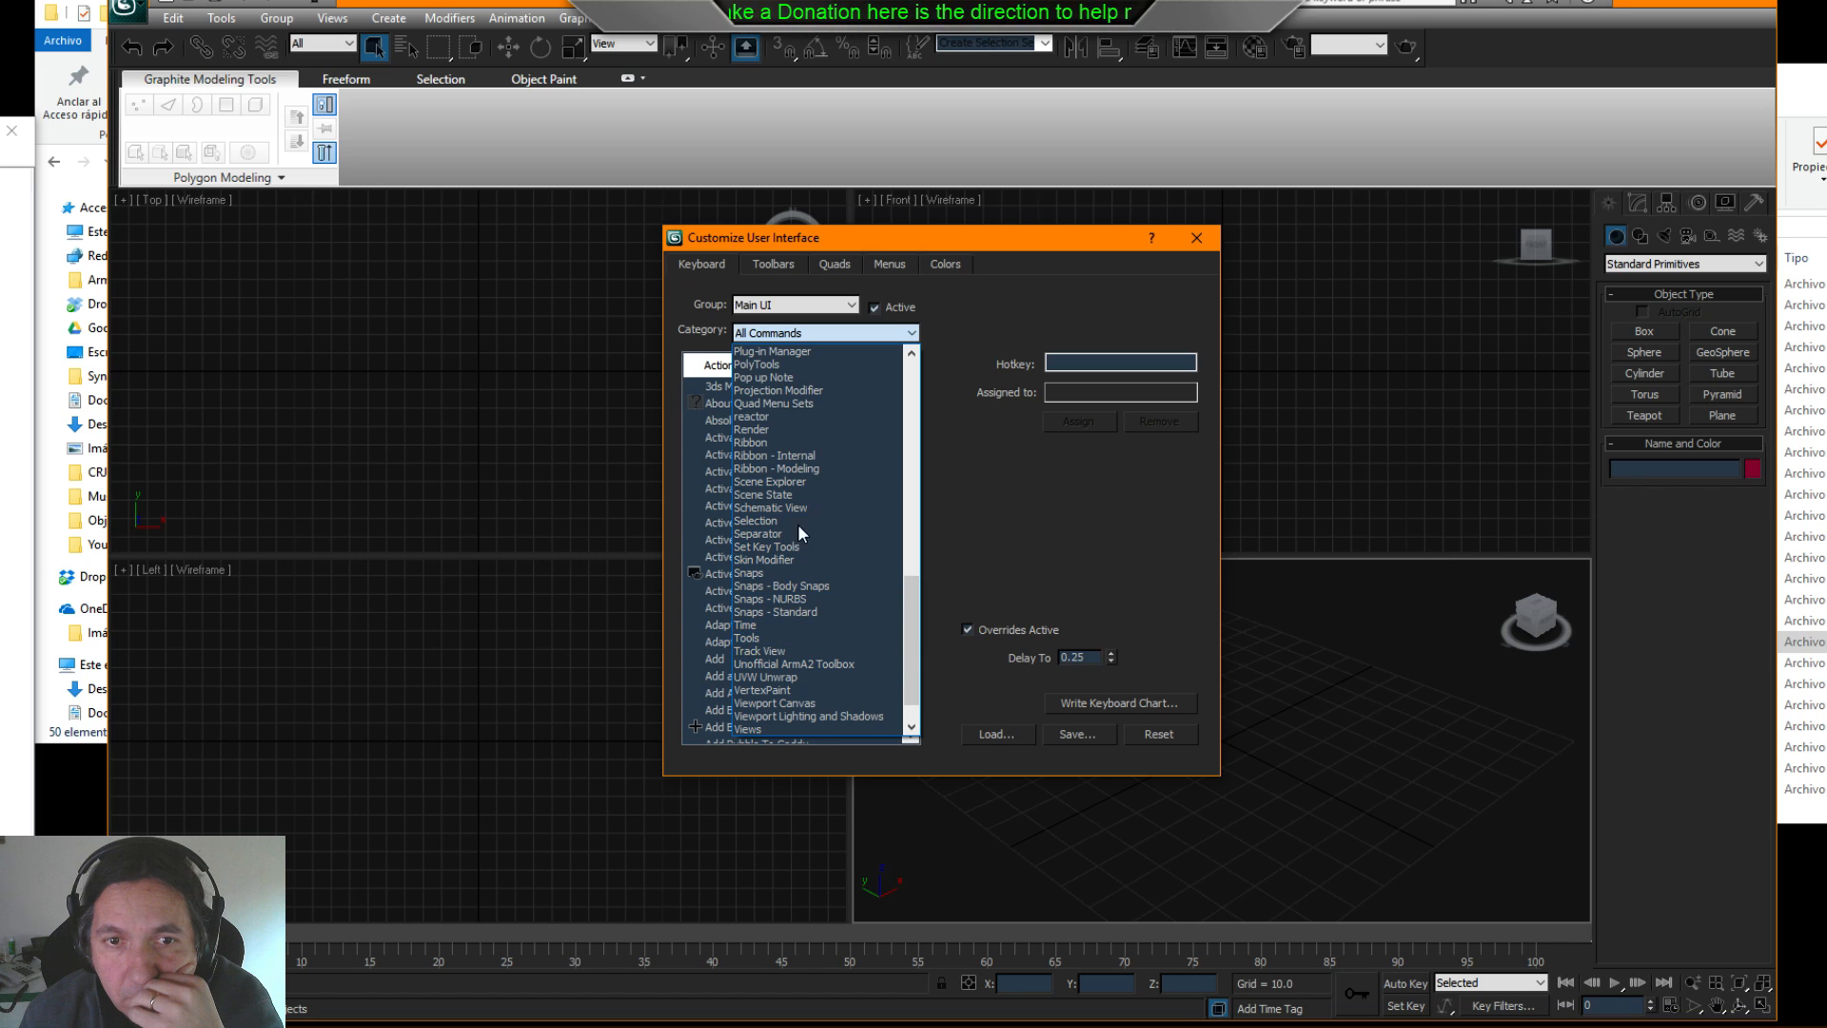
click(1068, 499)
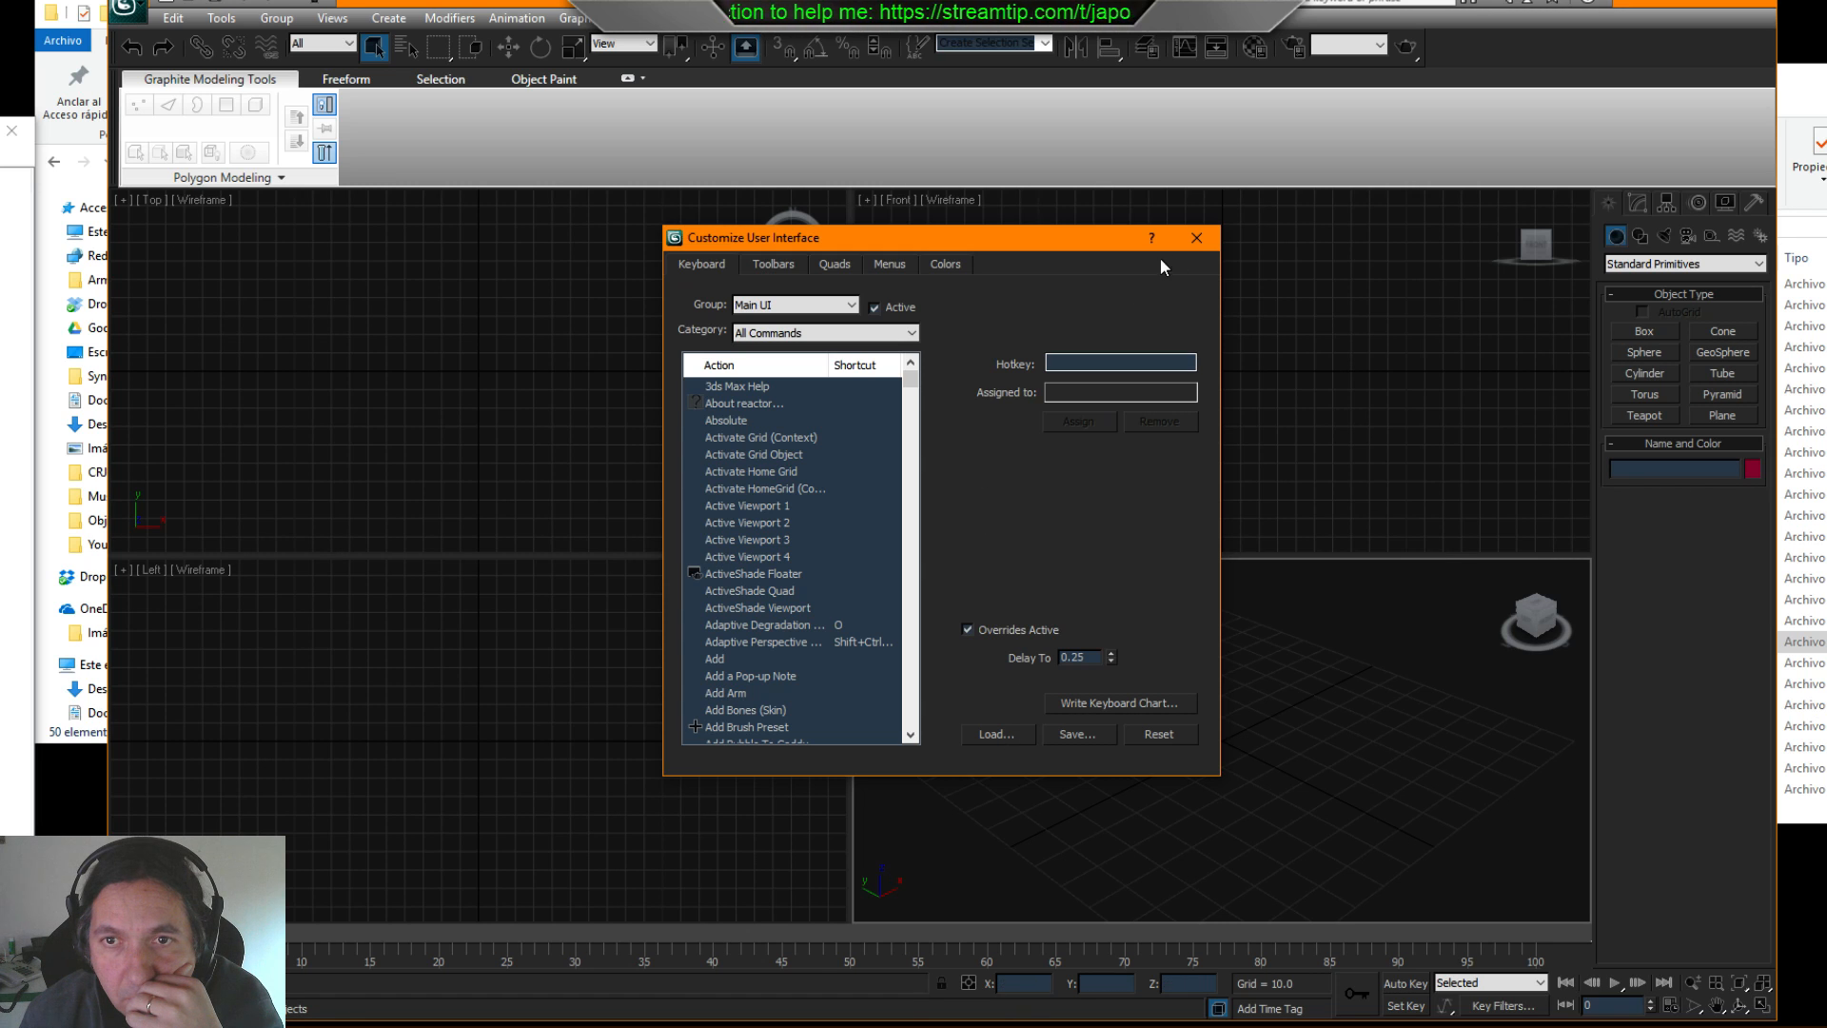
click(1196, 238)
click(1034, 554)
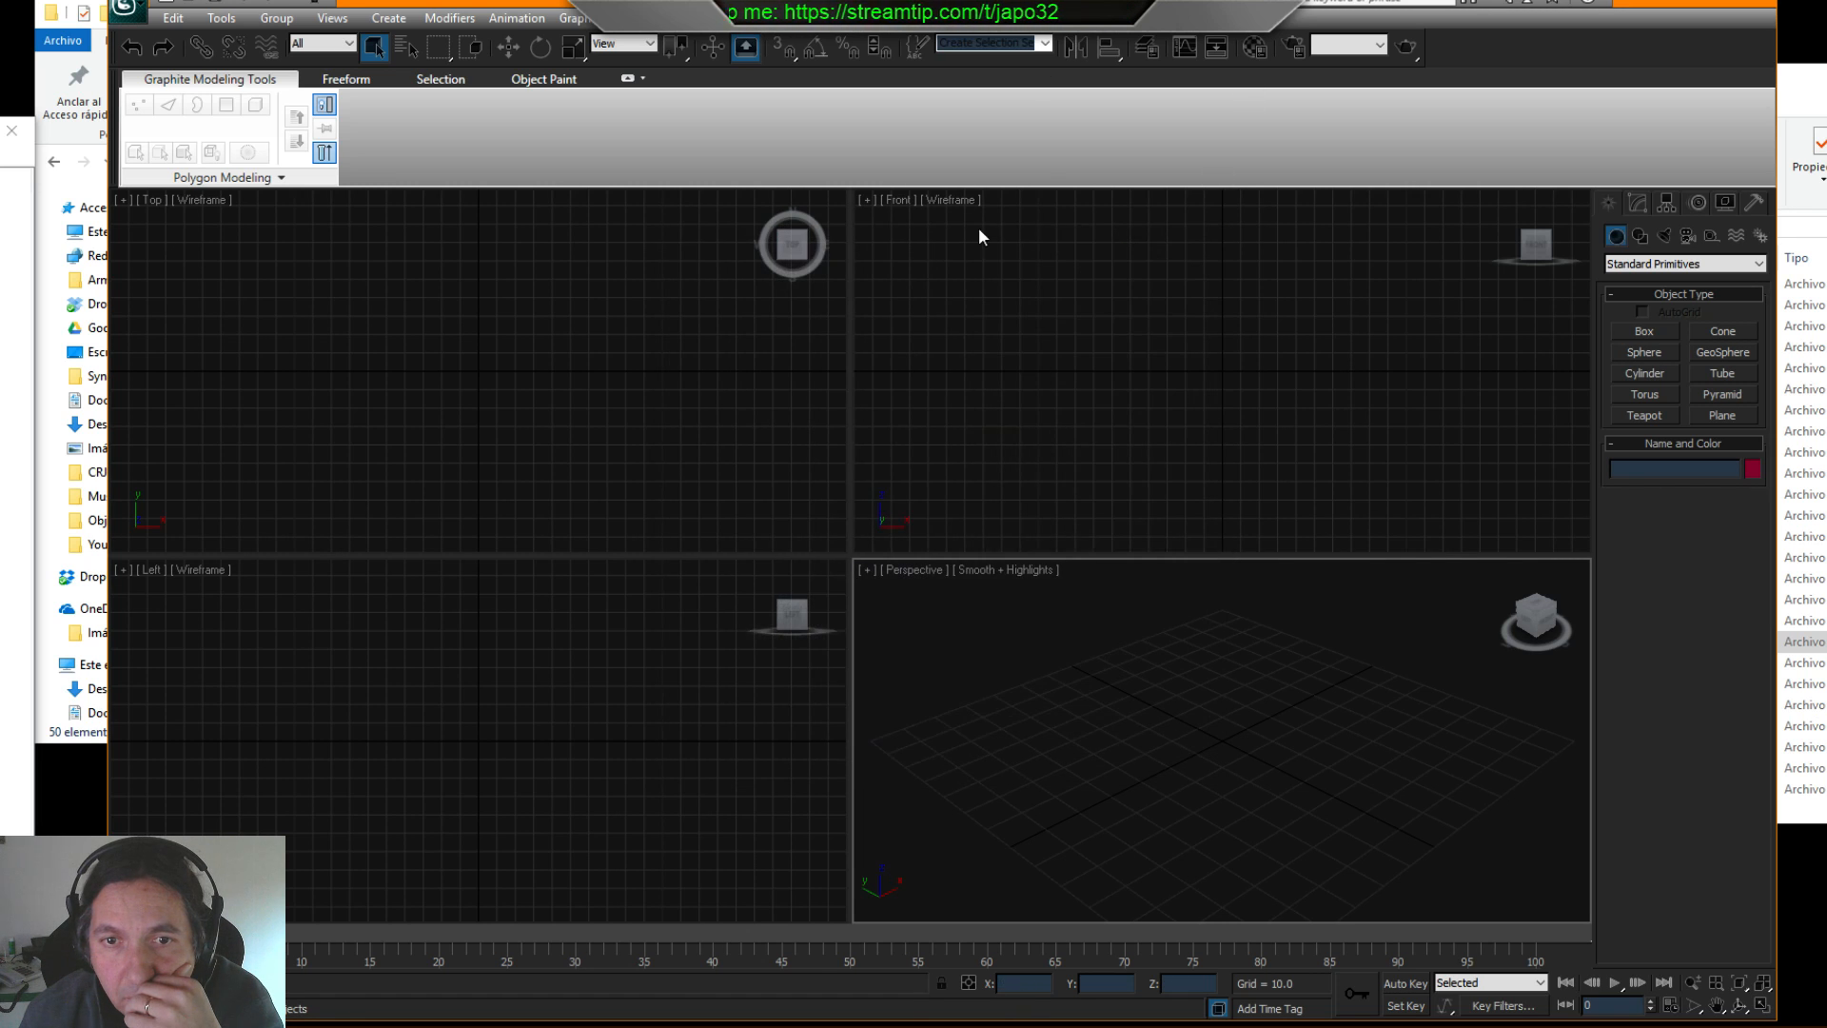
- Run the STS_ObjParams.mse script from the StepToSky scripts folder
click(824, 17)
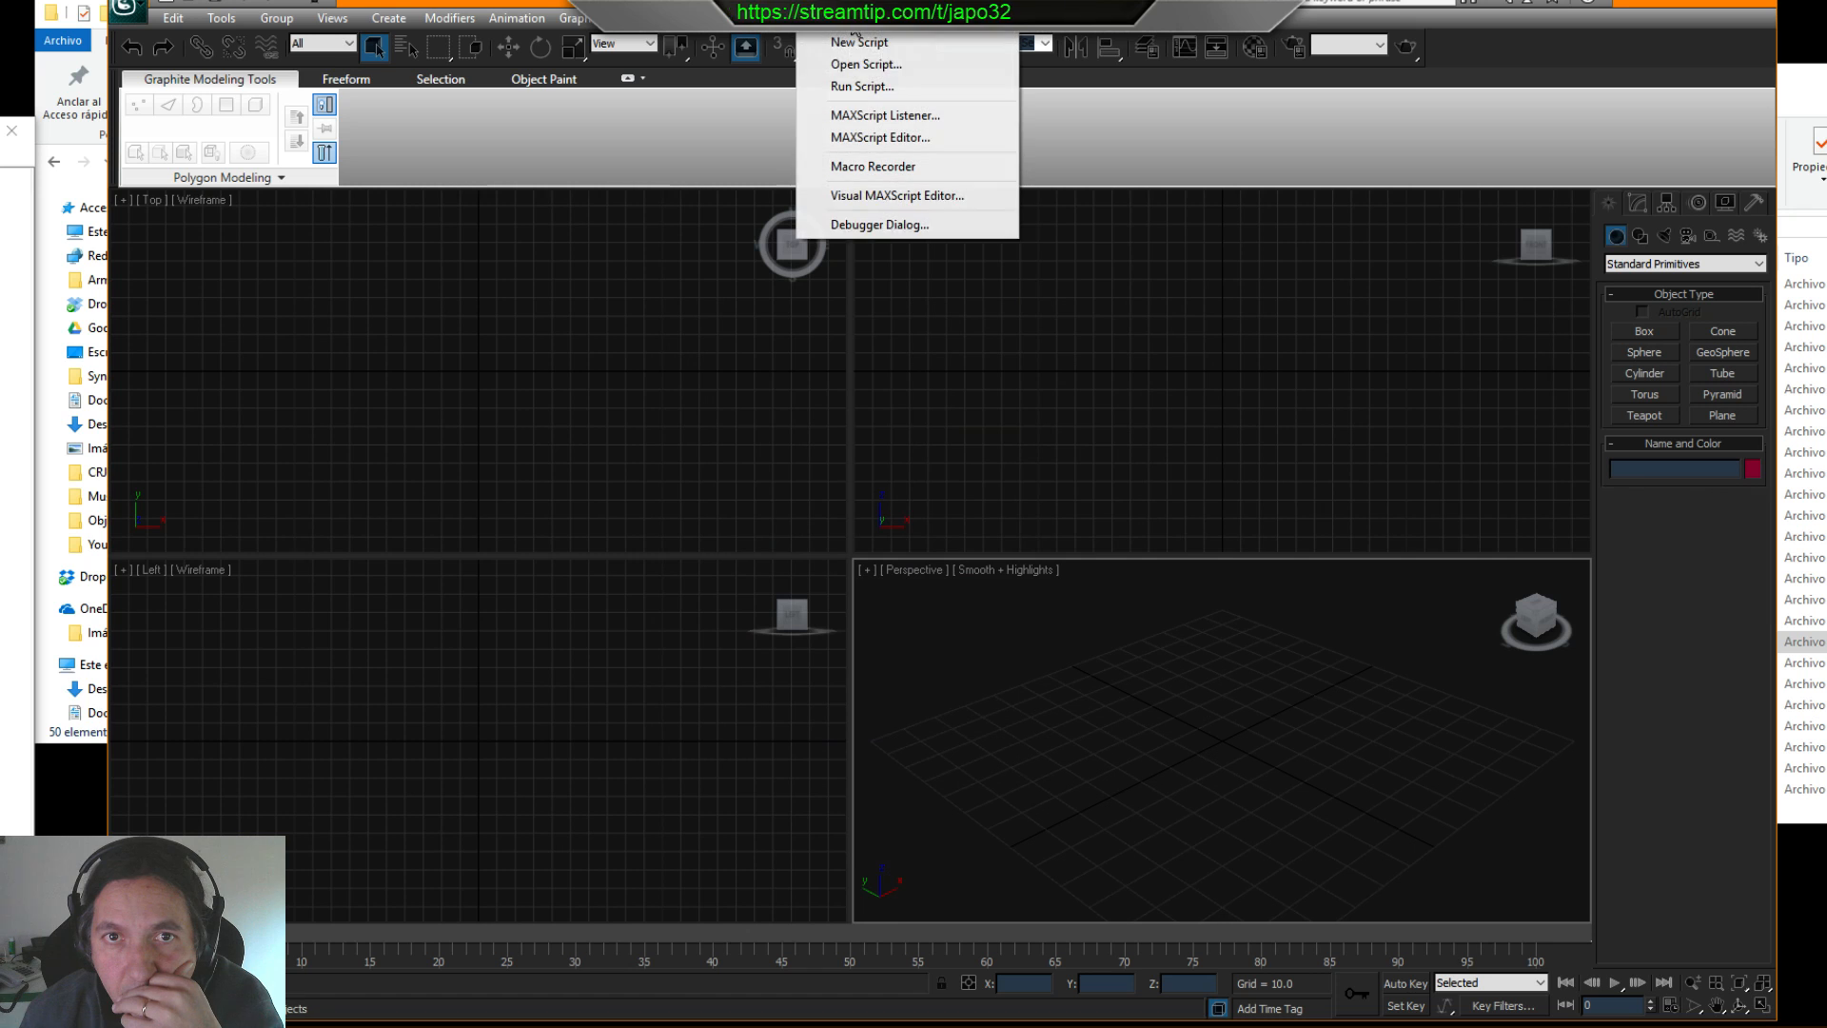
click(851, 86)
double_click(747, 429)
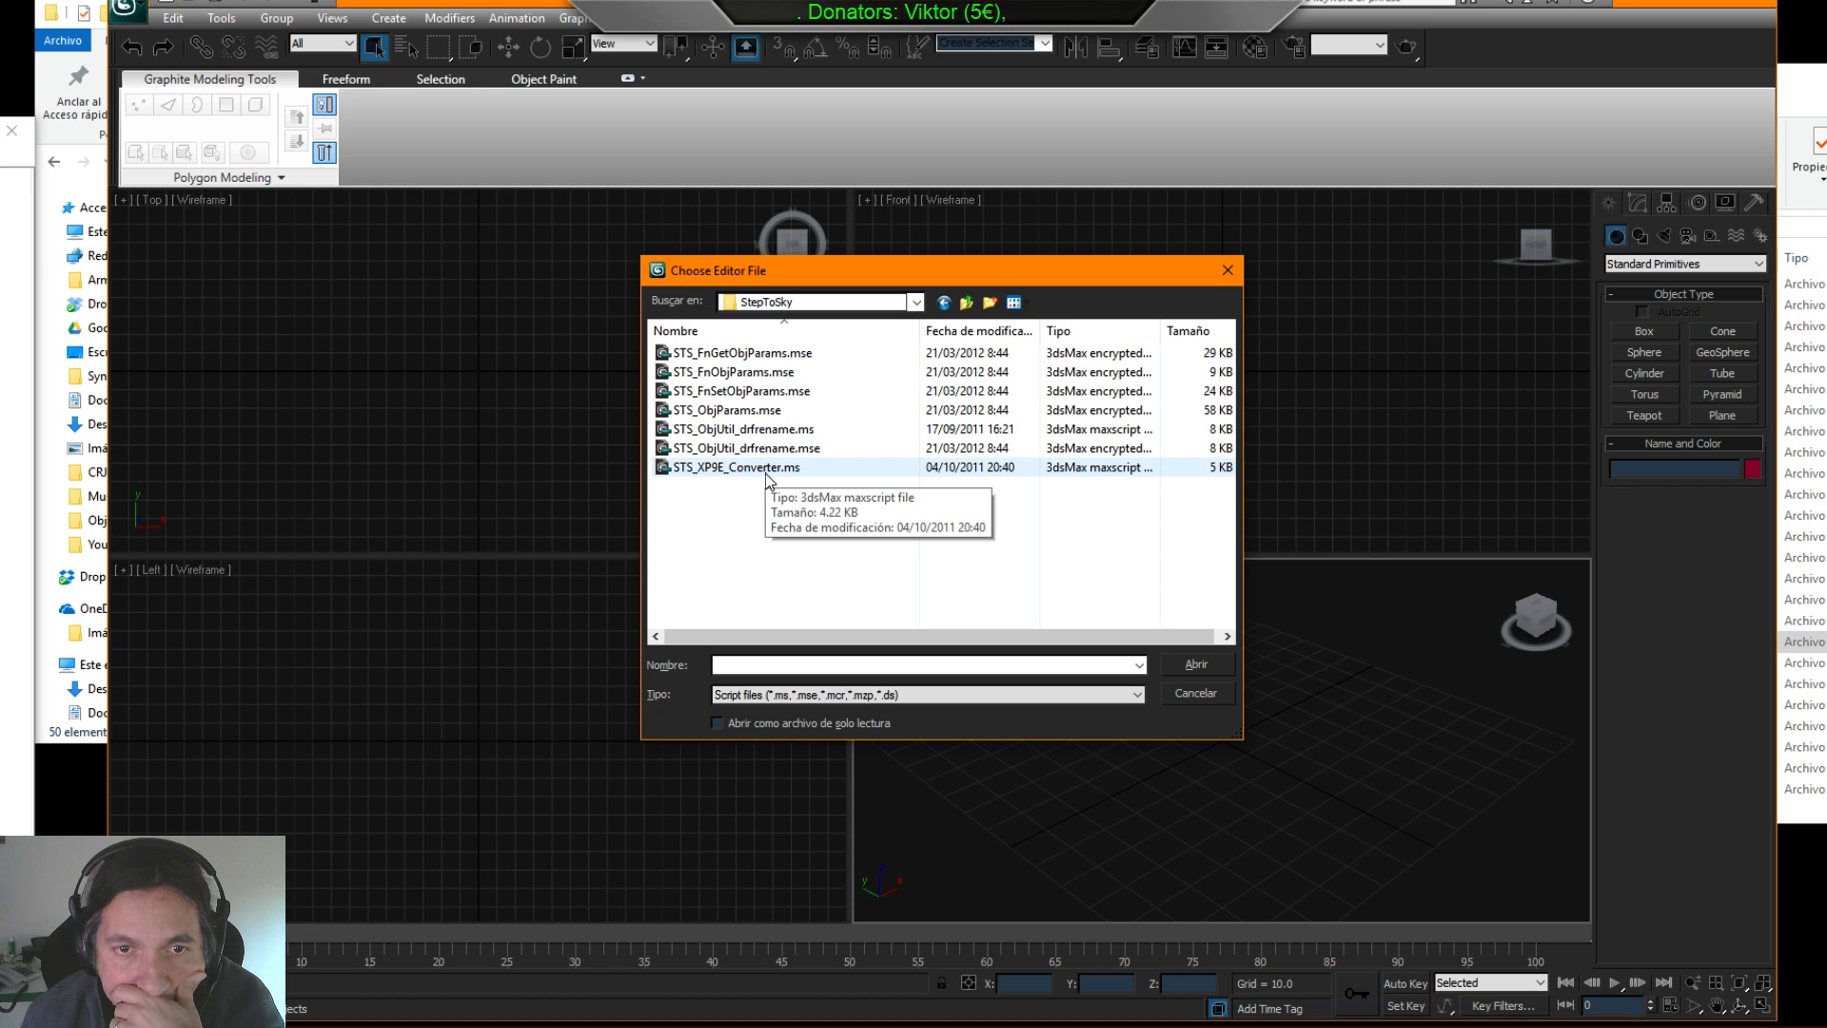
double_click(732, 413)
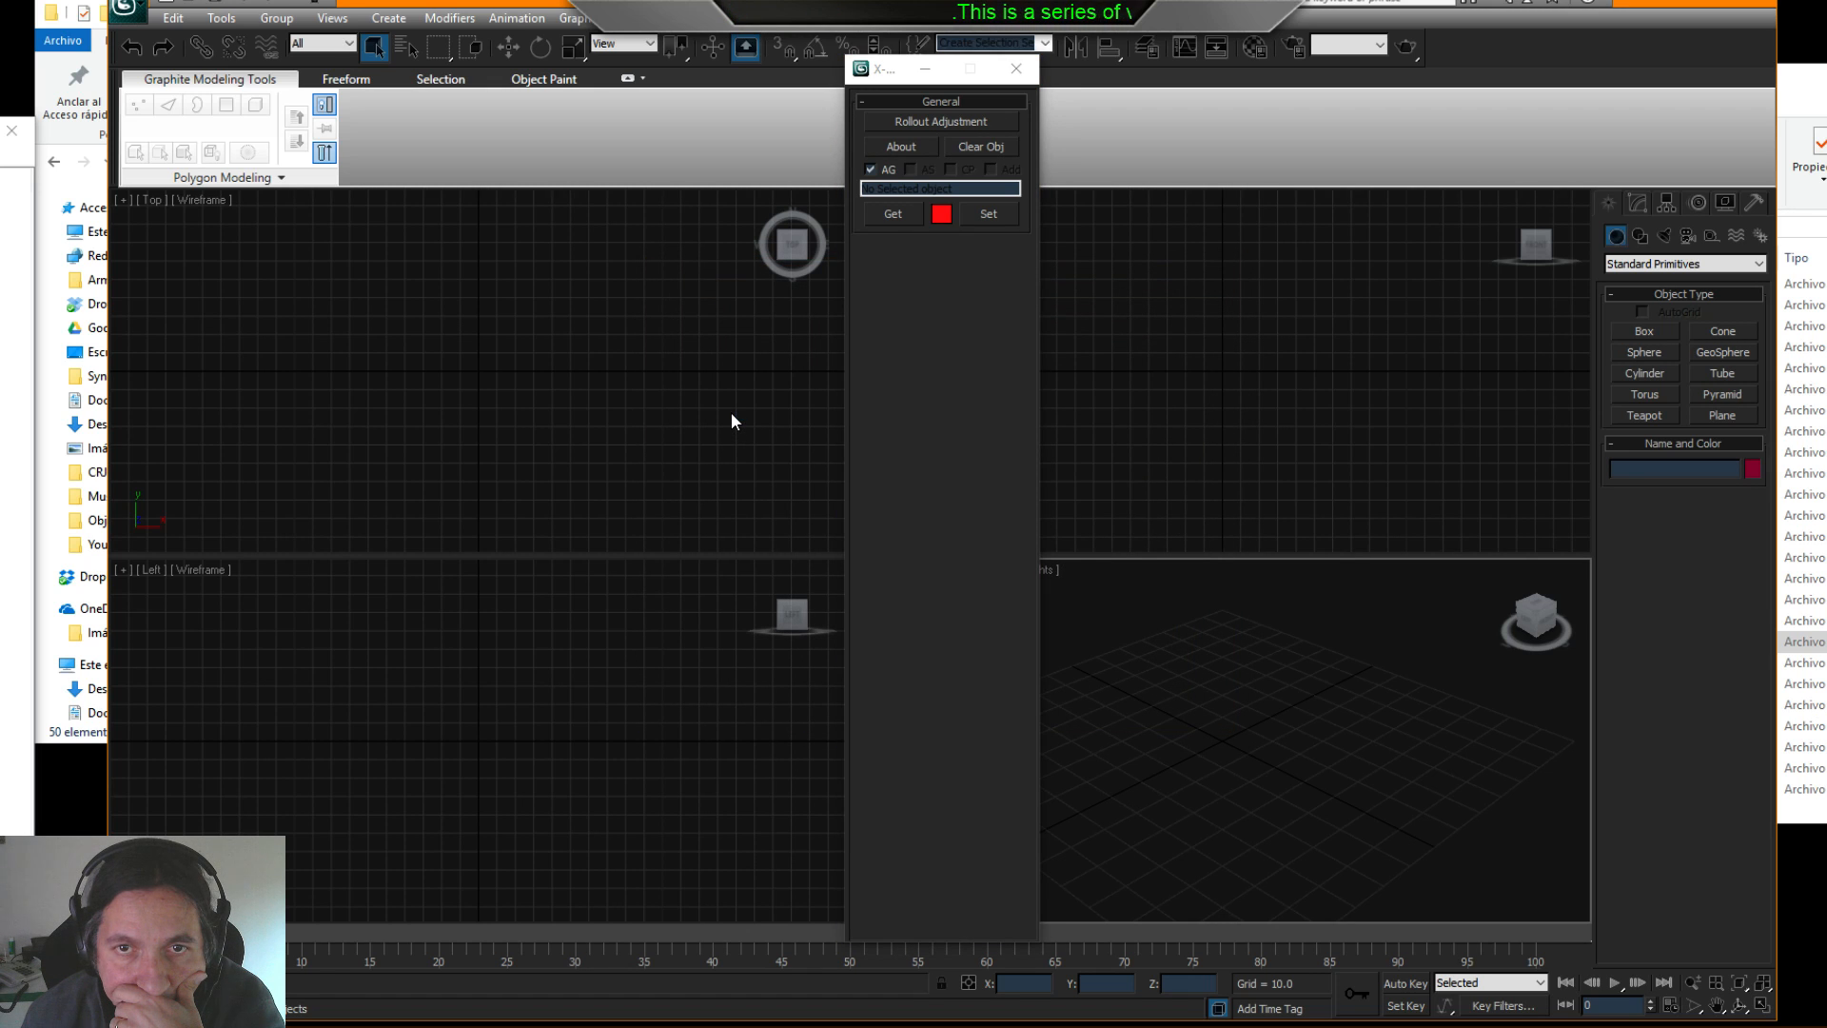
- Check the rollouts offered in the X-Obj parameters window's Rollout Adjustment, and close both windows
click(962, 122)
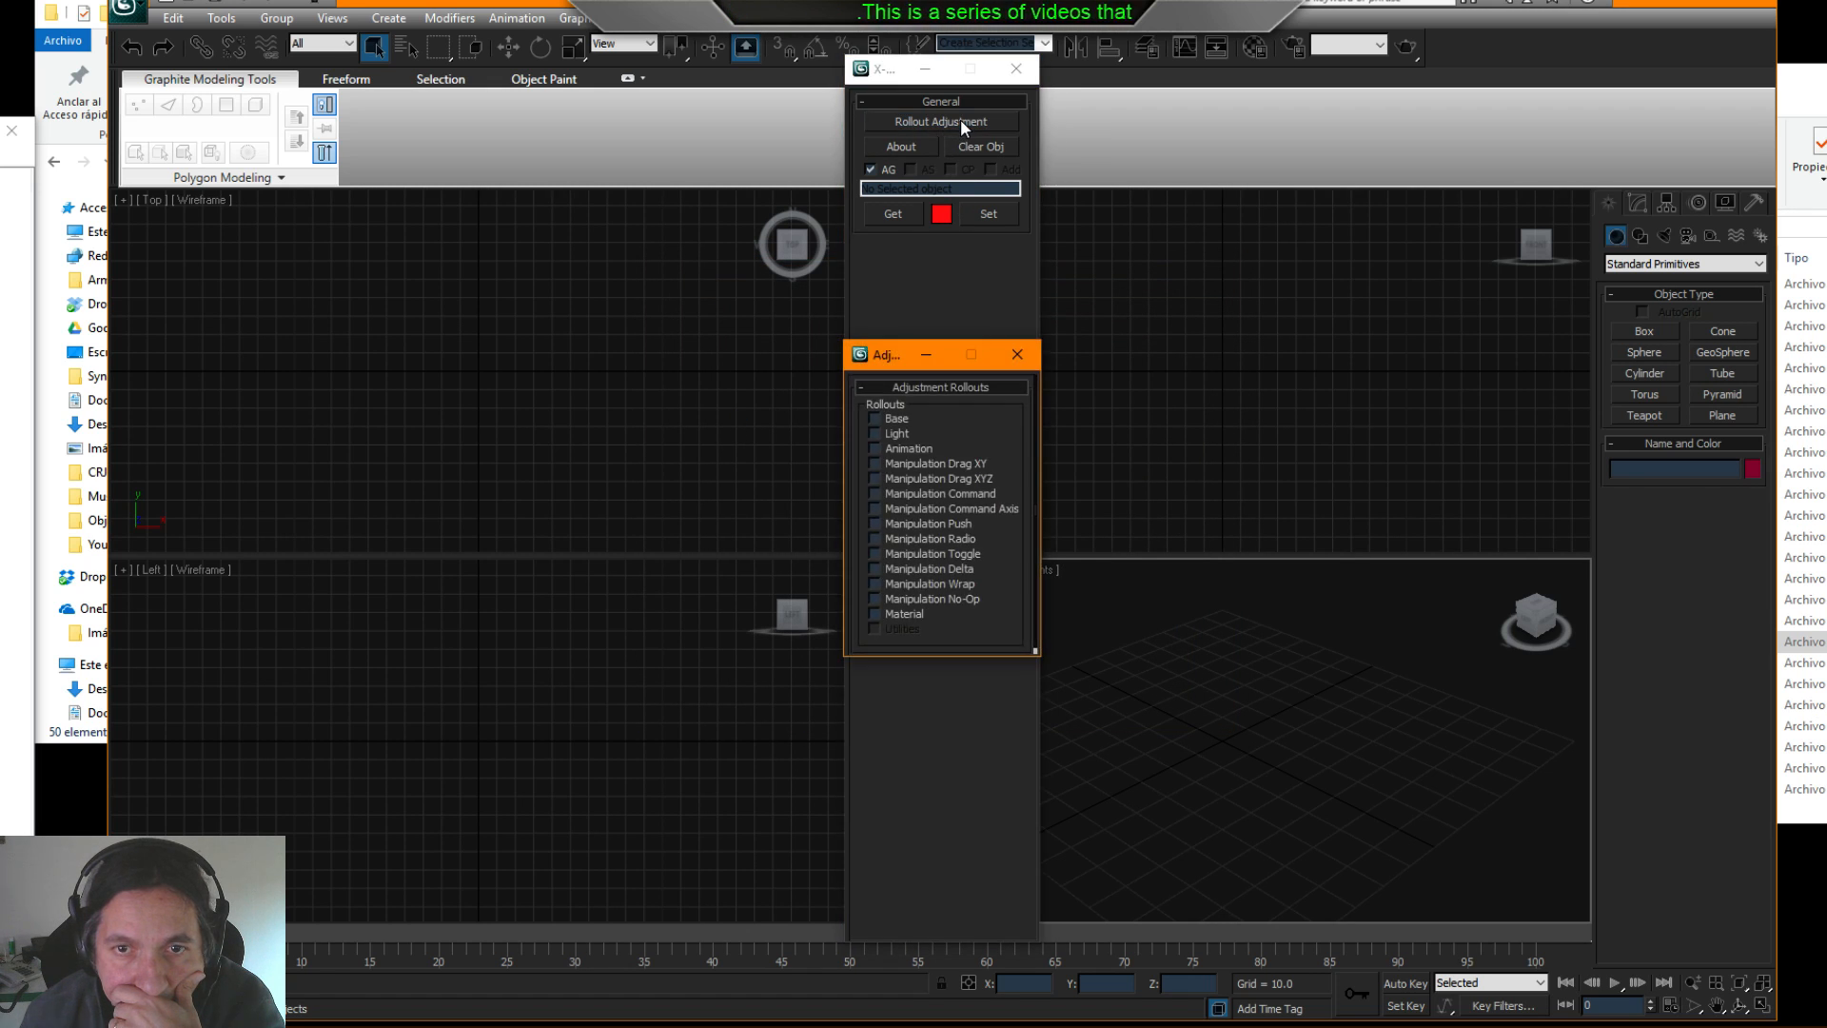
click(1018, 353)
click(958, 62)
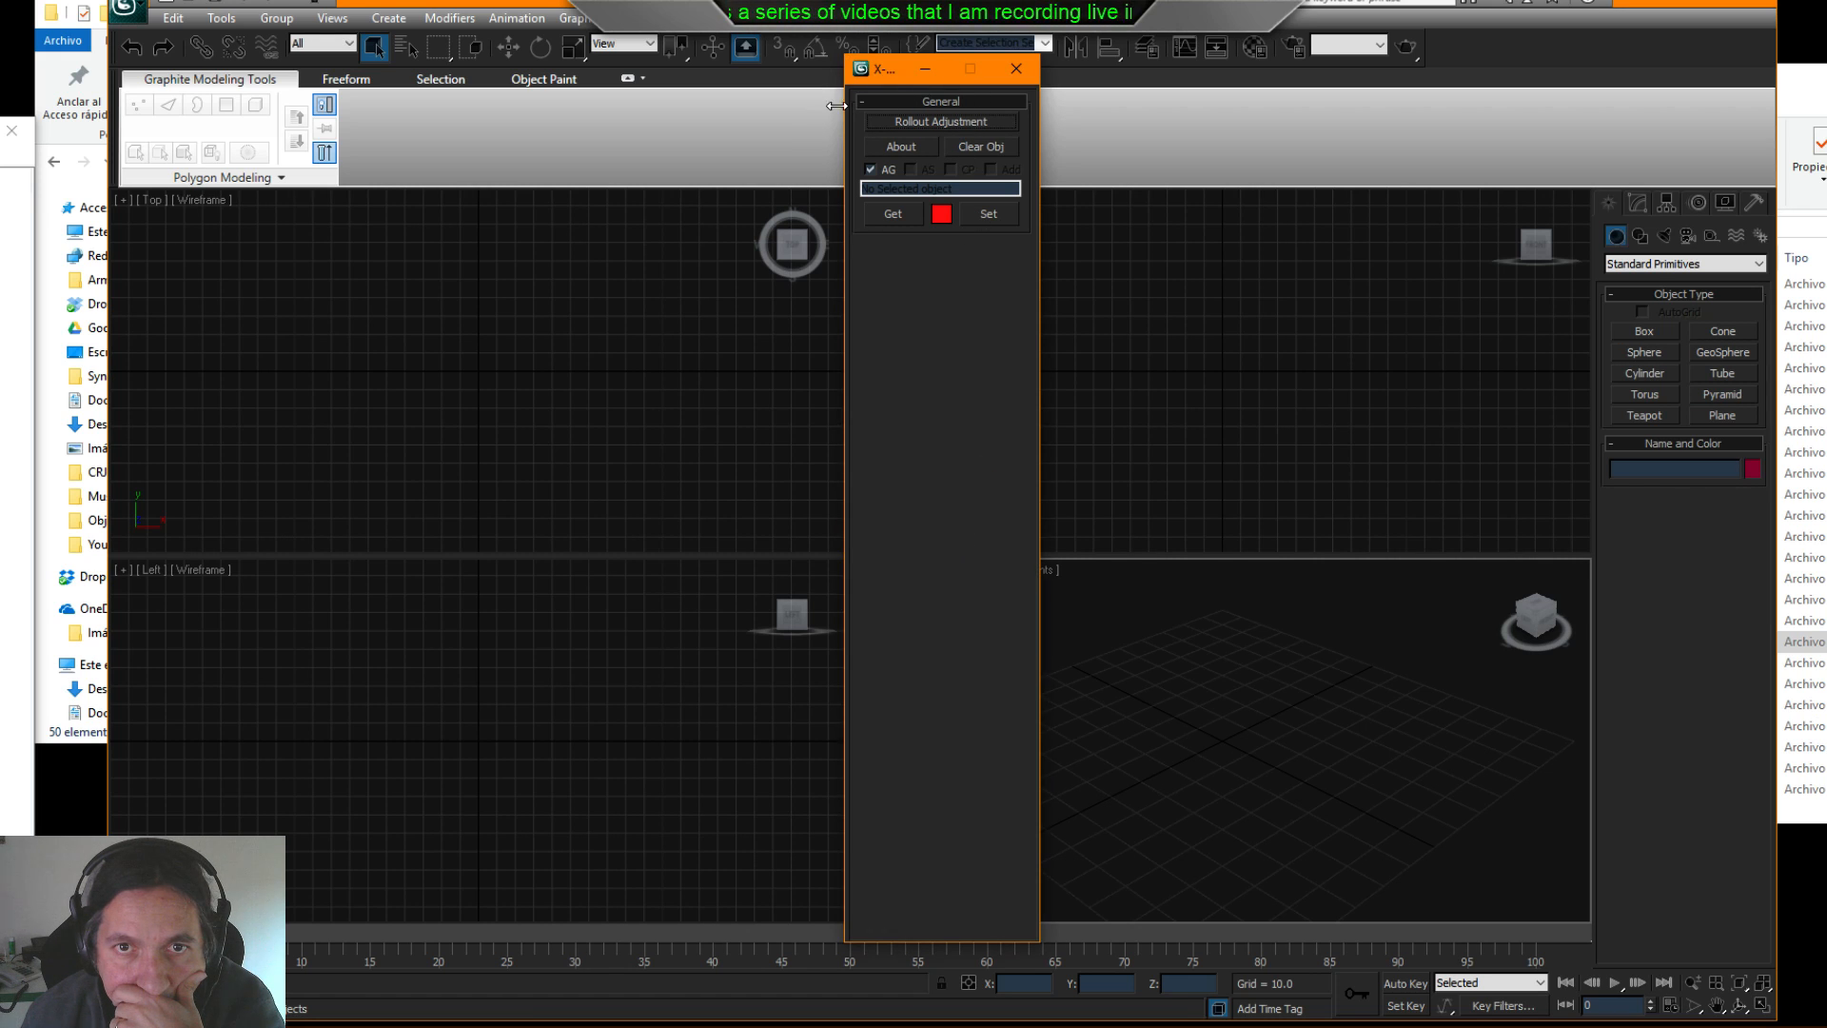
drag(897, 65, 694, 120)
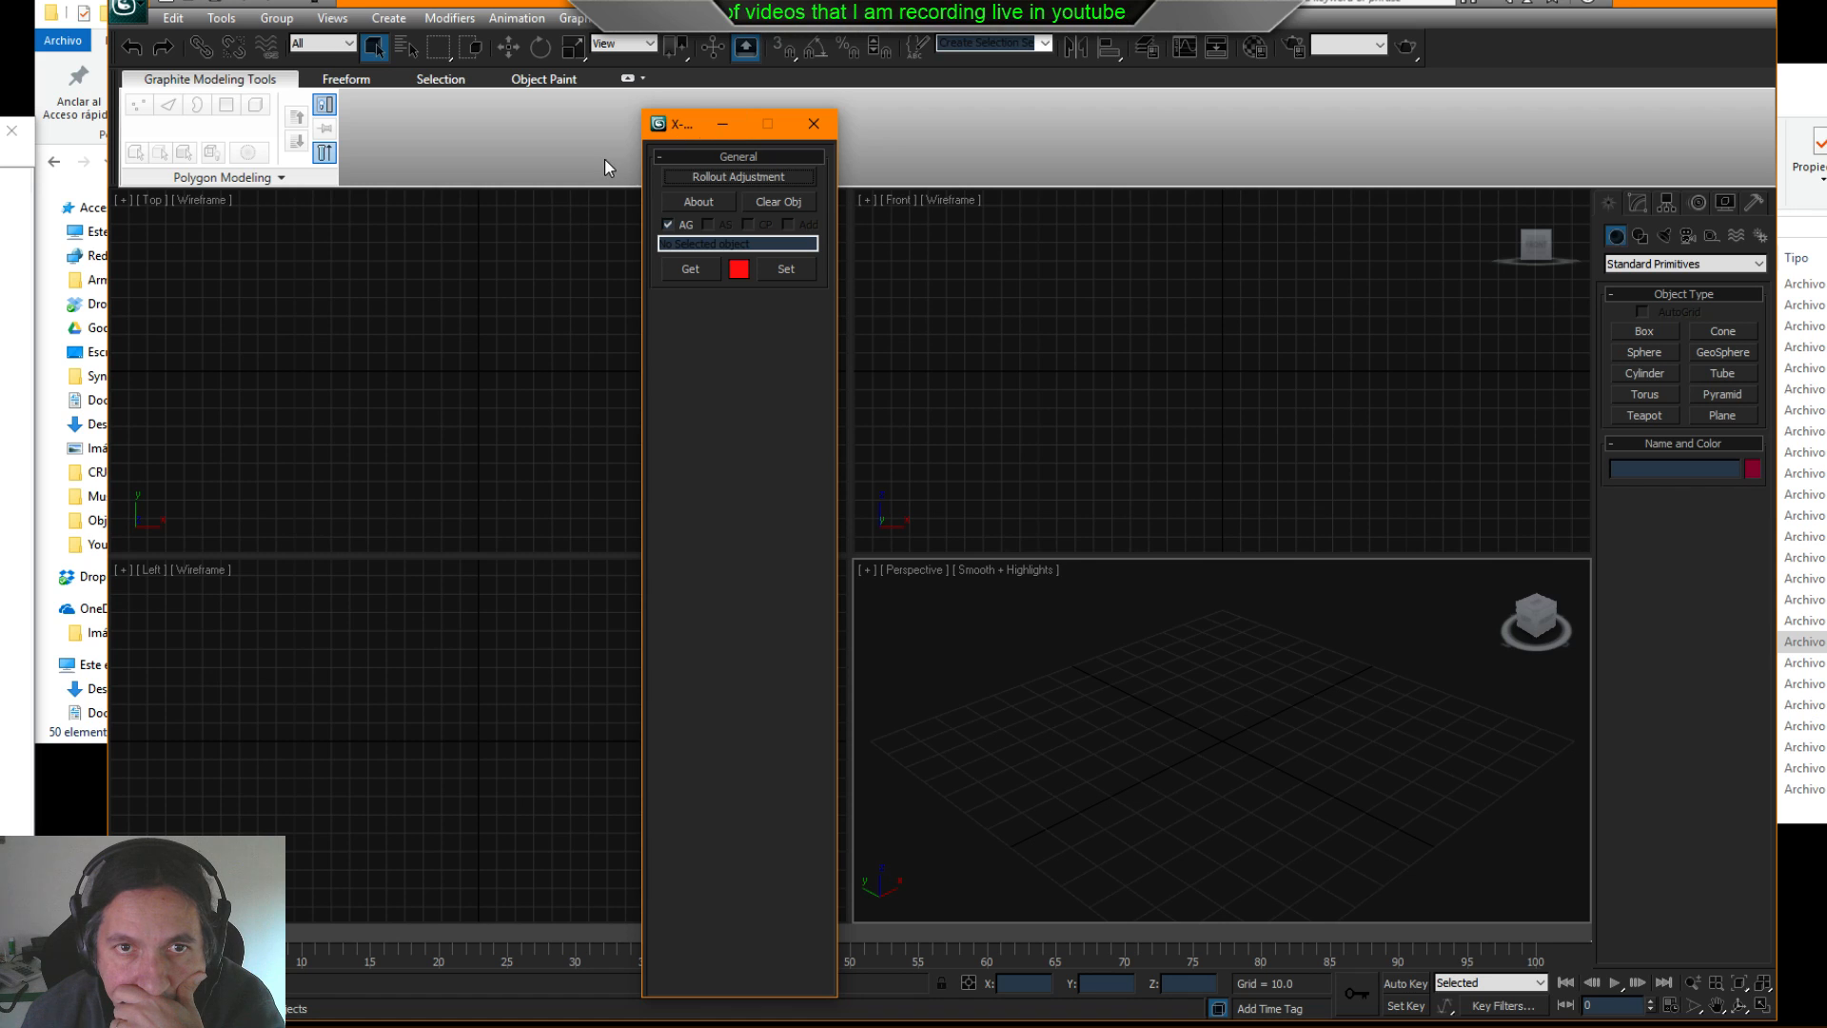
click(810, 125)
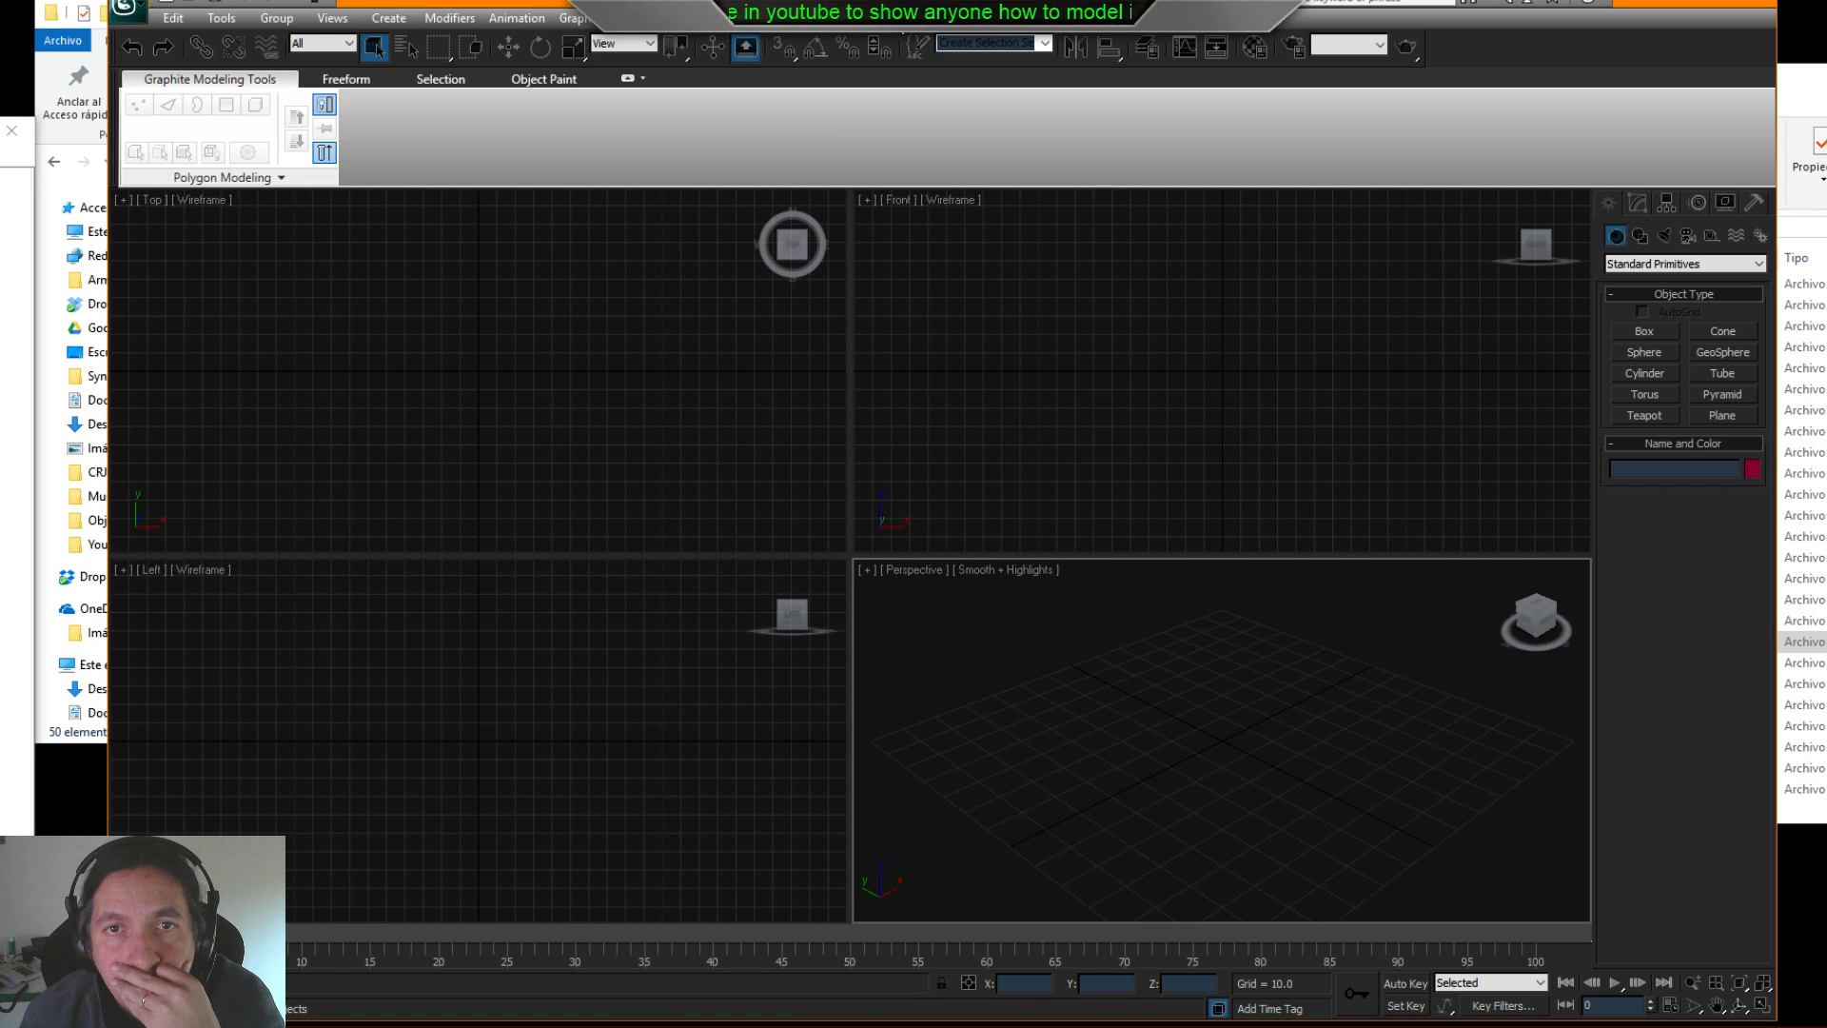
- Create a teapot with a radius of about 25 in the Perspective viewport
click(1645, 416)
drag(1133, 757, 1162, 721)
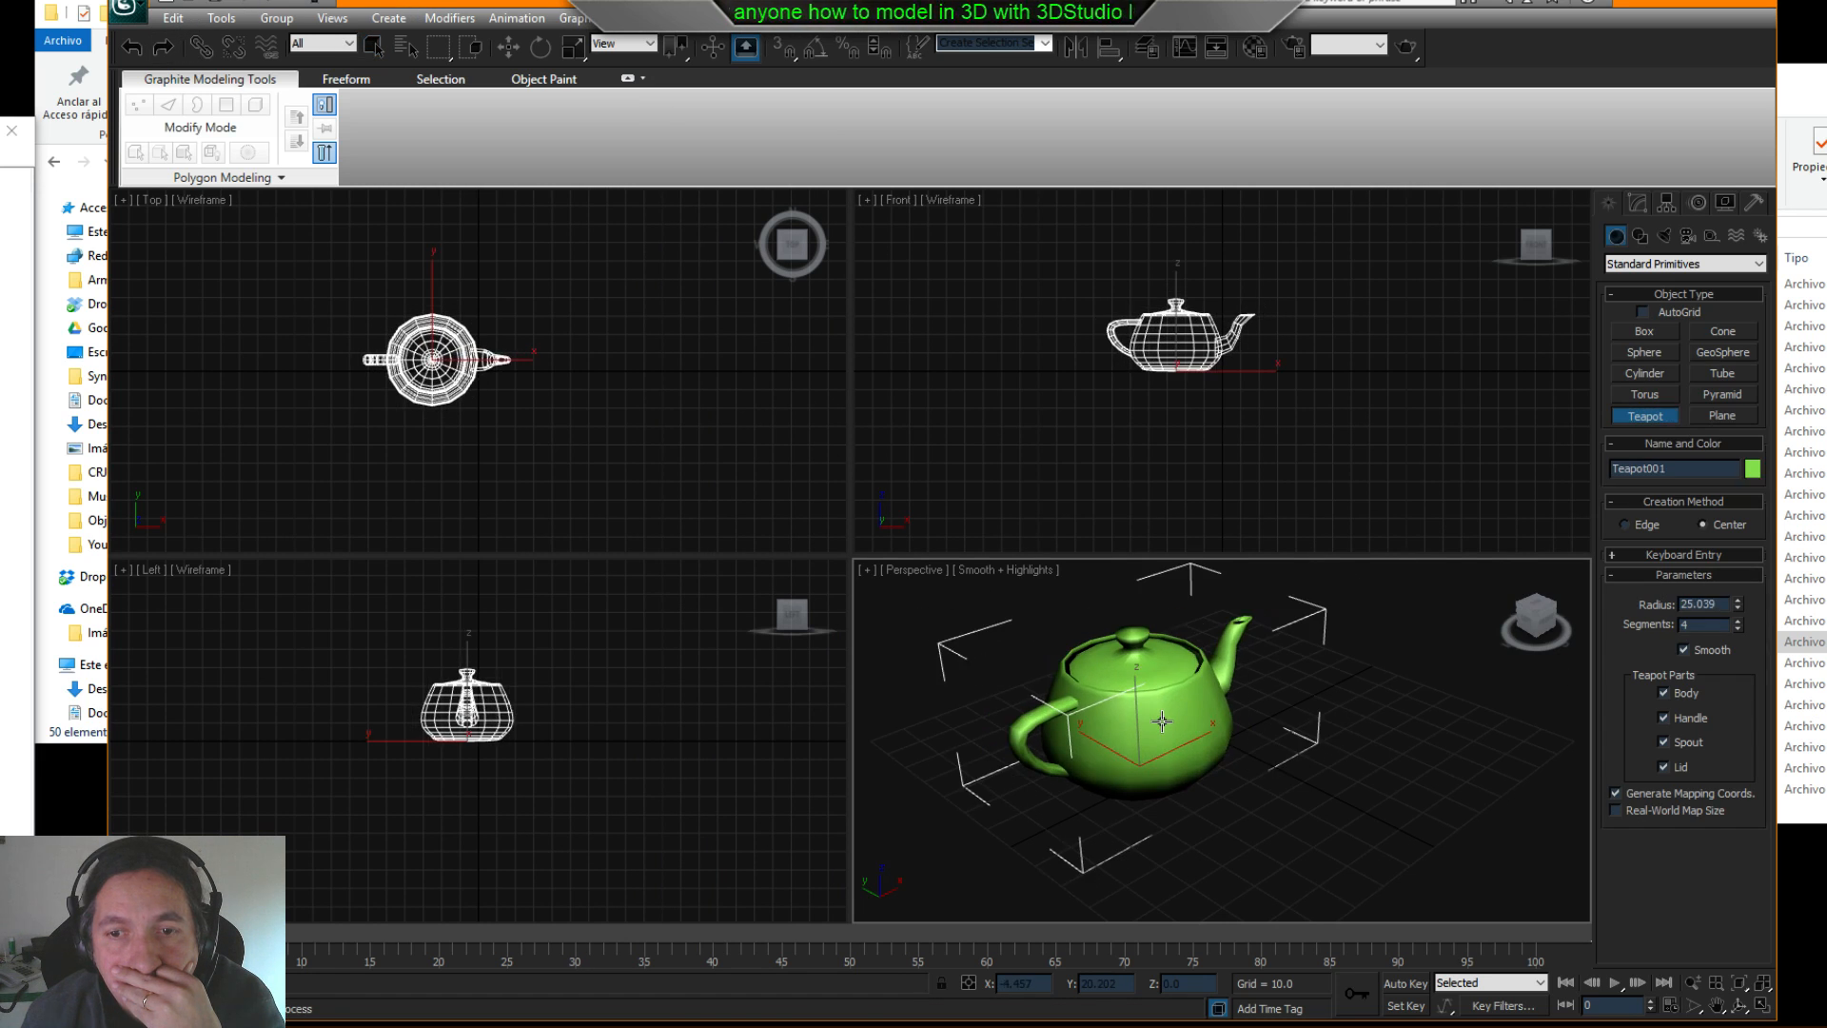
right_click(1162, 721)
click(133, 15)
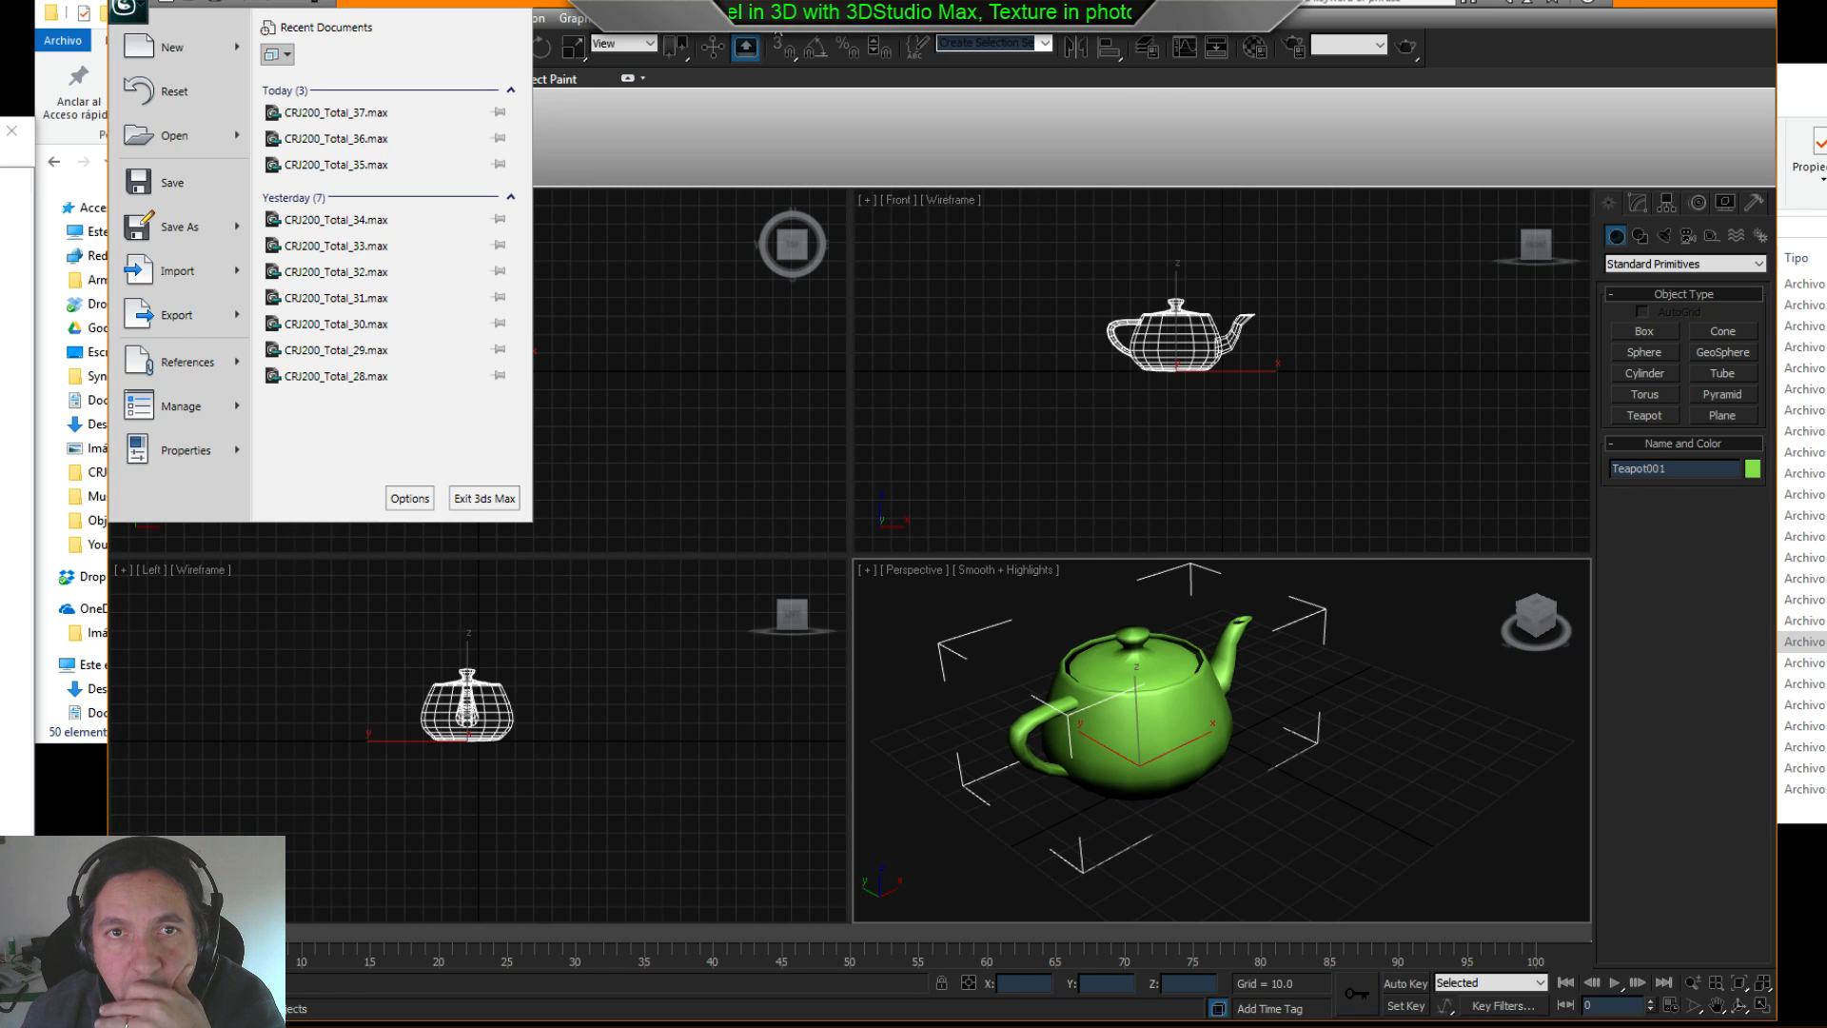
click(816, 23)
click(817, 23)
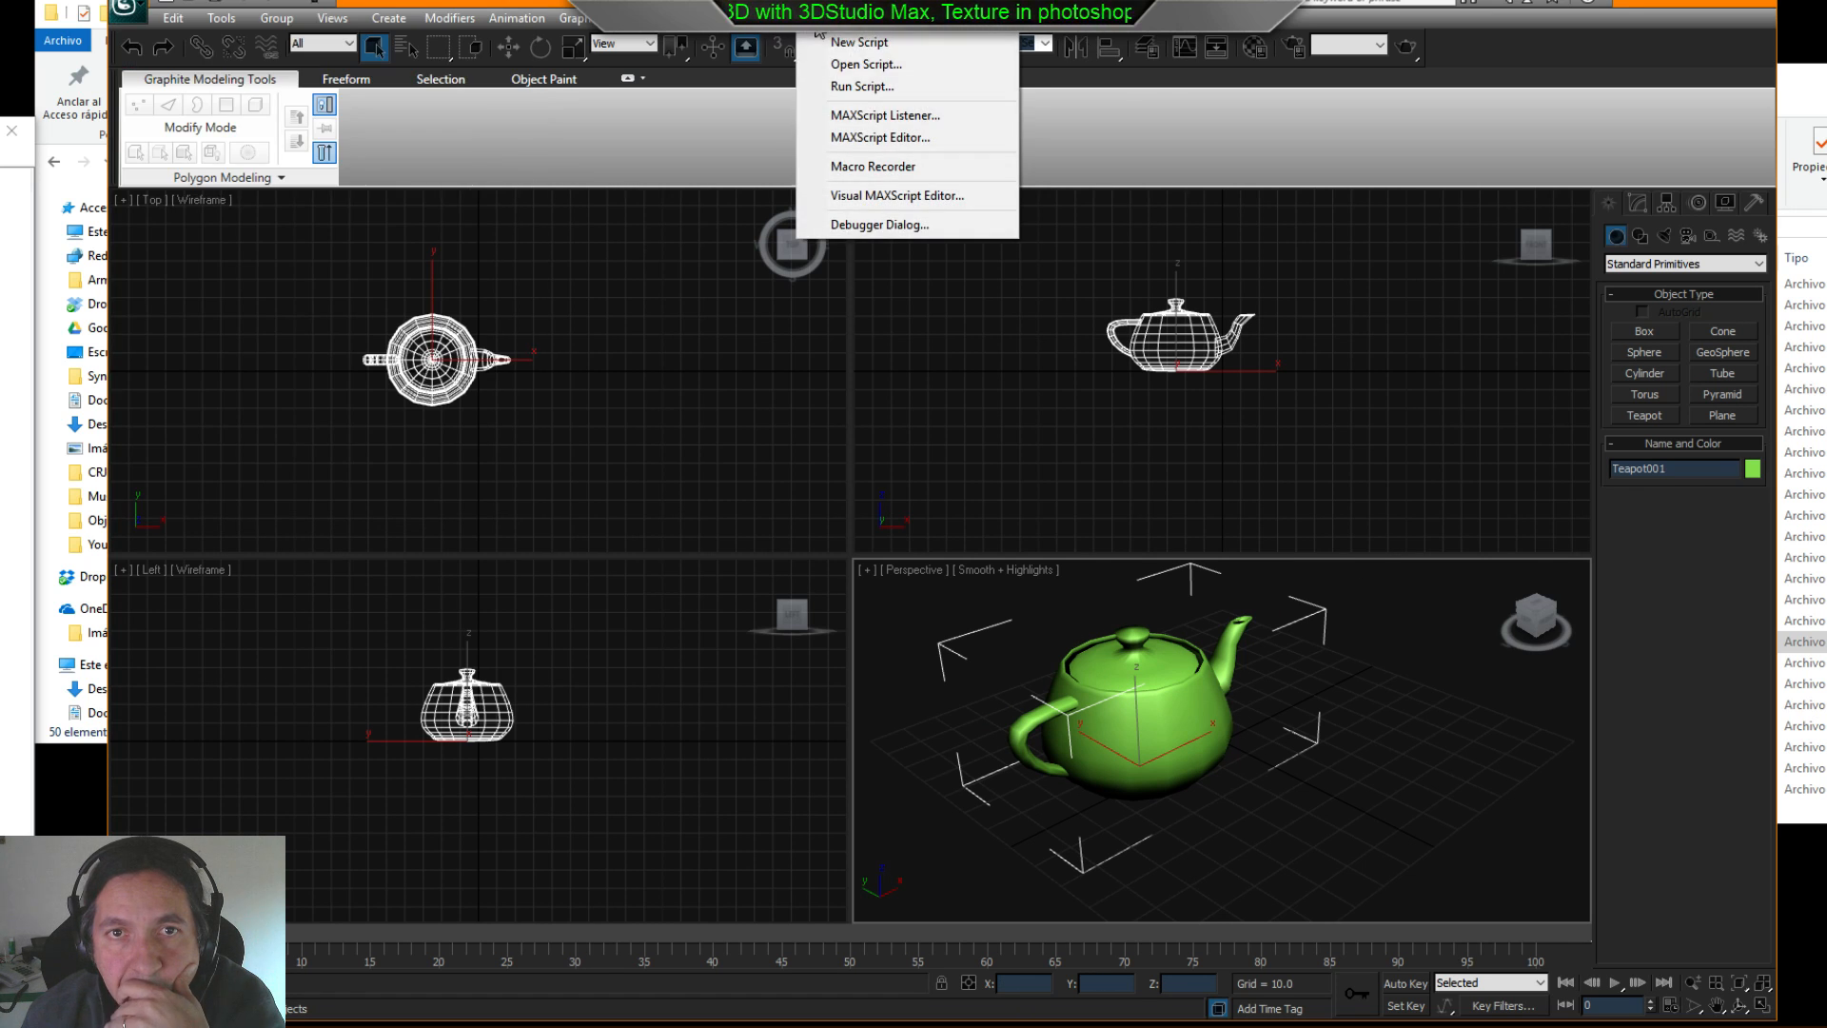
click(859, 68)
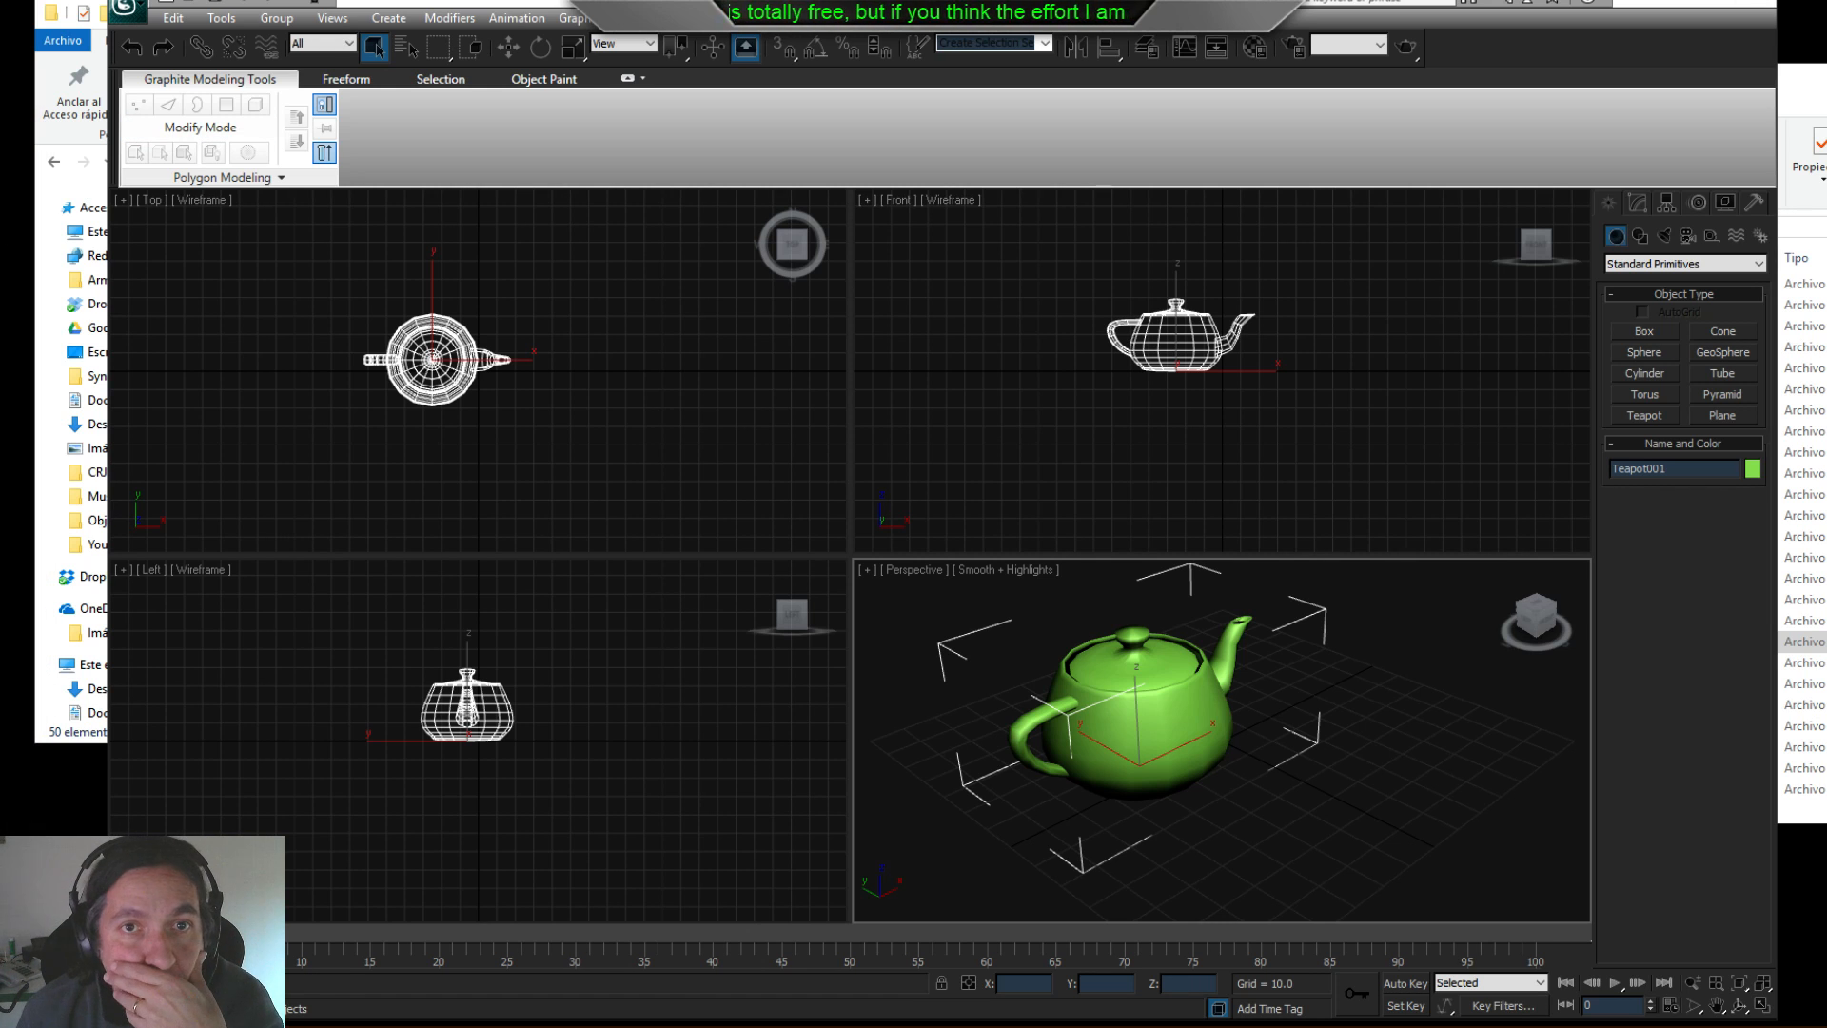
- Run the STS_FnGetObjParams.mse, STS_FnObjParams.mse and STS_FnSetObjParams.mse scripts one after another from the StepToSky folder
click(824, 18)
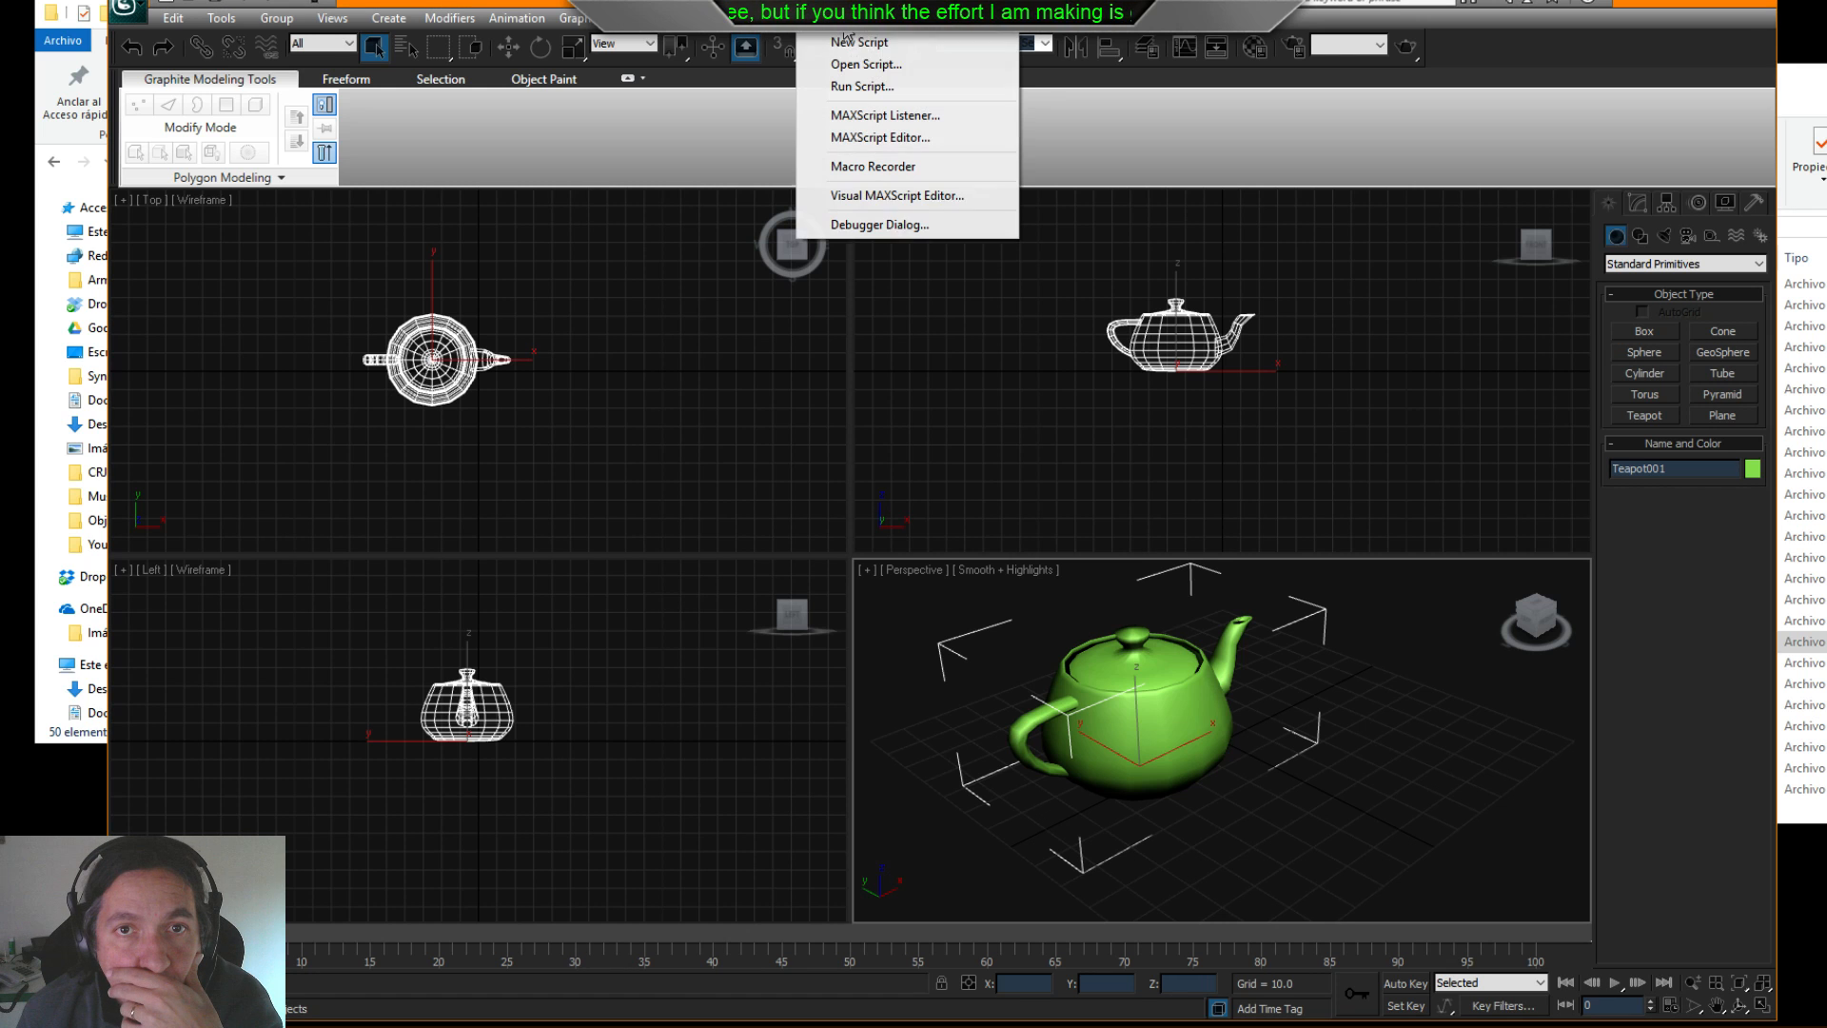
click(842, 86)
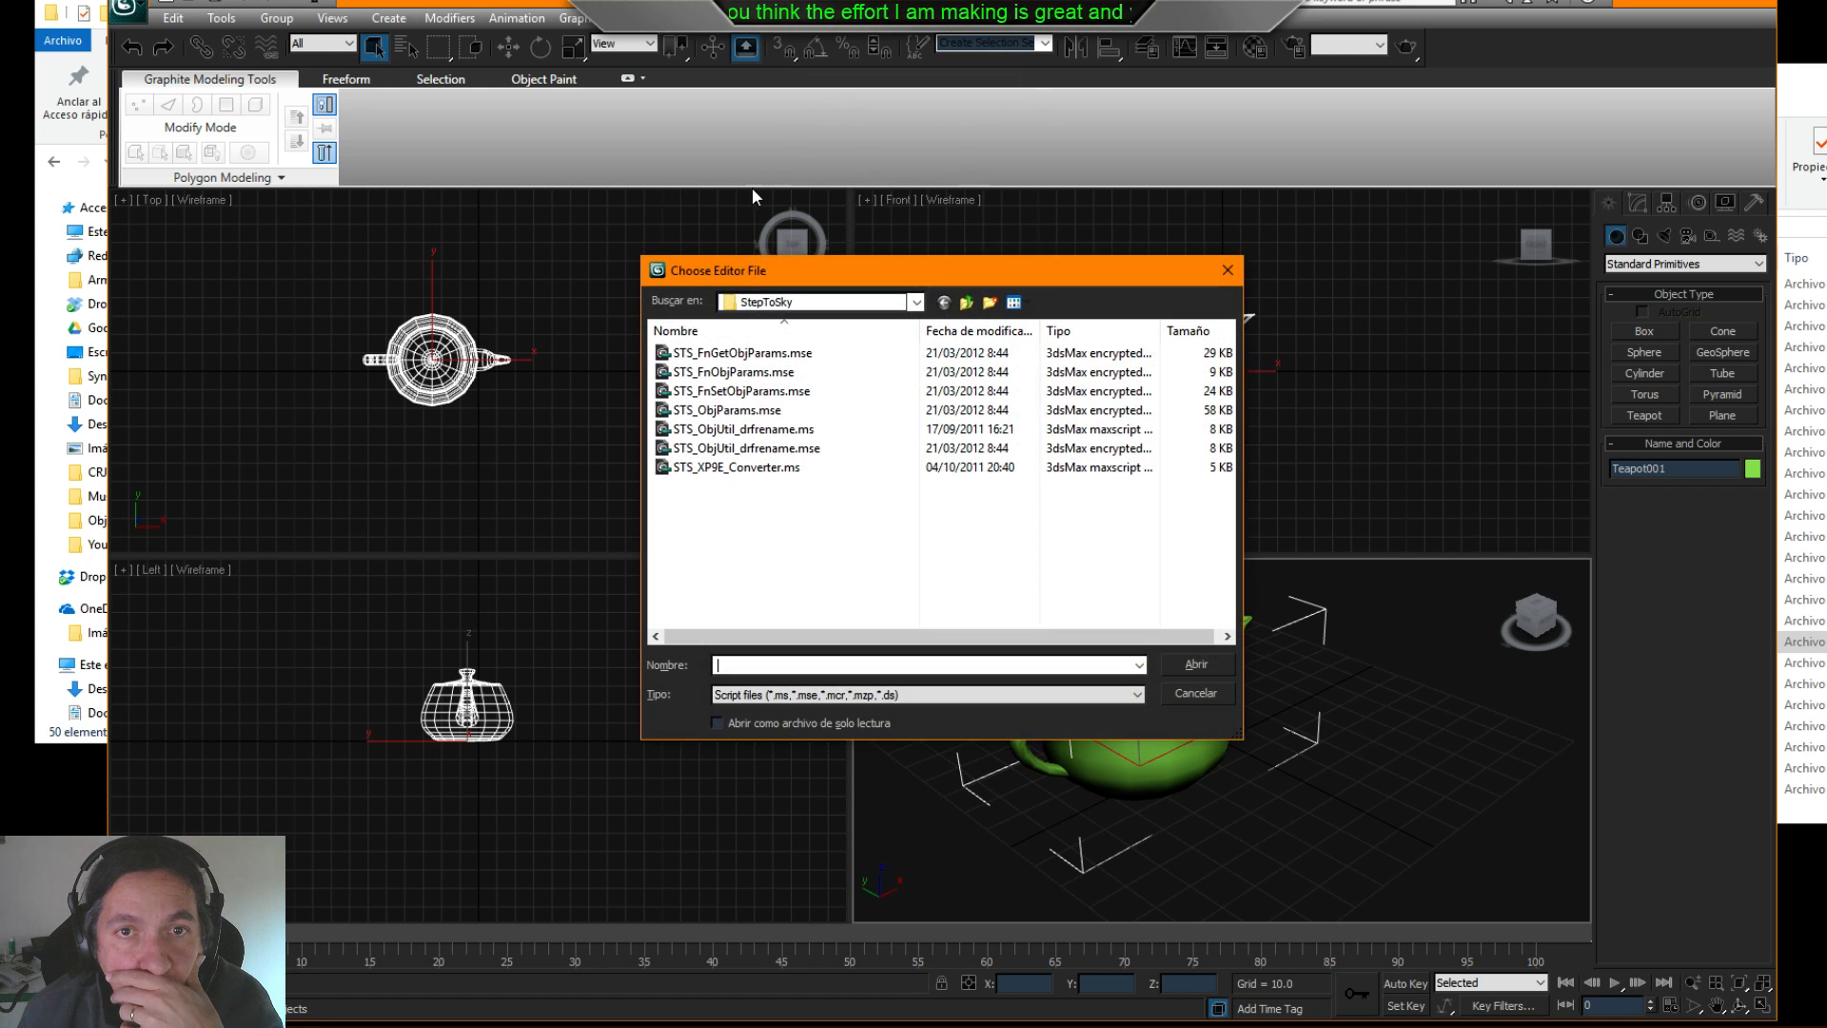
double_click(733, 354)
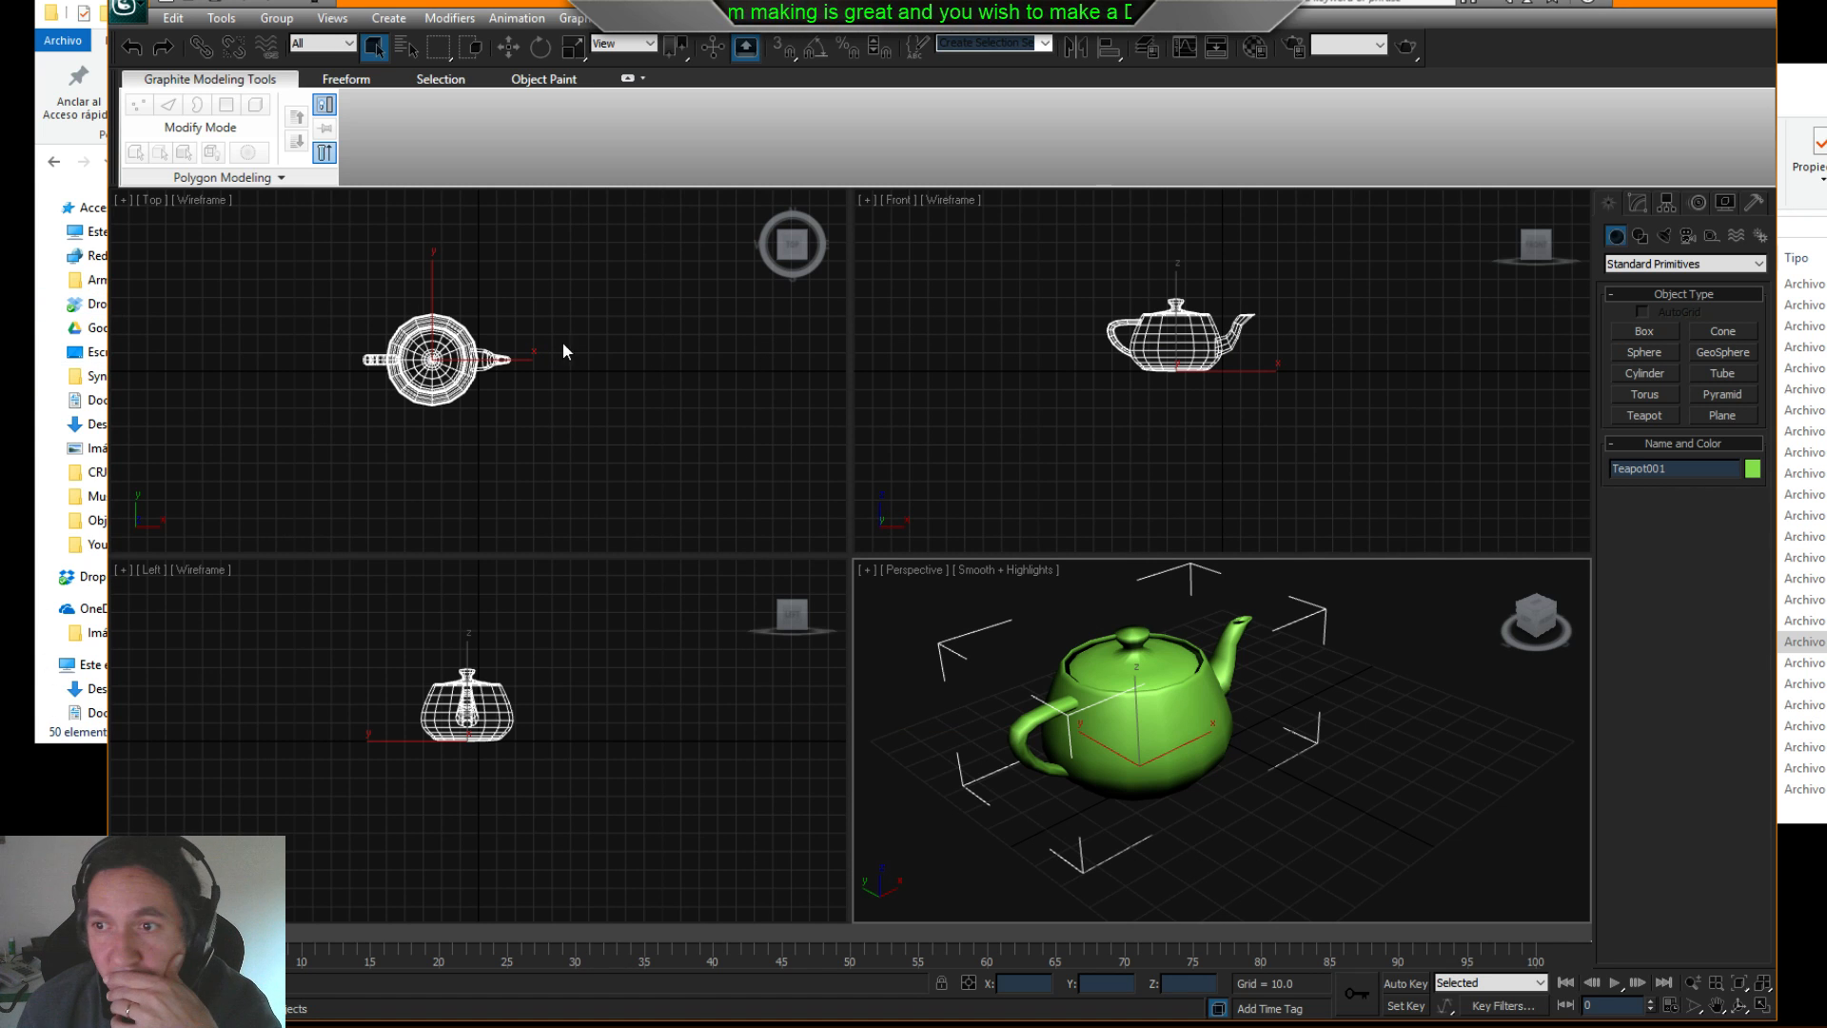
click(818, 17)
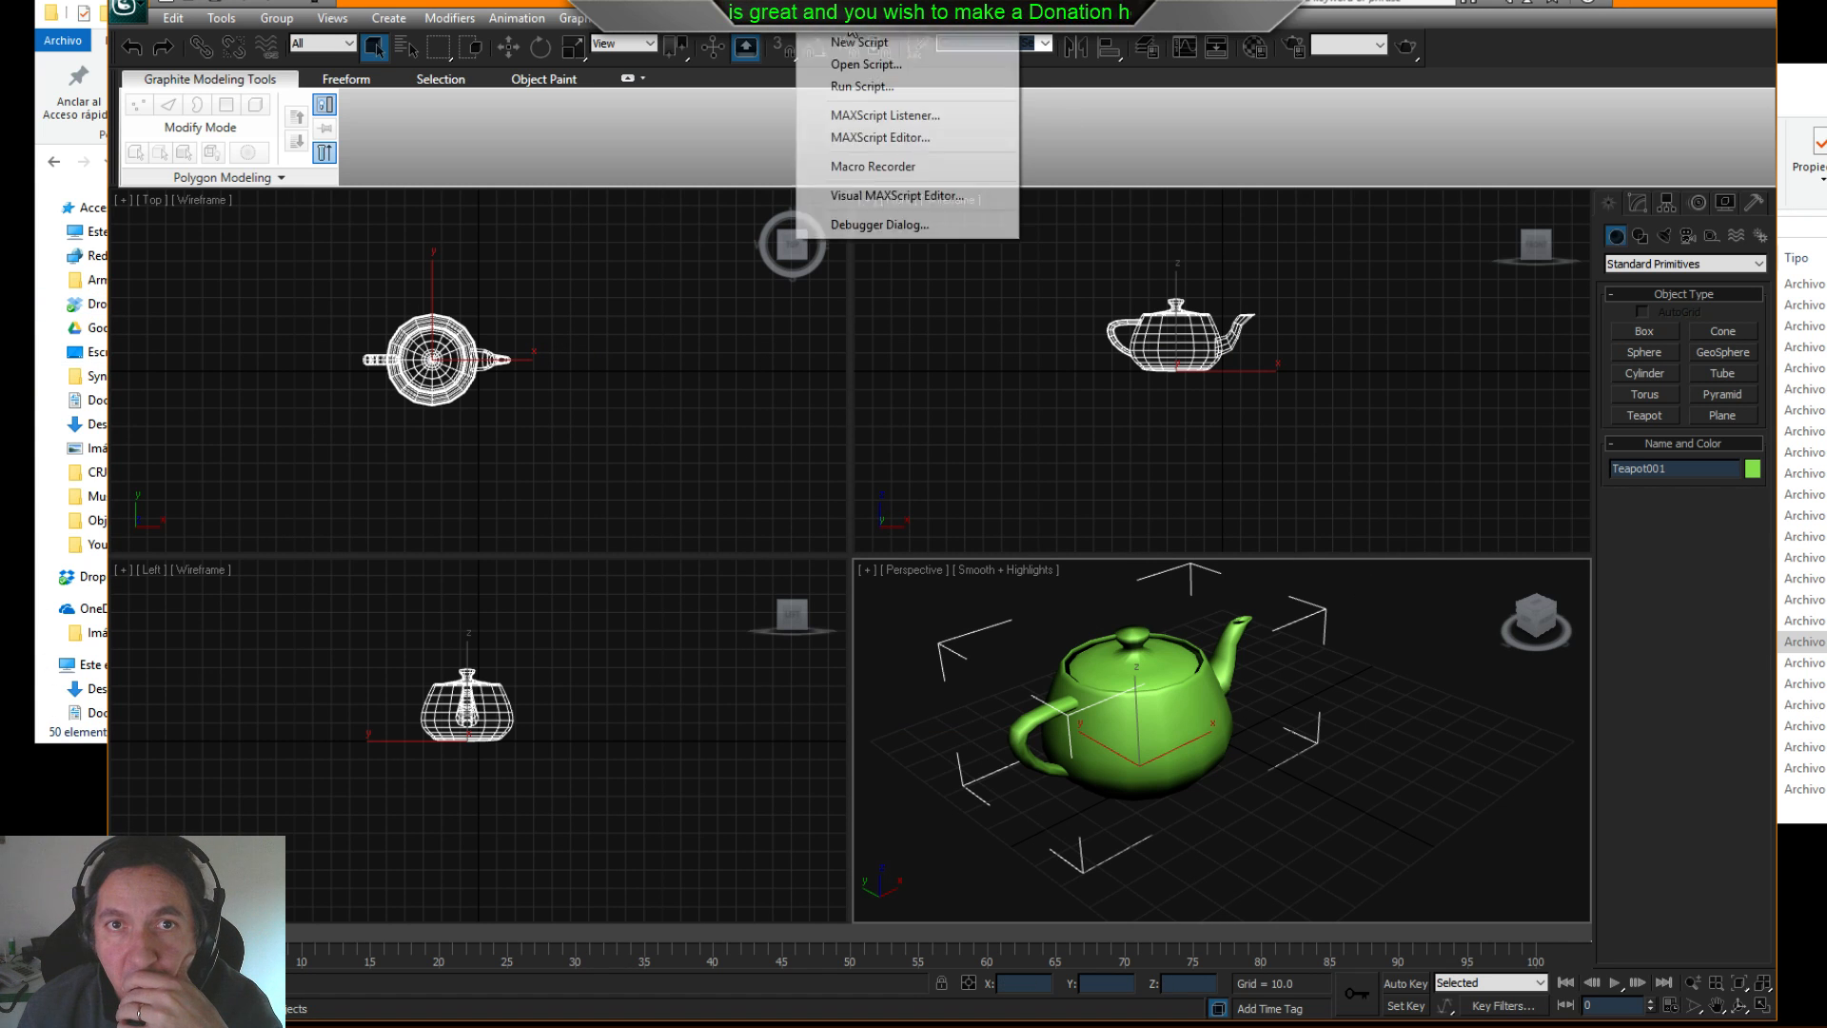
click(856, 86)
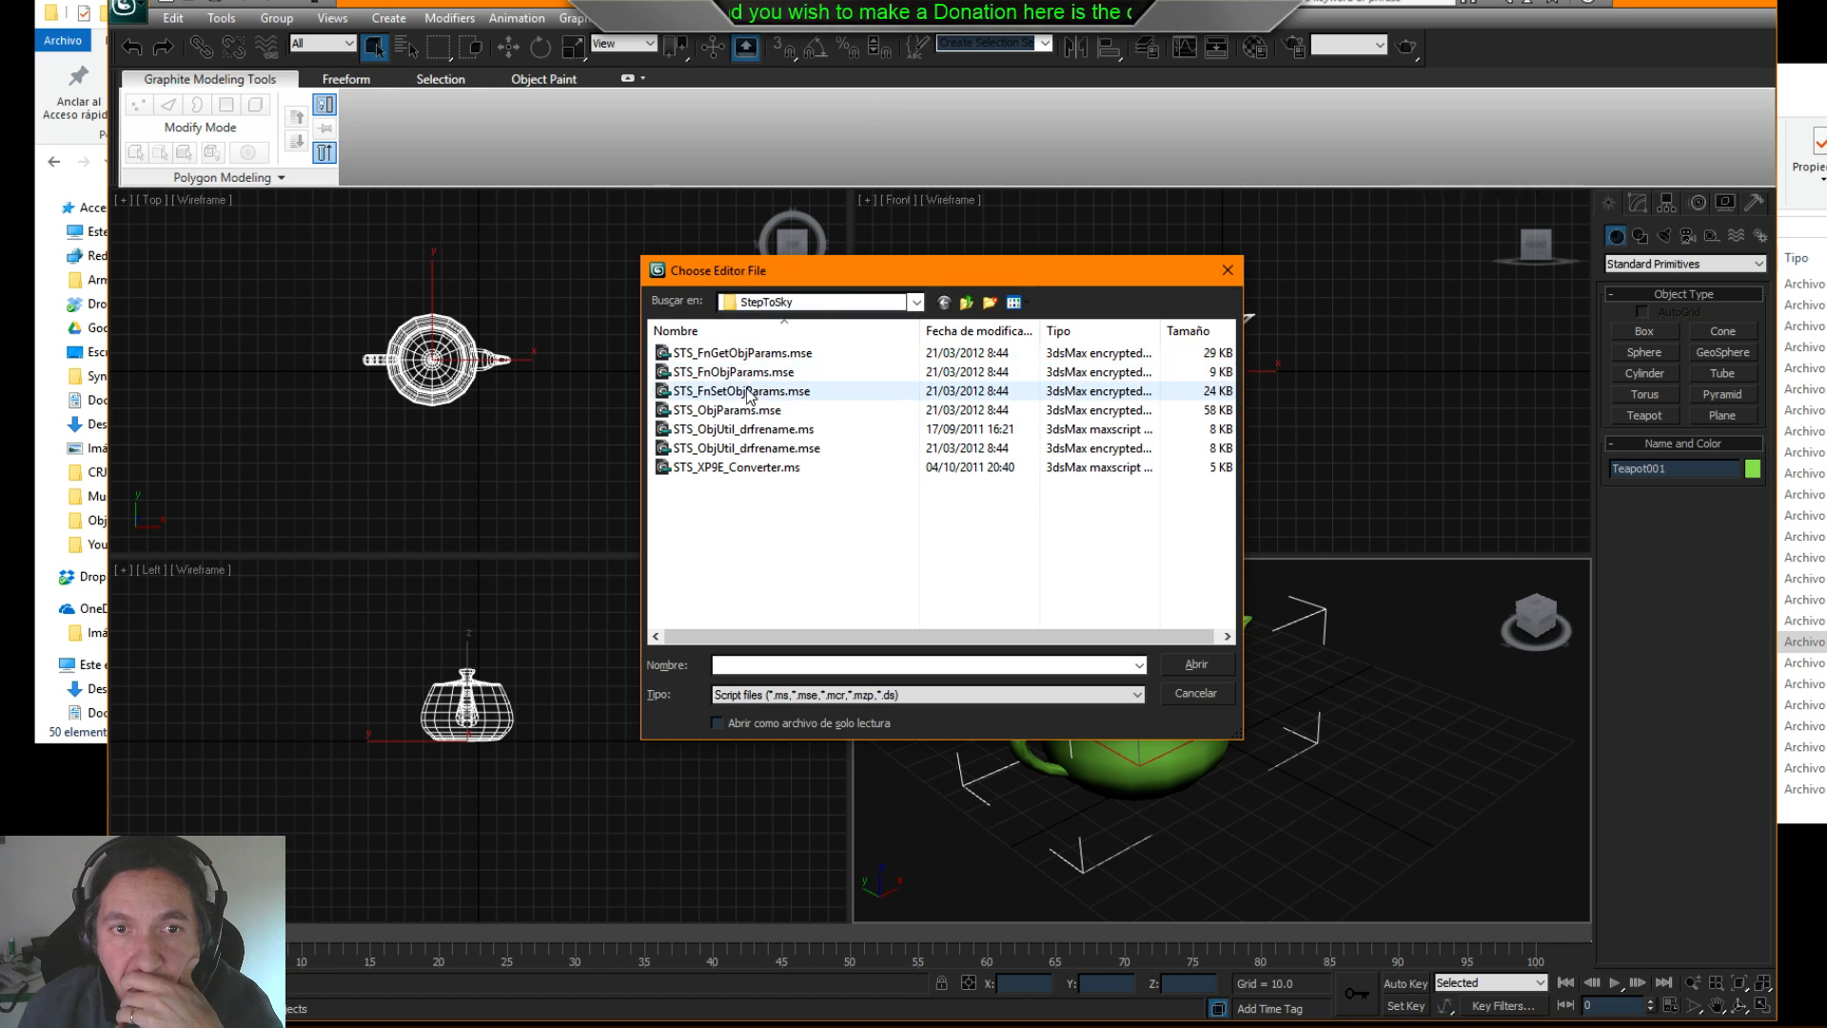
double_click(744, 378)
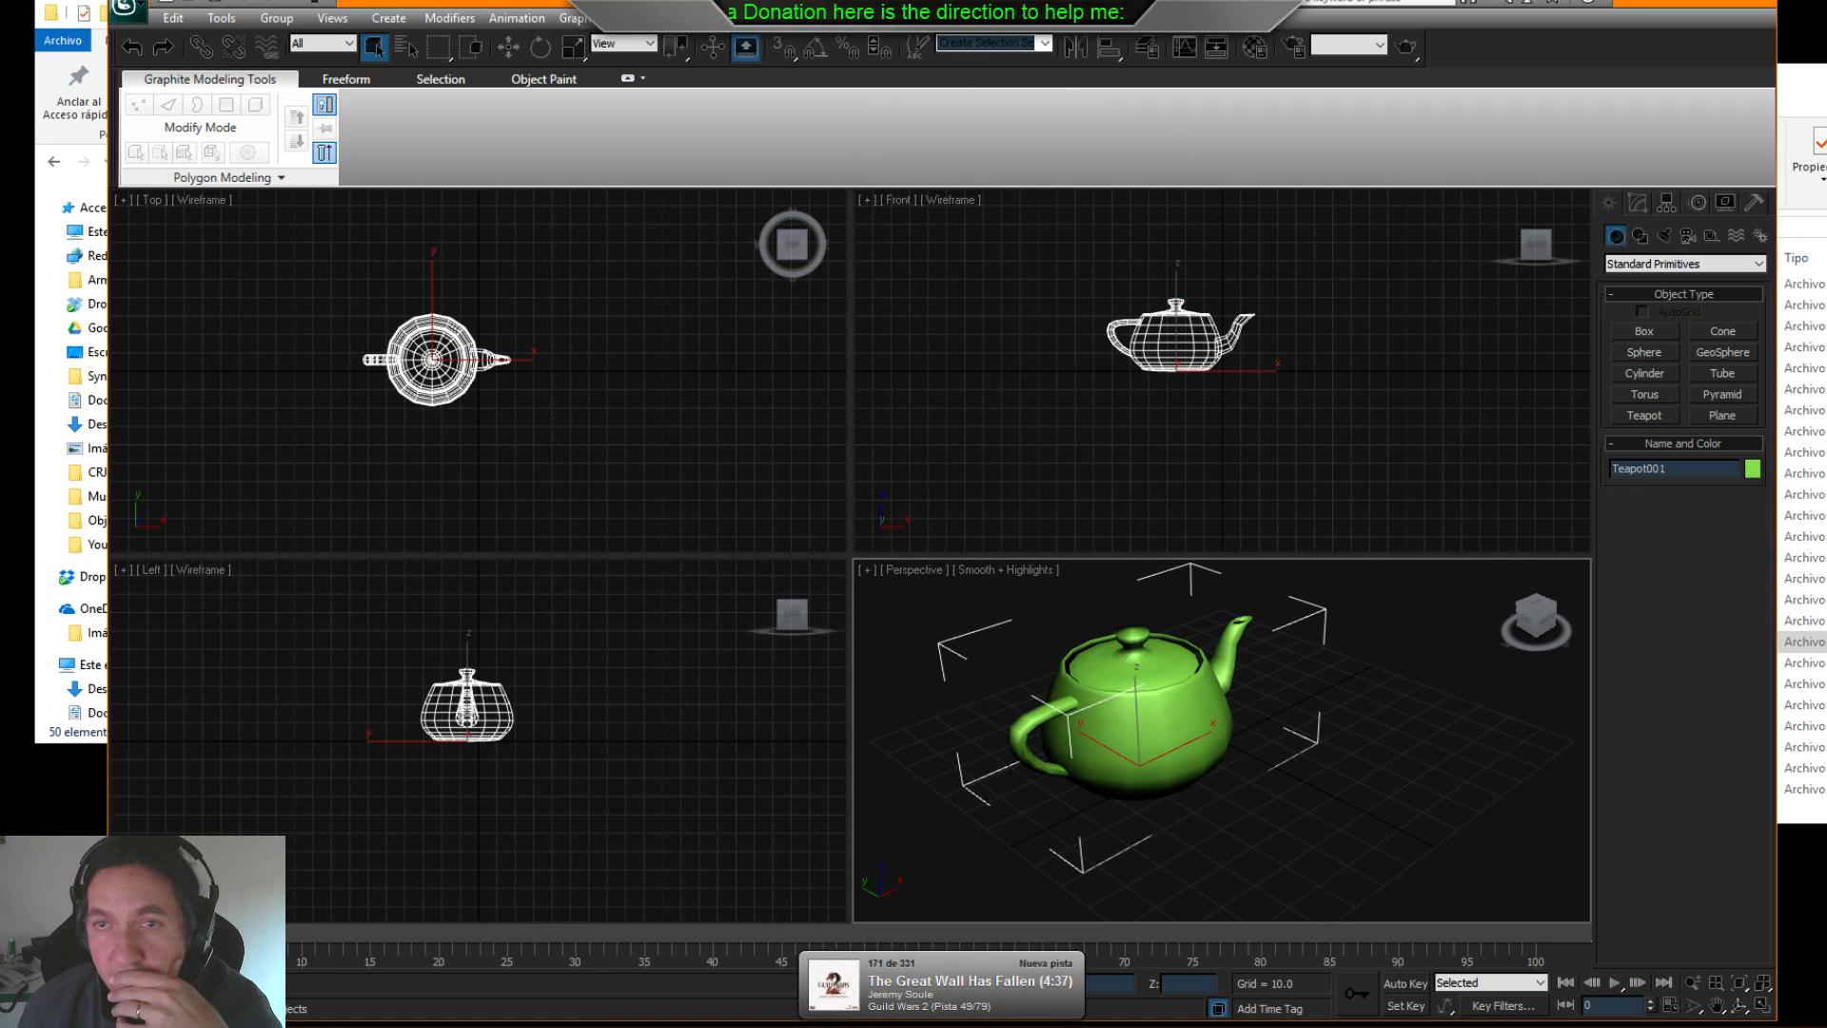
click(818, 17)
click(855, 85)
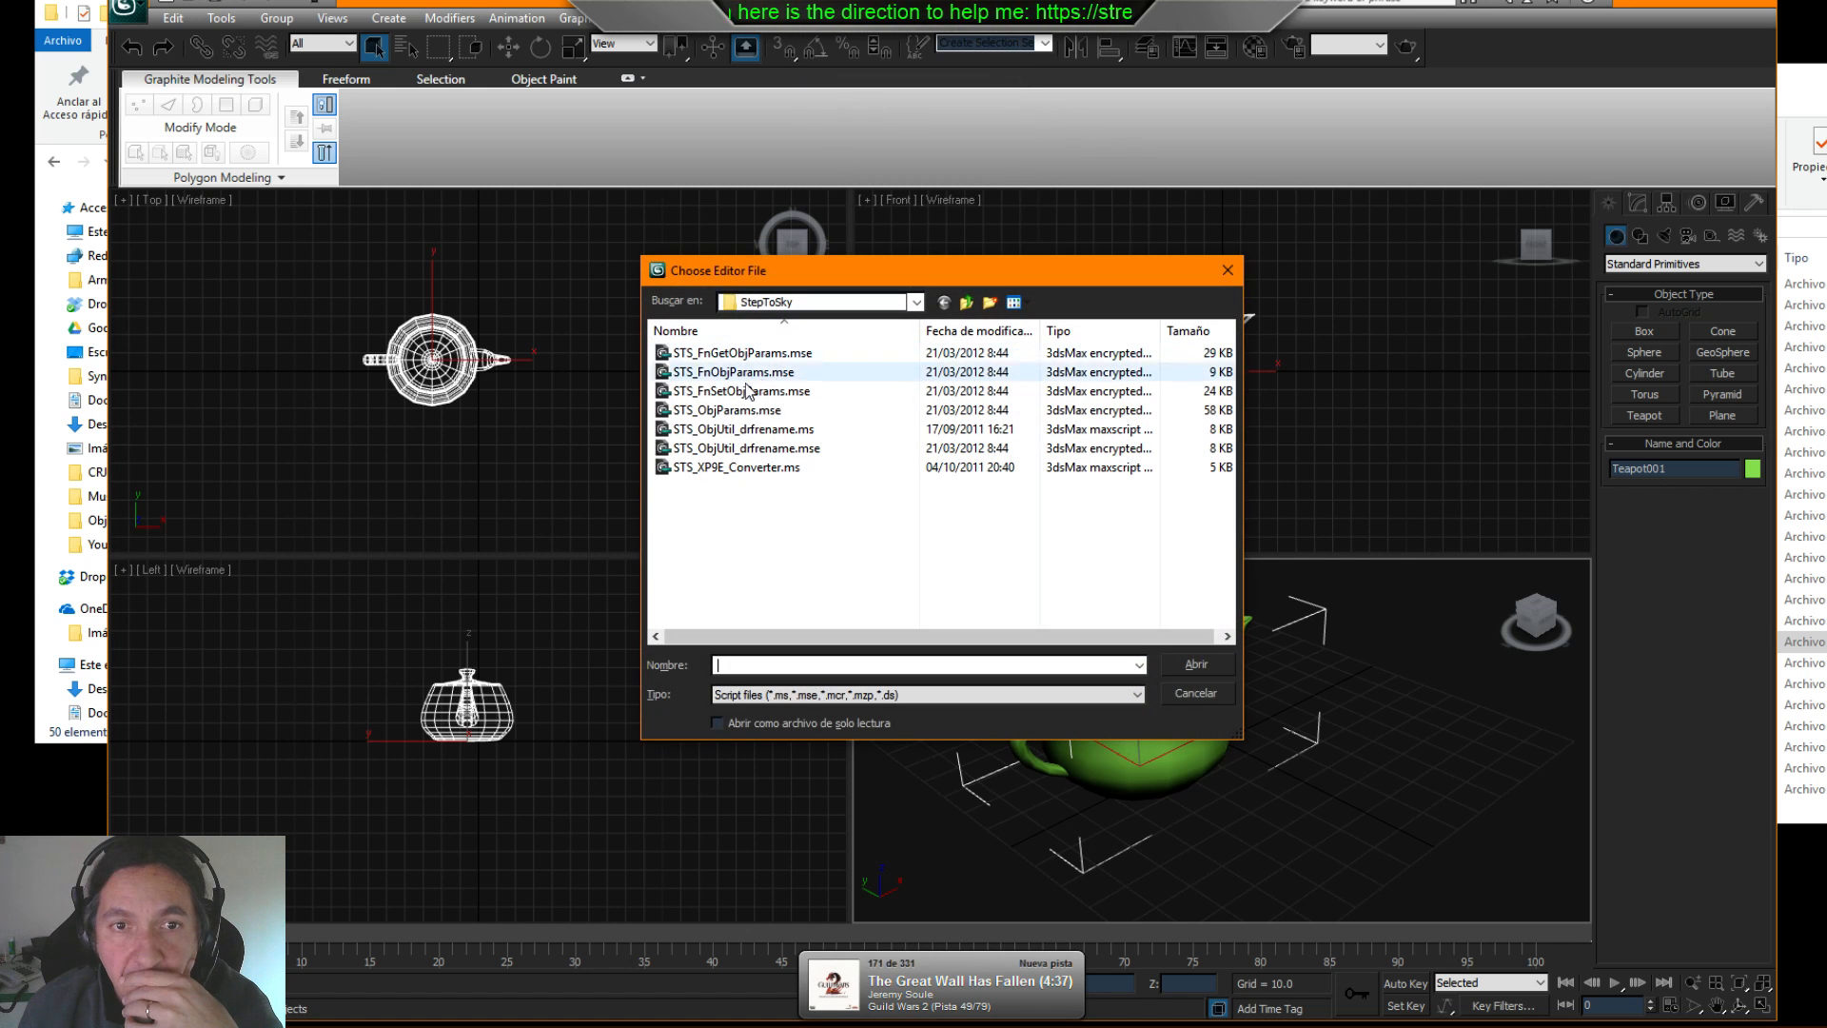
double_click(742, 391)
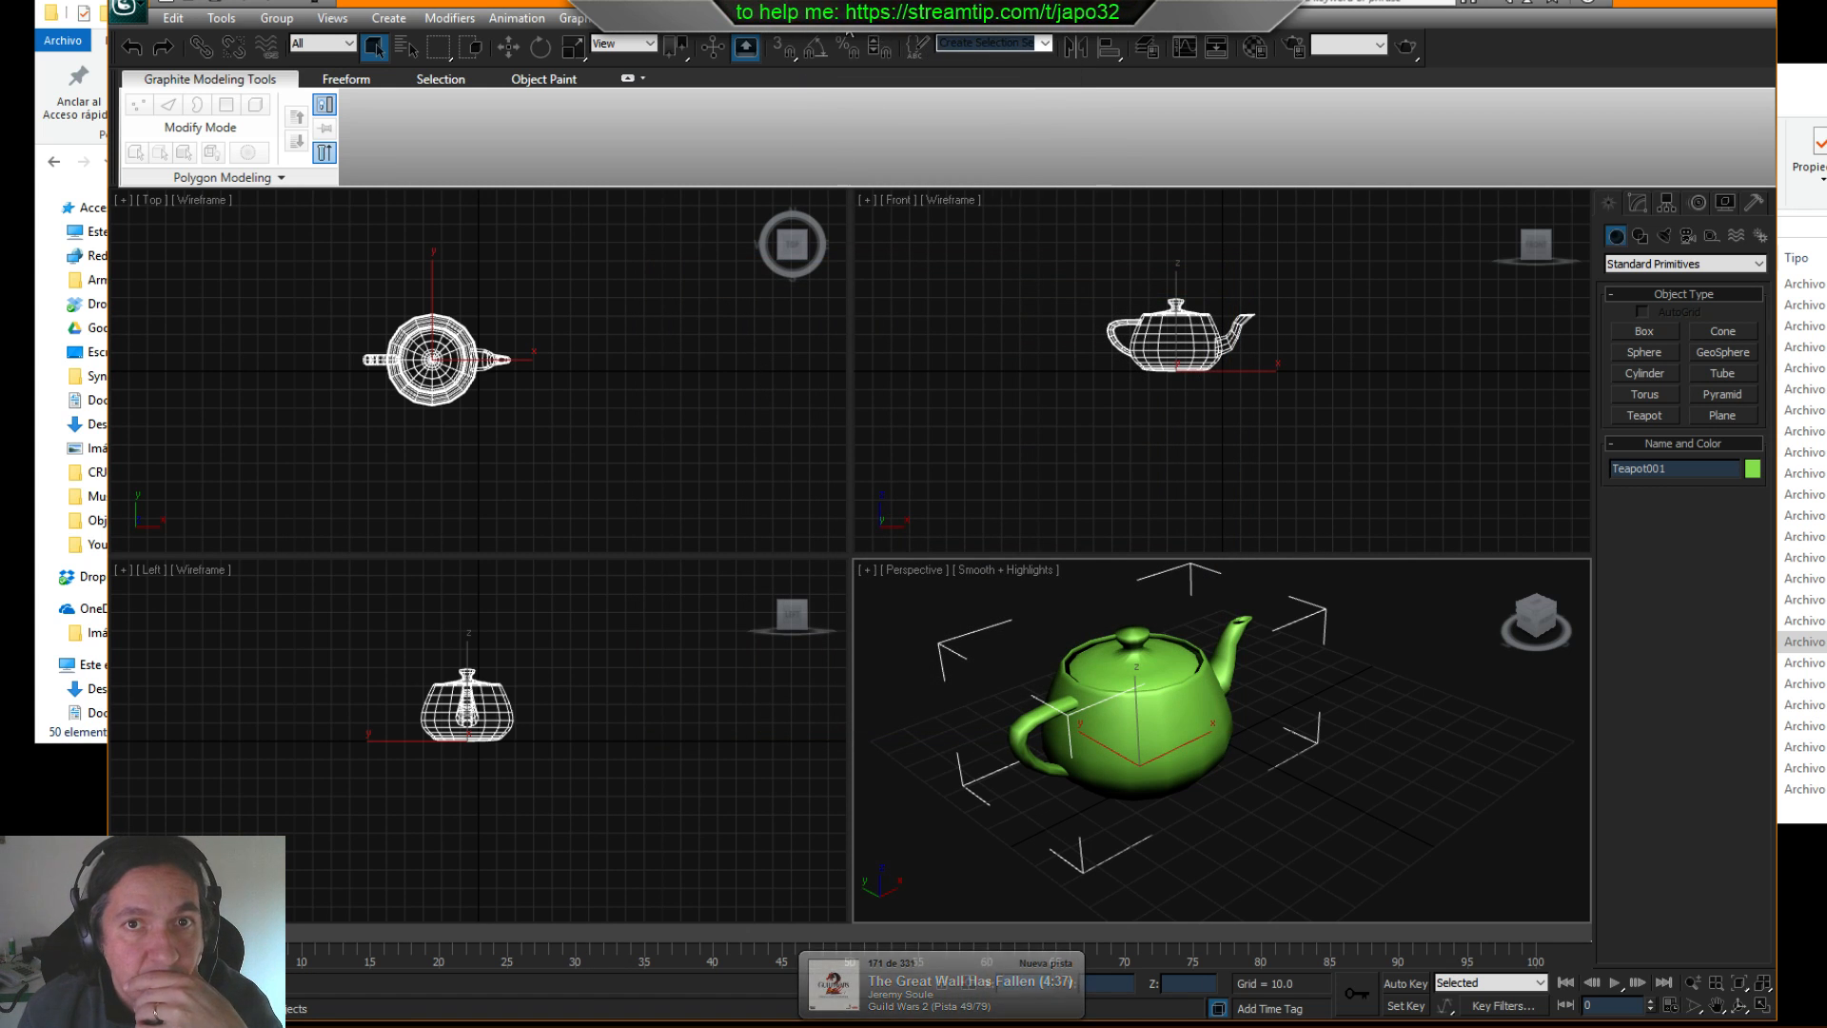
click(818, 17)
click(855, 84)
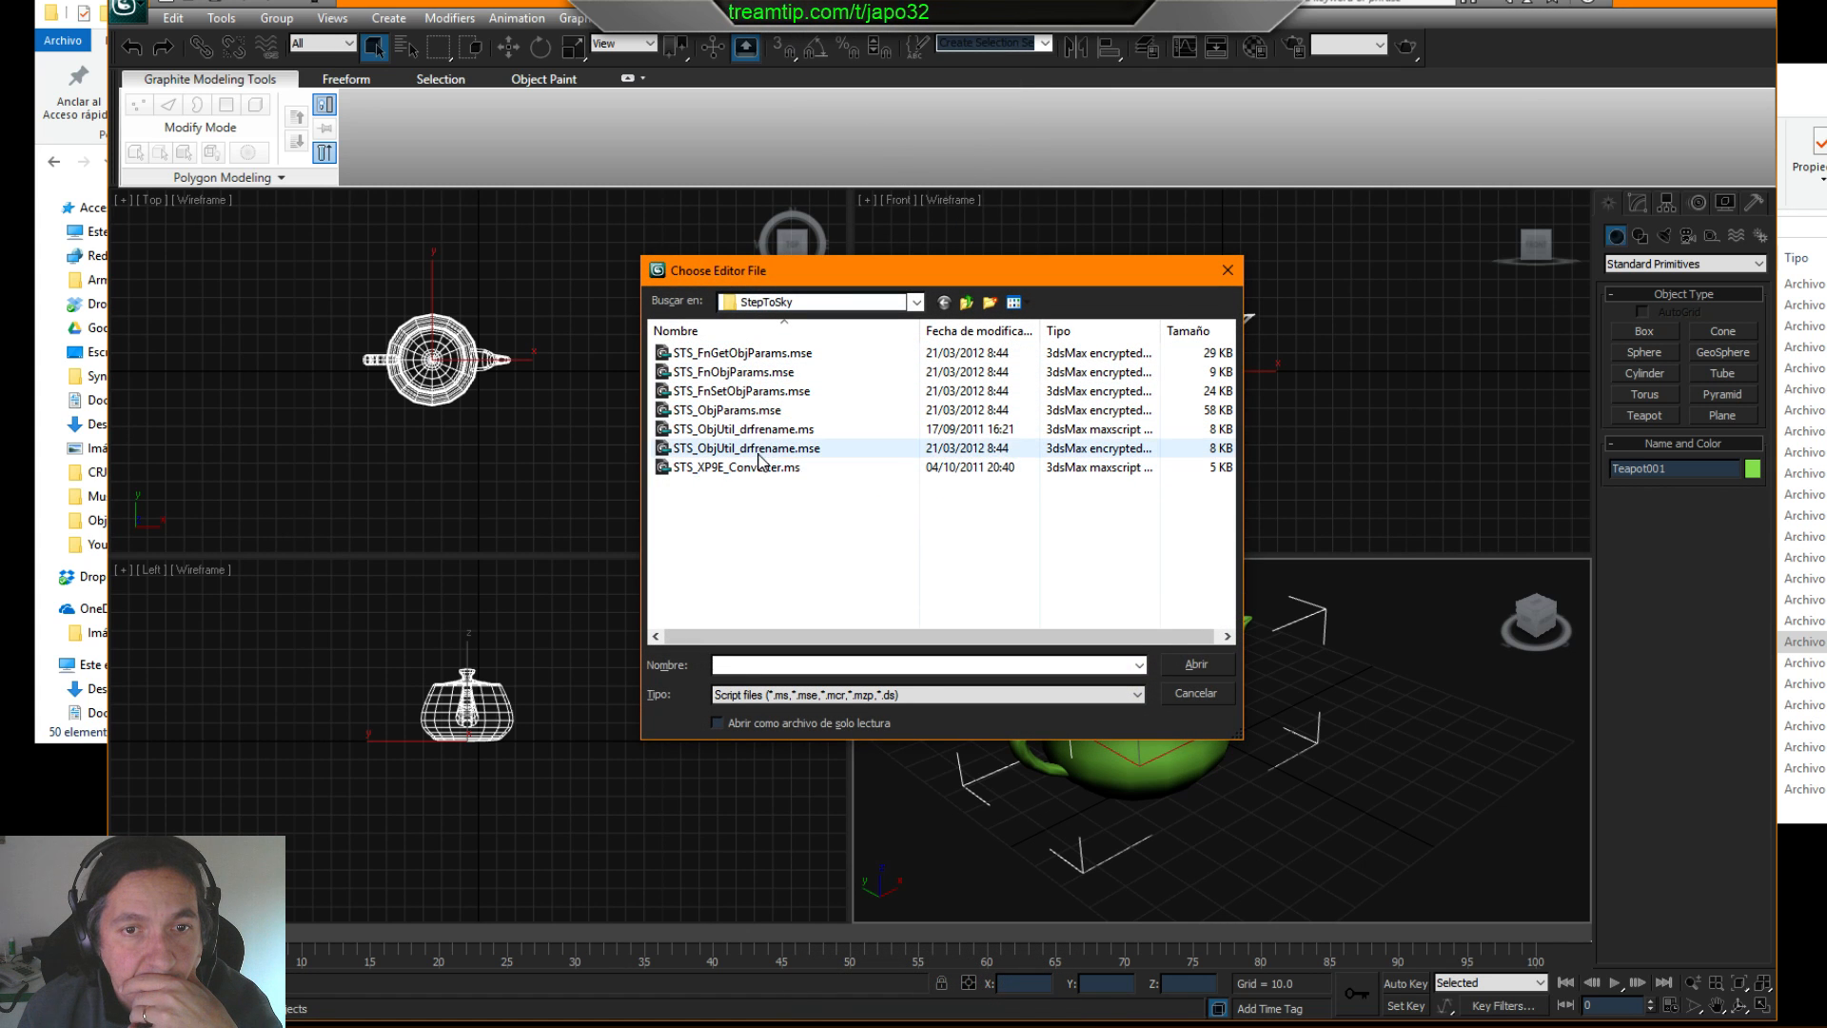
click(1194, 692)
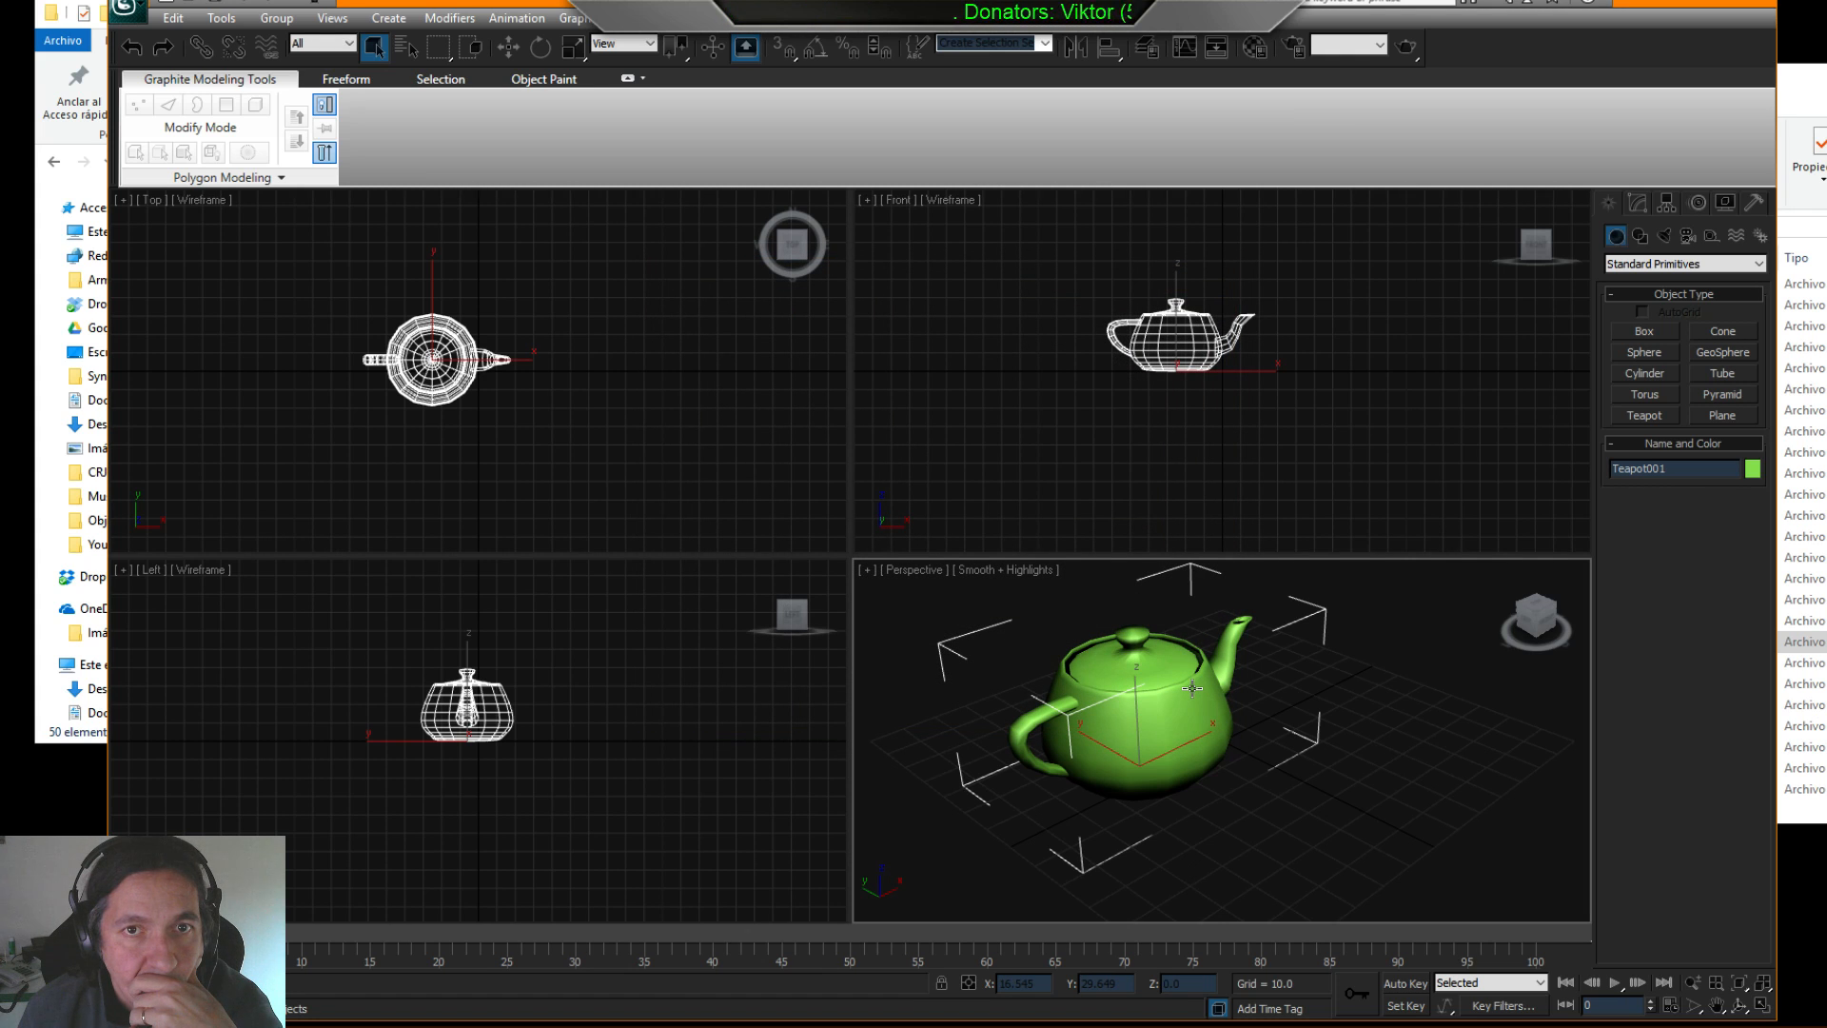
click(830, 17)
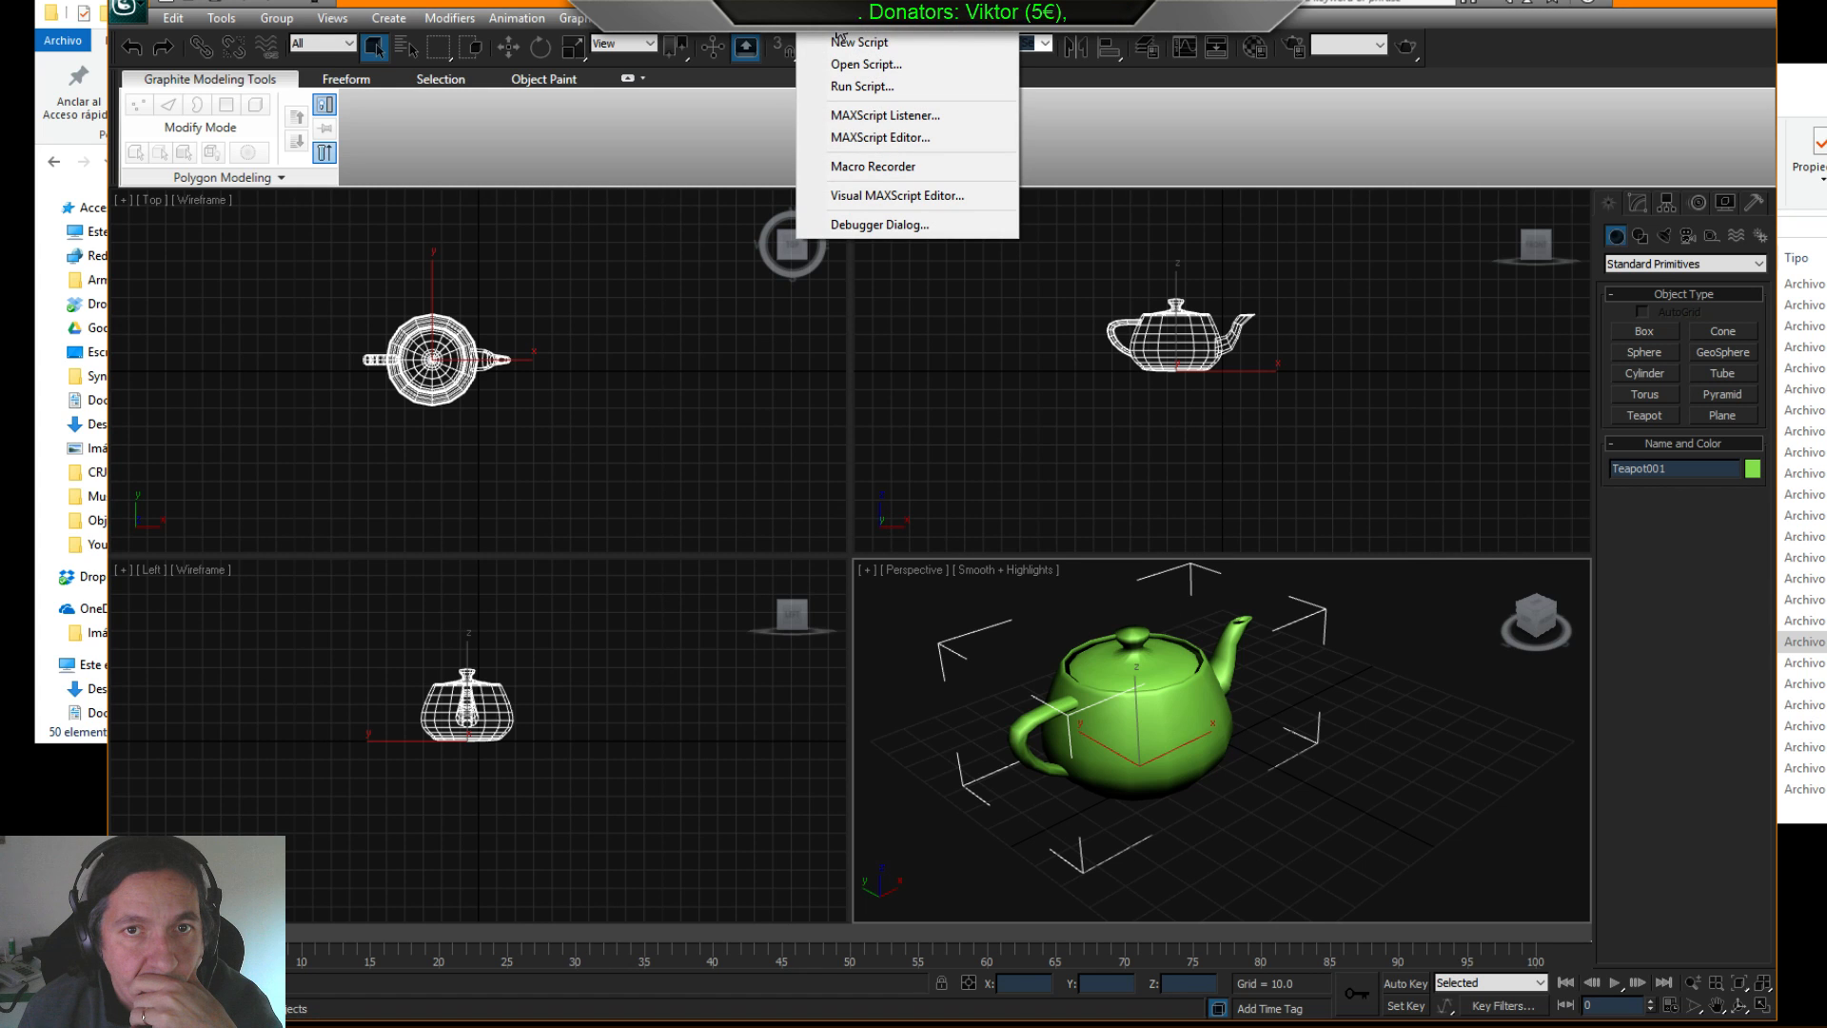
click(861, 86)
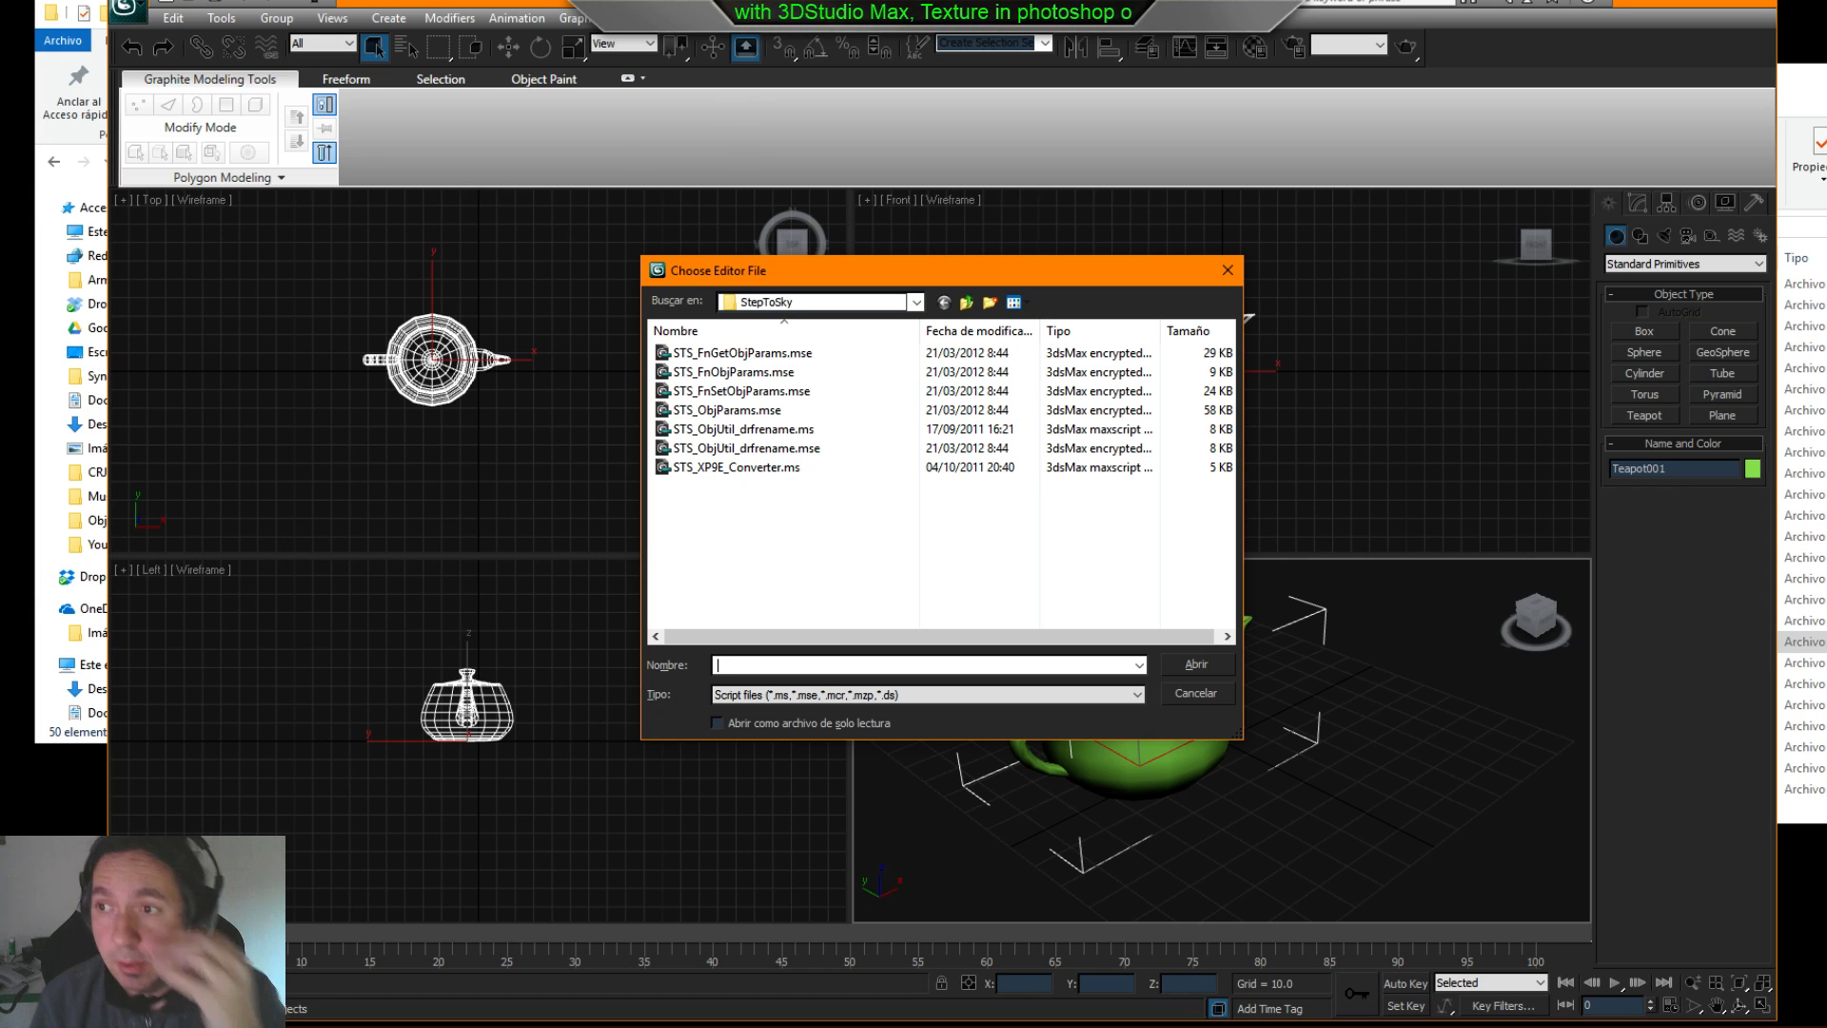
click(1196, 683)
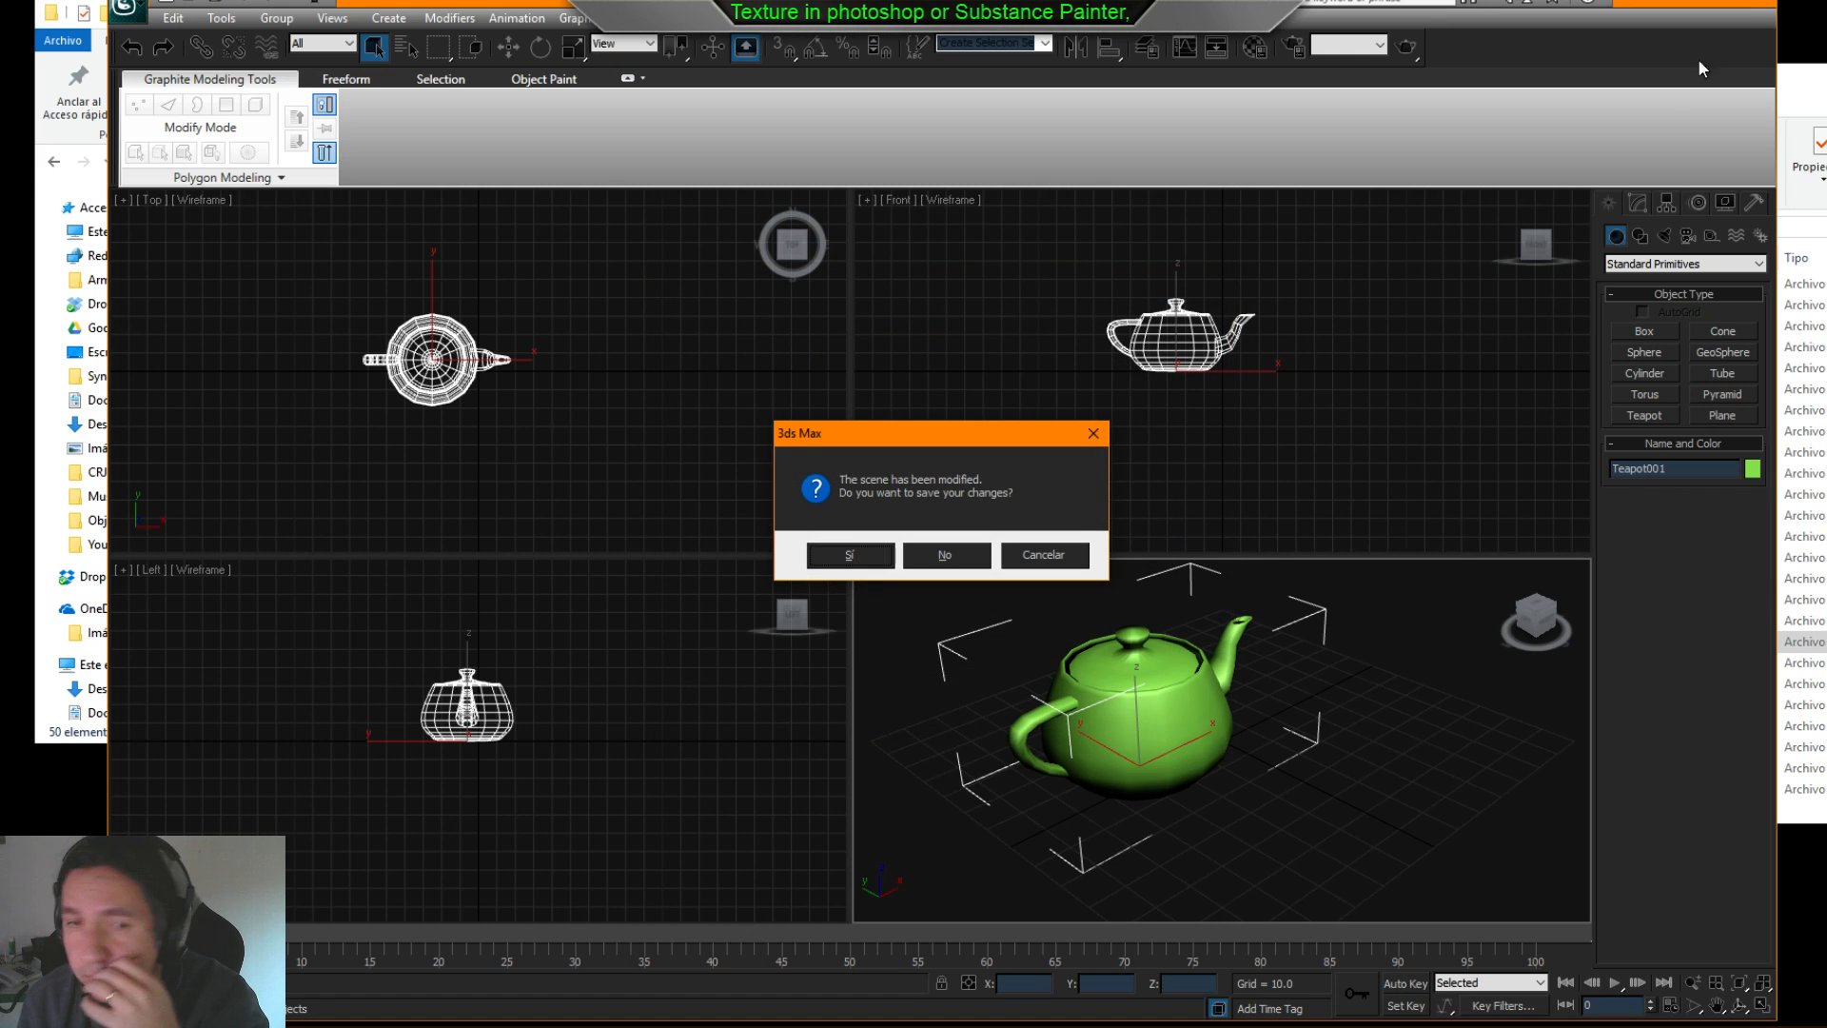
- Close 3ds Max without saving the teapot scene, and move a new File Explorer window onto the adjacent monitor
click(946, 554)
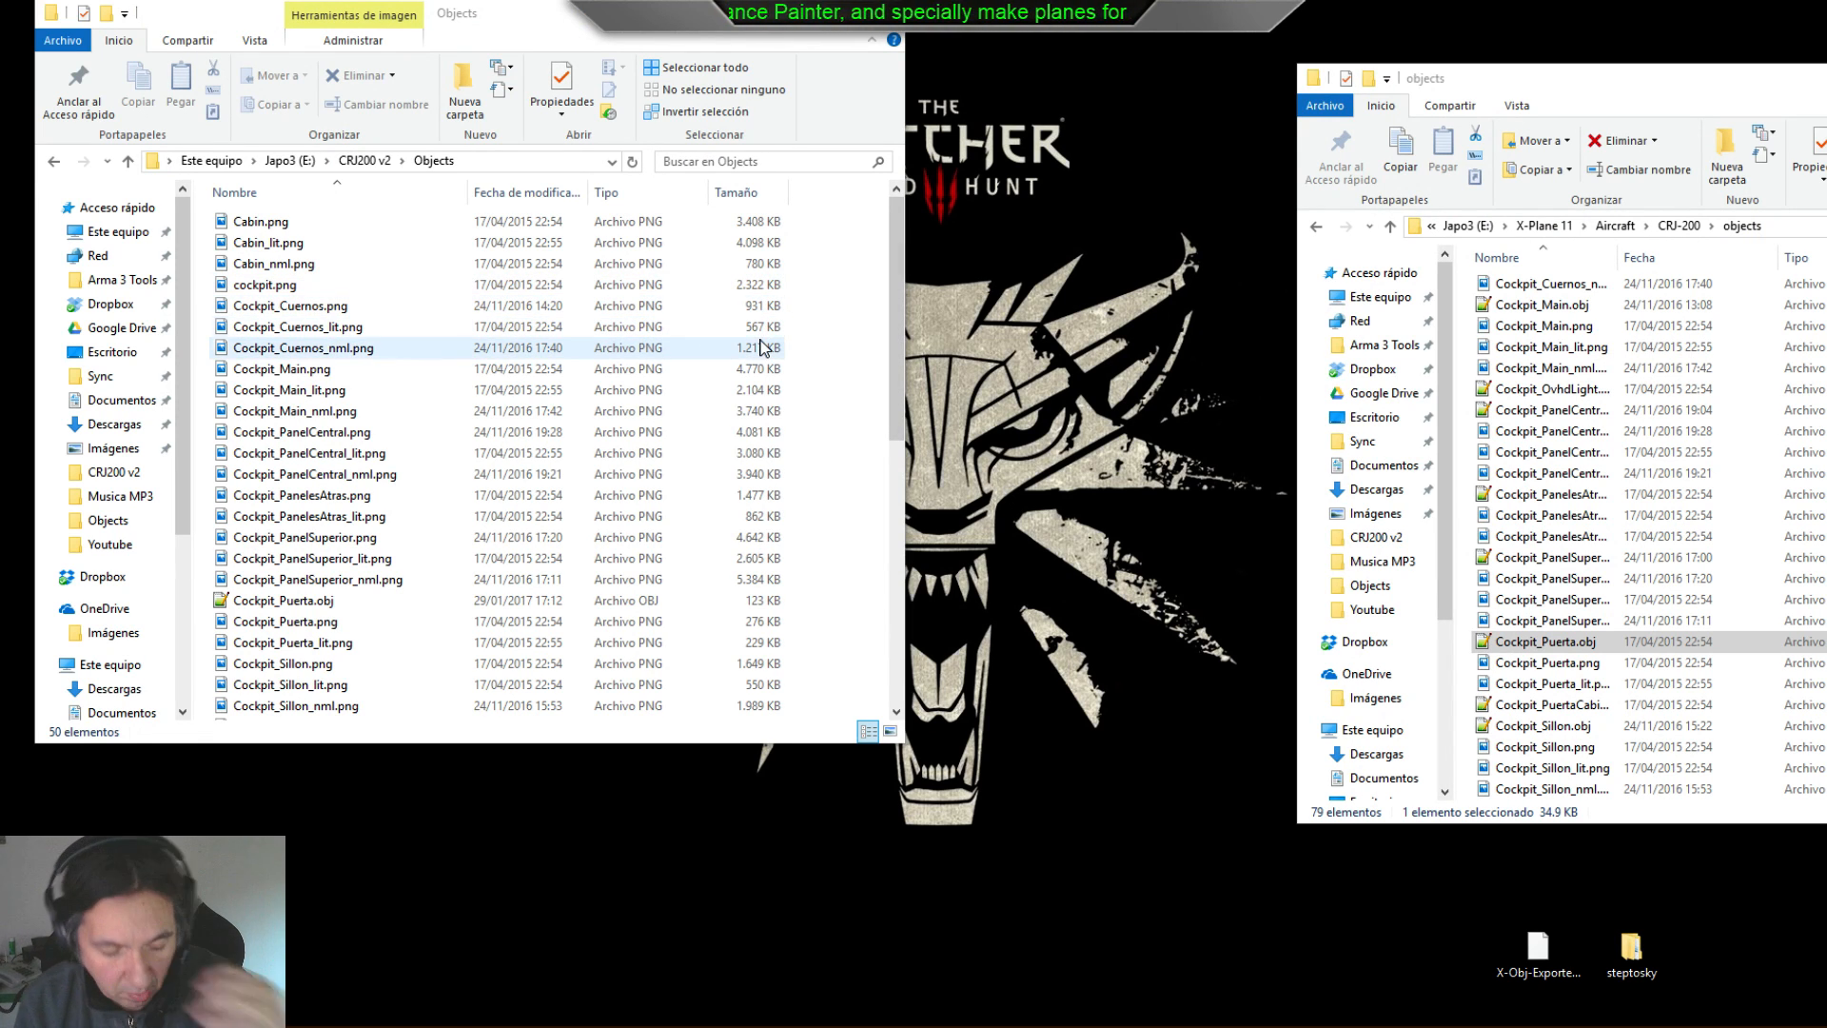
key(super+e)
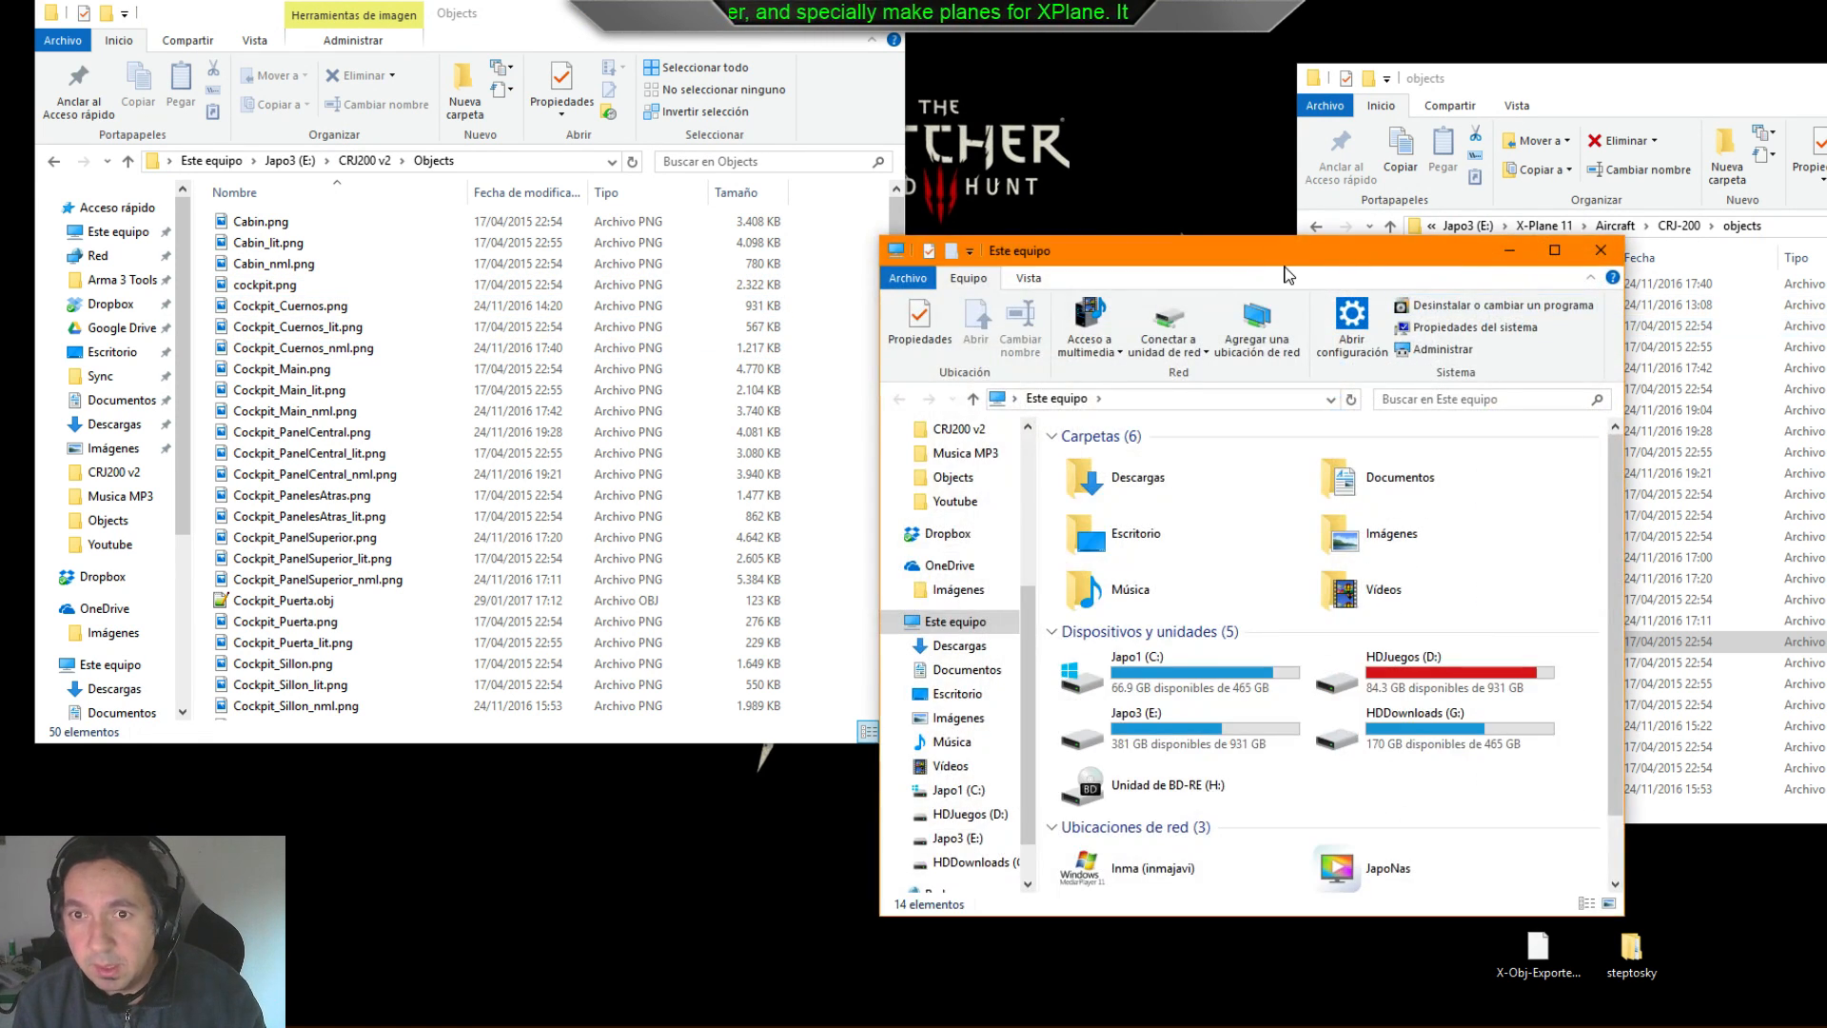
drag(1285, 259, 1826, 274)
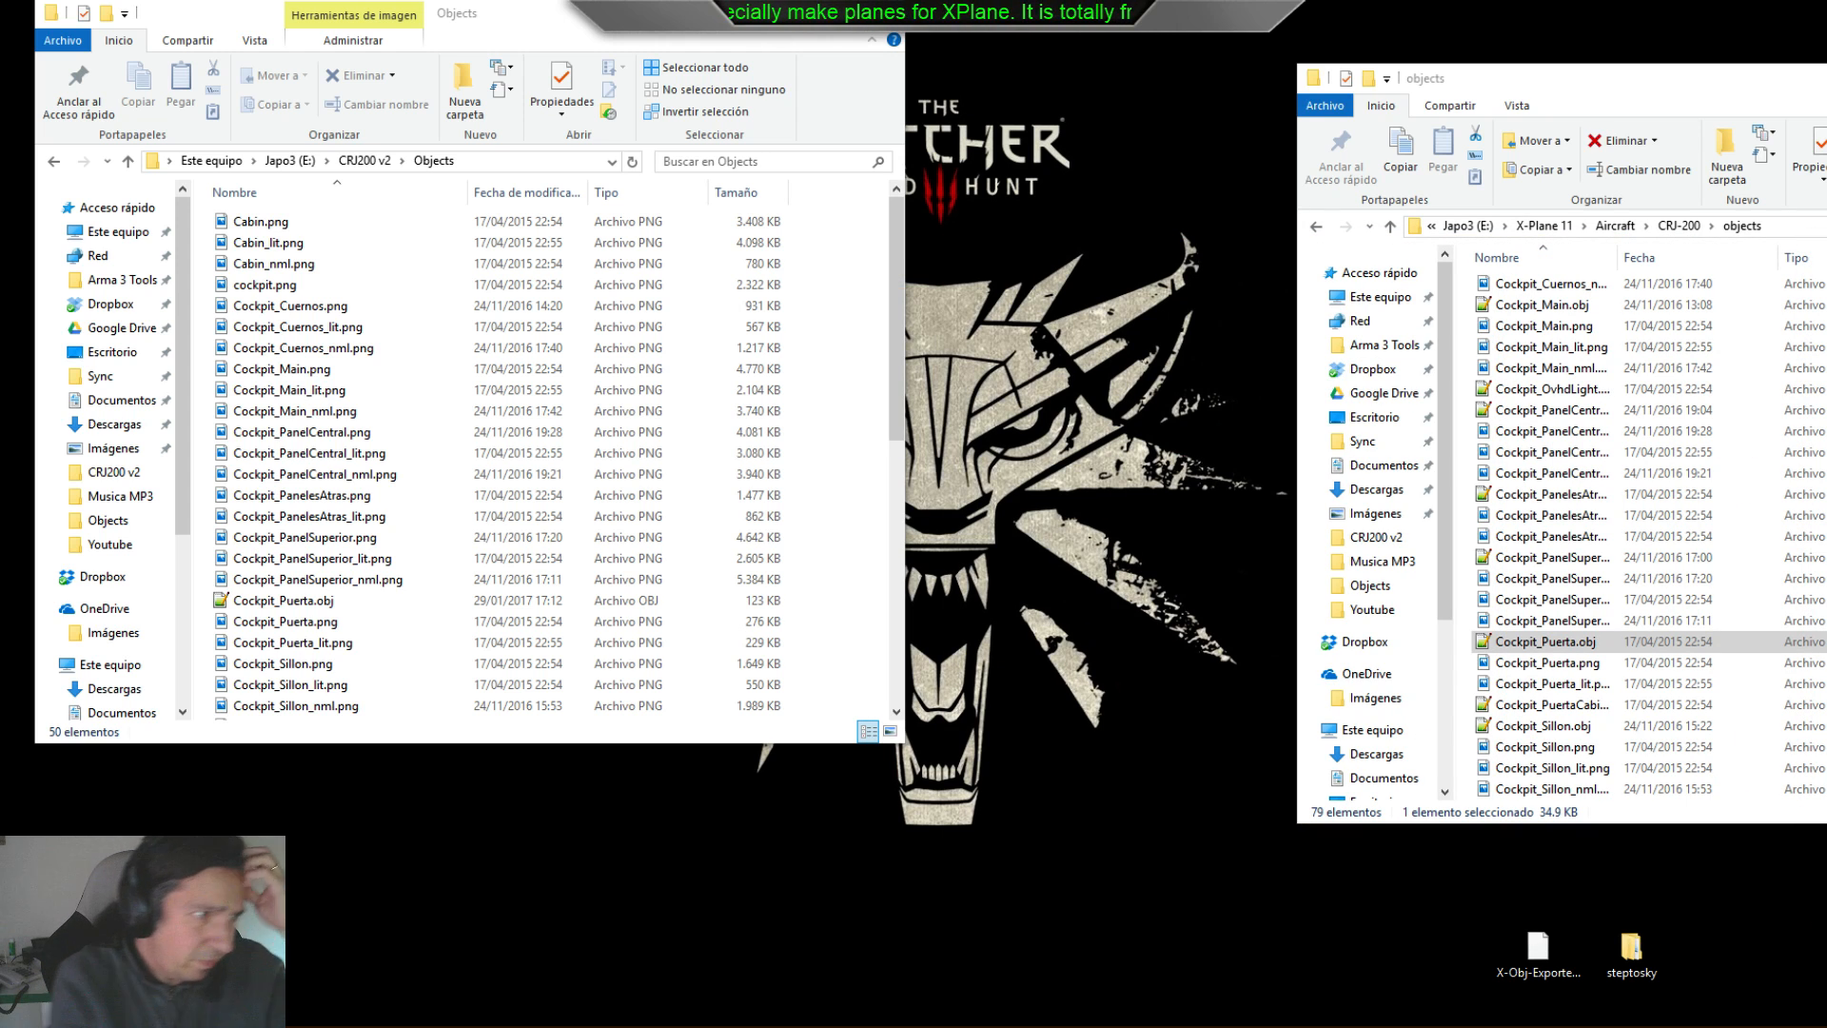